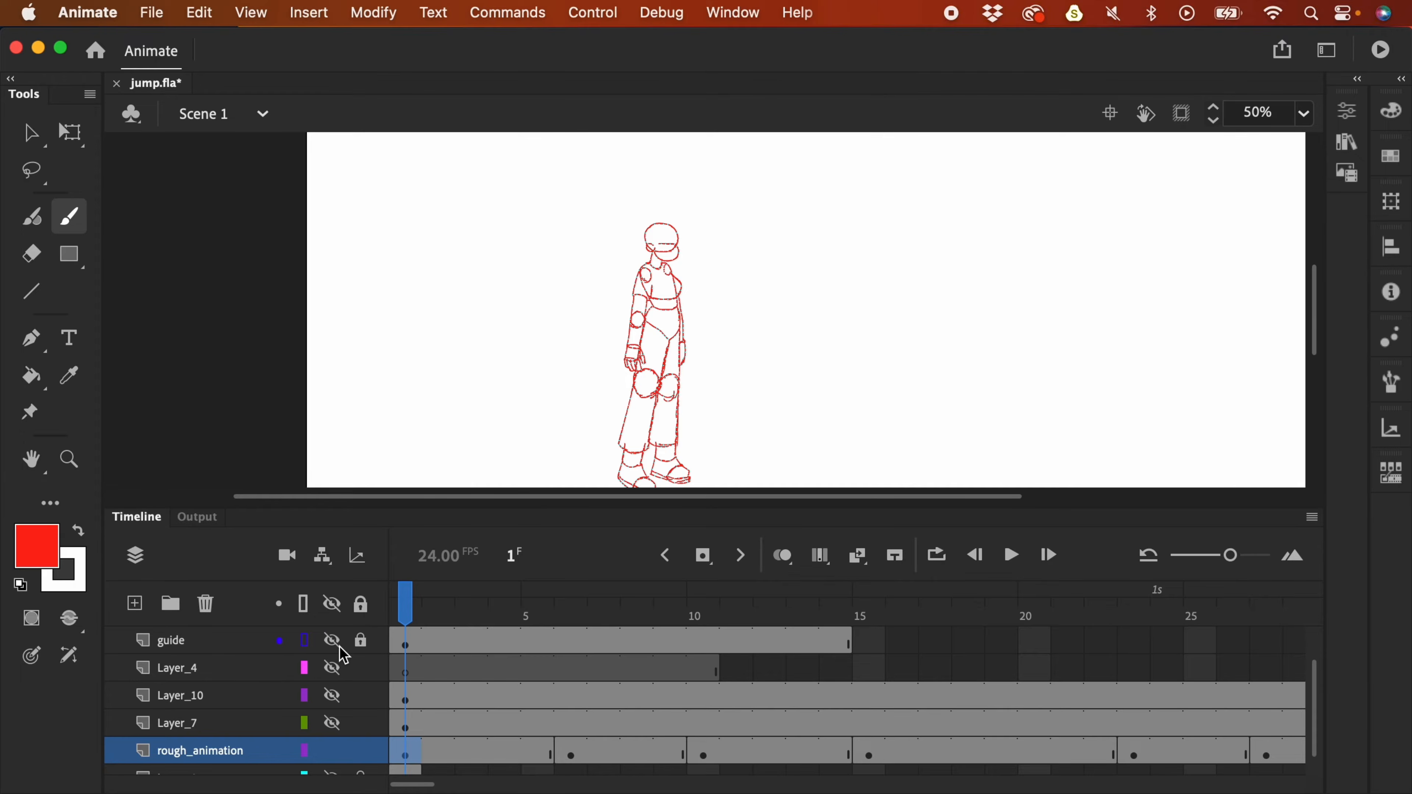
- Show Layer_7 and rename it easing_plan
left_click(333, 723)
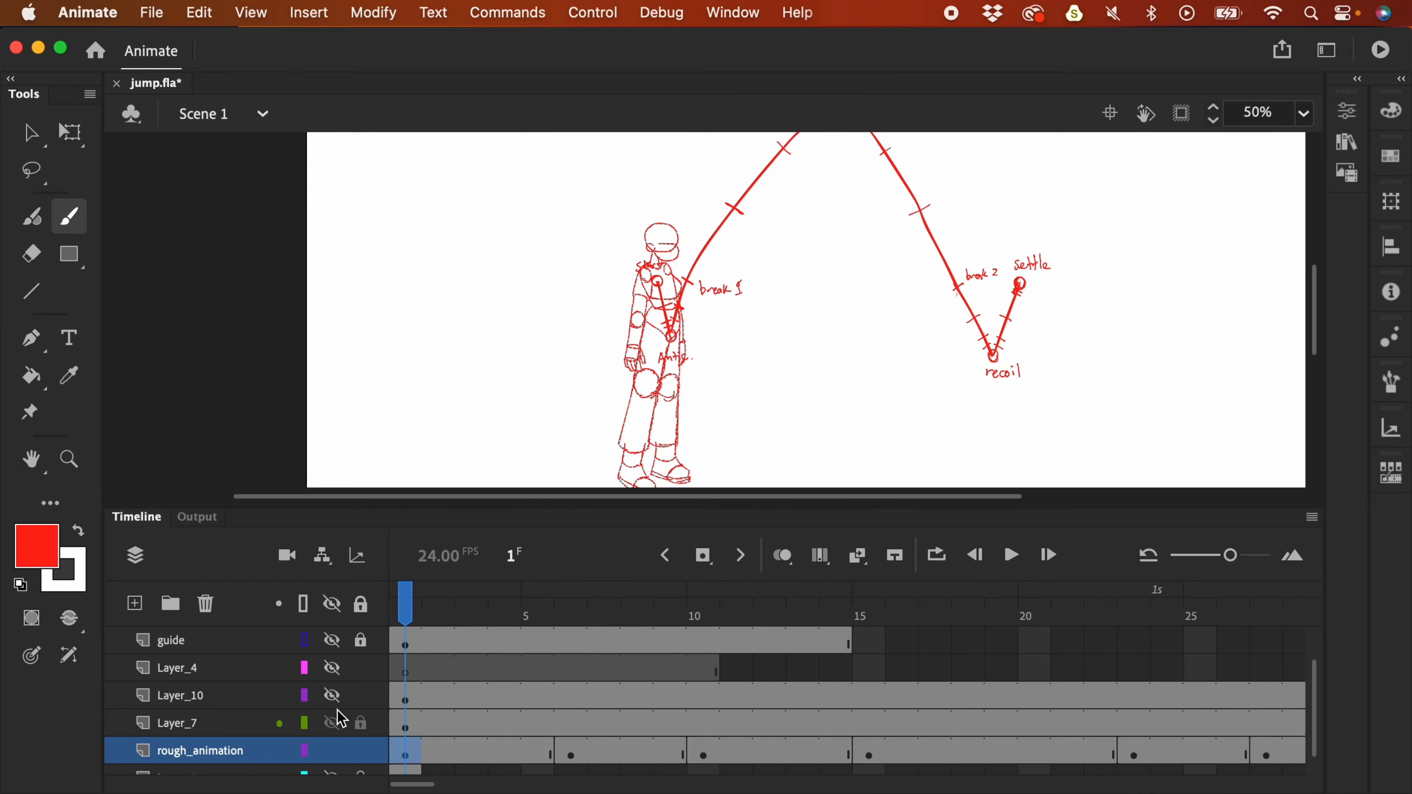
left_click(197, 724)
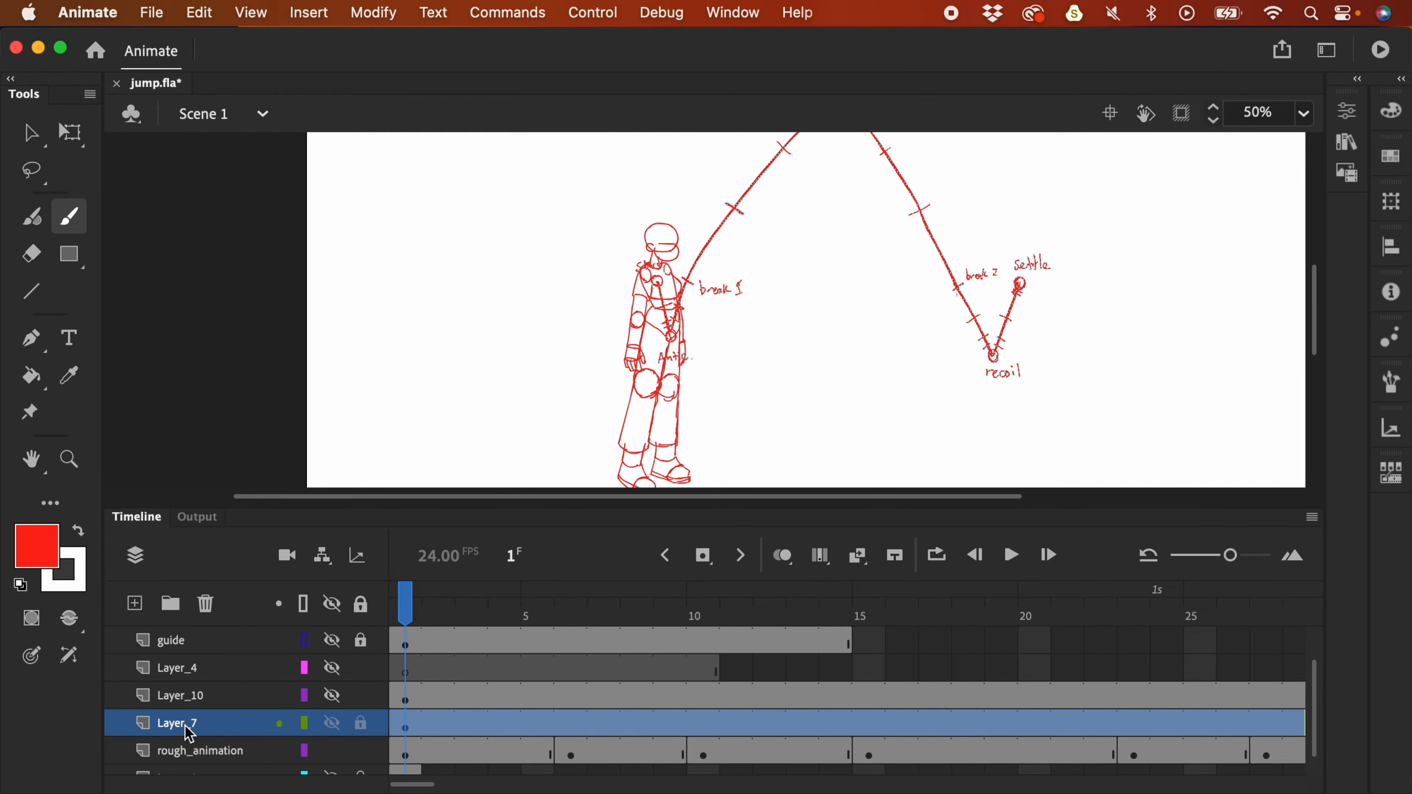
double_click(188, 714)
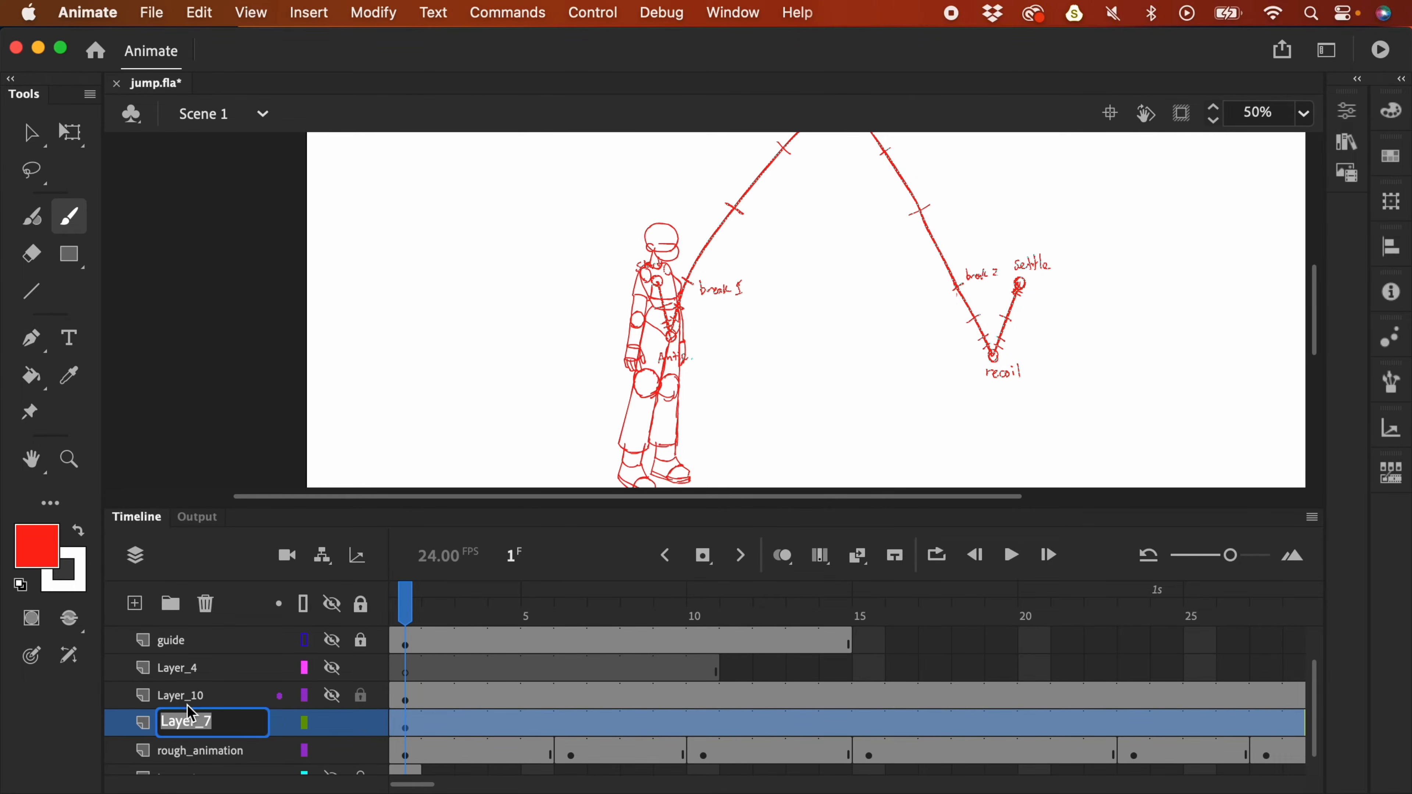
type("easing palan")
key("Return")
- Show Layer_10 and rename it notes
left_click(332, 696)
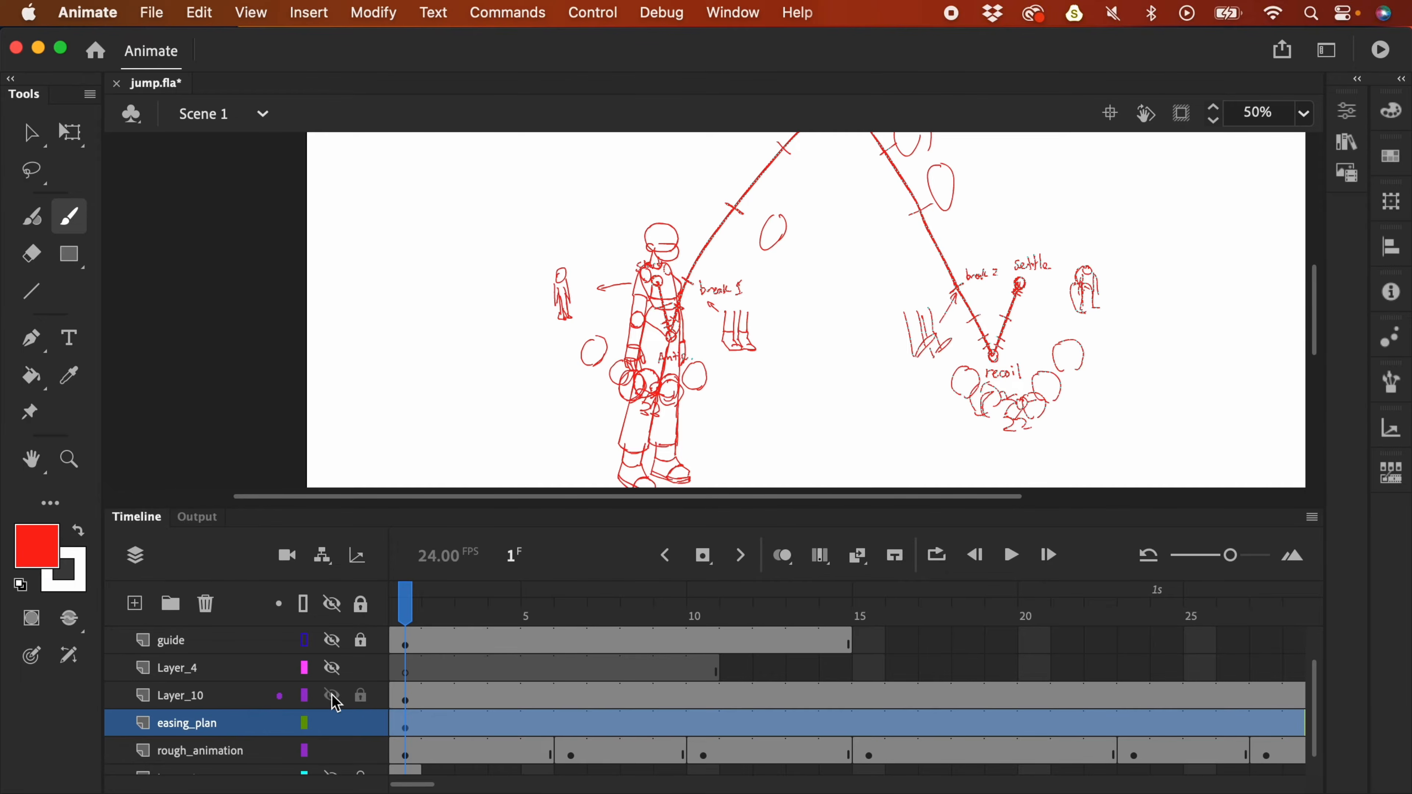
double_click(206, 695)
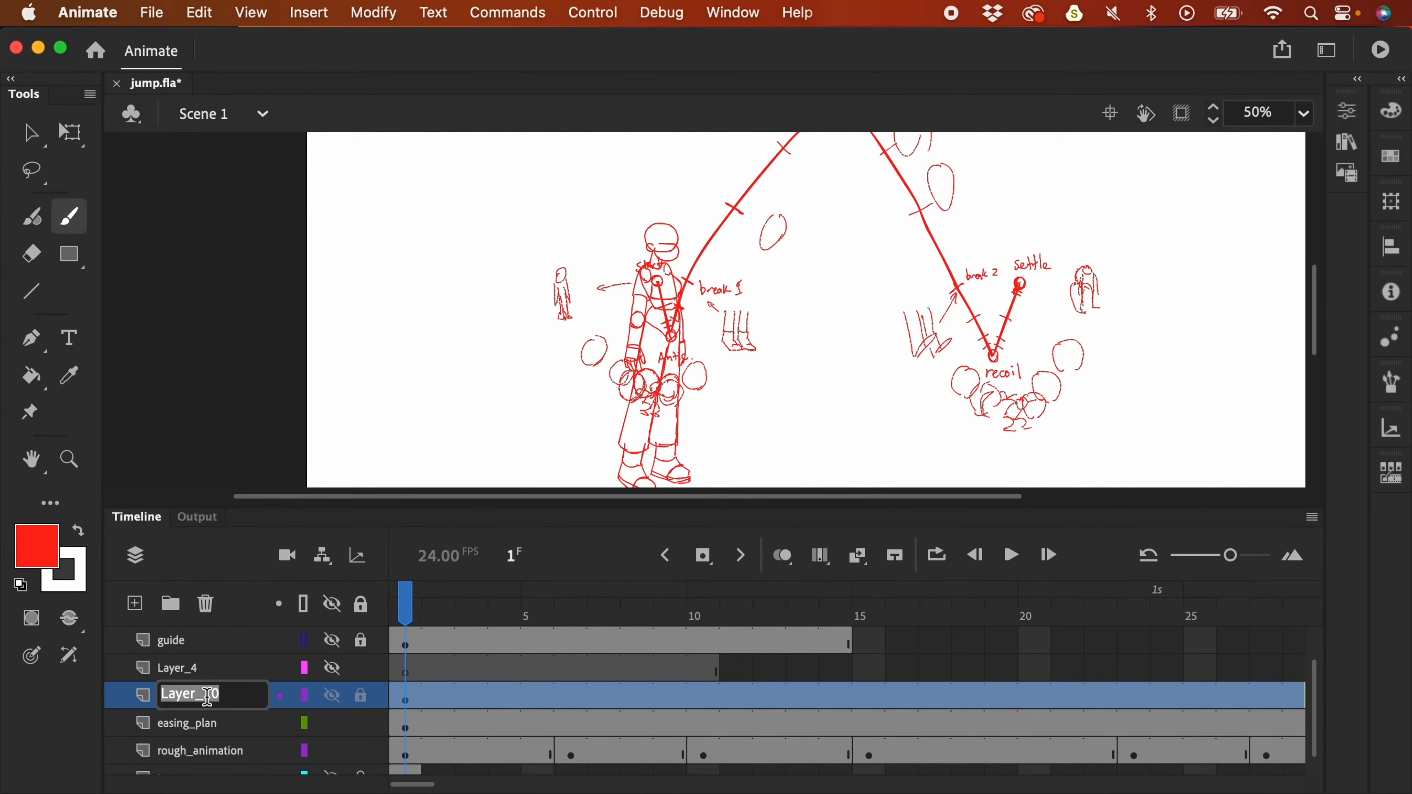
type("notes")
key("Return")
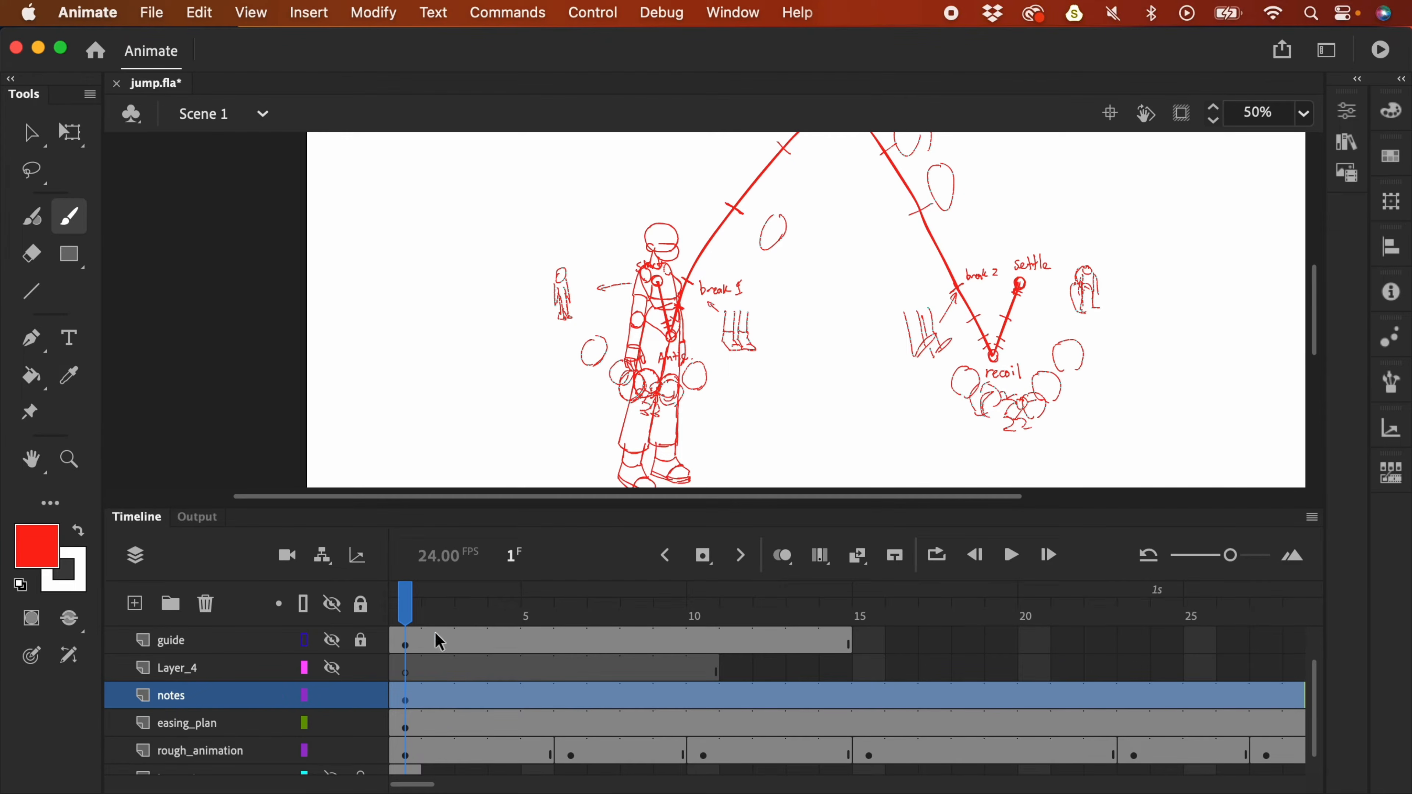
- Add a new layer above notes, then hide the notes and easing_plan layers
left_click(413, 727)
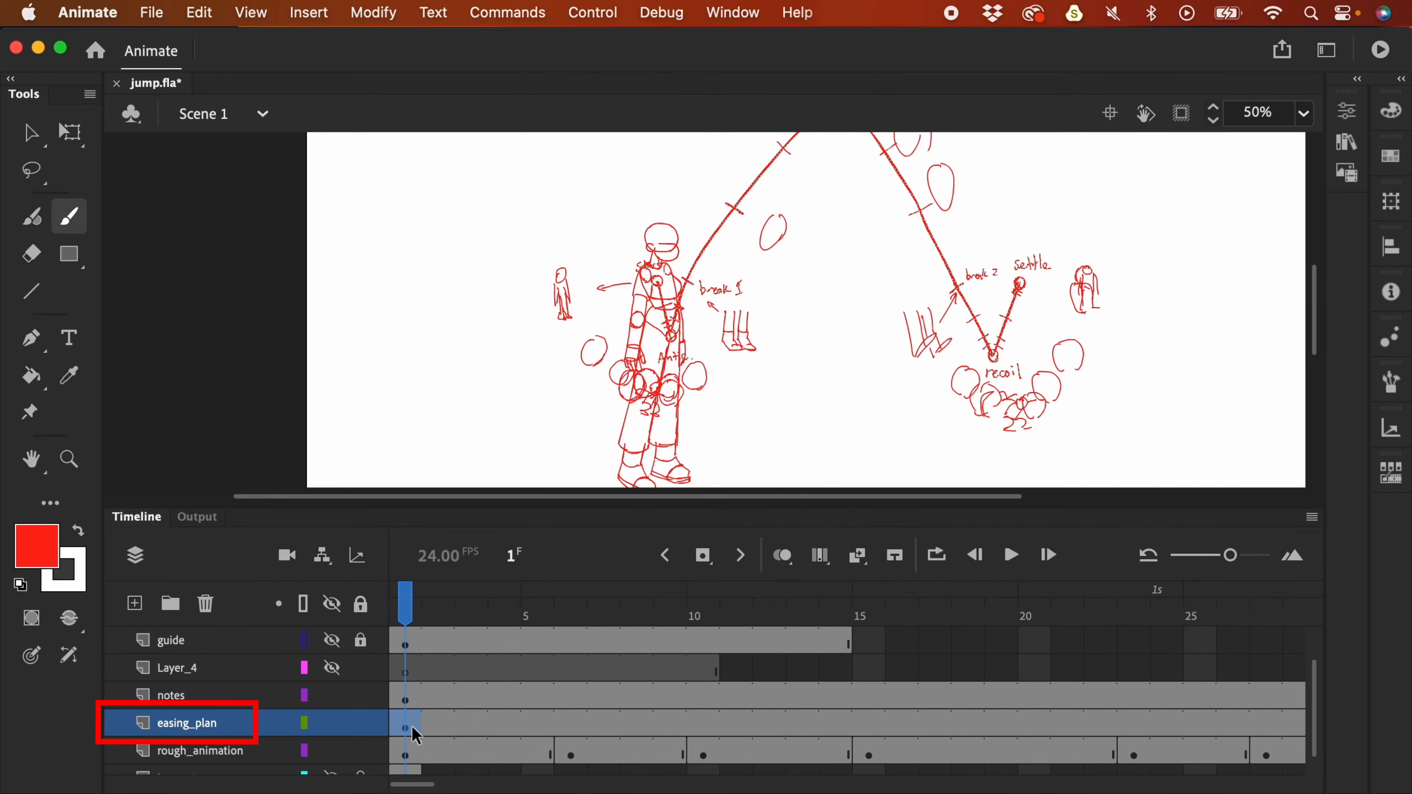
left_click(183, 696)
left_click(135, 603)
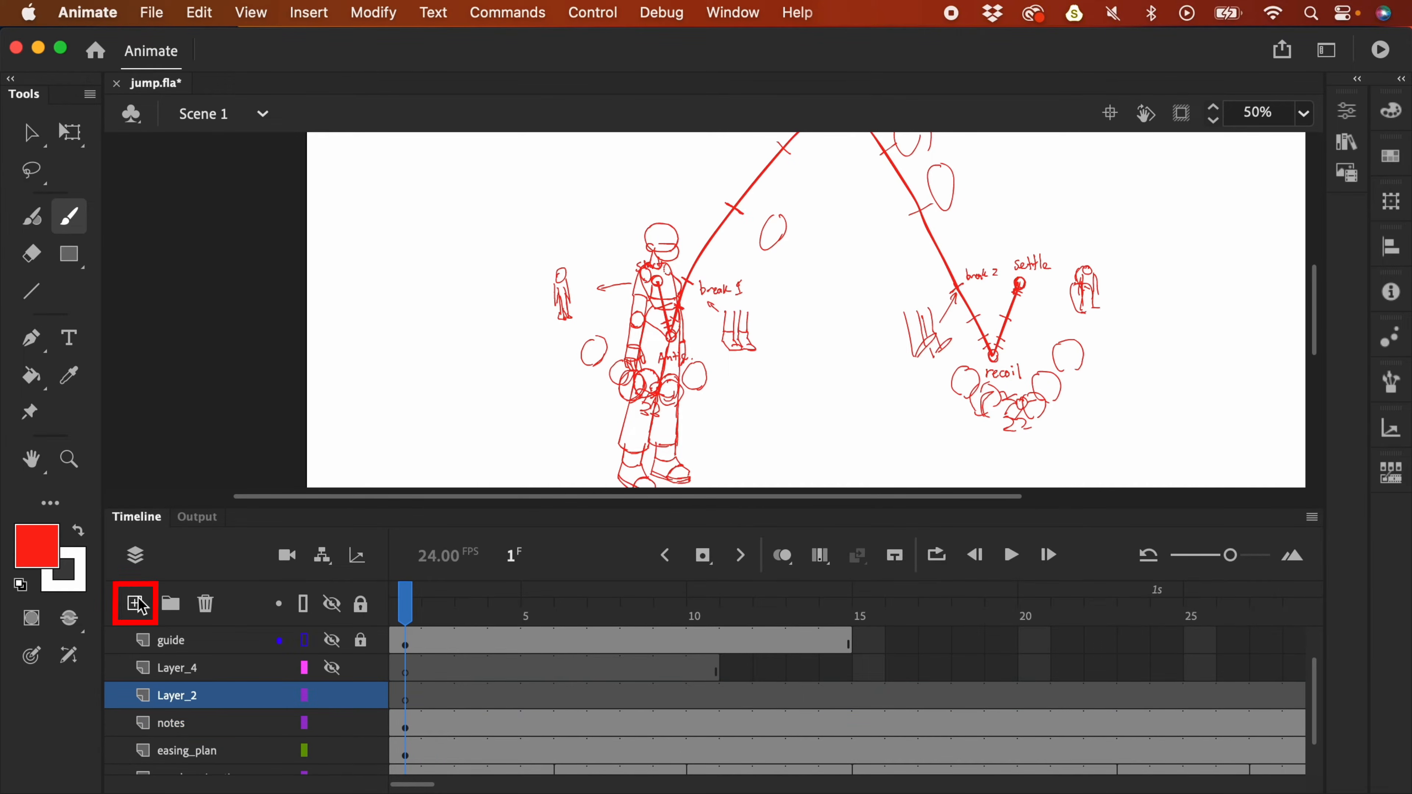
left_click(408, 702)
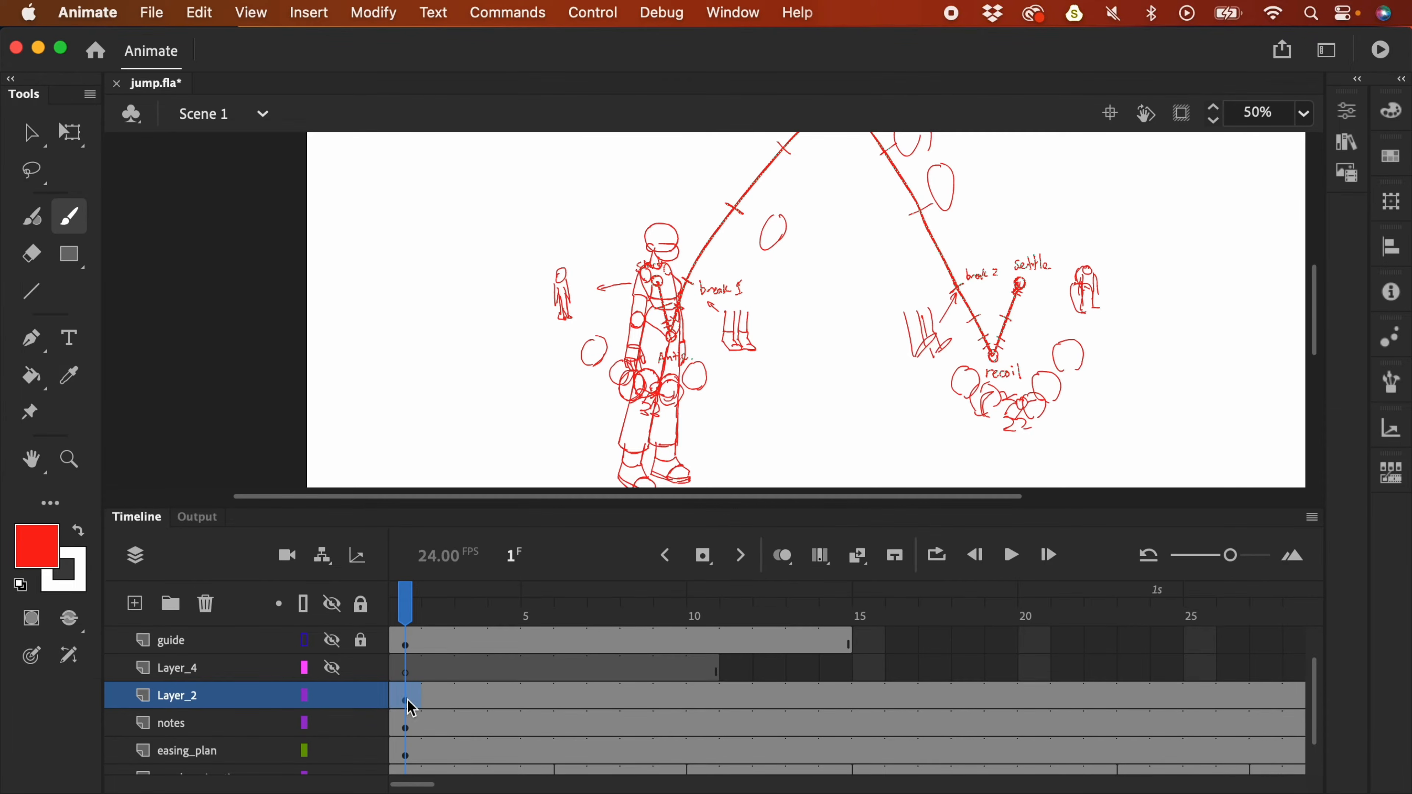
left_click(332, 723)
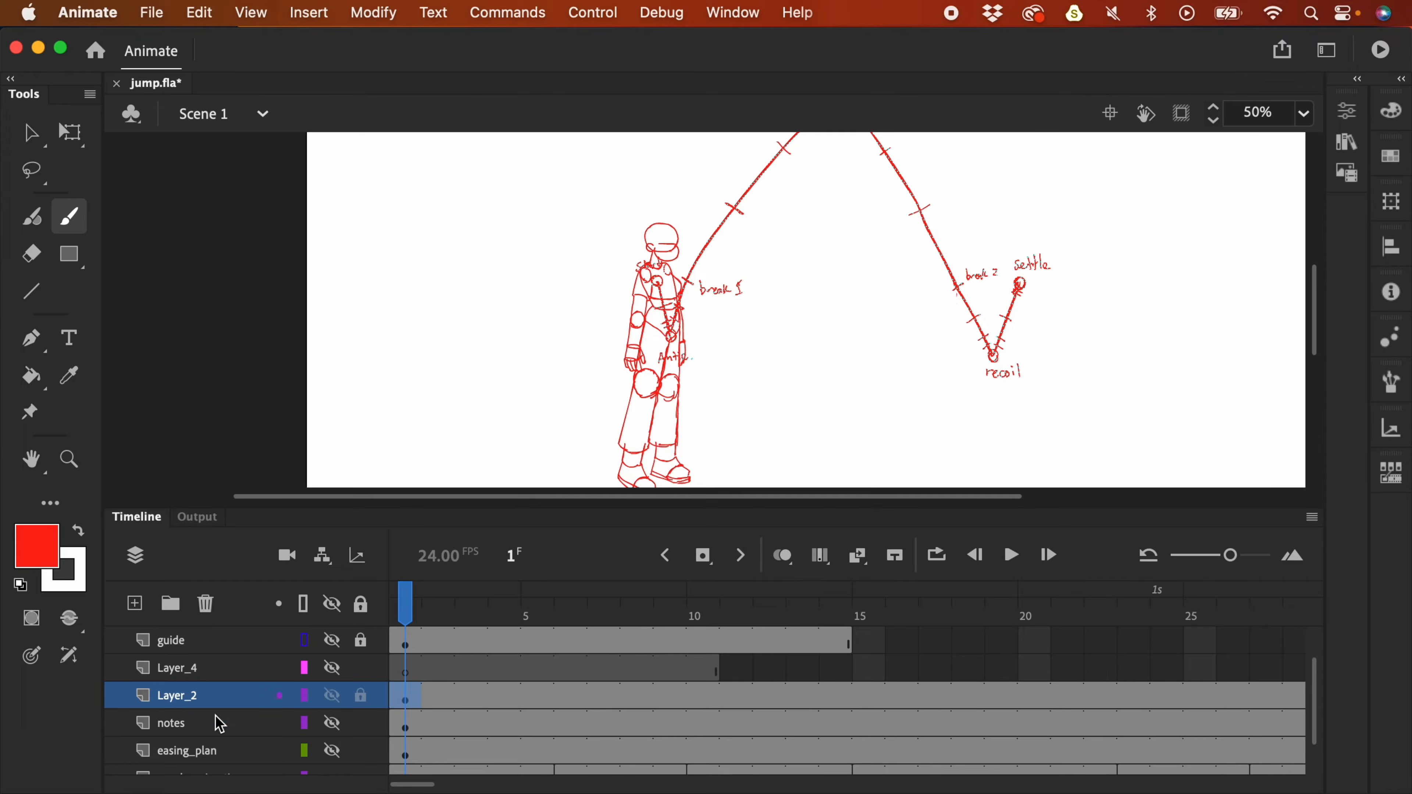
left_click(208, 725)
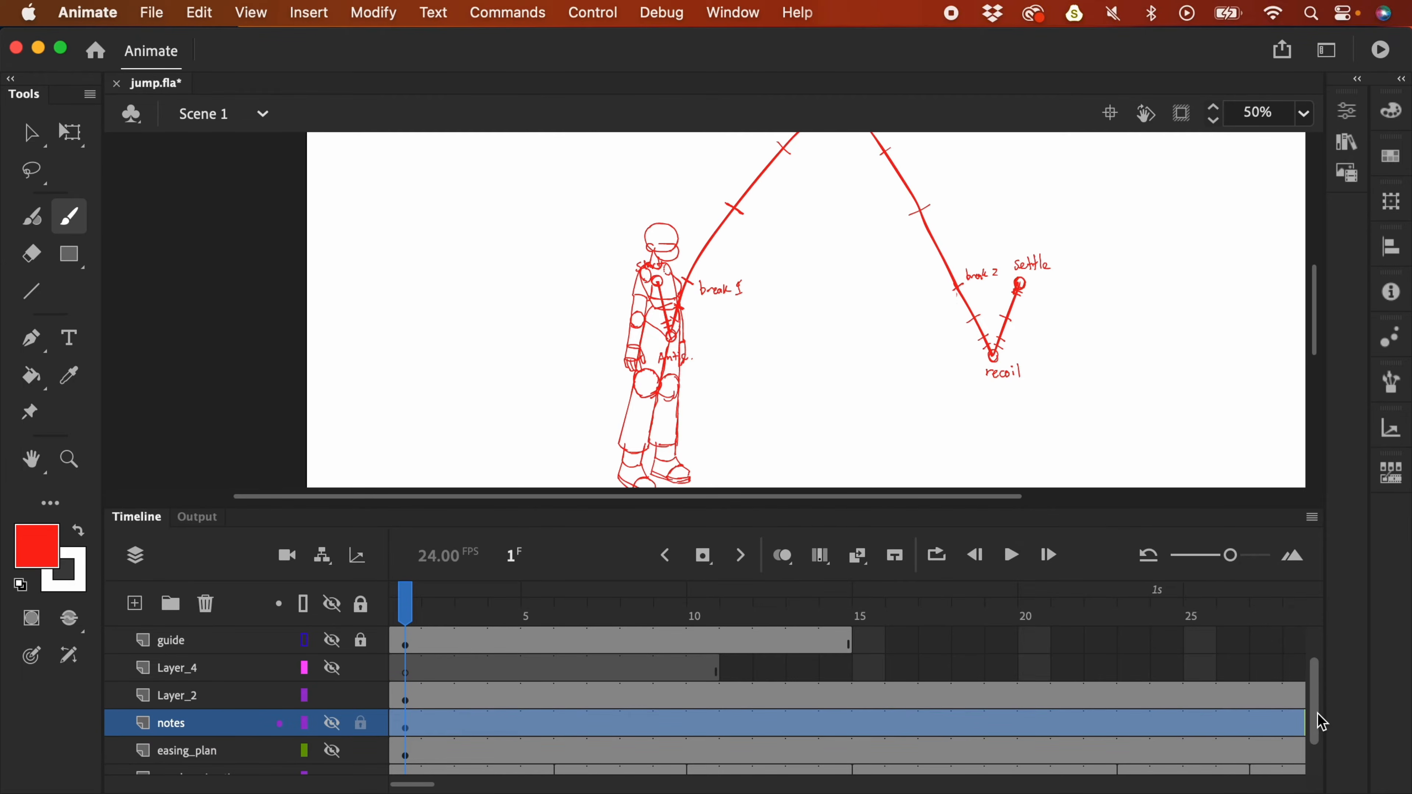
- Turn the notes and easing_plan layers into guide layers
right_click(190, 726)
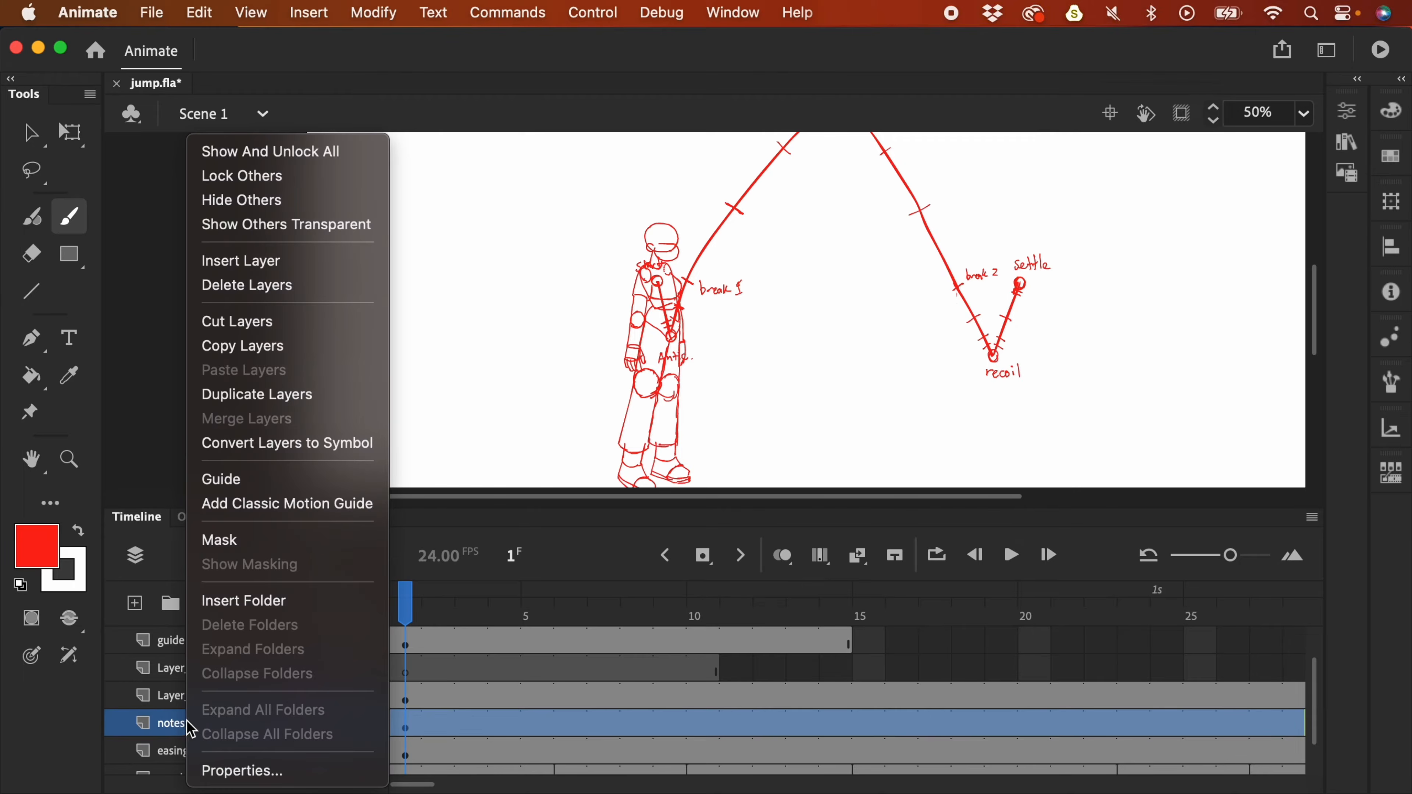
left_click(261, 480)
left_click(194, 754)
right_click(200, 752)
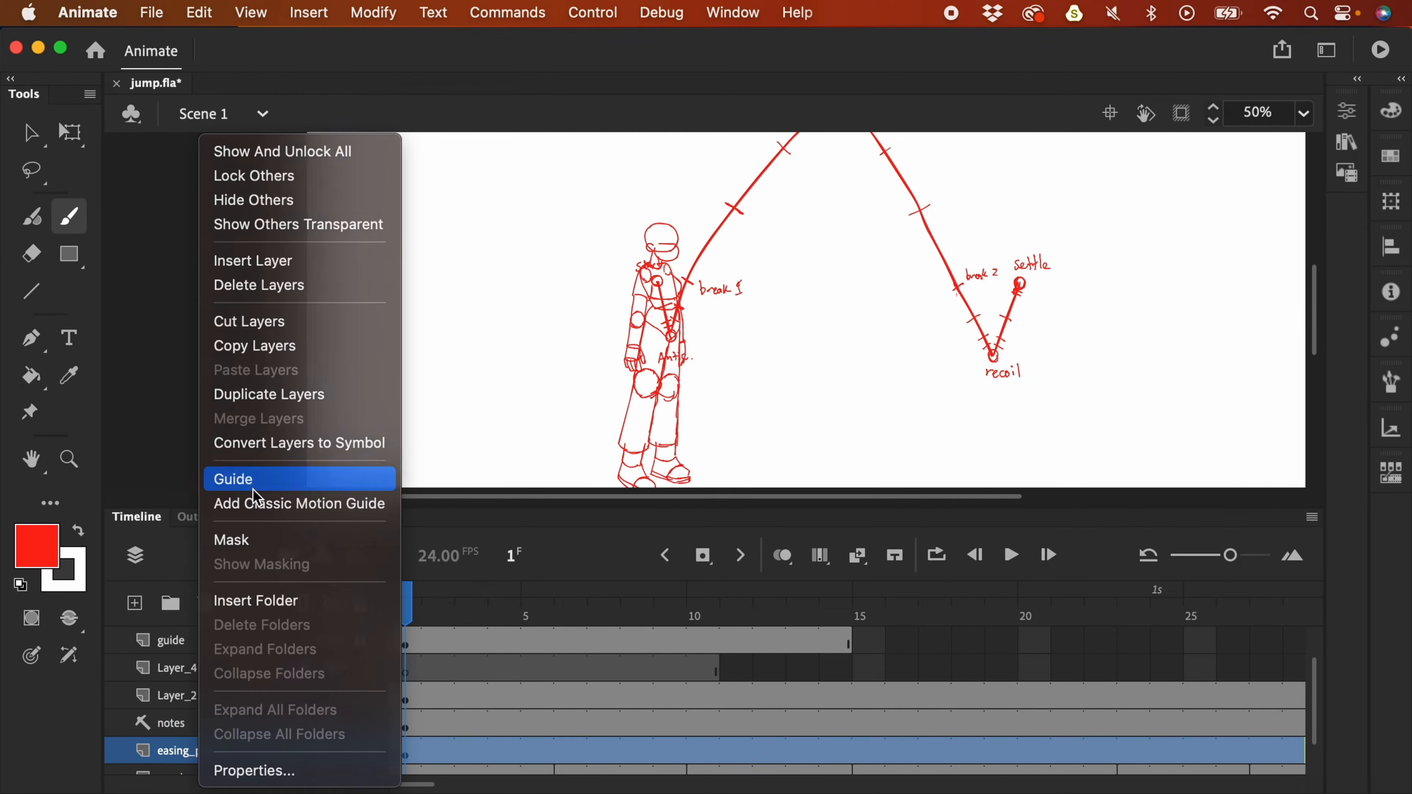
left_click(245, 479)
- Rename Layer_2 to easing_plan_2, accepting the corrected name
left_click(194, 698)
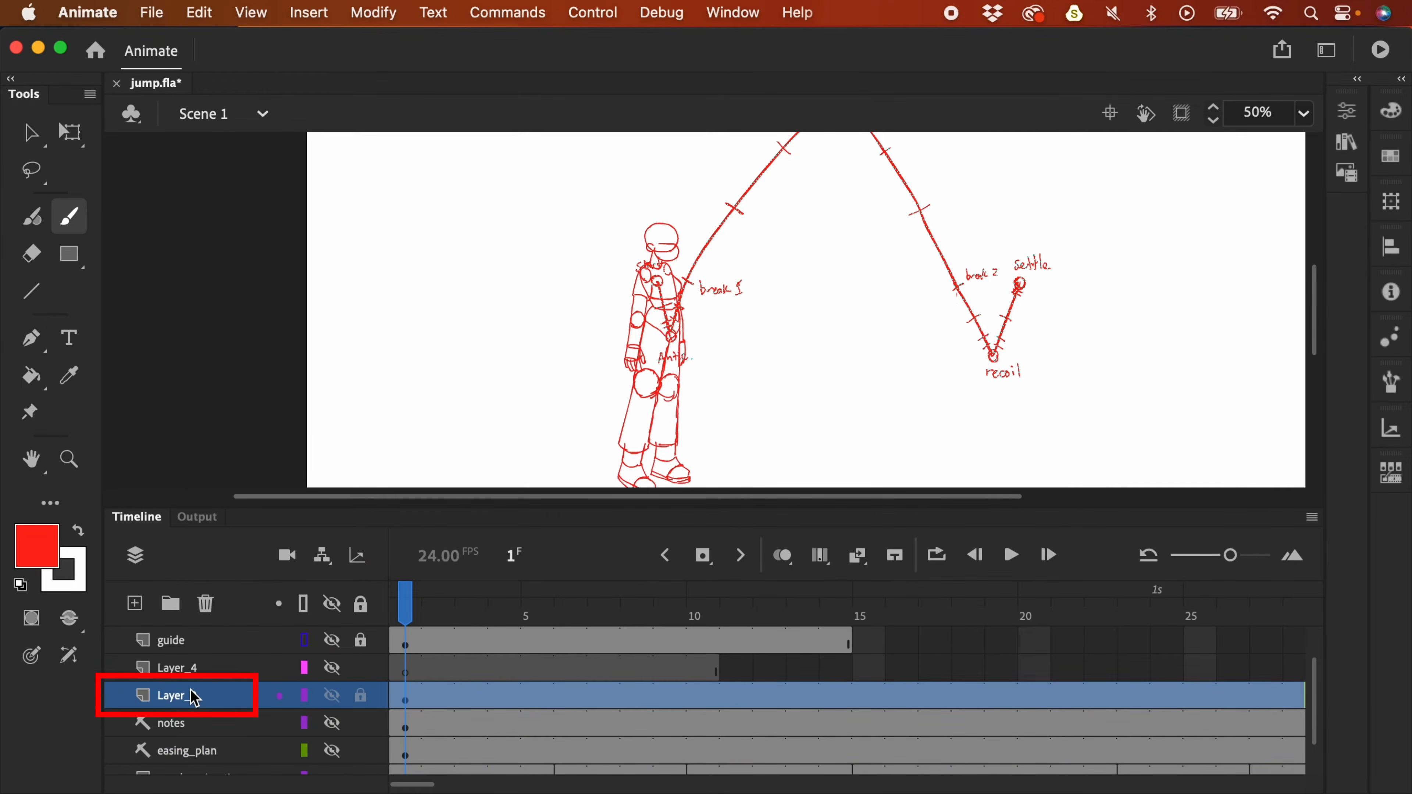
double_click(187, 698)
type("eas")
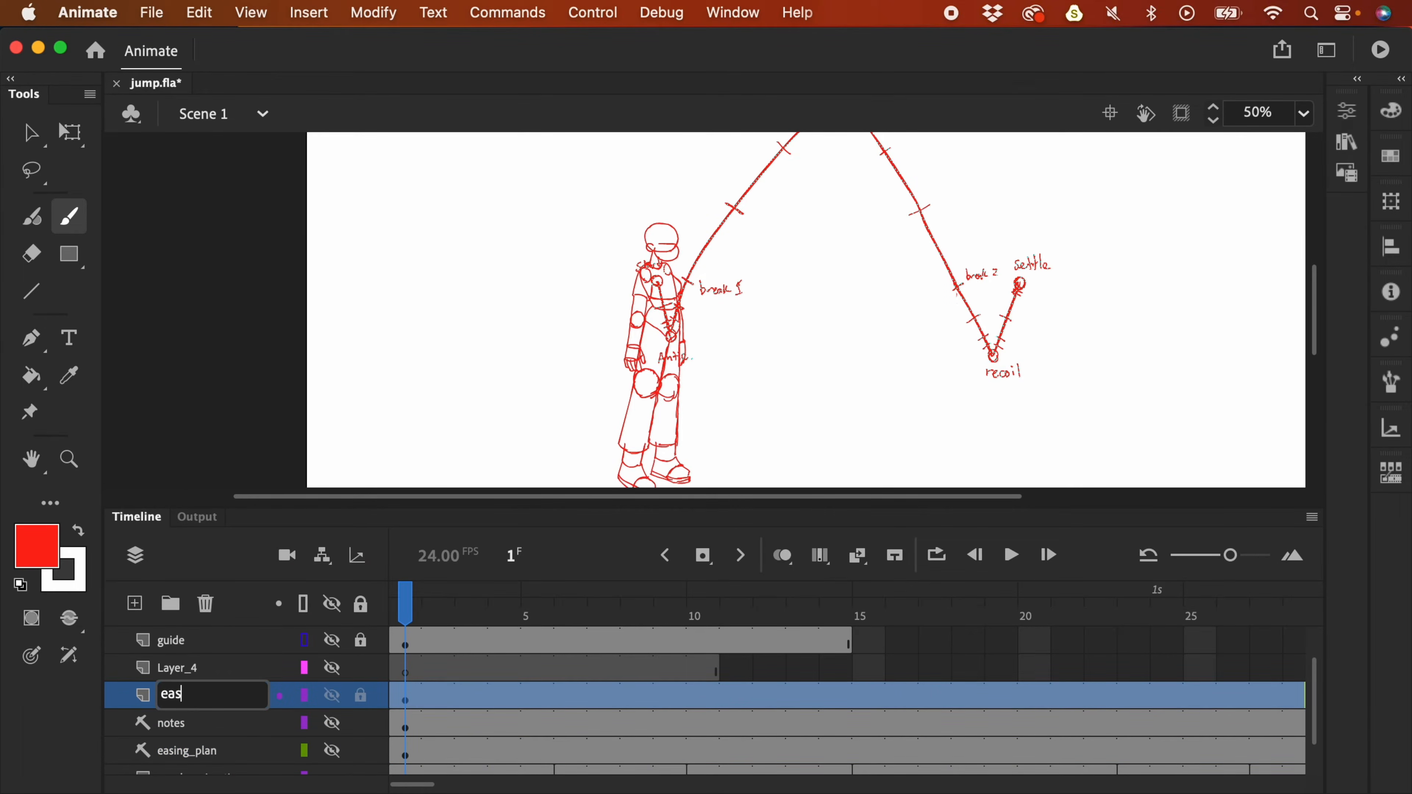
type("ing plan 2")
key("Return")
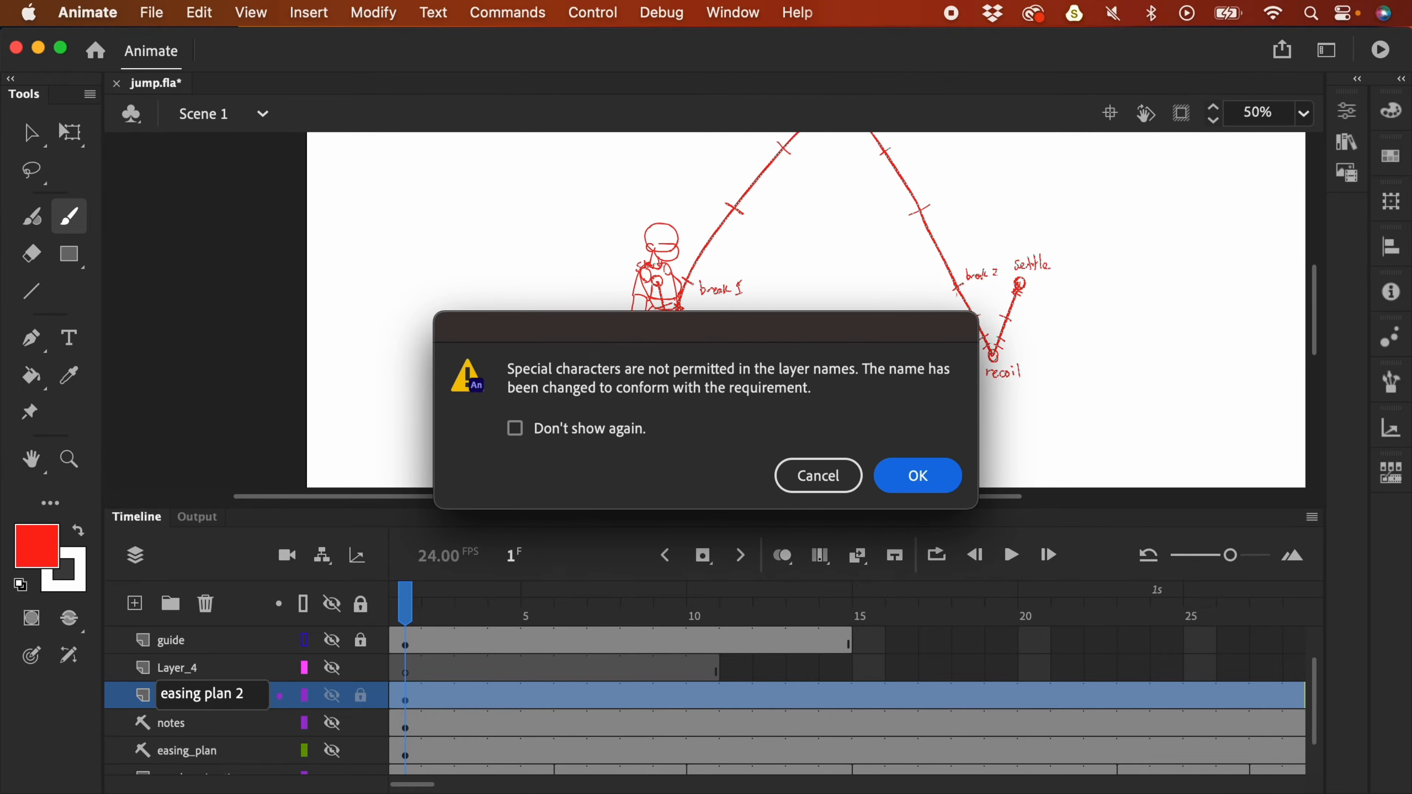
left_click(918, 473)
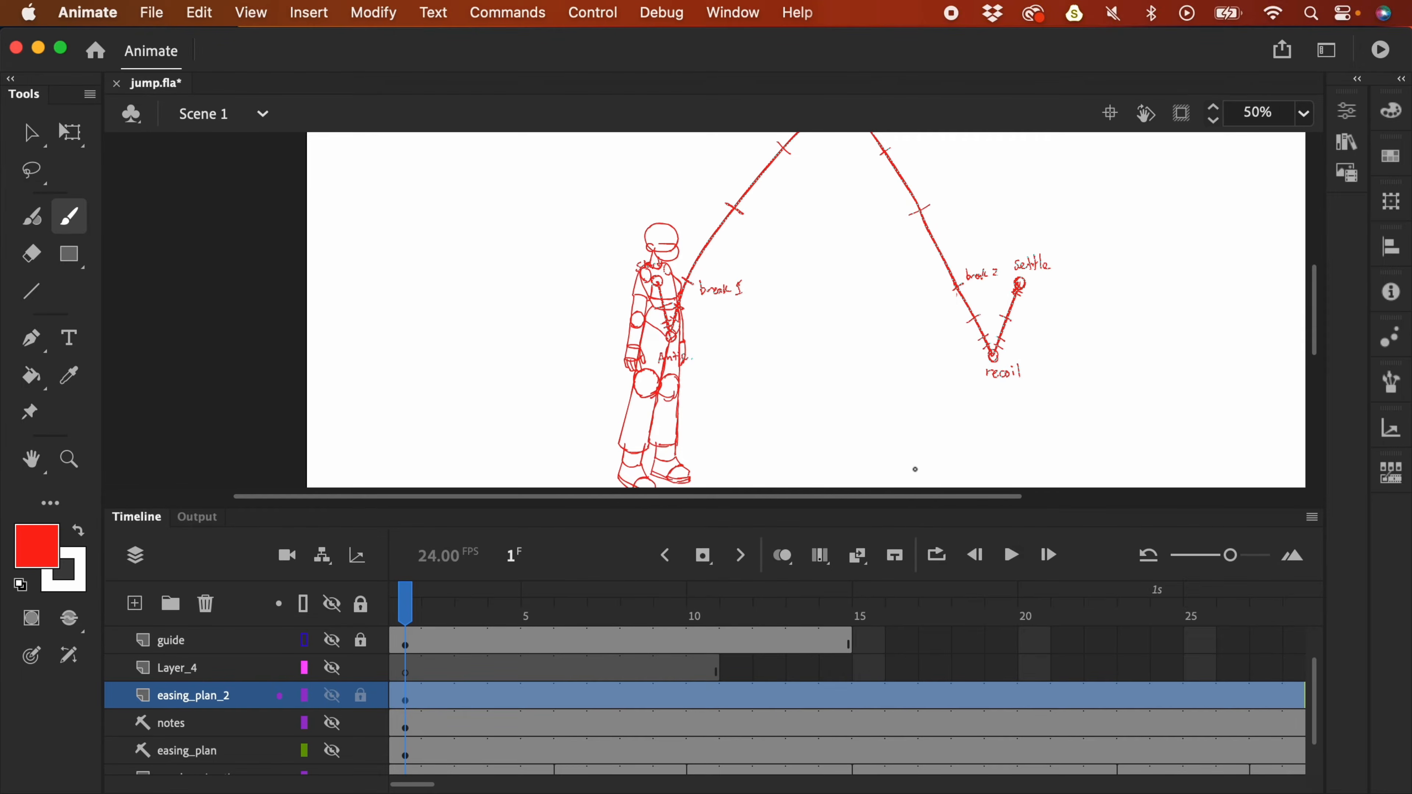
- Move the jump arc up and scale it down so it sits above the figure
key("v")
key("super+minus")
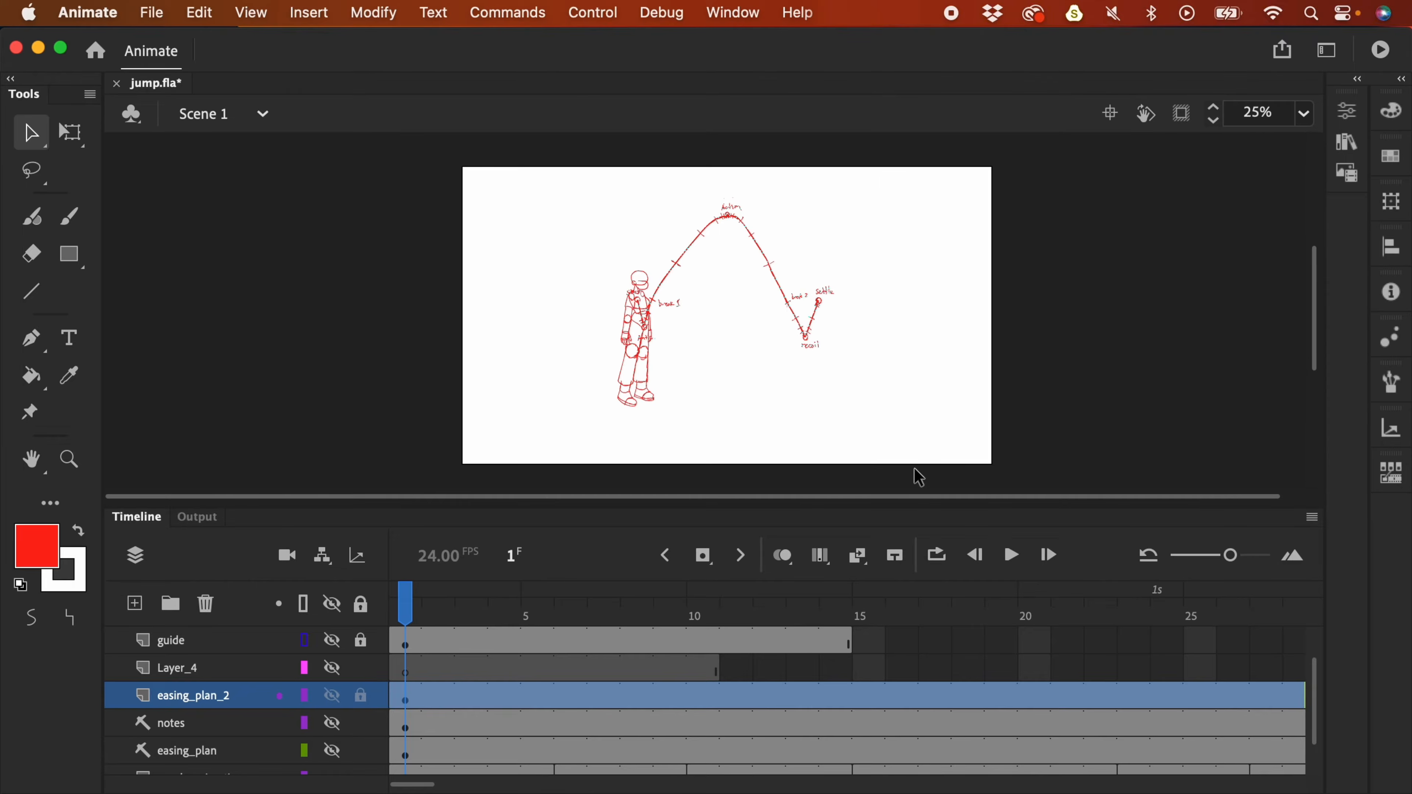
left_click(421, 702)
left_click_drag(803, 315, 872, 293)
key("q")
left_click_drag(904, 158, 866, 190)
left_click_drag(850, 272, 817, 277)
left_click(876, 319)
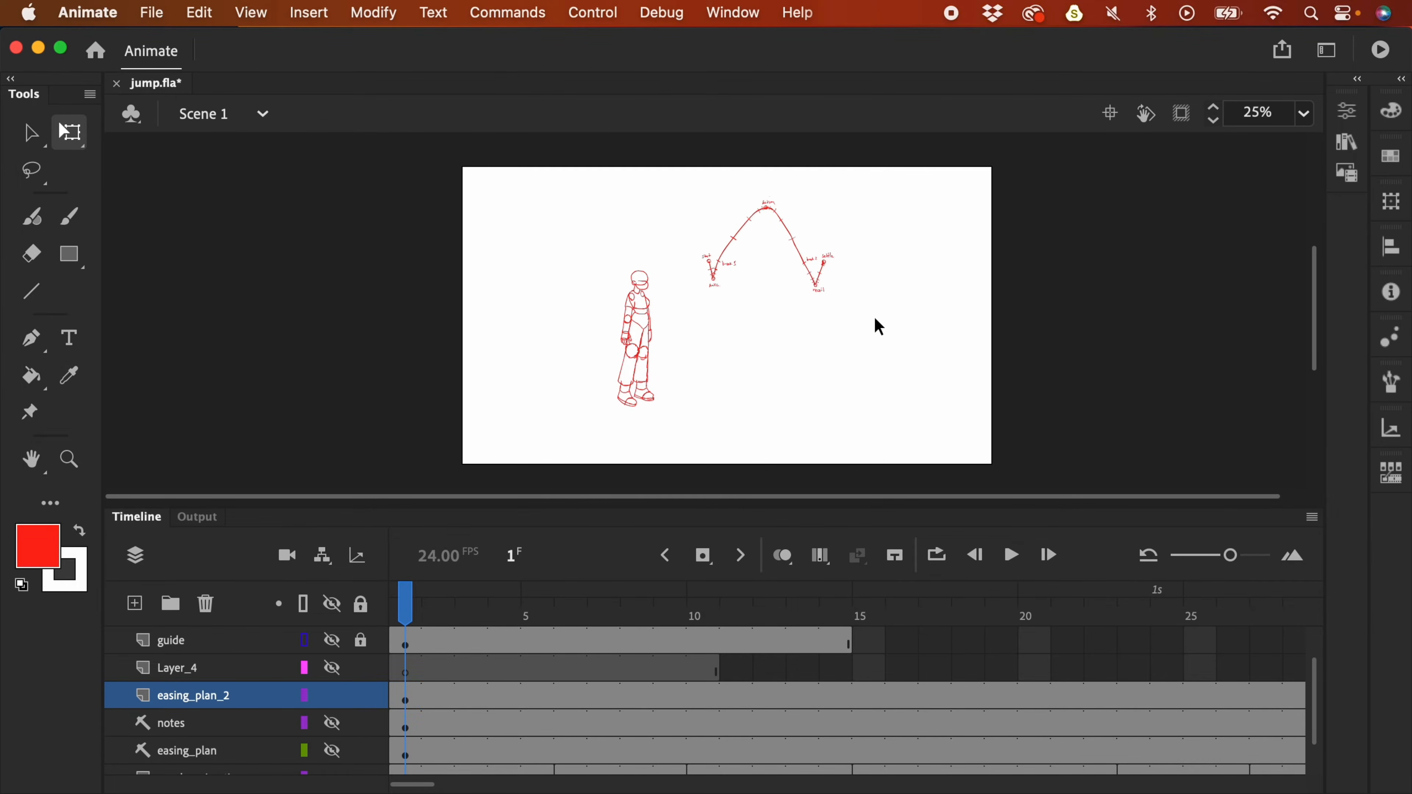
key("super+equal")
left_click_drag(836, 285, 854, 321)
key("b")
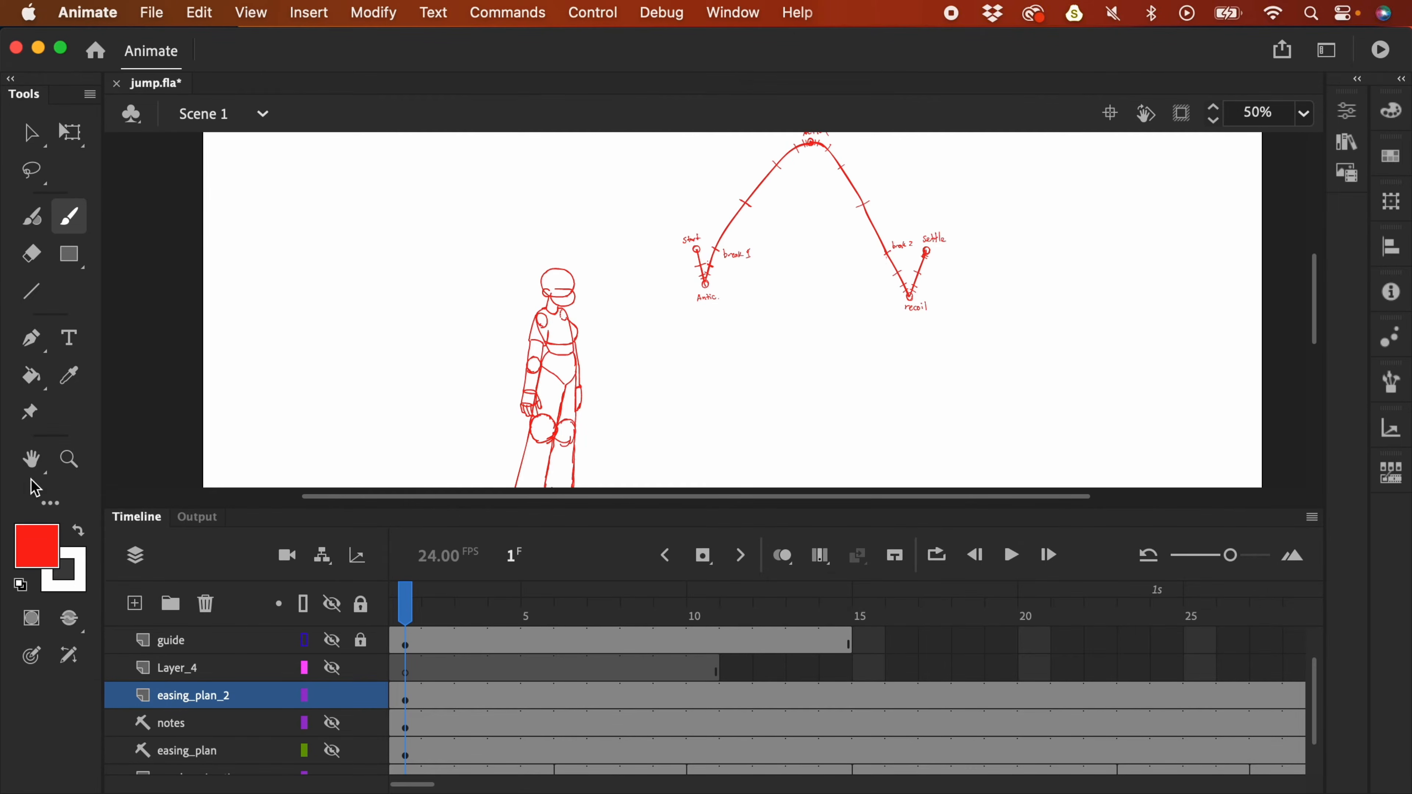
left_click(52, 549)
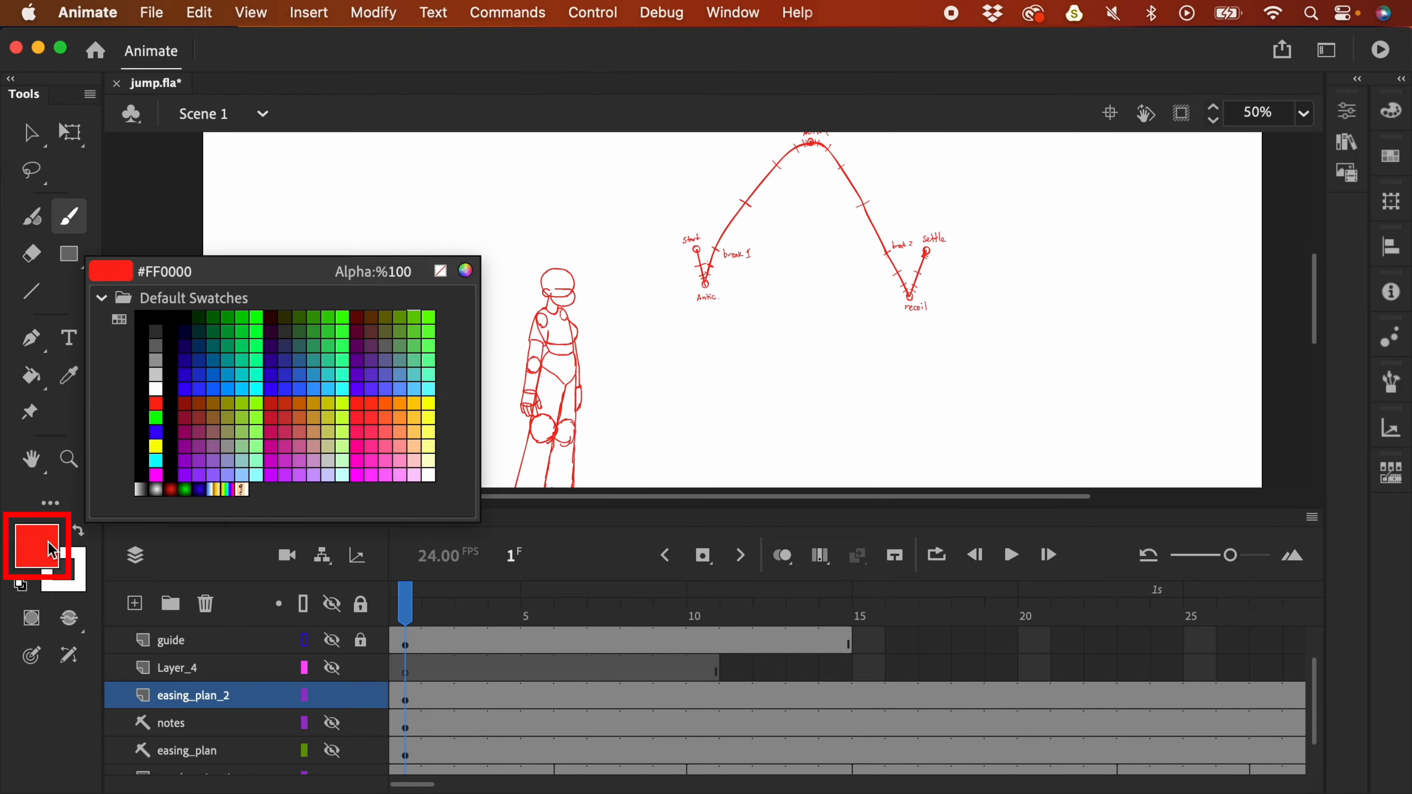
left_click(257, 317)
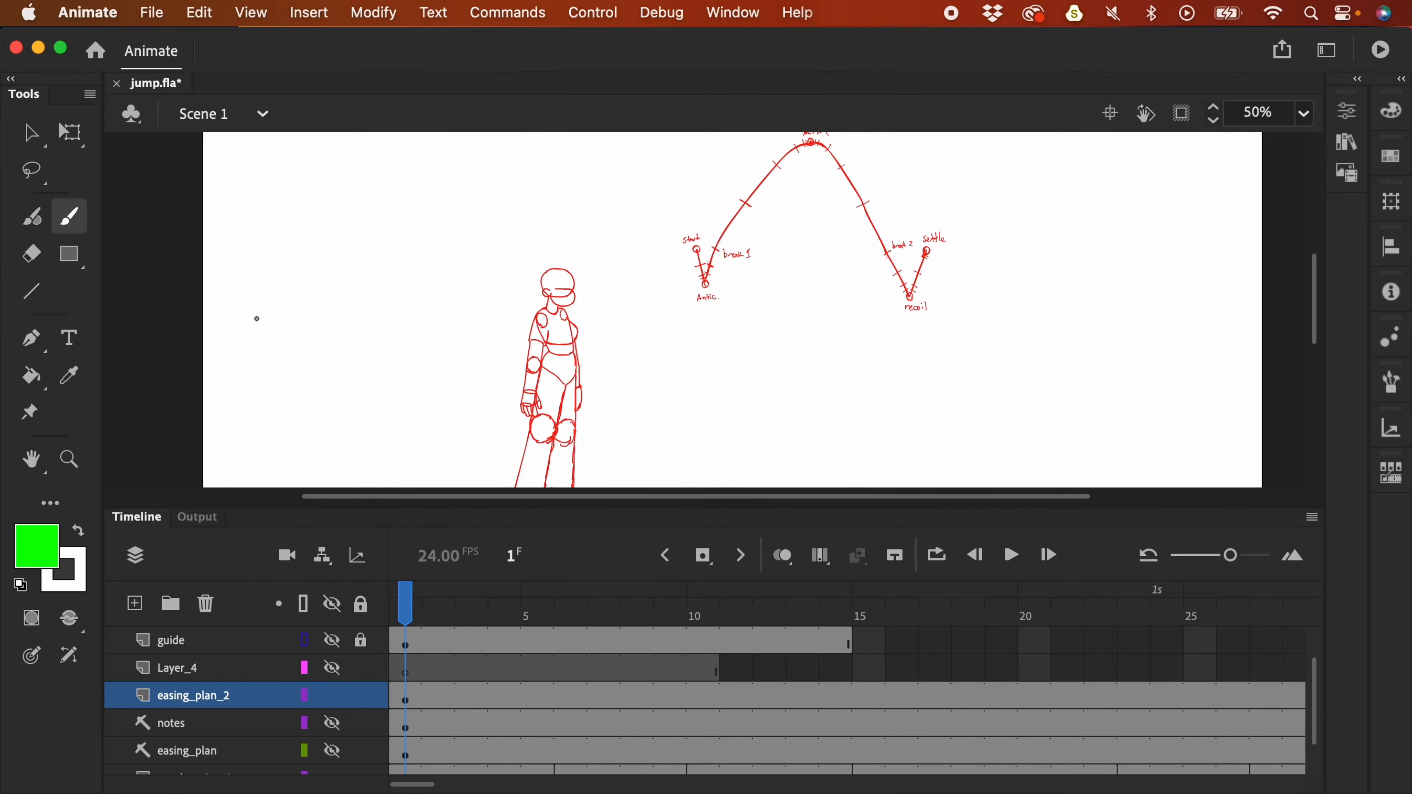
left_click(405, 699)
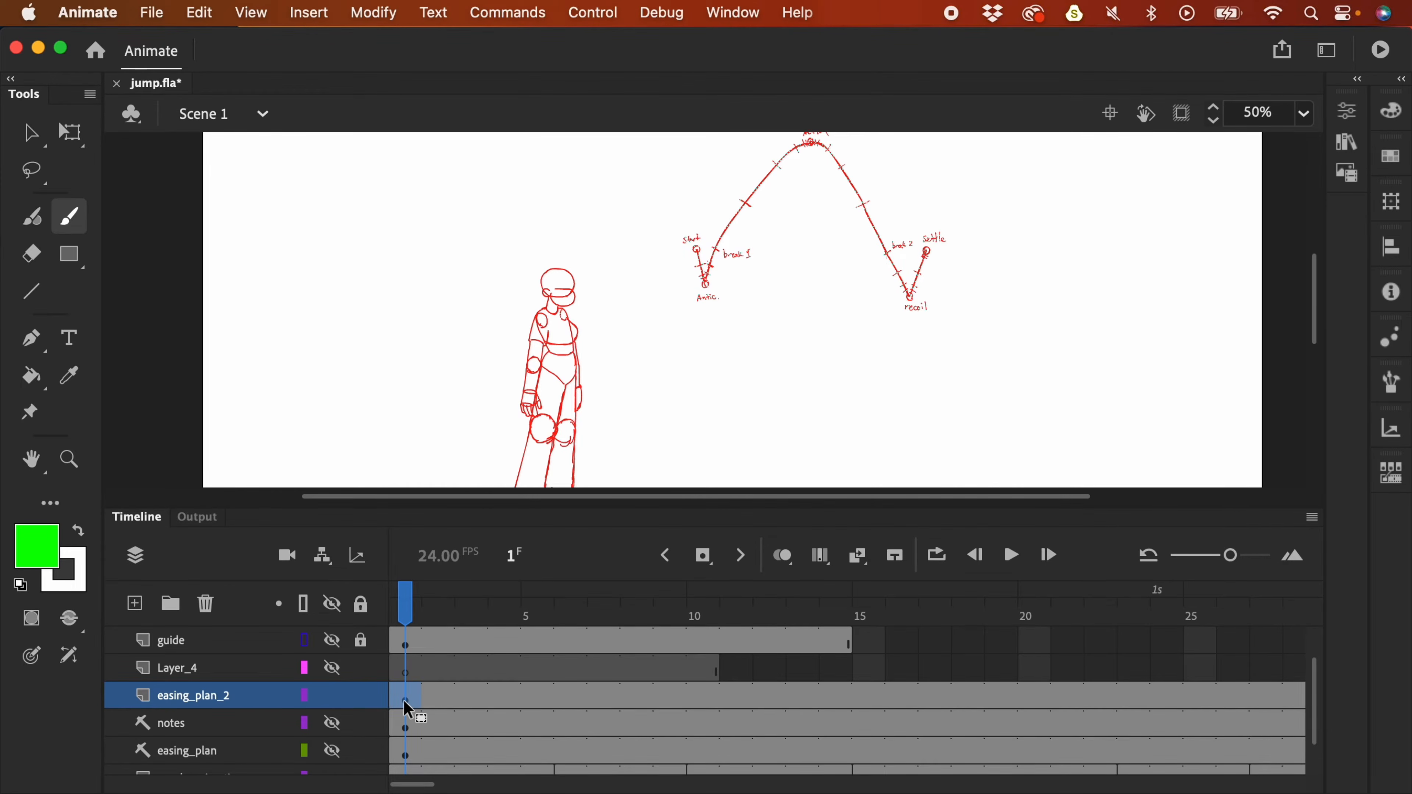
key("super+equal")
left_click_drag(669, 350, 800, 232)
mouse_move(657, 223)
left_mouse_down()
mouse_move(706, 183)
mouse_move(680, 224)
left_mouse_up()
left_click(681, 214, "super")
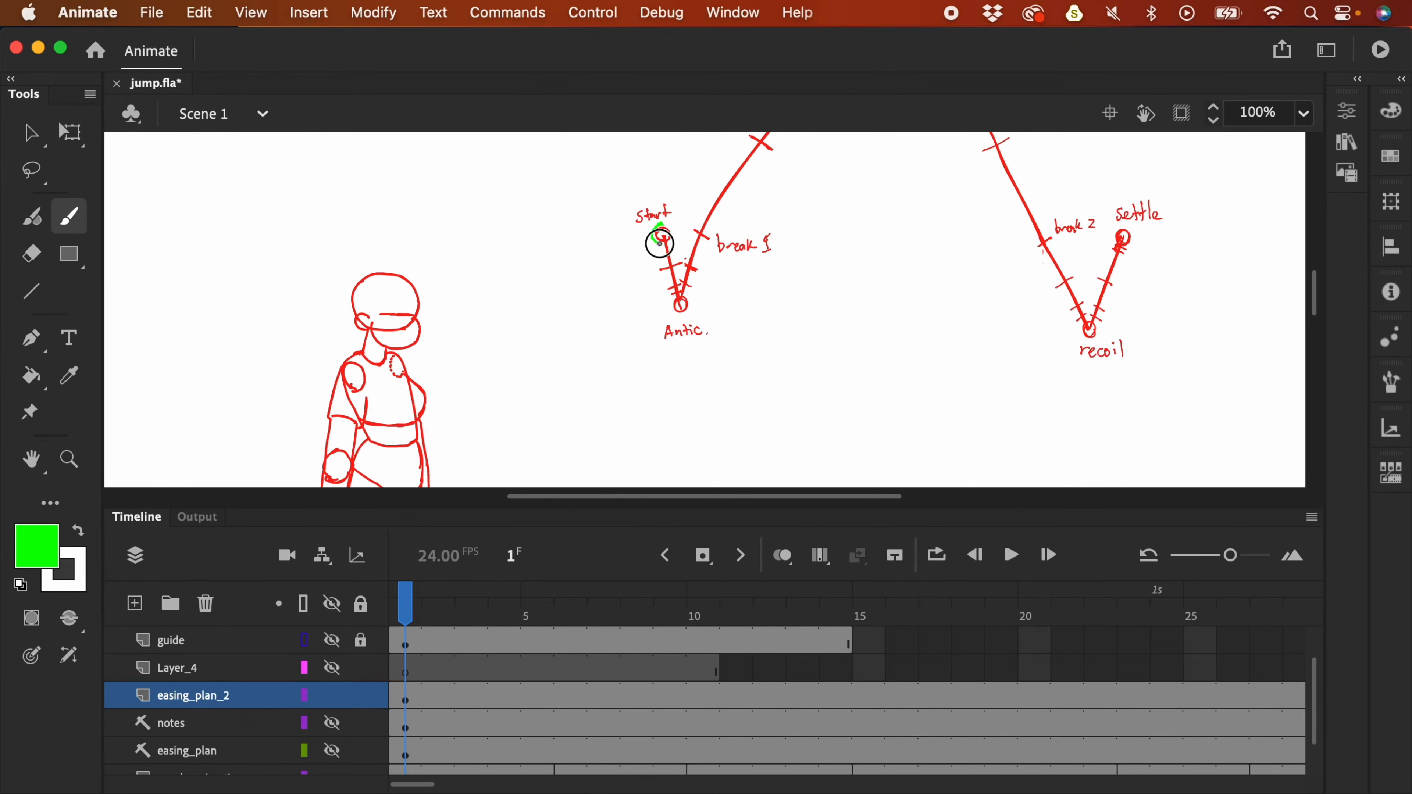
left_click(48, 546)
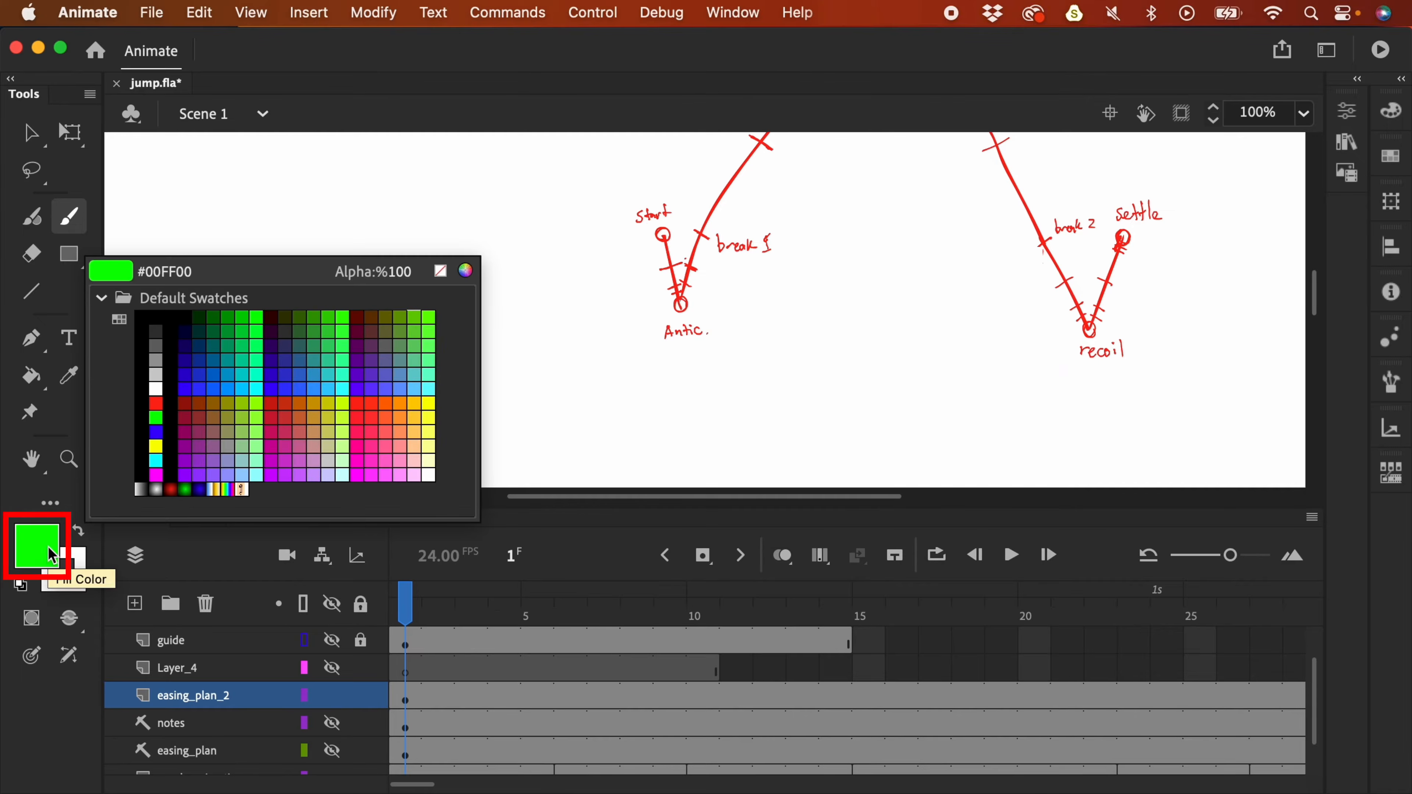
left_click(465, 268)
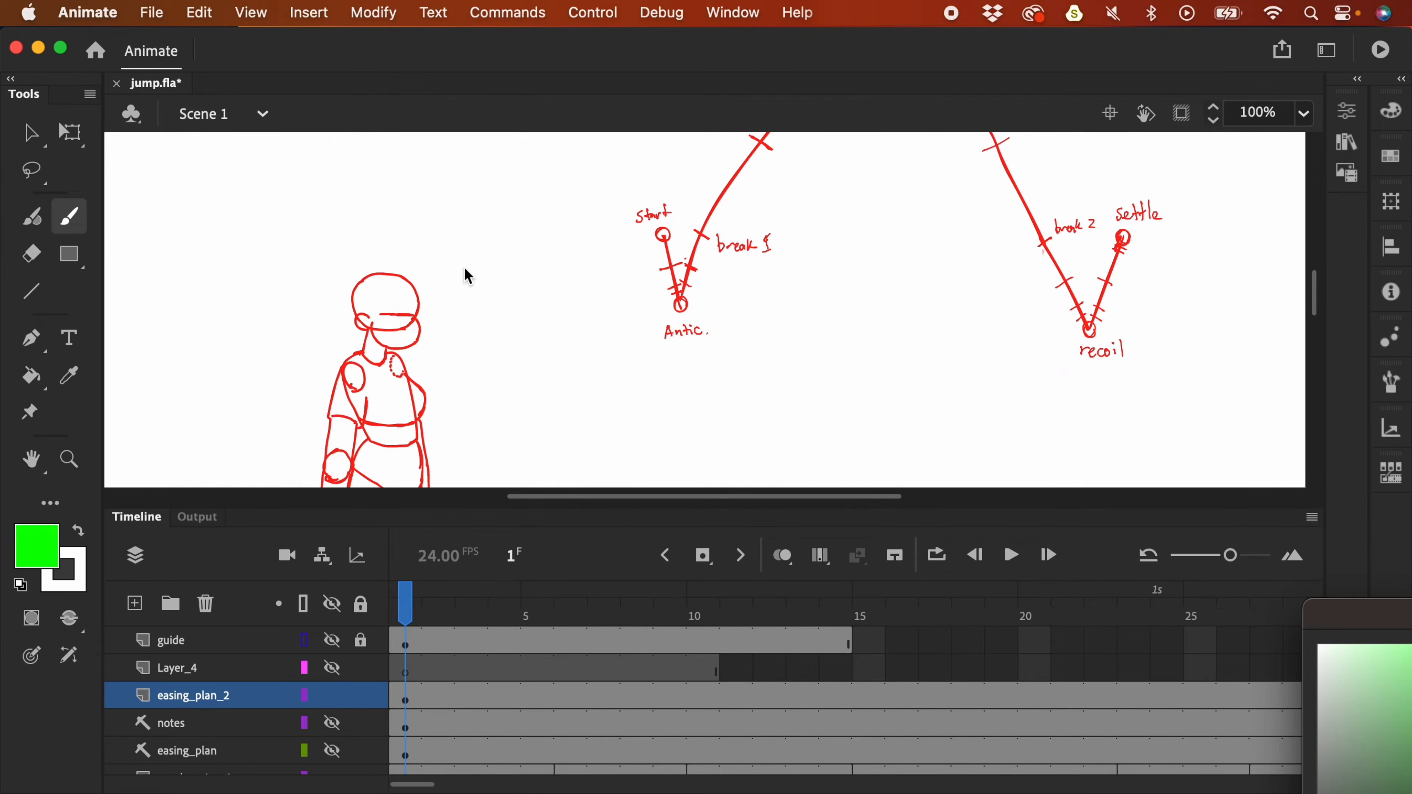
left_click_drag(1373, 607, 464, 233)
left_click(633, 400)
left_click(900, 283)
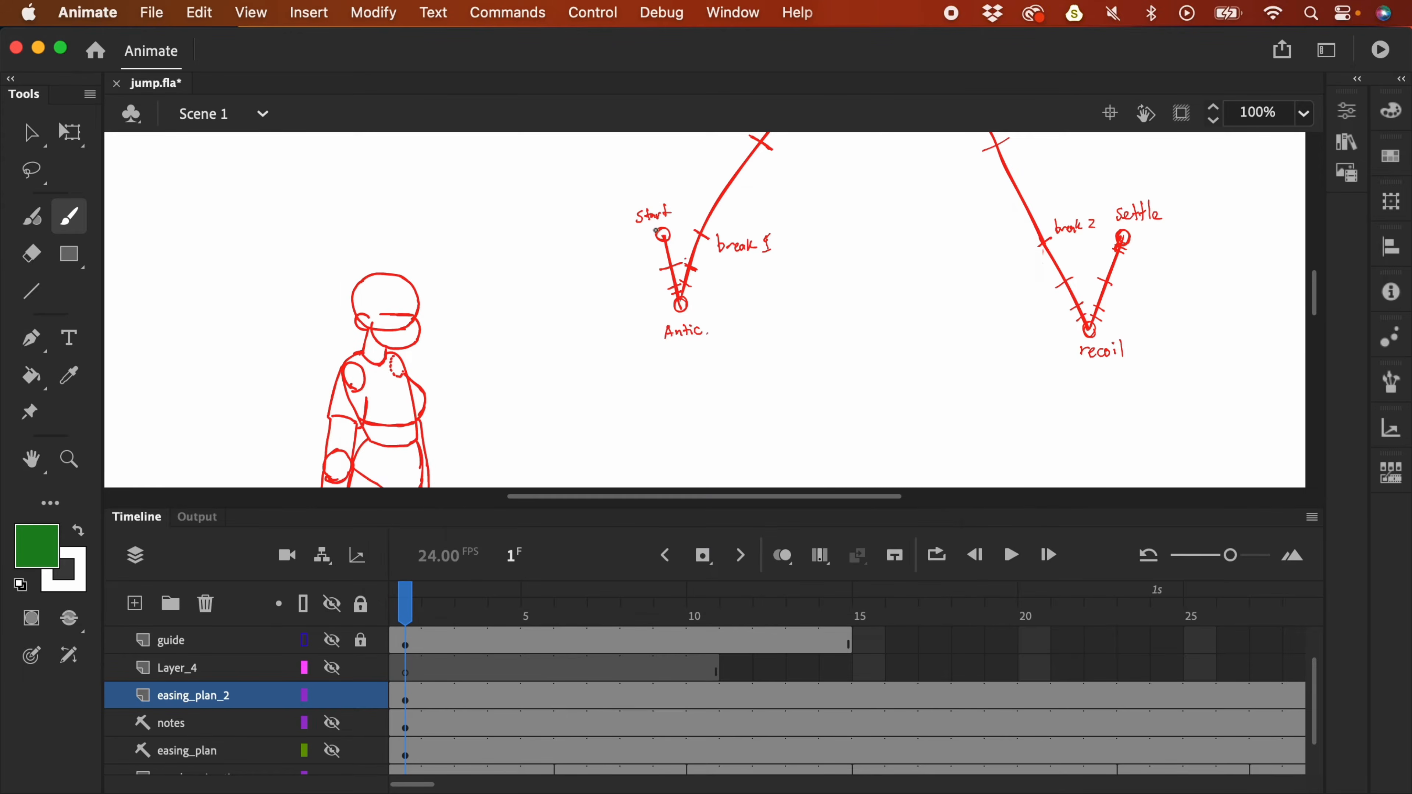
mouse_move(656, 223)
left_mouse_down()
mouse_move(674, 234)
mouse_move(656, 232)
left_mouse_up()
mouse_move(683, 301)
left_mouse_down()
mouse_move(789, 283)
mouse_move(766, 319)
mouse_move(663, 315)
left_mouse_up()
scroll(800, 283, "up", 3)
scroll(800, 283, "right", 2)
scroll(867, 331, "up", 5)
scroll(866, 330, "right", 3)
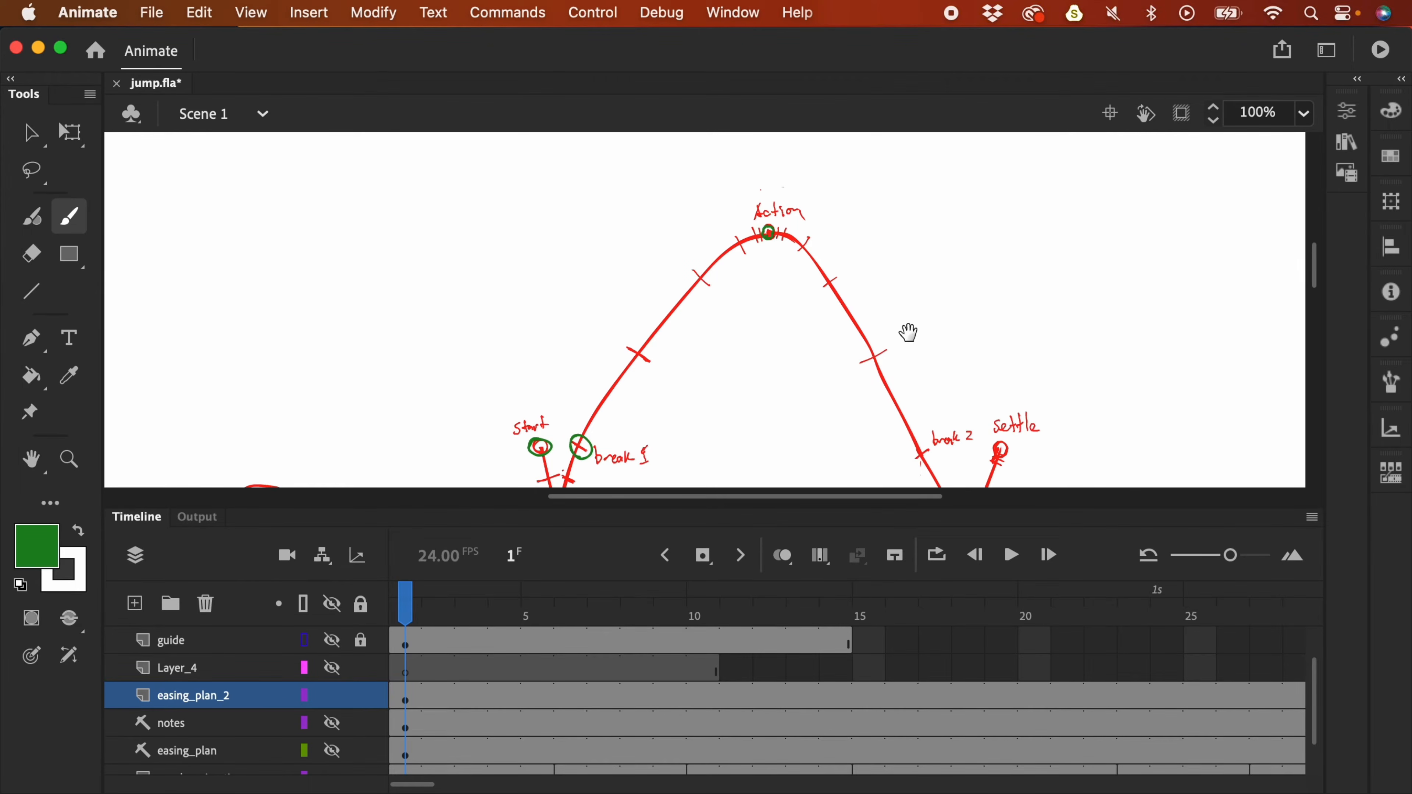
scroll(772, 138, "down", 5)
scroll(772, 139, "right", 3)
left_click_drag(792, 252, 789, 257)
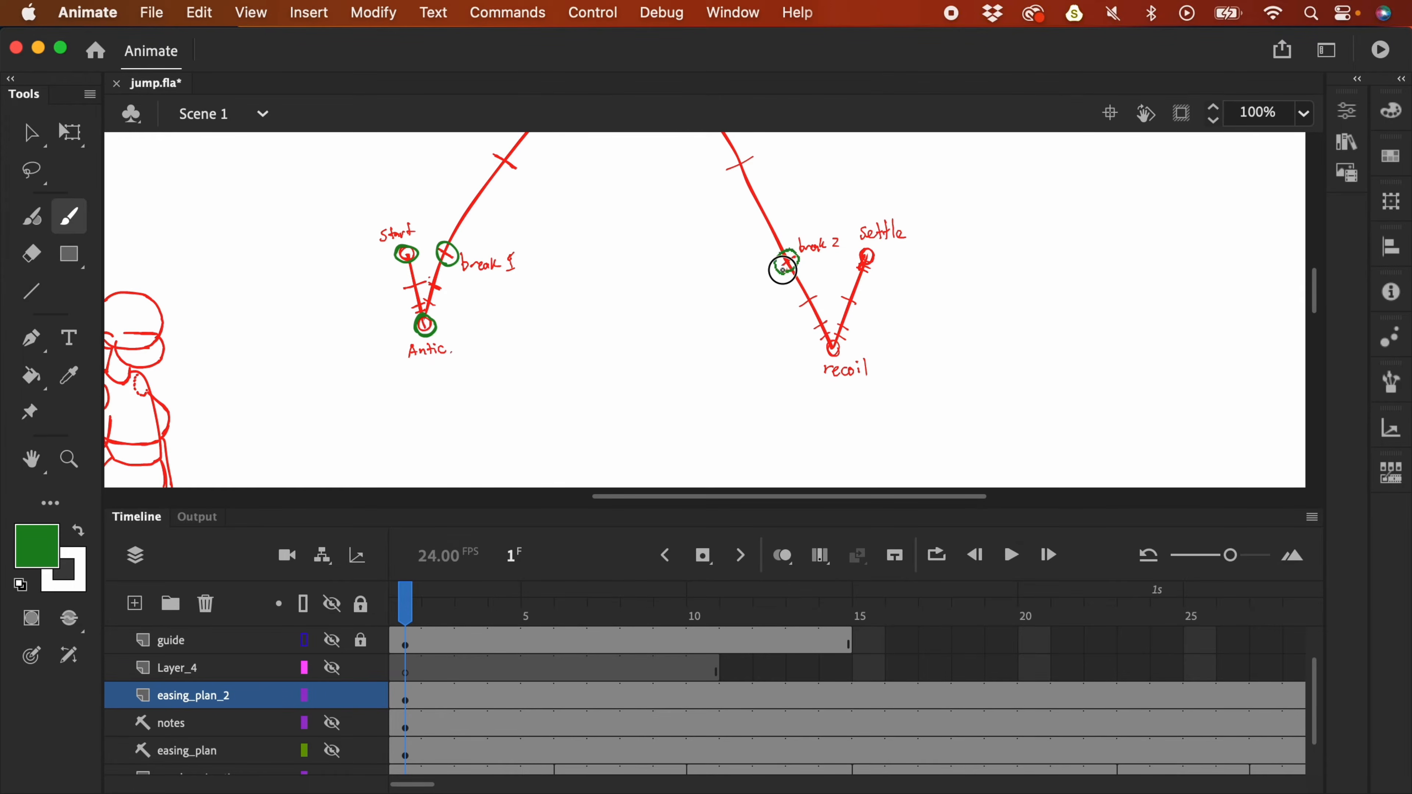
left_click_drag(831, 352, 828, 337)
left_click_drag(866, 260, 869, 252)
scroll(825, 410, "left", 6)
scroll(825, 410, "up", 1)
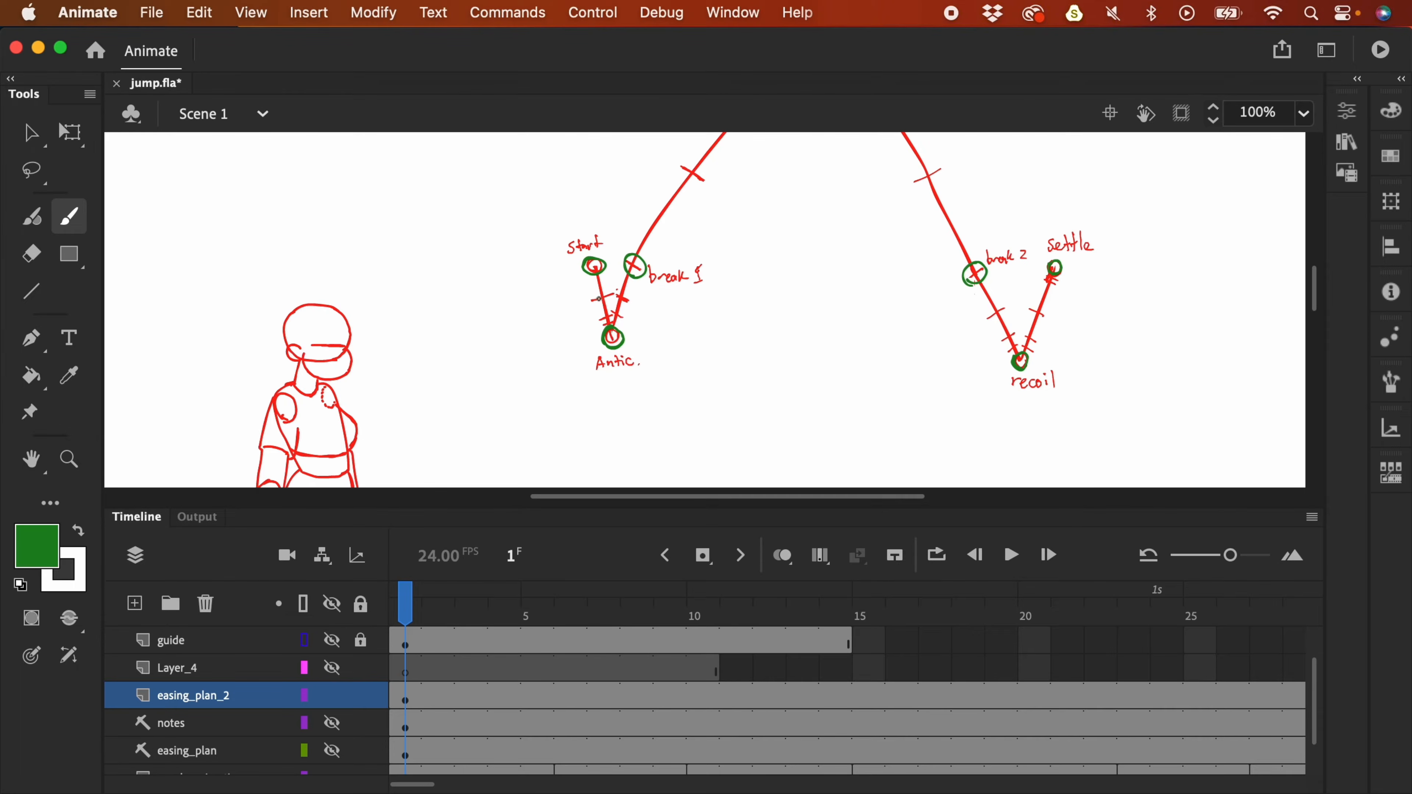
scroll(607, 303, "down", 3)
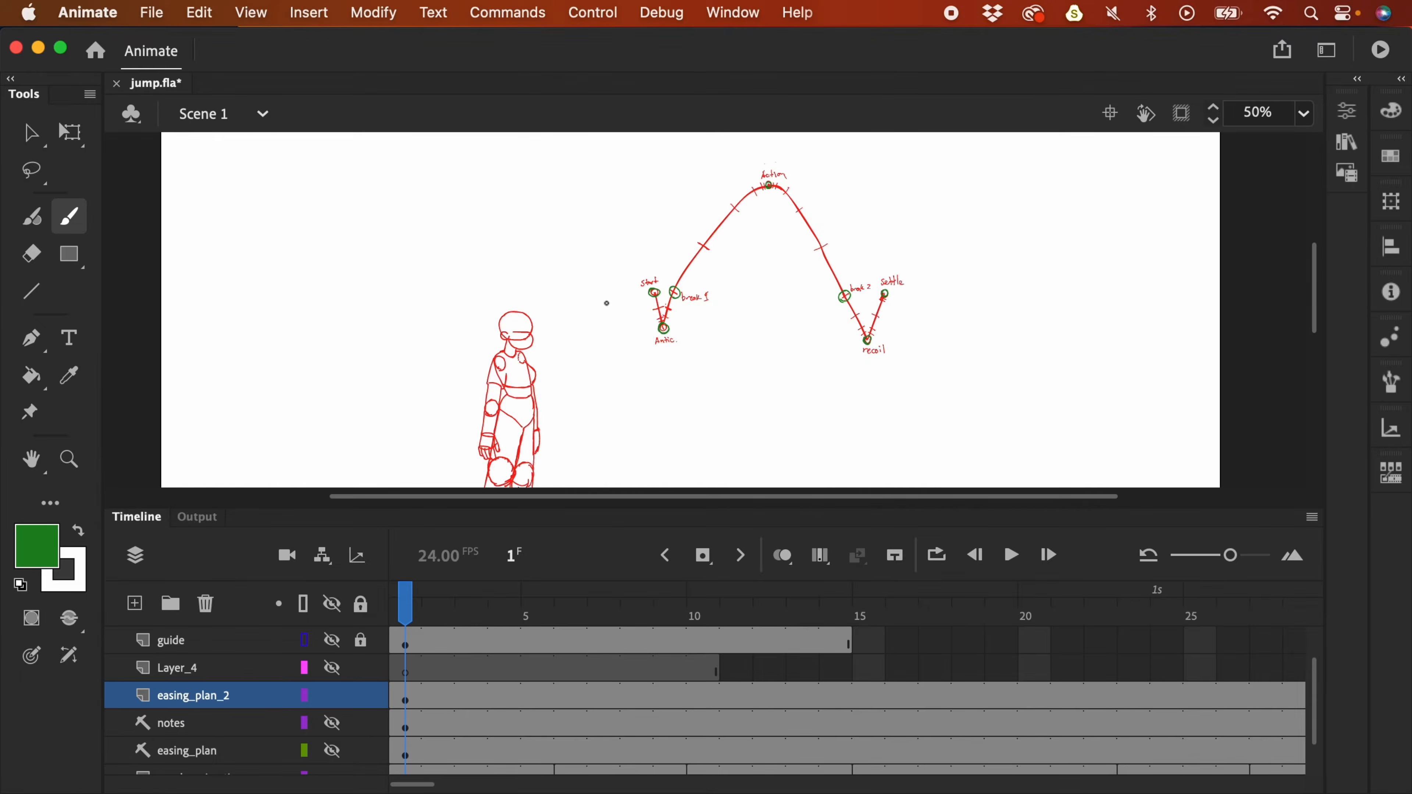
scroll(609, 308, "up", 3)
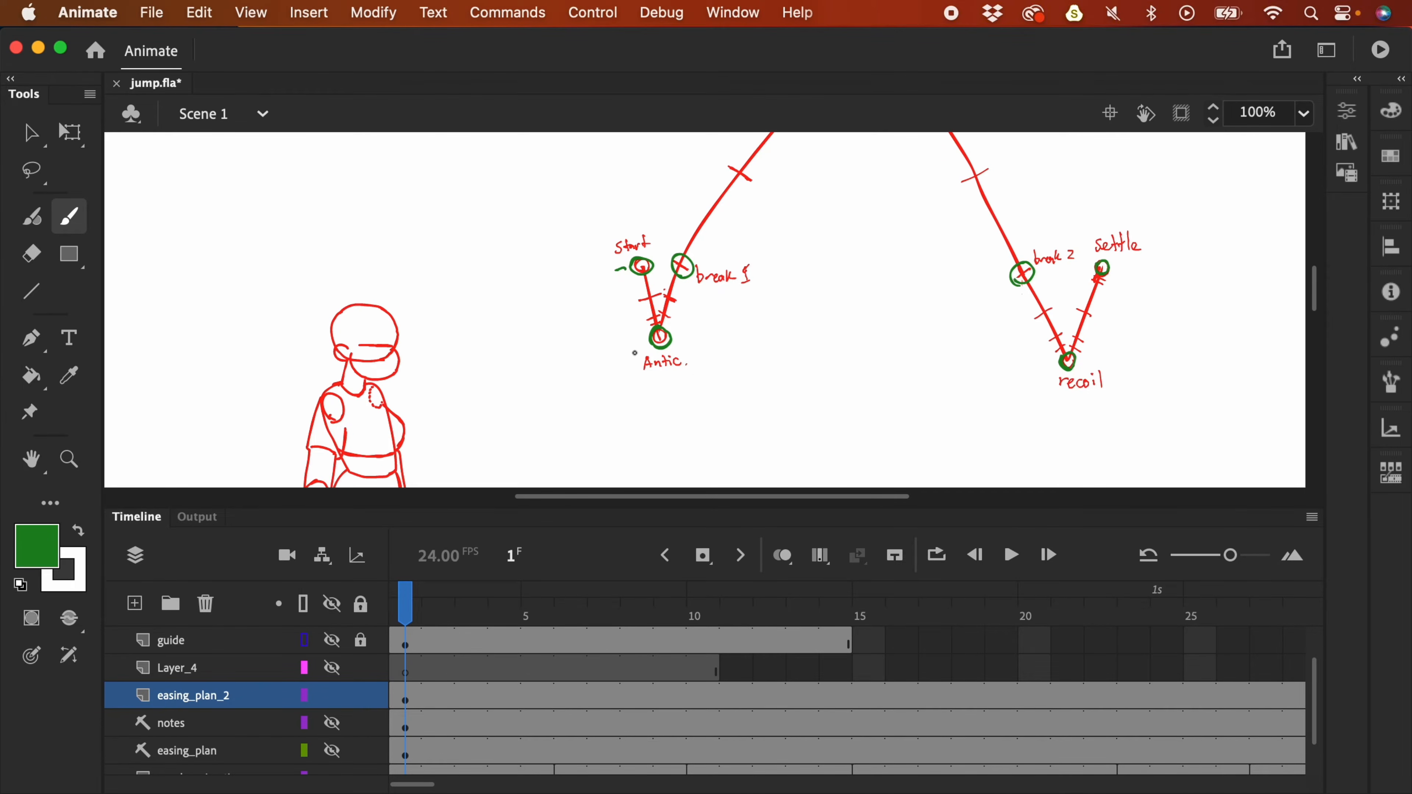
scroll(835, 368, "down", 3)
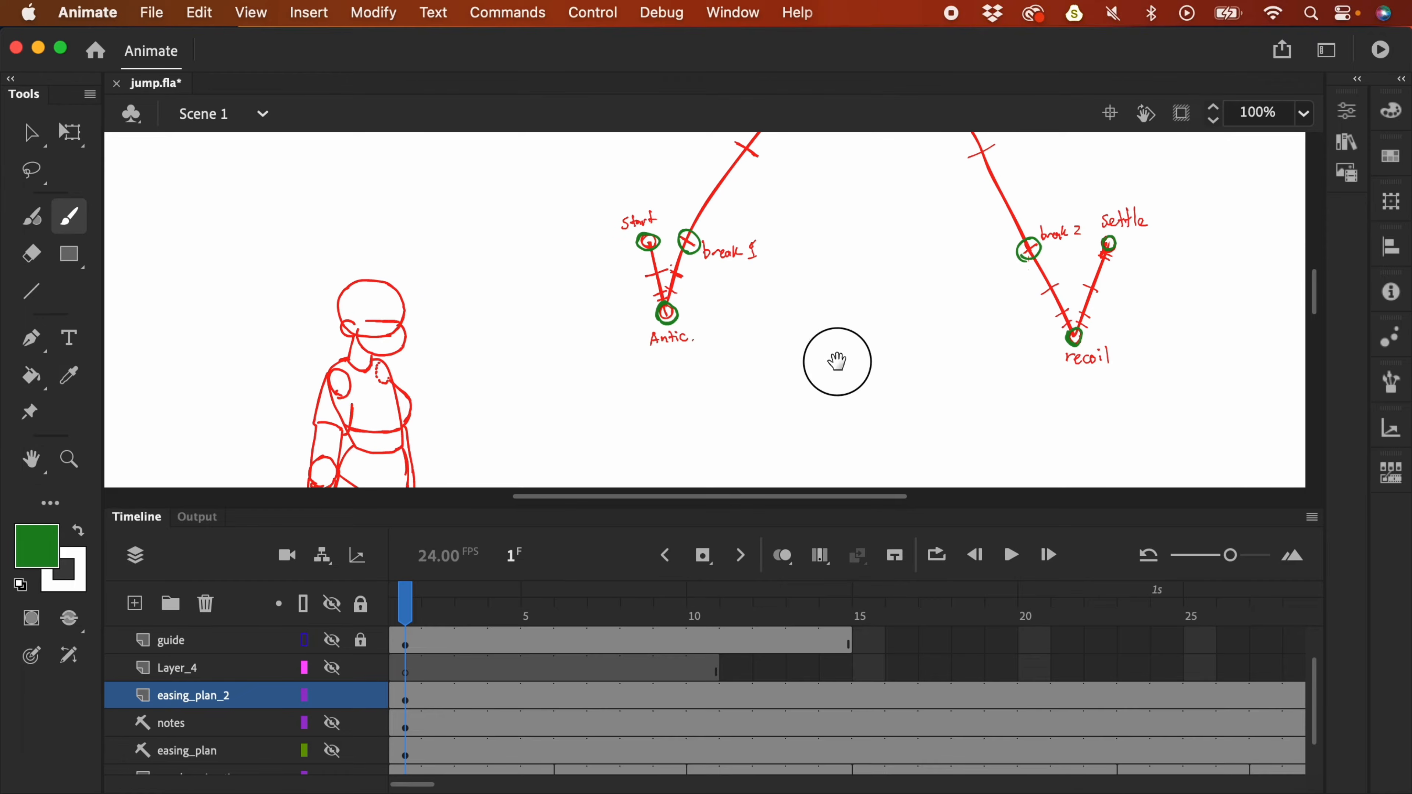
scroll(835, 366, "down", 3)
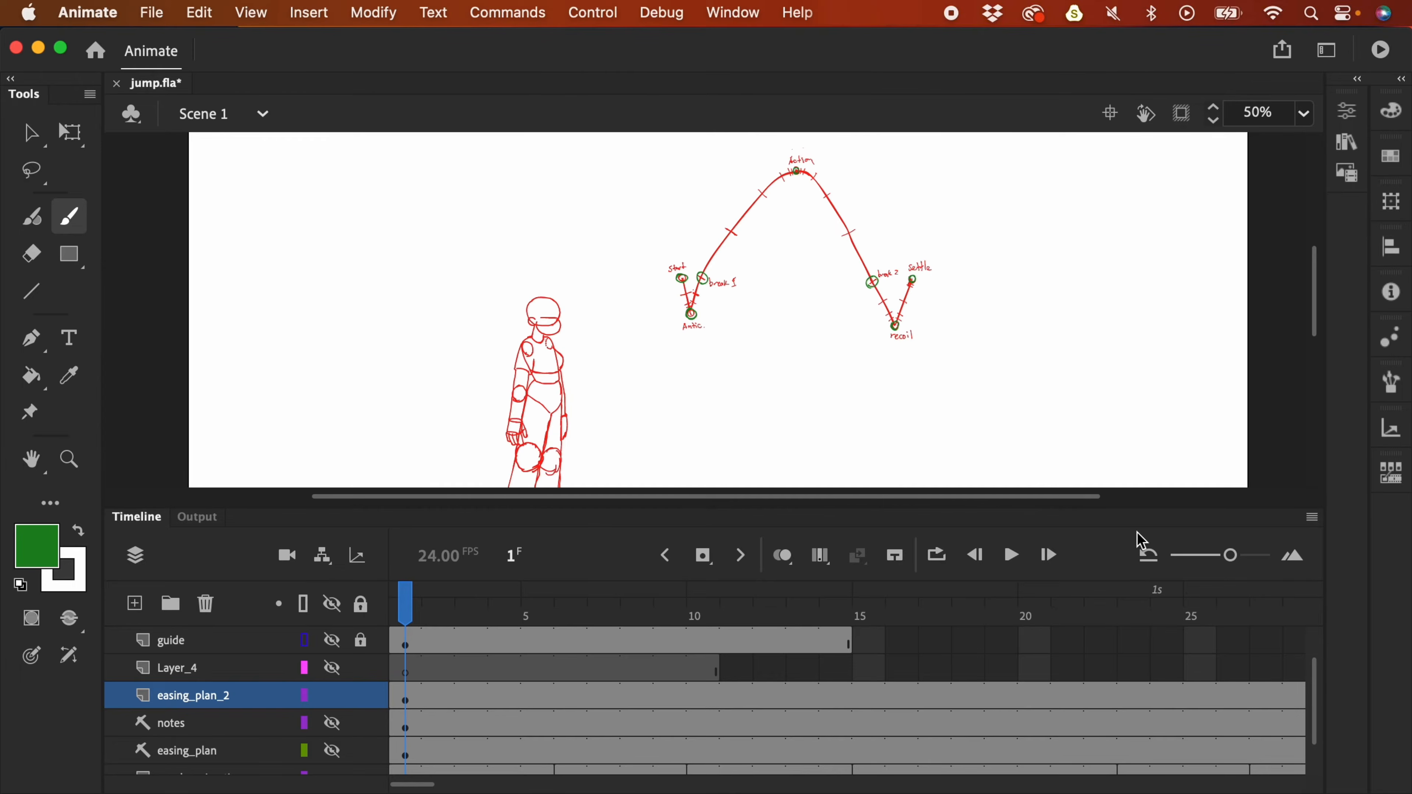
left_click_drag(955, 278, 956, 312)
- Resize the timeline frames, check the crouched pose at frame 6, and return to rough_animation frame 3
mouse_move(1220, 564)
left_mouse_down()
mouse_move(1178, 562)
mouse_move(1217, 567)
left_mouse_up()
left_click_drag(1318, 688, 1317, 726)
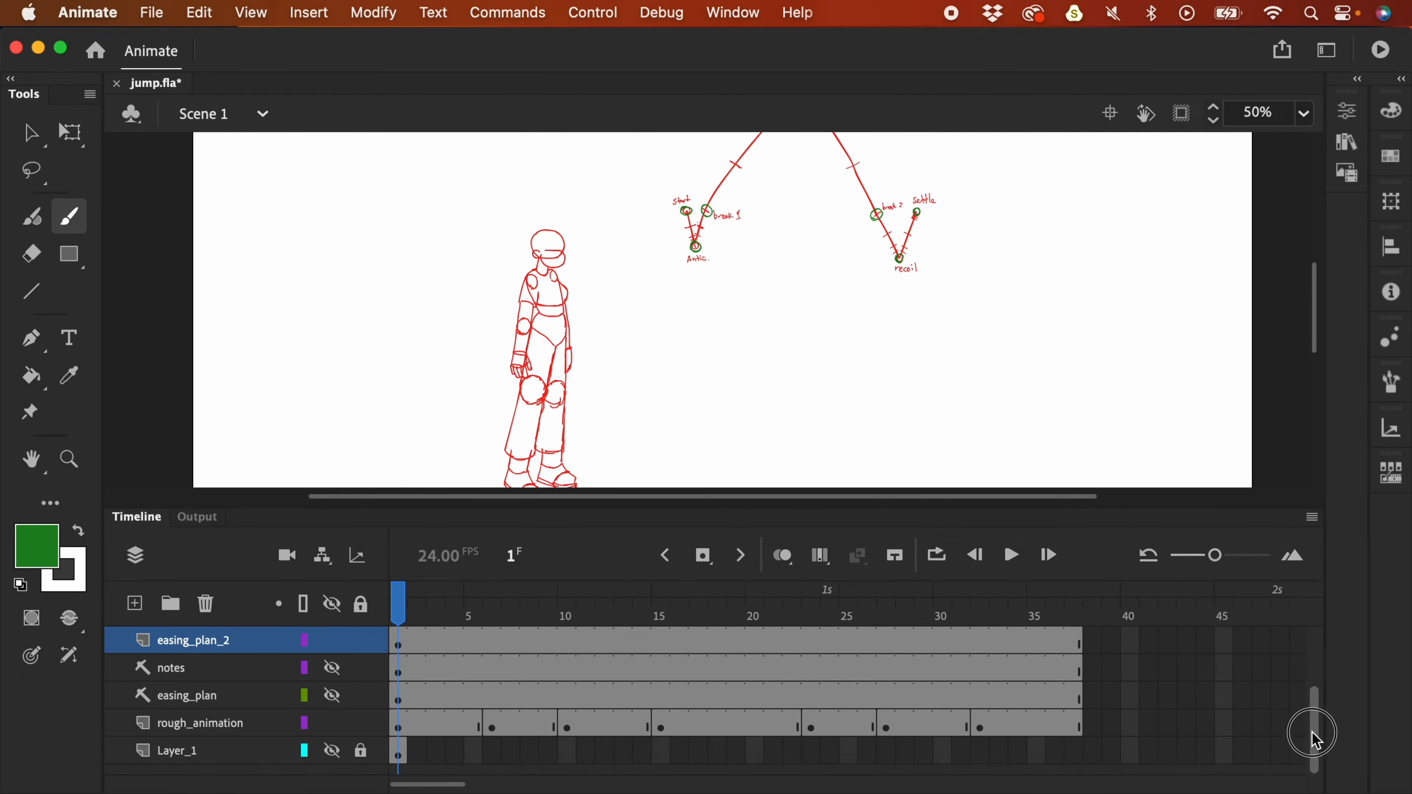
left_click_drag(413, 734, 437, 728)
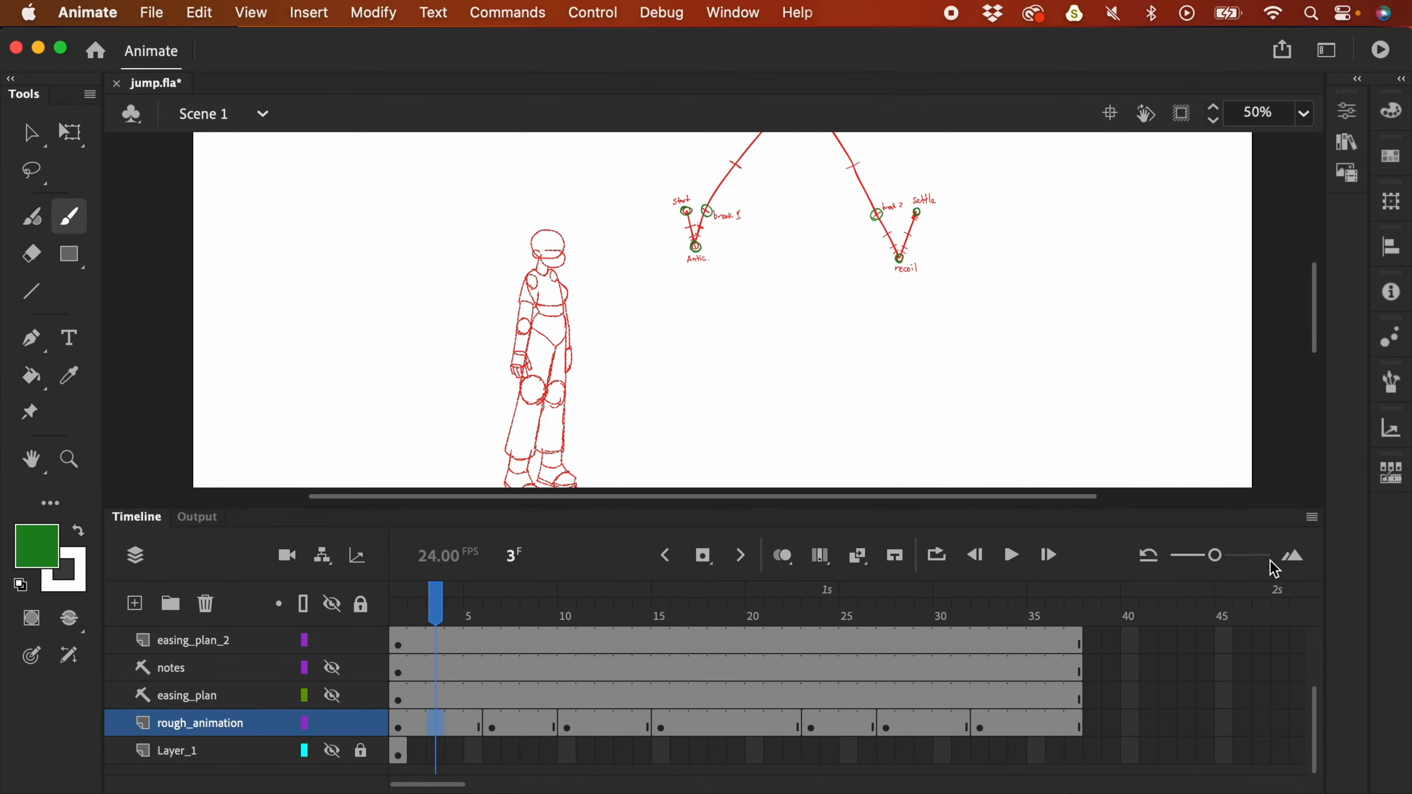
left_click_drag(1217, 558, 1223, 556)
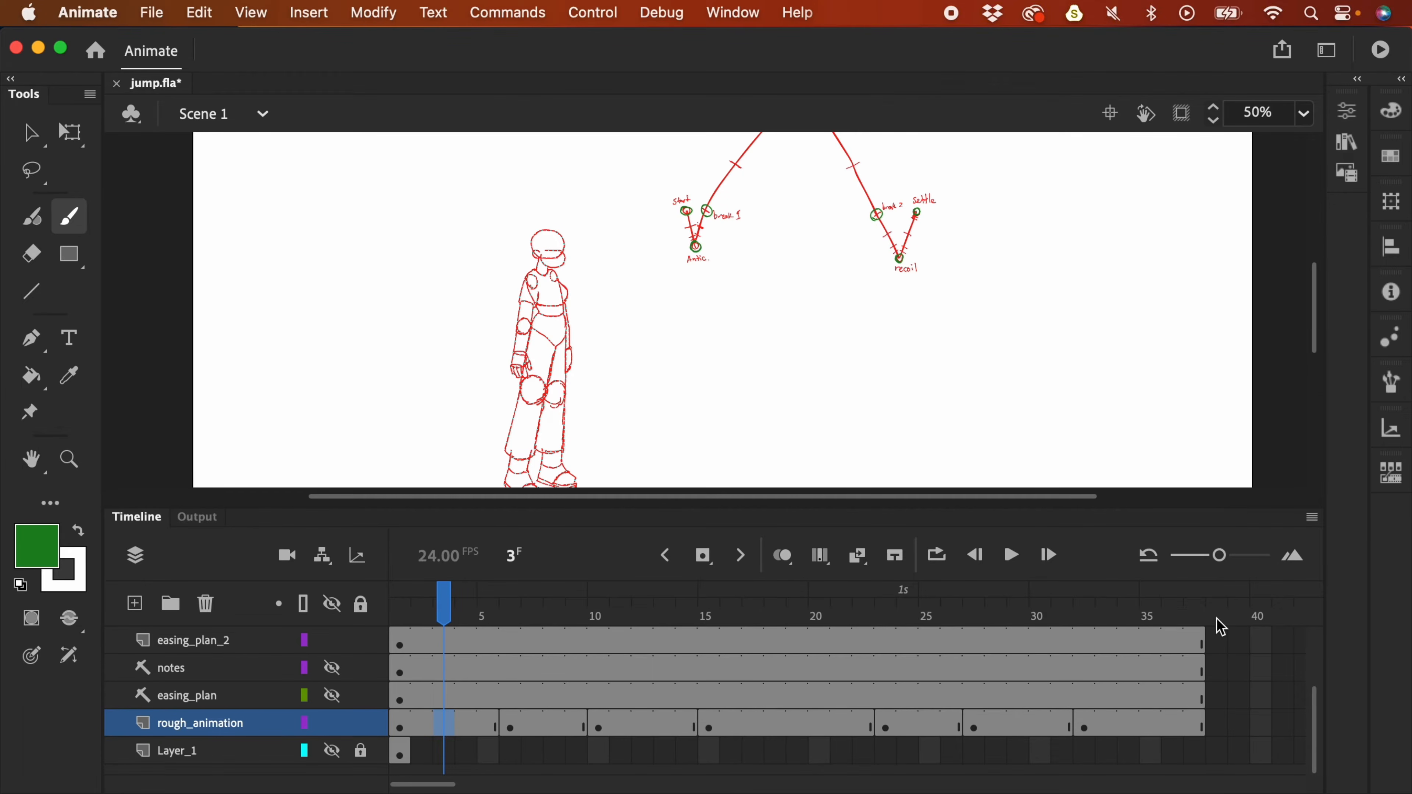
left_click(441, 642)
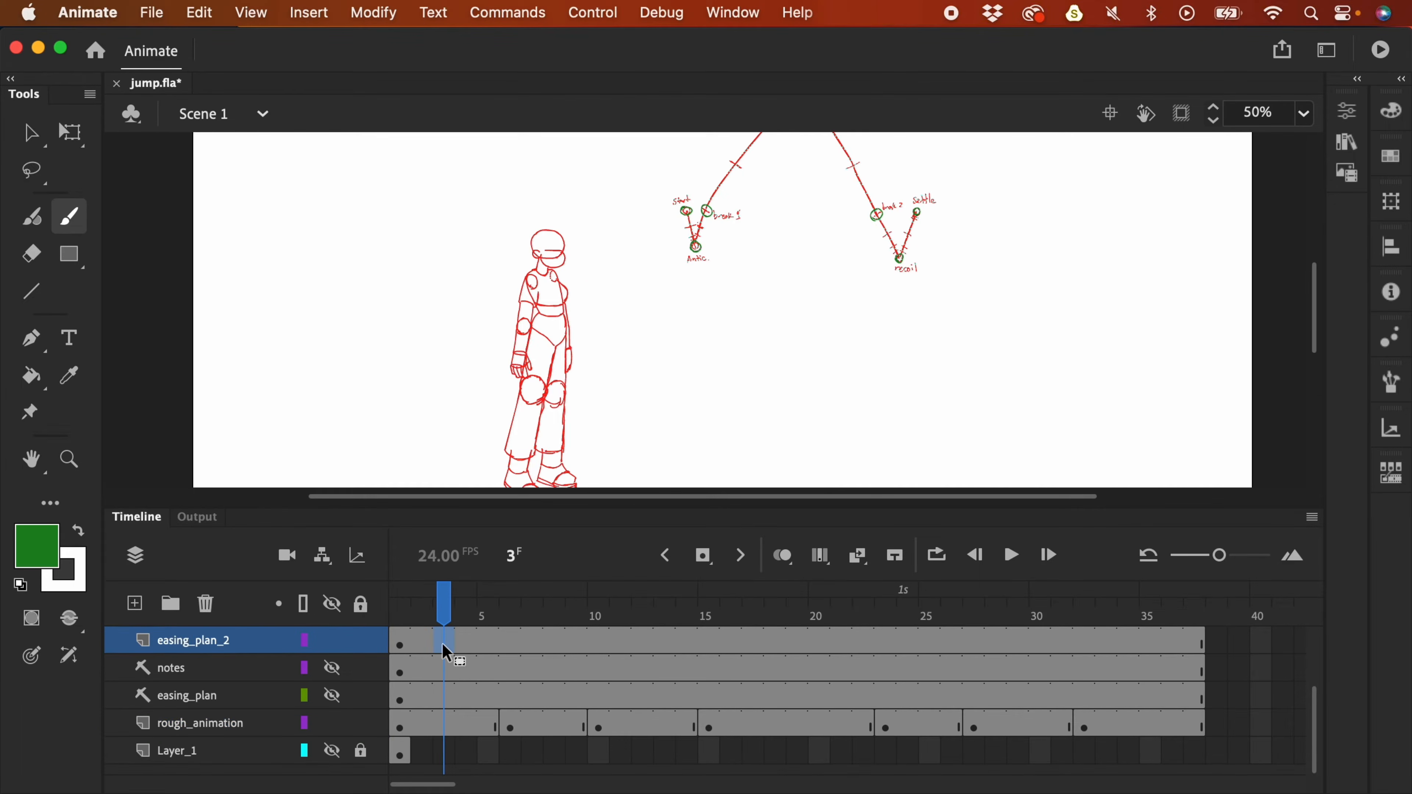
left_click(695, 226)
left_click(714, 214)
left_click(448, 730)
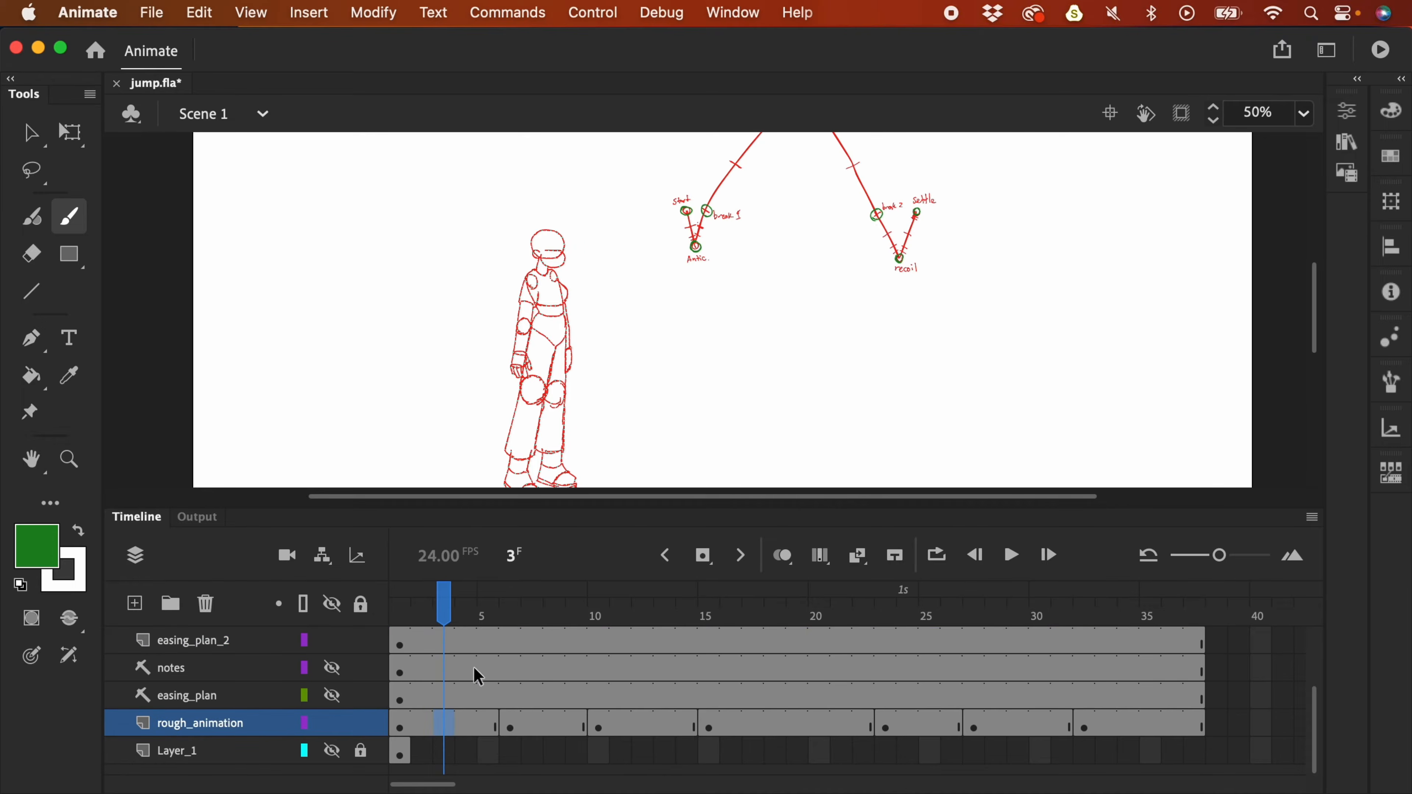
left_click(510, 732)
left_click(445, 727)
- Add a blank keyframe at frame 3, enable onion skinning, and make red the stroke colour
key("F7")
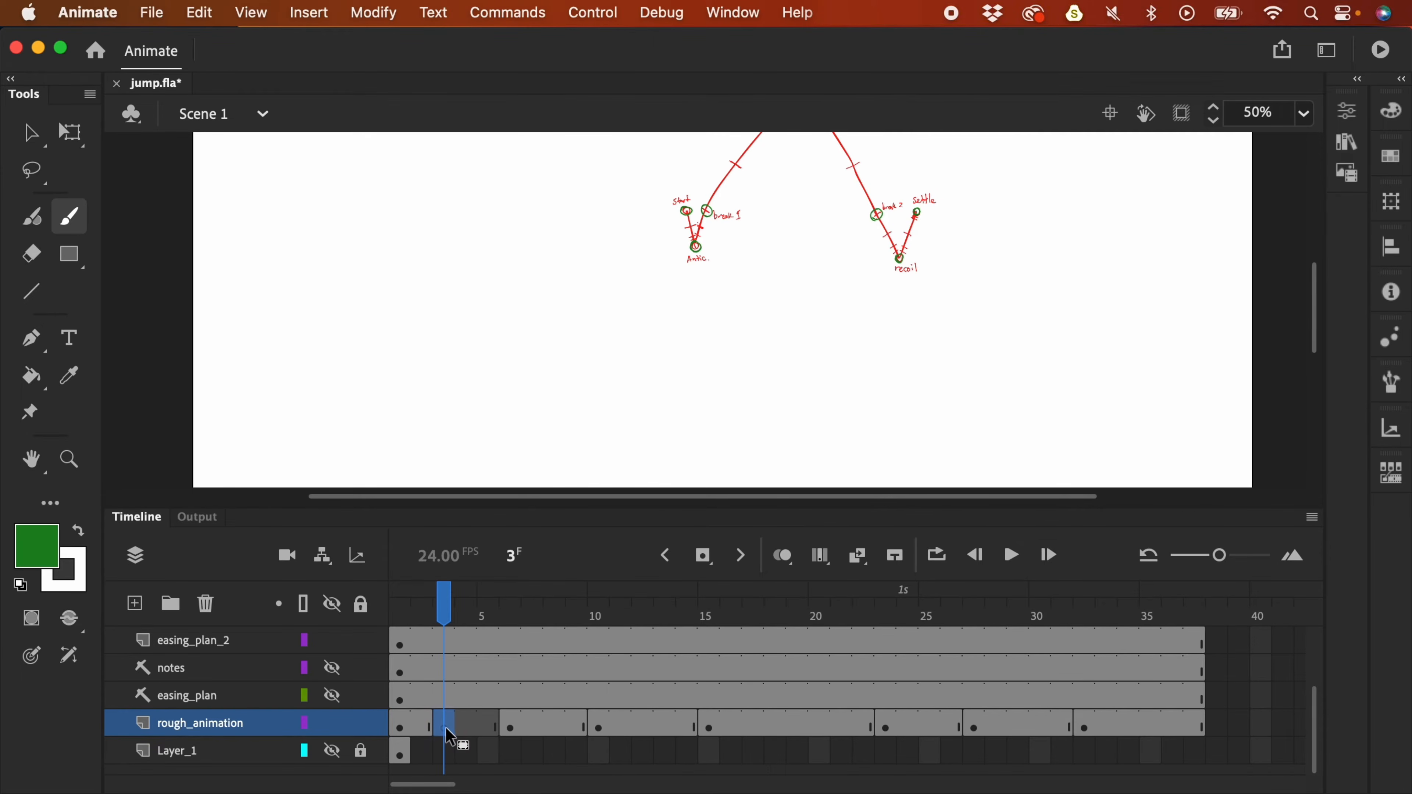
left_click(793, 565)
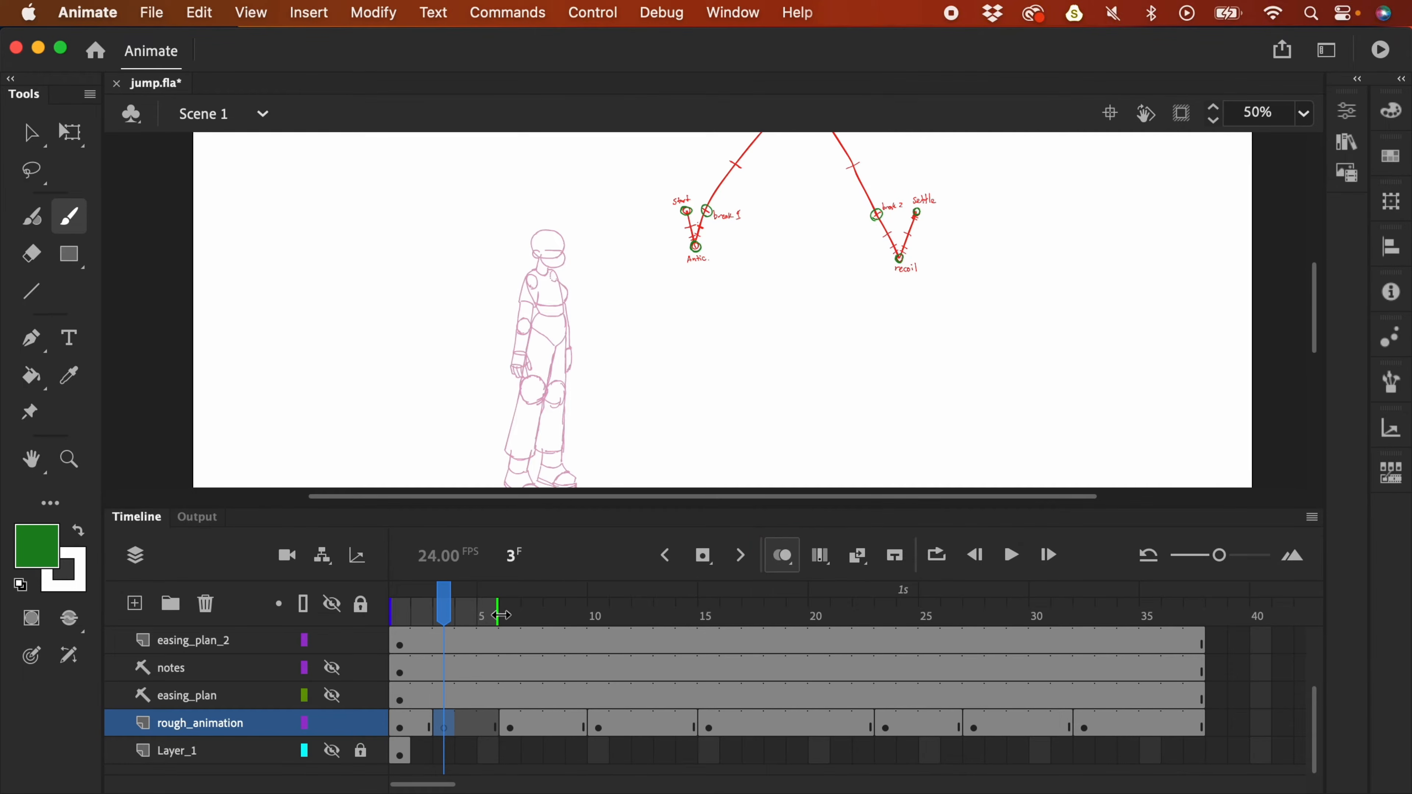
left_click(39, 544)
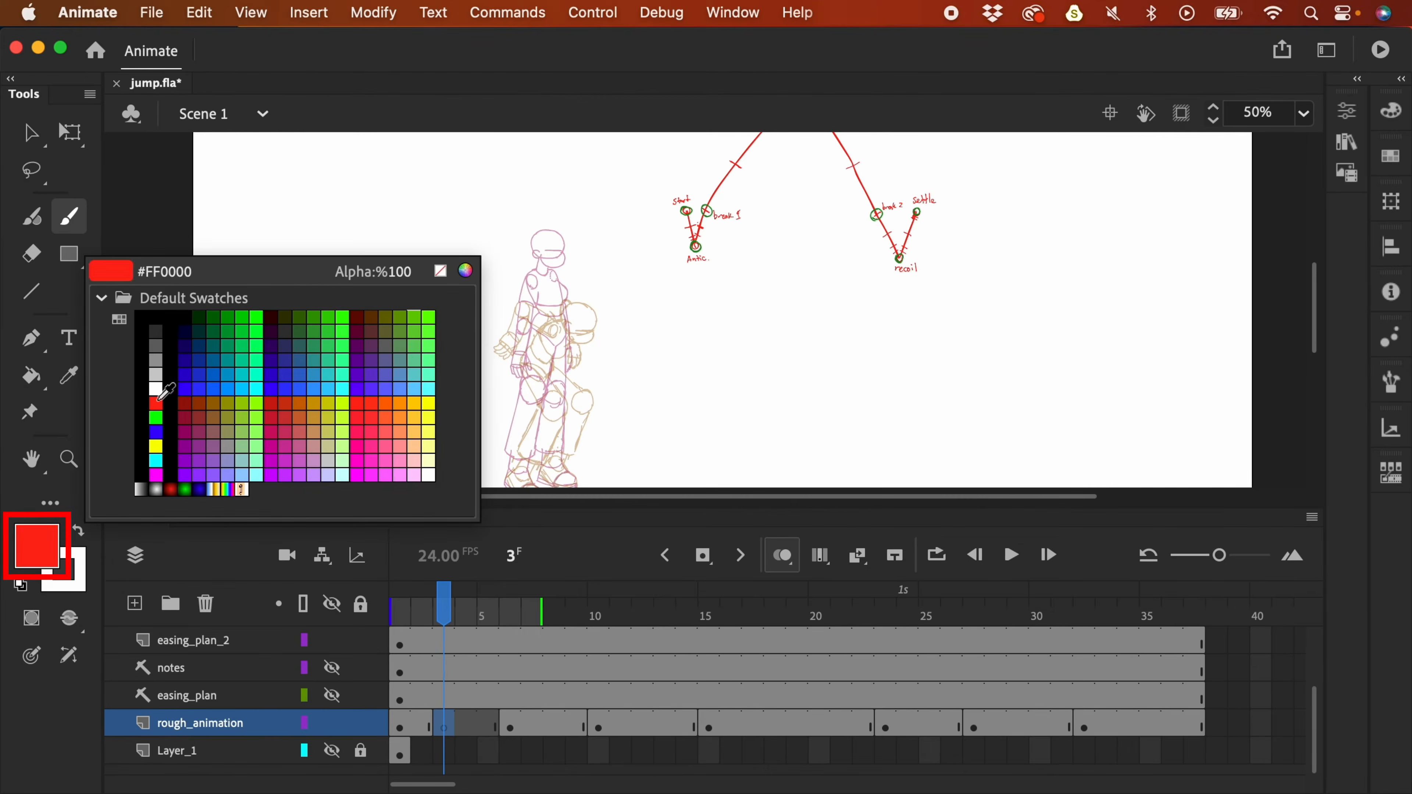
left_click(158, 399)
left_click(78, 531)
- Set a green fill colour in the Color Picker, keeping red as the stroke
left_click(48, 549)
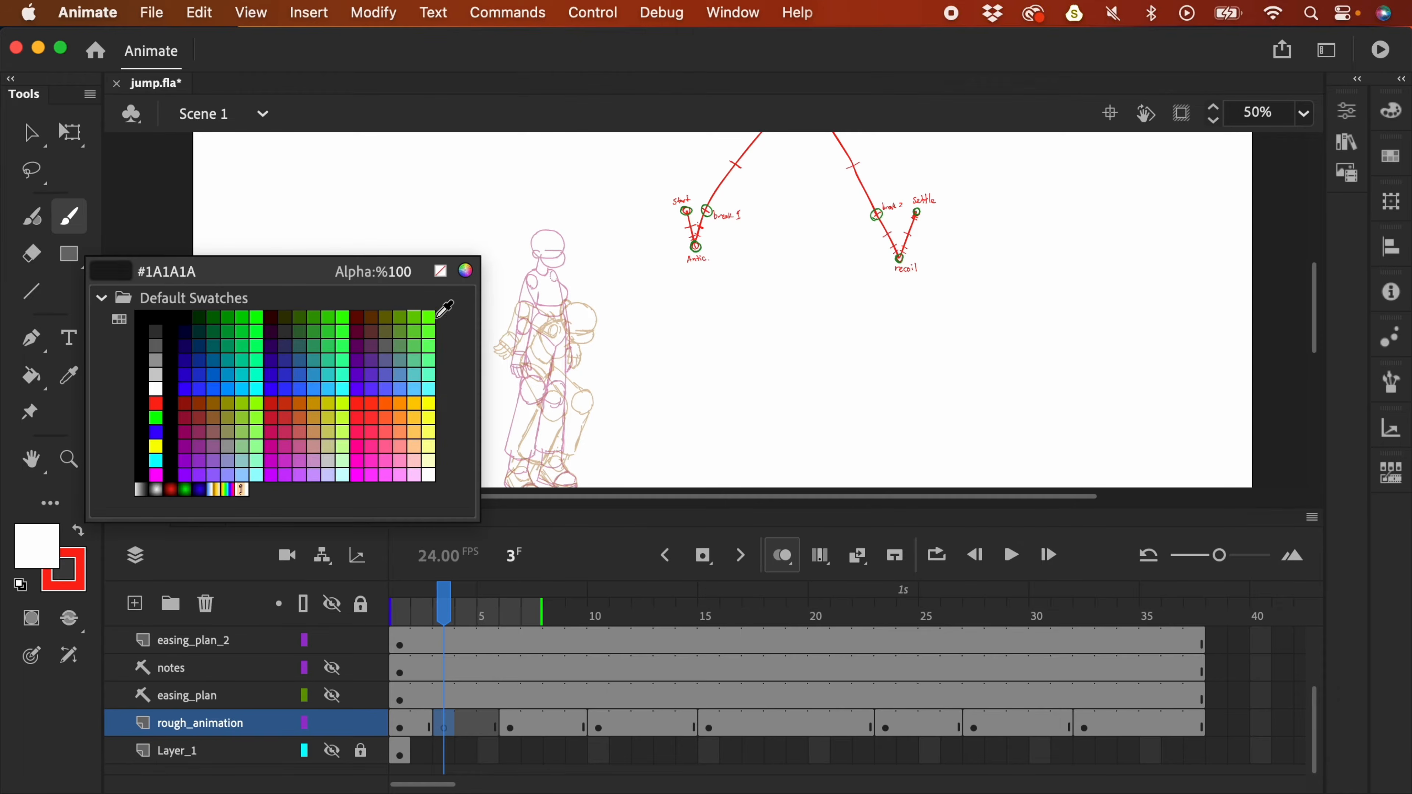
left_click(466, 271)
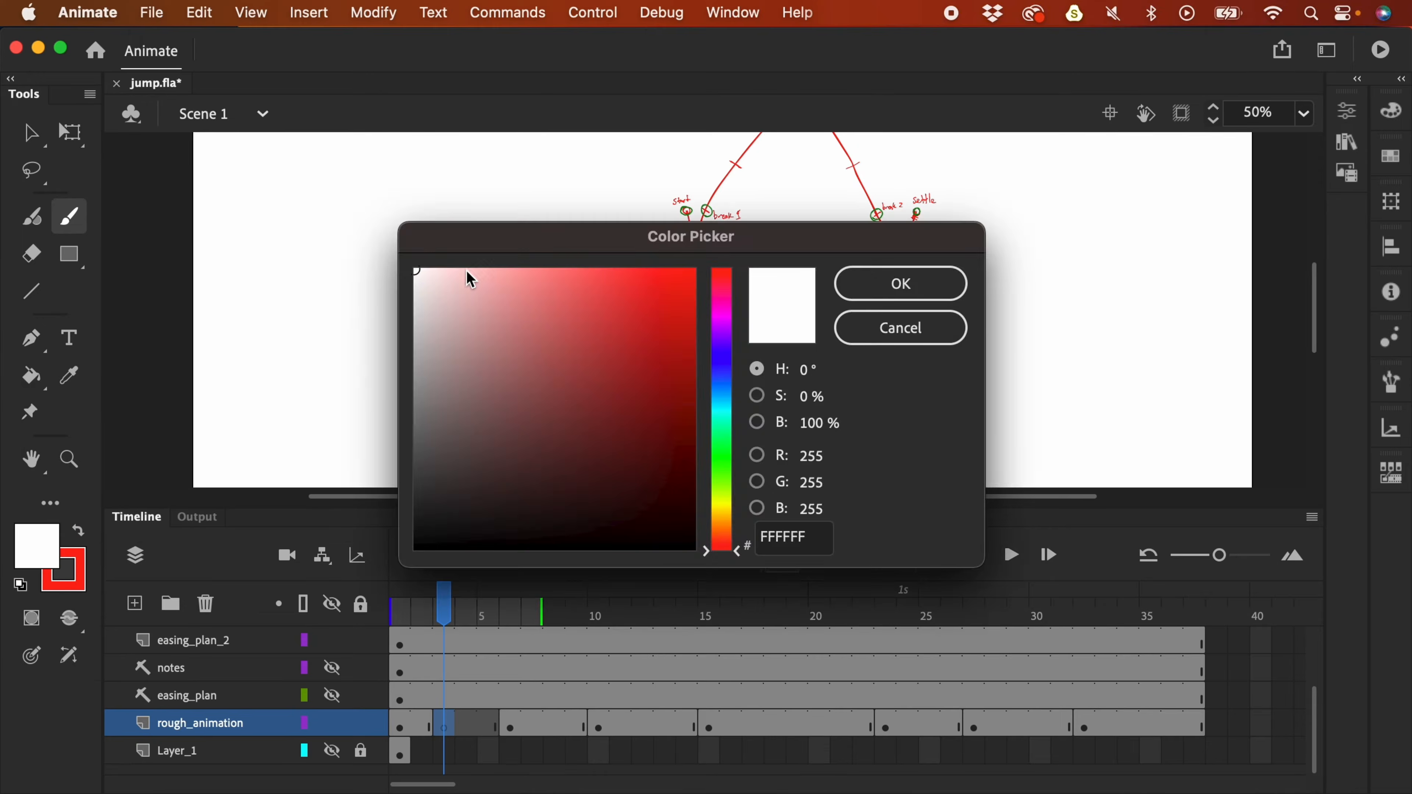
left_click(881, 272)
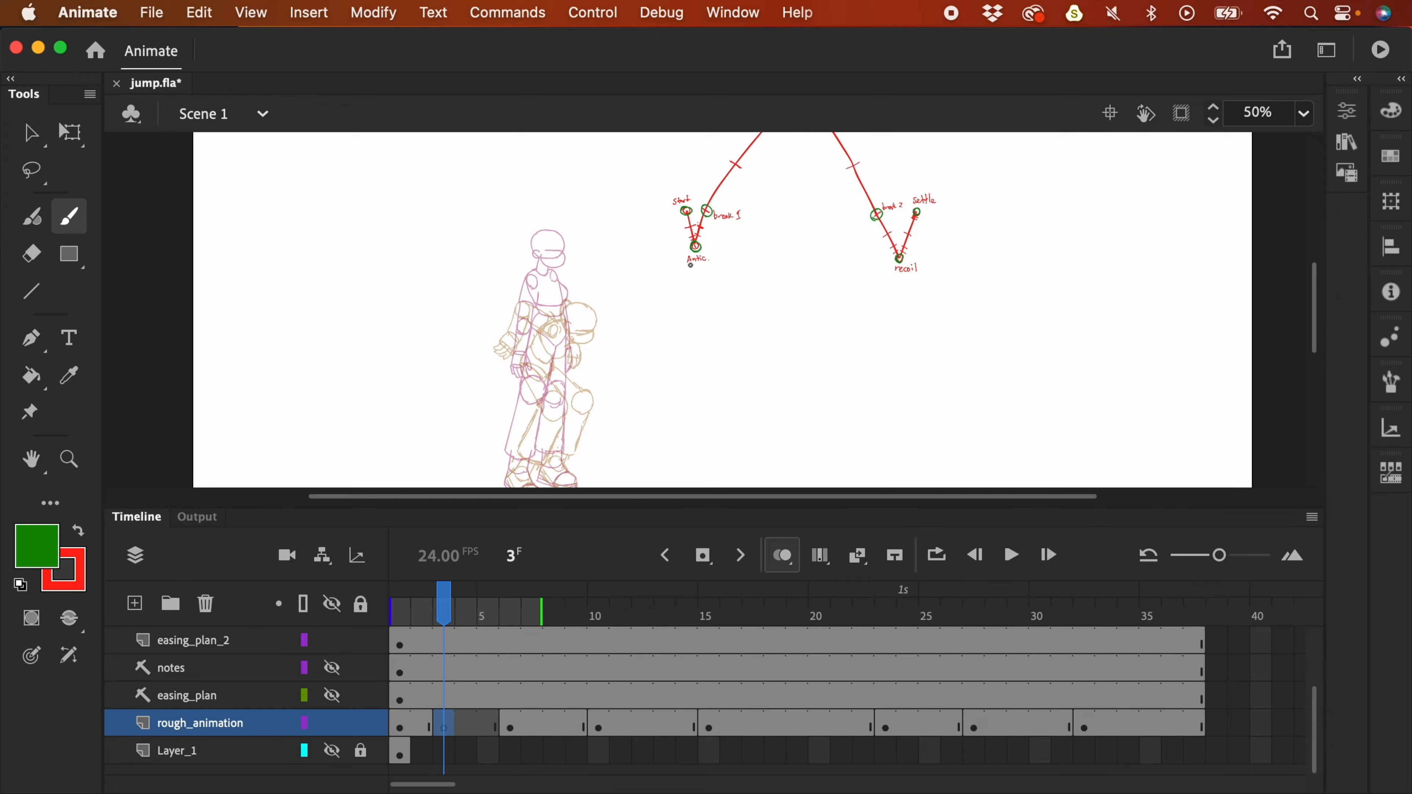
left_click(79, 534)
left_click(79, 534)
left_click(79, 534)
left_click(79, 534)
left_click(79, 535)
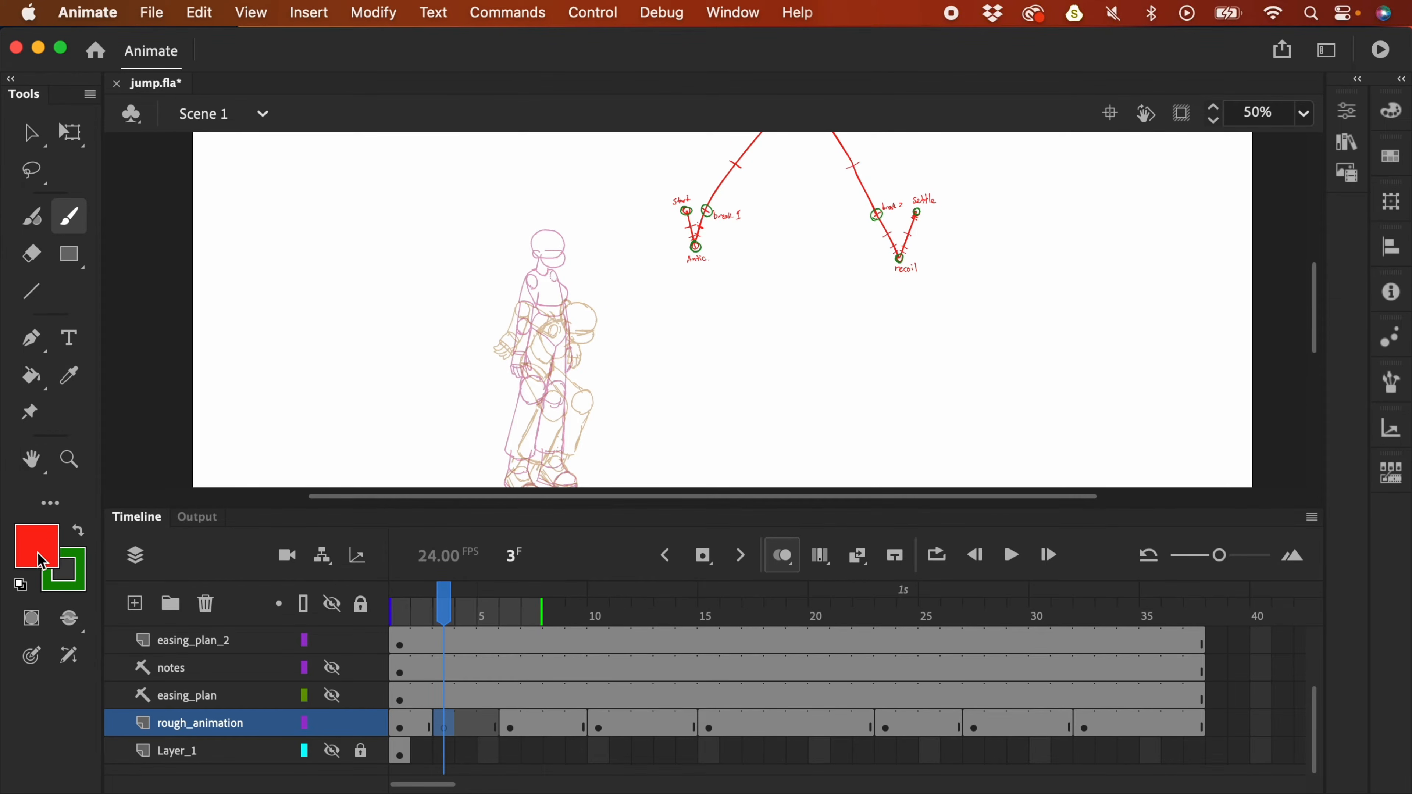
left_click(79, 533)
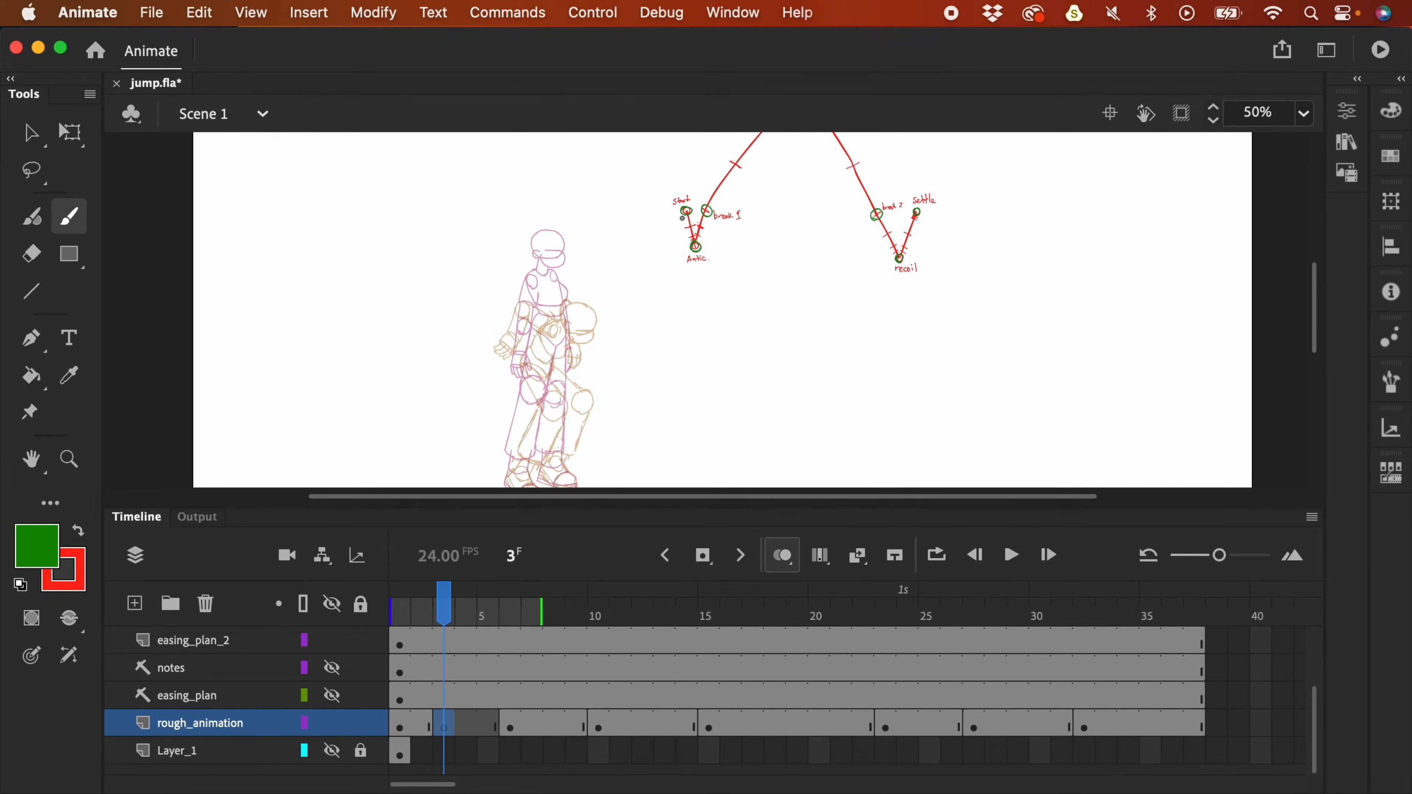
- Place easing_plan_2 between easing_plan and rough_animation, lock it, and swap to red fill
left_click(217, 641)
left_click_drag(211, 660, 165, 710)
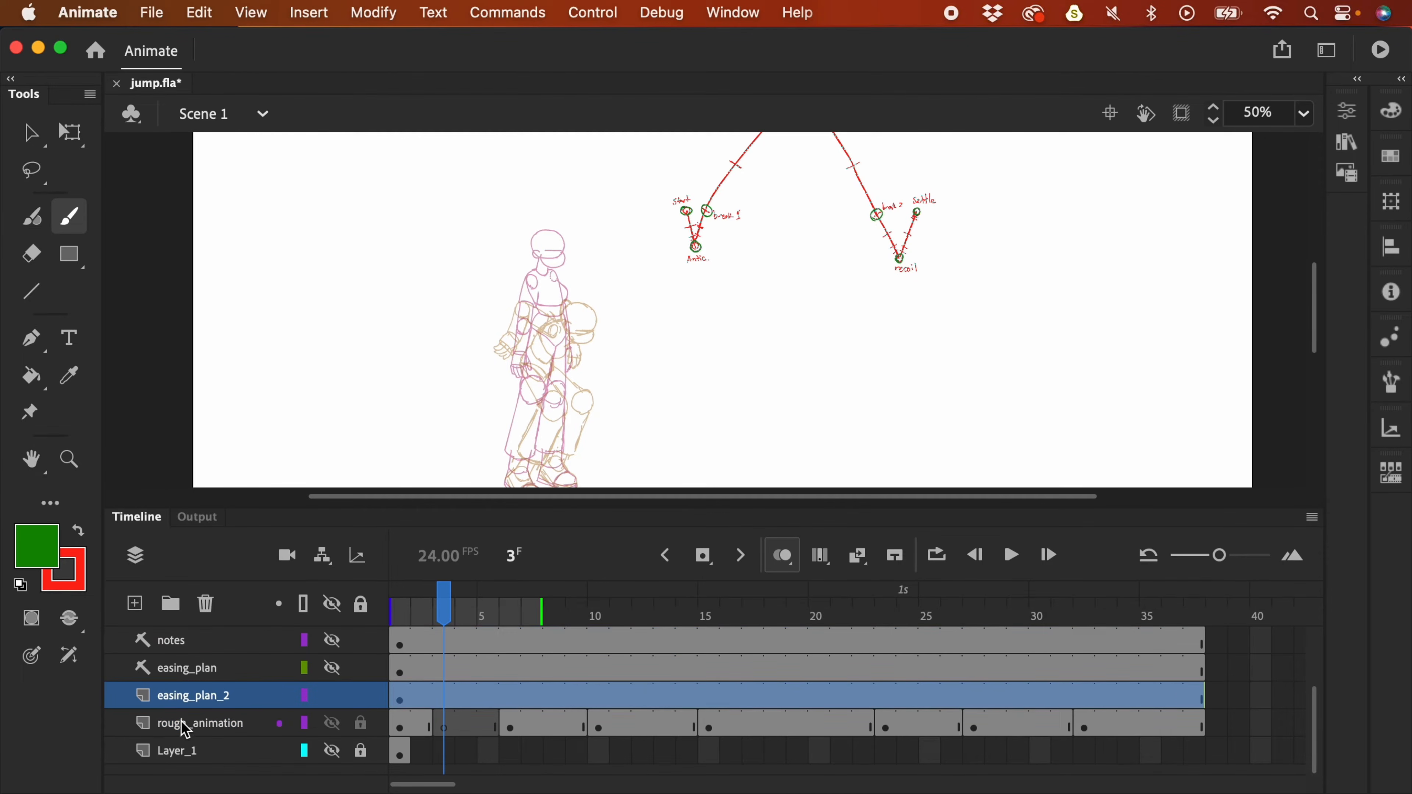
left_click(443, 723)
left_click(446, 698)
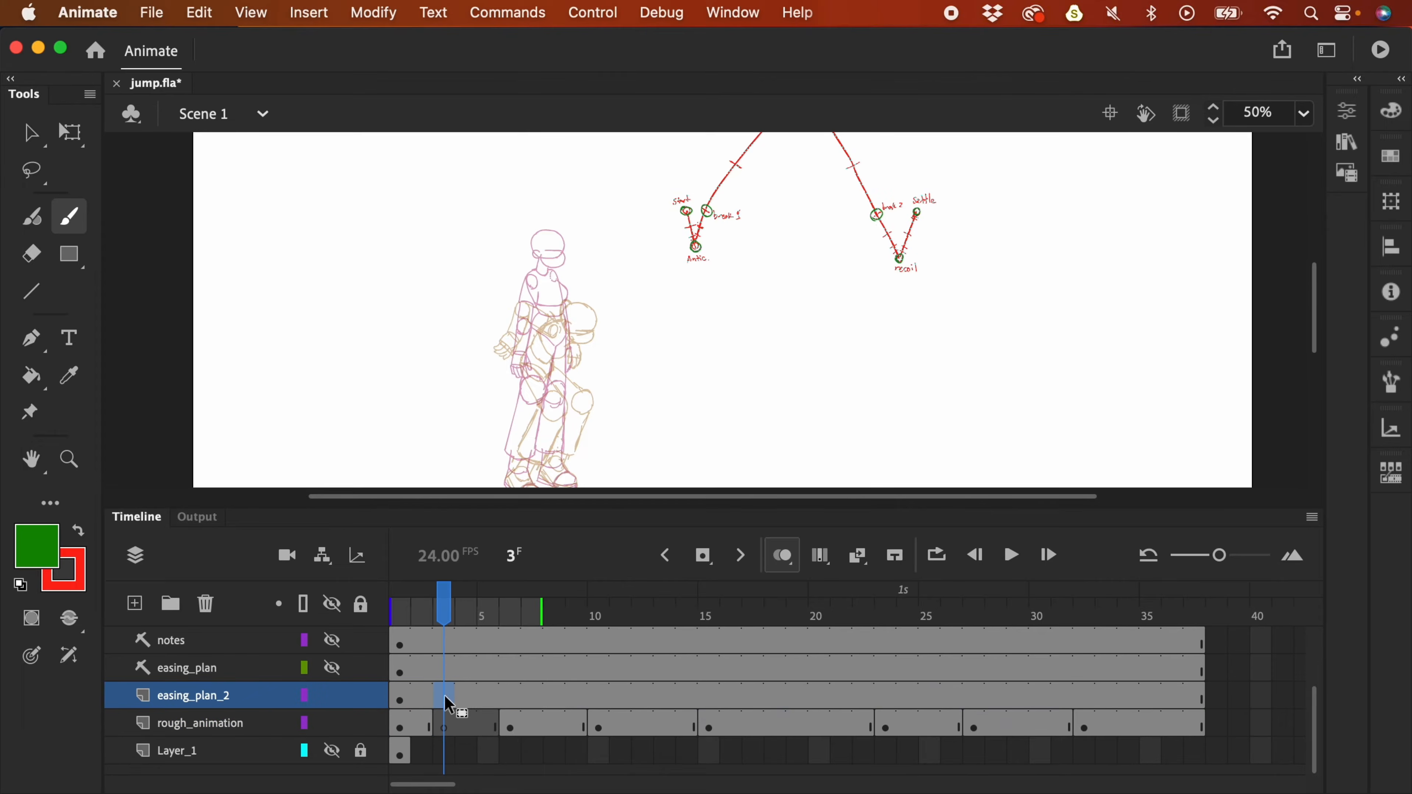
left_click(451, 726)
left_click(362, 696)
key("b")
left_click(79, 532)
- Hide the panels and try red head-to-arm and shoulder strokes on frame 3, undoing them
key("super+1")
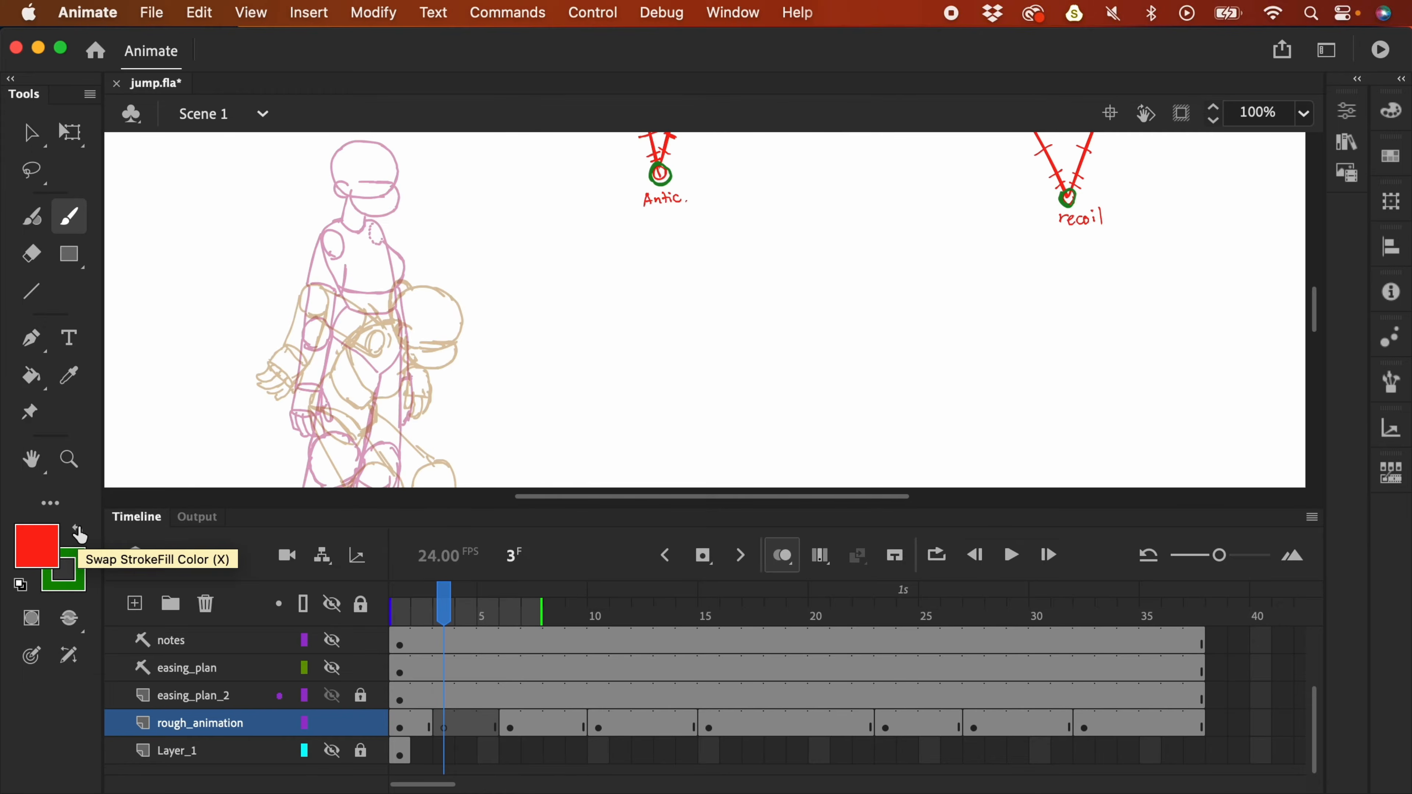
scroll(731, 397, "up", 4)
scroll(731, 397, "left", 7)
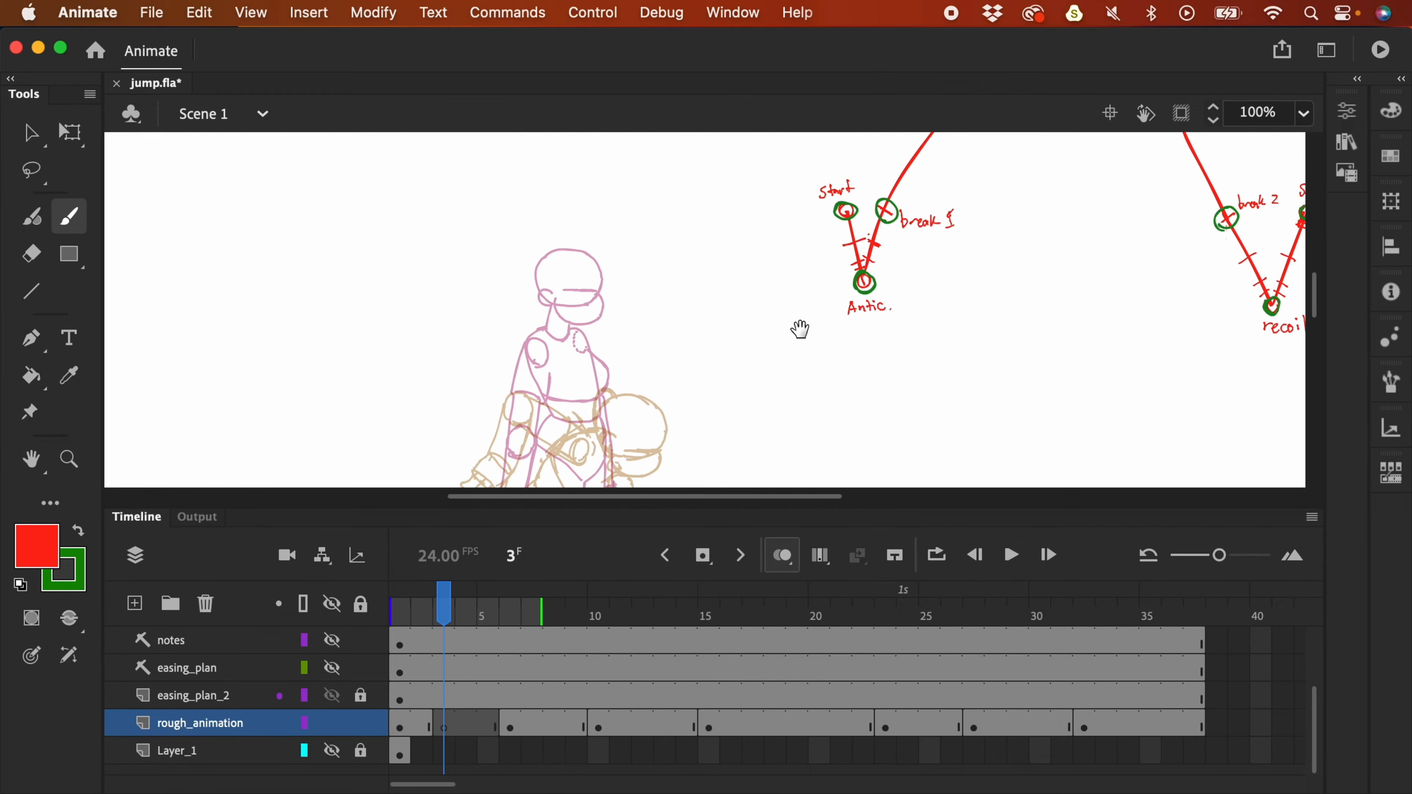
scroll(813, 319, "left", 1)
scroll(812, 319, "down", 4)
key("F4")
scroll(829, 482, "up", 3)
scroll(829, 482, "left", 6)
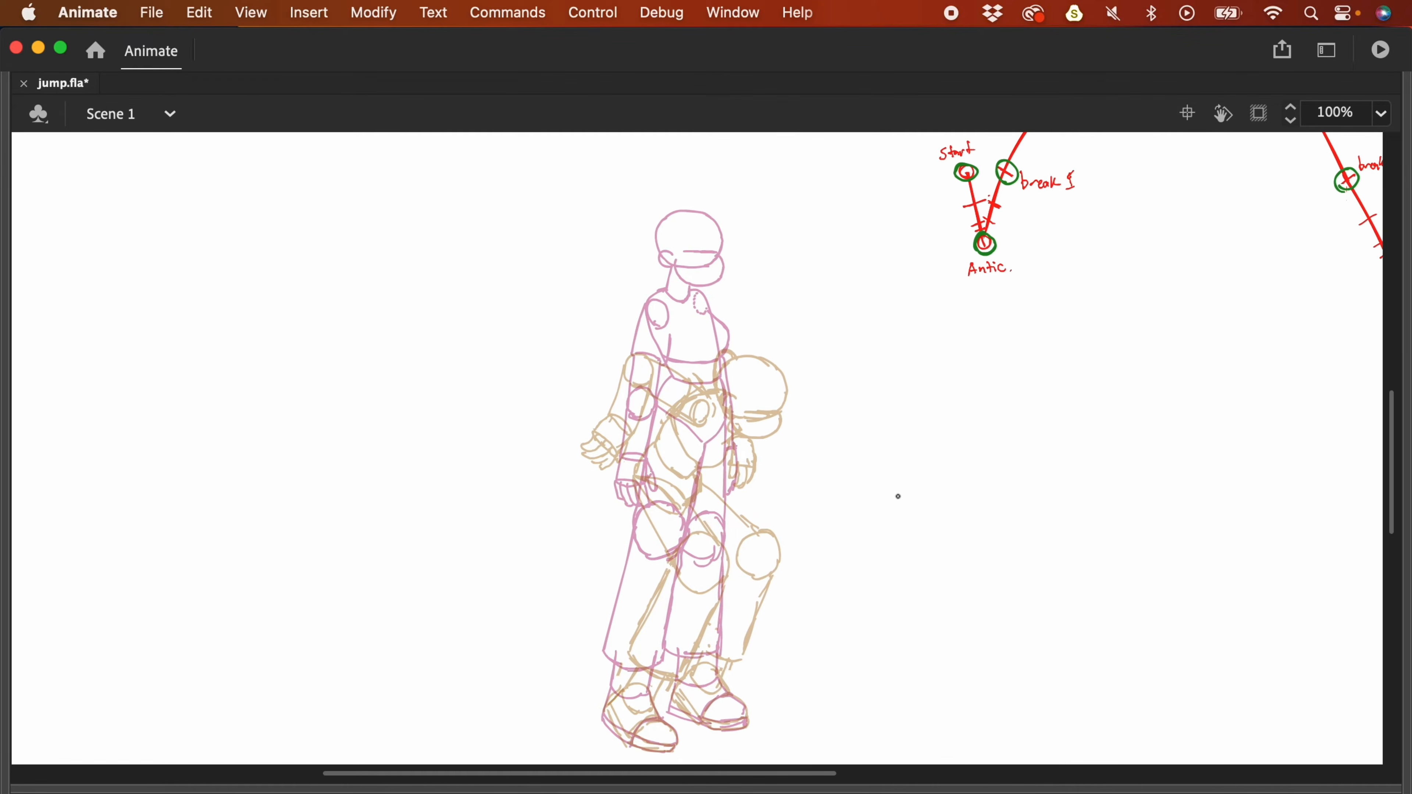
scroll(899, 495, "right", 1)
scroll(899, 495, "down", 1)
left_click_drag(675, 235, 744, 417)
key("super+z")
left_click_drag(682, 242, 746, 430)
left_click_drag(701, 292, 746, 430)
key("super+z")
key("super+z")
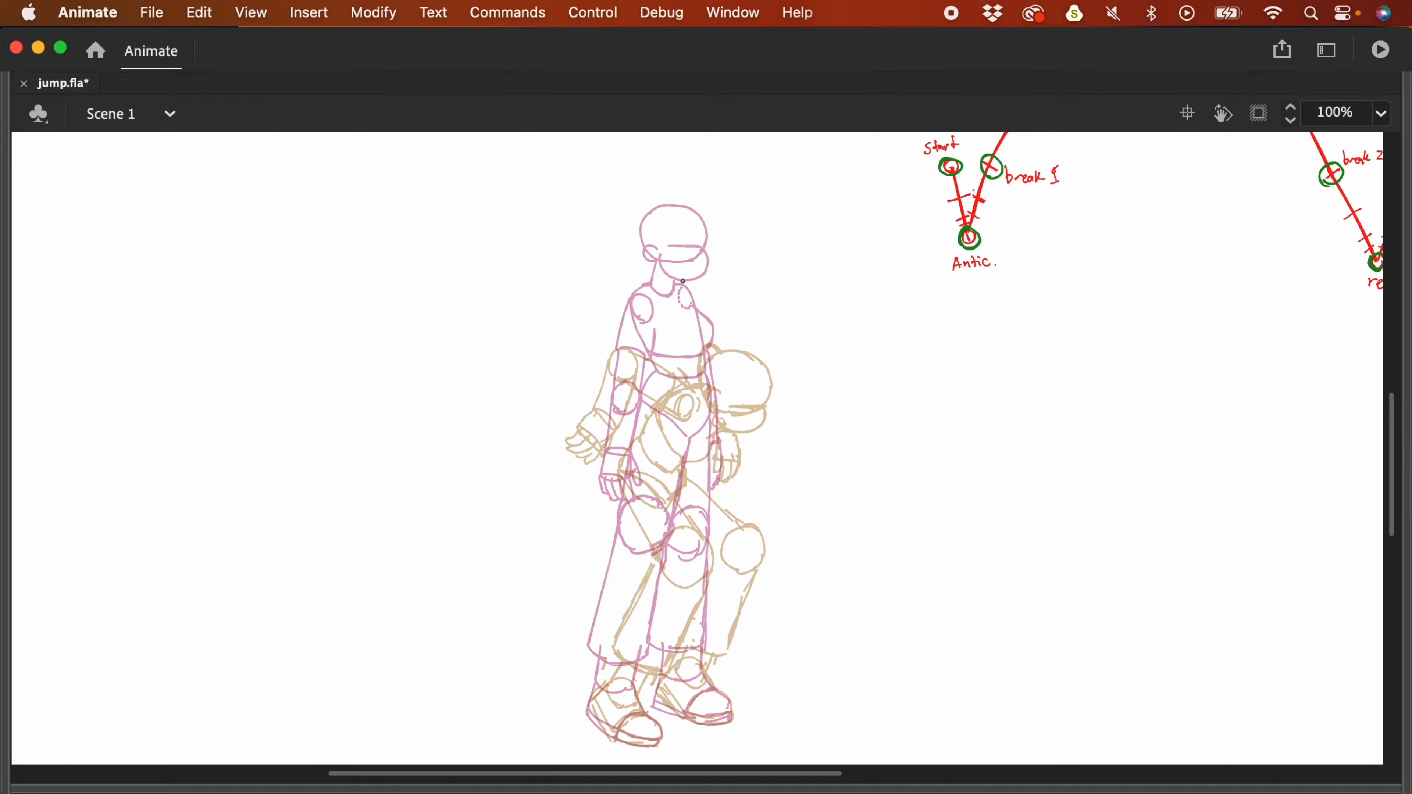
mouse_move(675, 331)
left_mouse_down()
mouse_move(739, 313)
mouse_move(692, 350)
left_mouse_up()
key("super+z")
key("super+z")
- At 200% zoom, brush the red head circle with inner strokes and move it onto the torso
key("super+equal")
left_click_drag(906, 584, 904, 582)
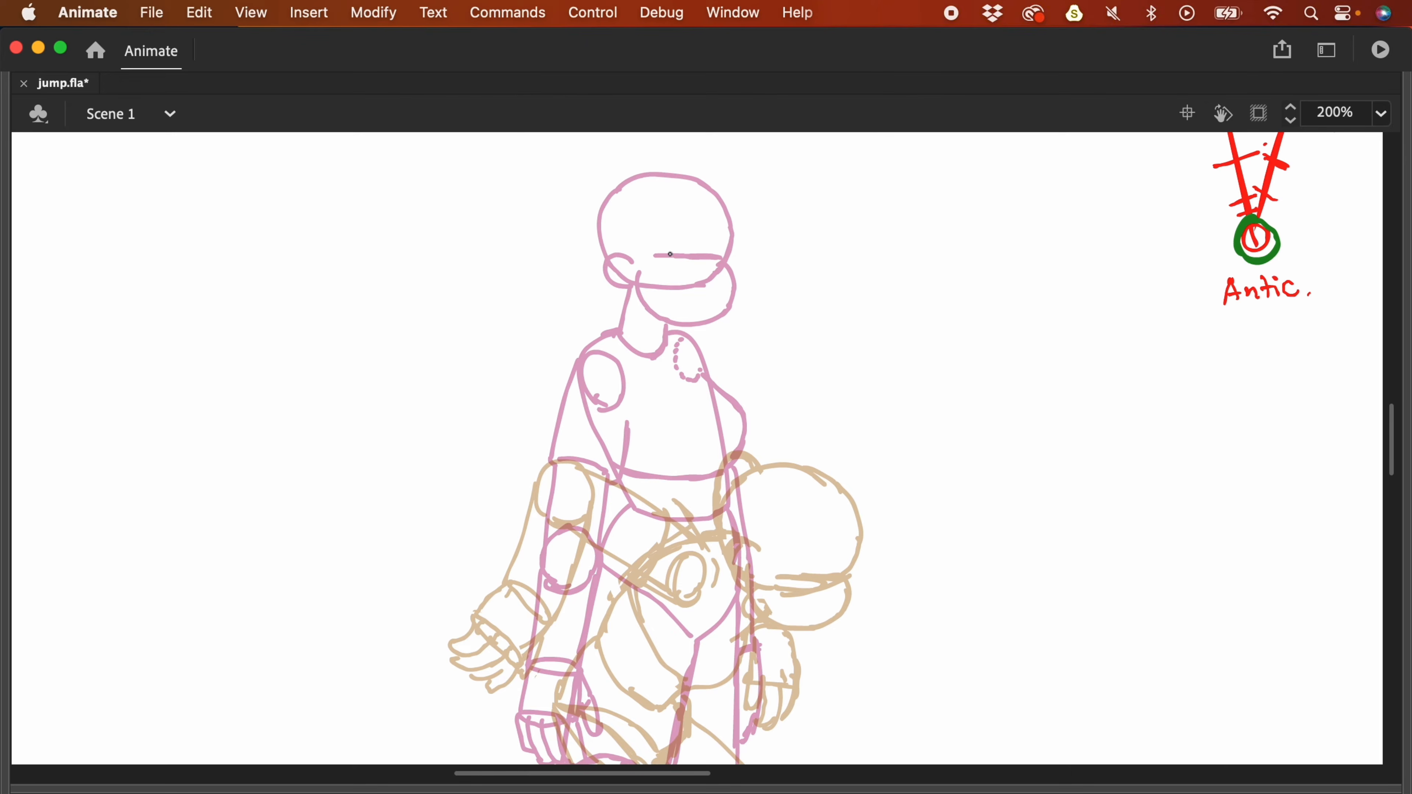
left_click_drag(640, 288, 608, 262)
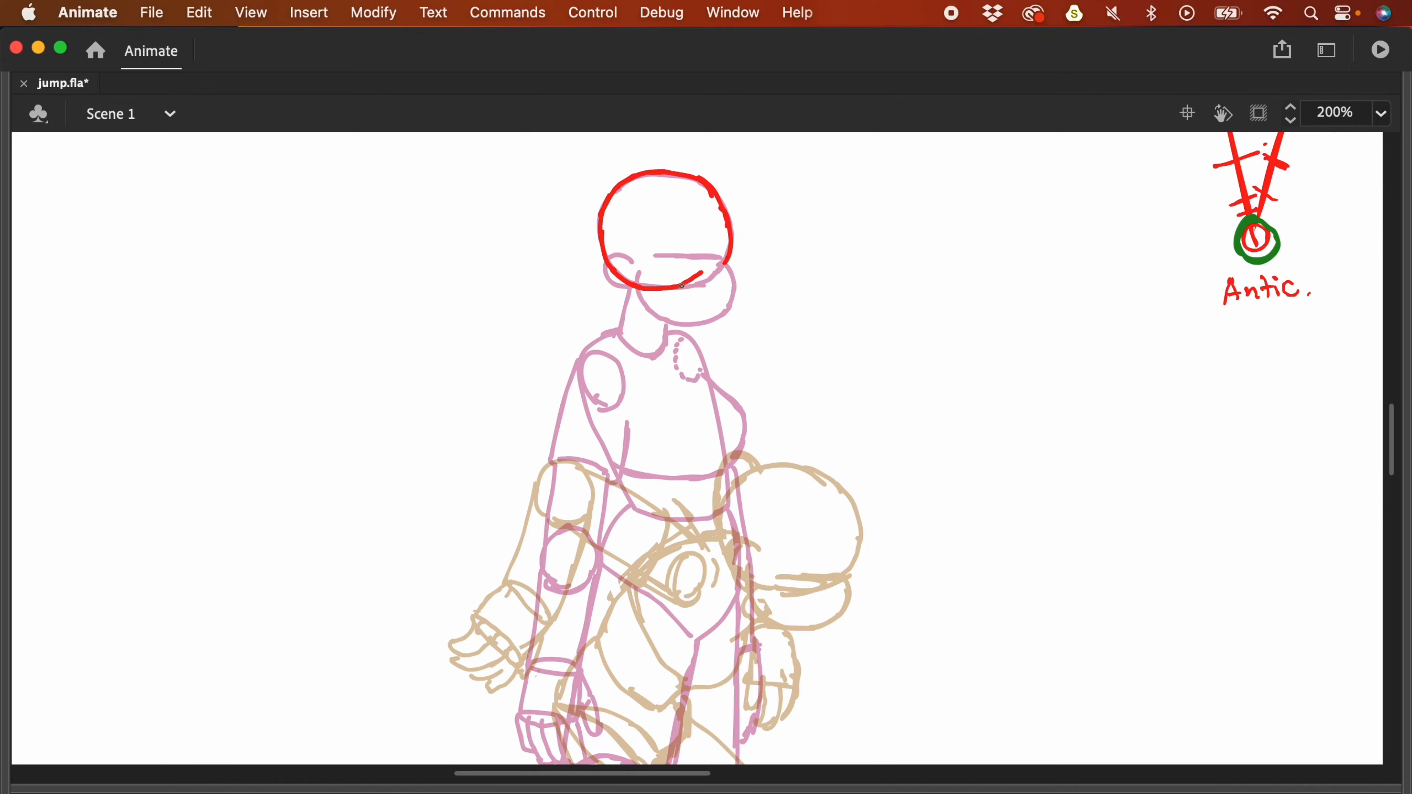
key("v")
key("super+a")
left_click_drag(729, 239, 853, 534)
key("q")
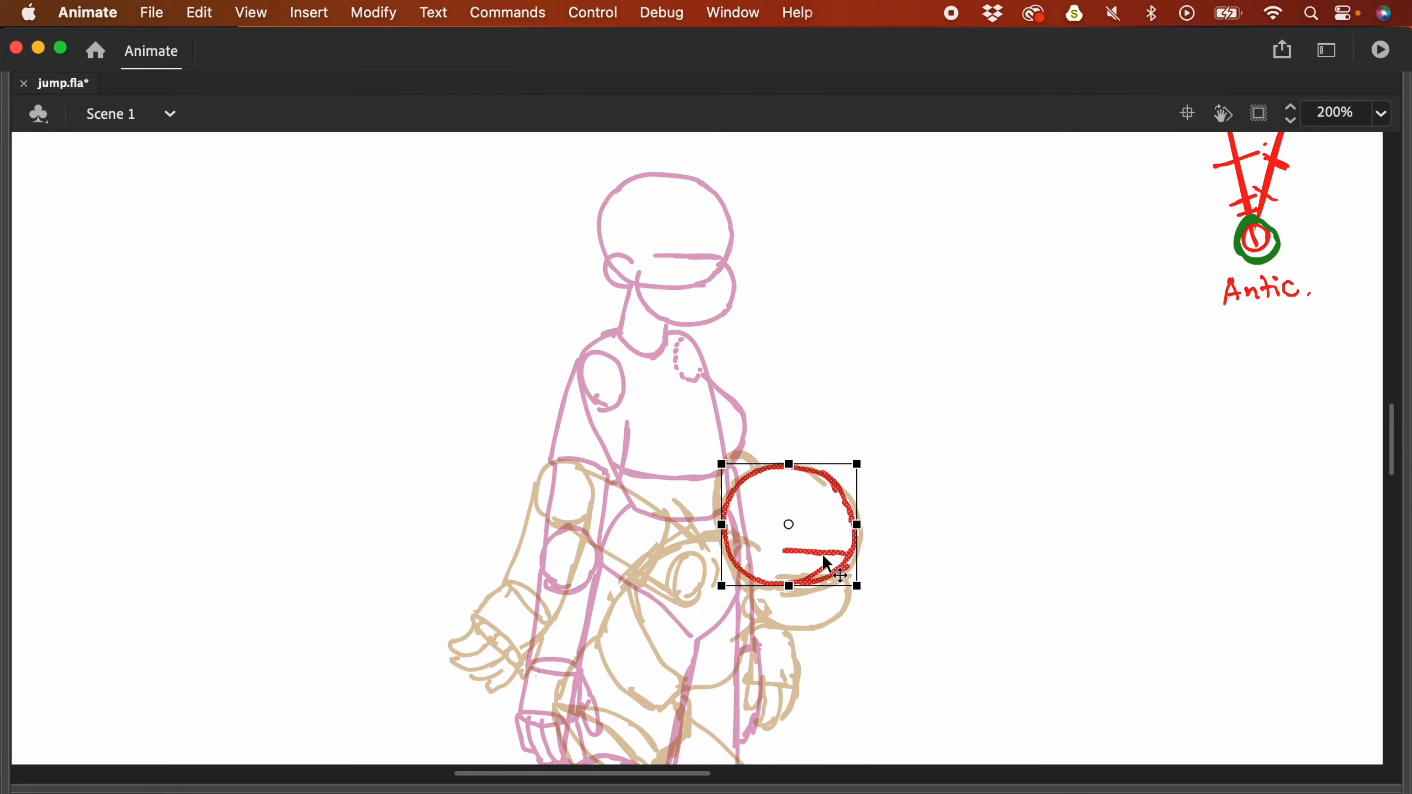
key("b")
mouse_move(791, 549)
left_mouse_down()
mouse_move(839, 551)
mouse_move(792, 564)
mouse_move(842, 564)
mouse_move(743, 549)
mouse_move(747, 577)
left_mouse_up()
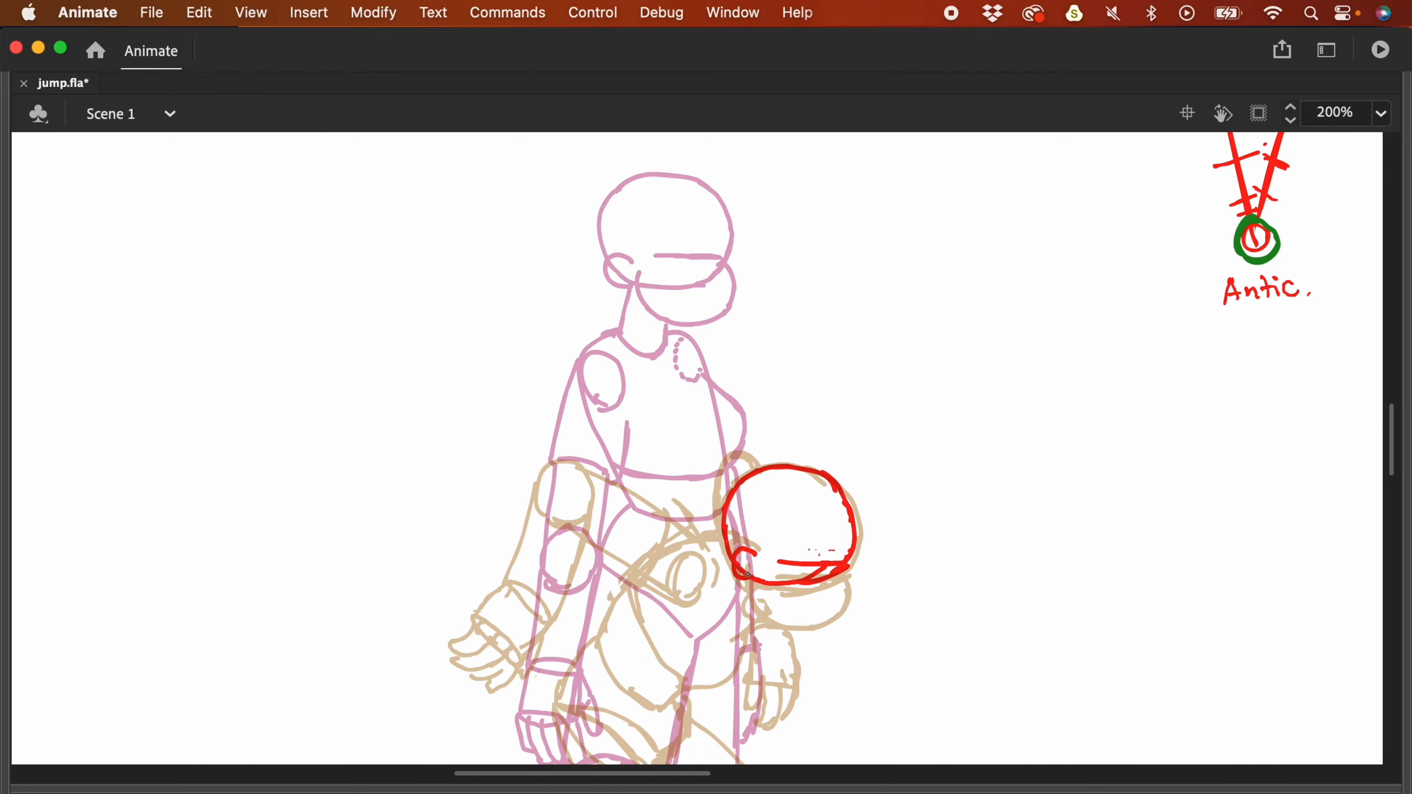
left_click_drag(841, 561, 838, 573)
mouse_move(746, 579)
left_mouse_down()
mouse_move(758, 600)
mouse_move(836, 613)
mouse_move(852, 570)
left_mouse_up()
left_click_drag(677, 415, 936, 673)
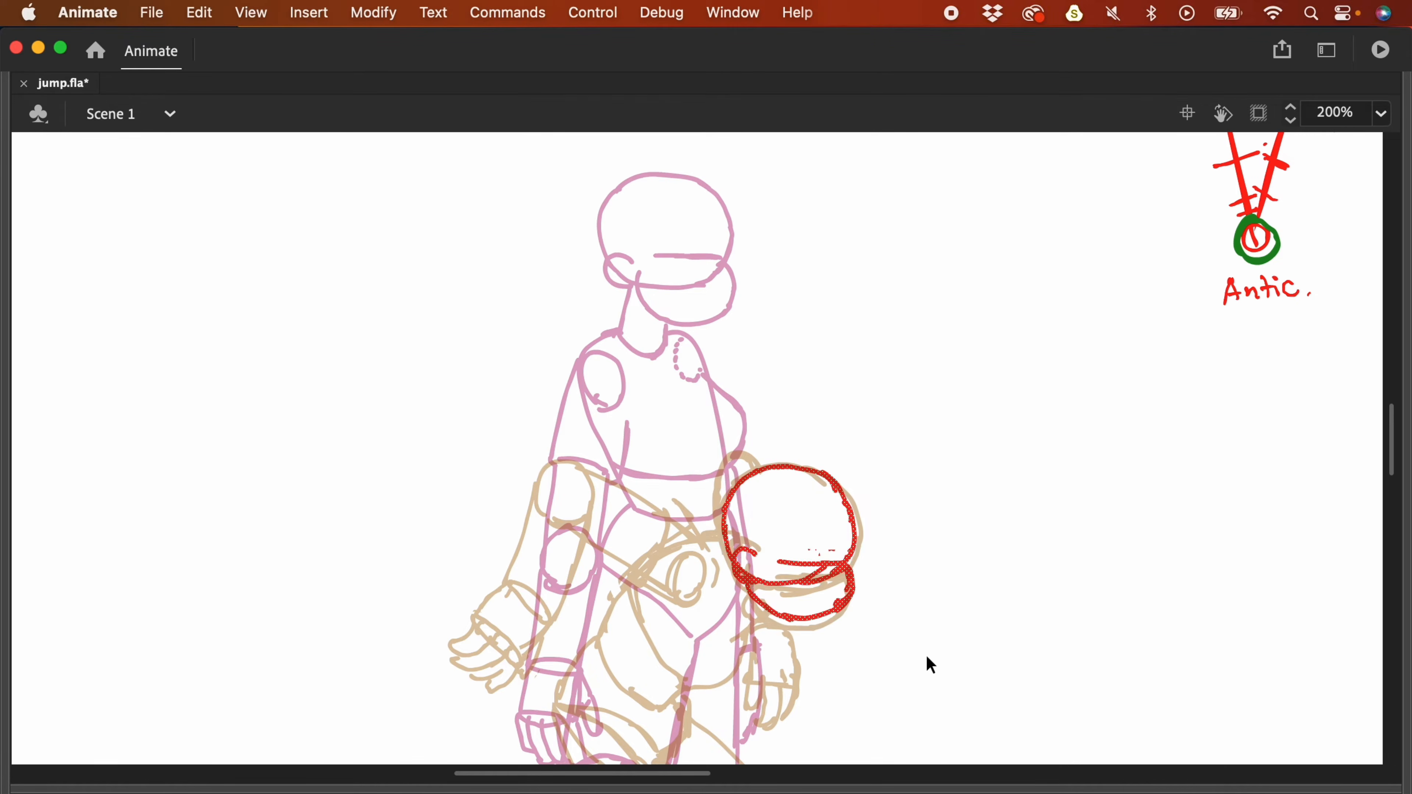
mouse_move(852, 543)
left_mouse_down()
mouse_move(797, 404)
mouse_move(812, 418)
left_mouse_up()
left_click(846, 415)
- Add a short red stroke below the helmet, compare with neighbouring frames, and restore the panels
left_click_drag(1074, 408, 974, 555)
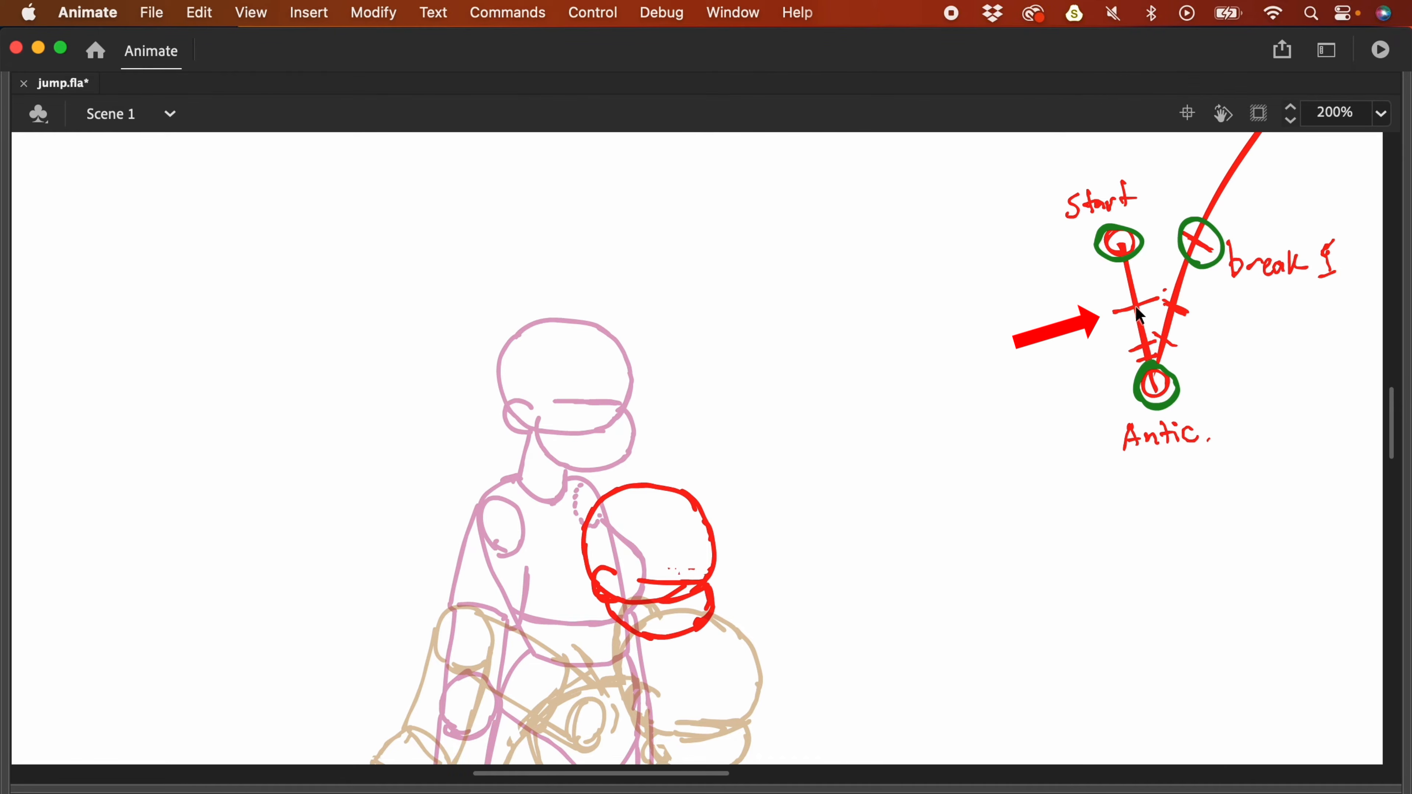
left_click_drag(846, 503, 886, 397)
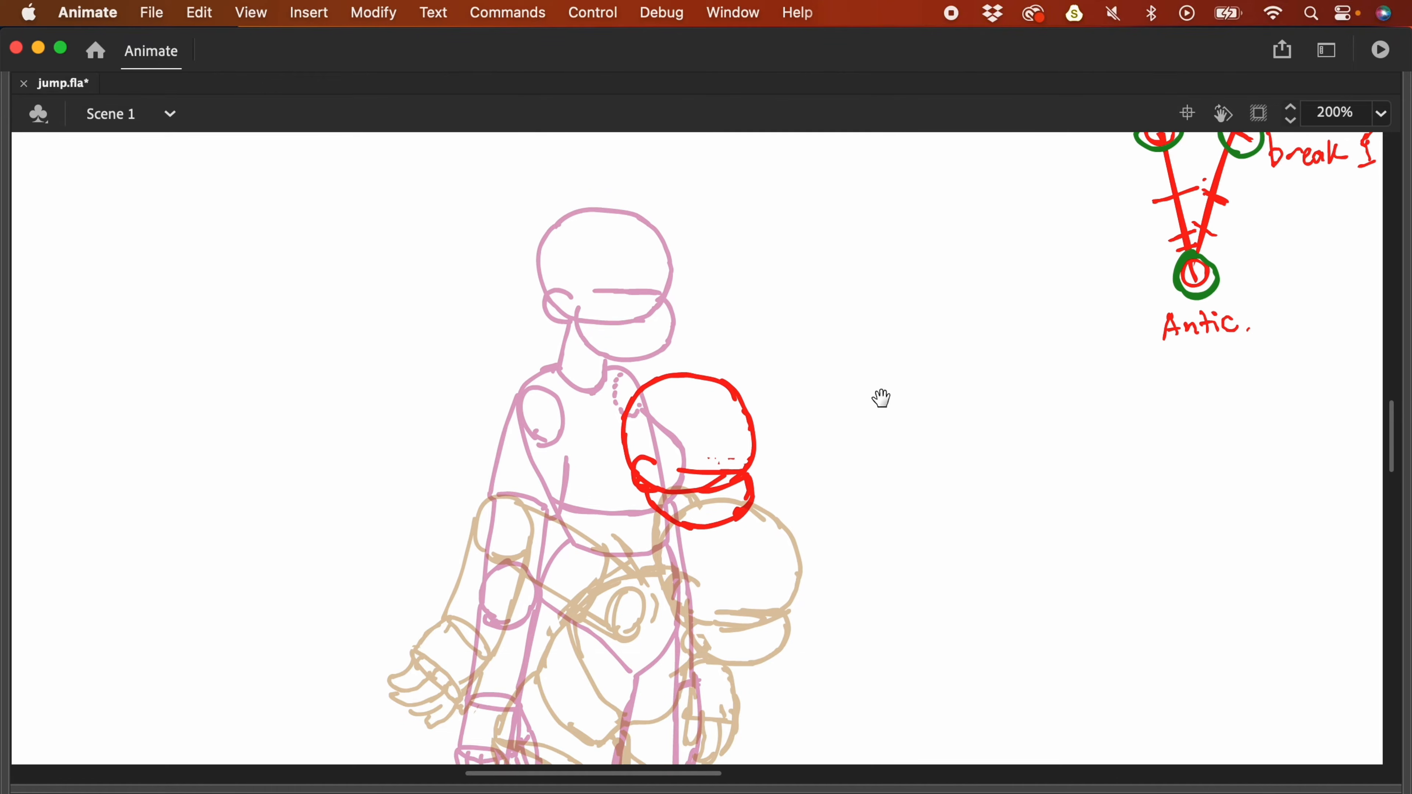
left_click_drag(828, 509, 846, 391)
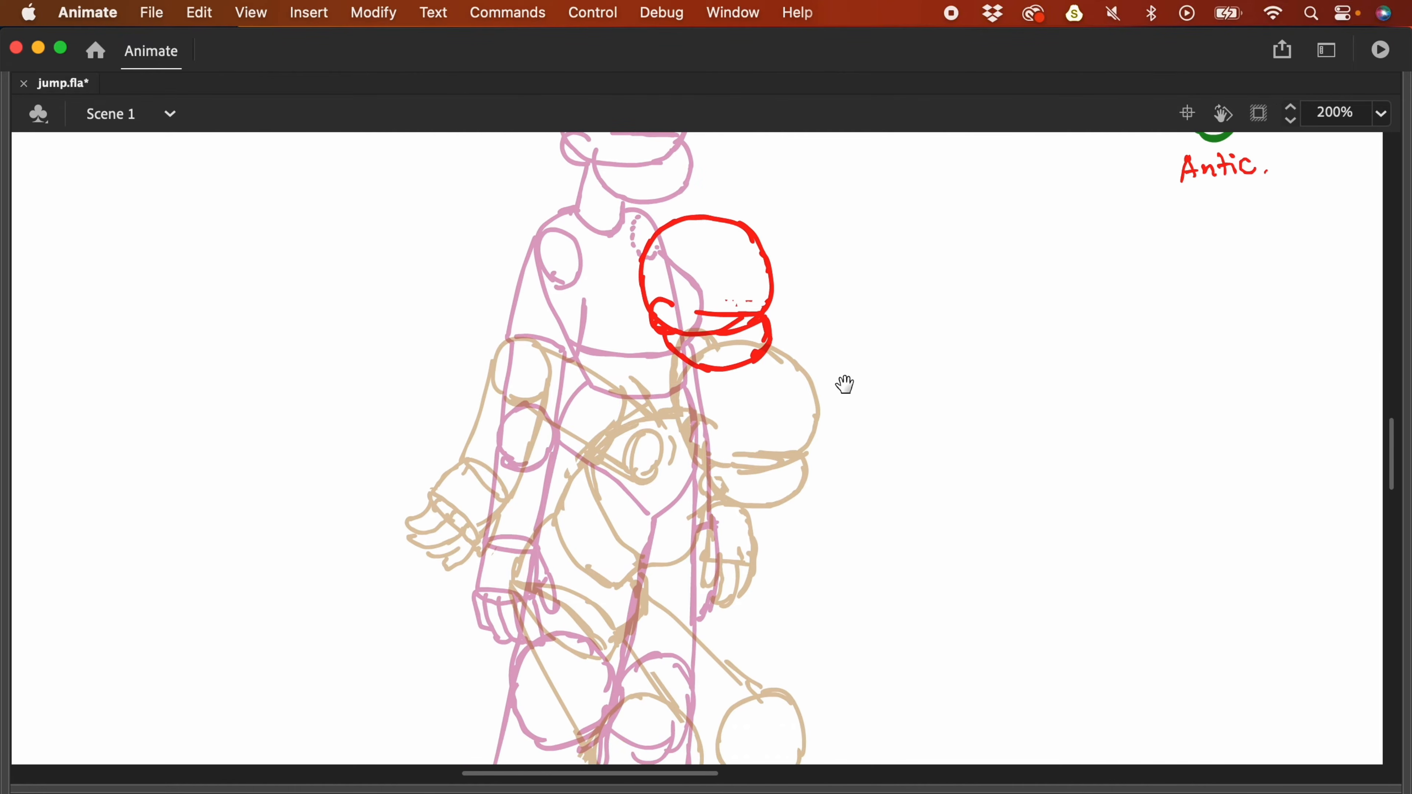
scroll(673, 256, "down", 2)
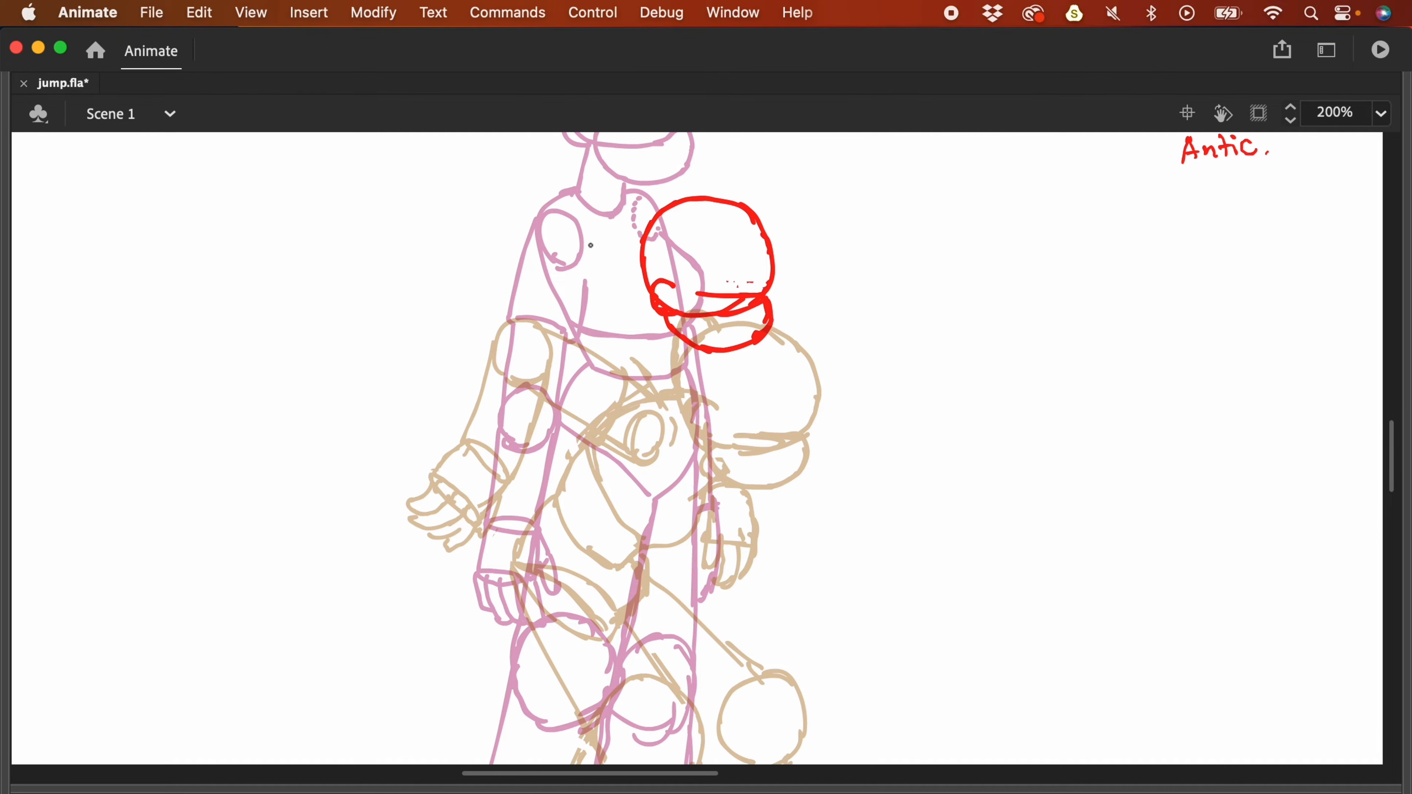
left_click_drag(655, 307, 641, 320)
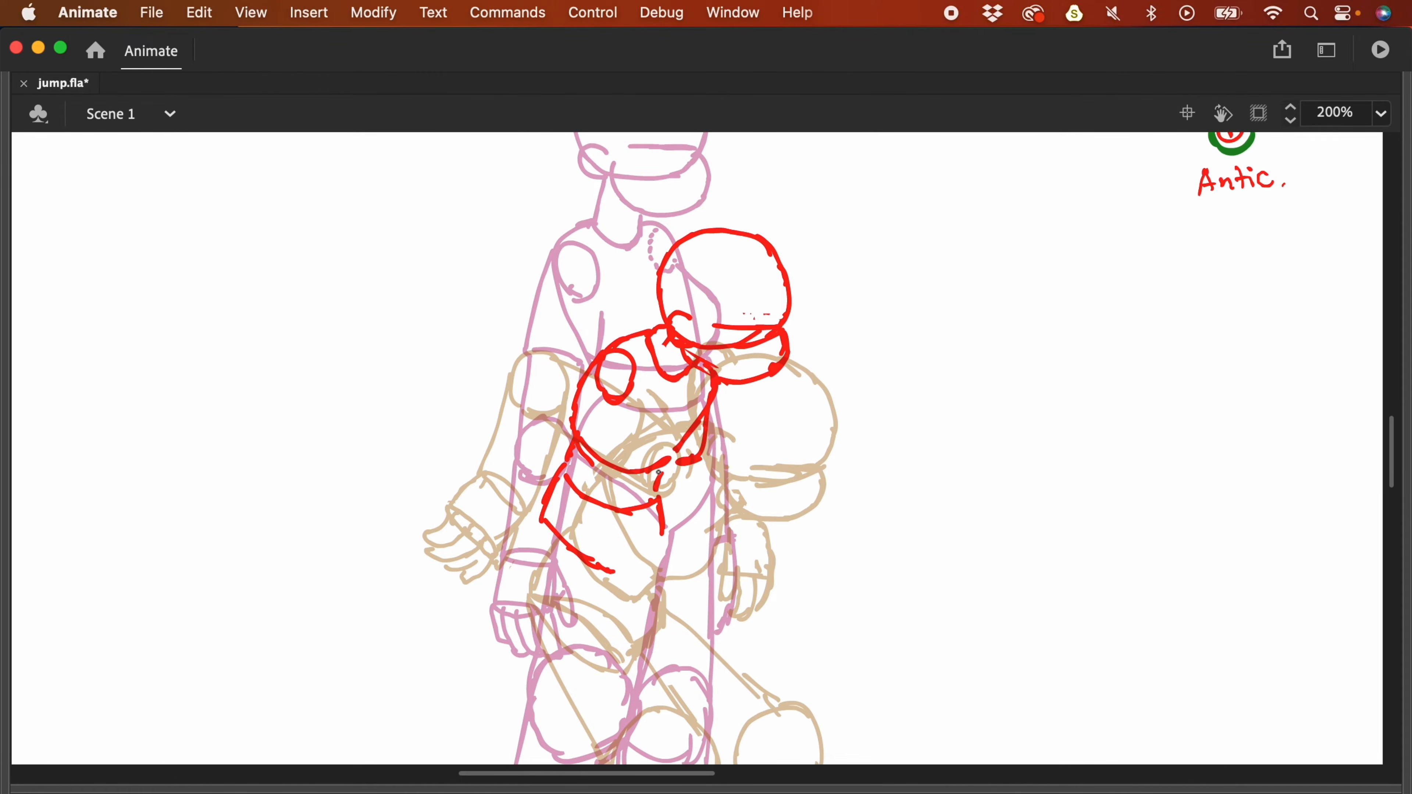
key("comma")
key("period")
key("F4")
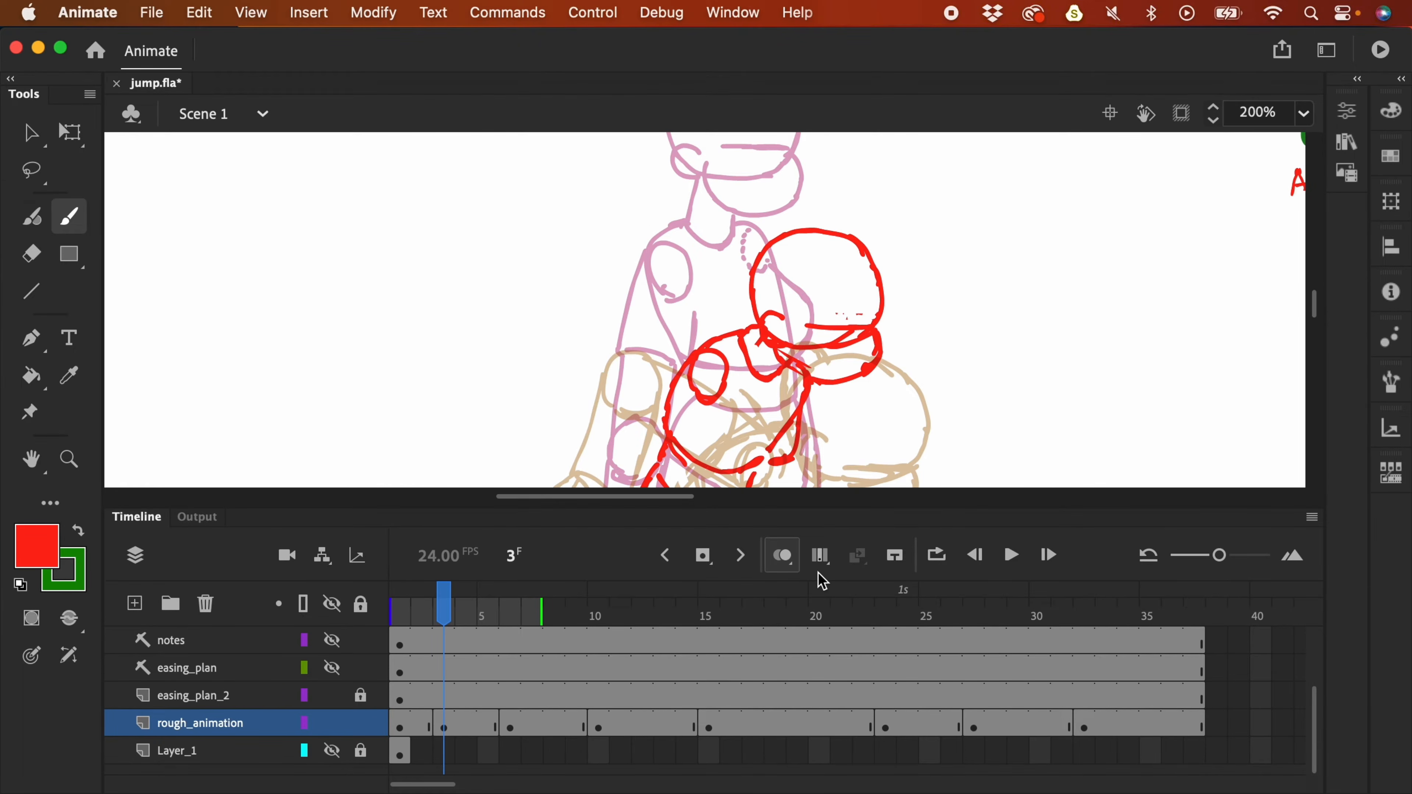
- Scrub frames 2–5 around the antic pose, toggling onion skin off and back on
key("comma")
key("period")
left_click_drag(880, 406, 887, 329)
key("period")
key("period")
key("period")
key("comma")
key("comma")
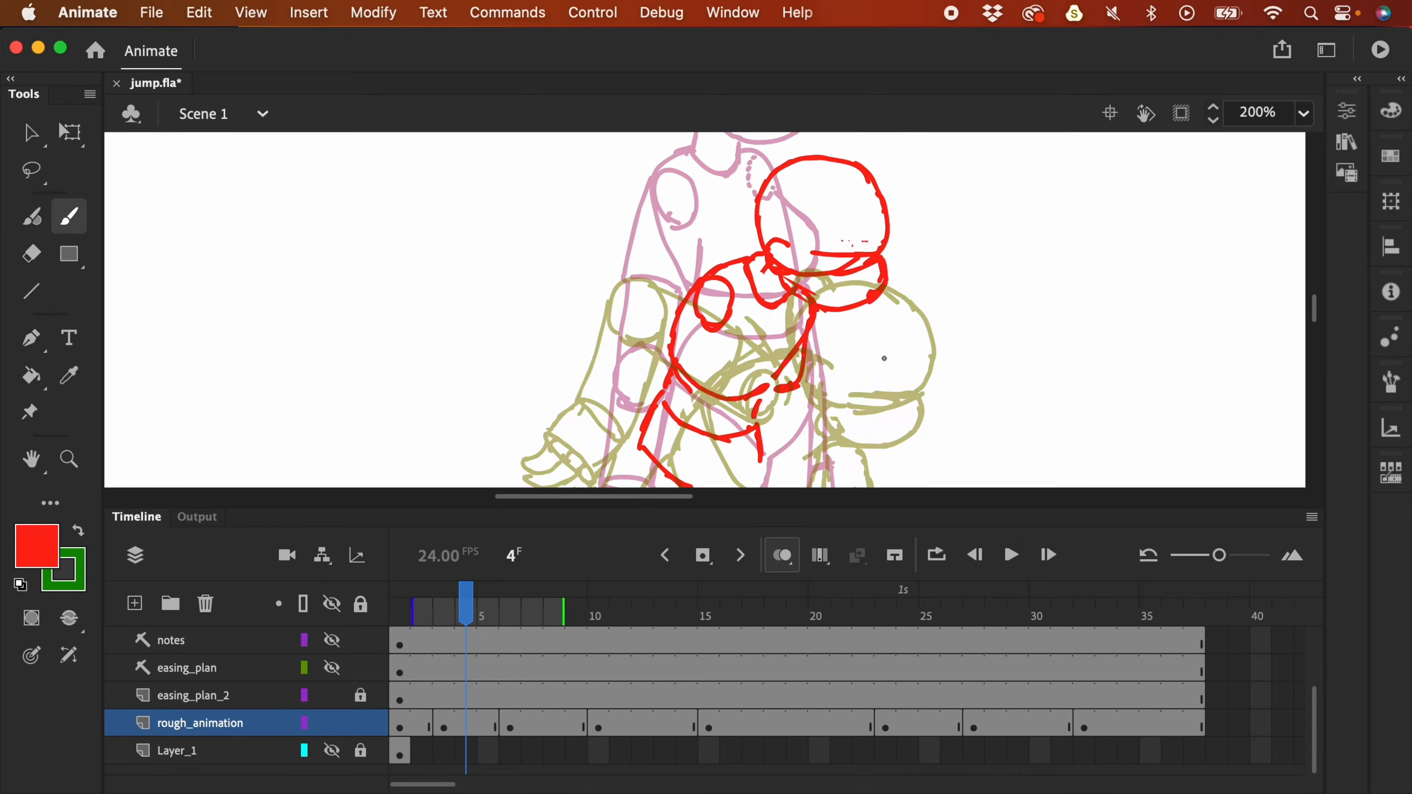
key("comma")
key("comma")
key("period")
key("period")
key("period")
key("period")
key("comma")
key("comma")
left_click(790, 563)
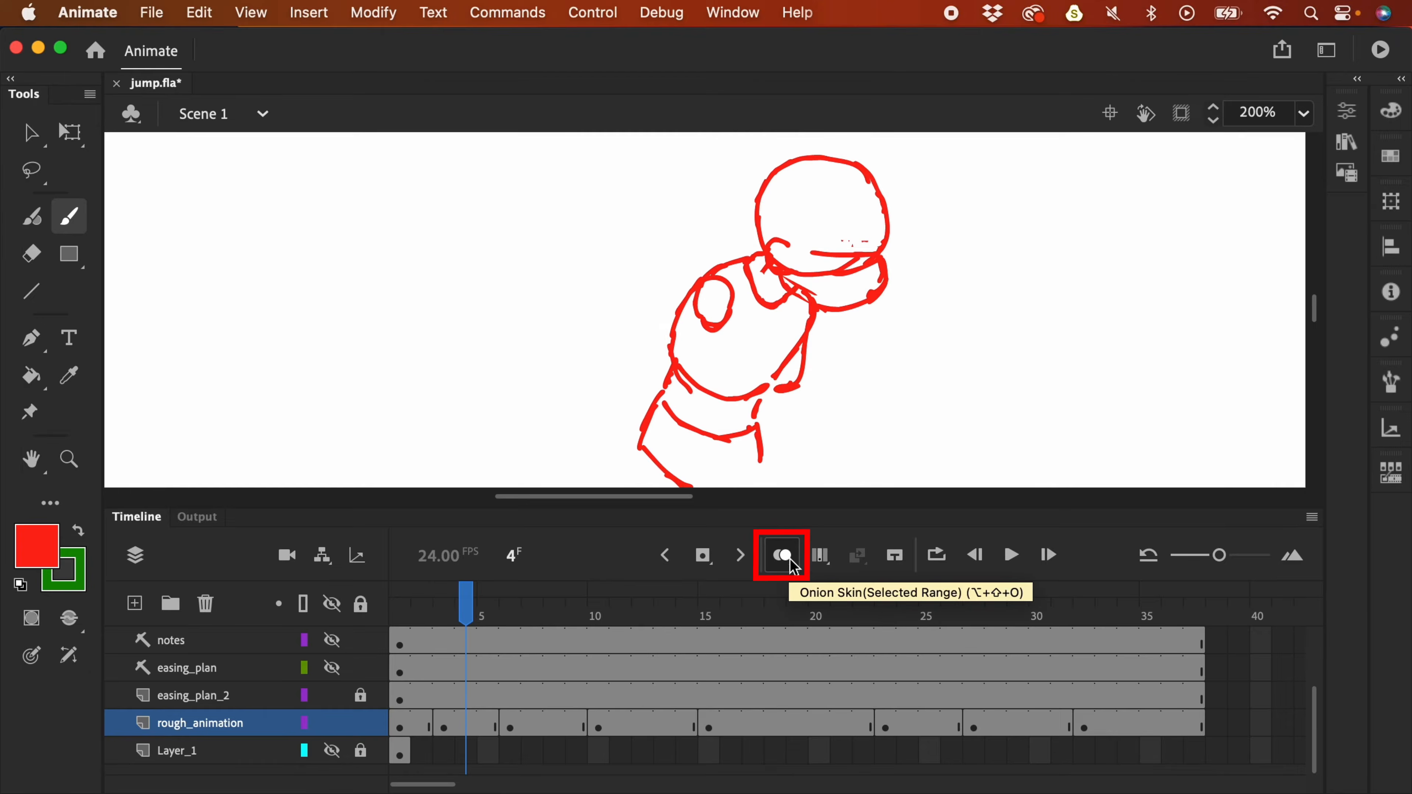
key("comma")
key("comma")
key("period")
key("comma")
key("period")
left_click(792, 562)
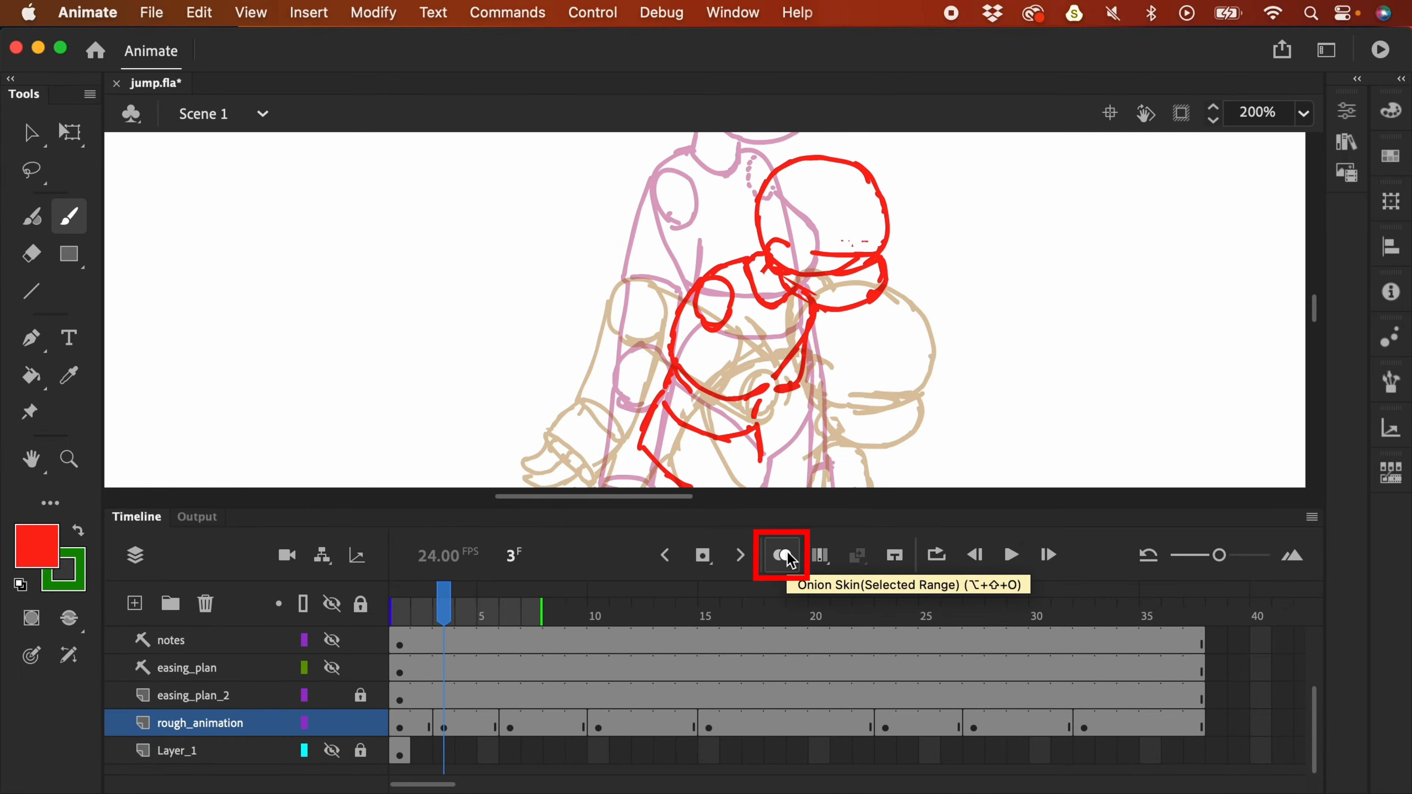
key("period")
key("period")
key("period")
key("comma")
key("comma")
key("comma")
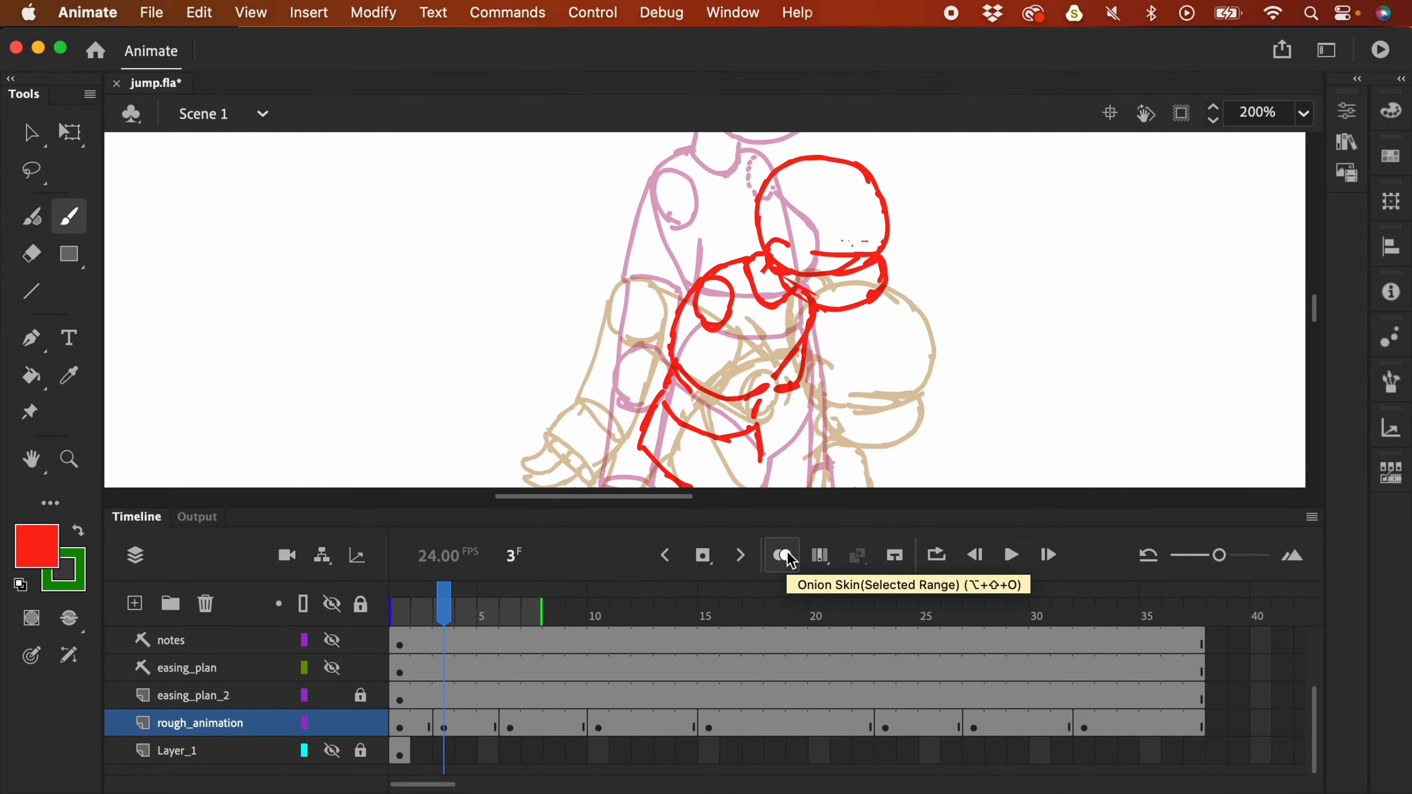
- Brush red knees, legs and feet onto the frame 3 antic pose
left_click(448, 727)
scroll(683, 489, "down", 3)
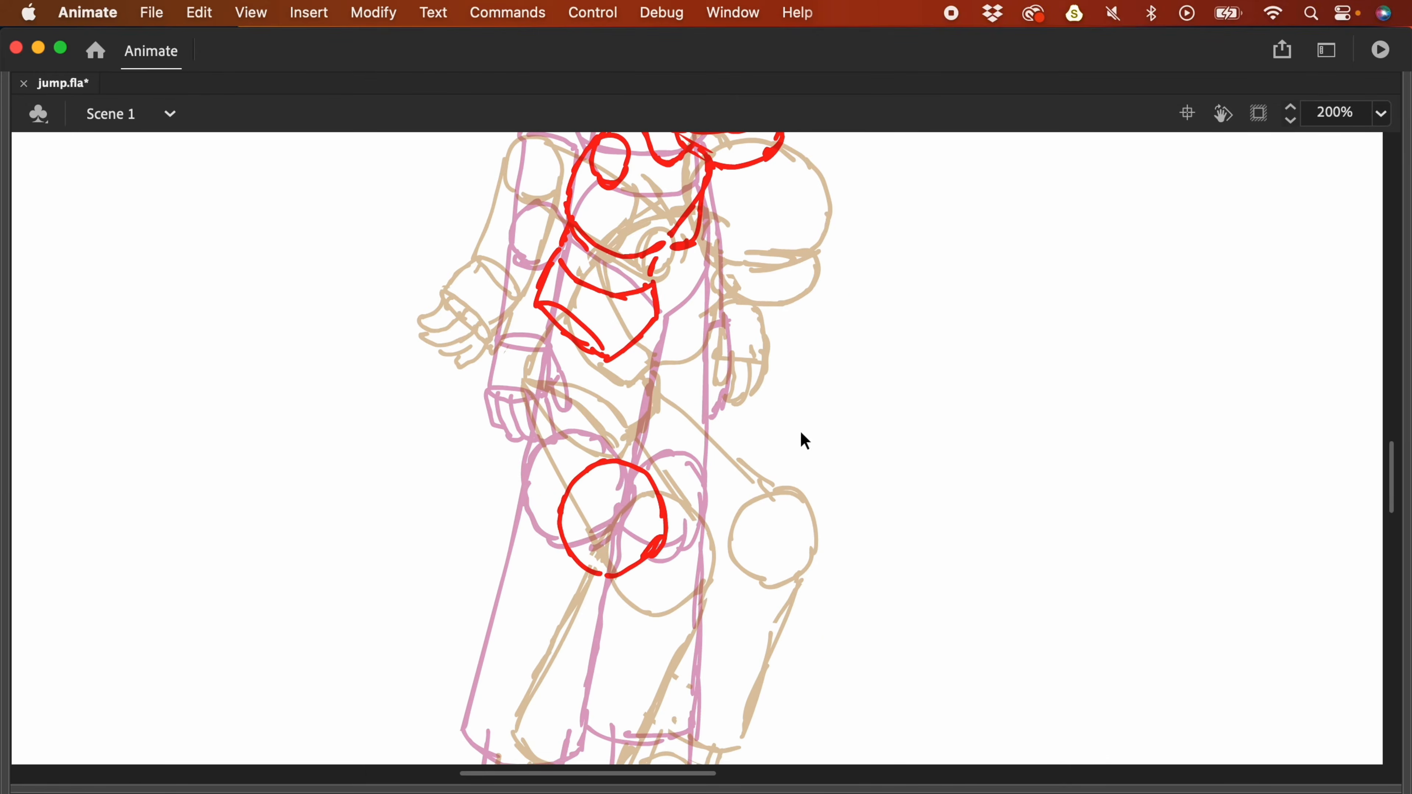
left_click_drag(772, 491, 770, 583)
left_click_drag(773, 537, 723, 524)
scroll(724, 523, "down", 4)
left_click_drag(505, 594, 479, 640)
mouse_move(479, 639)
left_mouse_down()
mouse_move(586, 712)
mouse_move(624, 708)
left_mouse_up()
left_click_drag(484, 630, 628, 699)
mouse_move(712, 572)
left_mouse_down()
mouse_move(768, 636)
mouse_move(670, 663)
left_mouse_up()
scroll(688, 445, "up", 2)
left_click_drag(575, 182, 598, 379)
left_click_drag(698, 190, 799, 357)
left_click_drag(719, 410, 665, 616)
left_click_drag(599, 406, 529, 607)
scroll(646, 568, "up", 5)
mouse_move(568, 480)
left_mouse_down()
mouse_move(550, 532)
mouse_move(594, 555)
left_mouse_up()
key("super+z")
- Trace the red hand, both arms and fingers on frame 3
mouse_move(606, 322)
left_mouse_down()
mouse_move(603, 406)
mouse_move(581, 405)
mouse_move(675, 315)
left_mouse_up()
left_click_drag(558, 381, 567, 479)
left_click_drag(543, 535, 566, 585)
scroll(886, 486, "down", 1)
scroll(885, 486, "up", 1)
left_click_drag(787, 520, 806, 593)
left_click_drag(784, 434, 778, 470)
left_click_drag(781, 376, 809, 429)
left_click_drag(809, 445, 806, 517)
- Zoom back out to 100% and restore the timeline and panels
key("super+minus")
key("F4")
scroll(923, 484, "right", 3)
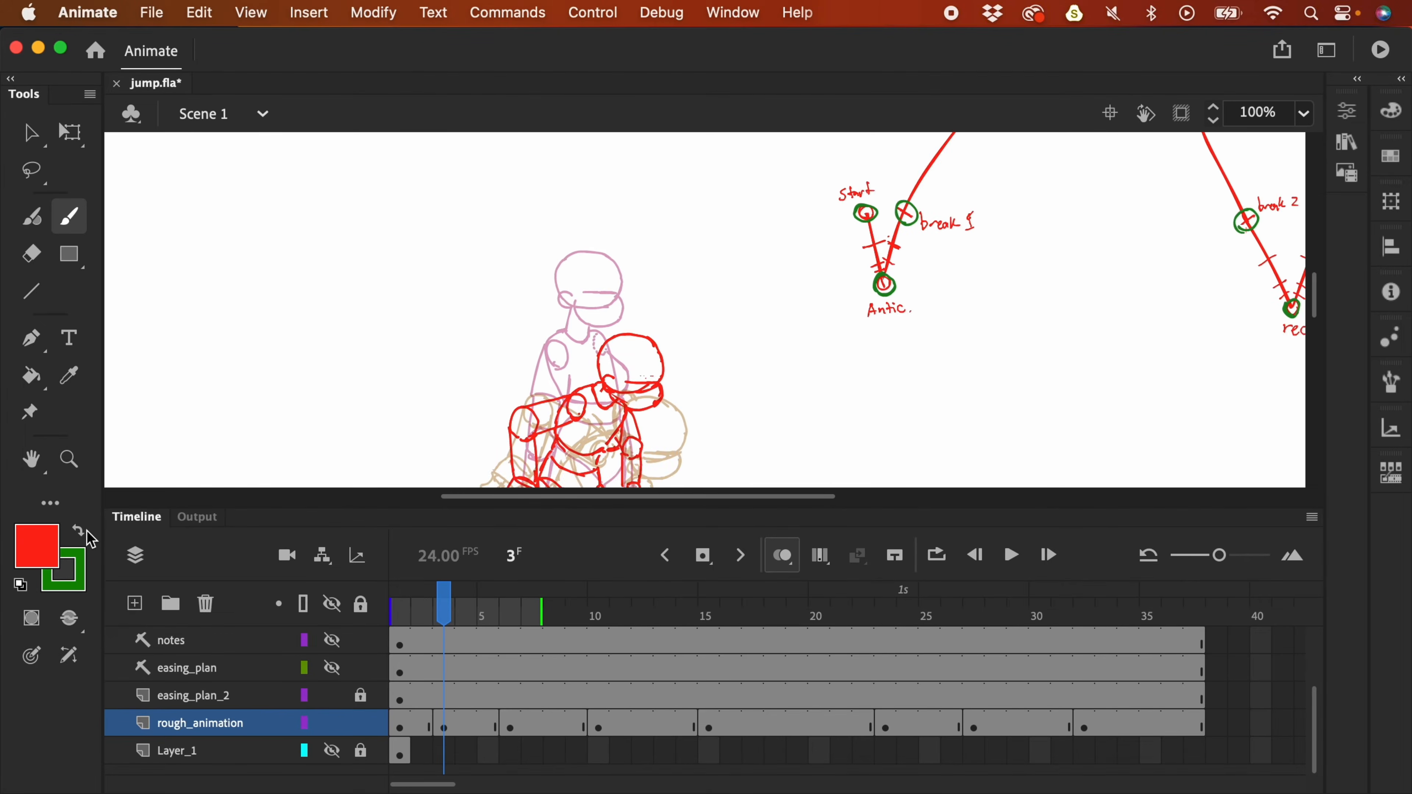
scroll(769, 338, "down", 2)
- Circle the tick between Start and Antic in green on the easing_plan_2 layer
left_click(79, 535)
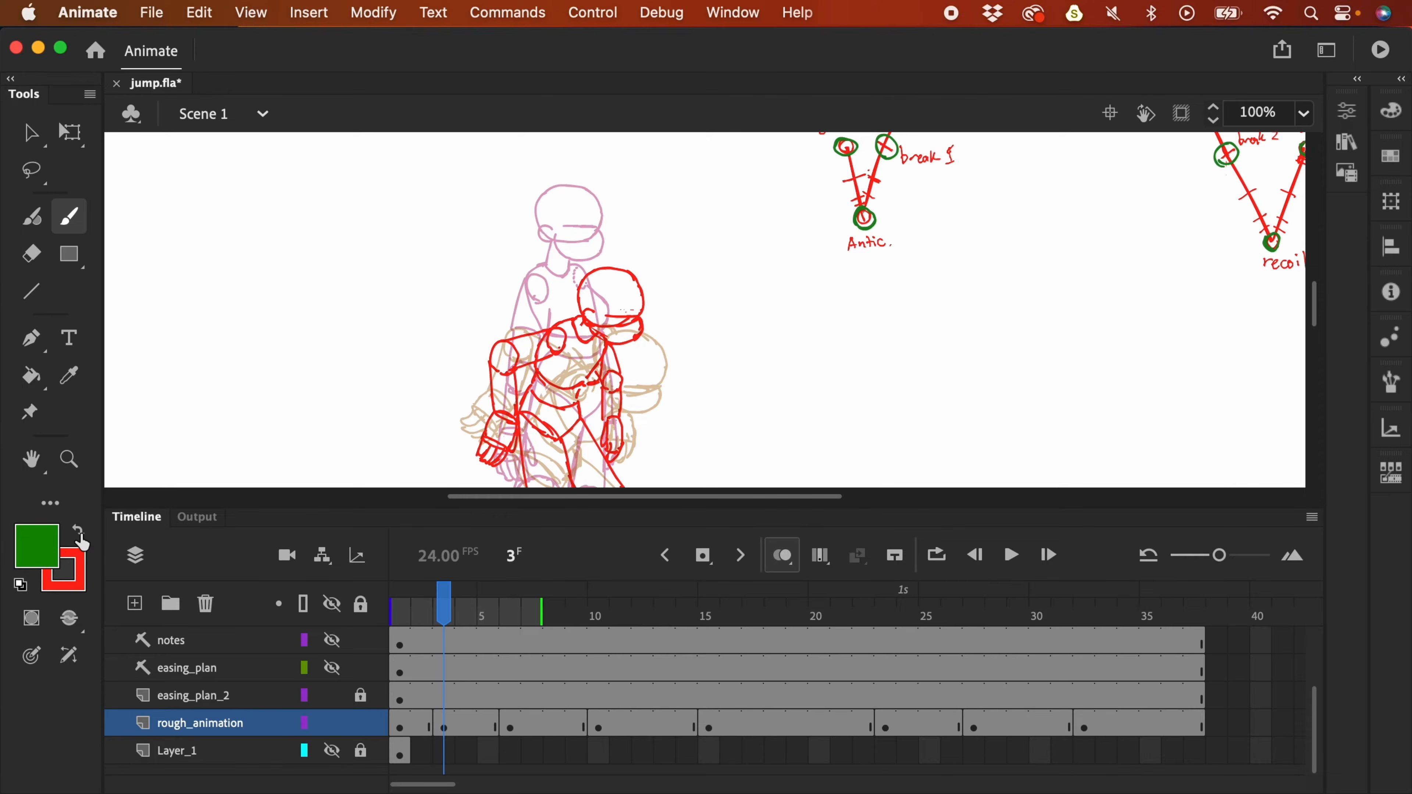
left_click(372, 697)
left_click_drag(837, 319, 835, 403)
left_click_drag(842, 267, 889, 221)
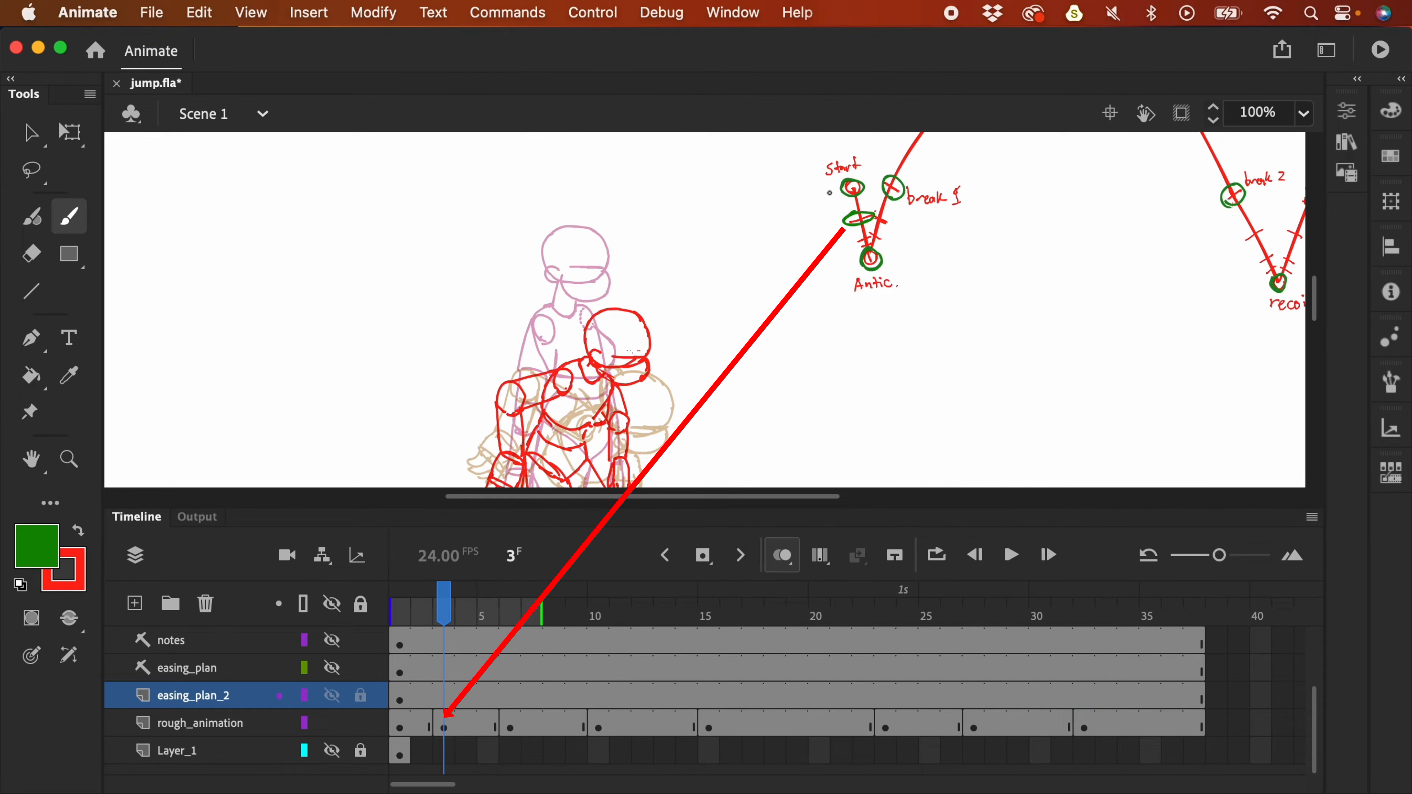
left_click_drag(695, 331, 733, 225)
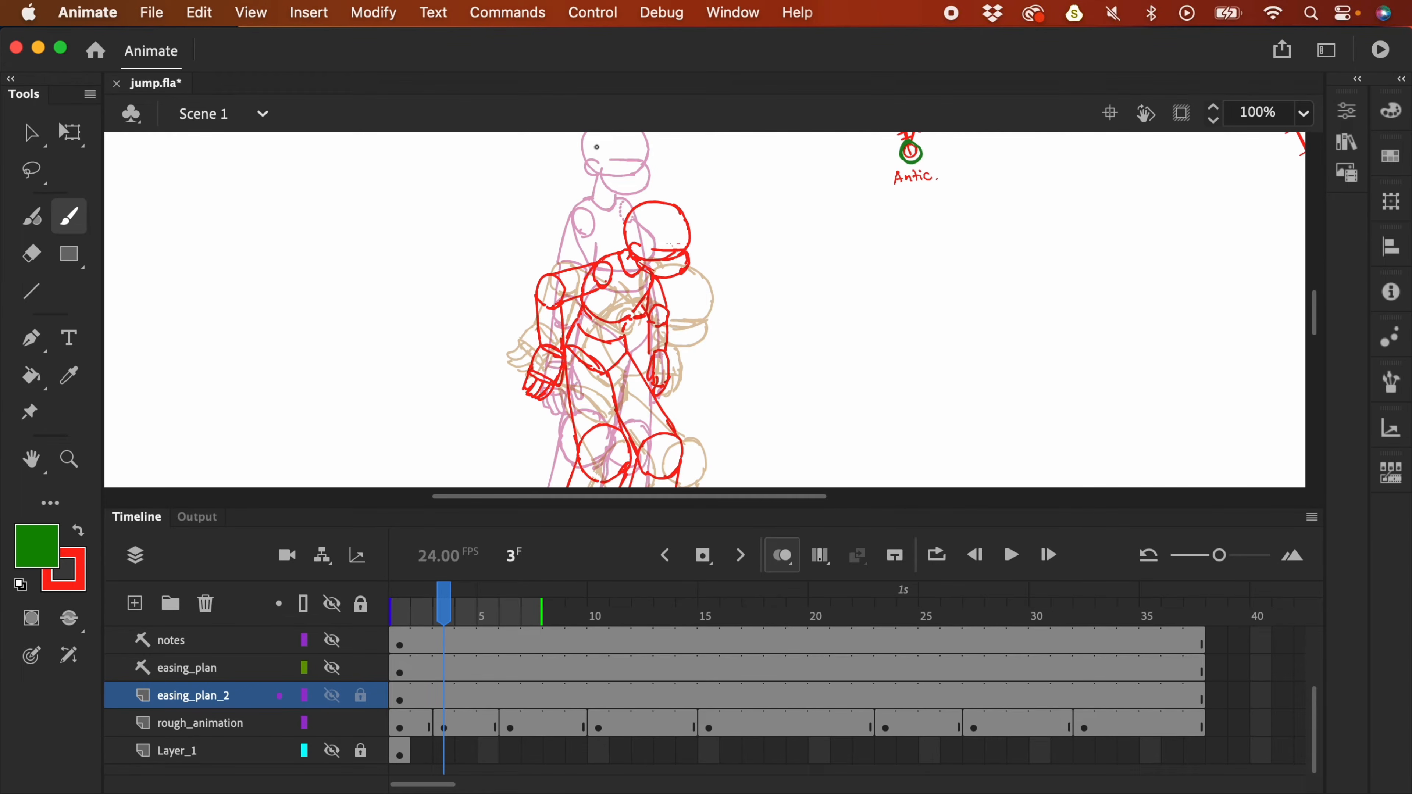
- With onion skin off, review poses on frames 2–6, stop at frame 5, and re-enable onion skin
left_click(790, 559)
key("comma")
key("period")
key("period")
key("period")
key("period")
key("comma")
key("comma")
key("comma")
key("comma")
key("period")
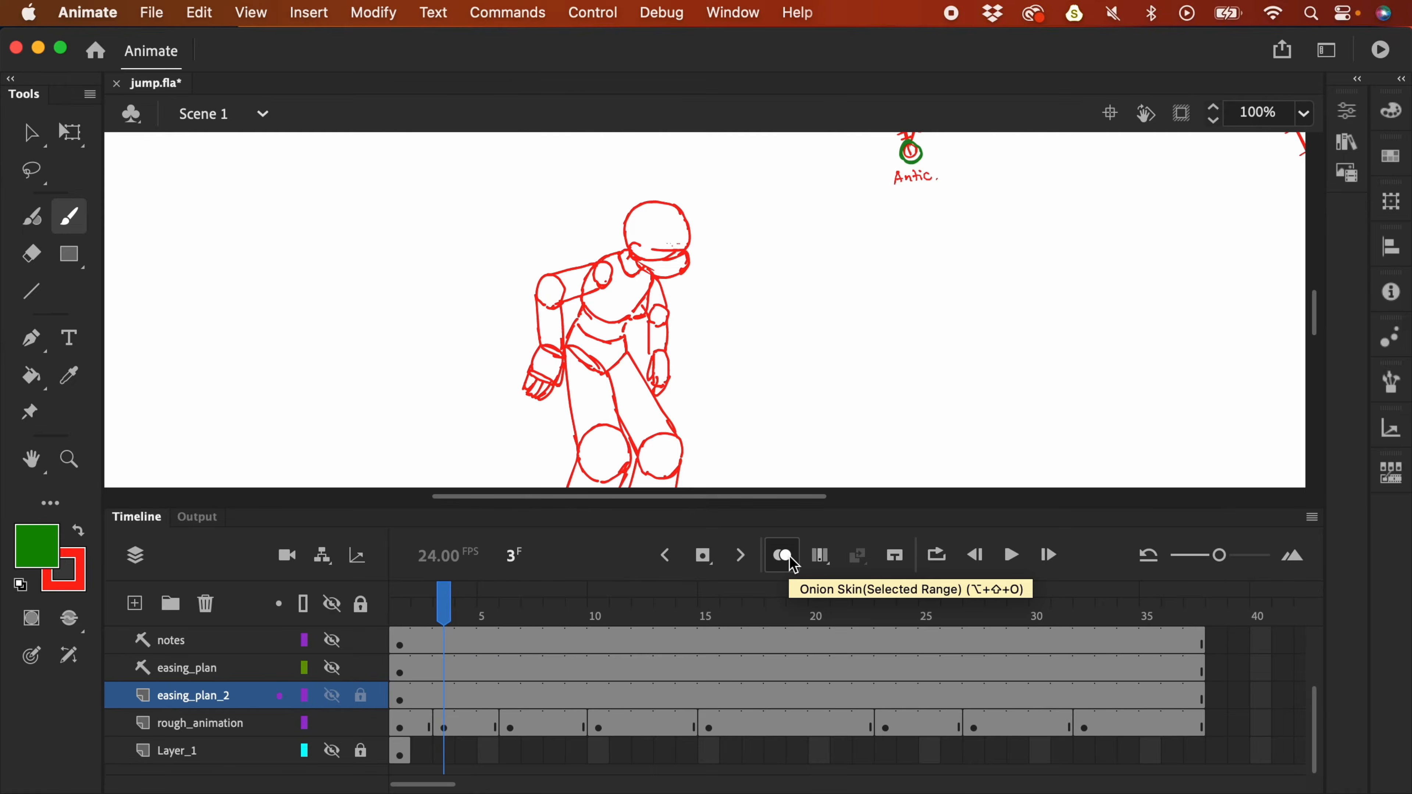
key("period")
key("period")
key("comma")
key("comma")
key("comma")
key("period")
key("period")
key("period")
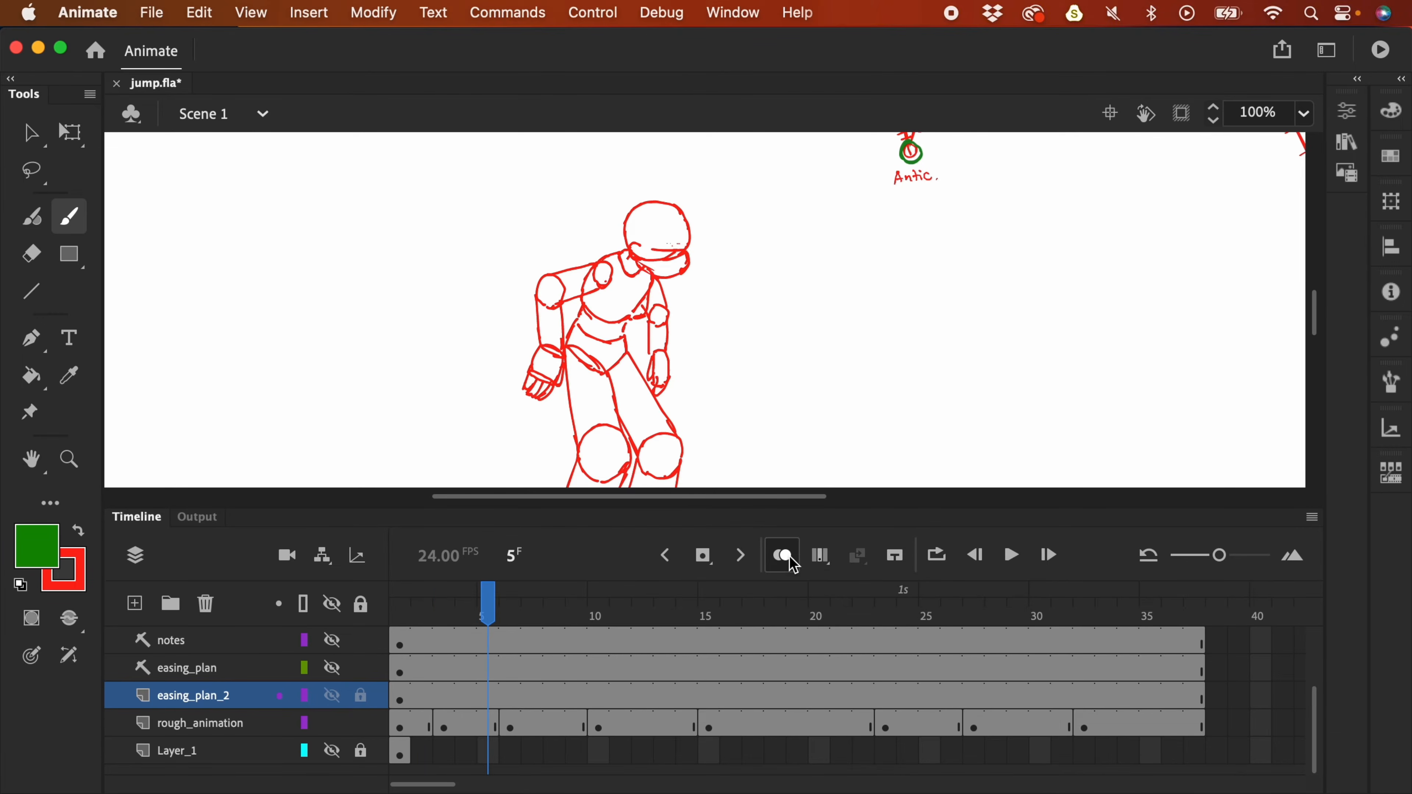
left_click_drag(913, 309, 895, 397)
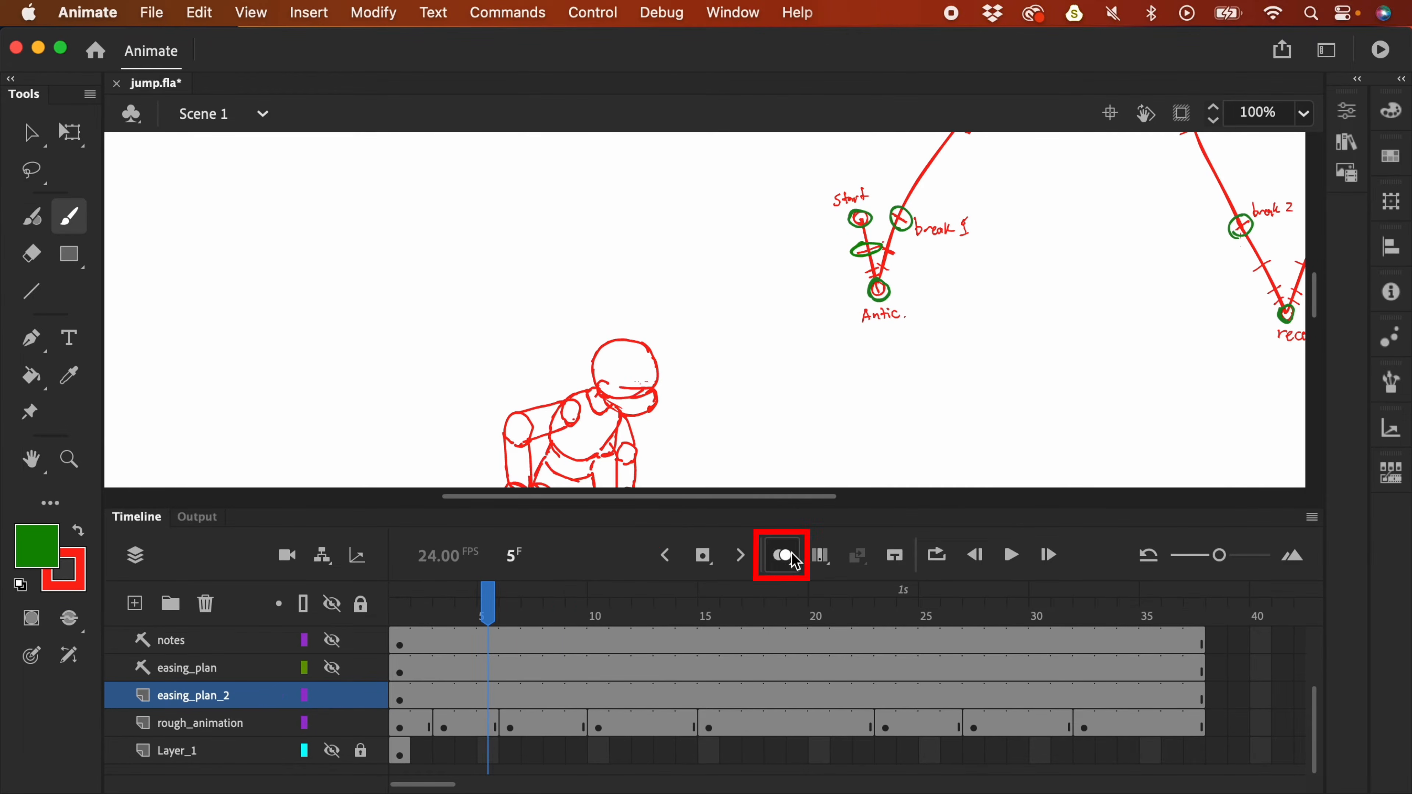
key("alt+shift+o")
- Make rough_animation frame 5 a blank keyframe with an extra frame after it, then return to the Selection tool
left_click_drag(870, 384, 880, 252)
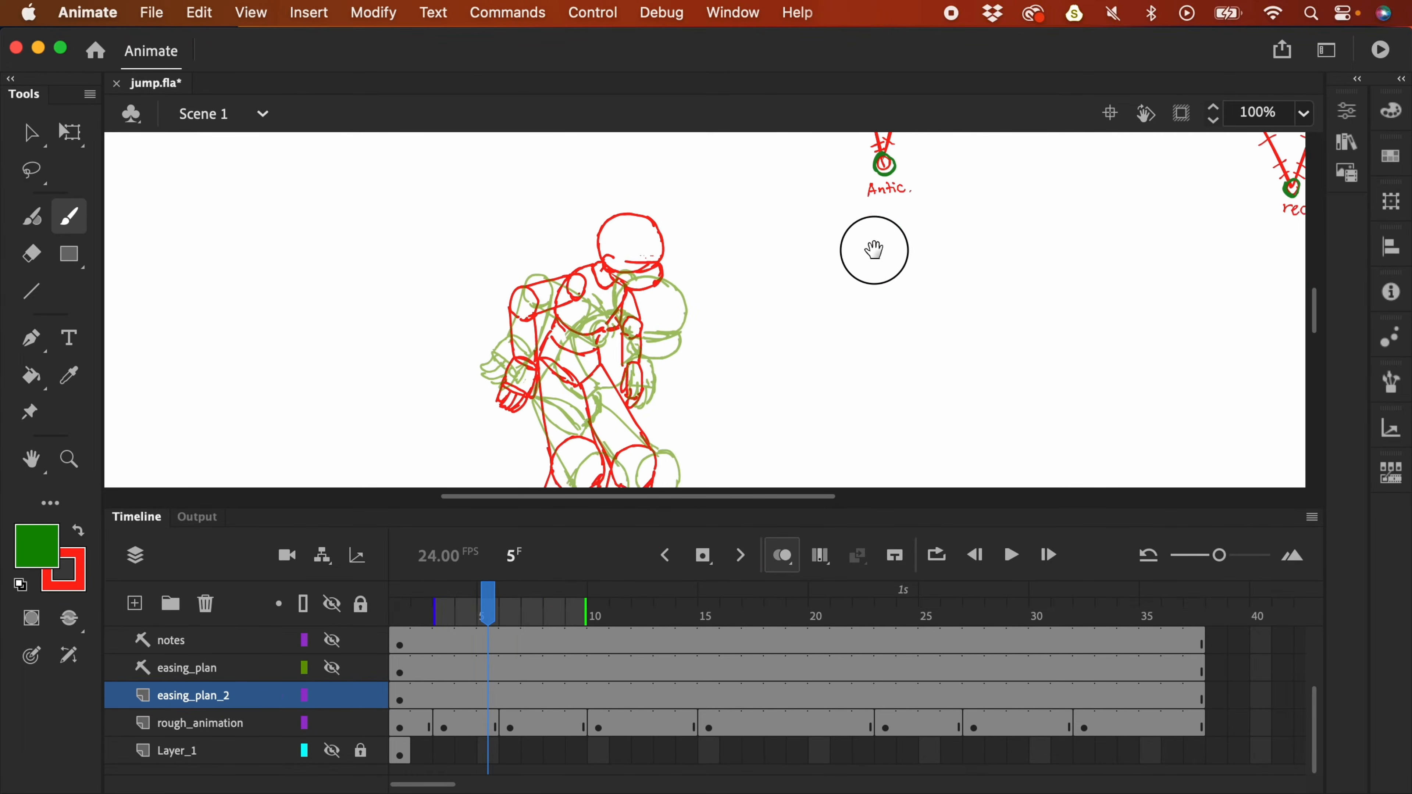
left_click(486, 726)
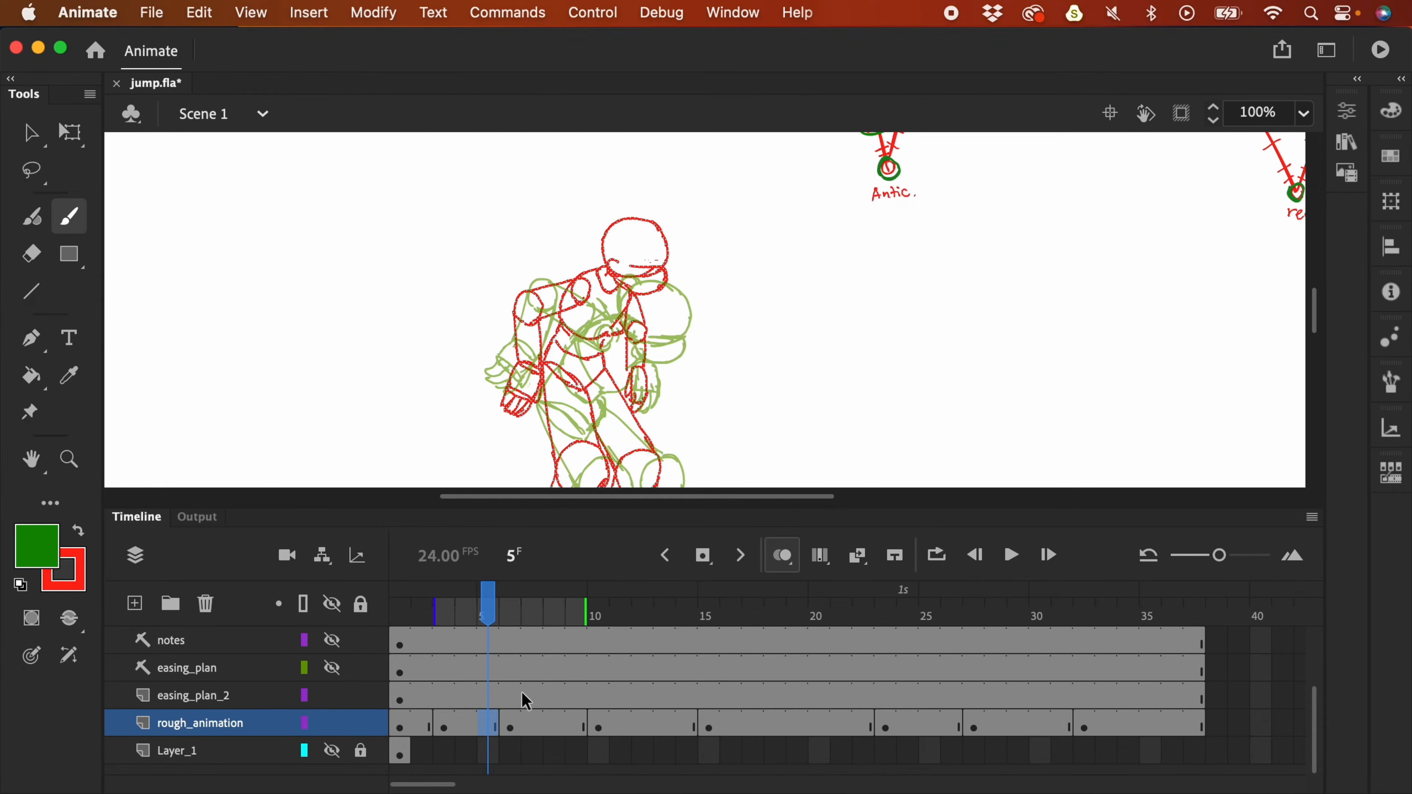
key("F7")
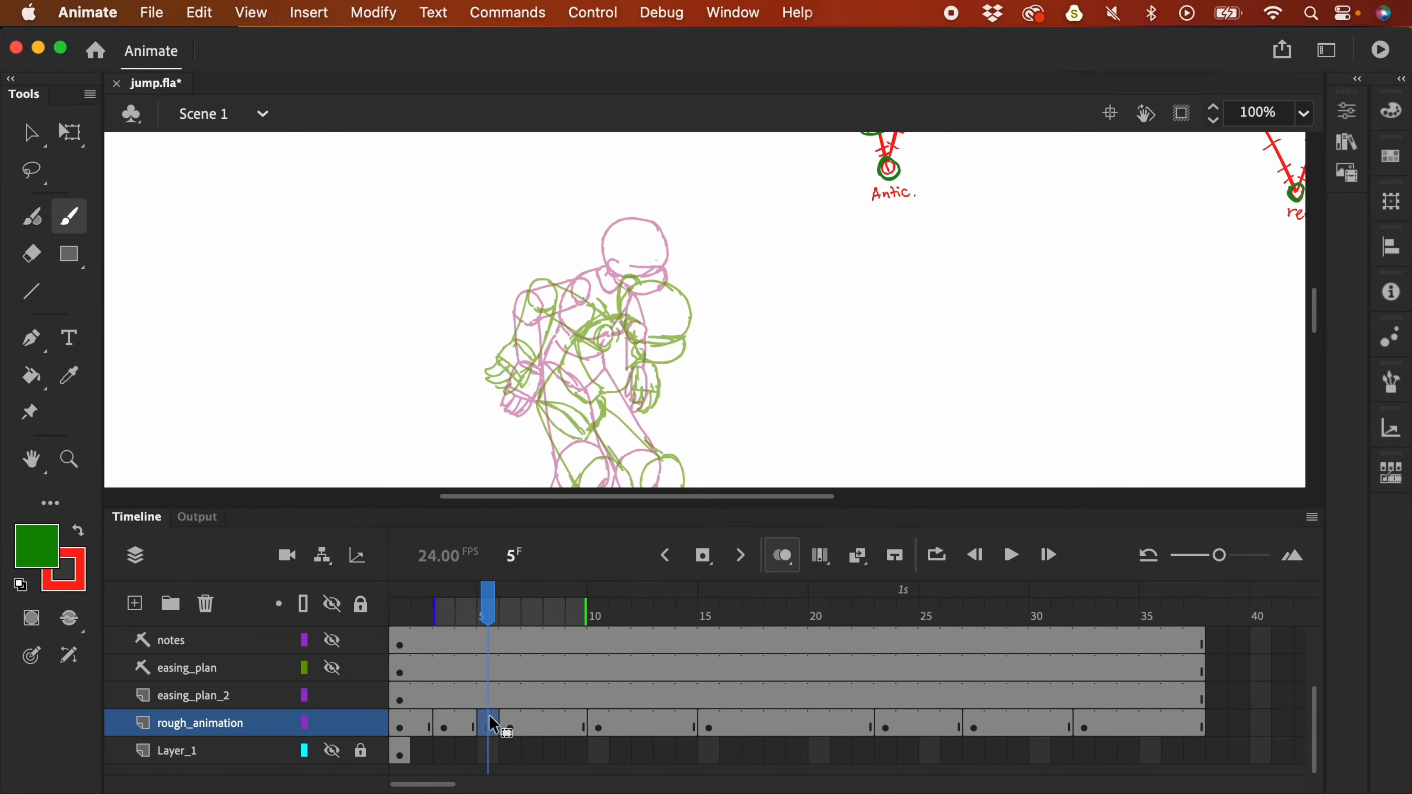
key("F5")
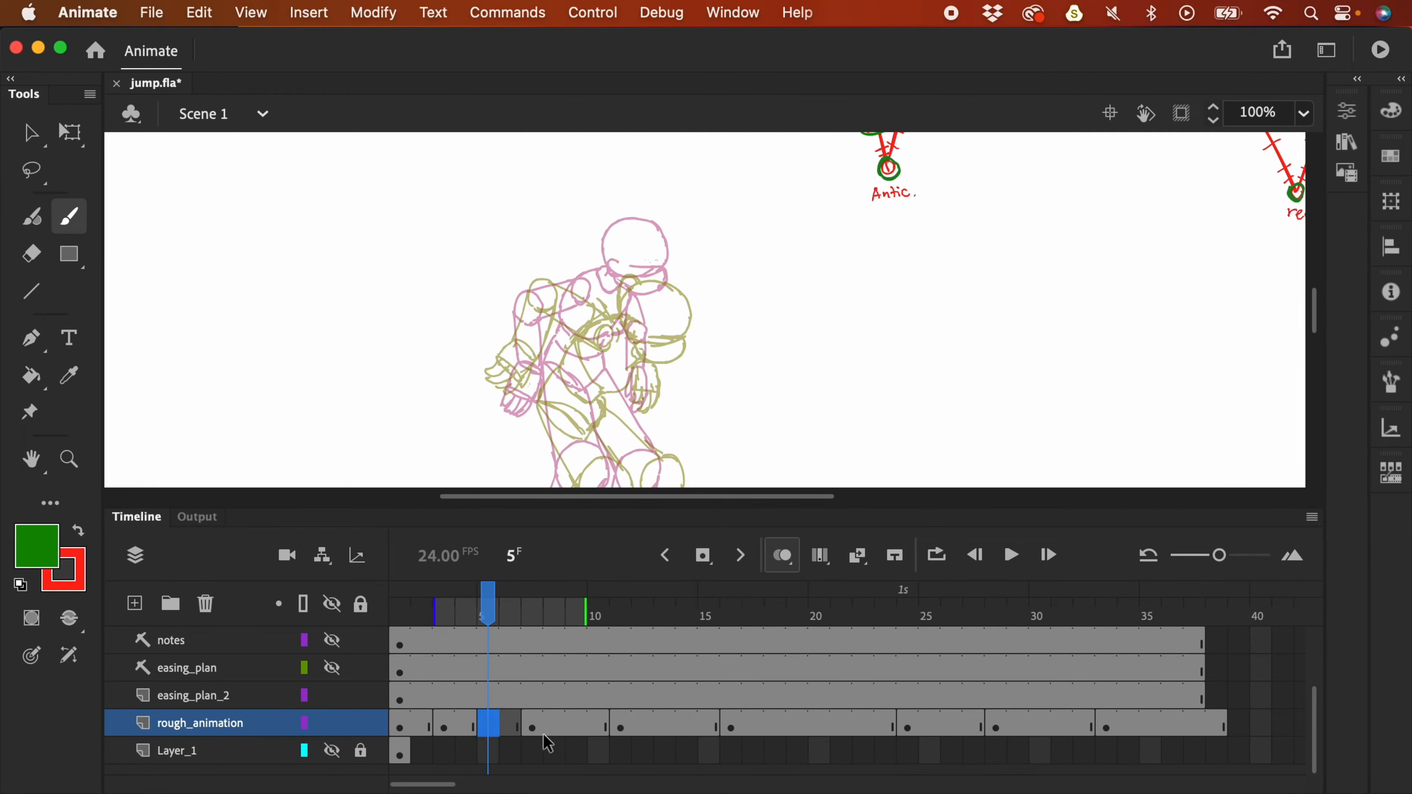
mouse_move(831, 350)
left_mouse_down()
mouse_move(840, 428)
mouse_move(851, 394)
mouse_move(789, 305)
left_mouse_up()
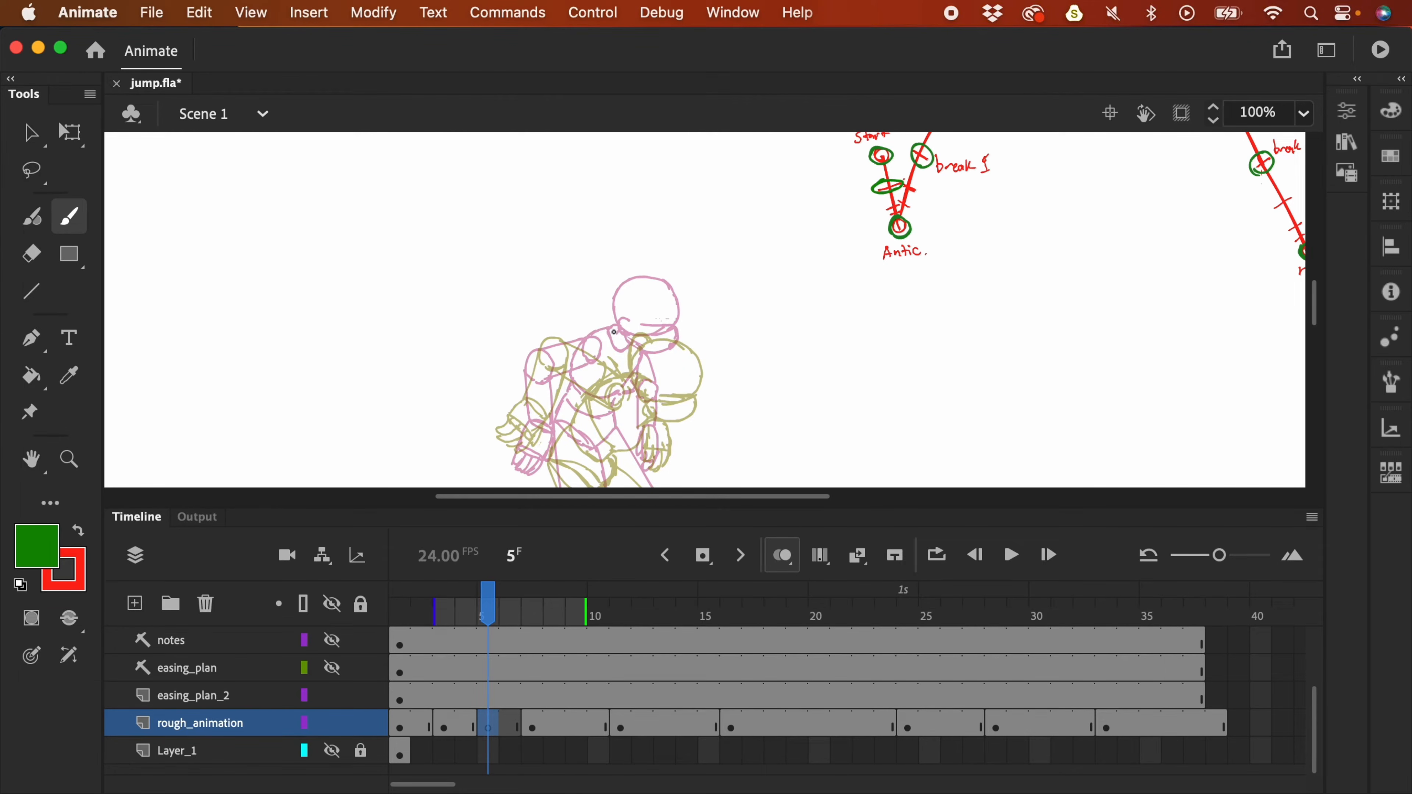
key("v")
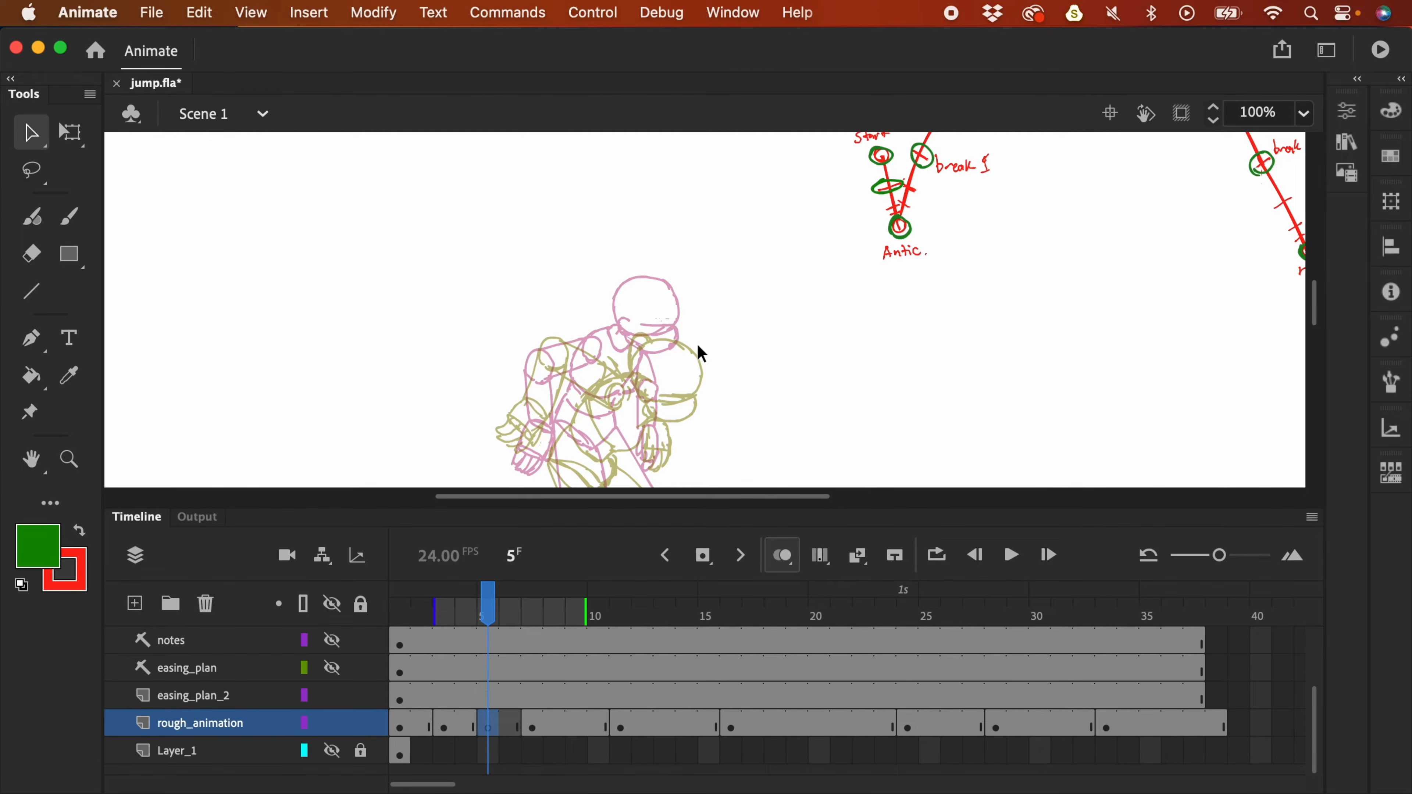
- Flip between frames 2 and 3, return to frame 5, and ready the red brush
left_click(449, 733)
left_click(427, 732)
left_click(450, 730)
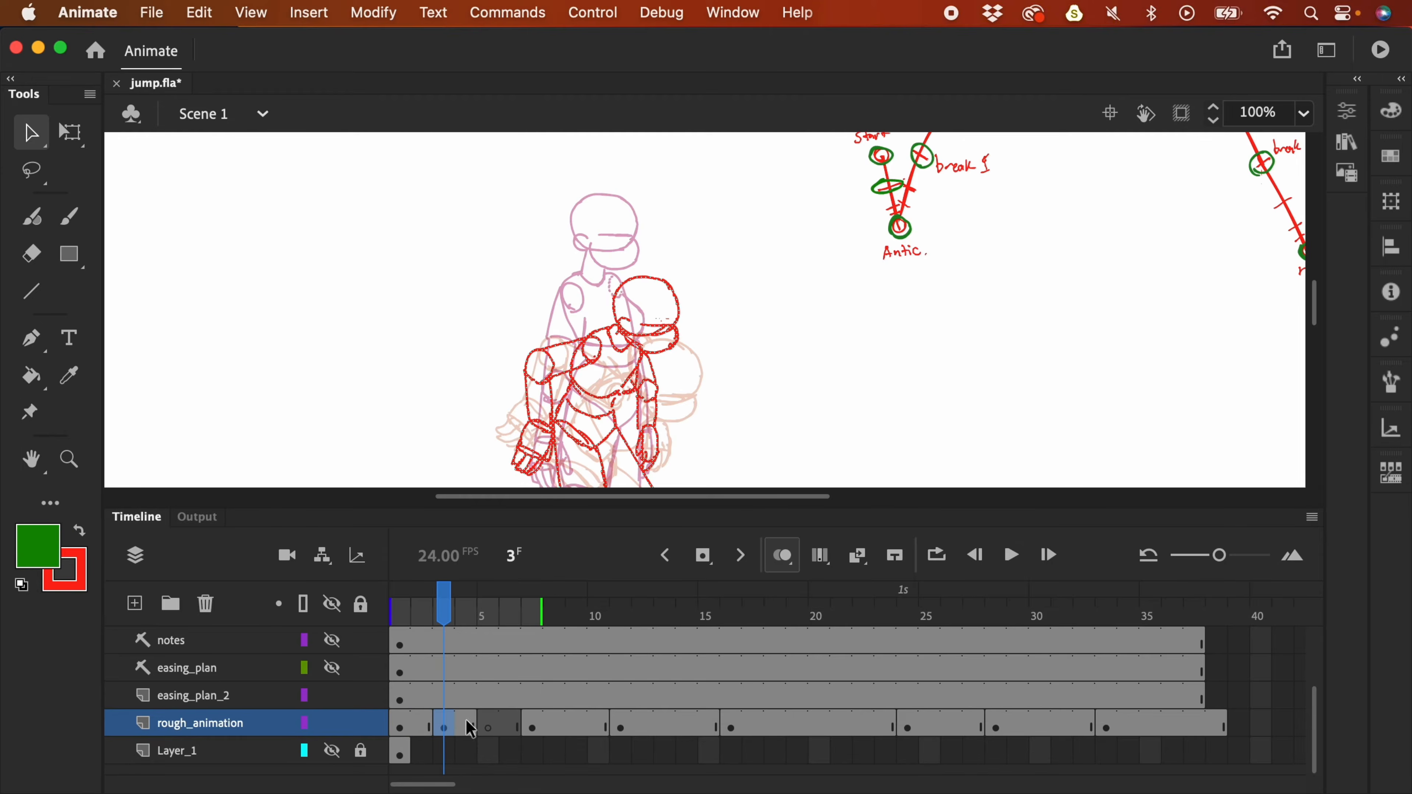
left_click(489, 728)
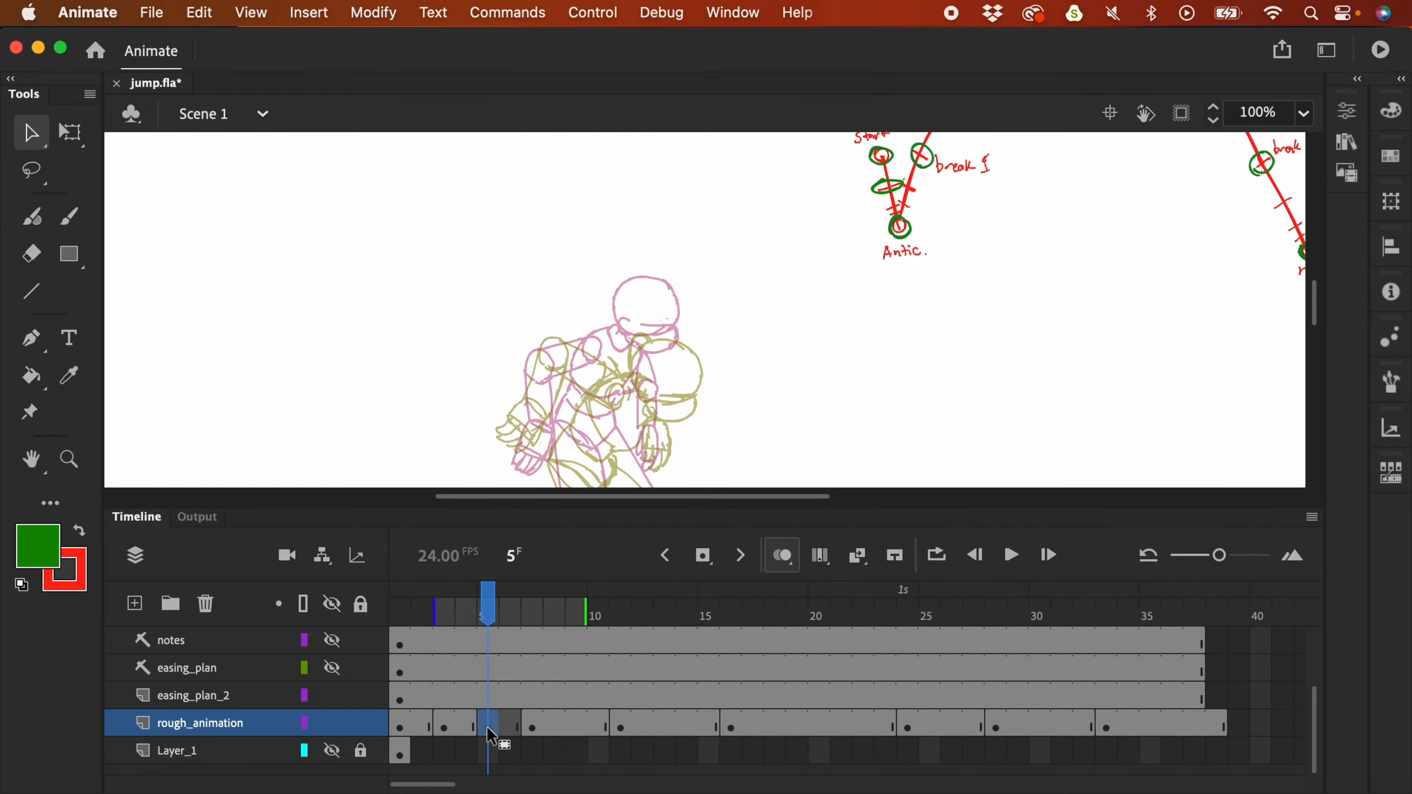
key("y")
left_click(80, 531)
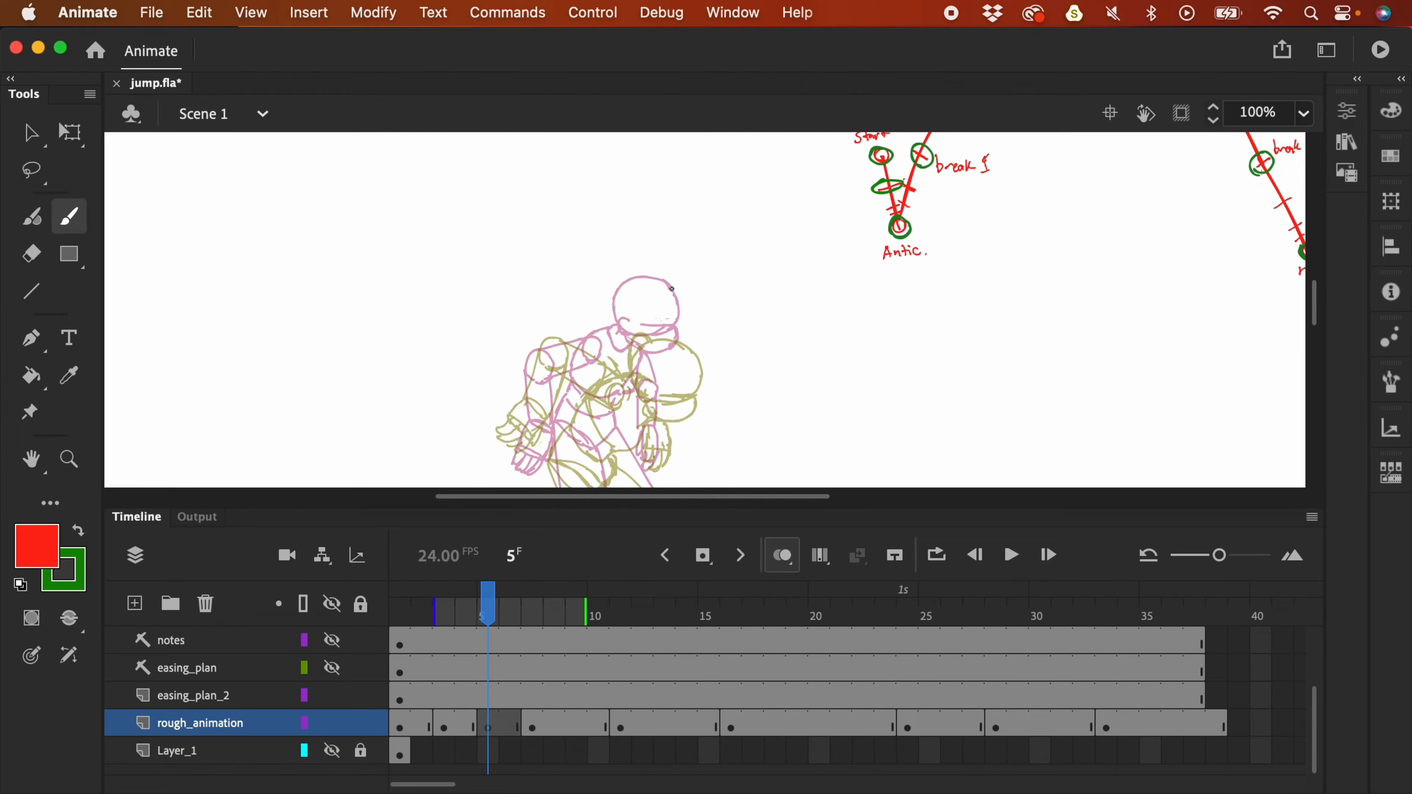
- Try and undo red head circles on frame 5, then add Layer_3 above rough_animation at frame 4
mouse_move(637, 274)
left_mouse_down()
mouse_move(671, 306)
mouse_move(639, 276)
left_mouse_up()
mouse_move(638, 383)
left_mouse_down()
mouse_move(695, 367)
mouse_move(648, 407)
left_mouse_up()
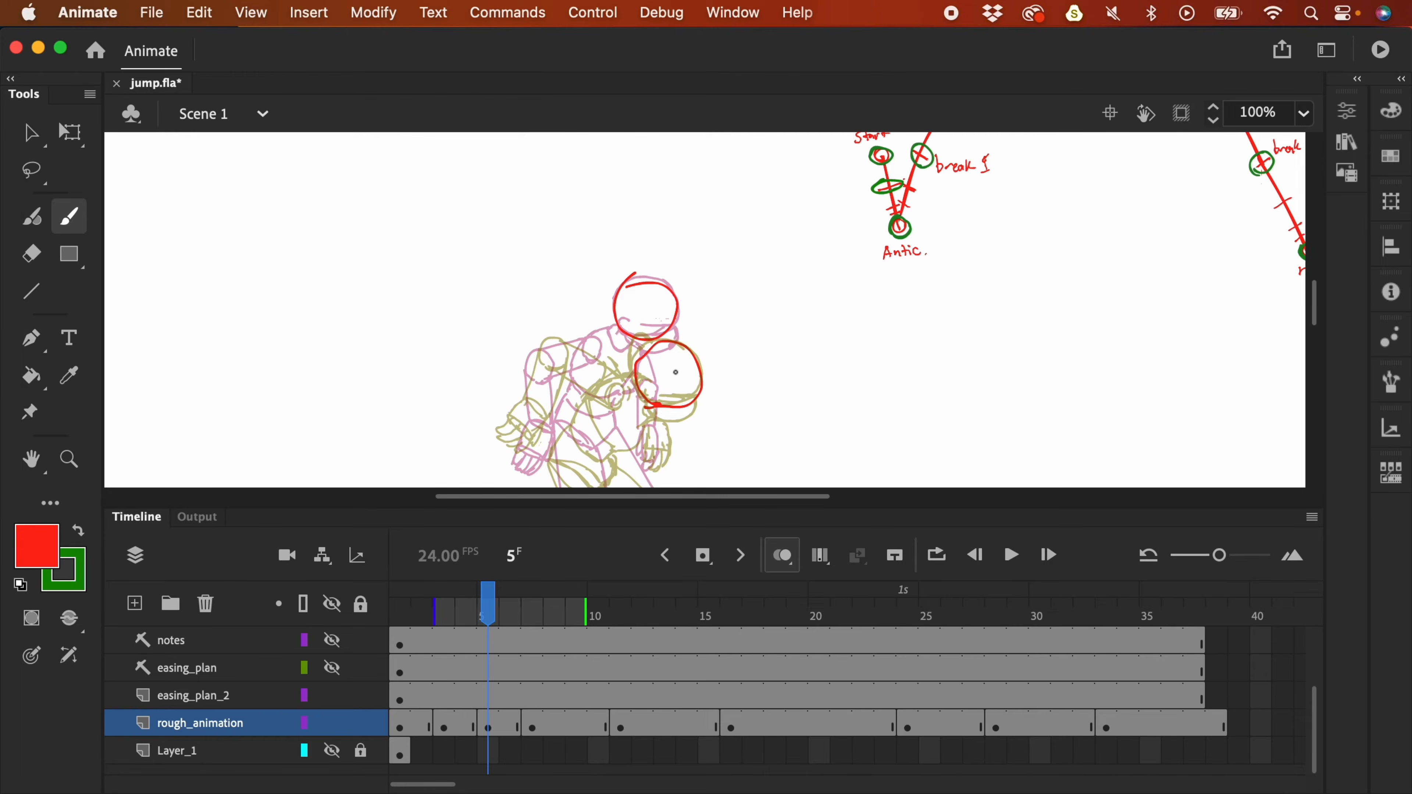
key("super+z")
key("super+z")
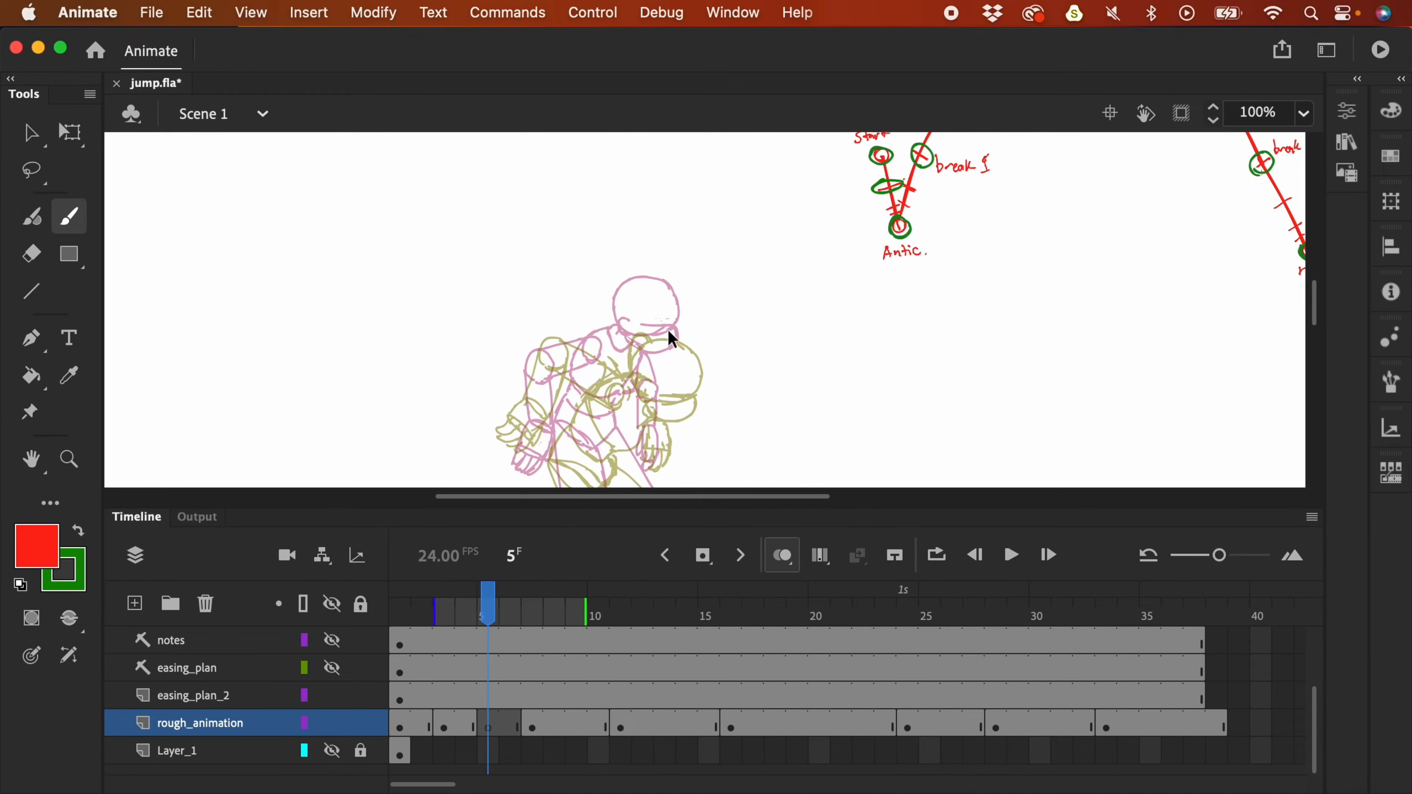
mouse_move(657, 377)
left_mouse_down()
mouse_move(645, 315)
mouse_move(678, 370)
left_mouse_up()
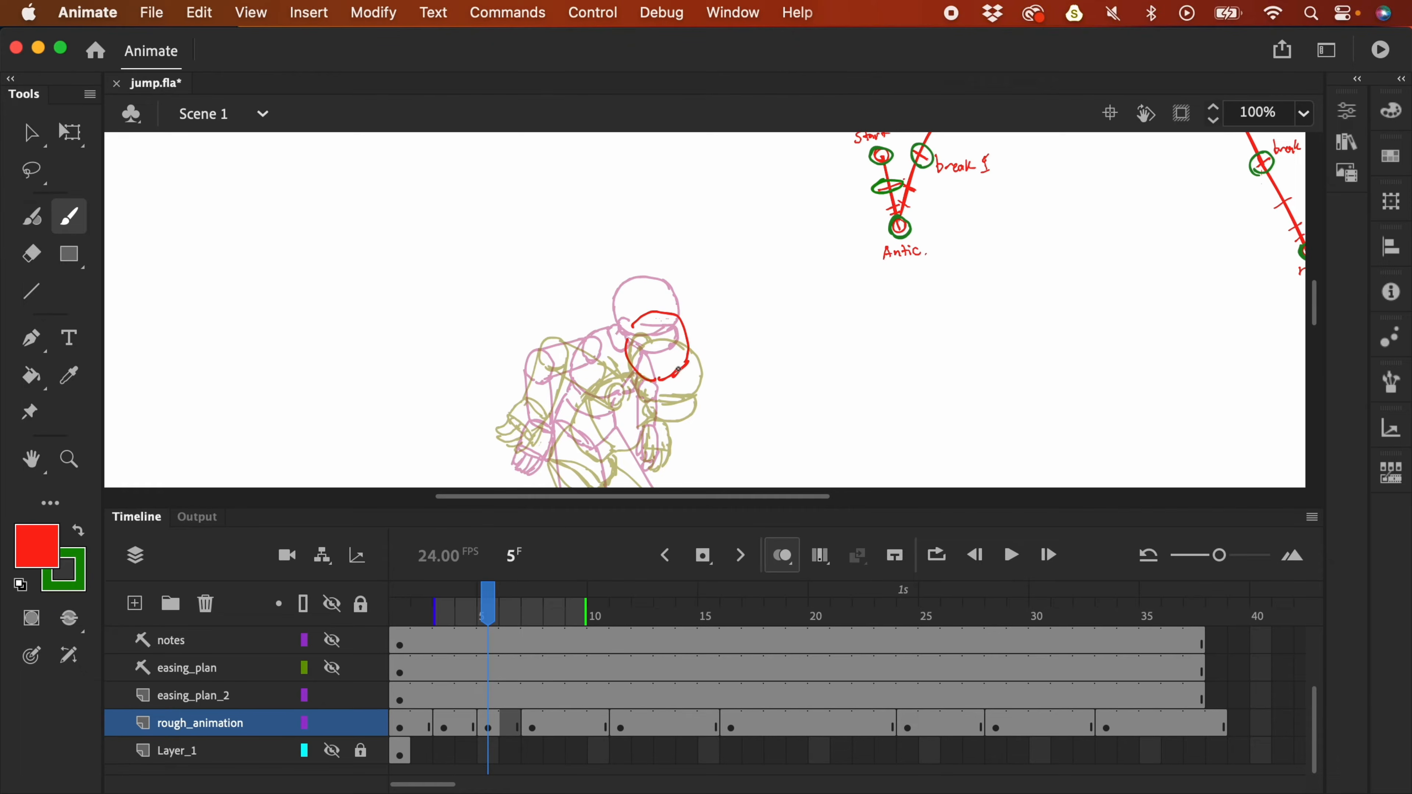
key("super+z")
key("super+z")
key("super+z")
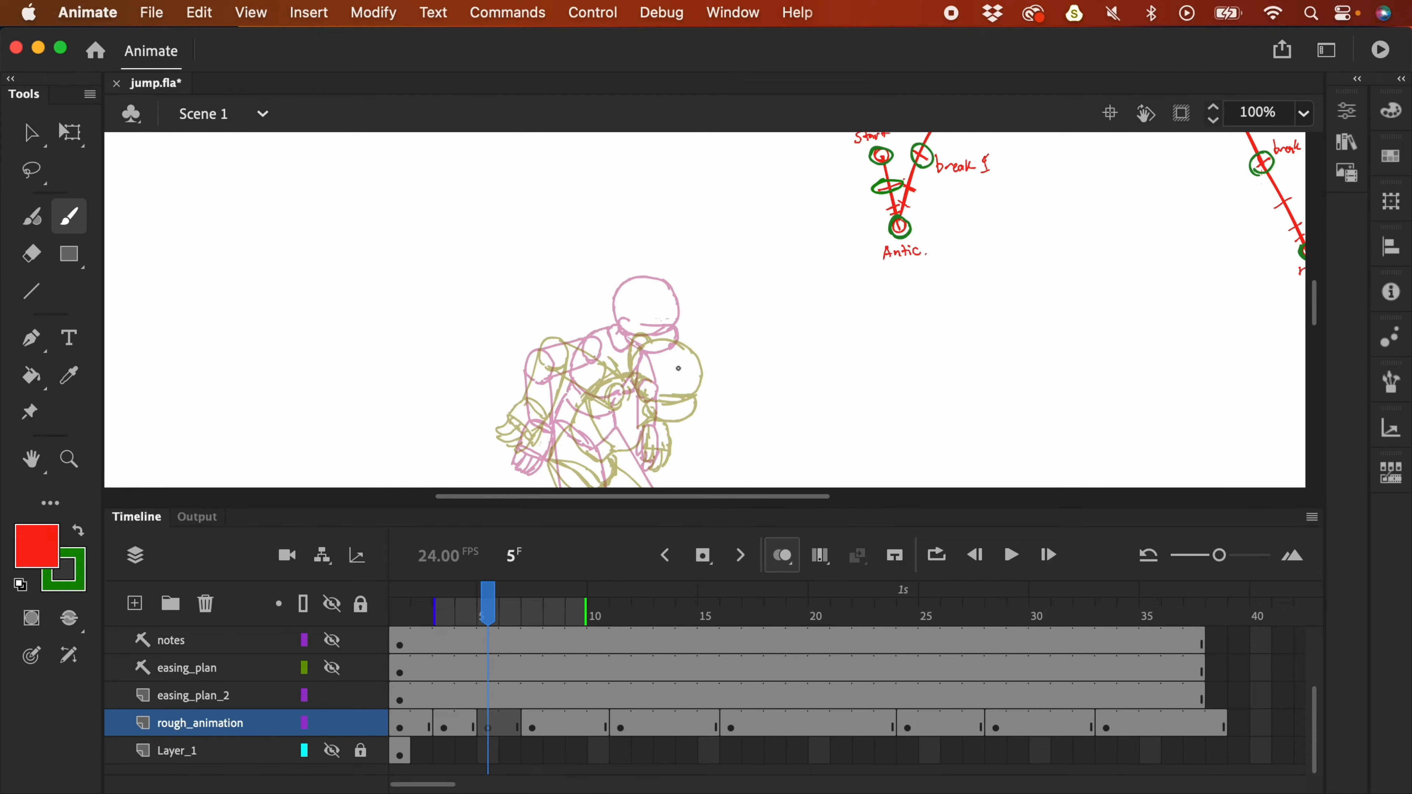
left_click(472, 724)
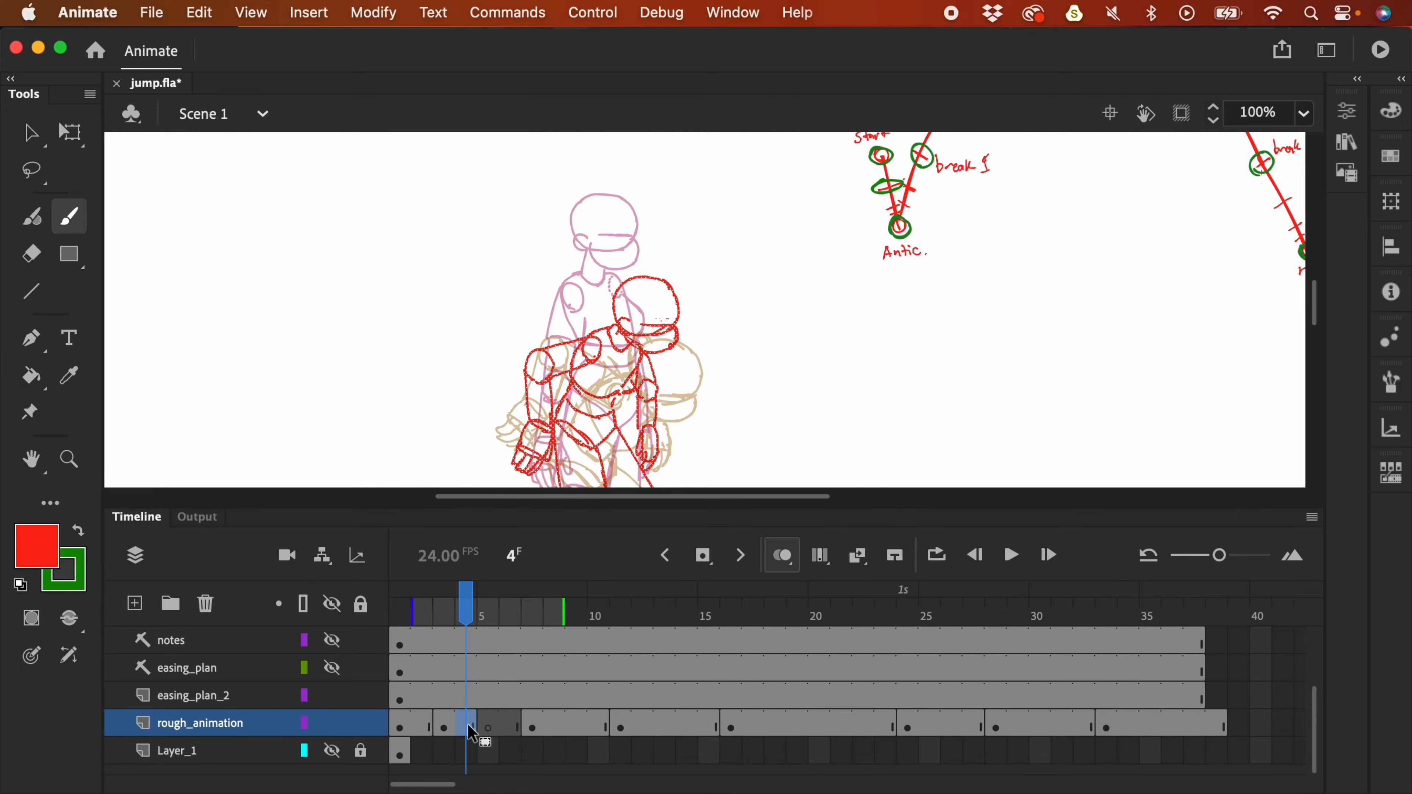
left_click(134, 603)
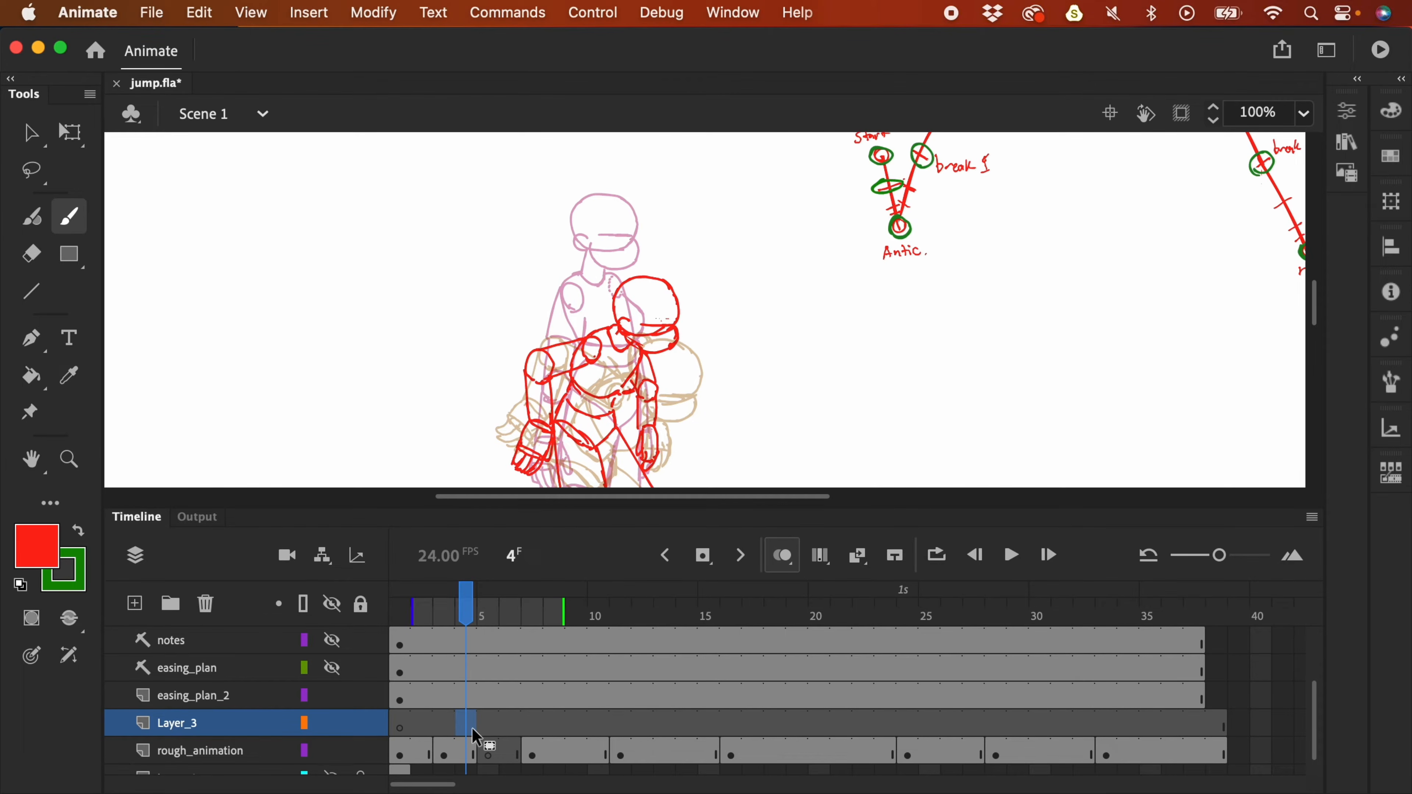
- Paste the frame 4 pose in place on Layer_3, shift it down-right, and lock it as outlines
key("super+shift+v")
left_click(488, 724)
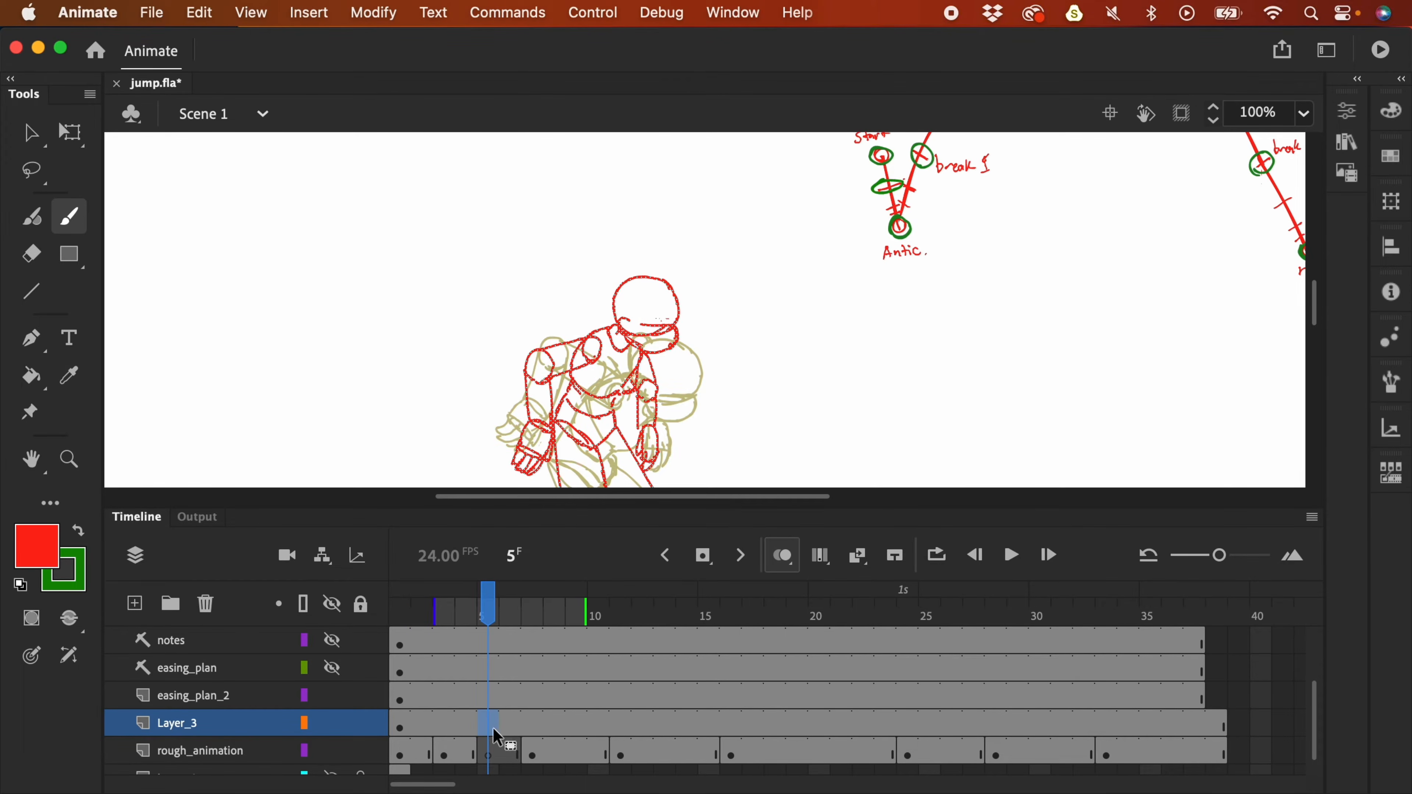
key("v")
left_click_drag(677, 330, 702, 397)
left_click(361, 724)
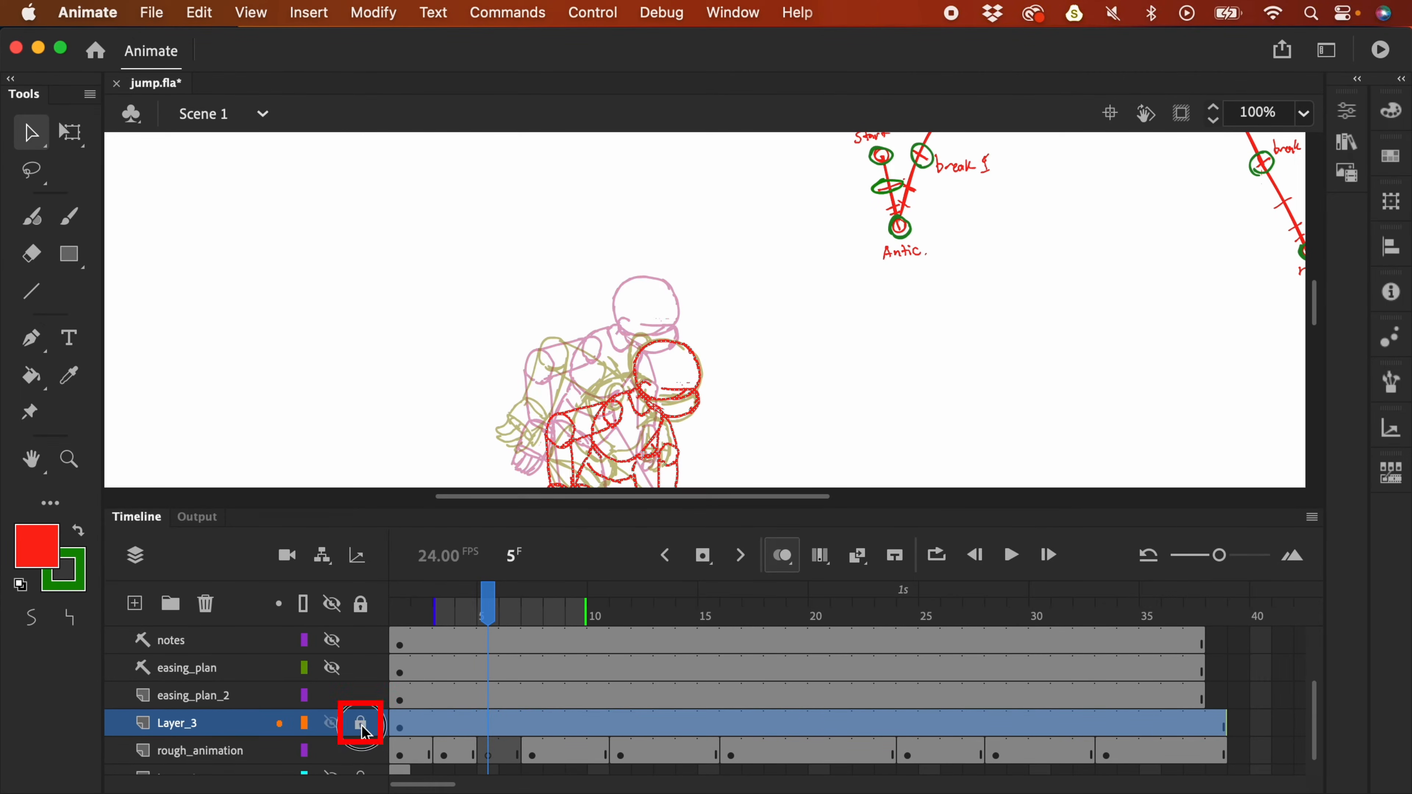
left_click(305, 725)
left_click(489, 755)
- Brush a red head with jaw and ear on rough_animation frame 5
key("b")
key("super+equal")
key("super+equal")
mouse_move(782, 432)
left_mouse_down()
mouse_move(825, 301)
mouse_move(844, 381)
left_mouse_up()
key("F4")
mouse_move(476, 447)
left_mouse_down()
mouse_move(419, 369)
mouse_move(420, 322)
mouse_move(443, 259)
mouse_move(513, 220)
mouse_move(607, 230)
mouse_move(662, 275)
mouse_move(689, 377)
mouse_move(677, 405)
mouse_move(499, 454)
mouse_move(596, 458)
mouse_move(650, 432)
left_mouse_up()
left_click_drag(543, 428, 650, 423)
key("super+z")
left_click_drag(532, 427, 664, 425)
left_click_drag(671, 431, 652, 516)
mouse_move(469, 451)
left_mouse_down()
mouse_move(499, 514)
mouse_move(652, 515)
left_mouse_up()
mouse_move(482, 390)
left_mouse_down()
mouse_move(435, 404)
mouse_move(459, 442)
left_mouse_up()
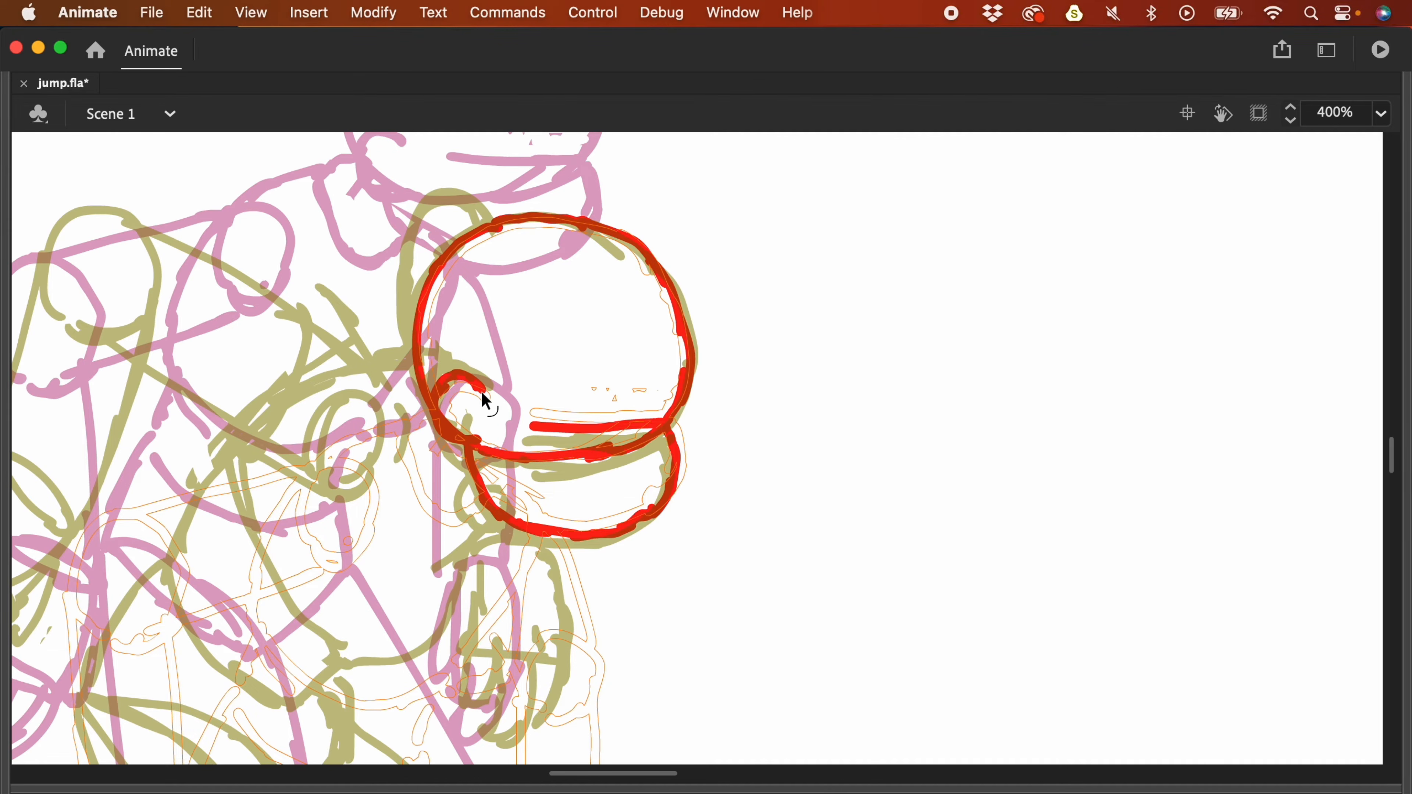
- Zoom out to 200% and move the red head up and left over the pink head
key("super+minus")
left_click_drag(512, 292, 670, 476)
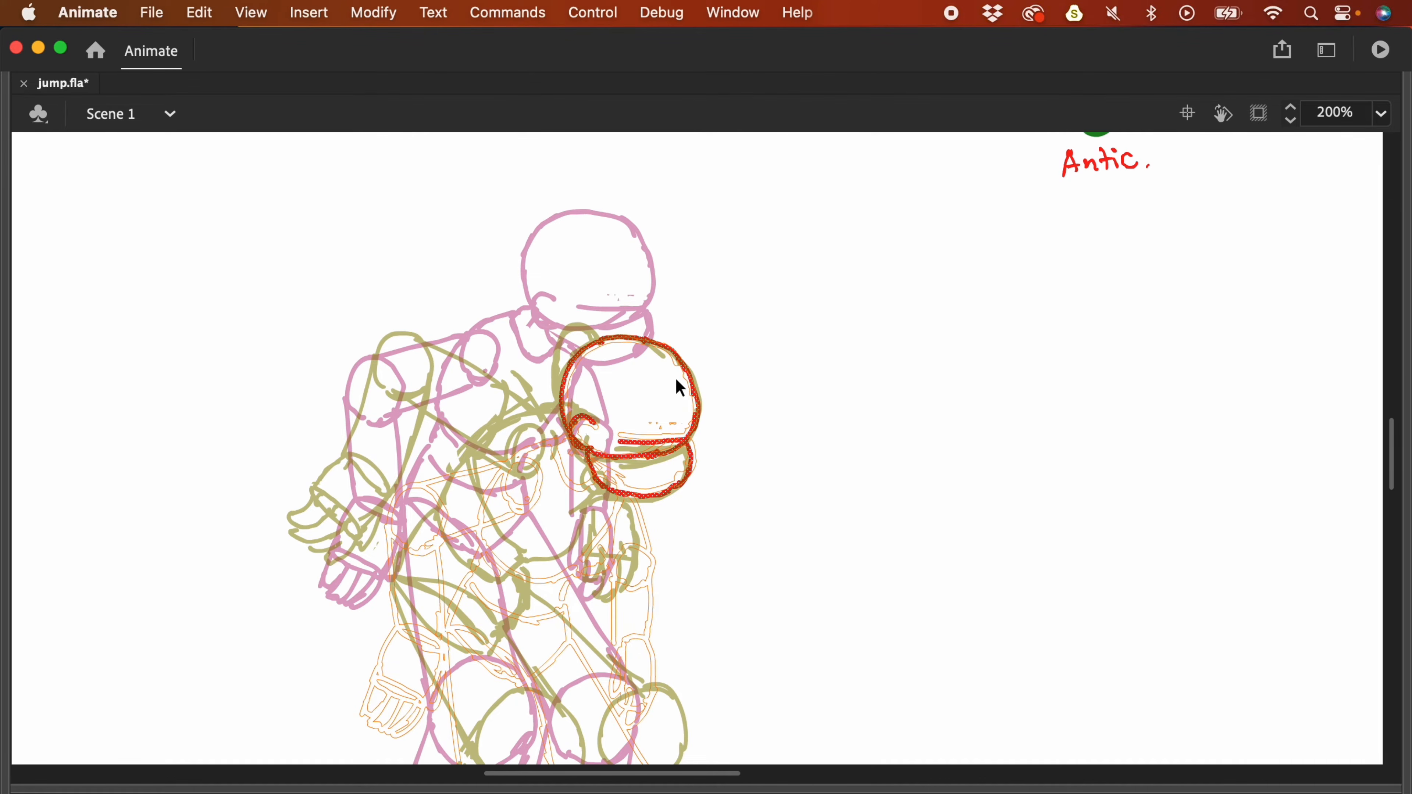
mouse_move(702, 409)
left_mouse_down()
mouse_move(678, 340)
mouse_move(701, 343)
left_mouse_up()
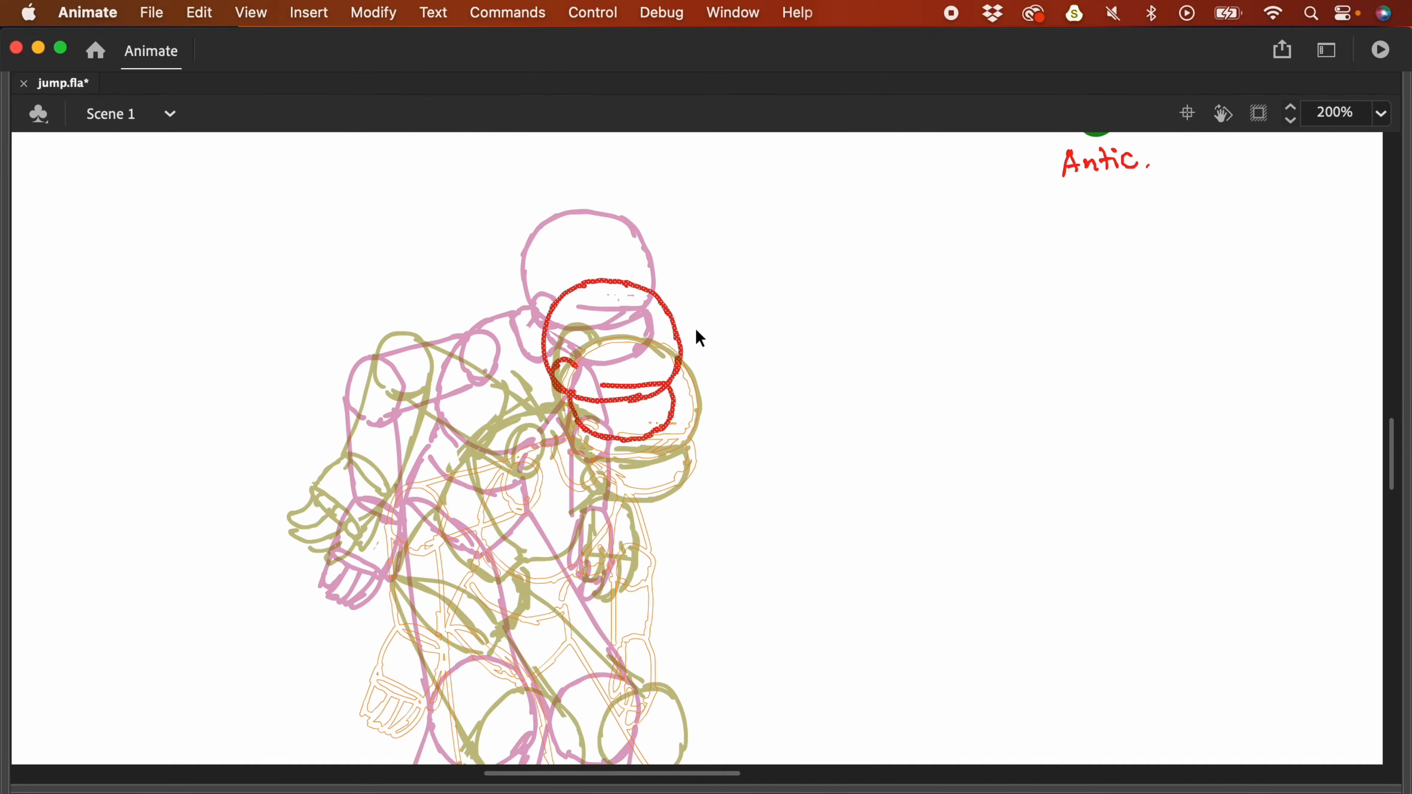
key("F4")
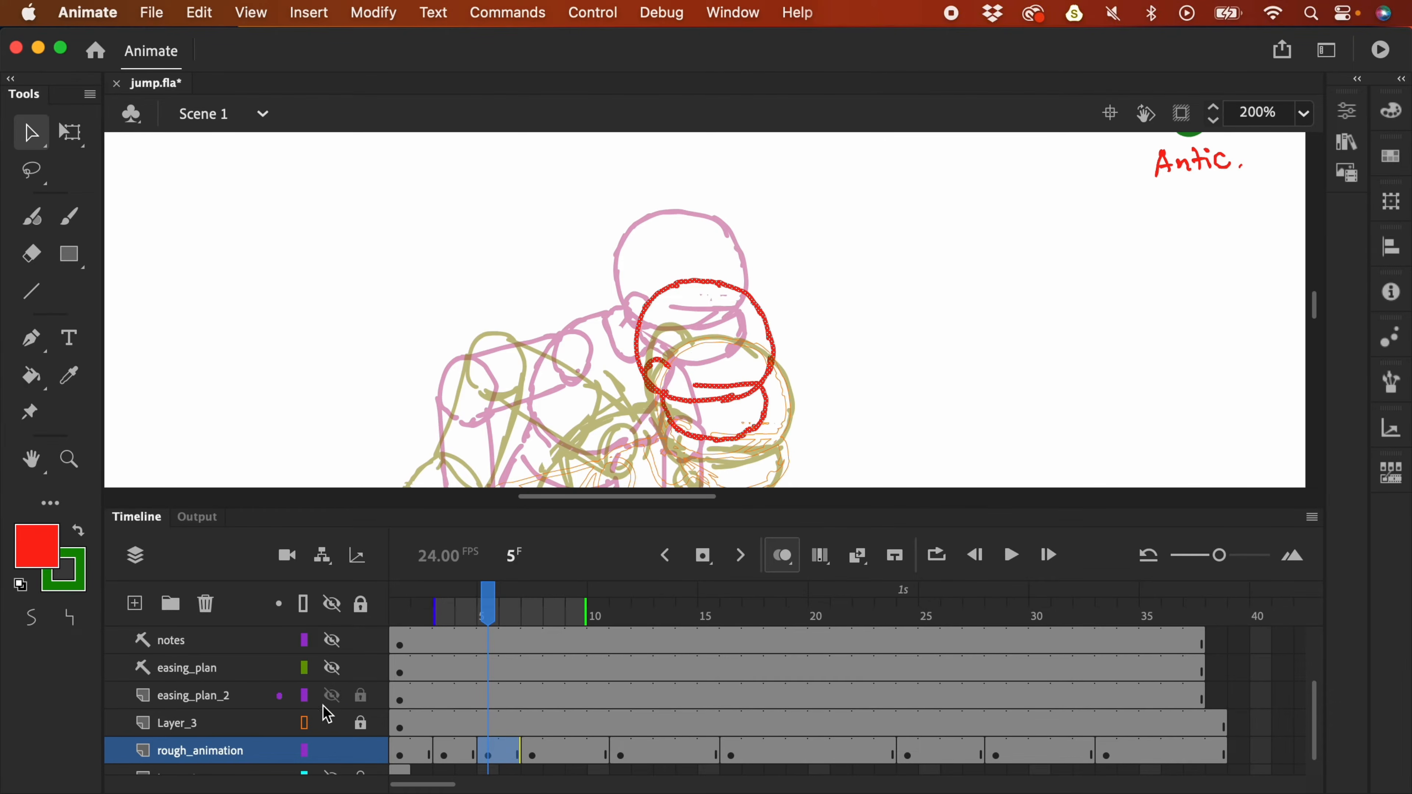
- Unlock and hide Layer_3, then brush red knee, chest and shoulder circles on frame 5
left_click(361, 724)
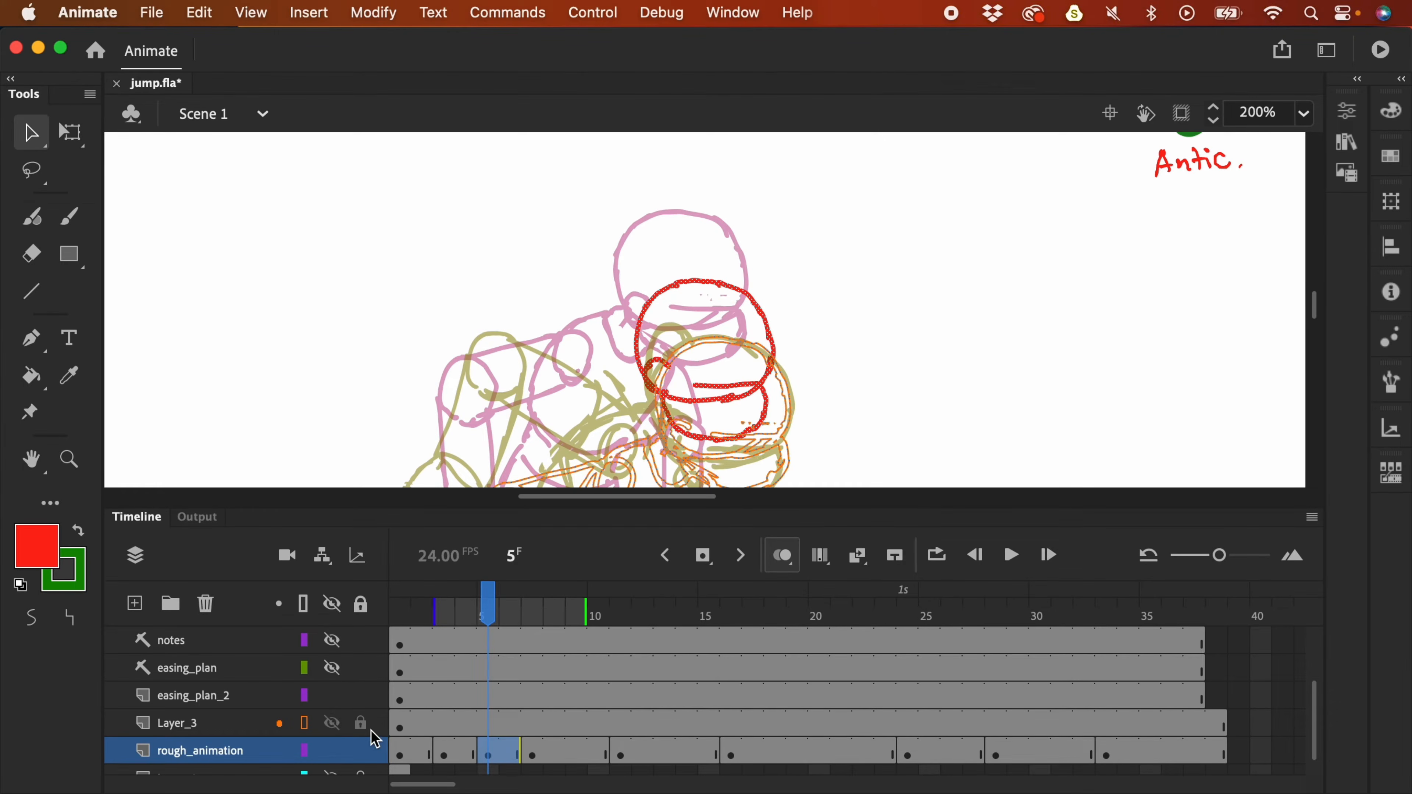
left_click(333, 723)
left_click(243, 725)
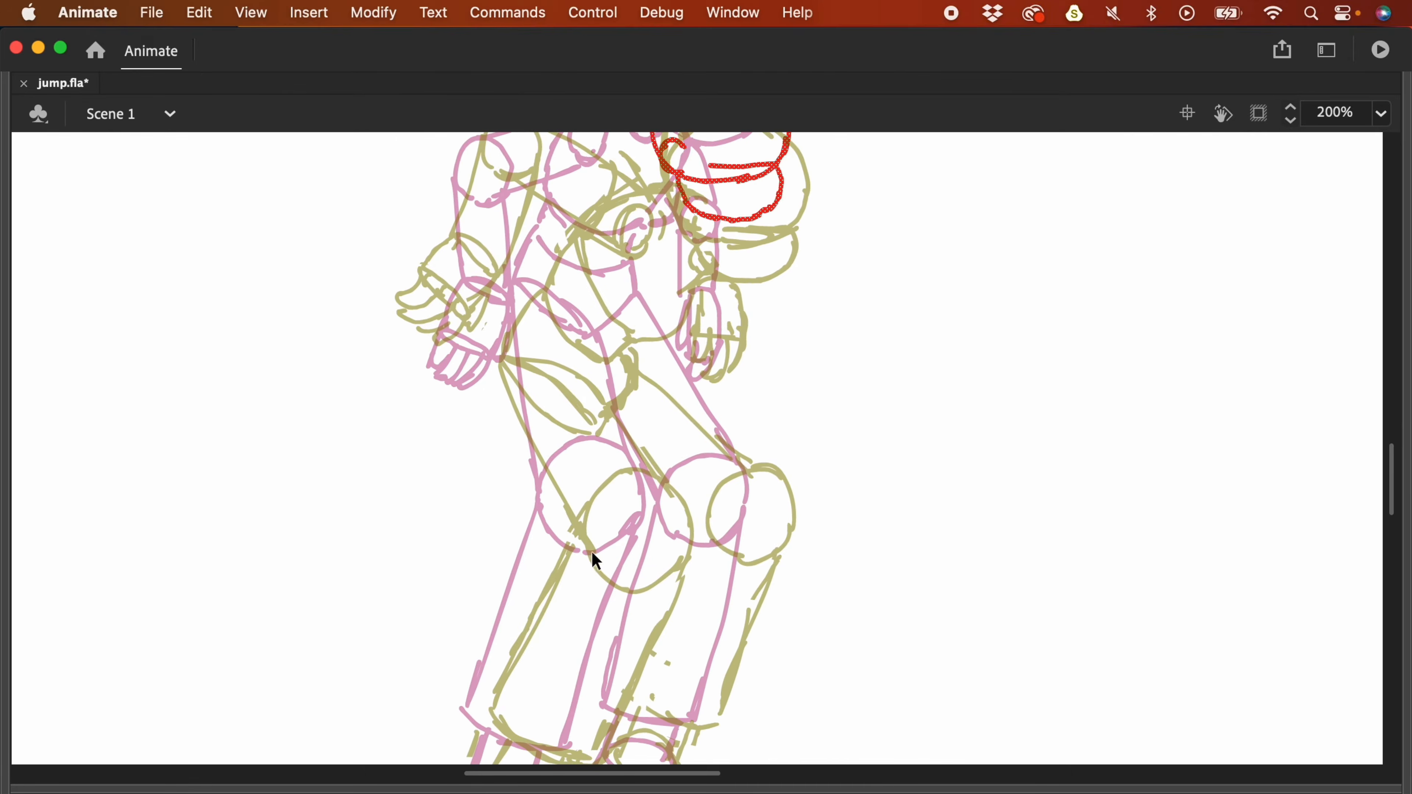
left_click_drag(590, 554, 595, 551)
left_click_drag(711, 461, 766, 514)
scroll(766, 514, "up", 3)
left_click_drag(617, 328, 695, 365)
left_click_drag(592, 339, 634, 459)
left_click_drag(710, 381, 633, 459)
- Add red arm lines, dropping the stray hand stroke and wrist circle
left_click_drag(503, 291, 526, 341)
left_click_drag(506, 292, 621, 333)
left_click_drag(503, 349, 608, 368)
left_click_drag(470, 420, 491, 428)
key("super+z")
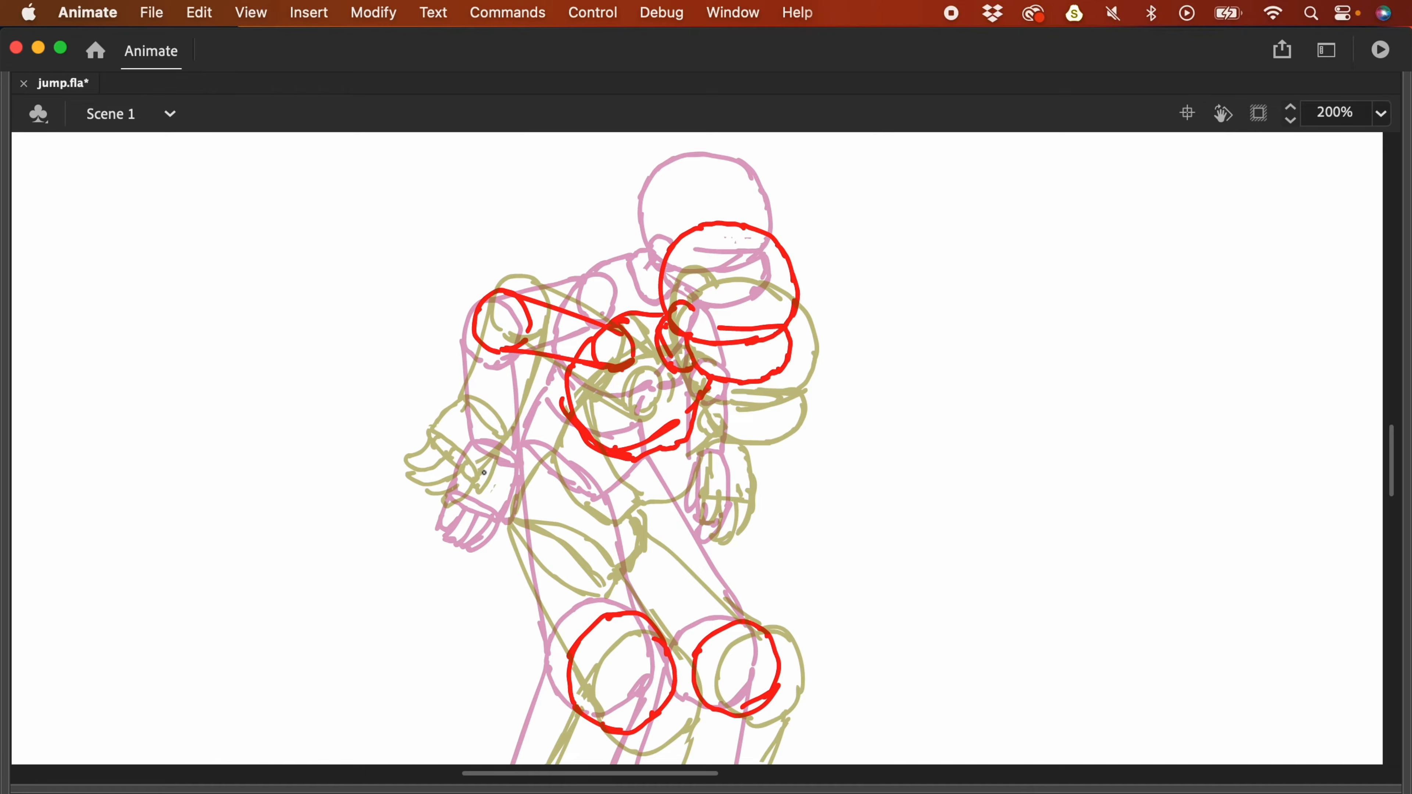
mouse_move(514, 451)
left_mouse_down()
mouse_move(441, 475)
mouse_move(492, 506)
left_mouse_up()
key("super+z")
key("super+z")
key("F4")
- Show the Layer_3 outline again, move it up and left, and rotate it about 15° clockwise
left_click(334, 724)
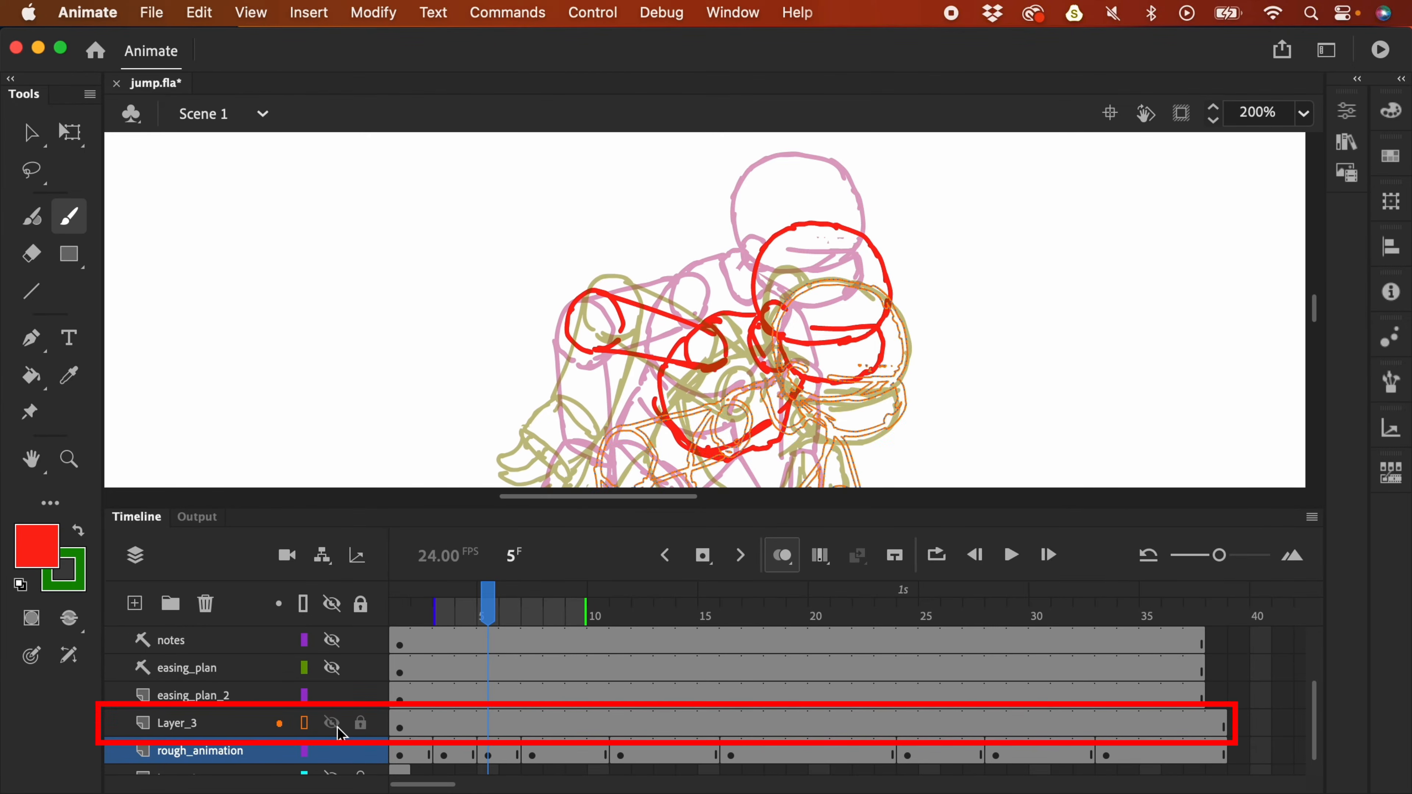
scroll(885, 283, "down", 4)
key("v")
mouse_move(728, 414)
left_mouse_down()
mouse_move(719, 274)
mouse_move(706, 368)
left_mouse_up()
mouse_move(627, 397)
left_mouse_down()
mouse_move(604, 225)
mouse_move(571, 254)
left_mouse_up()
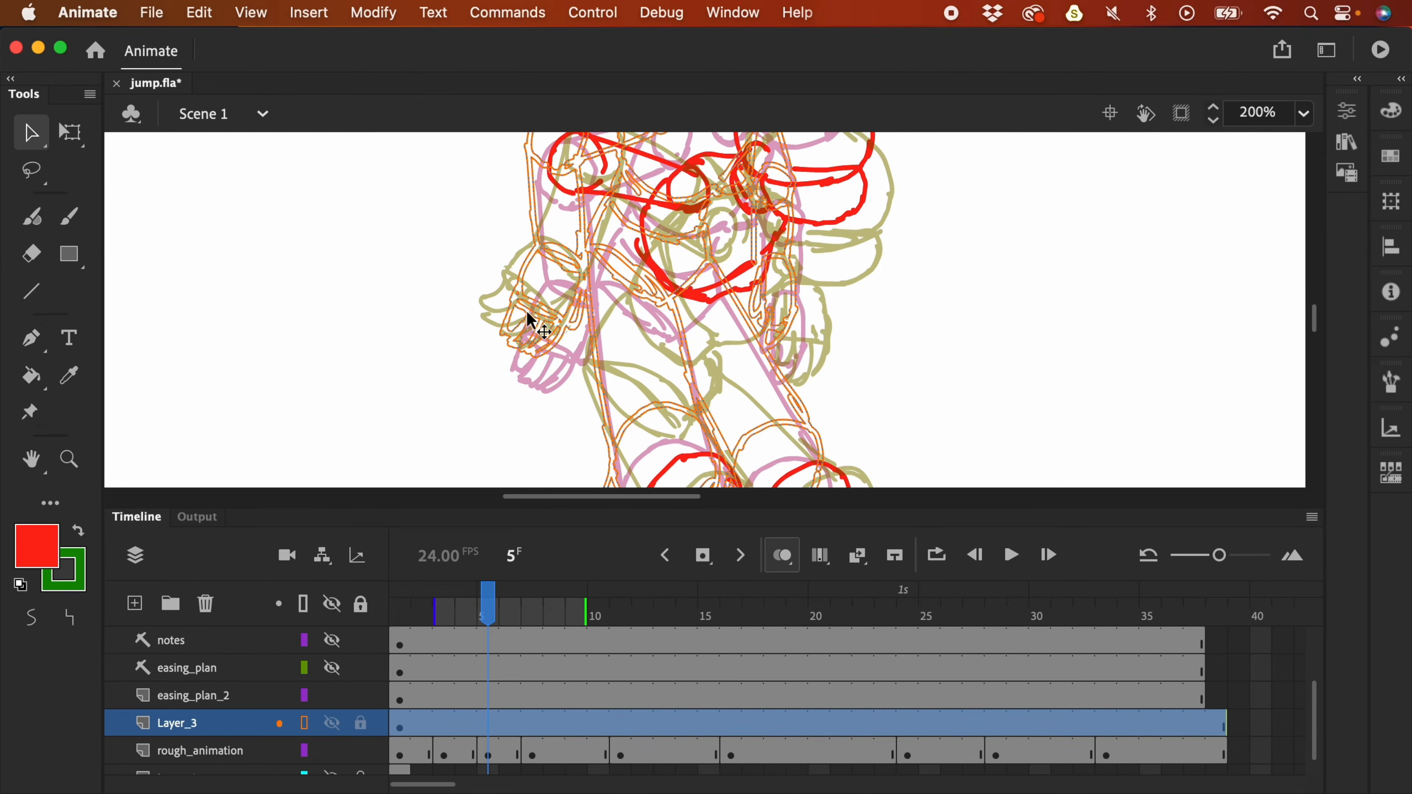
key("q")
left_click_drag(695, 289, 690, 390)
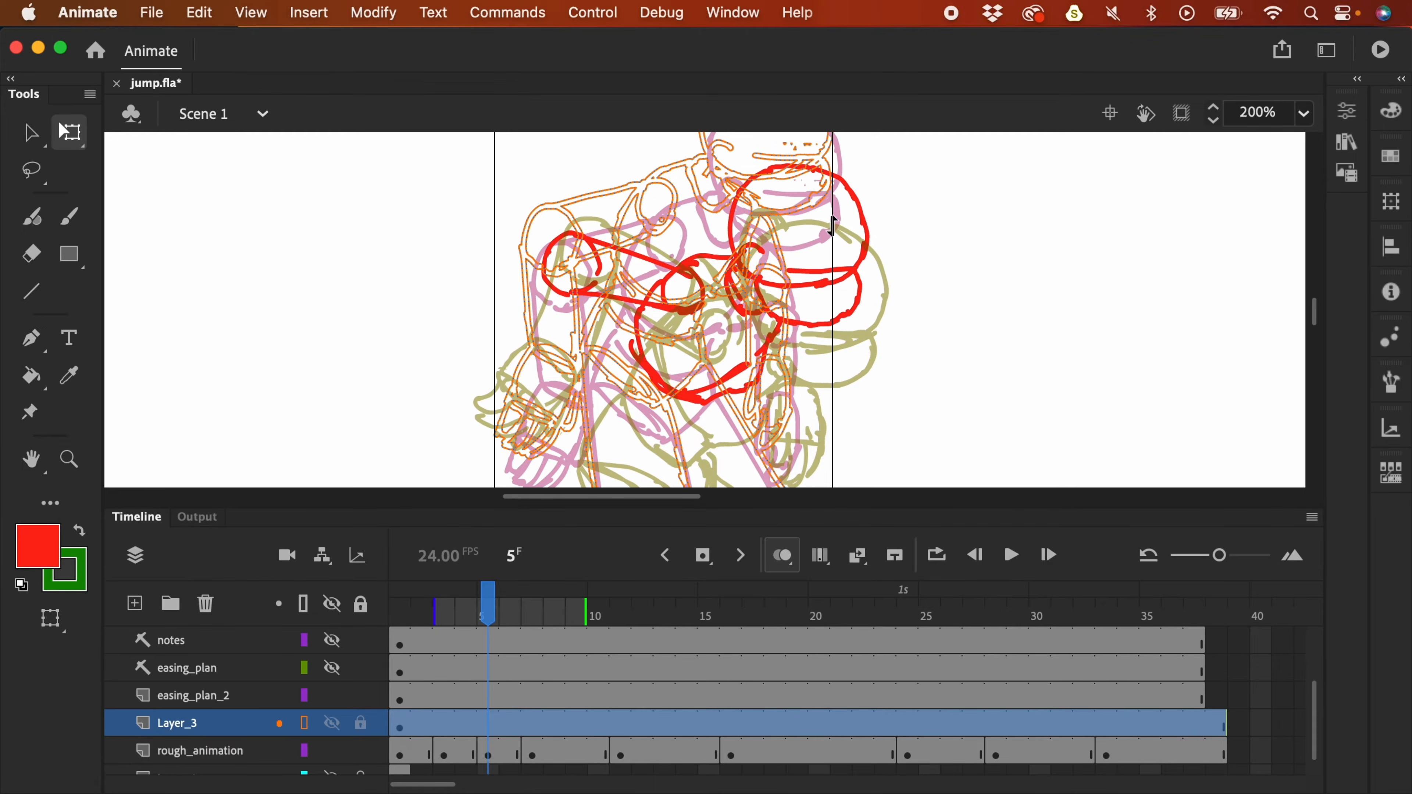
key("super+1")
left_click_drag(788, 189, 815, 219)
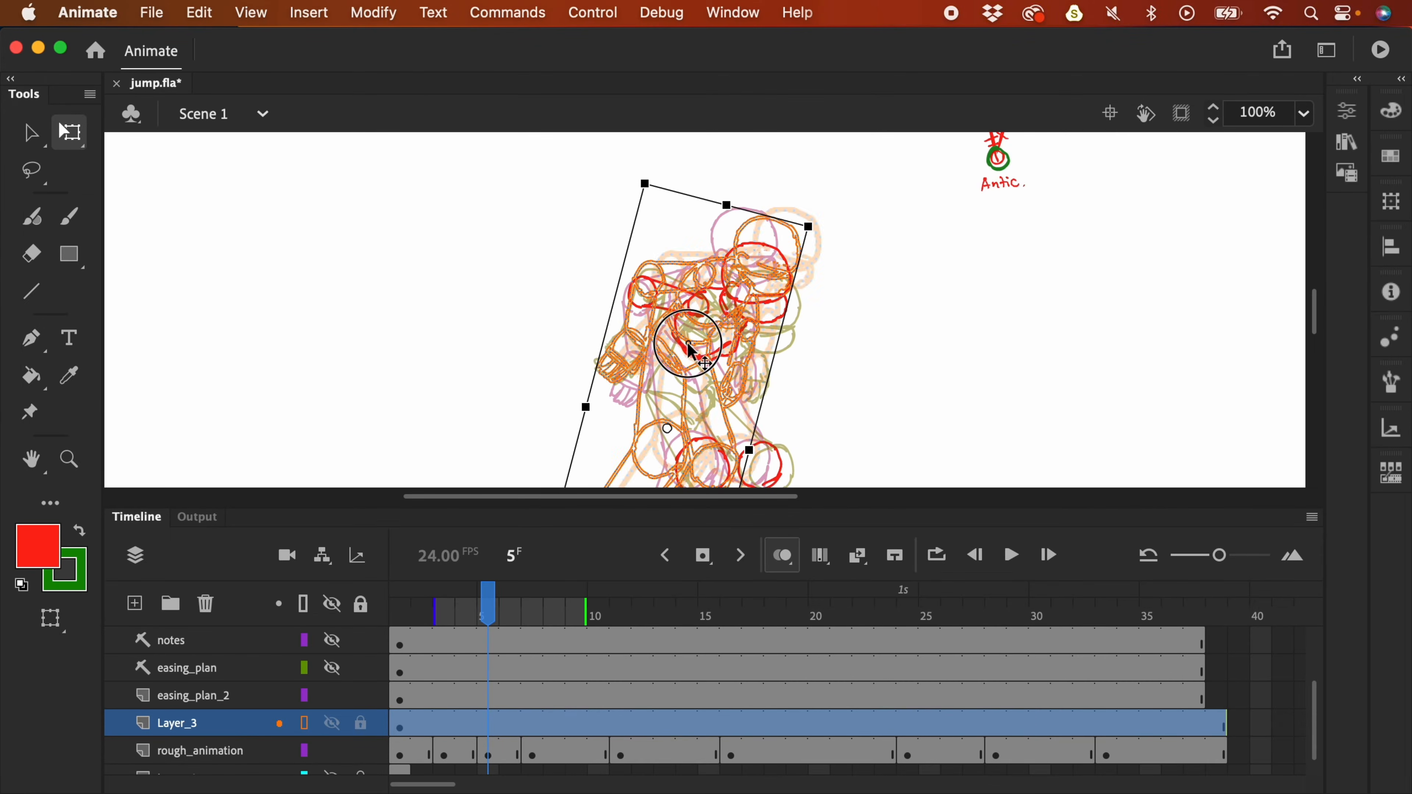
- Brush the red fist with finger strokes on rough_animation frame 5, locking Layer_3
left_click(488, 750)
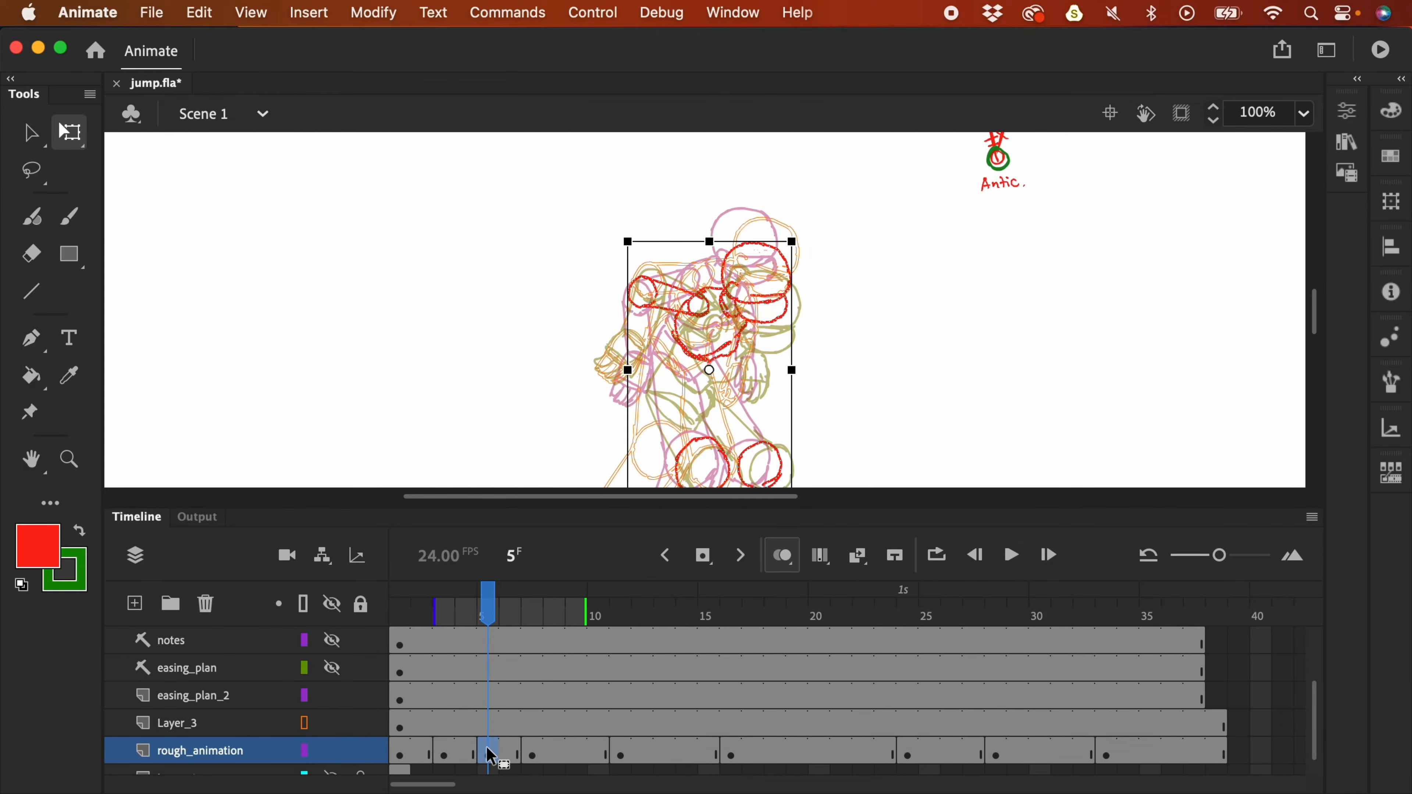
key("b")
key("super+equal")
key("super+equal")
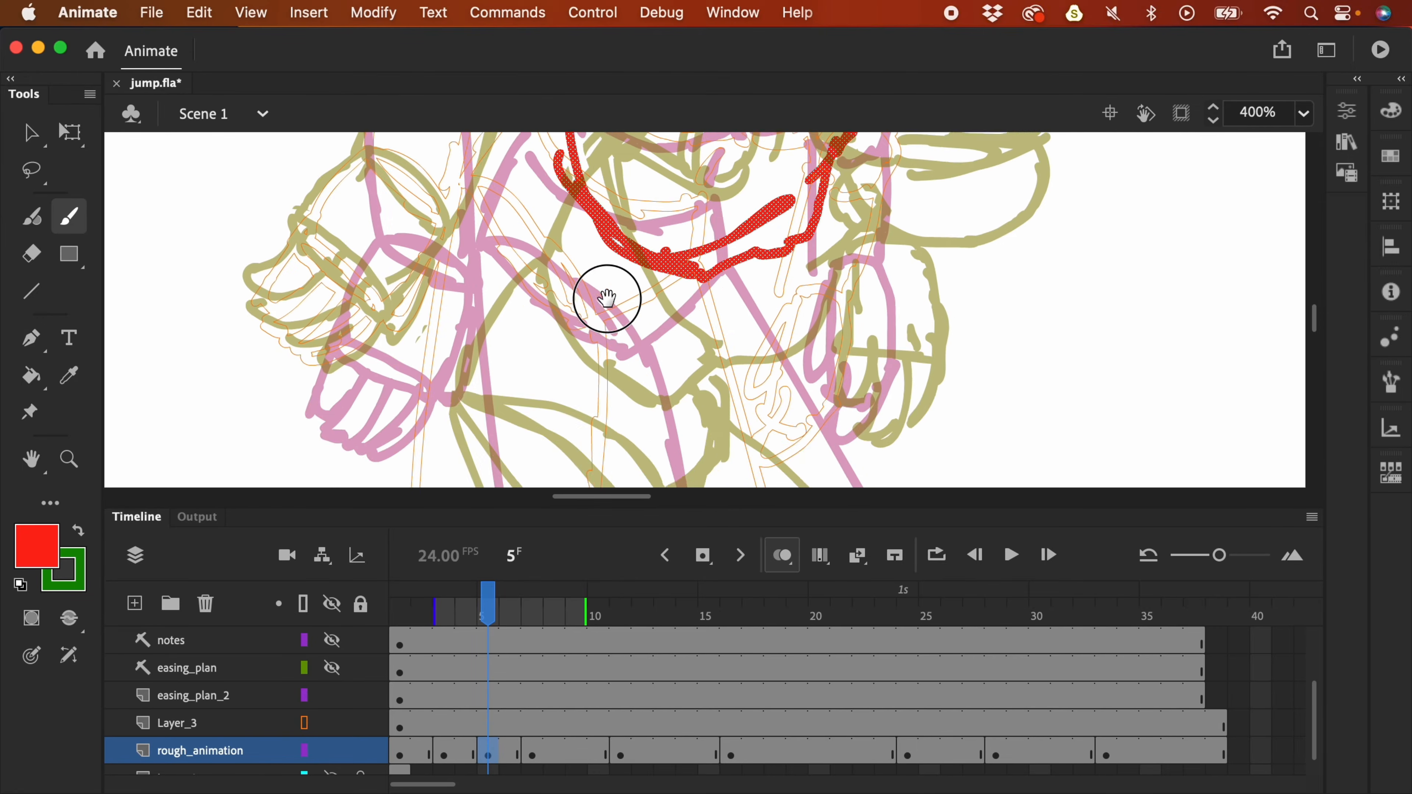
mouse_move(478, 241)
left_mouse_down()
mouse_move(519, 252)
mouse_move(558, 301)
mouse_move(496, 261)
mouse_move(552, 315)
left_mouse_up()
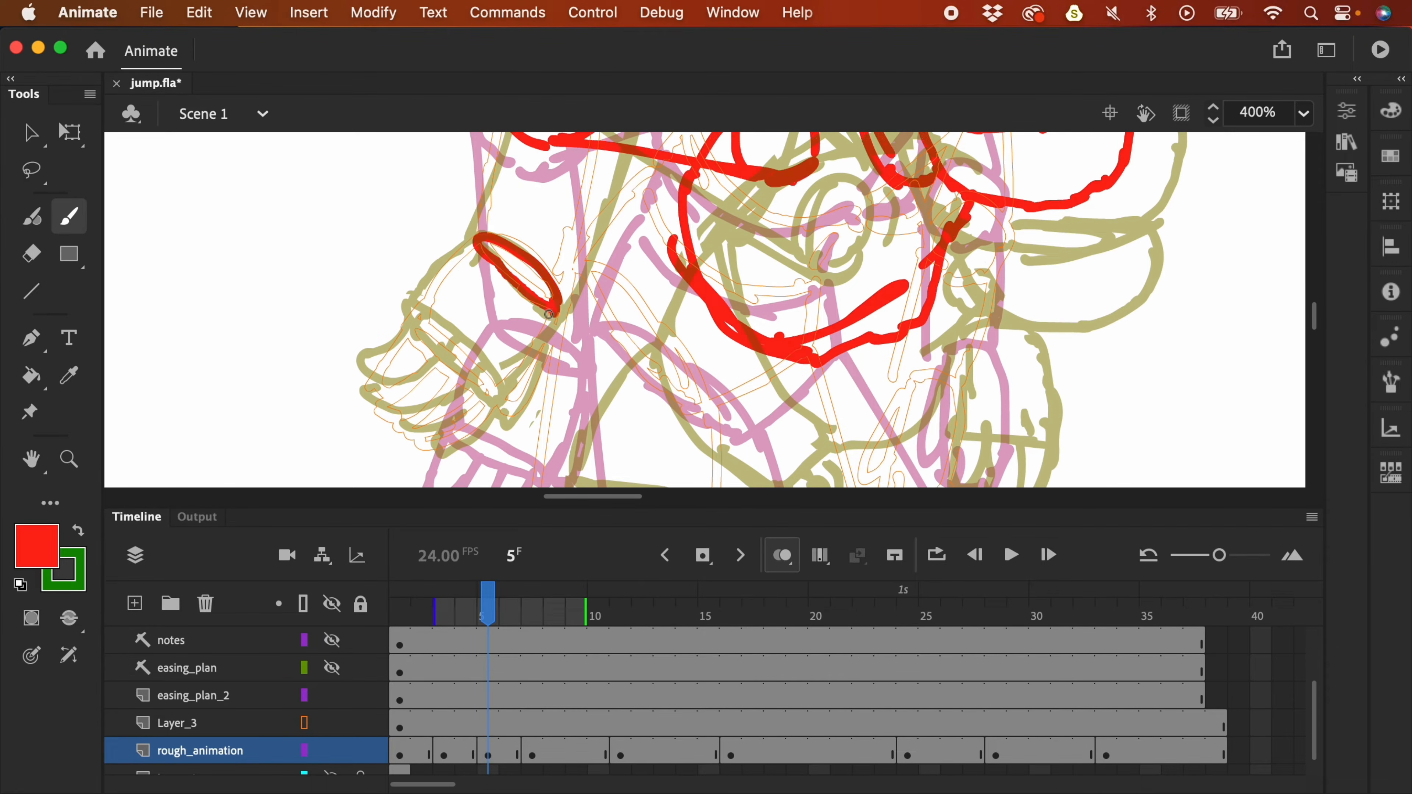
mouse_move(478, 240)
left_mouse_down()
mouse_move(447, 253)
mouse_move(419, 302)
left_mouse_up()
left_click_drag(556, 305, 504, 389)
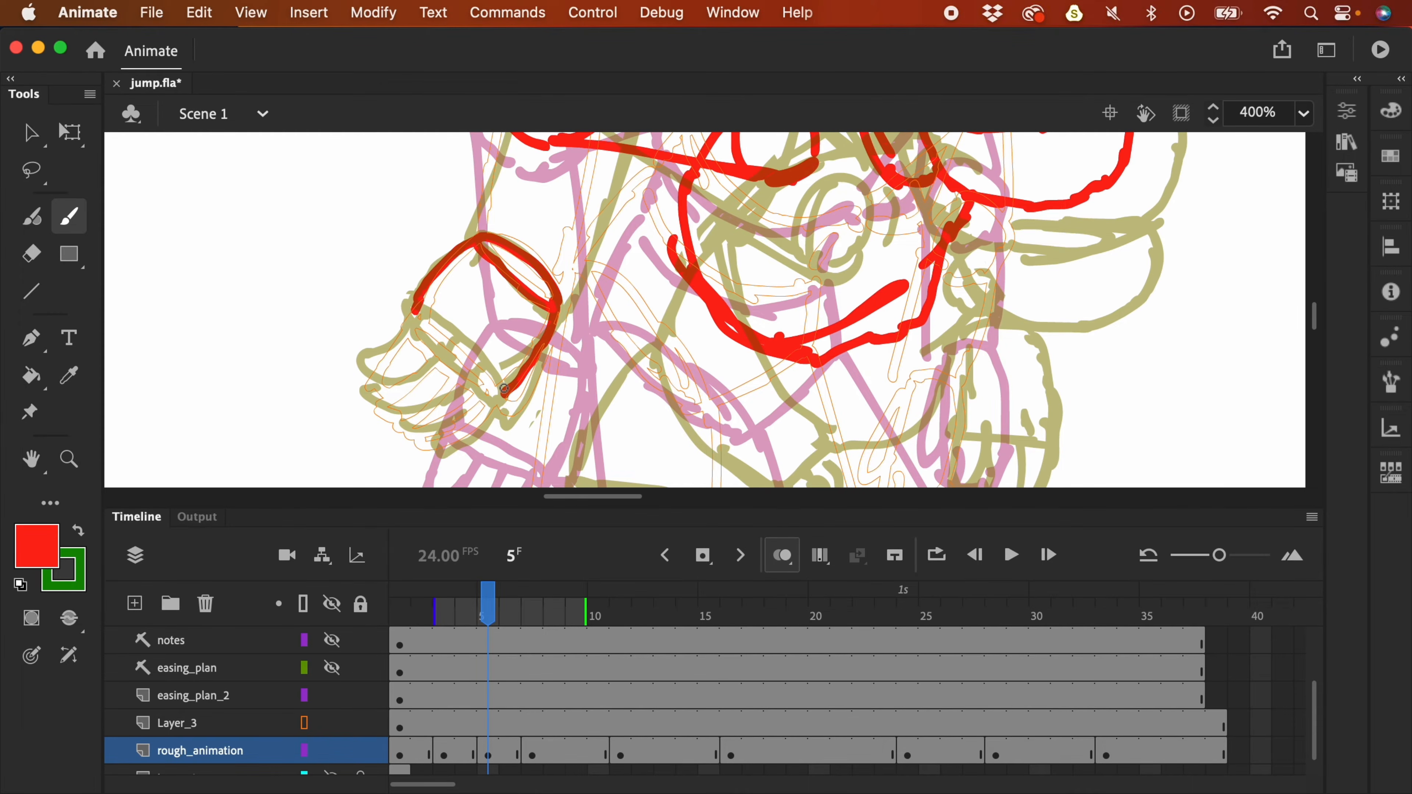
key("super+minus")
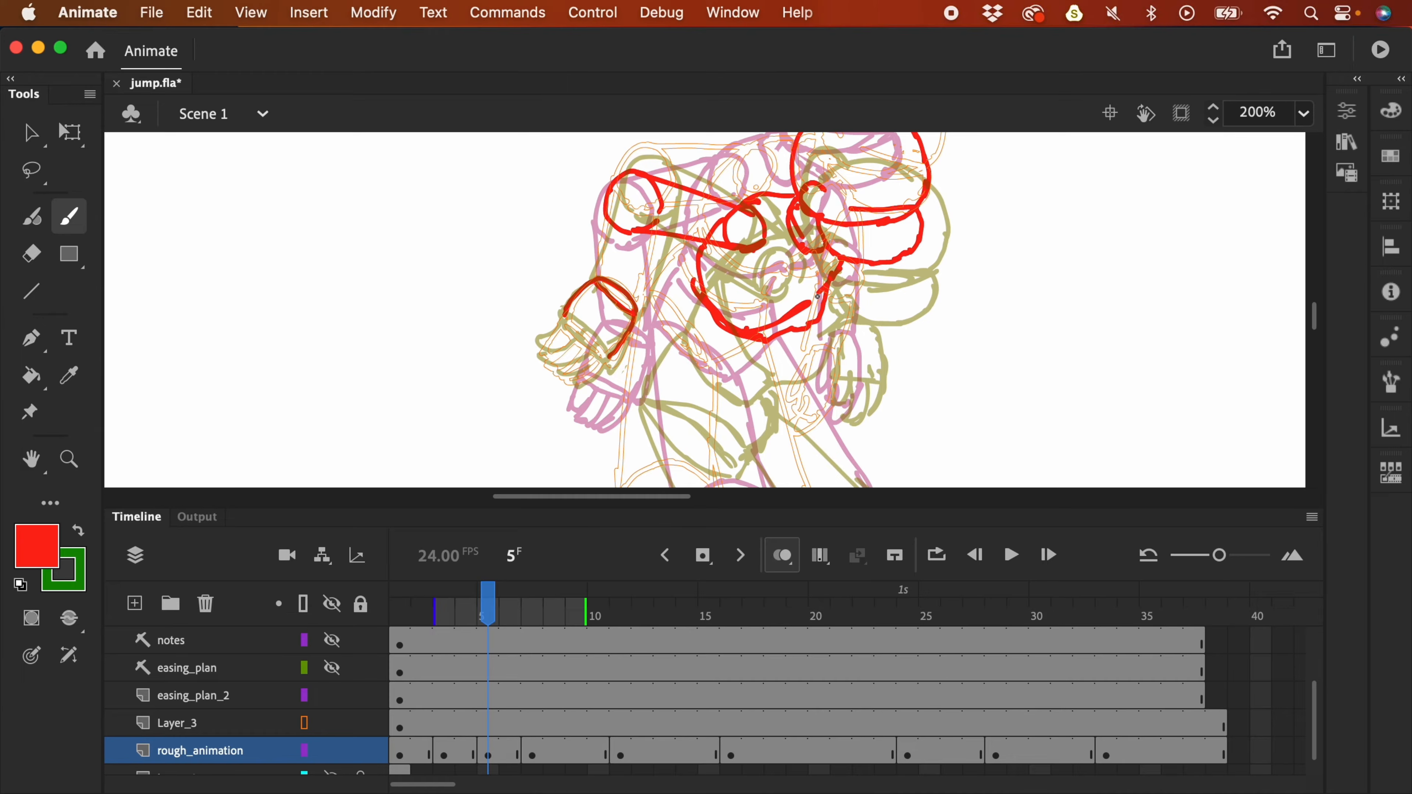
left_click(362, 724)
key("super+equal")
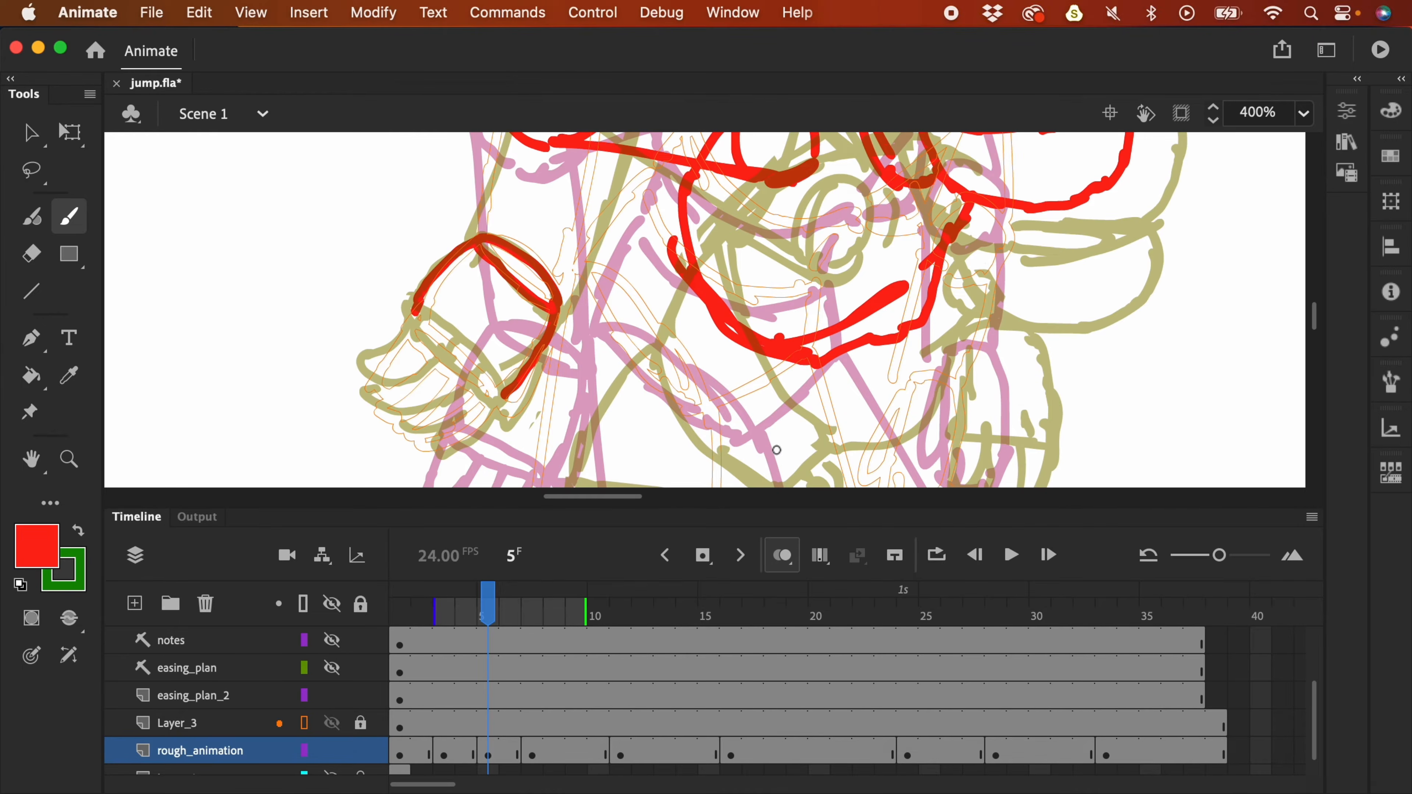
left_click_drag(413, 313, 493, 392)
left_click_drag(413, 329, 479, 389)
left_click_drag(424, 445, 493, 402)
- Select the red fist, move it down and rotate it to an angle
key("super+minus")
key("v")
left_click_drag(713, 293, 710, 284)
left_click_drag(499, 235, 652, 400)
mouse_move(621, 341)
left_mouse_down()
mouse_move(614, 361)
mouse_move(633, 361)
mouse_move(630, 349)
left_mouse_up()
key("q")
left_click_drag(639, 290, 639, 267)
- Brush both sides of the forearm and hide Layer_3
key("b")
left_click_drag(598, 185, 587, 290)
left_click_drag(650, 207, 631, 321)
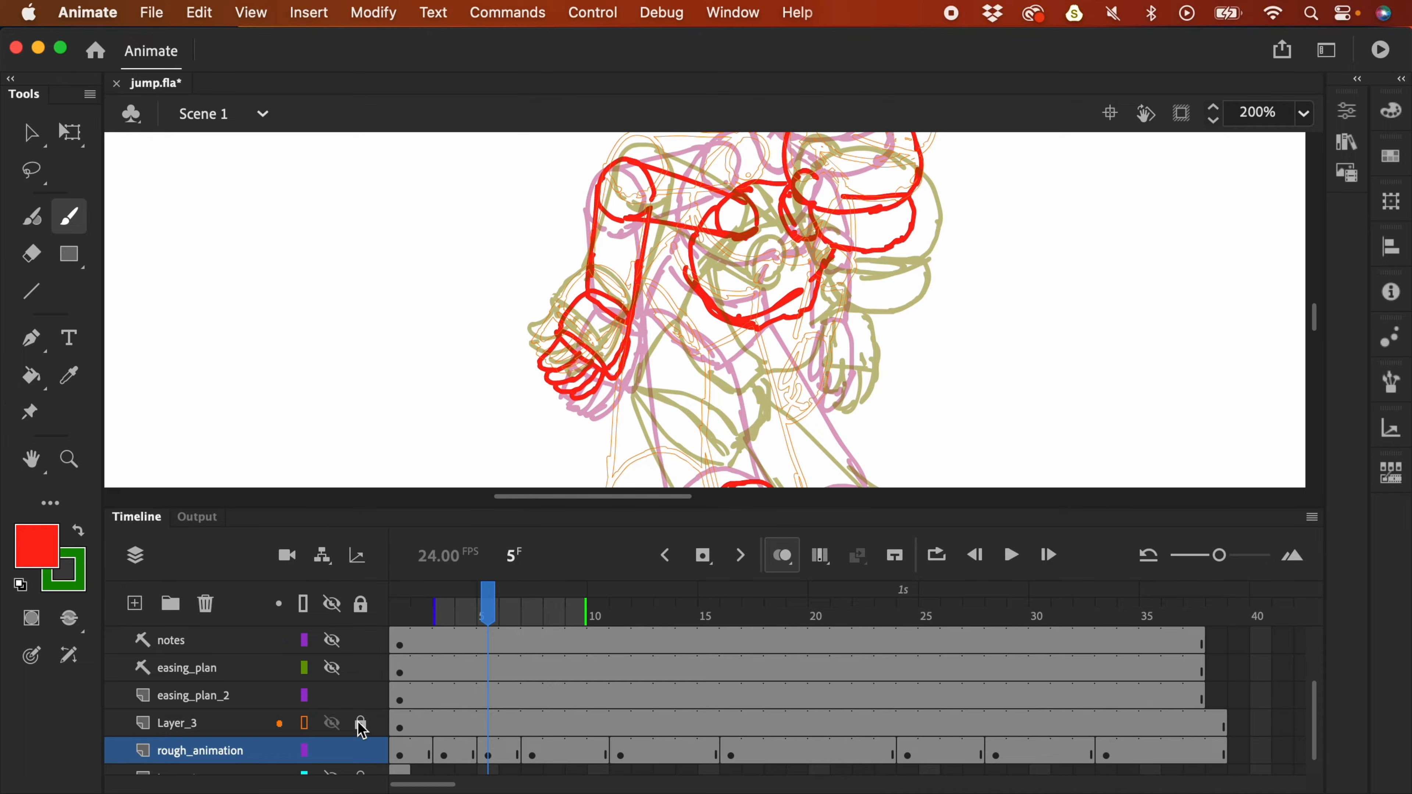
left_click(333, 724)
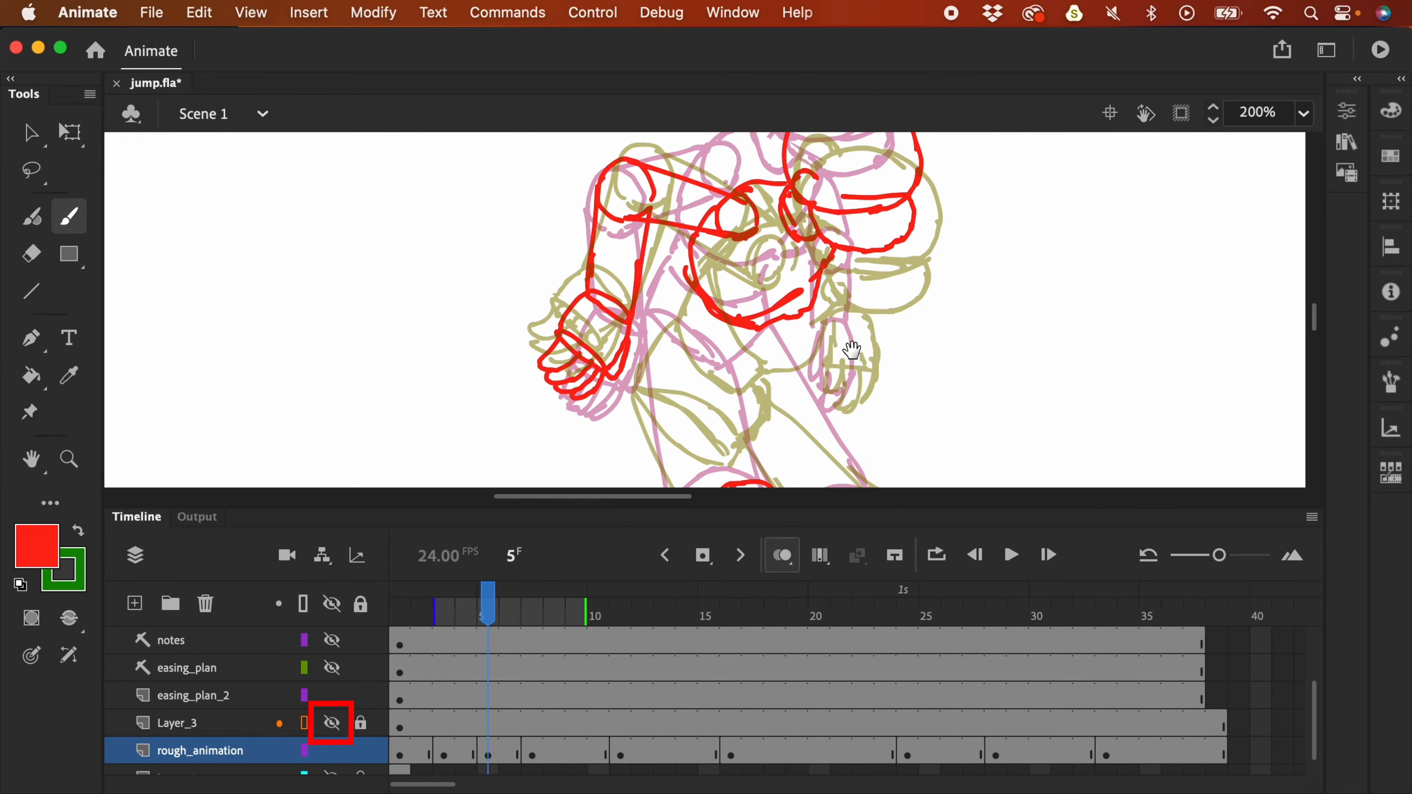
left_click_drag(882, 453, 839, 325)
key("F4")
- Draw the red pelvis outline, both thighs and two ankle ovals
mouse_move(566, 298)
left_mouse_down()
mouse_move(640, 341)
mouse_move(528, 352)
left_mouse_up()
left_click_drag(638, 343, 626, 413)
mouse_move(531, 359)
left_mouse_down()
mouse_move(621, 414)
mouse_move(577, 542)
left_mouse_up()
left_click_drag(577, 542, 577, 499)
left_click_drag(700, 501, 625, 371)
left_click_drag(640, 303, 754, 443)
left_click_drag(779, 552, 807, 322)
- Outline both shoes with detail lines across them
left_click_drag(550, 573, 578, 562)
left_click_drag(672, 520, 704, 537)
left_click_drag(523, 542, 532, 648)
left_click_drag(611, 607, 536, 649)
mouse_move(664, 495)
left_mouse_down()
mouse_move(646, 577)
mouse_move(776, 611)
left_mouse_up()
left_click_drag(739, 548, 778, 601)
left_click_drag(526, 539, 631, 653)
left_click_drag(689, 600, 740, 548)
left_click_drag(545, 645, 598, 598)
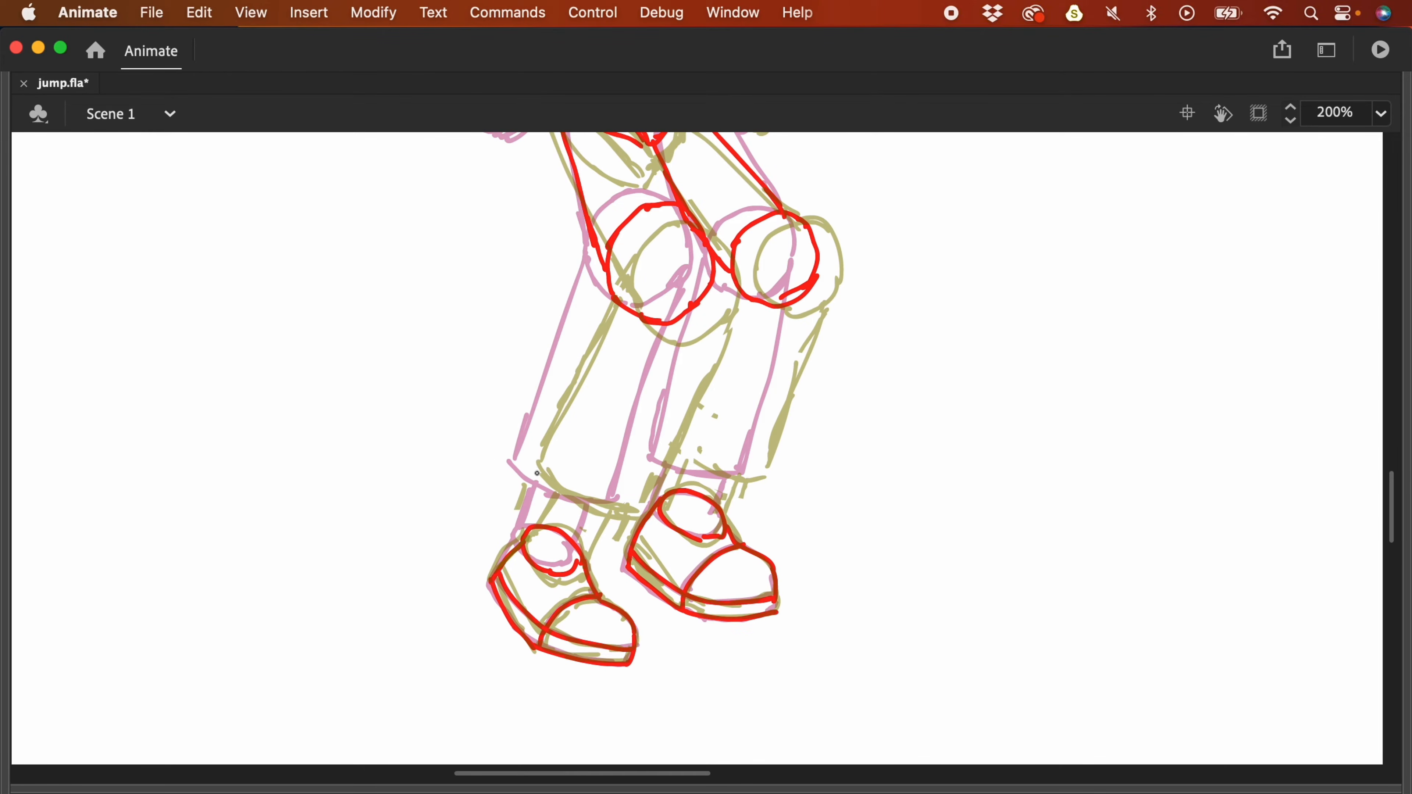
- Add red strokes for the second hand, then zoom back to 100% with panels restored
left_click_drag(694, 284, 645, 490)
left_click_drag(606, 272, 533, 484)
left_click_drag(806, 300, 751, 479)
scroll(667, 390, "up", 5)
key("super+equal")
left_click_drag(697, 339, 723, 525)
left_click_drag(689, 370, 675, 490)
left_click_drag(773, 445, 722, 526)
key("super+1")
key("F4")
- Circle a new green spacing mark above Antic on the easing_plan_2 layer
left_click_drag(1079, 272, 972, 326)
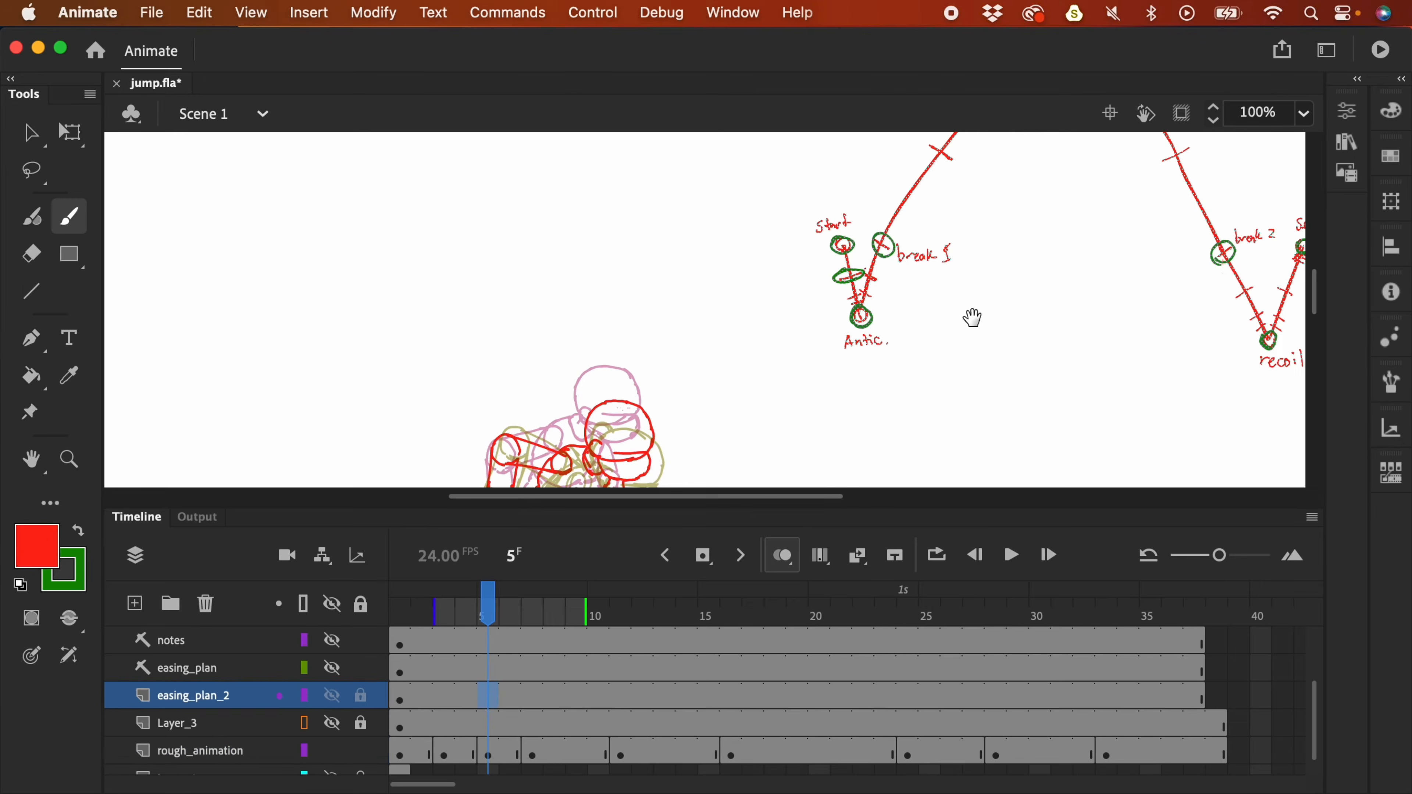
left_click(79, 532)
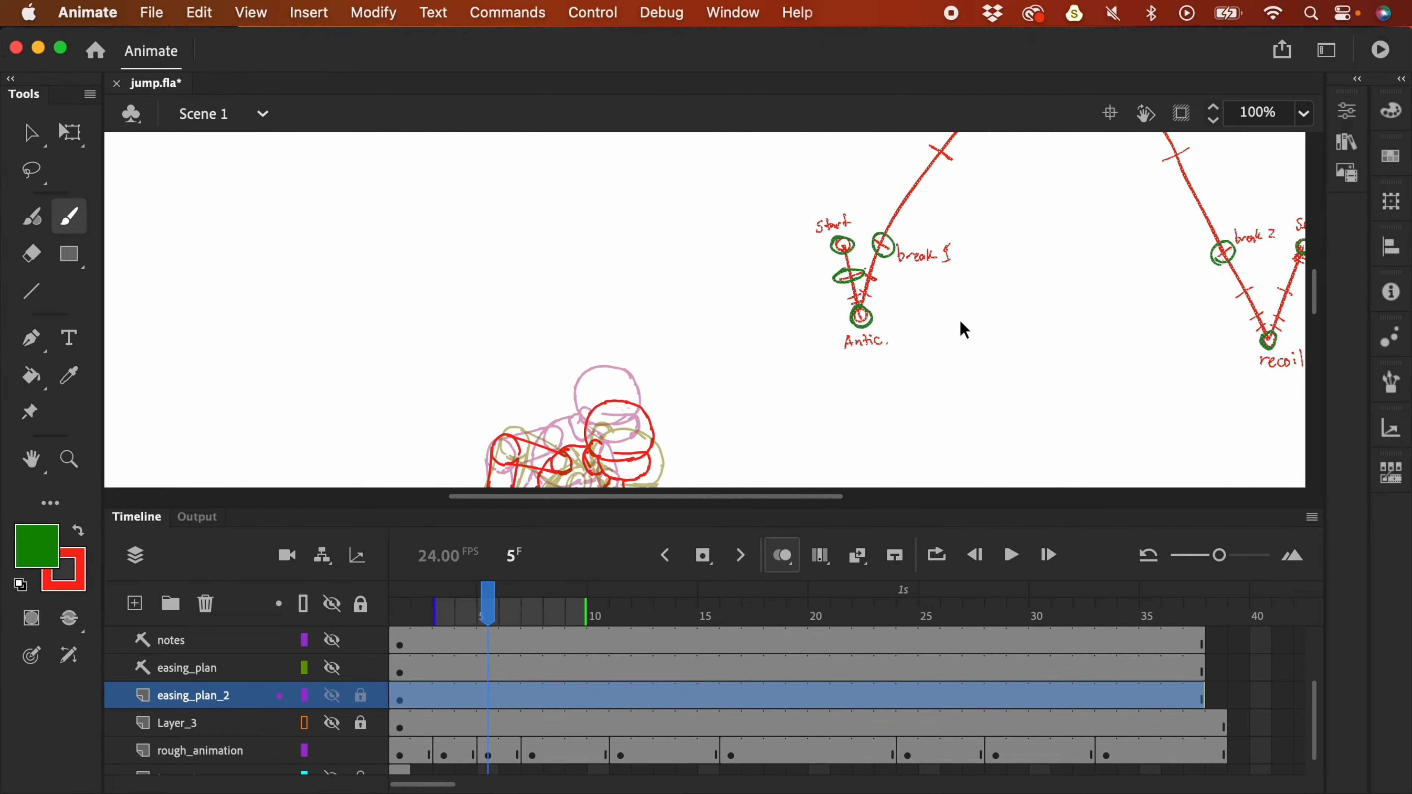
key("super+shift+a")
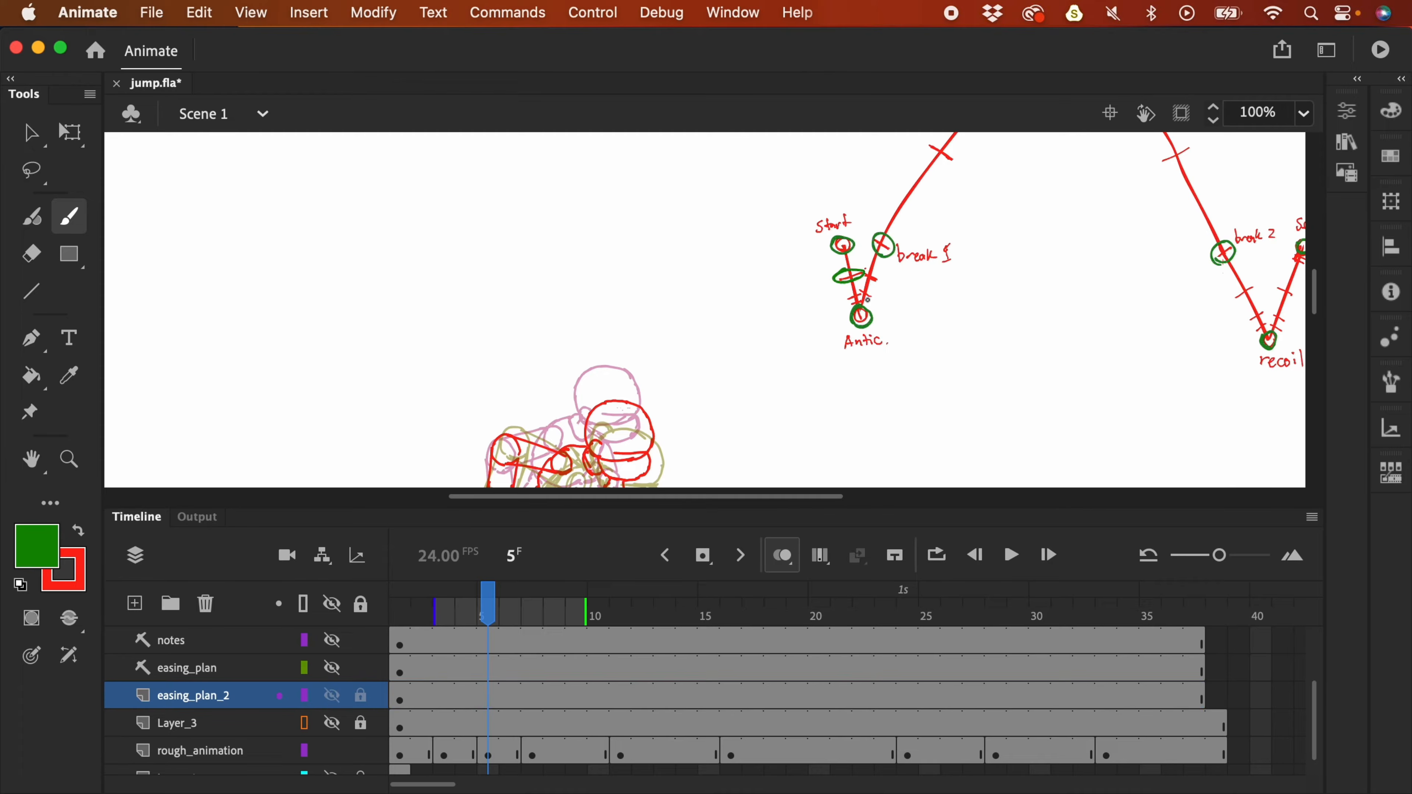
mouse_move(853, 292)
left_mouse_down()
mouse_move(865, 291)
mouse_move(860, 304)
left_mouse_up()
left_click_drag(841, 362, 825, 265)
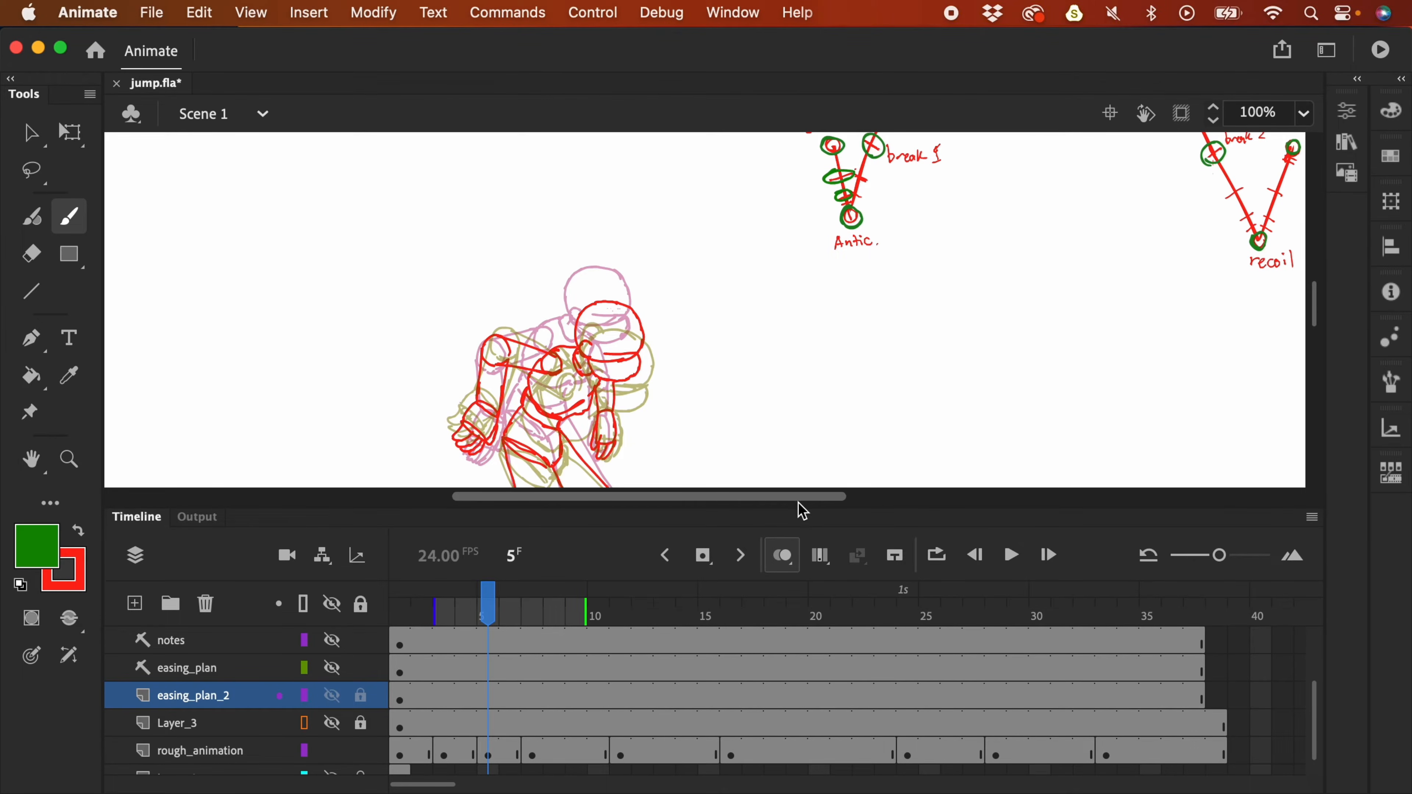
- Play the jump from frame 1 with easing_plan_2 hidden, then stop and show the arc again
key("super+minus")
left_click(407, 652)
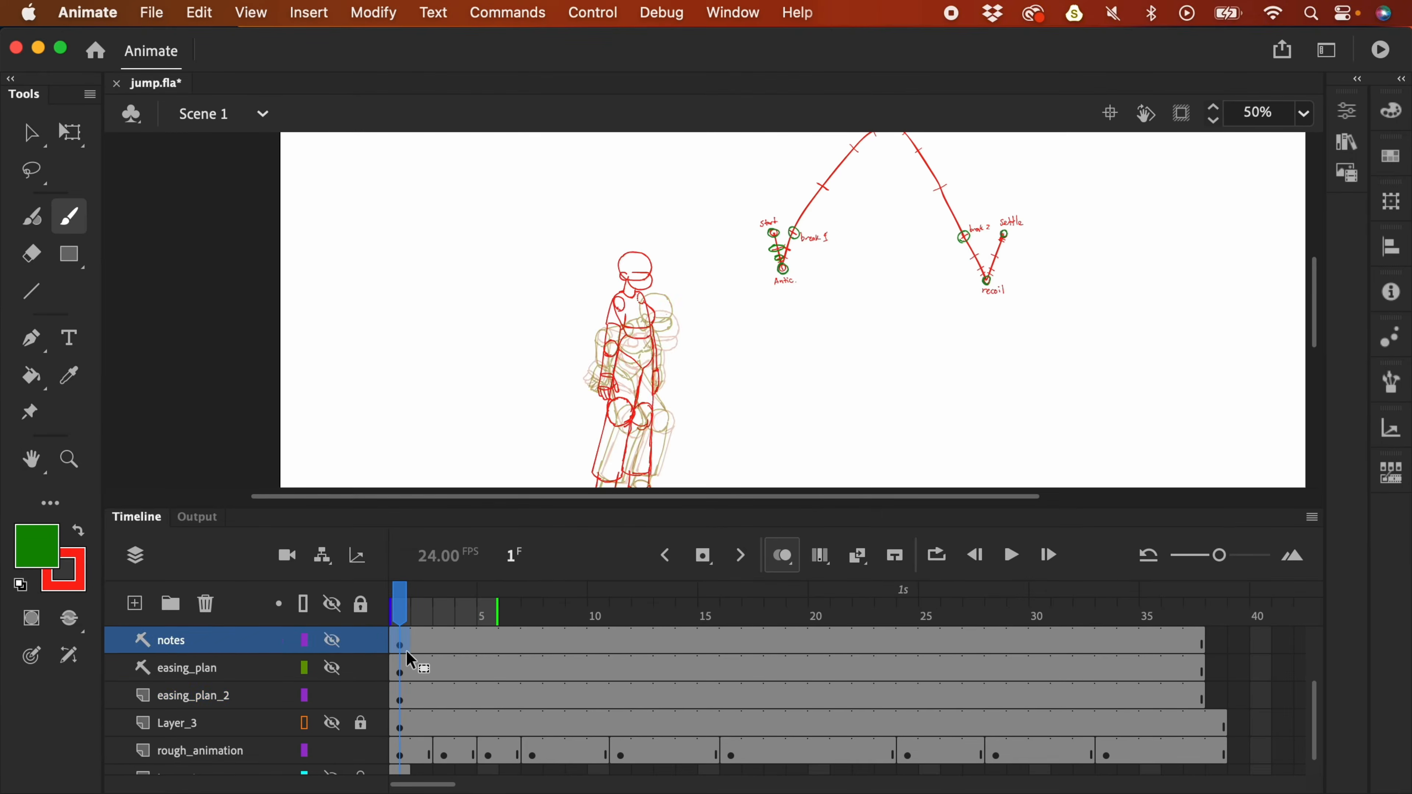
key("Return")
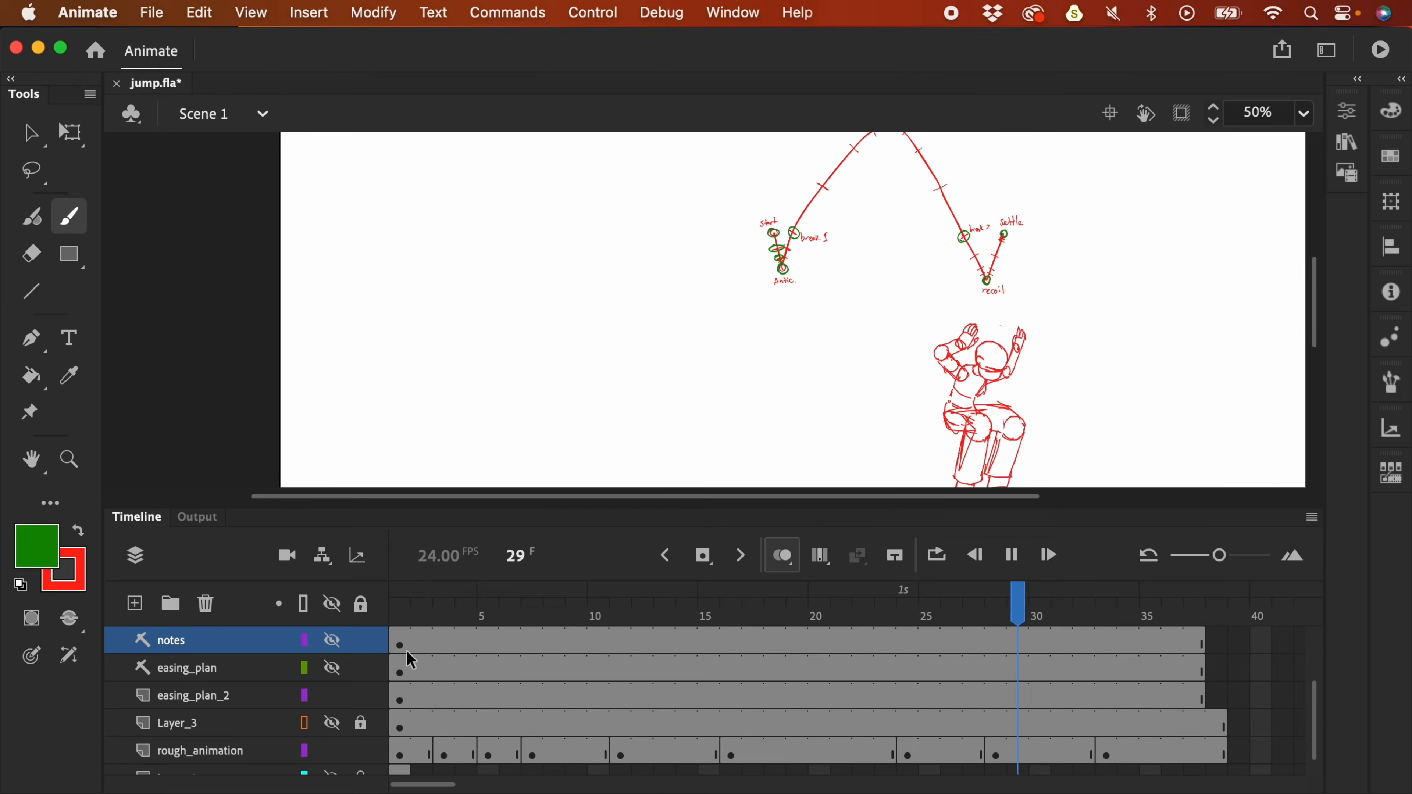
key("super+minus")
key("Return")
left_click(334, 697)
key("Return")
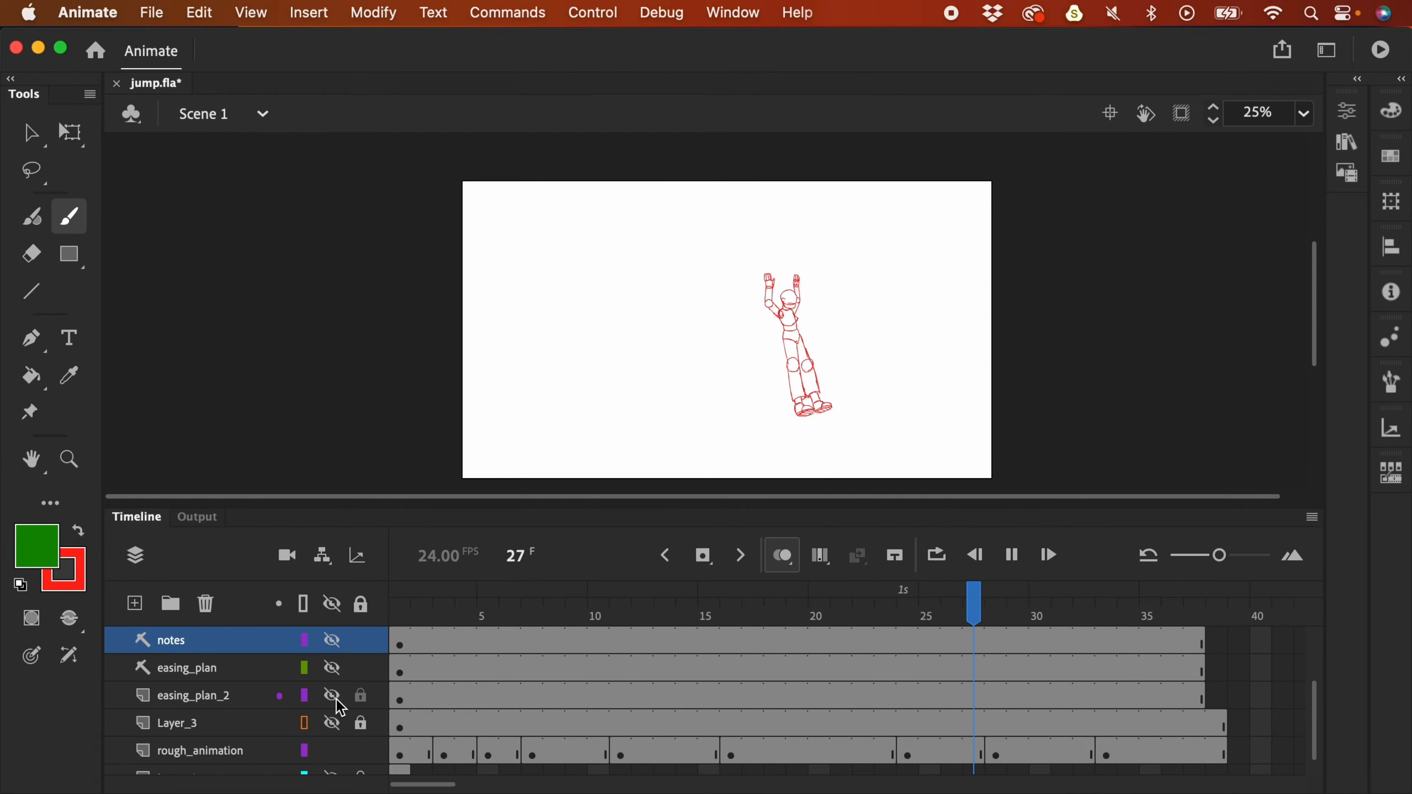
key("Return")
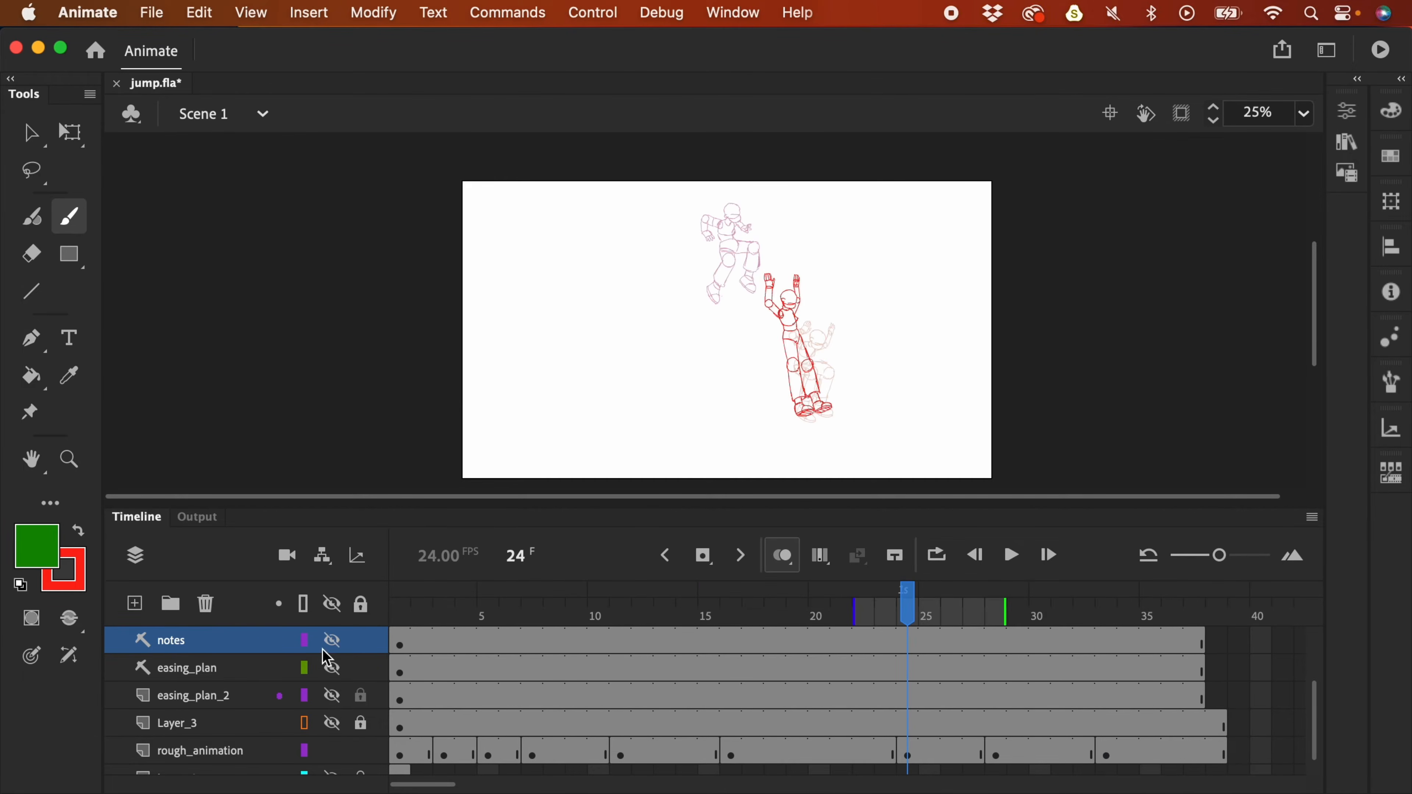
left_click(333, 696)
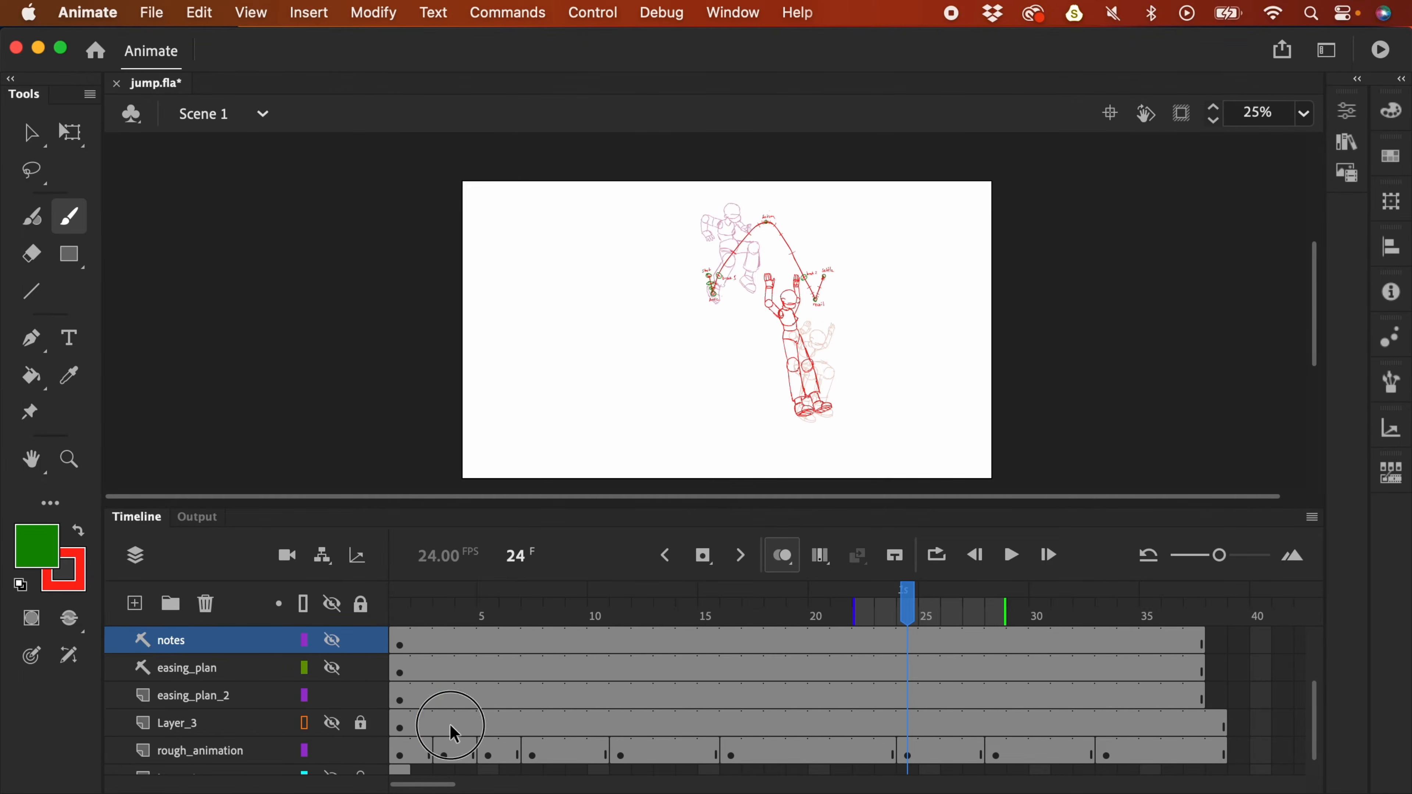
- Rename Layer_3 to scratch_paper
left_click(456, 735)
double_click(195, 722)
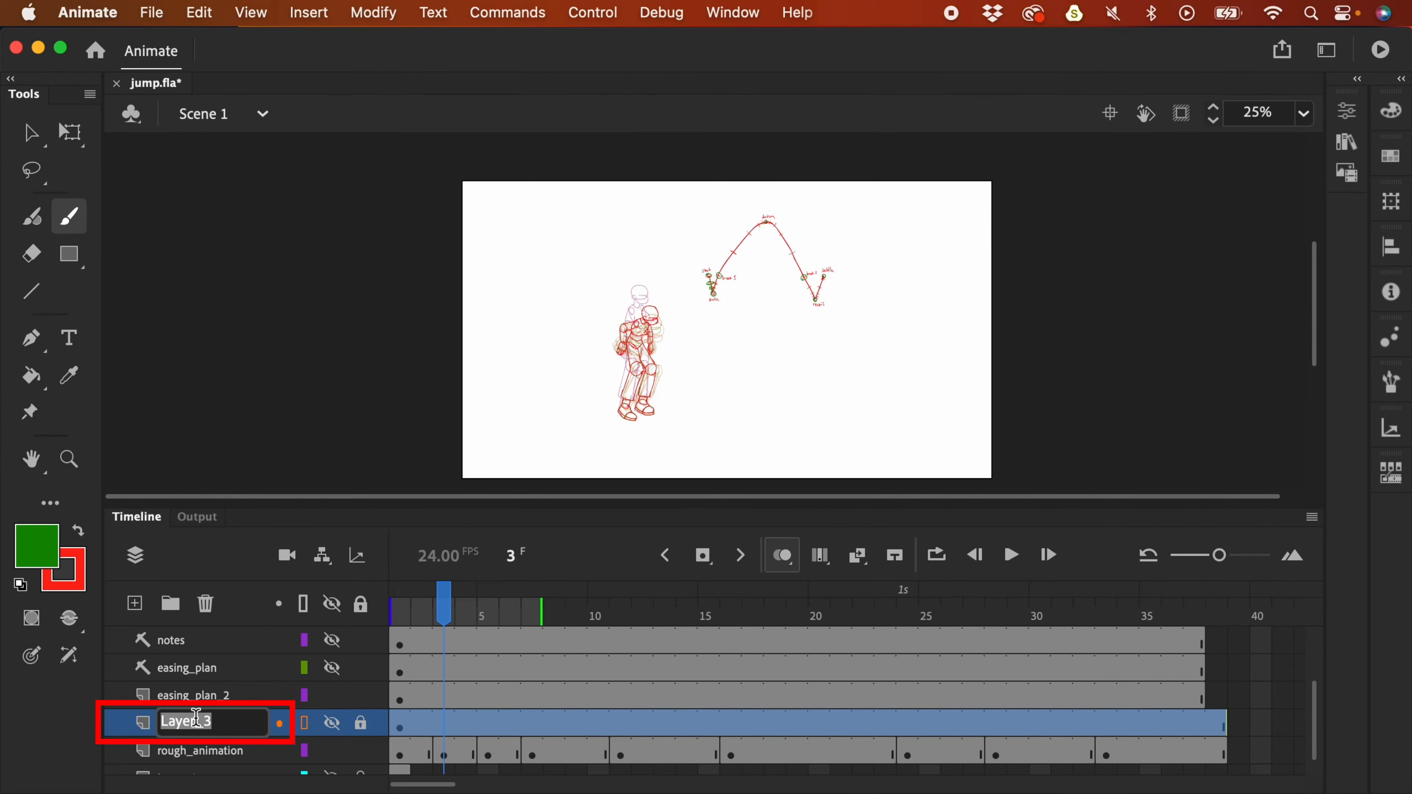
type("s")
type("cratch_paper")
key("Return")
- Return to rough_animation frame 5 at 50% zoom, framing the character and arc
left_click(494, 754)
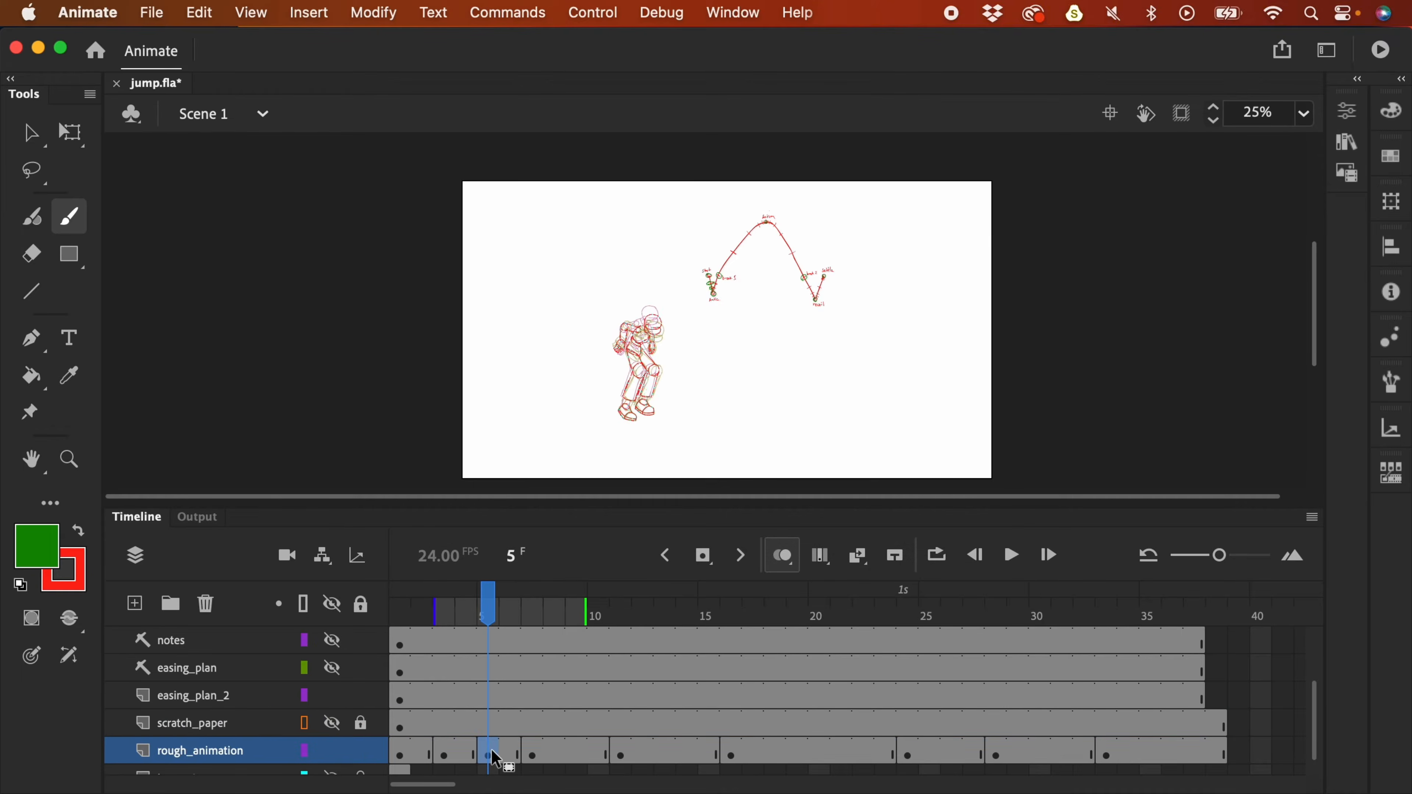
key("super+=")
left_click_drag(890, 205, 871, 290)
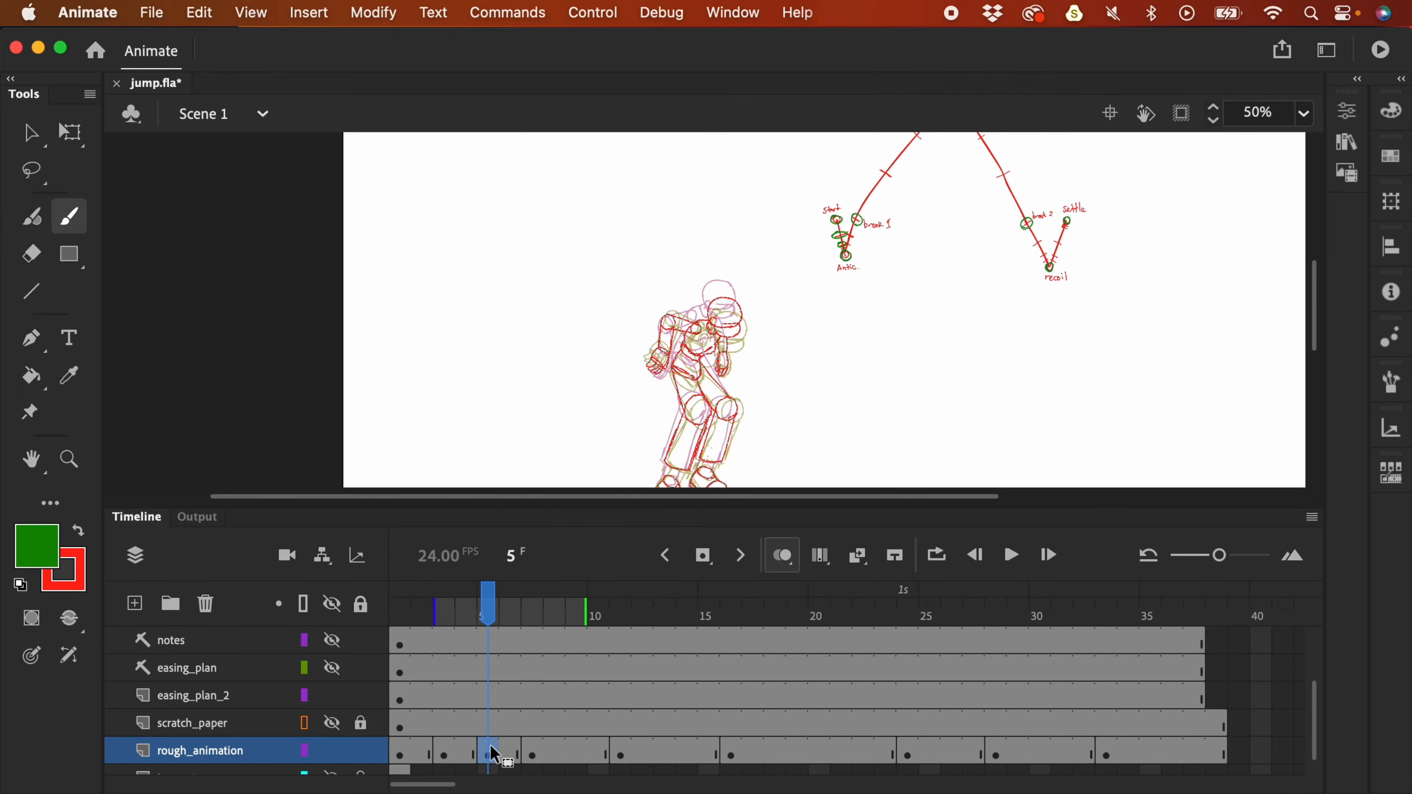
- Hold the rough_animation pose longer and add an empty keyframe at frame 7
key("F5")
key("F5")
left_click(532, 752)
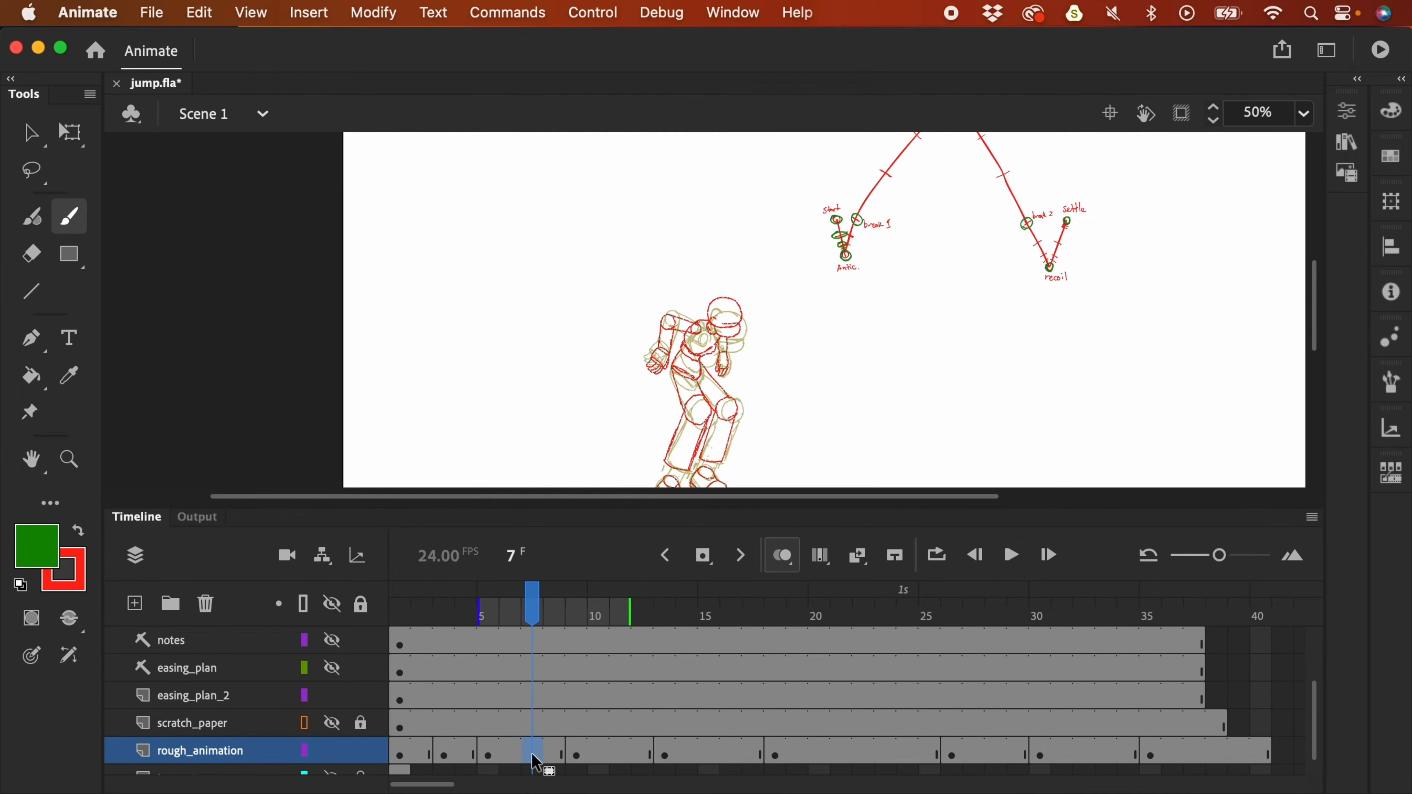
key("F7")
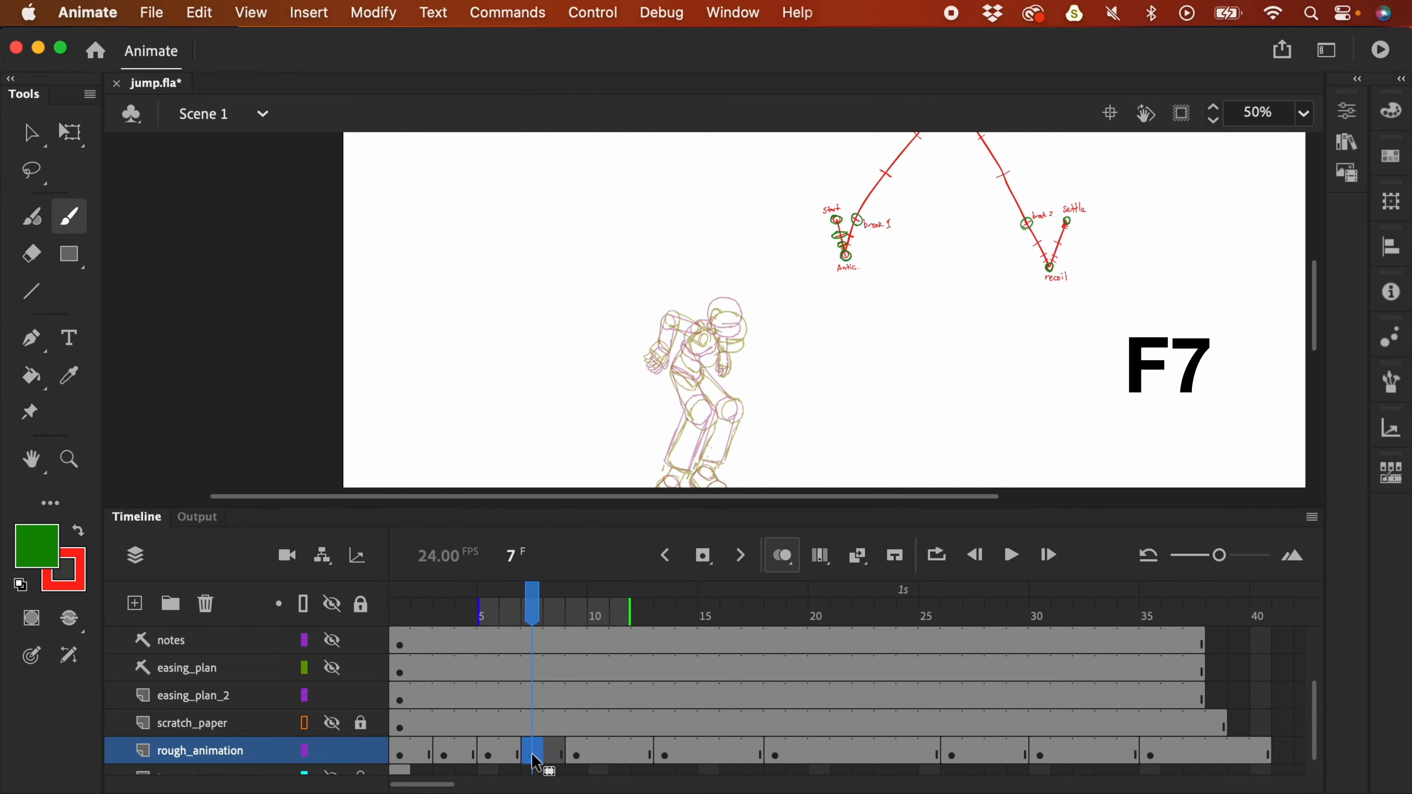
- Make red the brush colour and brush short test strokes near the Start and Antic poses
key("b")
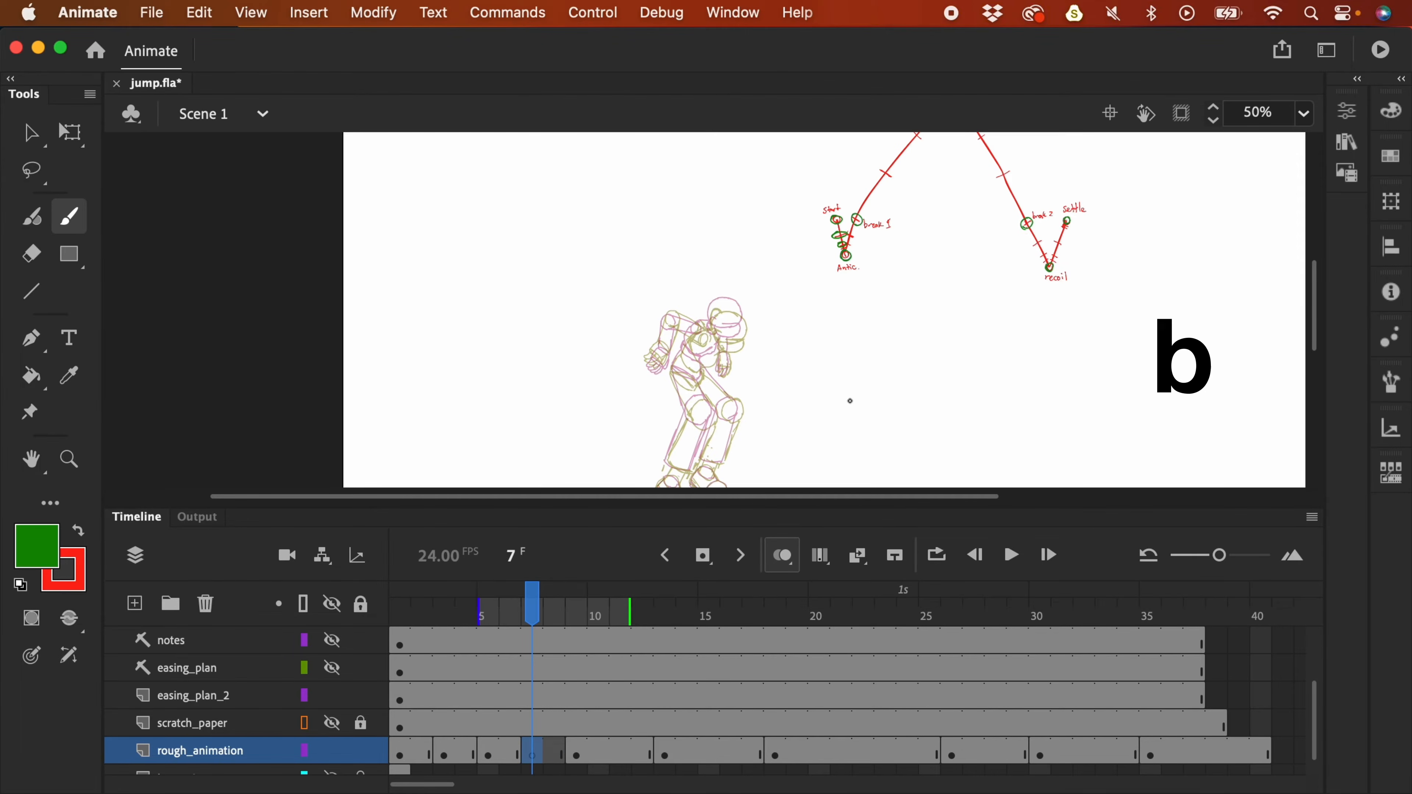
left_click(79, 532)
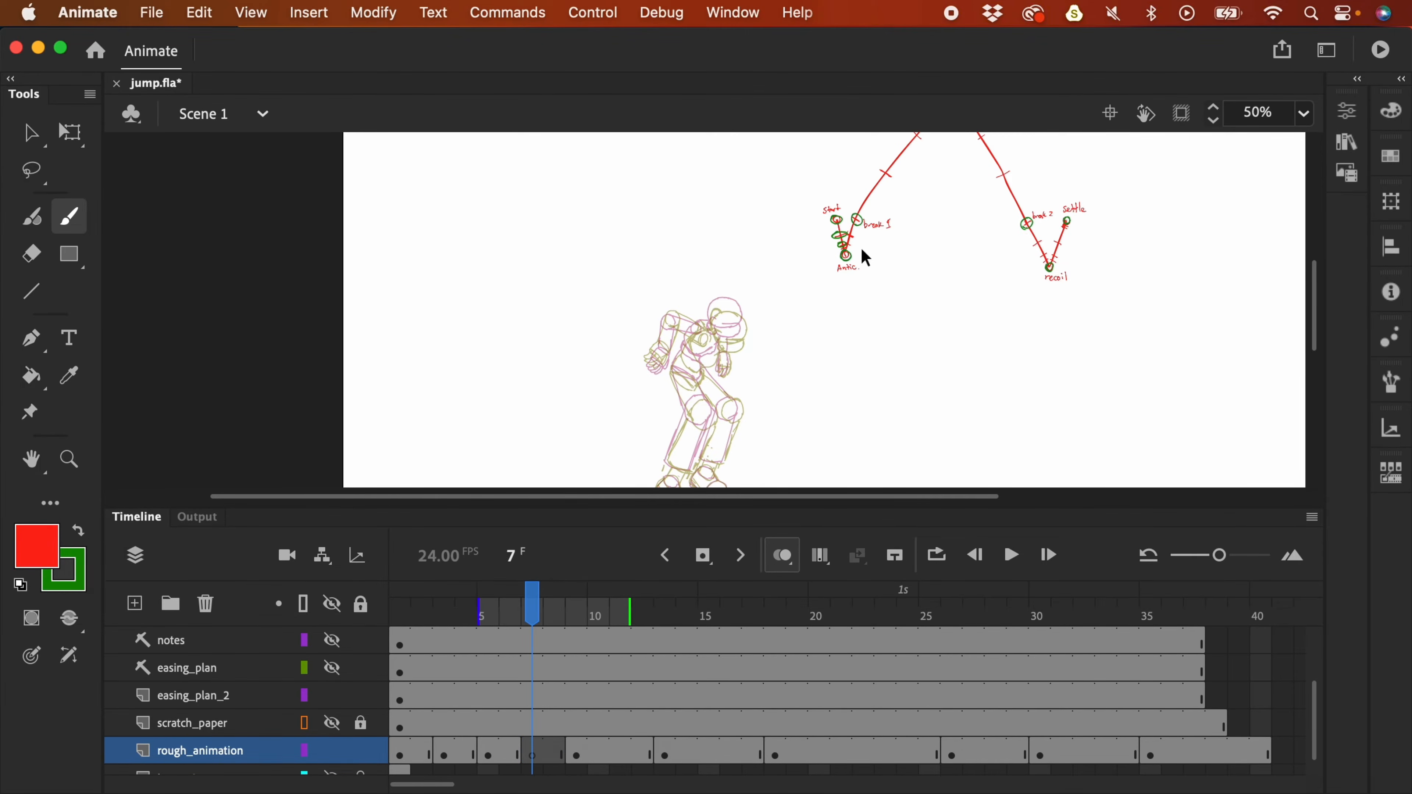
key("super+equal")
scroll(917, 390, "up", 3)
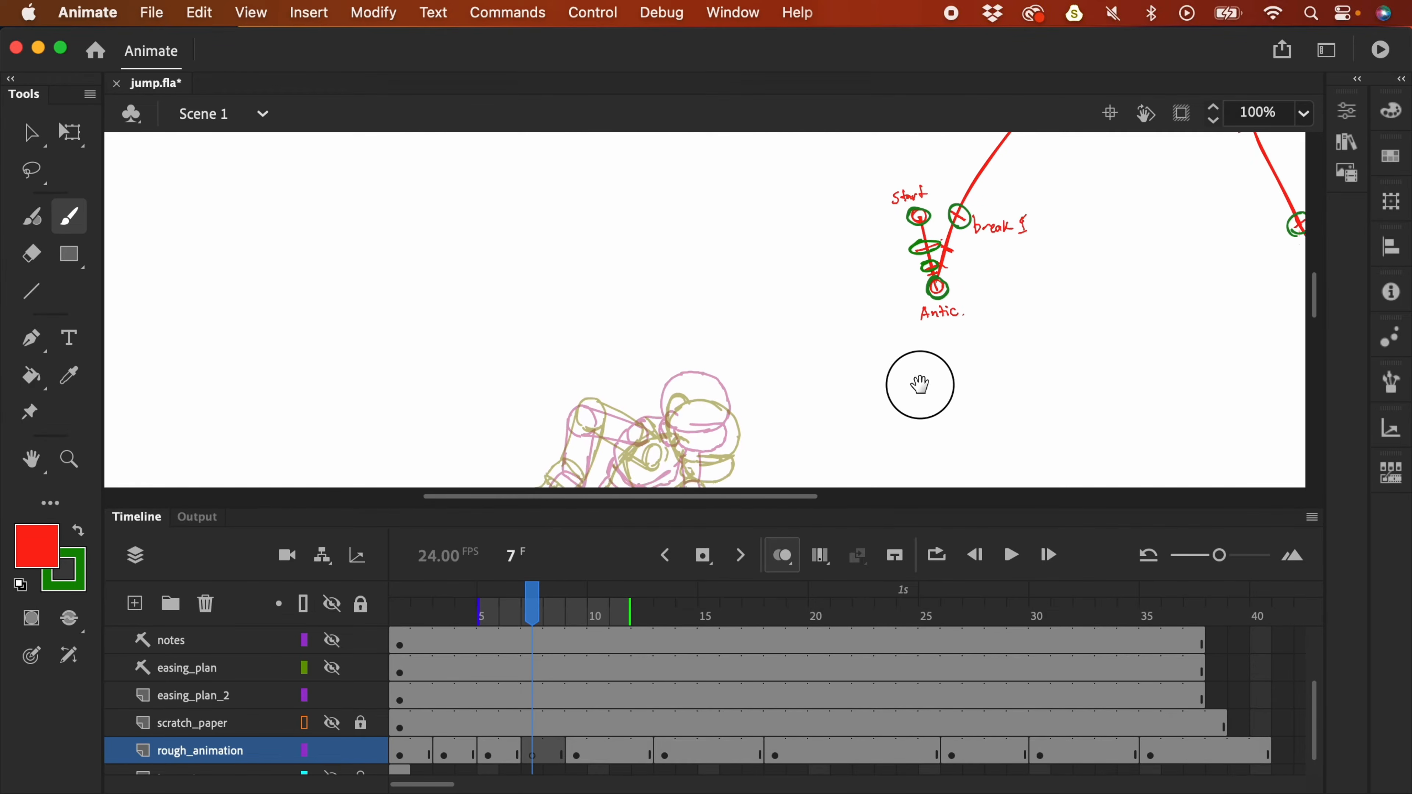
left_click_drag(917, 391, 906, 344)
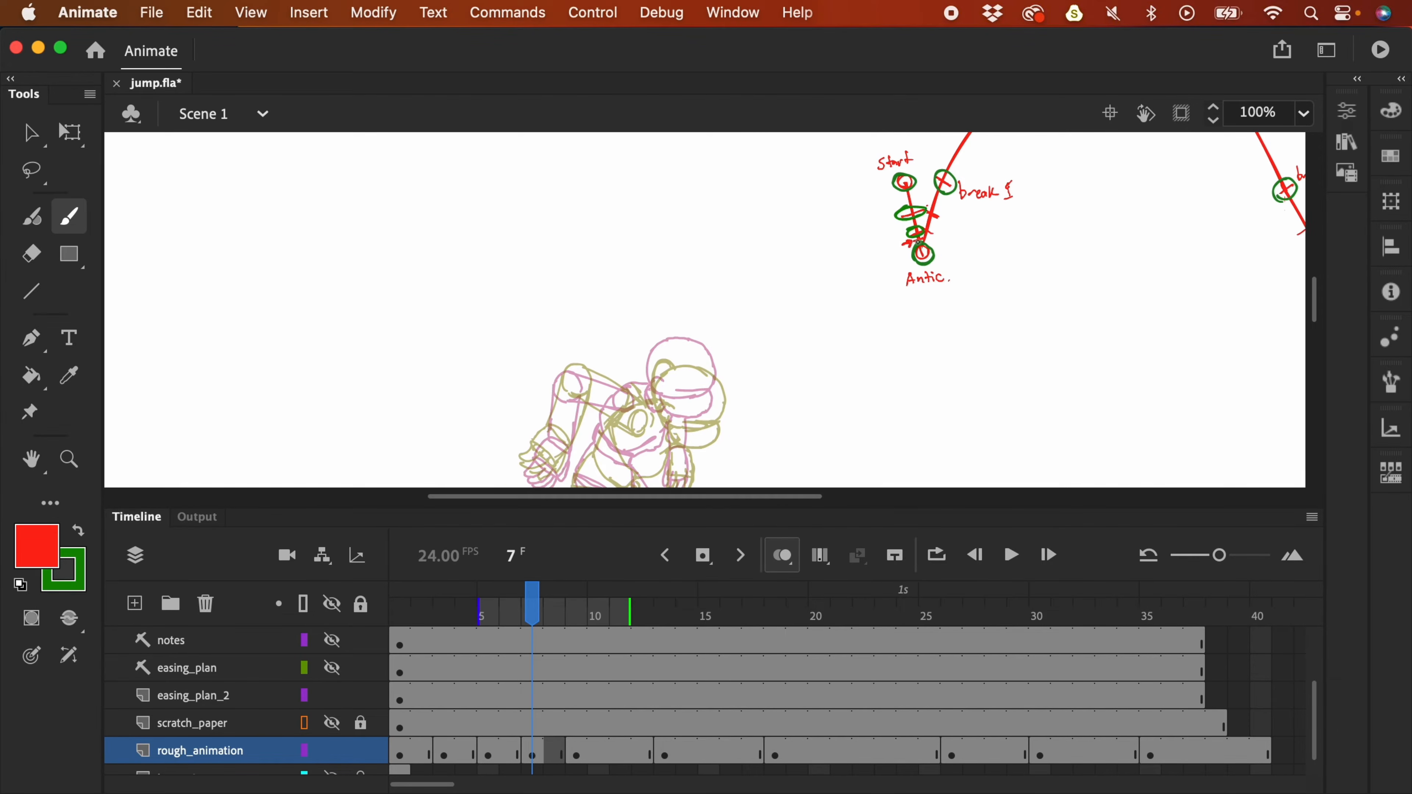
left_click_drag(892, 235, 909, 264)
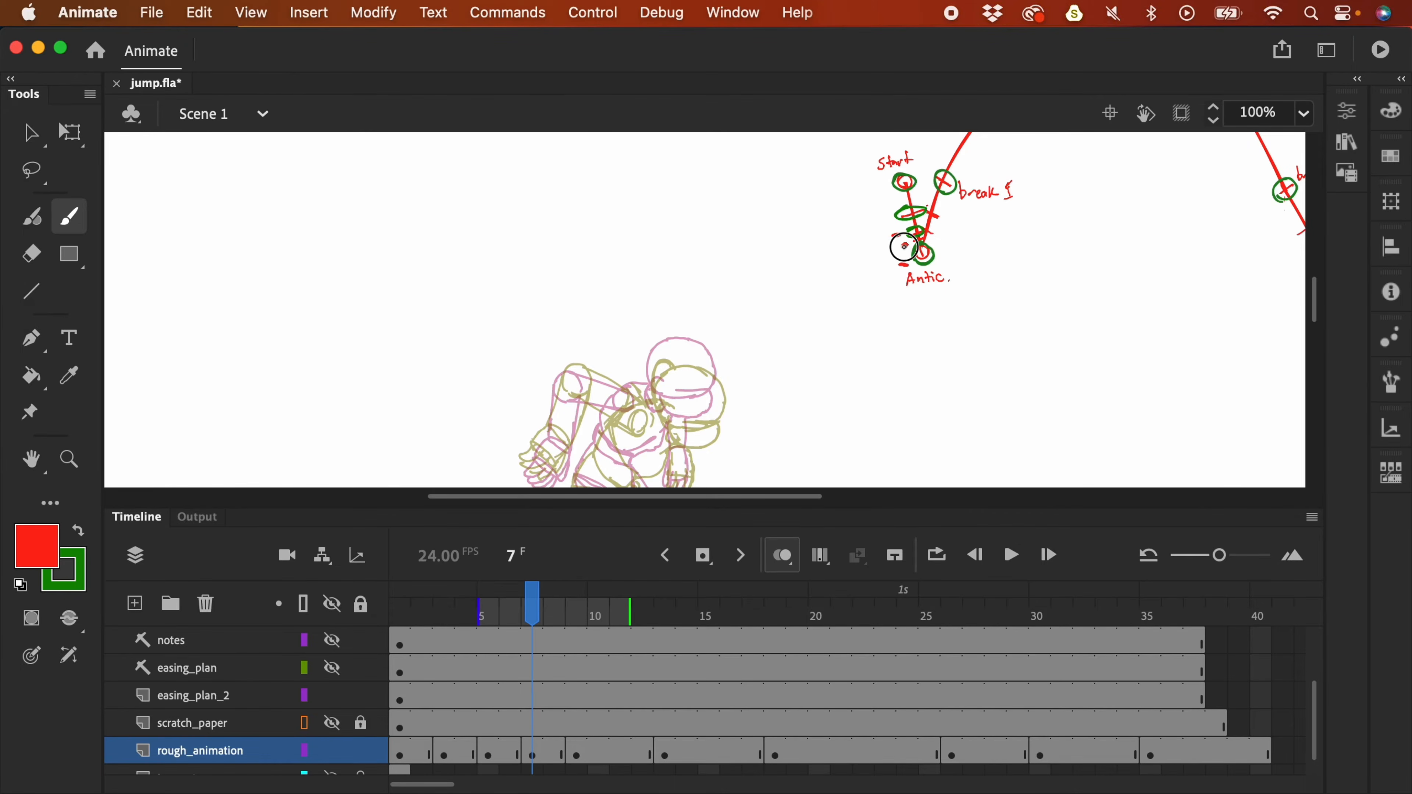
key("super+z")
key("super+z")
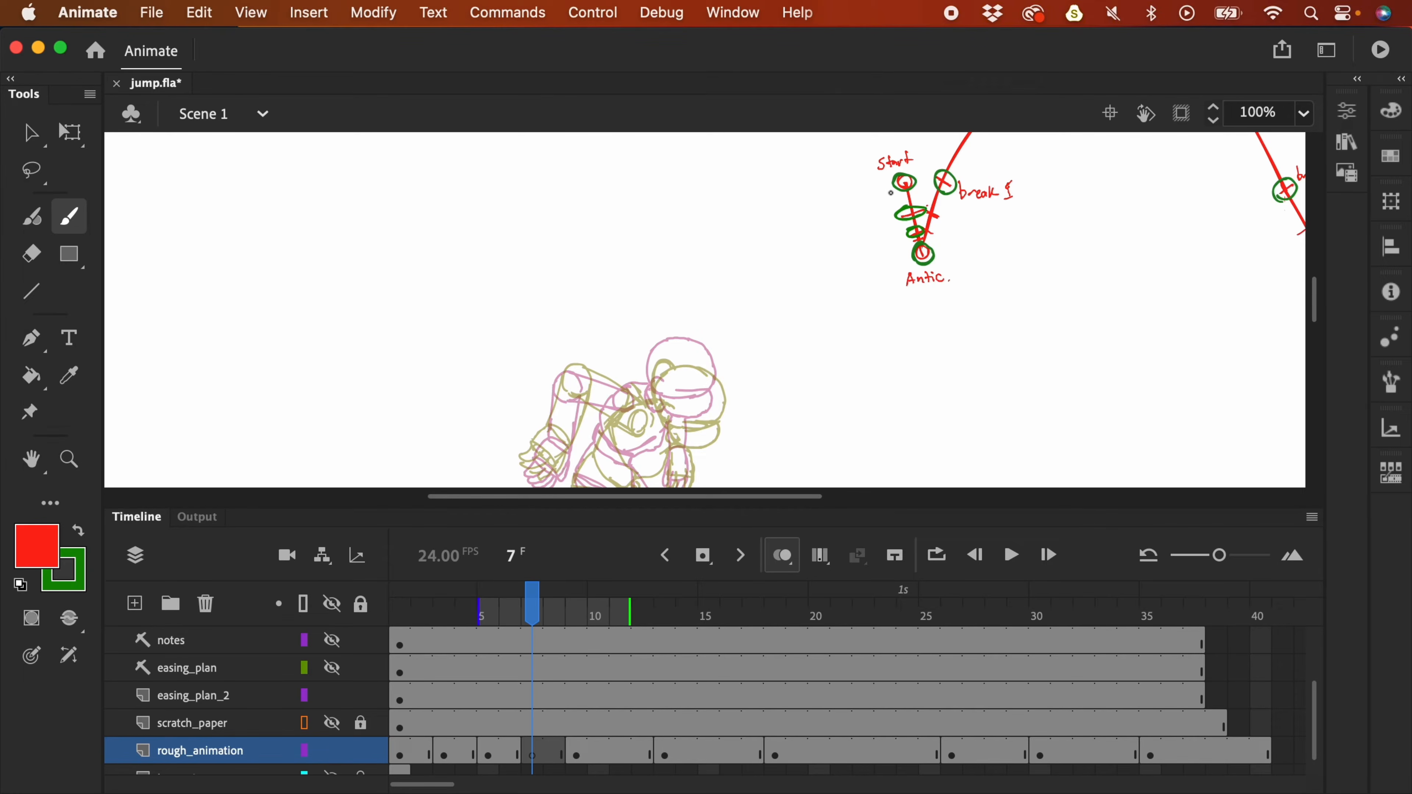
left_click_drag(878, 182, 879, 217)
key("super+z")
left_click_drag(214, 213, 213, 211)
left_click_drag(479, 208, 480, 211)
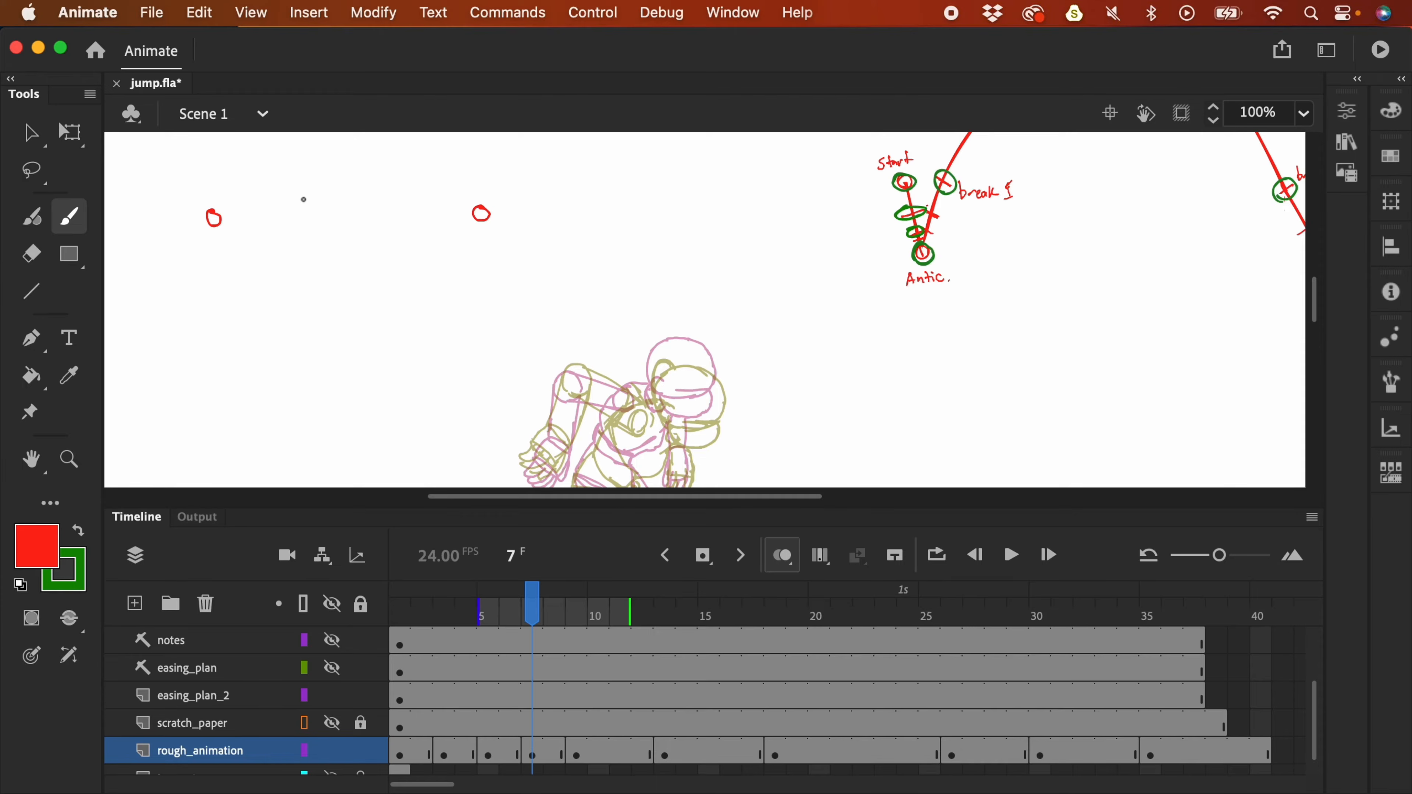
left_click_drag(357, 207, 452, 207)
left_click_drag(231, 218, 473, 211)
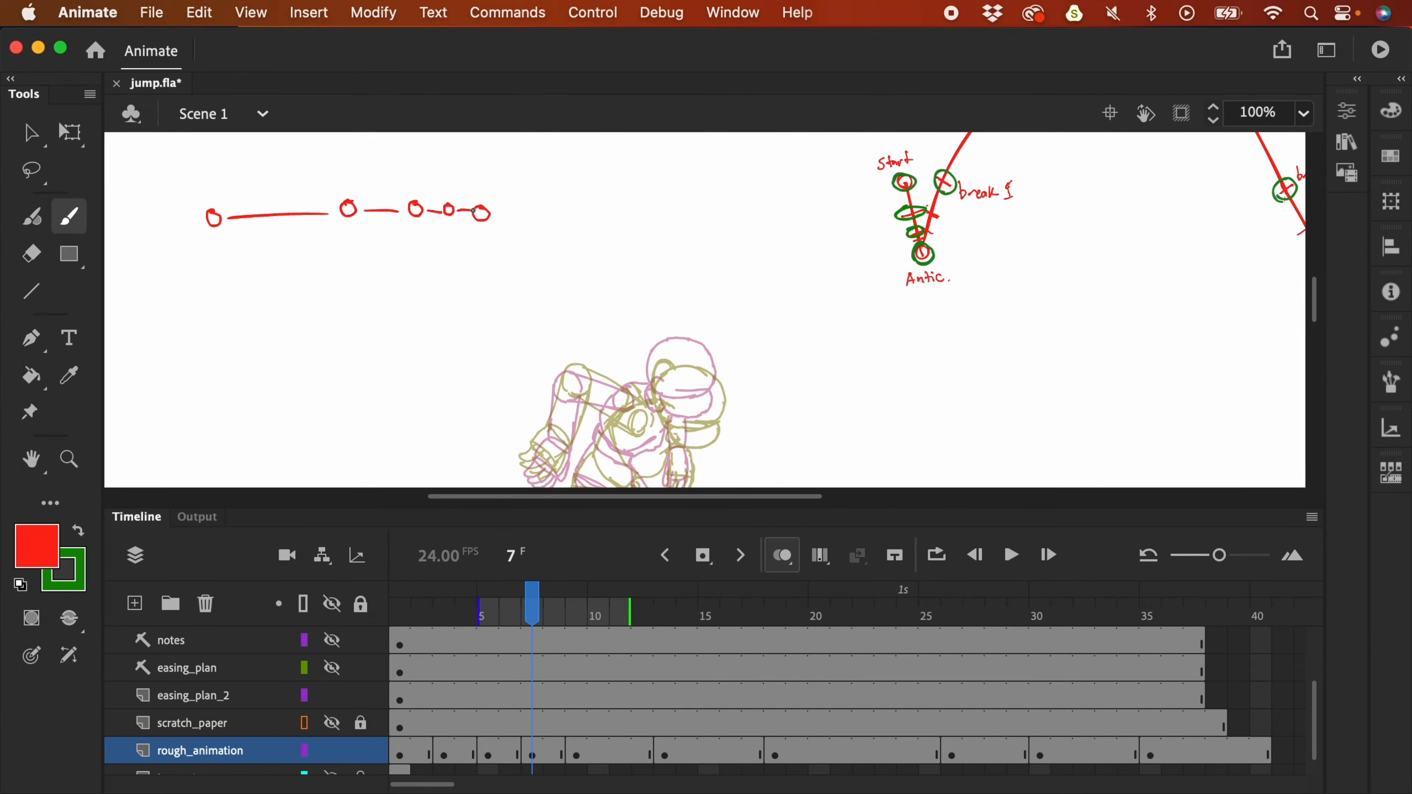
key("super+z")
left_click_drag(421, 195, 477, 191)
key("super+z")
key("super+z")
key("super+z")
key("super+z")
key("super+z")
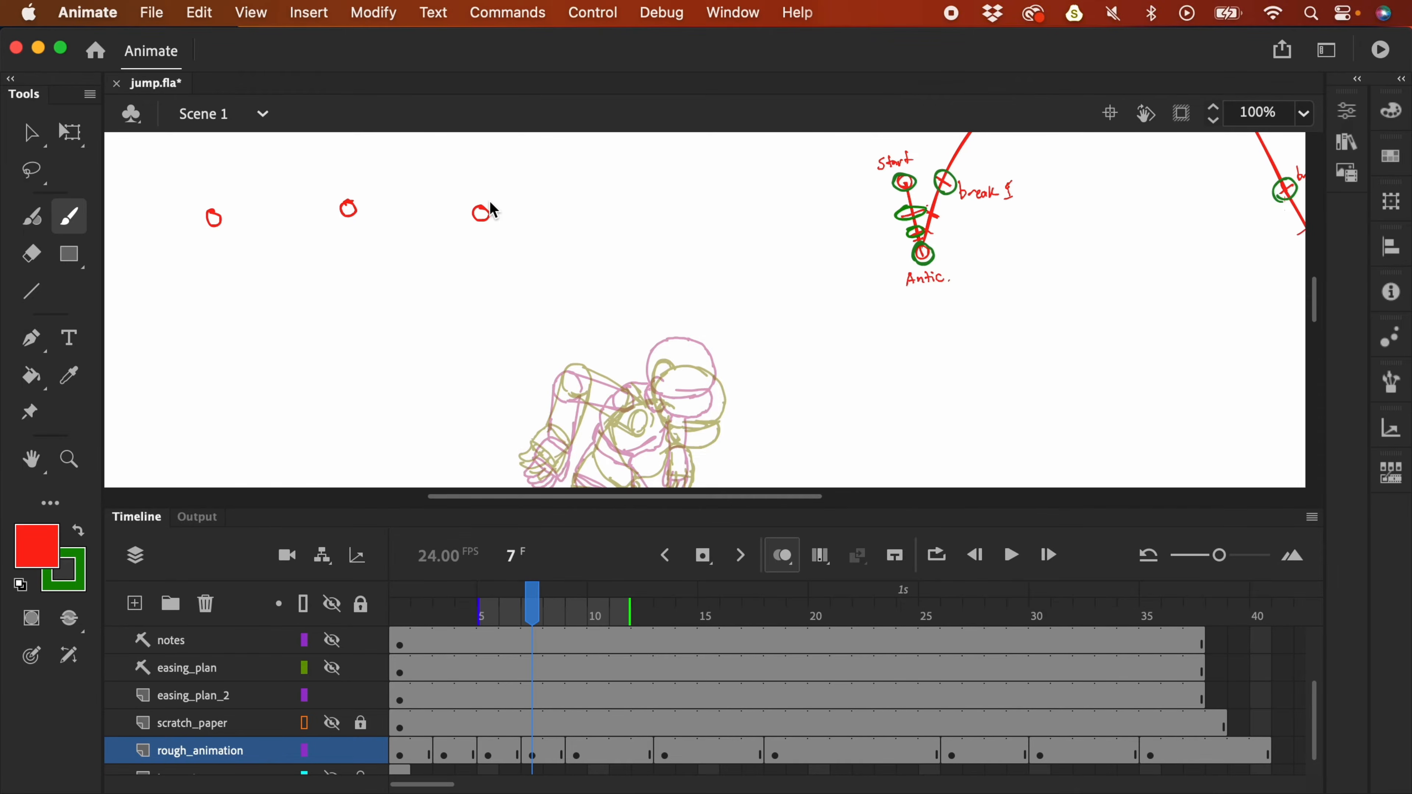
key("super+z")
key("super+z")
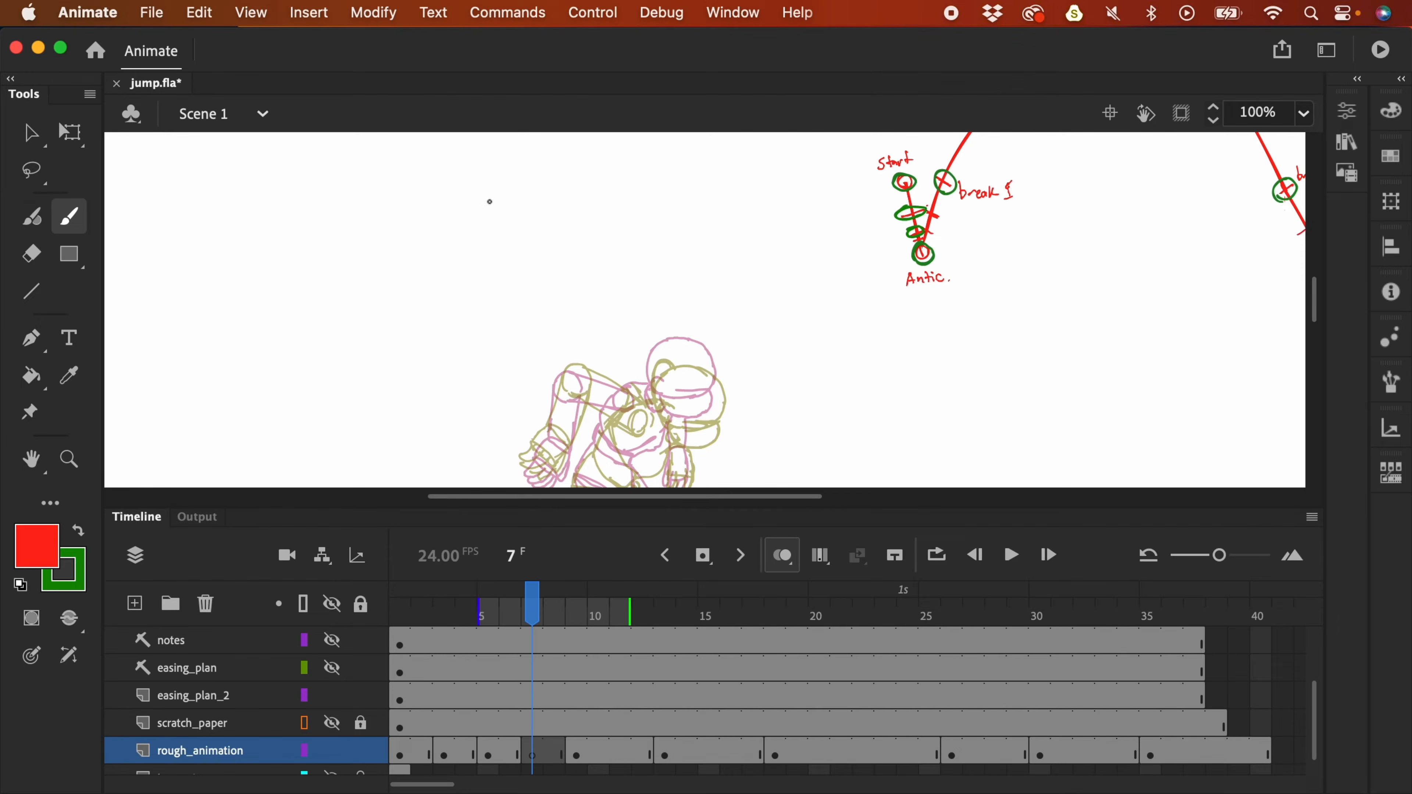
- At 200% zoom, add a short red dash beside Antic and undo a stroke beside the head
key("super+equal")
scroll(945, 251, "up", 2)
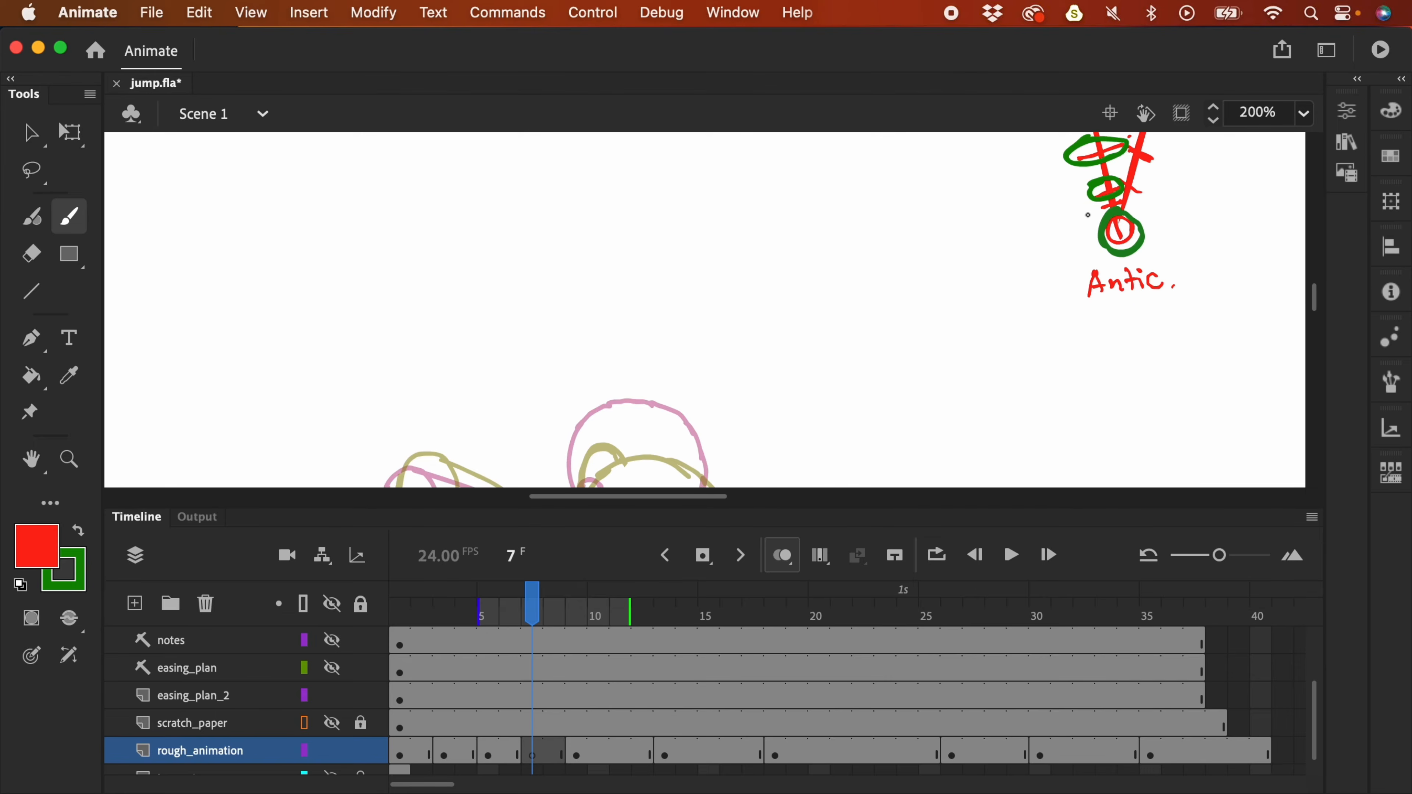
scroll(1053, 291, "down", 2)
scroll(1053, 291, "up", 5)
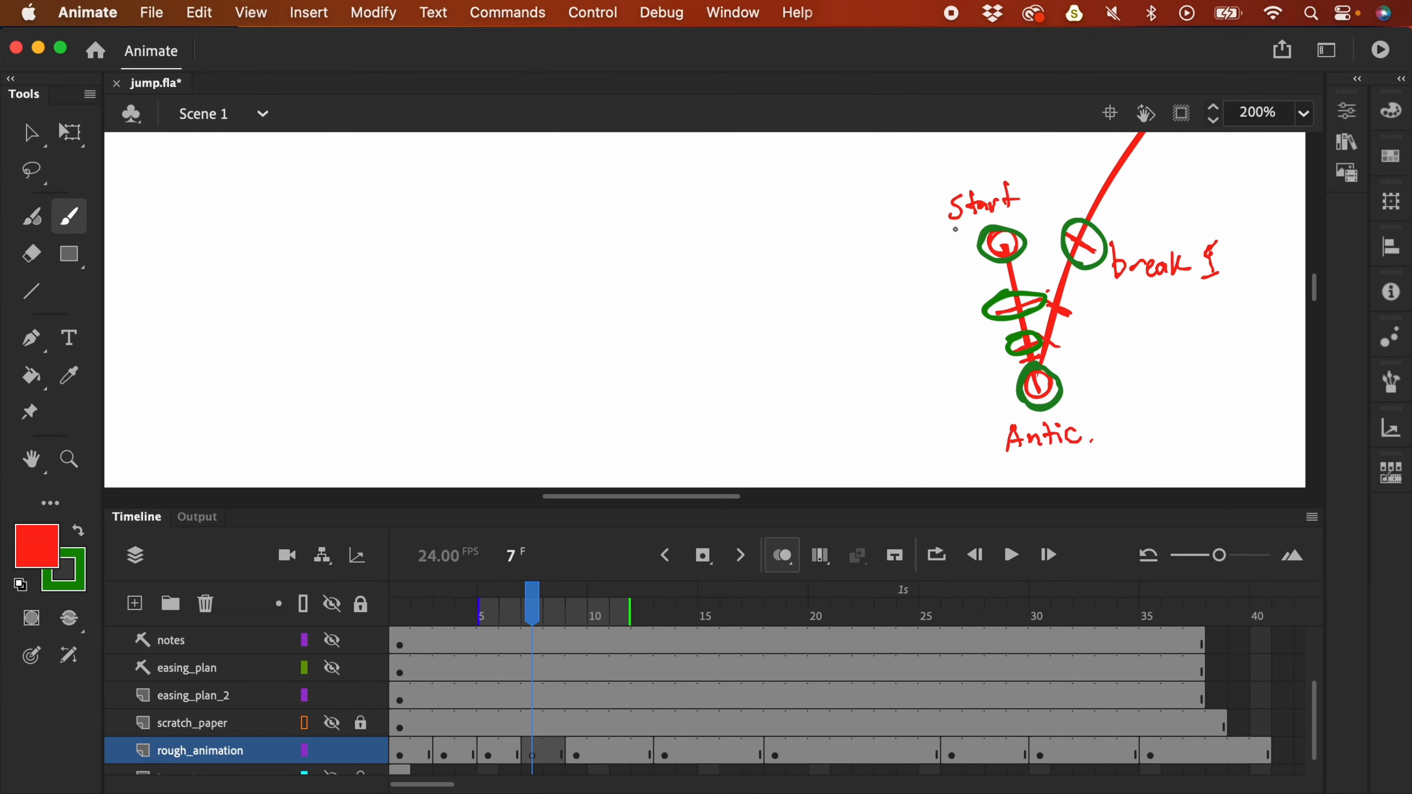
scroll(996, 464, "down", 10)
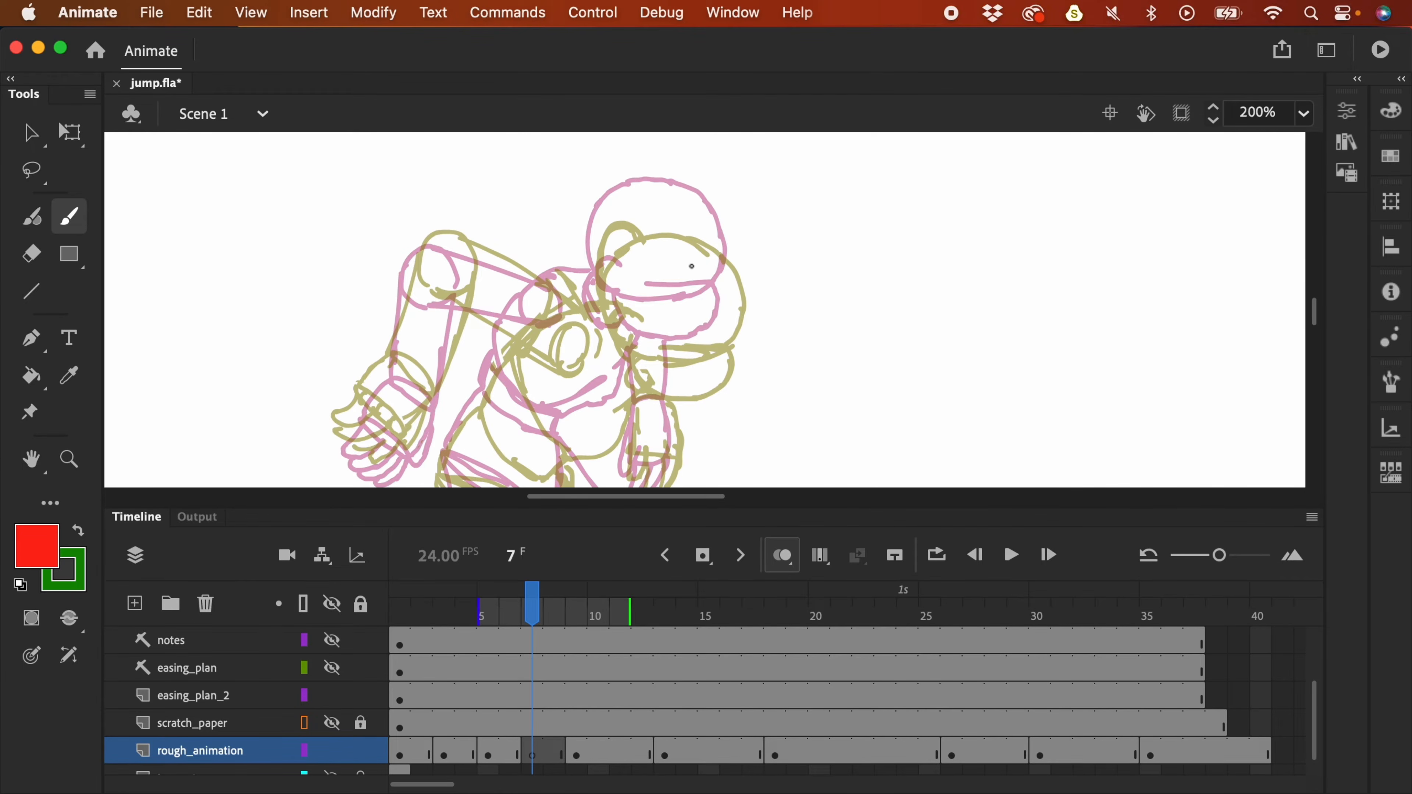
scroll(1030, 199, "up", 10)
left_click_drag(909, 311, 924, 303)
scroll(937, 155, "down", 10)
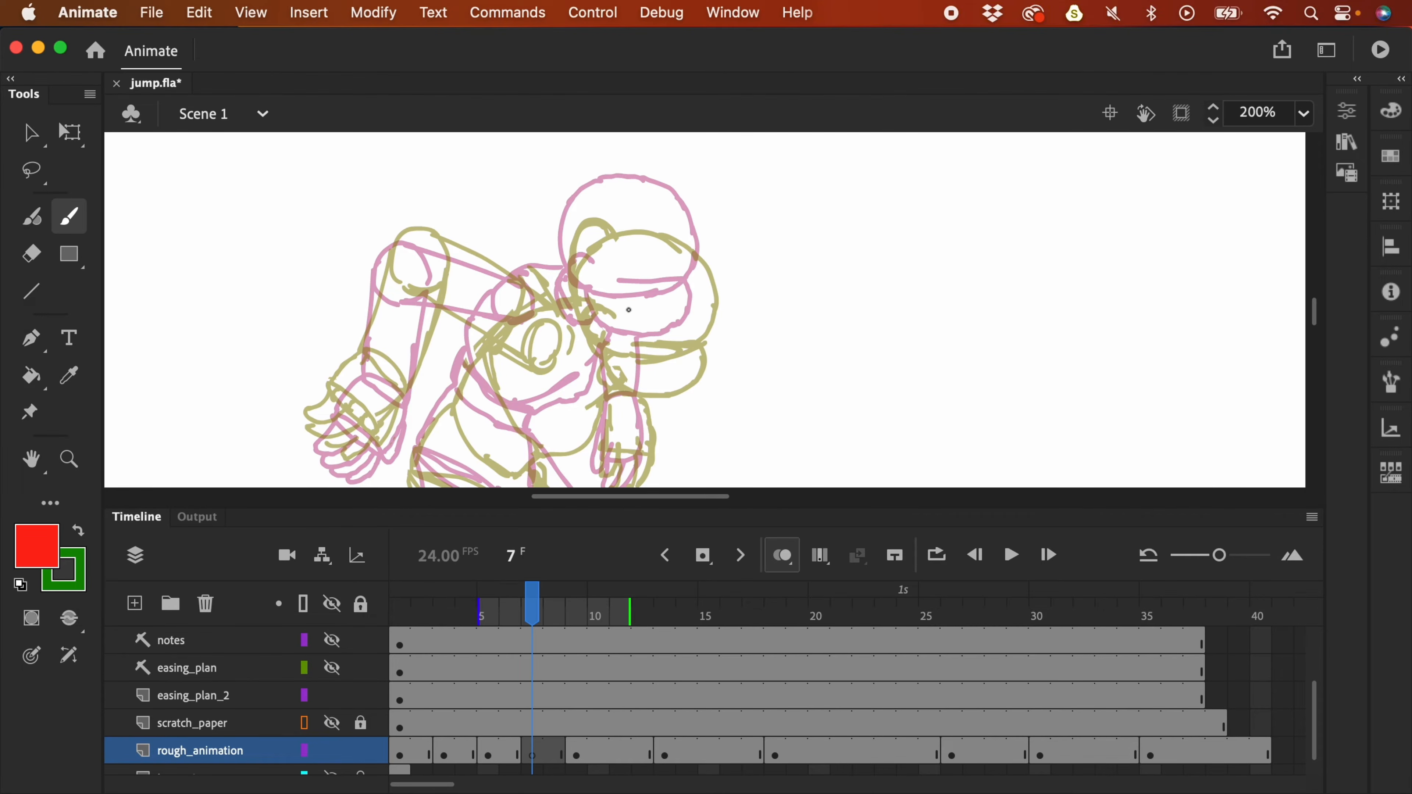
left_click_drag(740, 230, 721, 267)
key("cmd+z")
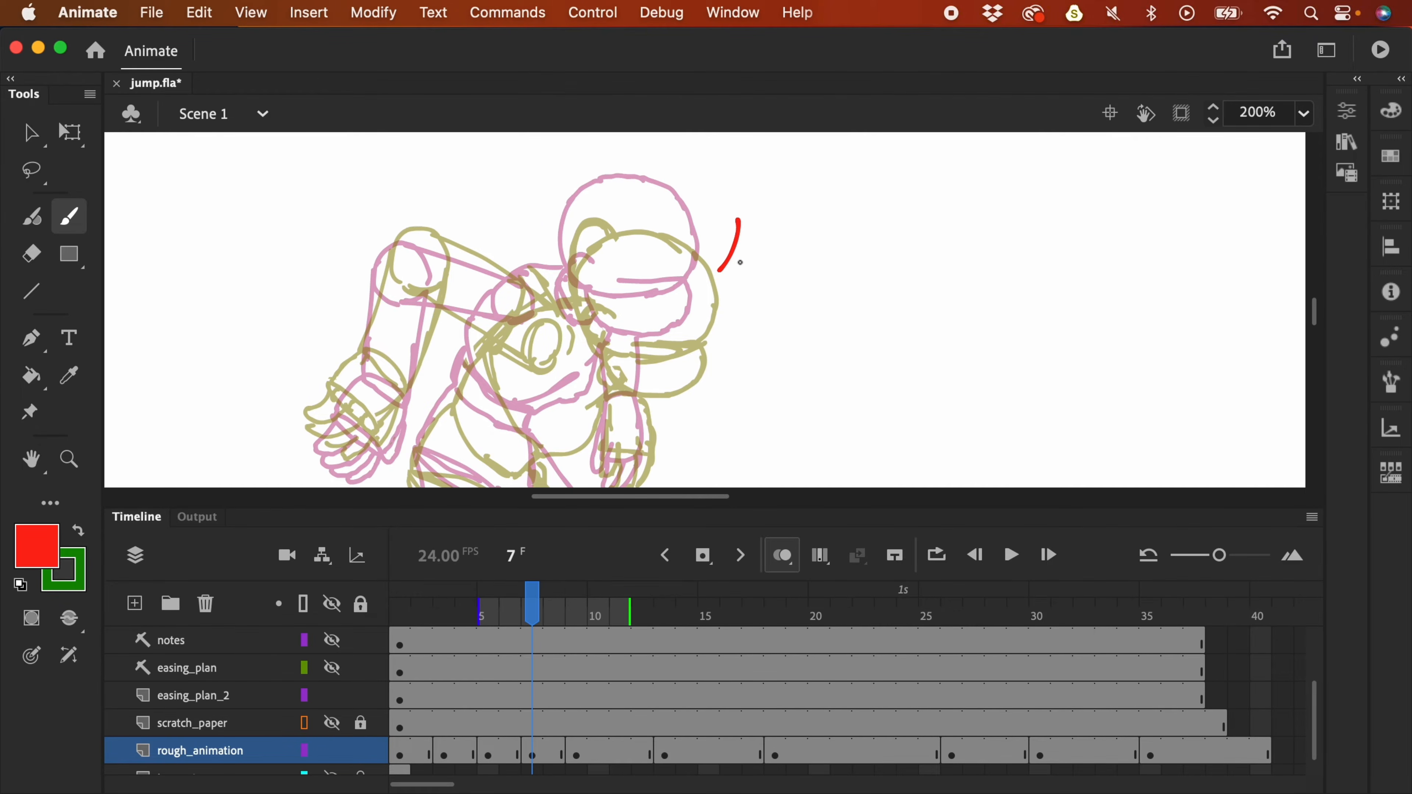
- Show scratch_paper in full colour and delete stray strokes from both layers' frame 7
left_click(333, 724)
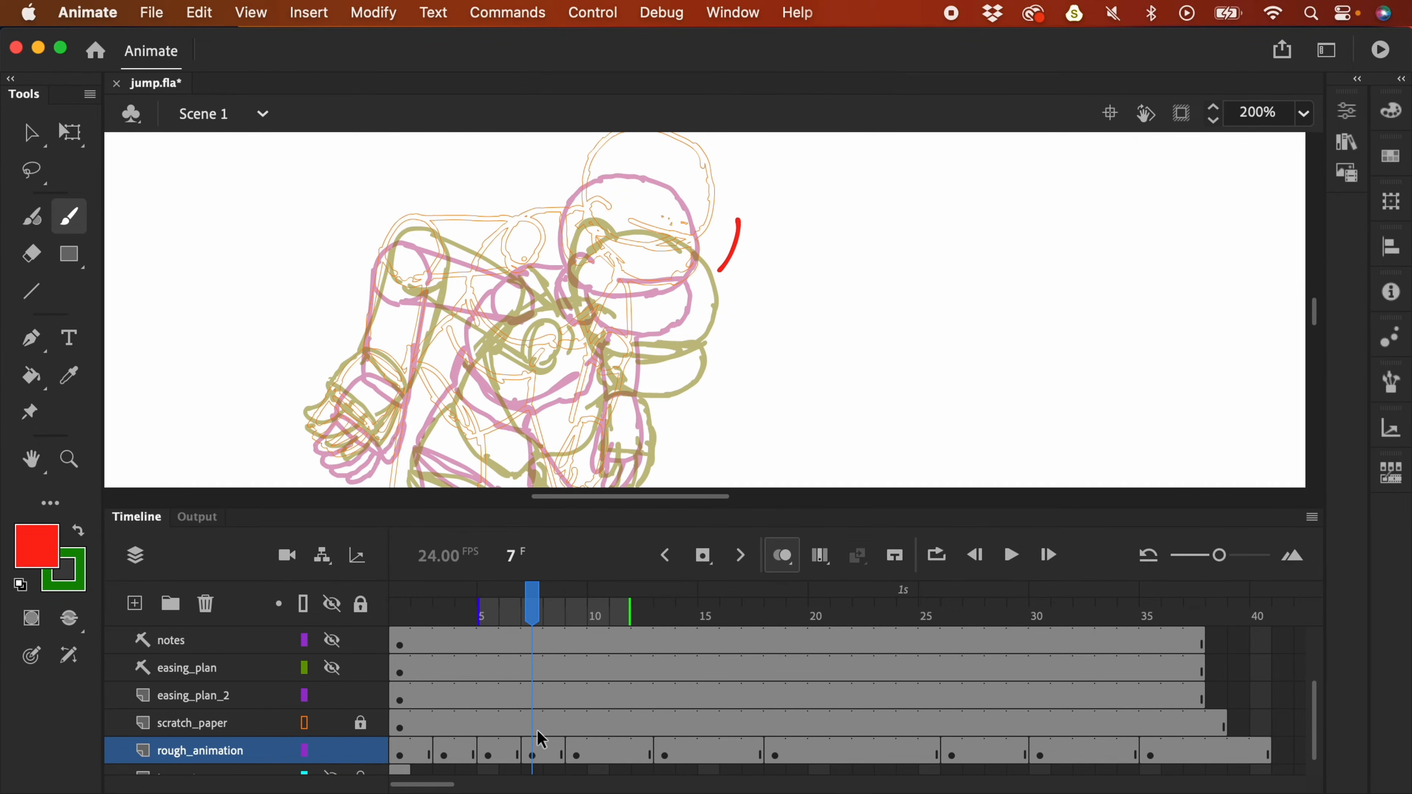
left_click(304, 723)
left_click(533, 729)
key("Delete")
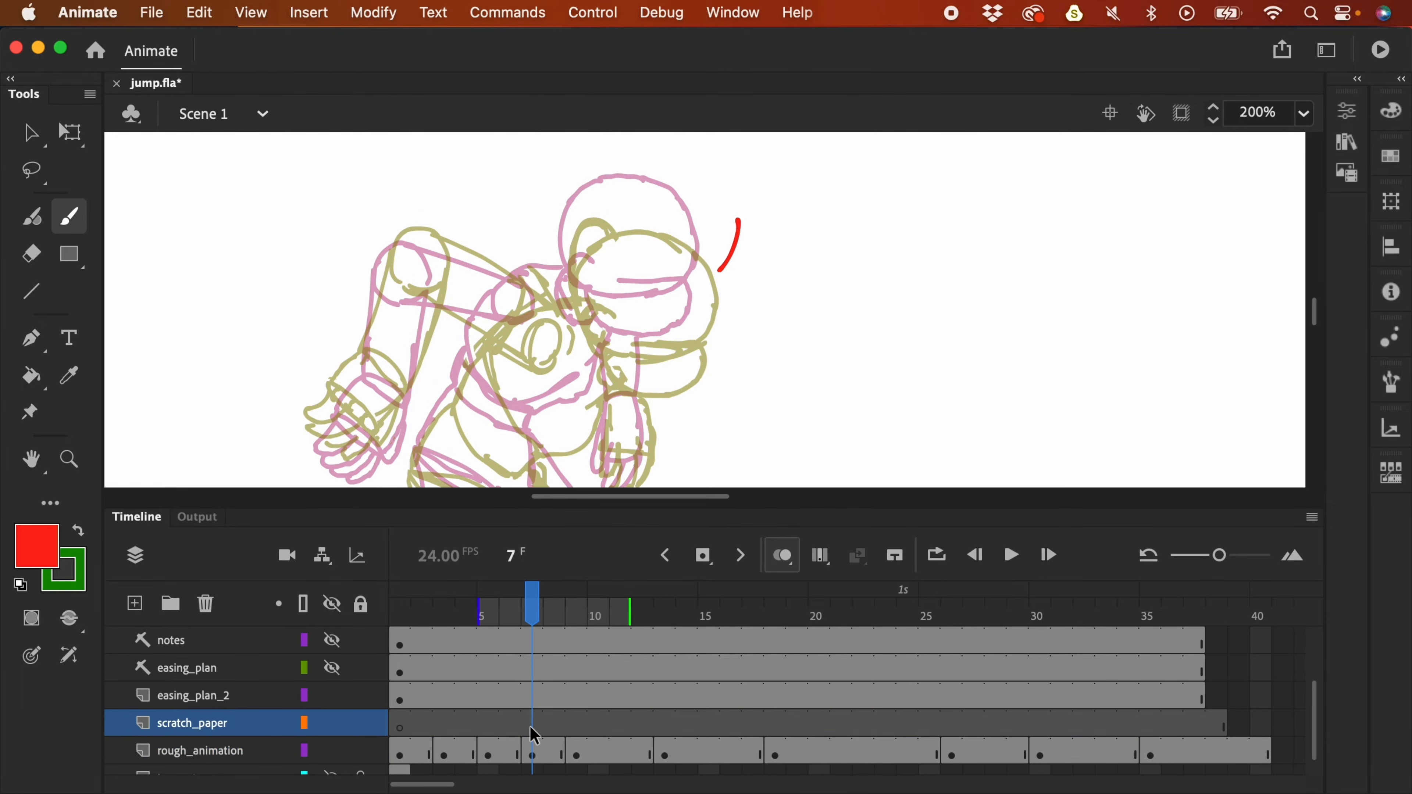
left_click(535, 756)
key("Delete")
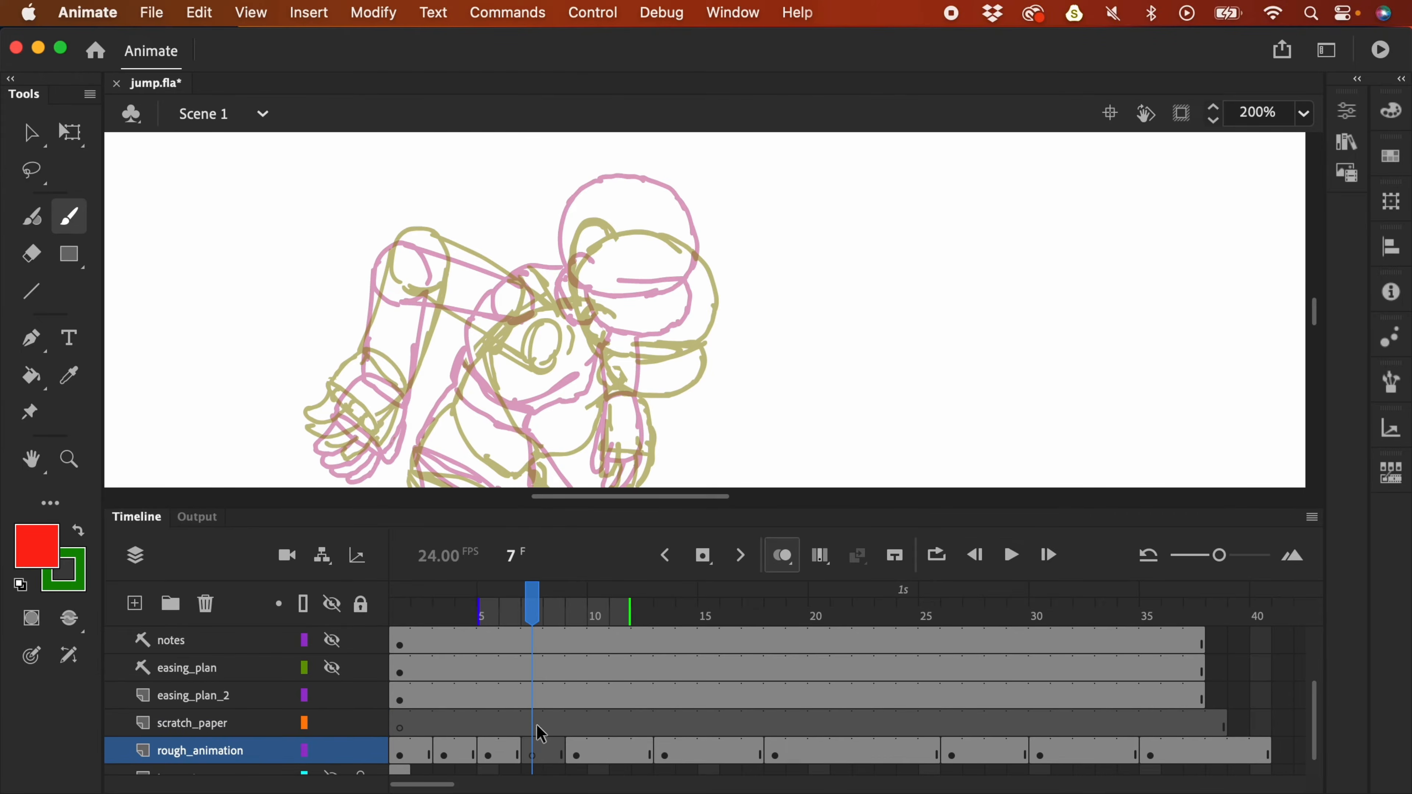
- Copy the frame 6 pose onto scratch_paper frame 7 and move it down and right
left_click(516, 755)
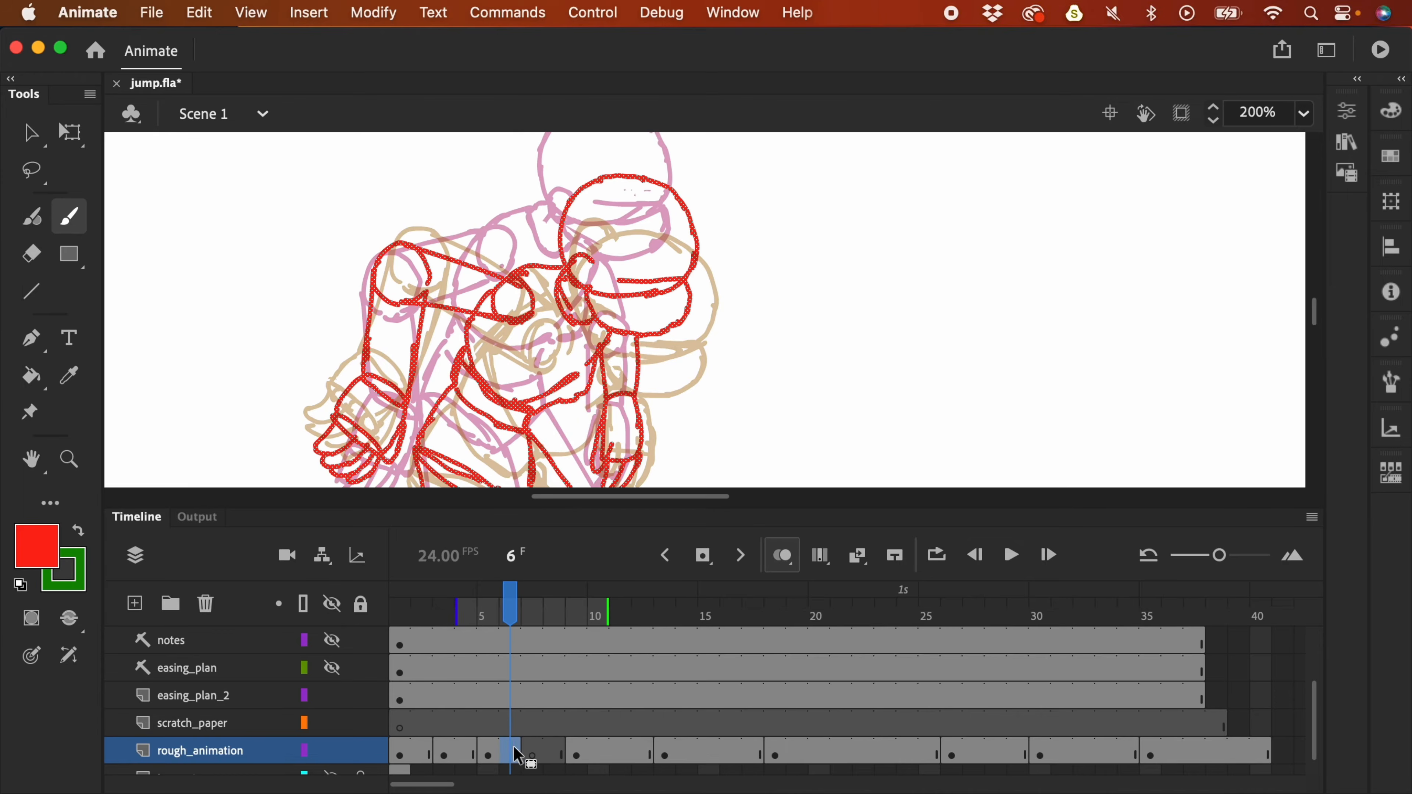
left_click(539, 726)
double_click(559, 718)
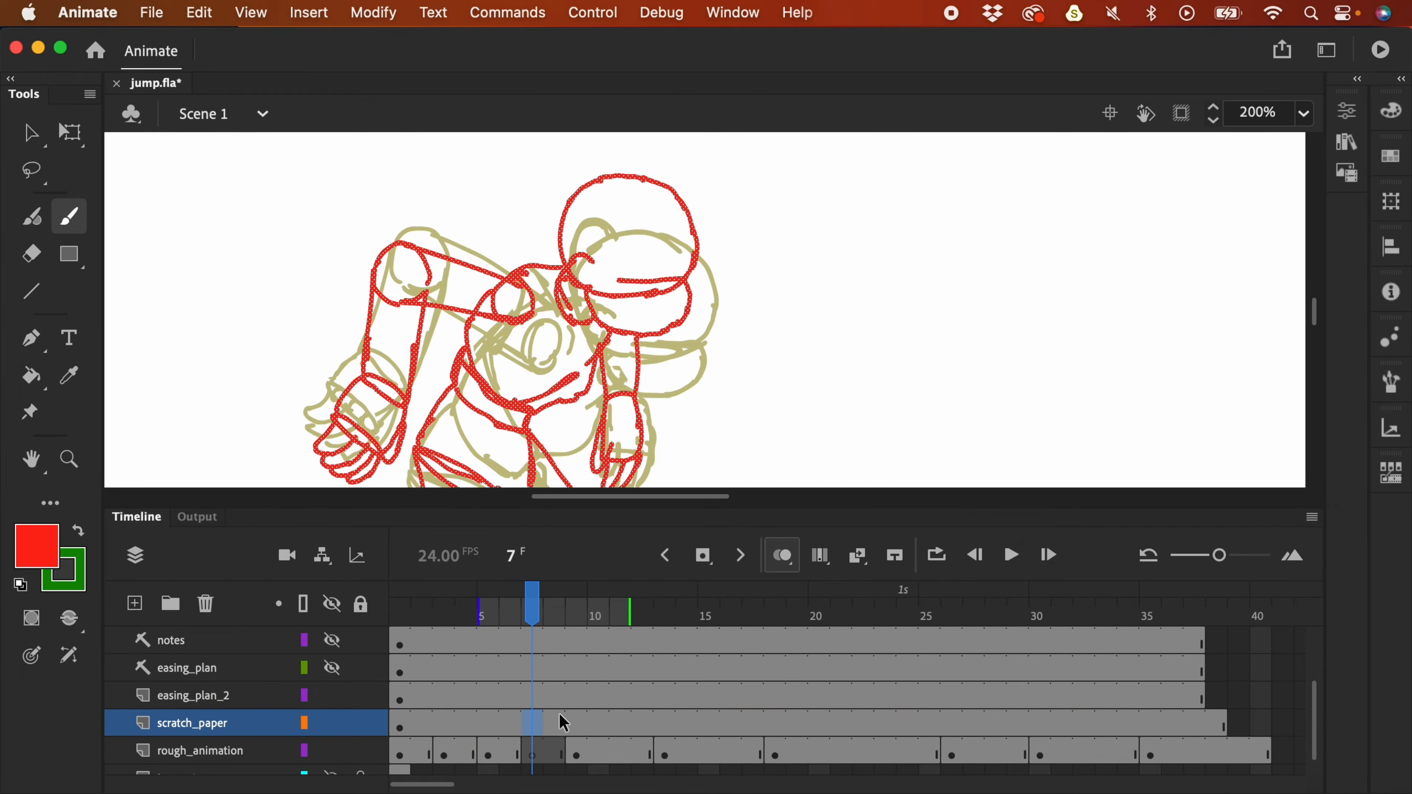
key("v")
left_click_drag(713, 259, 716, 326)
- Set scratch_paper to locked outlines and brush a red head arc on rough_animation frame 7
left_click(307, 723)
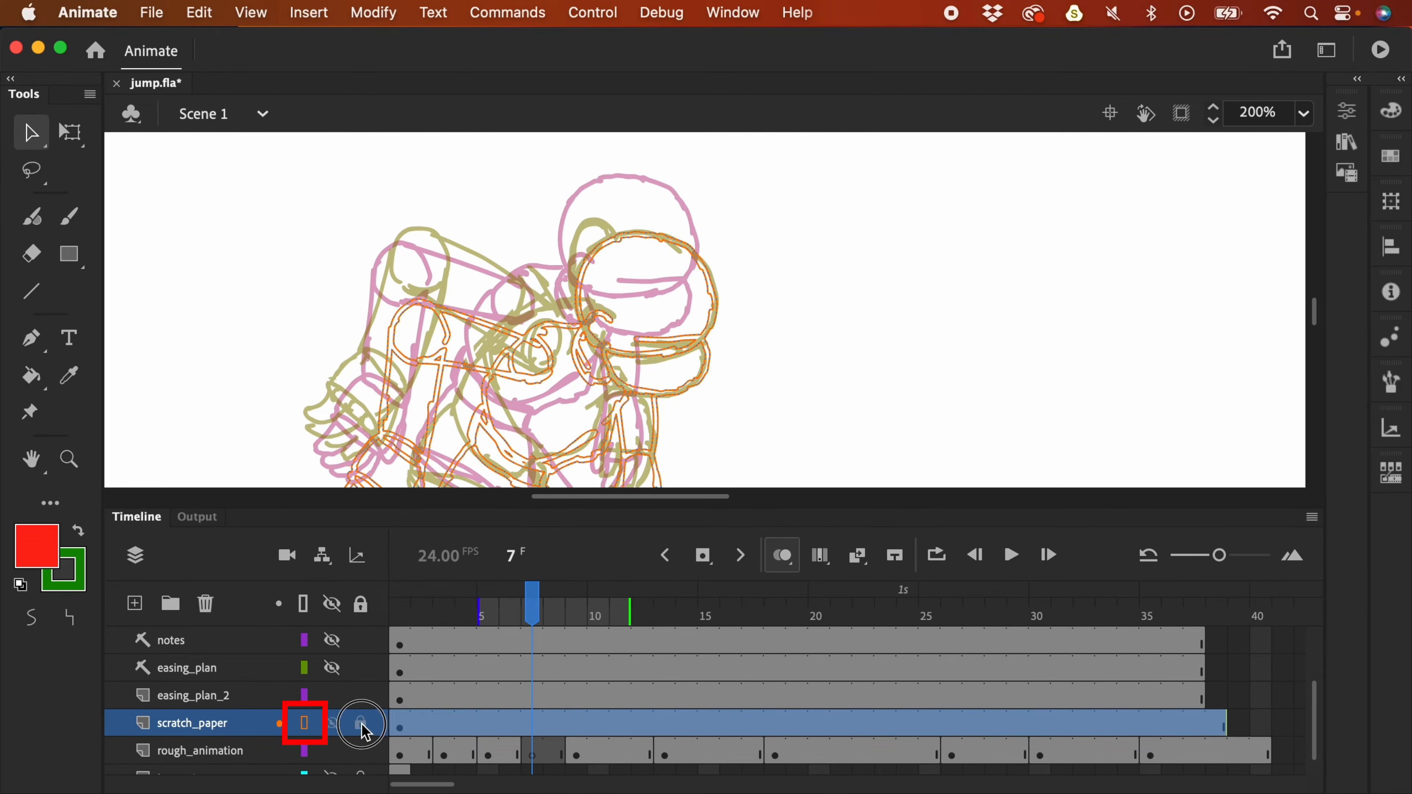
left_click(361, 723)
left_click(533, 760)
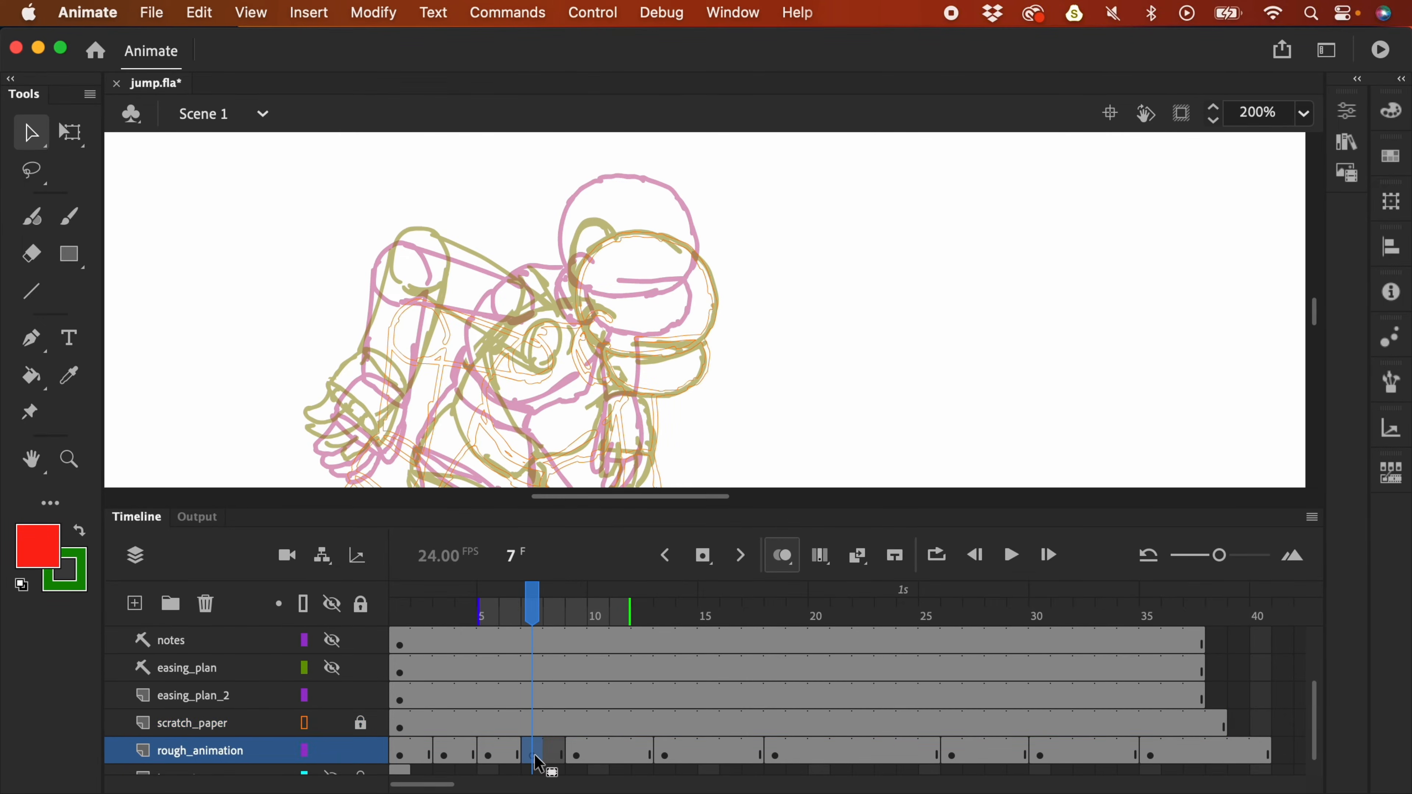
key("b")
key("super+equal")
left_click_drag(792, 315, 831, 331)
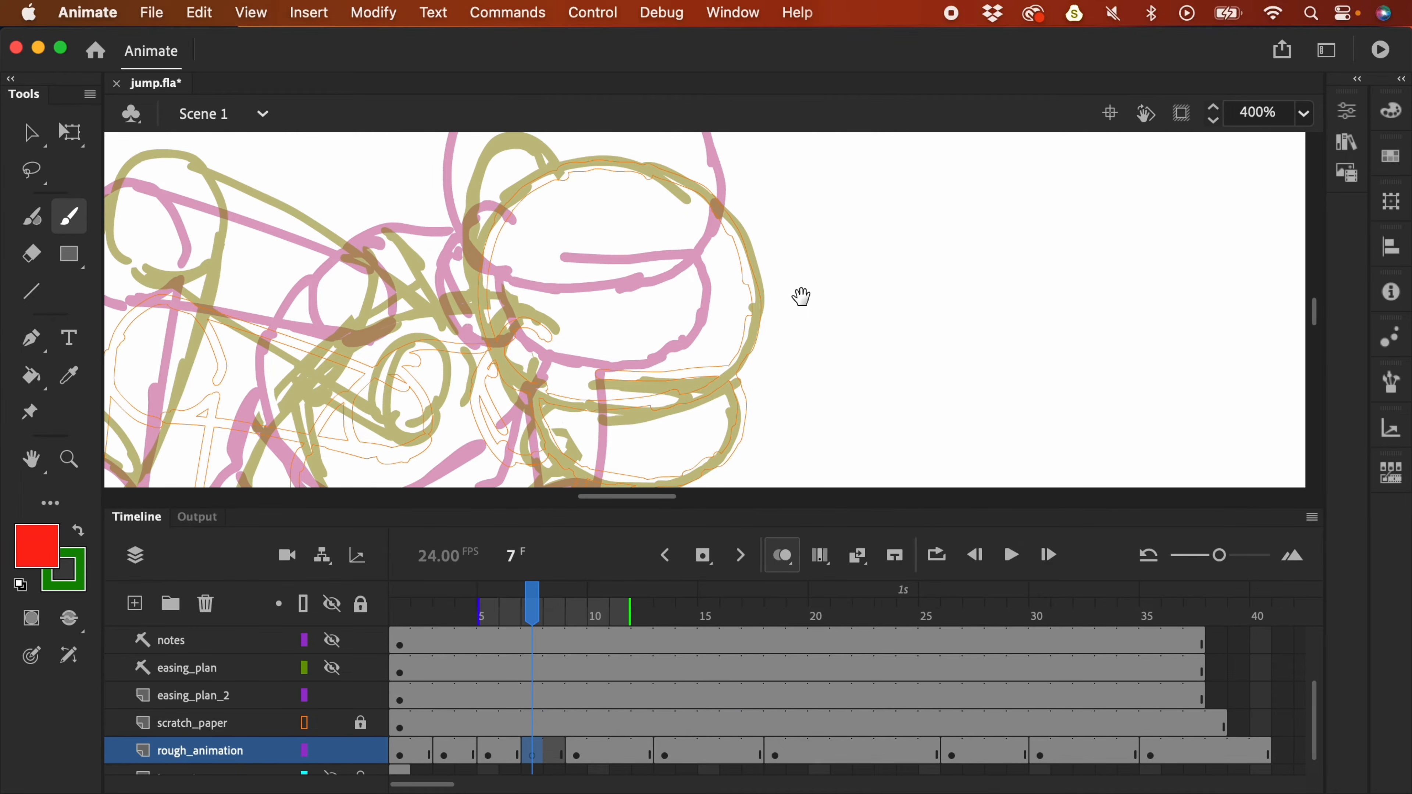
mouse_move(543, 394)
left_mouse_down()
mouse_move(517, 378)
mouse_move(491, 233)
mouse_move(562, 169)
mouse_move(700, 189)
mouse_move(745, 295)
left_mouse_up()
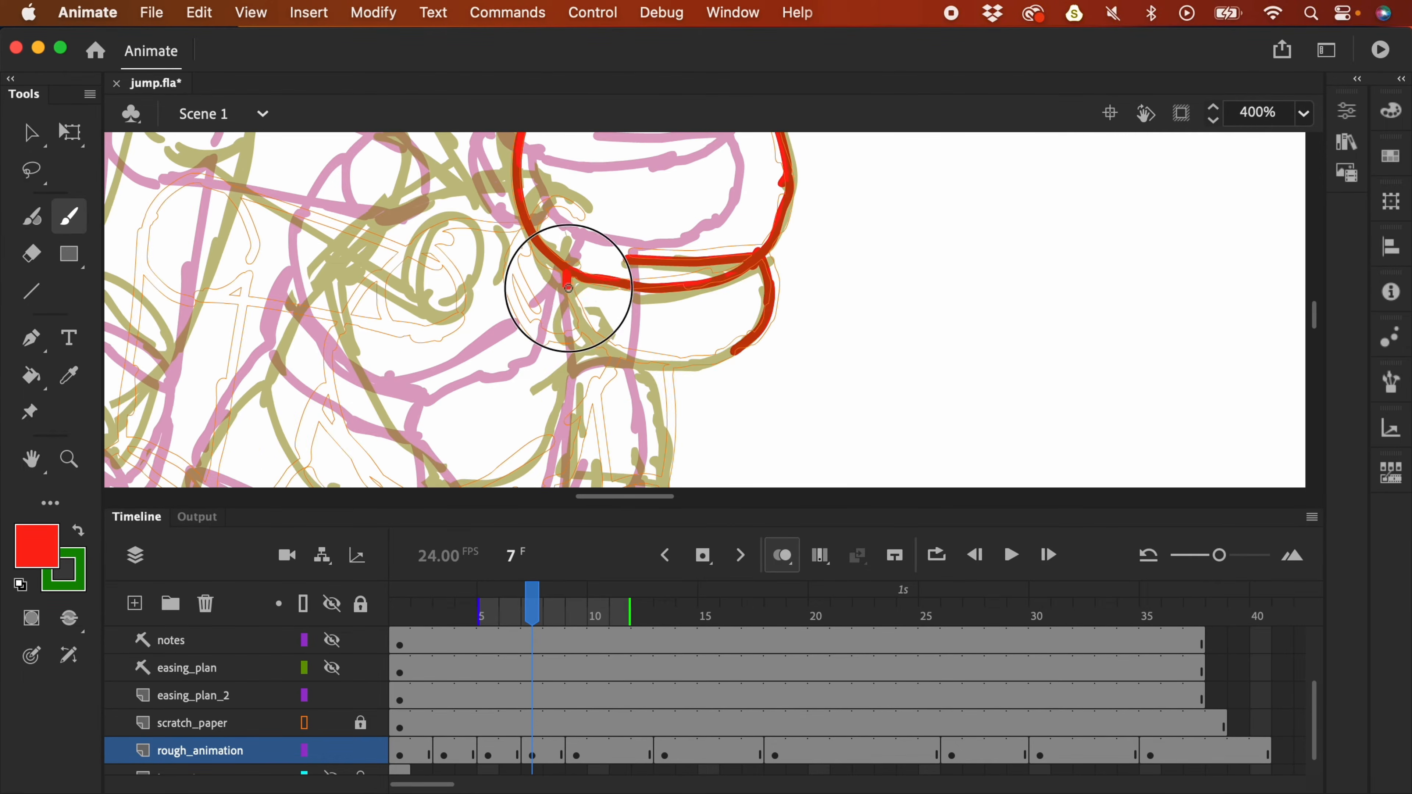
- Select the red head strokes and move them up over the onion-skinned head
key("v")
key("ctrl+minus")
left_click_drag(602, 258, 841, 466)
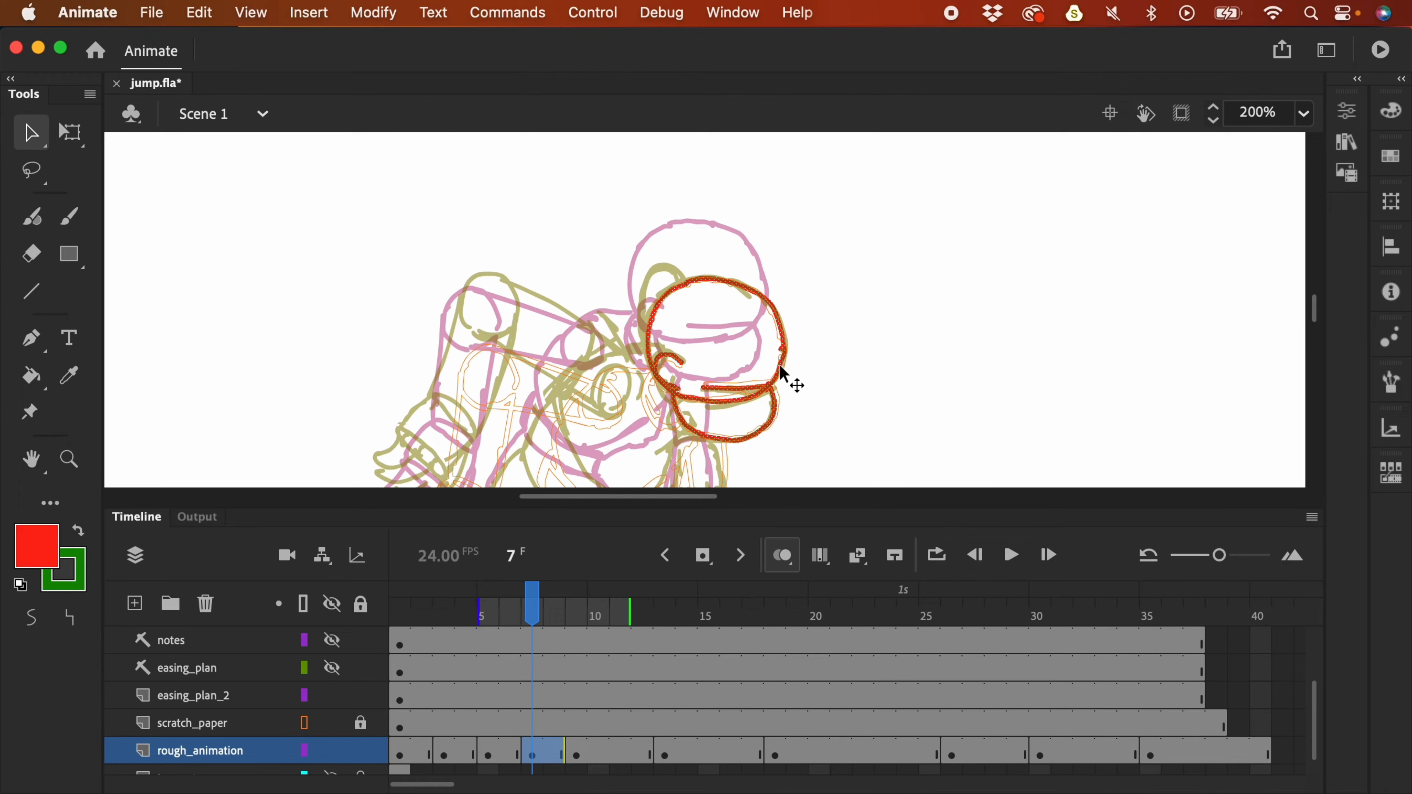
mouse_move(784, 336)
left_mouse_down()
mouse_move(774, 301)
mouse_move(780, 318)
left_mouse_up()
- Brush frame 7's red shoulder circle, torso contours and hip outline over the onion skins
left_click(798, 326)
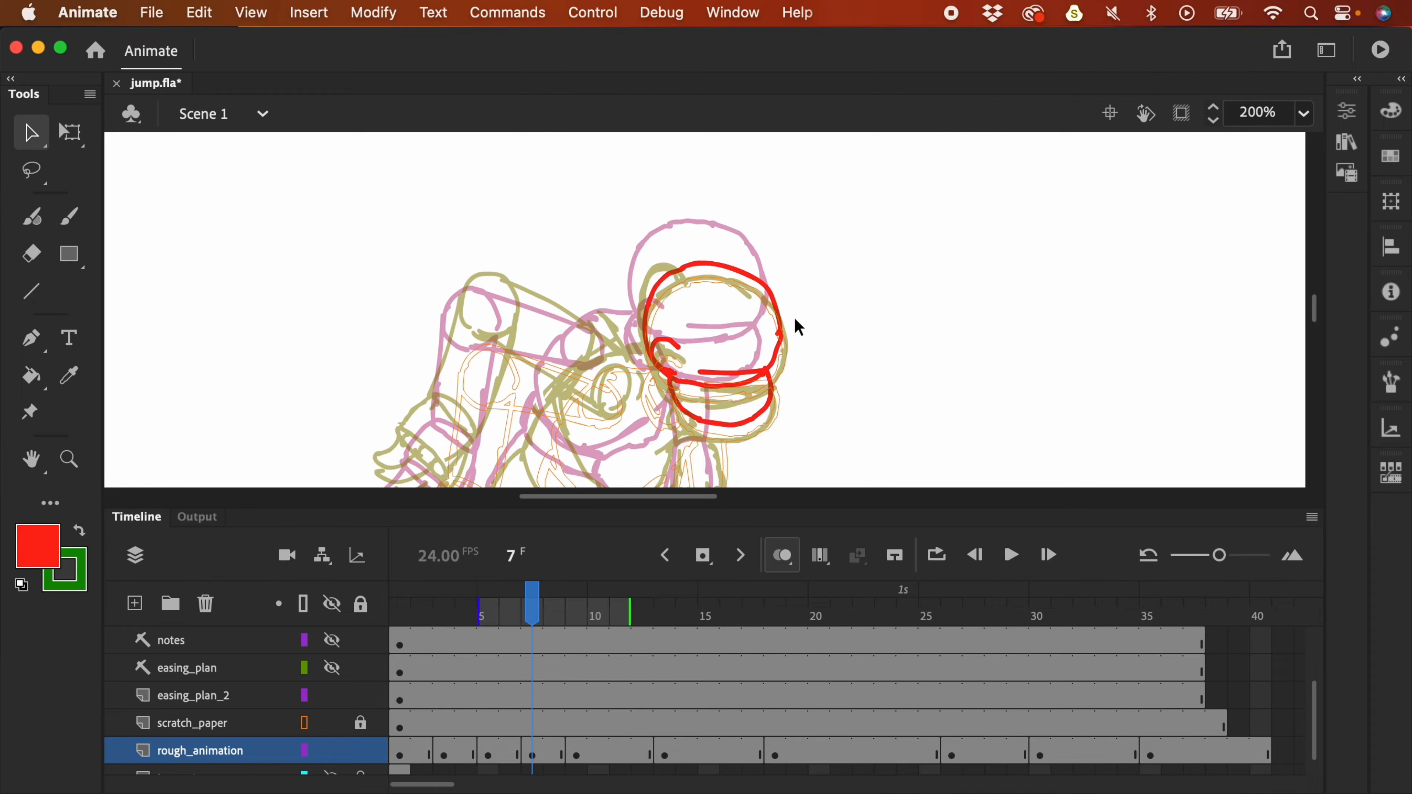
key("b")
scroll(799, 327, "down", 3)
left_click(332, 723)
key("F4")
mouse_move(555, 278)
left_mouse_down()
mouse_move(551, 321)
mouse_move(557, 278)
left_mouse_up()
mouse_move(555, 266)
left_mouse_down()
mouse_move(598, 259)
mouse_move(564, 409)
left_mouse_up()
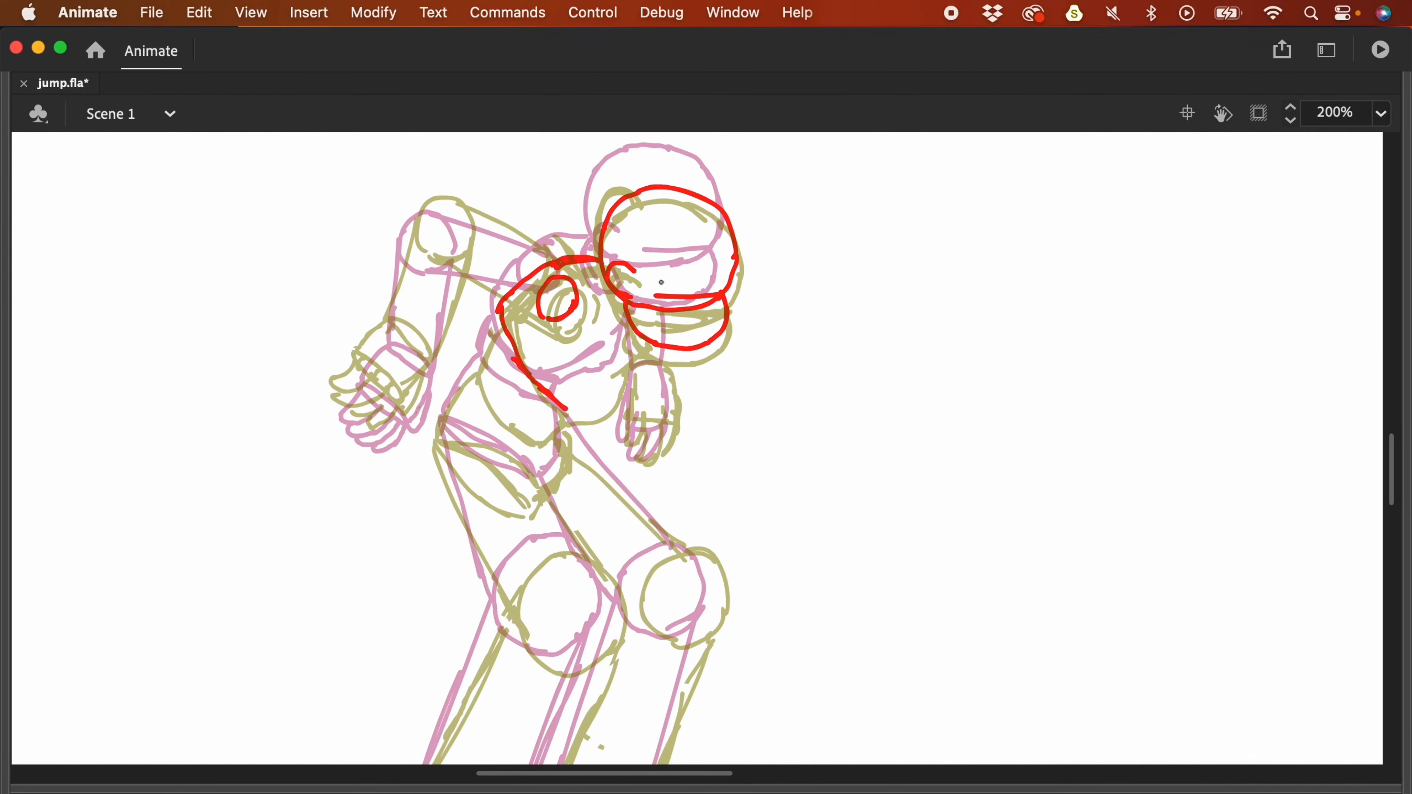
left_click_drag(633, 333, 574, 412)
left_click_drag(501, 314, 559, 412)
mouse_move(476, 369)
left_mouse_down()
mouse_move(509, 468)
mouse_move(558, 422)
left_mouse_up()
left_click_drag(442, 445, 531, 496)
- Draw the red knee circles, thigh lines and ankle circle for frame 7
mouse_move(607, 619)
left_mouse_down()
mouse_move(540, 663)
mouse_move(614, 617)
left_mouse_up()
mouse_move(722, 584)
left_mouse_down()
mouse_move(699, 646)
mouse_move(723, 584)
left_mouse_up()
left_click_drag(740, 581, 744, 466)
left_click_drag(435, 328, 503, 506)
left_click_drag(532, 381, 582, 447)
mouse_move(567, 320)
left_mouse_down()
mouse_move(677, 433)
mouse_move(694, 164)
left_mouse_up()
- Outline both red shoes and the right ankle ellipse
mouse_move(441, 533)
left_mouse_down()
mouse_move(473, 518)
mouse_move(444, 538)
left_mouse_up()
left_click_drag(506, 653, 517, 584)
mouse_move(417, 555)
left_mouse_down()
mouse_move(506, 653)
mouse_move(548, 637)
left_mouse_up()
left_click_drag(461, 637, 518, 583)
mouse_move(581, 492)
left_mouse_down()
mouse_move(606, 476)
mouse_move(606, 602)
left_mouse_up()
mouse_move(643, 512)
left_mouse_down()
mouse_move(656, 535)
mouse_move(606, 602)
left_mouse_up()
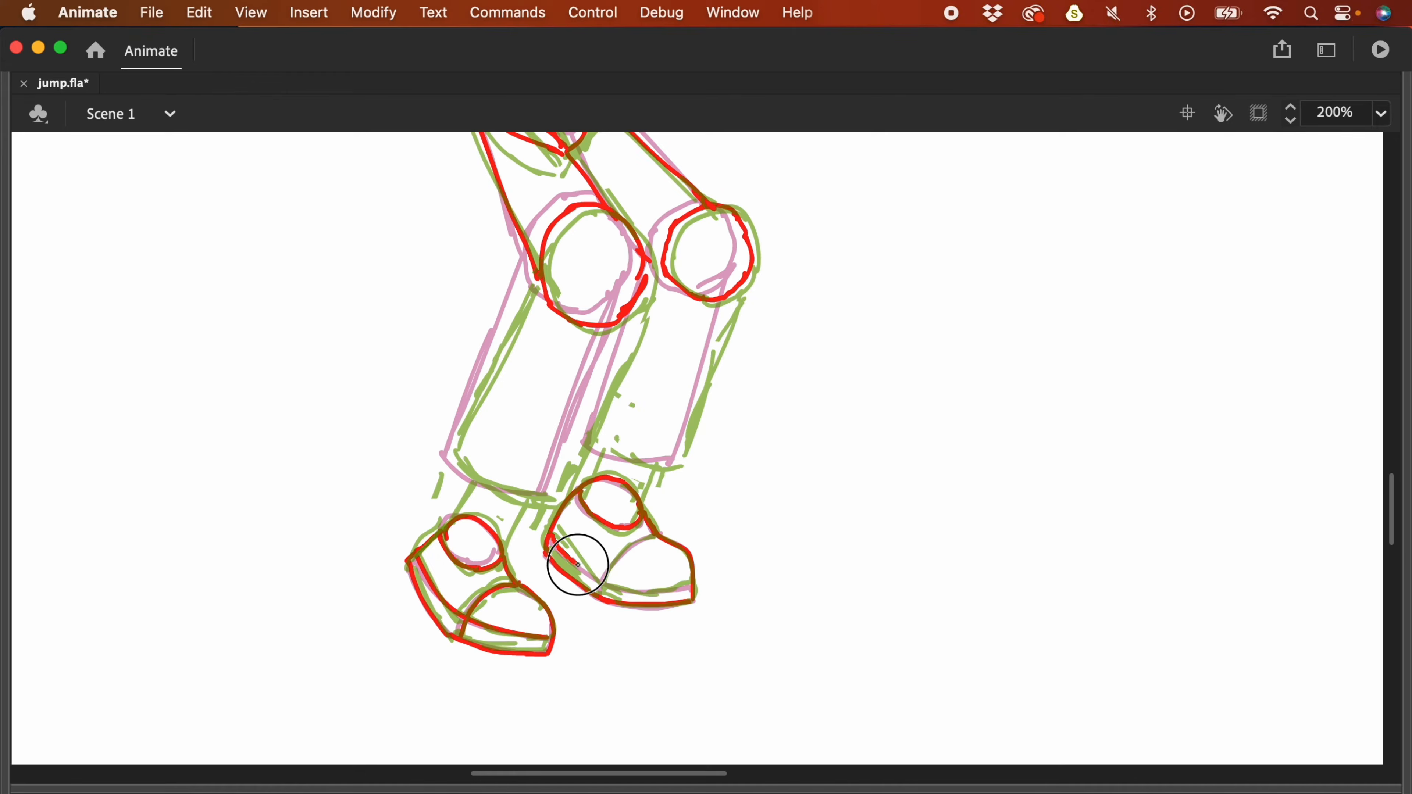
left_click_drag(553, 538, 692, 588)
- Draw the red shin lines and the left and right ankle strokes
left_click_drag(602, 595, 654, 533)
left_click_drag(689, 510, 695, 548)
left_click_drag(602, 481, 685, 501)
left_click_drag(750, 321, 684, 499)
left_click_drag(648, 334, 599, 479)
left_click_drag(457, 496, 550, 538)
mouse_move(632, 359)
left_mouse_down()
mouse_move(550, 537)
mouse_move(452, 569)
left_mouse_up()
left_click_drag(538, 538, 508, 598)
- Draw the red elbow circle, upper arm and right hand with fingers
key(".")
key(".")
key(".")
left_click_drag(890, 305, 918, 659)
mouse_move(493, 314)
left_mouse_down()
mouse_move(501, 252)
mouse_move(517, 306)
left_mouse_up()
left_click_drag(522, 260, 628, 336)
left_click_drag(503, 316, 605, 367)
mouse_move(736, 472)
left_mouse_down()
mouse_move(693, 457)
mouse_move(736, 477)
left_mouse_up()
left_click_drag(690, 462, 720, 478)
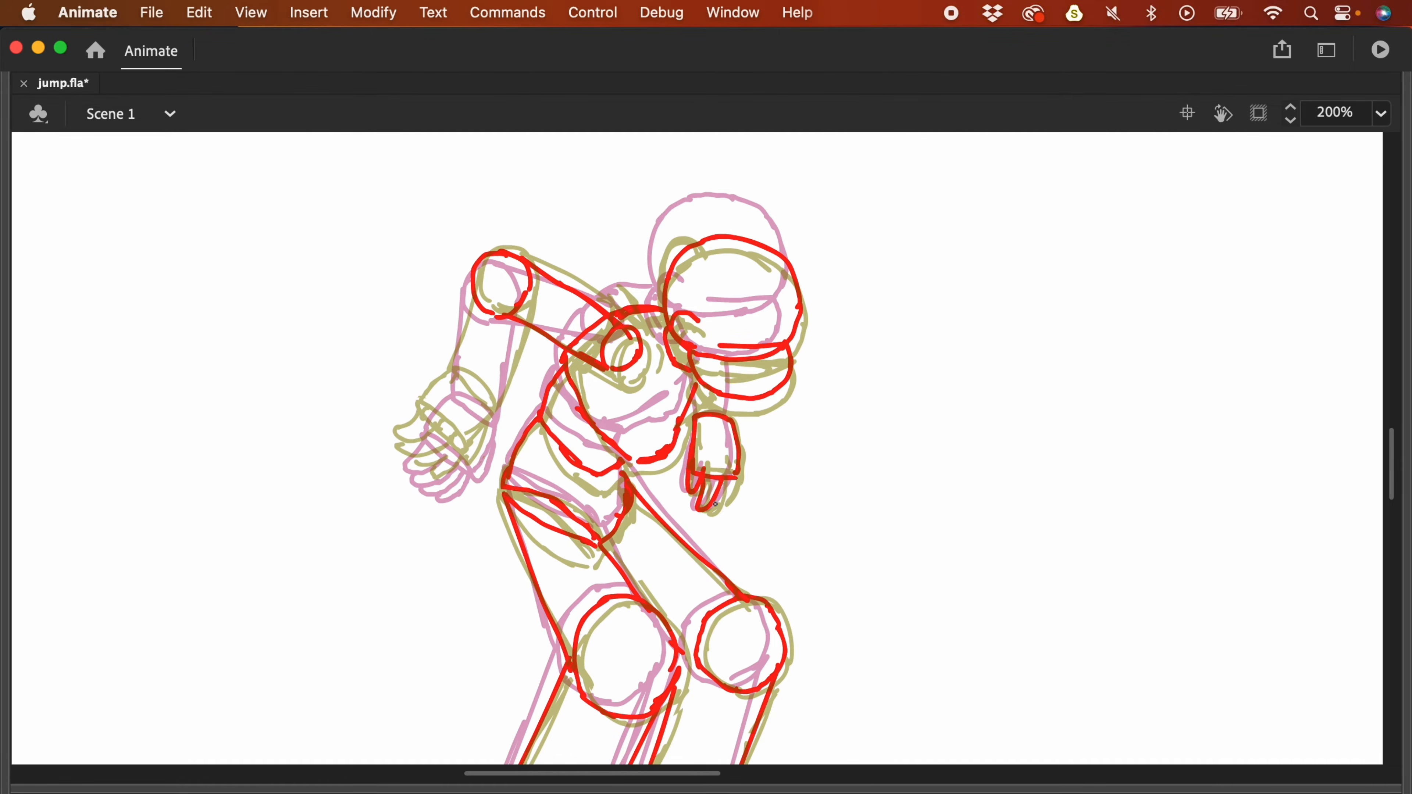
- Draw the red left forearm, wrist and hand with fingers
left_click_drag(454, 384, 492, 412)
left_click_drag(453, 379, 472, 269)
mouse_move(523, 301)
left_mouse_down()
mouse_move(495, 410)
mouse_move(422, 412)
left_mouse_up()
left_click_drag(496, 413, 471, 462)
mouse_move(423, 414)
left_mouse_down()
mouse_move(455, 472)
mouse_move(419, 456)
mouse_move(407, 421)
left_mouse_up()
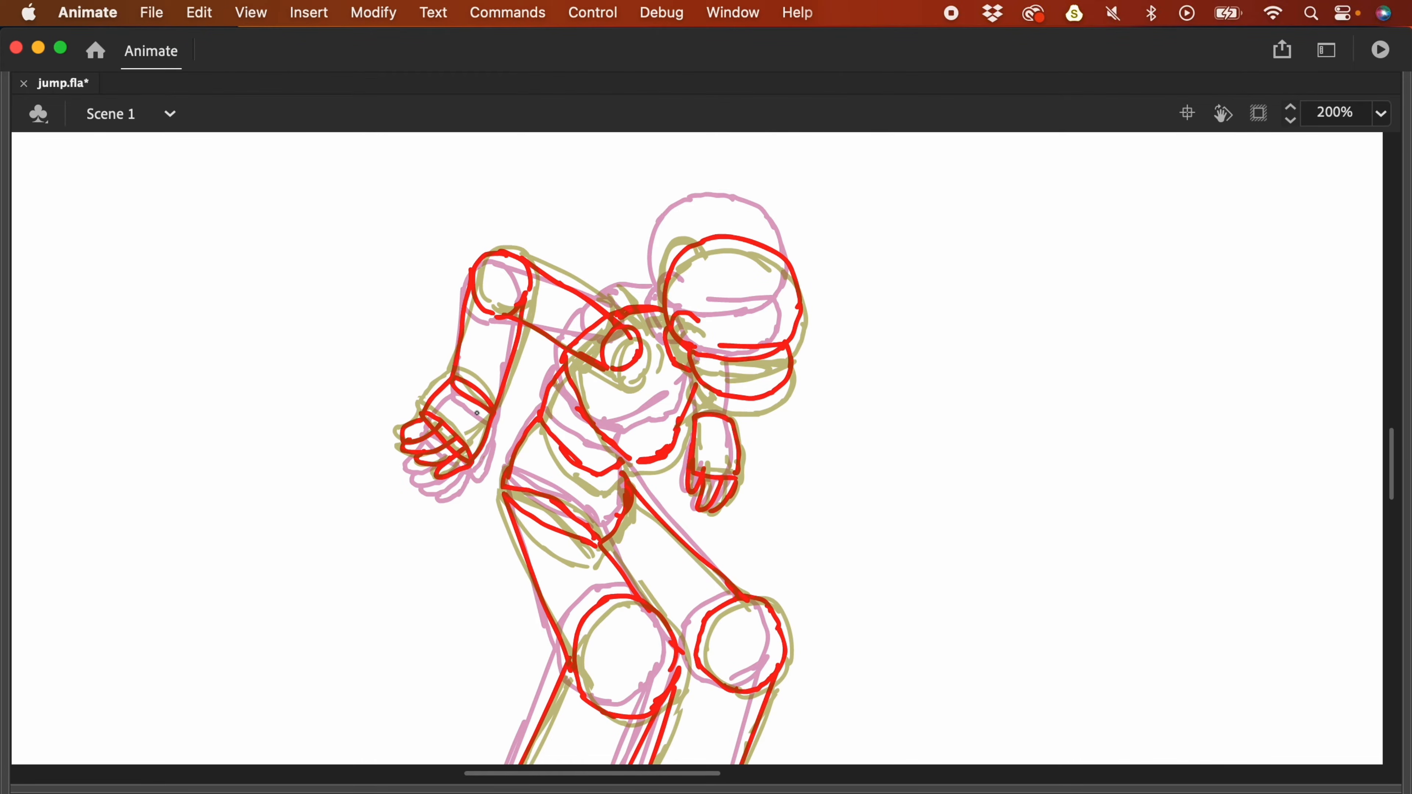
left_click_drag(725, 393, 733, 390)
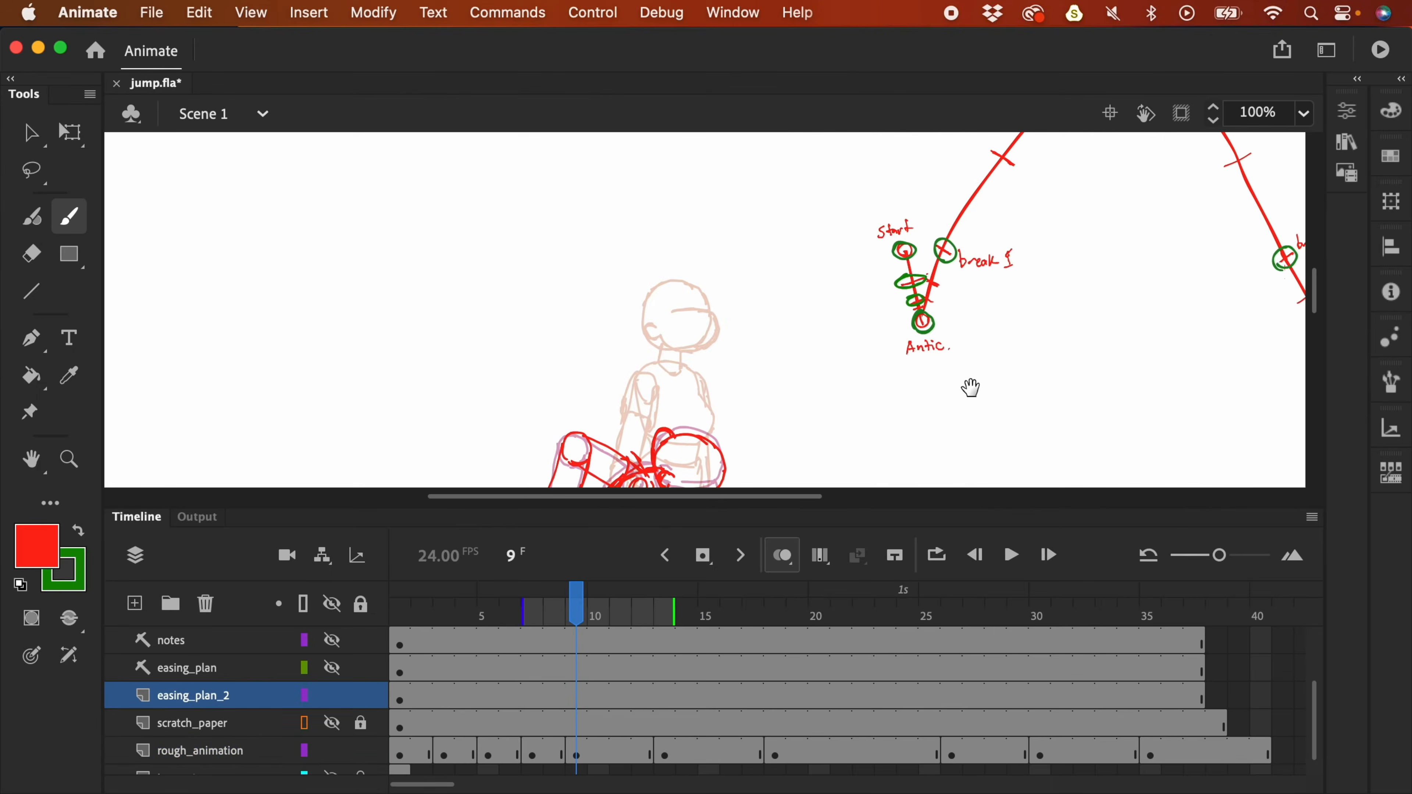
- Switch to green and extend the mark beside the Antic. tick on easing_plan_2
left_click(79, 532)
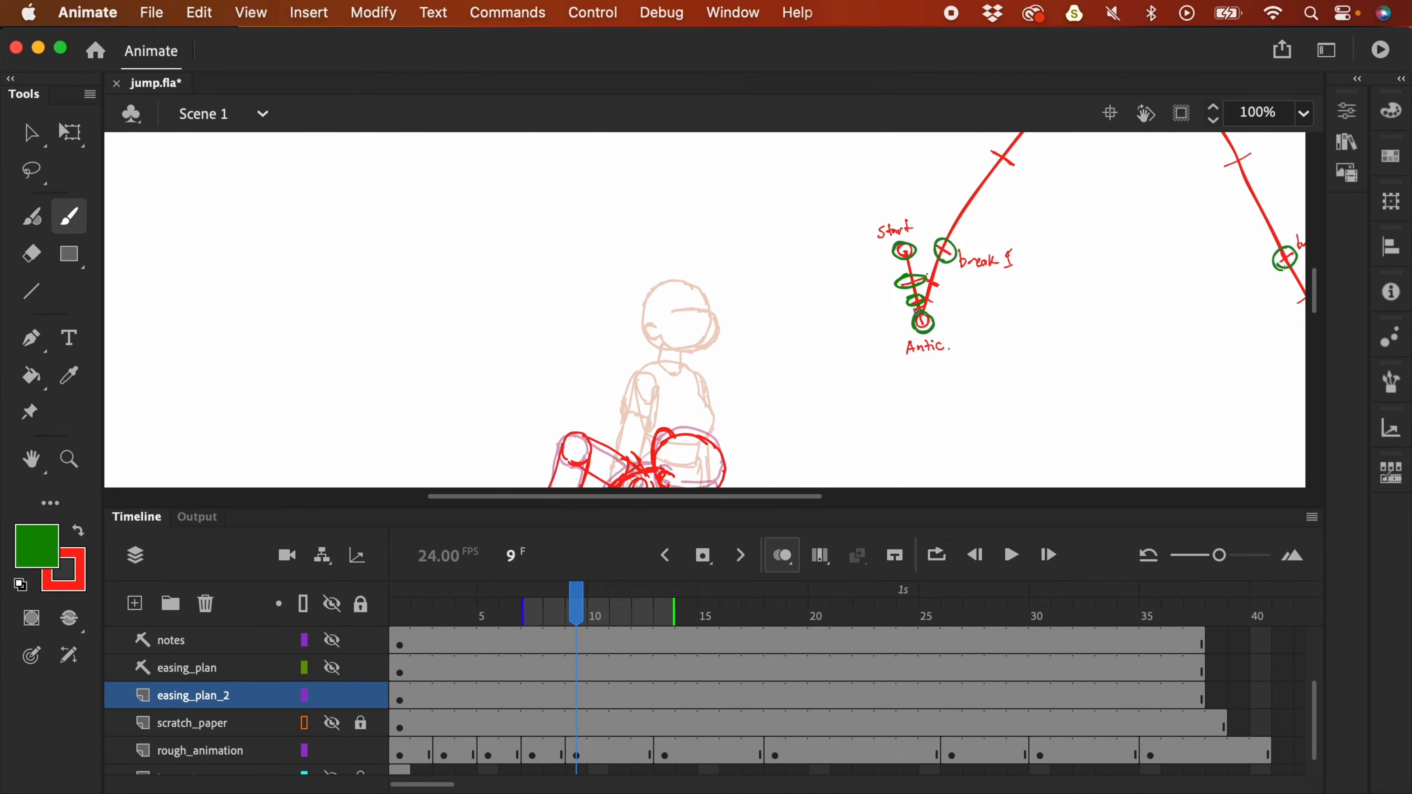
left_click_drag(922, 302, 924, 310)
scroll(914, 325, "down", 3)
key("super+minus")
key("super+minus")
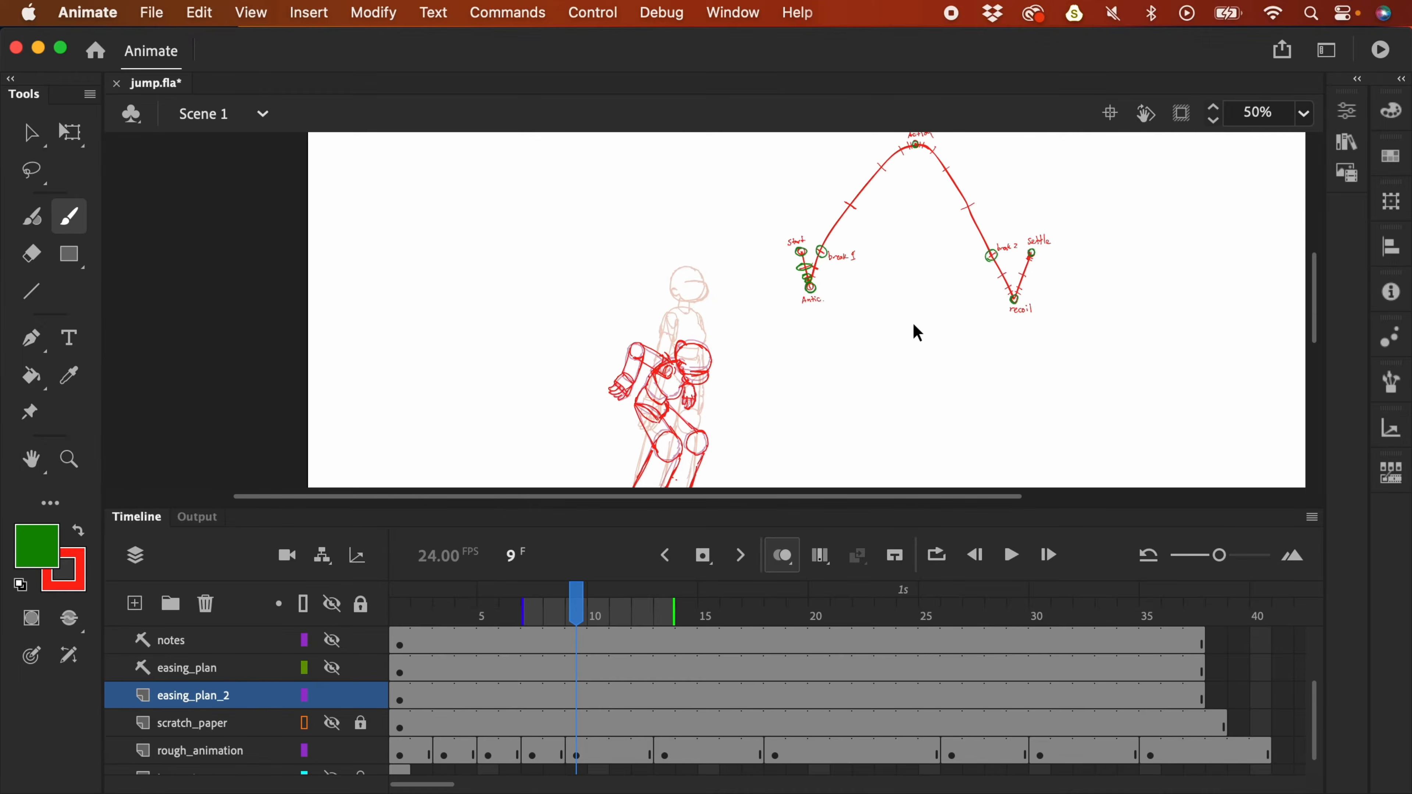
key("super+equal")
- Hide easing_plan_2, play the jump animation, and fit the stage in the window
left_click(333, 697)
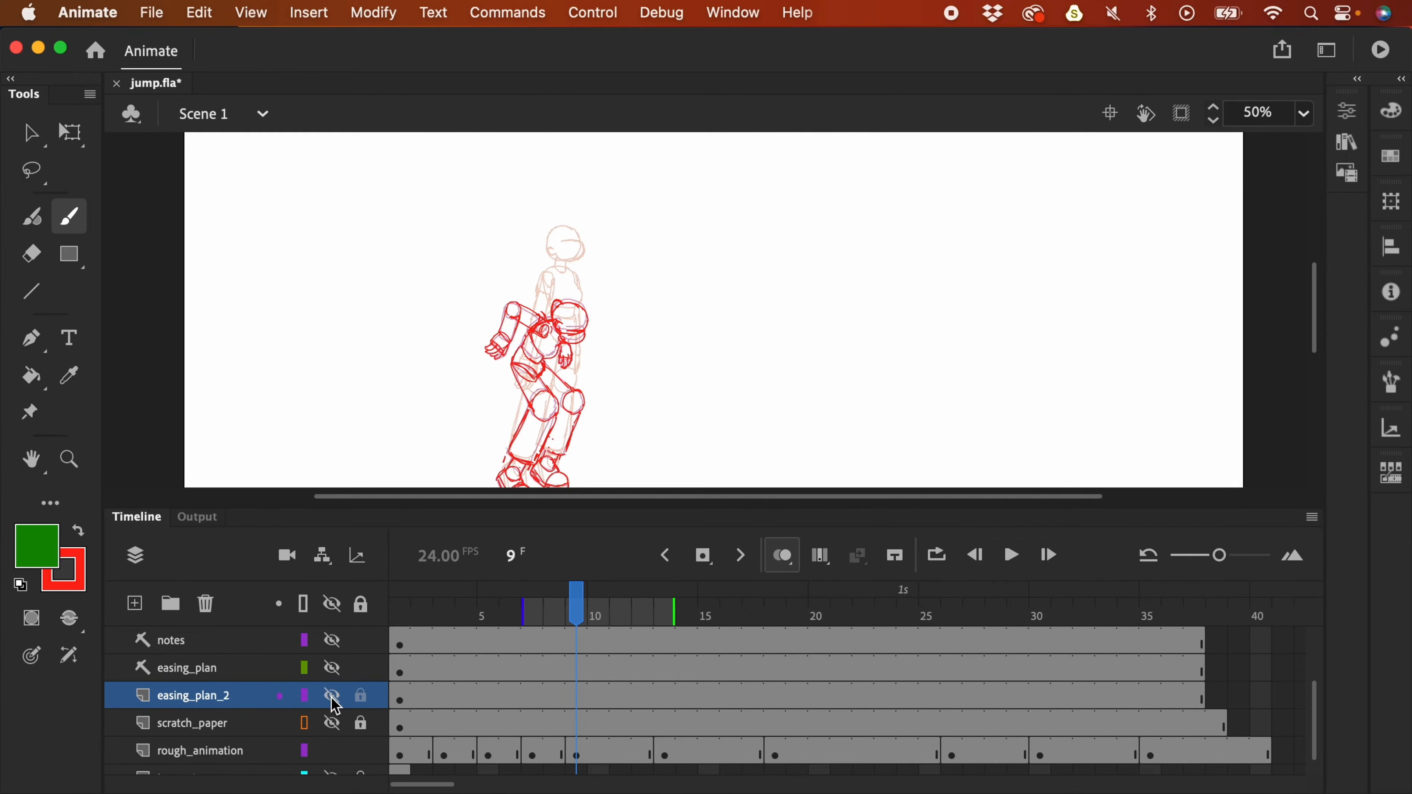
key("Return")
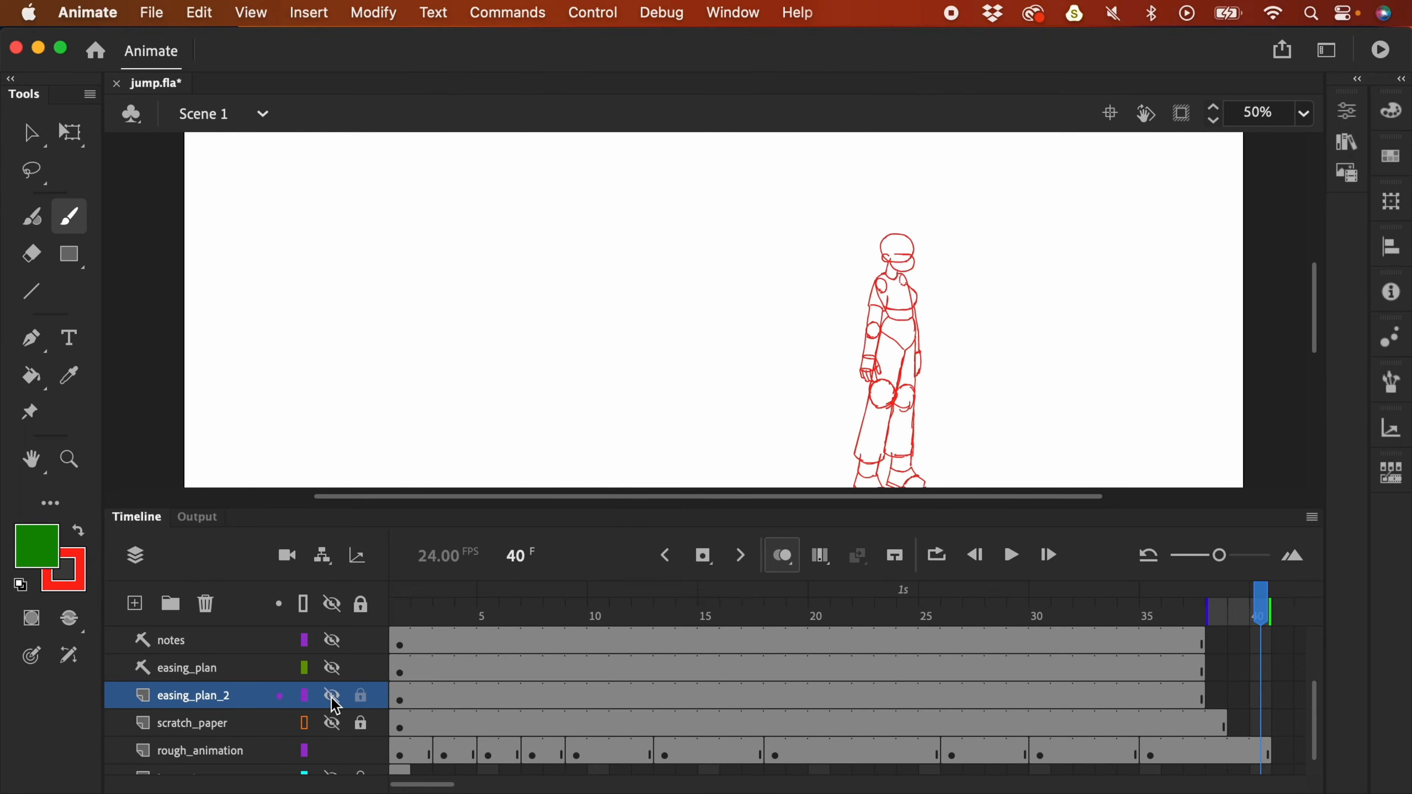
left_click(1303, 114)
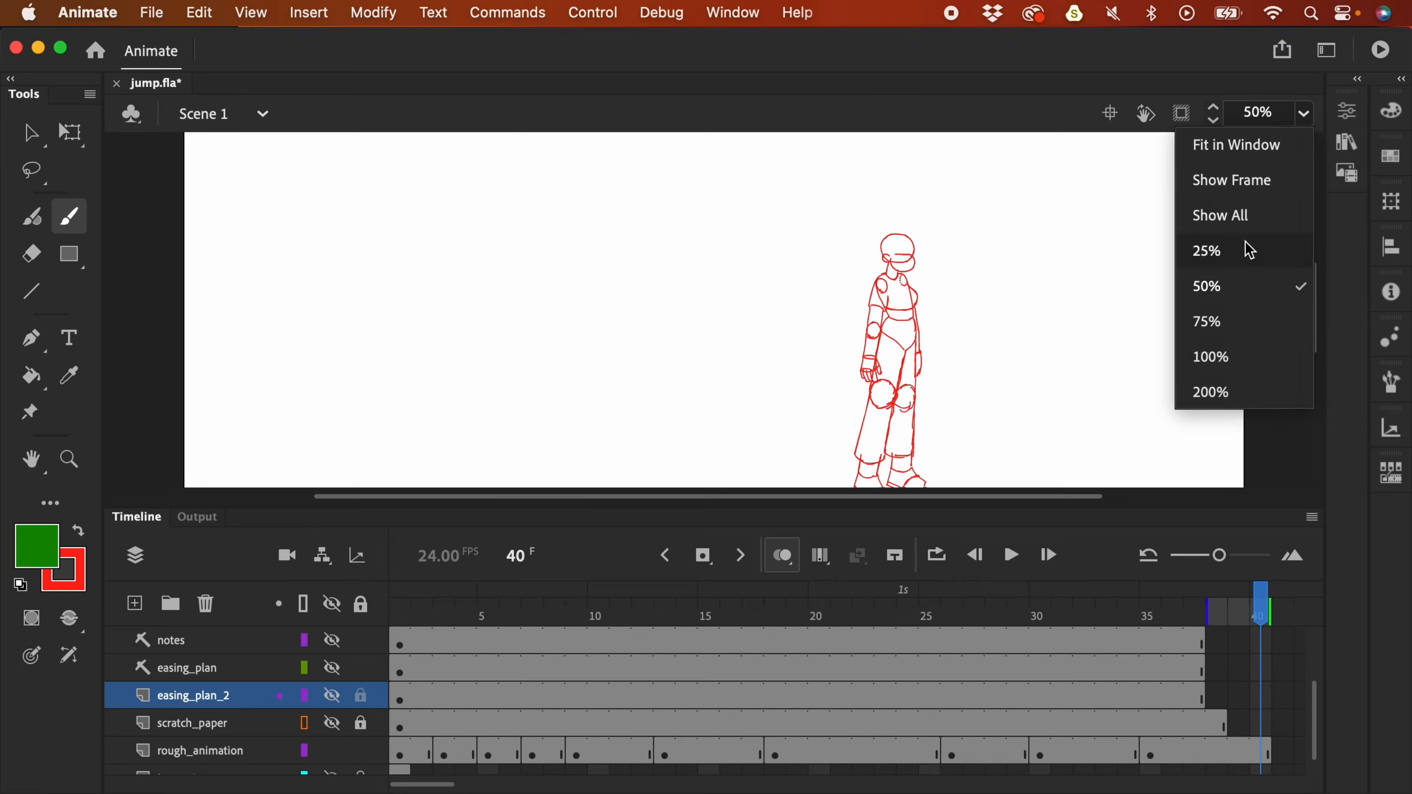
left_click(1278, 143)
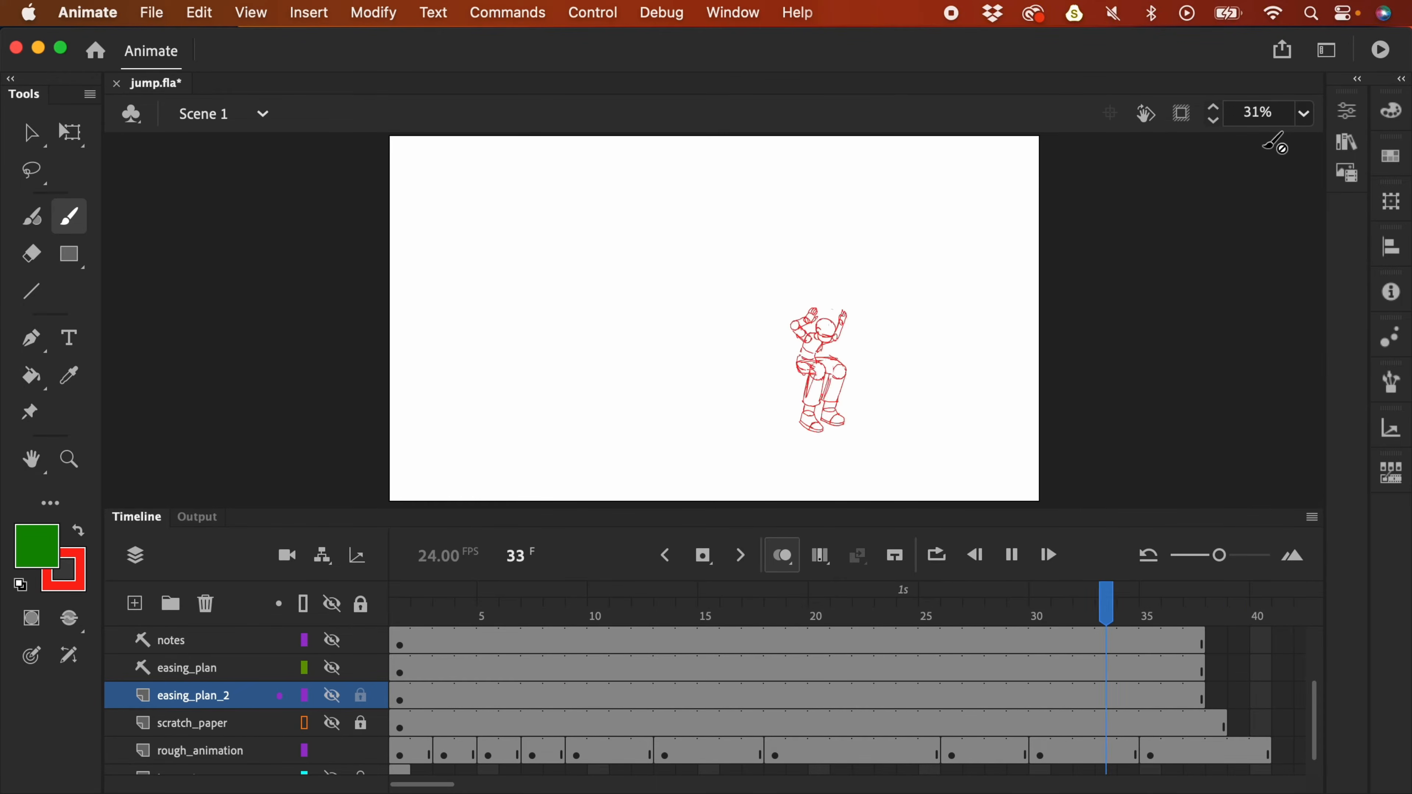
- Show easing_plan_2 again, zoom to 123% on the arc notes, and view rough frame 3
left_click(339, 704)
left_click_drag(772, 608, 578, 630)
key("super+equal")
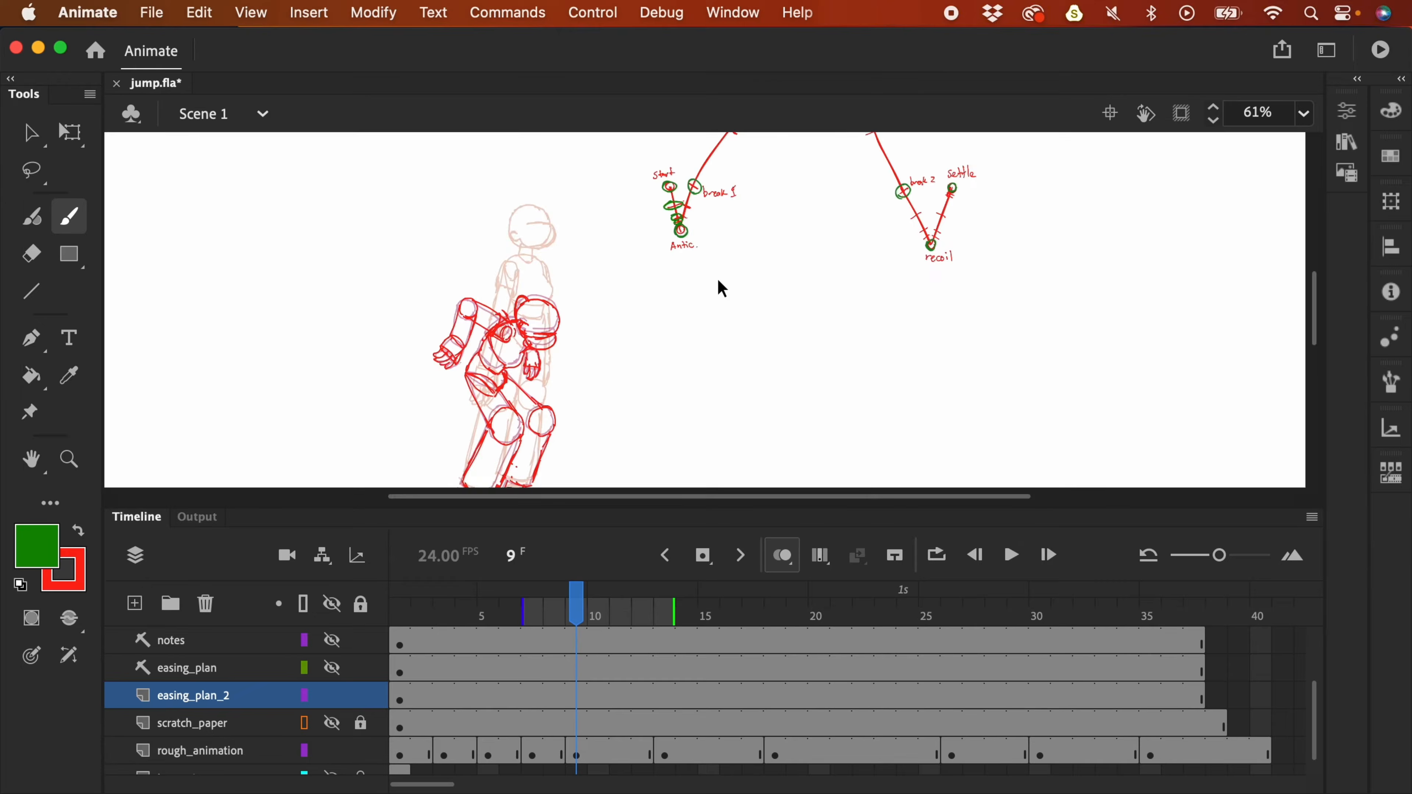
left_click_drag(709, 206, 761, 357)
key("super+equal")
left_click_drag(752, 258, 748, 212)
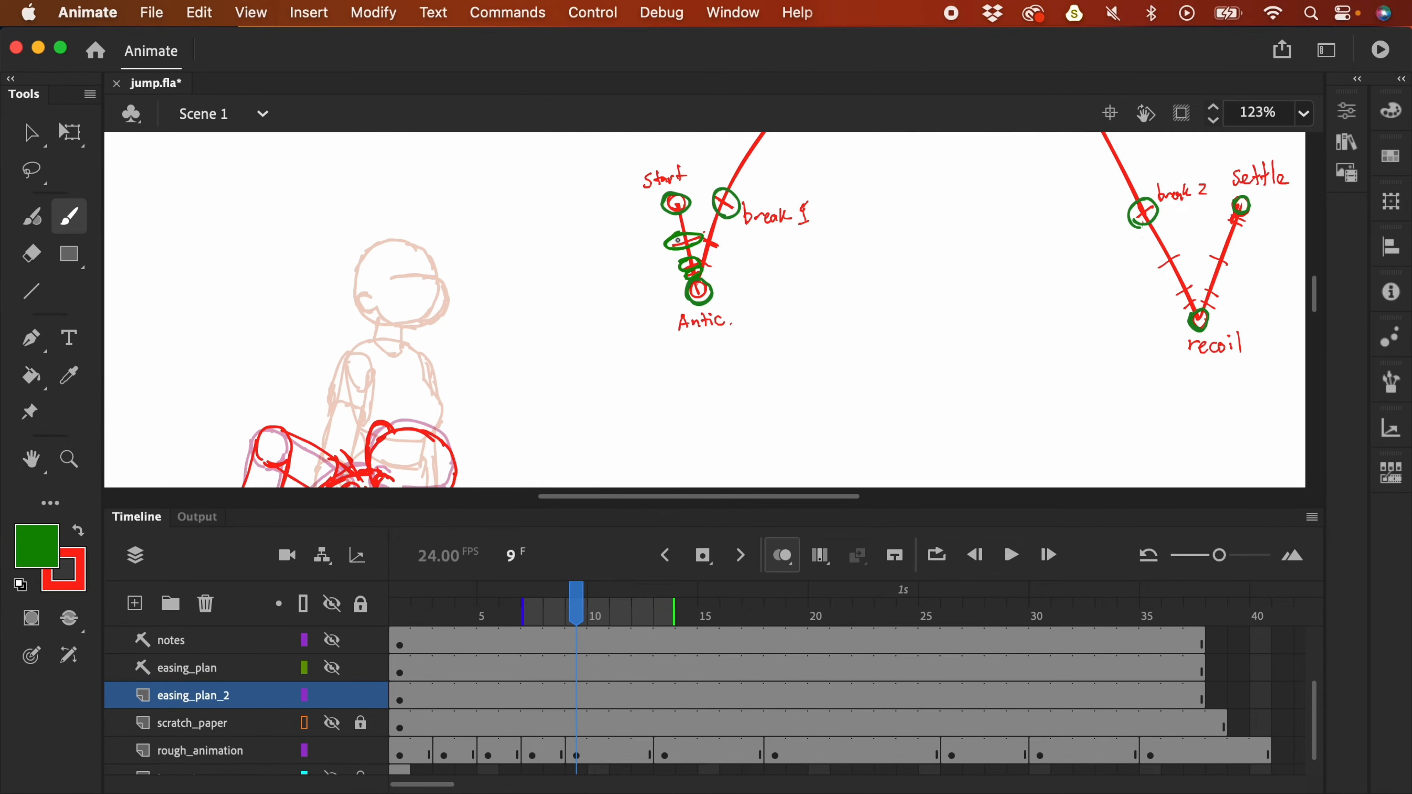
left_click(447, 756)
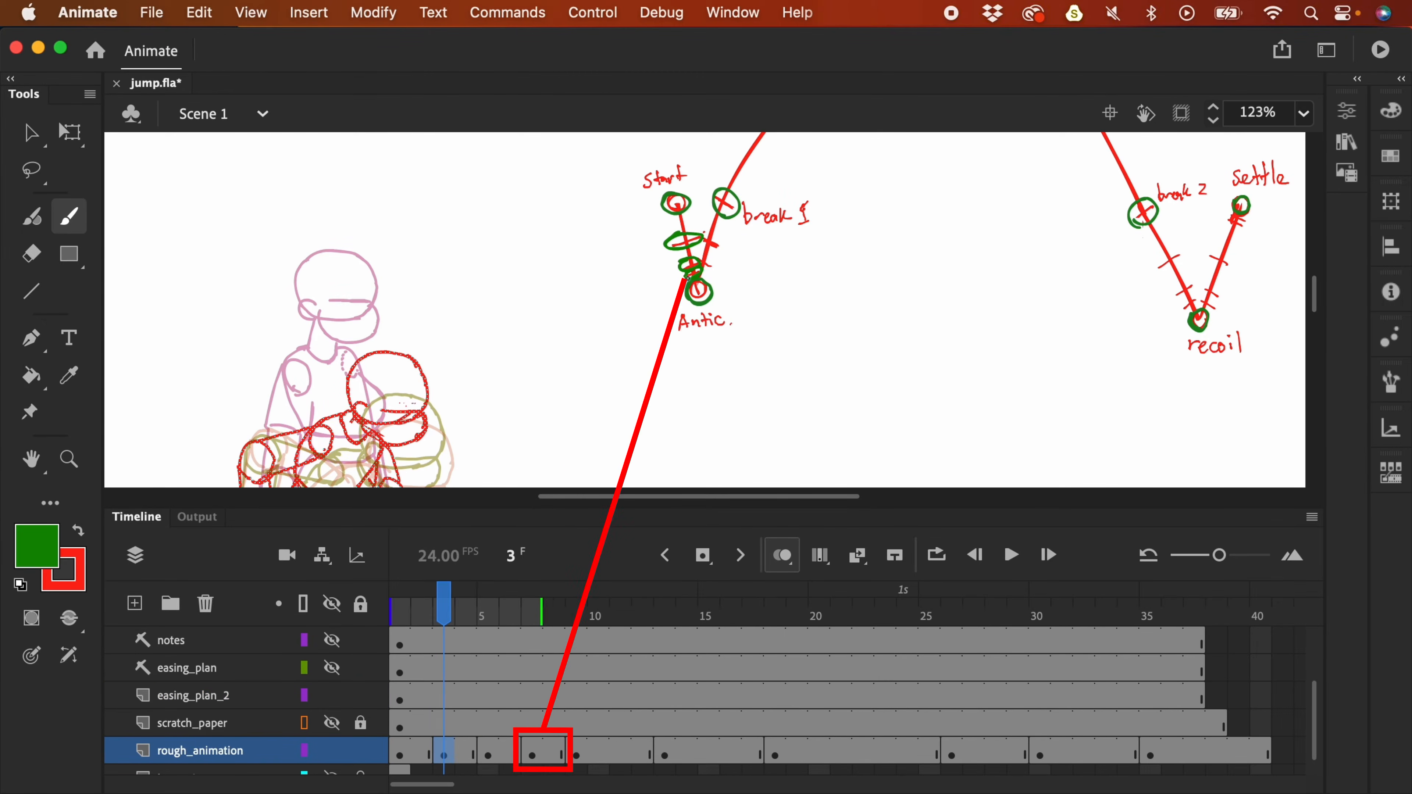
- Compare rough frames 9 and 13, then circle the arc tick below break 1 in green
left_click(576, 754)
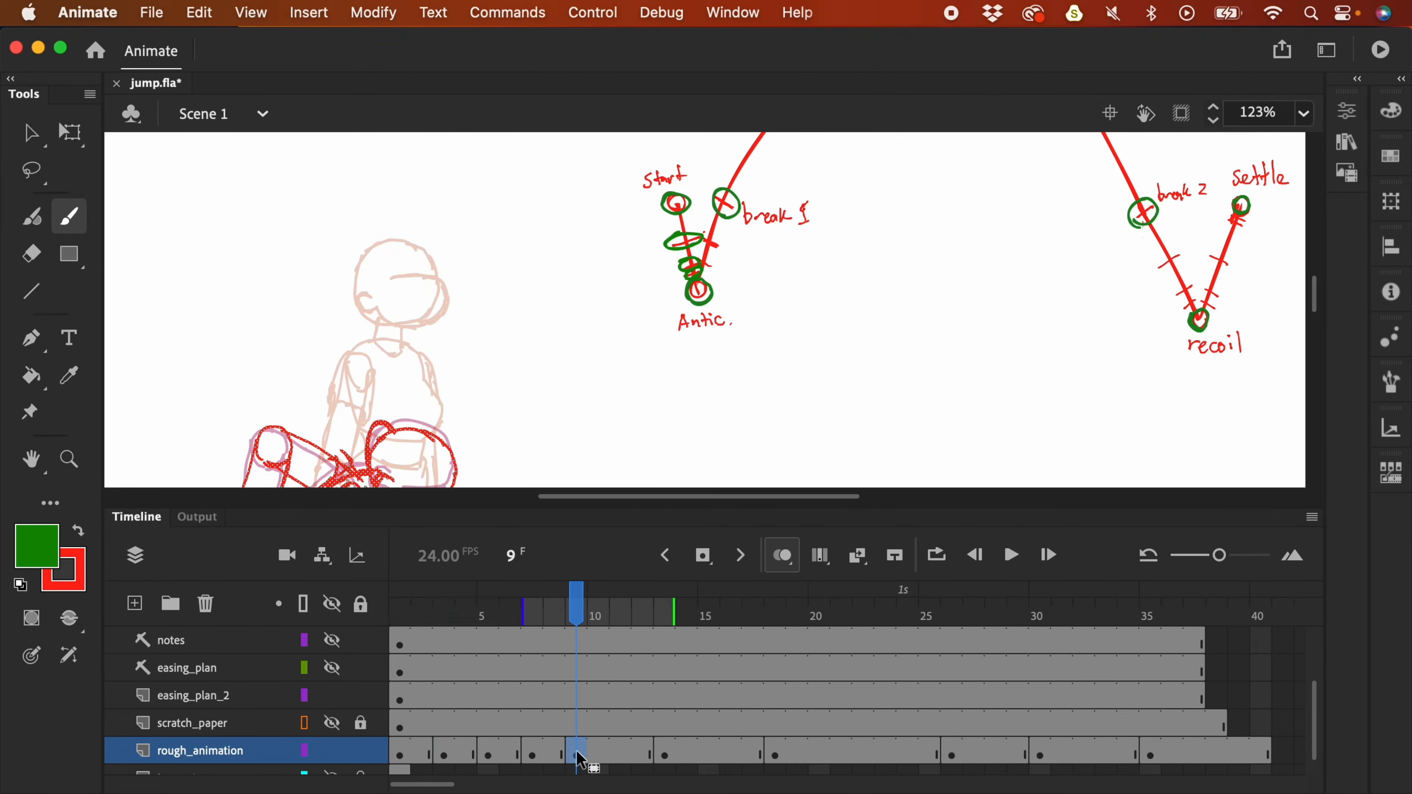
left_click(665, 754)
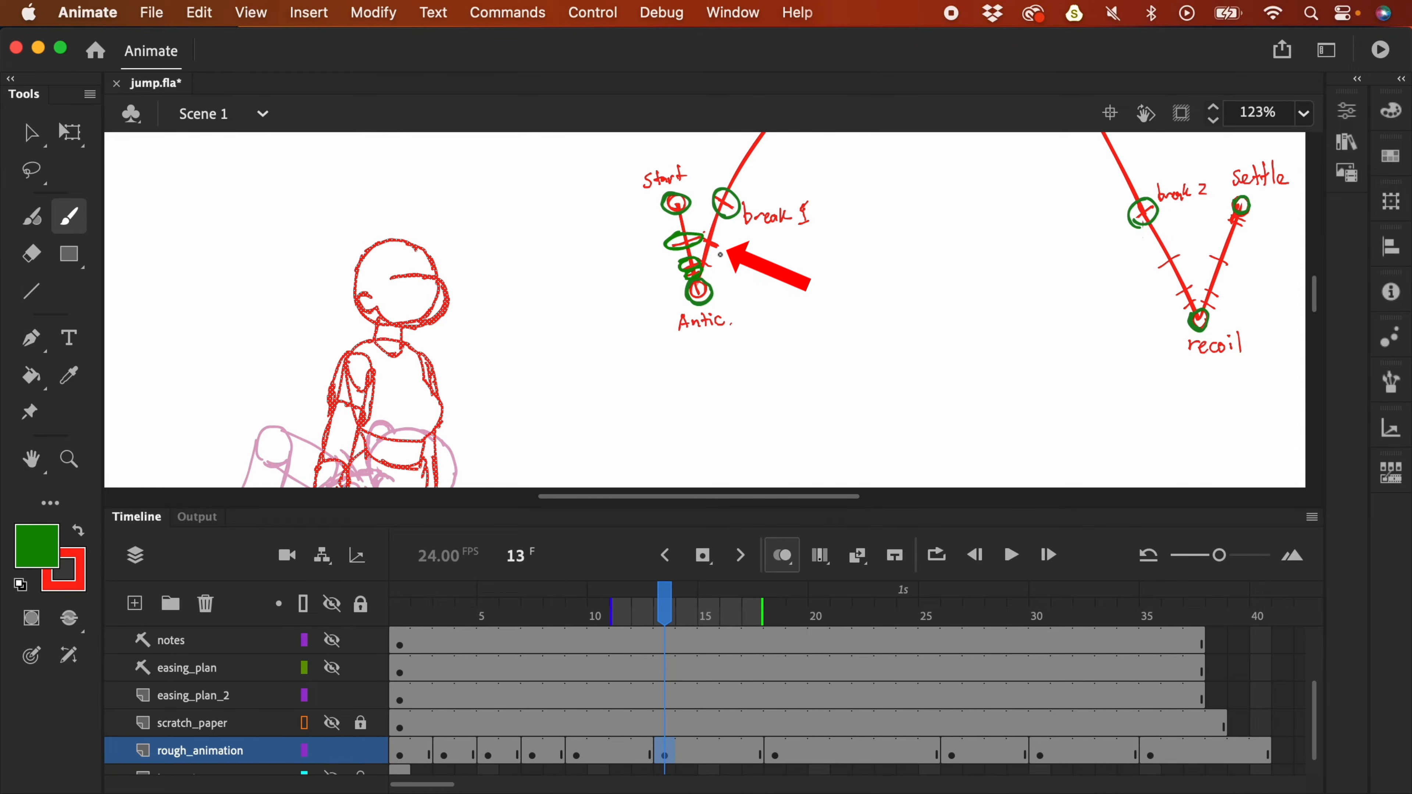
left_click_drag(717, 237, 726, 253)
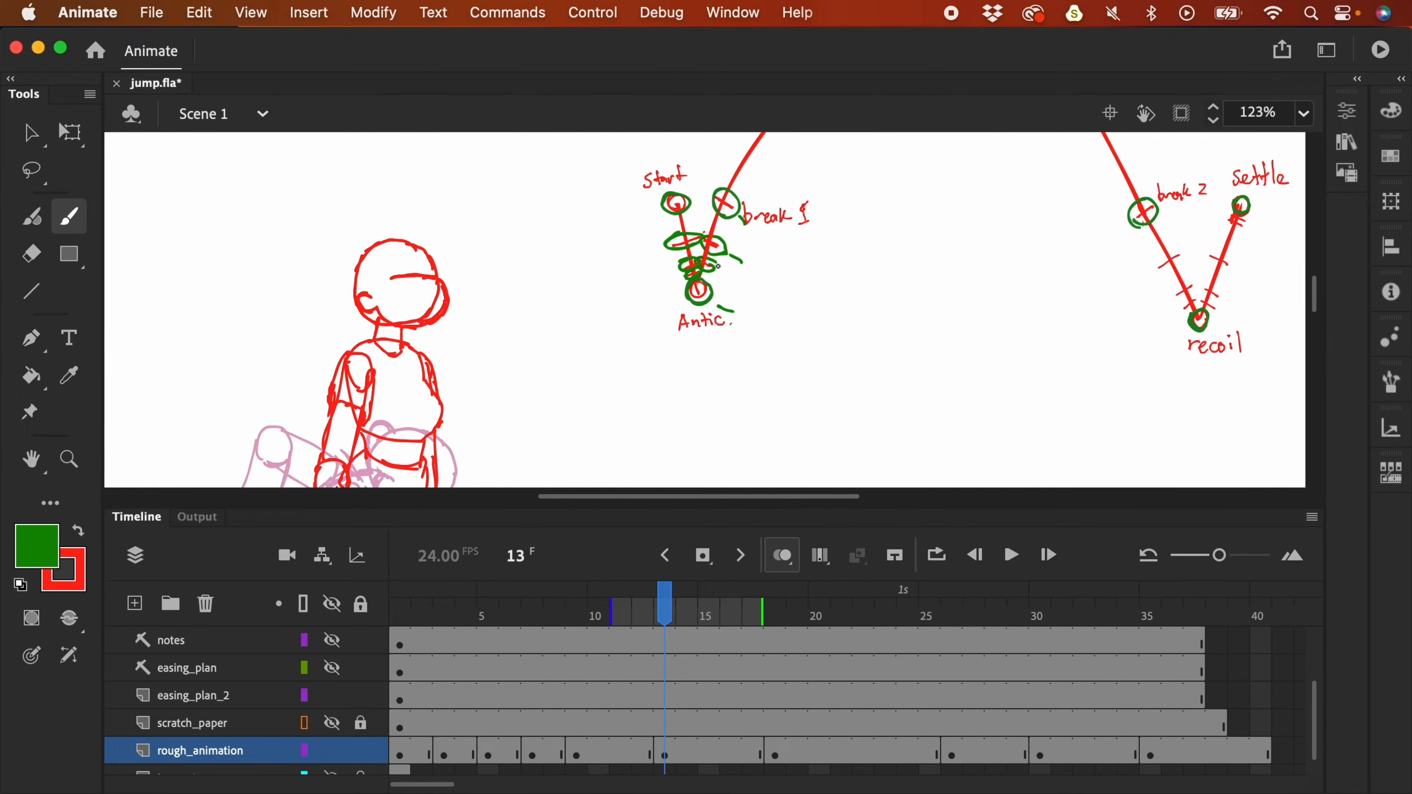
left_click_drag(714, 281, 715, 284)
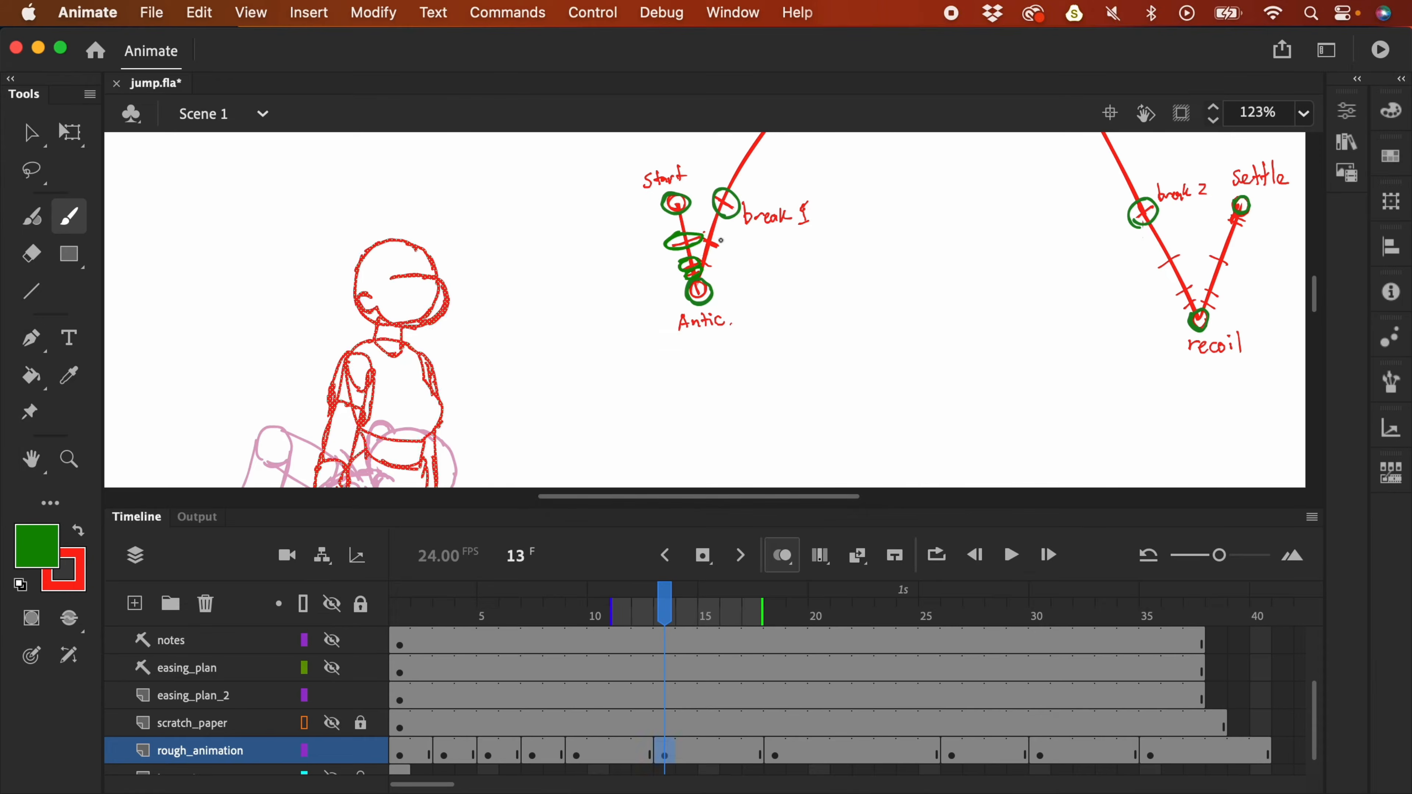
- Switch back to red, go to frame 11, hide the panels and draw the head circle
key("x")
scroll(705, 311, "up", 3)
left_click(605, 740)
left_click(621, 723)
scroll(747, 299, "up", 3)
key("F4")
scroll(747, 300, "up", 2)
mouse_move(472, 361)
left_mouse_down()
mouse_move(561, 278)
mouse_move(495, 362)
left_mouse_up()
- Draw frame 11's red ankle circles, both shoe outlines and knee circles
scroll(745, 423, "down", 2)
scroll(745, 423, "down", 5)
scroll(911, 419, "up", 2)
left_click_drag(551, 495, 556, 562)
left_click_drag(722, 489, 717, 520)
left_click_drag(583, 601, 628, 662)
left_click_drag(750, 534, 693, 590)
scroll(693, 590, "down", 2)
left_click_drag(691, 448, 756, 448)
- Add red torso, pelvis, arm and hand, leg lines and trouser cuffs for frame 11
scroll(723, 462, "up", 3)
mouse_move(706, 342)
left_mouse_down()
mouse_move(767, 361)
mouse_move(665, 436)
mouse_move(717, 501)
left_mouse_up()
scroll(717, 500, "up", 2)
mouse_move(695, 423)
left_mouse_down()
mouse_move(611, 528)
mouse_move(550, 547)
left_mouse_up()
scroll(583, 529, "down", 2)
left_click_drag(778, 345, 751, 506)
scroll(722, 473, "down", 4)
left_click_drag(667, 440, 613, 583)
left_click_drag(614, 585, 673, 603)
left_click_drag(731, 461, 677, 602)
left_click_drag(695, 576, 748, 588)
left_click_drag(795, 448, 748, 583)
- Circle frame 11's matching arc tick in green, then return to the frame 11 drawing
left_click_drag(1072, 310, 1015, 368)
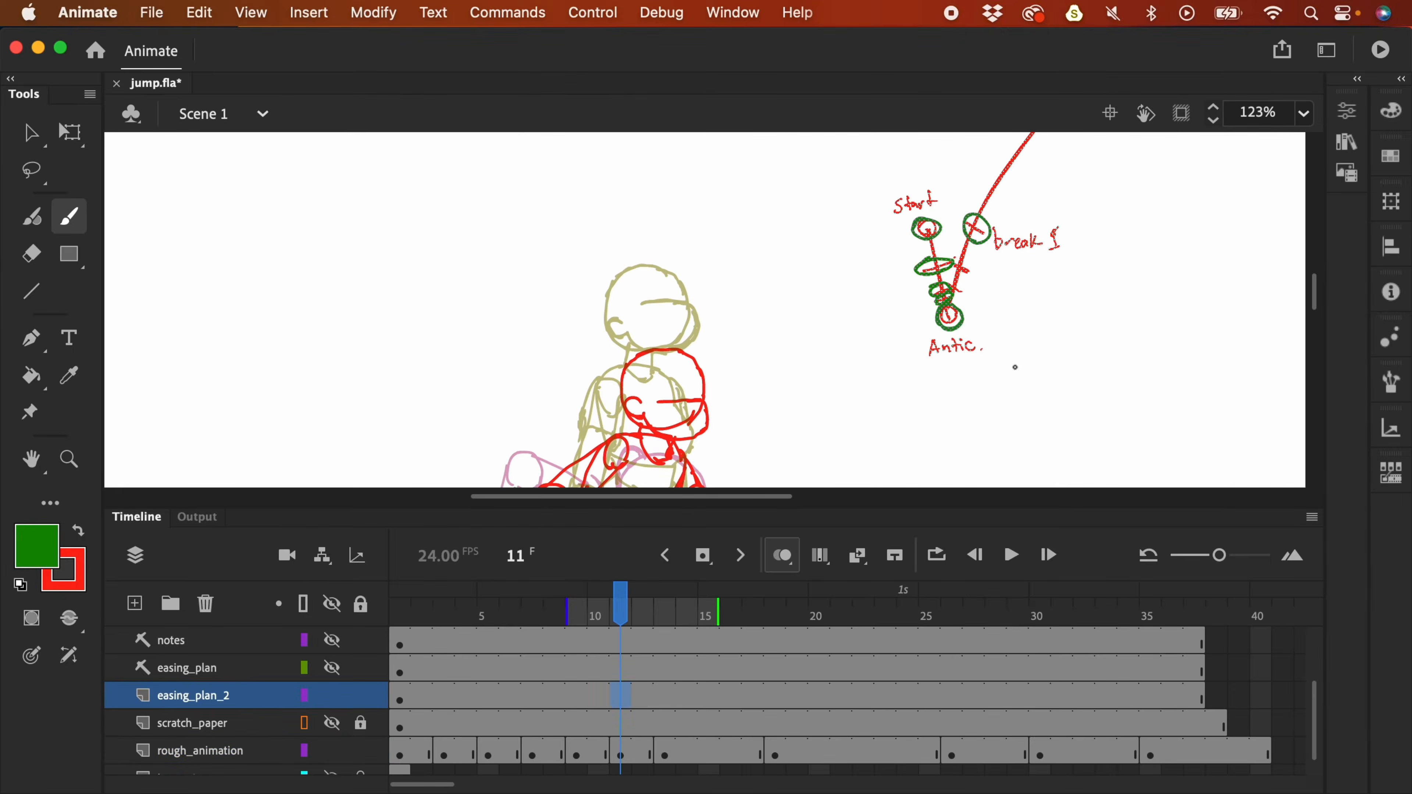
left_click_drag(973, 268, 941, 255)
left_click_drag(987, 251, 970, 218)
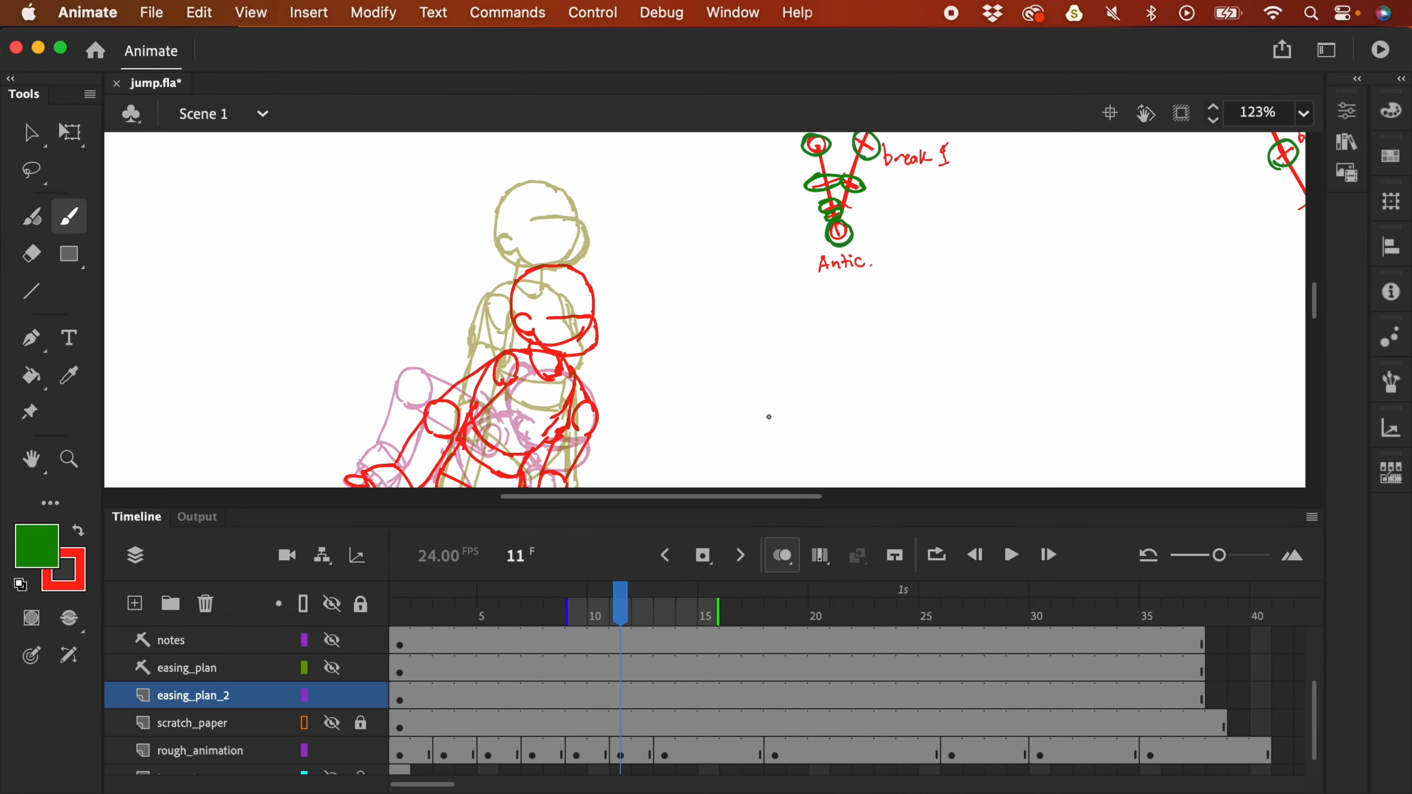
left_click(622, 755)
left_click_drag(835, 384, 877, 323)
- Turn off onion skinning and lasso-select the frame 11 head to nudge it into place
left_click(790, 559)
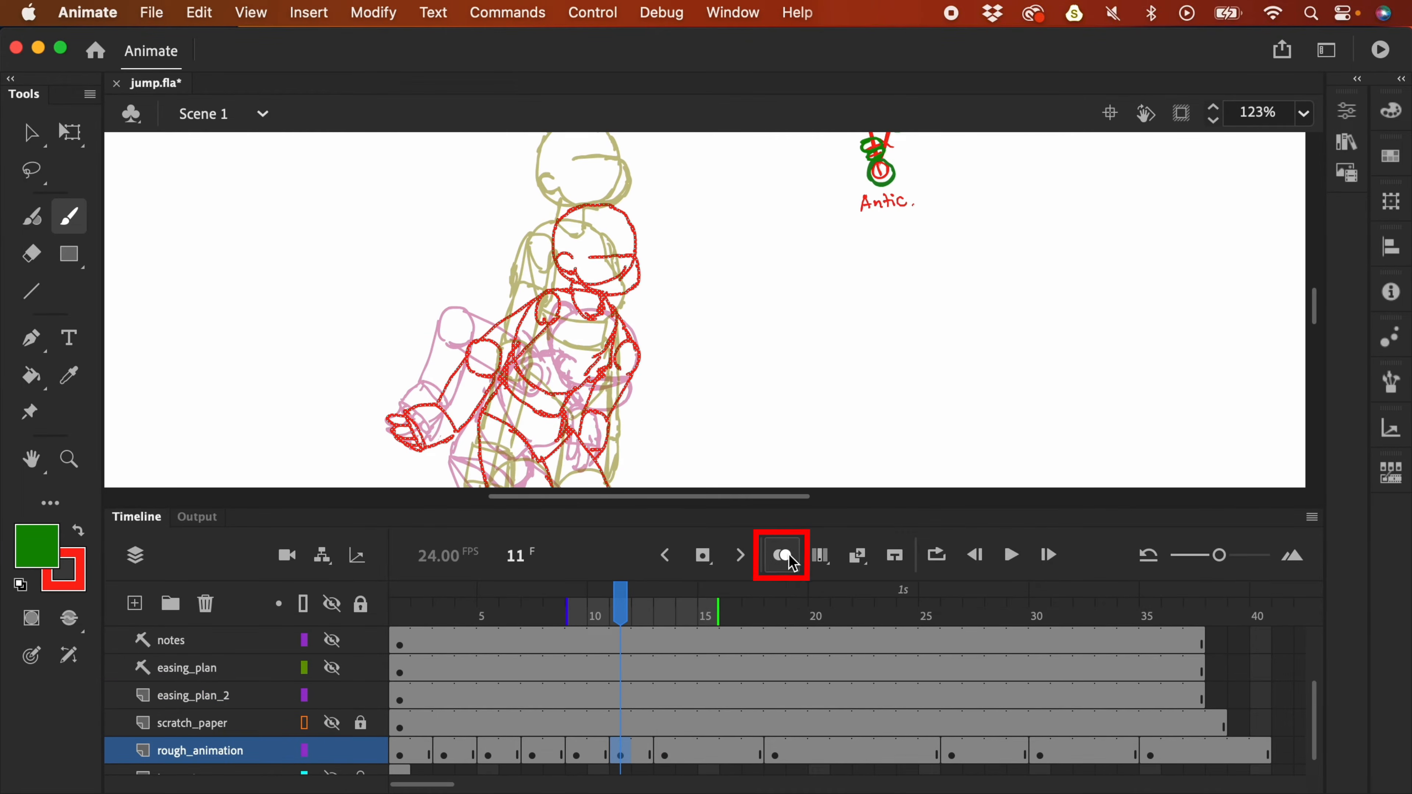
key("super+minus")
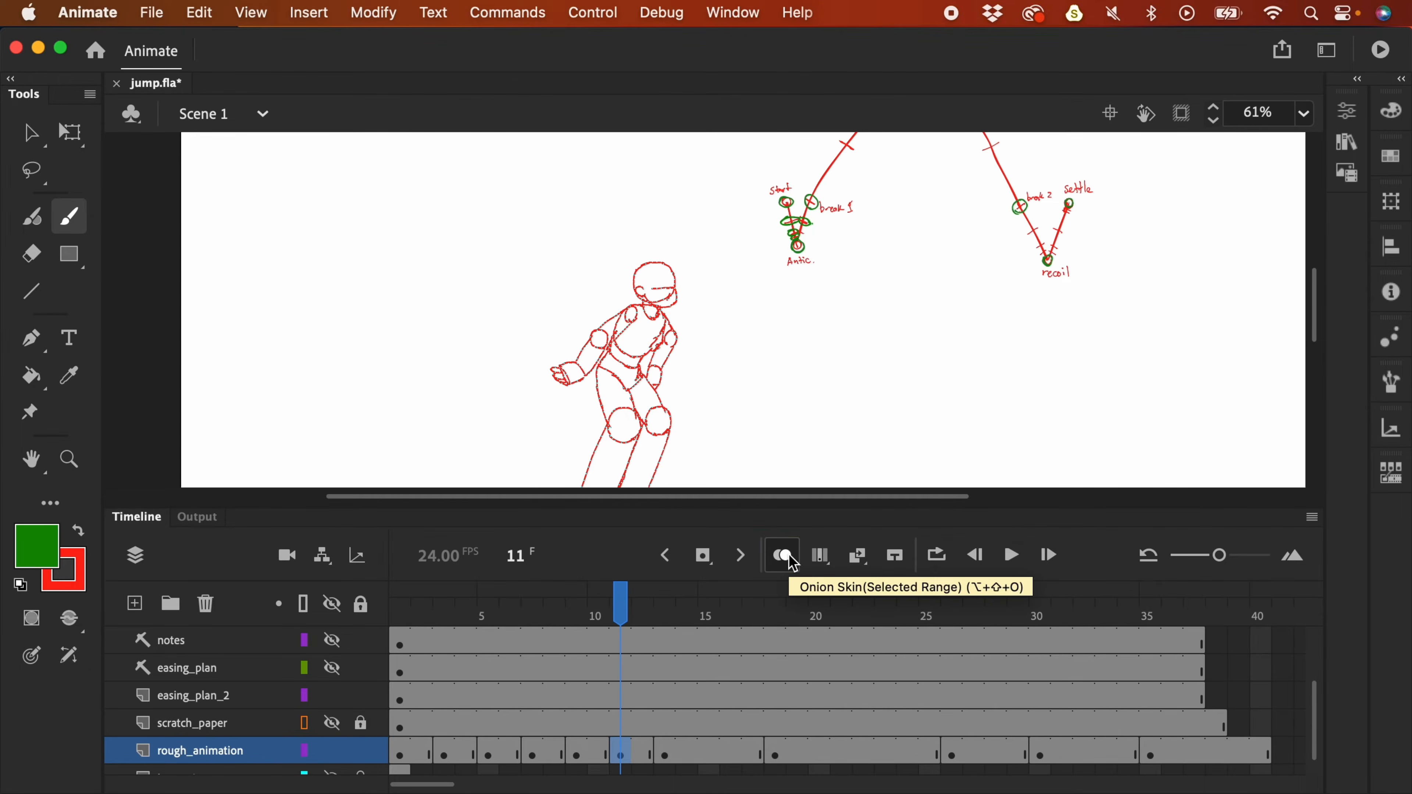
key("l")
key("super+equal")
scroll(889, 306, "up", 5)
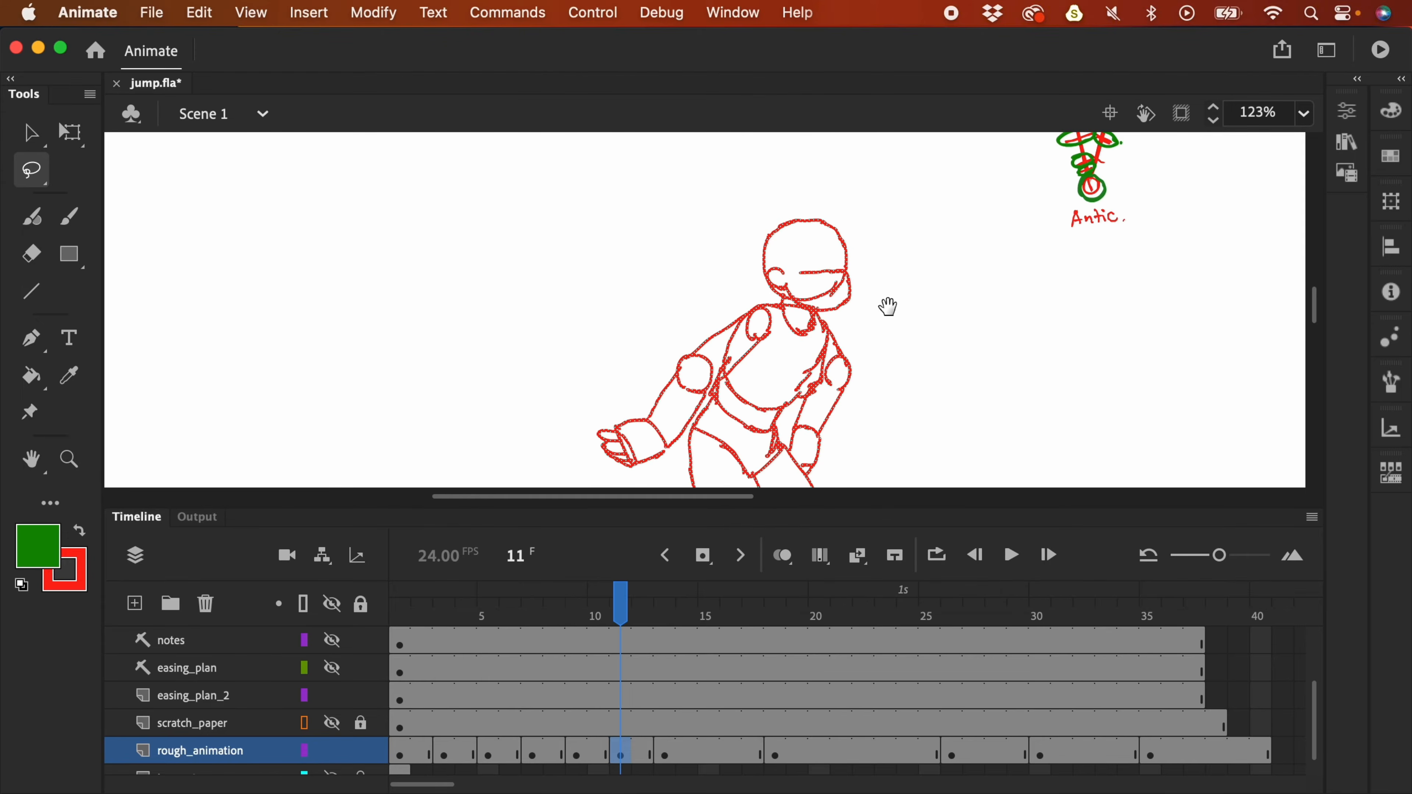
mouse_move(848, 224)
left_mouse_down()
mouse_move(766, 221)
mouse_move(786, 305)
mouse_move(875, 248)
mouse_move(862, 296)
left_mouse_up()
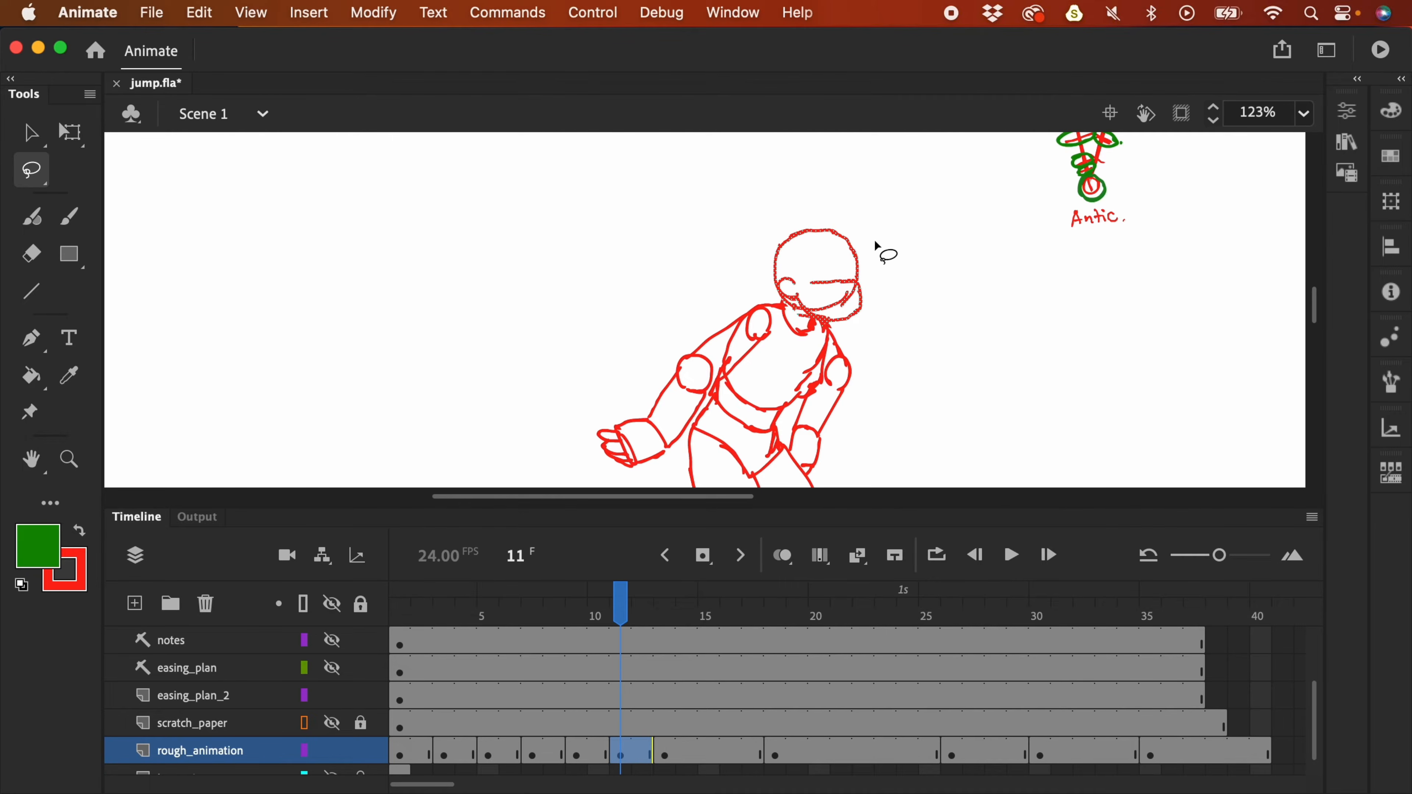
left_click(913, 291)
- Zoom to 61%, return to the Brush, and step from frame 11 back to frame 10
key("super+minus")
key("b")
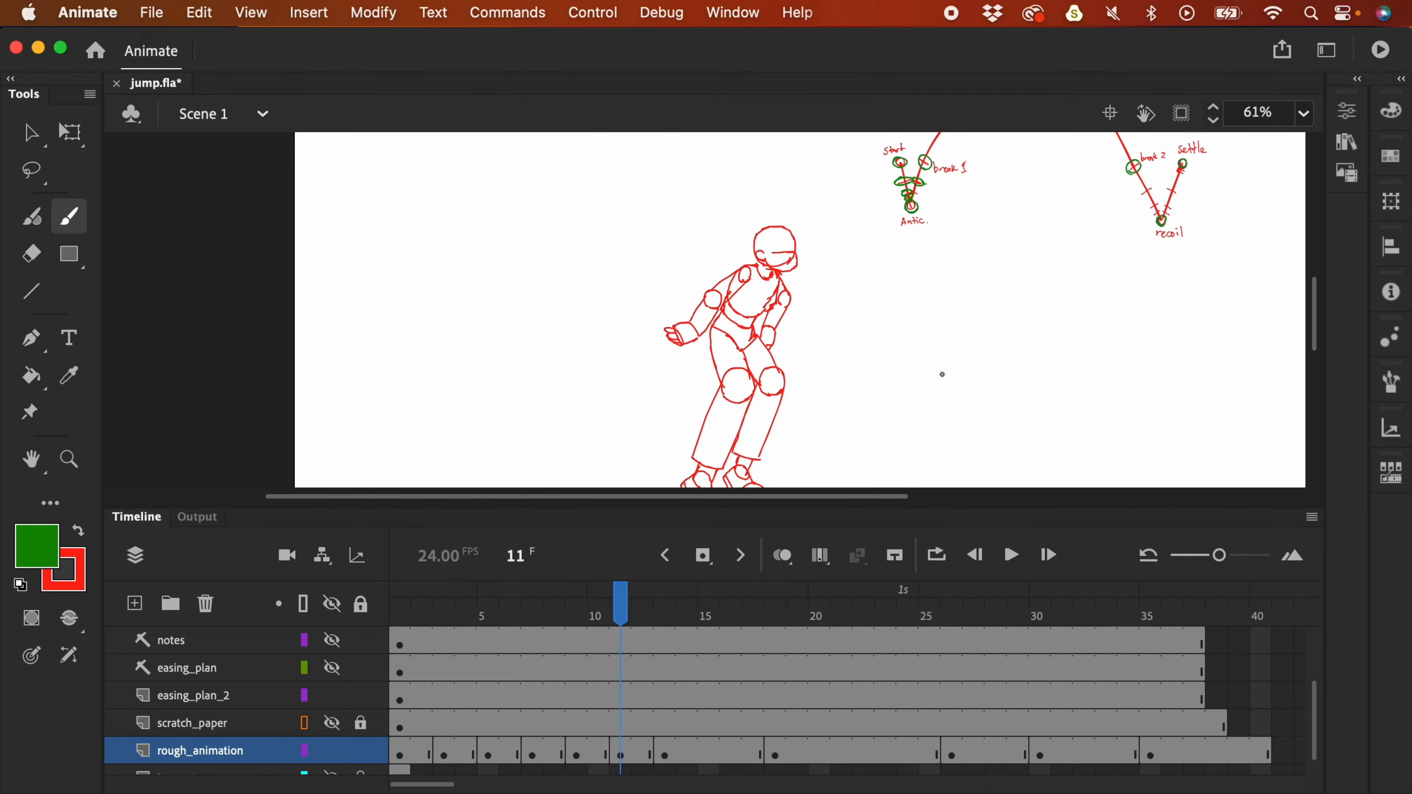
scroll(955, 331, "right", 2)
scroll(955, 331, "down", 1)
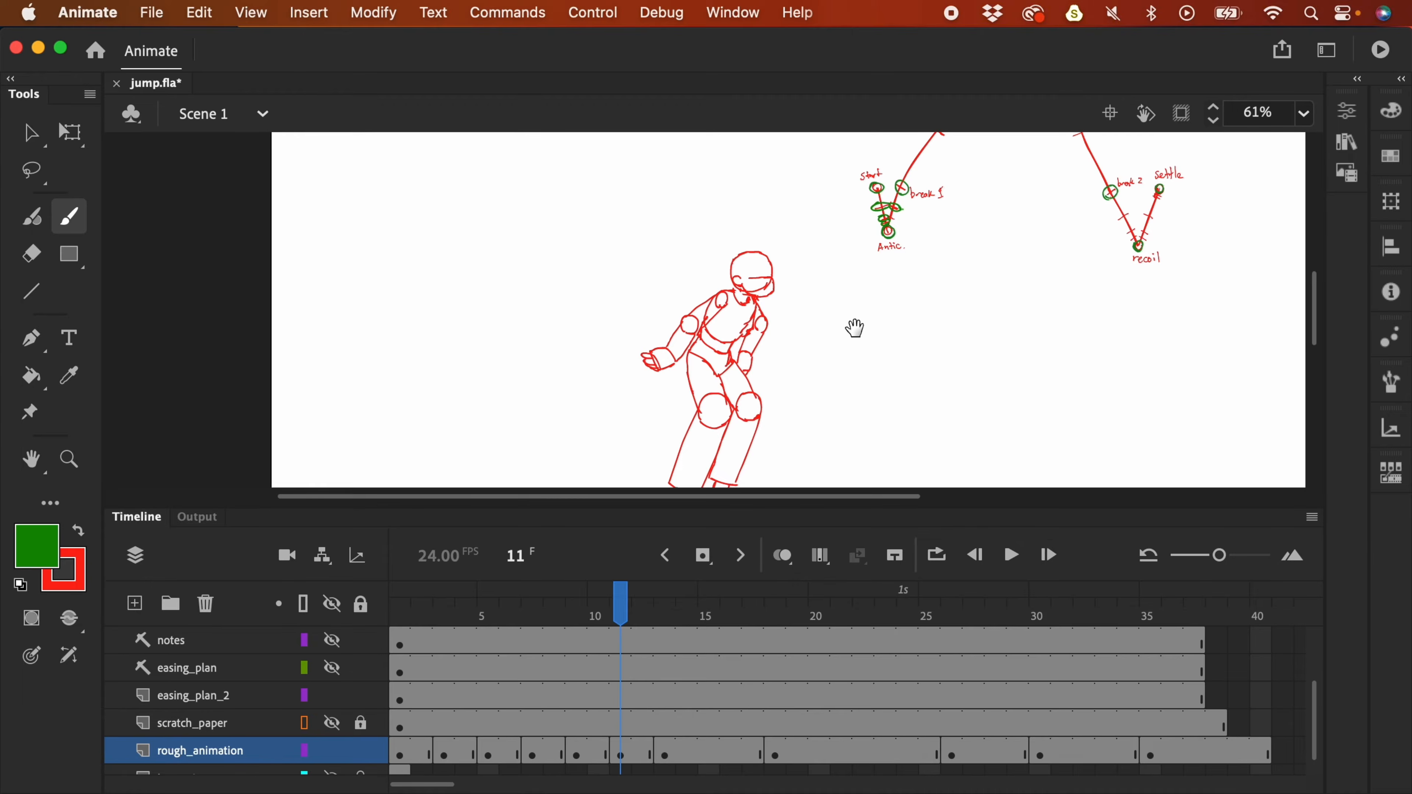
scroll(855, 318, "down", 3)
left_click(624, 758)
key("comma")
left_click(598, 754)
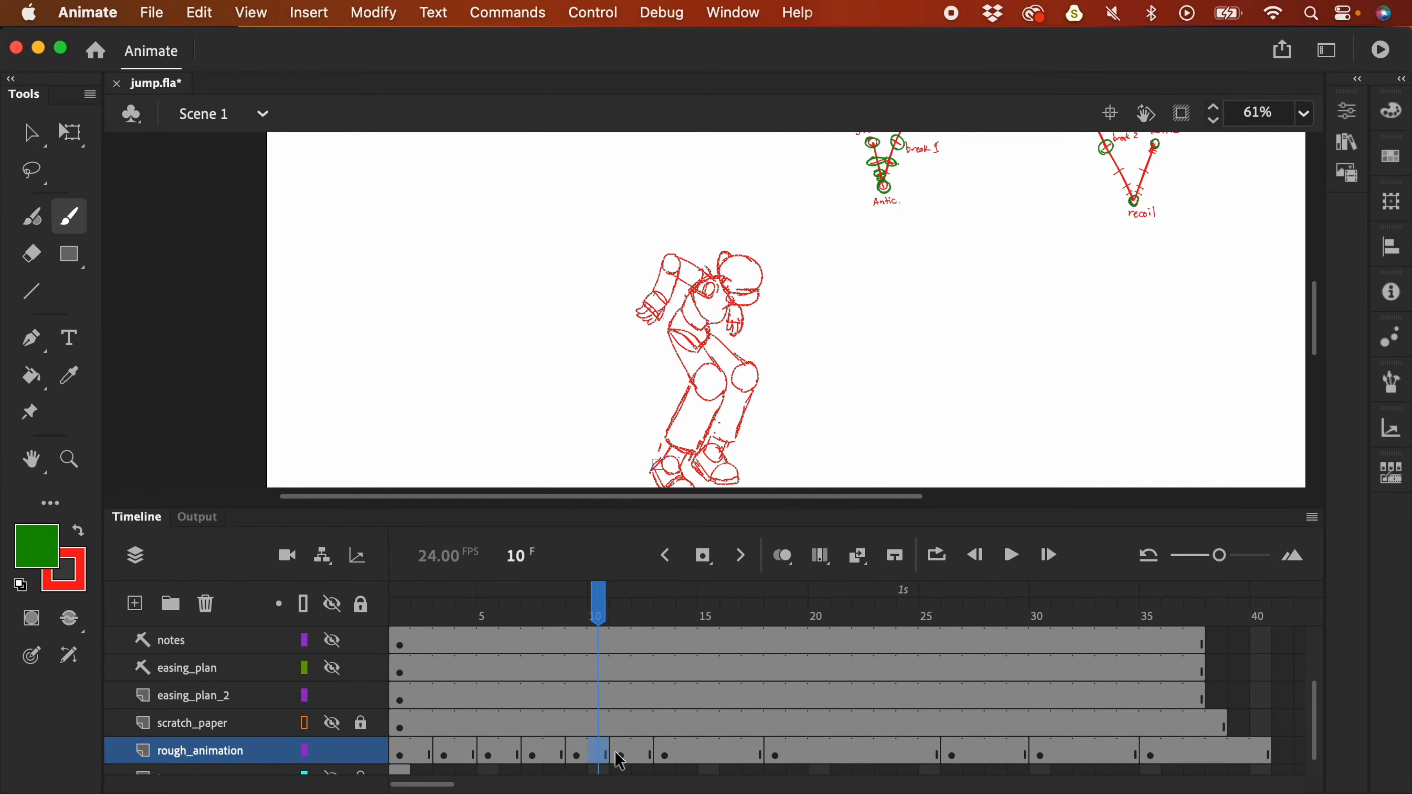
- Insert a frame, make frame 11 a blank keyframe, and onion-skin neighbours up to frame 14
key("F5")
left_click(630, 757)
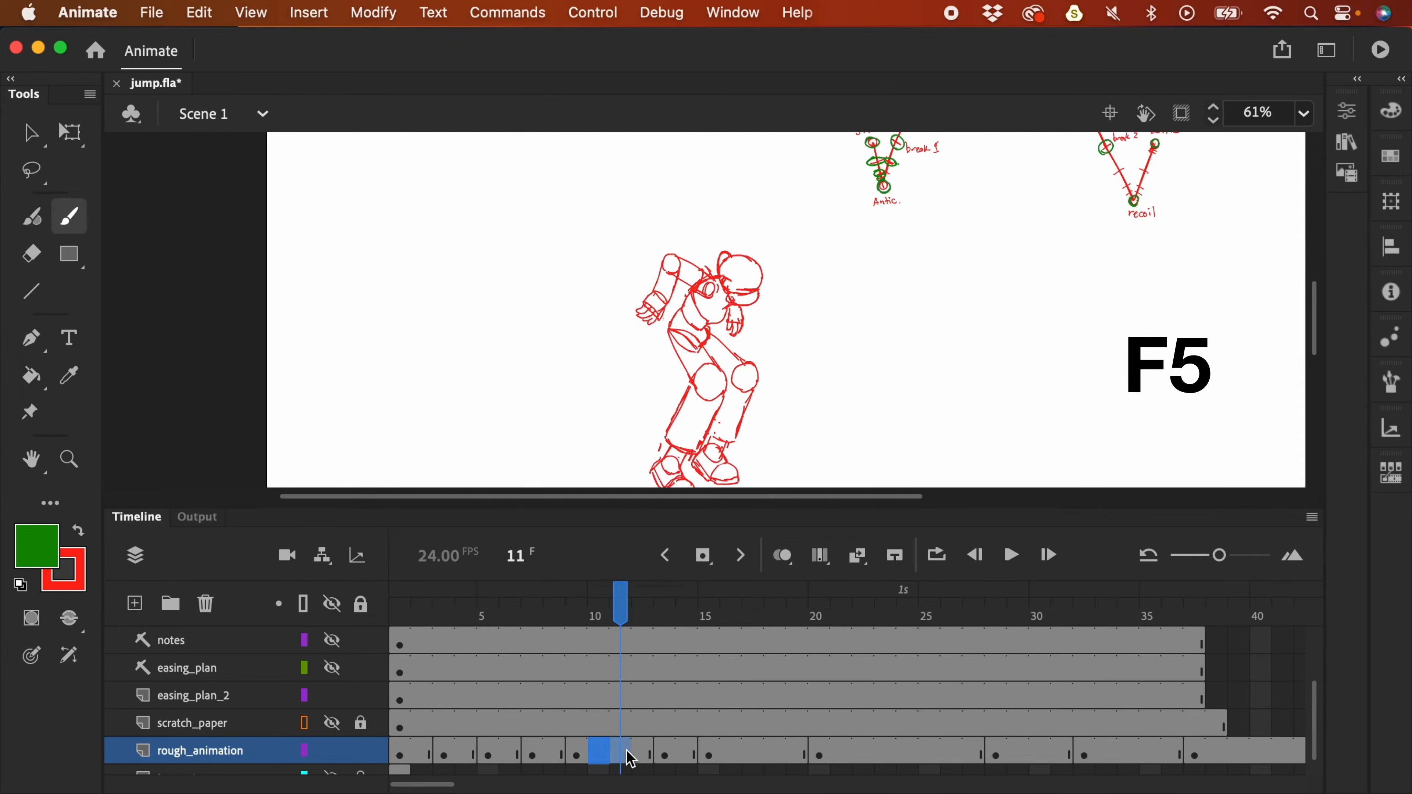
key("F7")
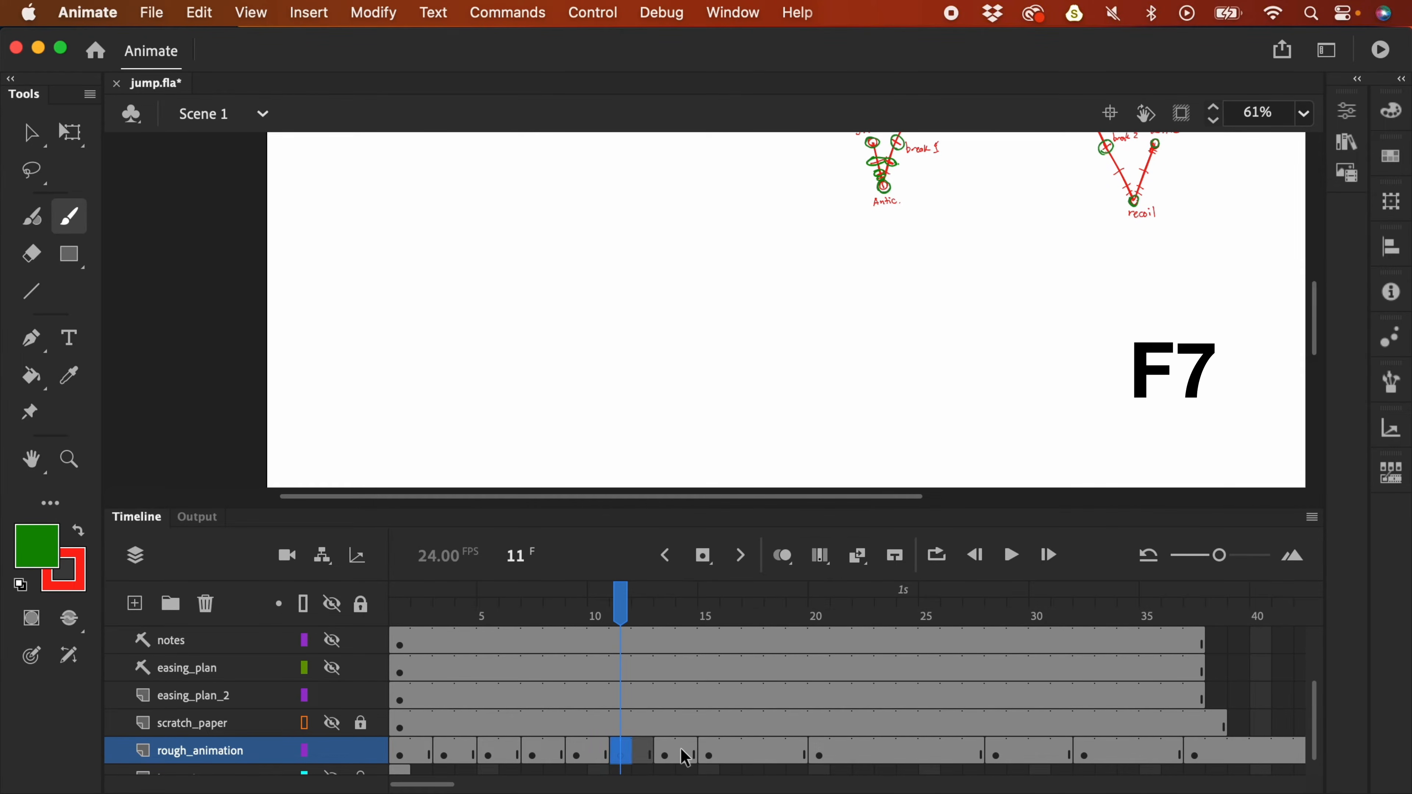
left_click(794, 571)
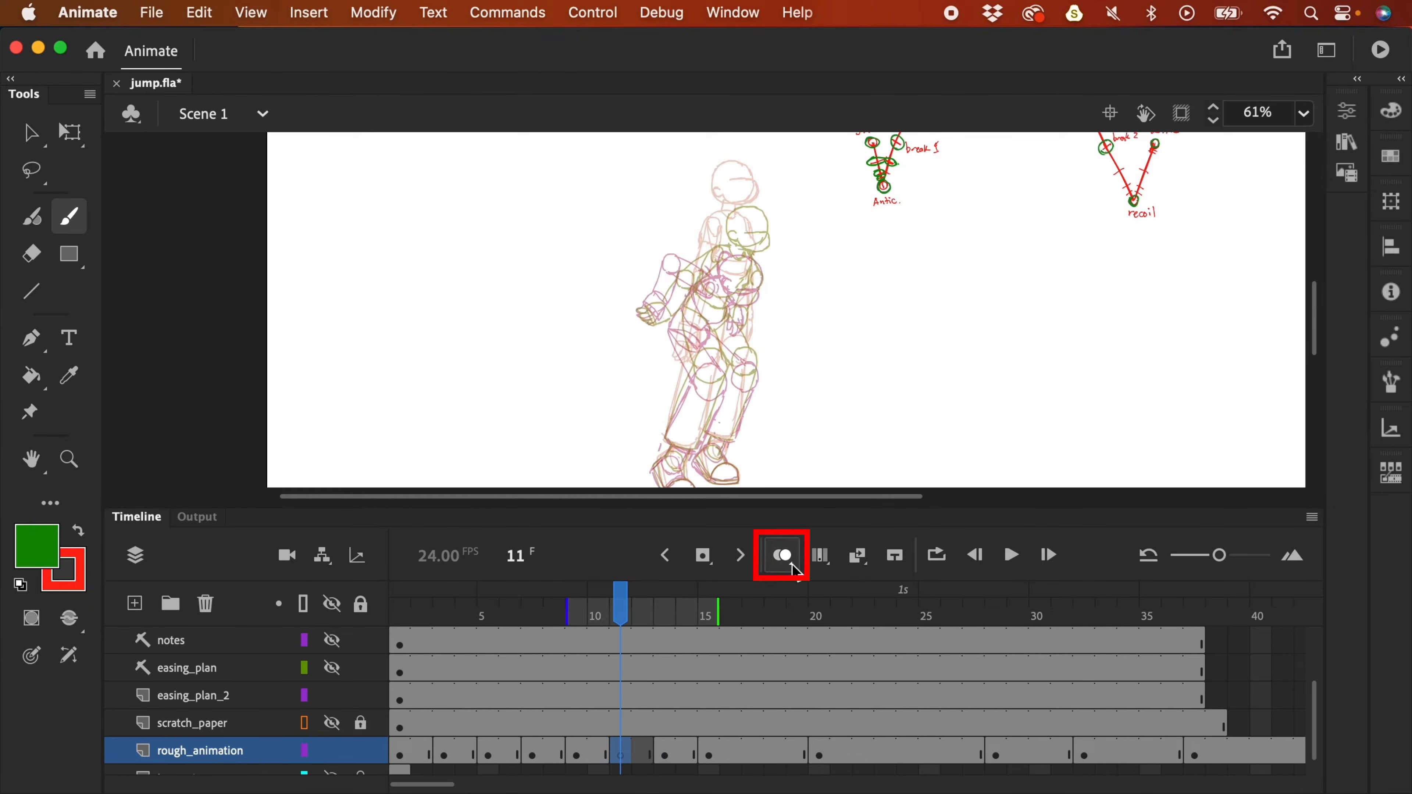
left_click_drag(716, 625, 696, 618)
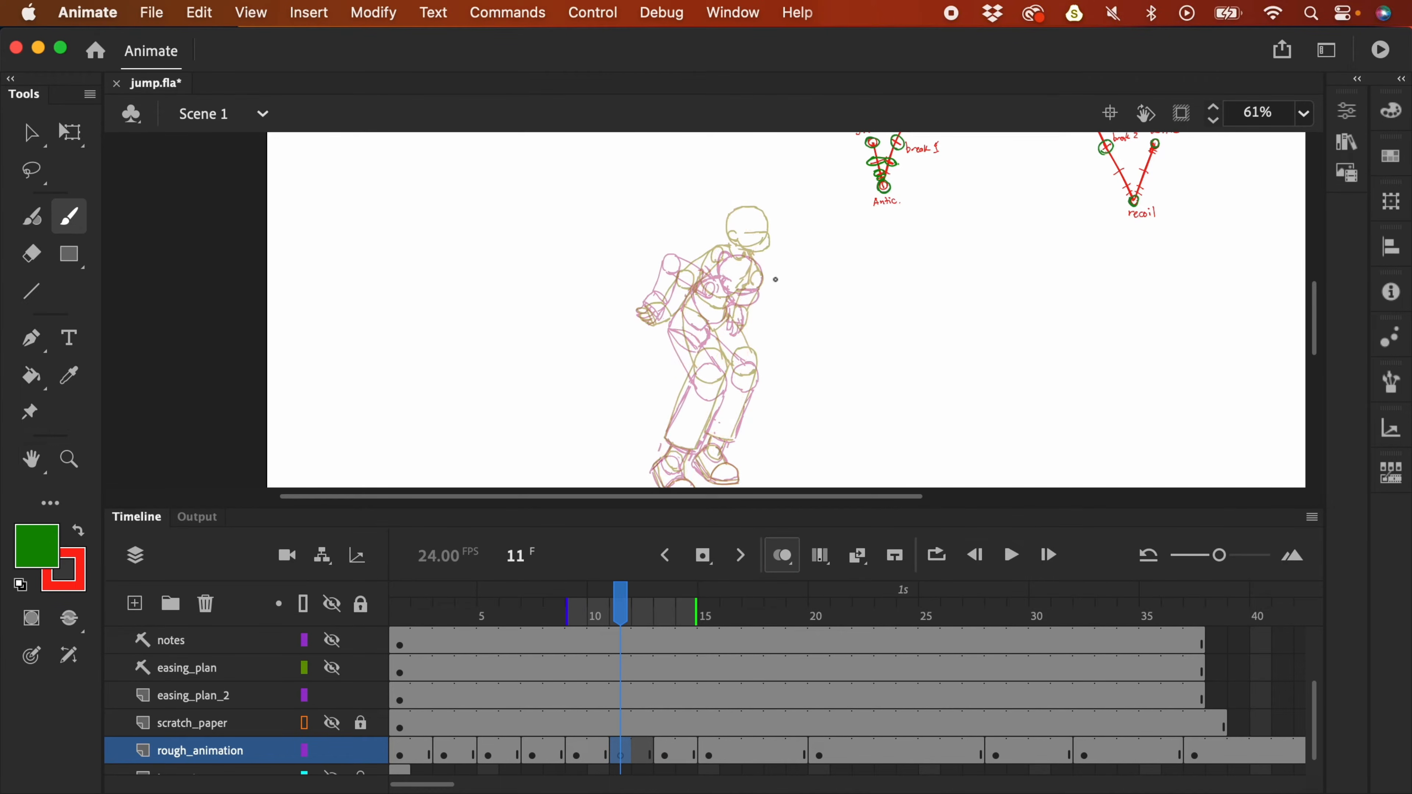
- Zoom in and brush a short green curved test stroke beside the head
scroll(765, 259, "up", 4)
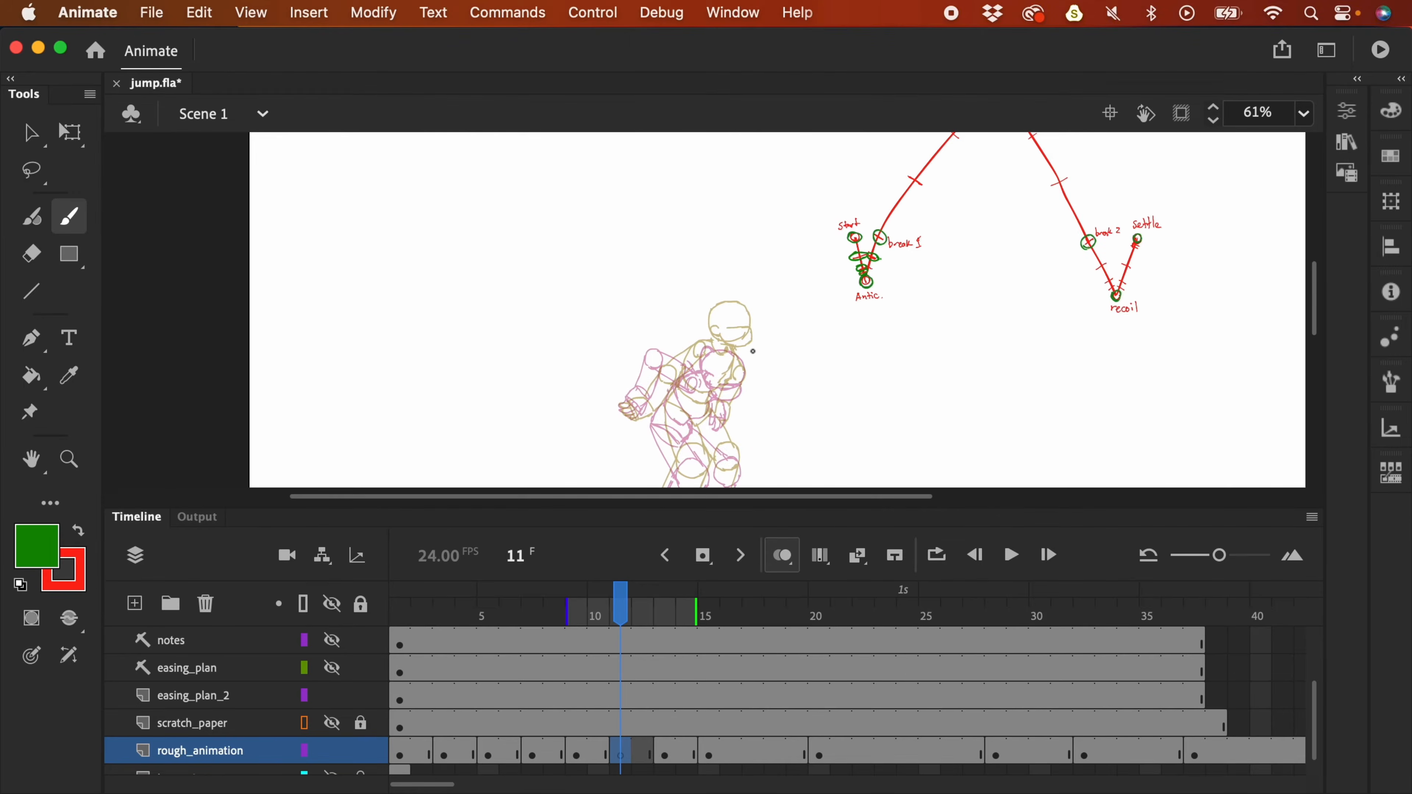
scroll(753, 351, "up", 3)
scroll(782, 391, "down", 2)
left_click_drag(812, 305, 795, 372)
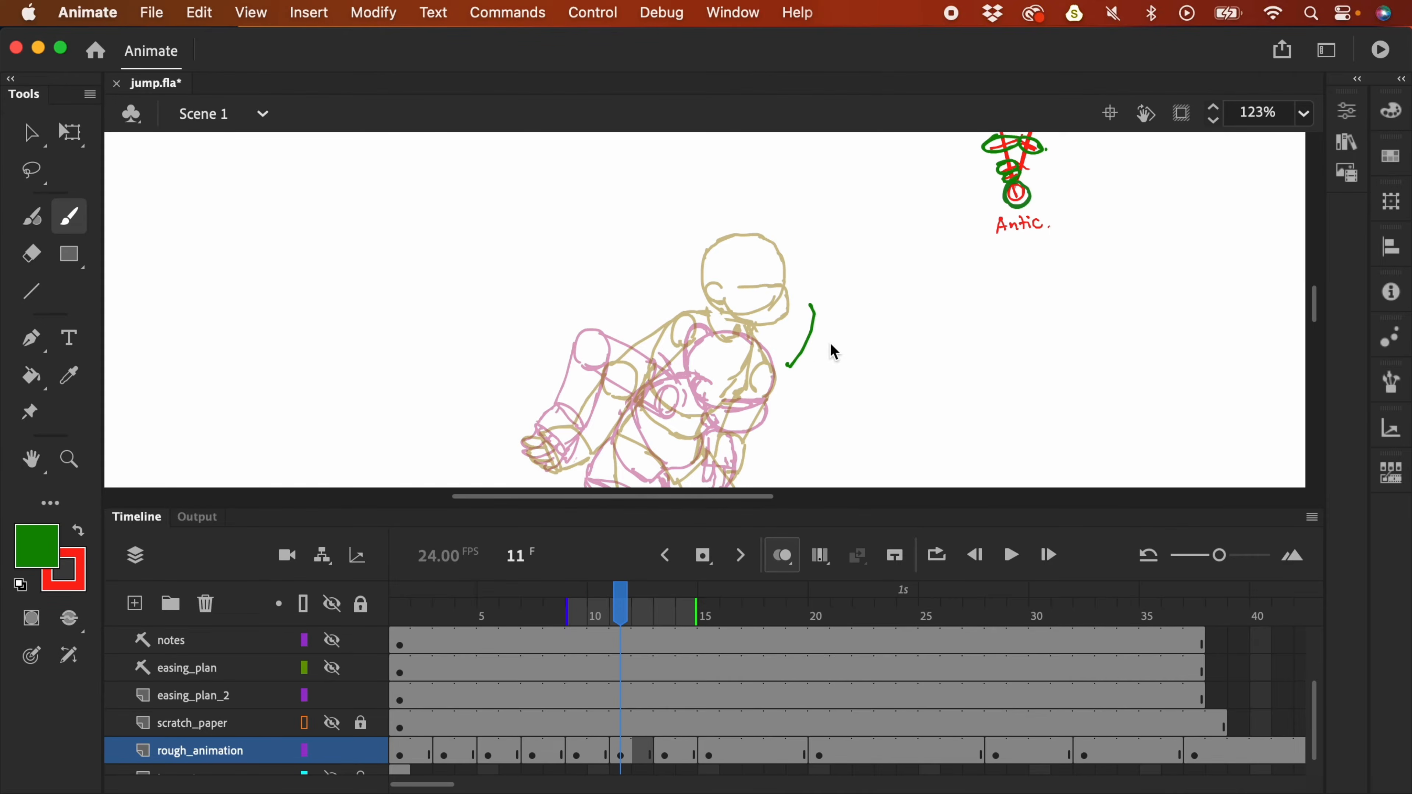
- Undo the green test stroke, switch the brush to red and sketch the head outline
key("super+z")
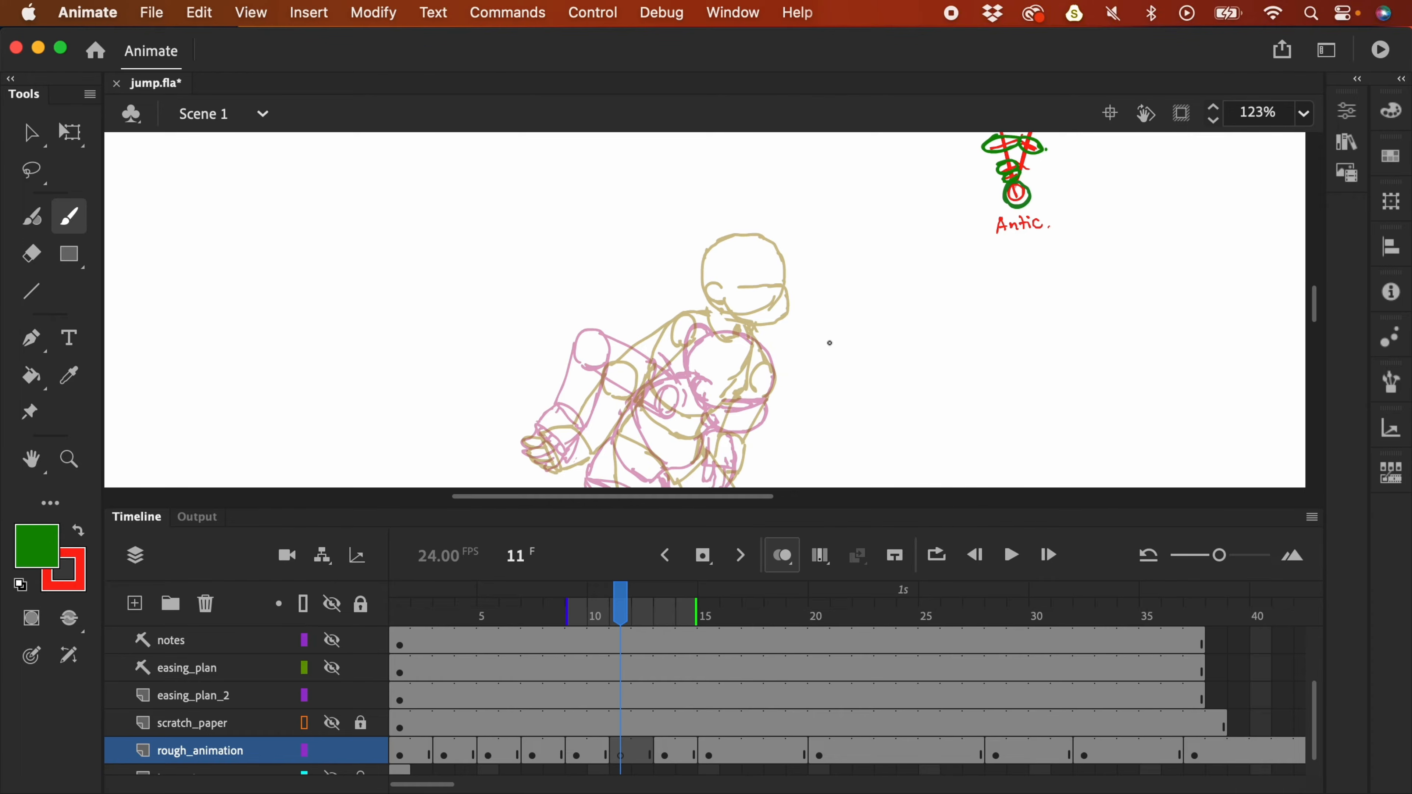
left_click(80, 533)
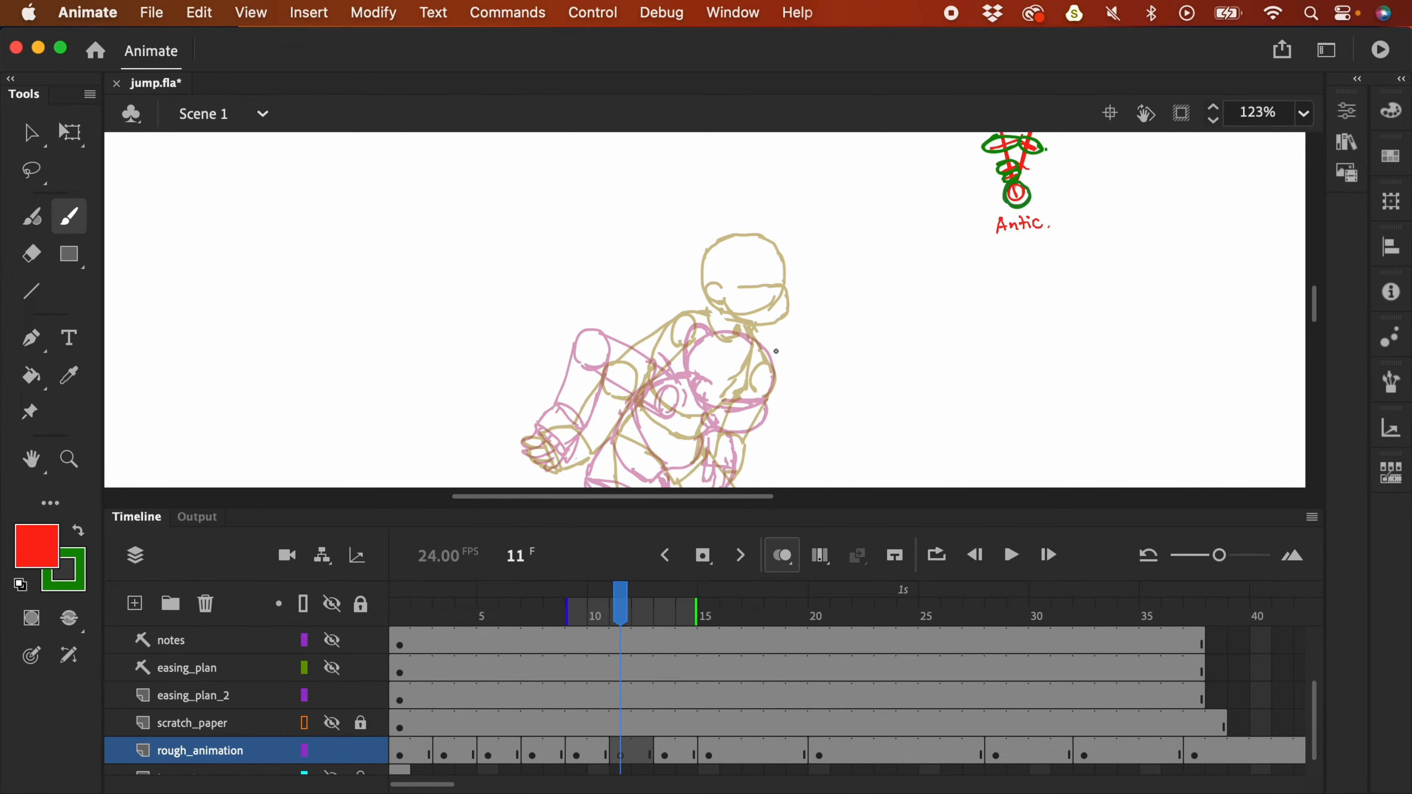
key("F4")
key("super+equal")
mouse_move(589, 379)
left_mouse_down()
mouse_move(540, 303)
mouse_move(687, 347)
mouse_move(593, 353)
left_mouse_up()
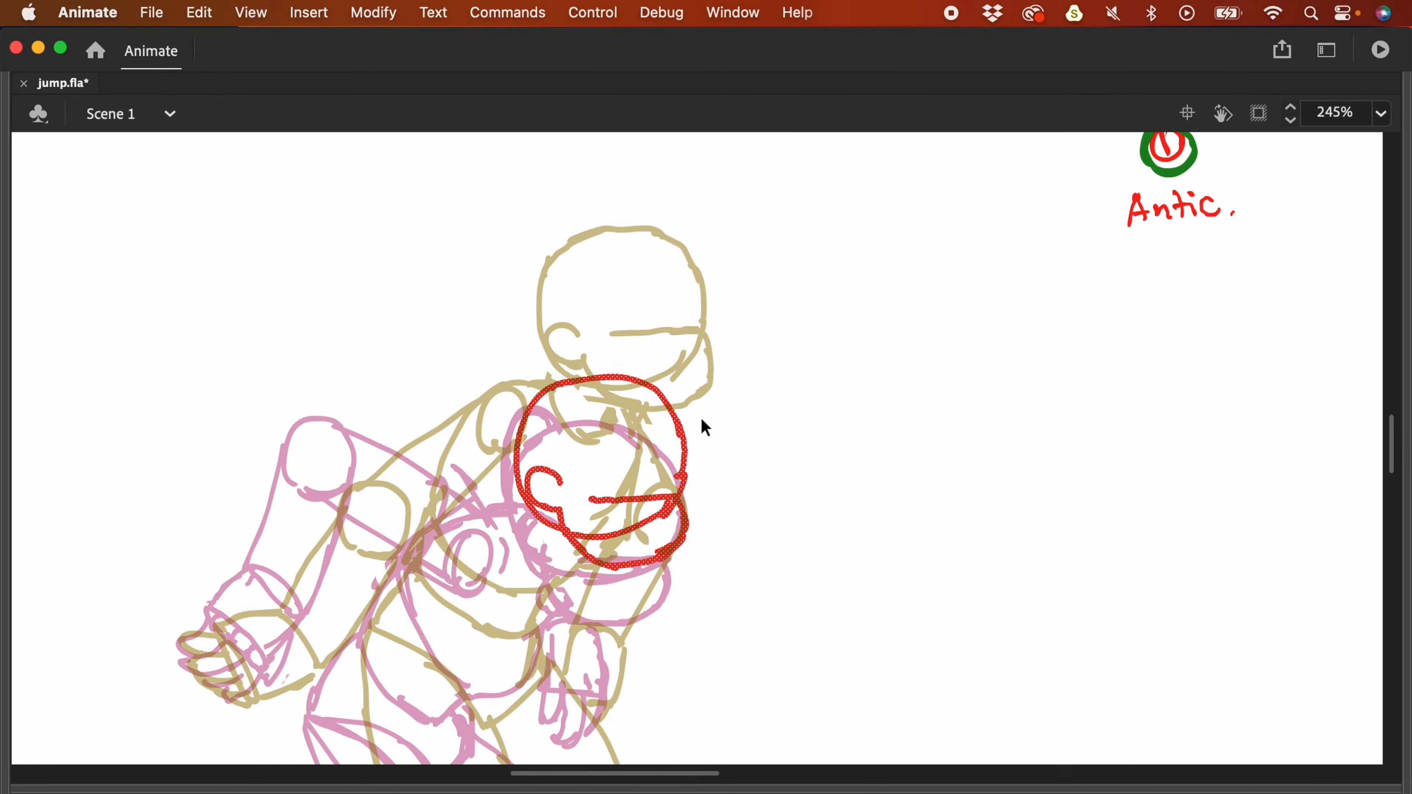
left_click(704, 428)
- Brush red circles over both knees, then the torso and pelvis shapes
left_click_drag(706, 470, 787, 287)
key("b")
left_click_drag(503, 589, 617, 628)
left_click_drag(738, 530, 719, 593)
scroll(791, 564, "up", 5)
mouse_move(603, 289)
left_mouse_down()
mouse_move(584, 263)
mouse_move(573, 490)
left_mouse_up()
left_click_drag(689, 370, 576, 488)
mouse_move(478, 417)
left_mouse_down()
mouse_move(584, 552)
mouse_move(587, 511)
left_mouse_up()
- Outline both thighs, legs, ankles and feet with toe lines in red
scroll(895, 388, "down", 5)
left_click_drag(500, 381, 589, 581)
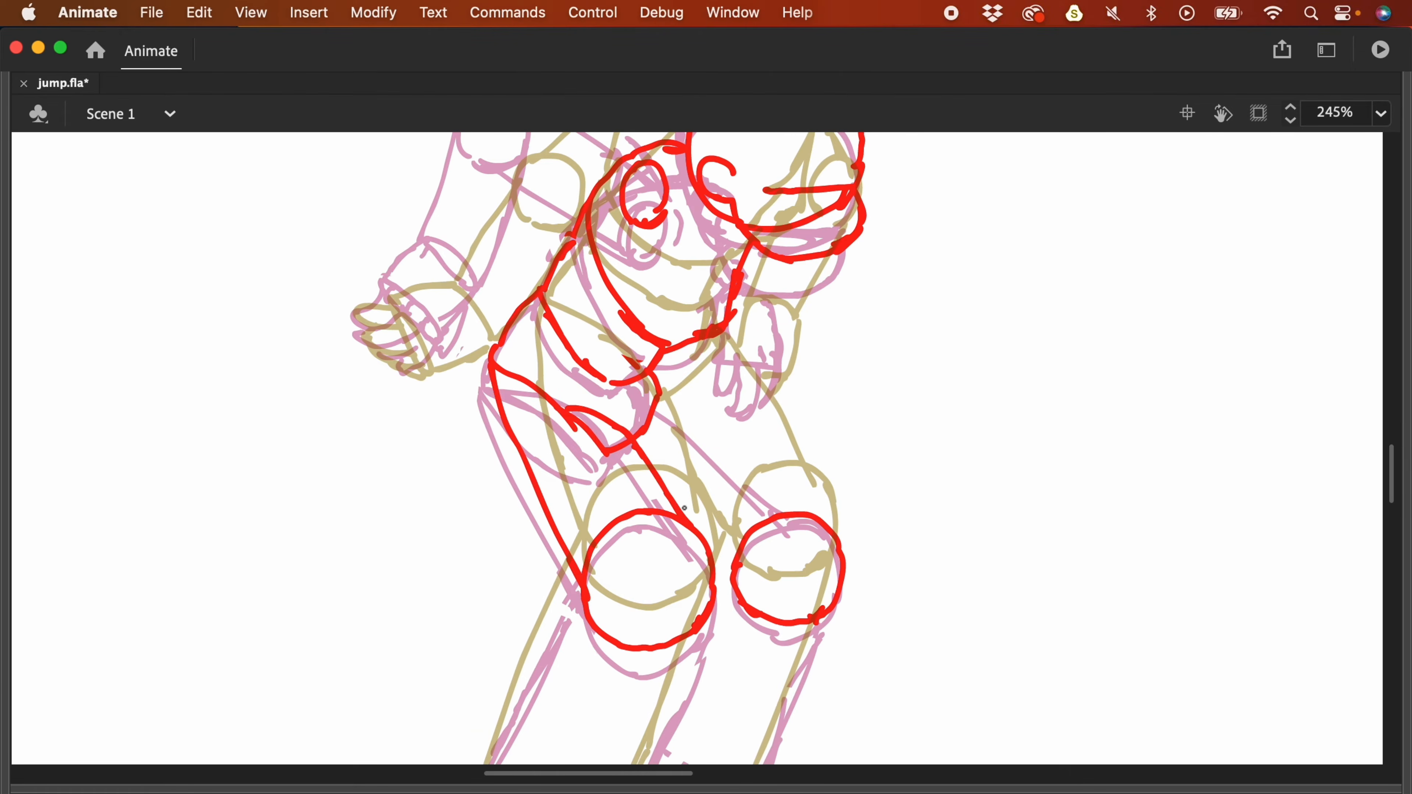
left_click_drag(672, 382, 806, 498)
scroll(660, 328, "down", 5)
left_click_drag(639, 323, 756, 367)
mouse_move(703, 549)
left_mouse_down()
mouse_move(773, 568)
mouse_move(879, 356)
left_mouse_up()
scroll(551, 536, "down", 5)
mouse_move(551, 536)
left_mouse_down()
mouse_move(517, 634)
mouse_move(644, 638)
left_mouse_up()
left_click_drag(531, 634, 647, 631)
left_click_drag(709, 448, 817, 592)
left_click_drag(770, 509, 825, 592)
left_click_drag(715, 578, 816, 577)
- Sketch the red arms, shoulder line, left fist with fingers and right hand
scroll(816, 577, "down", 5)
scroll(829, 552, "up", 5)
scroll(829, 552, "up", 5)
mouse_move(612, 322)
left_mouse_down()
mouse_move(499, 349)
mouse_move(617, 392)
left_mouse_up()
mouse_move(472, 439)
left_mouse_down()
mouse_move(378, 467)
mouse_move(378, 530)
left_mouse_up()
left_click_drag(448, 306, 417, 426)
left_click_drag(506, 355, 472, 462)
left_click_drag(723, 461, 770, 543)
- Restore the panels and circle this pose's position on the arc in green
key("F4")
scroll(909, 393, "down", 5)
mouse_move(848, 311)
left_mouse_down()
mouse_move(829, 317)
mouse_move(853, 316)
left_mouse_up()
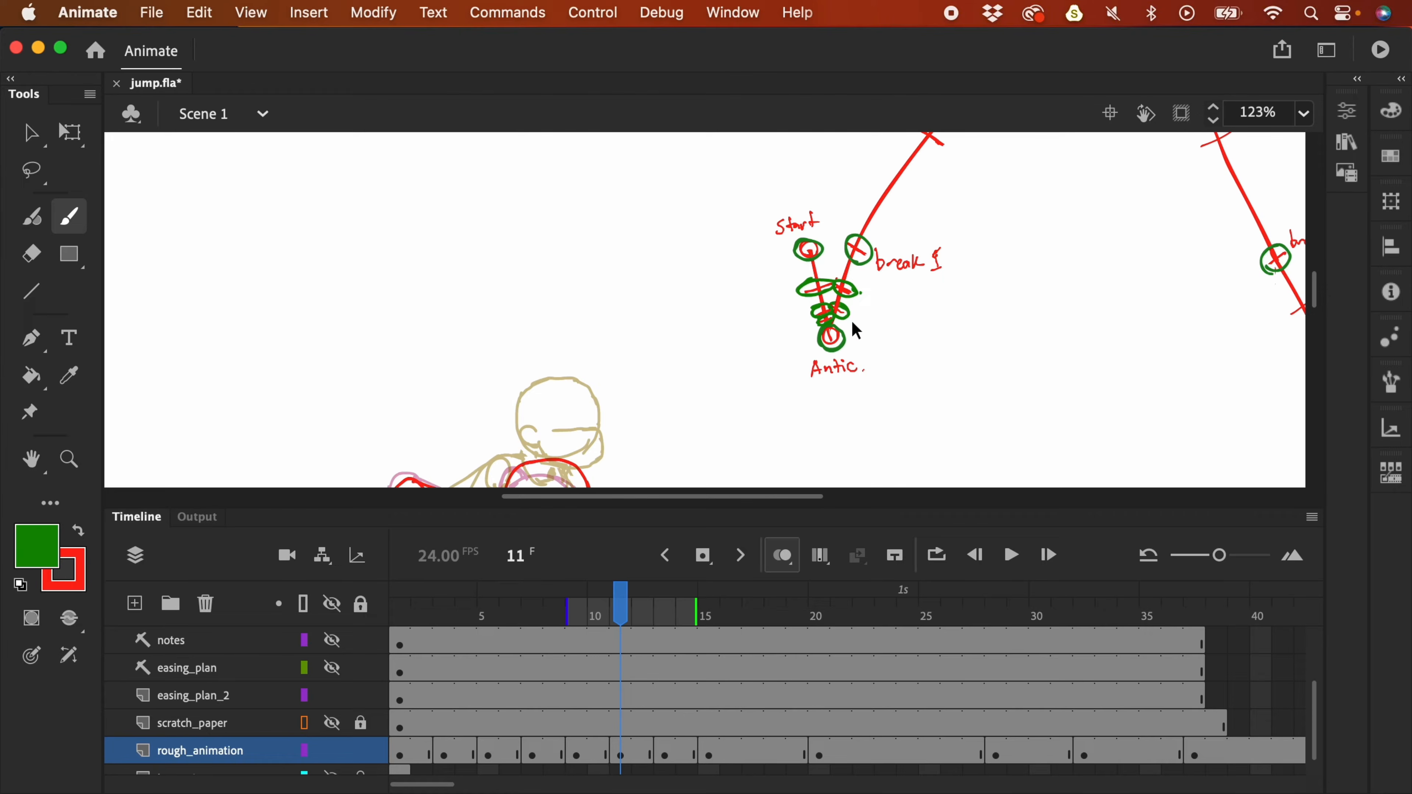
- Select frame 11 on easing_plan_2, zoom out to 31% and hide the arc layer
left_click_drag(624, 701, 628, 702)
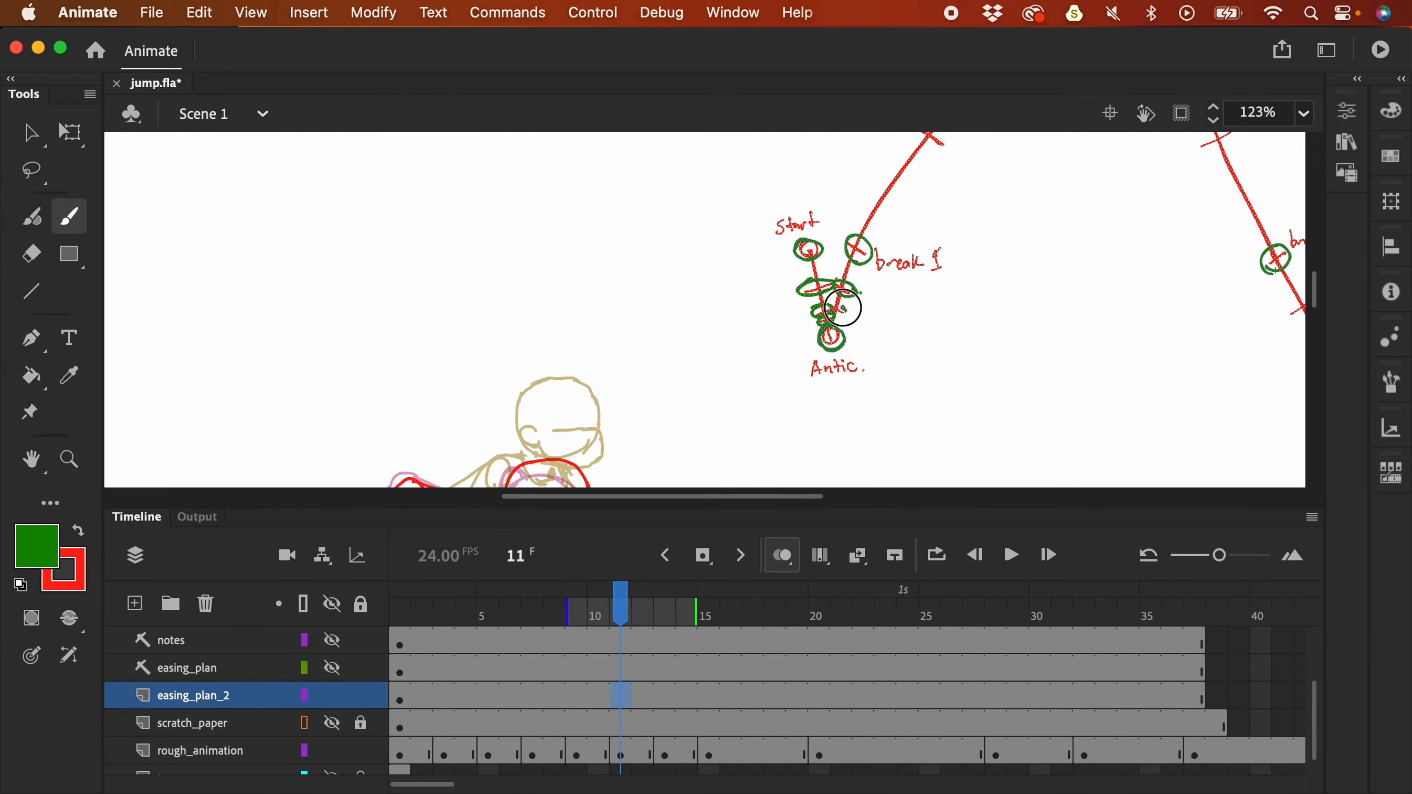
scroll(885, 315, "right", 3)
scroll(885, 316, "up", 2)
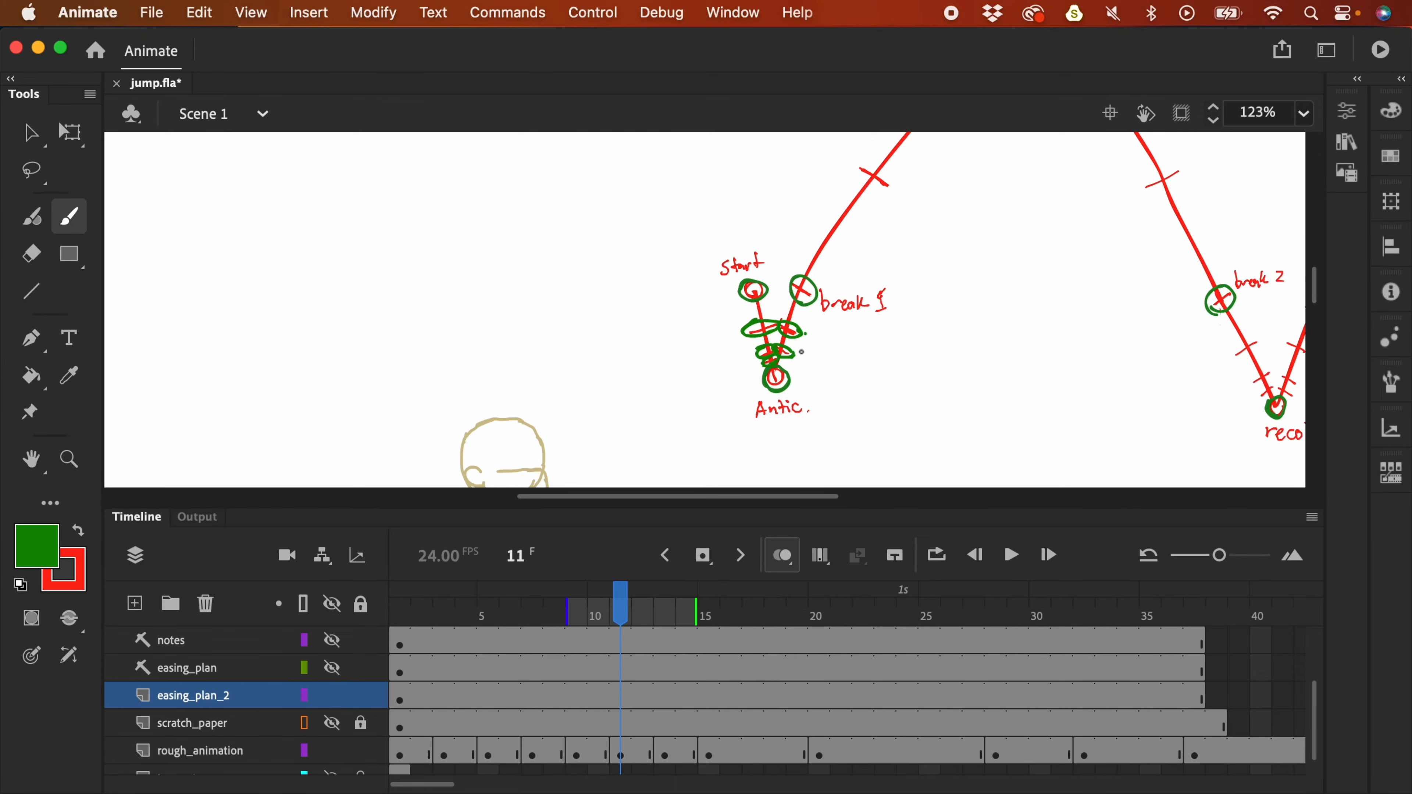
key("super+minus")
key("super+minus")
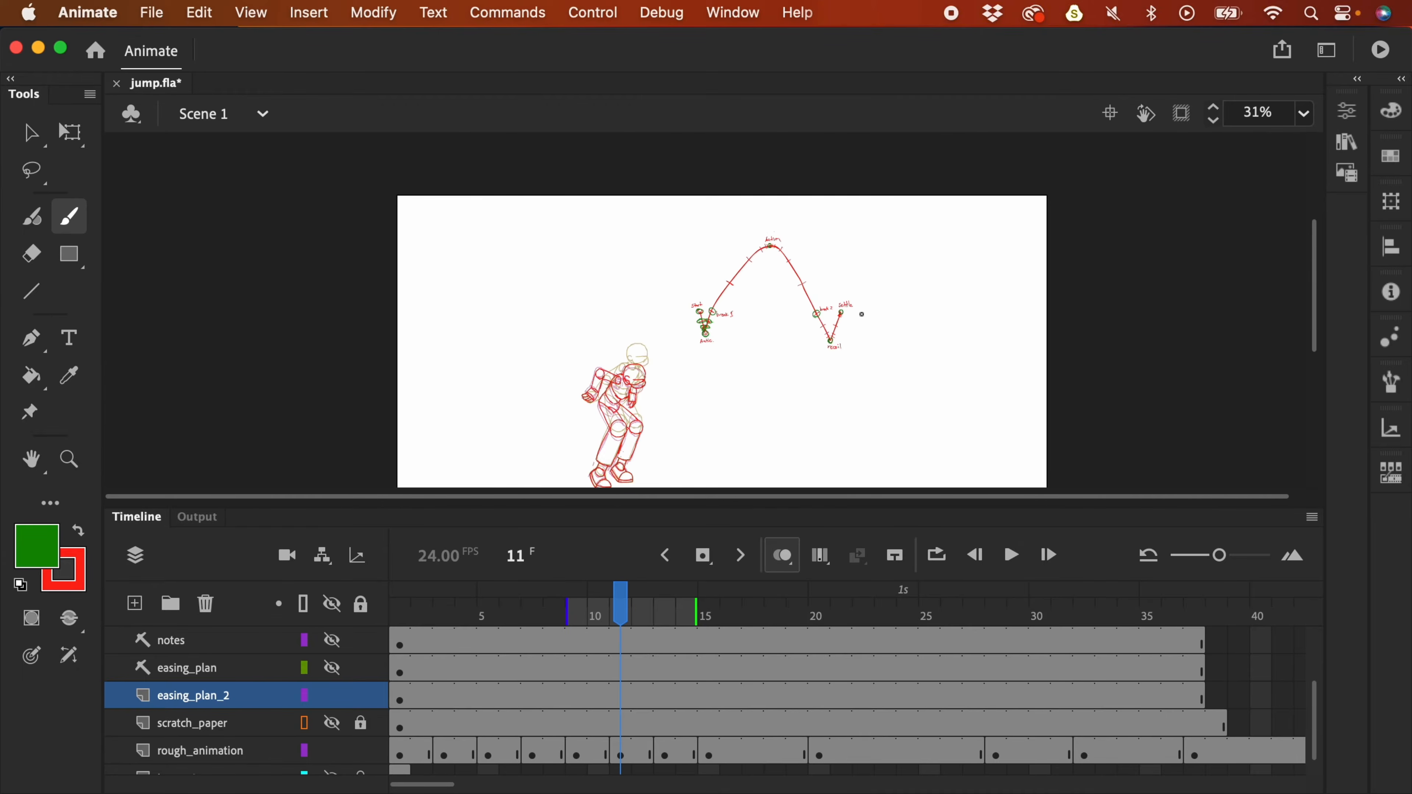
left_click_drag(871, 356, 876, 299)
- Hide easing_plan_2, then play and scrub the jump to review timing between frames 6 and 12
left_click(333, 697)
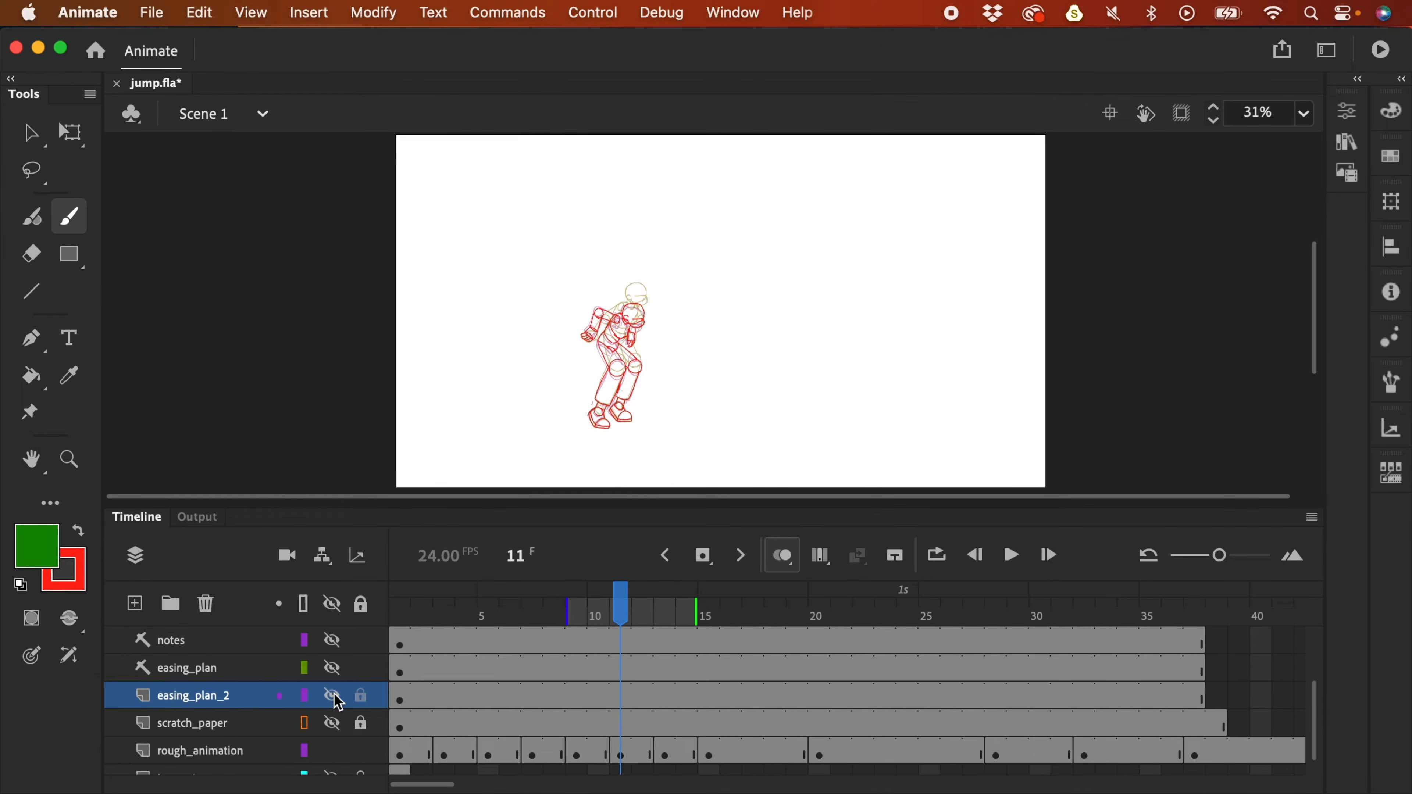
key("Return")
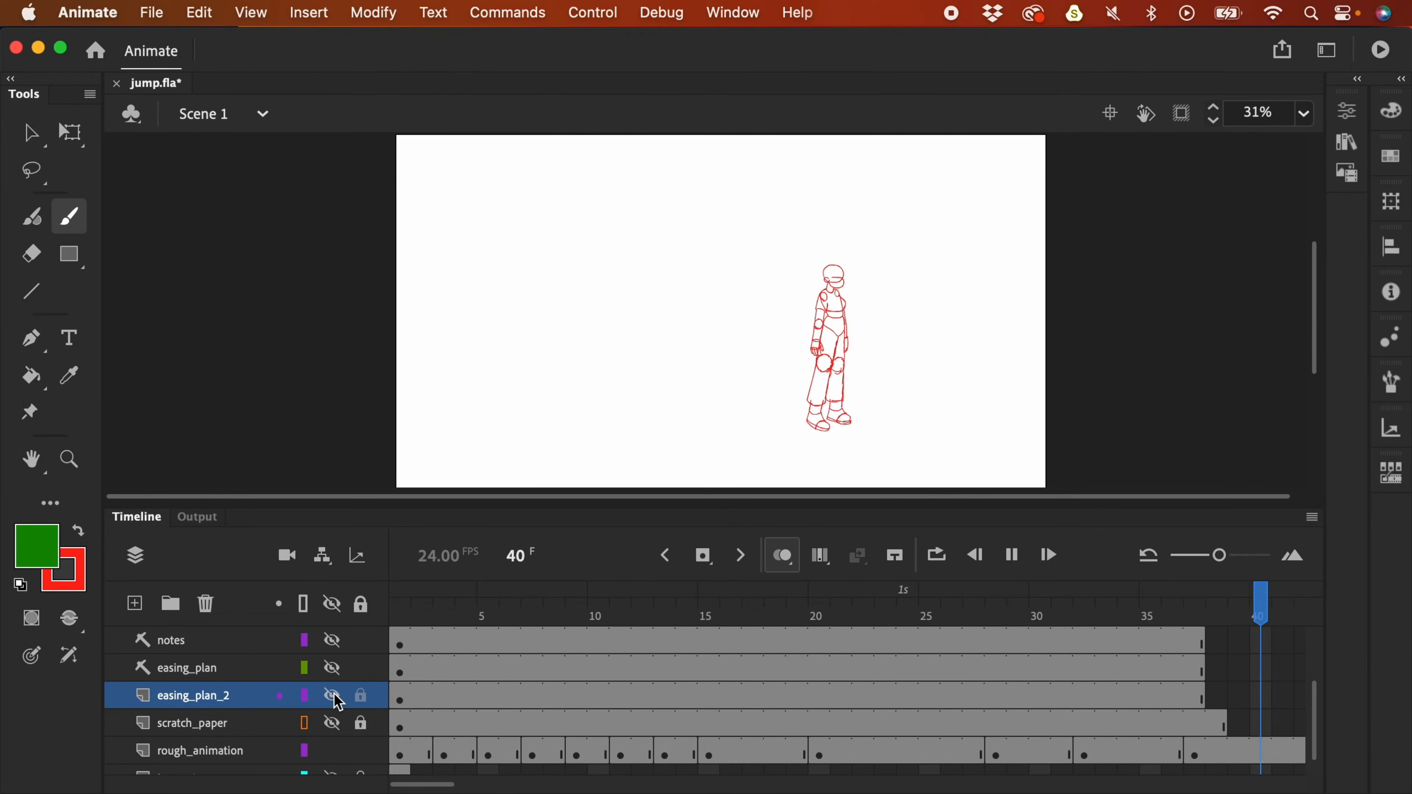
key("Return")
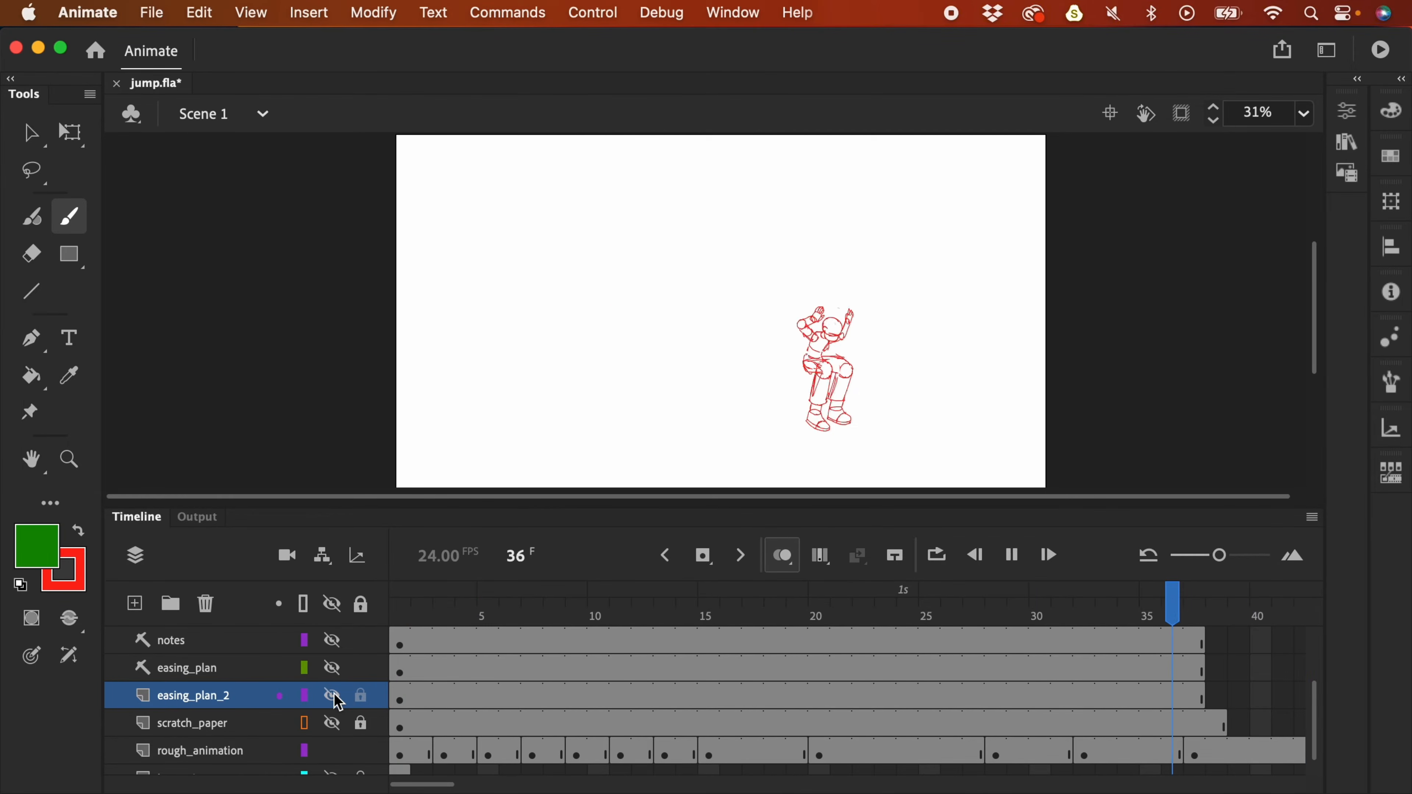
key("Return")
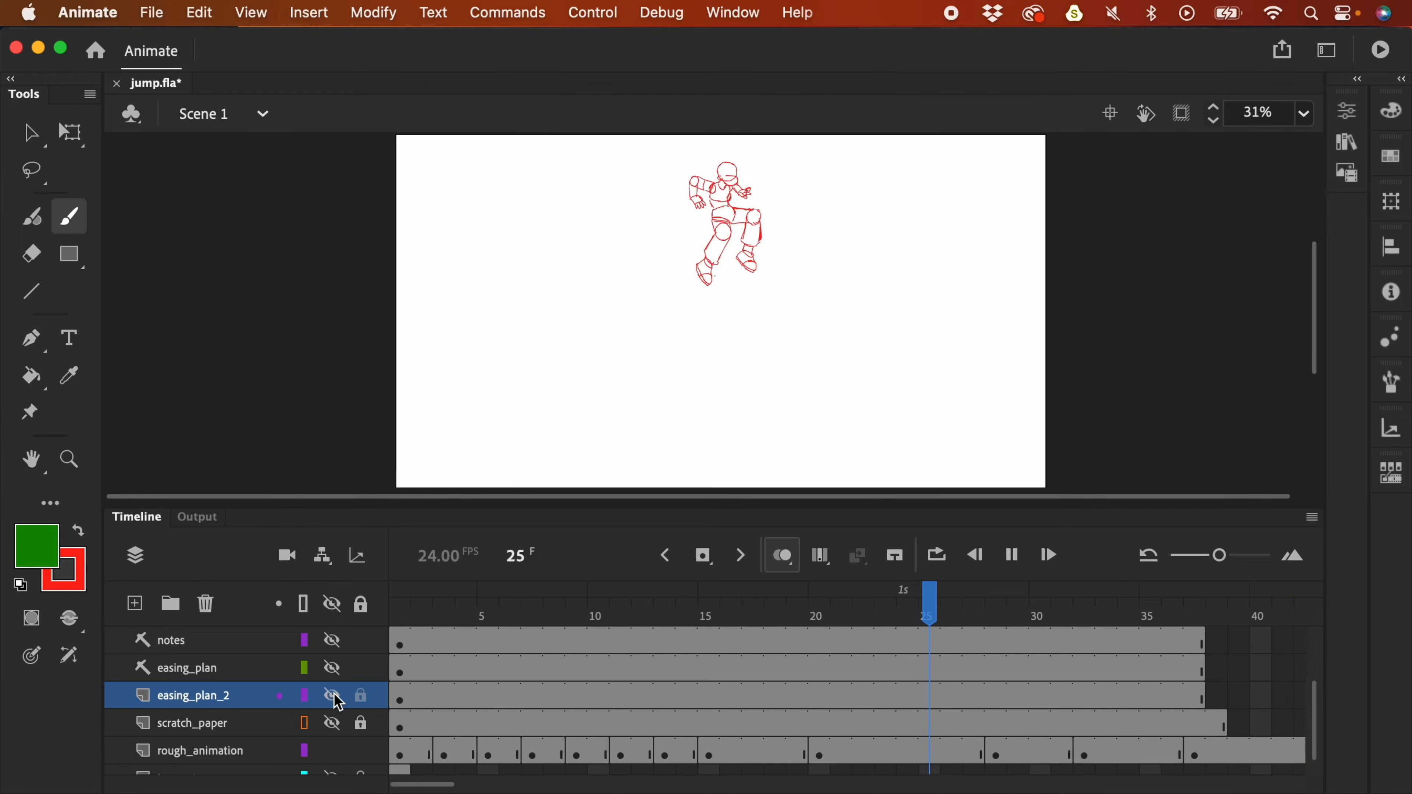
key("Return")
left_click_drag(639, 634, 702, 647)
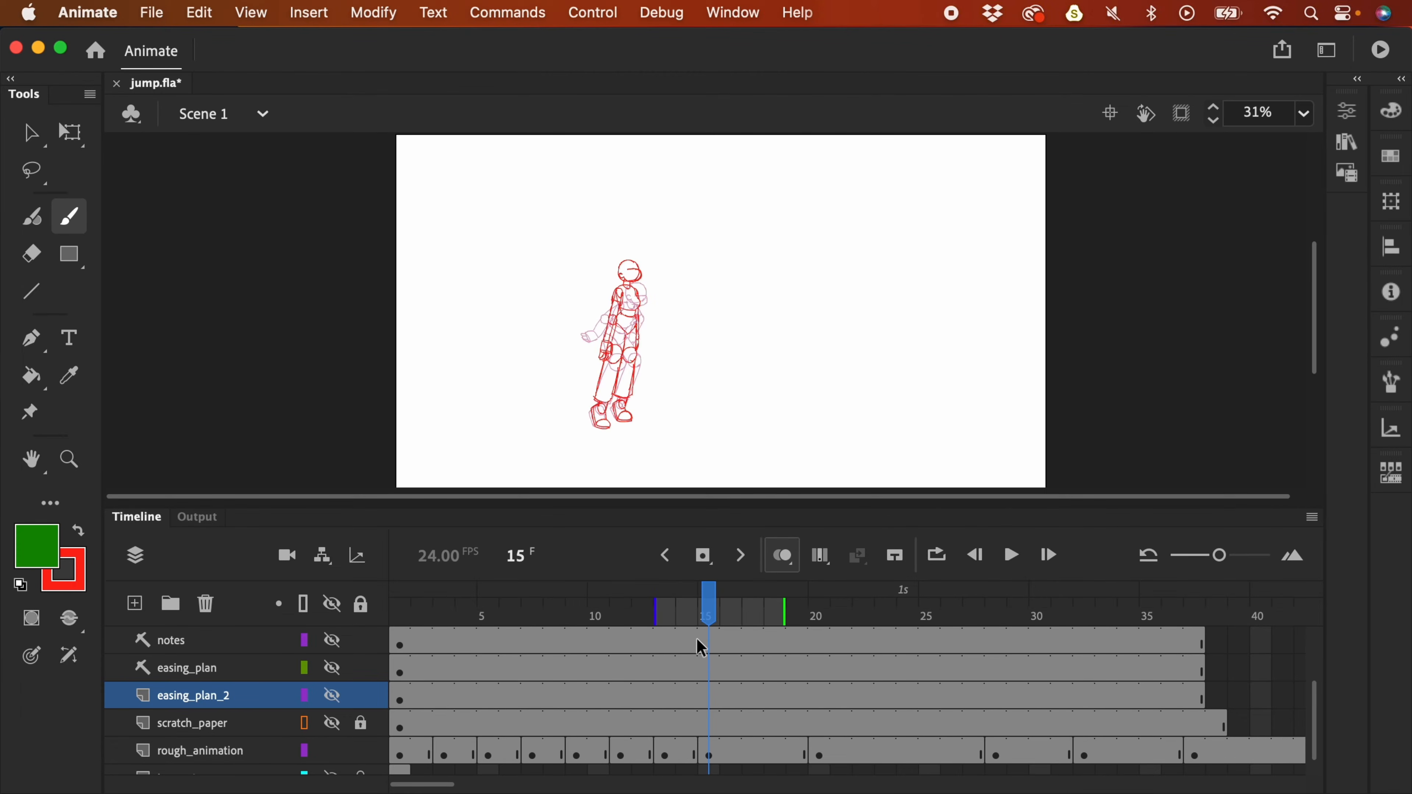
key("Return")
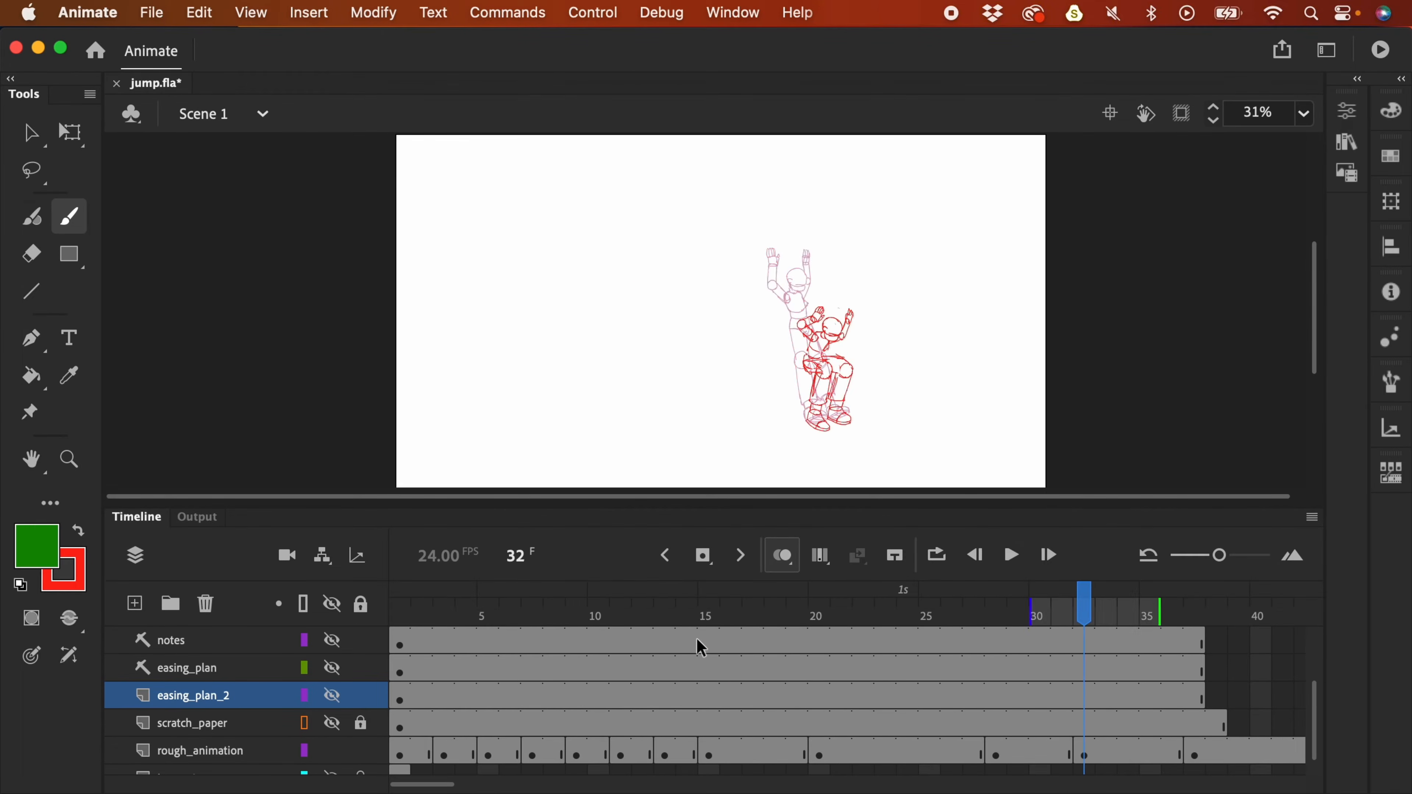
left_click_drag(636, 617, 525, 625)
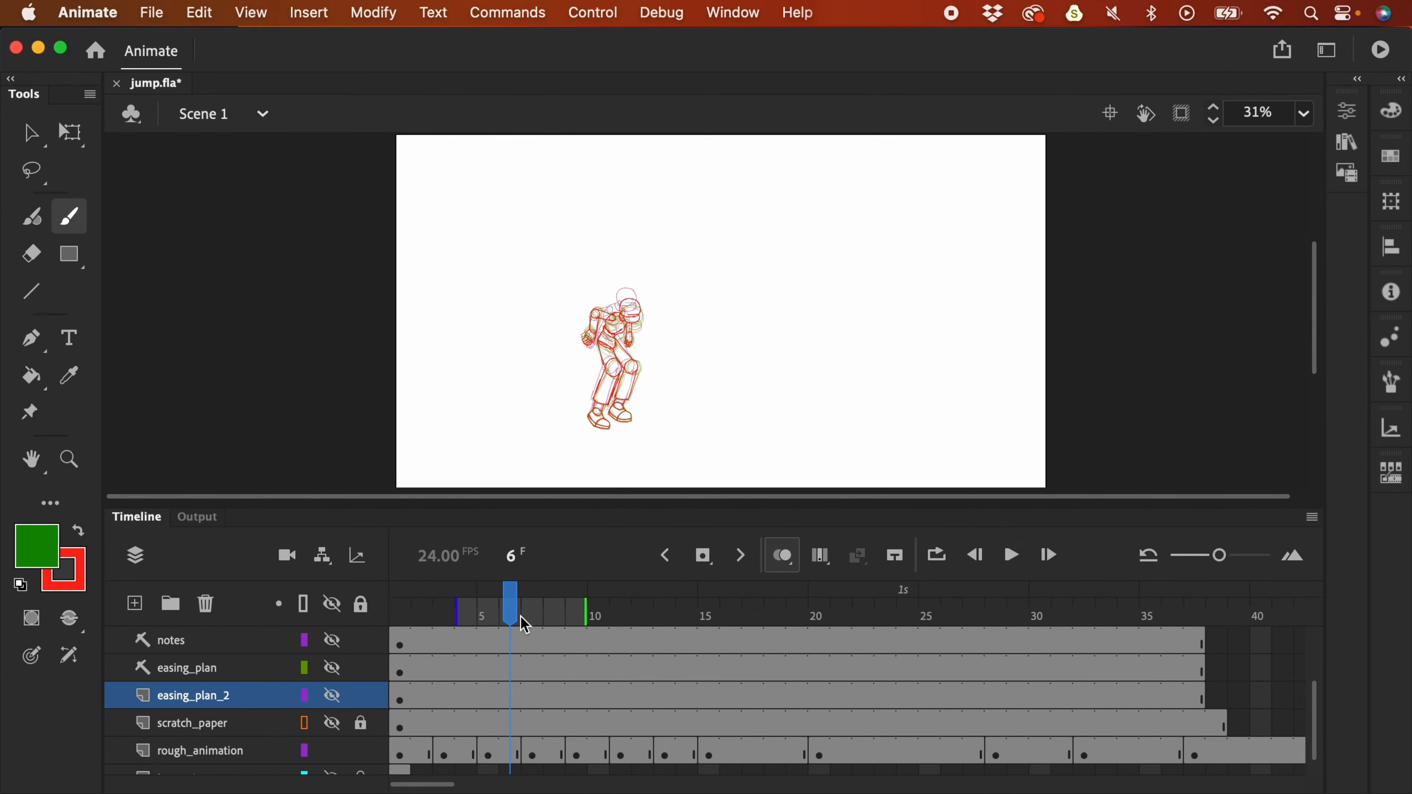
left_click(785, 560)
left_click(791, 558)
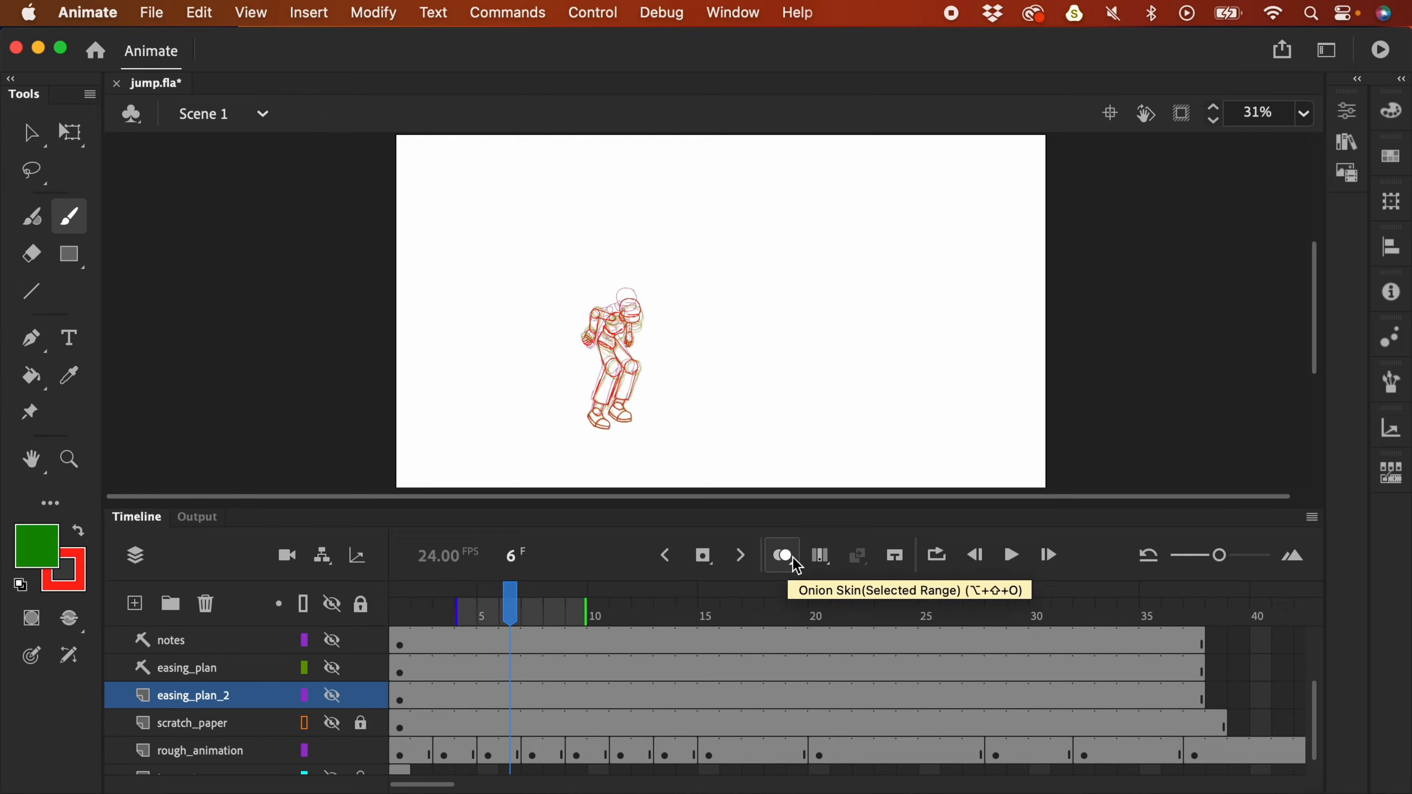
left_click_drag(512, 609, 578, 612)
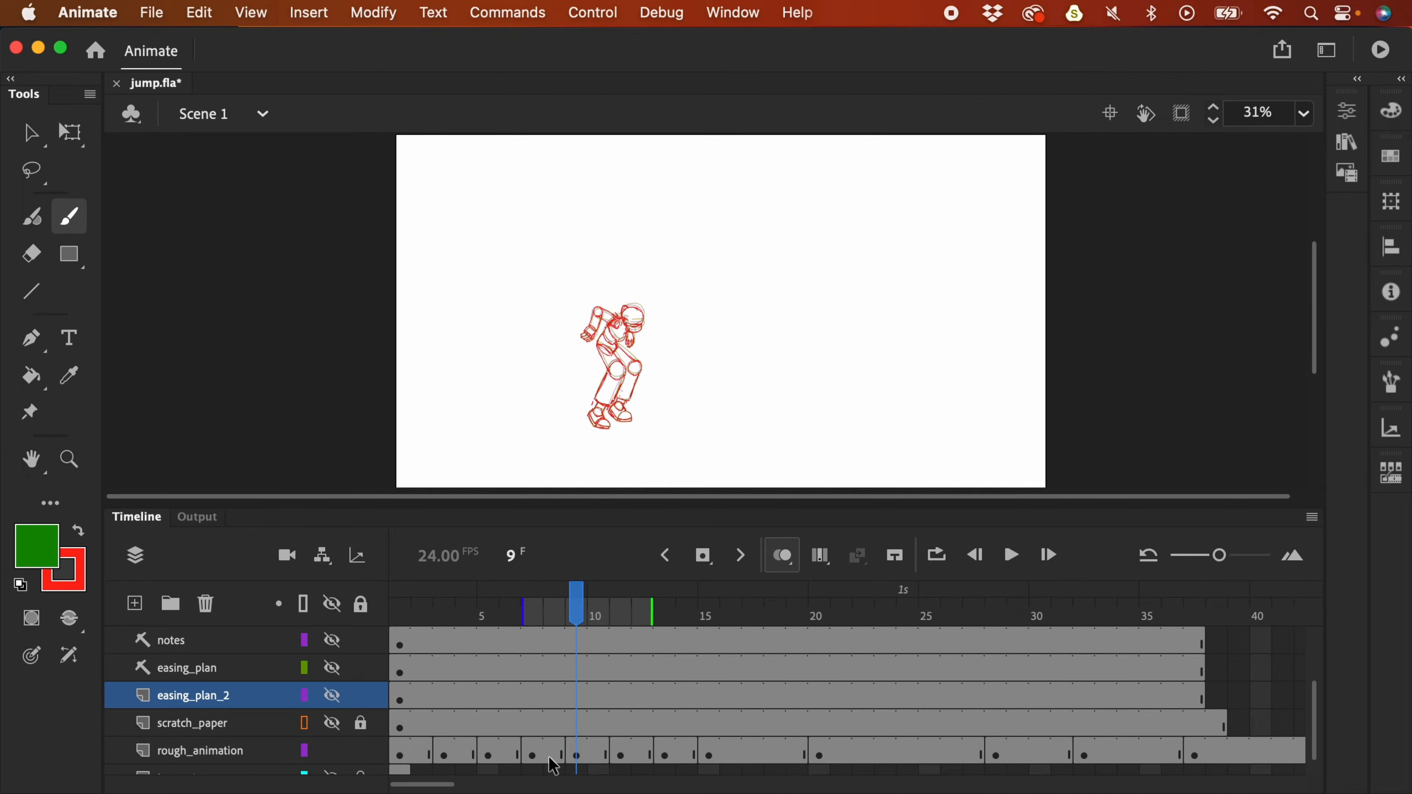
- Move the frame 9 keyframe to frame 8 and shift frames 11–37 two frames earlier
left_click(532, 755)
left_click(578, 759)
mouse_move(578, 759)
left_mouse_down()
mouse_move(554, 757)
mouse_move(577, 756)
left_mouse_up()
left_click(619, 758)
left_click(1195, 756, "shift")
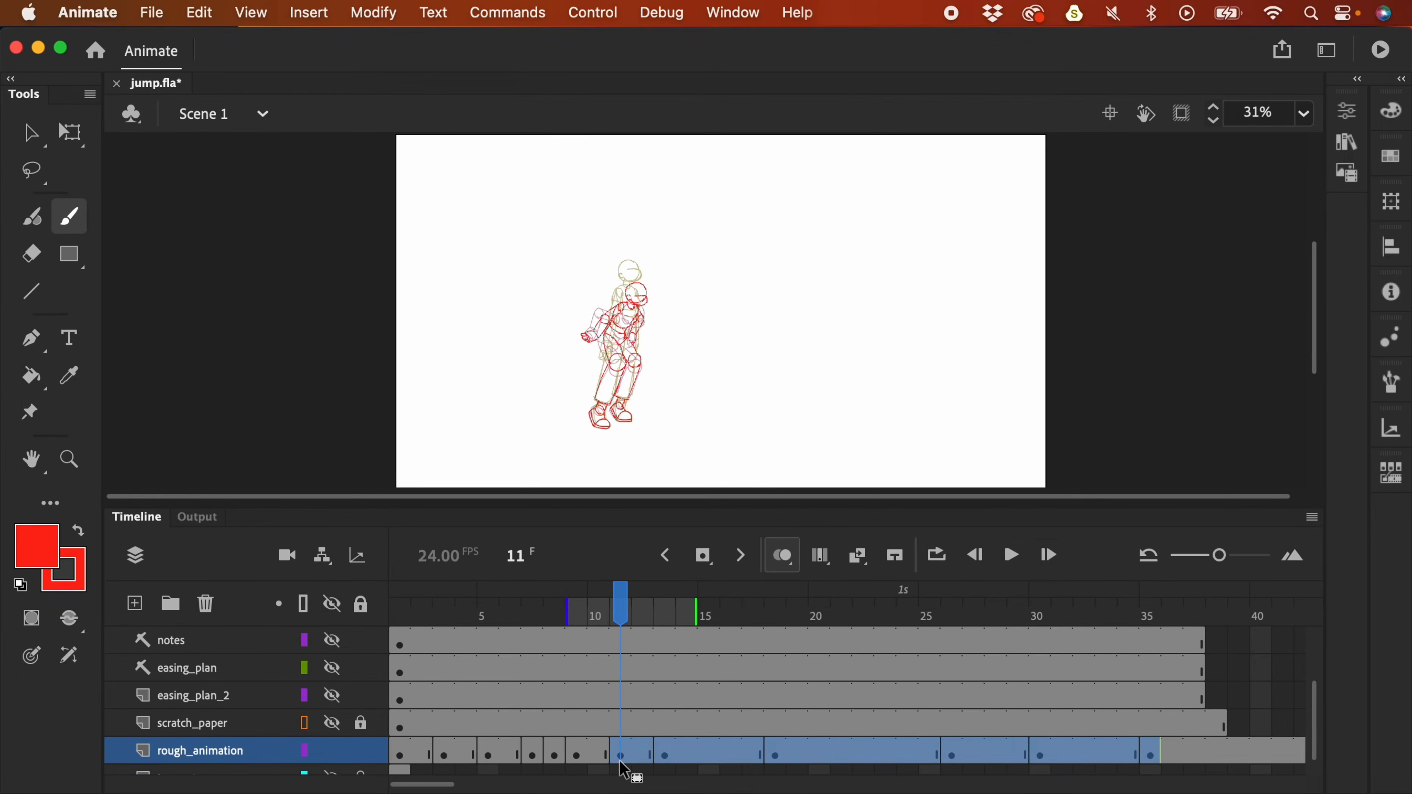
left_click(465, 758)
- Play back the retimed jump, stop on frame 16 and show easing_plan_2 again
key("Return")
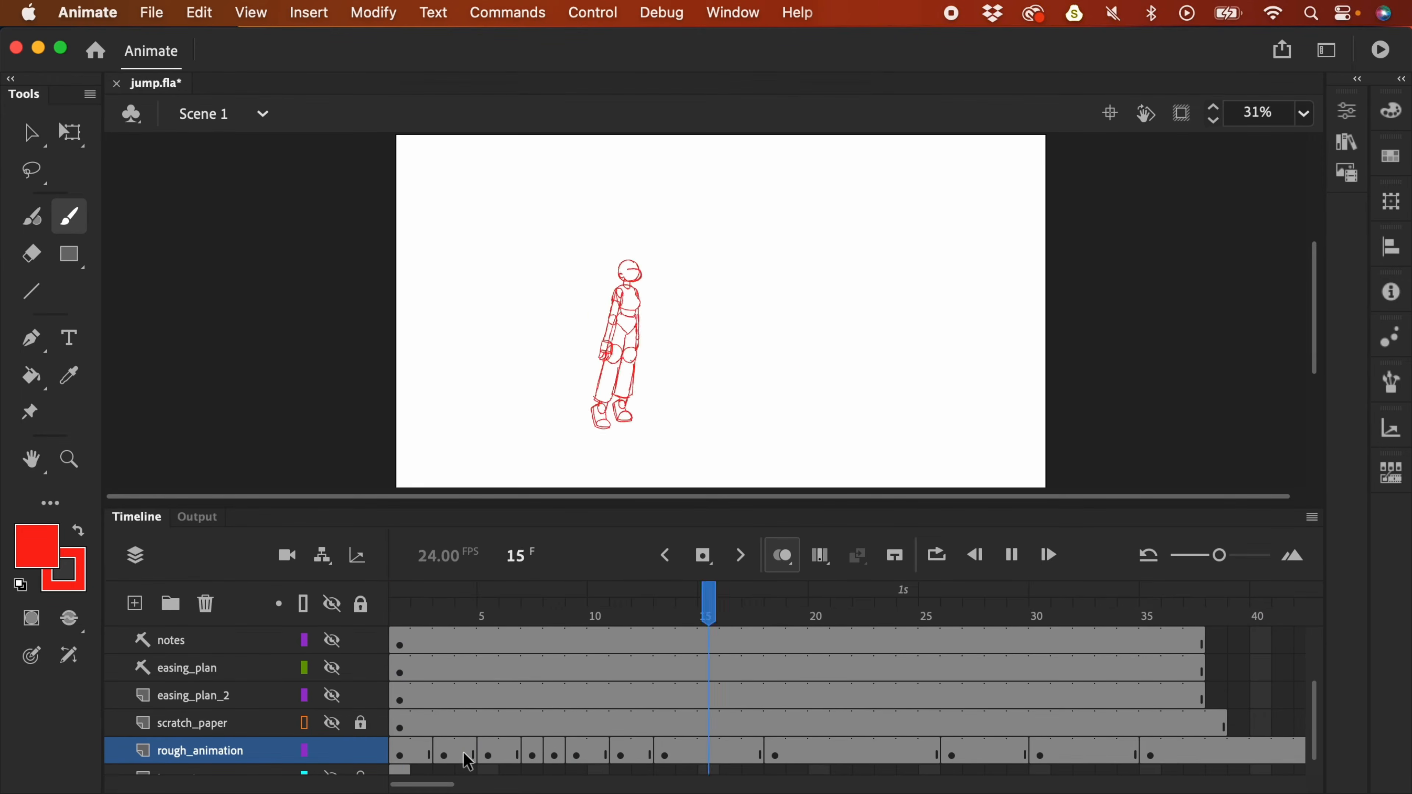
key("Return")
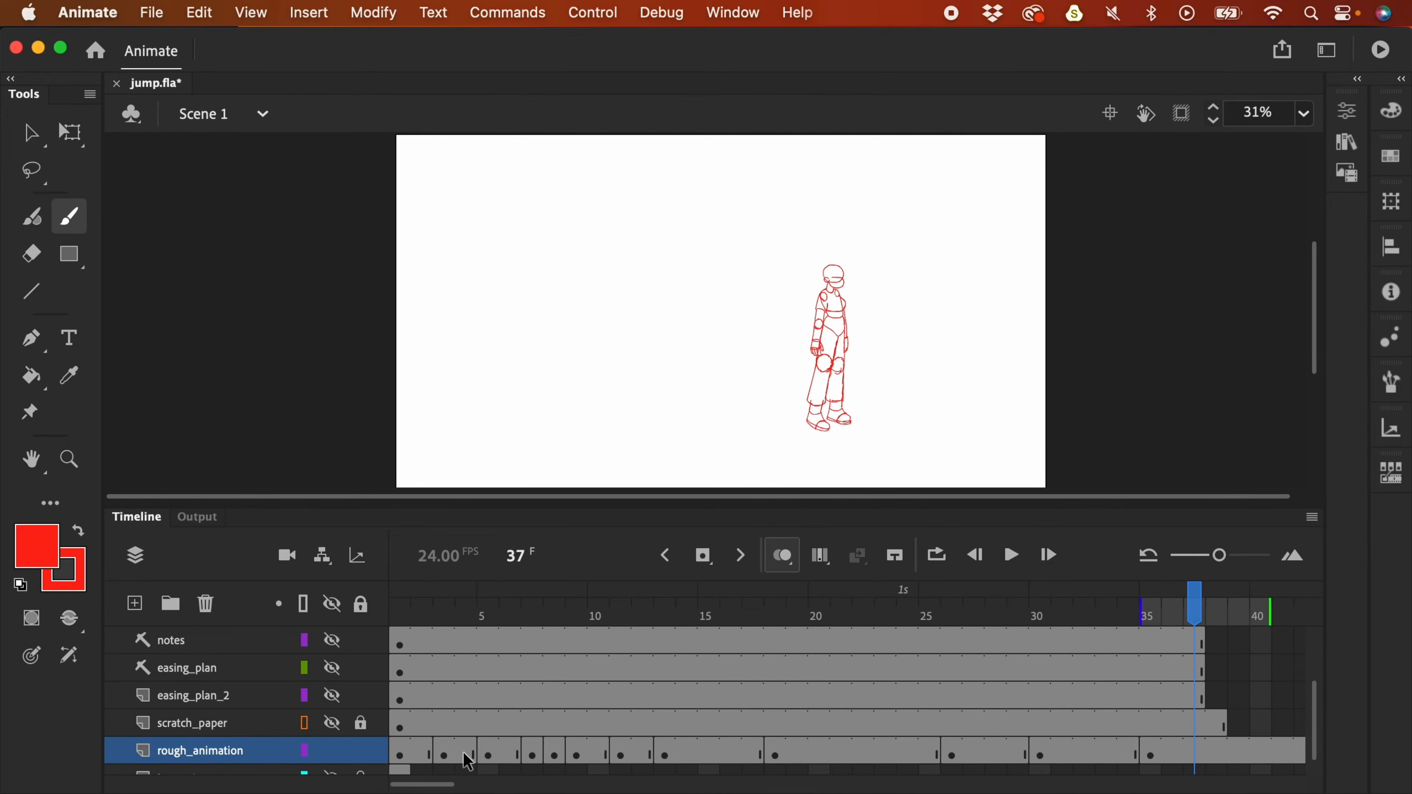
key("Return")
key("Return")
key("period")
left_click_drag(689, 612, 731, 606)
left_click(332, 696)
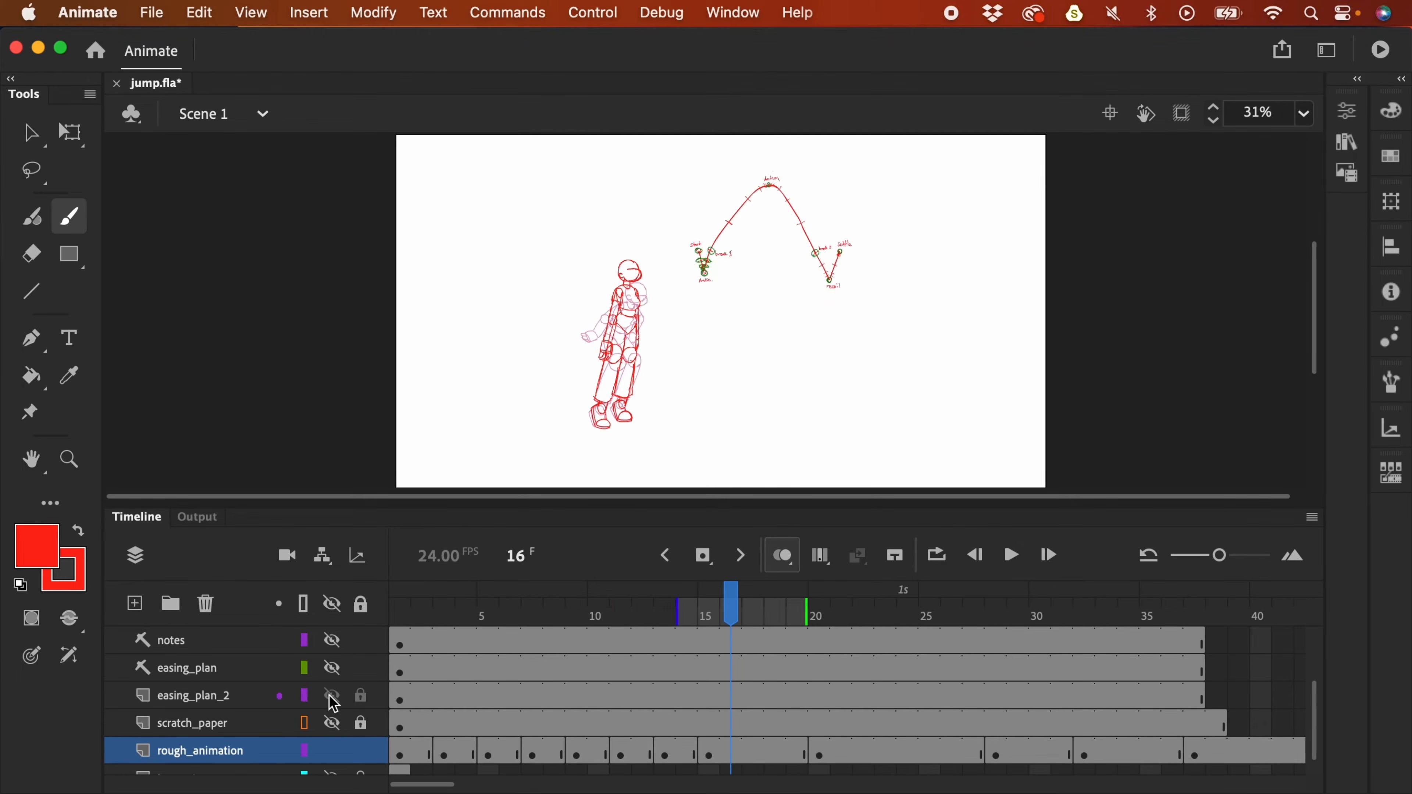
- Sample the key-pose green on easing_plan_2 and mark a spacing point on the arc below Action
scroll(774, 235, "up", 3)
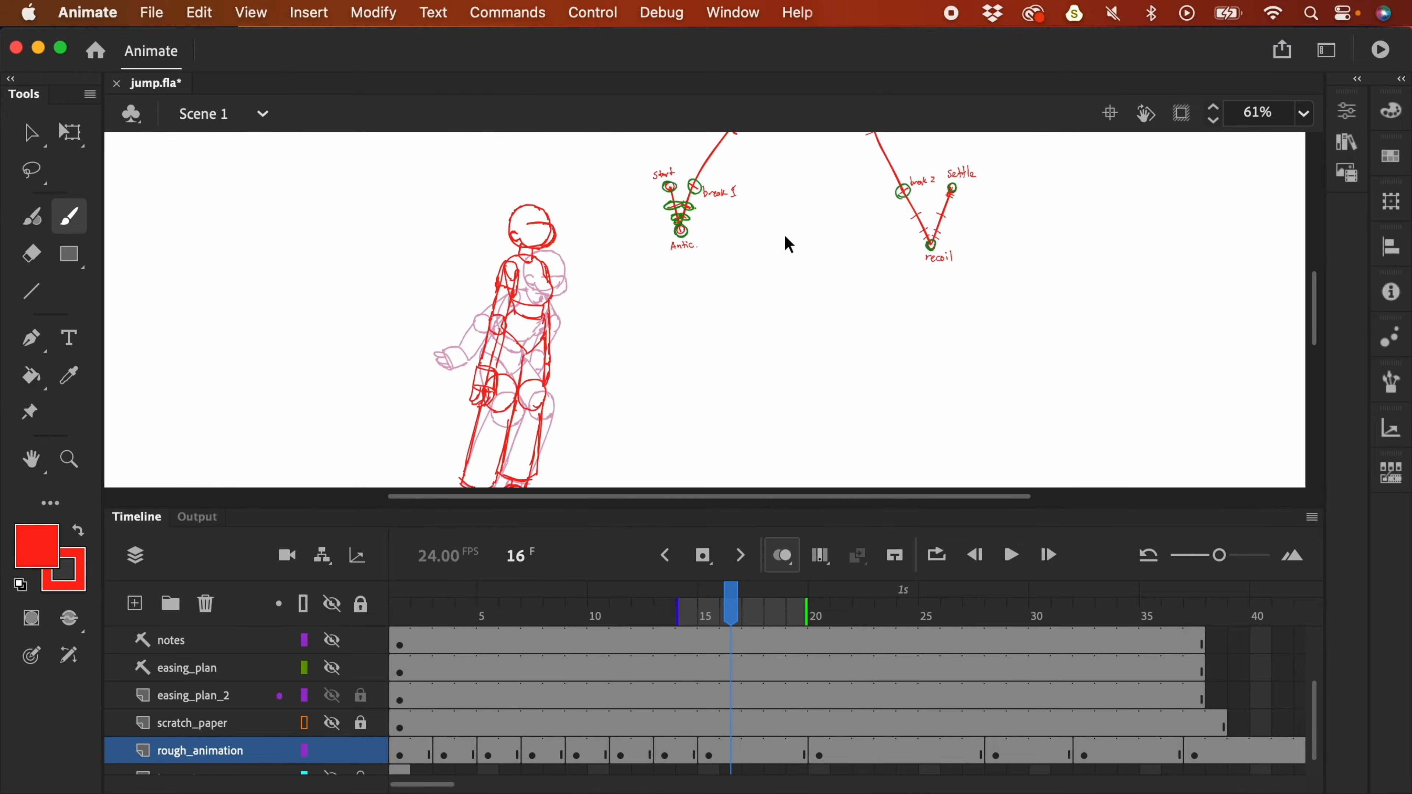
left_click(727, 697)
key("i")
left_click(642, 361)
key("b")
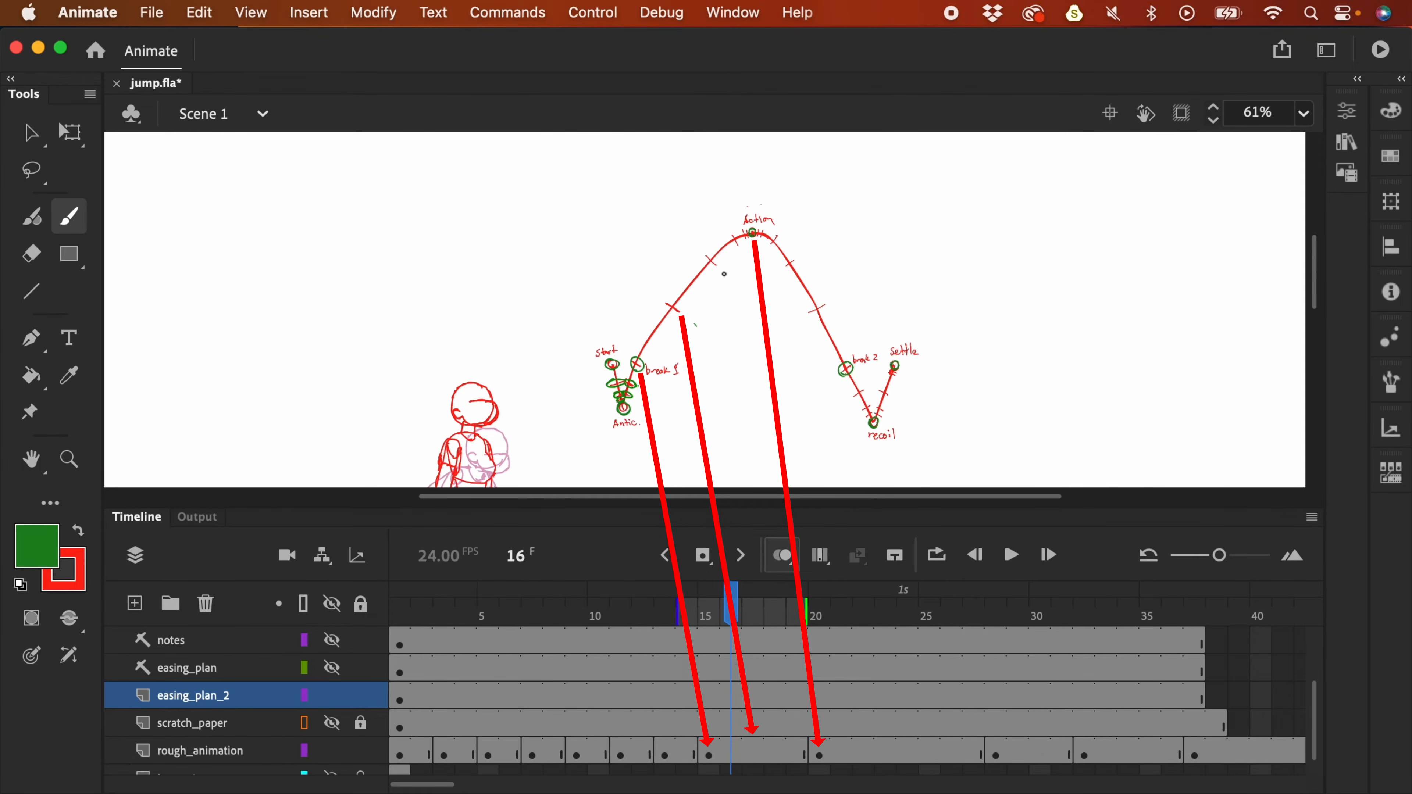
left_click_drag(724, 272, 732, 282)
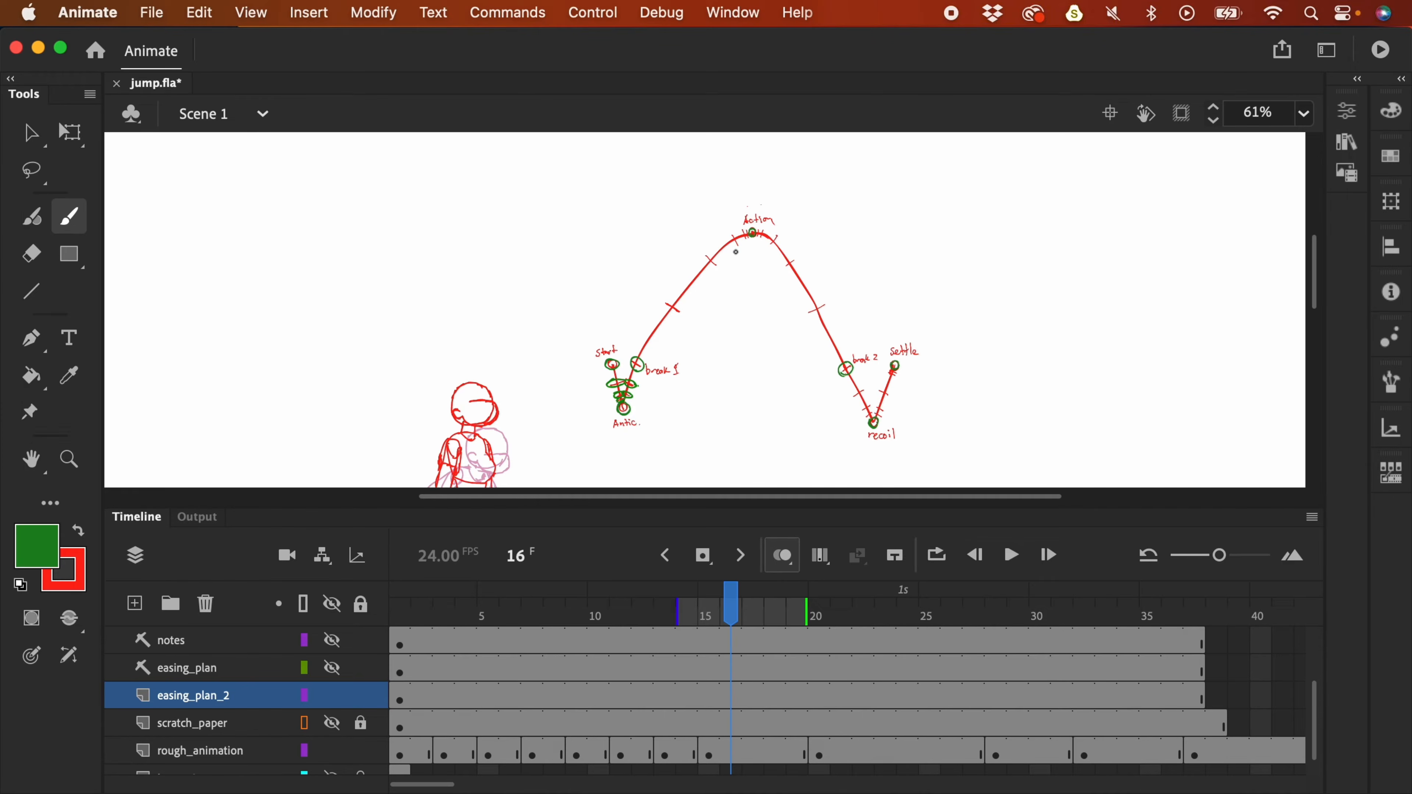
- Go to frame 17 on the rough_animation layer
scroll(1301, 690, "down", 1)
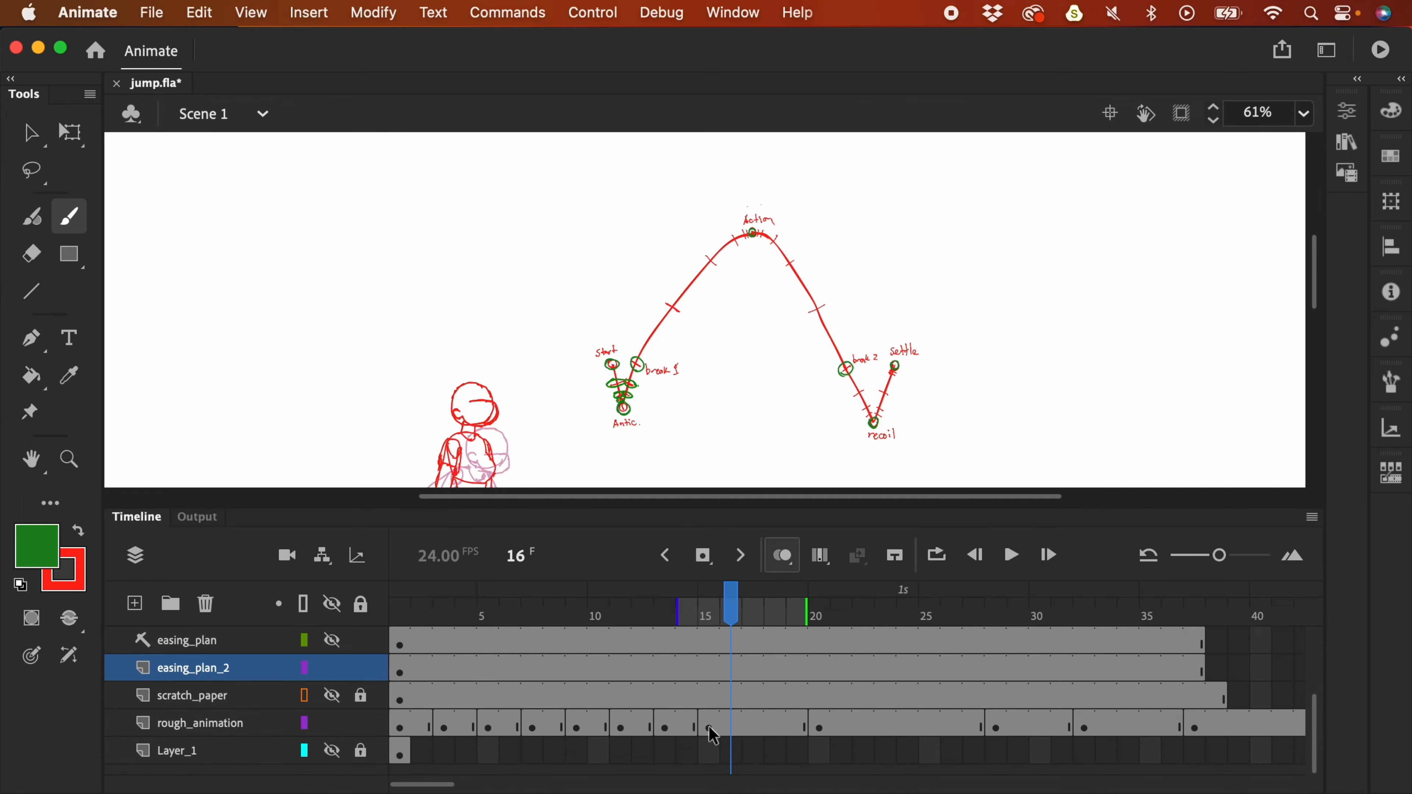
scroll(750, 253, "down", 2)
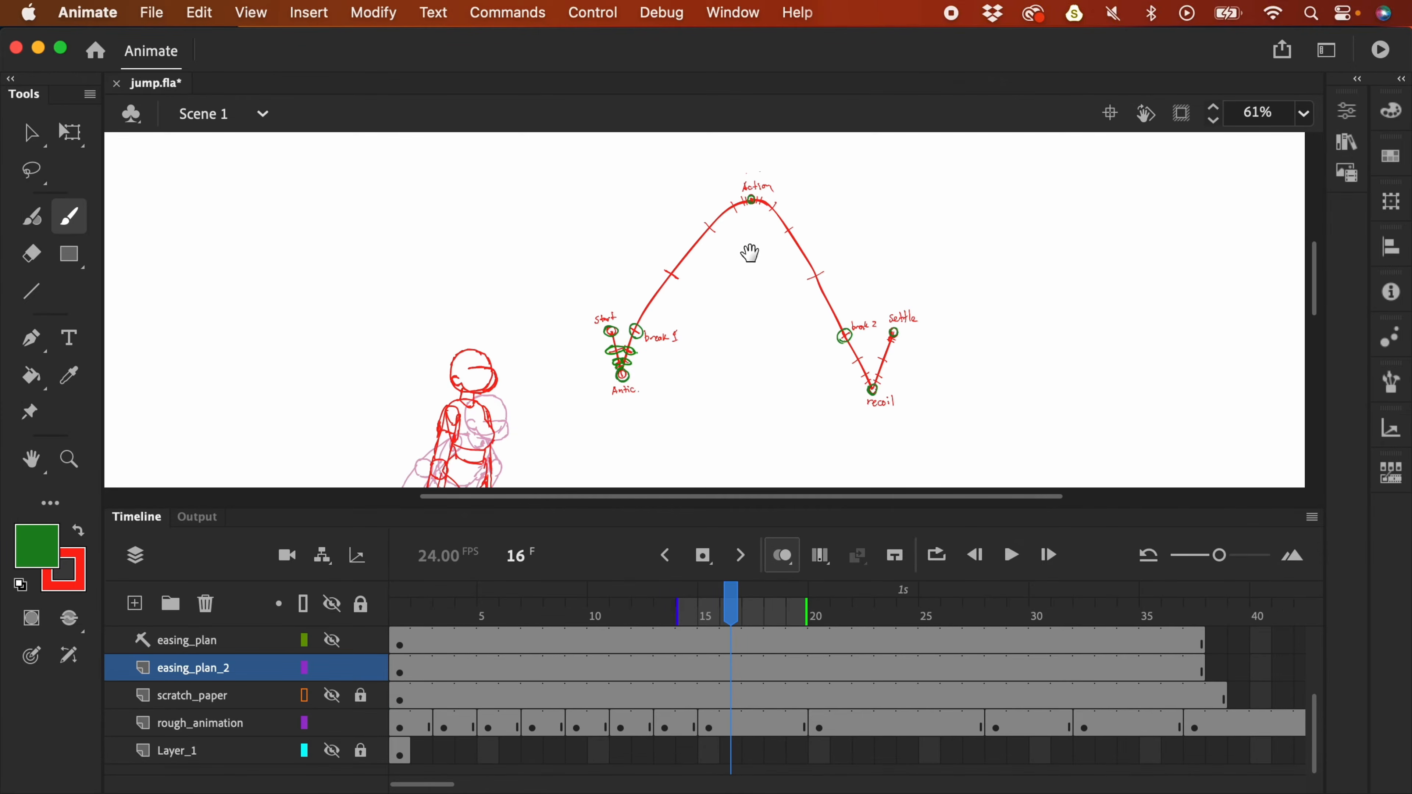
left_click(750, 730)
- Insert a blank keyframe at frame 17 and paste a reference figure onto the unlocked scratch_paper layer
key("F7")
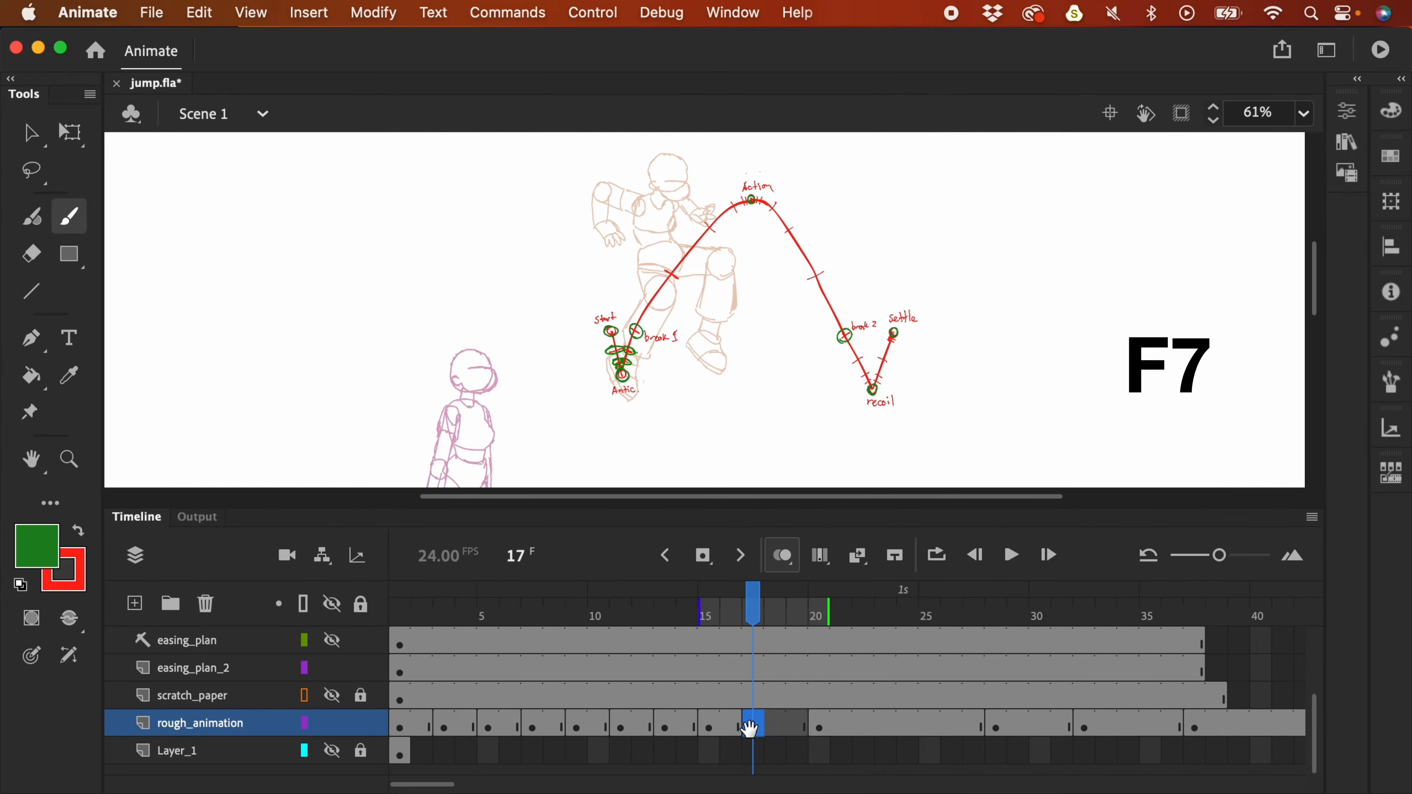
left_click_drag(852, 345, 920, 312)
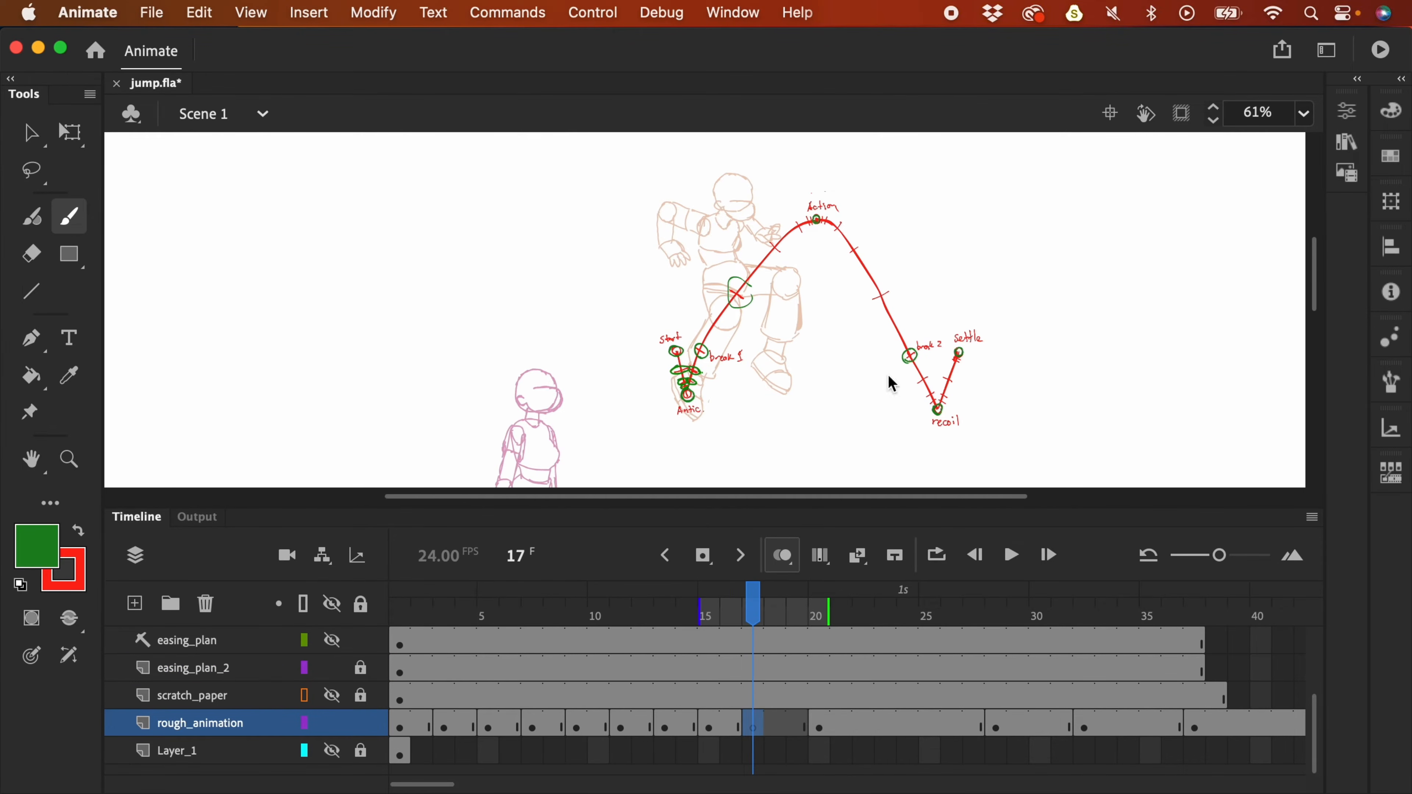
scroll(888, 382, "down", 3)
left_click(362, 695)
left_click(332, 695)
left_click(811, 694)
left_click(753, 696)
key("super+v")
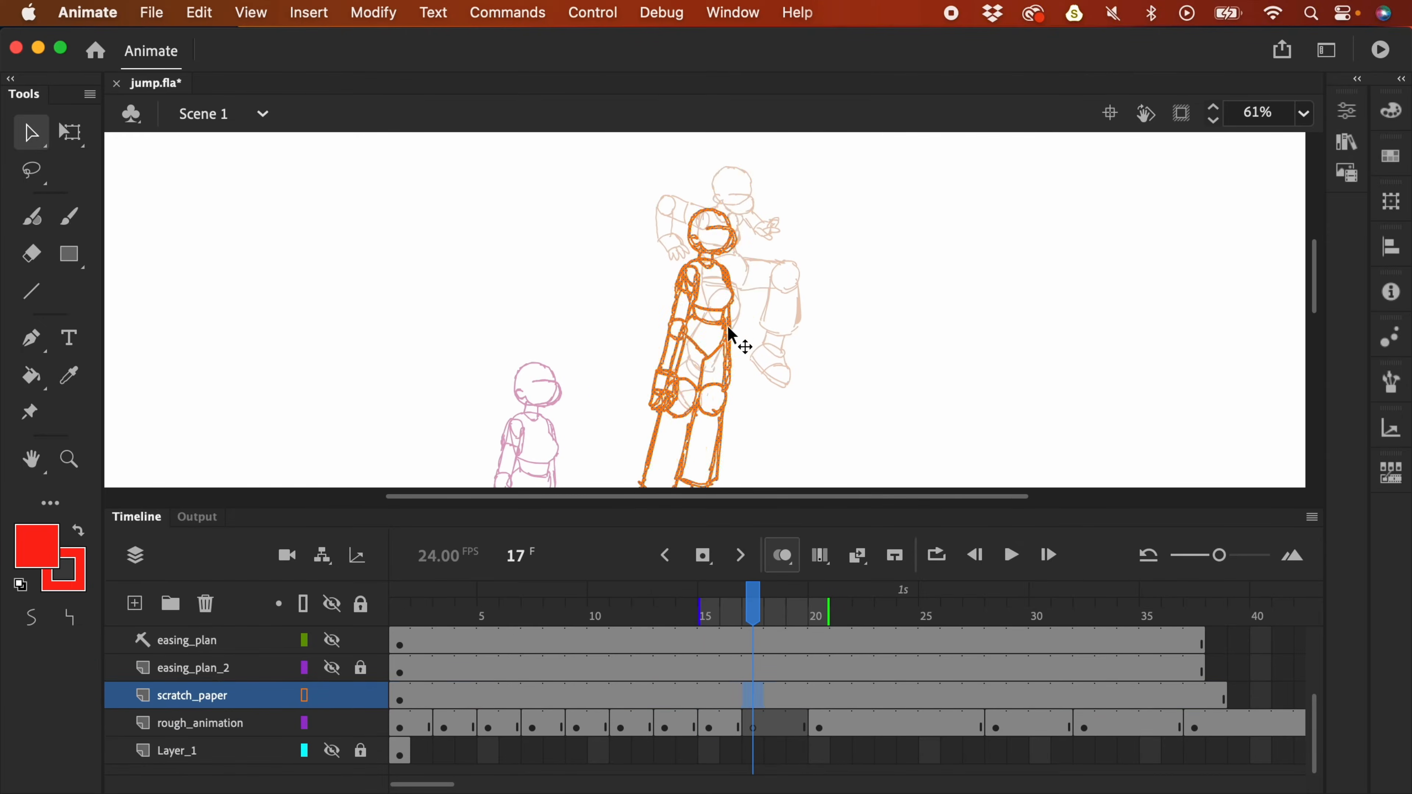
left_click_drag(731, 334, 753, 294)
left_click(754, 727)
key("b")
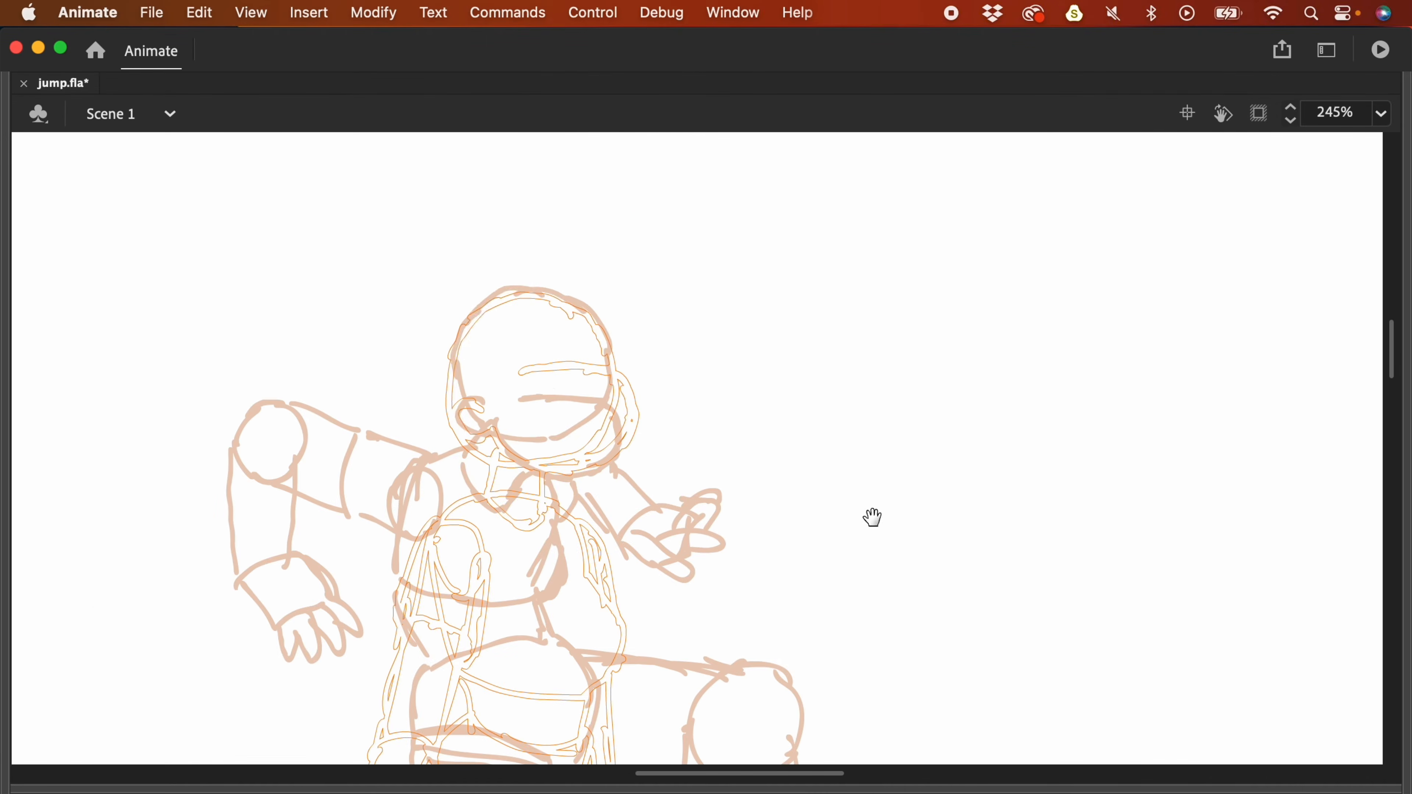
- Sketch the red head with face lines, neck, shoulder line and torso outline
left_click_drag(536, 291, 528, 451)
left_click_drag(615, 389, 479, 404)
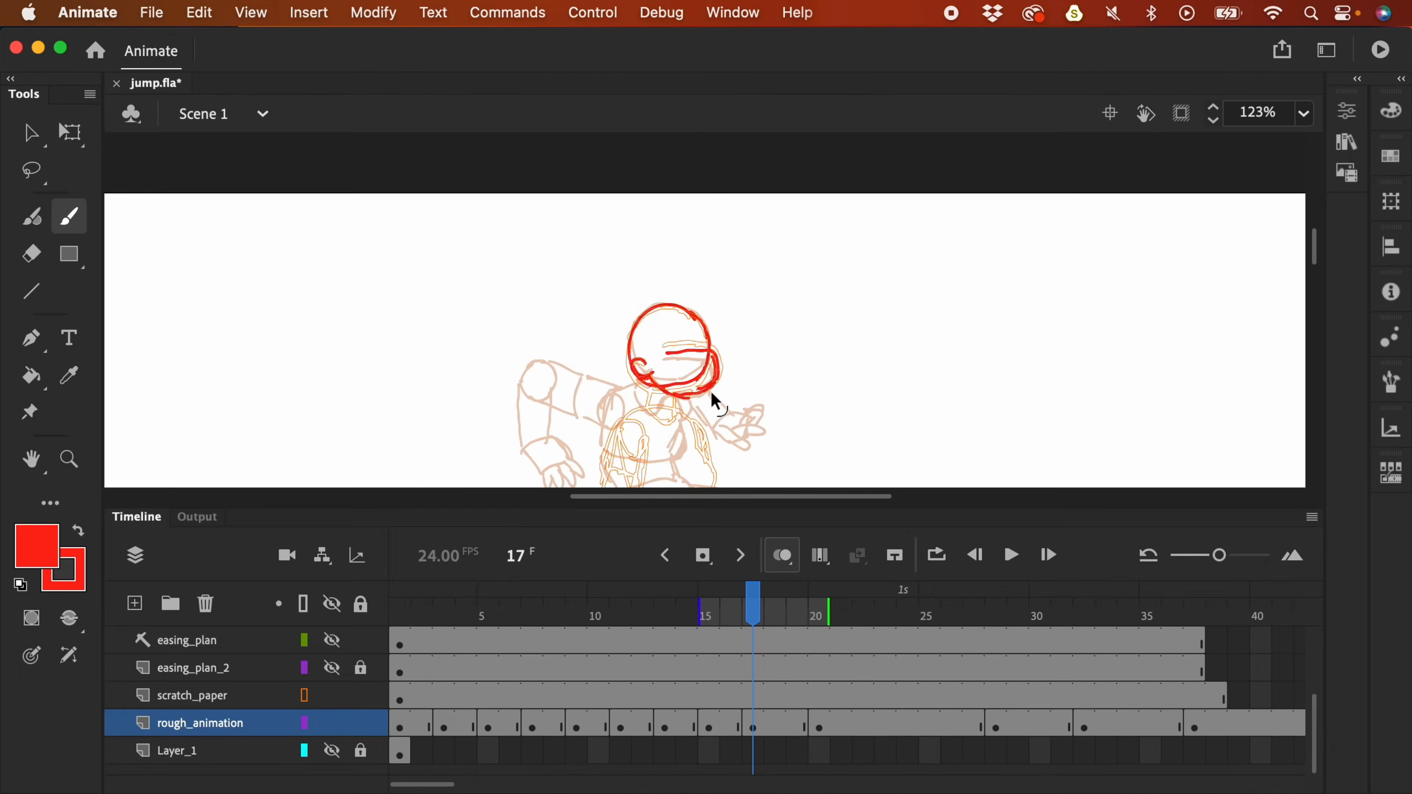
scroll(711, 392, "down", 2)
key("F4")
left_click_drag(654, 365, 654, 398)
mouse_move(656, 362)
left_mouse_down()
mouse_move(726, 395)
mouse_move(689, 448)
left_mouse_up()
left_click_drag(727, 420, 693, 449)
- Draw the left arm from shoulder to elbow, forearm, wrist bands and hand, redoing the first attempt
scroll(701, 423, "down", 2)
mouse_move(574, 346)
left_mouse_down()
mouse_move(561, 329)
mouse_move(576, 346)
left_mouse_up()
left_click_drag(574, 313, 638, 267)
left_click_drag(594, 338, 644, 297)
mouse_move(564, 341)
left_mouse_down()
mouse_move(577, 423)
mouse_move(601, 410)
left_mouse_up()
key("super+z")
key("super+z")
key("super+z")
key("super+z")
key("super+z")
key("super+z")
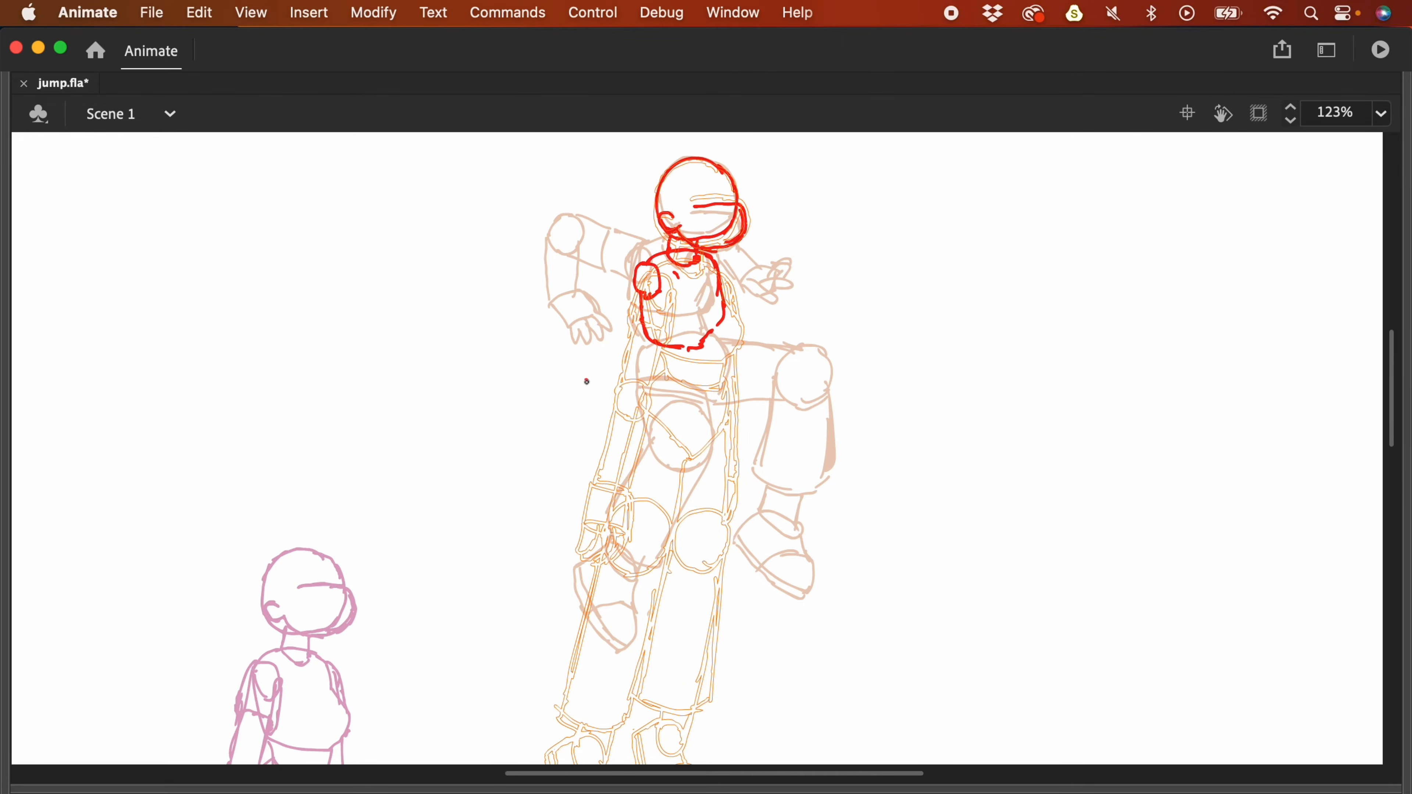
mouse_move(605, 388)
left_mouse_down()
mouse_move(578, 369)
mouse_move(593, 359)
mouse_move(589, 396)
left_mouse_up()
left_click_drag(638, 270, 584, 367)
left_click_drag(593, 368, 614, 386)
mouse_move(632, 277)
left_mouse_down()
mouse_move(592, 359)
mouse_move(614, 390)
mouse_move(573, 481)
left_mouse_up()
left_click_drag(612, 399, 607, 485)
left_click_drag(564, 523, 609, 525)
left_click_drag(564, 528, 608, 525)
- Sketch the knees and outline both boots in red
scroll(690, 377, "down", 2)
left_click_drag(675, 434, 670, 437)
mouse_move(723, 429)
left_mouse_down()
mouse_move(744, 435)
mouse_move(747, 465)
left_mouse_up()
left_click_drag(646, 342, 628, 429)
left_click_drag(720, 334, 740, 445)
scroll(603, 549, "down", 2)
left_click_drag(581, 595, 589, 712)
mouse_move(667, 567)
left_mouse_down()
mouse_move(691, 577)
mouse_move(673, 667)
left_mouse_up()
mouse_move(551, 623)
left_mouse_down()
mouse_move(599, 669)
mouse_move(688, 629)
left_mouse_up()
- Nudge the boot strokes down and draw the shin lines from knees to boots
key("ctrl+a")
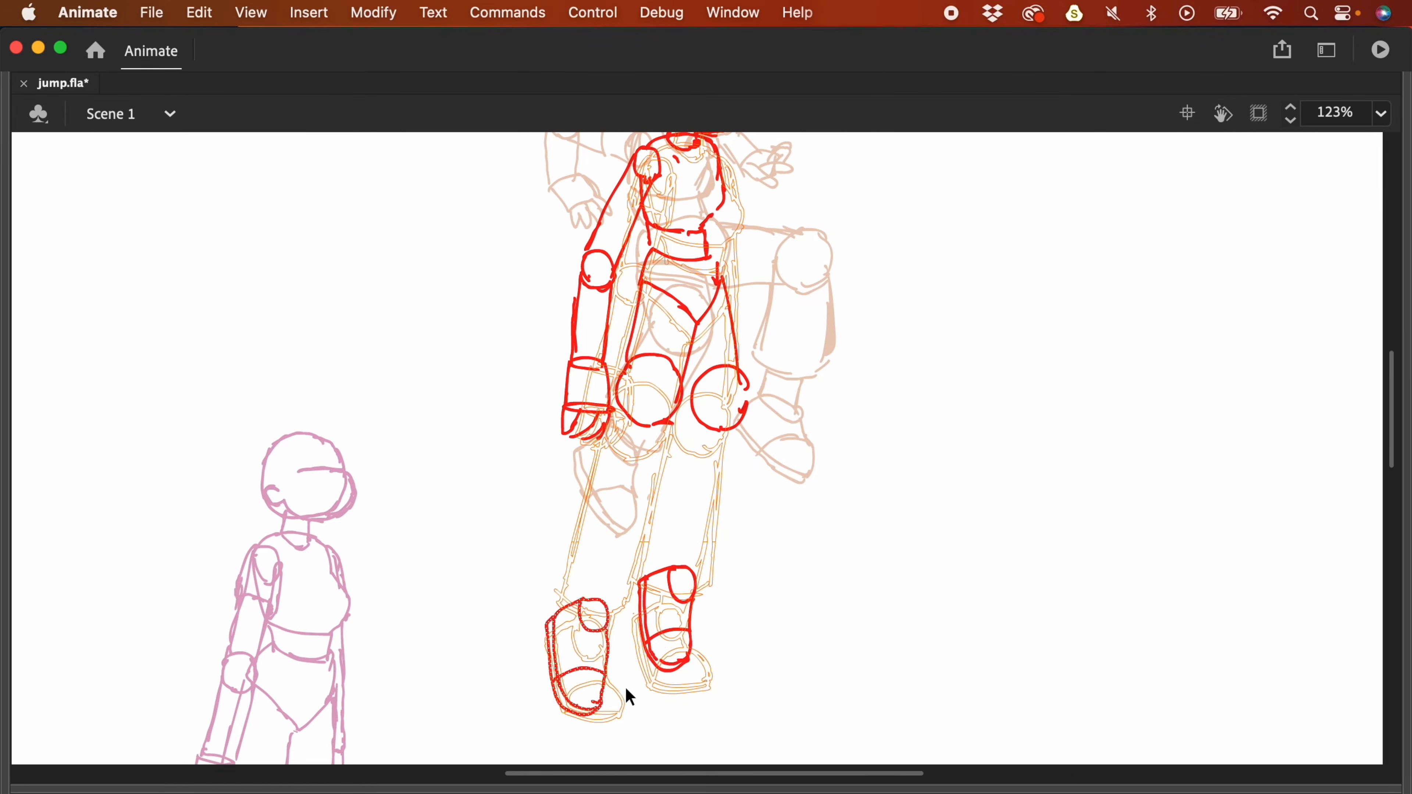
key("shift+Down")
key("shift+Down")
key("b")
left_click_drag(600, 423, 564, 584)
mouse_move(675, 412)
left_mouse_down()
mouse_move(628, 600)
mouse_move(652, 562)
left_mouse_up()
left_click_drag(652, 562, 711, 582)
left_click_drag(748, 409, 712, 581)
- Draw the right arm down to the hand
scroll(670, 375, "up", 3)
scroll(670, 375, "right", 1)
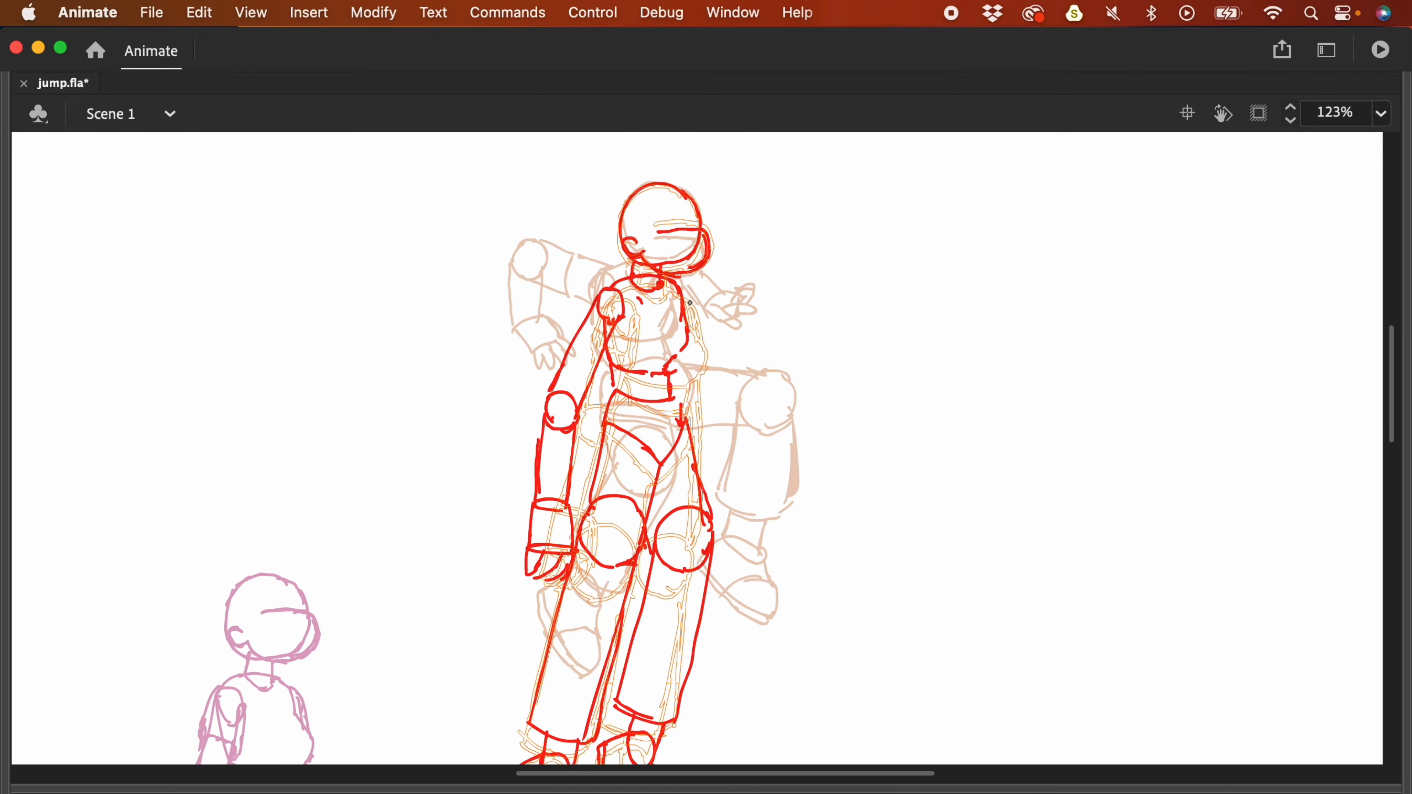
left_click_drag(717, 428, 735, 457)
left_click_drag(706, 284, 675, 417)
- Finish the right-hand stroke, restore the panels and zoom out to the whole figure
left_click_drag(684, 364, 728, 453)
key("F4")
key("ctrl+minus")
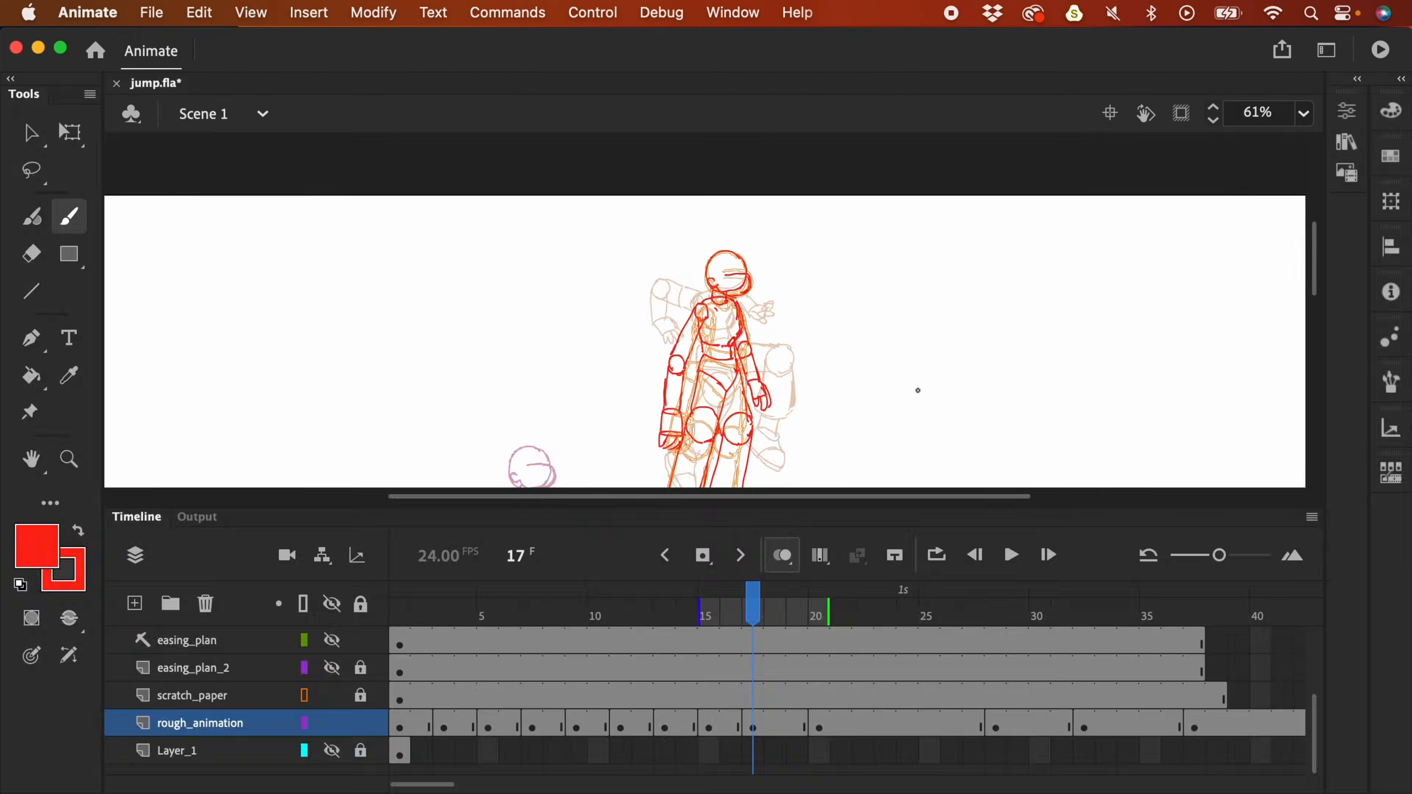
- Move the frame-17 pose on rough_animation down and to the left
left_click(754, 730)
key("v")
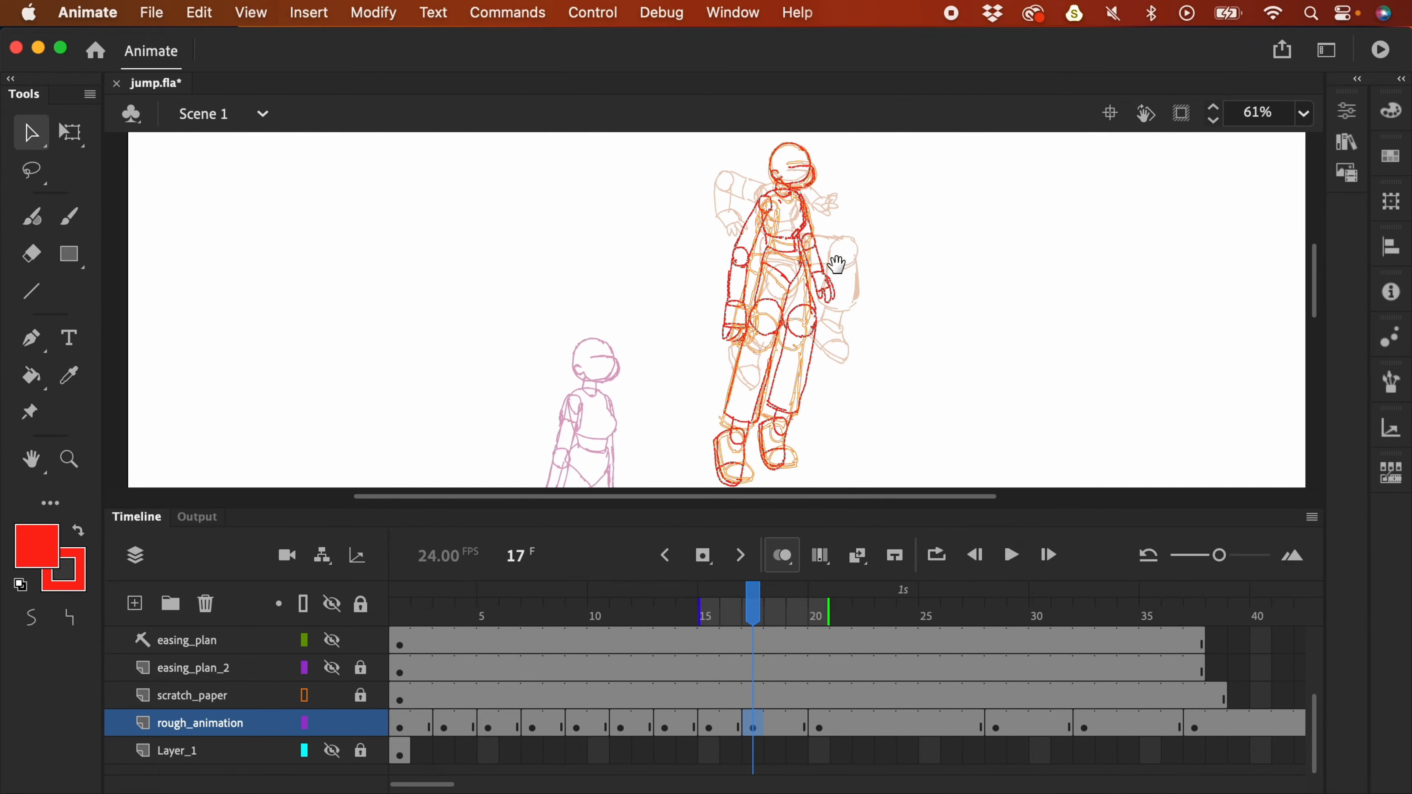
scroll(812, 267, "down", 3)
scroll(811, 267, "left", 1)
left_click_drag(835, 289, 762, 348)
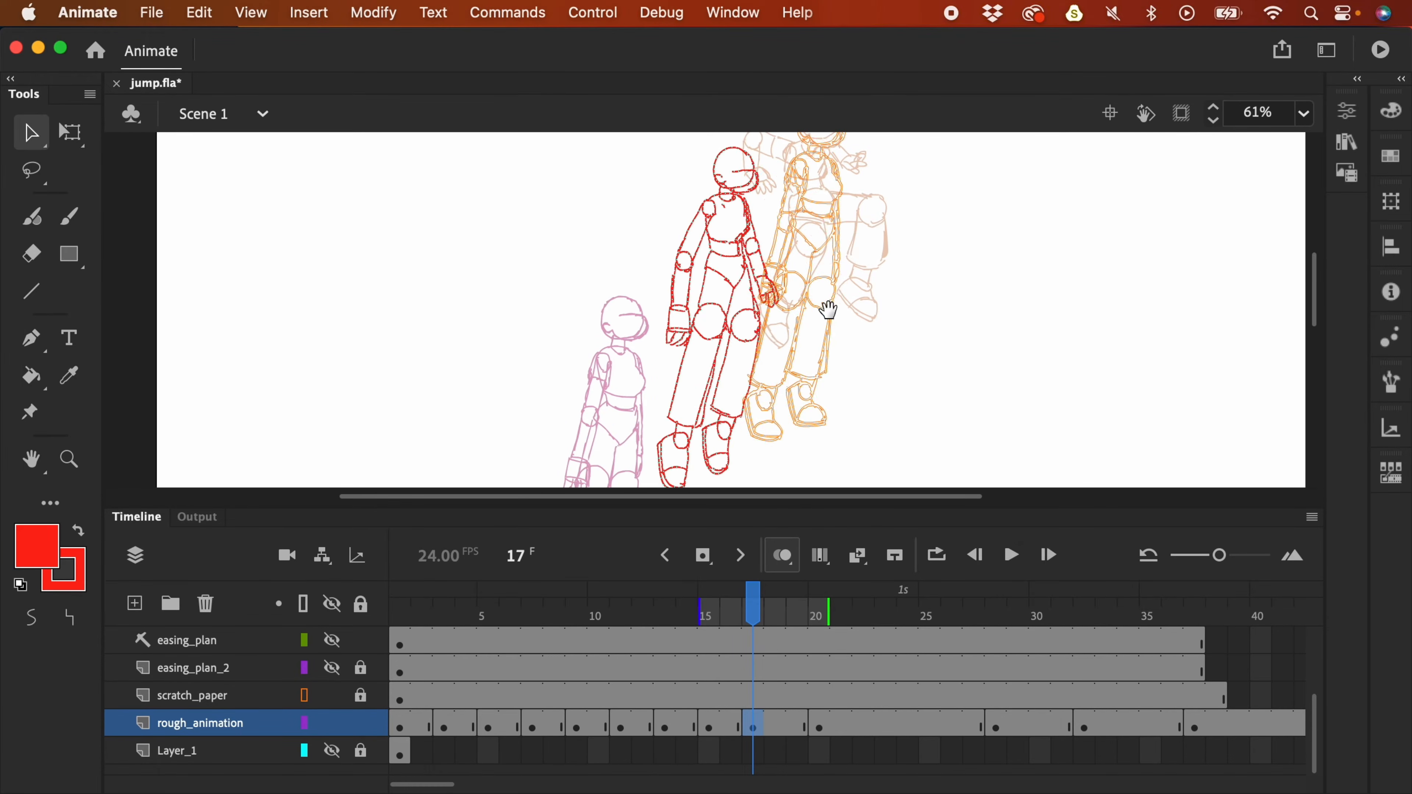
scroll(851, 221, "down", 3)
key("ctrl+minus")
left_click_drag(695, 295, 673, 323)
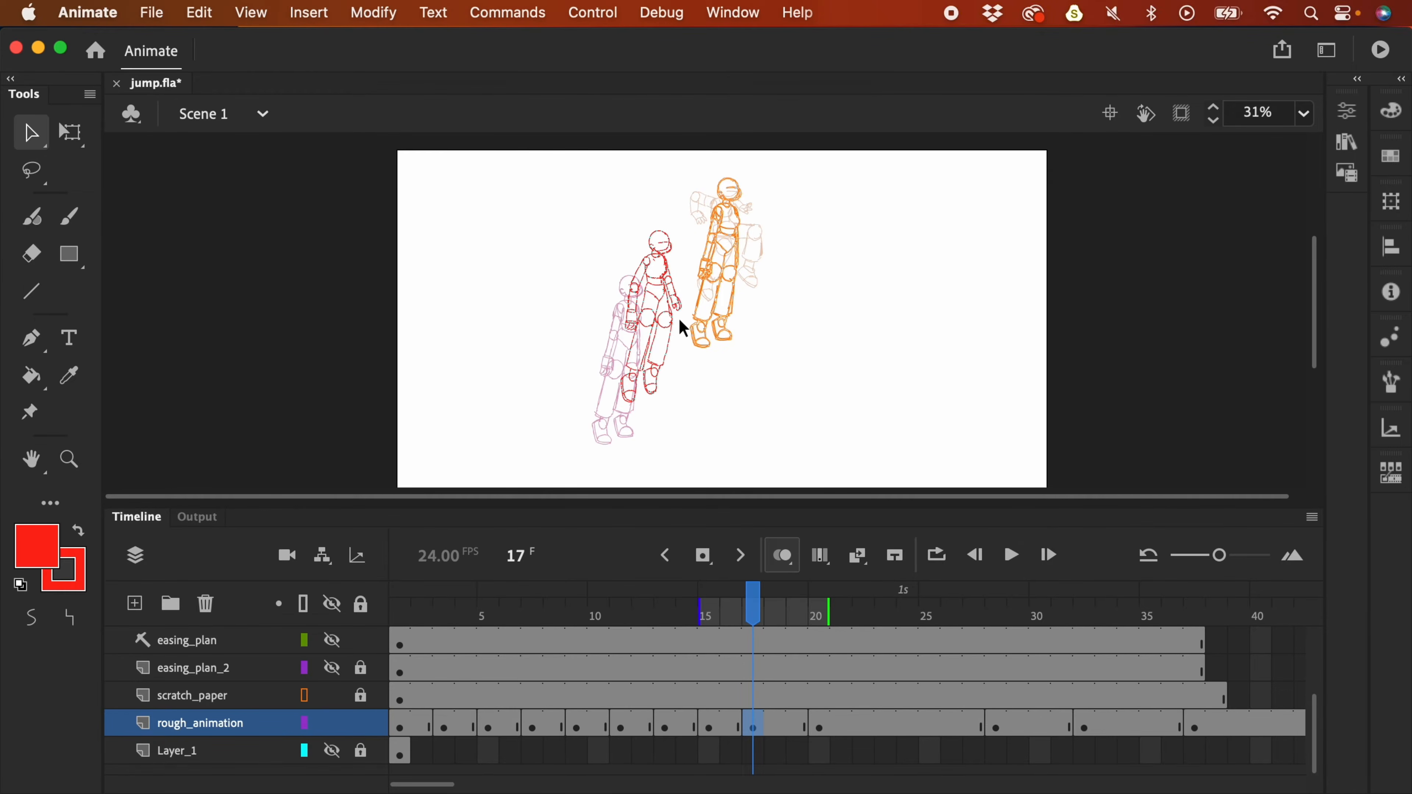
key("q")
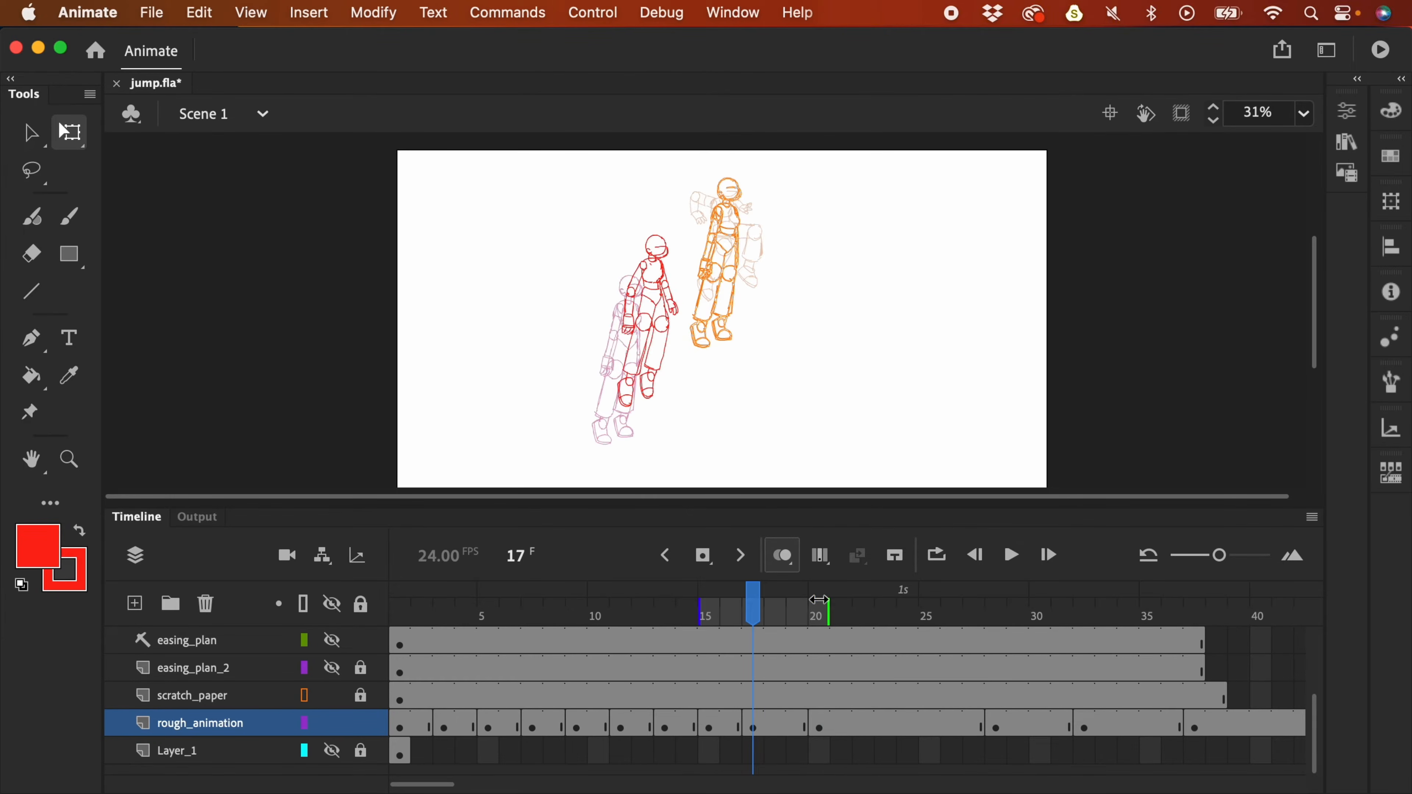
- Hide the scratch_paper layer, play through the jump, and return to frame 17
left_click(332, 697)
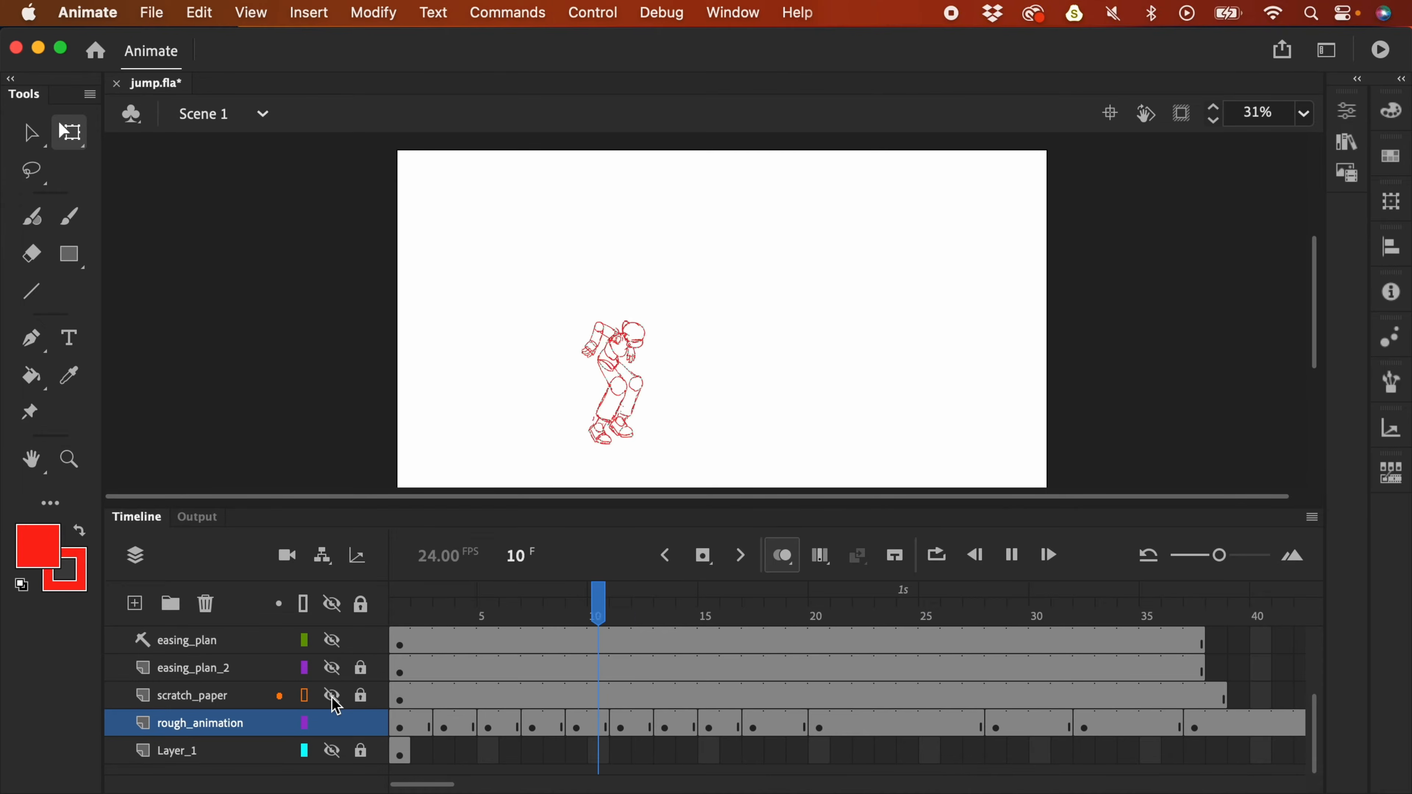
key("Return")
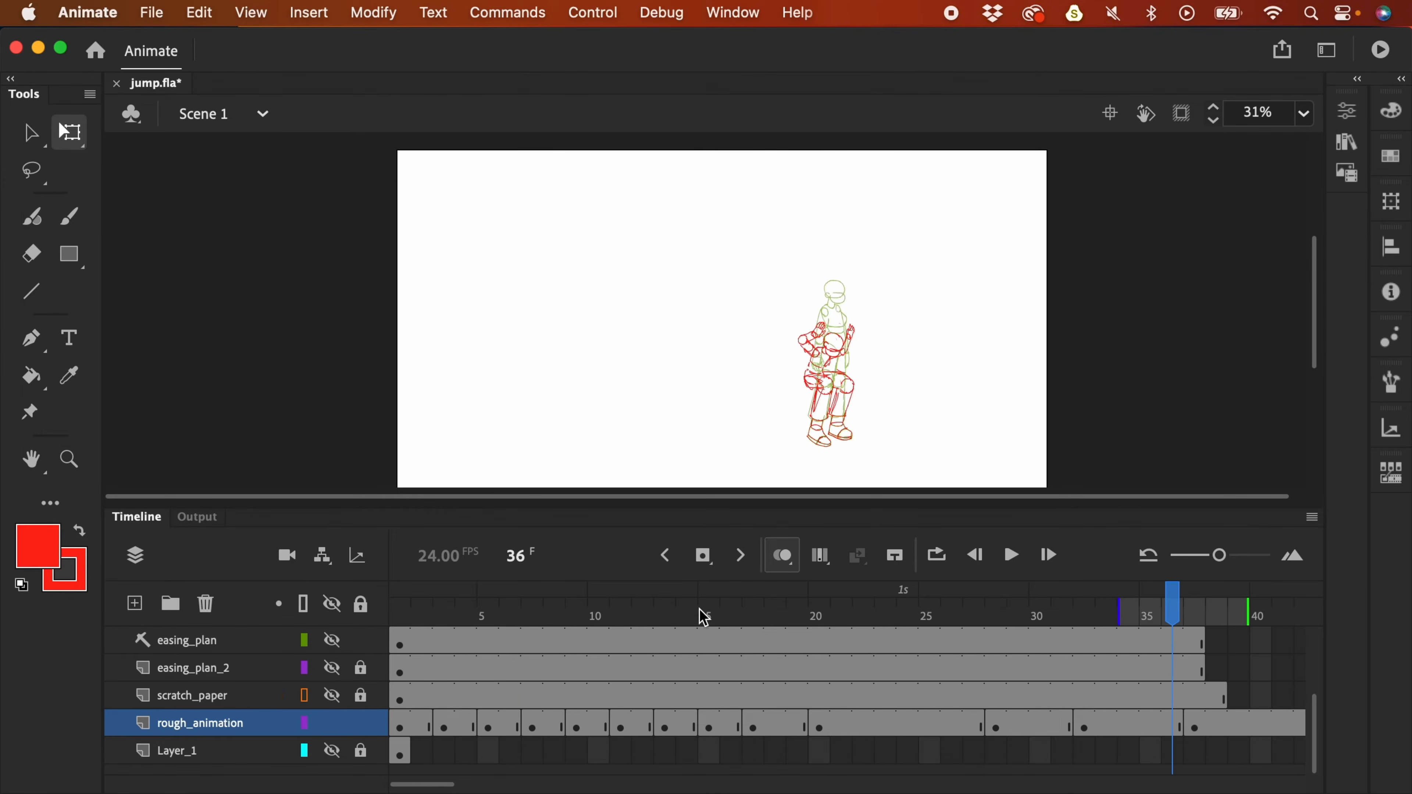
left_click(705, 618)
left_click(751, 696)
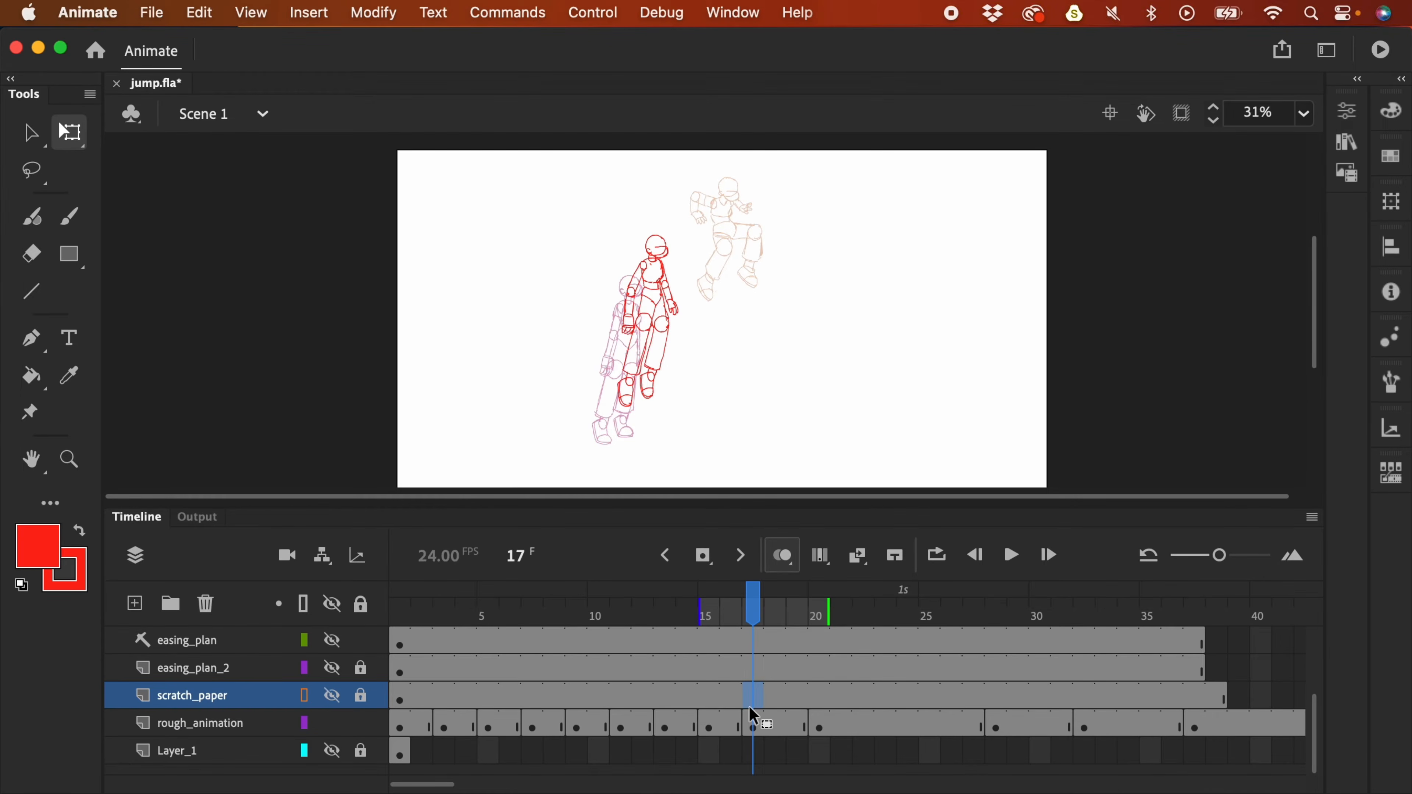
scroll(745, 321, "up", 3)
- With the Lasso tool, zoom in on the legs and select rough_animation's frame 17, keeping scratch_paper locked
scroll(806, 290, "down", 3)
scroll(806, 290, "left", 3)
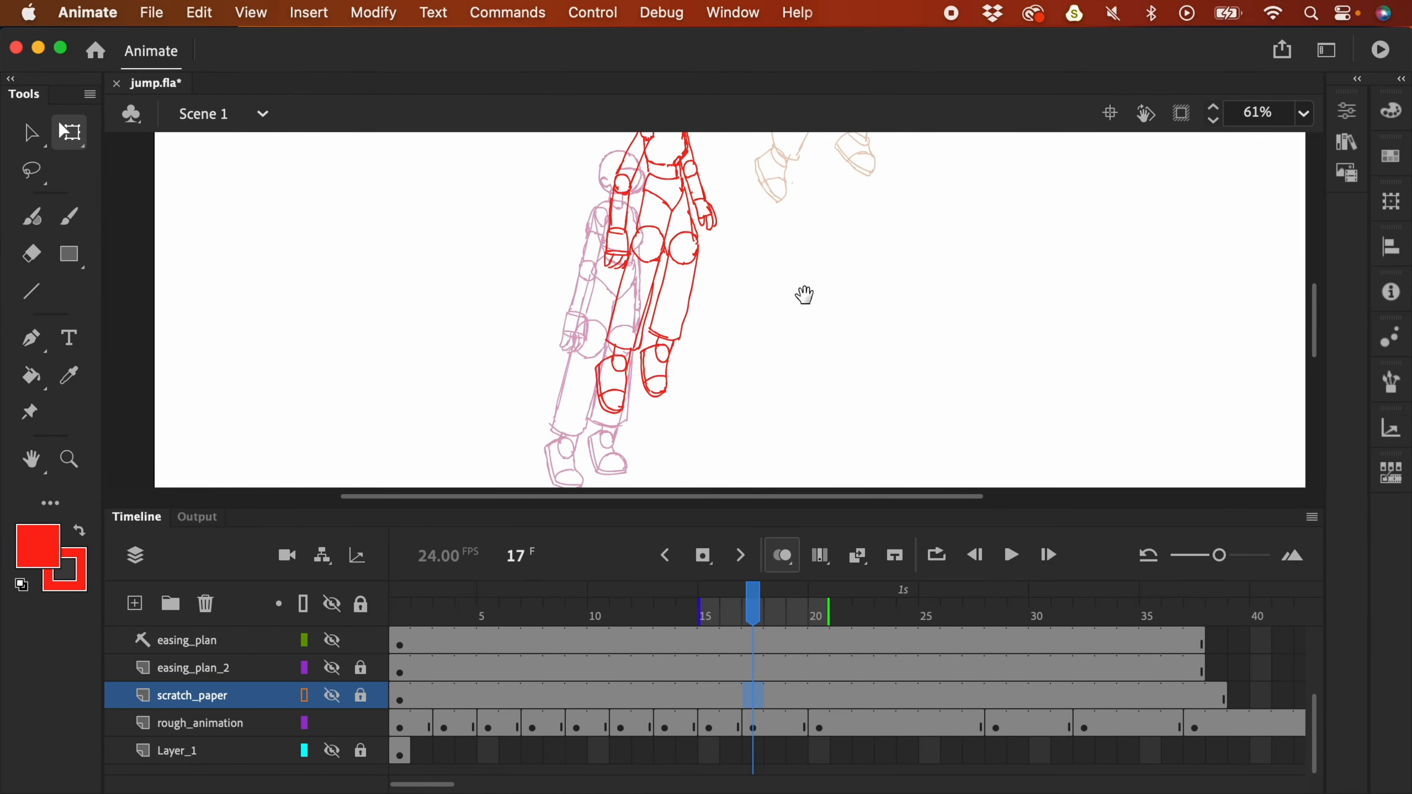
key("l")
key("F4")
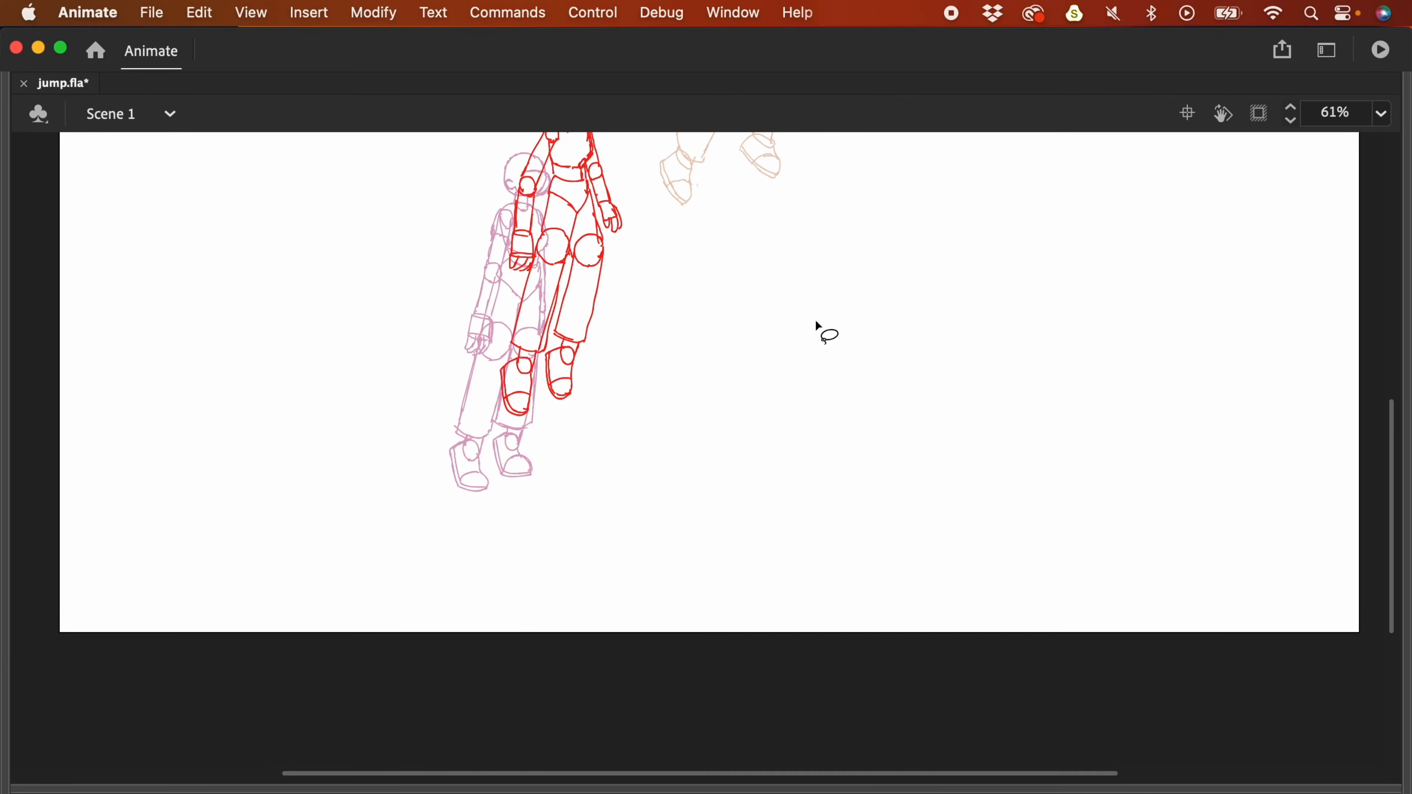
key("super+equal")
scroll(783, 382, "up", 5)
scroll(783, 382, "left", 5)
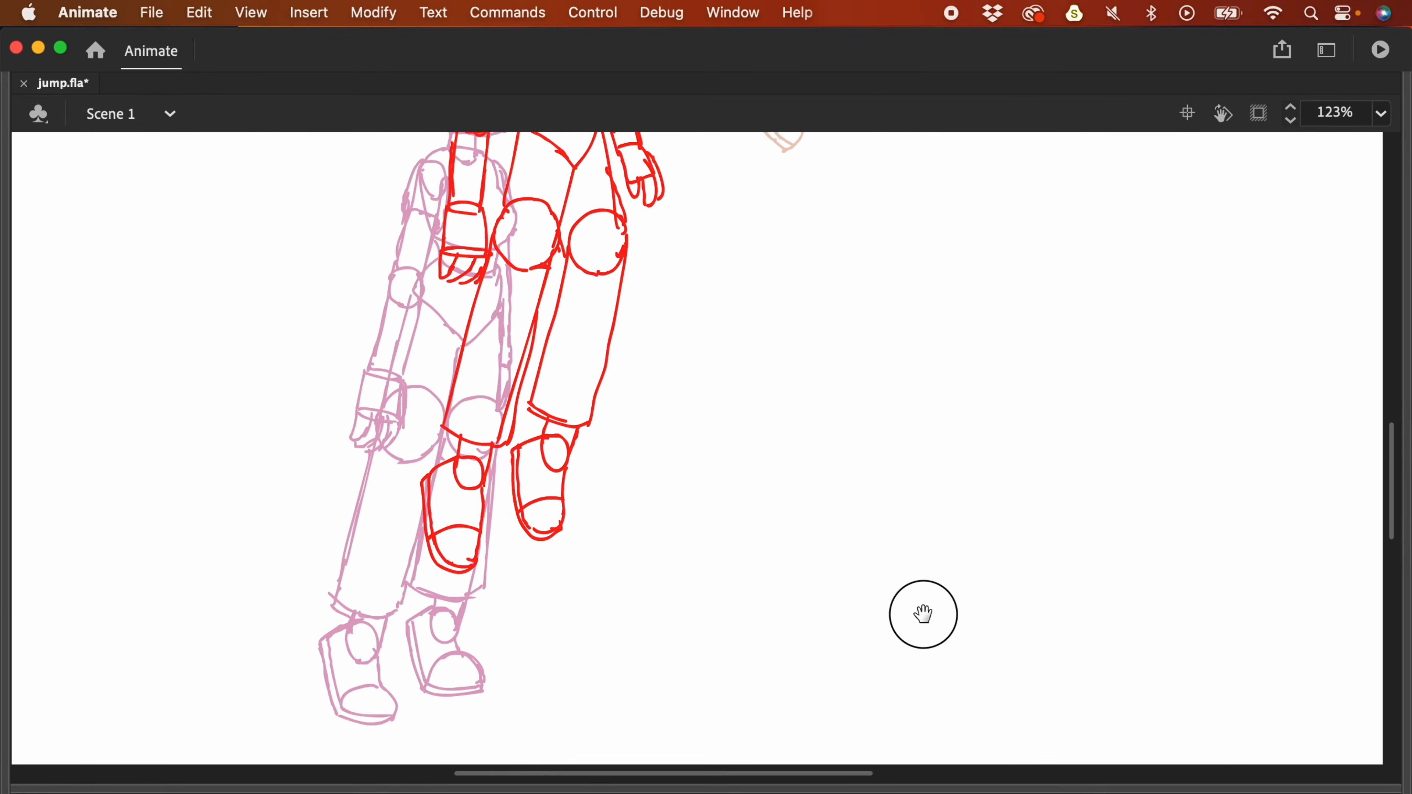
left_click(669, 565)
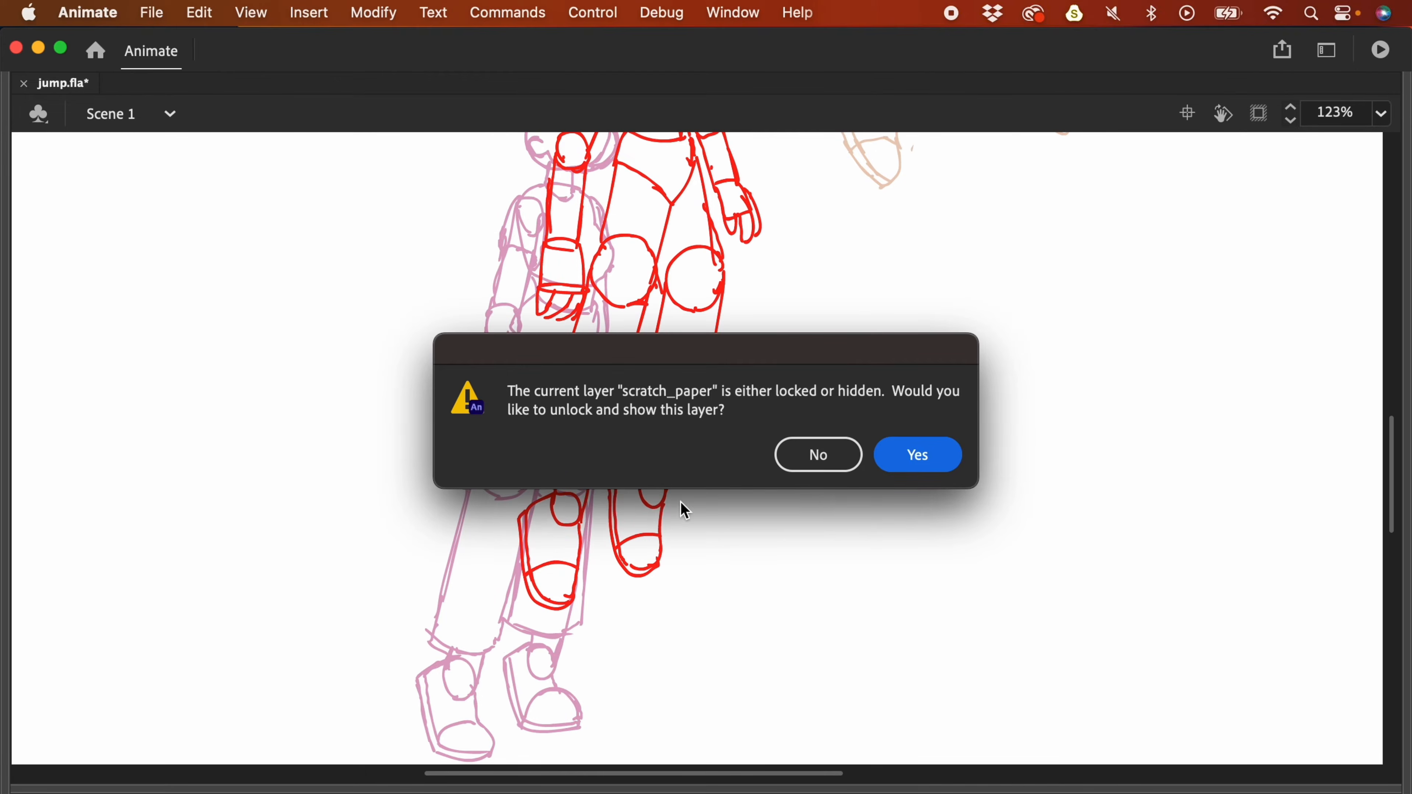
left_click(827, 453)
key("F4")
left_click(754, 725)
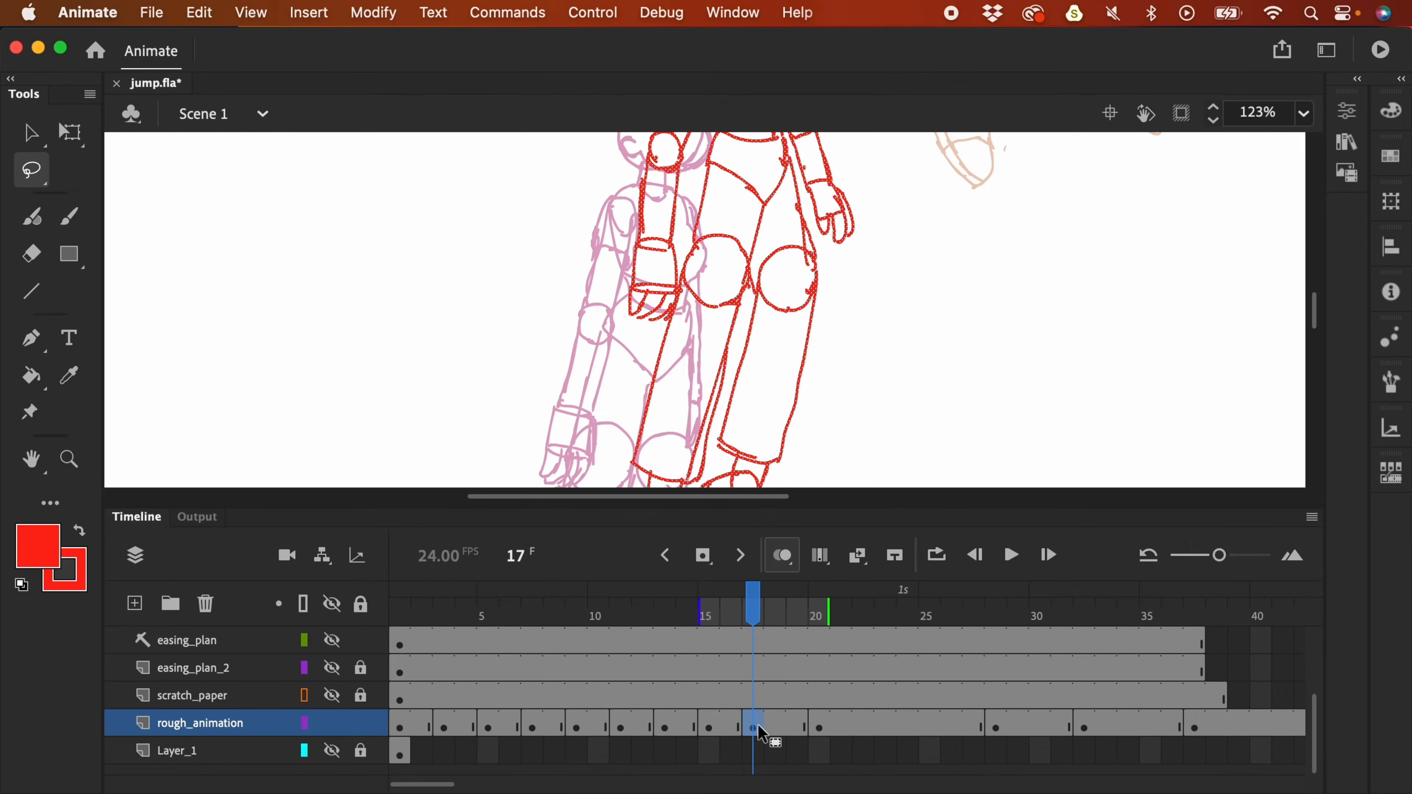
- Rework the frame-17 right leg from the knee down and redraw the hip-to-upper-leg line
key("F4")
scroll(744, 499, "down", 1)
mouse_move(683, 479)
left_mouse_down()
mouse_move(616, 474)
mouse_move(685, 550)
mouse_move(678, 480)
mouse_move(669, 489)
left_mouse_up()
key("super+z")
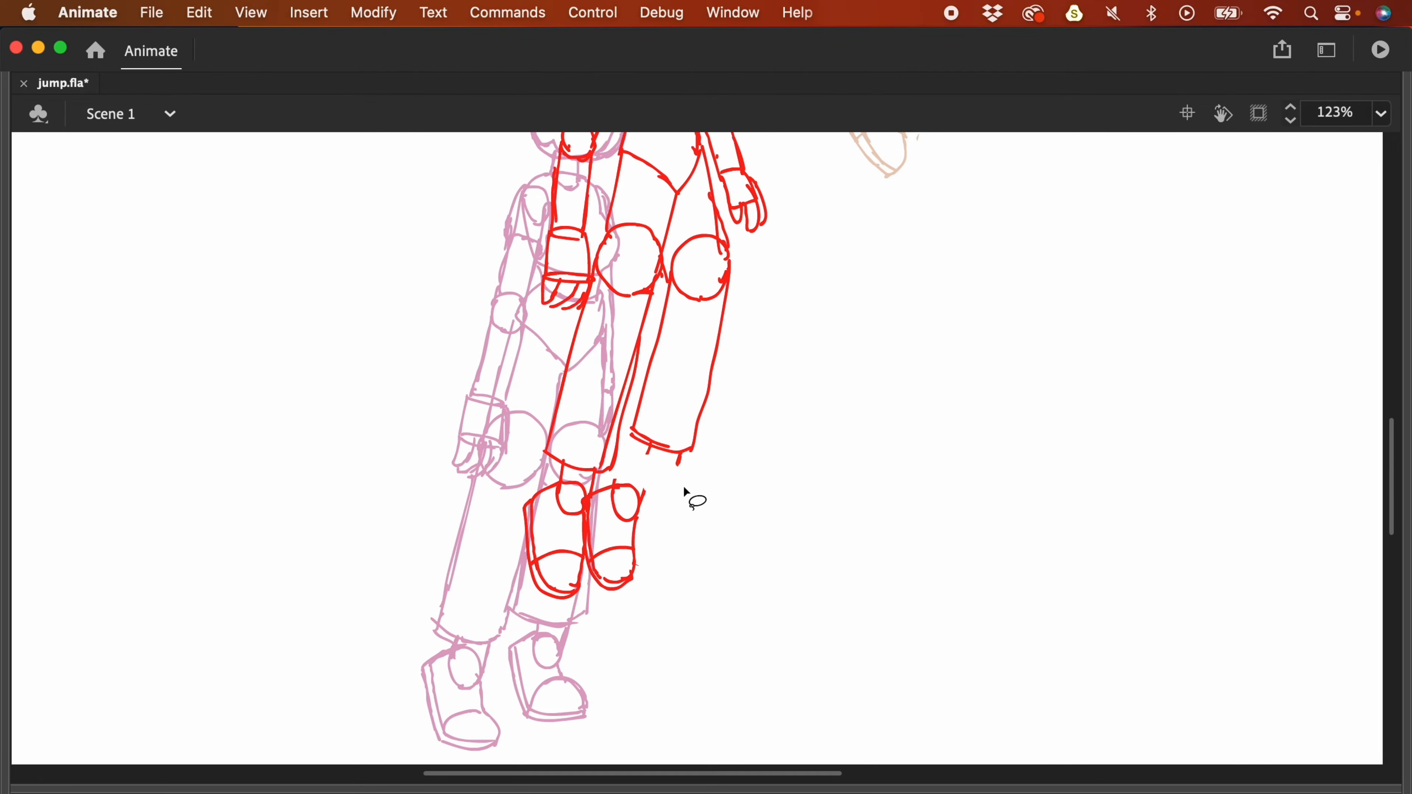
left_click_drag(665, 273, 674, 462)
key("Delete")
key("super+z")
scroll(746, 305, "up", 2)
mouse_move(744, 297)
left_mouse_down()
mouse_move(721, 280)
mouse_move(689, 283)
mouse_move(638, 438)
mouse_move(645, 512)
mouse_move(725, 490)
mouse_move(690, 428)
left_mouse_up()
scroll(731, 400, "up", 2)
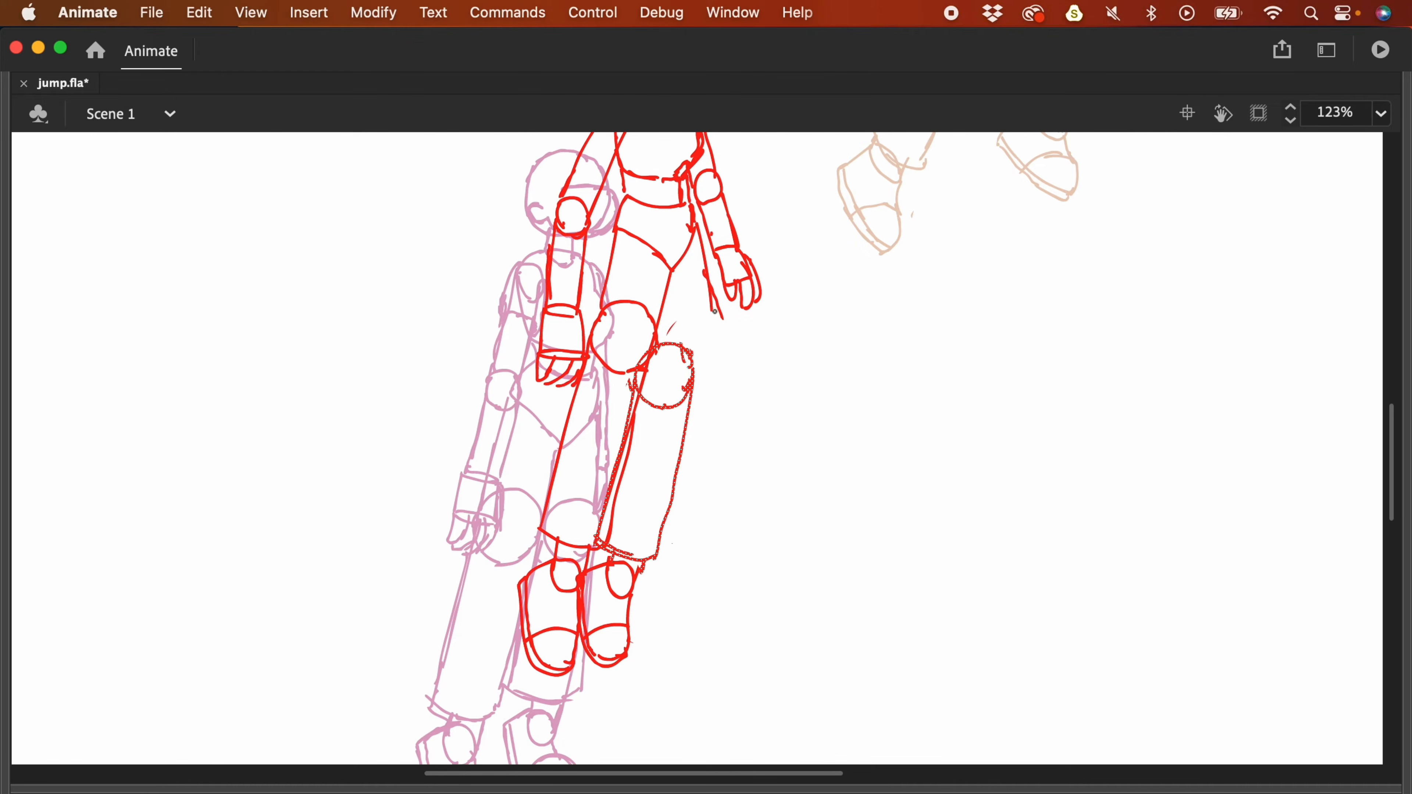
left_click_drag(707, 252, 703, 296)
- Rotate and lift the red hand onto the forearm, then replay the jump
left_click_drag(769, 403, 802, 539)
mouse_move(631, 474)
left_mouse_down()
mouse_move(627, 491)
mouse_move(570, 511)
mouse_move(586, 561)
mouse_move(636, 500)
left_mouse_up()
key("q")
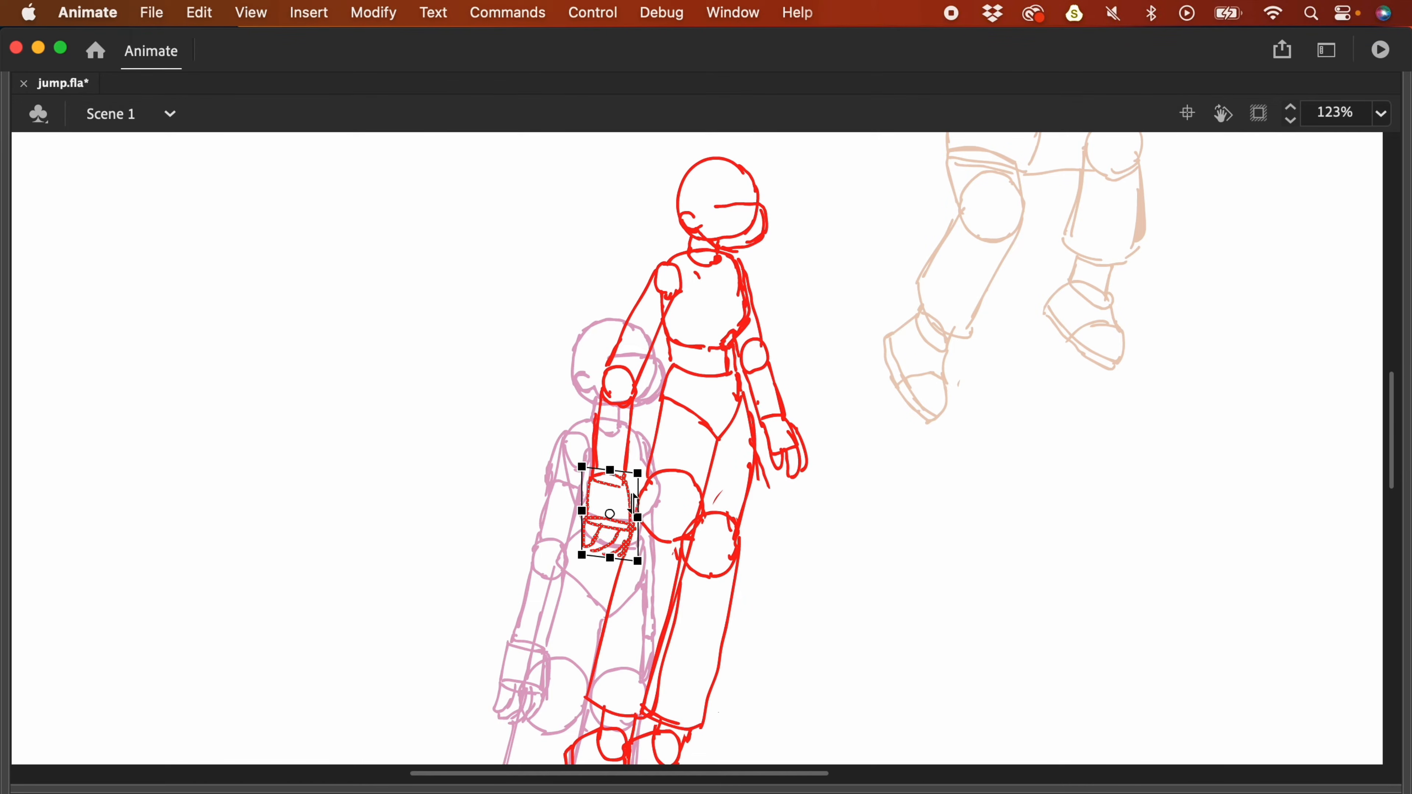
key("super+z")
left_click_drag(638, 581, 618, 415)
left_click_drag(653, 506, 649, 495)
left_click(674, 290)
key("Return")
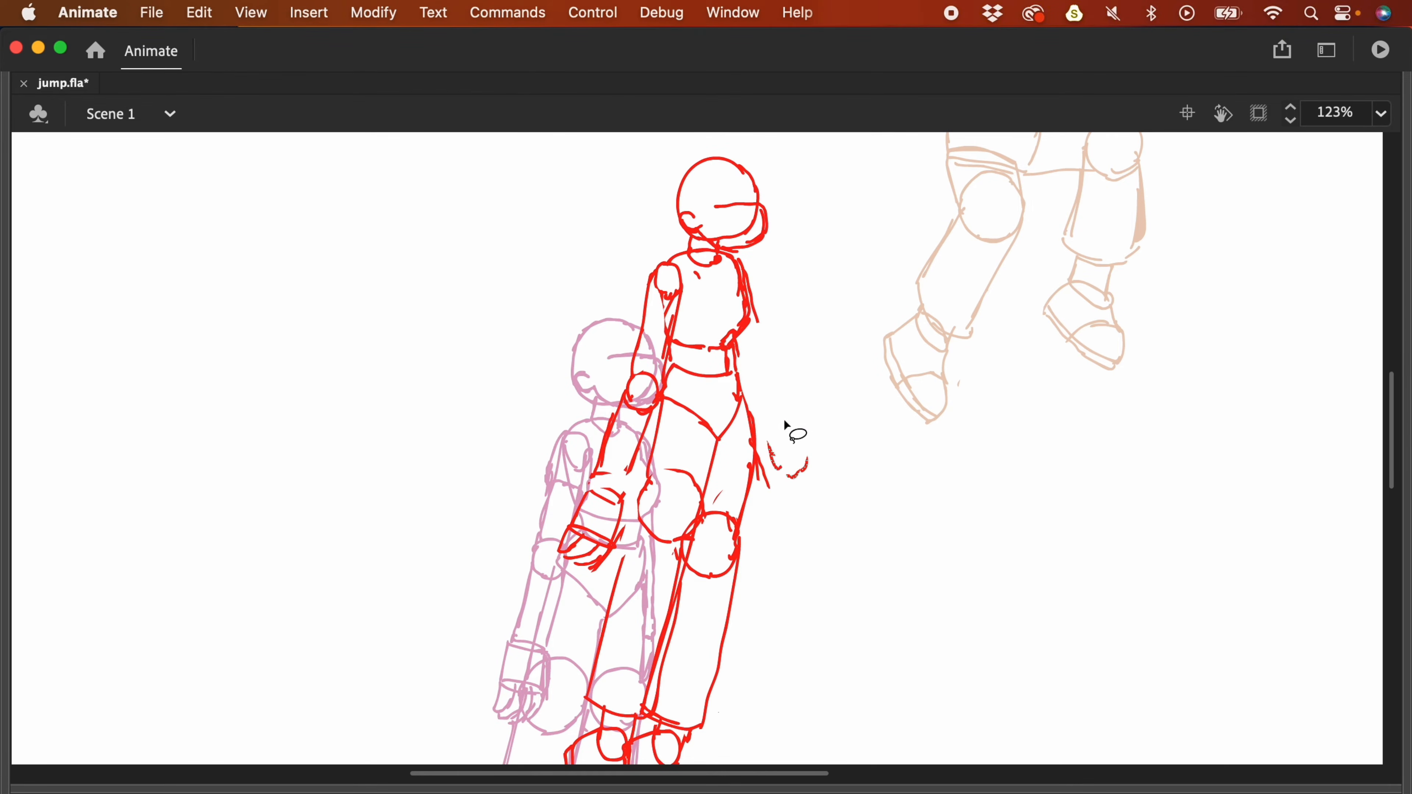
scroll(760, 400, "down", 5)
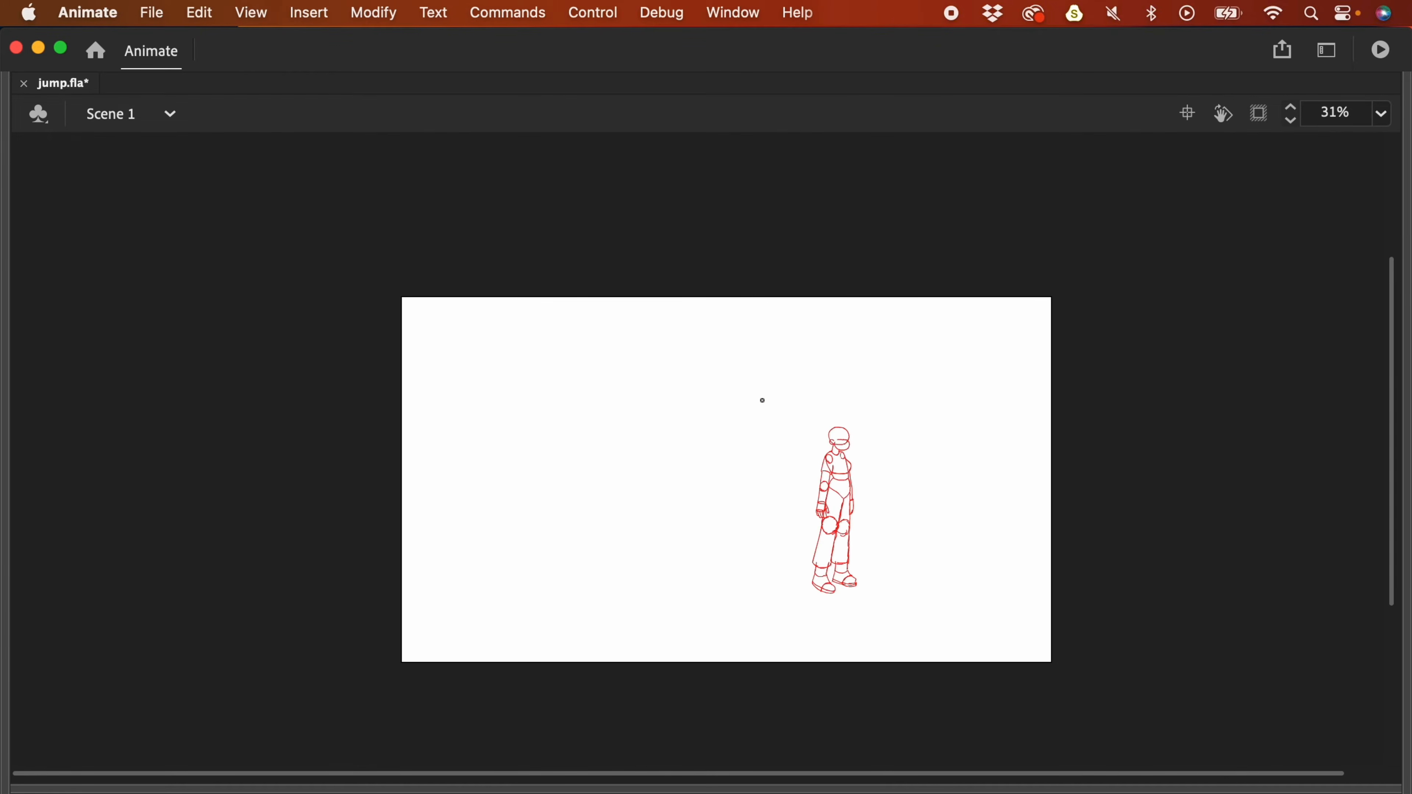
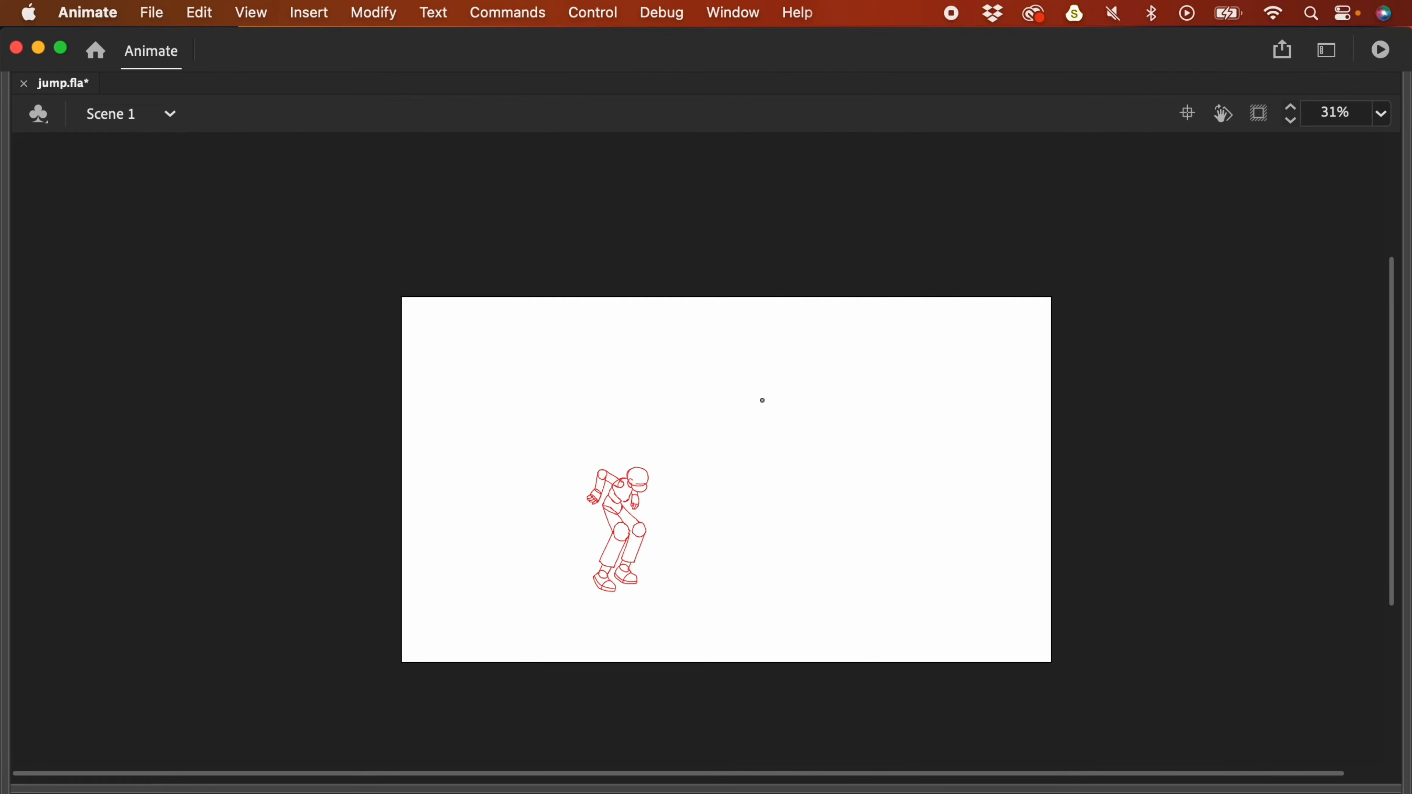
- Restore the hidden panels, select rough_animation frame 17, and reveal the easing_plan_2 arc
key("F4")
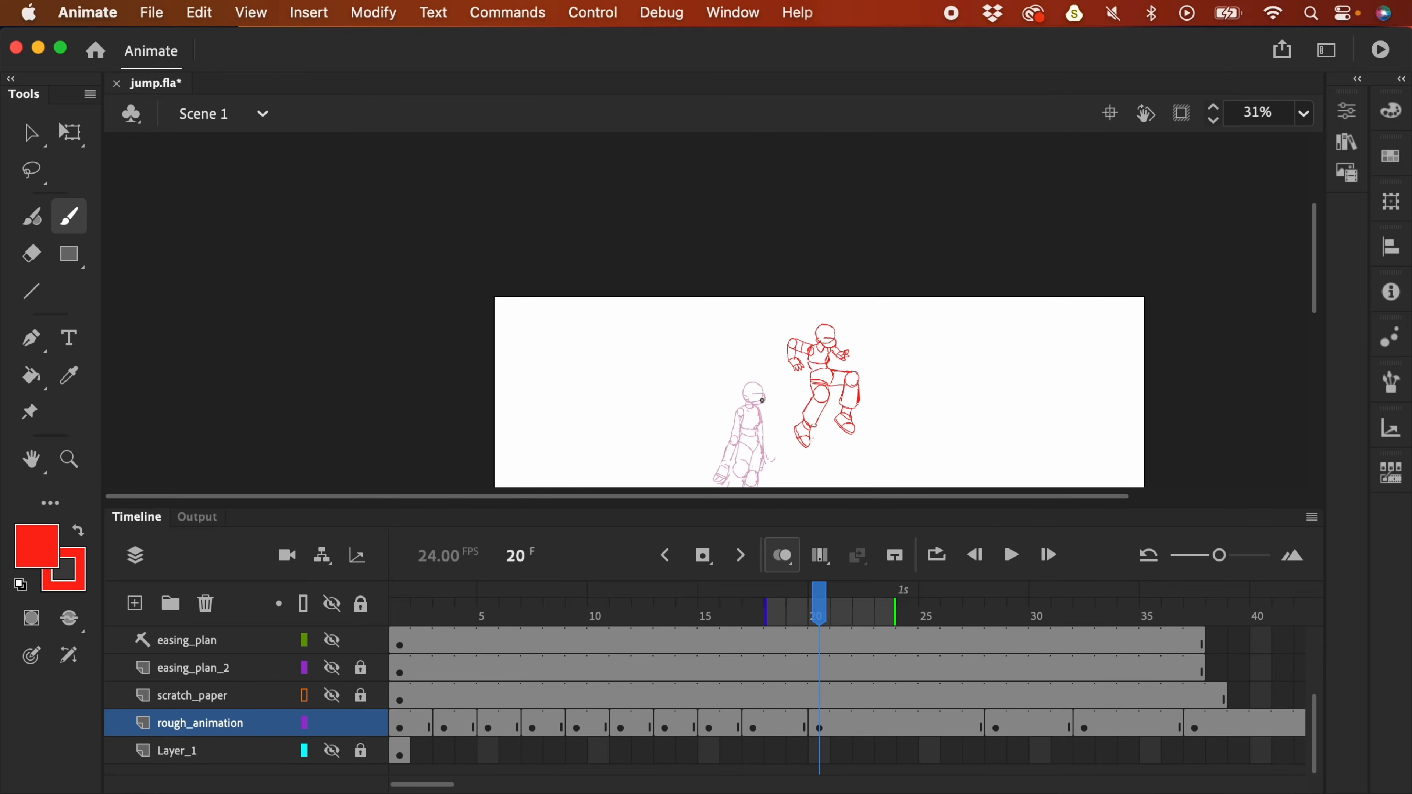
left_click(757, 724)
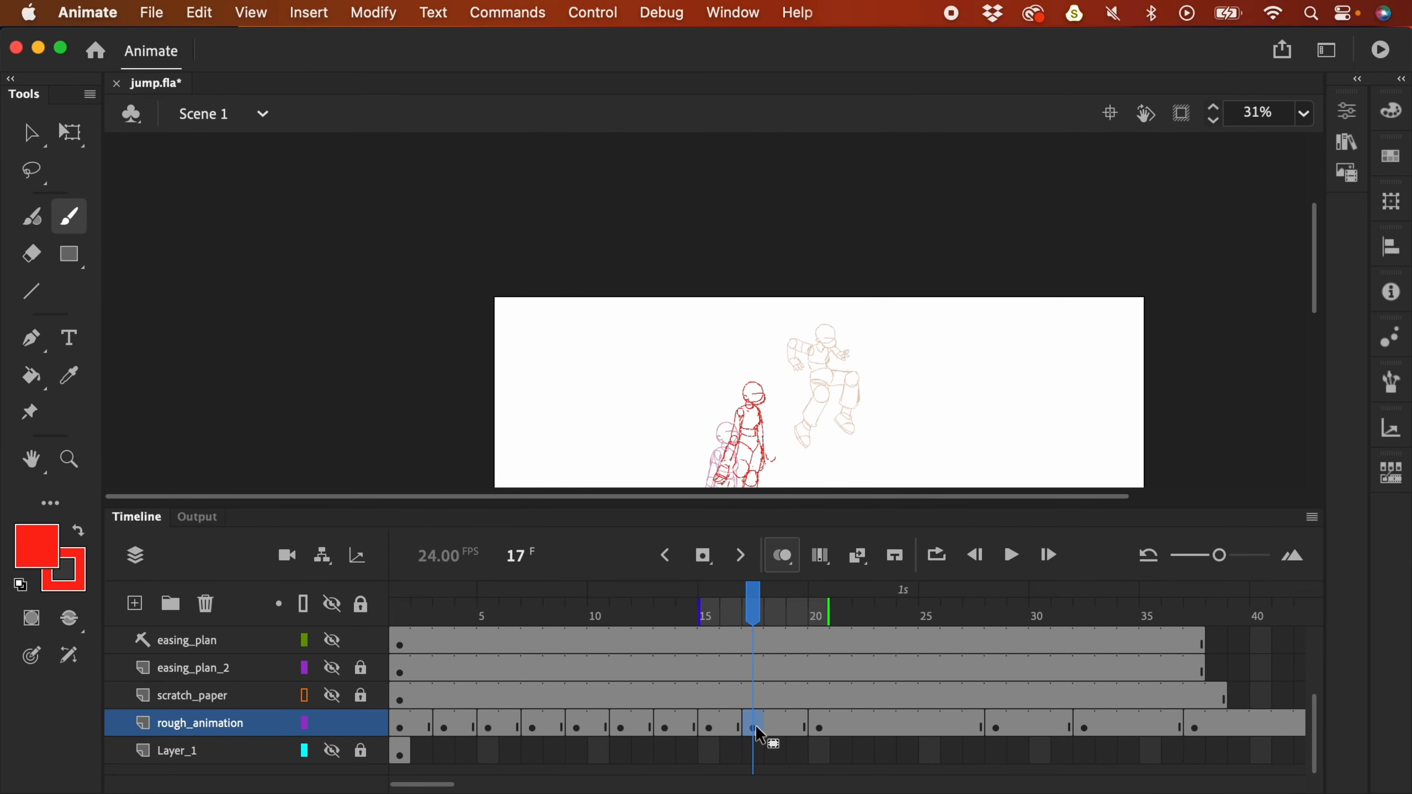
left_click(332, 697)
left_click(332, 696)
left_click(332, 668)
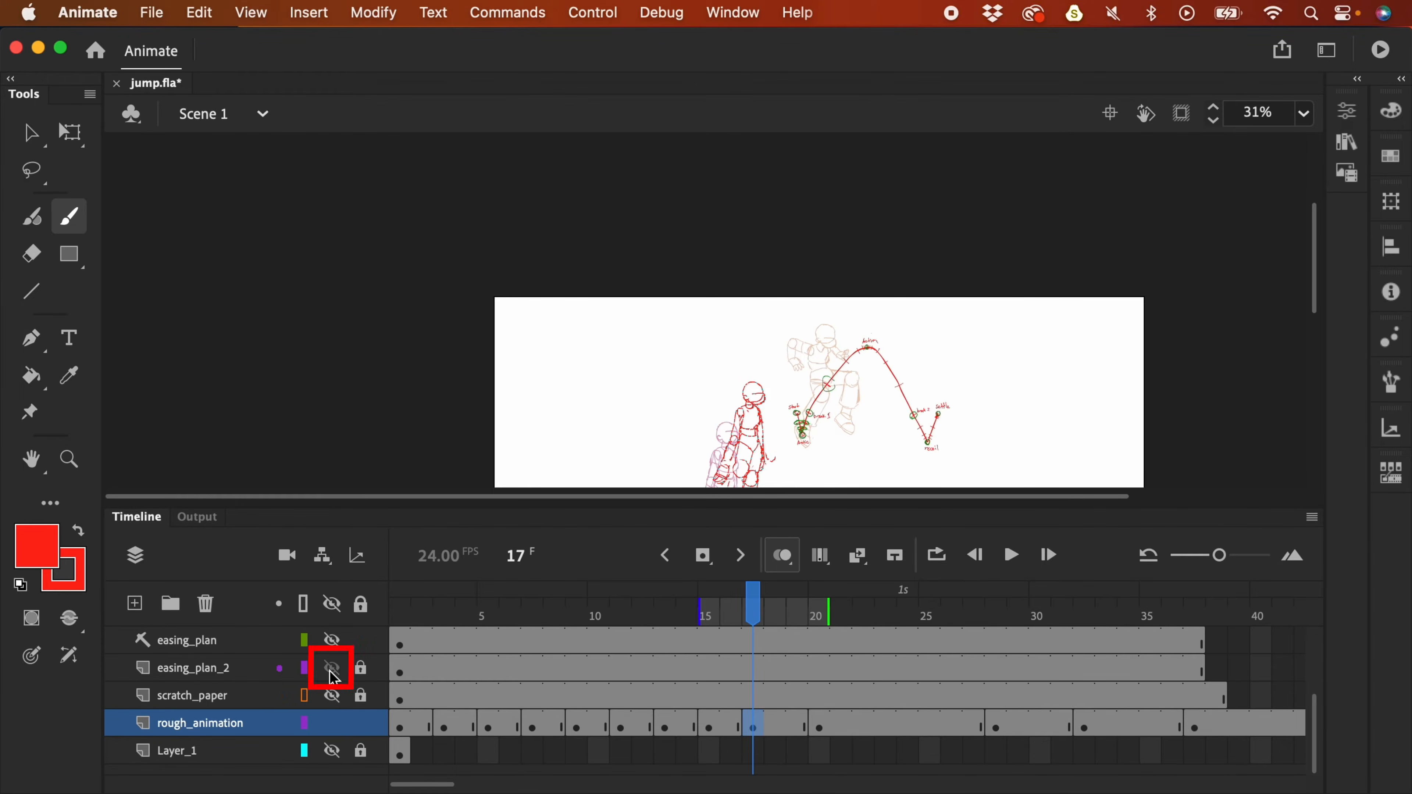
- Select frame 17 on scratch_paper, unlock easing_plan_2, and sample the arc's green
scroll(1007, 345, "down", 3)
scroll(1007, 345, "right", 2)
scroll(995, 453, "up", 3)
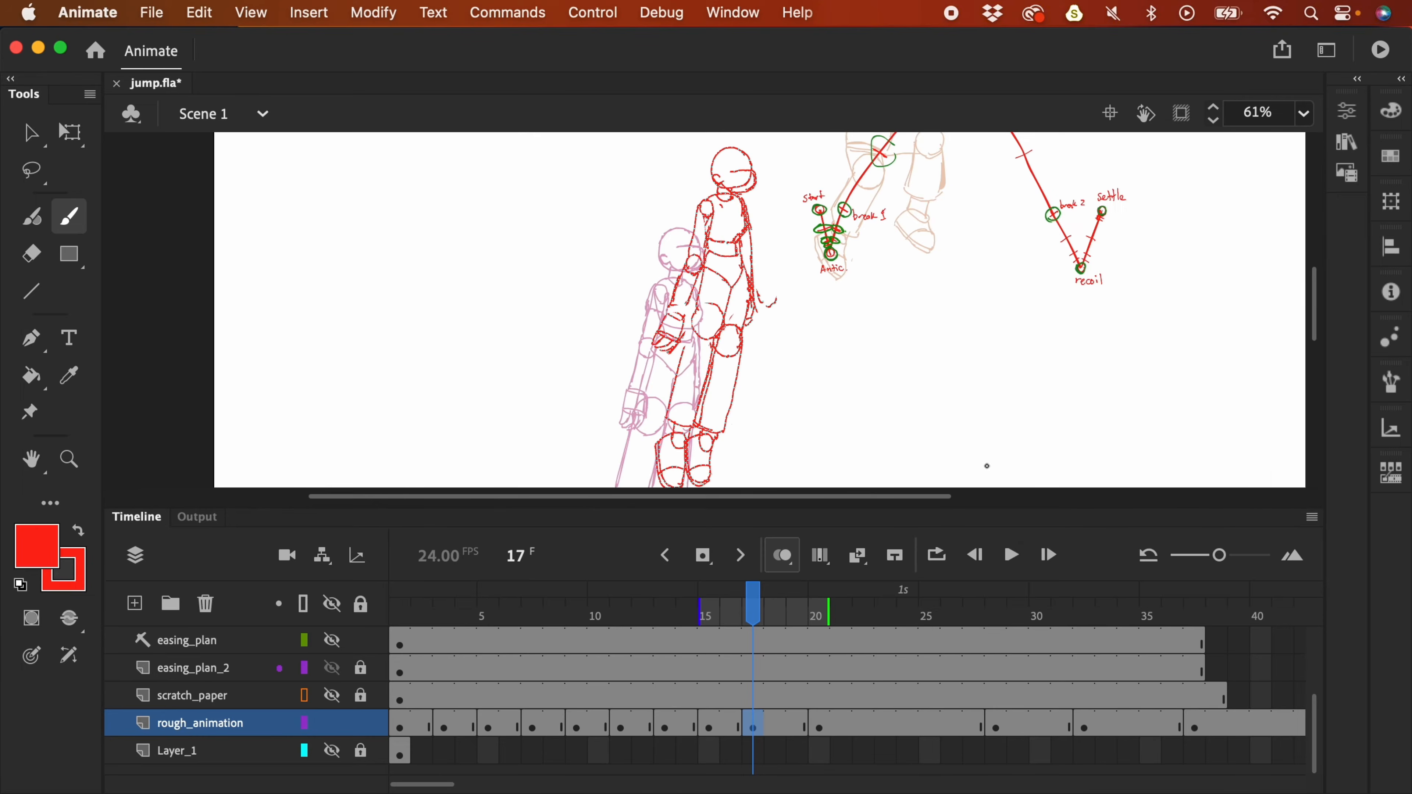
left_click(755, 698)
scroll(971, 350, "up", 3)
scroll(834, 295, "left", 2)
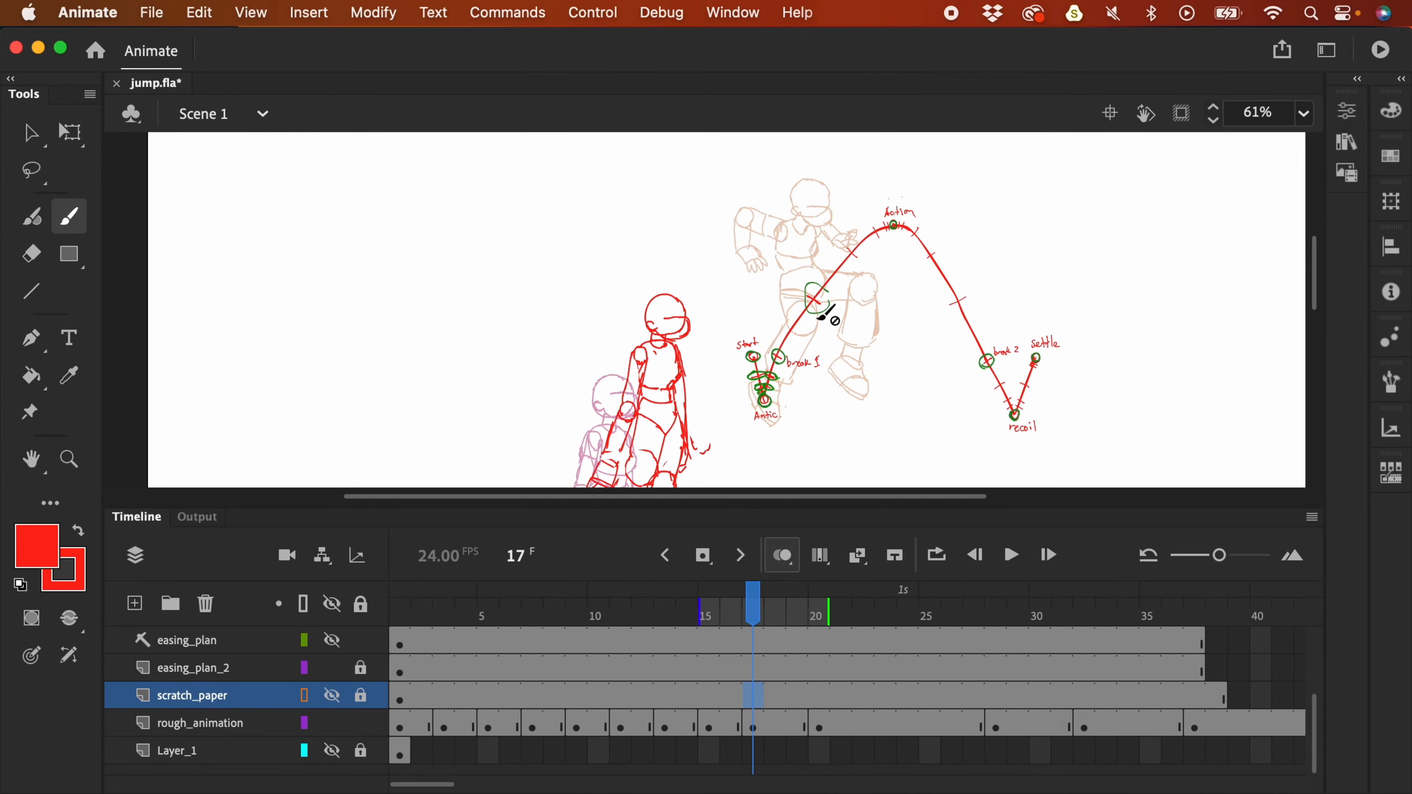
left_click(360, 667)
key("v")
key("i")
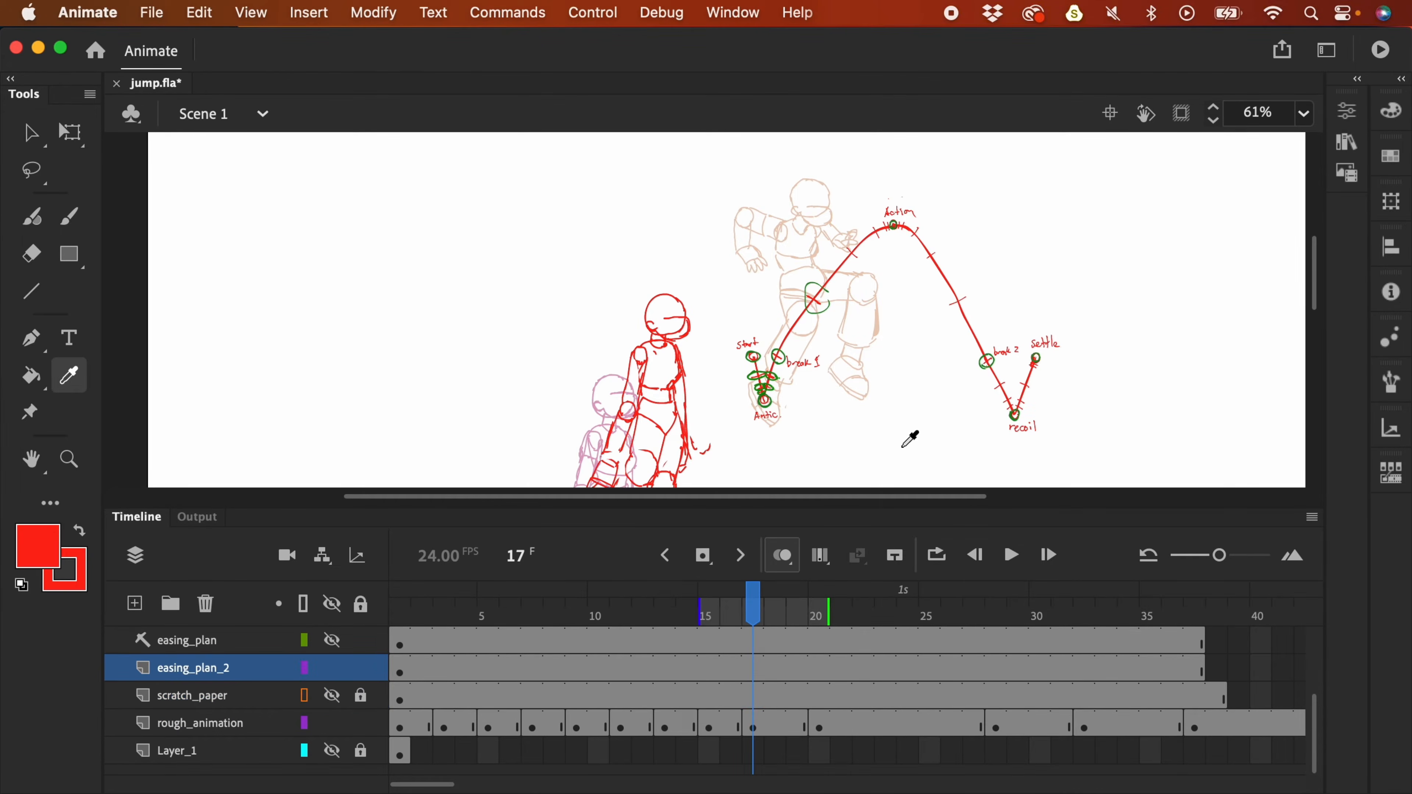
left_click(771, 401)
- Test a green brush circle on the arc, undo it, and return to 61% zoom
key("b")
left_click_drag(909, 373, 863, 409)
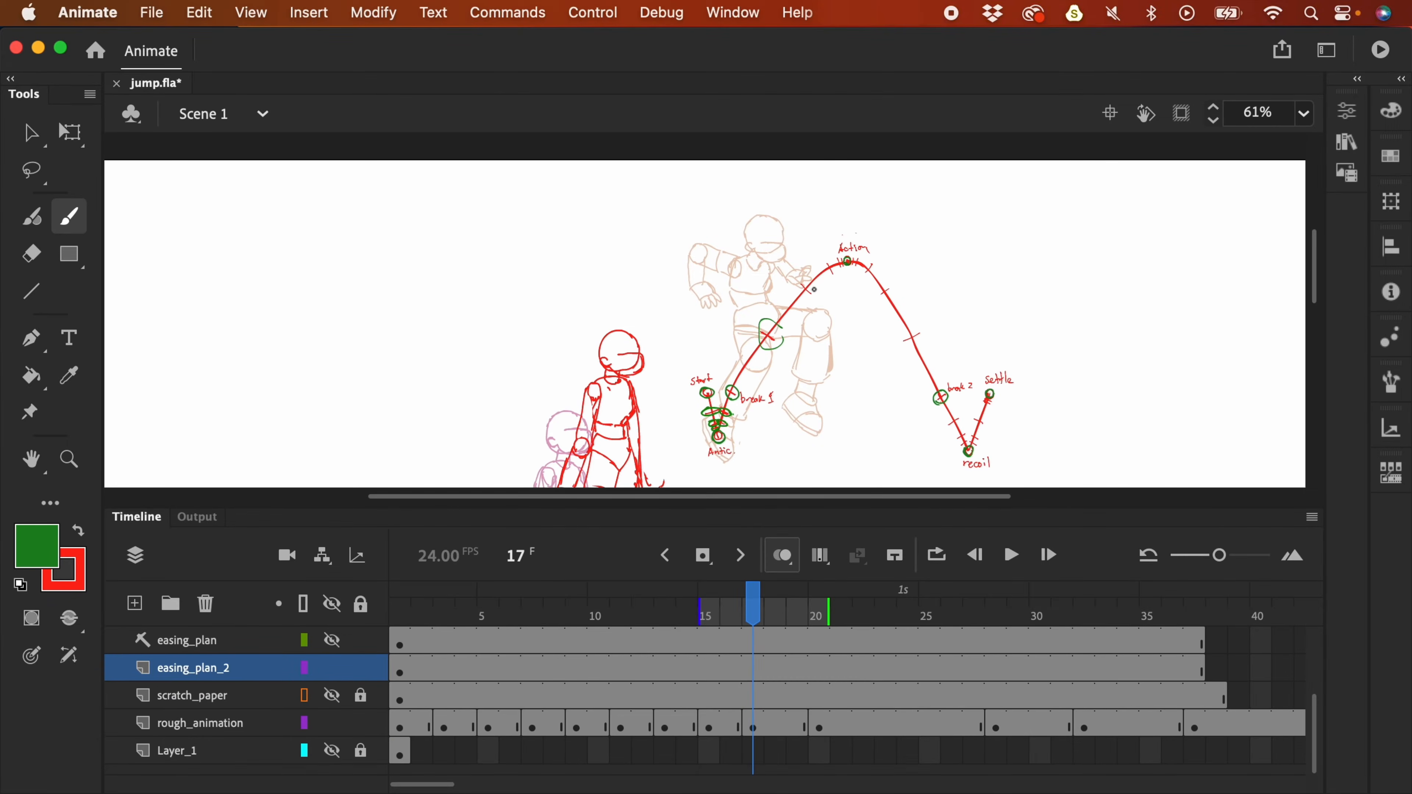
left_click_drag(799, 276, 795, 292)
key("super+z")
key("super+equal")
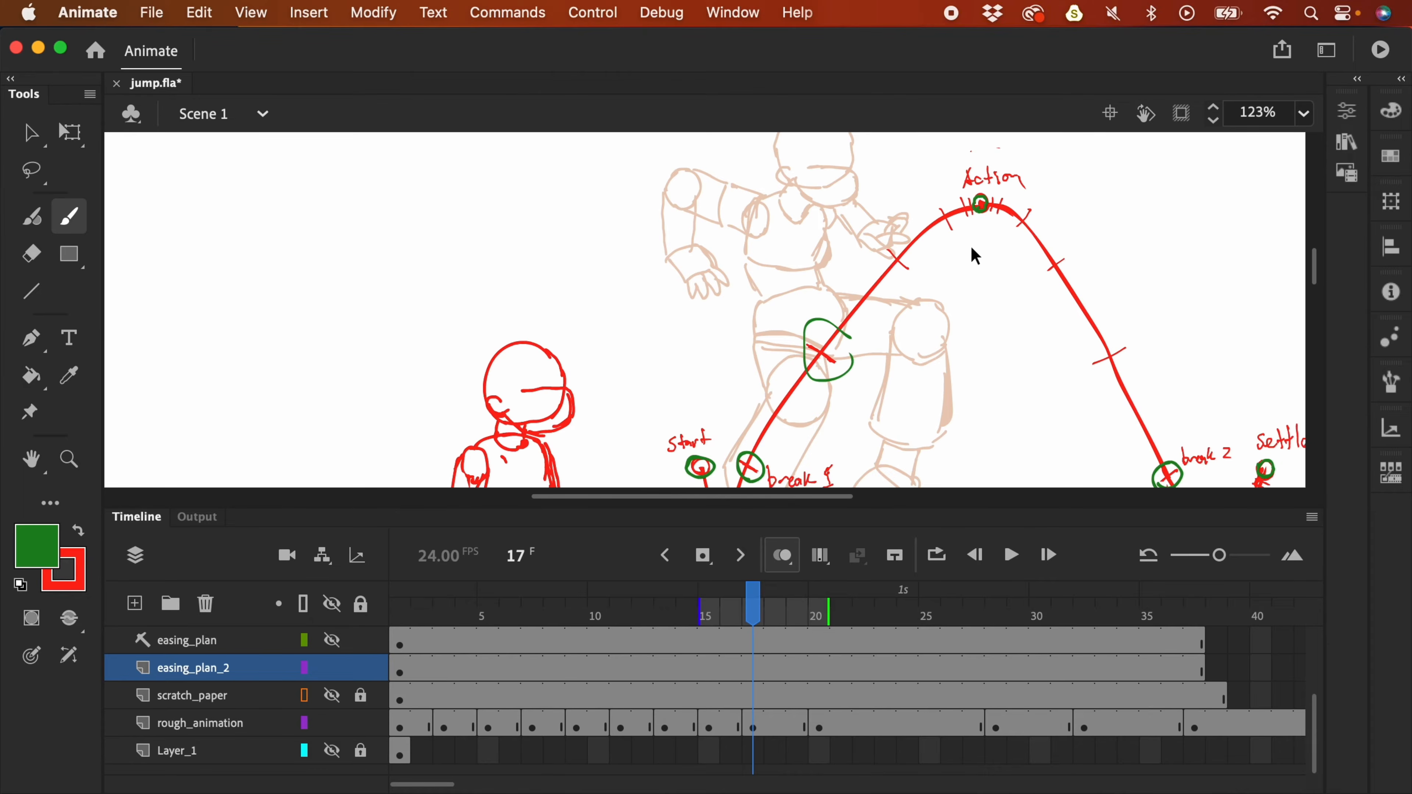
key("super+minus")
- Swap the drawing colour back to red and advance rough_animation to frame 19
scroll(804, 372, "right", 3)
scroll(804, 372, "up", 2)
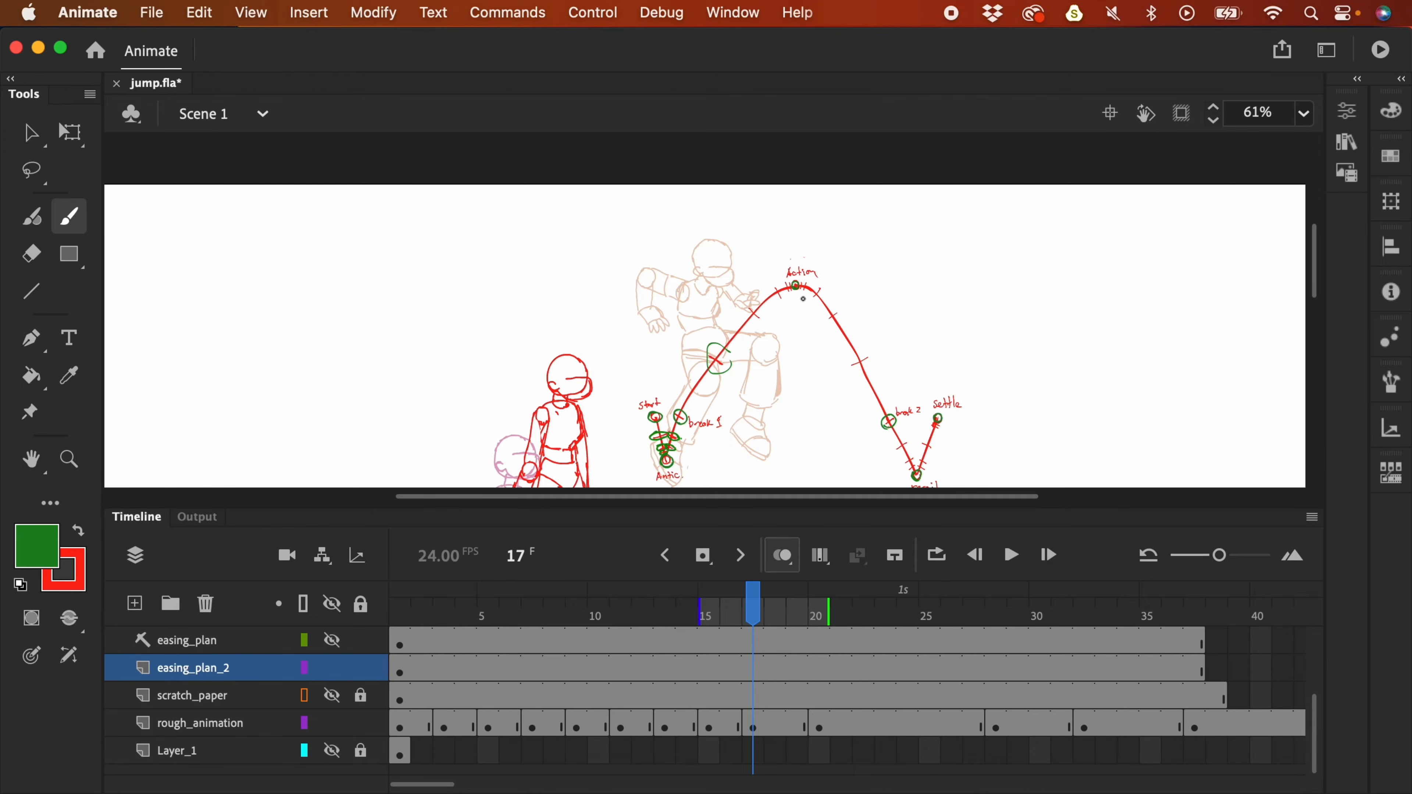
key("x")
key("period")
key("period")
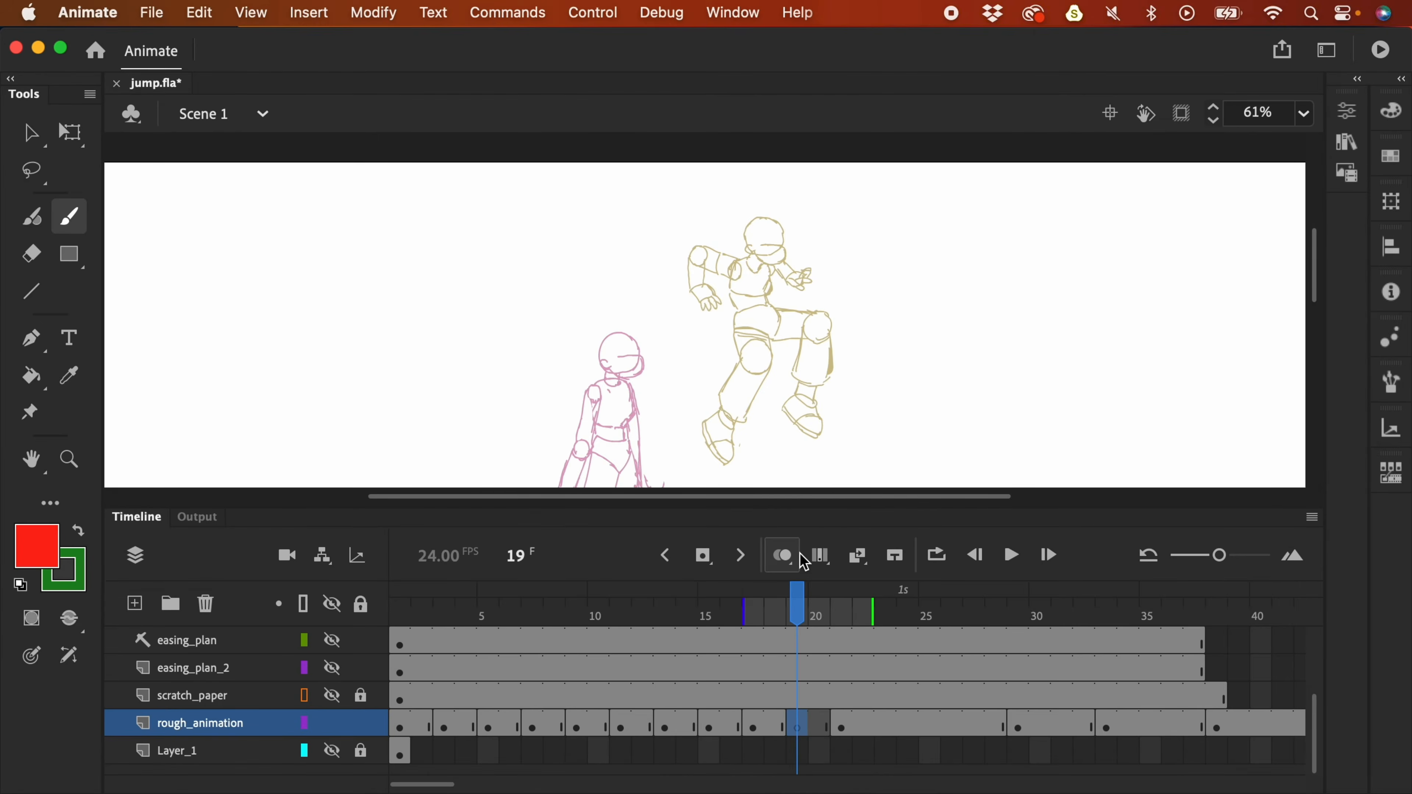
- Paste the frame-17 figure onto scratch_paper frame 19, position it, and lock the layer
left_click(361, 695)
left_click(332, 695)
key("BackSpace")
left_click(753, 723)
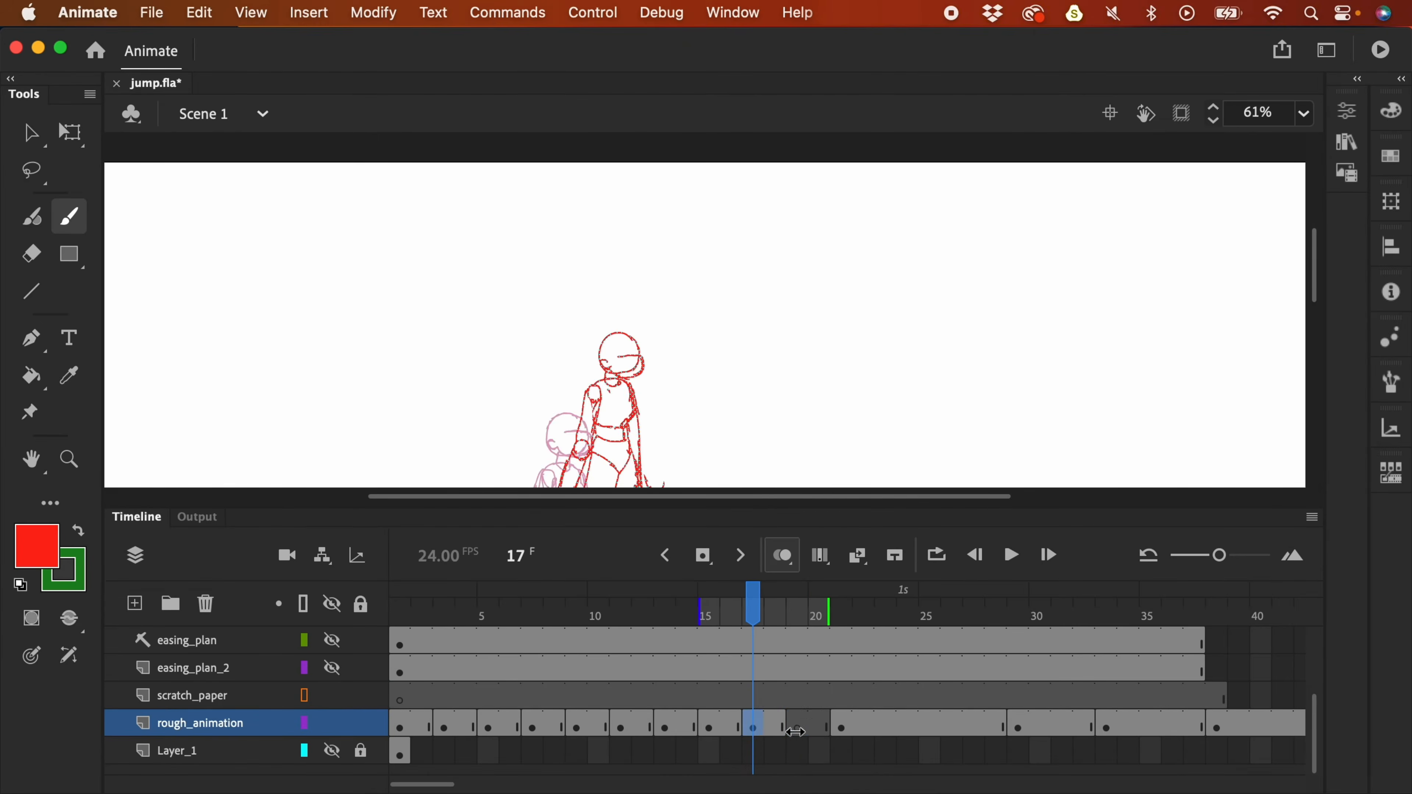
key("super+c")
left_click(797, 723)
key("super+v")
left_click_drag(765, 324, 801, 377)
key("super+x")
left_click(796, 695)
key("super+shift+v")
- Target rough_animation frame 19 with the Brush and zoom to 245% with panels hidden
left_click(361, 696)
left_click(797, 723)
key("b")
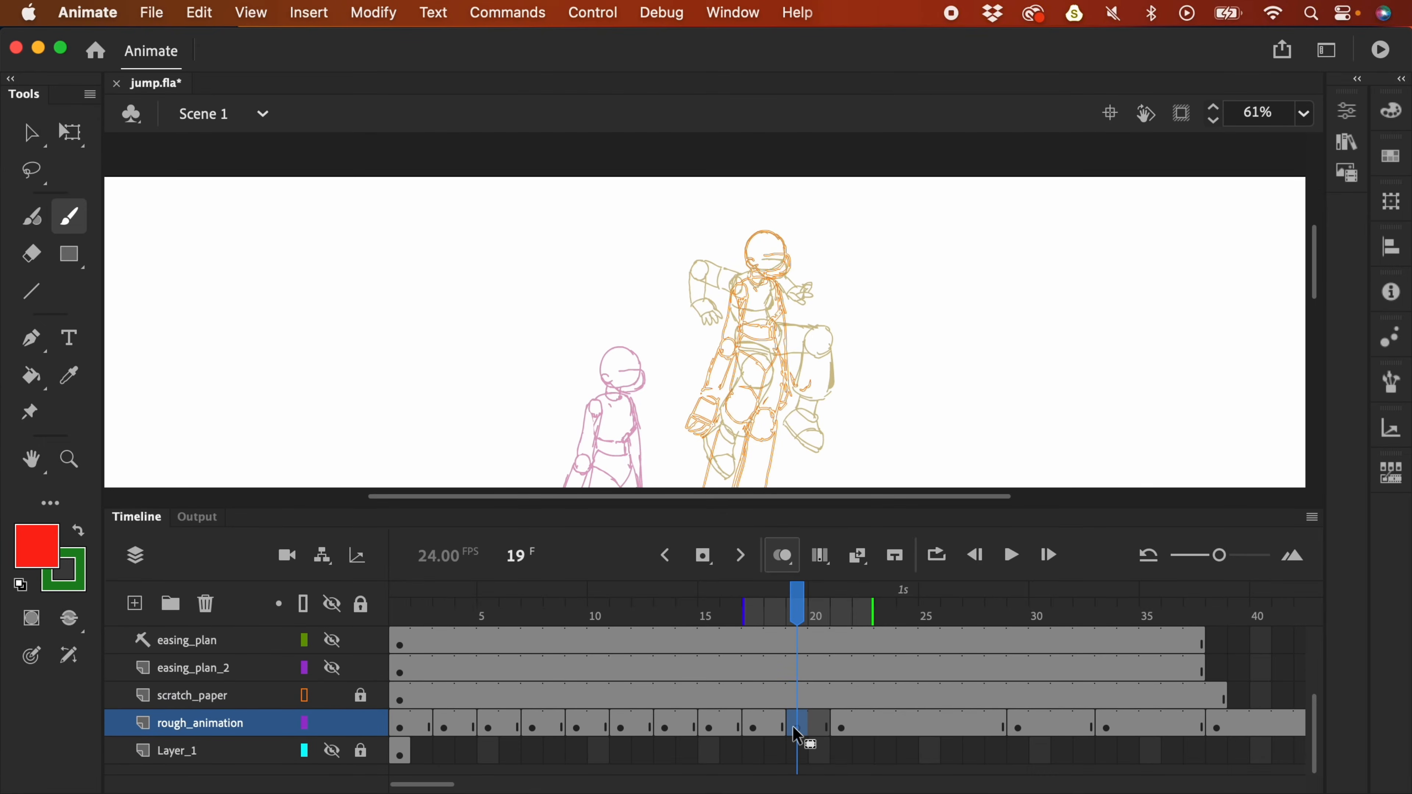
key("F4")
key("super+equal")
key("super+equal")
- Trace the red head, jaw, collar and shoulder lines over the copied figure
left_click_drag(553, 263, 538, 412)
left_click_drag(542, 259, 645, 323)
left_click_drag(542, 414, 646, 323)
left_click_drag(564, 359, 641, 352)
left_click_drag(646, 357, 604, 437)
left_click_drag(460, 452, 476, 501)
left_click_drag(503, 431, 564, 444)
- Draw the red torso, pelvis, and a hand circle with its arm line
left_click_drag(732, 504, 737, 279)
left_click_drag(609, 229, 592, 371)
left_click_drag(451, 366, 578, 380)
mouse_move(464, 495)
left_mouse_down()
mouse_move(593, 536)
mouse_move(729, 524)
left_mouse_up()
mouse_move(439, 356)
left_mouse_down()
mouse_move(497, 390)
mouse_move(470, 362)
left_mouse_up()
mouse_move(448, 292)
left_mouse_down()
mouse_move(585, 246)
mouse_move(592, 215)
left_mouse_up()
- Sketch the left and right arms, forearms and hands, plus the knee circles
left_click_drag(488, 357, 599, 285)
left_click_drag(556, 334, 562, 289)
mouse_move(463, 491)
left_mouse_down()
mouse_move(527, 486)
mouse_move(538, 527)
left_mouse_up()
left_click_drag(492, 314, 524, 467)
left_click_drag(796, 294, 798, 420)
left_click_drag(849, 291, 856, 368)
left_click_drag(857, 369, 850, 333)
mouse_move(795, 381)
left_mouse_down()
mouse_move(870, 394)
mouse_move(838, 301)
left_mouse_up()
- At 123% zoom, draw the thighs, lower legs and shin lines of both legs
key("super+minus")
left_click_drag(753, 401, 796, 438)
left_click_drag(667, 402, 687, 465)
left_click_drag(718, 363, 652, 605)
left_click_drag(702, 453, 656, 606)
mouse_move(724, 308)
left_mouse_down()
mouse_move(791, 381)
mouse_move(748, 422)
left_mouse_up()
left_click_drag(747, 417, 724, 556)
left_click_drag(724, 559, 782, 563)
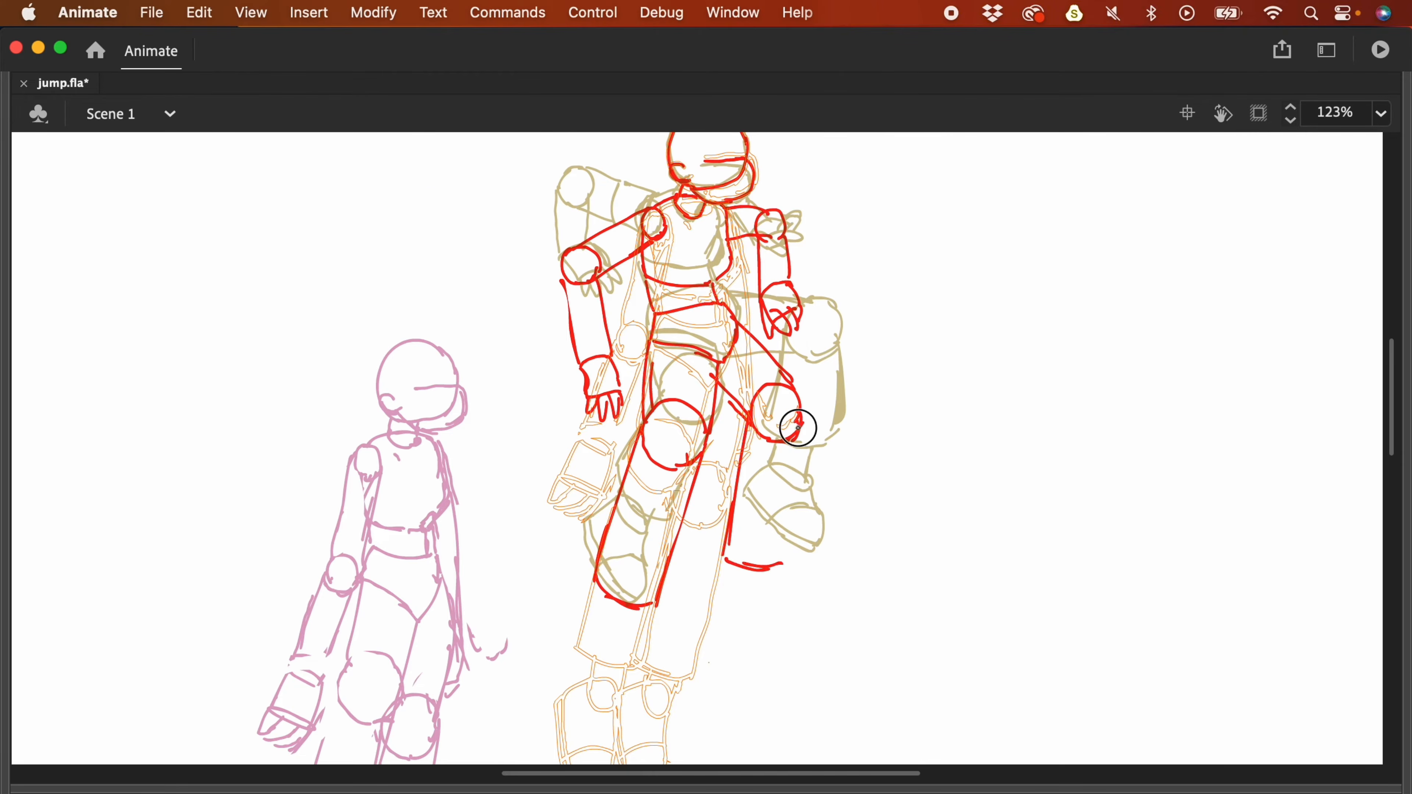
left_click_drag(799, 431, 779, 559)
left_click_drag(606, 616, 615, 466)
- Zoom out to the whole stage and restore the workspace panels
key("super+minus")
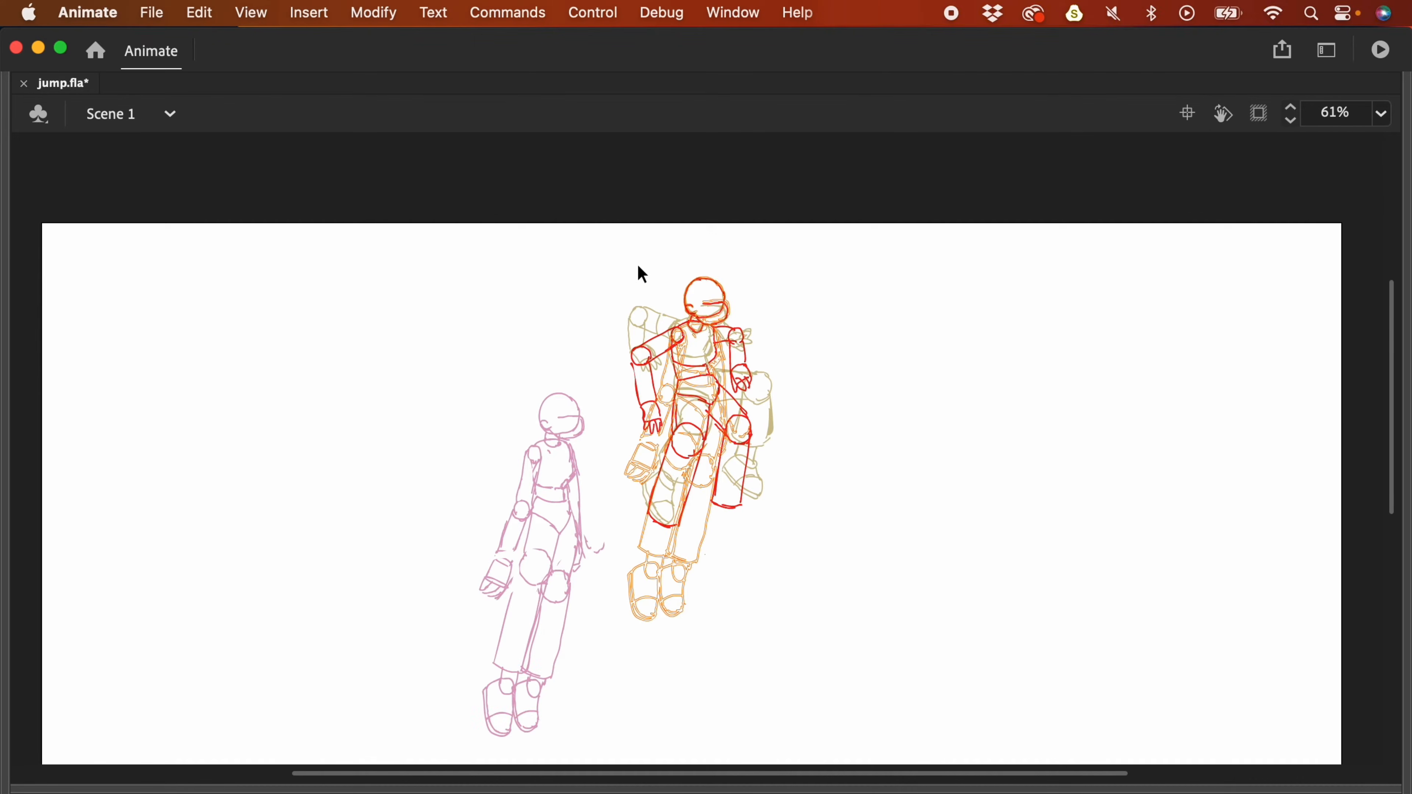
key("F4")
key("super+minus")
- Play back the animation to check the new pose, then return to frame 19 at 61%
left_click(333, 696)
key("Return")
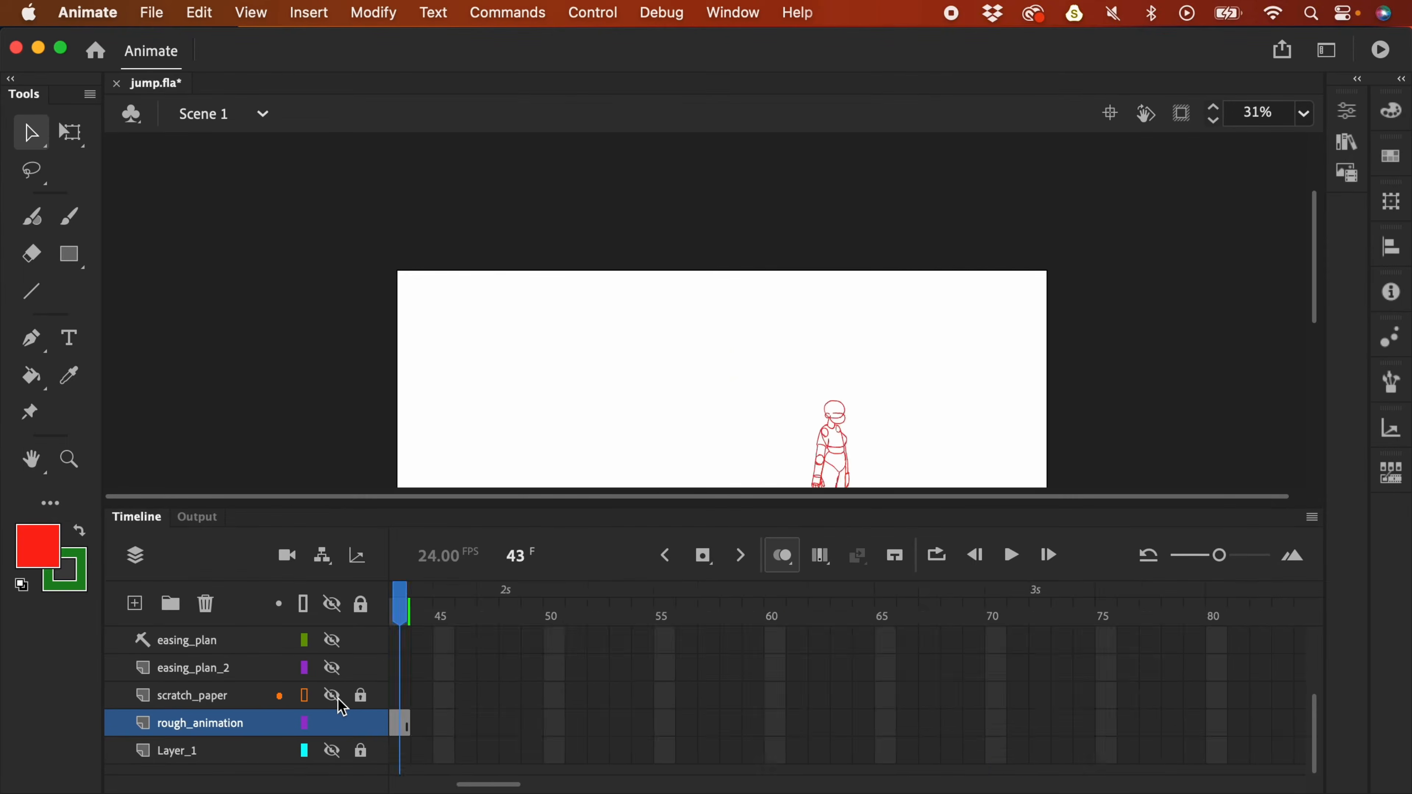
key("super+minus")
left_click(812, 611)
left_click(332, 695)
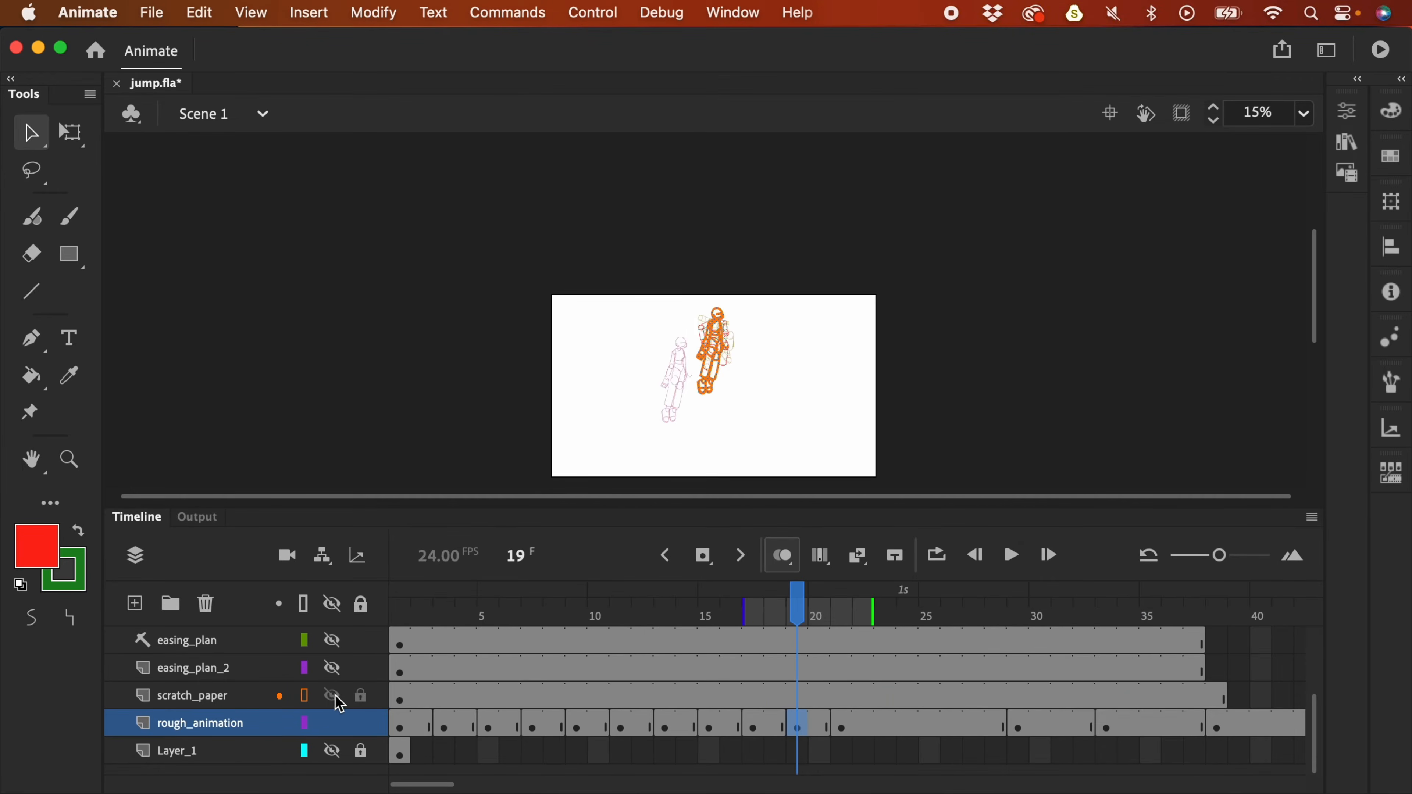
key("super+equal")
key("super+equal")
- Move the frame-19 figure up on scratch_paper and rough_animation
left_click_drag(797, 696, 799, 711)
scroll(795, 389, "up", 2)
left_click_drag(772, 378, 790, 288)
left_click(803, 716)
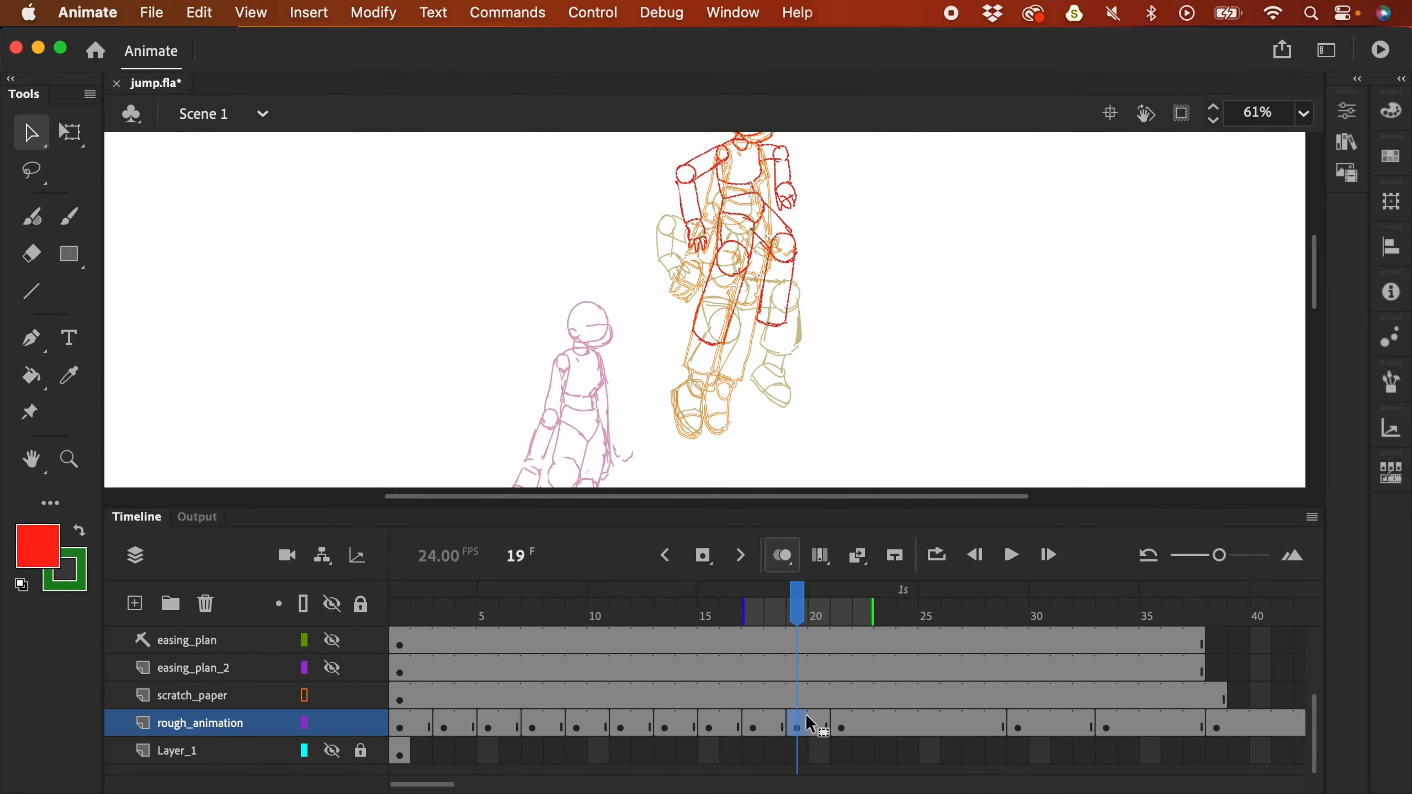
- Zoom to 245% on the feet and sketch a new red foot with the brush
key("F4")
key("super+equal")
key("super+equal")
left_click_drag(823, 623, 1023, 139)
key("e")
left_click_drag(703, 440, 747, 506)
left_click_drag(749, 503, 753, 623)
left_click_drag(631, 495, 745, 641)
left_click_drag(656, 591, 743, 572)
- Select the red foot sketch and move it up, with scratch_paper locked
key("v")
left_click_drag(551, 417, 835, 693)
key("F4")
left_click(362, 696)
key("F4")
left_click_drag(745, 515, 772, 385)
left_click(1104, 472)
- At 61% zoom, select the sketched figures and nudge them up and right
key("F4")
key("super+minus")
key("super+minus")
- Move the combined figure down and left, then lock scratch_paper and select rough_animation frame 19
key("super+minus")
mouse_move(630, 221)
left_mouse_down()
mouse_move(877, 481)
mouse_move(867, 394)
left_mouse_up()
left_click(361, 695)
left_click_drag(749, 299, 773, 289)
- On rough_animation at 245%, move the red foot up and left
left_click(813, 727)
key("b")
key("super+equal")
key("super+equal")
key("super+equal")
key("F4")
left_click_drag(870, 634, 867, 399)
key("v")
left_click_drag(650, 392, 526, 357)
- Draw the second red foot over the right foot and reposition the red feet
key("b")
mouse_move(677, 479)
left_mouse_down()
mouse_move(723, 531)
mouse_move(747, 605)
mouse_move(722, 651)
left_mouse_up()
key("F4")
key("F4")
left_click_drag(622, 528, 722, 645)
key("v")
left_click_drag(743, 550, 910, 367)
left_click_drag(525, 470, 648, 520)
key("super+minus")
key("super+minus")
key("super+minus")
- Brush red ankle strokes connecting the feet to the legs at 123% zoom
key("F4")
left_click_drag(637, 142, 775, 369)
left_click_drag(753, 259, 716, 313)
left_click(361, 695)
left_click(798, 727)
key("F4")
key("super+equal")
key("super+equal")
key("b")
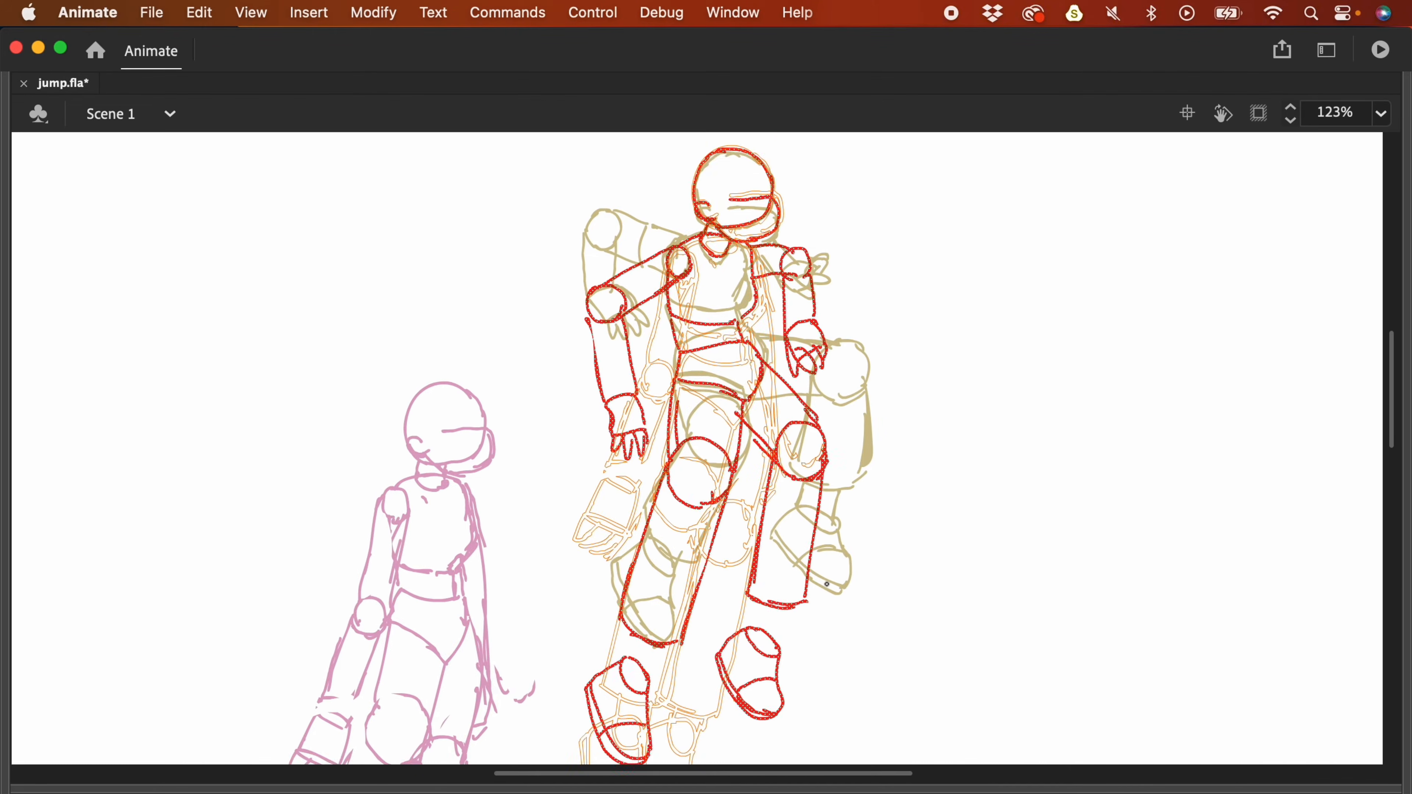
left_click_drag(799, 726, 806, 682)
left_click_drag(795, 567, 788, 607)
left_click_drag(666, 607, 658, 639)
key("super+minus")
key("v")
key("F4")
- Select the whole red figure, hide scratch_paper, and move the figure down and left
left_click_drag(884, 477, 899, 379)
key("super+a")
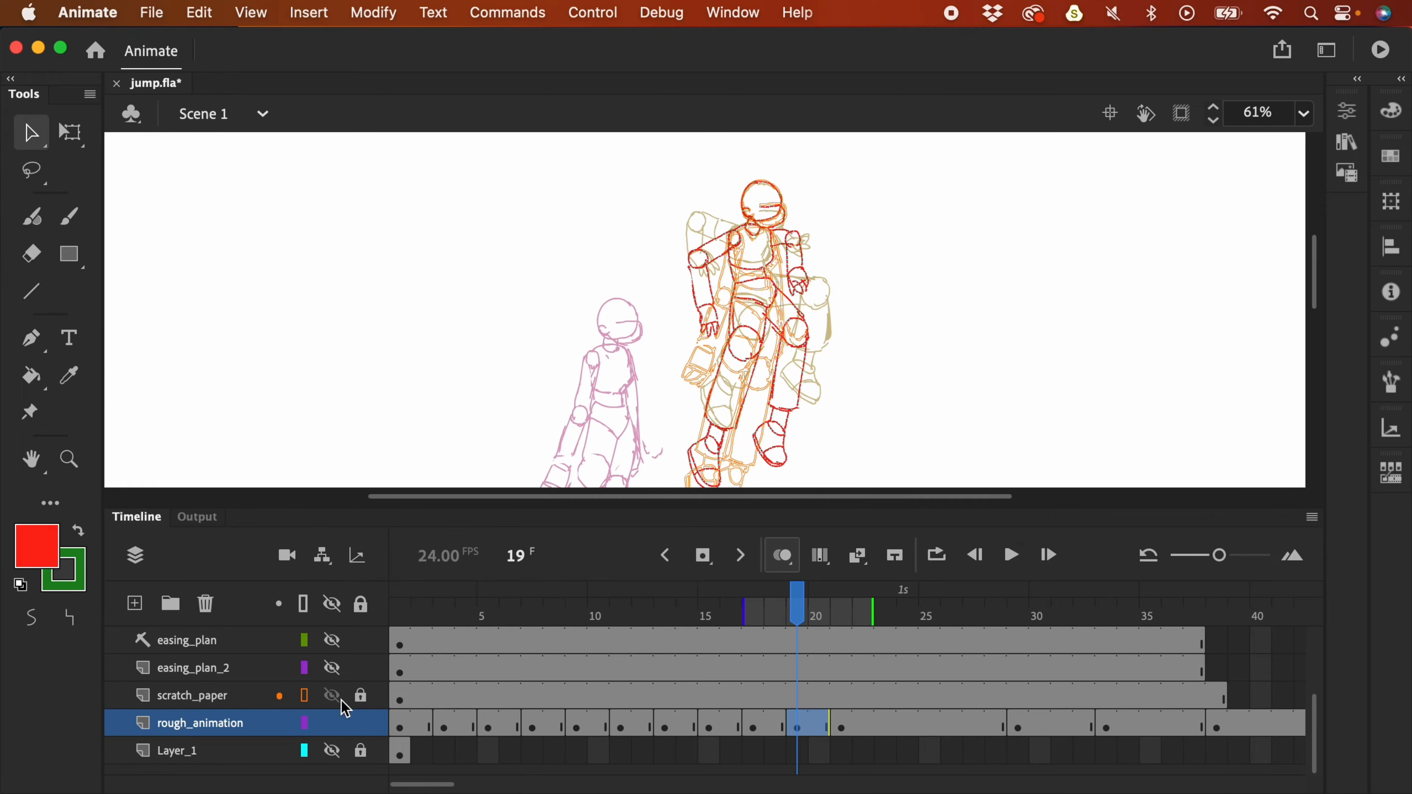
left_click(340, 696)
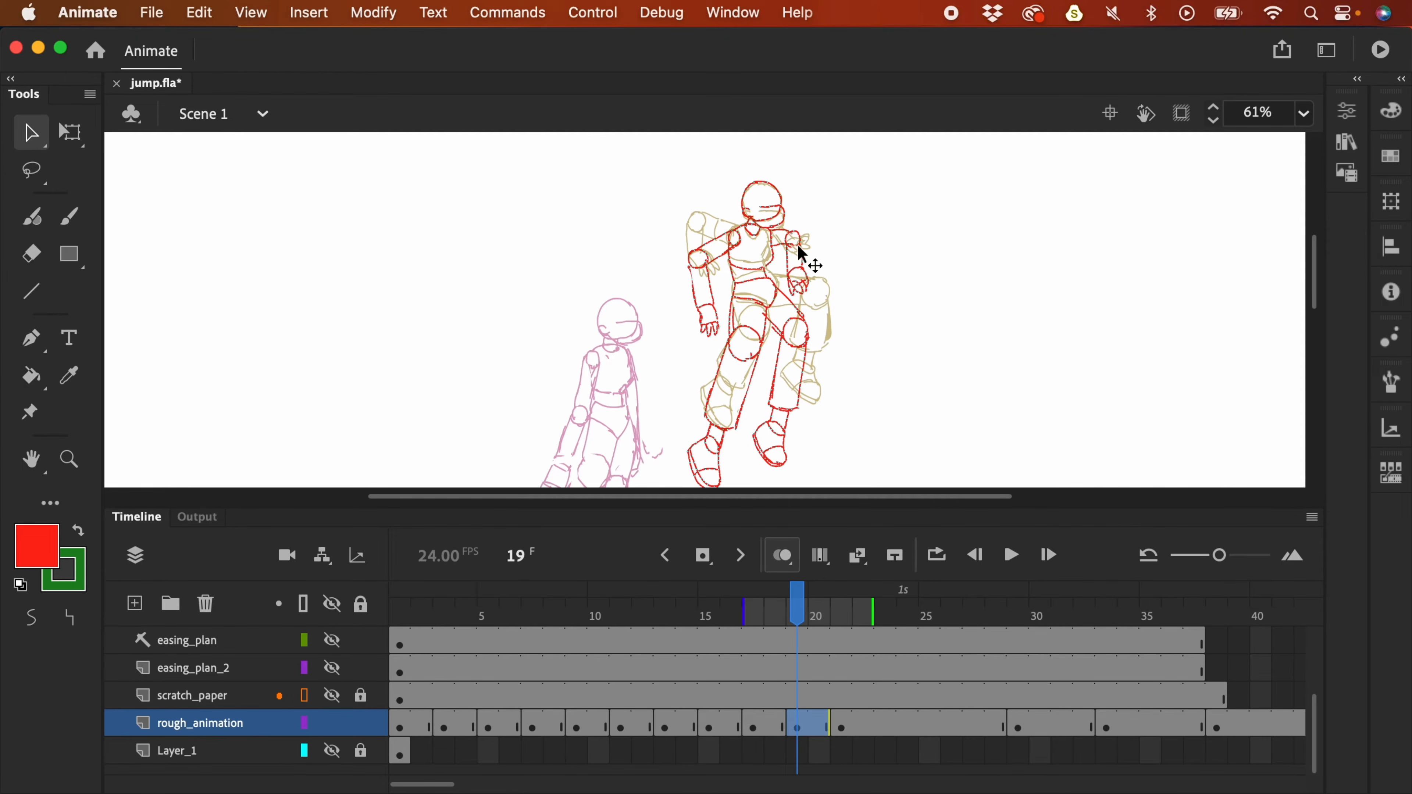
left_click_drag(812, 290, 742, 312)
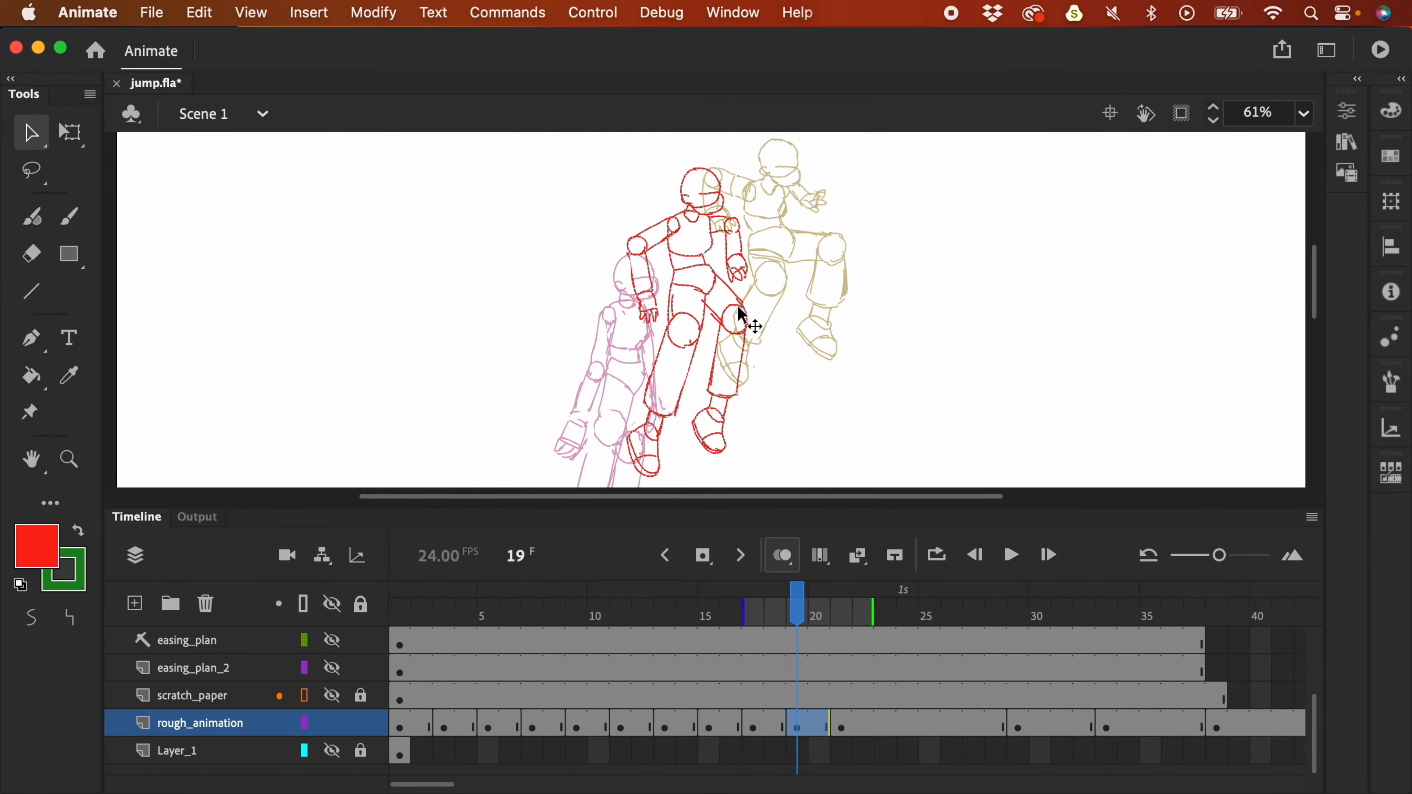
key("super+minus")
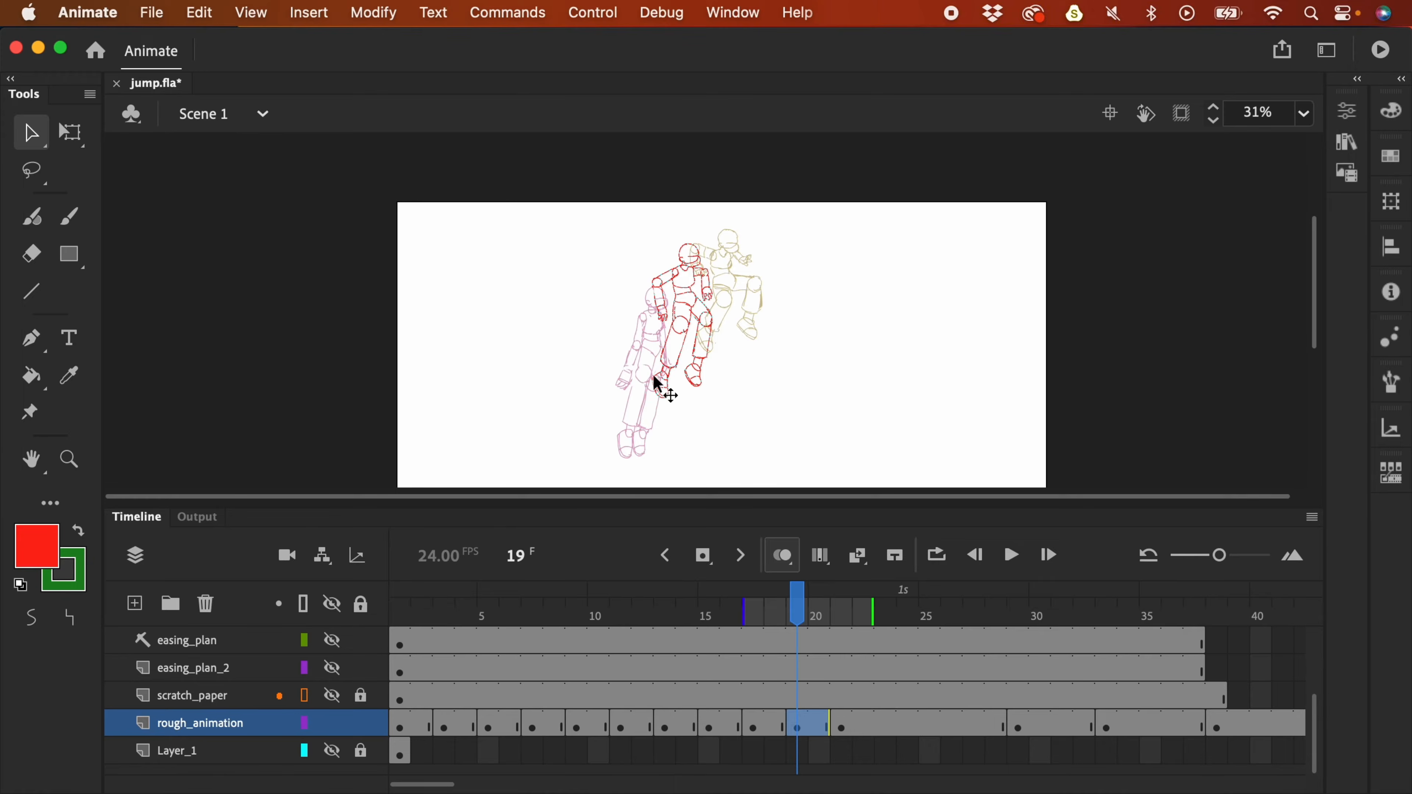
- Reselect the red figure, shift it up and right, then undo the recent adjustments
left_click(679, 328)
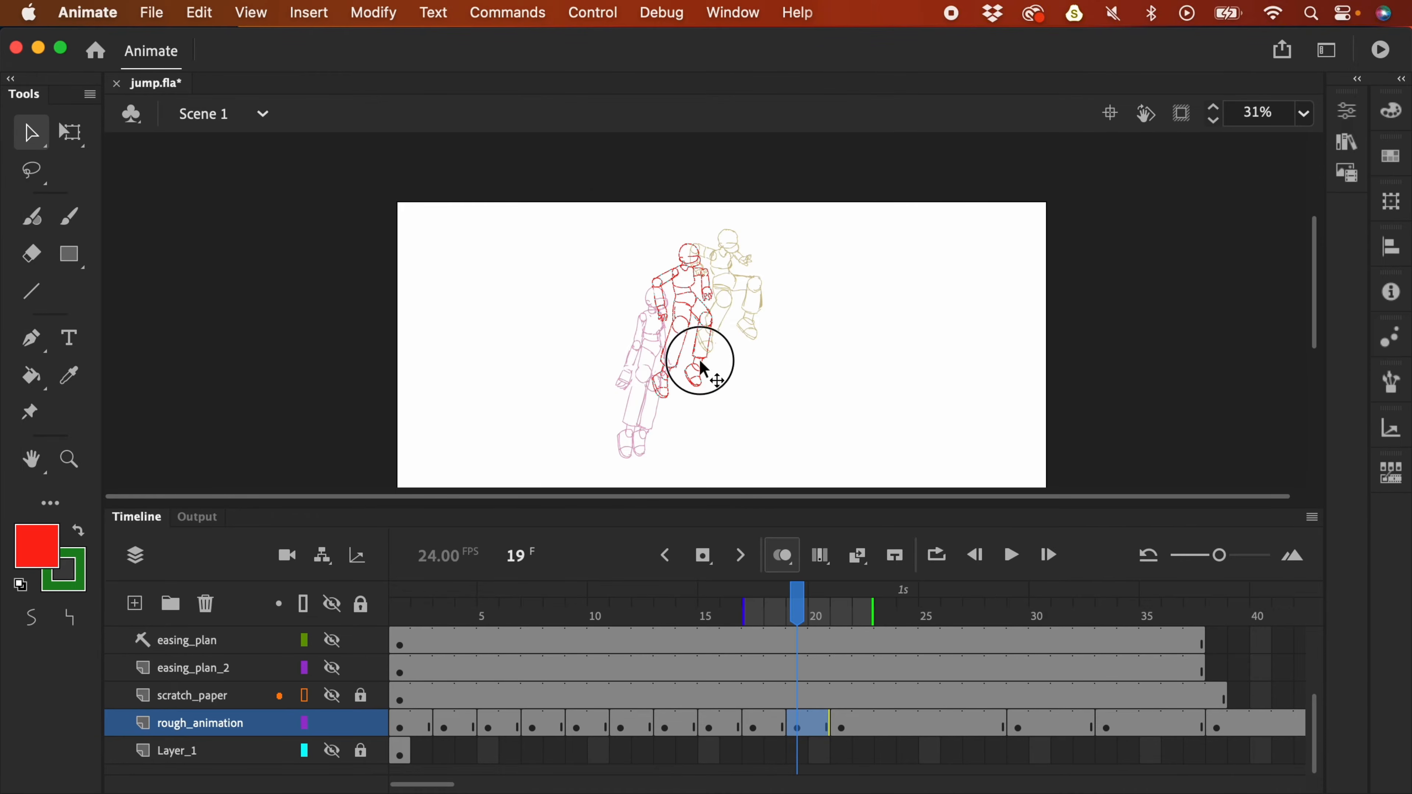
left_click_drag(602, 215, 764, 440)
left_click_drag(711, 318, 718, 313)
key("super+z")
key("super+z")
key("super+z")
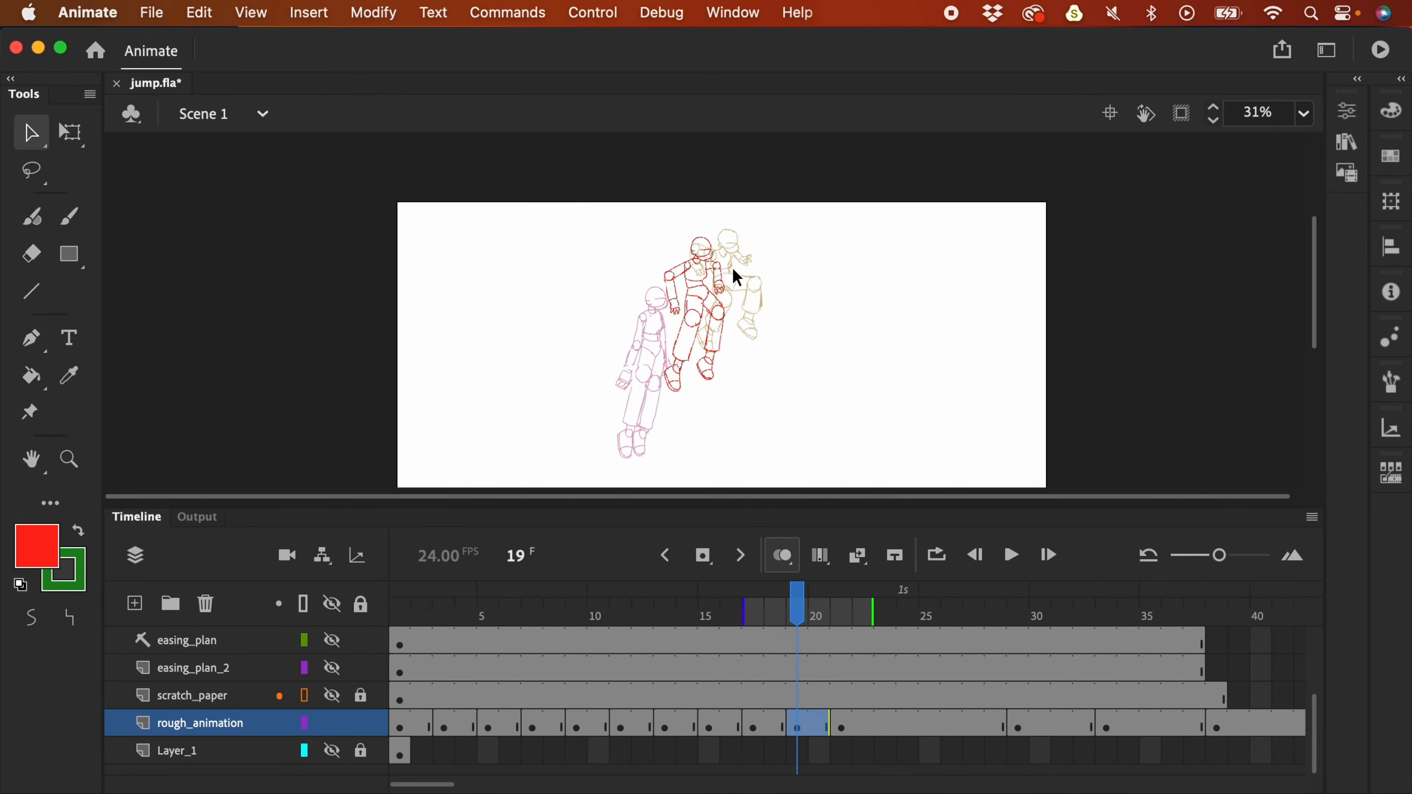
key("super+z")
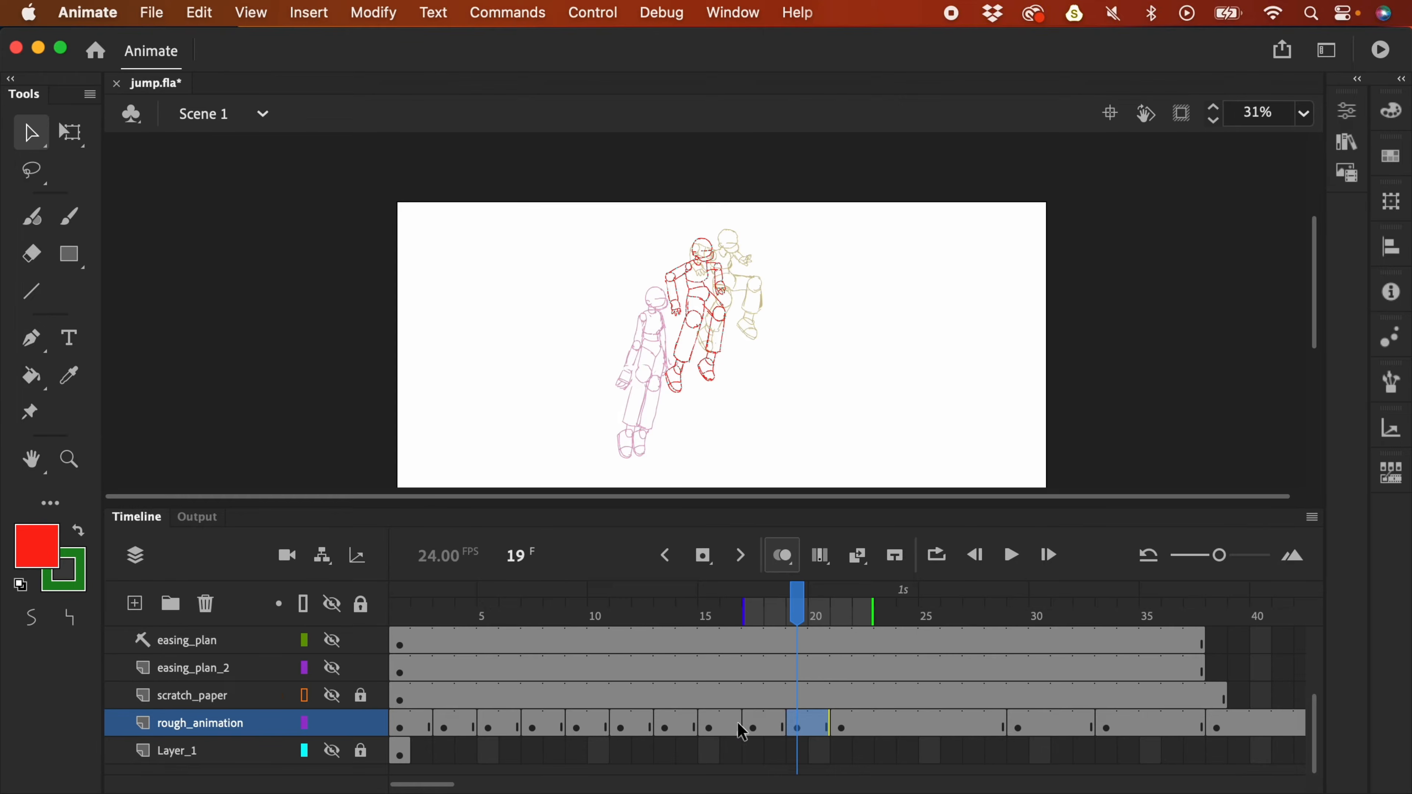
- Play the animation from the selected frame and stop playback
left_click(715, 726)
key("Return")
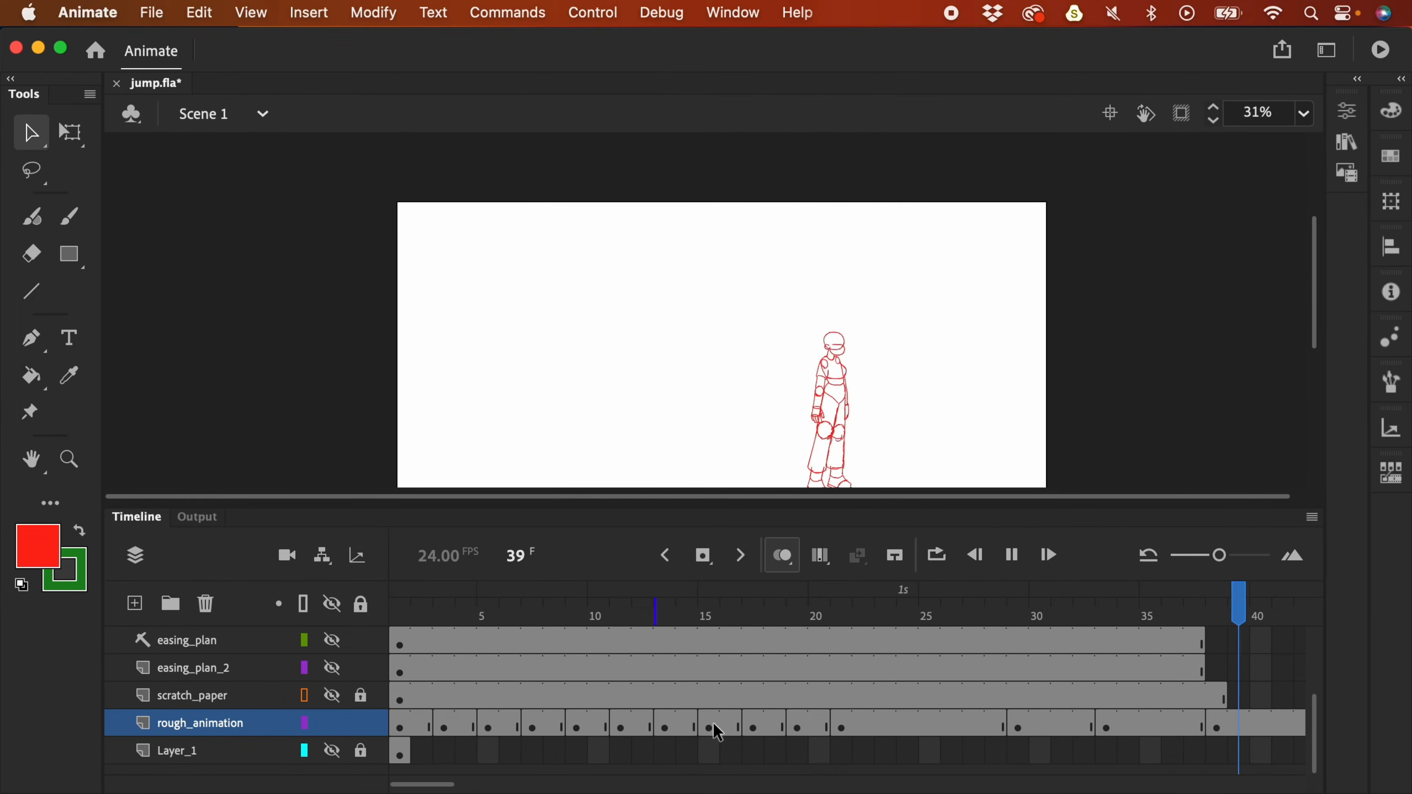
key("Return")
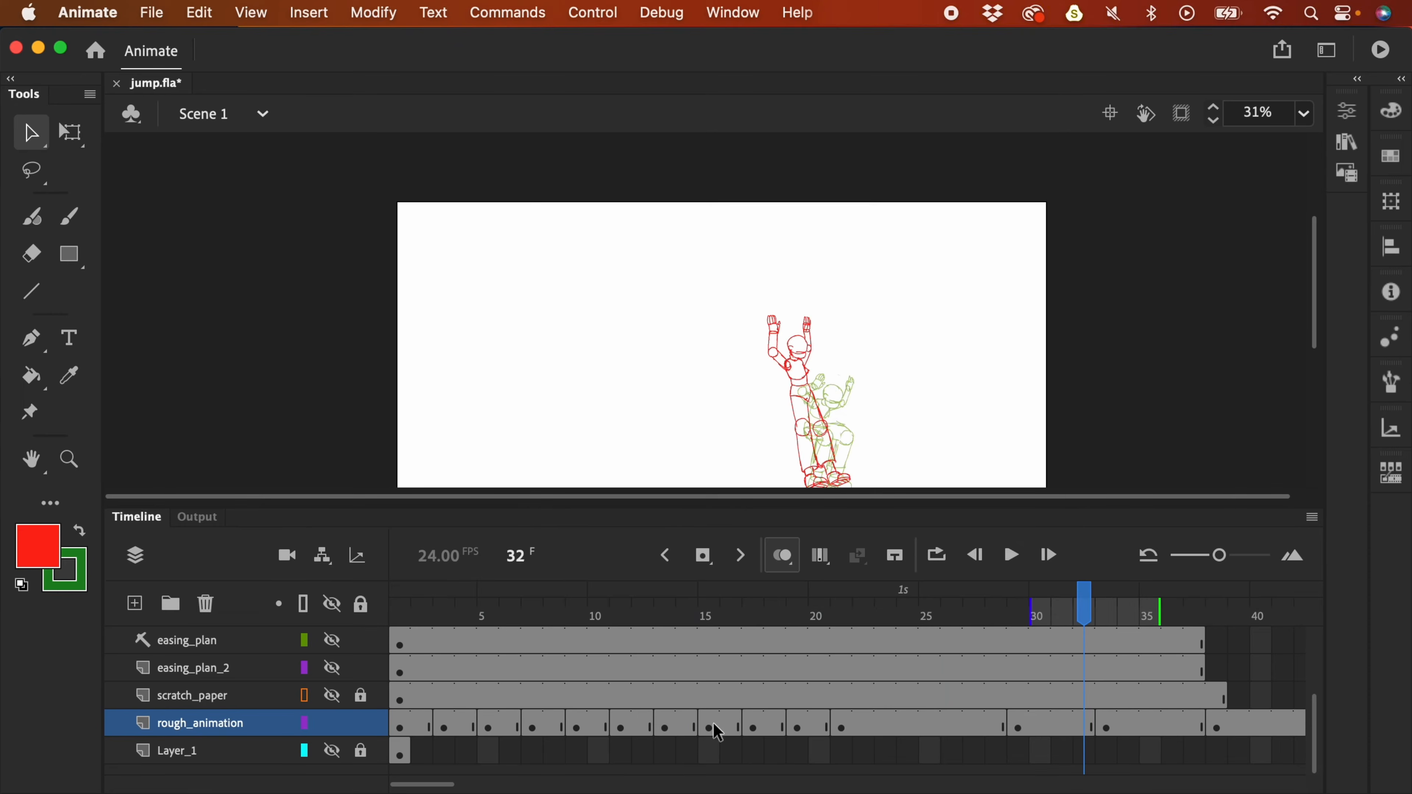
- Select frame 19 on easing_plan_2 and move the easing arc plan down and right
scroll(723, 390, "down", 1)
left_click_drag(680, 615, 796, 615)
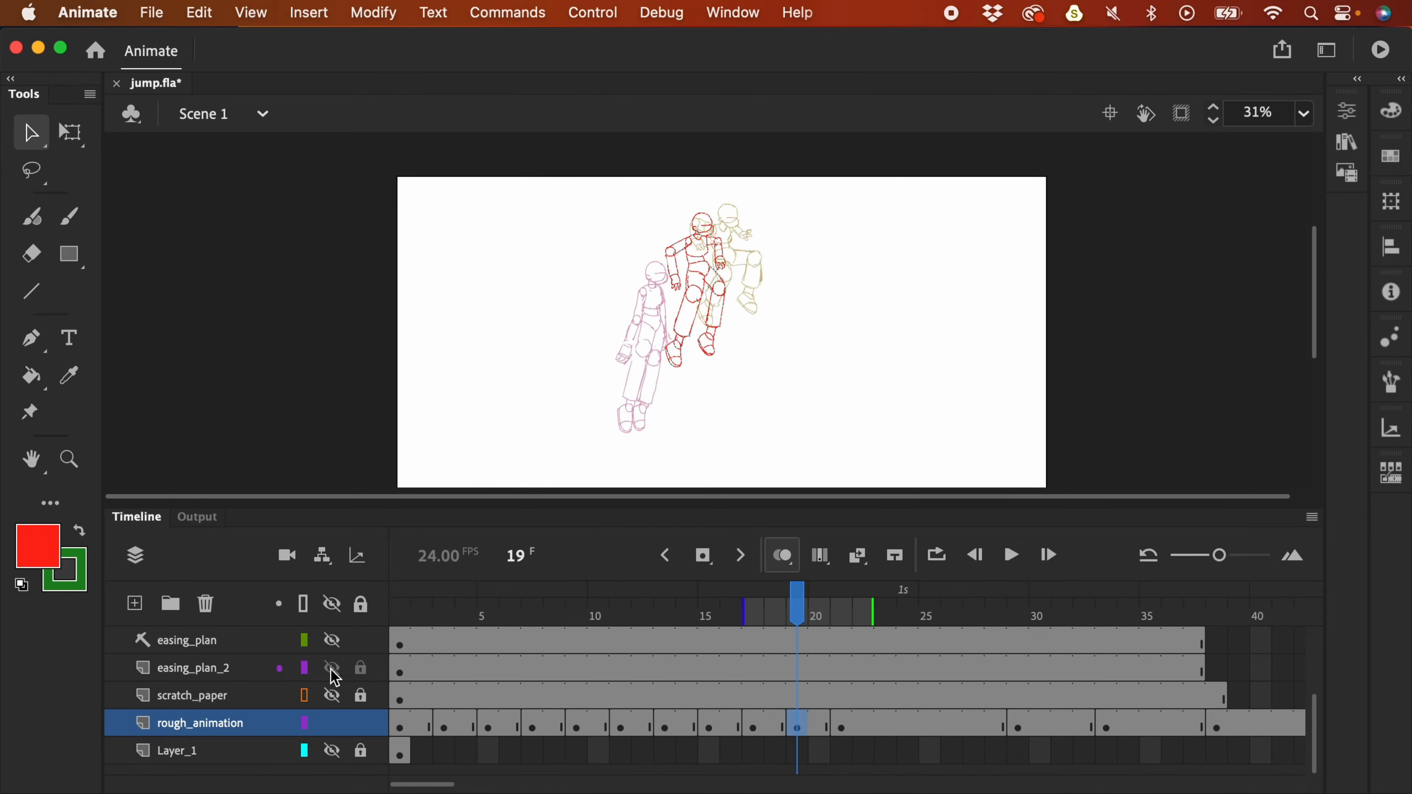
left_click(797, 692)
left_click(795, 672)
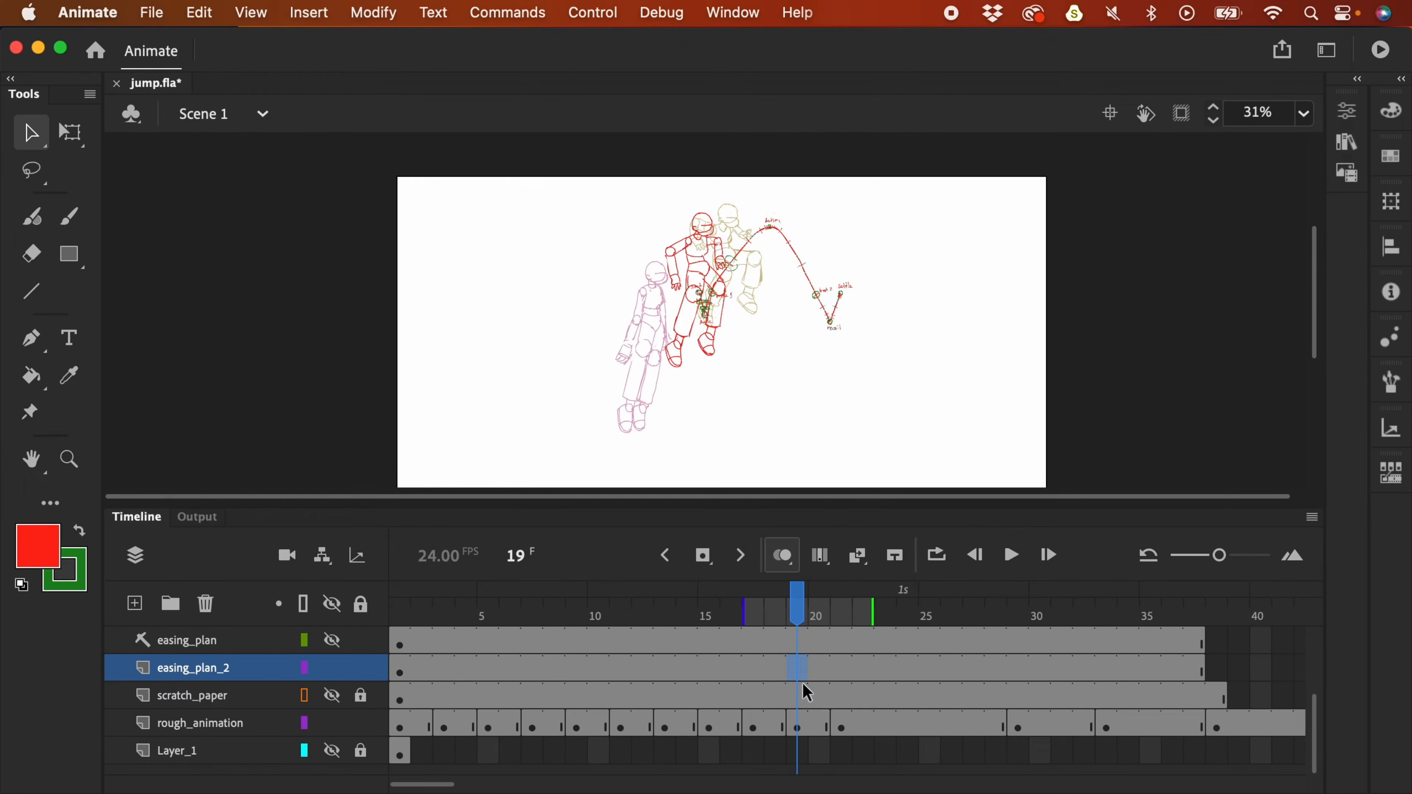
mouse_move(819, 301)
left_mouse_down()
mouse_move(882, 378)
mouse_move(917, 379)
left_mouse_up()
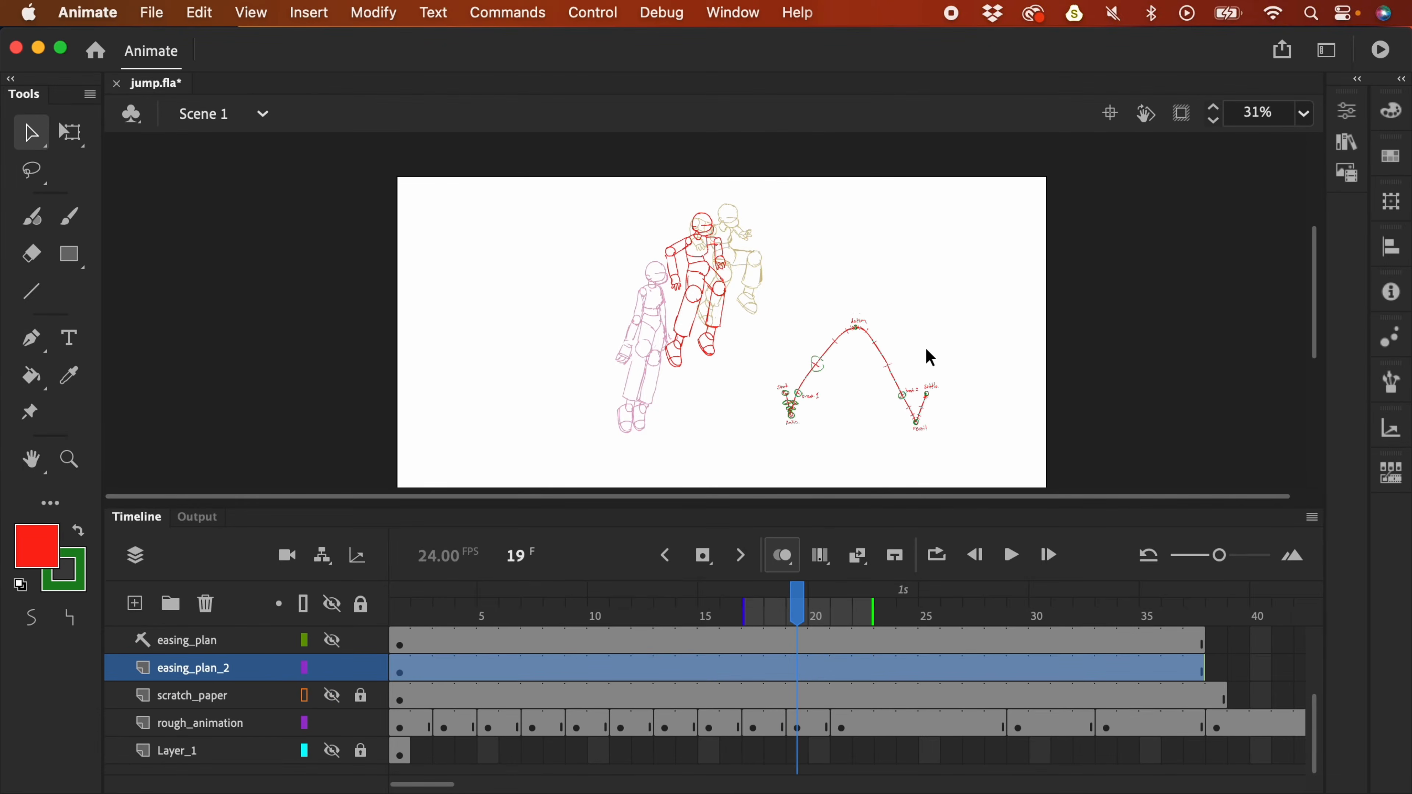
- Zoom in on the easing arc's apex with a green brush
key("b")
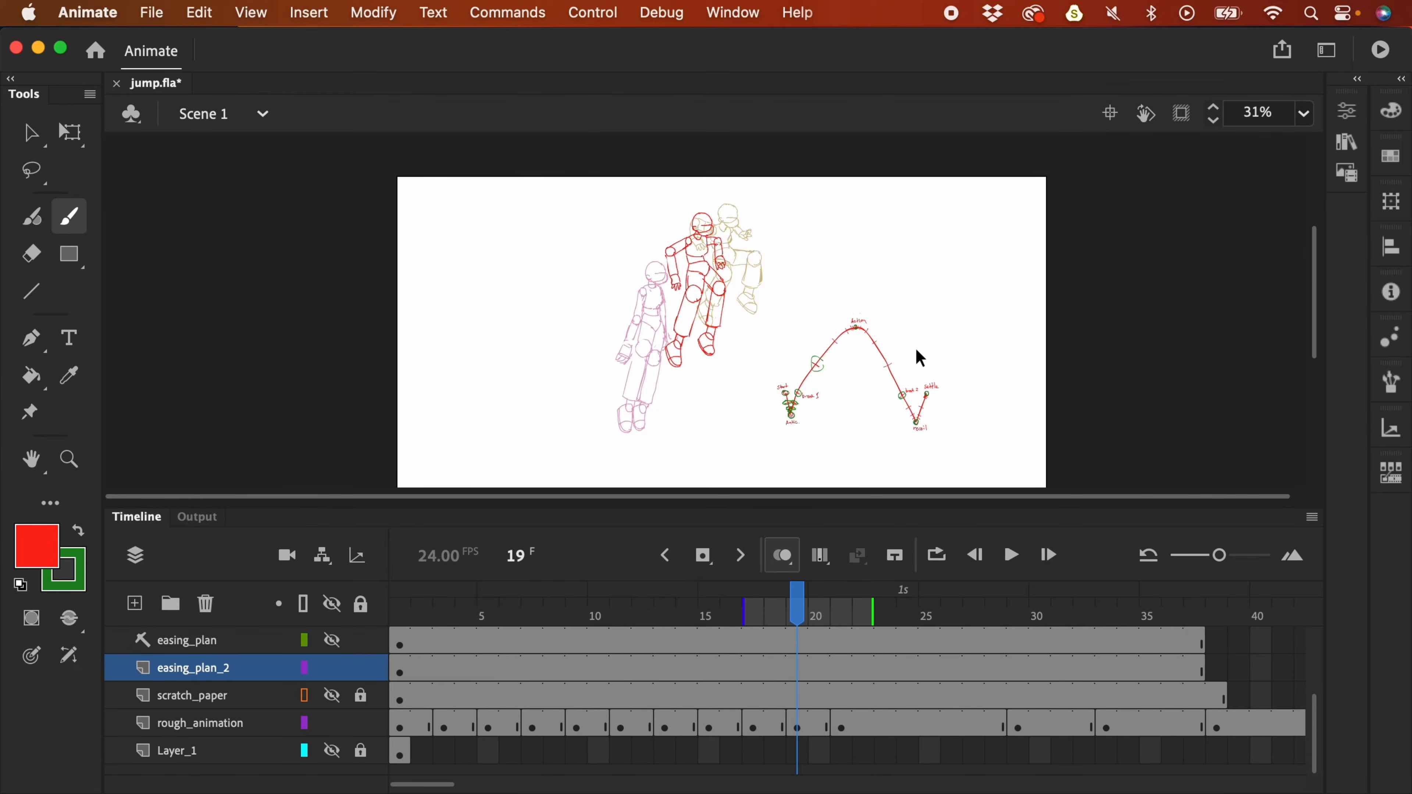
key("super+equal")
left_click_drag(1045, 315, 849, 232)
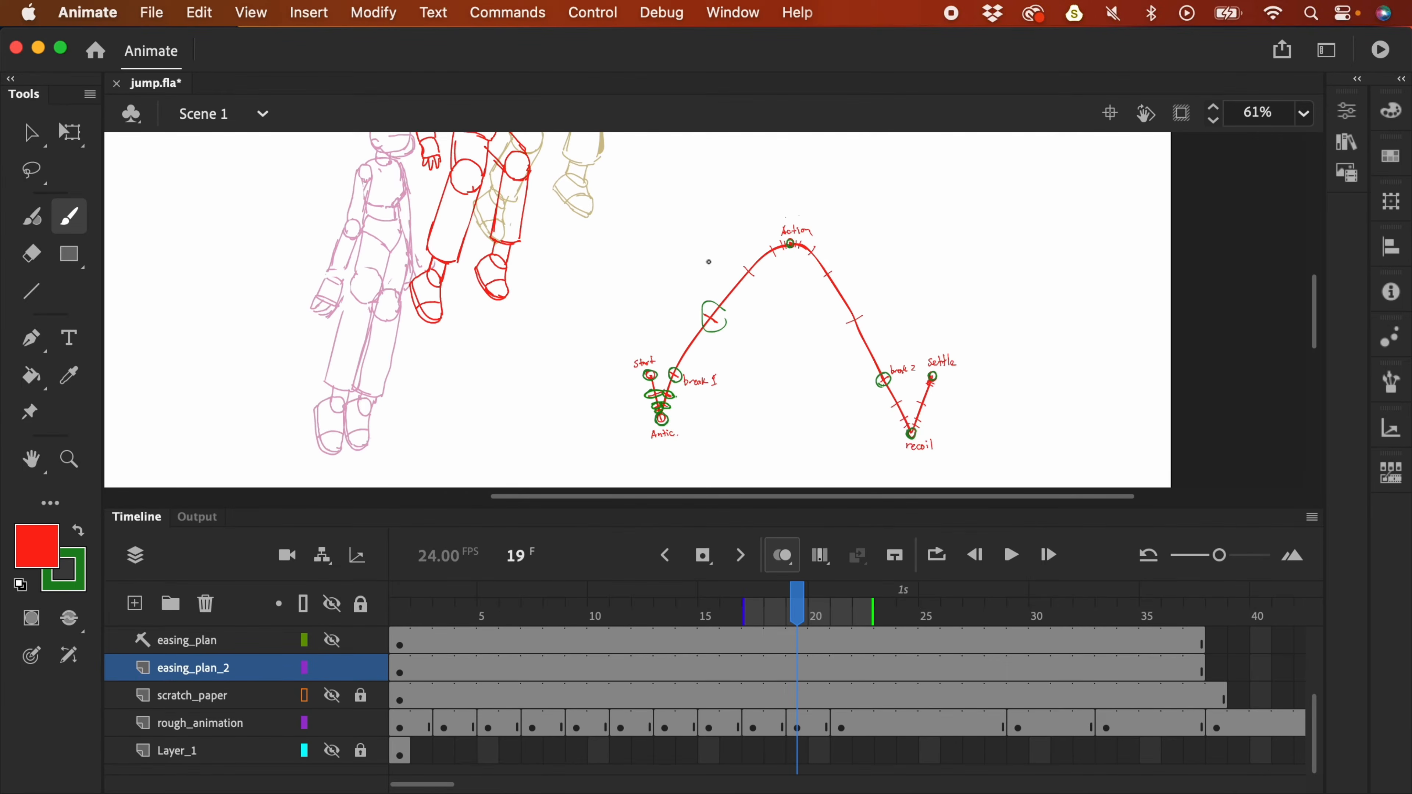
left_click(82, 535)
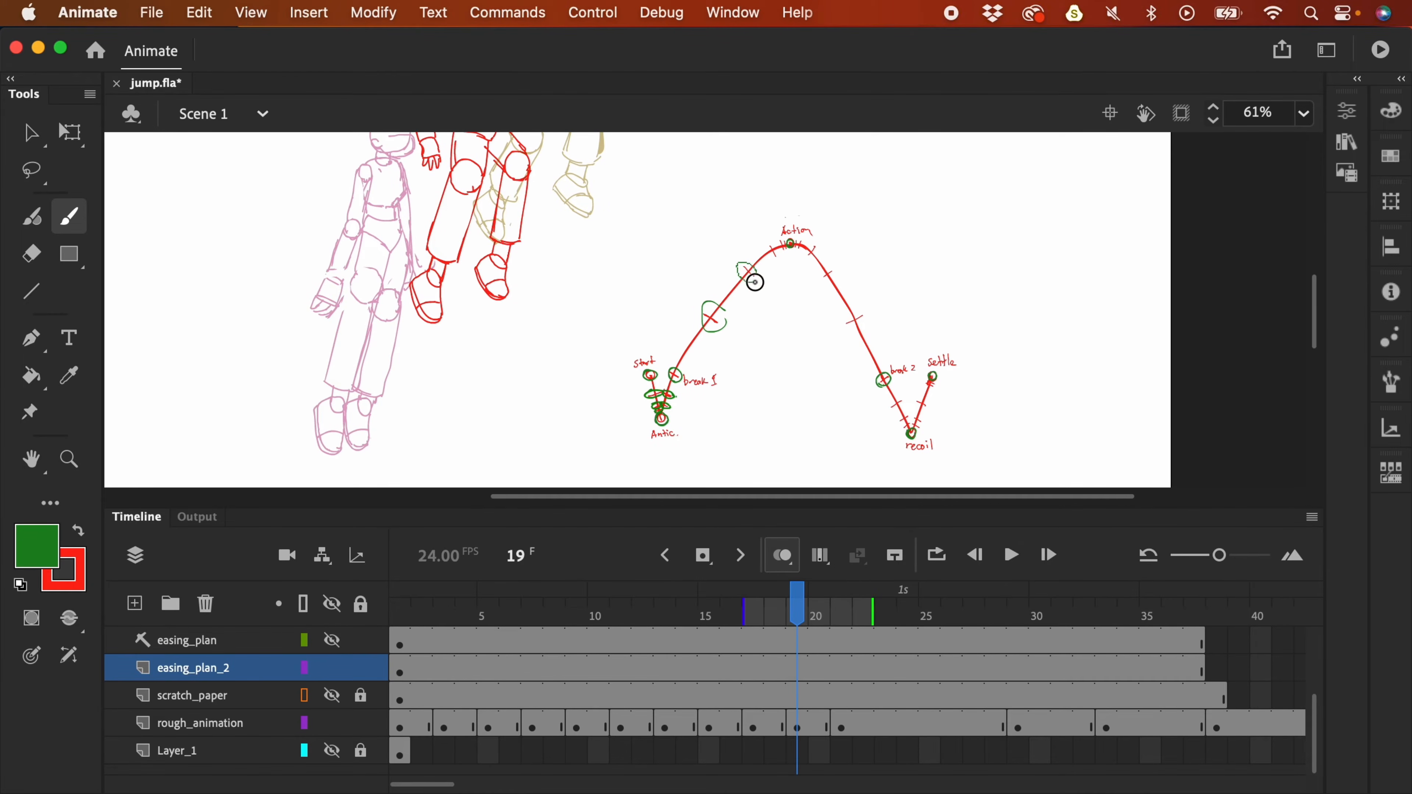
key("super+equal")
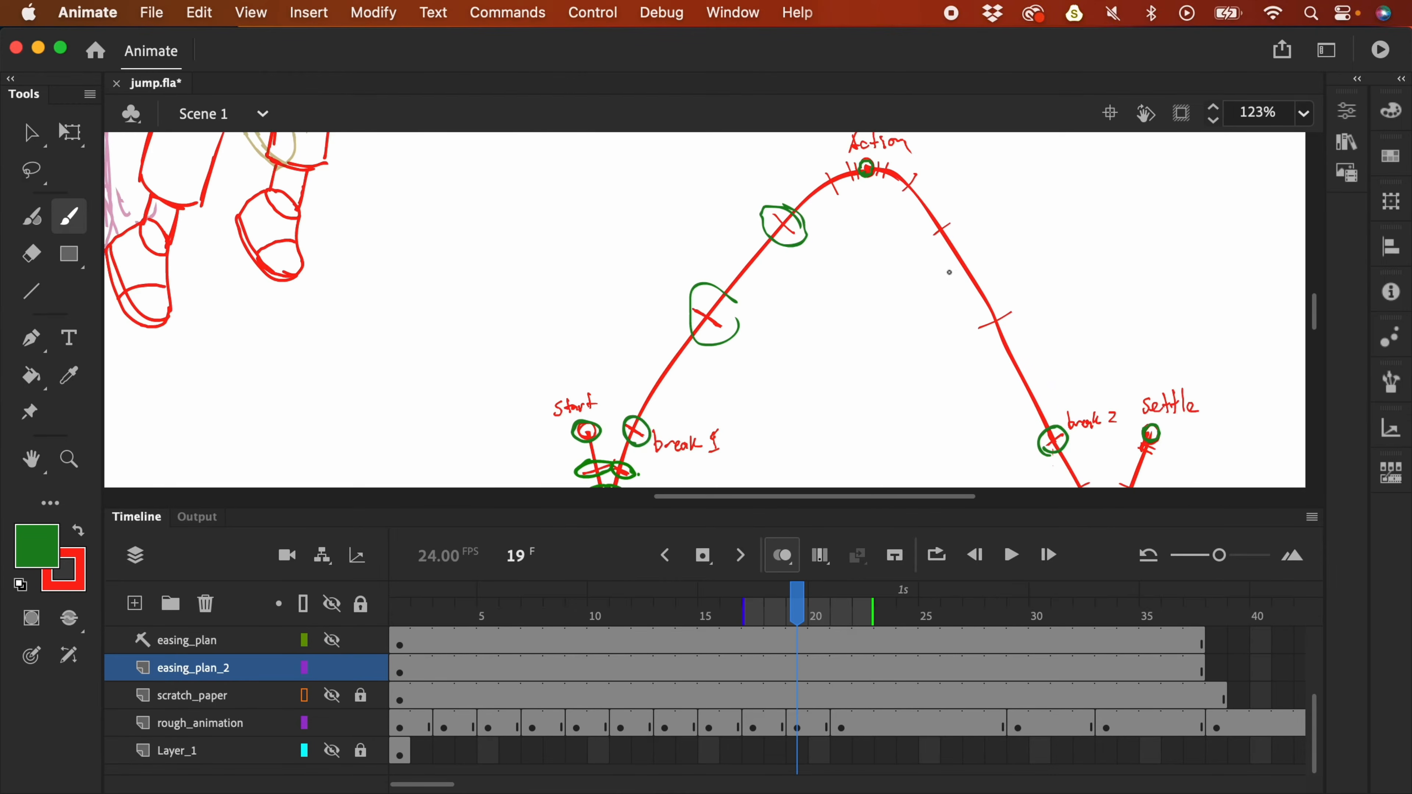
left_click_drag(828, 273, 883, 357)
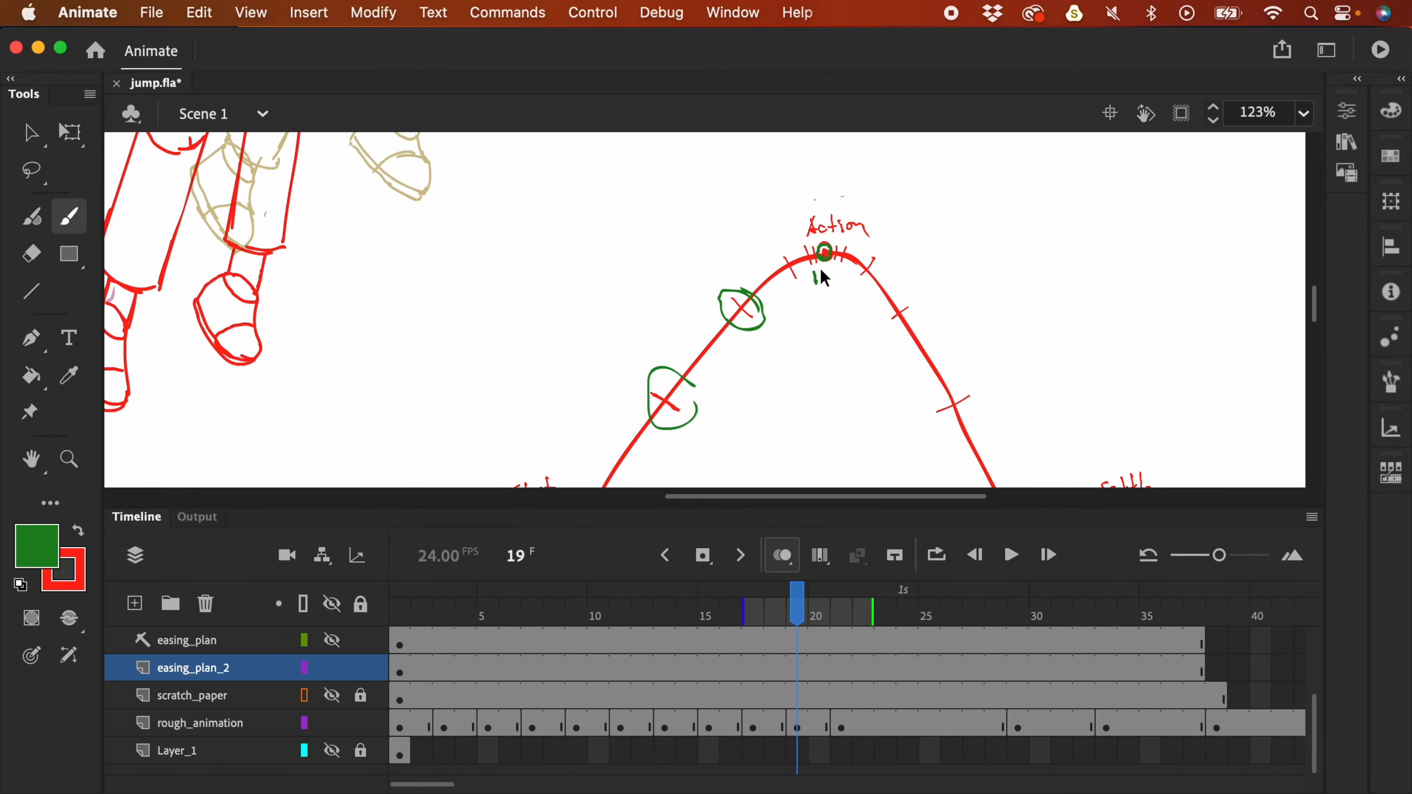
mouse_move(844, 295)
left_mouse_down()
mouse_move(866, 195)
mouse_move(892, 245)
left_mouse_up()
- Circle a tick near the apex in green, undo it, and hide easing_plan_2
left_click_drag(827, 196, 842, 205)
key("super+z")
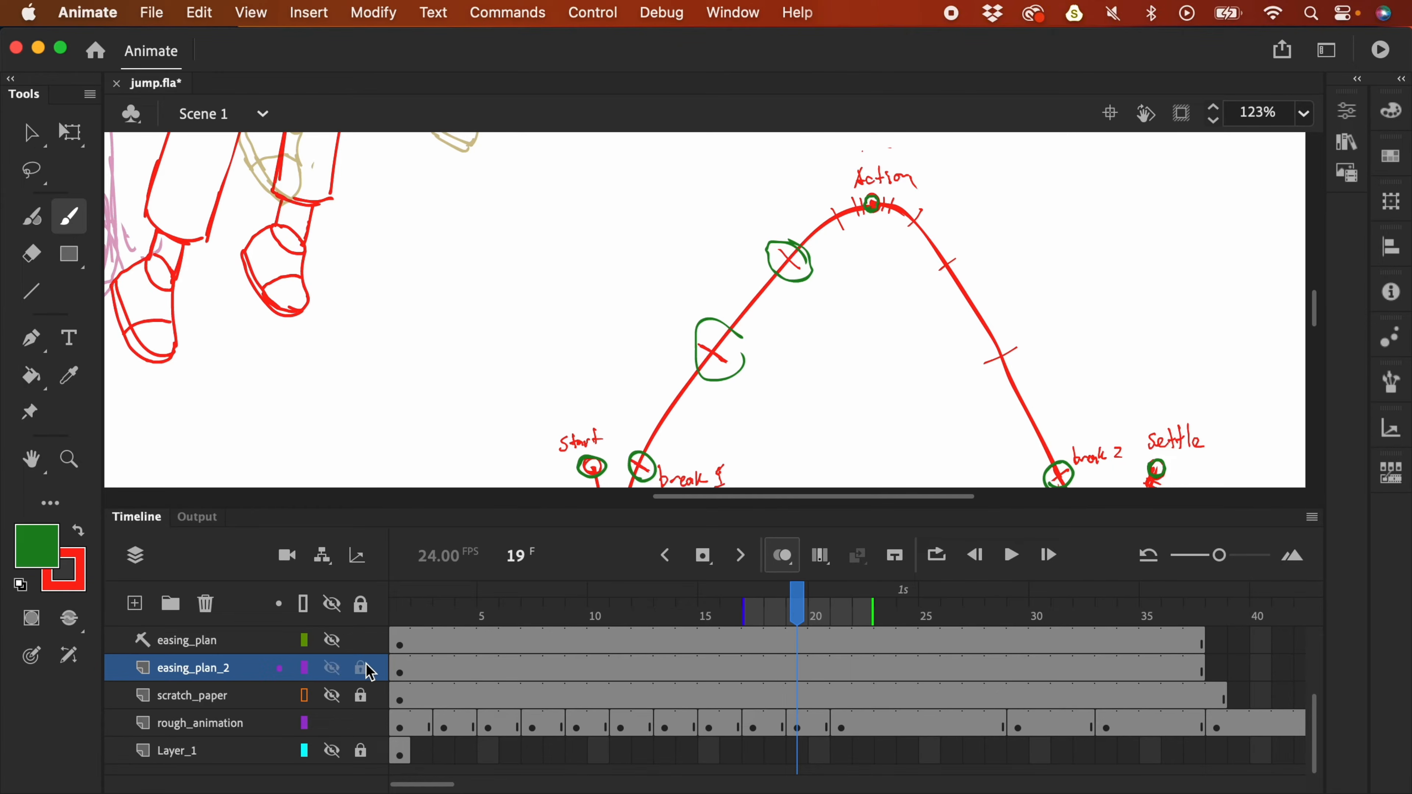
left_click(336, 669)
- Centre the characters at 61% zoom and go to frame 21 for the next pose
left_click(797, 733)
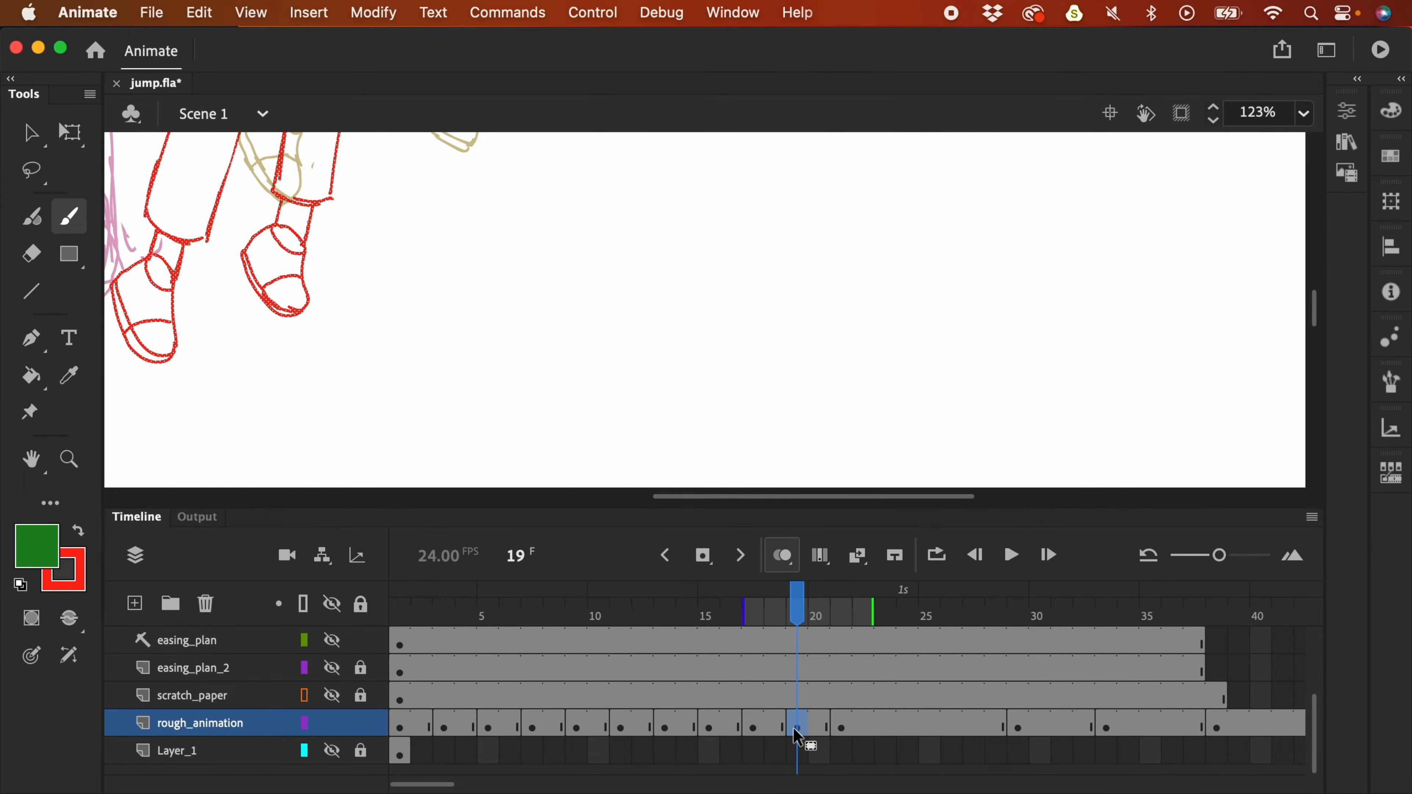
key("super+minus")
key("super+minus")
key("super+equal")
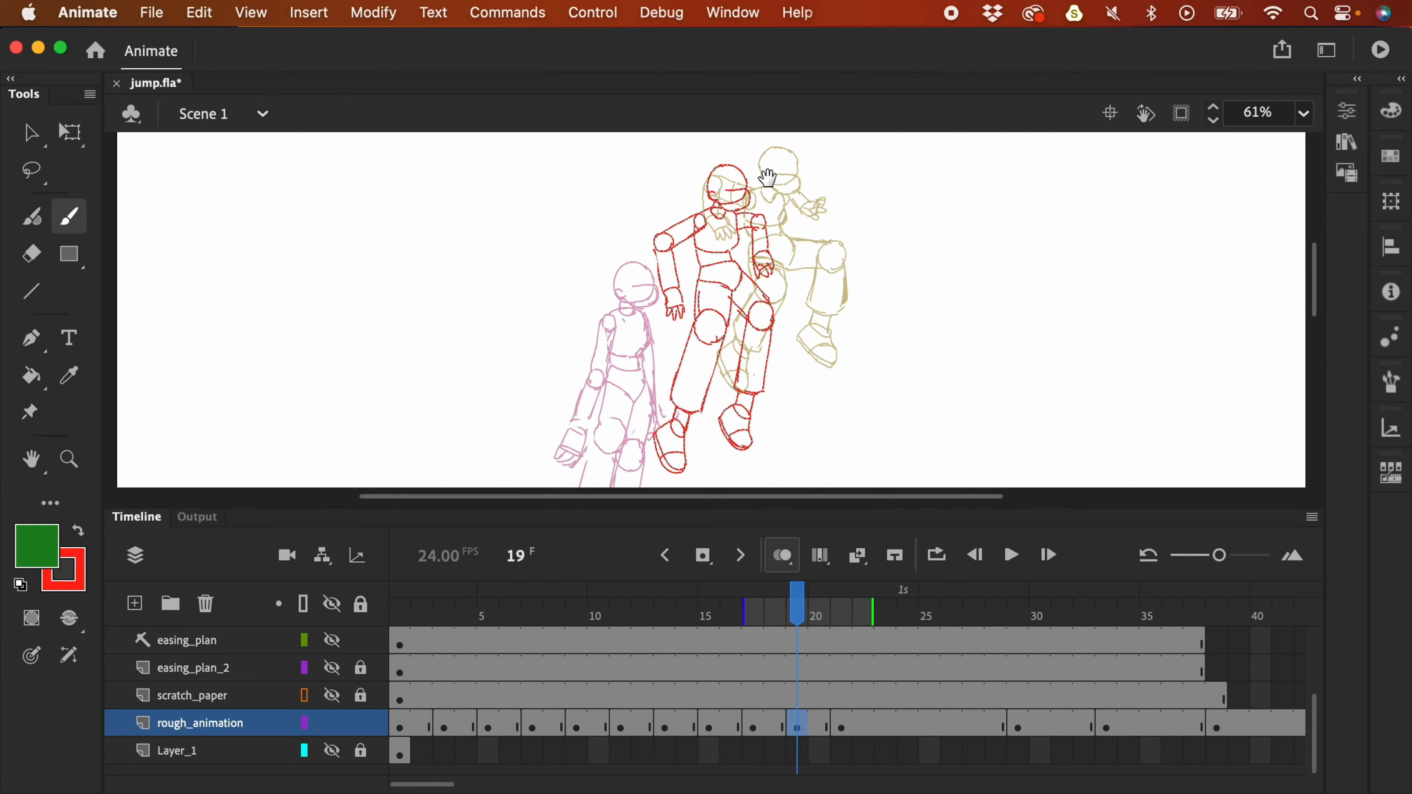
left_click_drag(779, 185, 766, 288)
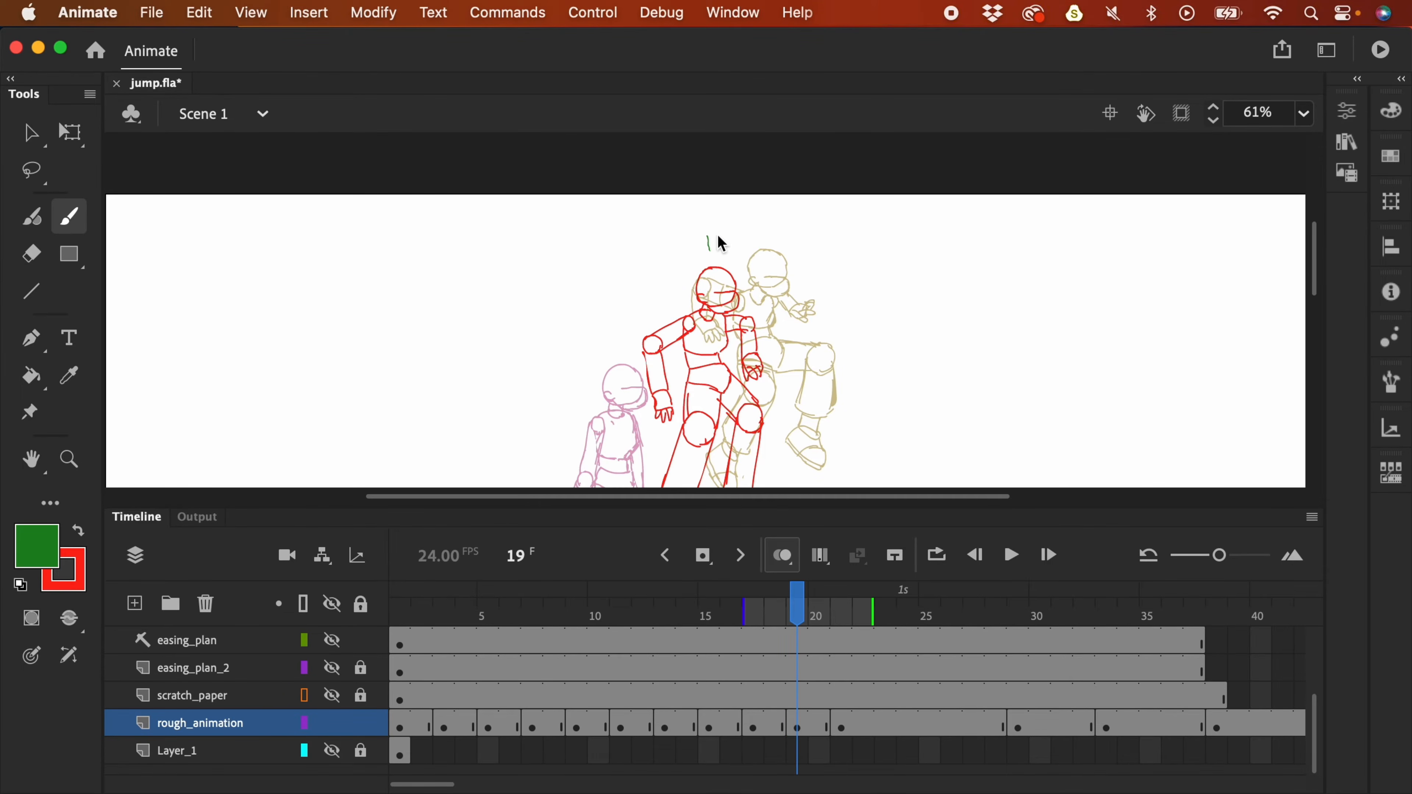
left_click(842, 722)
- Choose red, shift the orange scratch_paper reference drawing right, then hide and relock that layer
left_click(78, 530)
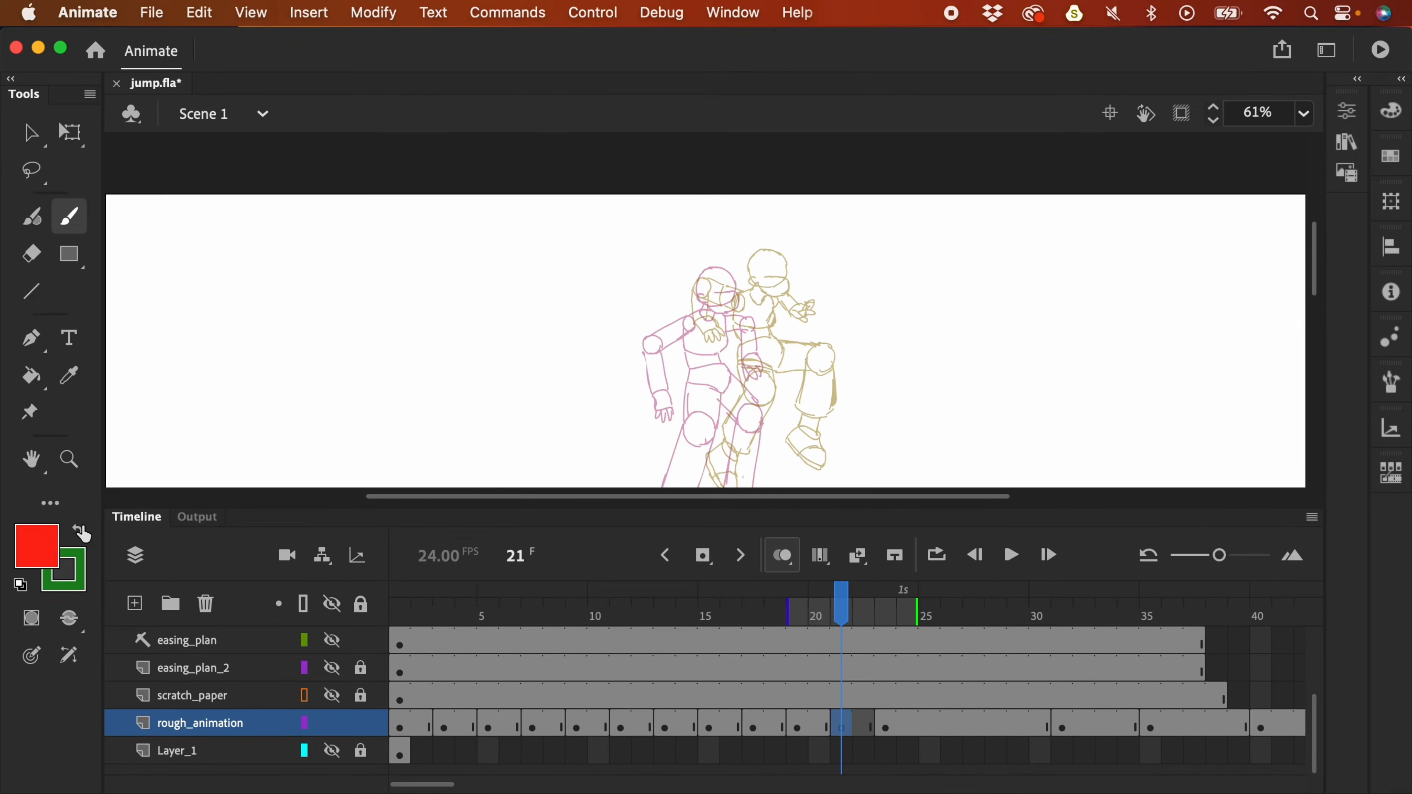
left_click(332, 695)
left_click(361, 695)
left_click(842, 695)
key("v")
left_click_drag(775, 354, 819, 353)
left_click(194, 723)
left_click(332, 695)
left_click(361, 695)
key("b")
- Draw the red head outline, jaw, neck, shoulder and torso of the frame-21 pose
key("F4")
scroll(612, 334, "up", 5)
mouse_move(572, 340)
left_mouse_down()
mouse_move(615, 201)
mouse_move(681, 303)
left_mouse_up()
left_click_drag(599, 301, 678, 302)
mouse_move(558, 337)
left_mouse_down()
mouse_move(698, 362)
mouse_move(611, 381)
left_mouse_up()
mouse_move(564, 340)
left_mouse_down()
mouse_move(542, 378)
mouse_move(603, 379)
left_mouse_up()
mouse_move(489, 444)
left_mouse_down()
mouse_move(521, 414)
mouse_move(492, 448)
left_mouse_up()
left_click_drag(636, 384, 626, 525)
left_click_drag(472, 447, 620, 523)
scroll(620, 523, "down", 3)
scroll(620, 523, "left", 2)
- Sketch the left arm with its hand and fingers, plus the right palm and fingers
mouse_move(475, 517)
left_mouse_down()
mouse_move(443, 575)
mouse_move(461, 579)
left_mouse_up()
left_click_drag(444, 484, 489, 548)
mouse_move(394, 290)
left_mouse_down()
mouse_move(409, 356)
mouse_move(530, 294)
left_mouse_up()
left_click_drag(426, 328, 435, 473)
left_click_drag(364, 364, 385, 490)
left_click_drag(433, 362, 520, 364)
mouse_move(751, 417)
left_mouse_down()
mouse_move(785, 389)
mouse_move(812, 461)
left_mouse_up()
left_click_drag(785, 389, 848, 398)
left_click_drag(801, 426, 842, 434)
left_click_drag(745, 281, 781, 386)
left_click_drag(726, 317, 745, 409)
- Outline the pants, closing their right side
scroll(745, 409, "down", 3)
left_click_drag(520, 331, 525, 402)
left_click_drag(647, 337, 656, 367)
mouse_move(528, 401)
left_mouse_down()
mouse_move(658, 369)
mouse_move(706, 420)
left_mouse_up()
left_click_drag(525, 402, 667, 498)
mouse_move(705, 417)
left_mouse_down()
mouse_move(669, 498)
mouse_move(649, 459)
left_mouse_up()
key("super+minus")
- Add knee circles, outline the front foot and draw the back shoe
left_click_drag(773, 423, 793, 467)
scroll(722, 445, "down", 3)
key("super+equal")
scroll(500, 501, "down", 2)
mouse_move(520, 466)
left_mouse_down()
mouse_move(462, 508)
mouse_move(473, 653)
left_mouse_up()
left_click_drag(567, 526, 556, 656)
left_click_drag(457, 520, 534, 651)
scroll(806, 561, "up", 5)
left_click_drag(829, 320, 906, 373)
left_click_drag(829, 321, 889, 486)
left_click_drag(900, 433, 867, 552)
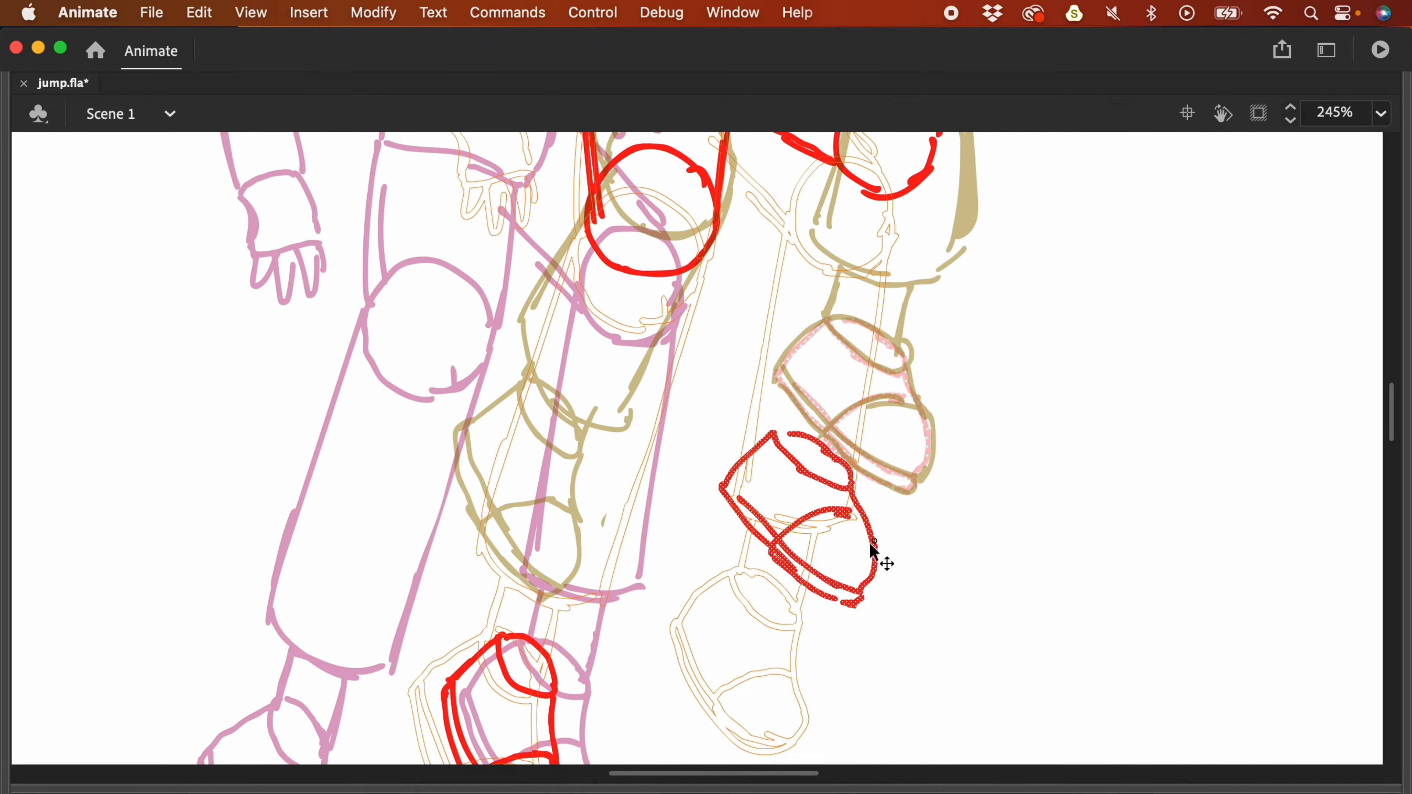
- Reposition the back shoe onto the shin, draw the right shin lines, and return to 61% with panels shown
key("super+minus")
mouse_move(661, 598)
left_mouse_down()
mouse_move(656, 388)
mouse_move(681, 517)
left_mouse_up()
left_click_drag(789, 451, 817, 493)
left_click_drag(834, 340, 800, 478)
left_click_drag(781, 356, 756, 481)
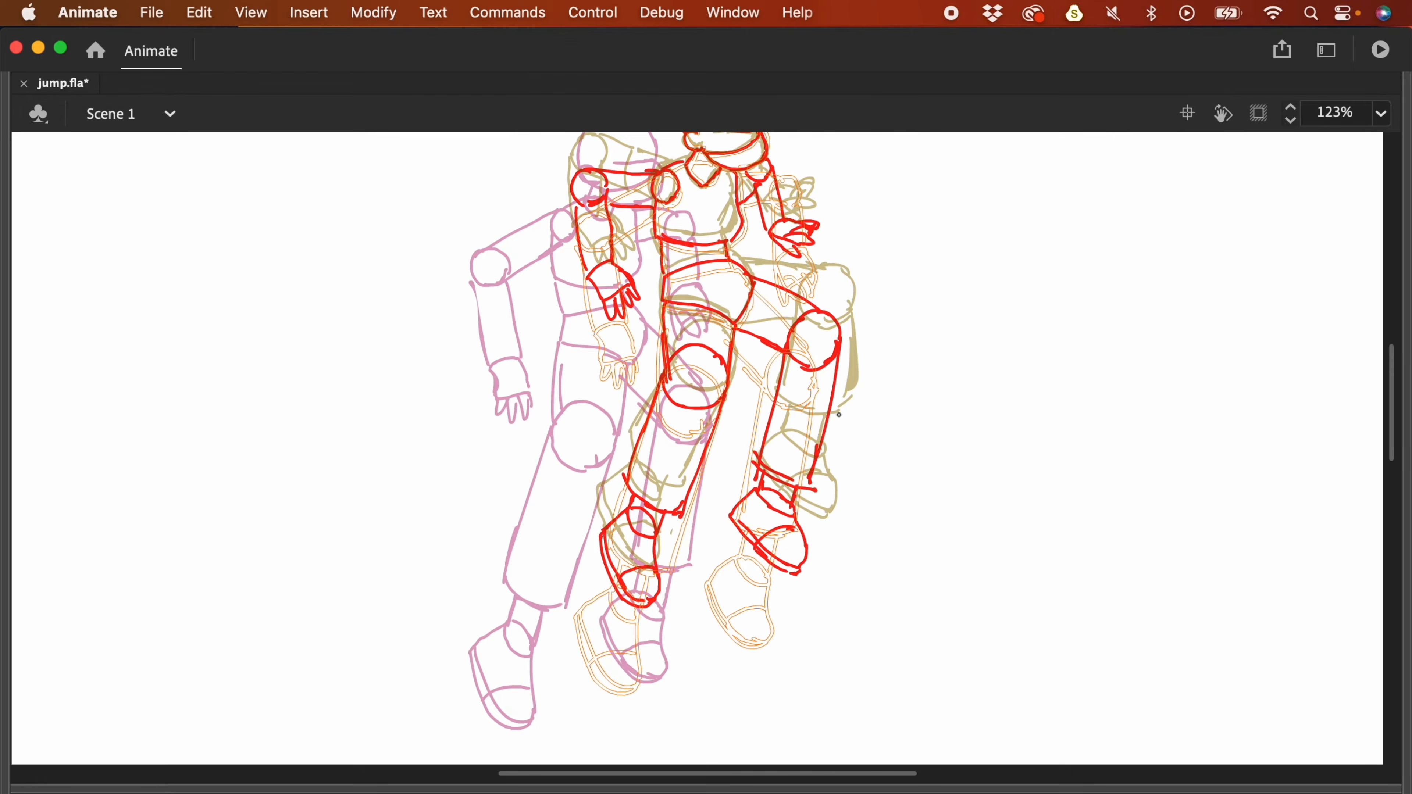
key("F4")
key("super+minus")
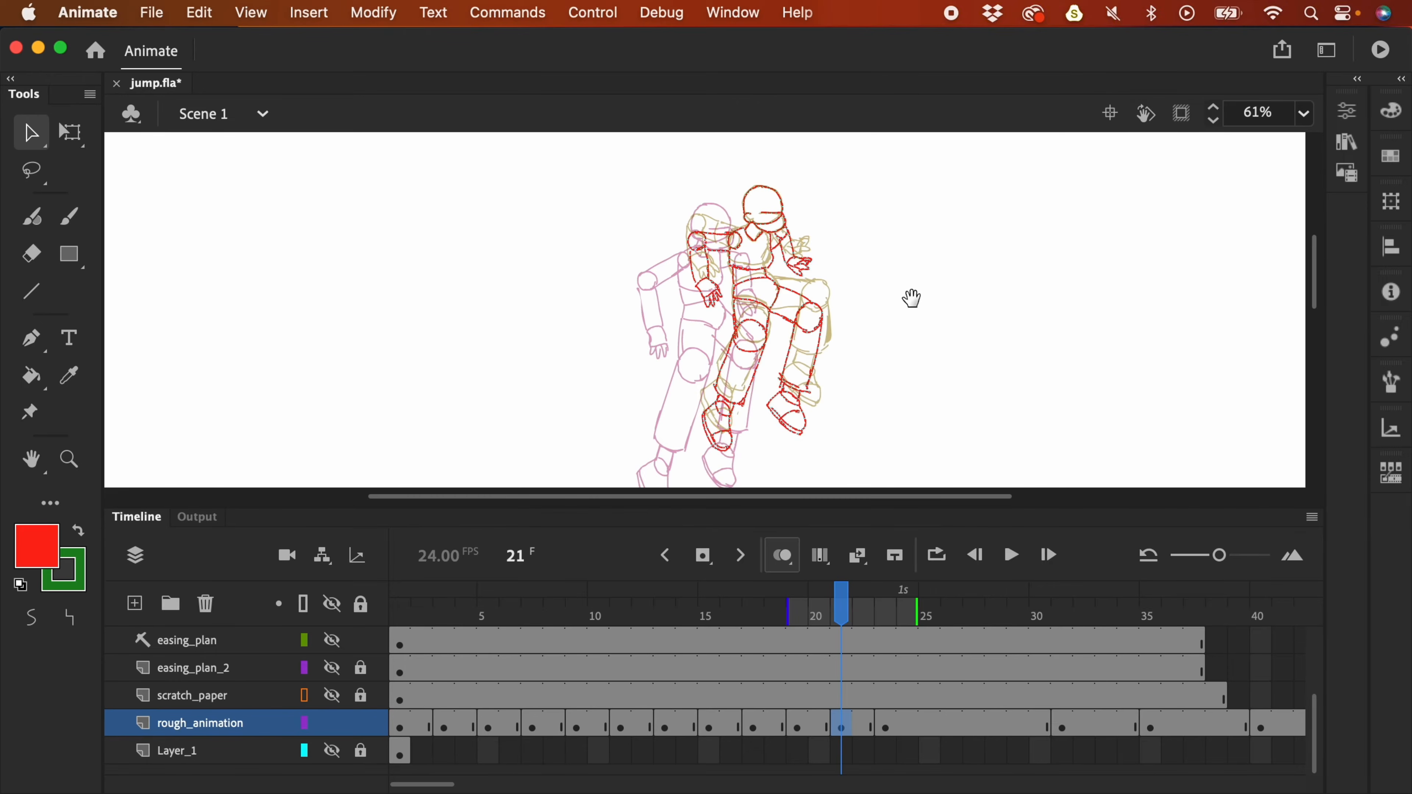
- Move the red pose about 50 px left and extend onion skins back to frame 15
scroll(910, 295, "down", 2)
left_click_drag(780, 258, 749, 256)
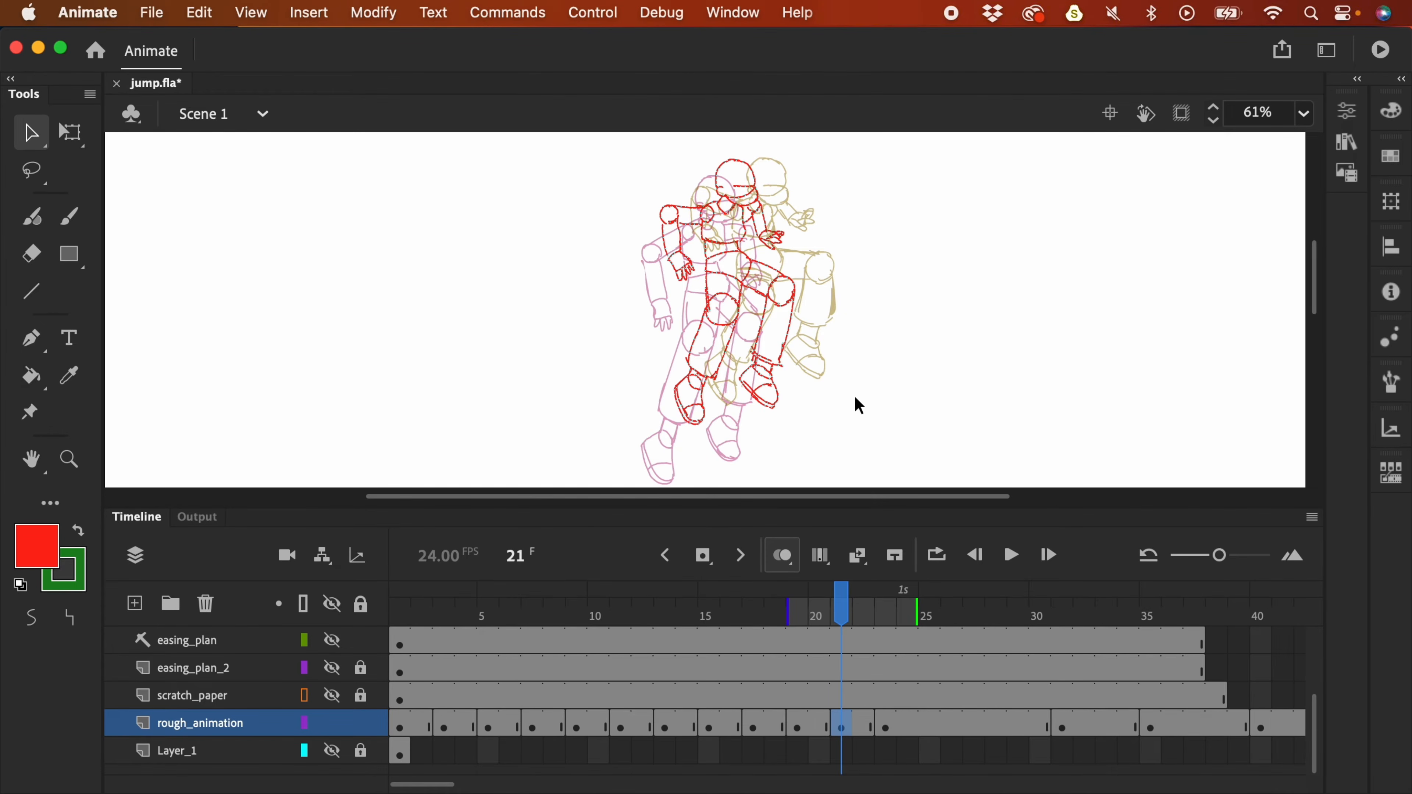
left_click_drag(791, 612, 700, 611)
left_click_drag(816, 303, 818, 277)
left_click_drag(908, 278, 901, 329)
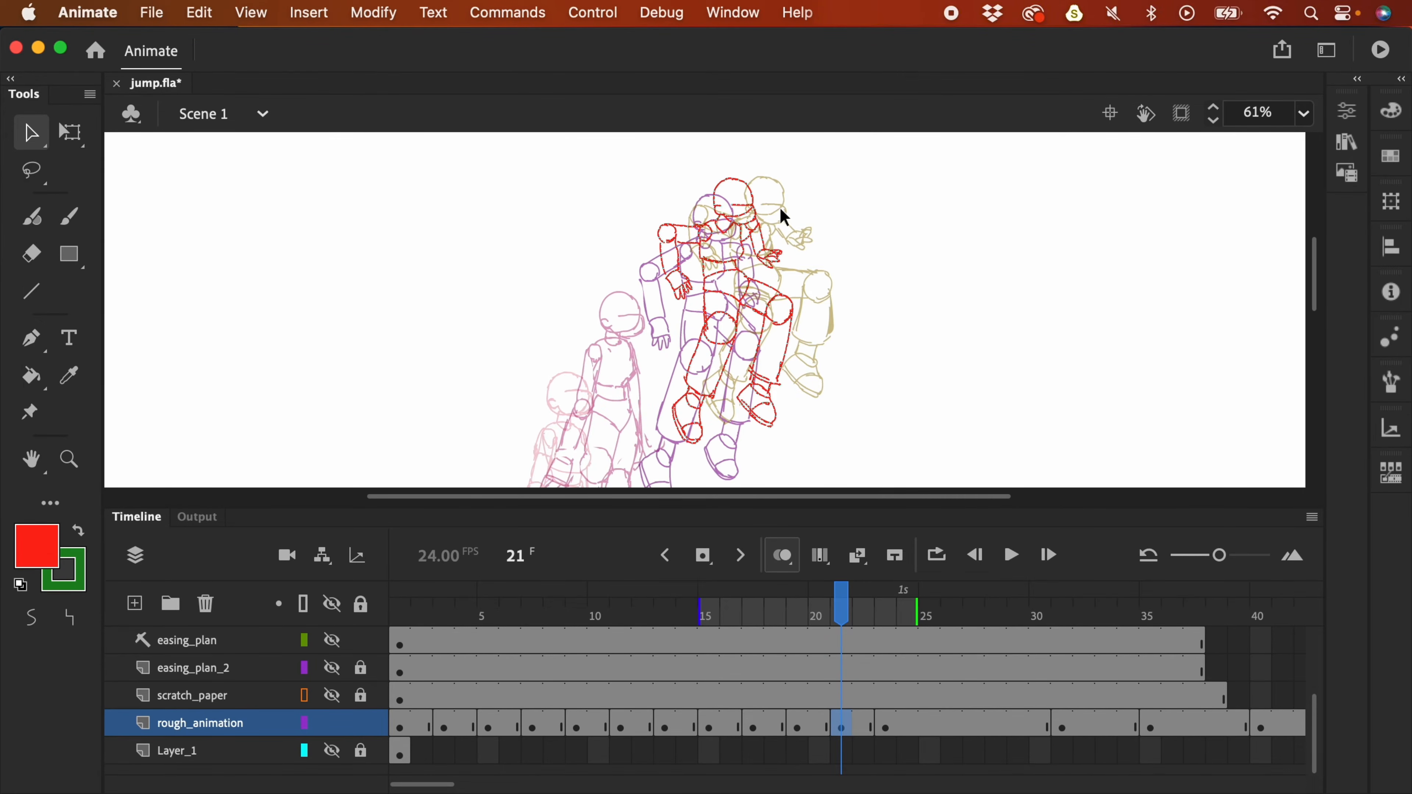
- Show and unlock the easing_plan_2 layer alongside the rough drawings
left_click(333, 723)
left_click(338, 669)
left_click(362, 668)
left_click(337, 725)
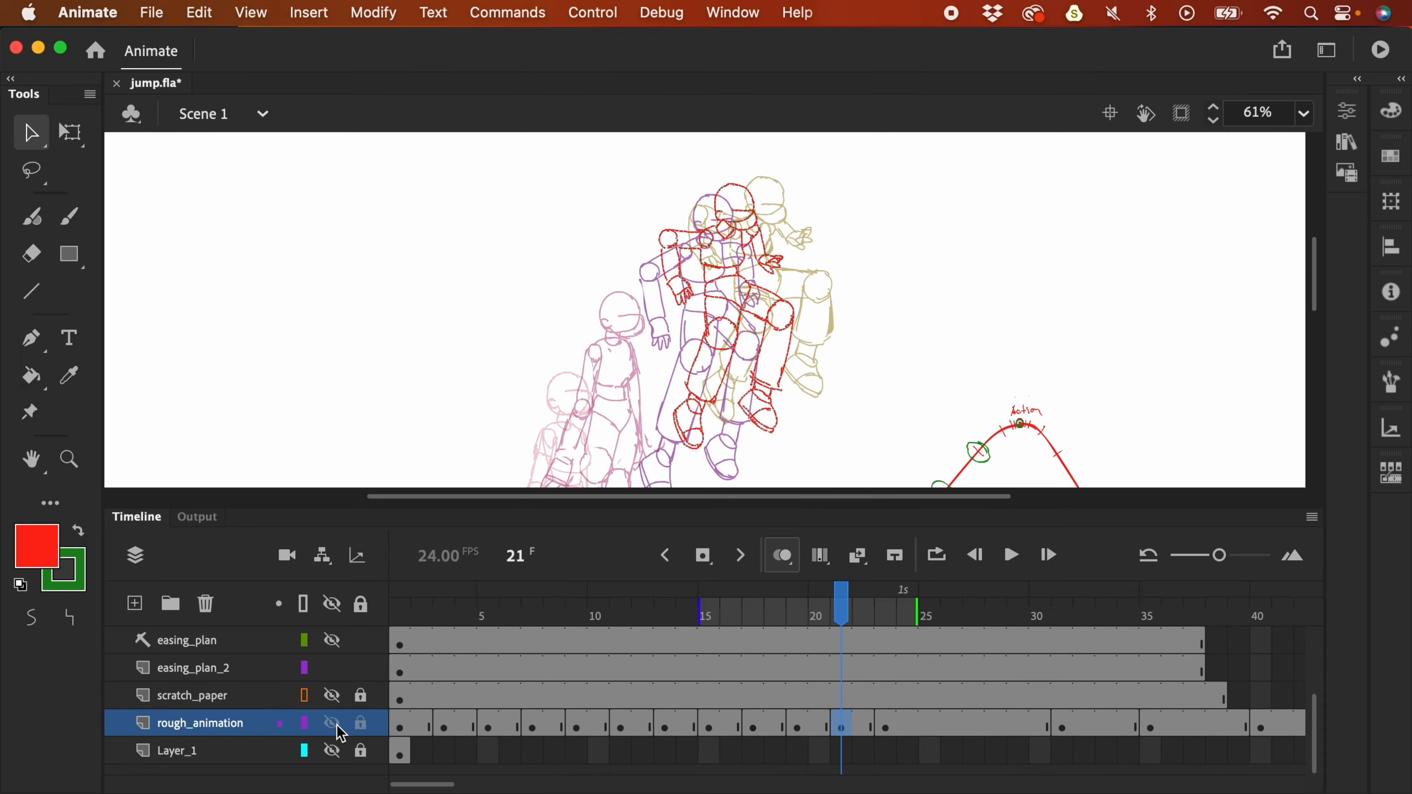
scroll(1135, 368, "right", 5)
scroll(1135, 368, "down", 3)
left_click(841, 672)
- Make easing_plan_2 the drawing layer with a green brush and inspect the arc's apex
left_click(883, 275)
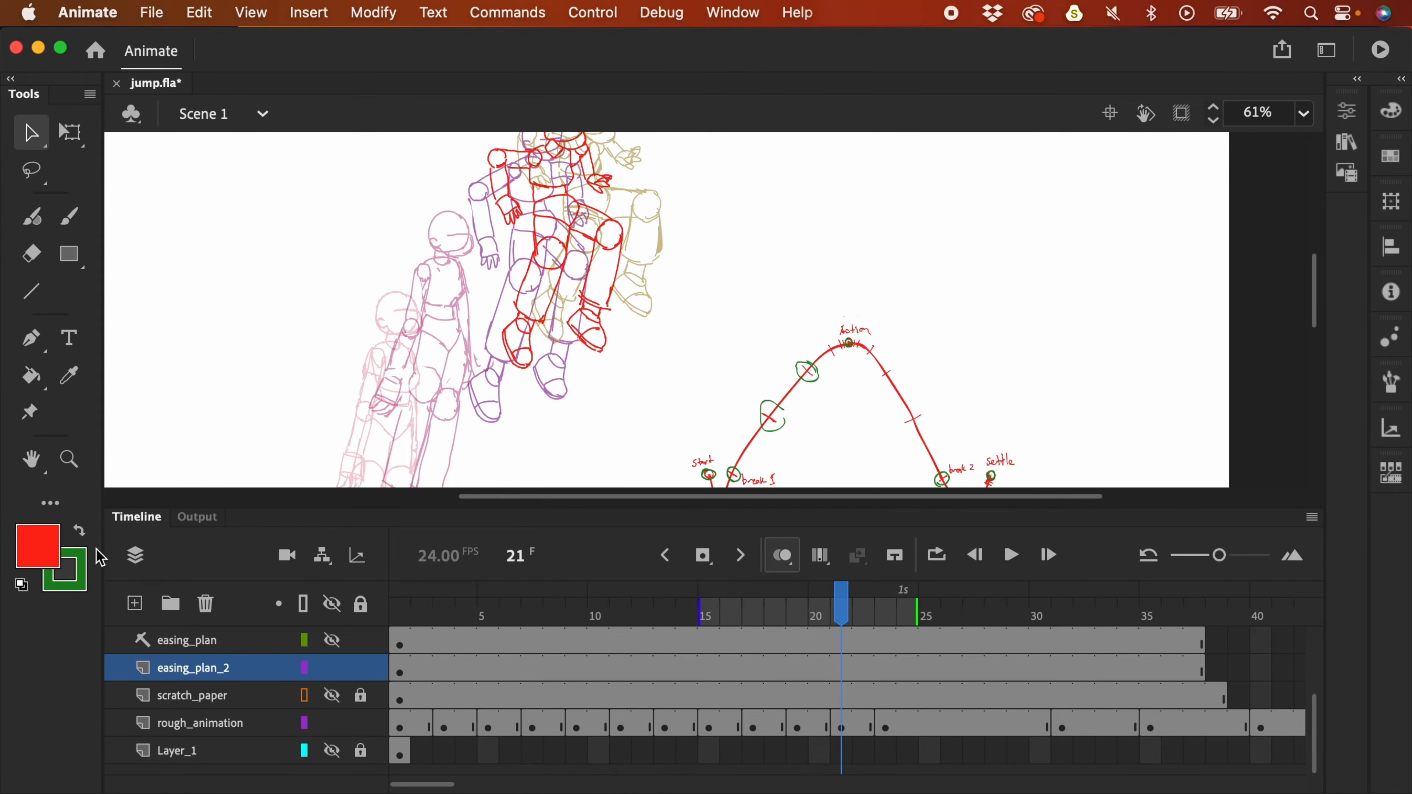
left_click(80, 532)
key("b")
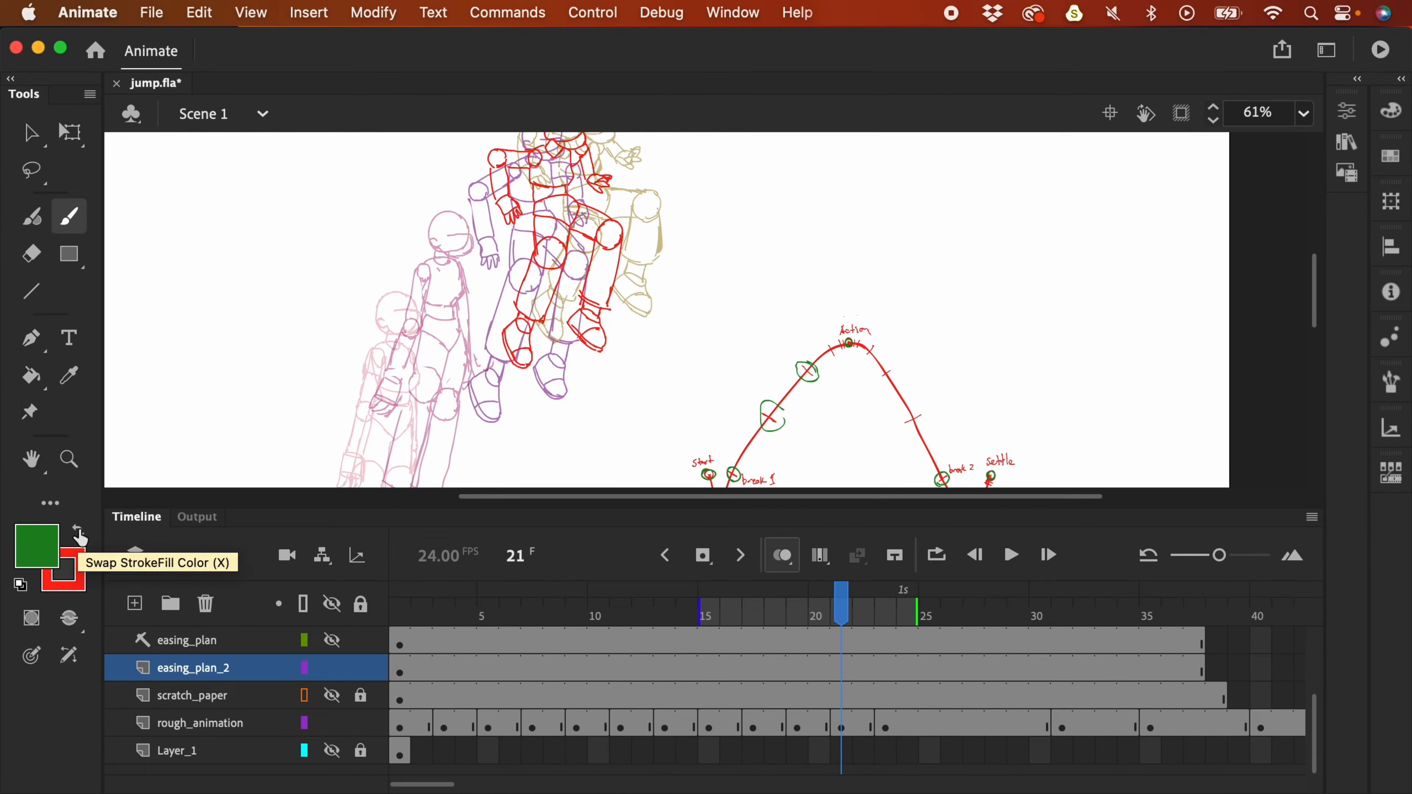
key("super+equal")
scroll(971, 356, "down", 2)
left_click_drag(971, 356, 934, 384)
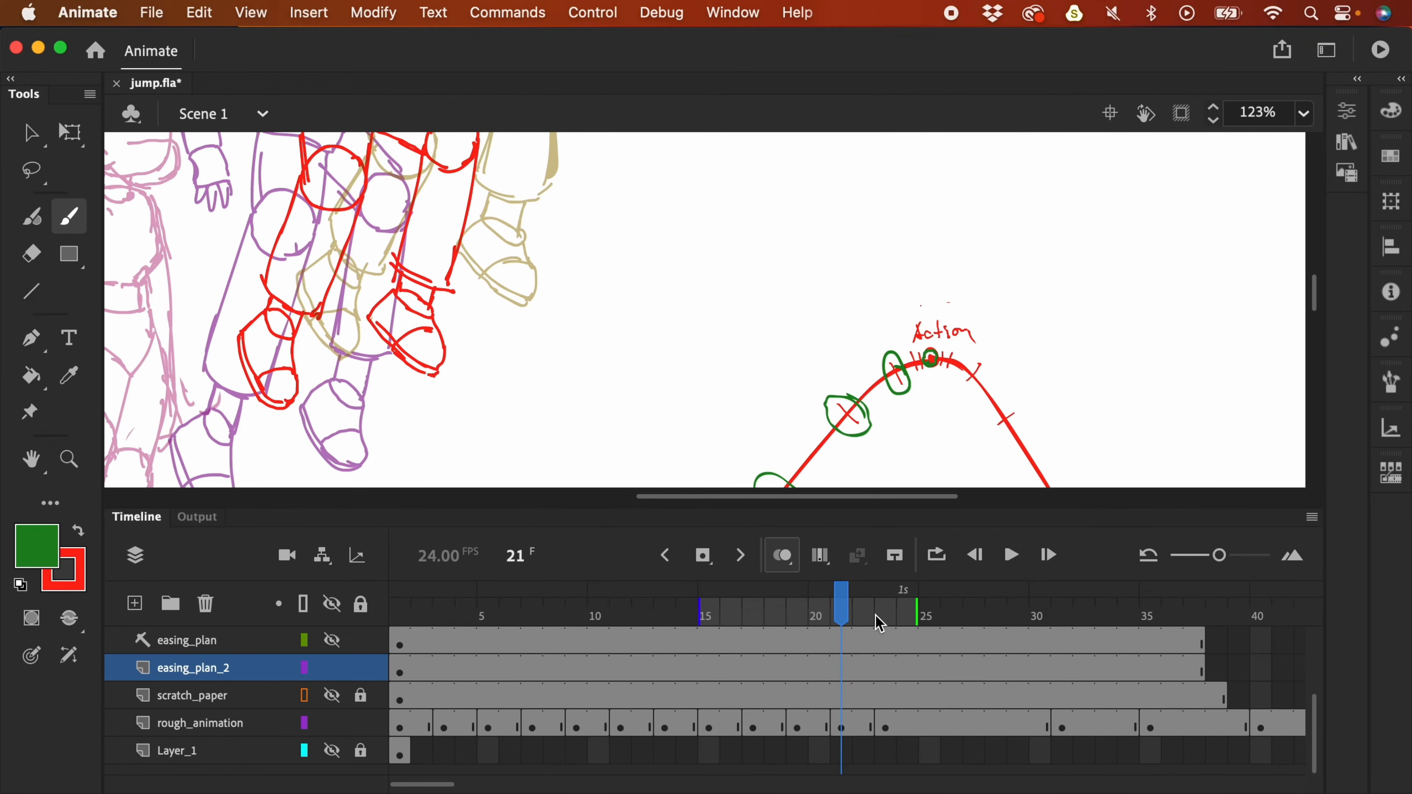
key("super+minus")
key("super+minus")
left_click(336, 670)
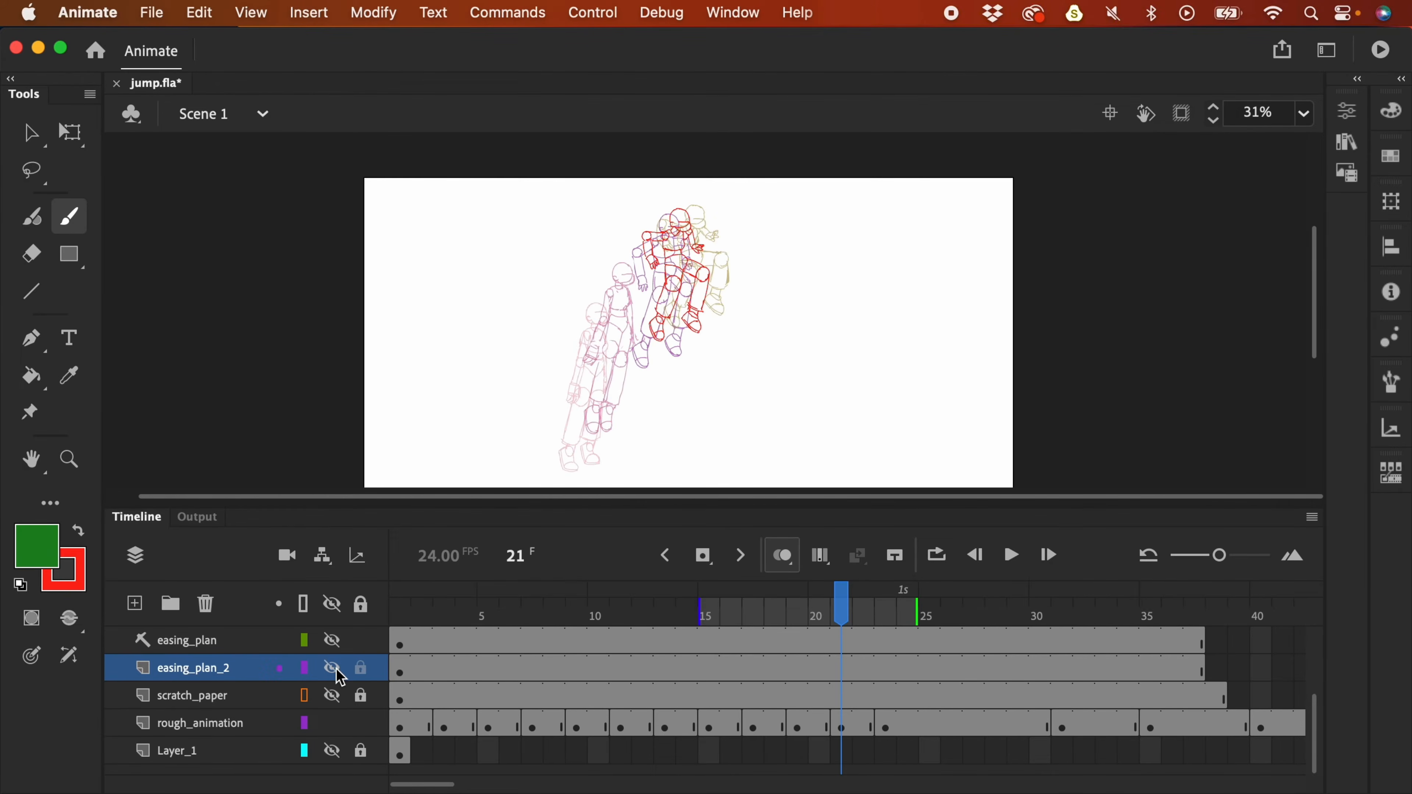
key("Return")
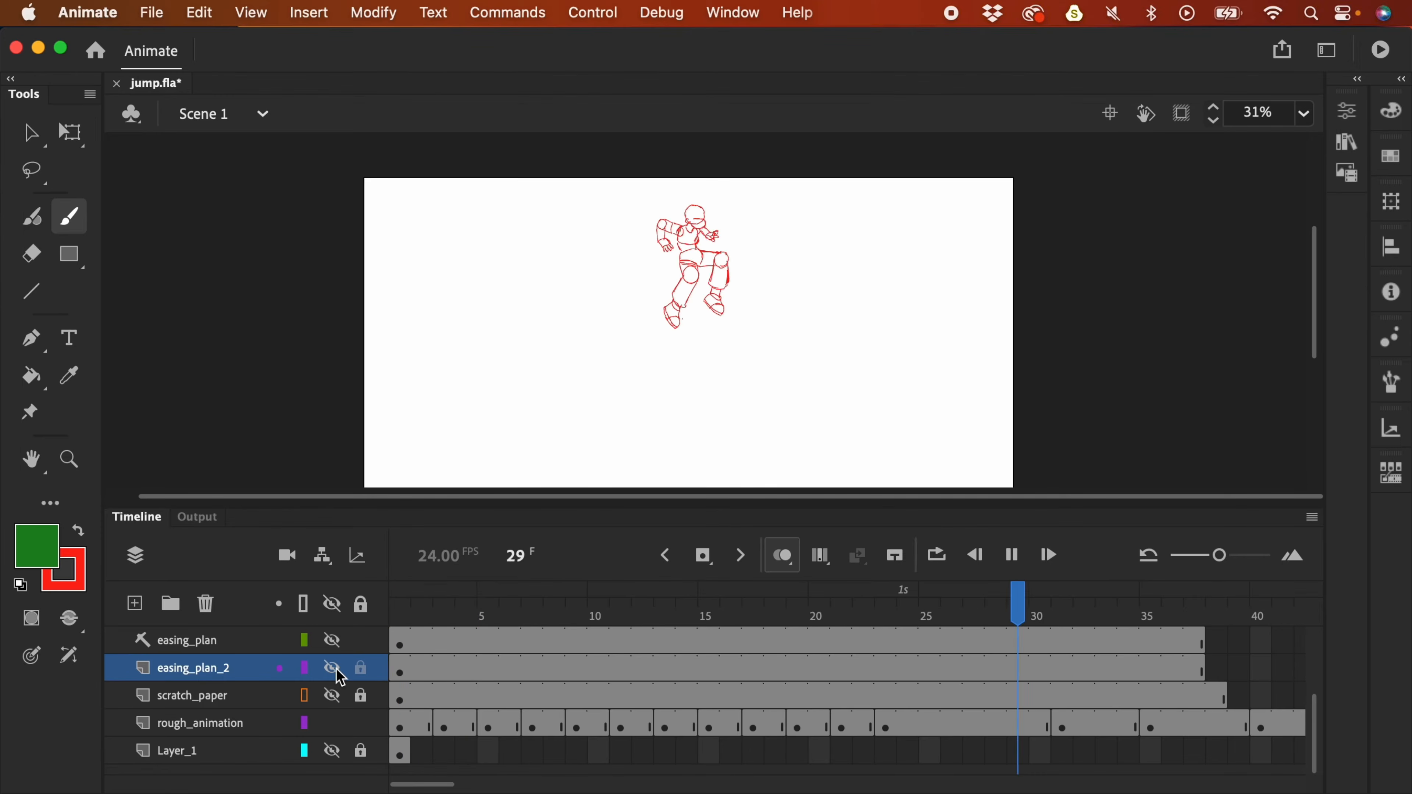
key("Return")
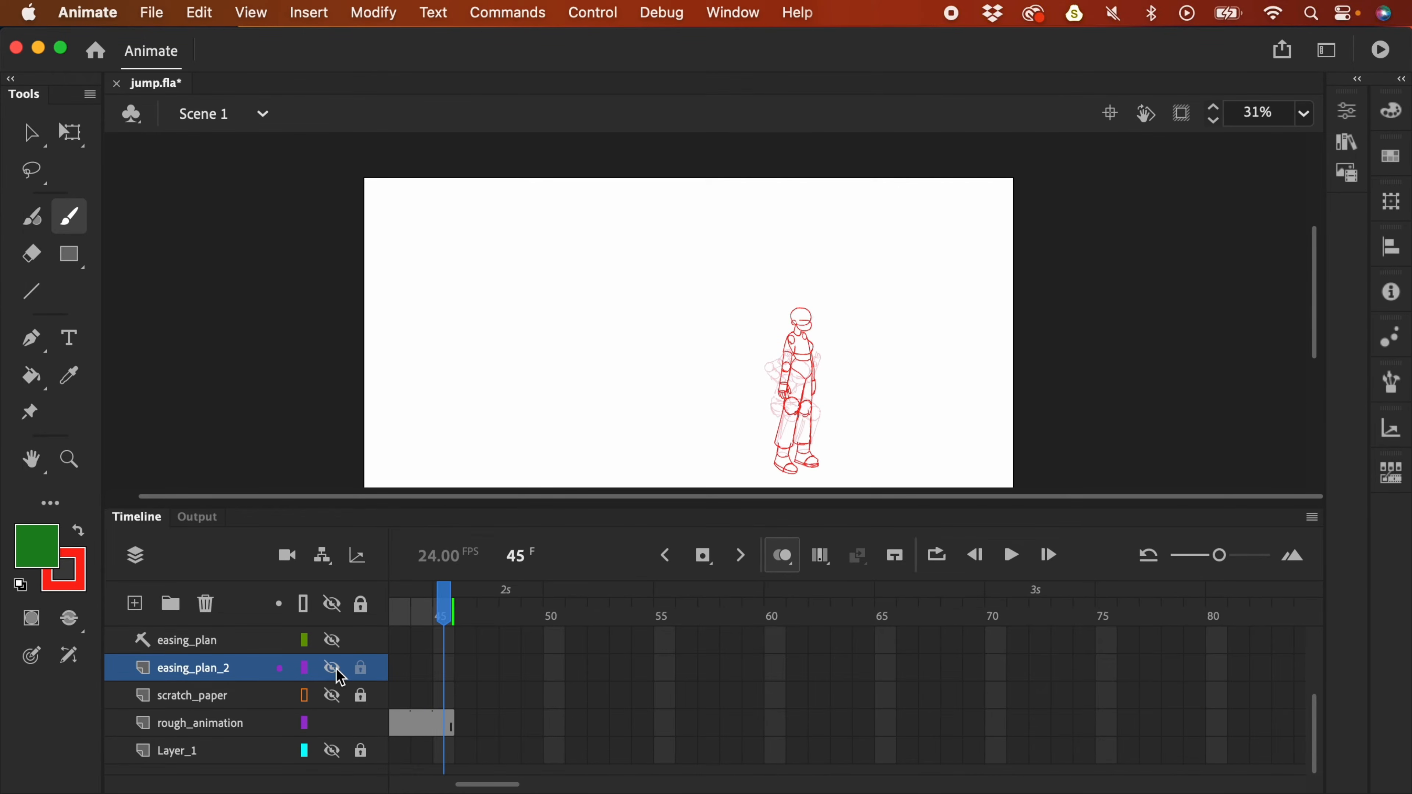
key("Return")
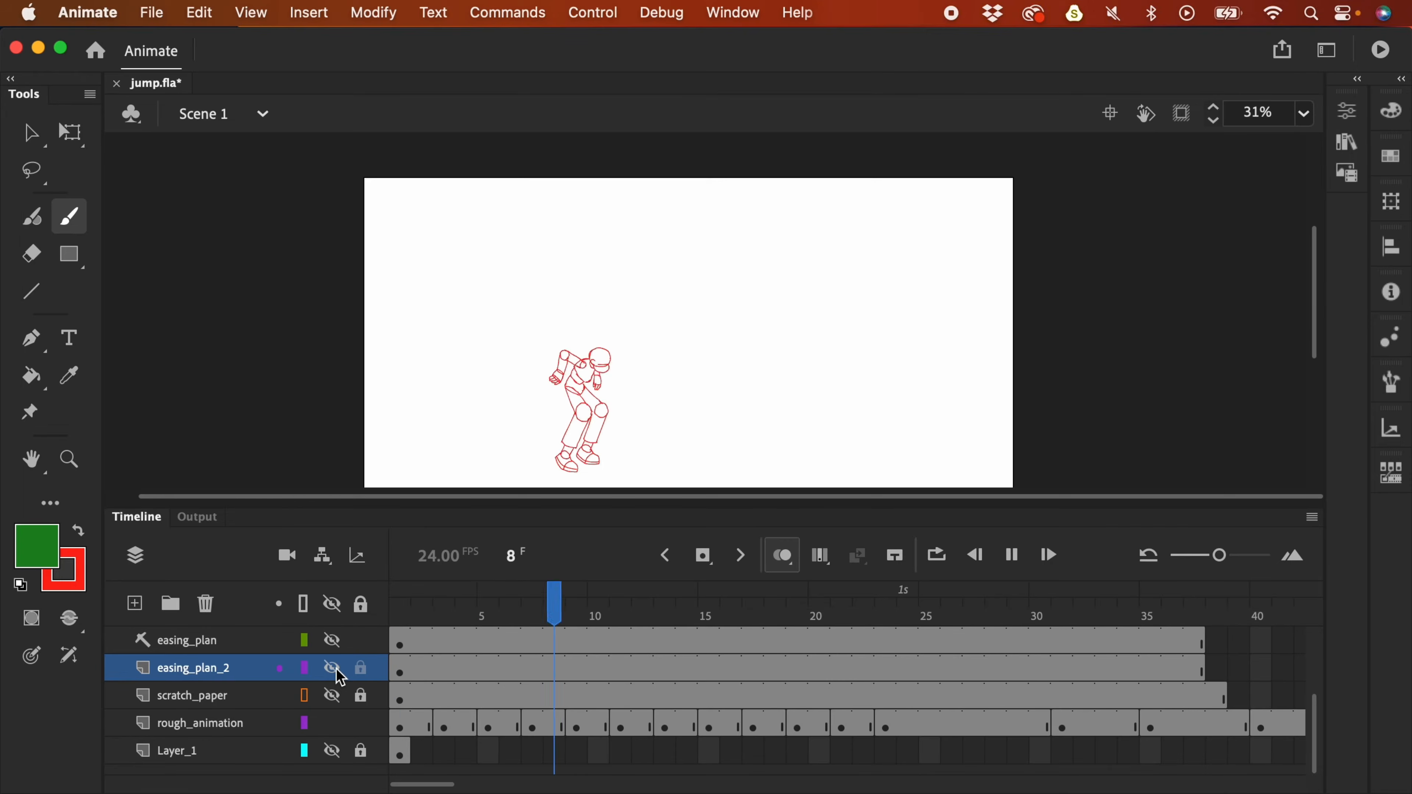
key("Return")
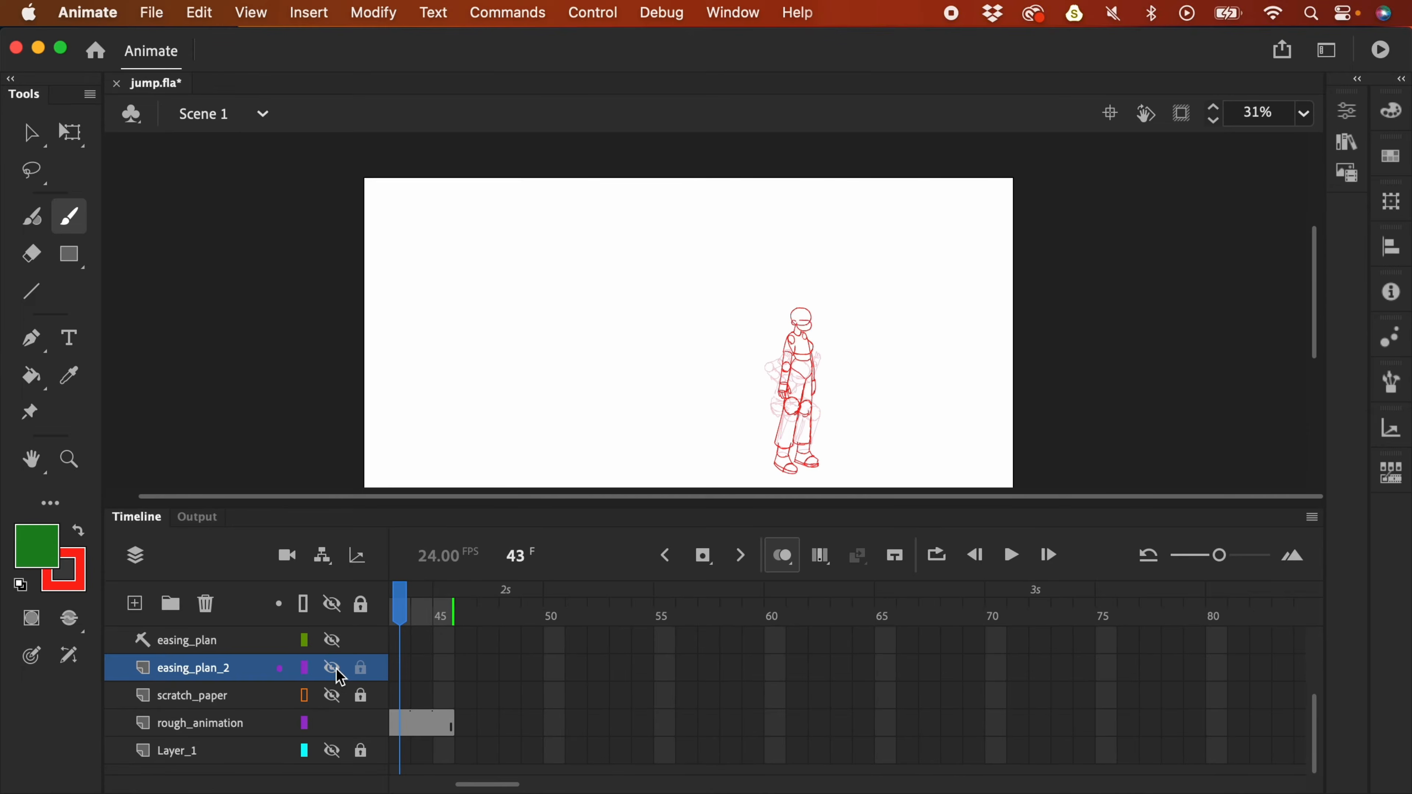
left_click_drag(500, 785, 453, 789)
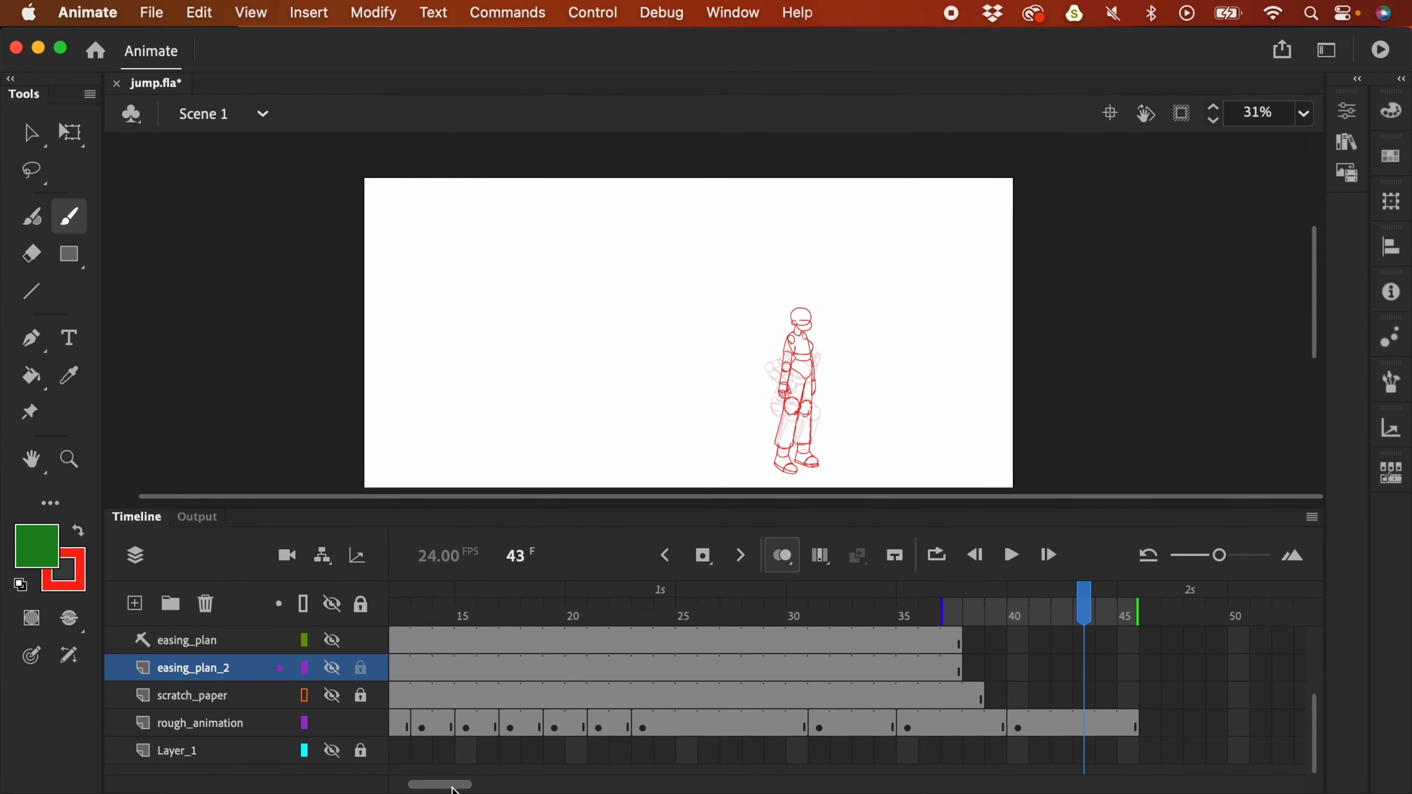
mouse_move(655, 626)
left_mouse_down()
mouse_move(596, 628)
mouse_move(652, 641)
mouse_move(522, 645)
mouse_move(553, 633)
mouse_move(515, 654)
mouse_move(635, 635)
left_mouse_up()
- Narrow the onion skins and inspect the easing arc, undoing a trial green mark, back at 61%
left_click_drag(545, 611, 587, 611)
left_click(332, 670)
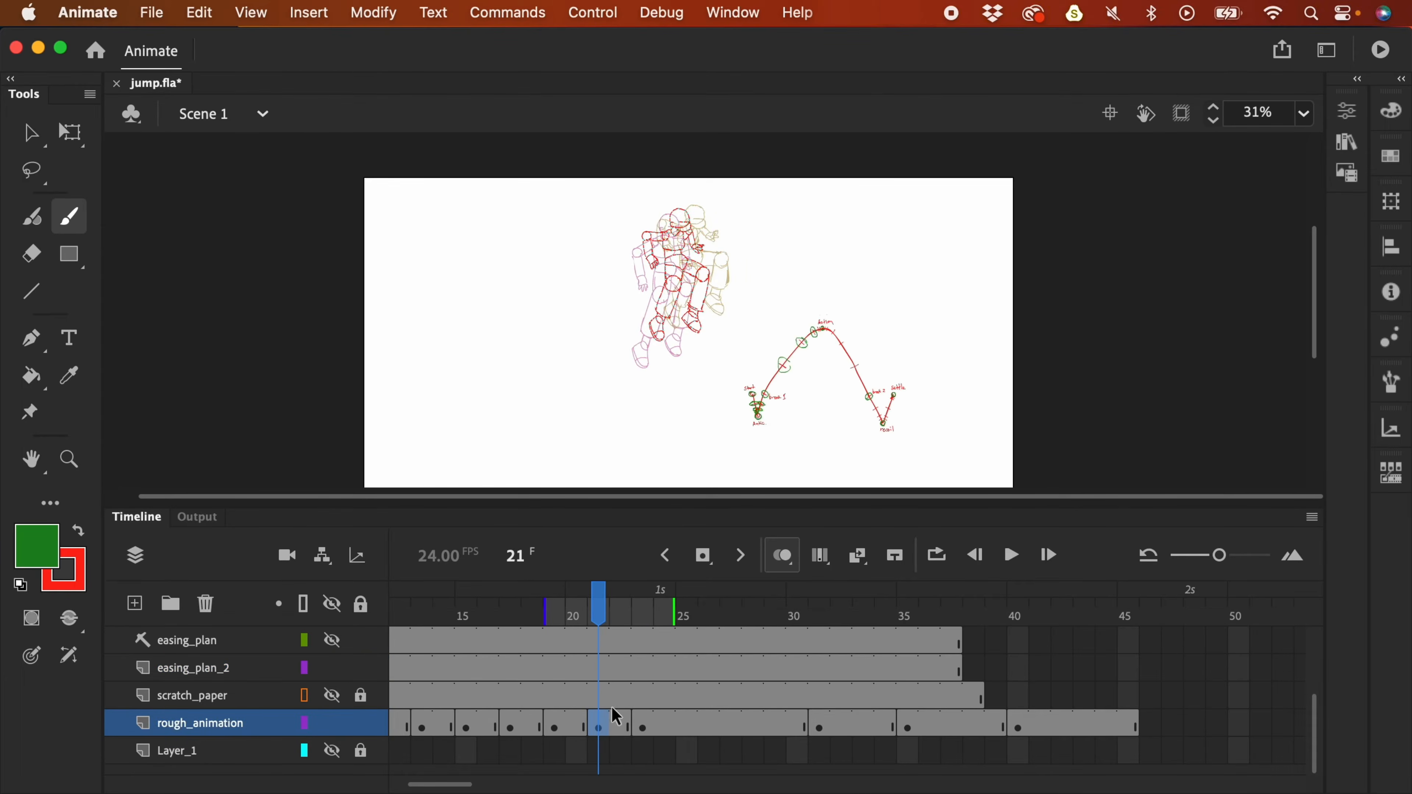
key("super+=")
left_click_drag(998, 320, 794, 293)
key("super+=")
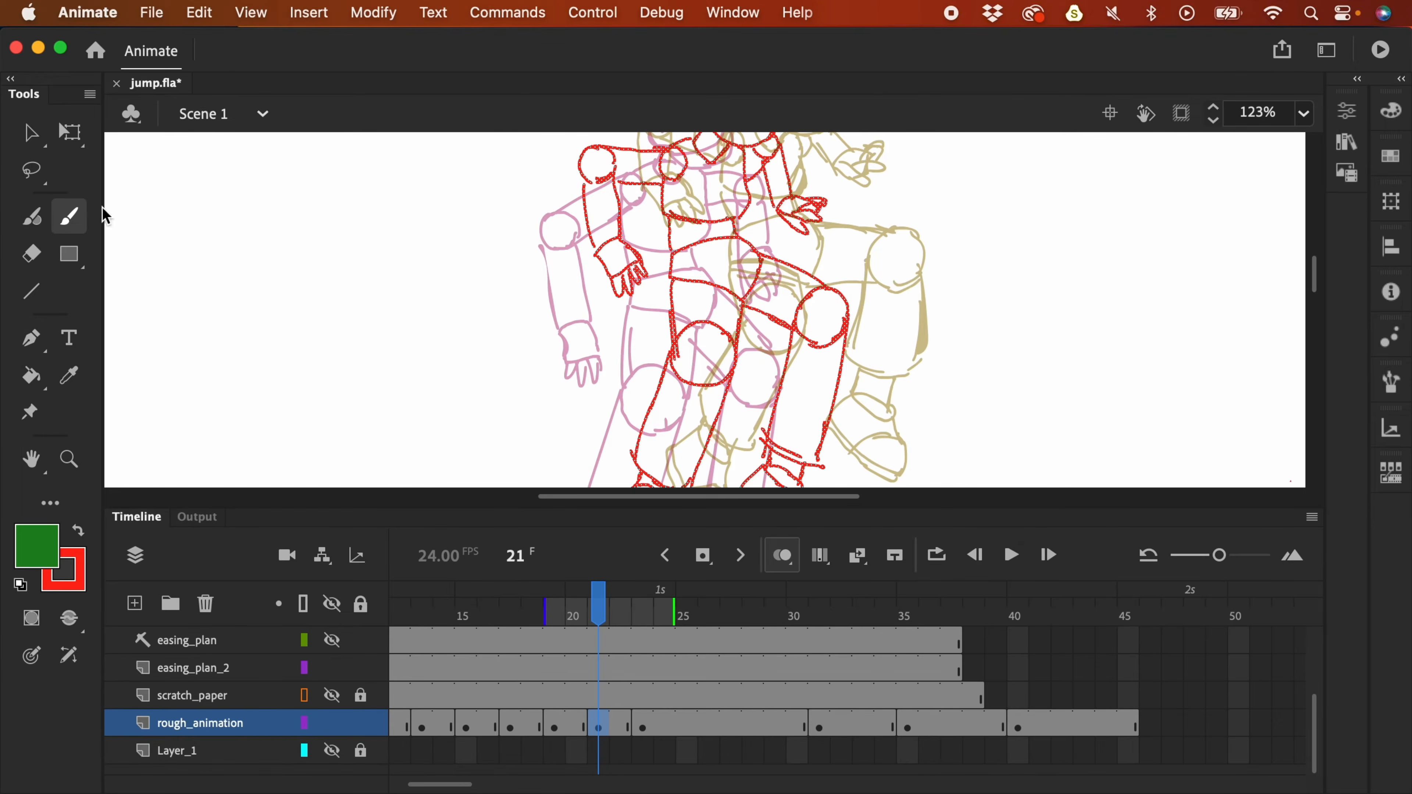
mouse_move(905, 274)
left_mouse_down()
mouse_move(818, 287)
mouse_move(463, 212)
left_mouse_up()
left_click_drag(770, 361, 691, 249)
mouse_move(752, 351)
left_mouse_down()
mouse_move(755, 377)
mouse_move(758, 365)
mouse_move(781, 389)
left_mouse_up()
key("super+z")
key("super+minus")
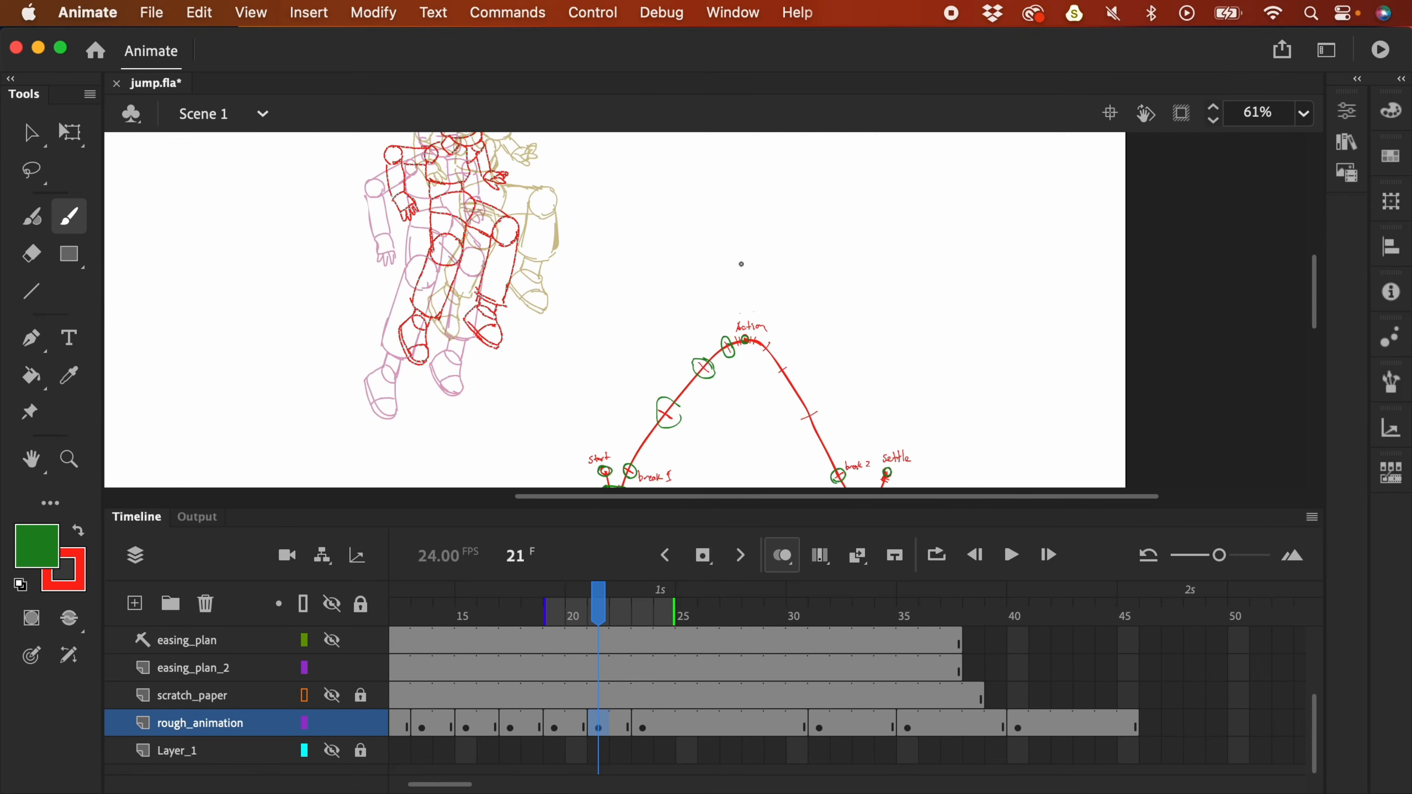
left_click_drag(683, 185, 699, 315)
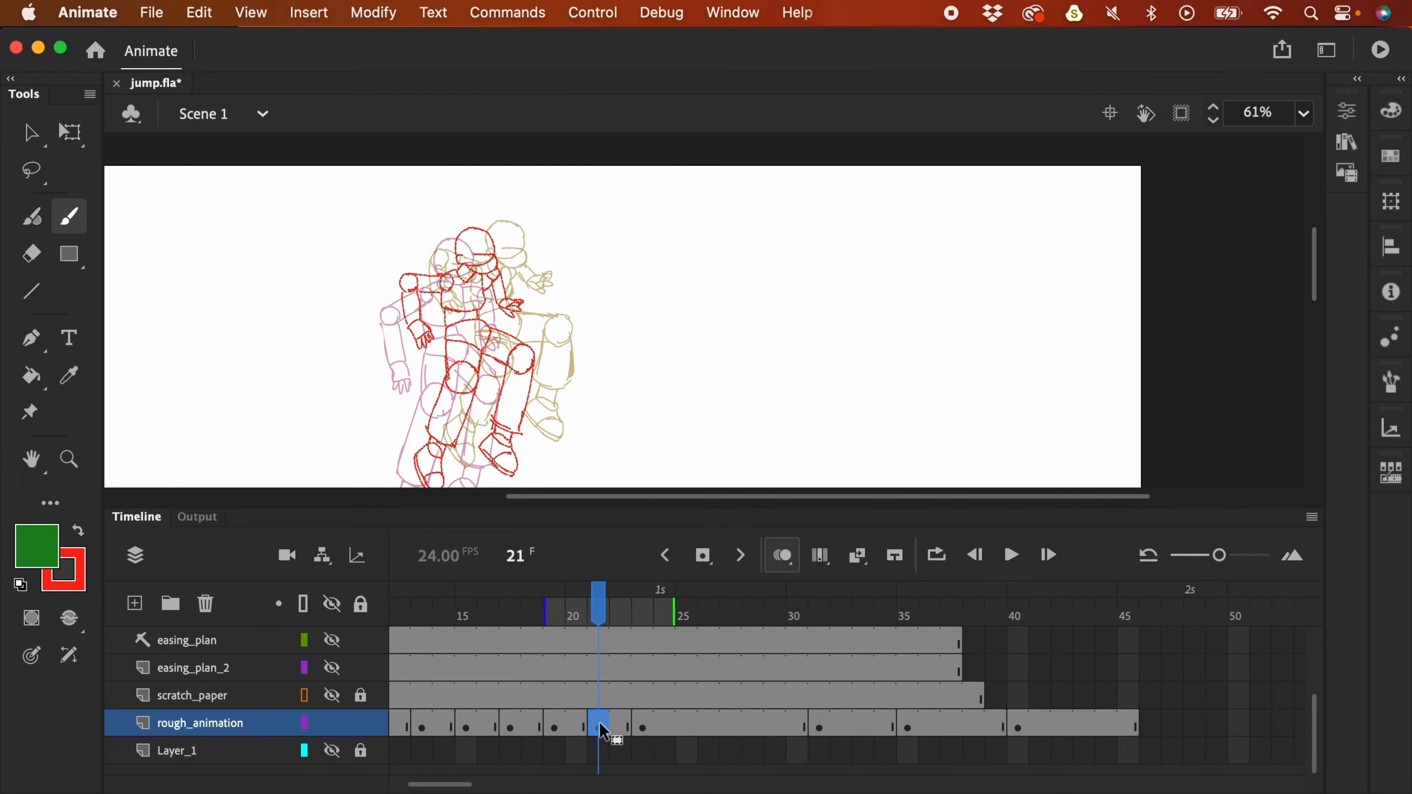
- Extend the pose by two frames with F5 and make frame 23 an empty keyframe
key("F5")
key("F5")
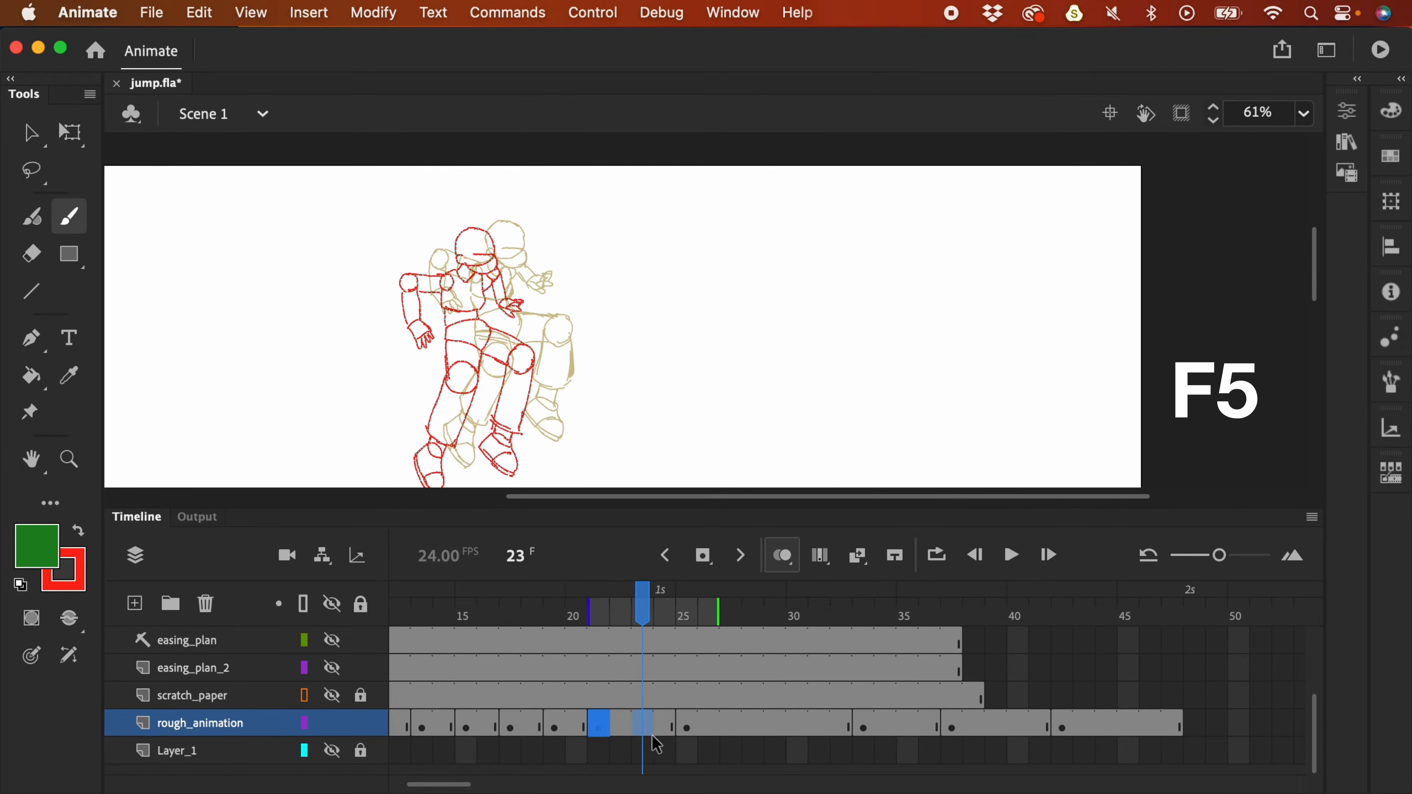
key("F7")
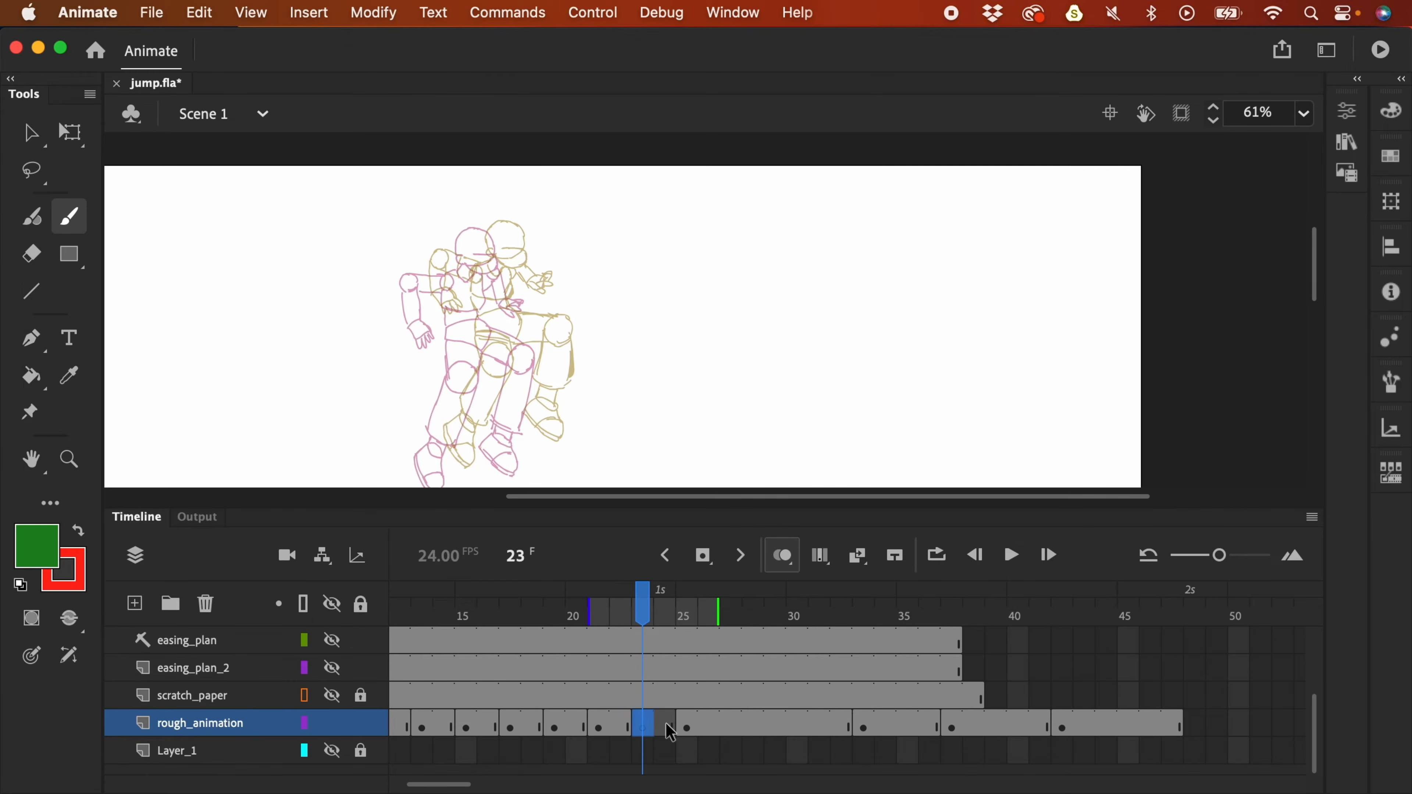
left_click(600, 730)
left_click(689, 732)
left_click(642, 730)
scroll(788, 252, "down", 2)
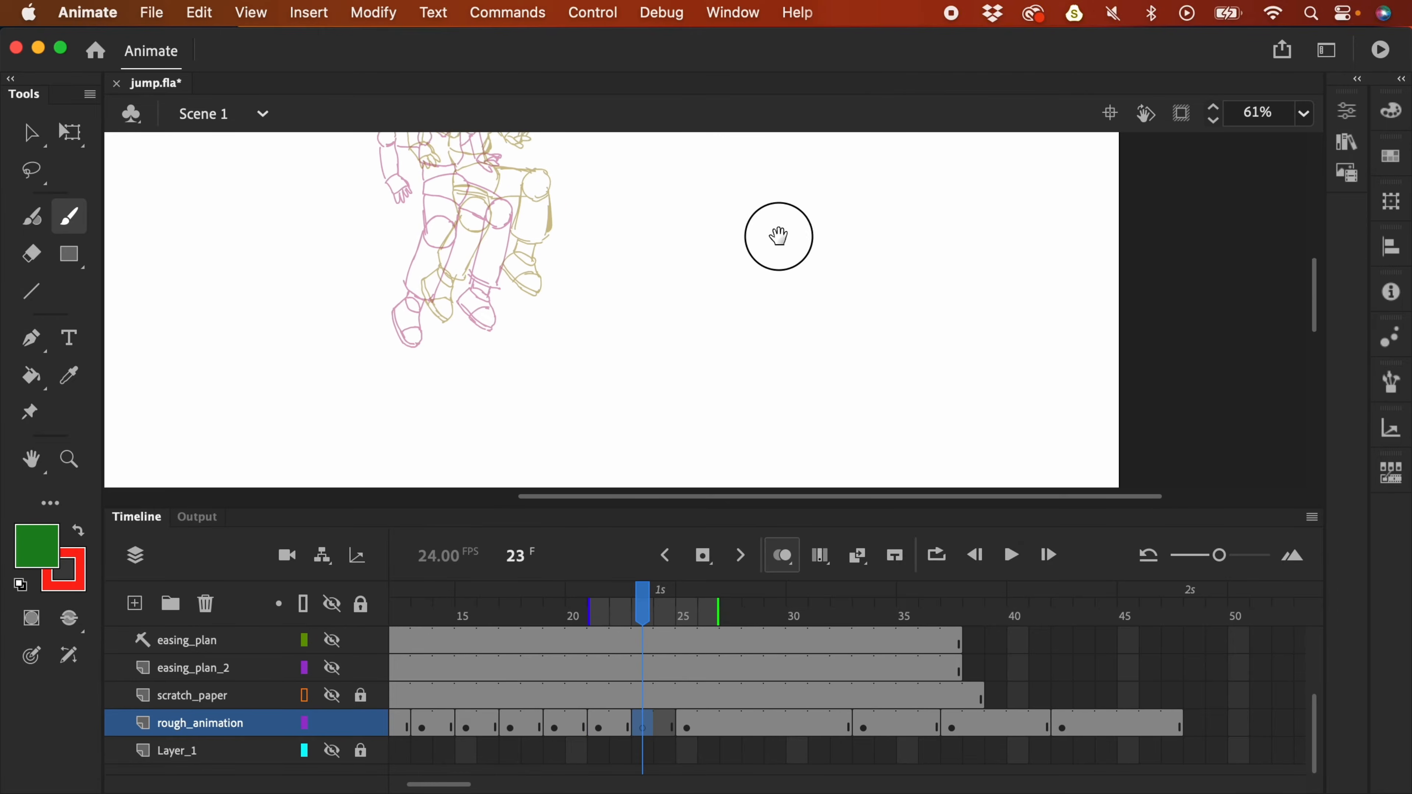
- Swap stroke and fill colours, then unlock scratch_paper and clear its old frame-23 drawing
left_click(333, 668)
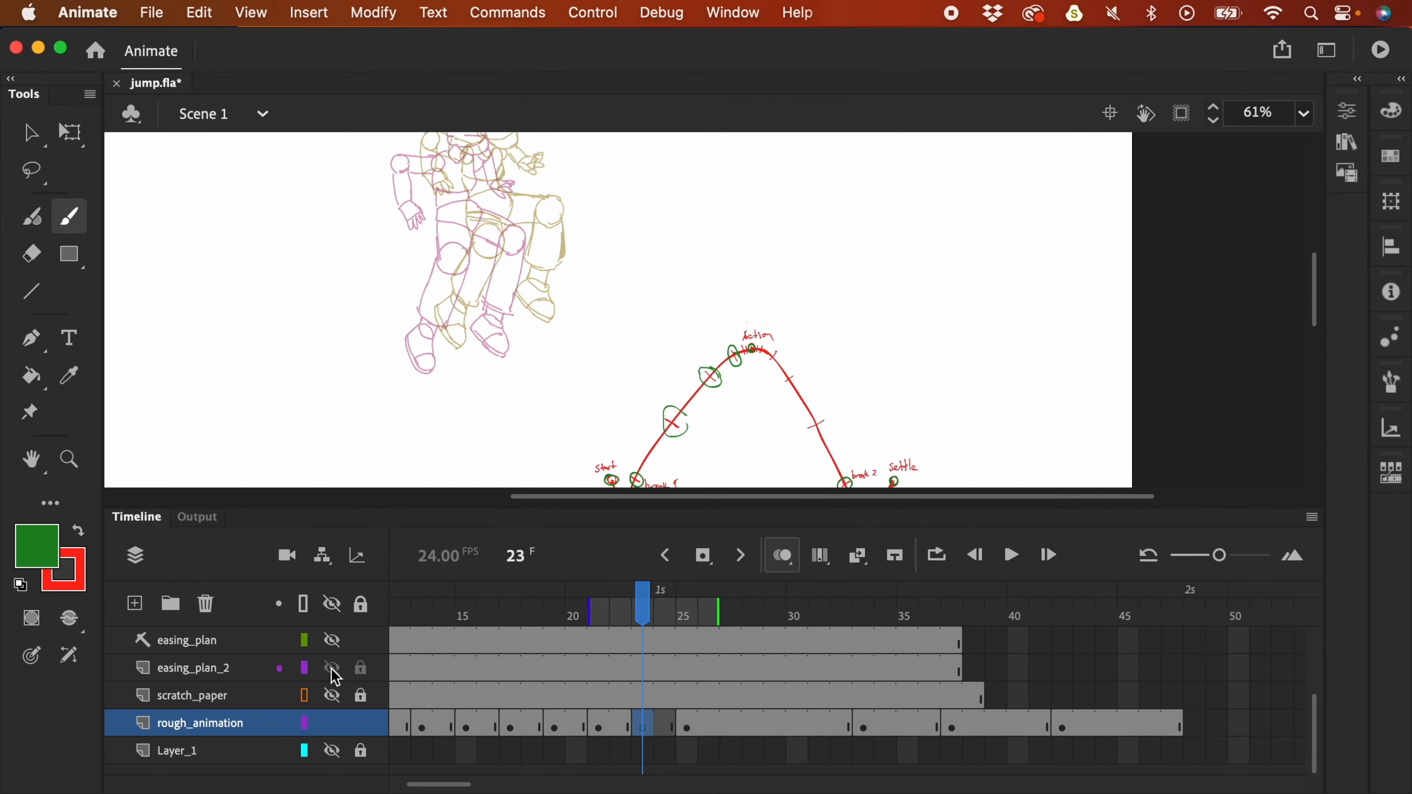
left_click(332, 669)
left_click(78, 532)
left_click(332, 696)
left_click(360, 696)
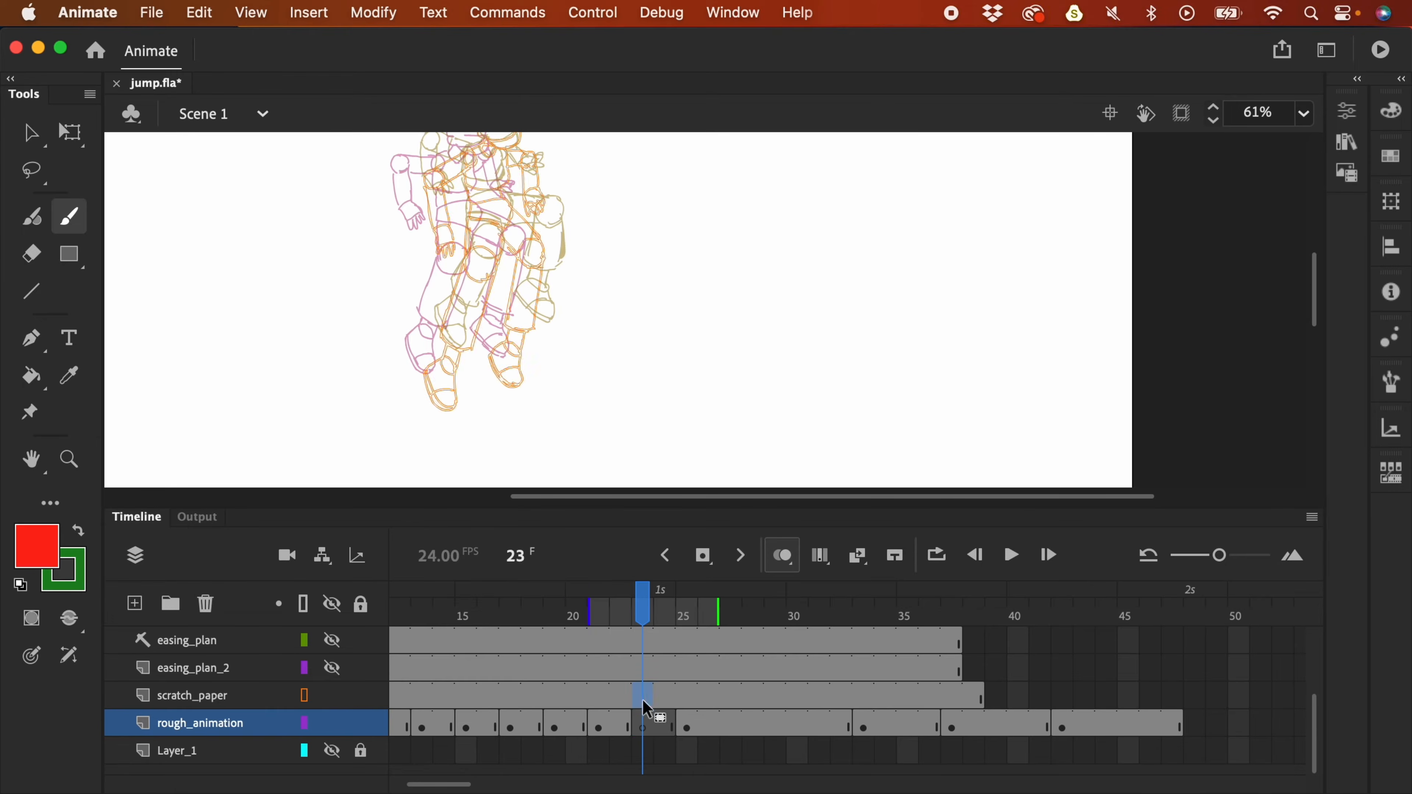
left_click(642, 702)
key("BackSpace")
- Move the previous pose onto scratch_paper in place as reference and lock that layer
left_click(654, 726)
key("v")
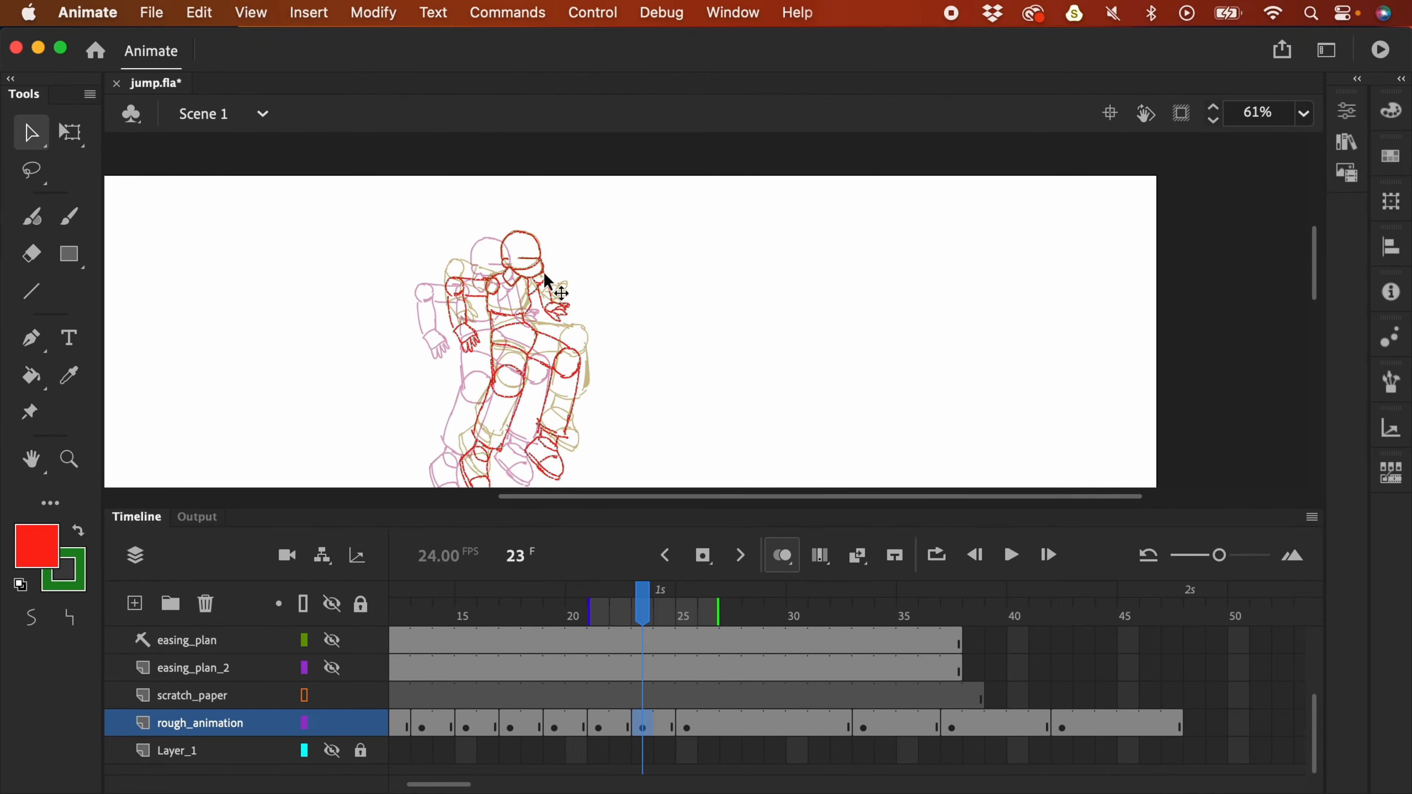
key("super+x")
left_click(642, 698)
key("super+shift+v")
left_click(641, 726)
left_click(361, 695)
- Trace the head, visor, right hand, collar, torso and shoulders in red, redoing the left shoulder circle
key("b")
key("F4")
key("super+equal")
key("super+equal")
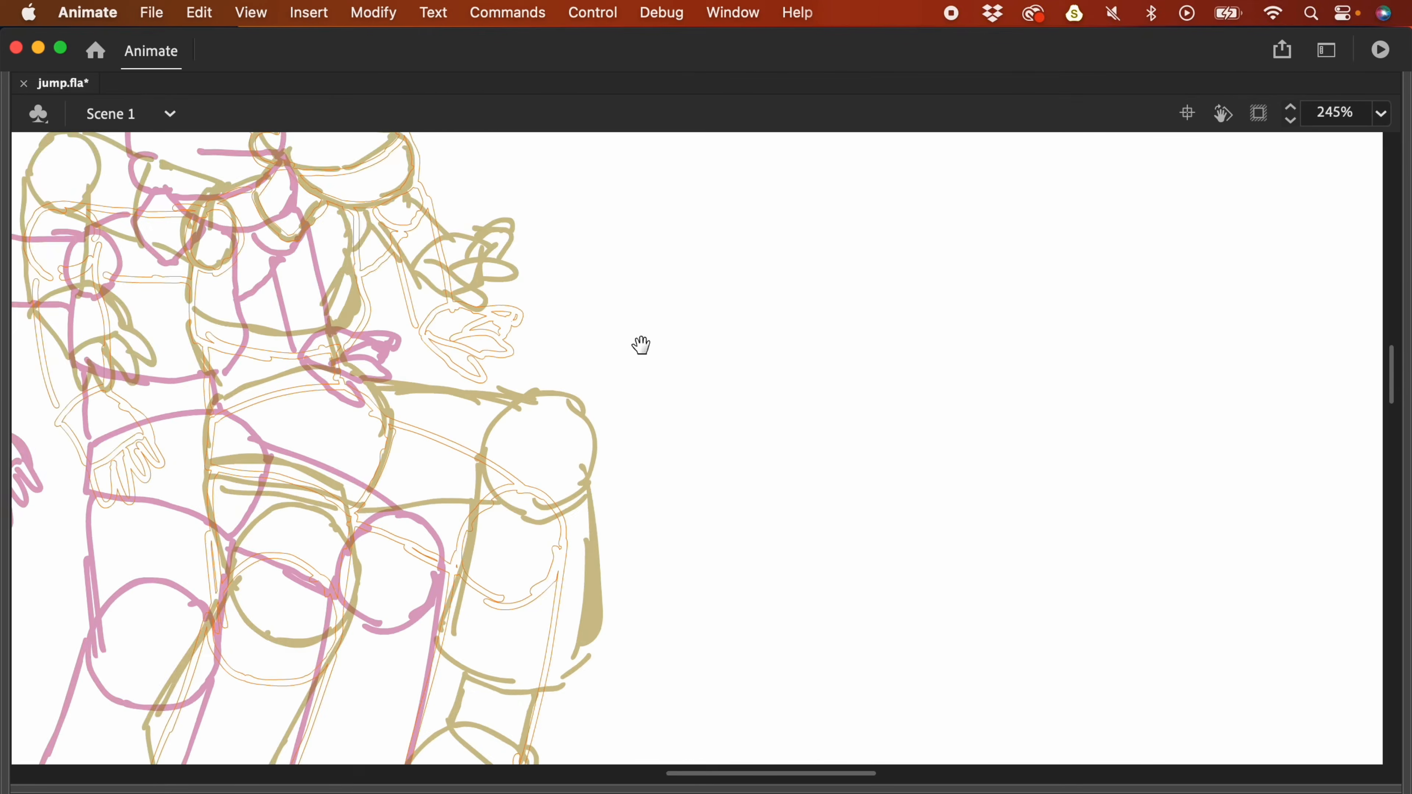
mouse_move(472, 233)
left_mouse_down()
mouse_move(560, 312)
mouse_move(672, 492)
left_mouse_up()
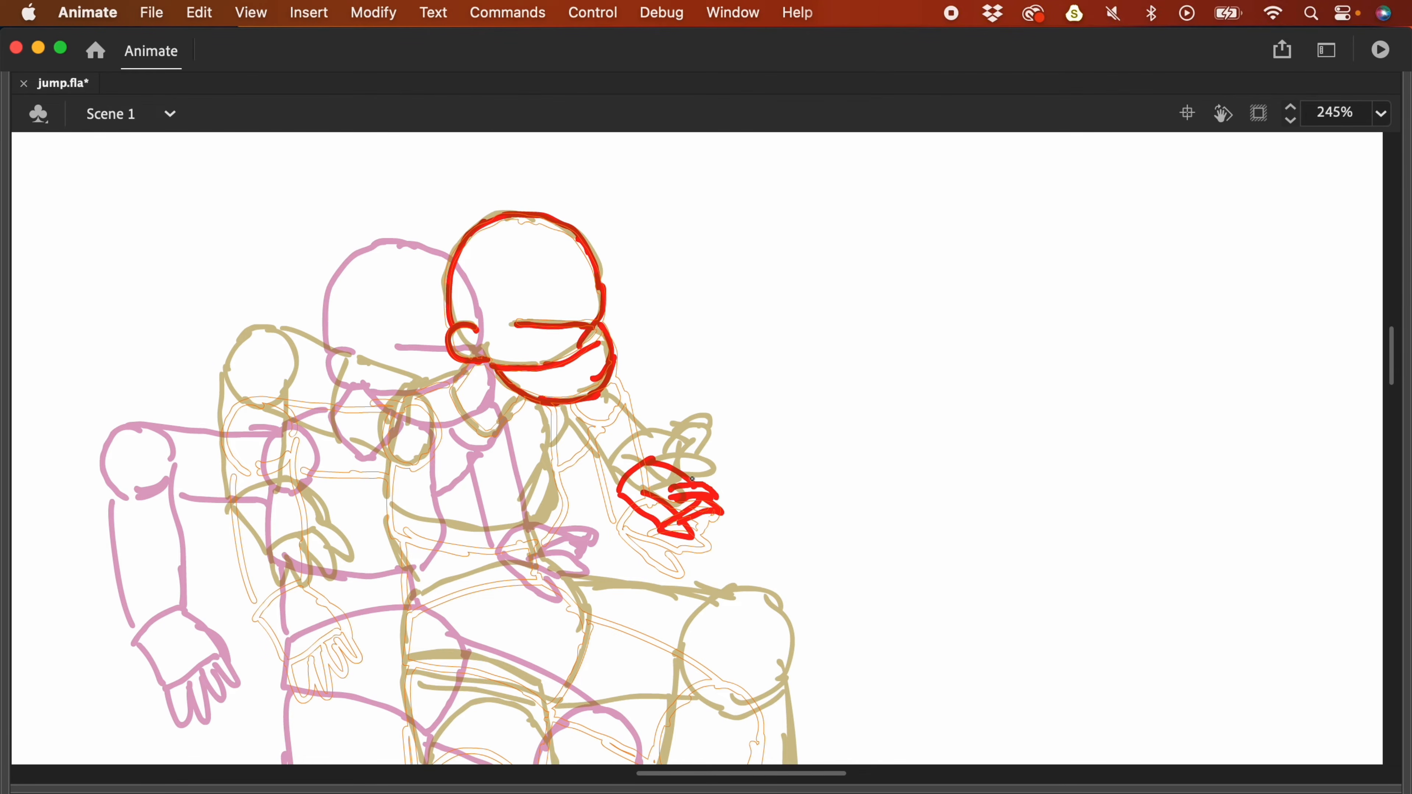
left_click_drag(498, 428, 523, 392)
left_click_drag(457, 377, 429, 428)
left_click_drag(543, 407, 536, 532)
mouse_move(391, 466)
left_mouse_down()
mouse_move(491, 542)
mouse_move(526, 538)
left_mouse_up()
left_click_drag(526, 538, 550, 509)
mouse_move(275, 396)
left_mouse_down()
mouse_move(265, 327)
mouse_move(304, 389)
left_mouse_up()
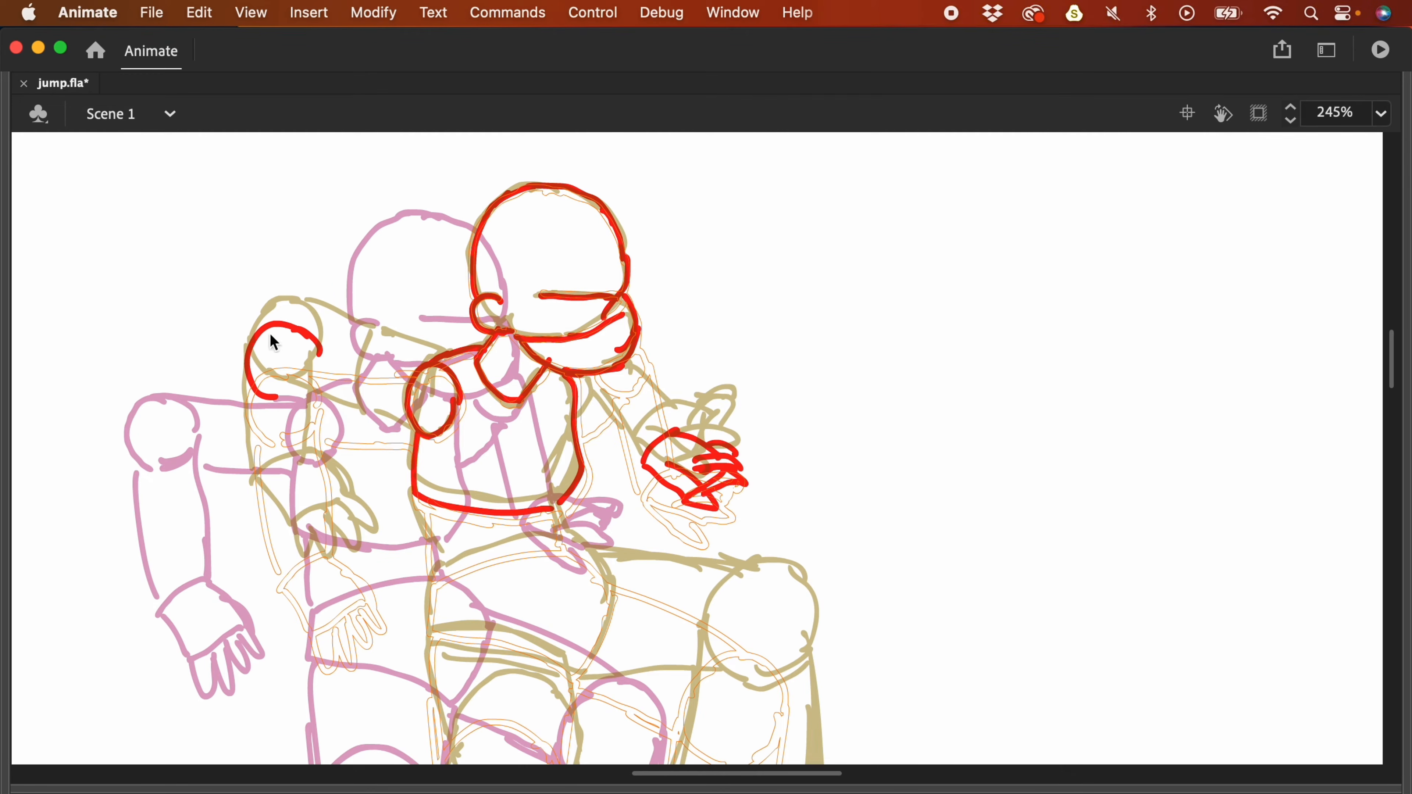
key("super+z")
mouse_move(269, 392)
left_mouse_down()
mouse_move(245, 369)
mouse_move(280, 321)
mouse_move(281, 396)
left_mouse_up()
left_click_drag(304, 328, 426, 364)
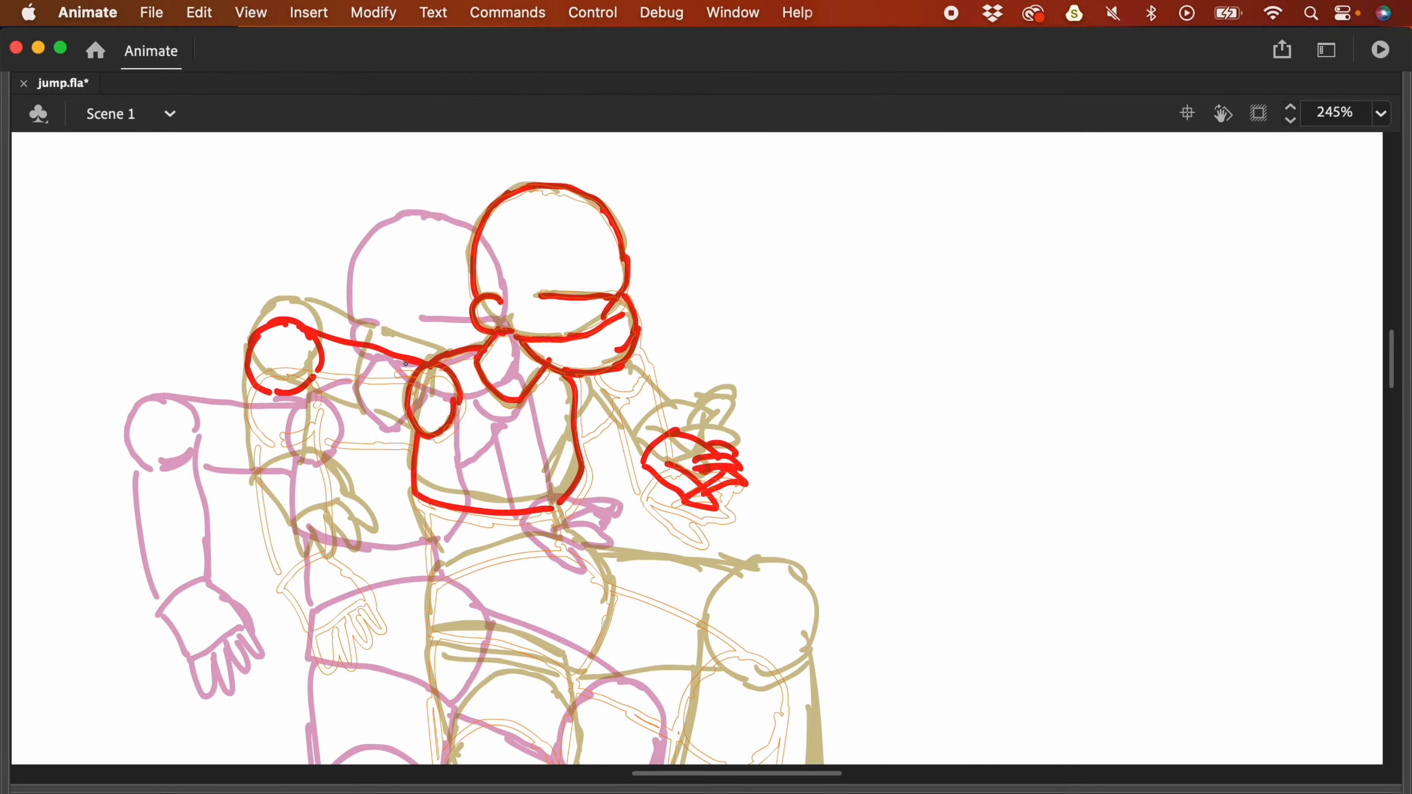
- Sketch the arms and upper body lines of the frame-23 pose in red
left_click_drag(286, 395, 415, 436)
scroll(416, 437, "down", 2)
left_click_drag(257, 436, 318, 405)
mouse_move(257, 439)
left_mouse_down()
mouse_move(347, 457)
mouse_move(364, 483)
left_mouse_up()
left_click_drag(243, 315, 257, 431)
left_click_drag(307, 314, 319, 401)
mouse_move(572, 366)
left_mouse_down()
mouse_move(592, 324)
mouse_move(639, 397)
left_mouse_up()
left_click_drag(632, 290, 670, 364)
scroll(670, 365, "down", 2)
left_click_drag(402, 417, 564, 418)
left_click_drag(393, 426, 495, 495)
- Draw both knee circles, undoing the stray first knee arc and repositioning them
mouse_move(695, 442)
left_mouse_down()
mouse_move(677, 547)
mouse_move(765, 498)
mouse_move(763, 515)
left_mouse_up()
key("super+z")
scroll(763, 515, "down", 2)
left_click_drag(448, 502, 523, 500)
mouse_move(449, 503)
left_mouse_down()
mouse_move(548, 490)
mouse_move(536, 507)
left_mouse_up()
left_click_drag(405, 347, 417, 460)
- Draw the thigh lines, right shin and outline of the right boot with detail strokes
left_click_drag(547, 387, 548, 479)
left_click_drag(552, 260, 703, 301)
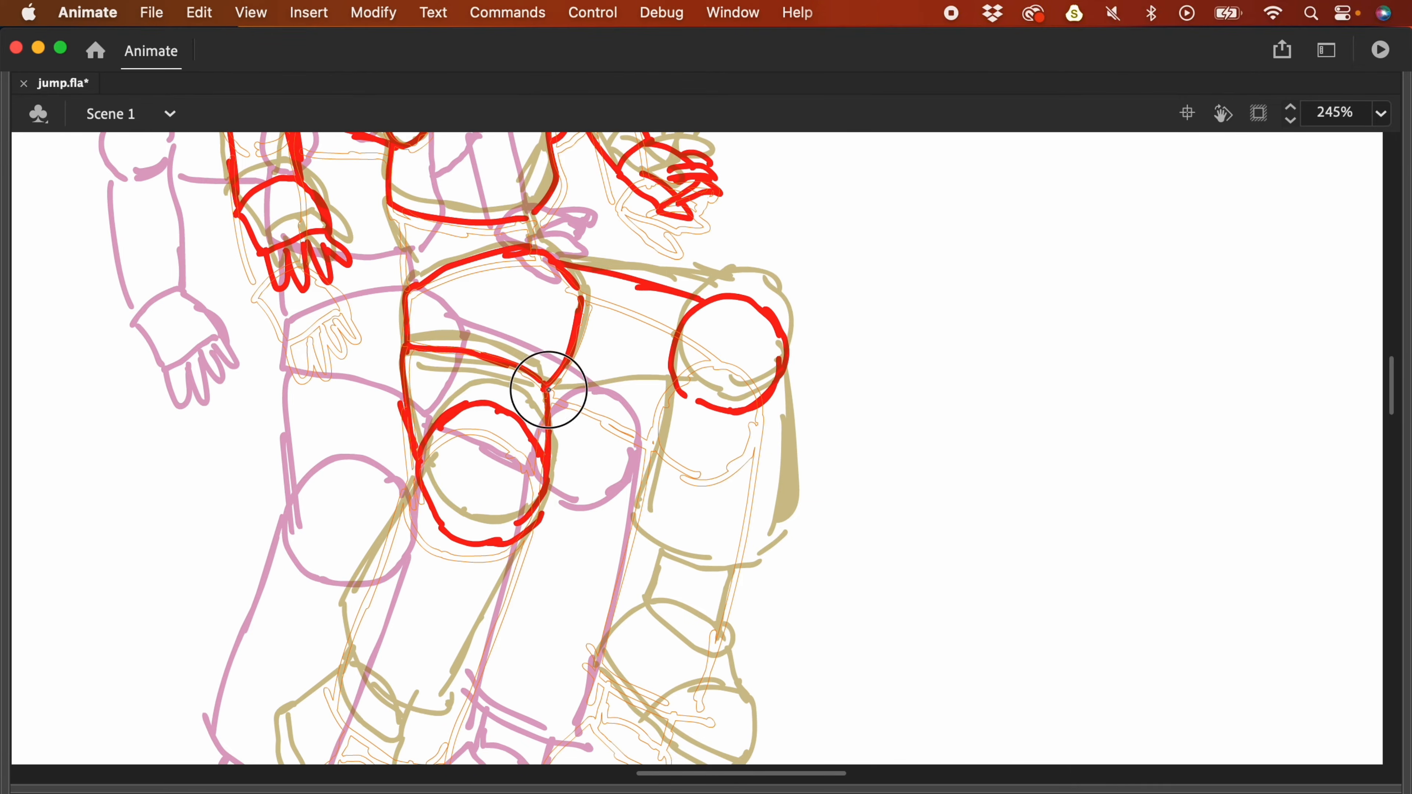
left_click_drag(548, 390, 687, 405)
scroll(687, 405, "down", 2)
left_click_drag(629, 460, 735, 489)
mouse_move(645, 495)
left_mouse_down()
mouse_move(595, 545)
mouse_move(725, 649)
left_mouse_up()
left_click_drag(730, 544, 737, 662)
- Lasso-nudge the right boot down and left, then add the shin and ankle lines
key("l")
mouse_move(739, 576)
left_mouse_down()
mouse_move(790, 664)
mouse_move(744, 656)
left_mouse_up()
key("b")
left_click_drag(631, 454, 658, 296)
mouse_move(742, 481)
left_mouse_down()
mouse_move(775, 272)
mouse_move(714, 545)
left_mouse_up()
- Outline the left boot and finish the remaining leg strokes of the frame-23 pose
scroll(714, 546, "down", 3)
left_click_drag(479, 407, 532, 467)
mouse_move(476, 409)
left_mouse_down()
mouse_move(436, 429)
mouse_move(492, 605)
left_mouse_up()
left_click_drag(499, 610, 535, 473)
left_click_drag(422, 447, 516, 595)
left_click_drag(534, 514, 529, 533)
scroll(529, 533, "up", 3)
mouse_move(561, 305)
left_mouse_down()
mouse_move(492, 444)
mouse_move(571, 559)
left_mouse_up()
left_click_drag(670, 367, 579, 576)
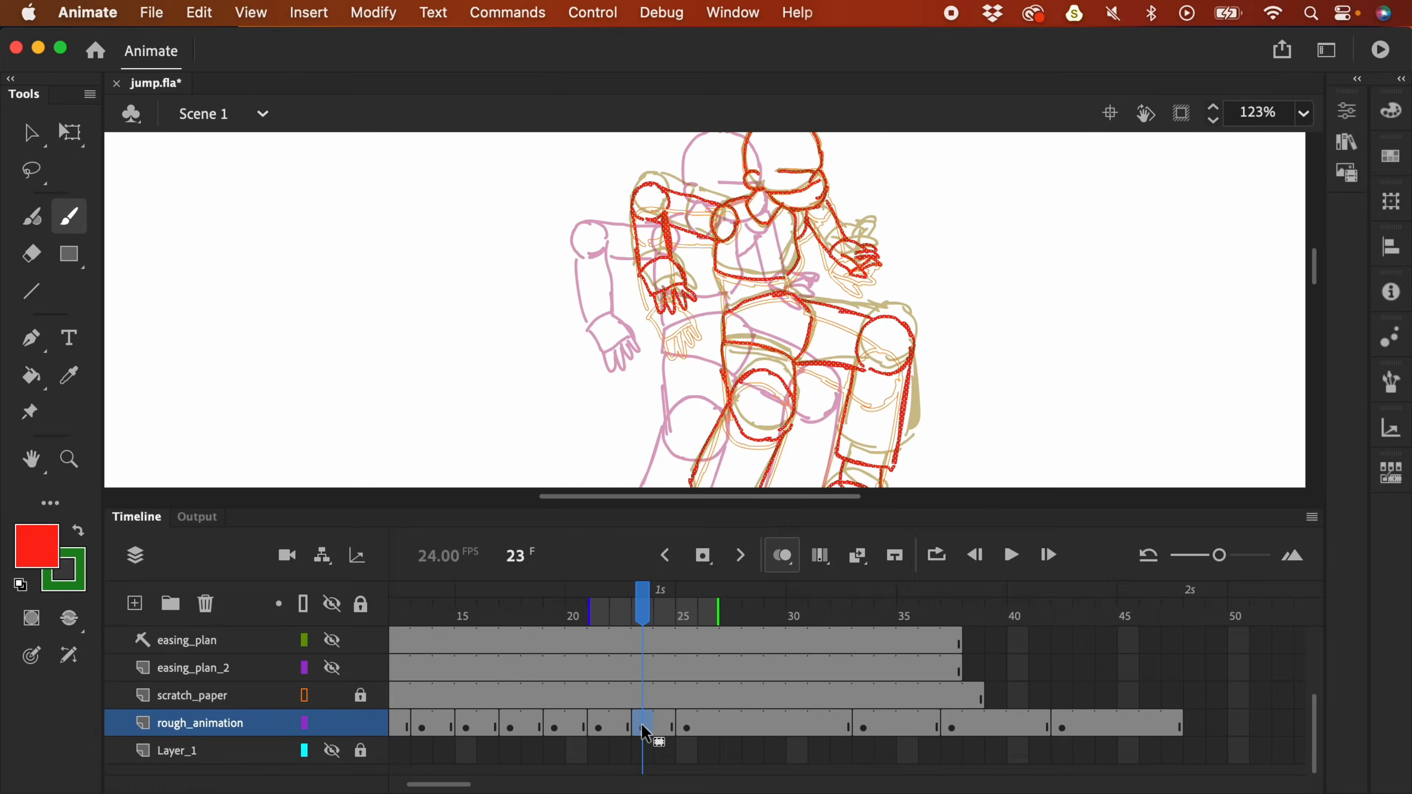
left_click(643, 723)
- Shift the new frame-23 pose slightly to the left
key("v")
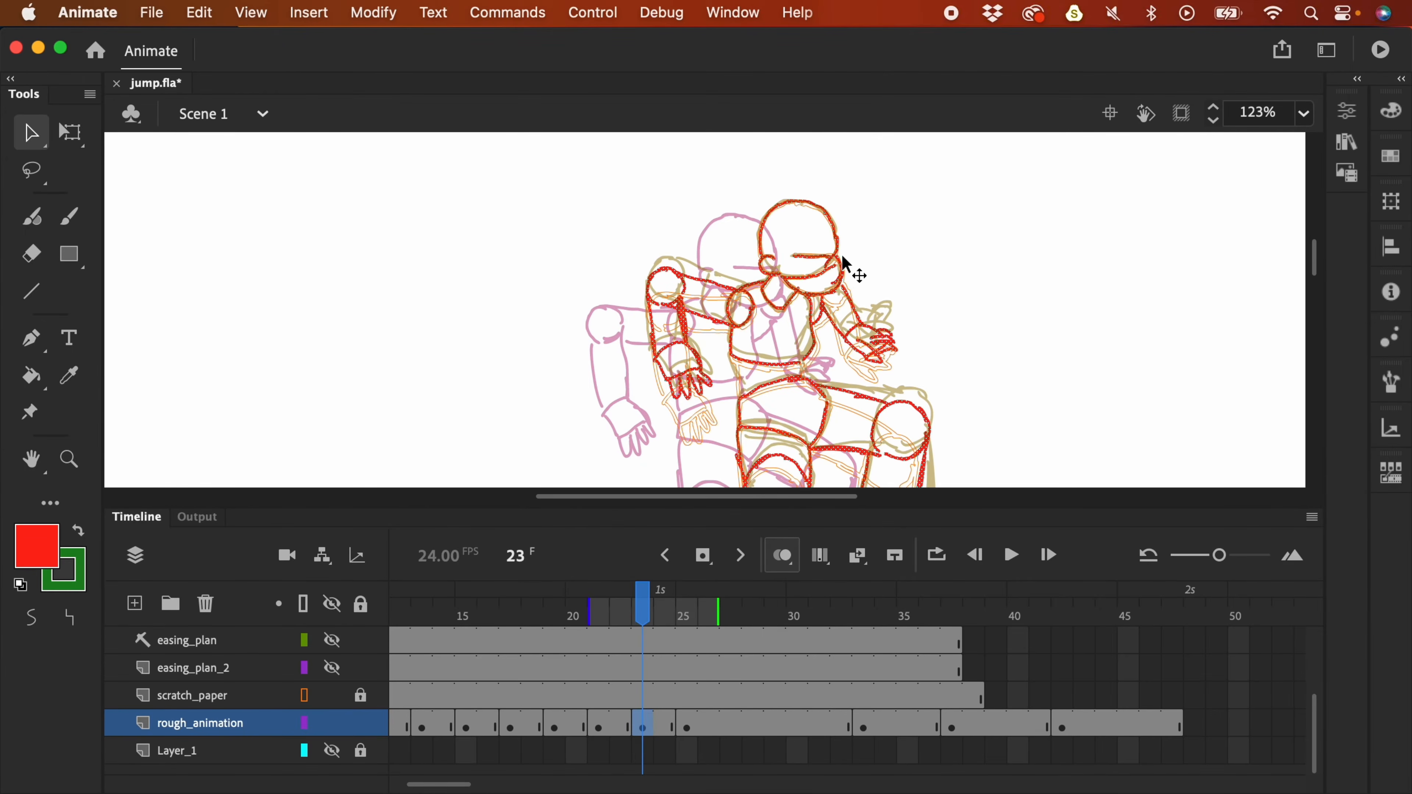
left_click_drag(834, 259, 813, 262)
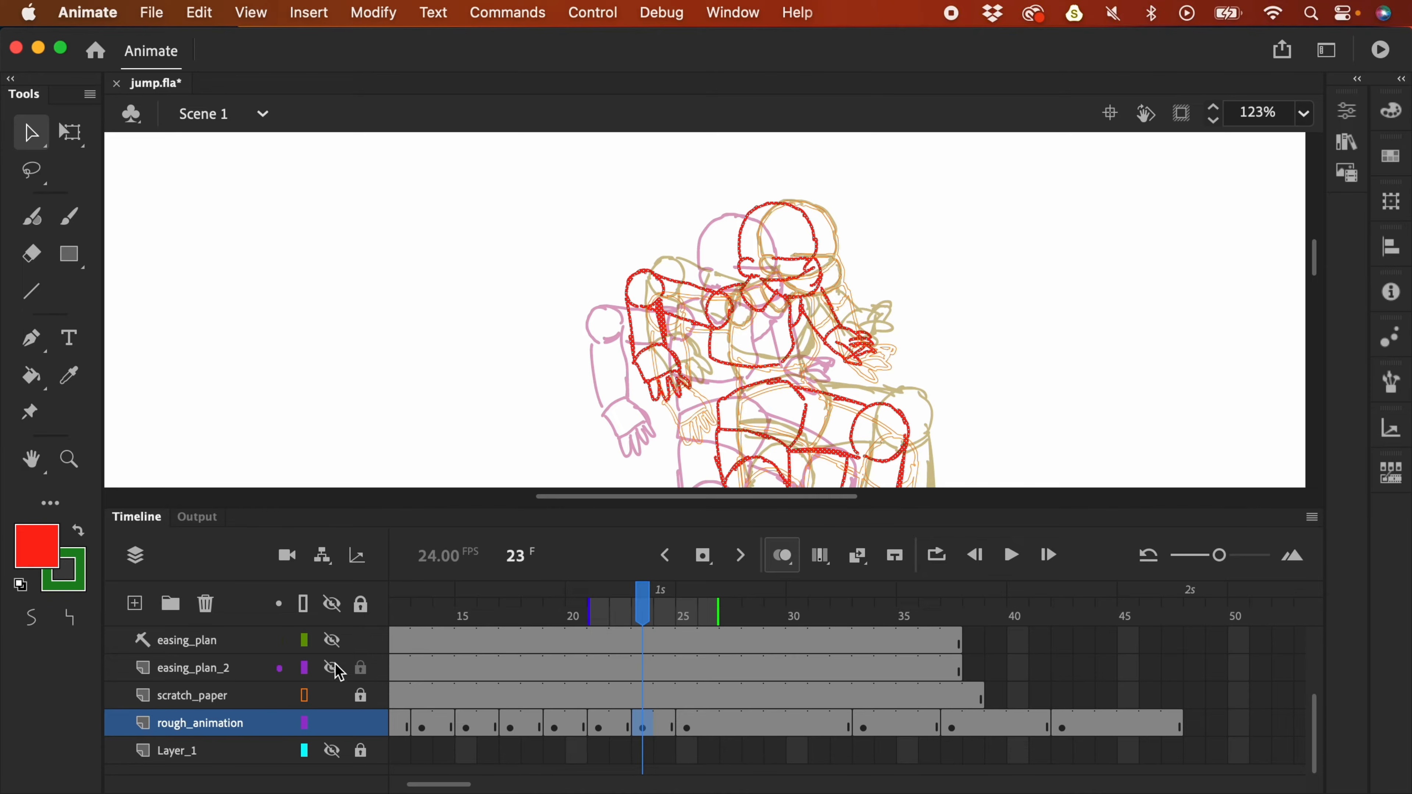
mouse_move(1054, 317)
left_mouse_down()
mouse_move(835, 183)
mouse_move(695, 34)
left_mouse_up()
- Show easing_plan_2 to compare the arc, then return to rough_animation with red stroke and green fill
left_click(194, 667)
key("y")
key("super+minus")
left_click(88, 535)
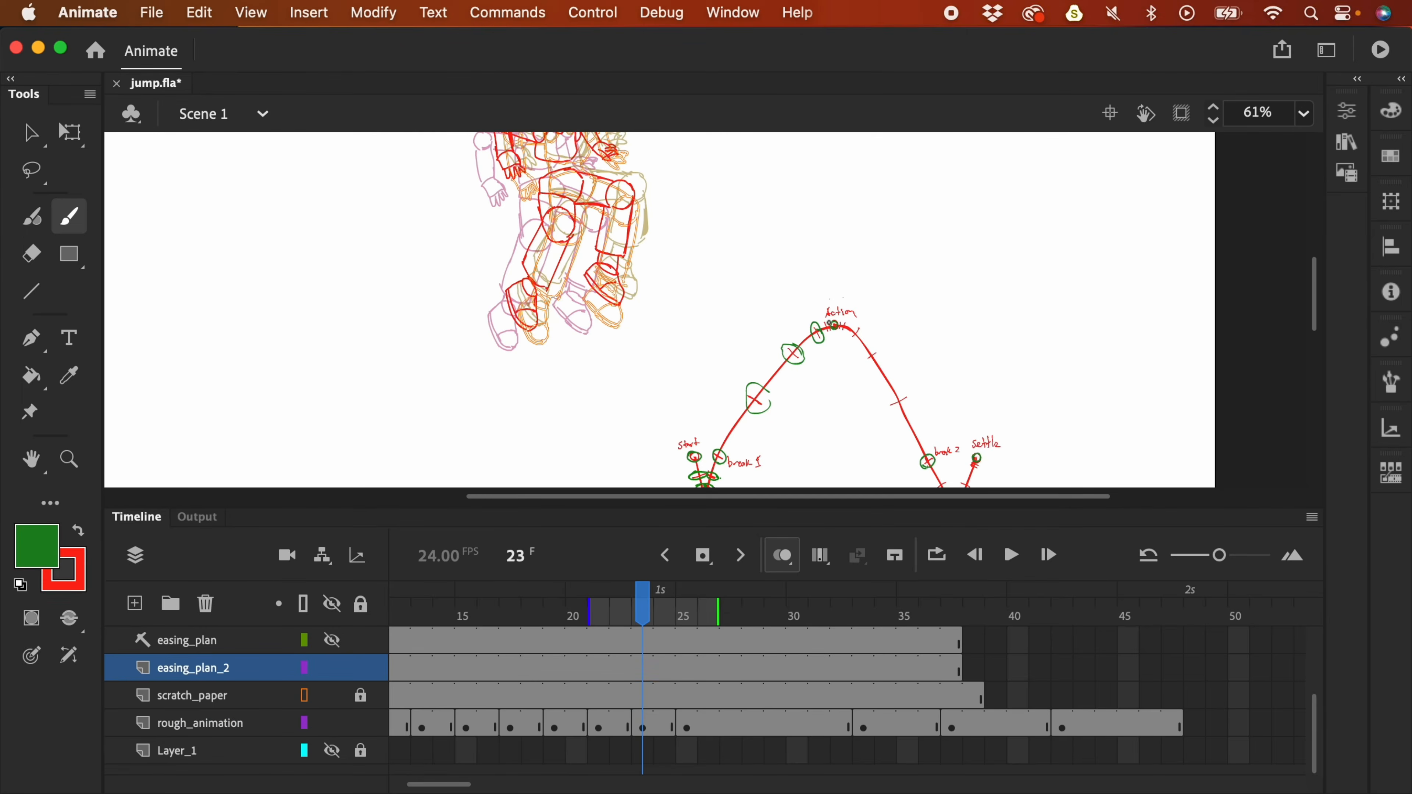
left_click(195, 723)
left_click(79, 530)
scroll(832, 221, "up", 3)
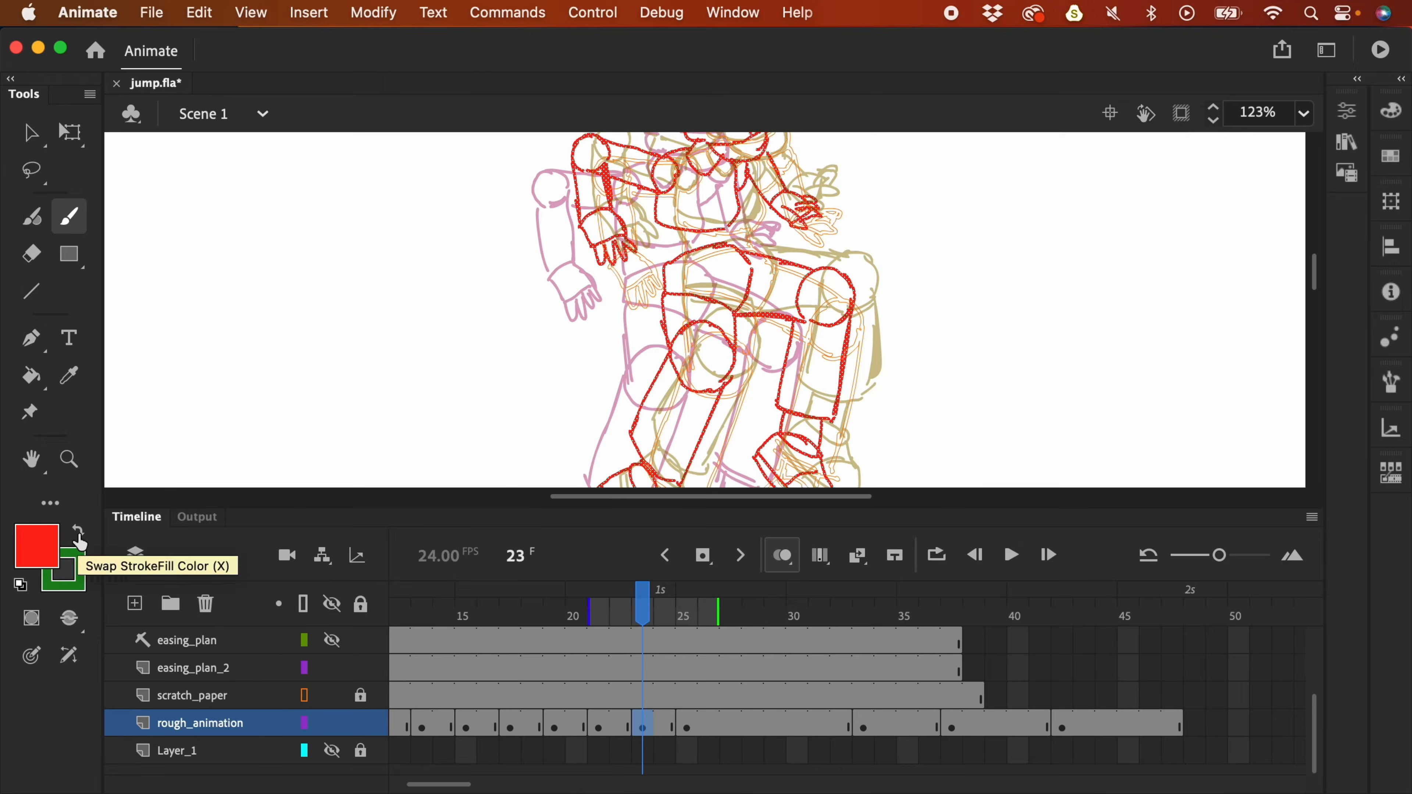
scroll(962, 379, "down", 1)
key("super+equal")
scroll(1174, 364, "right", 5)
scroll(1174, 364, "down", 1)
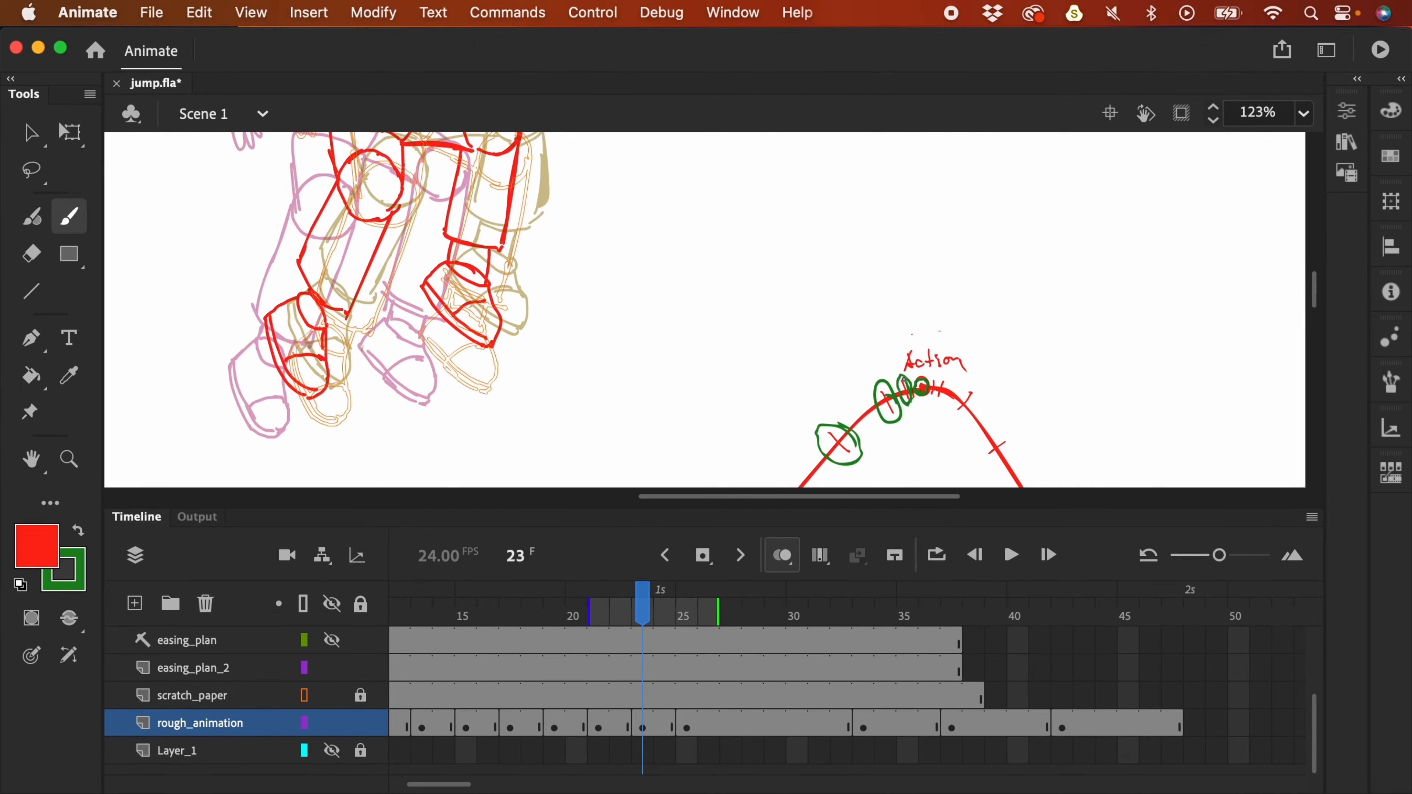
left_click(79, 531)
- Push the keyframe after the new pose out to frame 25
left_click_drag(925, 394, 1009, 166)
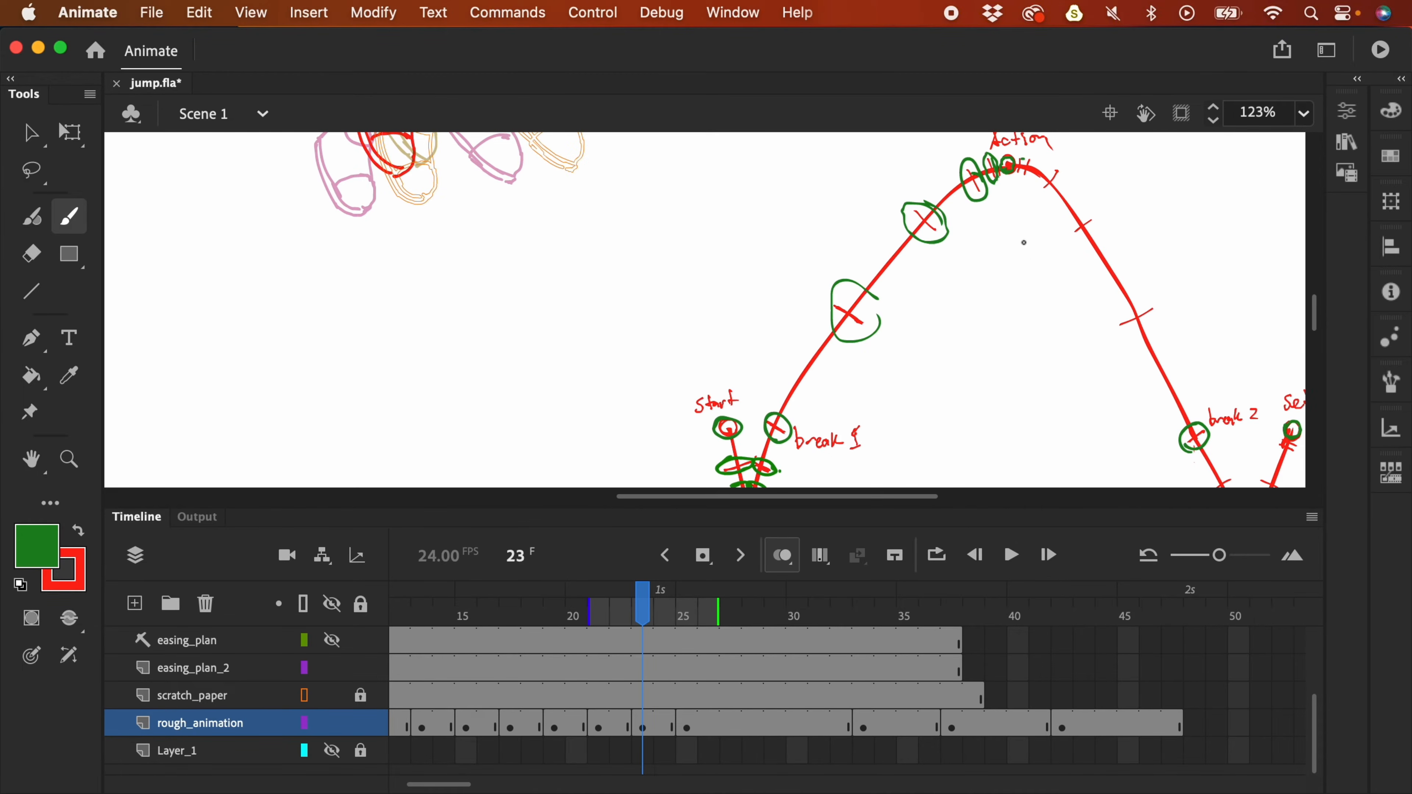
left_click_drag(1023, 245, 901, 339)
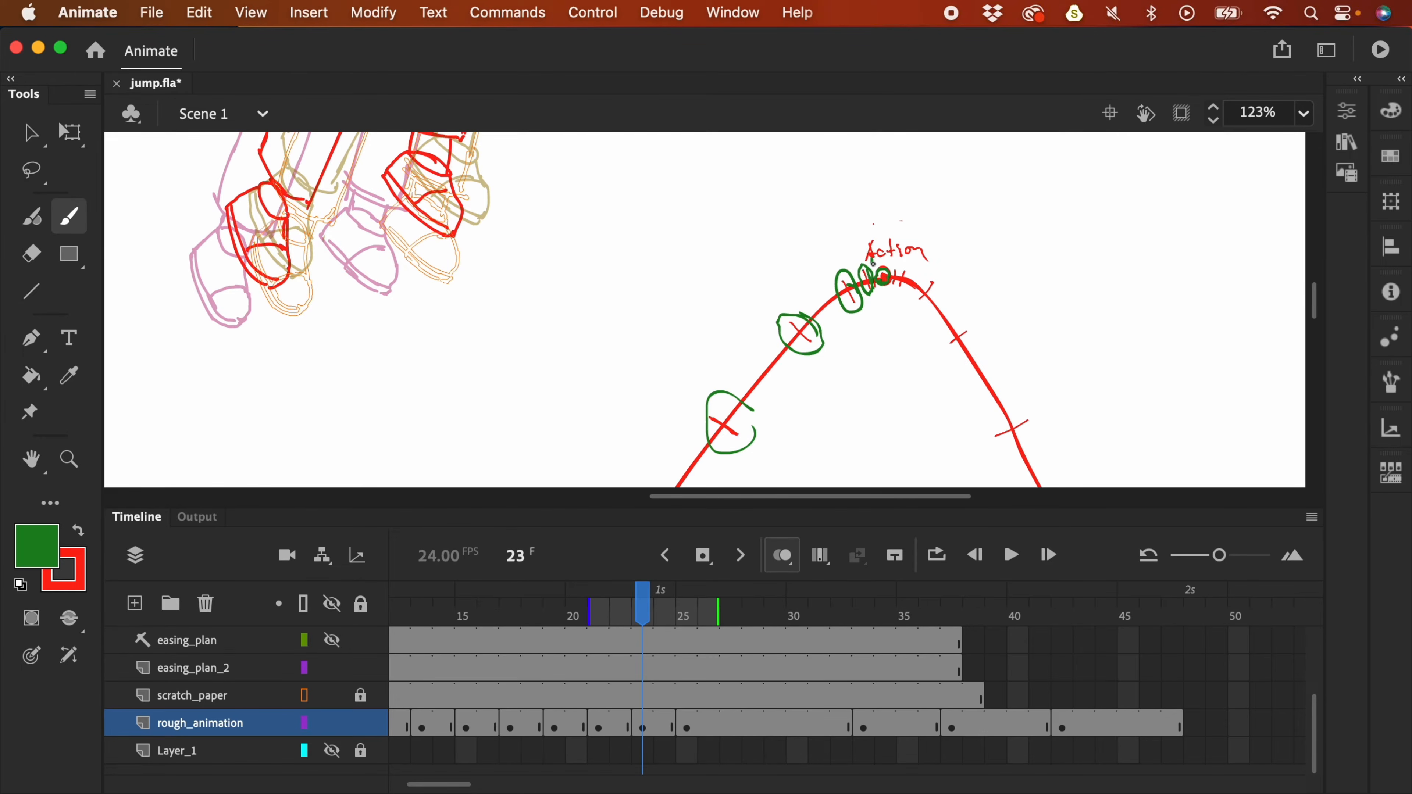
left_click(648, 730)
left_click_drag(648, 730, 689, 736)
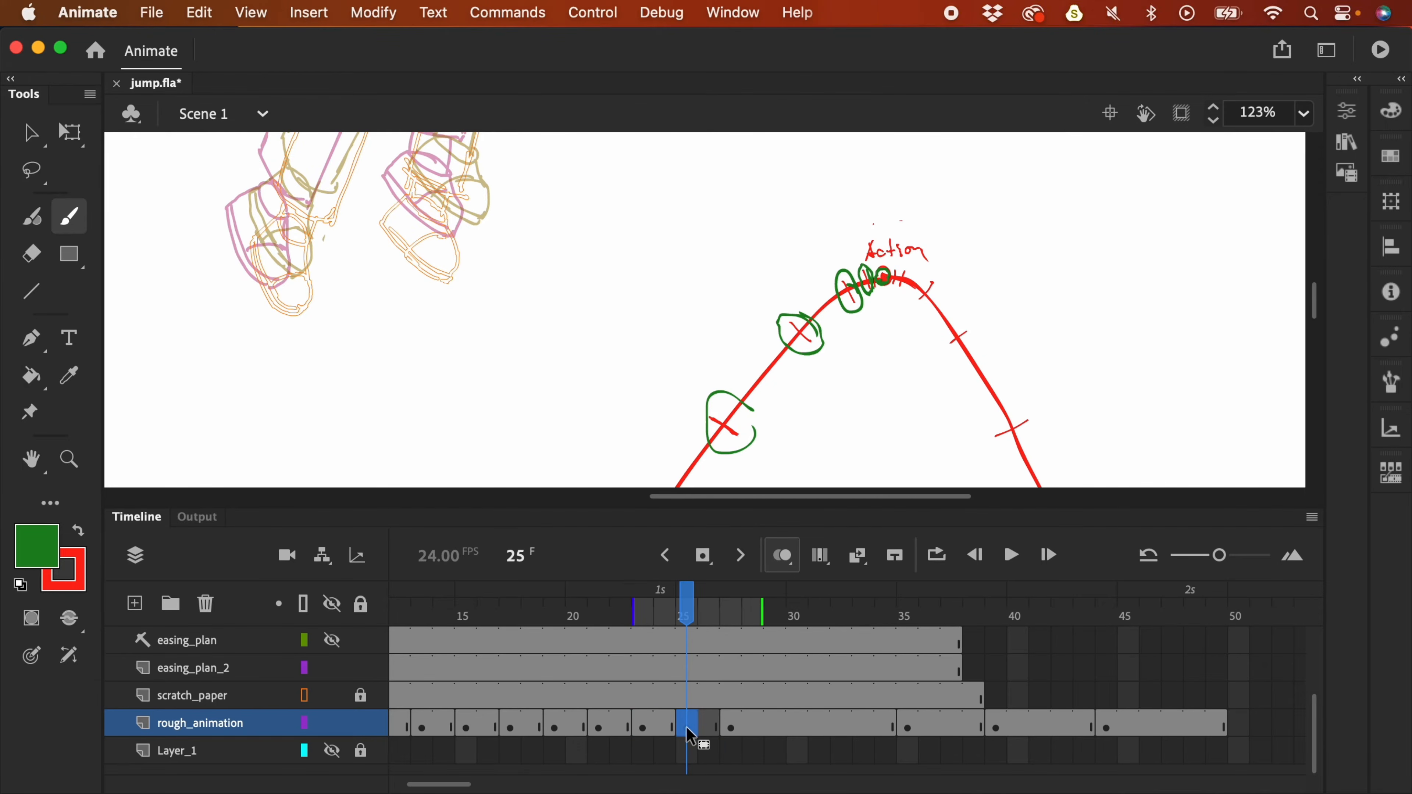
- Zoom out to the whole jump arc and play the animation to check the new timing
left_click_drag(619, 249, 757, 422)
left_click_drag(818, 316, 747, 239)
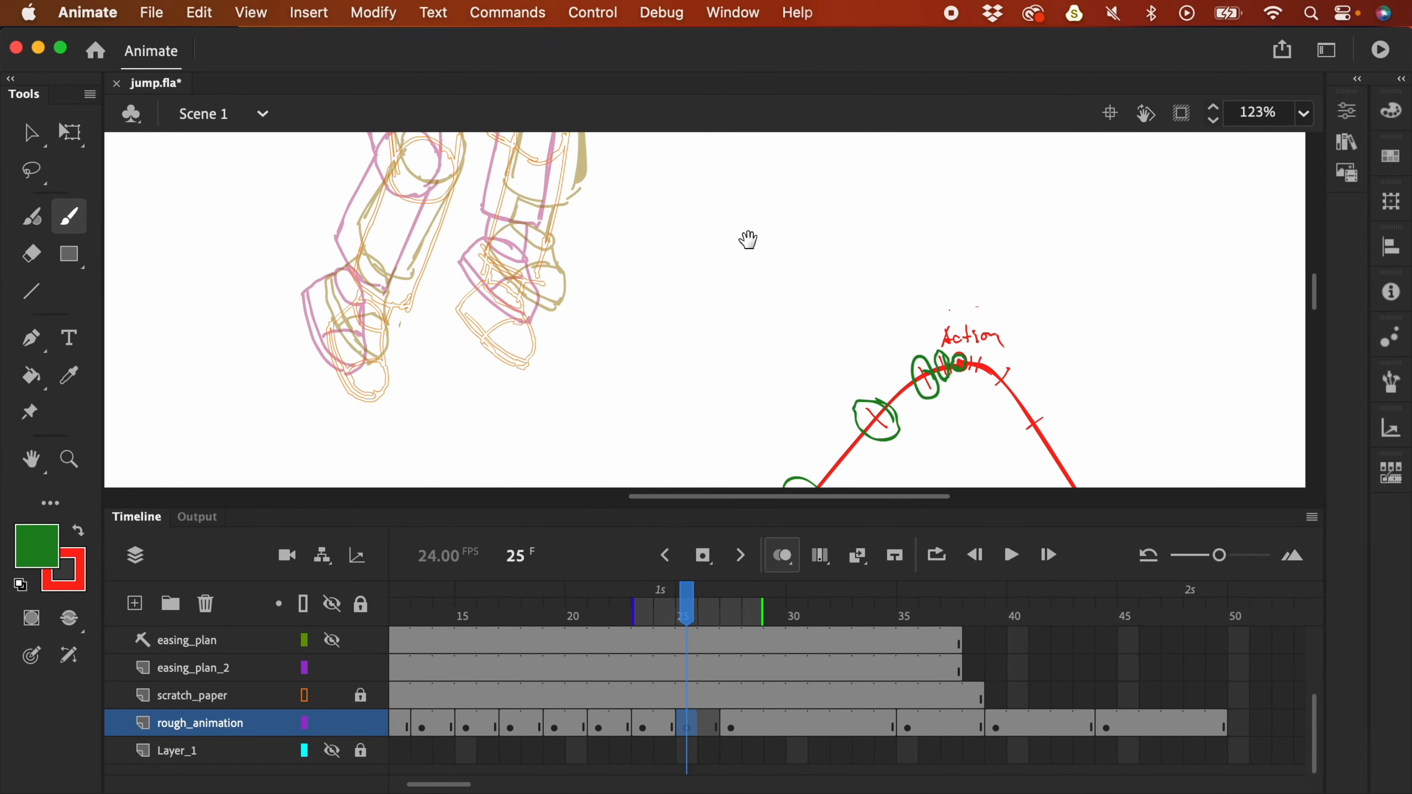
key("super+minus")
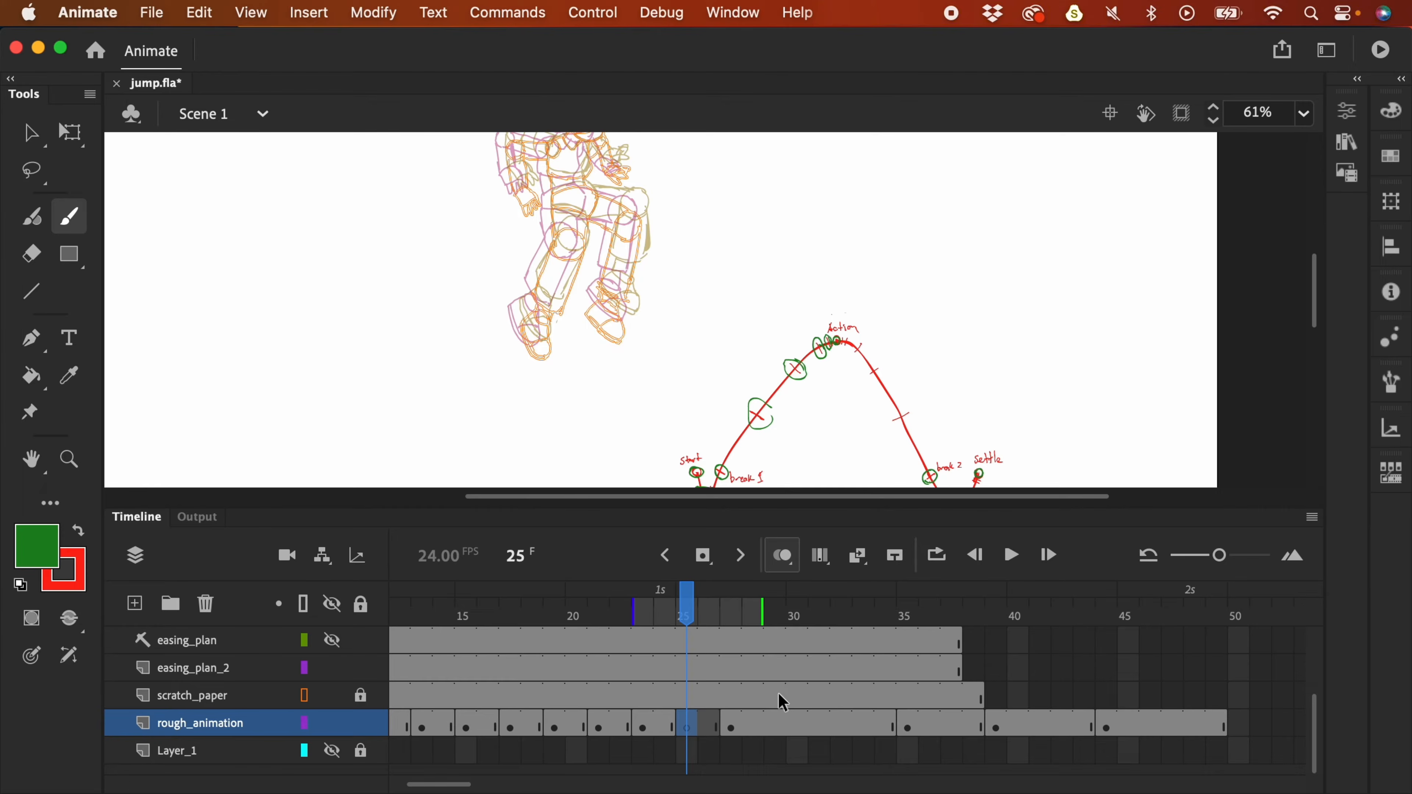
left_click_drag(841, 252, 892, 319)
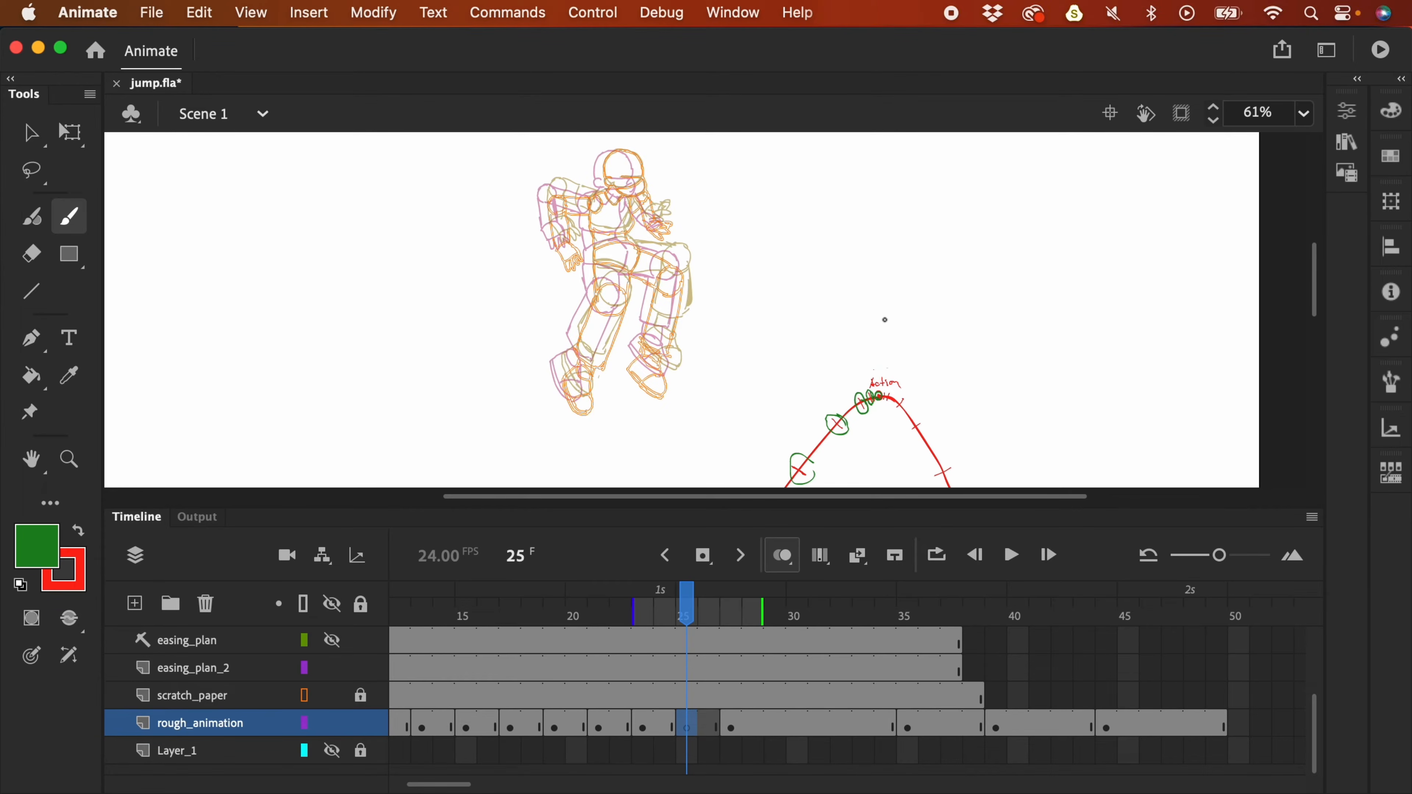
left_click(662, 699)
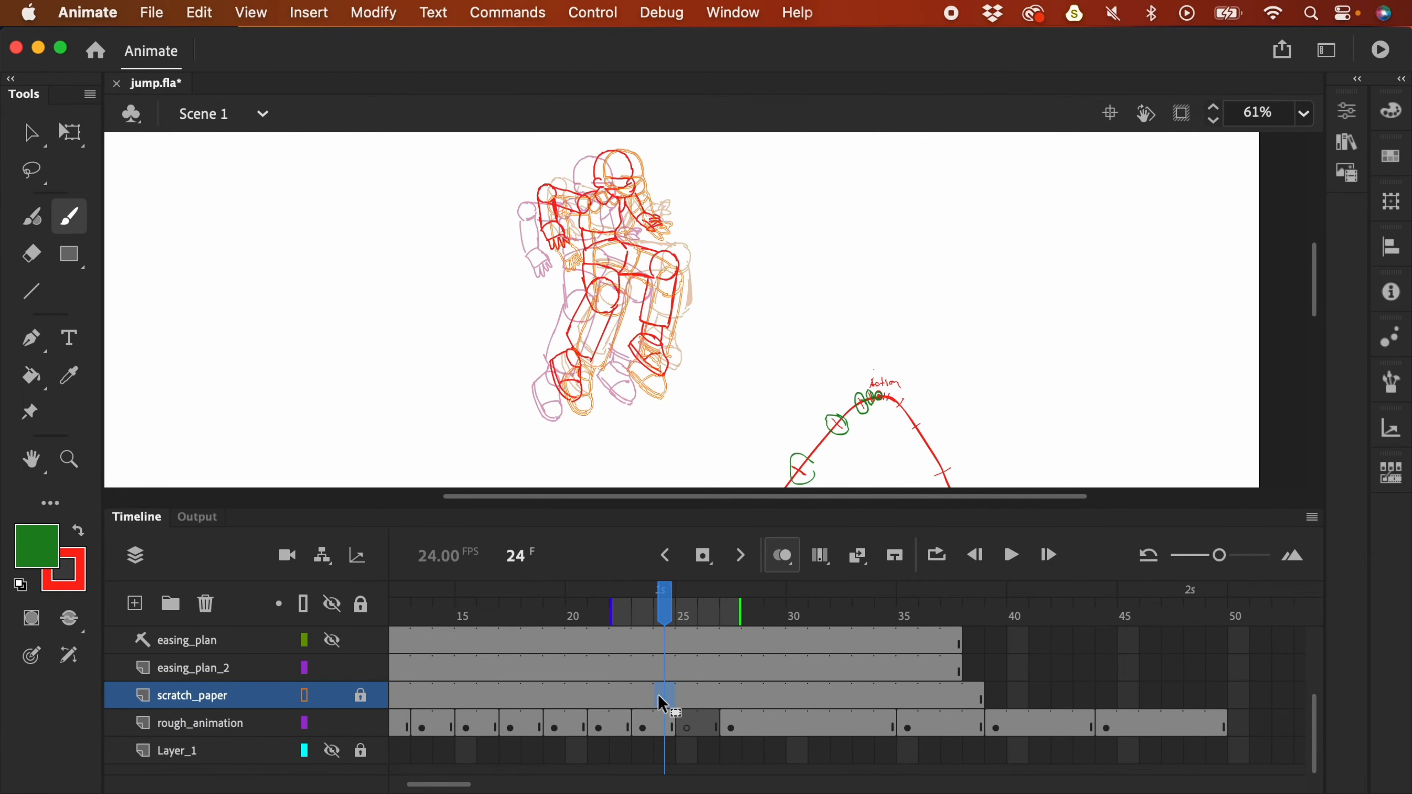
key("Return")
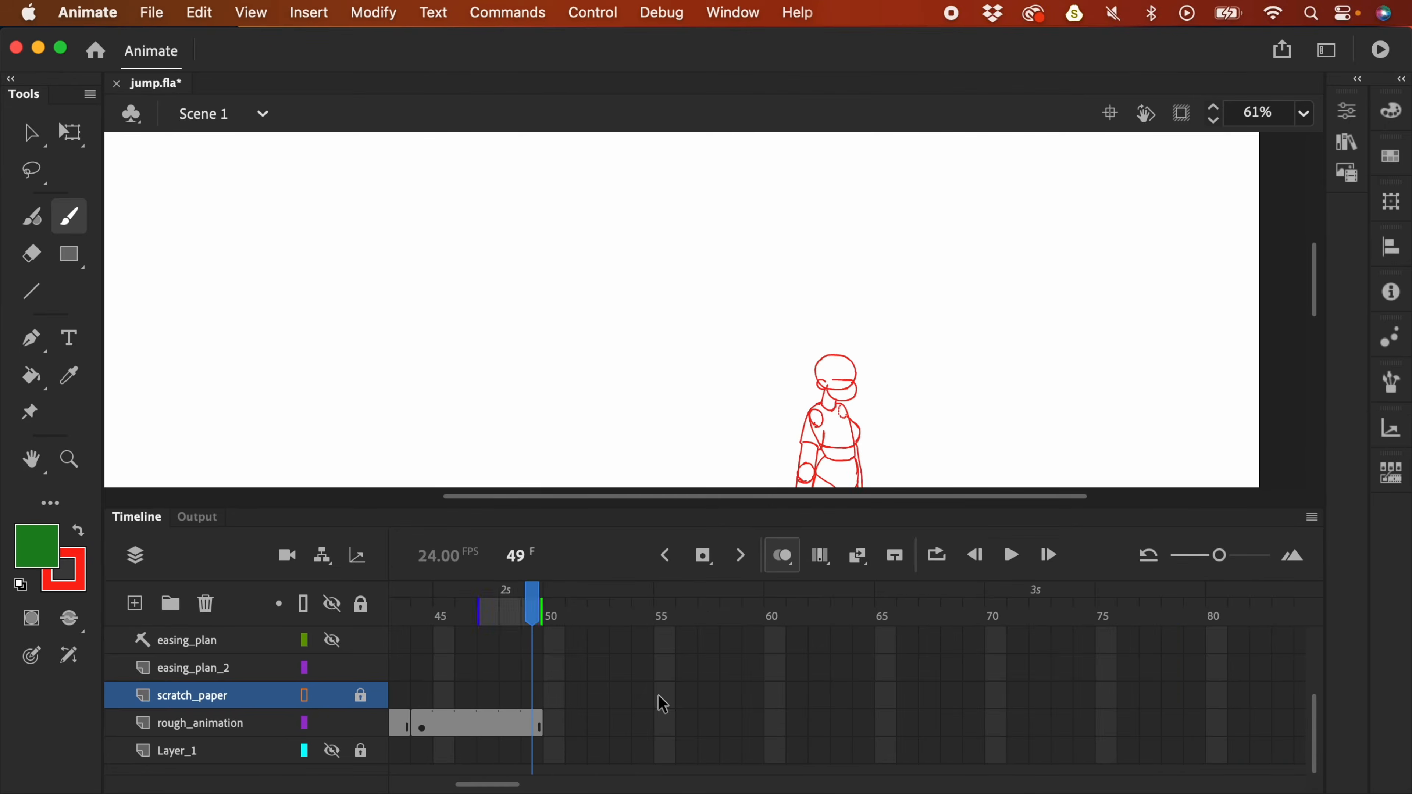
key("Return")
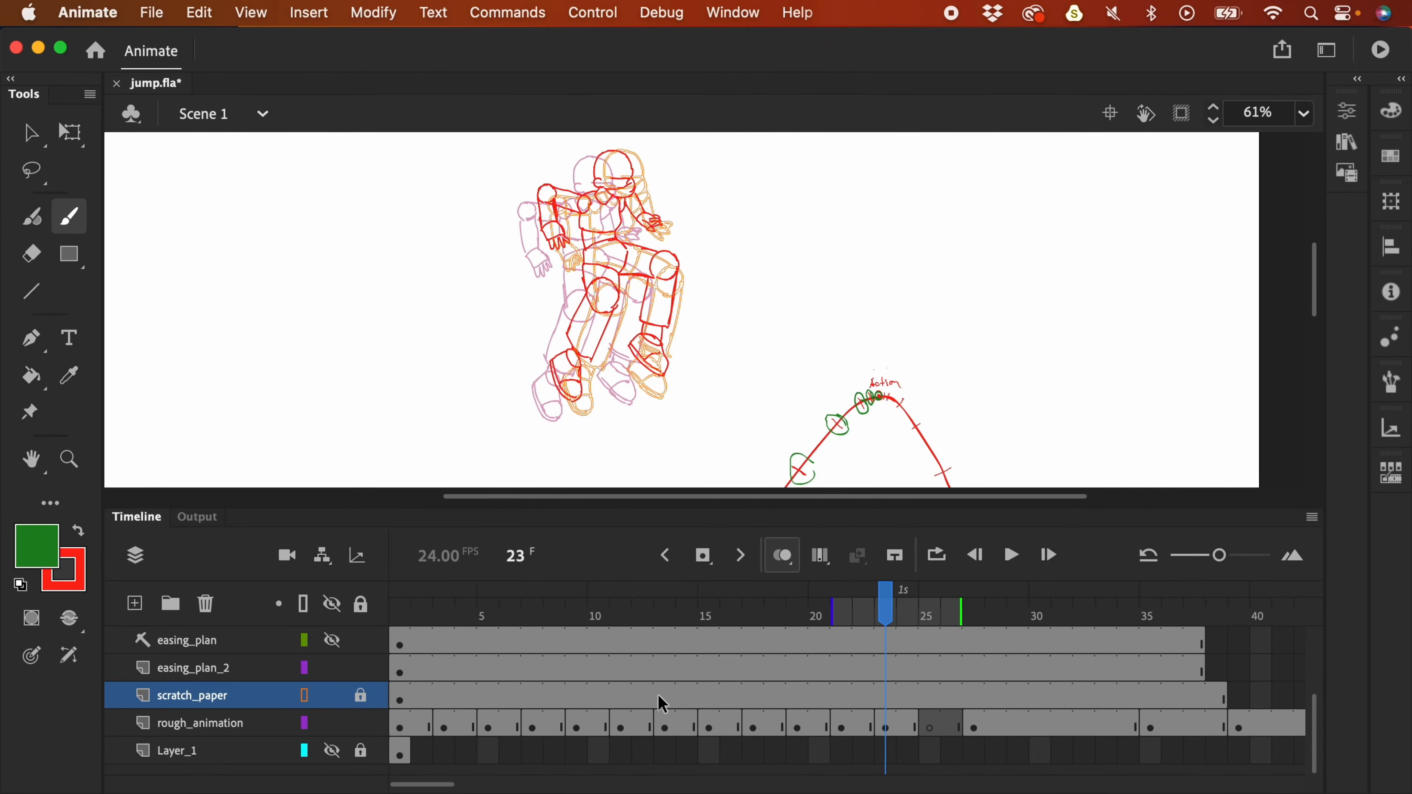
- Compare frames 23 and 25, unlock scratch_paper, and settle on rough_animation's frame 25
left_click(932, 725)
left_click(892, 728)
left_click(929, 726)
left_click(934, 698)
left_click(932, 725)
left_click(80, 530)
left_click(934, 698)
left_click(911, 725)
left_click(934, 698)
left_click(367, 697)
left_click(932, 726)
left_click(924, 698)
- On frame 25, trace the helmet and torso in red with the panels hidden
key("v")
left_click(927, 727)
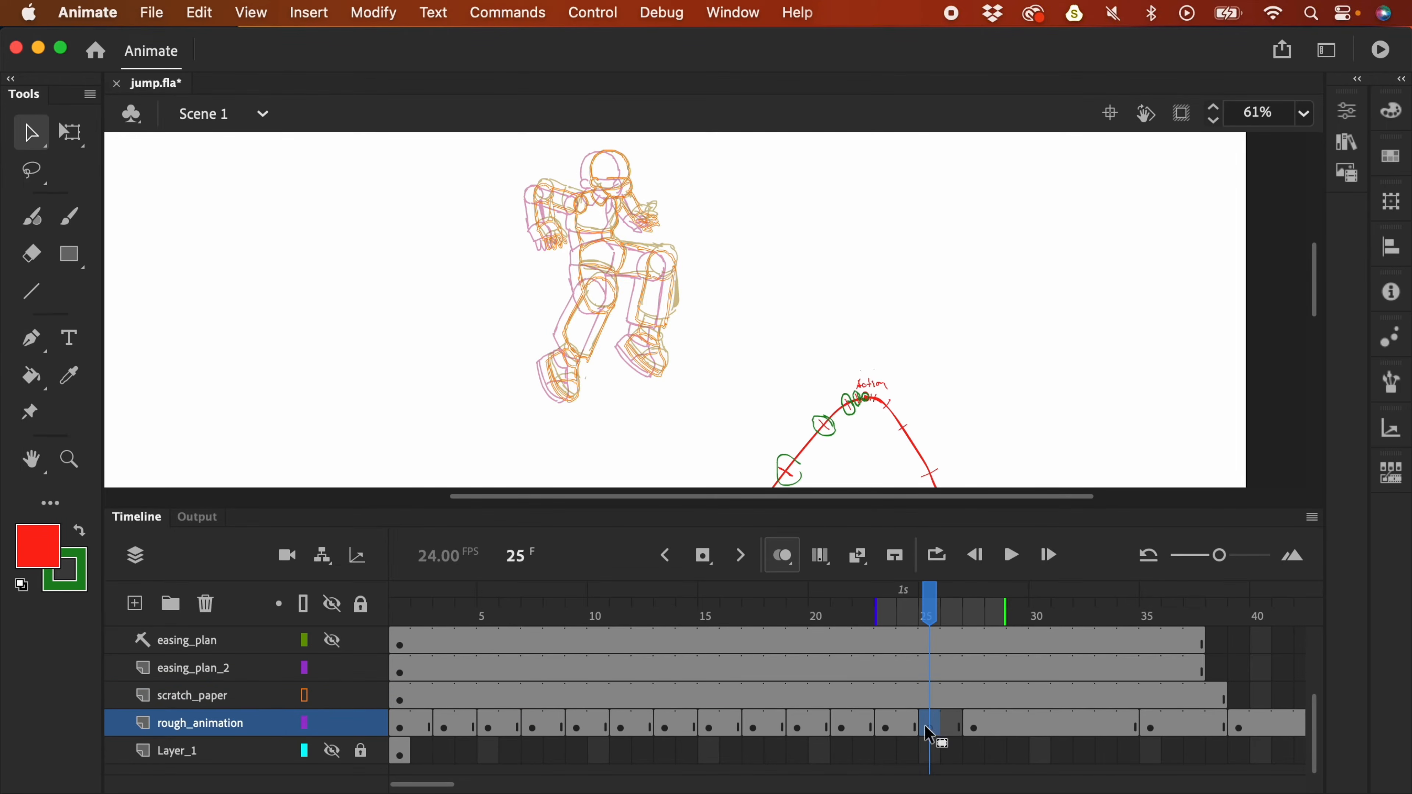
key("F4")
scroll(804, 674, "up", 6)
key("b")
mouse_move(453, 327)
left_mouse_down()
mouse_move(416, 248)
mouse_move(484, 337)
mouse_move(536, 362)
mouse_move(384, 362)
mouse_move(262, 334)
mouse_move(208, 476)
mouse_move(255, 484)
mouse_move(293, 536)
mouse_move(591, 444)
mouse_move(667, 445)
mouse_move(500, 495)
mouse_move(612, 406)
left_mouse_up()
scroll(611, 406, "down", 3)
mouse_move(344, 328)
left_mouse_down()
mouse_move(492, 421)
mouse_move(631, 552)
mouse_move(667, 500)
left_mouse_up()
scroll(556, 528, "down", 3)
- Trace the thigh lines, both knee ovals, and the left shin and foot in red
left_click_drag(394, 584, 640, 356)
scroll(639, 356, "down", 6)
scroll(640, 356, "left", 2)
mouse_move(687, 237)
left_mouse_down()
mouse_move(741, 239)
mouse_move(835, 420)
mouse_move(814, 589)
mouse_move(717, 570)
left_mouse_up()
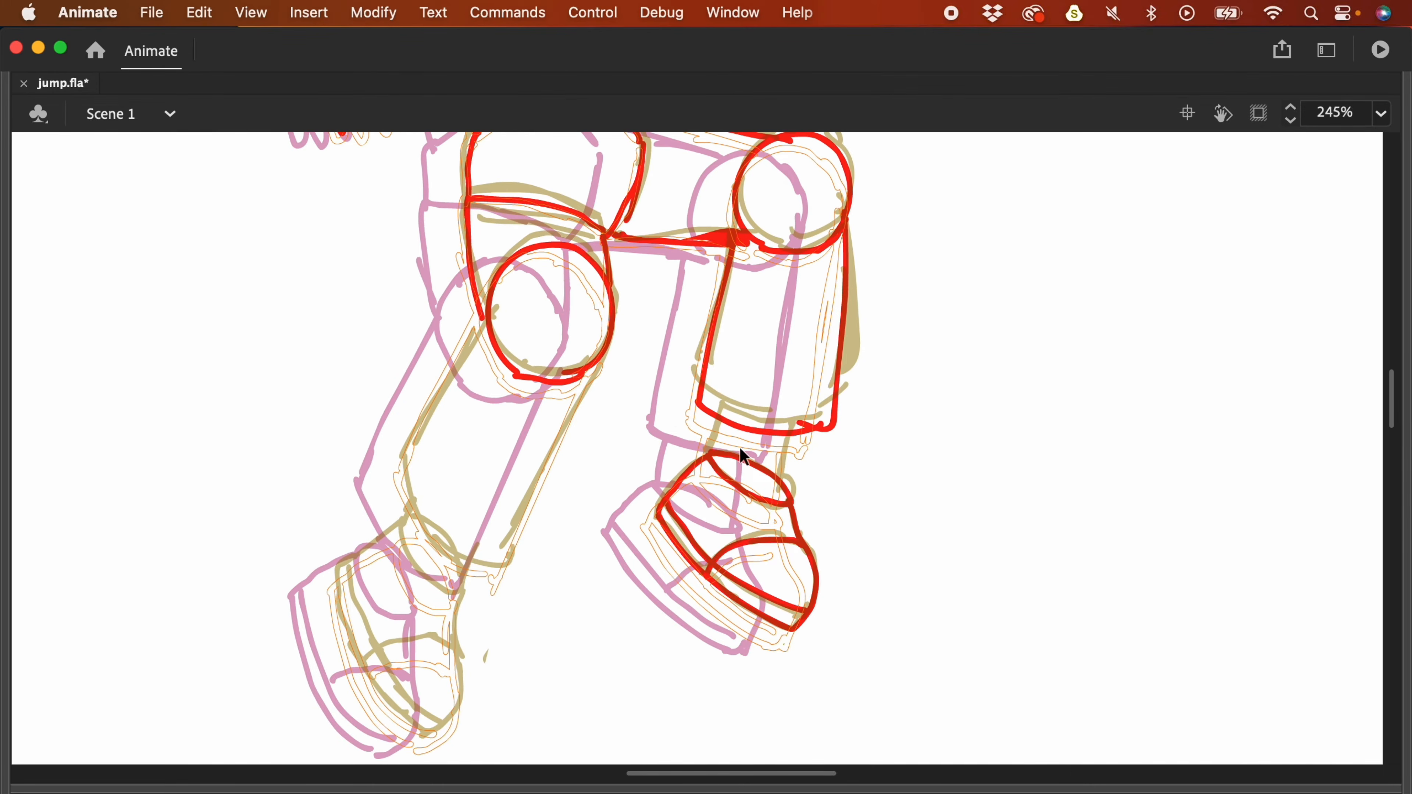
scroll(862, 428, "down", 2)
scroll(861, 427, "left", 2)
mouse_move(506, 517)
left_mouse_down()
mouse_move(419, 479)
mouse_move(478, 656)
mouse_move(537, 459)
left_mouse_up()
scroll(910, 530, "up", 3)
- Restore the panels, zoom out to 123%, and reposition all of frame 25's strokes
key("F4")
key("super+minus")
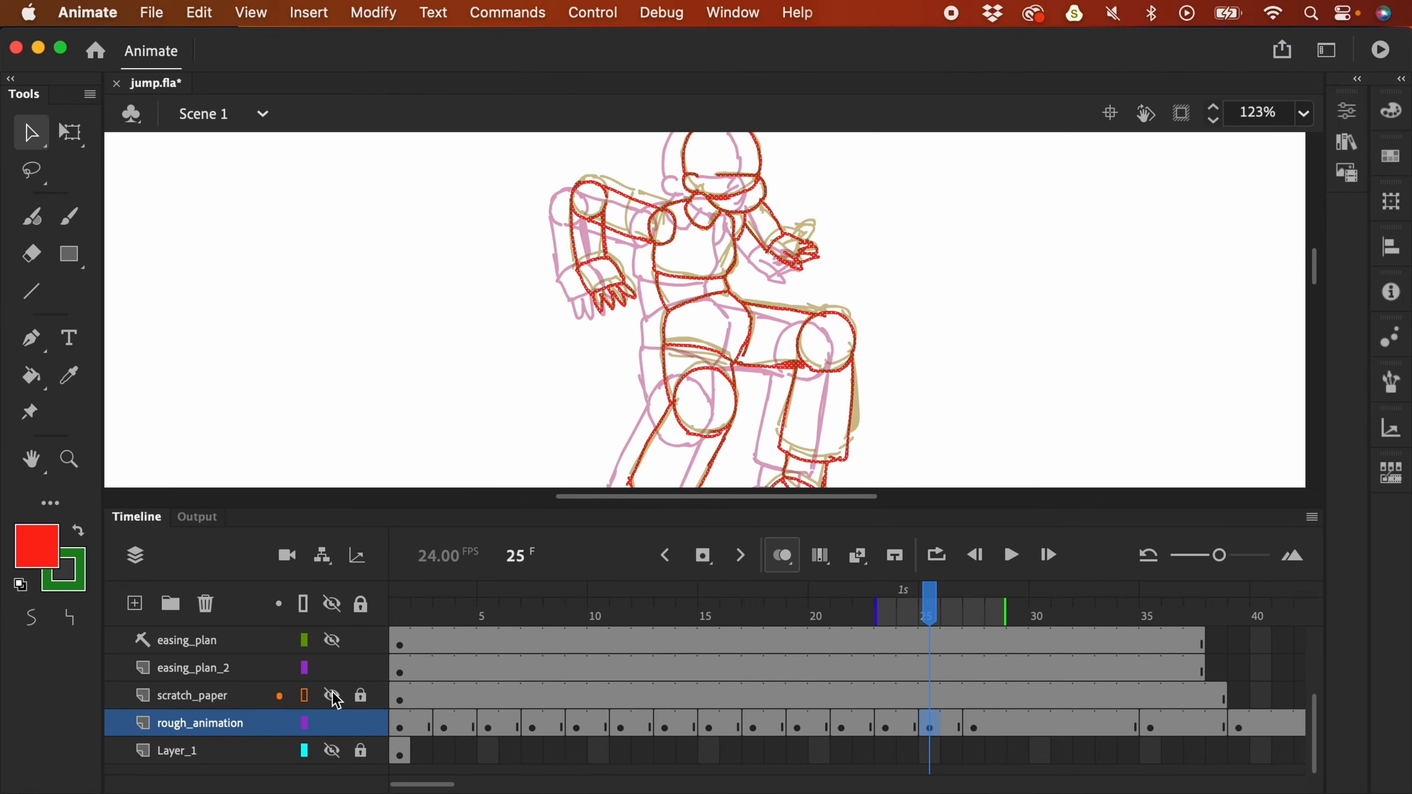
key("super+a")
left_click_drag(799, 222, 765, 257)
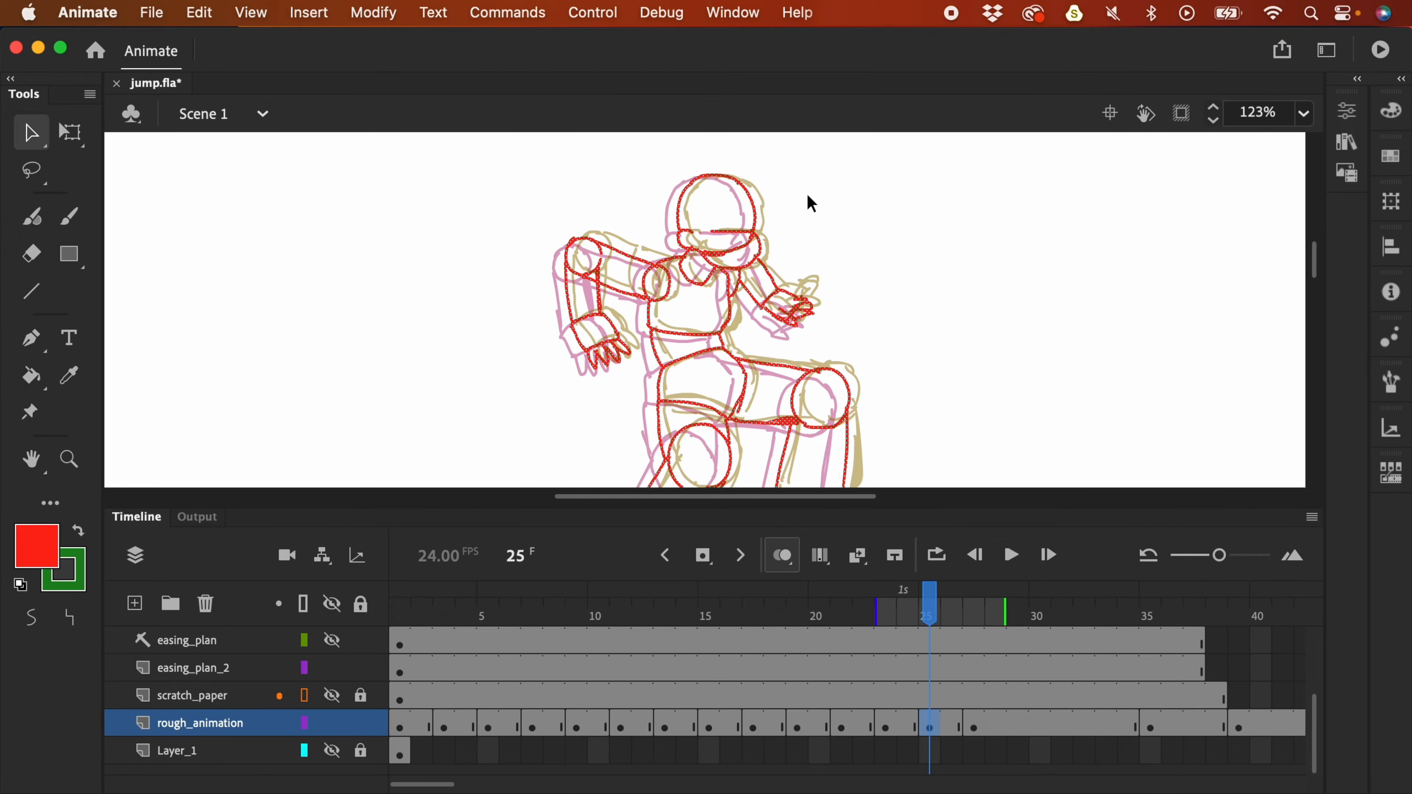
key("super+minus")
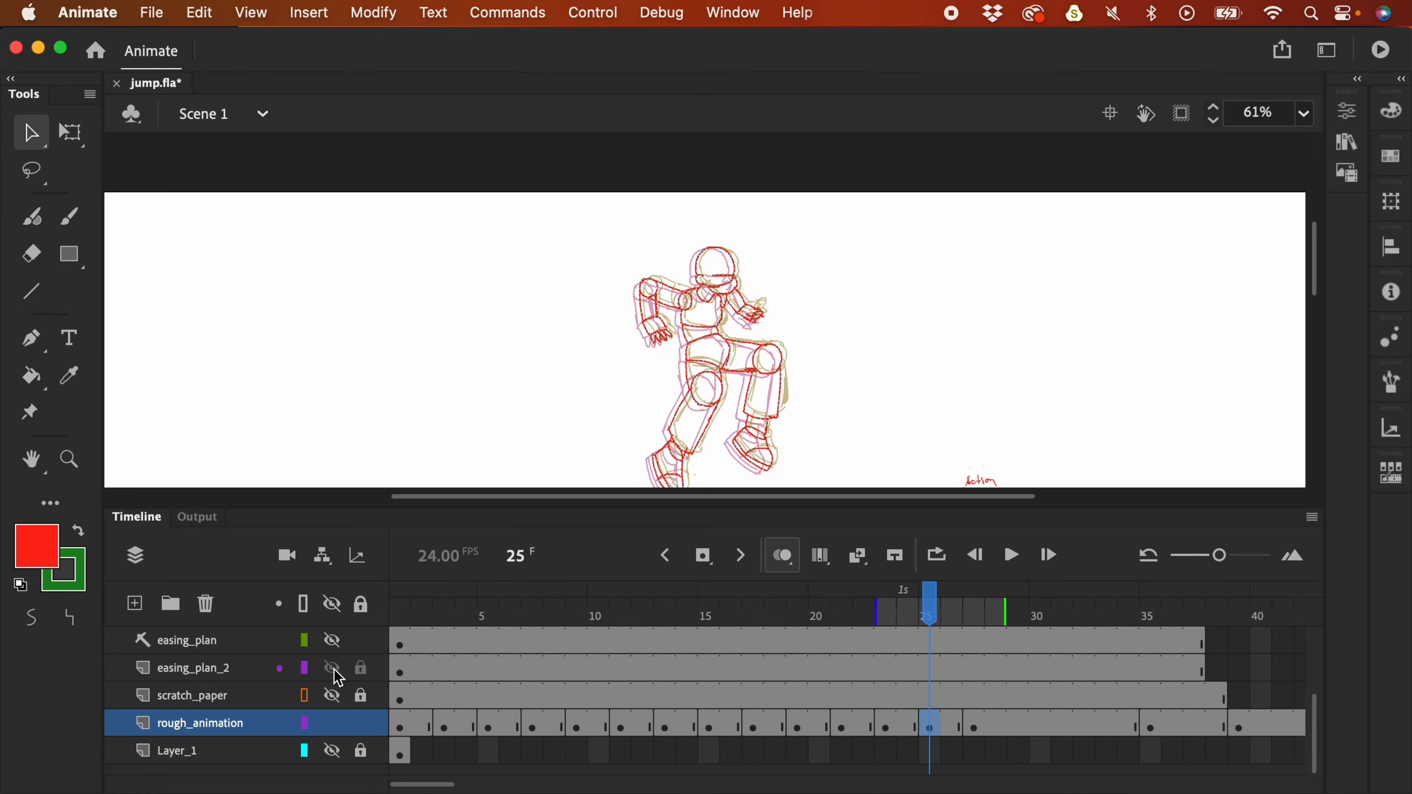
- Zoom out and play the jump twice, then step through frames 25 and 26
key("super+minus")
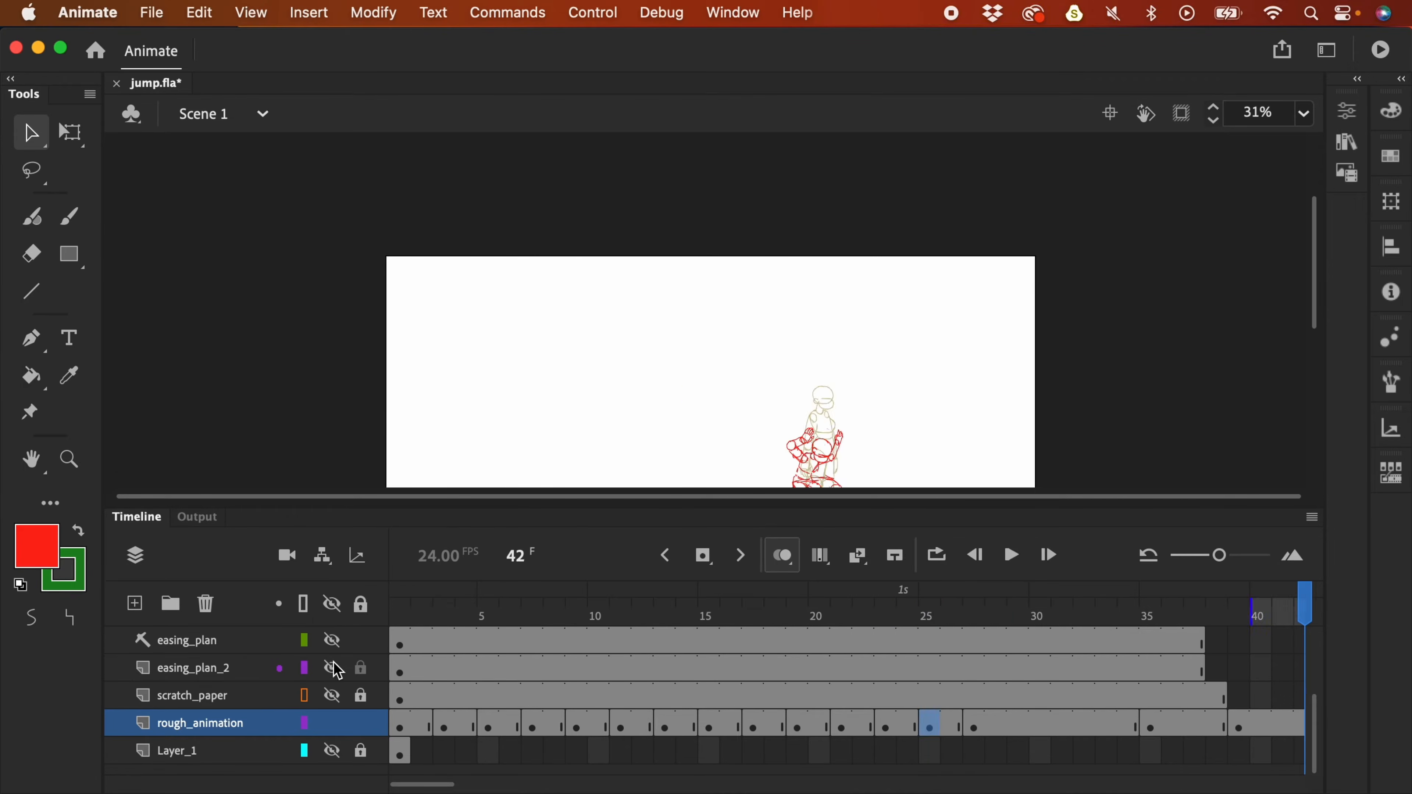
key("Return")
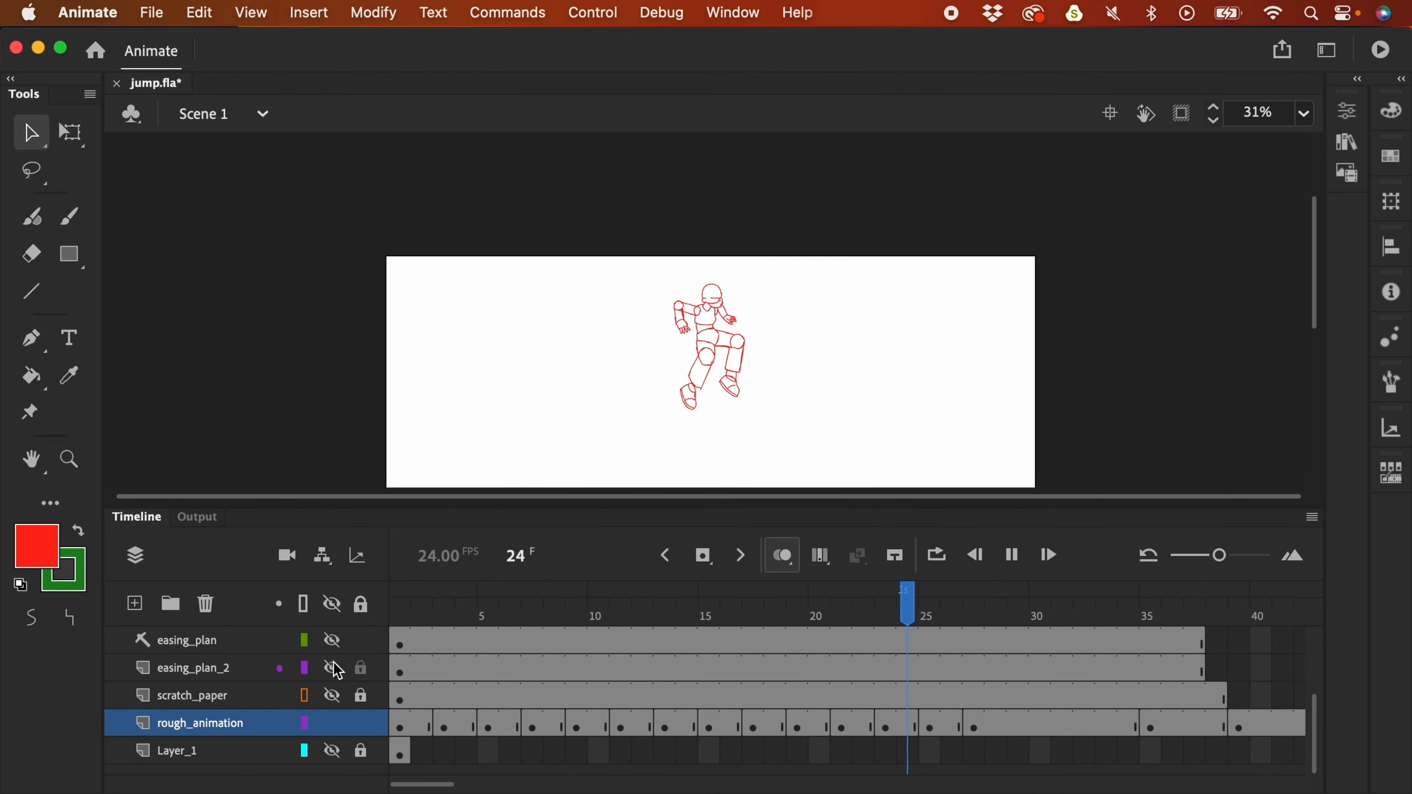
left_click_drag(922, 408, 928, 311)
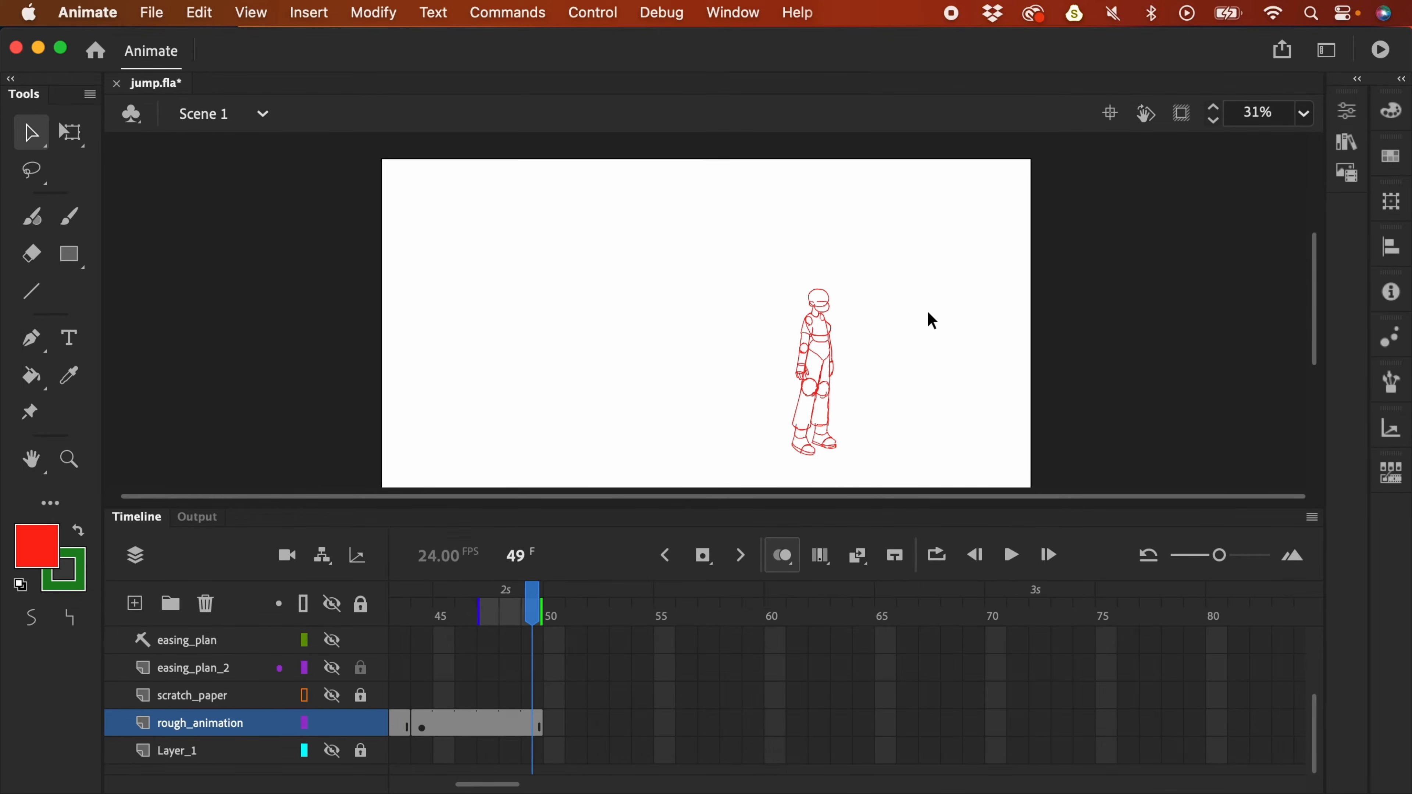
key("Return")
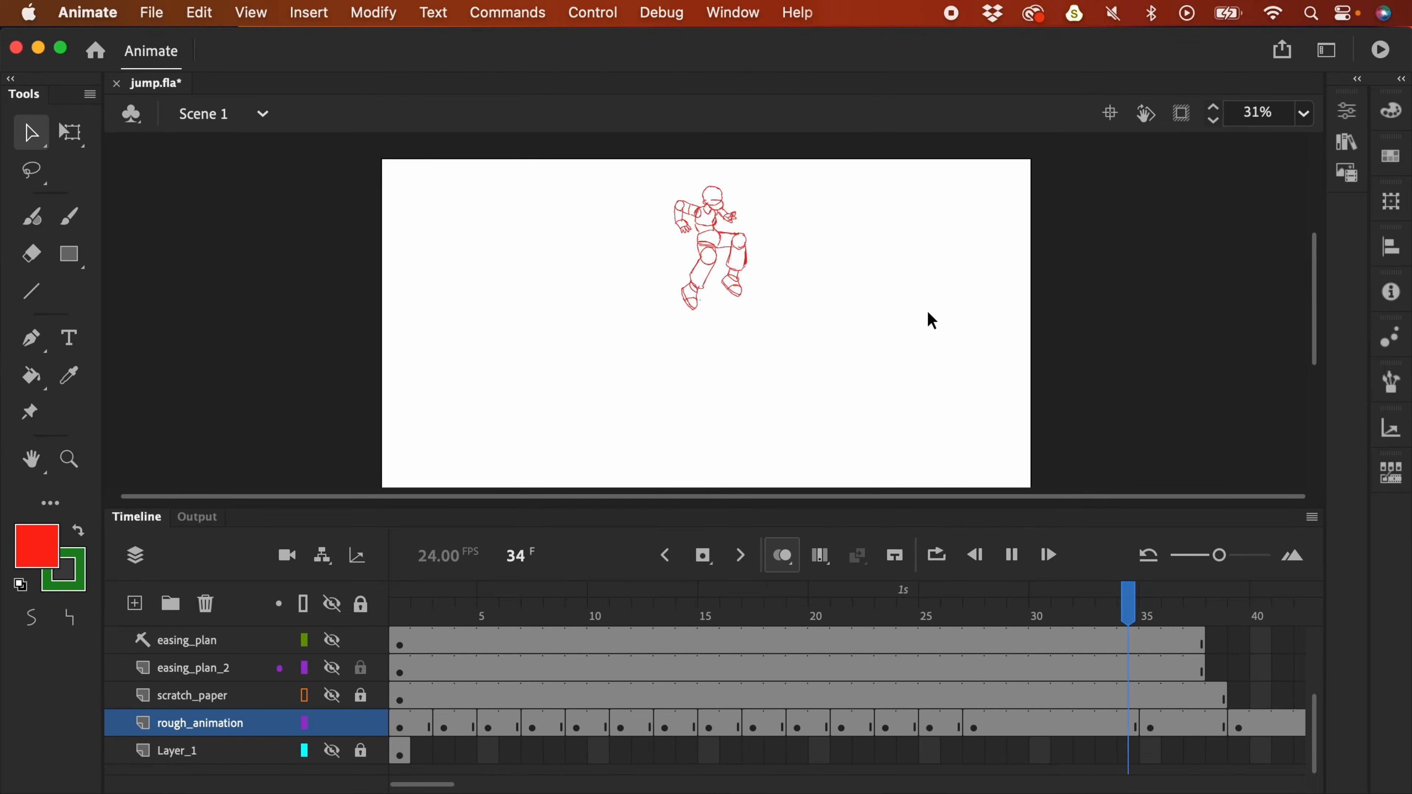
scroll(779, 667, "left", 5)
left_click(779, 601)
left_click(796, 601)
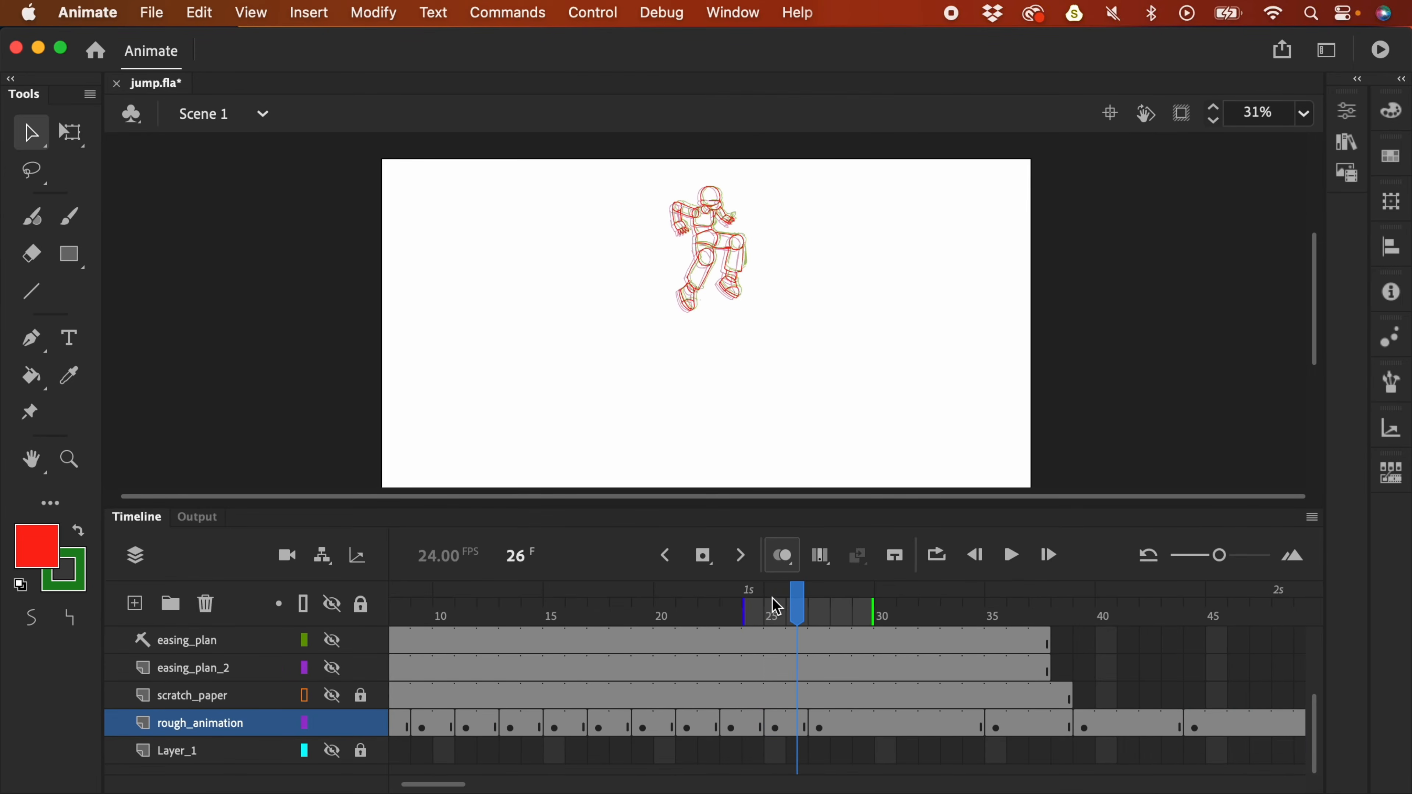
- Extend onion skin back to frame 15, shift the frame 19 pose left, and replay
left_click_drag(642, 629, 536, 662)
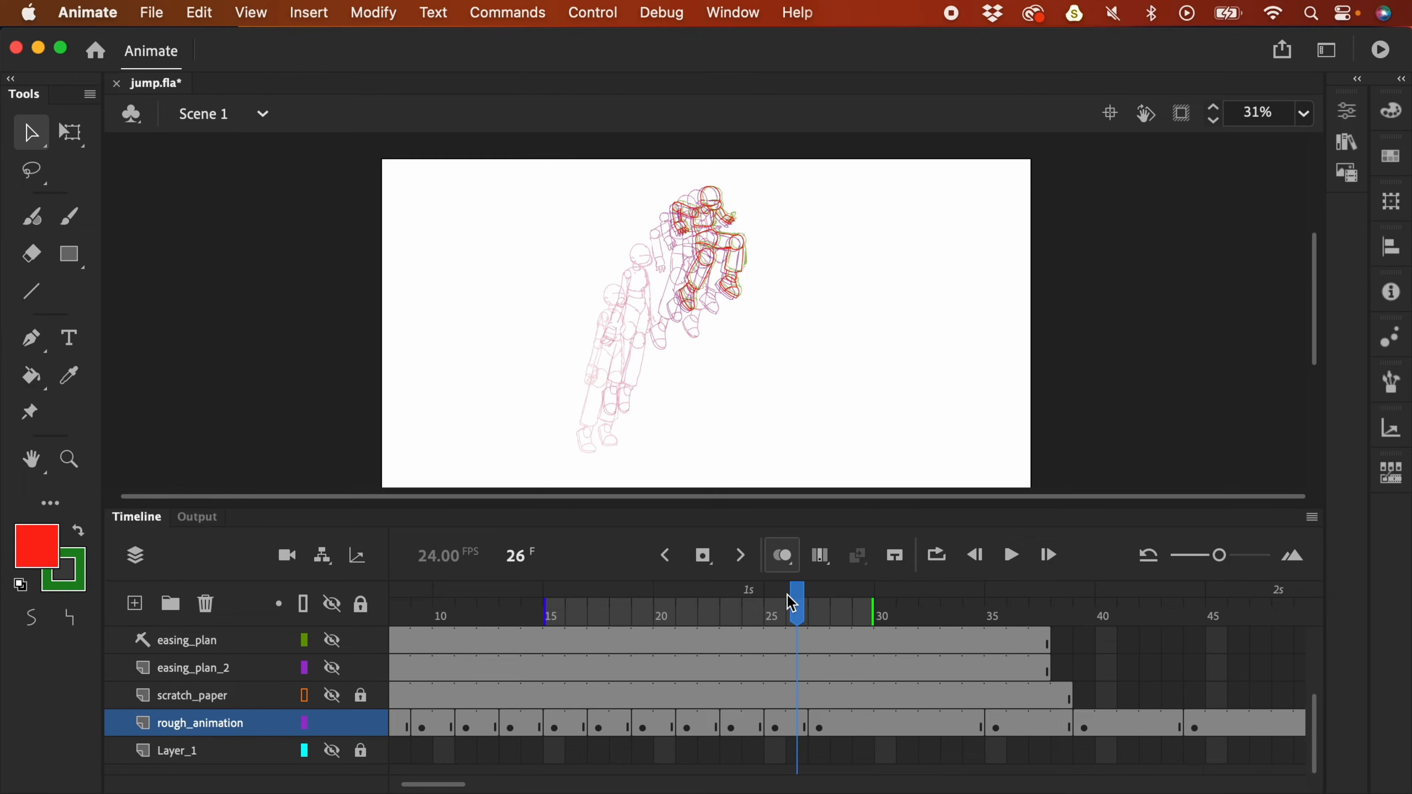
left_click_drag(780, 616, 654, 639)
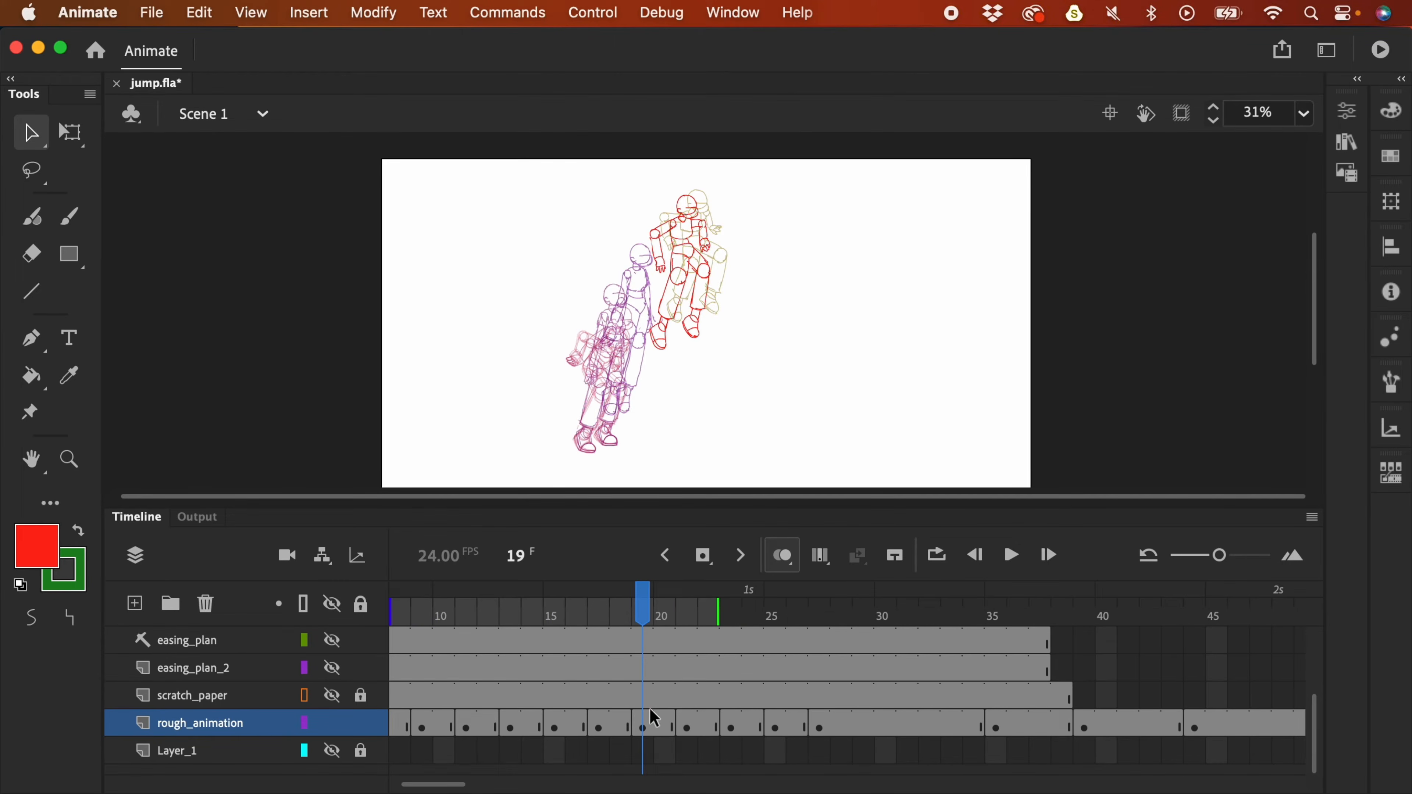
left_click_drag(698, 259, 680, 278)
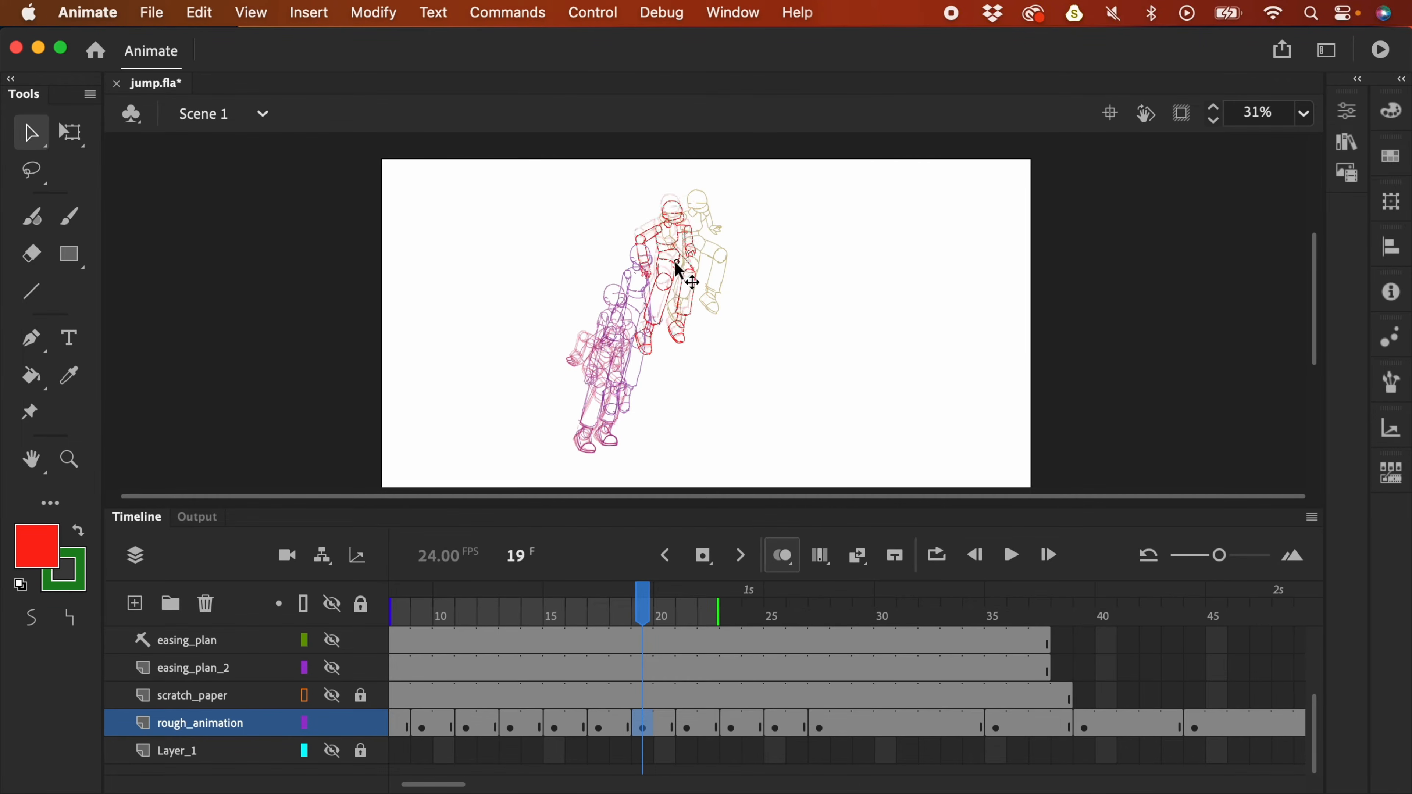
key("Return")
left_click(795, 762)
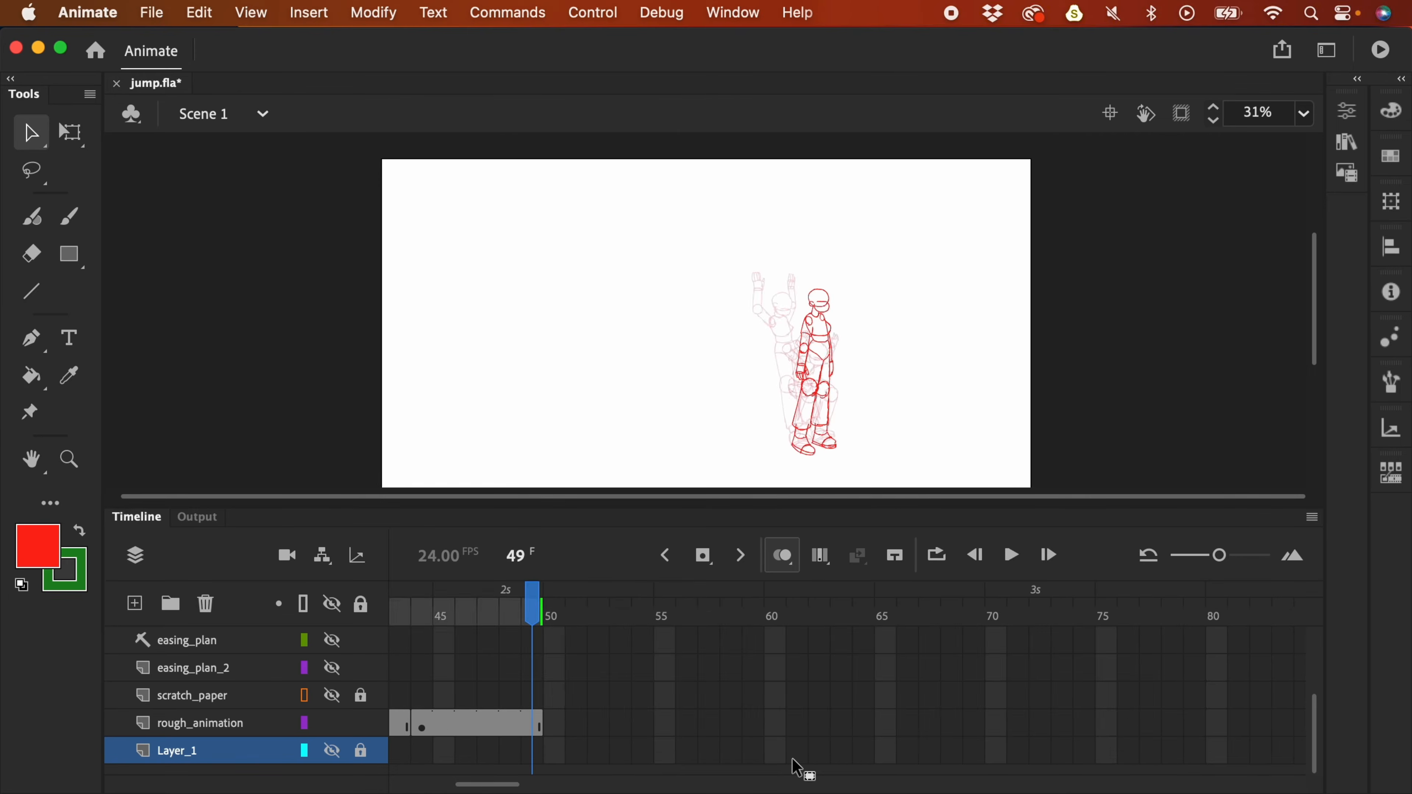
key("Return")
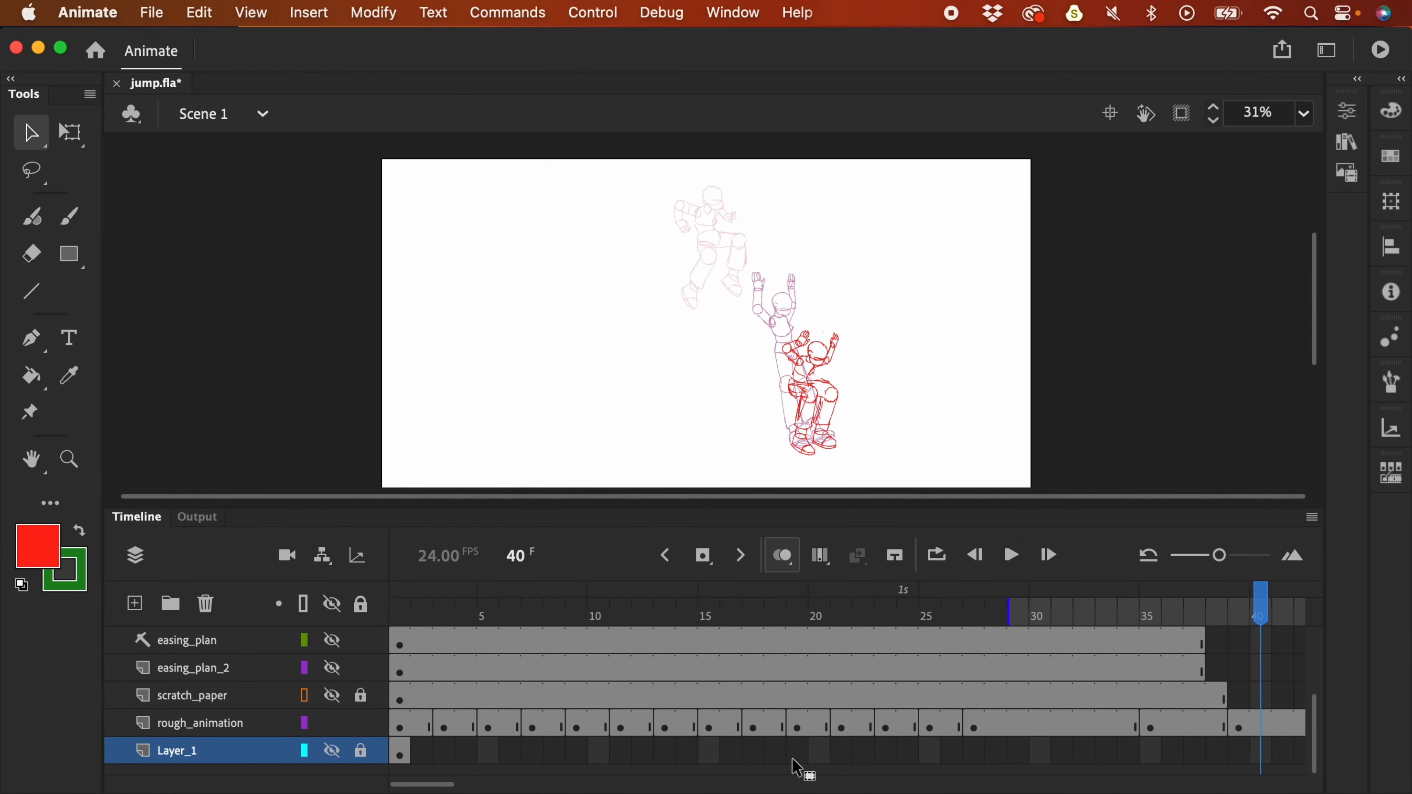
left_click(979, 730)
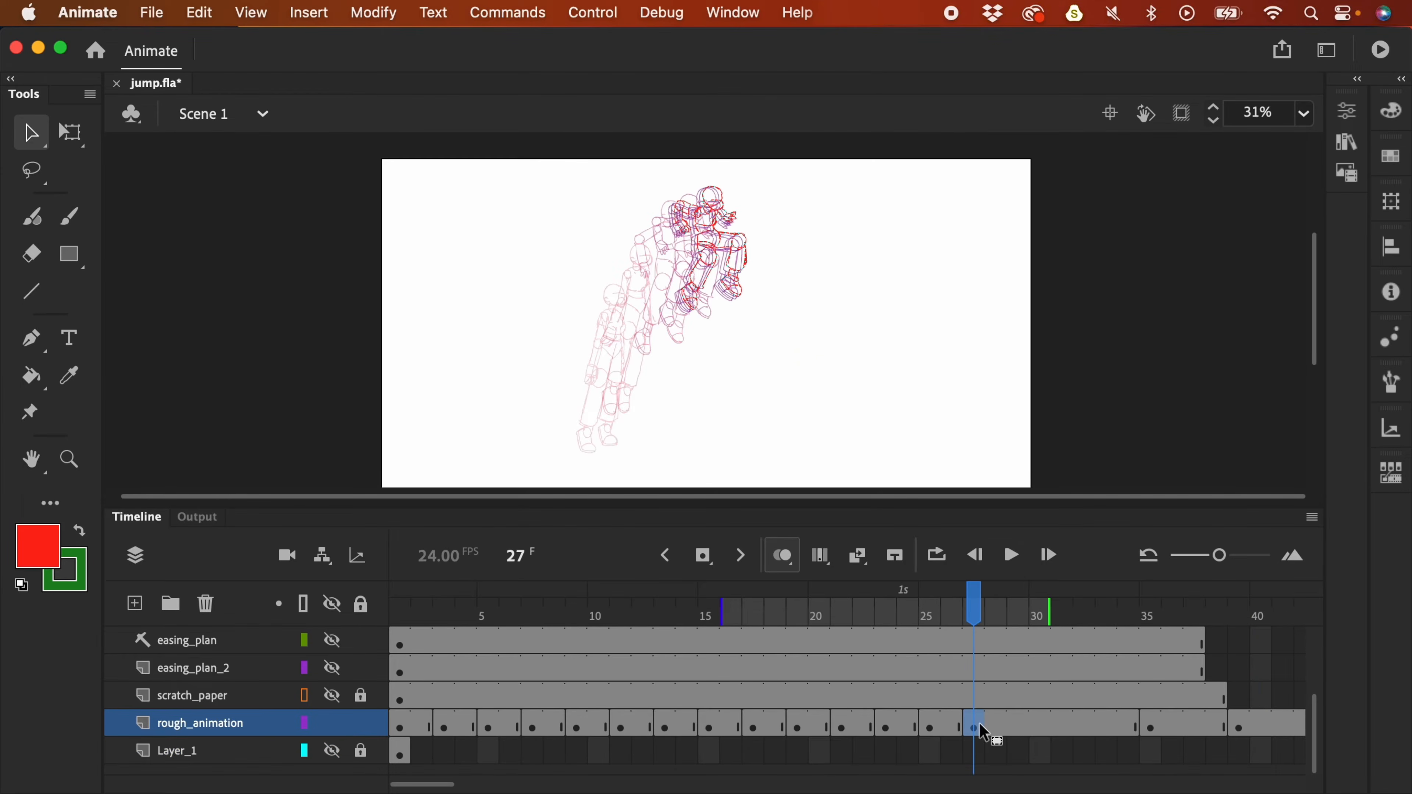
- Show the easing_plan_2 arc, then zoom in and centre it beside the poses
left_click(337, 670)
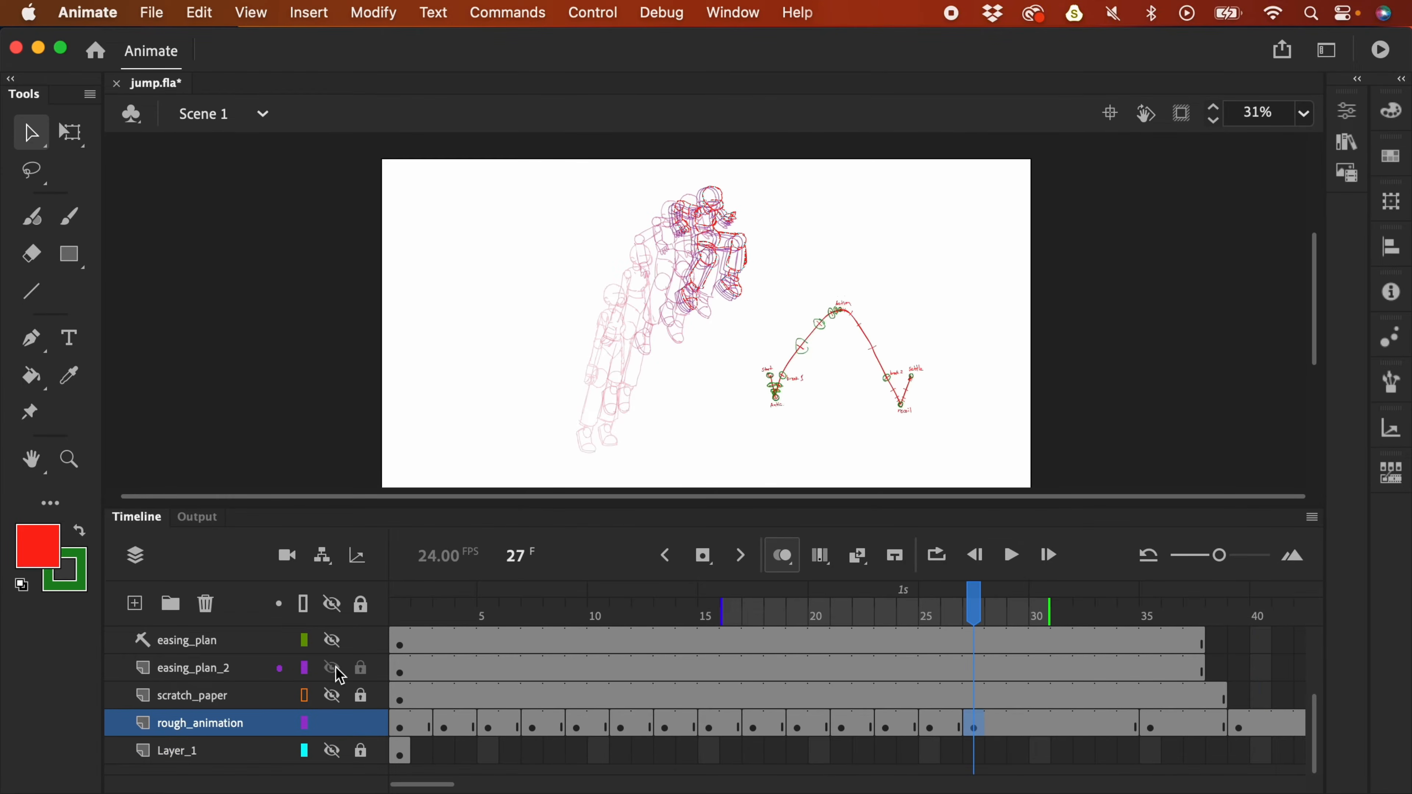
left_click(362, 724)
left_click(363, 726)
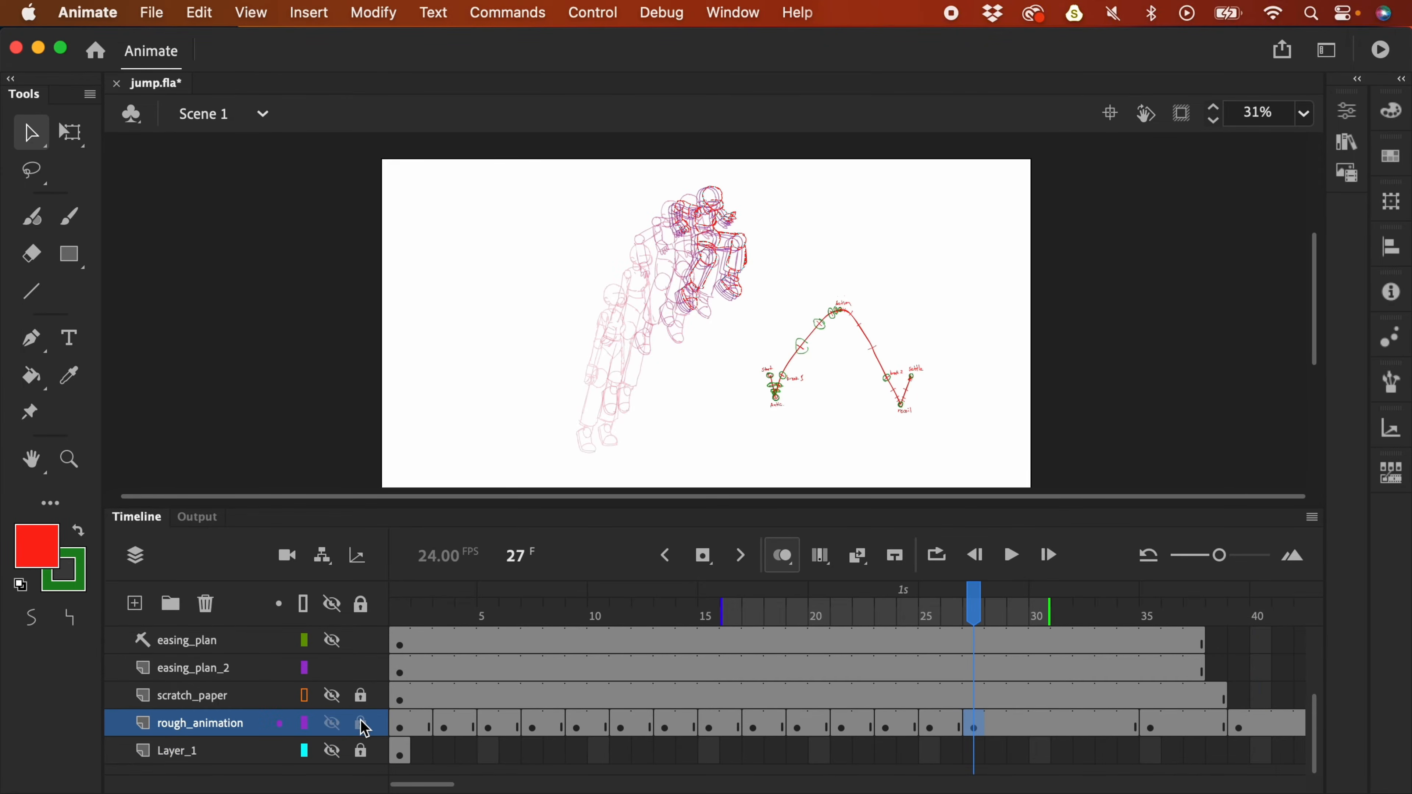
key("super+equal")
left_click_drag(977, 340, 734, 164)
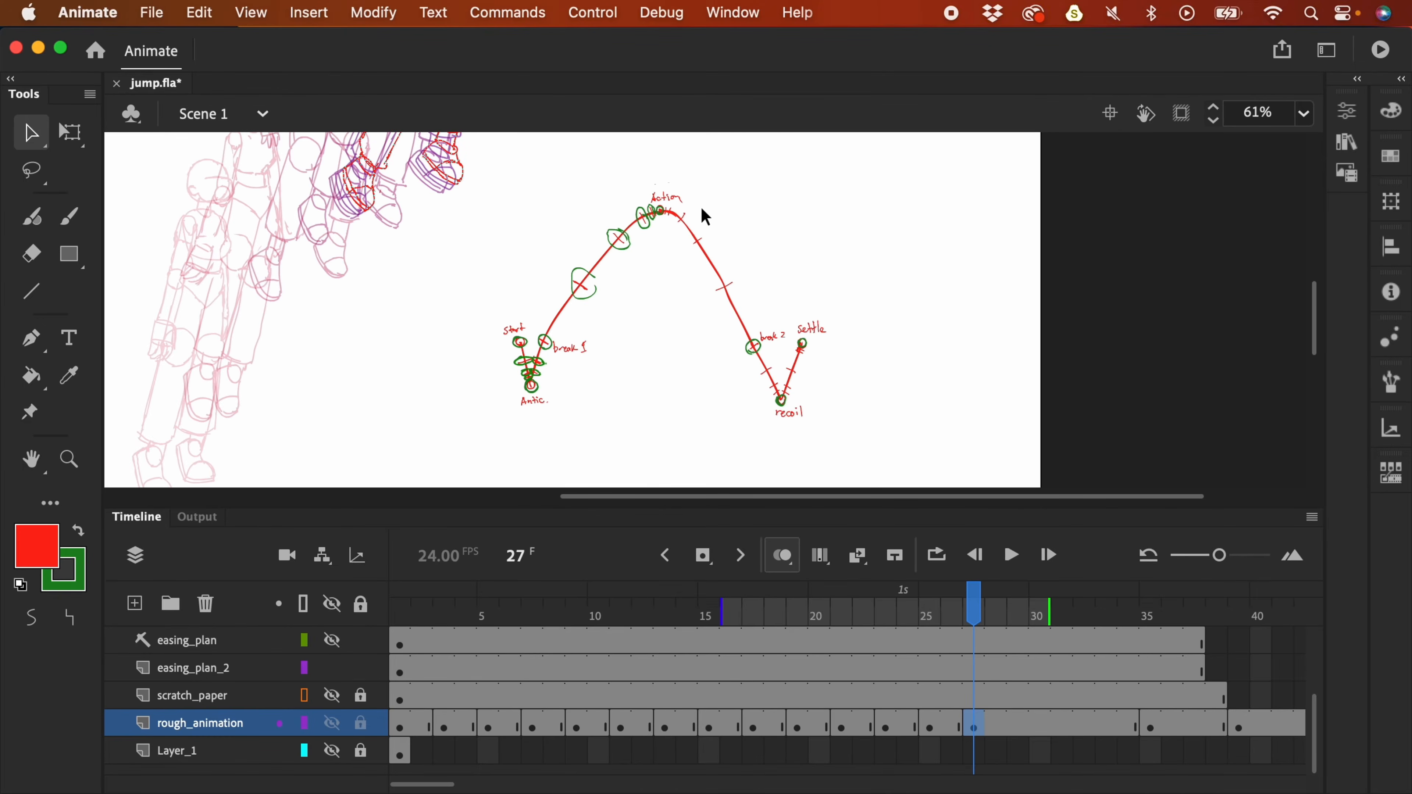
- Brush a green arrow along the arc's descent on easing_plan_2, then undo the long stroke
key("y")
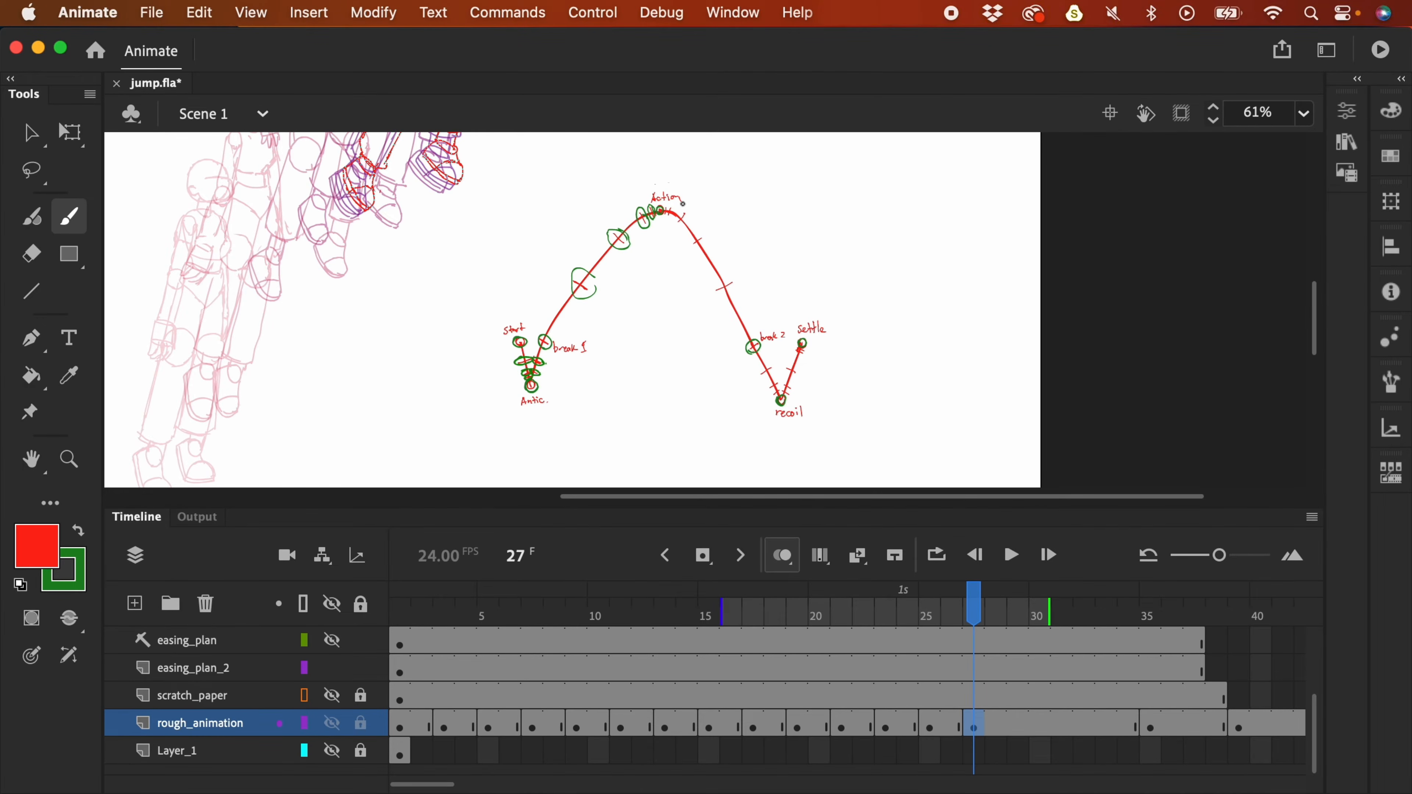
left_click(86, 534)
left_click(983, 669)
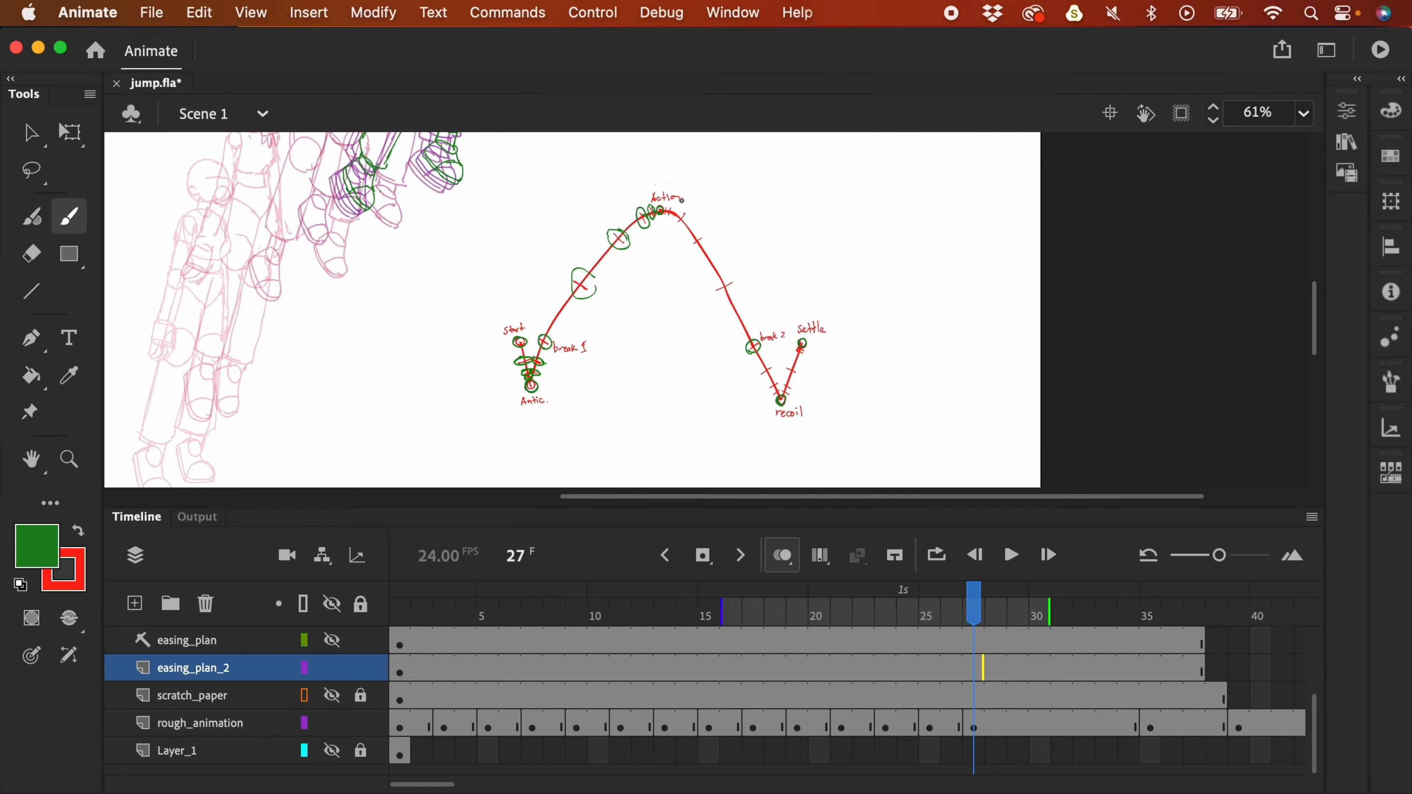
mouse_move(689, 185)
left_mouse_down()
mouse_move(741, 237)
mouse_move(770, 322)
left_mouse_up()
left_click_drag(777, 349, 788, 380)
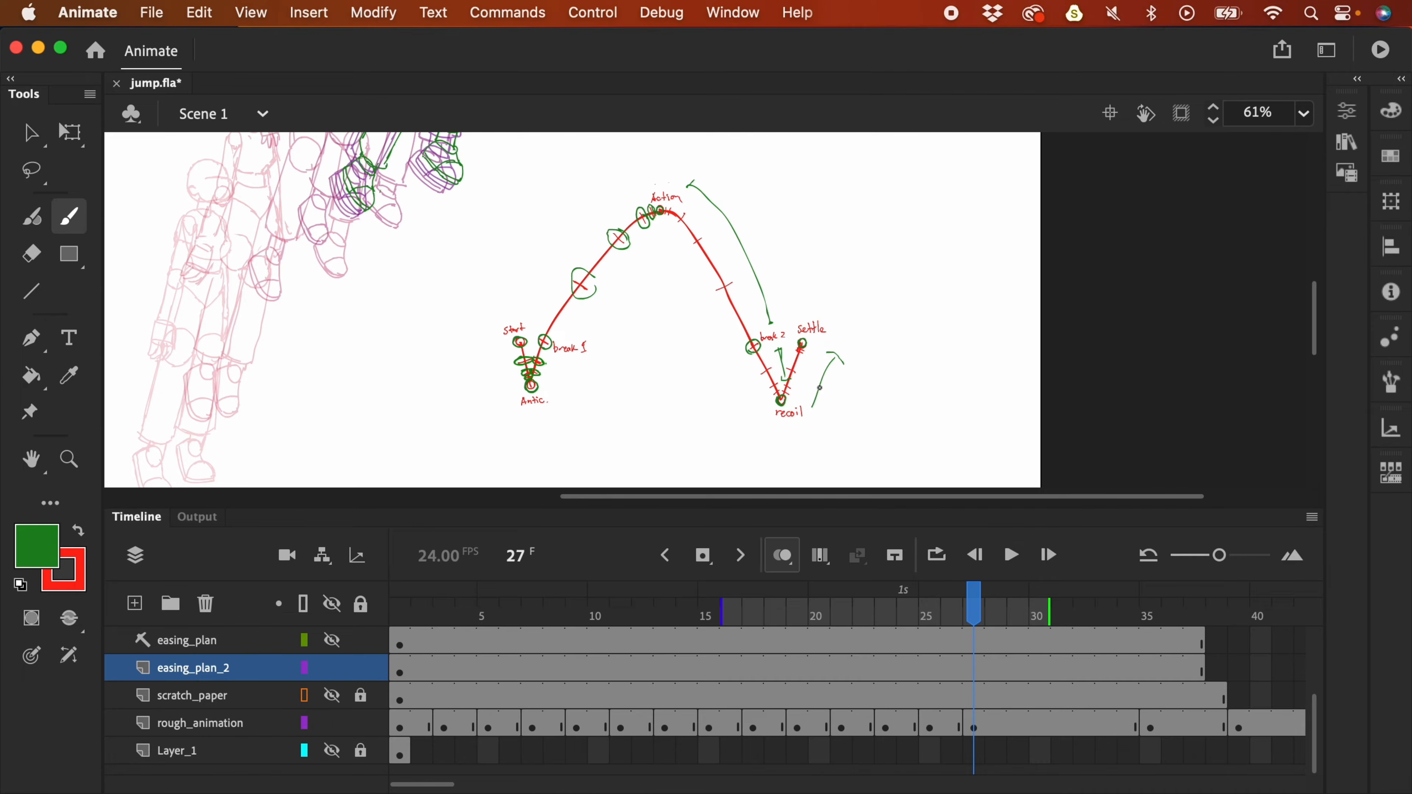
key("super+z")
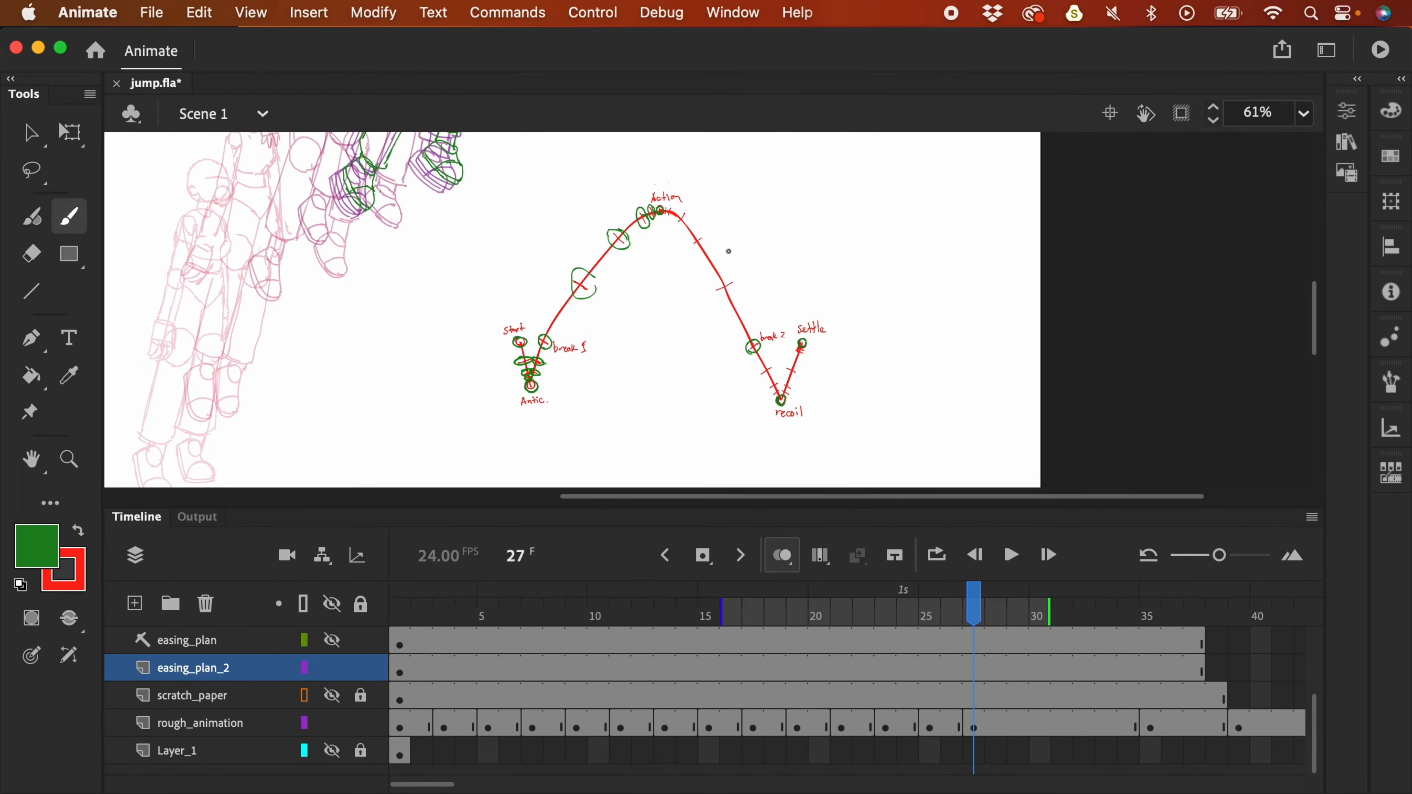
- Circle tick marks on the arc's descent and apex in green, undoing the unwanted ellipses
mouse_move(729, 283)
left_mouse_down()
mouse_move(716, 296)
mouse_move(737, 276)
left_mouse_up()
mouse_move(699, 235)
left_mouse_down()
mouse_move(690, 249)
mouse_move(705, 237)
left_mouse_up()
left_click_drag(689, 209, 686, 213)
key("super+z")
key("super+z")
left_click(1023, 725)
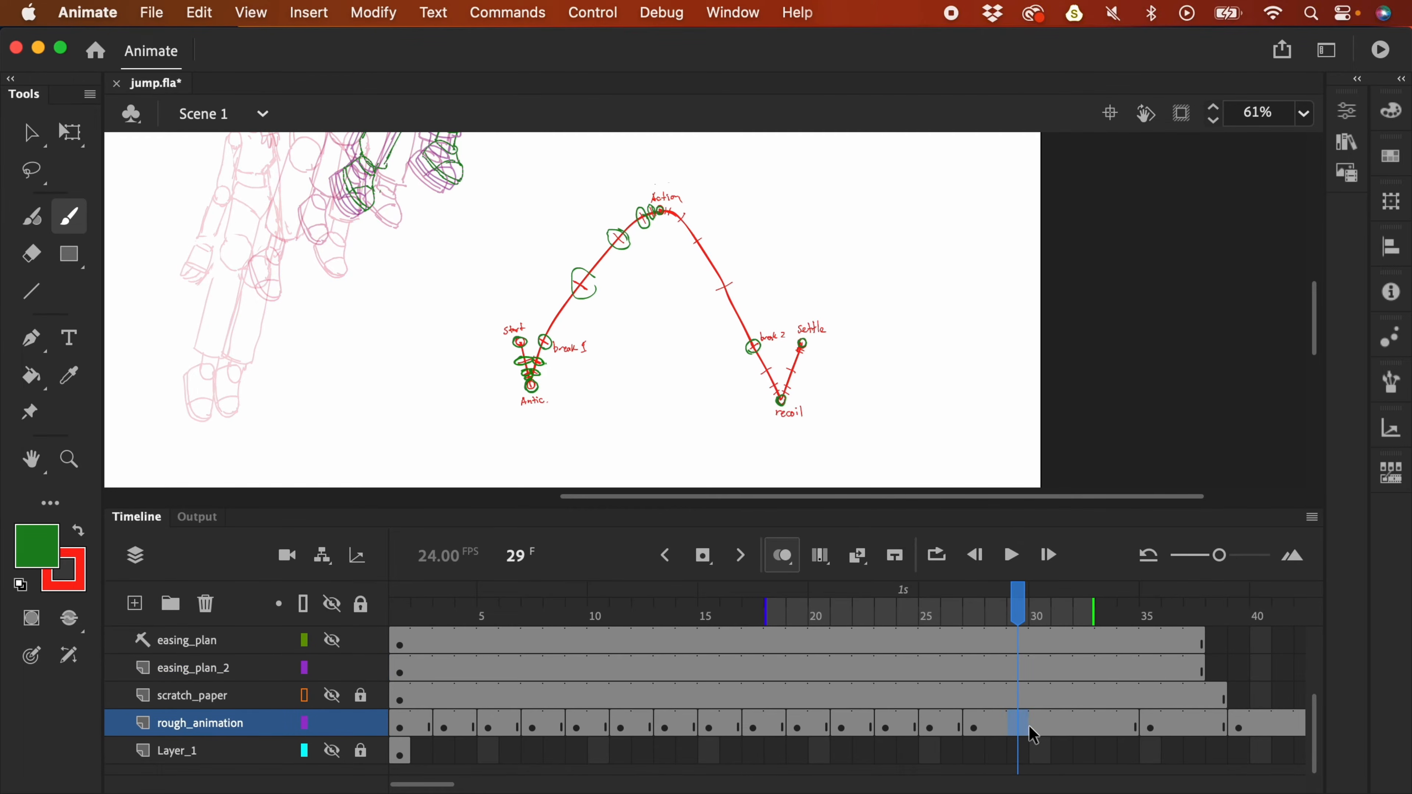
- Add a blank keyframe at frame 29 with onion skinning 27–37, hiding easing_plan_2 and switching to red
key("F7")
mouse_move(767, 614)
left_mouse_down()
mouse_move(988, 623)
mouse_move(977, 626)
left_mouse_up()
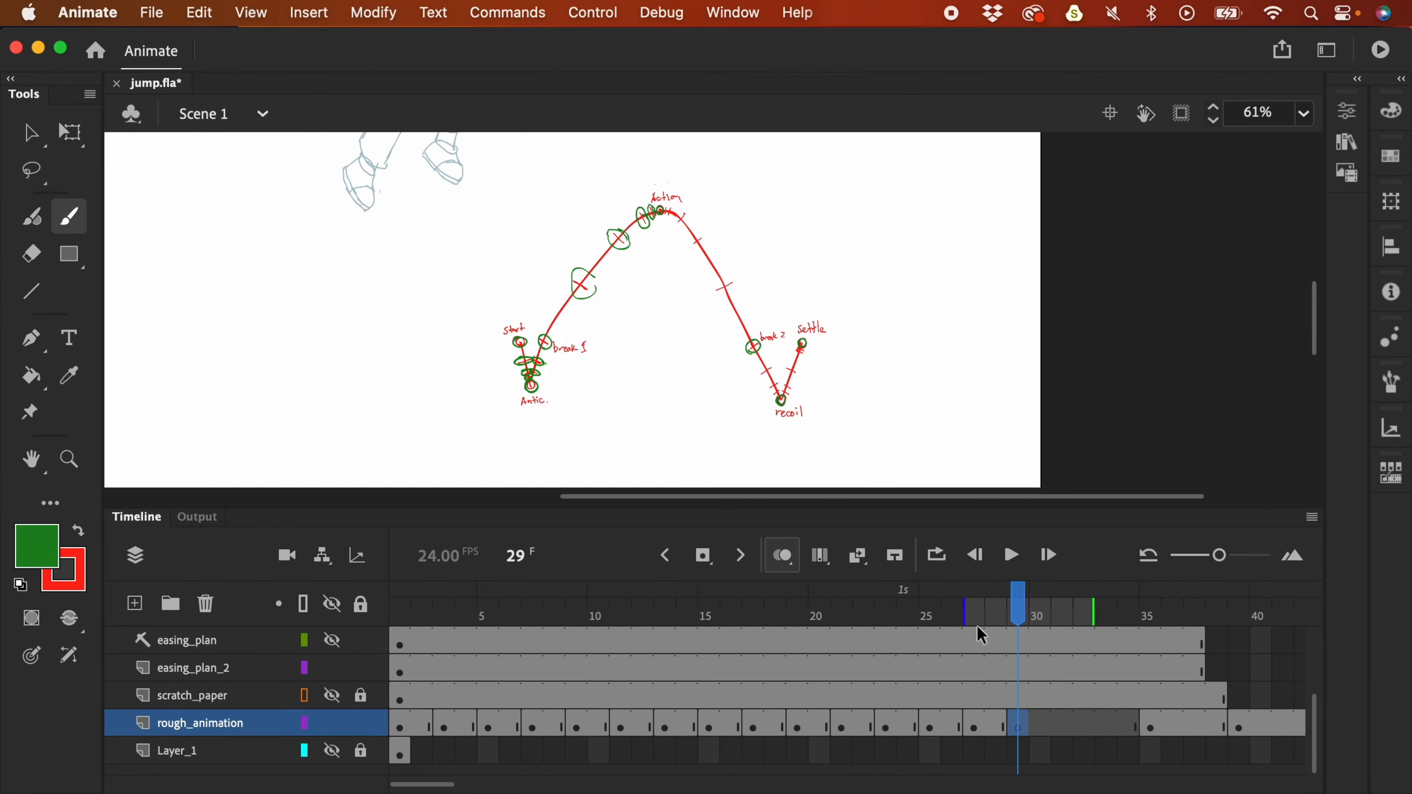
left_click_drag(1093, 612, 1182, 612)
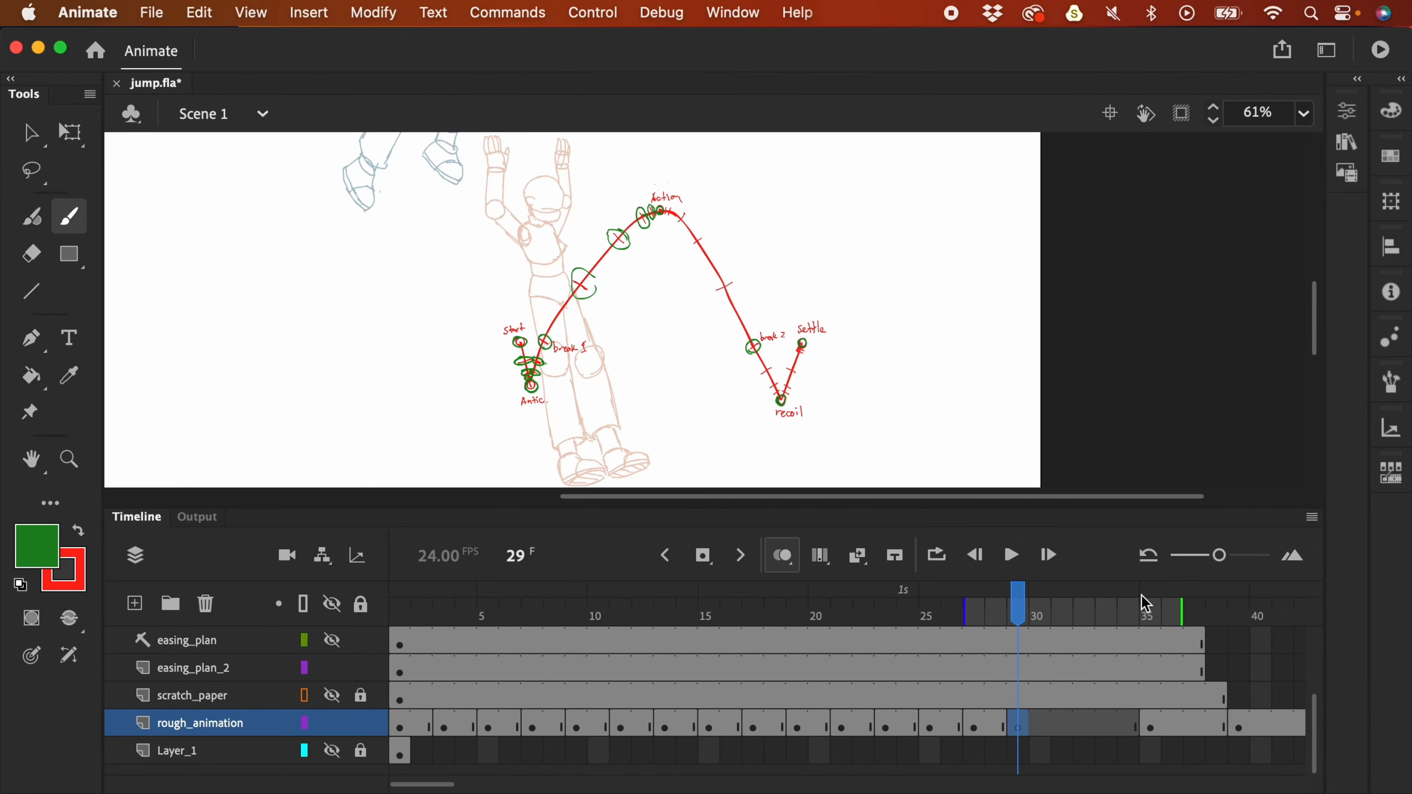
left_click(333, 667)
left_click_drag(862, 329, 913, 423)
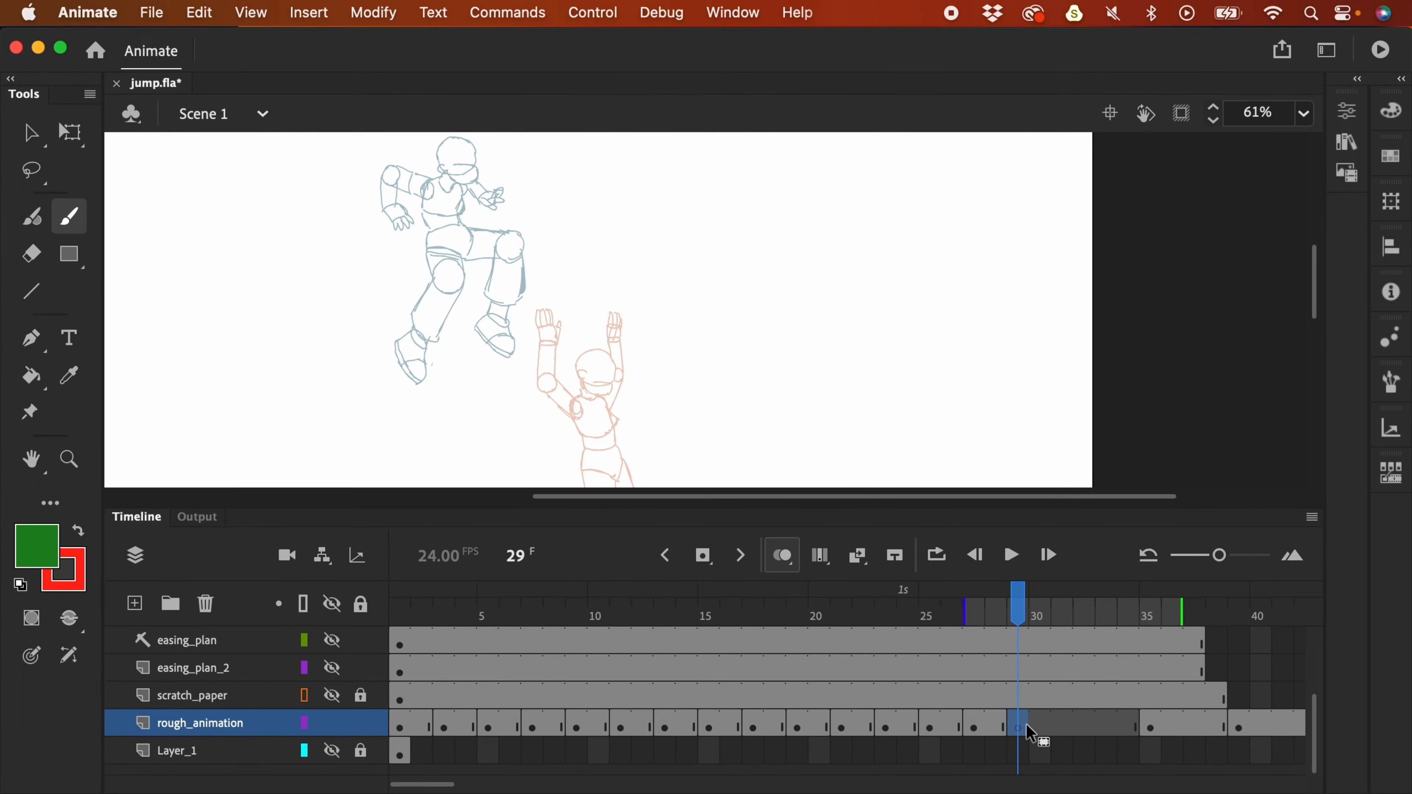
key("x")
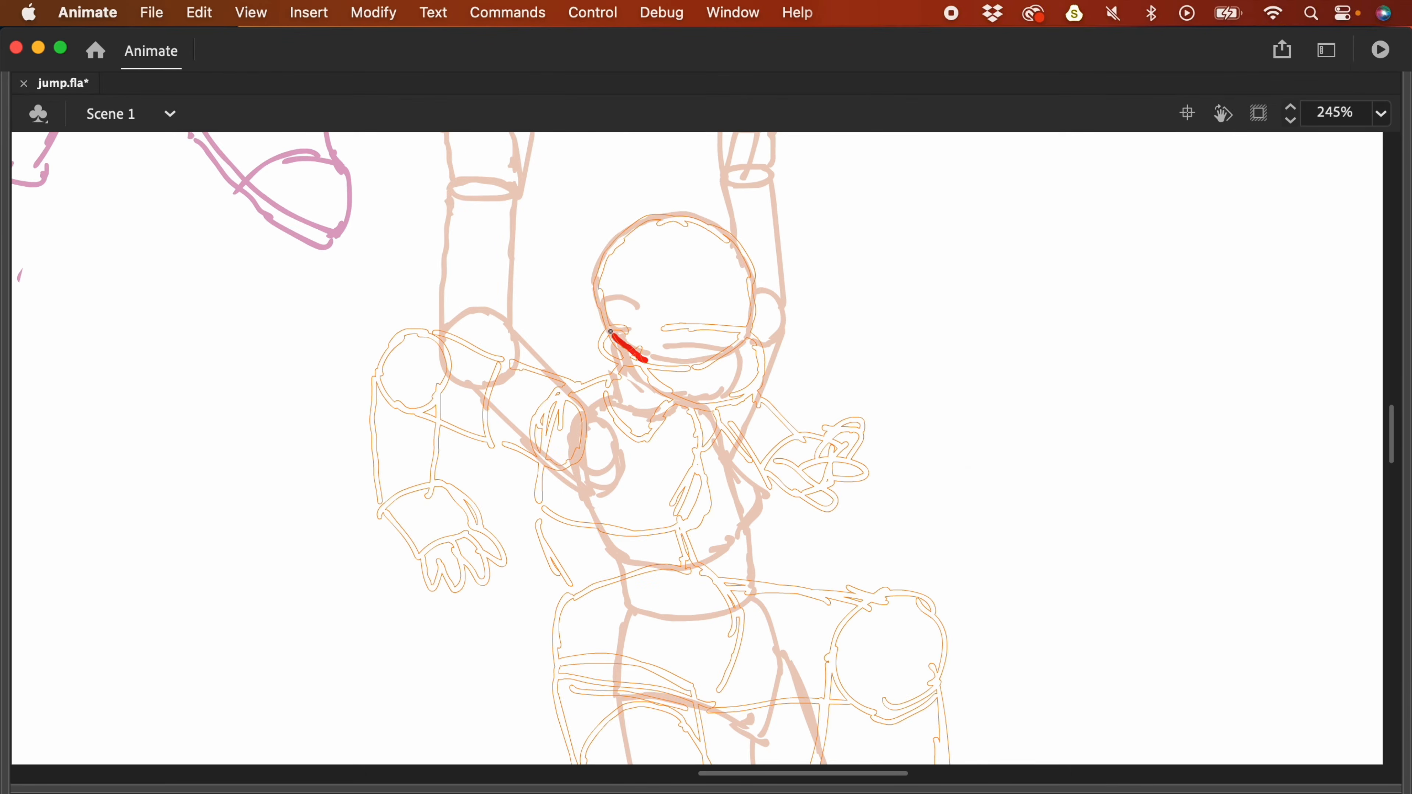
- Sketch the new pose's head with visor, chin, neck, shoulder and torso in red
mouse_move(610, 332)
left_mouse_down()
mouse_move(668, 221)
mouse_move(746, 293)
mouse_move(746, 342)
left_mouse_up()
mouse_move(741, 348)
left_mouse_down()
mouse_move(666, 340)
mouse_move(744, 340)
left_mouse_up()
left_click_drag(629, 319, 632, 351)
left_click_drag(747, 343, 742, 387)
left_click_drag(637, 359, 742, 390)
mouse_move(625, 356)
left_mouse_down()
mouse_move(609, 394)
mouse_move(665, 403)
left_mouse_up()
left_click_drag(578, 410, 583, 477)
left_click_drag(603, 388, 559, 412)
left_click_drag(692, 409, 720, 484)
key("super+minus")
mouse_move(555, 440)
left_mouse_down()
mouse_move(567, 523)
mouse_move(662, 536)
mouse_move(722, 483)
left_mouse_up()
key("super+equal")
left_click_drag(599, 250, 625, 361)
- Draw both arms of the new pose, with elbow, hand and finger details
mouse_move(456, 420)
left_mouse_down()
mouse_move(517, 406)
mouse_move(546, 452)
left_mouse_up()
mouse_move(471, 467)
left_mouse_down()
mouse_move(554, 452)
mouse_move(501, 480)
mouse_move(540, 505)
left_mouse_up()
left_click_drag(520, 401, 482, 385)
left_click_drag(550, 471, 598, 503)
left_click_drag(521, 529, 591, 574)
left_click_drag(467, 497, 418, 455)
left_click_drag(414, 449, 499, 399)
mouse_move(806, 389)
left_mouse_down()
mouse_move(831, 354)
mouse_move(851, 409)
left_mouse_up()
left_click_drag(871, 384, 856, 453)
left_click_drag(732, 531, 746, 500)
left_click_drag(758, 339, 809, 344)
mouse_move(785, 404)
left_mouse_down()
mouse_move(803, 402)
mouse_move(786, 167)
left_mouse_up()
- Rough in the hips, waist, knees and thighs, repositioning the knee circle and removing a stray stroke
mouse_move(609, 467)
left_mouse_down()
mouse_move(658, 451)
mouse_move(763, 590)
left_mouse_up()
left_click_drag(576, 390, 616, 466)
left_click_drag(715, 398, 718, 439)
key("super+minus")
left_click_drag(899, 542, 891, 485)
left_click_drag(683, 486, 721, 458)
left_click_drag(676, 492, 718, 474)
mouse_move(781, 454)
left_mouse_down()
mouse_move(764, 426)
mouse_move(814, 422)
left_mouse_up()
left_click_drag(815, 427, 773, 456)
left_click_drag(658, 450, 651, 379)
left_click_drag(722, 458, 719, 392)
left_click_drag(830, 279, 832, 432)
left_click_drag(726, 482, 798, 538)
key("super+z")
left_click(821, 595)
left_click_drag(819, 594, 837, 585)
left_click_drag(1017, 731, 991, 591)
left_click_drag(699, 346, 801, 407)
- Draw the shins, pant cuffs, ankles and boots for both legs
mouse_move(698, 413)
left_mouse_down()
mouse_move(763, 452)
mouse_move(758, 412)
left_mouse_up()
mouse_move(619, 549)
left_mouse_down()
mouse_move(655, 567)
mouse_move(600, 599)
left_mouse_up()
mouse_move(657, 566)
left_mouse_down()
mouse_move(603, 584)
mouse_move(667, 623)
left_mouse_up()
mouse_move(675, 588)
left_mouse_down()
mouse_move(677, 622)
mouse_move(657, 587)
left_mouse_up()
left_click_drag(628, 432, 597, 531)
left_click_drag(696, 435, 672, 530)
left_click_drag(640, 584, 628, 608)
left_click_drag(597, 534, 668, 562)
left_click_drag(616, 544, 607, 573)
left_click_drag(747, 404, 734, 495)
left_click_drag(806, 395, 803, 499)
mouse_move(734, 498)
left_mouse_down()
mouse_move(800, 511)
mouse_move(785, 551)
left_mouse_up()
mouse_move(743, 547)
left_mouse_down()
mouse_move(736, 589)
mouse_move(819, 599)
left_mouse_up()
left_click_drag(736, 597, 815, 610)
- Adjust the boot's shape and move the whole new pose up and left
key("q")
mouse_move(808, 550)
left_mouse_down()
mouse_move(741, 617)
mouse_move(776, 597)
left_mouse_up()
left_click_drag(870, 429, 885, 504)
key("F4")
key("super+minus")
left_click_drag(877, 300, 974, 438)
left_click_drag(781, 351, 706, 208)
key("super+minus")
scroll(769, 271, "down", 1)
- Show the easing_plan_2 arc again and play the animation from frame 27 to review the pose
left_click(760, 328)
key("comma")
key("comma")
left_click(333, 672)
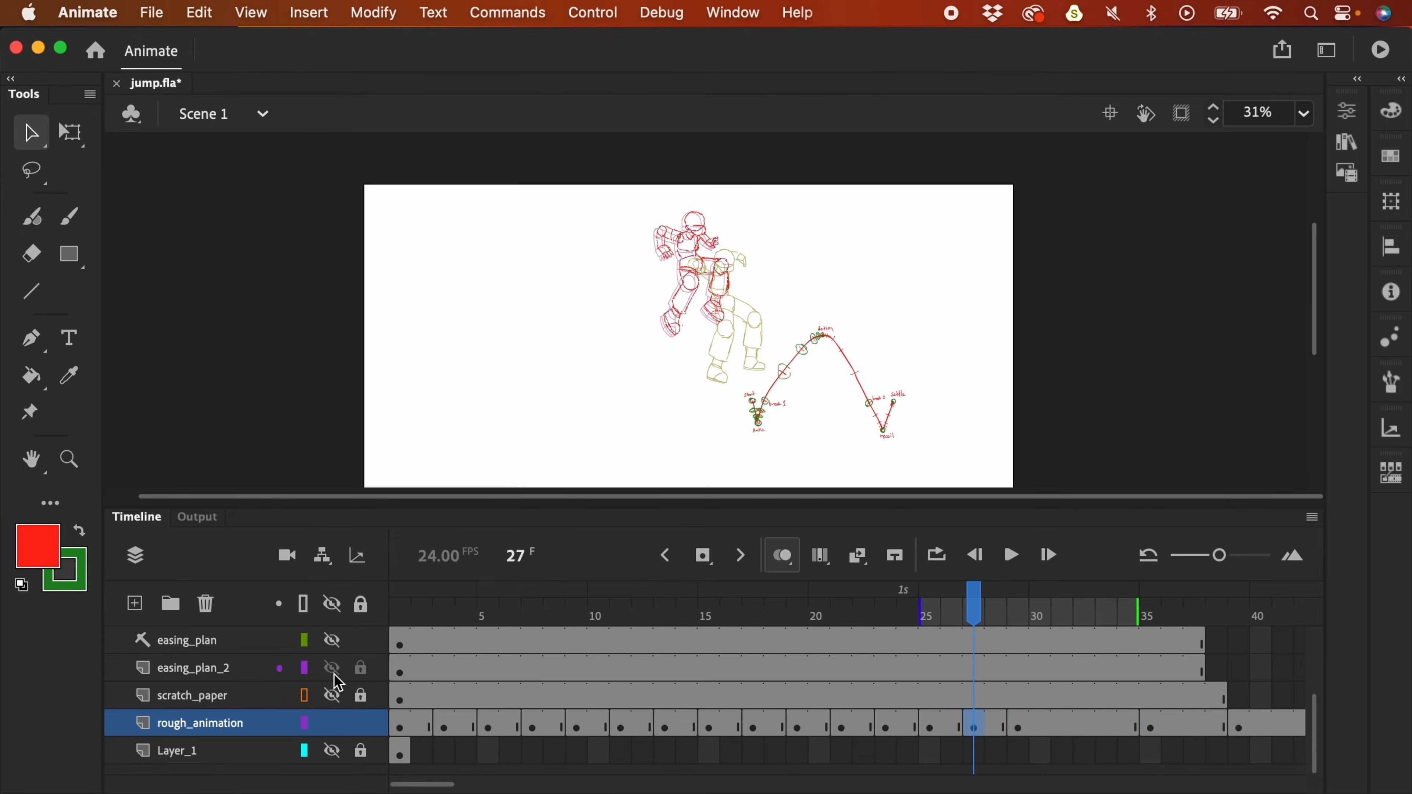
key("Return")
key("comma")
key("comma")
key("comma")
key("comma")
key("comma")
key("comma")
key("comma")
key("comma")
key("comma")
key("comma")
key("comma")
key("comma")
key("comma")
key("comma")
key("comma")
key("comma")
key("comma")
key("comma")
key("comma")
key("comma")
left_click(1040, 615)
- Add green spacing ticks near the arc's Action apex, then insert a blank keyframe at frame 31
left_click(1017, 729)
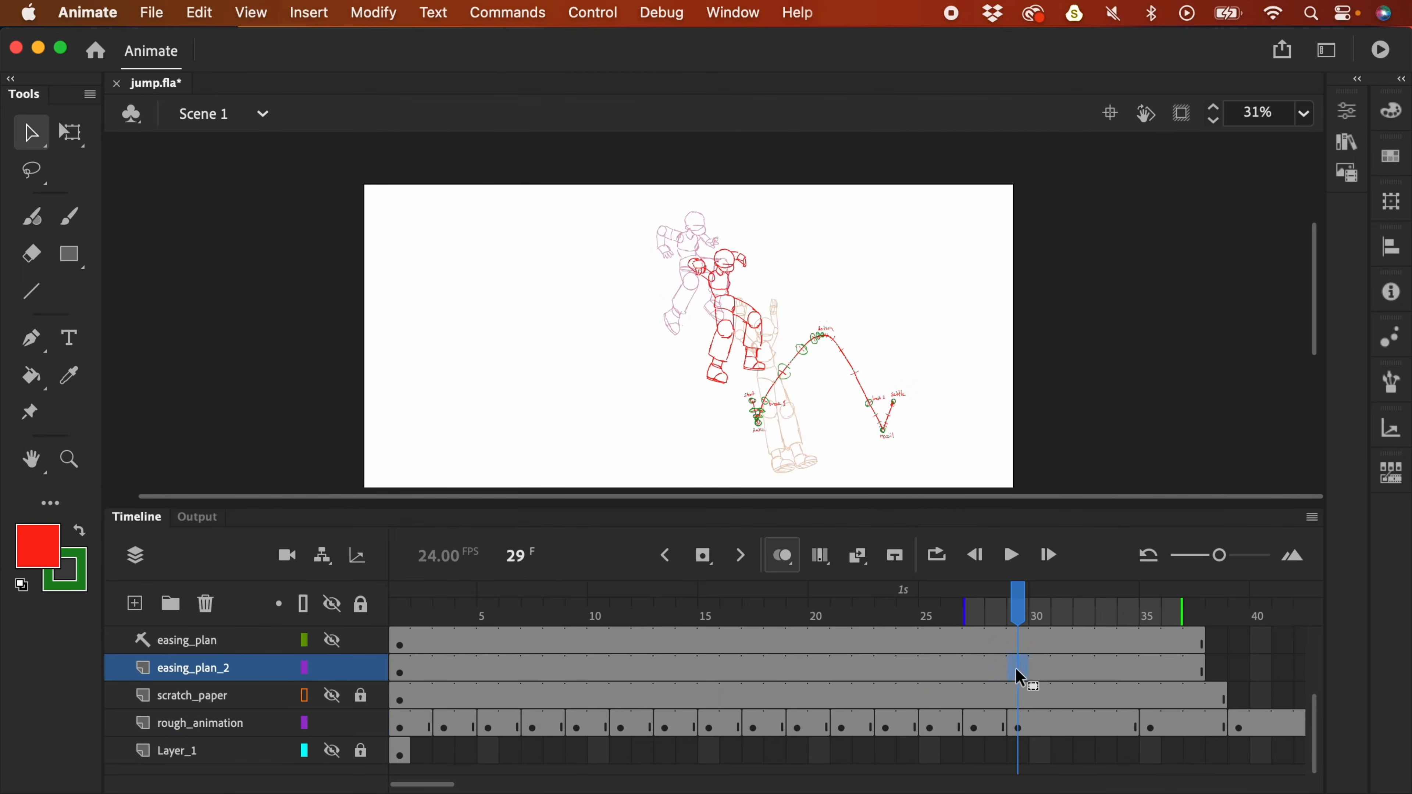
left_click(1015, 674)
key("b")
key("super+equal")
left_click_drag(1129, 387, 963, 244)
left_click_drag(898, 288, 893, 348)
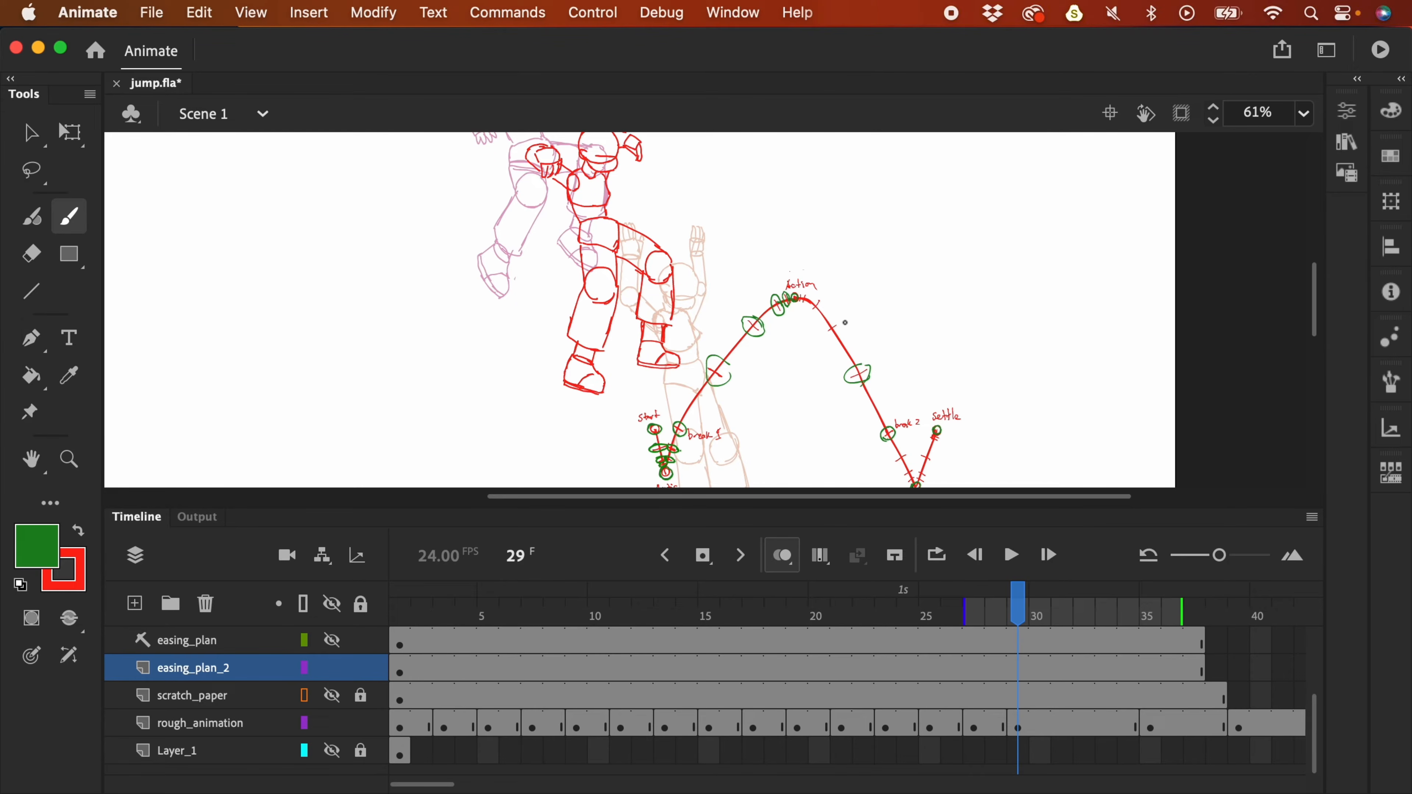
left_click_drag(844, 295, 842, 297)
left_click_drag(827, 300, 831, 278)
scroll(993, 328, "right", 2)
scroll(983, 290, "up", 1)
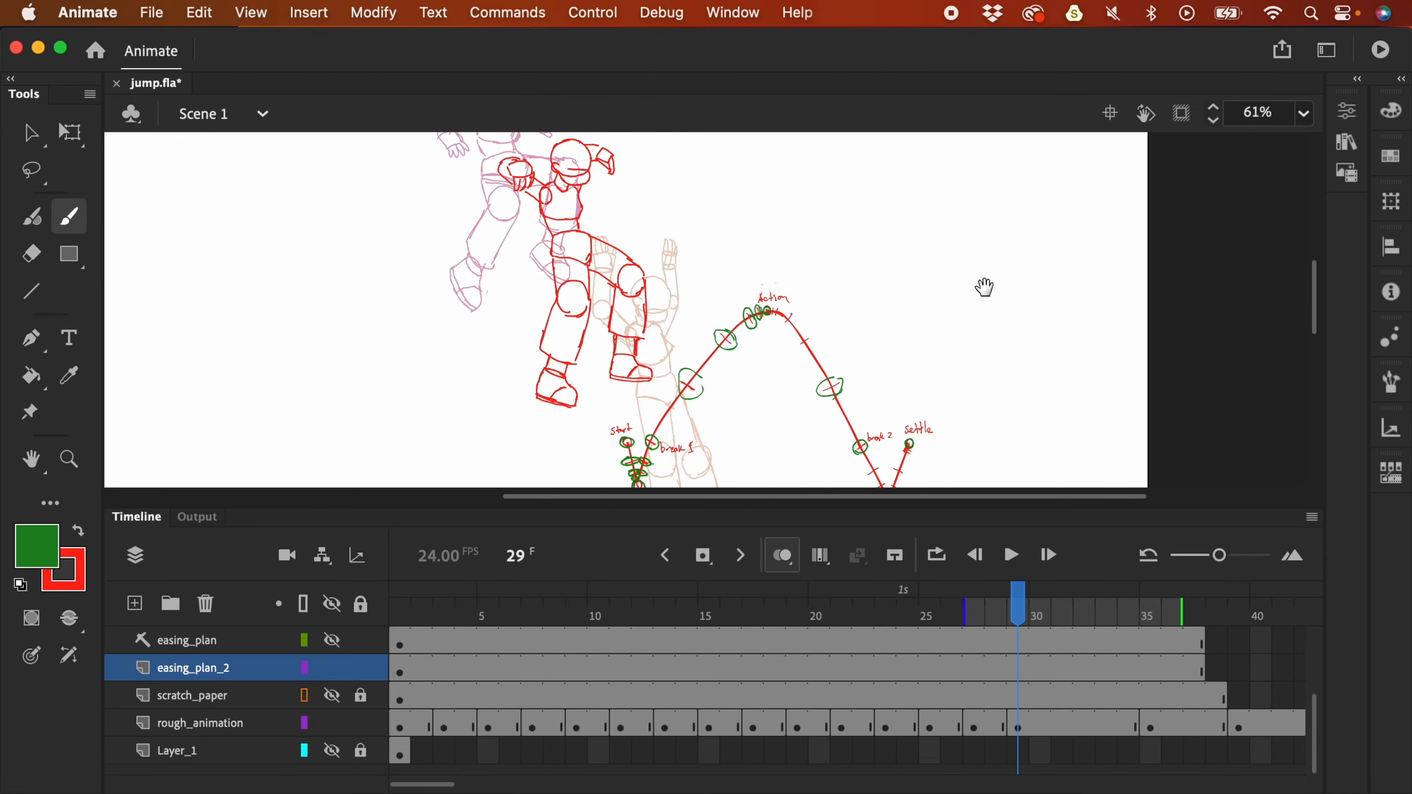
left_click(1062, 723)
key("F7")
- Hide the panels and zoom in on the scratch_paper drawing
key("v")
left_click(712, 410)
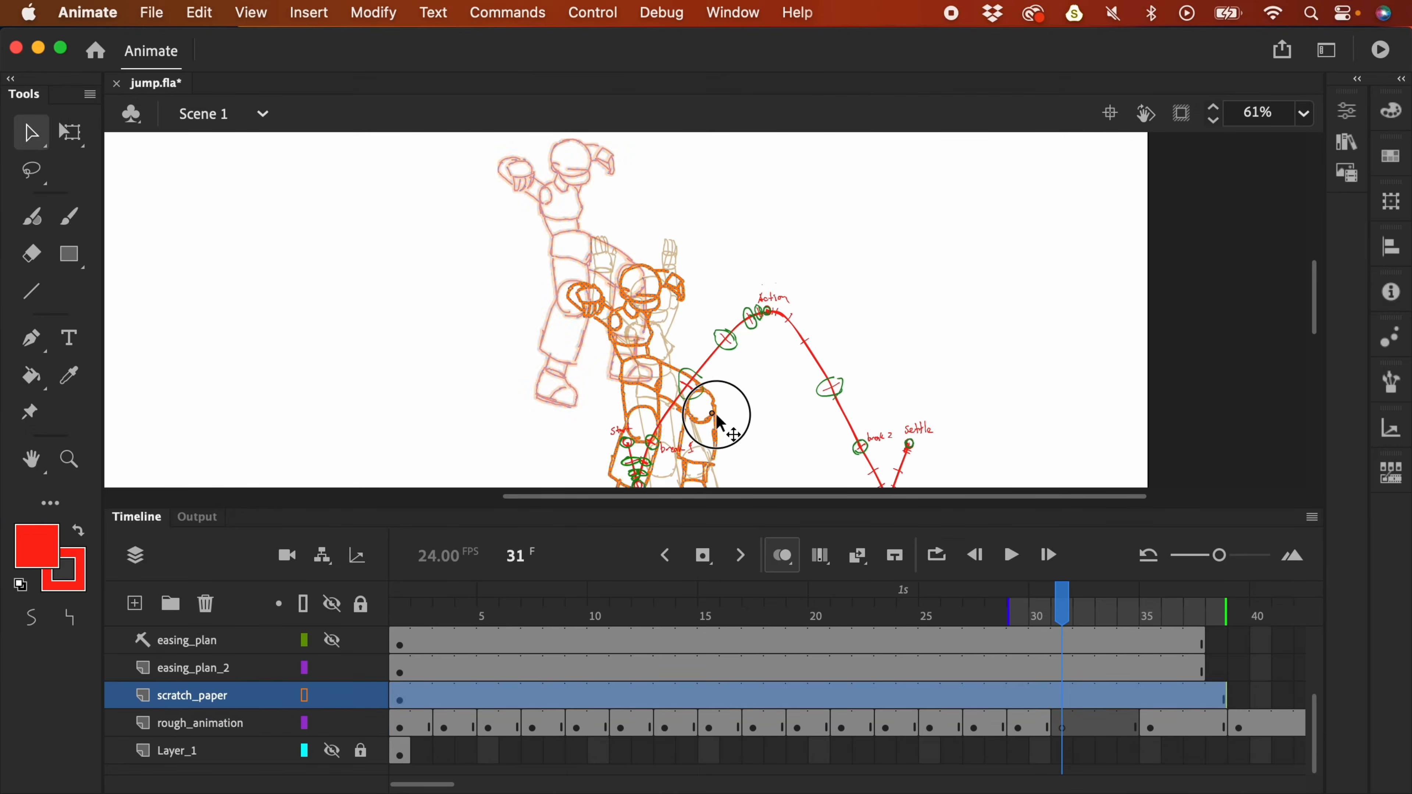
key("F4")
key("super+equal")
key("super+equal")
- Rough in the next pose's head, jaw, body and hip line, then zoom back out with panels restored
mouse_move(525, 303)
left_mouse_down()
mouse_move(495, 438)
mouse_move(542, 489)
left_mouse_up()
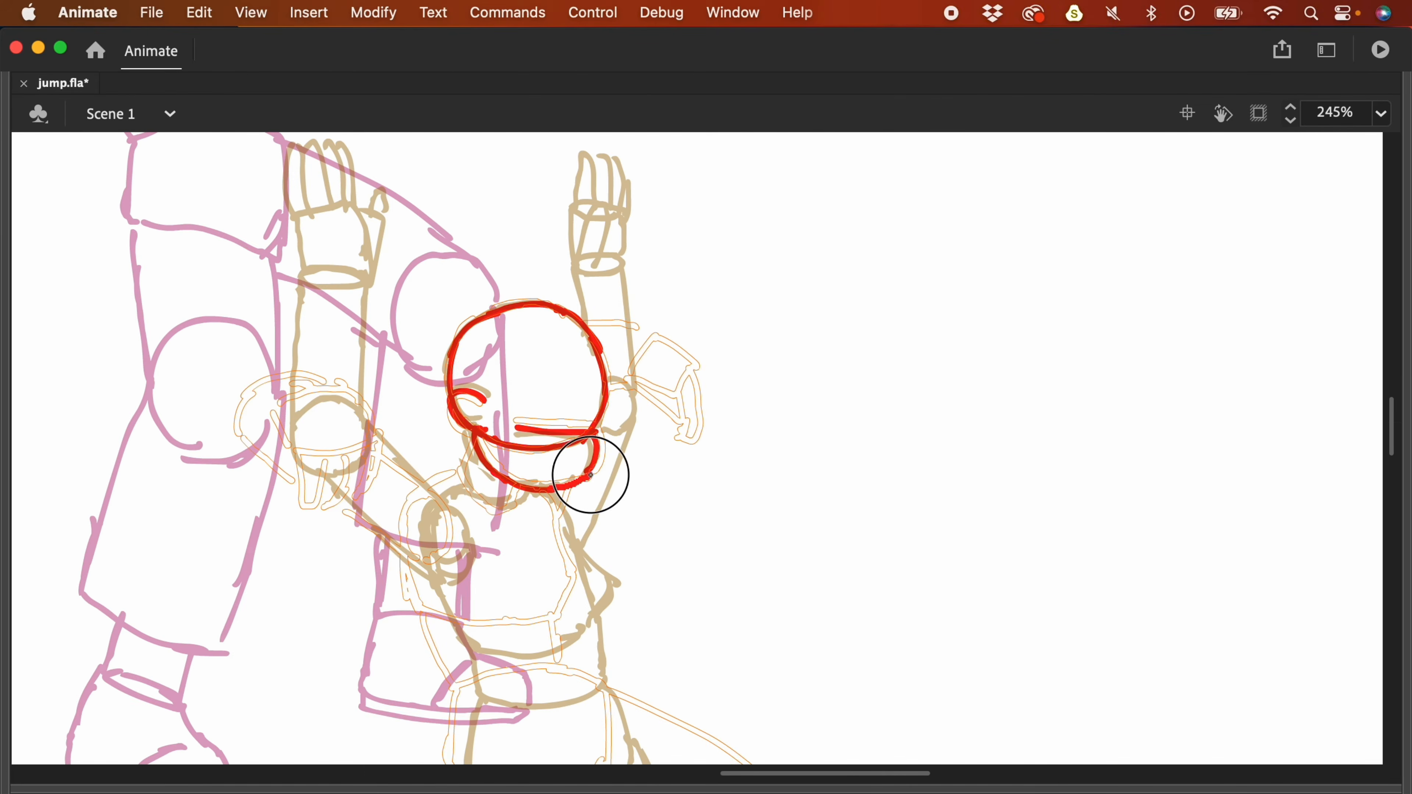
scroll(542, 489, "down", 2)
left_click_drag(483, 412, 461, 445)
left_click_drag(556, 395, 489, 529)
scroll(556, 500, "down", 1)
left_click_drag(492, 542, 628, 527)
scroll(757, 514, "up", 4)
key("super+minus")
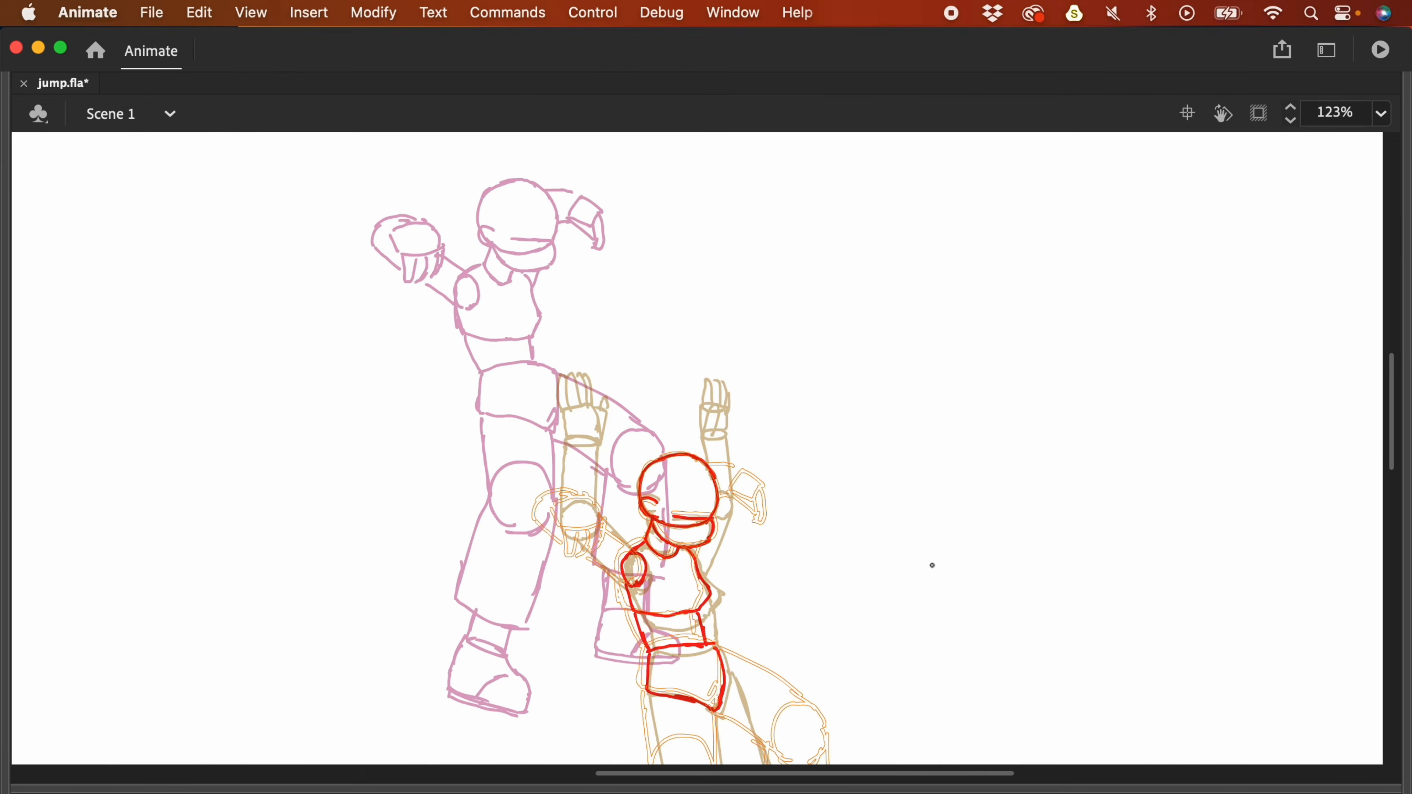
key("F4")
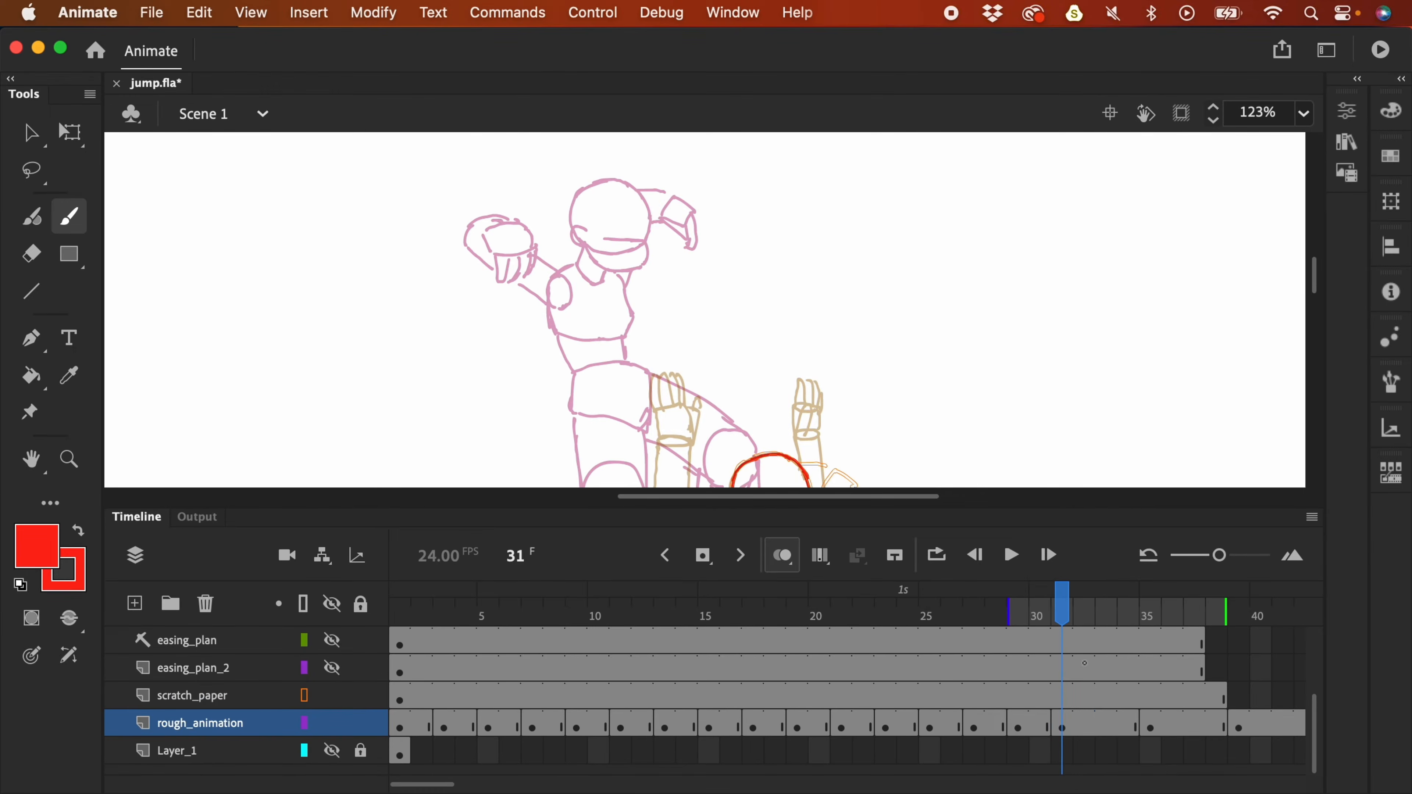
key("super+minus")
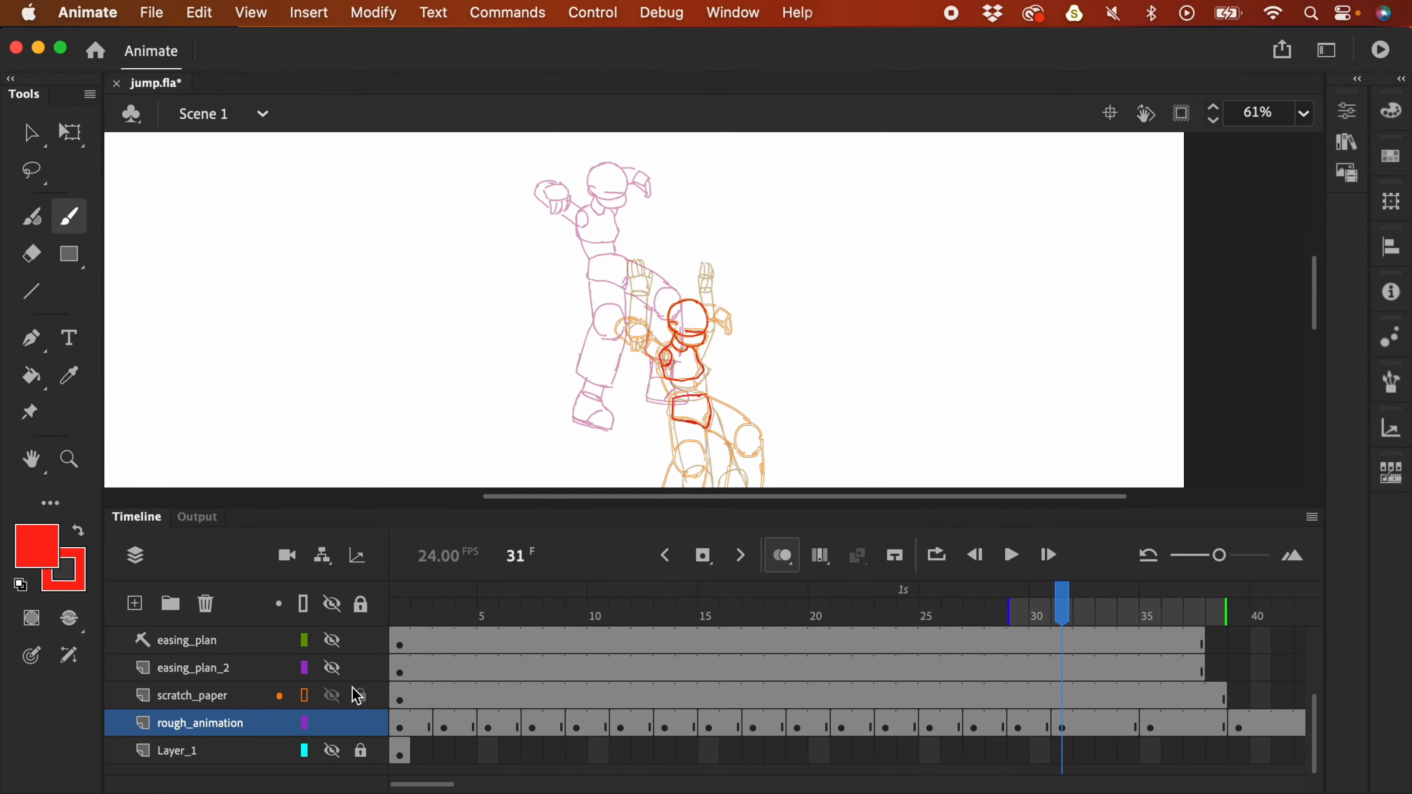
- Unhide easing_plan_2, frame the Action apex, and select frame 31 of rough_animation
left_click(333, 667)
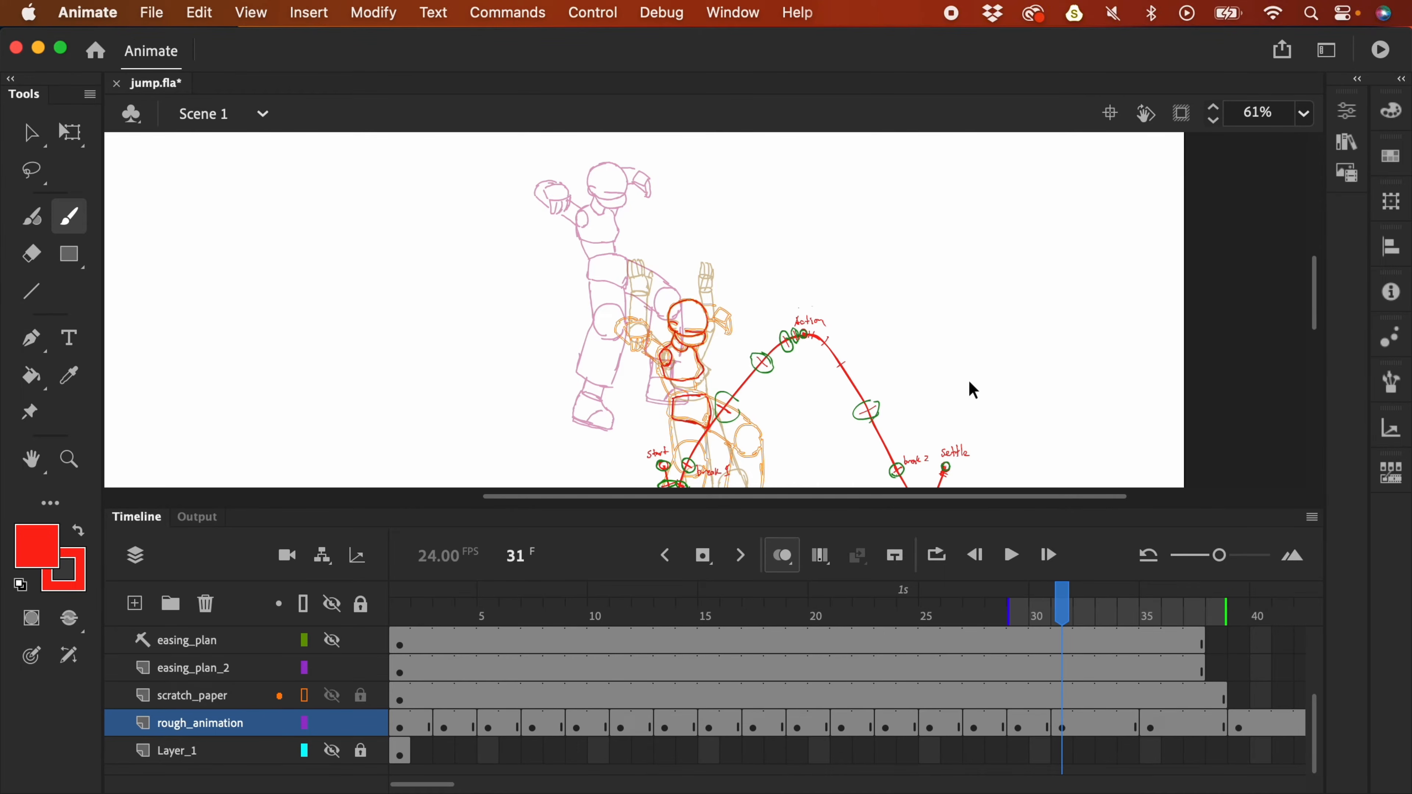
key("super+equal")
left_click_drag(1002, 403, 540, 243)
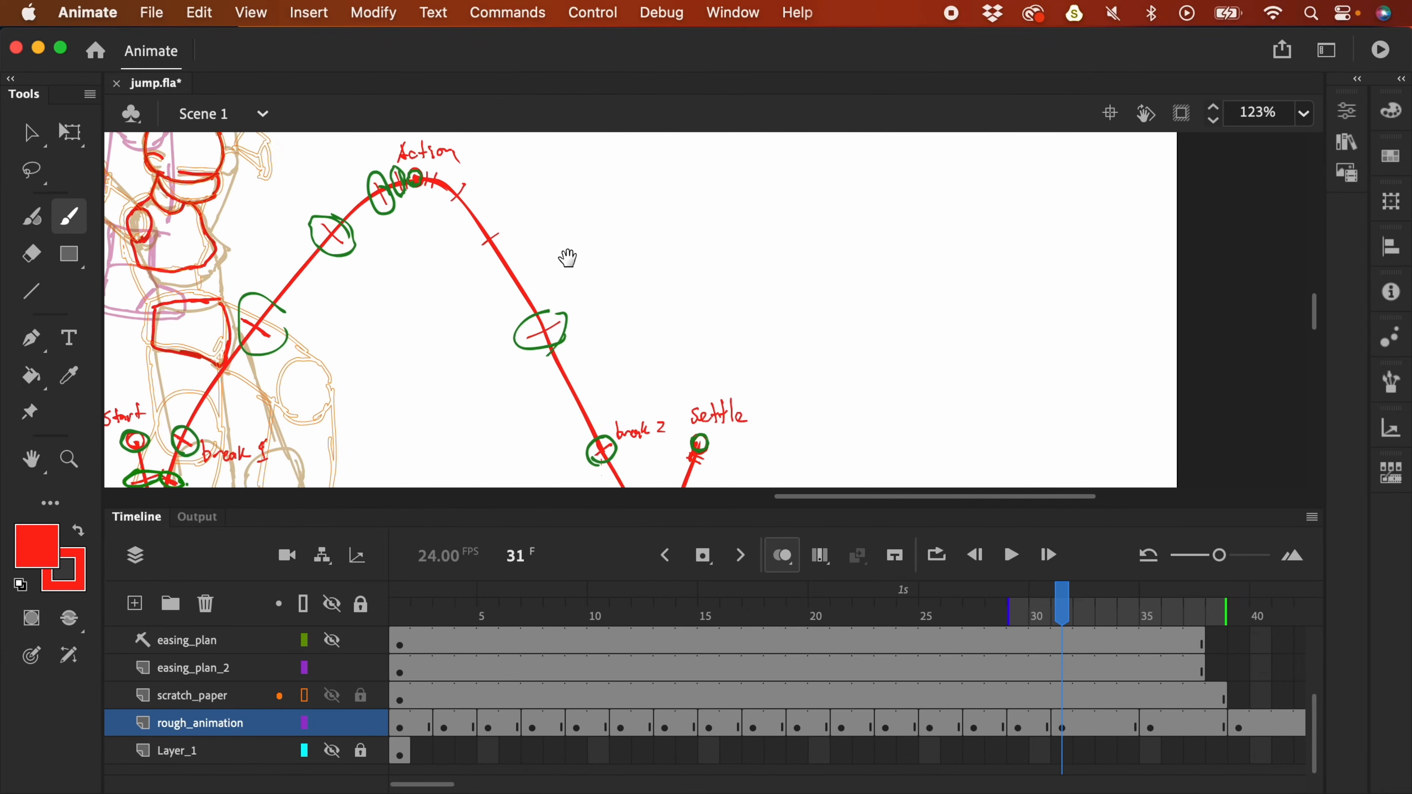
scroll(642, 252, "down", 3)
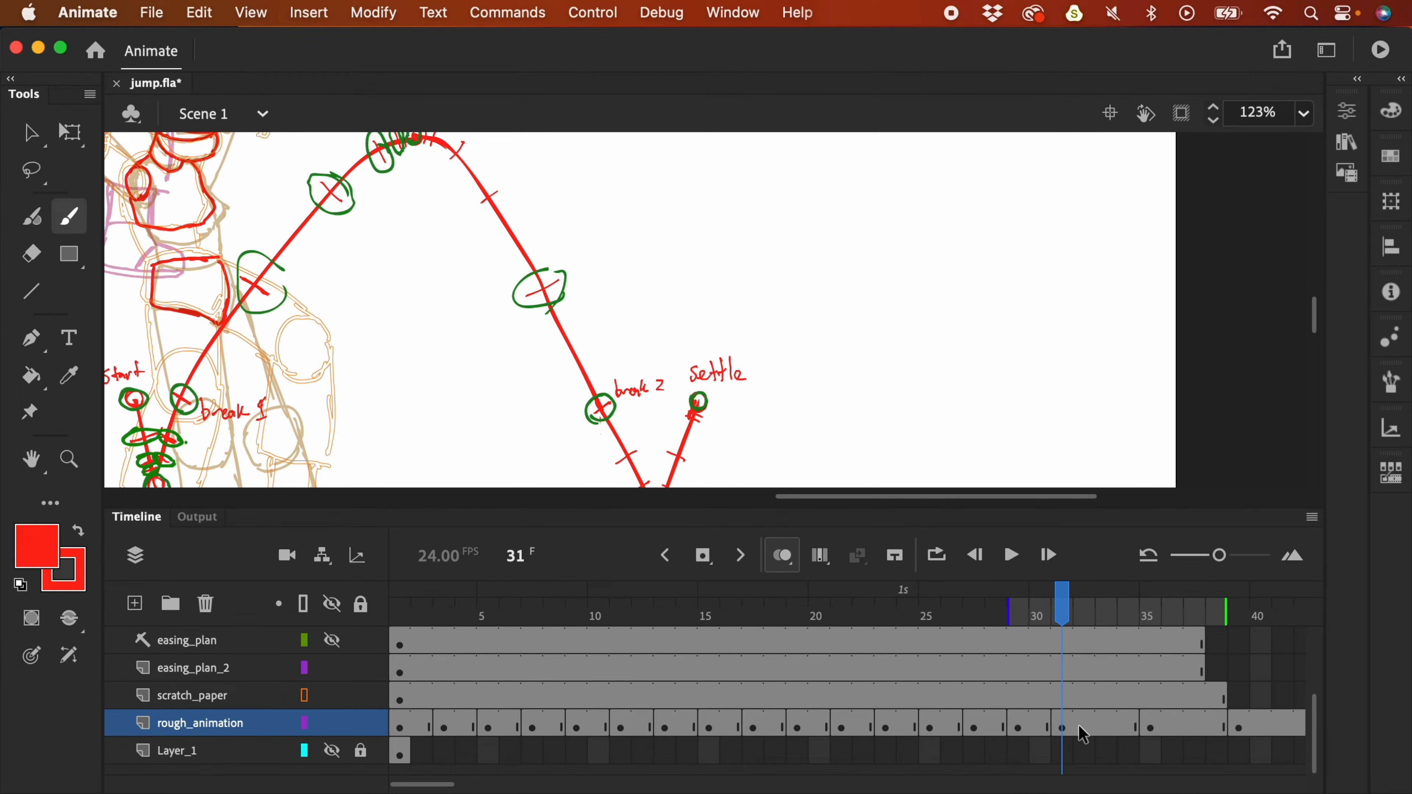
left_click(1060, 730)
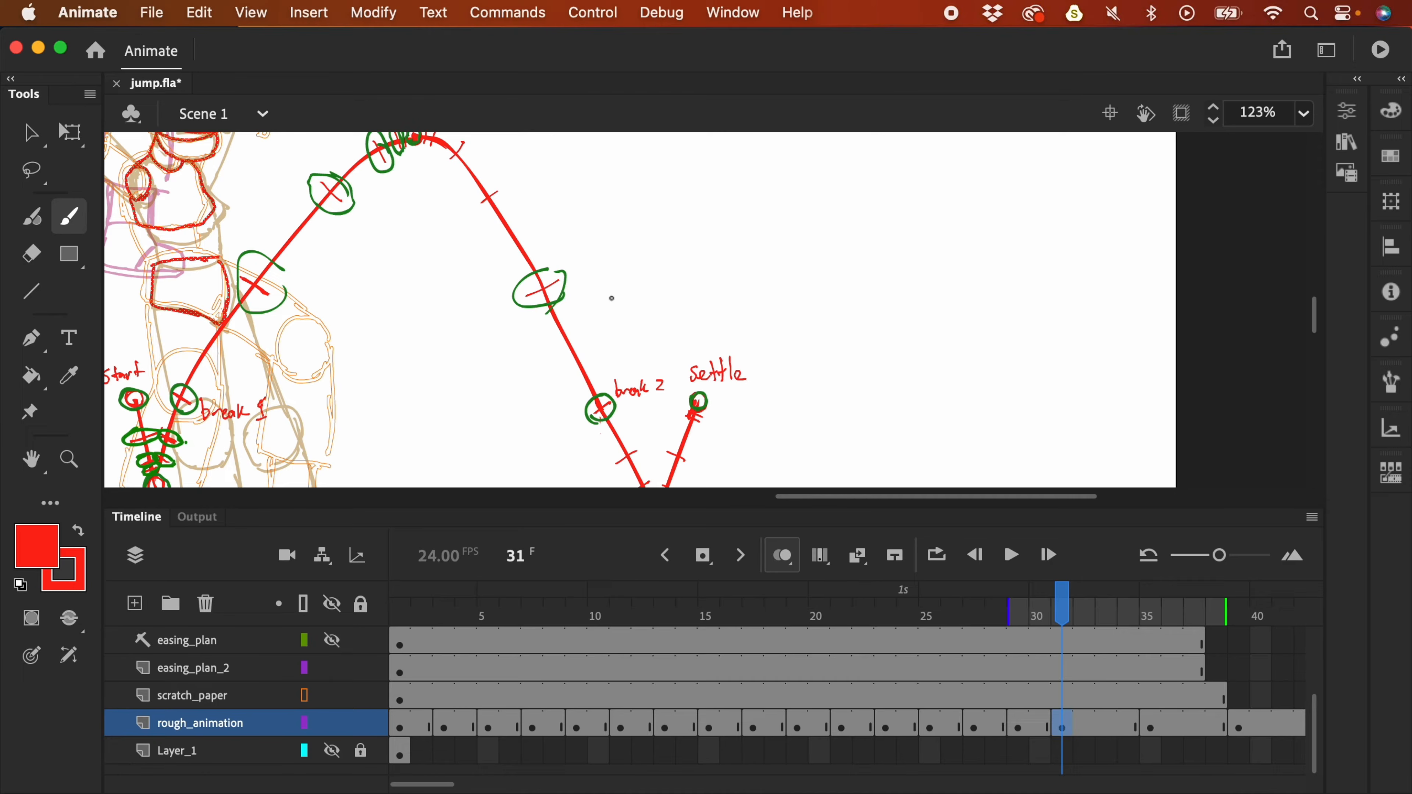
mouse_move(514, 194)
left_mouse_down()
mouse_move(741, 341)
mouse_move(746, 330)
left_mouse_up()
key("super+minus")
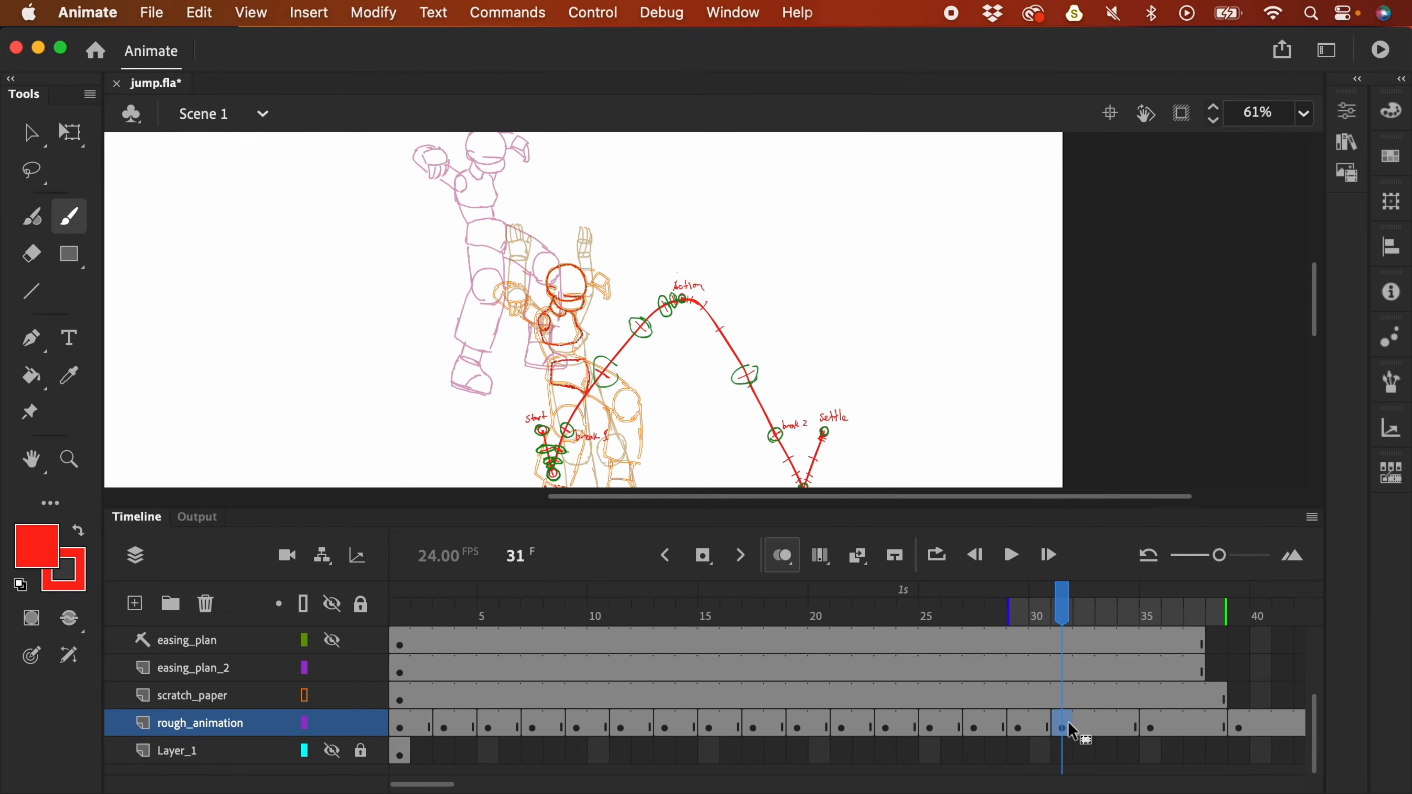
- Compare the poses at frames 30 and 35, then clear frame 31 to an empty keyframe
left_click(1049, 729)
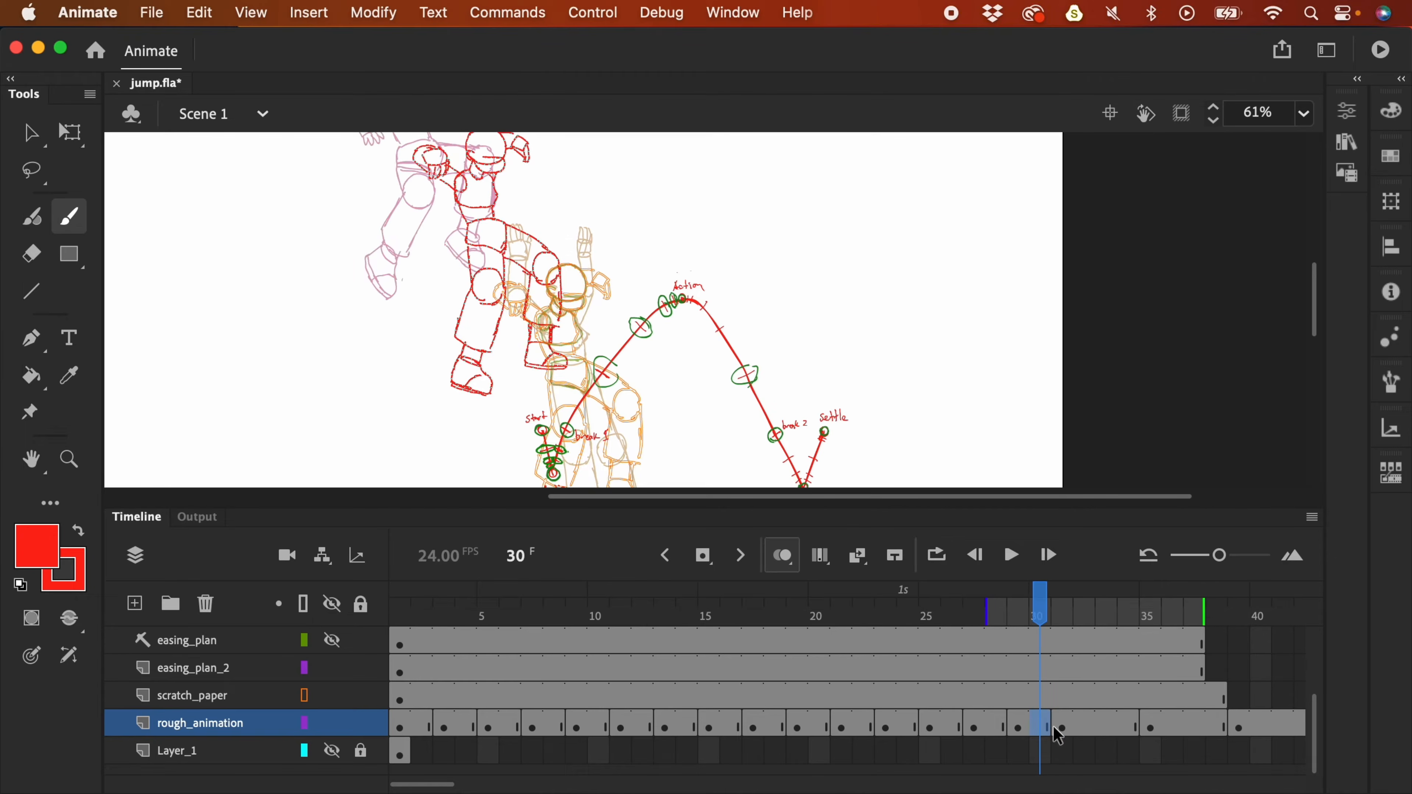
left_click_drag(586, 209, 609, 303)
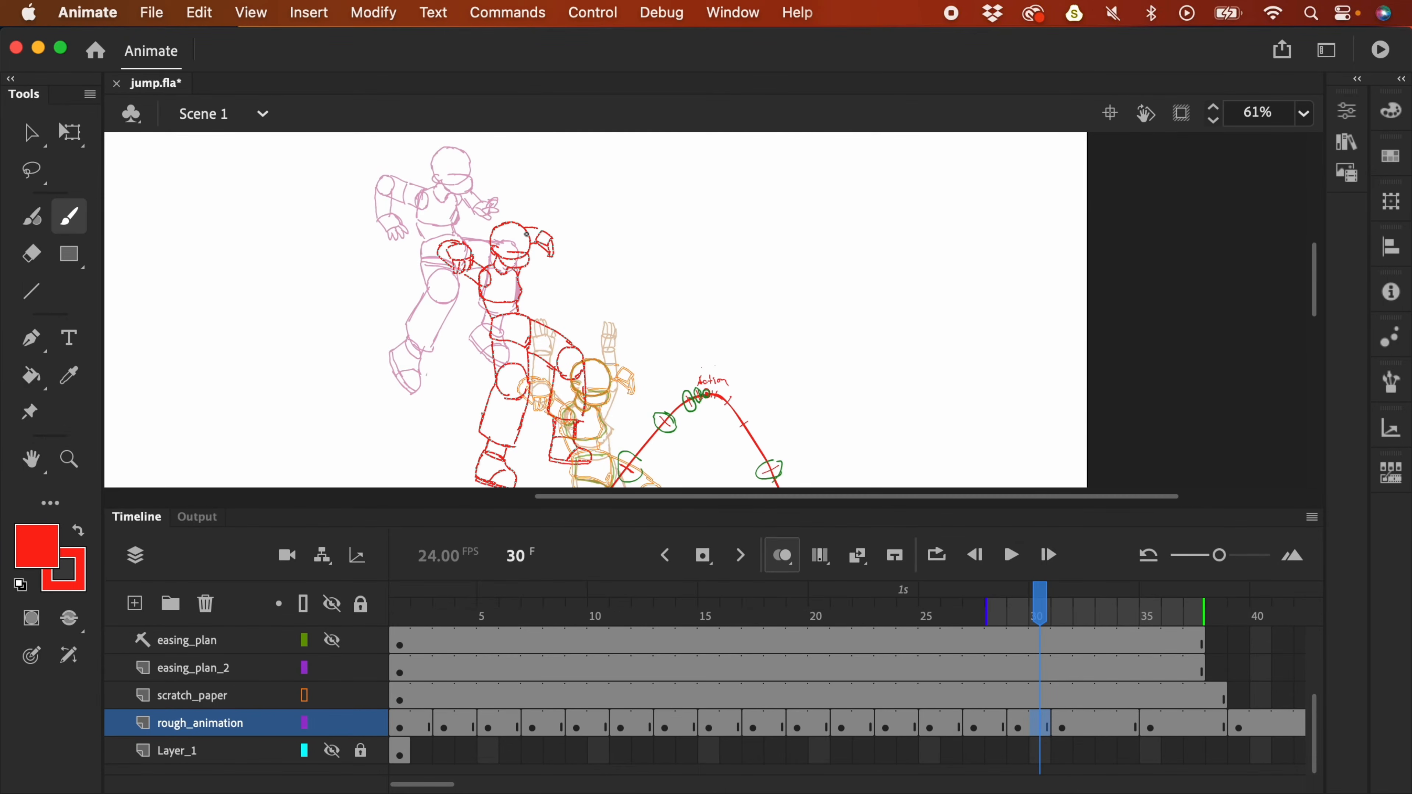
left_click(1146, 724)
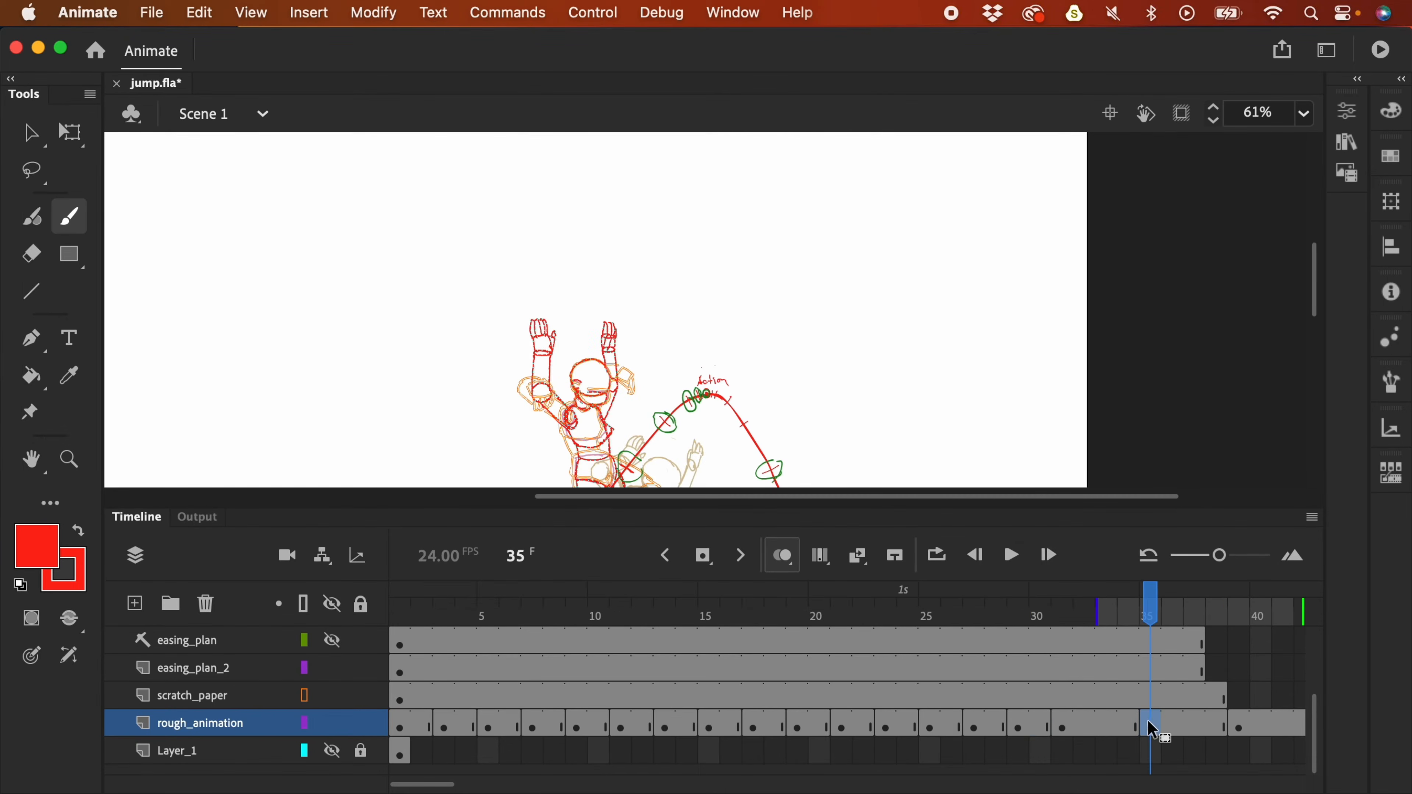
left_click(1063, 728)
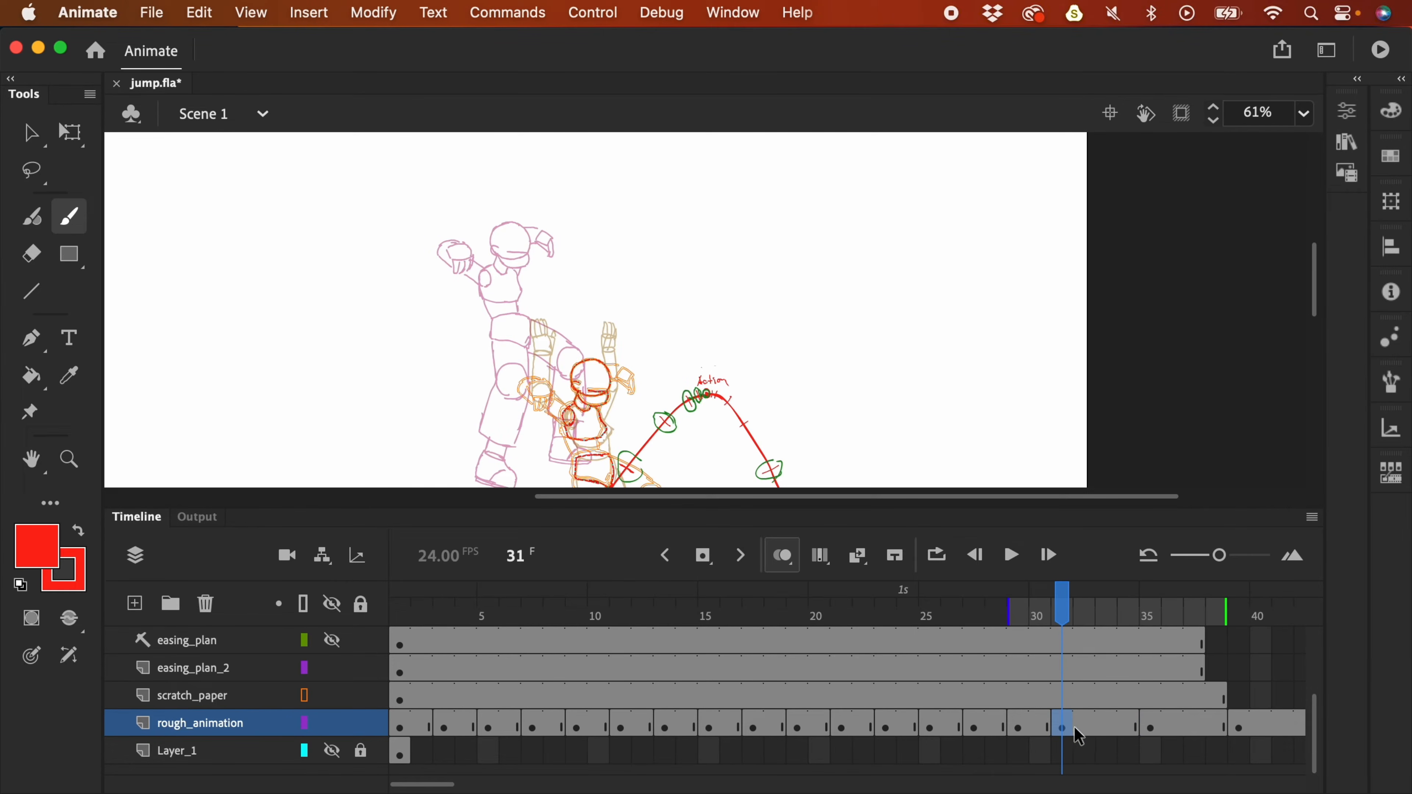
key("Delete")
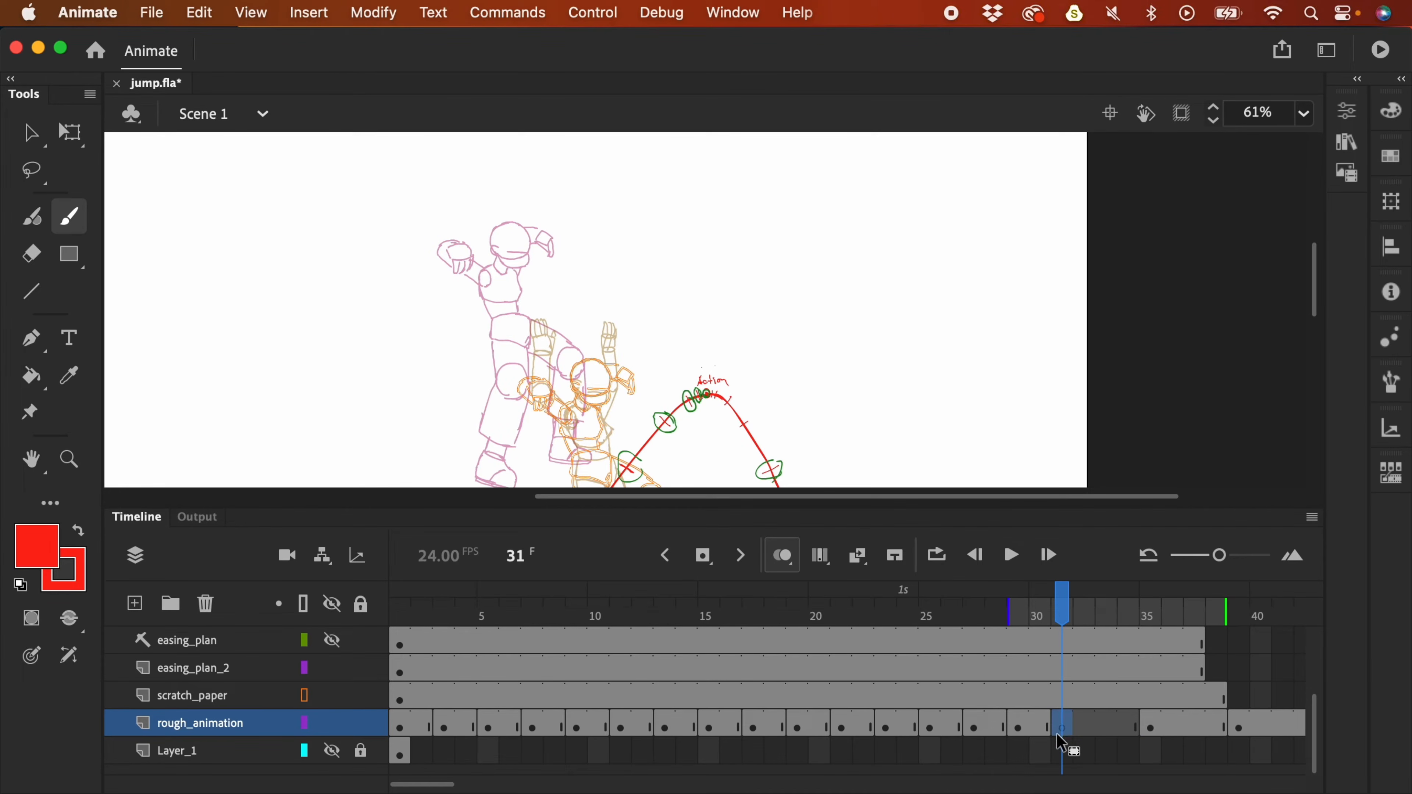
- Drag the frame 29 keyframe of rough_animation later in the timeline
left_click(1019, 723)
mouse_move(1018, 723)
left_mouse_down()
mouse_move(1087, 731)
mouse_move(1025, 726)
left_mouse_up()
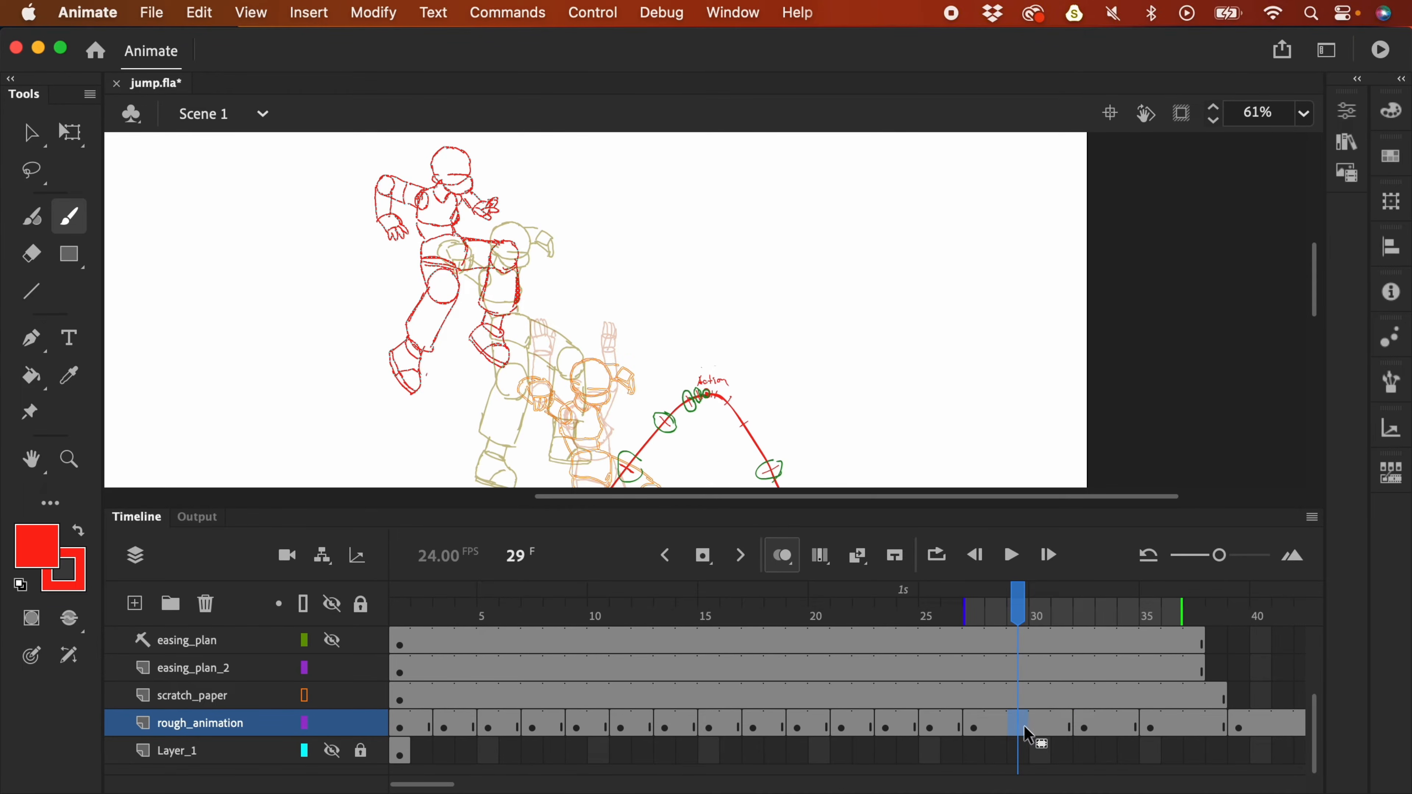
mouse_move(1021, 732)
left_mouse_down()
mouse_move(1038, 736)
mouse_move(1041, 716)
left_mouse_up()
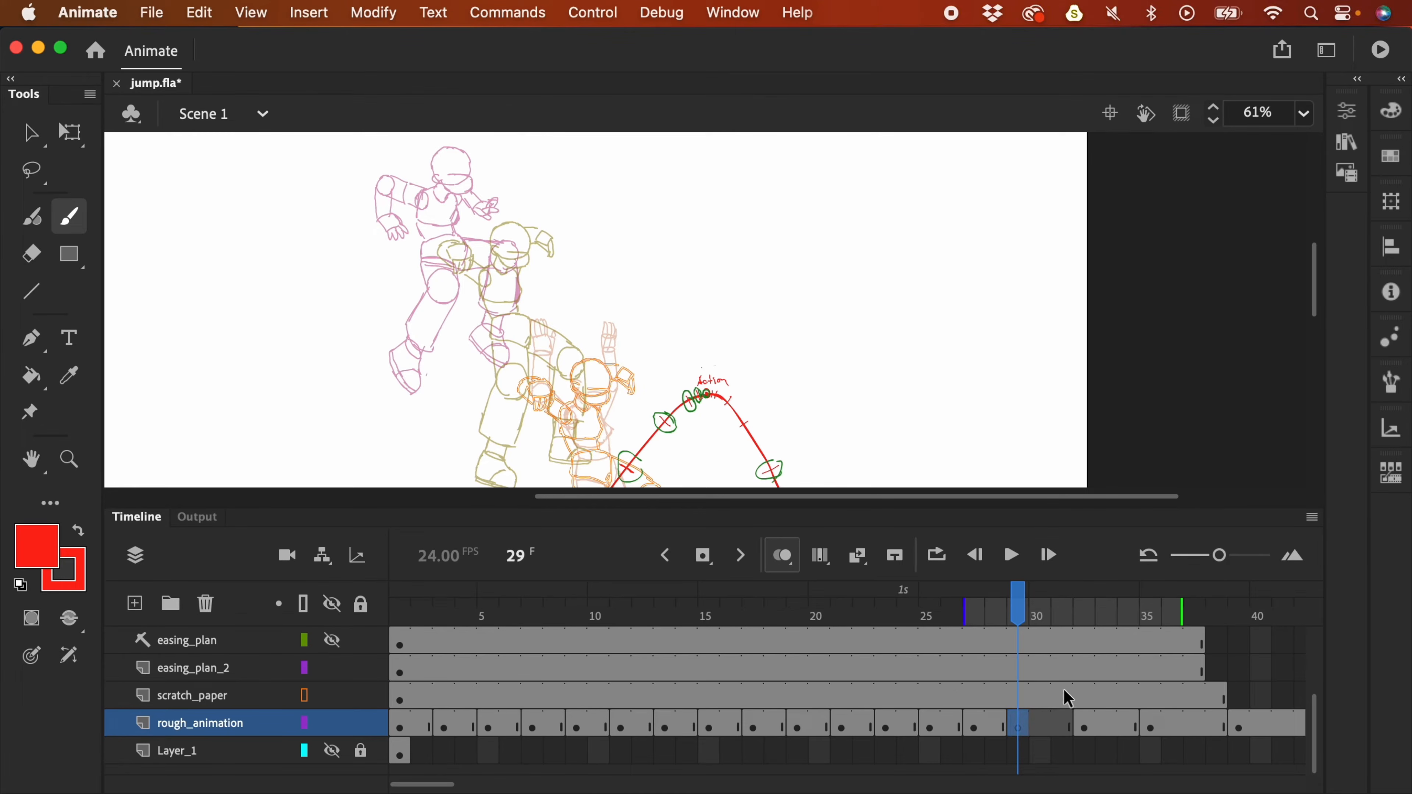
- Delete the orange reference sketch from the scratch_paper layer
left_click(1022, 696)
key("Delete")
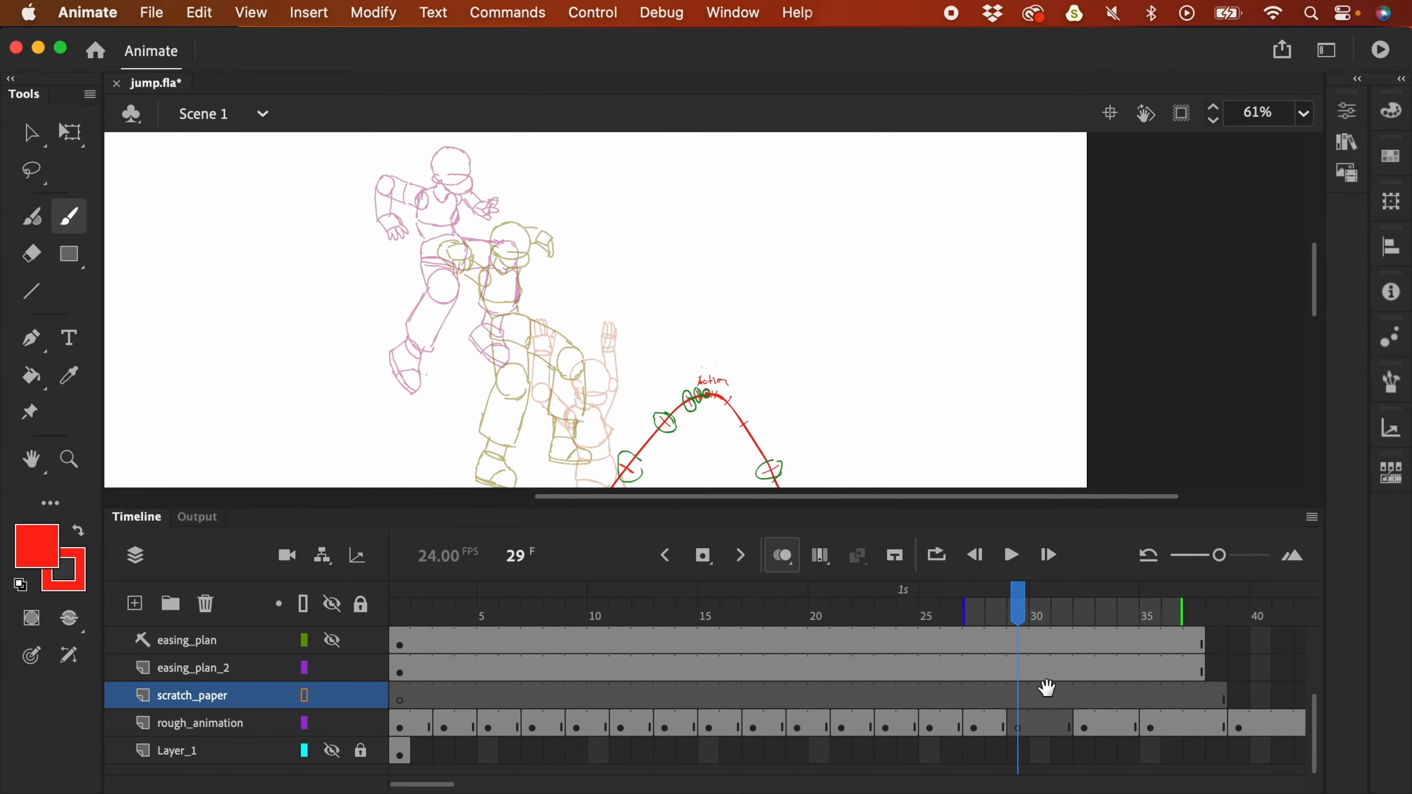
scroll(914, 292, "down", 3)
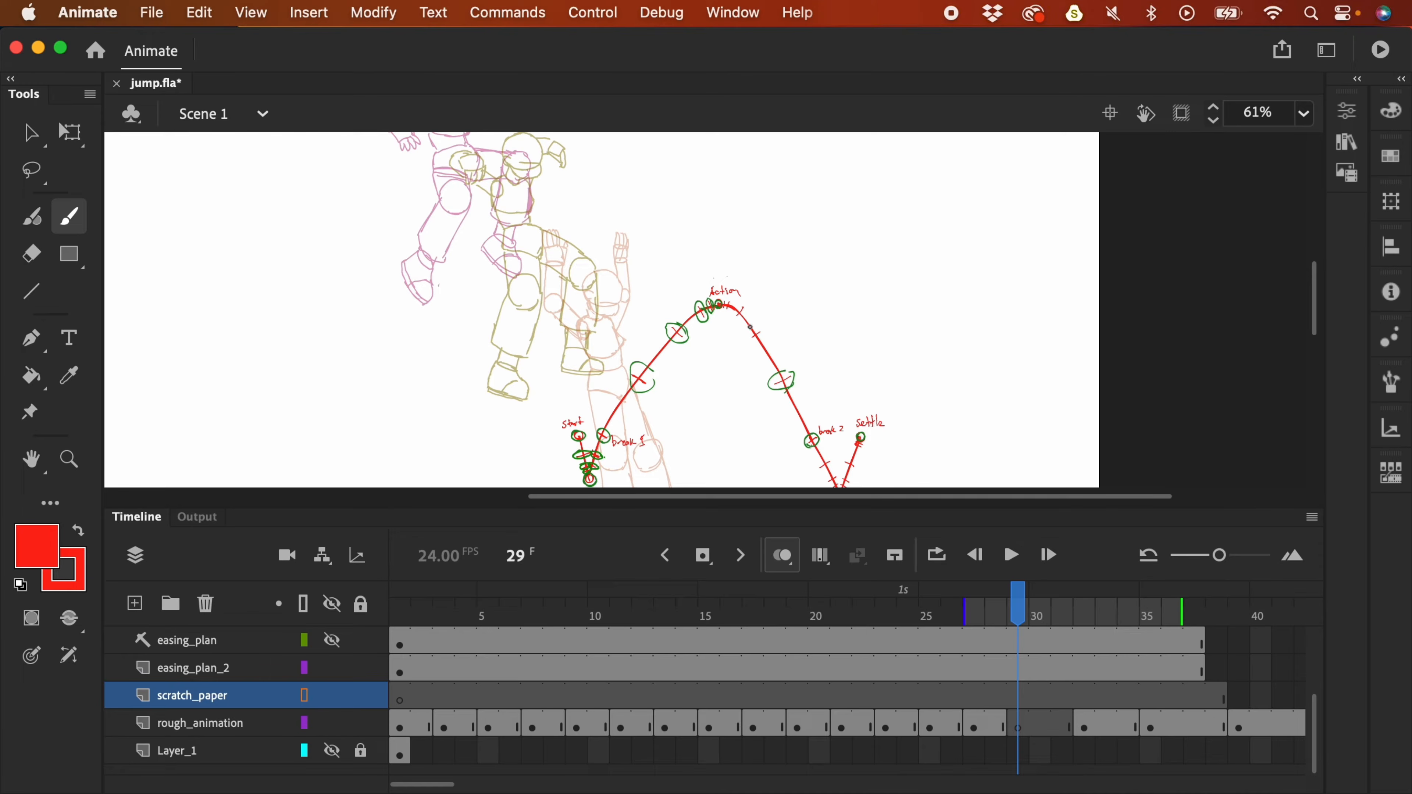
- Eyedropper the green of the easing circles and return to the Brush
left_click(36, 546)
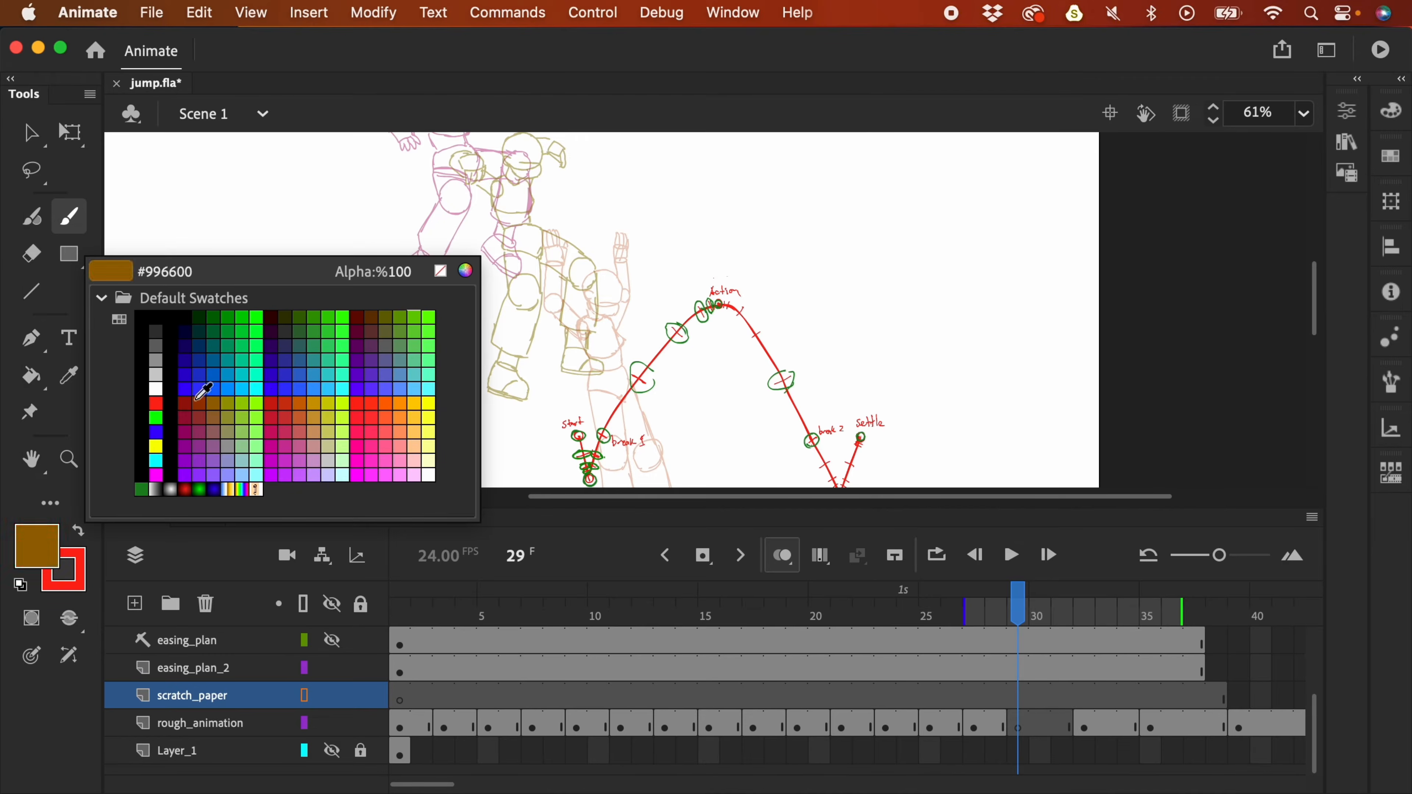
left_click(518, 316)
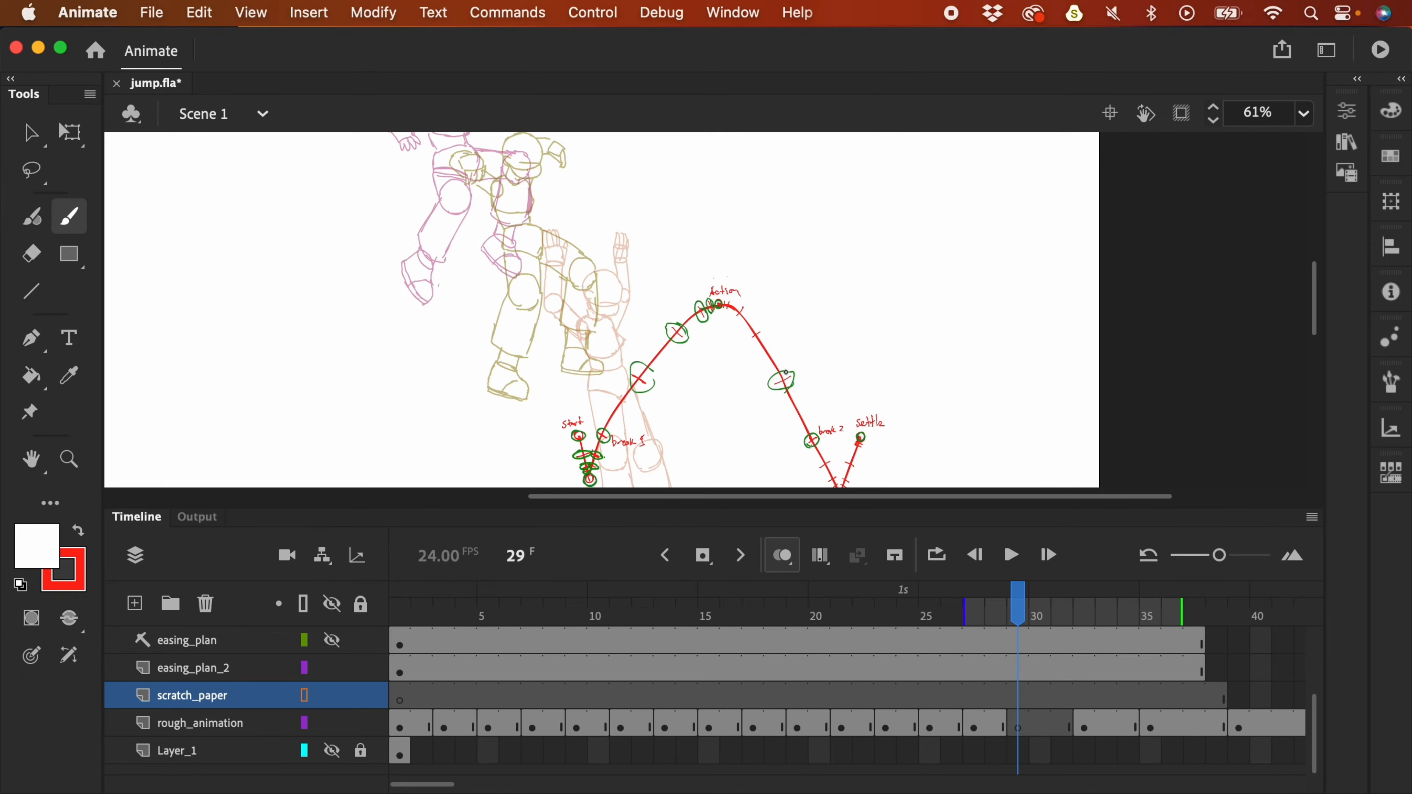
key("i")
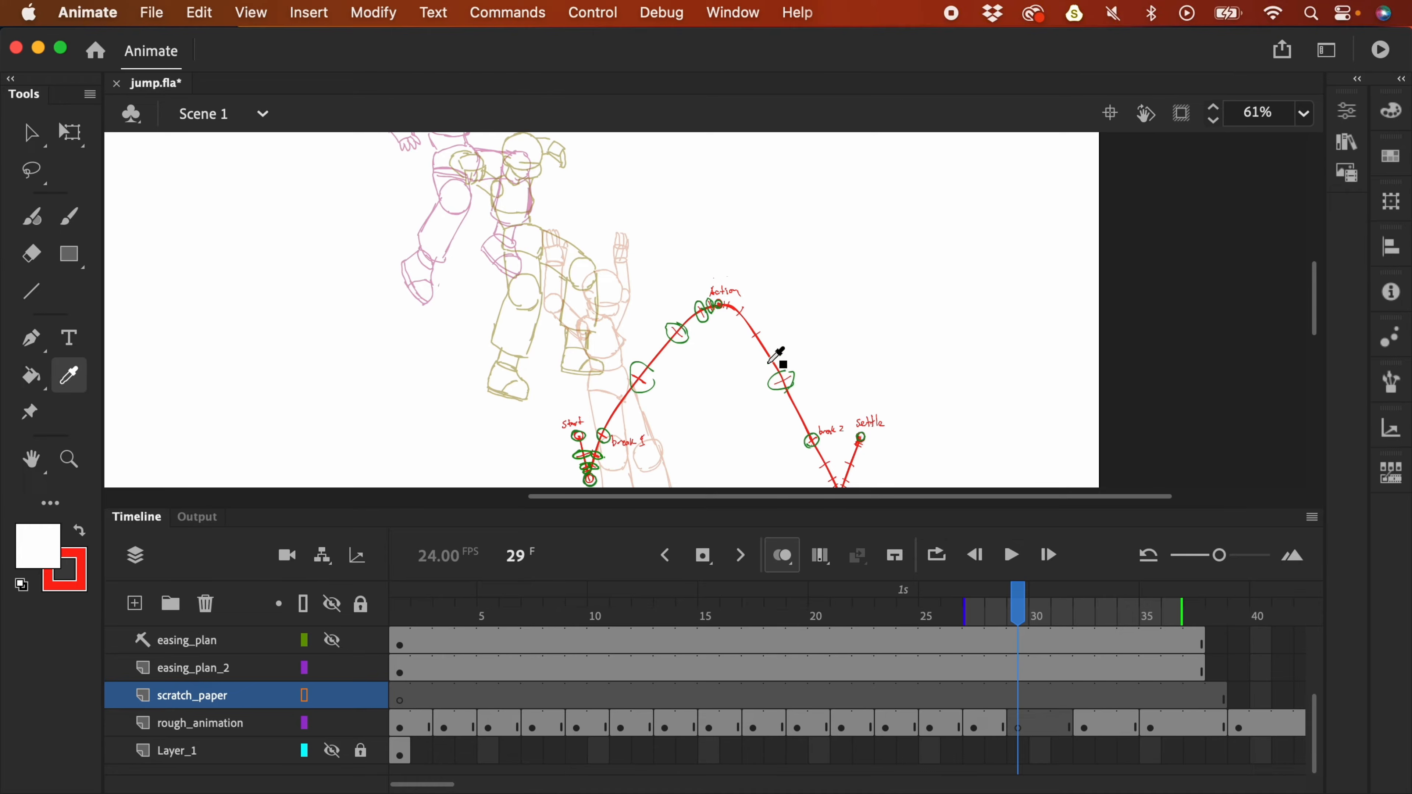
left_click(718, 305)
key("b")
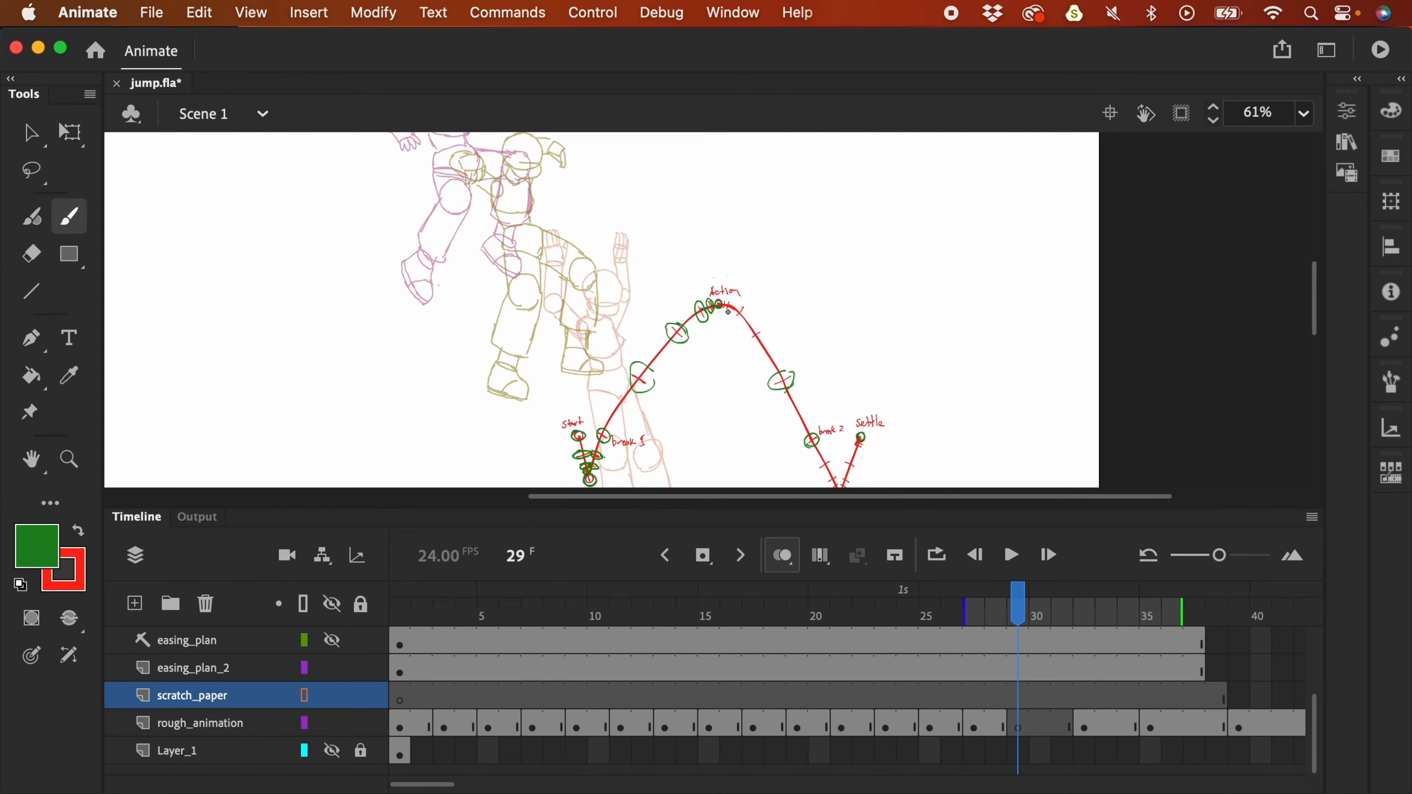
- Brush extra green timing ticks across the easing arc on easing_plan_2 frame 29
left_click(1028, 669)
key("super+equal")
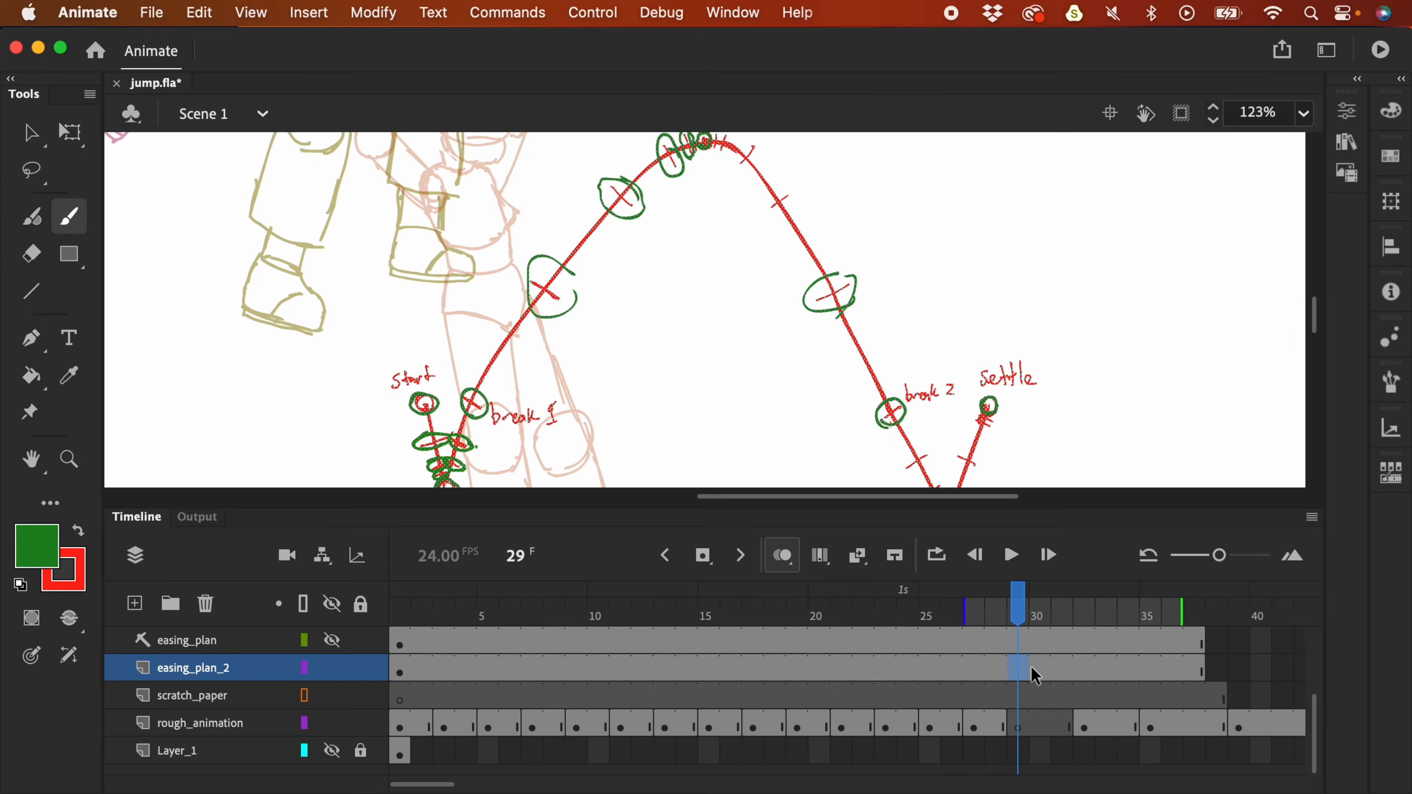
scroll(962, 356, "up", 3)
scroll(968, 284, "down", 3)
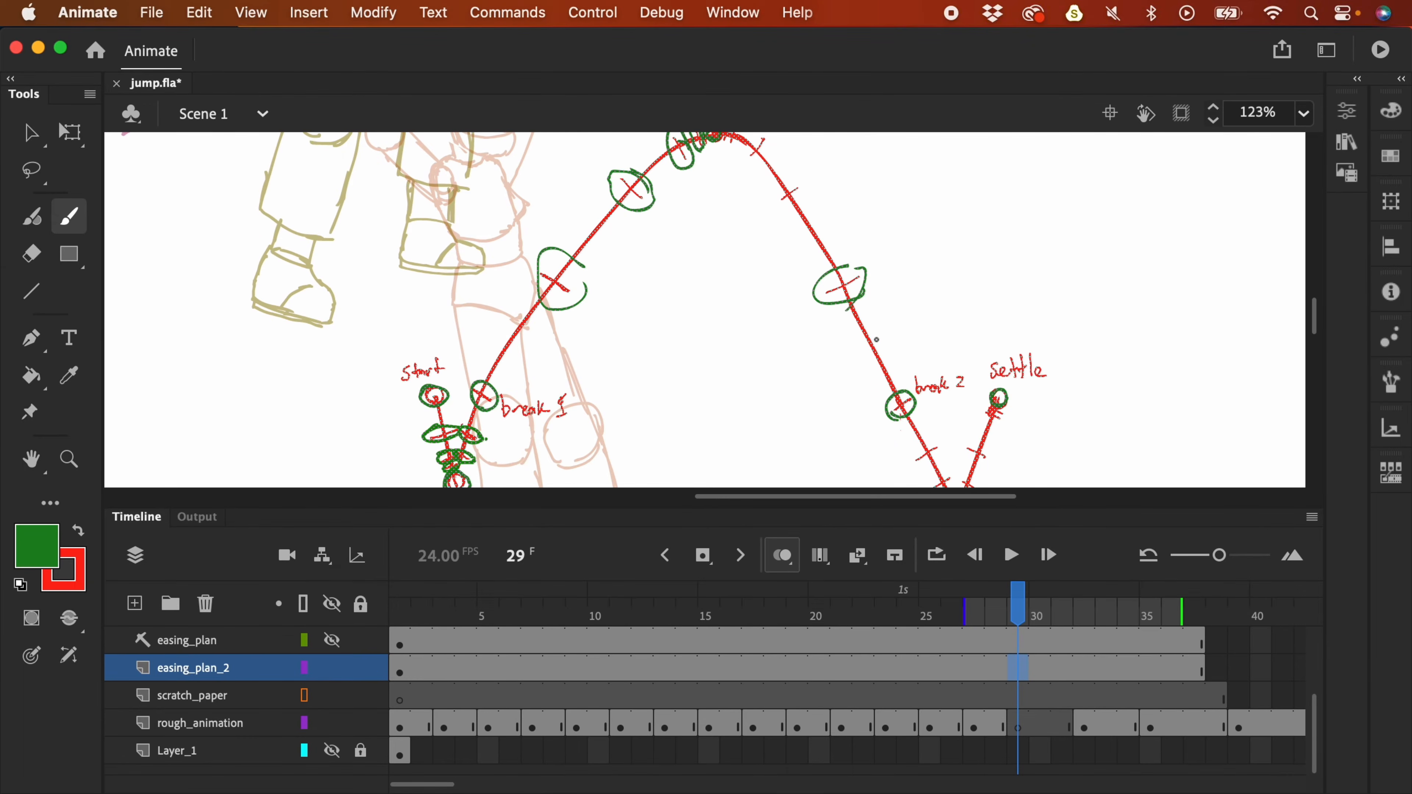
left_click_drag(861, 355, 889, 338)
mouse_move(876, 378)
left_mouse_down()
mouse_move(903, 358)
mouse_move(904, 385)
left_mouse_up()
- Try an extra green circle on the arc, then undo it
key("super+a")
scroll(890, 361, "up", 3)
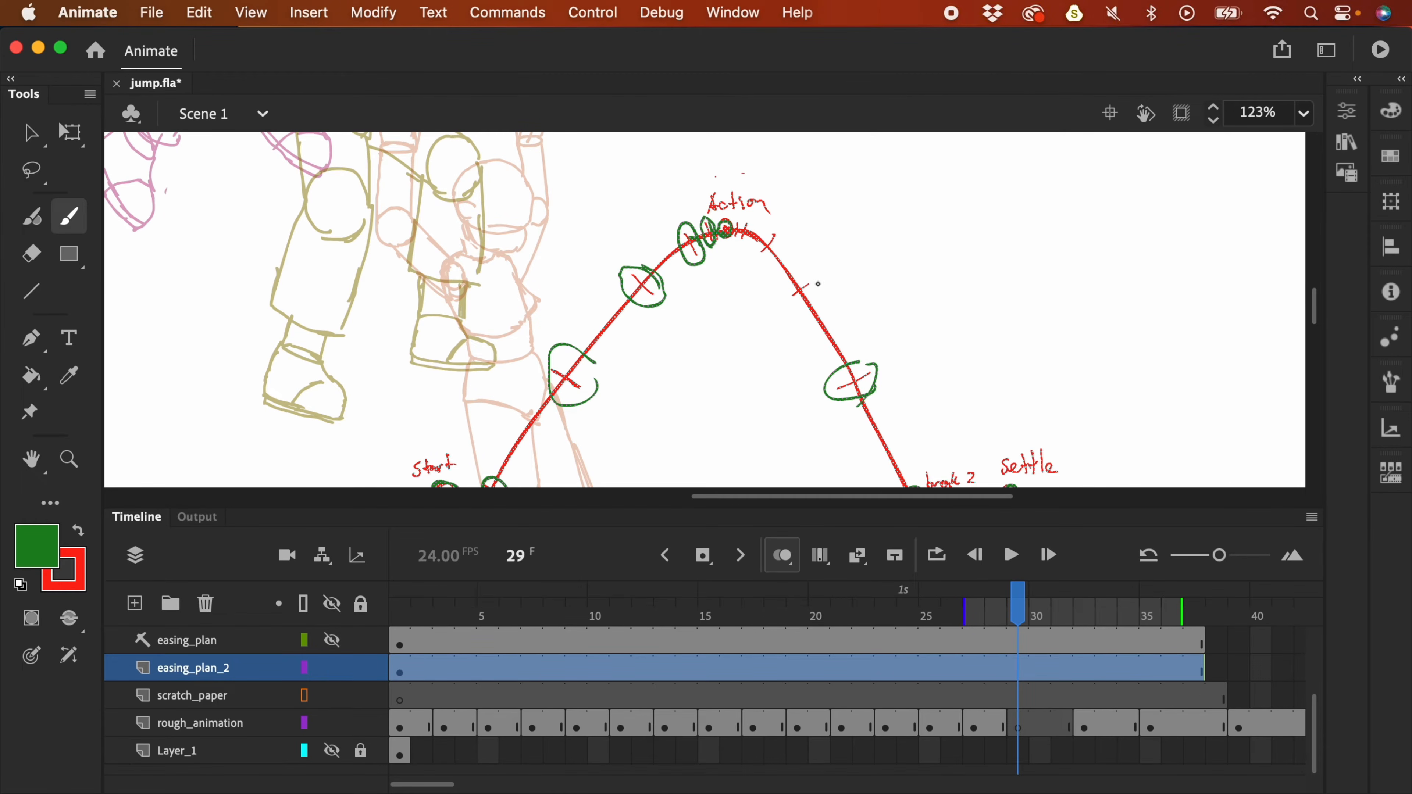
mouse_move(815, 282)
left_mouse_down()
mouse_move(795, 275)
mouse_move(817, 289)
mouse_move(813, 278)
left_mouse_up()
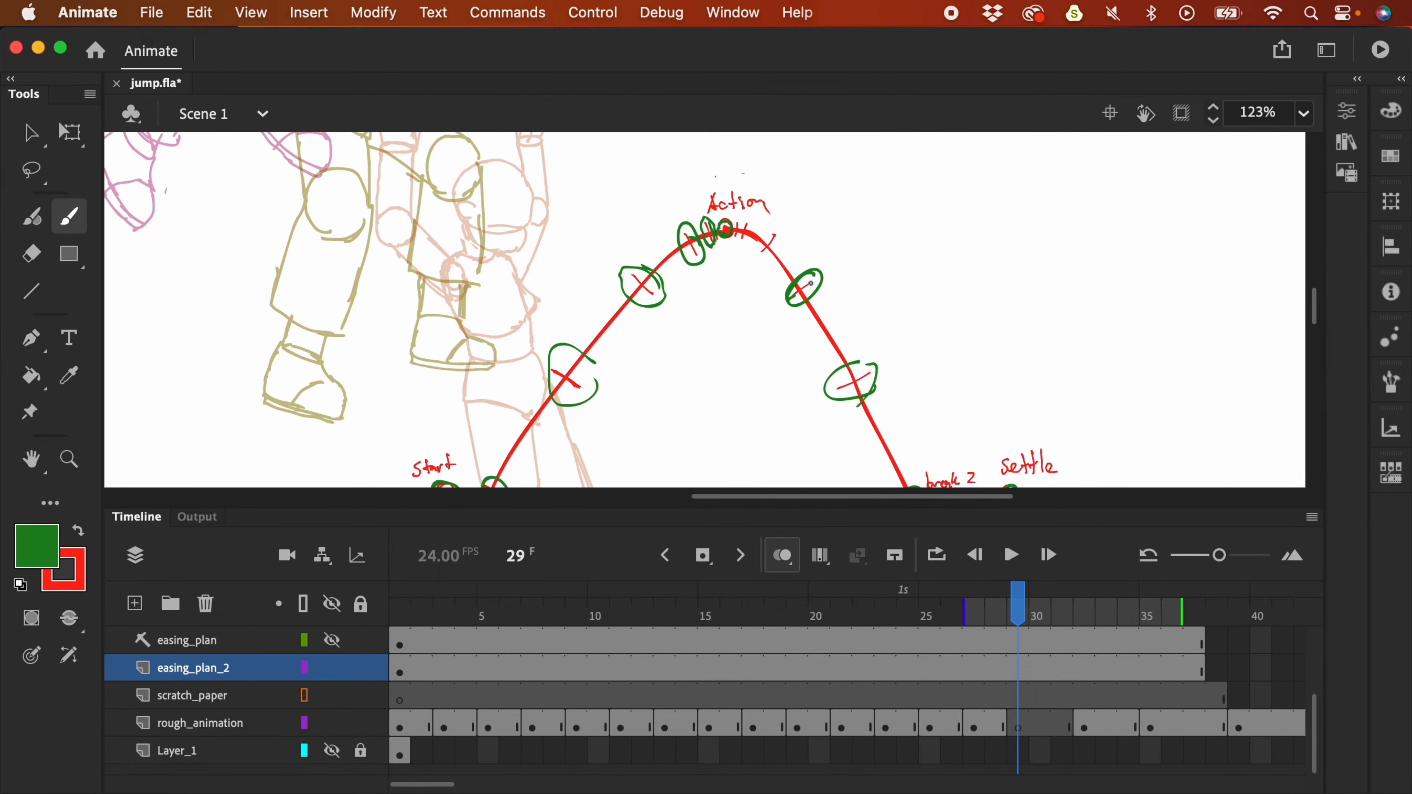
key("super+z")
key("super+a")
- End the onion-skin range at frame 33, hide easing_plan_2 and lock scratch_paper
left_click(1018, 722)
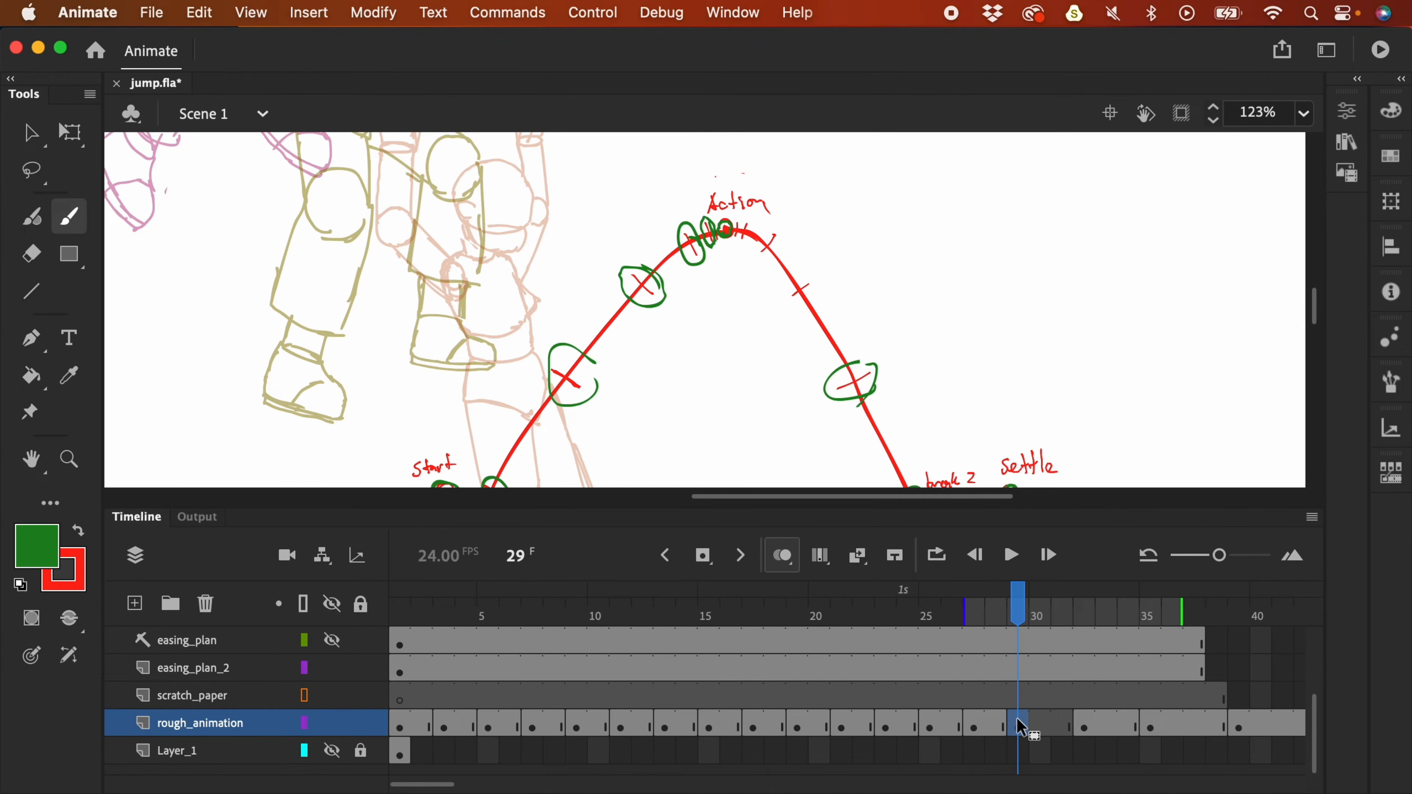
key("super+minus")
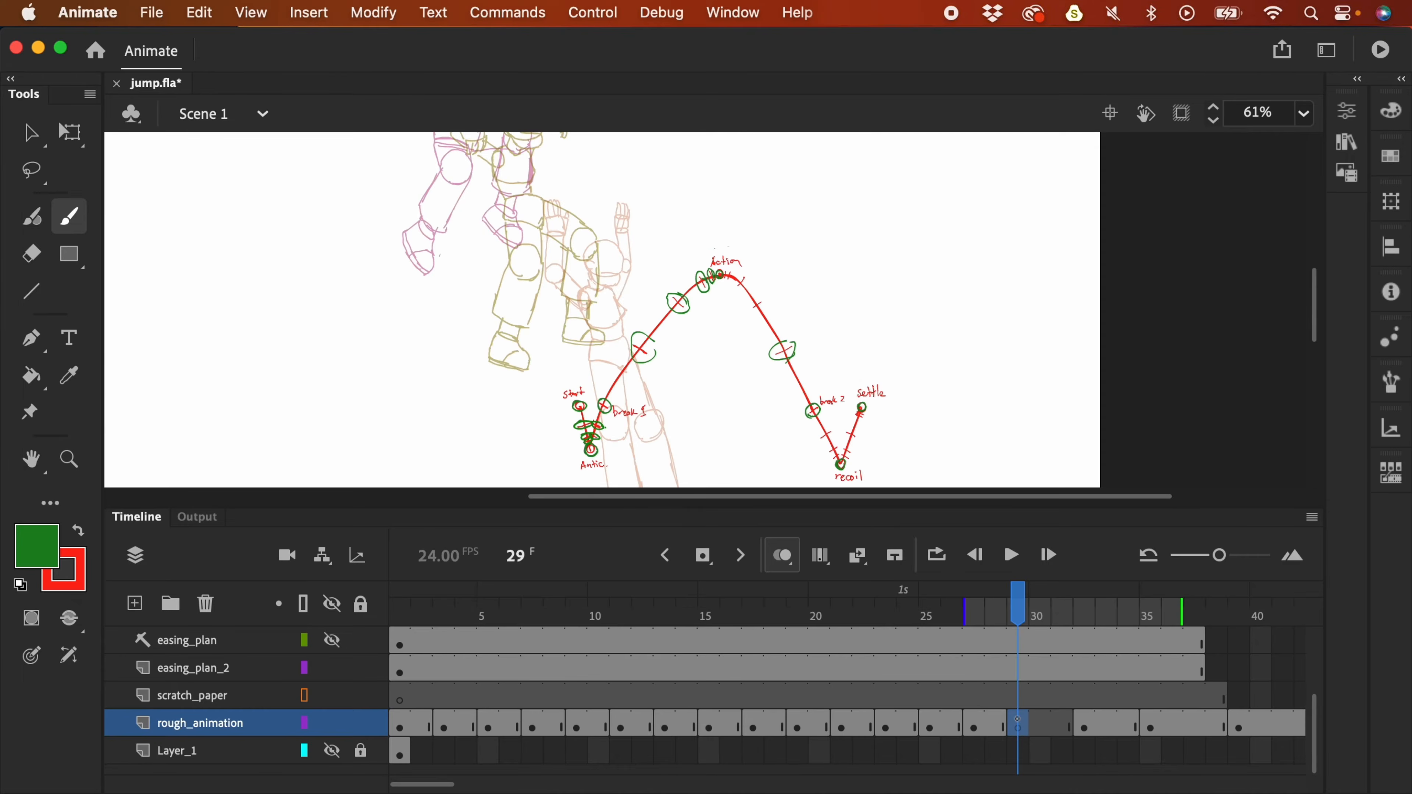
left_click_drag(1181, 612, 1094, 639)
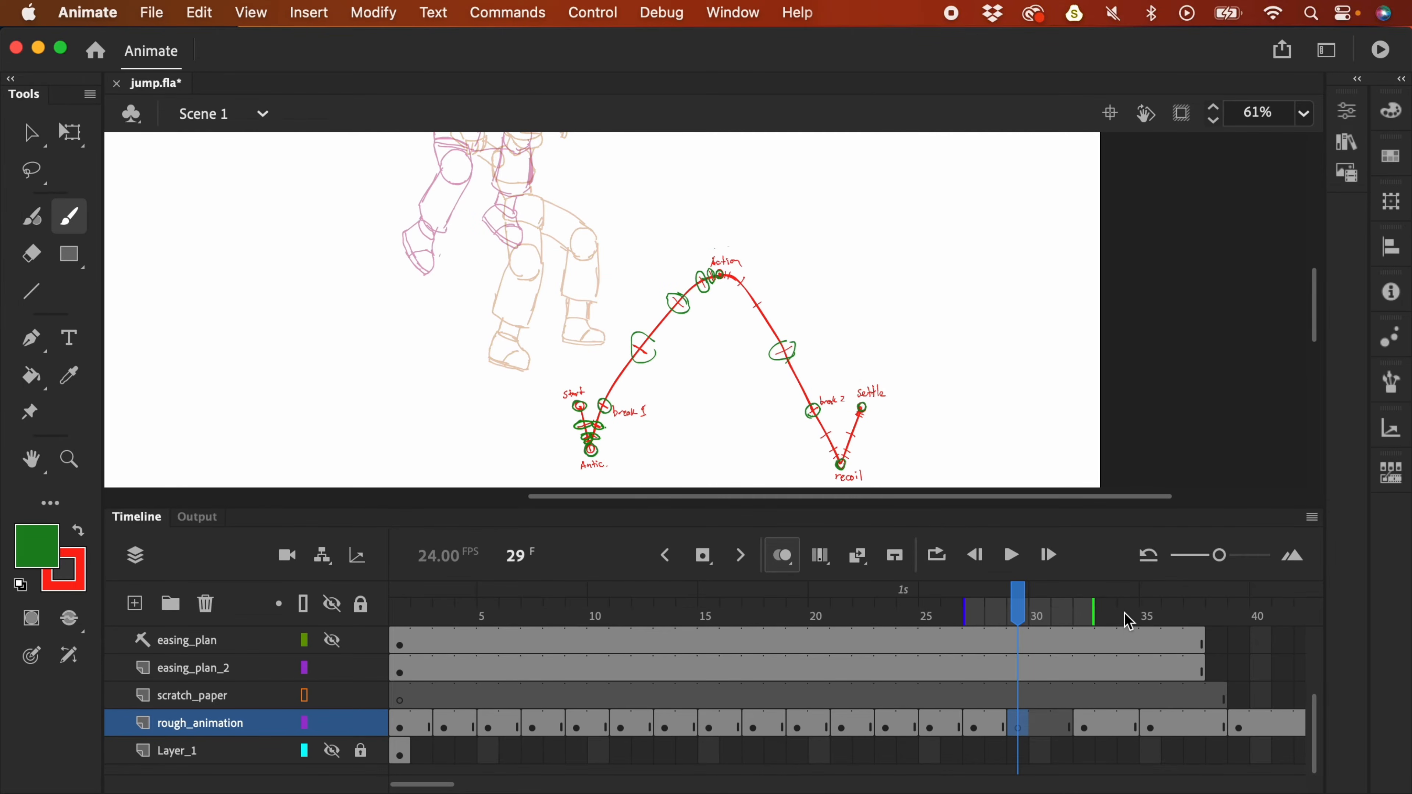
left_click(332, 667)
left_click(189, 696)
key("v")
key("super+equal")
key("super+equal")
- Brush the red head, face line and jaw on rough_animation frame 29, zoomed to 123%
left_click(223, 723)
key("F4")
key("b")
mouse_move(709, 228)
left_mouse_down()
mouse_move(667, 364)
mouse_move(756, 348)
left_mouse_up()
left_click_drag(615, 340, 756, 378)
left_click_drag(890, 370, 891, 382)
mouse_move(678, 415)
left_mouse_down()
mouse_move(572, 415)
mouse_move(714, 556)
left_mouse_up()
key("F4")
key("super+minus")
mouse_move(987, 612)
left_mouse_down()
mouse_move(1033, 609)
mouse_move(980, 618)
mouse_move(1009, 608)
left_mouse_up()
- Trace the red torso, pelvis block, and both arms with hands in full-screen view
scroll(867, 410, "down", 3)
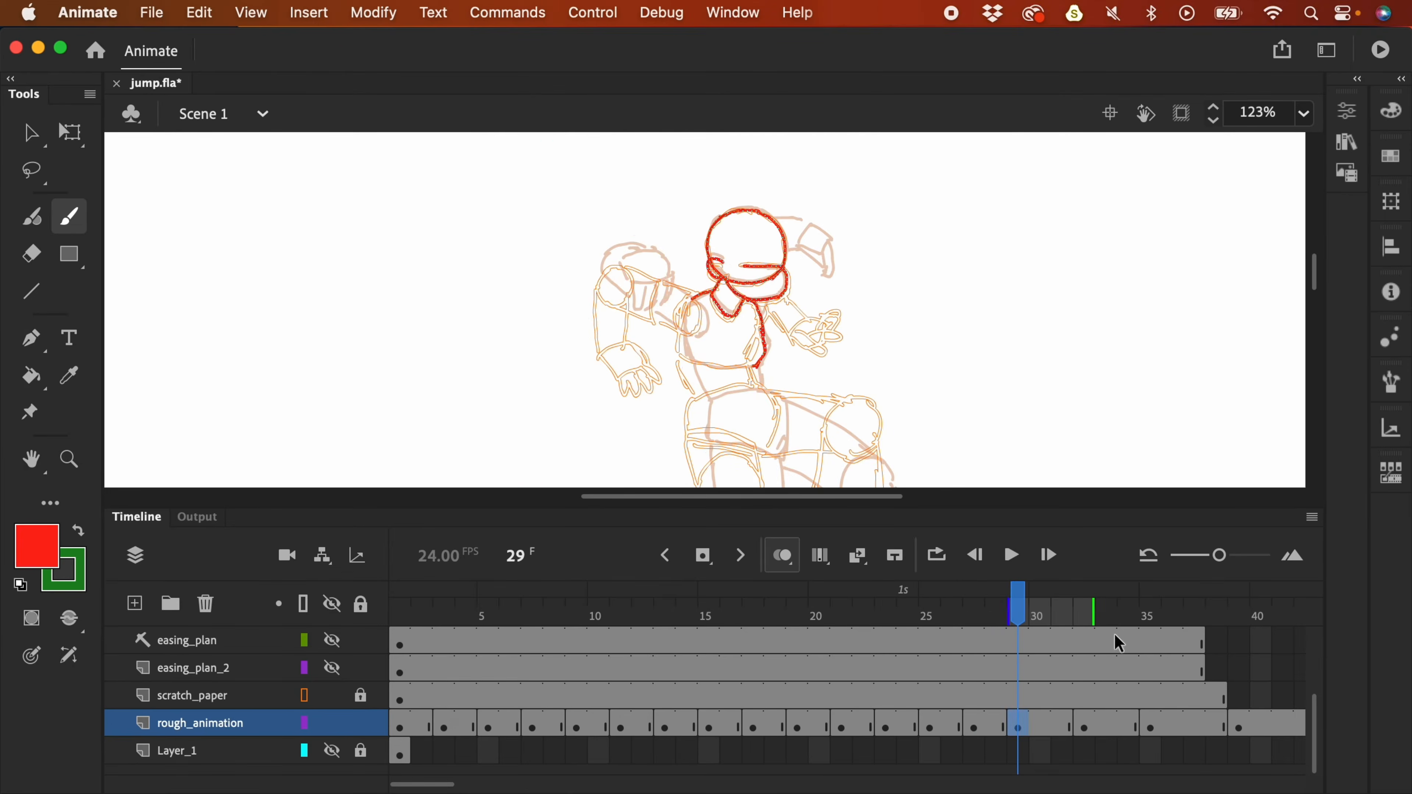
key("F4")
key("super+equal")
left_click_drag(655, 359, 742, 506)
mouse_move(634, 572)
left_mouse_down()
mouse_move(785, 574)
mouse_move(639, 652)
left_mouse_up()
left_click_drag(634, 572, 631, 653)
scroll(511, 387, "up", 2)
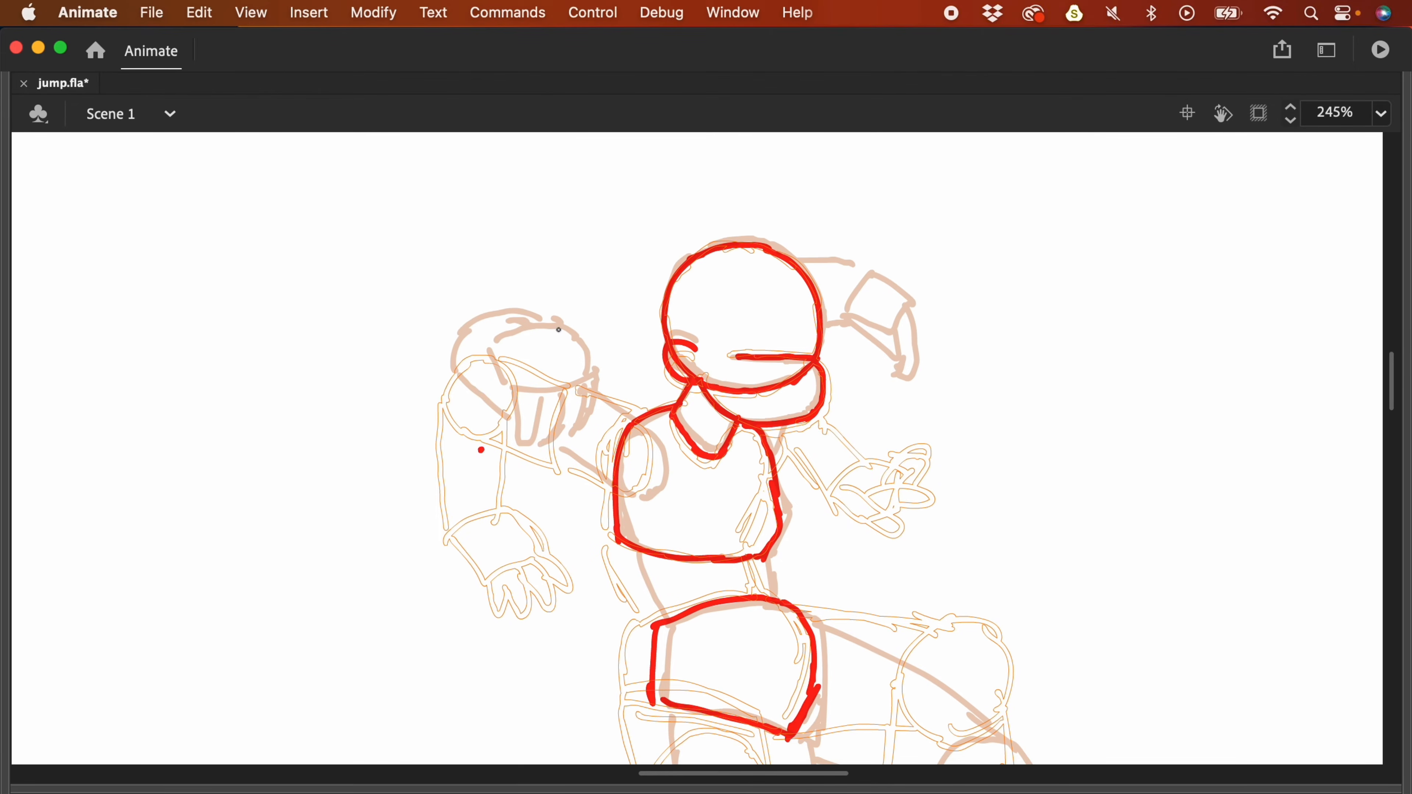
mouse_move(481, 477)
left_mouse_down()
mouse_move(514, 350)
mouse_move(645, 489)
left_mouse_up()
mouse_move(829, 445)
left_mouse_down()
mouse_move(856, 409)
mouse_move(784, 447)
left_mouse_up()
scroll(665, 505, "down", 5)
- Draw the red knee, thighs, lower legs, ankles, trouser hem and both shoes
left_click_drag(896, 412, 940, 328)
left_click_drag(810, 268, 961, 319)
left_click_drag(760, 369, 896, 418)
mouse_move(1001, 519)
left_mouse_down()
mouse_move(978, 366)
mouse_move(975, 384)
left_mouse_up()
left_click_drag(866, 287, 824, 437)
mouse_move(906, 558)
left_mouse_down()
mouse_move(933, 668)
mouse_move(912, 607)
left_mouse_up()
mouse_move(542, 537)
left_mouse_down()
mouse_move(536, 448)
mouse_move(615, 509)
left_mouse_up()
left_click_drag(523, 491, 582, 561)
left_click_drag(452, 533, 544, 678)
left_click_drag(511, 617, 574, 609)
left_click_drag(535, 473, 543, 546)
left_click_drag(600, 306, 512, 480)
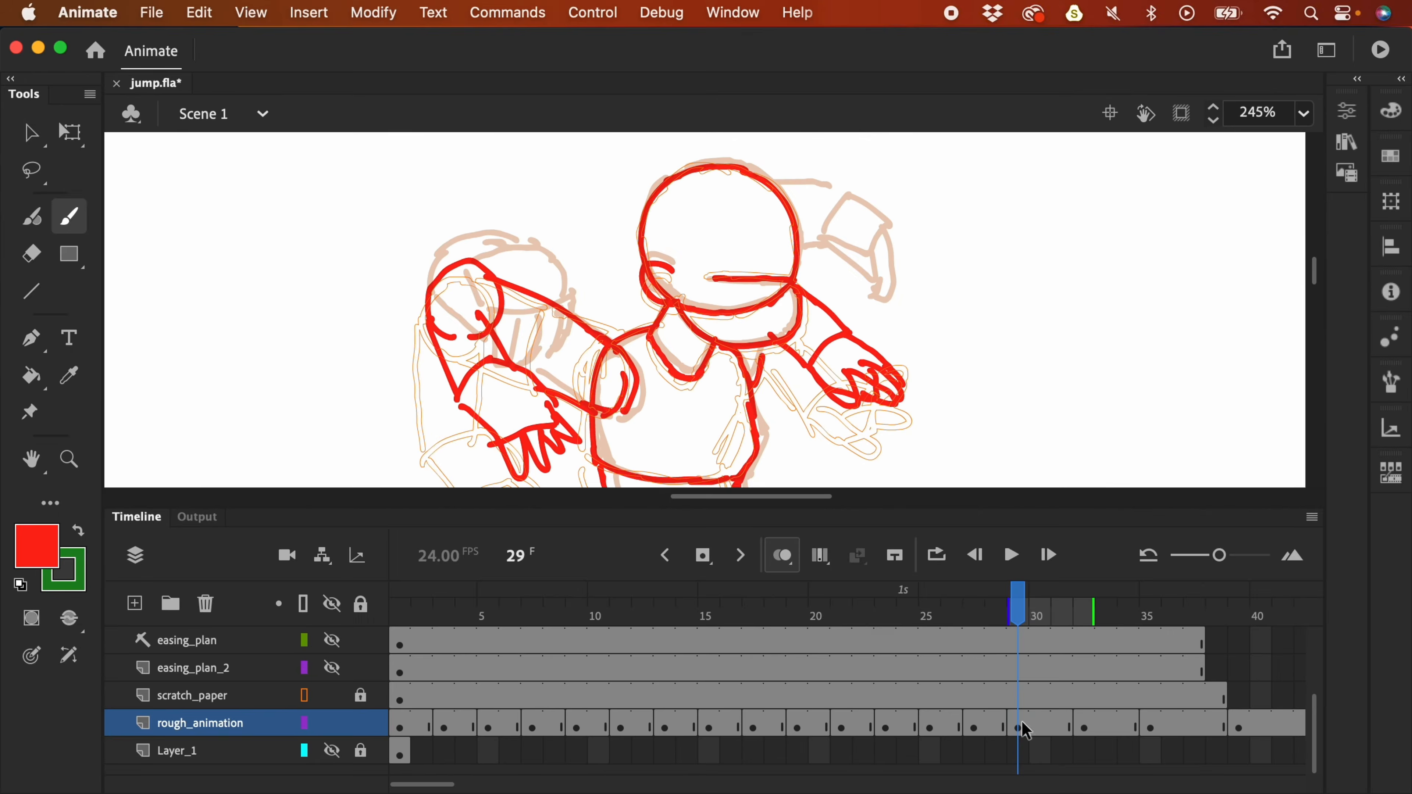
- Shift the frame 29 pose on rough_animation one frame later
left_click(194, 668)
left_click(1018, 722)
key("Return")
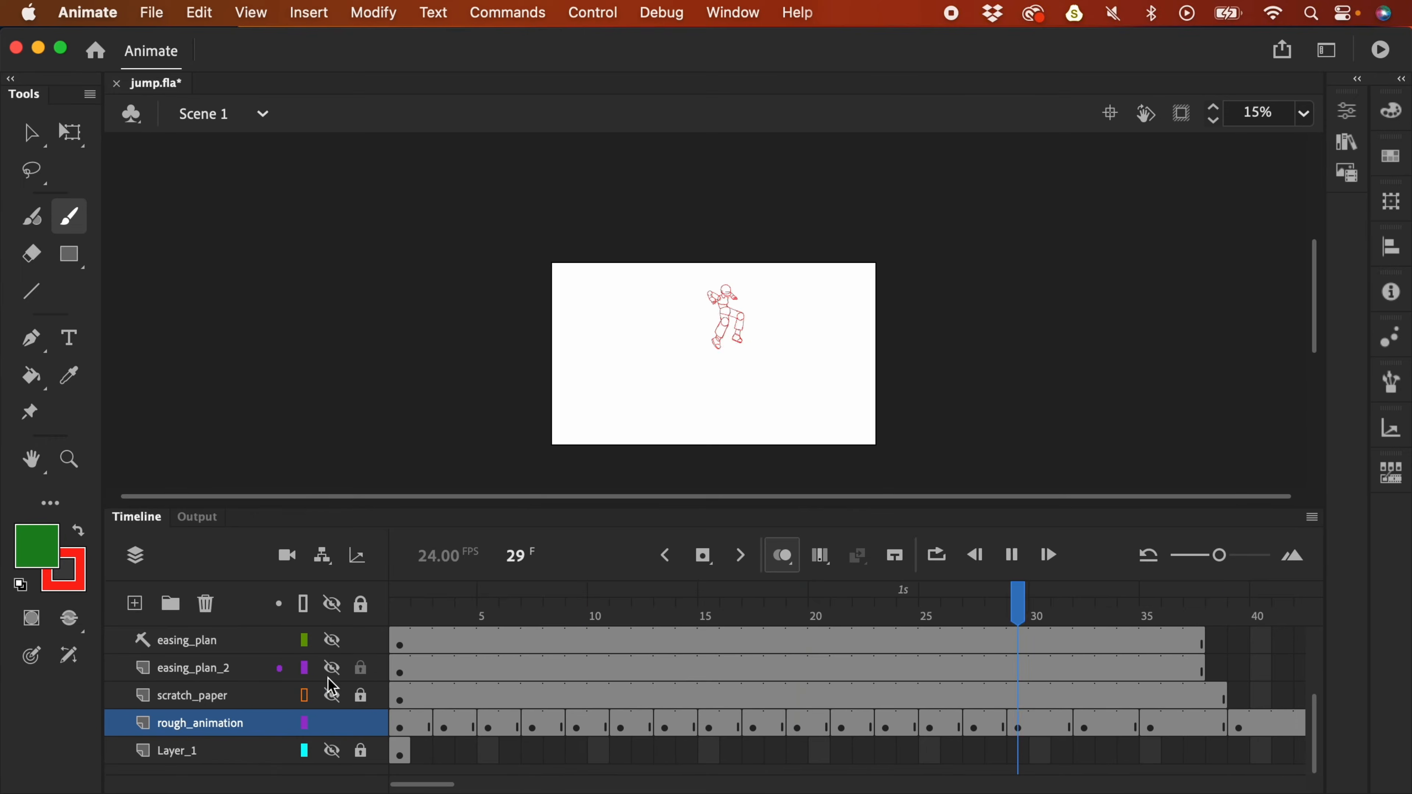
left_click_drag(1006, 725, 1020, 727)
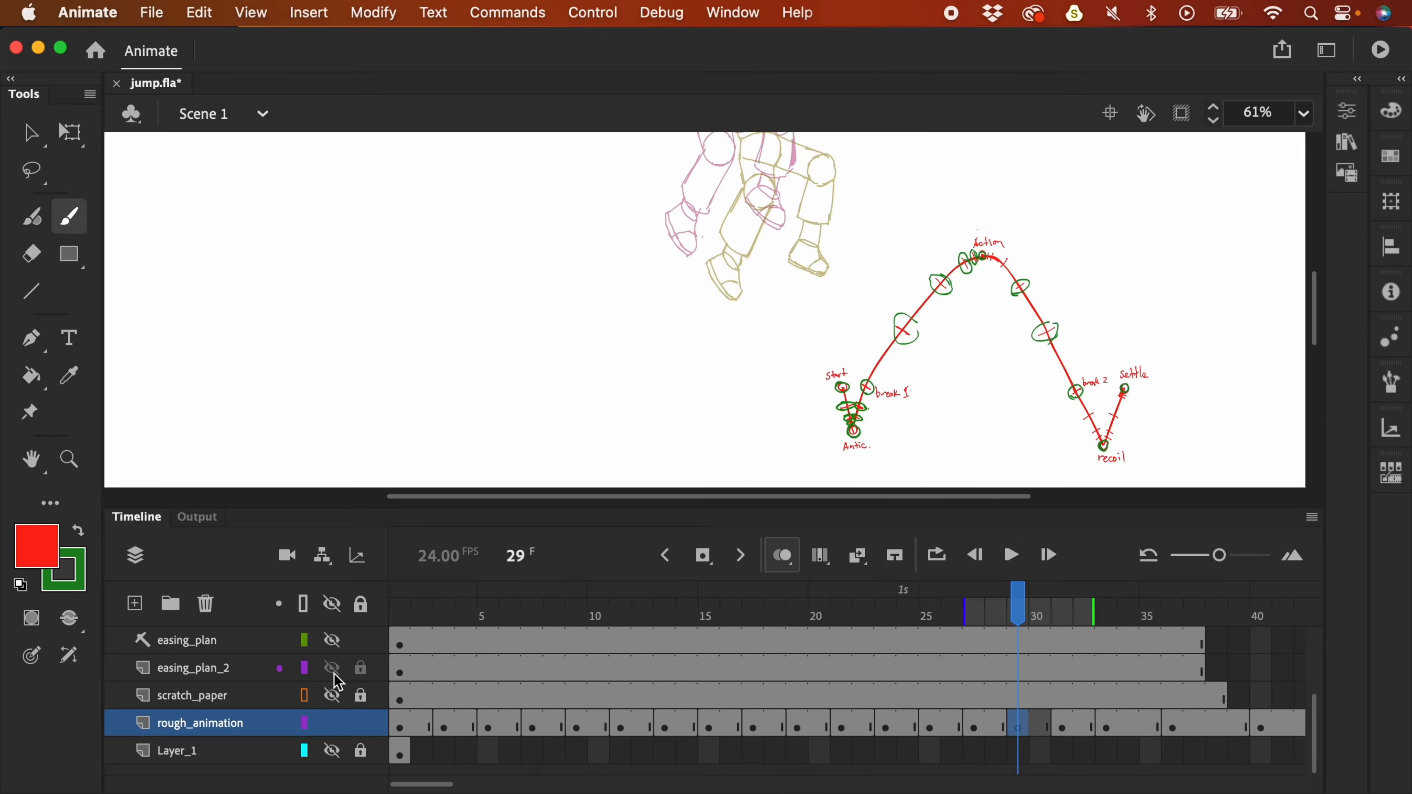
- Trace the red head, mouth, ear, collar, shoulder and torso on rough_animation
scroll(659, 308, "right", 5)
left_click(1019, 702)
left_click(1026, 726)
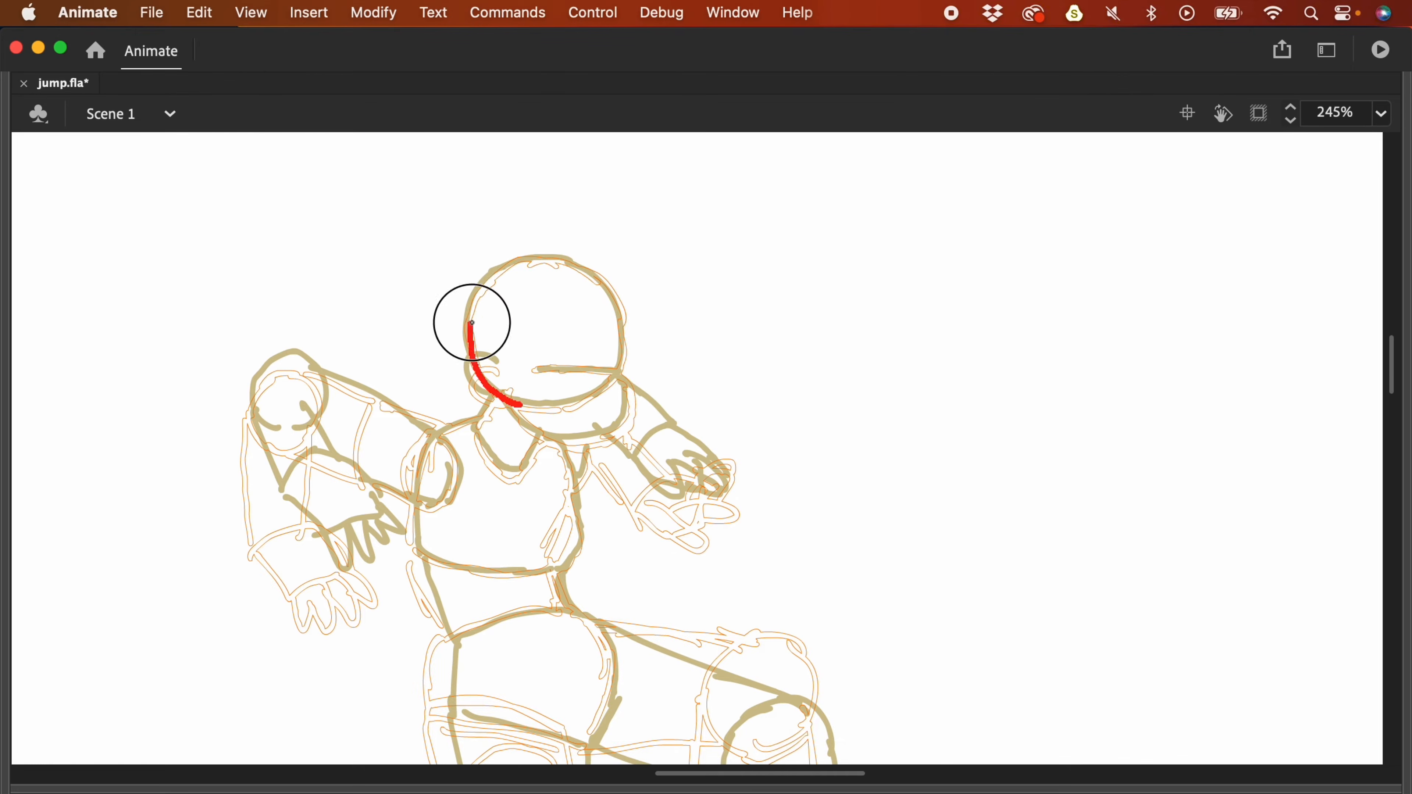
mouse_move(472, 321)
left_mouse_down()
mouse_move(611, 392)
mouse_move(615, 371)
left_mouse_up()
left_click_drag(498, 368, 492, 399)
mouse_move(506, 404)
left_mouse_down()
mouse_move(595, 438)
mouse_move(536, 437)
left_mouse_up()
left_click_drag(472, 422, 449, 491)
left_click_drag(562, 447, 567, 563)
left_click_drag(417, 504, 558, 568)
- Trace the red arms, hands, cuff, waist and hip outline
left_click_drag(268, 519, 399, 563)
left_click_drag(285, 443, 320, 399)
left_click_drag(249, 414, 271, 510)
left_click_drag(321, 380, 436, 434)
left_click_drag(644, 489, 734, 479)
scroll(722, 478, "down", 4)
mouse_move(419, 472)
left_mouse_down()
mouse_move(504, 442)
mouse_move(562, 567)
left_mouse_up()
mouse_move(389, 392)
left_mouse_down()
mouse_move(414, 467)
mouse_move(573, 548)
left_mouse_up()
- Draw red knees, thighs, shins, ankles and the left boot with sole and toe cap
scroll(527, 407, "down", 4)
left_click_drag(727, 432, 822, 429)
left_click_drag(603, 291, 762, 324)
scroll(595, 412, "down", 3)
left_click_drag(640, 447, 724, 476)
scroll(722, 473, "down", 2)
left_click_drag(627, 295, 523, 503)
left_click_drag(512, 243, 495, 494)
mouse_move(431, 462)
left_mouse_down()
mouse_move(479, 536)
mouse_move(364, 519)
left_mouse_up()
left_click_drag(481, 537, 489, 633)
left_click_drag(365, 520, 464, 672)
left_click_drag(392, 595, 482, 599)
mouse_move(726, 380)
left_mouse_down()
mouse_move(807, 432)
mouse_move(789, 534)
mouse_move(848, 410)
left_mouse_up()
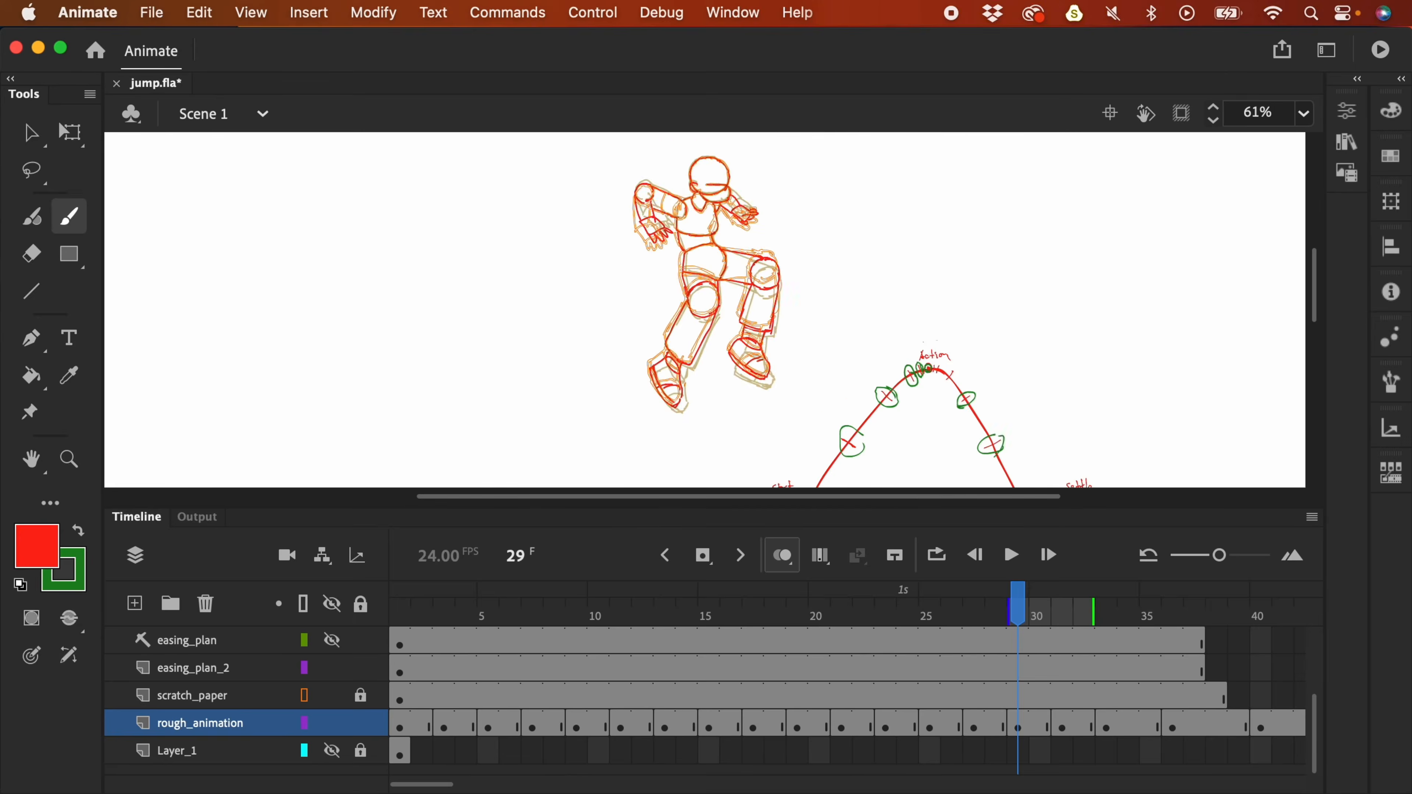
- Extend the onion-skin range and nudge the red pose up and left
key("v")
left_click_drag(1009, 614, 1005, 615)
left_click(1018, 726)
left_click_drag(781, 284, 762, 259)
left_click_drag(1010, 245, 1009, 293)
- Add a green circle on the easing arc and hide the scratch_paper layer
left_click(1020, 673)
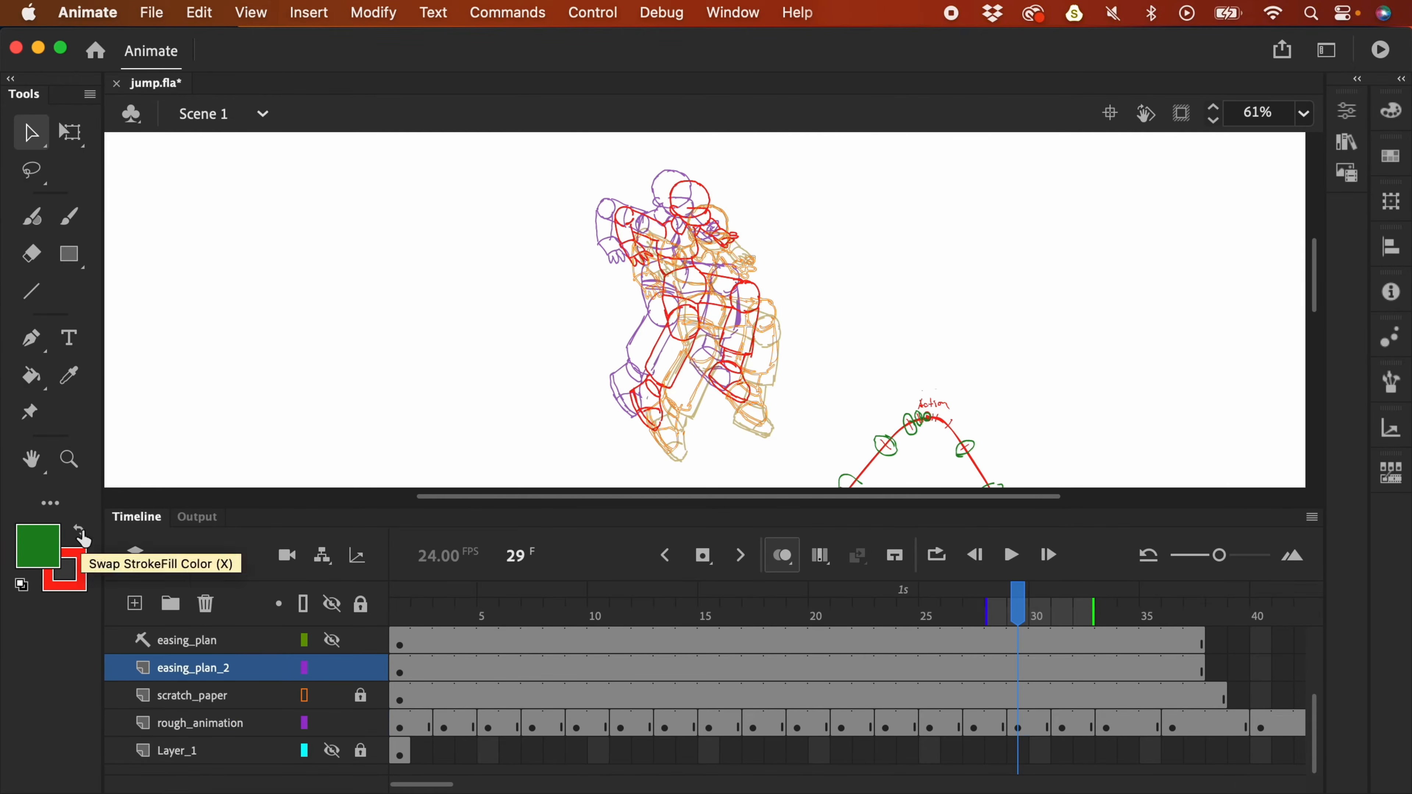
key("b")
left_click_drag(947, 417, 950, 418)
left_click(1017, 723)
left_click(332, 695)
key("Return")
key("super+minus")
key("super+minus")
- Play the rough jump, then scrub through frames 30, 36 and the end back to 32
key("Return")
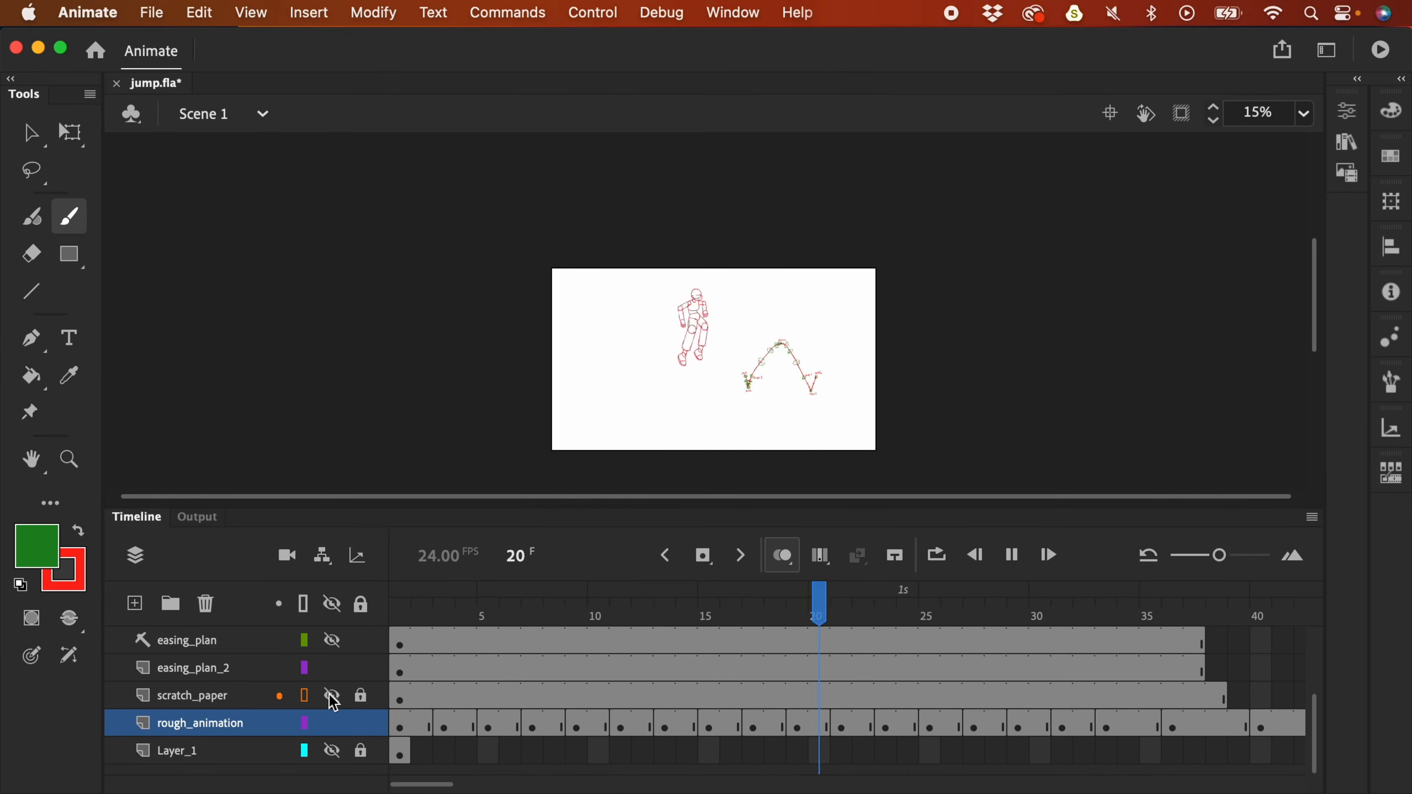
left_click(1041, 618)
left_click_drag(1040, 619, 1173, 618)
left_click_drag(451, 784, 518, 784)
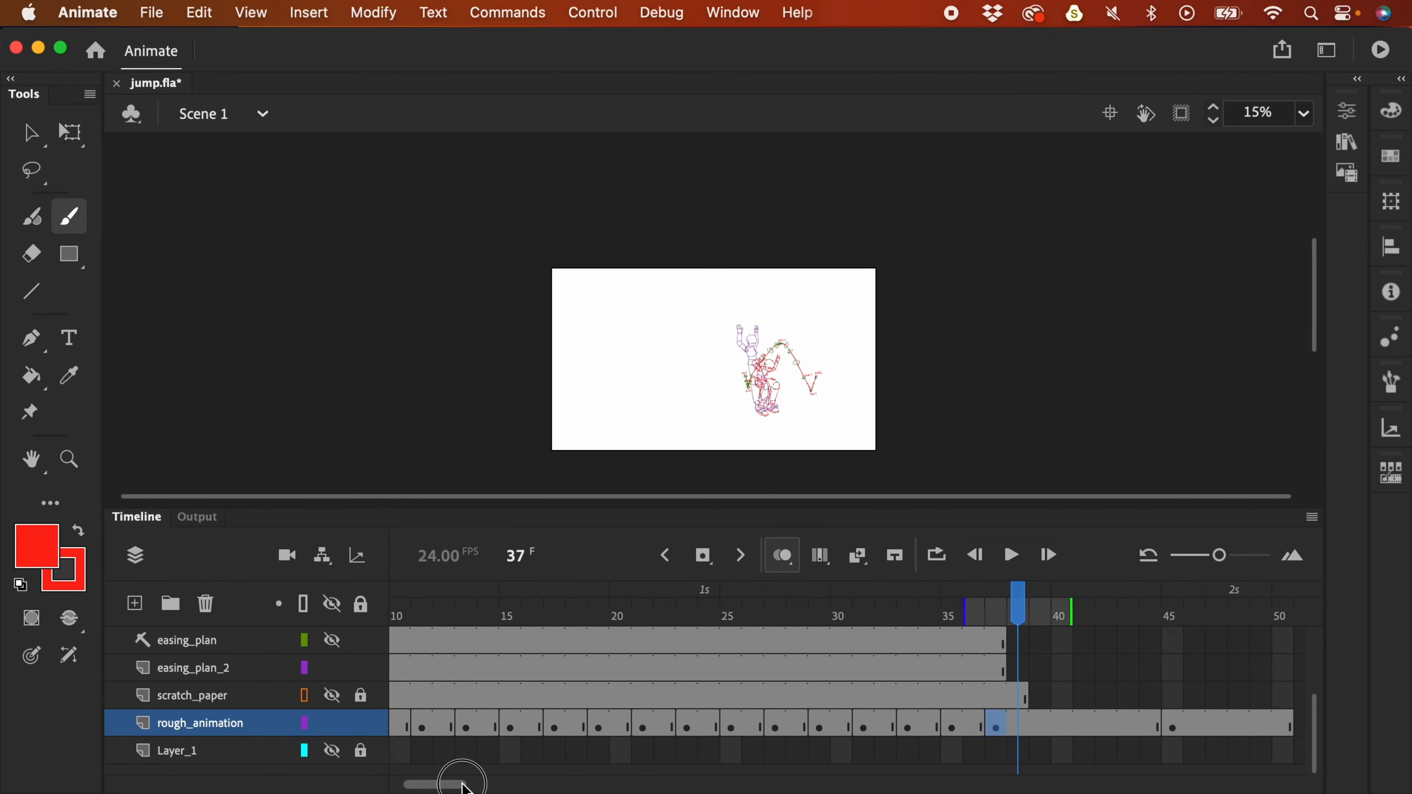
left_click(1091, 722)
left_click_drag(973, 618, 897, 618)
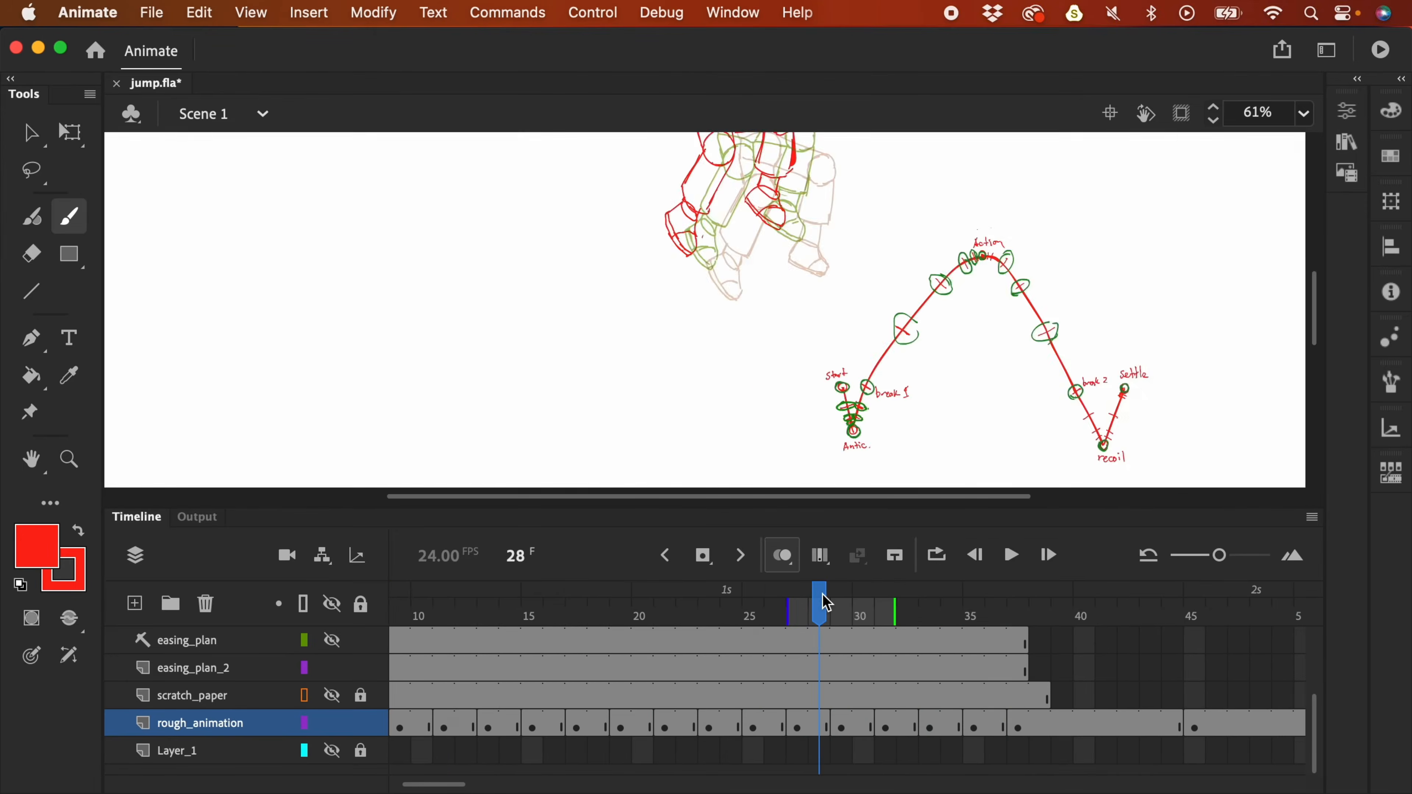
- Add a blank keyframe at frame 31 on rough_animation and trace the head, scarf, arms, torso and hips in red
key("comma")
key("period")
key("period")
key("period")
key("period")
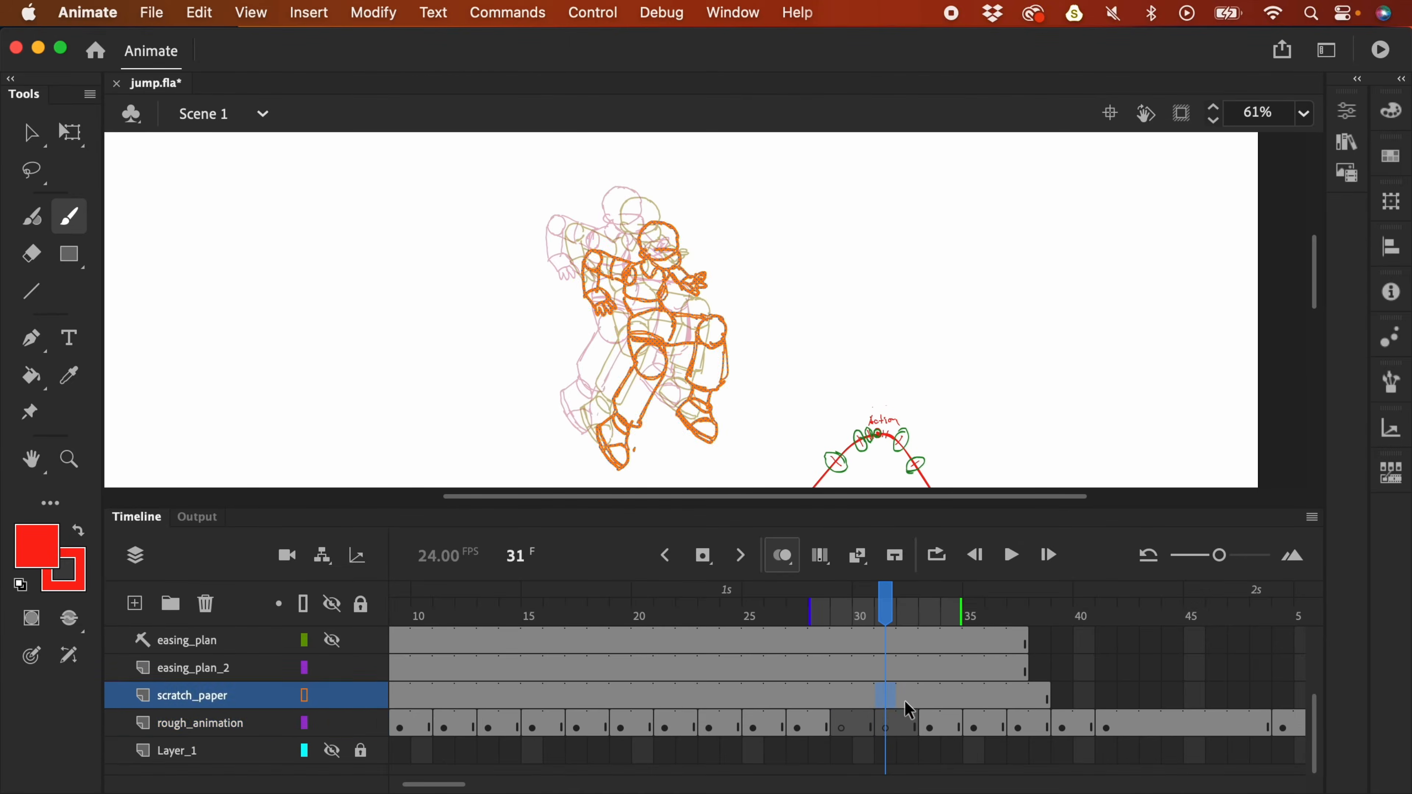
mouse_move(630, 331)
left_mouse_down()
mouse_move(693, 214)
mouse_move(731, 246)
mouse_move(715, 395)
mouse_move(768, 386)
left_mouse_up()
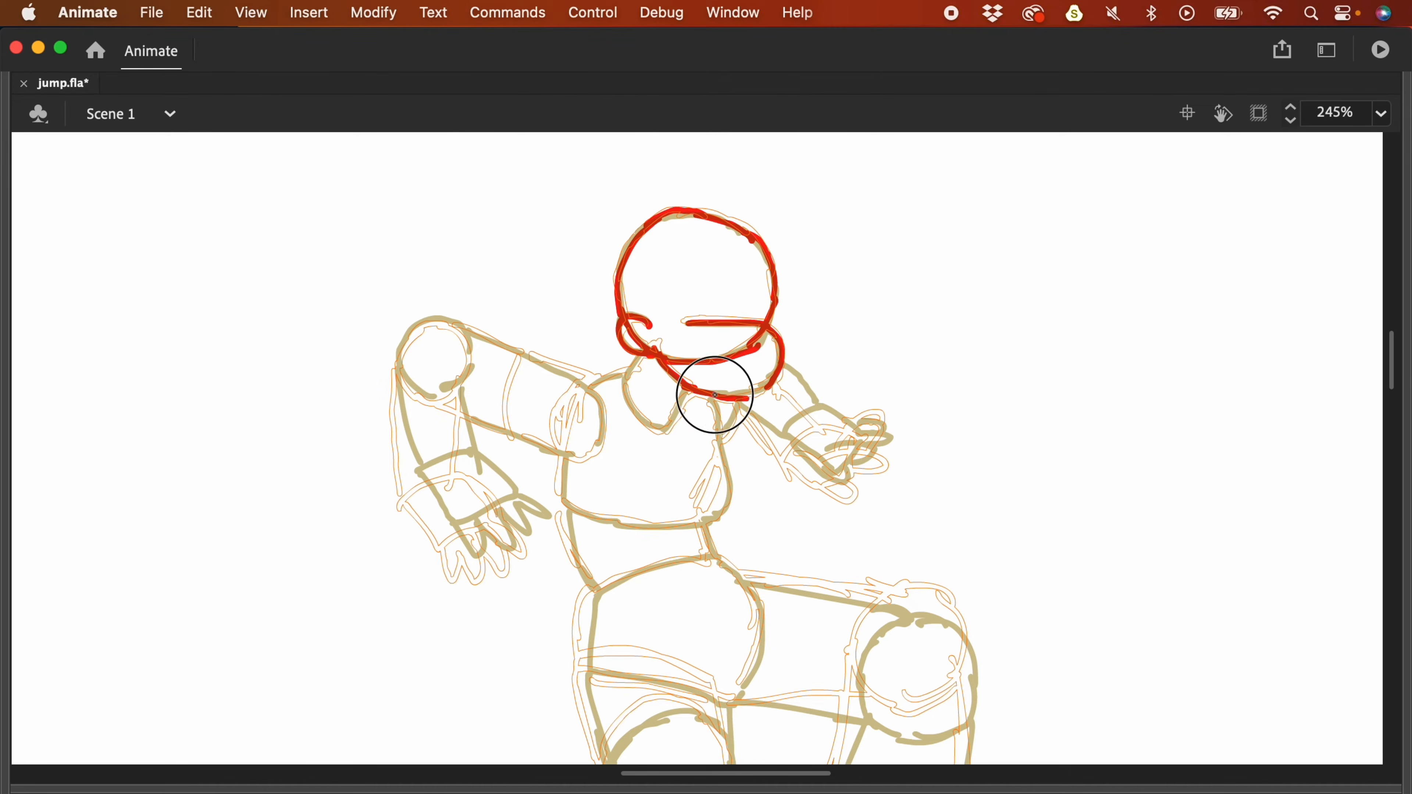
mouse_move(640, 356)
left_mouse_down()
mouse_move(660, 431)
mouse_move(688, 392)
left_mouse_up()
mouse_move(784, 445)
left_mouse_down()
mouse_move(856, 433)
mouse_move(845, 478)
left_mouse_up()
left_click_drag(737, 404, 722, 513)
mouse_move(562, 461)
left_mouse_down()
mouse_move(563, 474)
mouse_move(714, 519)
left_mouse_up()
left_click_drag(426, 328, 456, 391)
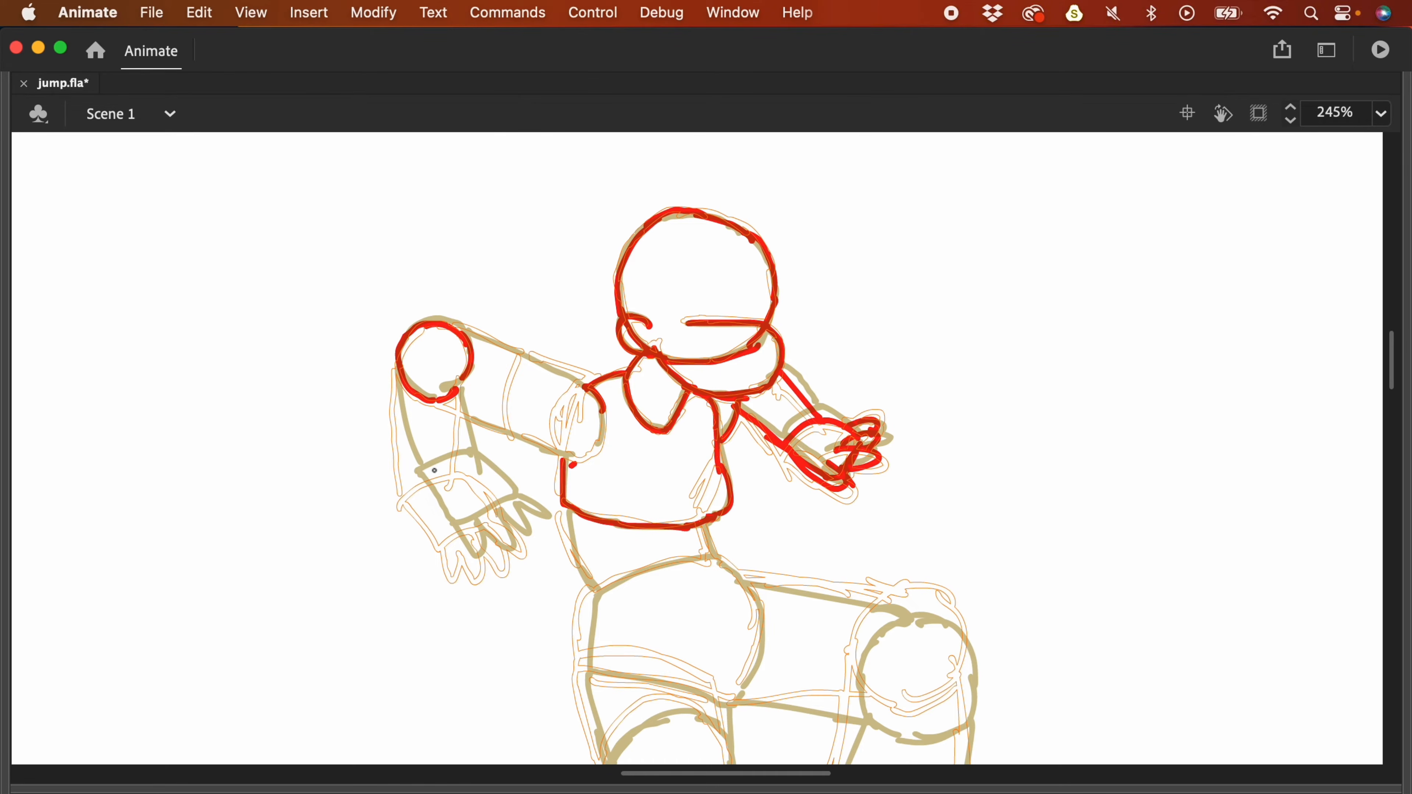
left_click_drag(413, 484, 501, 509)
left_click_drag(399, 373, 412, 483)
left_click_drag(464, 330, 567, 382)
left_click_drag(568, 511, 591, 597)
scroll(590, 579, "down", 3)
mouse_move(613, 439)
left_mouse_down()
mouse_move(737, 402)
mouse_move(745, 540)
left_mouse_up()
- Trace the frame-31 legs, knees, shins and shoes in red
left_click_drag(739, 406, 762, 540)
left_click_drag(939, 440, 985, 463)
left_click_drag(766, 423, 864, 435)
scroll(906, 556, "down", 3)
left_click_drag(865, 328, 933, 522)
left_click_drag(974, 401, 951, 525)
left_click_drag(825, 550, 917, 716)
left_click_drag(911, 606, 921, 719)
left_click_drag(781, 595, 925, 711)
mouse_move(920, 638)
left_mouse_down()
mouse_move(824, 660)
mouse_move(843, 667)
left_mouse_up()
left_click(977, 569)
left_click_drag(841, 505, 830, 555)
left_click_drag(920, 525, 907, 586)
scroll(907, 578, "left", 2)
left_click_drag(621, 380, 583, 445)
left_click_drag(771, 366, 683, 552)
left_click_drag(578, 462, 672, 566)
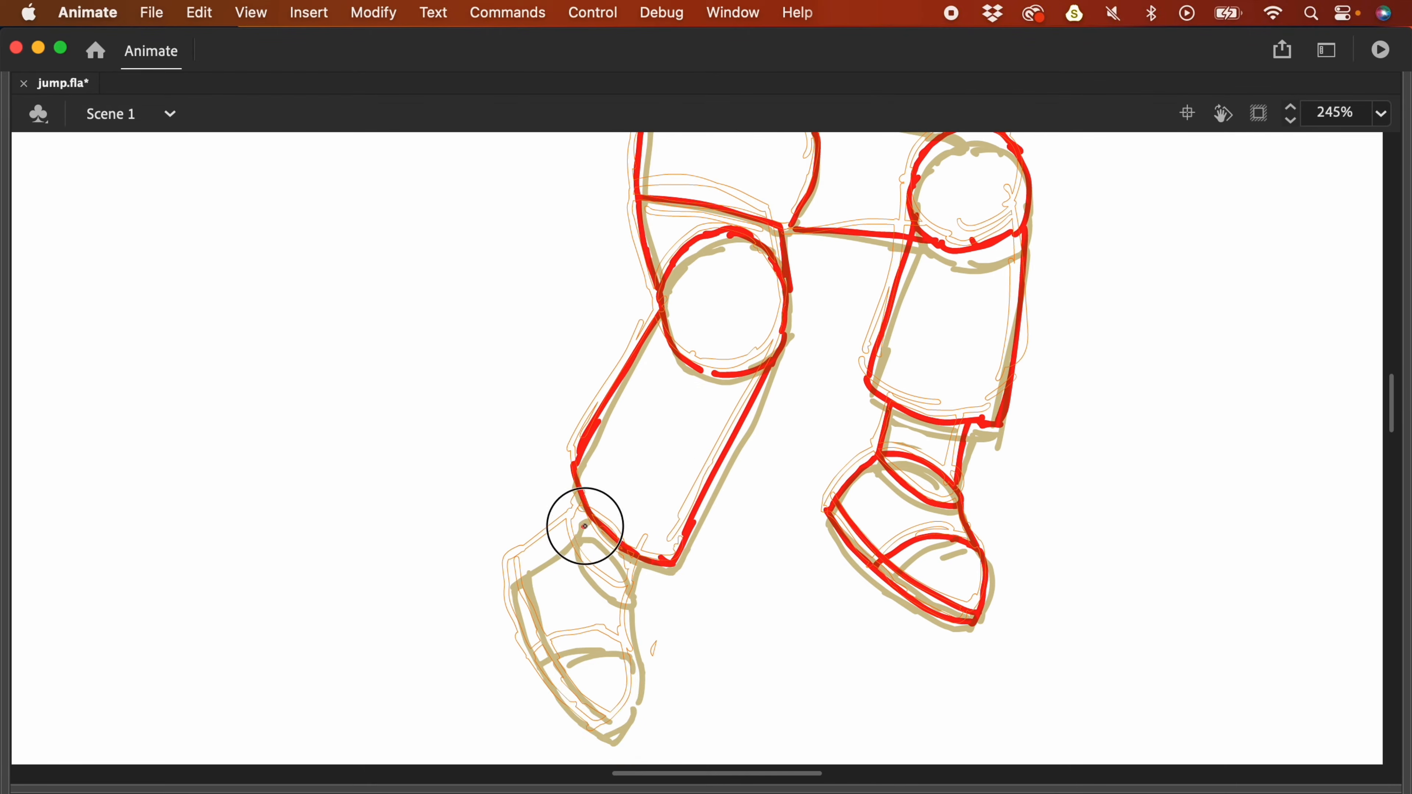
left_click_drag(576, 525, 597, 728)
left_click_drag(627, 601, 633, 697)
left_click_drag(547, 656, 628, 662)
- Zoom out to the full pose and nudge the frame-31 red drawing into place
key("F4")
key("super+minus")
left_click(886, 723)
key("v")
left_click_drag(801, 296, 781, 283)
left_click(511, 668)
left_click_drag(1107, 423, 684, 167)
key("b")
- At frame 29, retrace the pose in red from head and arms down through both legs and boots
left_click(842, 727)
left_click(842, 695)
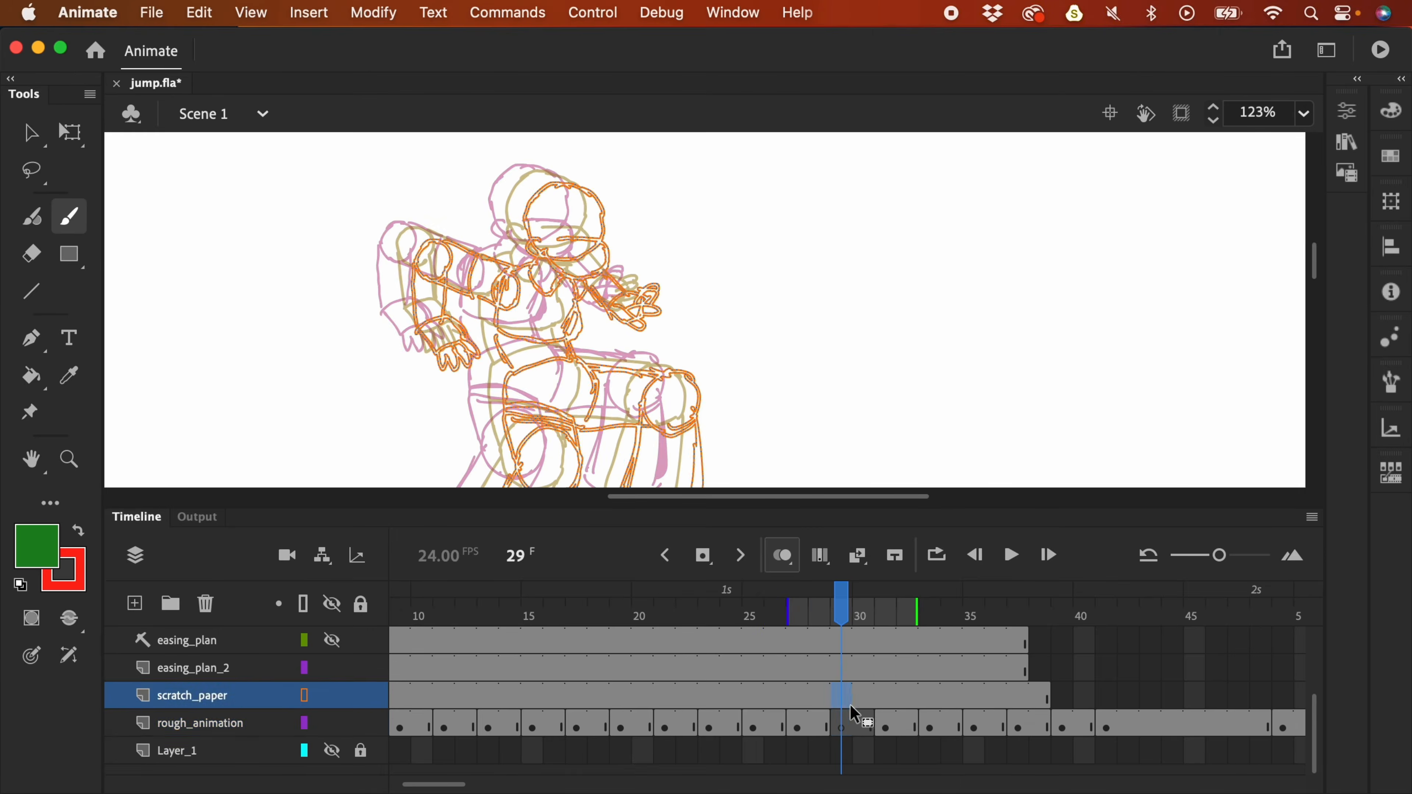
key("v")
left_click(843, 723)
key("F4")
key("super+equal")
mouse_move(490, 337)
left_mouse_down()
mouse_move(507, 369)
mouse_move(608, 397)
mouse_move(529, 397)
mouse_move(541, 534)
mouse_move(400, 385)
mouse_move(246, 451)
mouse_move(345, 556)
mouse_move(695, 479)
mouse_move(691, 419)
mouse_move(438, 445)
mouse_move(738, 552)
left_mouse_up()
scroll(690, 419, "down", 5)
scroll(738, 553, "down", 5)
mouse_move(495, 403)
left_mouse_down()
mouse_move(614, 378)
mouse_move(614, 403)
mouse_move(466, 652)
mouse_move(401, 556)
left_mouse_up()
scroll(614, 379, "down", 3)
scroll(612, 445, "up", 5)
mouse_move(750, 261)
left_mouse_down()
mouse_move(806, 312)
mouse_move(723, 523)
mouse_move(680, 579)
mouse_move(828, 577)
left_mouse_up()
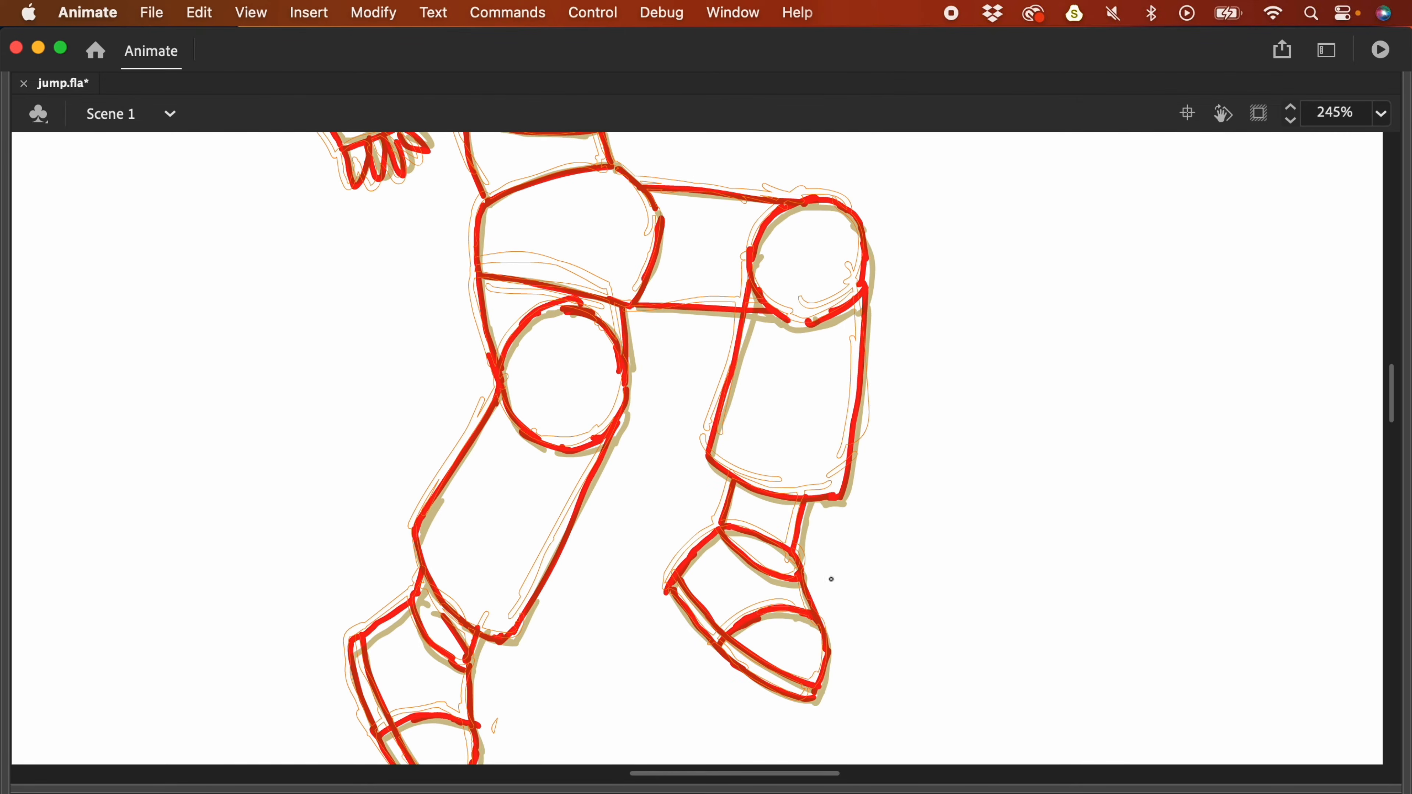
key("F4")
key("super+2")
- Lock easing_plan_2, then zoom and pan to inspect the easing arc from Start to Settle
key("v")
key("b")
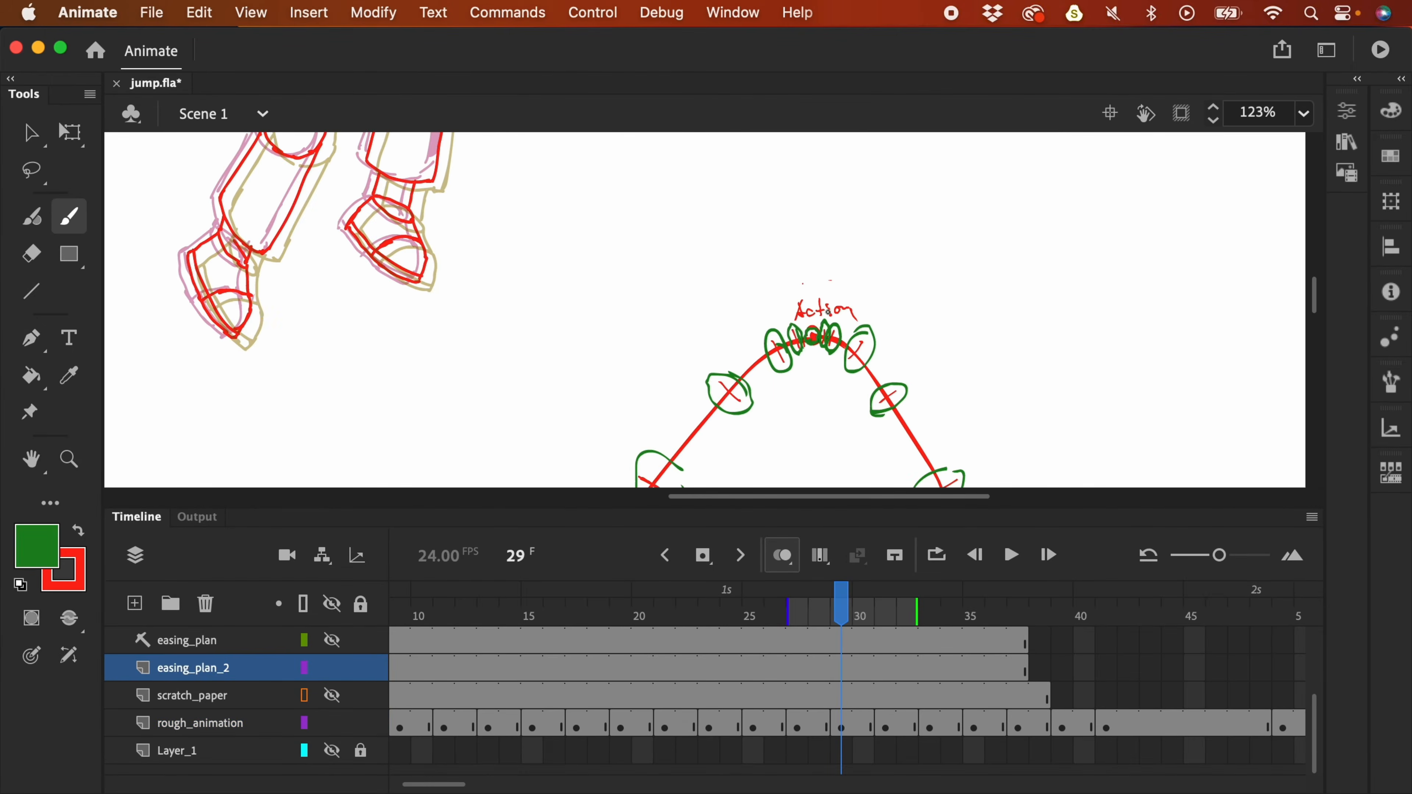
key("super+minus")
left_click(361, 667)
key("period")
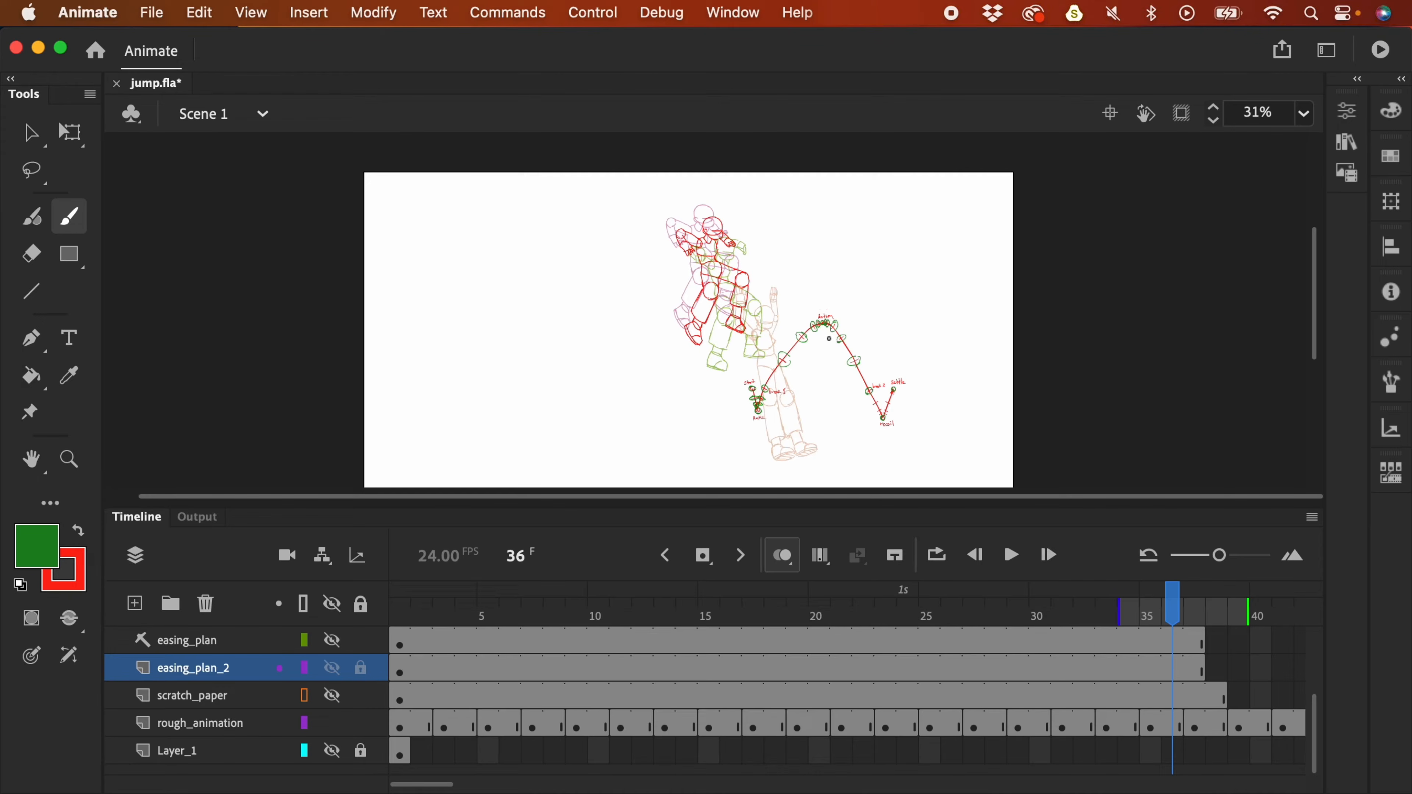
key("super+equal")
scroll(732, 227, "right", 5)
scroll(731, 227, "down", 3)
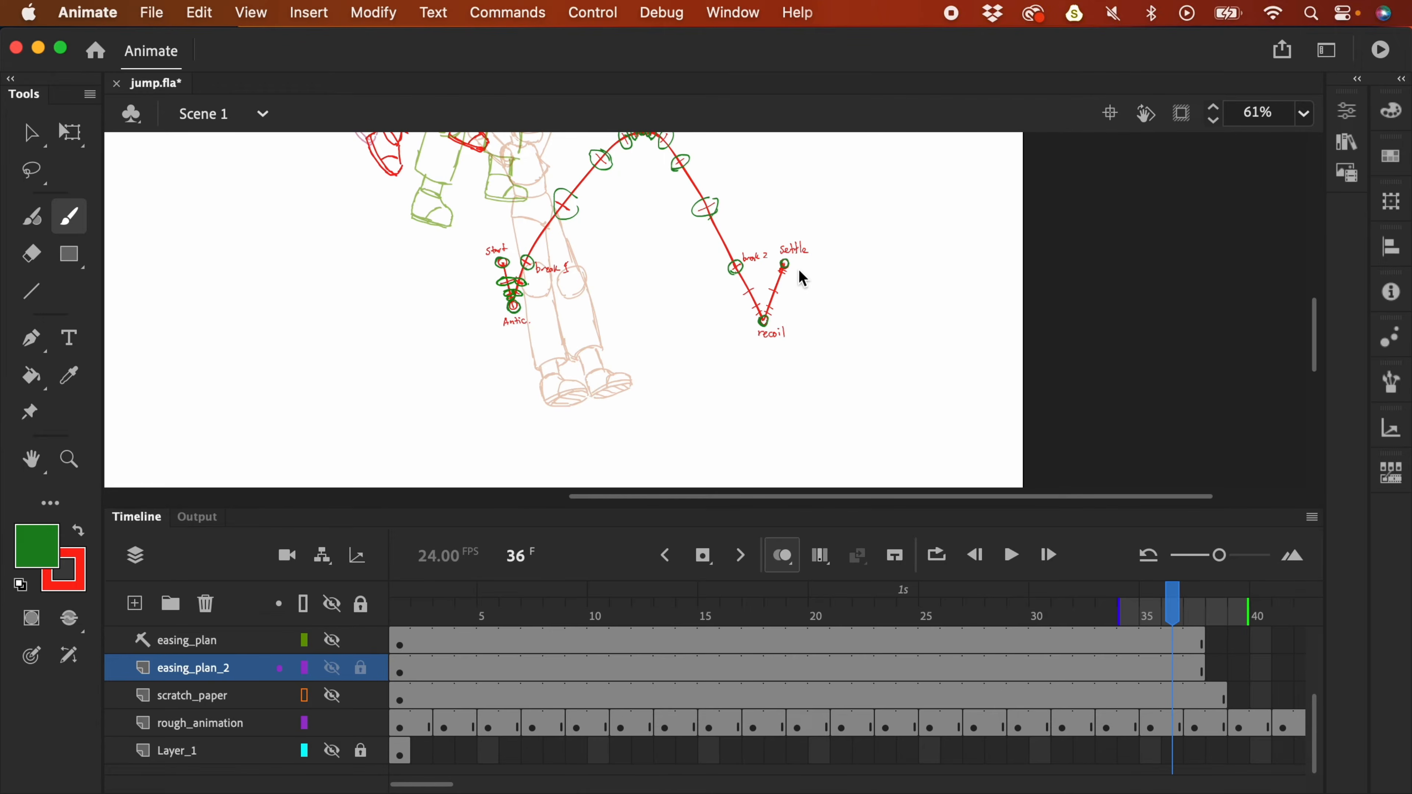
key("super+minus")
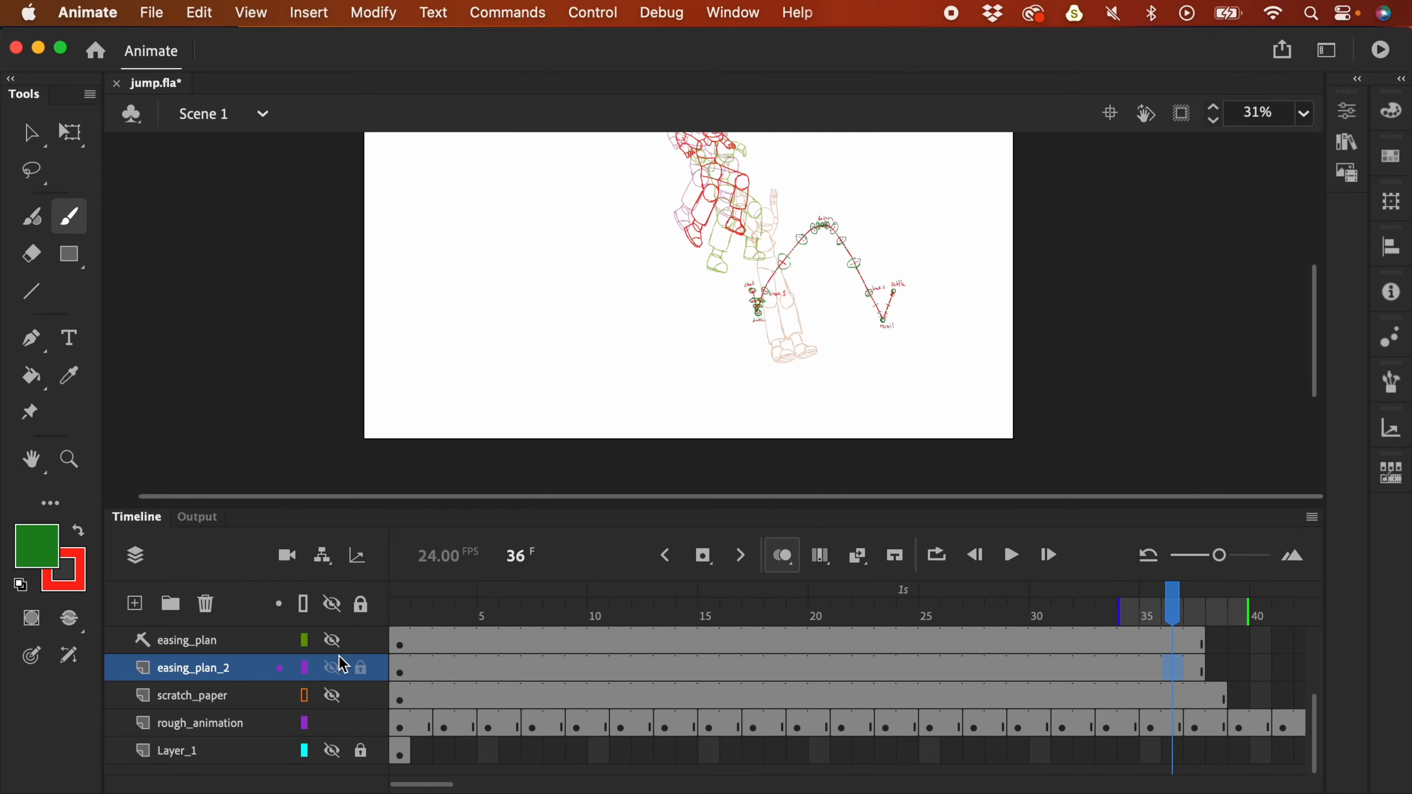
- Hide the easing_plan_2 arc, play the rough jump from frame 1, and scrub frames 8–14
left_click(1176, 726)
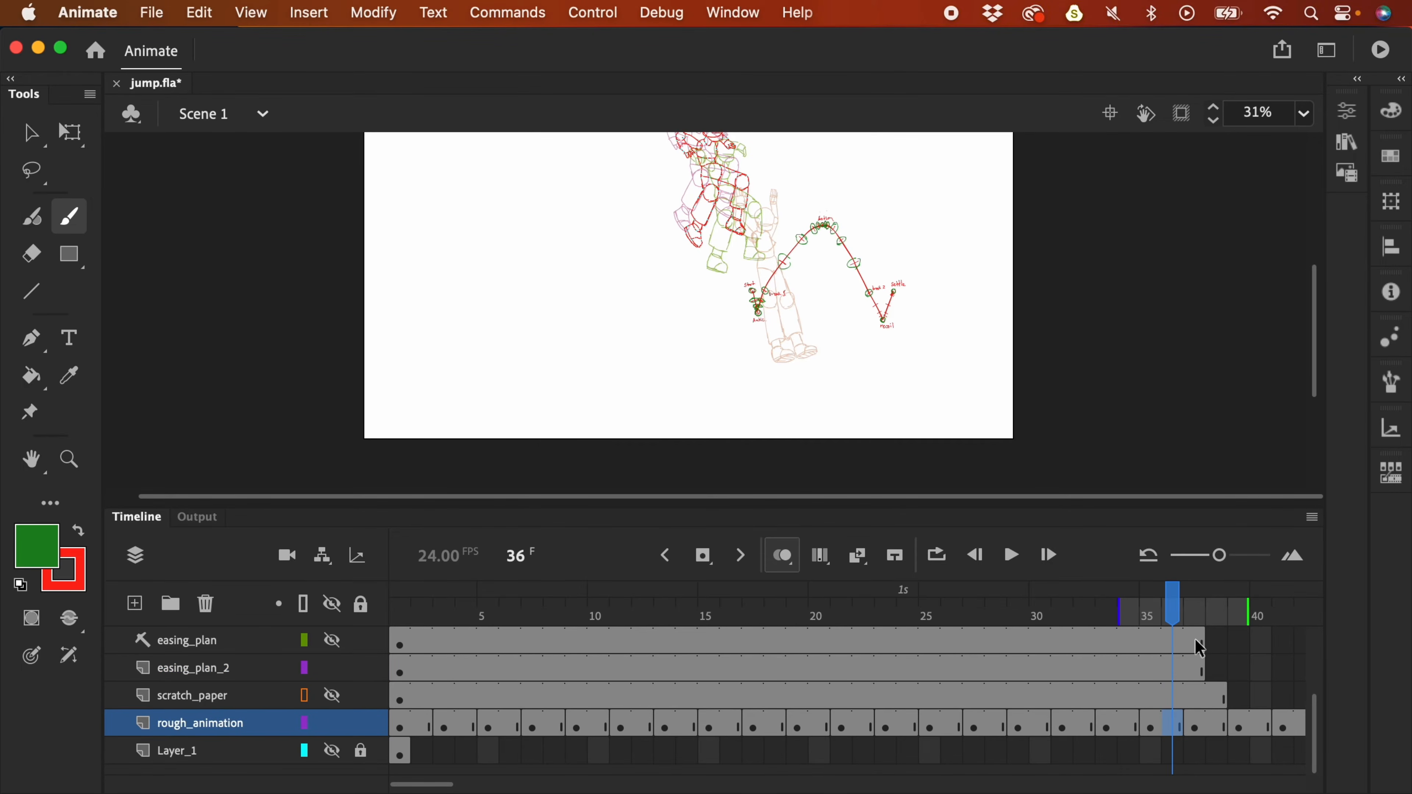
left_click(333, 666)
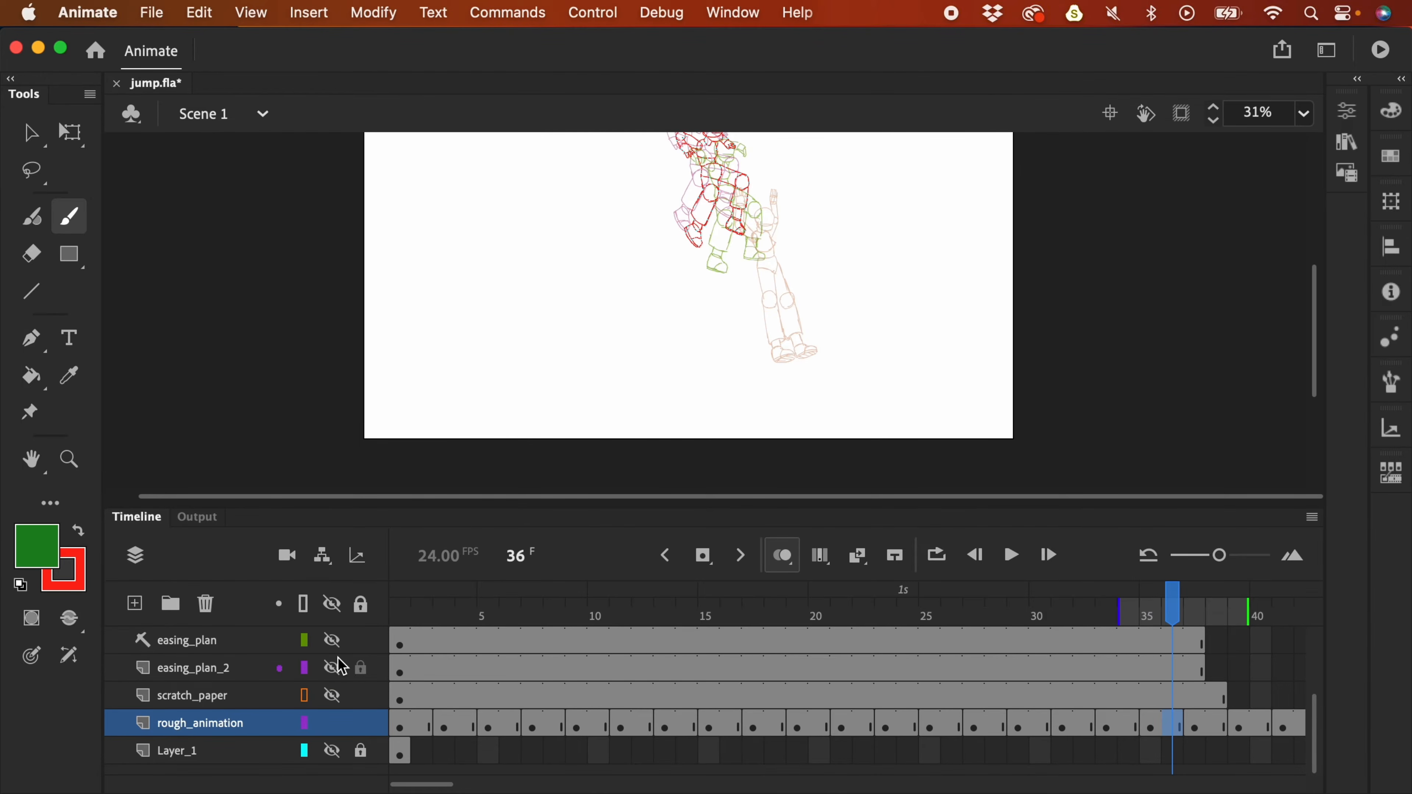
left_click_drag(1165, 615, 408, 617)
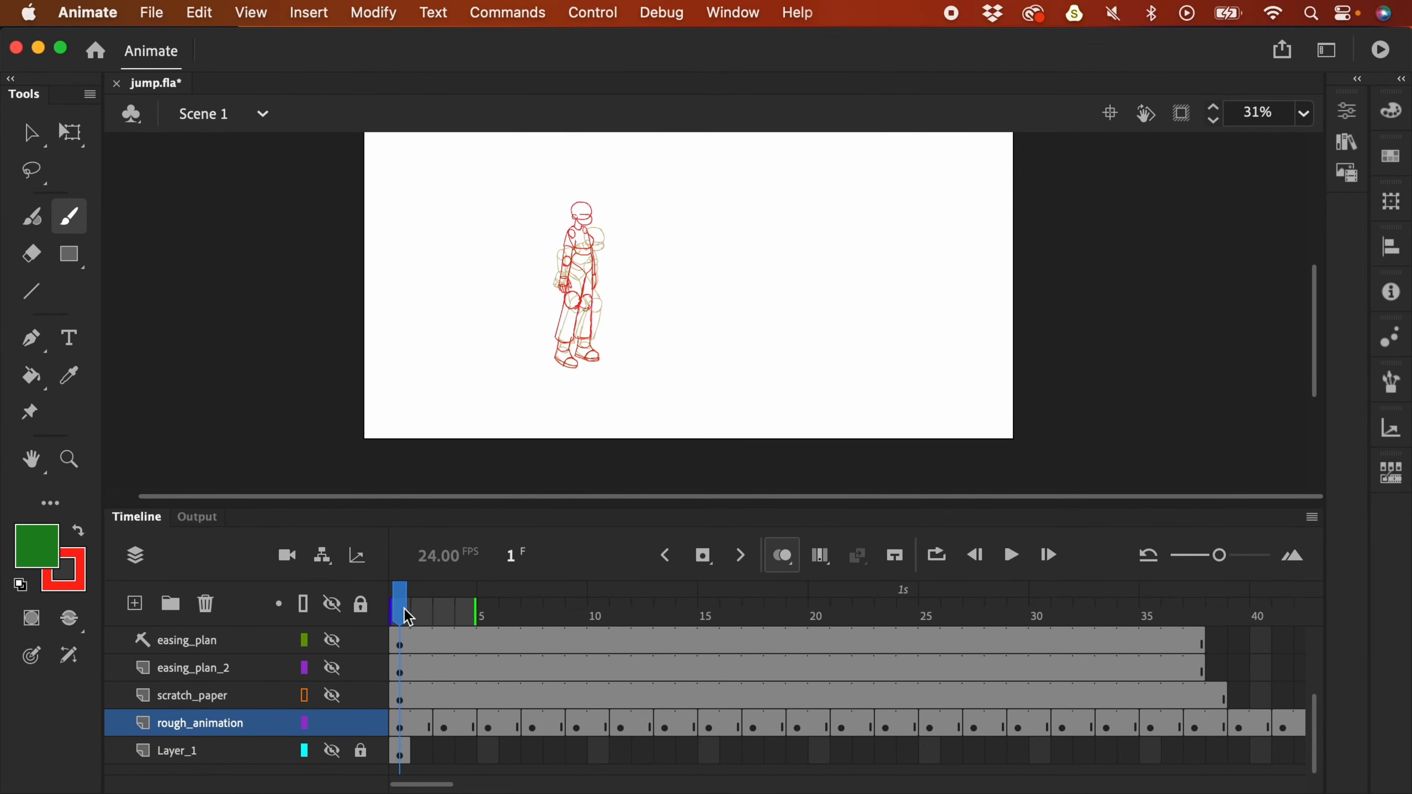
key("super+minus")
key("Return")
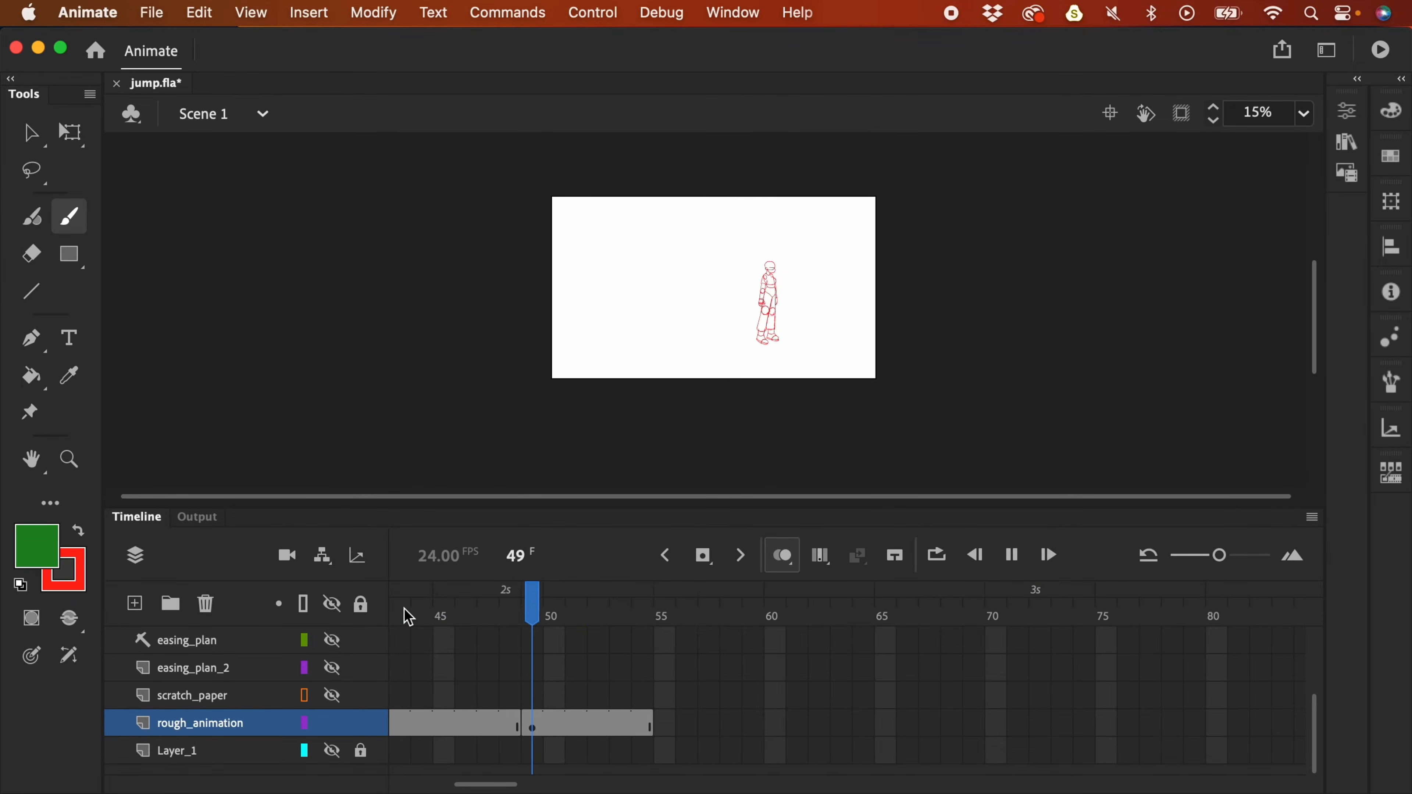
key("Return")
mouse_move(640, 621)
left_mouse_down()
mouse_move(554, 614)
mouse_move(681, 616)
mouse_move(615, 620)
mouse_move(675, 623)
mouse_move(663, 632)
mouse_move(814, 624)
mouse_move(842, 608)
left_mouse_up()
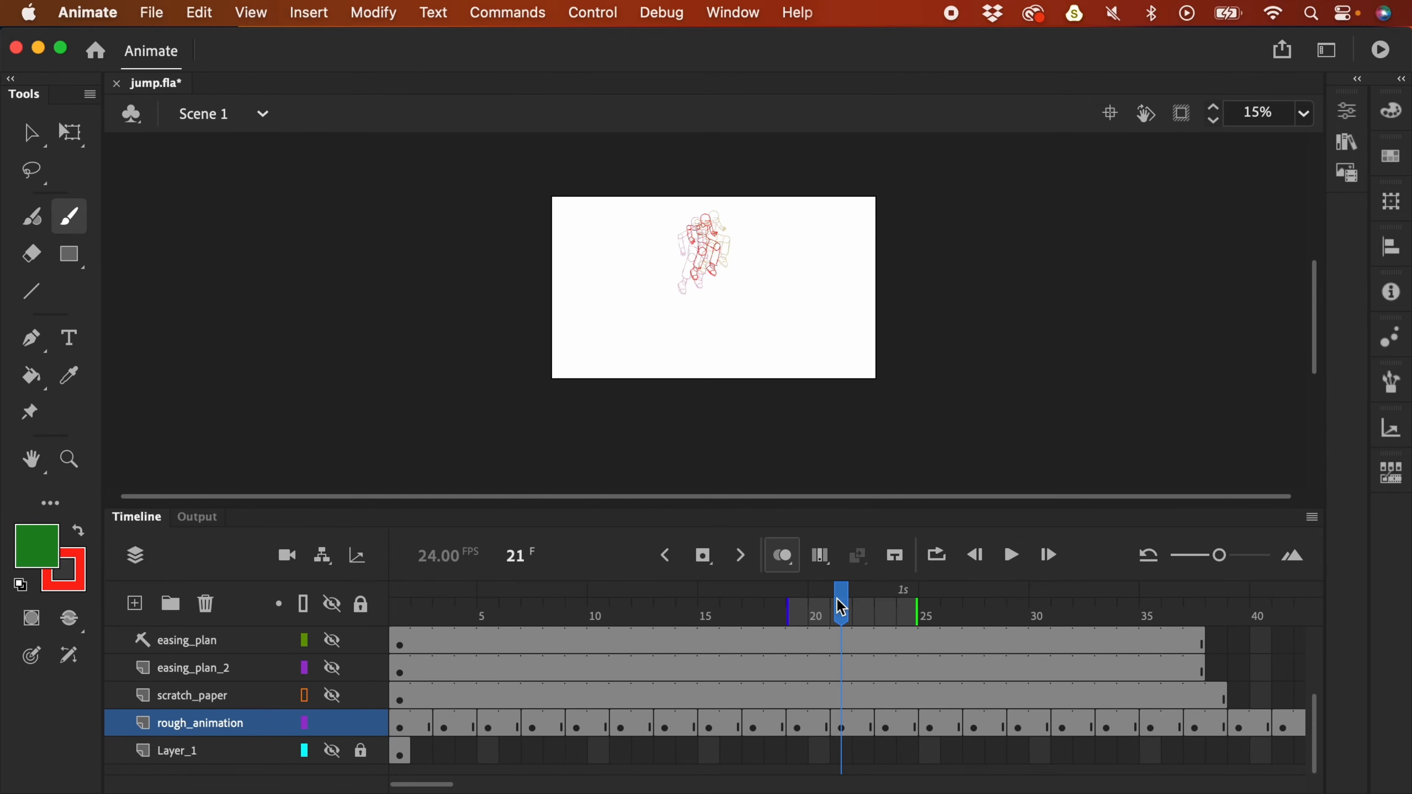
- Duplicate the rough_animation layer and play the jump from frame 1
right_click(207, 726)
left_click(325, 396)
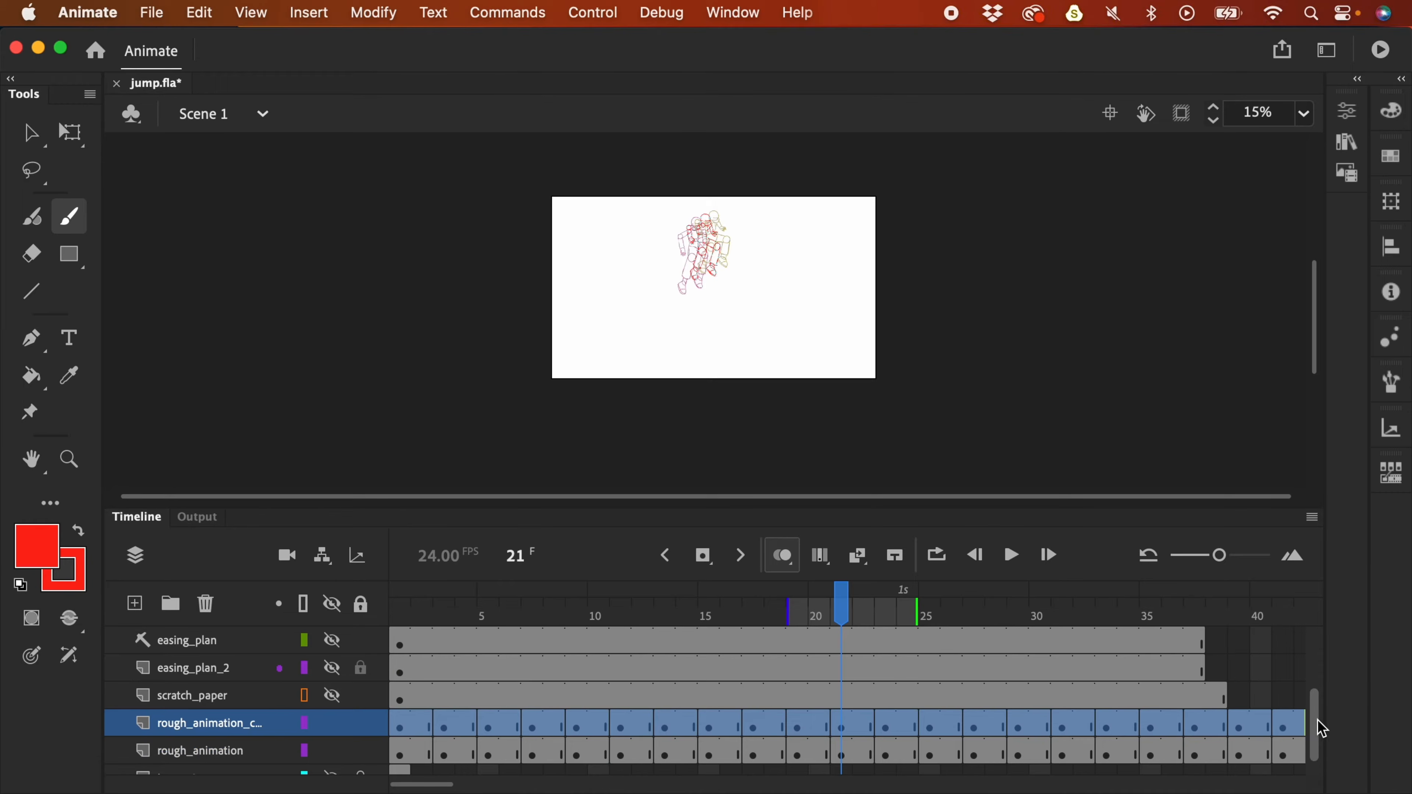
left_click_drag(1321, 719, 1308, 743)
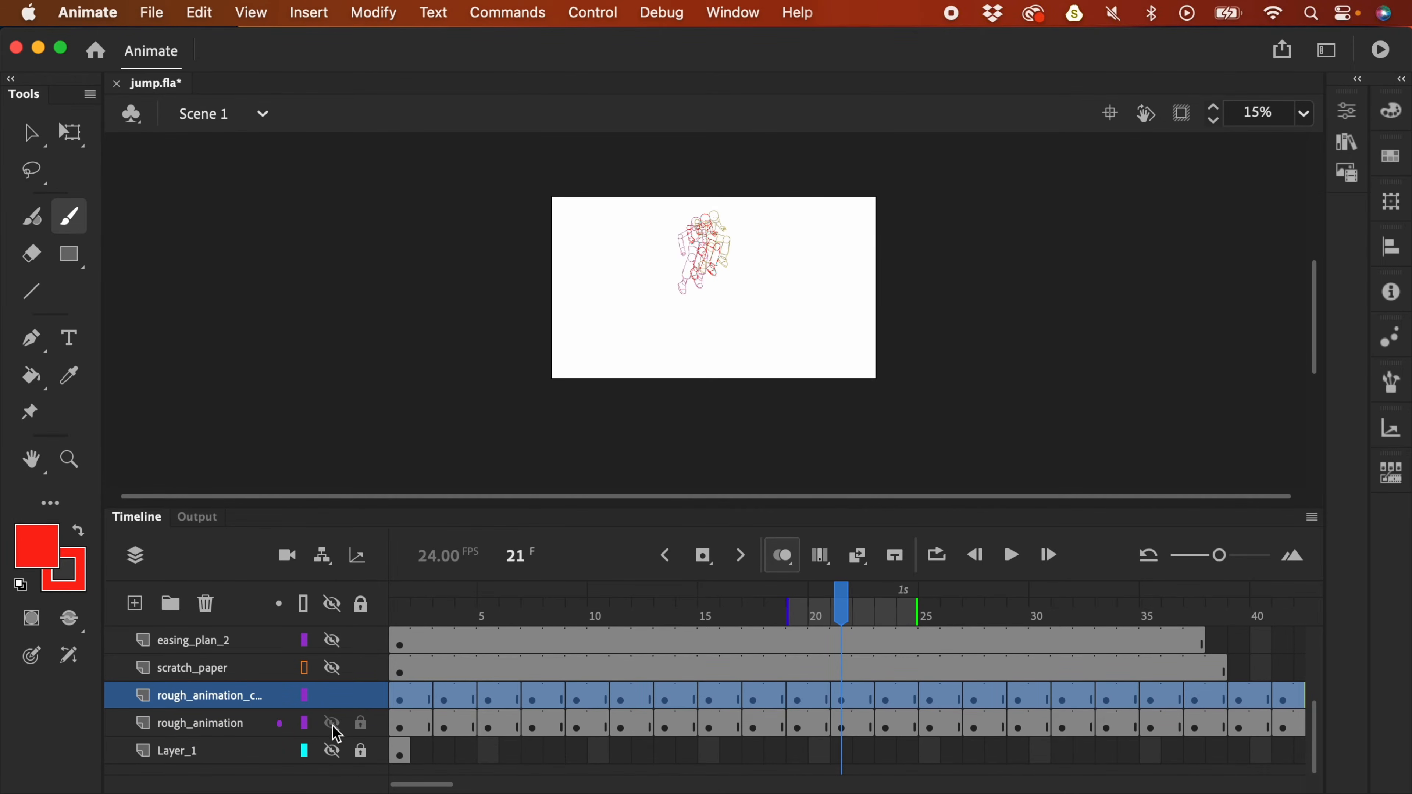
left_click(403, 705)
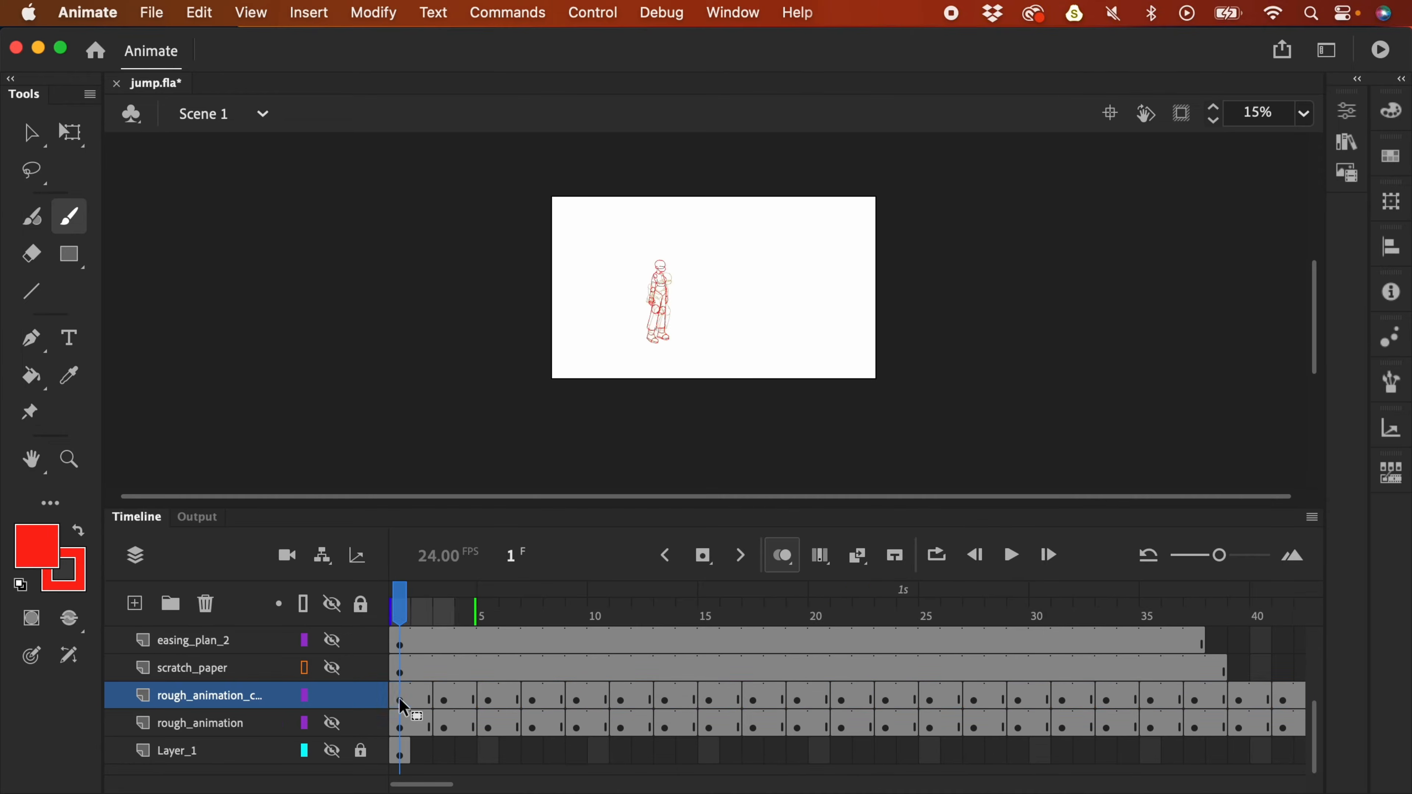
key("Return")
left_click_drag(798, 599, 516, 657)
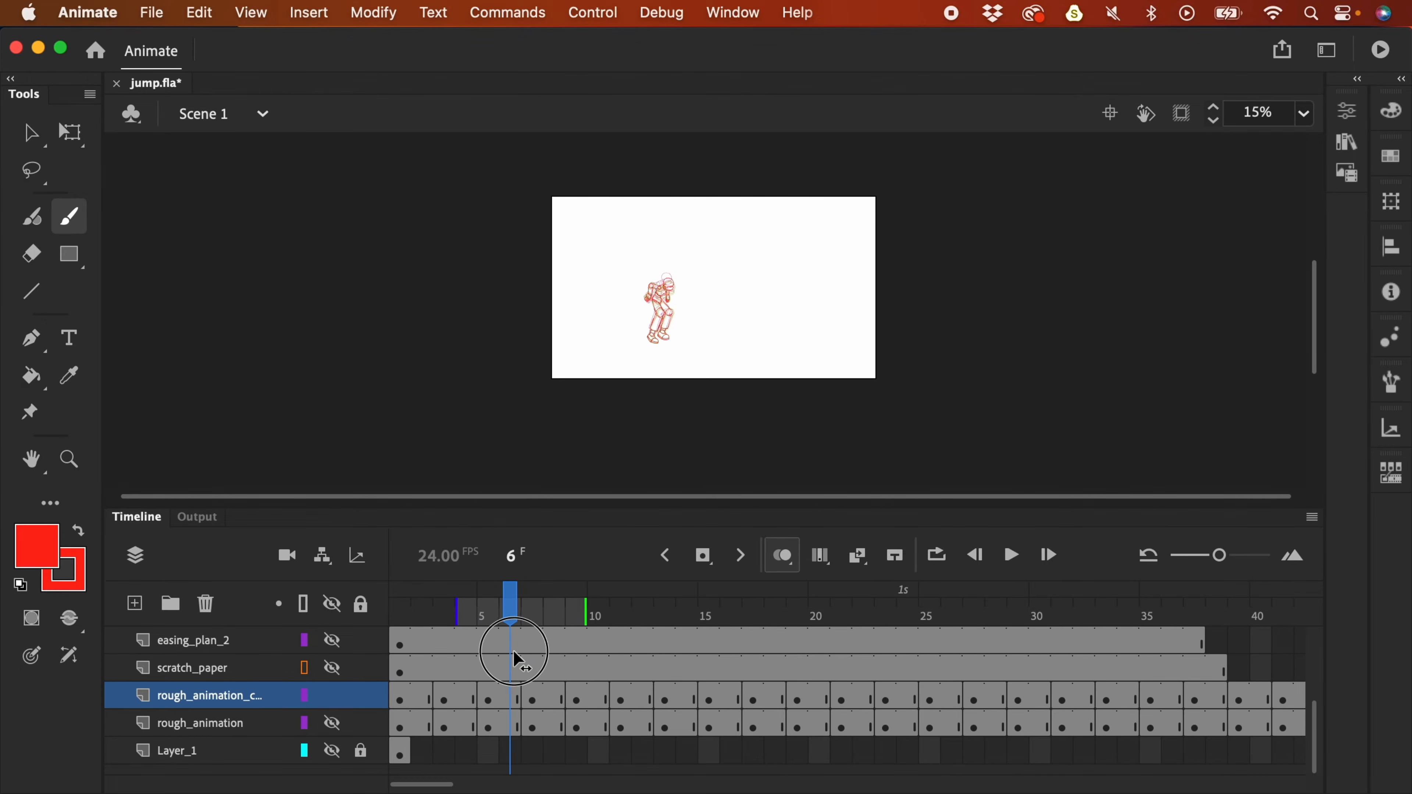
- Turn off onion skinning and select frames 7 through 9 on the copied layer
left_click(532, 699)
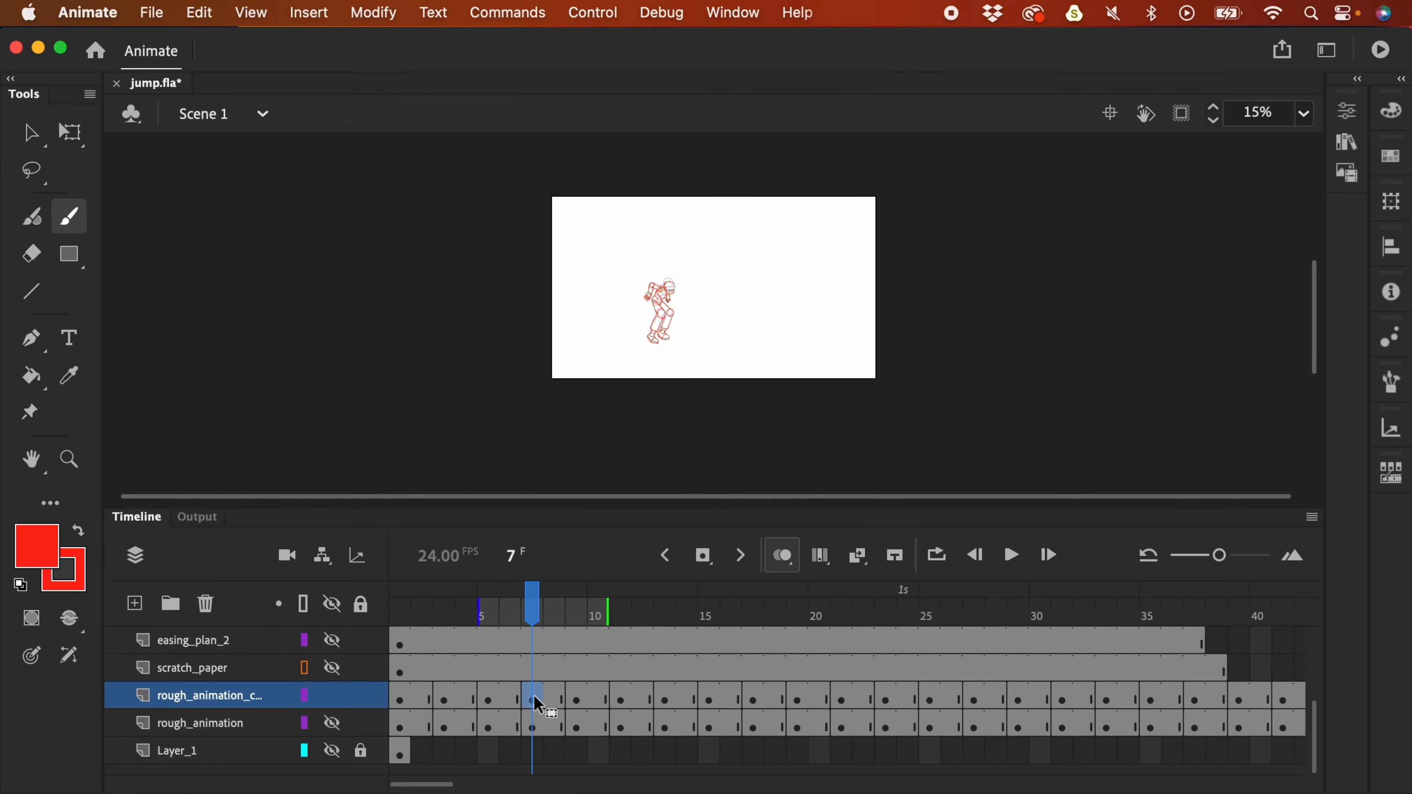
key("super+equal")
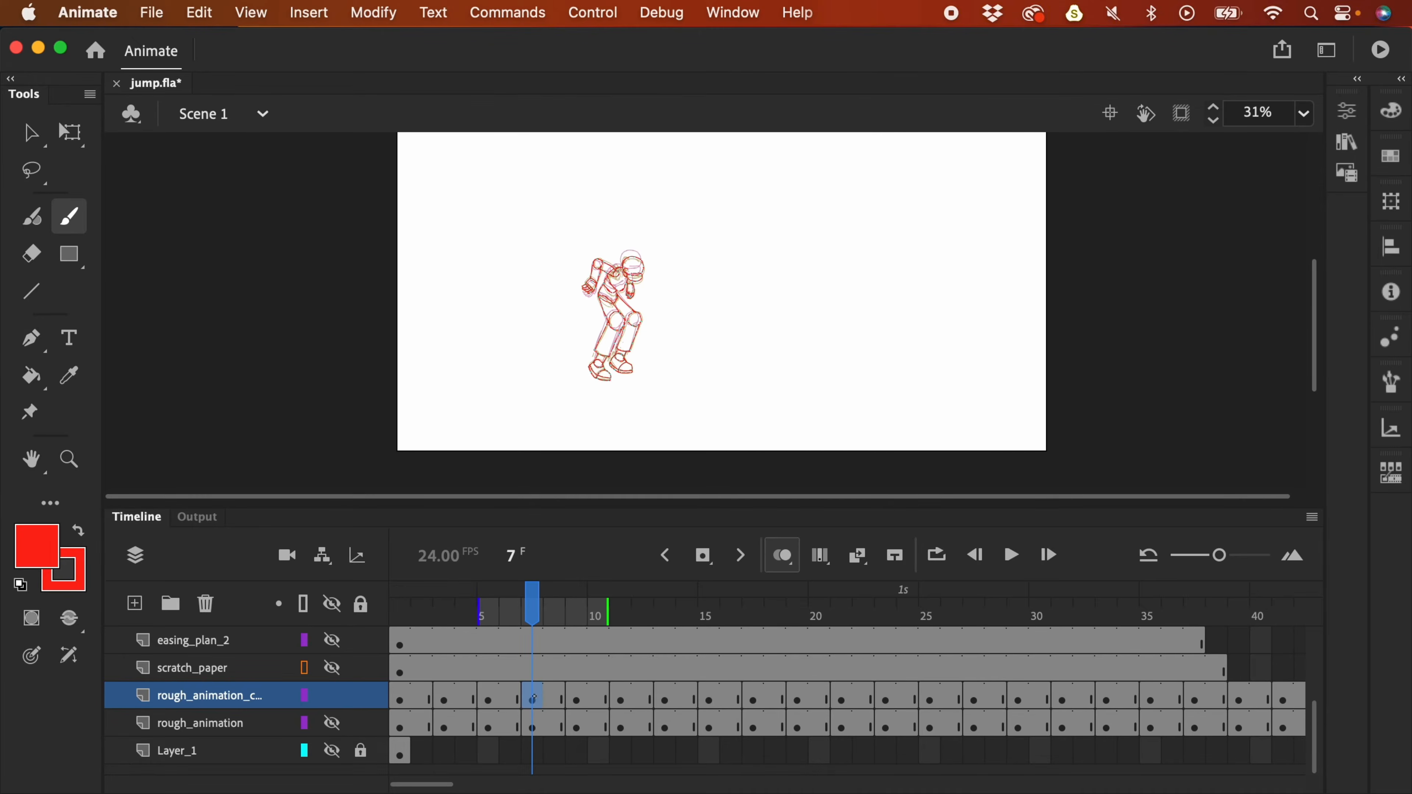
left_click(783, 556)
key("period")
key("period")
key("period")
key("period")
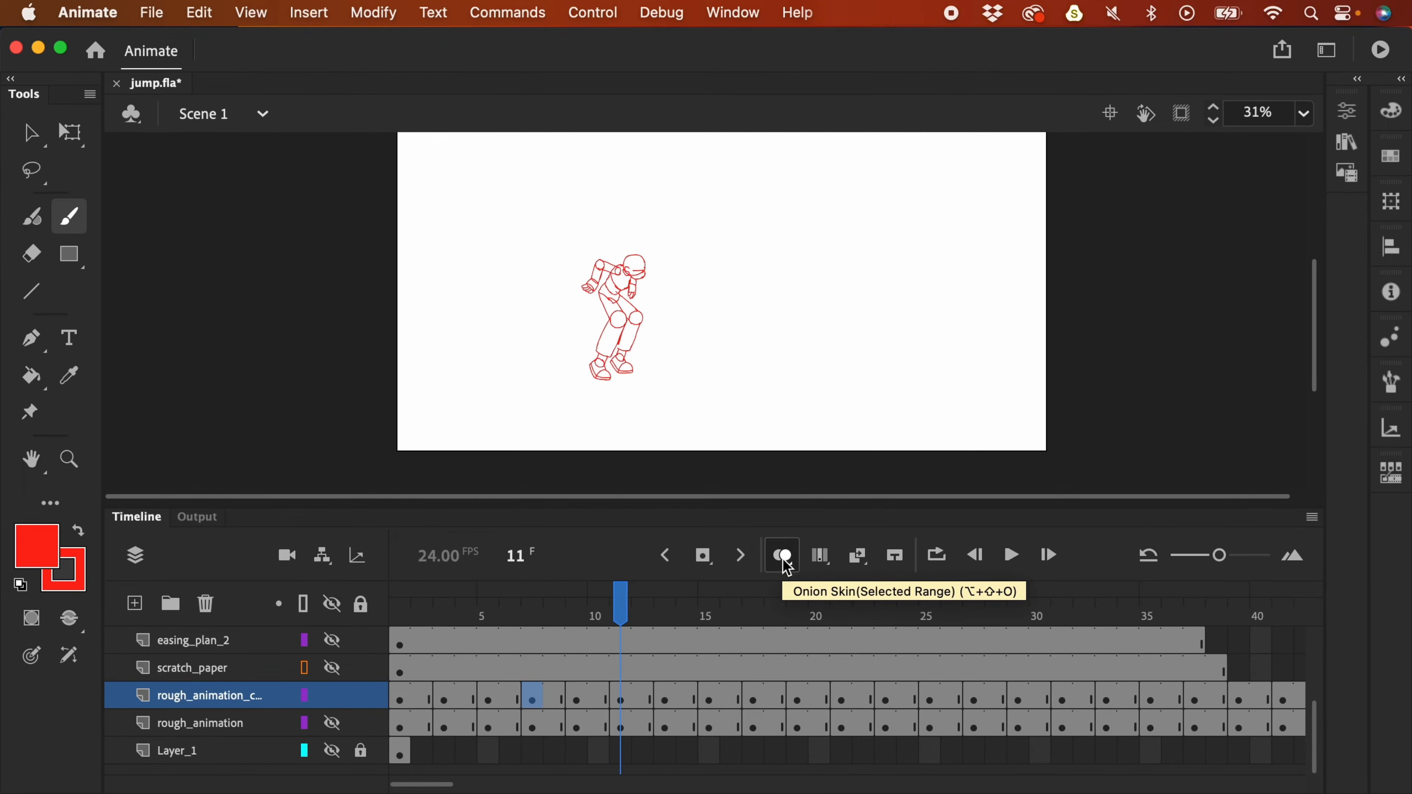
key("comma")
left_click(577, 699)
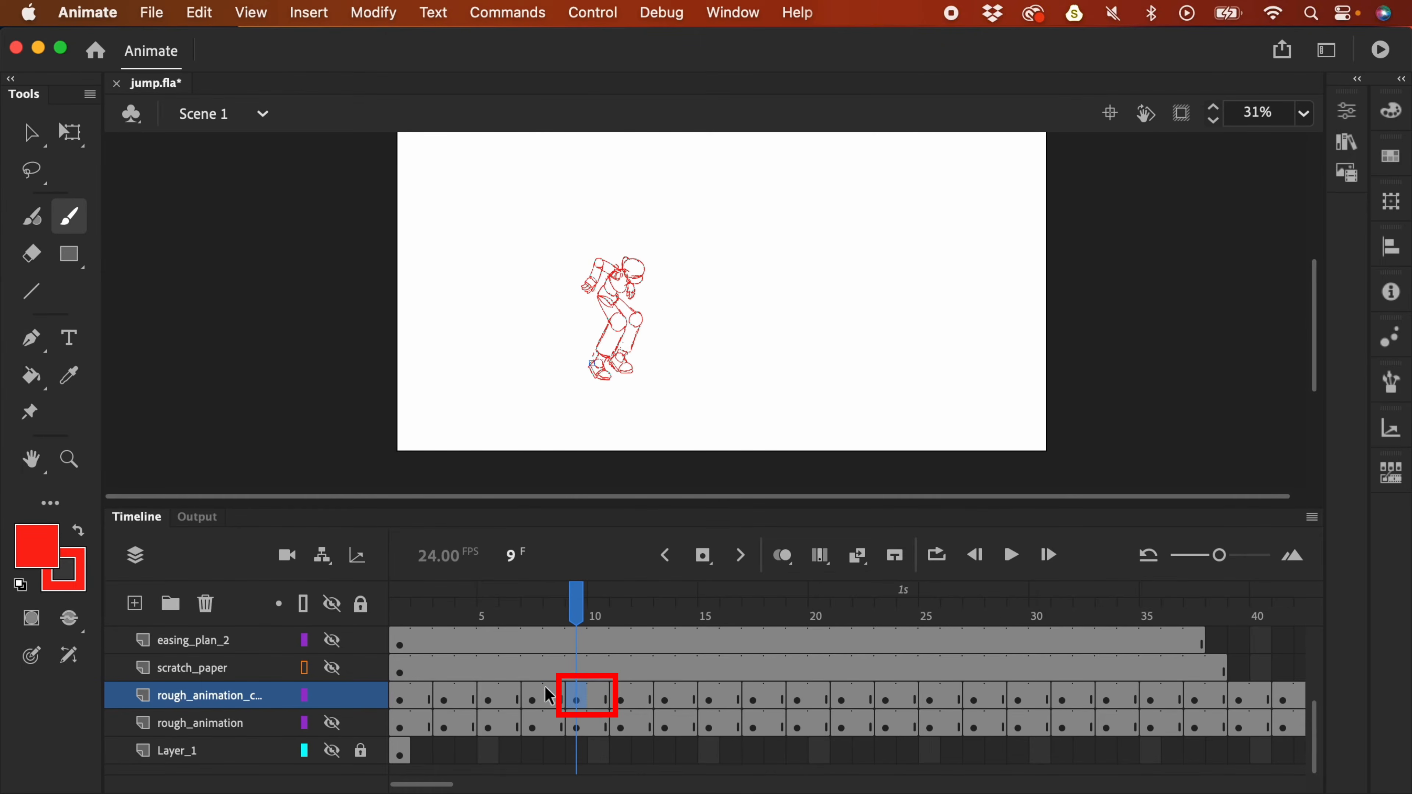
left_click(538, 702)
left_click(555, 700)
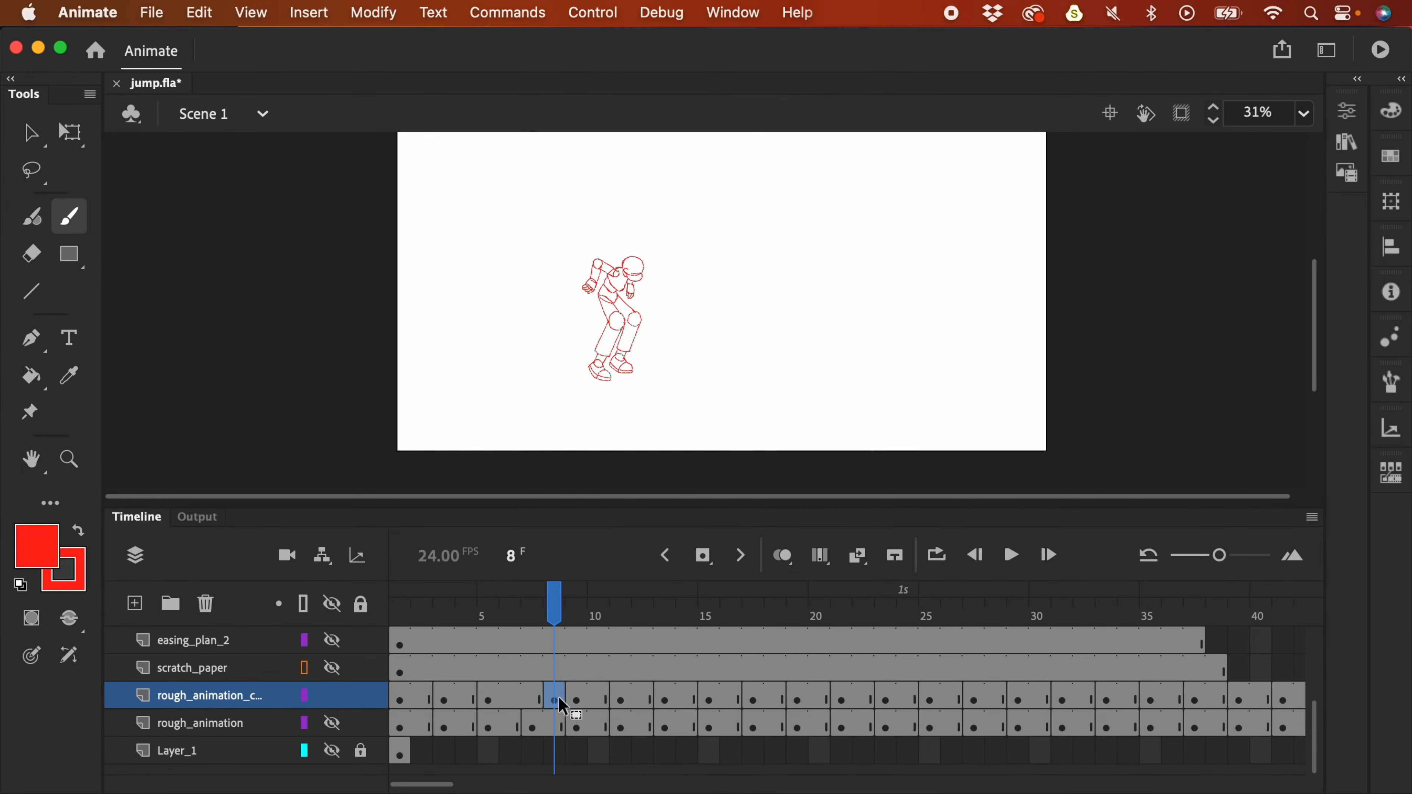
left_click(489, 702)
left_click(534, 701)
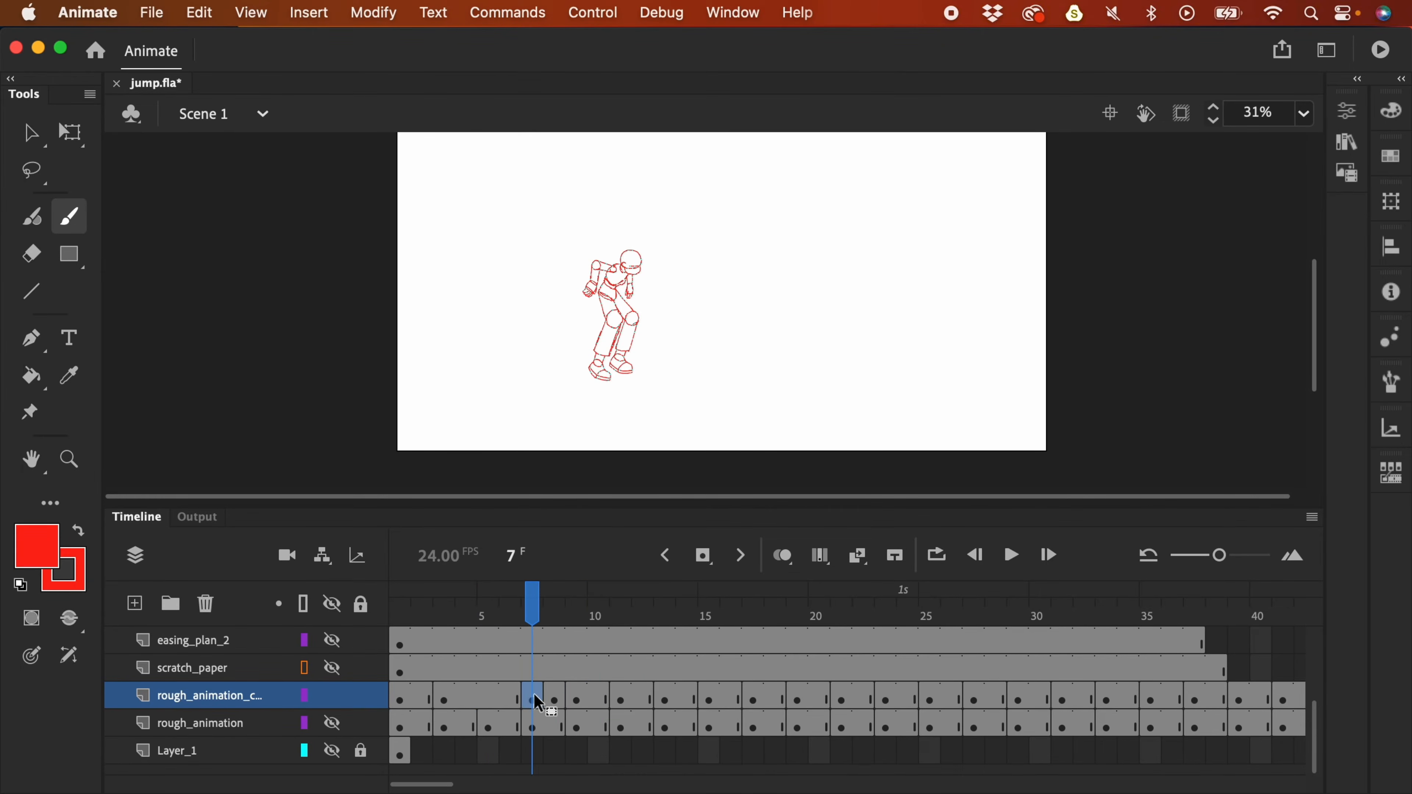
left_click(576, 701)
left_click_drag(534, 698, 456, 696)
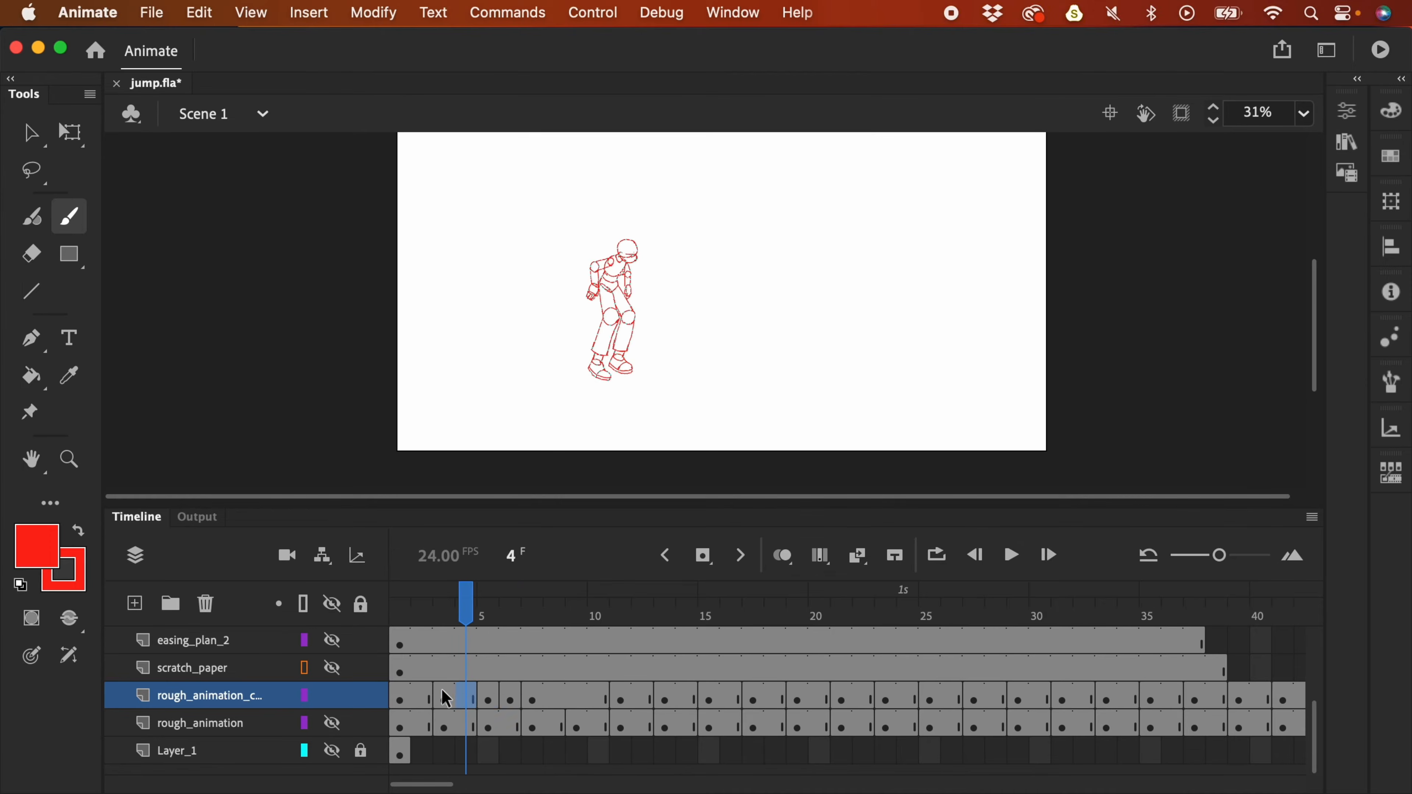
key("period")
key("period")
key("period")
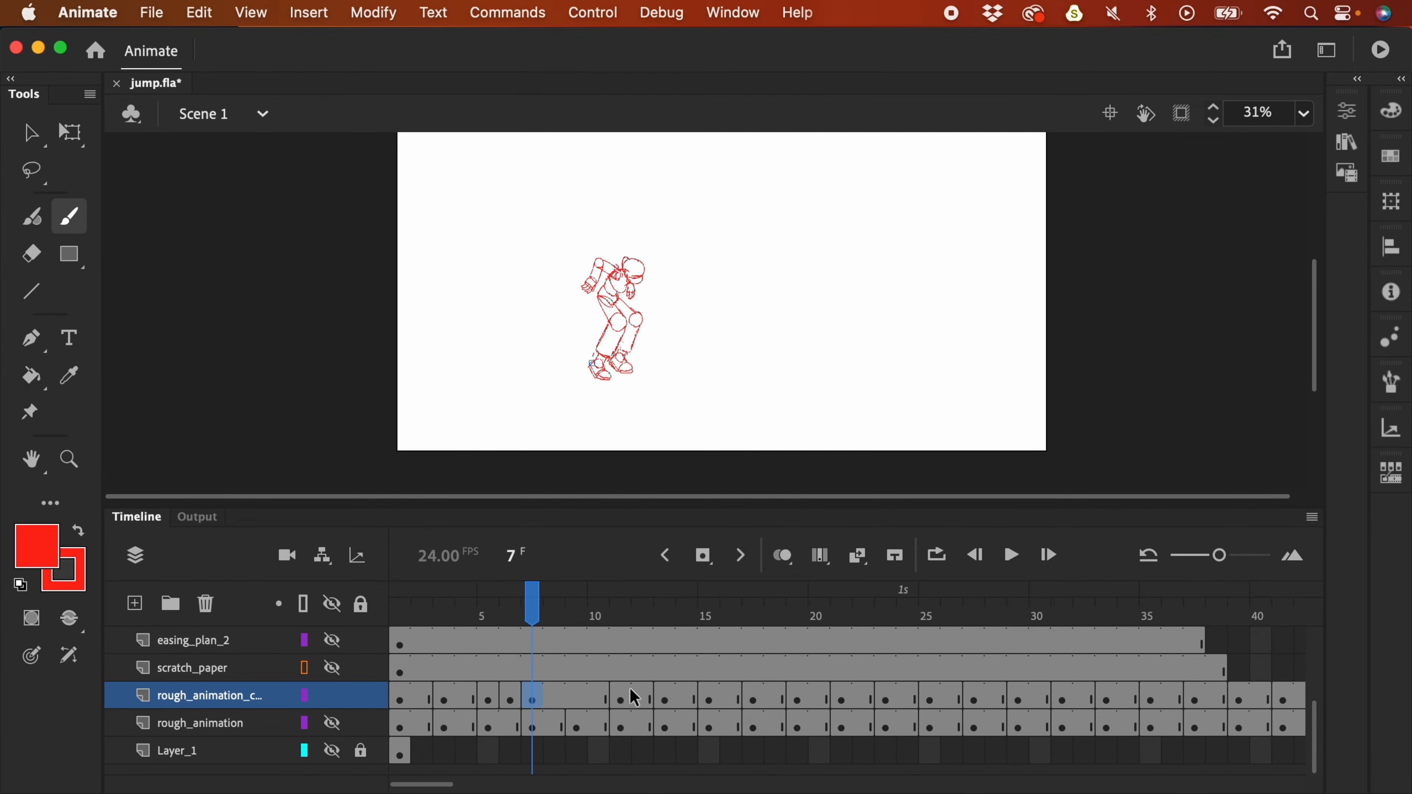
- On the copy, move the keyframes at 15, 17, 19 and 21 four frames earlier, to 11, 13, 15 and 17
left_click(630, 698)
left_click_drag(623, 703, 580, 700)
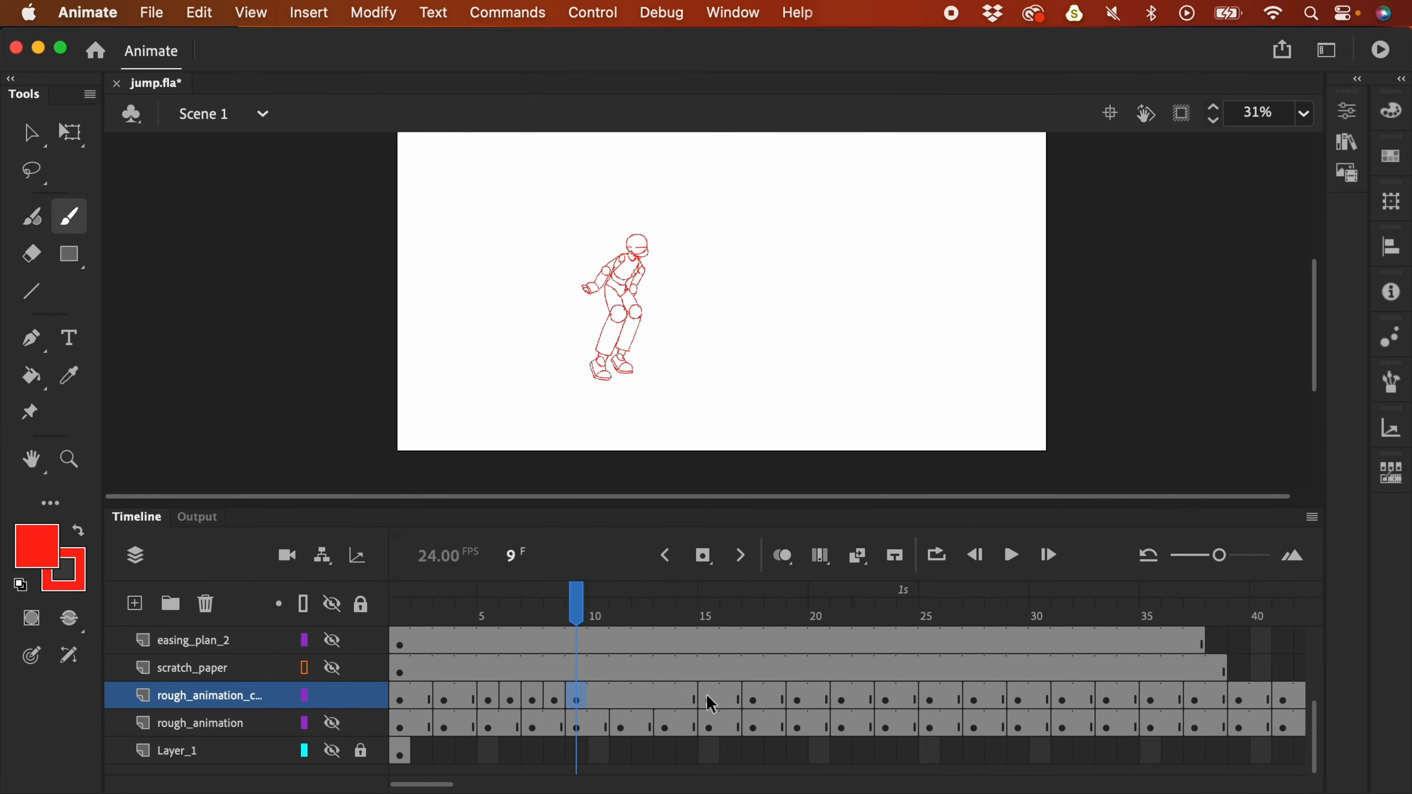
left_click(713, 699)
left_click_drag(607, 715, 621, 716)
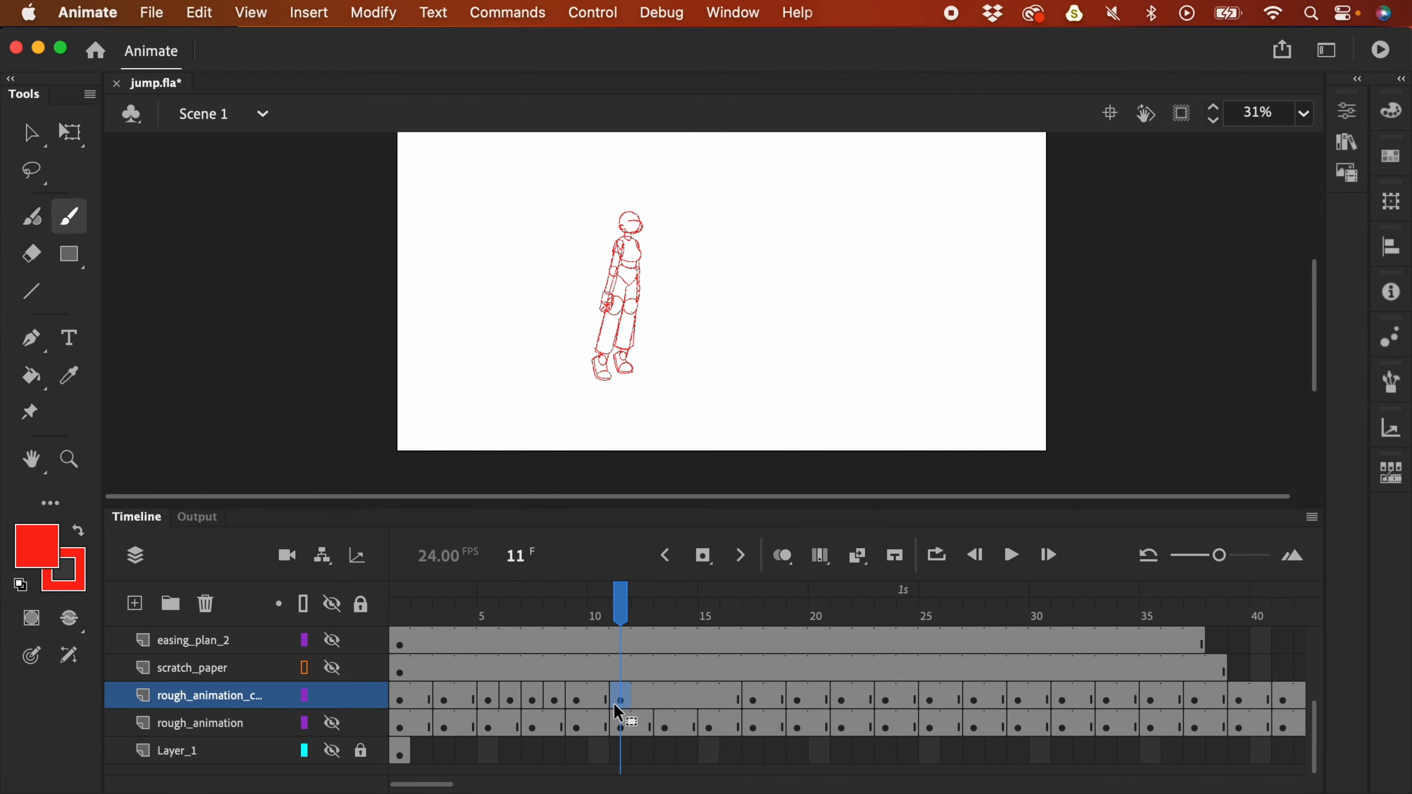
left_click(764, 706)
left_click_drag(765, 706, 667, 705)
left_click(797, 704)
left_click_drag(797, 703, 709, 702)
left_click(845, 703)
left_click_drag(848, 709, 753, 702)
- Select frames 23 to 41 on the copy and drag the block a few frames earlier
left_click_drag(873, 338, 863, 397)
left_click_drag(886, 700, 1025, 699)
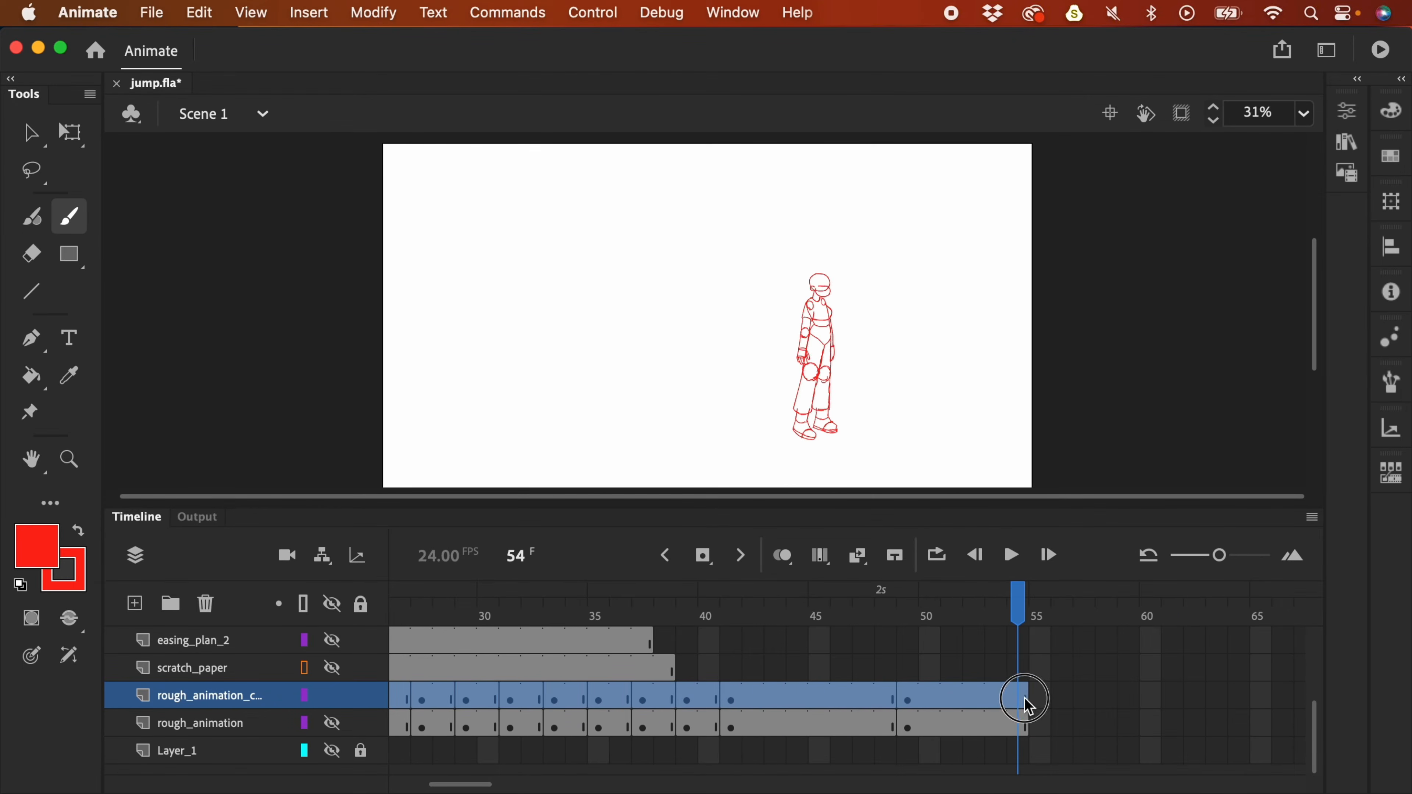
left_click_drag(1224, 563, 1207, 561)
left_click_drag(502, 787, 463, 787)
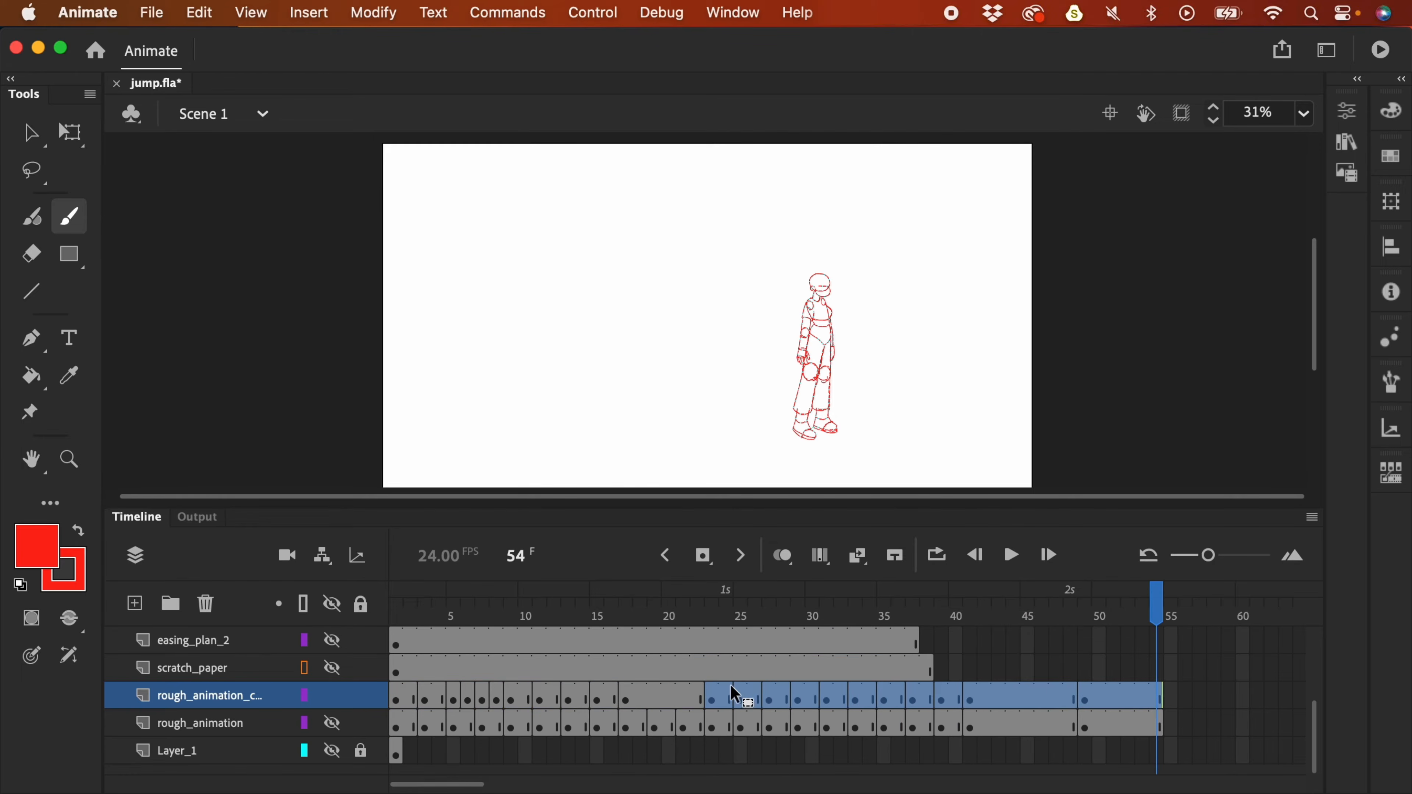
left_click_drag(725, 706, 664, 708)
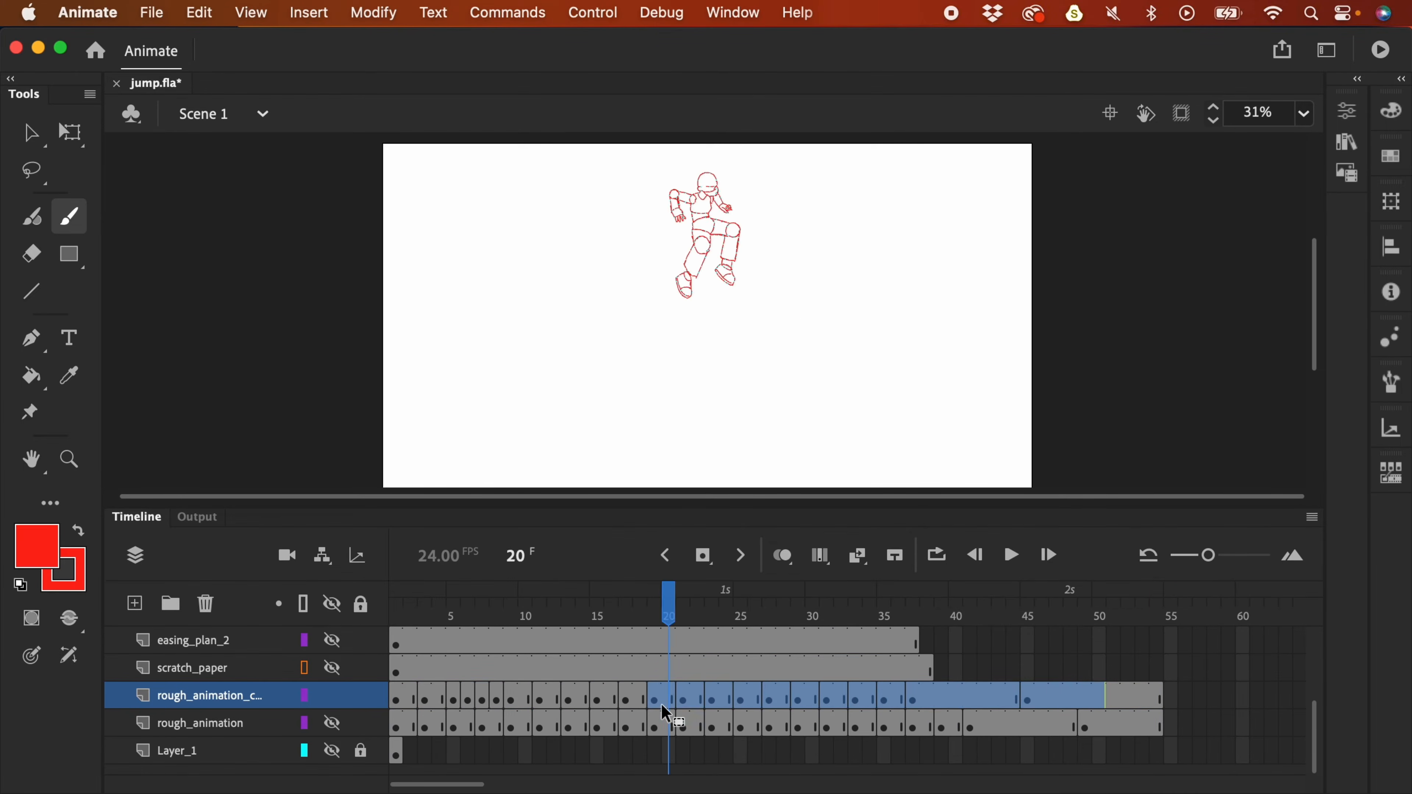
- Play the jump and scrub frames 6 to 9 to check the new timing
left_click(443, 700)
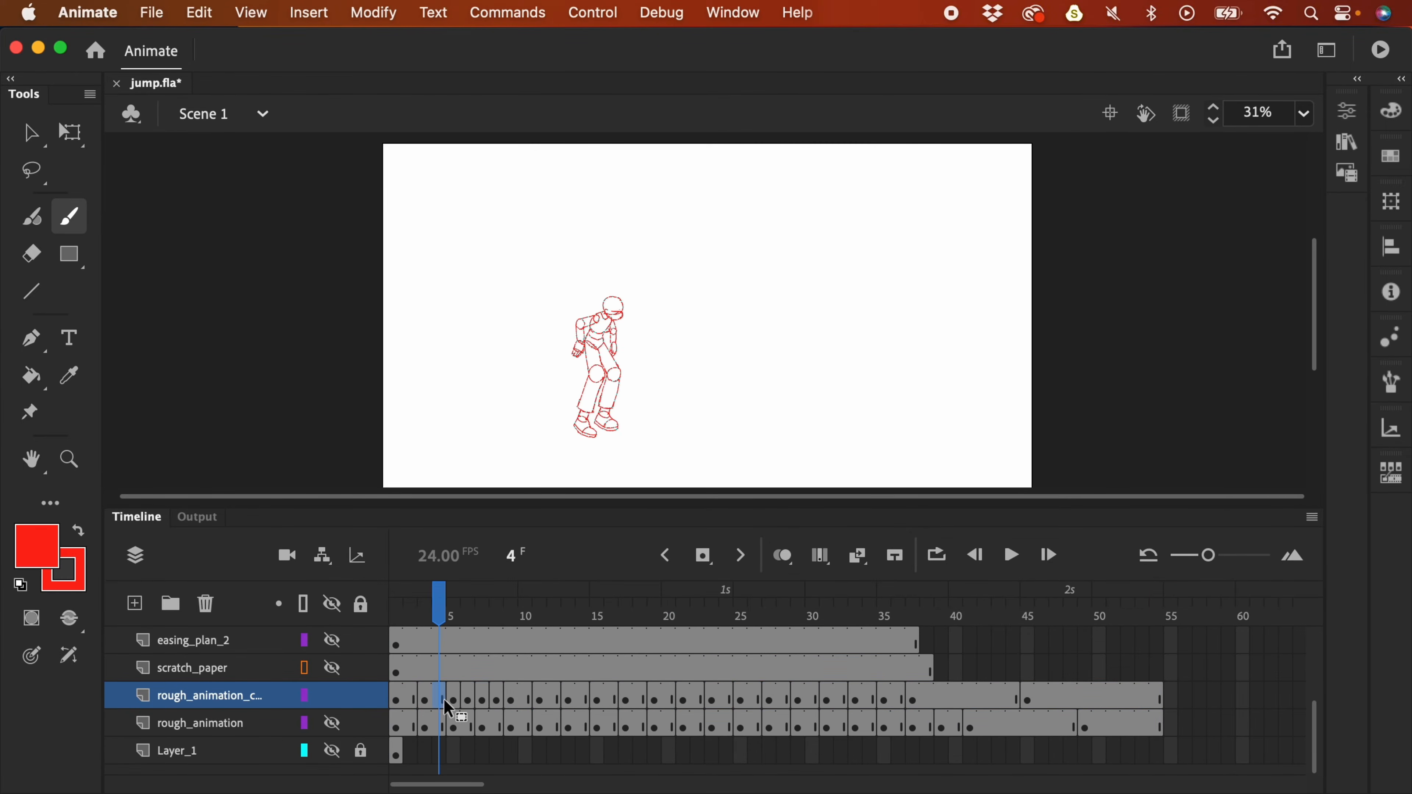
key("Return")
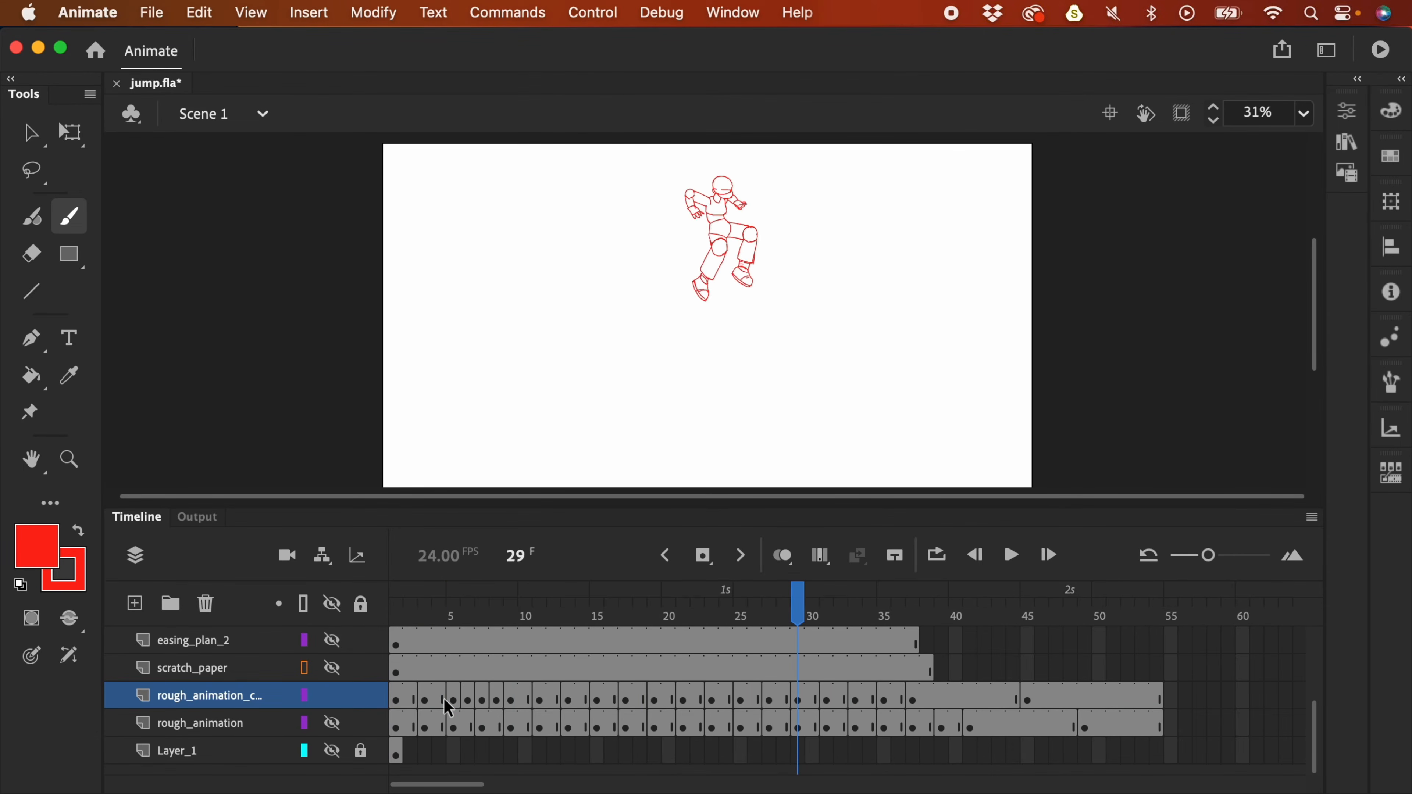
key("Return")
left_click(467, 614)
left_click_drag(468, 616, 573, 622)
left_click(568, 696)
- With onion skinning on, shift the frame-13 pose down and left, then review frames 16–27
left_click(783, 555)
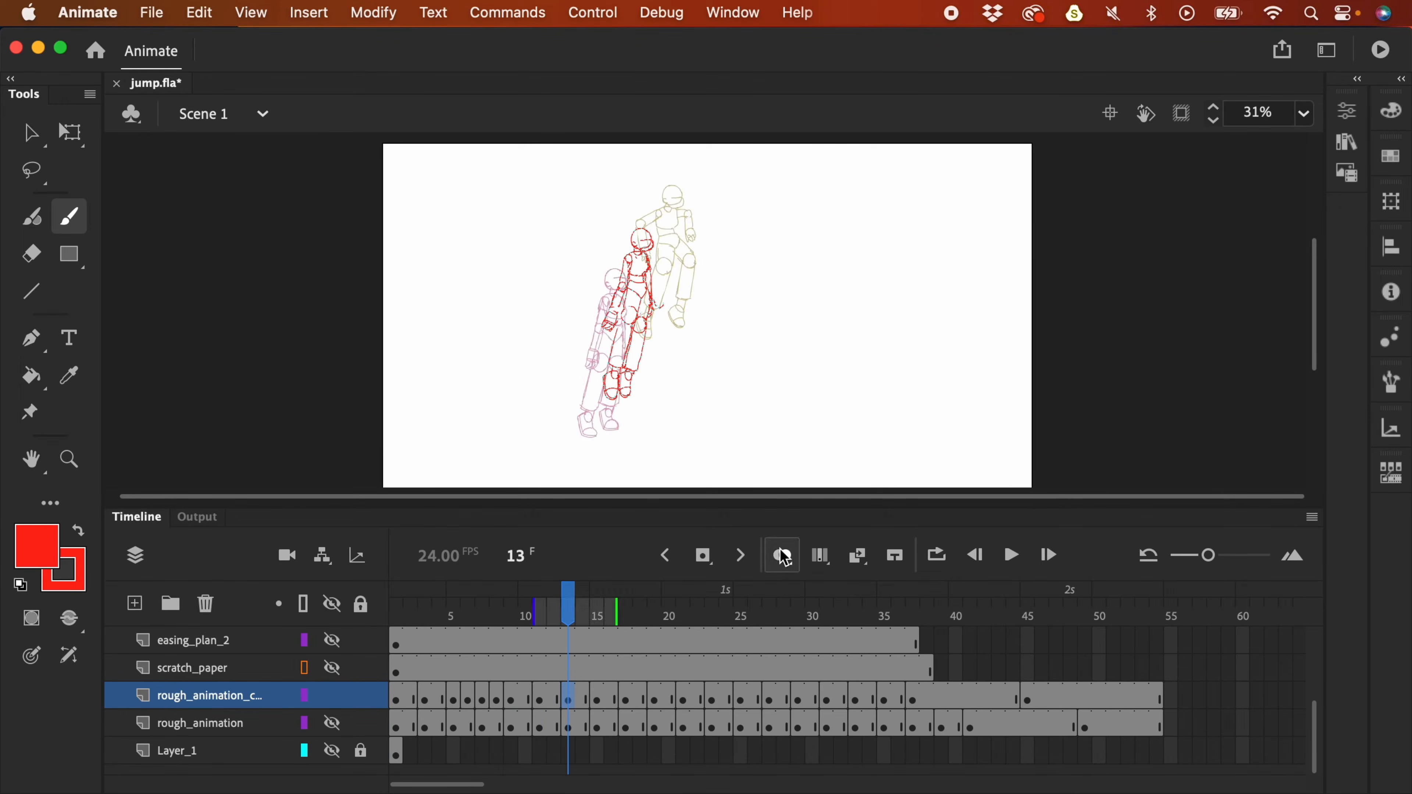
key("v")
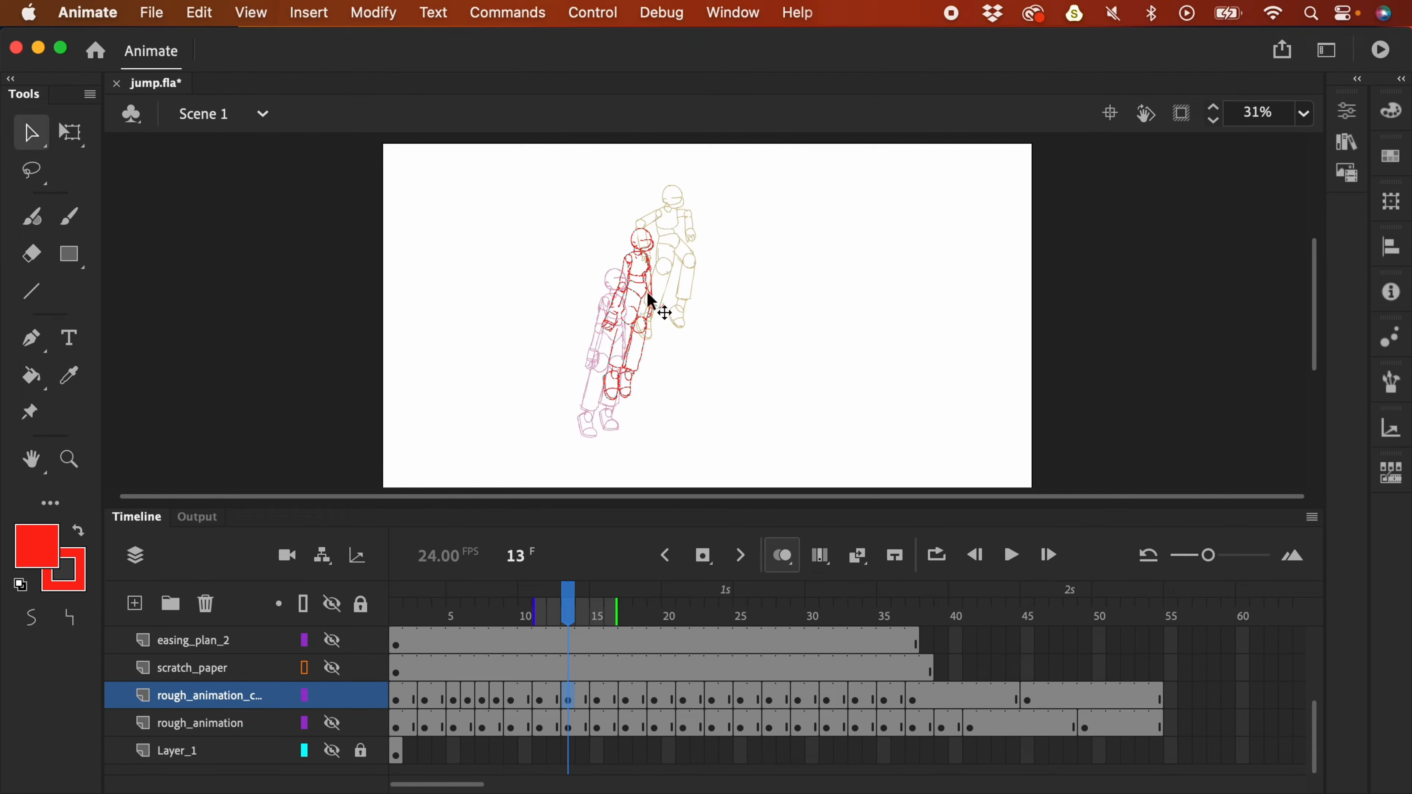
left_click_drag(659, 292, 635, 297)
key("Return")
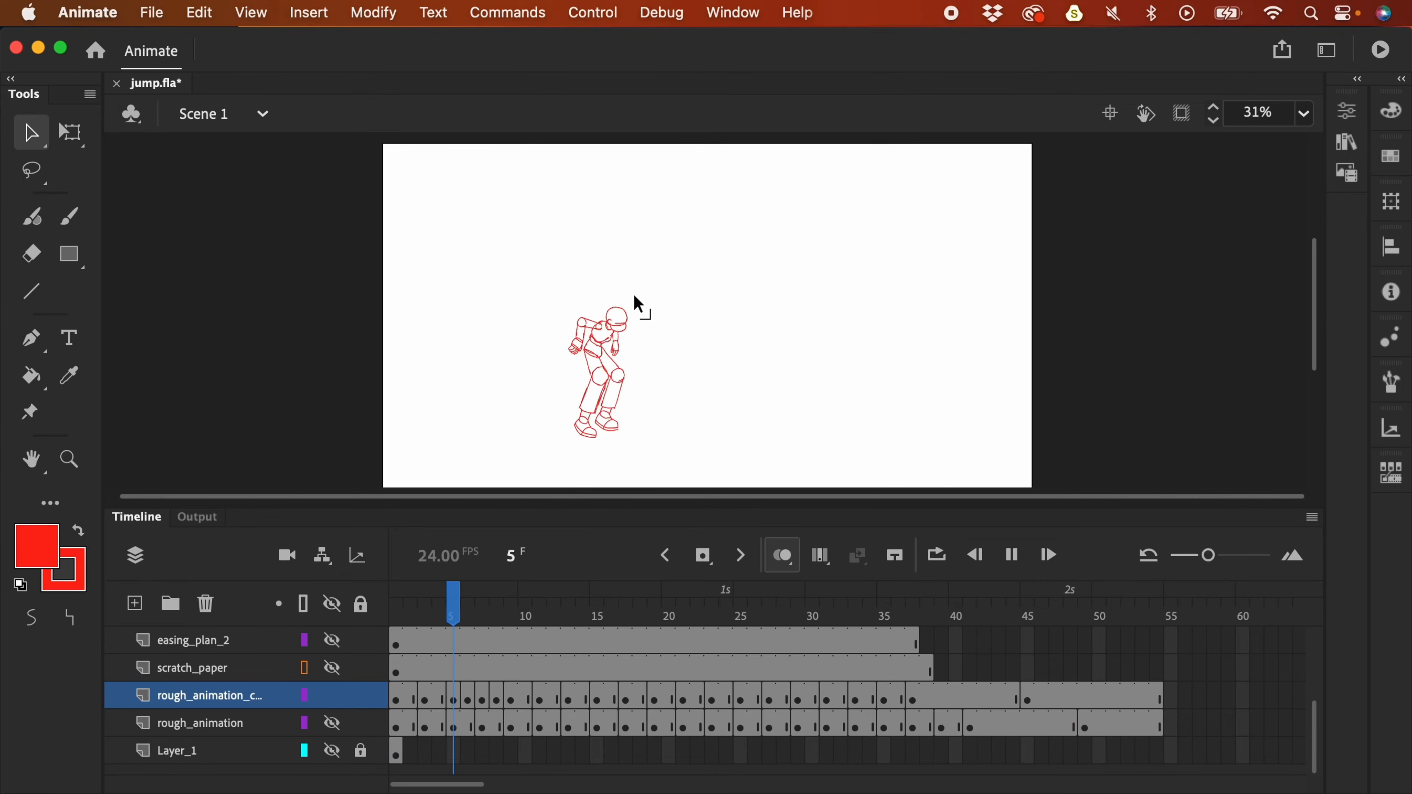
key("Return")
left_click_drag(612, 612, 615, 647)
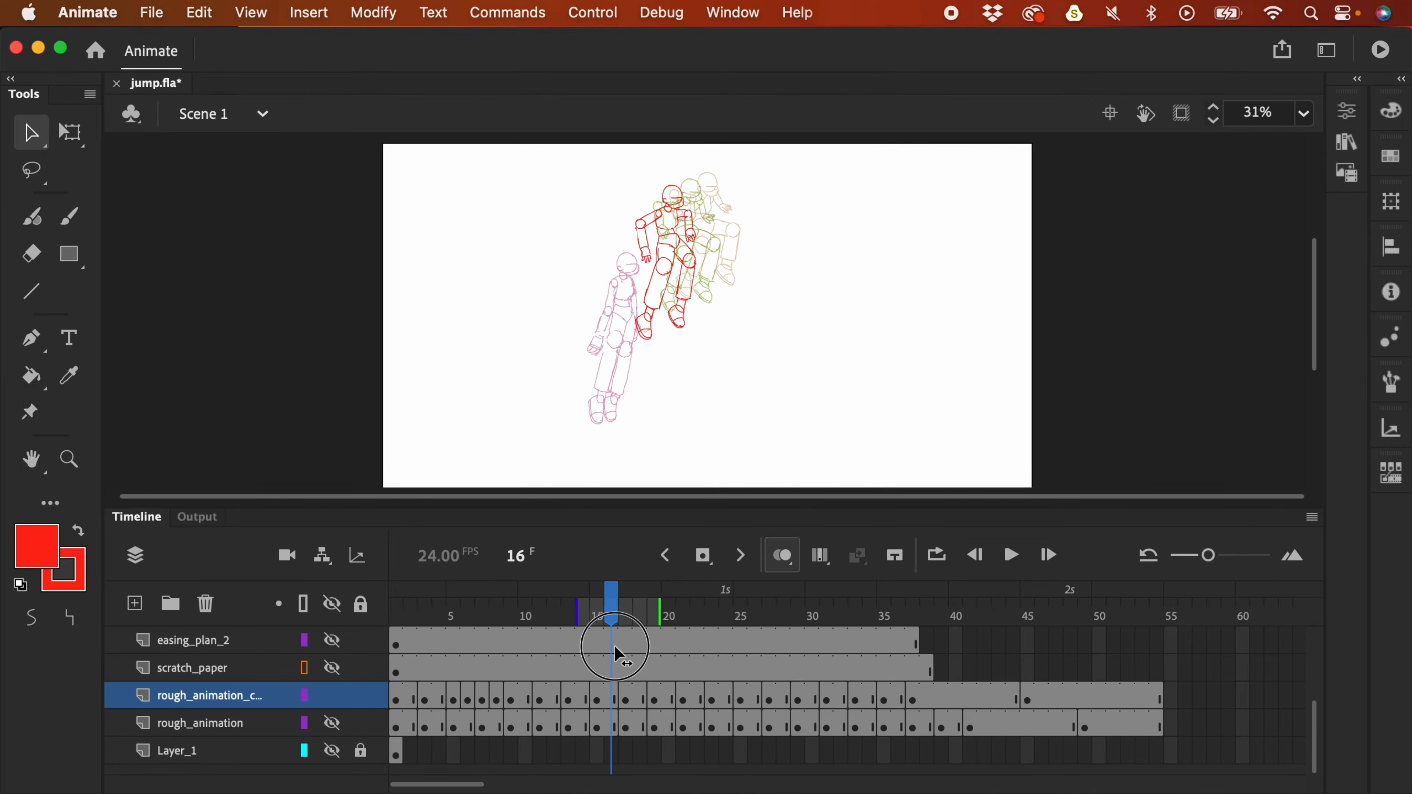
left_click(623, 696)
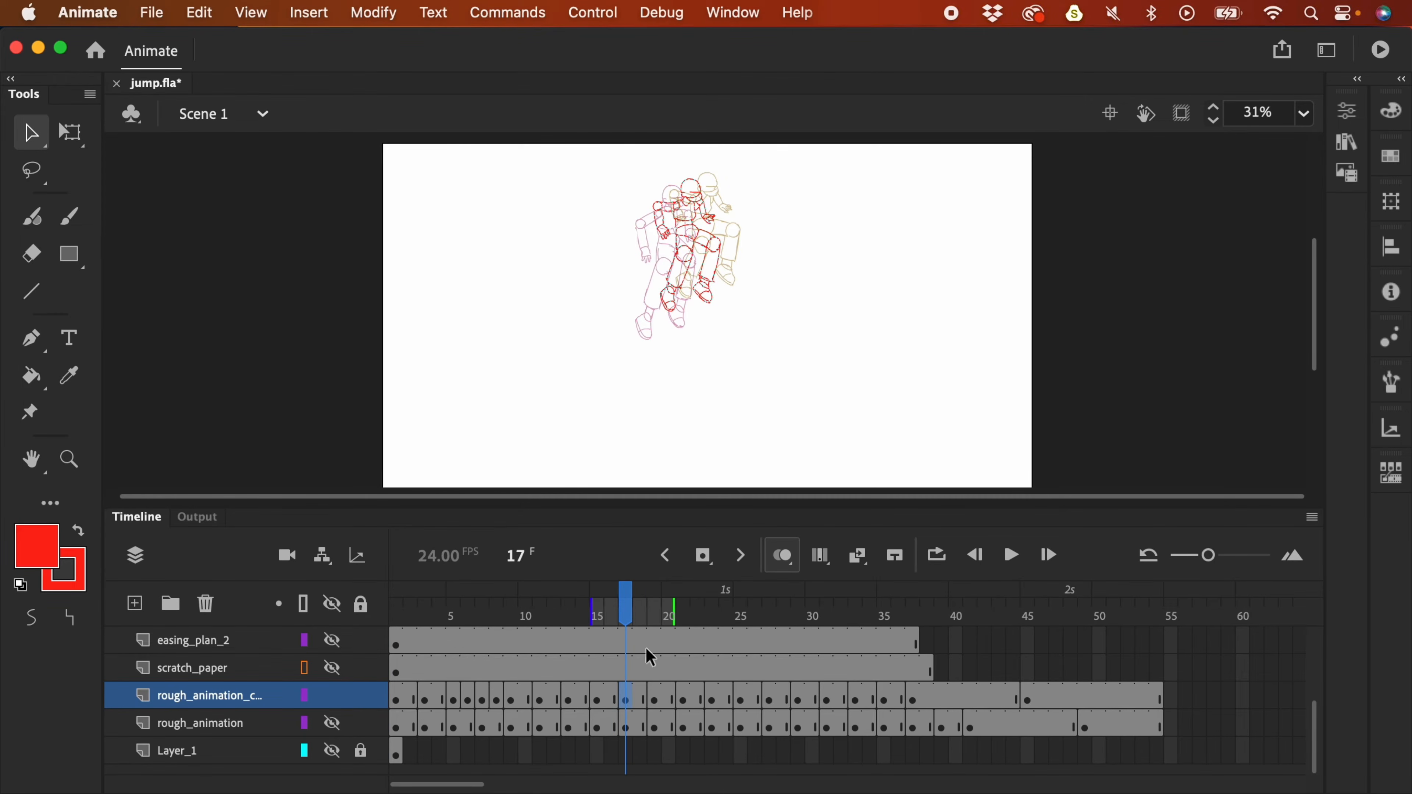
left_click(653, 699)
left_click(645, 698)
- Move keyframes 21→19, 23→20, 25→21, 27→22, 29→23, 31→25 and block 33–45 to 26–38
left_click(683, 696)
left_click_drag(655, 702, 684, 701)
left_click(713, 699)
left_click(741, 700)
left_click(771, 700)
left_click(796, 699)
left_click_drag(771, 700, 713, 702)
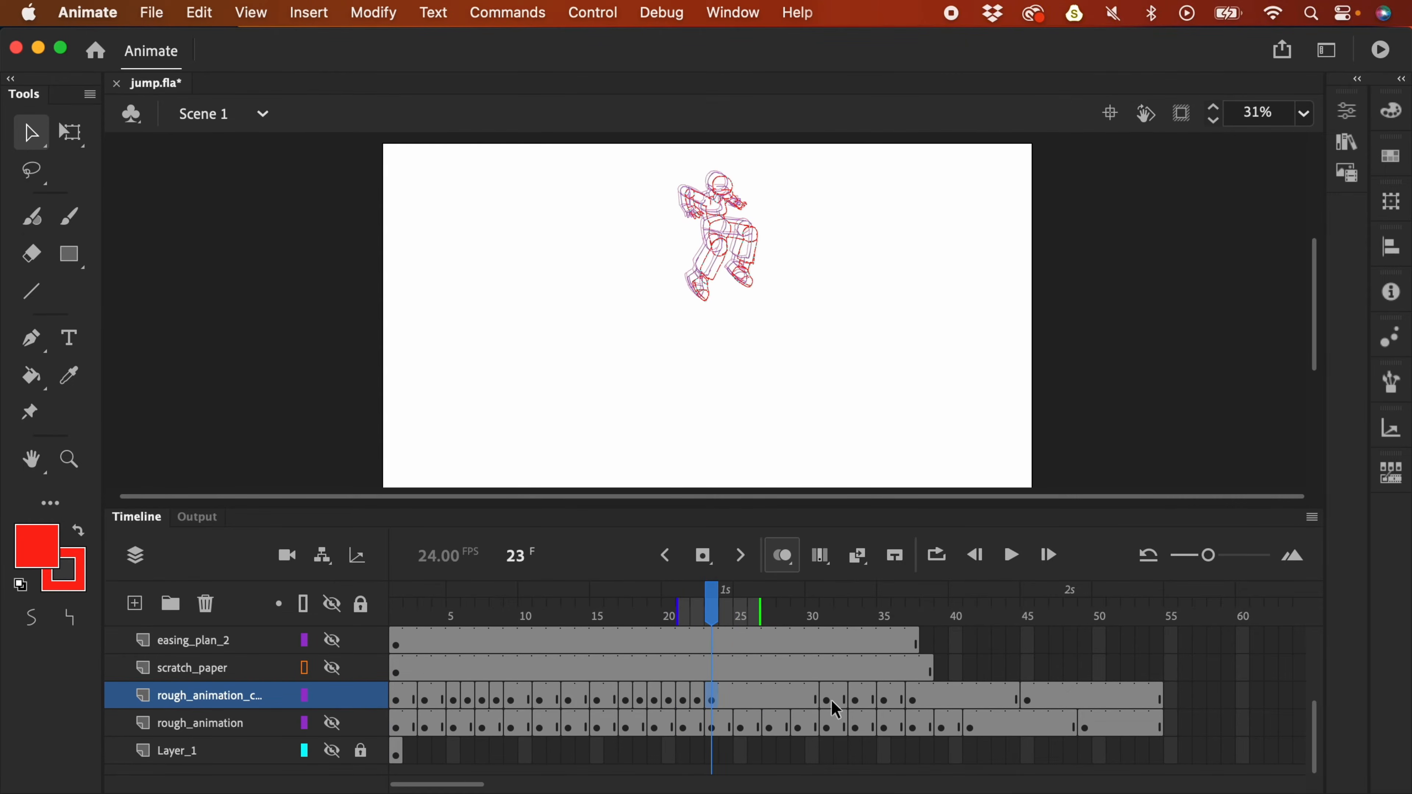
left_click(827, 697)
left_click_drag(829, 697, 1027, 700)
left_click_drag(1010, 698, 913, 702)
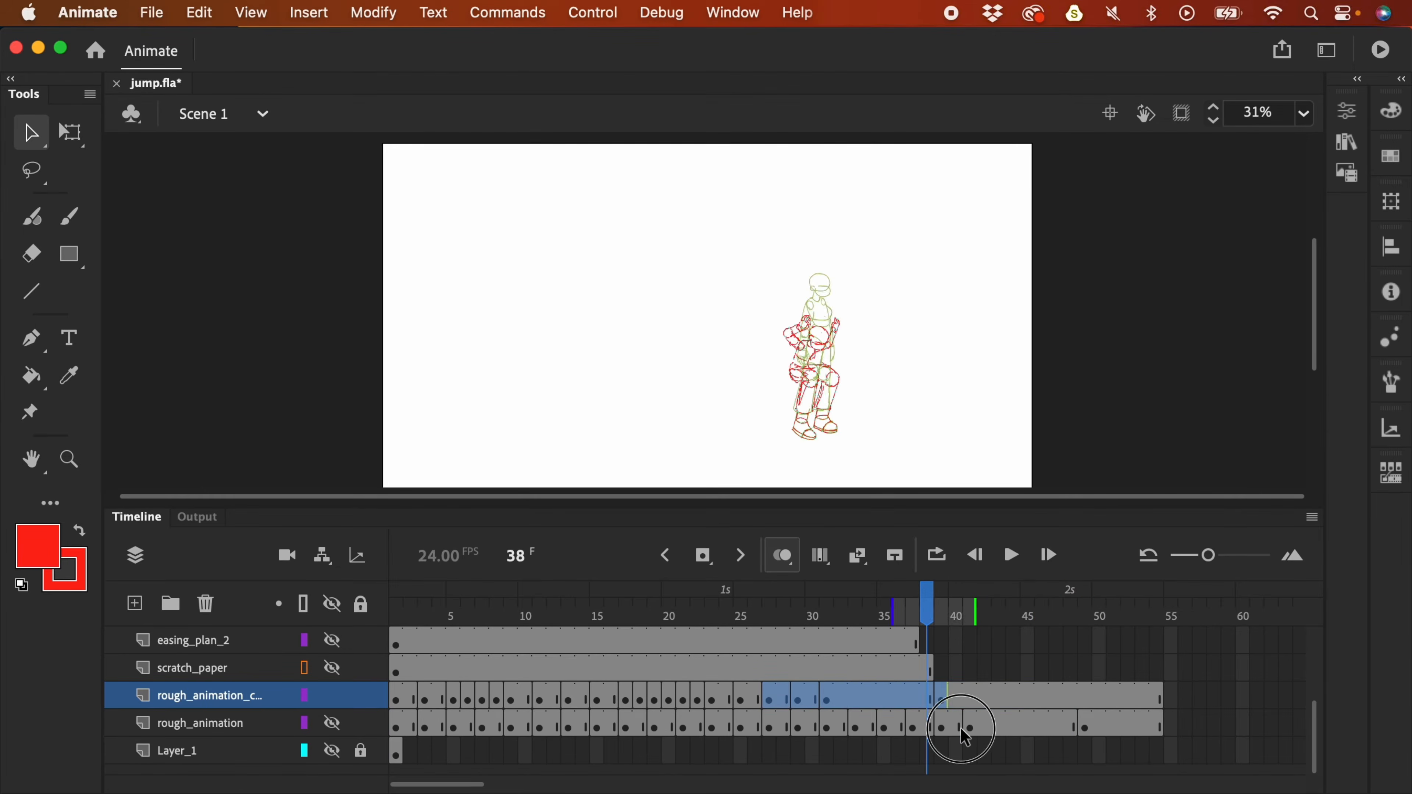
left_click(957, 725)
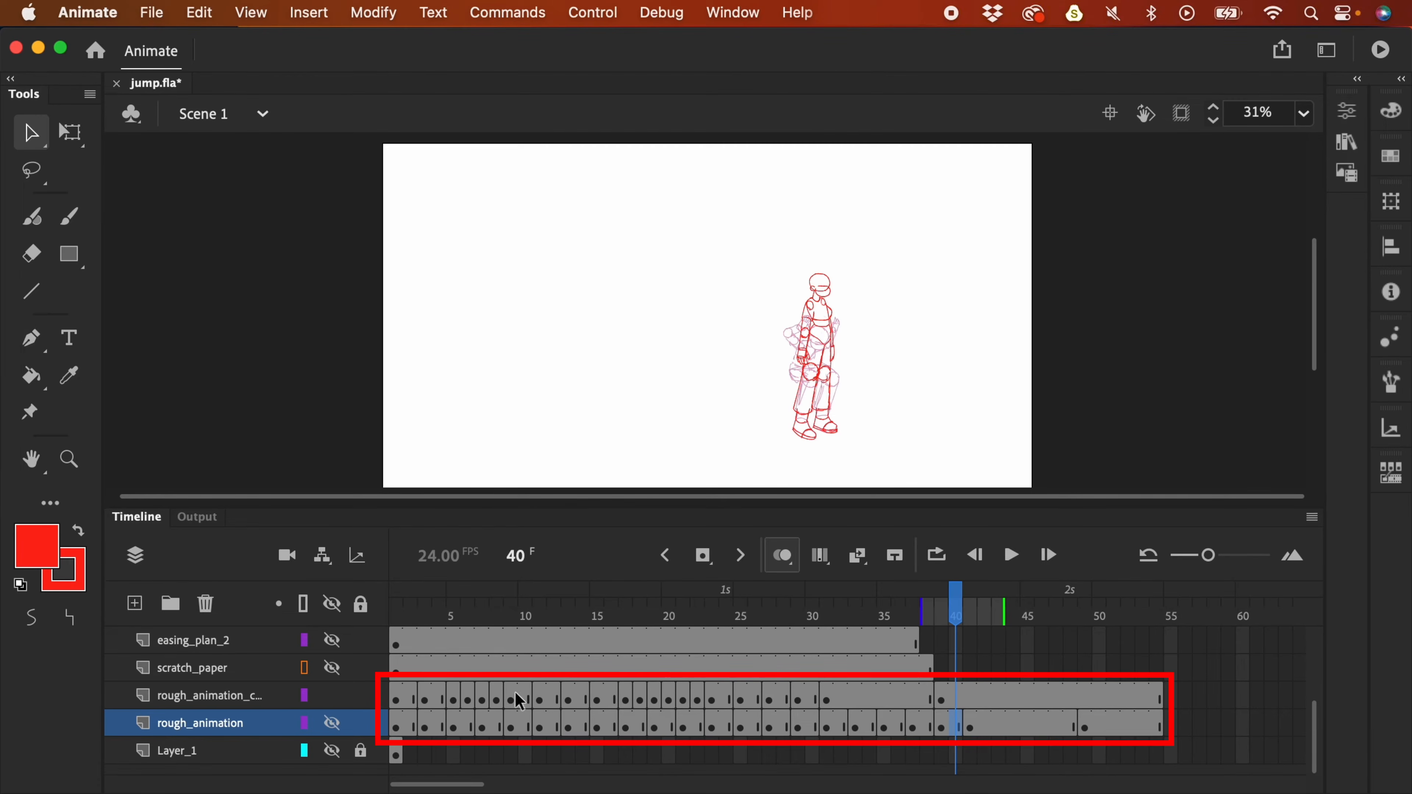
- Select the duplicate rough layer and play its current jump timing
left_click_drag(460, 700, 538, 702)
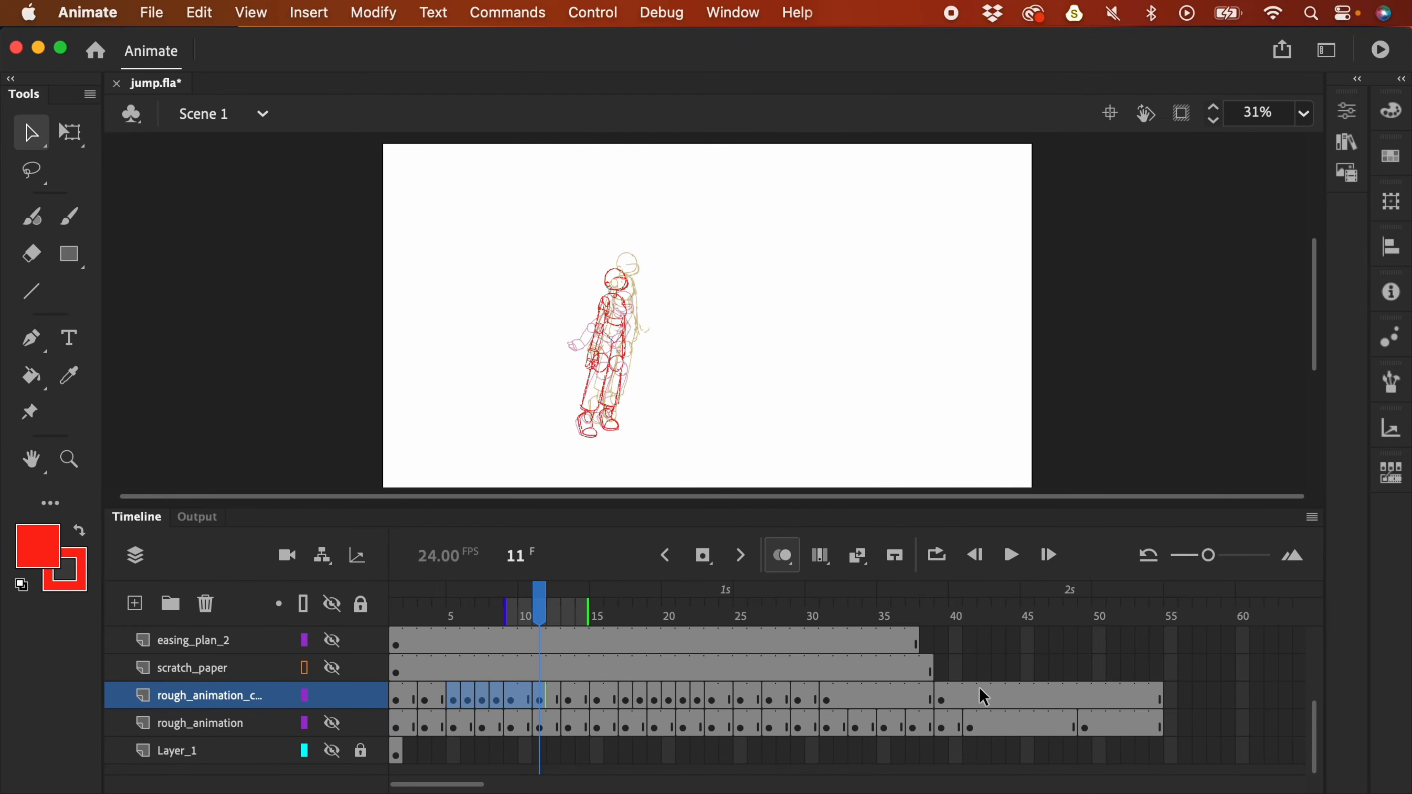
left_click(945, 625)
left_click(1096, 608)
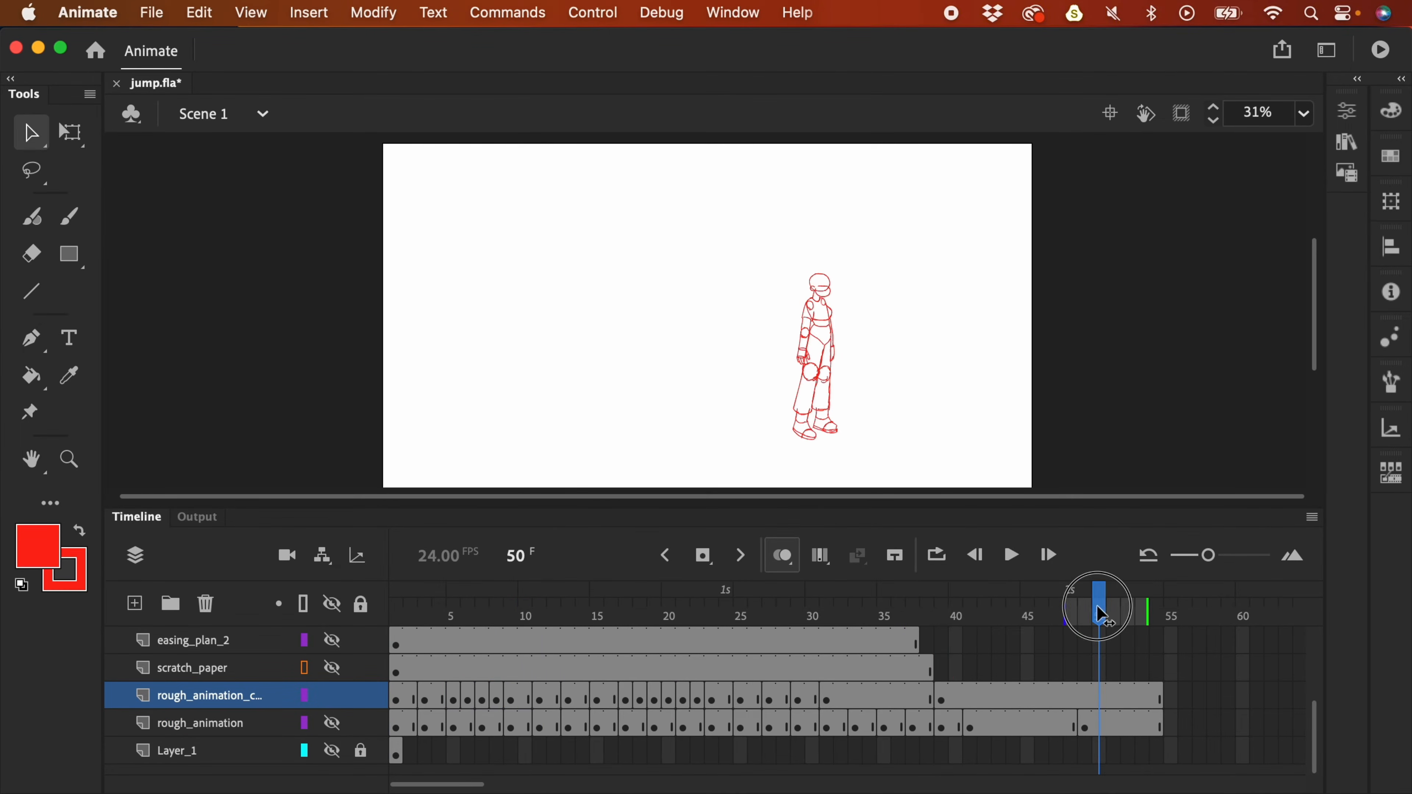
left_click(456, 670)
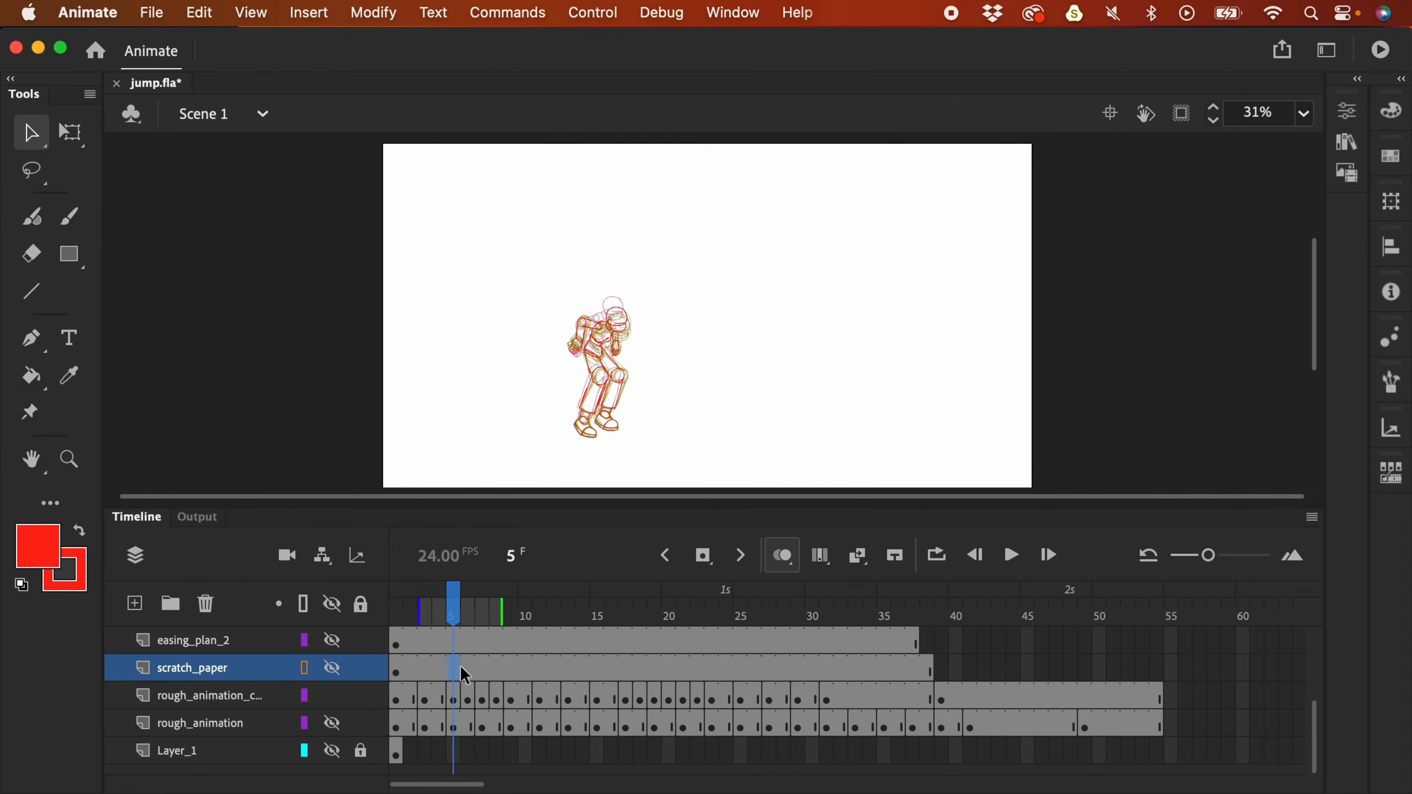
left_click(225, 698)
key("Return")
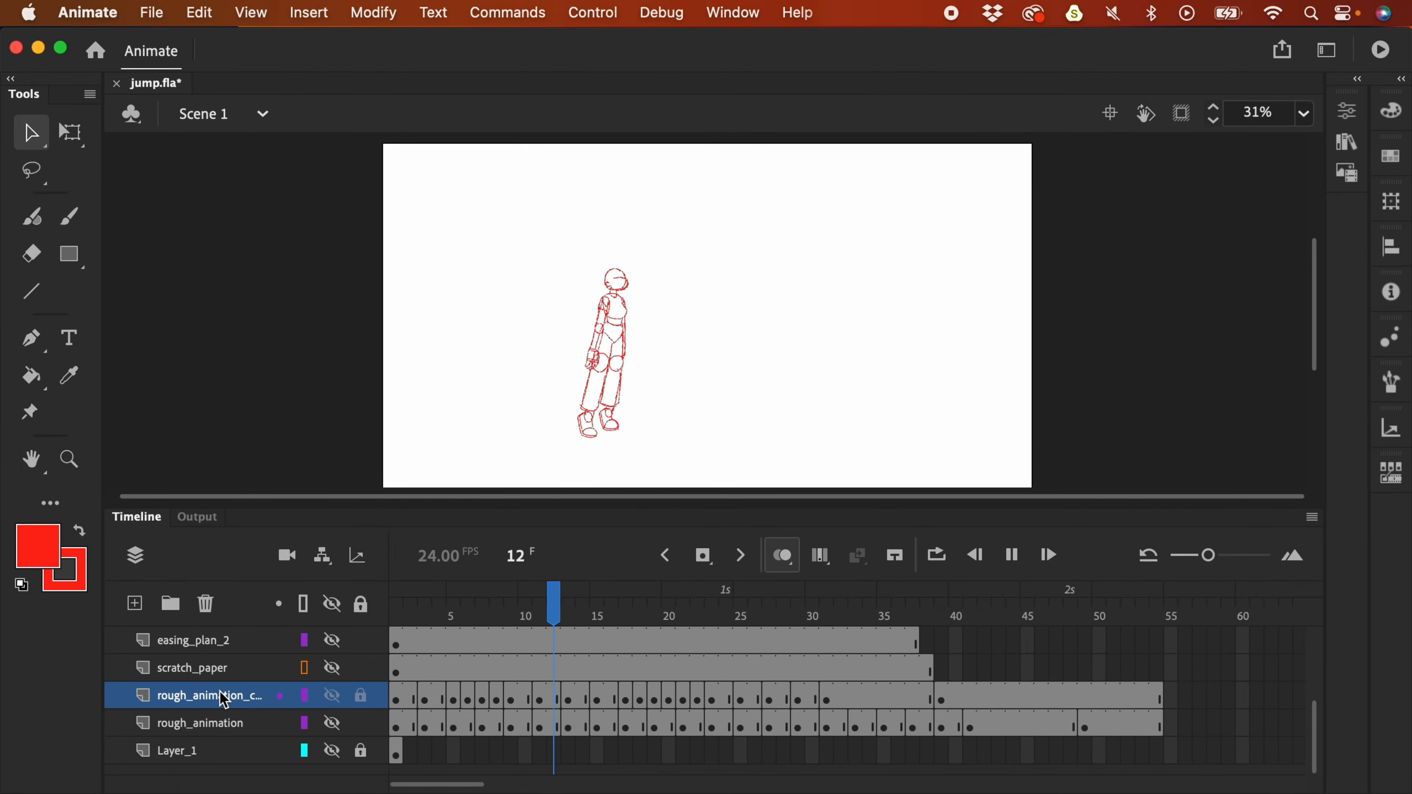
key("Return")
key("Return")
key("Return")
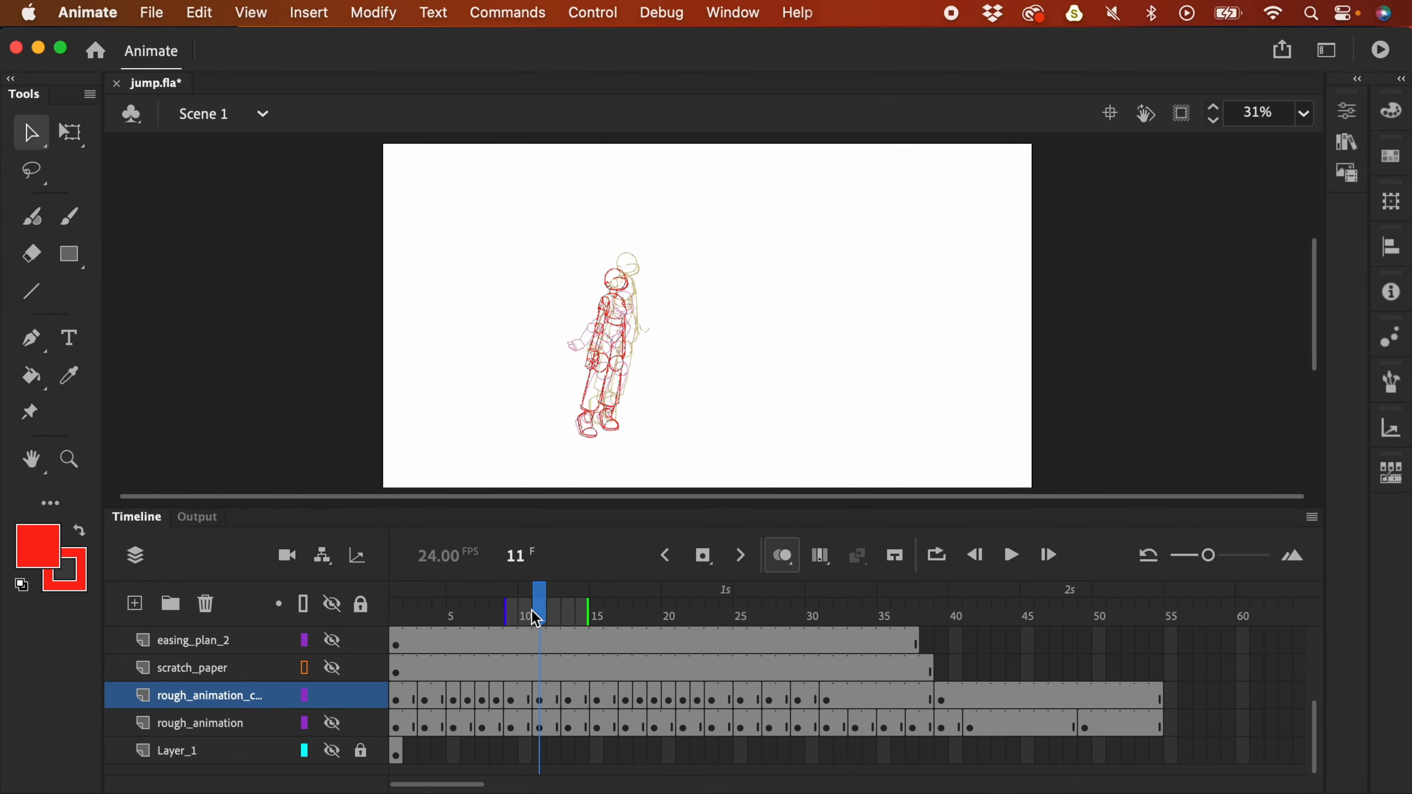
- Hold the pose near frame 7 one frame longer with F5, then replay to check it
left_click_drag(533, 617, 478, 632)
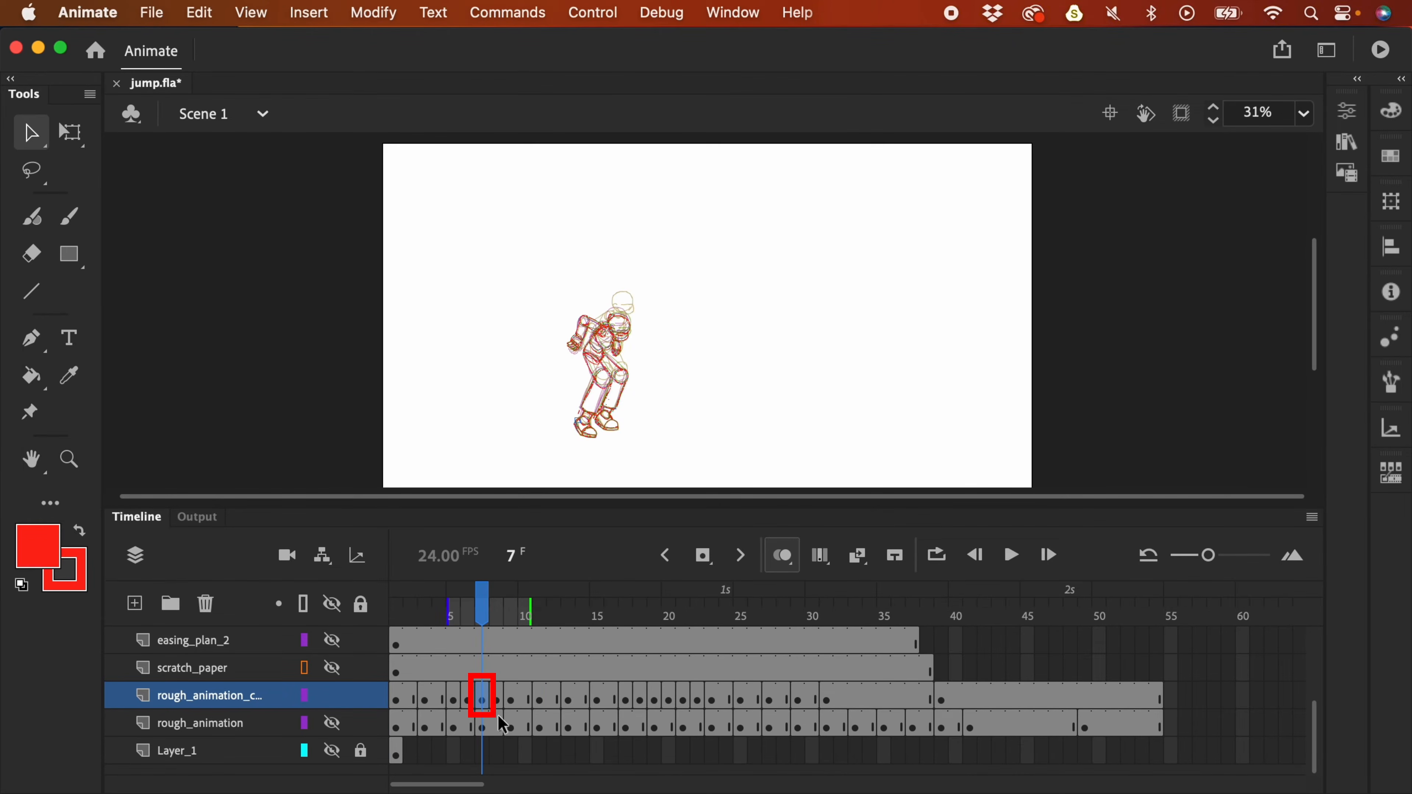
key("F5")
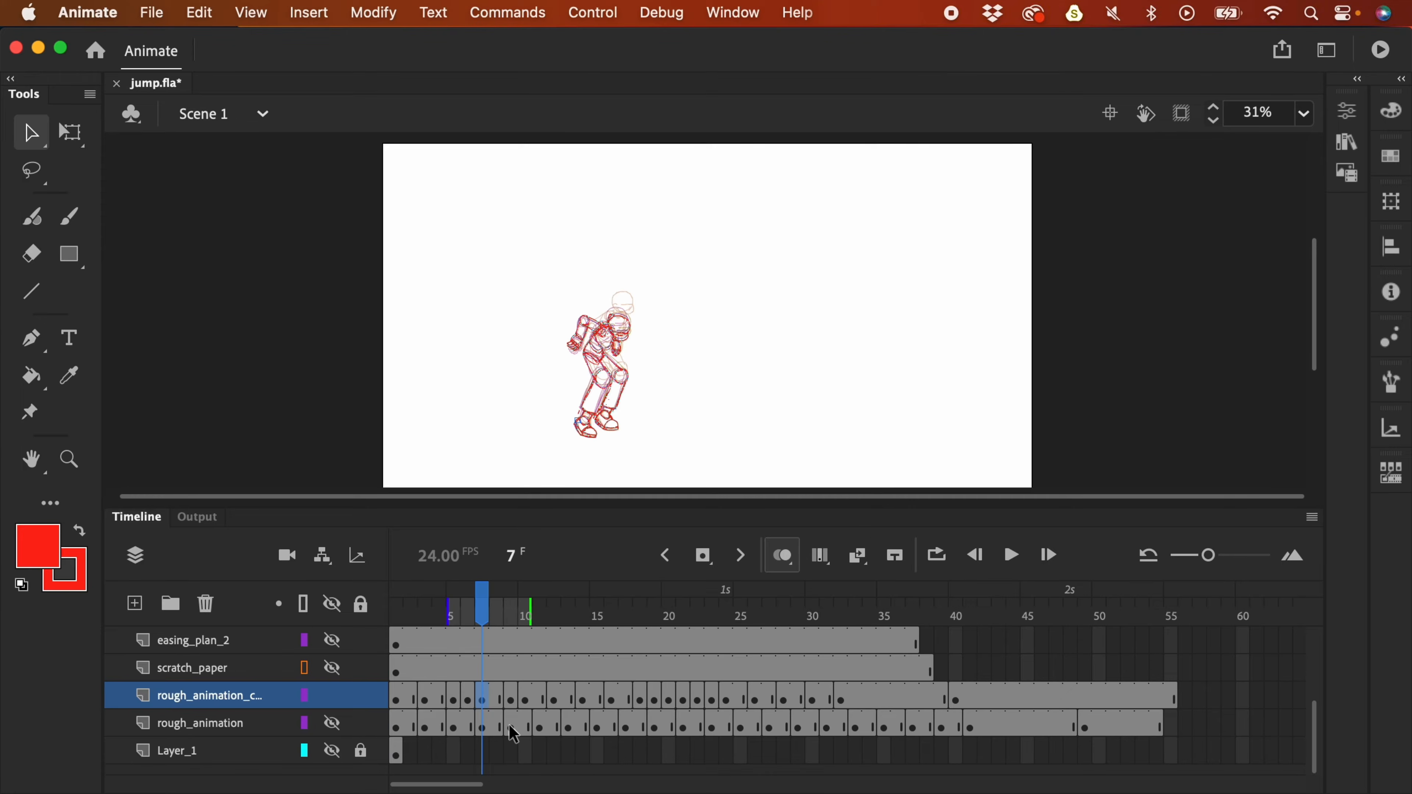
key("Return")
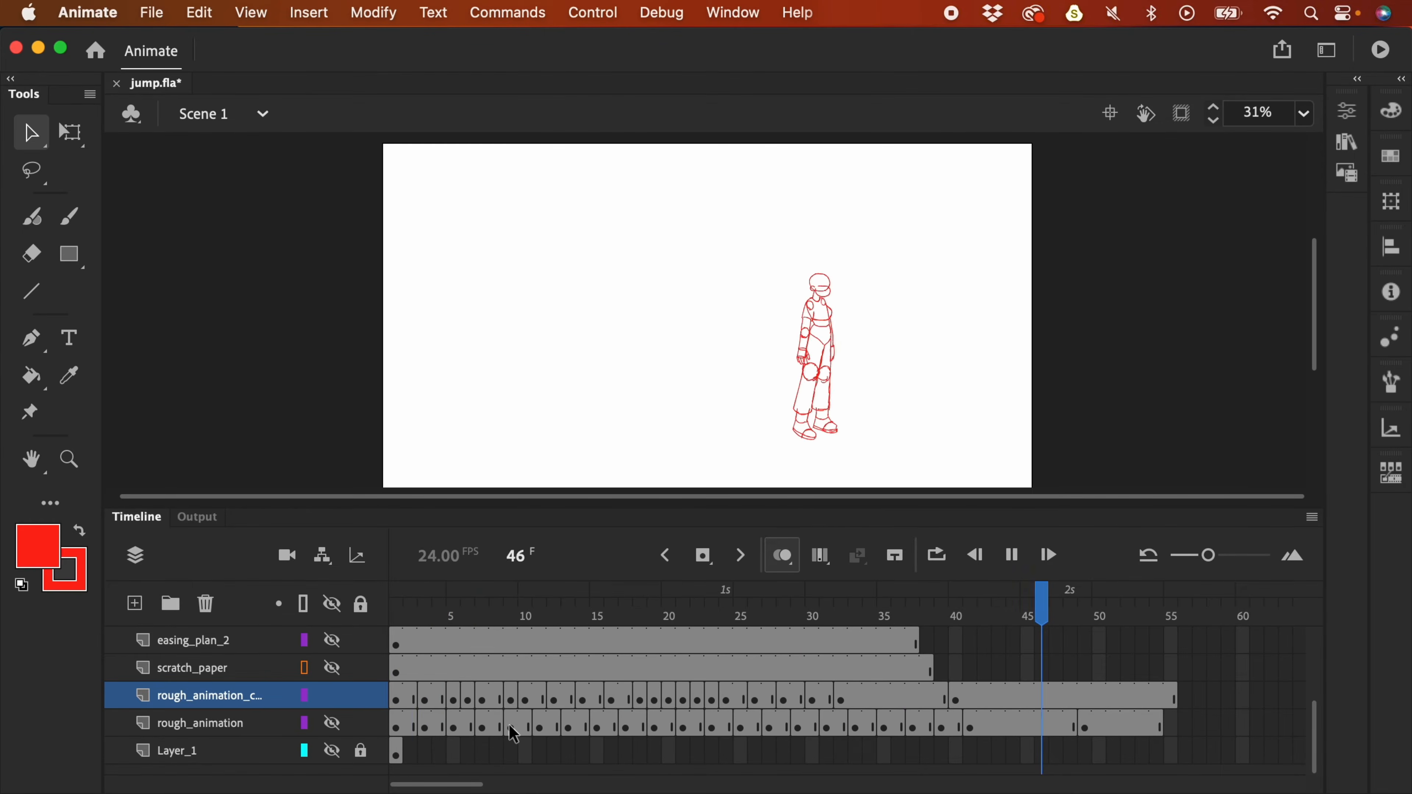
key("Return")
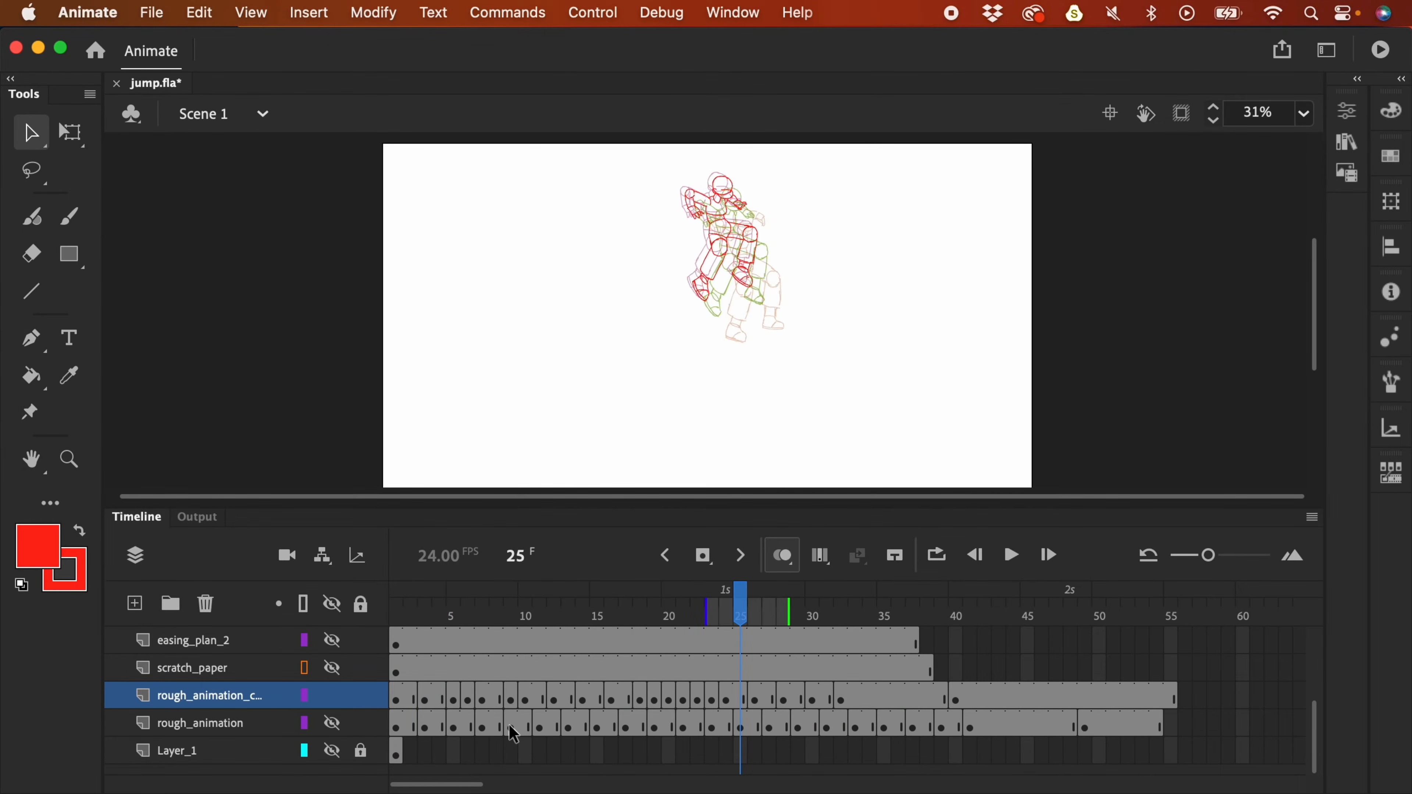
- Show only rough_animation and replay it to compare, then switch back to the duplicate layer
left_click(332, 696)
left_click(332, 723)
key("Return")
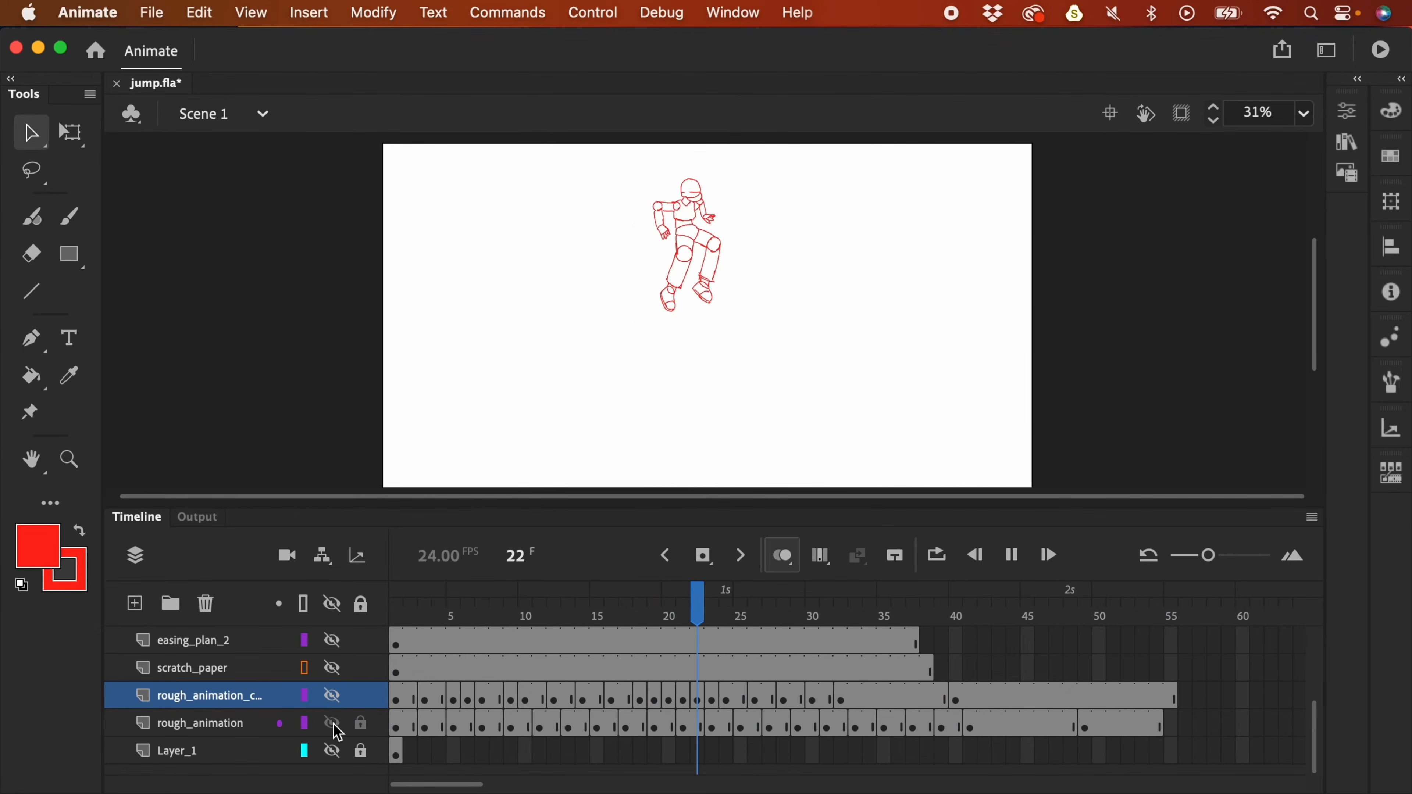
key("Return")
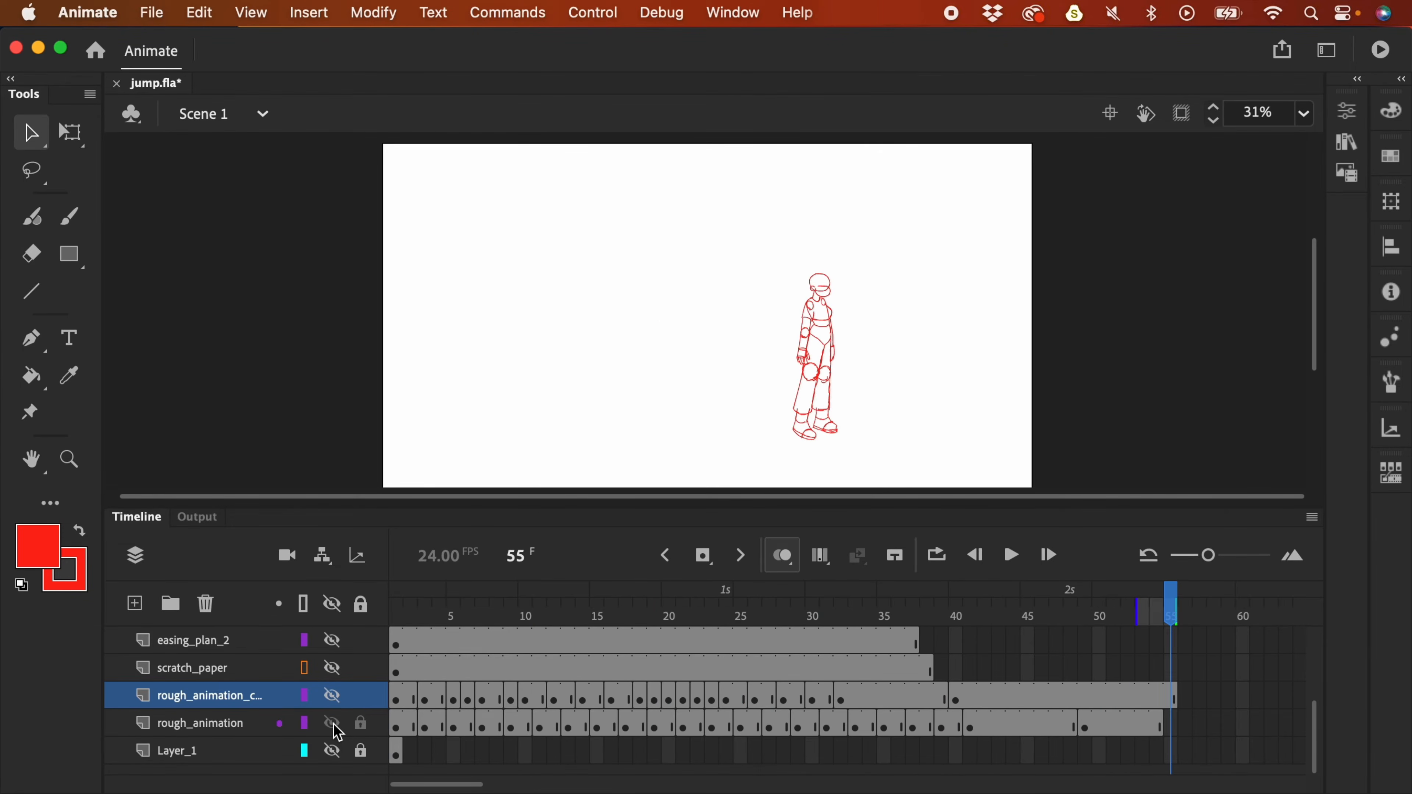
key("Return")
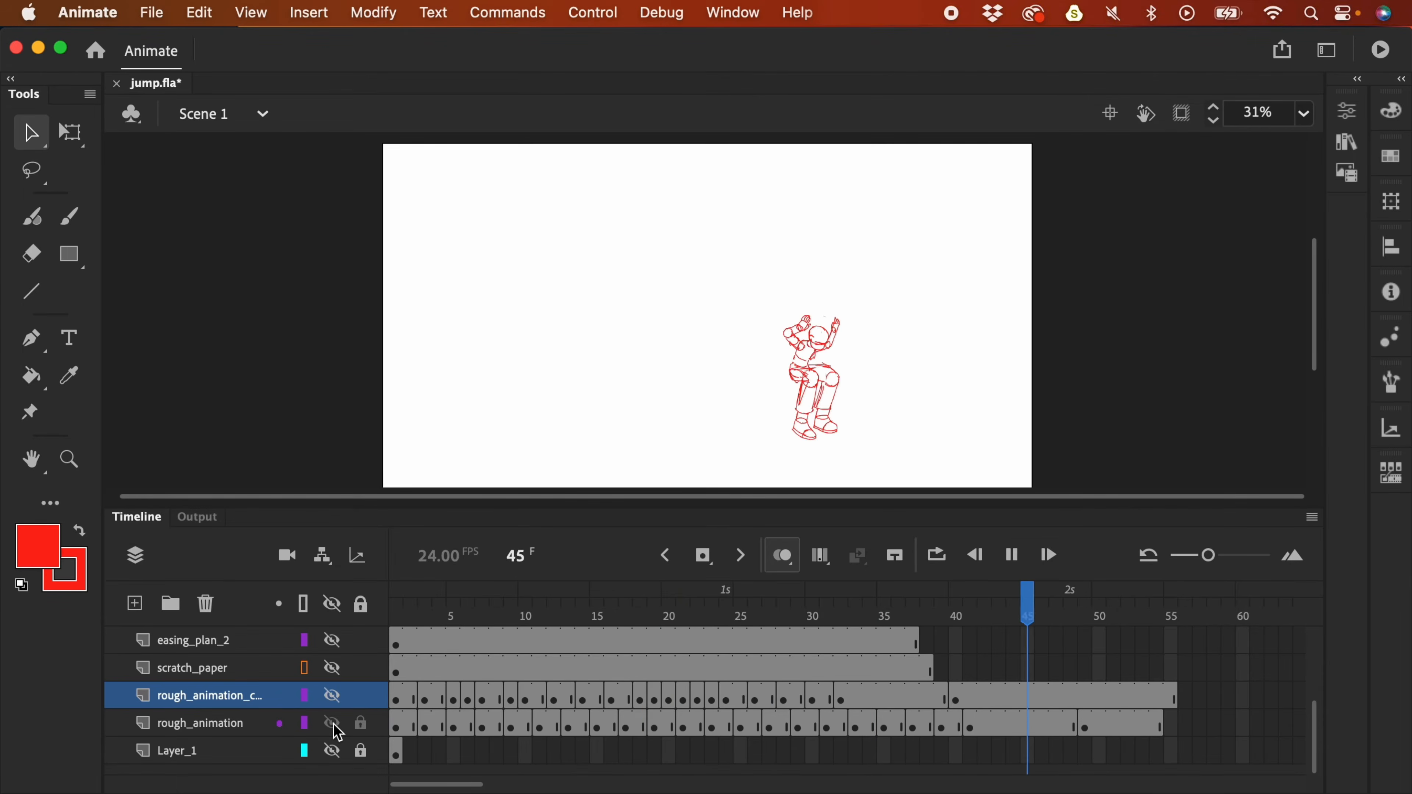
key("Return")
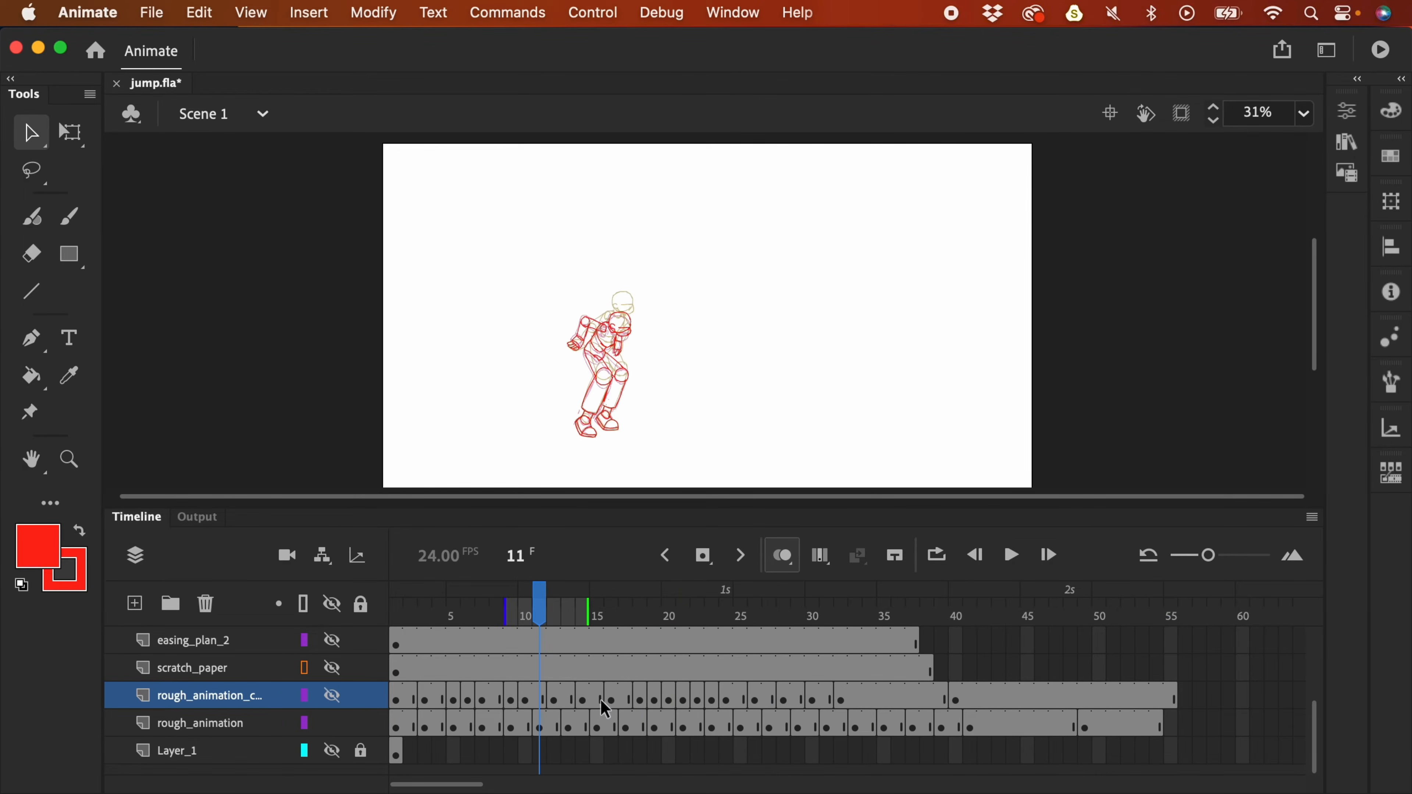
key("Return")
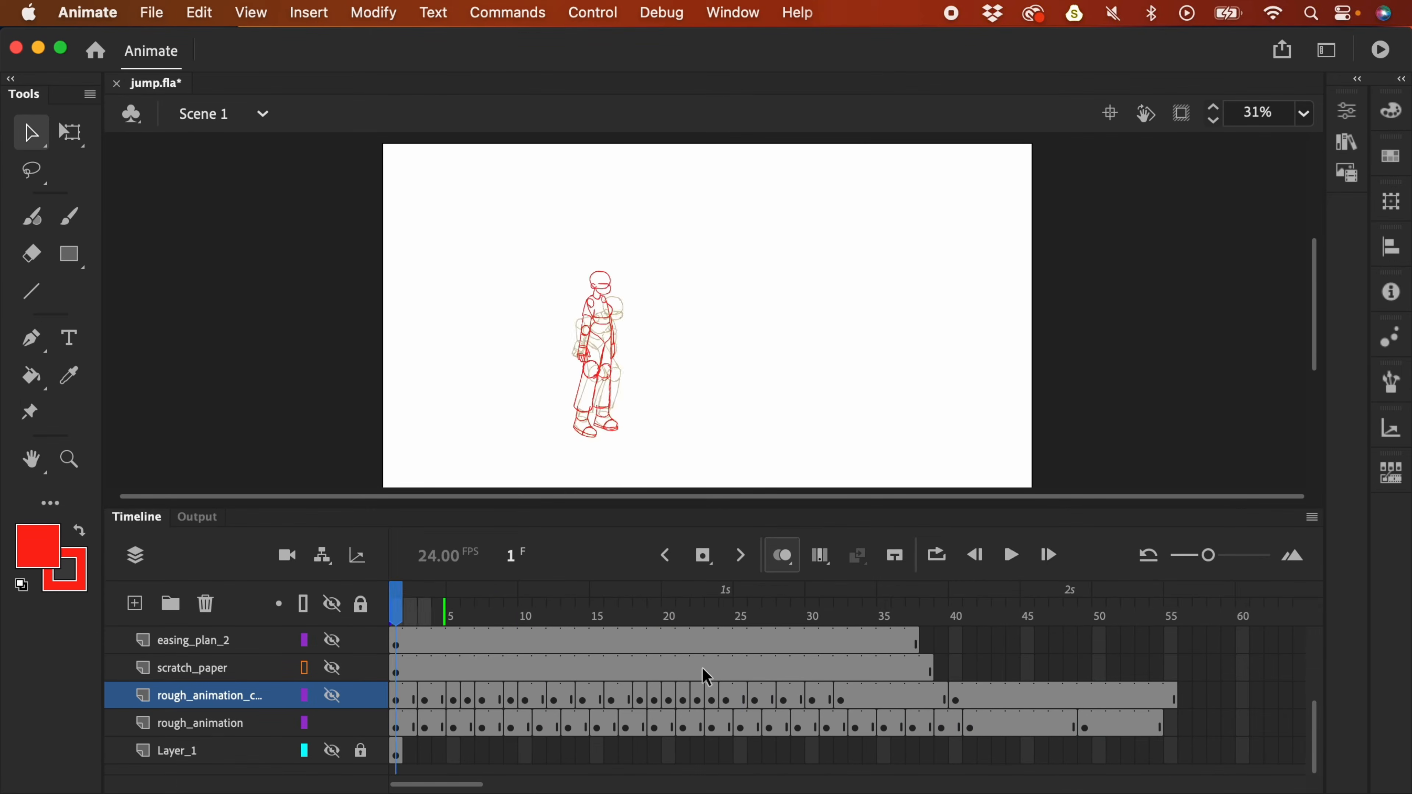
key("Return")
left_click(333, 723)
left_click(336, 695)
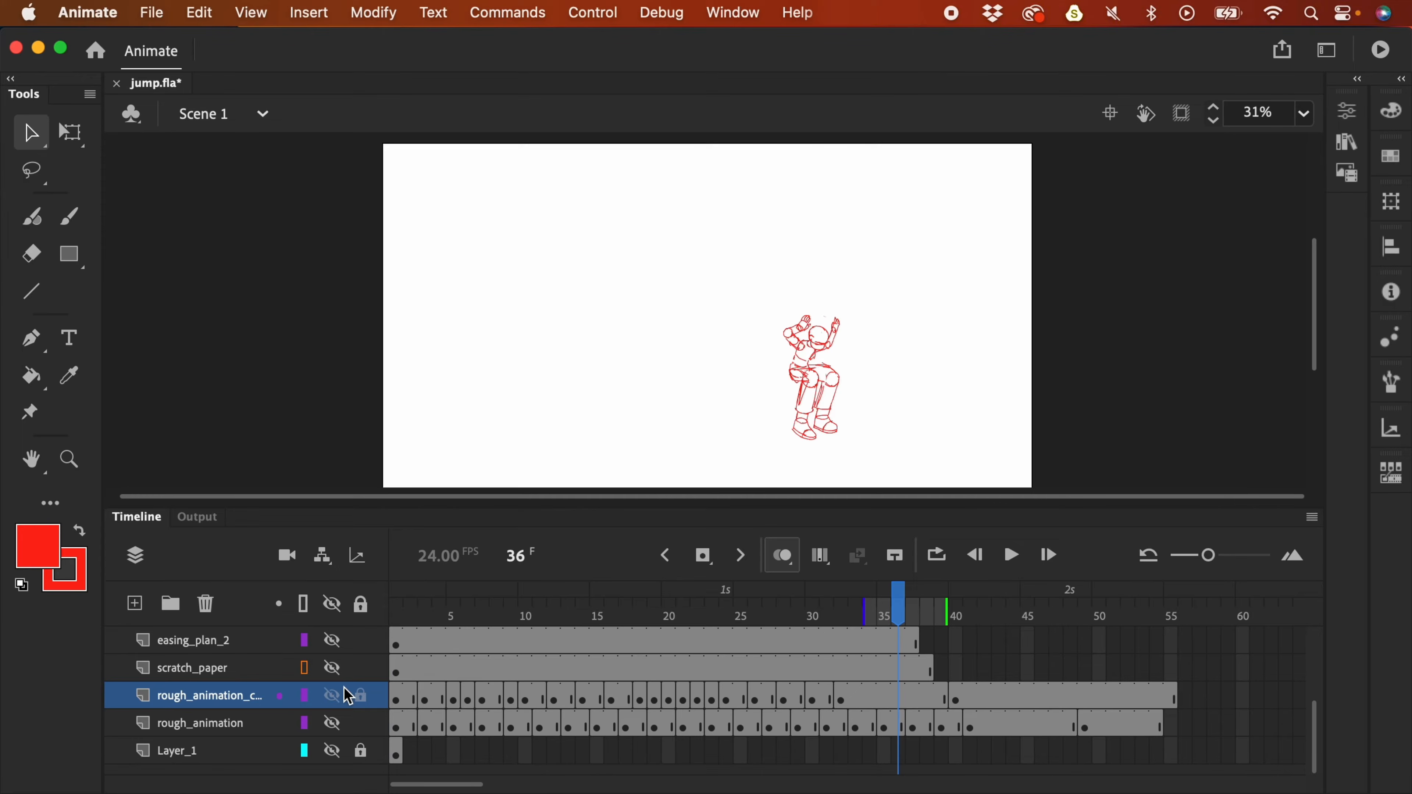
- Duplicate the rough layer again, hide one copy, go to frame 7, and turn off onion skinning
right_click(224, 698)
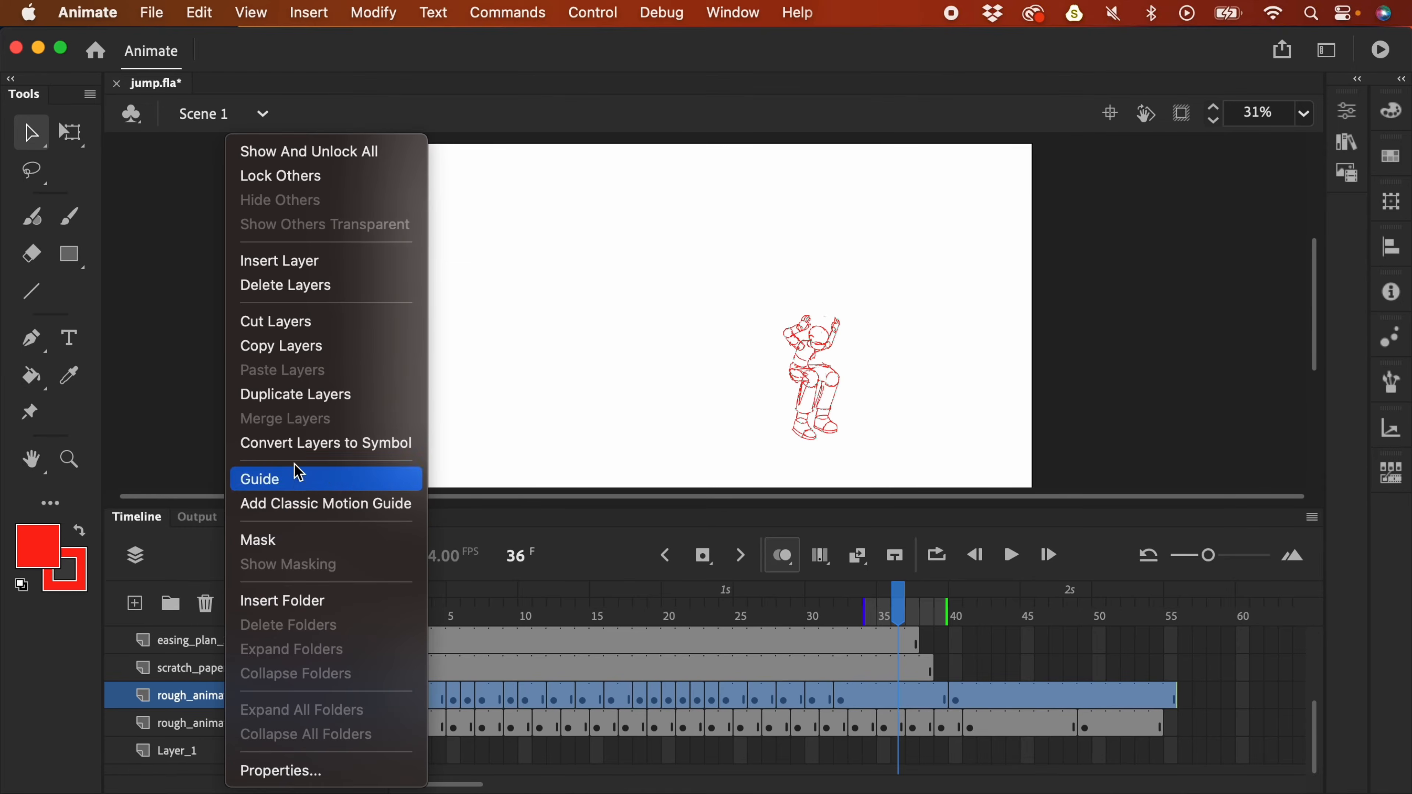
left_click(320, 395)
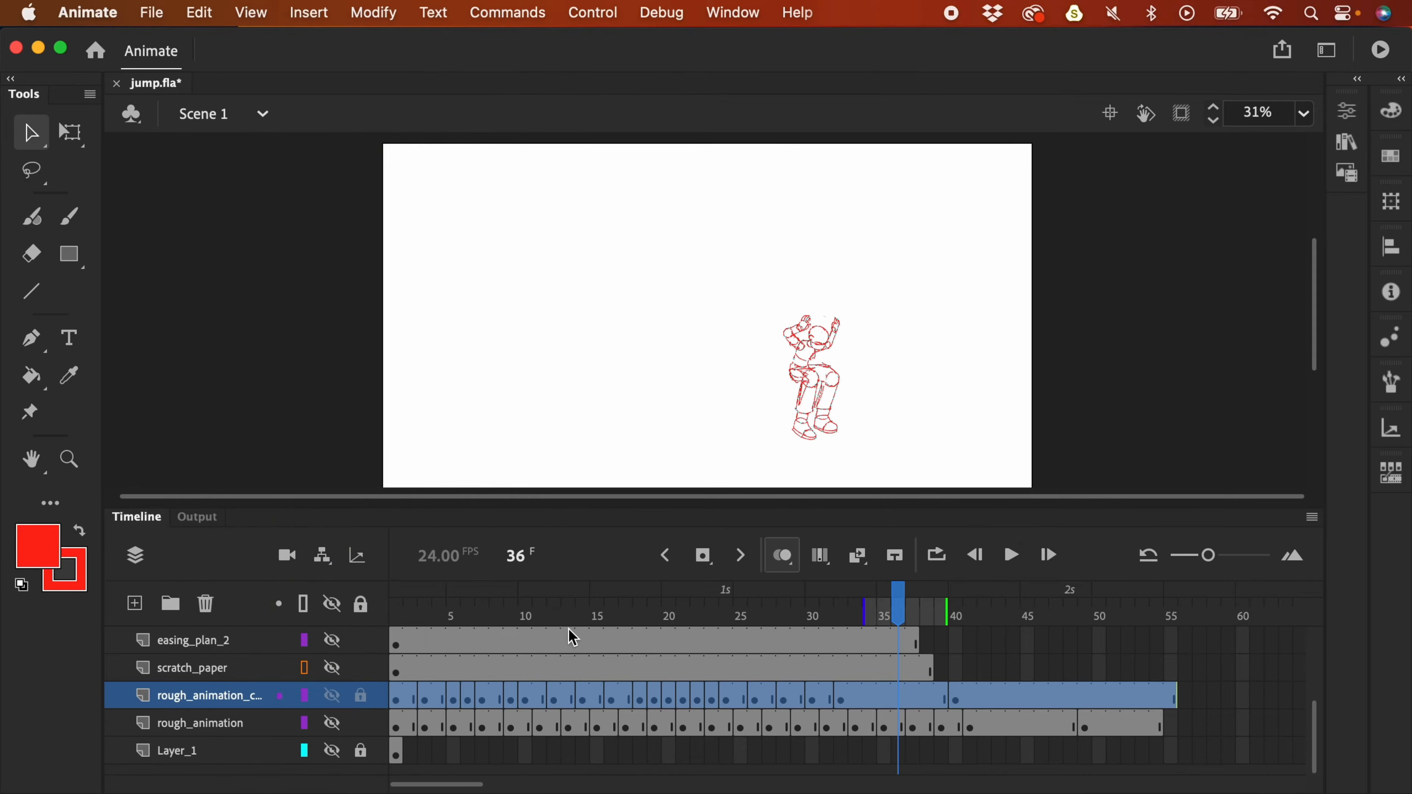
left_click(332, 723)
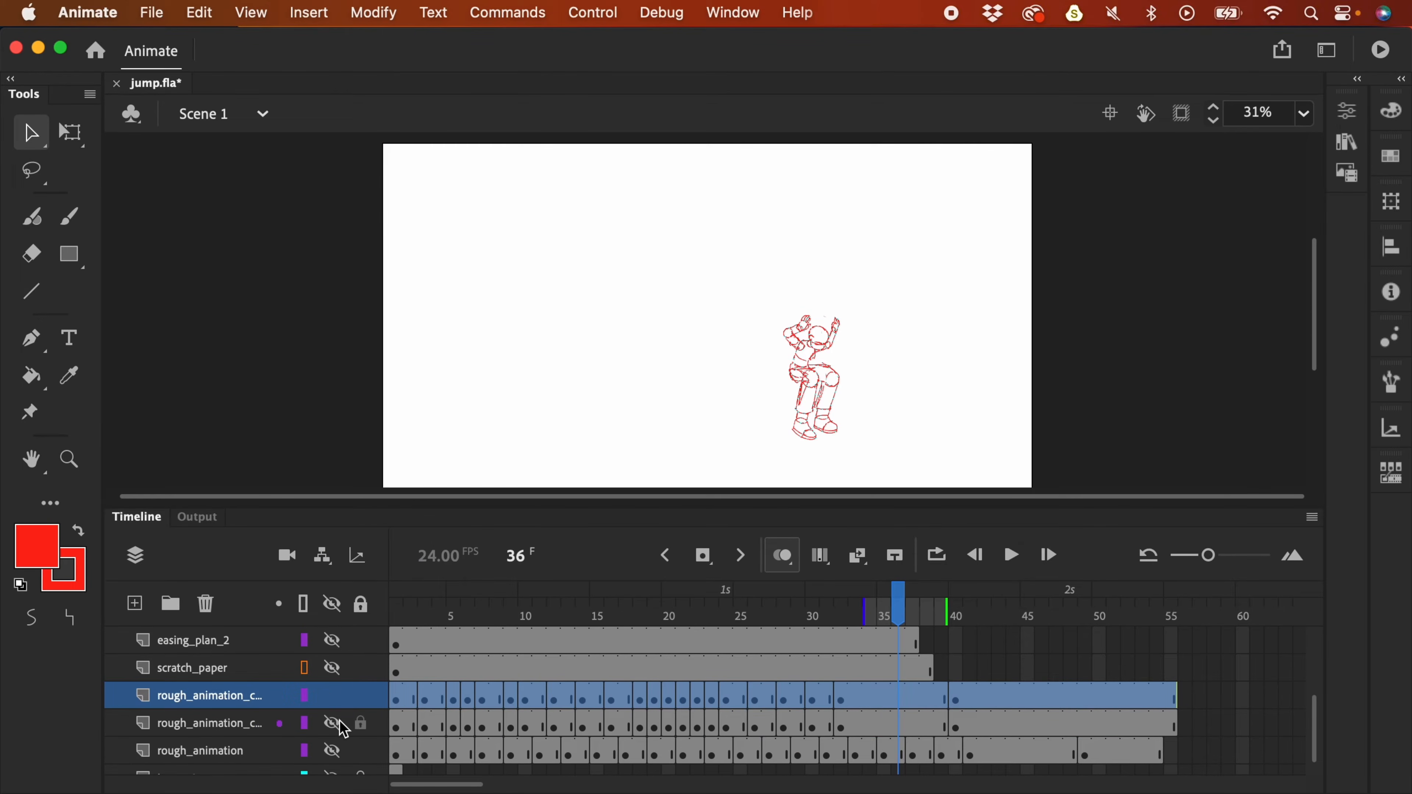
left_click(486, 702)
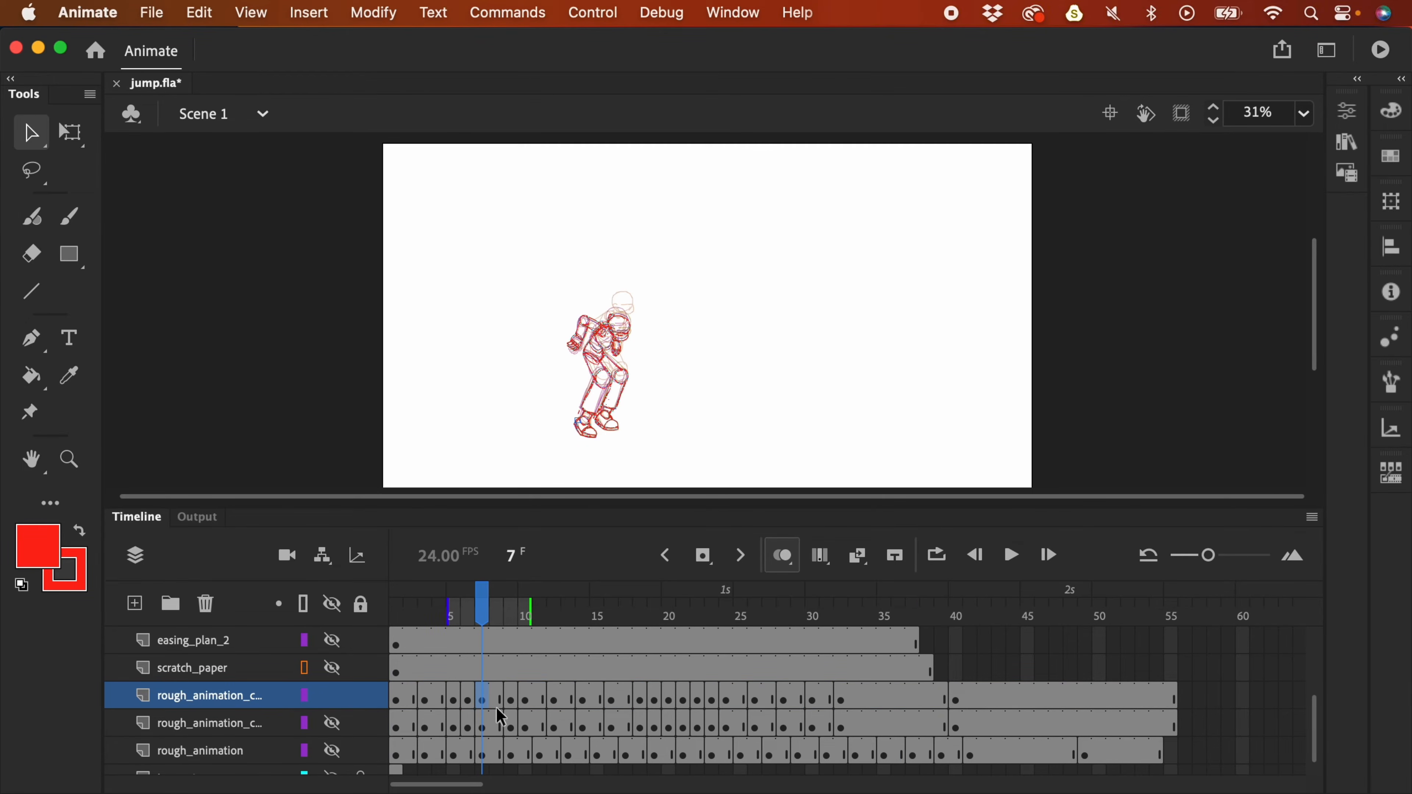
left_click(782, 556)
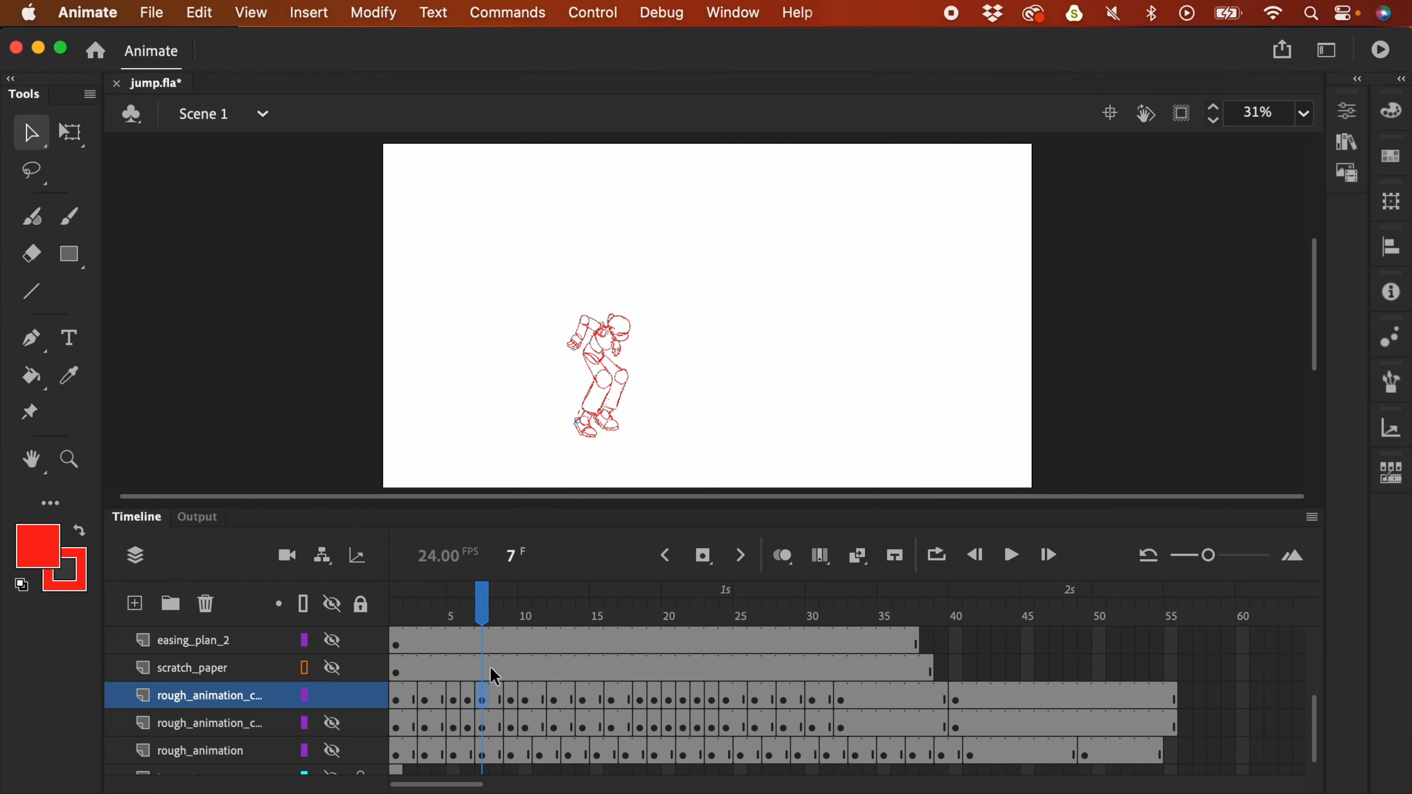
- Compare frames 5 and 6, then remove and re-insert one frame at frame 5
key("comma")
key("comma")
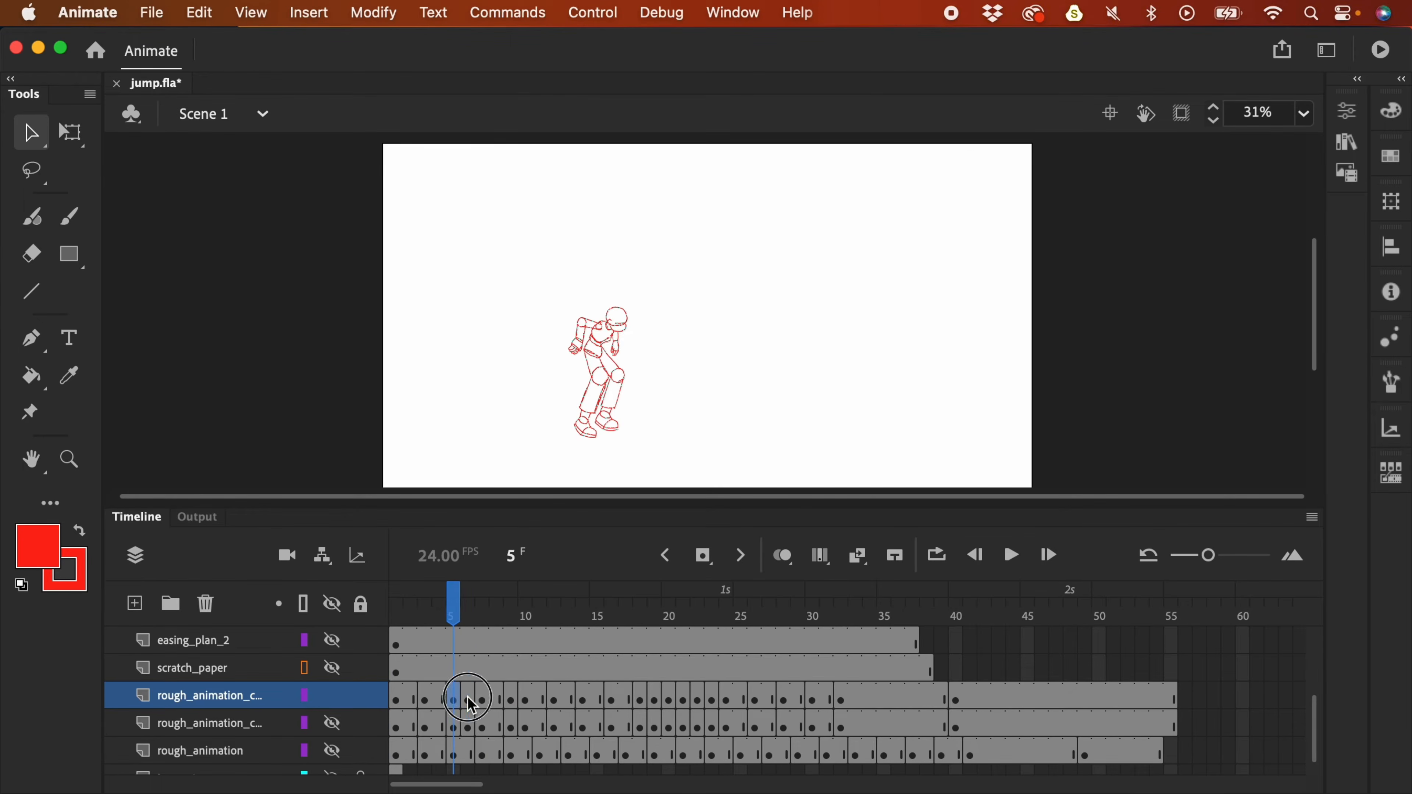
key("period")
key("comma")
key("period")
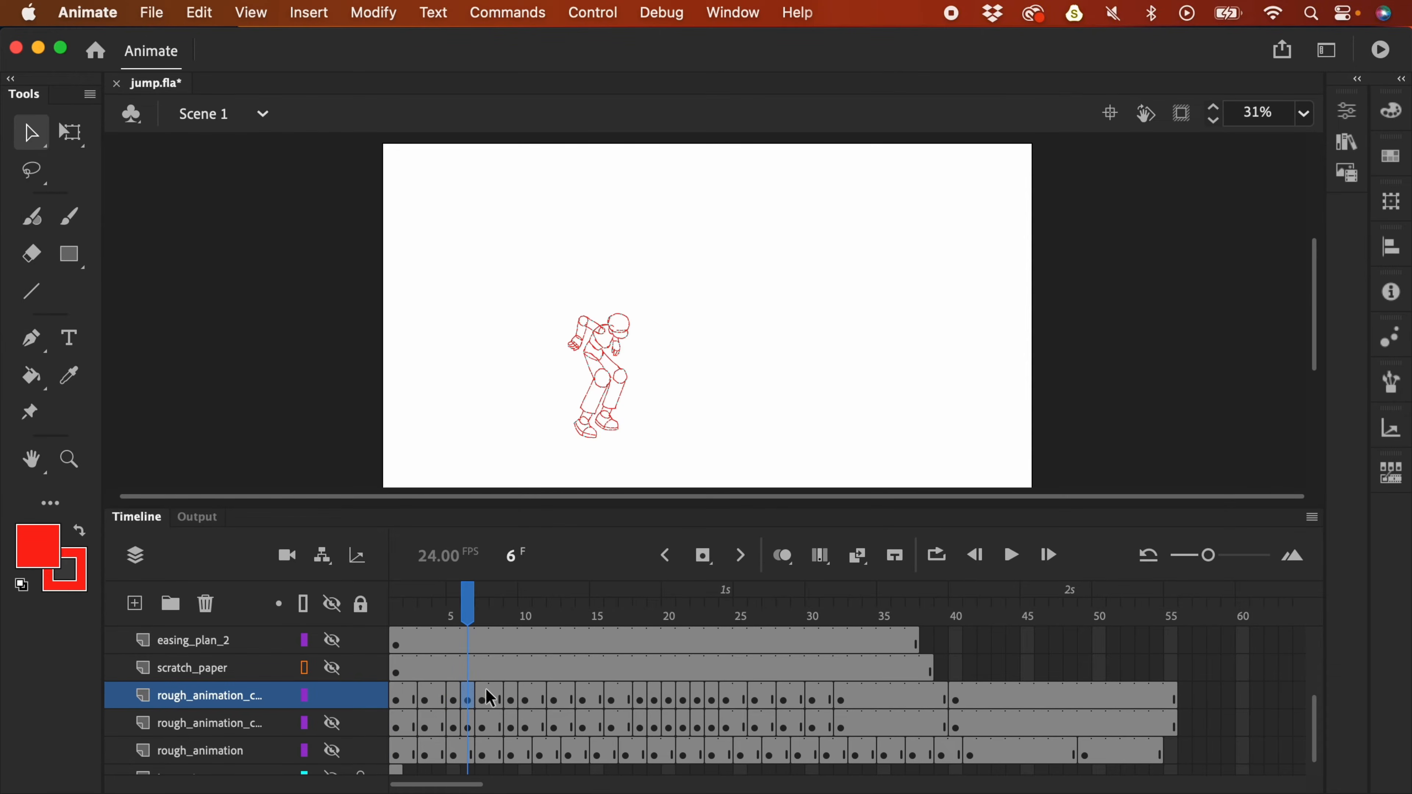
left_click(454, 698)
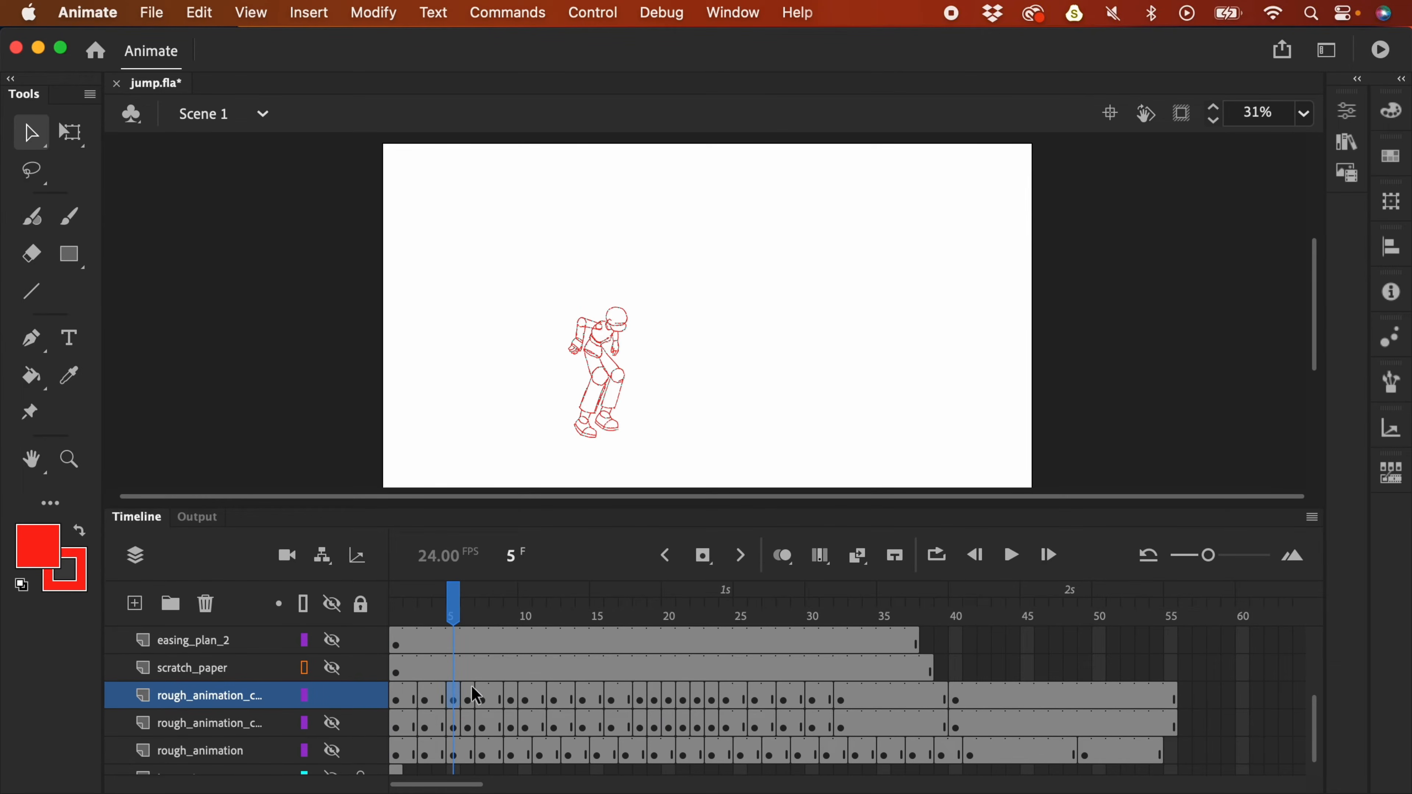
key("shift+F5")
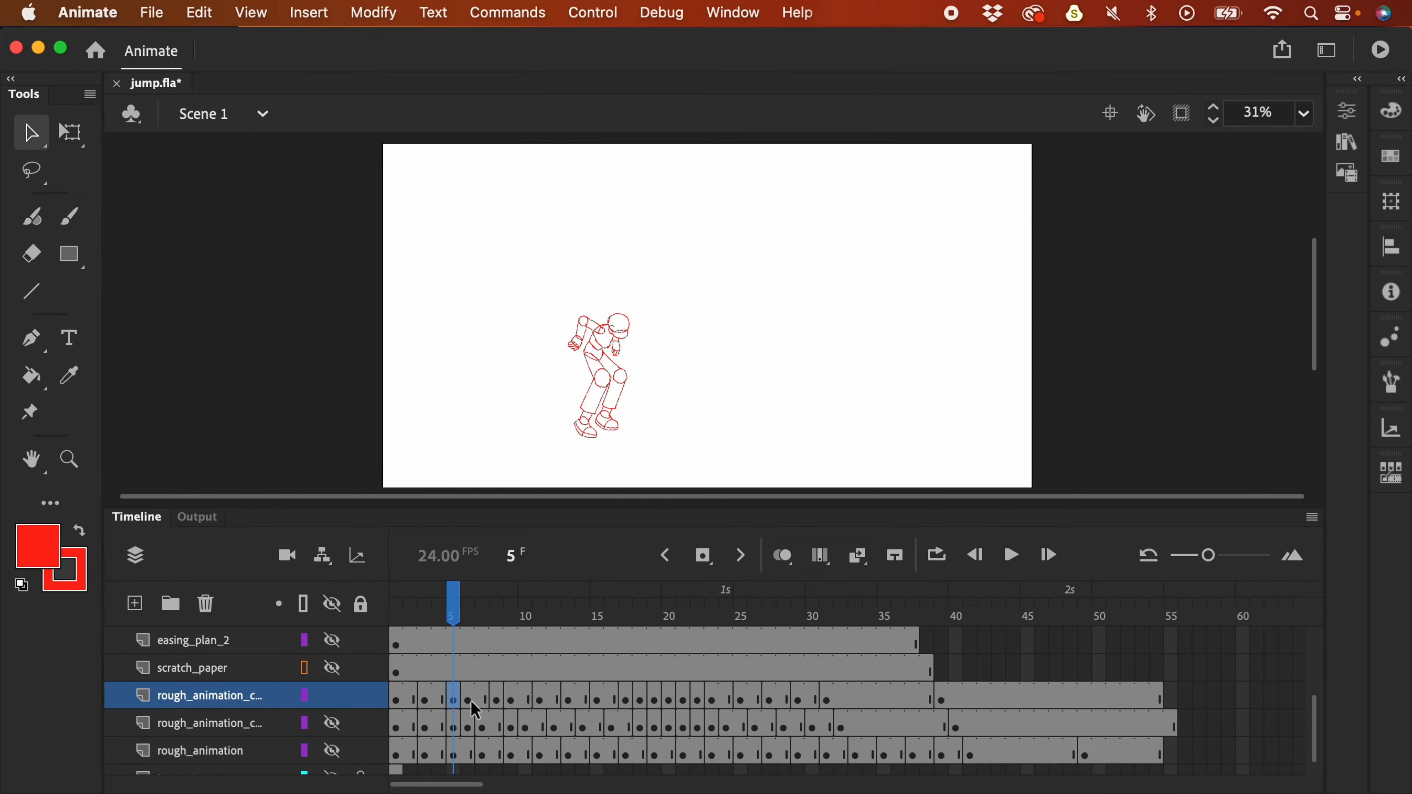
key("F5")
- Review the poses on frames 2–10 and remove one frame near frame 10
left_click(410, 699)
left_click(442, 699)
left_click(471, 699)
left_click(486, 699)
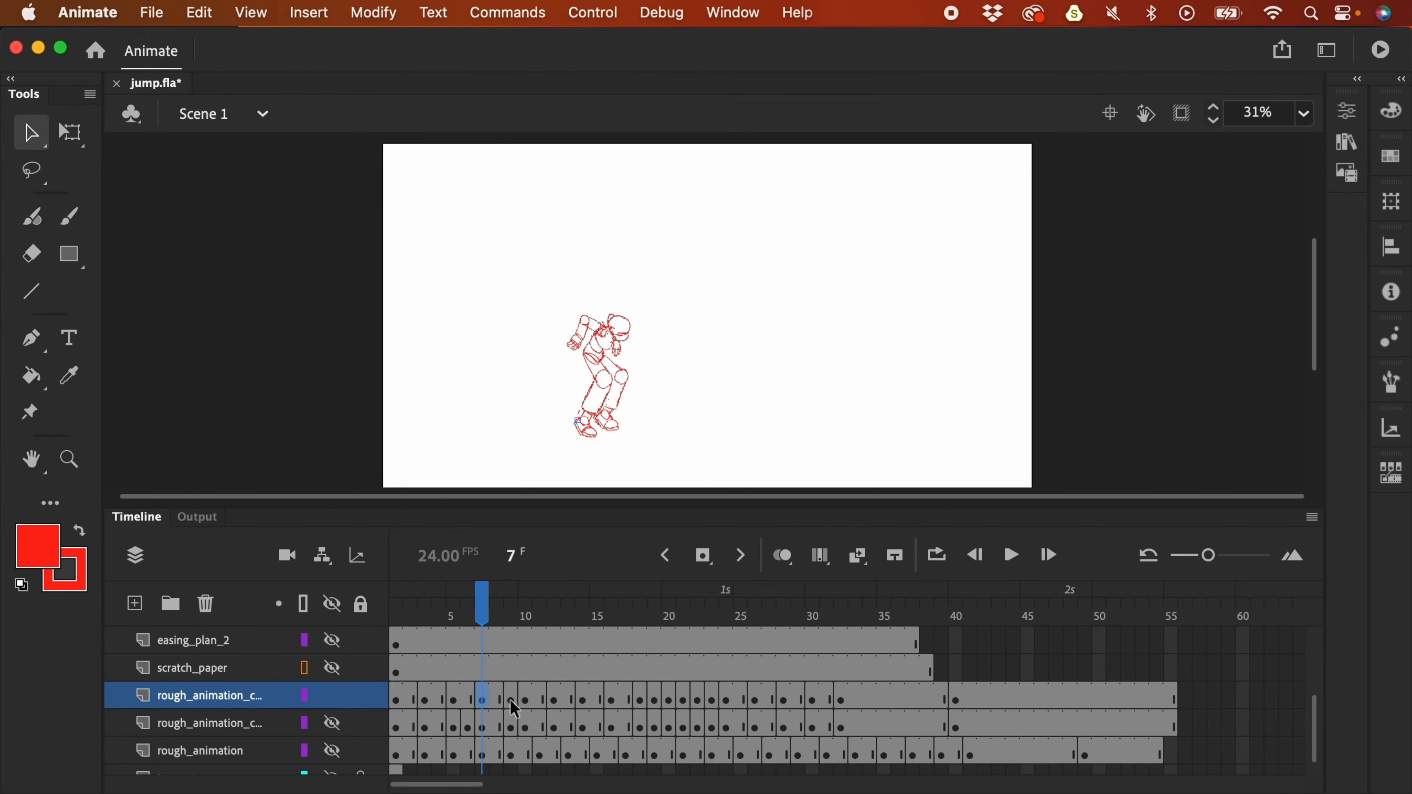
left_click(516, 699)
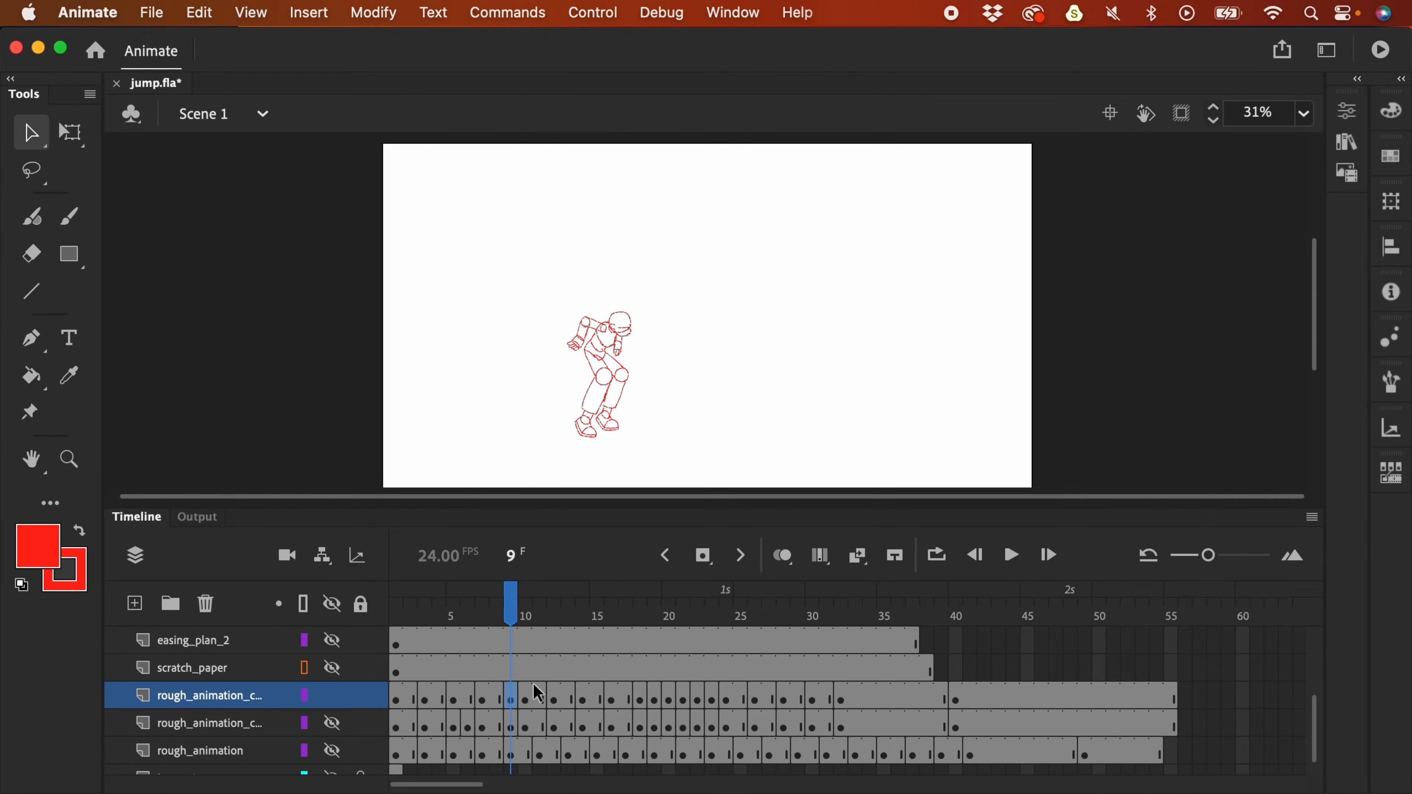
left_click(523, 699)
key("shift+F5")
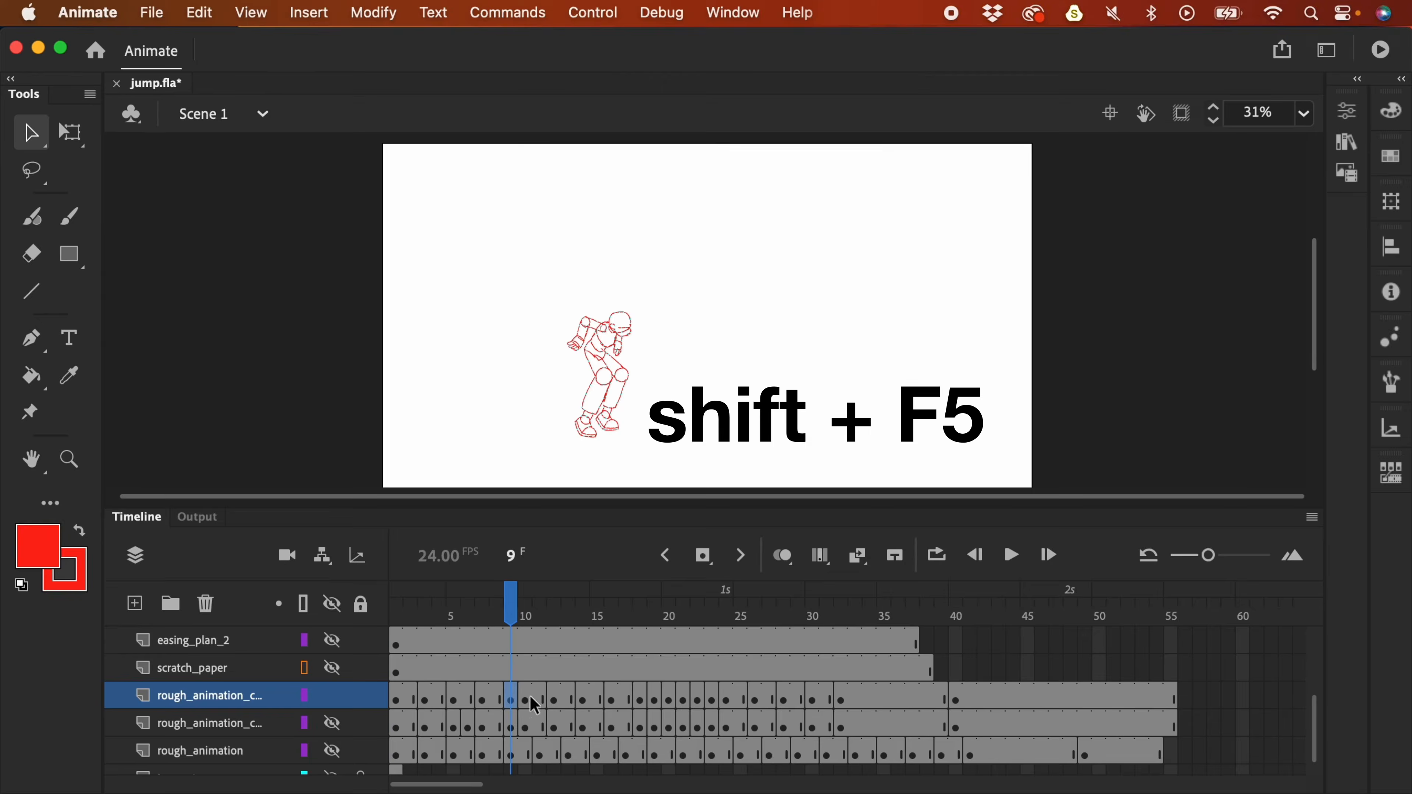
- Check the poses on frames 10–13 and turn onion skinning back on
left_click(540, 700)
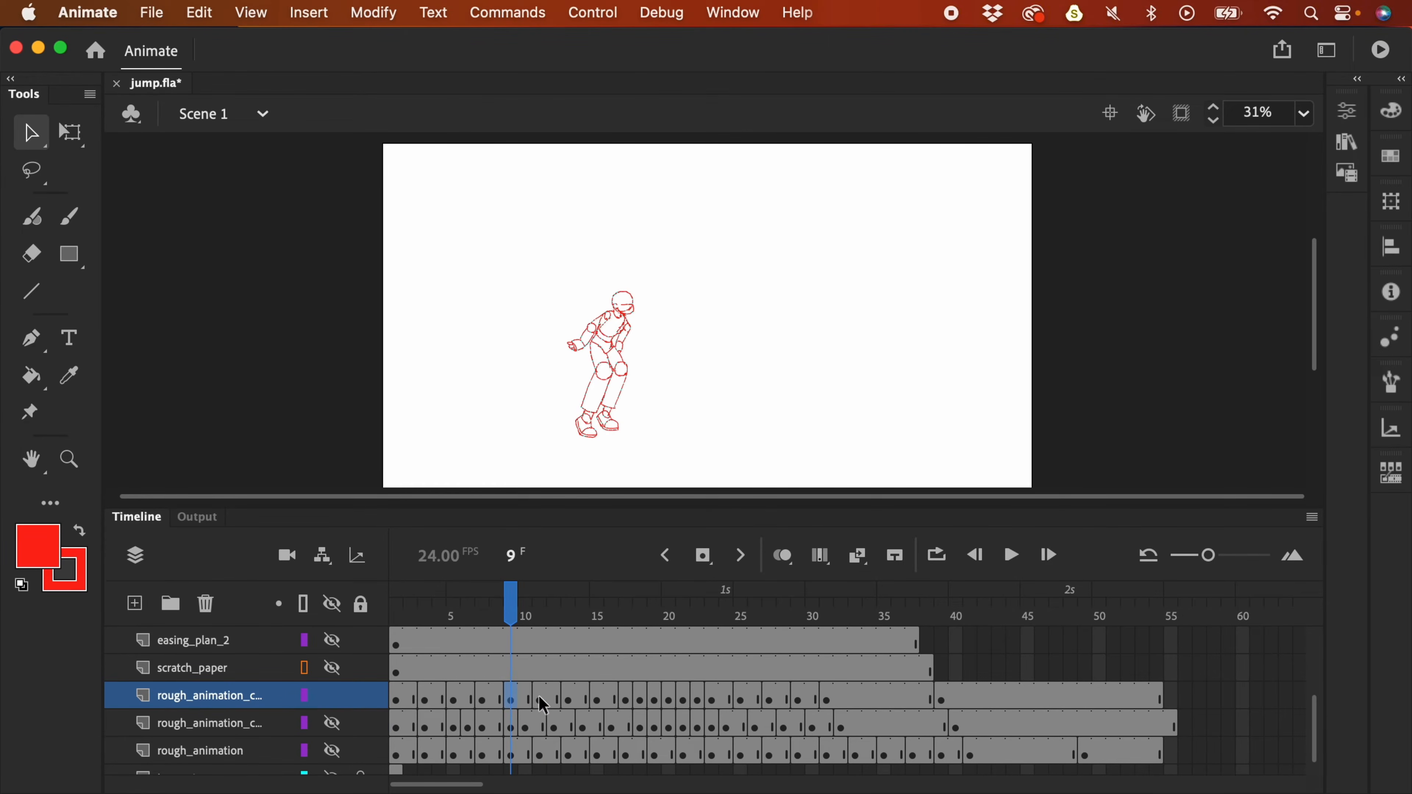
left_click(544, 705)
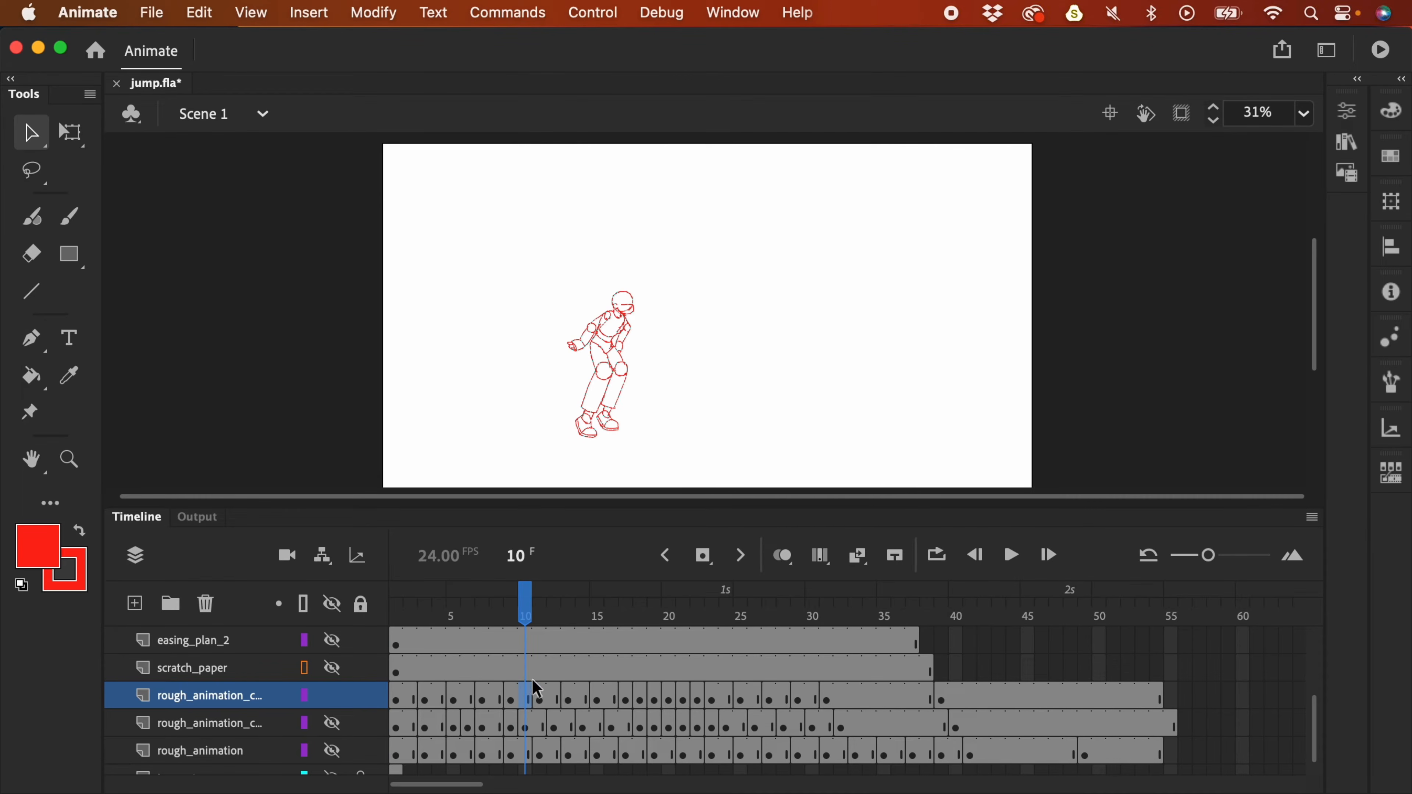
left_click(544, 705)
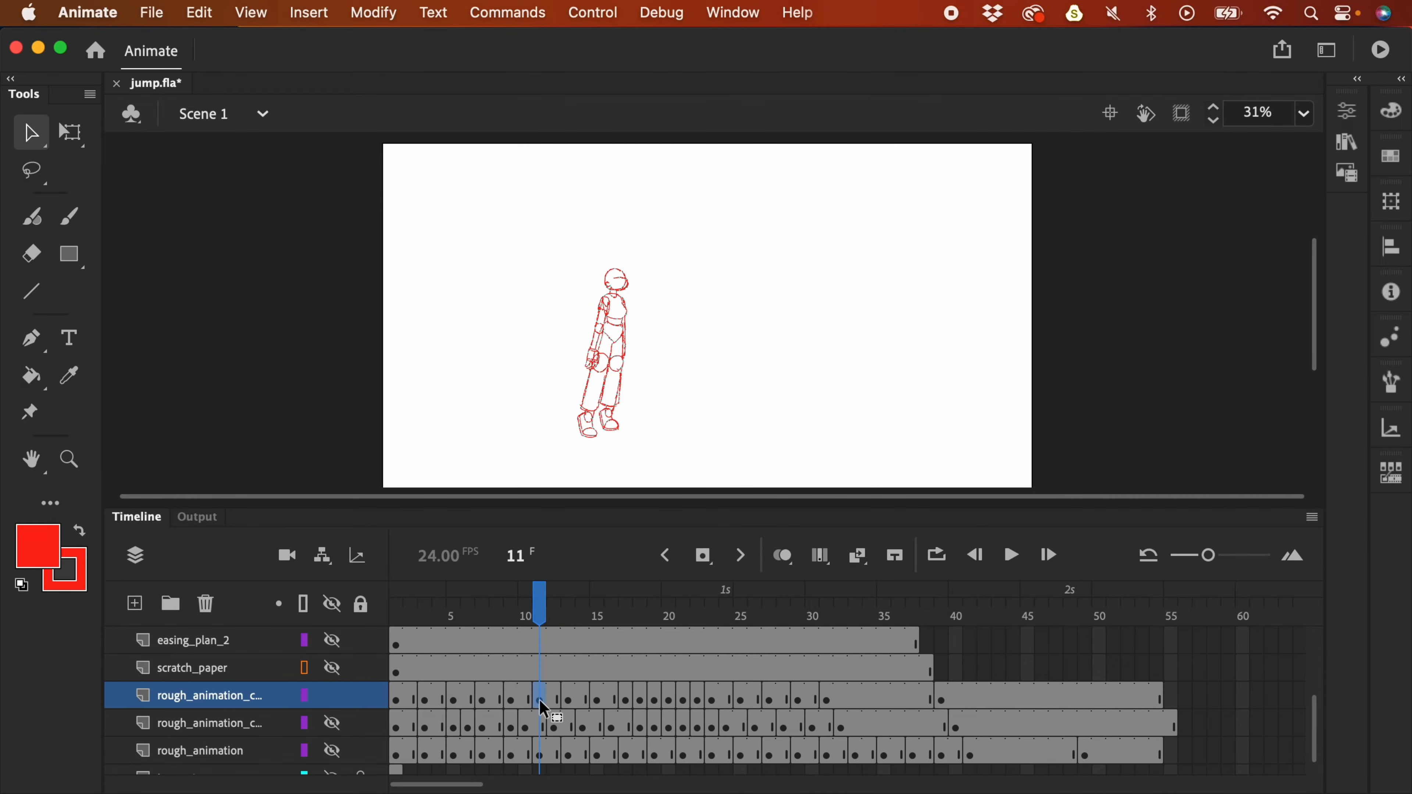
left_click(571, 698)
left_click(783, 555)
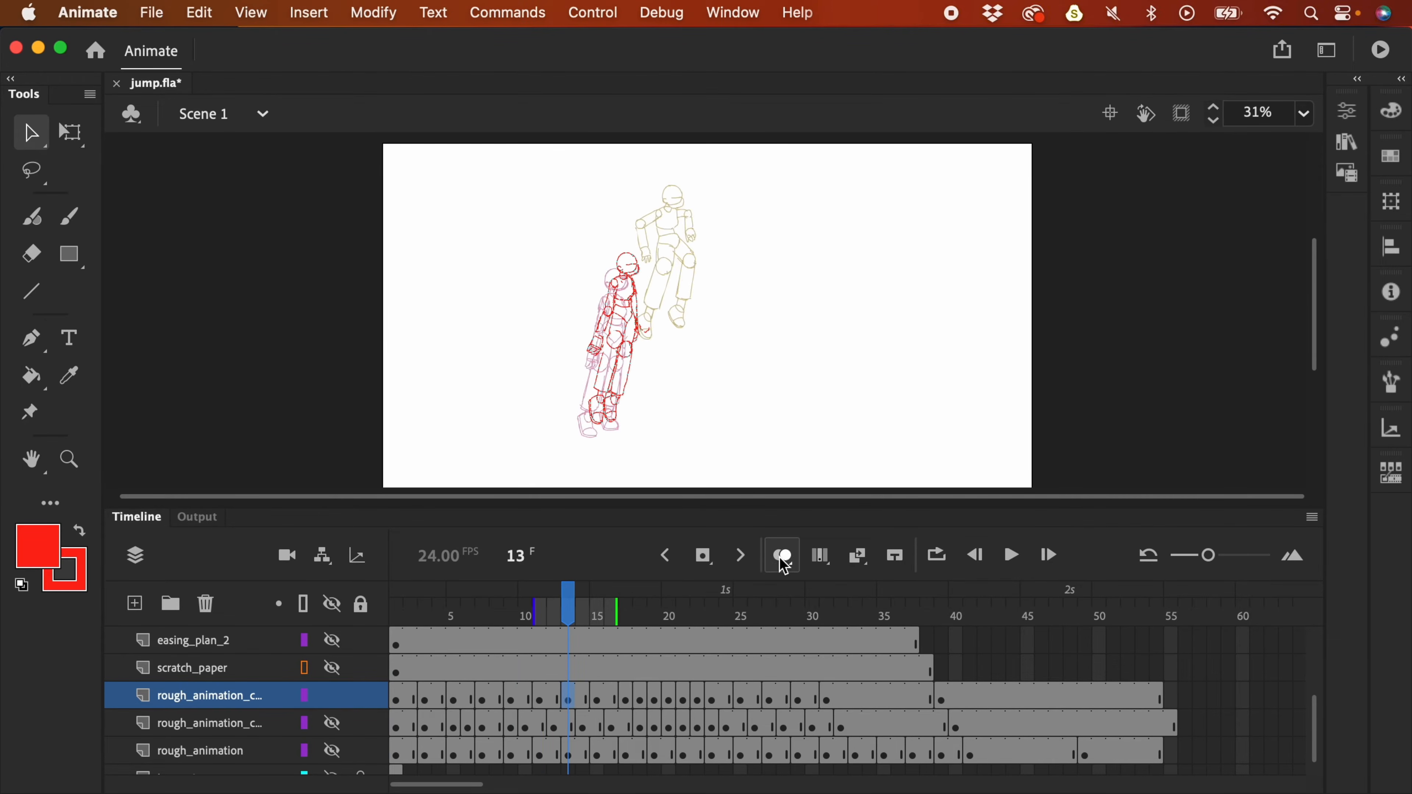
- Nudge the frame-13 drawing up-left and review the poses on frames 15–21
mouse_move(656, 284)
left_mouse_down()
mouse_move(665, 273)
mouse_move(648, 280)
left_mouse_up()
left_click(599, 699)
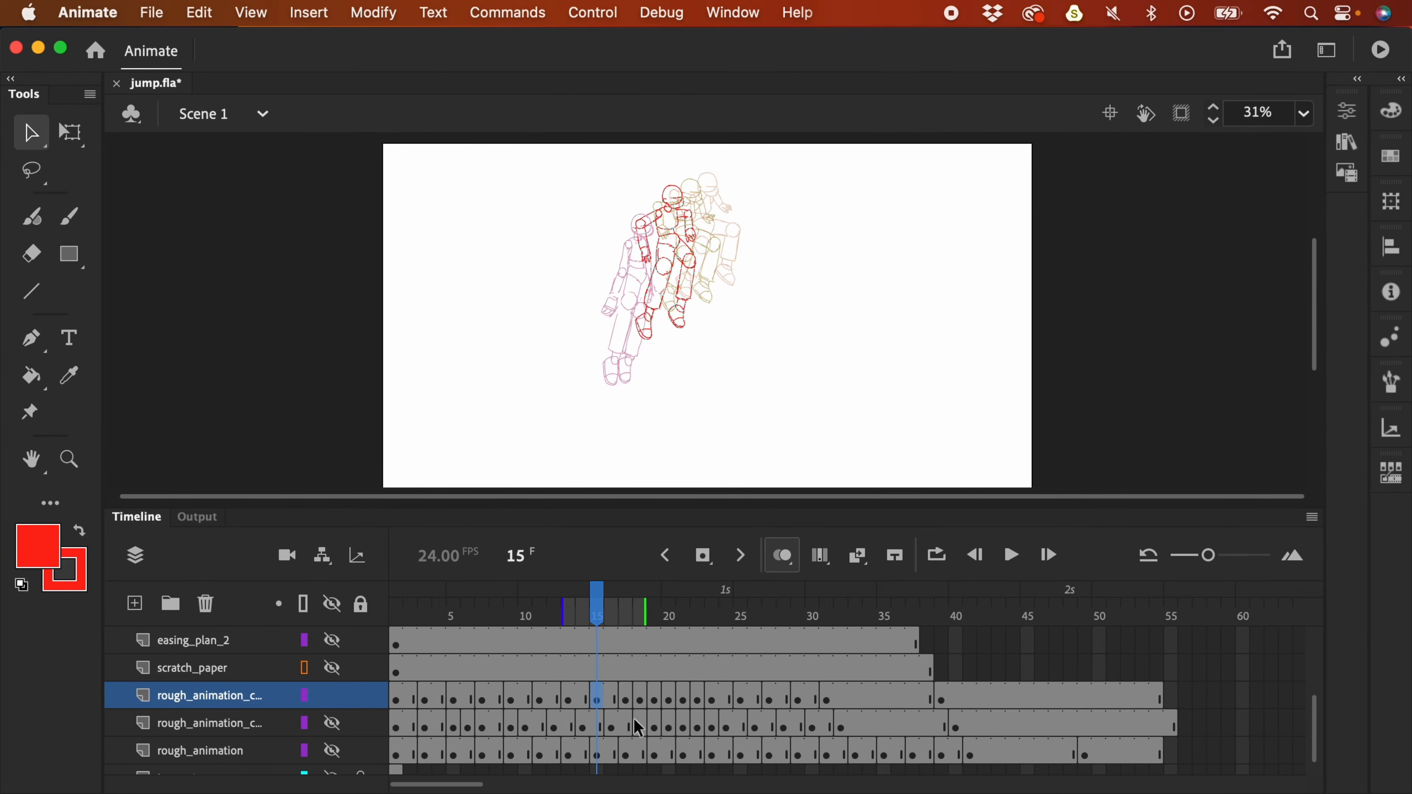
left_click(657, 701)
left_click(668, 699)
left_click(684, 700)
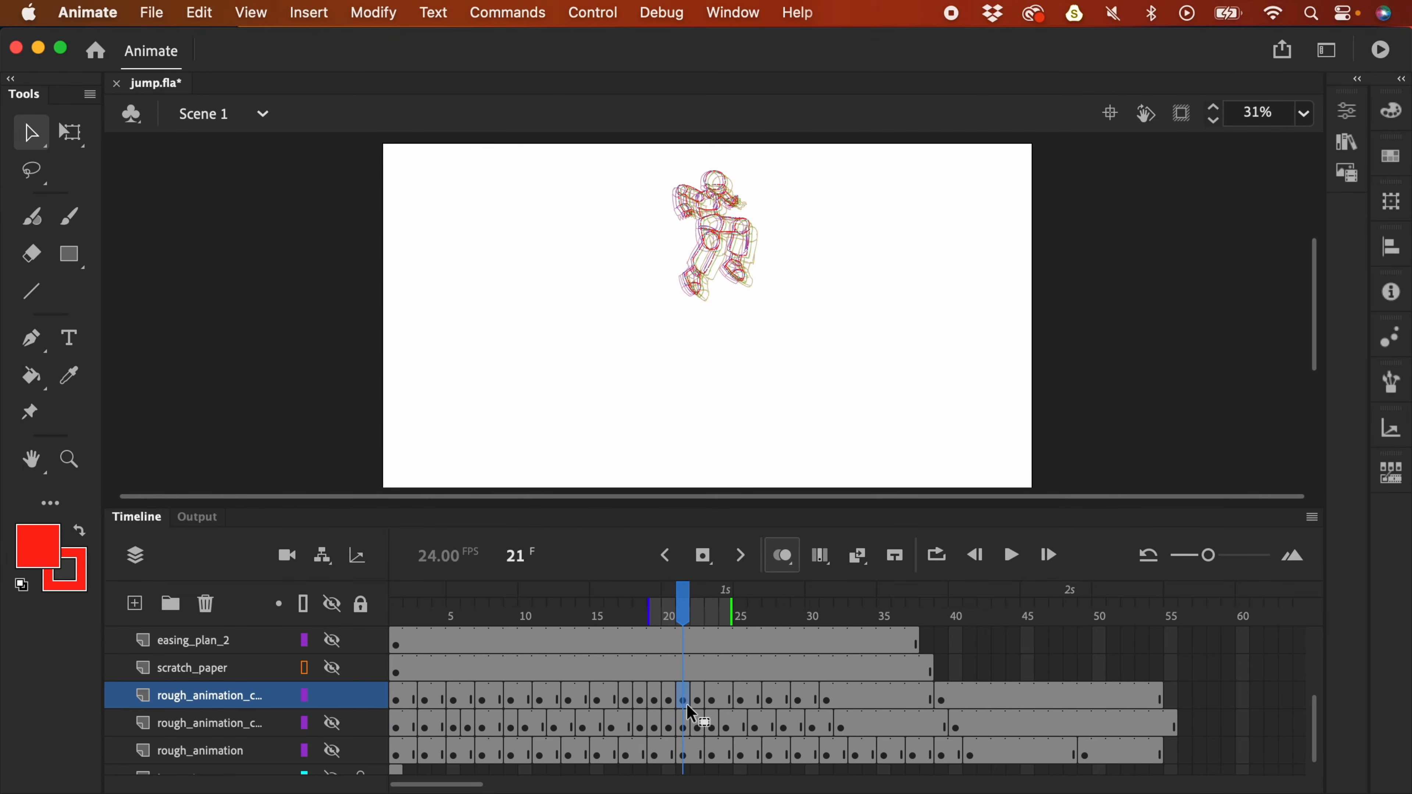
left_click(668, 700)
left_click(653, 699)
left_click(640, 699)
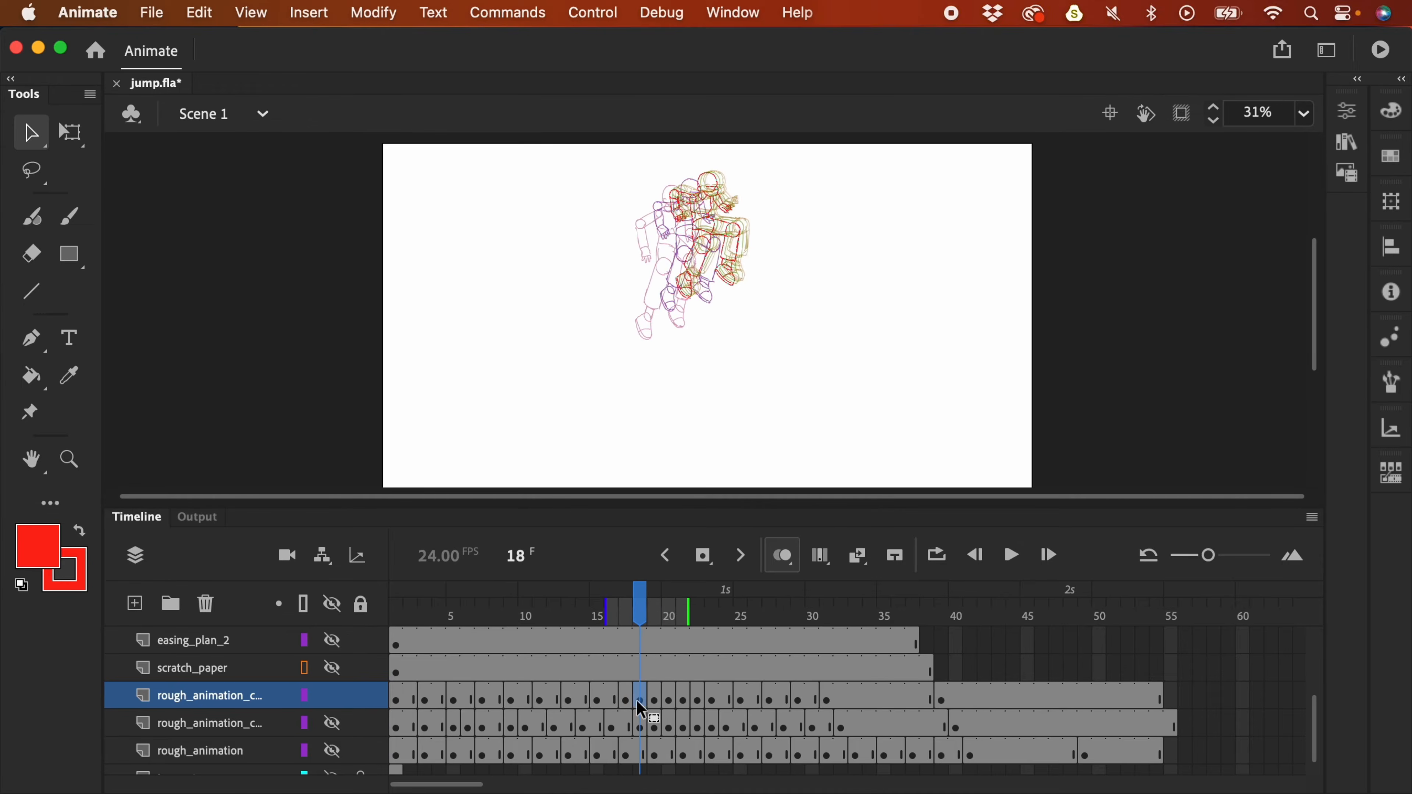
- Compare frames 16–18, then cut two frames at frame 18 and check frames 18–19
key("comma")
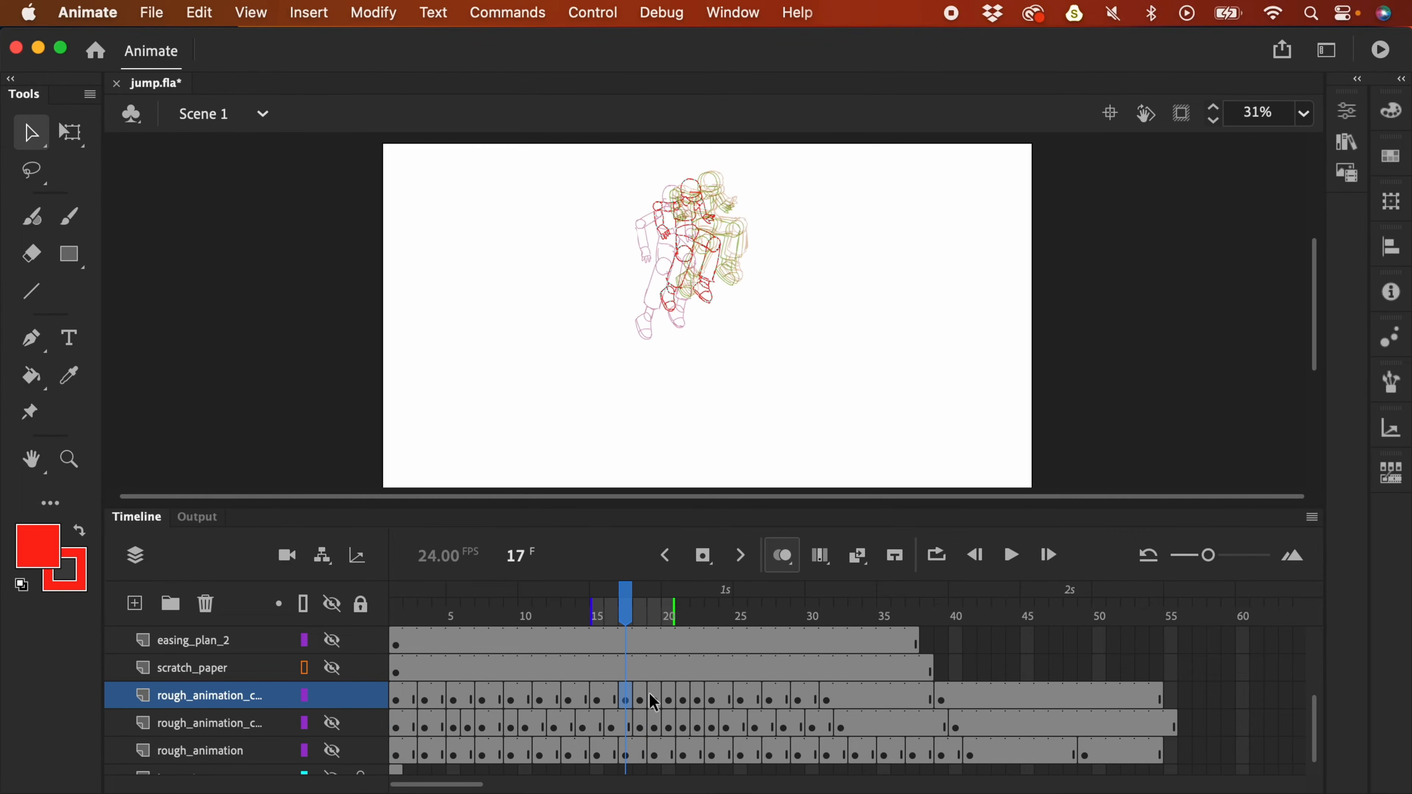
key("period")
key("comma")
key("comma")
key("period")
left_click(641, 697)
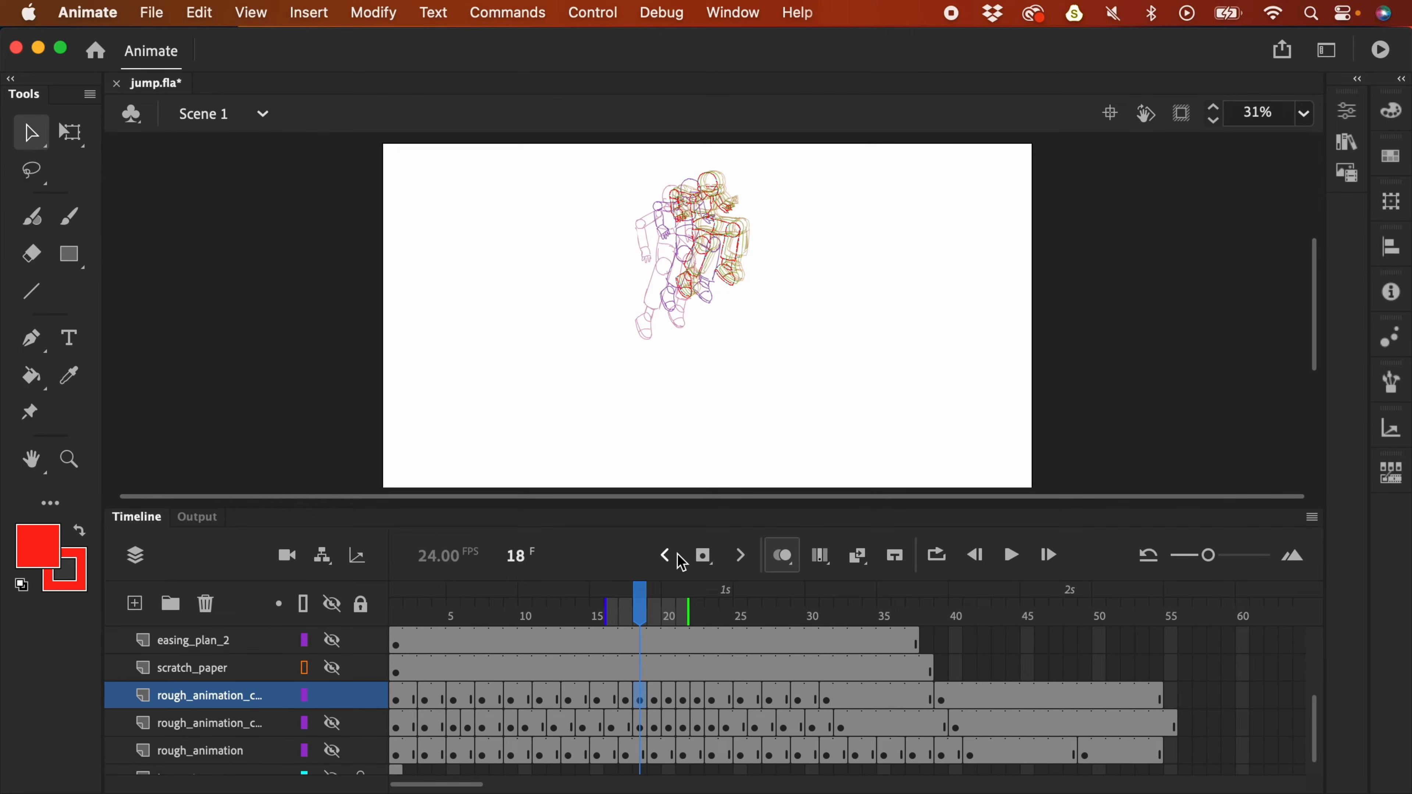
key("shift+F5")
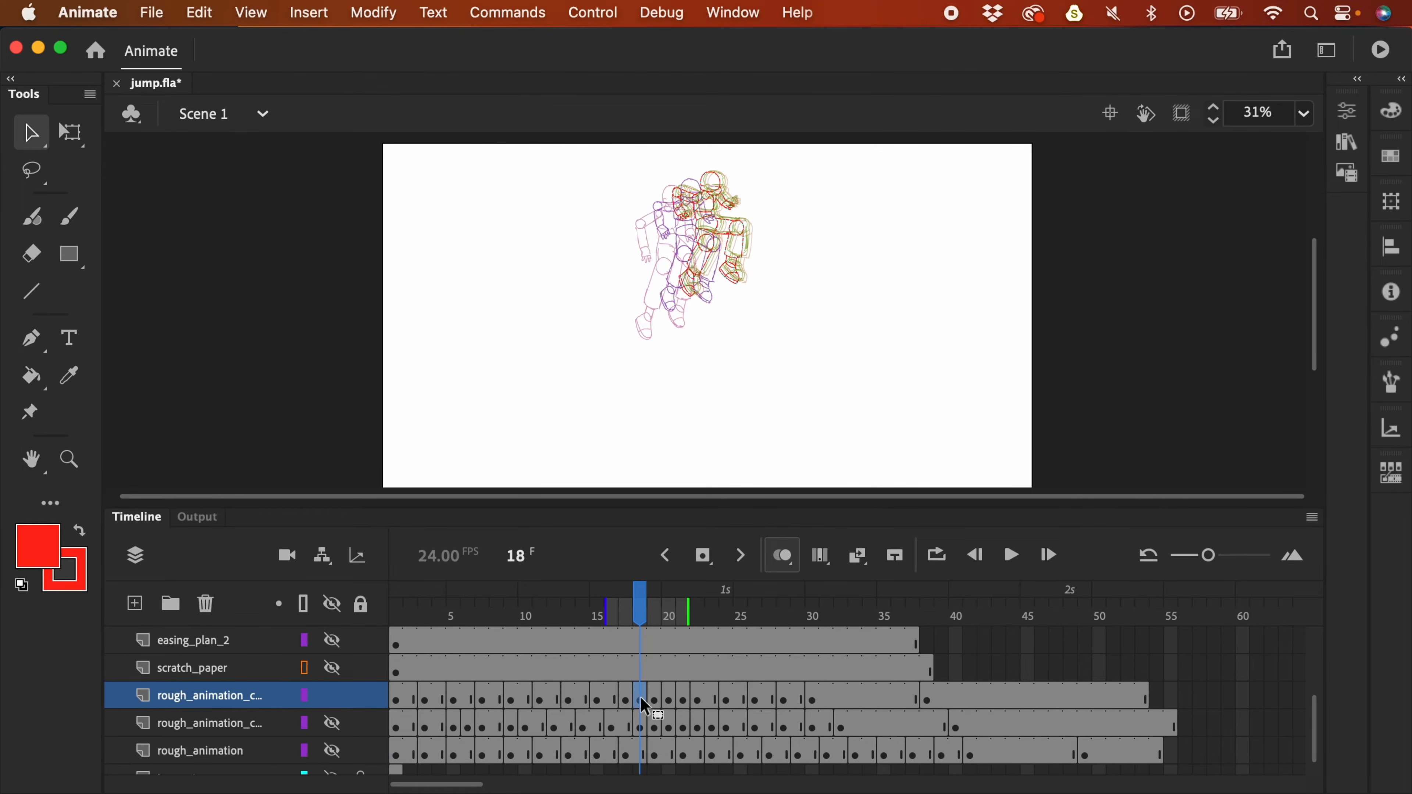
key("shift+F5")
left_click(653, 698)
left_click(643, 696)
left_click(654, 700)
left_click(647, 700)
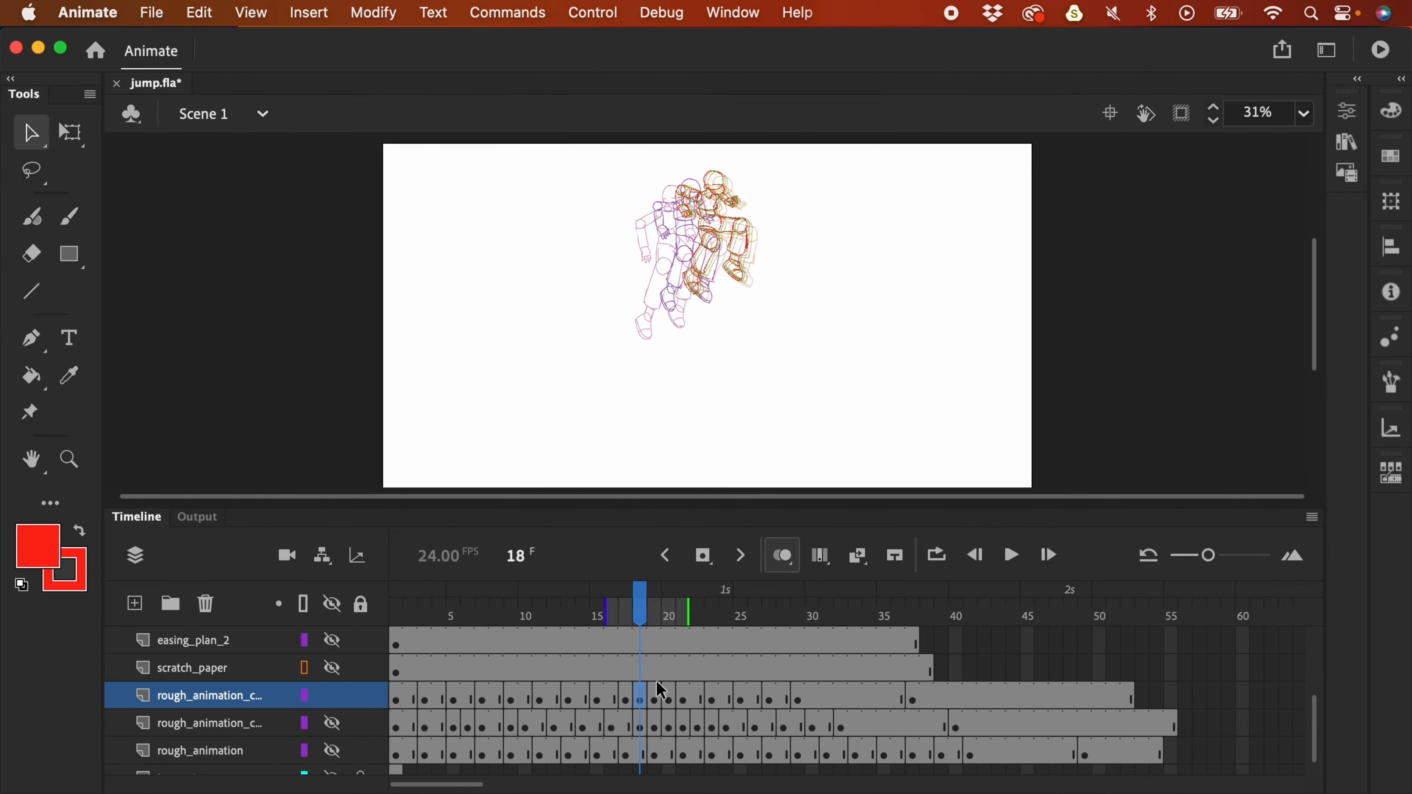
key("super+=")
- Adjust the frame-18 drawing, add two held frames at frame 17, and move its pose up-right
scroll(791, 231, "up", 2)
left_click_drag(743, 259, 733, 264)
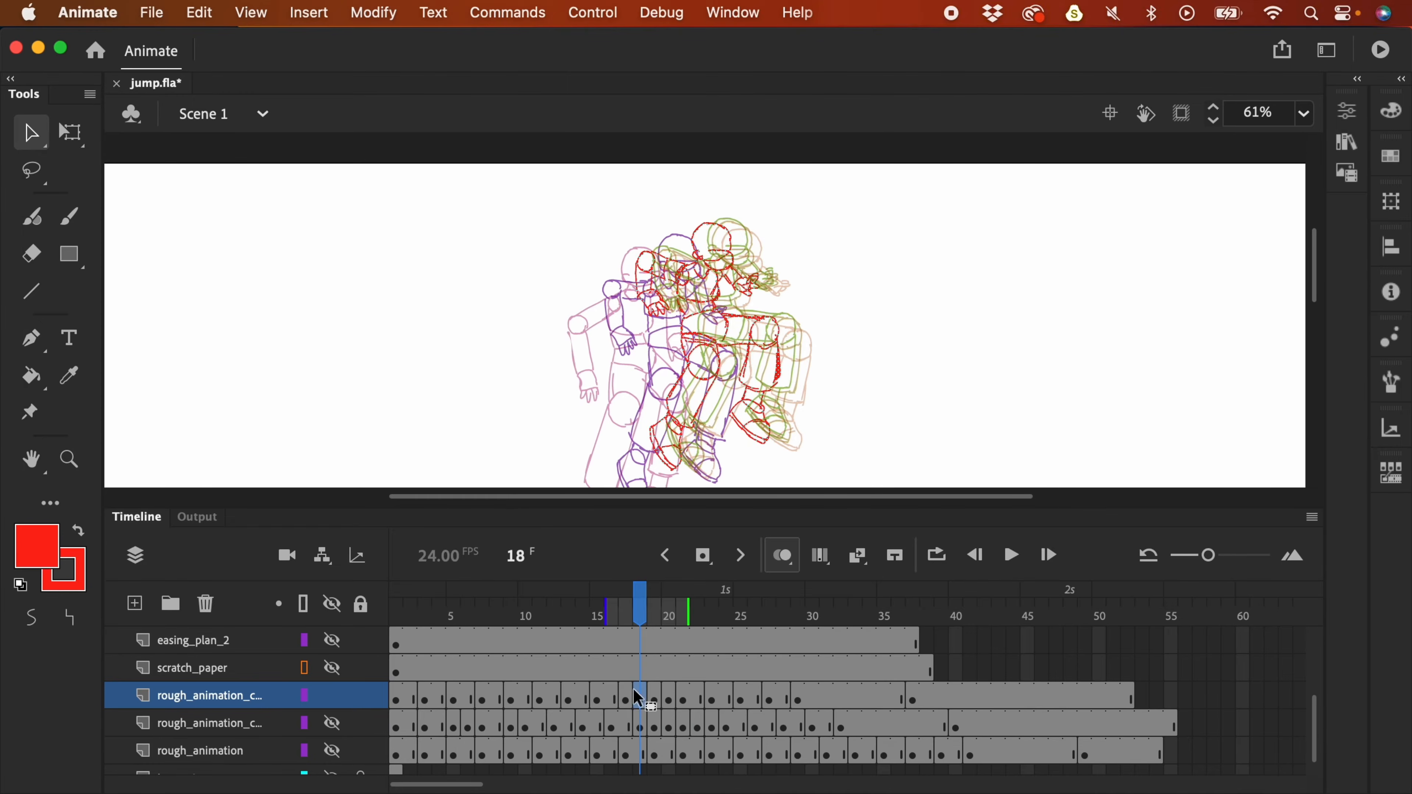
left_click(632, 703)
key("F5")
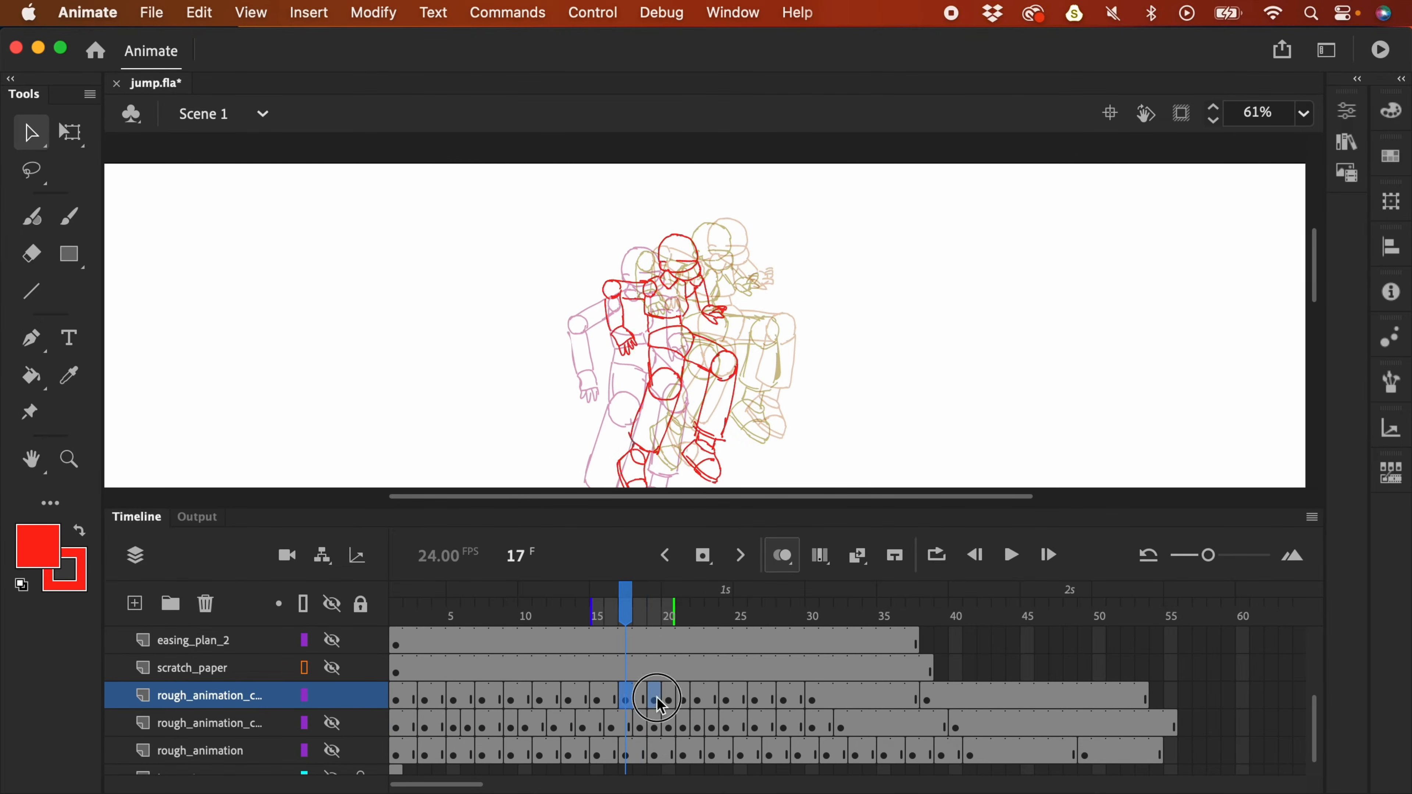
left_click(654, 700)
key("F5")
left_click(627, 700)
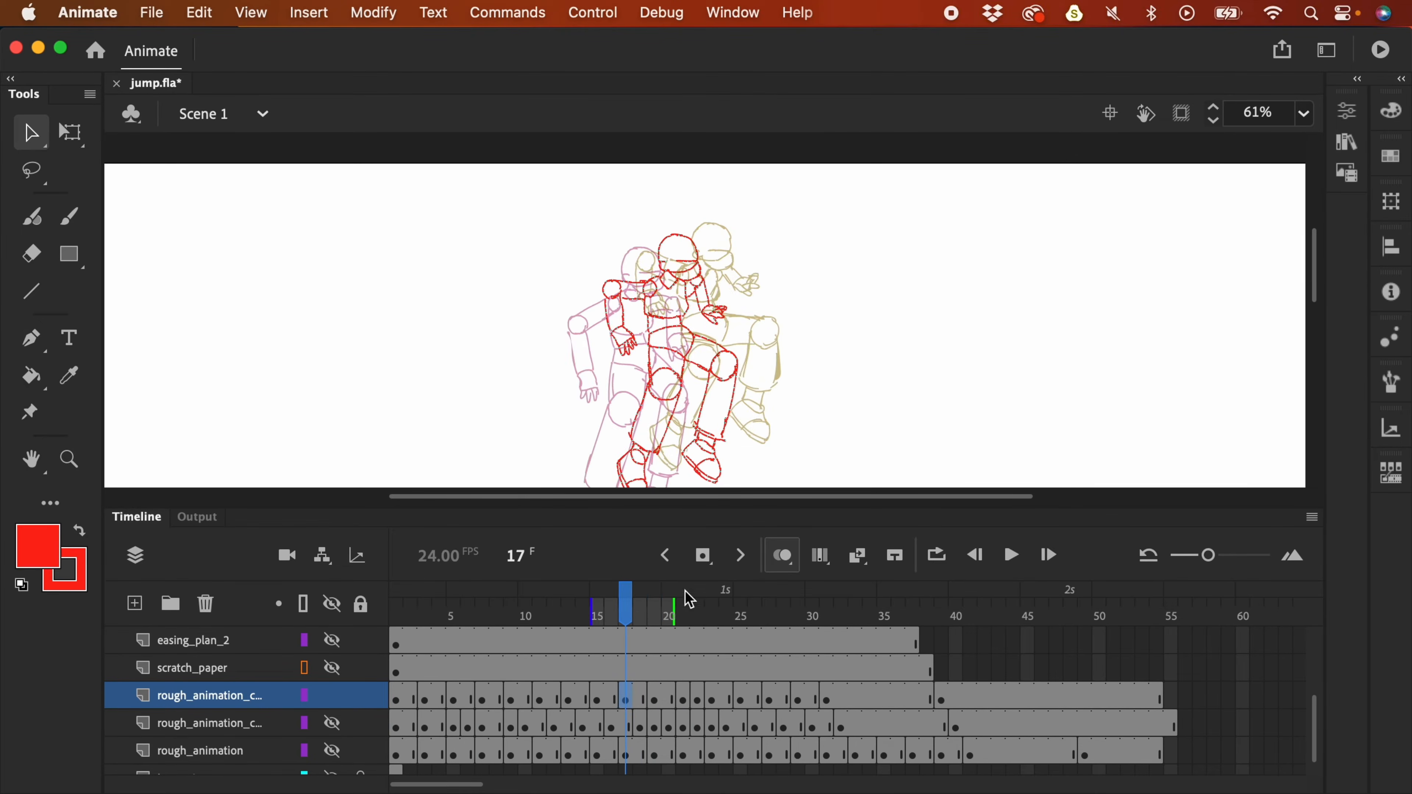
left_click_drag(703, 284, 721, 252)
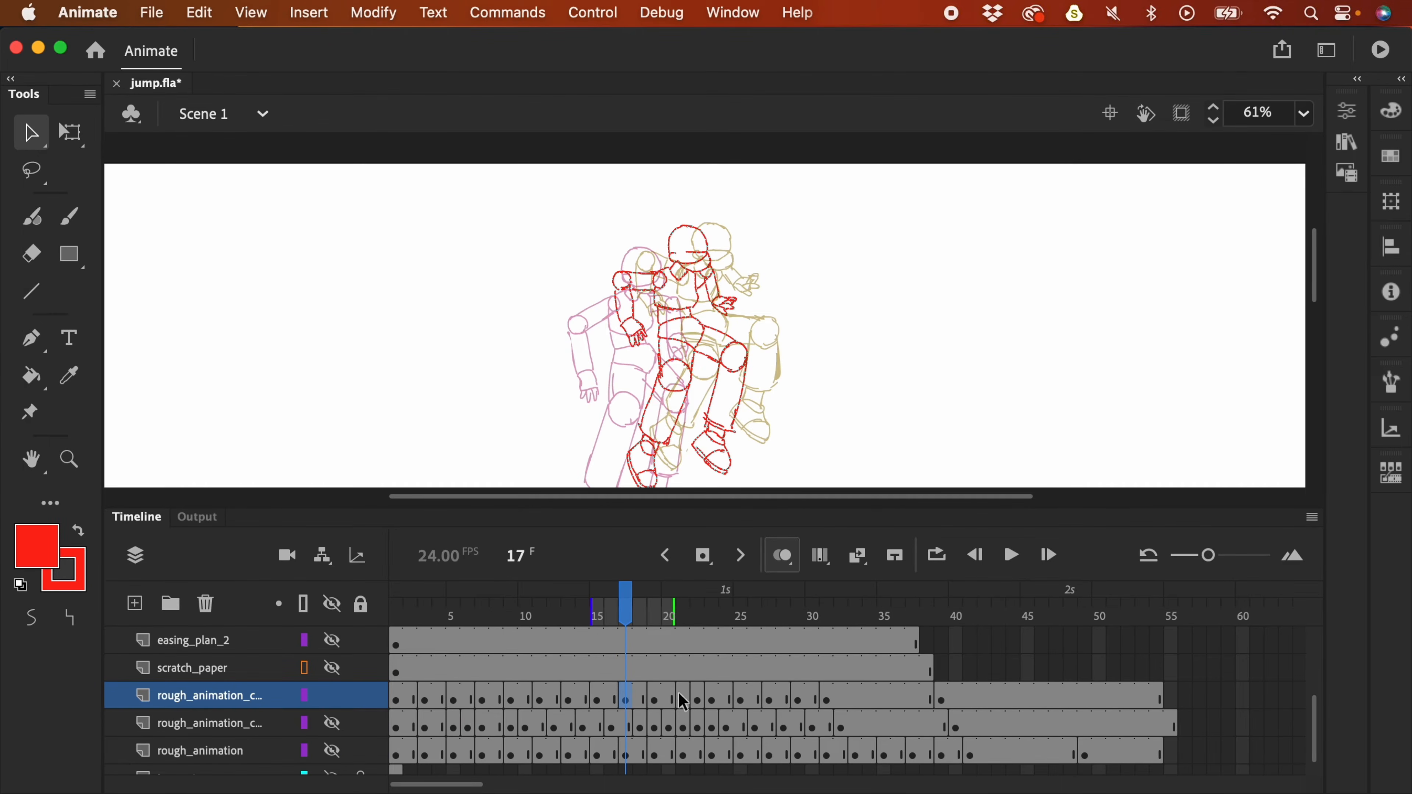
left_click(655, 699)
- Play the jump from frame 3 with the stage zoomed out
left_click(422, 695)
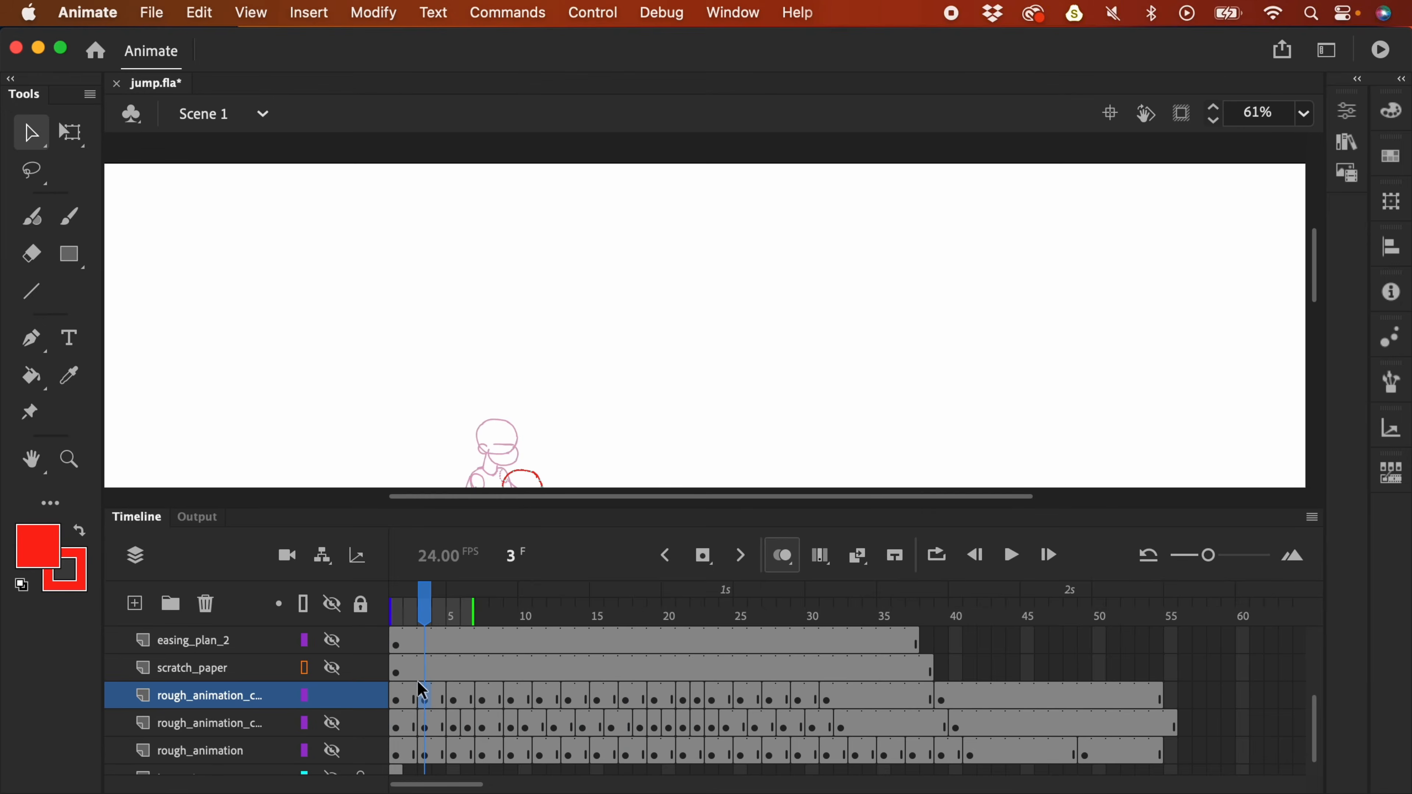
key("super+minus")
key("Return")
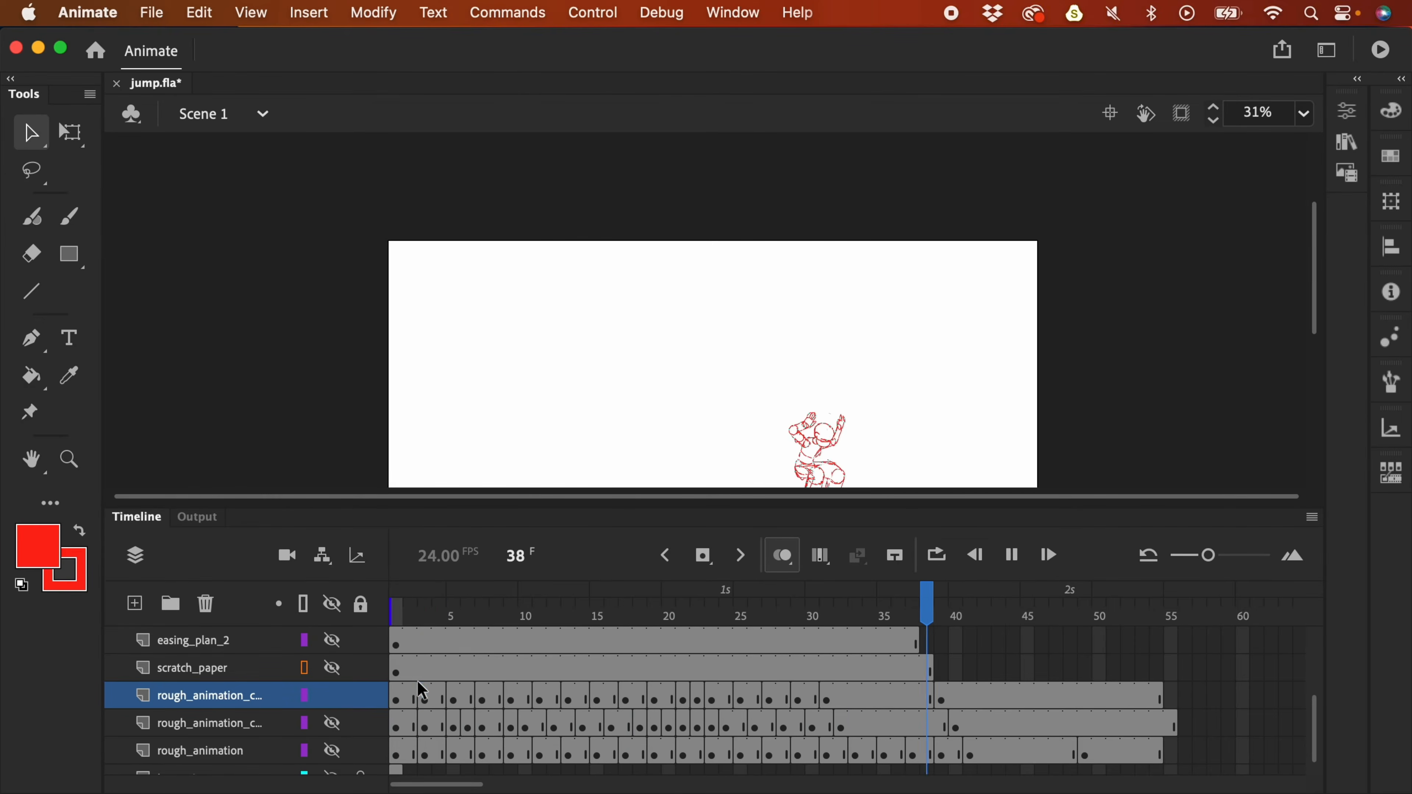
key("super+minus")
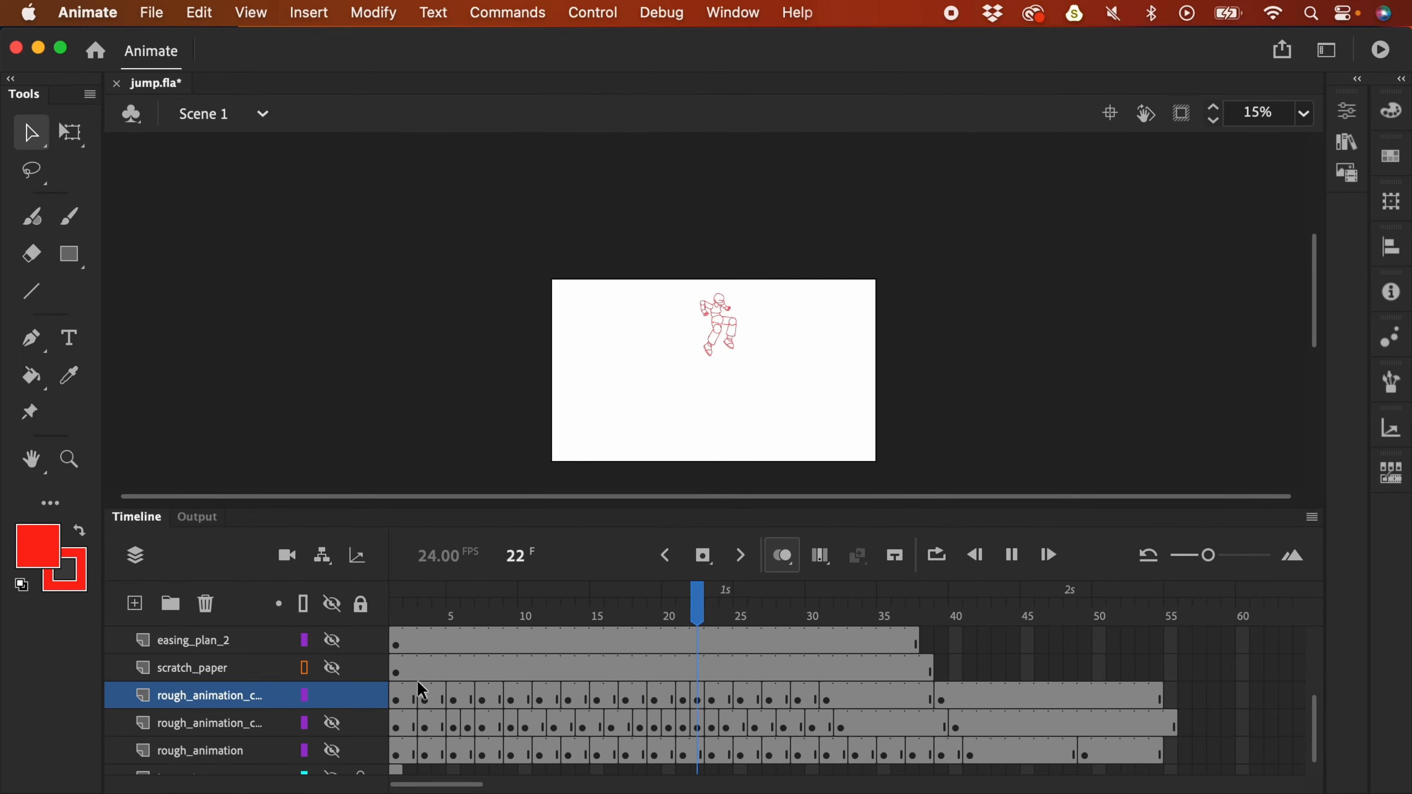
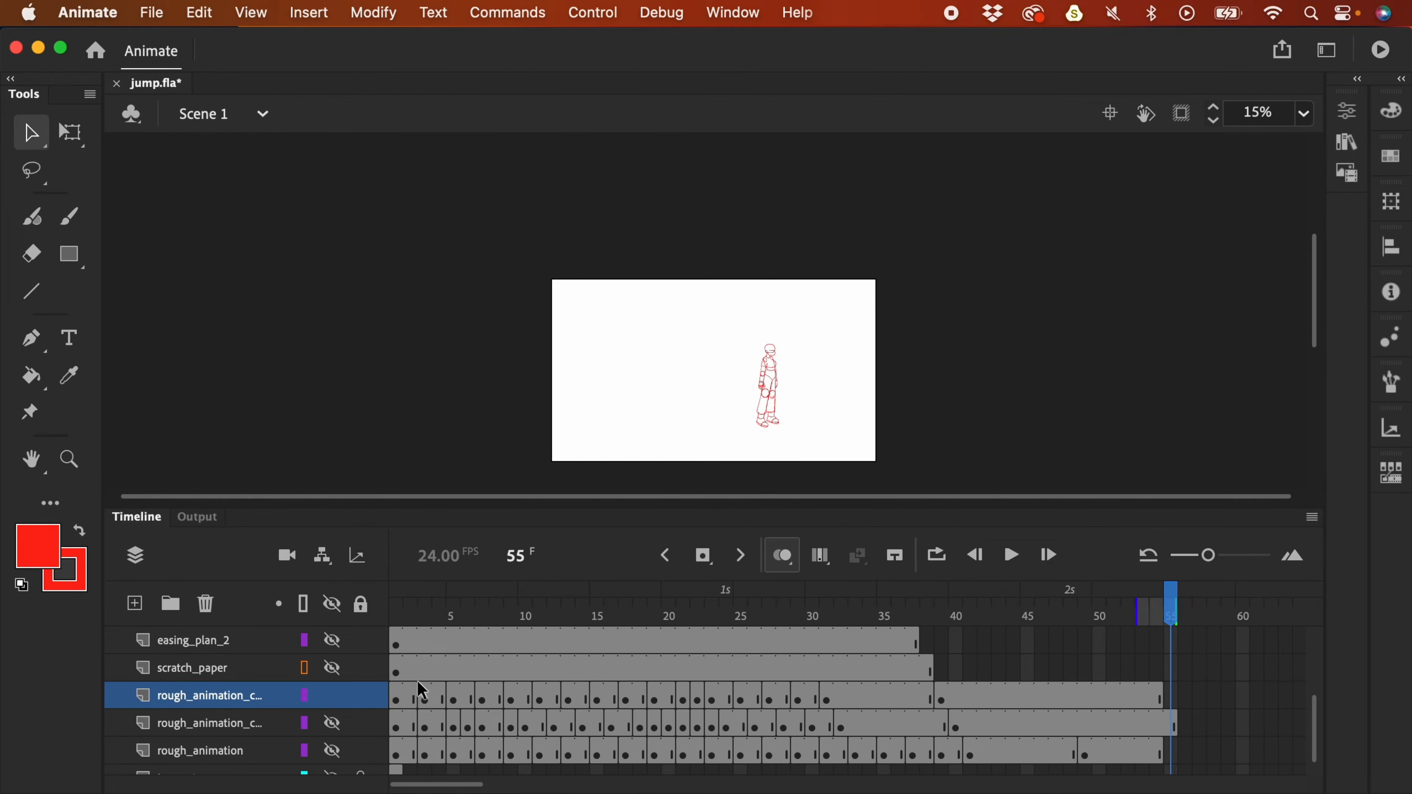
- Zoom in and flip between frames 21 and 22 to compare their poses
left_click(694, 702)
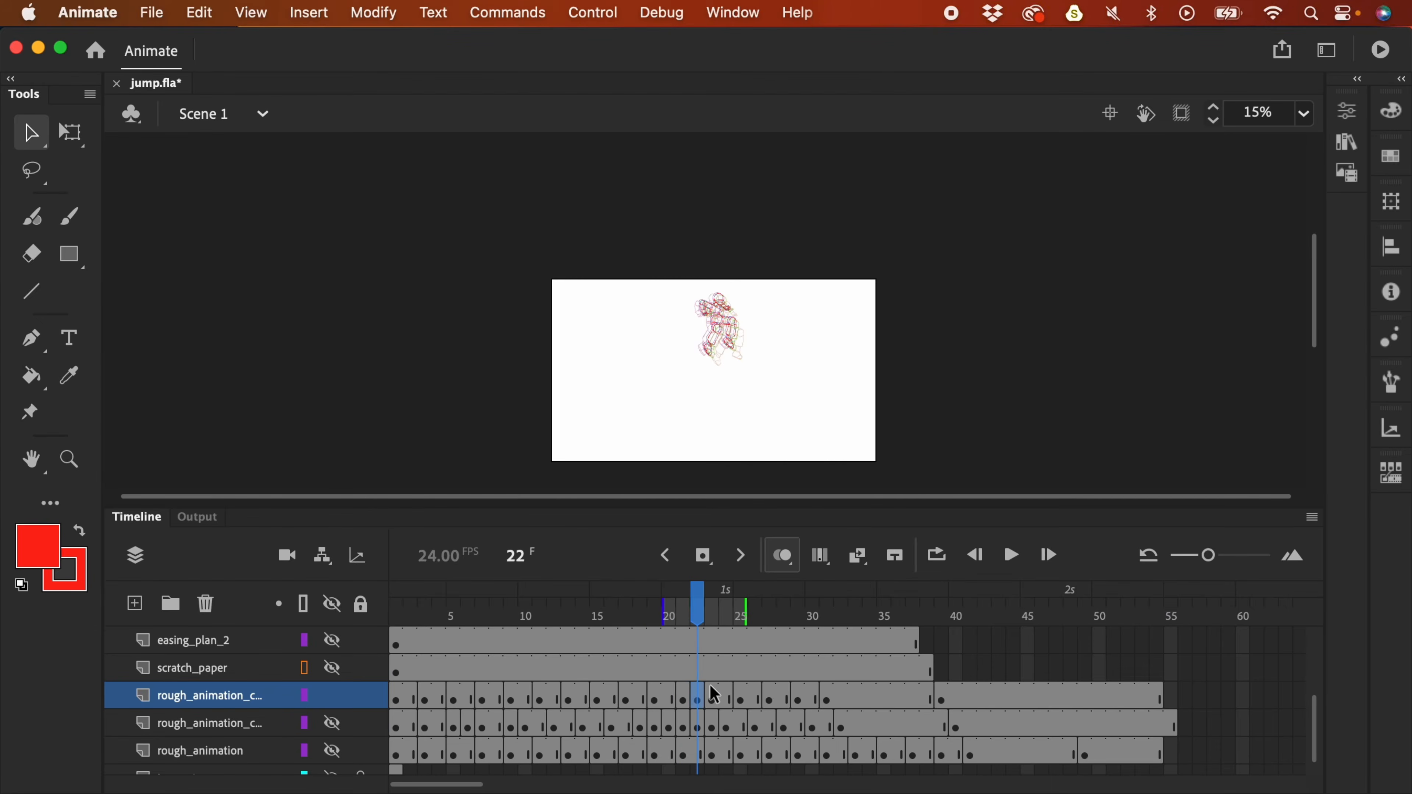
key("super+equal")
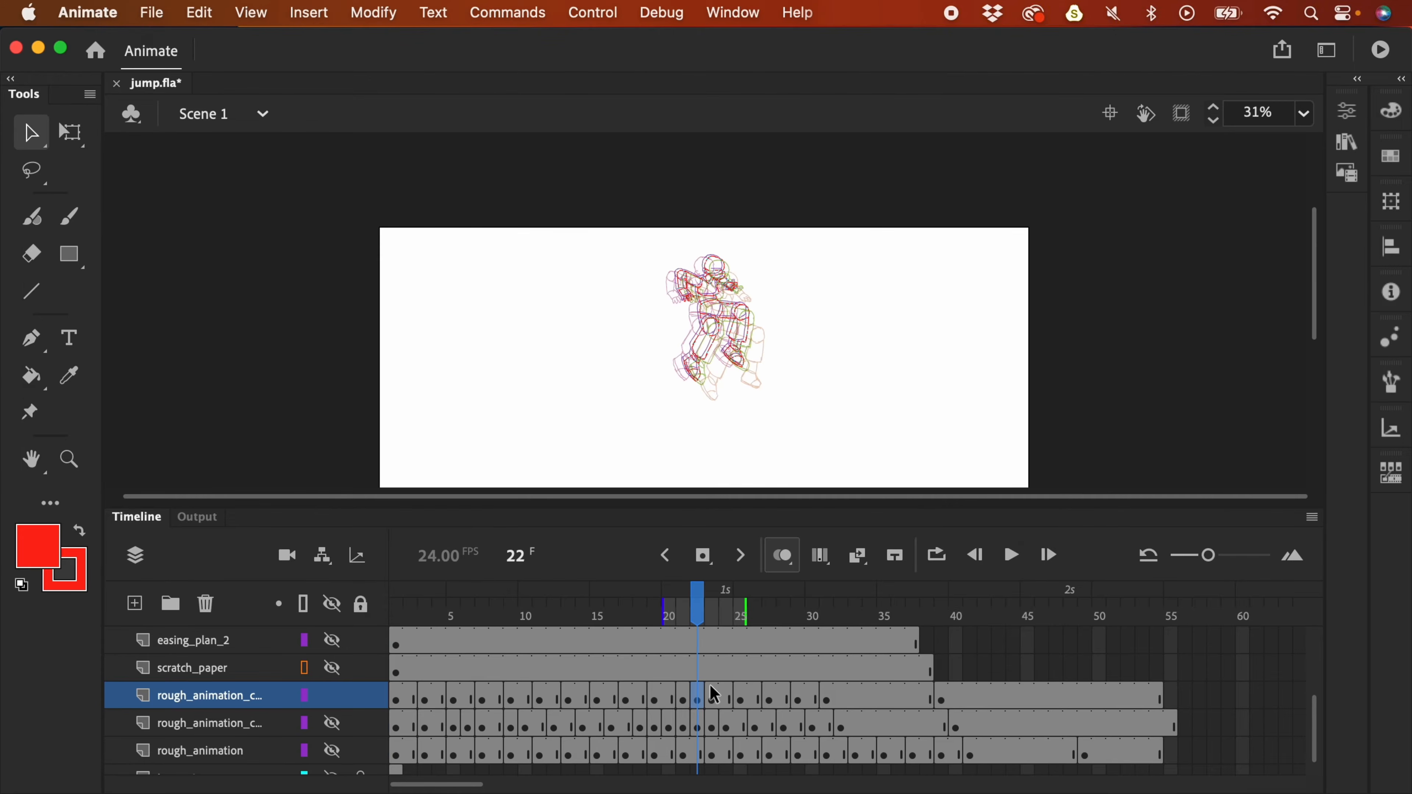
left_click(686, 699)
left_click(699, 696)
left_click(685, 699)
left_click(698, 699)
left_click(685, 700)
- Compare the poses around frame 20, then insert a frame at 21 to hold that pose longer
left_click(672, 701)
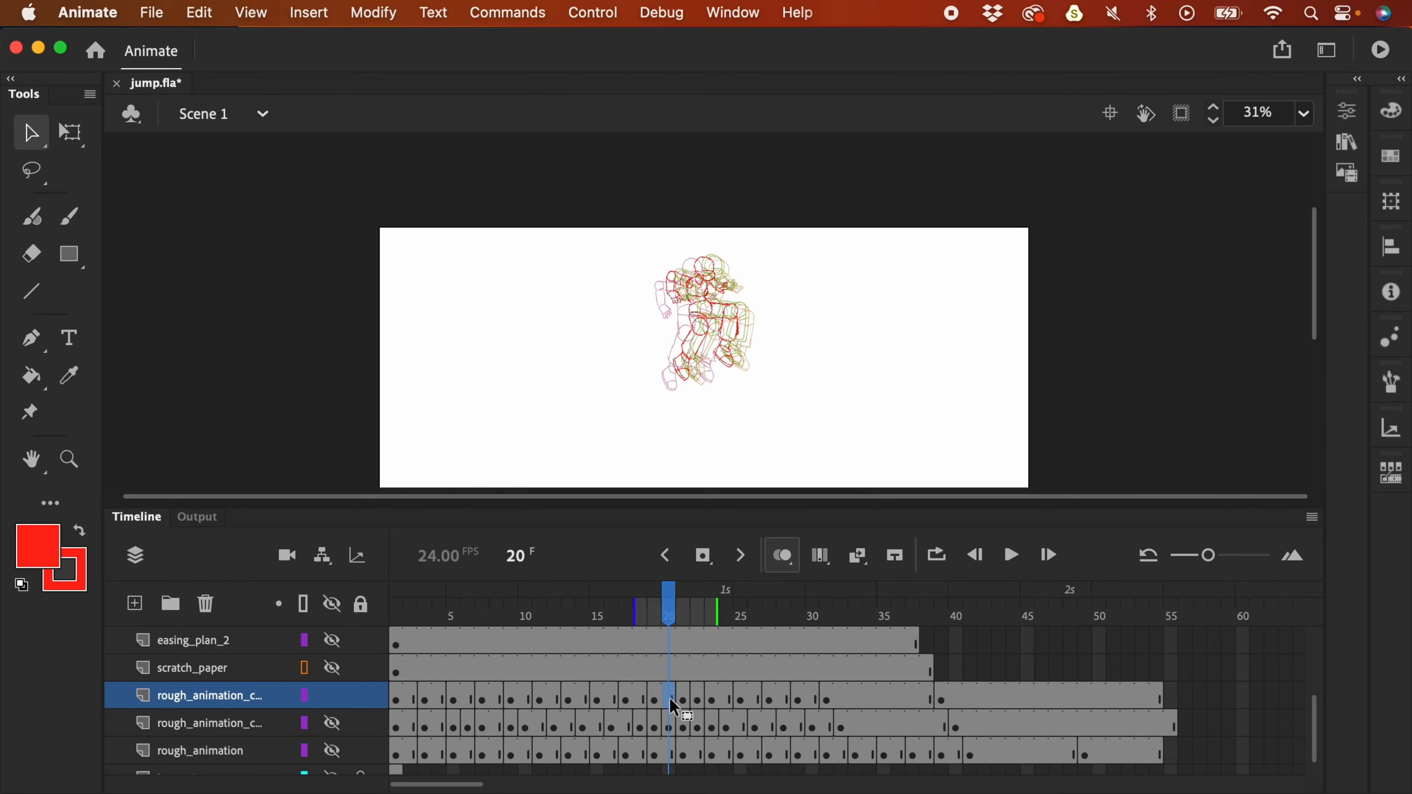
left_click(684, 699)
left_click(671, 699)
left_click(641, 700)
left_click(670, 699)
left_click(685, 701)
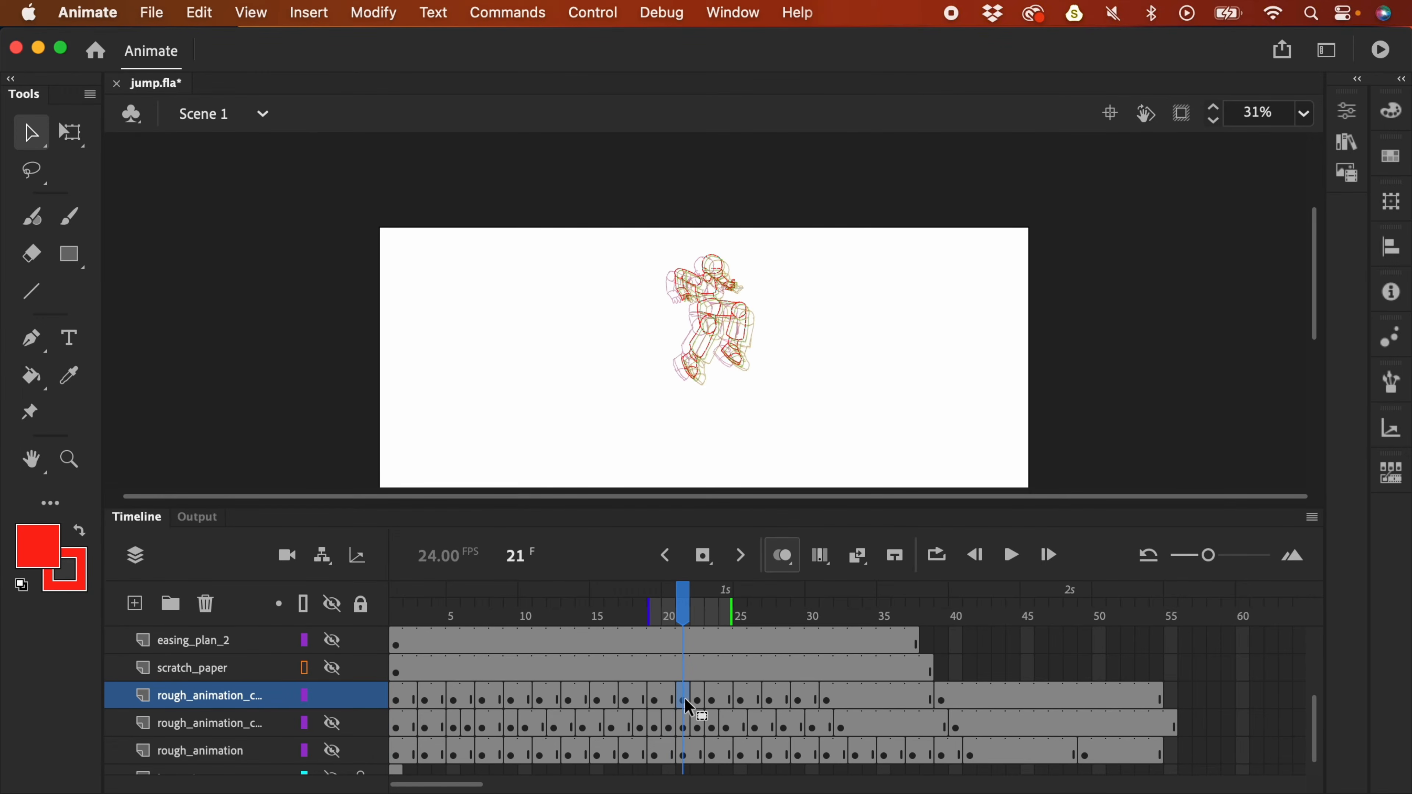
left_click(703, 705)
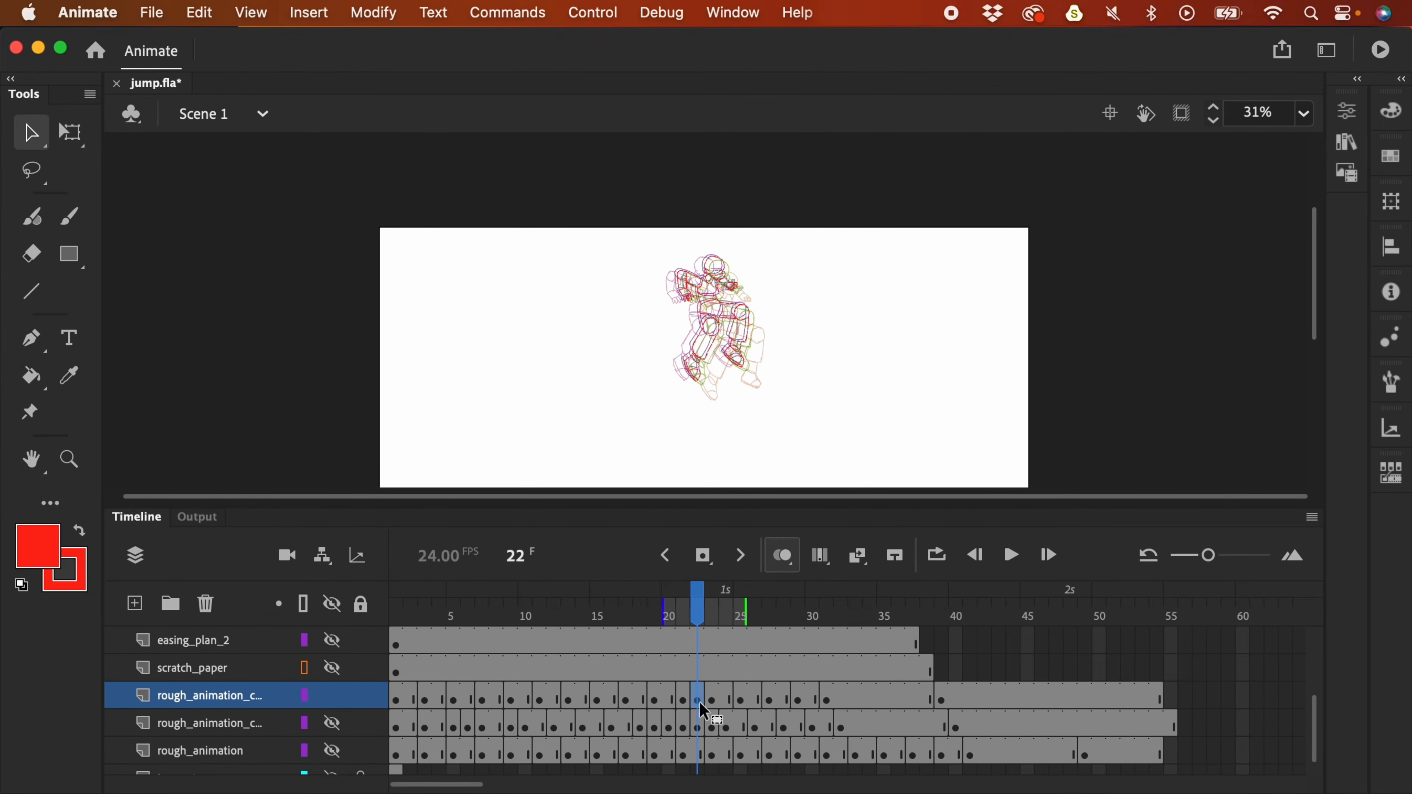
left_click(689, 702)
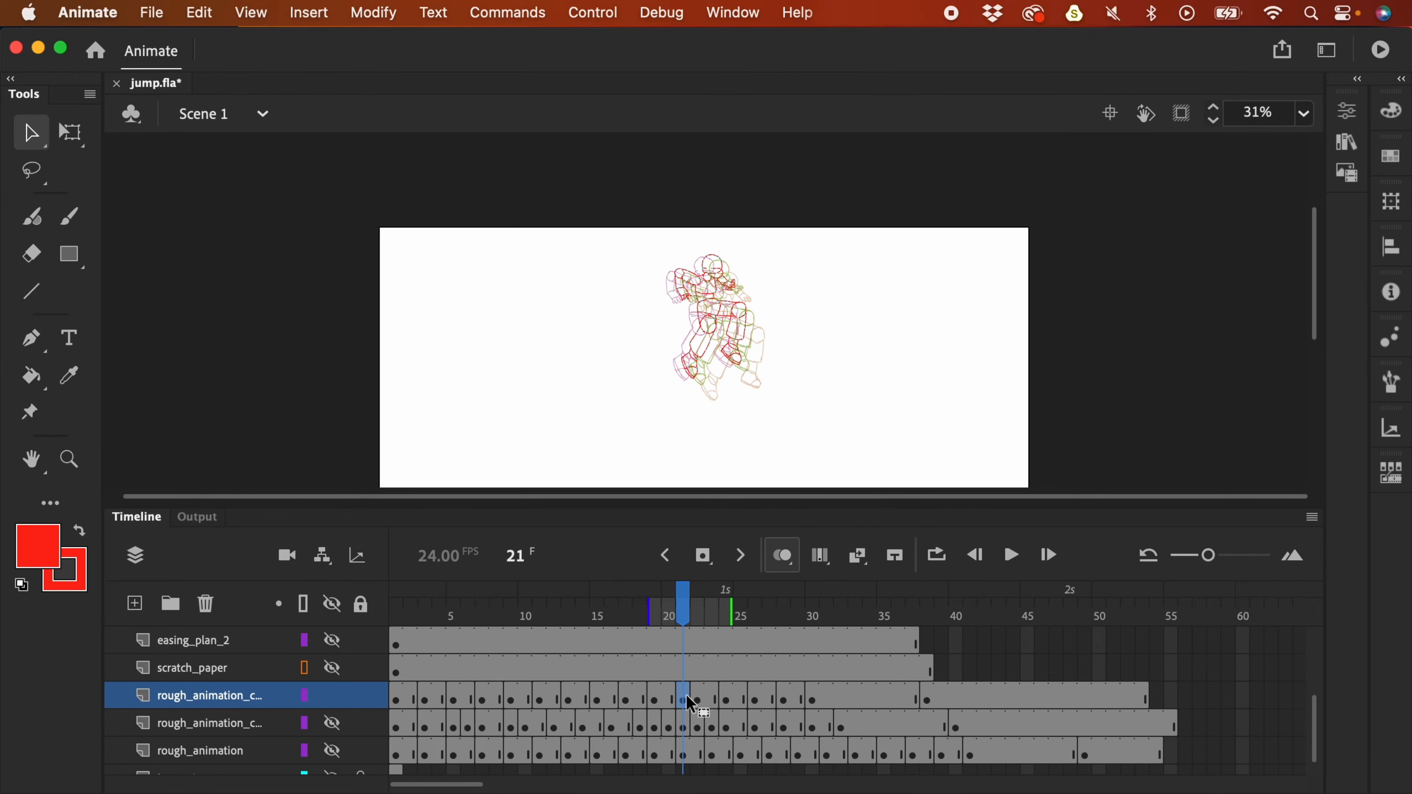
key("F5")
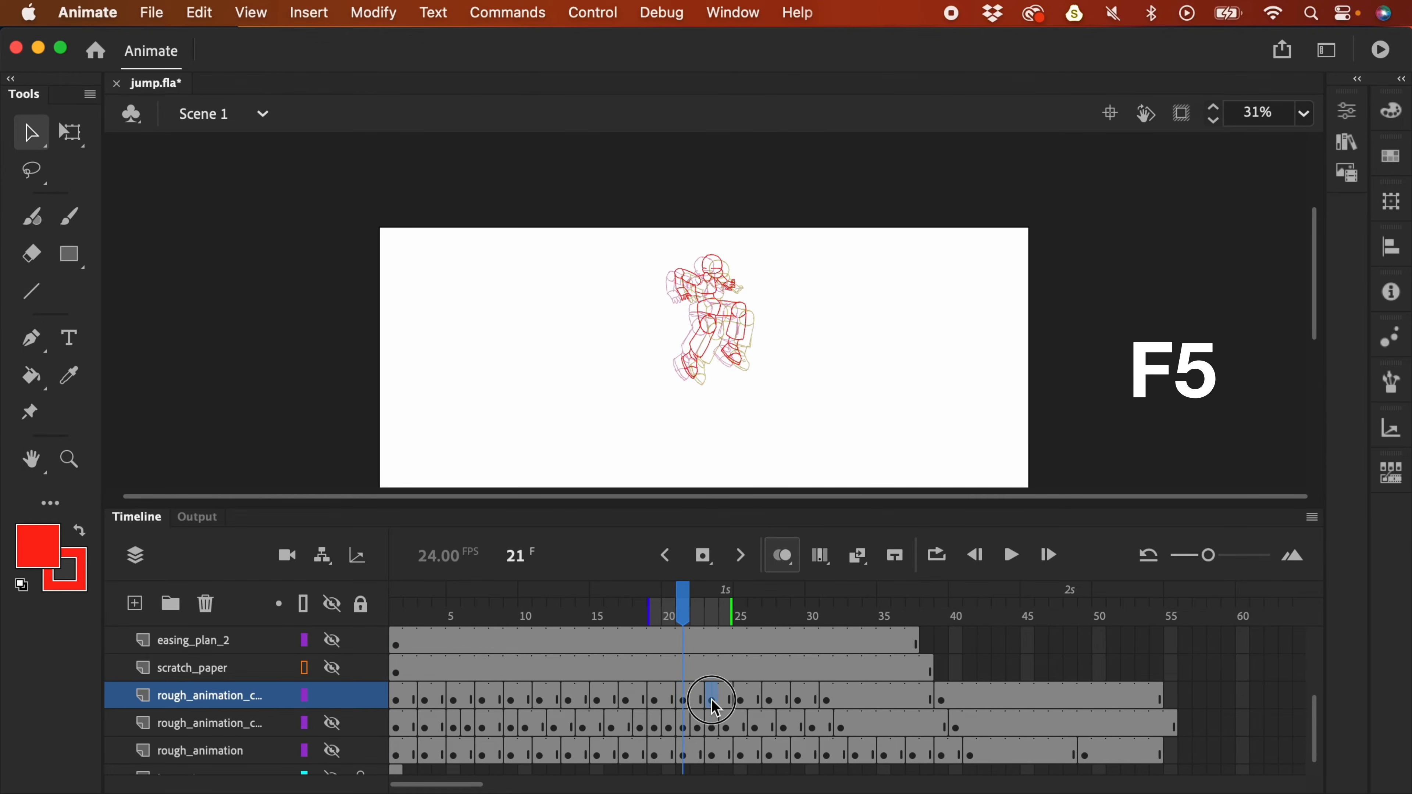
- Step through the following keyframes and play the jump zoomed out to check timing
left_click(713, 702)
left_click(740, 698)
left_click(769, 694)
left_click(798, 691)
left_click(745, 690)
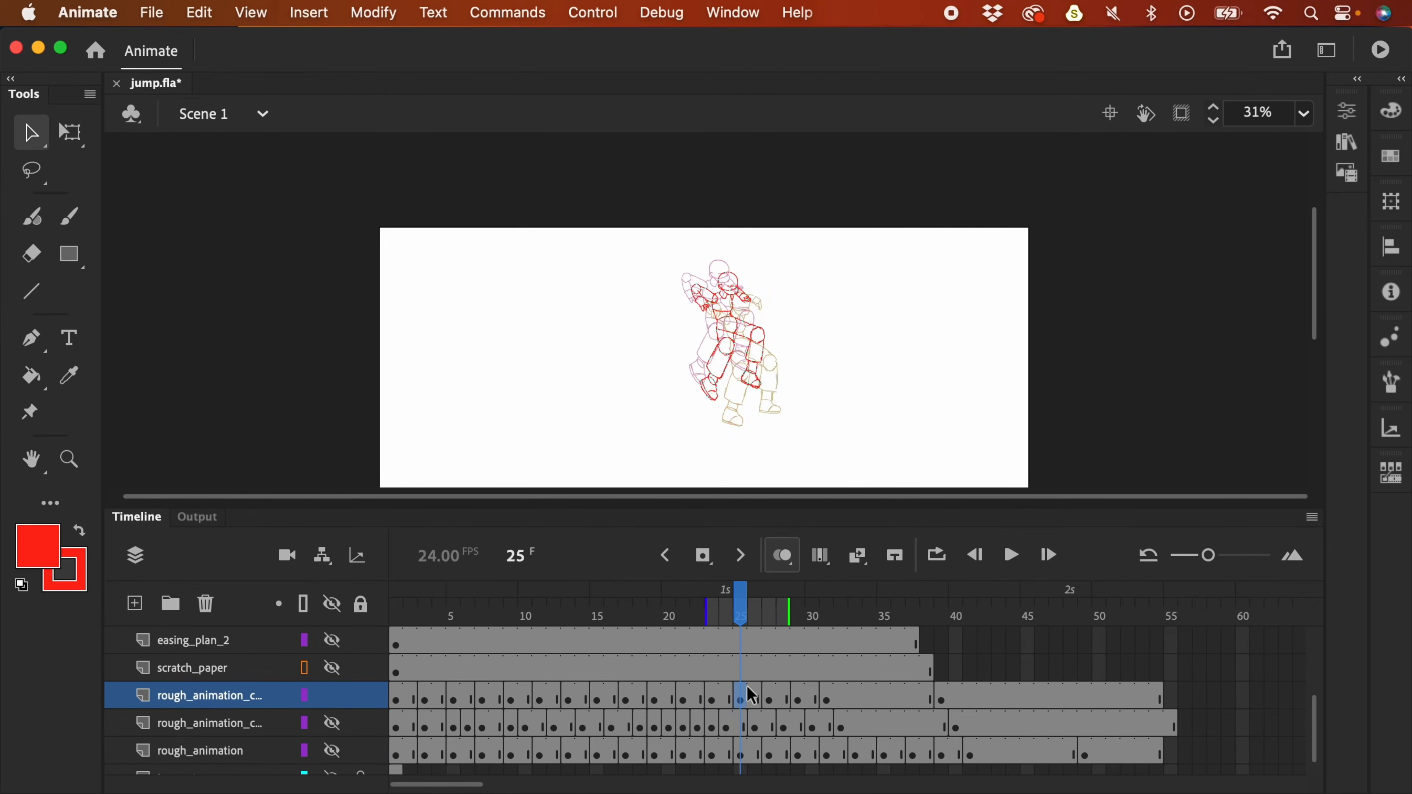
key("Return")
key("super+minus")
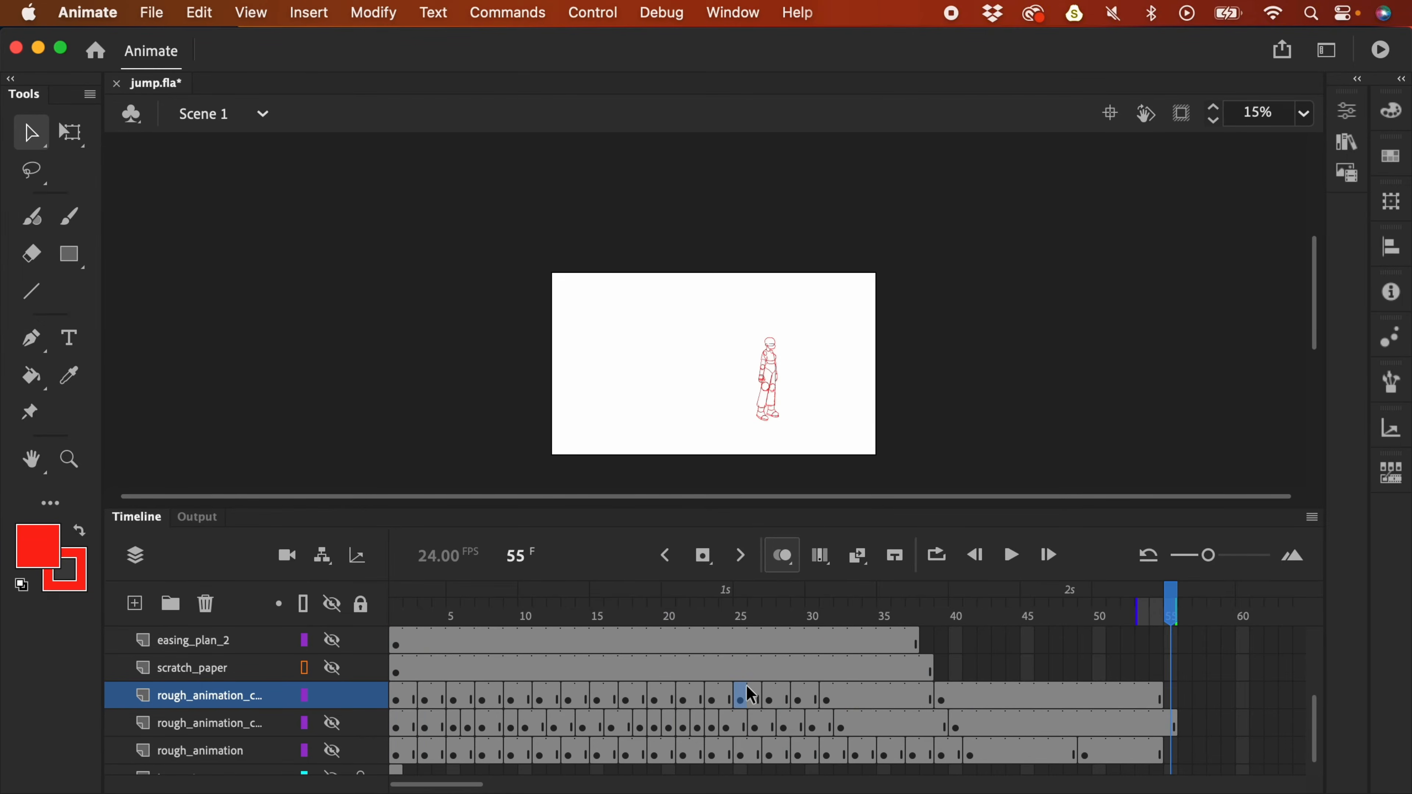
key("Return")
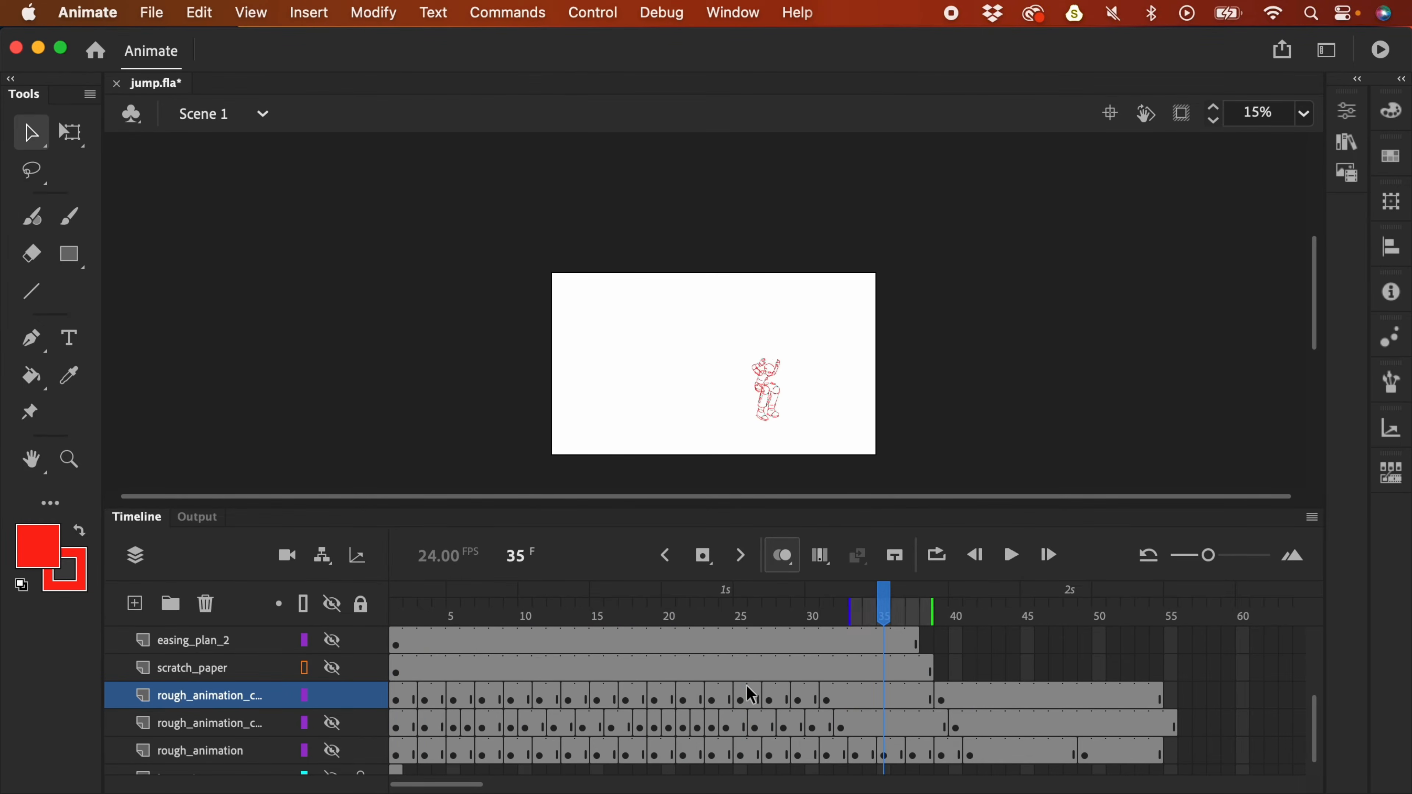
- Test-remove frames 25–26, replay from frame 10, then undo the removal
left_click_drag(733, 616, 707, 609)
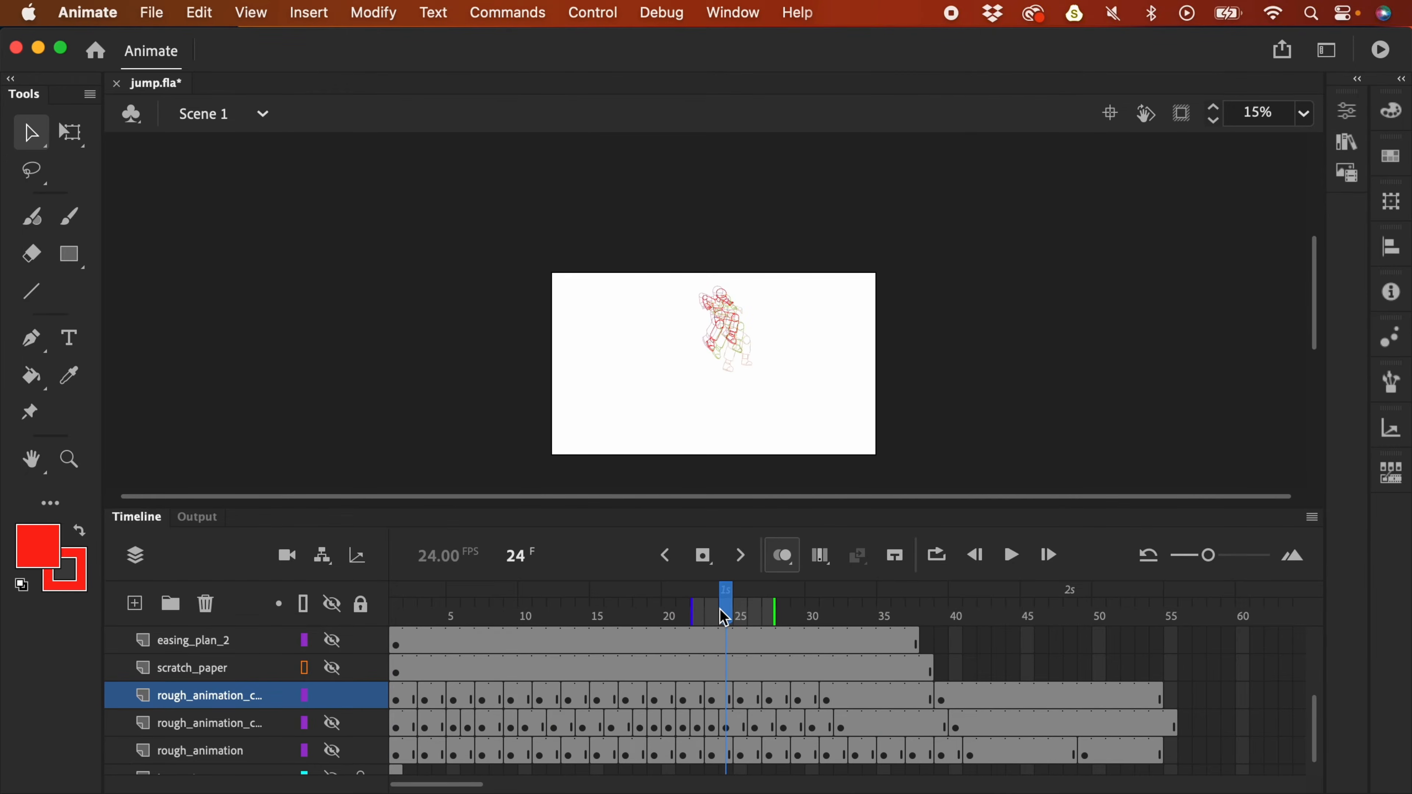
key("super+2")
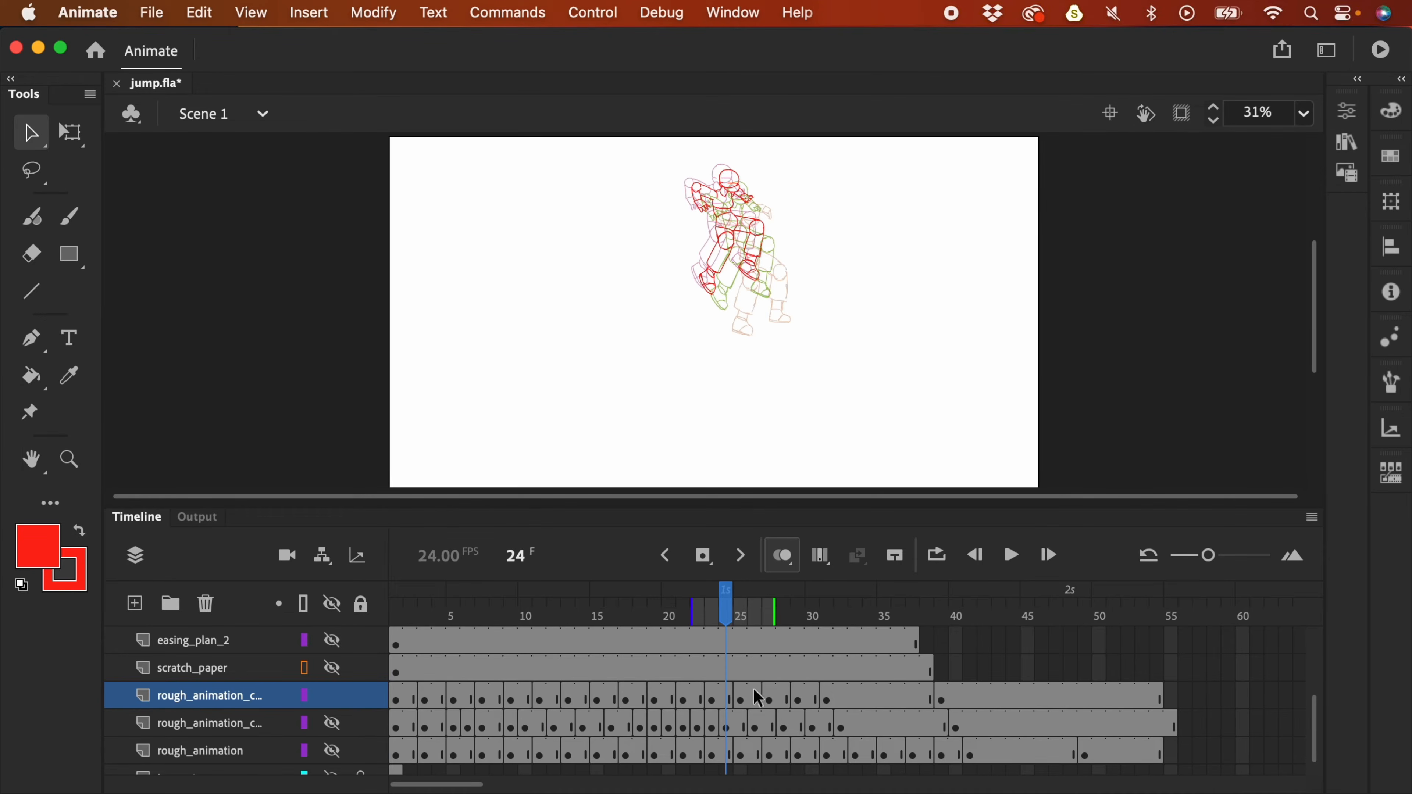
key(".")
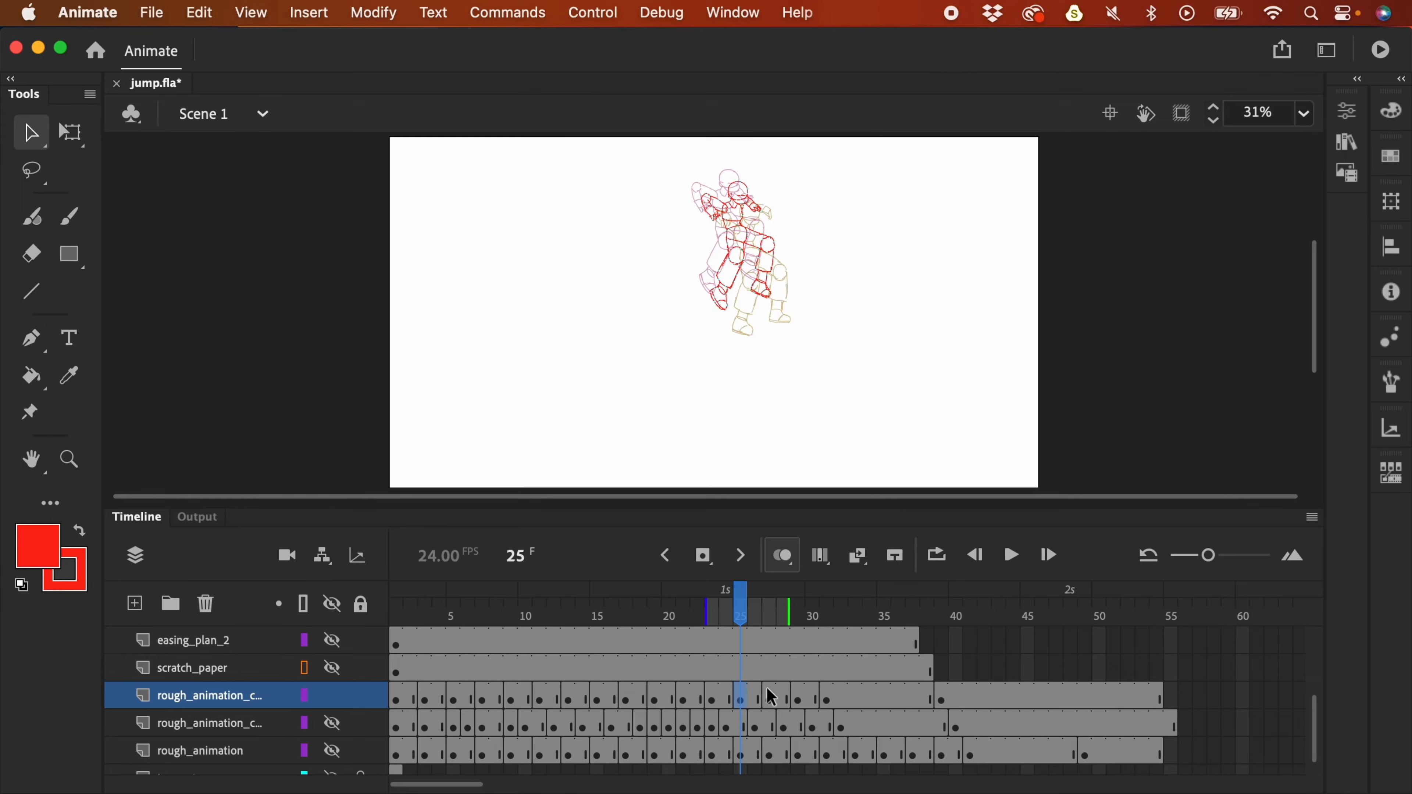
left_click(770, 698)
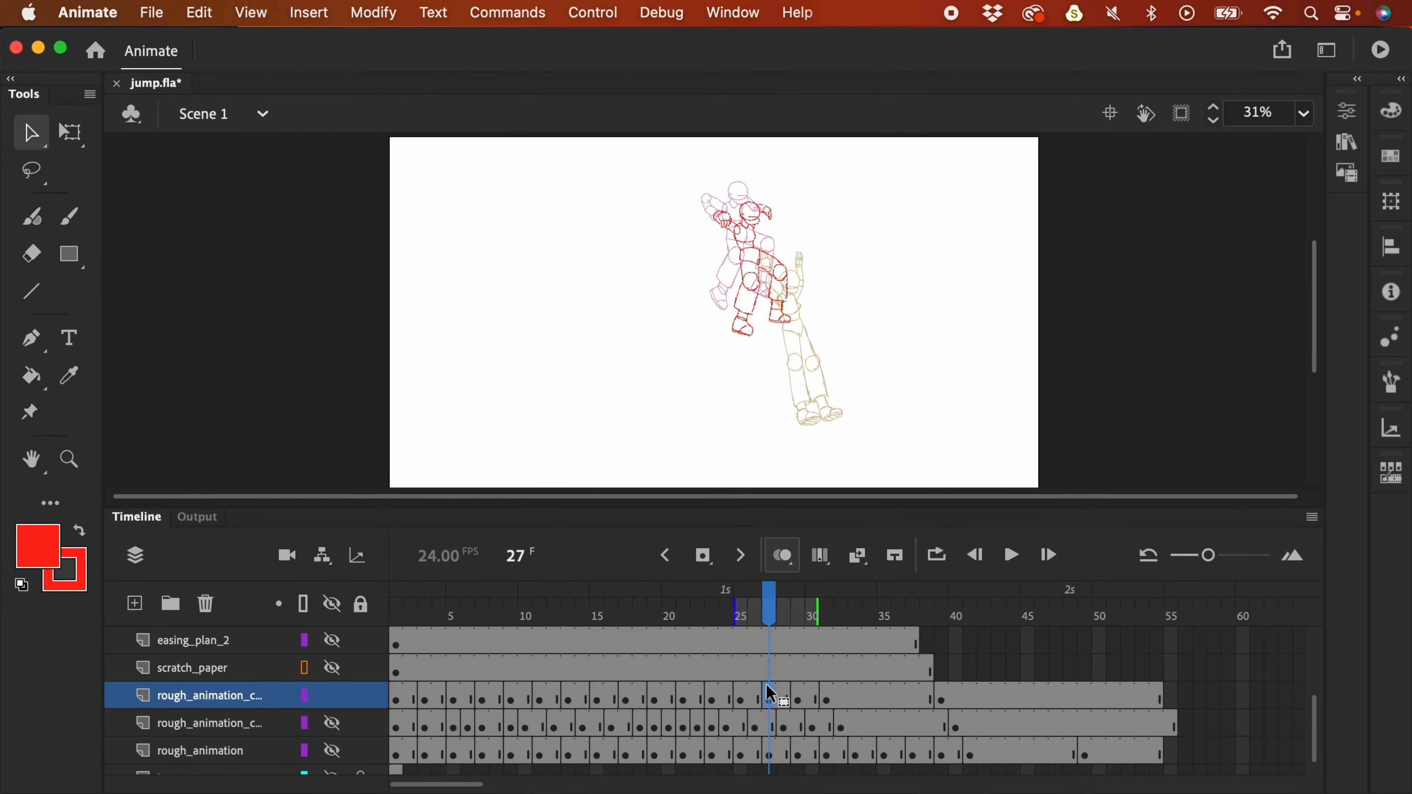
left_click(742, 698)
left_click(755, 700)
left_click_drag(742, 699, 756, 700)
key("shift+F5")
left_click(531, 687)
key("Return")
key("Return")
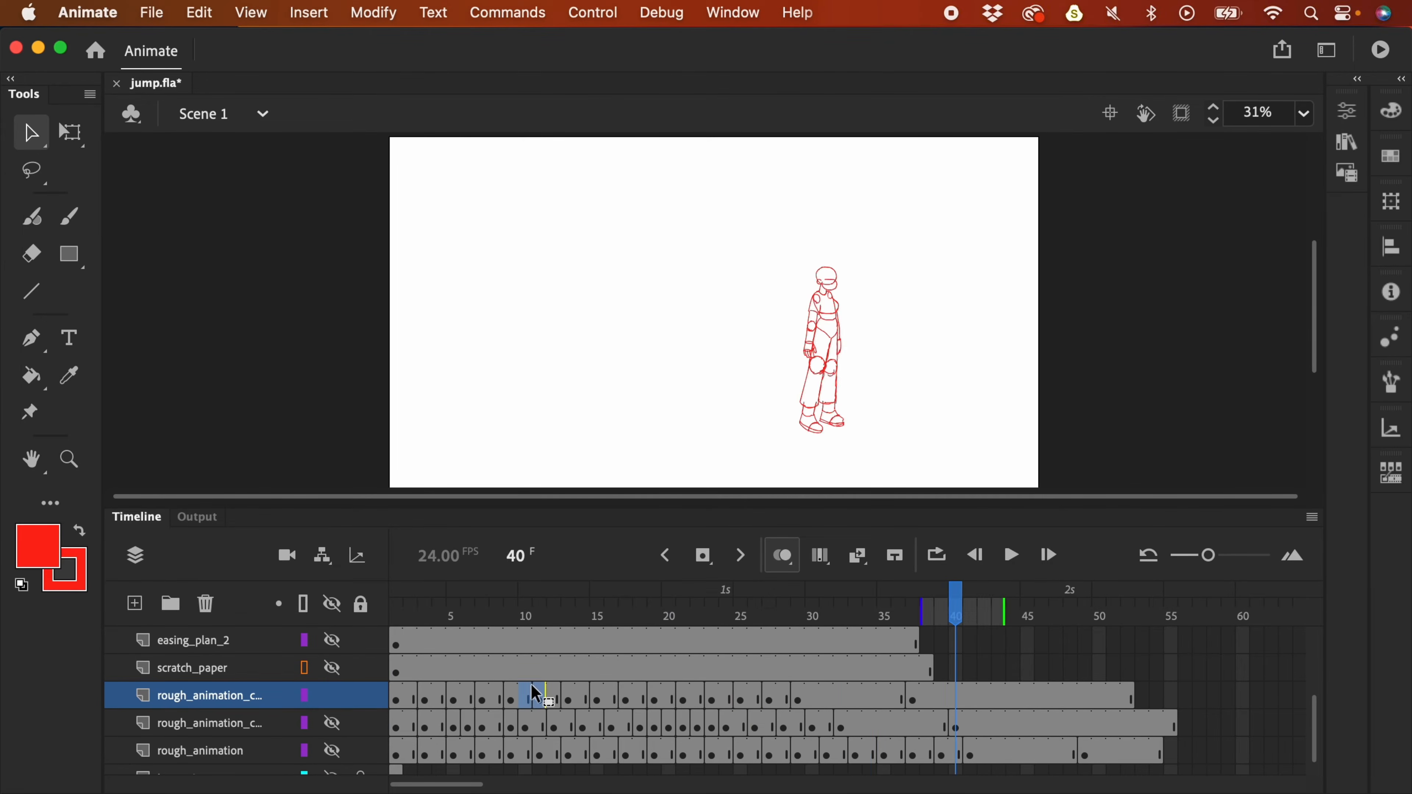
left_click(531, 690)
key("super+z")
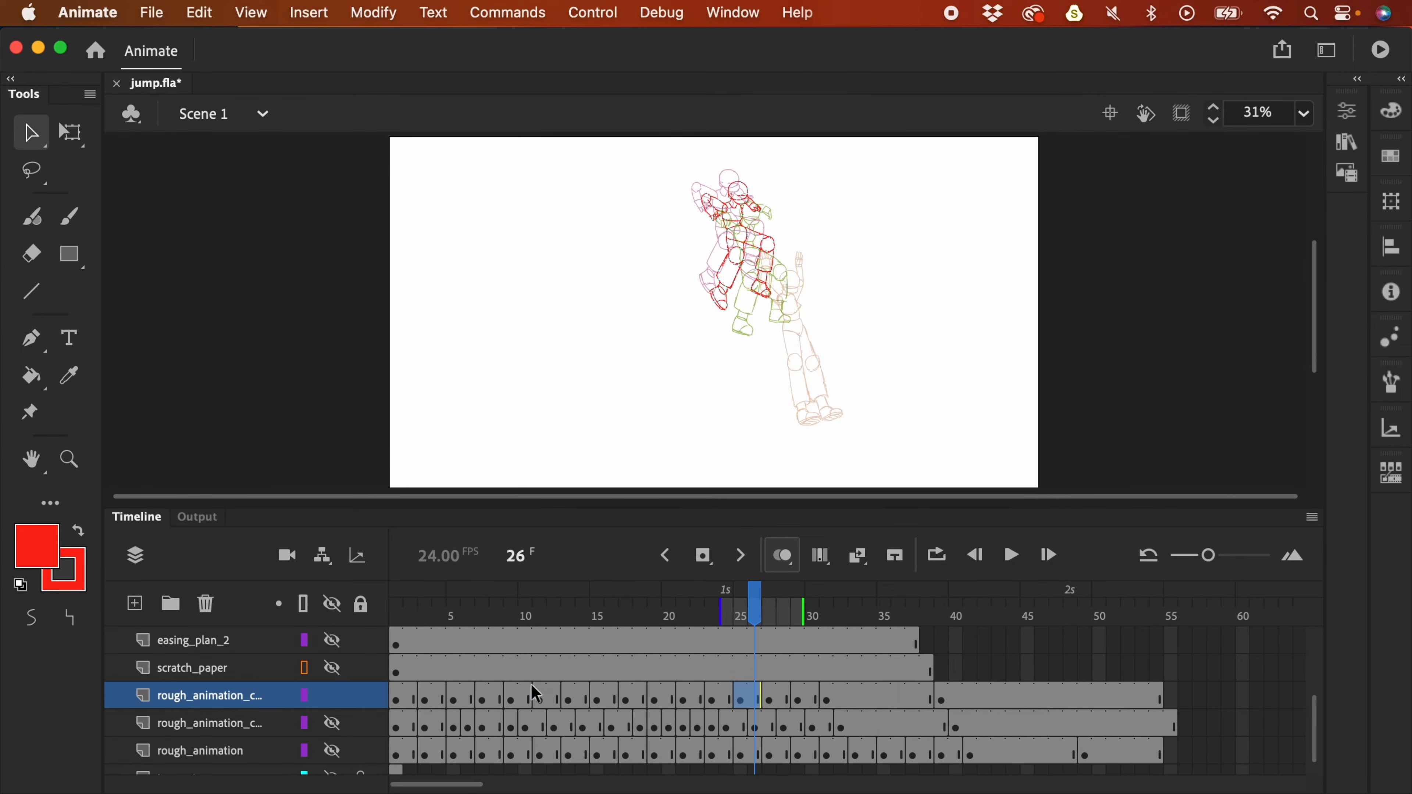
- Compare the poses on frames 20 through 26
left_click(714, 700)
left_click(744, 696)
left_click(716, 700)
left_click(696, 696)
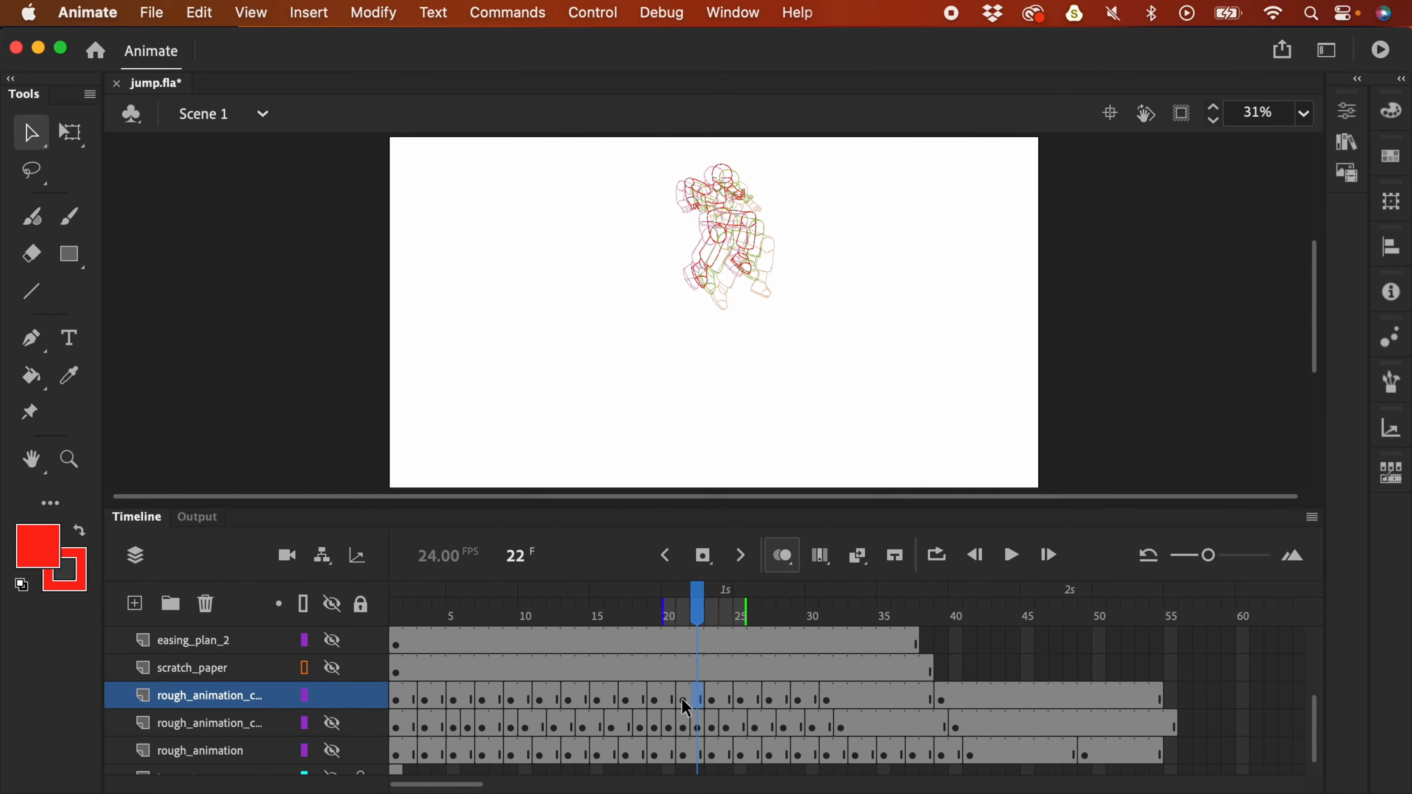
left_click(681, 697)
left_click(665, 699)
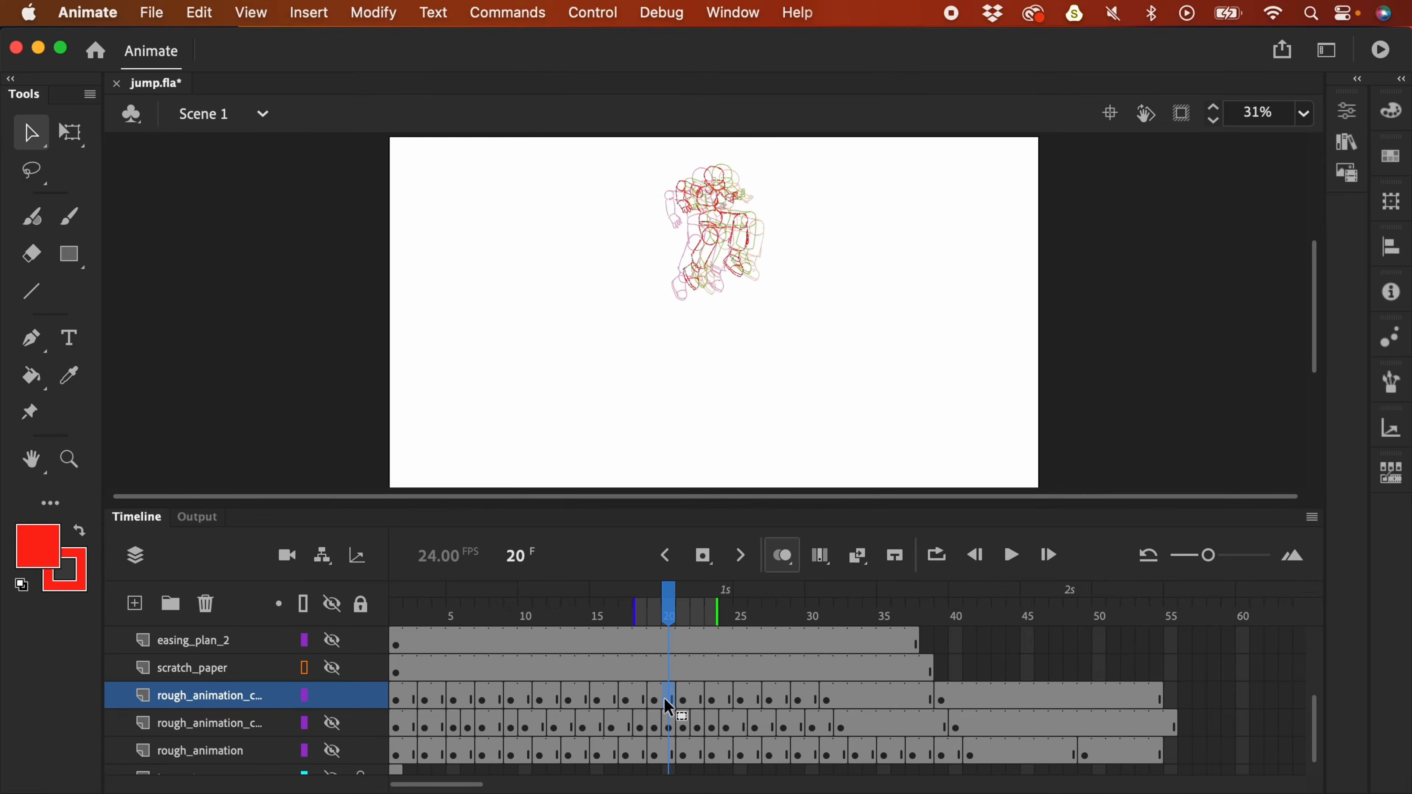
- Nudge the frame 20 drawing up and right, then compare it with frame 18
key("super+=")
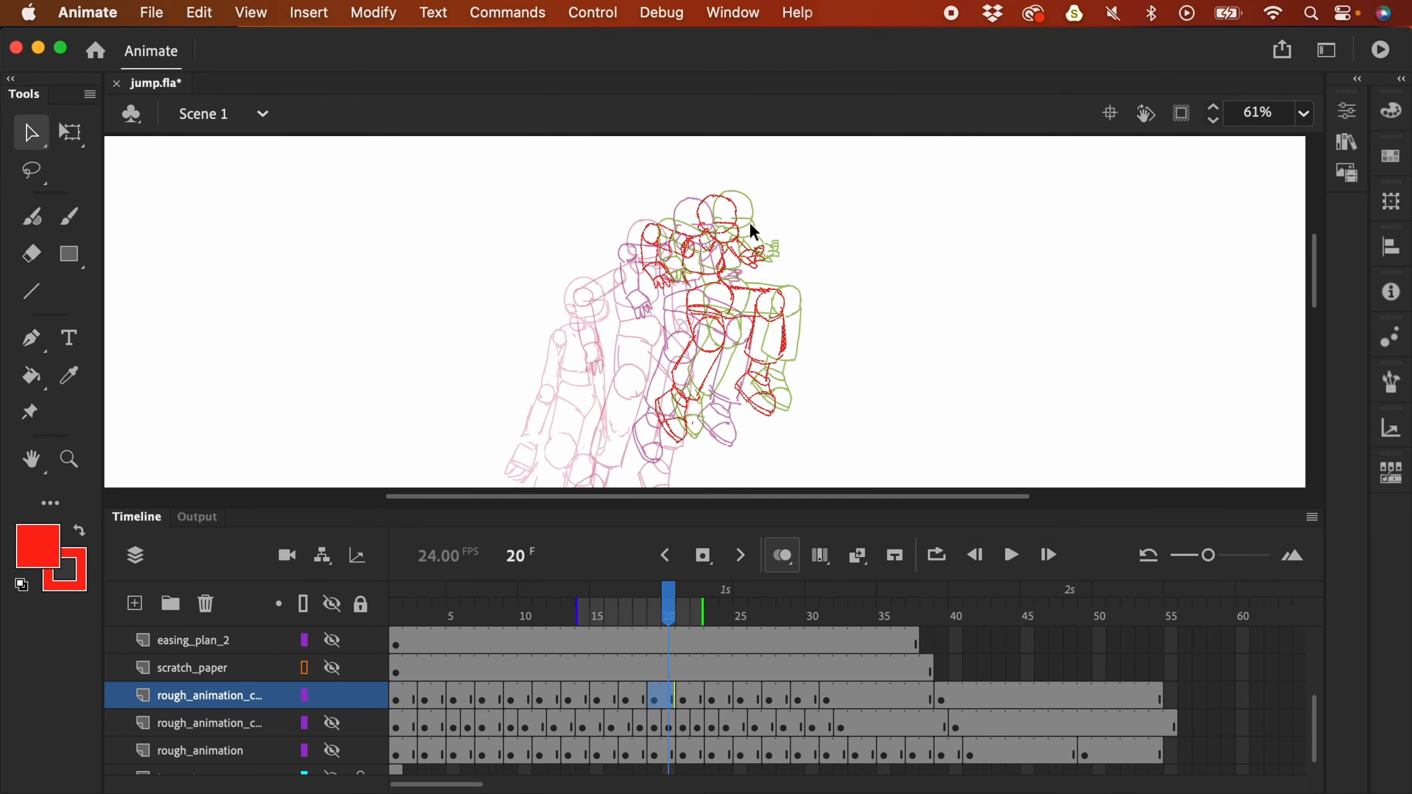
key("Up")
key("Up")
key("Up")
key("Up")
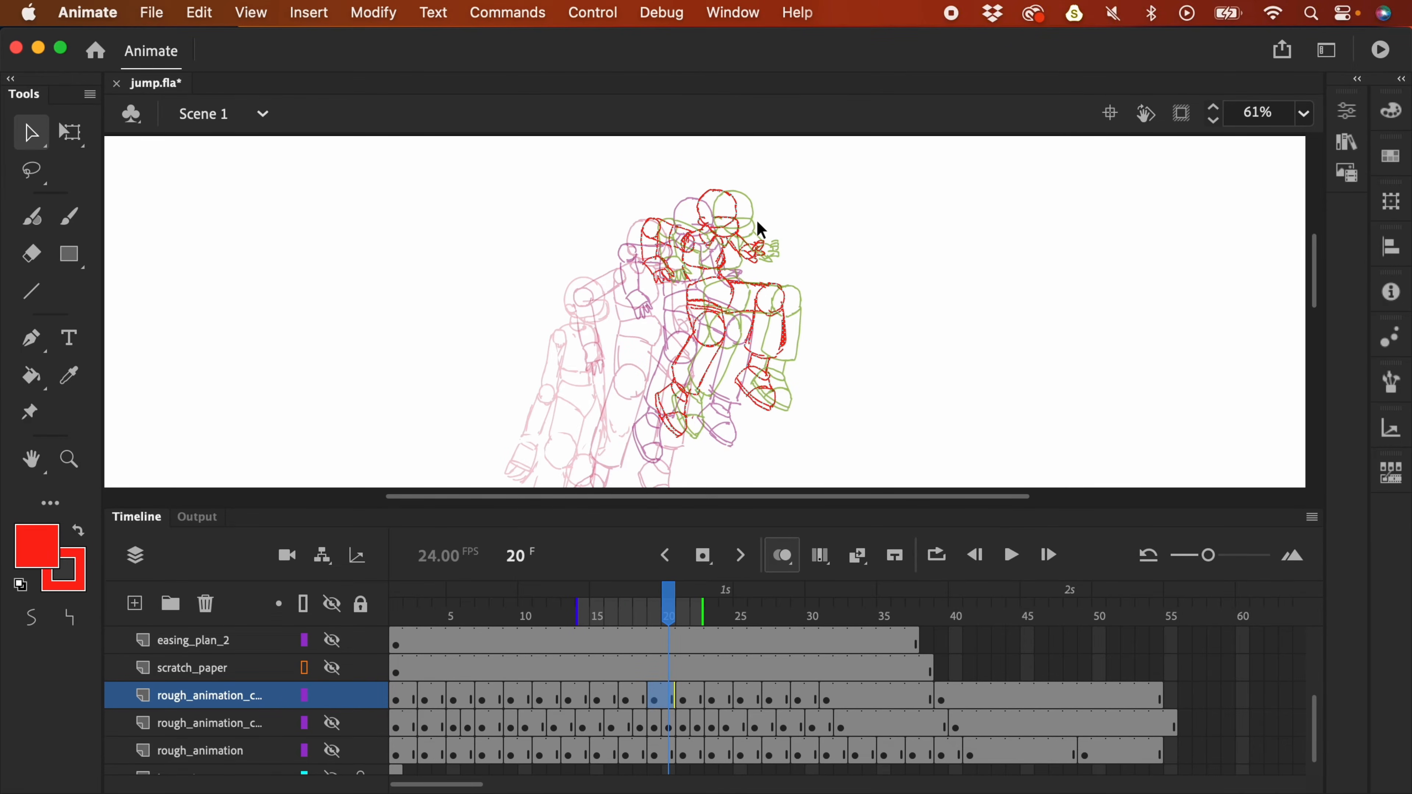
key("Right")
key("Right")
key("Right")
key("Right")
key("Right")
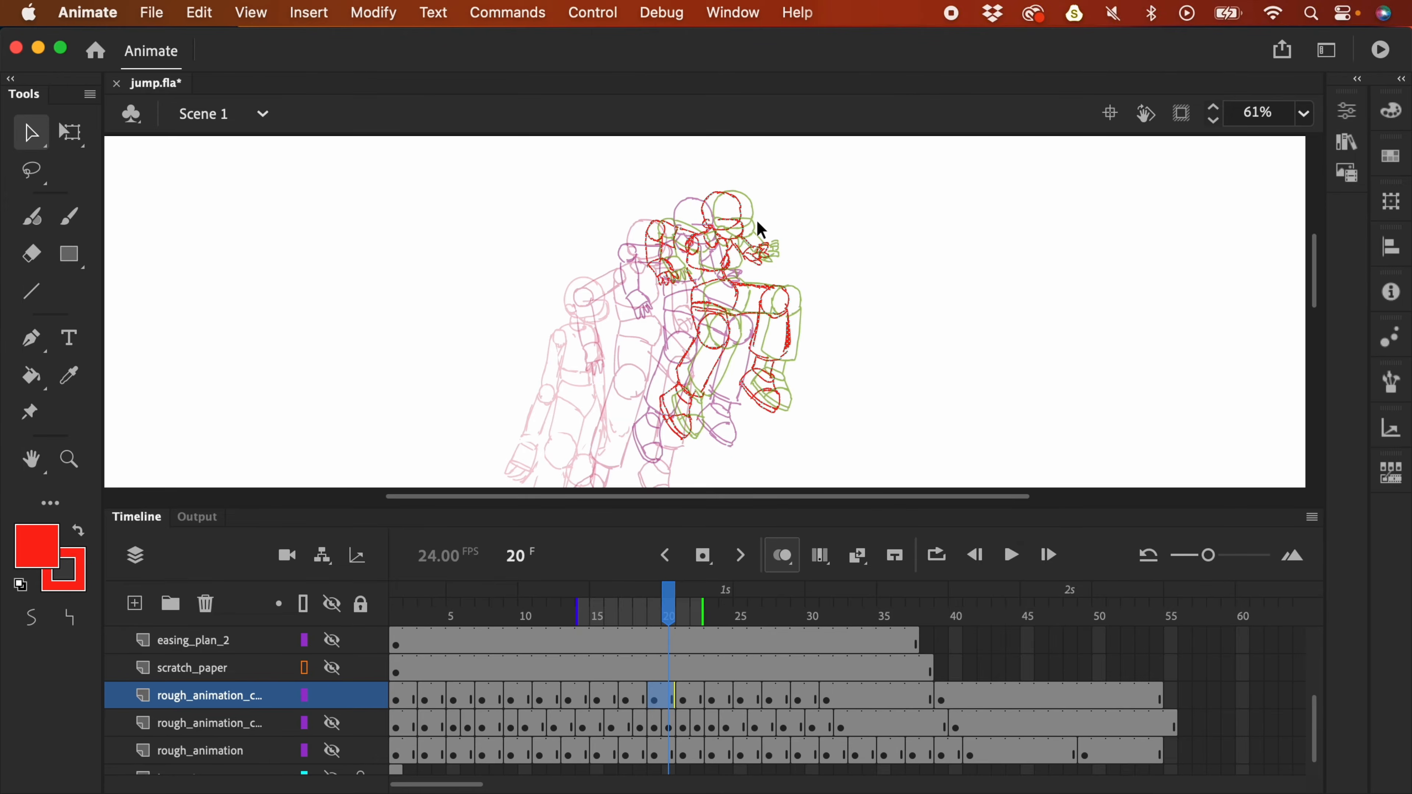
left_click(638, 700)
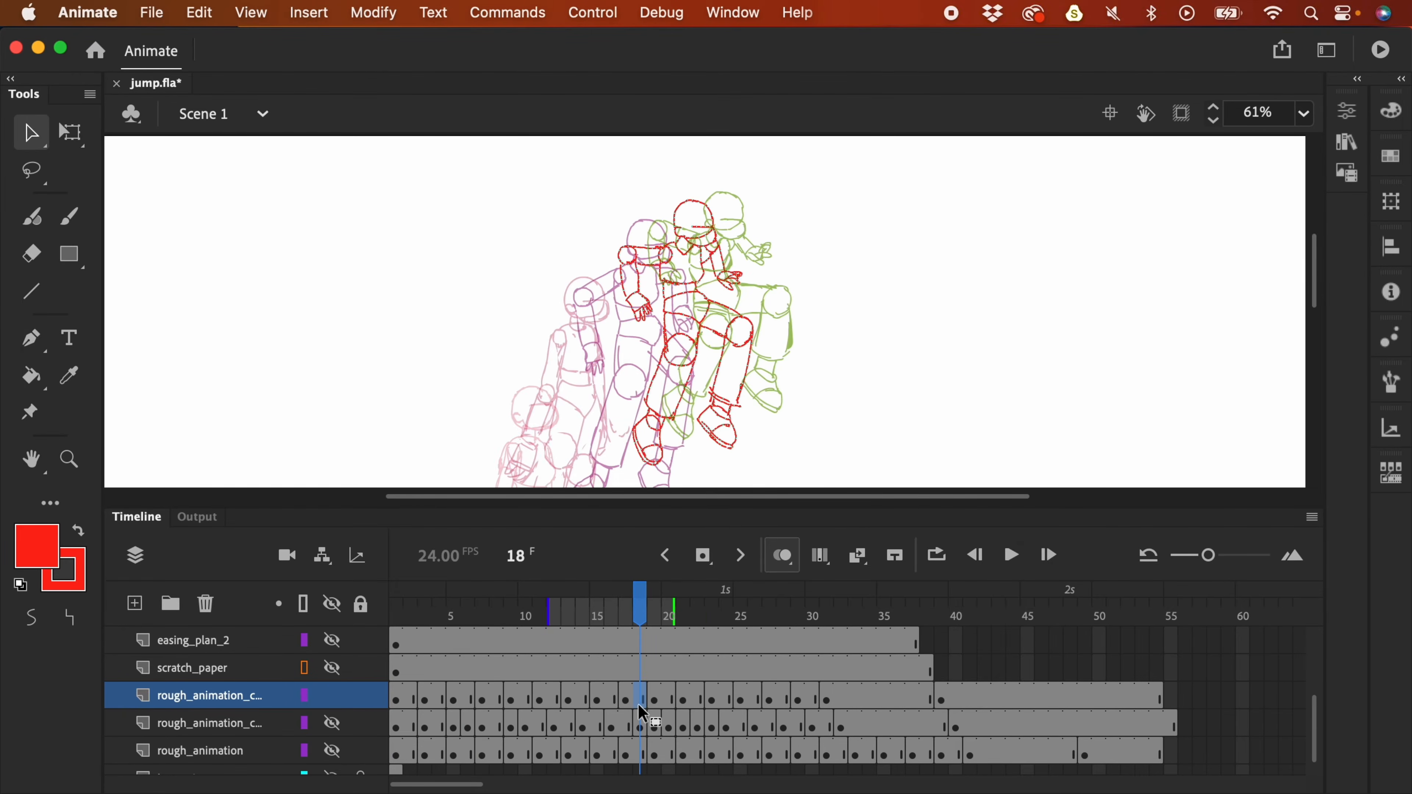
- Move the frame 23 drawing up-left, then nudge it right and down
left_click_drag(644, 706, 712, 698)
left_click_drag(775, 234, 759, 223)
key("Right")
key("Right")
key("Down")
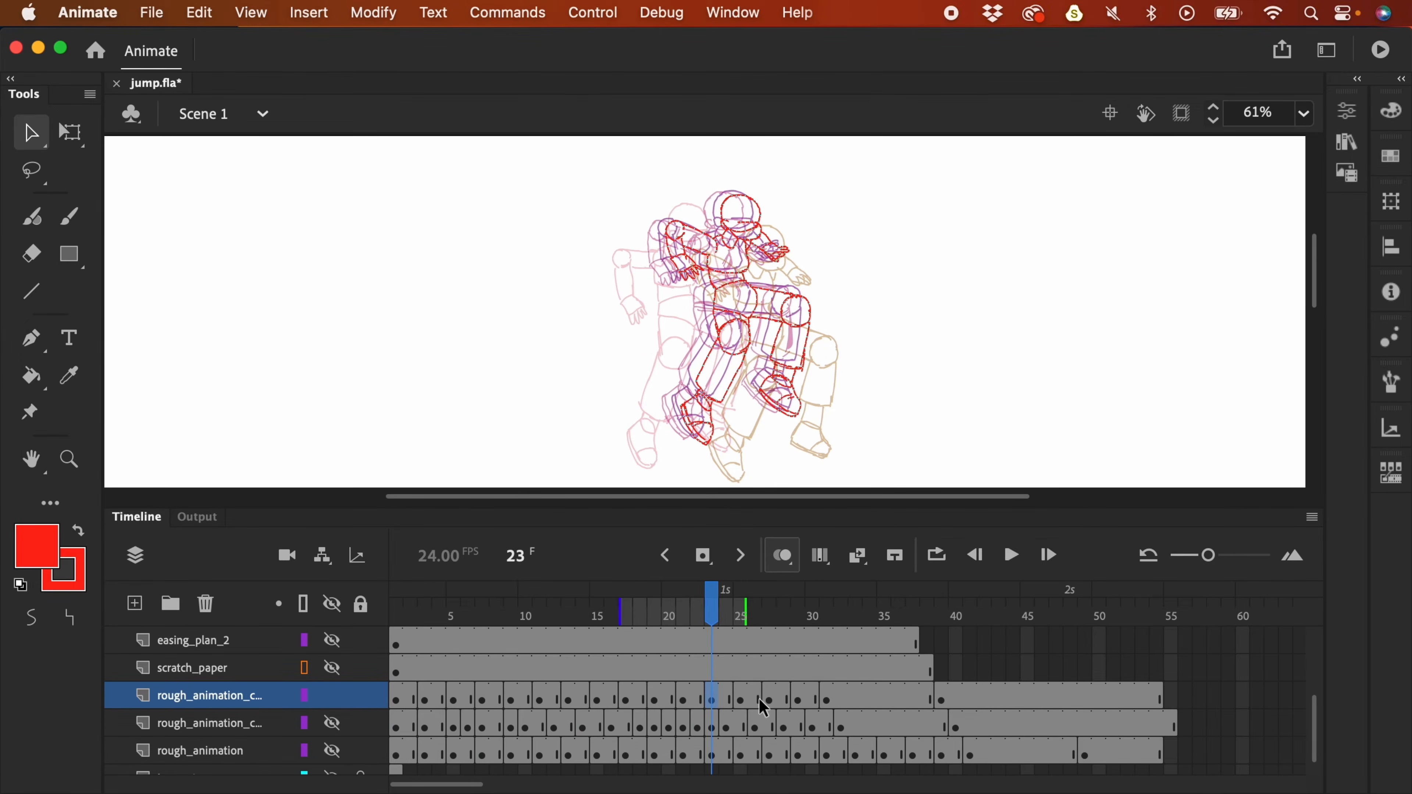
- Play the jump zoomed out, then return to frame 7 zoomed in
key("super+minus")
key("Return")
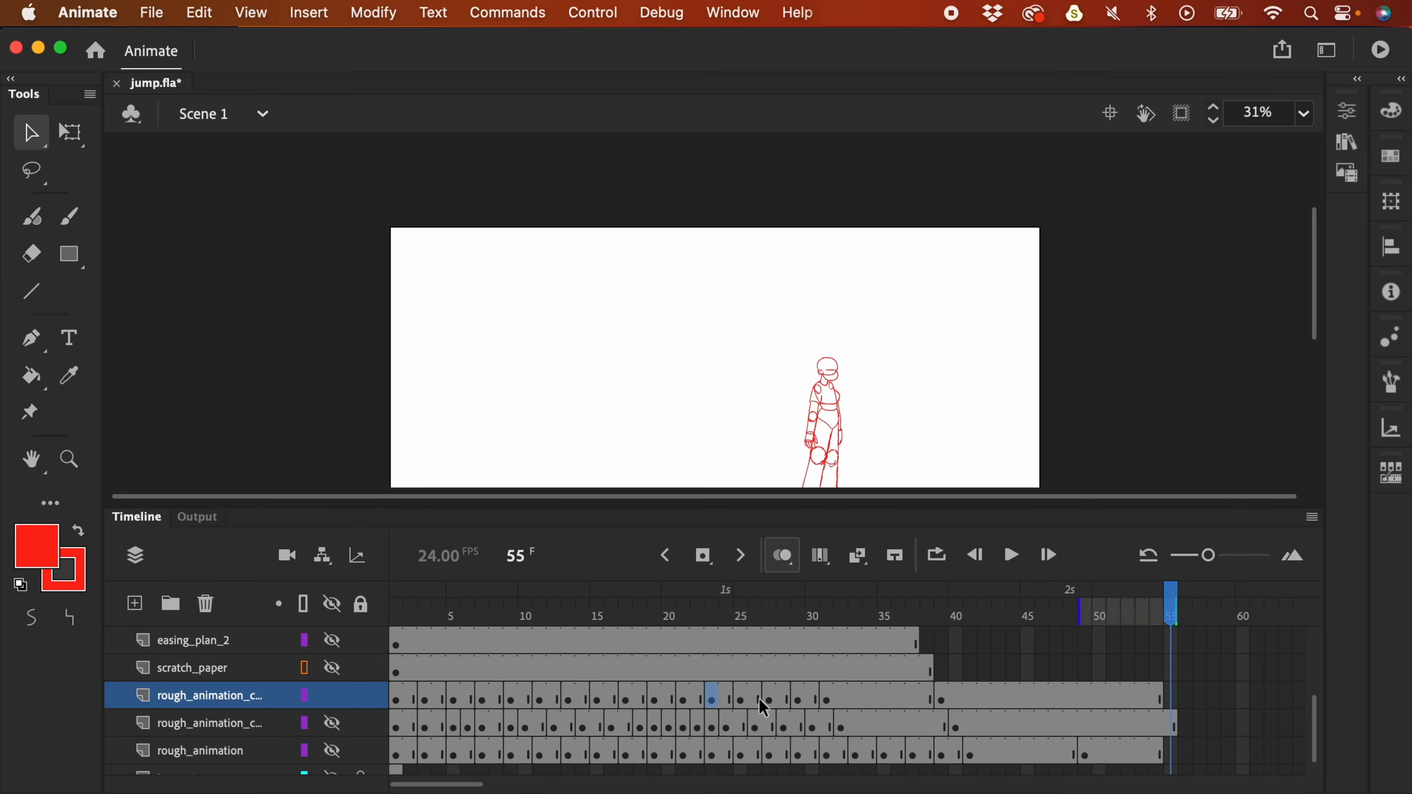
key("super+minus")
key("Return")
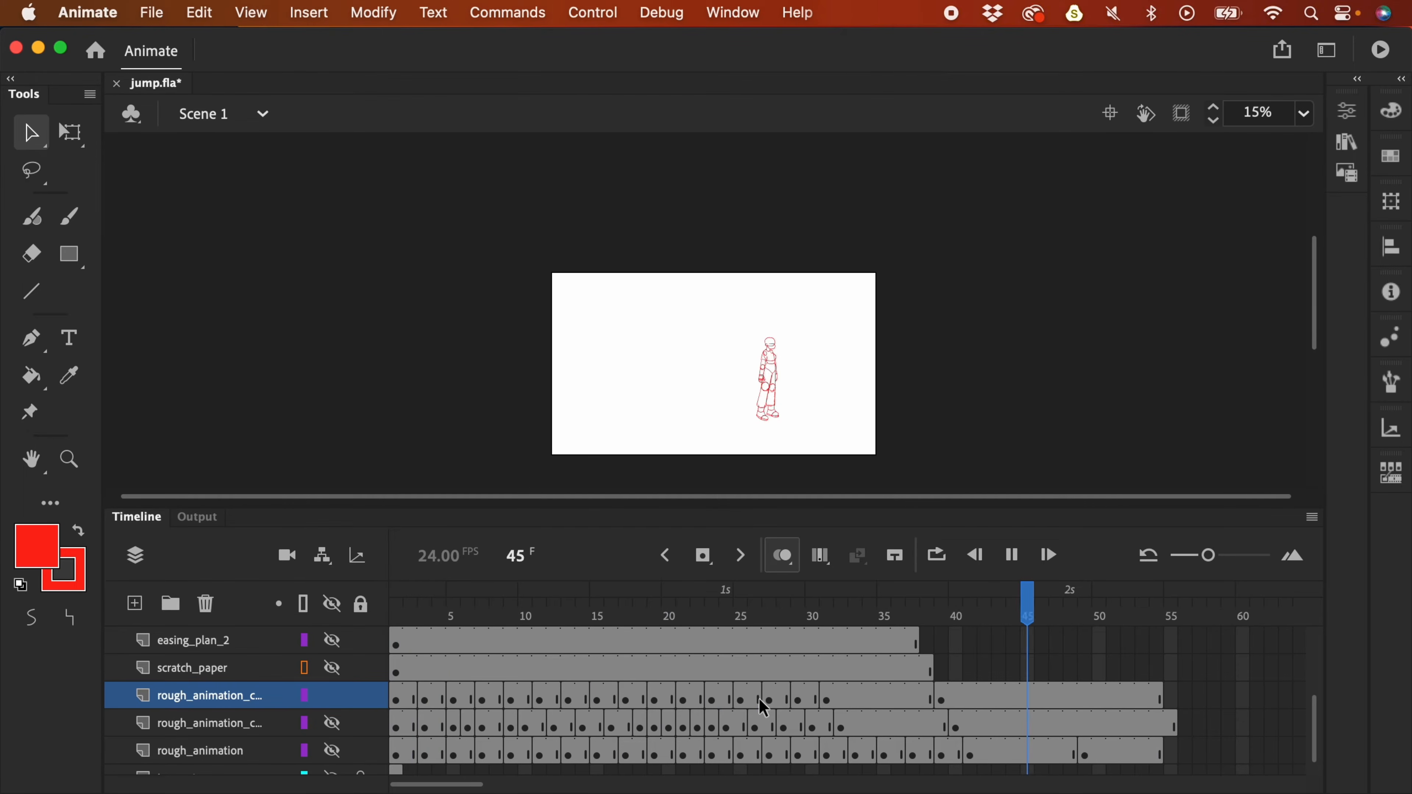
key("Return")
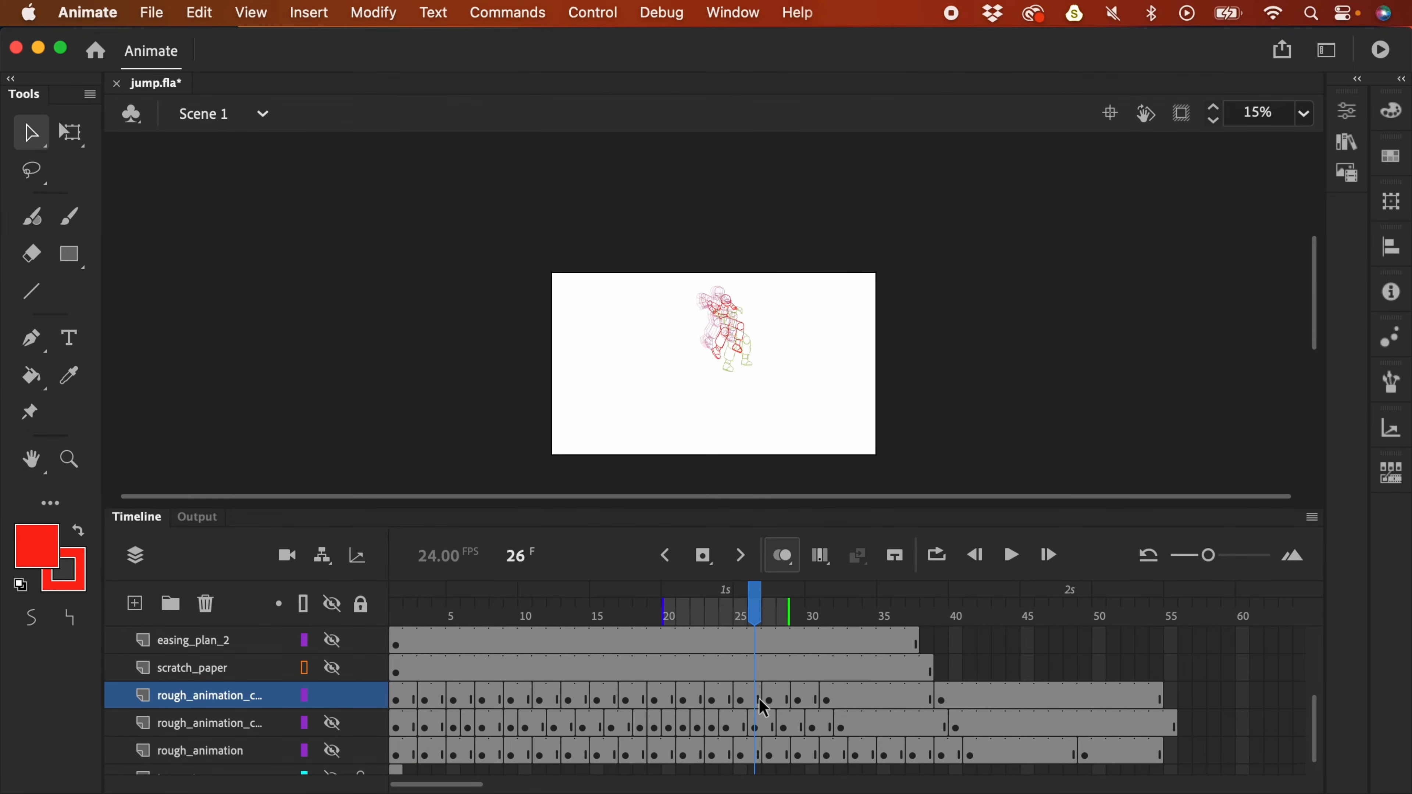
left_click_drag(584, 620, 487, 641)
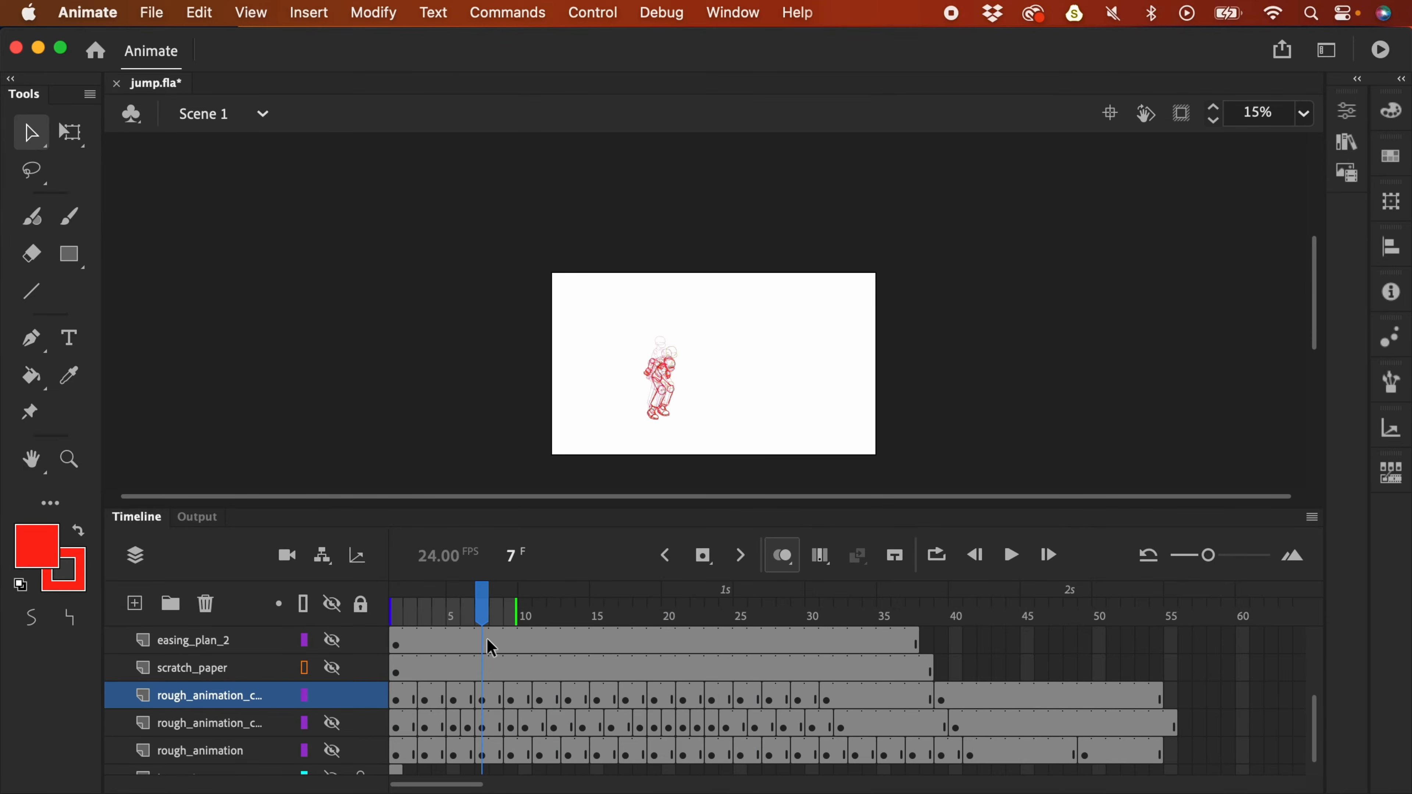
key("super+equal")
- Turn off onion skinning and zoom and pan onto the frame 7 character
left_click(789, 563)
key("super+equal")
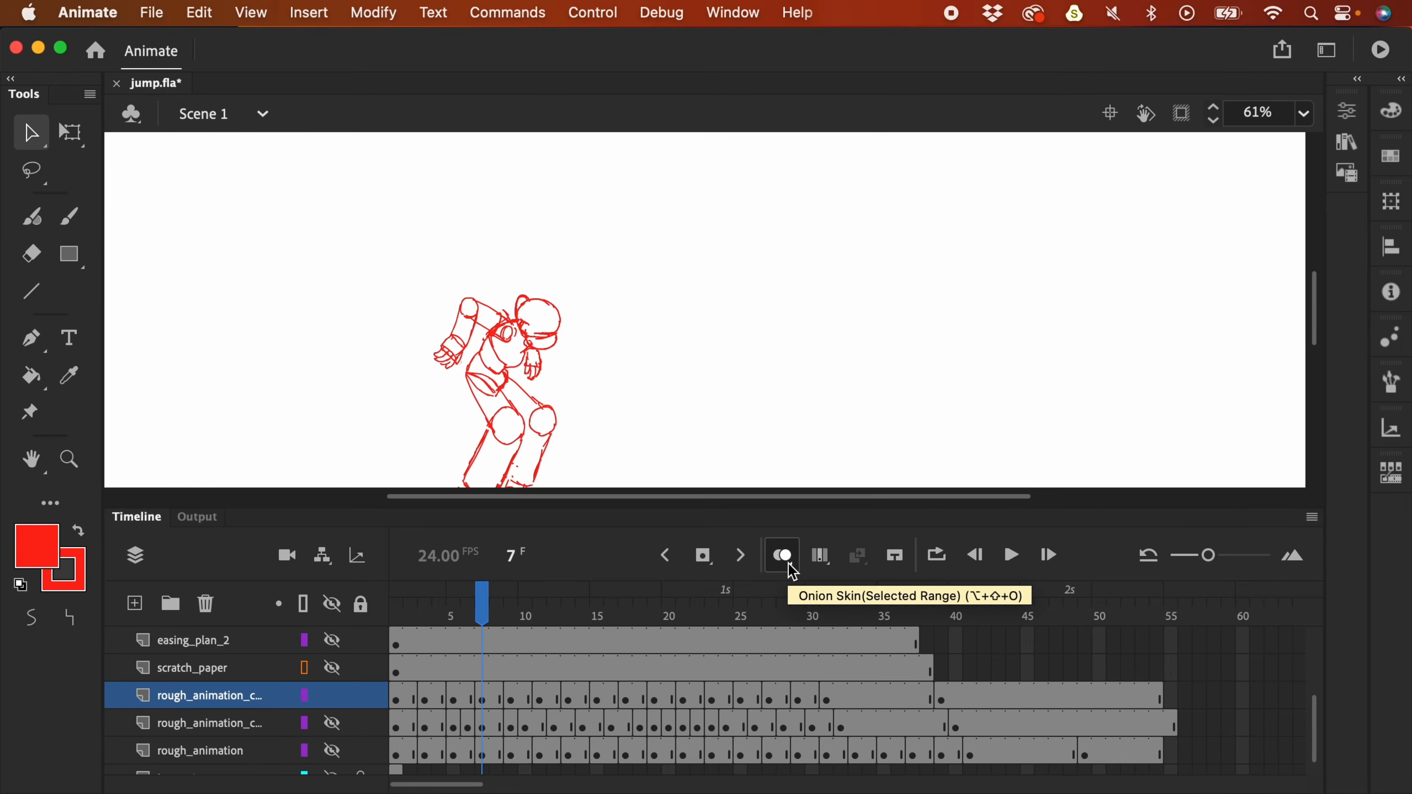
mouse_move(911, 410)
left_mouse_down()
mouse_move(983, 315)
mouse_move(988, 365)
left_mouse_up()
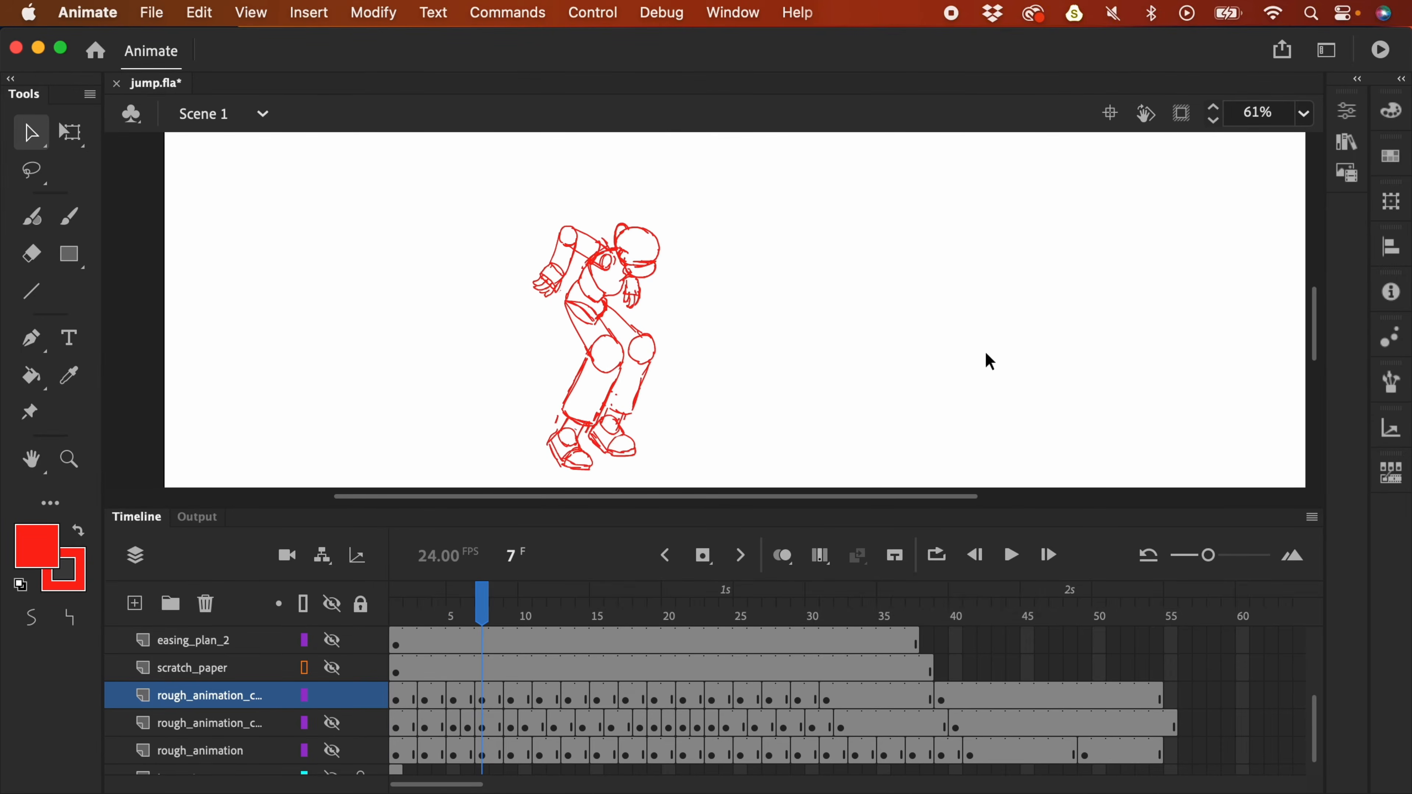
left_click(795, 560)
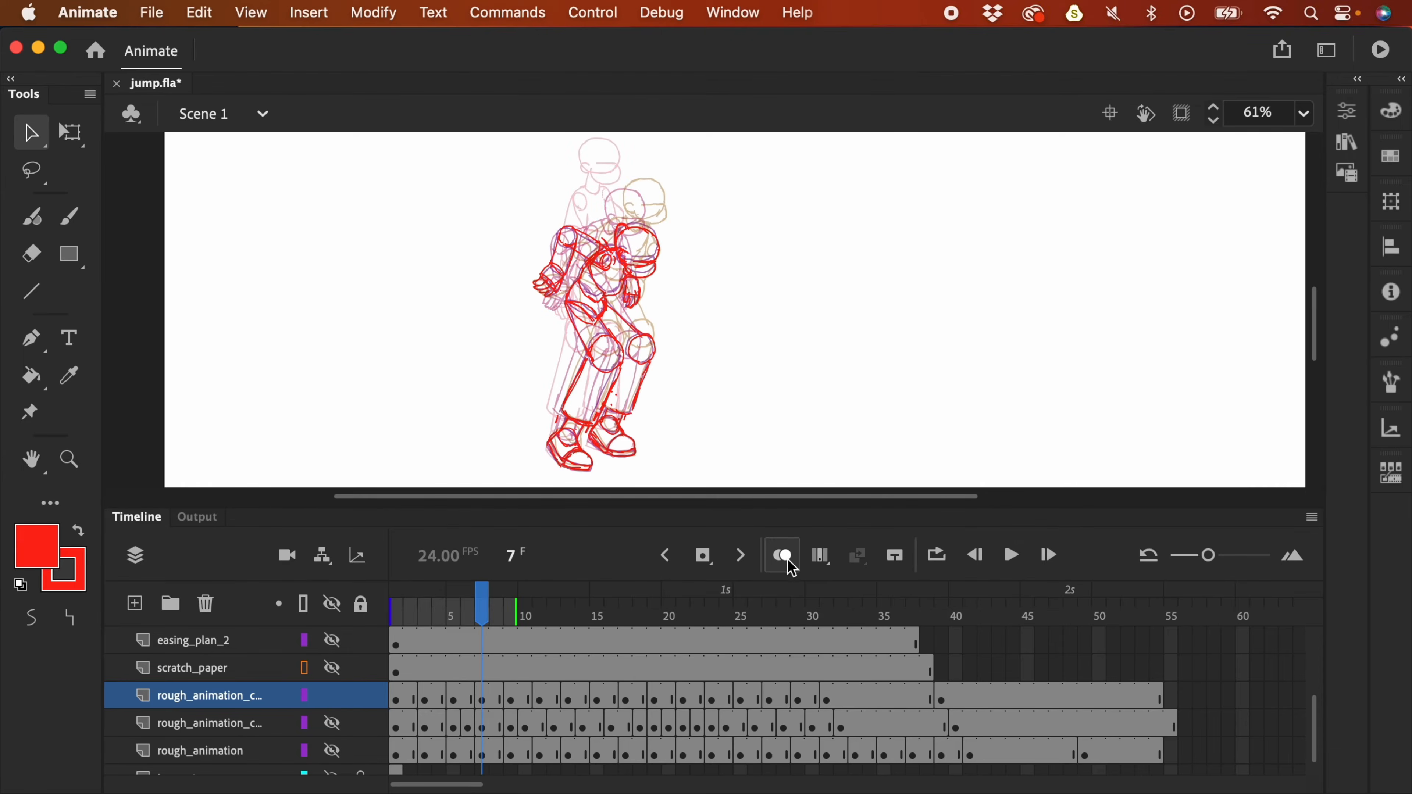
left_click(796, 558)
left_click(482, 698)
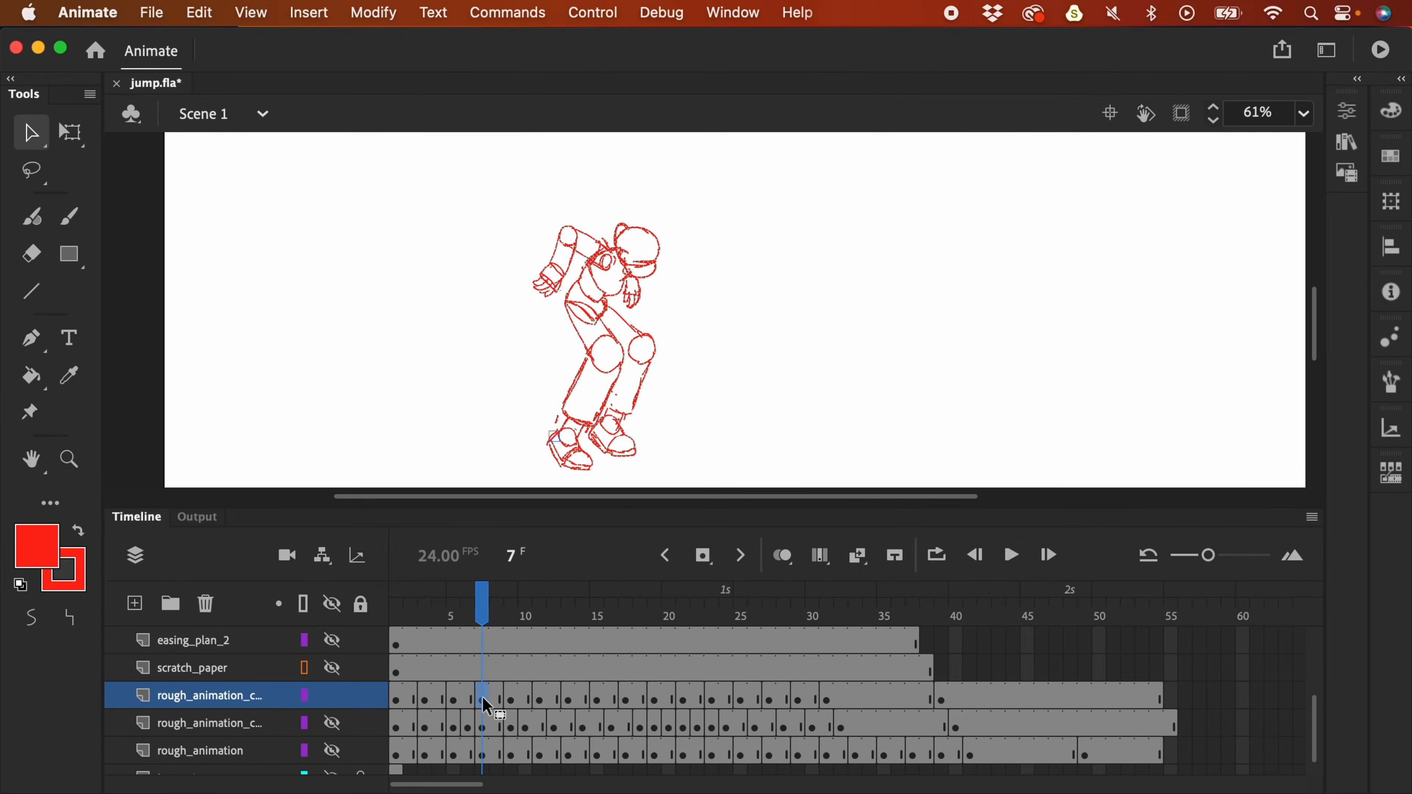
- Lasso the head strokes and move them lower
key("l")
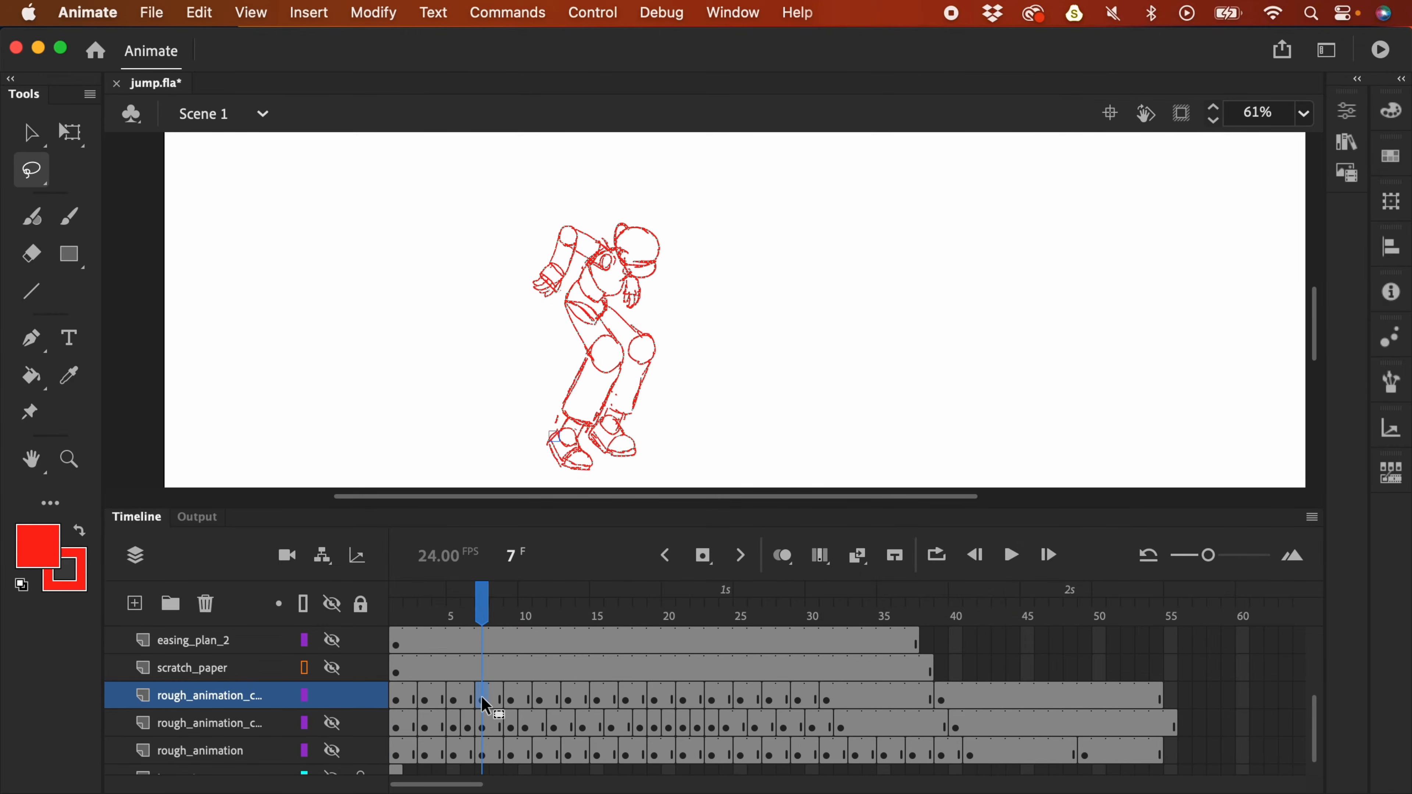
left_click(665, 229)
left_click(646, 214)
mouse_move(647, 220)
left_mouse_down()
mouse_move(614, 255)
mouse_move(667, 276)
mouse_move(661, 292)
mouse_move(572, 289)
mouse_move(622, 322)
mouse_move(633, 228)
mouse_move(632, 240)
left_mouse_up()
left_click(667, 259)
- Distort the chest strokes toward the lower right, then lasso the left arm and head
key("q")
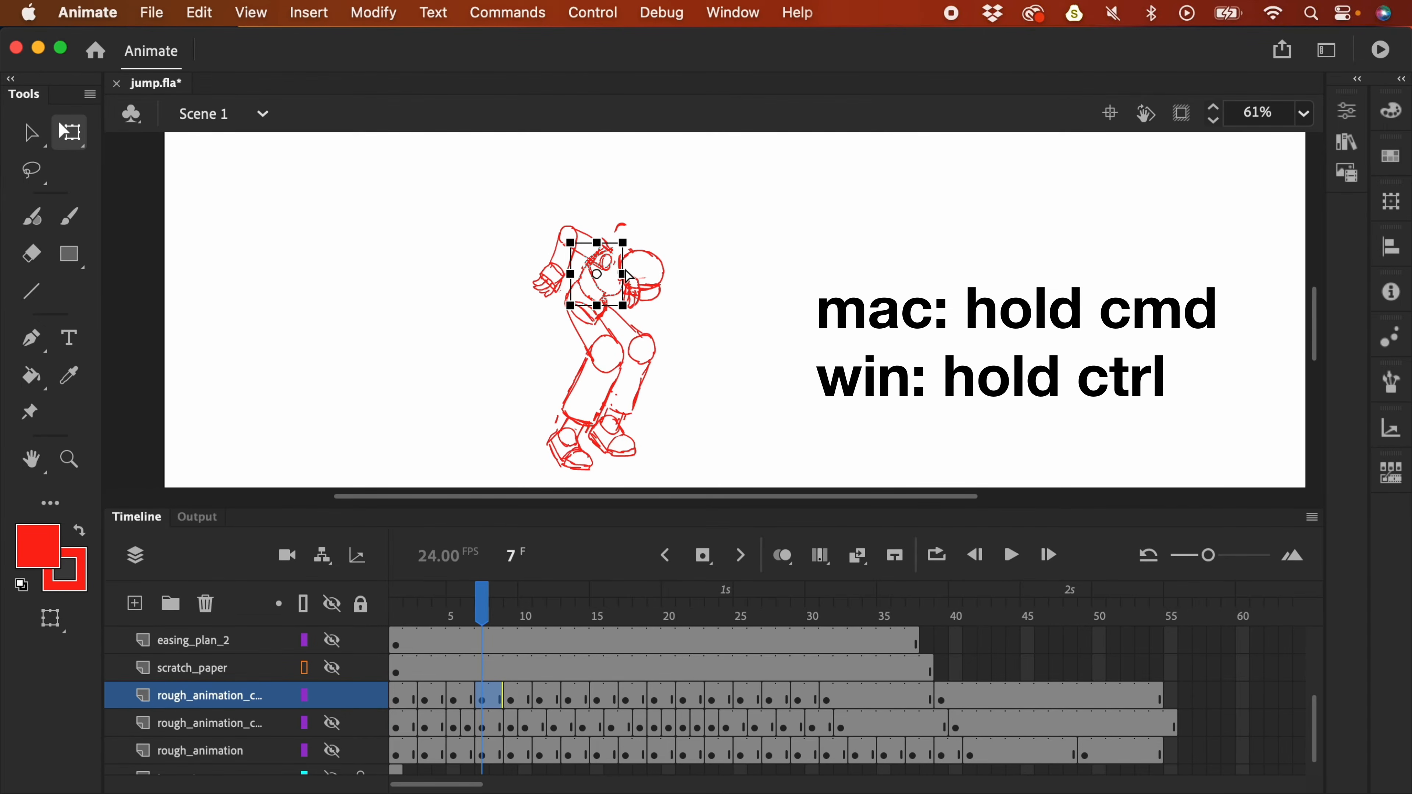
left_click_drag(625, 278, 632, 288)
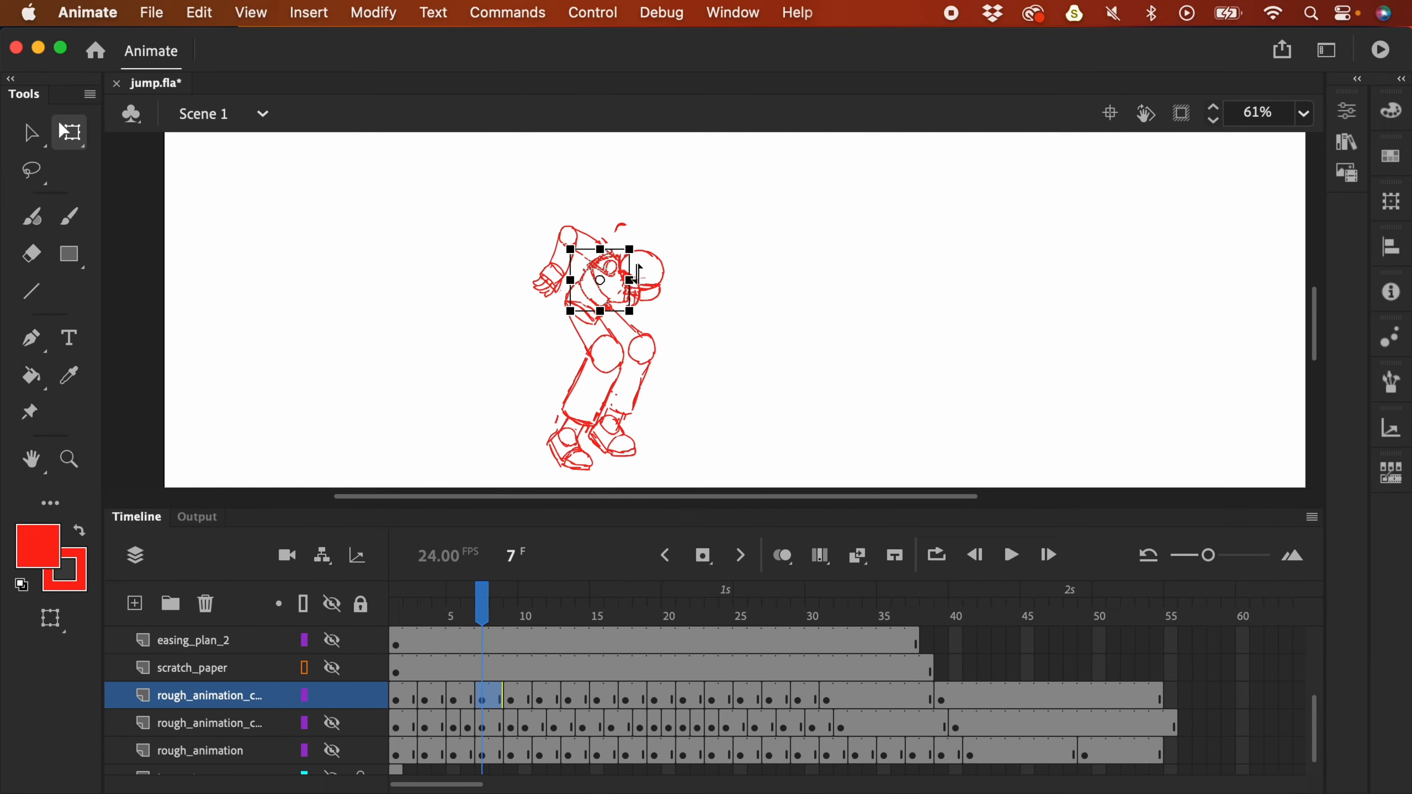
left_click(547, 231)
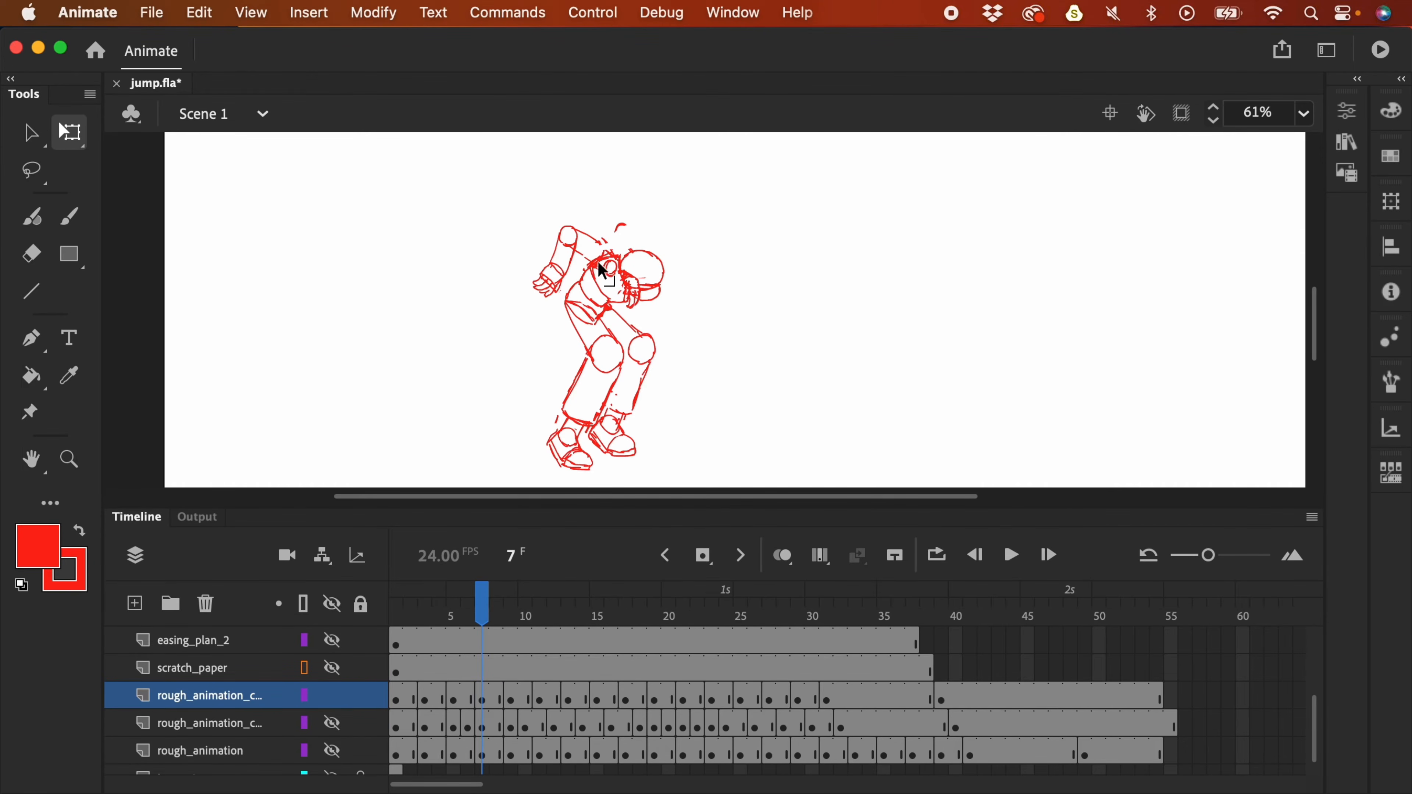
key("l")
mouse_move(578, 295)
left_mouse_down()
mouse_move(556, 233)
mouse_move(534, 311)
mouse_move(565, 286)
mouse_move(560, 214)
mouse_move(581, 232)
mouse_move(583, 216)
mouse_move(528, 245)
mouse_move(551, 283)
mouse_move(631, 271)
mouse_move(623, 300)
mouse_move(641, 303)
mouse_move(648, 272)
left_mouse_up()
- Play the jump from frame 6 zoomed out and stop
left_click(464, 697)
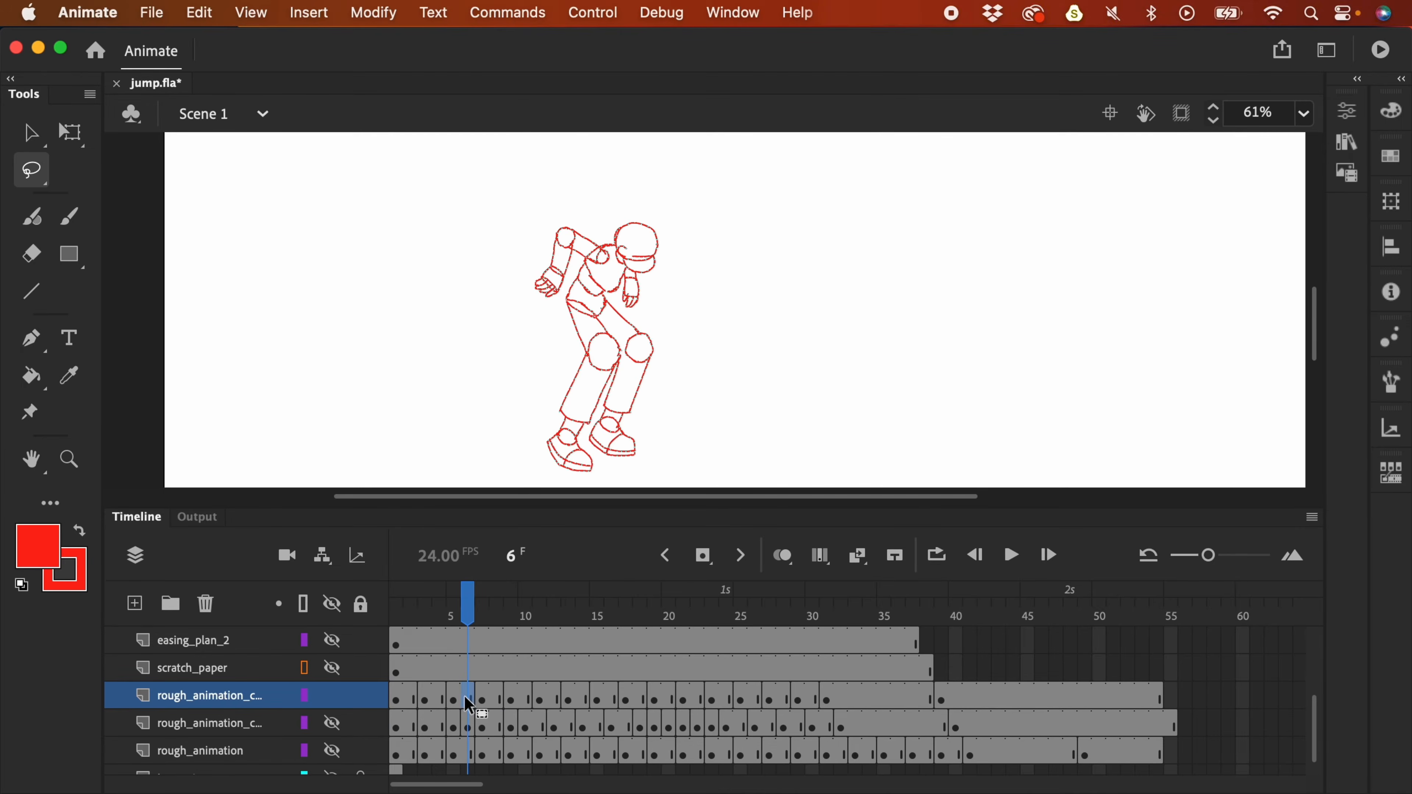
key("Return")
key("super+minus")
key("super+minus")
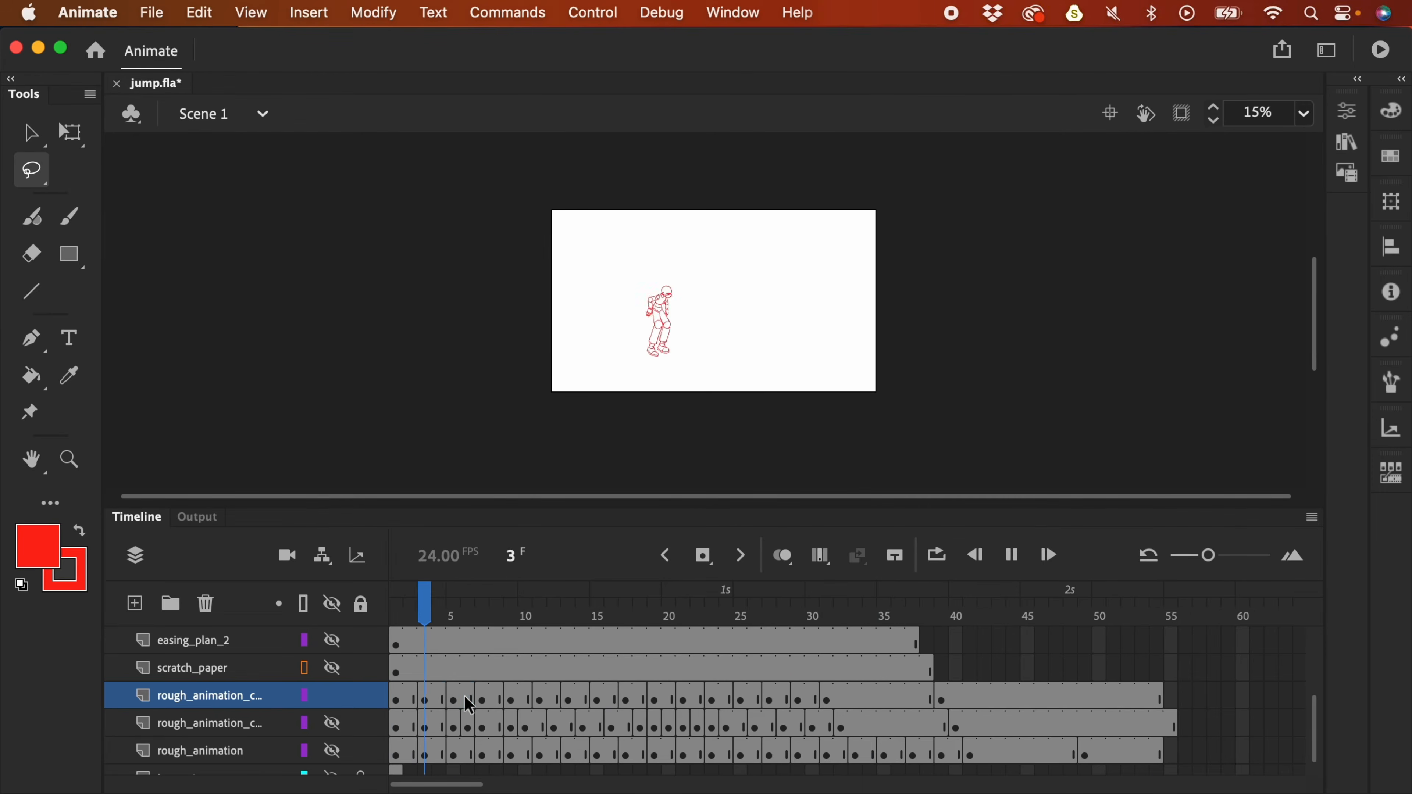
key("Return")
- On frame 7 at 123% zoom, brush the arm stroke and undo a stray one
left_click(481, 696)
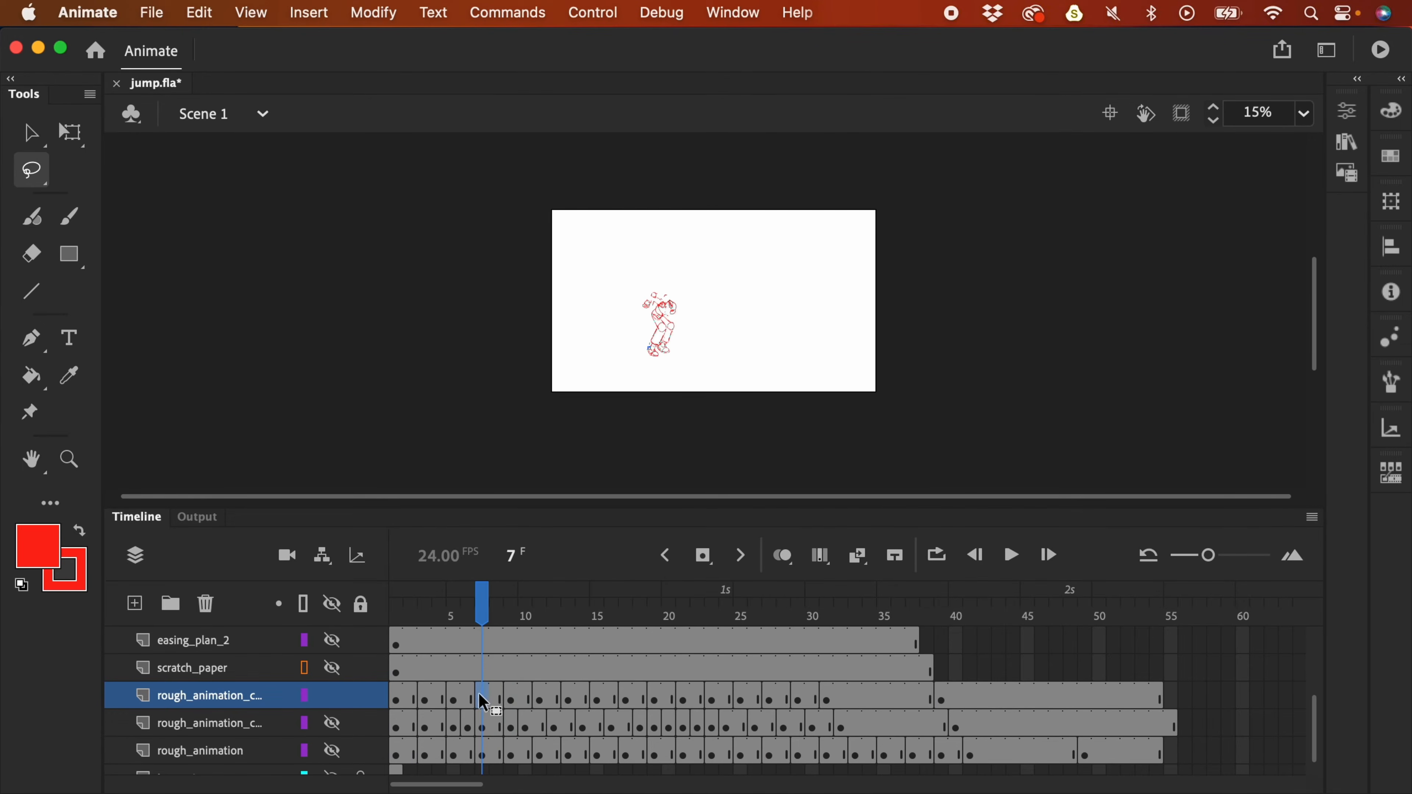
key("super+3")
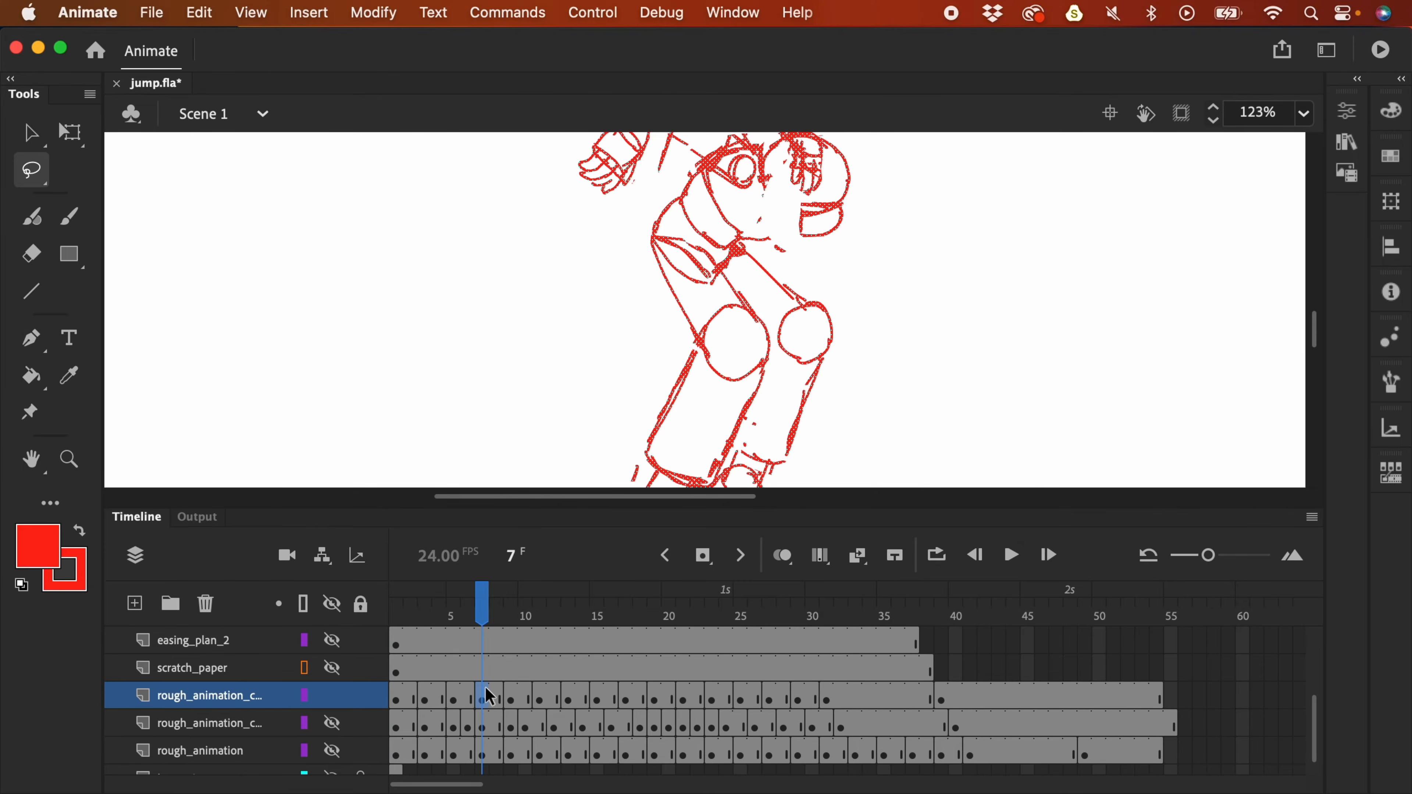
key("y")
left_click_drag(872, 265, 872, 378)
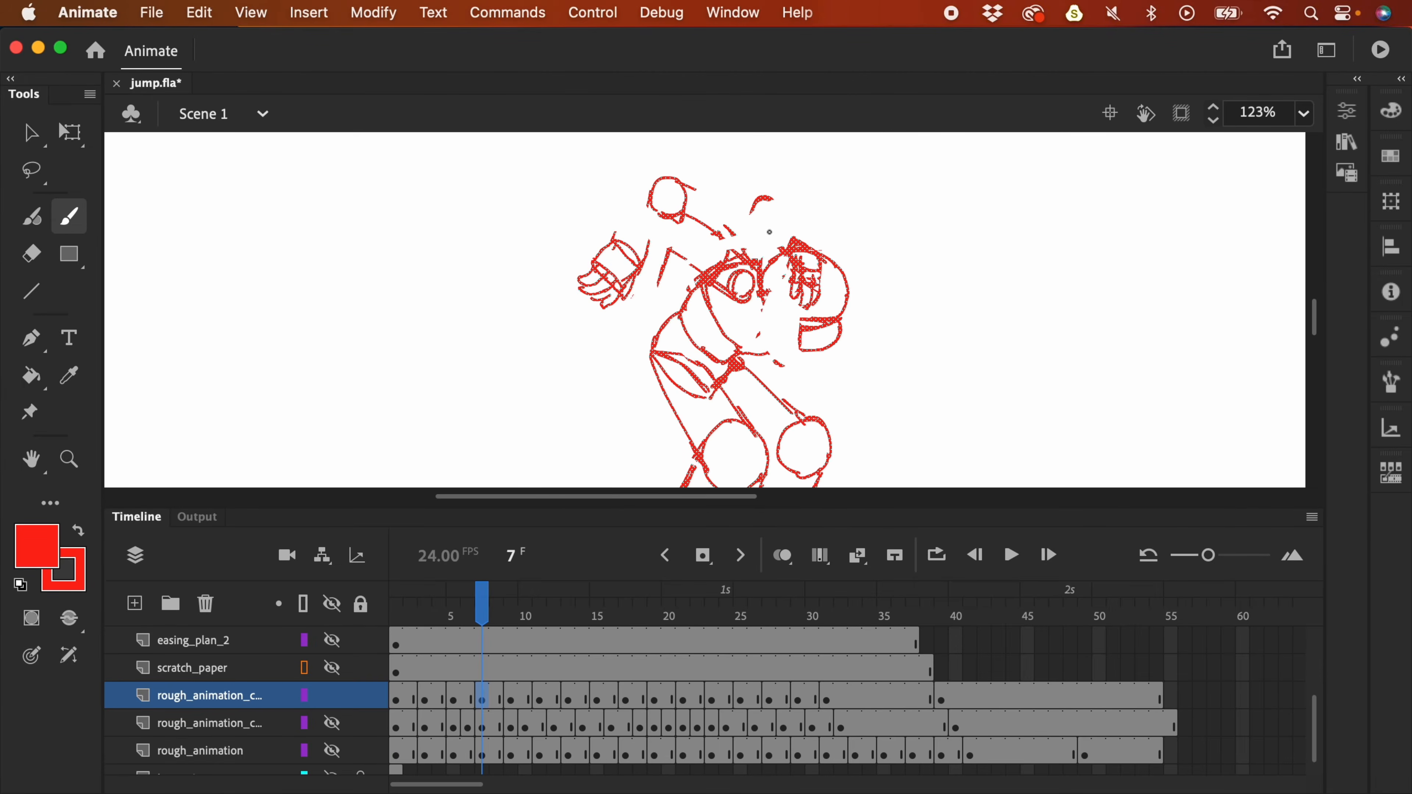
key("super+z")
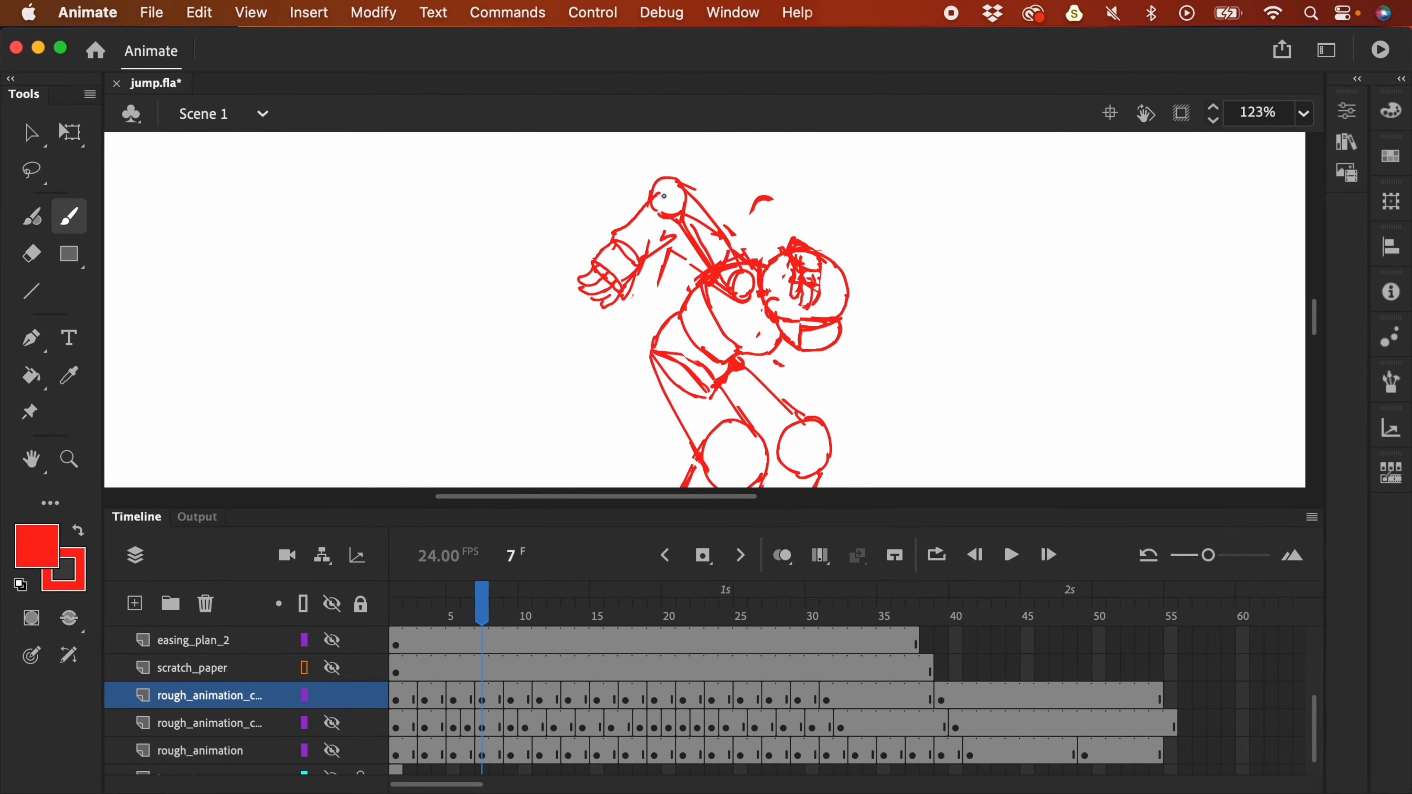
mouse_move(811, 210)
left_mouse_down()
mouse_move(930, 227)
mouse_move(935, 336)
left_mouse_up()
- Reshape the hand with lasso and free transform, then compare frames 6 and 7
key("l")
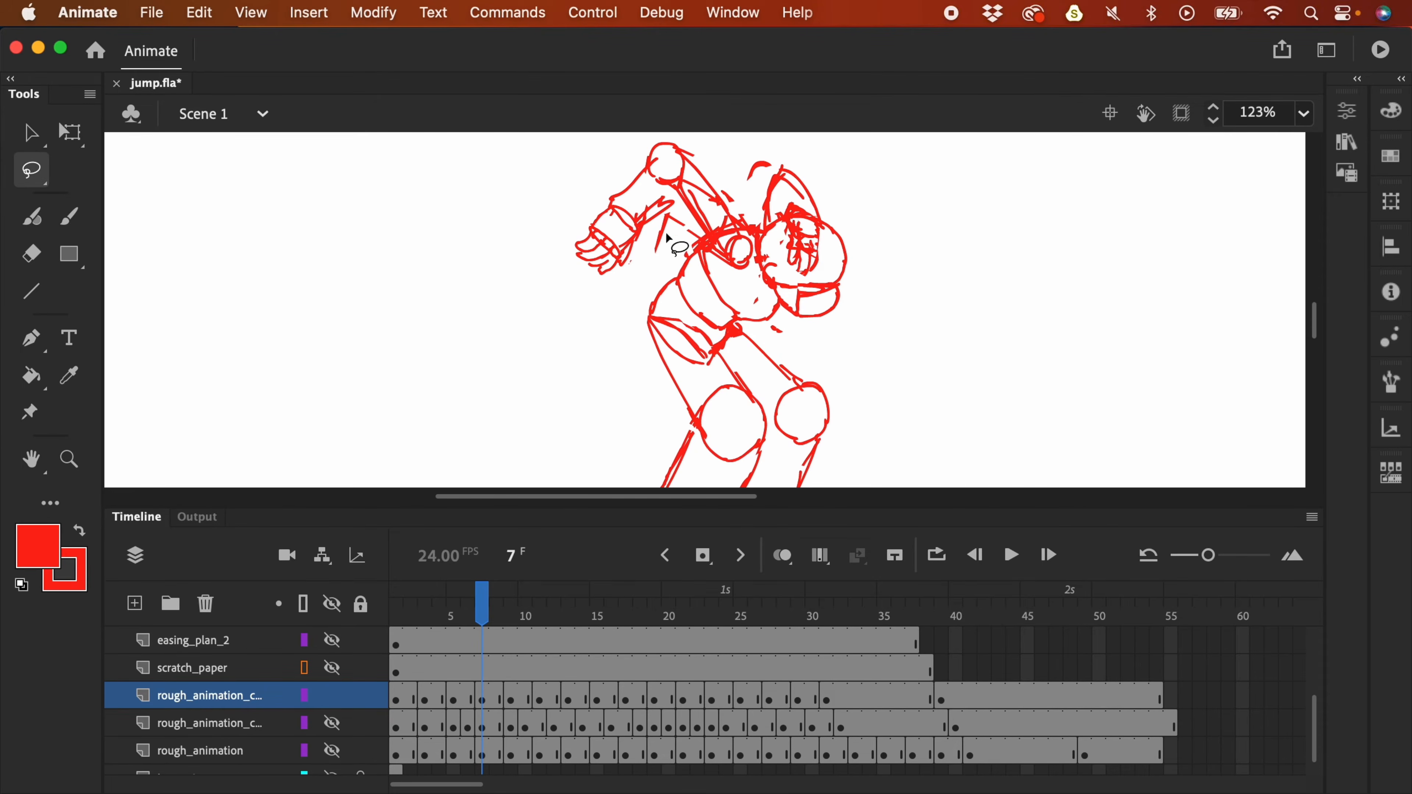
mouse_move(644, 254)
left_mouse_down()
mouse_move(564, 235)
mouse_move(642, 270)
mouse_move(632, 214)
mouse_move(613, 289)
left_mouse_up()
key("q")
left_click(721, 150)
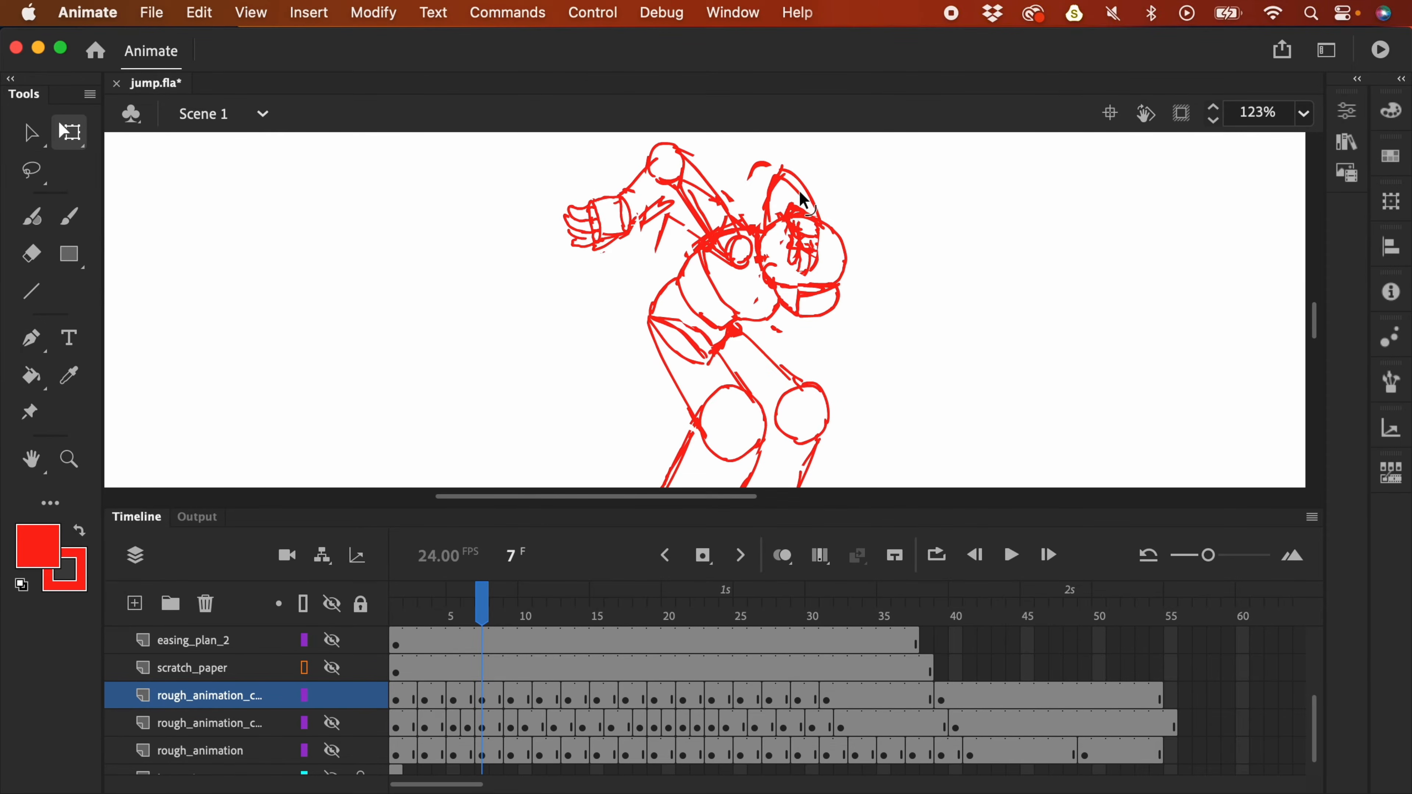
key("b")
key("super+minus")
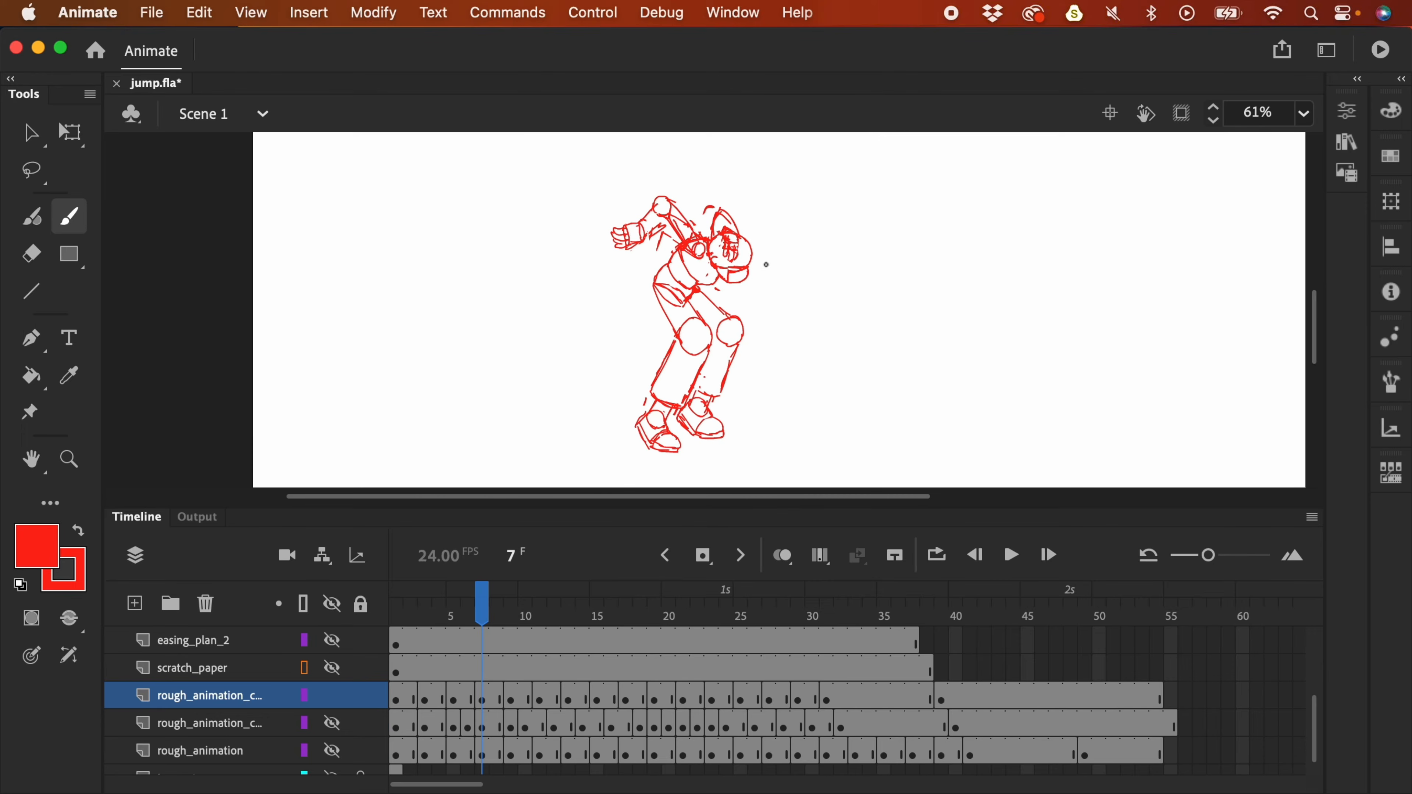
mouse_move(481, 617)
left_mouse_down()
mouse_move(409, 642)
mouse_move(513, 639)
mouse_move(483, 635)
left_mouse_up()
- Transform the raised hand, then show onion skins narrowed around frame 5
key("l")
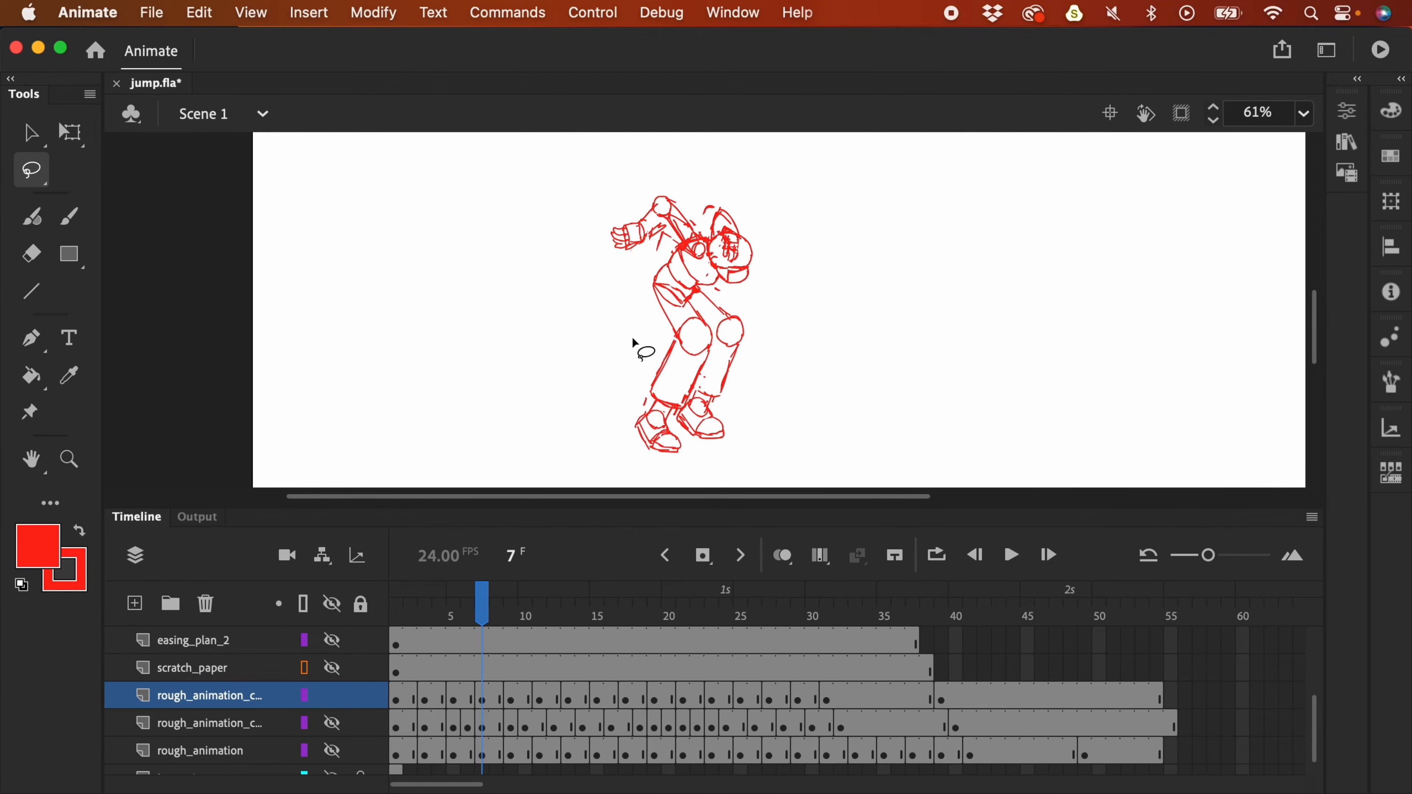
mouse_move(652, 250)
left_mouse_down()
mouse_move(621, 215)
mouse_move(651, 253)
mouse_move(648, 289)
mouse_move(632, 282)
left_mouse_up()
key("q")
left_click(462, 695)
left_click(454, 701)
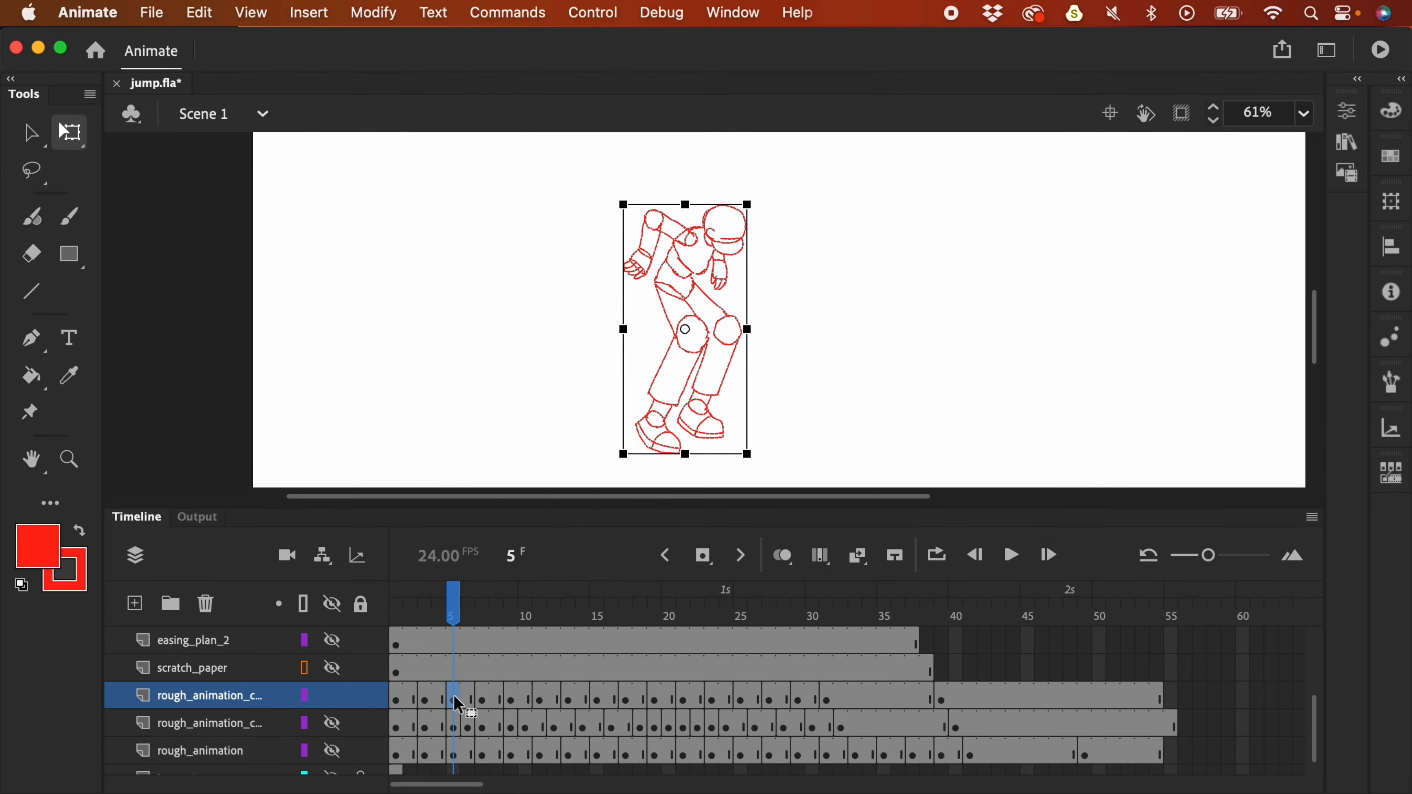
left_click(783, 556)
left_click_drag(392, 615, 501, 620)
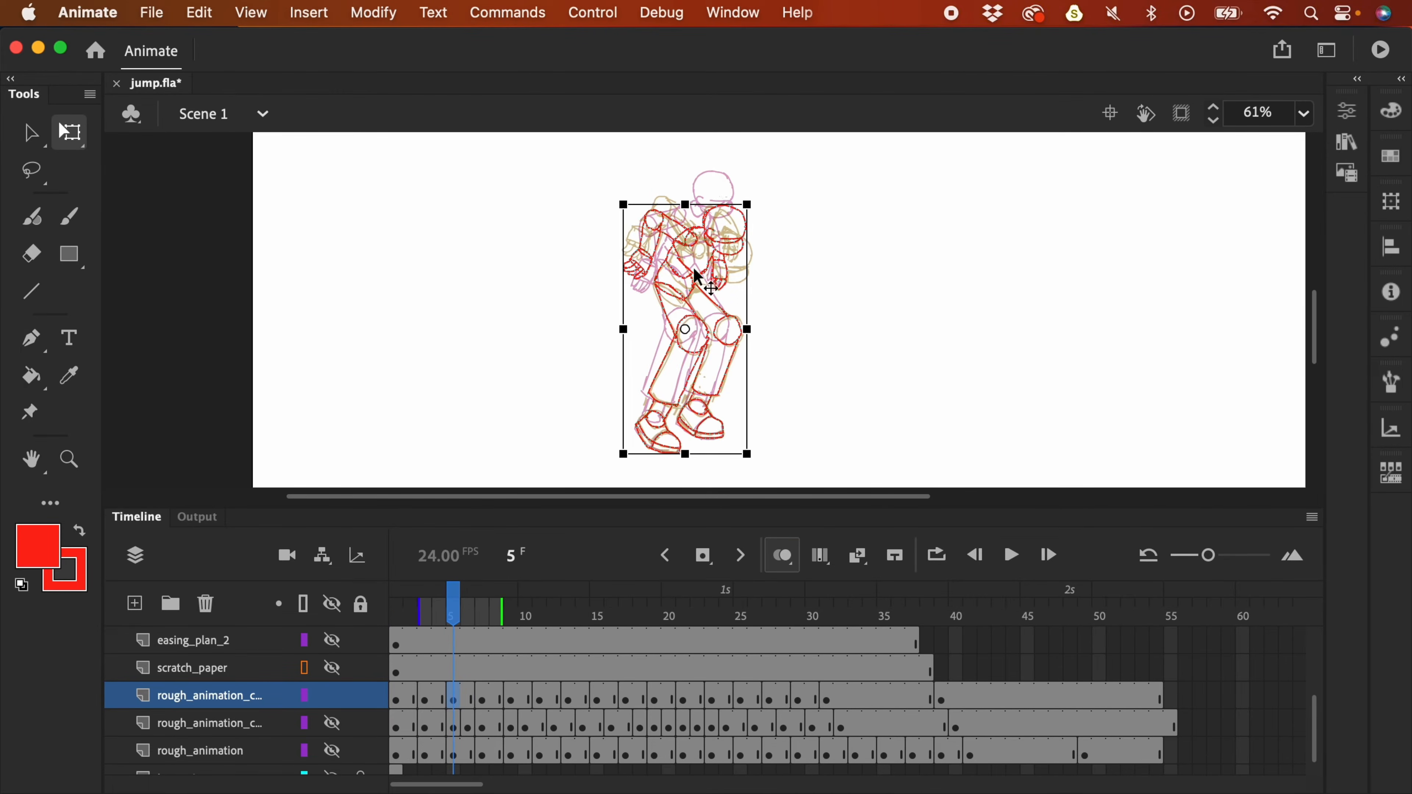
- Zoom in and move the frame 5 left hand about 42 px up
key("super+equal")
left_click_drag(889, 296, 901, 428)
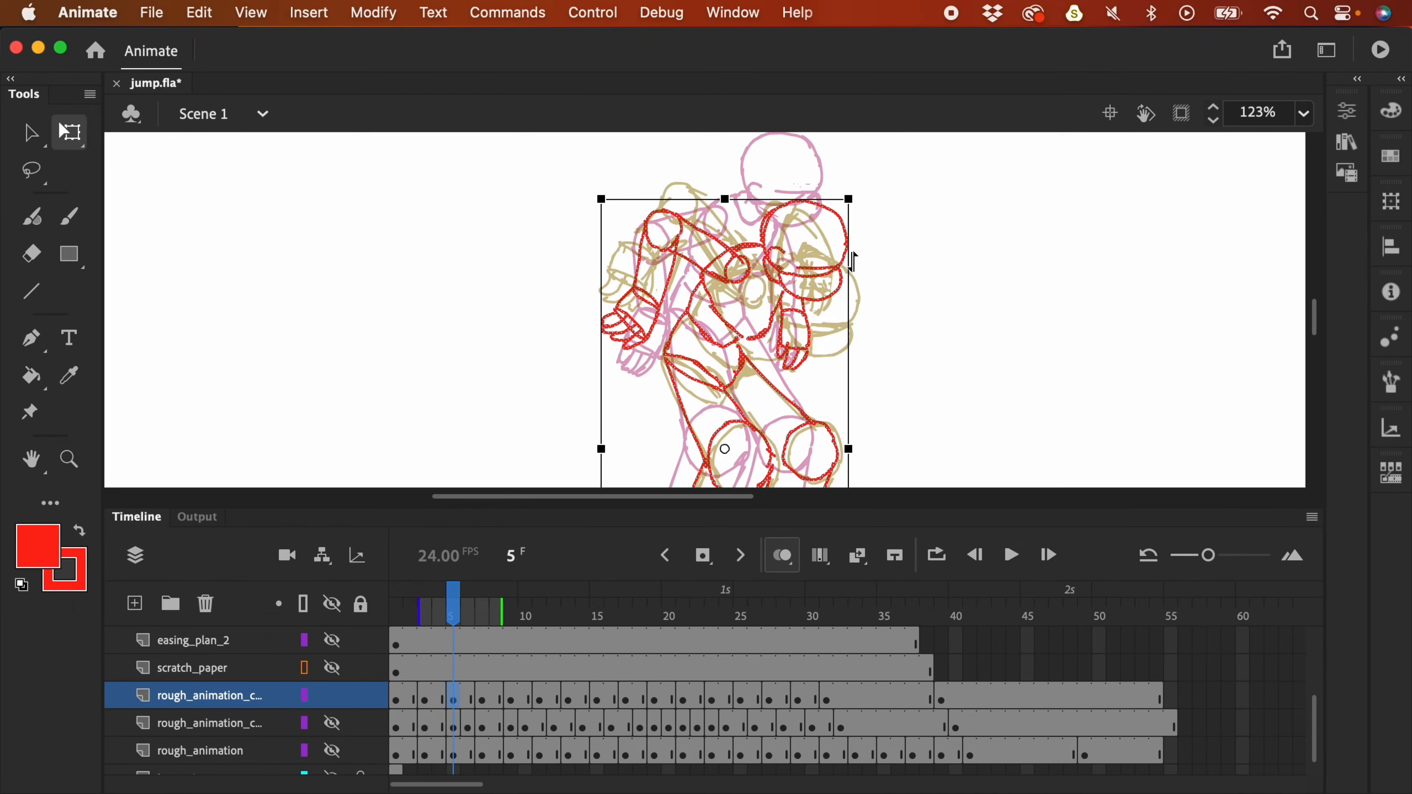
key("l")
mouse_move(669, 307)
left_mouse_down()
mouse_move(622, 285)
mouse_move(593, 322)
mouse_move(636, 353)
mouse_move(649, 311)
left_mouse_up()
key("super+z")
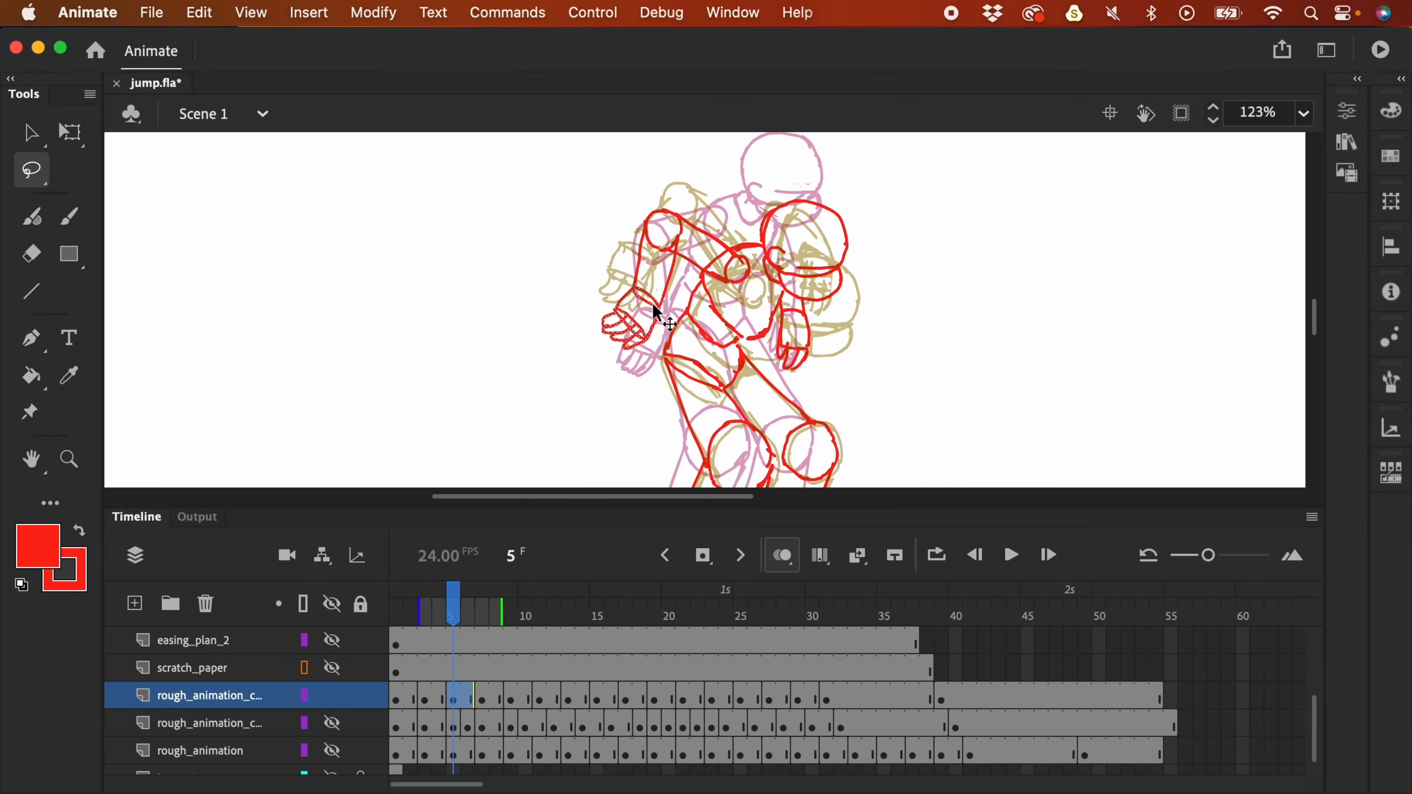
left_click_drag(651, 304, 655, 281)
left_click(710, 222)
- Rotate the upper arm and forearm, then brush a stroke from forearm to shoulder
mouse_move(712, 223)
left_mouse_down()
mouse_move(668, 196)
mouse_move(636, 218)
mouse_move(660, 257)
mouse_move(730, 283)
mouse_move(741, 248)
left_mouse_up()
key("q")
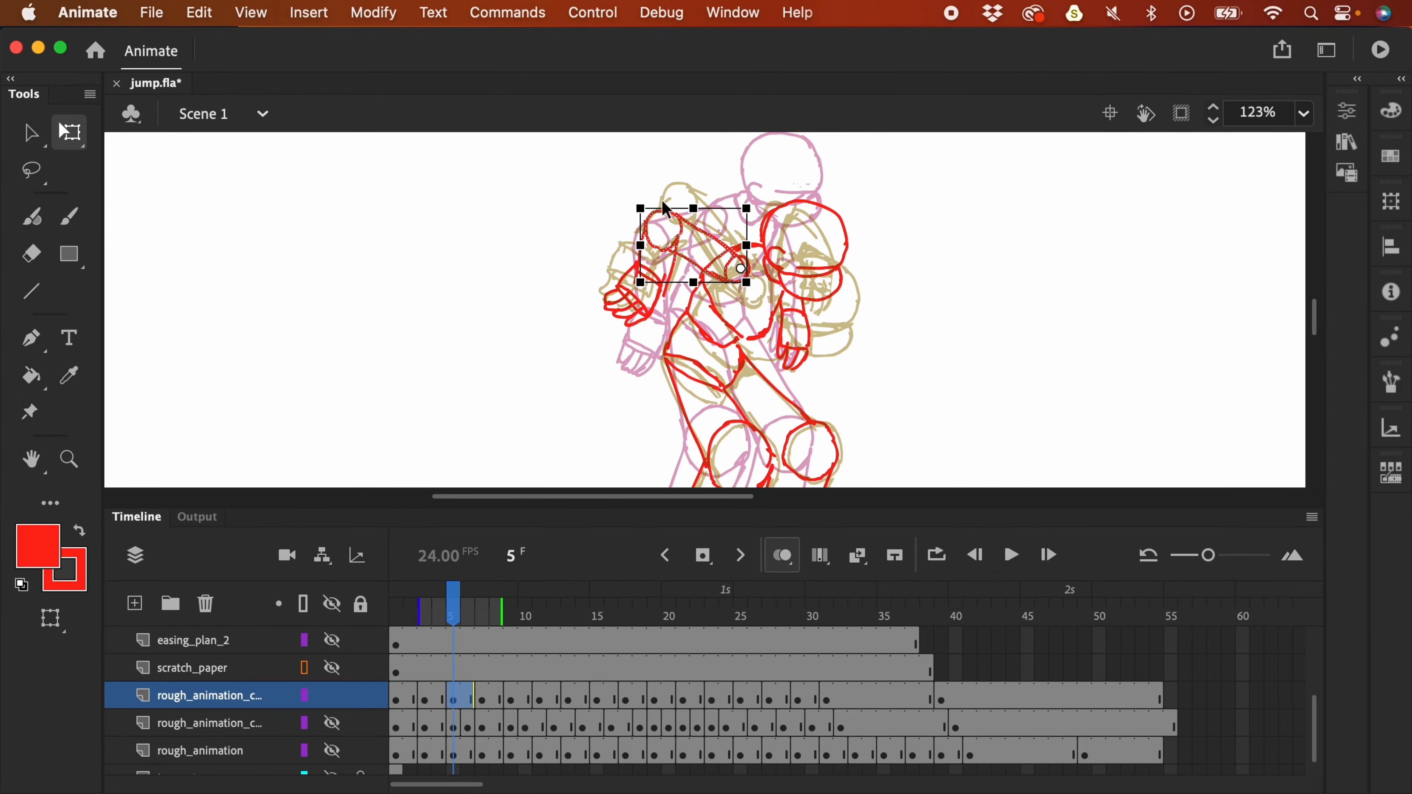
left_click_drag(649, 207, 664, 178)
left_click(705, 171)
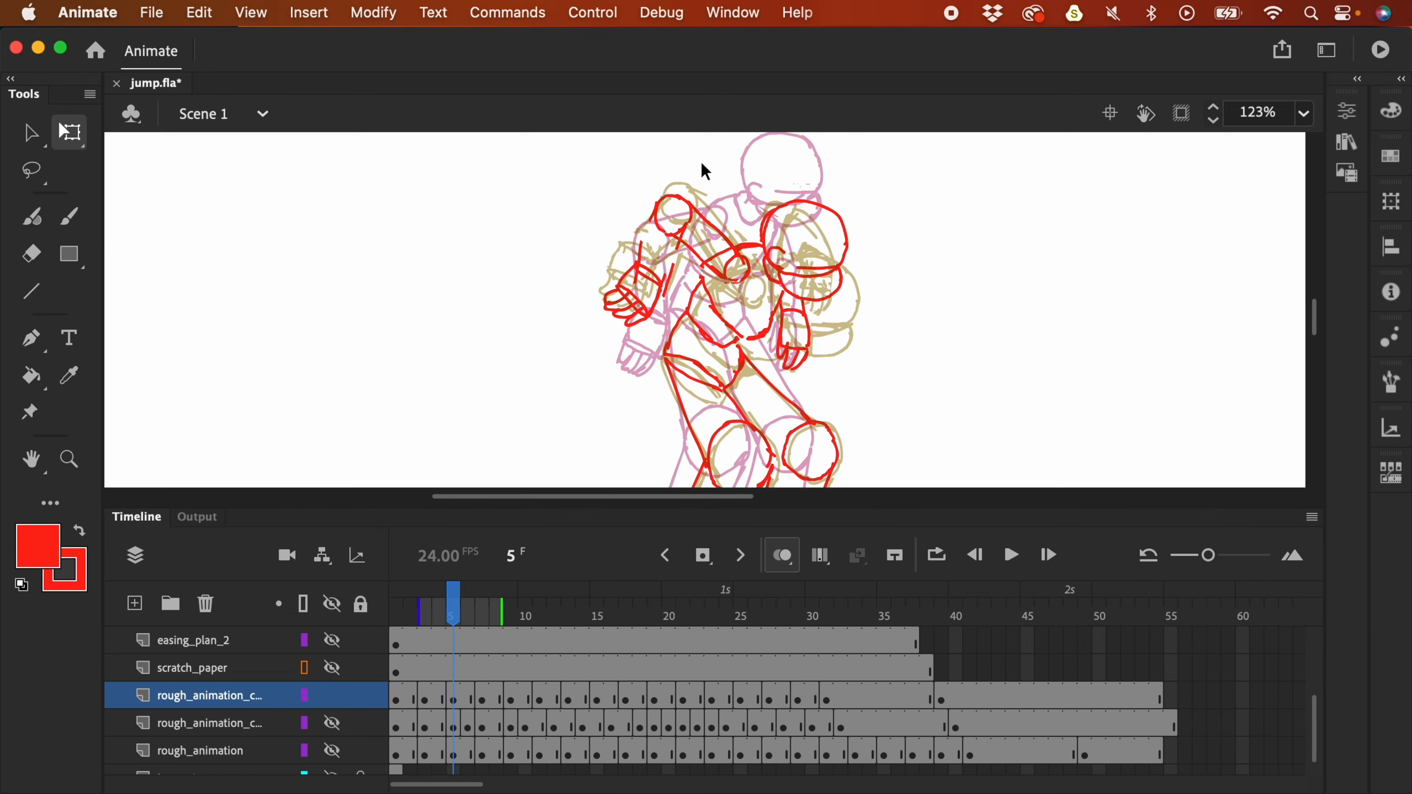
key("b")
left_click_drag(634, 261, 655, 207)
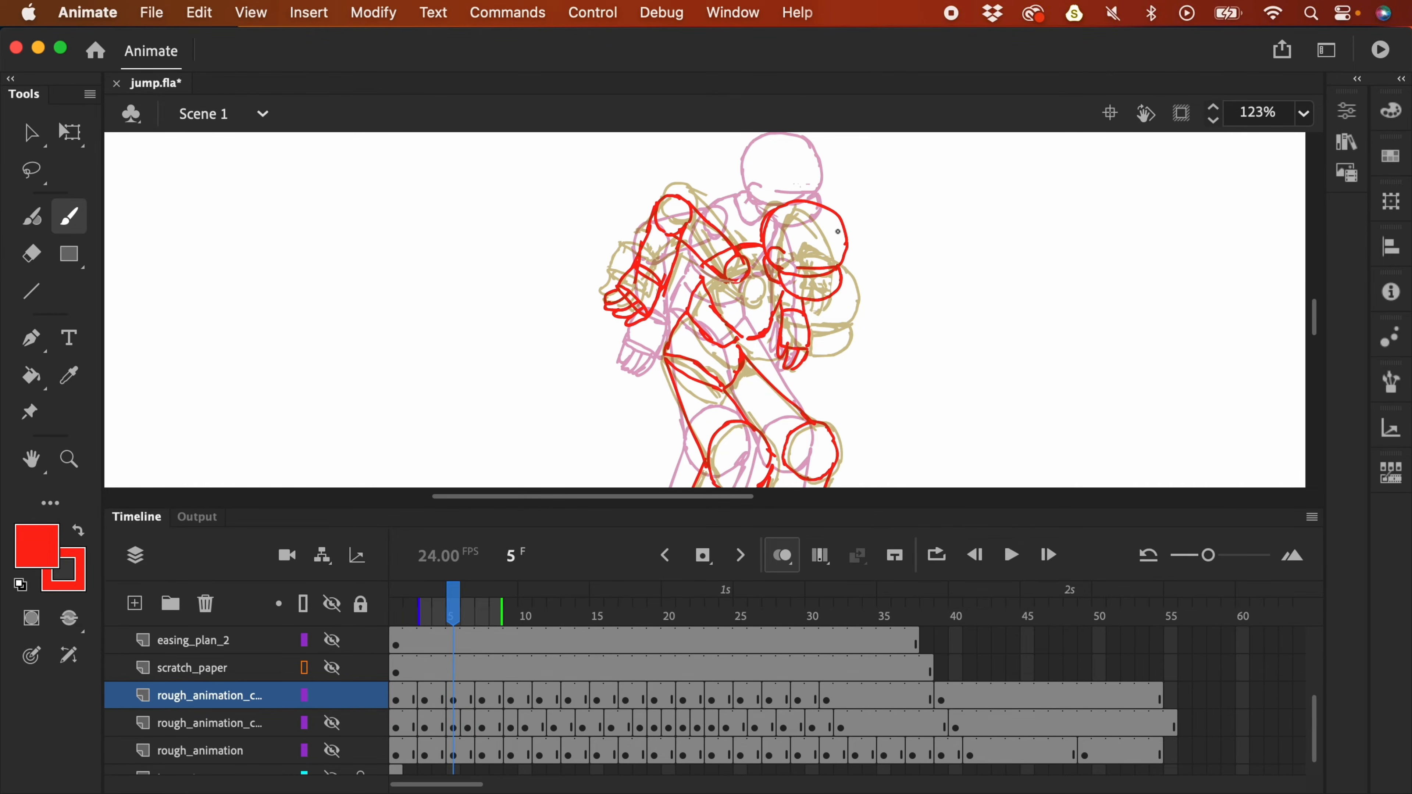
- Shift the right shoulder circle down-right and zoom out to 61%
key("l")
mouse_move(845, 231)
left_mouse_down()
mouse_move(776, 208)
mouse_move(778, 295)
mouse_move(867, 277)
mouse_move(845, 270)
mouse_move(853, 294)
left_mouse_up()
left_click(859, 261)
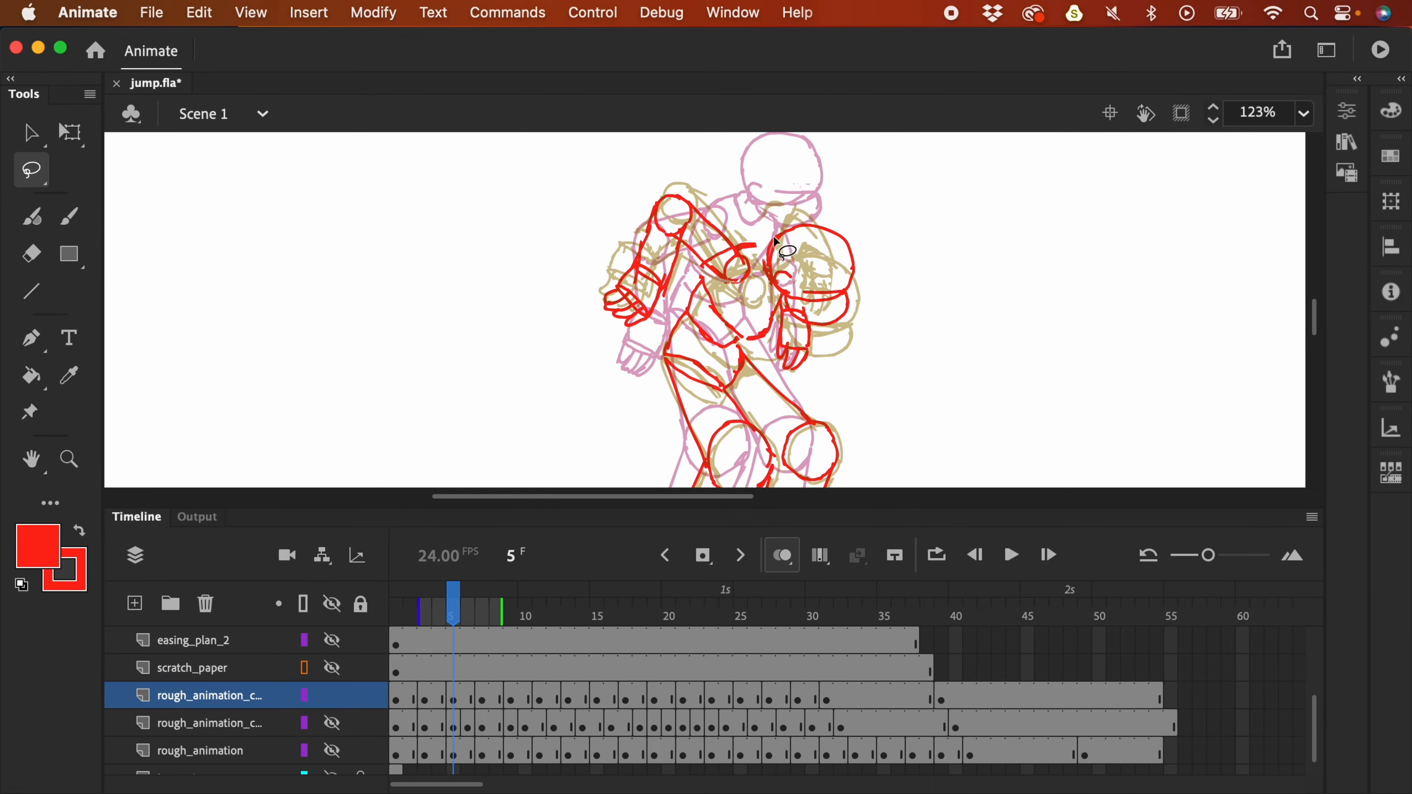
scroll(804, 310, "down", 3)
key("b")
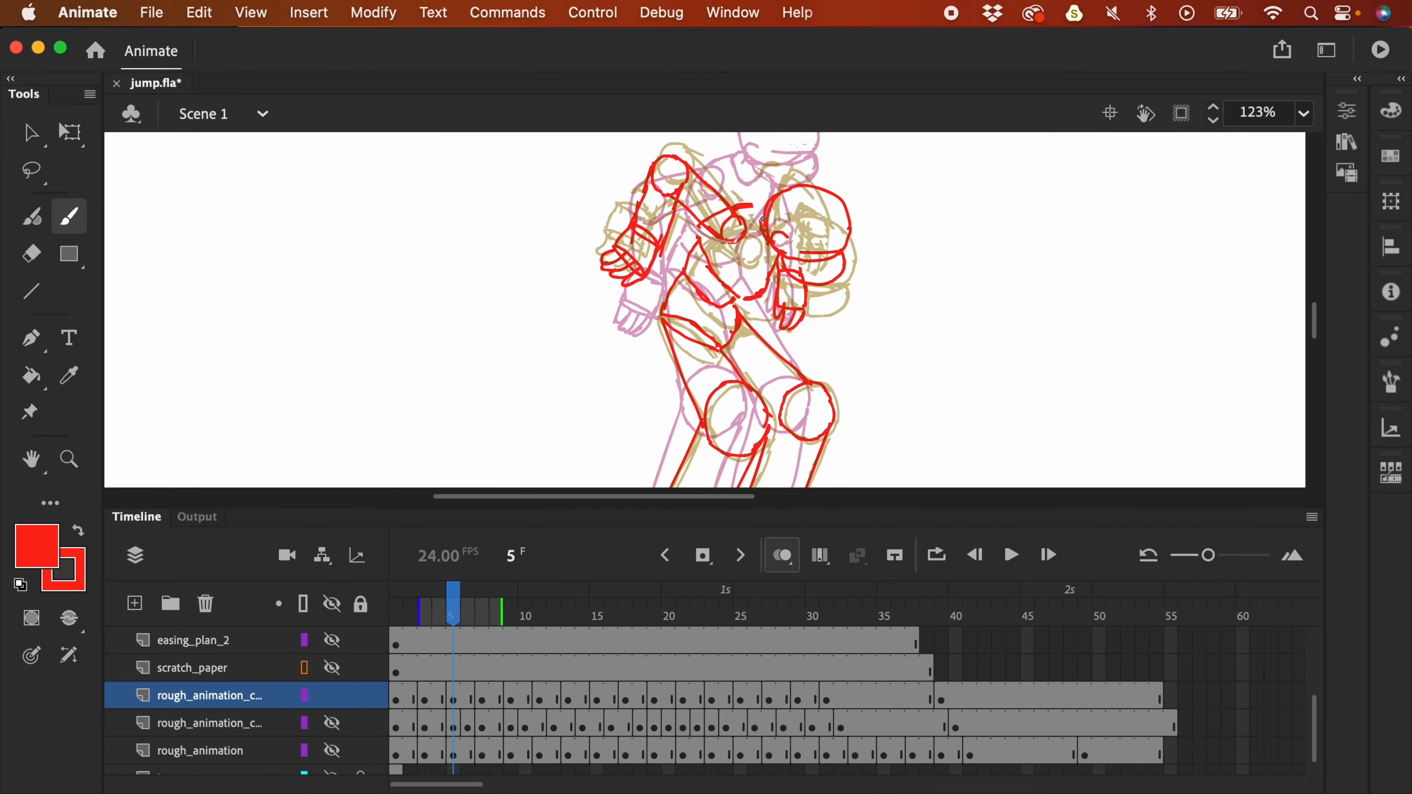
key("super+minus")
- Play and stop the jump a few times, then scrub back to the frame 9 crouch
key("Return")
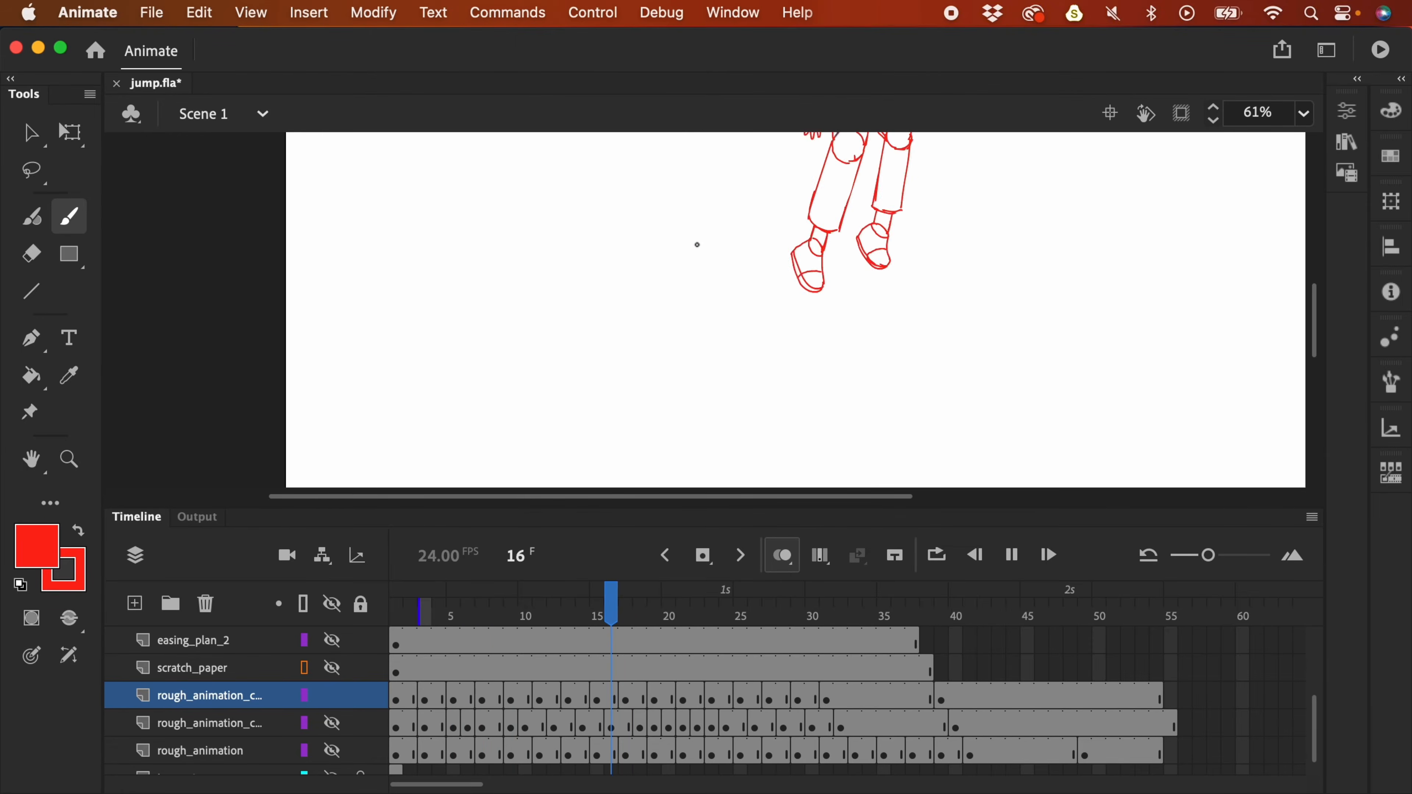
left_click(410, 678)
key("super+minus")
key("Return")
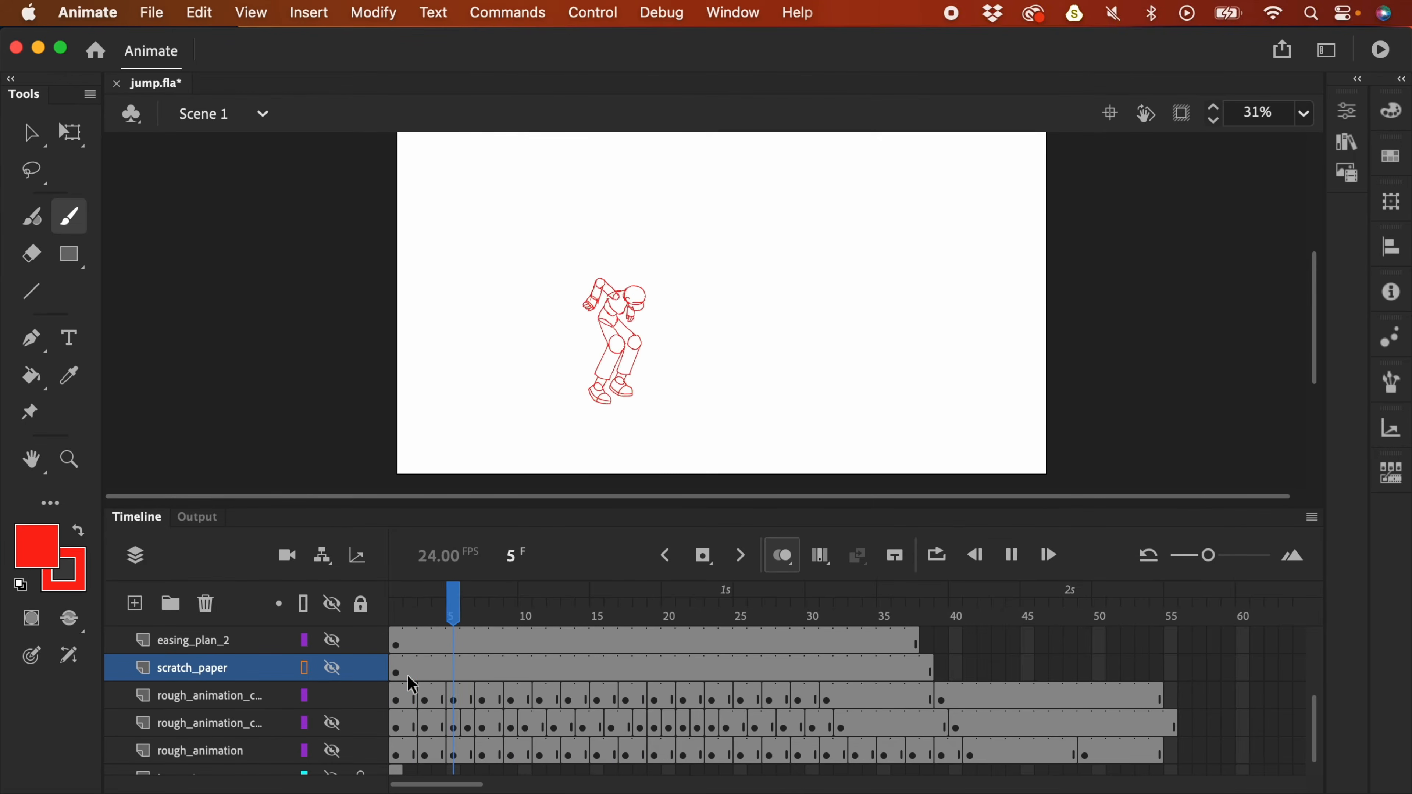
left_click(478, 685)
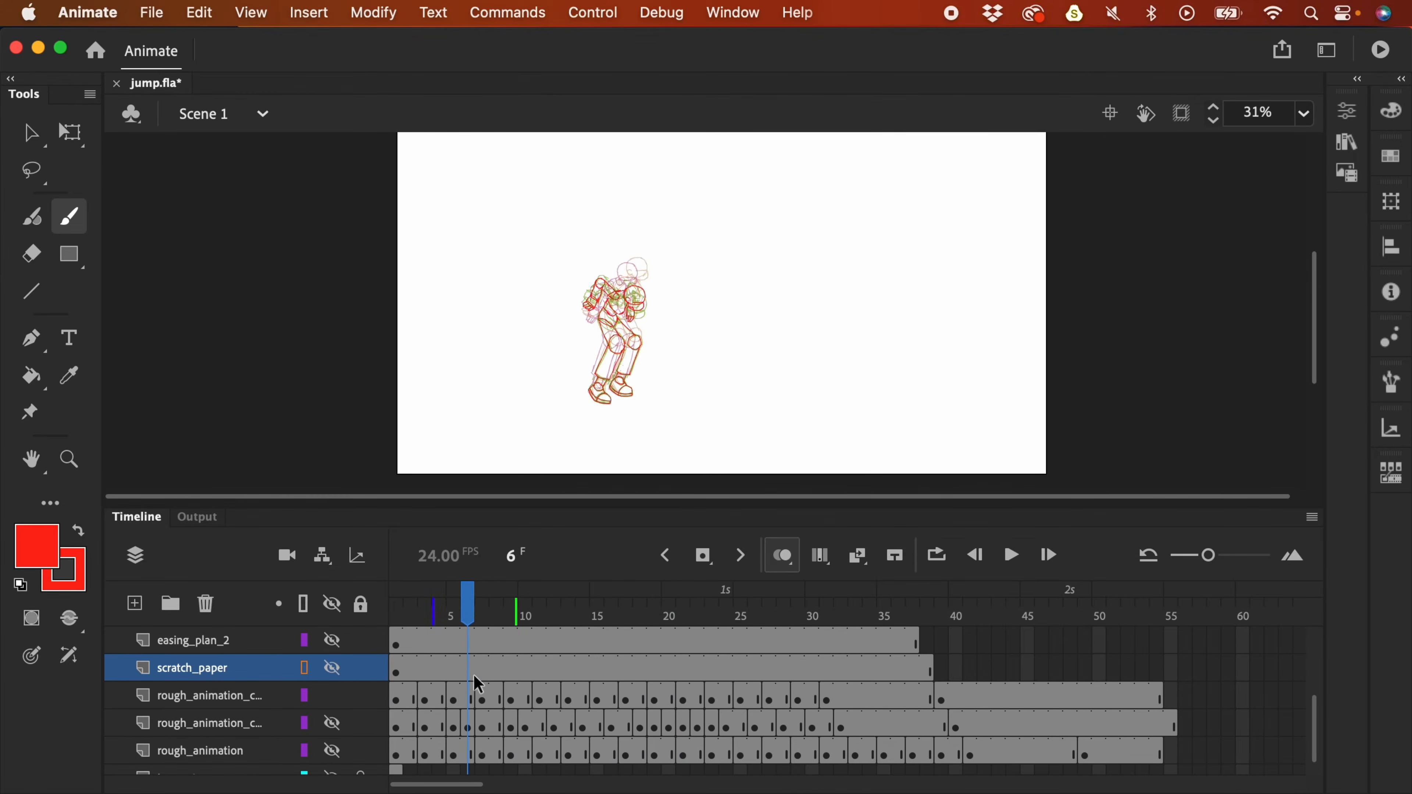
key("Return")
mouse_move(526, 615)
left_mouse_down()
mouse_move(496, 611)
mouse_move(507, 619)
left_mouse_up()
- Drag the keyframe block at frame 10 on the rough layer, then replay the whole jump
left_click(525, 700)
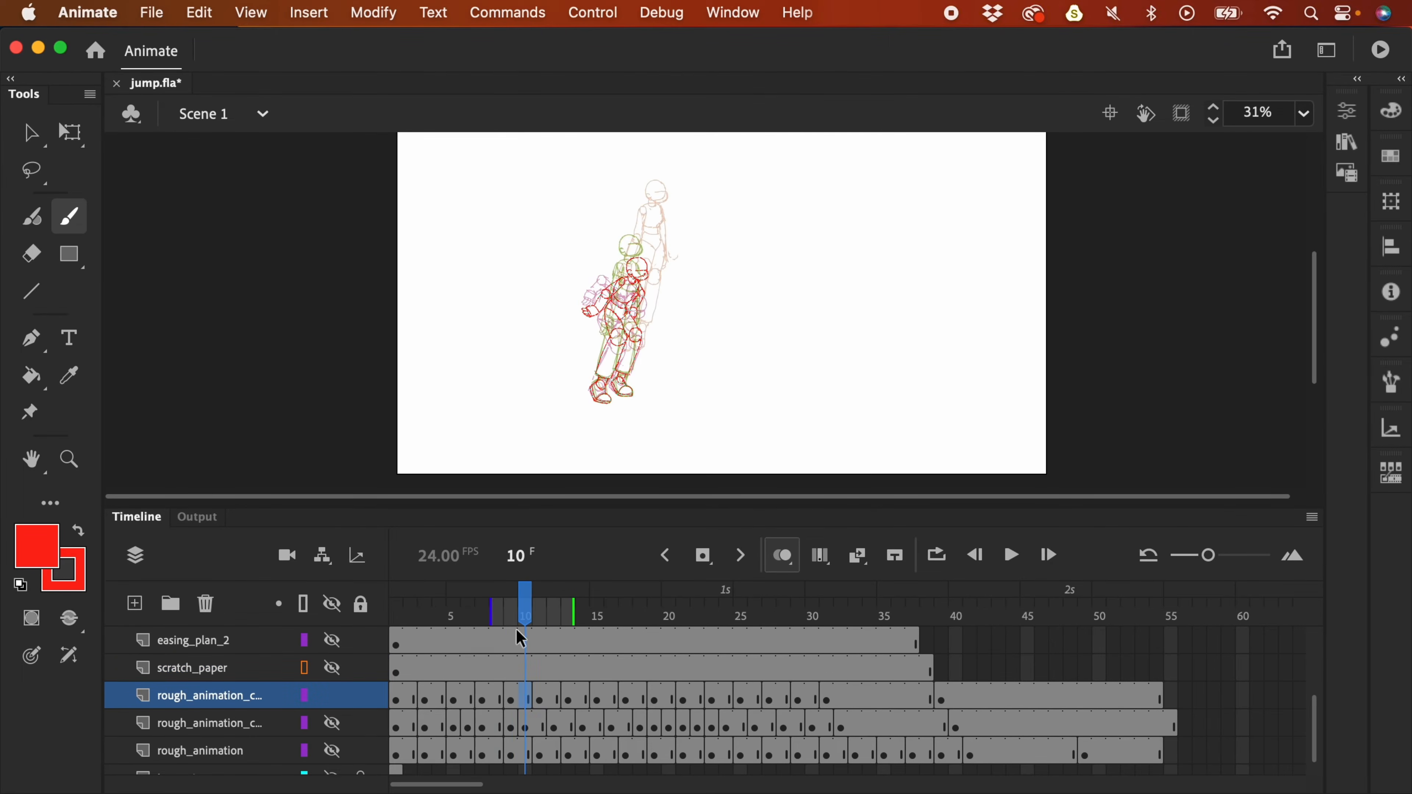
mouse_move(520, 695)
left_mouse_down()
mouse_move(530, 706)
mouse_move(486, 702)
left_mouse_up()
key("Return")
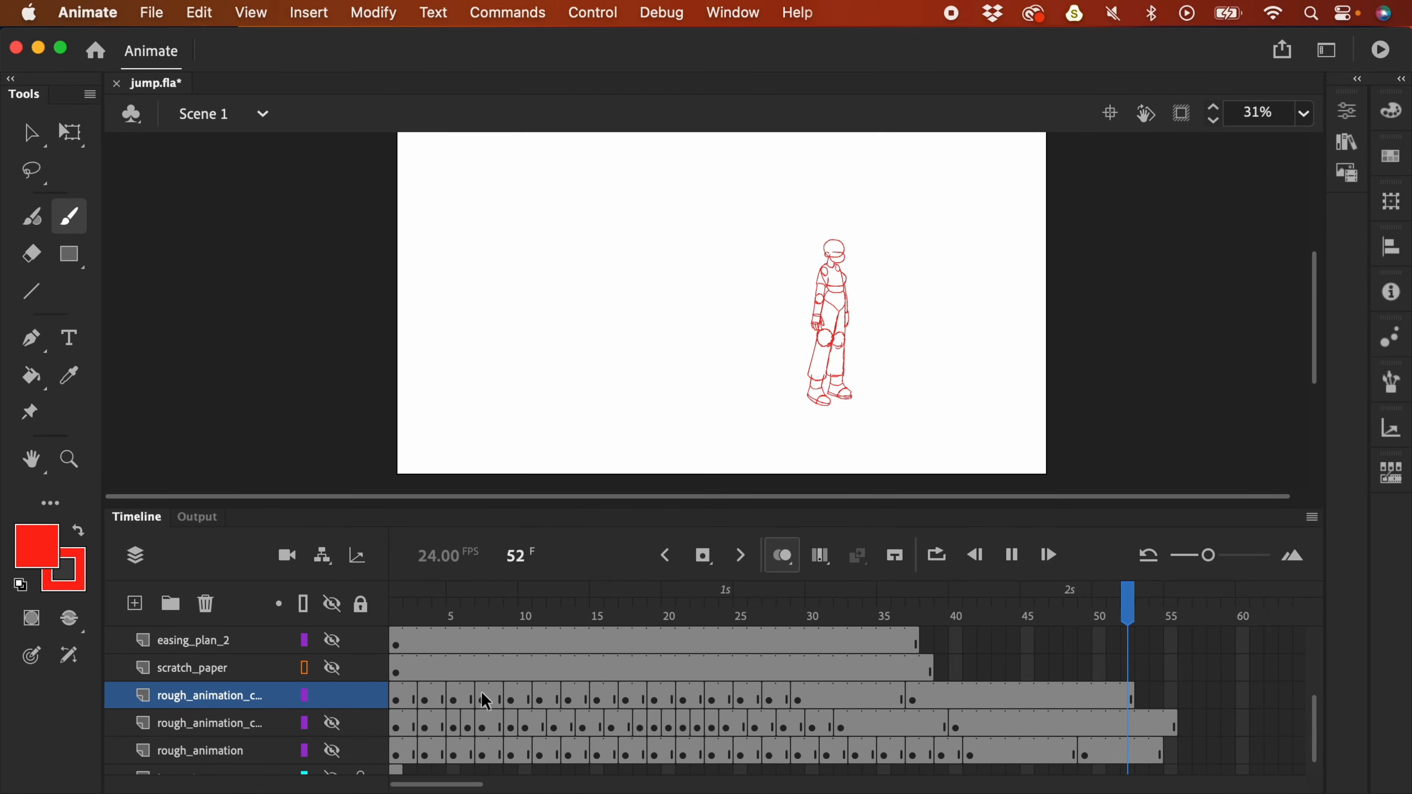
key("Return")
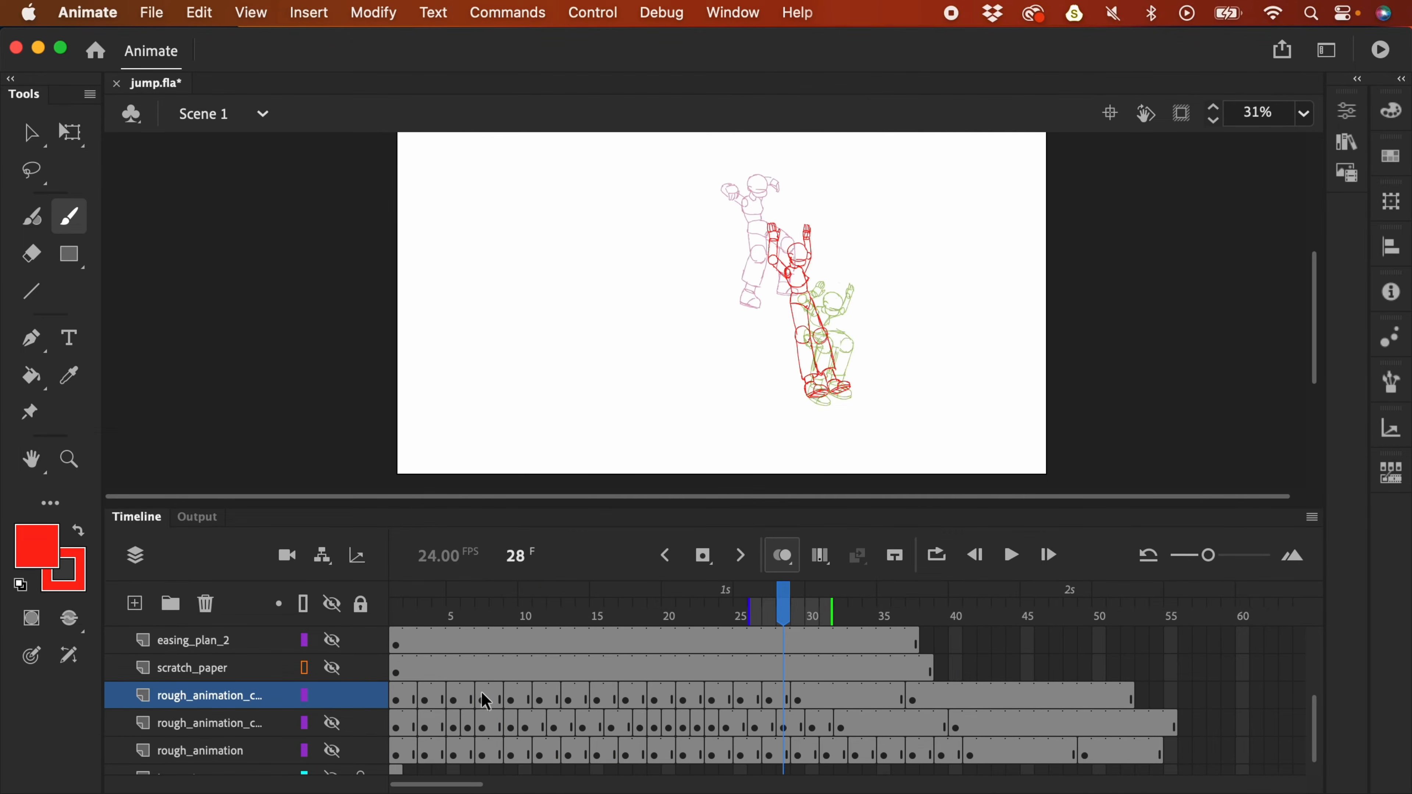
key("Return")
key("Return")
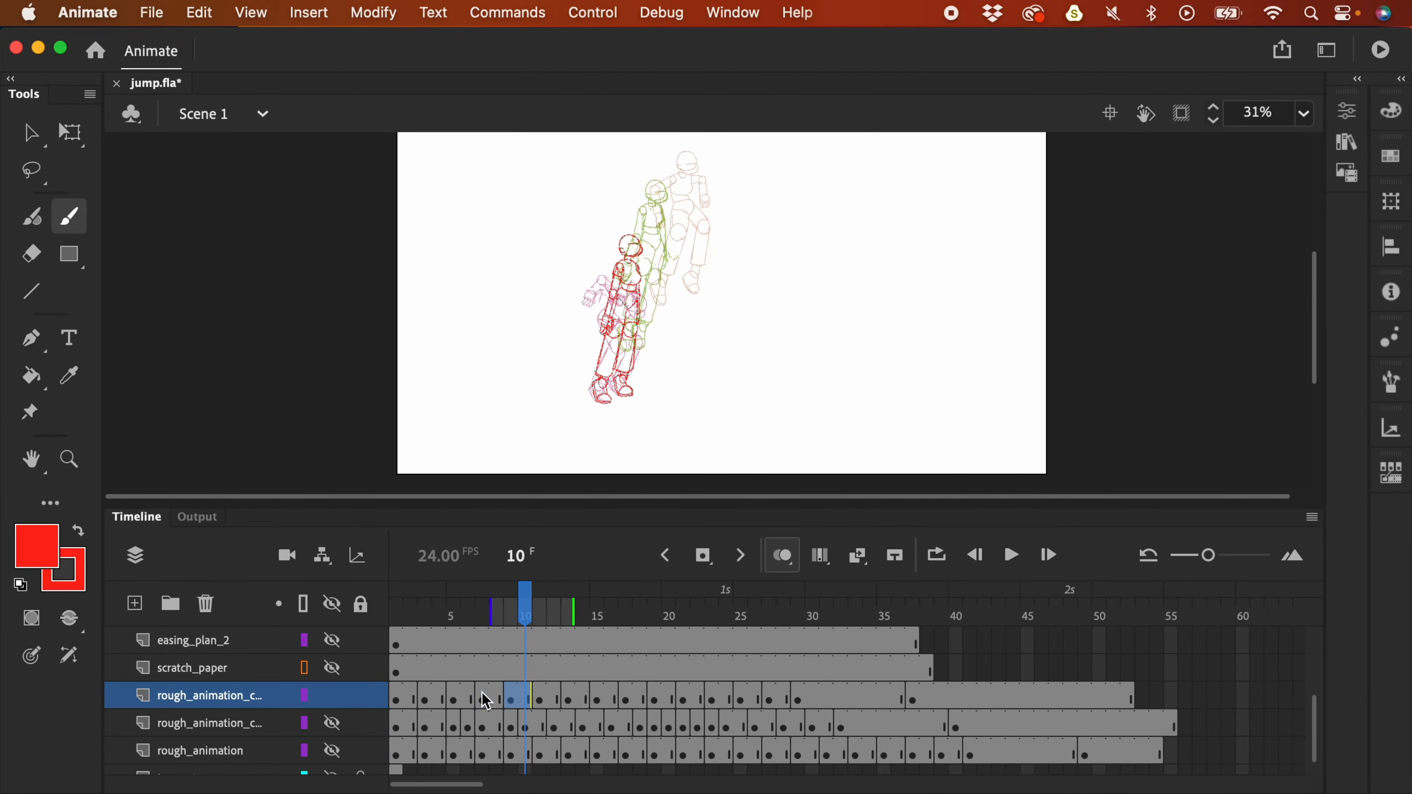
- Play short stretches from frames 9 and 7, then park the playhead on frame 9
key("Return")
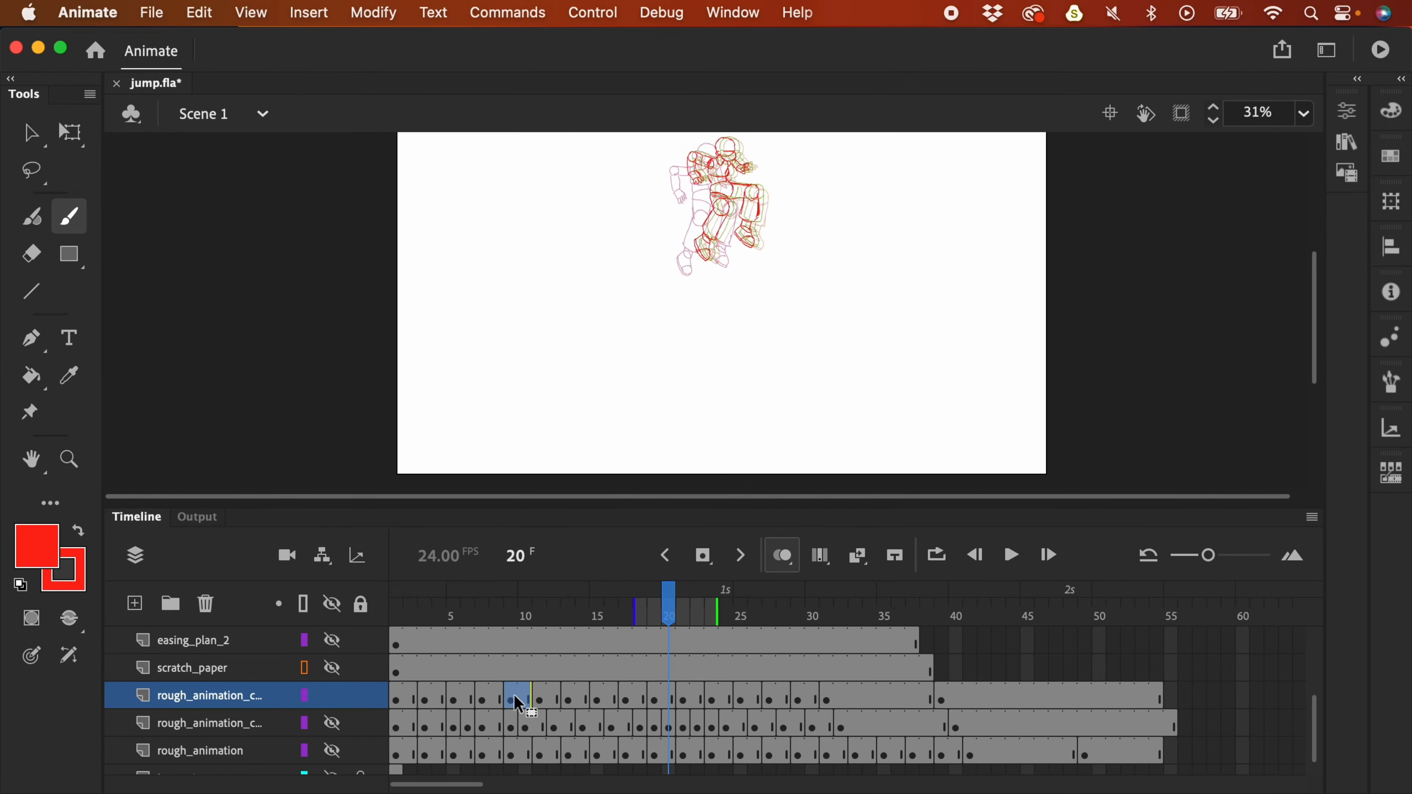
left_click(514, 698)
key("Return")
key("Return")
left_click(487, 698)
key("Return")
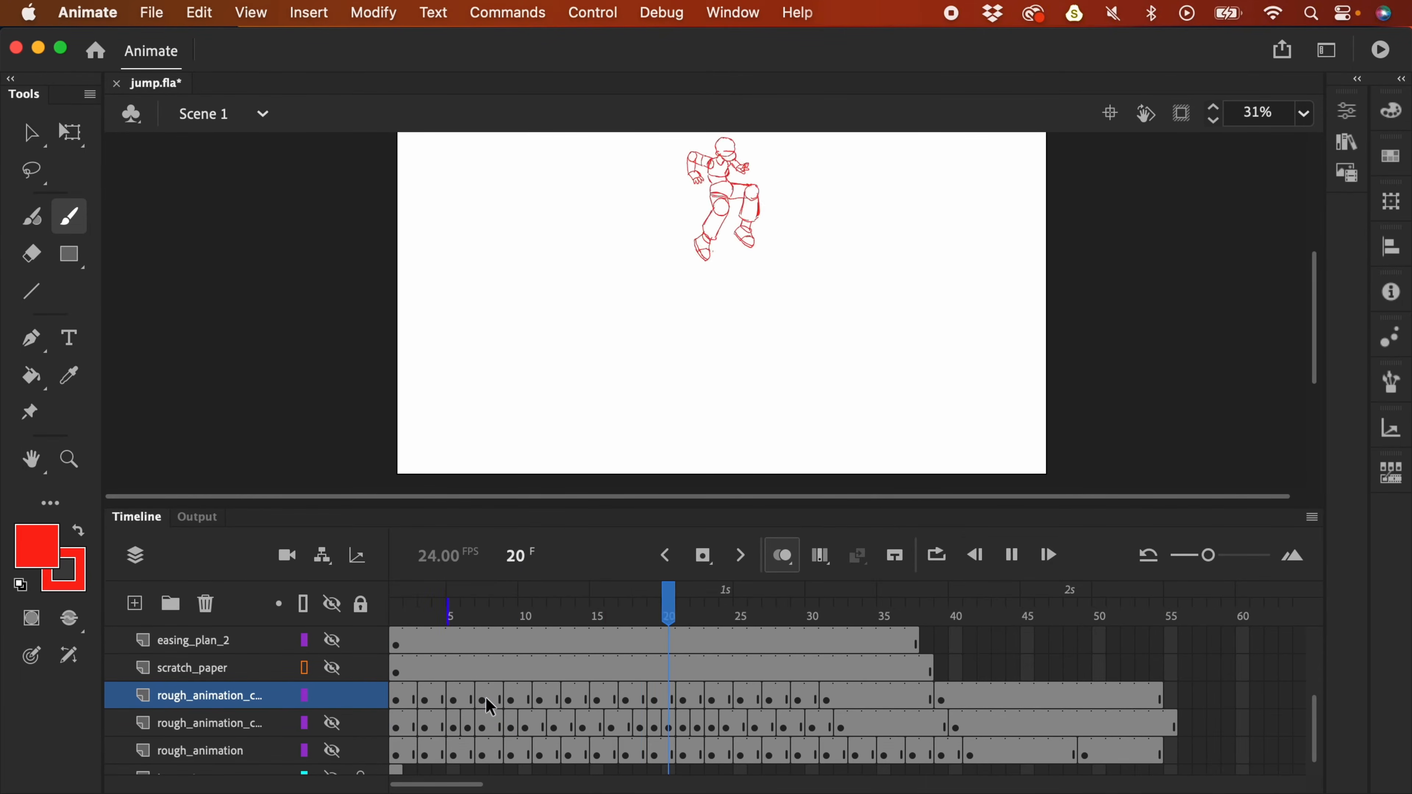
key("Return")
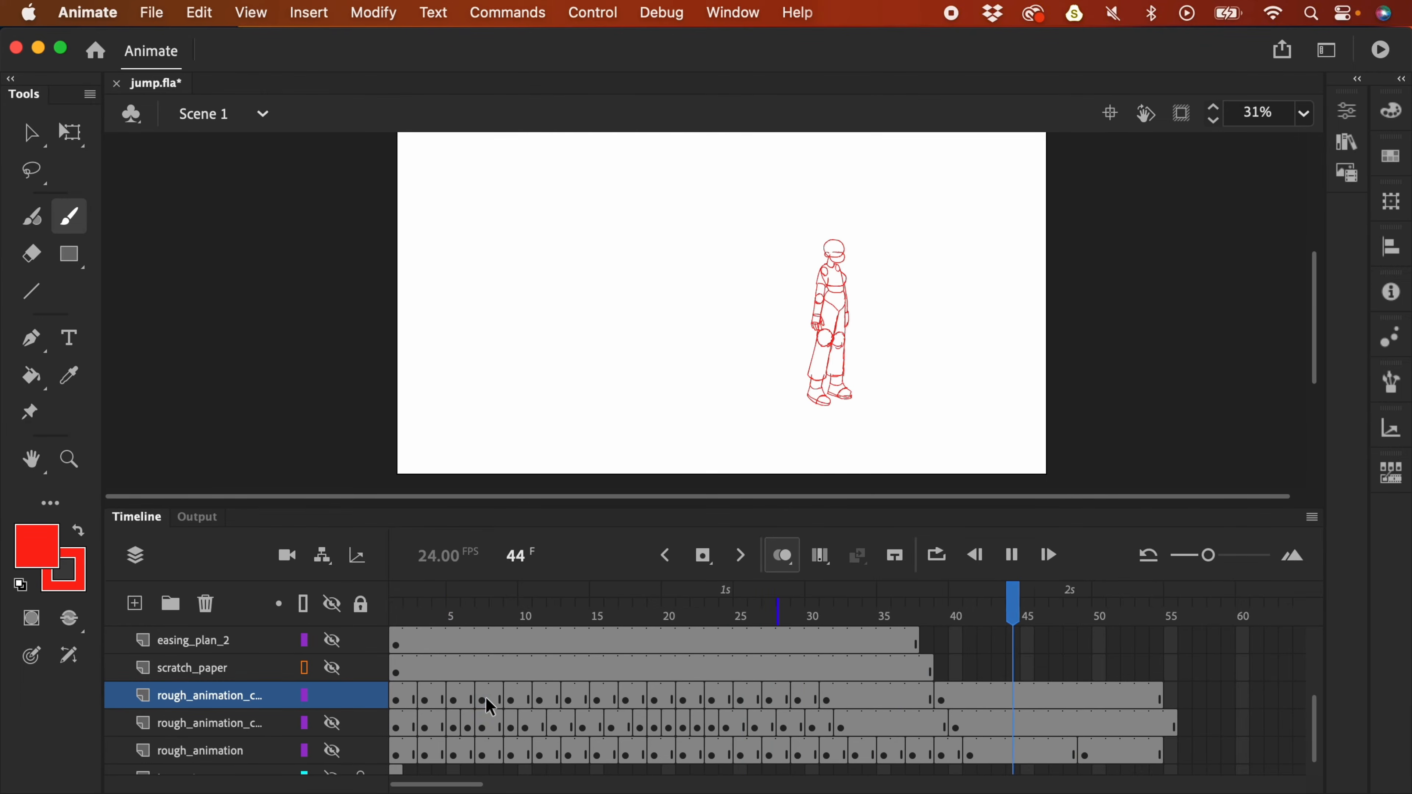
key("Return")
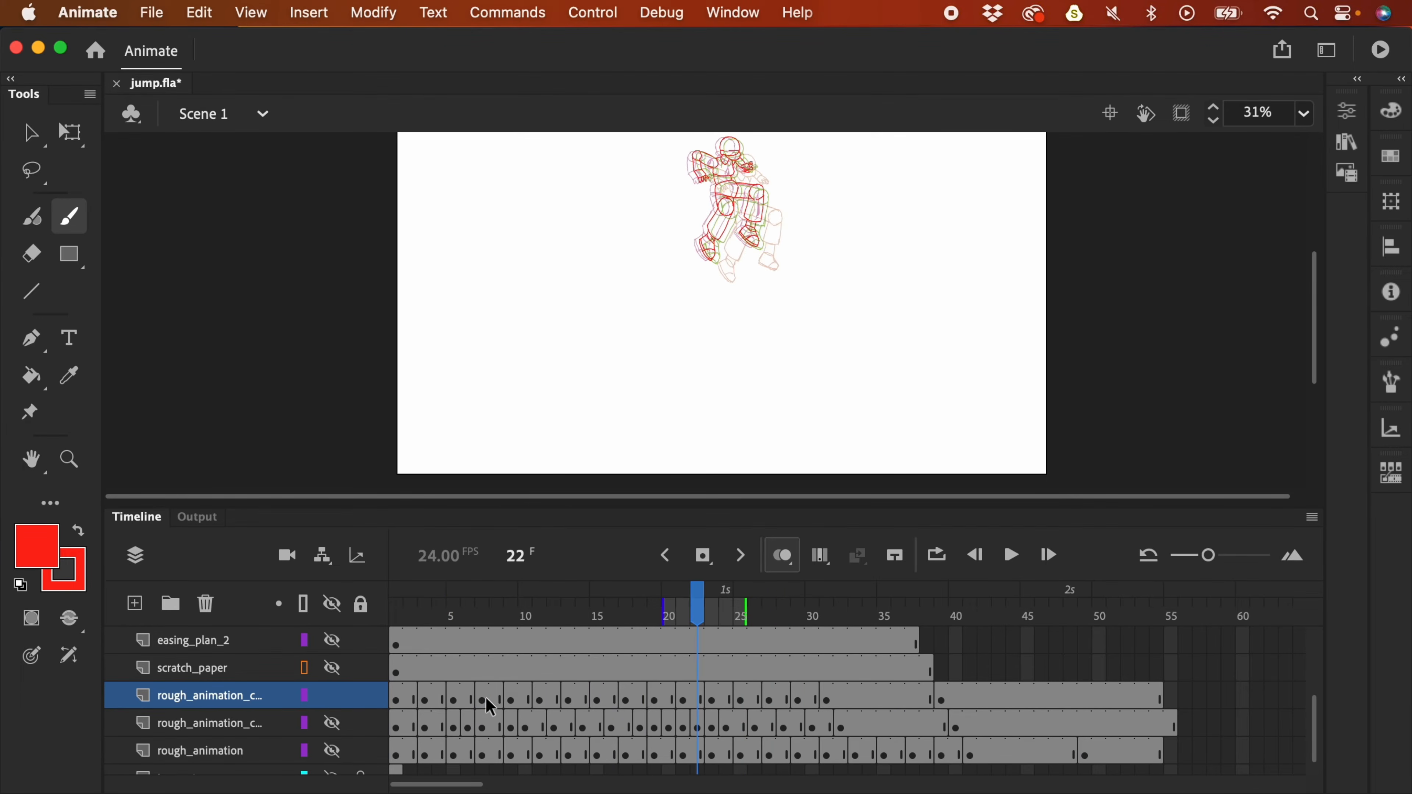
left_click(484, 616)
left_click_drag(486, 623, 514, 622)
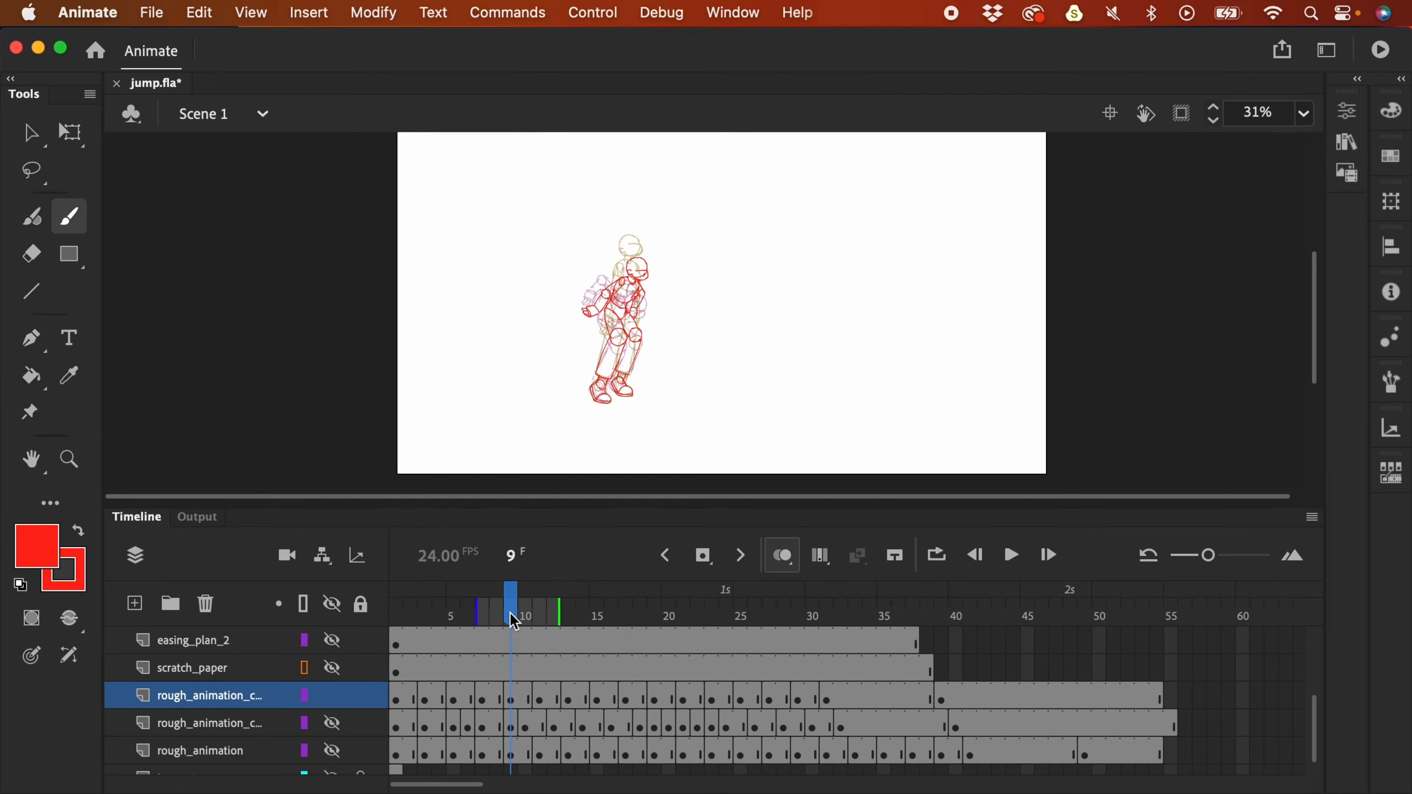
- At 61% zoom, lasso the frame 9 head, hand and torso strokes, then deselect without changes
key("super+equal")
left_click_drag(553, 234, 609, 261)
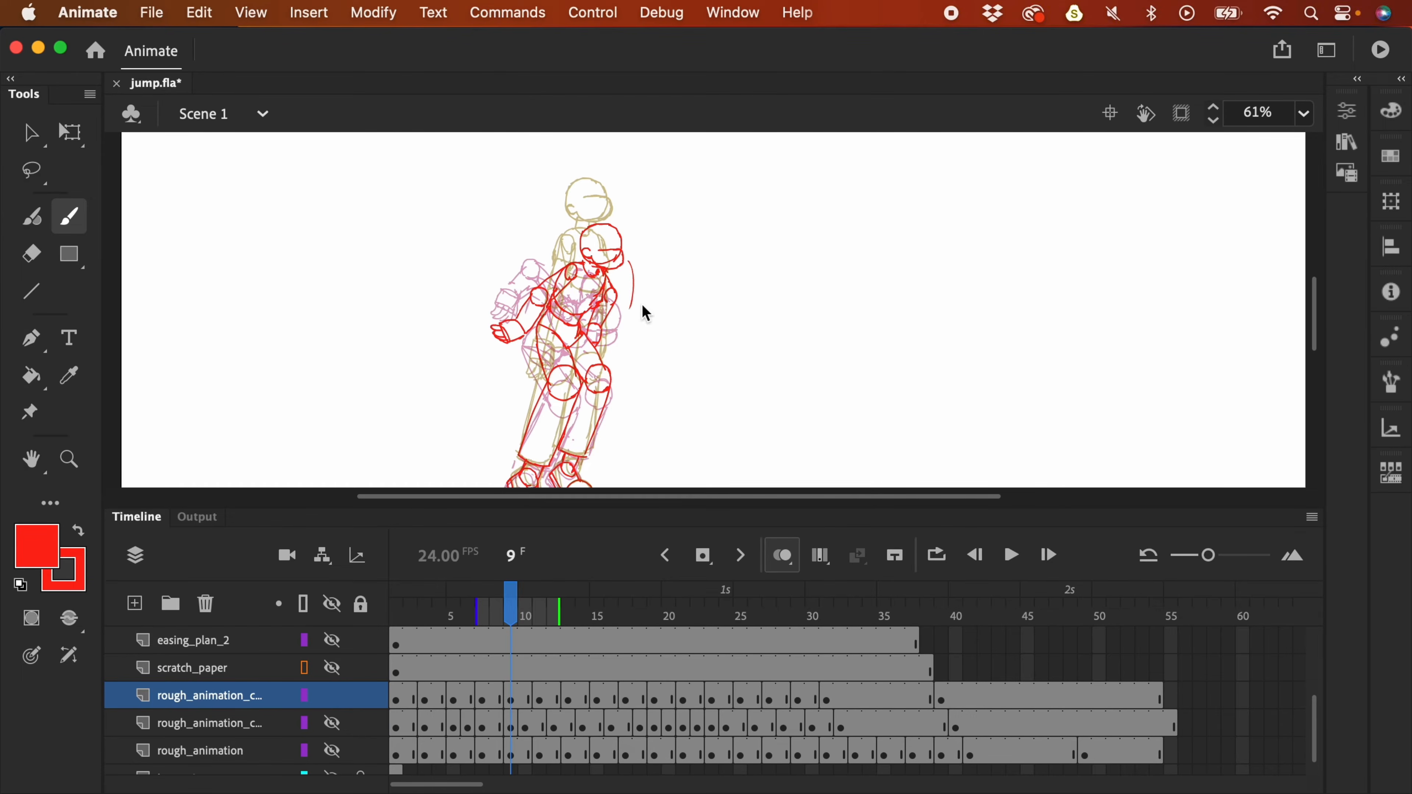
key("l")
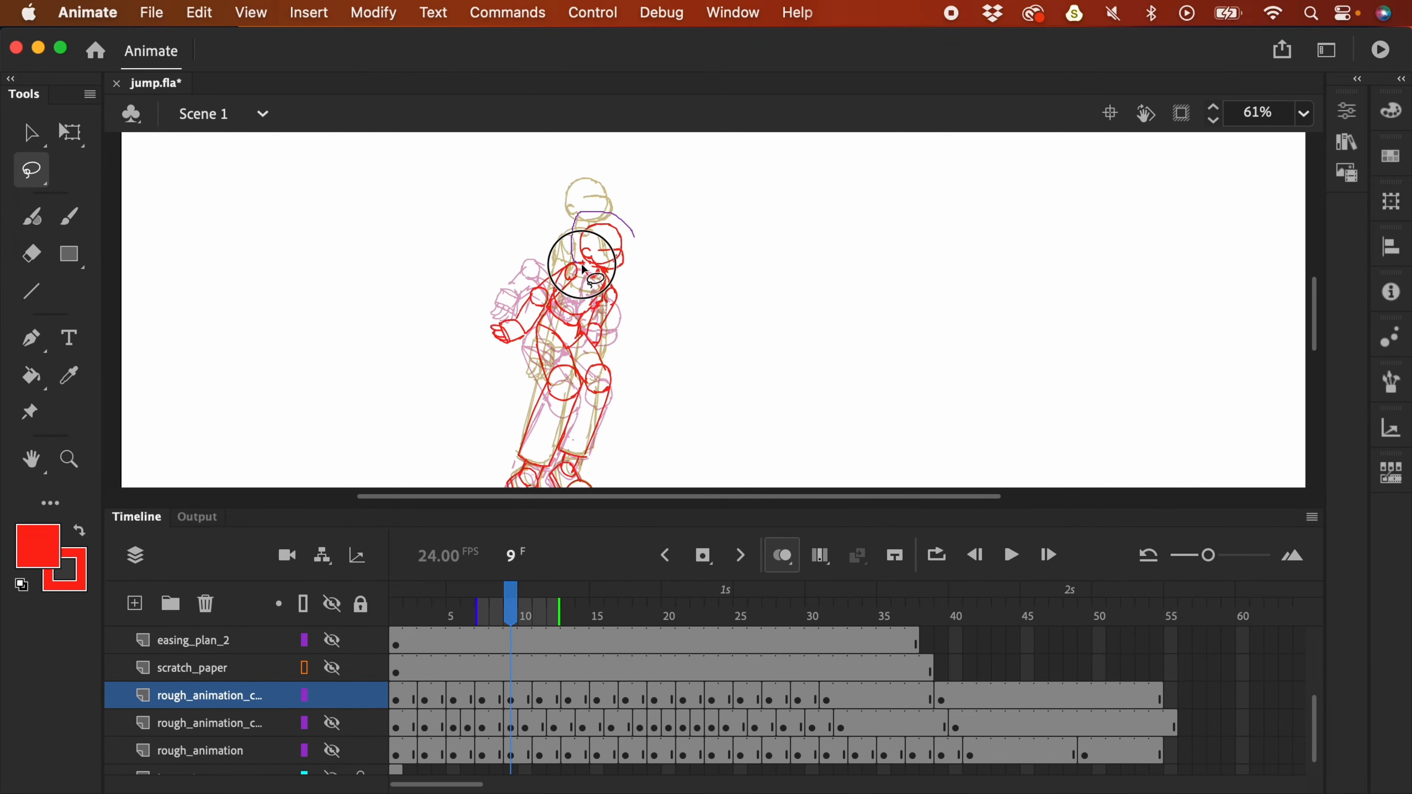
mouse_move(628, 280)
left_mouse_down()
mouse_move(617, 212)
mouse_move(553, 234)
mouse_move(590, 297)
mouse_move(631, 265)
mouse_move(621, 253)
mouse_move(639, 283)
left_mouse_up()
mouse_move(503, 352)
left_mouse_down()
mouse_move(528, 292)
mouse_move(536, 336)
left_mouse_up()
left_click(659, 283)
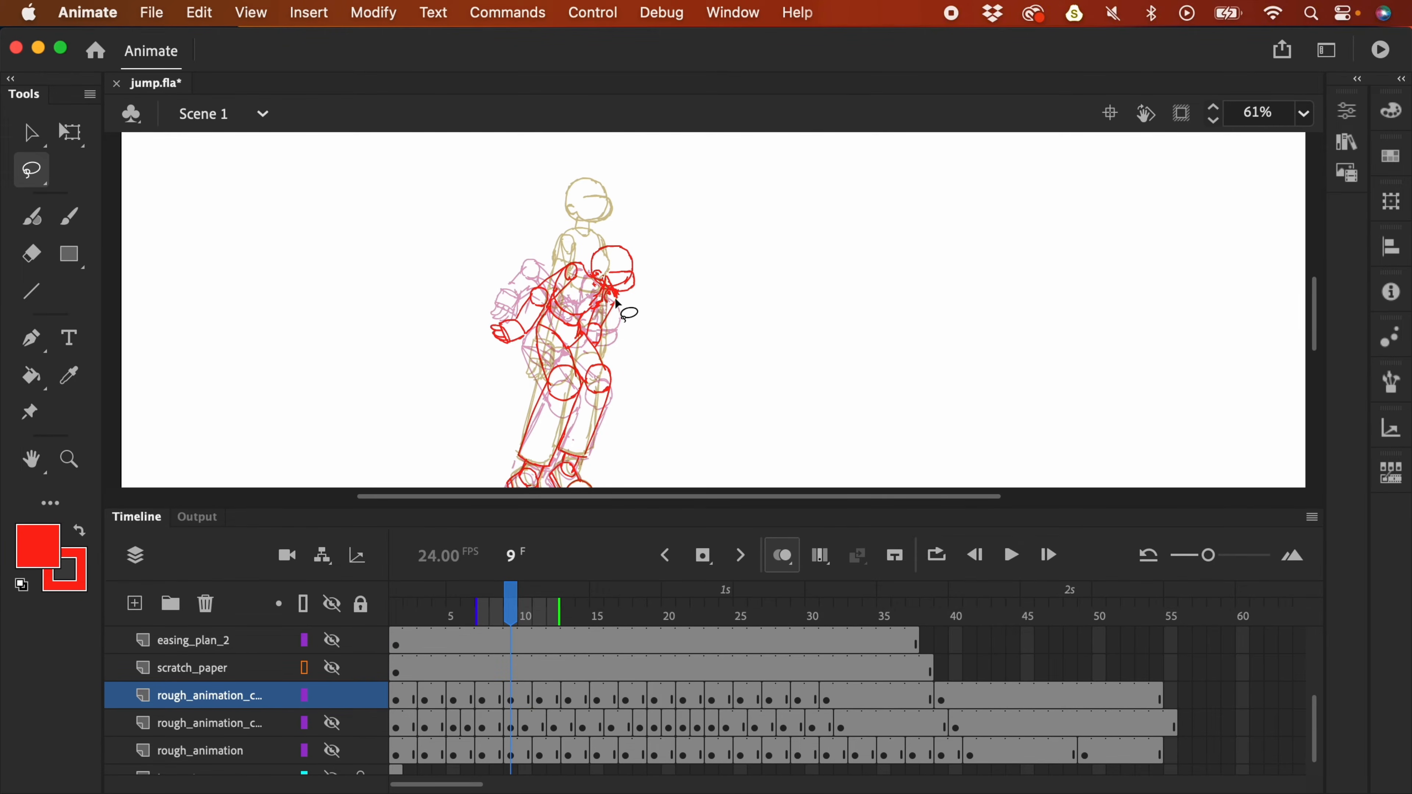
mouse_move(626, 302)
left_mouse_down()
mouse_move(586, 261)
mouse_move(562, 260)
mouse_move(554, 310)
mouse_move(580, 326)
mouse_move(626, 316)
mouse_move(639, 283)
left_mouse_up()
key("q")
left_click(633, 352)
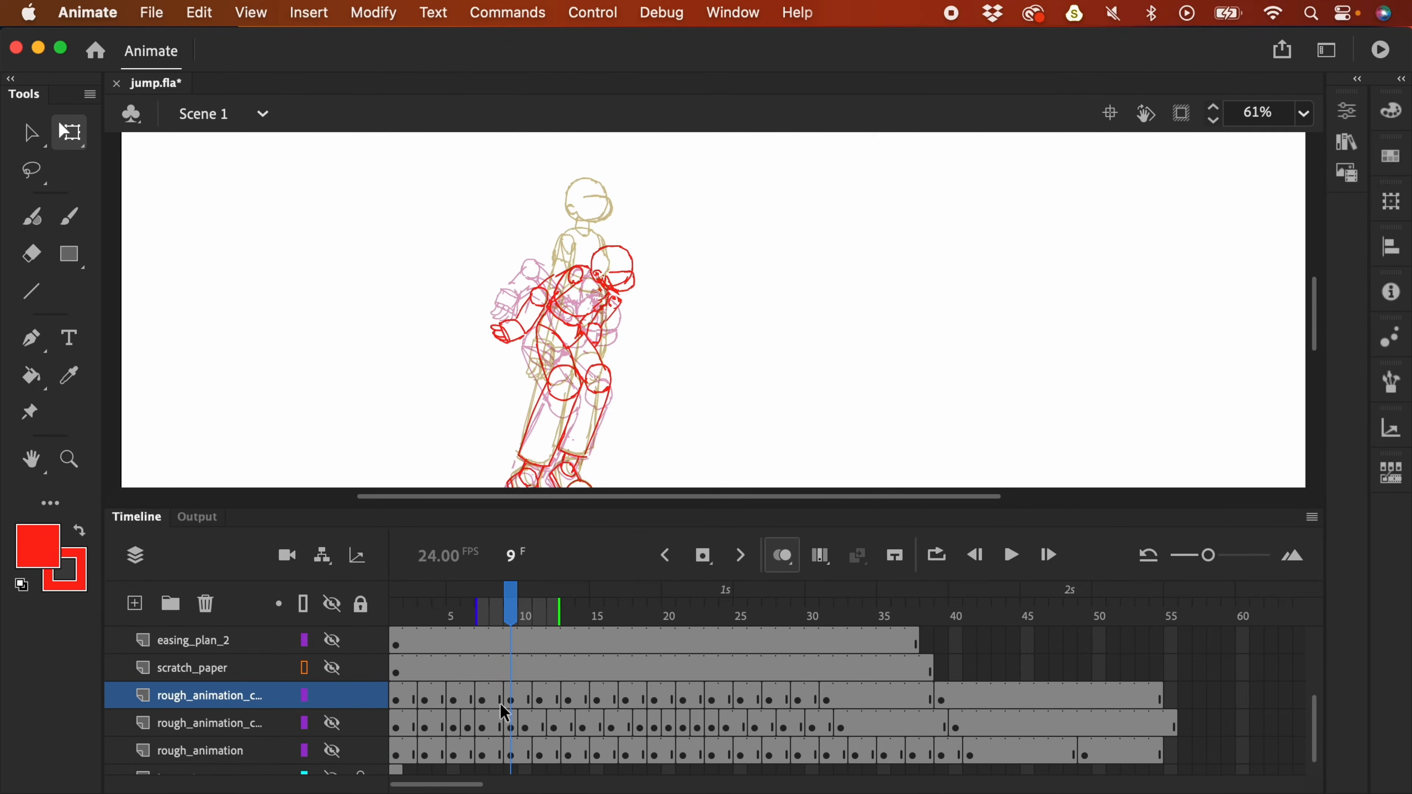
- Zoom back out to 31% and go to frame 12 on the rough animation layer
left_click(482, 698)
key("super+minus")
key("period")
key("period")
key("period")
key("period")
key("period")
key("period")
key("period")
key("period")
key("period")
key("period")
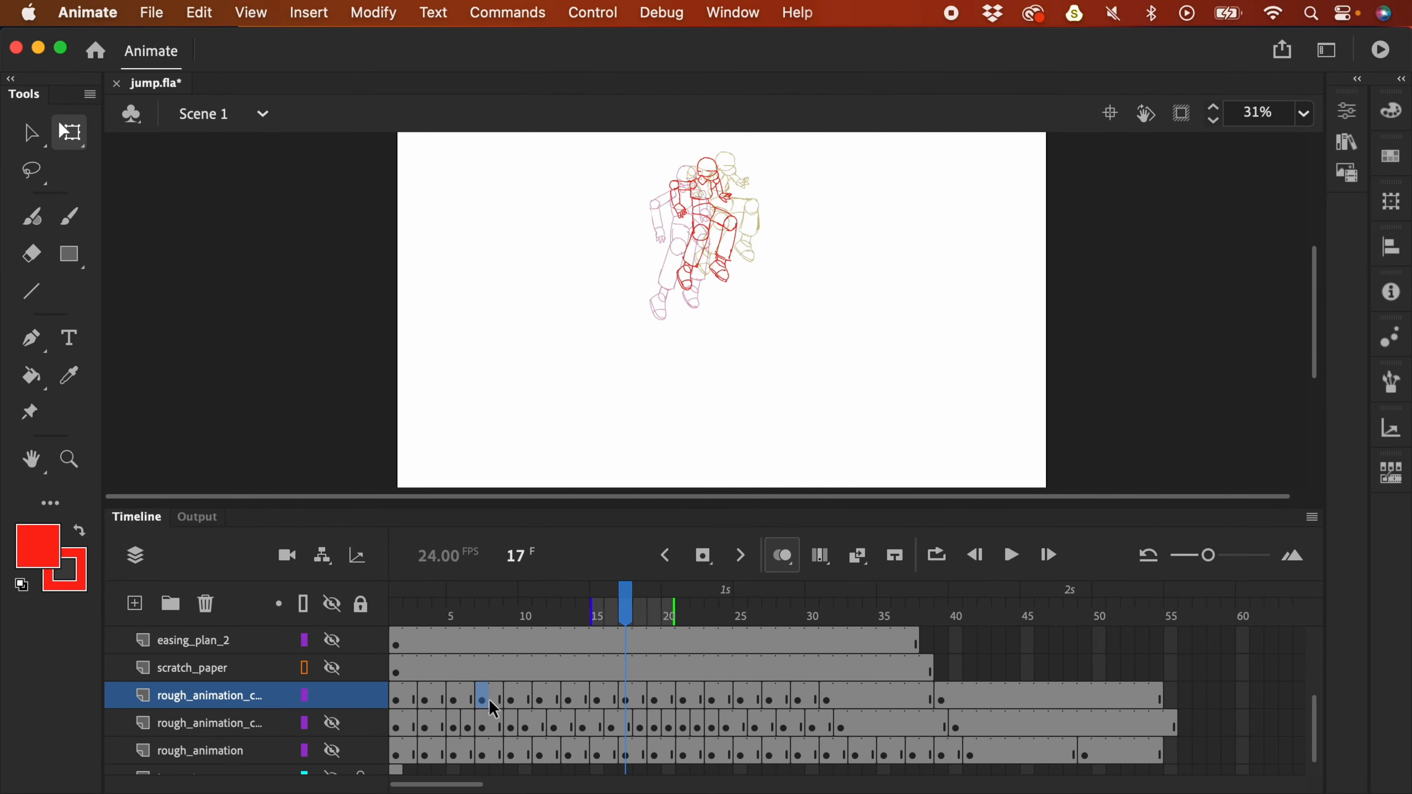
left_click(437, 676)
key("period")
key("period")
key("period")
key("period")
key("period")
key("period")
key("period")
key("period")
key("period")
key("period")
key("period")
key("period")
key("period")
key("period")
key("period")
key("period")
key("period")
key("period")
key("period")
key("period")
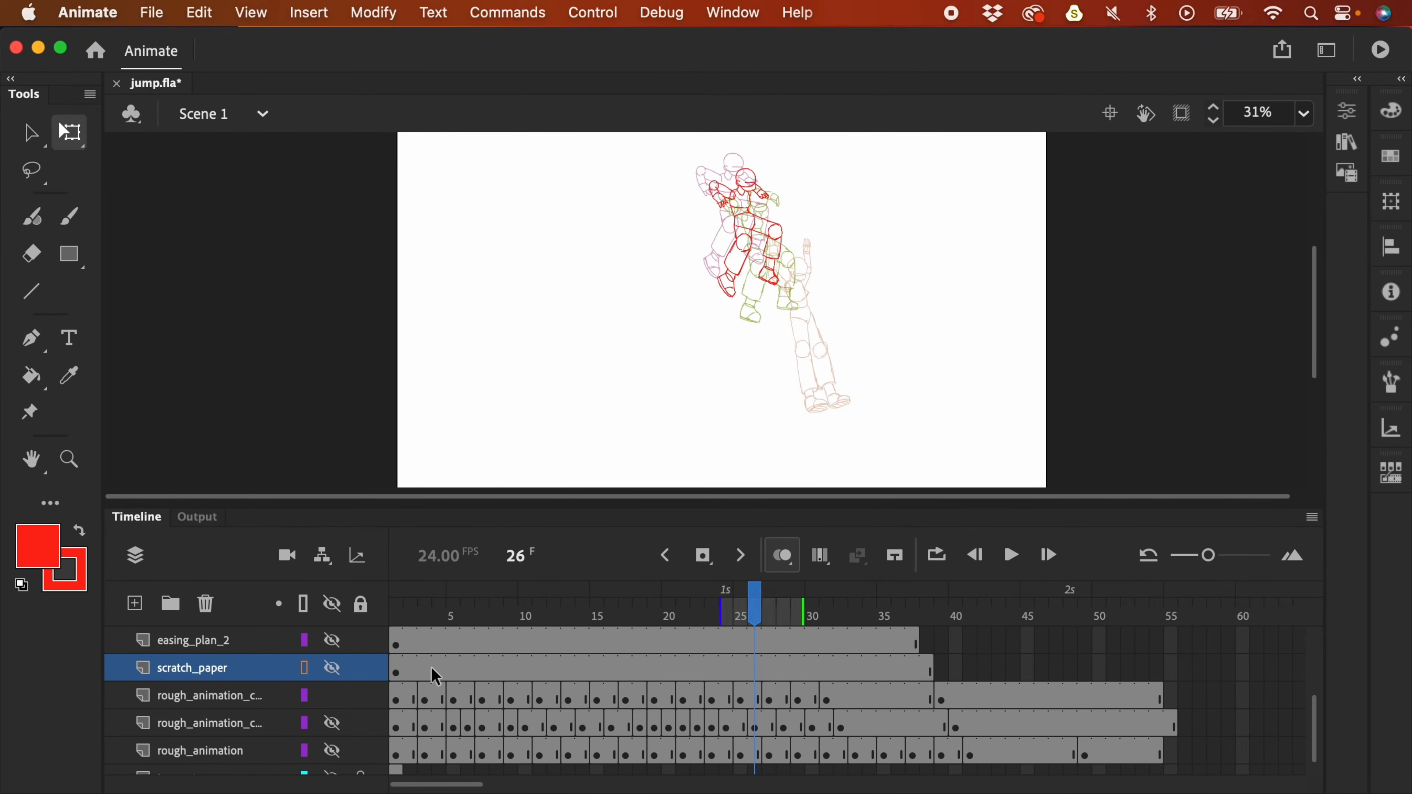
mouse_move(546, 614)
left_mouse_down()
mouse_move(428, 615)
mouse_move(558, 618)
left_mouse_up()
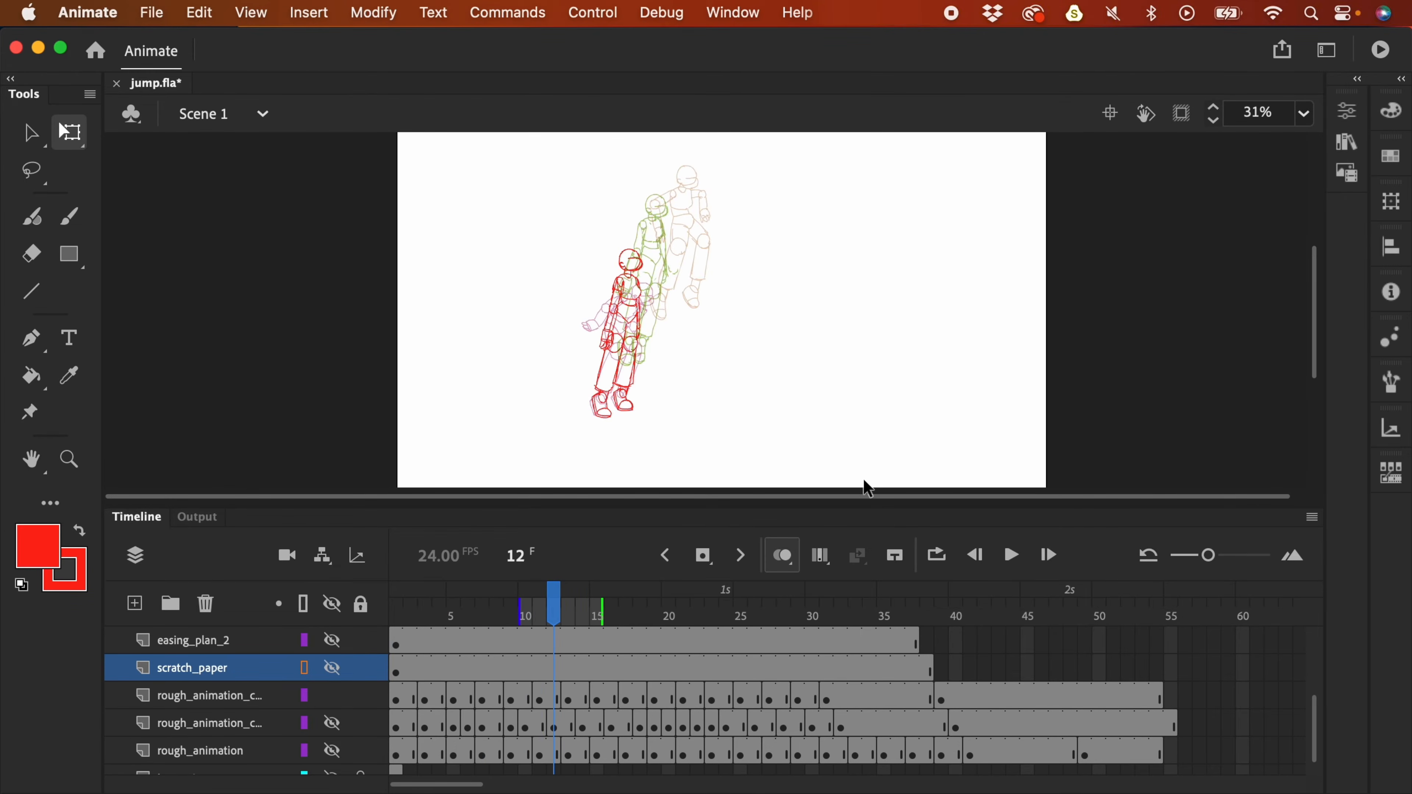
key("l")
left_click(551, 702)
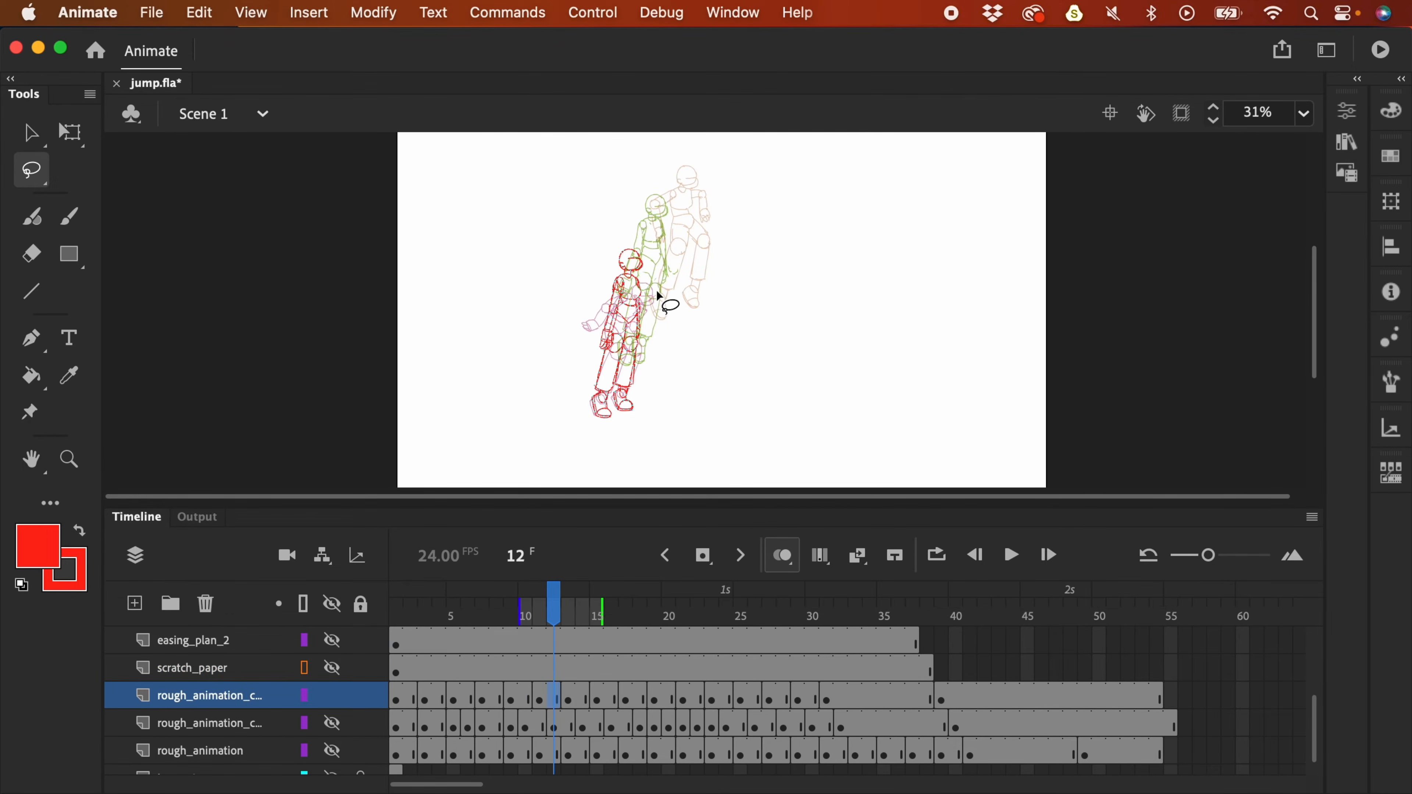
- Add Layer_5 above the rough animation and pick blue #0000FF as the fill at frame 10
key("b")
left_click(139, 612)
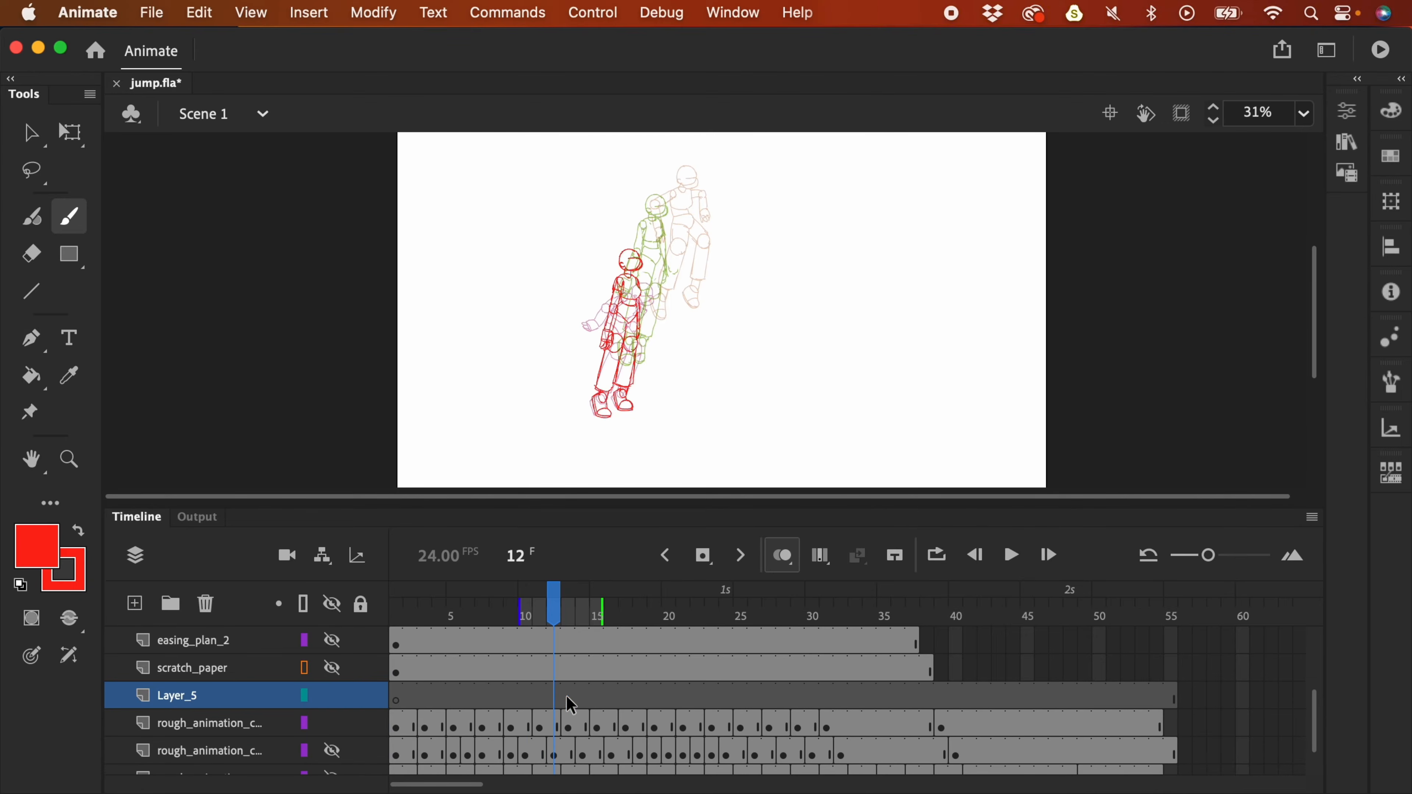
left_click(528, 700)
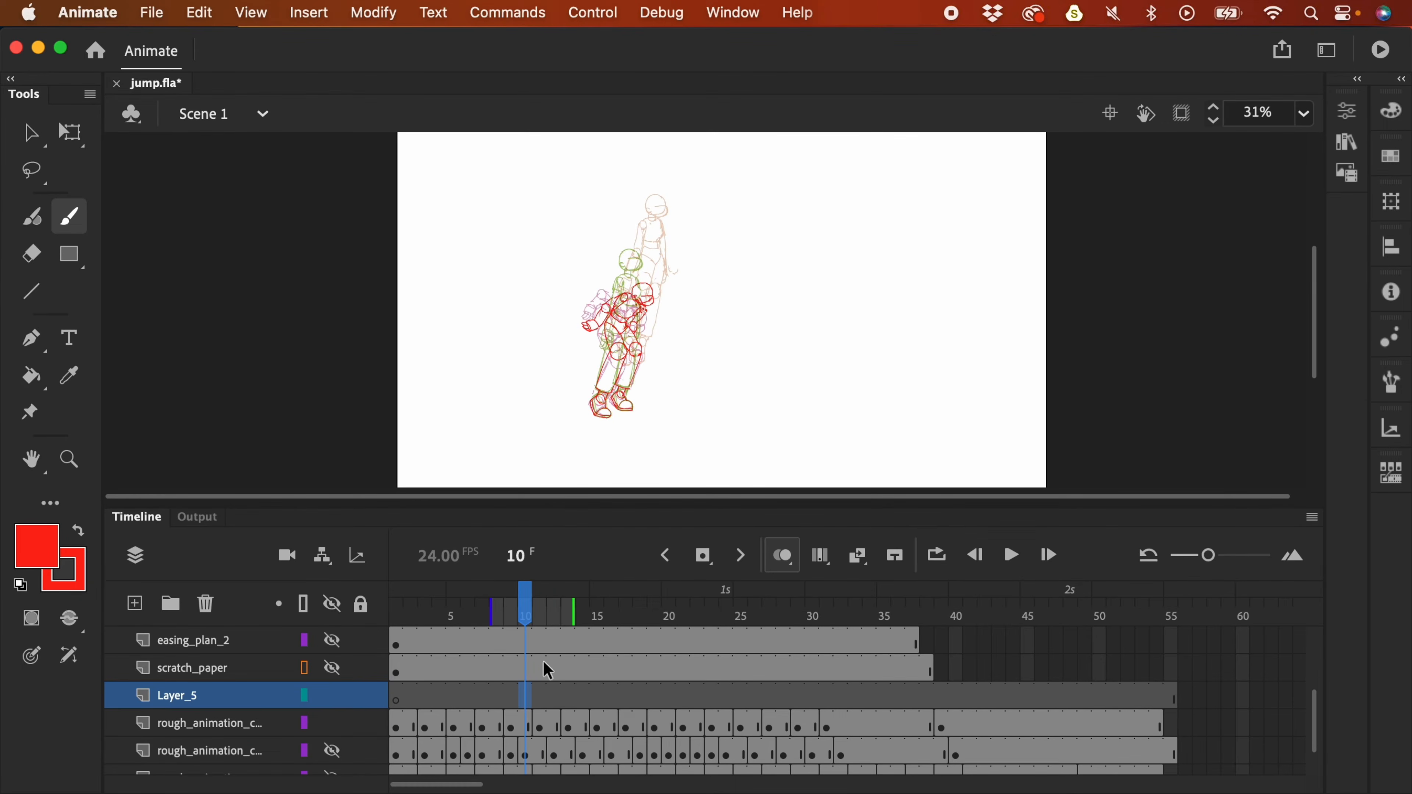
left_click(62, 545)
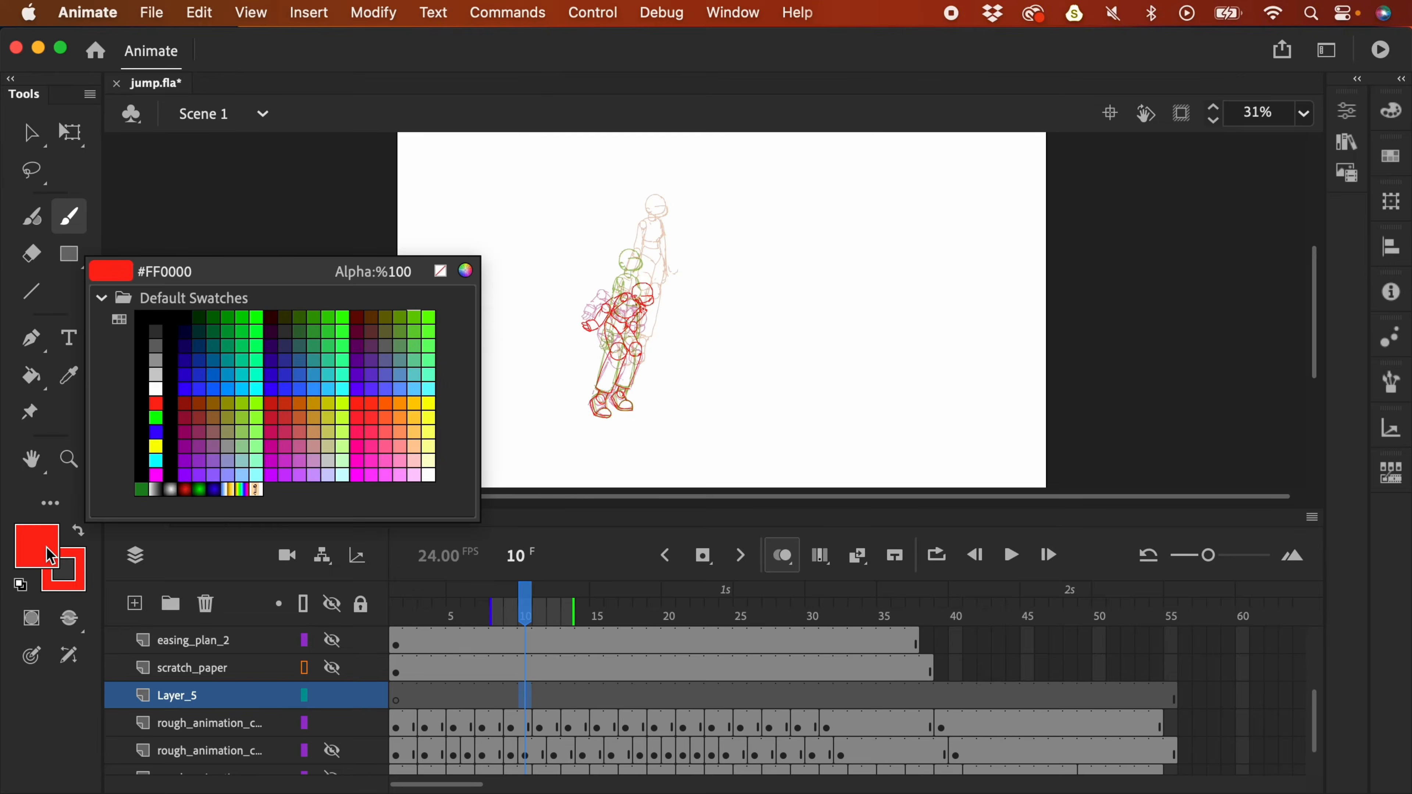
left_click(189, 374)
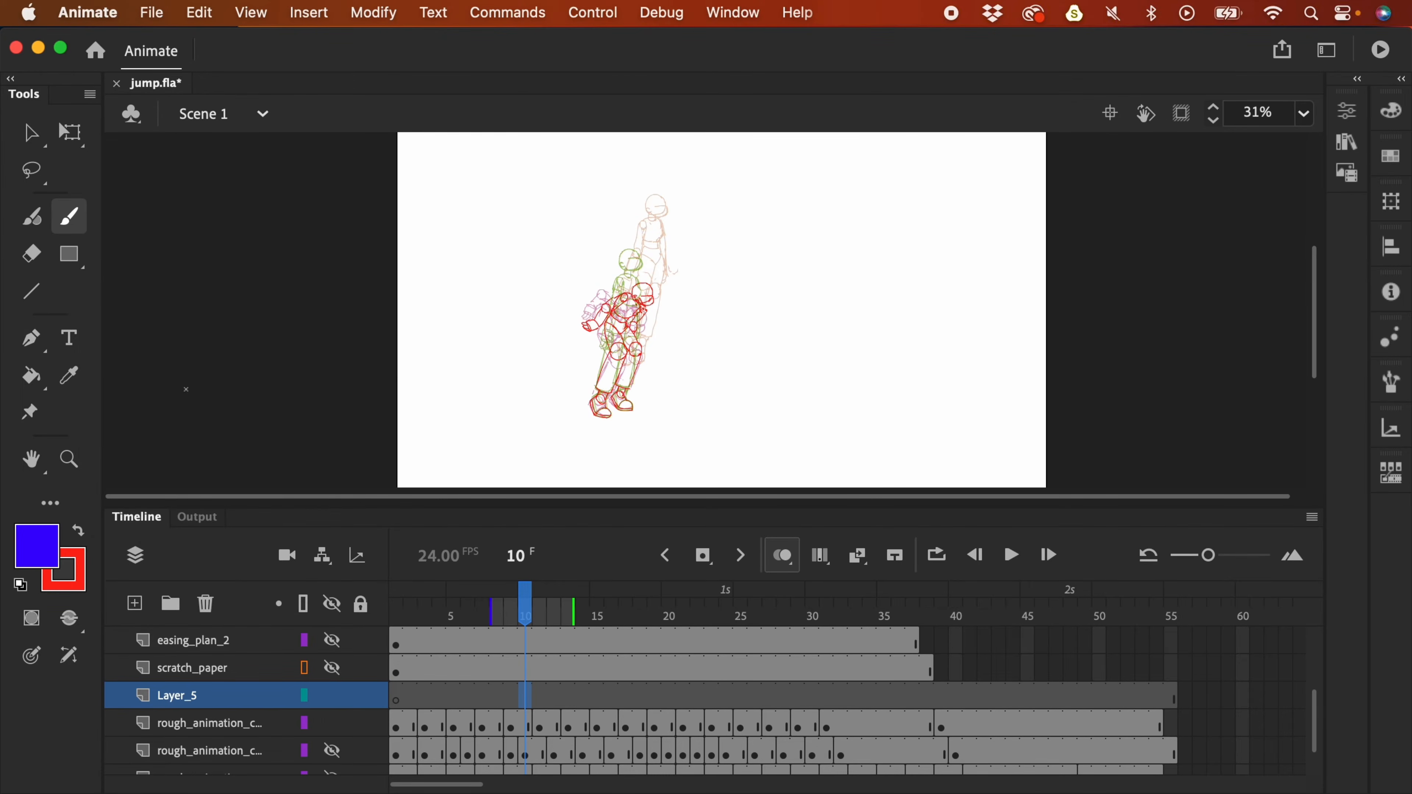
- Paint a blue shoulder dot and a hip-to-head arc over frames 10–13, then clear them
left_click(643, 295)
key("period")
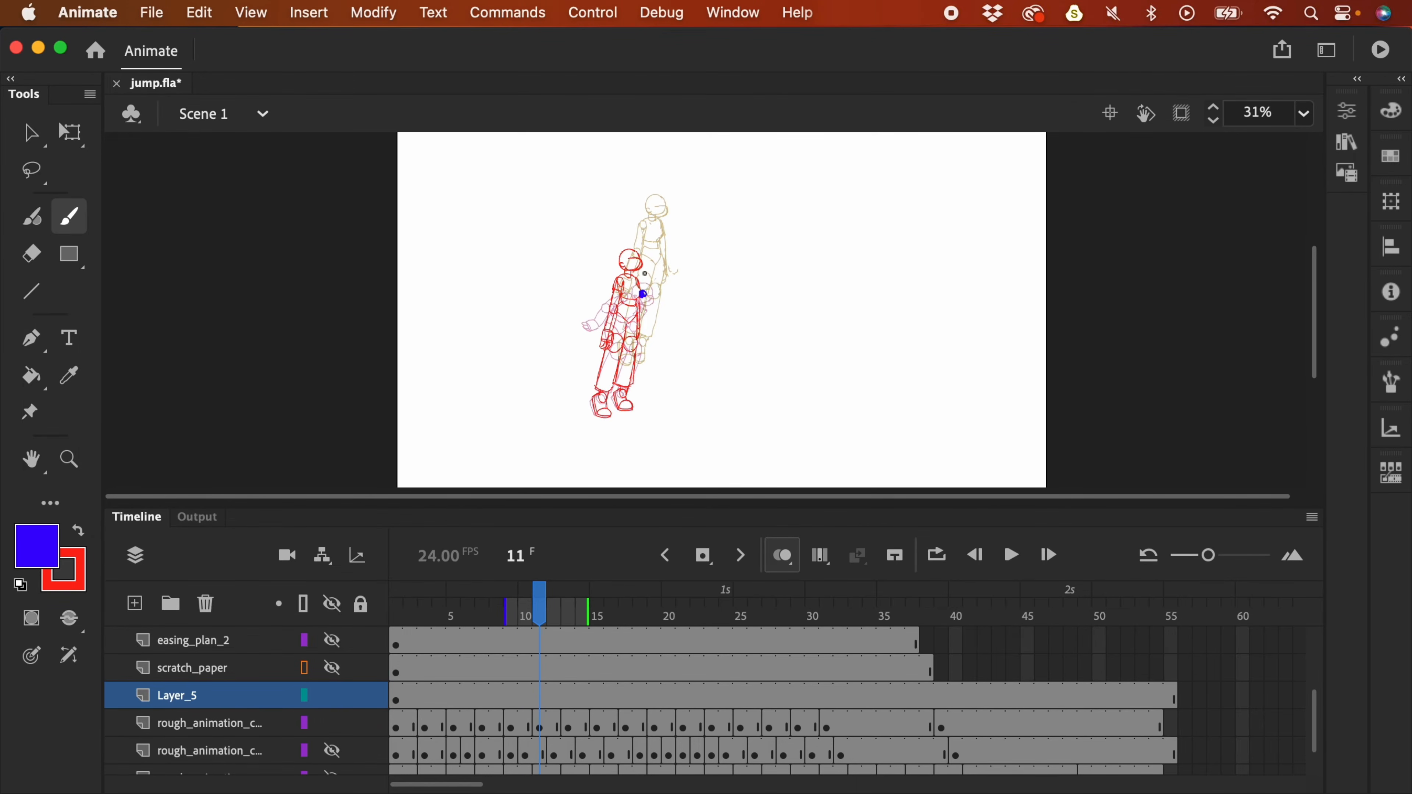
key("period")
key("period")
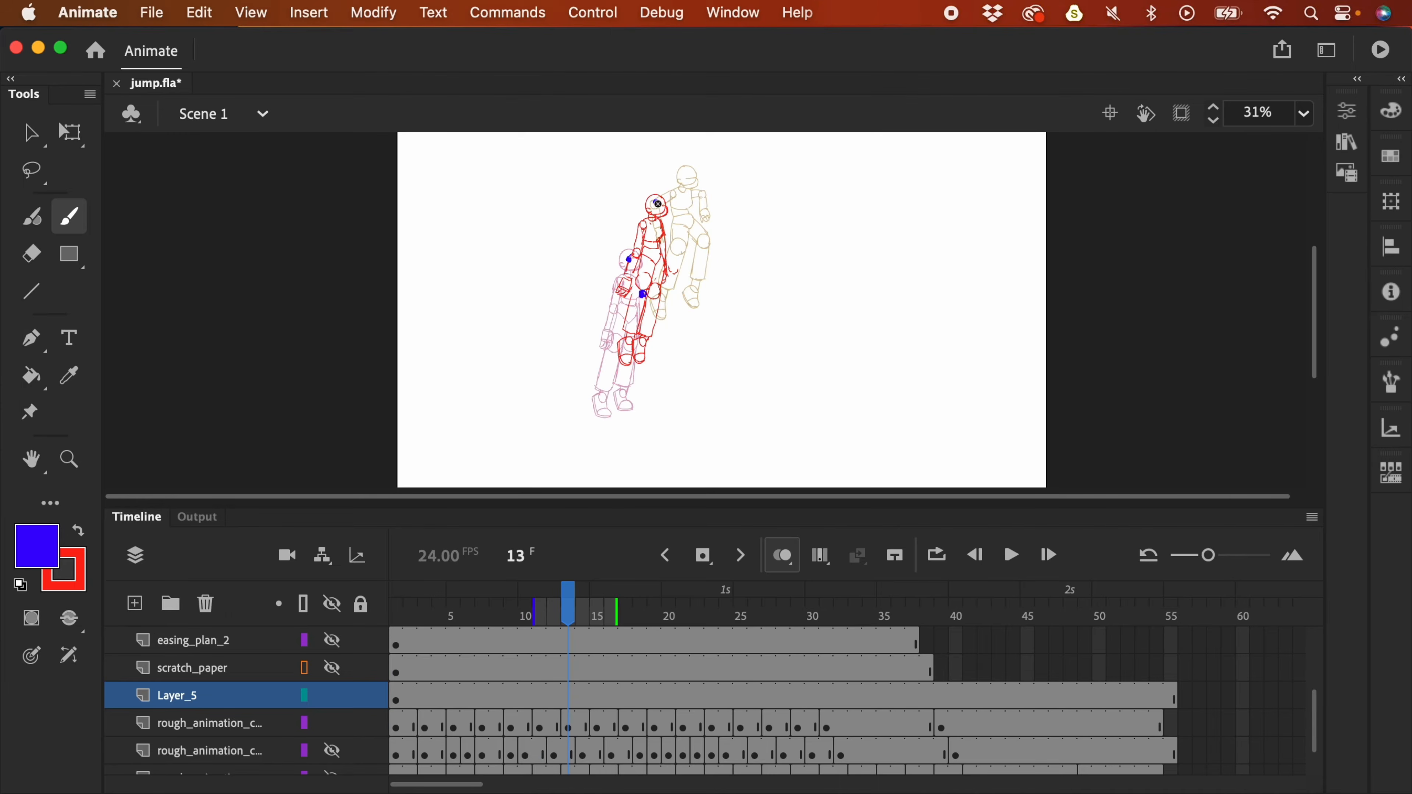
mouse_move(643, 340)
left_mouse_down()
mouse_move(624, 275)
mouse_move(700, 174)
left_mouse_up()
key("super+z")
key("period")
key("period")
key("period")
key("comma")
key("comma")
key("comma")
key("comma")
key("comma")
key("comma")
key("comma")
key("comma")
key("comma")
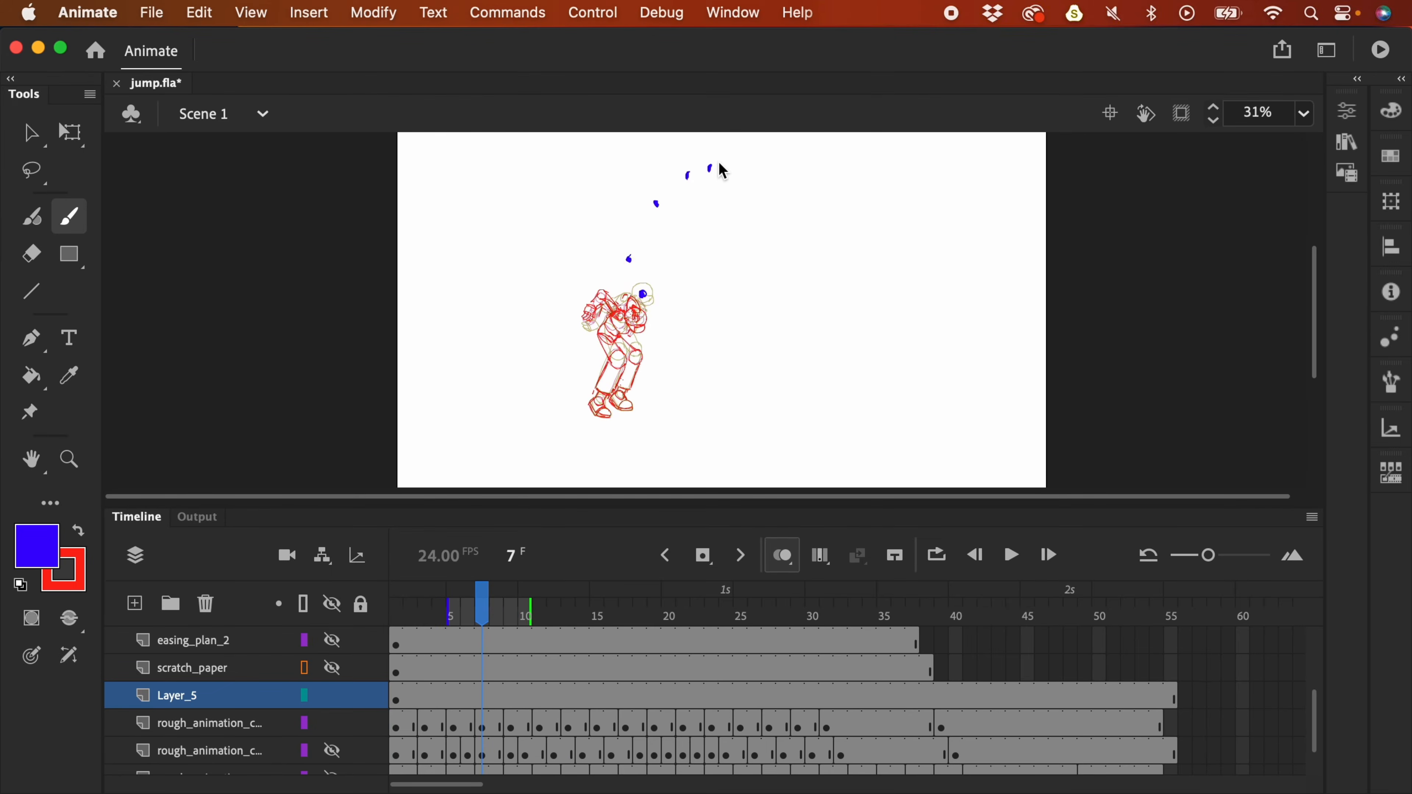
key("period")
key("period")
key("period")
key("period")
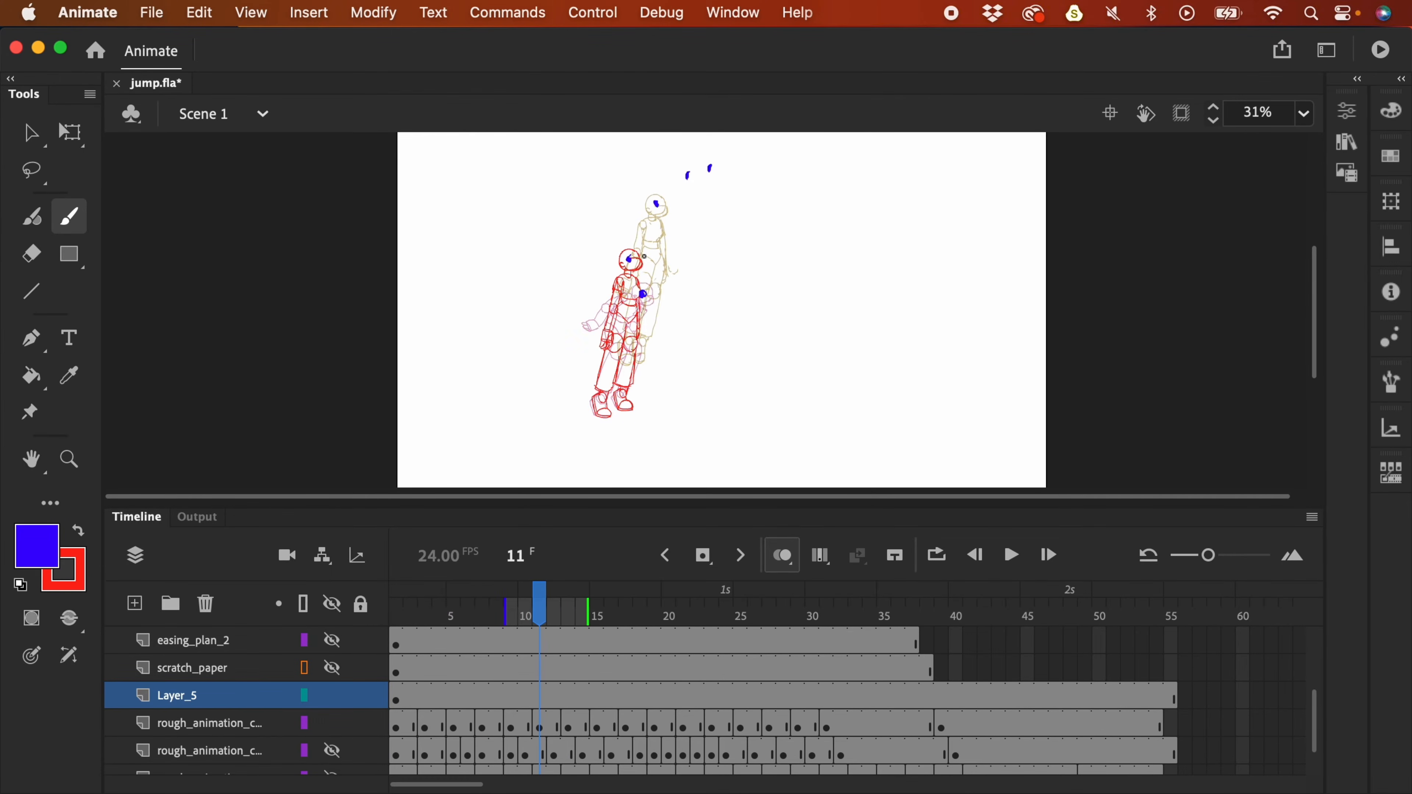
key("Delete")
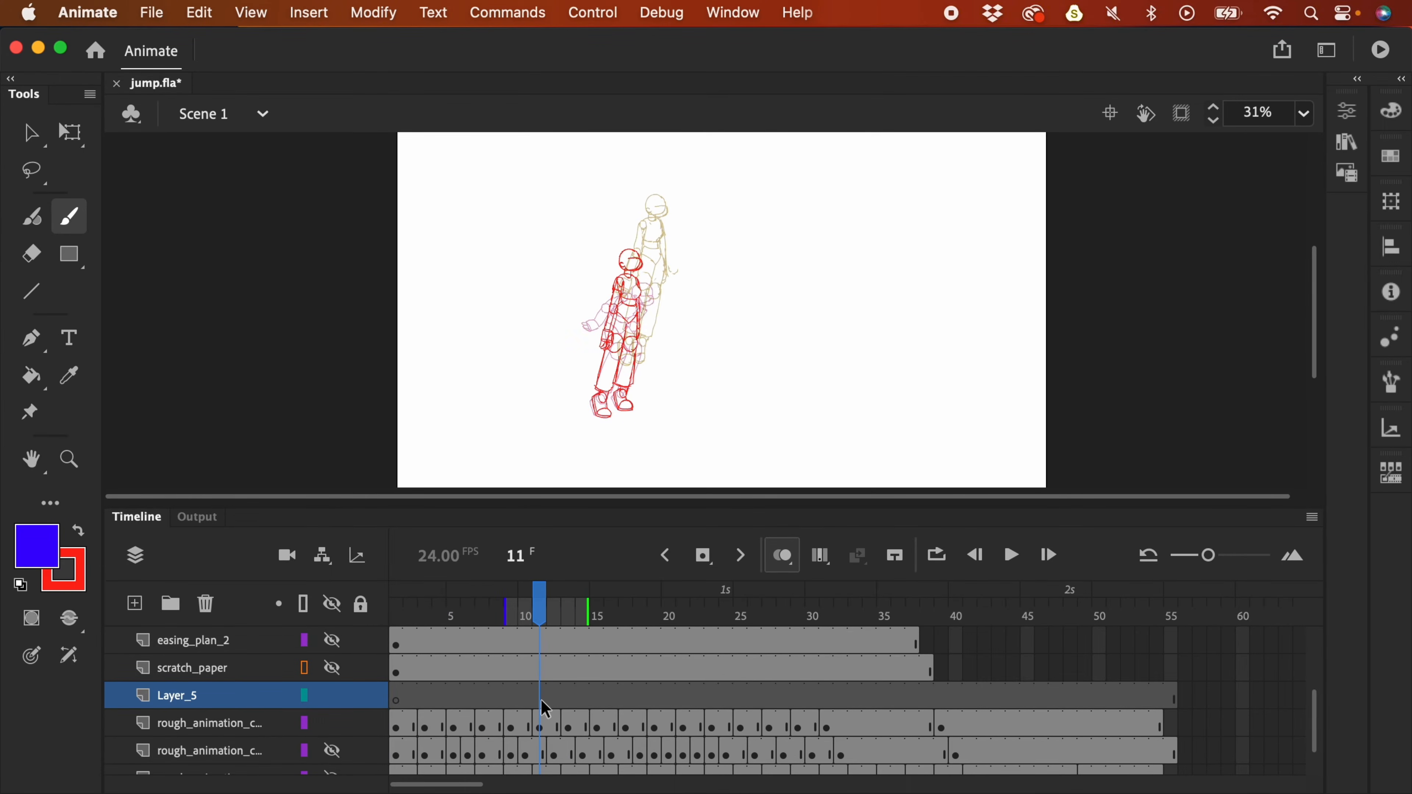
left_click(539, 727)
- Skew the red drawing to lean right and play the animation to review it
key("q")
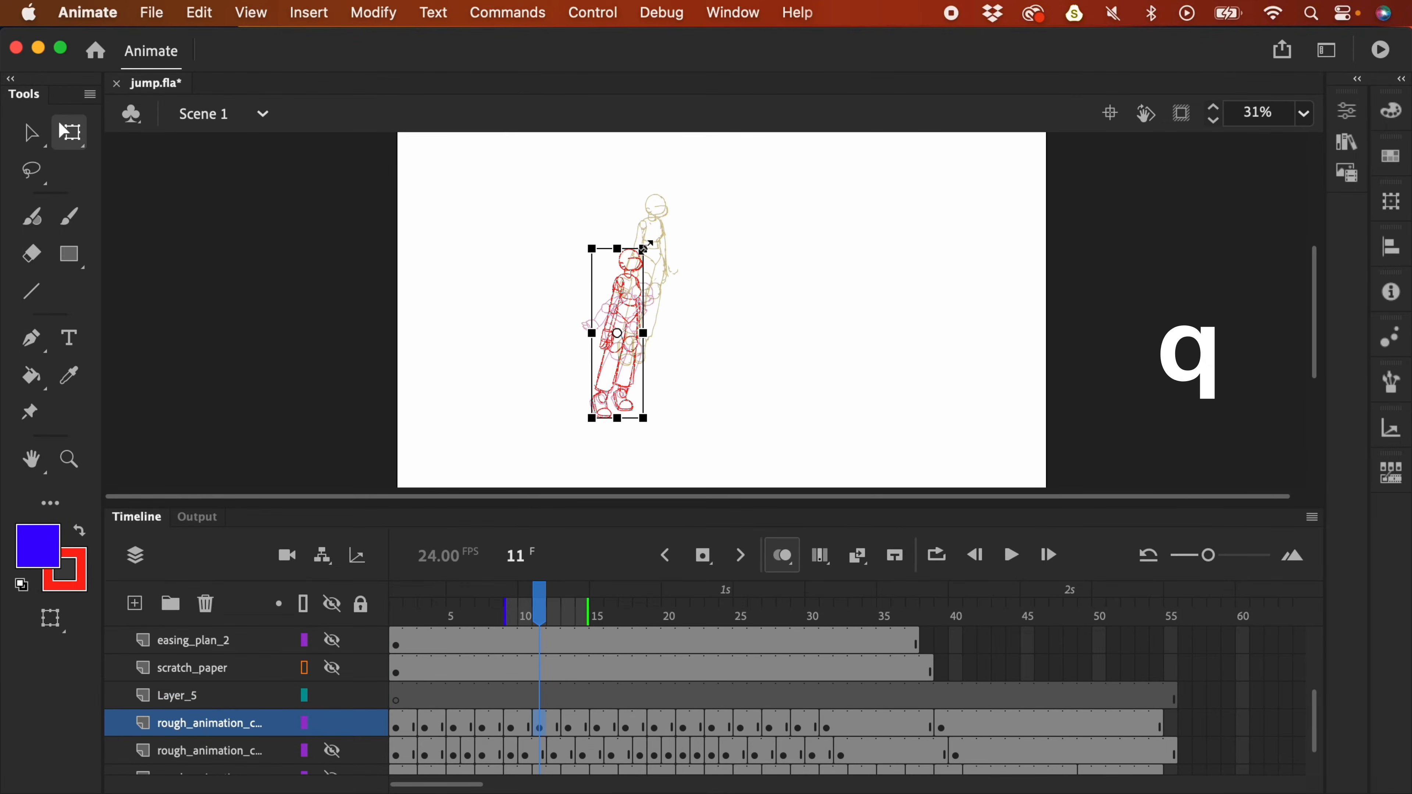
left_click_drag(618, 247, 640, 248)
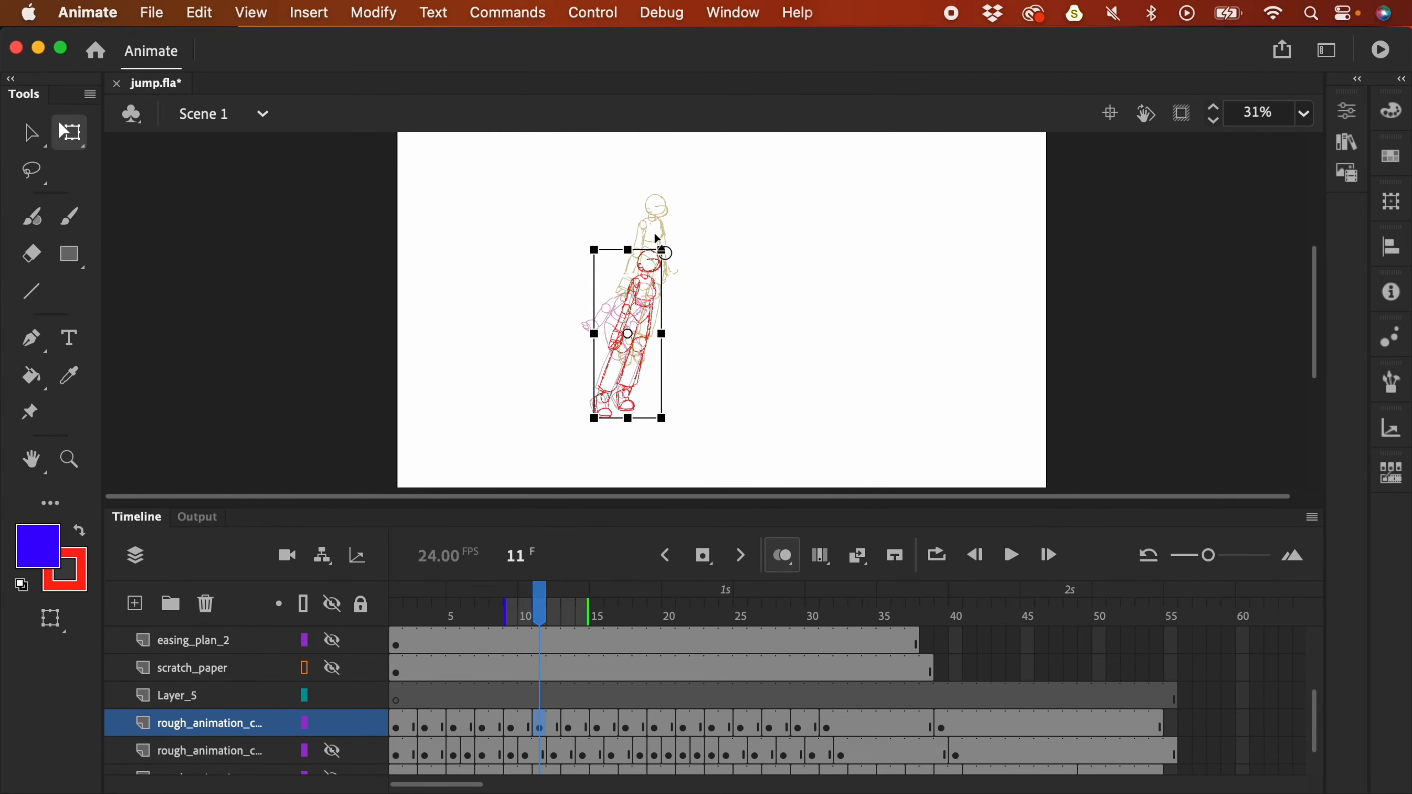
key("Return")
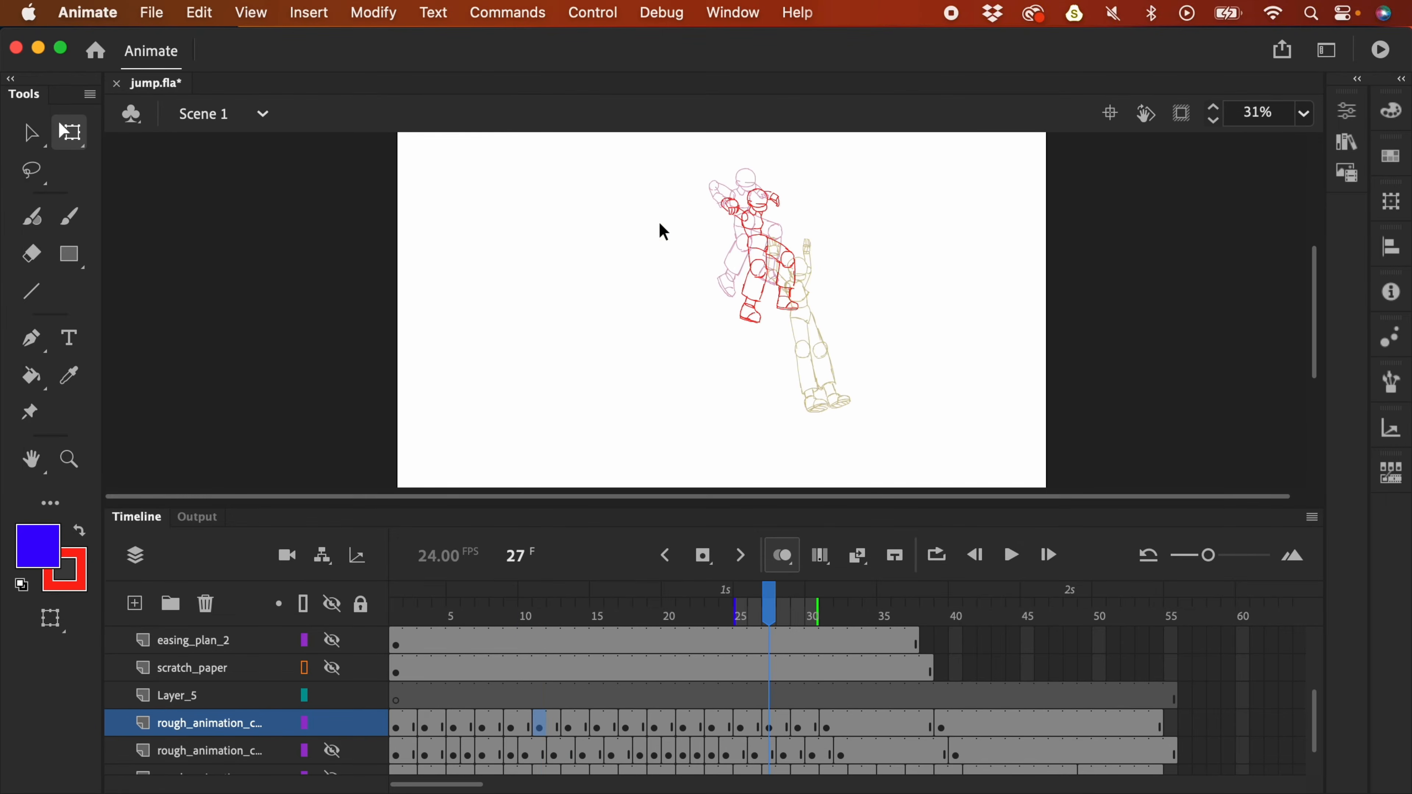
left_click(419, 702)
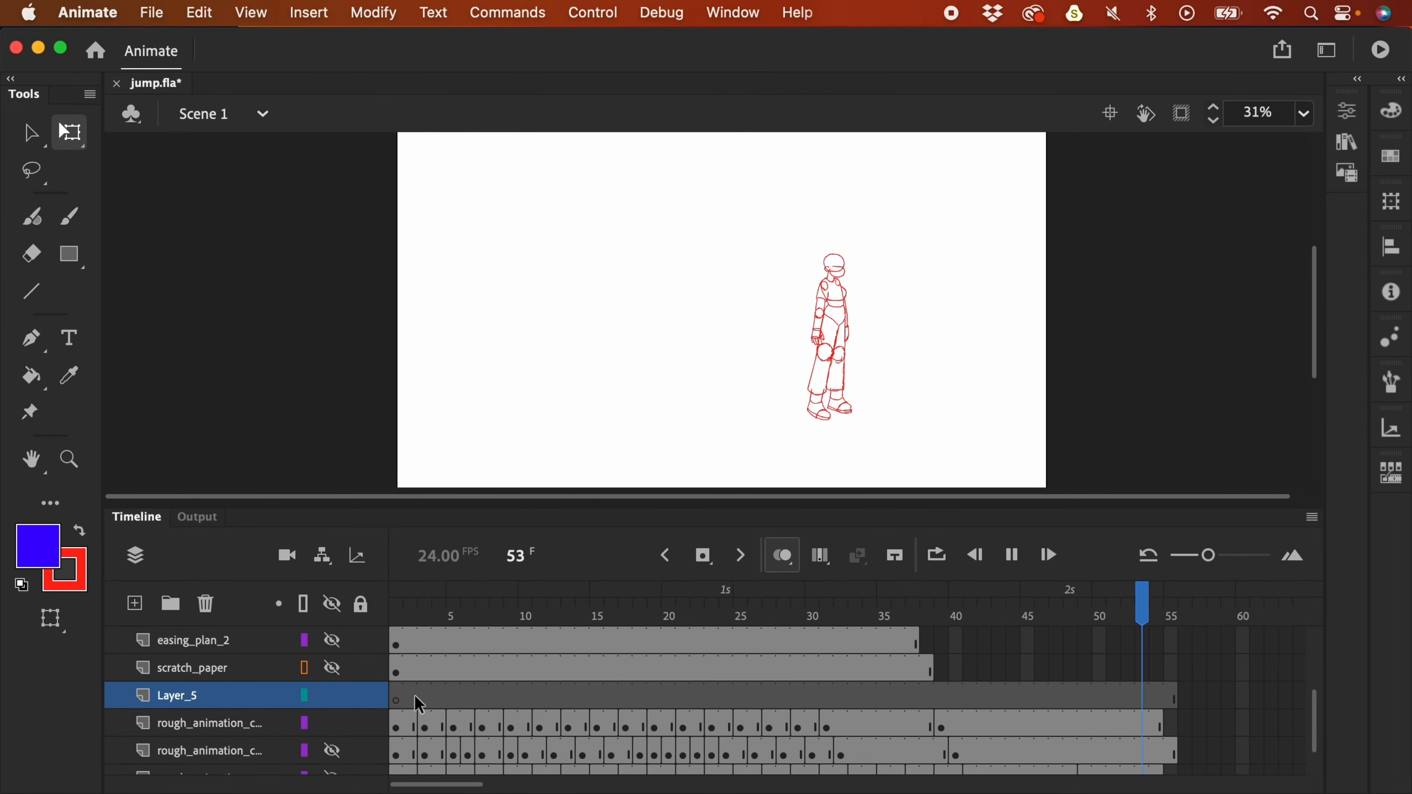
key("Return")
key("Return")
key("Return")
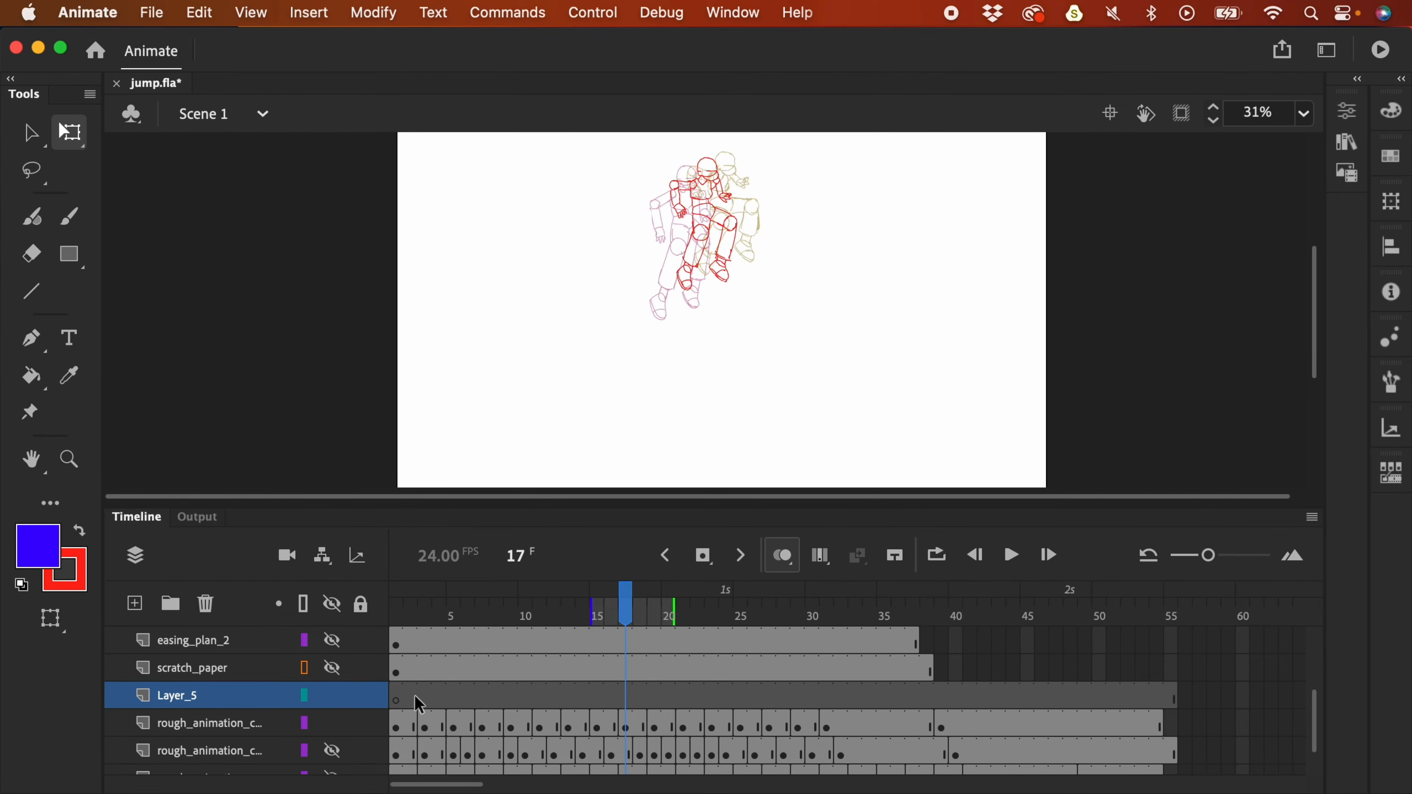
- Step through the onion-skinned poses around frame 15 and settle on frame 17
key("b")
key("comma")
key("comma")
key("comma")
key("period")
key("period")
key("period")
key("period")
key("period")
key("period")
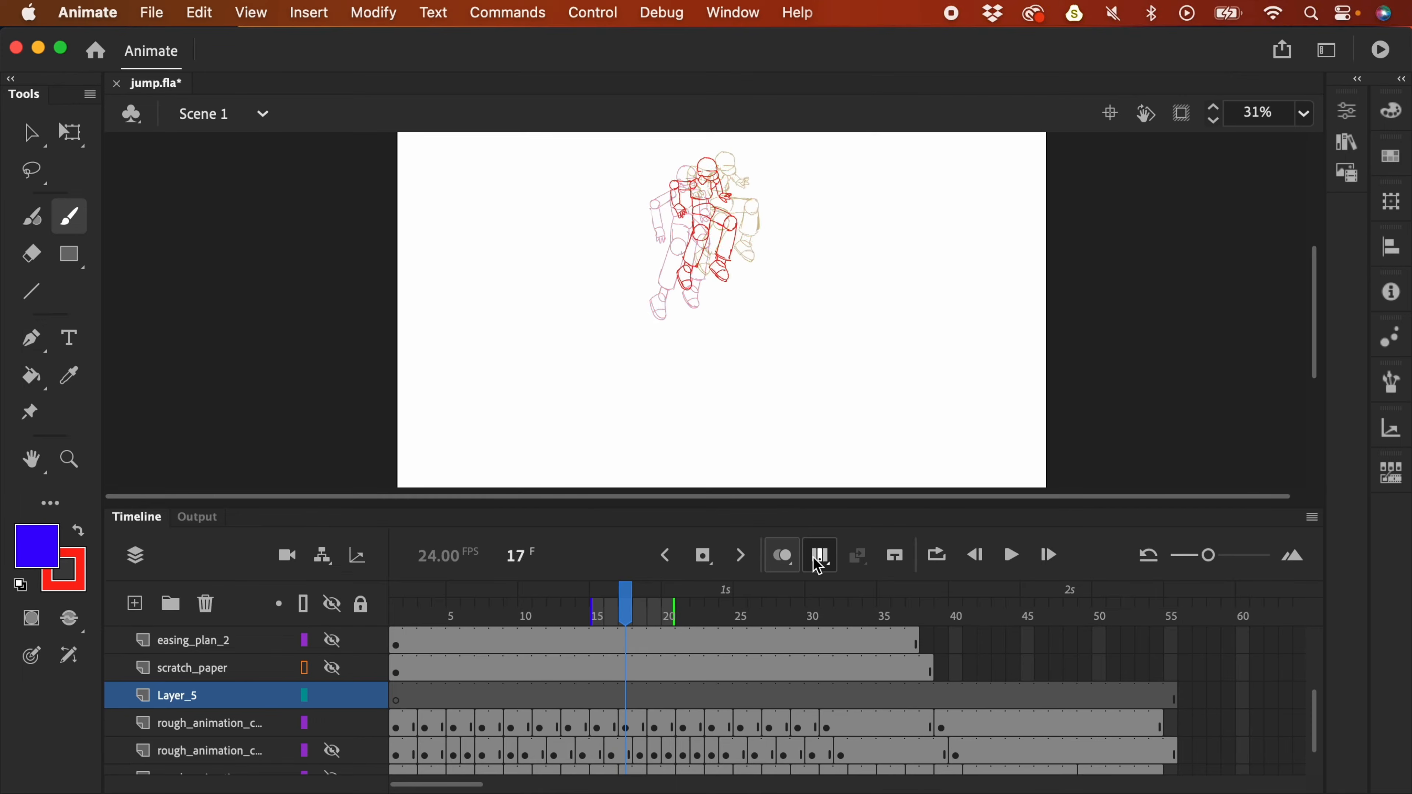
key("comma")
key("comma")
key("comma")
key("comma")
key("comma")
key("comma")
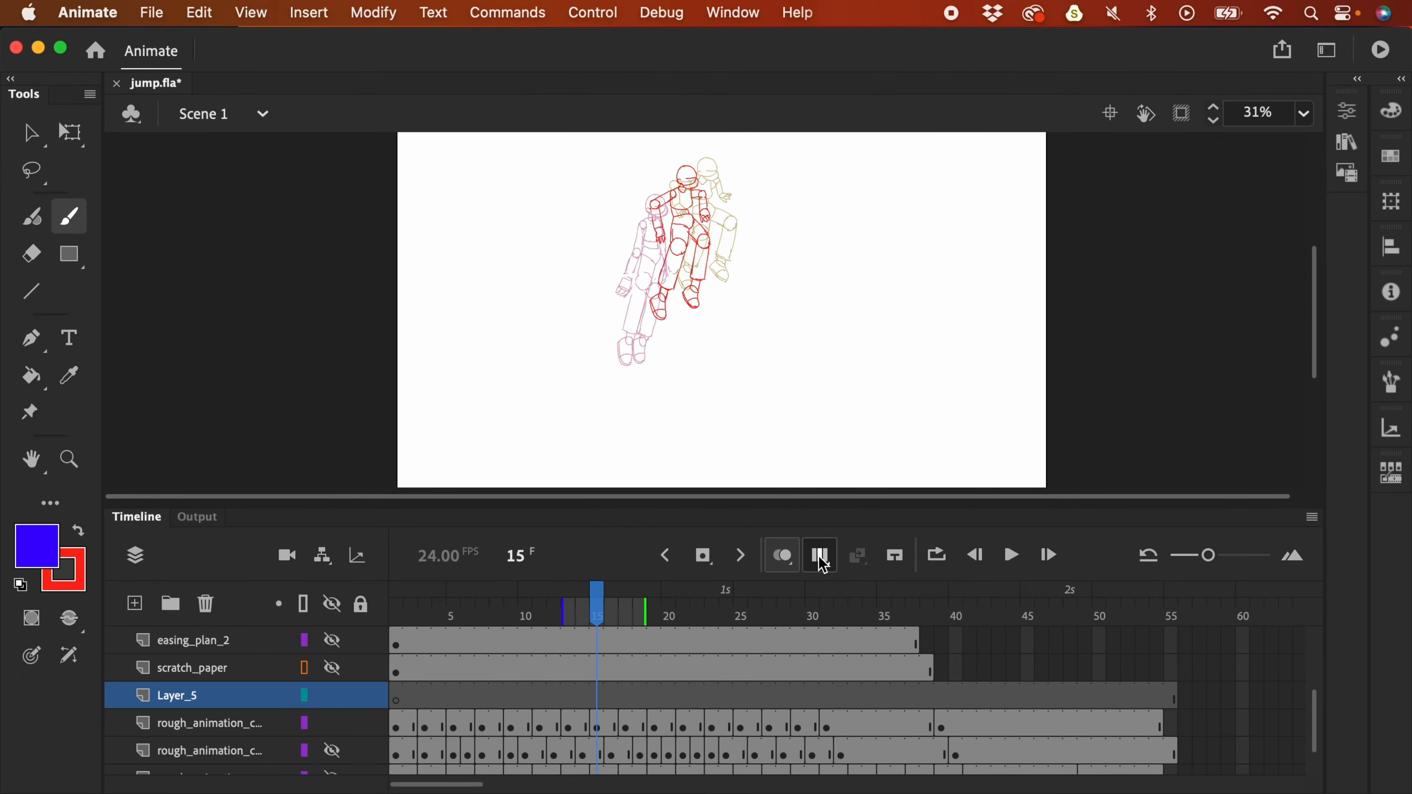
key("period")
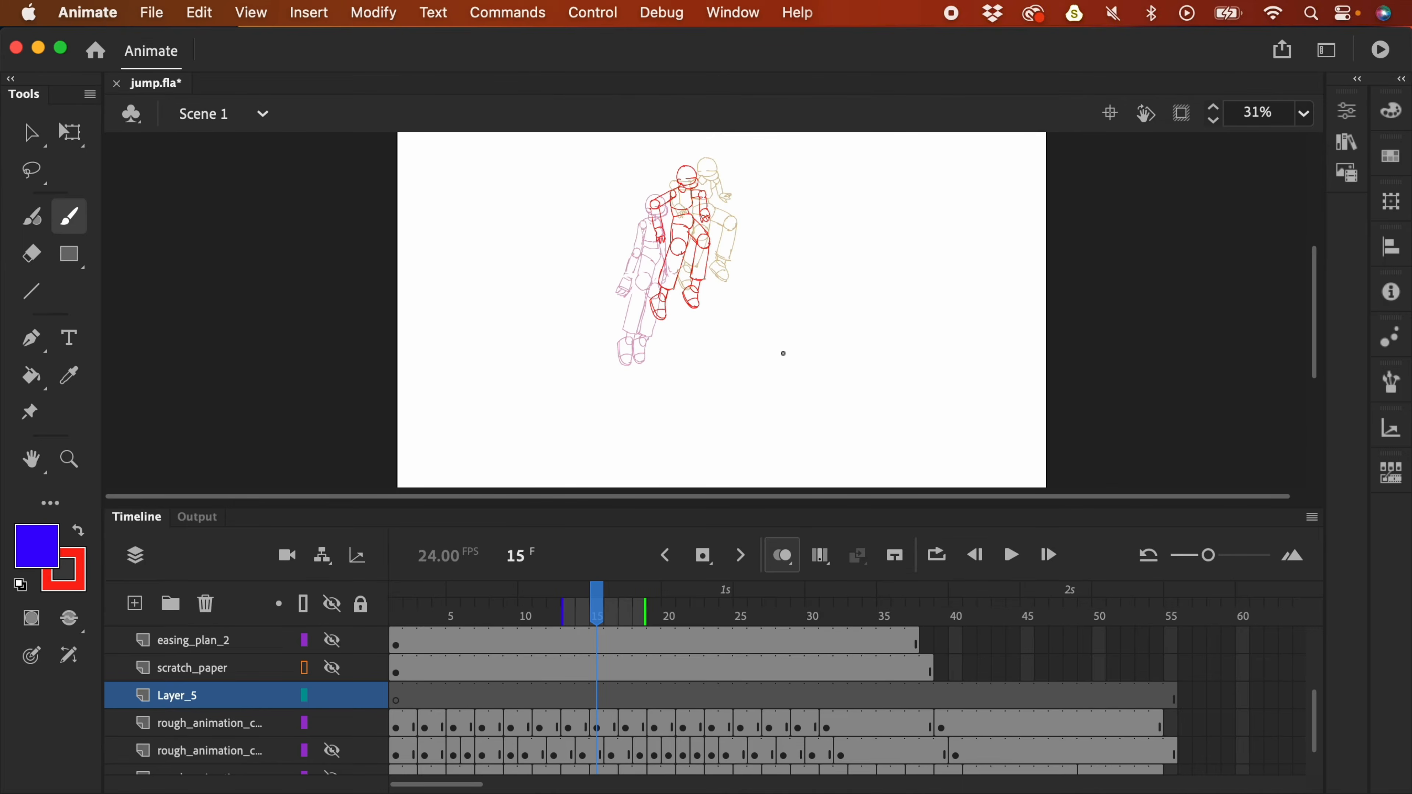
key("period")
key("period")
key("l")
left_click_drag(693, 223, 684, 223)
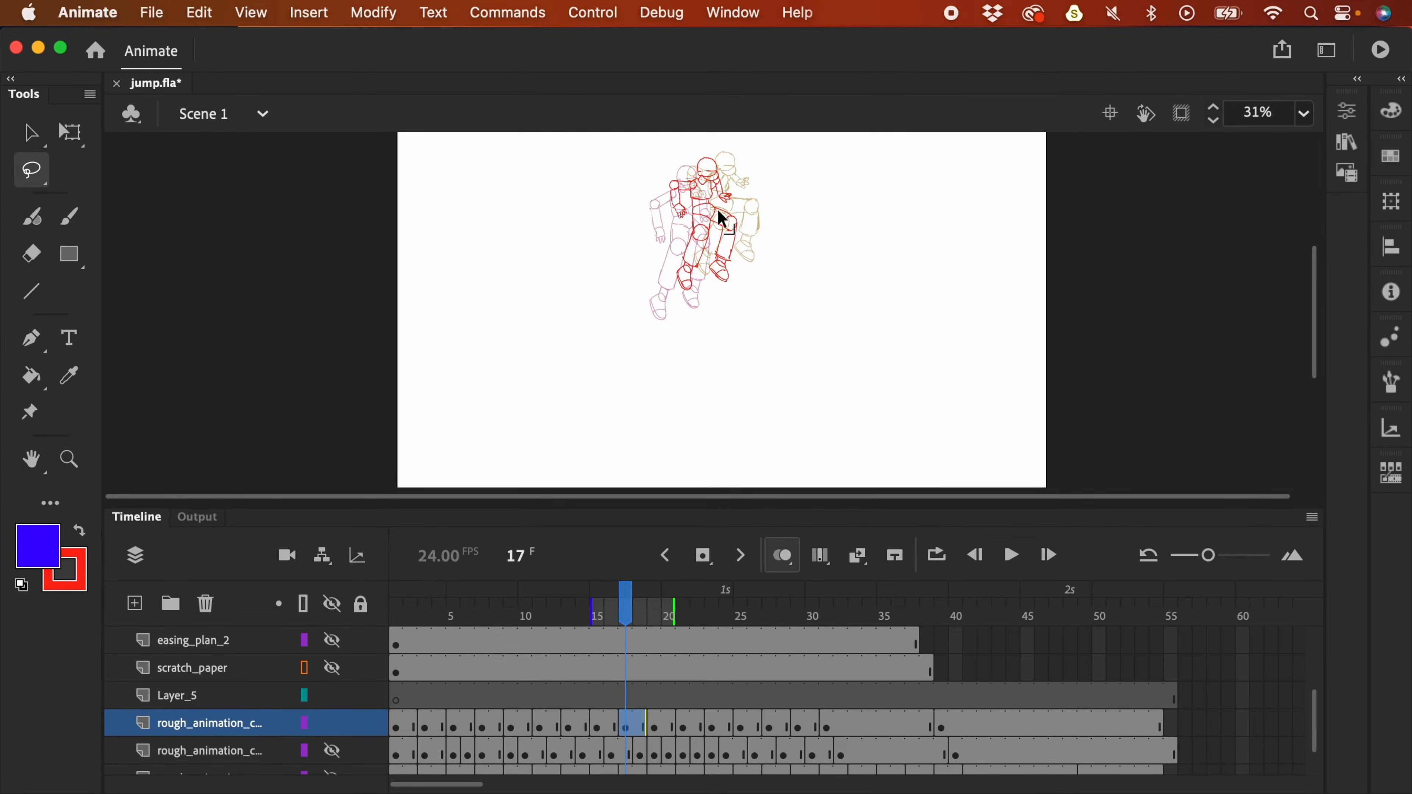
- On frame 17, lasso the left hand and rotate it to hang downward
key("super+equal")
left_click_drag(745, 289, 715, 371)
key("q")
left_click(862, 274)
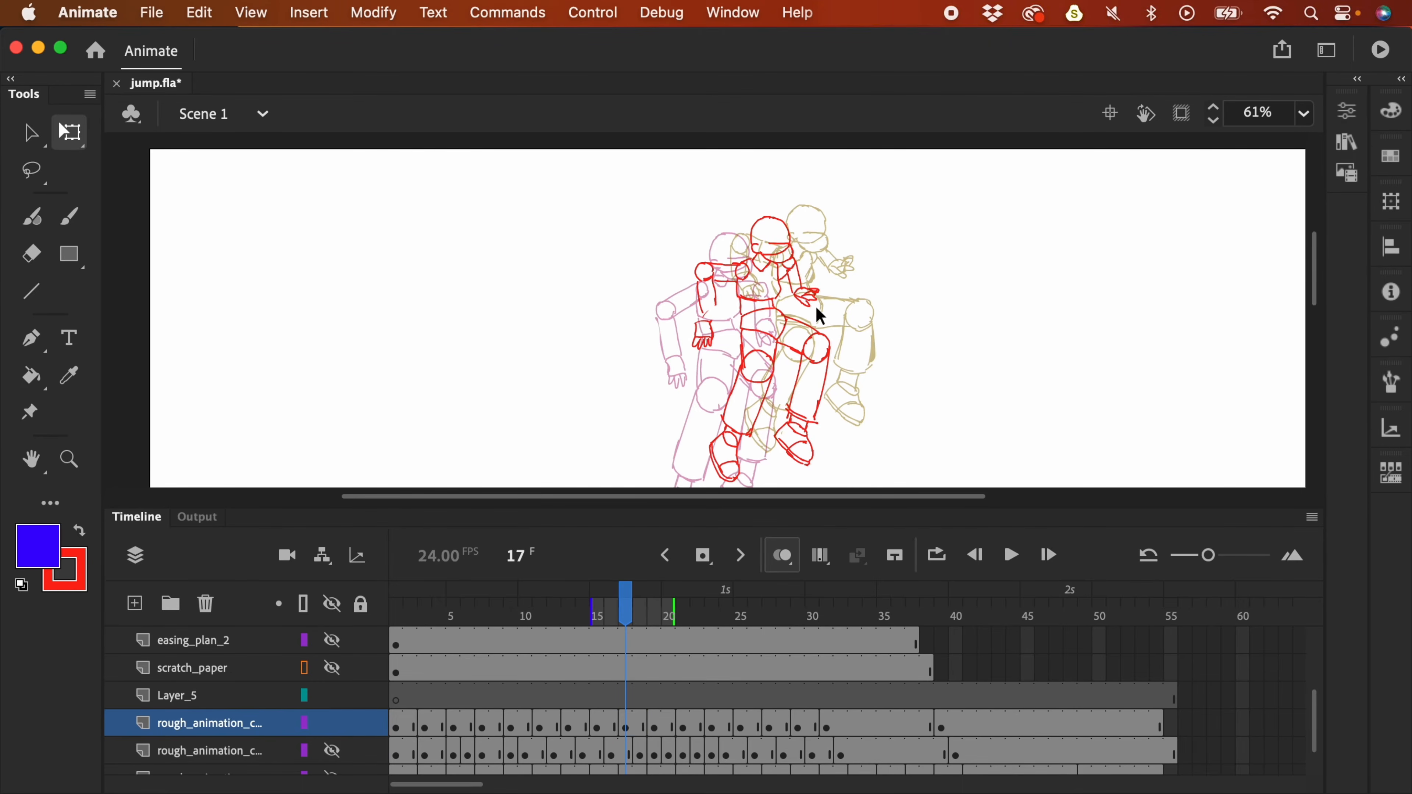
key("l")
mouse_move(827, 320)
left_mouse_down()
mouse_move(795, 278)
mouse_move(822, 317)
left_mouse_up()
key("q")
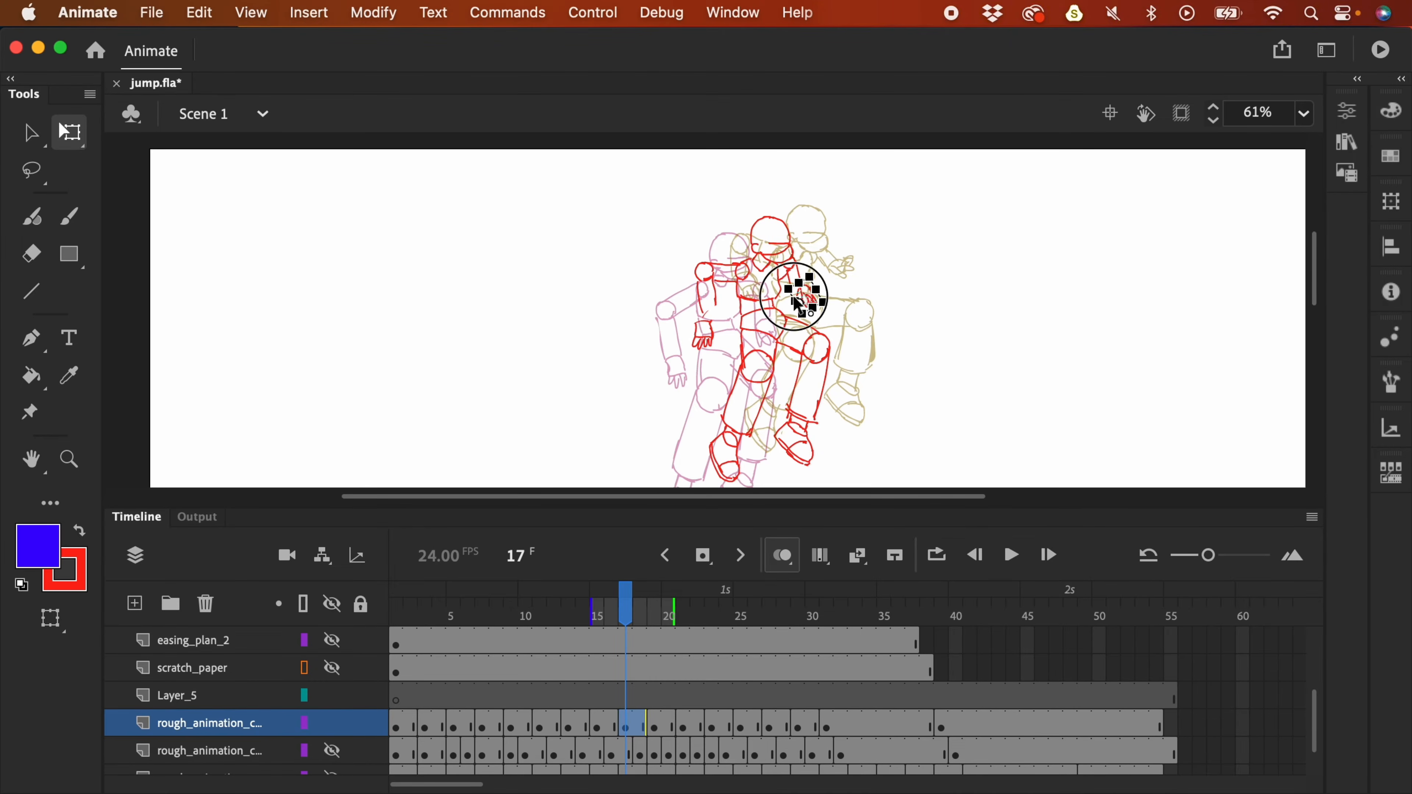
key("super+equal")
key("b")
key("super+minus")
- On frame 21, skew the lassoed right leg shorter toward the upper left
key("comma")
key("period")
key("period")
key("period")
key("period")
key("period")
key("period")
key("comma")
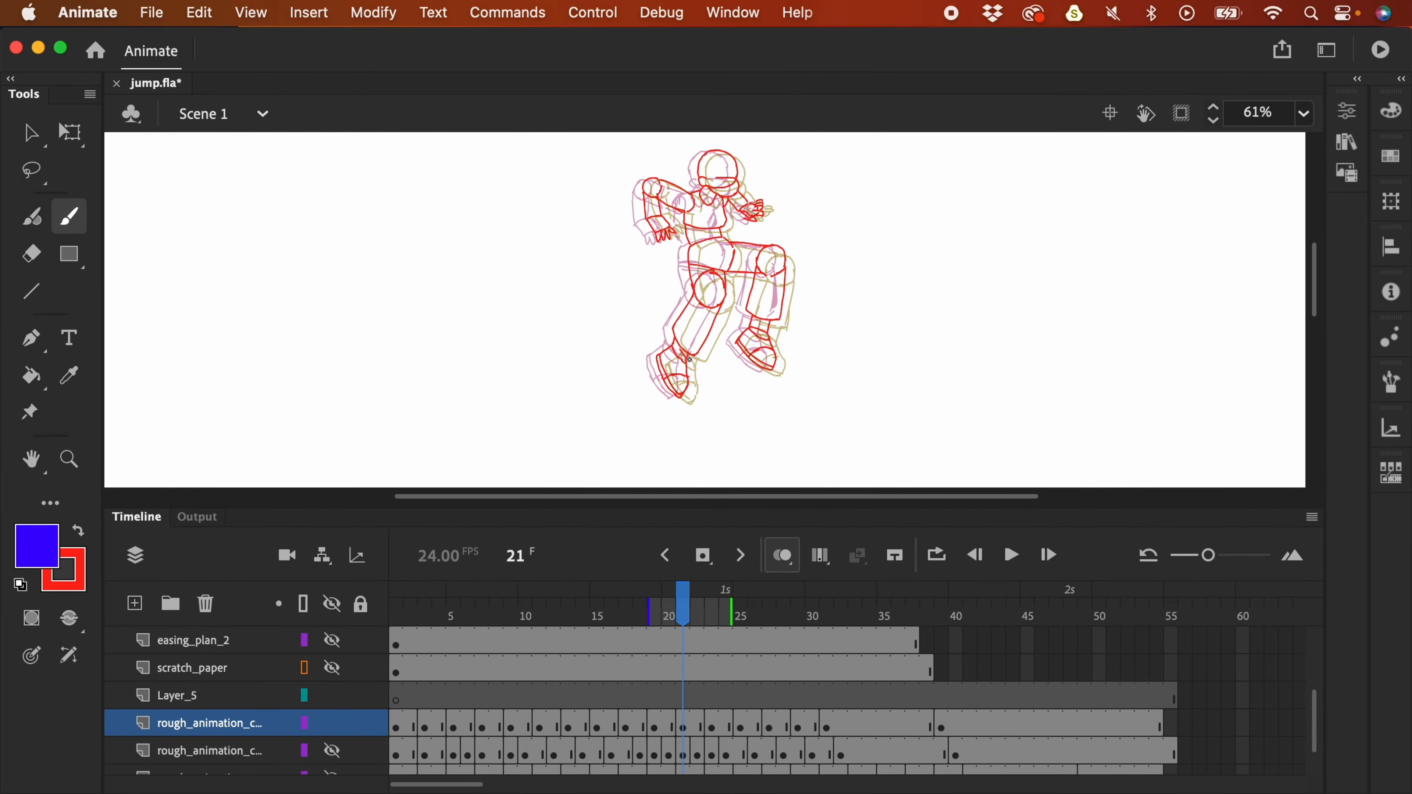
key("l")
mouse_move(788, 350)
left_mouse_down()
mouse_move(750, 326)
mouse_move(734, 352)
mouse_move(753, 373)
mouse_move(794, 277)
mouse_move(786, 242)
mouse_move(771, 243)
mouse_move(780, 342)
left_mouse_up()
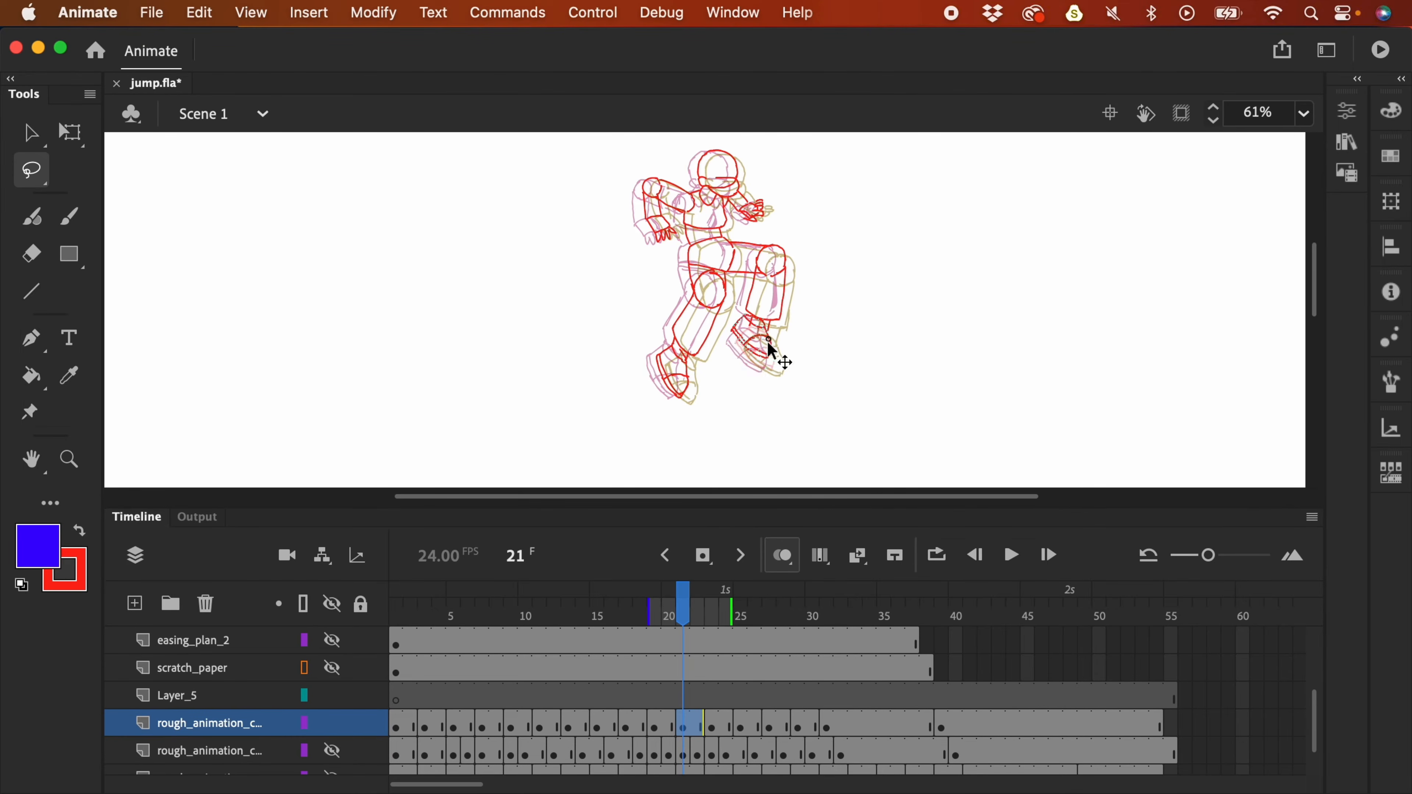
mouse_move(796, 273)
left_mouse_down()
mouse_move(777, 242)
mouse_move(749, 264)
mouse_move(738, 367)
mouse_move(772, 384)
mouse_move(801, 295)
left_mouse_up()
key("q")
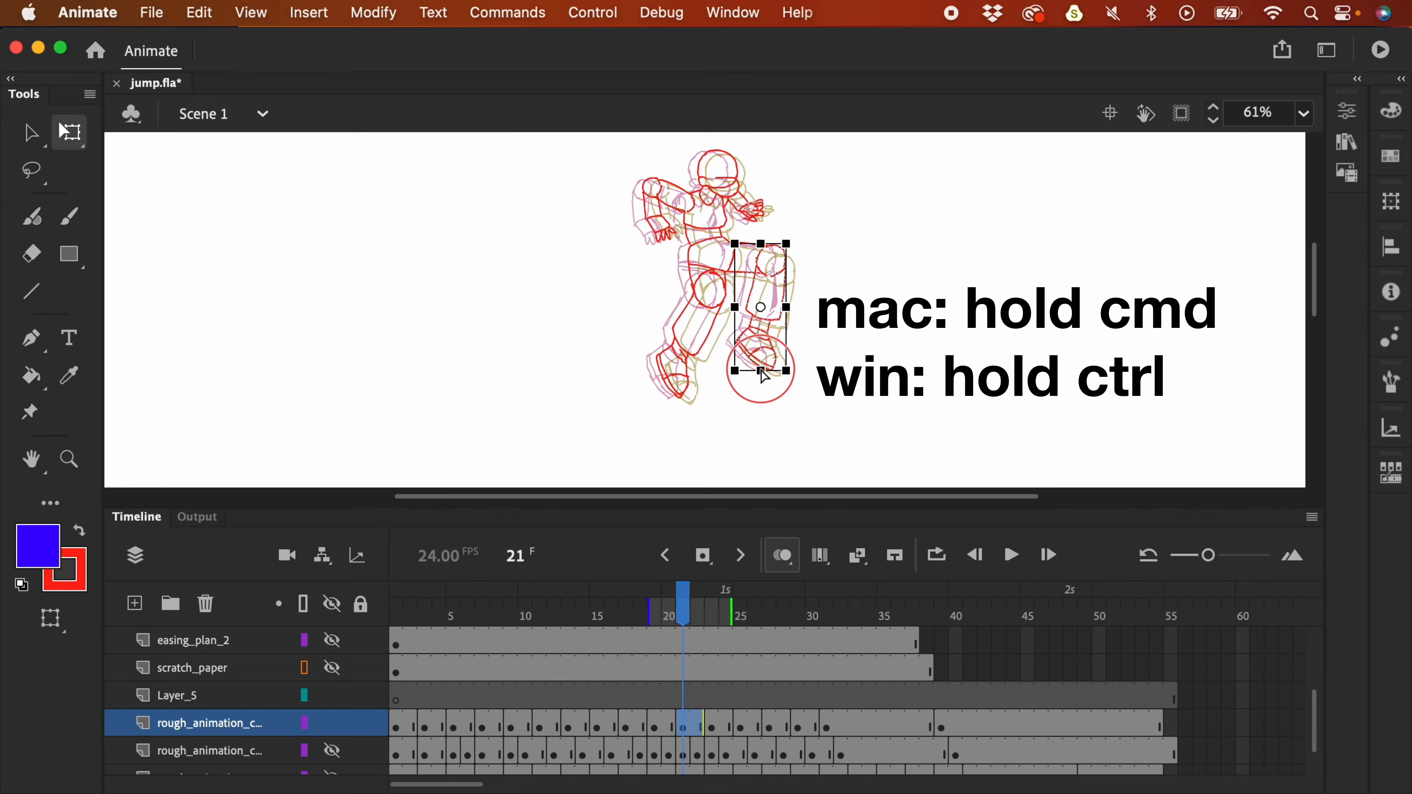
left_click_drag(763, 376, 784, 343)
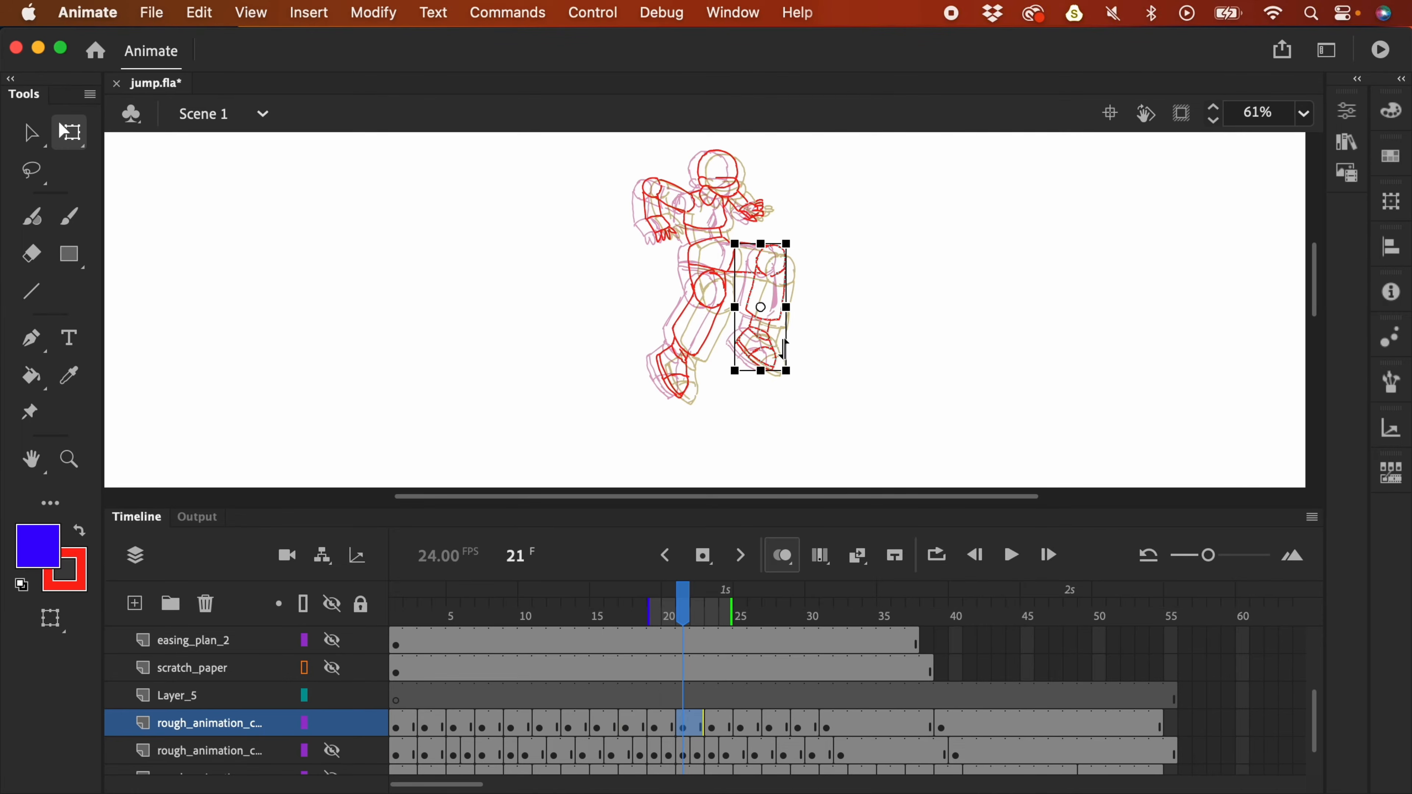
left_click(815, 327)
- Reshape the front leg and front foot on frame 21, then play back the jump
key("l")
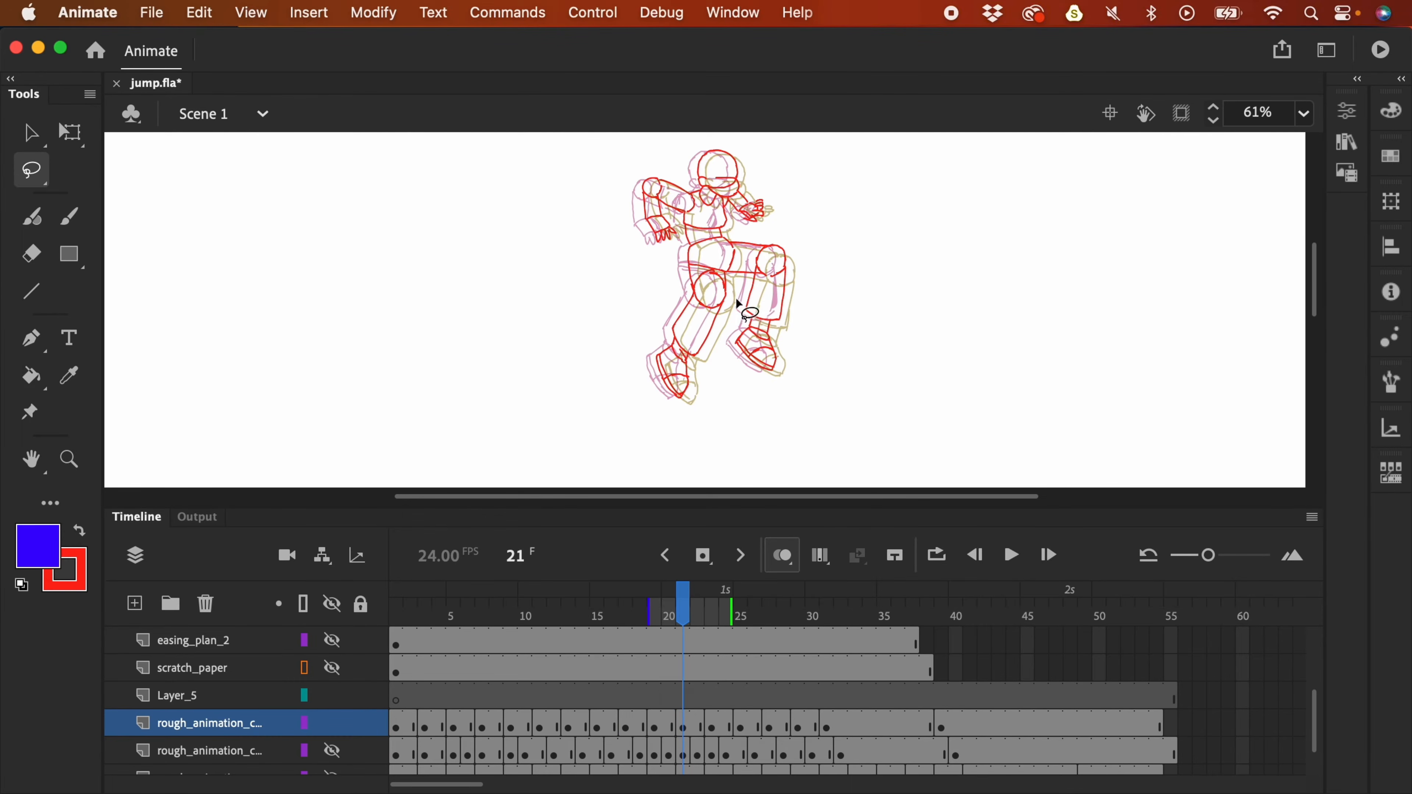
mouse_move(695, 377)
left_mouse_down()
mouse_move(731, 306)
mouse_move(700, 261)
mouse_move(653, 325)
mouse_move(712, 384)
mouse_move(692, 387)
mouse_move(658, 333)
mouse_move(684, 342)
left_mouse_up()
key("q")
key("Escape")
key("l")
left_click_drag(654, 354, 656, 356)
key("q")
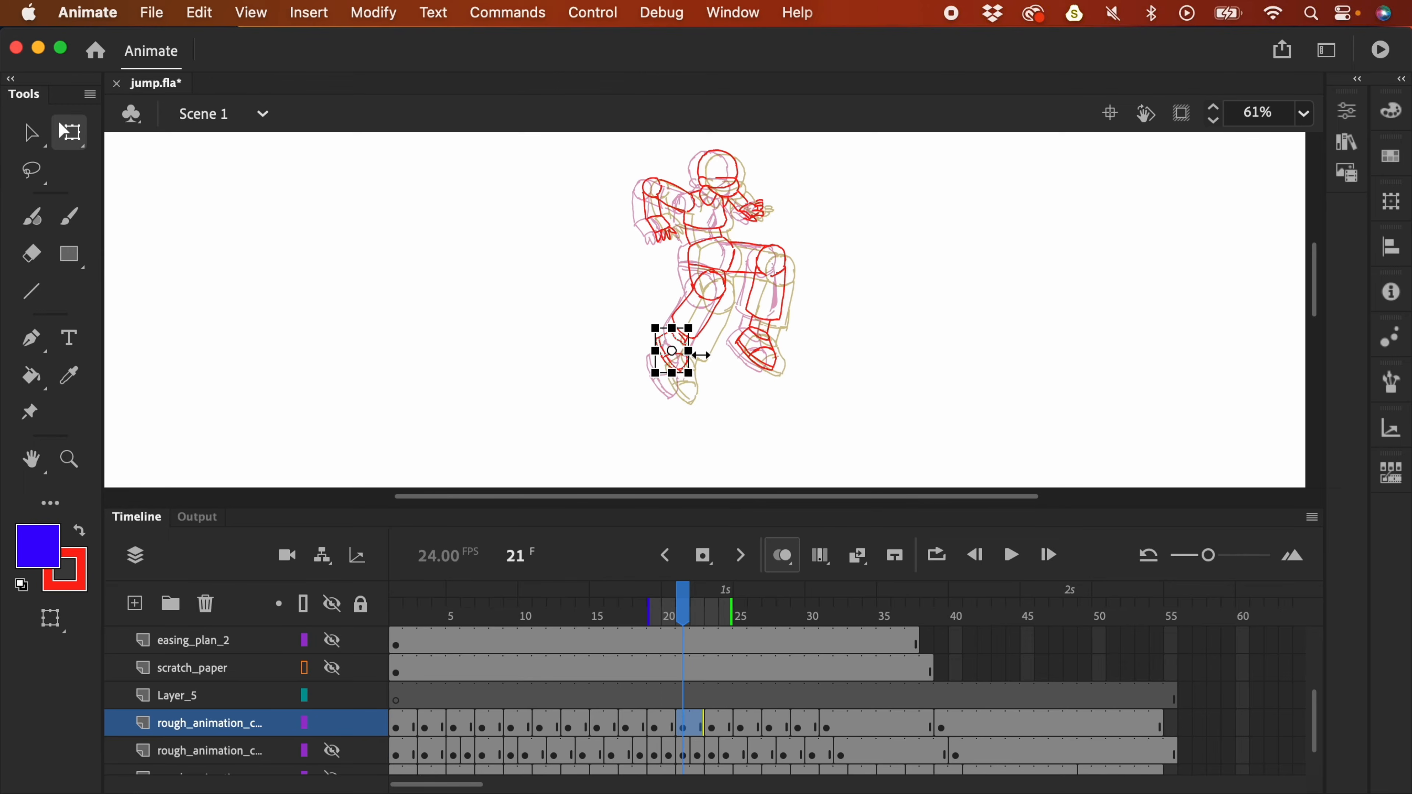
left_click(712, 366)
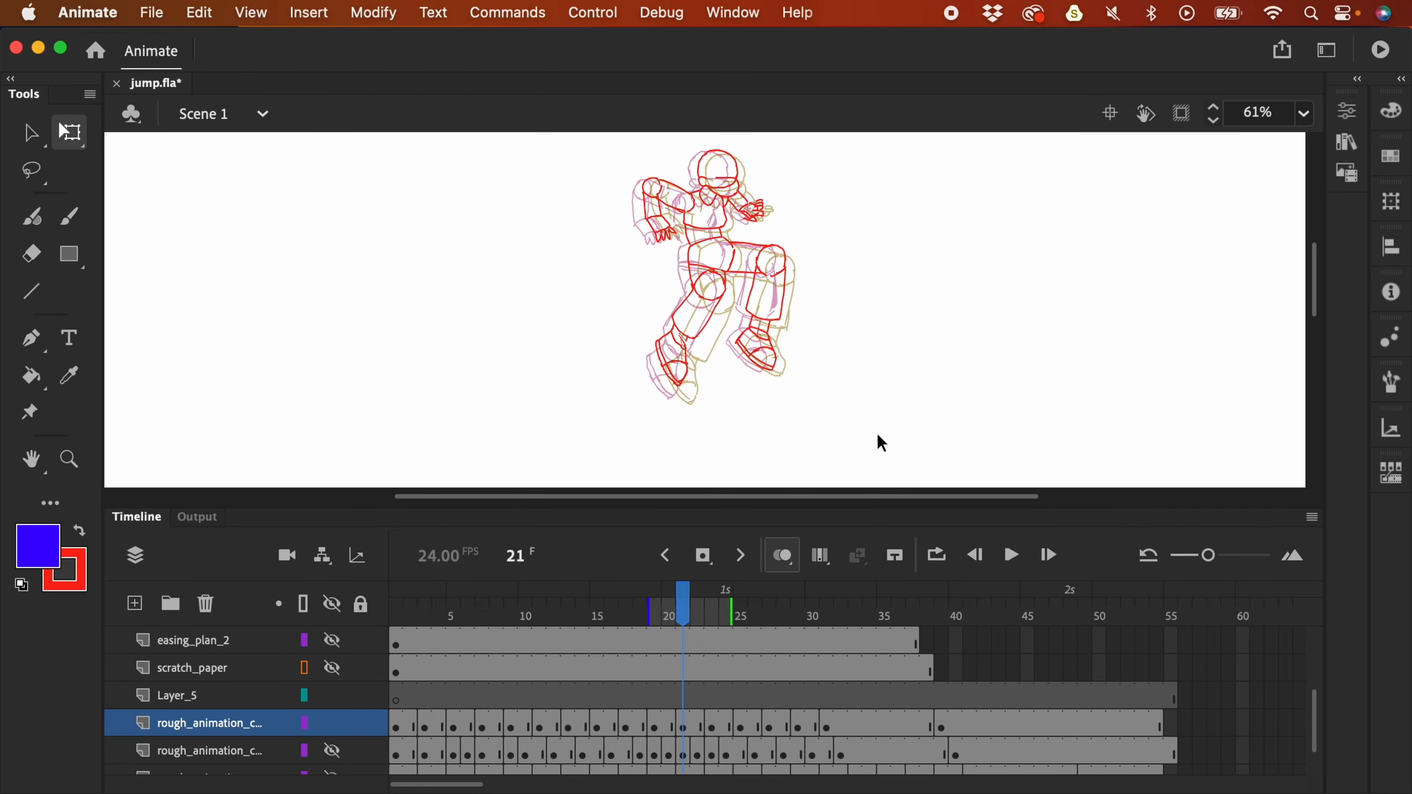
key("super+minus")
key("Return")
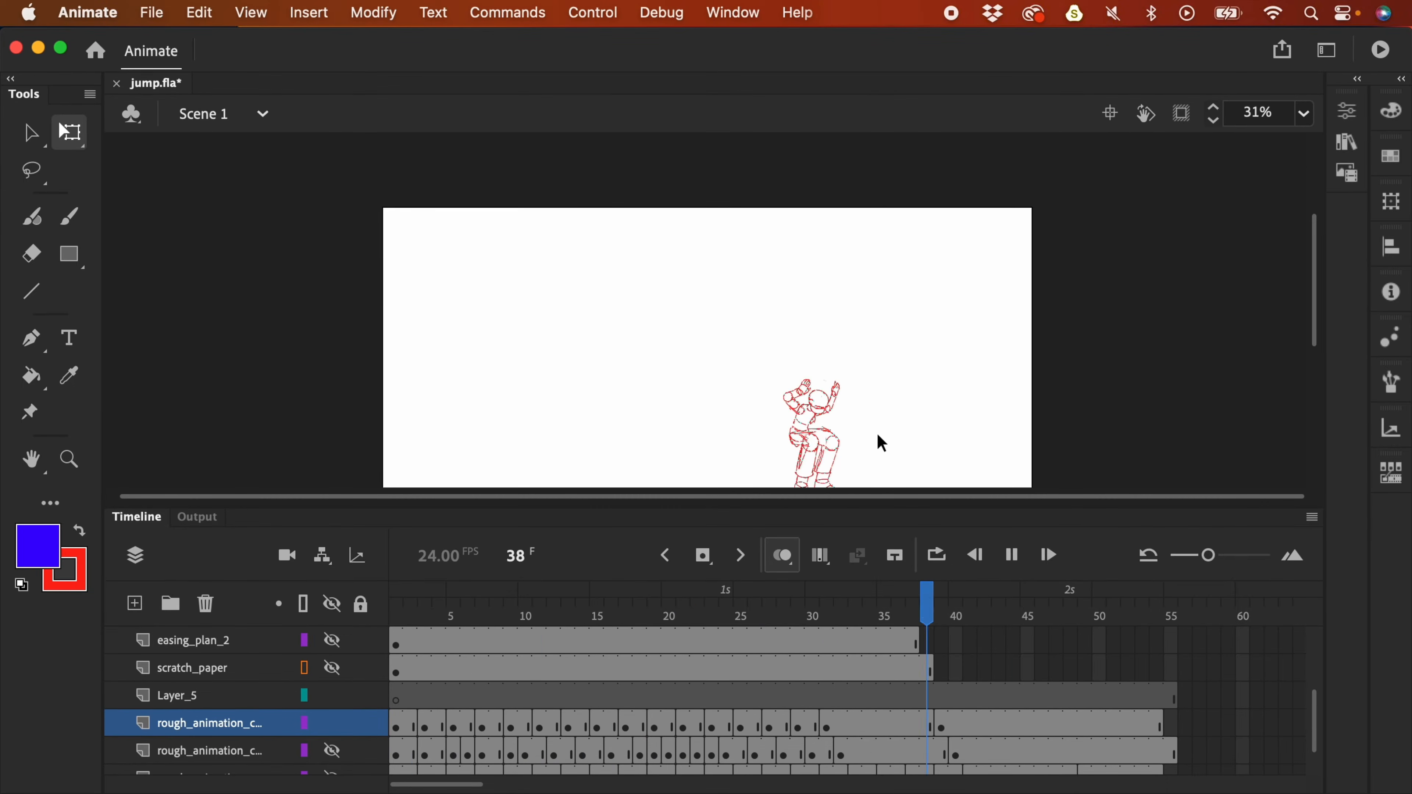
- Stop playback at frame 22 and rotate the raised lower leg clockwise around the knee
key("super+minus")
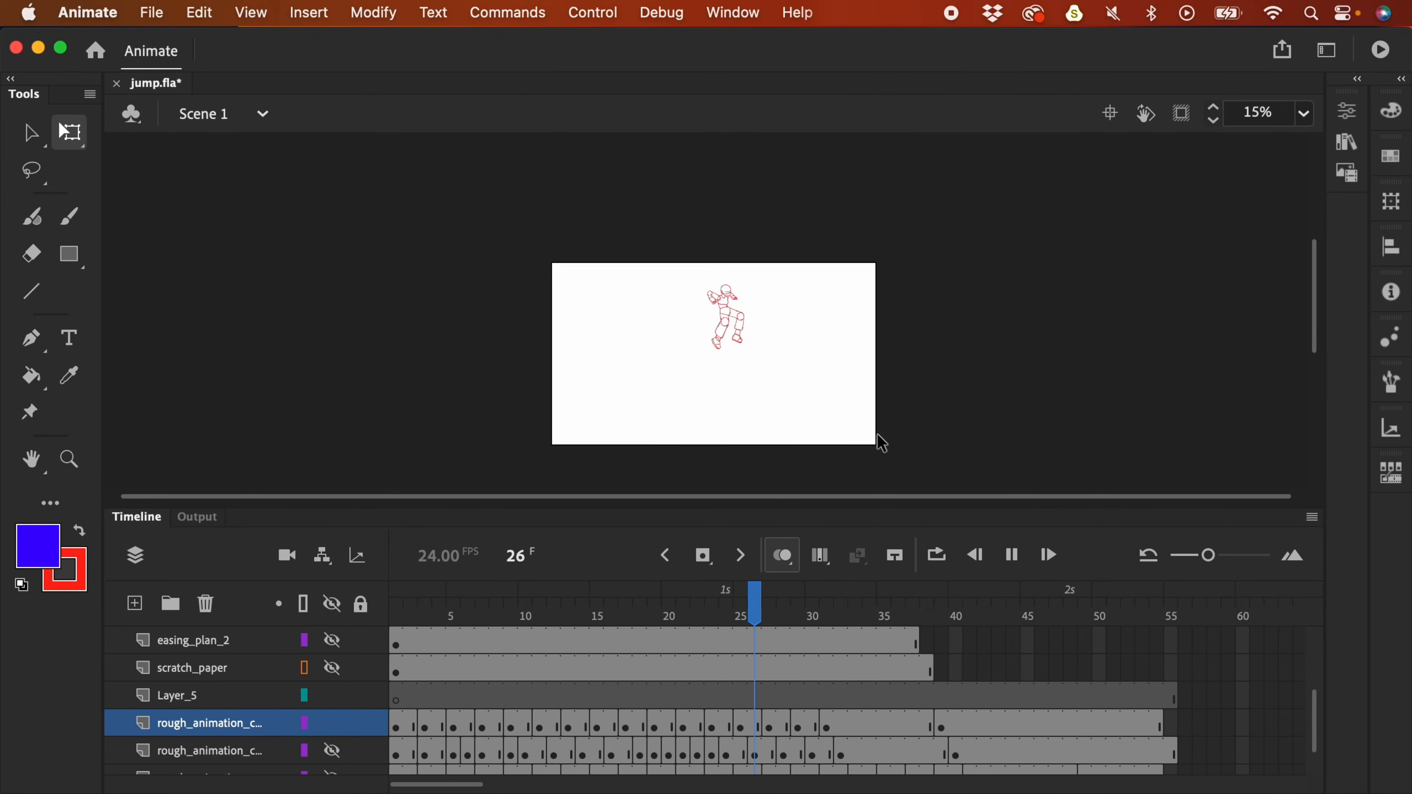
left_click(696, 606)
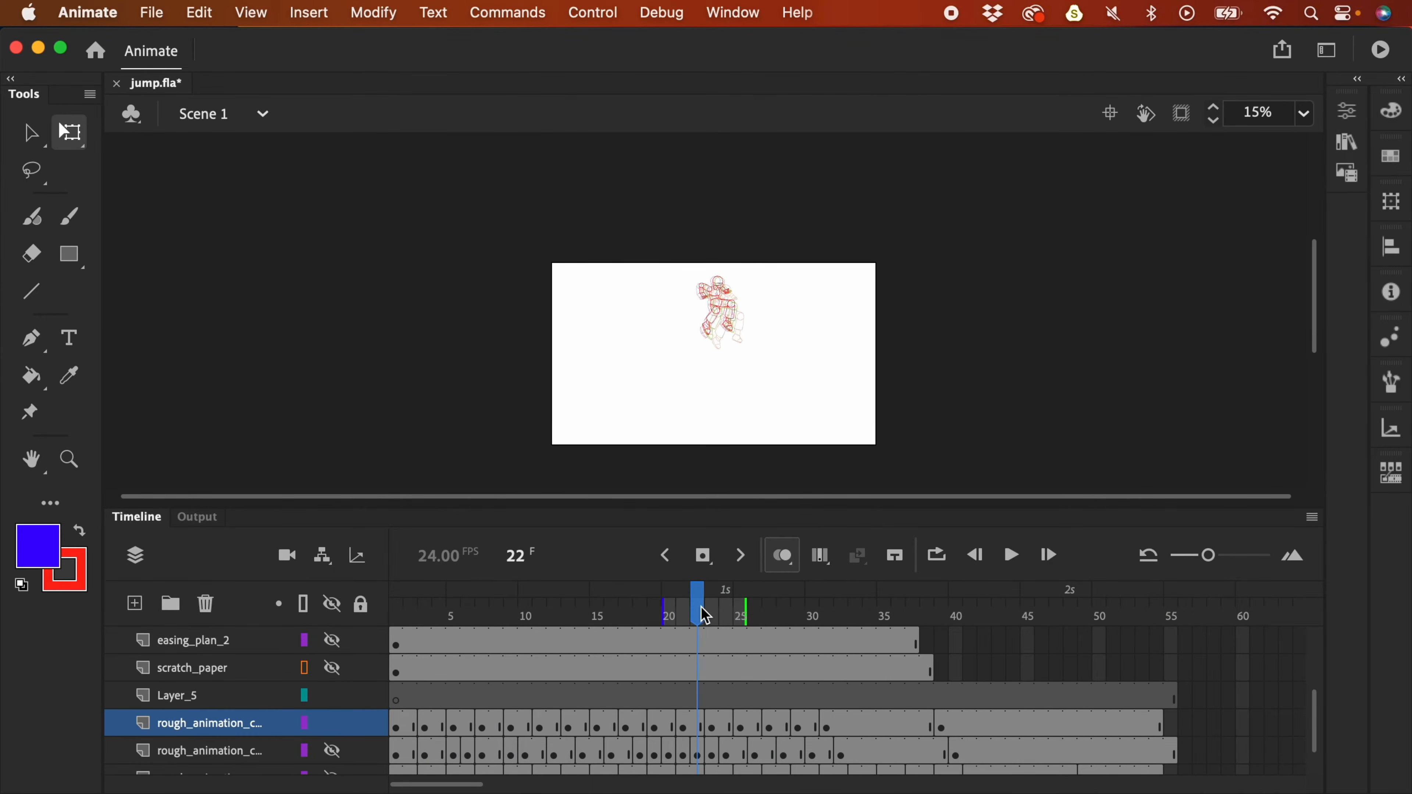
key("super+equal")
key("super+equal")
scroll(889, 378, "up", 5)
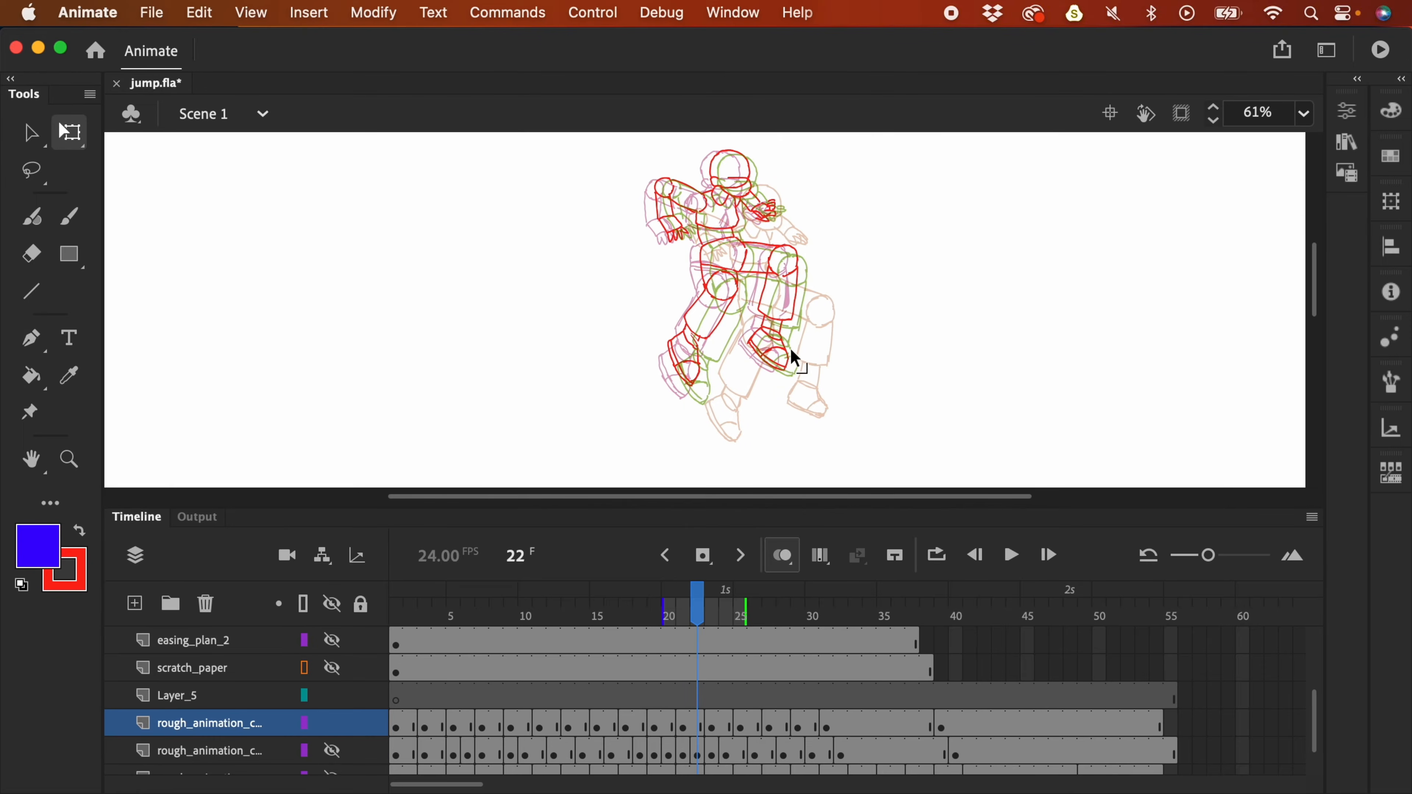
key("y")
key("super+minus")
key("super+equal")
key("l")
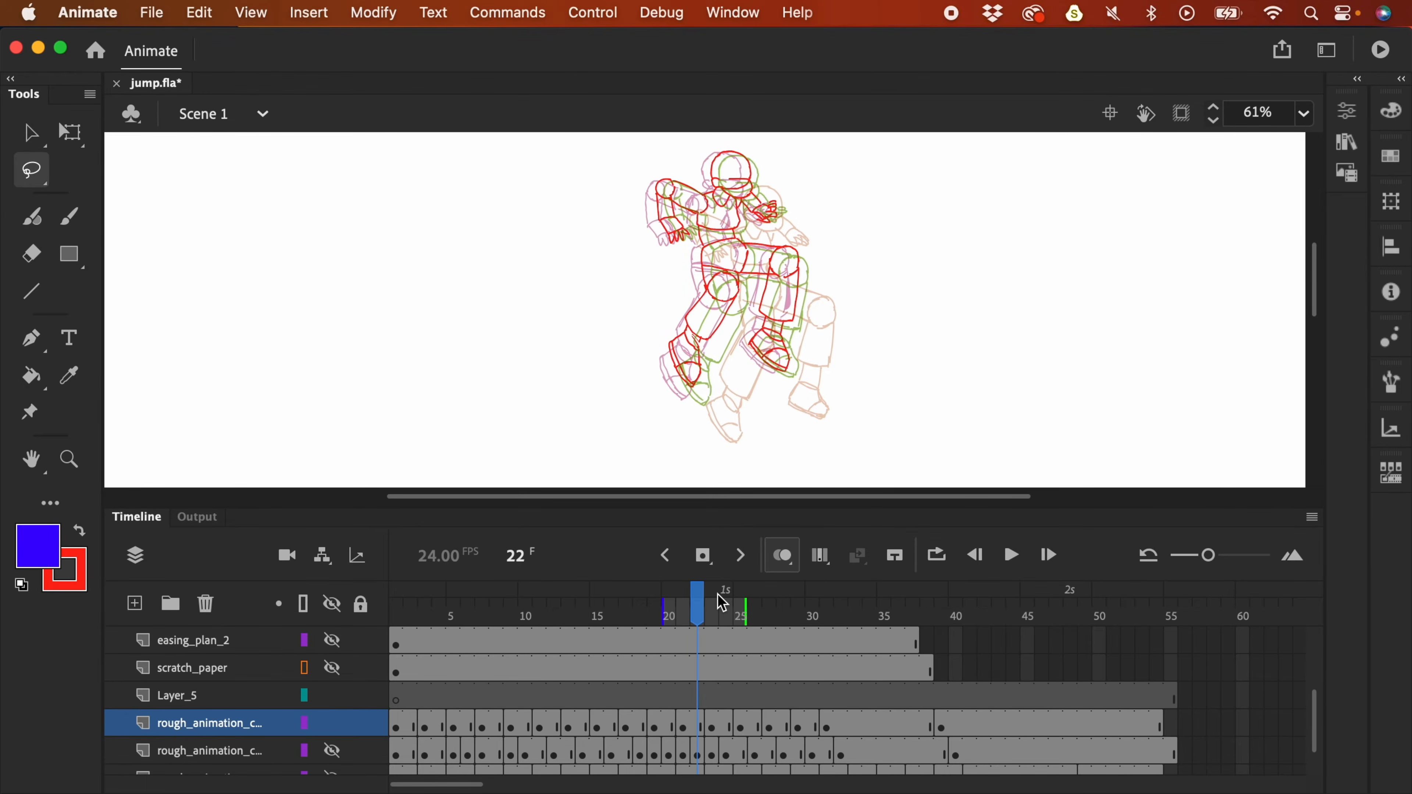
mouse_move(806, 254)
left_mouse_down()
mouse_move(772, 243)
mouse_move(798, 252)
mouse_move(773, 245)
mouse_move(747, 348)
mouse_move(813, 268)
mouse_move(787, 319)
mouse_move(774, 306)
left_mouse_up()
key("q")
left_click_drag(801, 421, 777, 420)
left_click(797, 264)
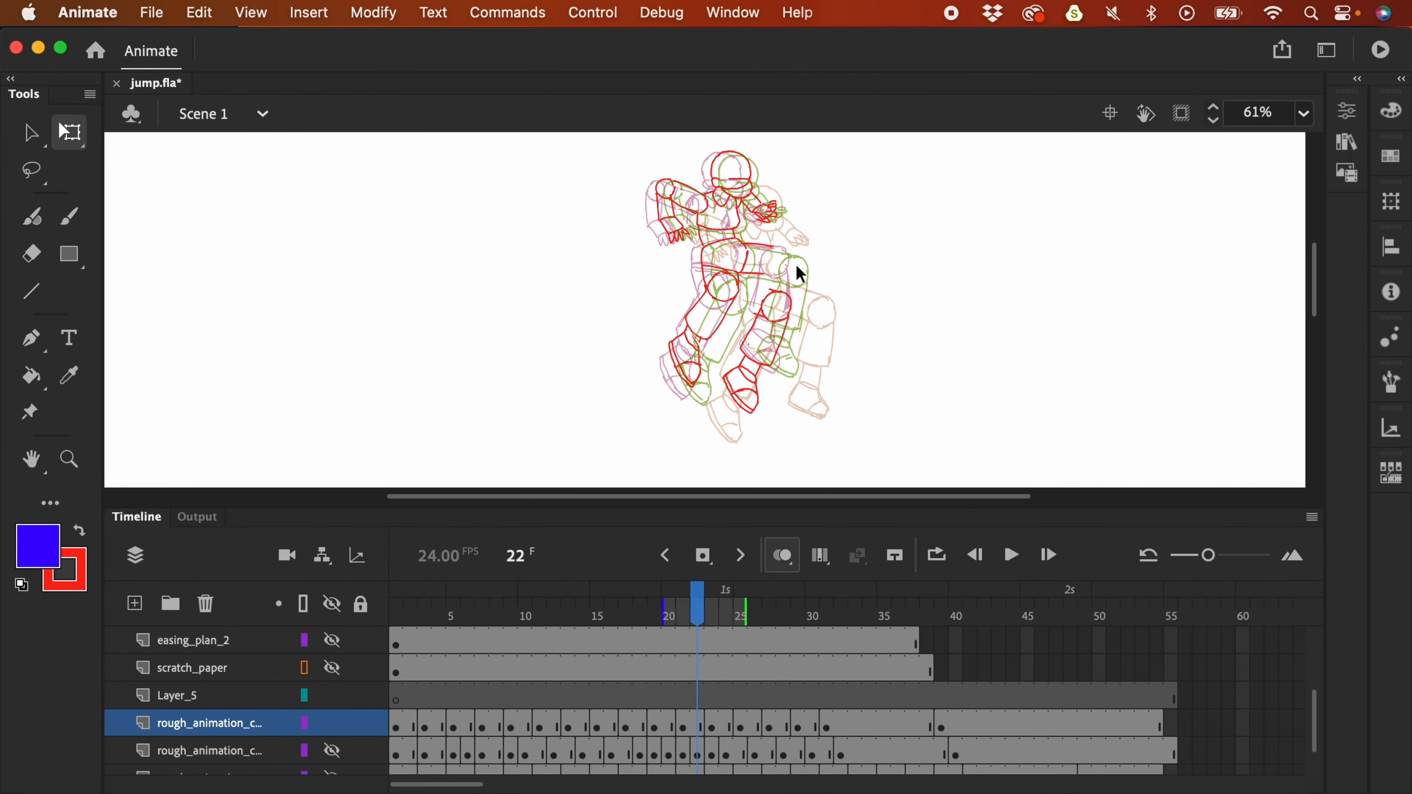
- Skew the chest strokes down on the right, make red the drawing colour, and replay
key("l")
mouse_move(770, 250)
left_mouse_down()
mouse_move(758, 272)
mouse_move(778, 259)
mouse_move(775, 289)
left_mouse_up()
key("q")
left_click(793, 275)
key("y")
left_click(79, 535)
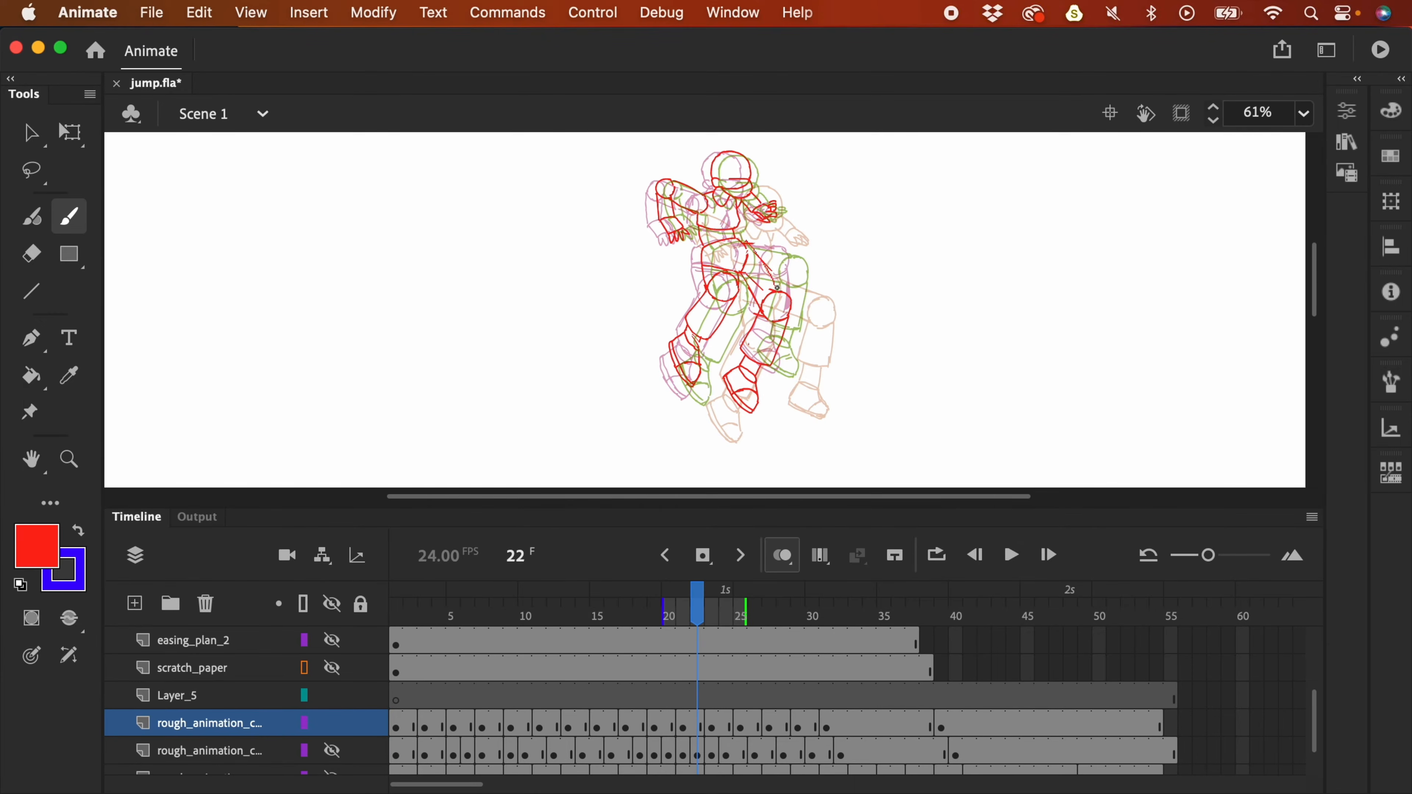
key("super+minus")
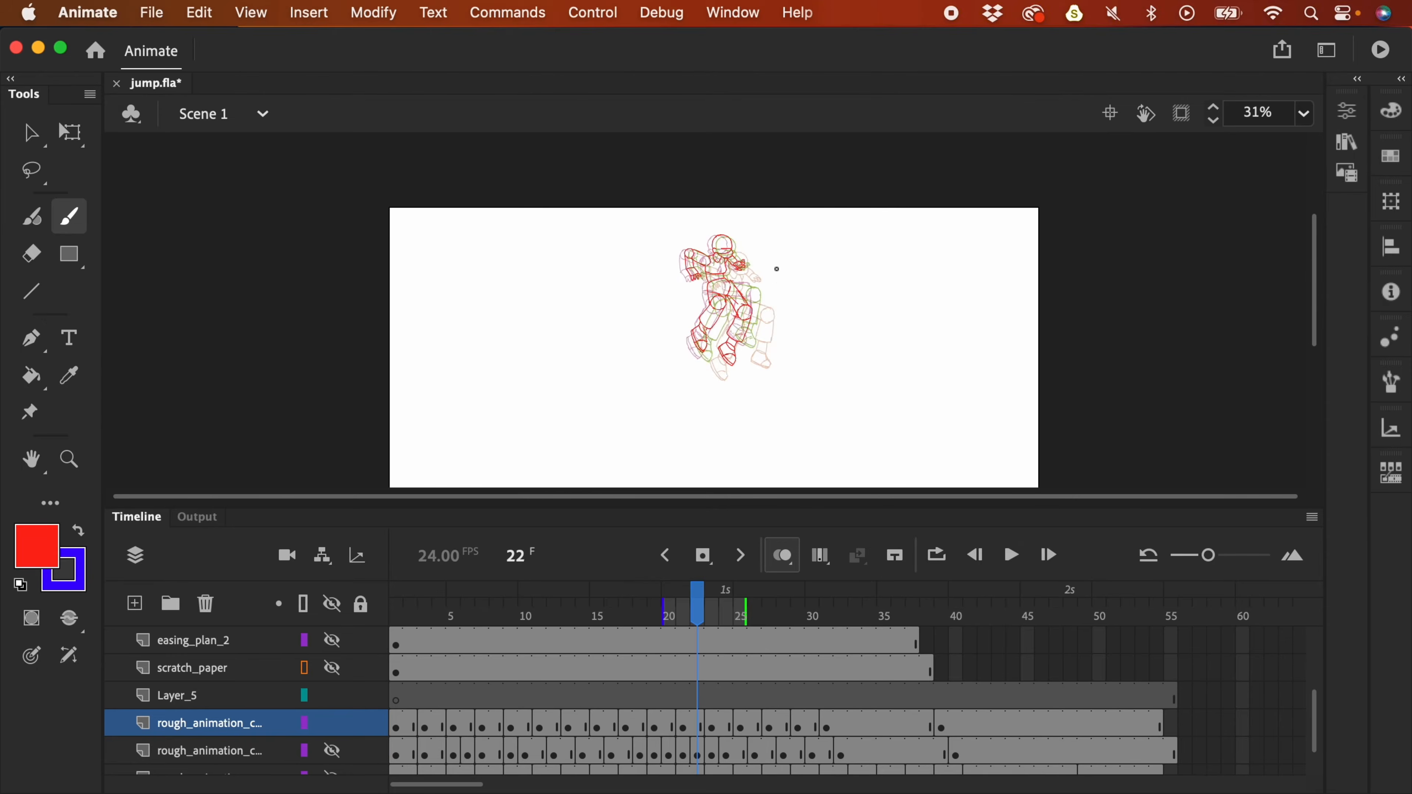
key("Return")
- Replay the jump, then on frame 23 rotate the left leg and lower and rotate the right leg
key("Return")
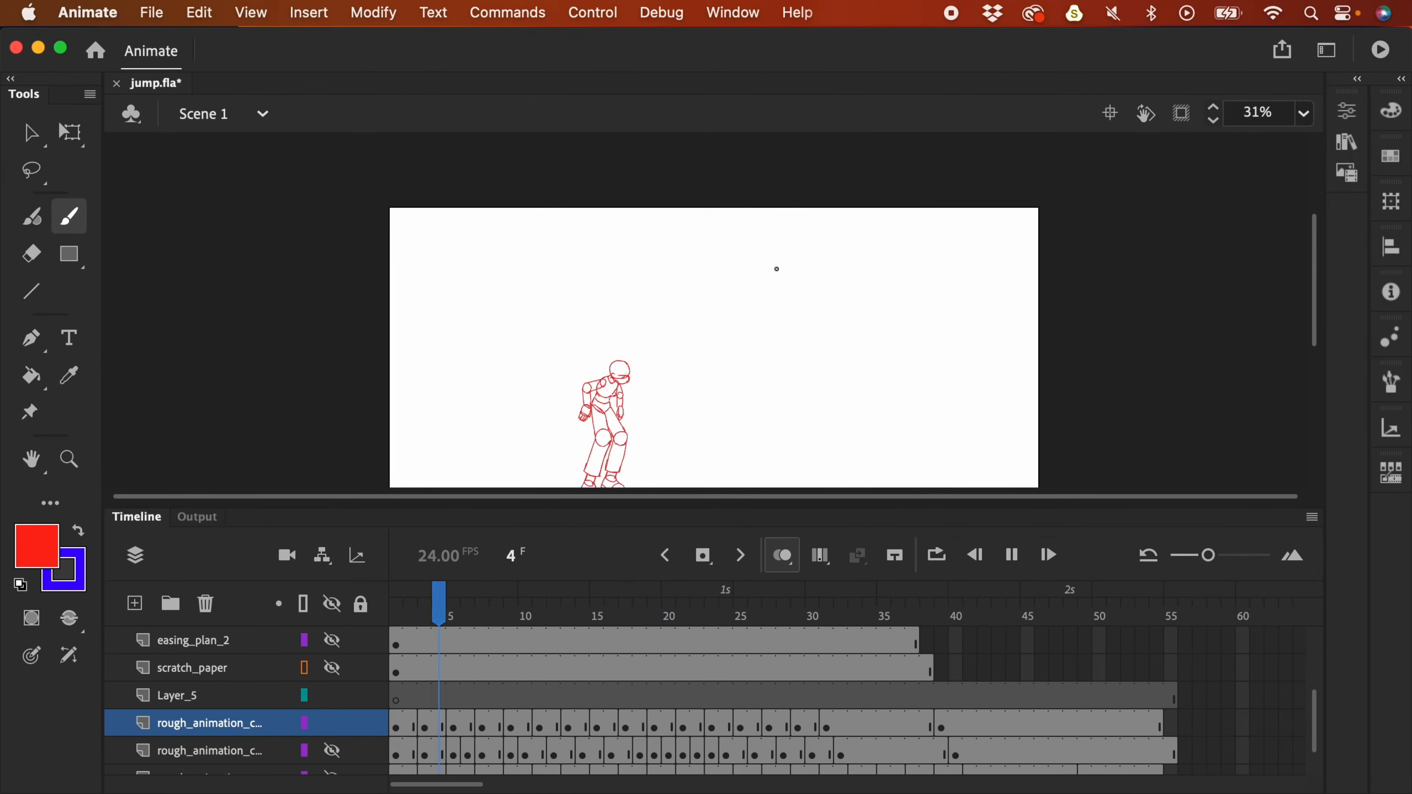
key("Return")
mouse_move(740, 599)
left_mouse_down()
mouse_move(695, 620)
mouse_move(712, 625)
left_mouse_up()
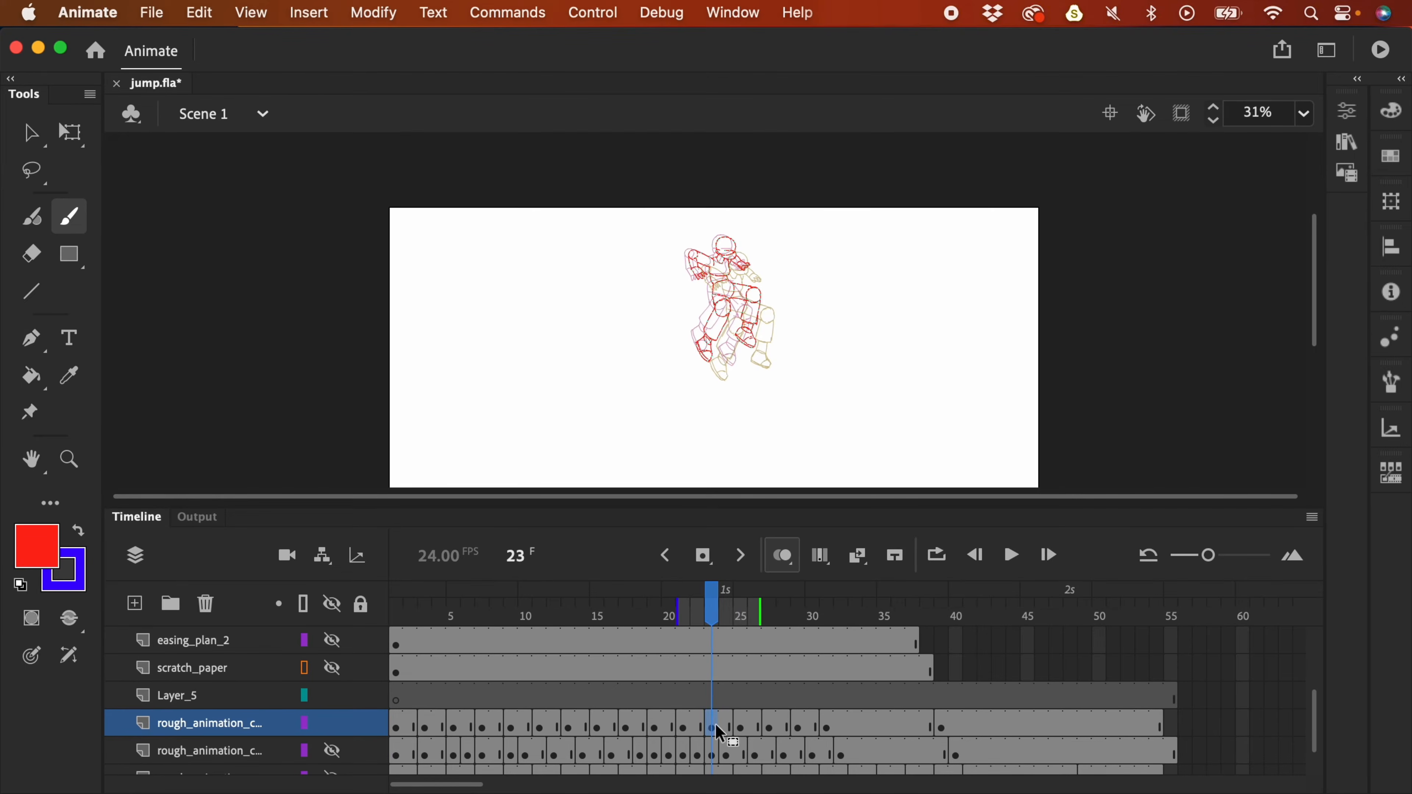
key("l")
key("super+equal")
mouse_move(688, 385)
left_mouse_down()
mouse_move(735, 284)
mouse_move(658, 356)
left_mouse_up()
key("q")
left_click_drag(660, 383, 652, 365)
key("l")
mouse_move(789, 290)
left_mouse_down()
mouse_move(786, 229)
mouse_move(754, 343)
mouse_move(767, 273)
left_mouse_up()
key("q")
- Brush a thigh line on frame 23 and readjust the right leg strokes
key("b")
mouse_move(733, 221)
left_mouse_down()
mouse_move(774, 281)
mouse_move(790, 276)
left_mouse_up()
key("l")
key("q")
left_click_drag(795, 403, 769, 410)
left_click(800, 334)
- On frame 25, rotate the left lower leg, move the right lower leg down, and add a thigh line
key("alt+period")
key("l")
left_click_drag(758, 328, 751, 325)
key("q")
left_click_drag(681, 418, 671, 400)
key("l")
left_click_drag(825, 282, 801, 270)
key("q")
mouse_move(801, 381)
left_mouse_down()
mouse_move(791, 435)
mouse_move(824, 432)
left_mouse_up()
key("b")
left_click_drag(756, 304, 768, 336)
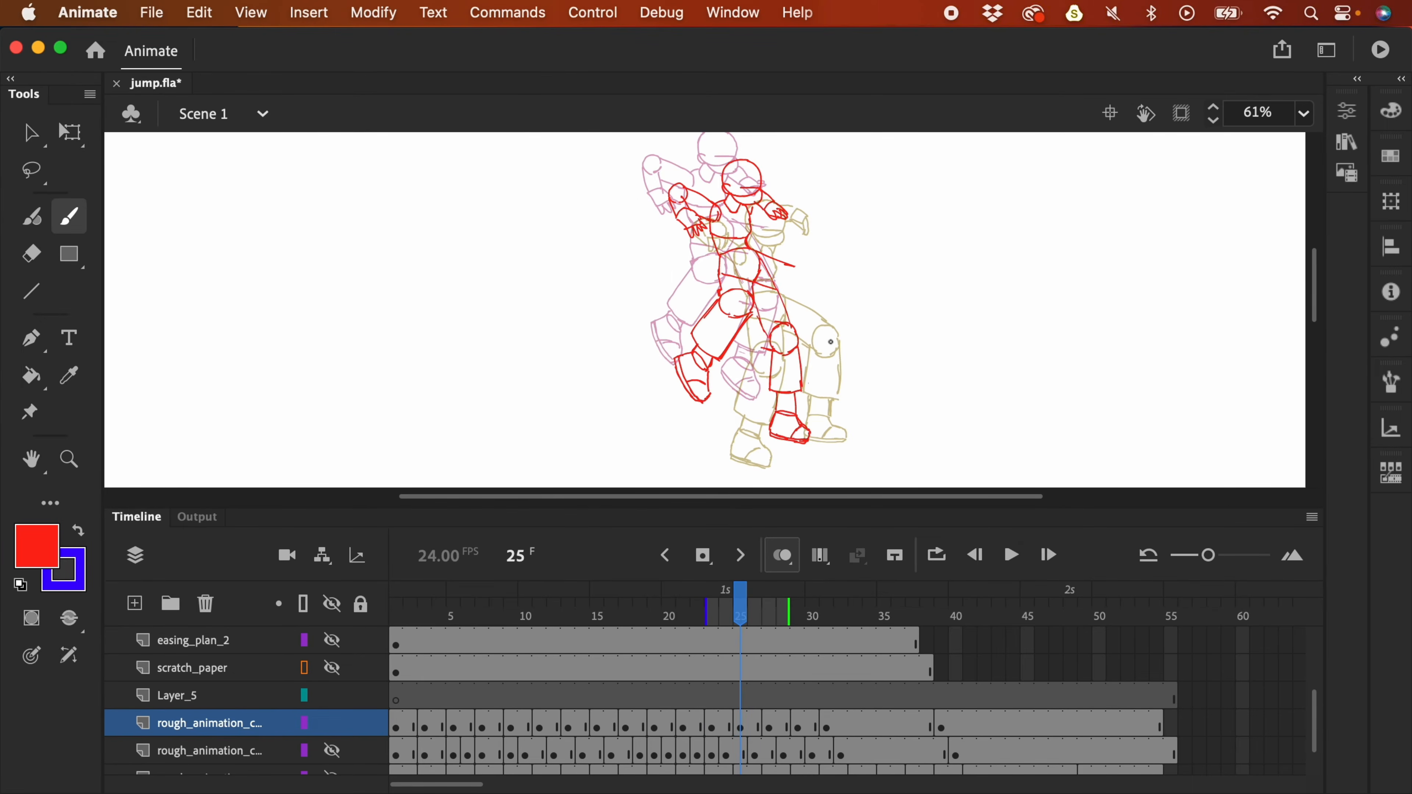
- On frame 27, nudge the right lower leg slightly lower, then zoom out and play the jump
key("alt+period")
scroll(801, 311, "down", 3)
key("l")
key("q")
left_click_drag(835, 246, 798, 281)
left_click_drag(848, 250, 823, 340)
key("b")
left_click_drag(727, 281, 741, 318)
key("super+minus")
key("Return")
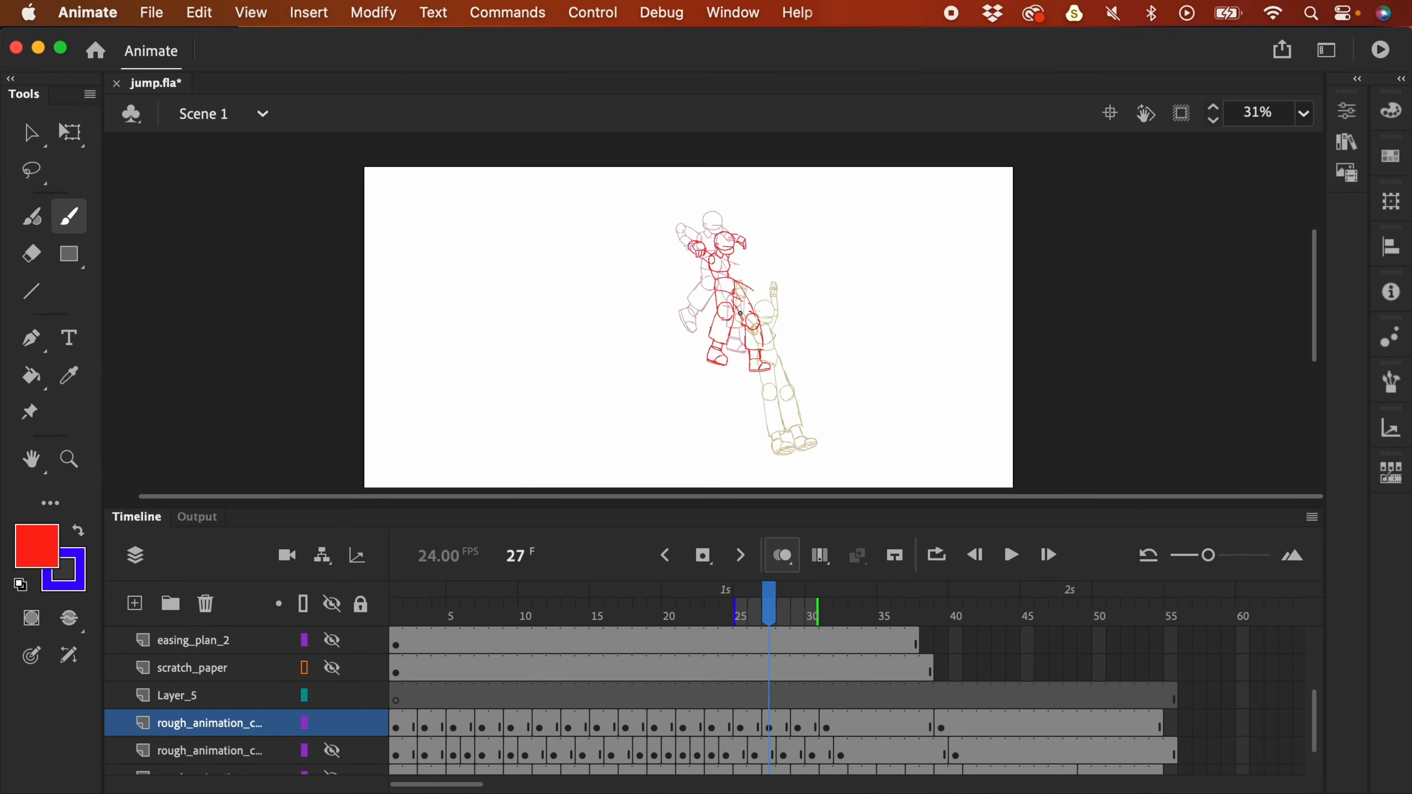
left_click_drag(717, 617, 653, 619)
- Free-transform the lower legs on frames 19 and 18, then zoom out and replay the animation
key("super+equal")
scroll(706, 311, "down", 3)
key("l")
mouse_move(794, 267)
left_mouse_down()
mouse_move(785, 246)
mouse_move(773, 302)
mouse_move(800, 333)
mouse_move(750, 318)
mouse_move(765, 332)
left_mouse_up()
key("q")
key("comma")
key("l")
key("q")
key("comma")
key("comma")
scroll(746, 221, "down", 3)
key("super+minus")
key("Return")
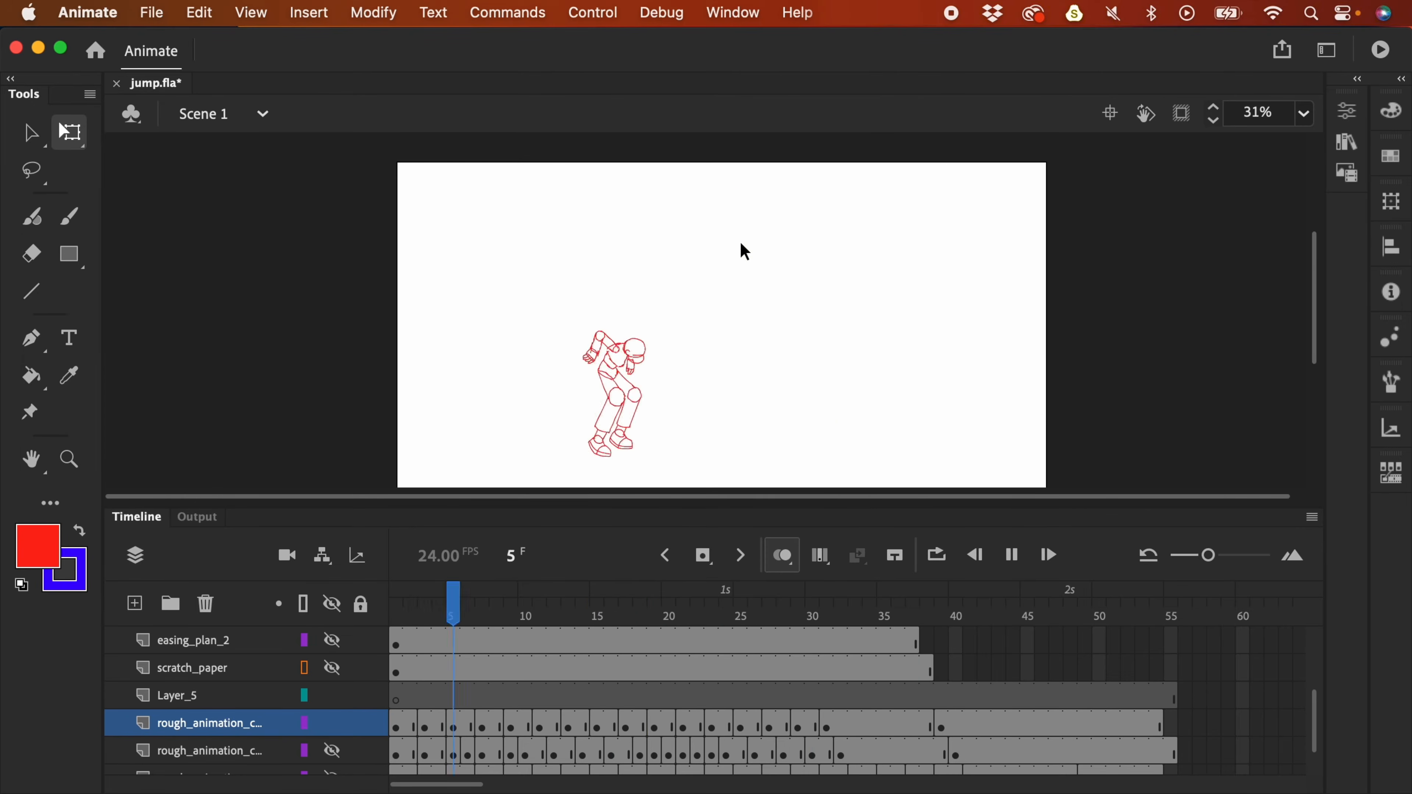
- Turn off onion skinning and step through frames 16–21 to check the poses
key("alt+shift+o")
left_click_drag(675, 613, 610, 615)
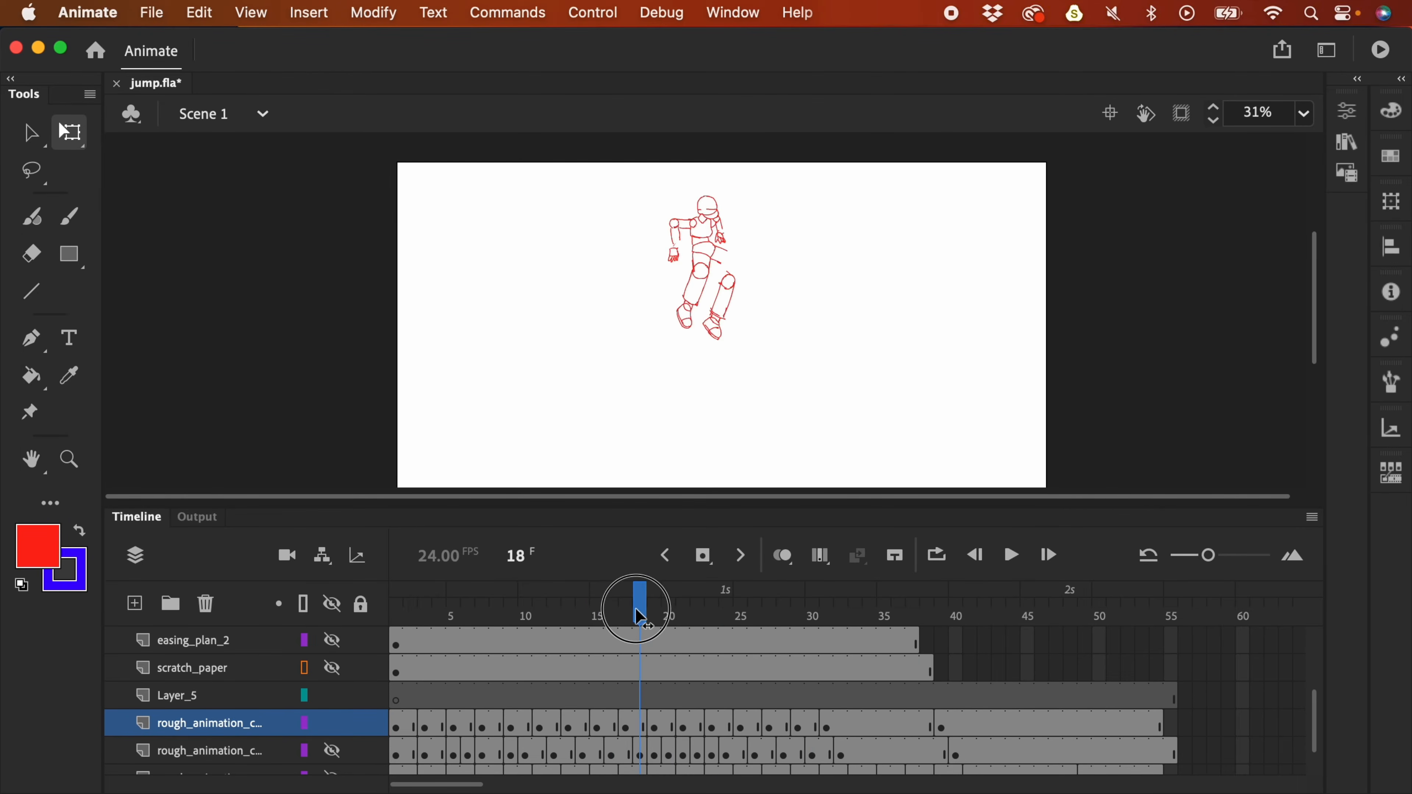
key("l")
key("b")
key("period")
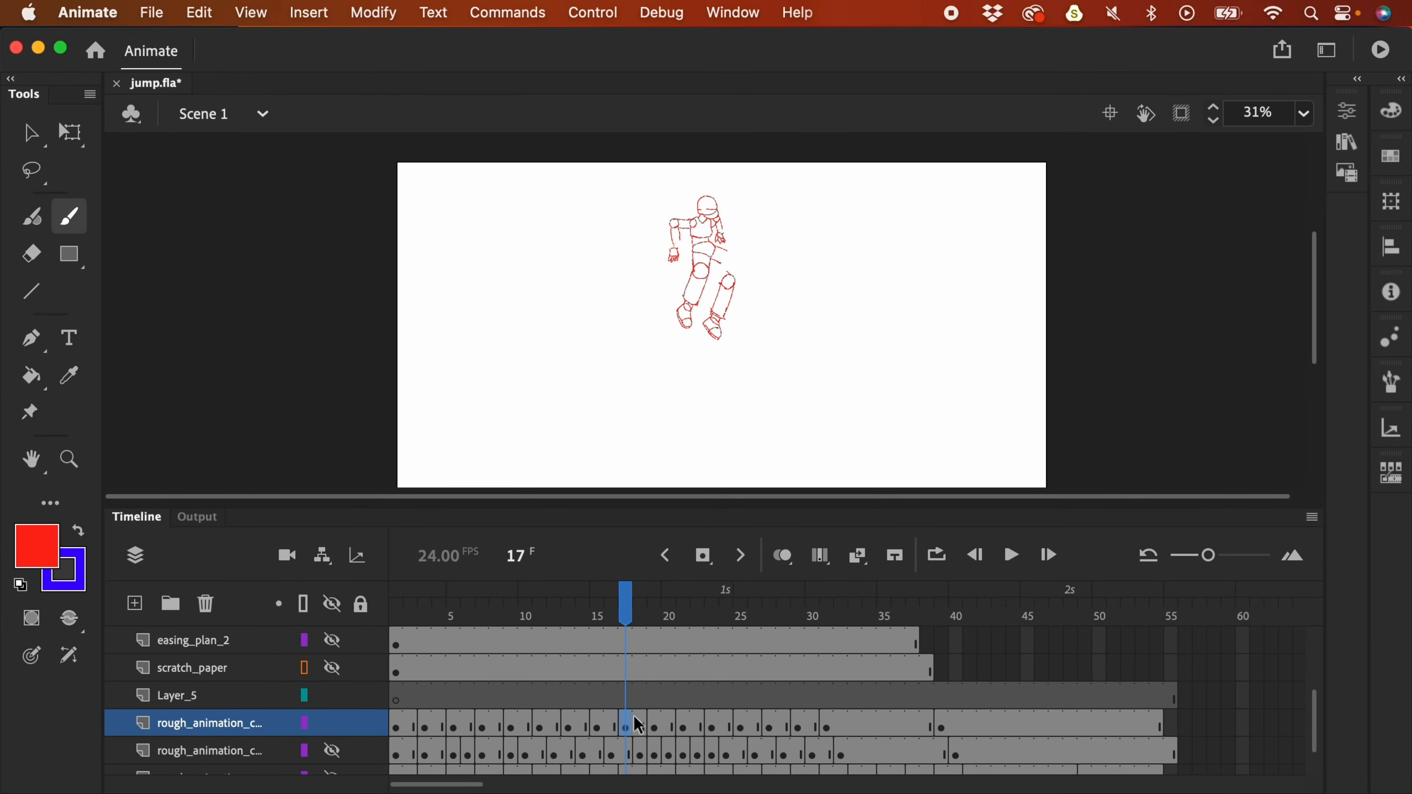
key("period")
key("period")
key("comma")
key("period")
key("period")
key("period")
key("period")
key("period")
key("period")
key("period")
key("period")
key("period")
key("period")
key("period")
key("period")
key("period")
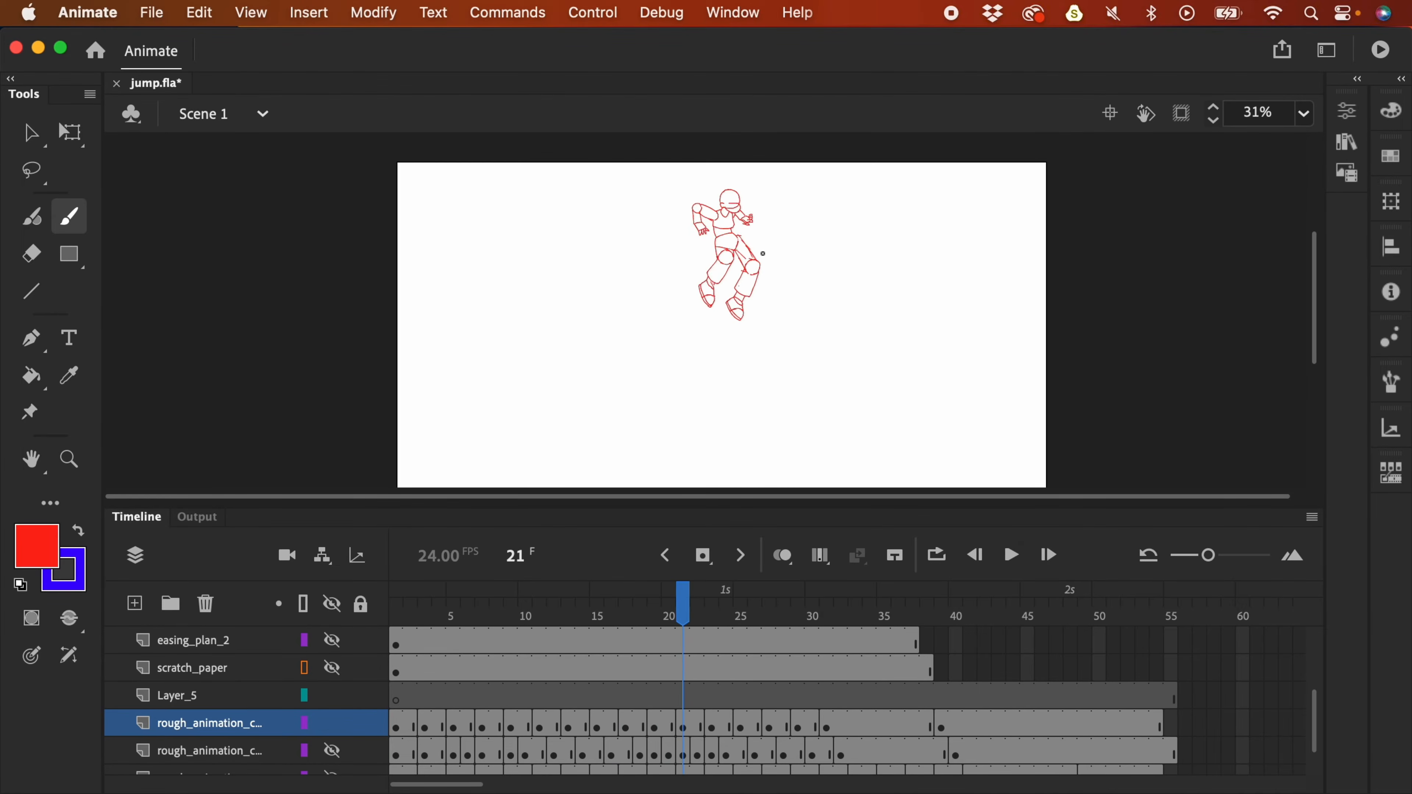
- Make scratch_paper the active layer, turn onion skinning on, and zoom in on the lower legs
left_click(556, 679)
key("comma")
key("comma")
key("comma")
key("comma")
key("comma")
key("comma")
key("comma")
key("comma")
key("comma")
key("comma")
key("comma")
key("comma")
key("comma")
left_click(782, 555)
key("period")
key("period")
key("period")
key("period")
key("period")
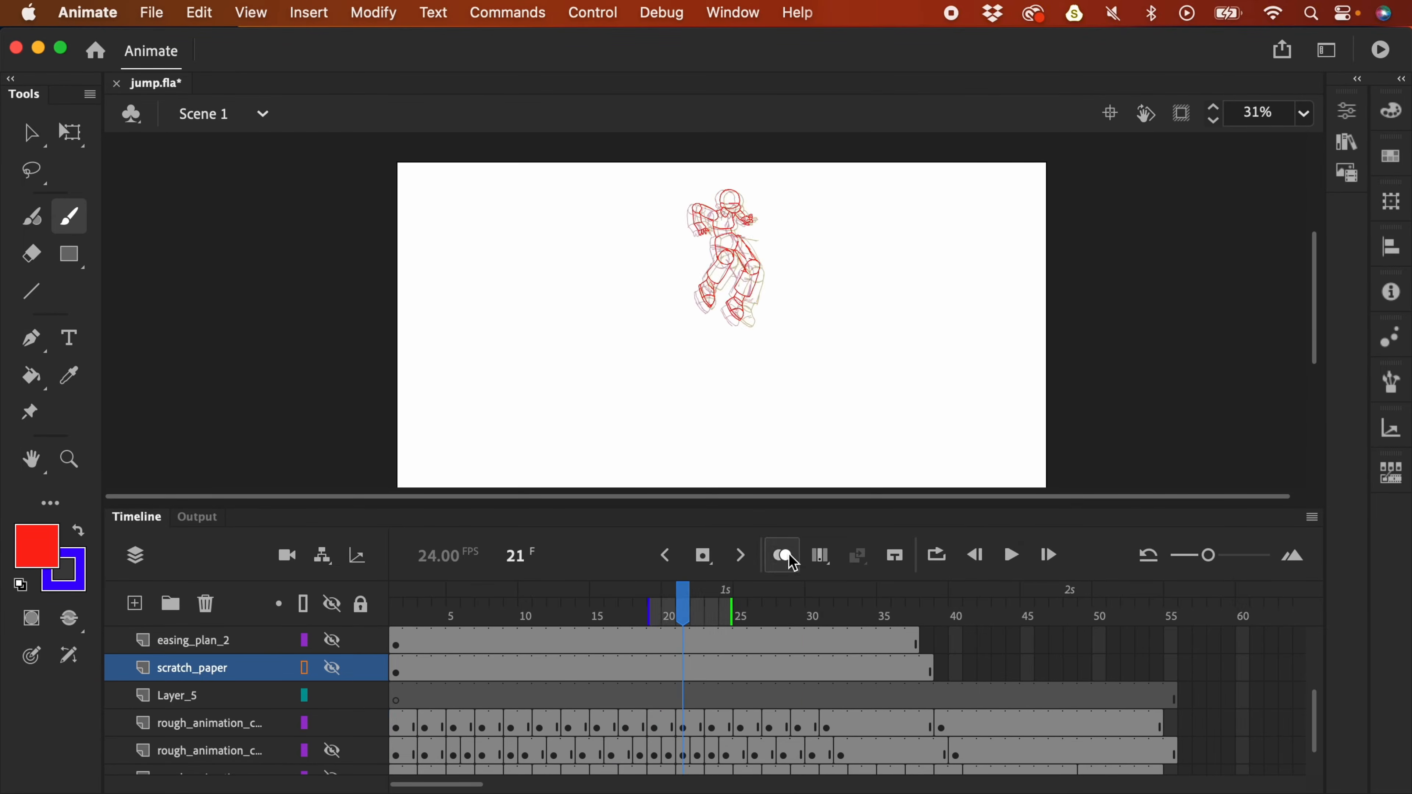
key("comma")
key("comma")
key("comma")
key("comma")
key("comma")
key("comma")
key("super+equal")
key("l")
left_click_drag(929, 381, 929, 392)
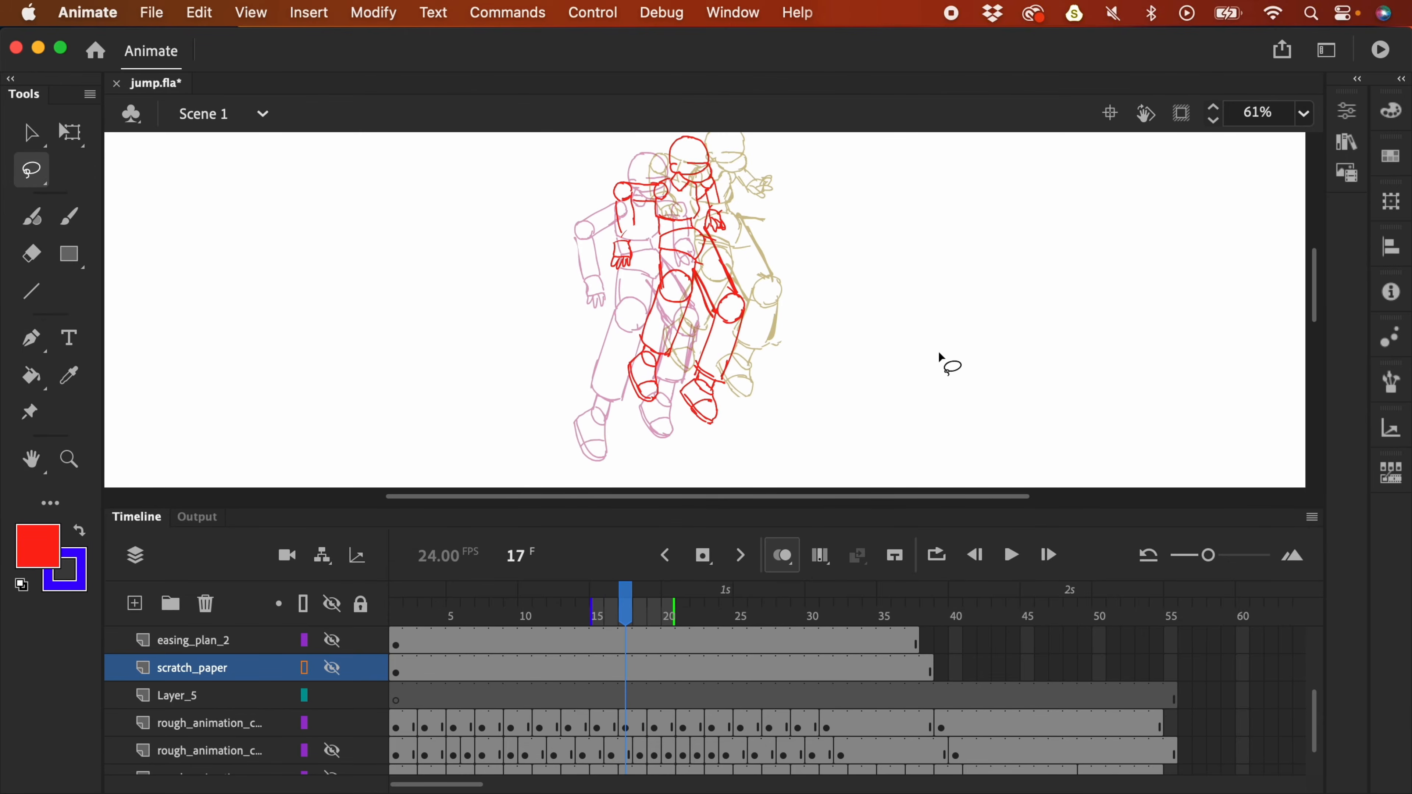
left_click_drag(762, 389, 767, 365)
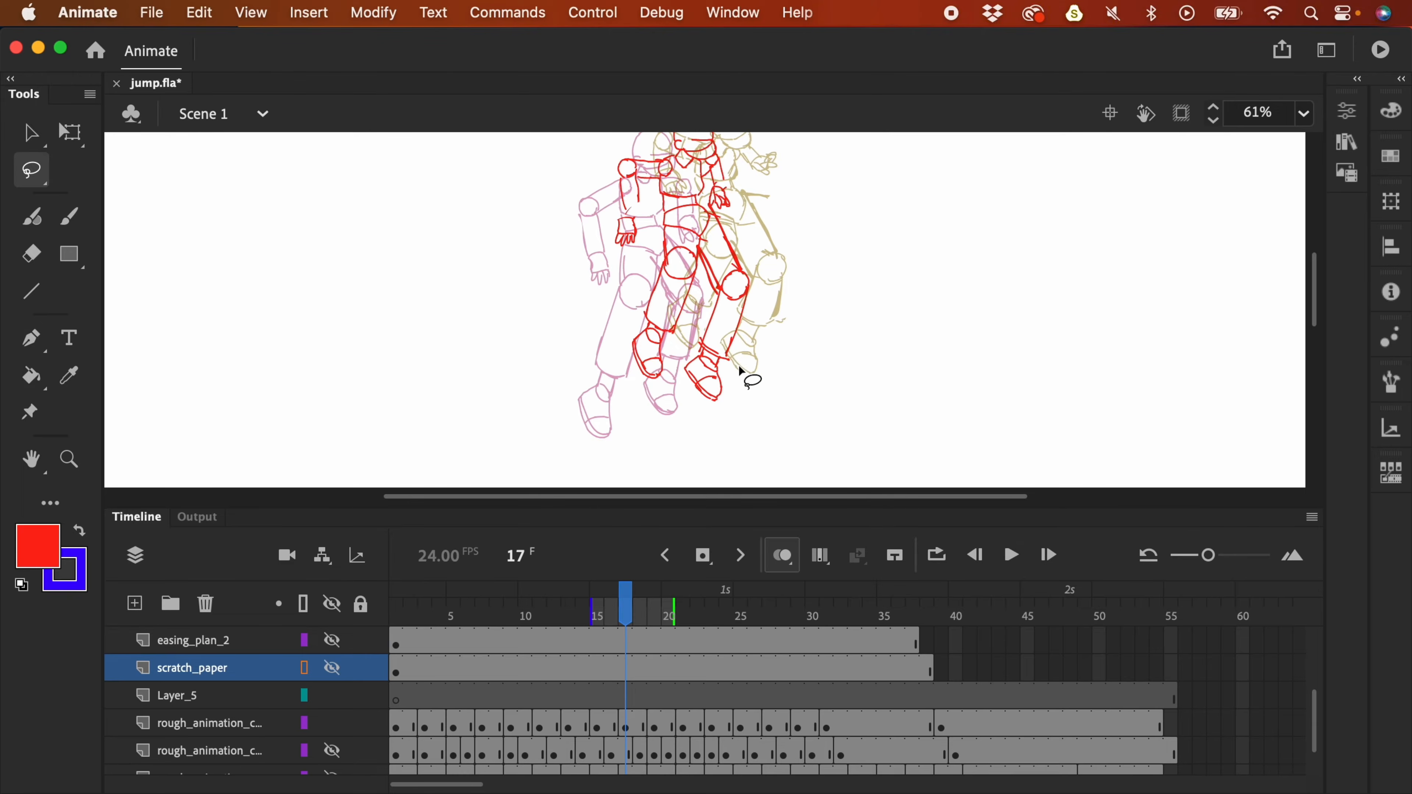
key("period")
key("period")
key("period")
key("period")
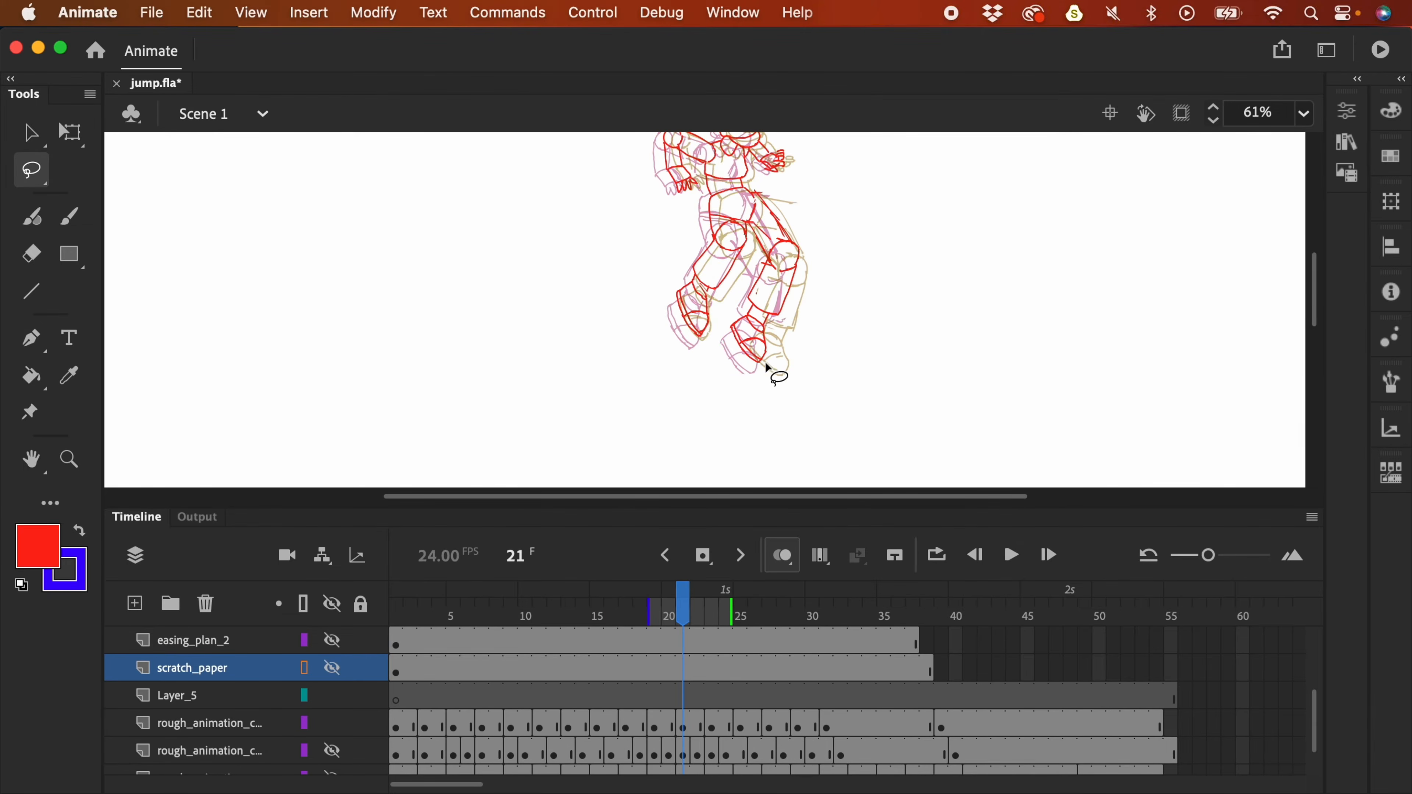
- Decline unlocking the scratch_paper layer and select the knee strokes on frame 20
left_click(786, 228)
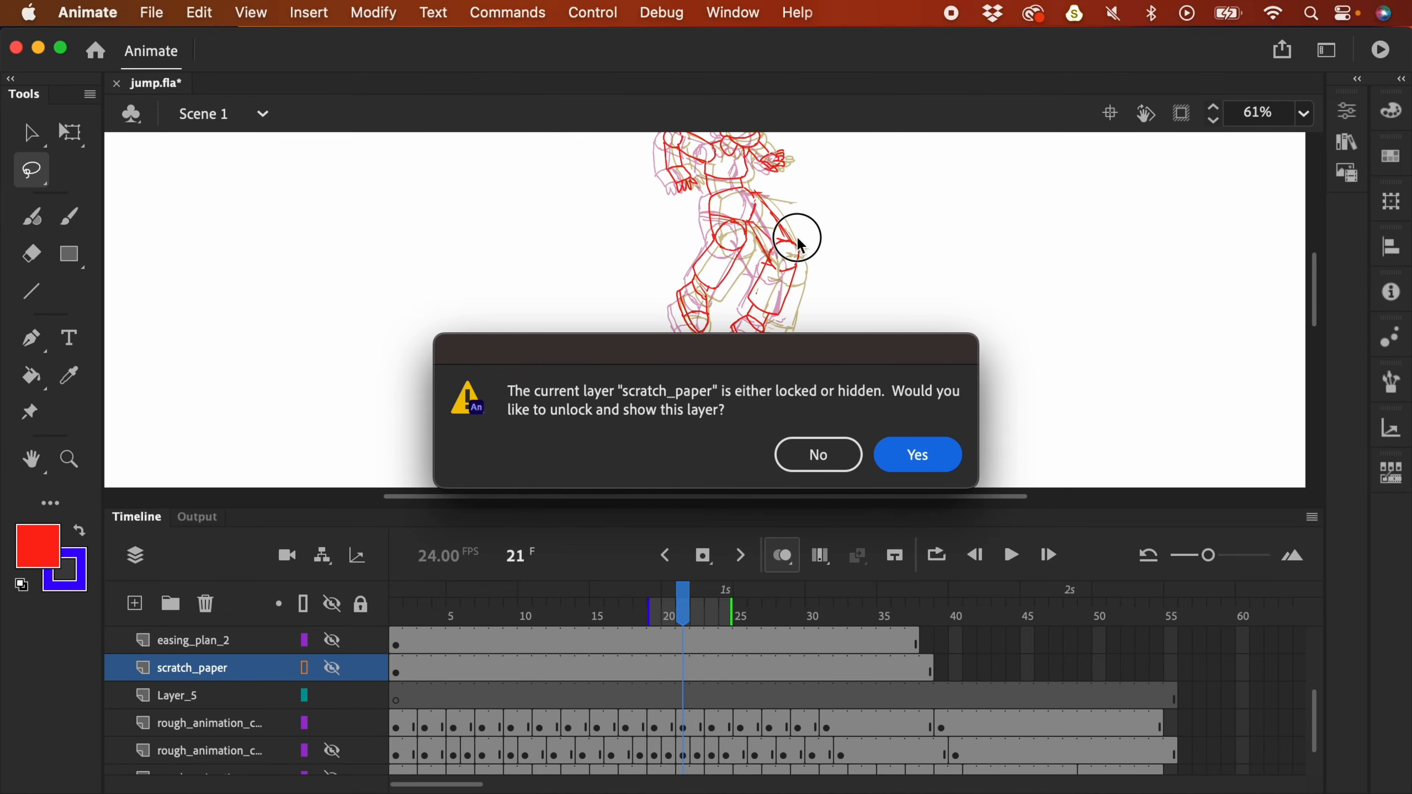
left_click(819, 454)
left_click(801, 277)
left_click(802, 243)
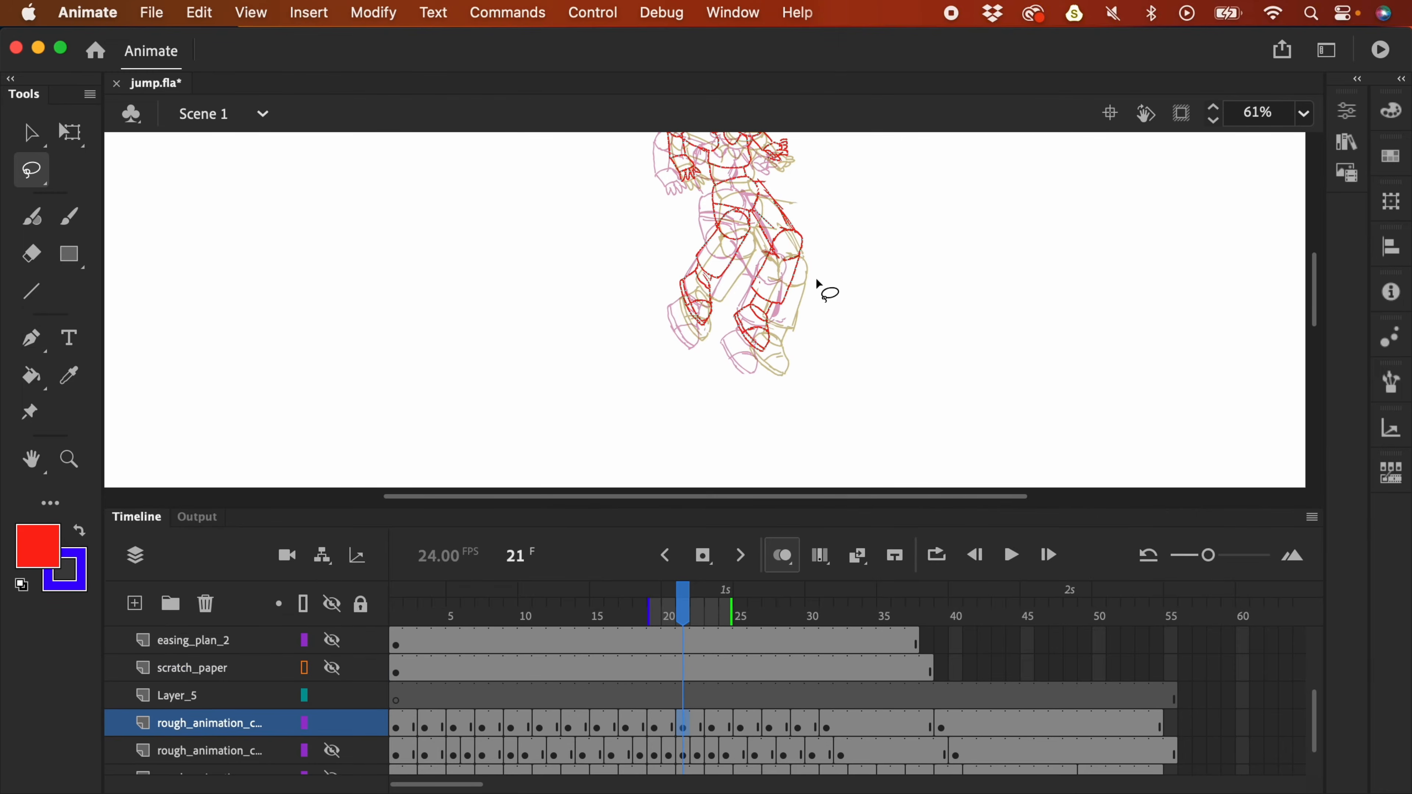
key("comma")
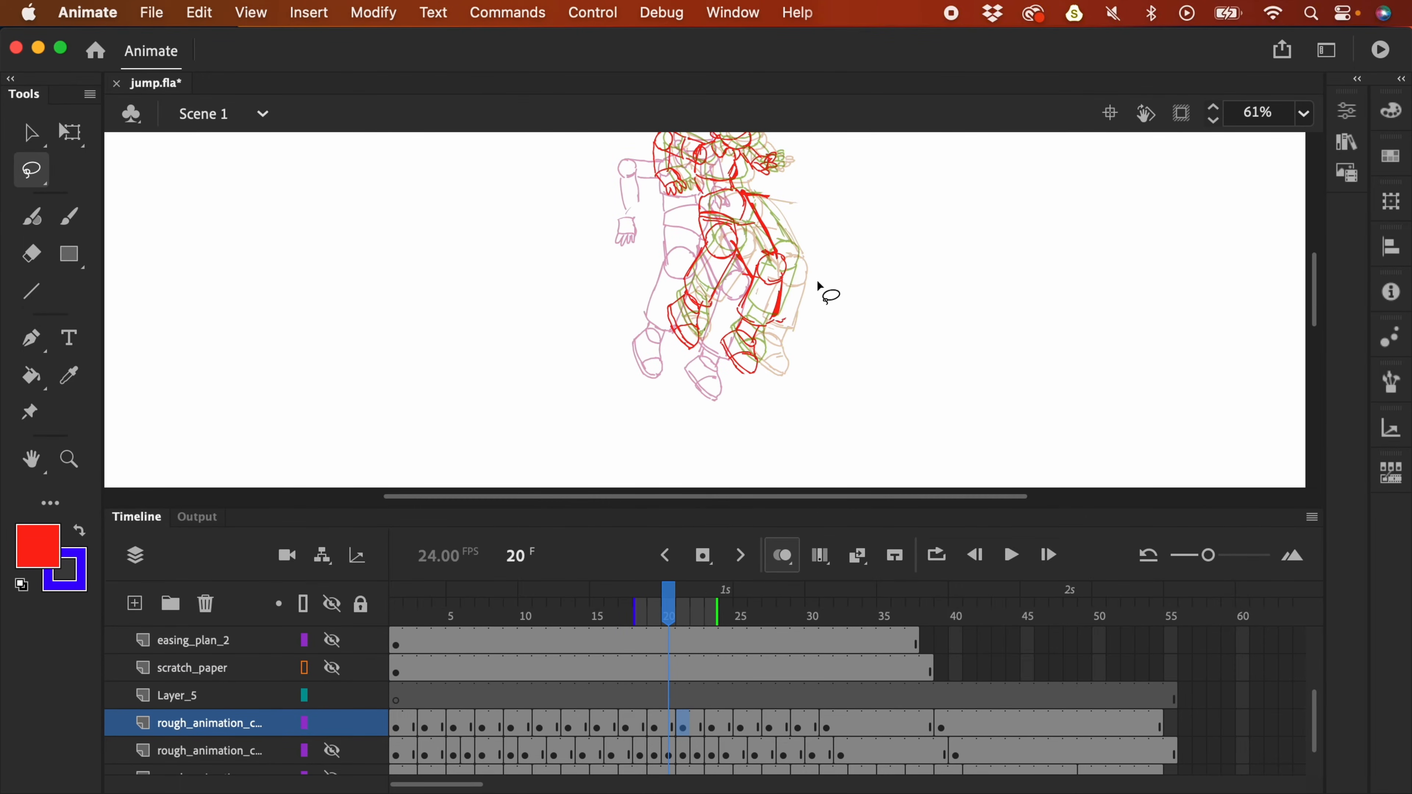
mouse_move(789, 297)
left_mouse_down()
mouse_move(781, 253)
mouse_move(717, 364)
mouse_move(762, 337)
mouse_move(751, 316)
mouse_move(772, 295)
left_mouse_up()
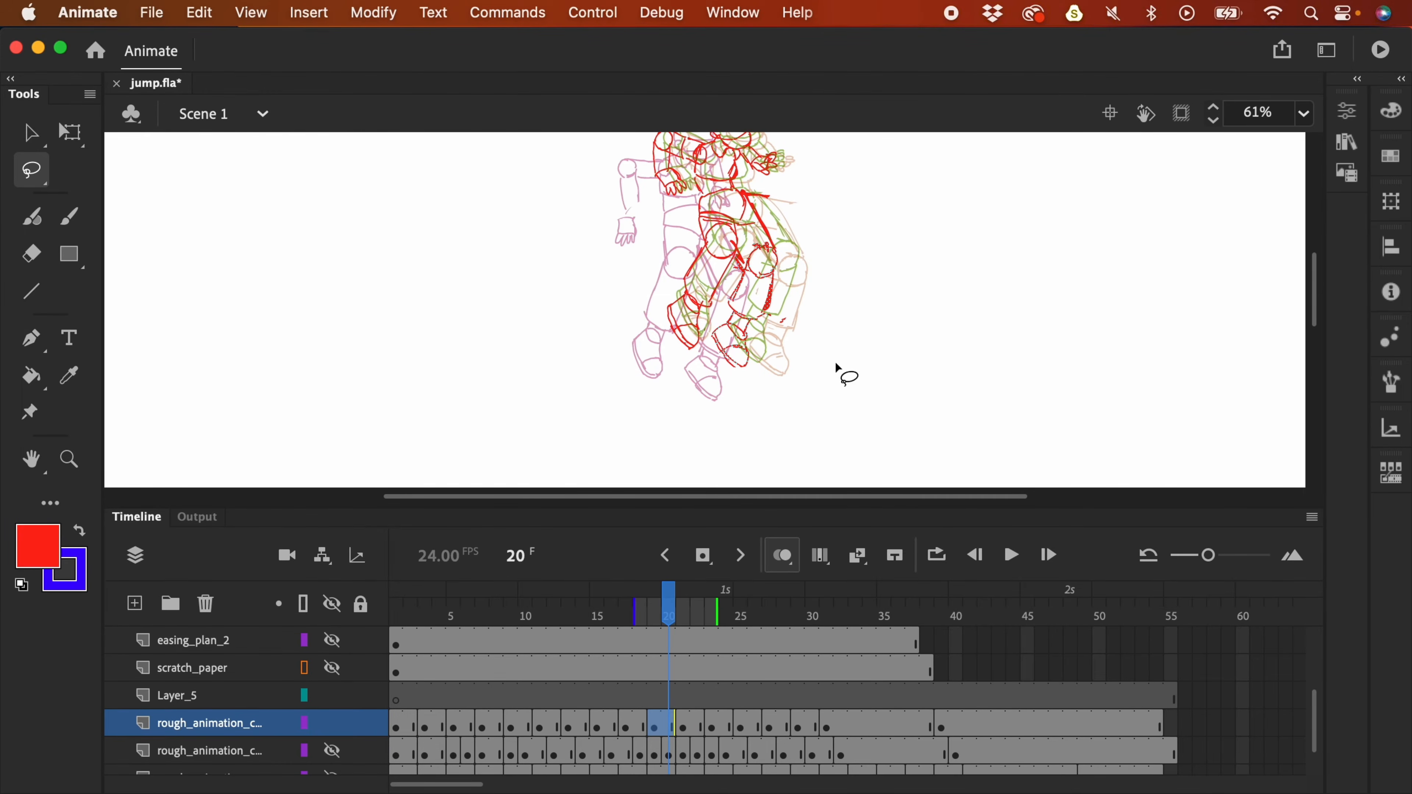
- Shift the red leg strokes on frame 18, compare neighbouring frames, then zoom out and play the jump
key("comma")
key("comma")
mouse_move(732, 384)
left_mouse_down()
mouse_move(754, 326)
mouse_move(753, 277)
mouse_move(739, 268)
mouse_move(678, 372)
mouse_move(725, 410)
mouse_move(724, 378)
left_mouse_up()
key("comma")
key("comma")
key("comma")
key("comma")
key("period")
key("period")
key("period")
key("period")
key("period")
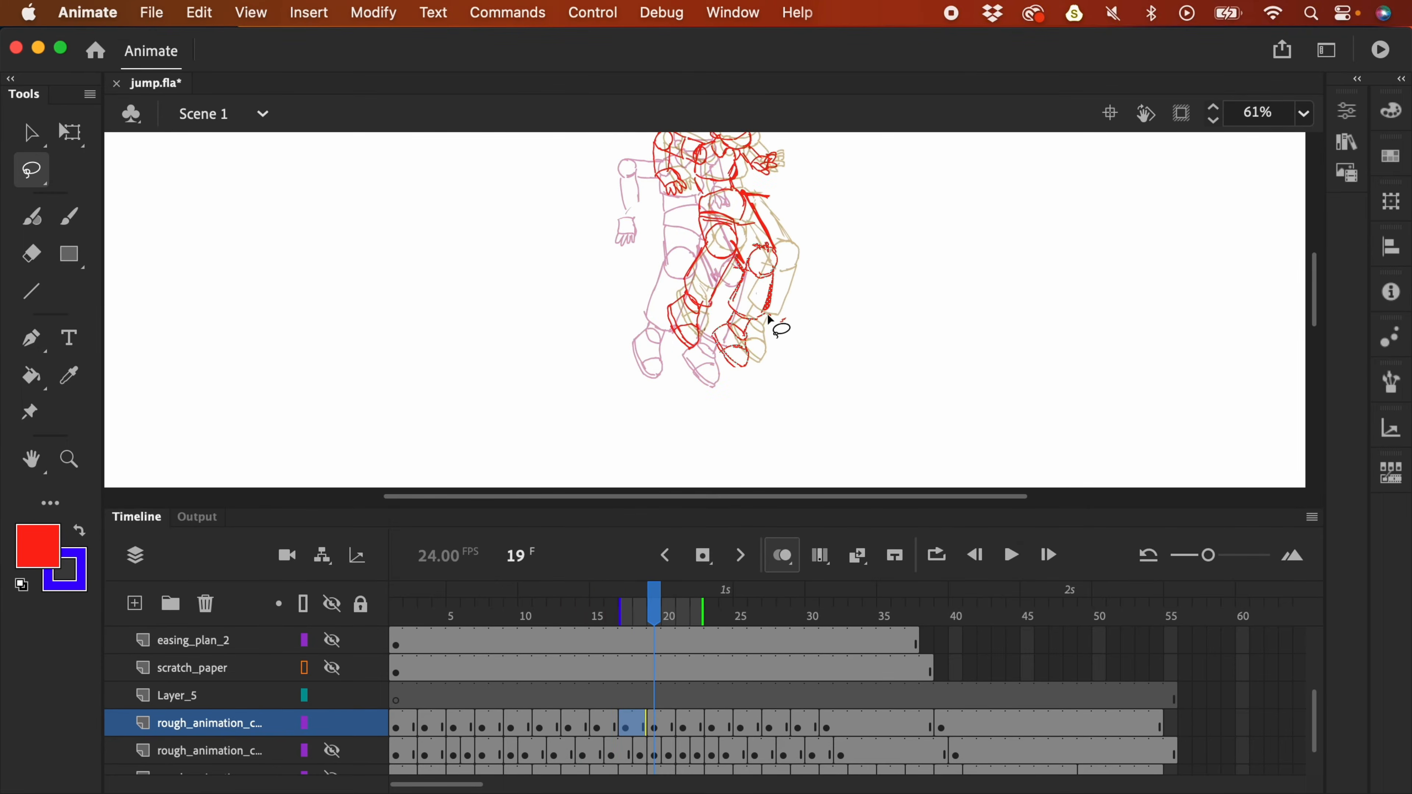
key("period")
key("period")
key("period")
key("period")
key("period")
key("comma")
key("comma")
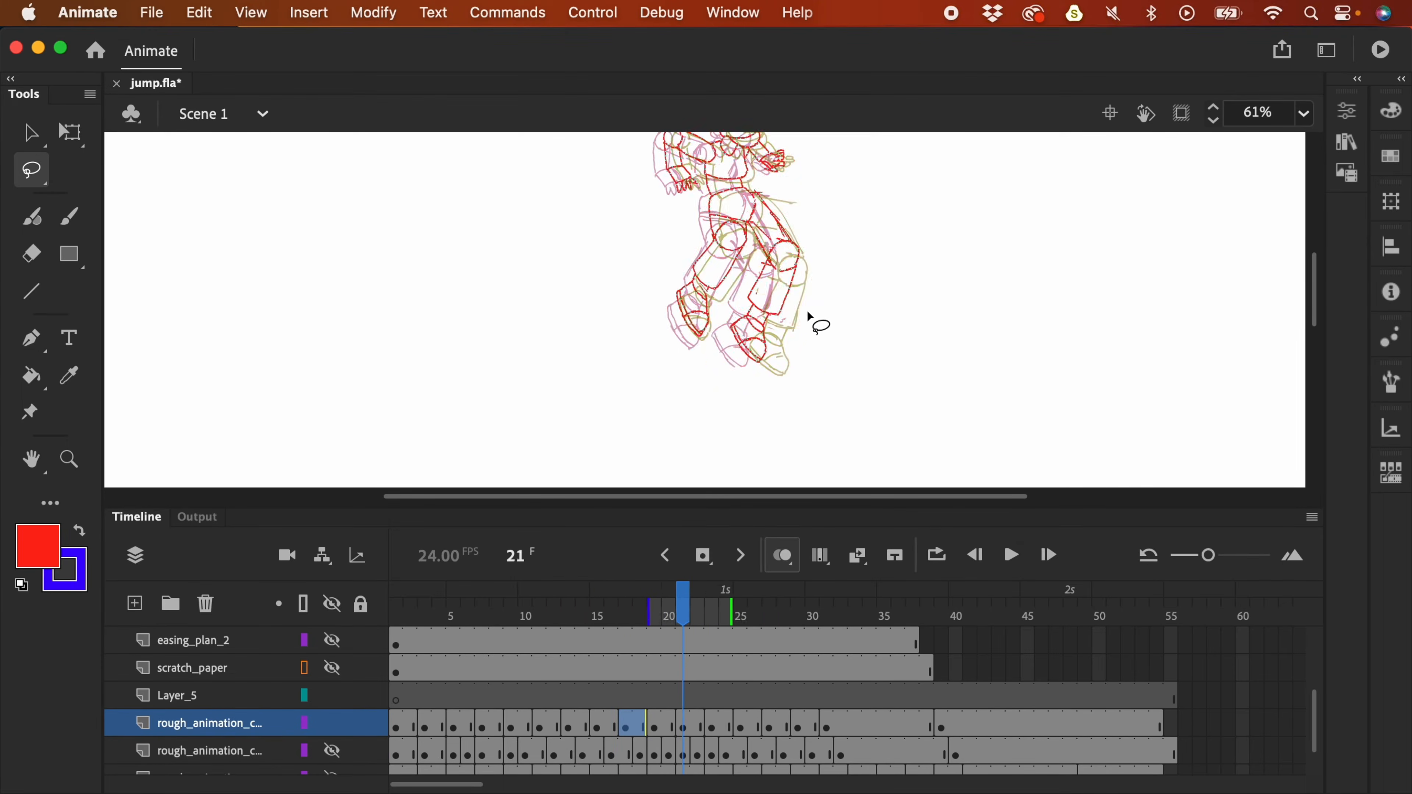
key("comma")
key("comma")
key("comma")
key("comma")
key("comma")
key("comma")
key("super+2")
key("Return")
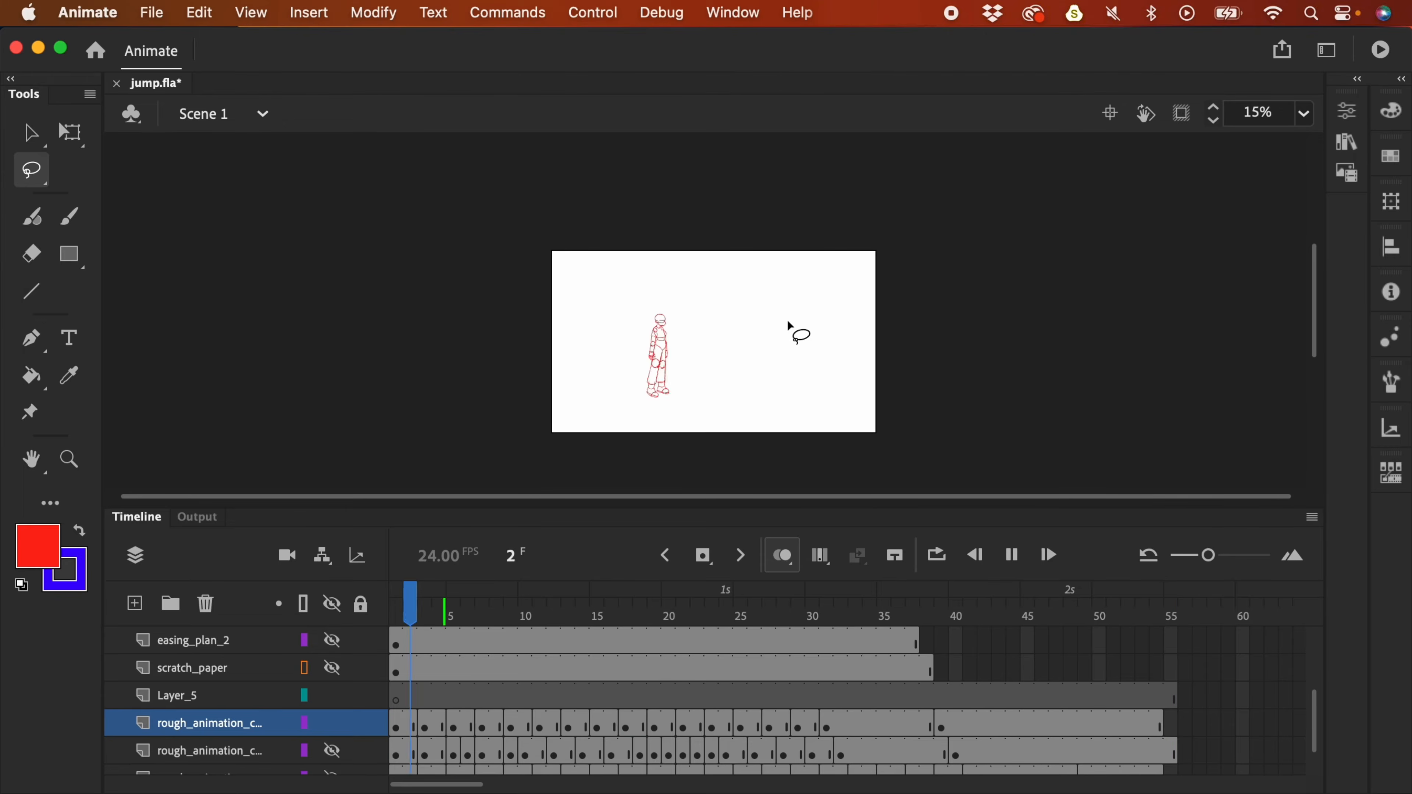
key("Return")
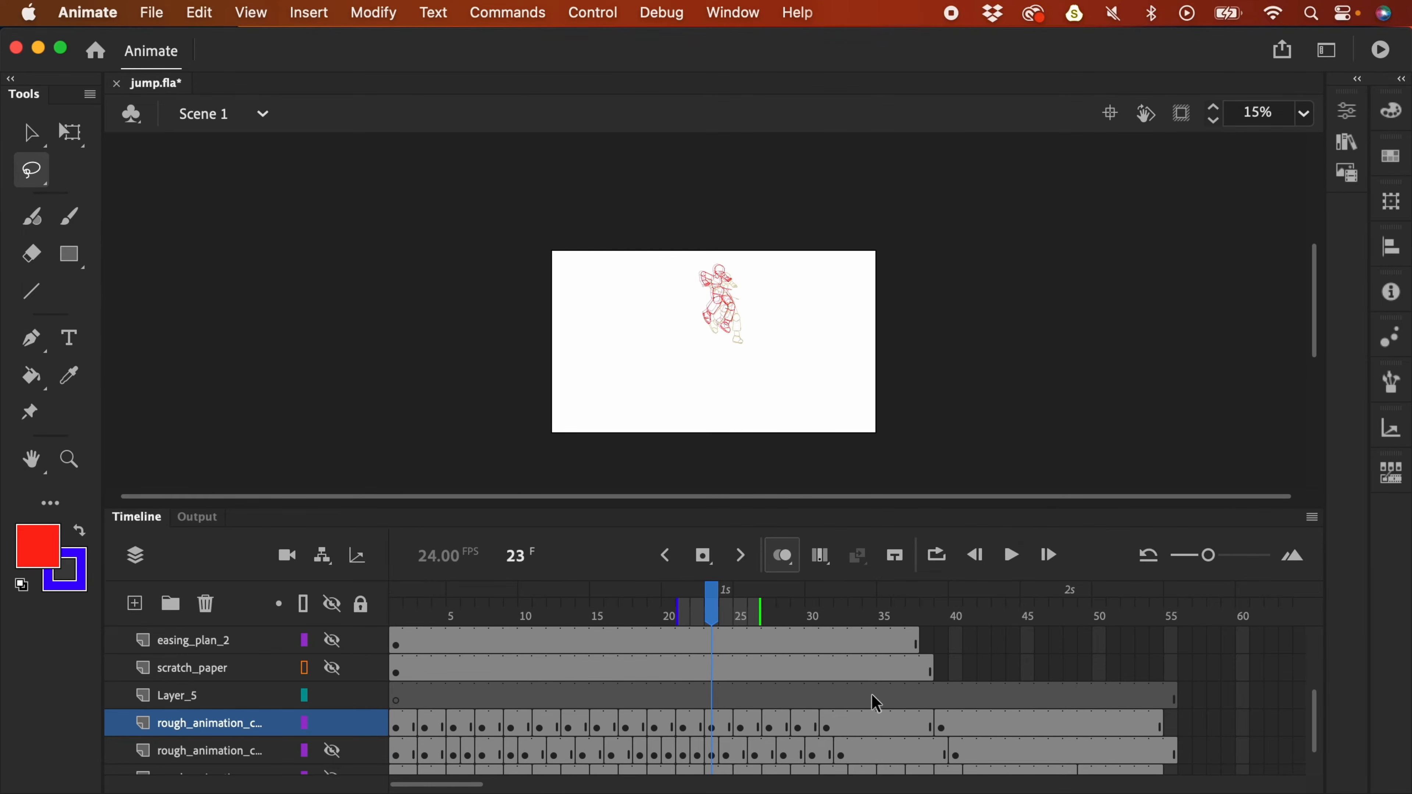
key("Return")
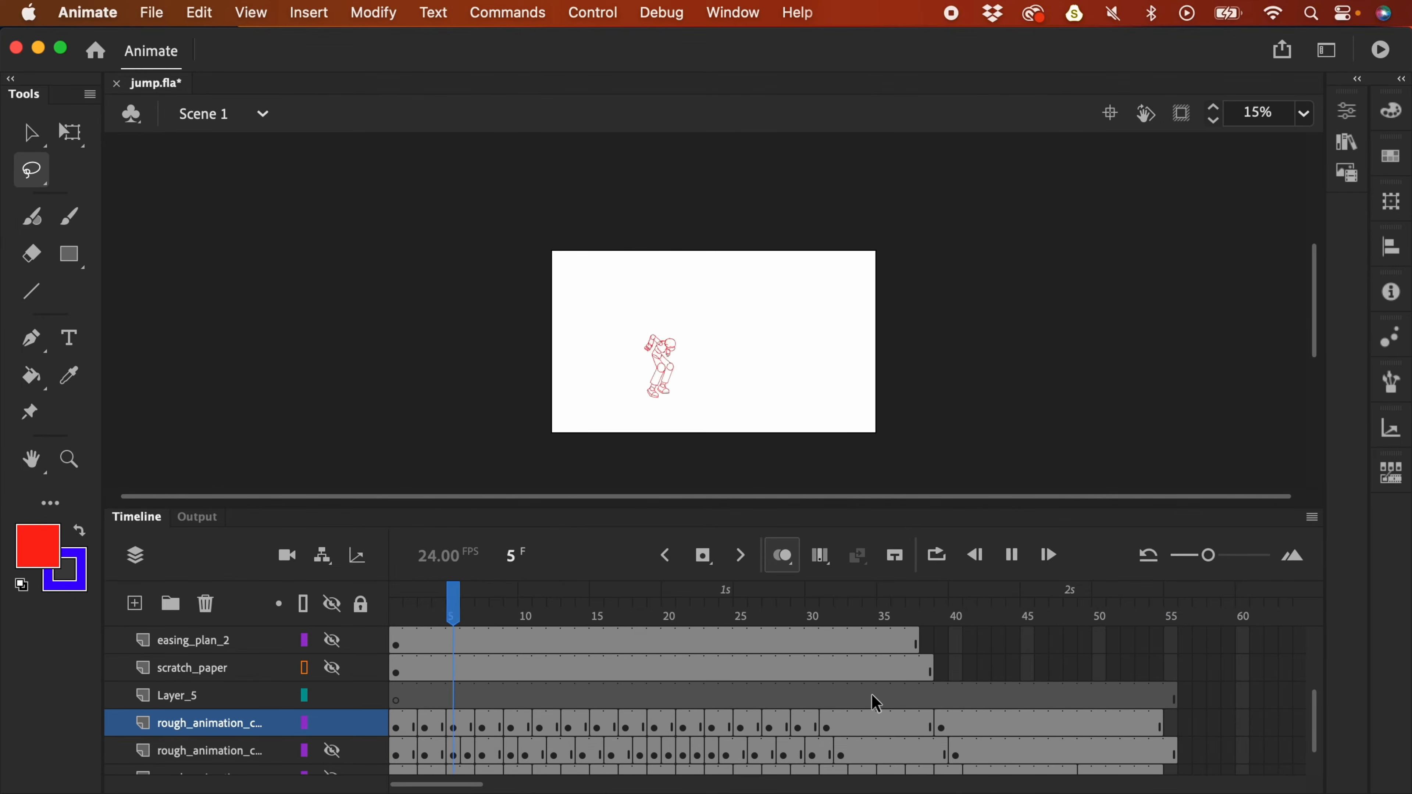
key("Return")
left_click_drag(771, 611, 656, 616)
key("super+=")
key("super+=")
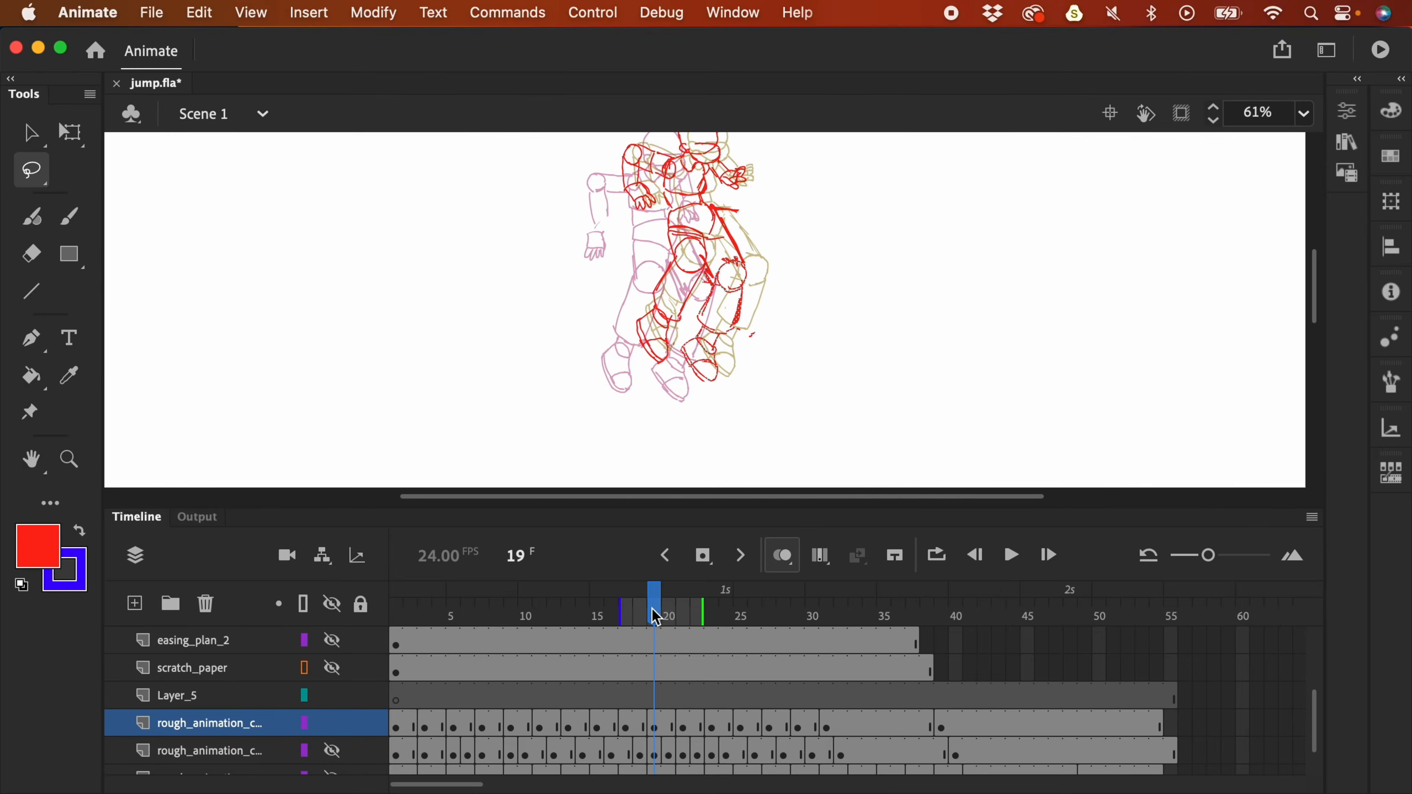
scroll(802, 255, "up", 3)
key("b")
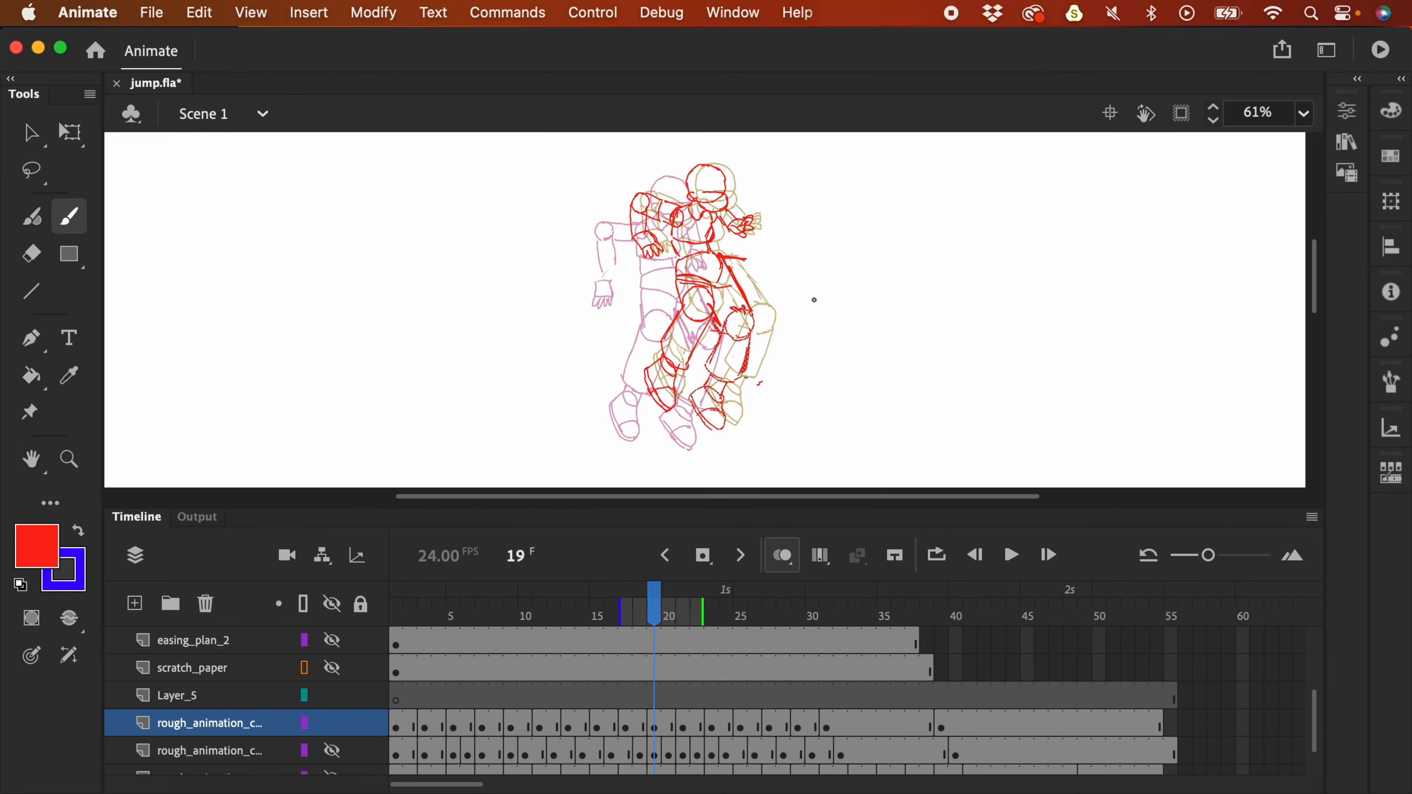
key("comma")
key("comma")
key("comma")
key("period")
key("period")
key("period")
key("period")
key("period")
key("period")
key("comma")
key("comma")
key("comma")
key("period")
key("period")
key("period")
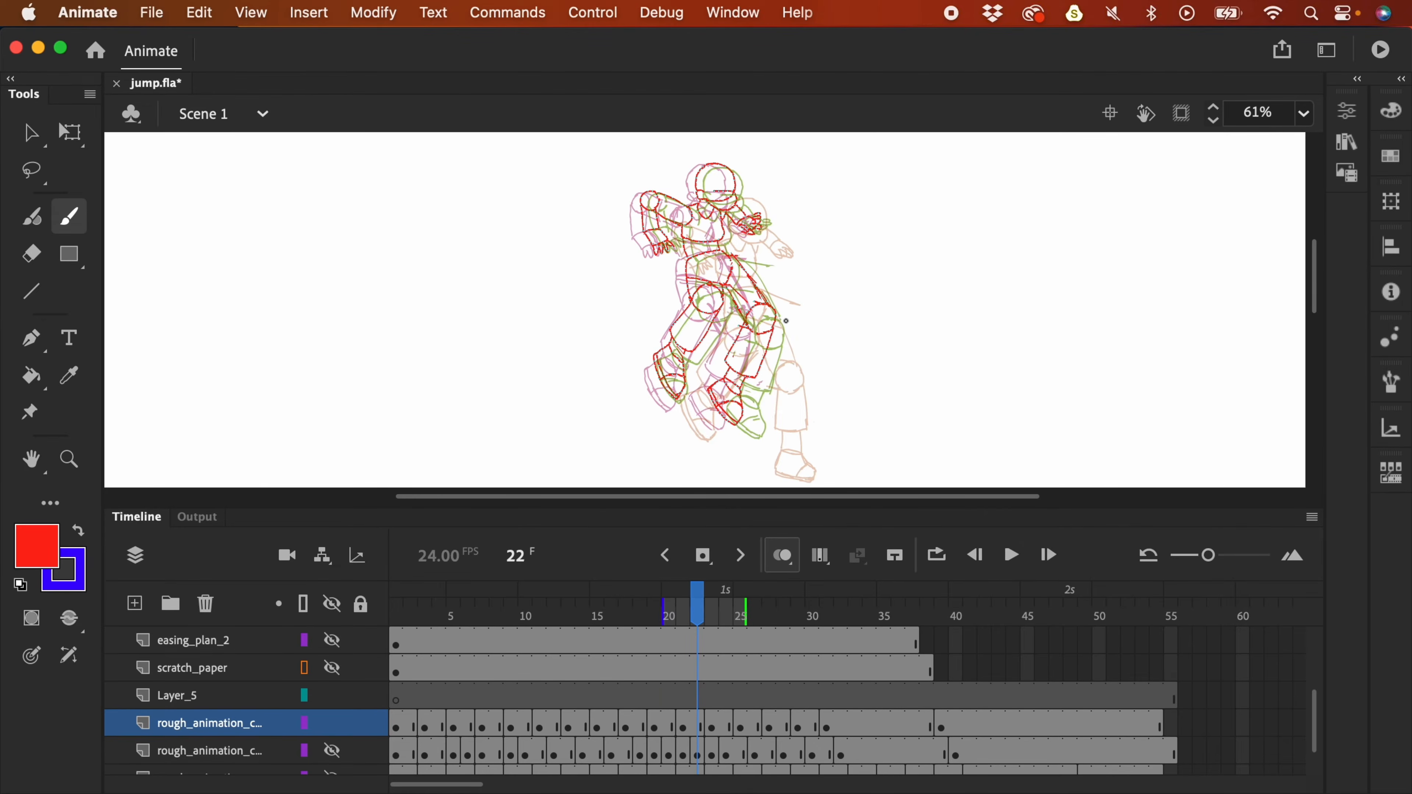
key("period")
key("period")
key("comma")
key("comma")
key("comma")
key("comma")
key("comma")
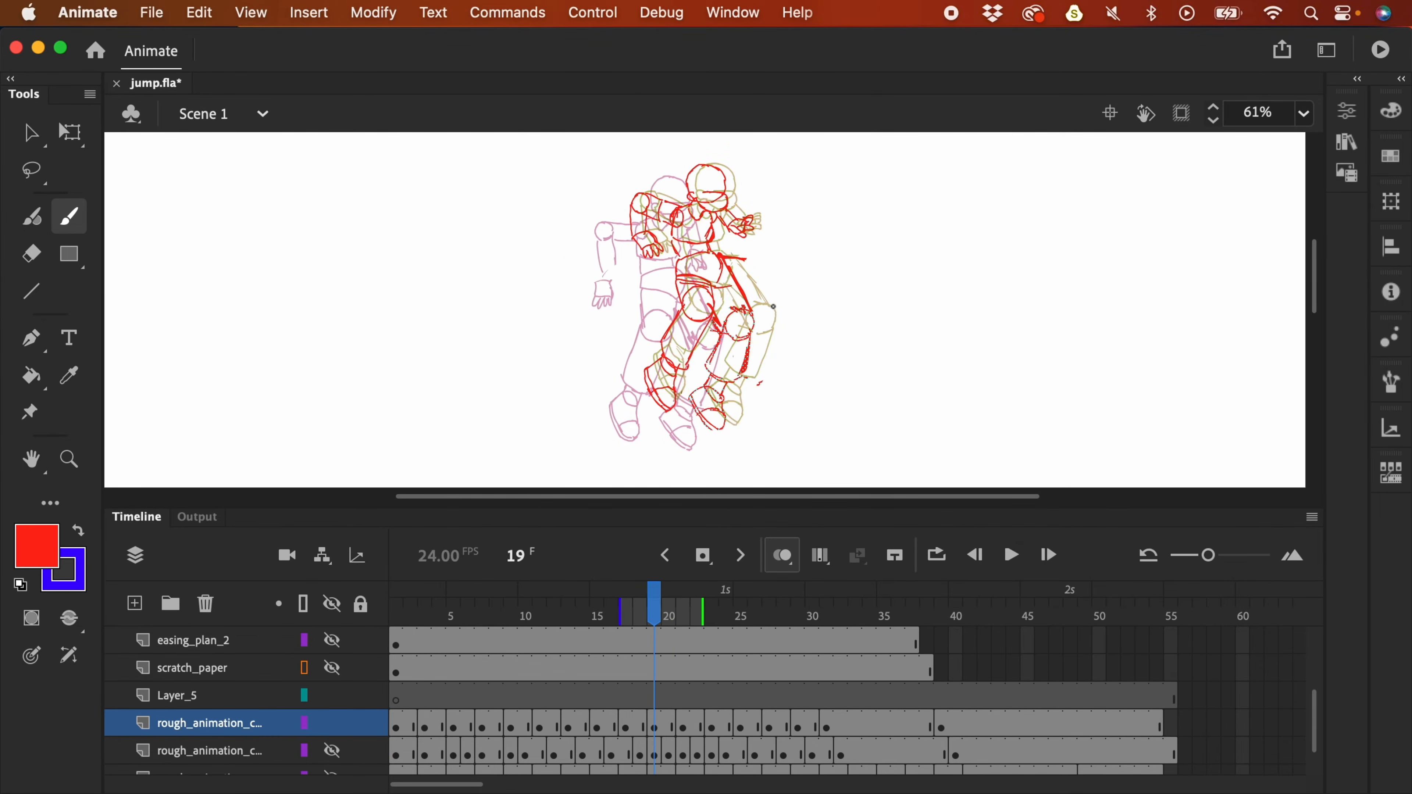
key("period")
key("period")
key("period")
key("period")
key("comma")
key("l")
key("comma")
key("comma")
key("comma")
key("comma")
key("comma")
key("comma")
key("comma")
key("comma")
key("period")
key("period")
key("period")
key("period")
key("period")
key("period")
key("period")
key("period")
key("comma")
key("comma")
key("comma")
key("comma")
key("period")
key("period")
key("period")
key("period")
key("period")
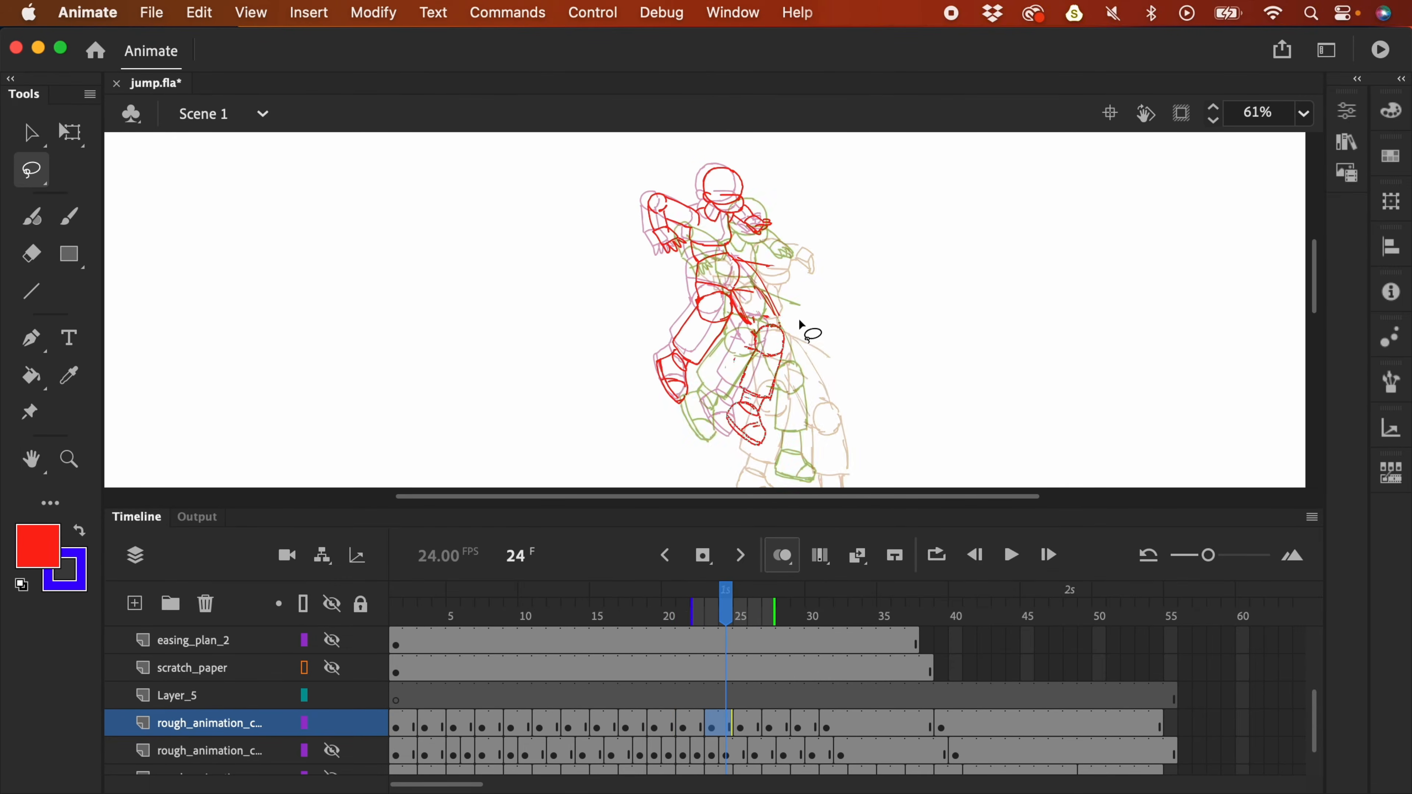
key("super+minus")
key("Return")
key("Return")
key("comma")
key("period")
key("comma")
key("comma")
key("comma")
key("comma")
key("comma")
key("period")
key("super+equal")
key("Return")
key("super+minus")
key("Return")
key("comma")
key("comma")
key("comma")
key("comma")
key("period")
key("period")
key("period")
key("period")
key("comma")
key("period")
key("period")
key("period")
key("period")
key("period")
key("period")
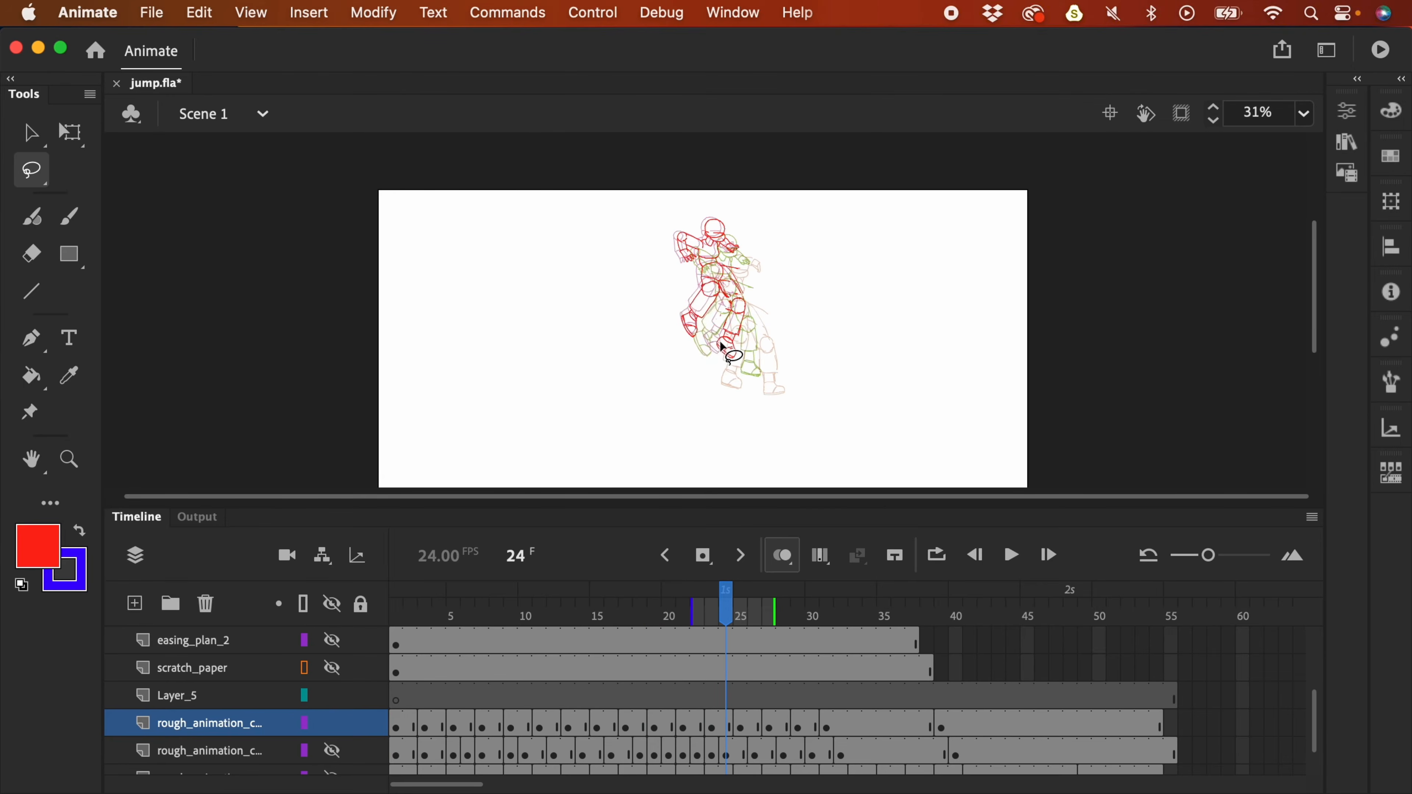
key("Return")
left_click(754, 611)
left_click(902, 609)
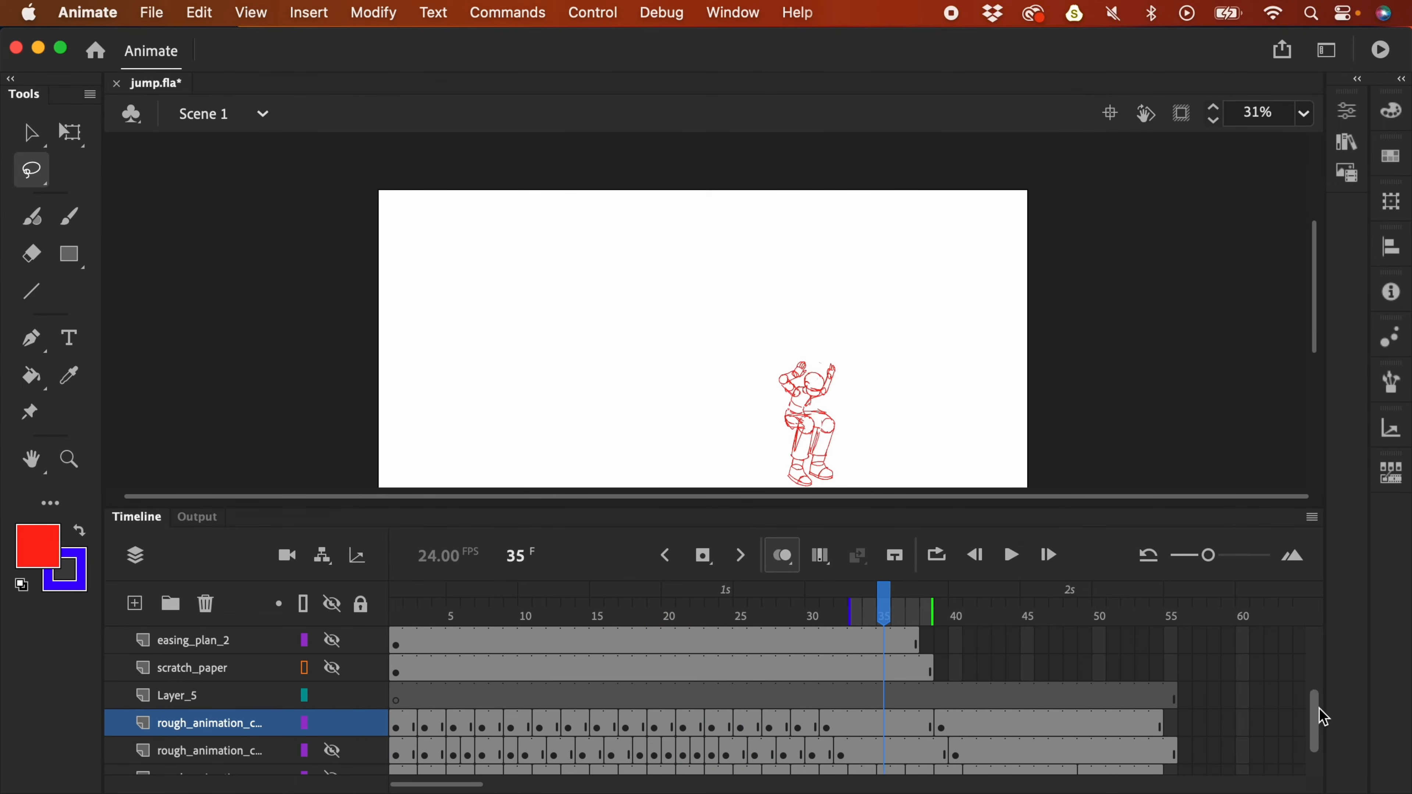
- Convert the two rough animation layers into guide layers
scroll(1323, 718, "down", 1)
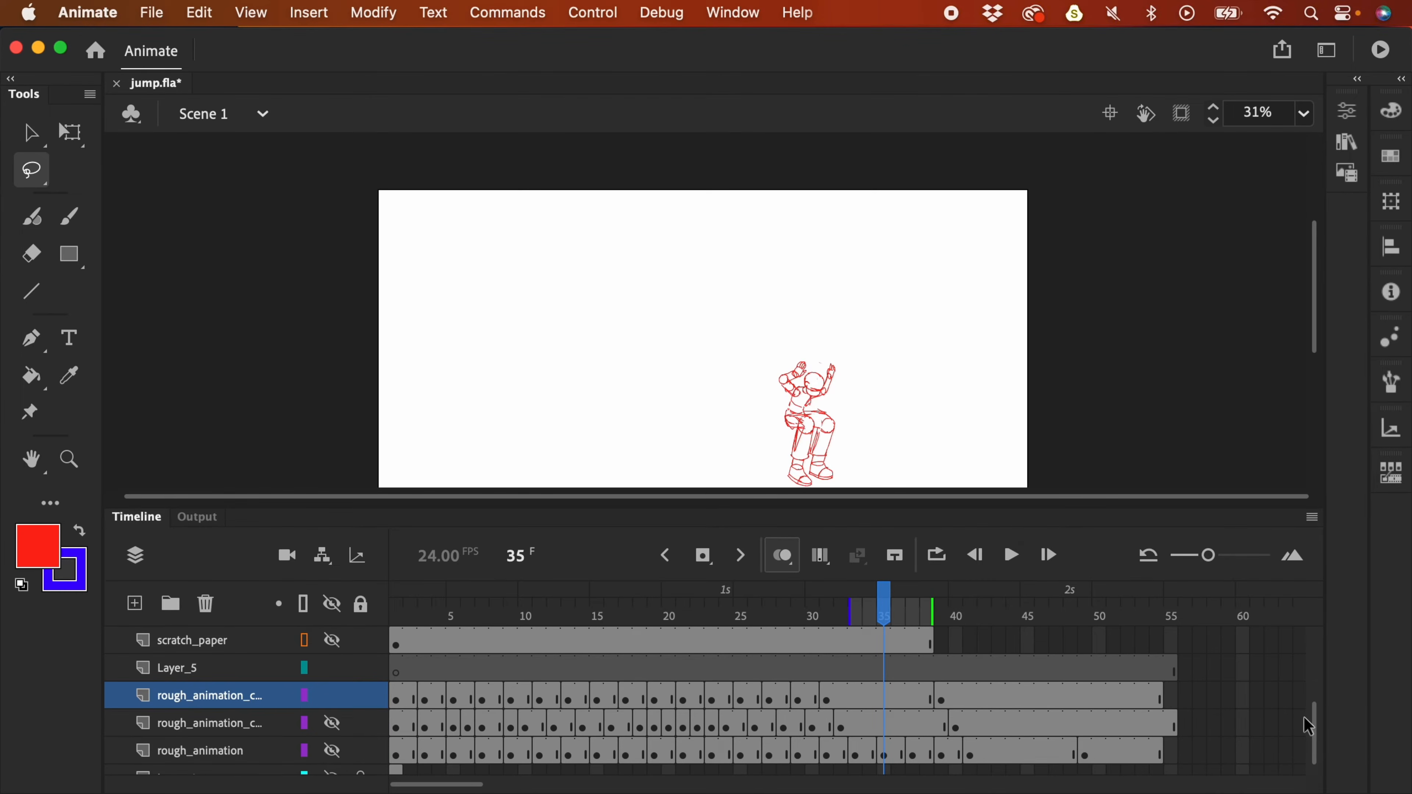
mouse_move(1316, 730)
left_mouse_down()
mouse_move(1310, 705)
mouse_move(1310, 729)
left_mouse_up()
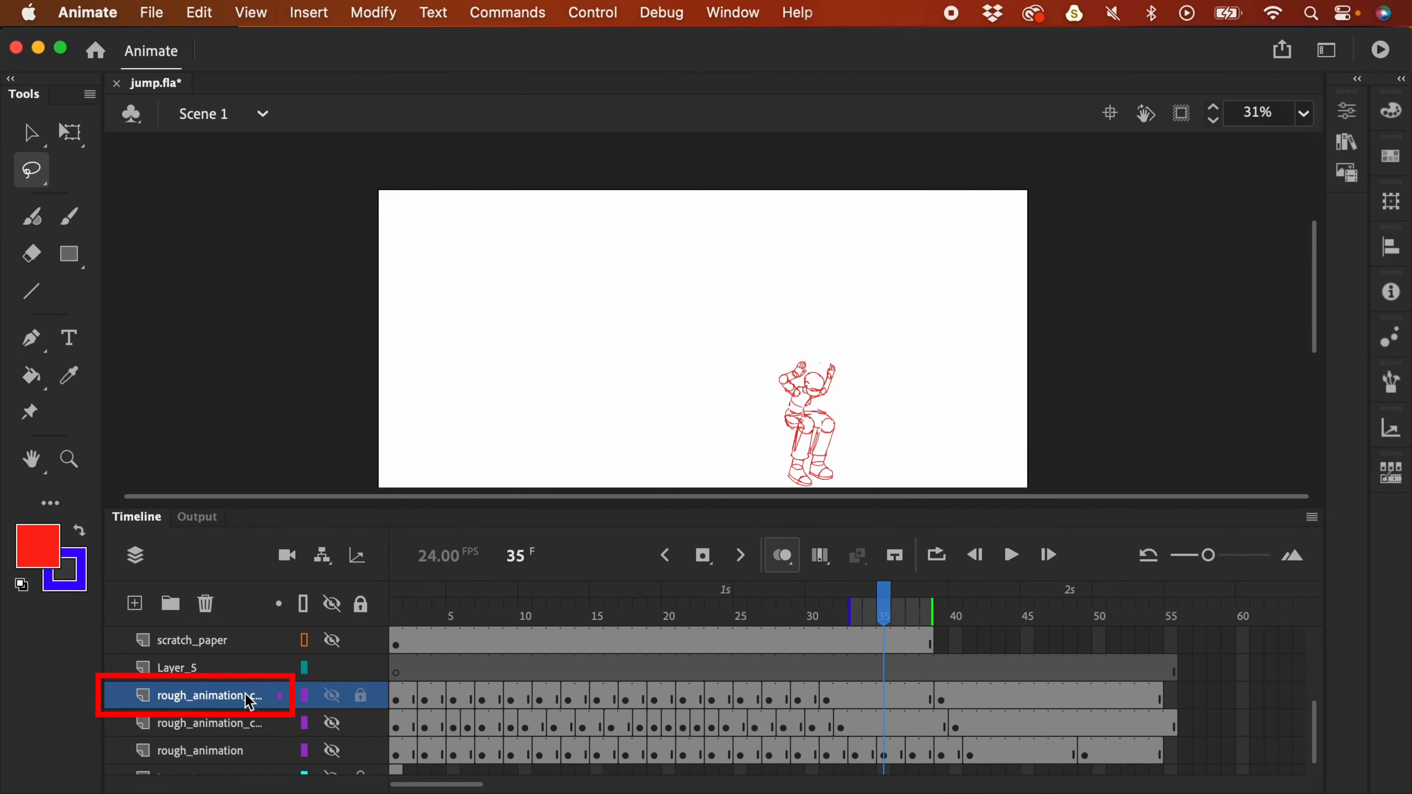
left_click(226, 724)
left_click(231, 752, "shift")
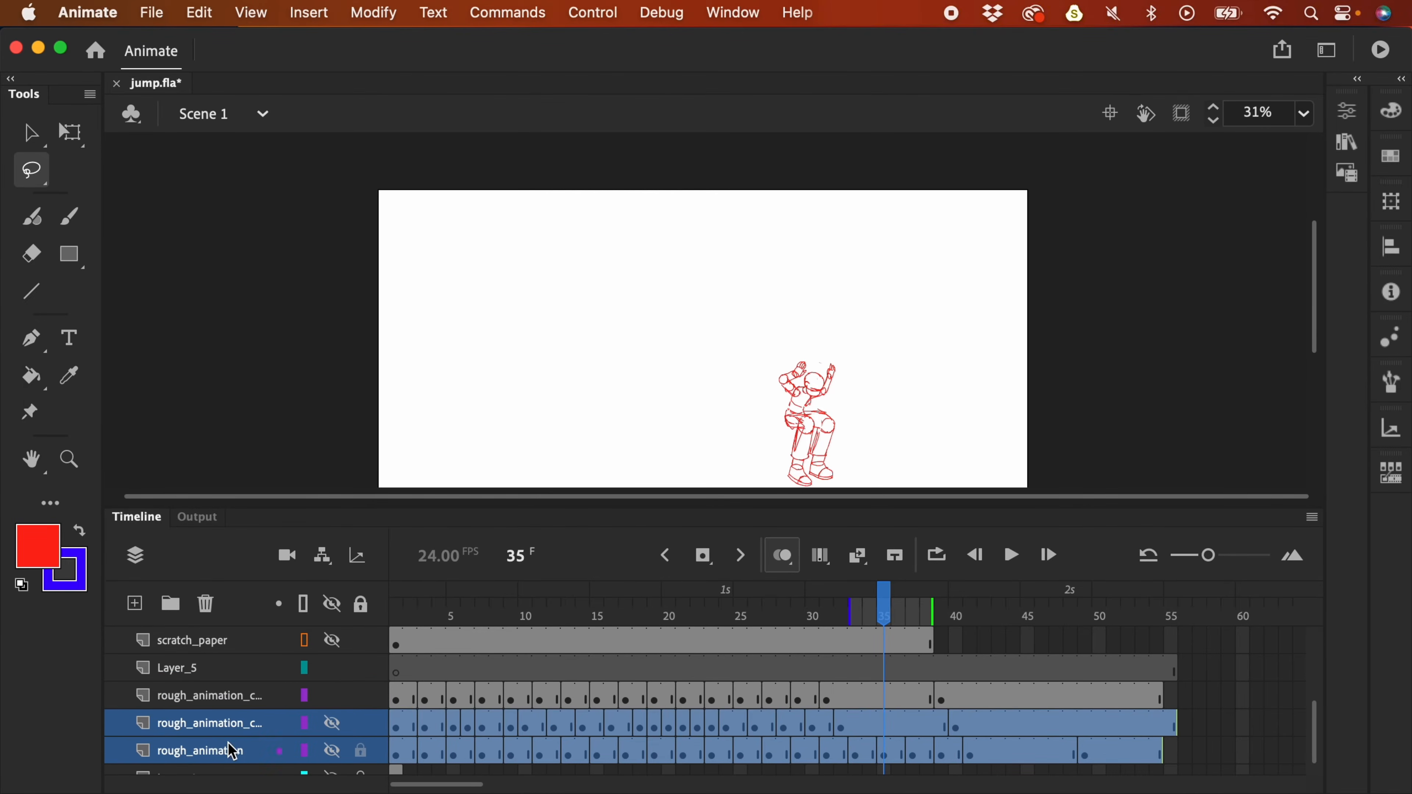
right_click(217, 723)
left_click(286, 479)
- Extend easing_plan_2 through frame 55 and move its arc to the stage's upper left
left_click(1258, 751)
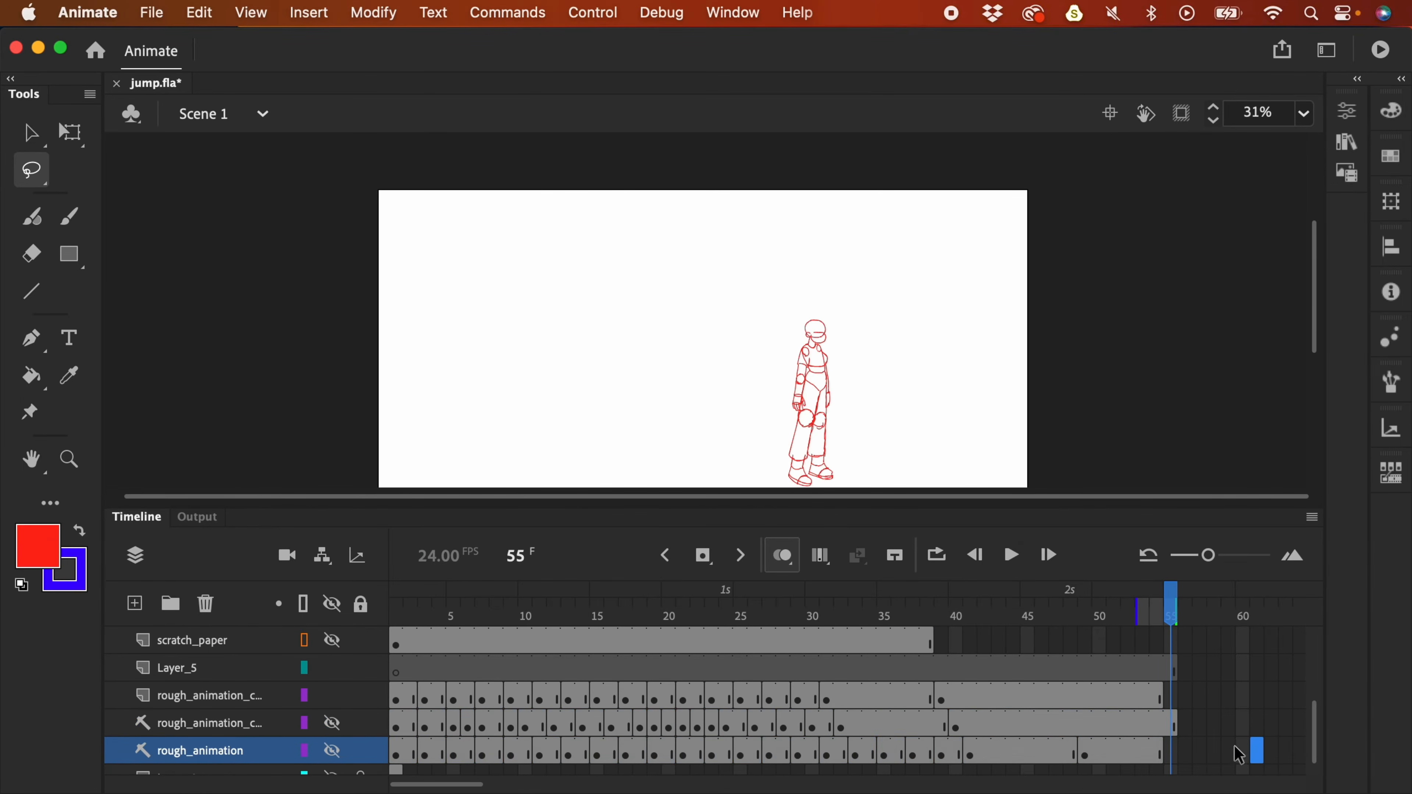
mouse_move(1314, 742)
left_mouse_down()
mouse_move(1312, 715)
mouse_move(1312, 727)
left_mouse_up()
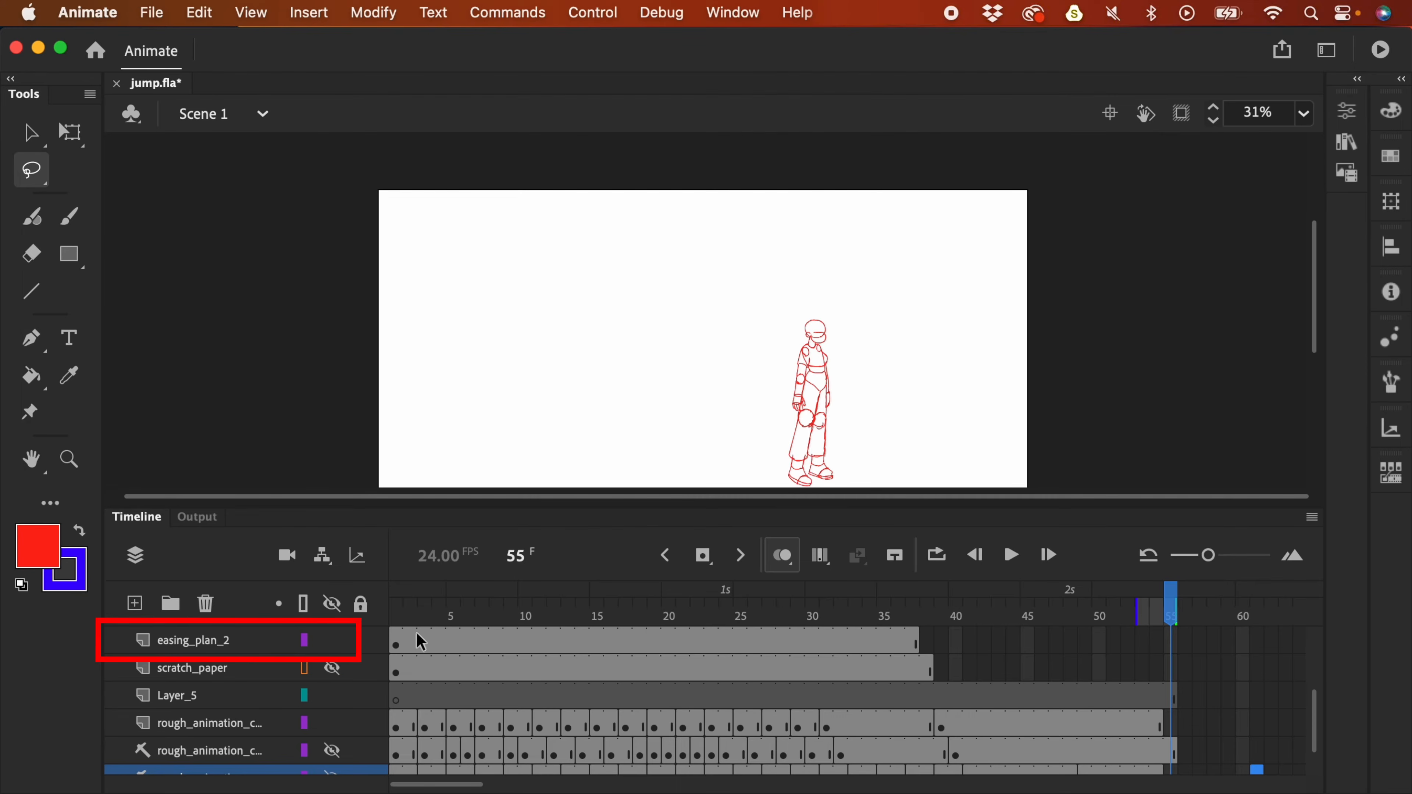
left_click(369, 646)
left_click(1172, 652)
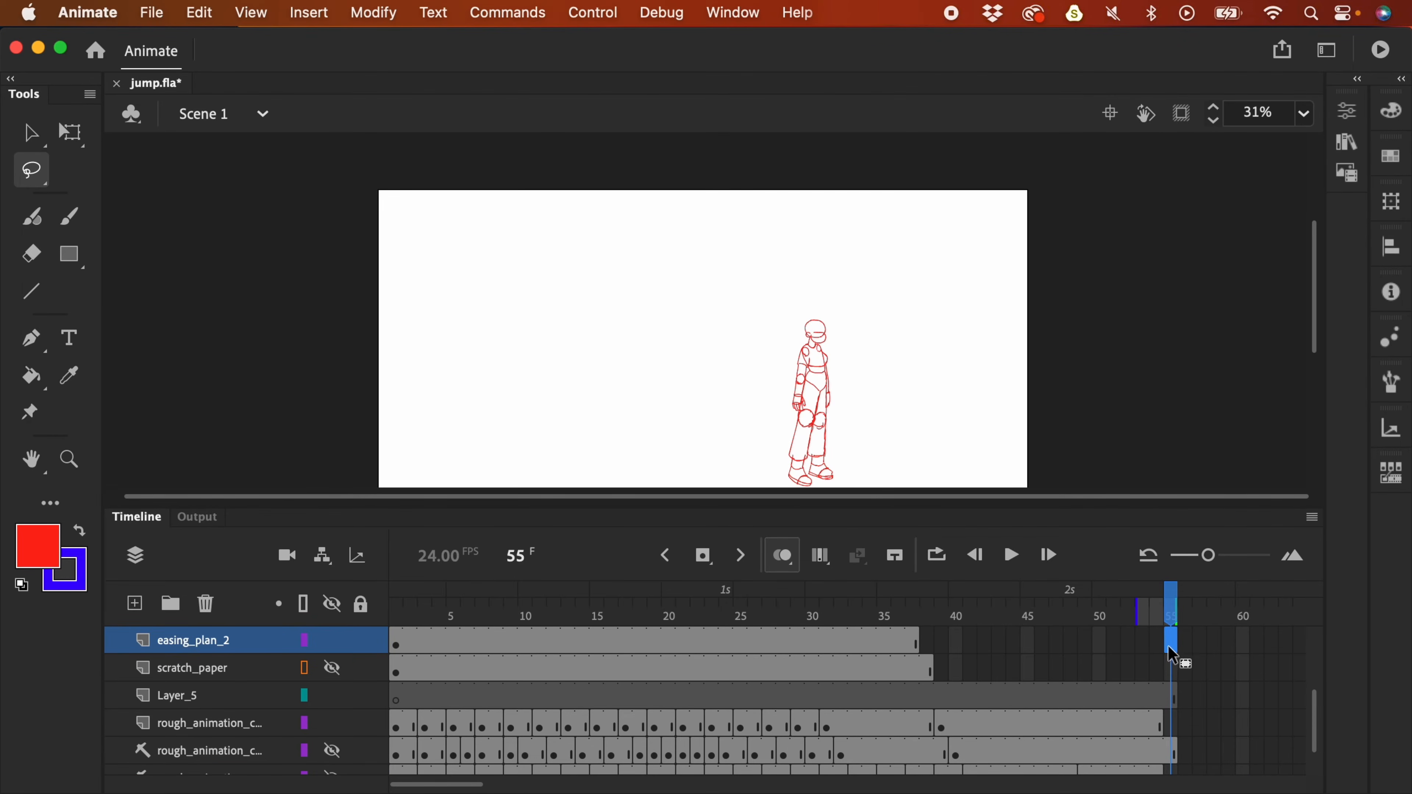
key("F5")
key("v")
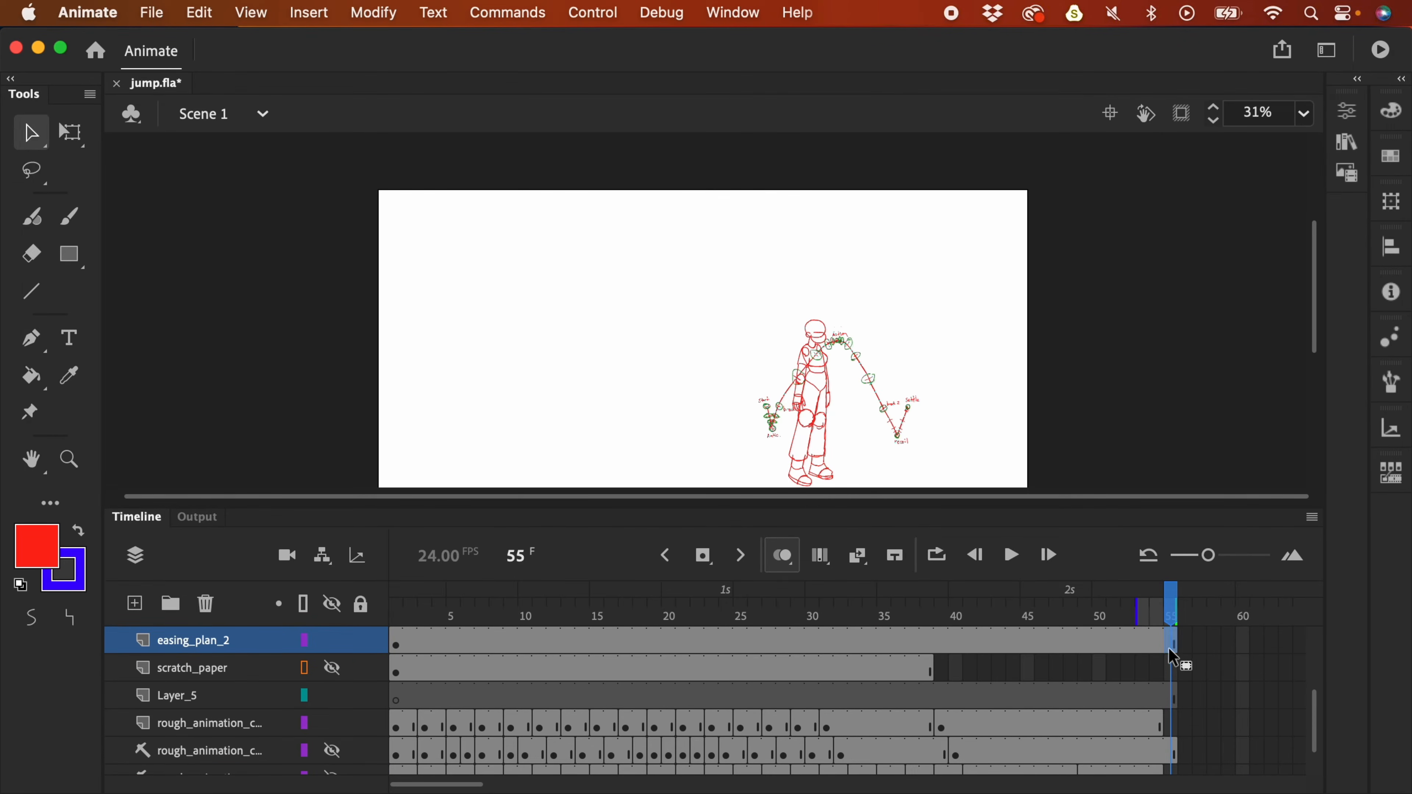
mouse_move(893, 421)
left_mouse_down()
mouse_move(883, 404)
mouse_move(668, 316)
mouse_move(687, 323)
left_mouse_up()
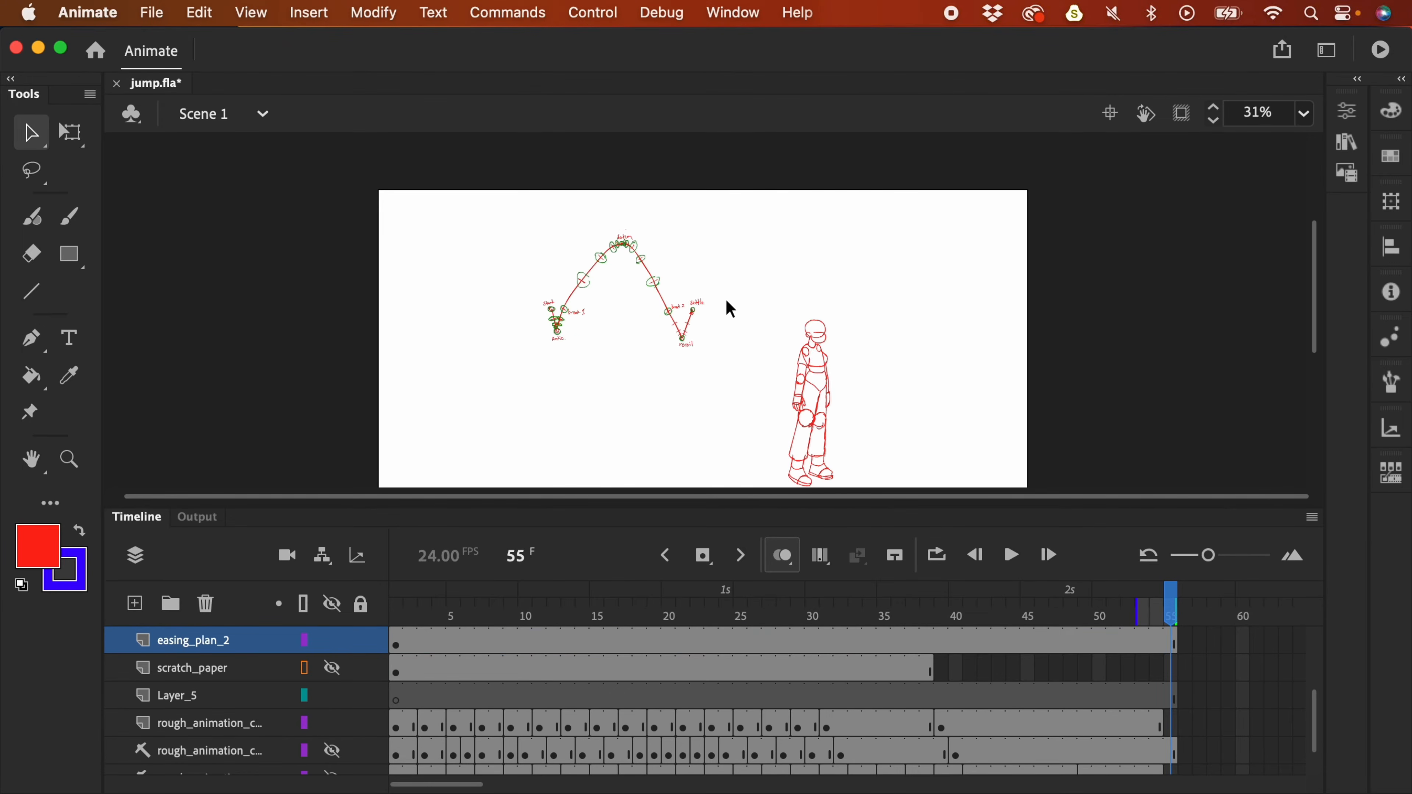
- Erase the old tick marks on easing_plan_2 and brush new red spacing ticks between break 2, recoil and settle
scroll(737, 296, "up", 5)
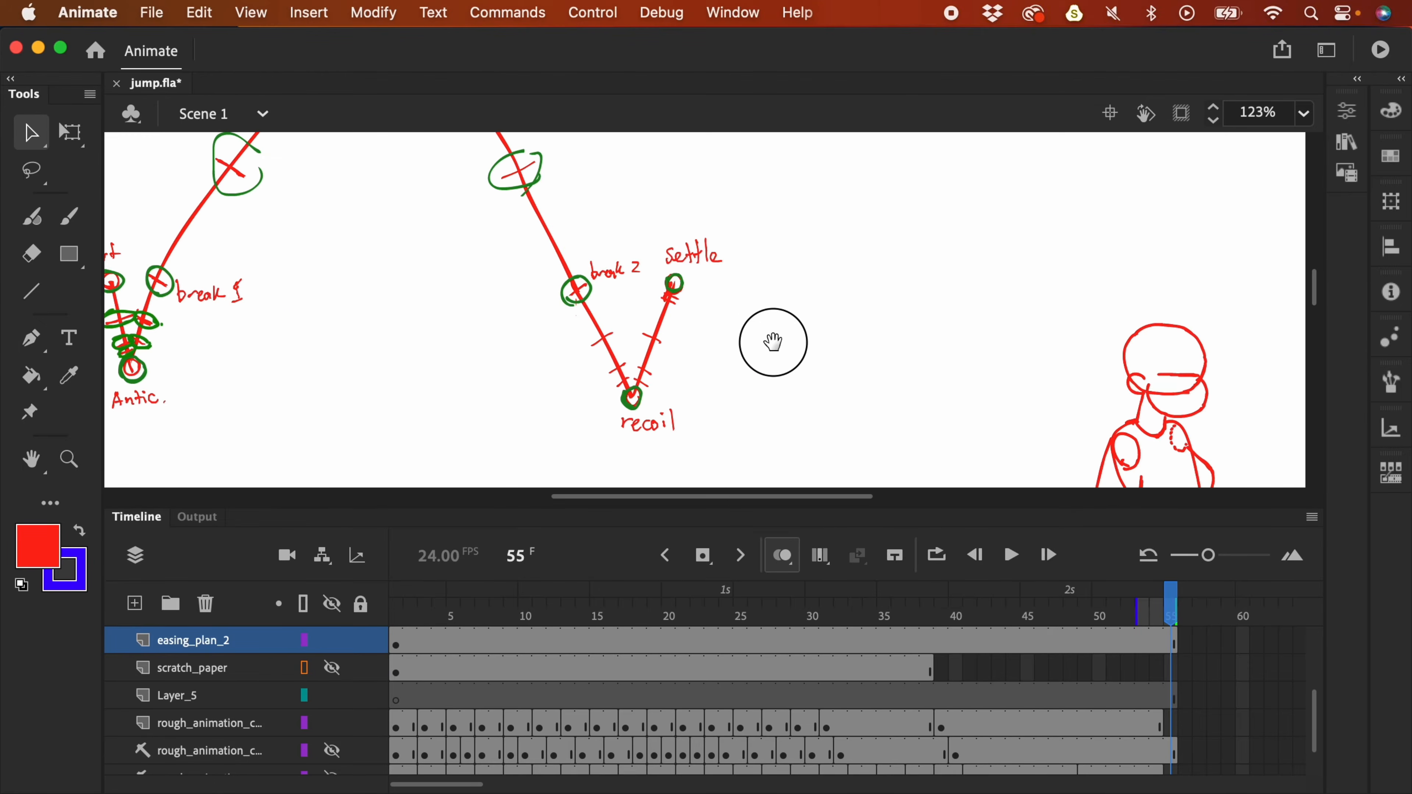
scroll(756, 338, "left", 3)
key("y")
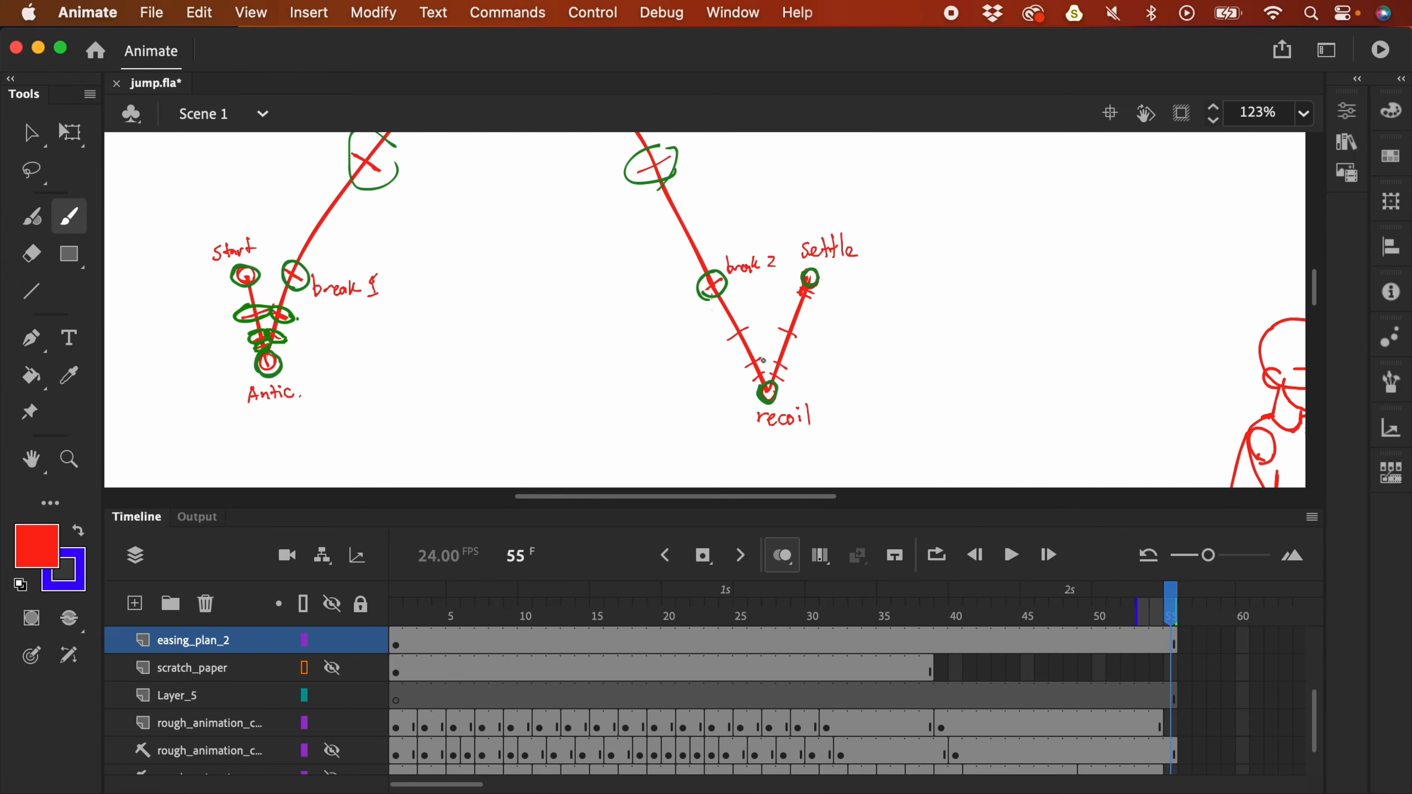
key("e")
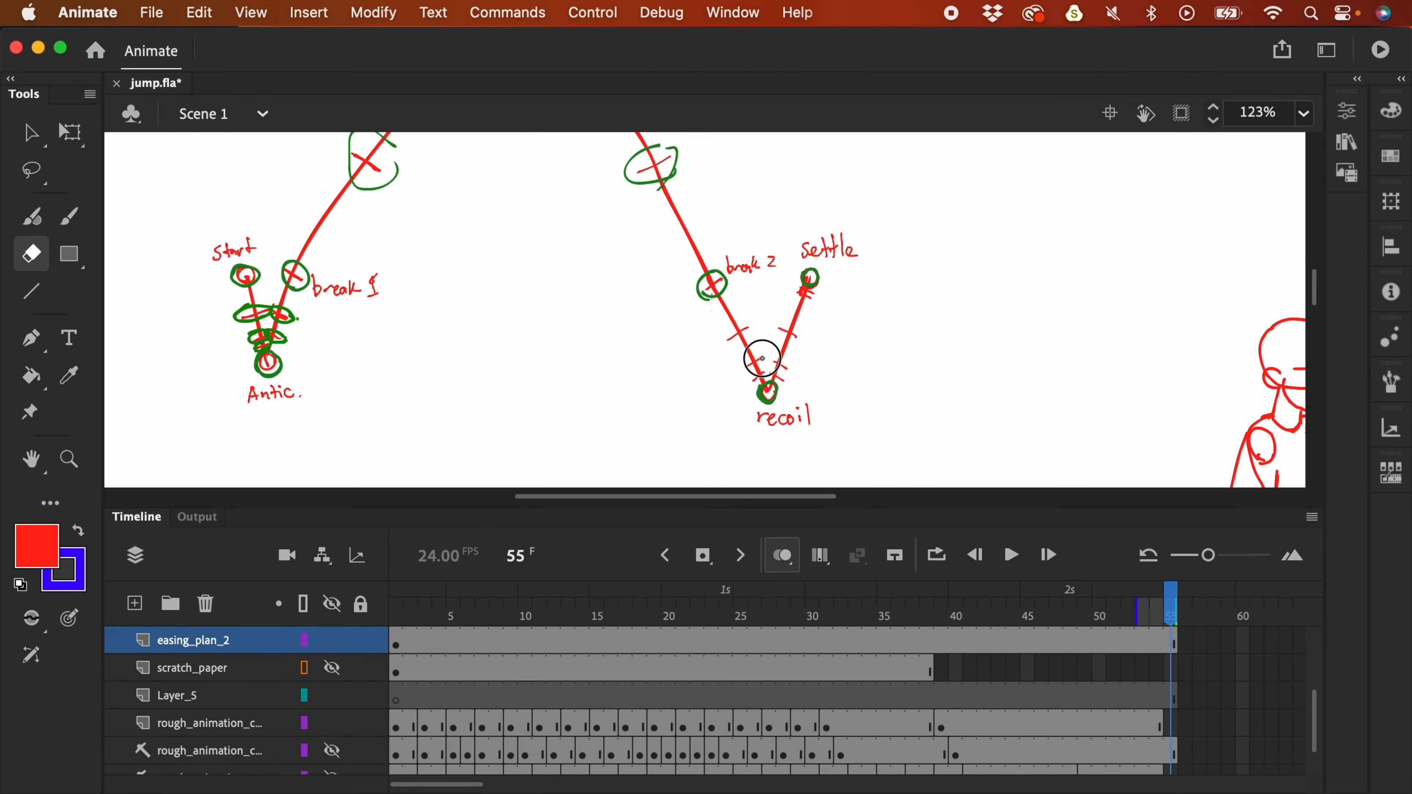
key("y")
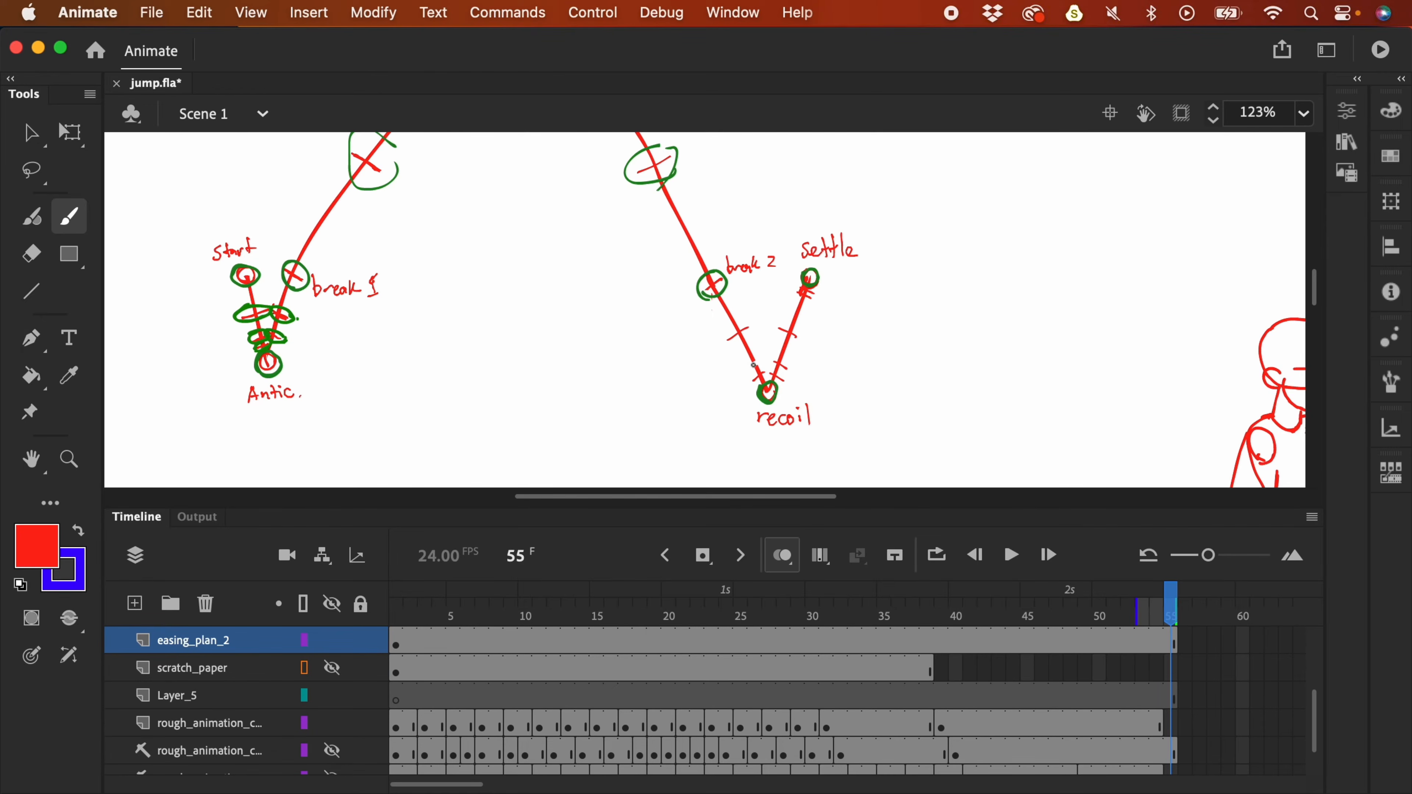
scroll(820, 364, "up", 2)
scroll(820, 364, "left", 1)
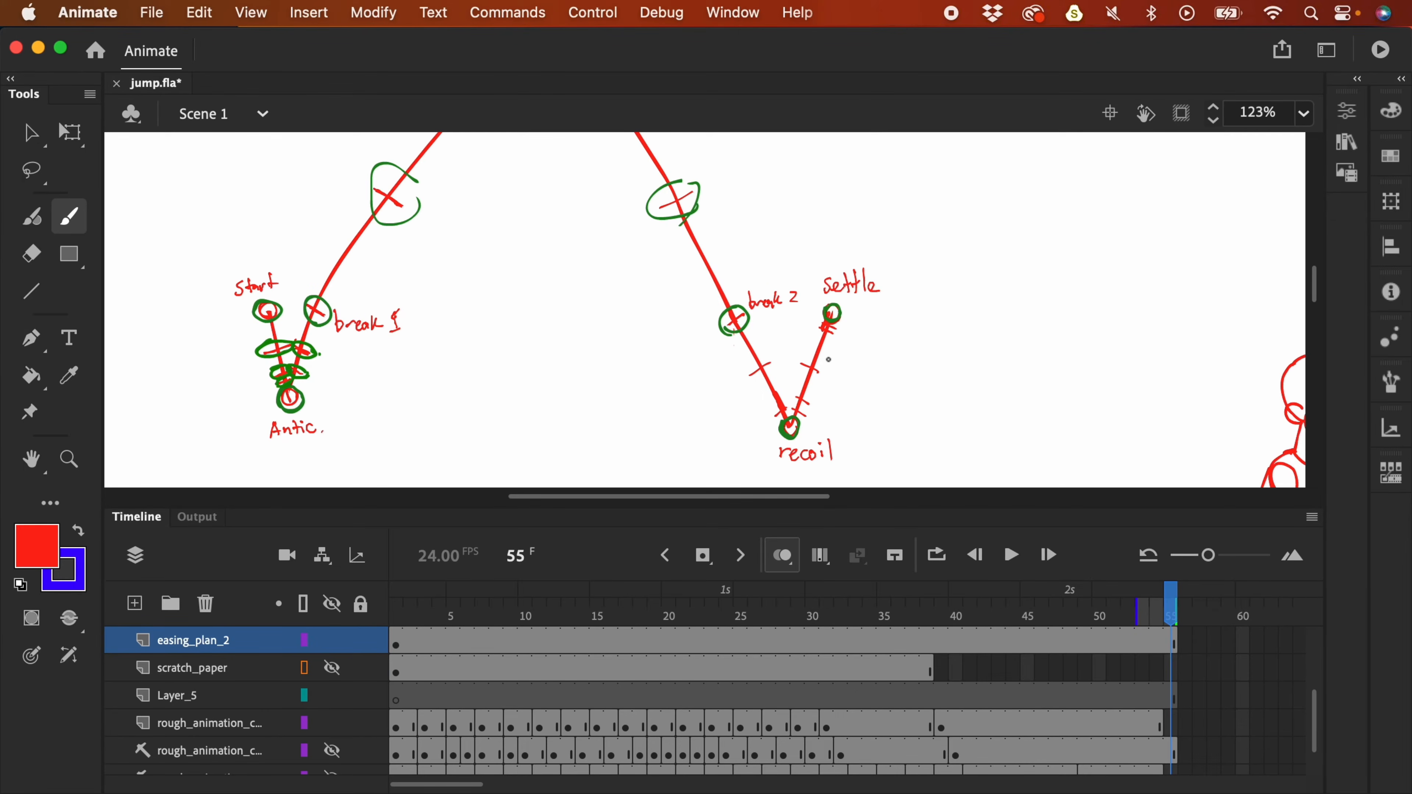
key("e")
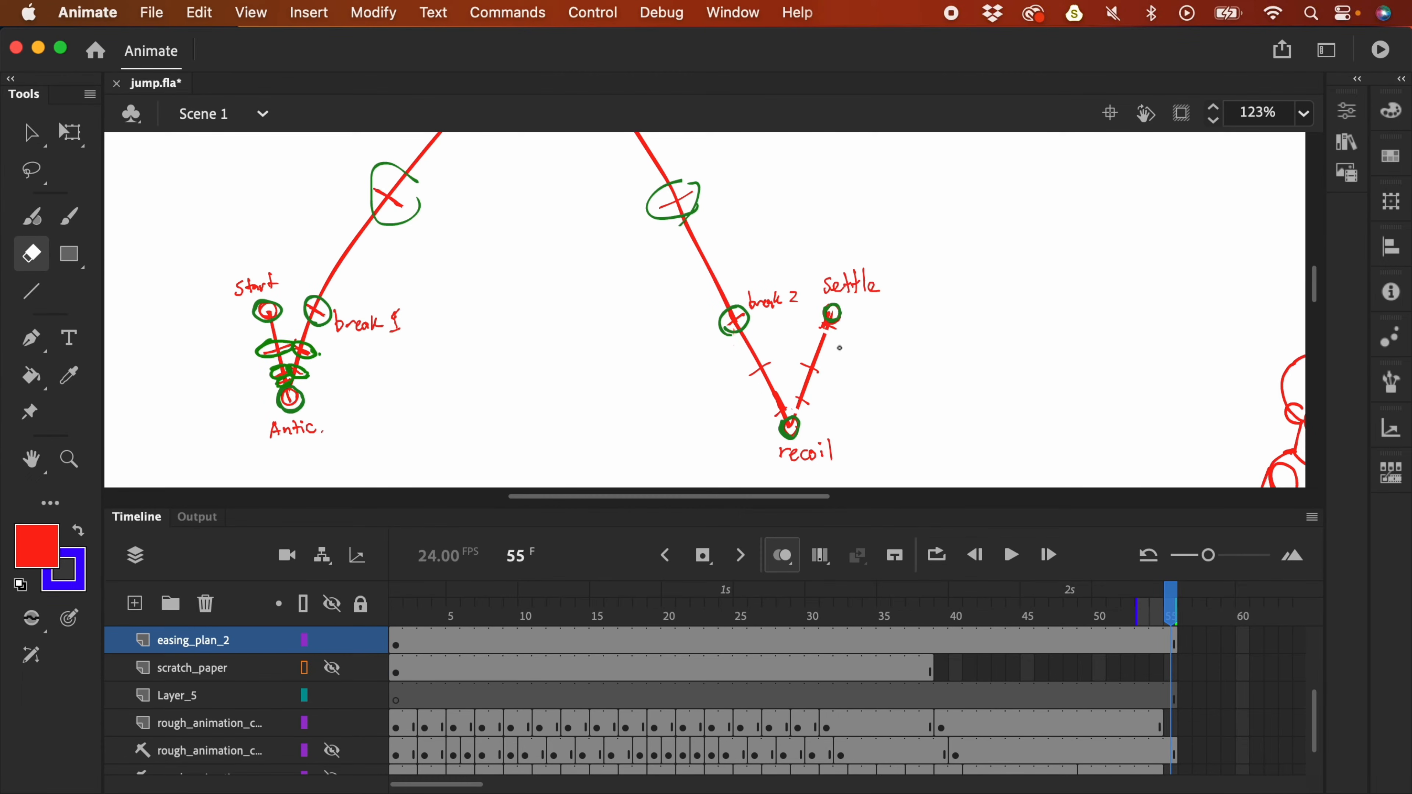
key("y")
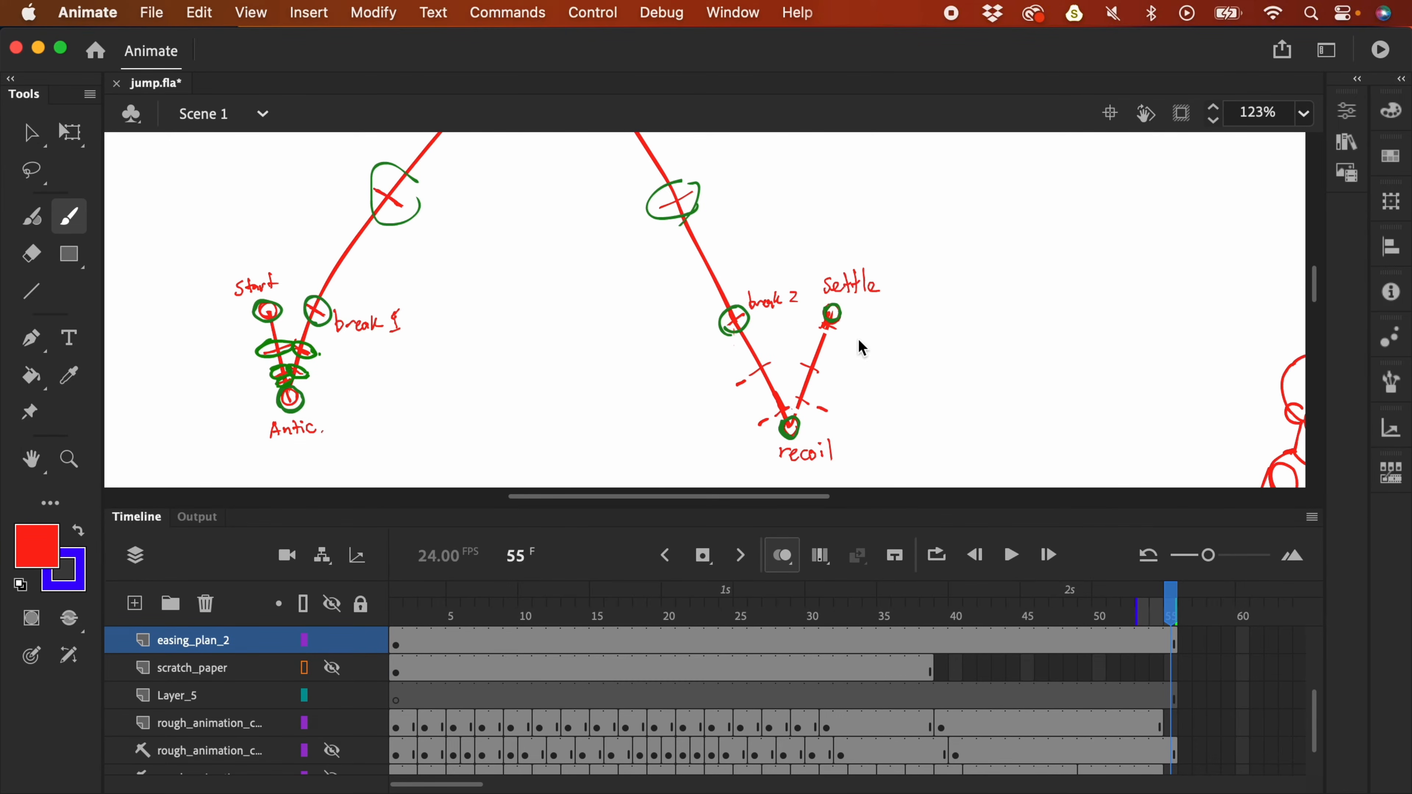
mouse_move(867, 341)
left_mouse_down()
mouse_move(870, 410)
mouse_move(879, 319)
left_mouse_up()
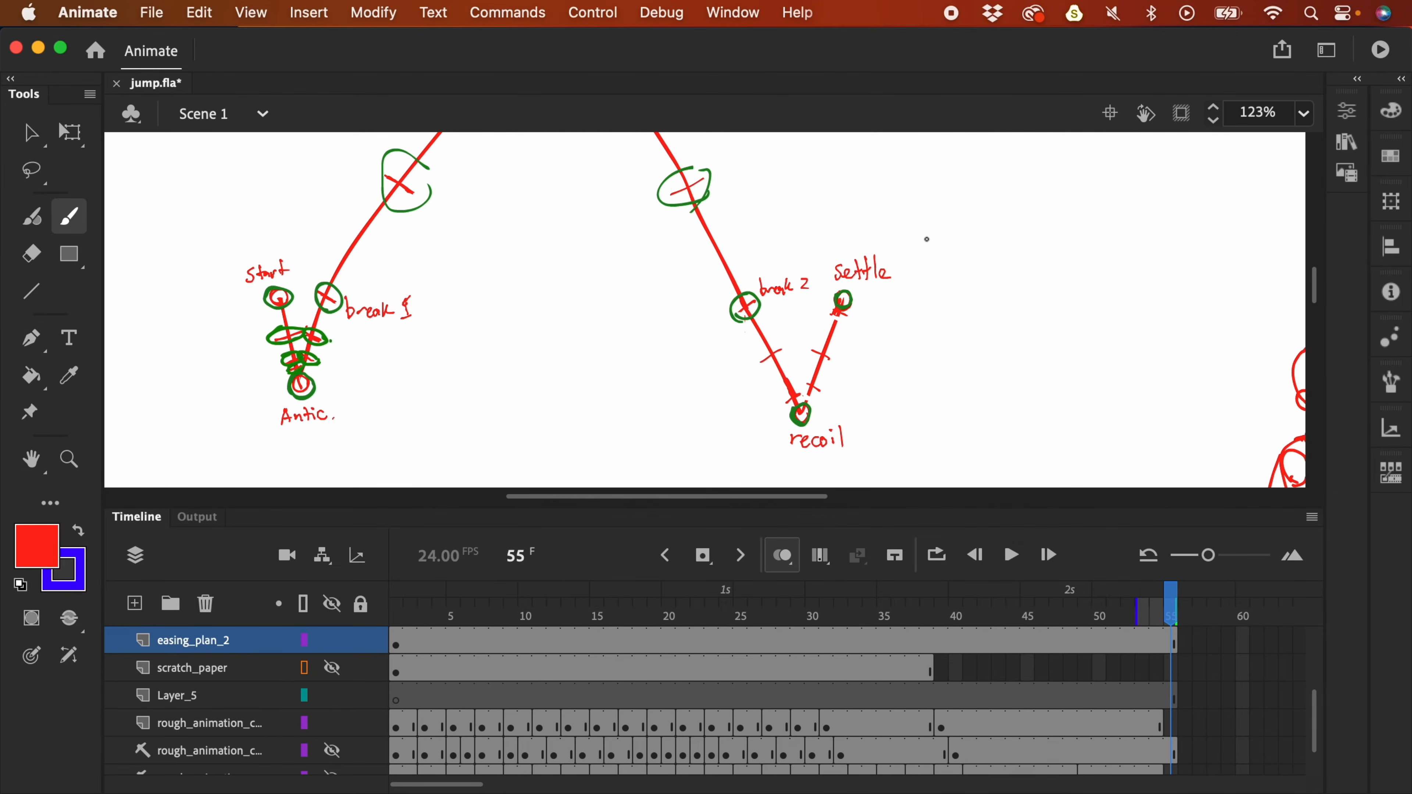
- Add a keyframe at frame 34 on the rough animation layer and clear frame 31
left_click(870, 729)
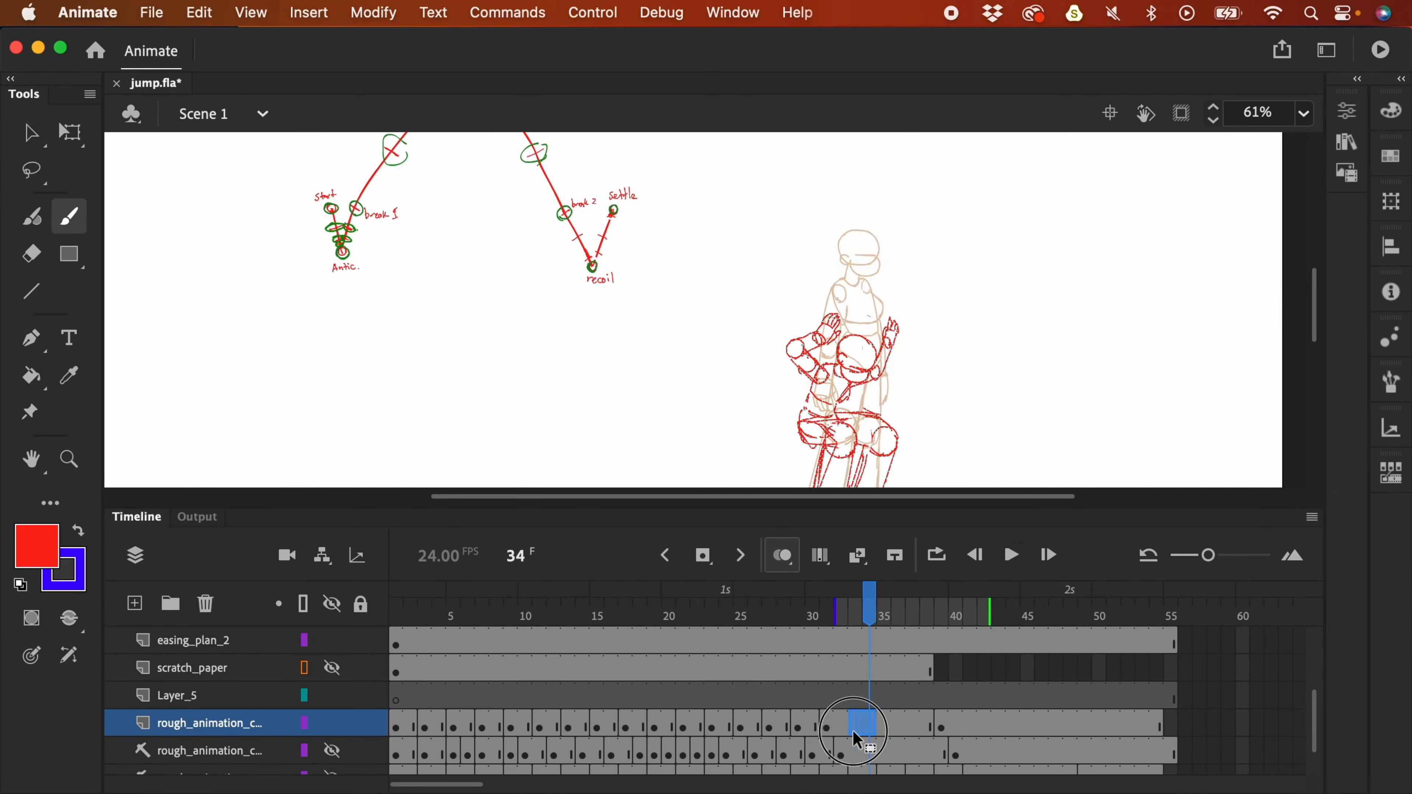
key("comma")
key("F7")
key("period")
key("period")
key("super+z")
key("F6")
- Shift the rough-layer keyframes later and add blank keyframes through frame 41
left_click(826, 727)
key("BackSpace")
left_click_drag(869, 727, 883, 727)
left_click_drag(941, 728, 984, 727)
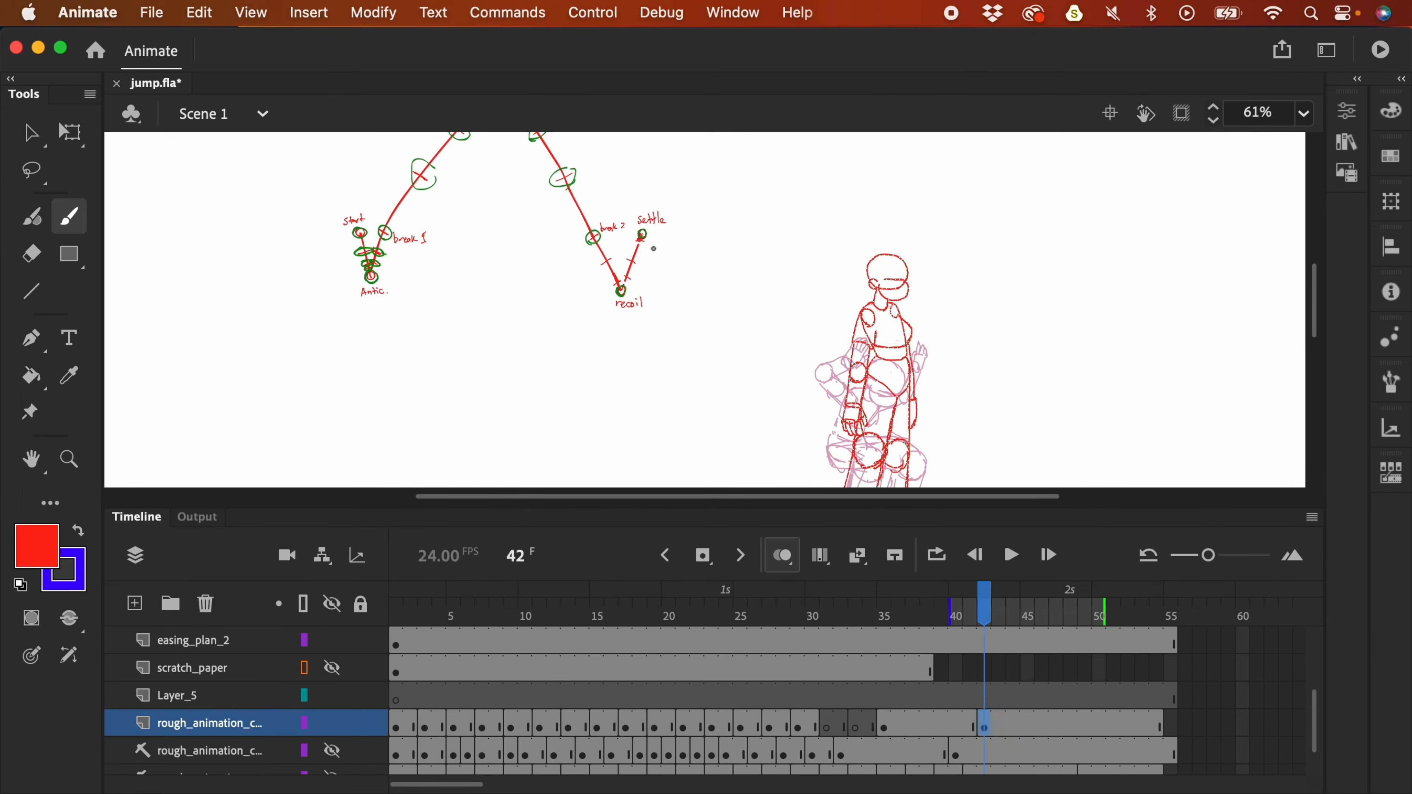
left_click(912, 727)
key("F7")
left_click(827, 728)
- Cut the red figure at frame 31 from Layer_5
left_click(332, 640)
left_click(797, 728)
left_click(827, 728)
key("v")
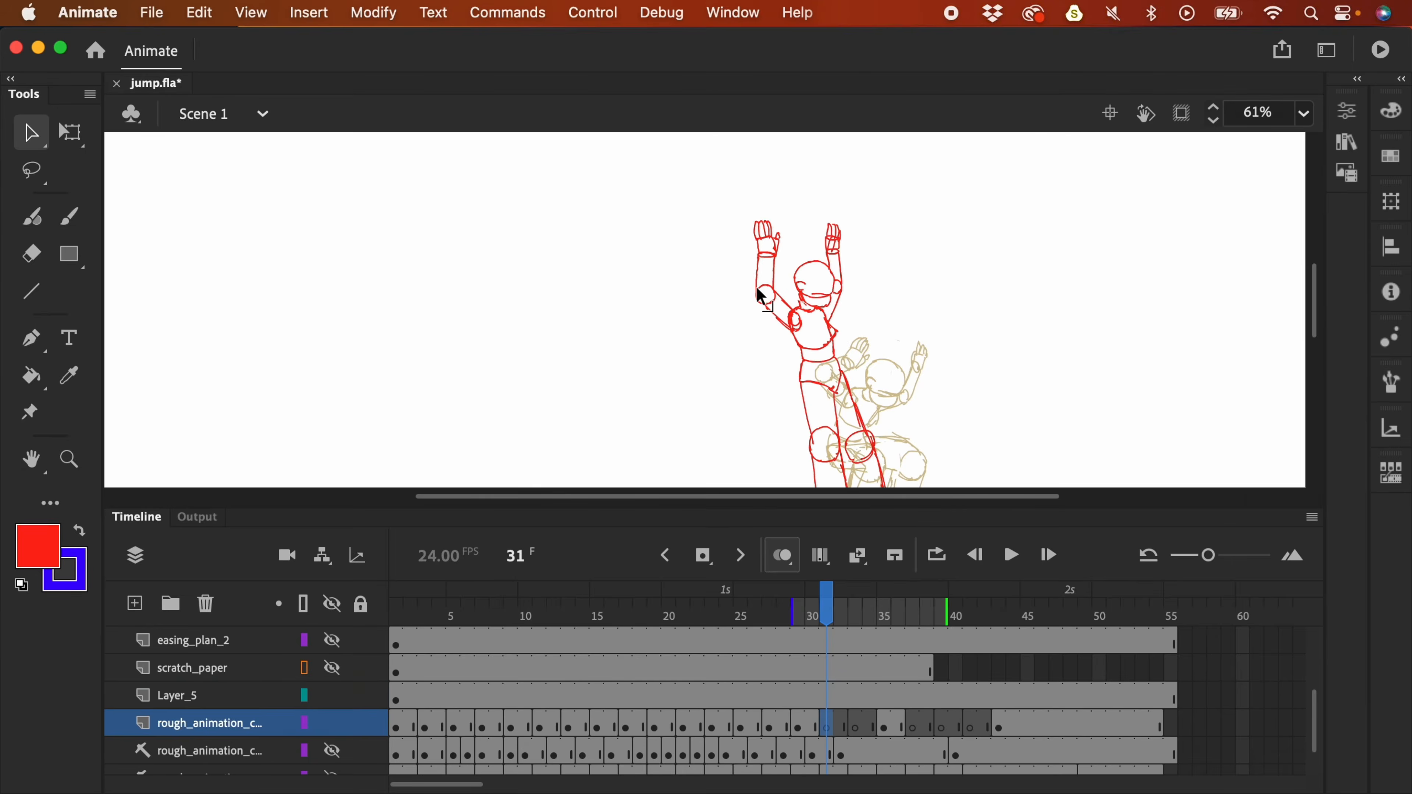
left_click(826, 695)
key("super+x")
- Extend scratch_paper to frame 55, paste the figure there, and align it with the onion-skinned pose
left_click(832, 671)
left_click(1170, 670)
key("F5")
left_click(332, 667)
key("super+shift+v")
left_click_drag(834, 334, 776, 212)
left_click_drag(772, 212, 841, 306)
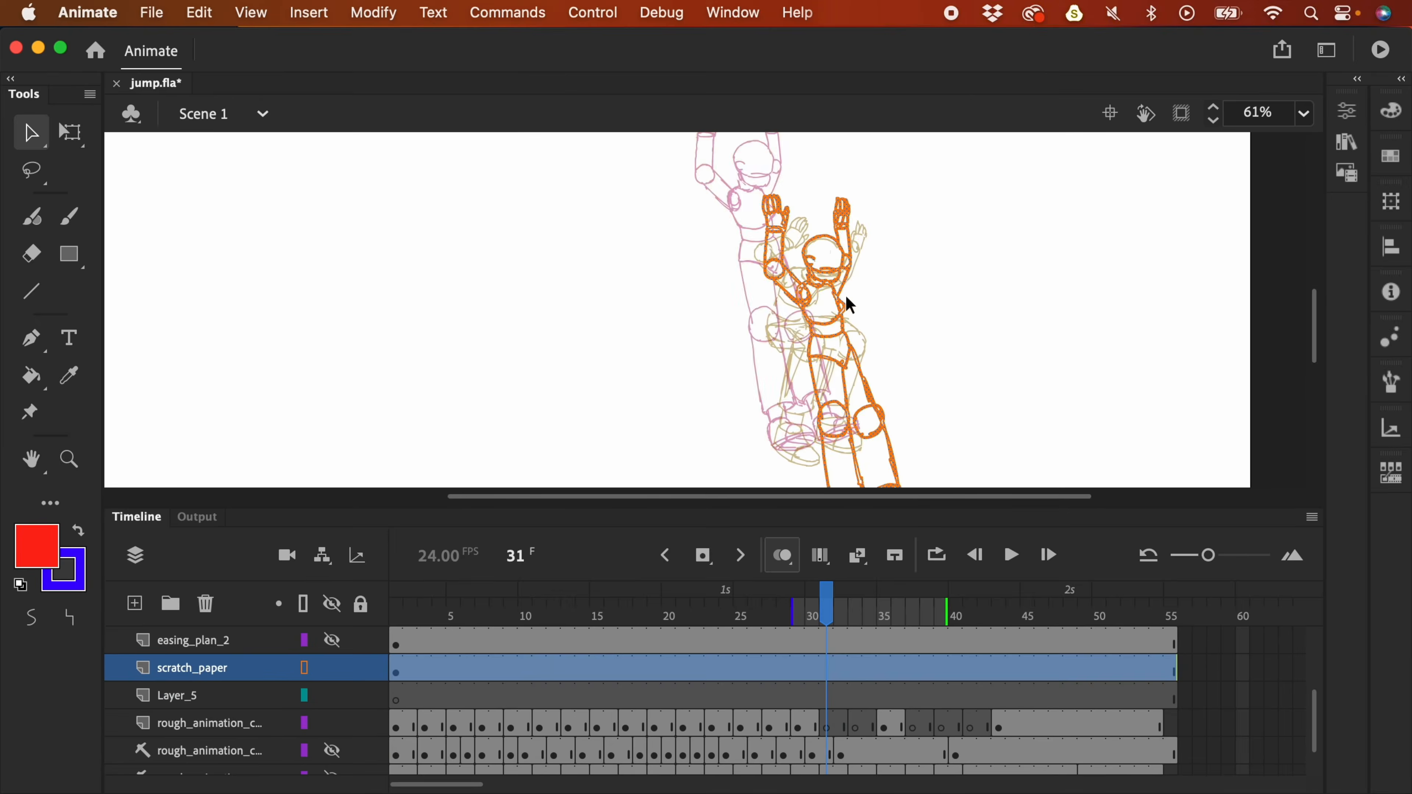
- Zoom to 123% and sketch the red head on the rough layer, nudging it up and left
left_click(826, 695)
key("b")
key("F4")
key("super+equal")
left_click_drag(1117, 598, 936, 552)
left_click_drag(770, 337, 790, 326)
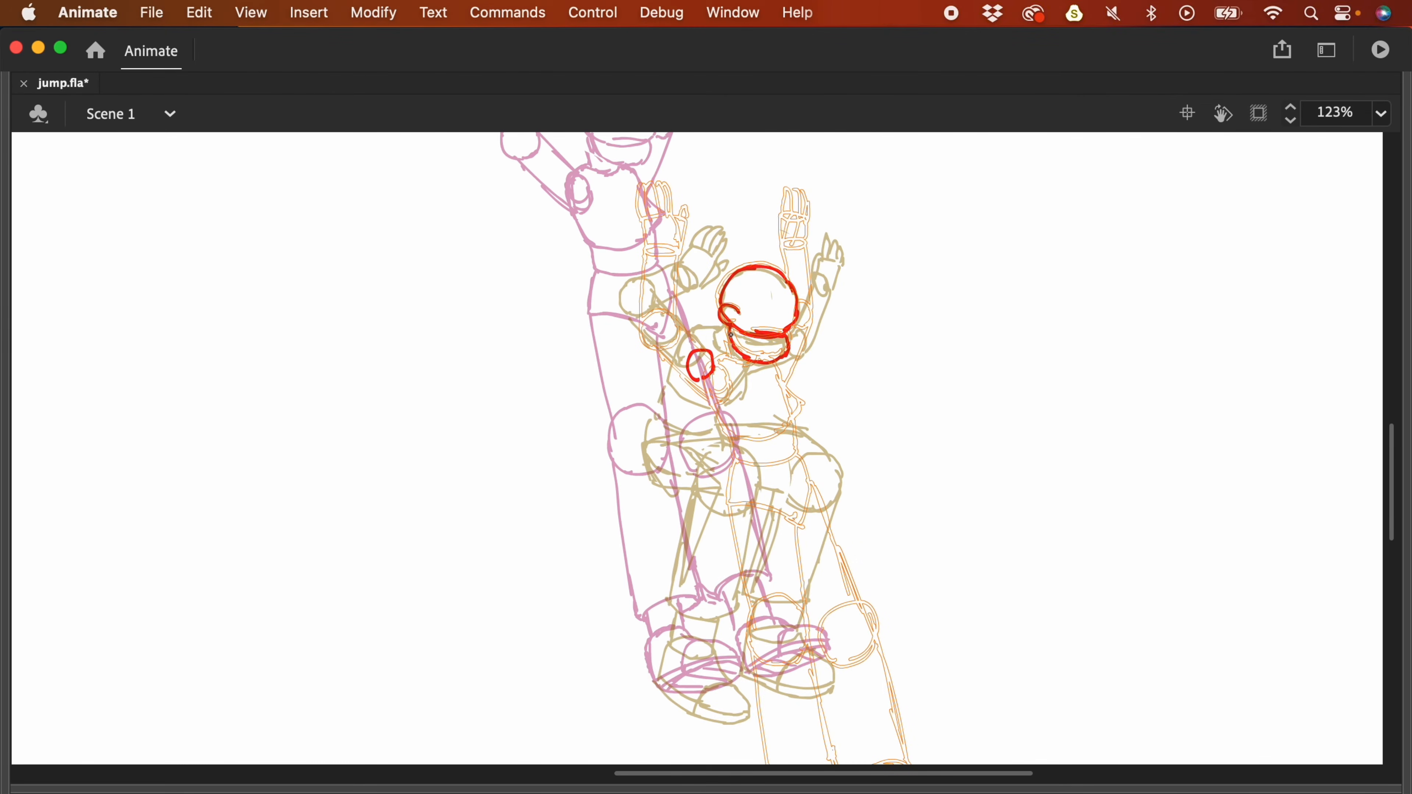
key("v")
left_click_drag(631, 228, 884, 510)
key("F4")
left_click(357, 669)
key("F4")
- Brush the red foot strokes along the shoe's underside
left_click_drag(797, 342, 760, 251)
scroll(759, 251, "down", 2)
key("b")
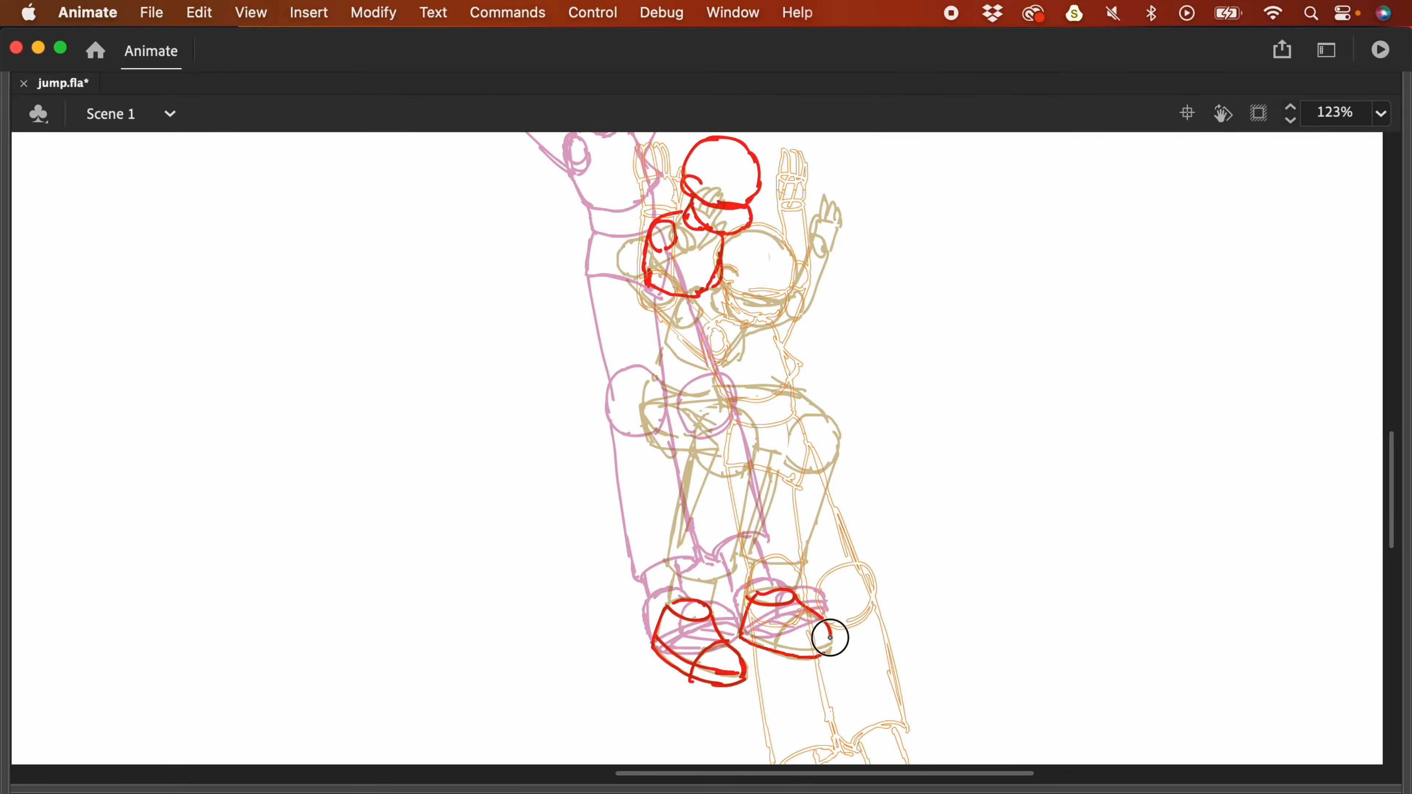
left_click_drag(800, 658, 831, 652)
scroll(710, 379, "up", 2)
- Raise the red pelvis, join it to the torso, and outline the lower leg to the shoe
key("v")
mouse_move(728, 461)
left_mouse_down()
mouse_move(721, 403)
mouse_move(723, 419)
left_mouse_up()
scroll(666, 428, "up", 1)
key("b")
left_click_drag(665, 364, 660, 392)
left_click_drag(722, 374, 719, 405)
left_click_drag(661, 511, 739, 504)
left_click_drag(684, 665, 687, 690)
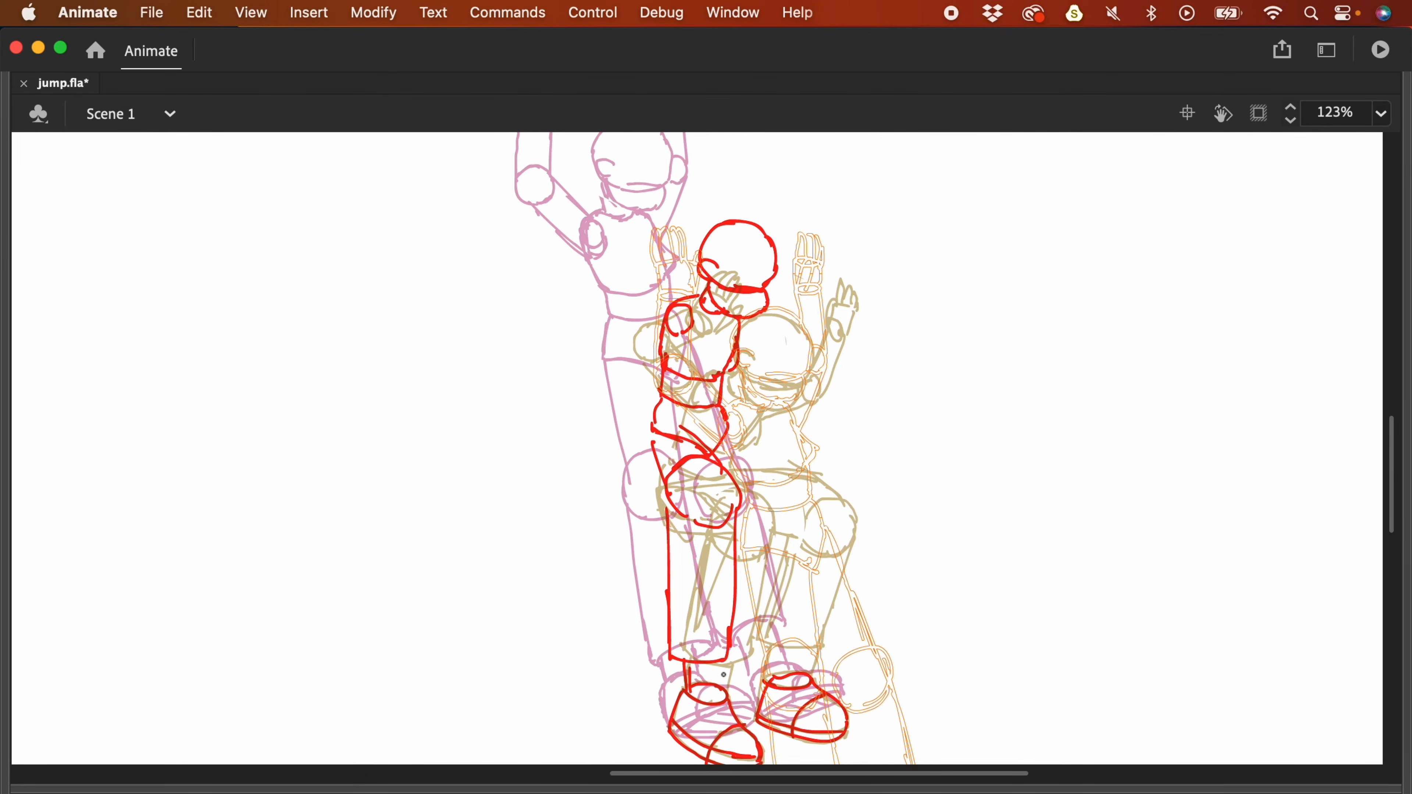
- Hide the orange reference and draw the shin strokes below the right knee
key("F4")
key("F4")
left_click_drag(765, 497, 757, 638)
mouse_move(821, 502)
left_mouse_down()
mouse_move(814, 639)
mouse_move(875, 638)
left_mouse_up()
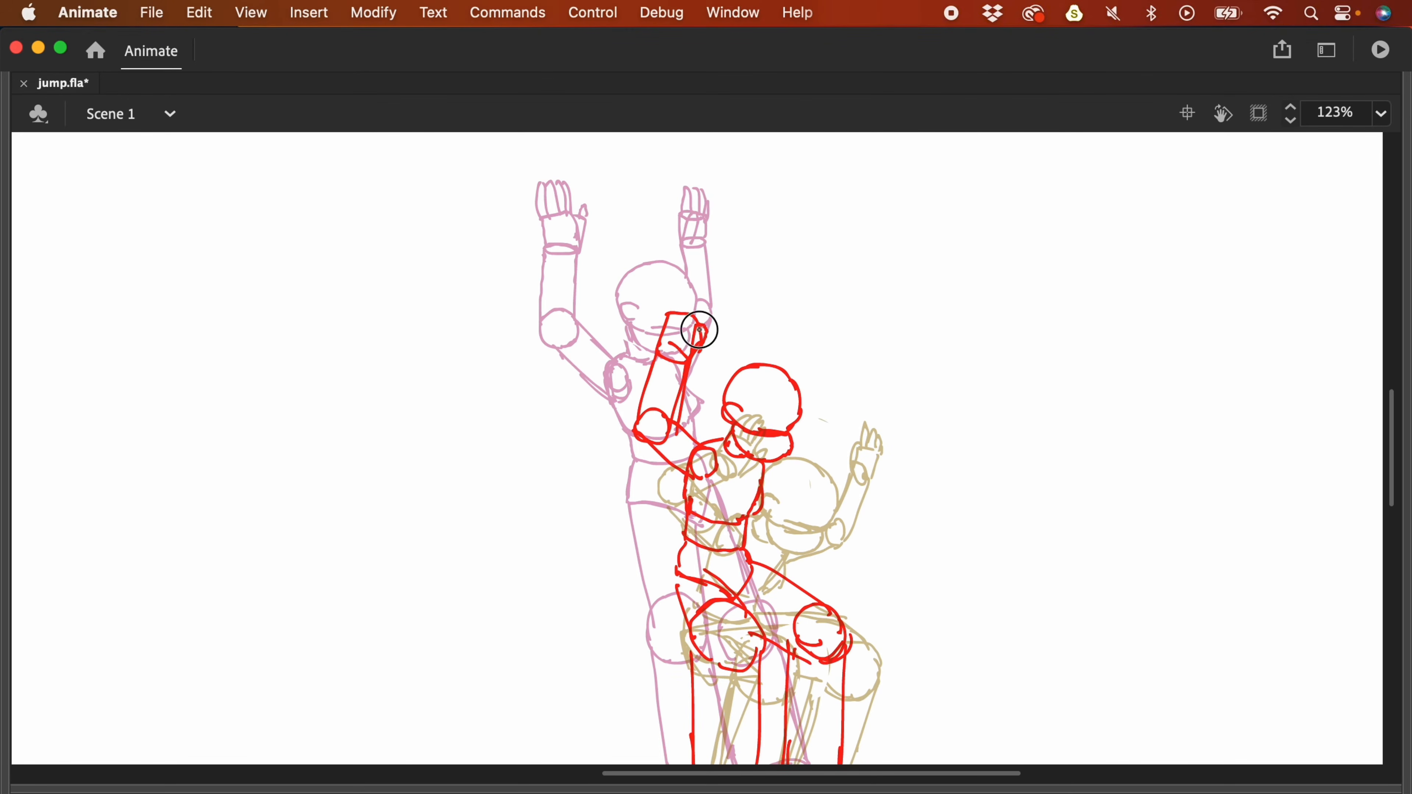
key("F4")
- On the next frame, sketch the new pose's head, jaw and left shoulder with arm
key(".")
key("F4")
left_click_drag(697, 412, 683, 344)
left_click_drag(672, 402, 724, 431)
left_click_drag(744, 373, 739, 357)
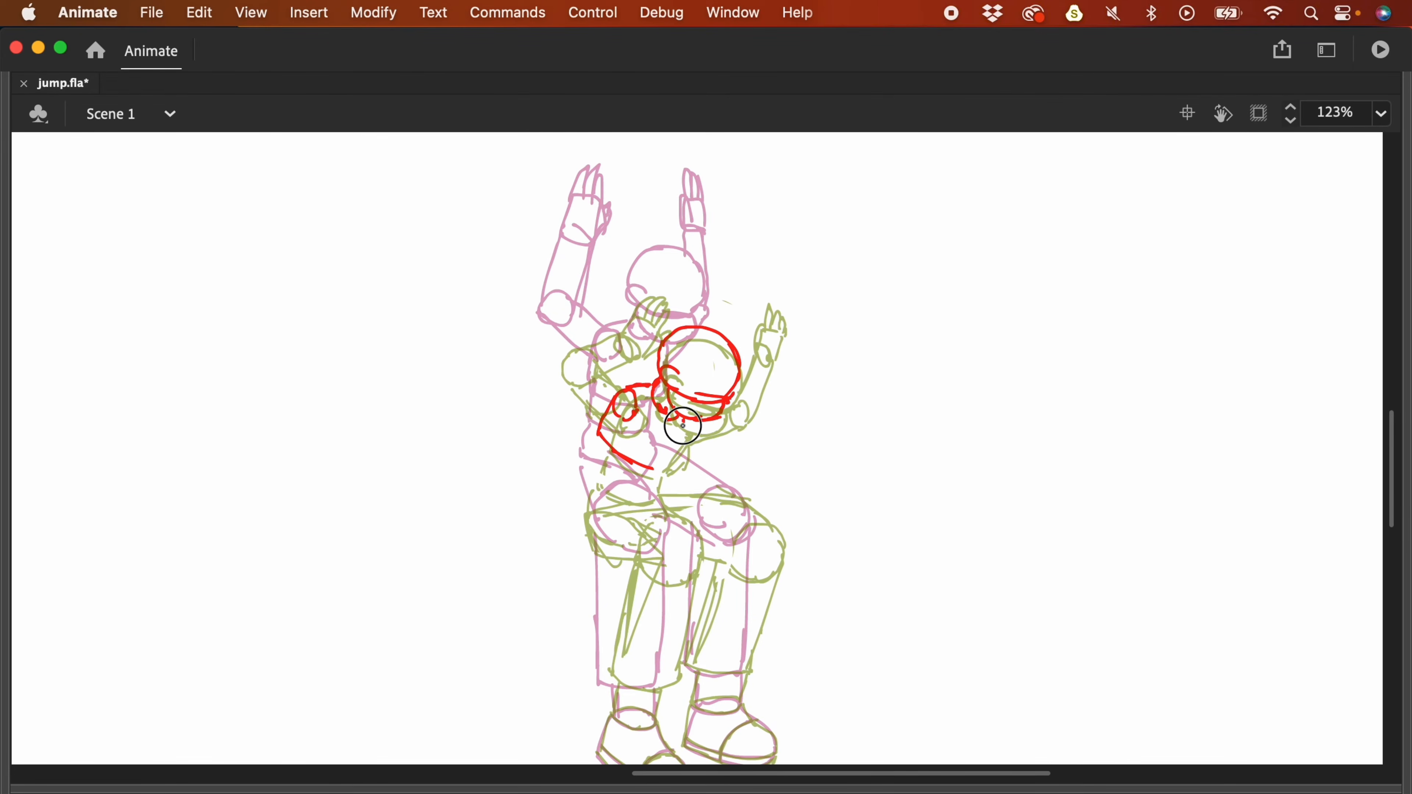
left_click_drag(588, 388, 632, 317)
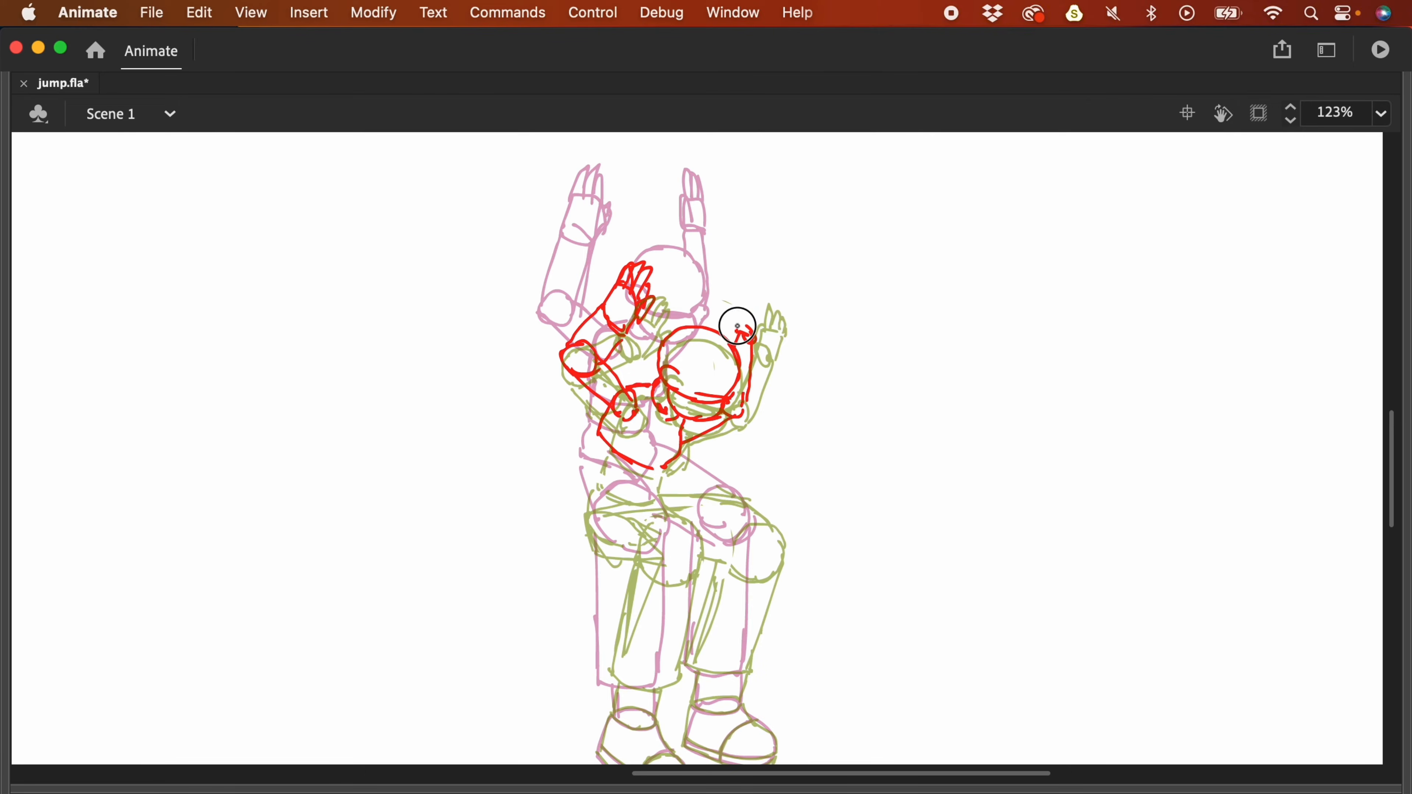
- Draw the hip lines and hip joint circle for the crouched pose
left_click_drag(635, 538, 660, 513)
left_click_drag(659, 497, 643, 559)
left_click_drag(587, 509, 621, 556)
left_click_drag(618, 486, 677, 545)
left_click_drag(652, 558, 667, 555)
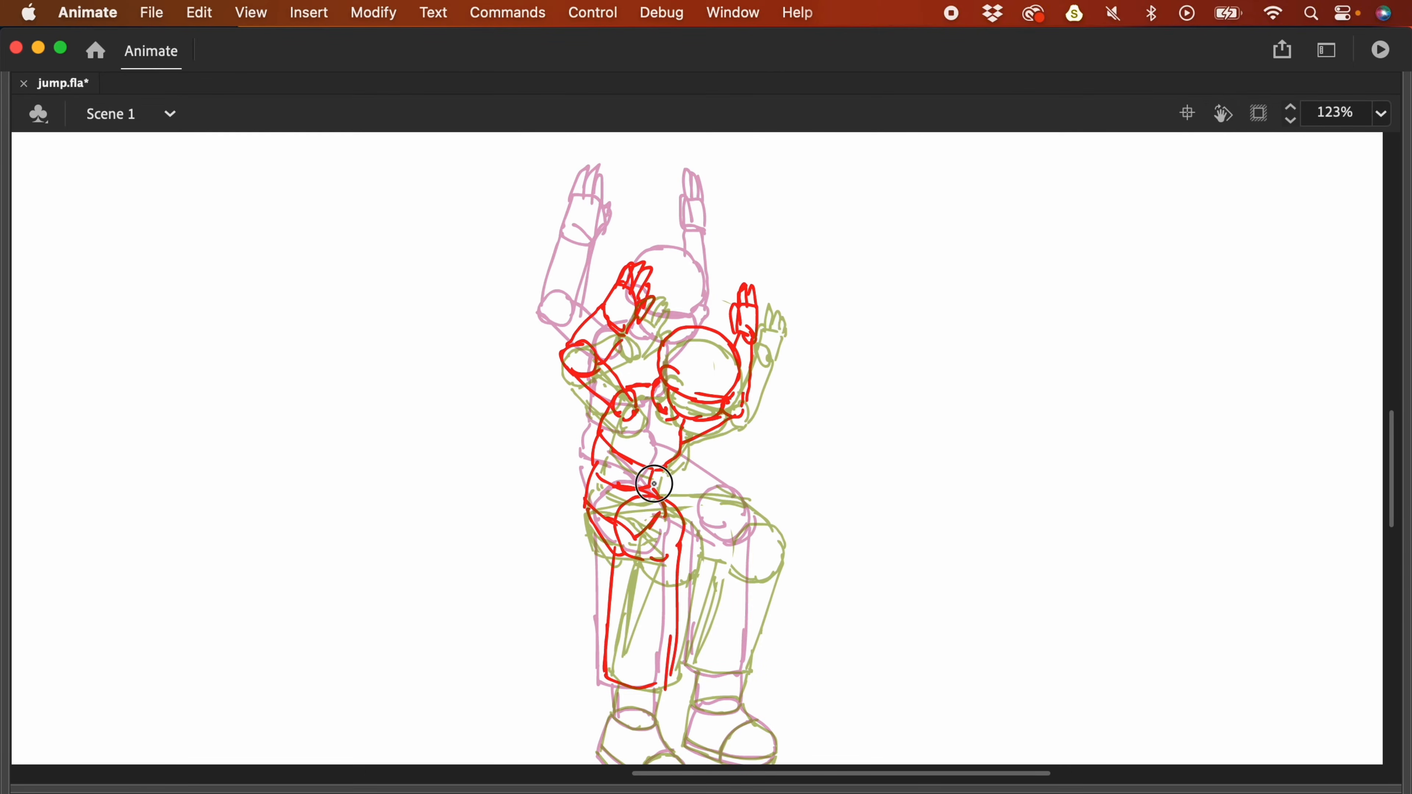
left_click_drag(670, 491, 740, 509)
- Sketch the leg and the right shoe in red
scroll(740, 509, "down", 4)
left_click_drag(761, 417, 692, 553)
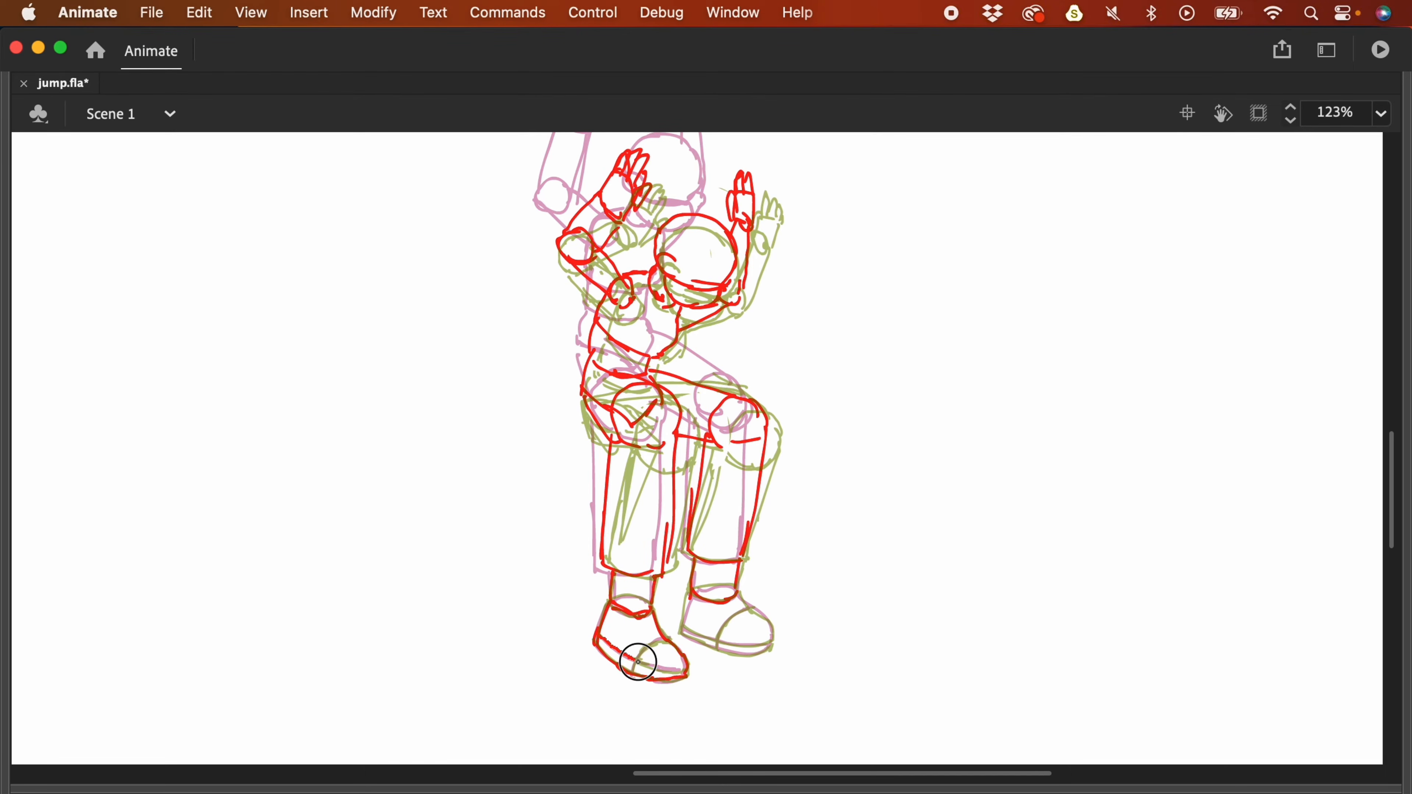
left_click_drag(739, 594, 771, 646)
left_click_drag(685, 633, 761, 648)
scroll(759, 646, "up", 2)
- Zoom out to 31% and play back the jump animation with onion skins
key("F4")
key("super+minus")
key("Return")
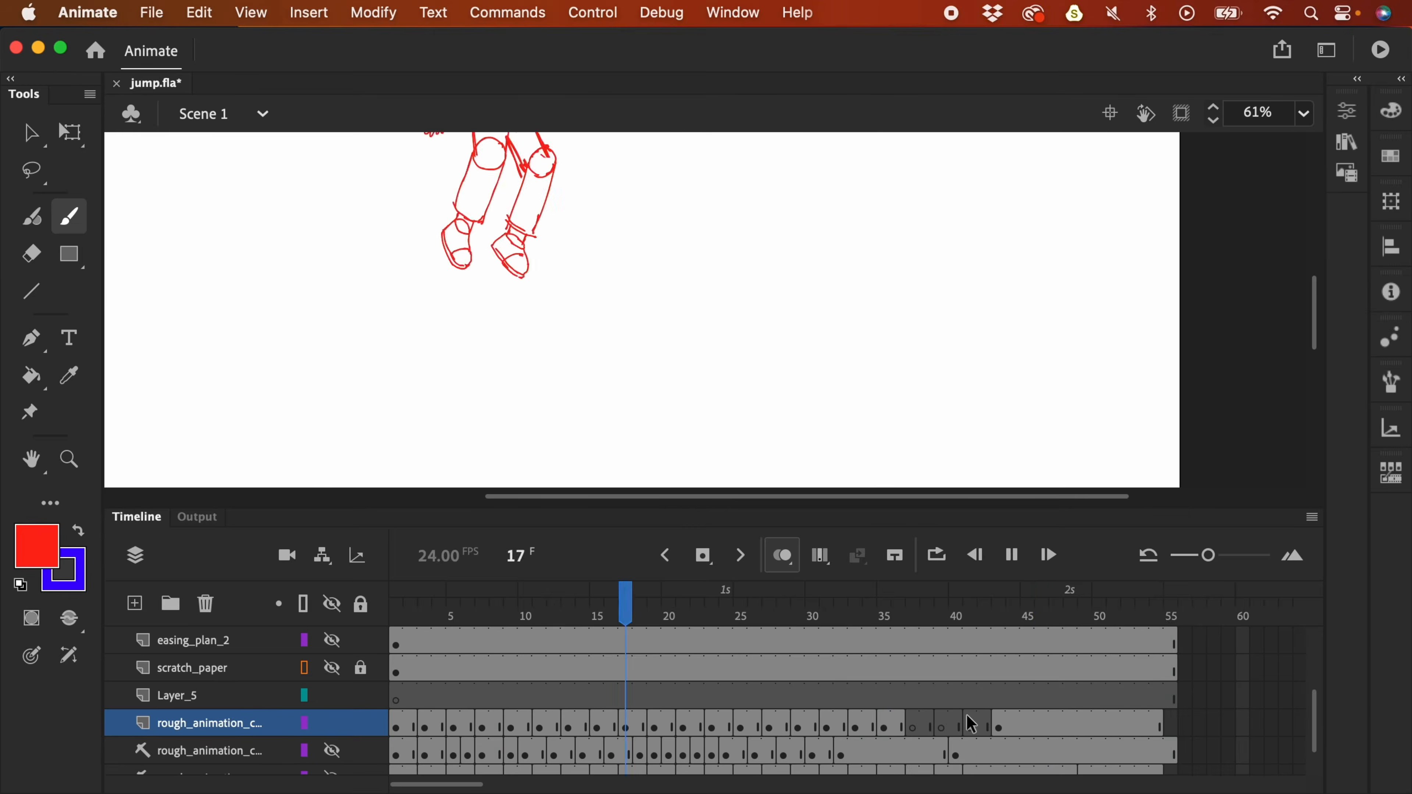
key("super+minus")
key("Return")
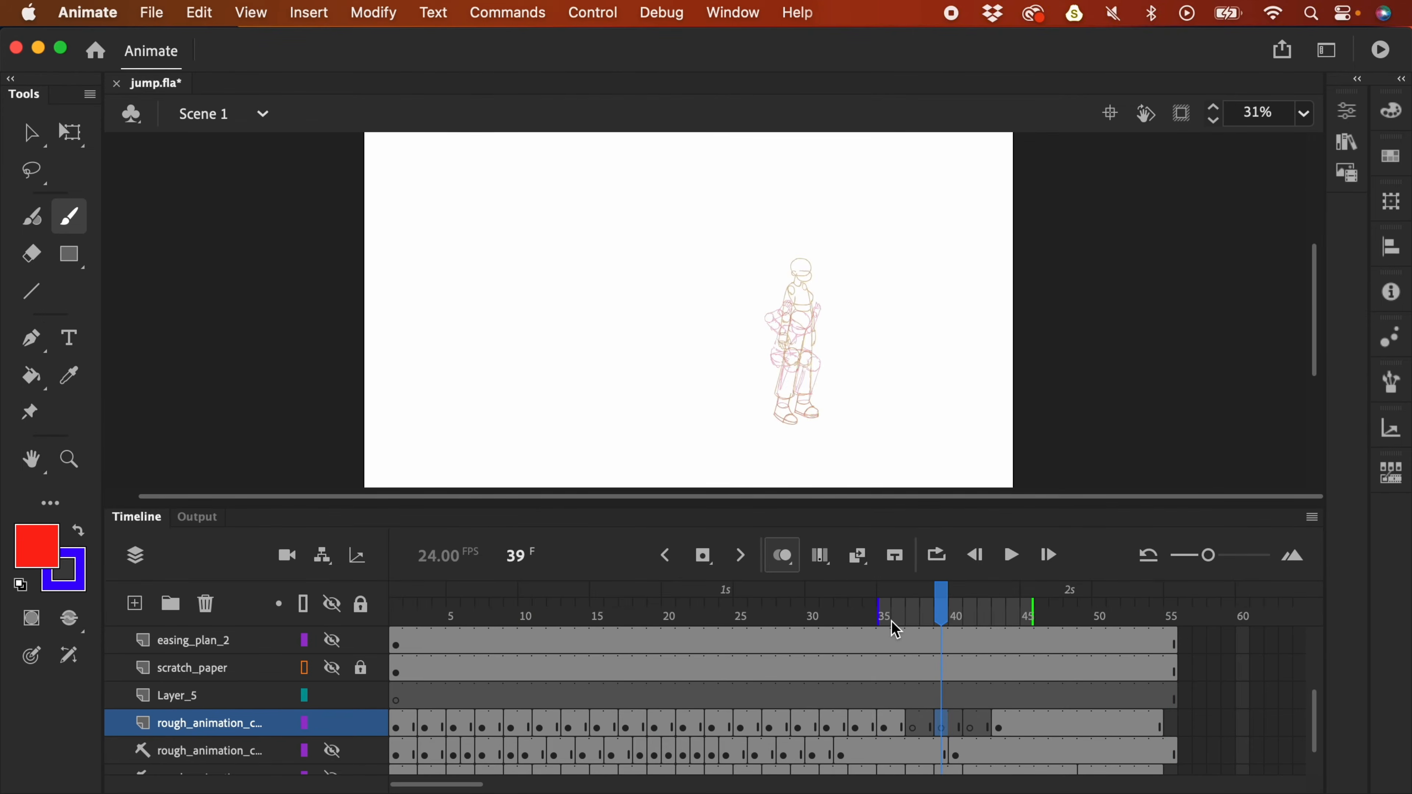
- Paste the frame 36 figure onto the scratch_paper layer as a reference and delete Layer_5
key("super+equal")
left_click(897, 727)
left_click(331, 668)
left_click(360, 667)
left_click(954, 672)
key("super+shift+v")
left_click(195, 695)
left_click(205, 603)
left_click_drag(841, 325, 844, 221)
left_click(941, 700)
- On rough frame 39, zoom to 123% and move the red head down
key("F4")
key("super+equal")
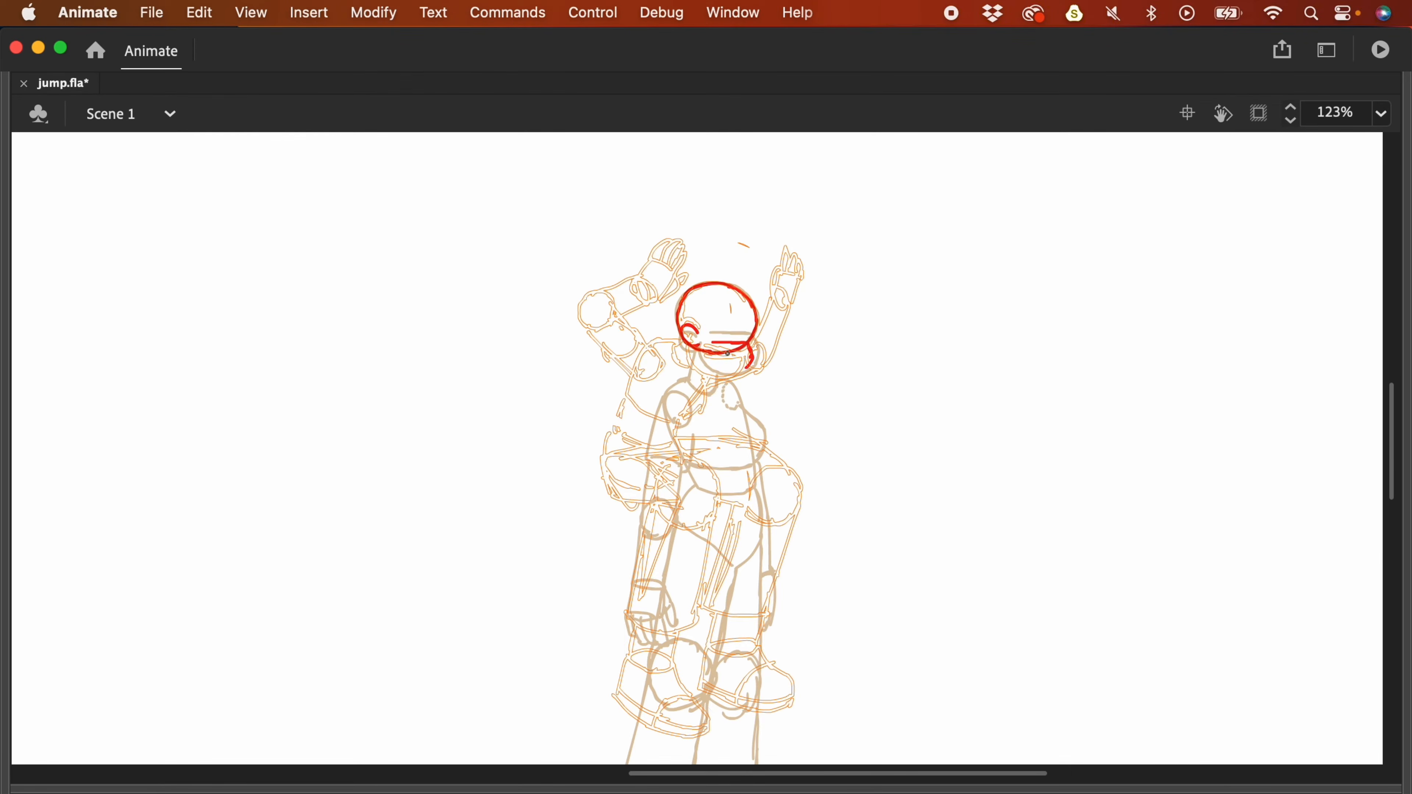
key("F4")
left_click(944, 702)
key("F4")
key("v")
left_click_drag(757, 319, 762, 432)
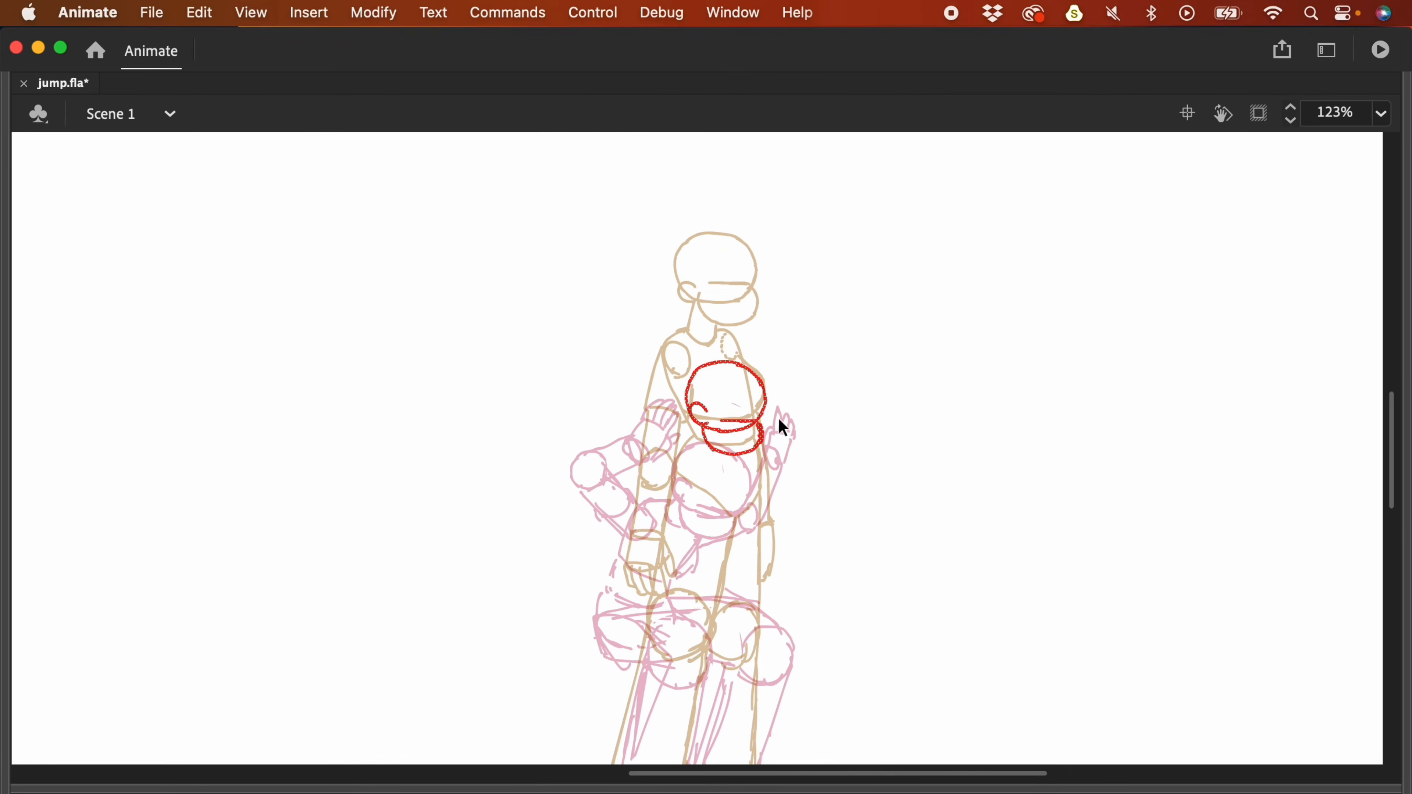
- Sketch the red leg strokes for the new pose on frame 39
scroll(663, 449, "down", 2)
key("b")
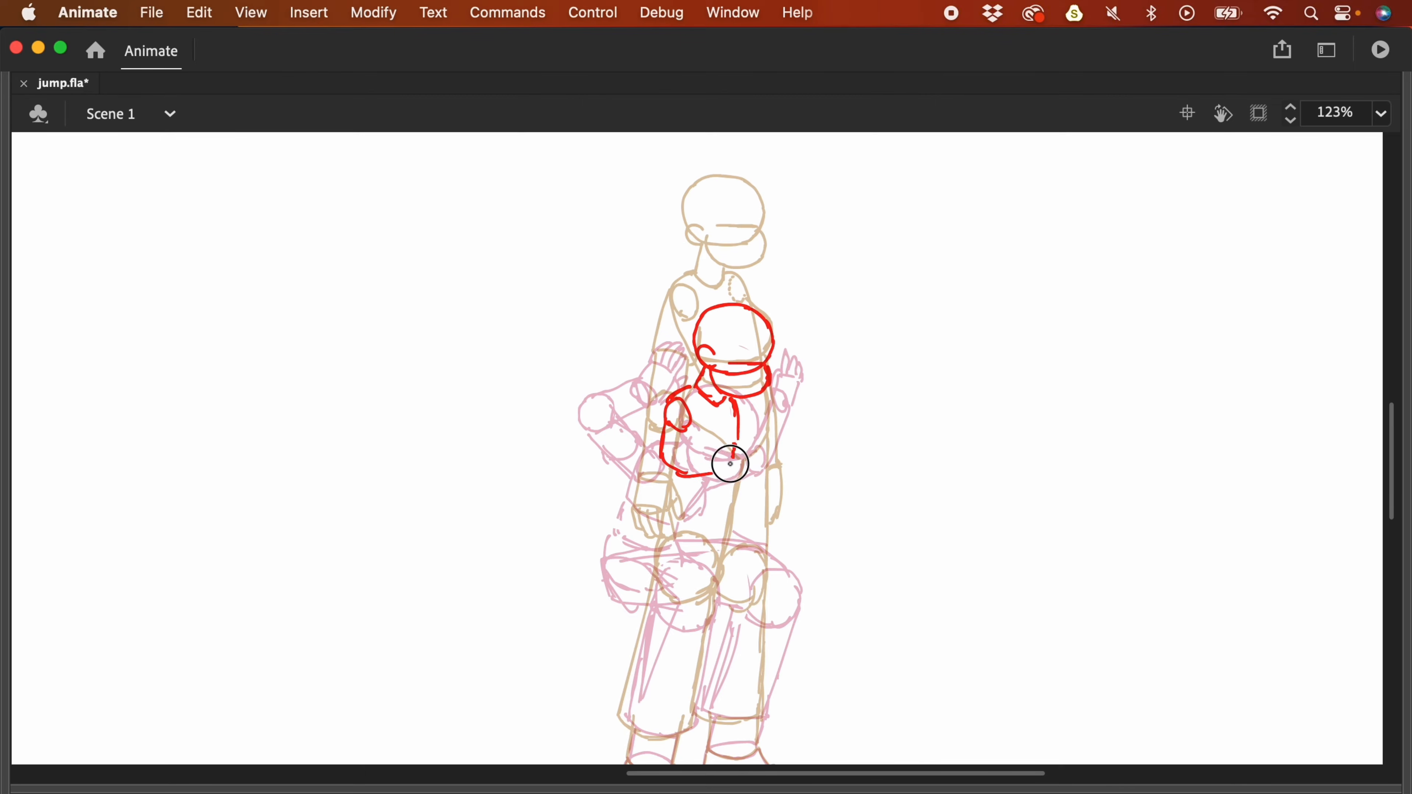
scroll(719, 479, "down", 2)
mouse_move(654, 482)
left_mouse_down()
mouse_move(712, 499)
mouse_move(721, 482)
left_mouse_up()
scroll(719, 479, "up", 2)
key("v")
key("b")
left_click_drag(719, 606, 685, 646)
left_click_drag(667, 485, 718, 598)
scroll(667, 468, "down", 2)
mouse_move(722, 479)
left_mouse_down()
mouse_move(747, 581)
mouse_move(723, 613)
left_mouse_up()
- Draw the ankle cuffs, shoe outline and right shin, and lasso-shift the knees right
left_click_drag(684, 599, 679, 628)
left_click_drag(643, 591, 676, 631)
left_click_drag(635, 609, 627, 657)
mouse_move(862, 545)
left_mouse_down()
mouse_move(874, 567)
mouse_move(865, 509)
left_mouse_up()
left_click_drag(684, 589, 710, 628)
mouse_move(627, 621)
left_mouse_down()
mouse_move(722, 653)
mouse_move(784, 591)
left_mouse_up()
left_click_drag(941, 380, 955, 448)
key("l")
left_click_drag(730, 454, 801, 457)
left_click_drag(828, 495, 844, 493)
left_click_drag(689, 623, 695, 624)
left_click_drag(823, 510, 787, 600)
left_click_drag(932, 426, 939, 520)
- Draw the pose's hand, upper arm lines, elbow circle and forearm
key(".")
left_click_drag(769, 433, 759, 445)
left_click_drag(703, 367, 656, 406)
left_click_drag(677, 409, 657, 429)
left_click_drag(717, 394, 681, 426)
left_click_drag(669, 413, 725, 426)
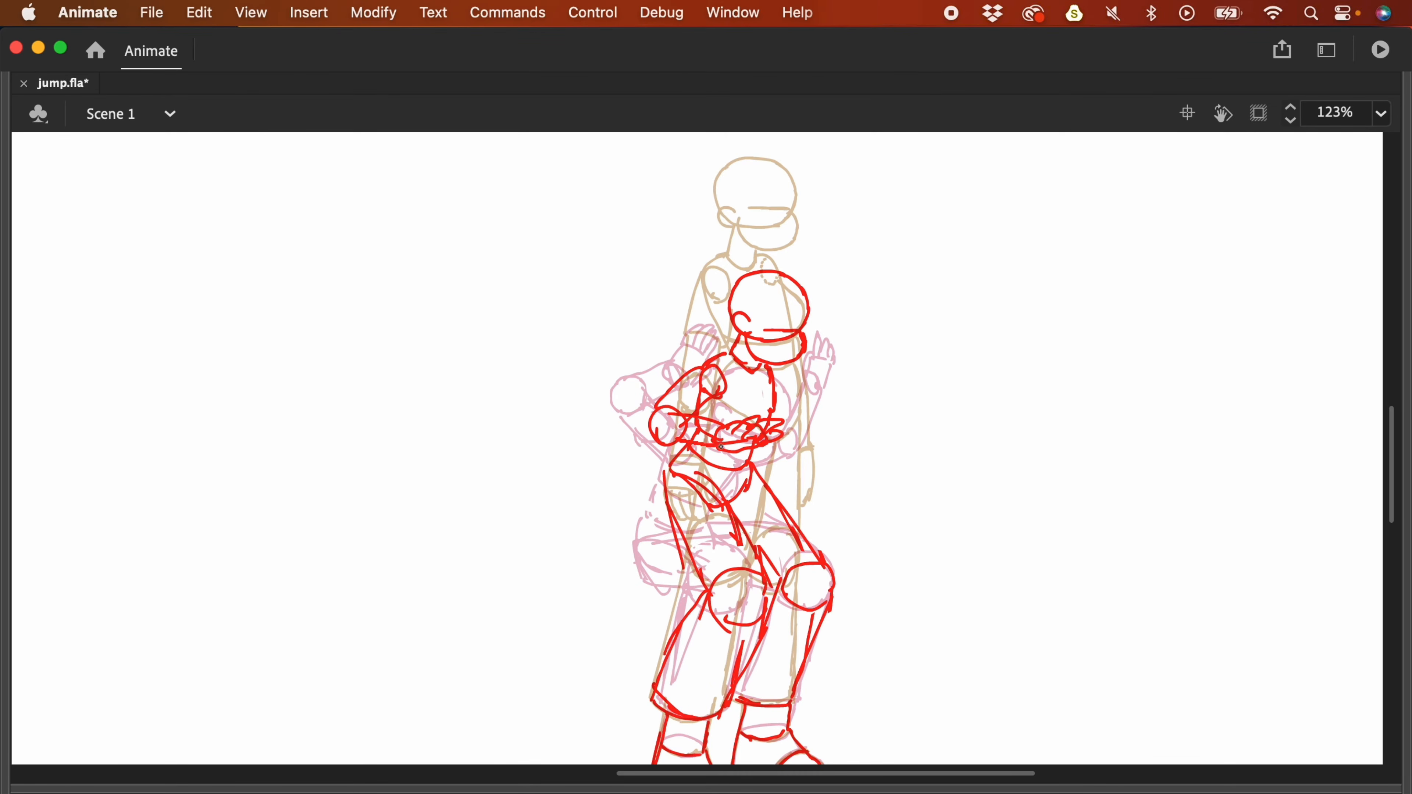
- Shrink the onion-skin range, go to frame 37 and draw the red head strokes
left_click_drag(855, 417, 839, 431)
key("F4")
left_click_drag(1003, 615, 961, 615)
left_click(898, 667)
key("super+shift+v")
key(".")
left_click(912, 696)
key("F4")
key("super+=")
mouse_move(883, 404)
left_mouse_down()
mouse_move(898, 306)
mouse_move(792, 411)
mouse_move(890, 351)
left_mouse_up()
- Draw the red knees, upper thighs and hip line of the crouch pose
key("F4")
left_click(913, 696)
left_click(940, 673)
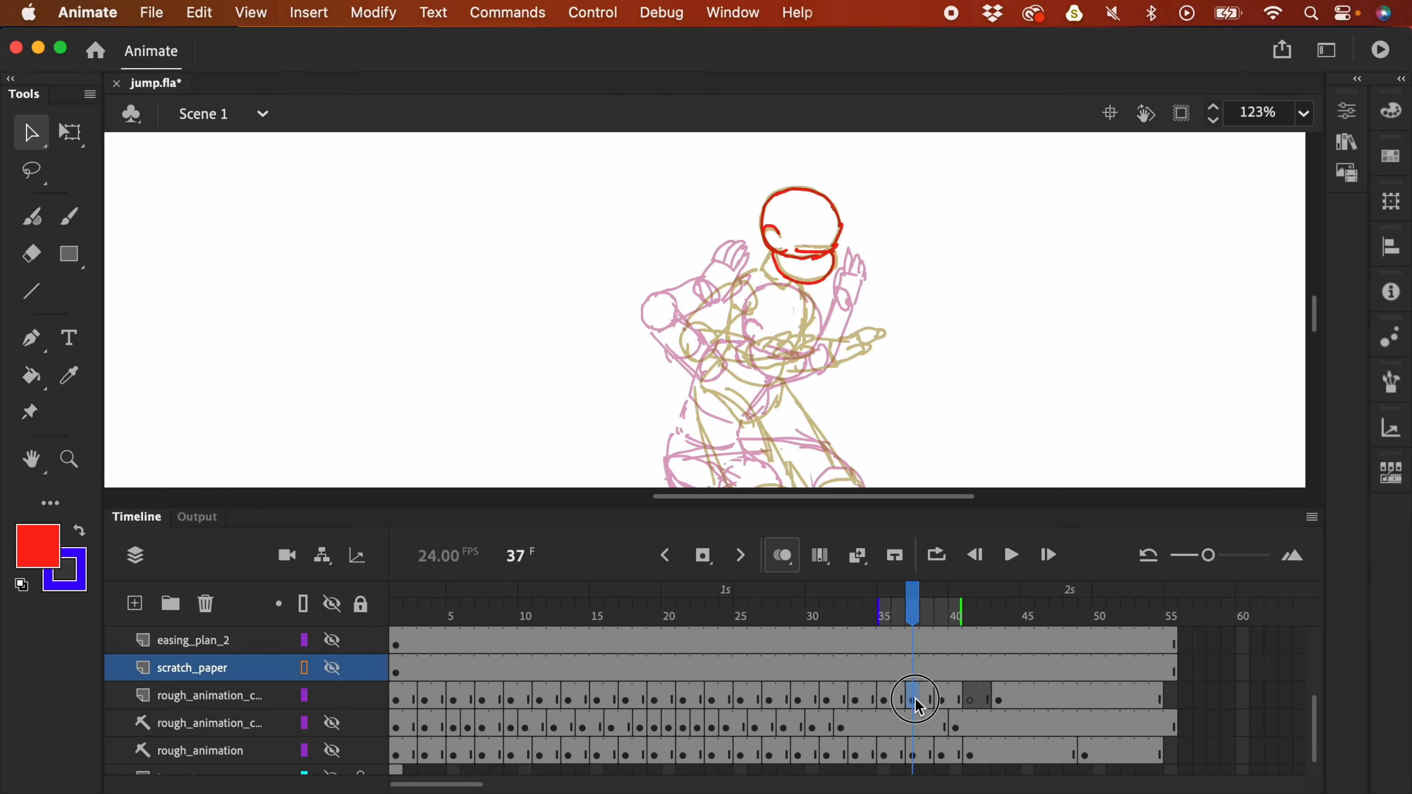
key("F4")
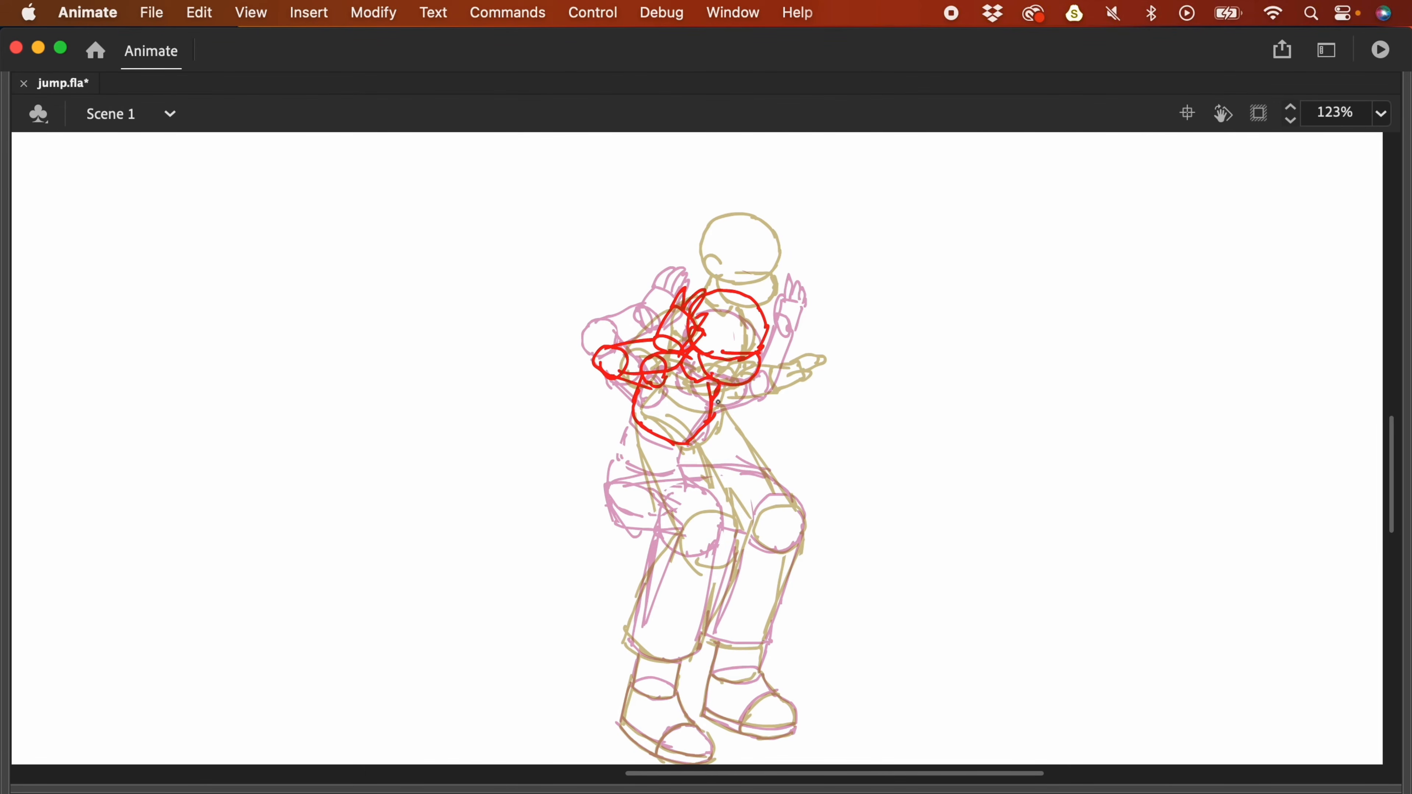
left_click_drag(687, 501, 722, 553)
left_click_drag(800, 500, 778, 553)
left_click_drag(684, 462, 806, 523)
left_click_drag(626, 478, 639, 522)
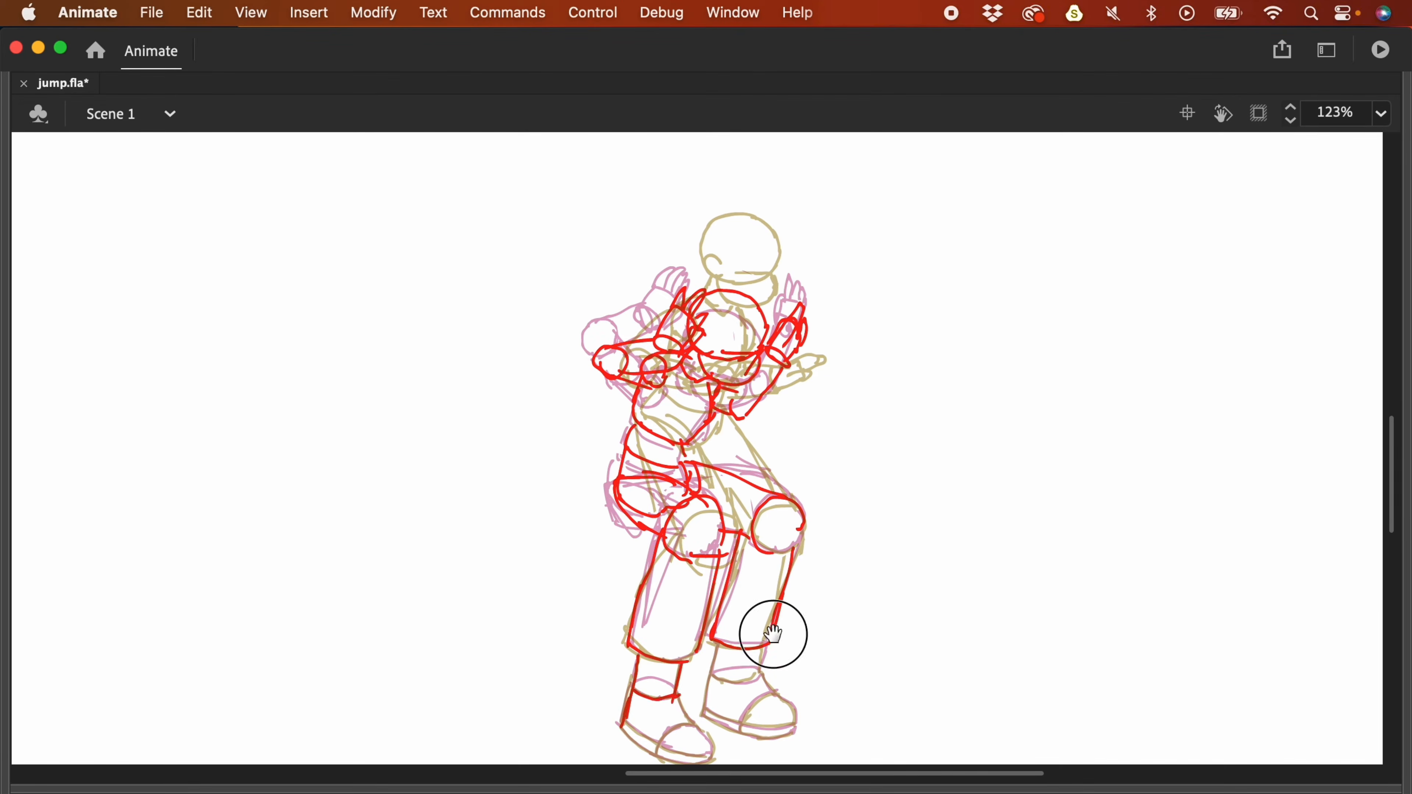
scroll(681, 692, "down", 3)
left_click_drag(614, 616, 667, 645)
- Briefly play the animation, then return to empty frame 41 zoomed to 123%
key("F4")
left_click(973, 693)
key("super+minus")
key("super+minus")
key("Return")
key("Return")
left_click(970, 701)
key("F4")
key("super+equal")
key("super+equal")
- On frame 41, draw the hip strokes, thigh lines and knee outlines
left_click_drag(770, 416, 845, 277)
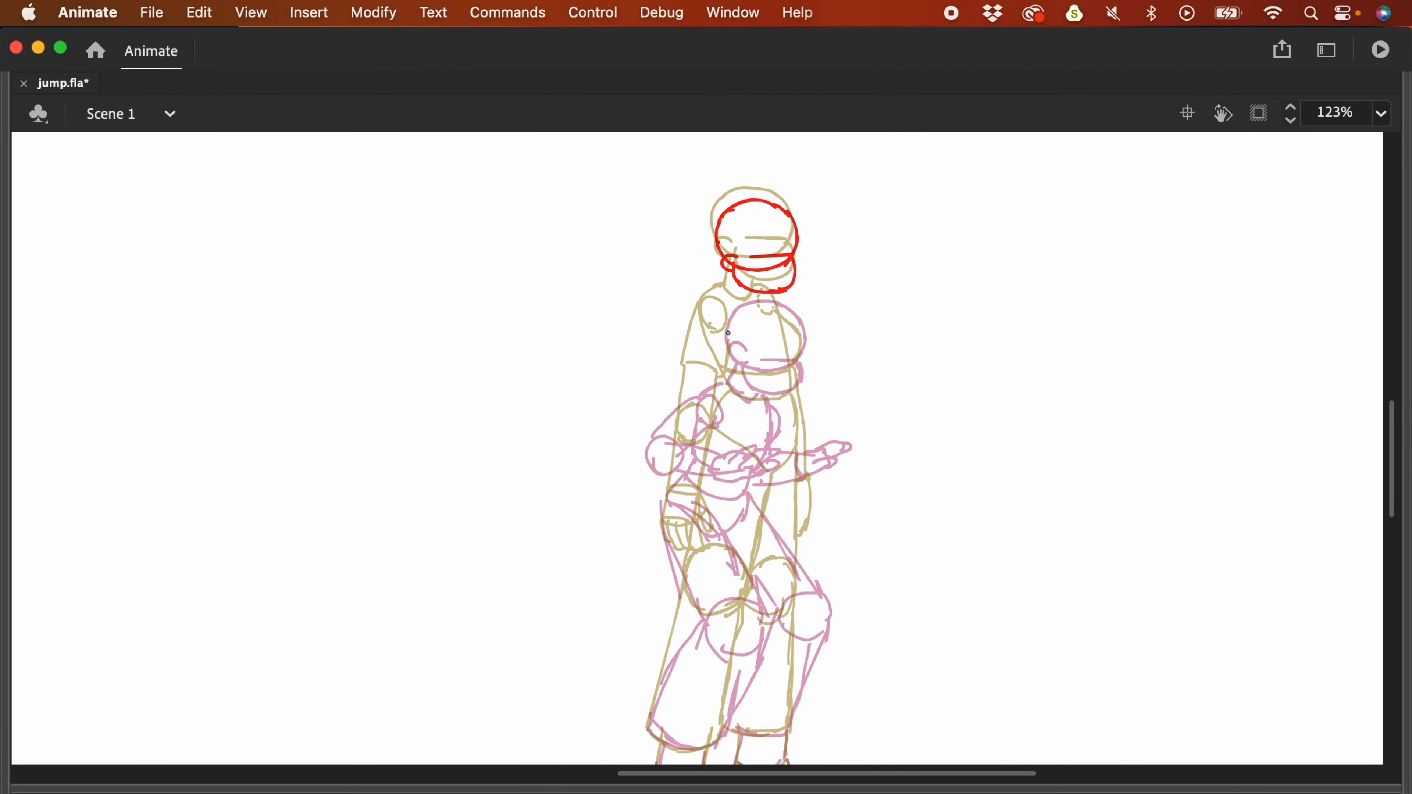
left_click_drag(689, 435, 744, 473)
left_click_drag(744, 473, 773, 423)
left_click_drag(715, 620, 706, 552)
left_click_drag(680, 372, 686, 517)
left_click_drag(688, 523, 703, 541)
left_click_drag(740, 410, 767, 548)
left_click_drag(684, 522, 637, 663)
- Add the shins, trouser hems, ankles, feet, left arm and hip pocket lines
left_click_drag(637, 664, 695, 677)
left_click_drag(740, 544, 706, 672)
mouse_move(795, 527)
left_mouse_down()
mouse_move(776, 661)
mouse_move(728, 519)
left_mouse_up()
left_click_drag(648, 562, 690, 572)
left_click_drag(645, 563, 637, 601)
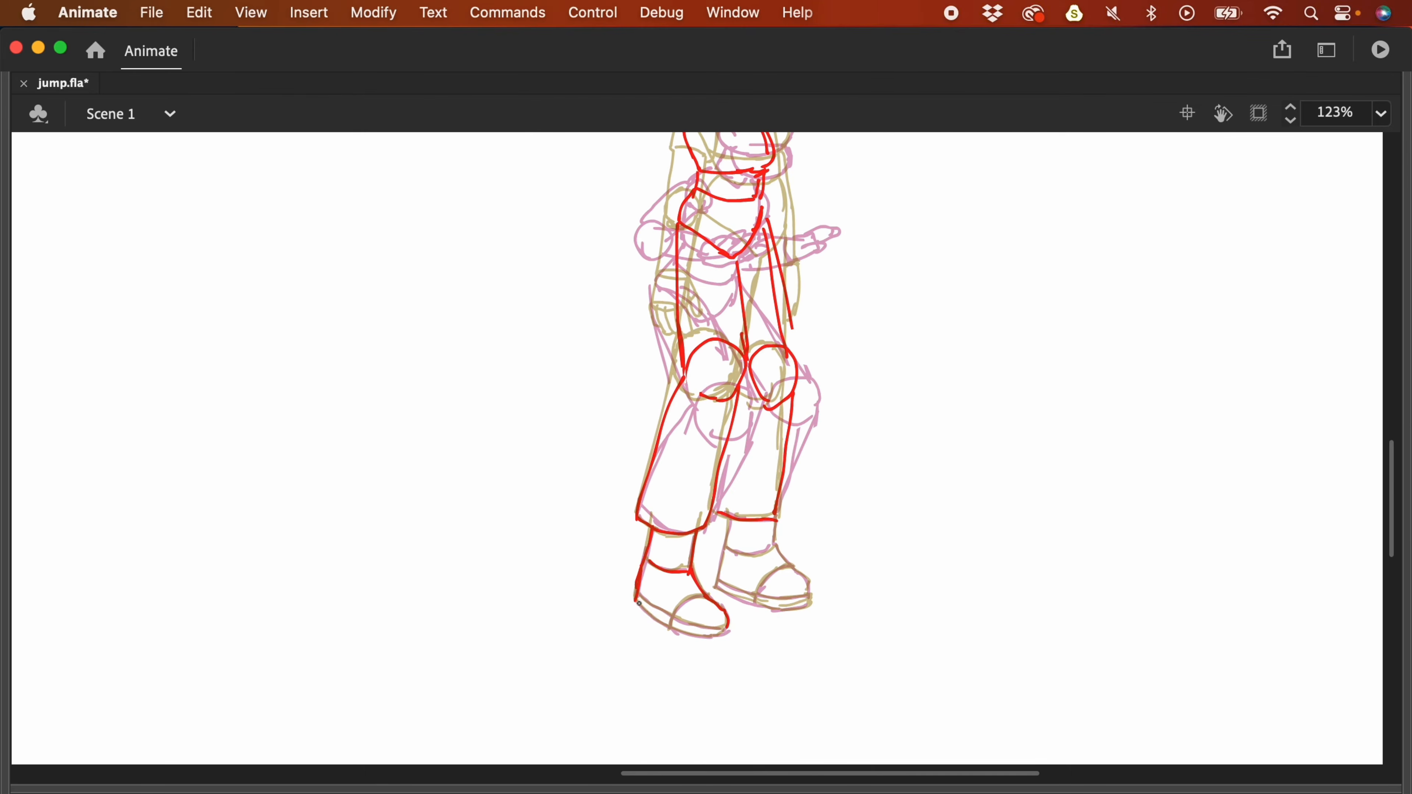
left_click_drag(836, 500, 836, 640)
left_click_drag(673, 414, 710, 424)
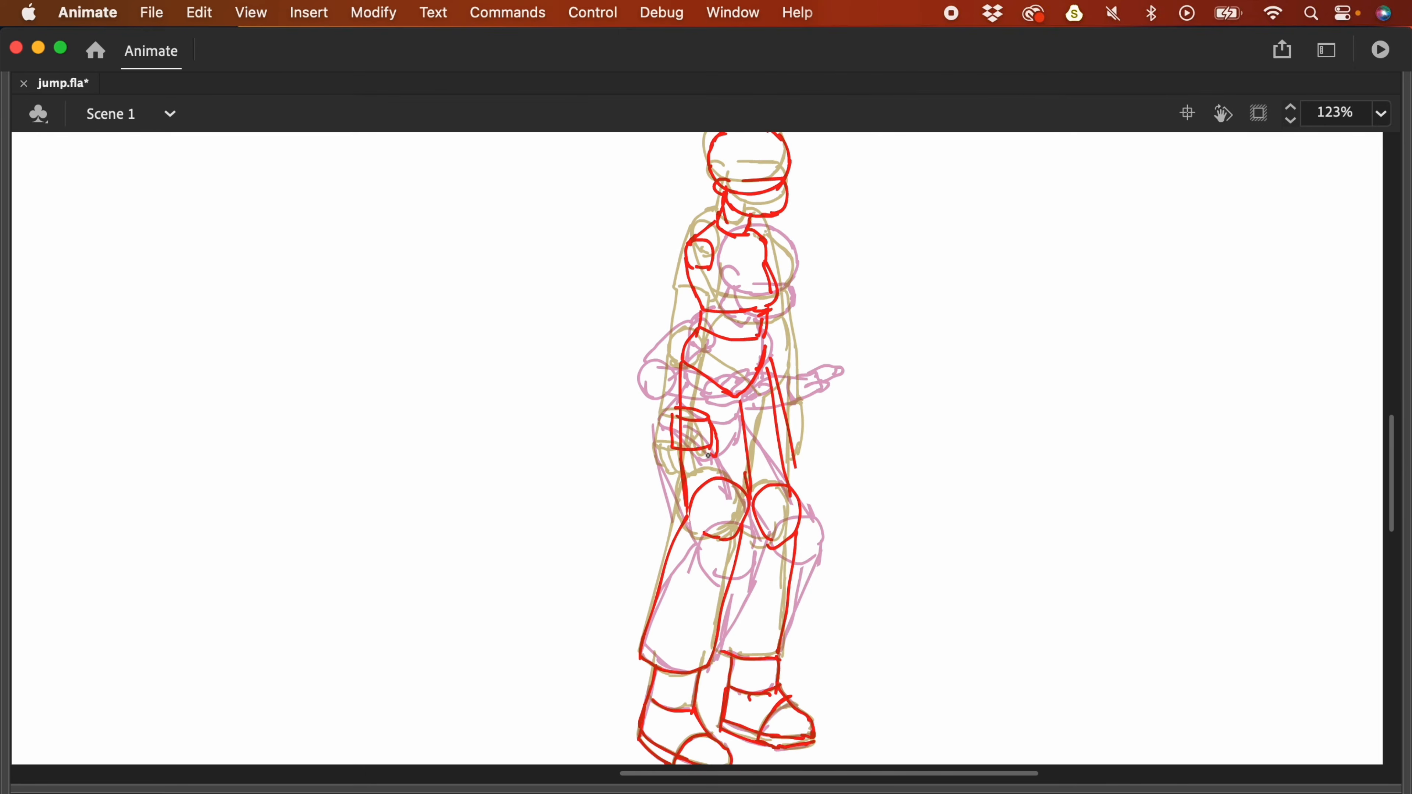
left_click_drag(713, 258, 662, 372)
left_click_drag(675, 423, 713, 427)
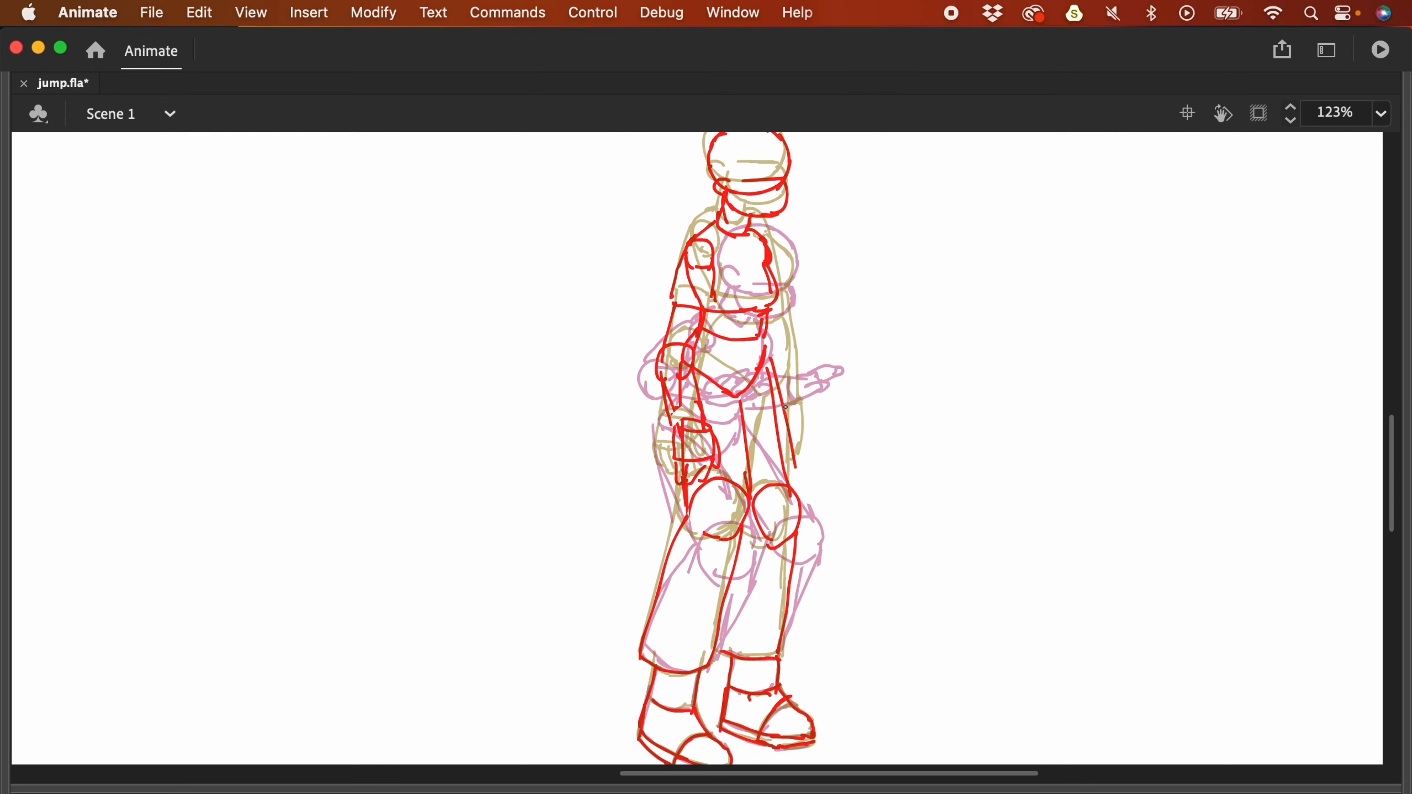
- Zoom out to 31% and replay the jump animation, stopping on frame 37
key("F4")
key("super+minus")
key("super+minus")
left_click(1156, 697)
key("Return")
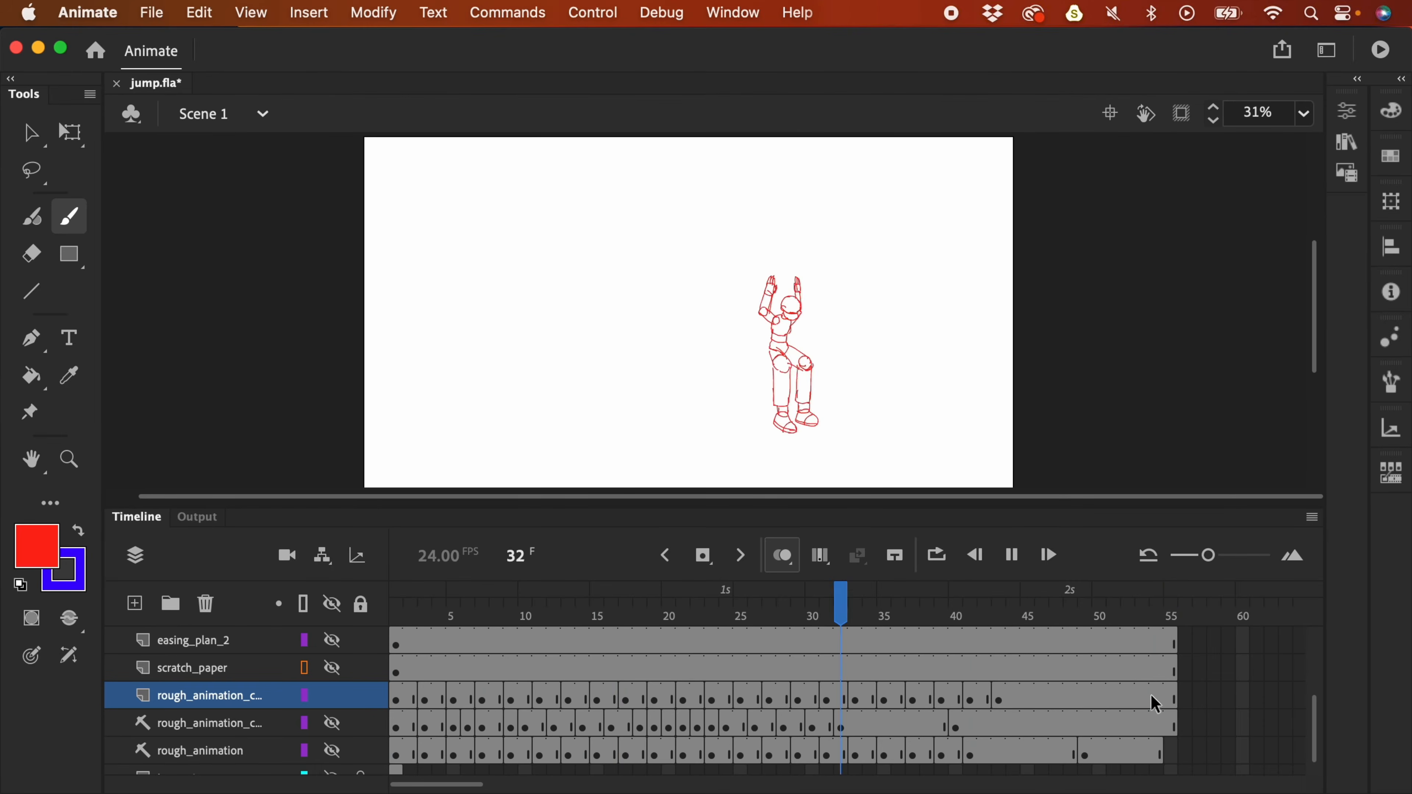
key("Return")
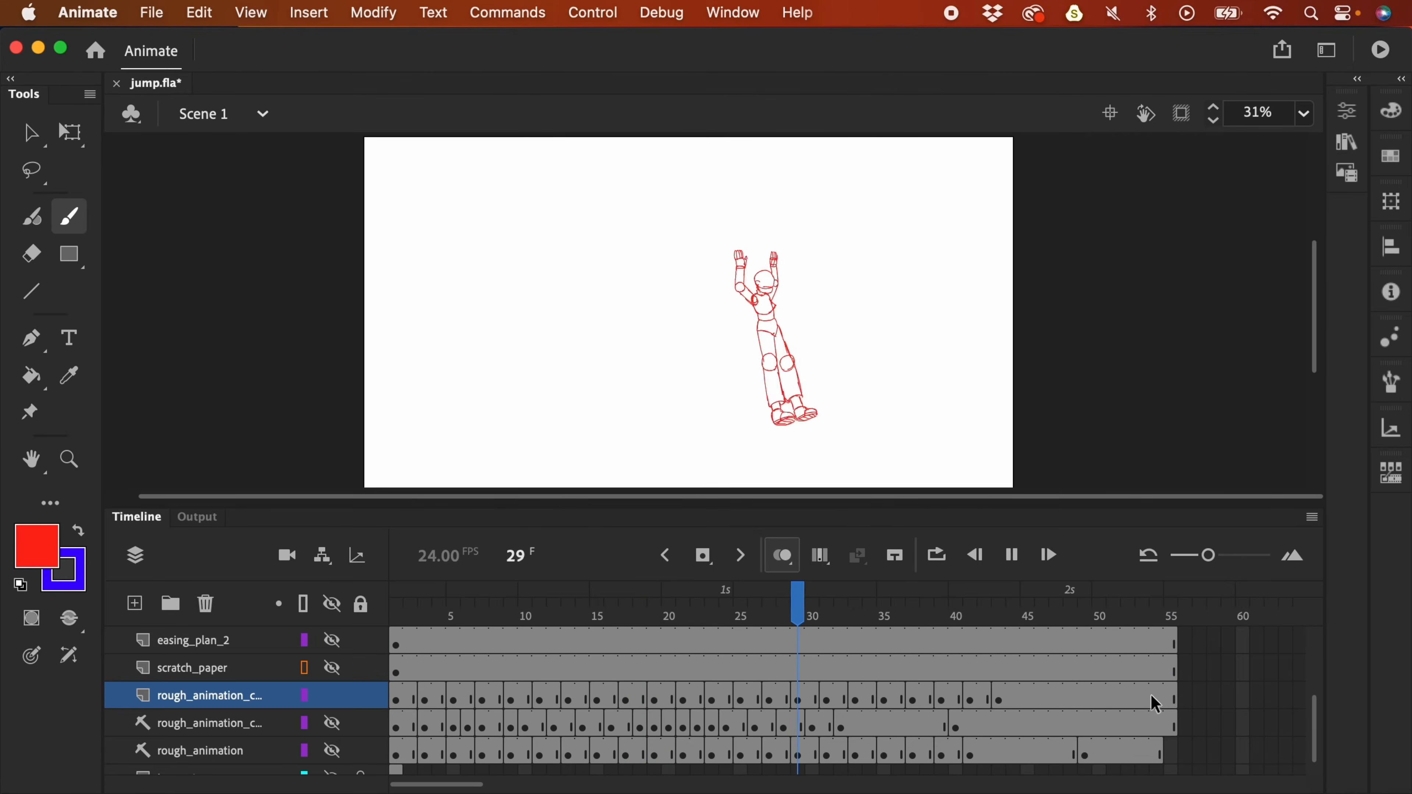
key("Return")
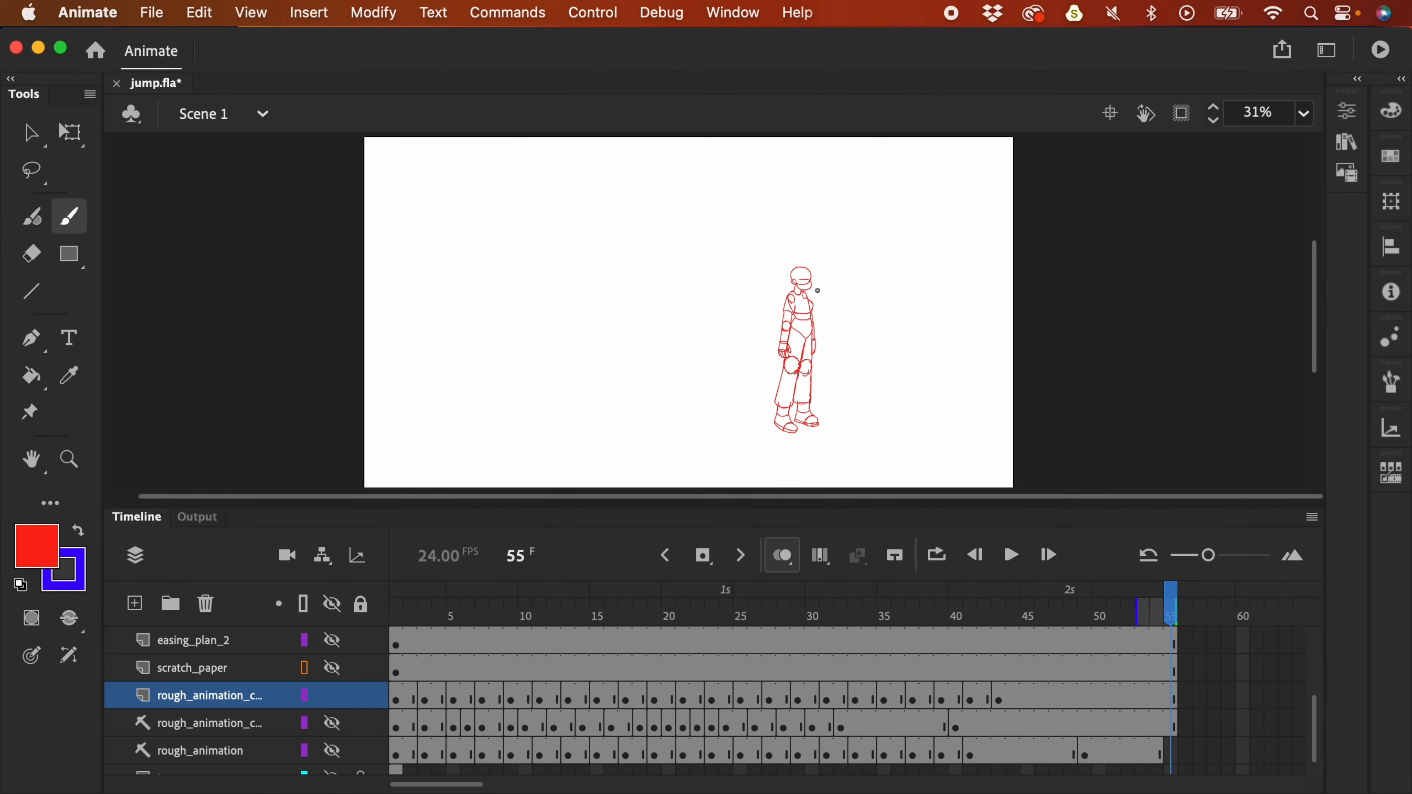
key("Return")
key("Return")
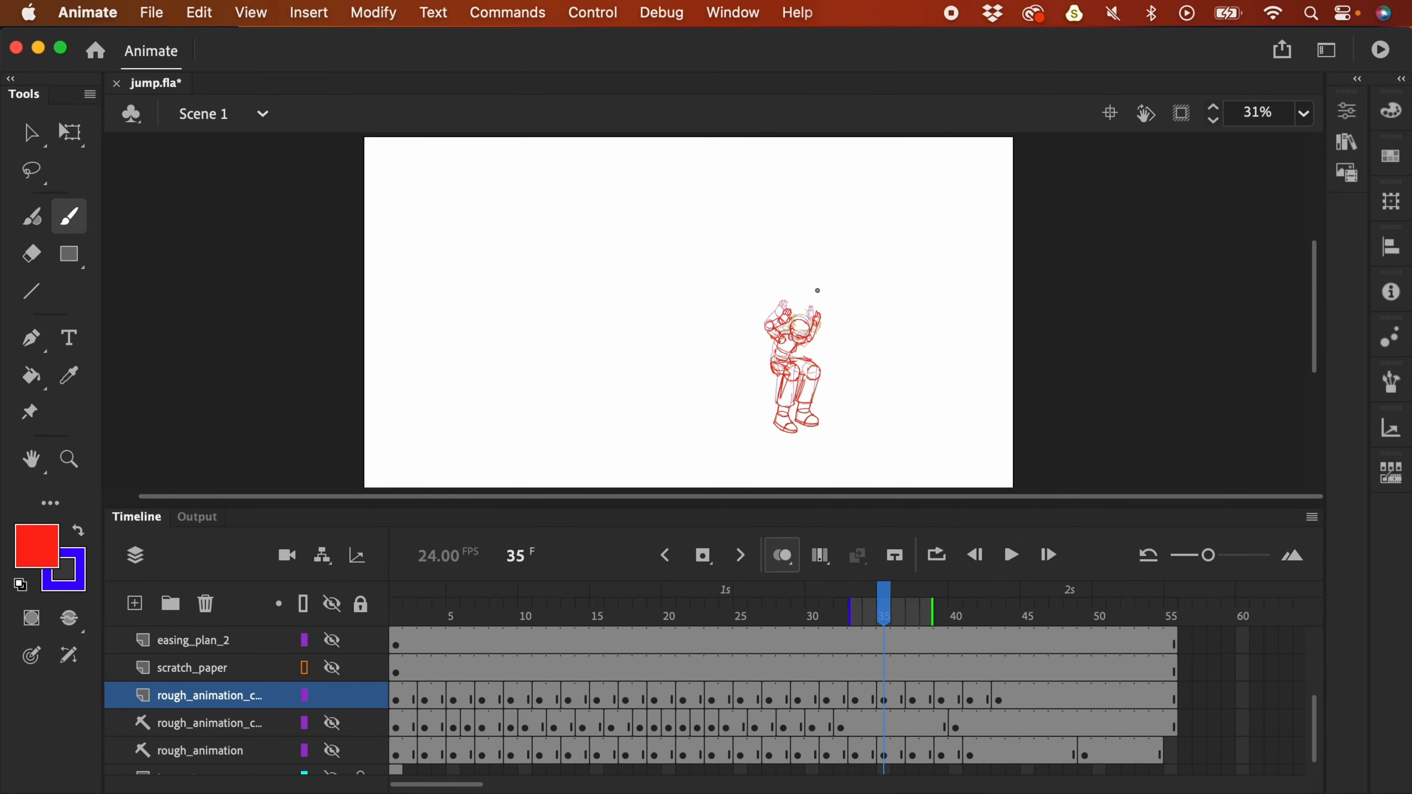
left_click(912, 699)
key("Return")
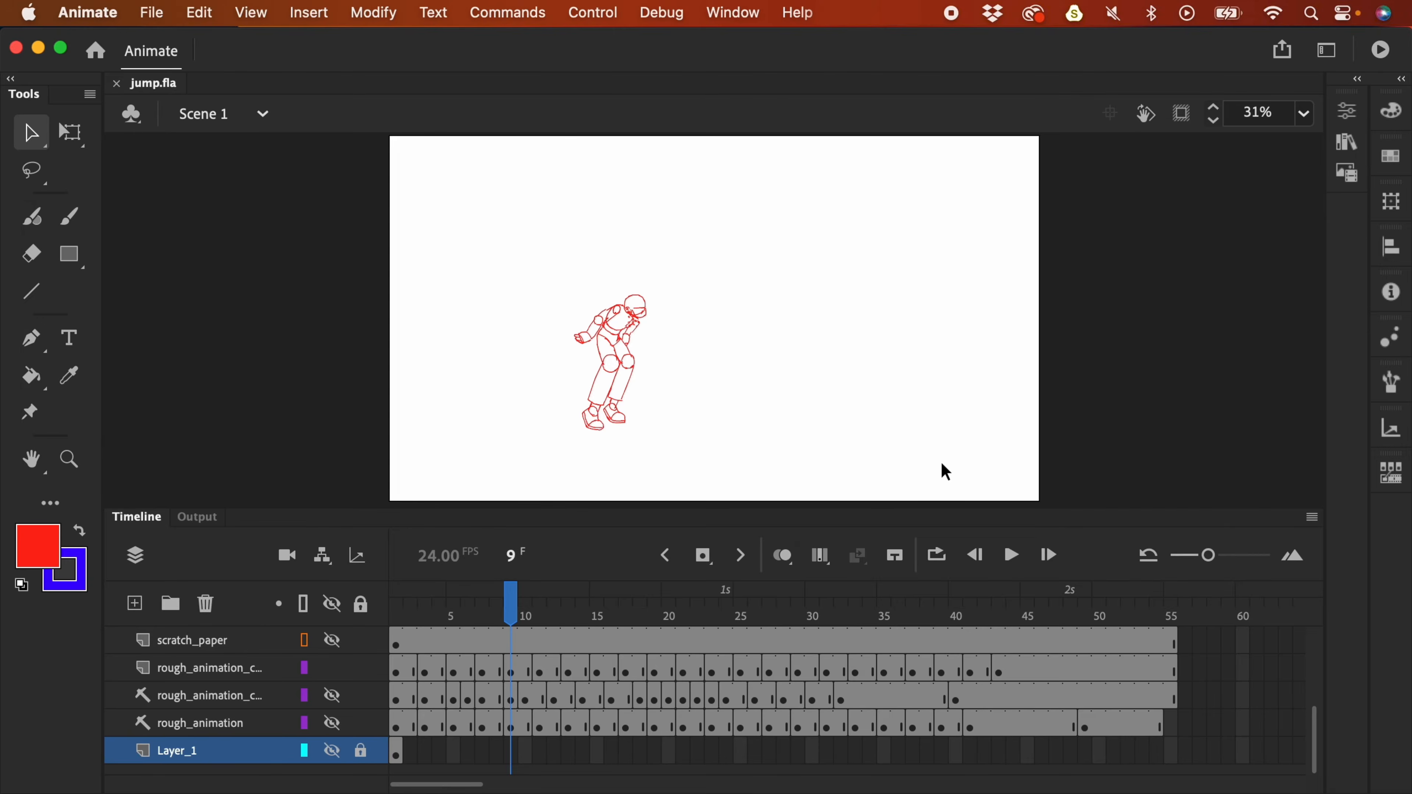
- Scrub from the crouch into the mid-air pose and play the jump back
left_click_drag(439, 624, 370, 665)
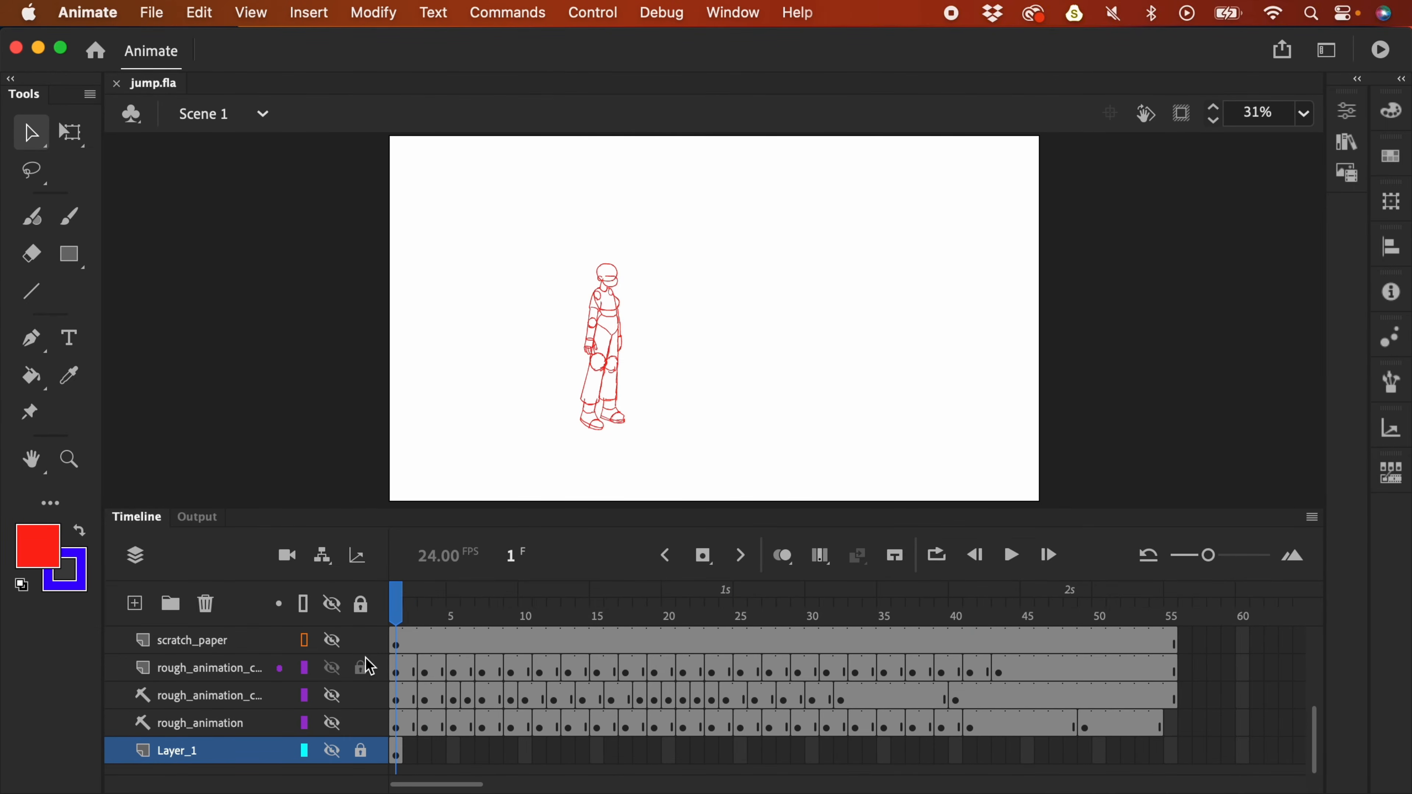
key("Return")
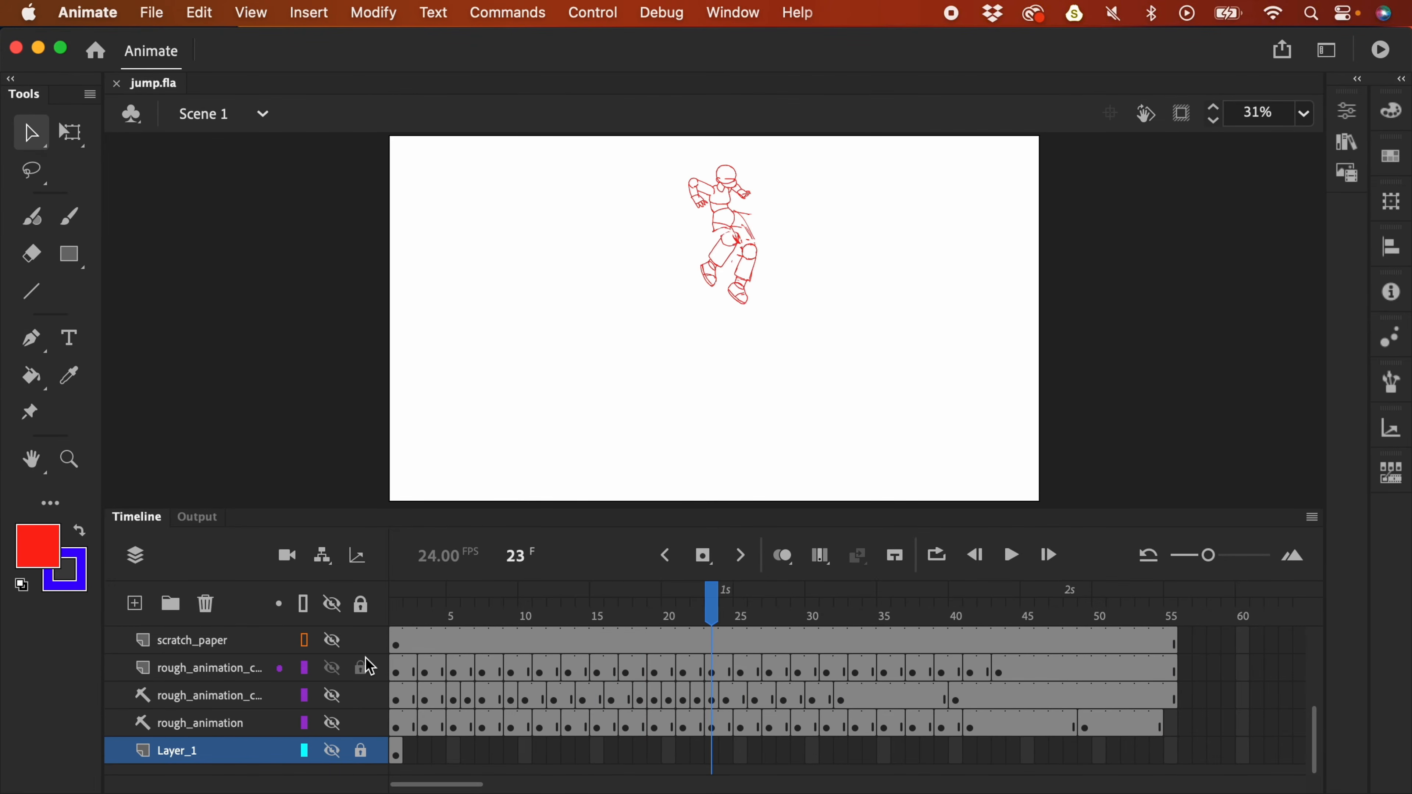
mouse_move(727, 611)
left_mouse_down()
mouse_move(741, 612)
mouse_move(651, 626)
mouse_move(720, 615)
mouse_move(620, 612)
mouse_move(1003, 612)
left_mouse_up()
- Turn on onion skinning and set its range to about frames 15–29
left_click(782, 555)
left_click_drag(620, 612, 392, 612)
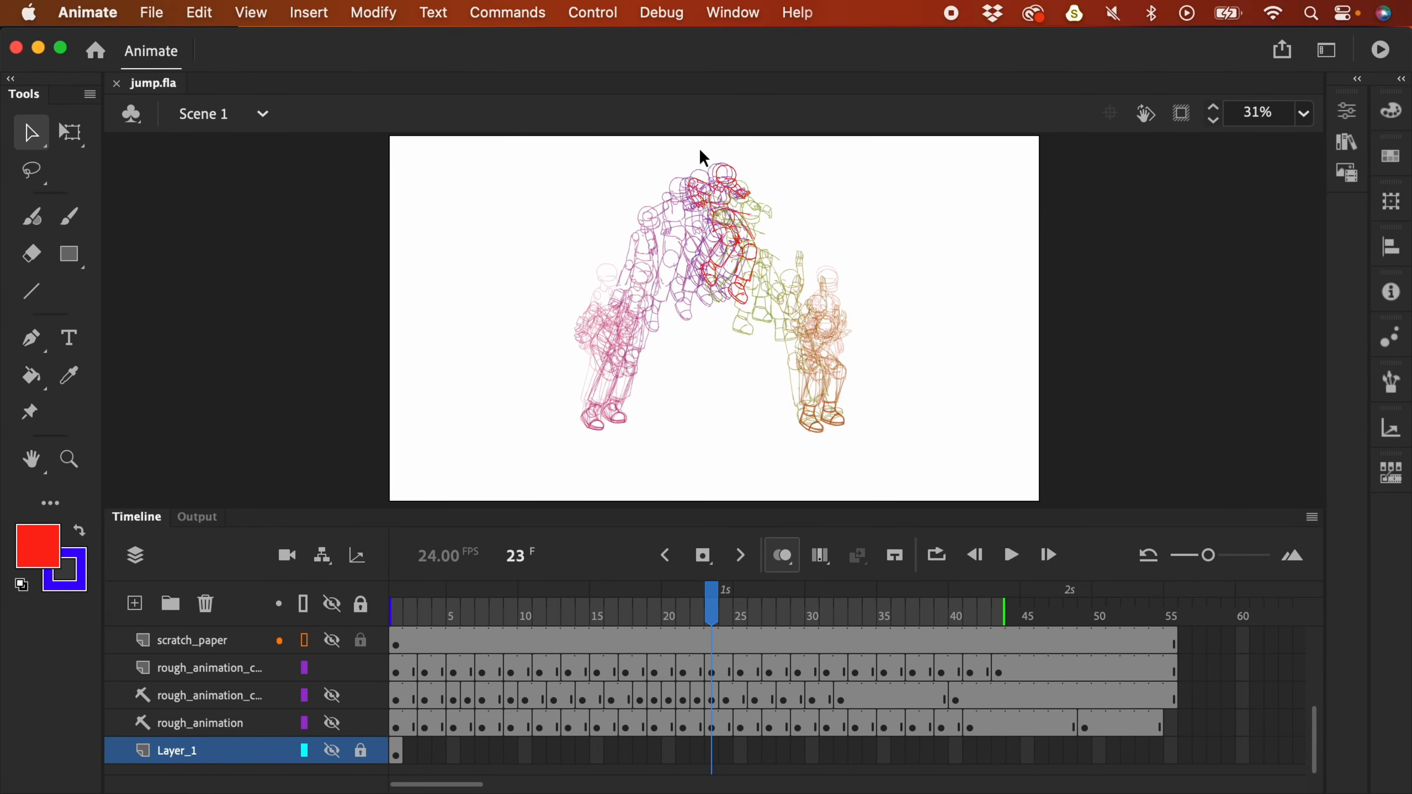
left_click_drag(398, 610, 593, 614)
left_click_drag(1004, 619, 781, 604)
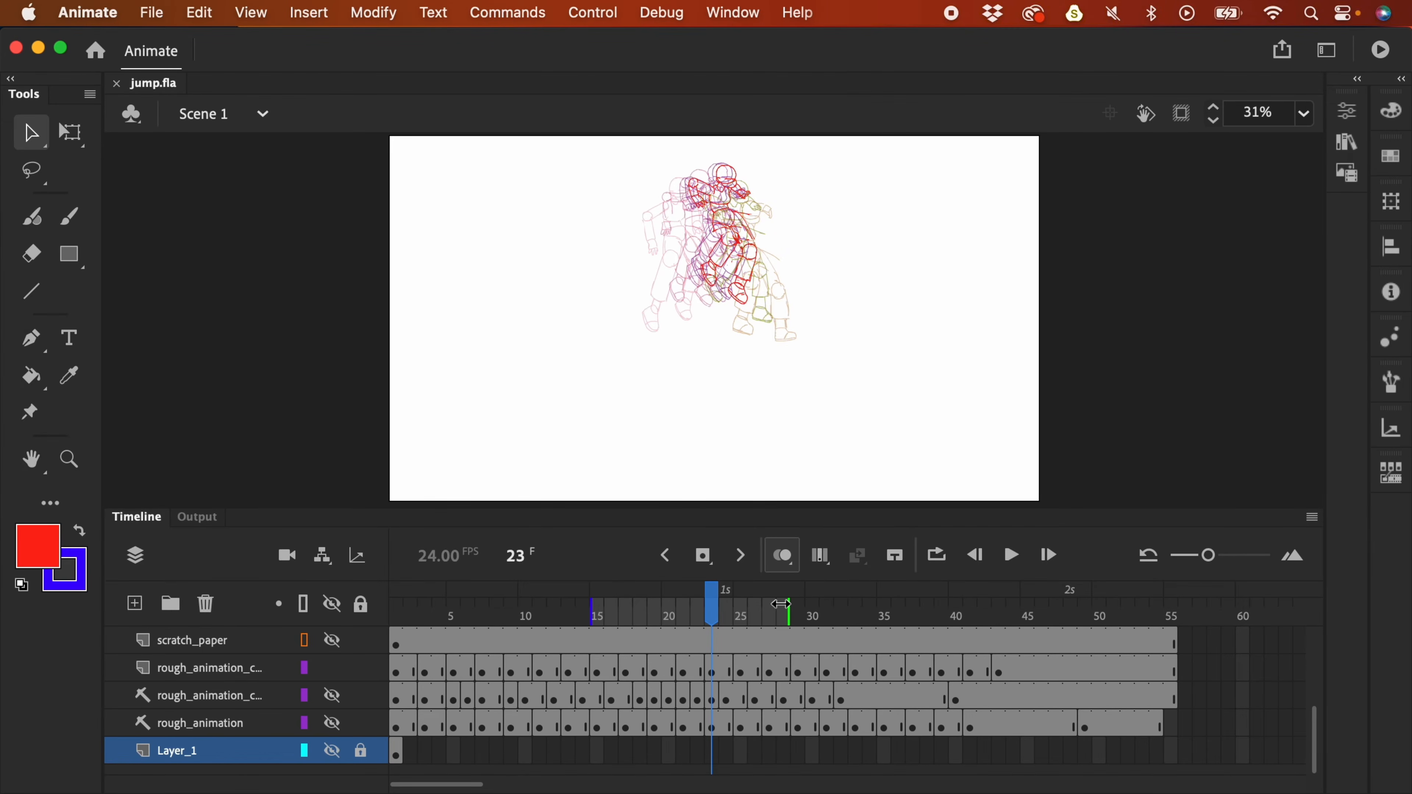
- Turn onion skinning off, play the jump from frame 4, and compare frames 34–39
left_click(782, 556)
left_click_drag(655, 620, 439, 613)
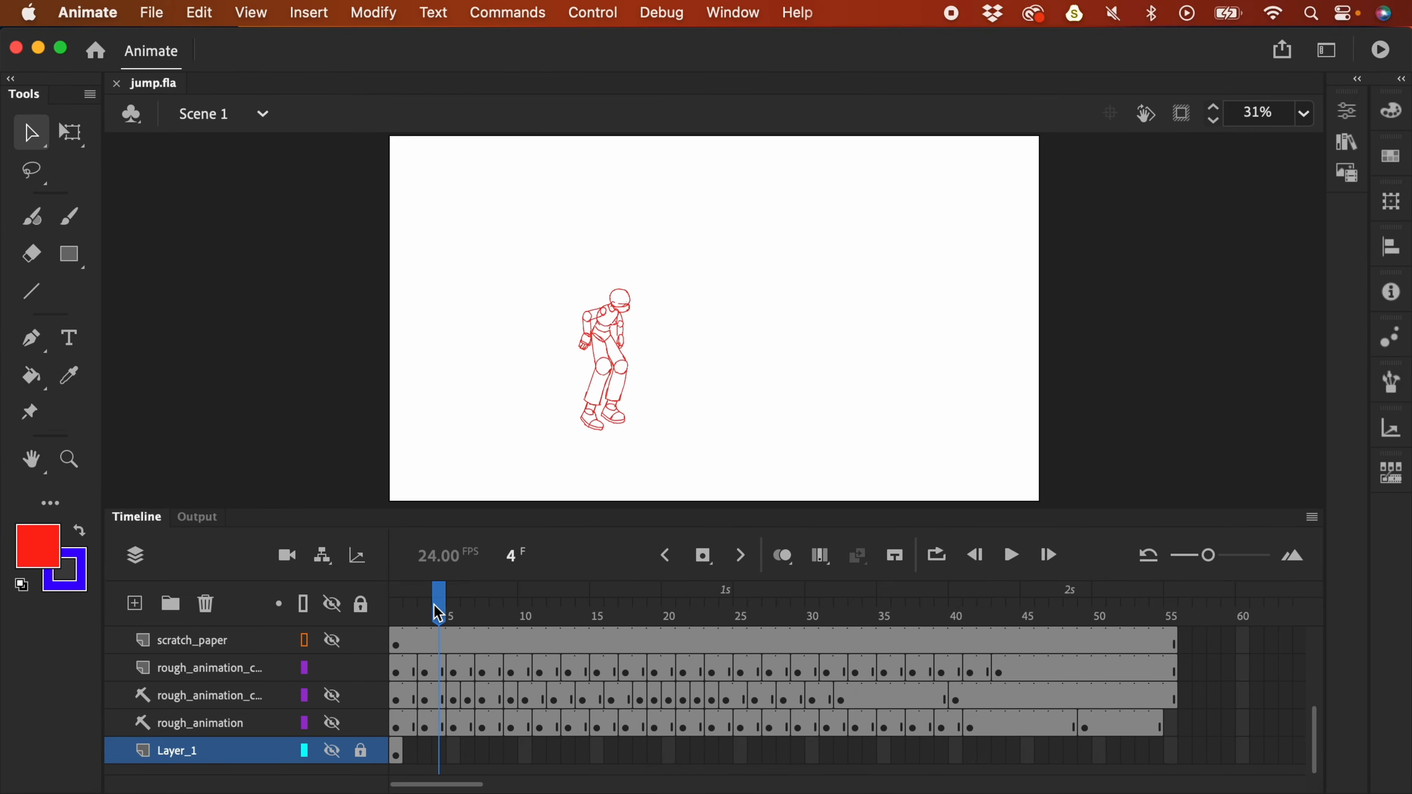
key("Return")
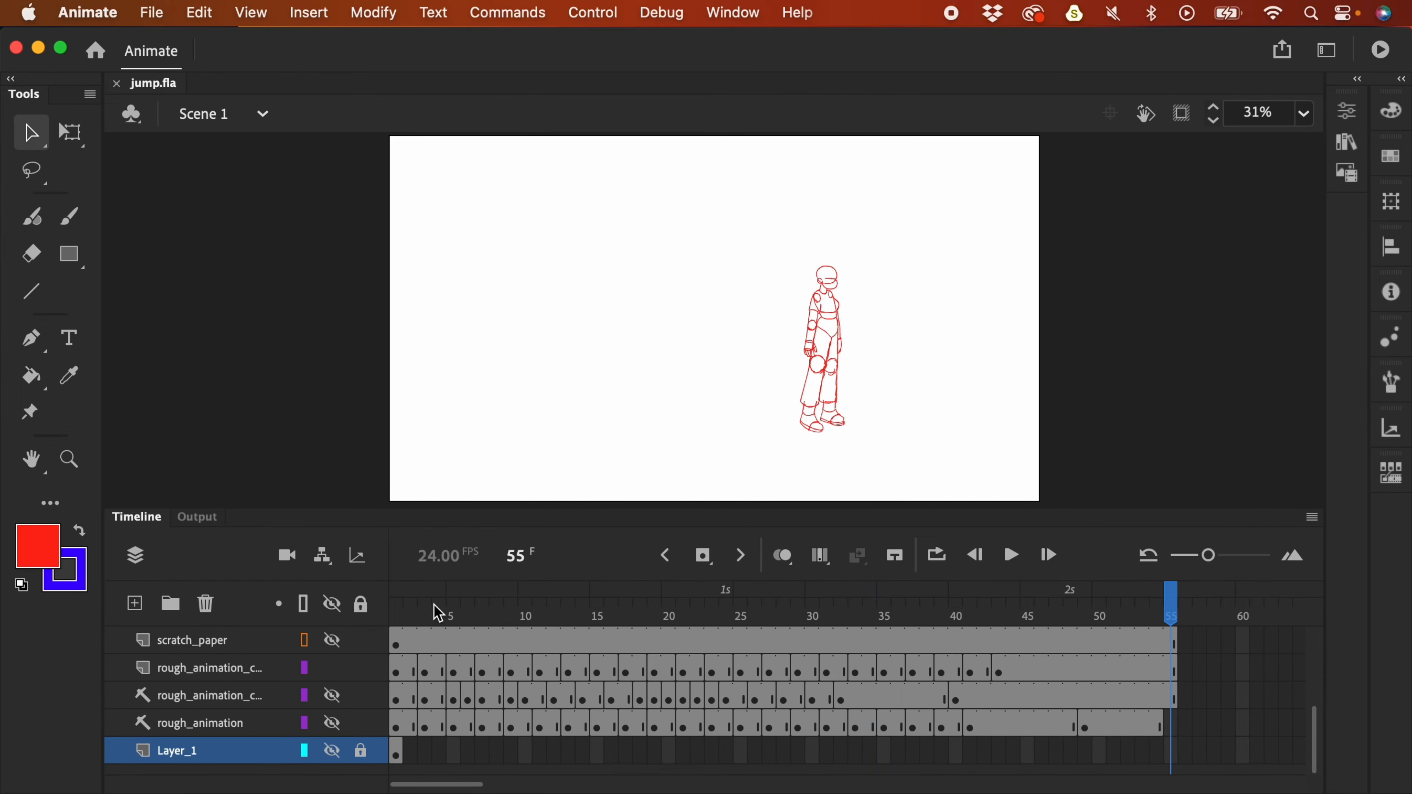
left_click(858, 612)
left_click_drag(859, 616, 890, 648)
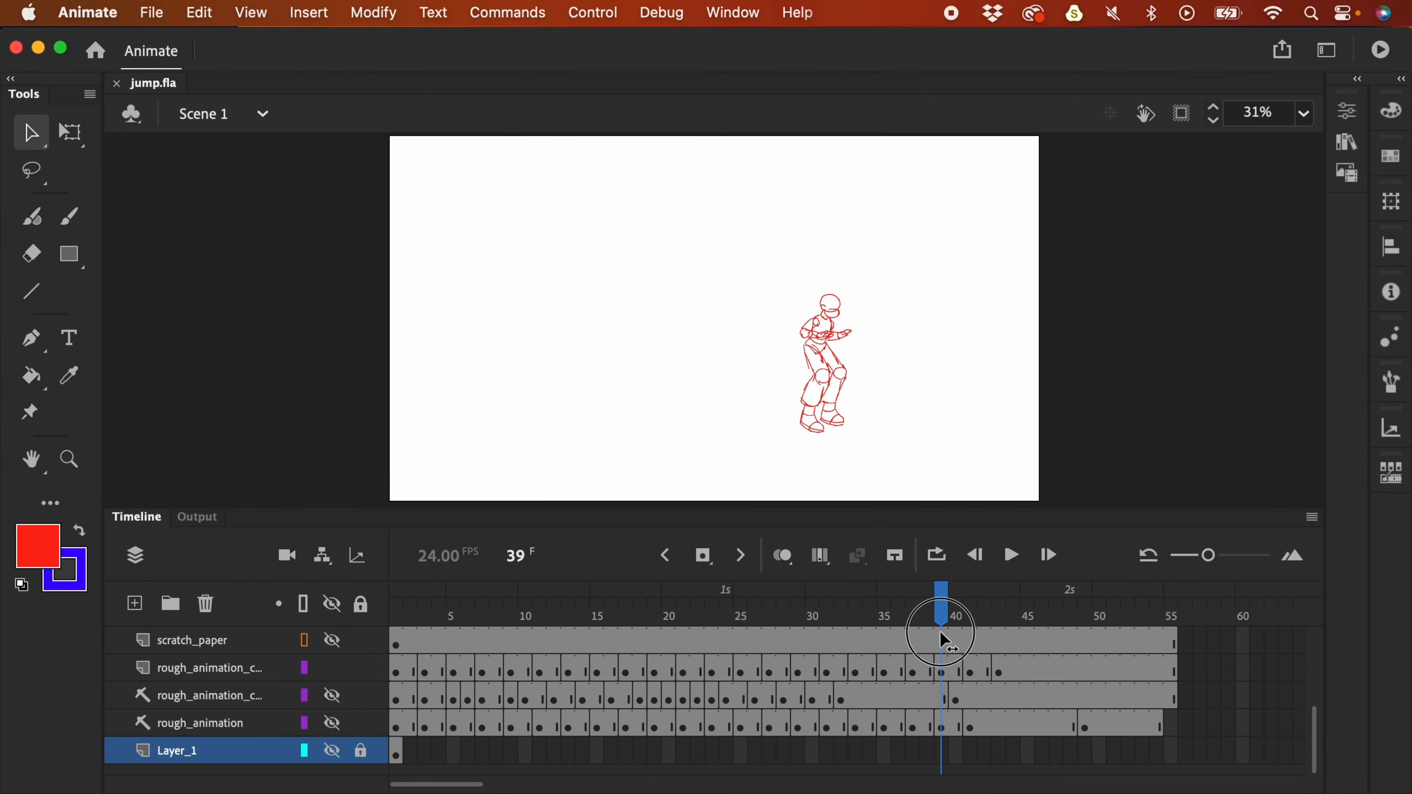
mouse_move(868, 622)
left_mouse_down()
mouse_move(942, 627)
mouse_move(894, 630)
mouse_move(952, 642)
mouse_move(576, 634)
mouse_move(768, 631)
mouse_move(583, 631)
mouse_move(706, 634)
left_mouse_up()
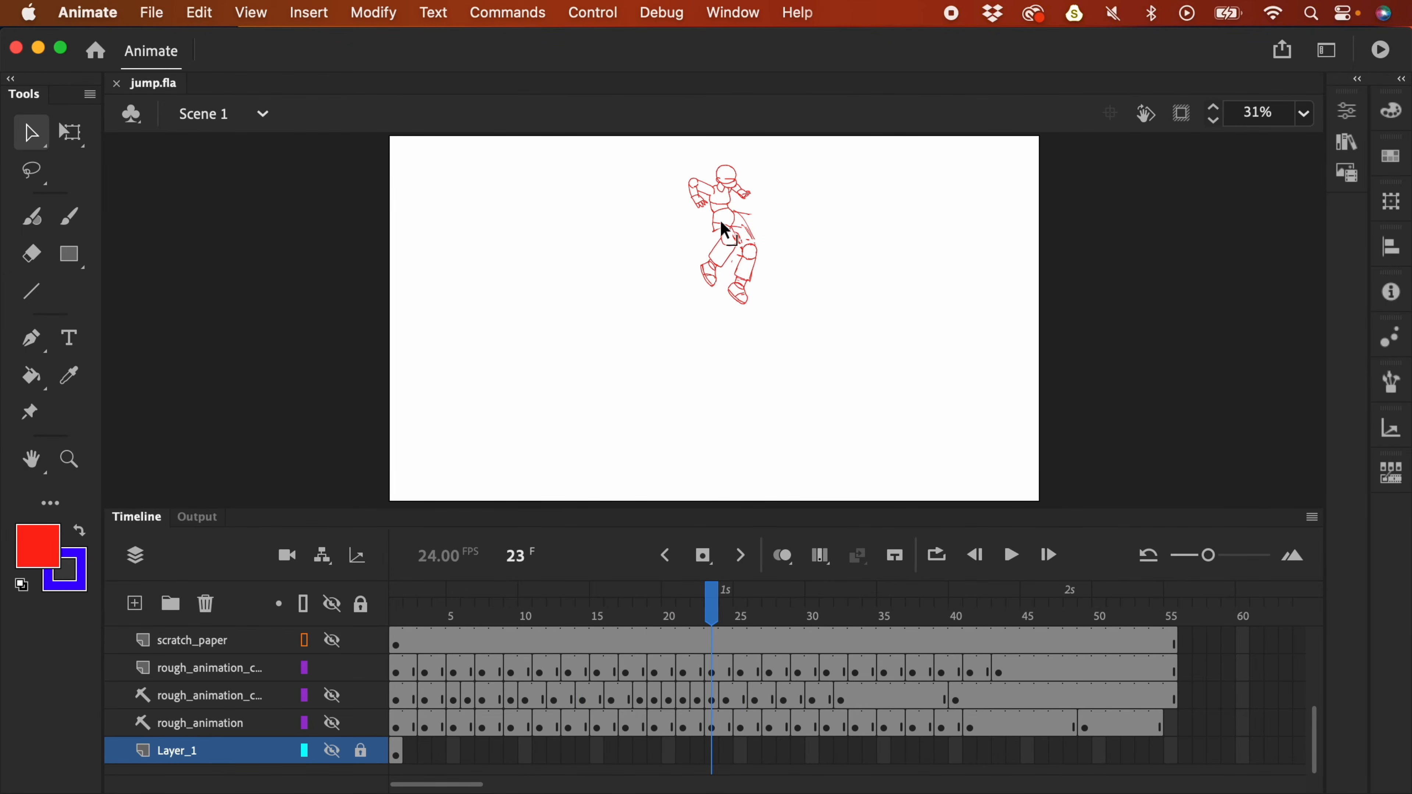
- Toggle onion skinning on and back off, then scrub back toward the mid-air pose
left_click(782, 555)
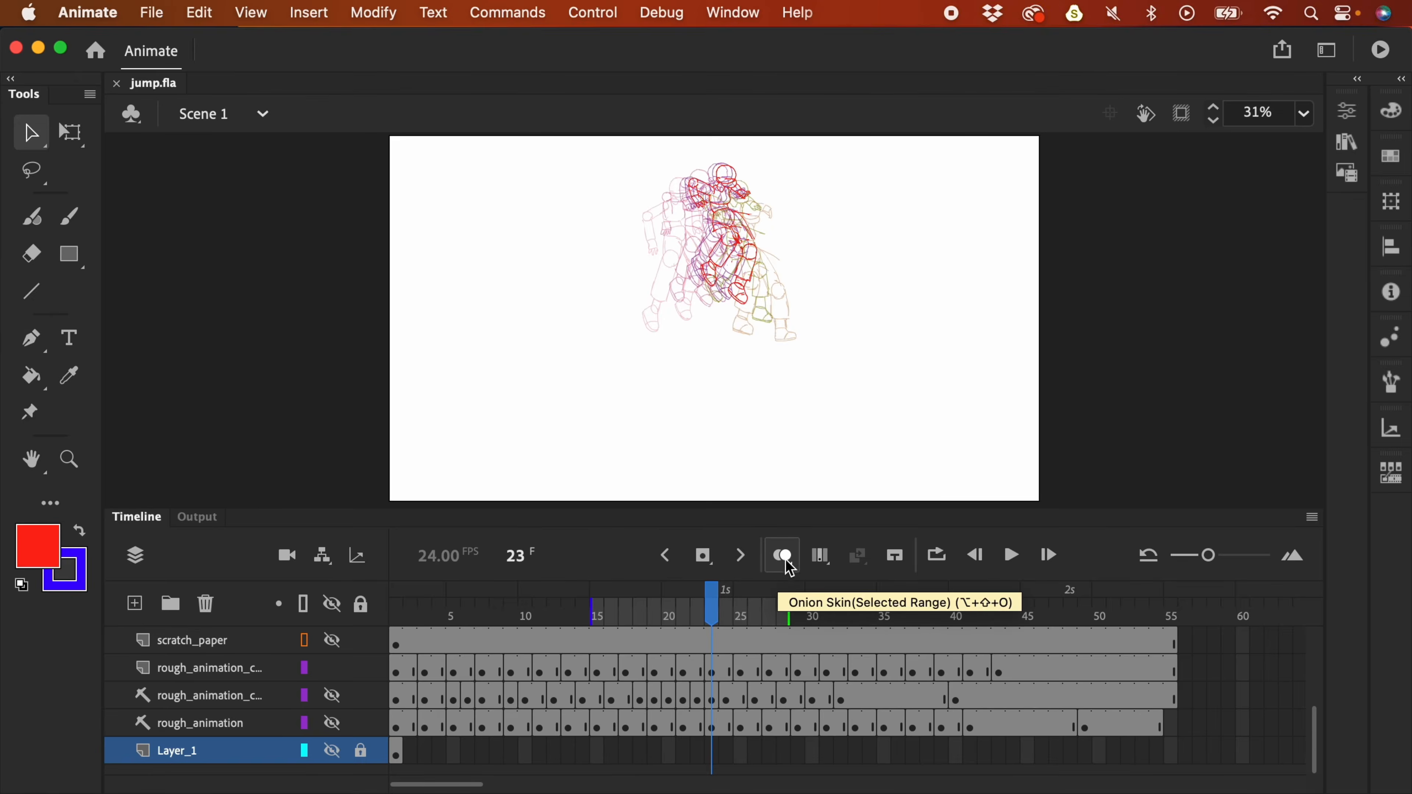
left_click(785, 562)
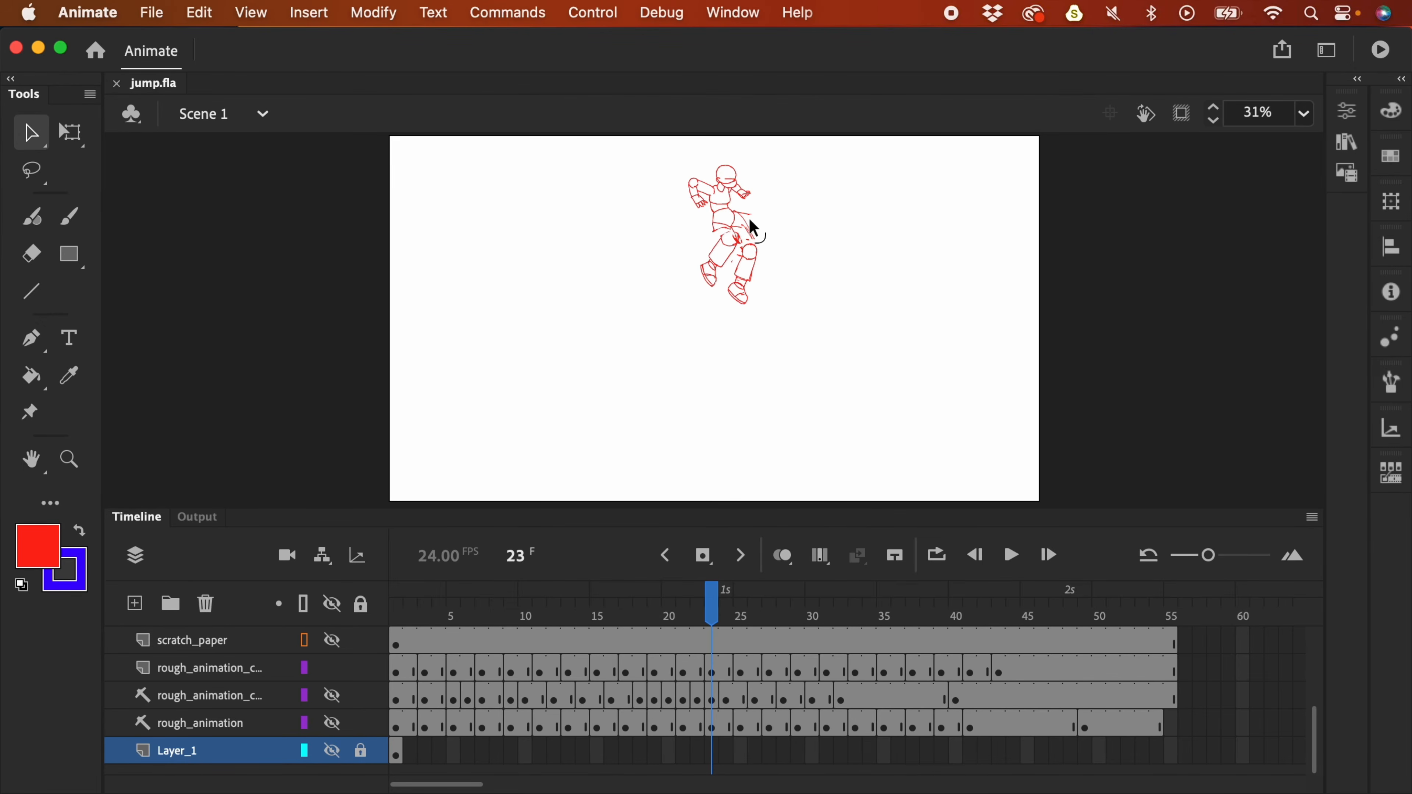
mouse_move(712, 609)
left_mouse_down()
mouse_move(566, 630)
mouse_move(814, 612)
mouse_move(481, 607)
mouse_move(760, 619)
mouse_move(540, 650)
mouse_move(676, 590)
mouse_move(729, 595)
mouse_move(512, 602)
mouse_move(723, 585)
left_mouse_up()
- Play the jump from frame 8, stopping at frame 20 to compare frames 12–23
mouse_move(709, 602)
left_mouse_down()
mouse_move(539, 603)
mouse_move(533, 637)
mouse_move(501, 638)
left_mouse_up()
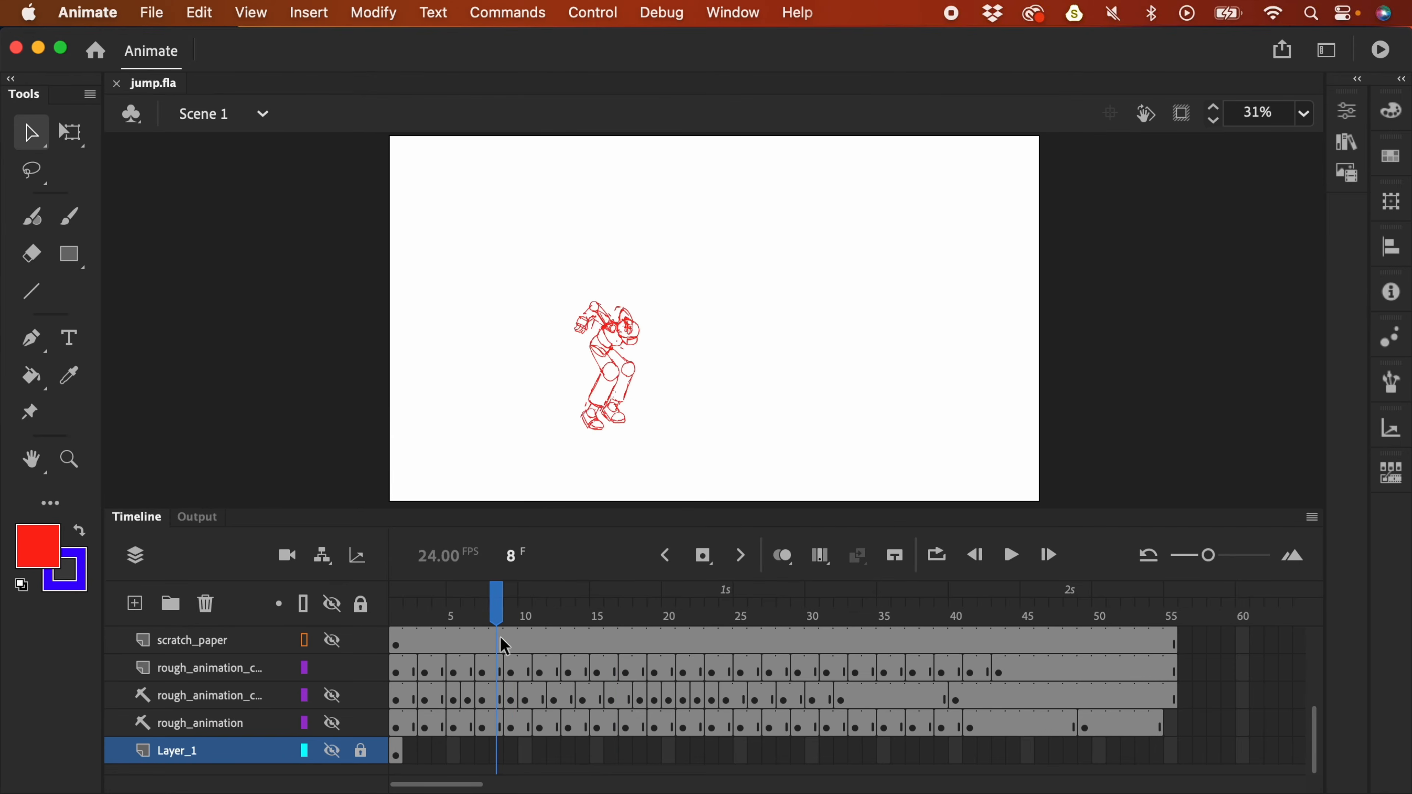
key("Return")
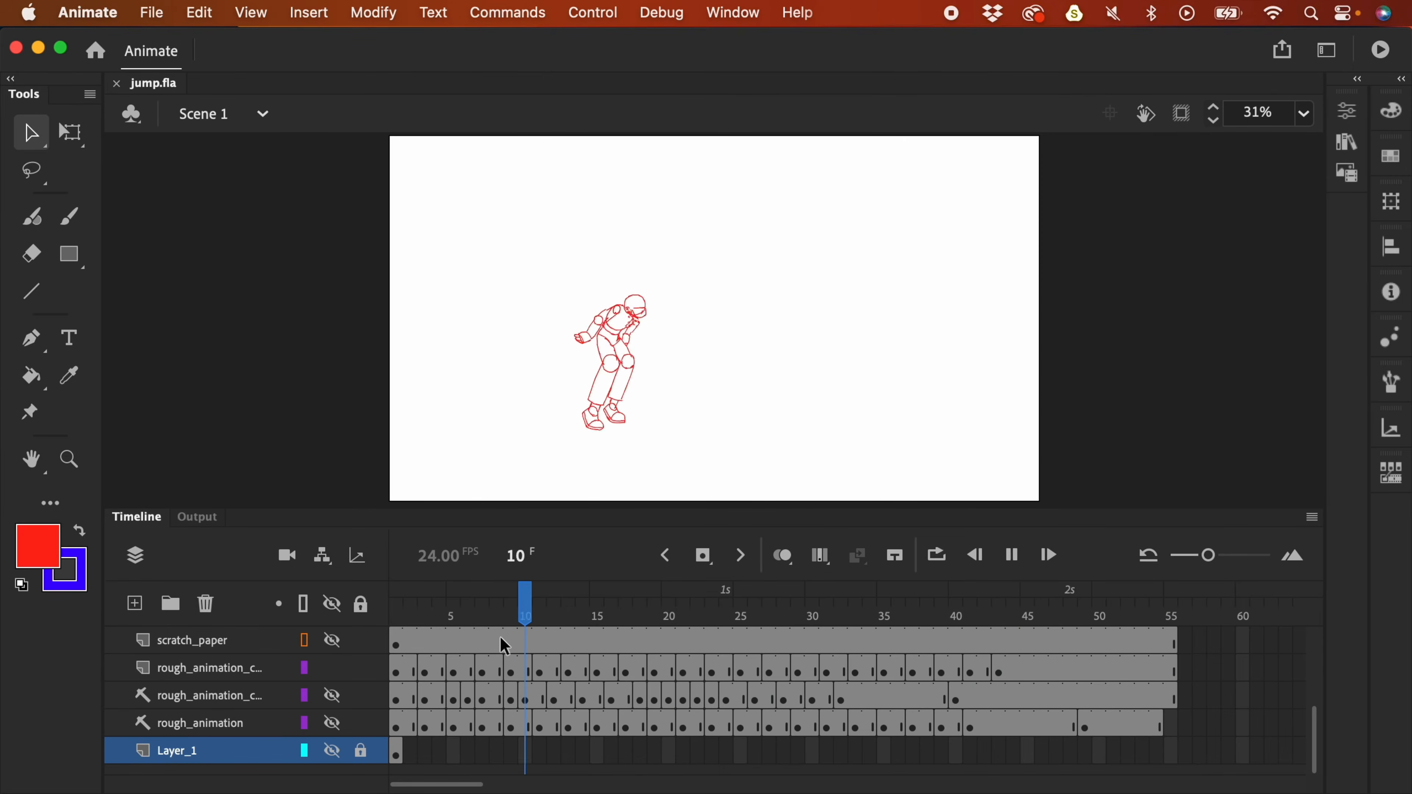
key("Return")
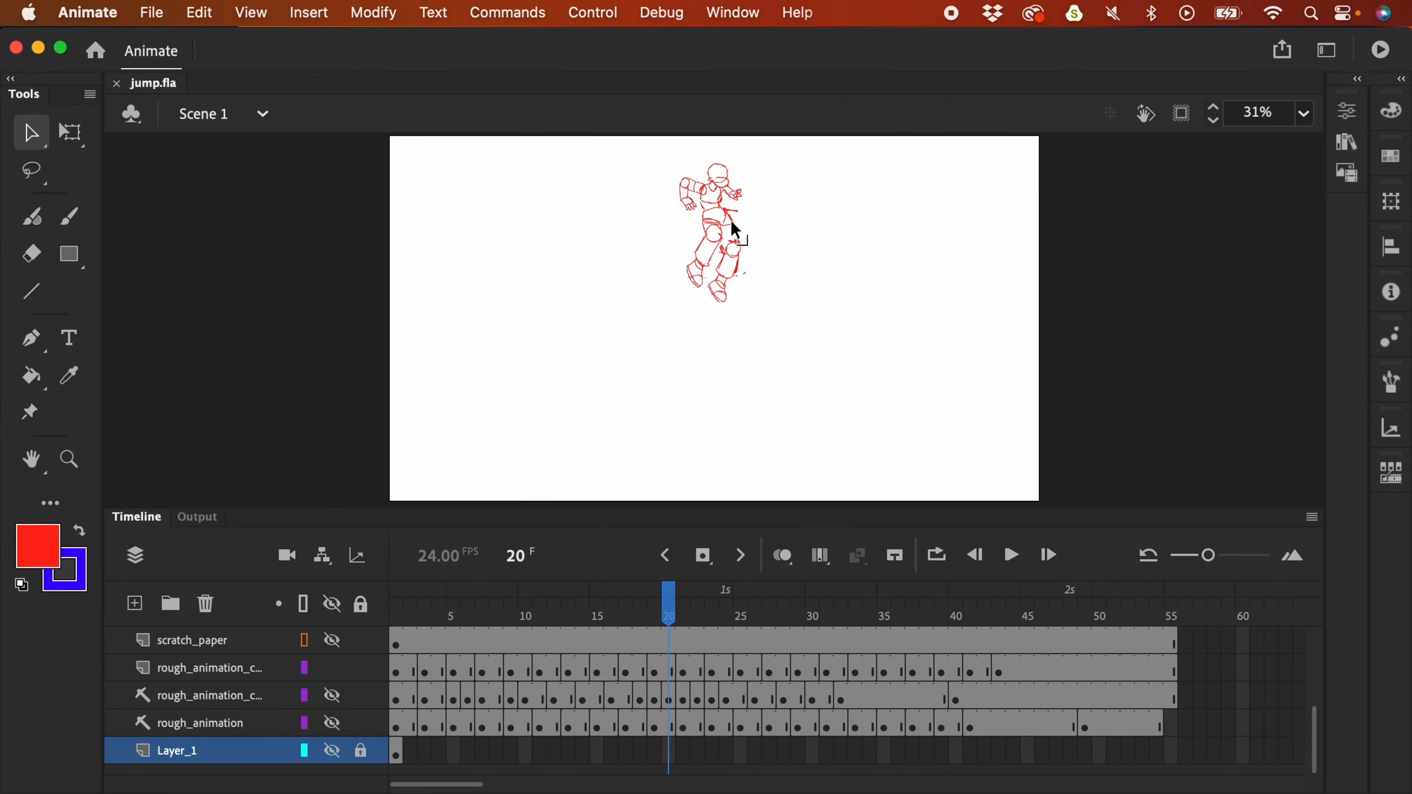
left_click_drag(669, 608, 696, 626)
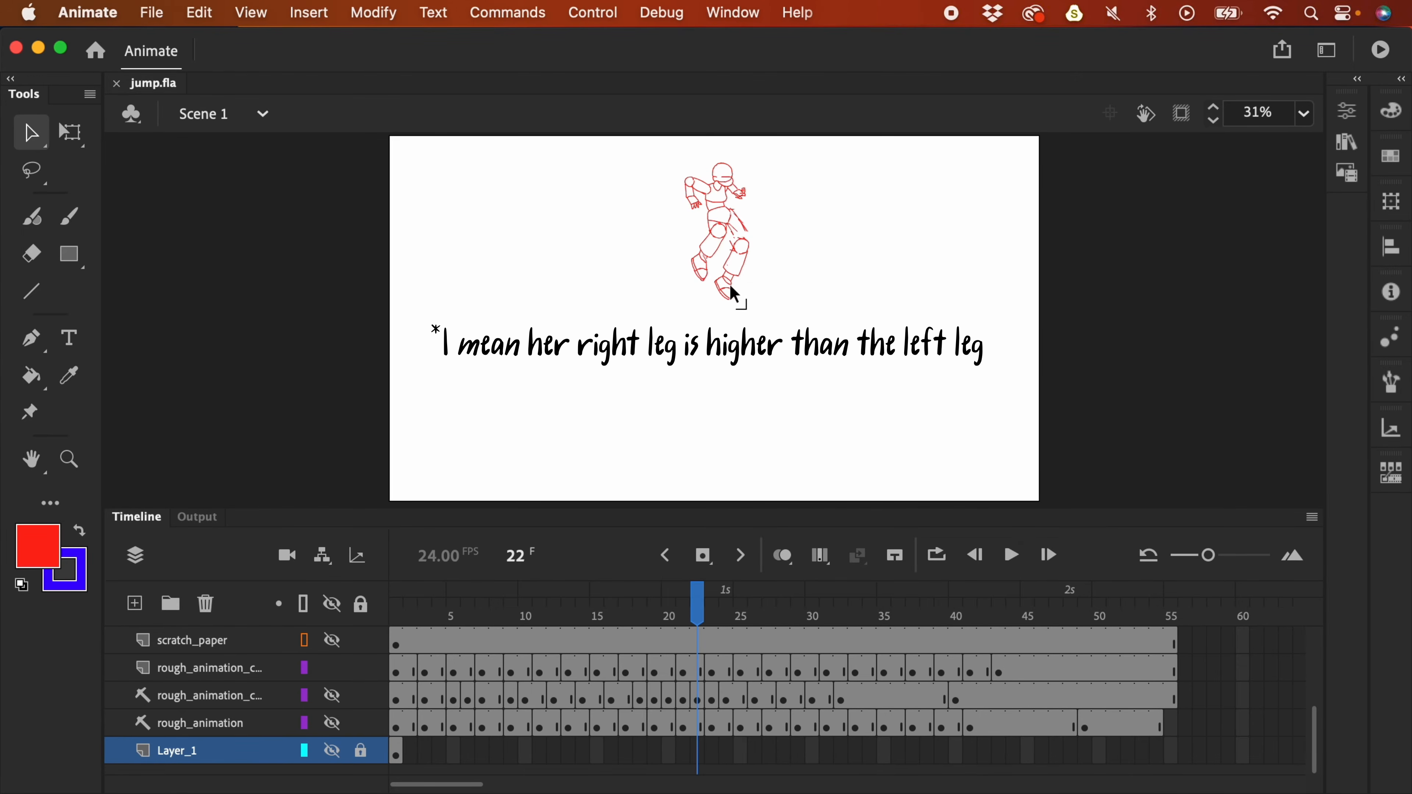
- Check frames 21–24, settle on frame 27 and zoom in to 61% on the legs
mouse_move(706, 611)
left_mouse_down()
mouse_move(750, 614)
mouse_move(686, 612)
mouse_move(809, 616)
mouse_move(773, 612)
left_mouse_up()
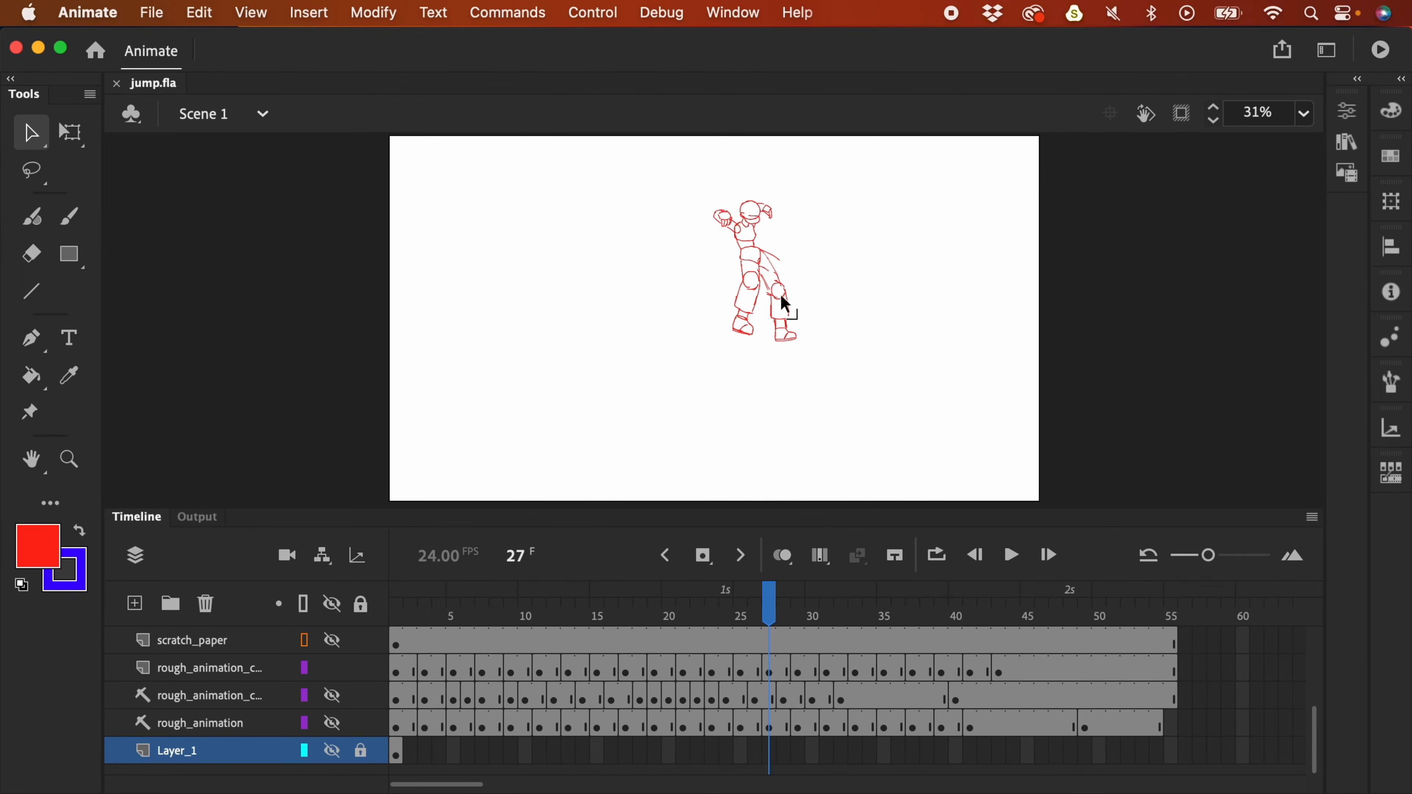
mouse_move(769, 611)
left_mouse_down()
mouse_move(679, 622)
mouse_move(771, 631)
left_mouse_up()
mouse_move(771, 609)
left_mouse_down()
mouse_move(813, 620)
mouse_move(756, 607)
mouse_move(774, 624)
left_mouse_up()
key("super+equal")
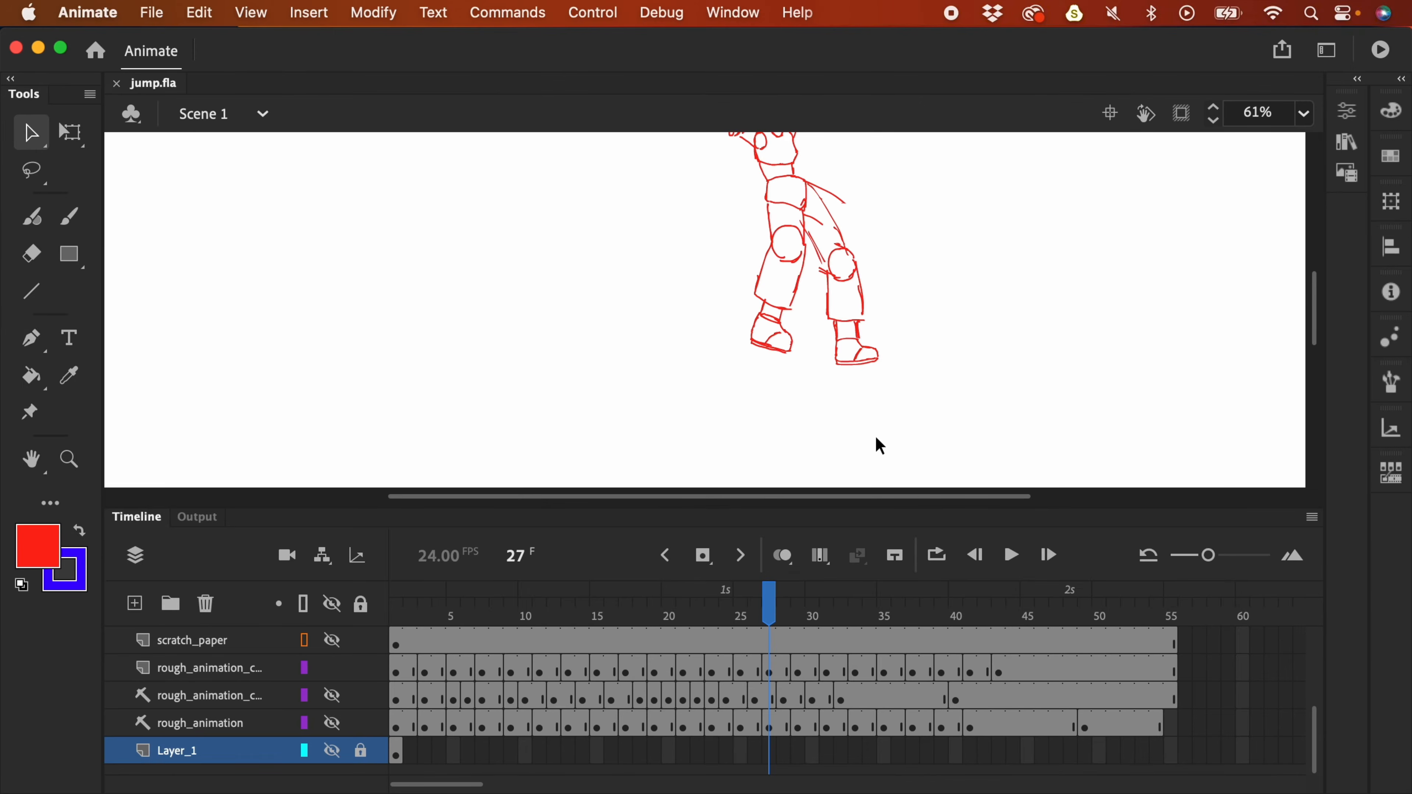
- Duplicate the rough animation layer from its layer options menu
left_click(773, 672)
left_click_drag(953, 289, 946, 368)
key("super+minus")
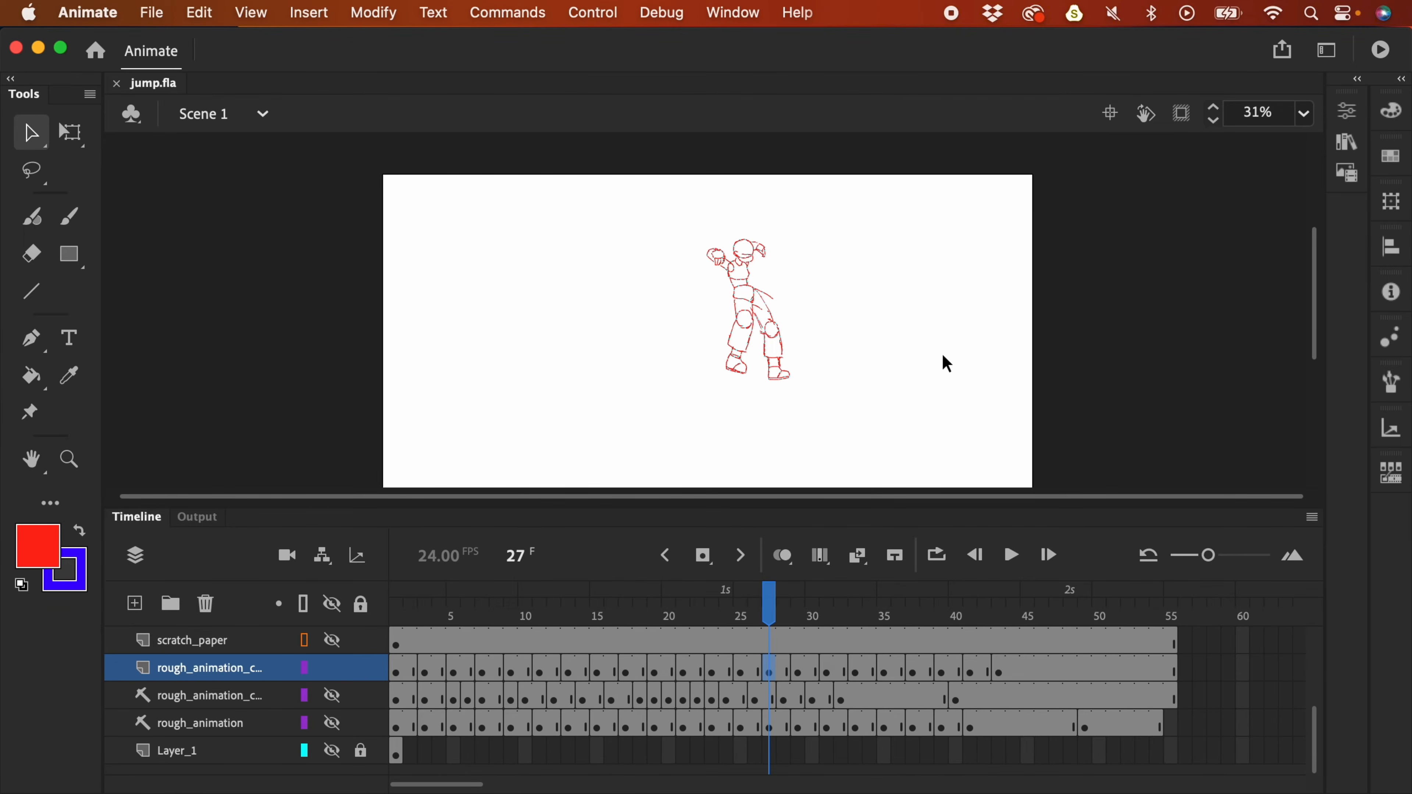
right_click(222, 670)
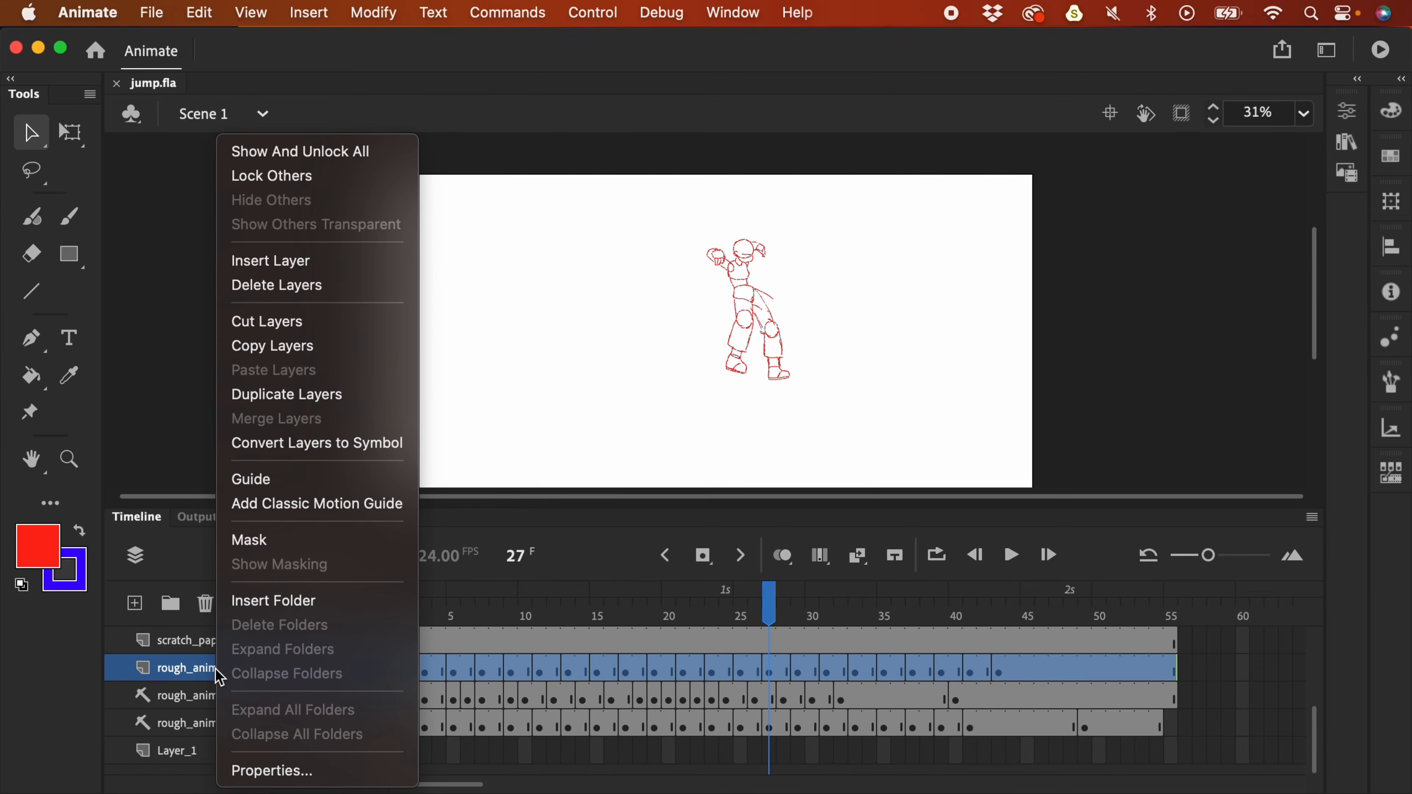
left_click(327, 395)
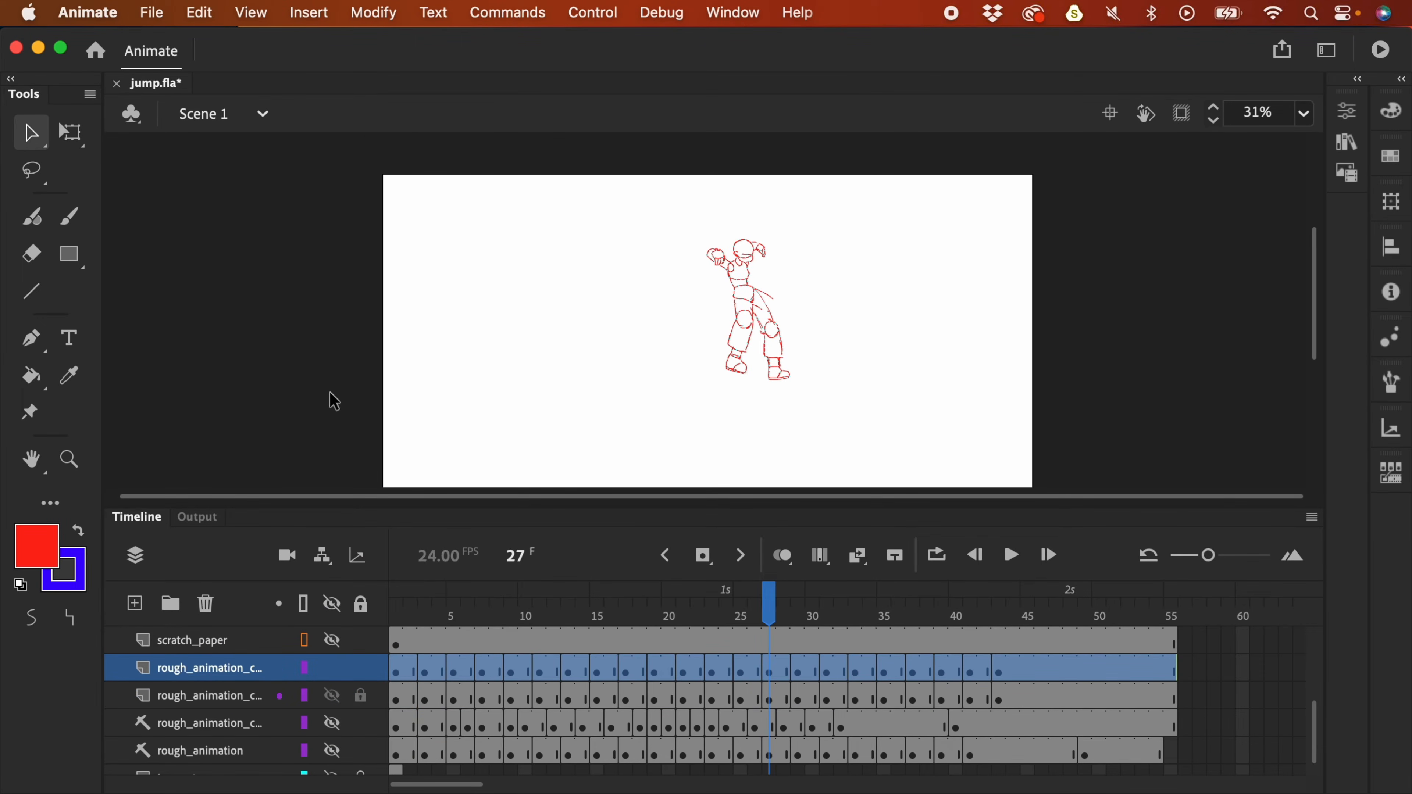
- Turn the locked copy of the rough layer into a guide layer
left_click(238, 701)
left_click(231, 674)
left_click(225, 702)
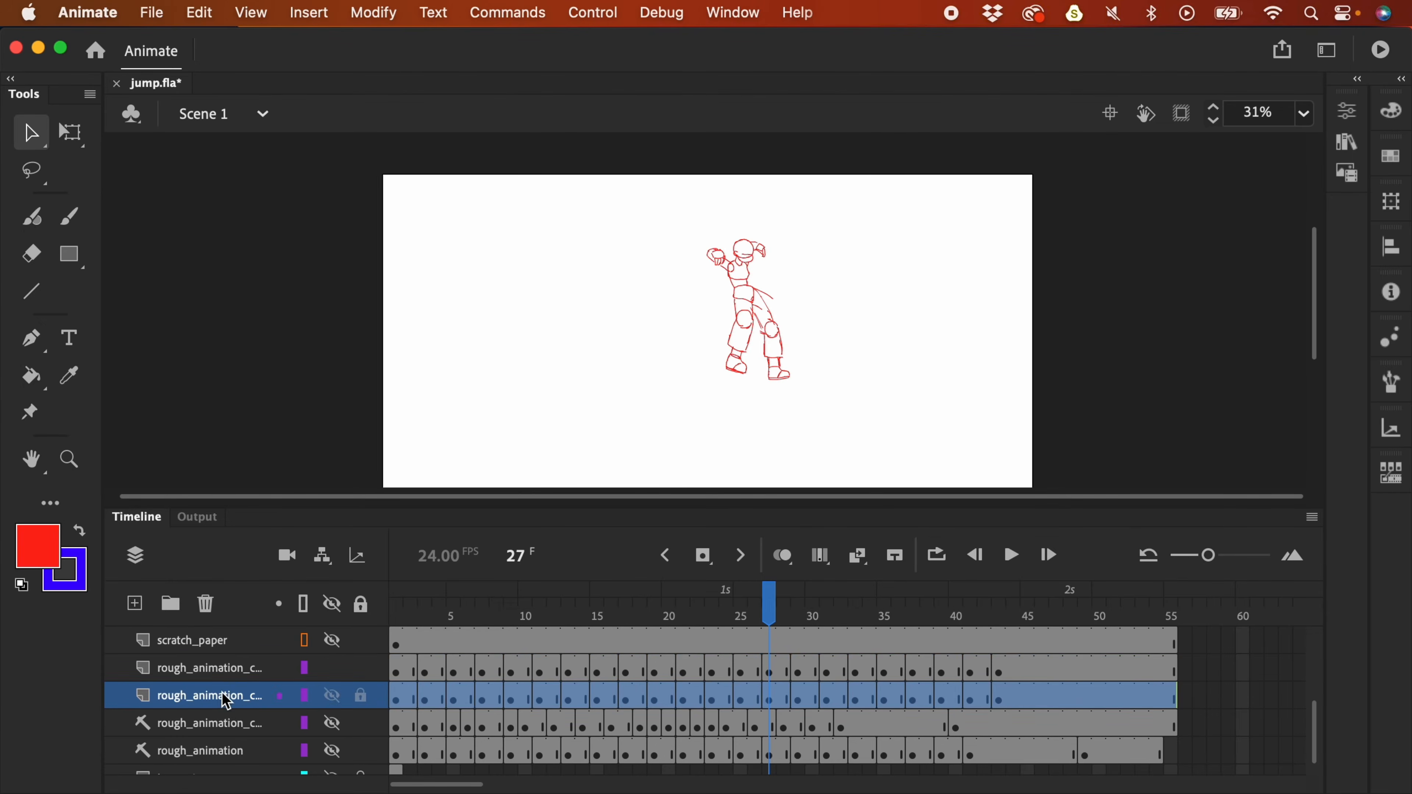
right_click(224, 697)
left_click(261, 479)
- On frame 27 of the editable copy, lasso the rear lower leg and lift it off the ground
left_click(770, 673)
mouse_move(769, 613)
left_mouse_down()
mouse_move(831, 607)
mouse_move(786, 617)
left_mouse_up()
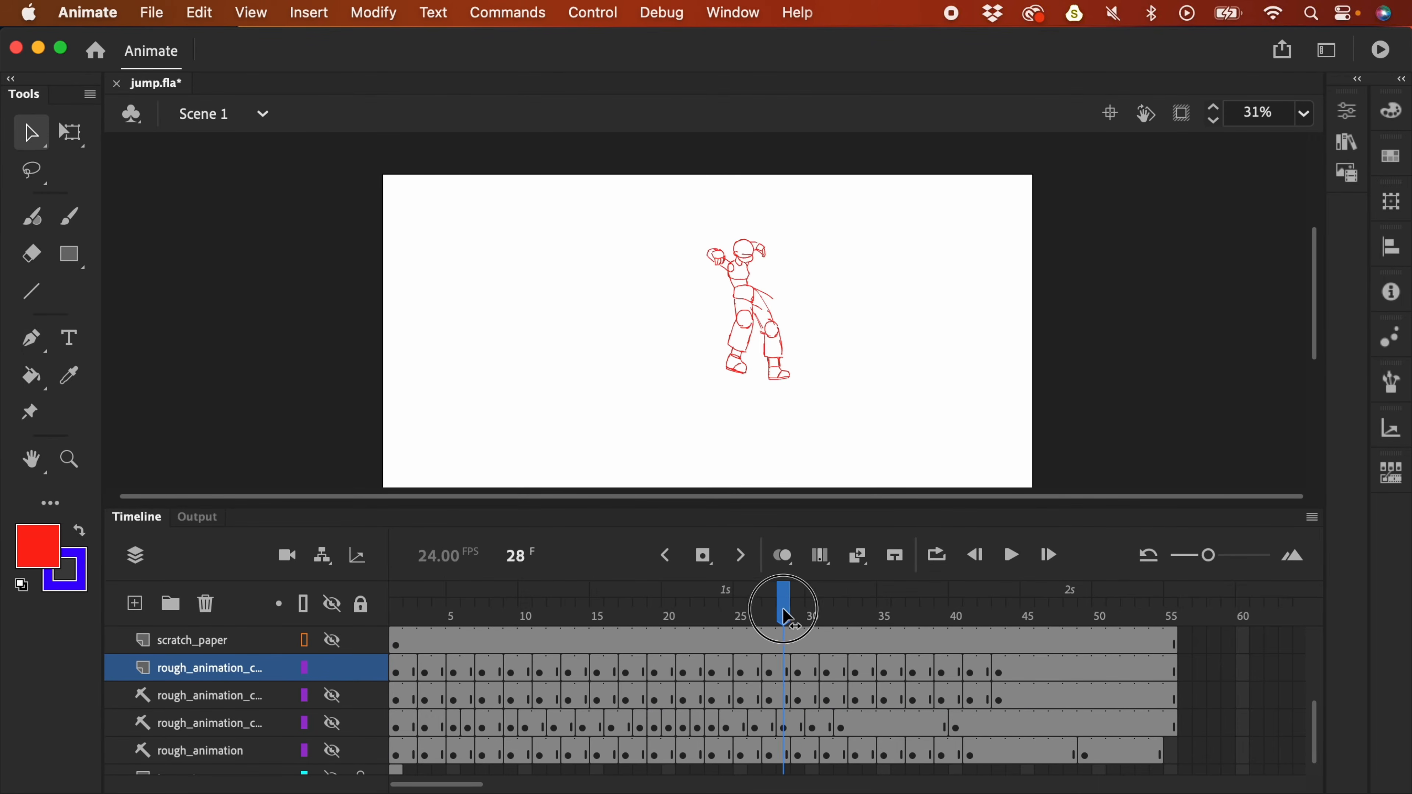
left_click(768, 674)
key("super+equal")
mouse_move(816, 344)
left_mouse_down()
mouse_move(809, 318)
mouse_move(767, 451)
mouse_move(781, 320)
mouse_move(681, 293)
mouse_move(731, 325)
mouse_move(696, 282)
left_mouse_up()
key("l")
scroll(818, 344, "down", 1)
left_click(787, 320)
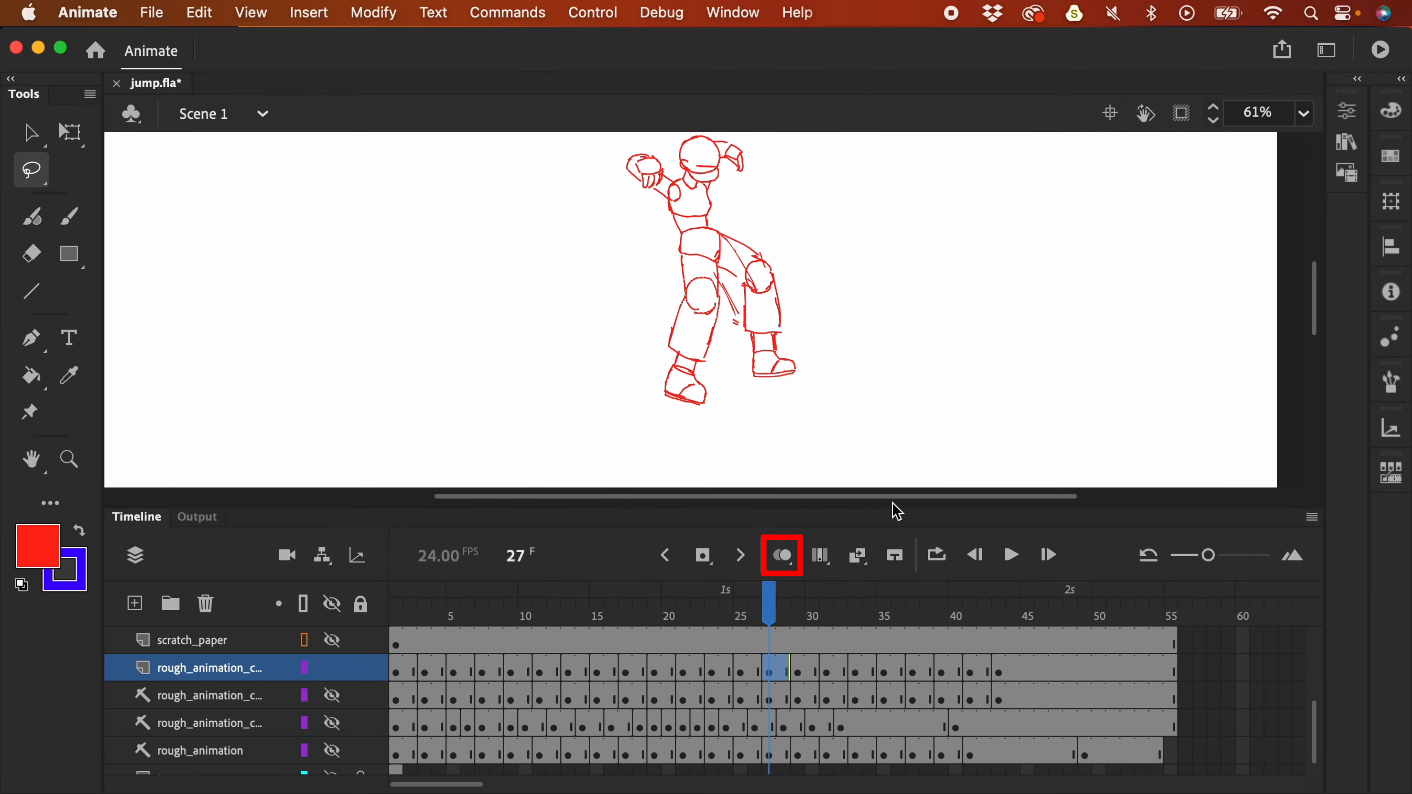
- Turn on onion skinning with the range set from frame 25 to frame 30
left_click(783, 555)
left_click_drag(923, 341, 898, 329)
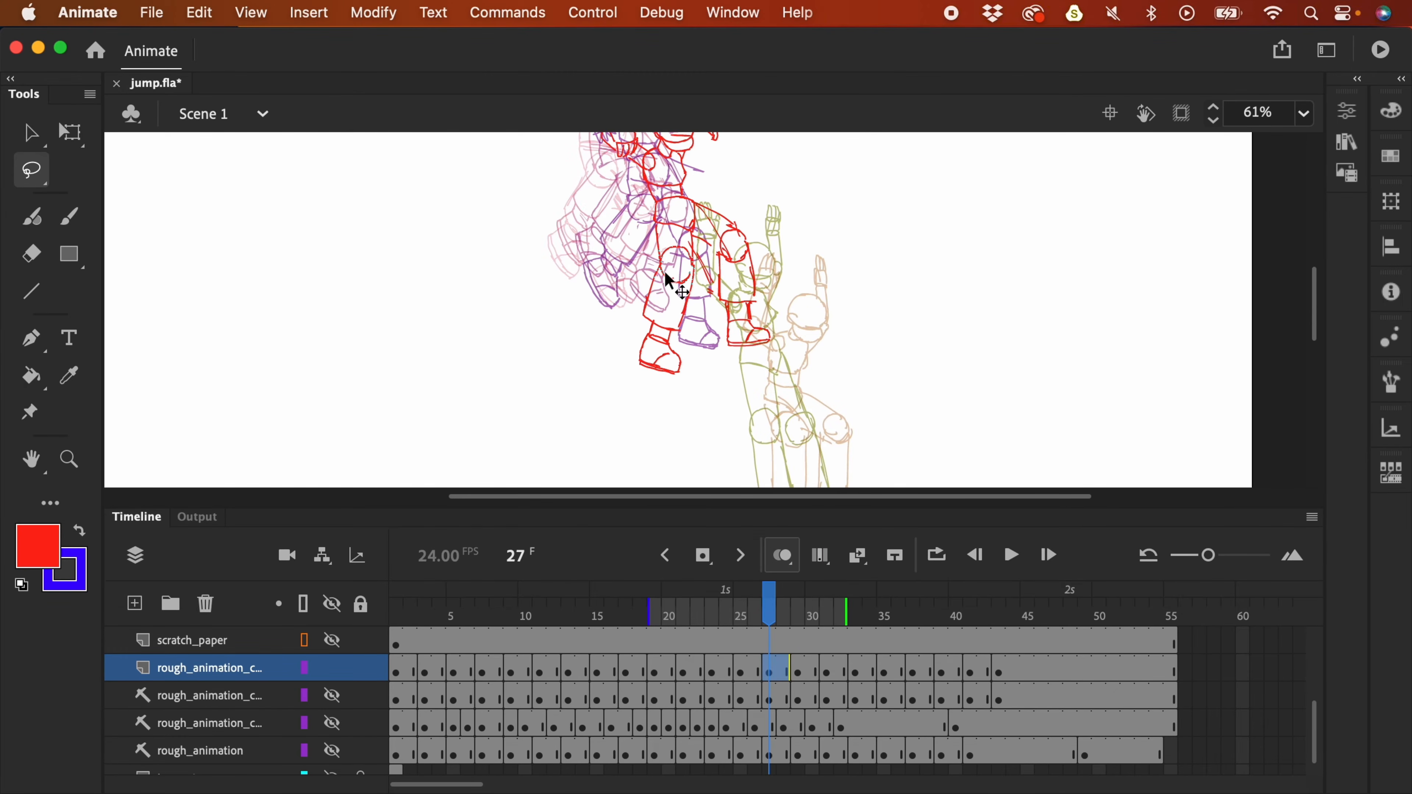
left_click_drag(655, 607, 741, 601)
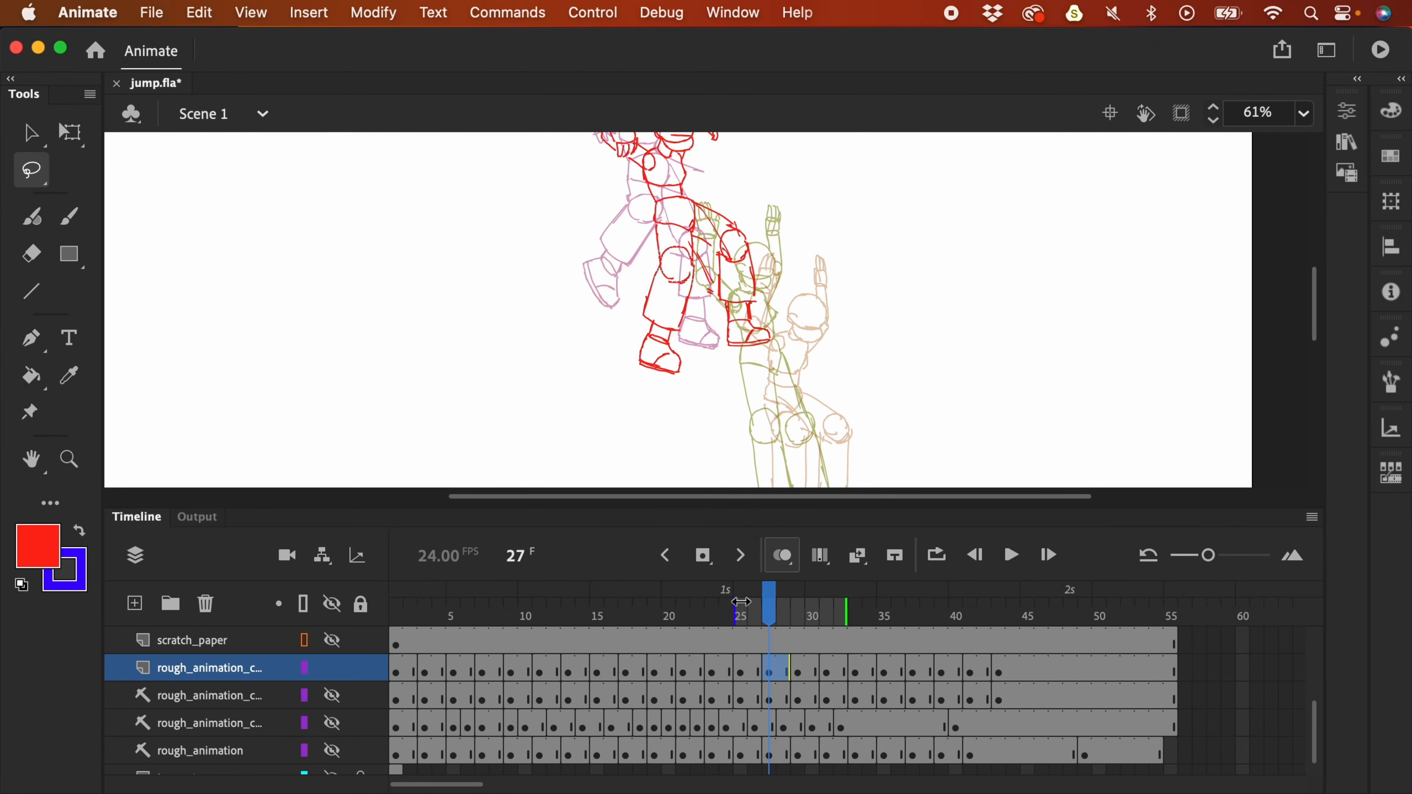
left_click_drag(846, 616, 817, 607)
mouse_move(890, 423)
left_mouse_down()
mouse_move(901, 296)
mouse_move(908, 403)
mouse_move(907, 420)
mouse_move(883, 237)
mouse_move(880, 333)
left_mouse_up()
- Lasso the red lower leg and foot, then rotate and shift them toward vertical
left_click(659, 222)
mouse_move(659, 221)
left_mouse_down()
mouse_move(614, 227)
mouse_move(625, 347)
mouse_move(685, 270)
left_mouse_up()
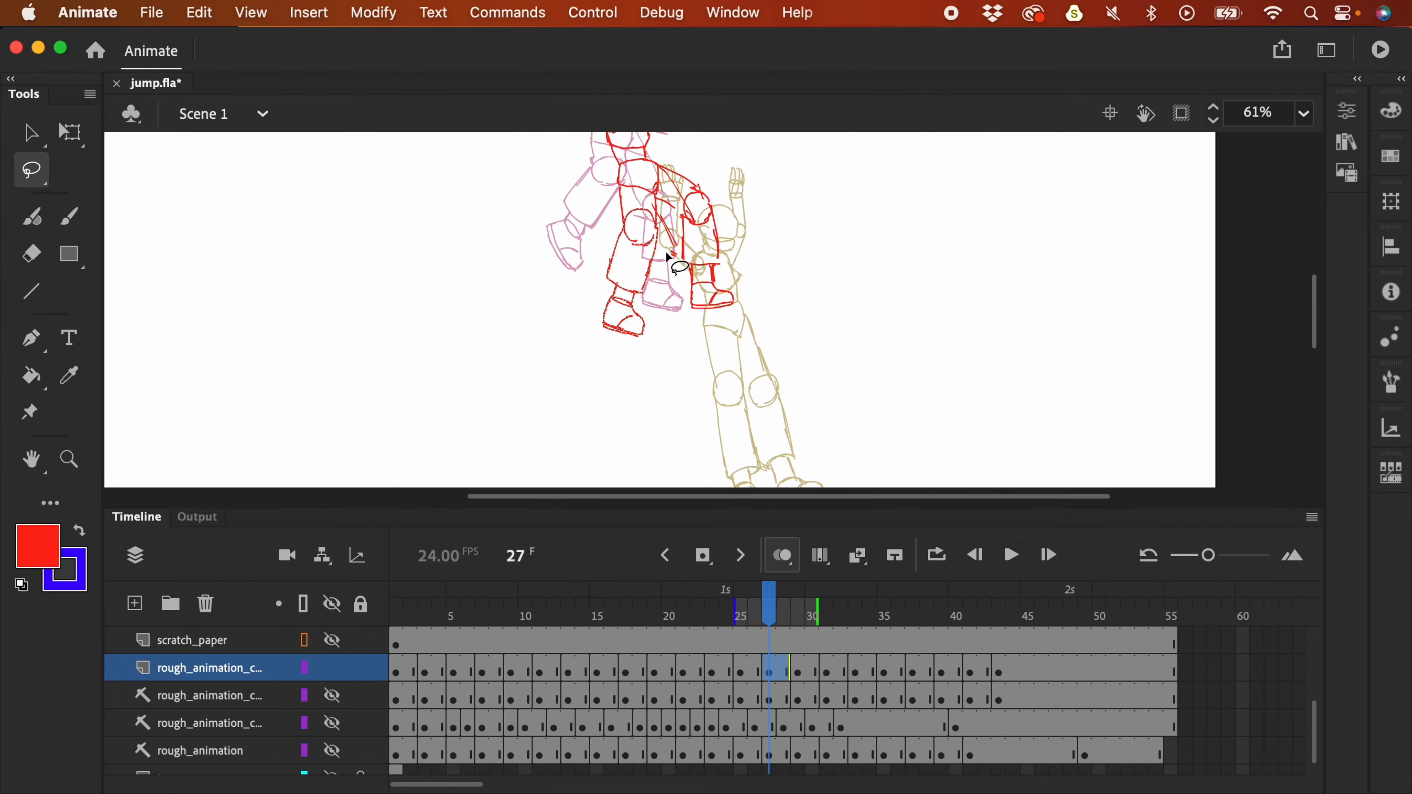
key("q")
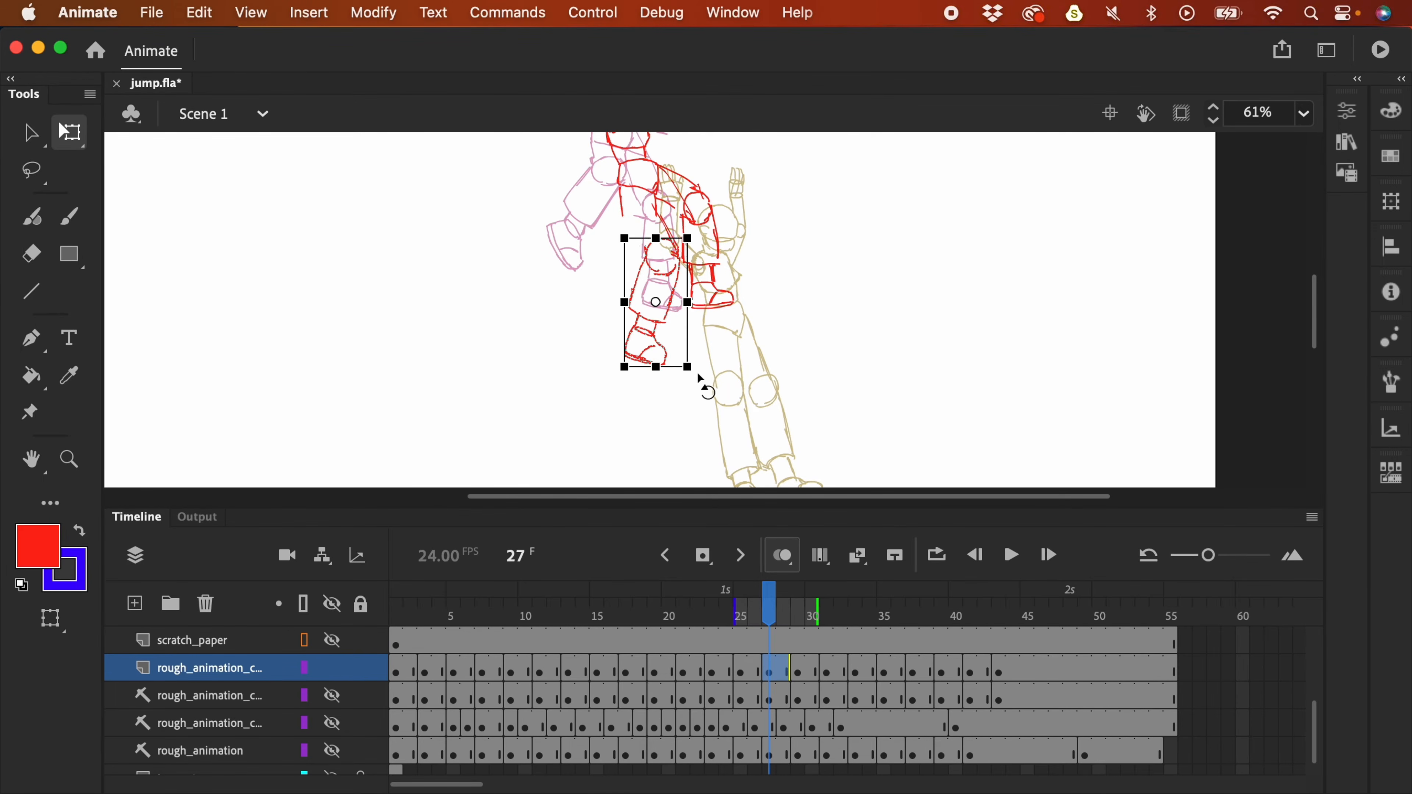
left_click_drag(702, 382, 722, 347)
scroll(728, 281, "down", 2)
left_click_drag(661, 271, 674, 268)
mouse_move(747, 316)
left_mouse_down()
mouse_move(722, 315)
mouse_move(754, 274)
left_mouse_up()
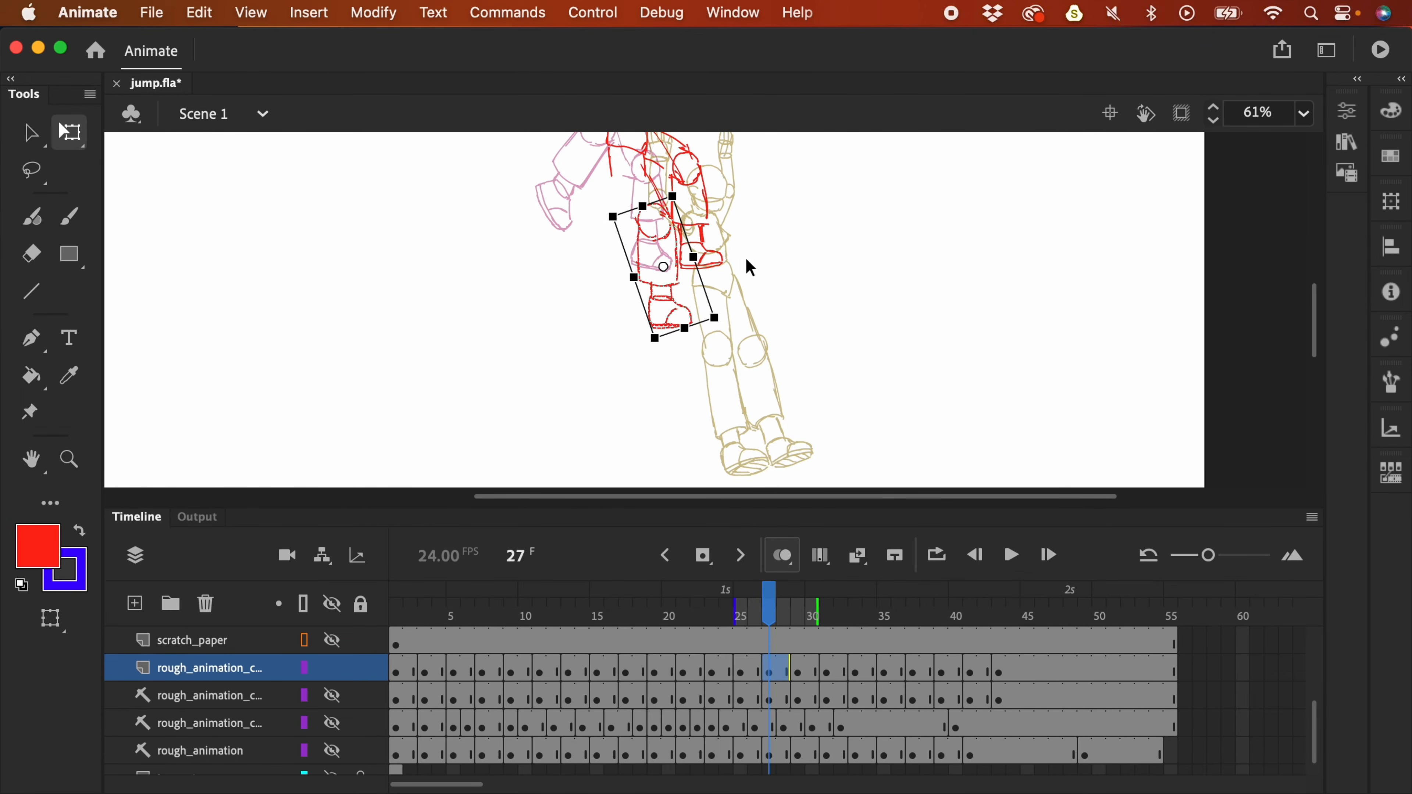
scroll(753, 274, "up", 4)
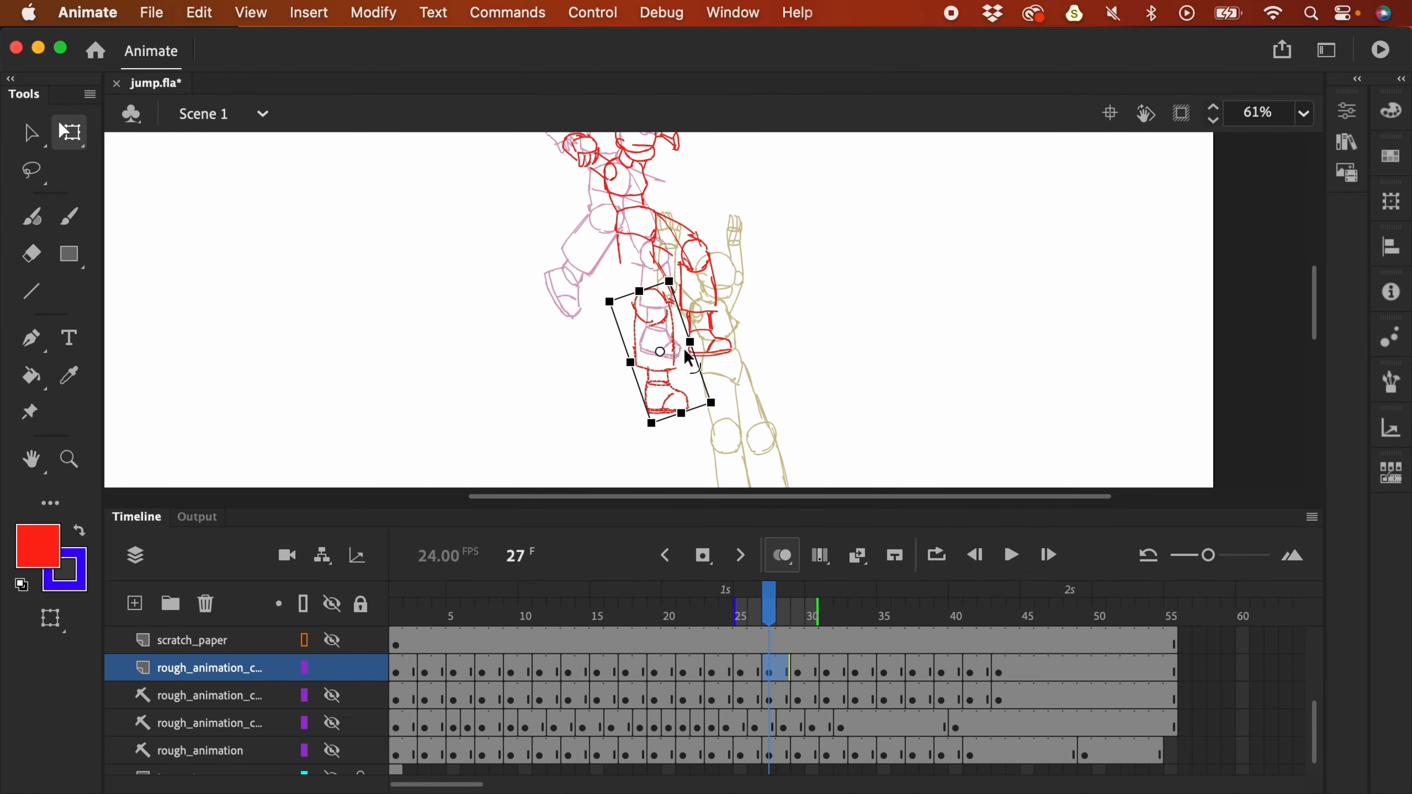
left_click_drag(725, 397, 737, 386)
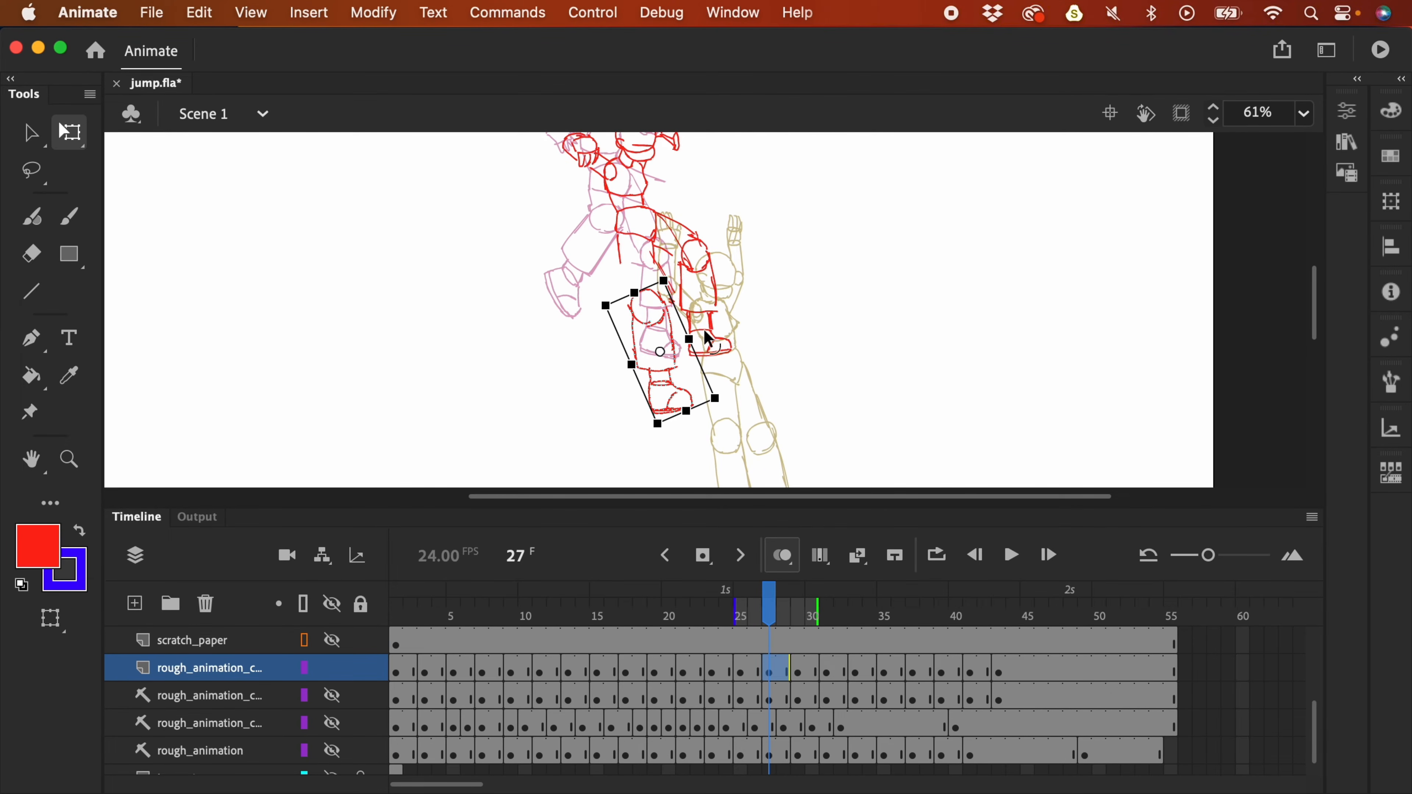
left_click(748, 363)
- Paint a fresh red stroke down the thigh and undo the stray short stroke
key("l")
mouse_move(665, 308)
left_mouse_down()
mouse_move(630, 283)
mouse_move(618, 322)
mouse_move(667, 311)
left_mouse_up()
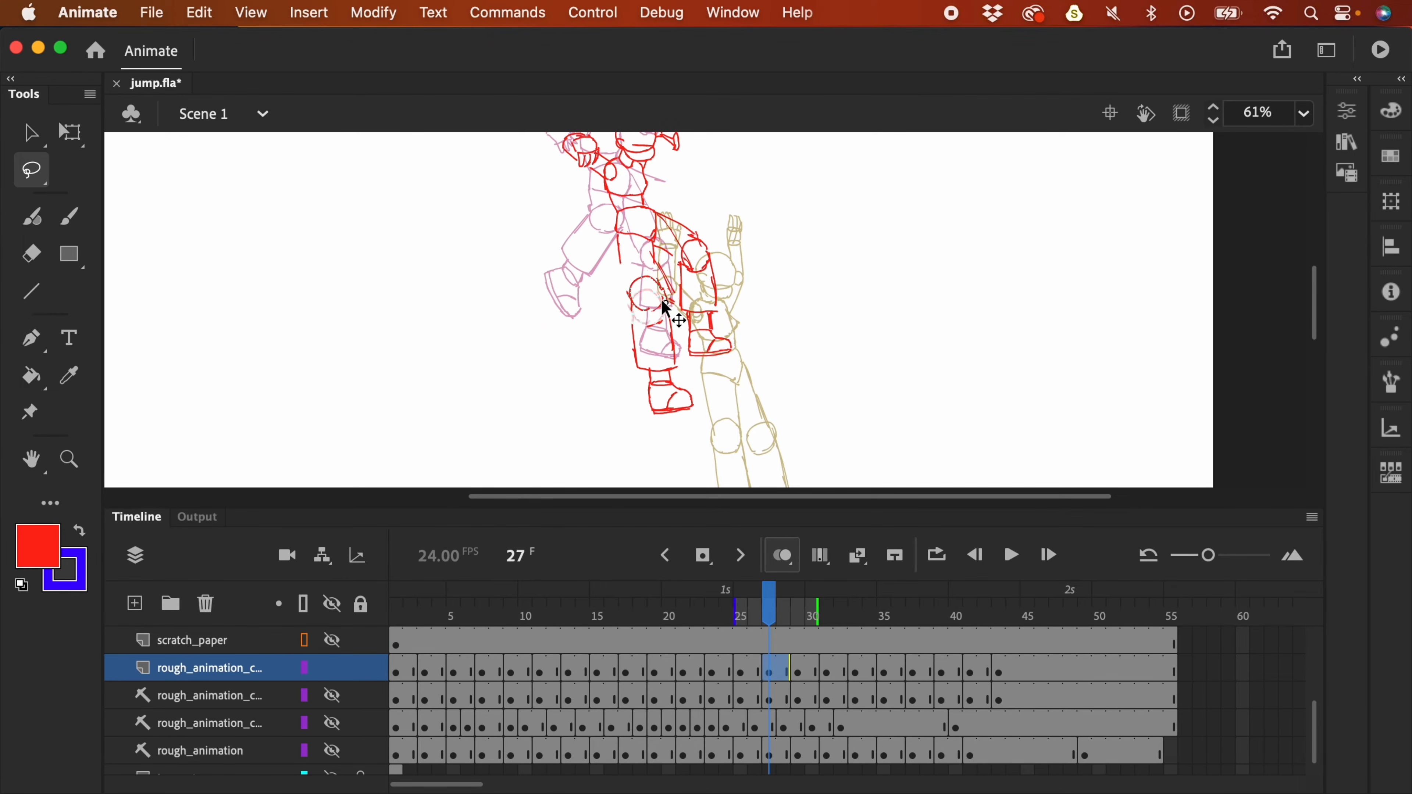
left_click(746, 394)
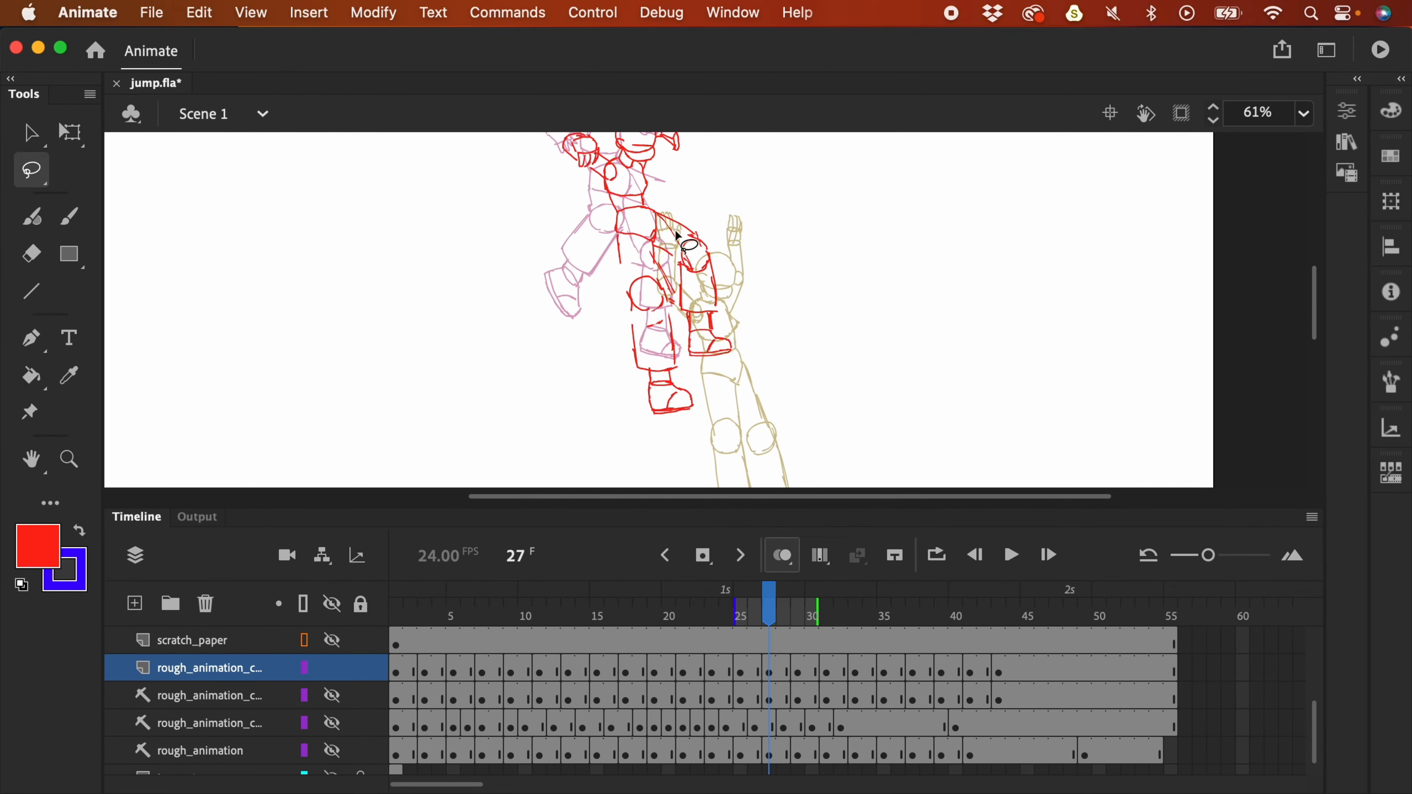
key("y")
mouse_move(620, 235)
left_mouse_down()
mouse_move(629, 291)
mouse_move(654, 248)
mouse_move(654, 281)
left_mouse_up()
key("cmd+z")
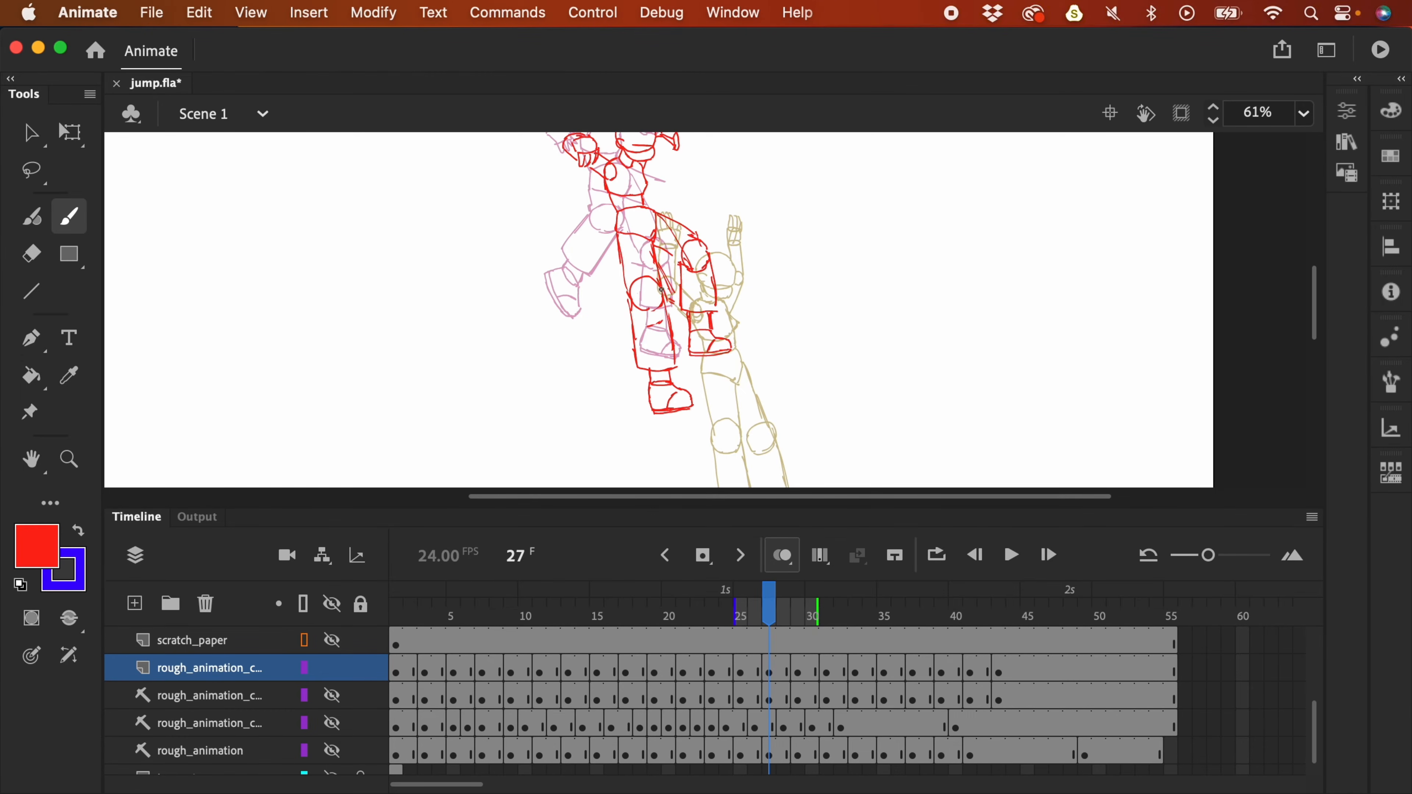
scroll(857, 362, "up", 3)
scroll(857, 363, "left", 2)
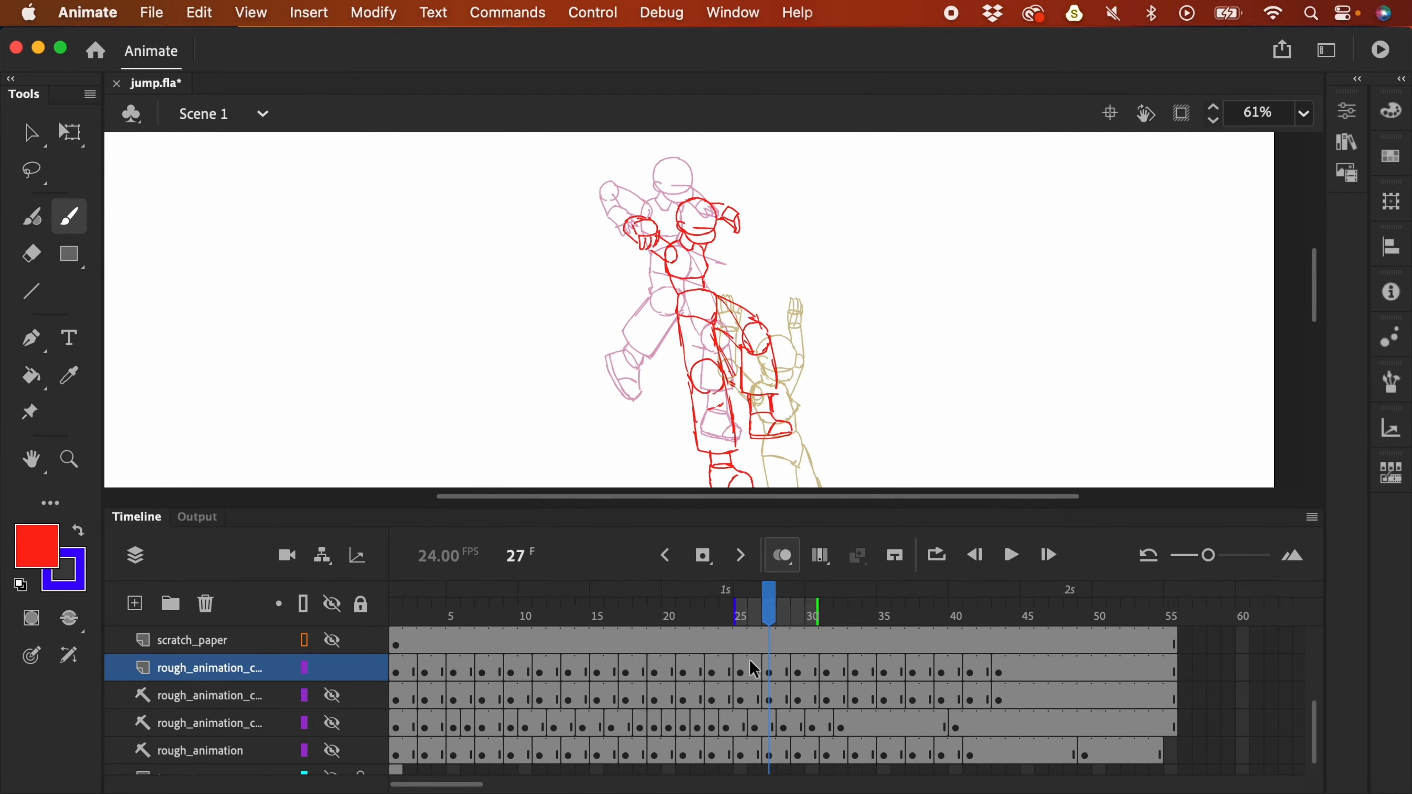
- Add a new layer, move frame 25's drawing into it, and end it with a blank keyframe at 27
left_click(741, 671)
key("l")
scroll(801, 334, "left", 2)
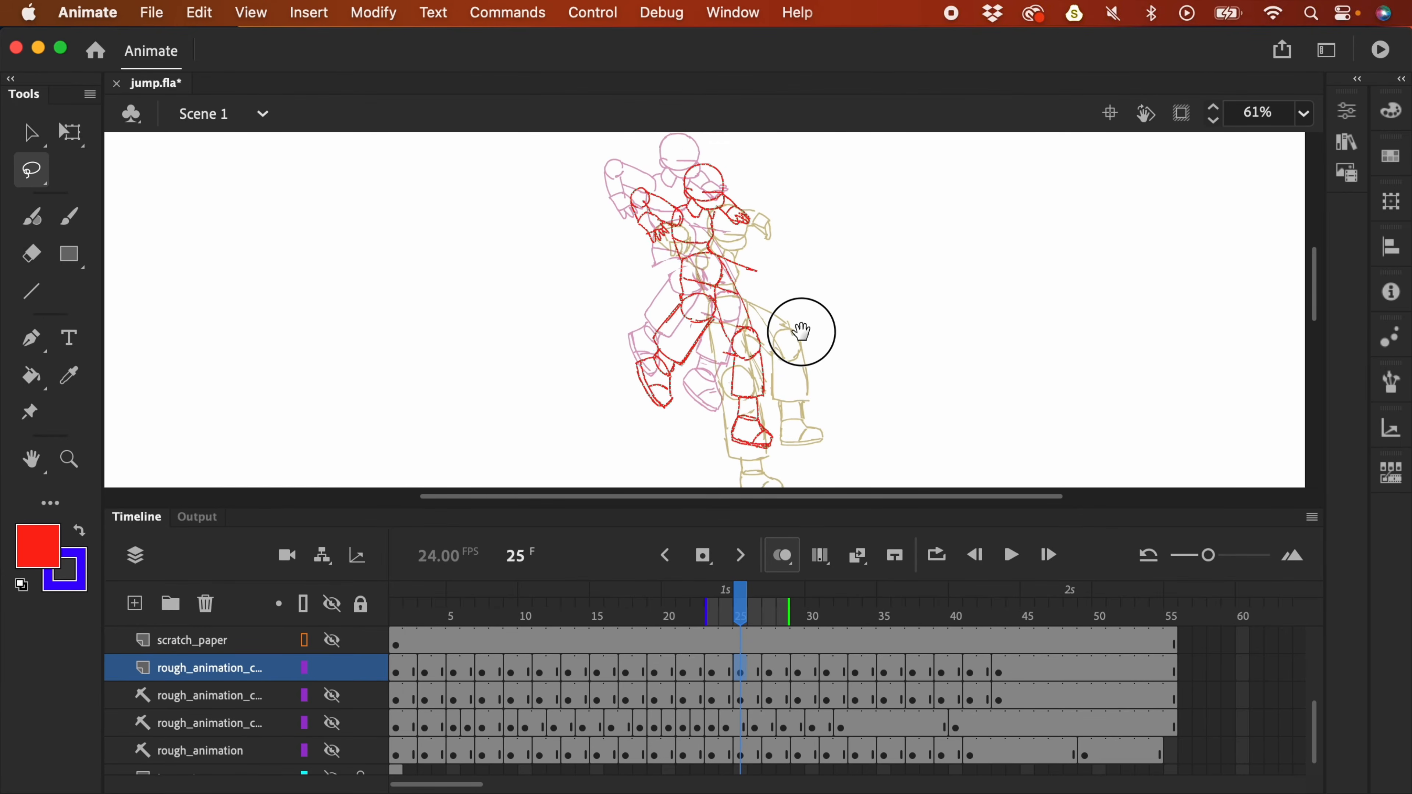
left_click(136, 604)
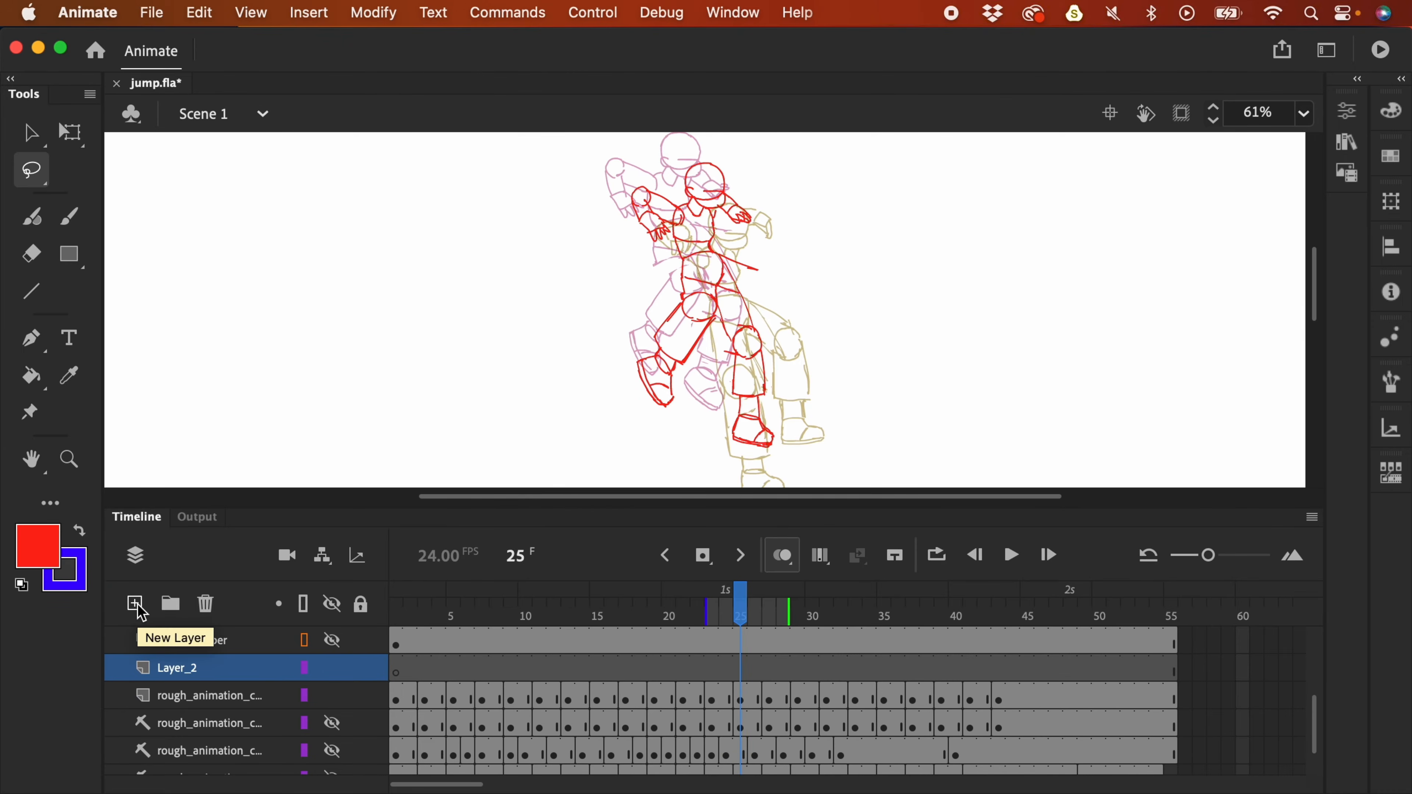
left_click(743, 700)
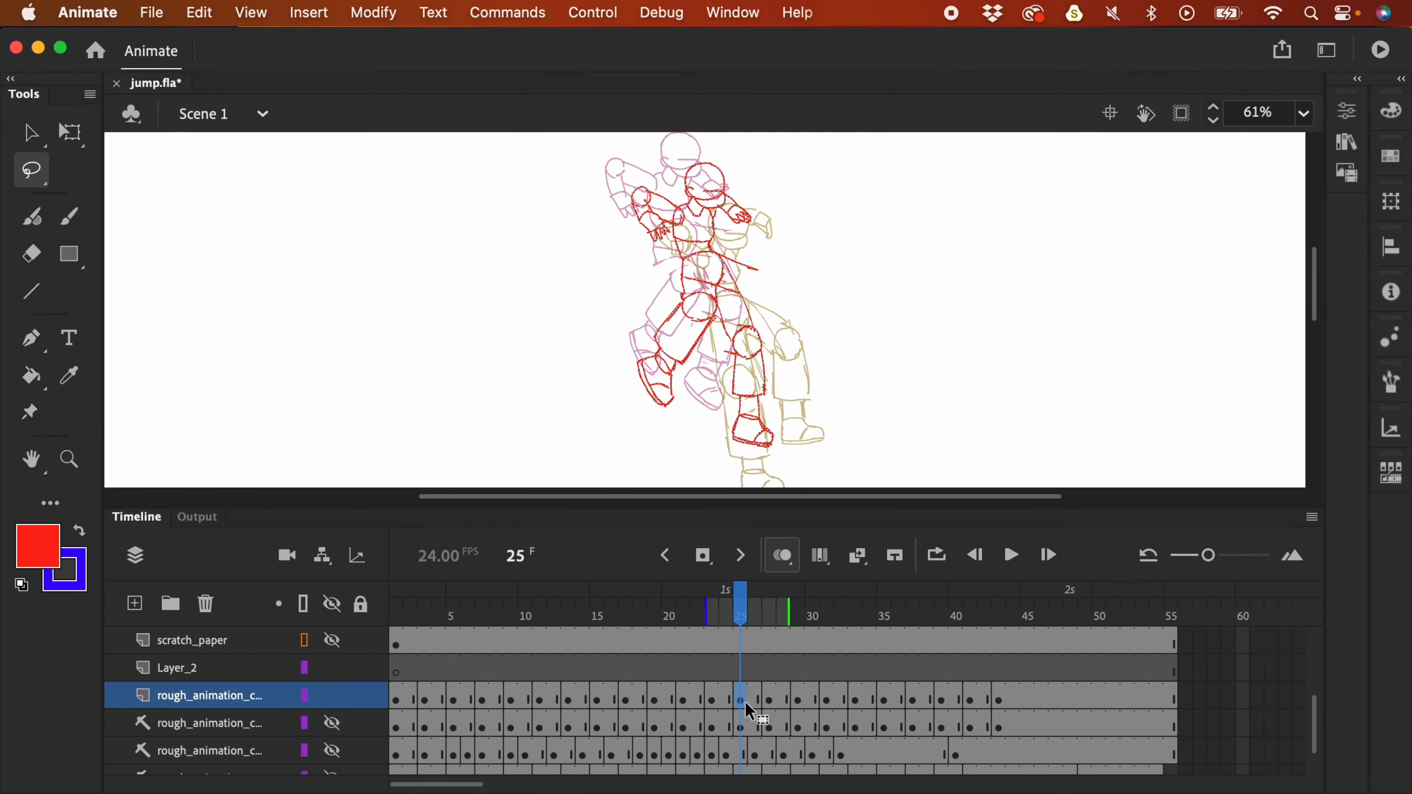
left_click_drag(740, 667, 741, 667)
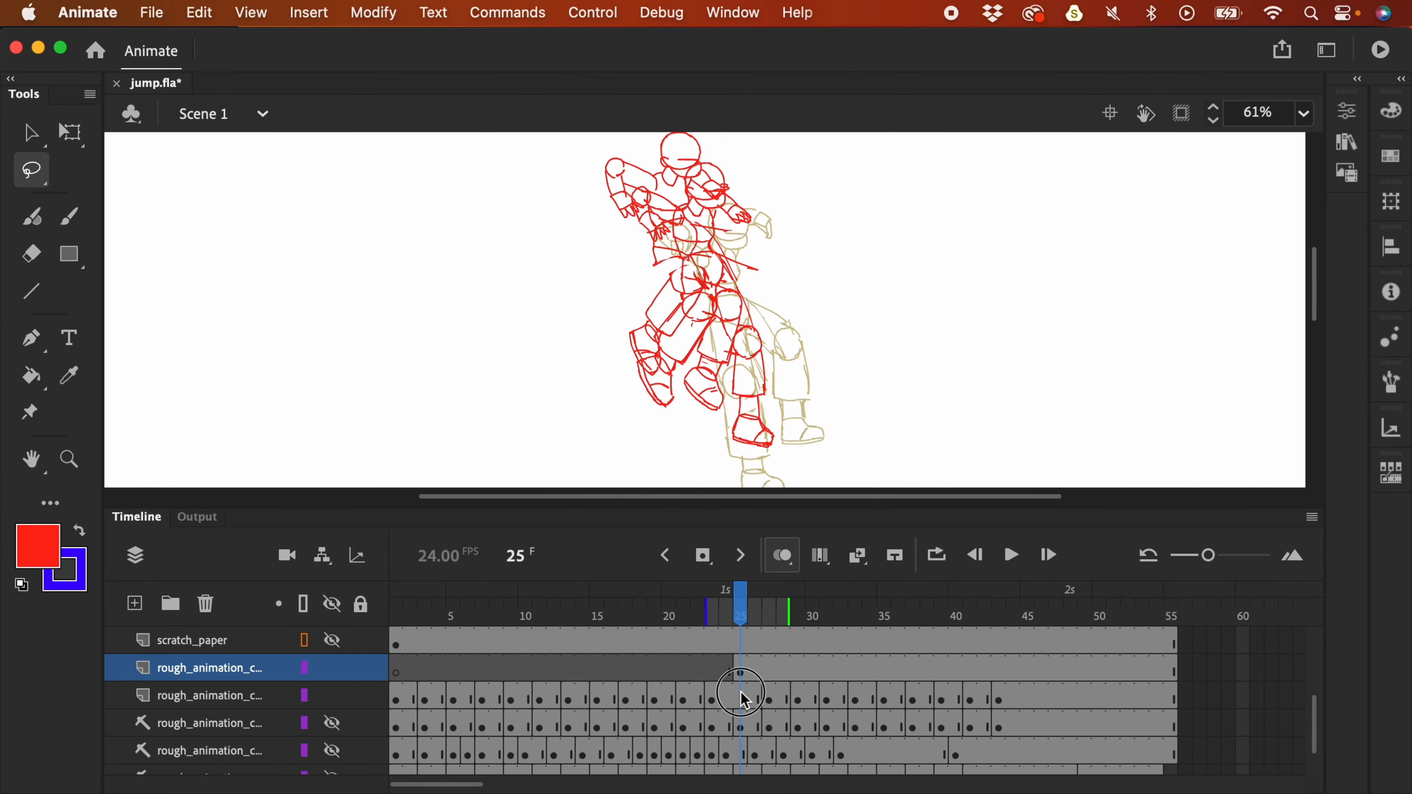
left_click(742, 699)
left_click(768, 669)
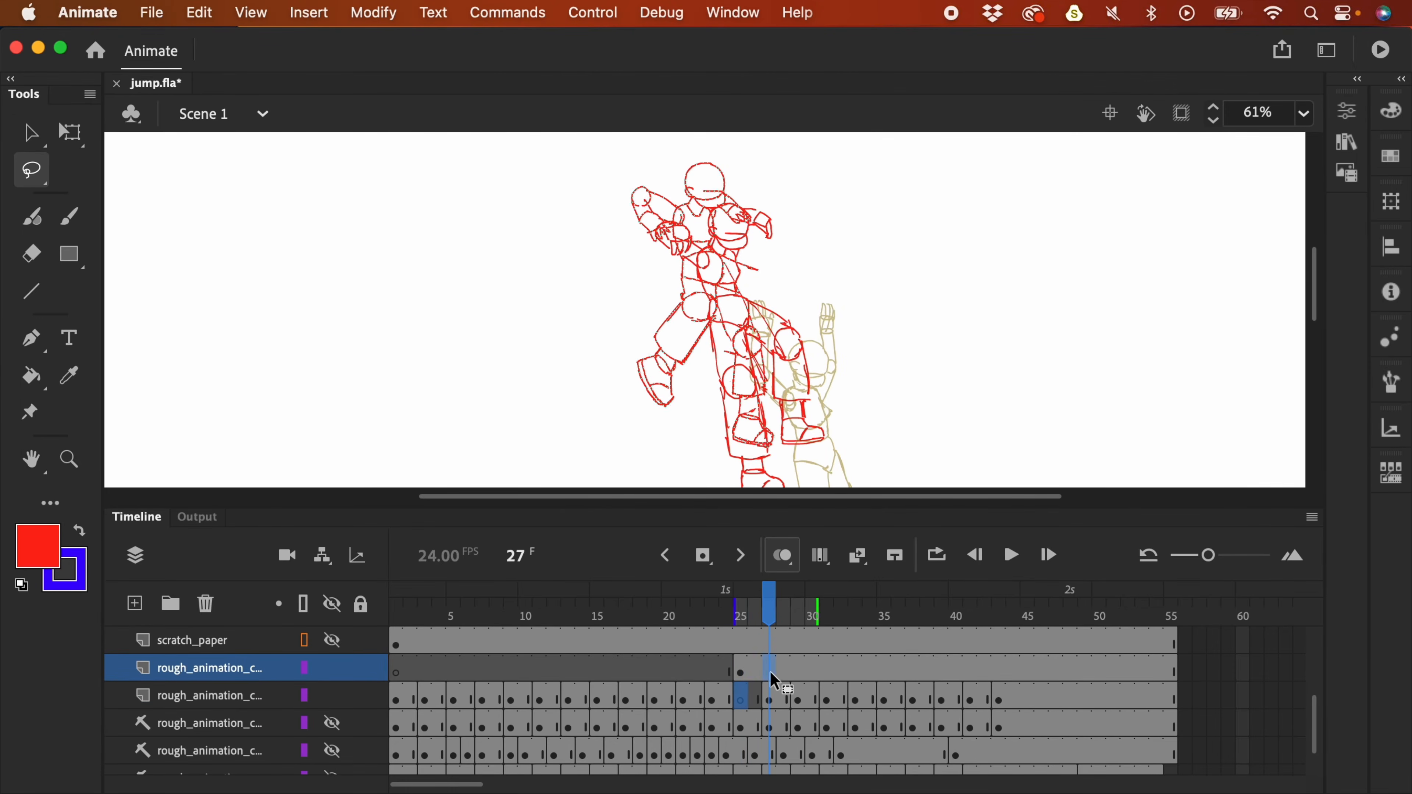
key("F7")
- Move the frame 23 keyframe up into the new layer and check the poses on frames 19–23
left_click(714, 701)
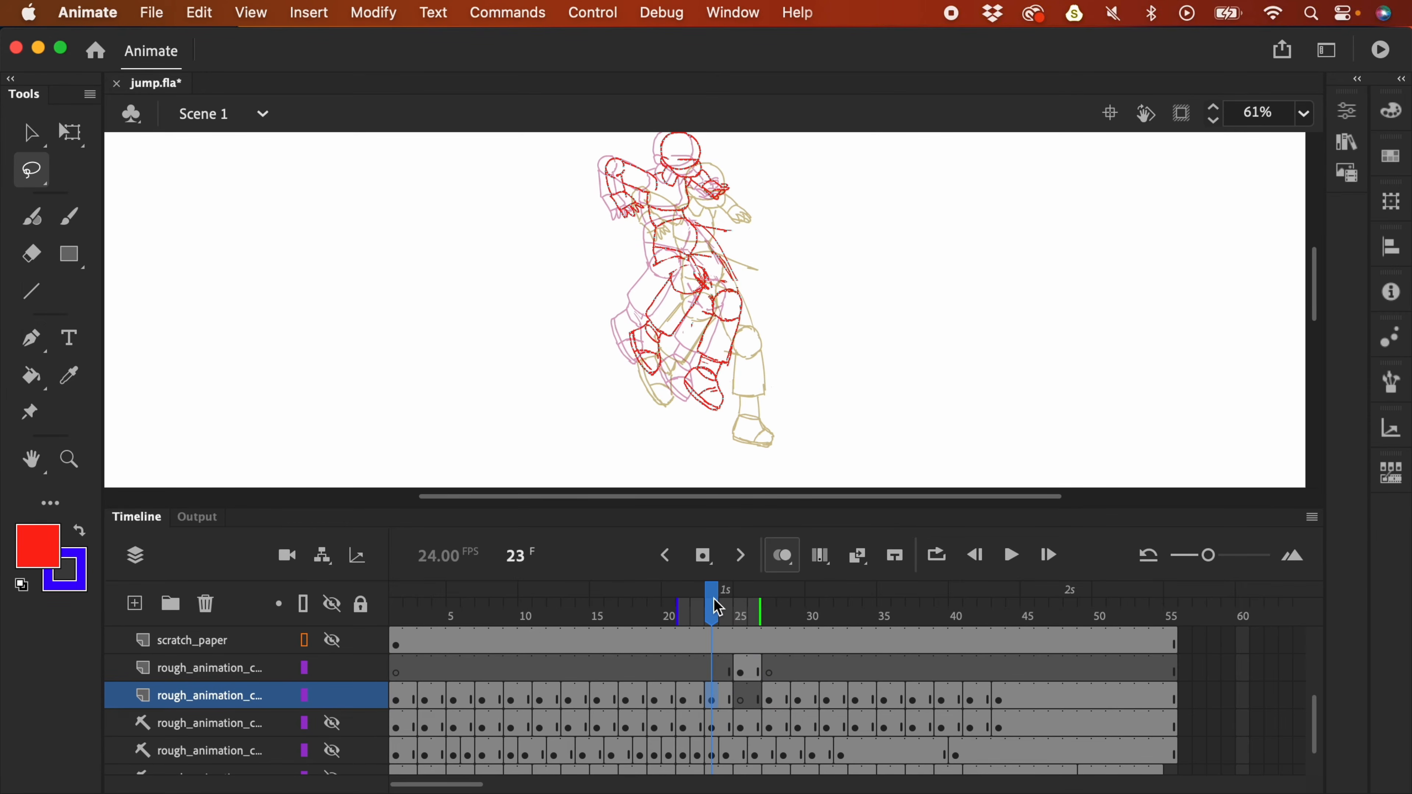
mouse_move(710, 701)
left_mouse_down()
mouse_move(713, 672)
mouse_move(730, 686)
left_mouse_up()
left_click(715, 698)
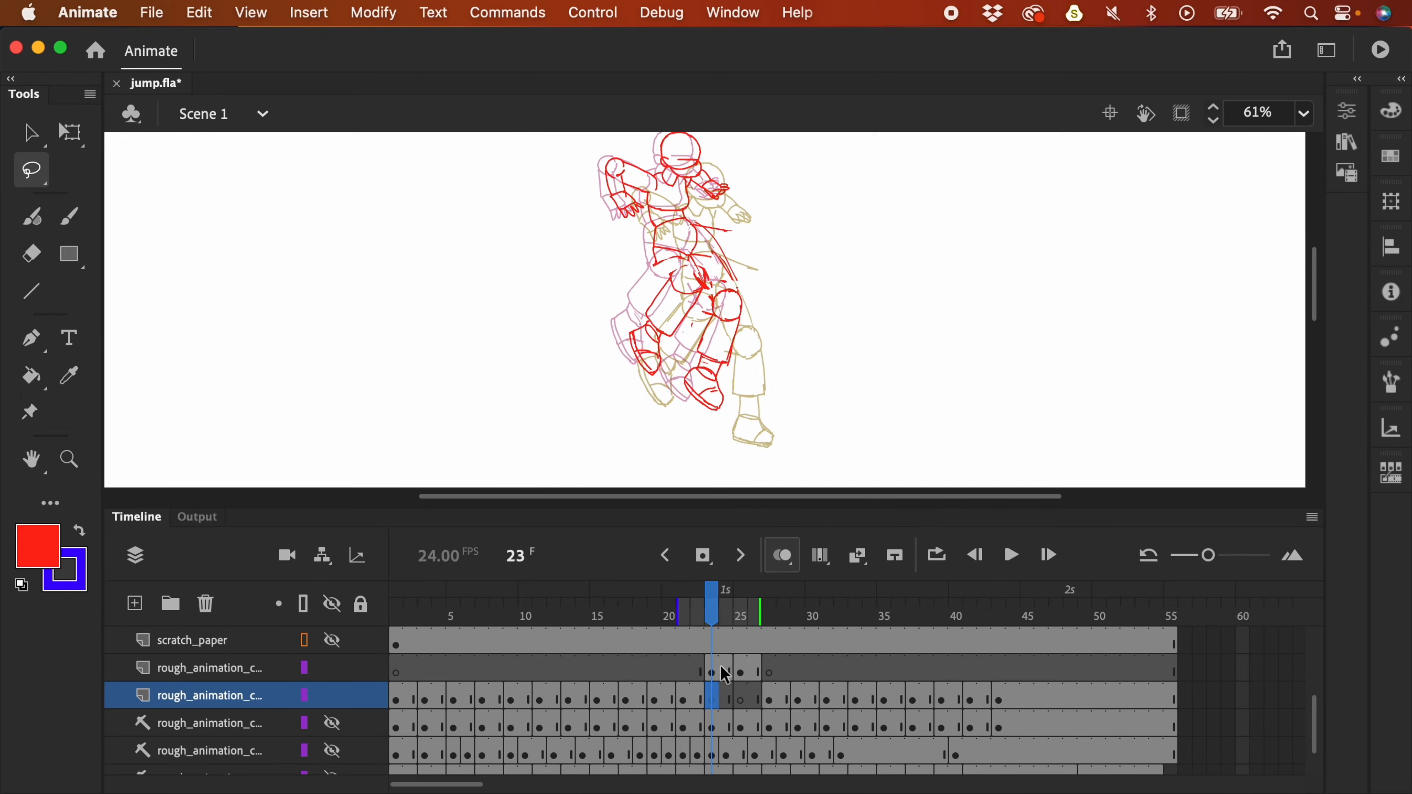
left_click(690, 700)
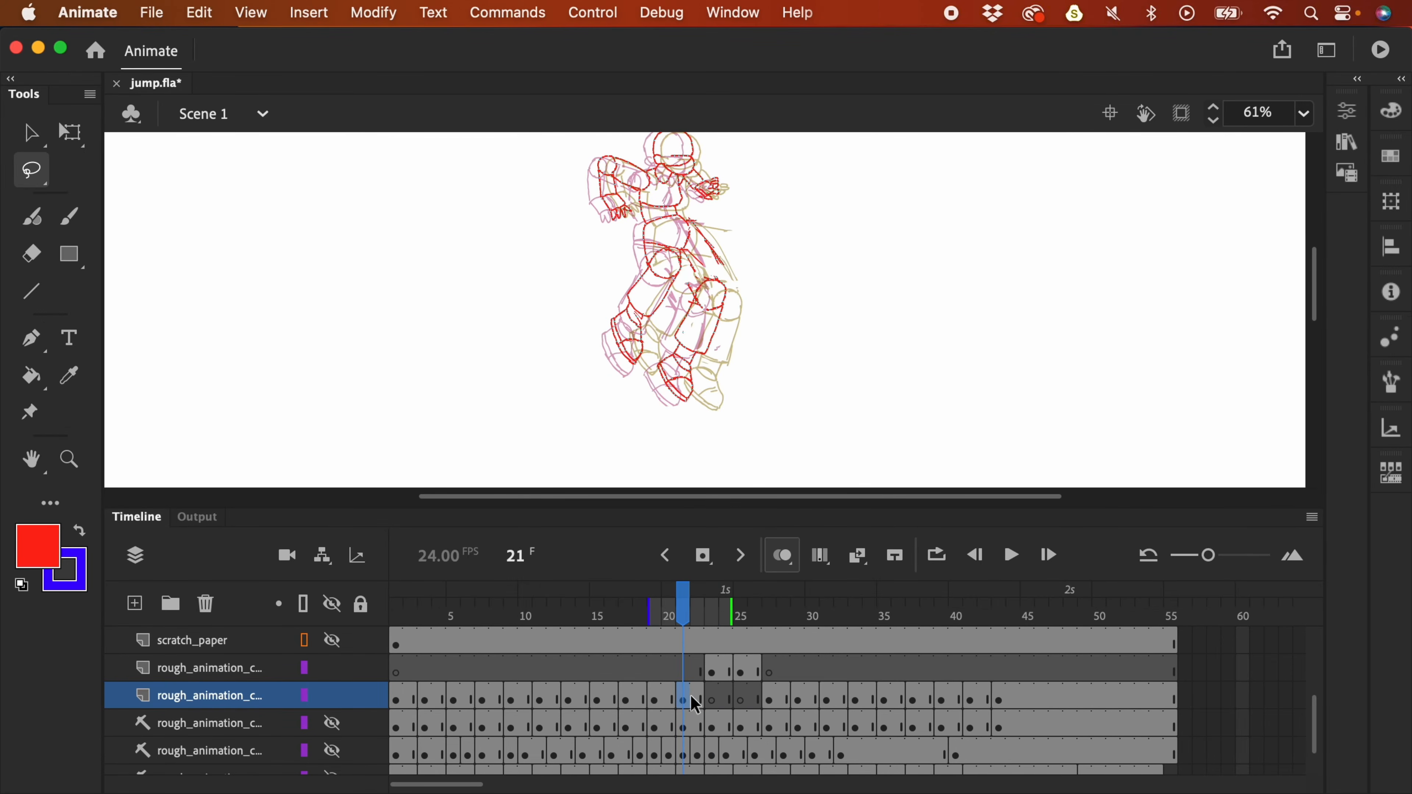
left_click(658, 700)
left_click(679, 703)
left_click_drag(909, 312, 817, 307)
left_click(714, 704)
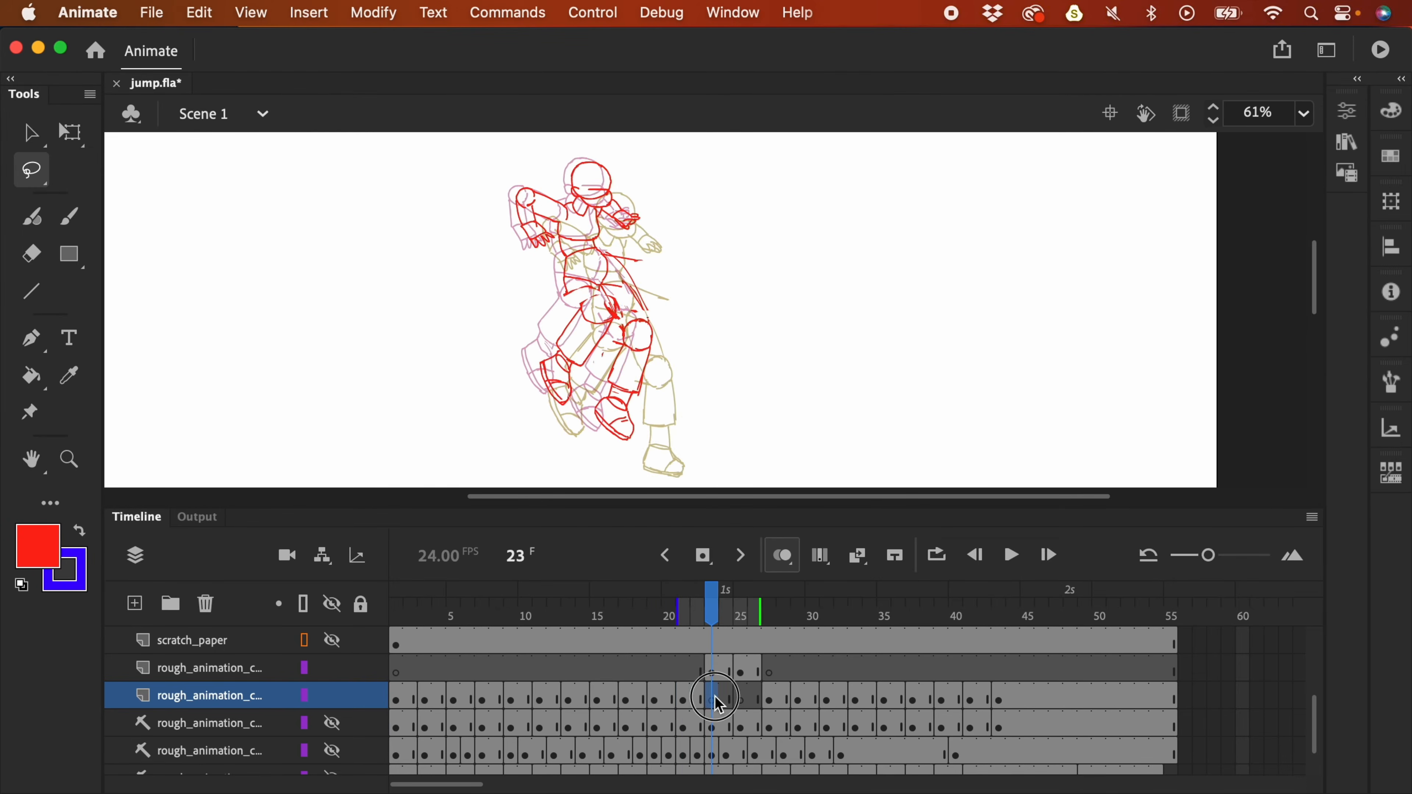
- Lock the upper rough layer and set the onion-skin range to frames 20–28
left_click(361, 668)
left_click_drag(759, 607, 788, 607)
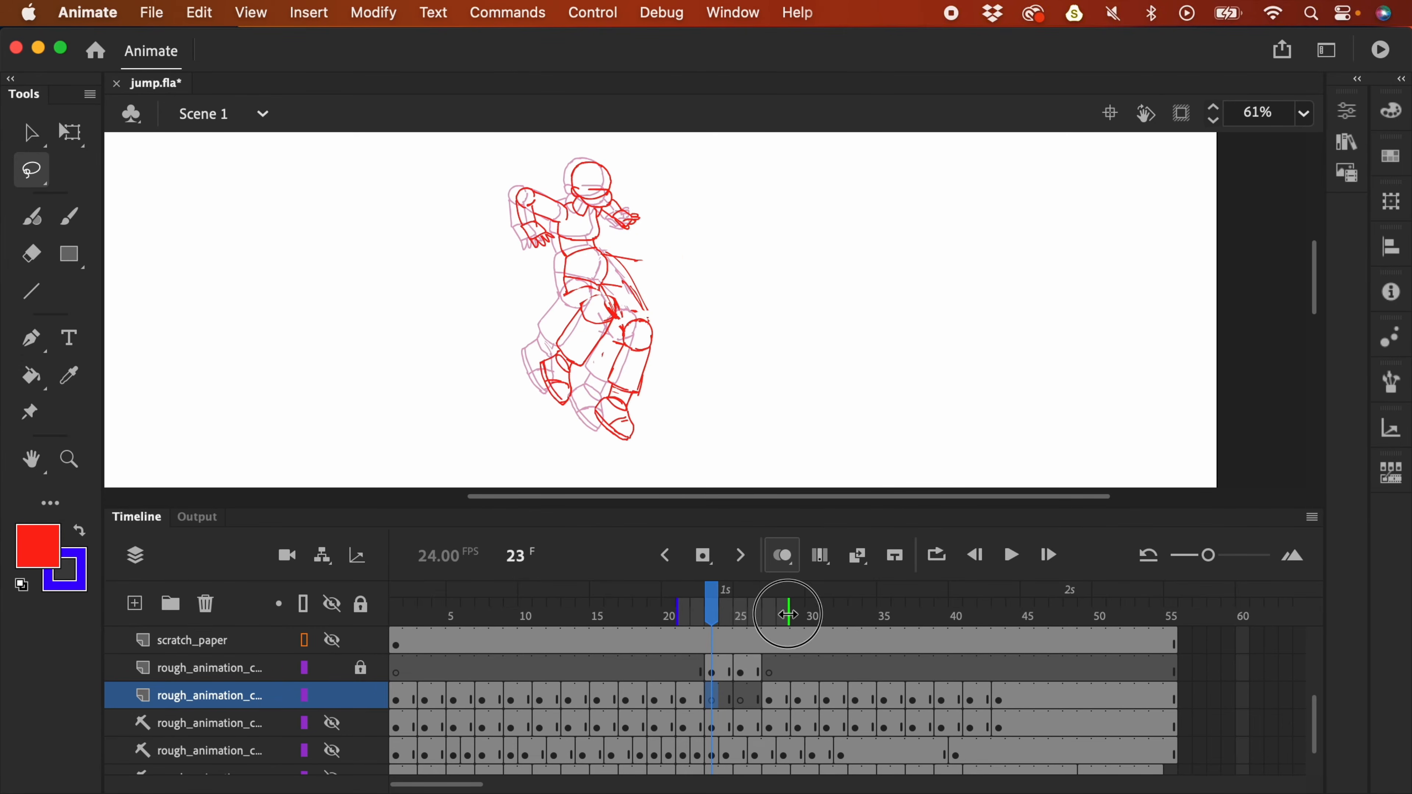
mouse_move(910, 382)
left_mouse_down()
mouse_move(946, 269)
mouse_move(934, 286)
left_mouse_up()
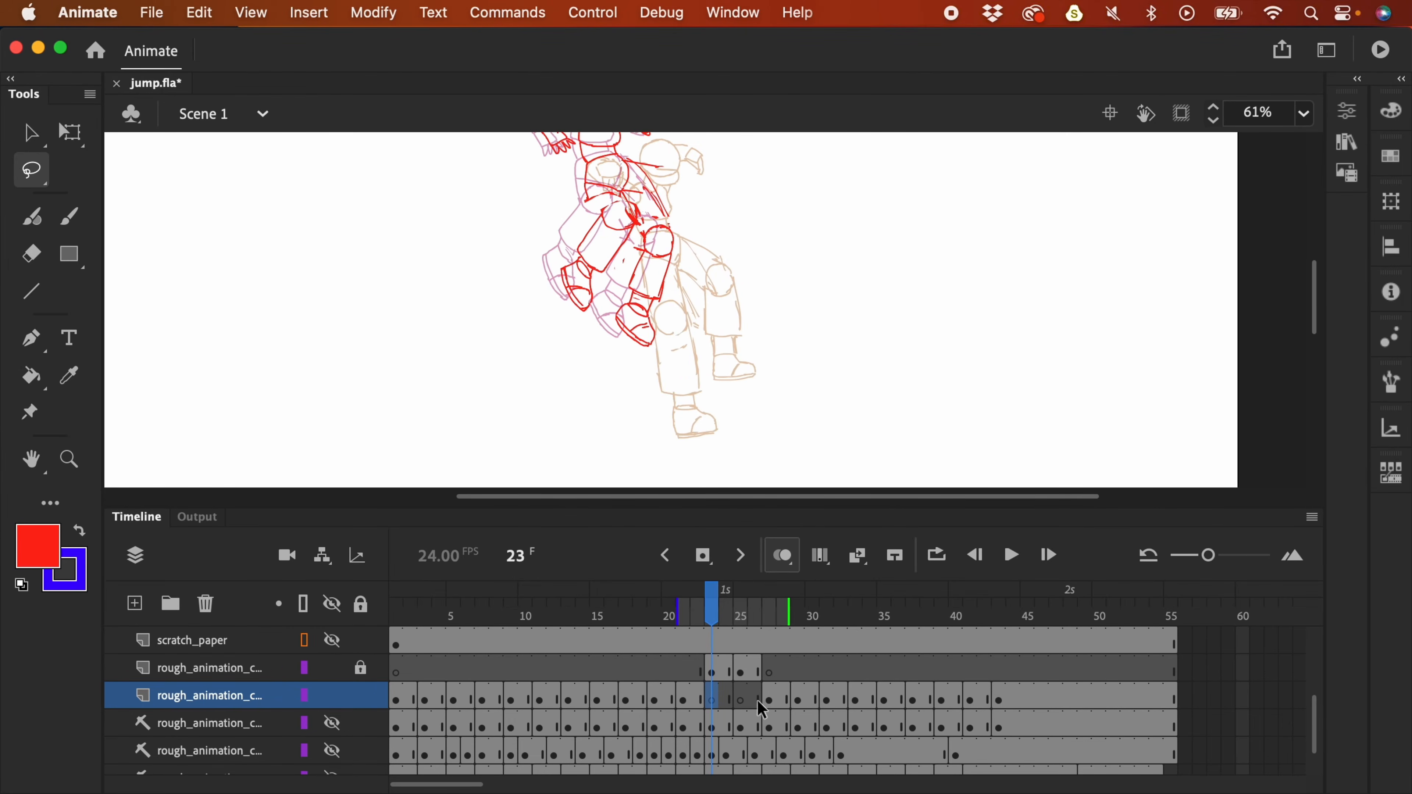
left_click(747, 700)
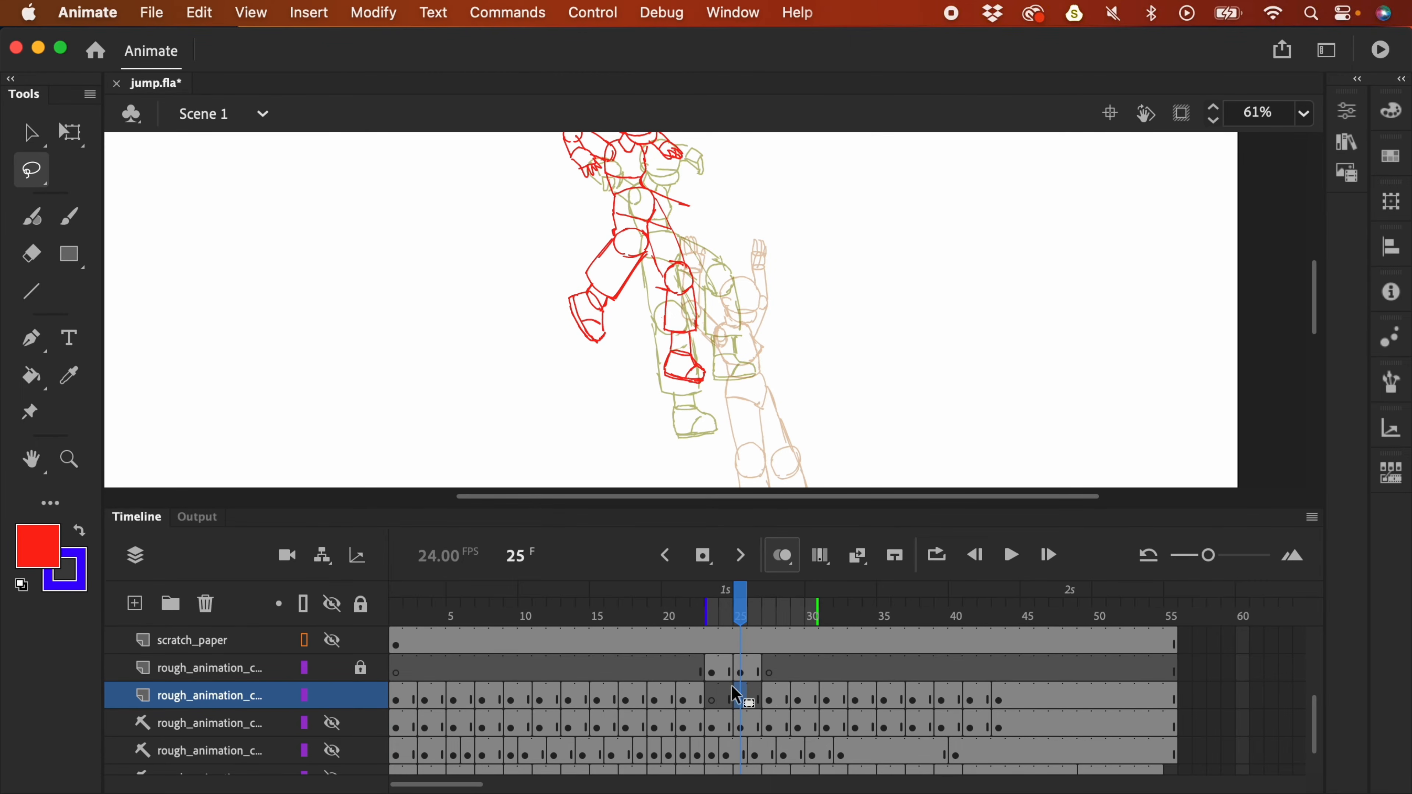
left_click_drag(765, 248, 804, 262)
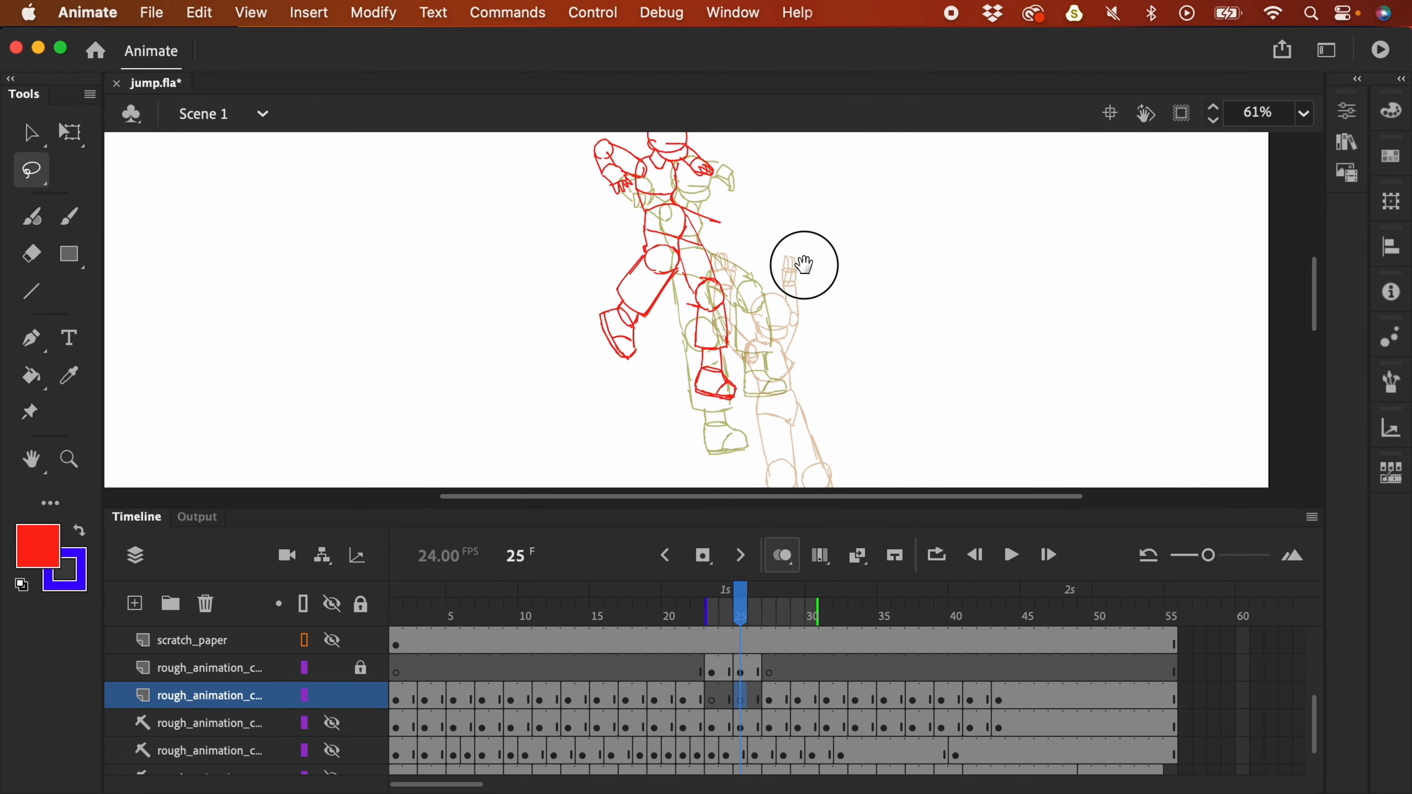
left_click_drag(817, 607, 800, 600)
left_click_drag(707, 610, 678, 610)
left_click_drag(819, 347, 818, 365)
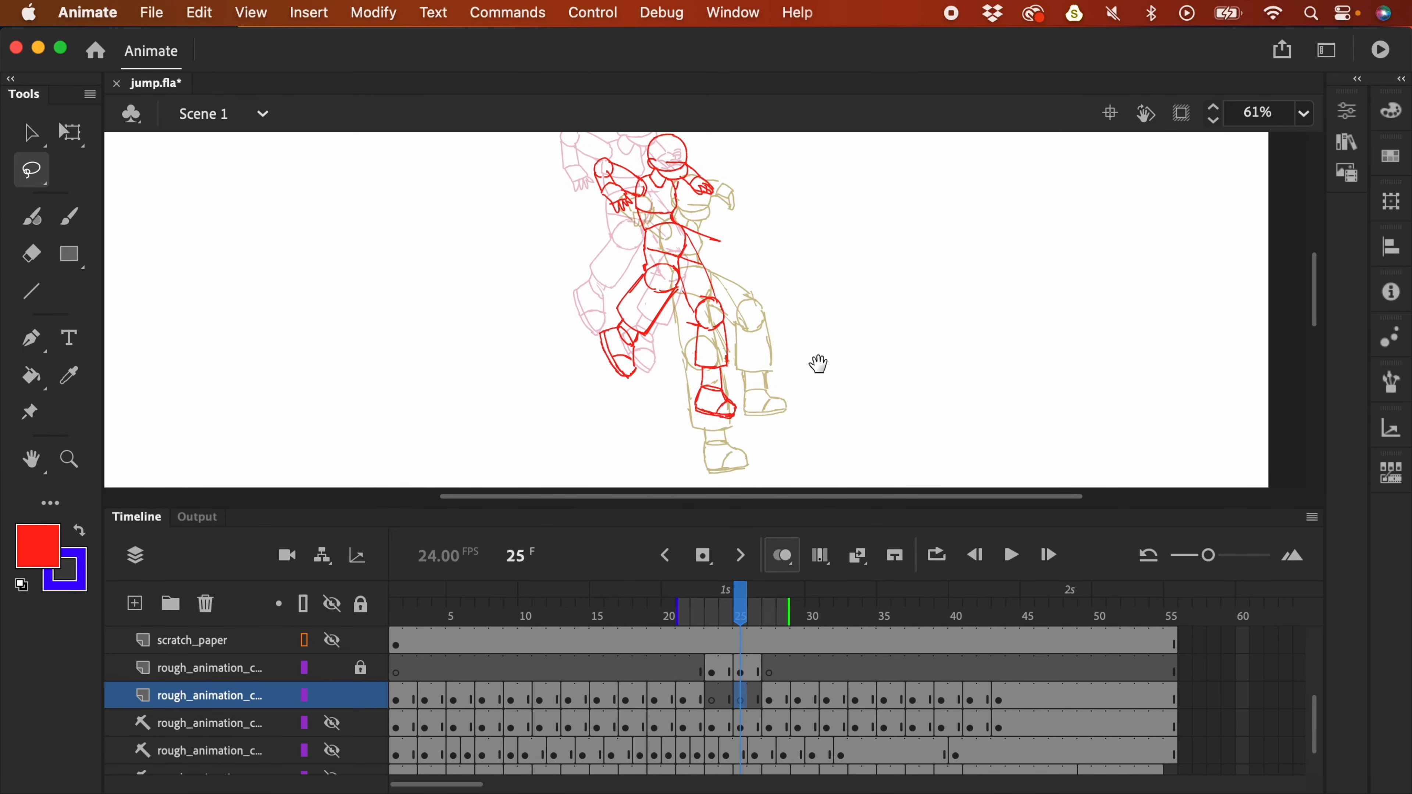
left_click_drag(772, 265, 781, 293)
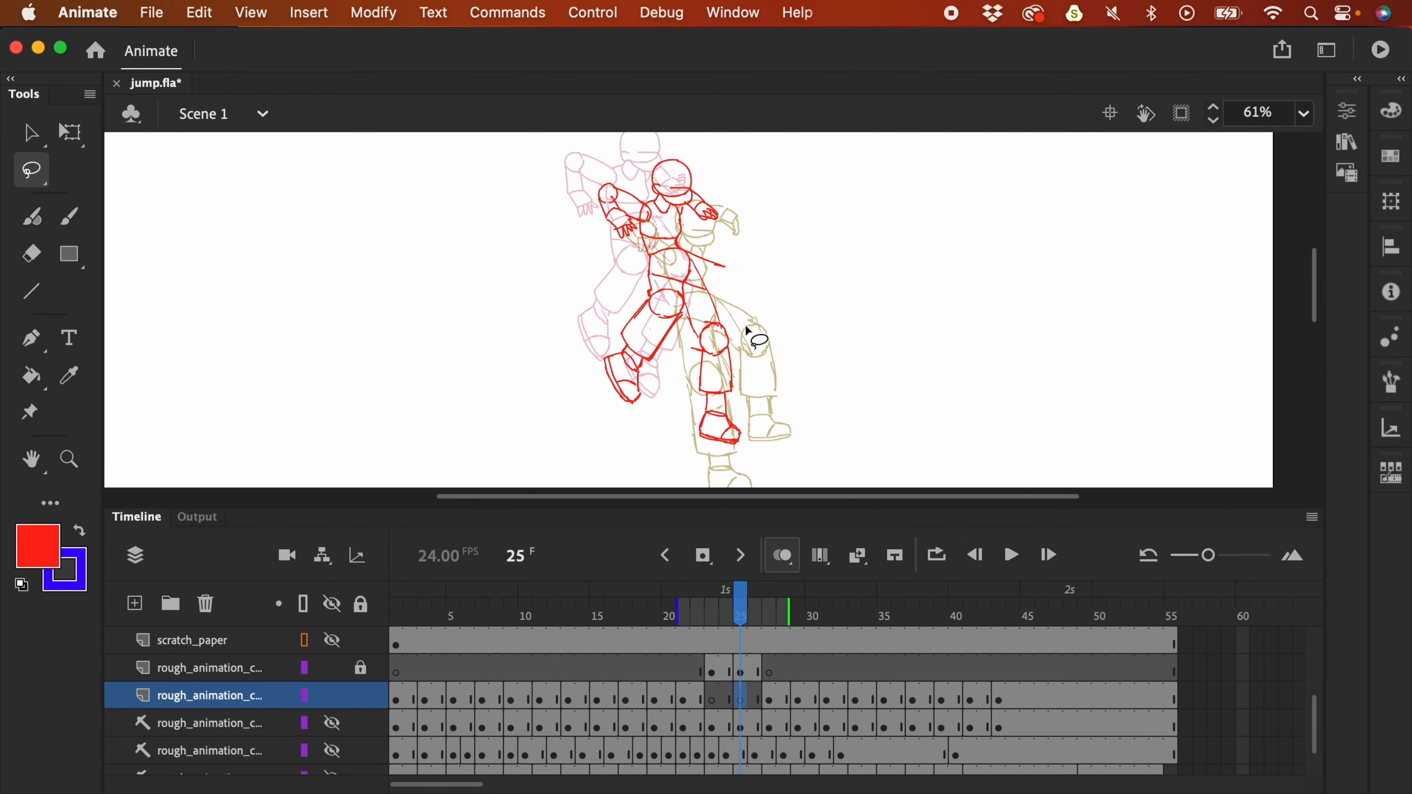
- Unlock and hide the upper rough layer, then return to frame 25's drawing
left_click(361, 667)
left_click(742, 673)
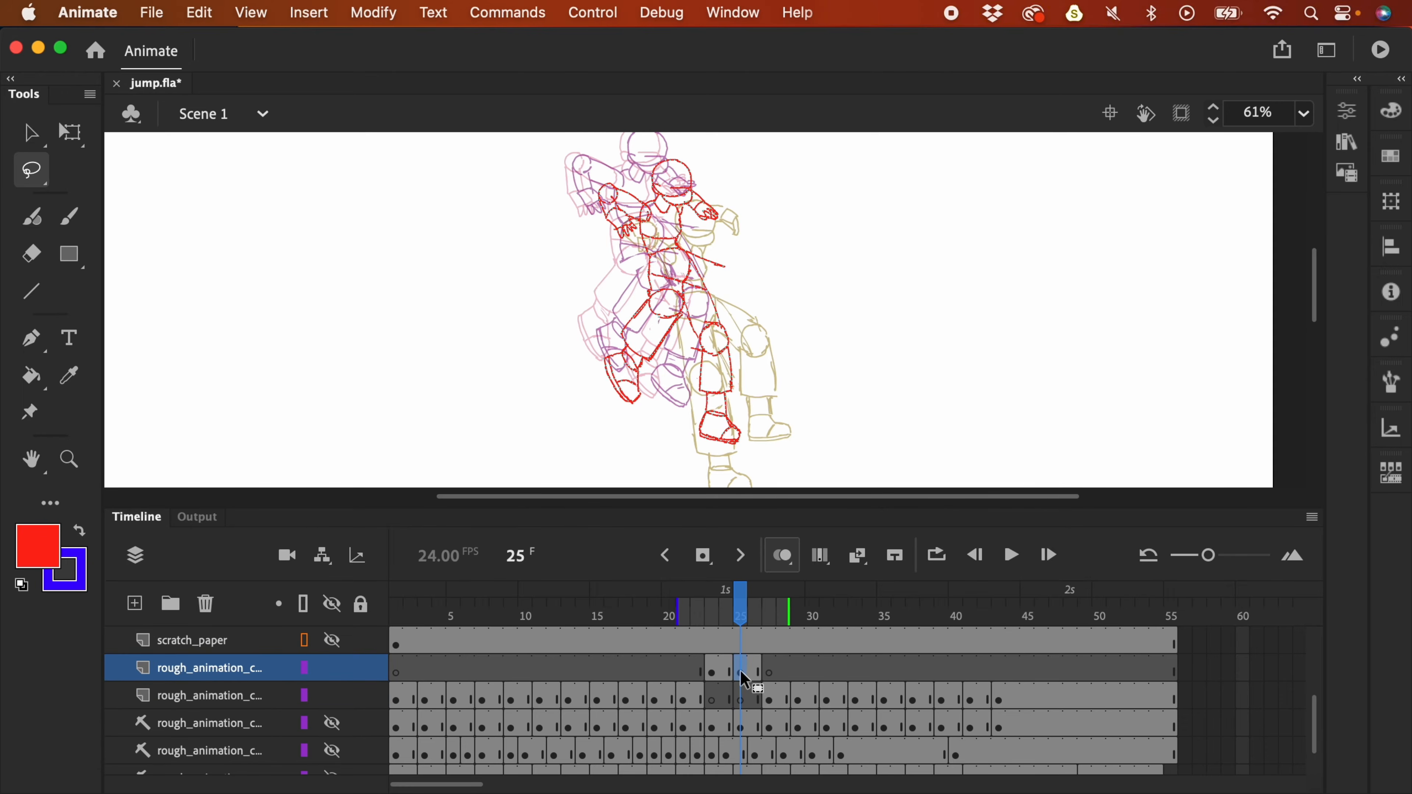
left_click(744, 700)
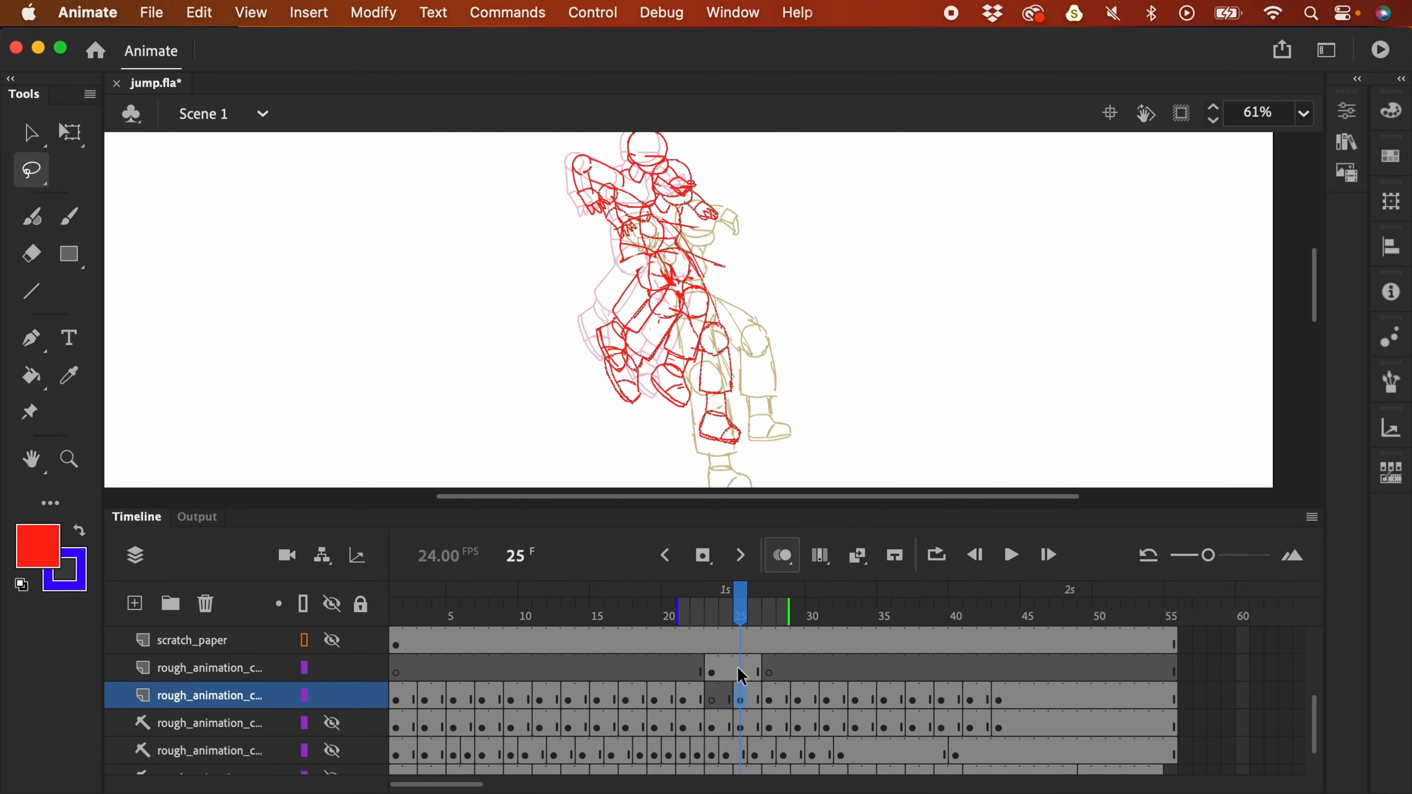
left_click(332, 669)
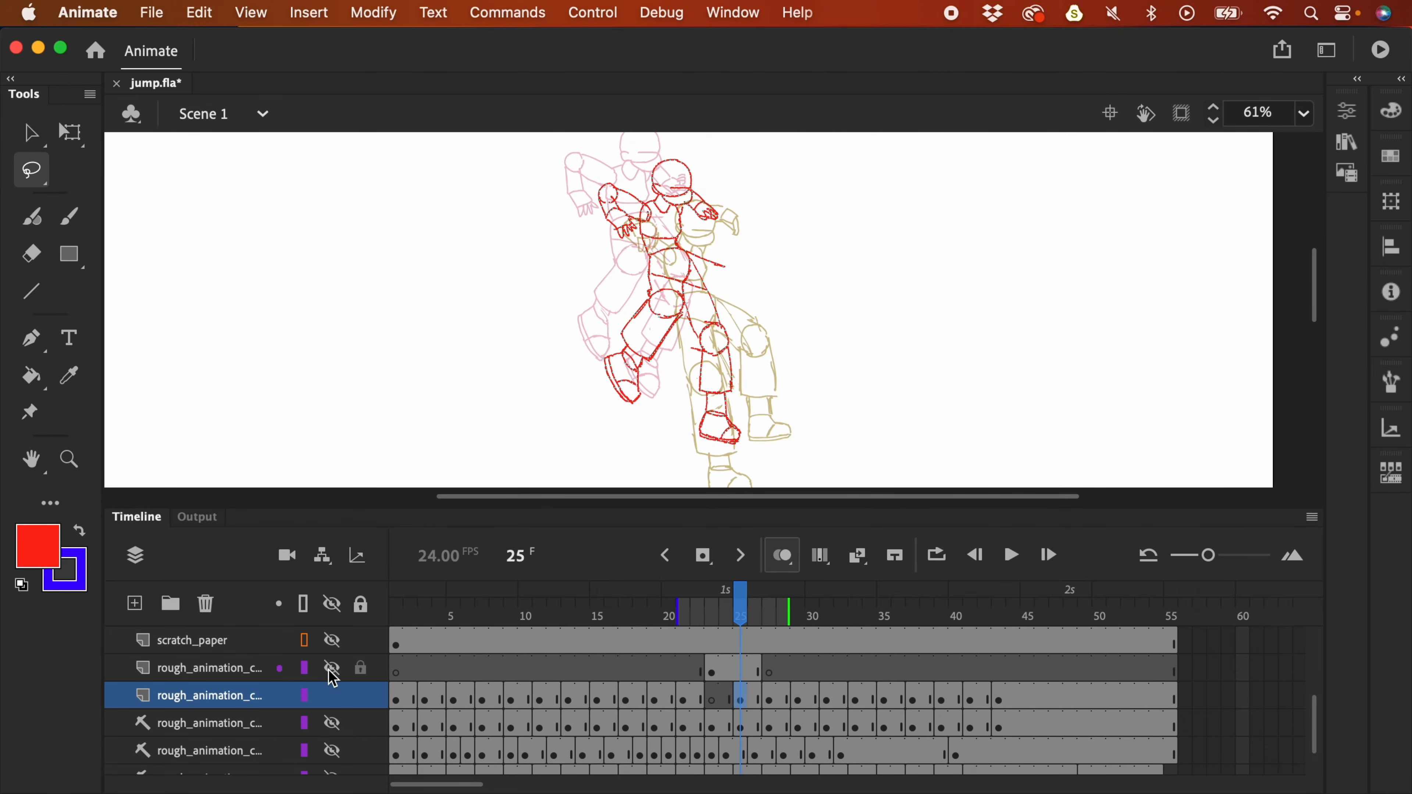
left_click(715, 699)
left_click(741, 700)
scroll(792, 430, "down", 3)
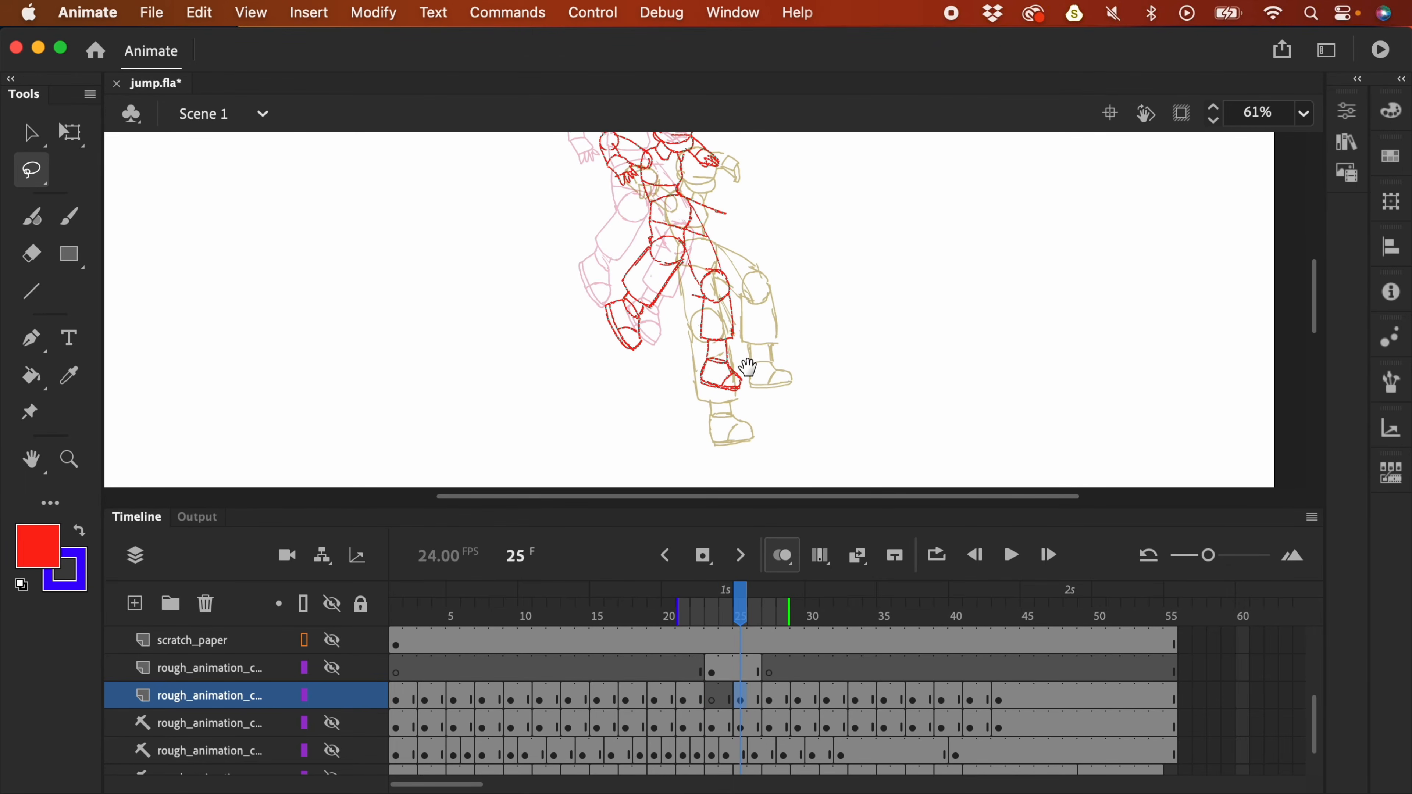
scroll(755, 334, "up", 1)
scroll(779, 372, "up", 4)
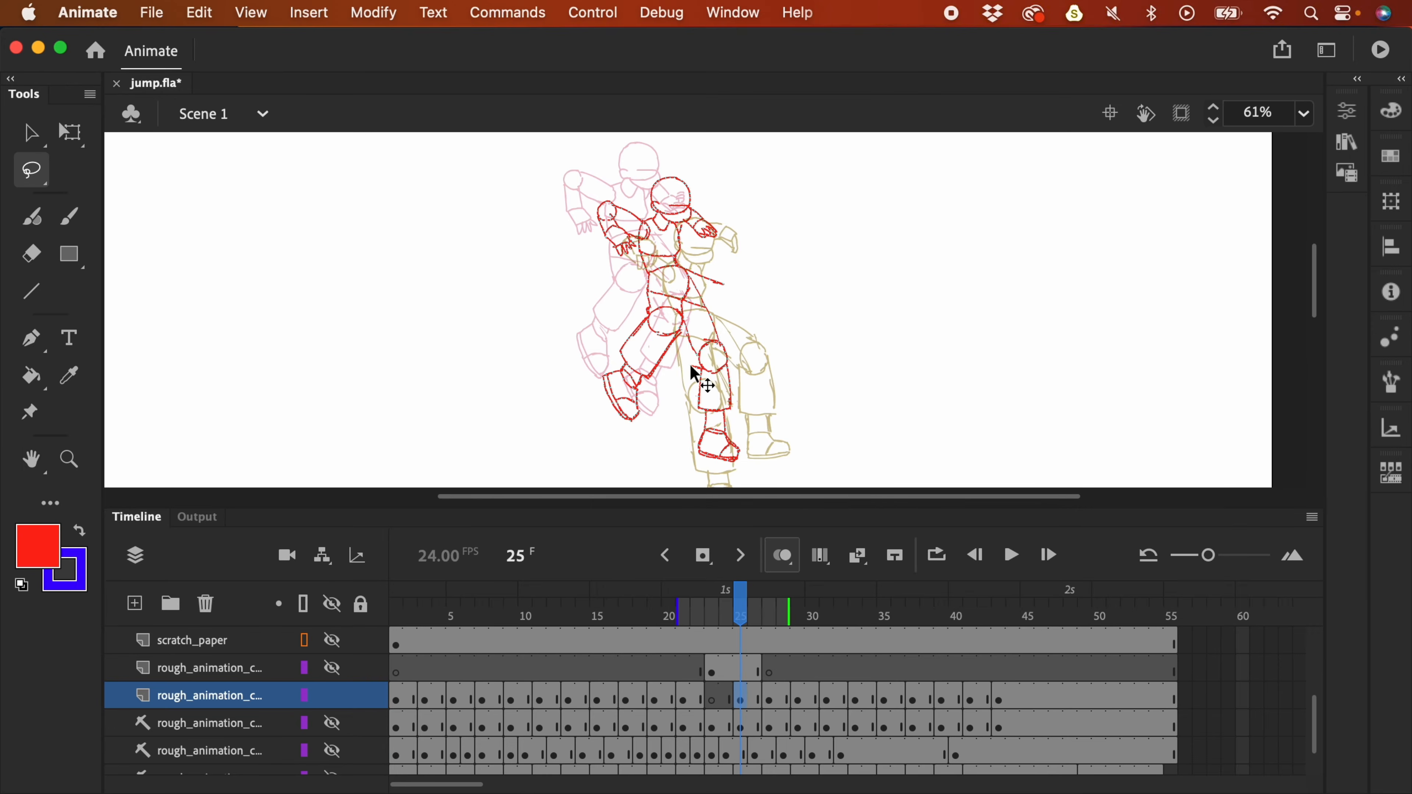
- Rotate the lower leg on frame 25 clockwise and nudge it to the left
key("comma")
key("comma")
key("comma")
mouse_move(695, 305)
left_mouse_down()
mouse_move(693, 294)
mouse_move(646, 315)
mouse_move(631, 426)
mouse_move(710, 289)
left_mouse_up()
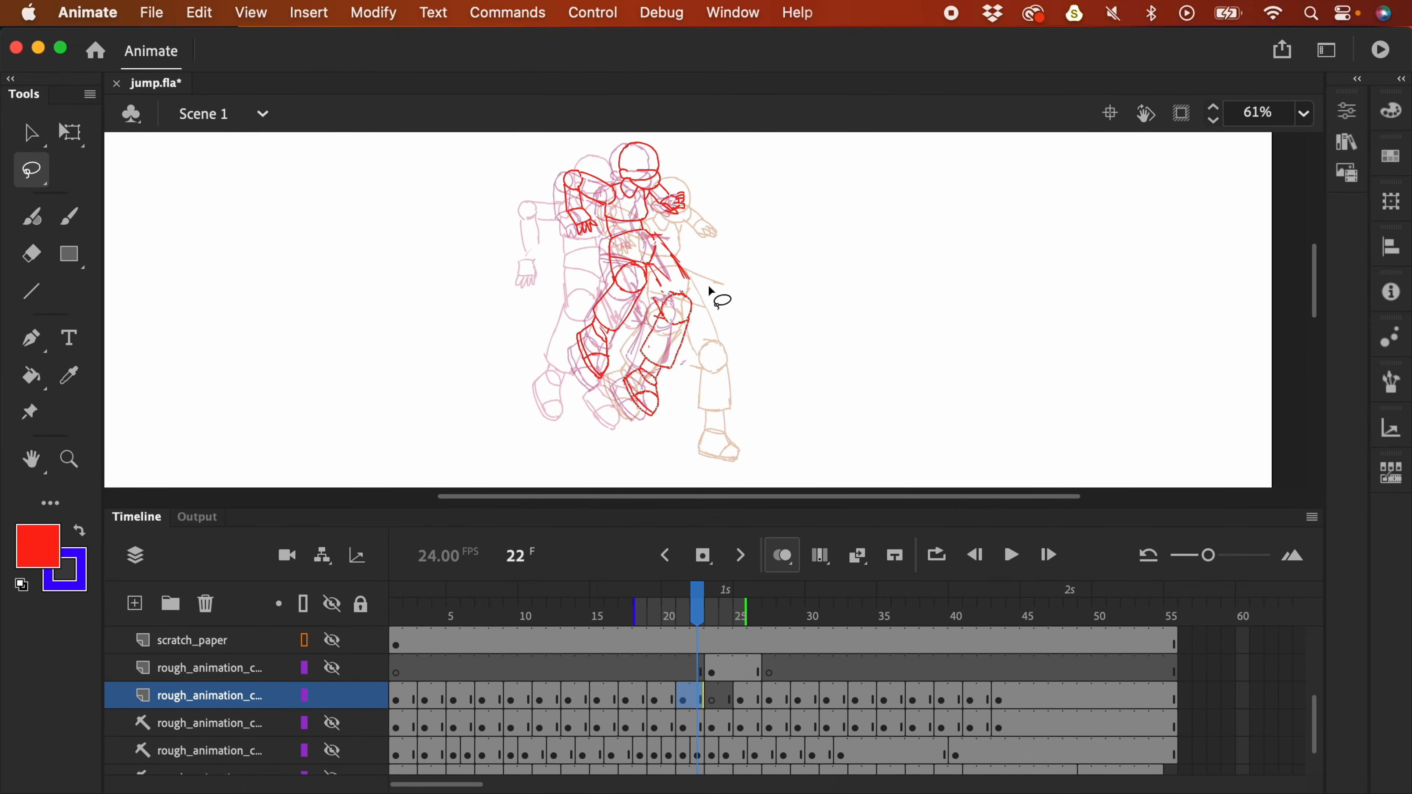
key("period")
key("period")
key("period")
key("period")
key("period")
mouse_move(765, 331)
left_mouse_down()
mouse_move(729, 417)
mouse_move(772, 469)
mouse_move(763, 328)
mouse_move(716, 337)
mouse_move(680, 391)
mouse_move(697, 470)
mouse_move(730, 359)
left_mouse_up()
key("comma")
key("comma")
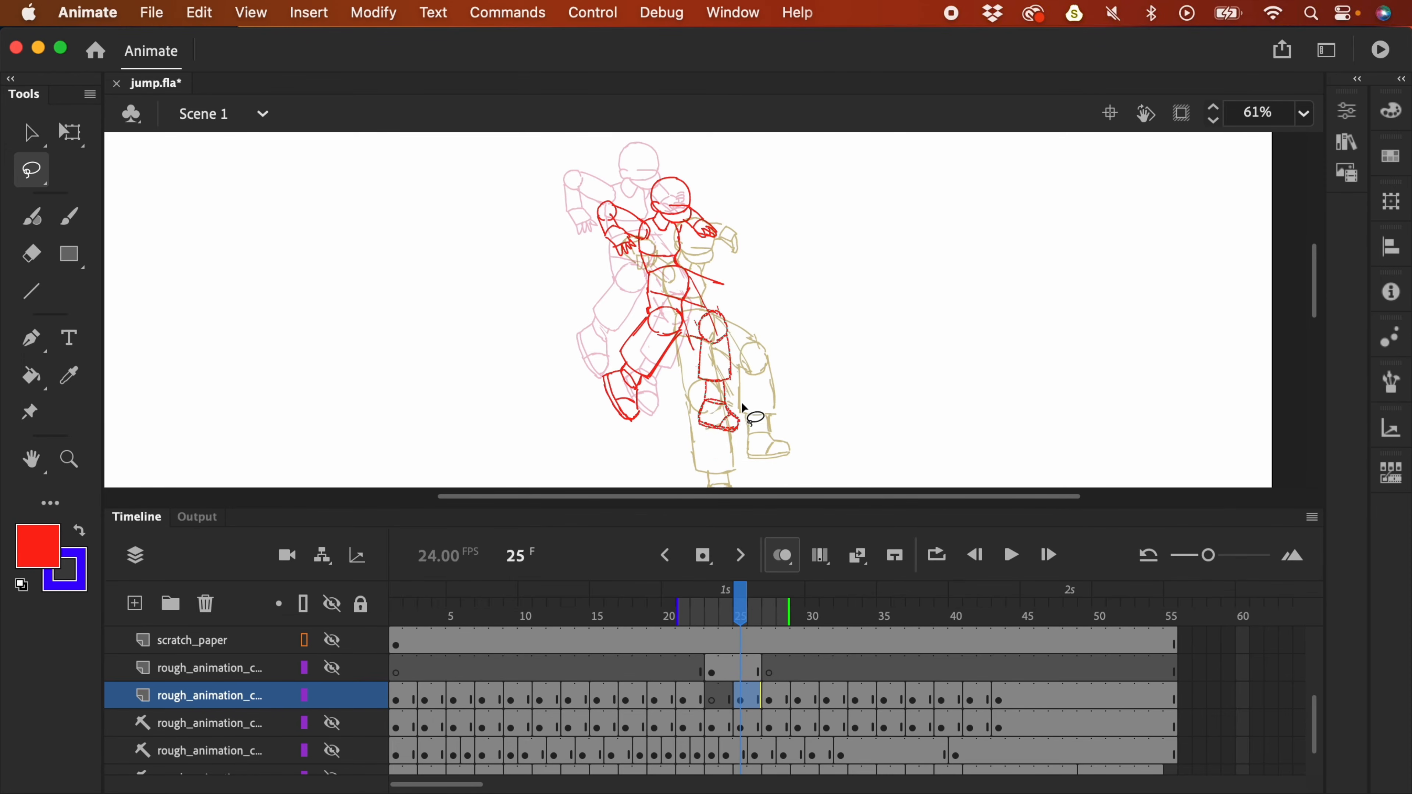
key("q")
left_click_drag(753, 443, 741, 445)
left_click_drag(732, 358, 718, 393)
left_click(798, 346)
- Compare the leg poses on frames 22 and 27 with onion skinning, then return to frame 25
left_click_drag(797, 346, 810, 318)
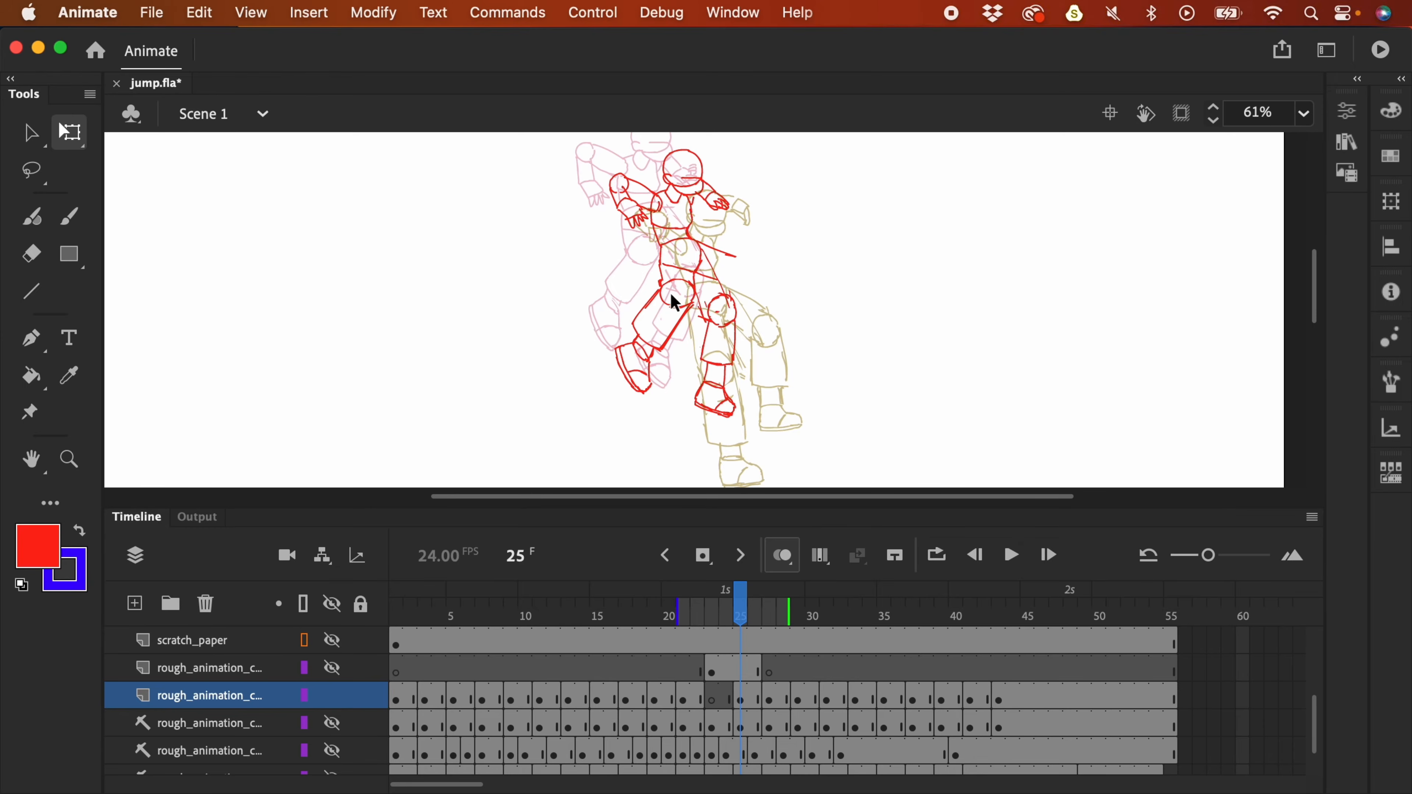
key("comma")
key("comma")
key("comma")
left_click(696, 278)
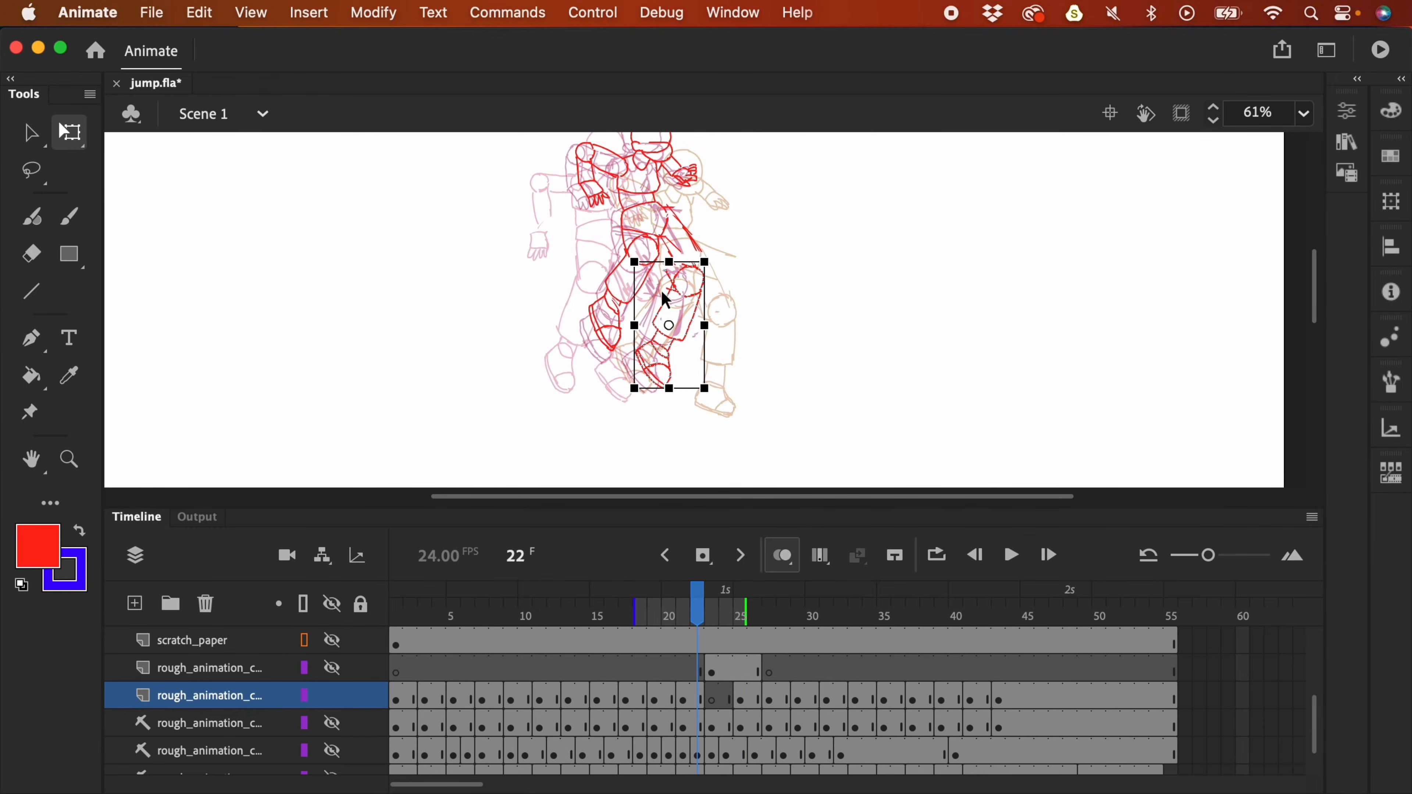
left_click(782, 555)
left_click(596, 341)
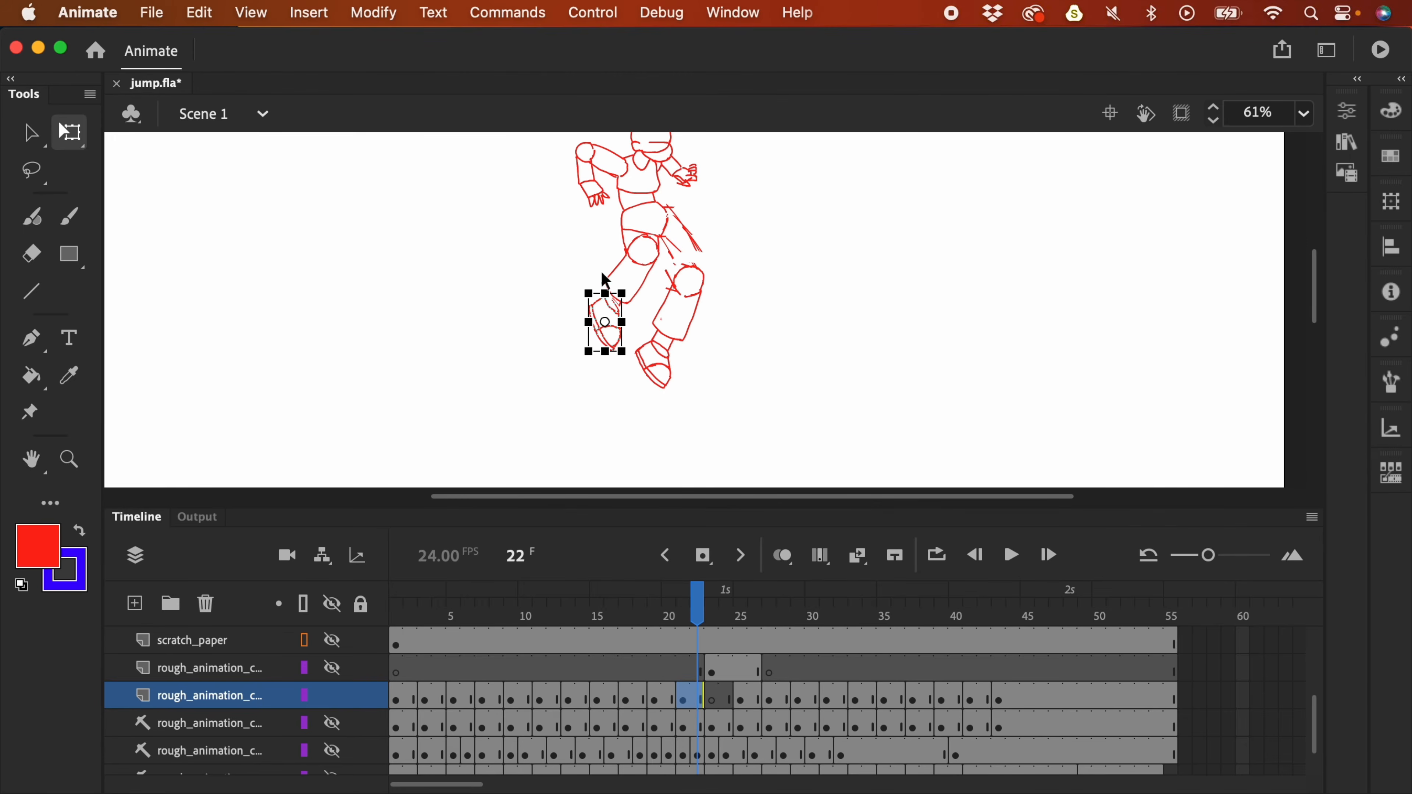
left_click(769, 699)
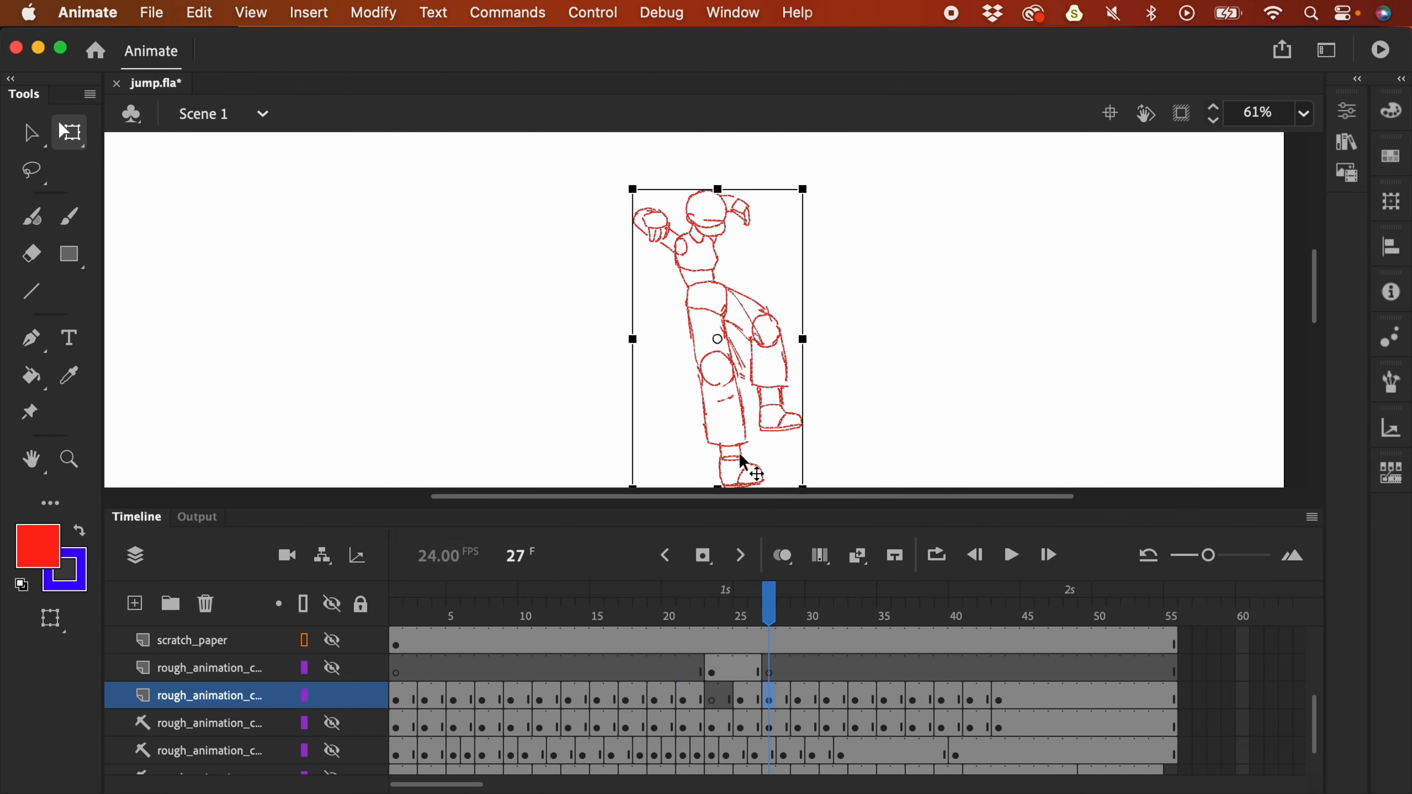
left_click(782, 556)
left_click(743, 700)
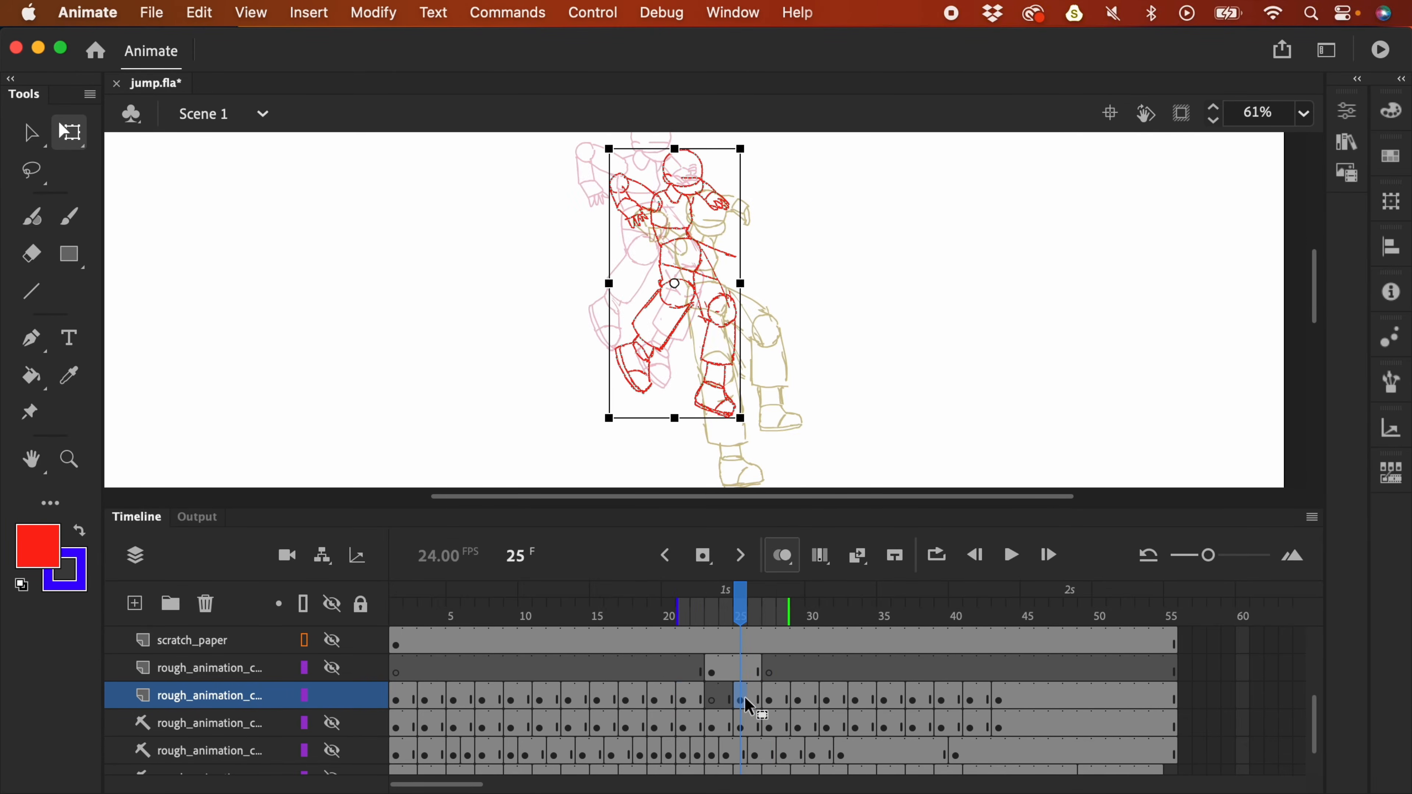
- Lasso the left leg on frame 25, move it down, and rotate it counter-clockwise
key("l")
mouse_move(673, 344)
left_mouse_down()
mouse_move(696, 289)
mouse_move(621, 325)
mouse_move(671, 391)
mouse_move(674, 351)
left_mouse_up()
left_click_drag(800, 280, 792, 239)
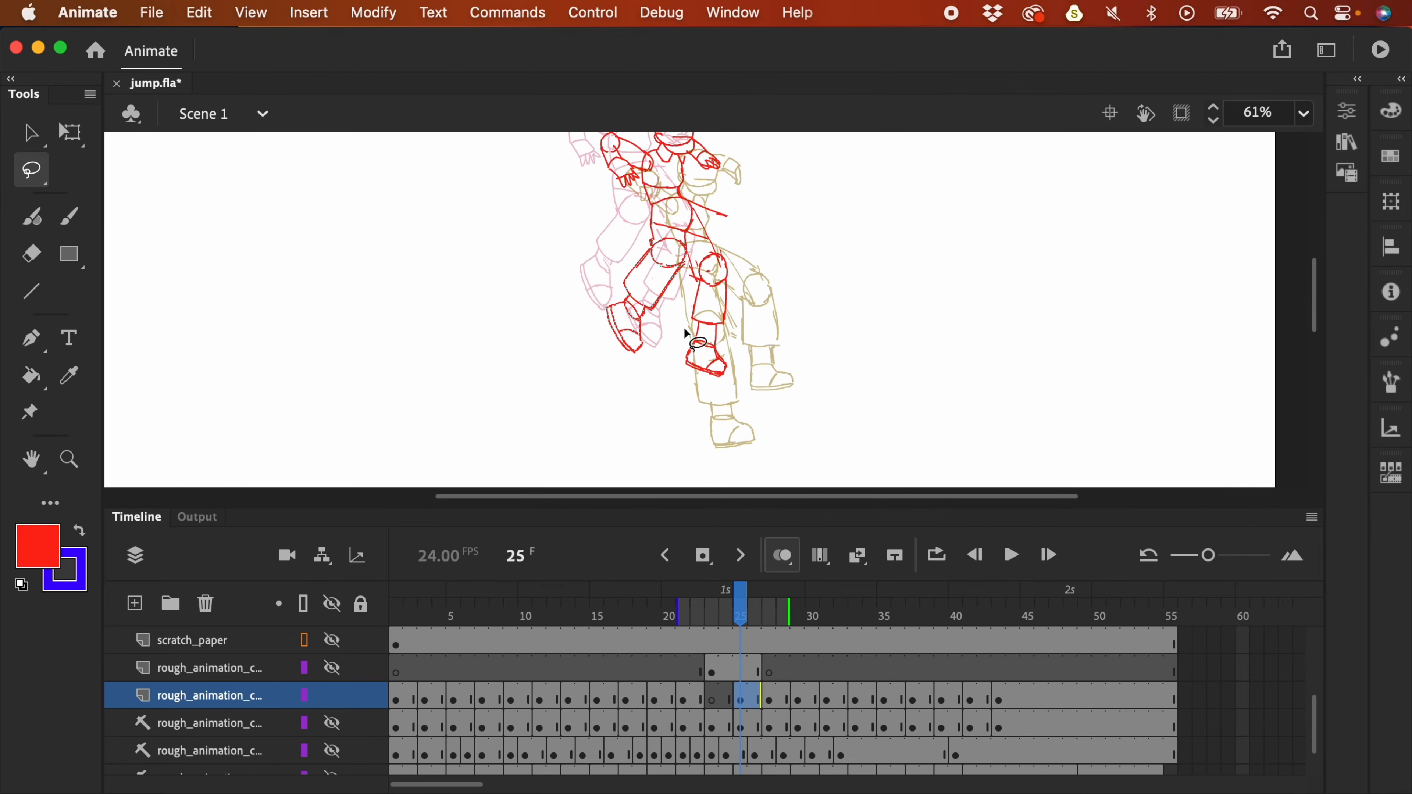
left_click_drag(664, 295, 664, 328)
key("q")
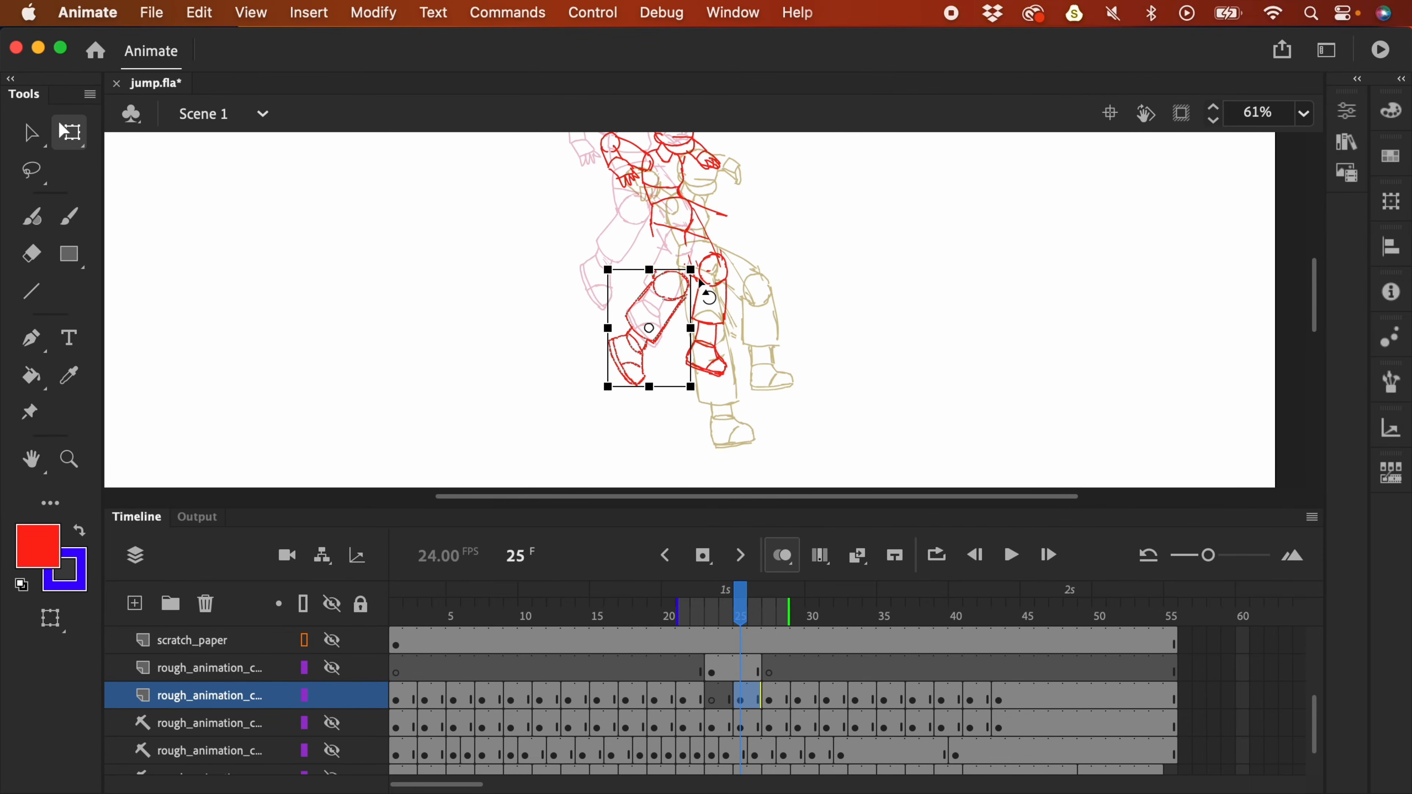
left_click_drag(700, 252, 671, 240)
mouse_move(669, 328)
left_mouse_down()
mouse_move(677, 339)
mouse_move(681, 278)
mouse_move(688, 311)
left_mouse_up()
left_click(653, 271)
- Raise the knee, then flip between frames 23 and 25 to compare the poses
key("l")
scroll(690, 311, "up", 2)
left_click(773, 271)
left_click(747, 704)
left_click(717, 702)
left_click(745, 699)
- Move the frame 23 keyframe onto the layer below and start the onion-skin range at frame 20
left_click(717, 700)
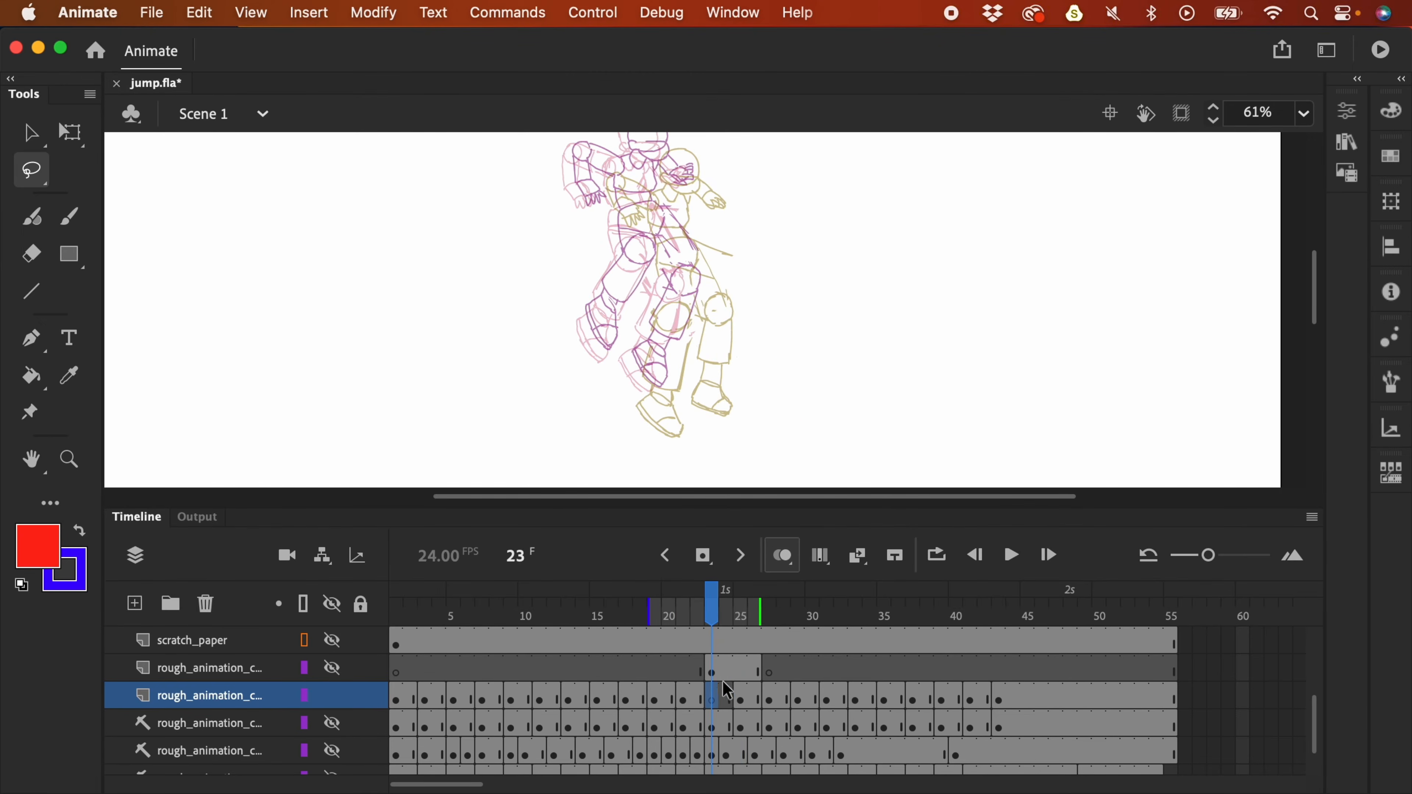
left_click(711, 670)
left_click_drag(711, 671, 713, 696)
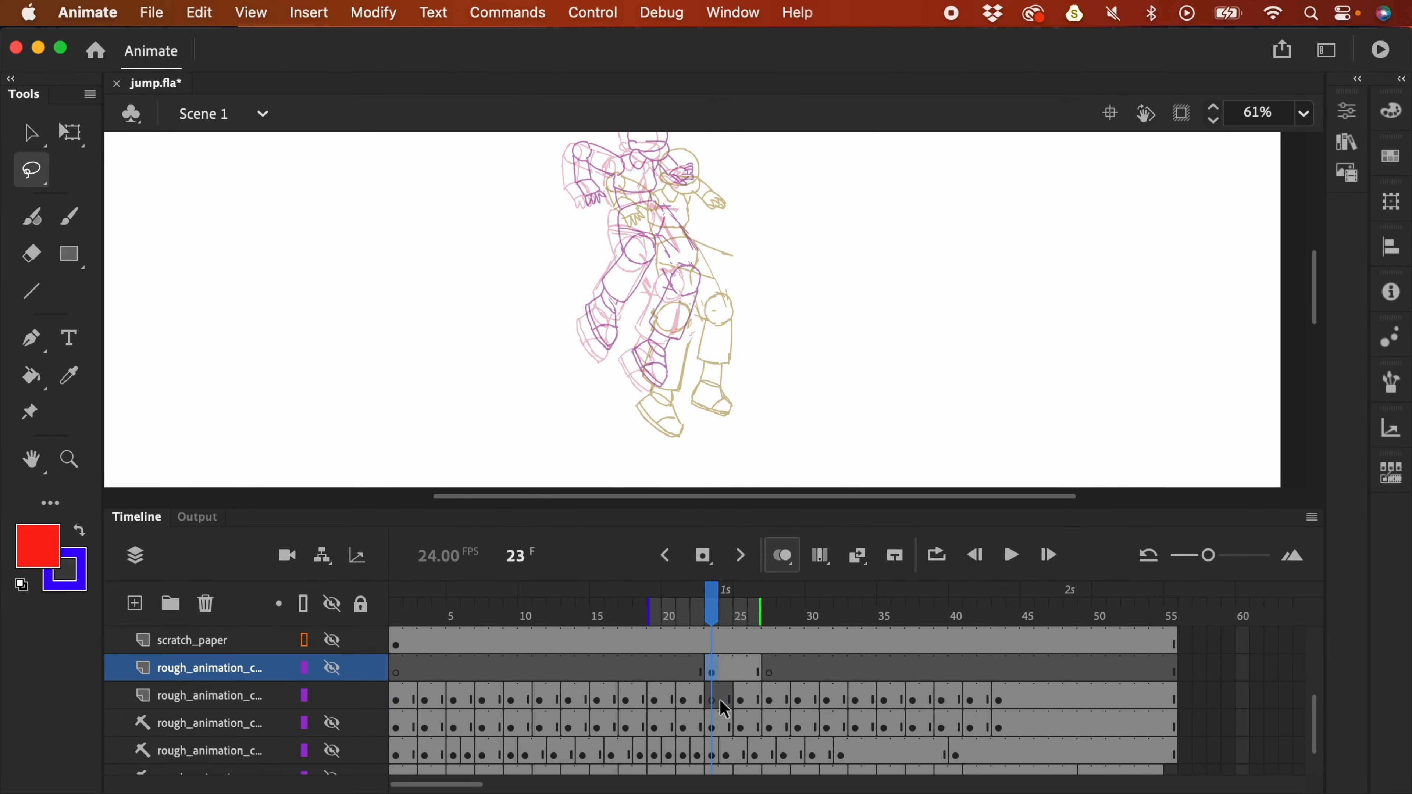
left_click_drag(660, 614, 679, 614)
left_click_drag(785, 332, 798, 371)
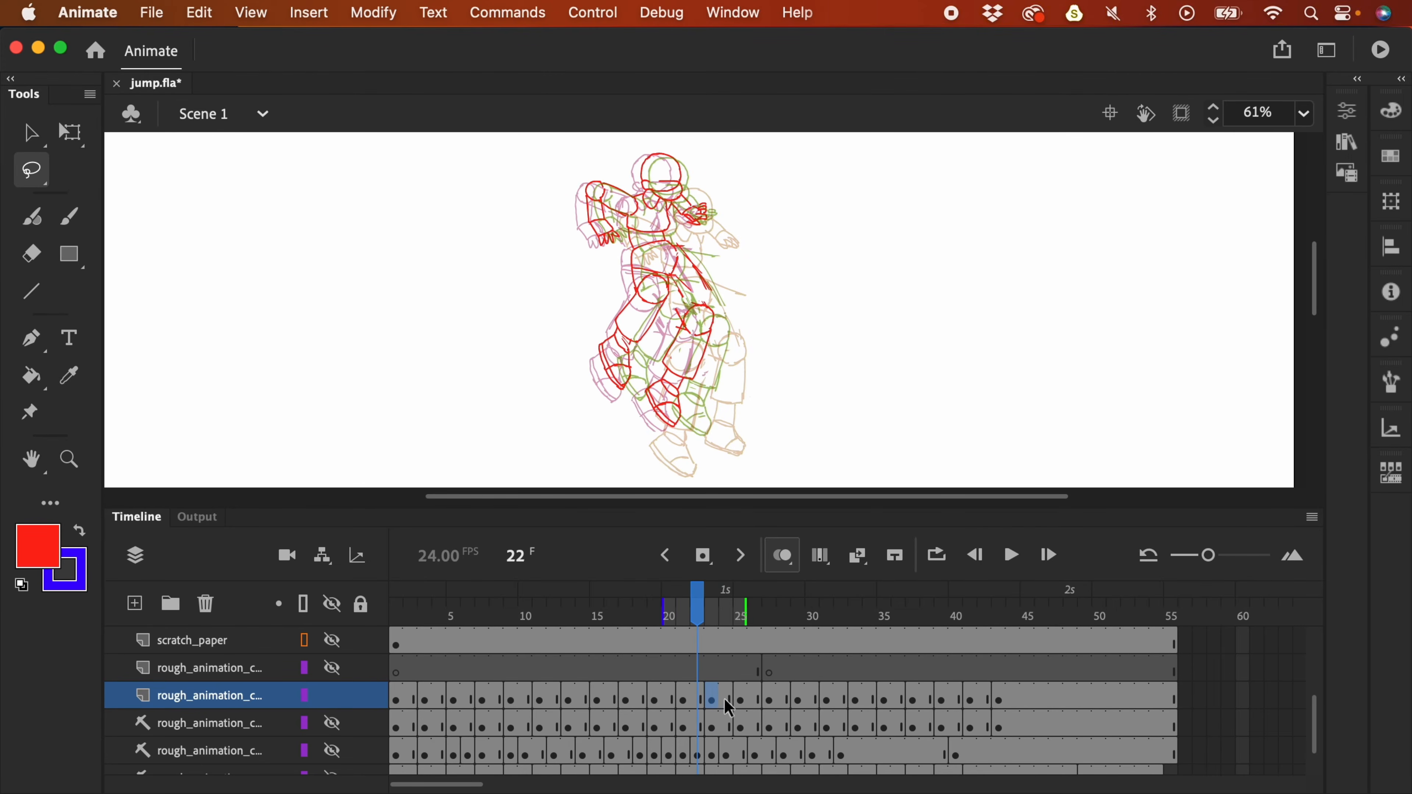
left_click(782, 558)
key(".")
key(".")
key(".")
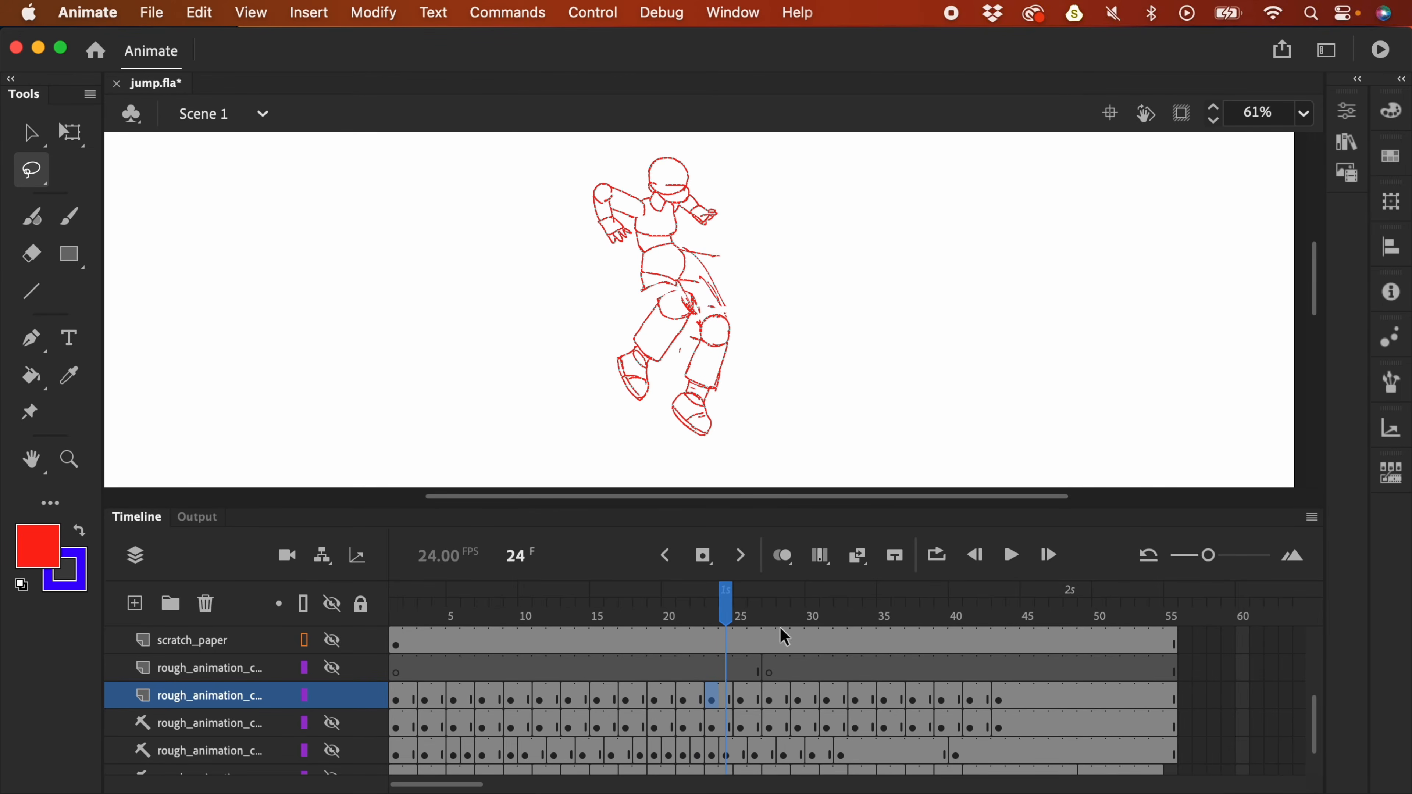
left_click(788, 560)
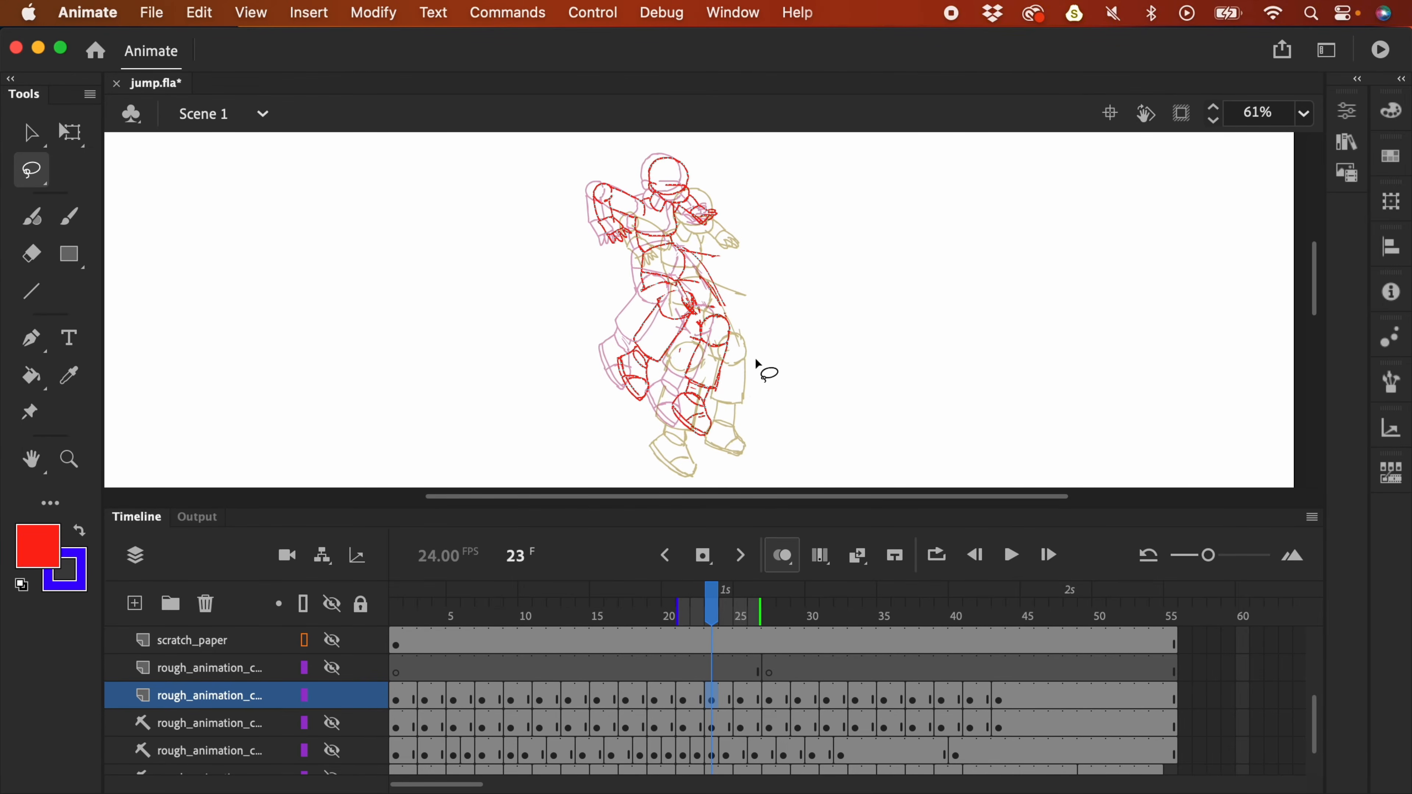
- Lasso the left leg on frame 23 and rotate it with Free Transform
mouse_move(757, 350)
left_mouse_down()
mouse_move(736, 312)
mouse_move(670, 372)
mouse_move(721, 433)
mouse_move(759, 290)
mouse_move(702, 381)
left_mouse_up()
scroll(679, 356, "down", 2)
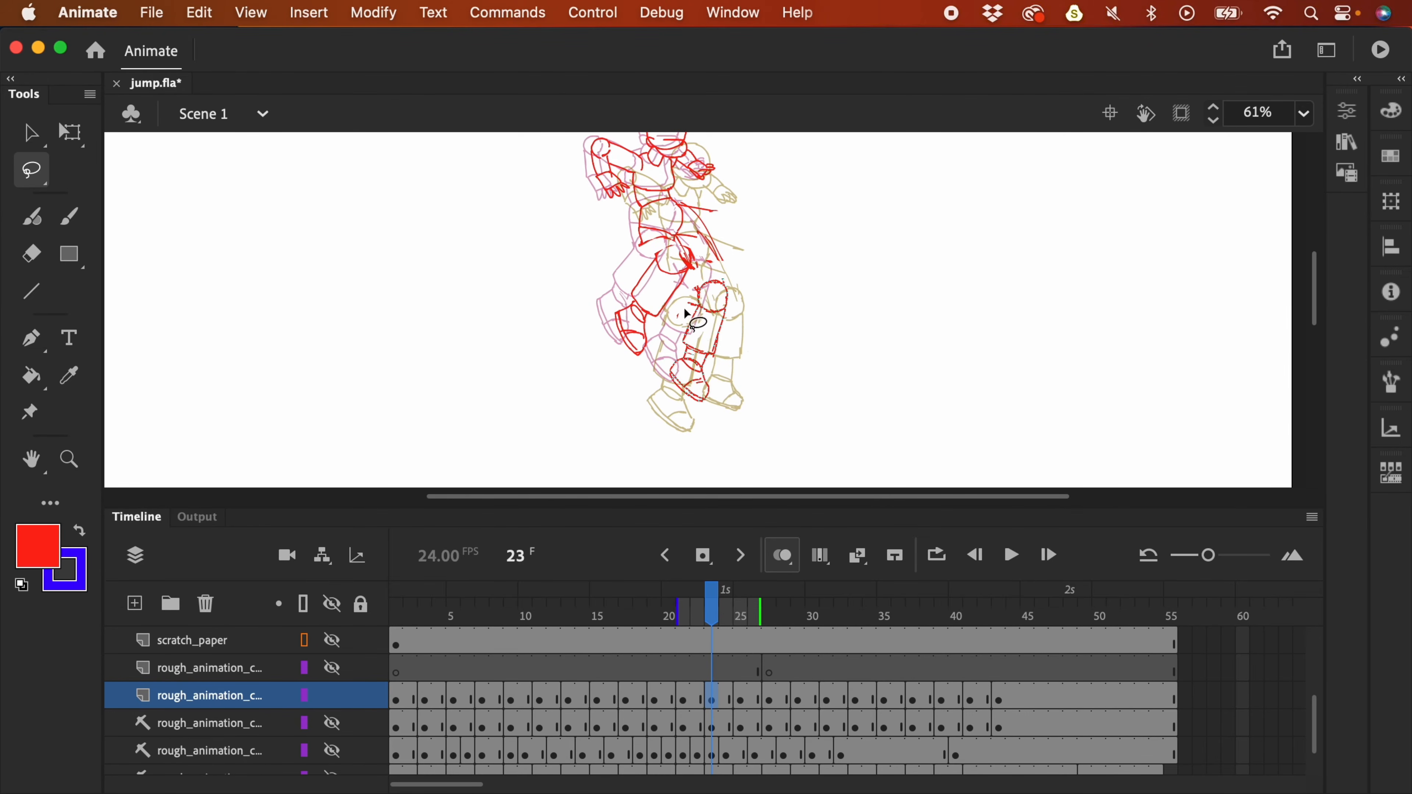
mouse_move(674, 319)
left_mouse_down()
mouse_move(621, 291)
mouse_move(678, 324)
mouse_move(686, 261)
mouse_move(663, 323)
left_mouse_up()
key("q")
left_click(716, 441)
- Raise the knee circle slightly, then fit the stage and play the jump
key("l")
mouse_move(676, 276)
left_mouse_down()
mouse_move(677, 299)
mouse_move(676, 282)
left_mouse_up()
left_click_drag(672, 291, 674, 283)
left_click(743, 244)
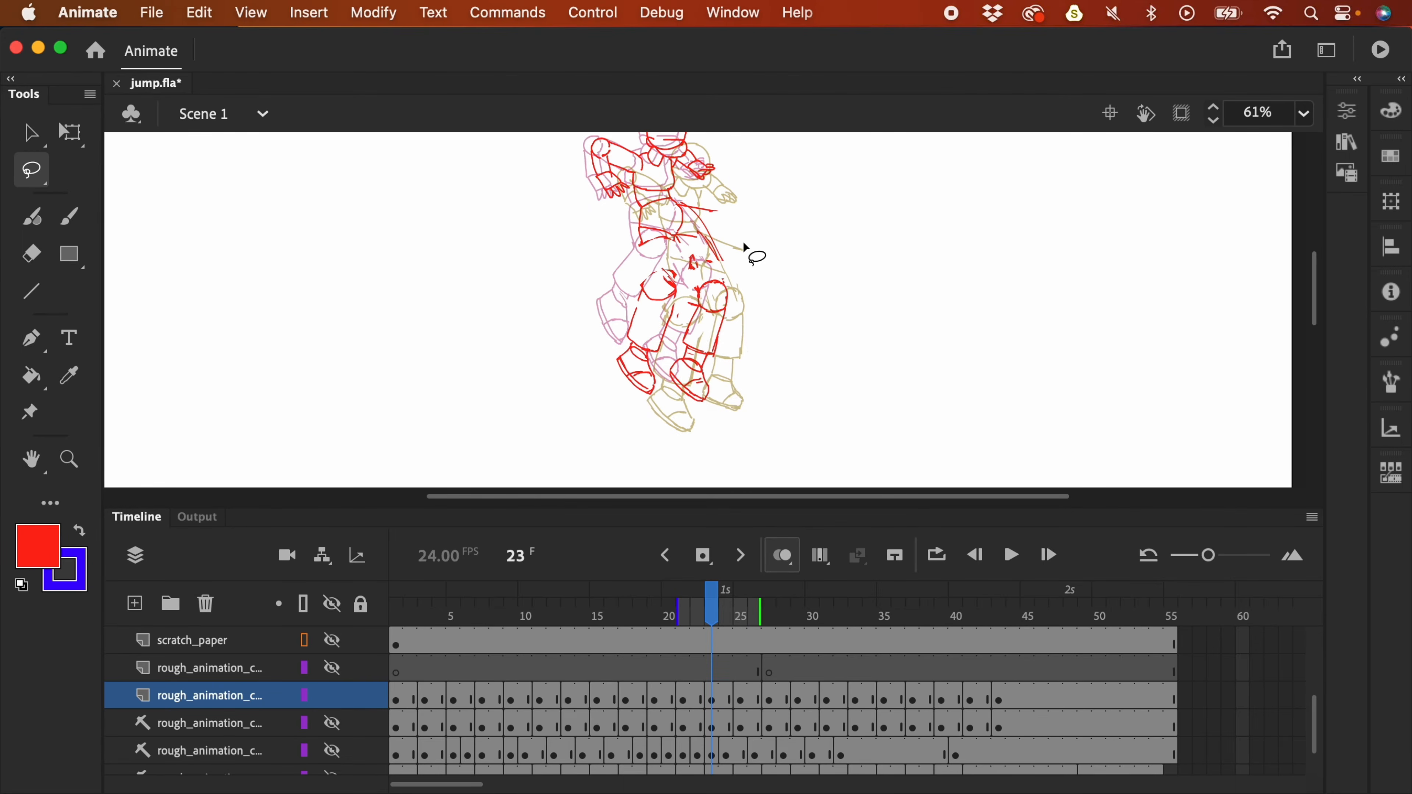
key("super+minus")
key("Return")
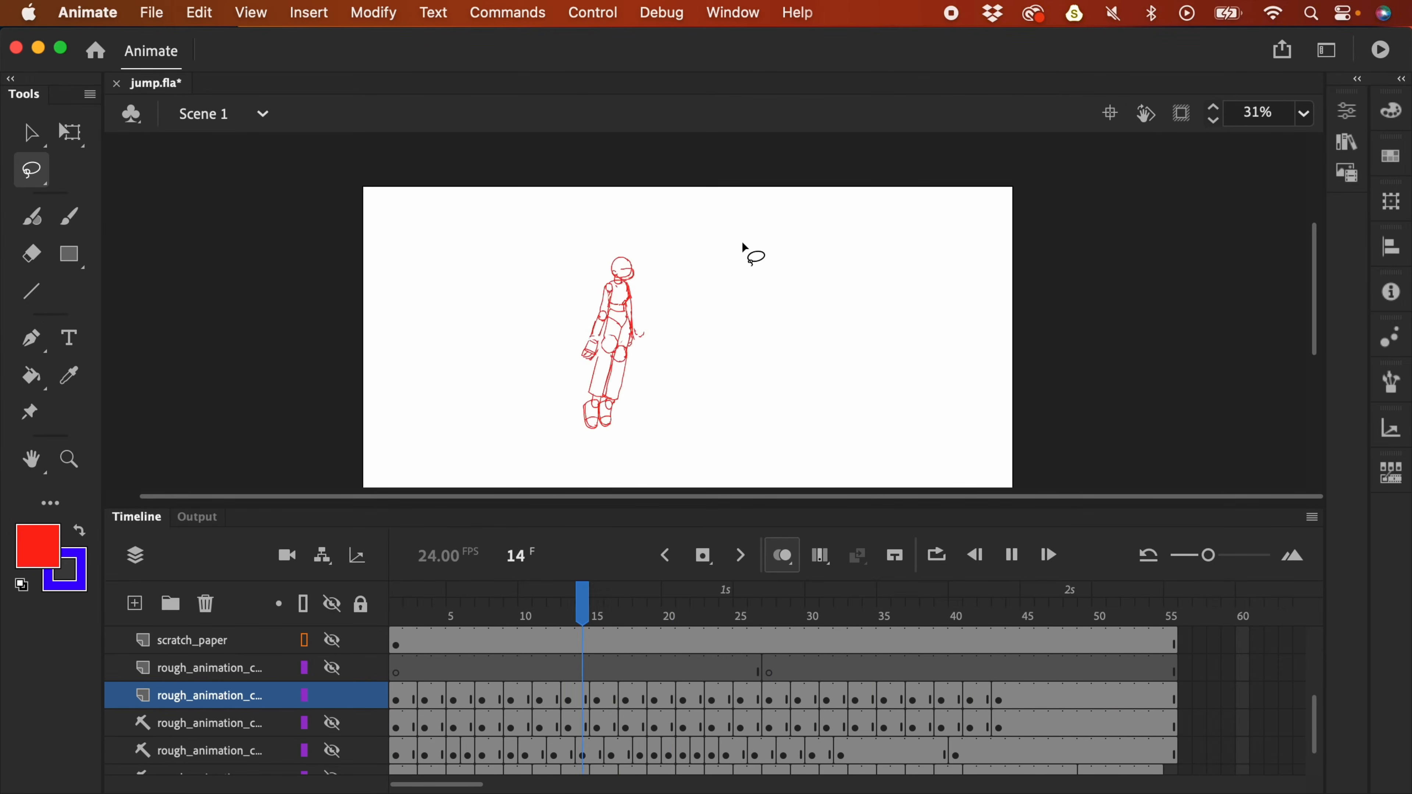
- Stop playback on frame 28 and zoom in on the figure
key("Return")
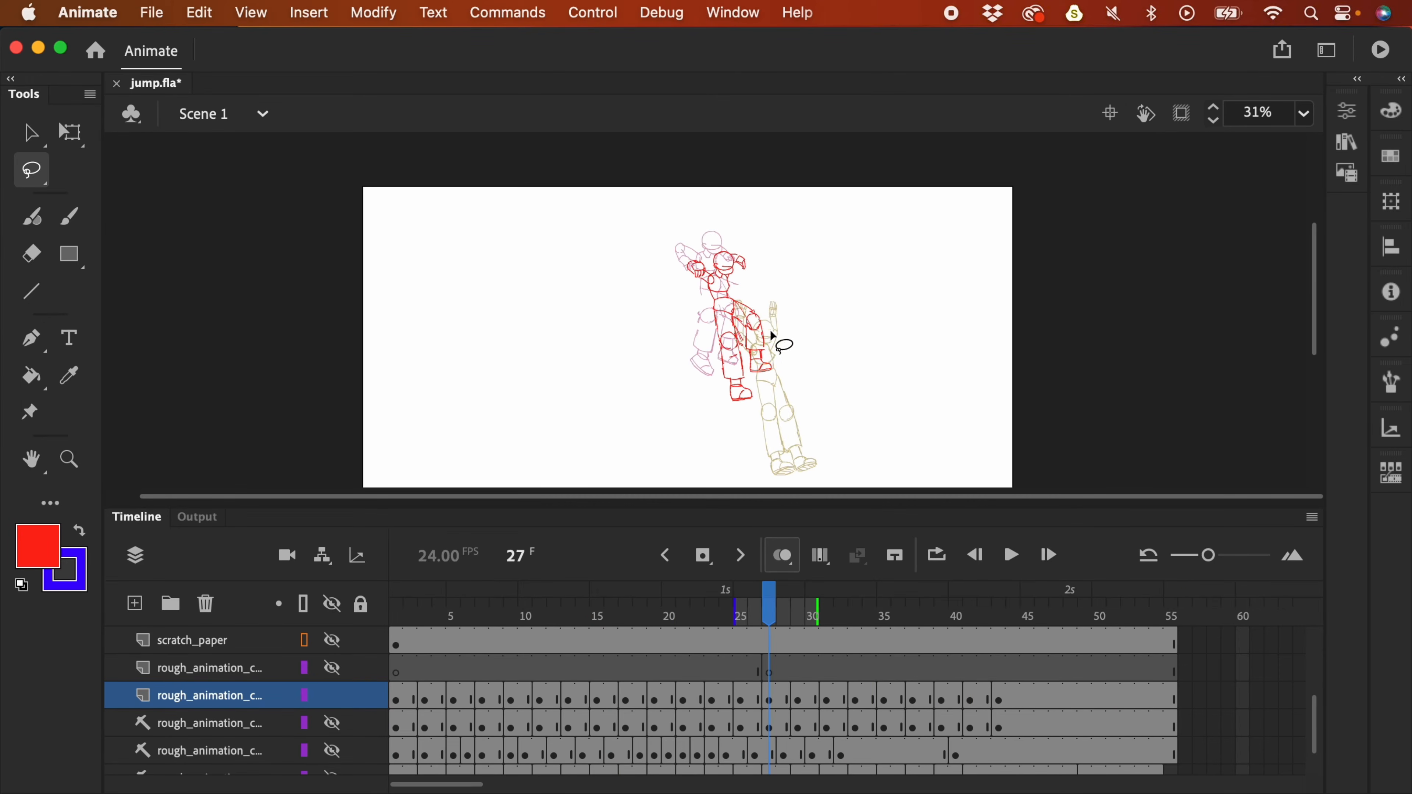
key("Return")
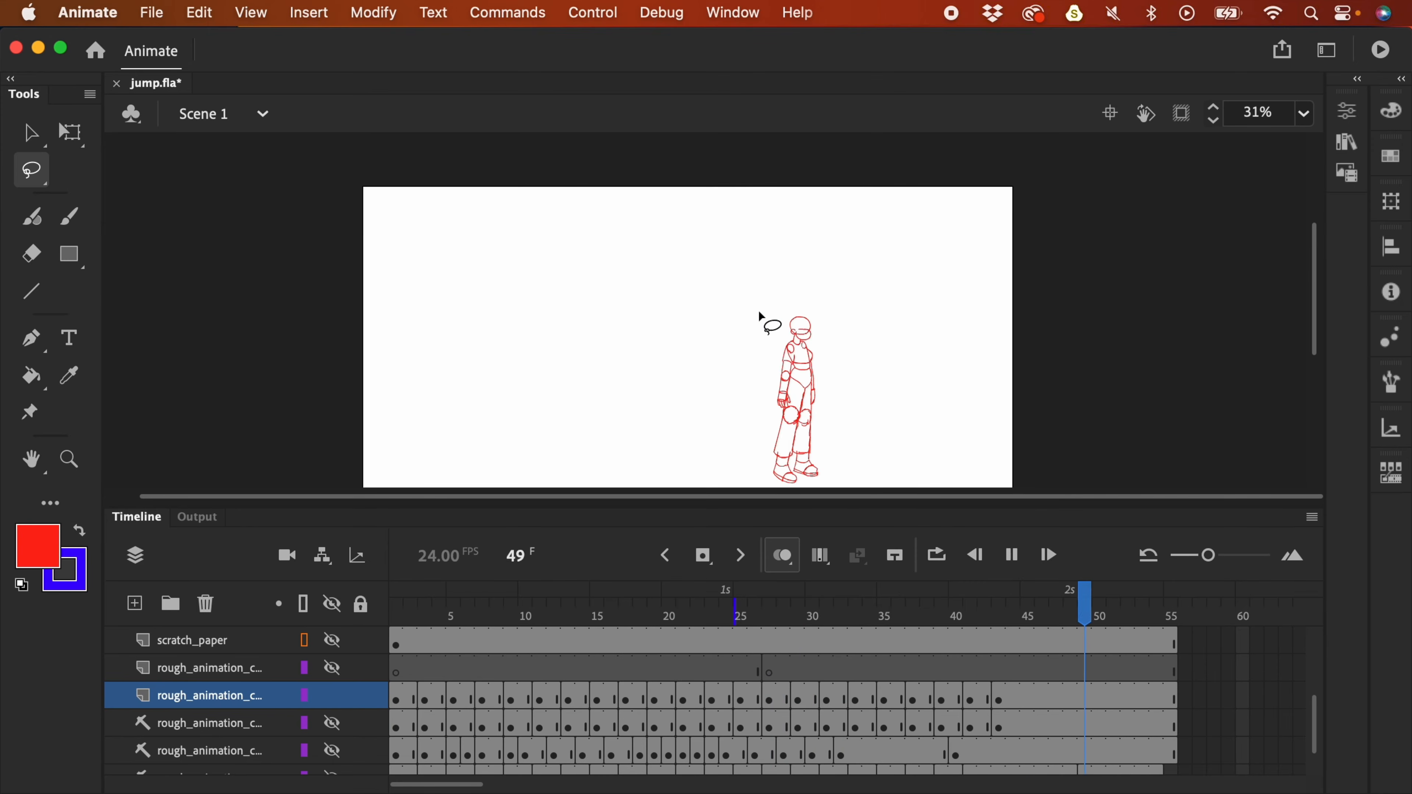
left_click(788, 592)
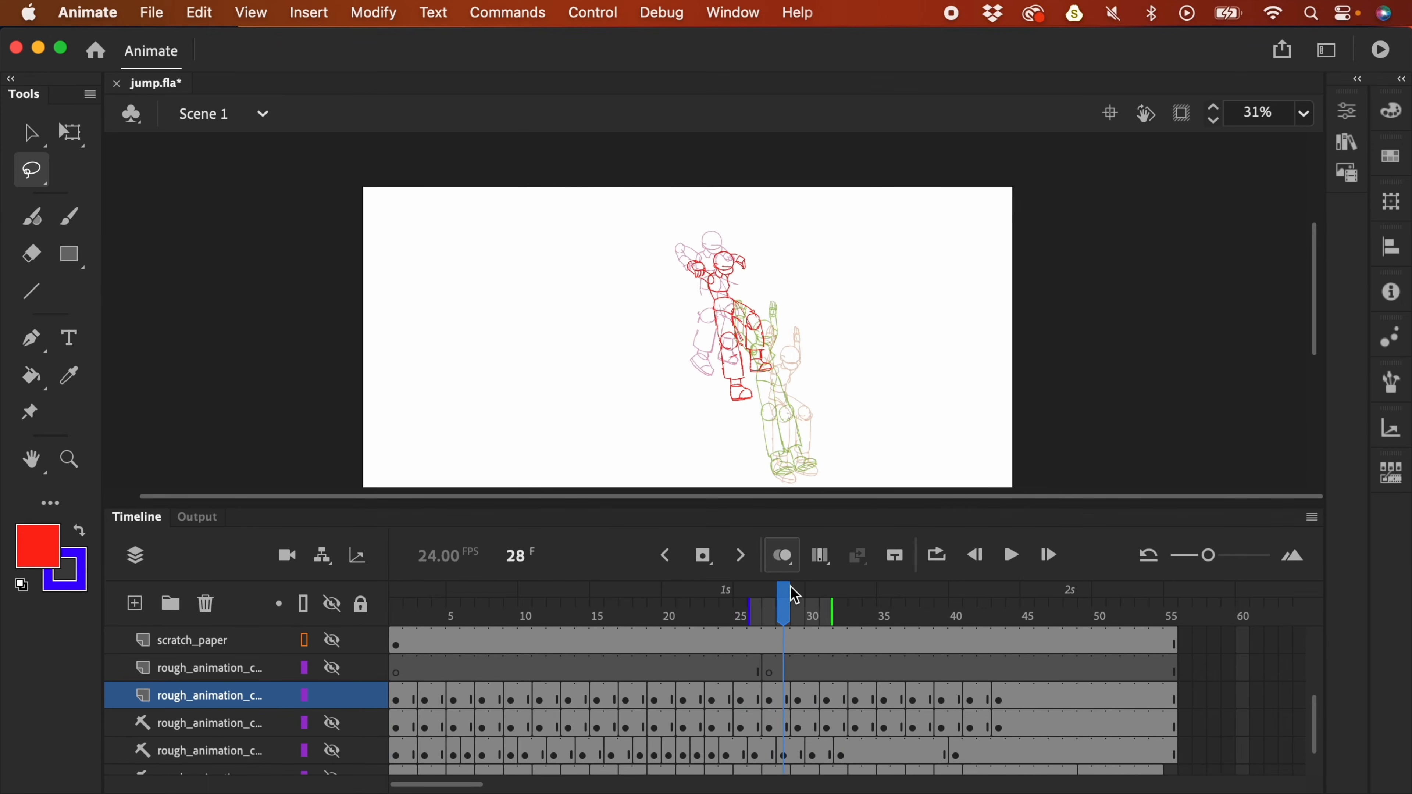
key("super+equal")
scroll(895, 311, "down", 2)
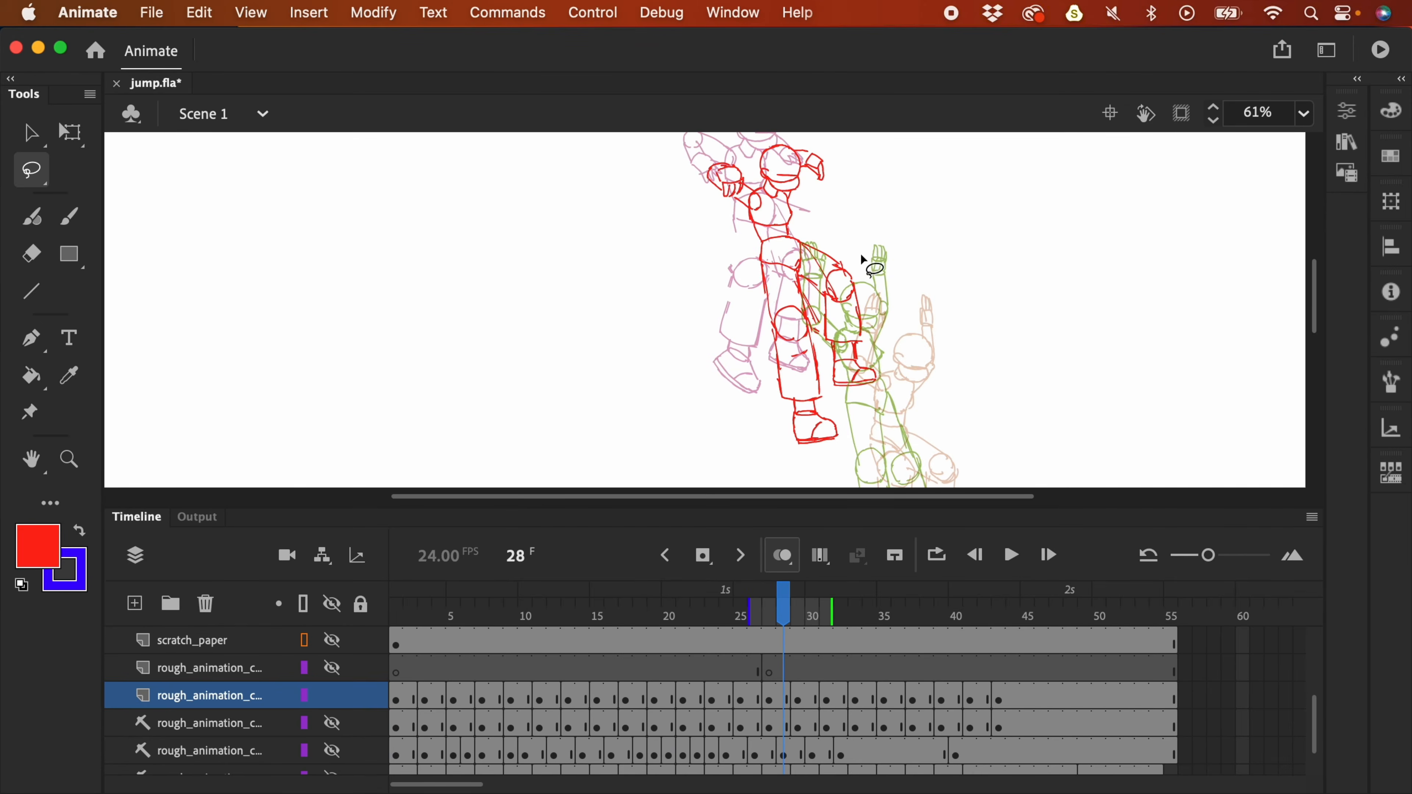
scroll(873, 290, "right", 1)
- Rotate the lassoed torso strokes about 9° counter-clockwise
mouse_move(850, 271)
left_mouse_down()
mouse_move(812, 295)
mouse_move(814, 372)
mouse_move(856, 404)
mouse_move(890, 349)
mouse_move(850, 332)
mouse_move(865, 356)
left_mouse_up()
key("q")
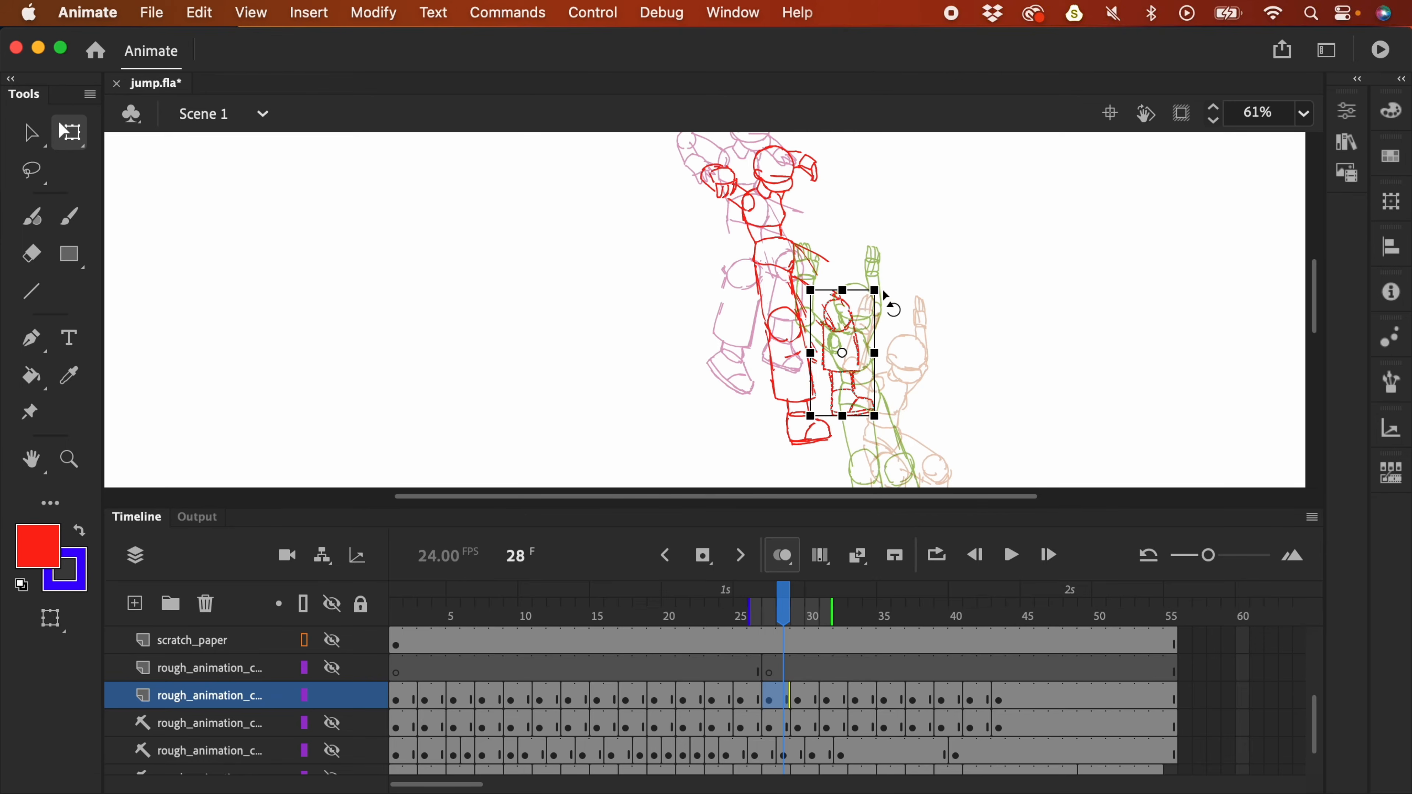
left_click_drag(886, 297, 876, 281)
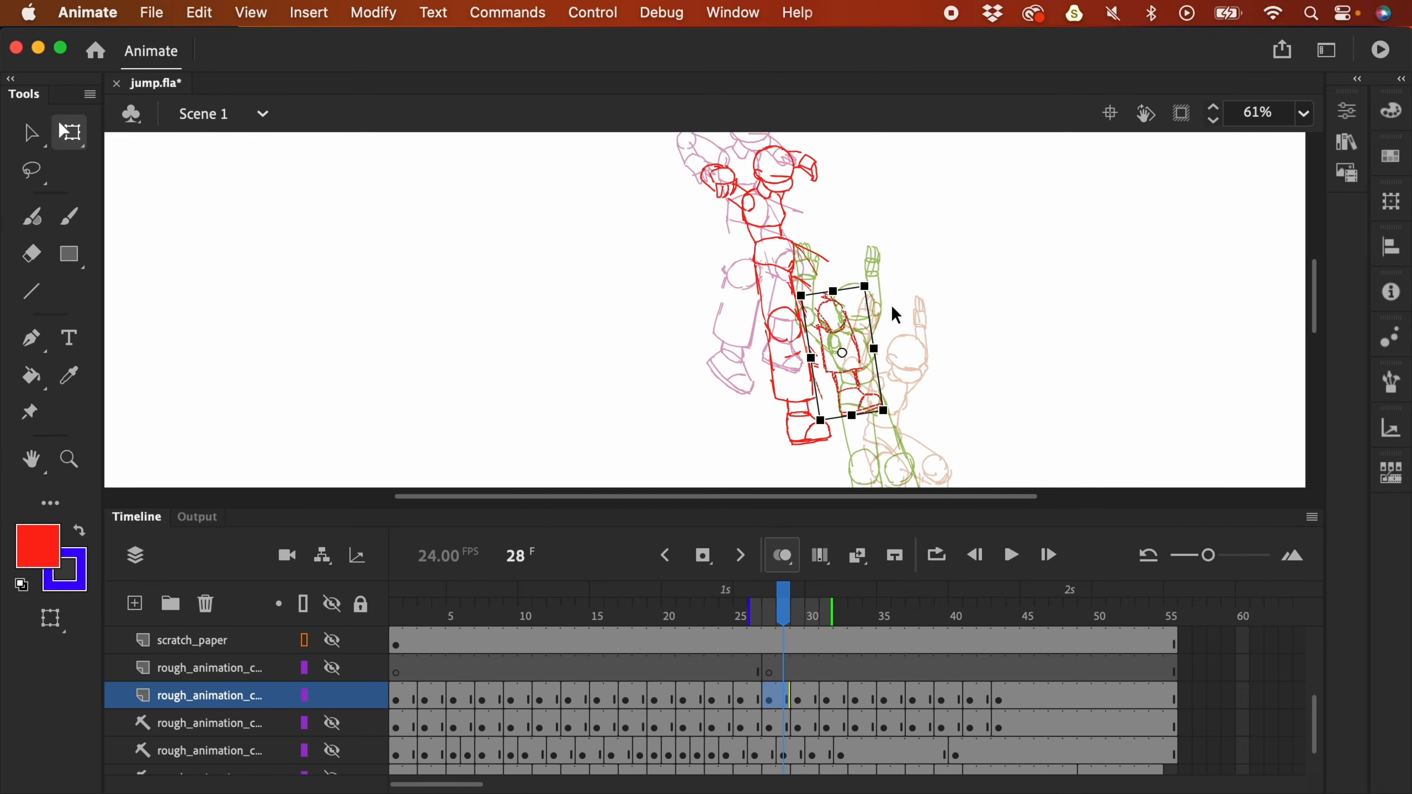
left_click(896, 315)
- Replay the jump at full-stage view and scrub back through the poses
key("super+2")
key("Return")
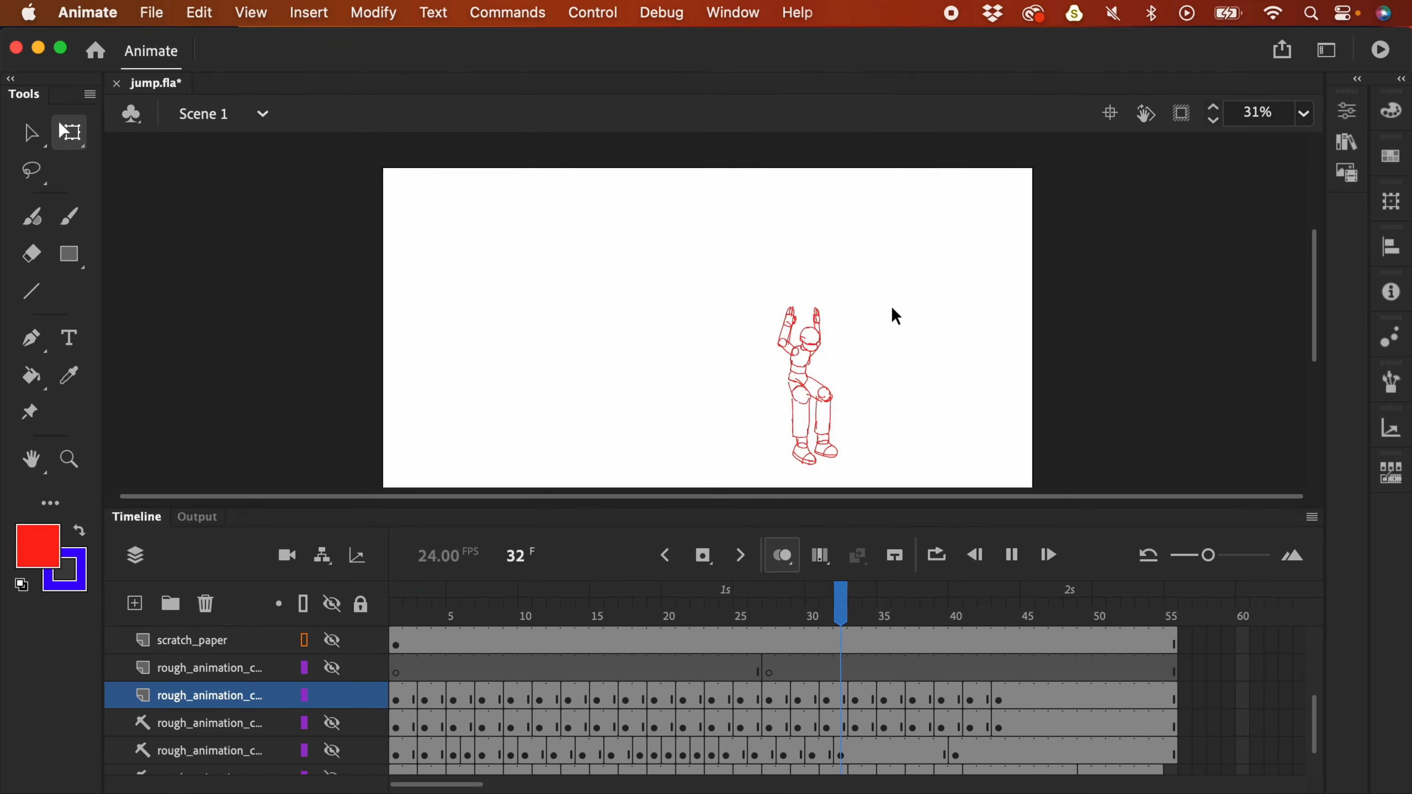
key("Return")
left_click_drag(822, 627, 699, 642)
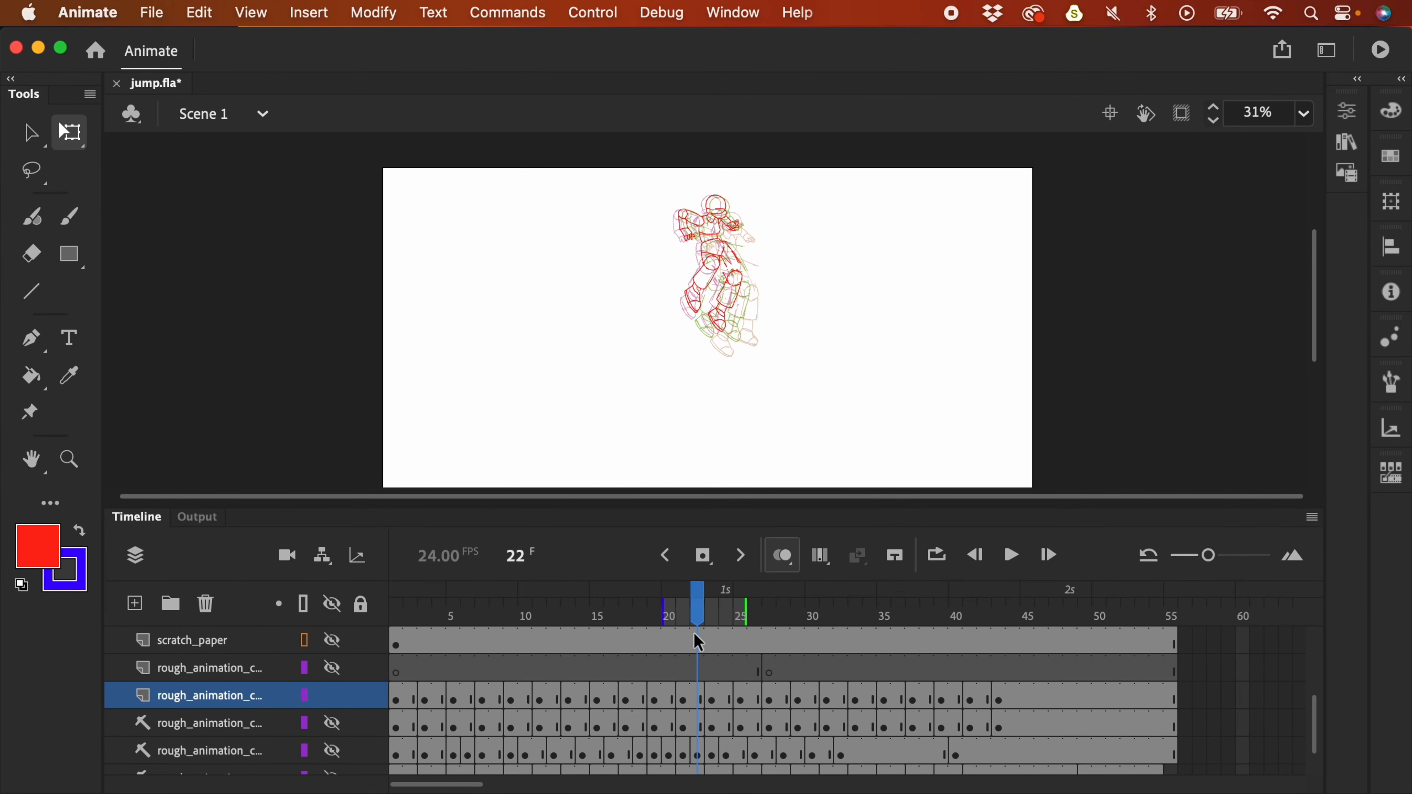
left_click(782, 556)
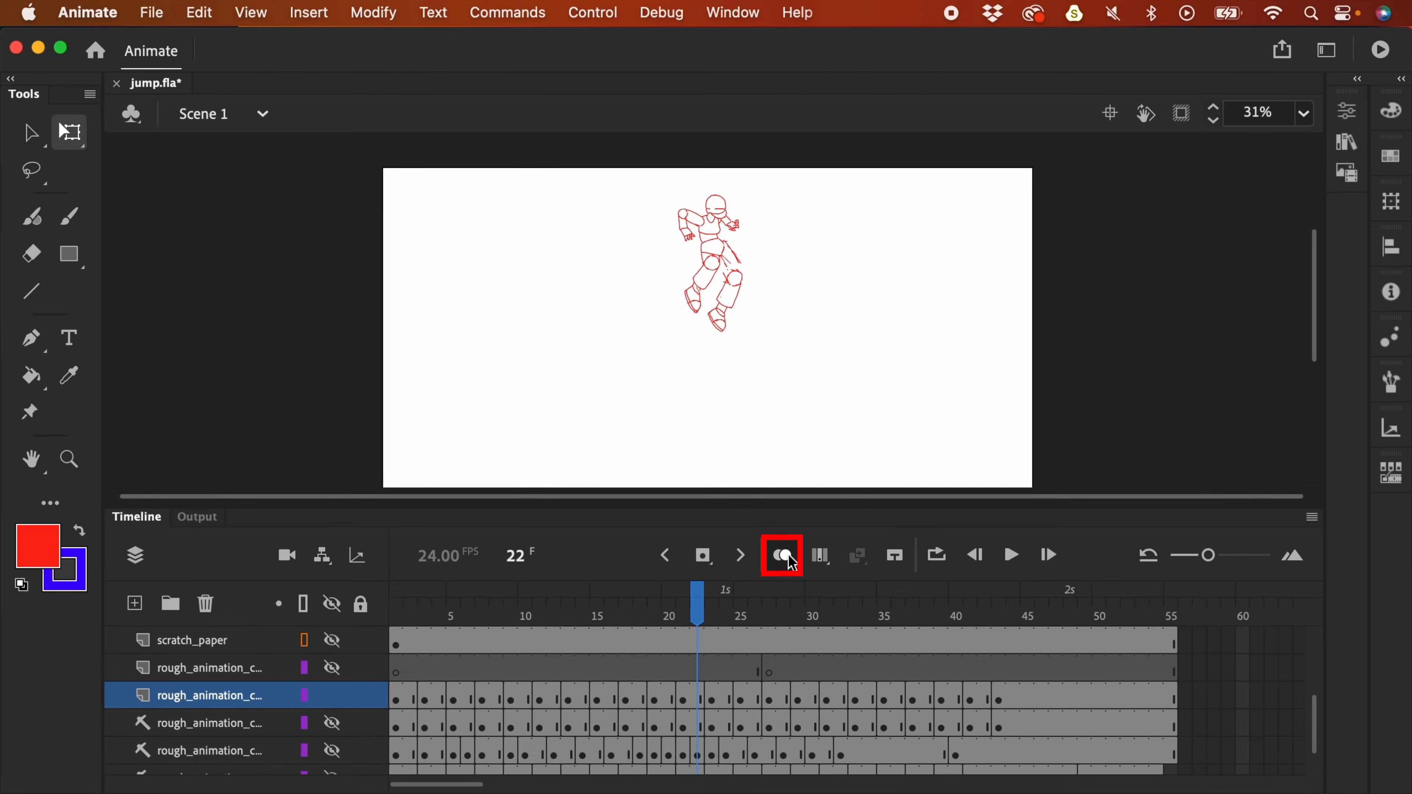
key("super+equal")
left_click_drag(835, 268, 846, 336)
key("l")
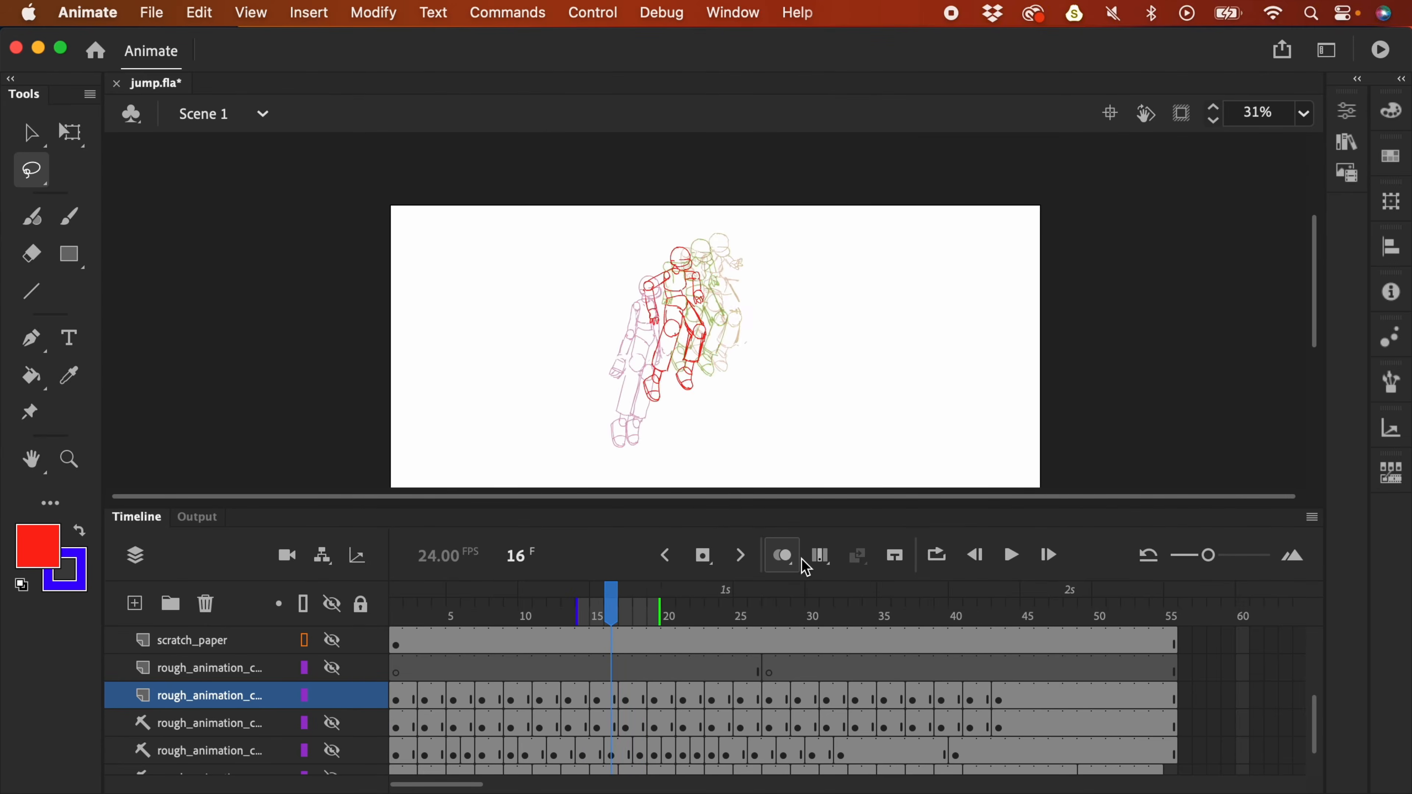
key("super+equal")
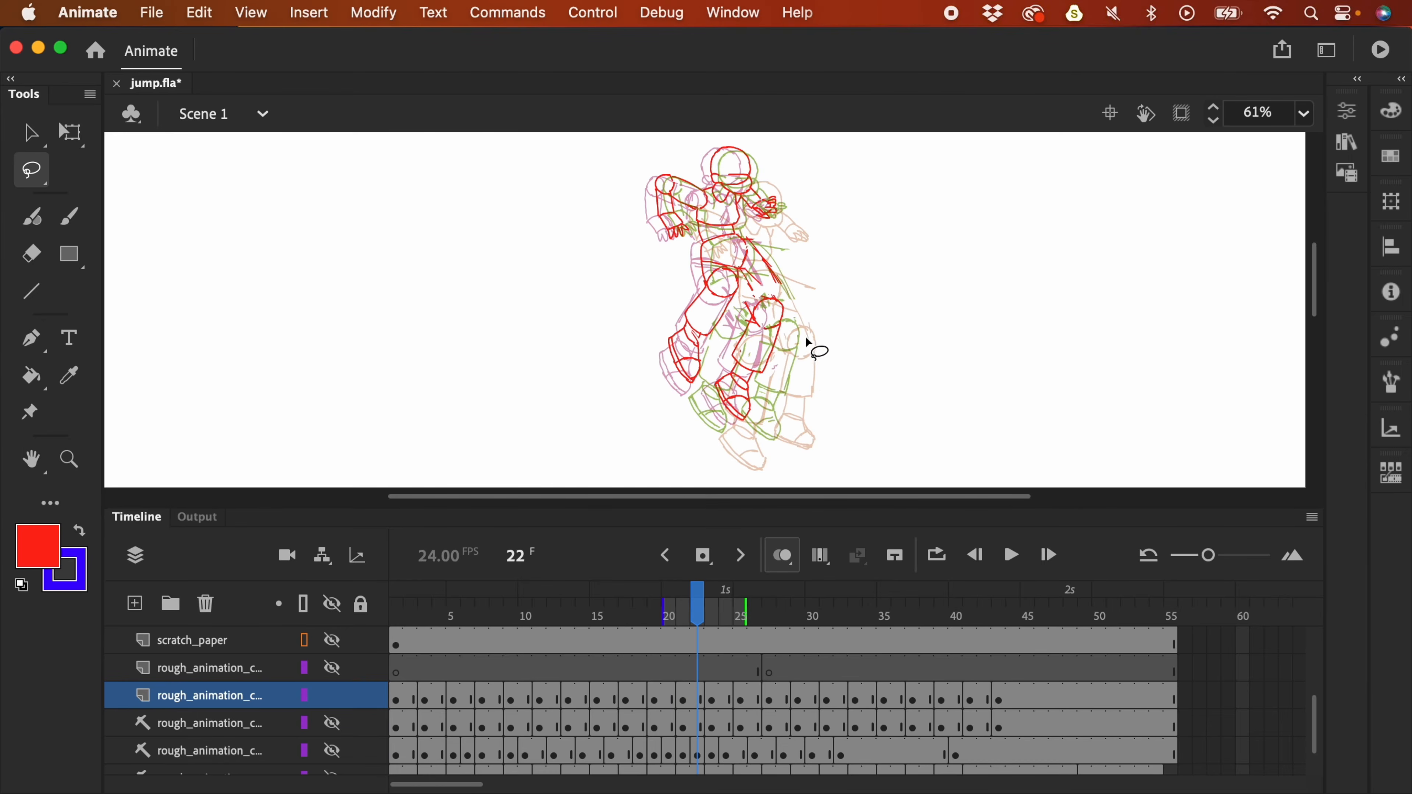
mouse_move(790, 297)
left_mouse_down()
mouse_move(757, 300)
mouse_move(710, 394)
mouse_move(750, 419)
mouse_move(774, 346)
mouse_move(693, 404)
mouse_move(804, 347)
left_mouse_up()
key("comma")
key("comma")
key("comma")
key("comma")
key("period")
key("period")
key("period")
key("period")
key("period")
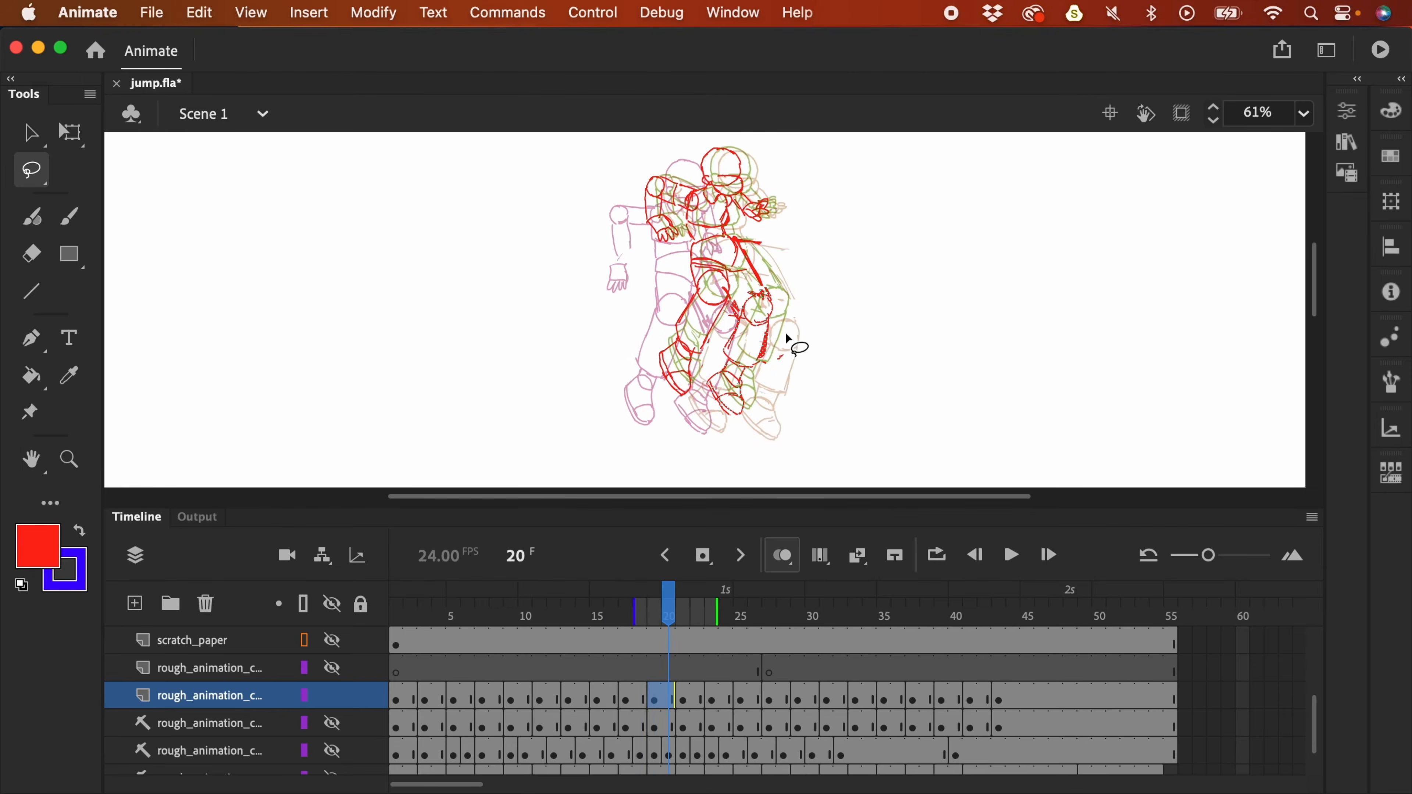
mouse_move(802, 327)
left_mouse_down()
mouse_move(772, 317)
mouse_move(736, 404)
mouse_move(780, 452)
mouse_move(799, 351)
left_mouse_up()
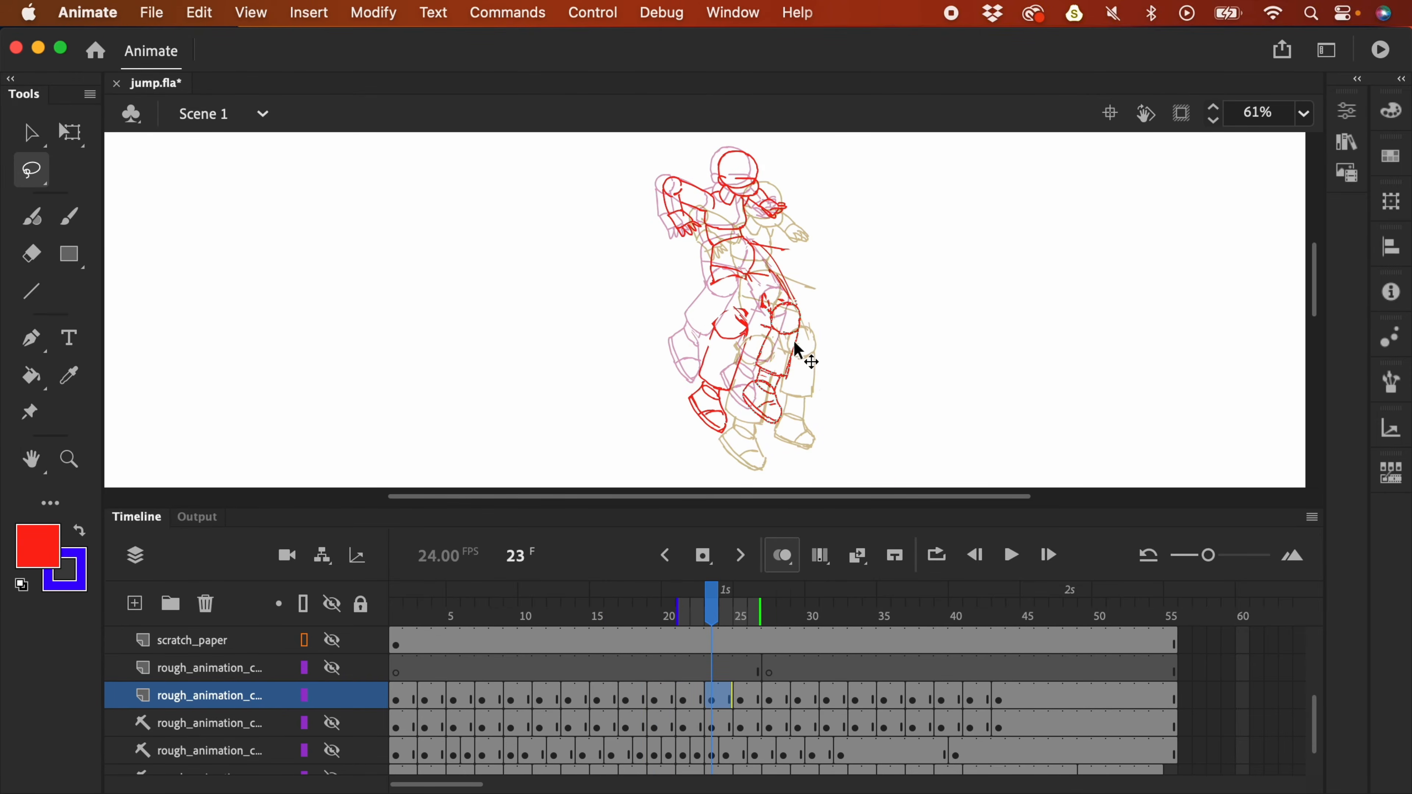
key("period")
key("period")
key("period")
key("period")
scroll(859, 291, "down", 1)
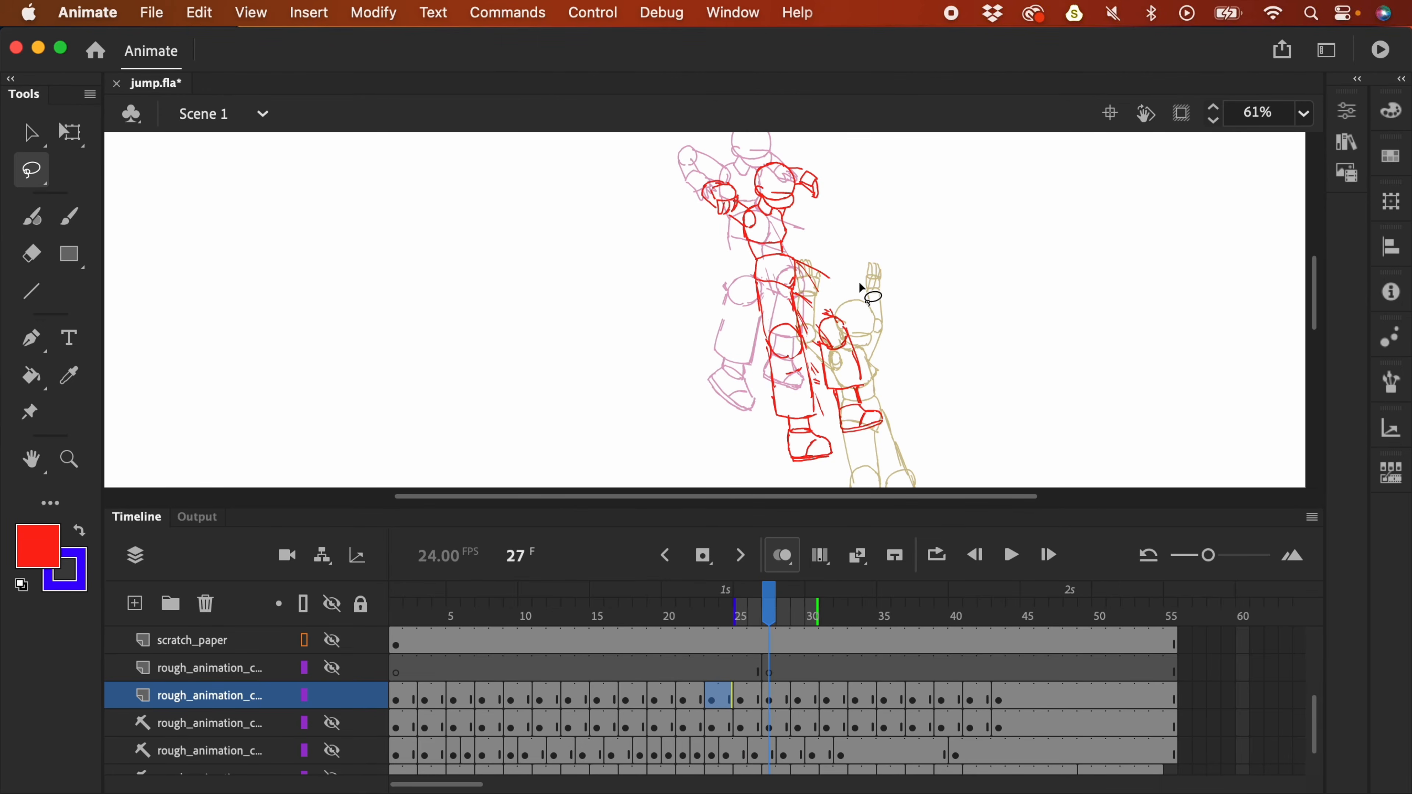
key("super+2")
key("Return")
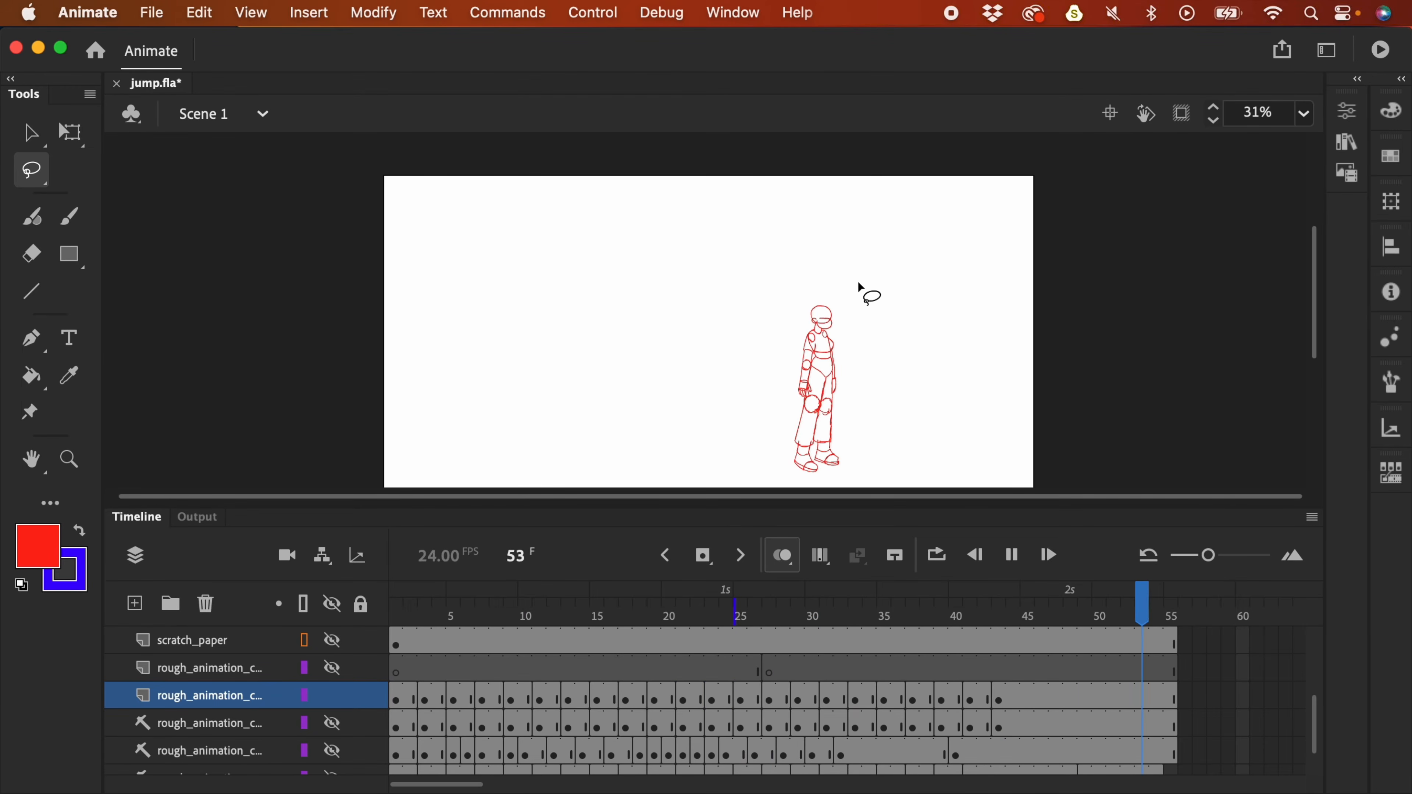
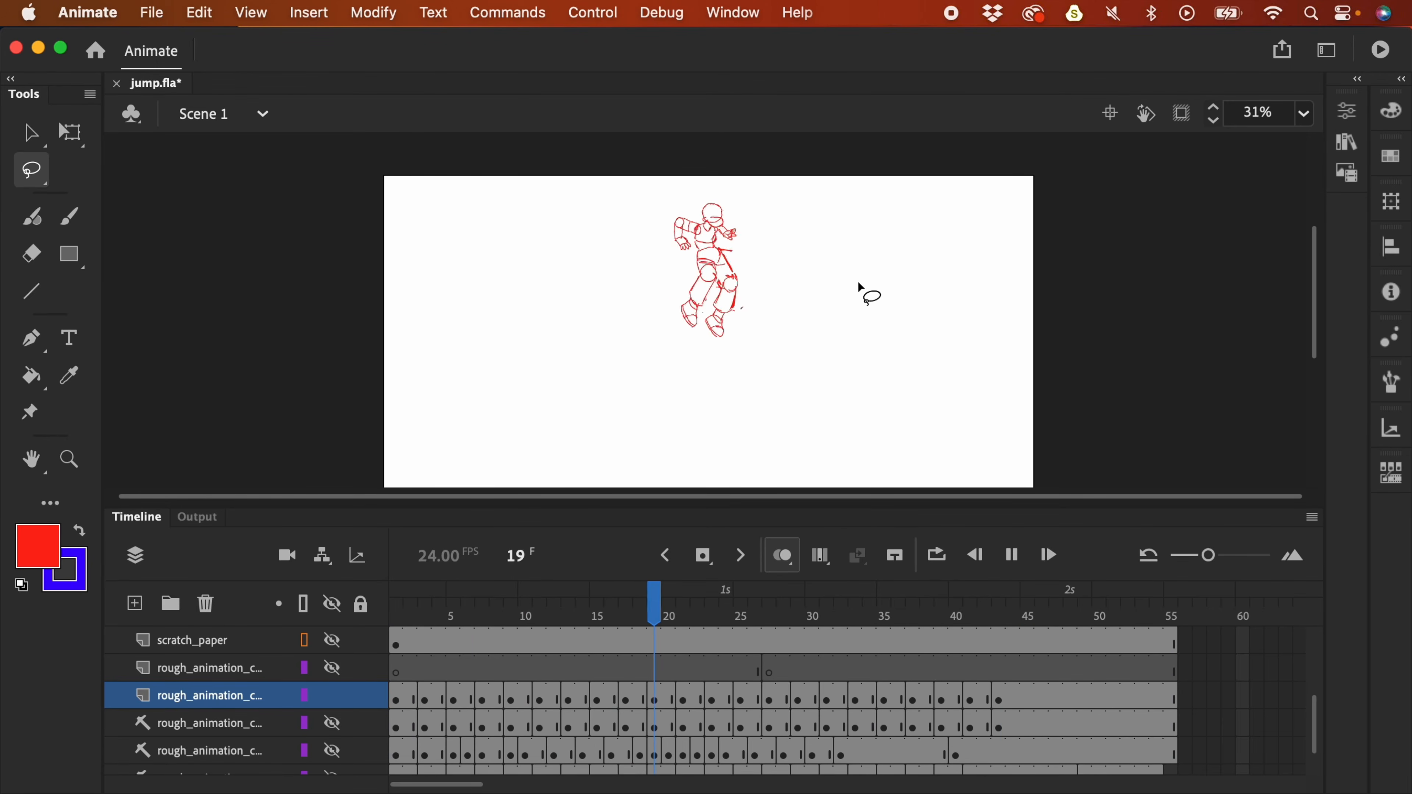
- Stop the looping playback, replay the jump, and scrub back to frame 27
key("Return")
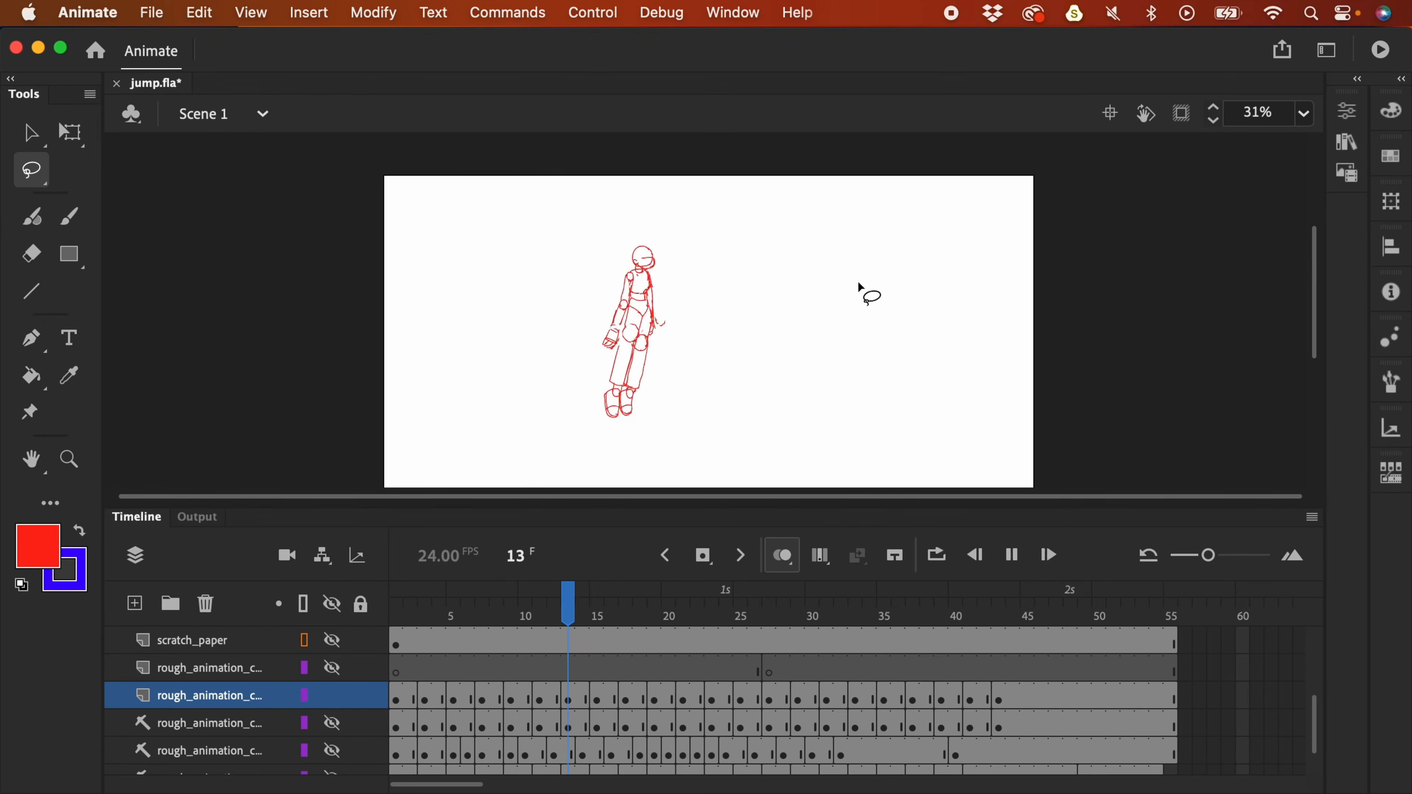
left_click(814, 613)
left_click_drag(815, 614, 767, 617)
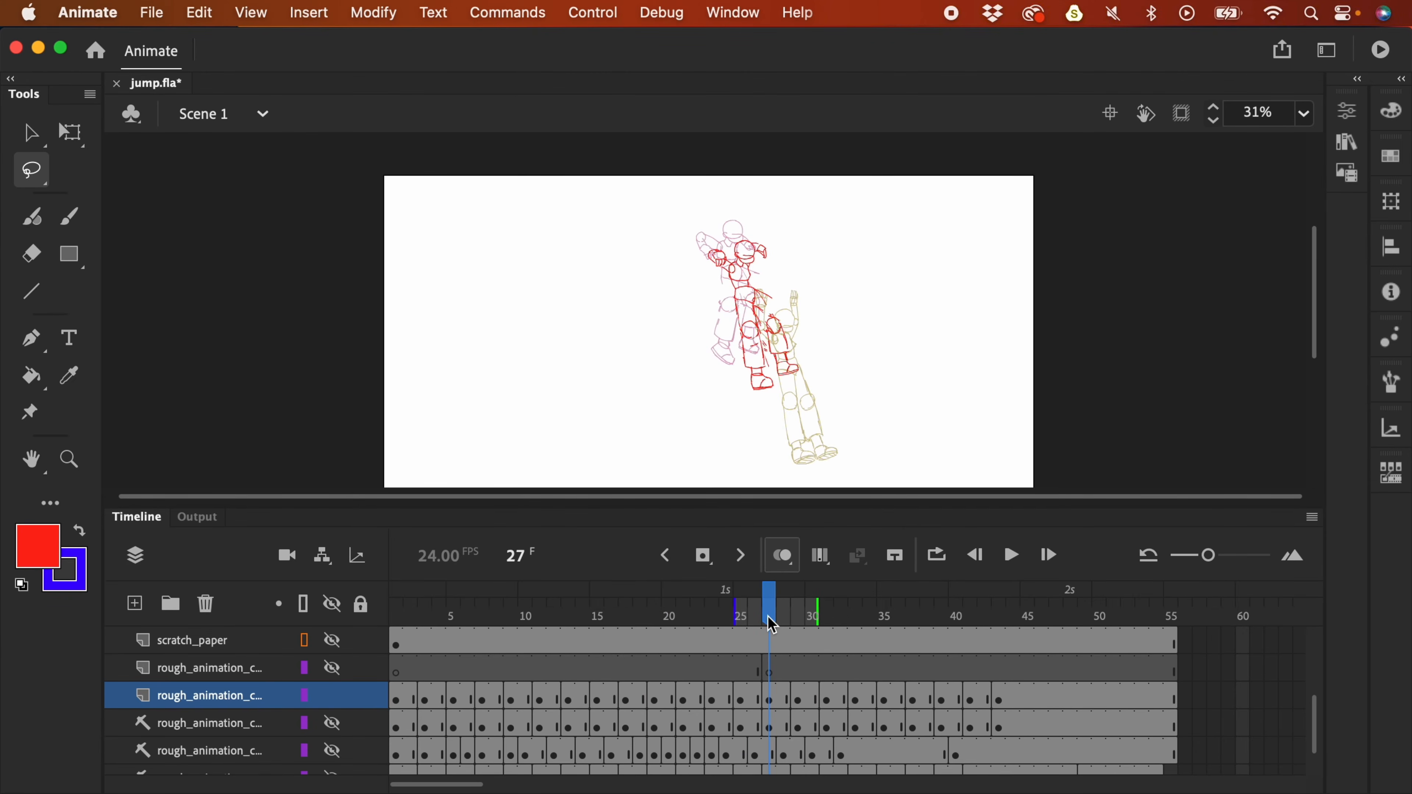
- Zoom in and select the small red drawing on frame 27
key("super+equal")
mouse_move(856, 308)
left_mouse_down()
mouse_move(810, 319)
mouse_move(826, 382)
mouse_move(889, 441)
mouse_move(902, 314)
mouse_move(867, 323)
mouse_move(870, 285)
left_mouse_up()
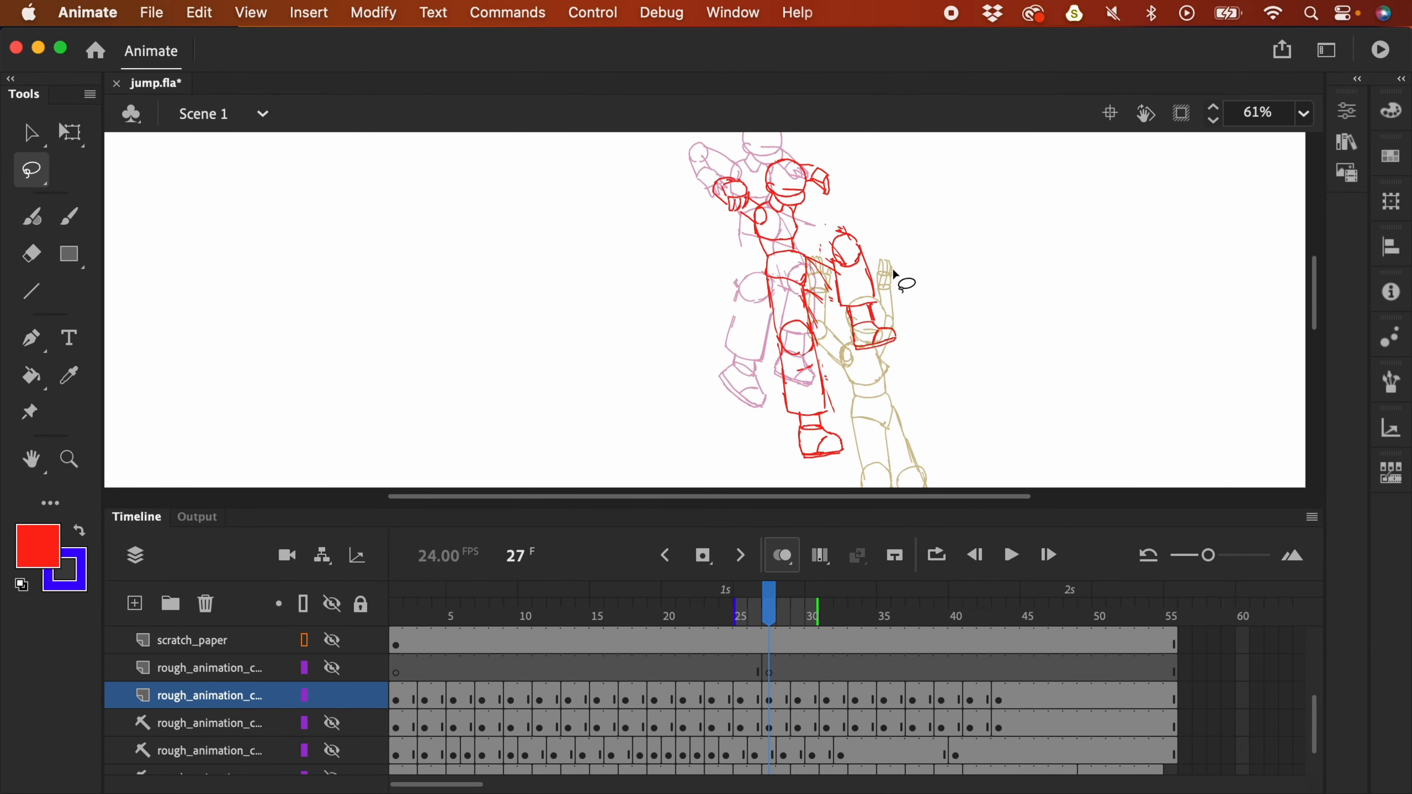
key("y")
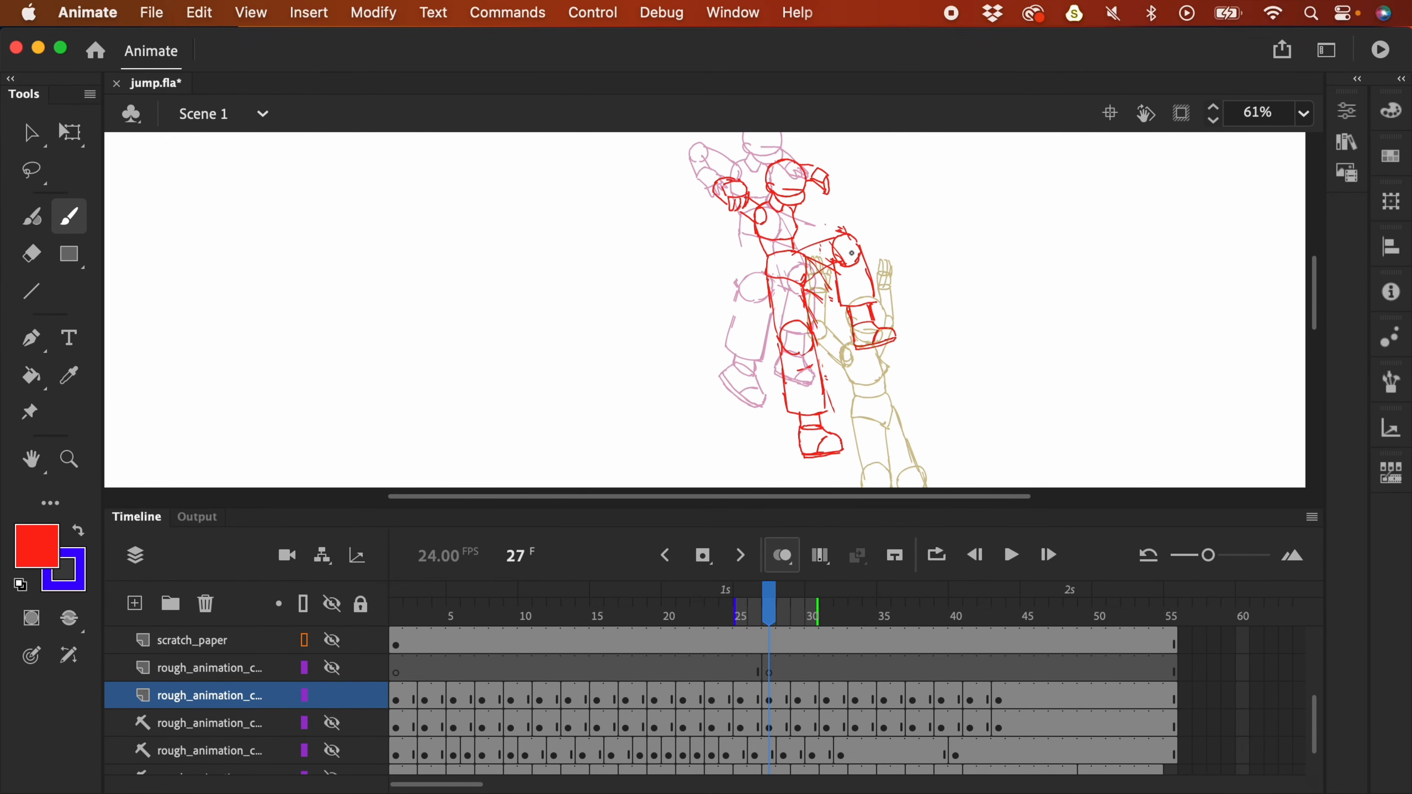
left_click_drag(910, 231, 903, 271)
- On frame 25, lasso the right lower leg and foot, move it up-right, and replay at full-stage view
key("comma")
key("comma")
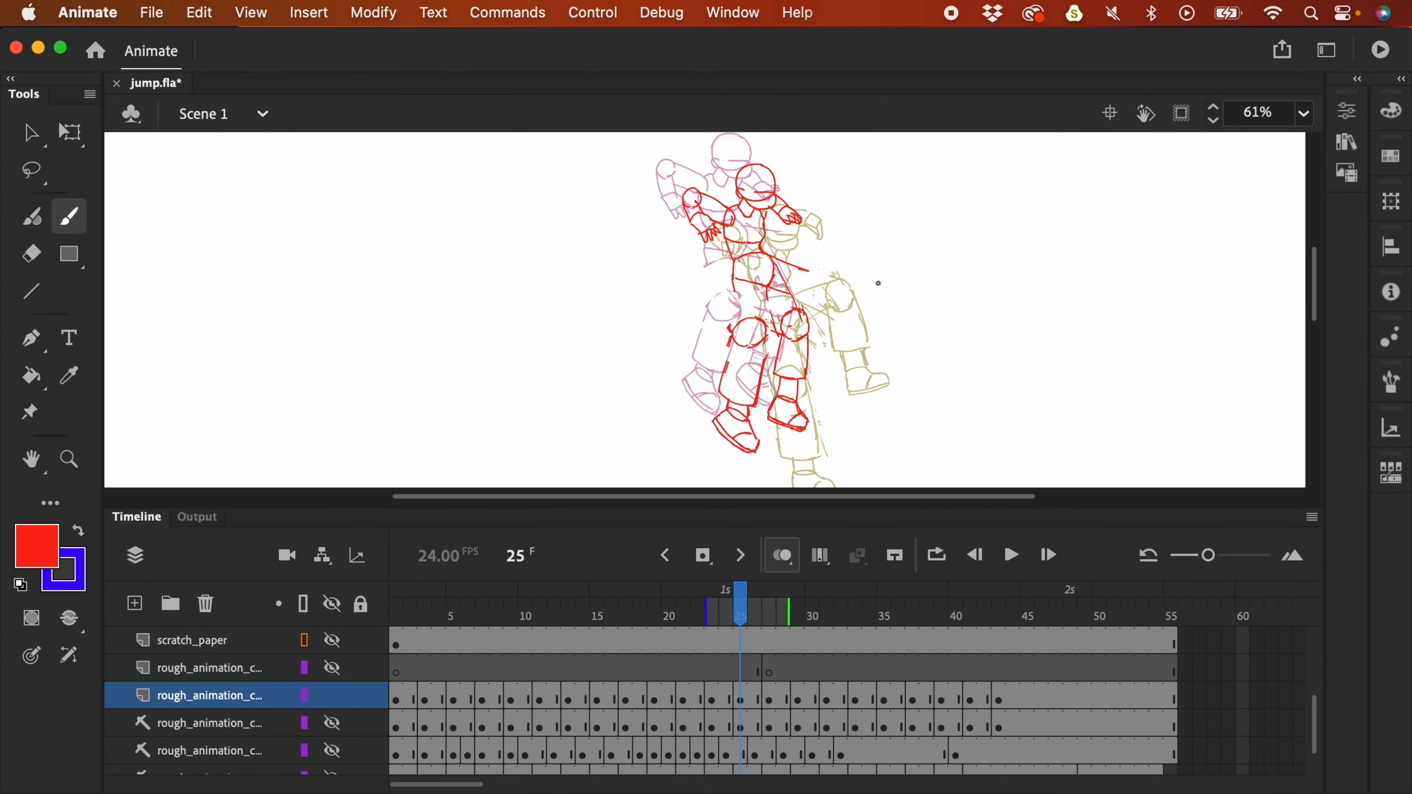
key("l")
mouse_move(807, 306)
left_mouse_down()
mouse_move(774, 331)
mouse_move(803, 432)
mouse_move(810, 351)
left_mouse_up()
mouse_move(805, 362)
left_mouse_down()
mouse_move(818, 311)
mouse_move(757, 299)
mouse_move(800, 392)
mouse_move(803, 316)
left_mouse_up()
key("comma")
key("comma")
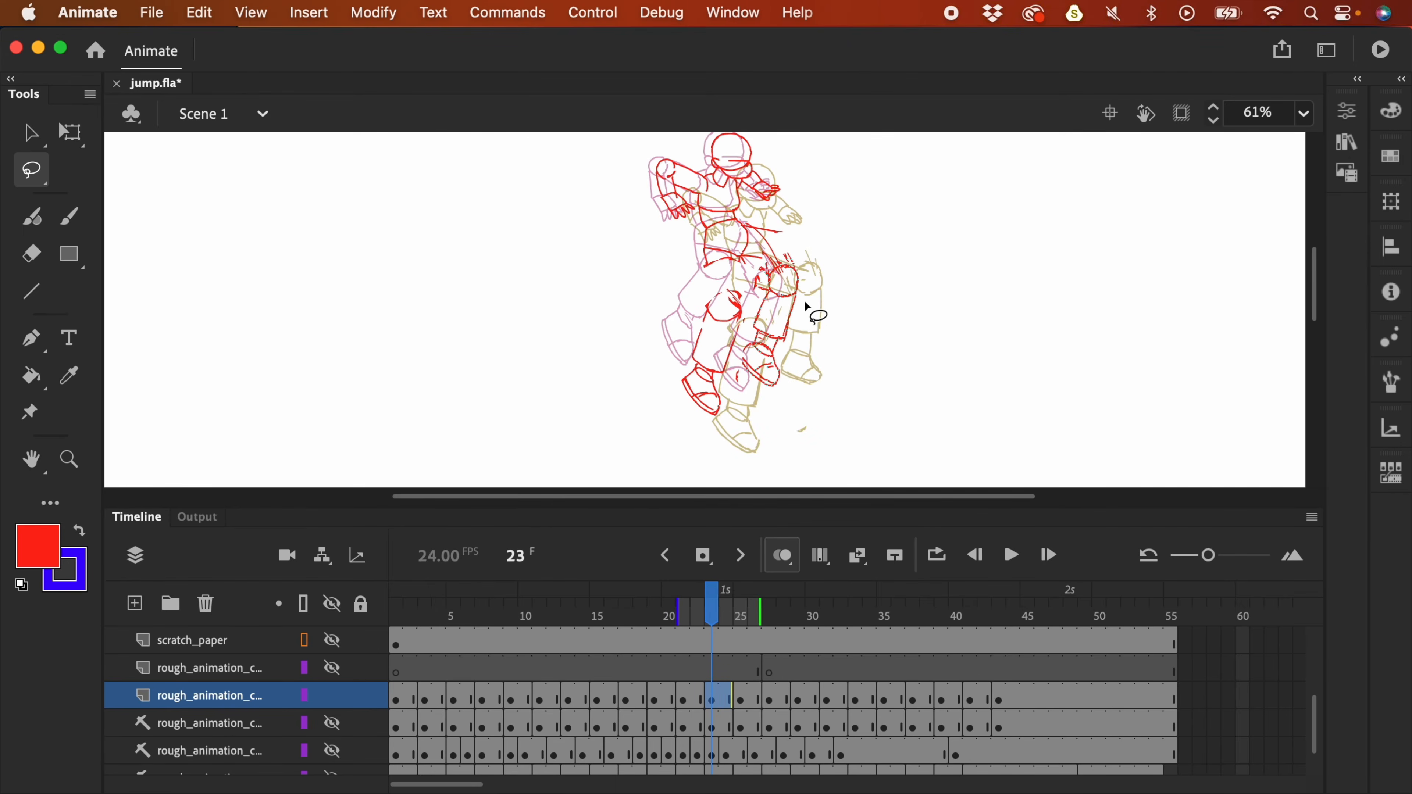
key("Return")
key("super+minus")
key("super+minus")
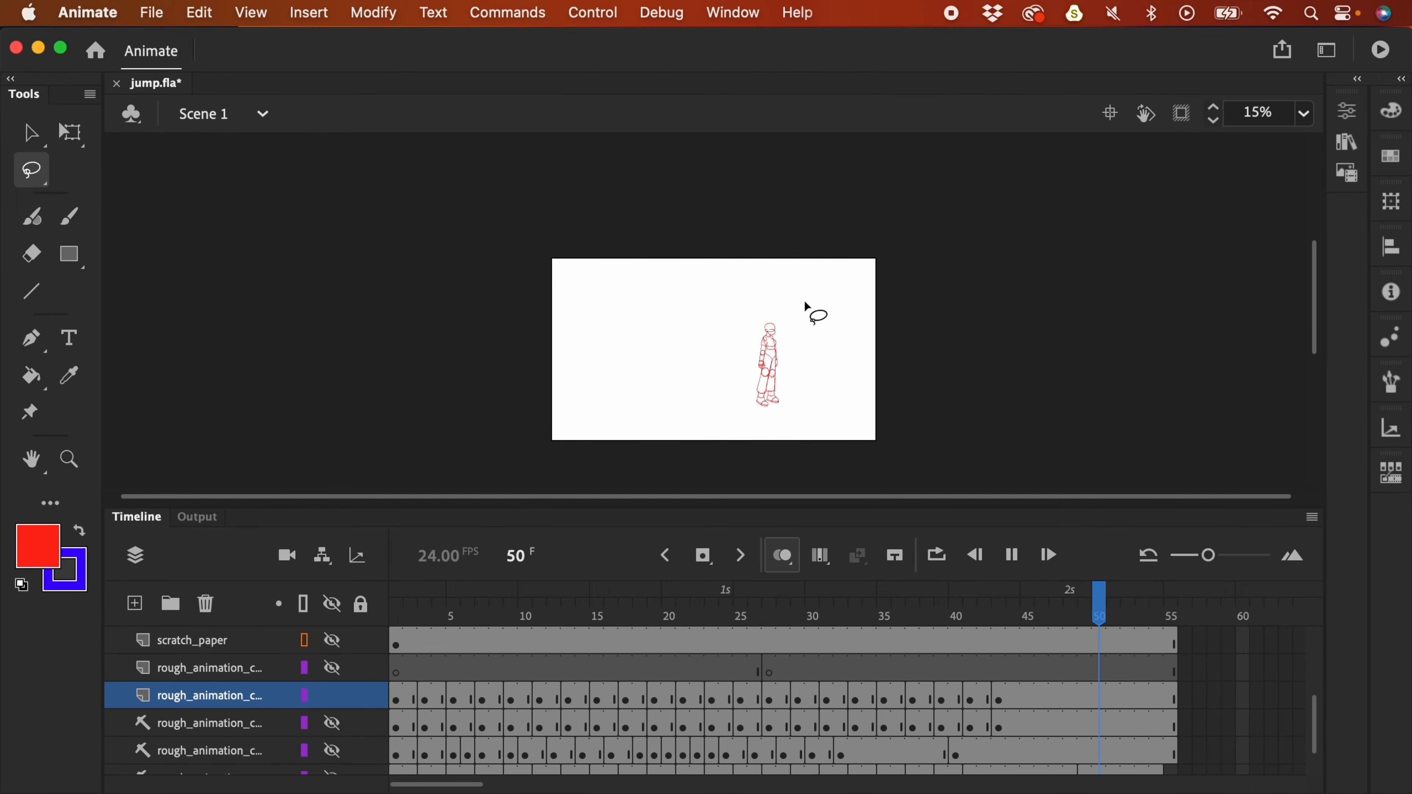
key("Return")
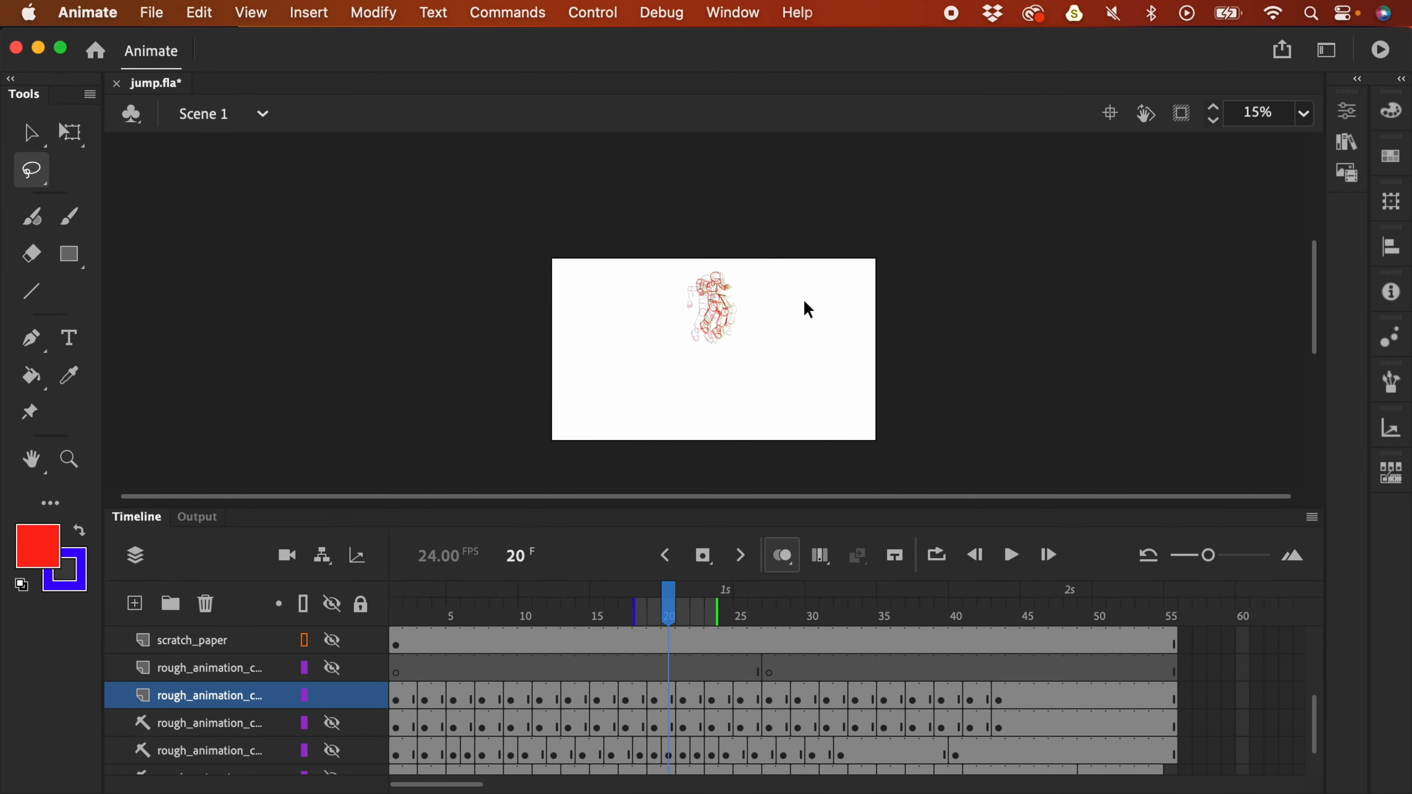
key("period")
key("period")
key("period")
key("period")
key("period")
key("period")
key("period")
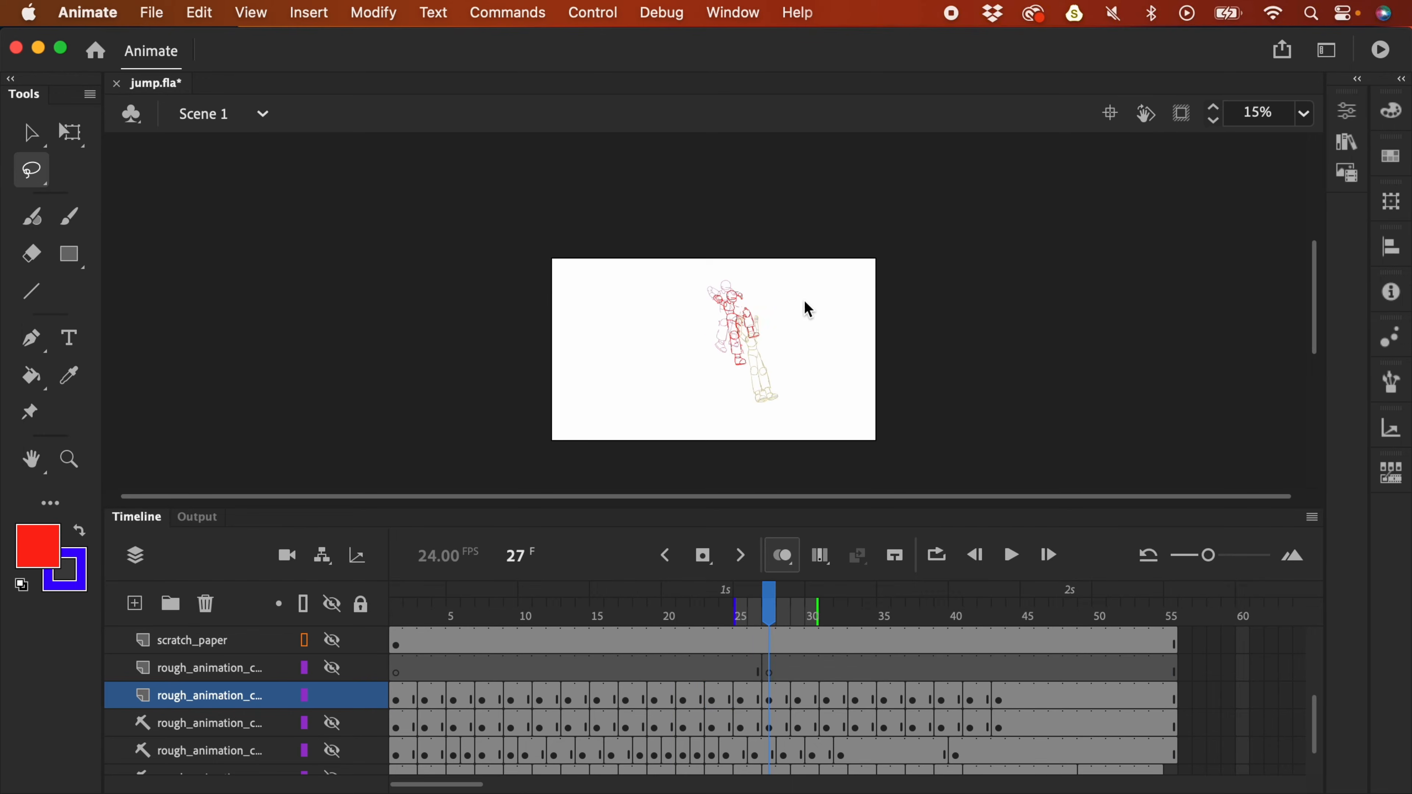
key("shift+period")
key("Return")
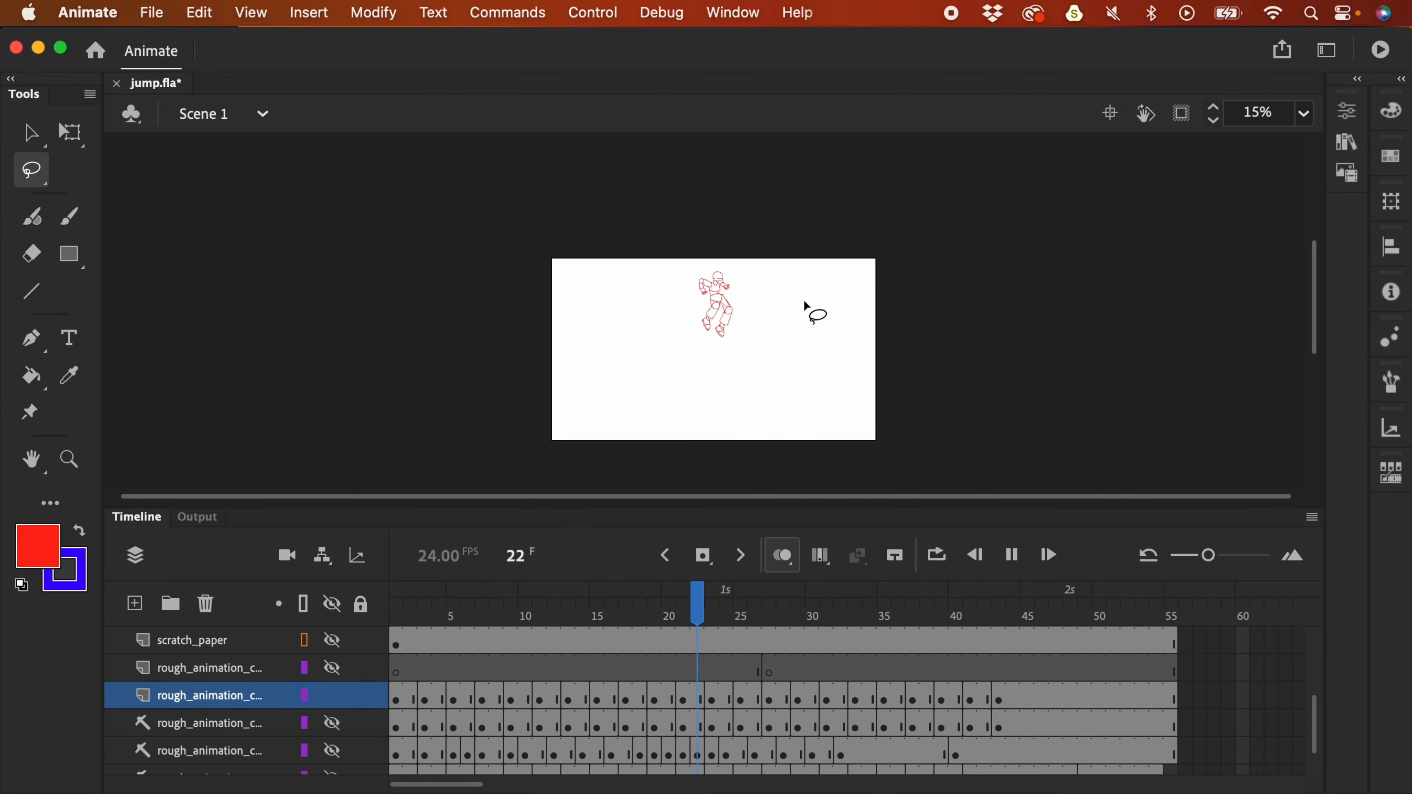
key("Return")
left_click(974, 630)
left_click_drag(976, 634, 664, 623)
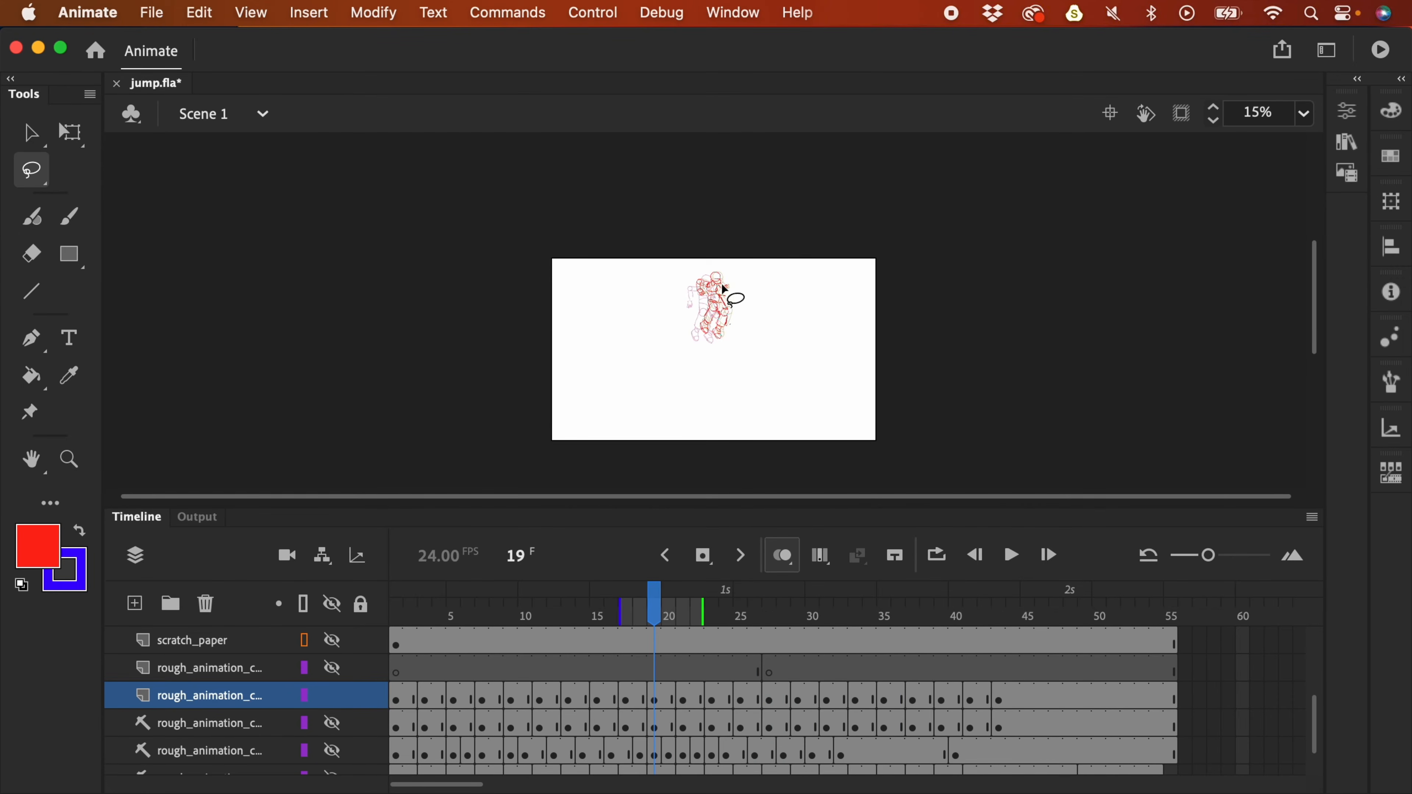
key("v")
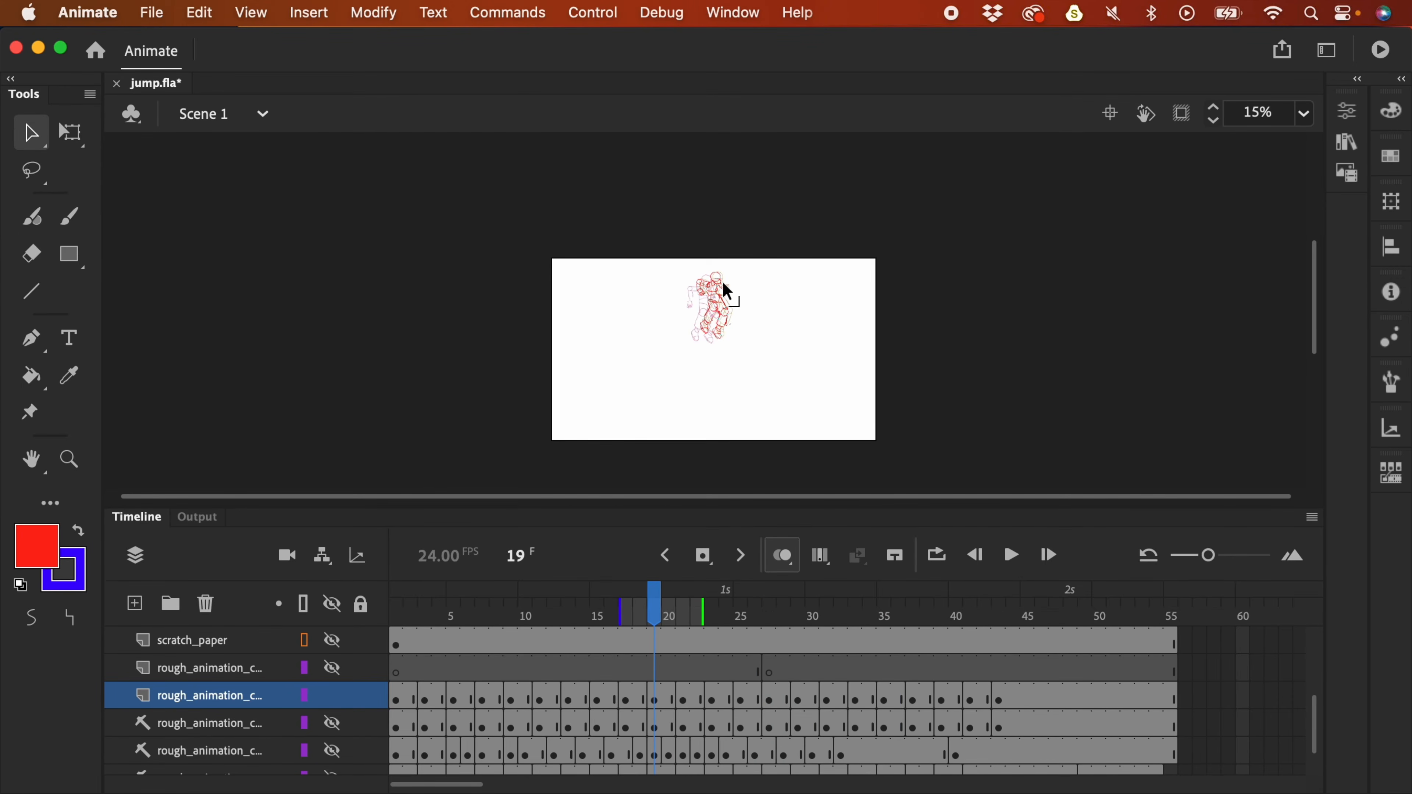
- Zoom in on the figure and nudge the frame 17 drawing slightly left and up
key("super+equal")
key("super+equal")
left_click_drag(876, 253, 879, 326)
key("comma")
key("comma")
key("comma")
key("comma")
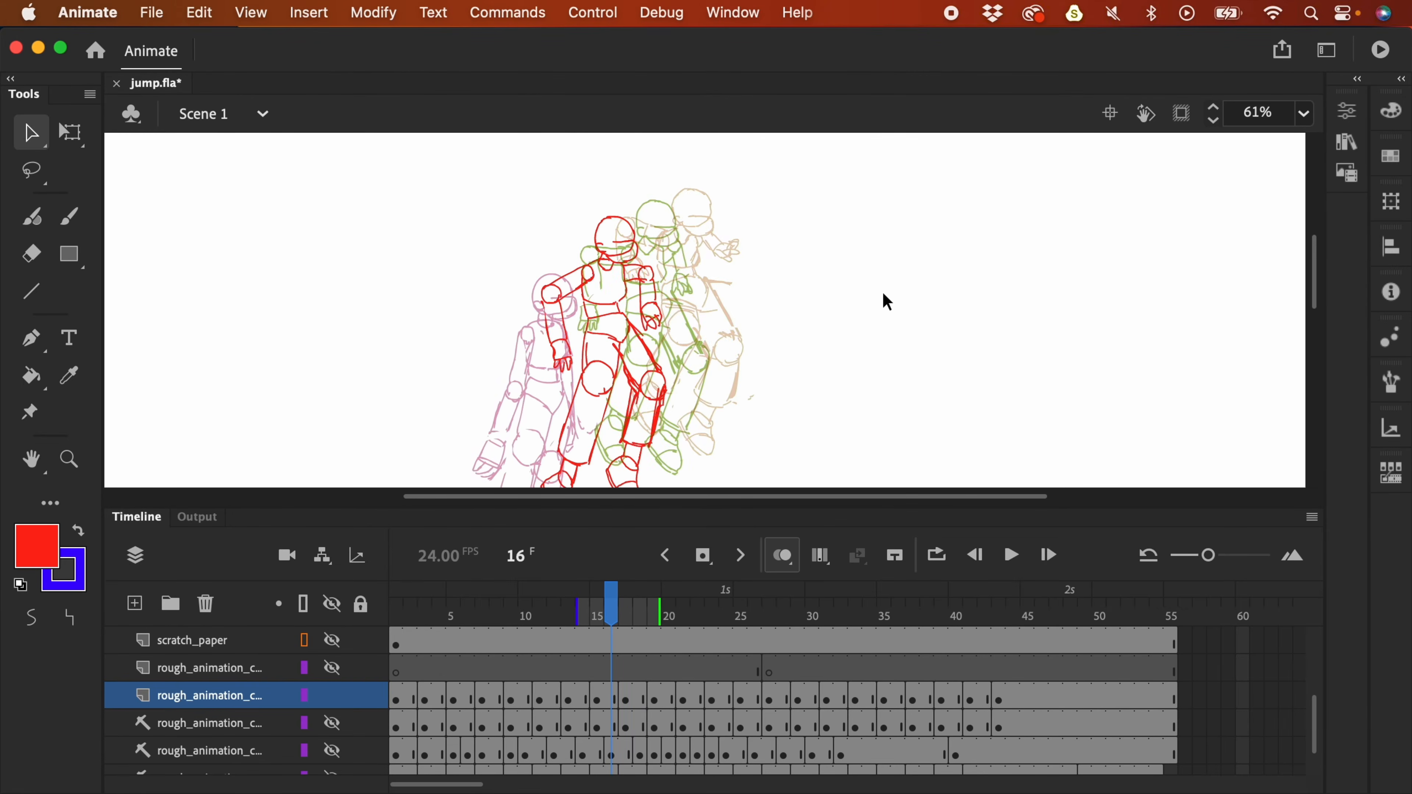
key("period")
key("period")
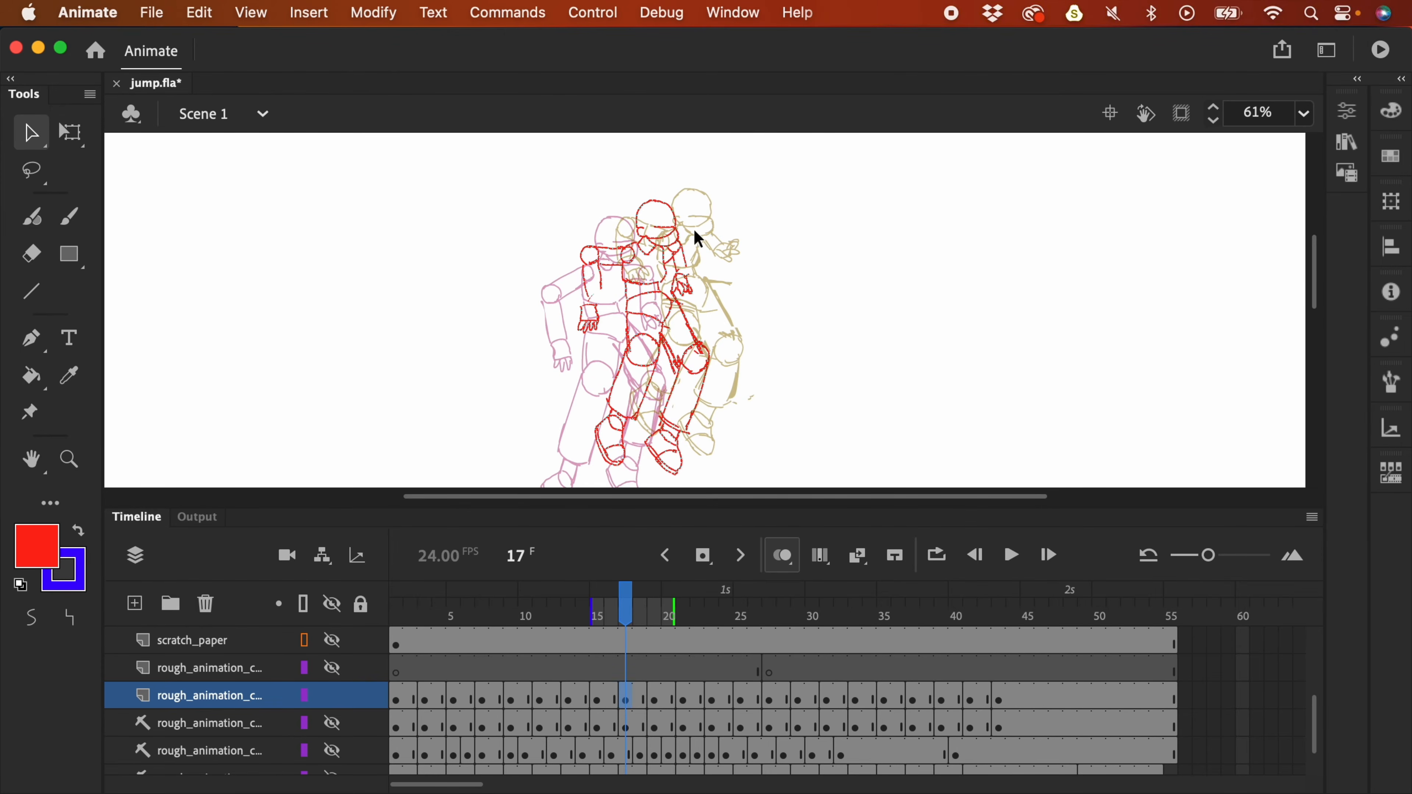
key("Left")
key("Left")
key("Left")
key("Up")
key("Left")
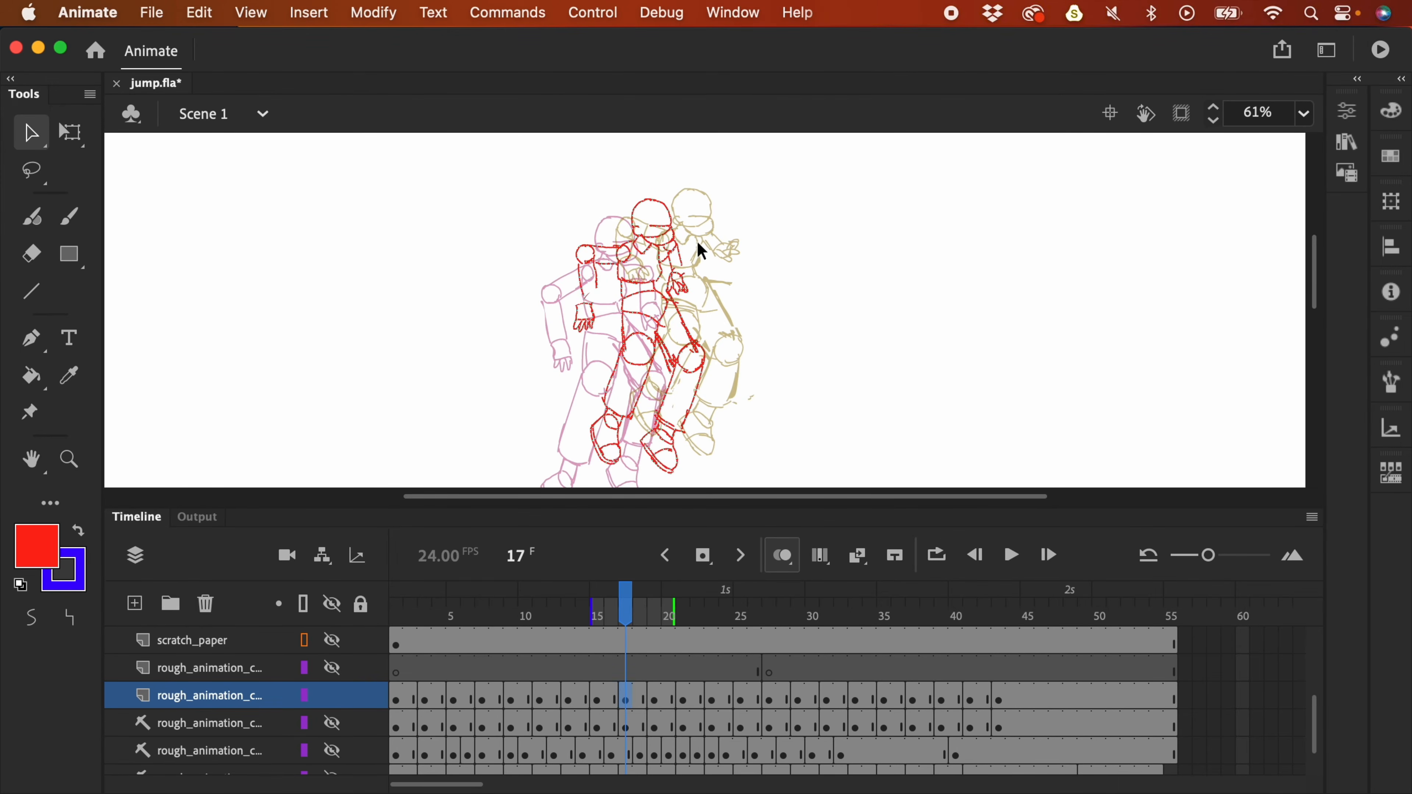
- Compare frame 19 with frame 21, then reposition the frame 19 figure with a drag and arrow nudges
left_click(658, 702)
left_click(684, 702)
left_click(661, 702)
key("Left")
key("Left")
key("Left")
key("Left")
key("Left")
key("Left")
key("Left")
key("Left")
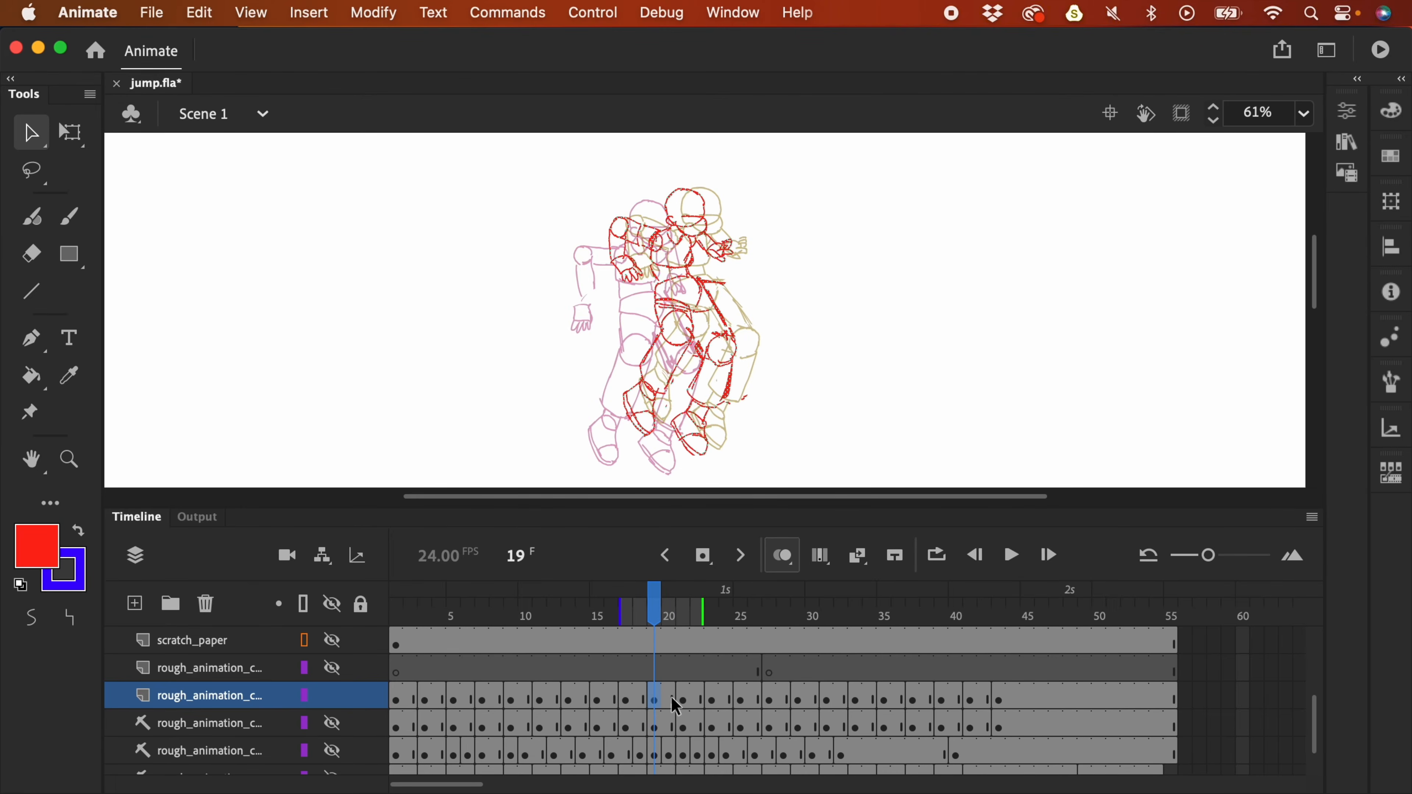
key("Down")
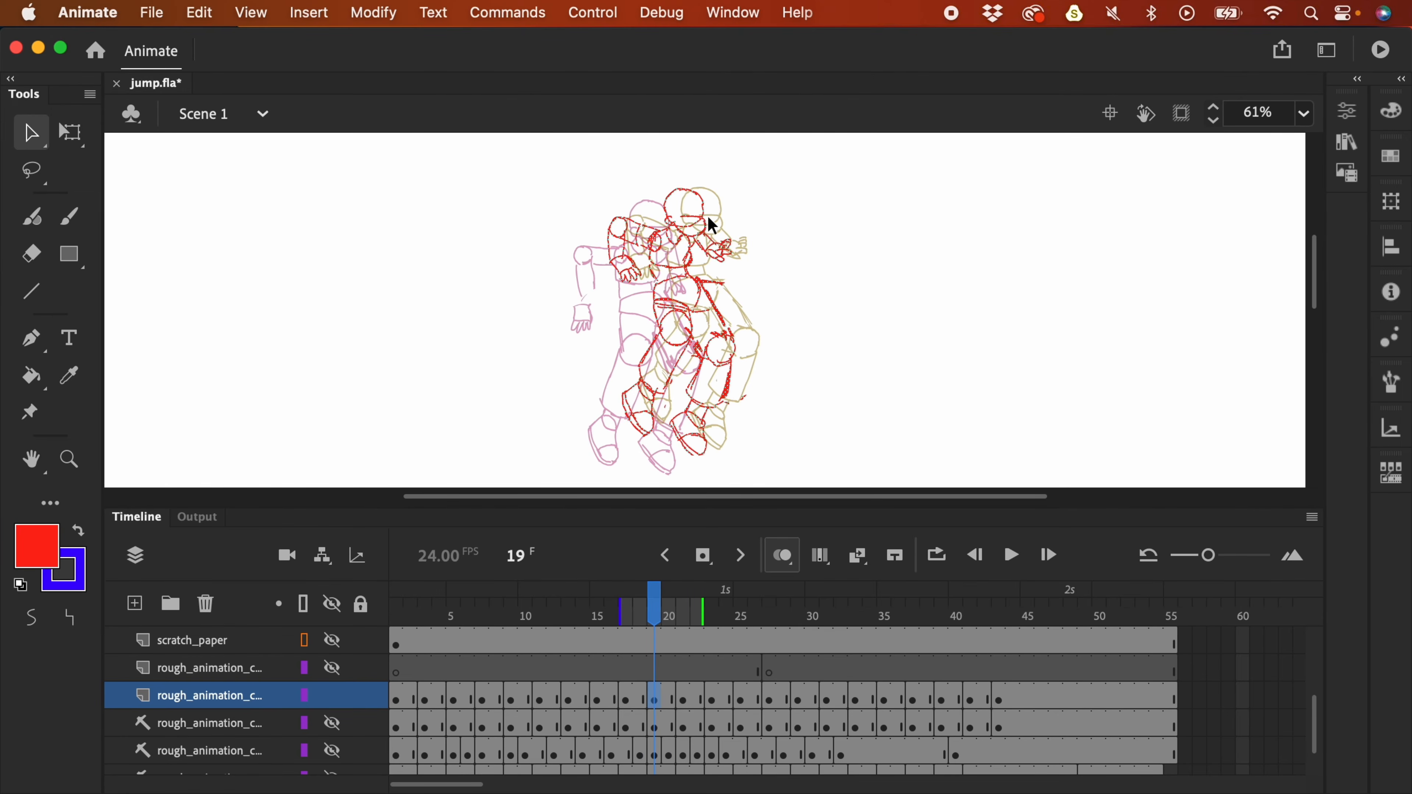
mouse_move(706, 223)
left_mouse_down()
mouse_move(724, 214)
mouse_move(692, 230)
left_mouse_up()
key("Up")
key("Up")
key("Left")
key("Right")
key("Right")
key("Up")
key("Right")
key("Right")
key("Right")
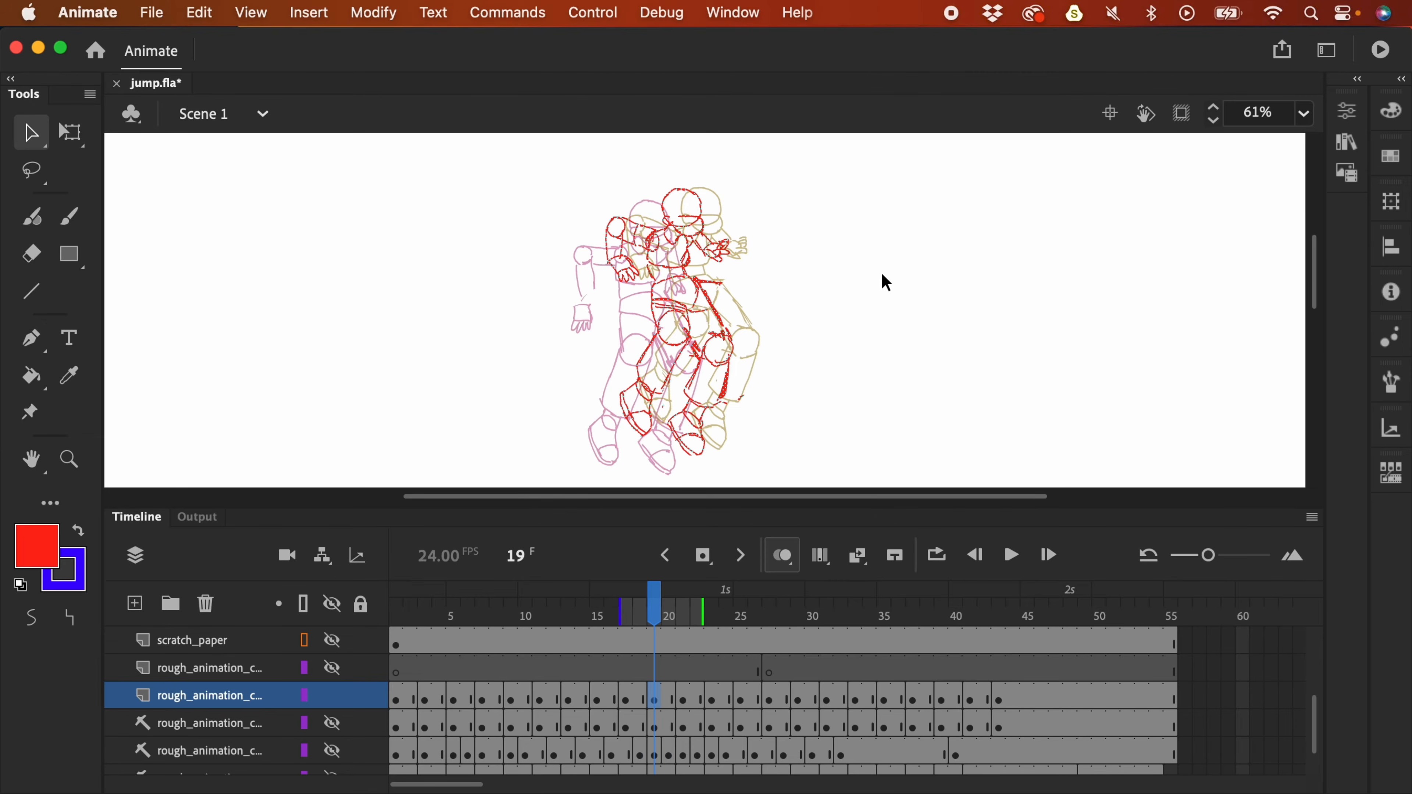
- Shift the drawings on frames 23, 25 and 27 rightward, then replay at full-stage view
left_click(689, 702)
left_click(716, 700)
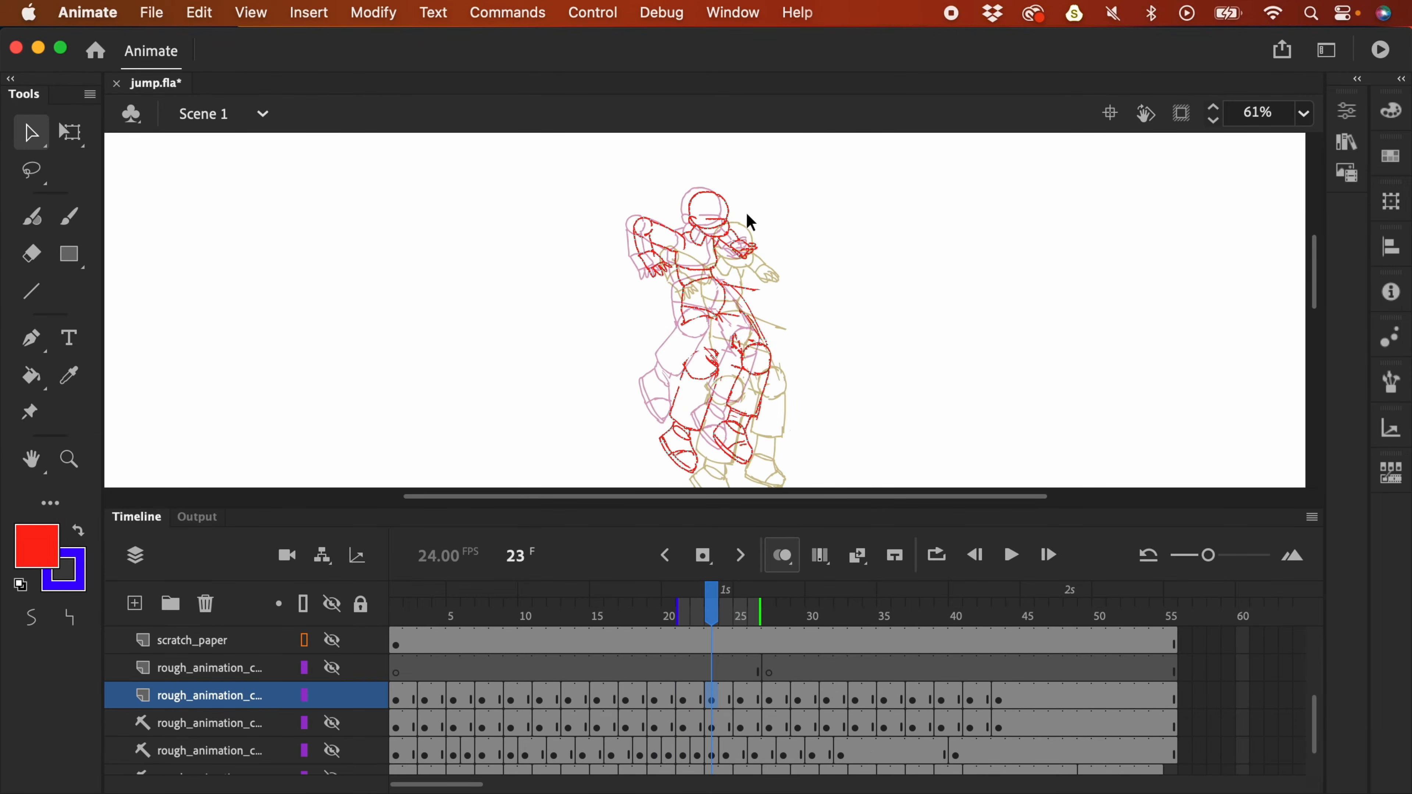
left_click_drag(733, 228, 740, 230)
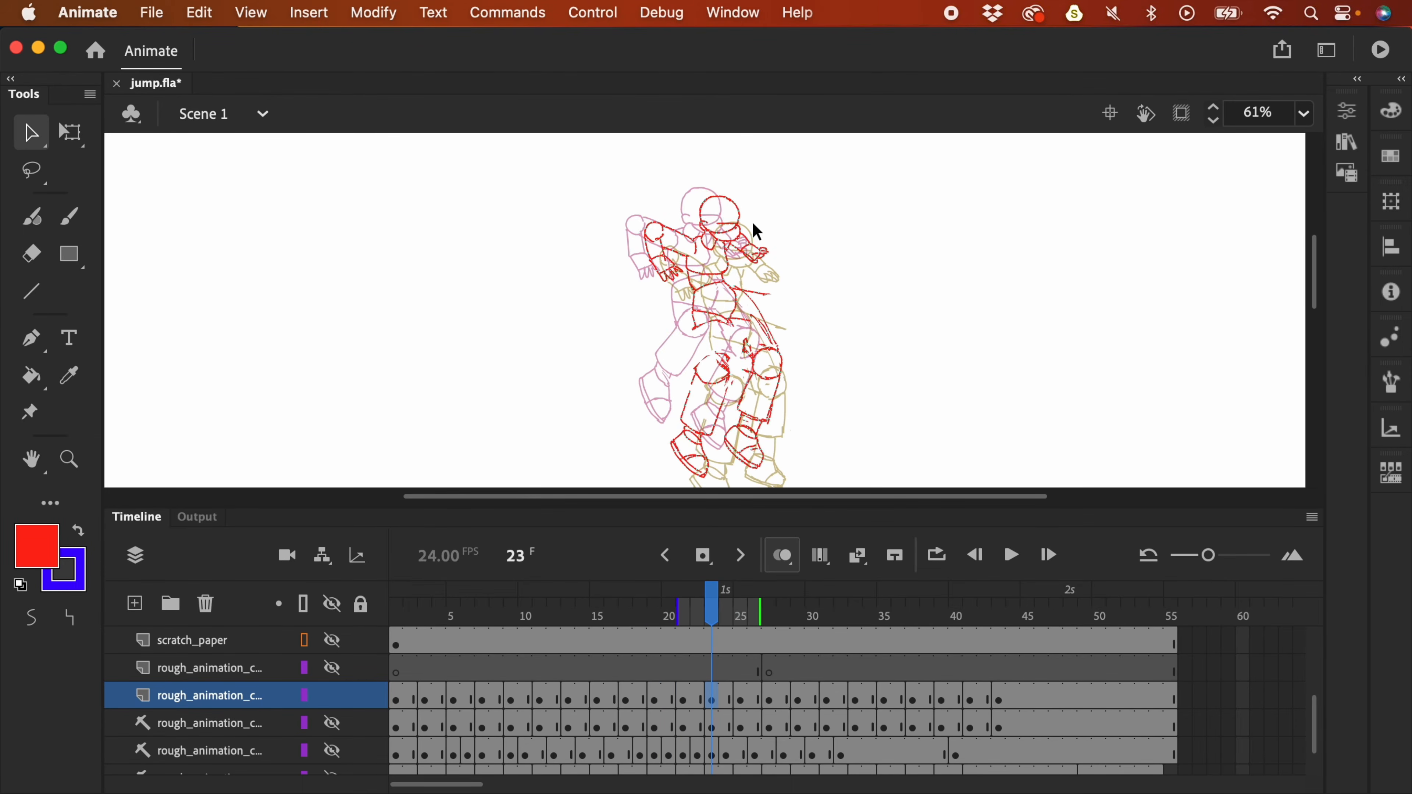
key("Right")
key("Right")
key("Right")
key("Right")
key("Right")
key("period")
key("period")
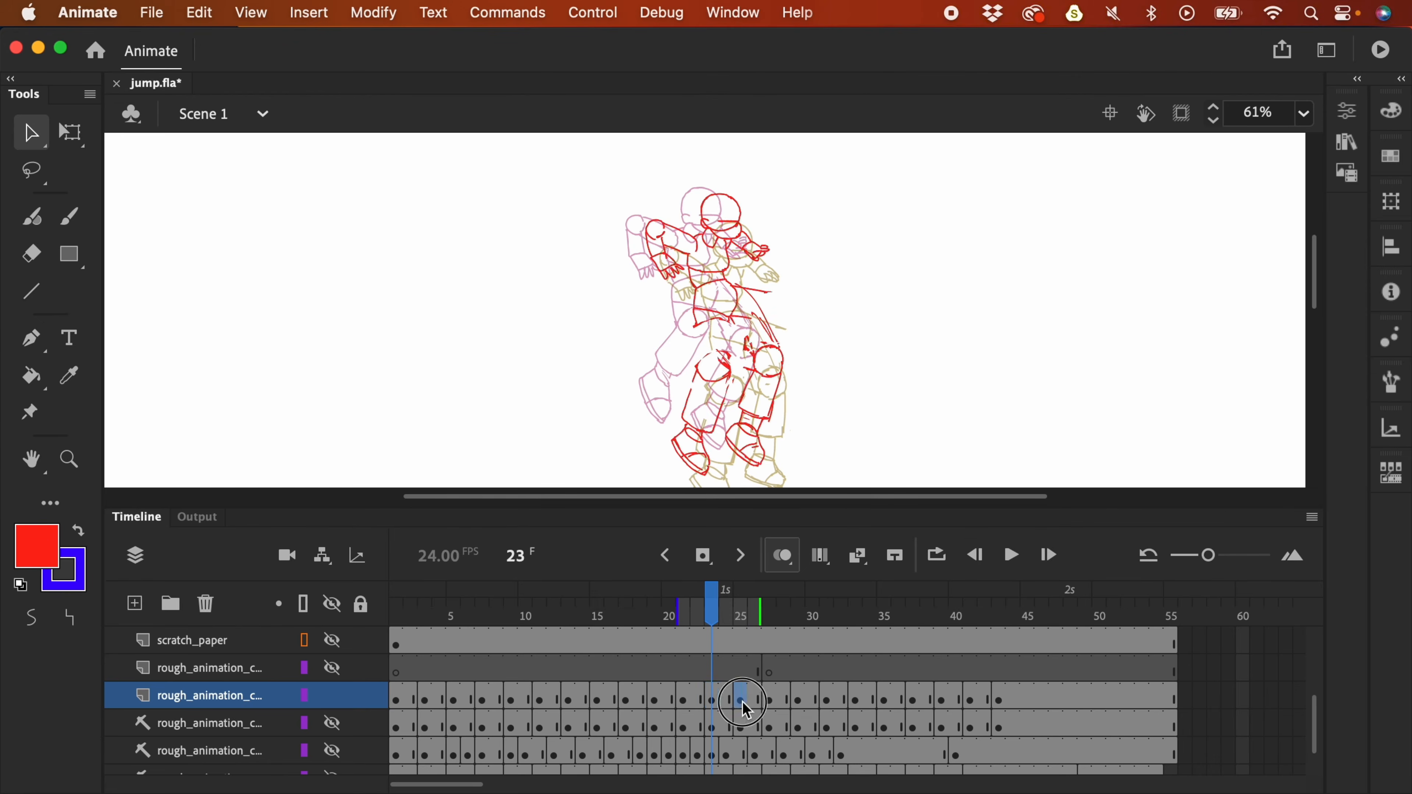
left_click_drag(751, 256, 761, 251)
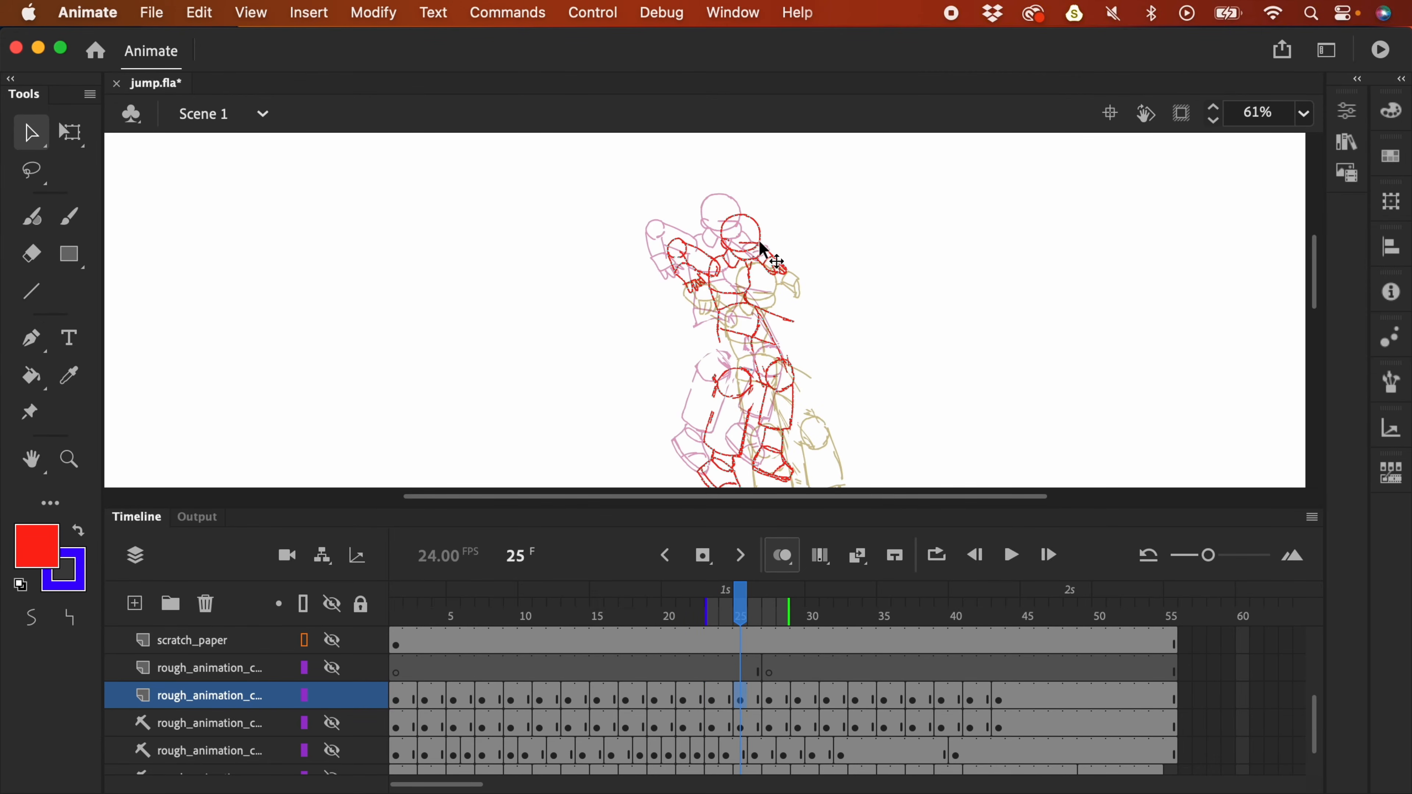
left_click(778, 699)
left_click_drag(774, 284, 778, 283)
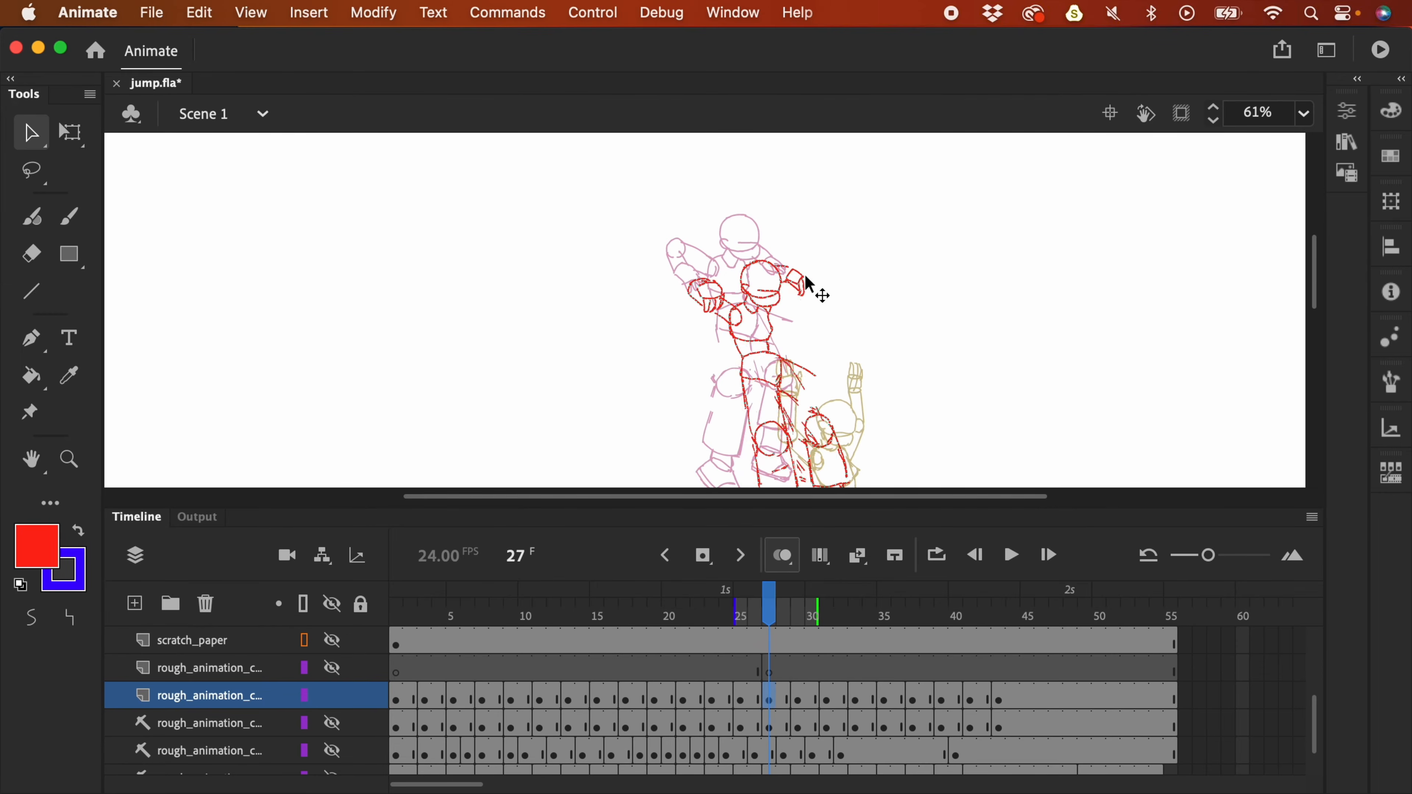
key("super+minus")
key("Return")
key("super+minus")
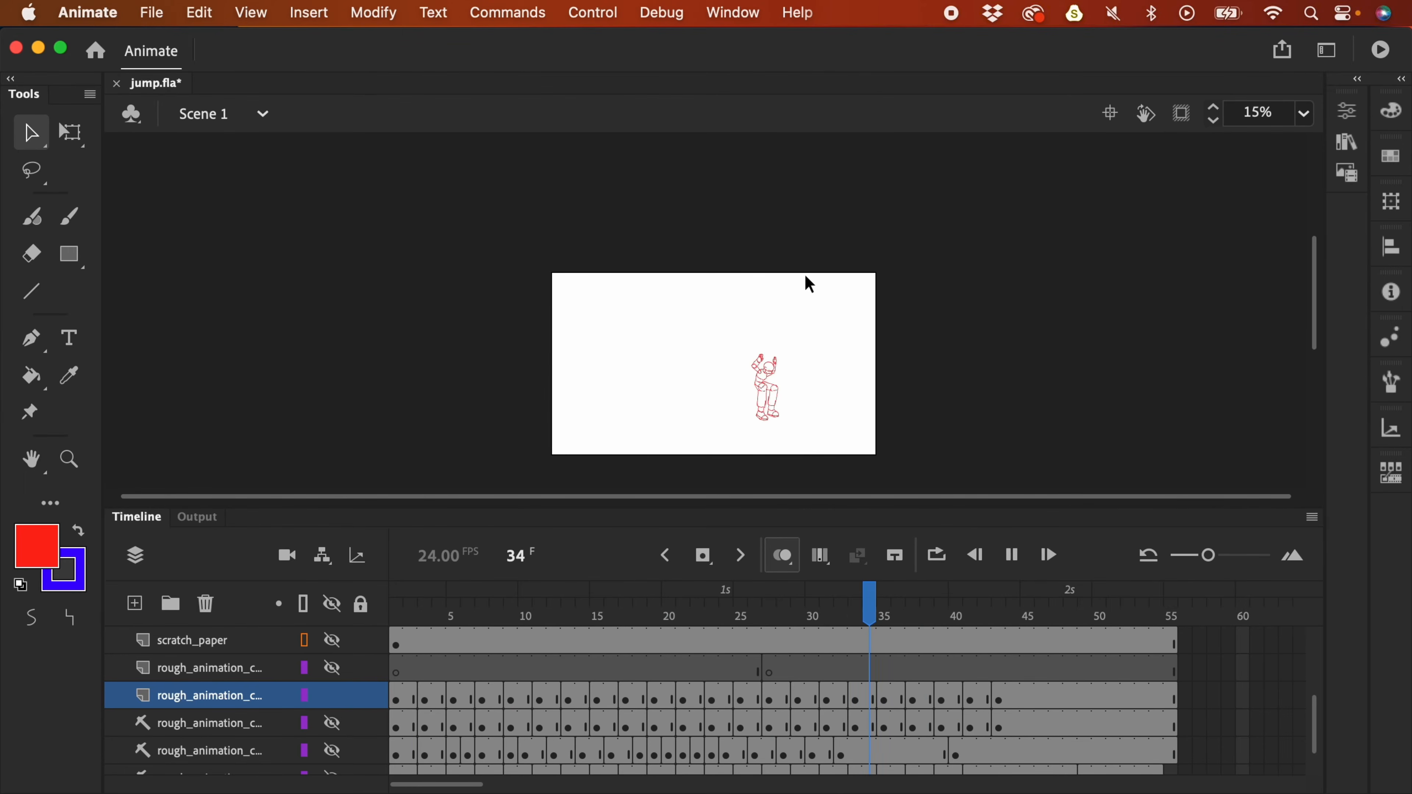
- Replay the jump, zoom in, and scrub frames 29–34 with onion skinning turned off
key("Return")
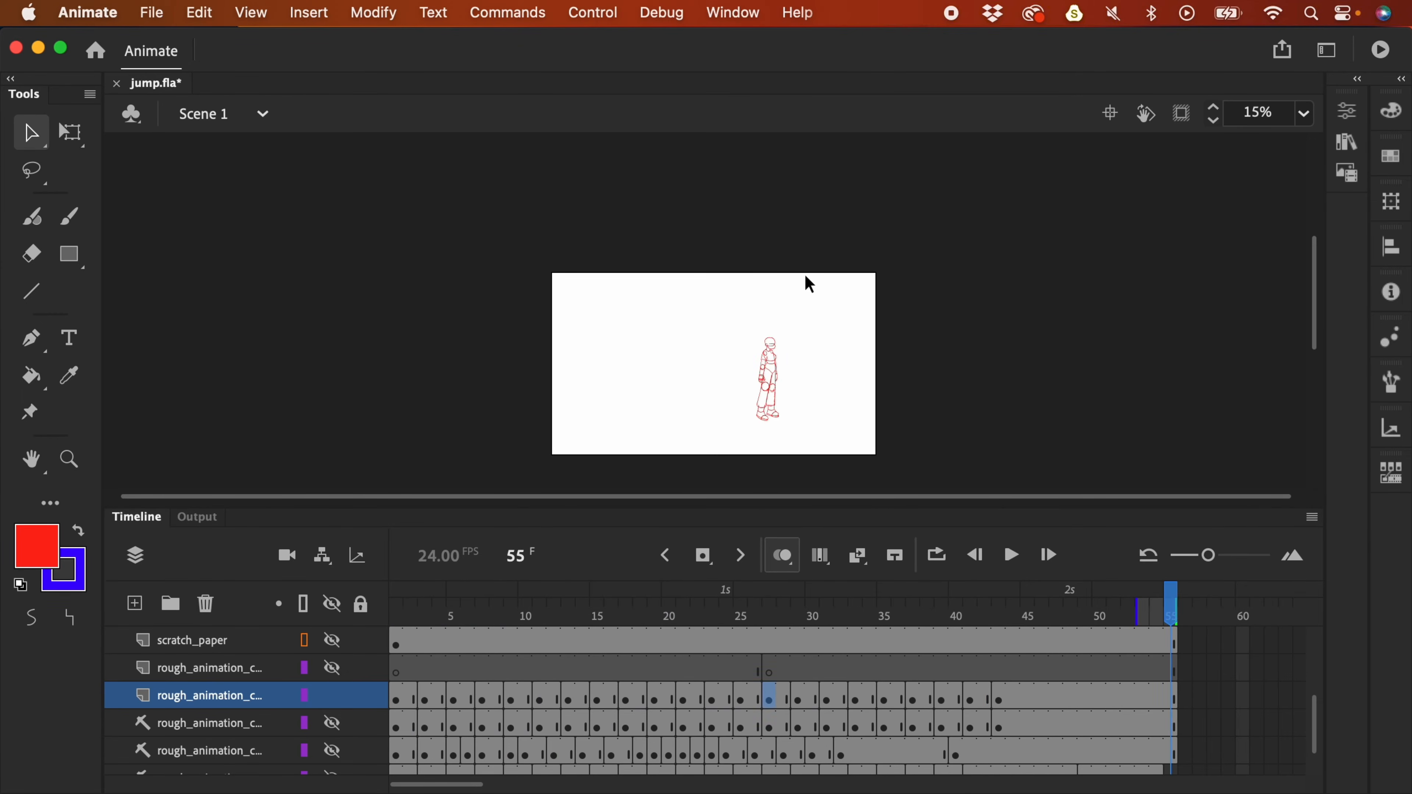
key("super+equal")
left_click(872, 610)
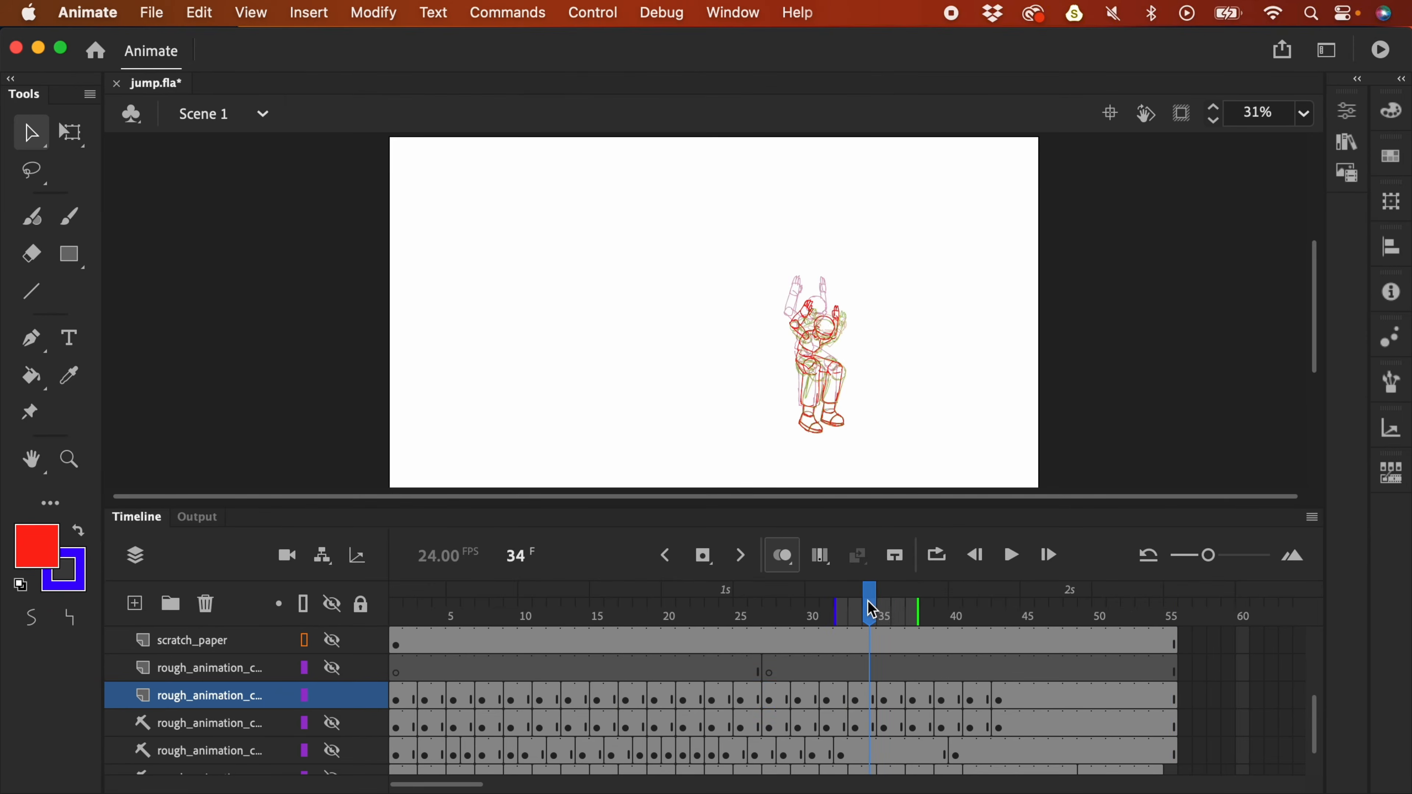
left_click_drag(873, 607, 912, 634)
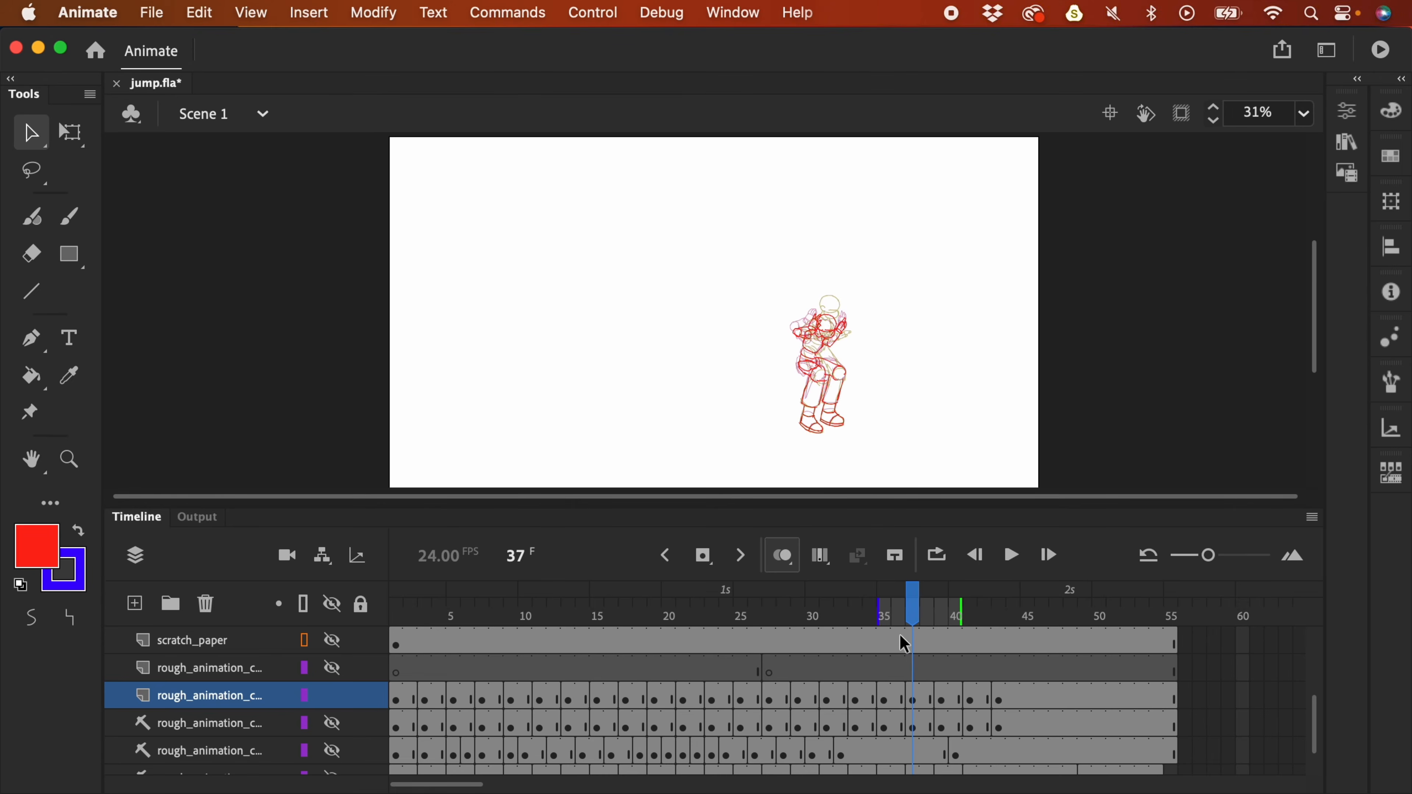
left_click(781, 556)
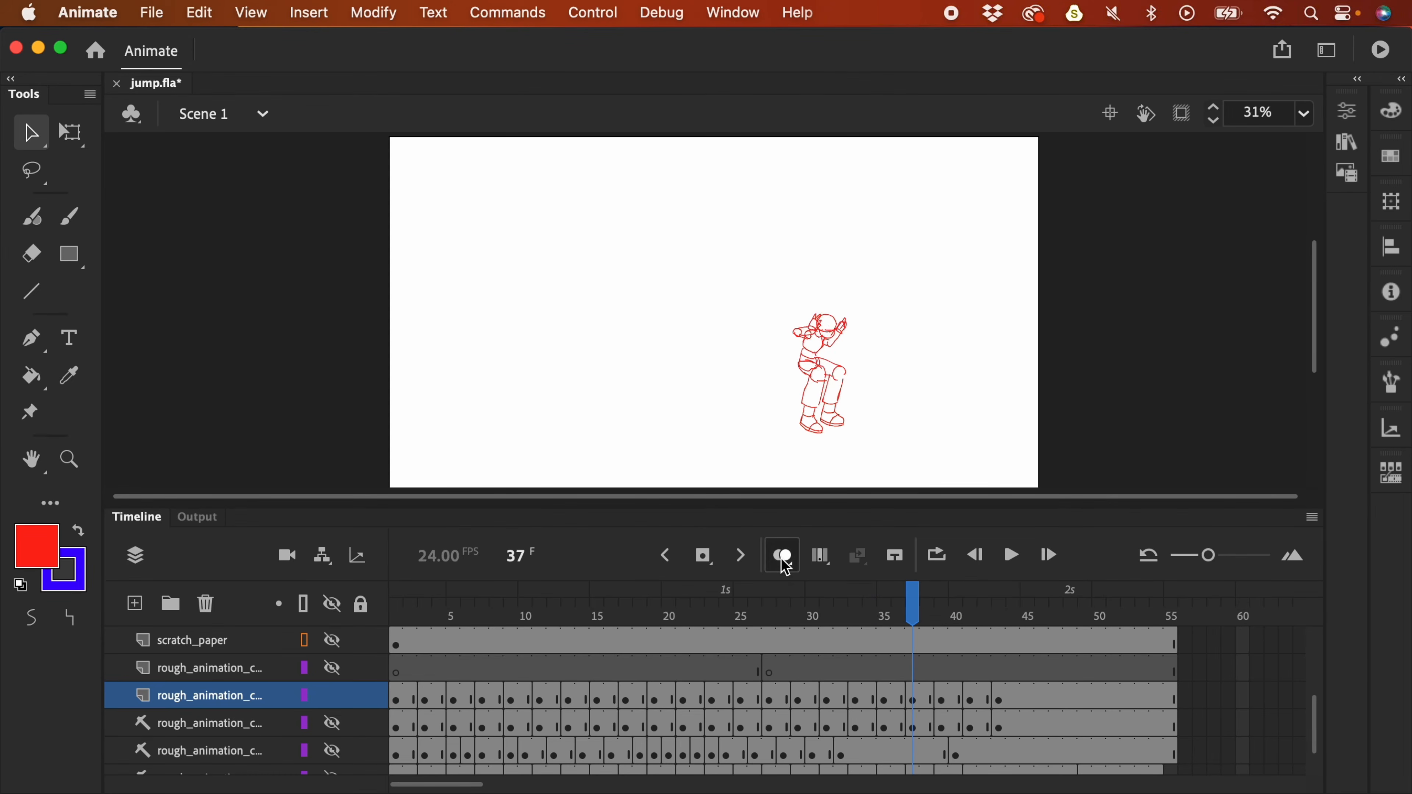
left_click_drag(916, 612, 878, 631)
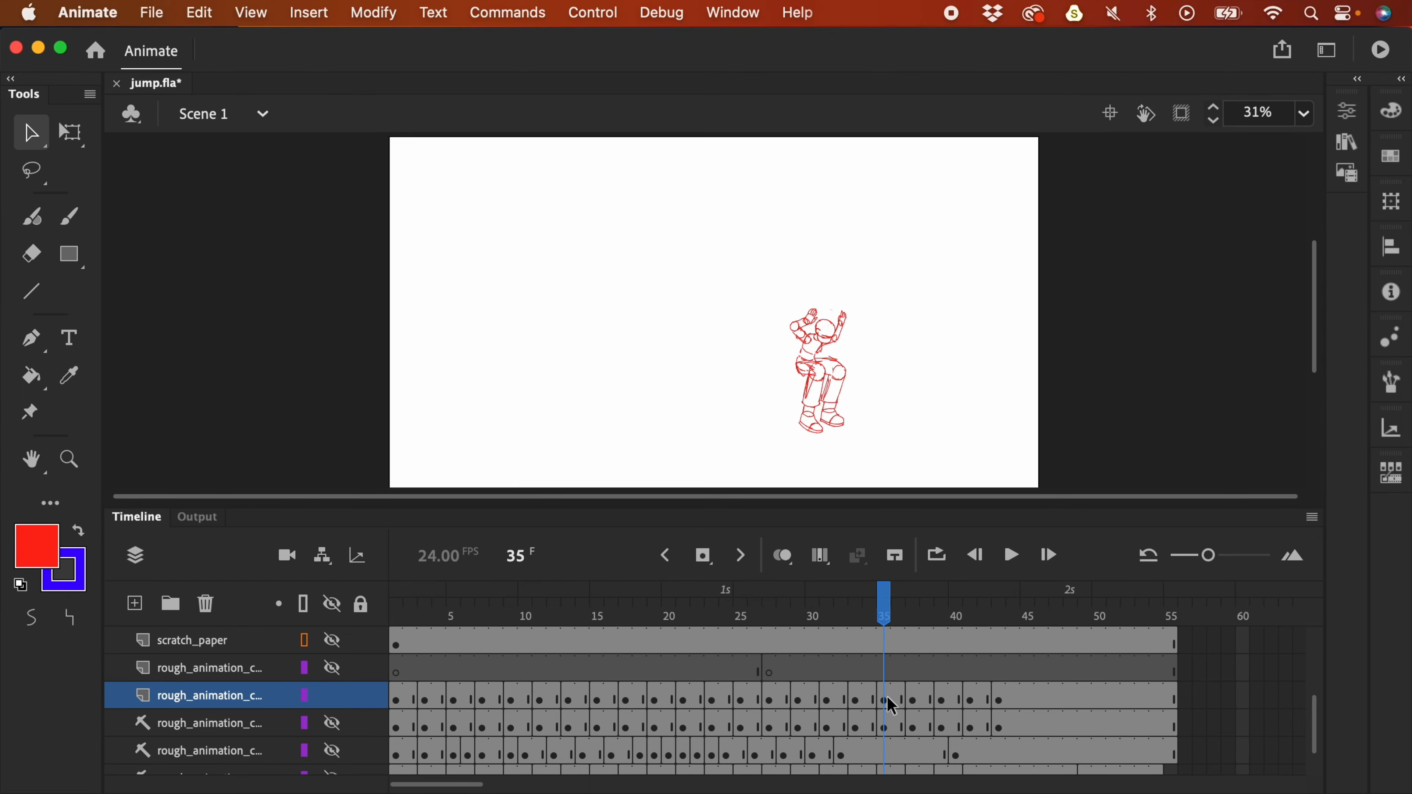
- Compare the rough layer's poses on frames 30 through 37
left_click(895, 699)
left_click(867, 698)
left_click(849, 702)
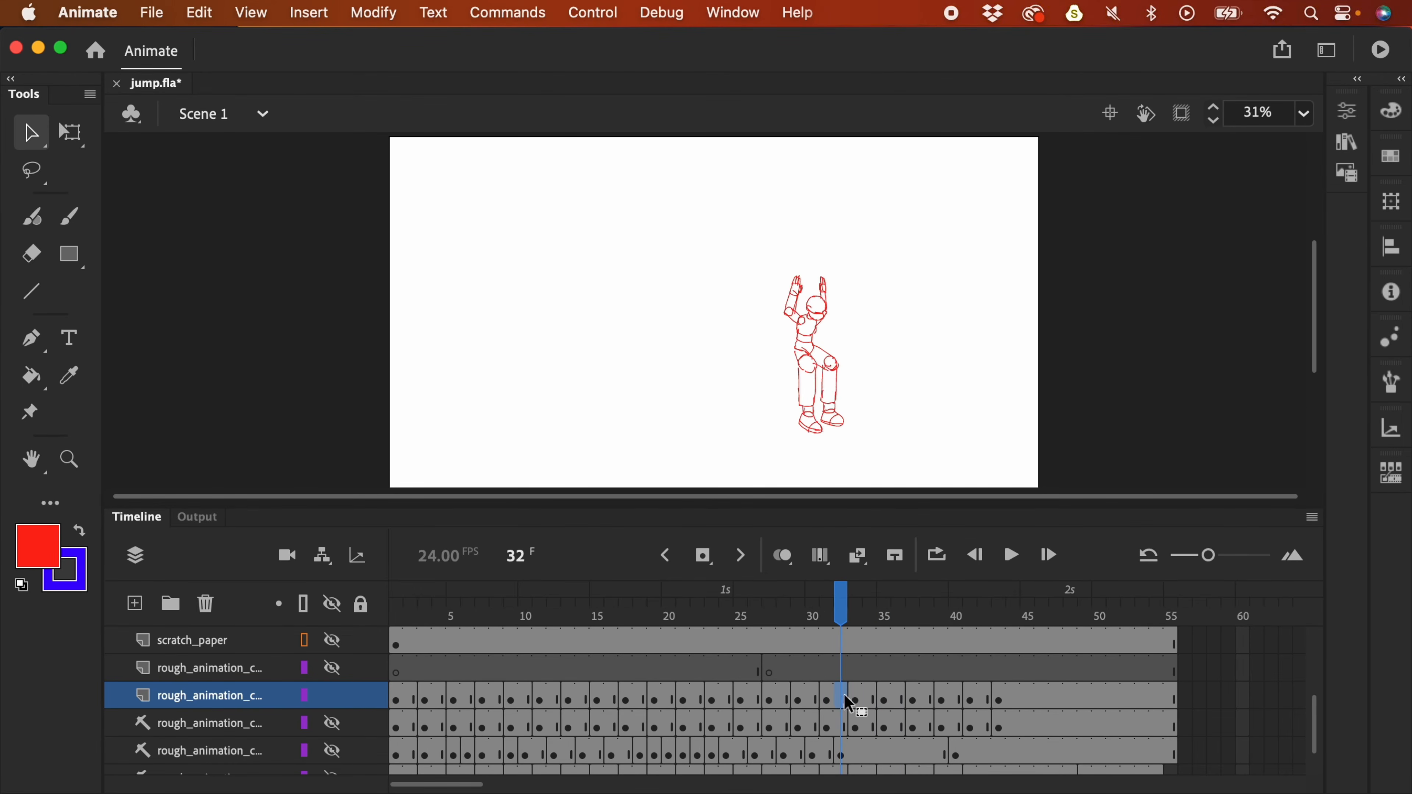
left_click(816, 695)
left_click(837, 697)
left_click(858, 694)
left_click(884, 696)
left_click(914, 699)
- Select the two frames around frame 32 and remove them with Shift+F5
left_click(886, 698)
left_click(854, 700)
left_click(840, 698)
left_click(813, 698)
left_click(826, 700)
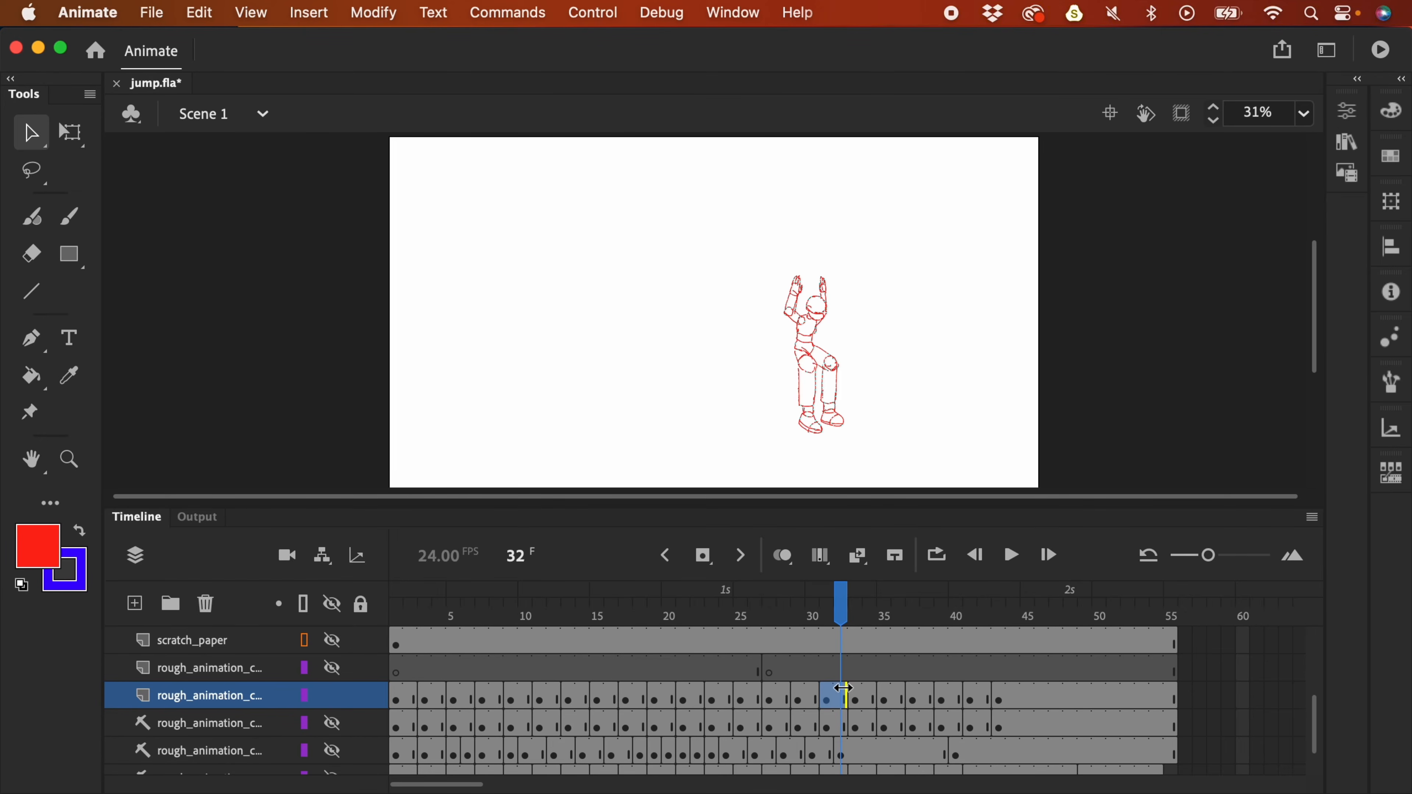
left_click(792, 560)
left_click(795, 556)
key("shift+F5")
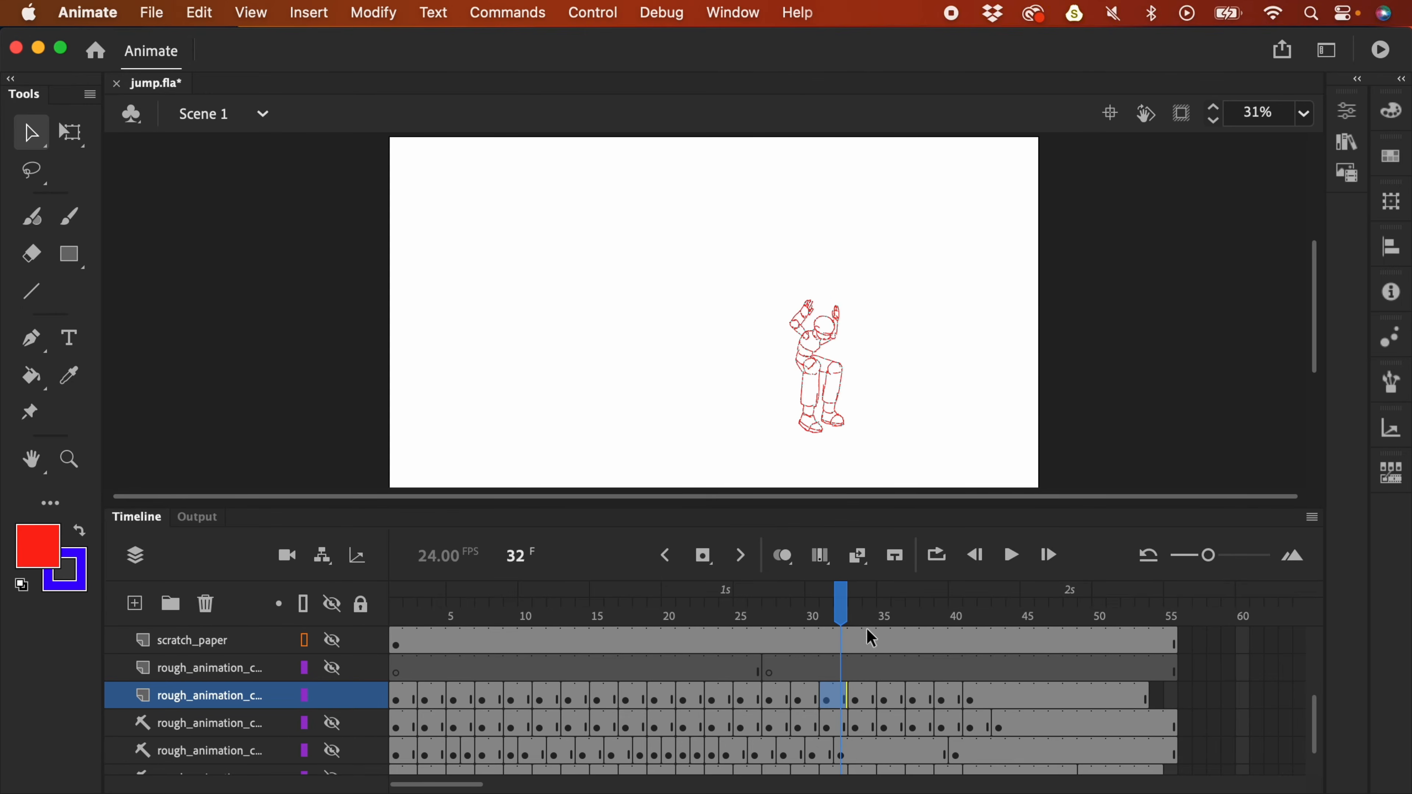
- Replay the jump from frame 21 and scrub through the landing to frame 39
left_click_drag(829, 602, 687, 609)
key("Return")
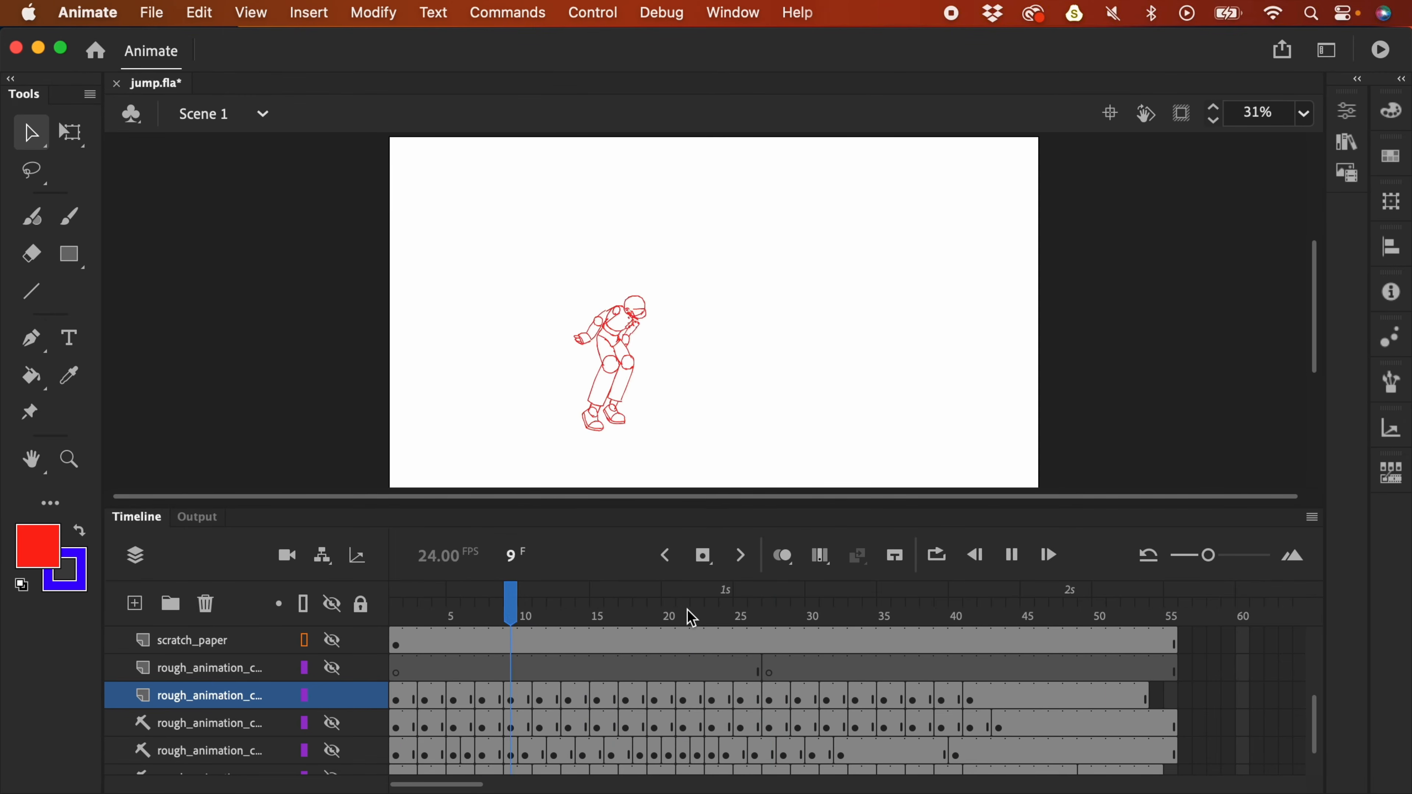
key("Return")
left_click(861, 617)
left_click_drag(860, 617, 912, 632)
- Remove two frames at frame 38 on the rough layer and replay the shortened landing
left_click(928, 699)
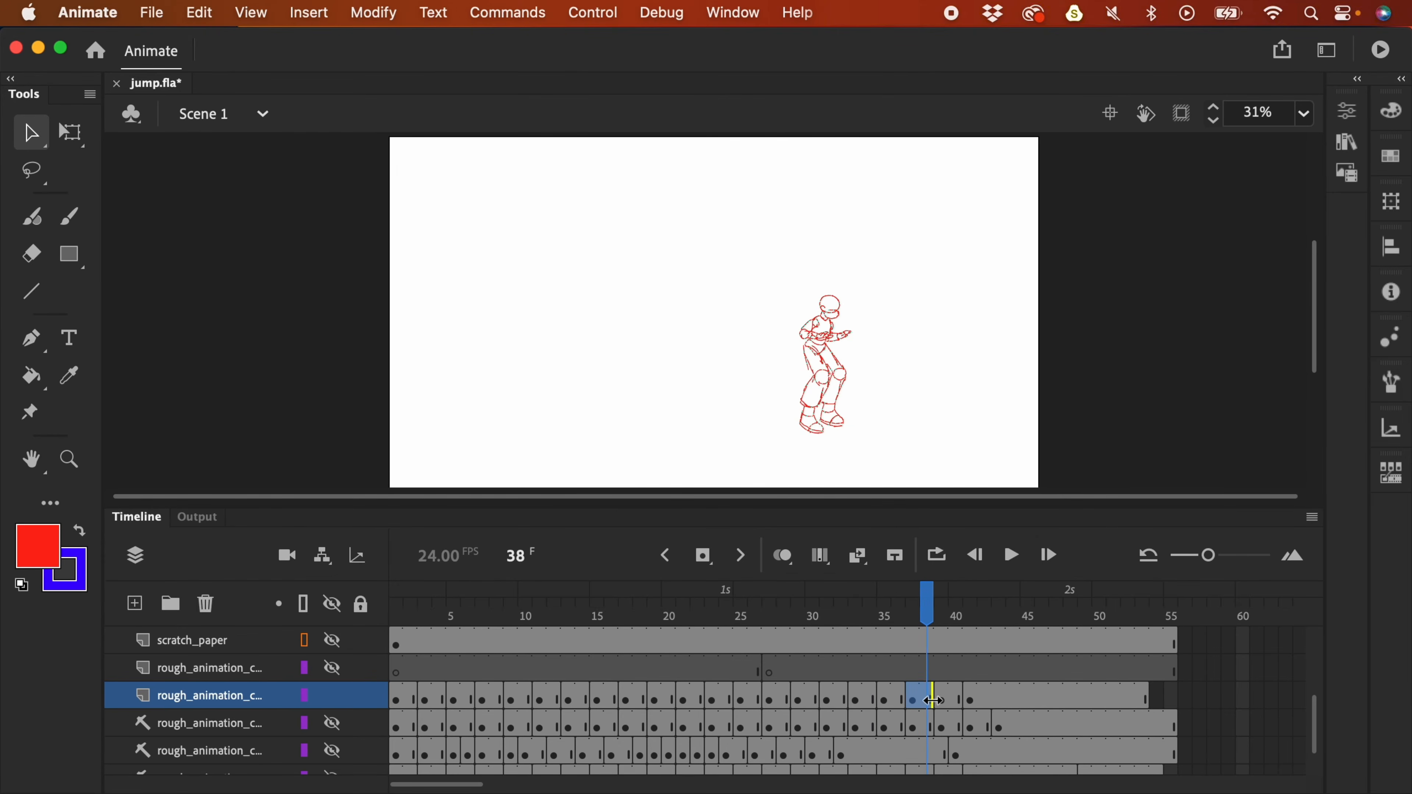
key("shift+F5")
key("Return")
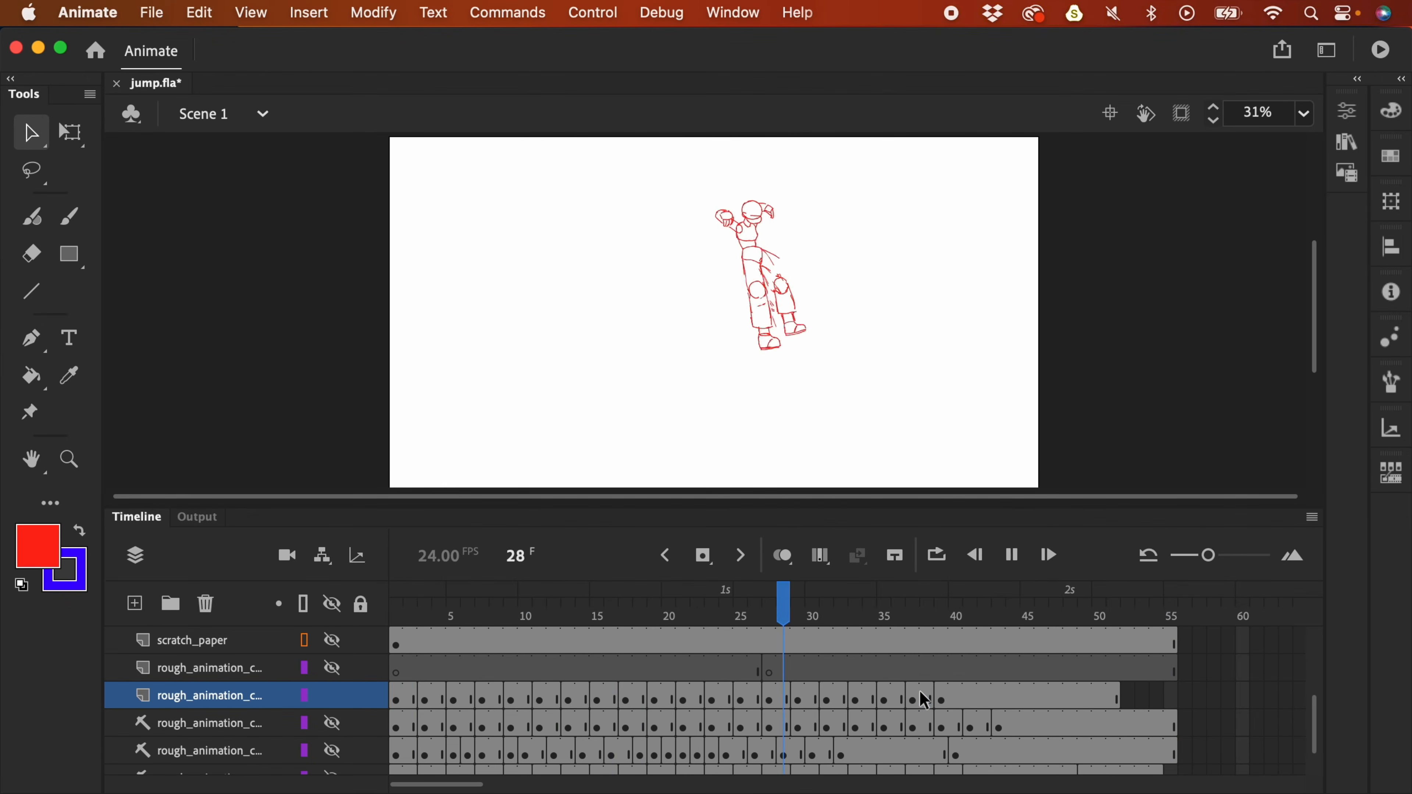
key("Return")
left_click(1060, 690)
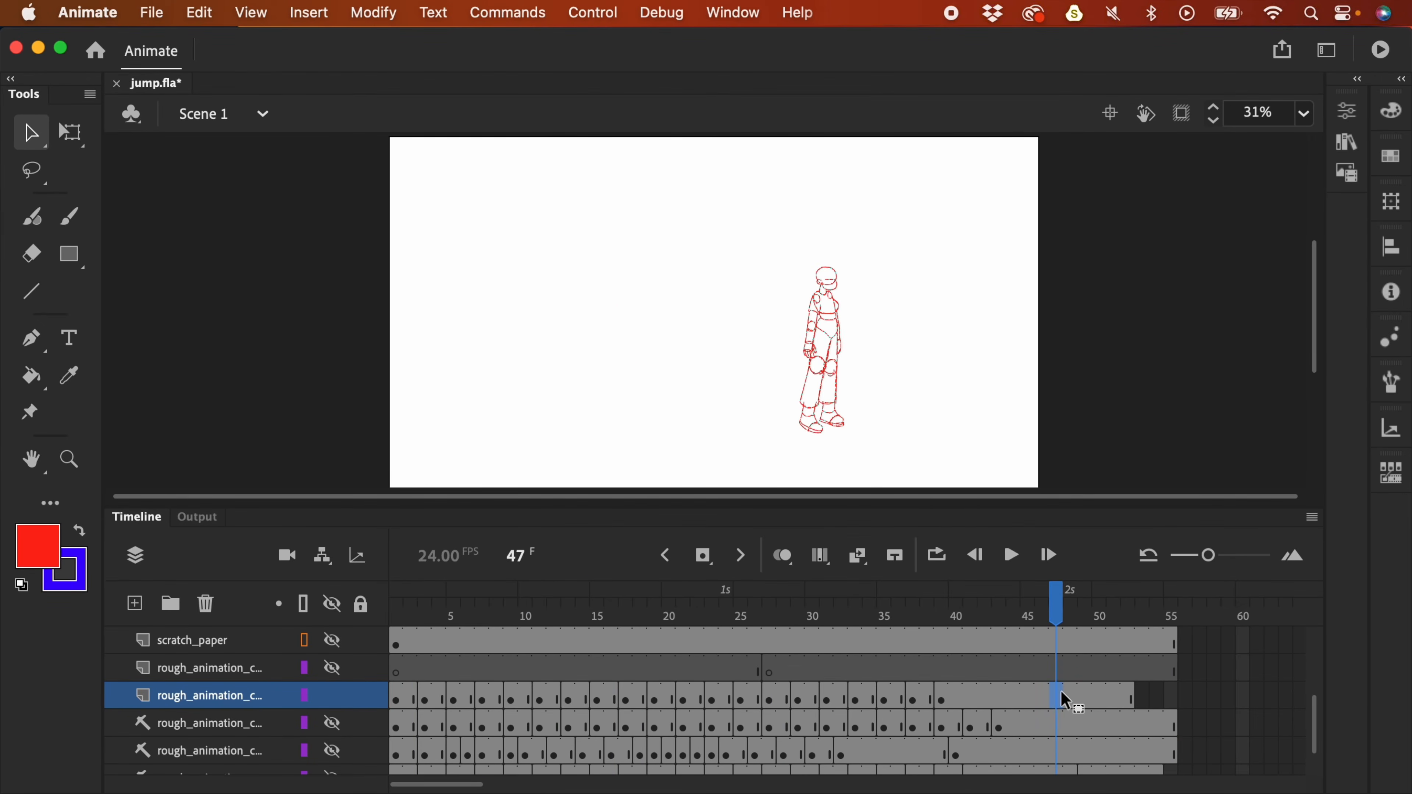
key("Return")
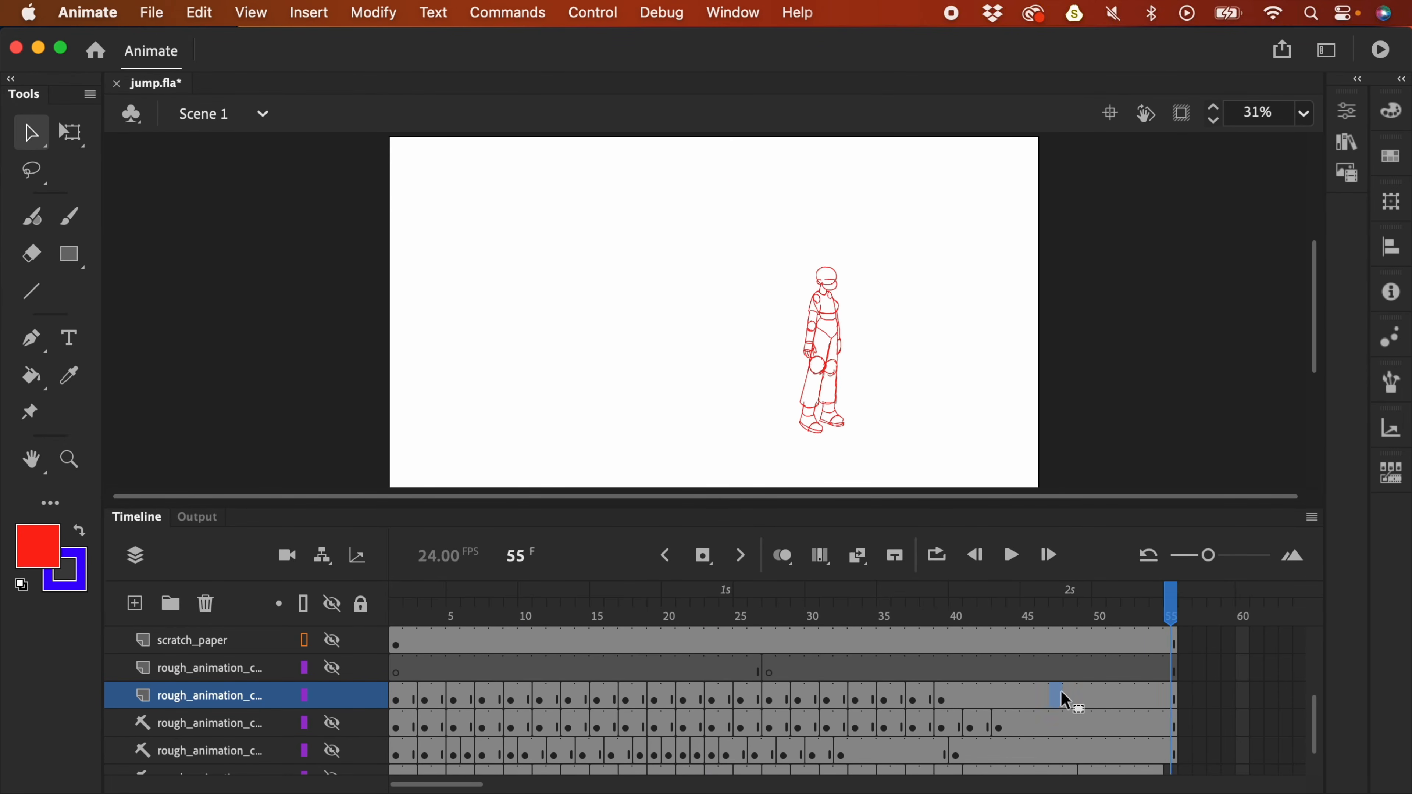
key("Return")
key("Return")
key("Return")
- Drag the later pose further out in time, recheck playback, and select frame 33
left_click_drag(928, 608, 888, 610)
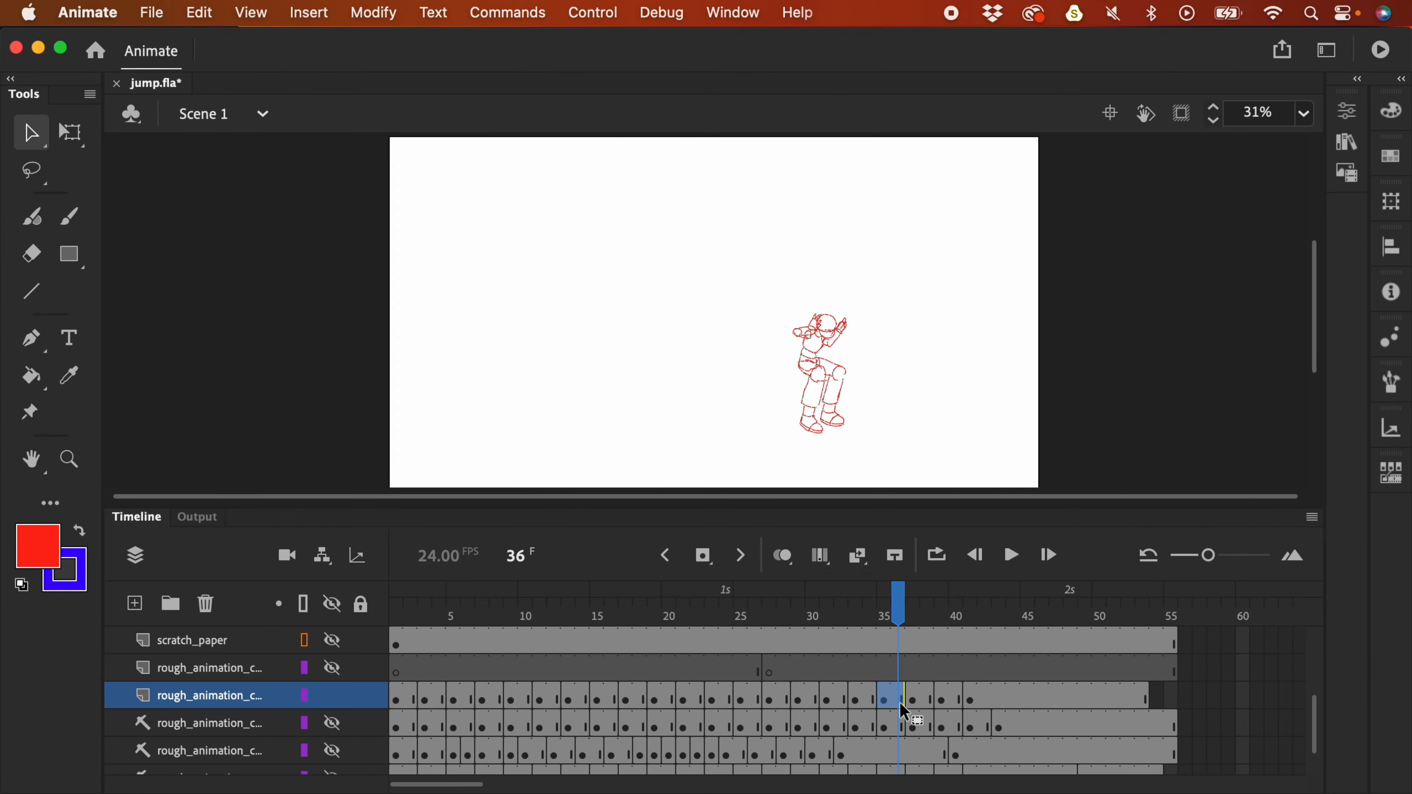
left_click_drag(899, 702, 1066, 698)
key("Return")
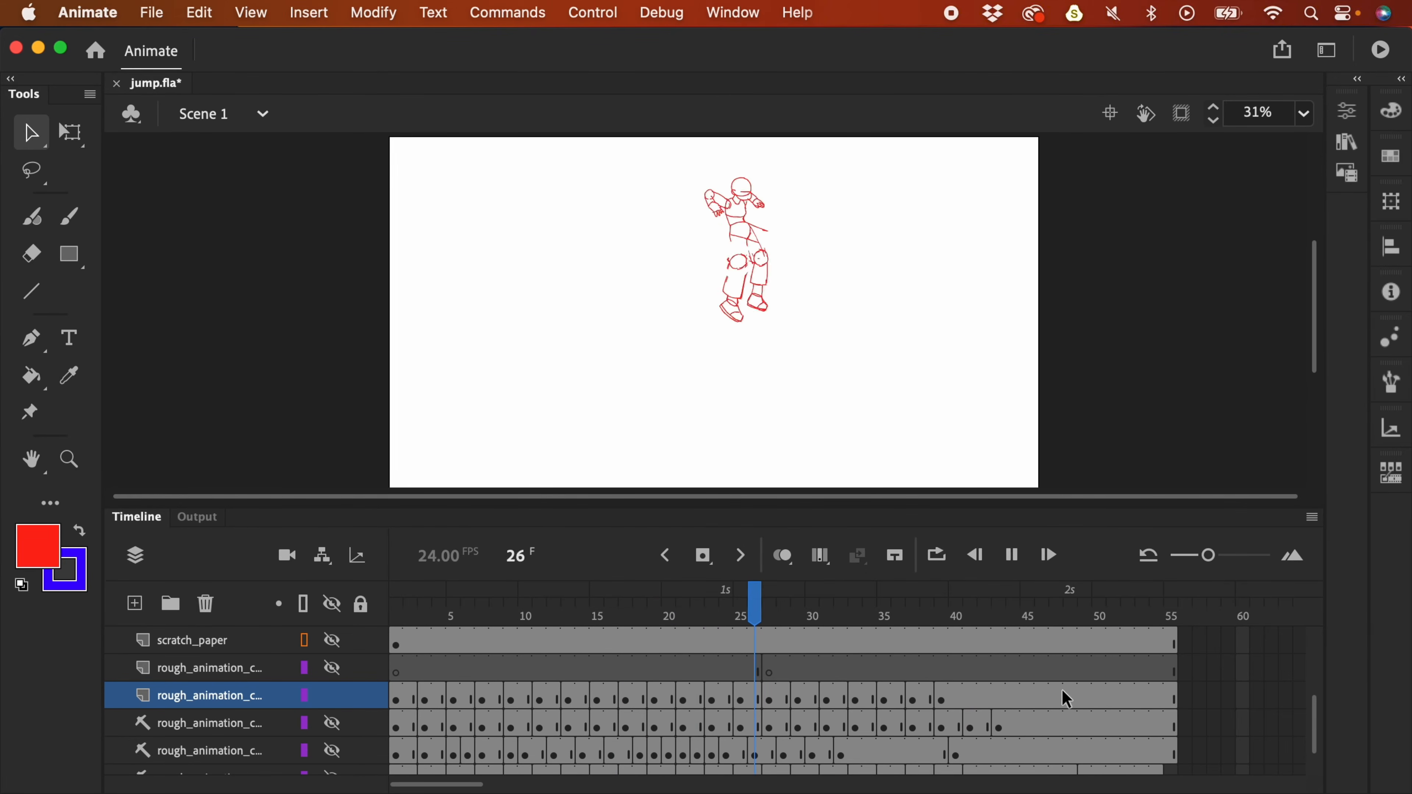
key("Return")
left_click(844, 606)
mouse_move(844, 607)
left_mouse_down()
mouse_move(886, 609)
mouse_move(863, 618)
left_mouse_up()
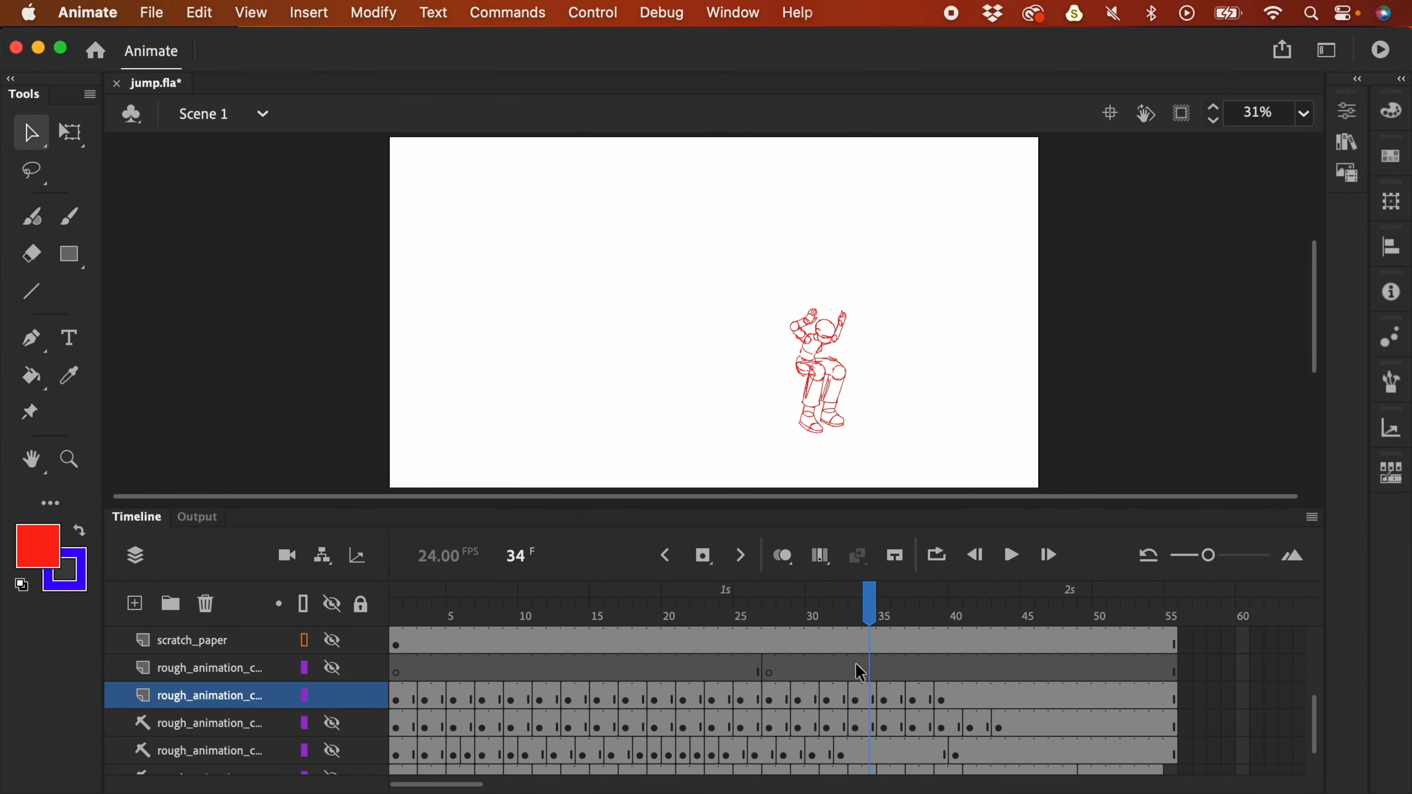
left_click(863, 700)
- Lasso the upper body on frame 33 and move it down slightly left
key("l")
key("super+equal")
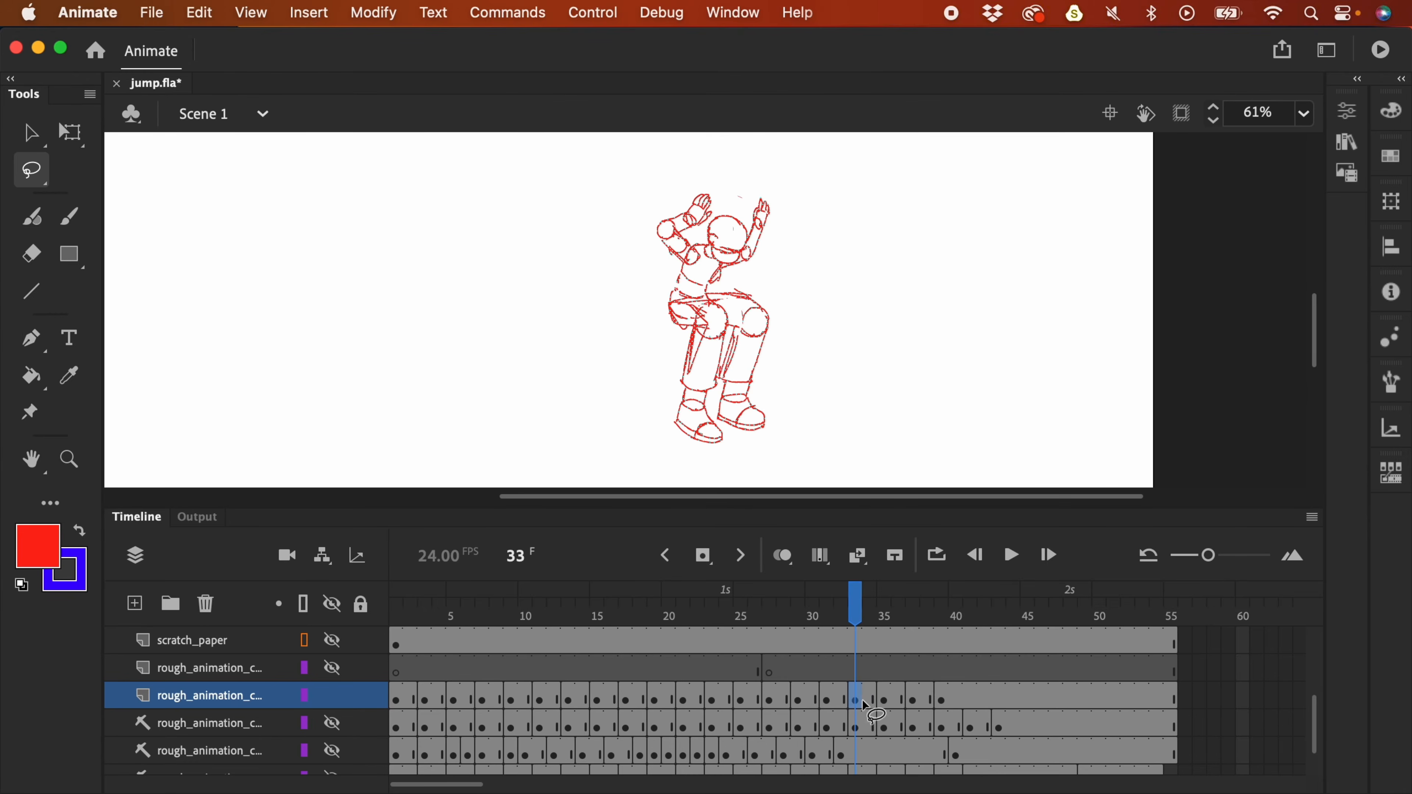
mouse_move(714, 172)
left_mouse_down()
mouse_move(643, 207)
mouse_move(656, 331)
mouse_move(778, 278)
mouse_move(757, 163)
left_mouse_up()
left_click_drag(742, 239, 738, 253)
- Lasso the hip and knee strokes, reshape them with Free Transform, and replay the jump
mouse_move(769, 307)
left_mouse_down()
mouse_move(678, 295)
mouse_move(762, 373)
mouse_move(769, 328)
mouse_move(792, 320)
mouse_move(651, 362)
mouse_move(764, 375)
mouse_move(775, 348)
left_mouse_up()
left_click(67, 131)
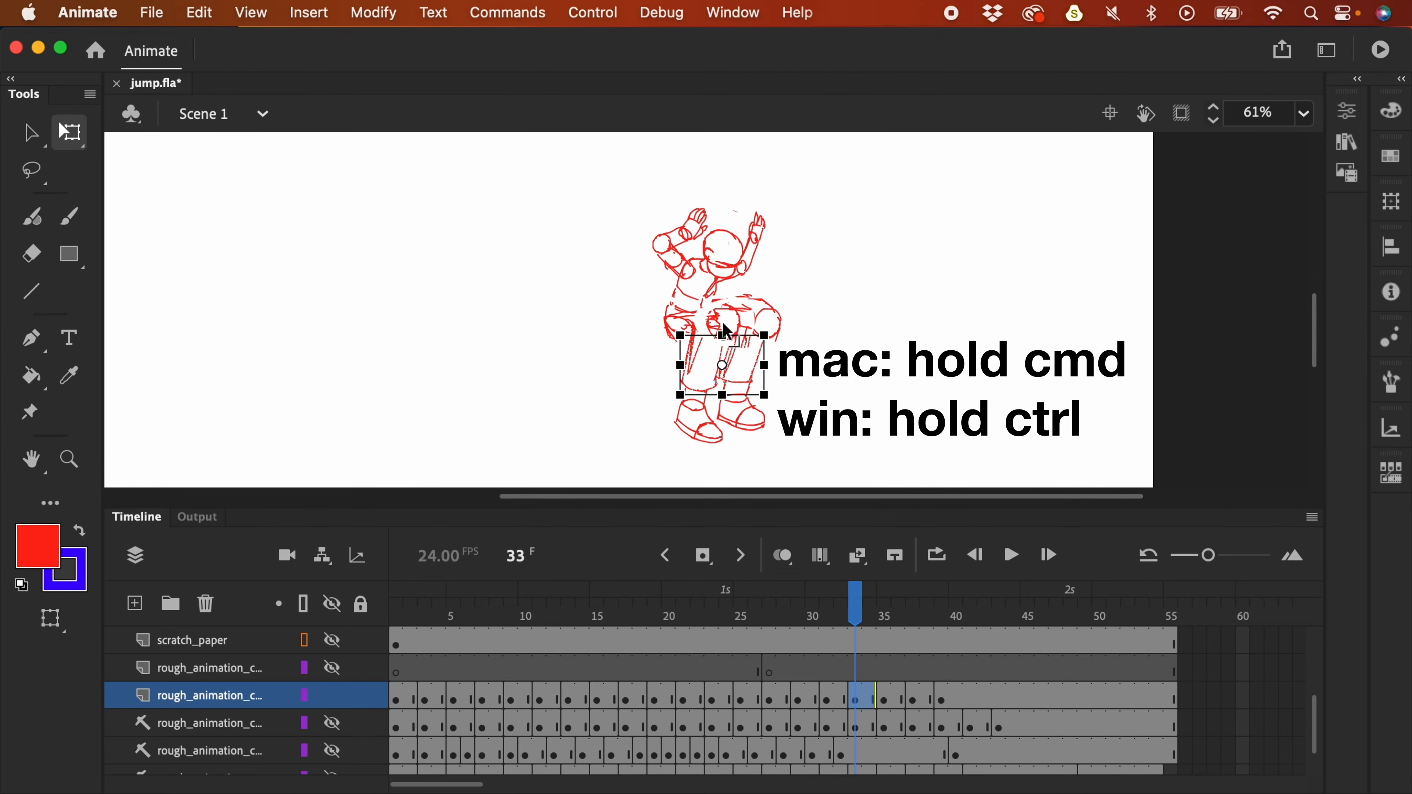
left_click_drag(724, 343, 722, 330)
left_click(788, 278)
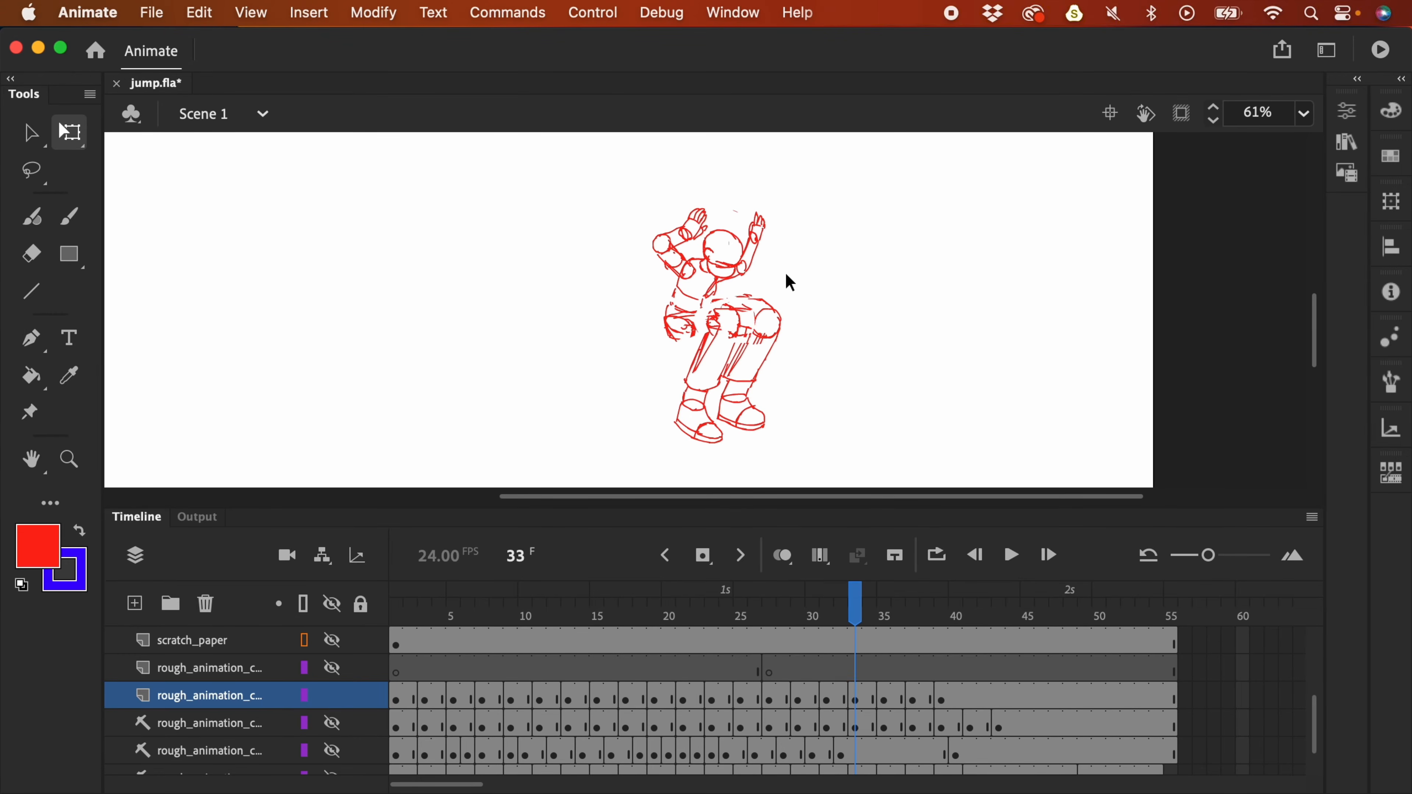
key("super+minus")
key("Return")
key("super+minus")
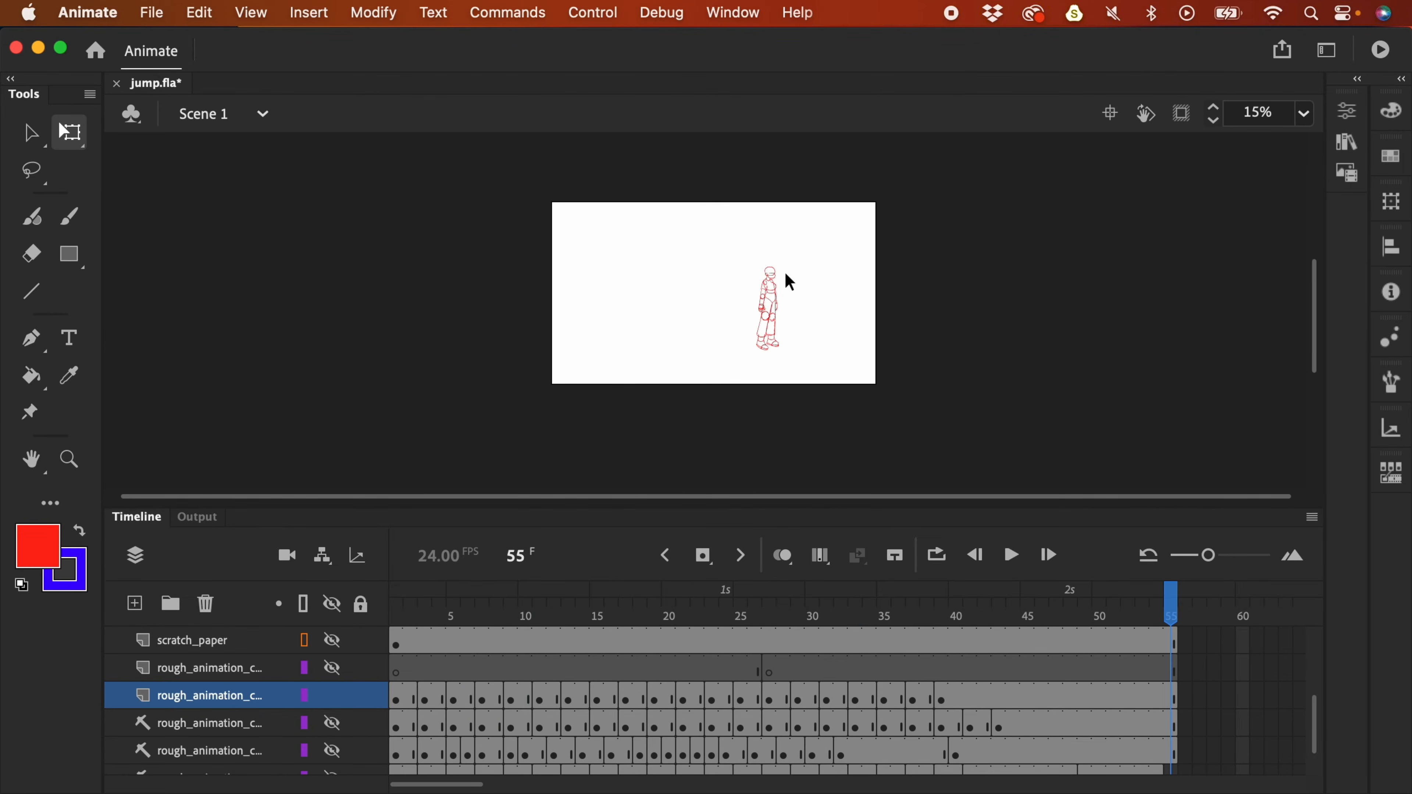
- Undo the last change and select frames 35 to 38 on the rough layer
key("super+z")
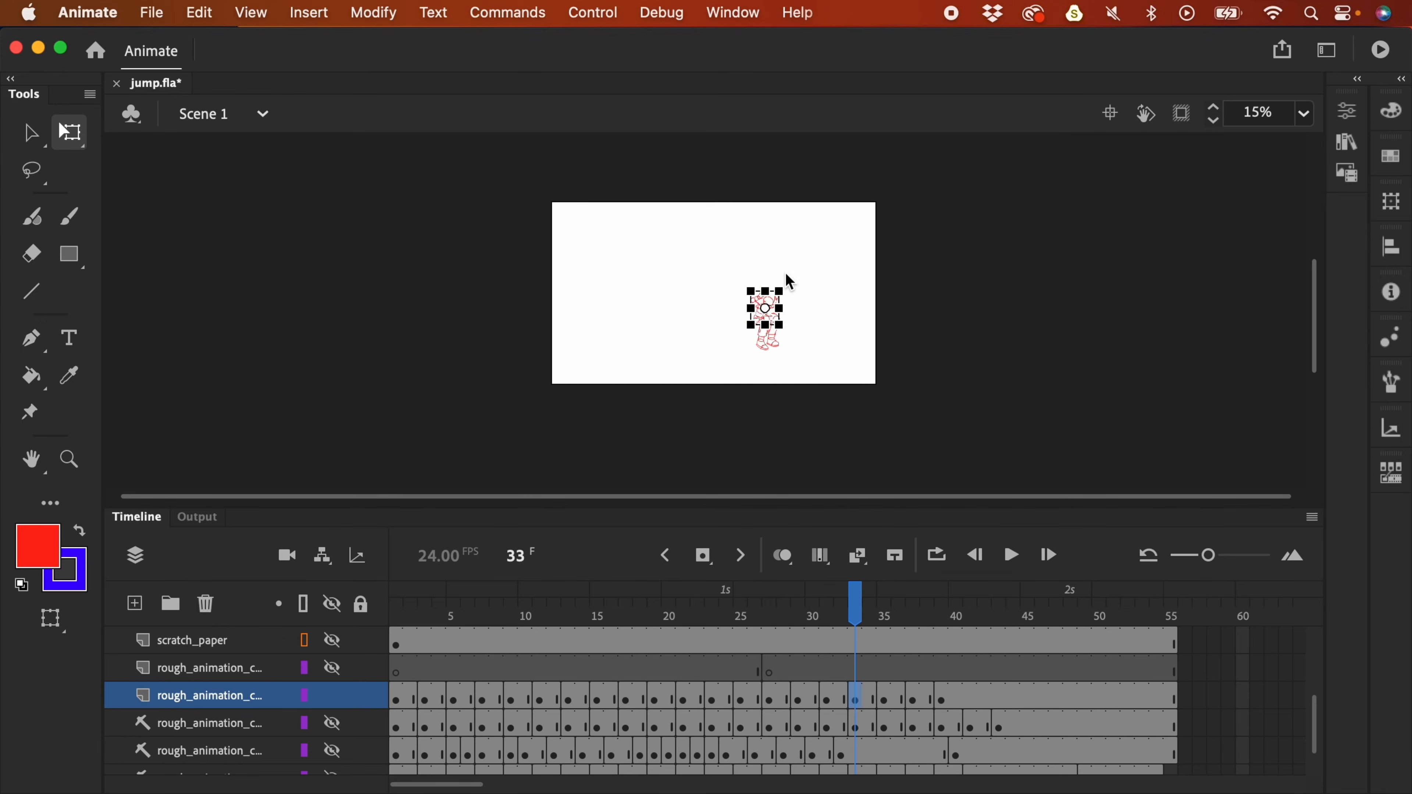
left_click(887, 702)
left_click(912, 702)
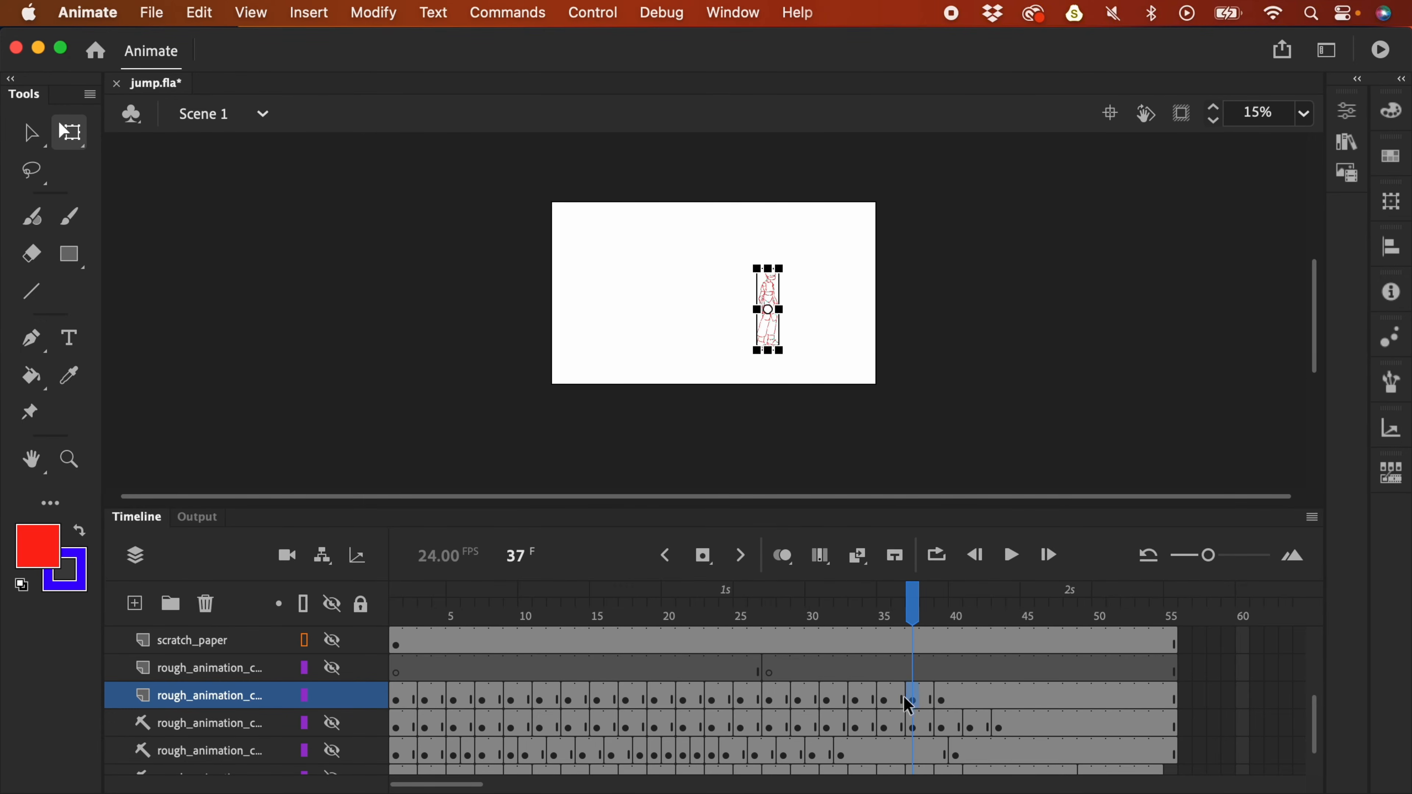
left_click_drag(887, 704, 945, 712)
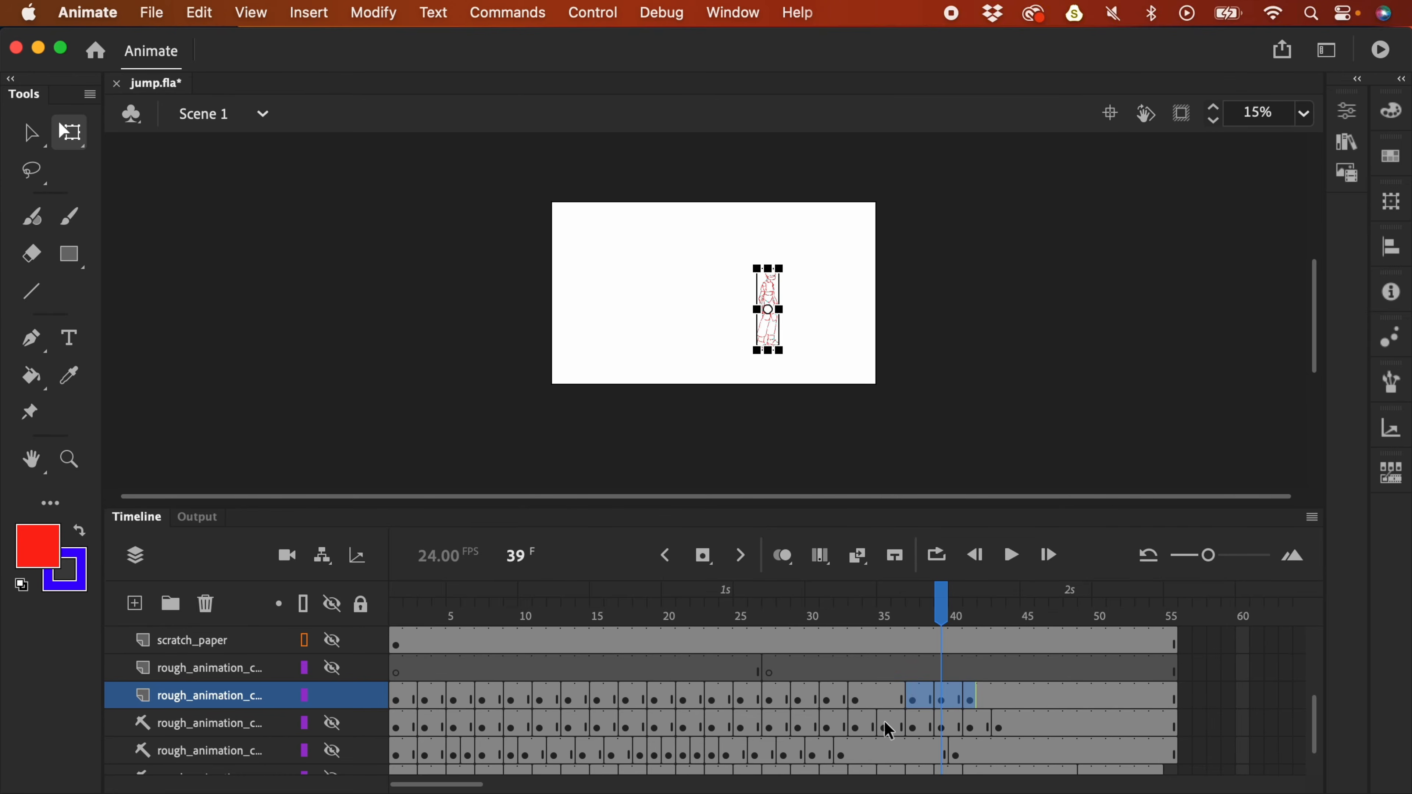
- Paste the lower layer's frame 35 drawing in place into a new blank keyframe at frame 35
left_click(890, 732)
left_click(334, 723)
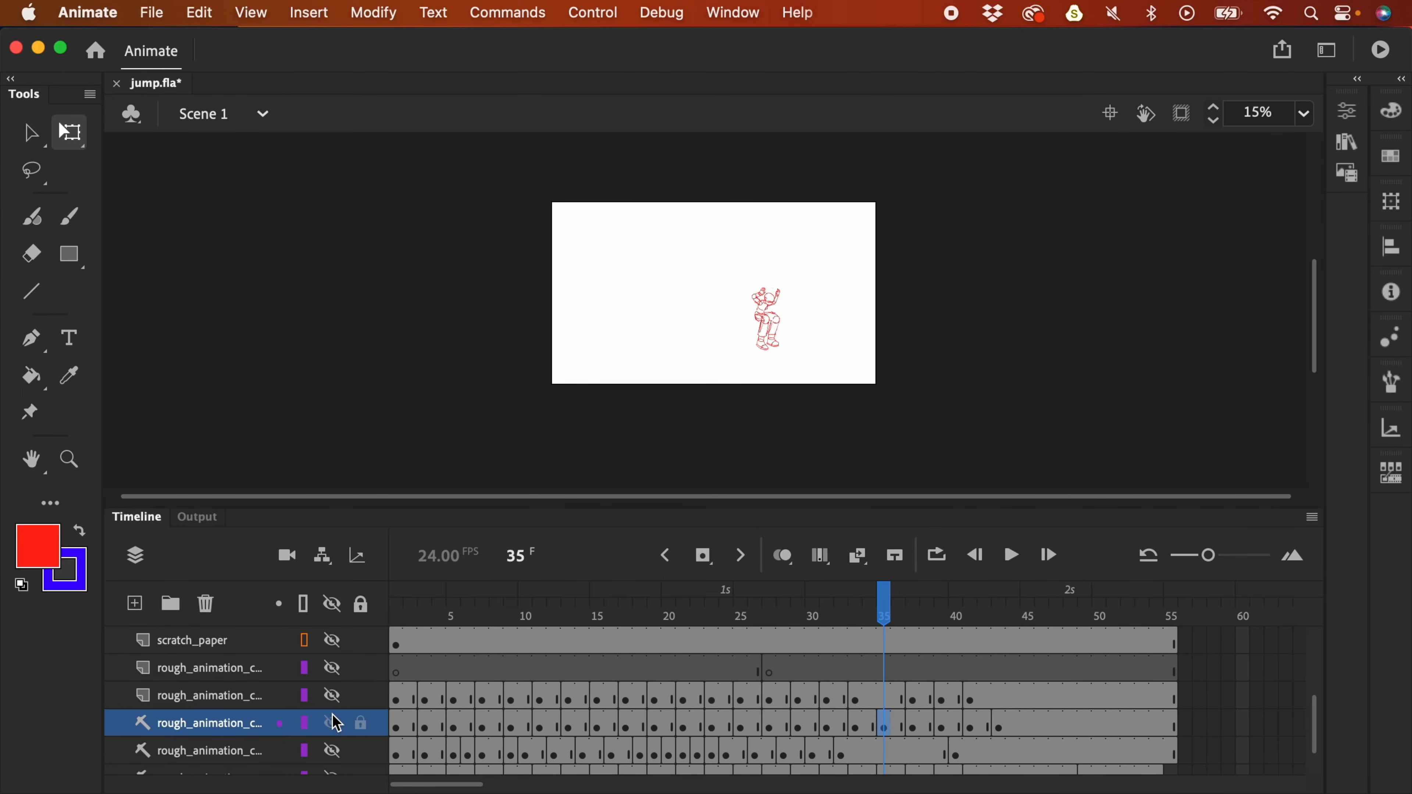
left_click(890, 727)
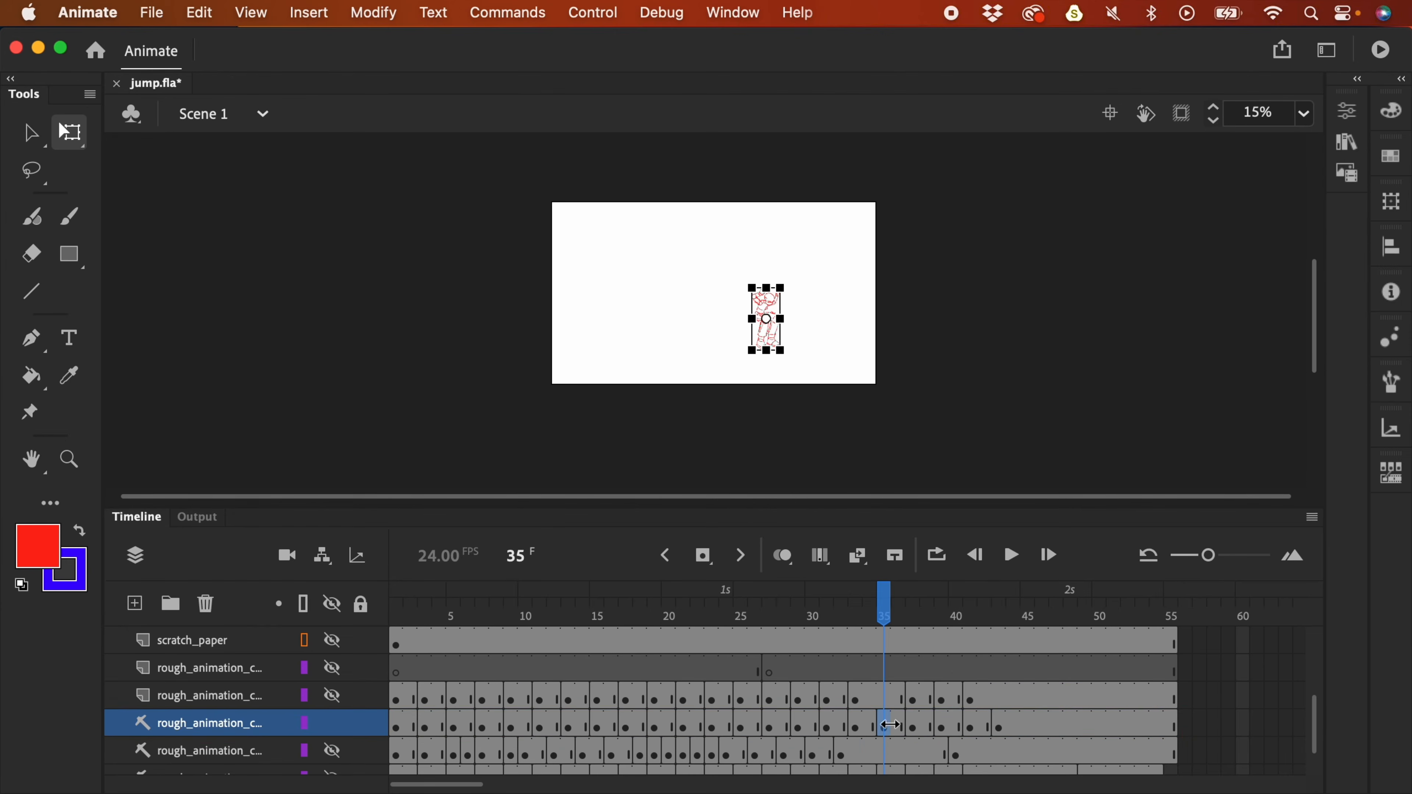
left_click(888, 705)
key("F7")
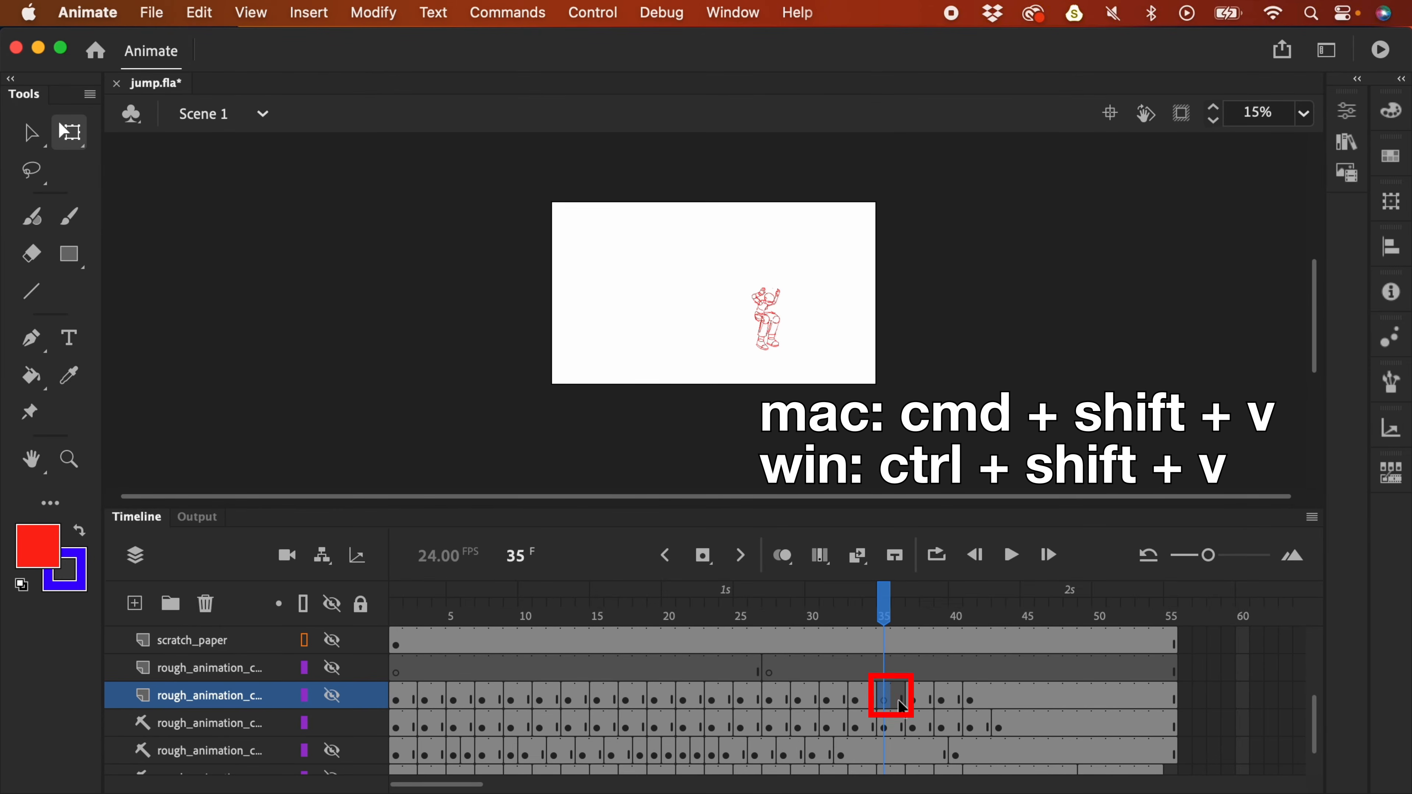
key("super+shift+v")
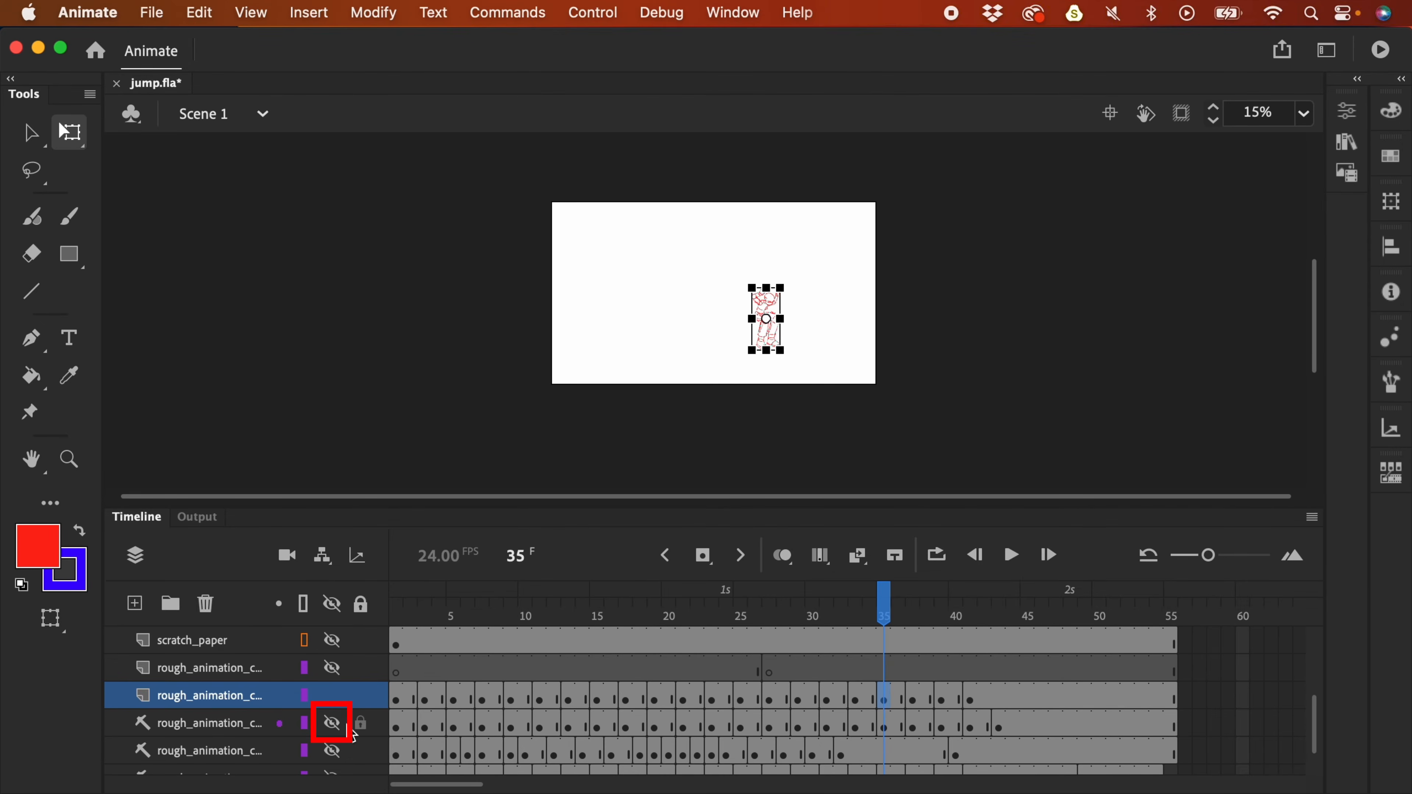
- Turn on onion skinning with a wider range, replay, and stop at frame 35
key("super+equal")
key("super+equal")
left_click_drag(863, 334, 874, 374)
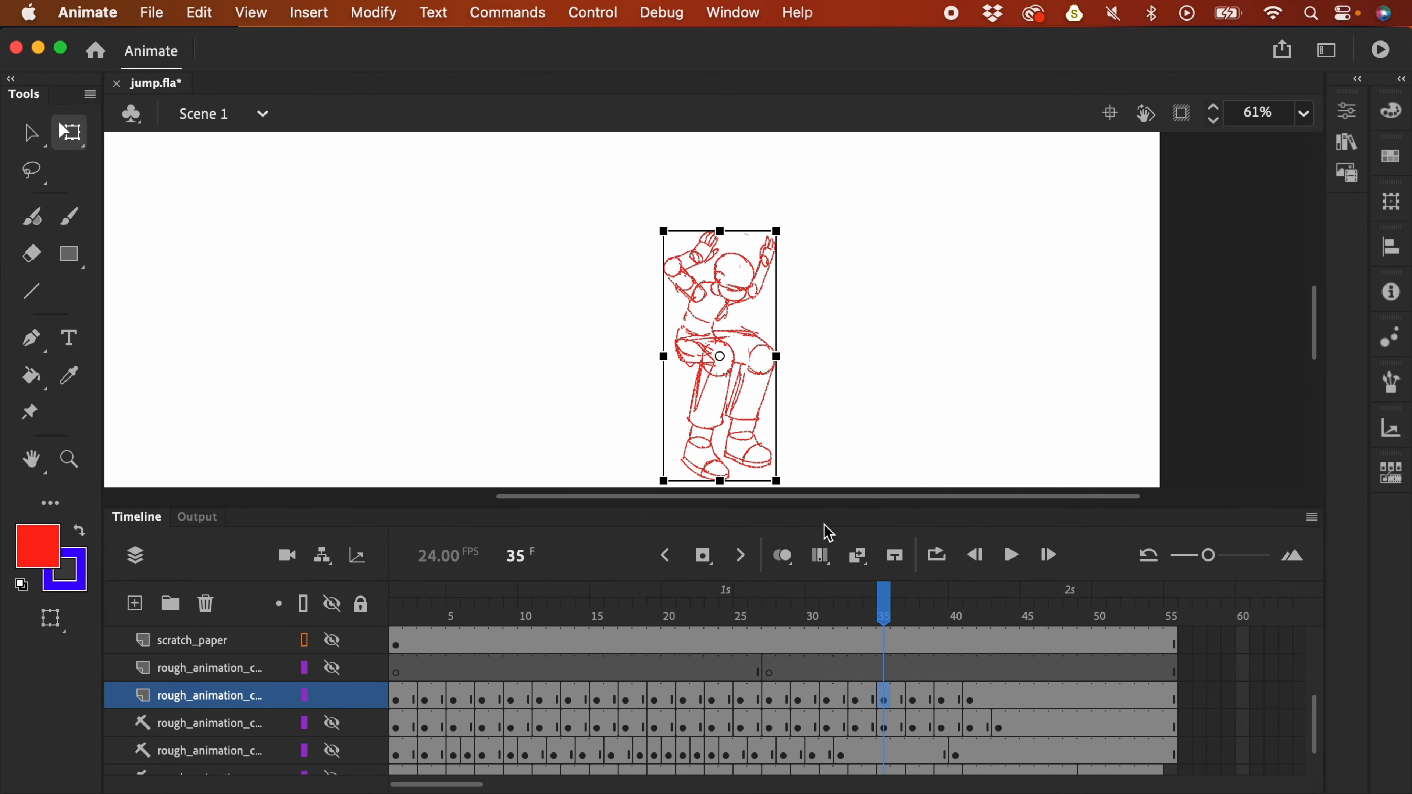
left_click(783, 555)
mouse_move(936, 609)
left_mouse_down()
mouse_move(901, 624)
mouse_move(861, 612)
mouse_move(886, 610)
mouse_move(824, 613)
mouse_move(908, 613)
mouse_move(772, 635)
left_mouse_up()
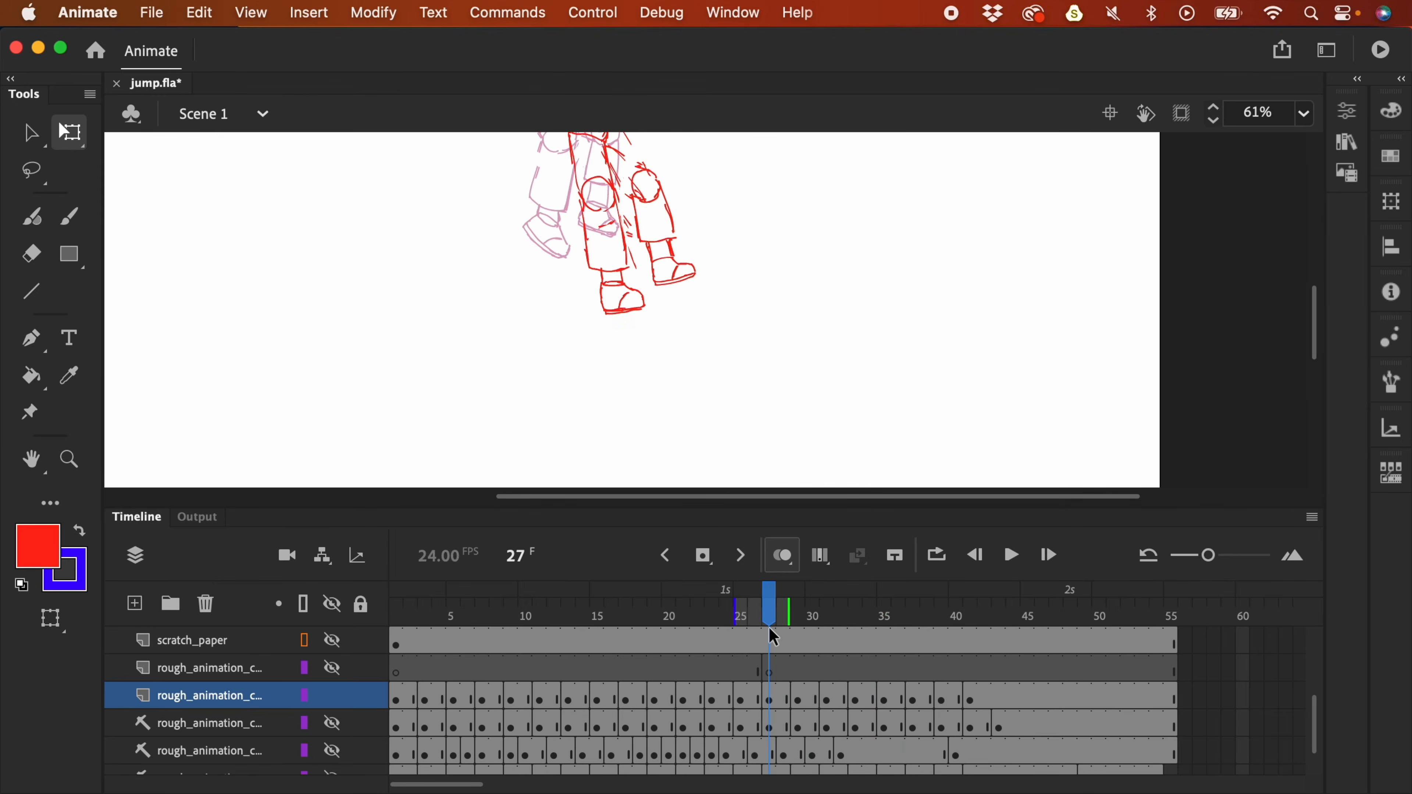
key("super+2")
key("Return")
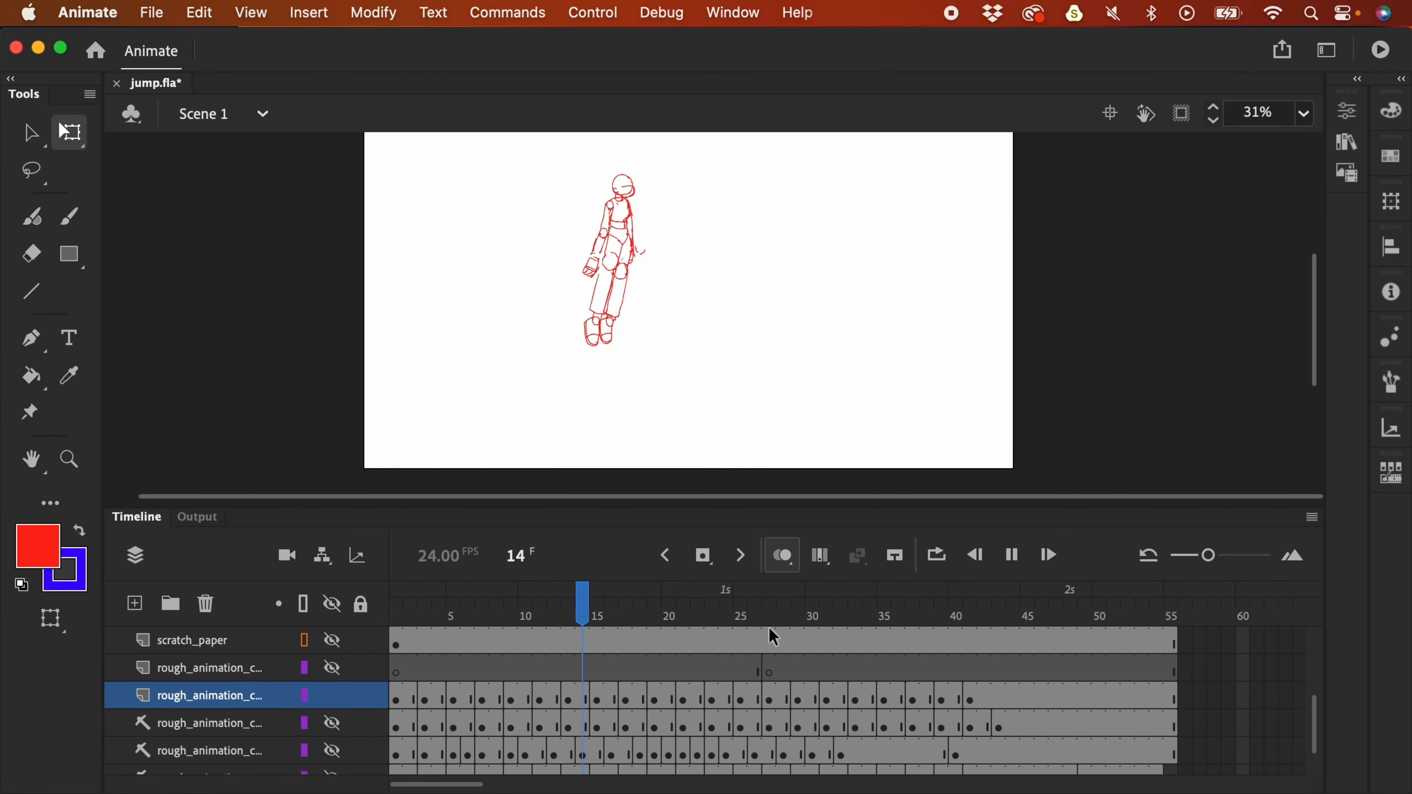
left_click(884, 618)
- On frame 37, lasso the outstretched hand and move it down toward the body
left_click_drag(884, 623, 917, 626)
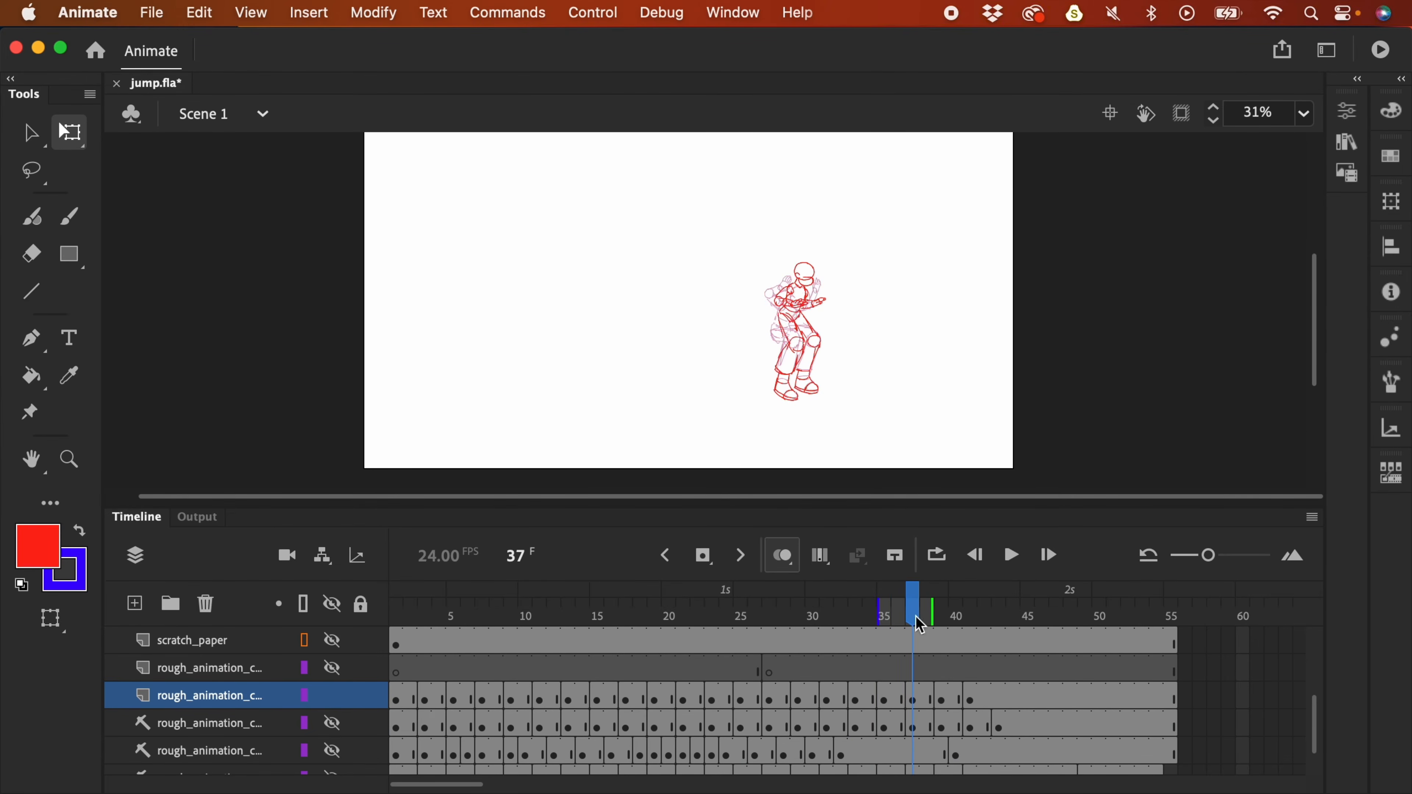
key("super+equal")
key("super+equal")
left_click_drag(1162, 332, 847, 383)
key("l")
left_click_drag(957, 354, 968, 329)
mouse_move(912, 611)
left_mouse_down()
mouse_move(936, 612)
mouse_move(917, 620)
left_mouse_up()
mouse_move(917, 310)
left_mouse_down()
mouse_move(949, 292)
mouse_move(957, 265)
mouse_move(885, 272)
mouse_move(901, 307)
mouse_move(929, 280)
mouse_move(927, 343)
left_mouse_up()
mouse_move(887, 286)
left_mouse_down()
mouse_move(814, 294)
mouse_move(856, 309)
mouse_move(850, 342)
left_mouse_up()
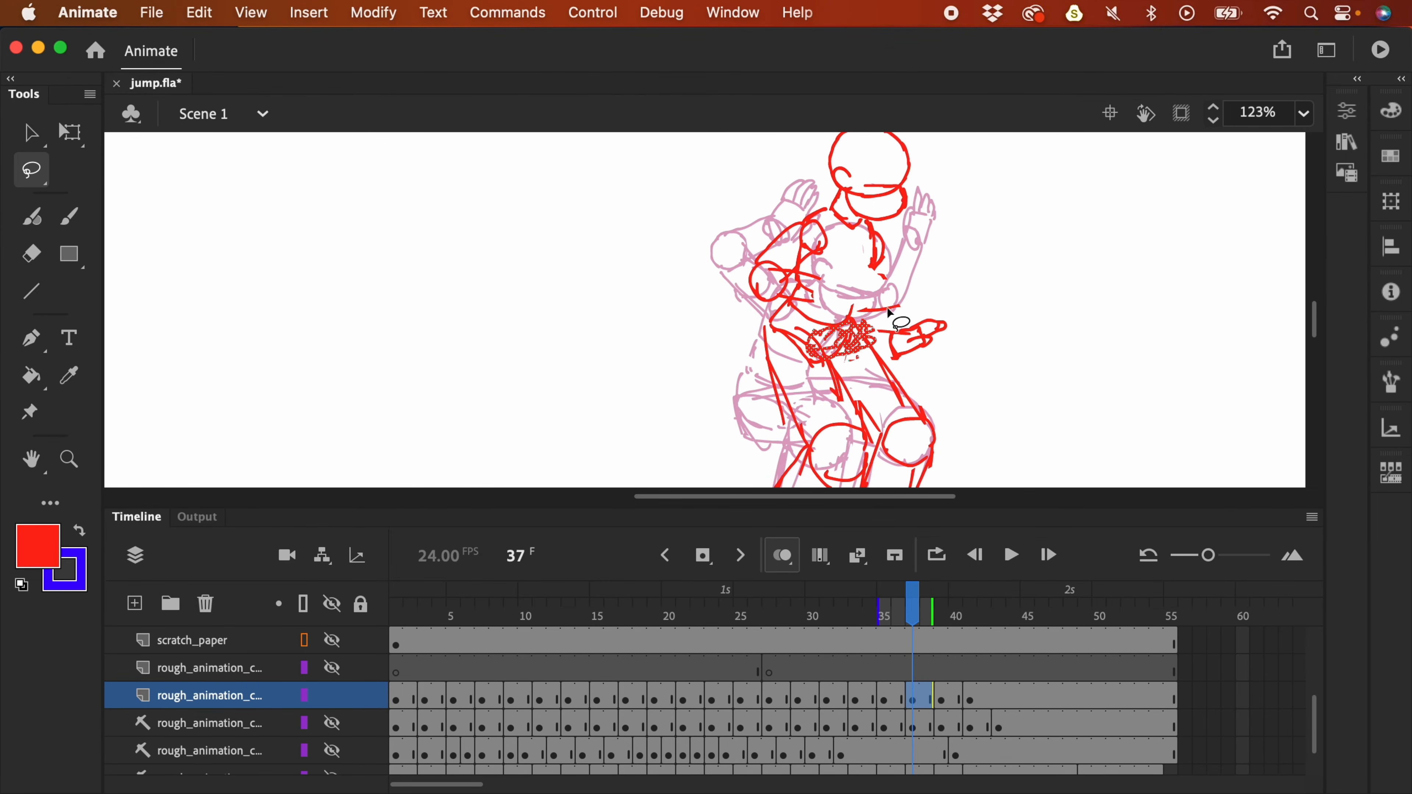
- Replay the jump at full-stage view and scrub back around frame 33
key("y")
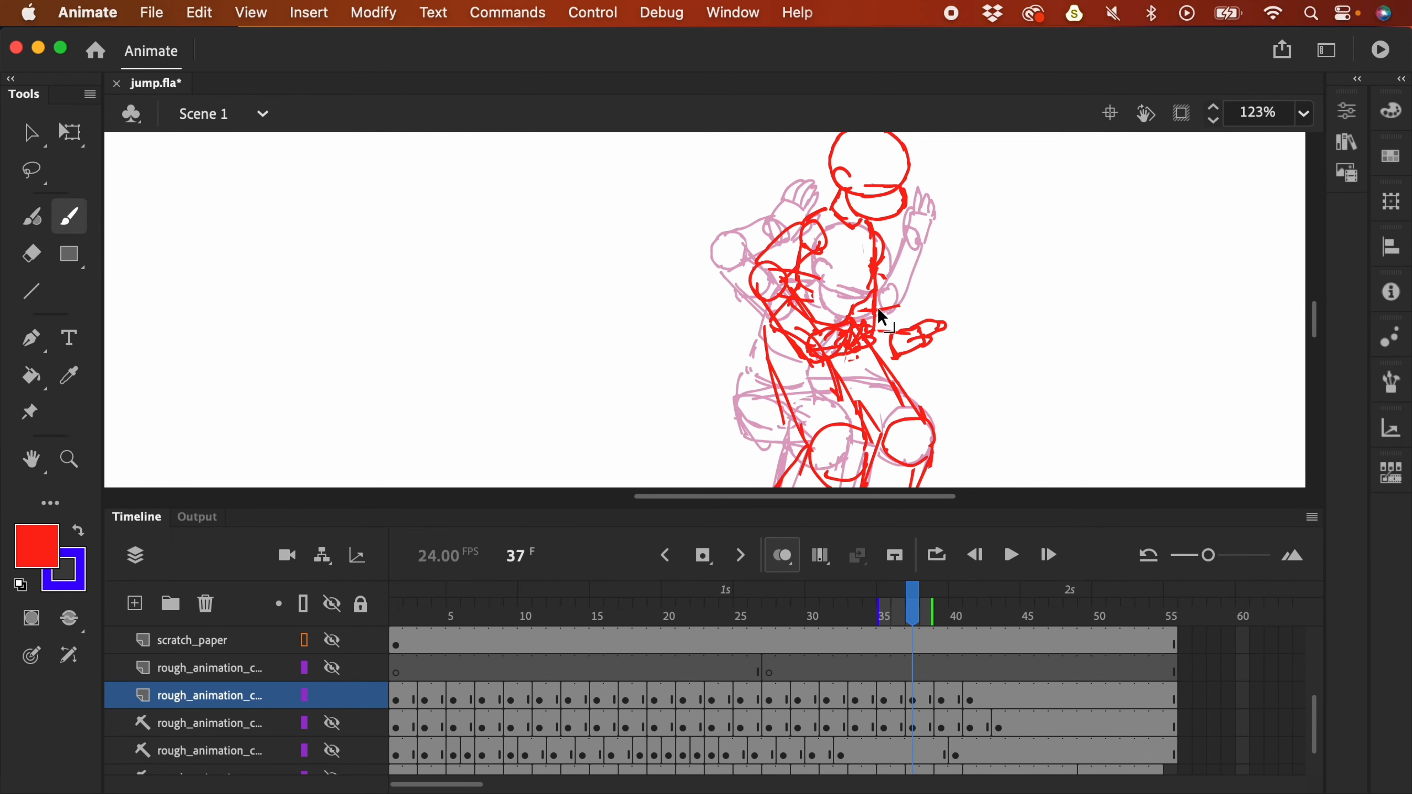
key("super+minus")
key("super+minus")
key("Return")
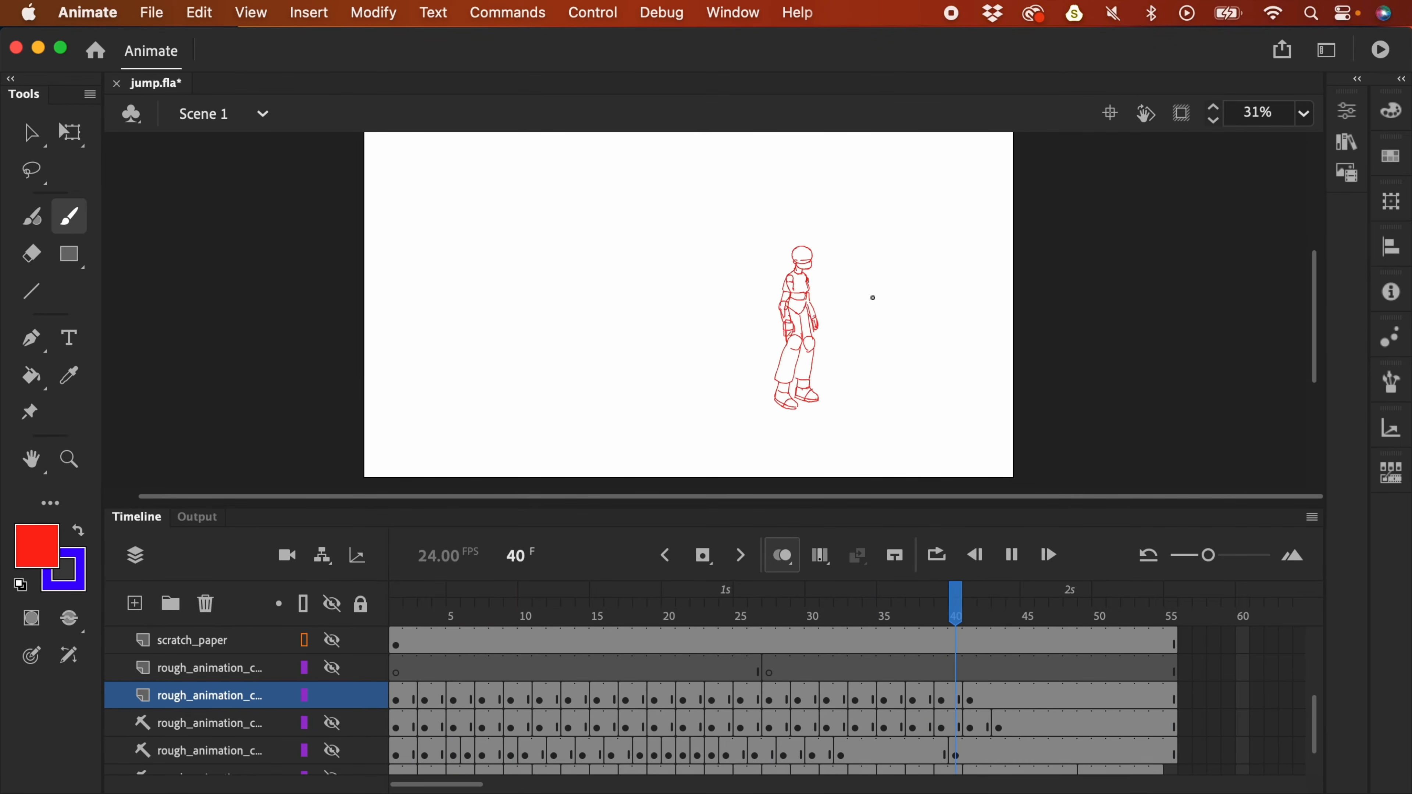
key("Return")
left_click_drag(845, 604, 898, 611)
- On frame 36, reposition the hand and forearm and lower the raised right hand, then replay
key("super+equal")
key("super+equal")
left_click_drag(1165, 352, 959, 385)
key("l")
left_click_drag(881, 222, 890, 233)
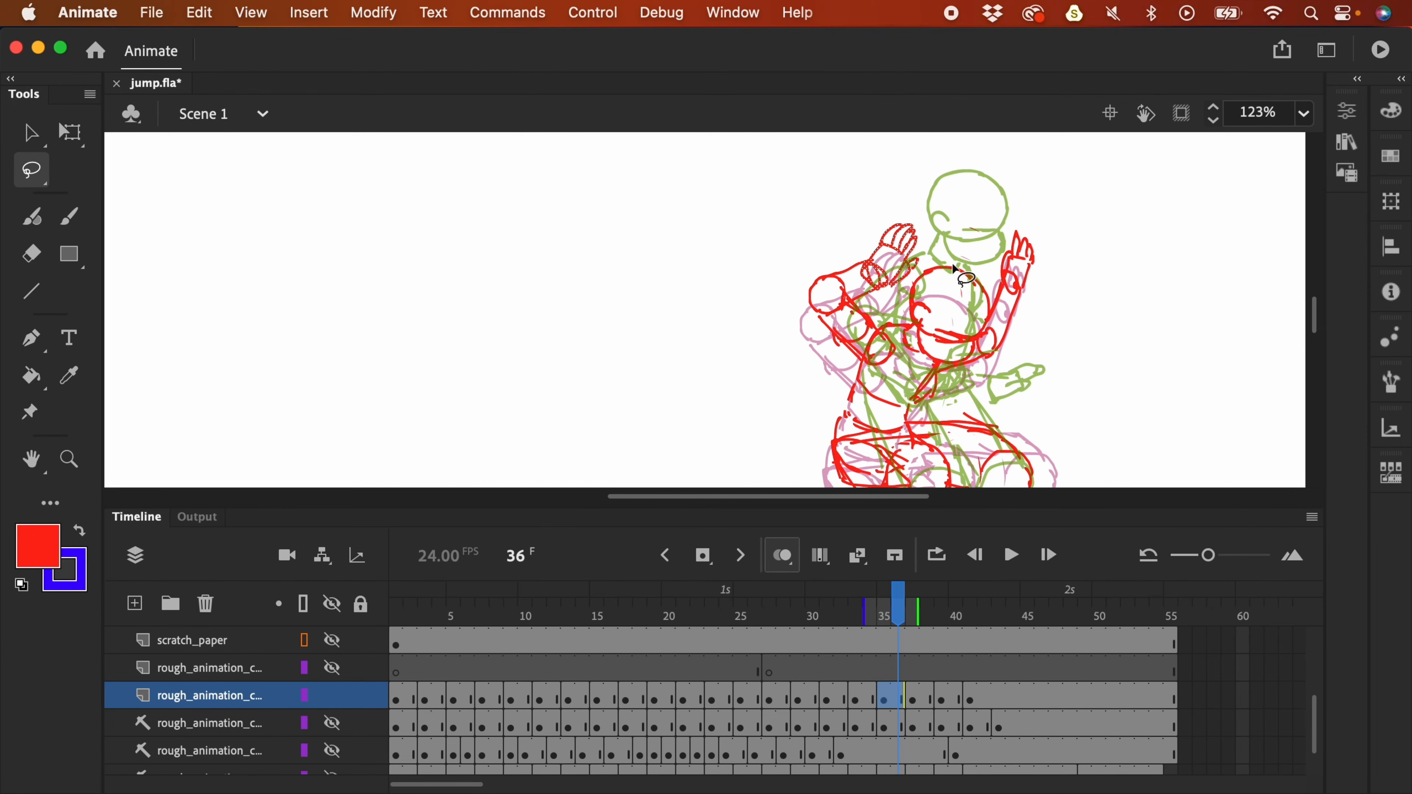
mouse_move(1063, 318)
left_mouse_down()
mouse_move(1048, 291)
mouse_move(992, 310)
left_mouse_up()
mouse_move(840, 261)
left_mouse_down()
mouse_move(848, 309)
mouse_move(839, 280)
left_mouse_up()
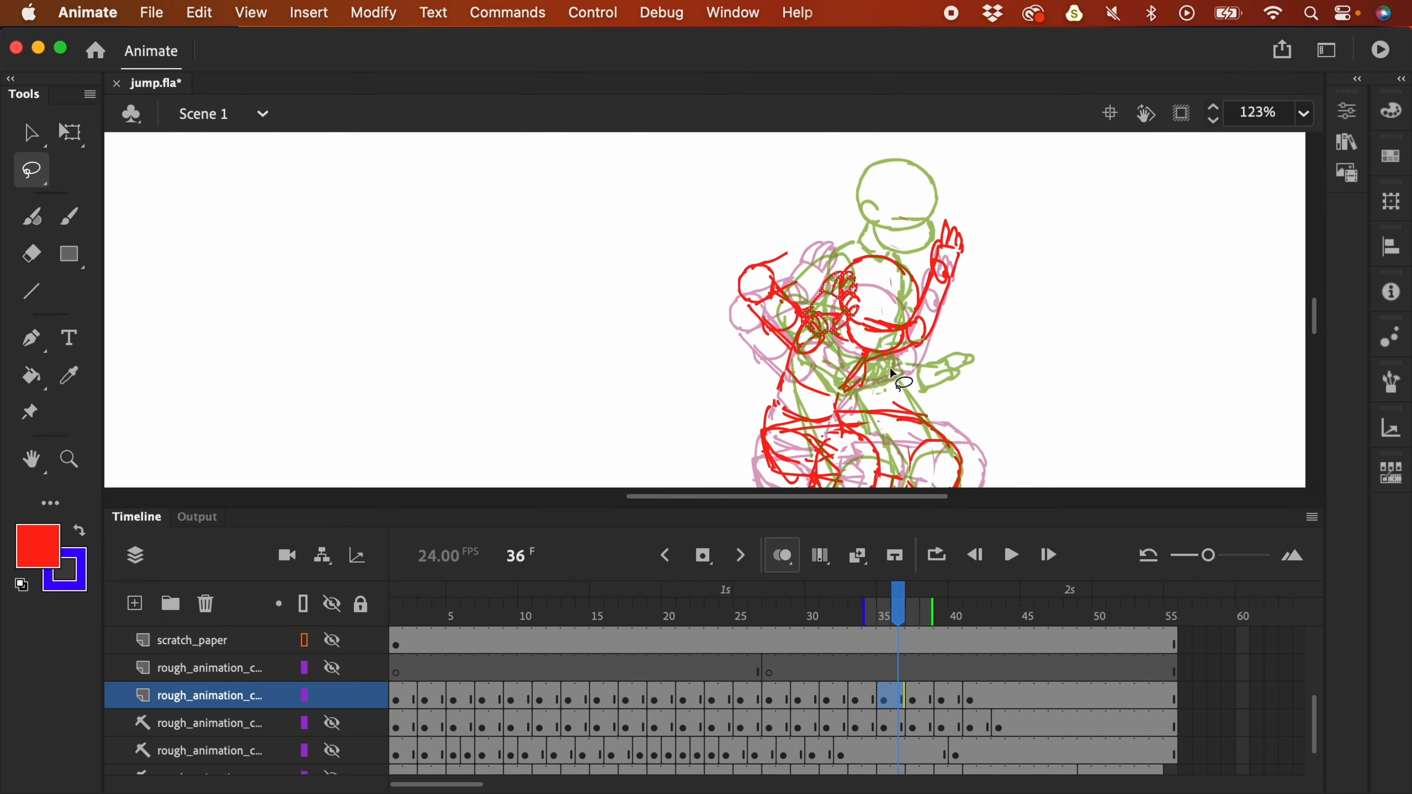
mouse_move(844, 302)
left_mouse_down()
mouse_move(840, 260)
mouse_move(835, 295)
left_mouse_up()
mouse_move(968, 267)
left_mouse_down()
mouse_move(955, 221)
mouse_move(970, 291)
mouse_move(953, 308)
left_mouse_up()
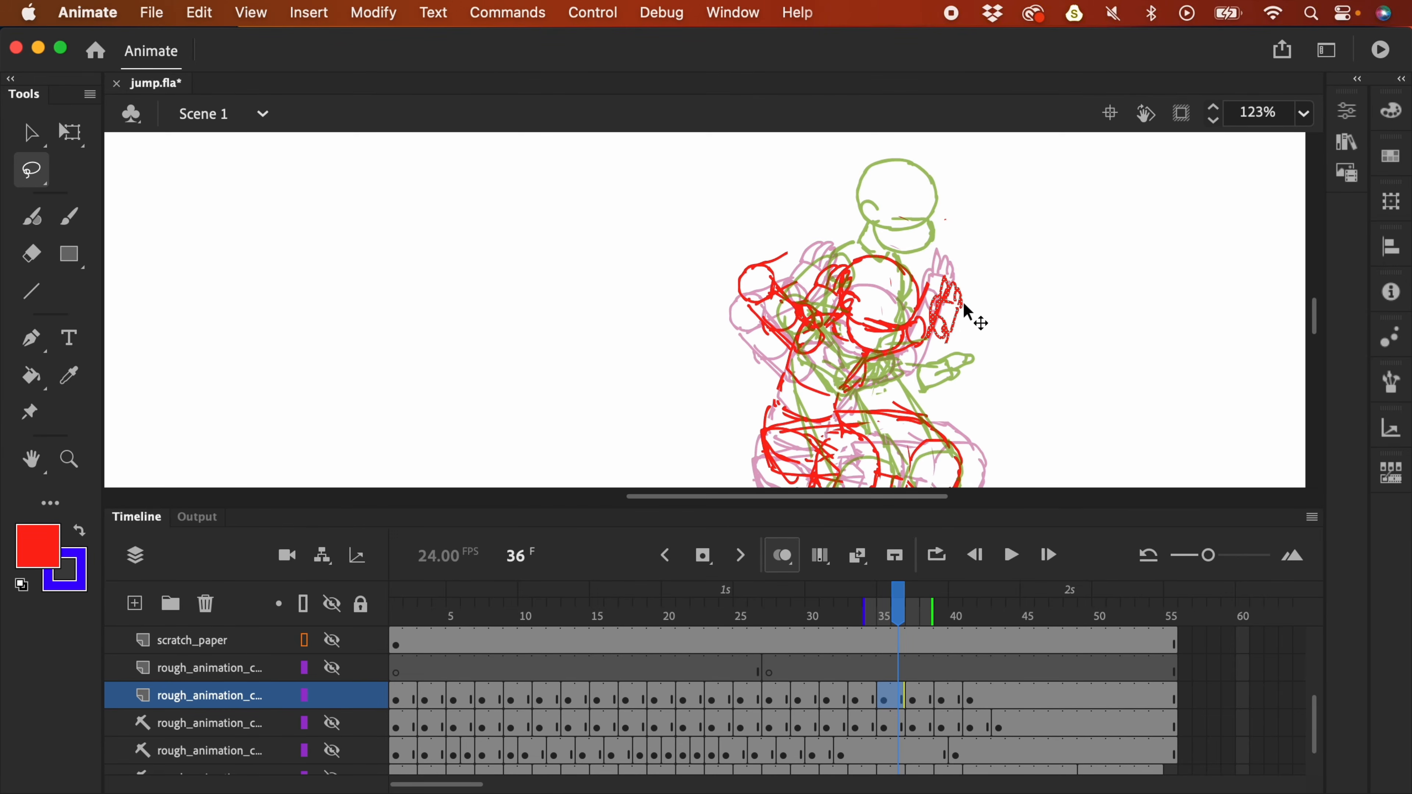
key("Return")
key("super+minus")
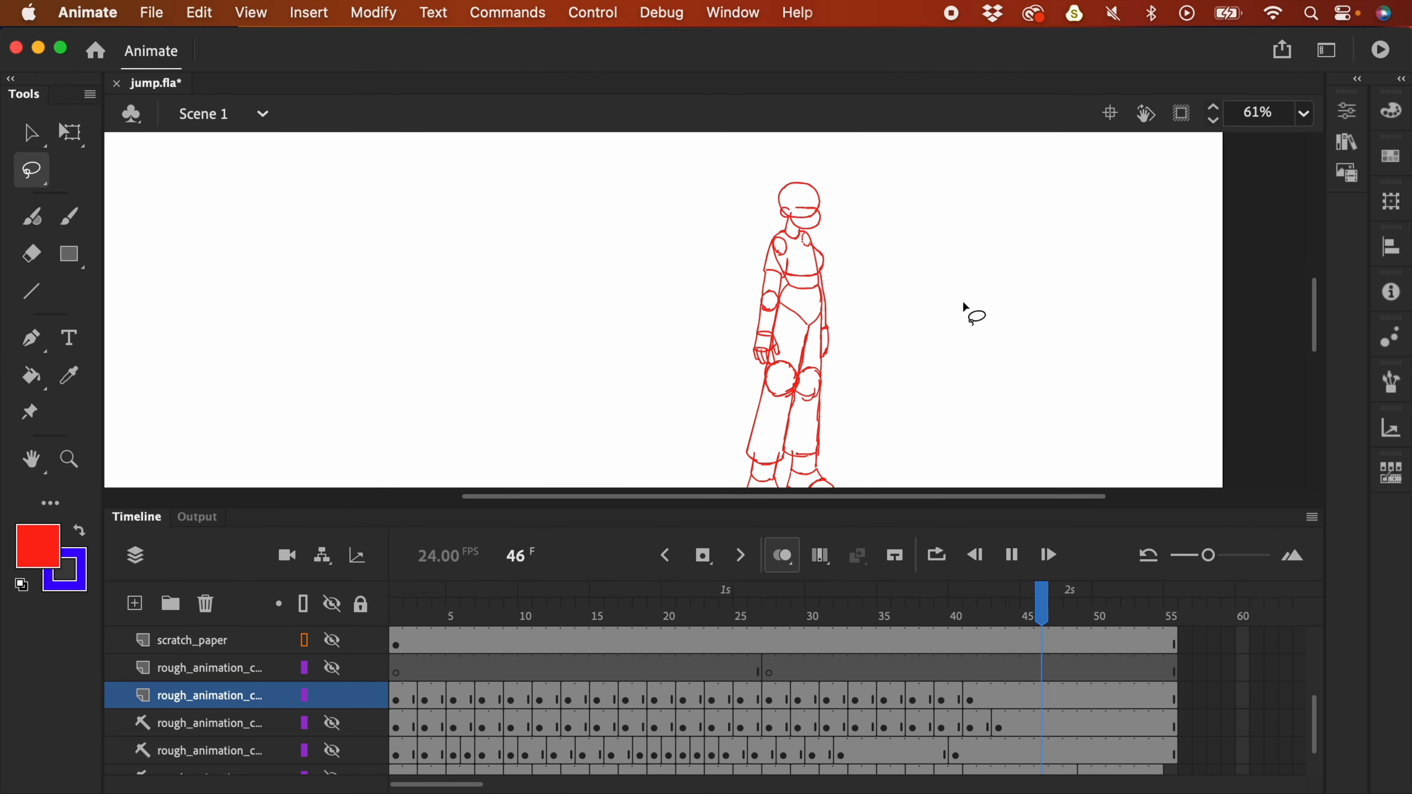
- Replay the jump, return to frame 31, and free-transform the raised hand
key("super+minus")
key("Return")
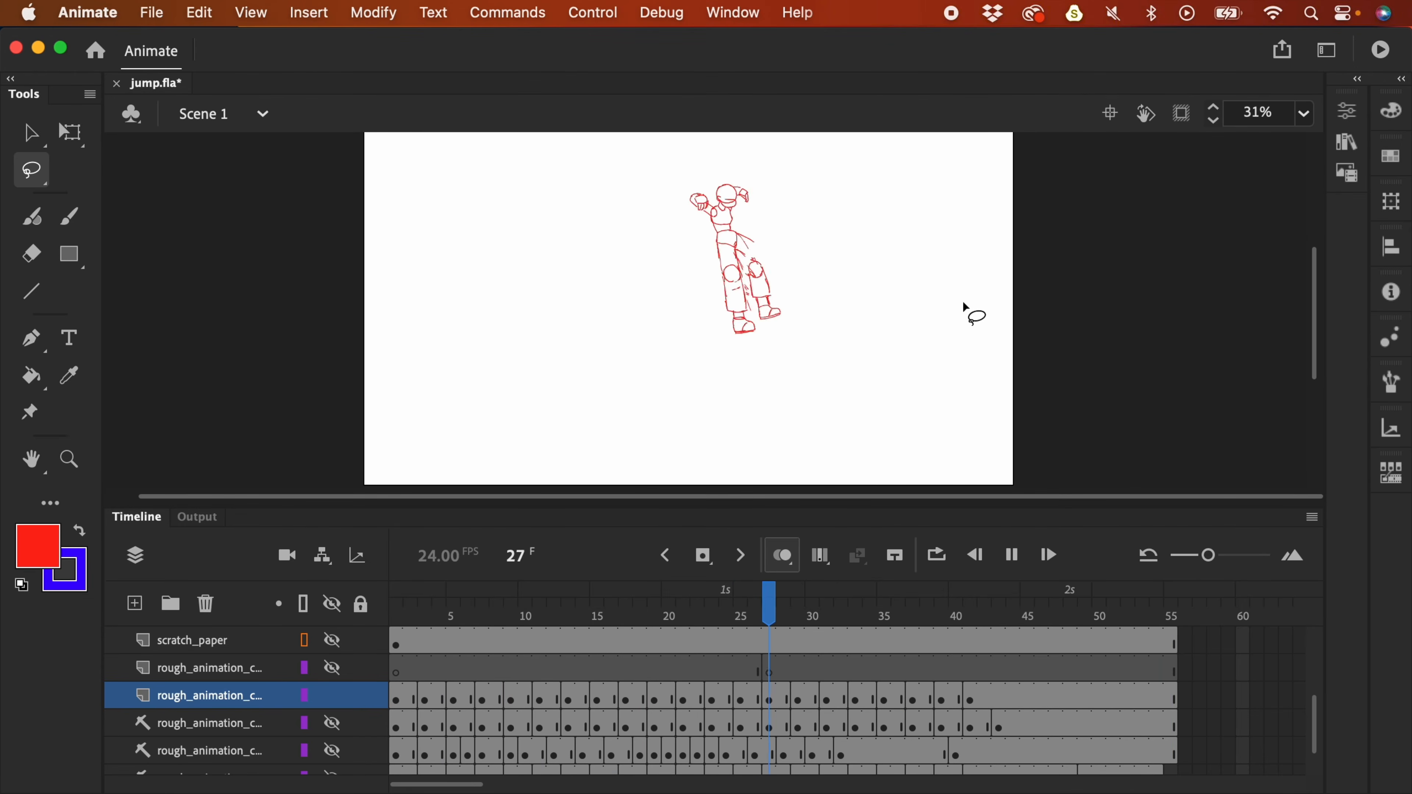
left_click_drag(914, 600, 837, 617)
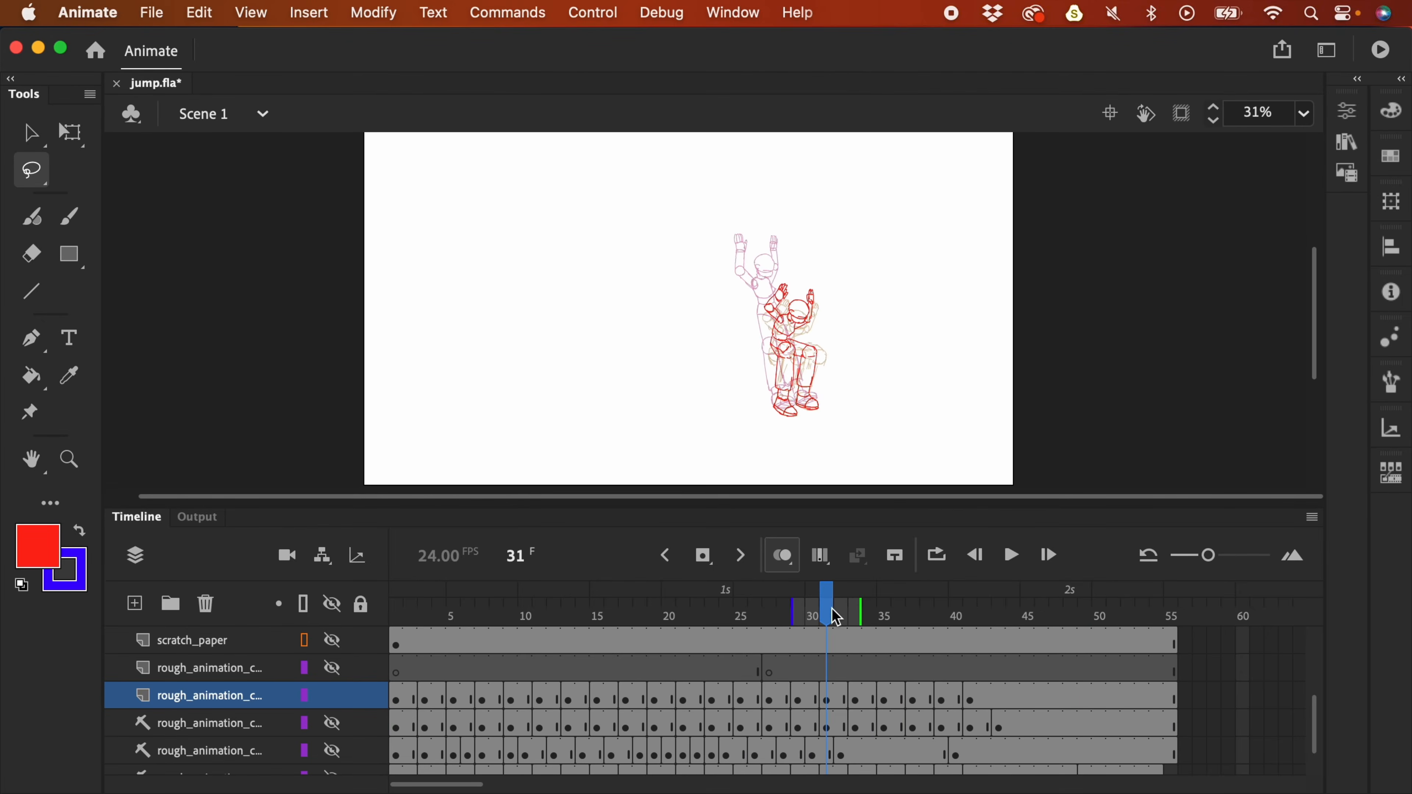
key("super+equal")
mouse_move(938, 277)
left_mouse_down()
mouse_move(910, 271)
mouse_move(867, 222)
mouse_move(893, 264)
mouse_move(873, 237)
mouse_move(884, 246)
left_mouse_up()
key("q")
left_click(935, 252)
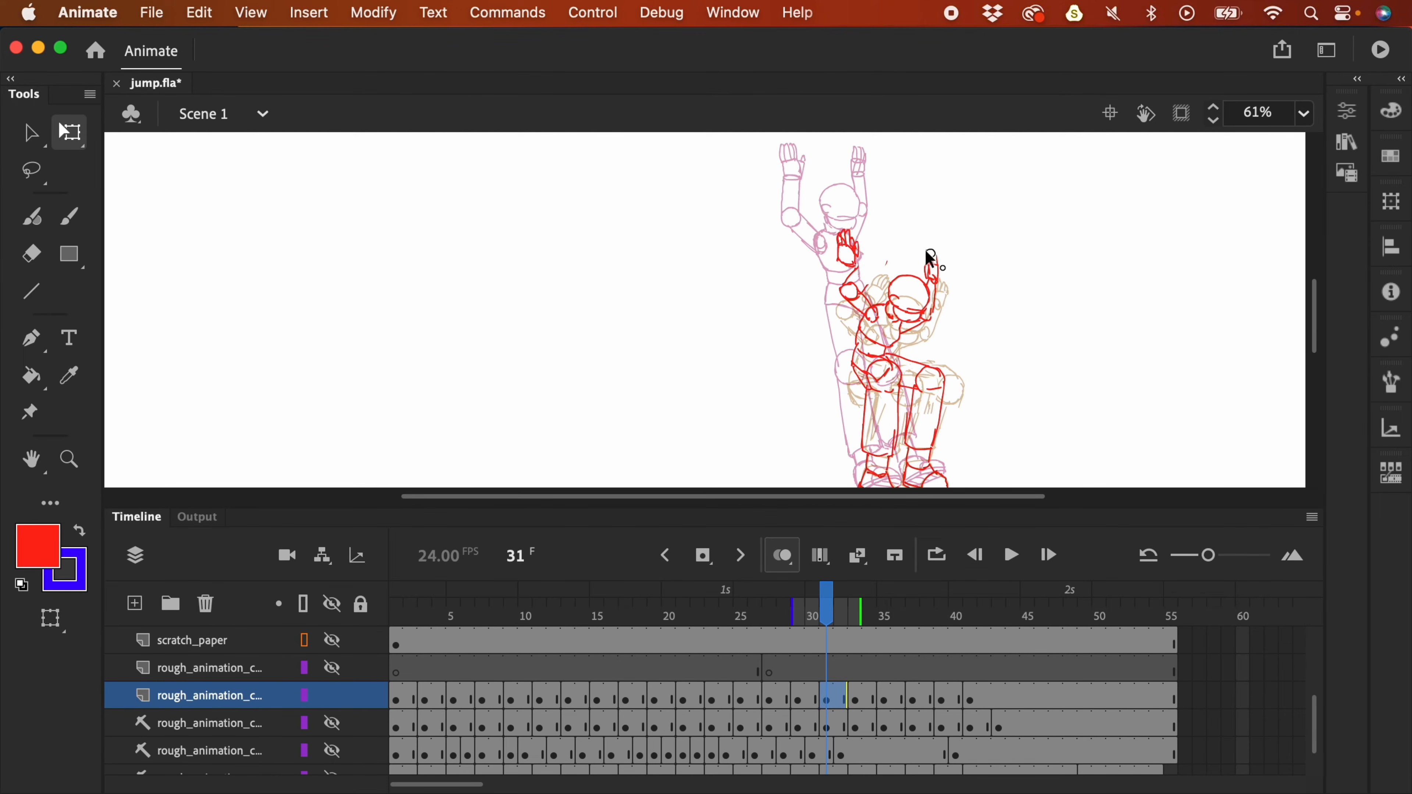
- Lasso the raised red hand on frame 31 and rotate it slightly
left_click(927, 228)
key("l")
mouse_move(938, 233)
left_mouse_down()
mouse_move(916, 274)
mouse_move(945, 276)
left_mouse_up()
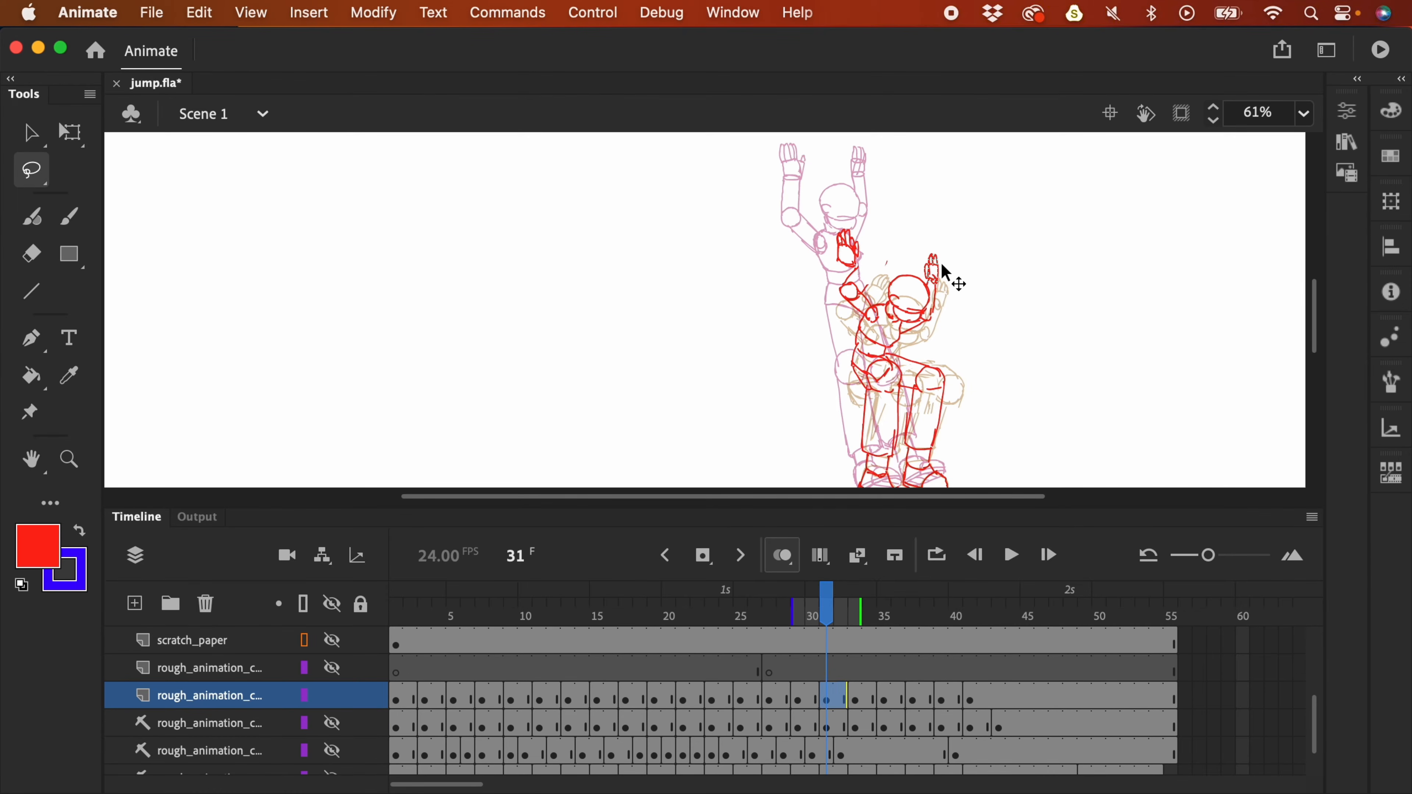
key("q")
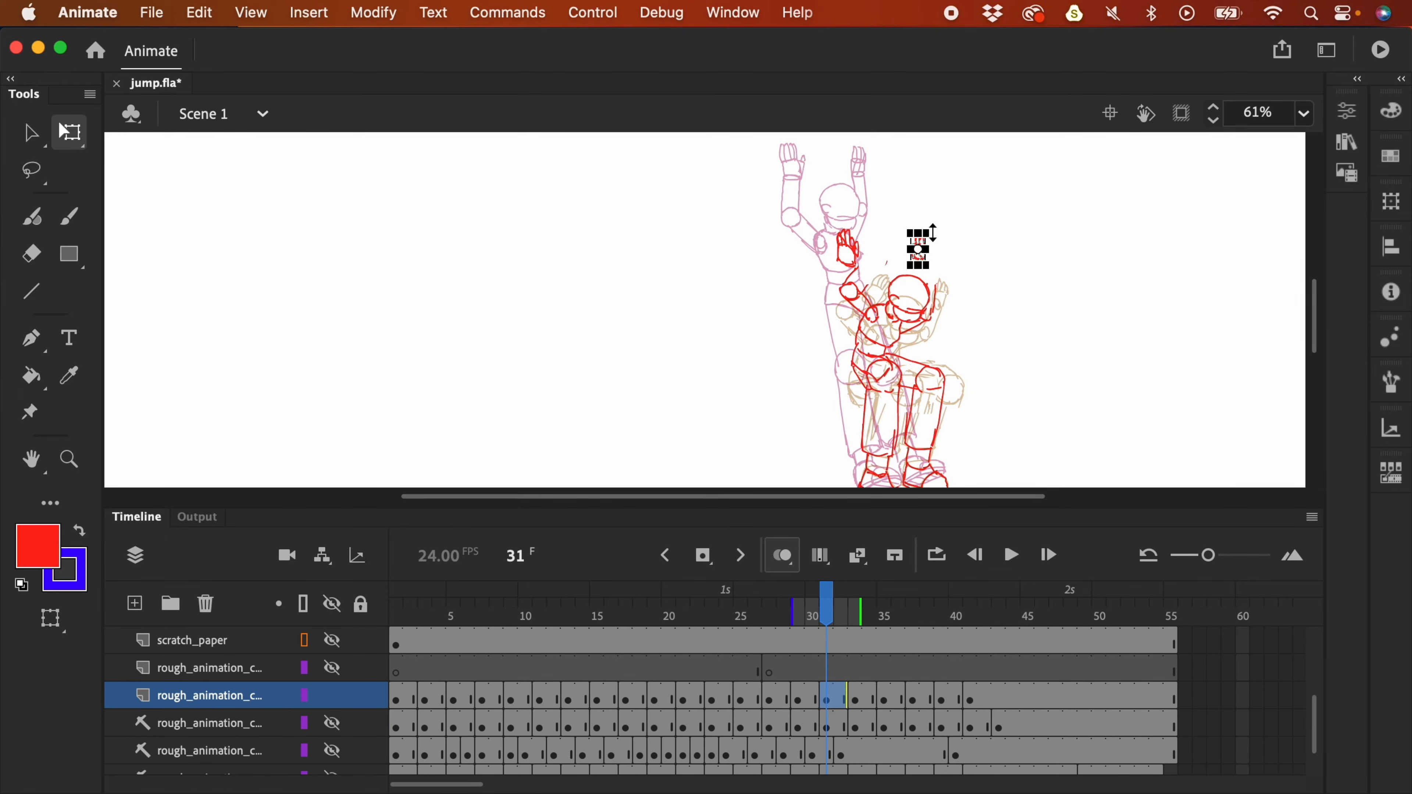
left_click_drag(940, 232, 939, 238)
left_click(959, 251)
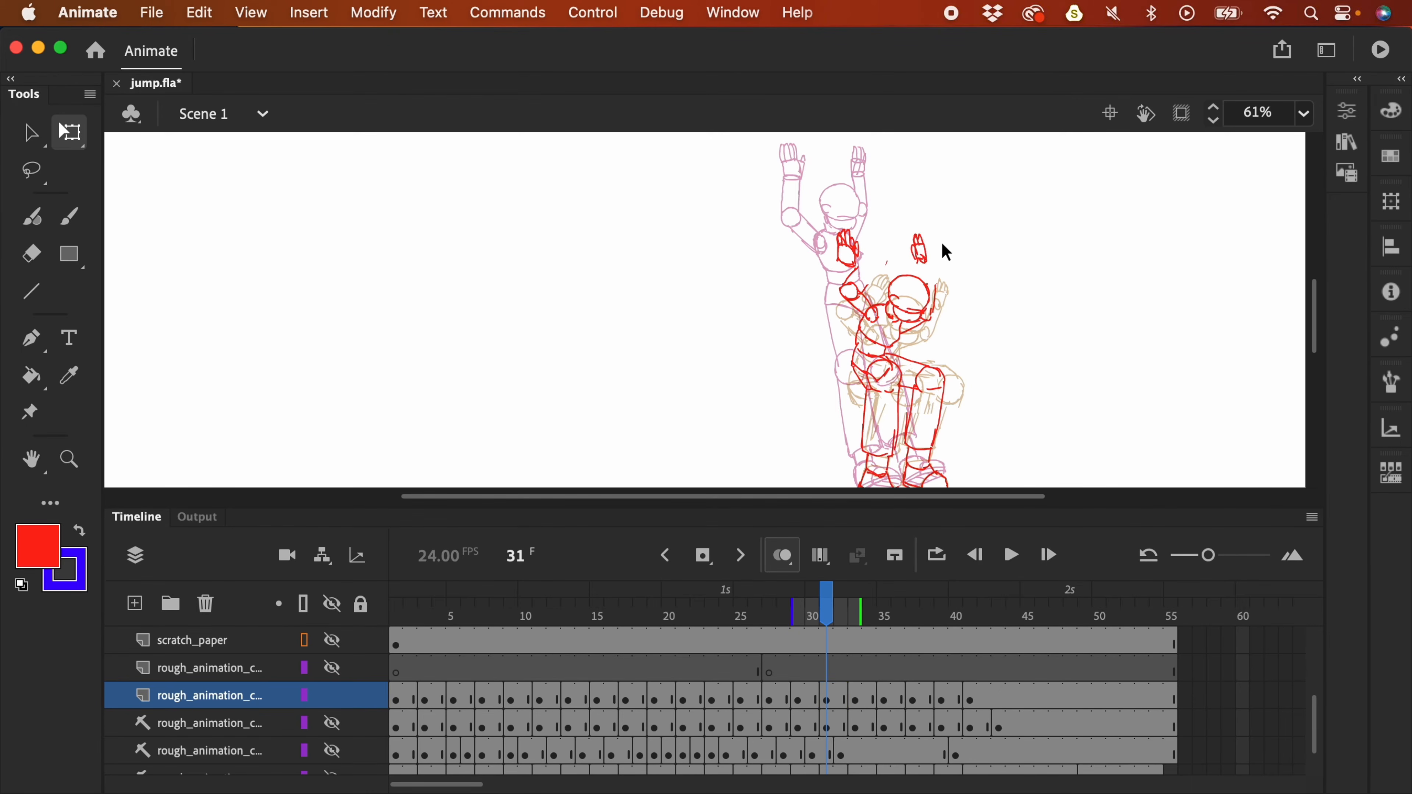
- Select the strokes around the red hand, then zoom out and replay the jump
key("l")
mouse_move(879, 295)
left_mouse_down()
mouse_move(889, 301)
mouse_move(851, 267)
mouse_move(874, 300)
left_mouse_up()
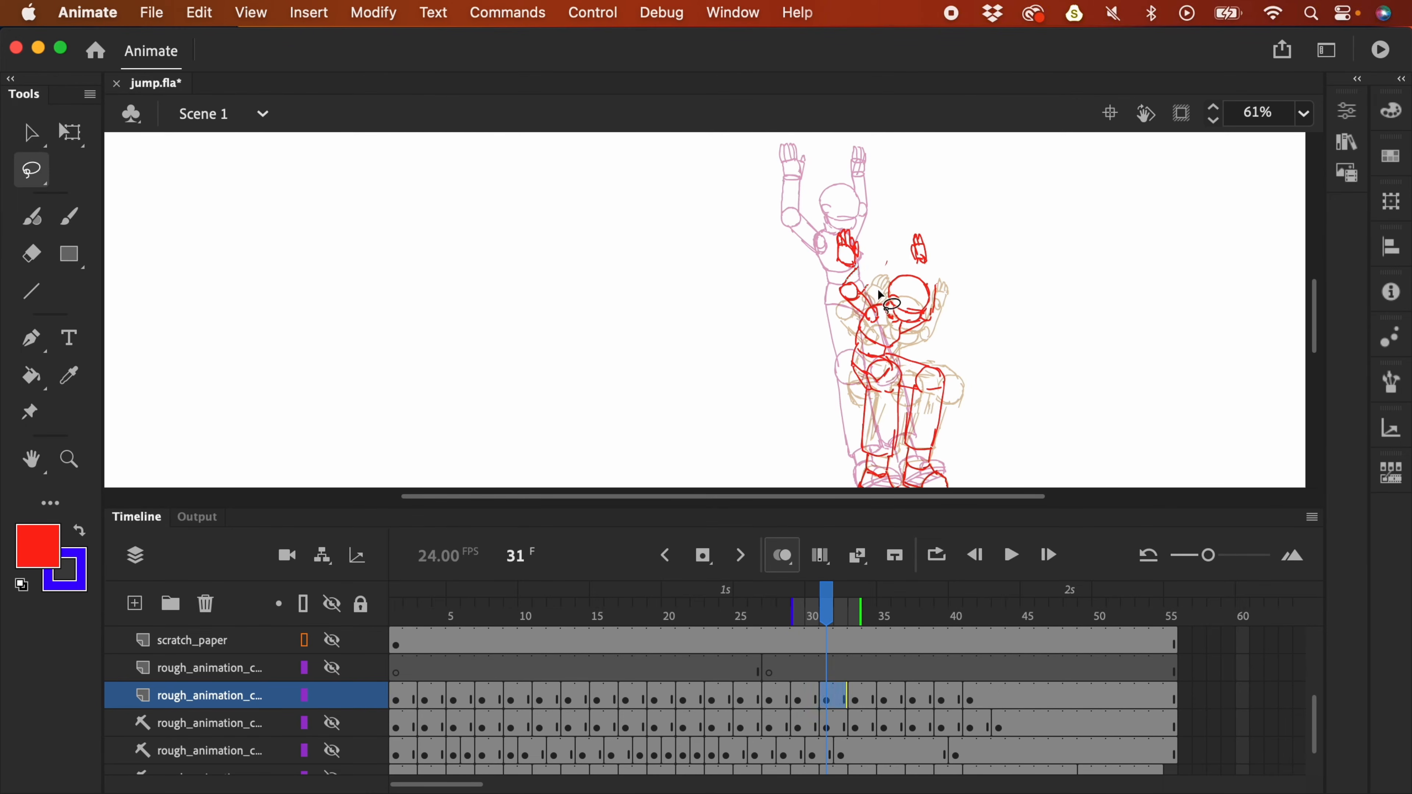
key("b")
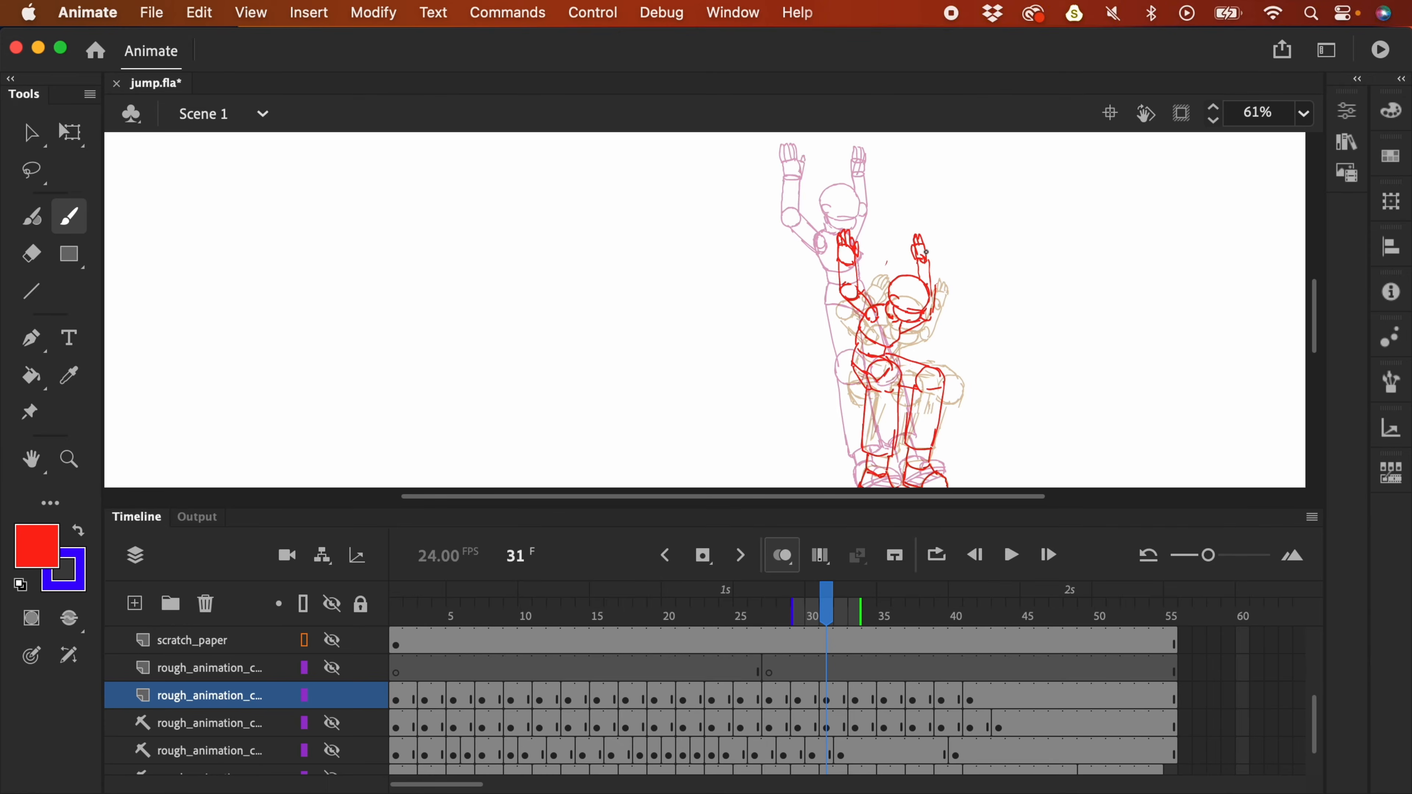
key("super+minus")
key("Return")
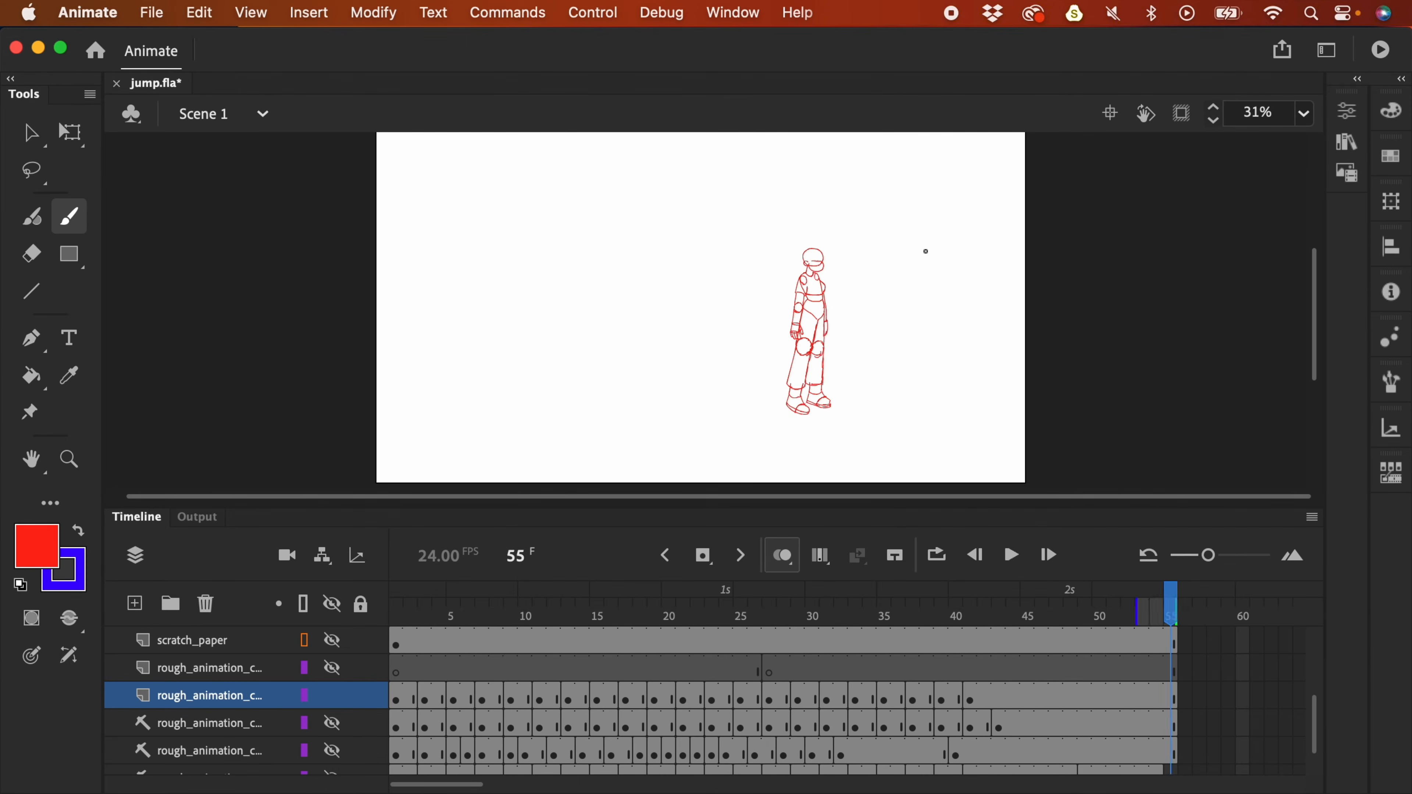
key("Return")
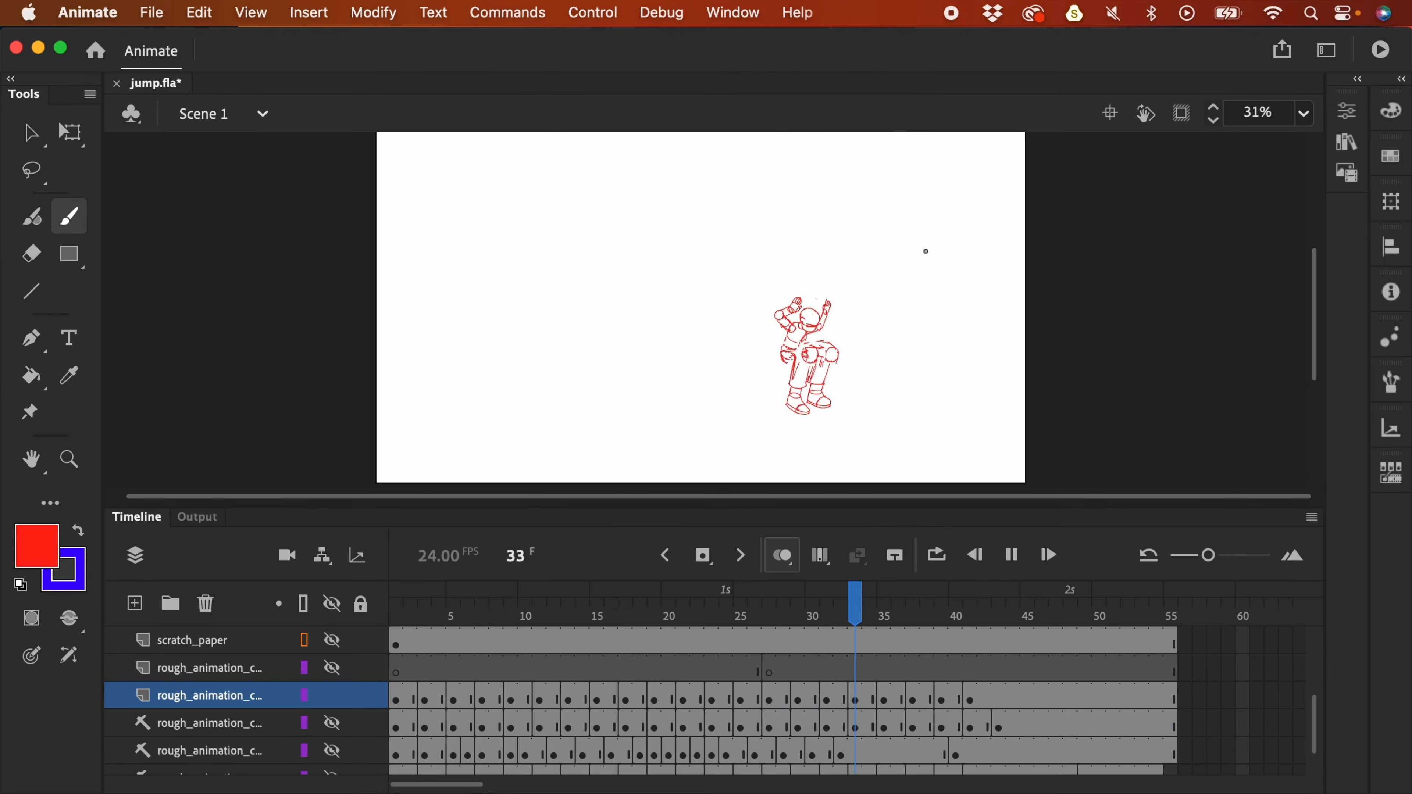
- Lasso and move the body strokes on frame 36, then play back the jump
key("Return")
mouse_move(872, 622)
left_mouse_down()
mouse_move(898, 624)
mouse_move(882, 621)
left_mouse_up()
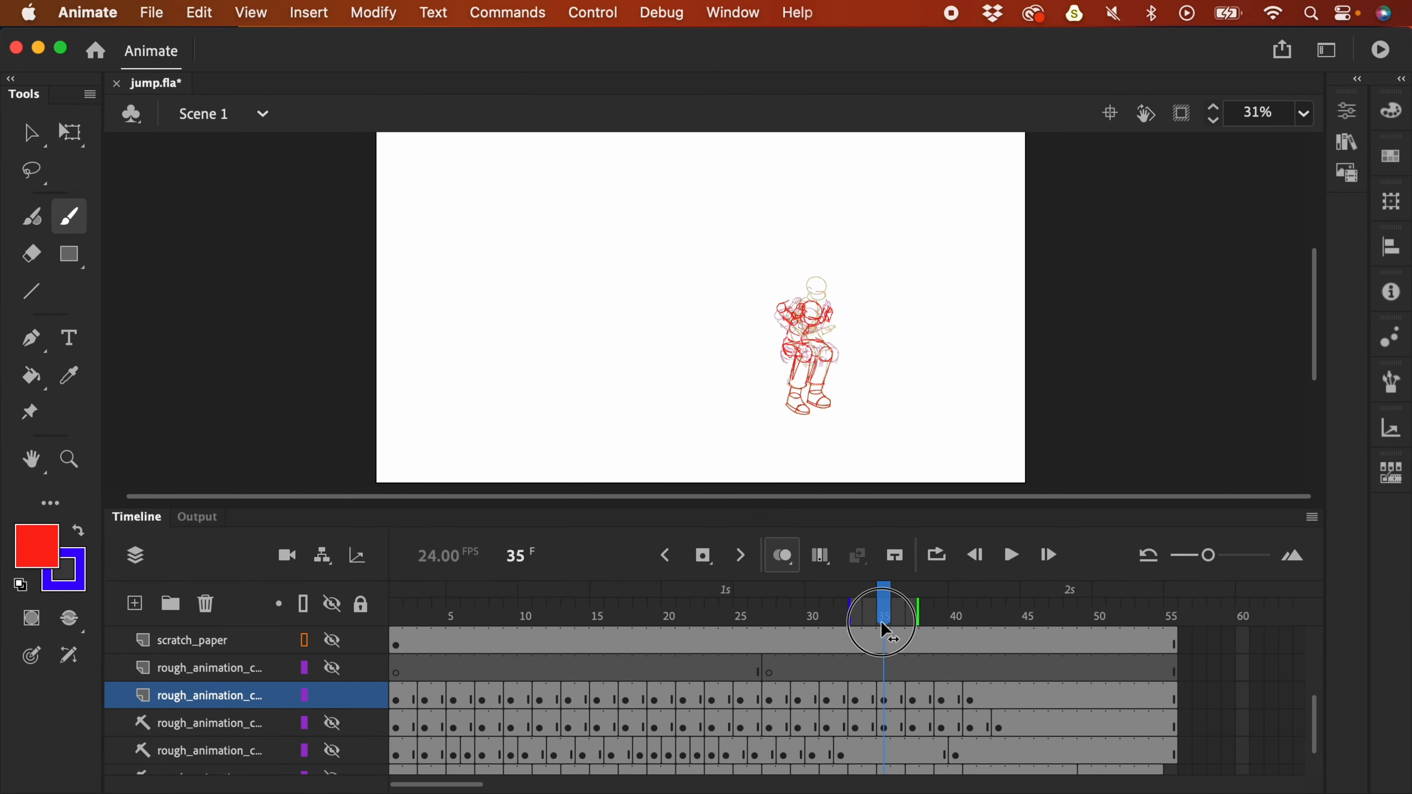
key("super+equal")
key("super+equal")
key("super+minus")
left_click_drag(995, 351, 947, 349)
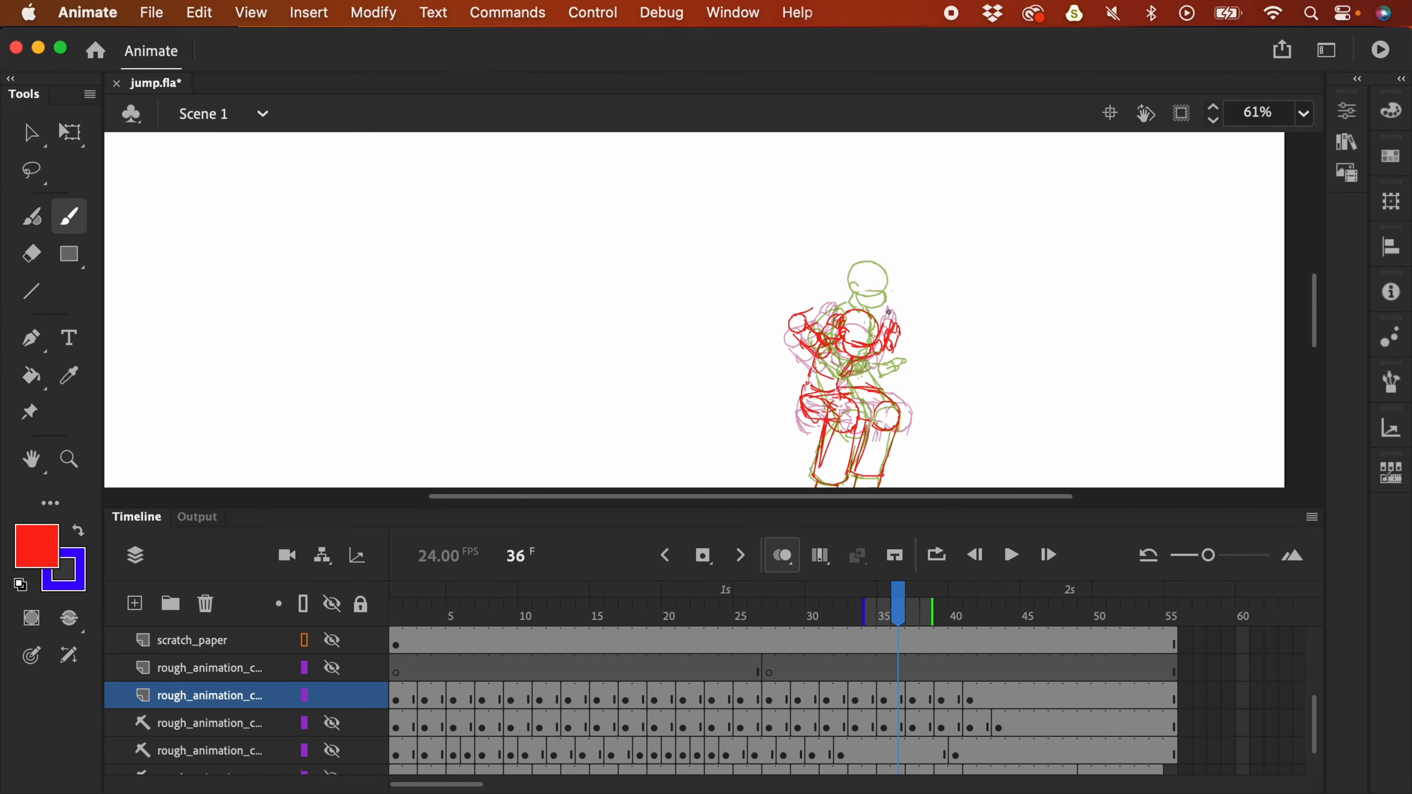
key("l")
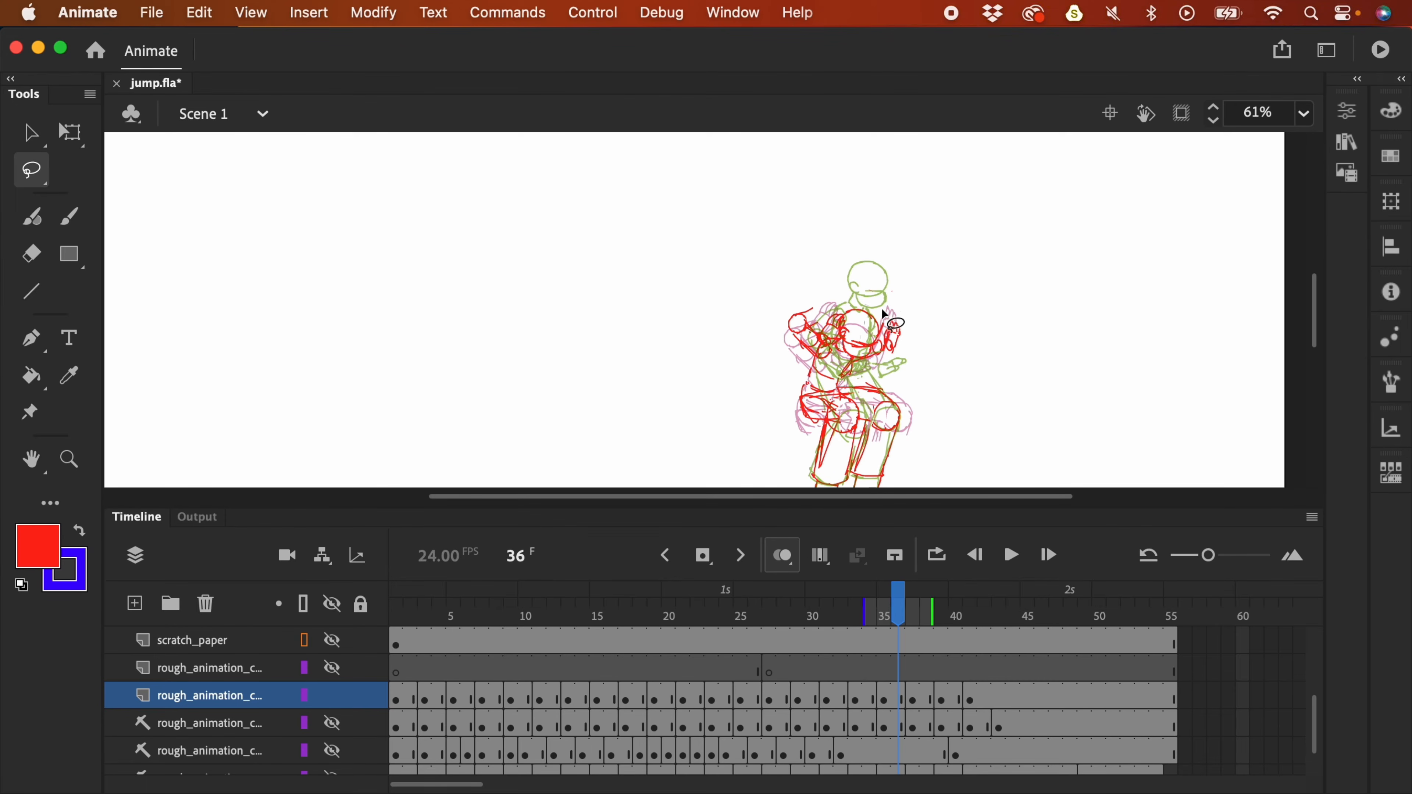
mouse_move(884, 291)
left_mouse_down()
mouse_move(784, 303)
mouse_move(778, 365)
mouse_move(797, 409)
mouse_move(871, 386)
mouse_move(917, 328)
mouse_move(884, 325)
left_mouse_up()
left_click(915, 334)
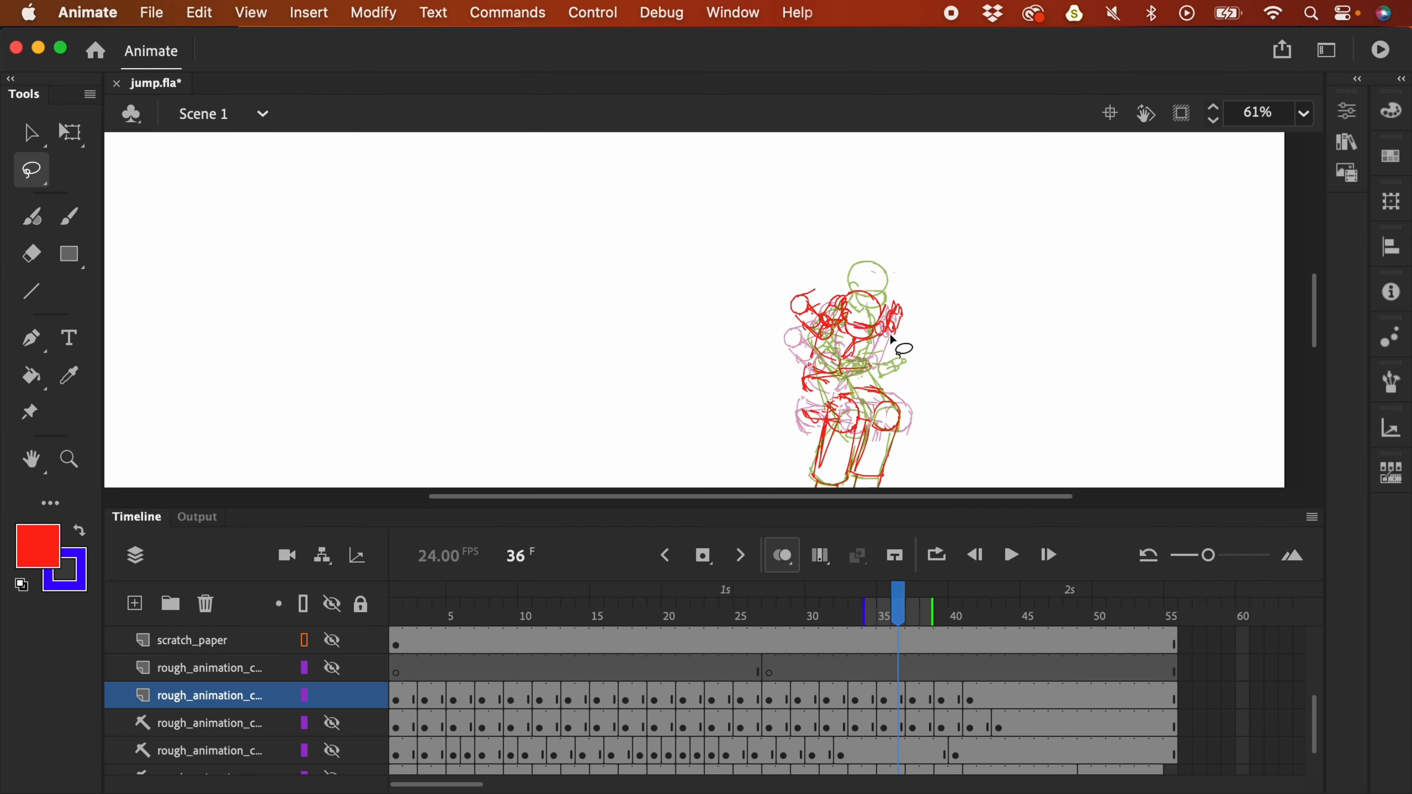
key("super+minus")
key("Return")
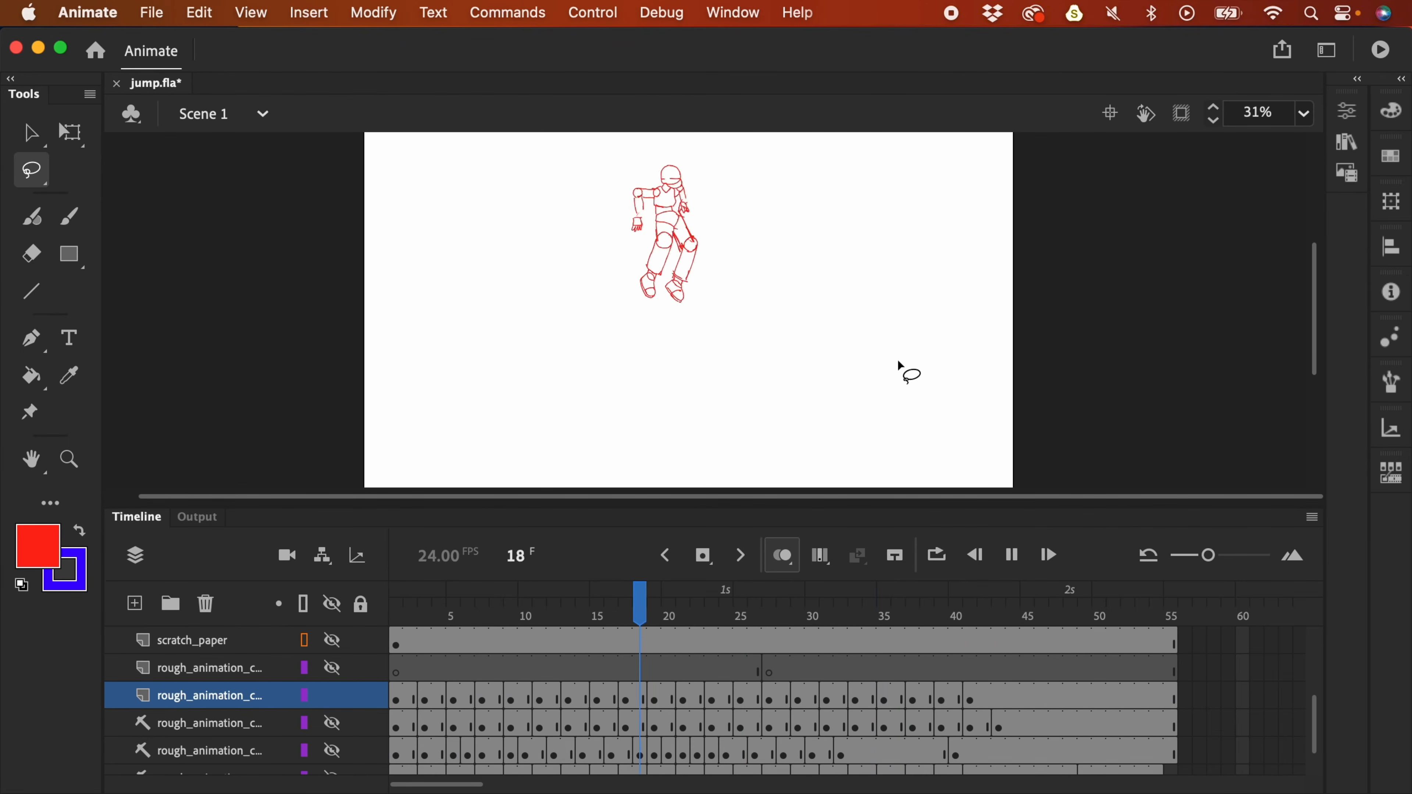
- Free-transform the leg strokes on frame 34 and replay the motion
left_click_drag(853, 617, 869, 618)
key("super+equal")
left_click_drag(952, 379, 1011, 416)
key("q")
left_click(1012, 409)
key("super+minus")
key("Return")
- Shift the upper-body strokes on frame 34 slightly to the right
left_click_drag(845, 615, 869, 617)
key("super+equal")
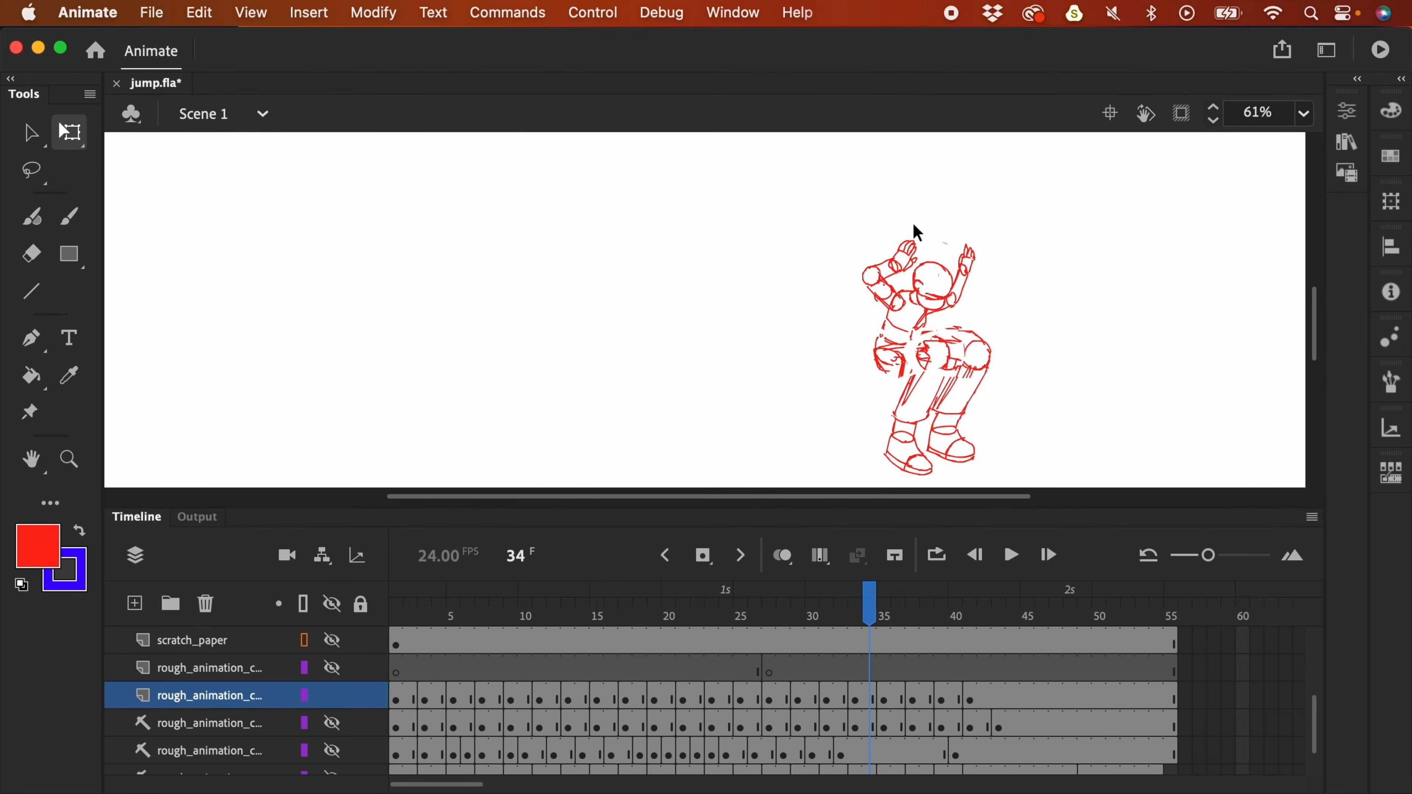
key("l")
mouse_move(917, 237)
left_mouse_down()
mouse_move(841, 341)
mouse_move(914, 331)
mouse_move(980, 242)
left_mouse_up()
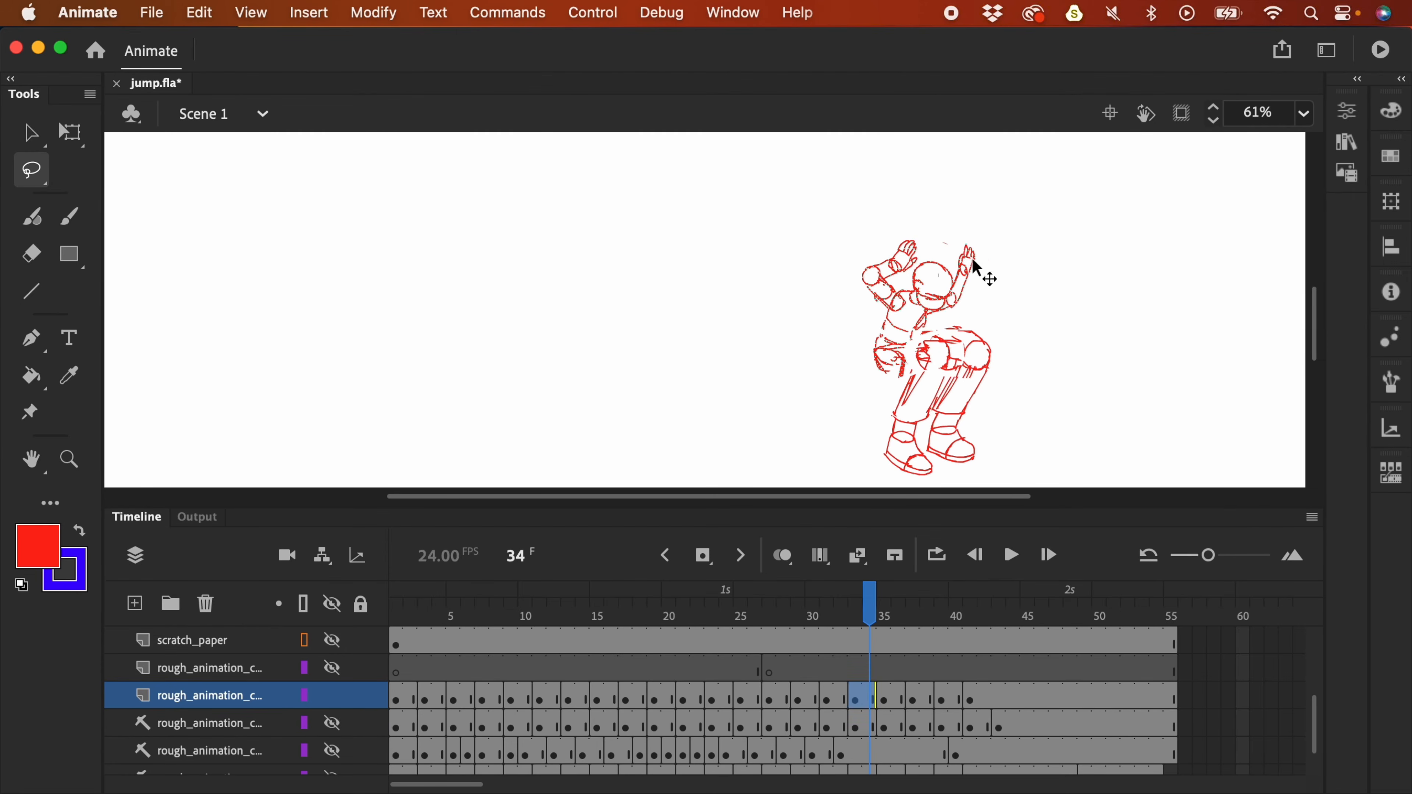
left_click_drag(951, 298, 973, 296)
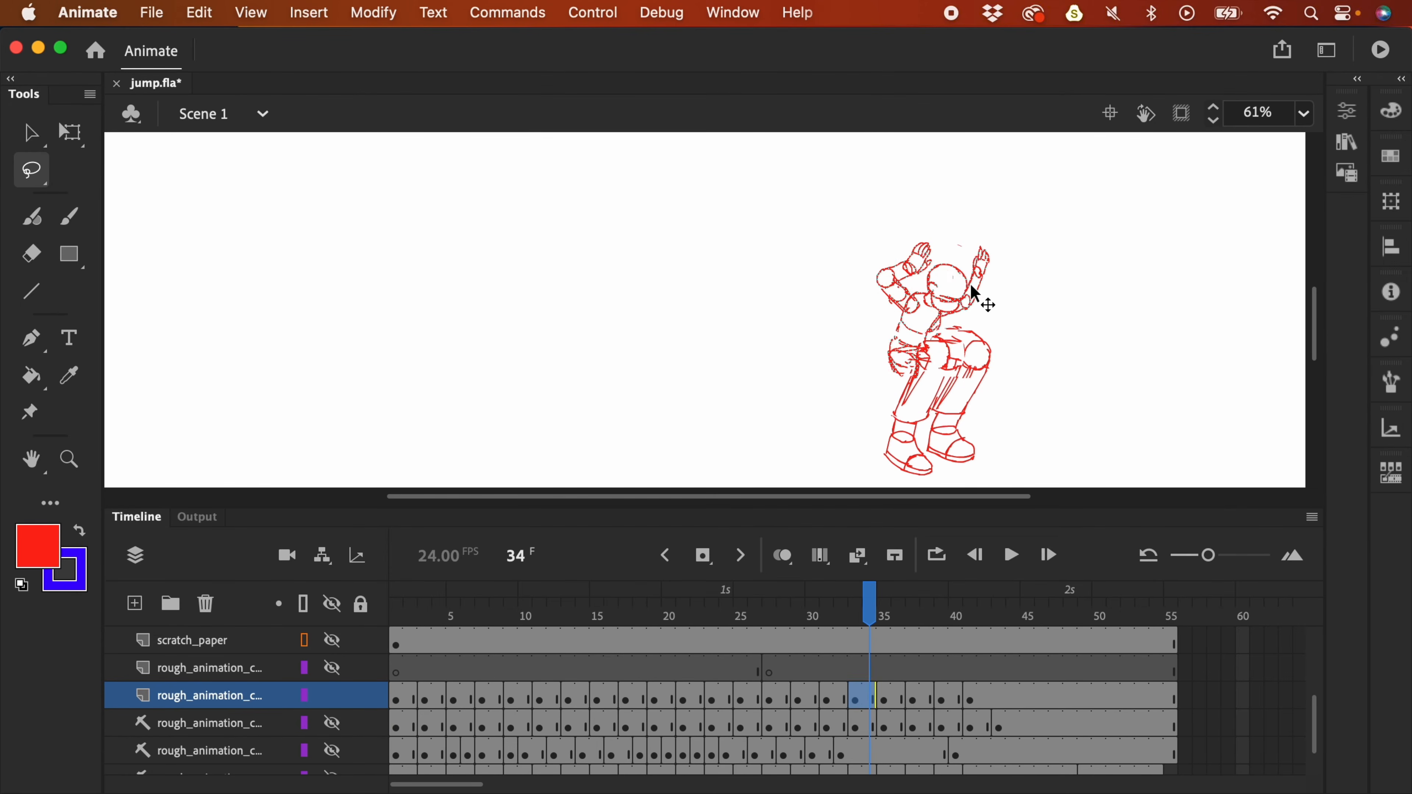
- Free-transform the upper body on frame 35, then replay the jump from frame 31
left_click(884, 617)
mouse_move(895, 206)
left_mouse_down()
mouse_move(929, 331)
mouse_move(962, 268)
mouse_move(952, 236)
mouse_move(1003, 237)
left_mouse_up()
key("q")
mouse_move(884, 616)
left_mouse_down()
mouse_move(825, 612)
mouse_move(910, 616)
mouse_move(900, 624)
left_mouse_up()
left_click_drag(946, 615, 826, 642)
key("super+minus")
key("Return")
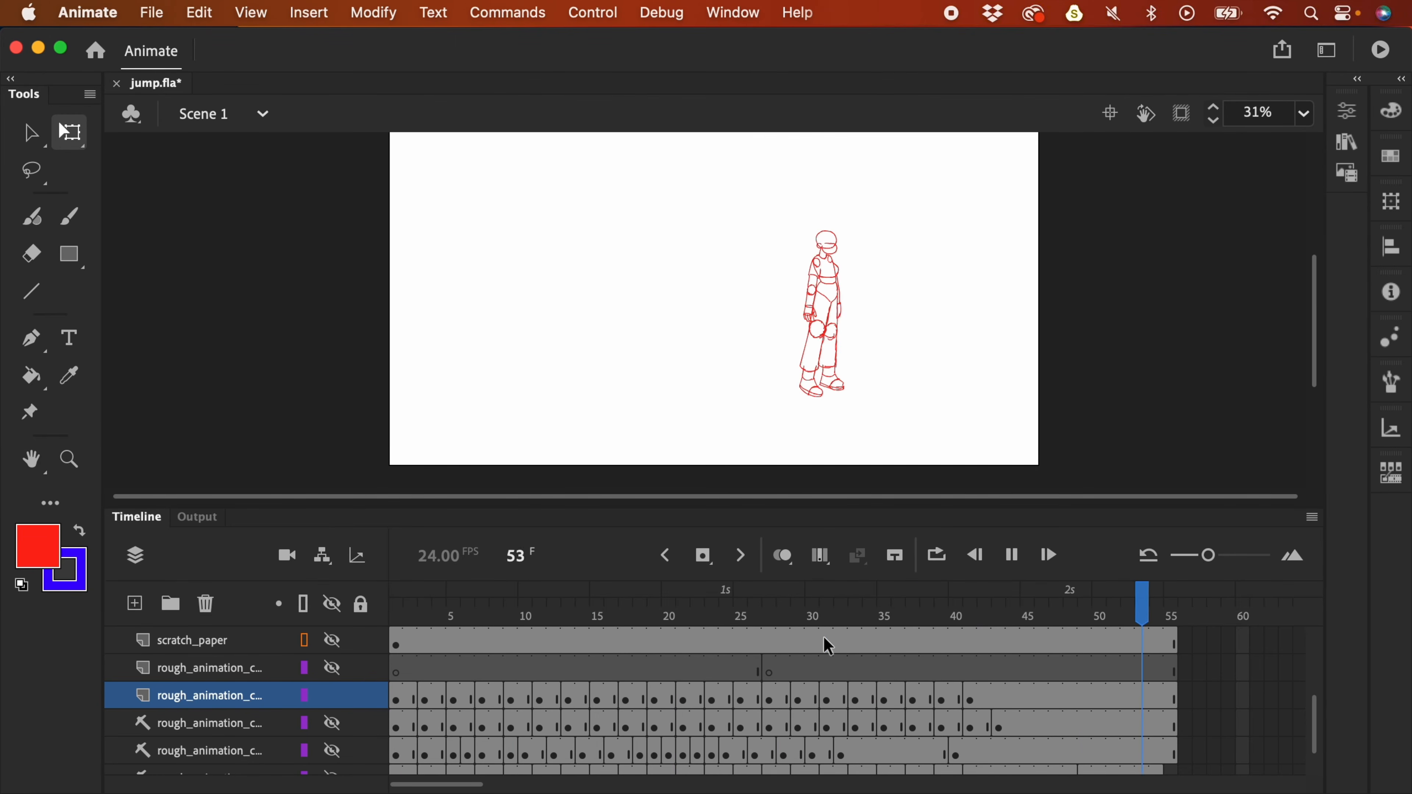
left_click(689, 616)
- Rotate the right leg clockwise on frame 21
key("l")
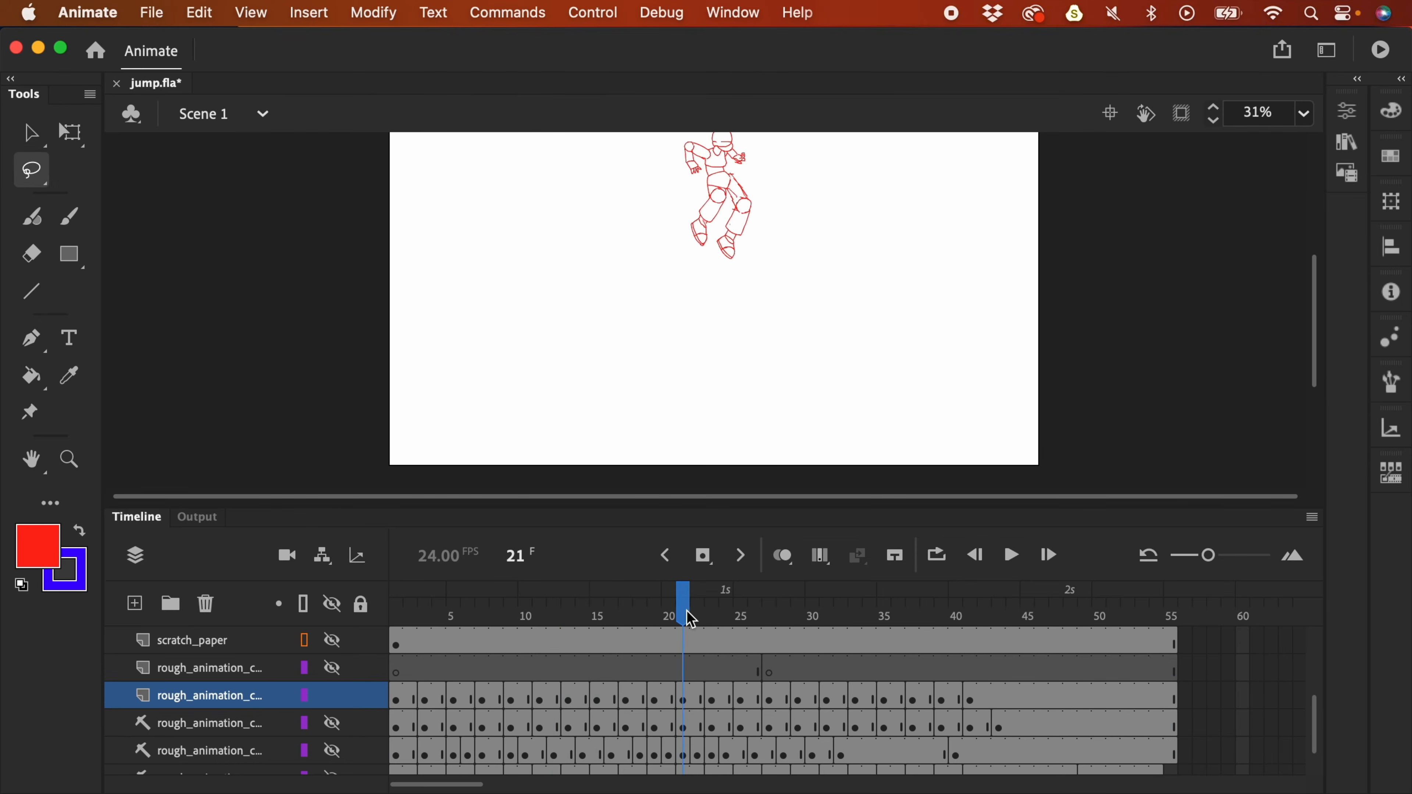
key("super+equal")
left_click_drag(849, 257, 845, 452)
mouse_move(784, 274)
left_mouse_down()
mouse_move(733, 299)
mouse_move(710, 376)
mouse_move(792, 279)
mouse_move(778, 271)
mouse_move(732, 296)
mouse_move(704, 383)
mouse_move(767, 386)
mouse_move(791, 306)
left_mouse_up()
key("q")
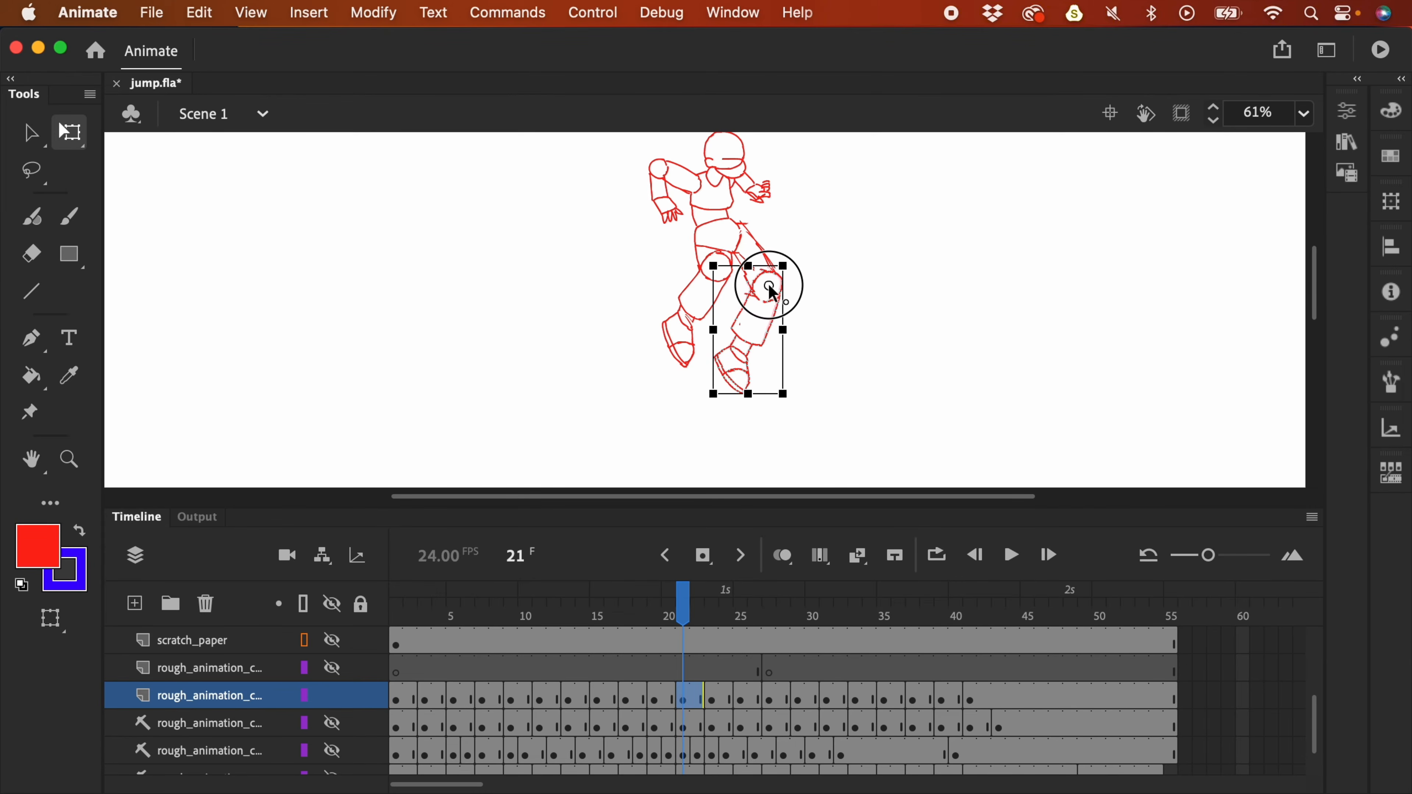
mouse_move(791, 401)
left_mouse_down()
mouse_move(759, 388)
mouse_move(765, 406)
left_mouse_up()
left_click(794, 343)
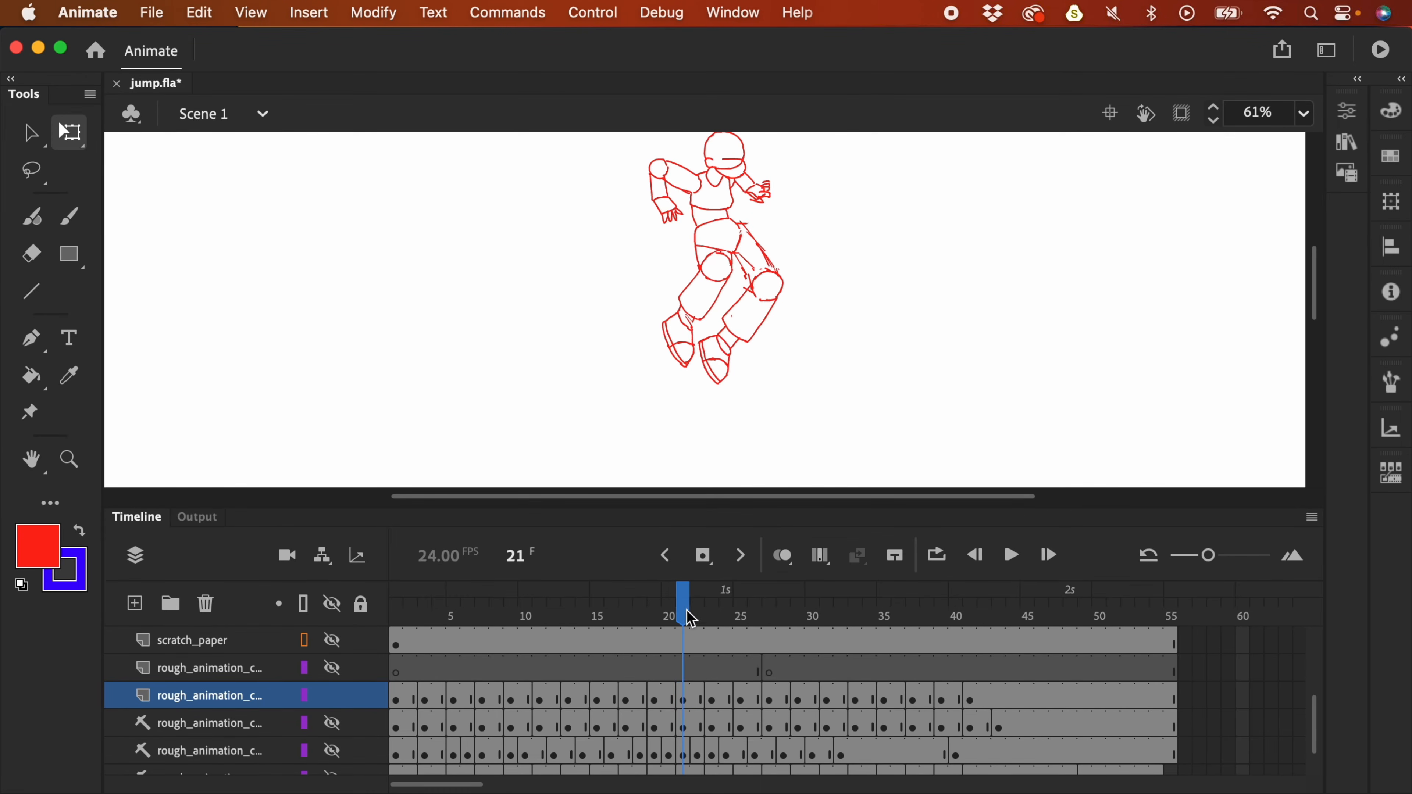
- Turn on onion skinning and select the leg strokes on frames 20 and 18
left_click_drag(683, 609, 676, 618)
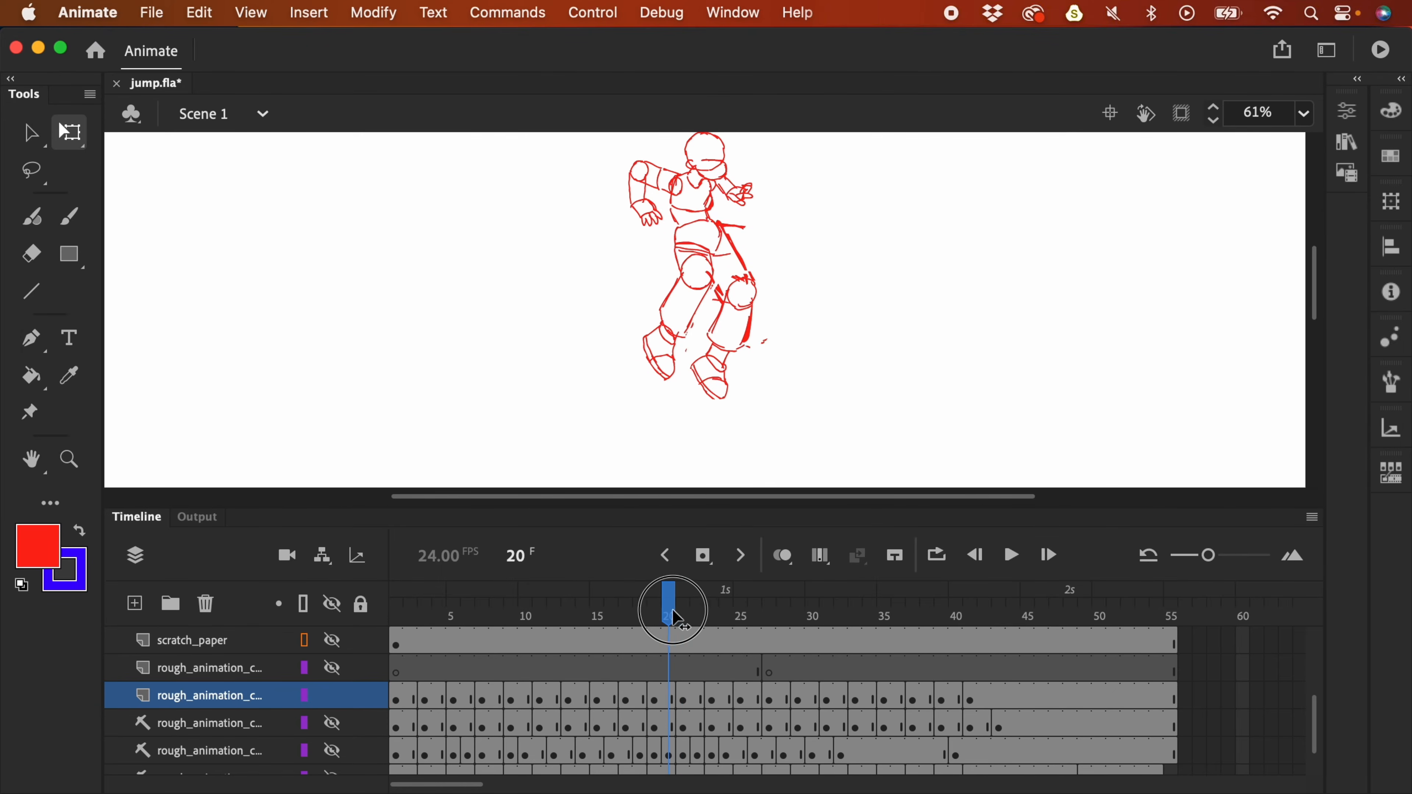
left_click(790, 566)
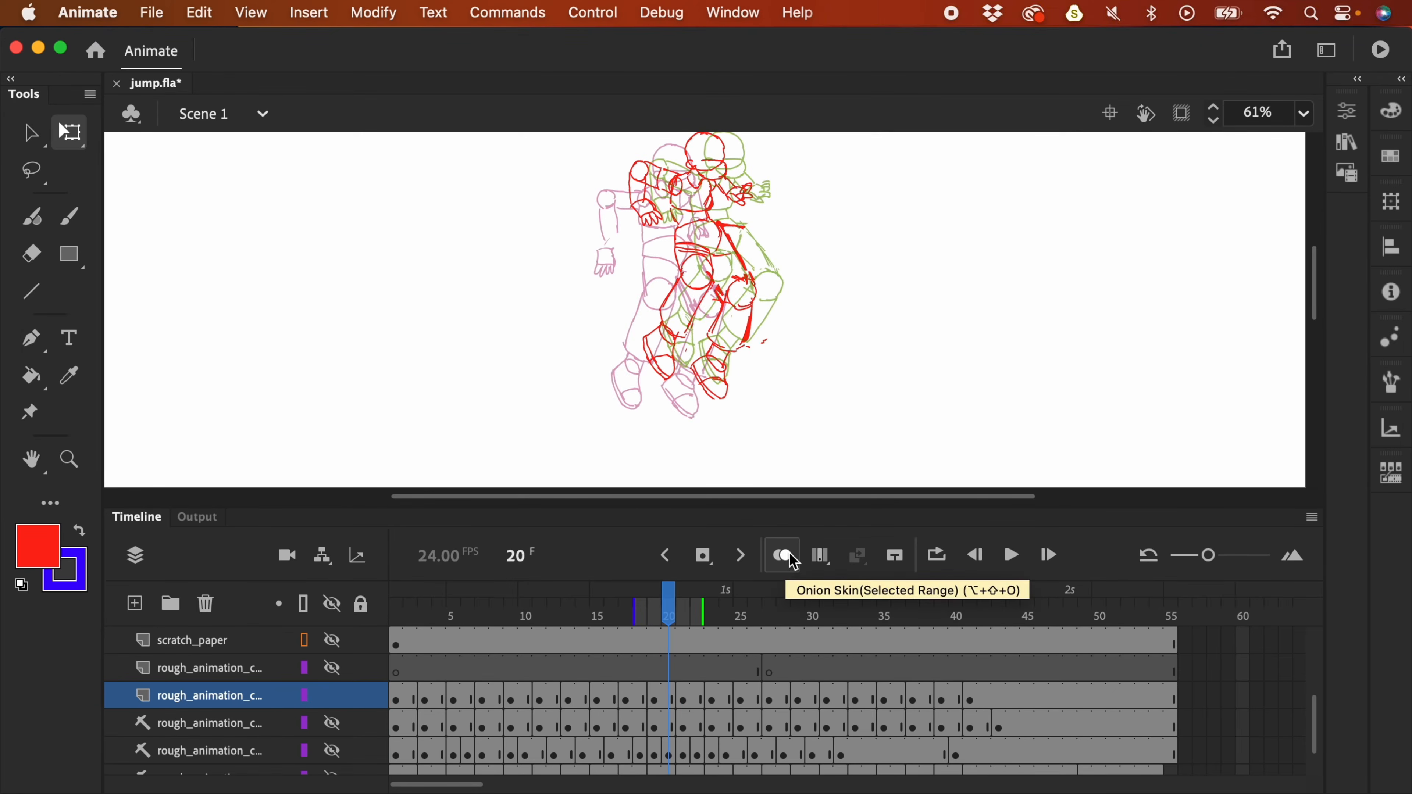
mouse_move(772, 293)
left_mouse_down()
mouse_move(712, 315)
mouse_move(725, 410)
mouse_move(769, 314)
left_mouse_up()
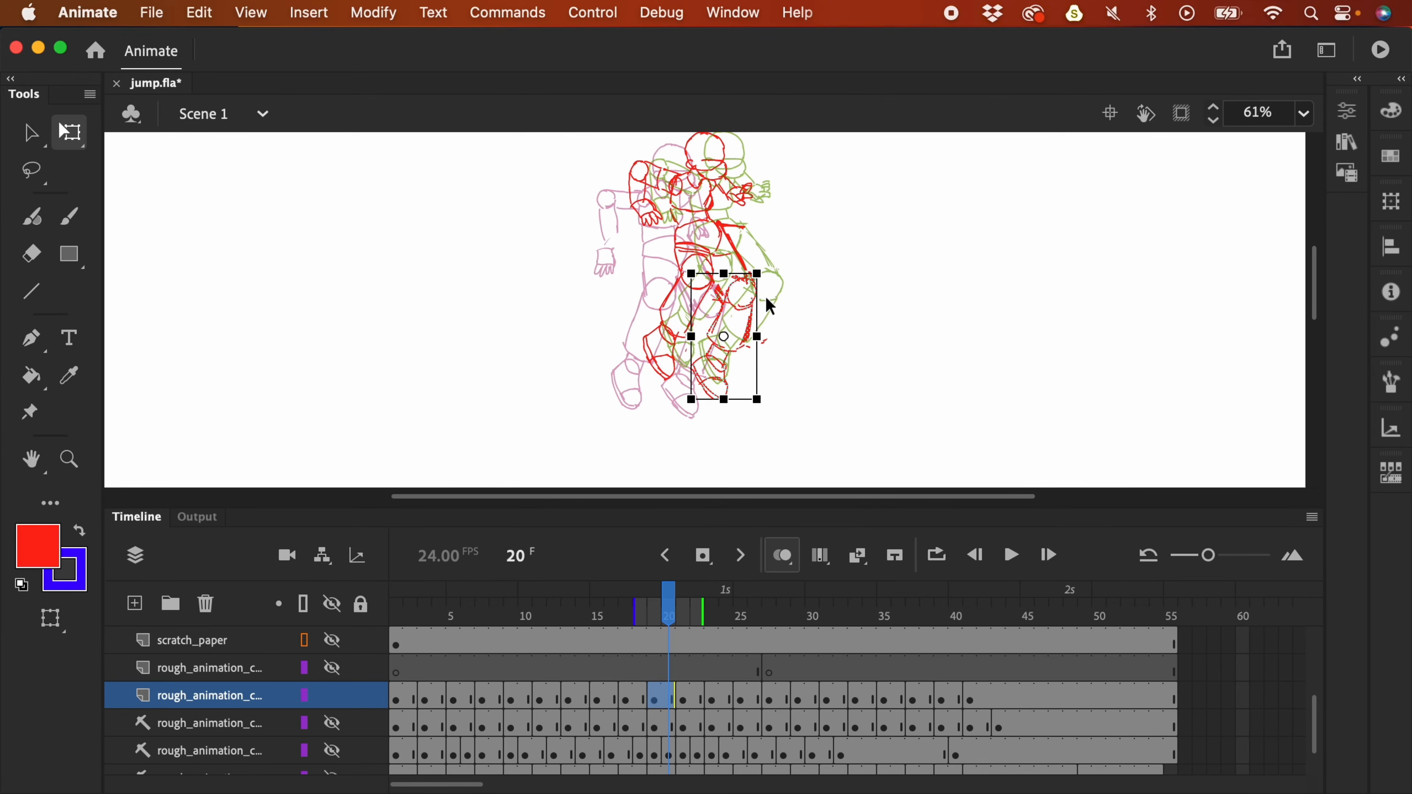
left_click_drag(767, 409, 748, 414)
left_click(643, 695)
key("l")
left_click_drag(714, 280, 721, 347)
key("q")
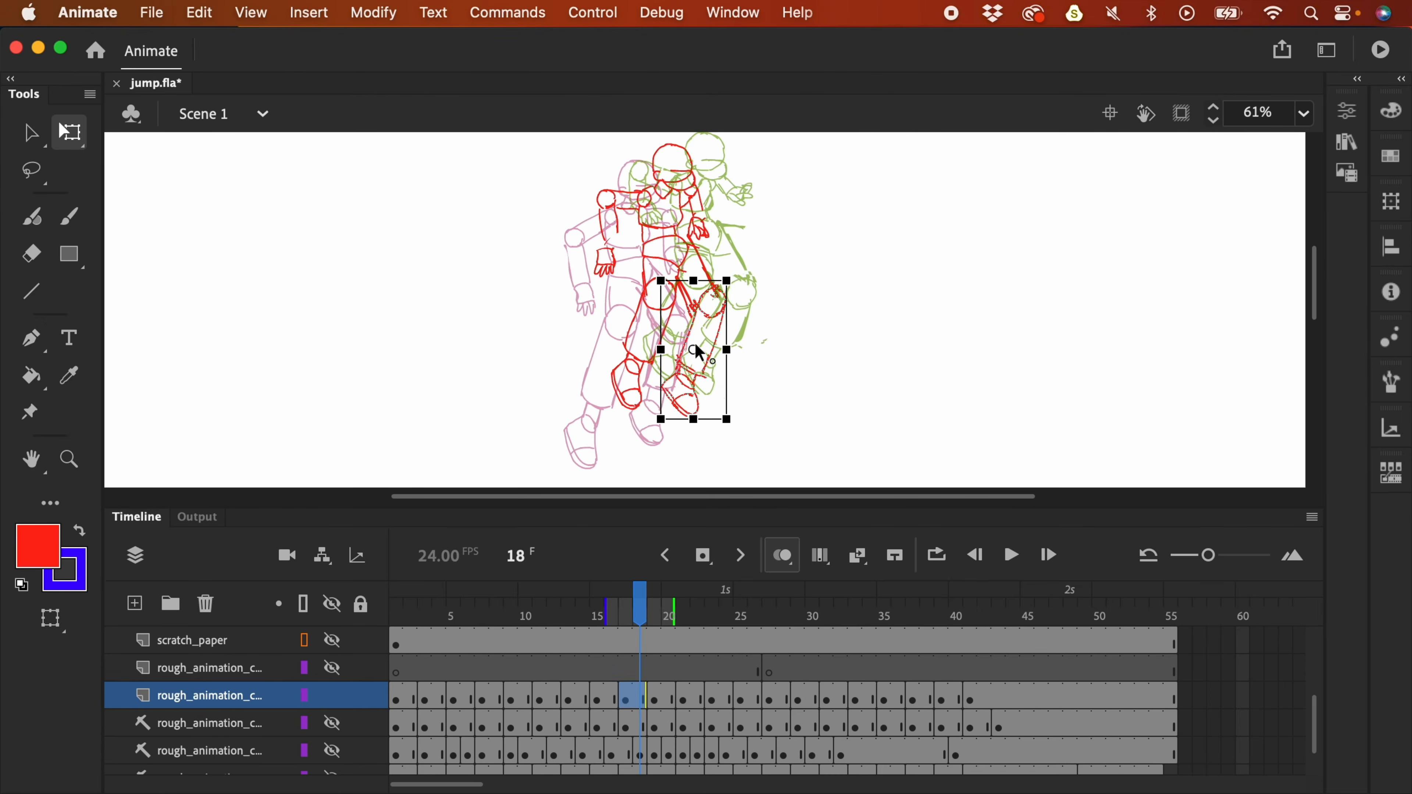
- Transform the right lower leg on frame 23, then play the jump back
left_click(686, 701)
left_click(711, 700)
key("l")
mouse_move(813, 315)
left_mouse_down()
mouse_move(761, 318)
mouse_move(752, 397)
mouse_move(776, 296)
mouse_move(748, 379)
mouse_move(808, 397)
mouse_move(781, 337)
mouse_move(794, 305)
mouse_move(806, 414)
left_mouse_up()
key("q")
left_click(747, 700)
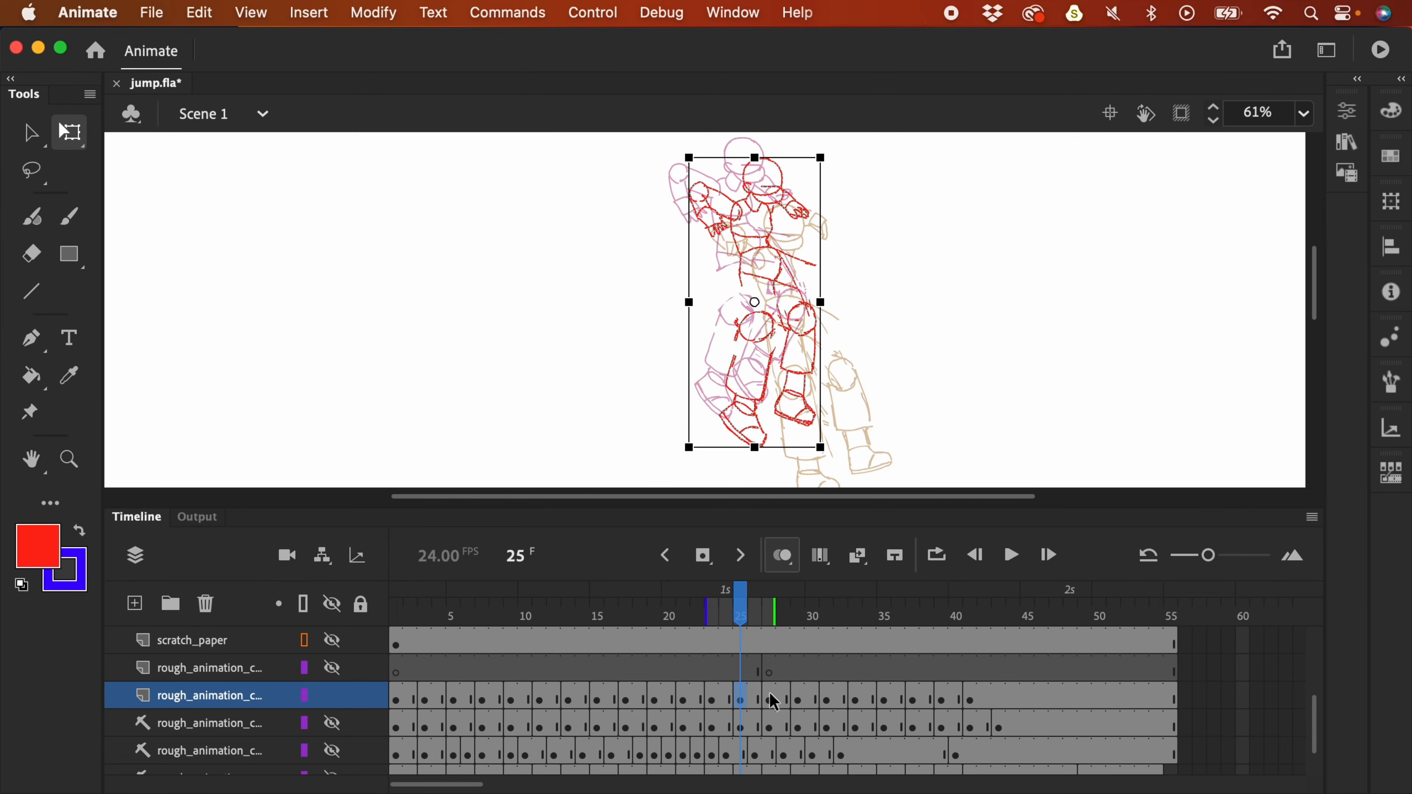
left_click(772, 696)
key("super+minus")
key("Return")
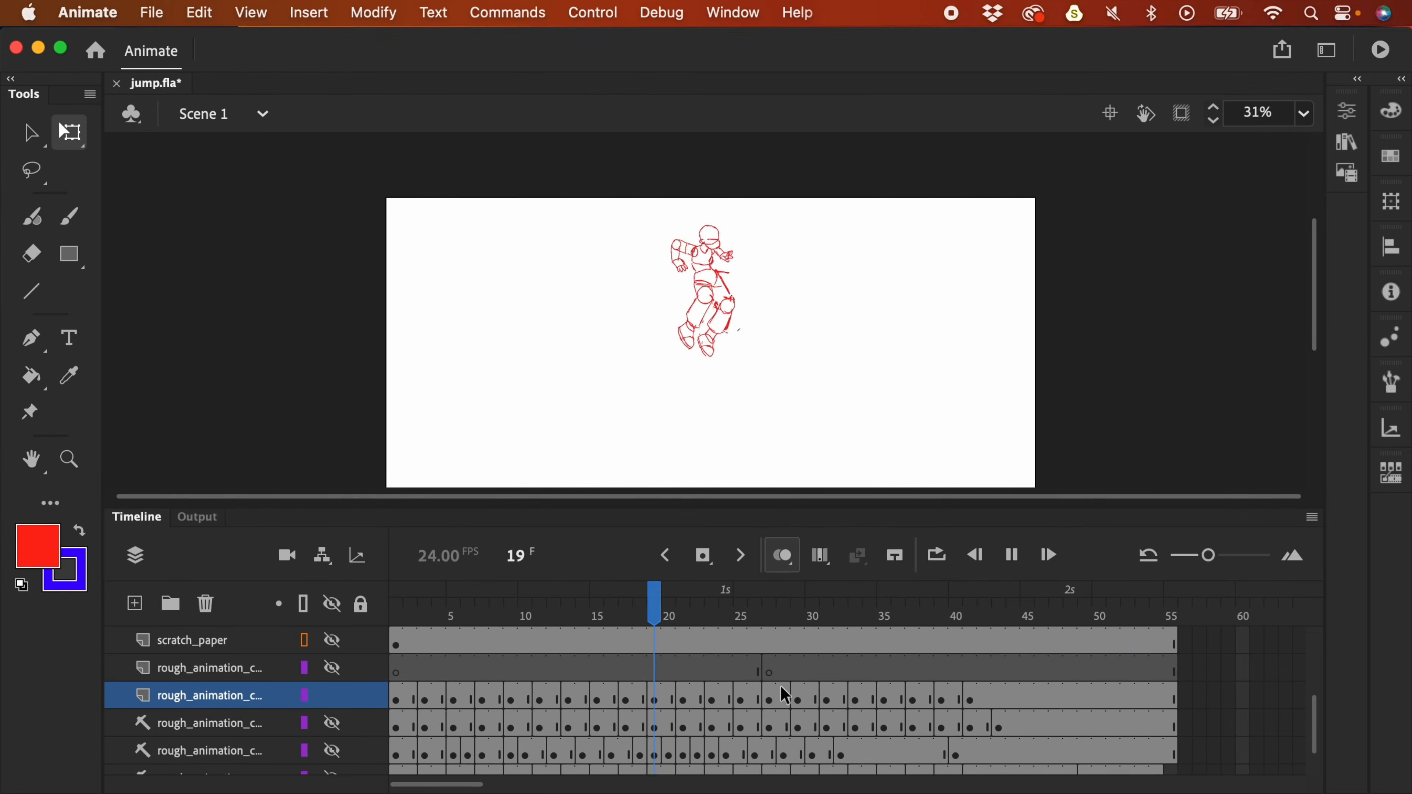
key("super+minus")
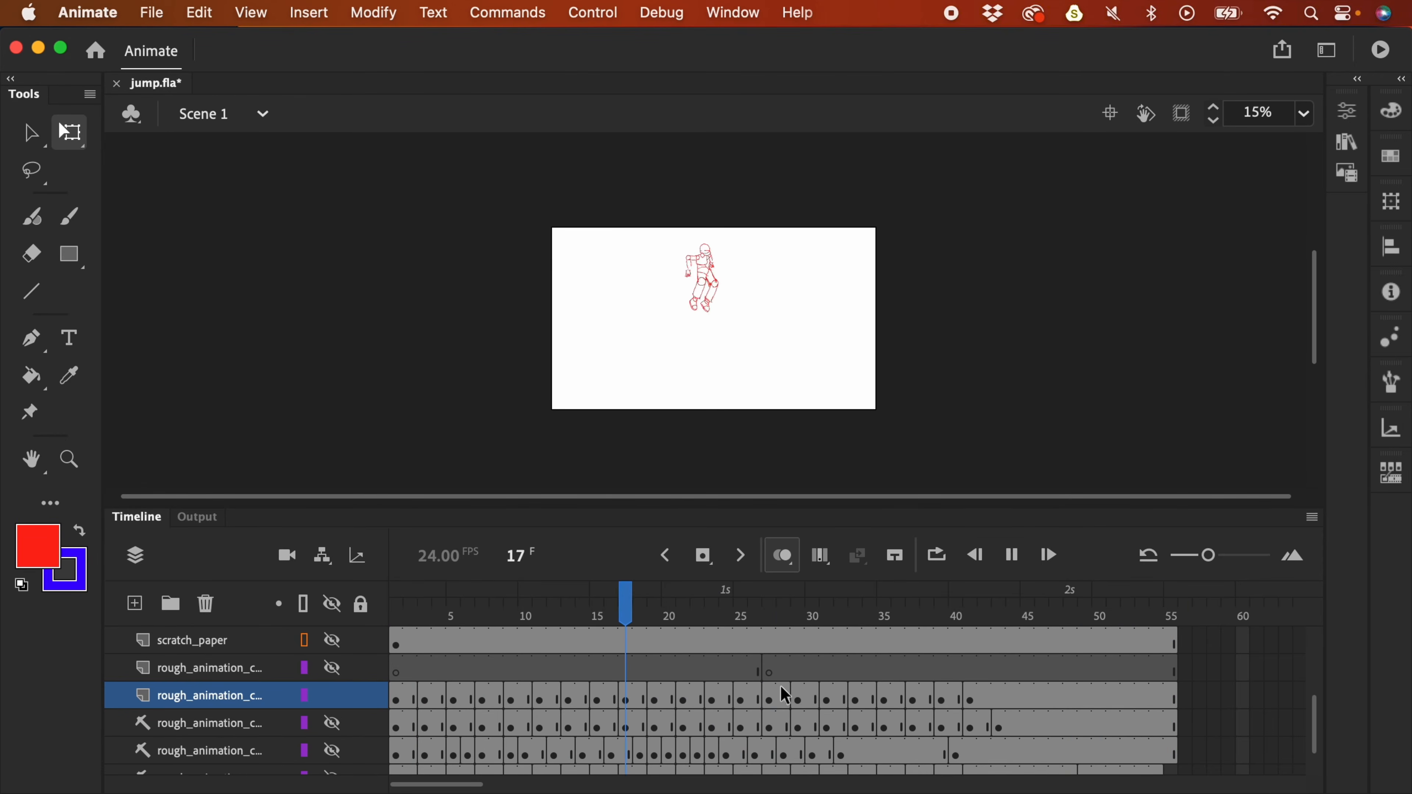
left_click(804, 622)
- Remove frames 31–32 with Shift+F5 and replay the jump to check timing
left_click_drag(803, 626, 840, 632)
key("super+equal")
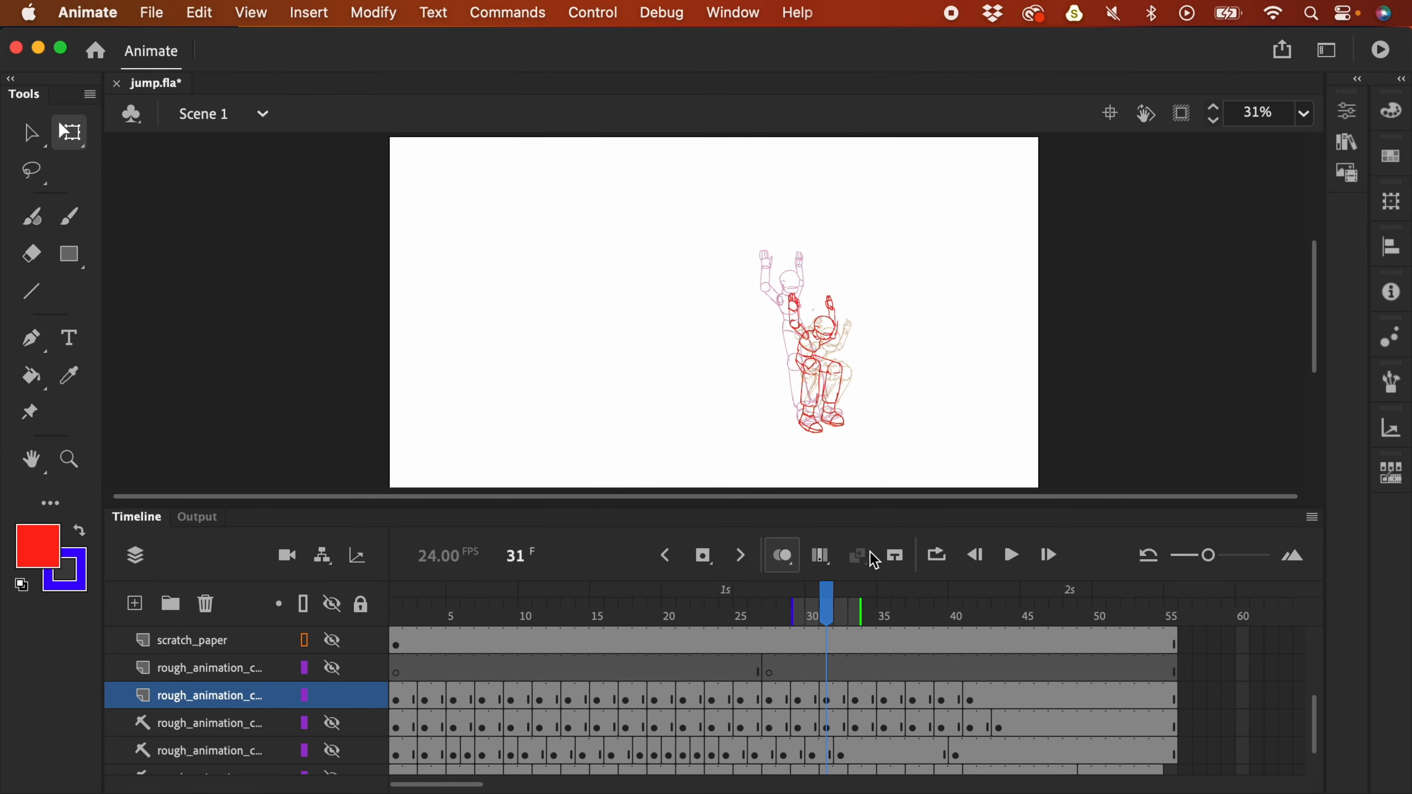
mouse_move(840, 619)
left_mouse_down()
mouse_move(810, 623)
mouse_move(842, 626)
left_mouse_up()
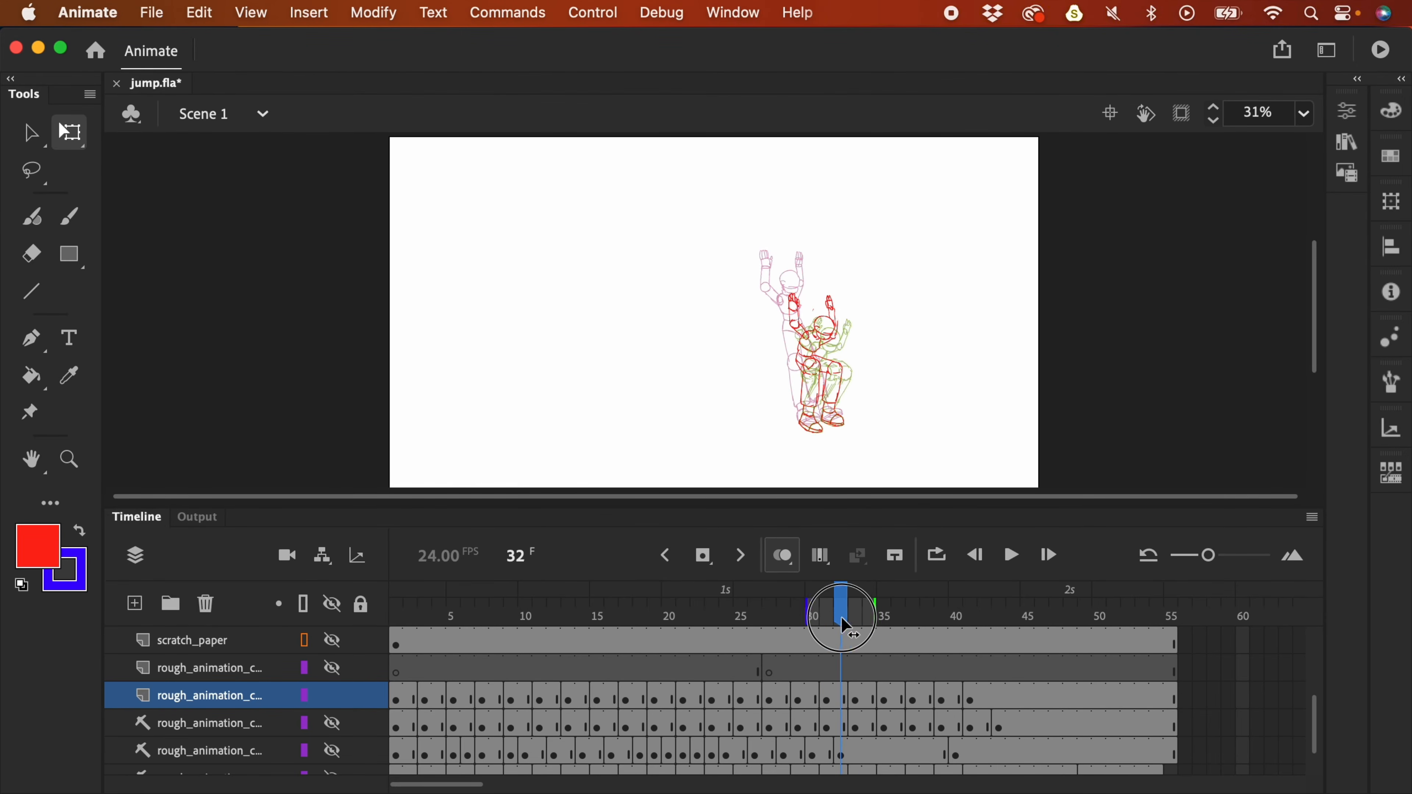
left_click(843, 702)
key("shift+F5")
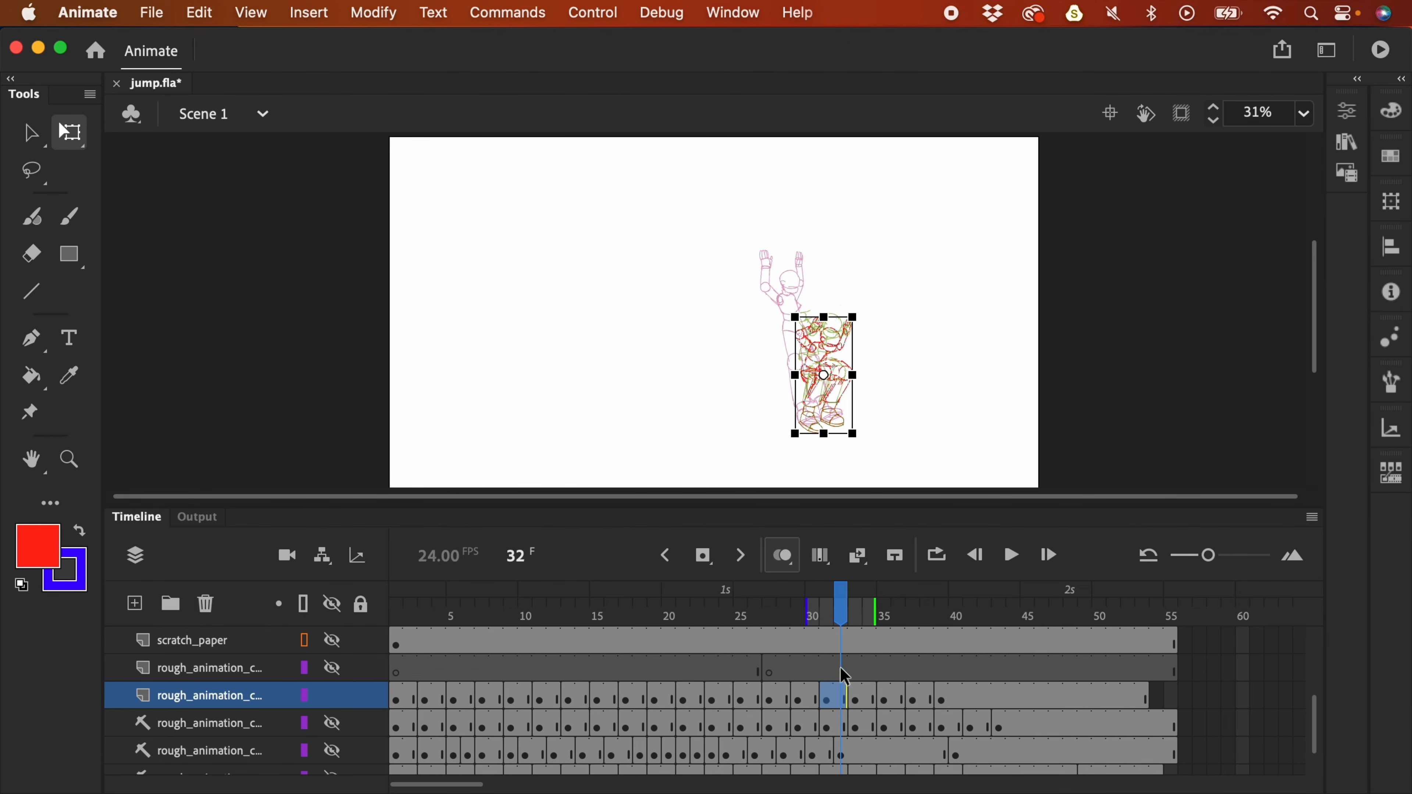
mouse_move(845, 614)
left_mouse_down()
mouse_move(728, 628)
mouse_move(721, 650)
left_mouse_up()
key("Return")
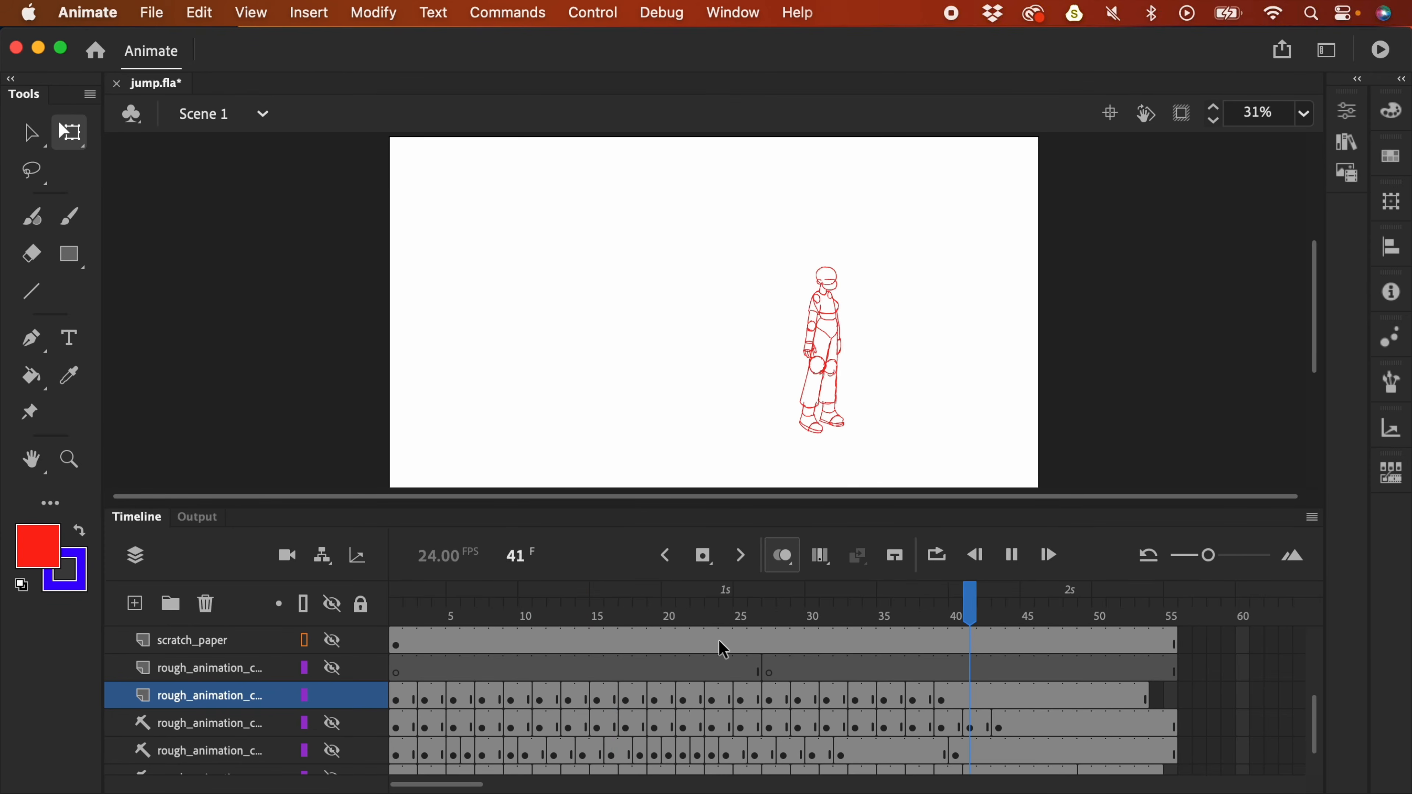
key("Return")
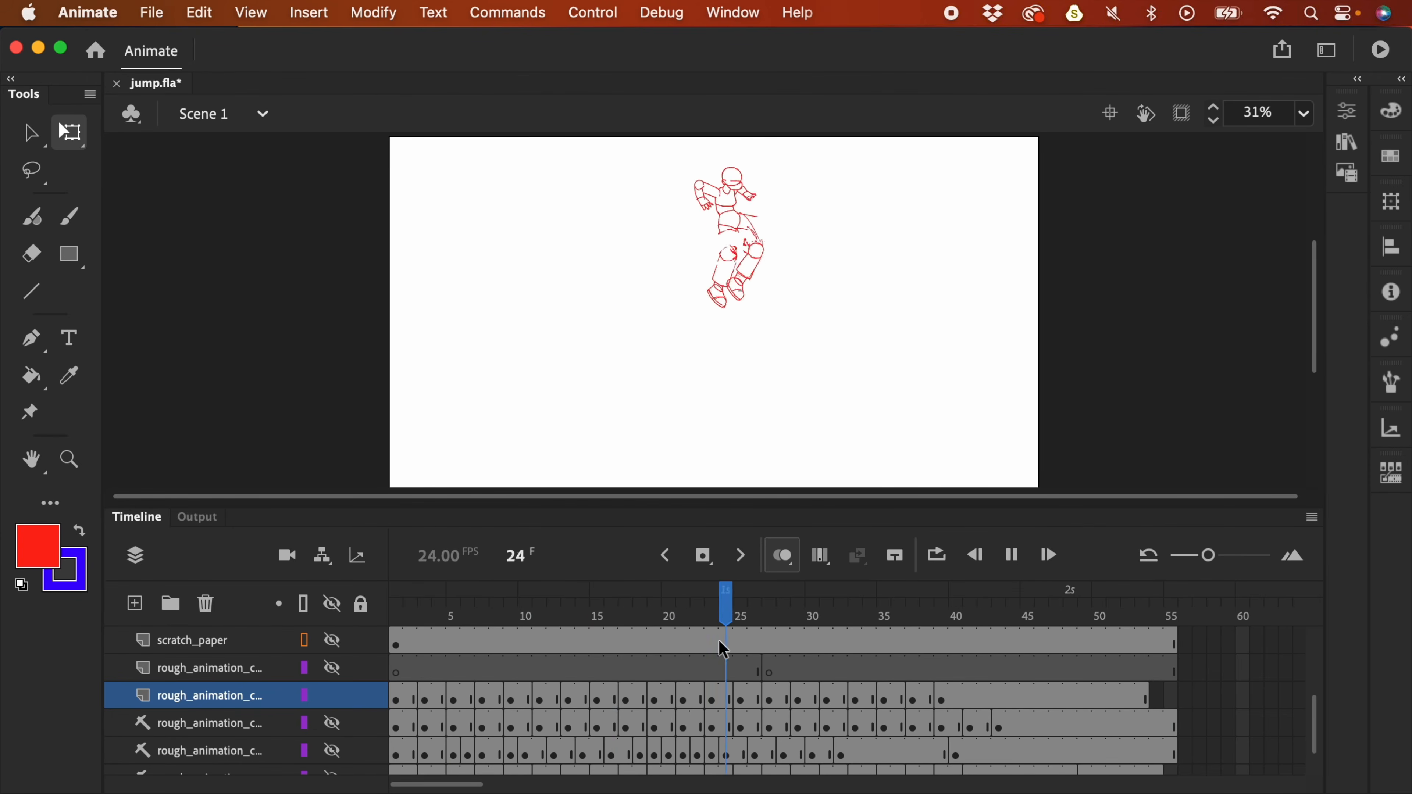
left_click(832, 617)
- Lasso the upper-left arm's hand strokes on frame 33
key("super+=")
left_click_drag(986, 335, 882, 275)
left_click(854, 700)
key("l")
left_click(897, 289)
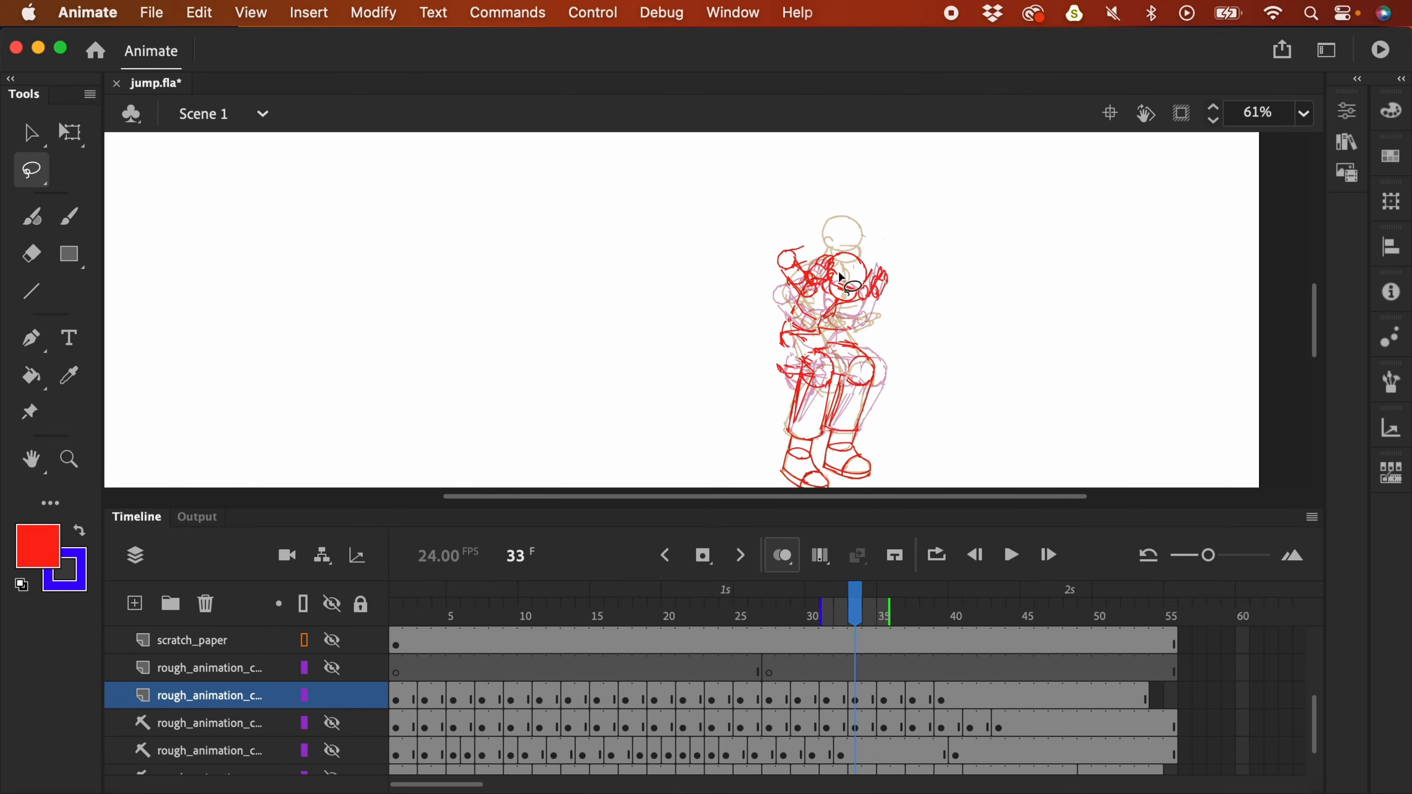
mouse_move(801, 244)
left_mouse_down()
mouse_move(775, 282)
mouse_move(818, 299)
mouse_move(818, 251)
left_mouse_up()
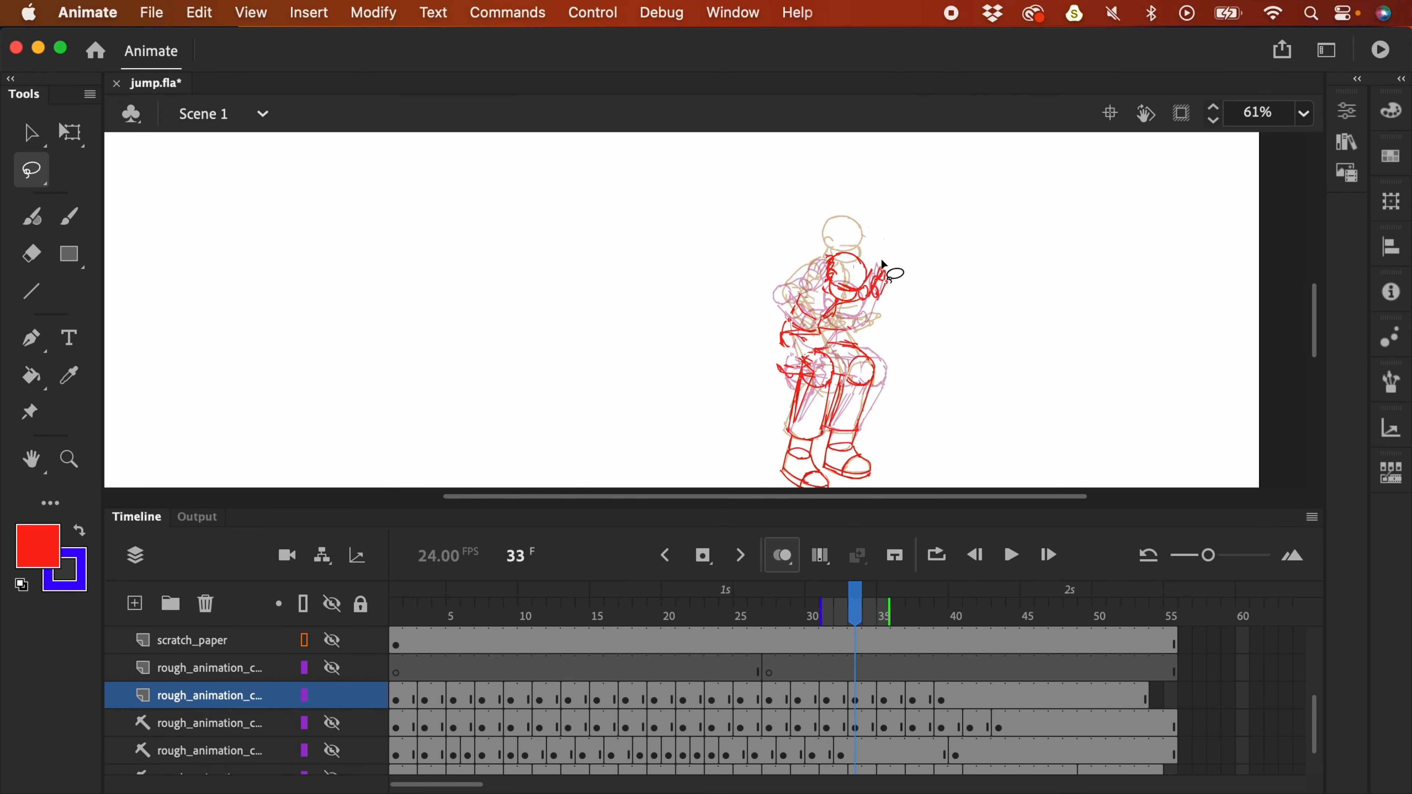
key("super+=")
scroll(853, 261, "down", 1)
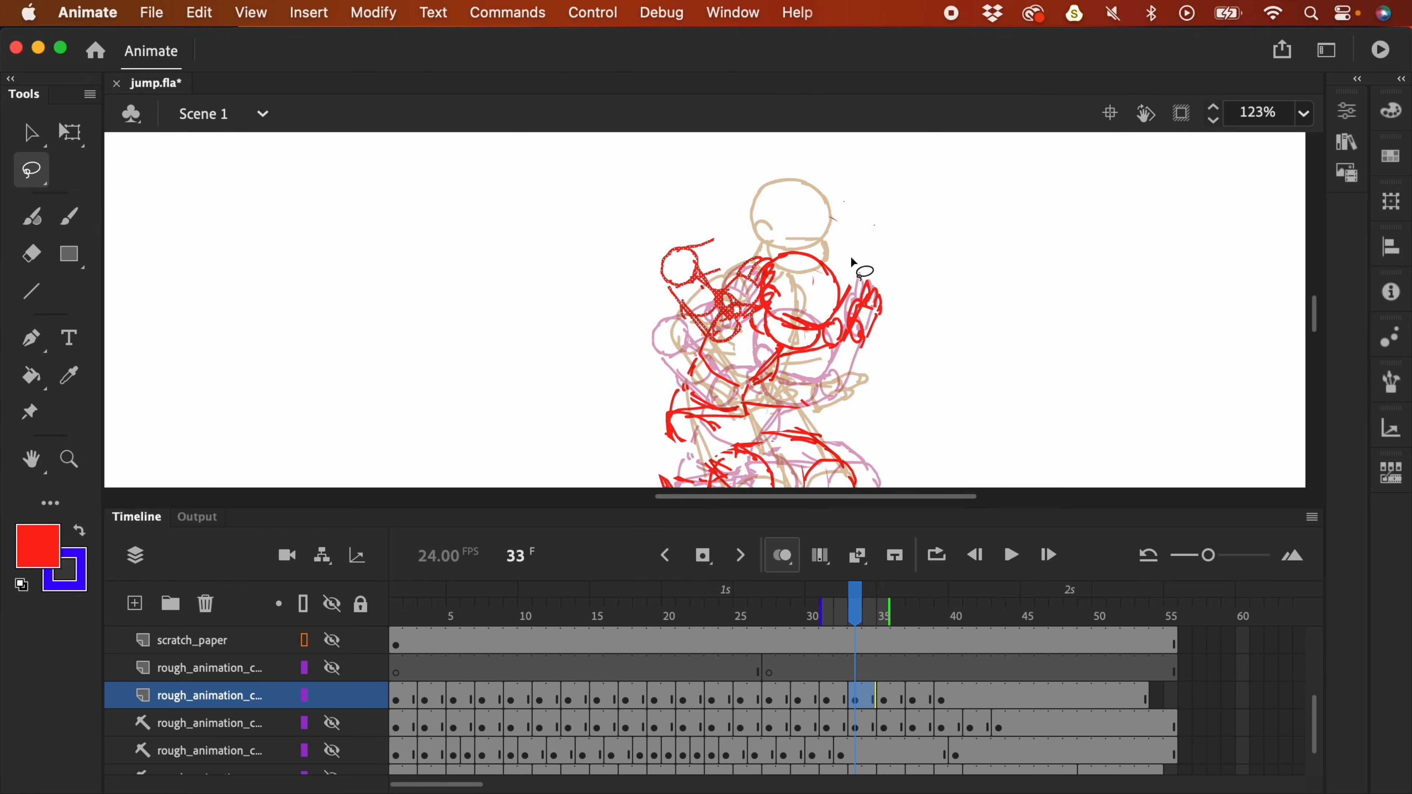
mouse_move(780, 271)
left_mouse_down()
mouse_move(719, 276)
mouse_move(716, 313)
mouse_move(754, 319)
mouse_move(811, 235)
mouse_move(778, 303)
left_mouse_up()
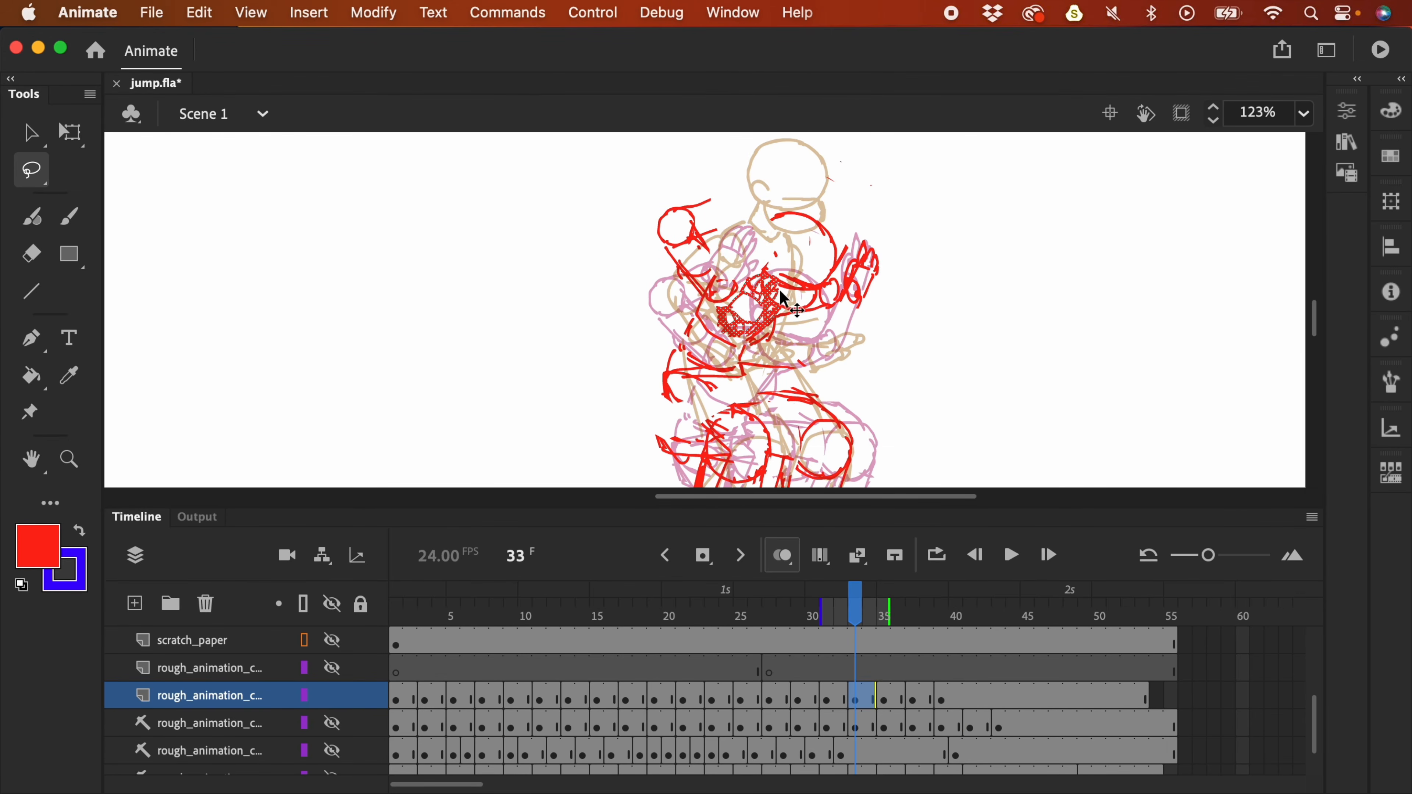
- Compare neighbouring frames and delete the stray hand strokes on frame 34
key("comma")
key("period")
key("period")
key("period")
key("comma")
key("comma")
key("comma")
key("period")
key("period")
key("period")
key("comma")
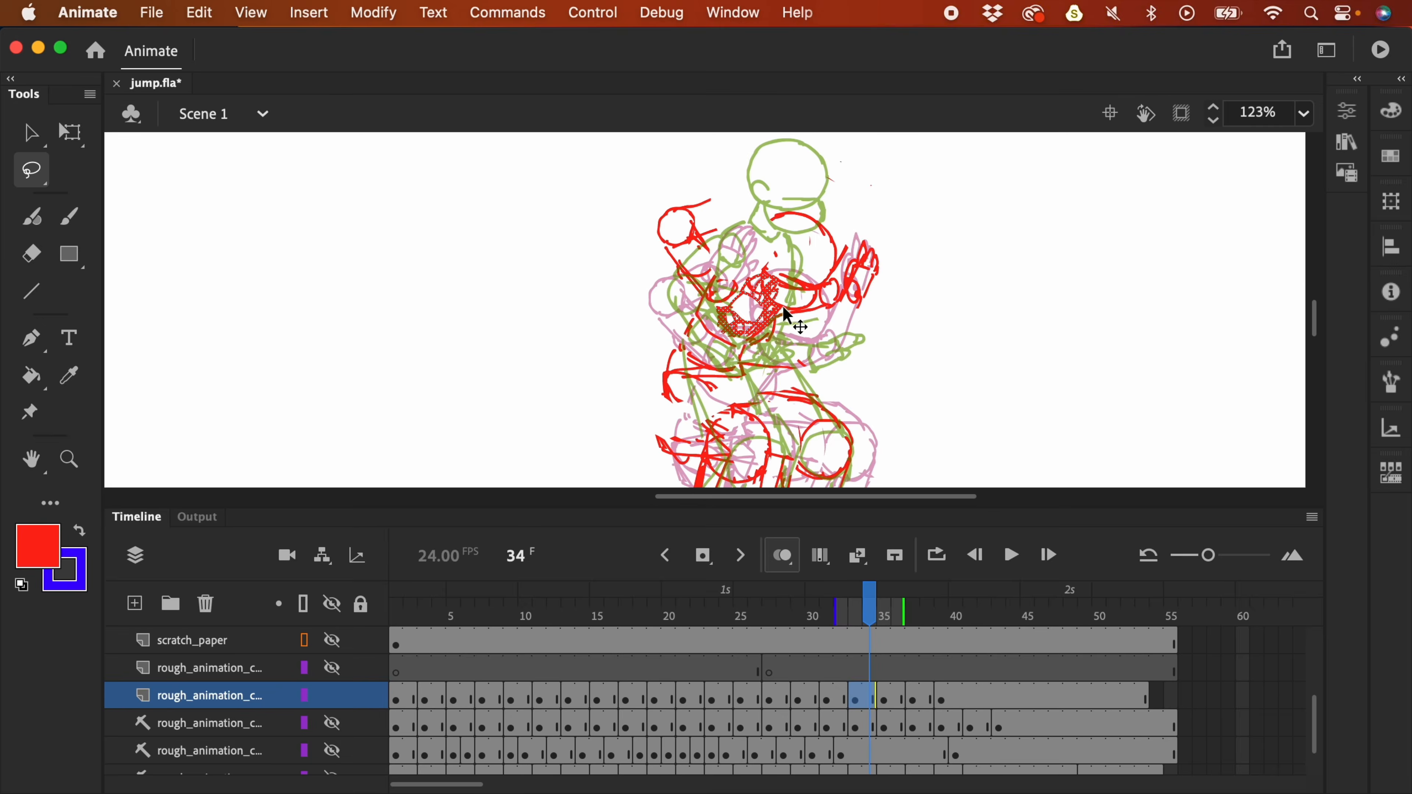
mouse_move(850, 245)
left_mouse_down()
mouse_move(892, 278)
mouse_move(834, 233)
mouse_move(870, 295)
mouse_move(853, 322)
left_mouse_up()
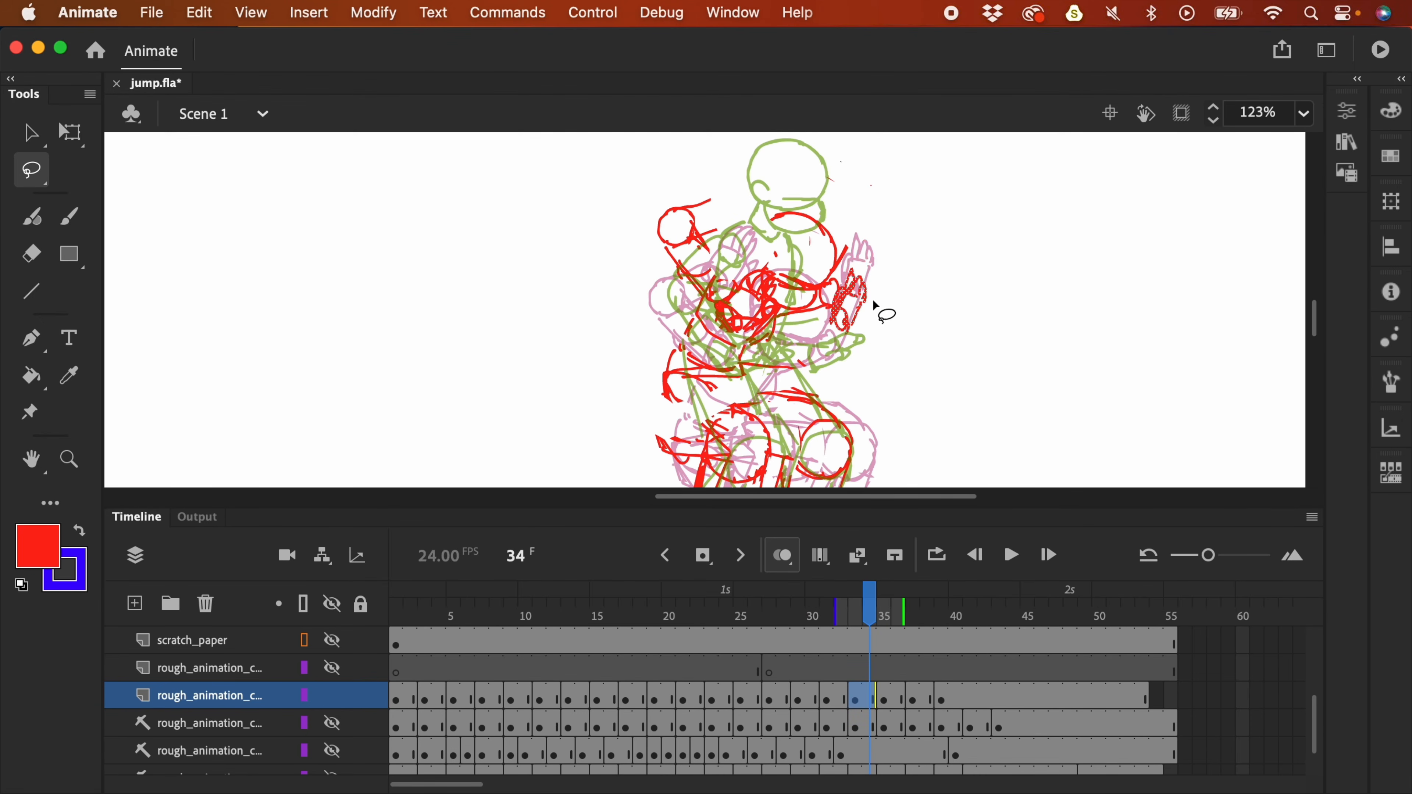
left_click_drag(700, 200, 722, 212)
key("Delete")
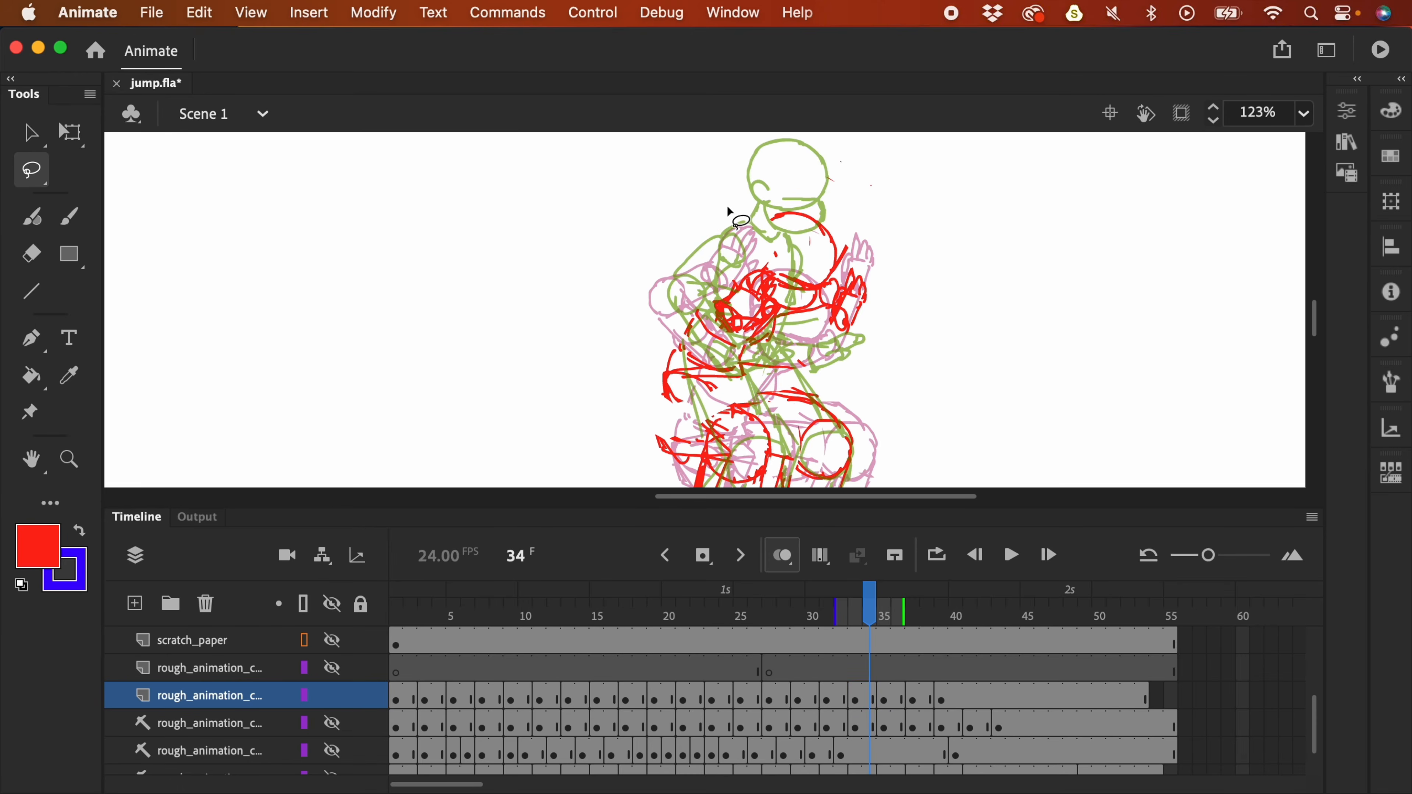
- Turn off onion skinning, return to the Brush, and zoom out
left_click(789, 562)
key("b")
key("super+minus")
key("super+minus")
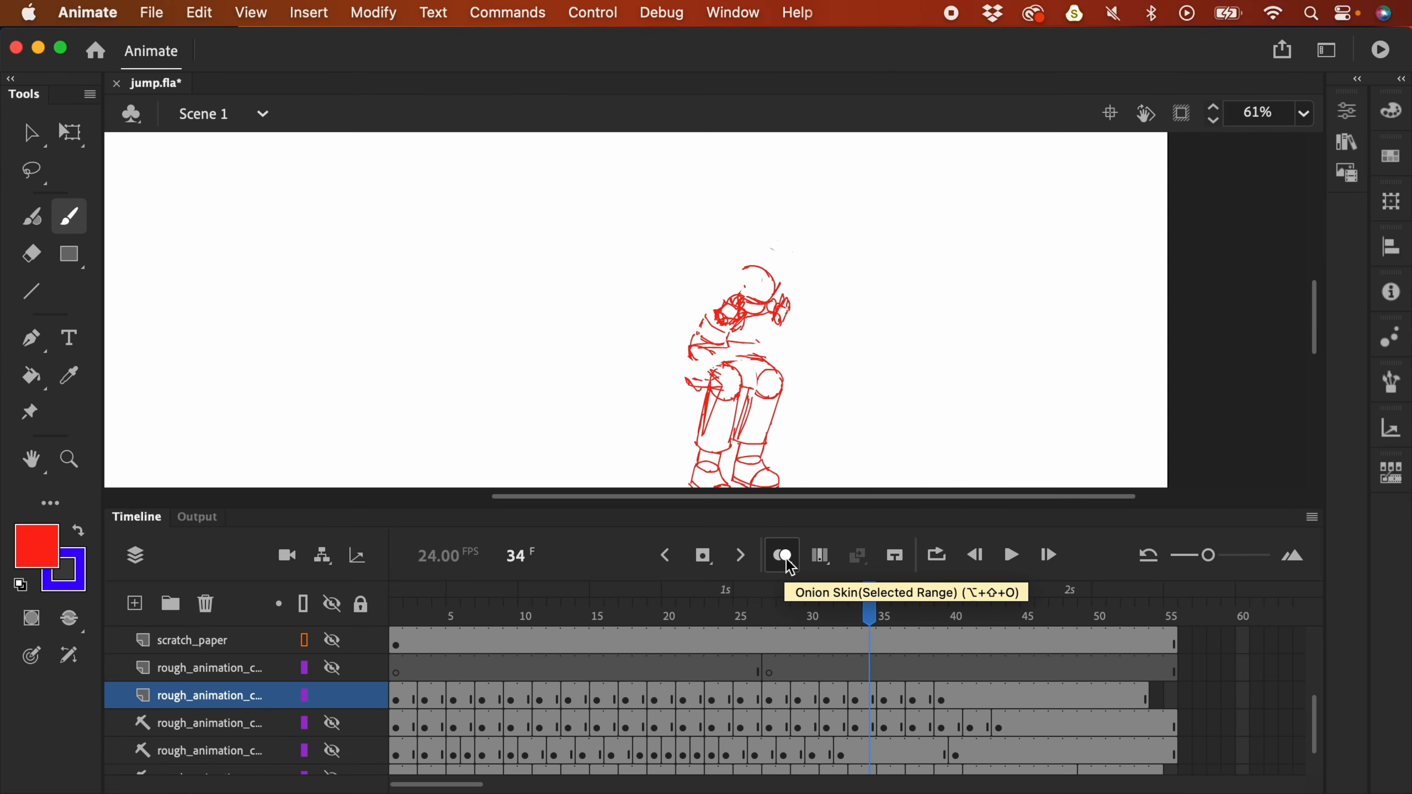
- Play the jump and select the rough layer's frame block from frame 31 onward
key("Return")
left_click(800, 647)
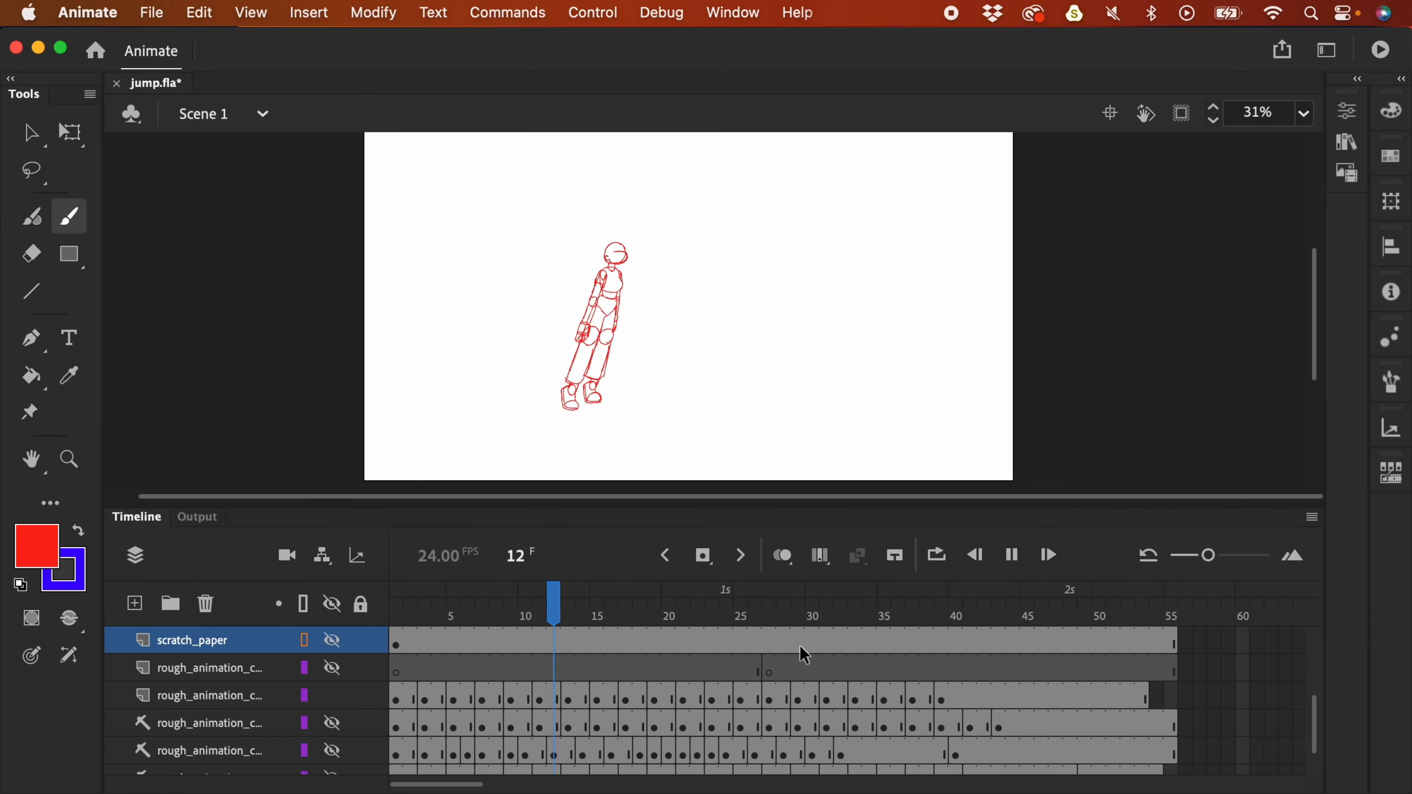
left_click(825, 637)
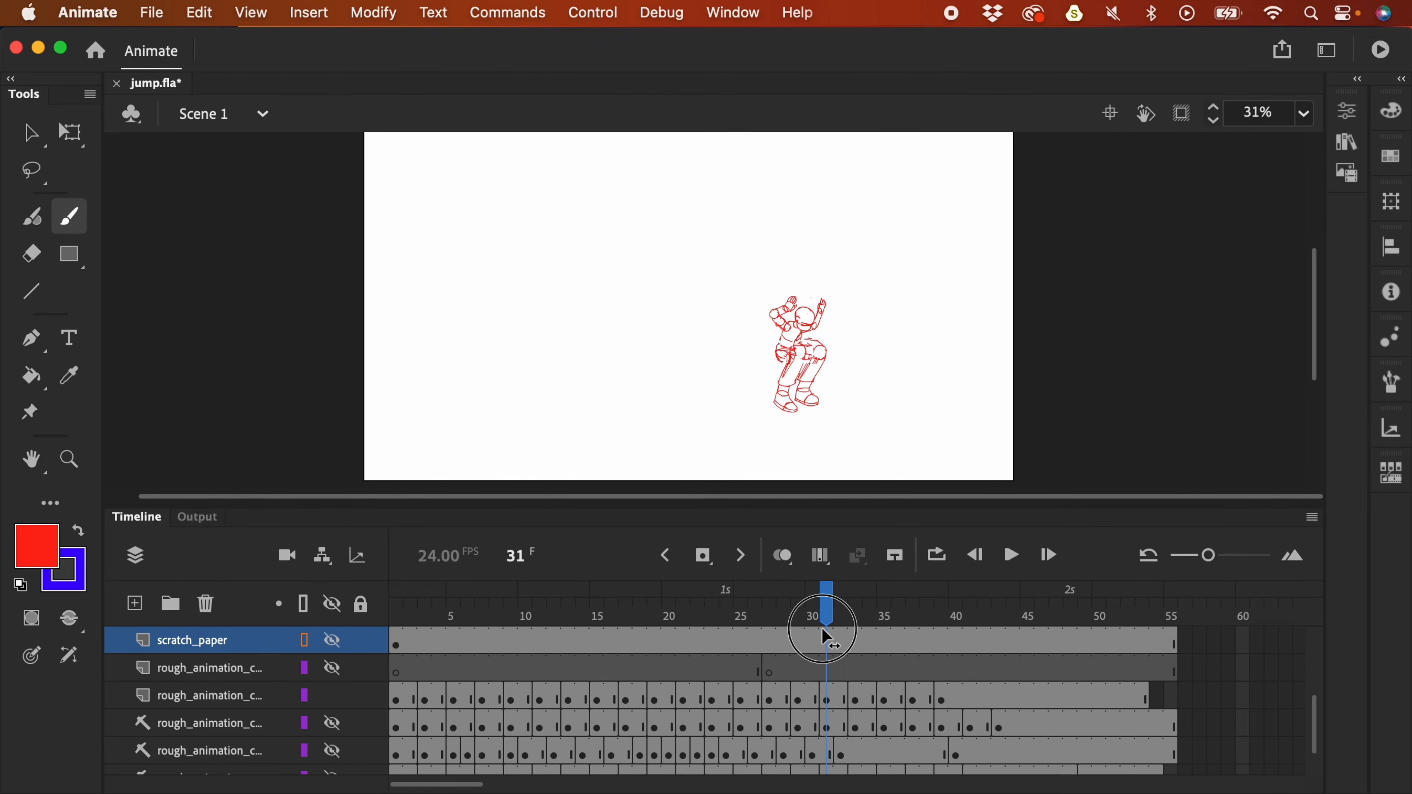
left_click_drag(827, 695, 970, 717)
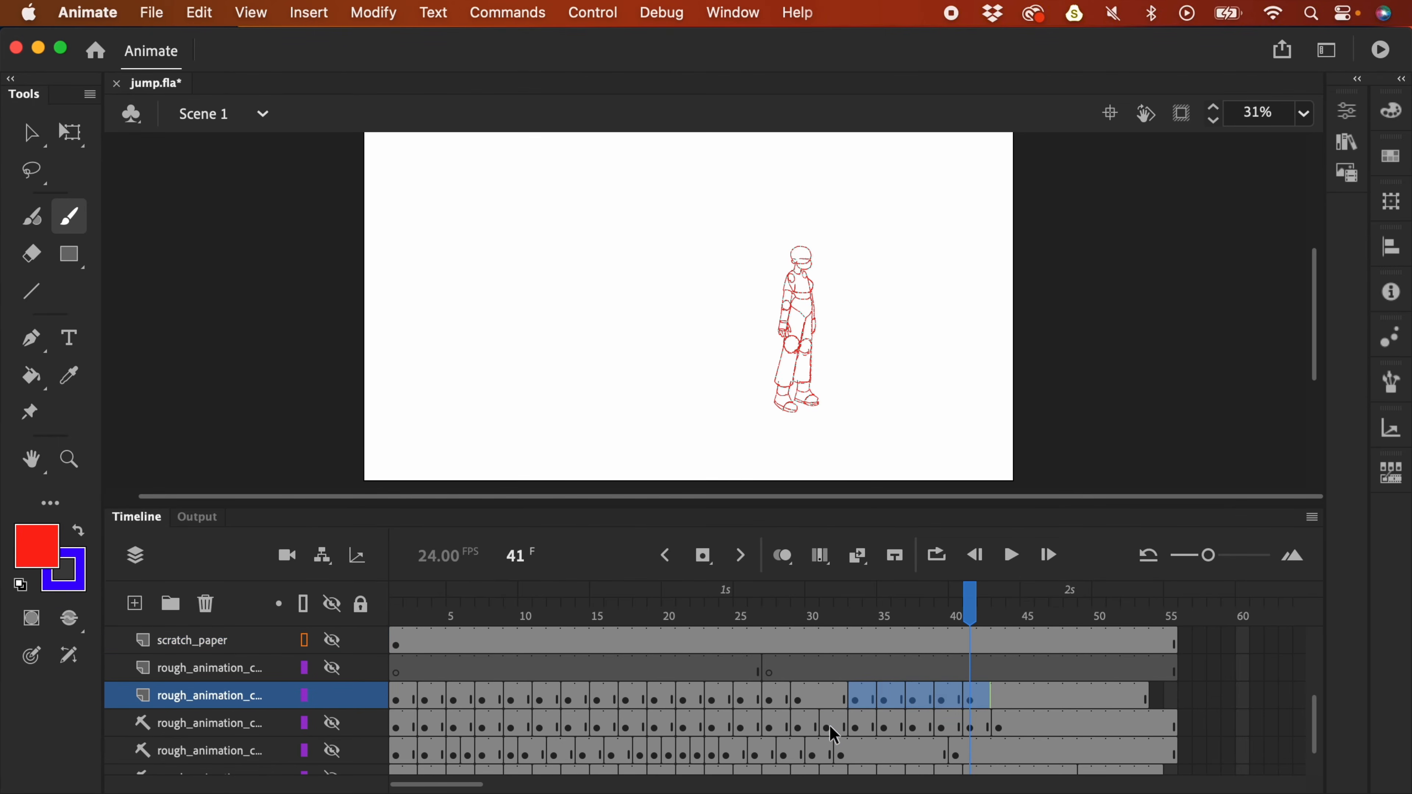
- Check the lower layer's crouch pose, then paste it in place into a blank keyframe at 31
left_click(834, 722)
left_click(332, 723)
left_click(332, 695)
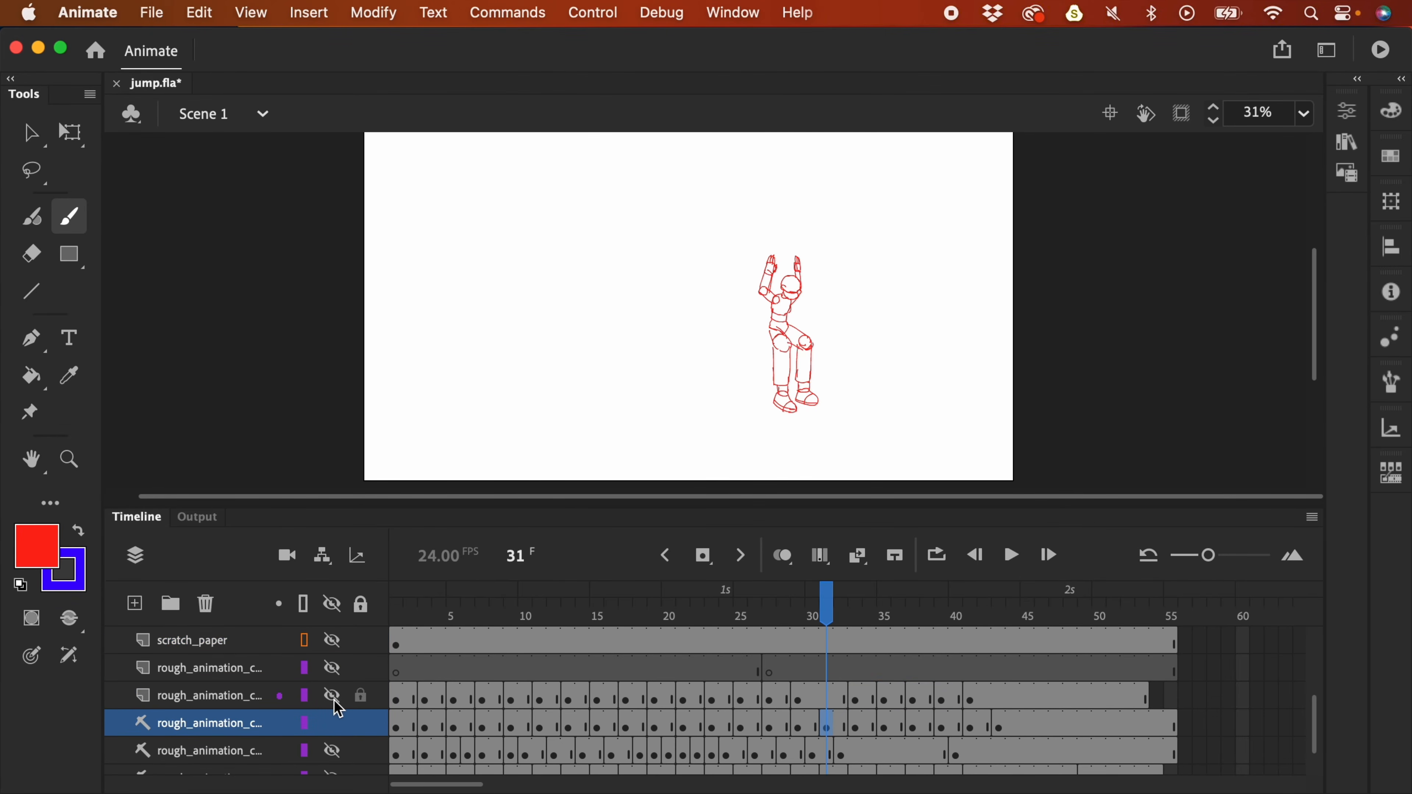
left_click(835, 701)
left_click(331, 723)
left_click(331, 696)
key("F7")
key("super+shift+v")
- Play back the change, revisit frame 31, and undo the last edit
left_click(798, 662)
key("Return")
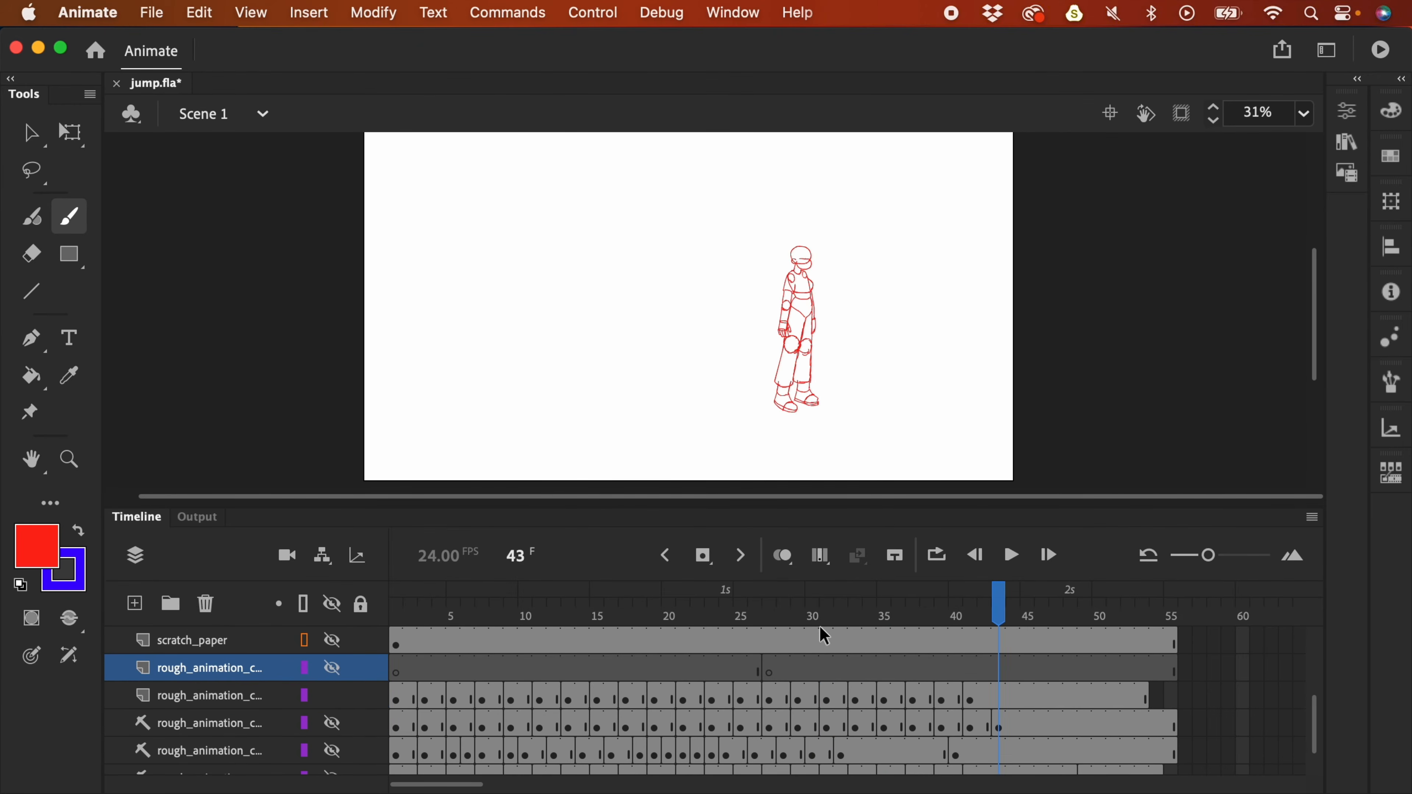
left_click(784, 640)
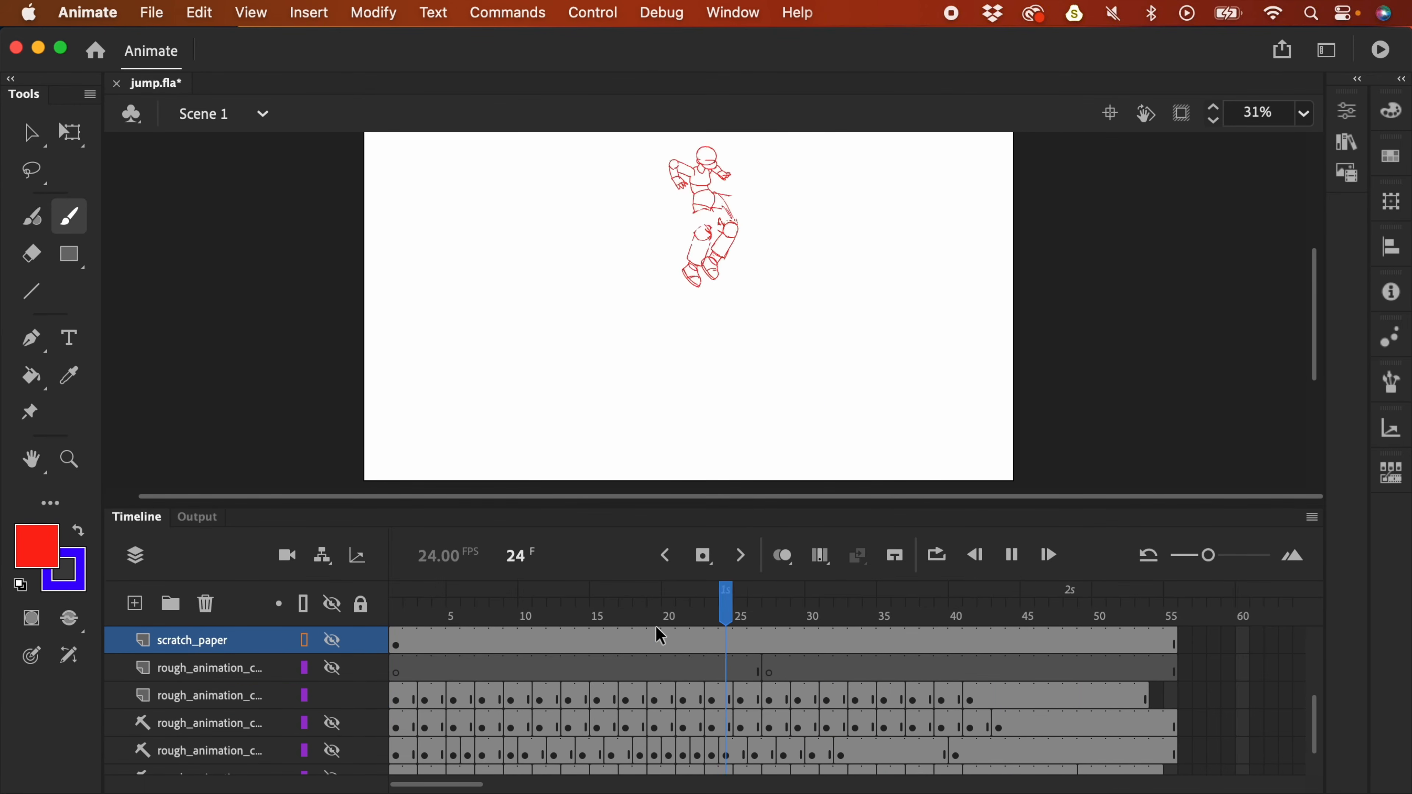
key("Return")
left_click(832, 631)
left_click(831, 701)
key("super+z")
key("super+z")
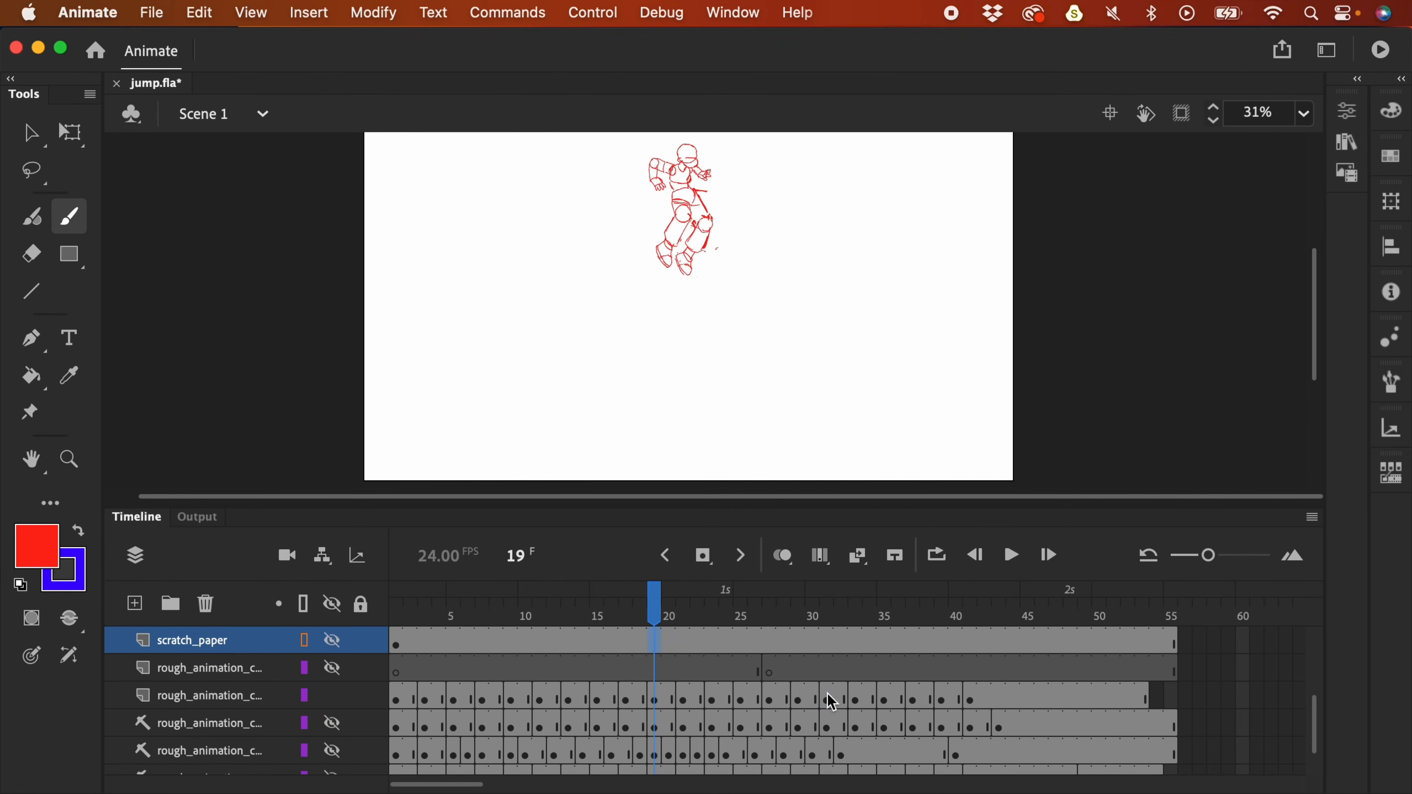
- Compare frame 31 with the layer below, replay, and zoom into frame 35's crouch
left_click(827, 696)
left_click_drag(862, 715, 861, 736)
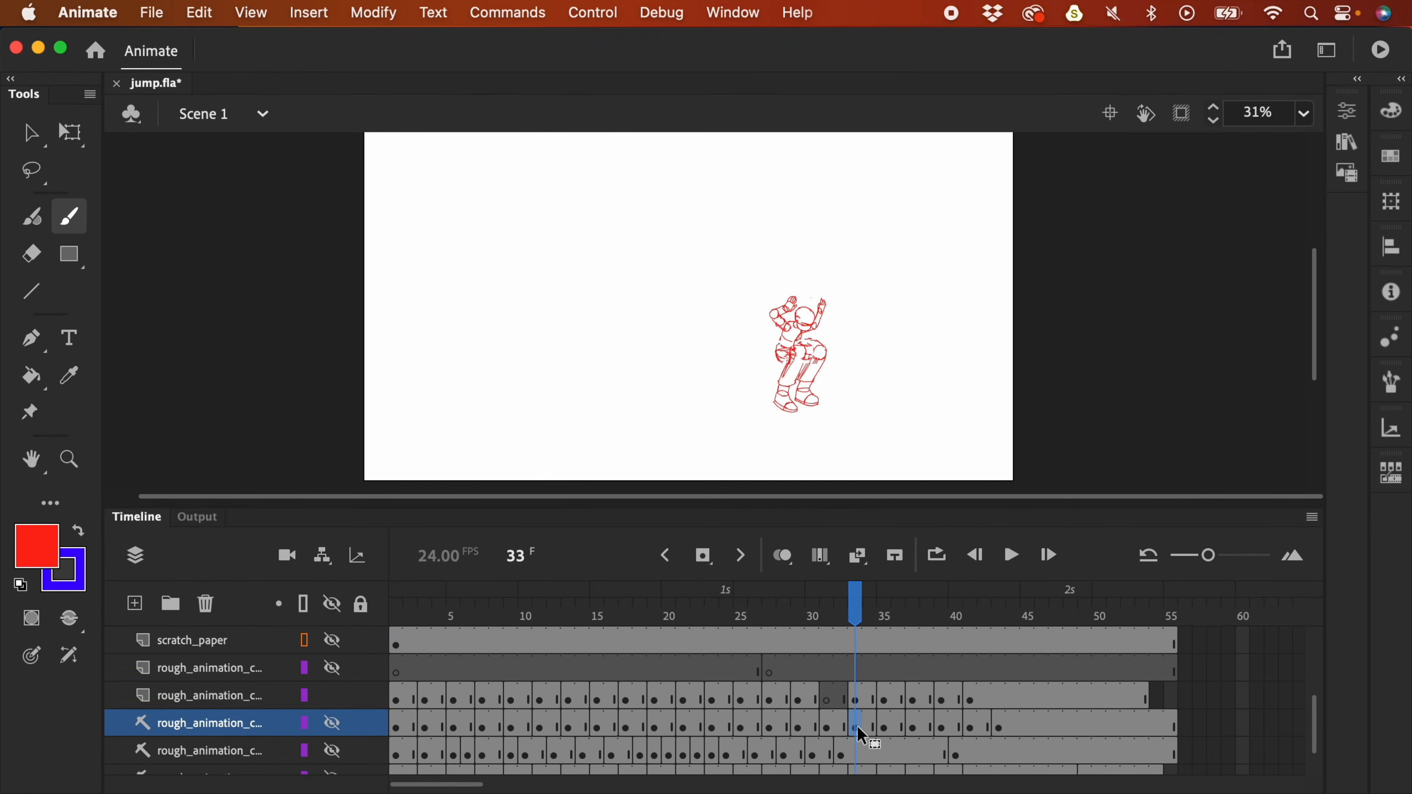
left_click(332, 729)
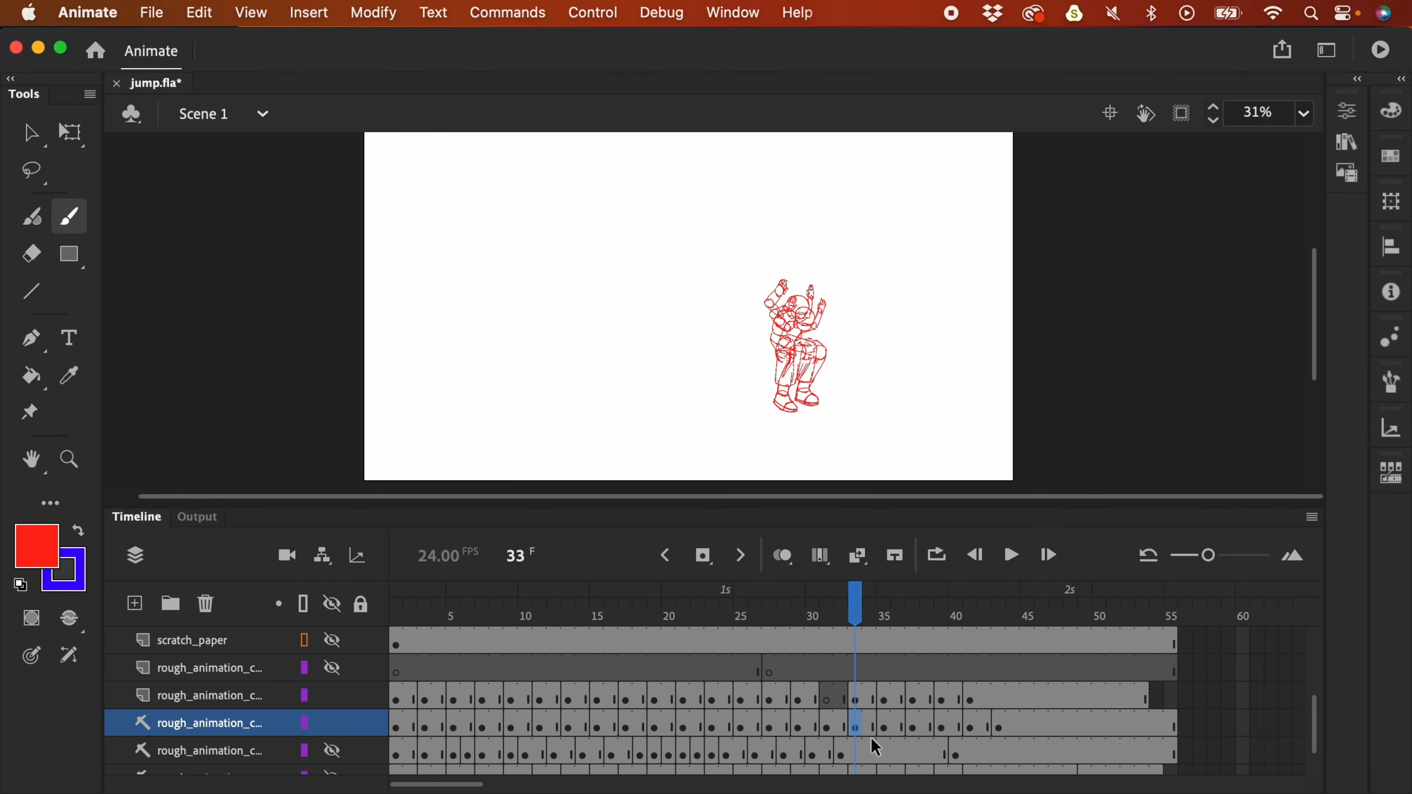
left_click(832, 702)
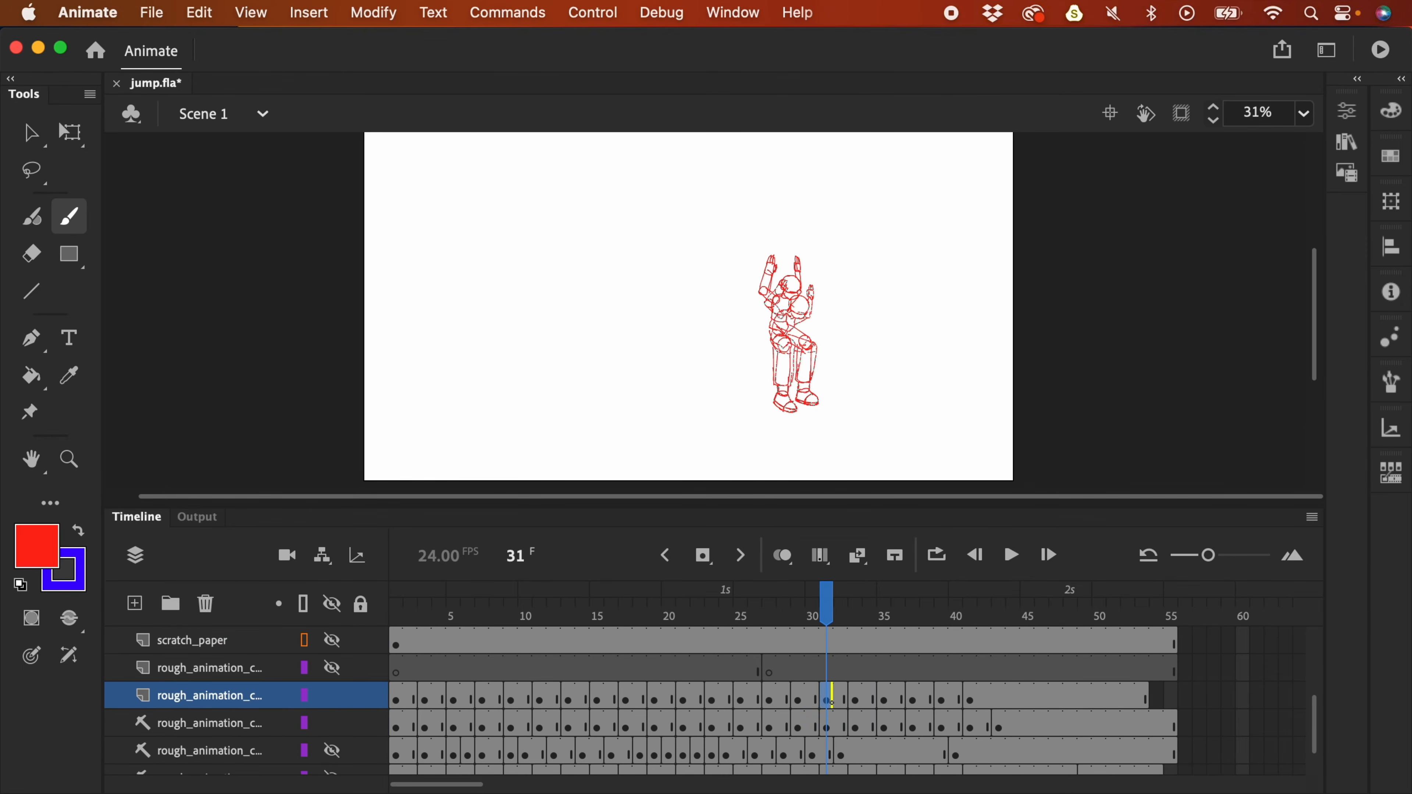
key("Return")
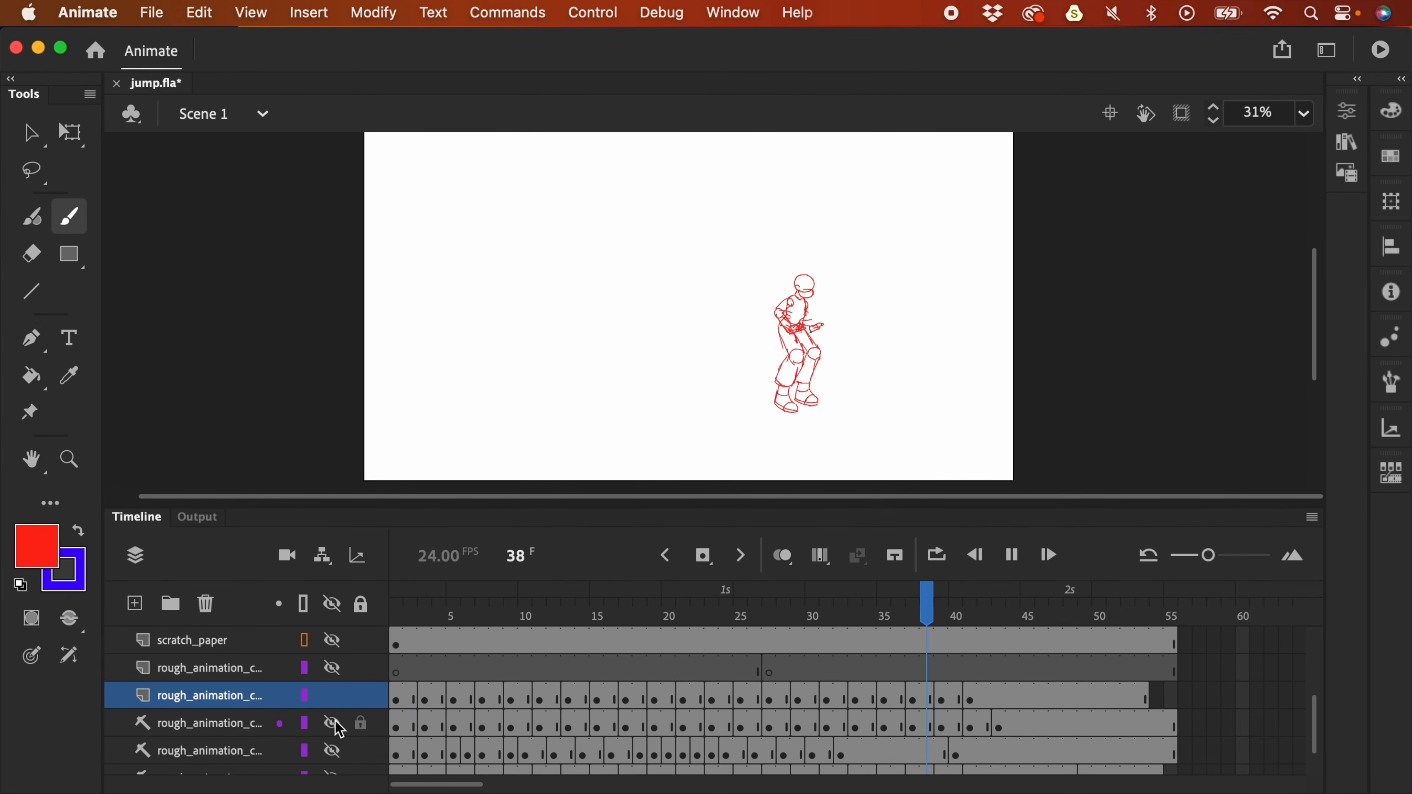
left_click(1098, 601)
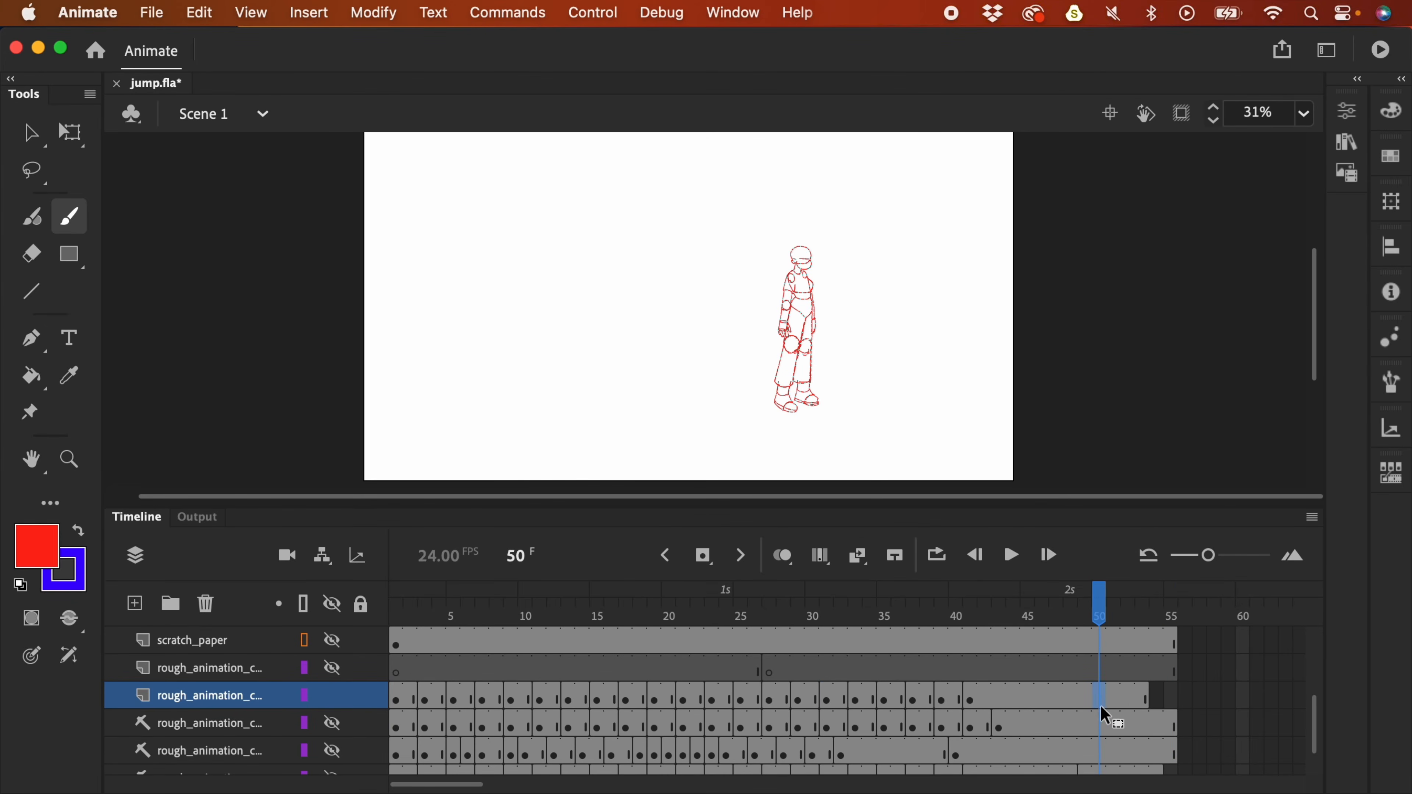
left_click_drag(1103, 614, 892, 584)
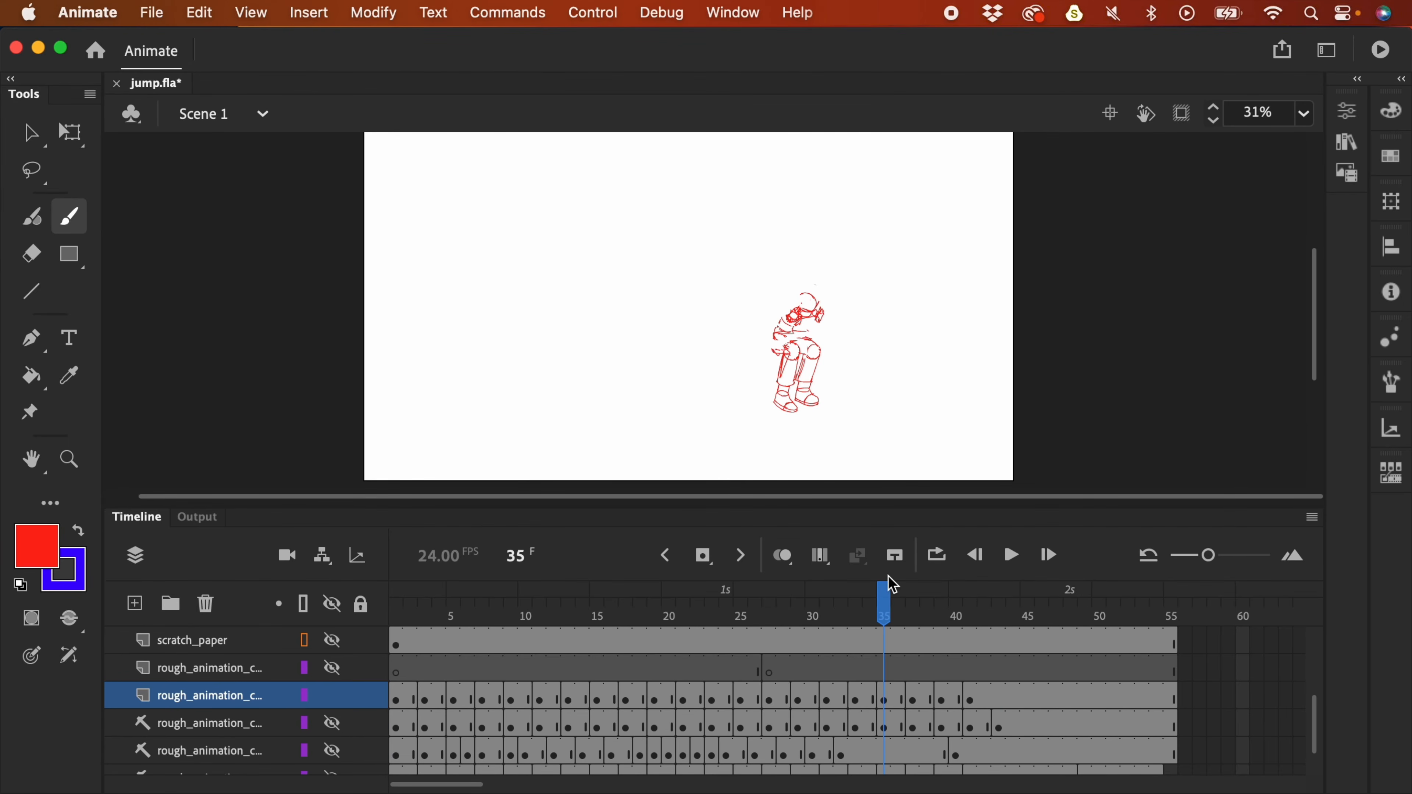
key("super+equal")
- With onion skinning on at 123% zoom, compare frame 35's crouch with frames 34 and 36
left_click(784, 556)
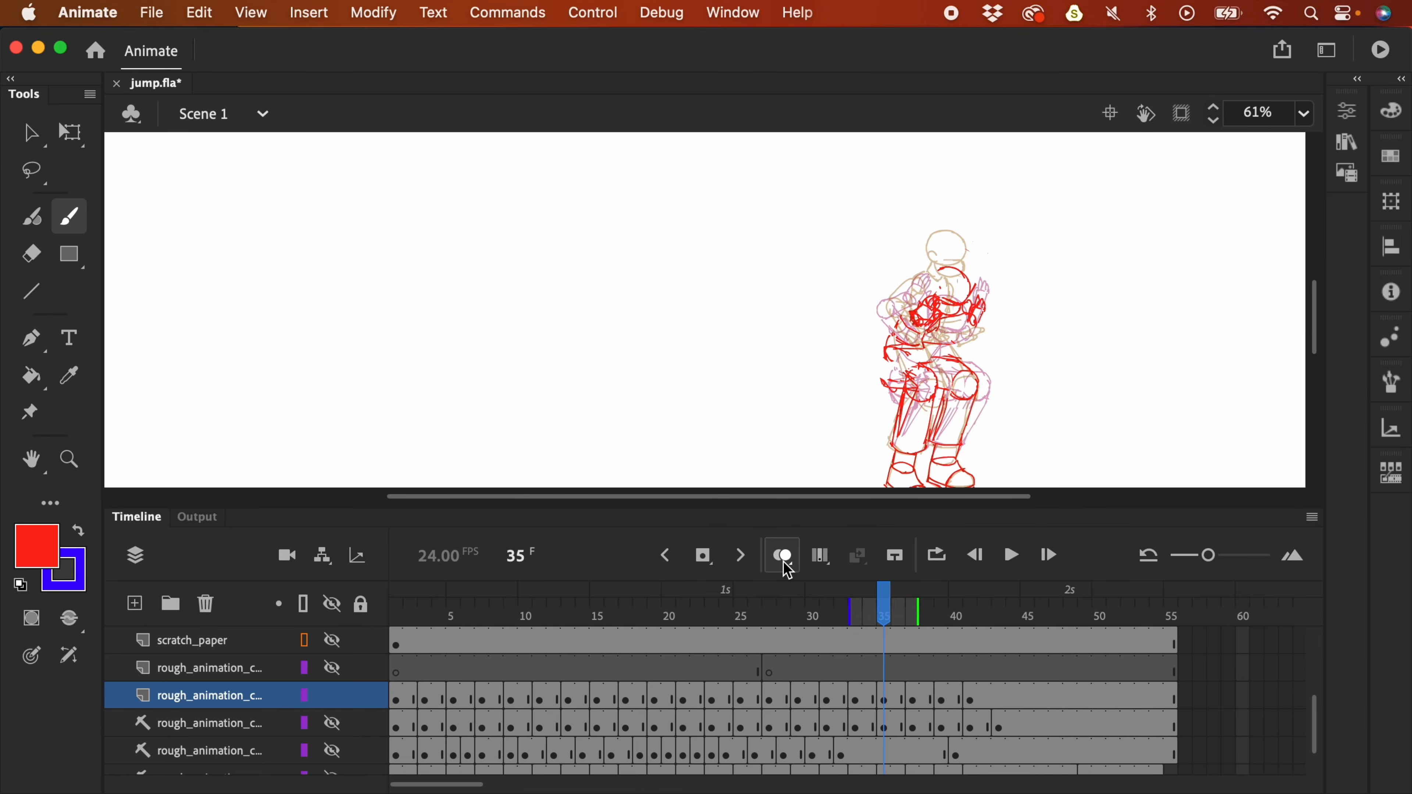
key("super+equal")
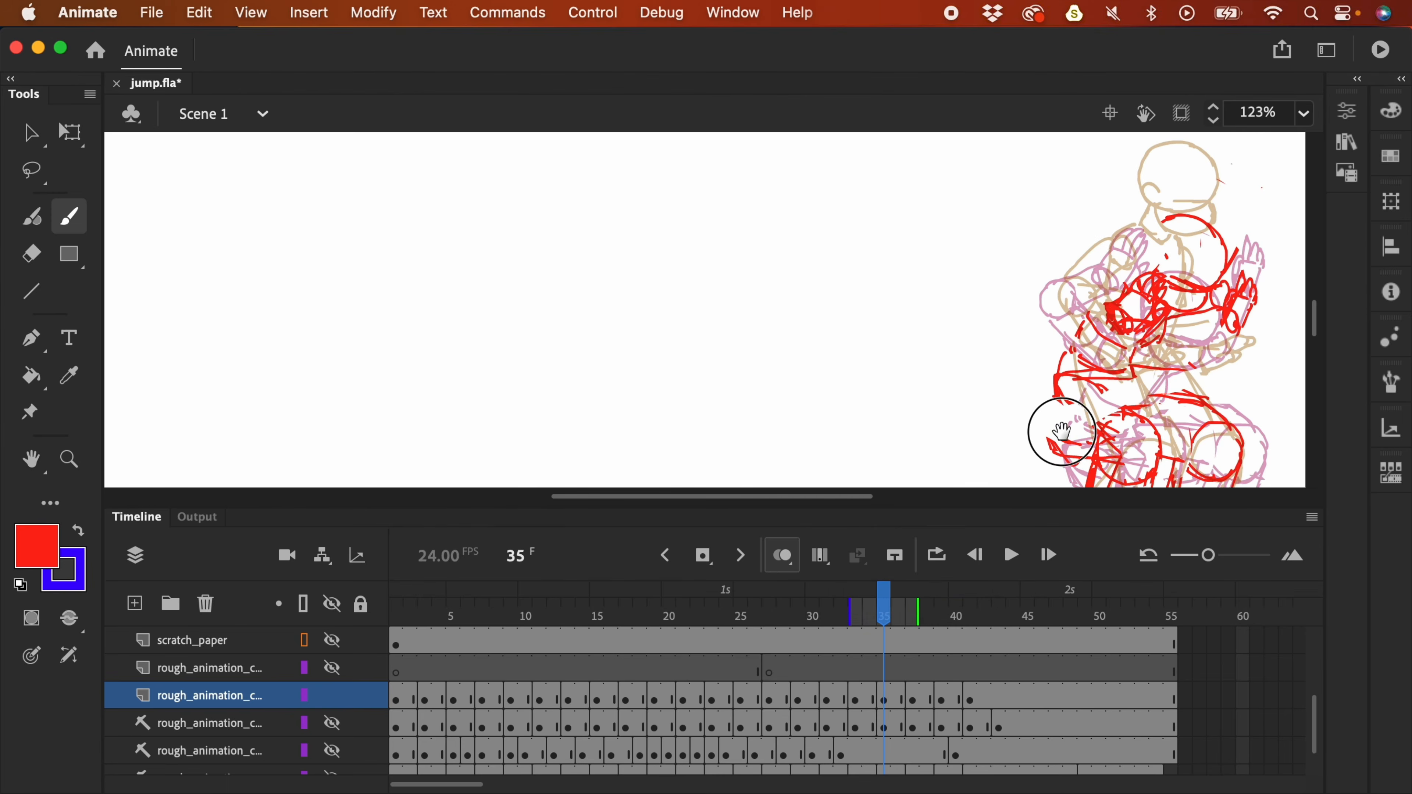
scroll(785, 445, "right", 5)
key("comma")
key("period")
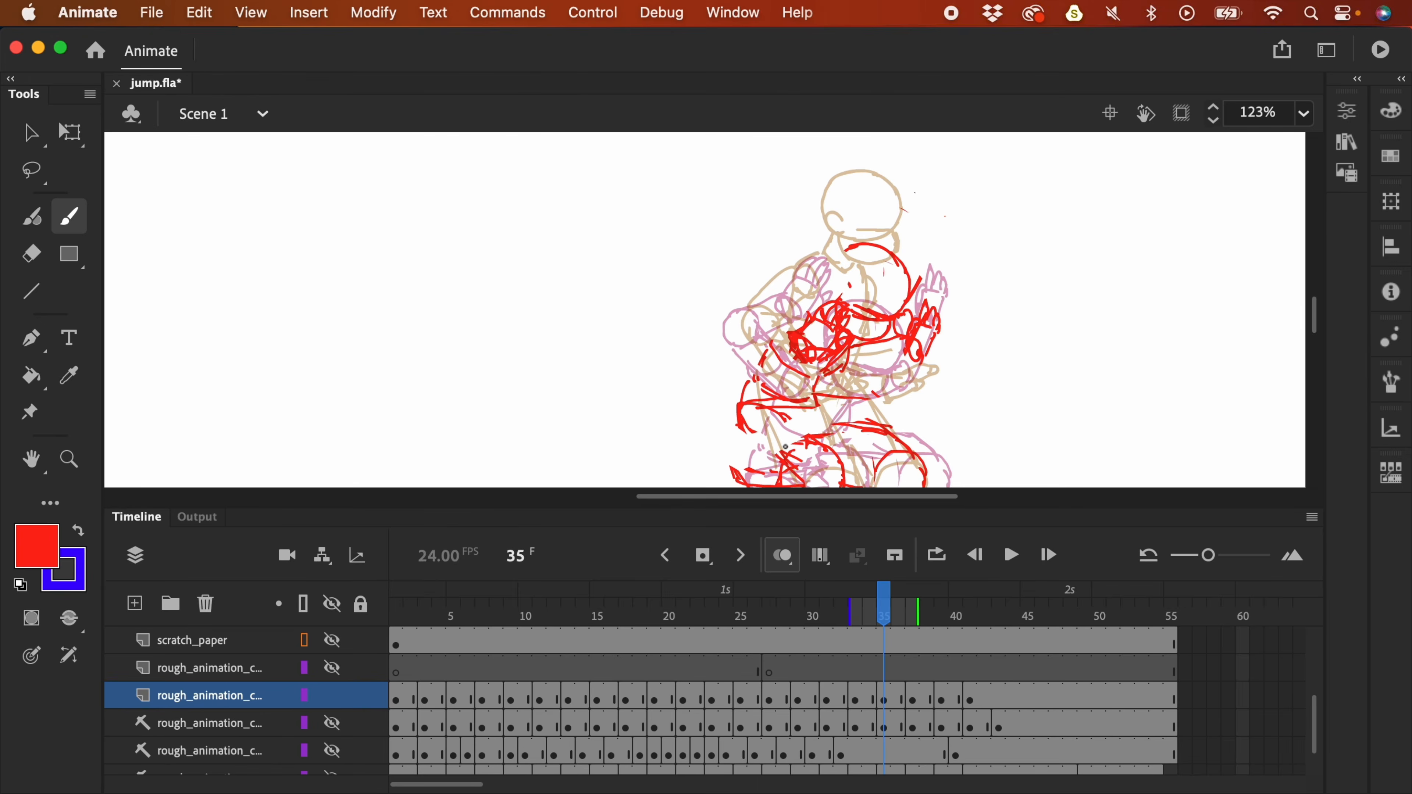
key("comma")
key("period")
key("period")
key("period")
key("comma")
key("comma")
key("period")
key("comma")
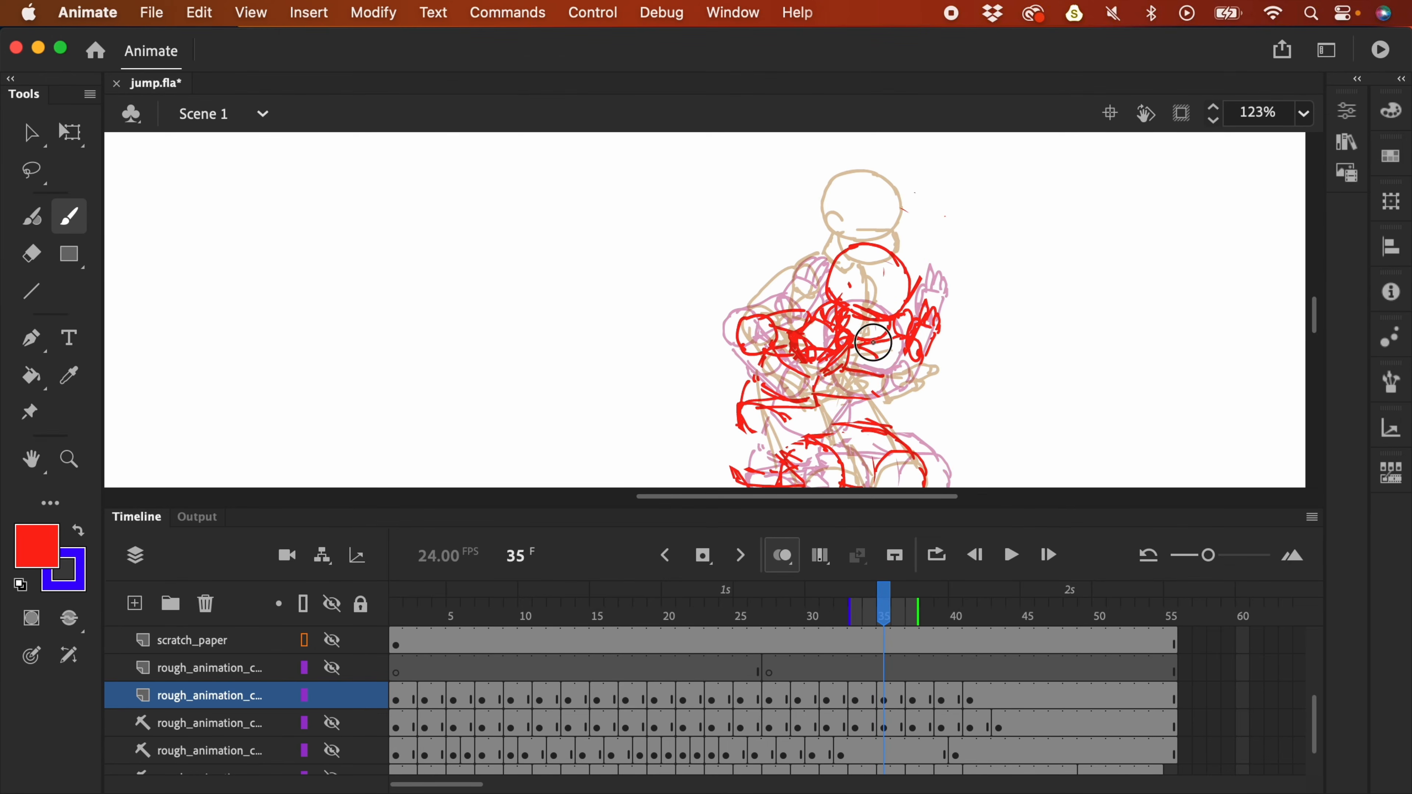
- Turn onion skinning off, zoom the stage out to 31%, and play the animation
left_click(782, 555)
key("super+minus")
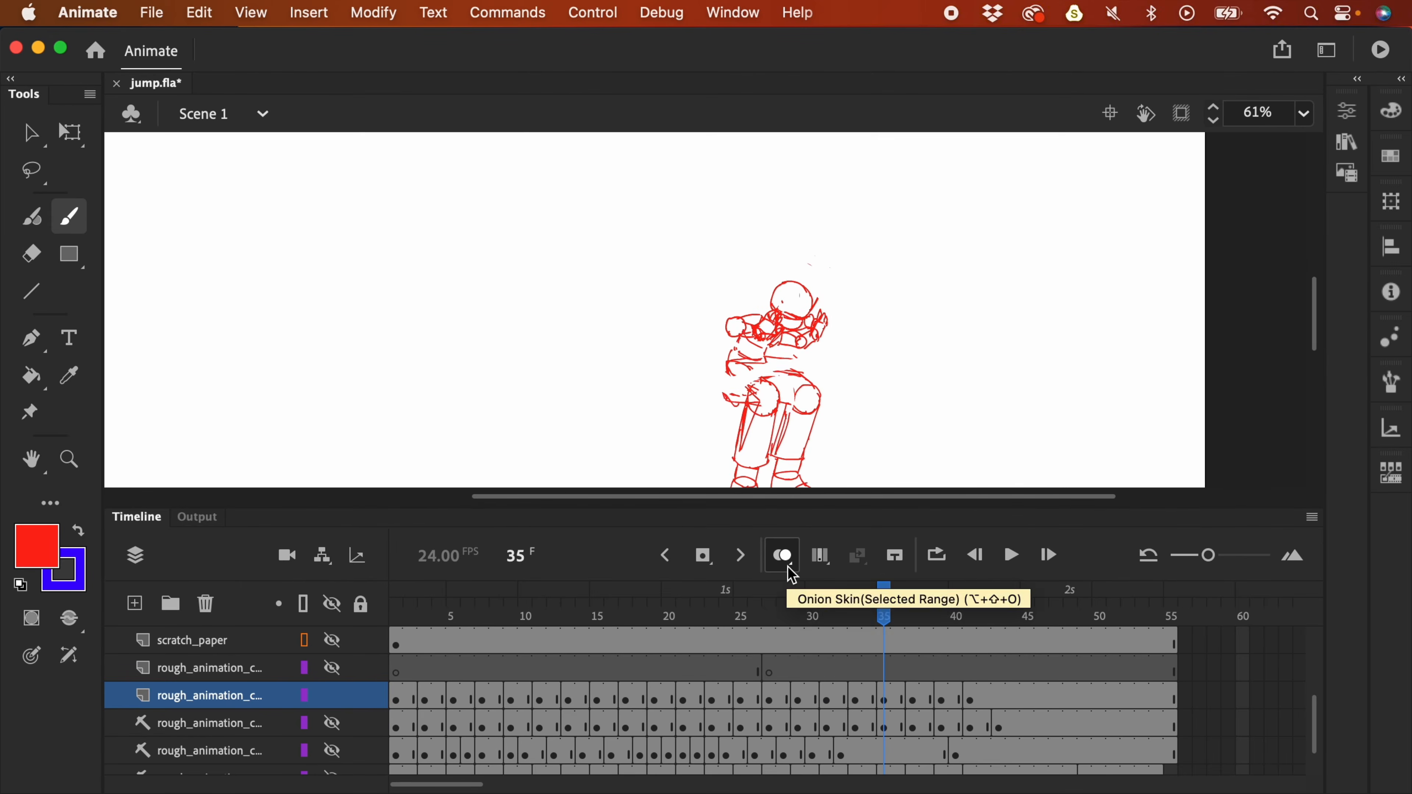
left_click_drag(973, 336, 1001, 336)
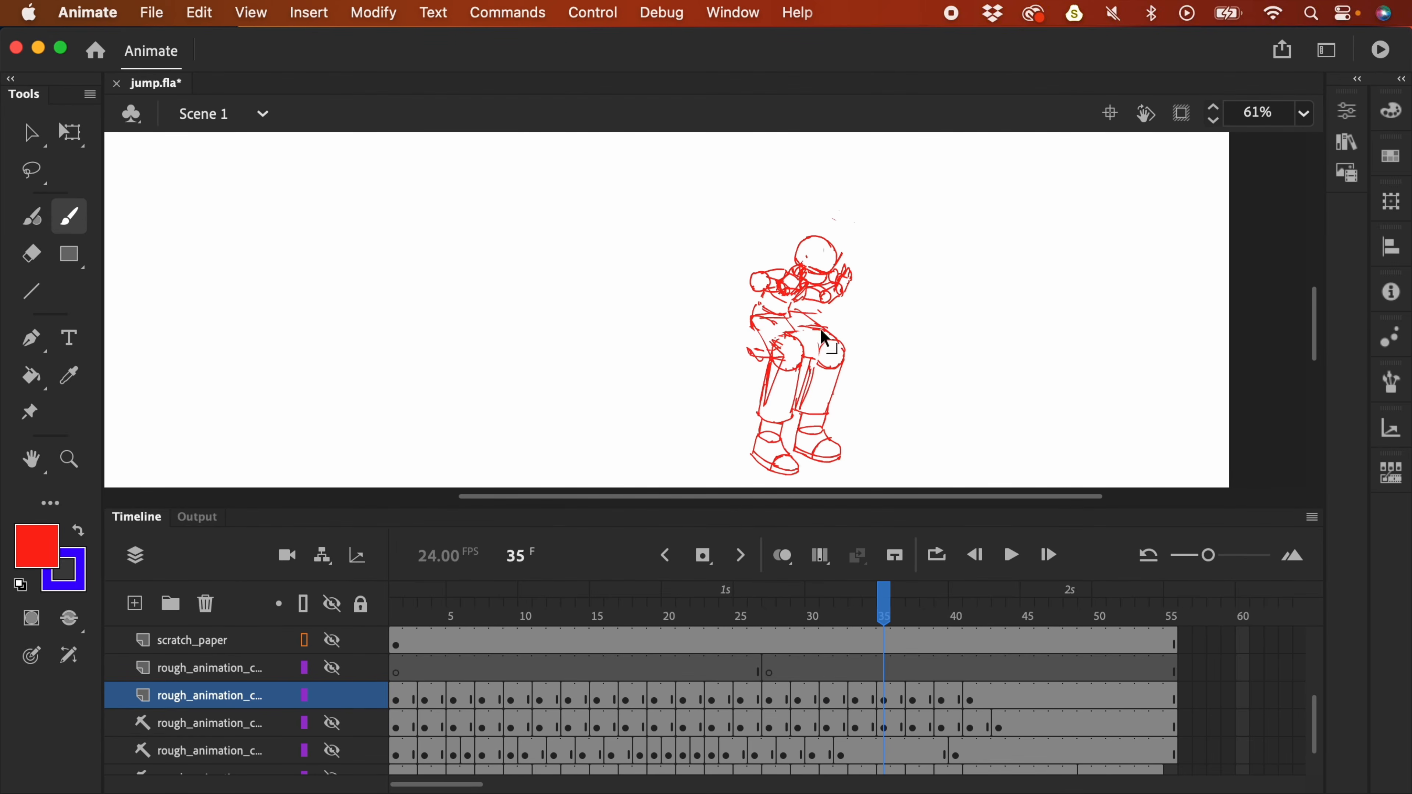
key("super+minus")
key("Return")
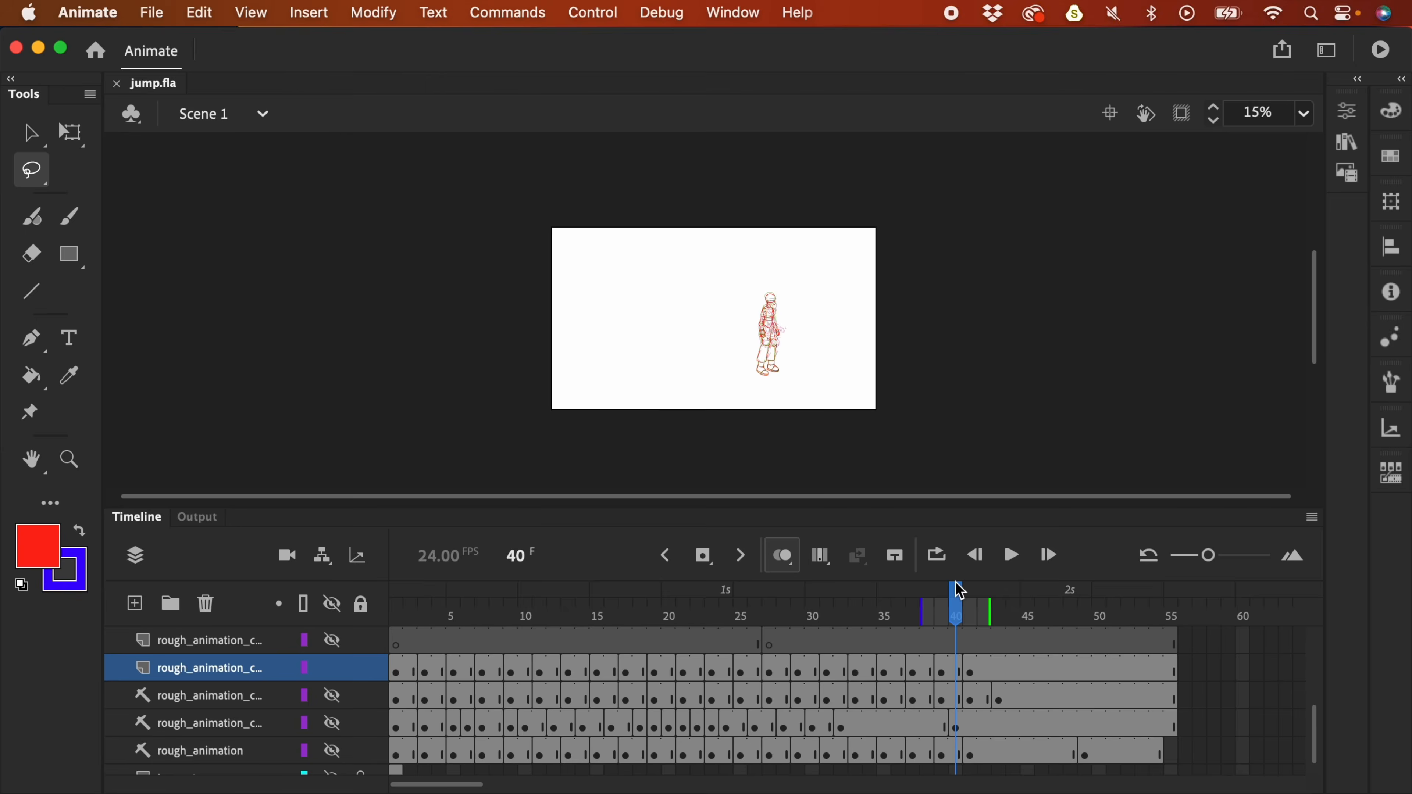
- Play the jump animation from frame 1 and stop it
left_click(401, 615)
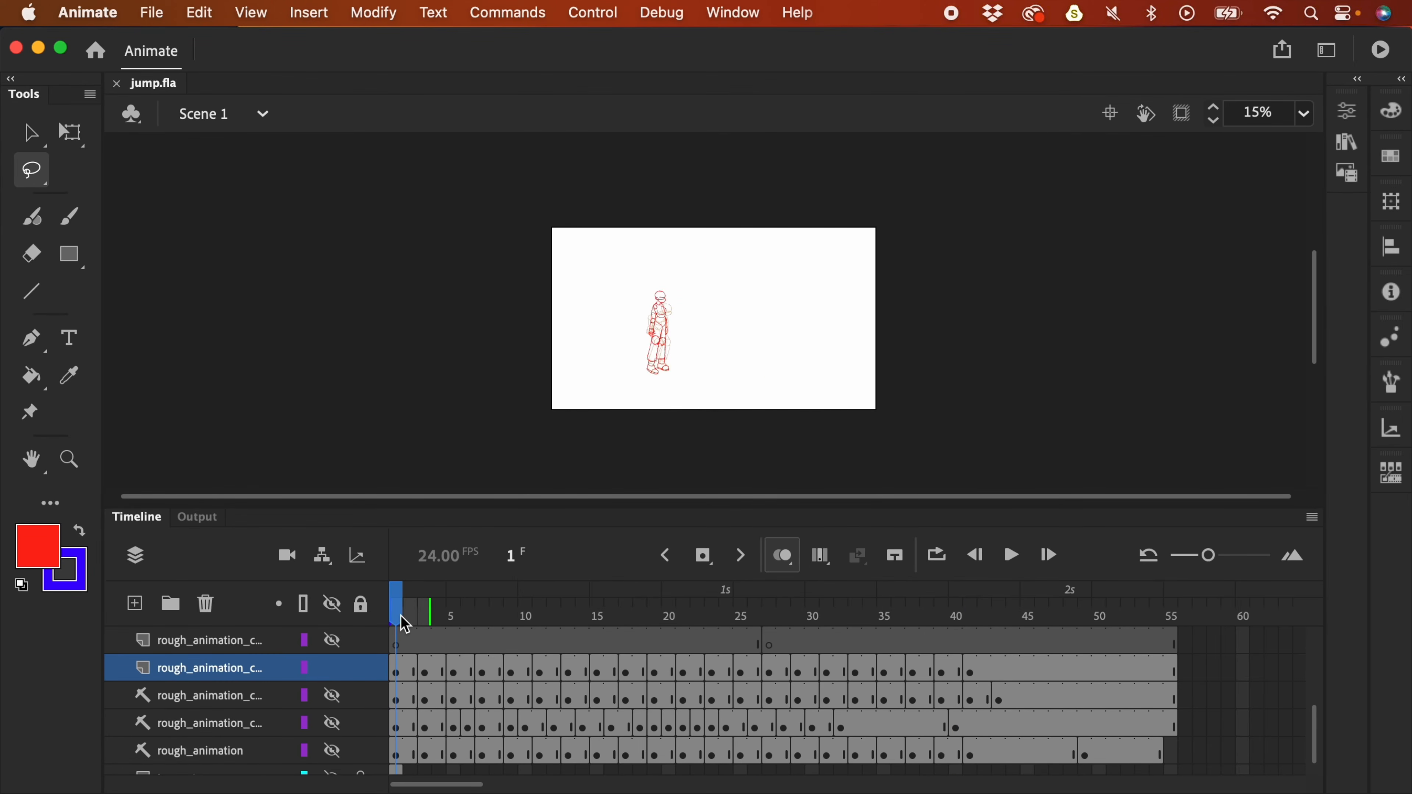
key("Return")
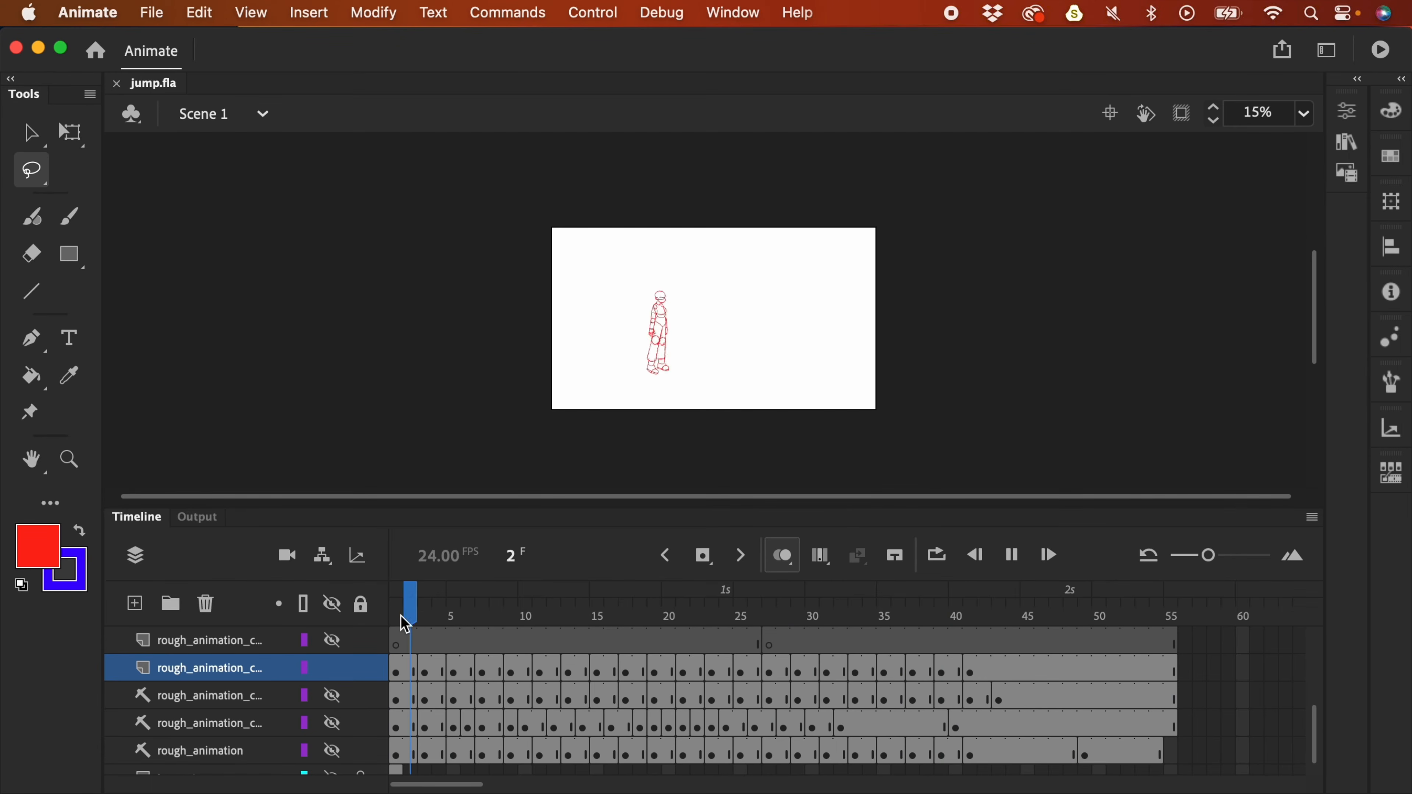
key("Return")
- Scrub to the crouch frames near 33–35 and zoom in with onion skinning off
left_click_drag(798, 588, 892, 631)
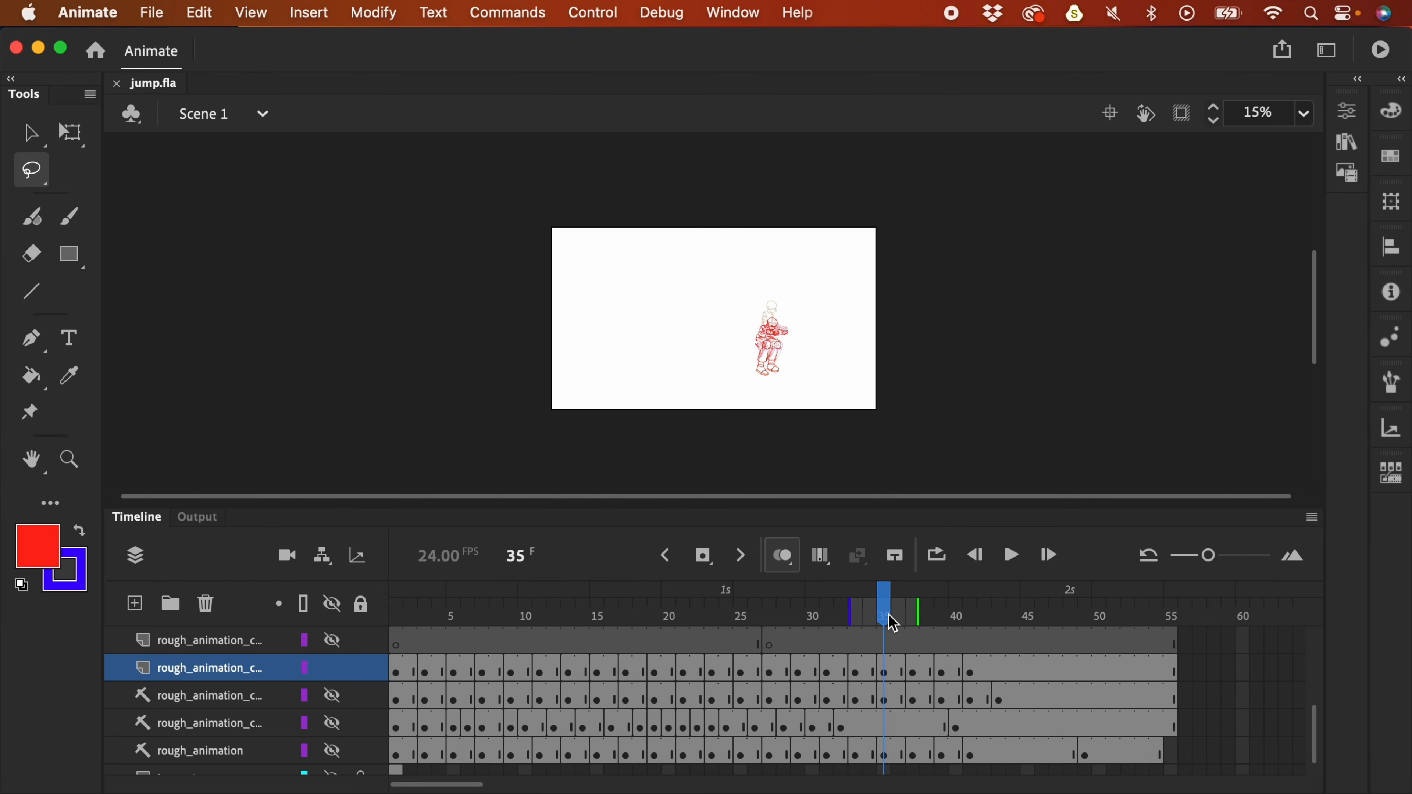
key("super+equal")
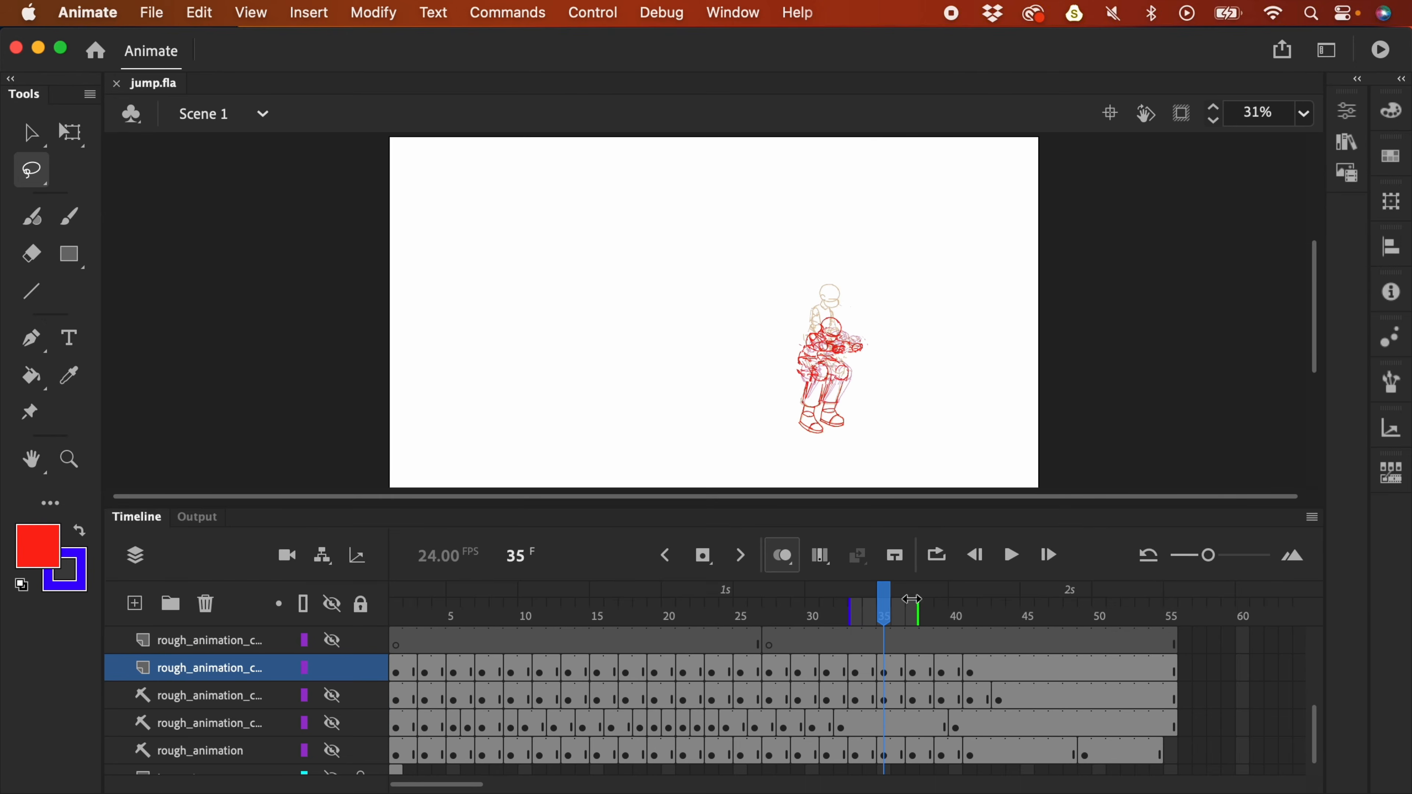
mouse_move(887, 612)
left_mouse_down()
mouse_move(924, 606)
mouse_move(842, 606)
mouse_move(891, 619)
left_mouse_up()
left_click(782, 569)
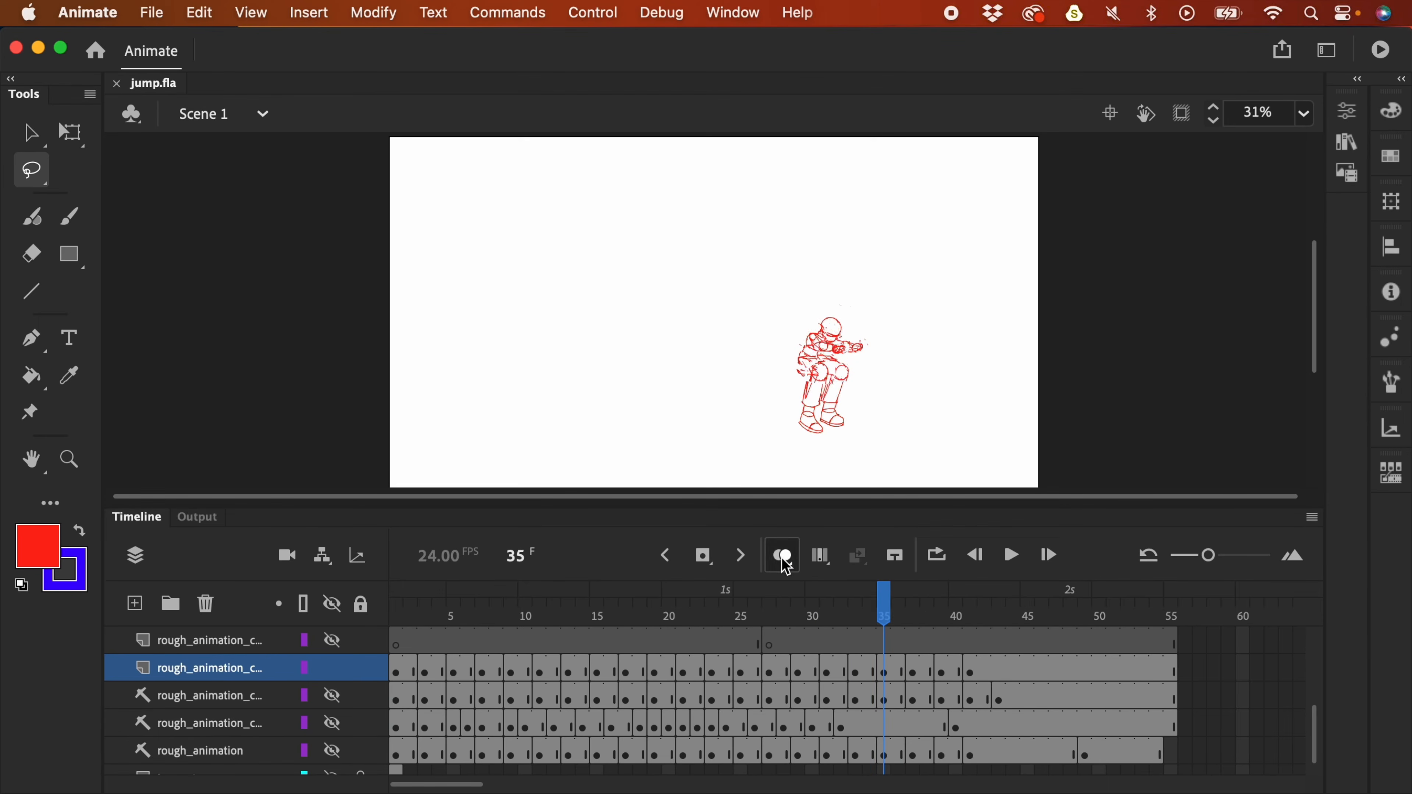
key("super+equal")
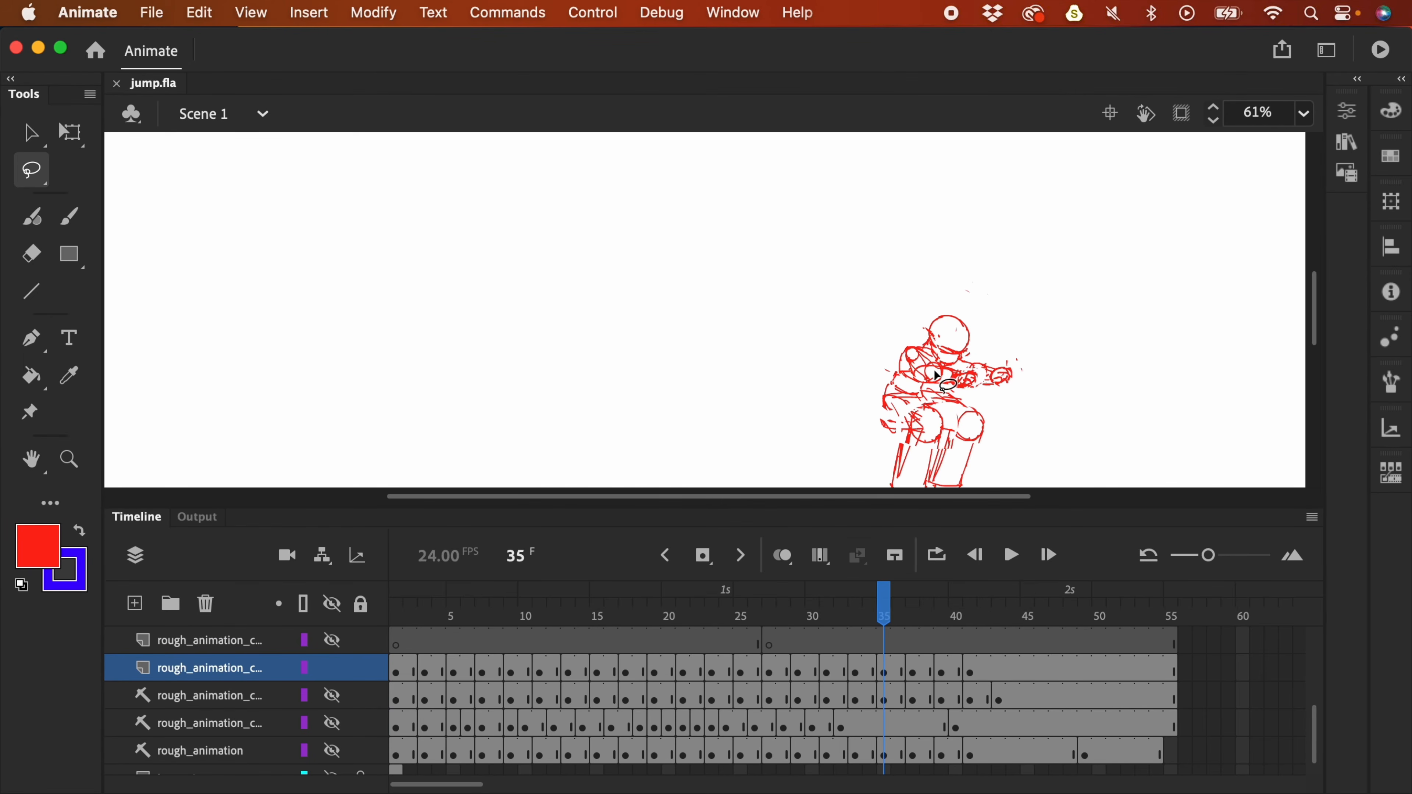
mouse_move(881, 608)
left_mouse_down()
mouse_move(798, 612)
mouse_move(943, 619)
mouse_move(802, 616)
mouse_move(974, 635)
mouse_move(940, 617)
mouse_move(870, 617)
mouse_move(912, 620)
mouse_move(926, 638)
left_mouse_up()
left_click(332, 667)
left_click(333, 696)
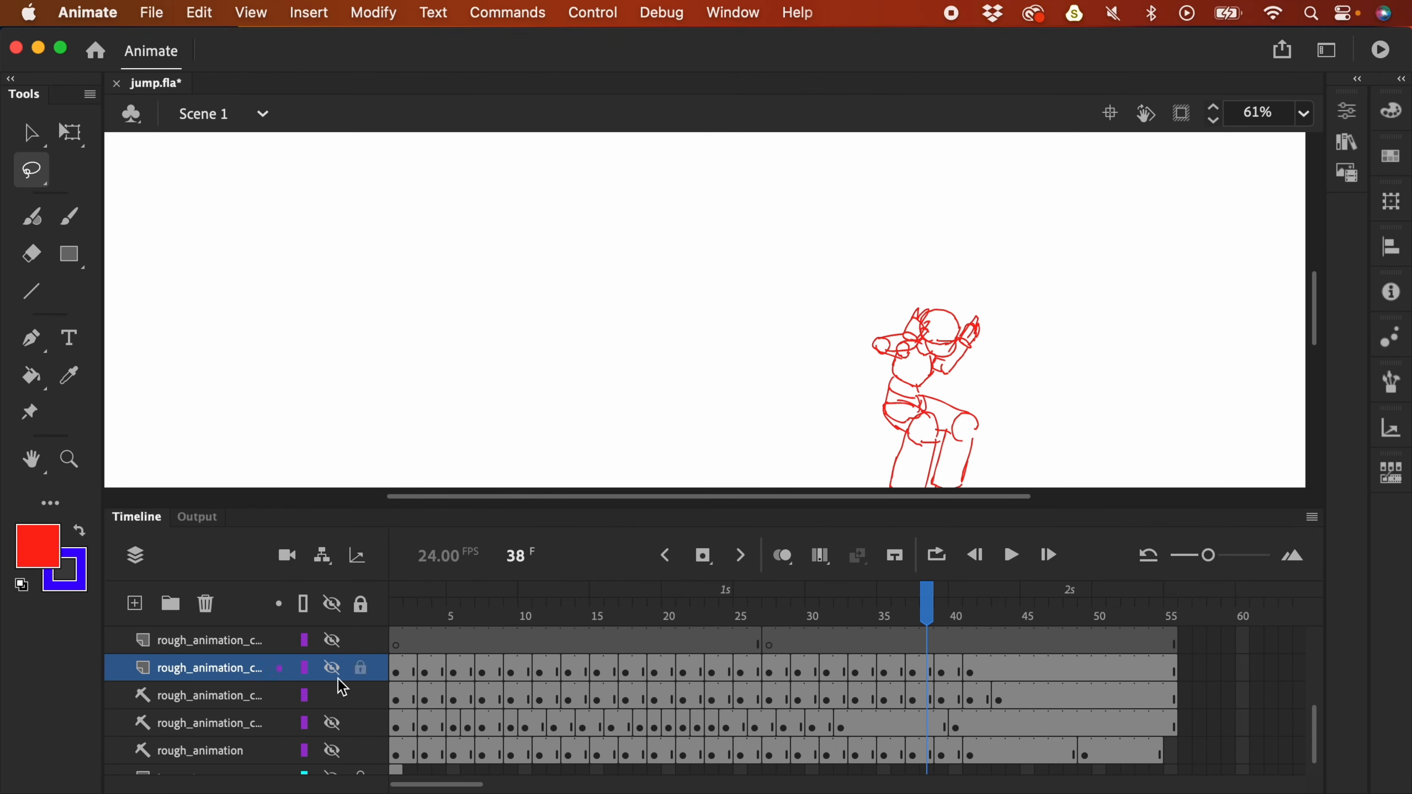
left_click(332, 695)
left_click(332, 667)
left_click_drag(926, 614, 782, 613)
key("space")
left_click_drag(930, 316, 936, 417)
left_click_drag(786, 604, 814, 605)
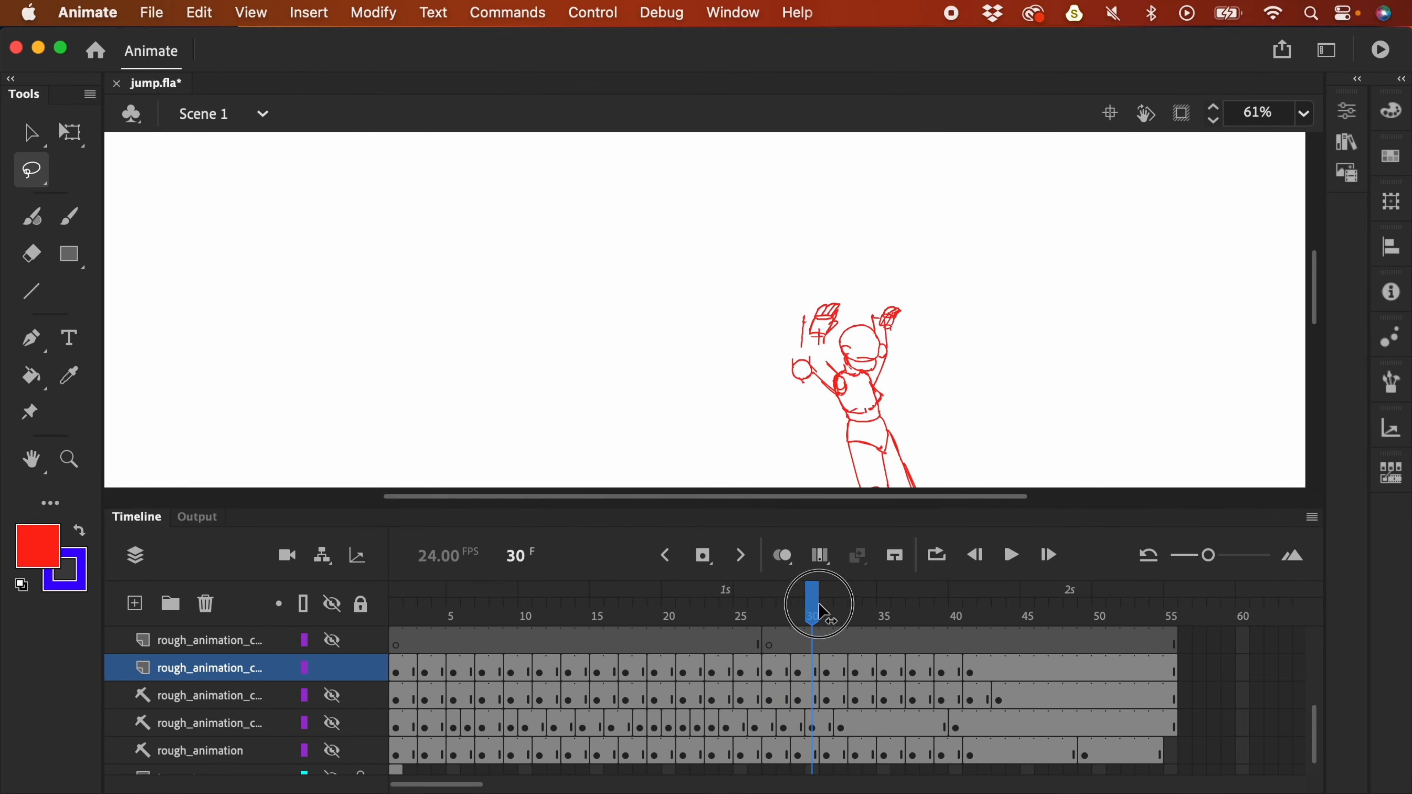
key("space")
left_click_drag(909, 325, 900, 300)
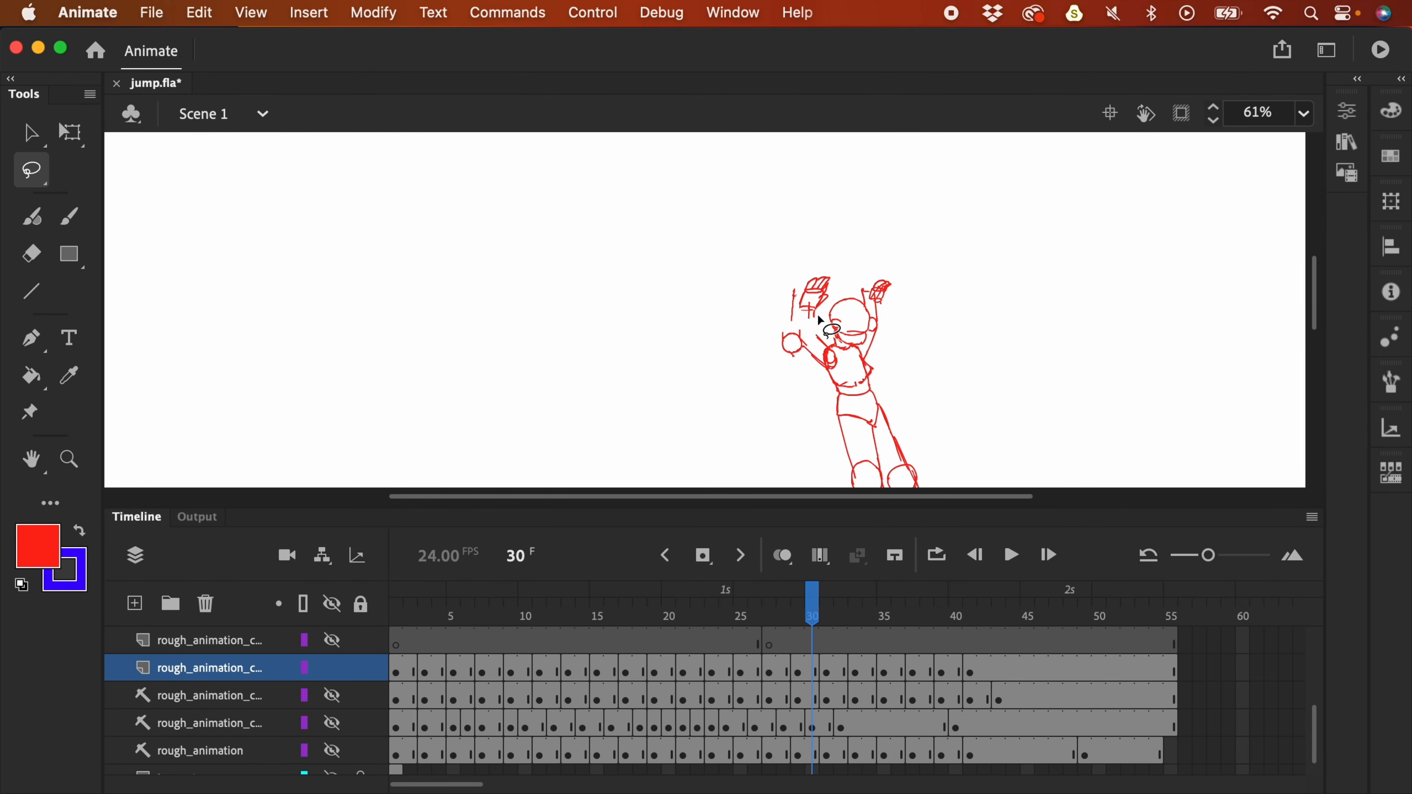
key("b")
scroll(860, 237, "down", 3)
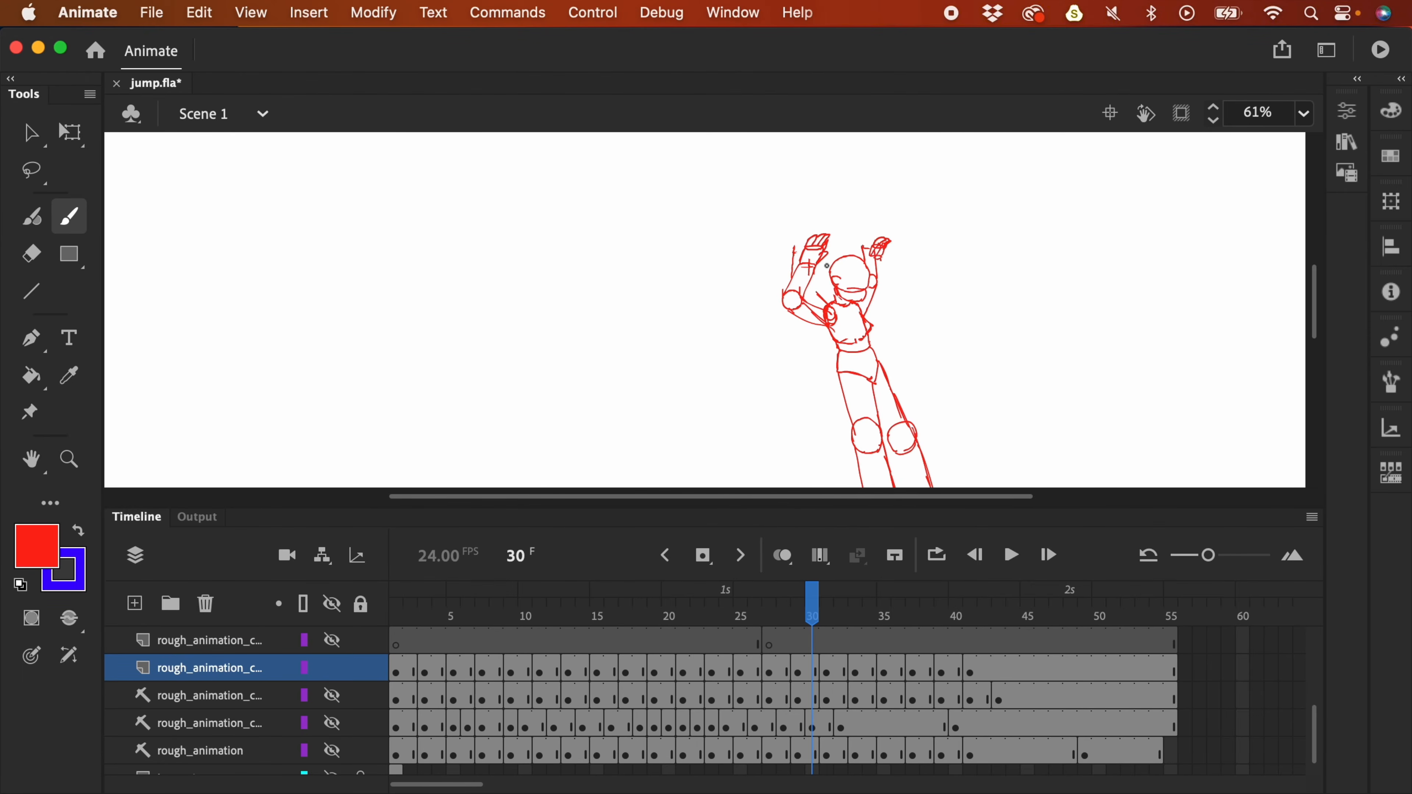
left_click_drag(332, 668, 334, 702)
left_click_drag(812, 601, 883, 628)
left_click(332, 694)
left_click(335, 670)
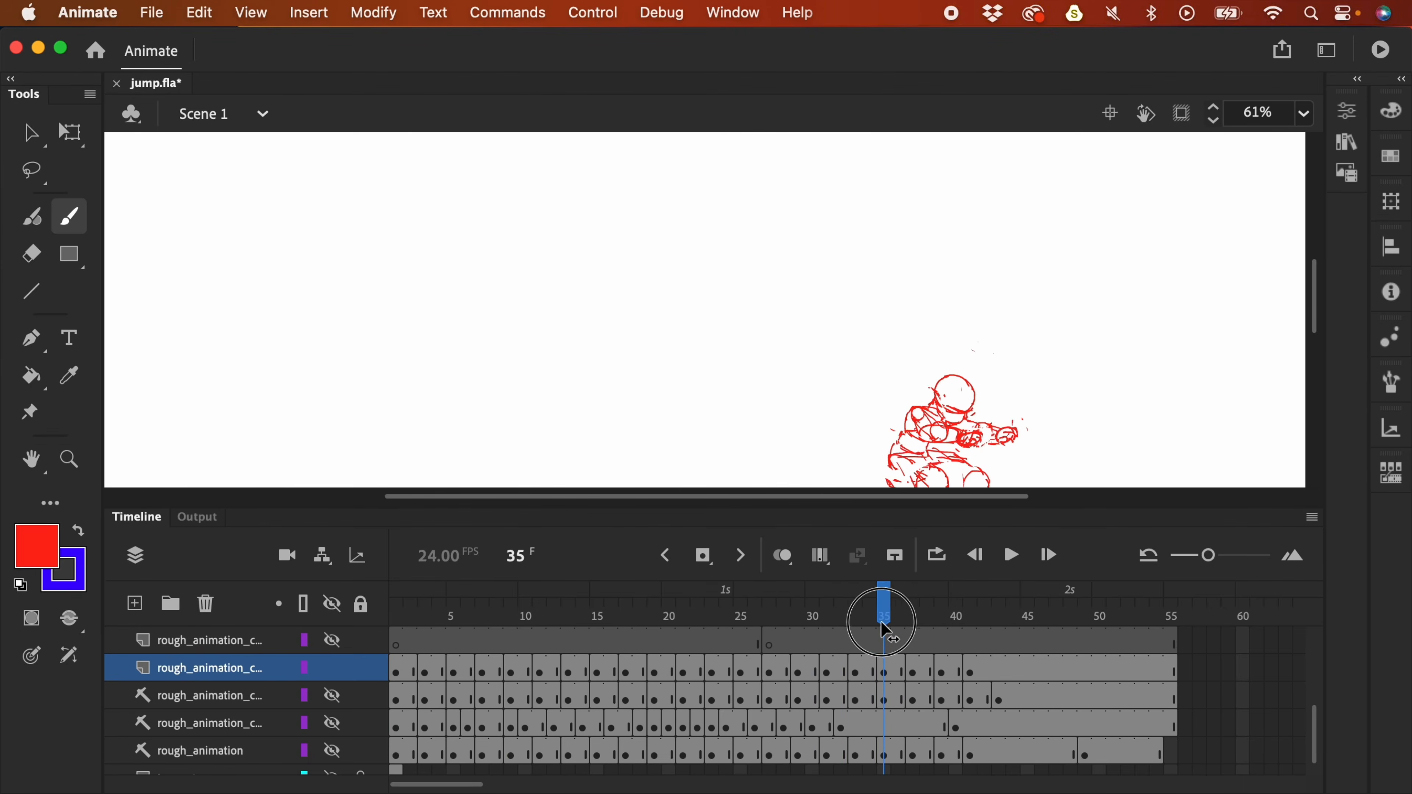
key("super+minus")
key("Return")
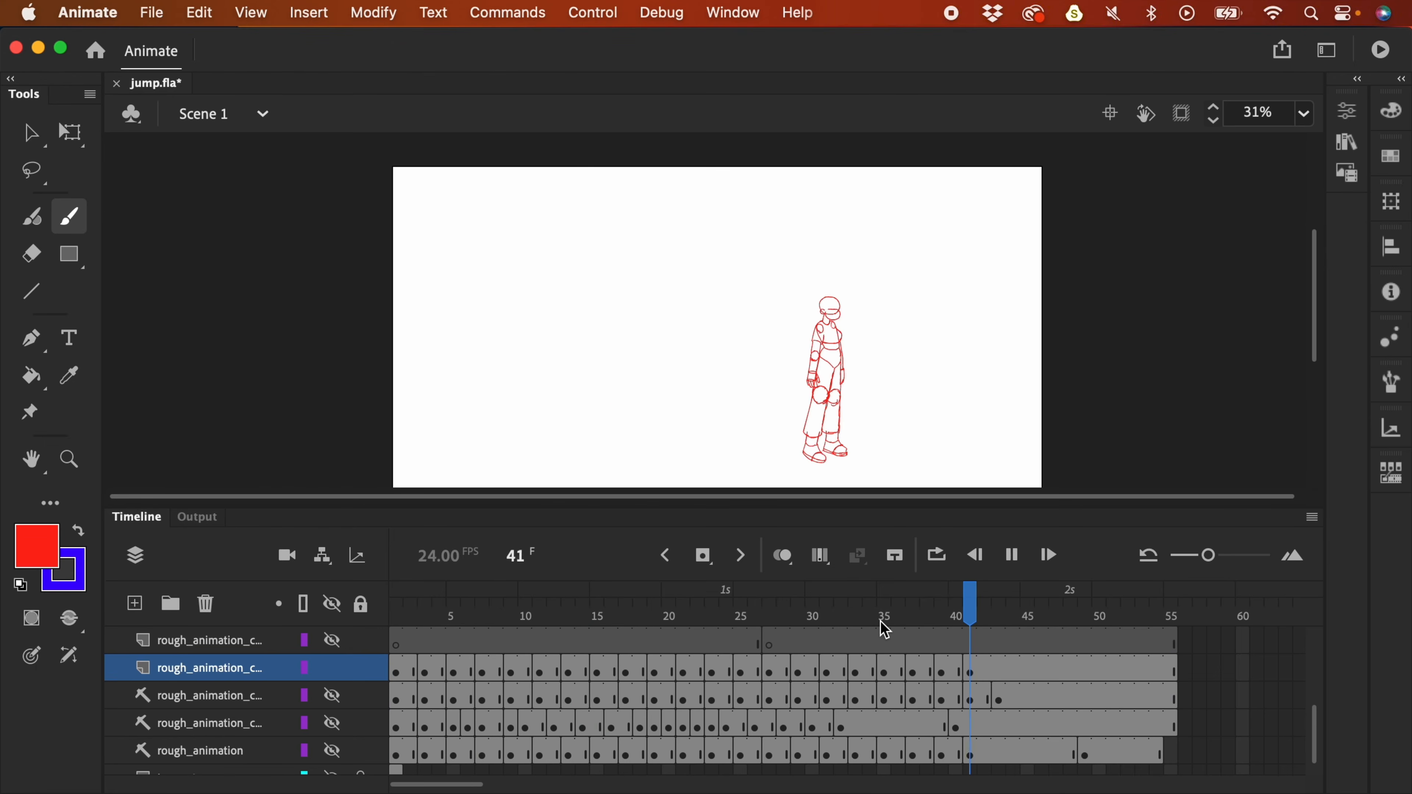
- Stop playback, make the hair layer visible, and extend it through frame 37
key("Return")
left_click_drag(453, 619, 376, 624)
left_click_drag(1313, 702, 1316, 648)
left_click(198, 647)
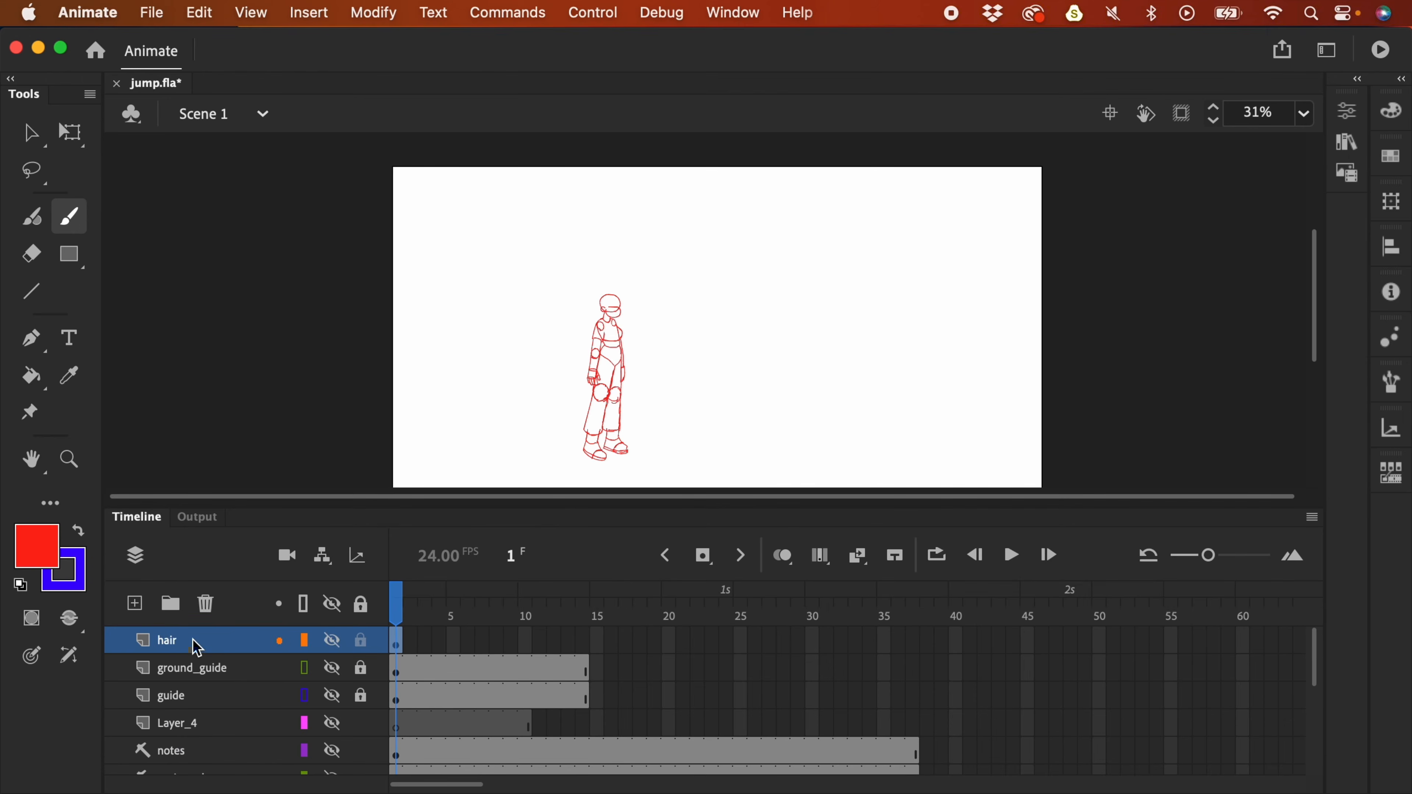
double_click(185, 642)
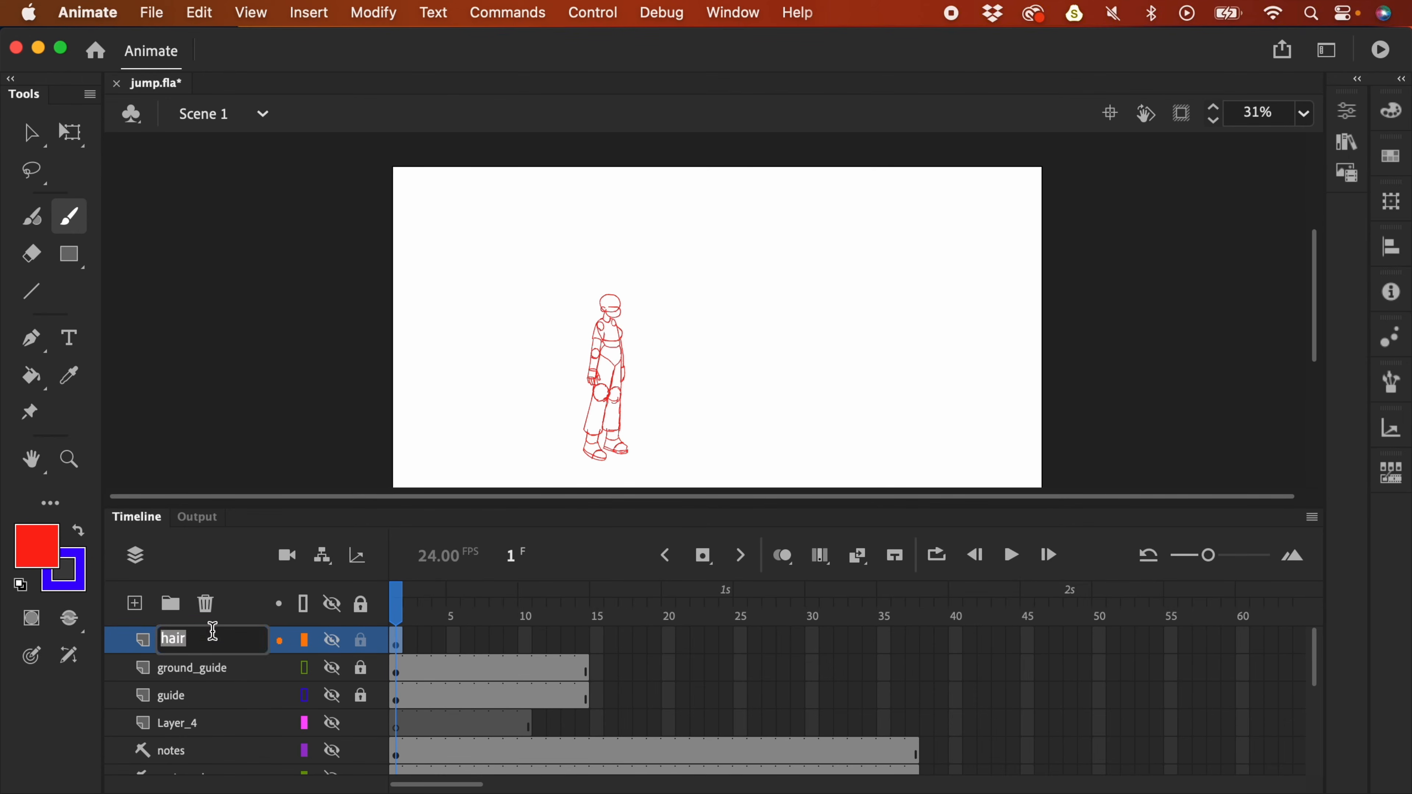
left_click(332, 643)
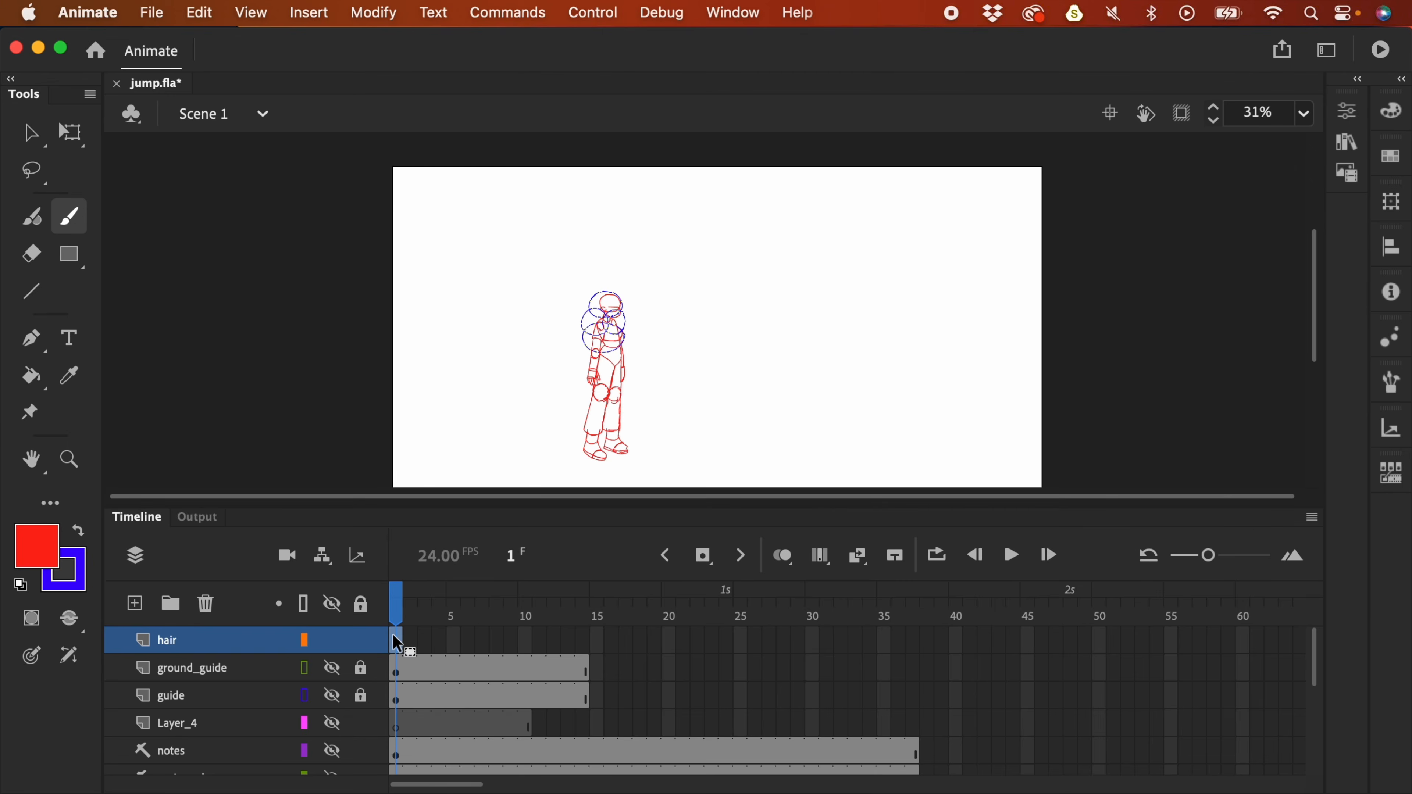
key("super+equal")
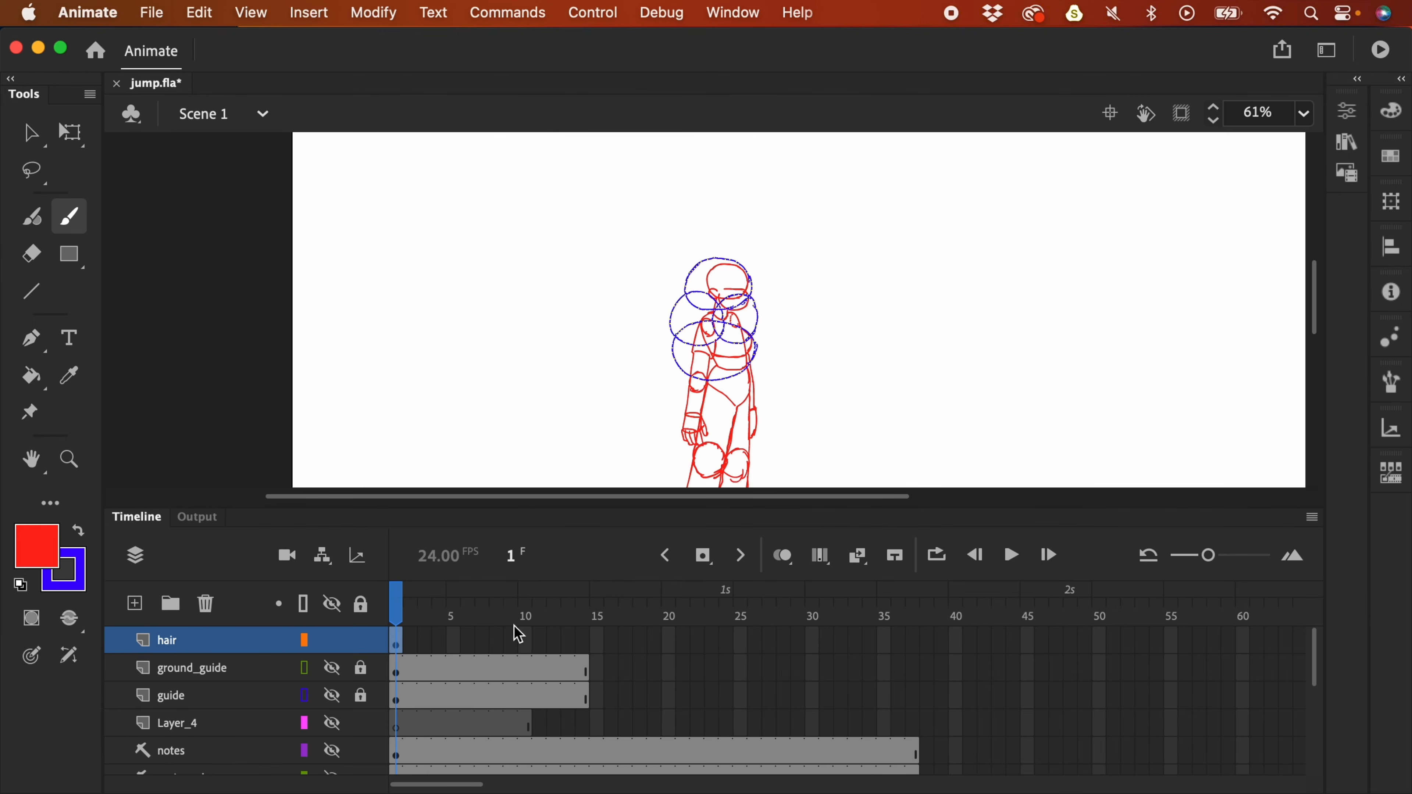
left_click(917, 651)
key("F5")
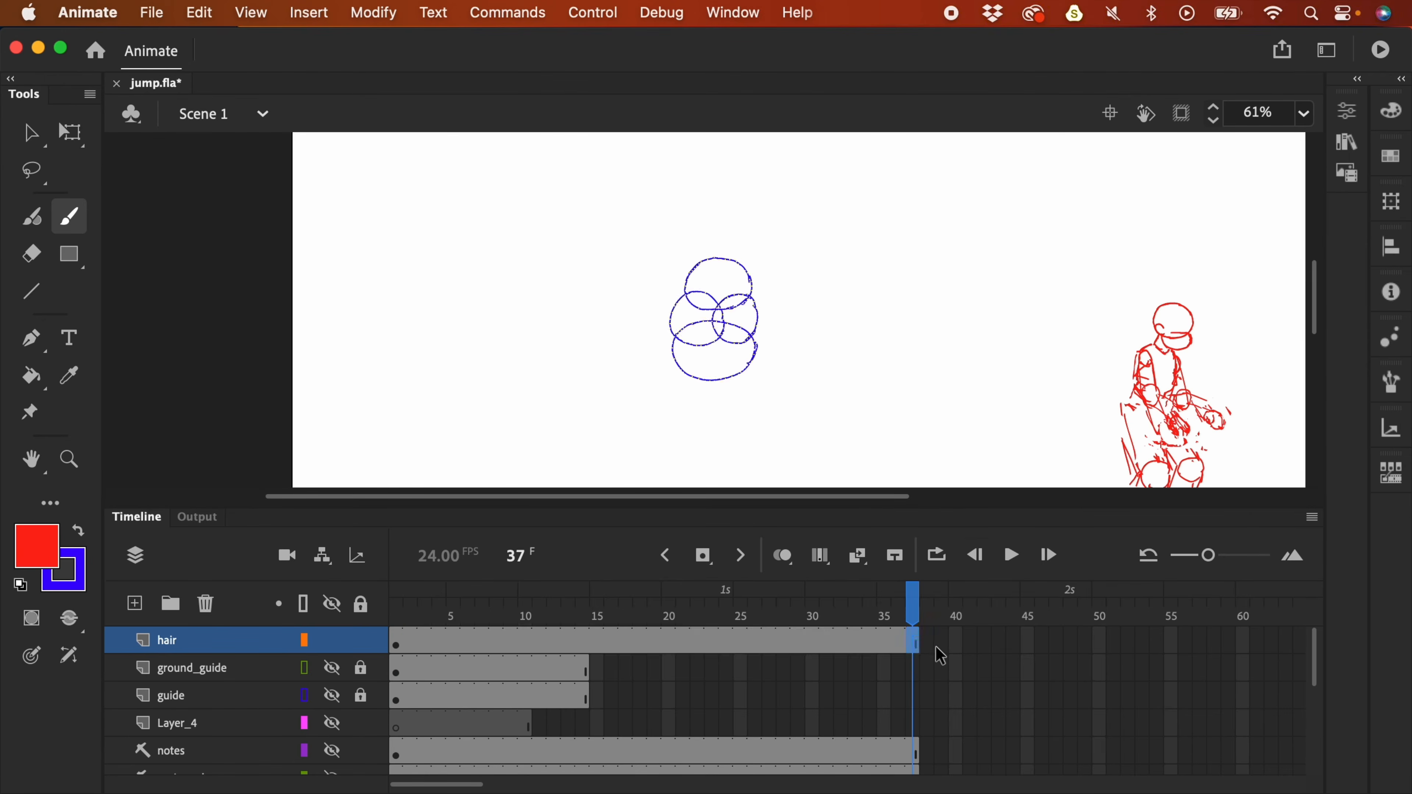
- Rename the hair layer to hair_guide
double_click(174, 640)
left_click(189, 639)
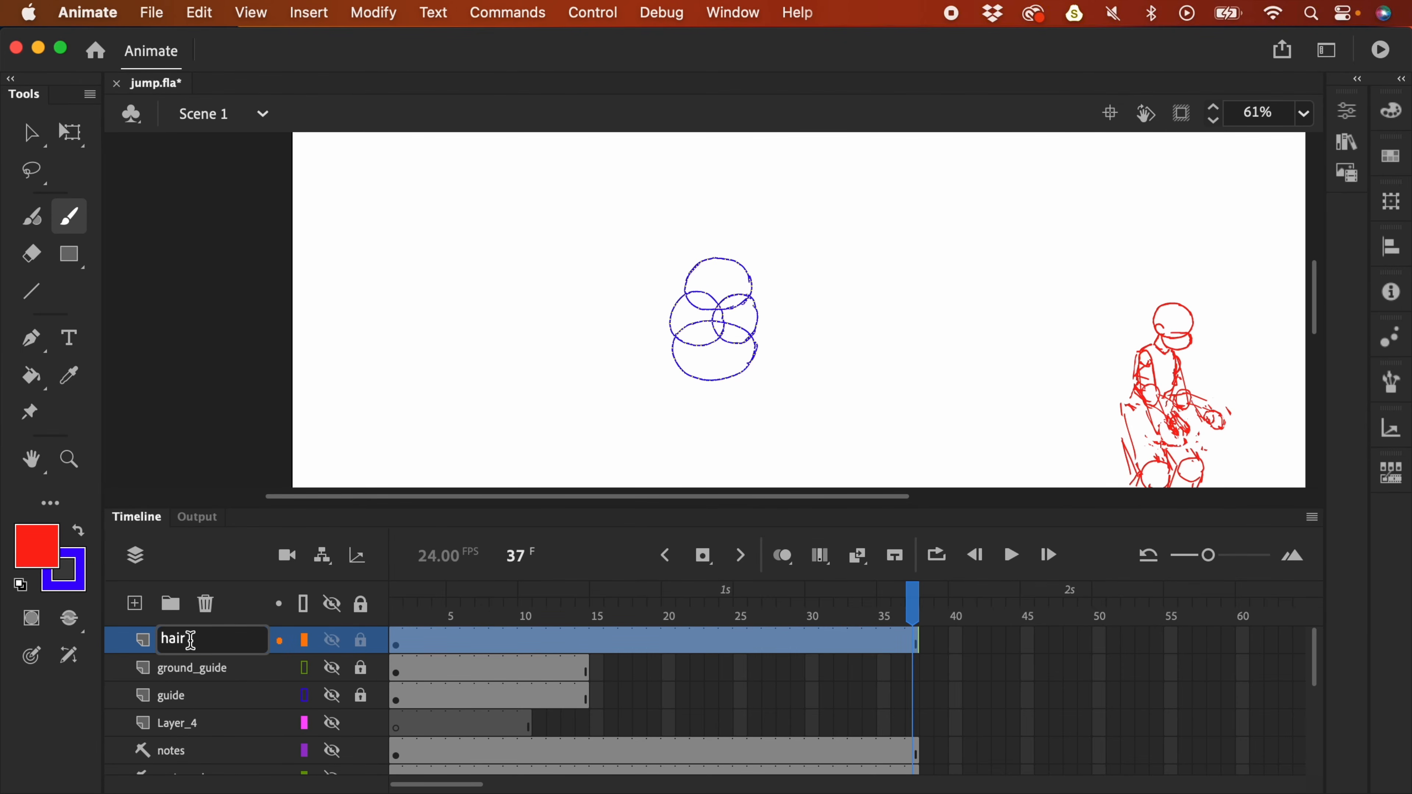
type("guide")
key("Return")
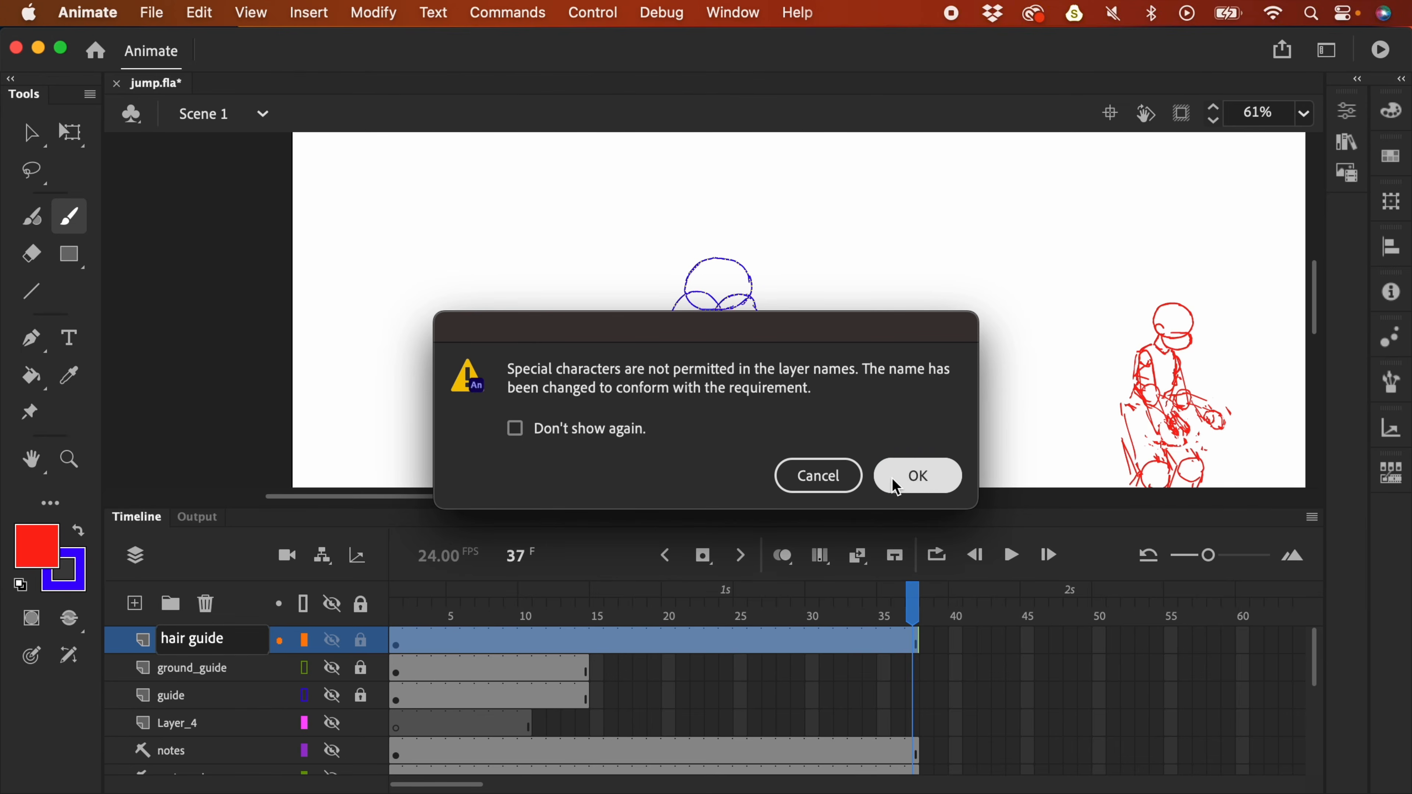
left_click(913, 474)
- Move hair_guide down beside the rough animation layers and extend it through frame 55
left_click_drag(194, 647, 206, 752)
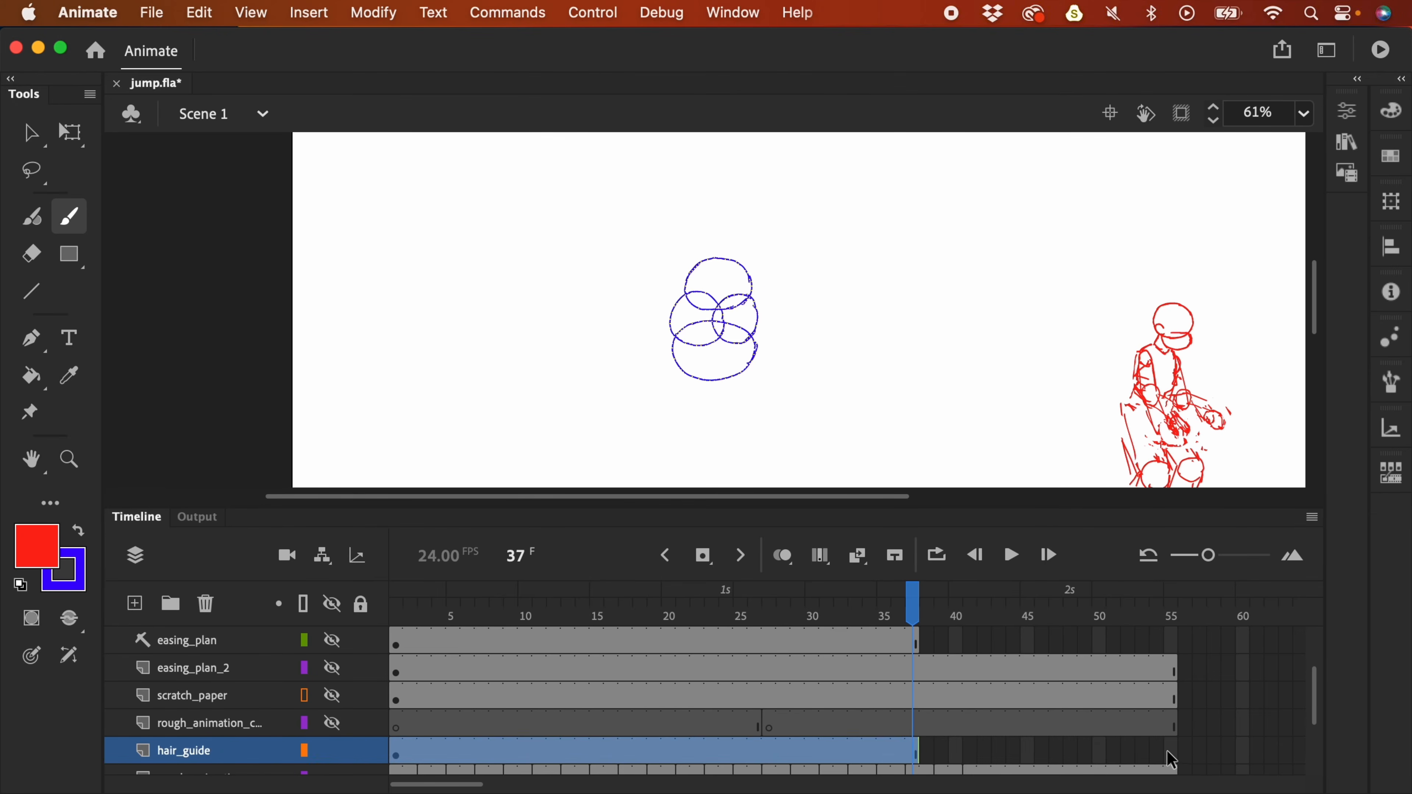
left_click(1169, 757)
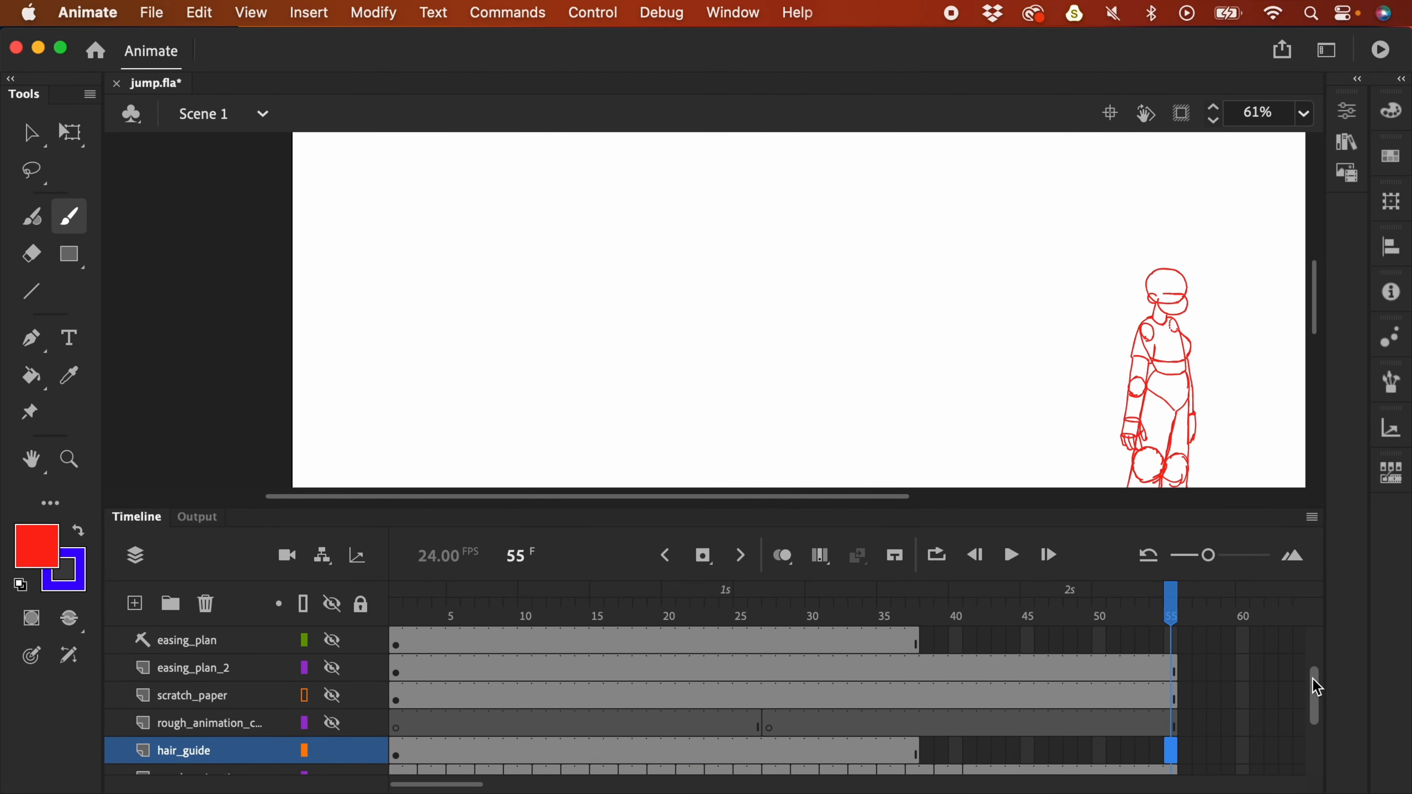
scroll(1162, 723, "down", 2)
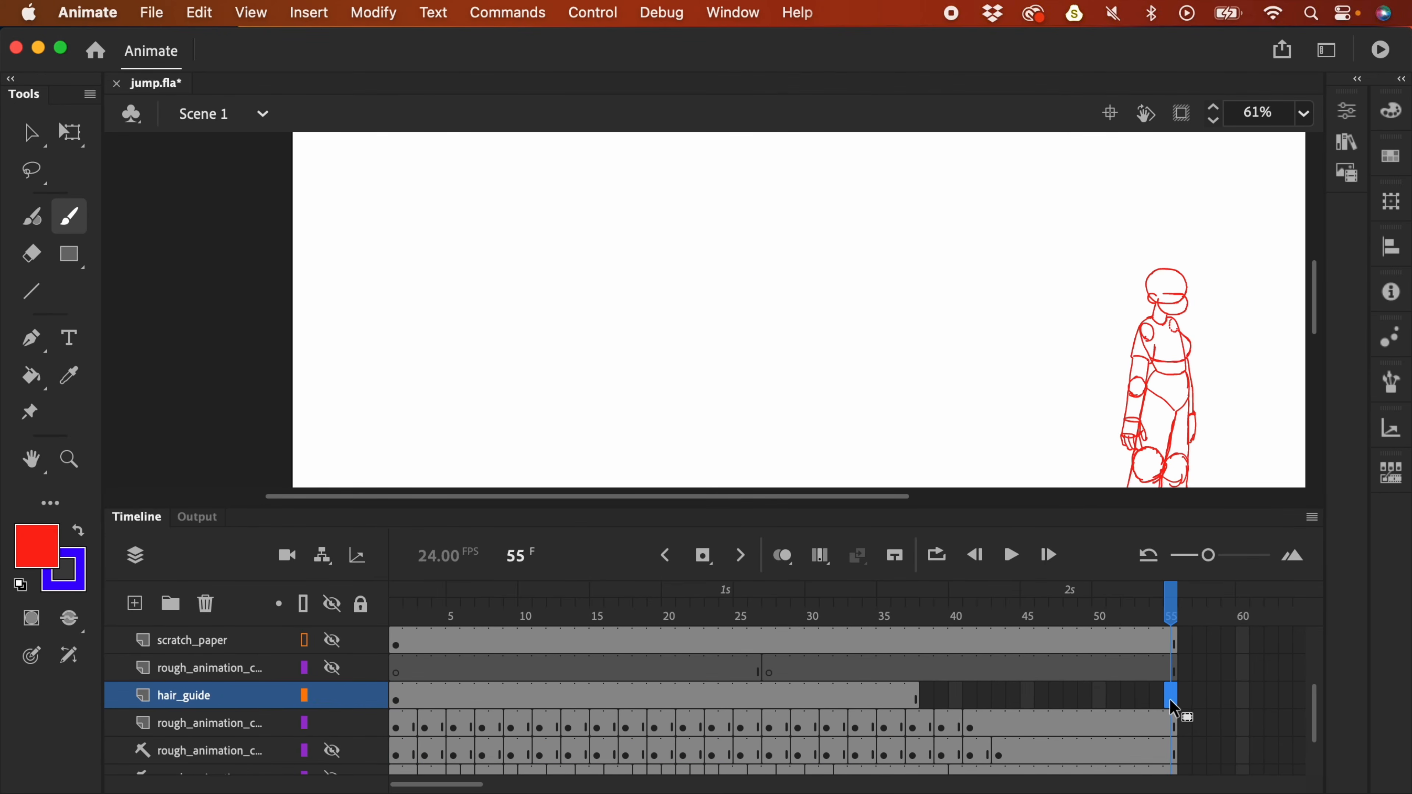
key("F5")
- Add a hair_guide keyframe at frame 3 and move the blue circles onto the head
left_click(396, 700)
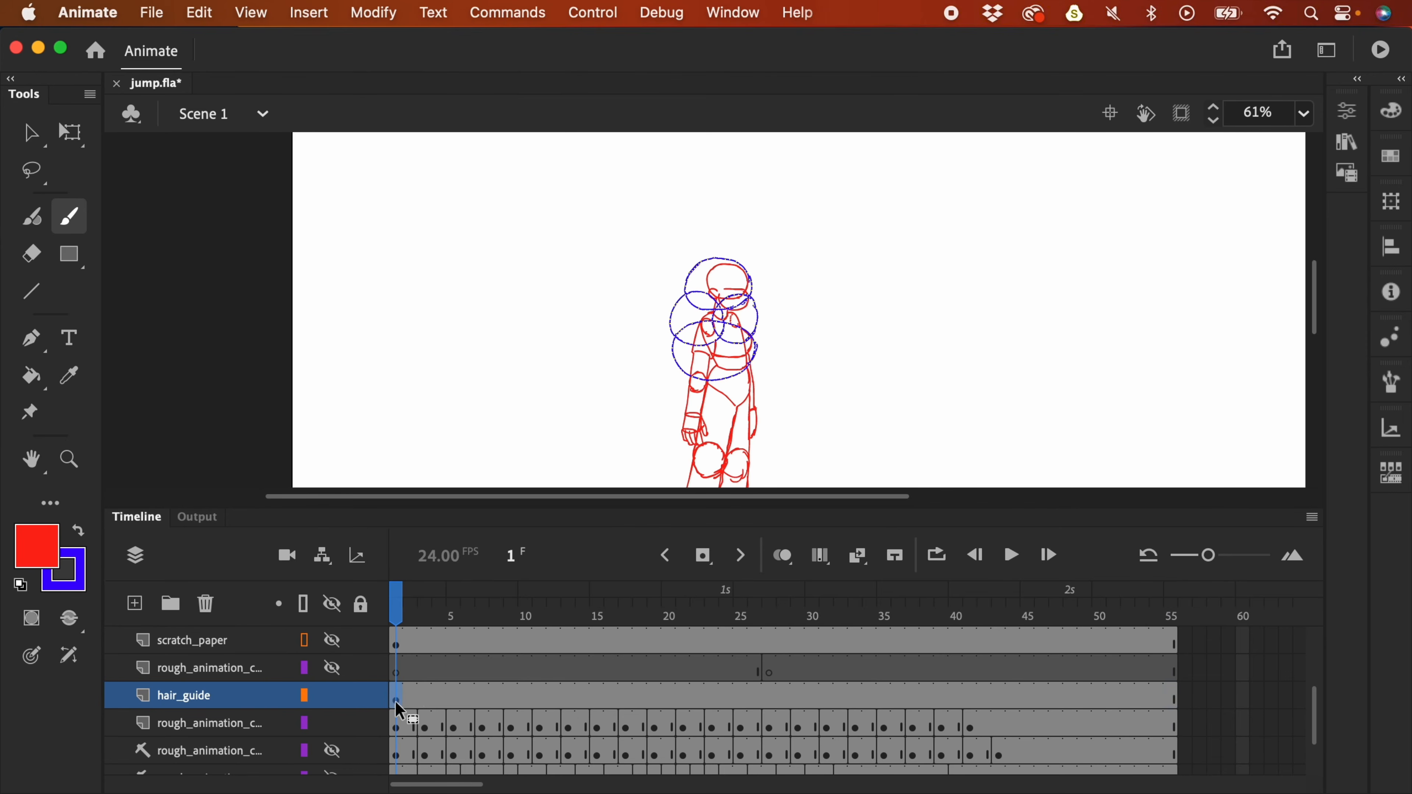
left_click(427, 699)
key("F6")
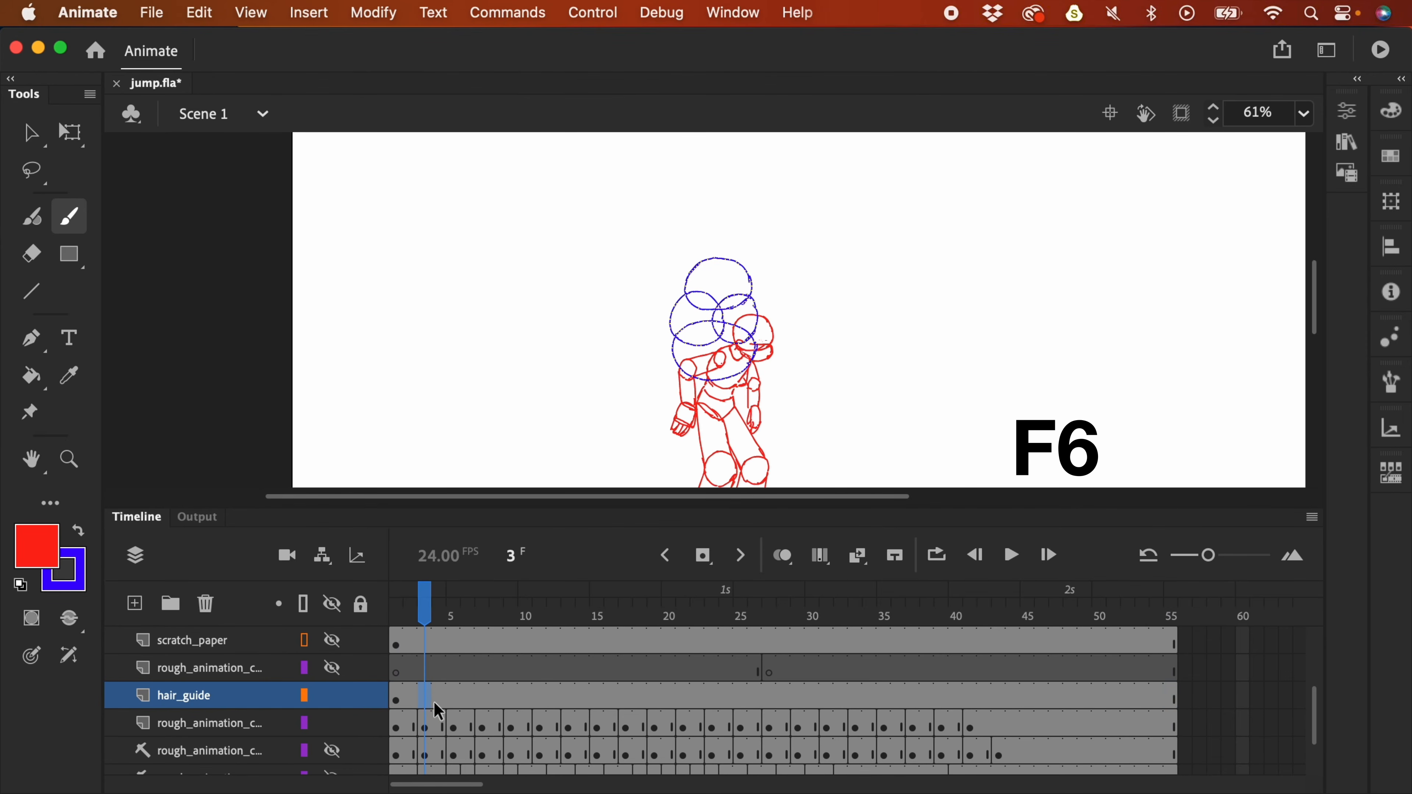
key("v")
left_click_drag(749, 293, 773, 335)
key(".")
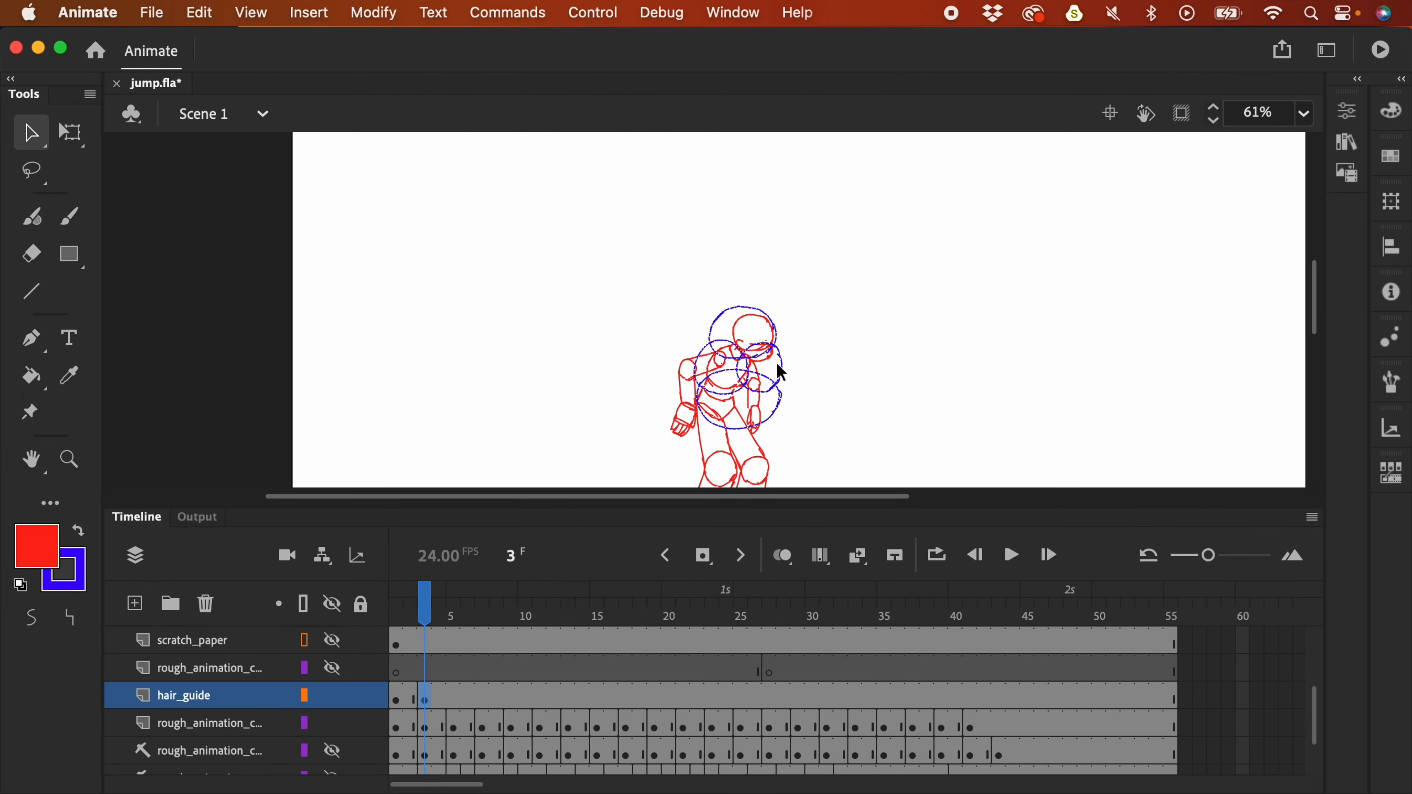
- On frames 5, 7 and 9, move the blue circles to follow the character's head
left_click(454, 702)
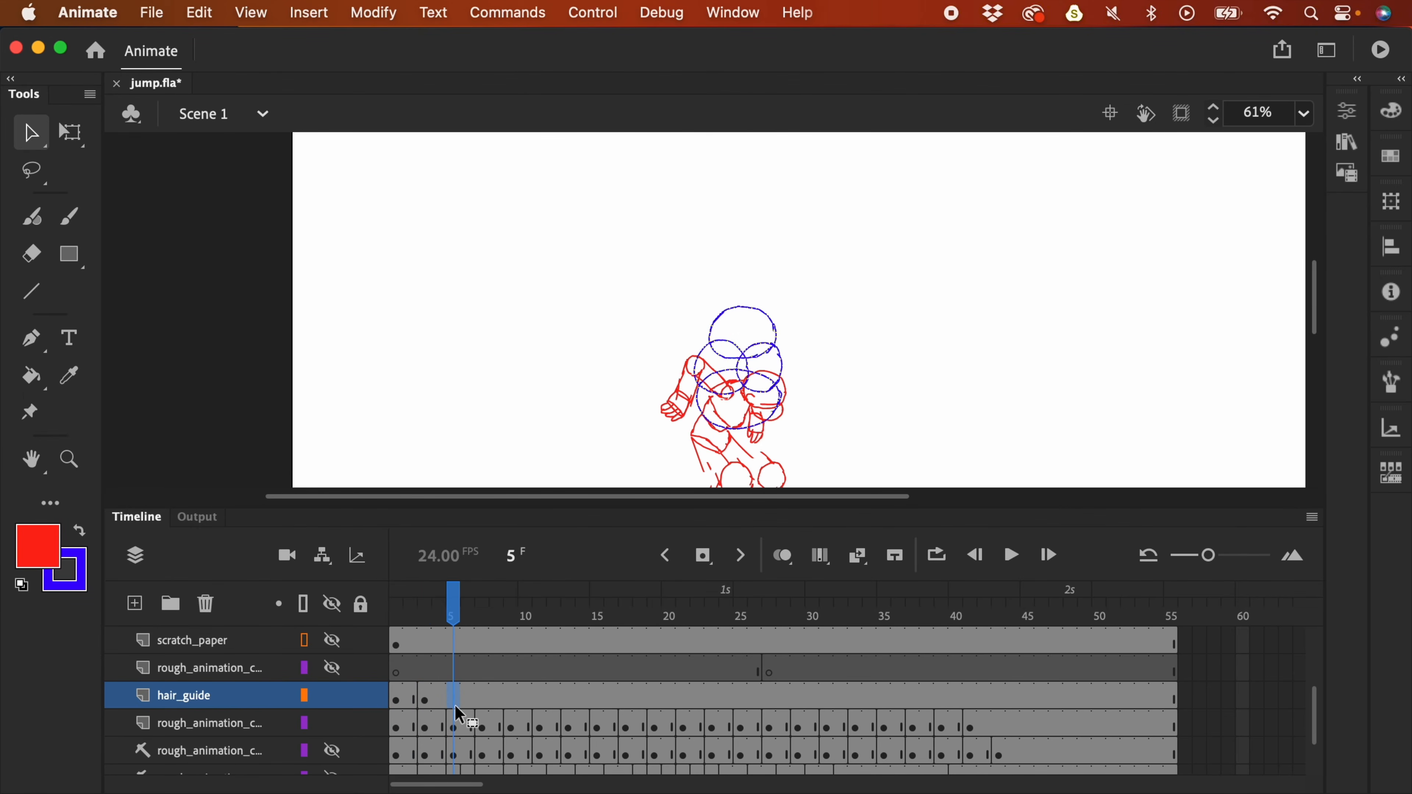
left_click_drag(787, 356, 787, 406)
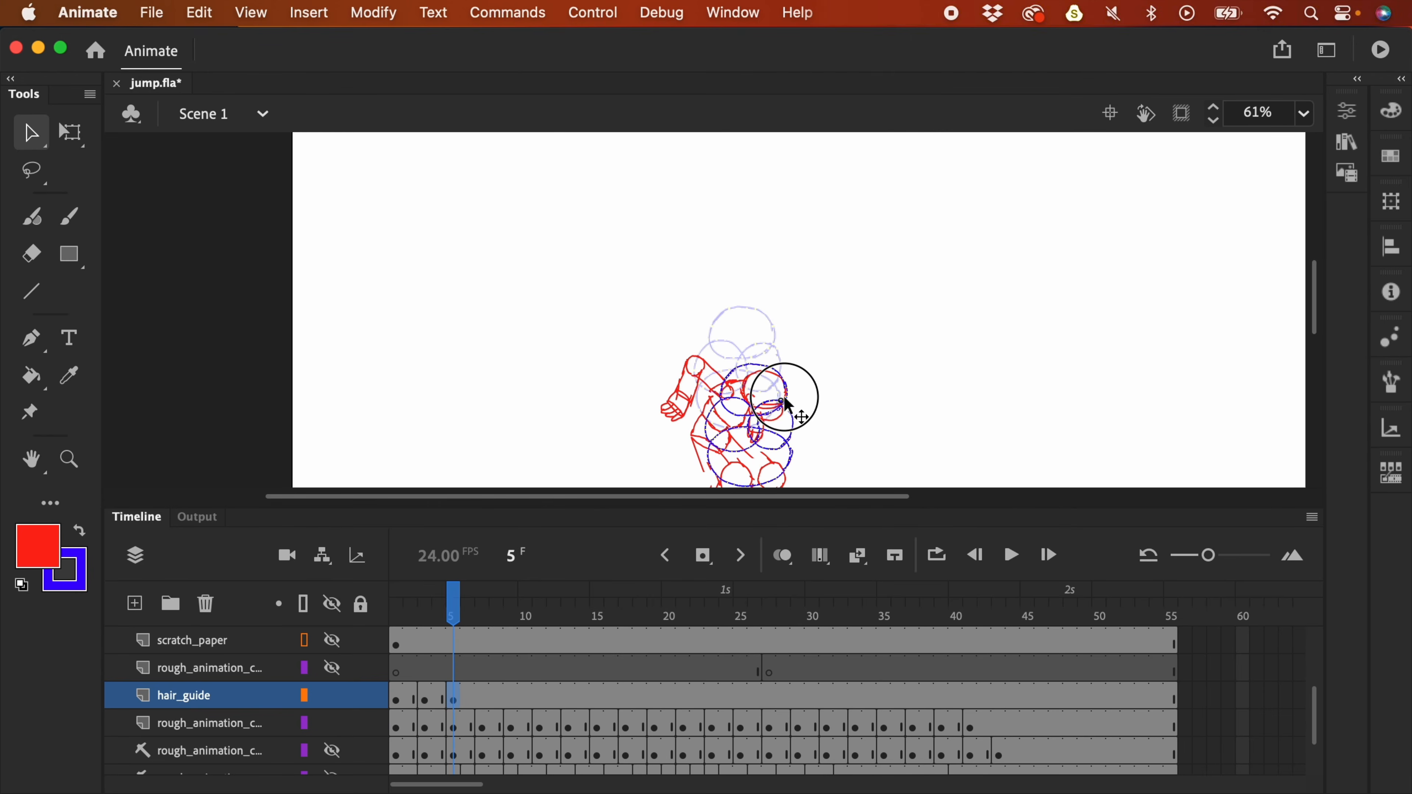
left_click(481, 702)
key("F6")
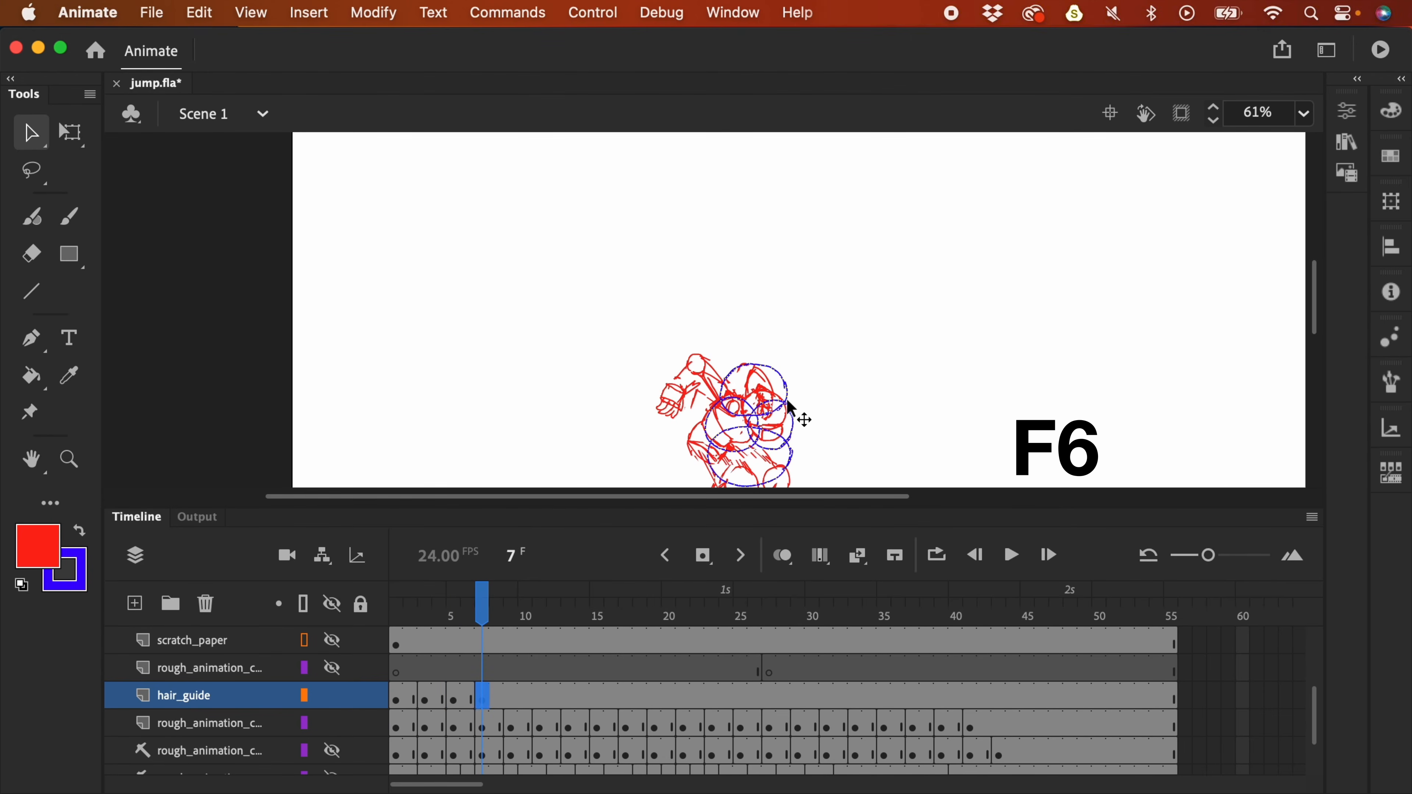
left_click_drag(781, 387, 790, 408)
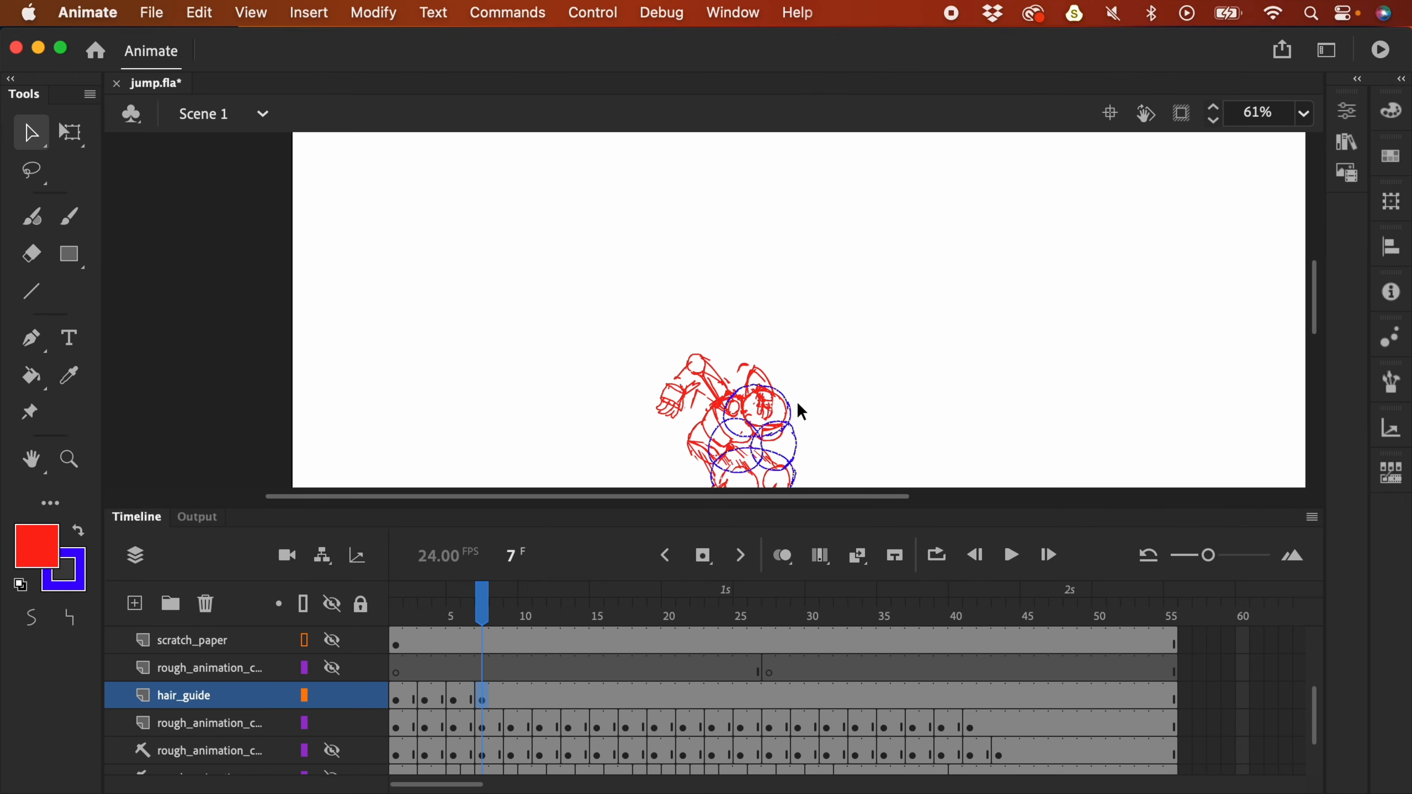
key("period")
left_click(512, 702)
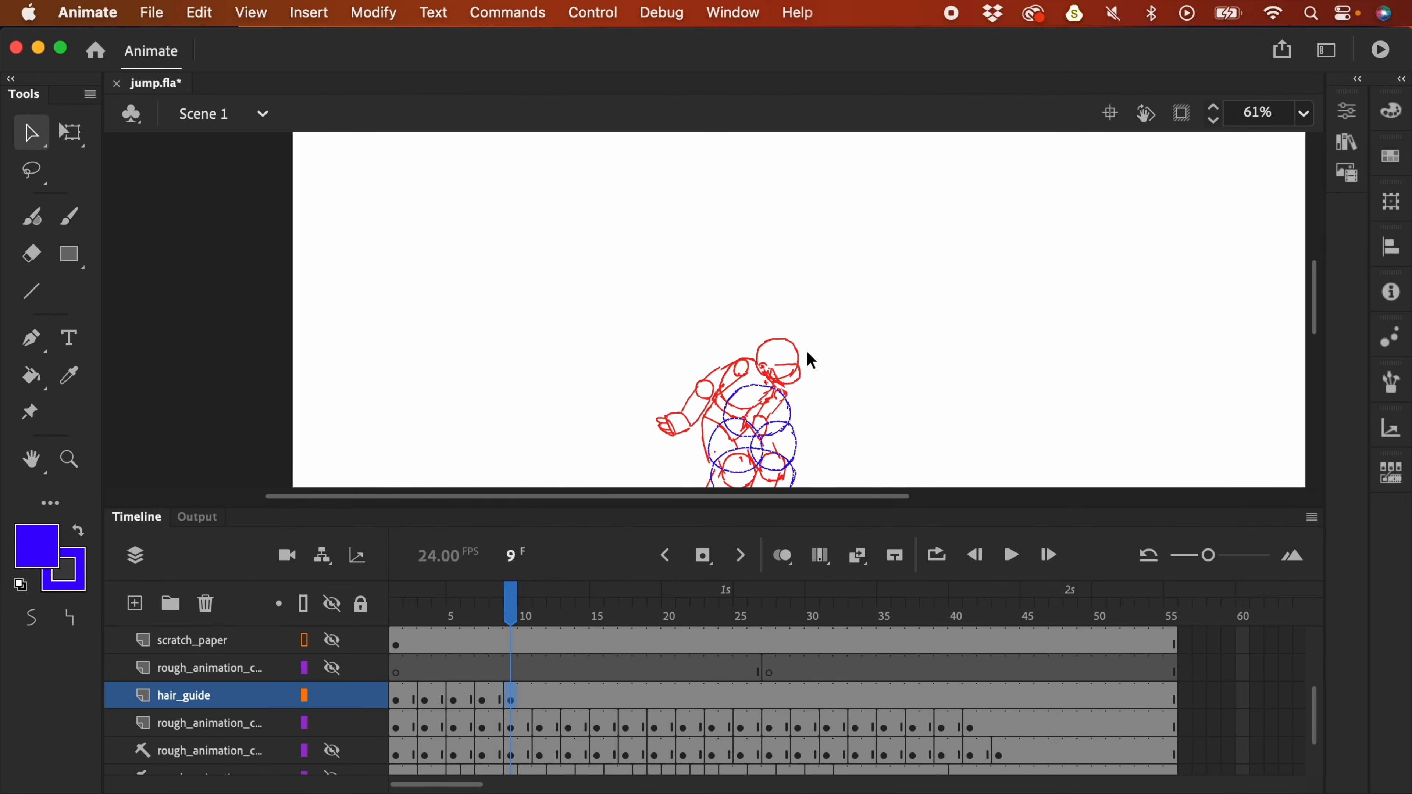
left_click_drag(799, 410, 807, 368)
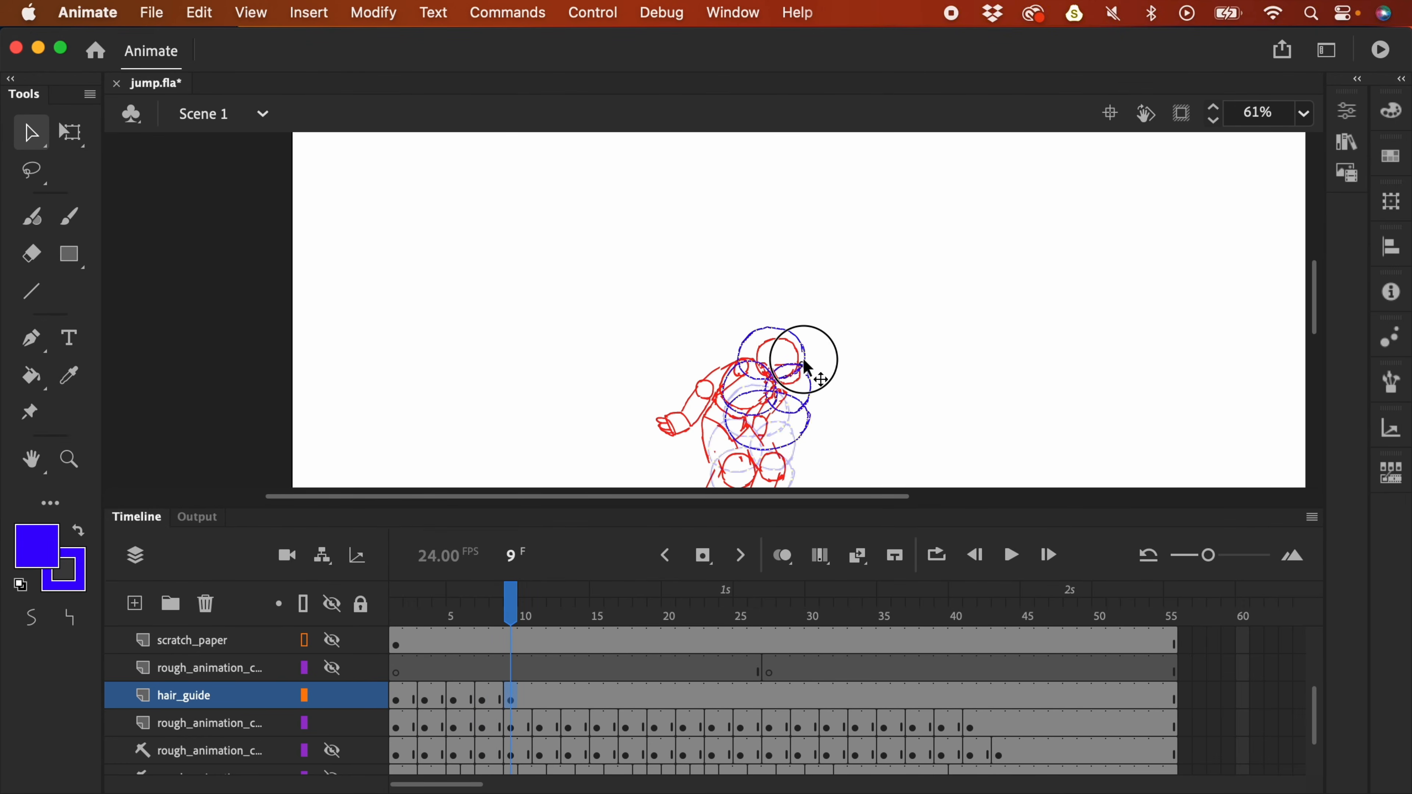
- Add hair_guide keyframes on the following frames, repositioning the circles over the head
left_click(536, 702)
key("F6")
key("period")
key("period")
key("F6")
key("period")
key("period")
key("F6")
left_click_drag(856, 313, 1051, 417)
key("period")
key("period")
key("F6")
key("period")
key("period")
key("F6")
key("period")
key("period")
key("F6")
key("period")
key("period")
key("F6")
key("period")
key("period")
key("F6")
key("period")
key("period")
key("F6")
key("period")
key("period")
key("F6")
key("period")
key("period")
- Add hair_guide keyframes at frames 33, 35, 37 and onward to about frame 41
key("F6")
left_click(860, 700)
key("F6")
left_click(890, 699)
key("F6")
left_click(918, 700)
key("F6")
left_click(946, 700)
key("F6")
left_click(970, 699)
key("F6")
- Loop-play the jump animation, stop it, return to frame 1, and select the lower rough layer
left_click(983, 670)
key("super+2")
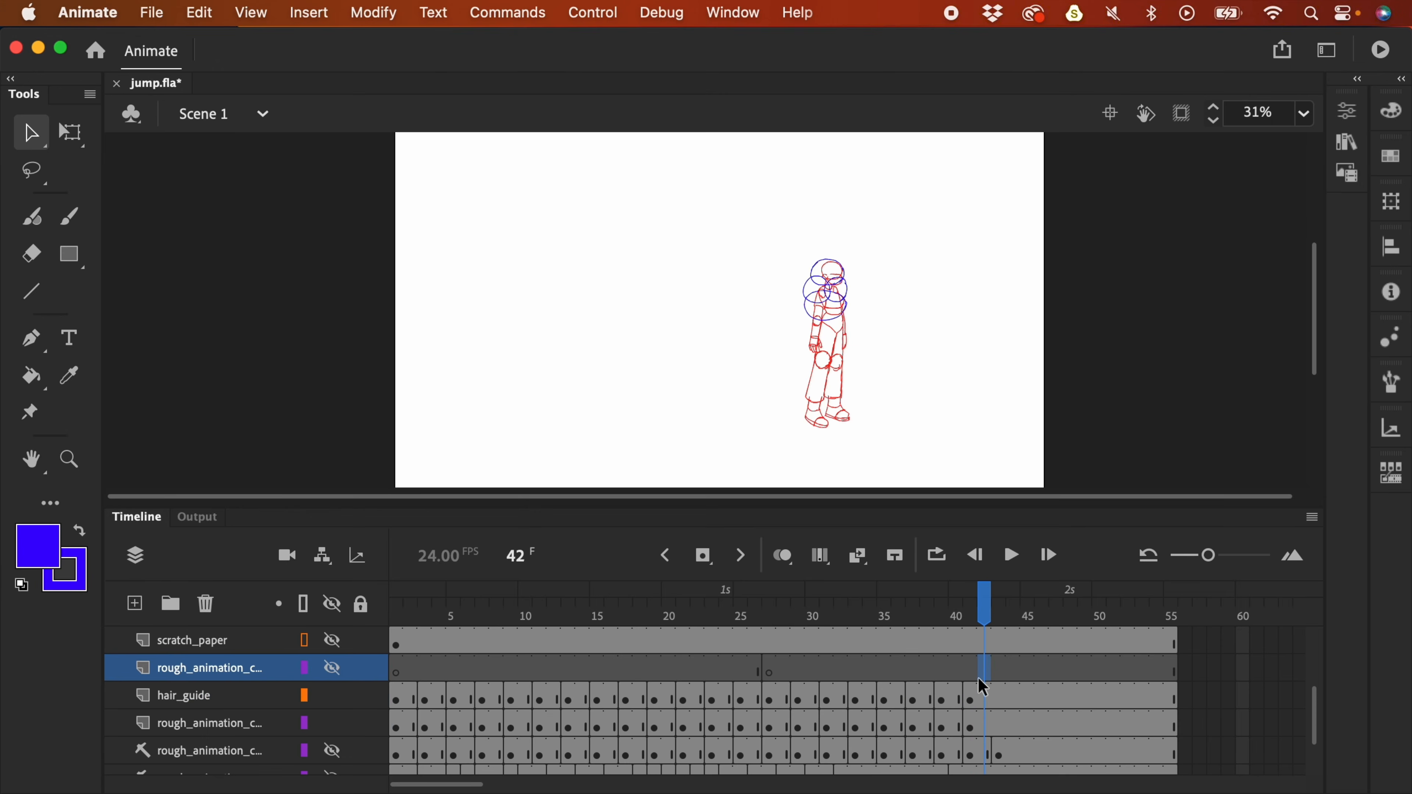
key("Return")
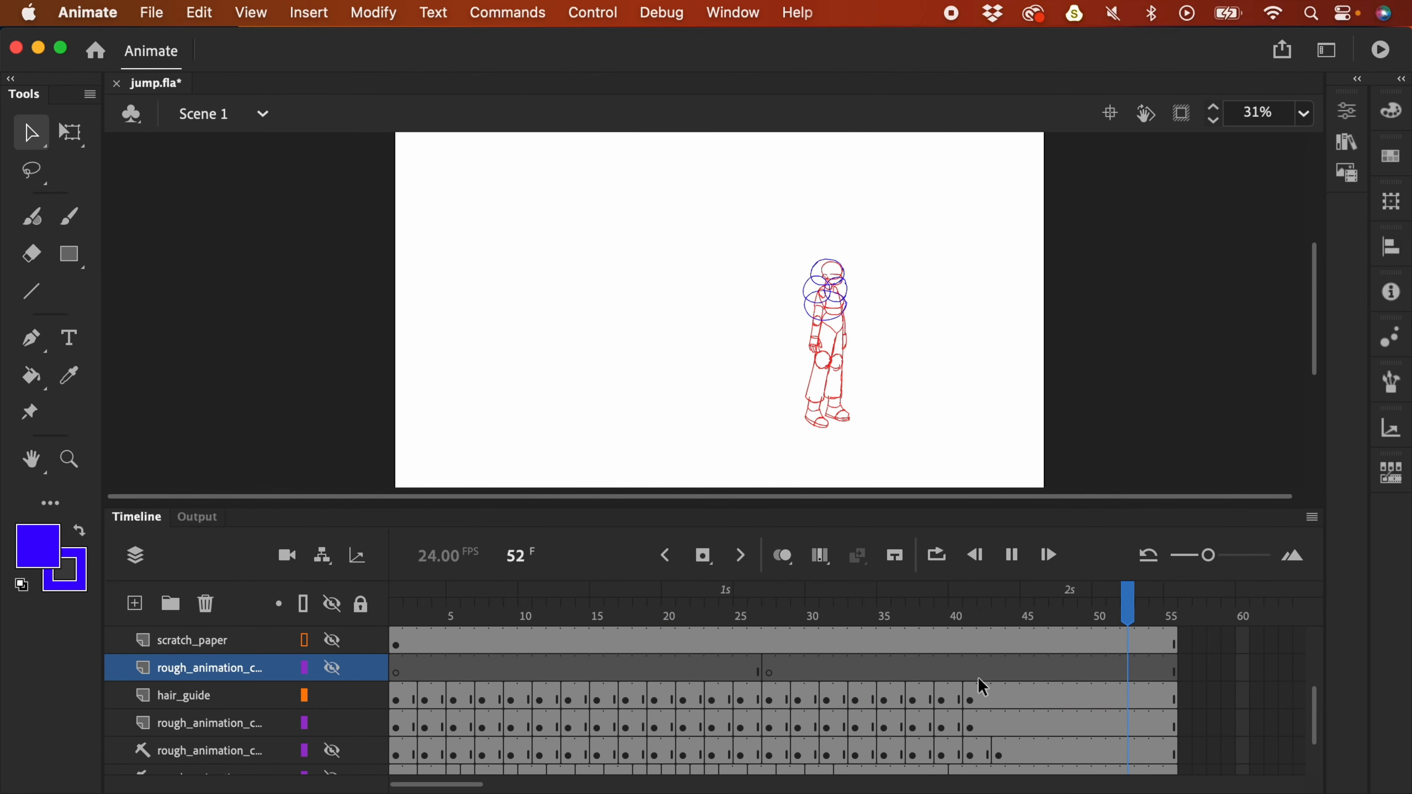
key("Return")
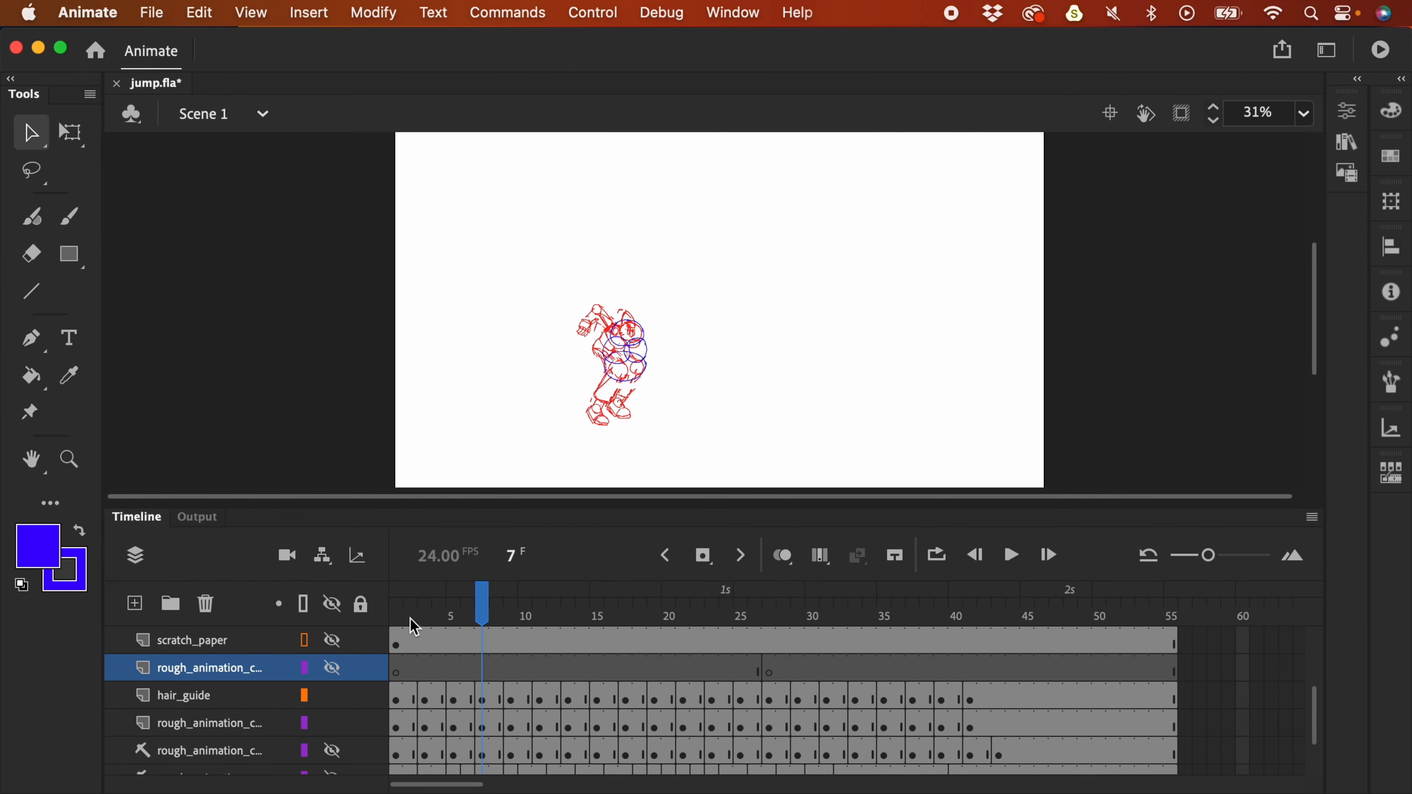
left_click(392, 619)
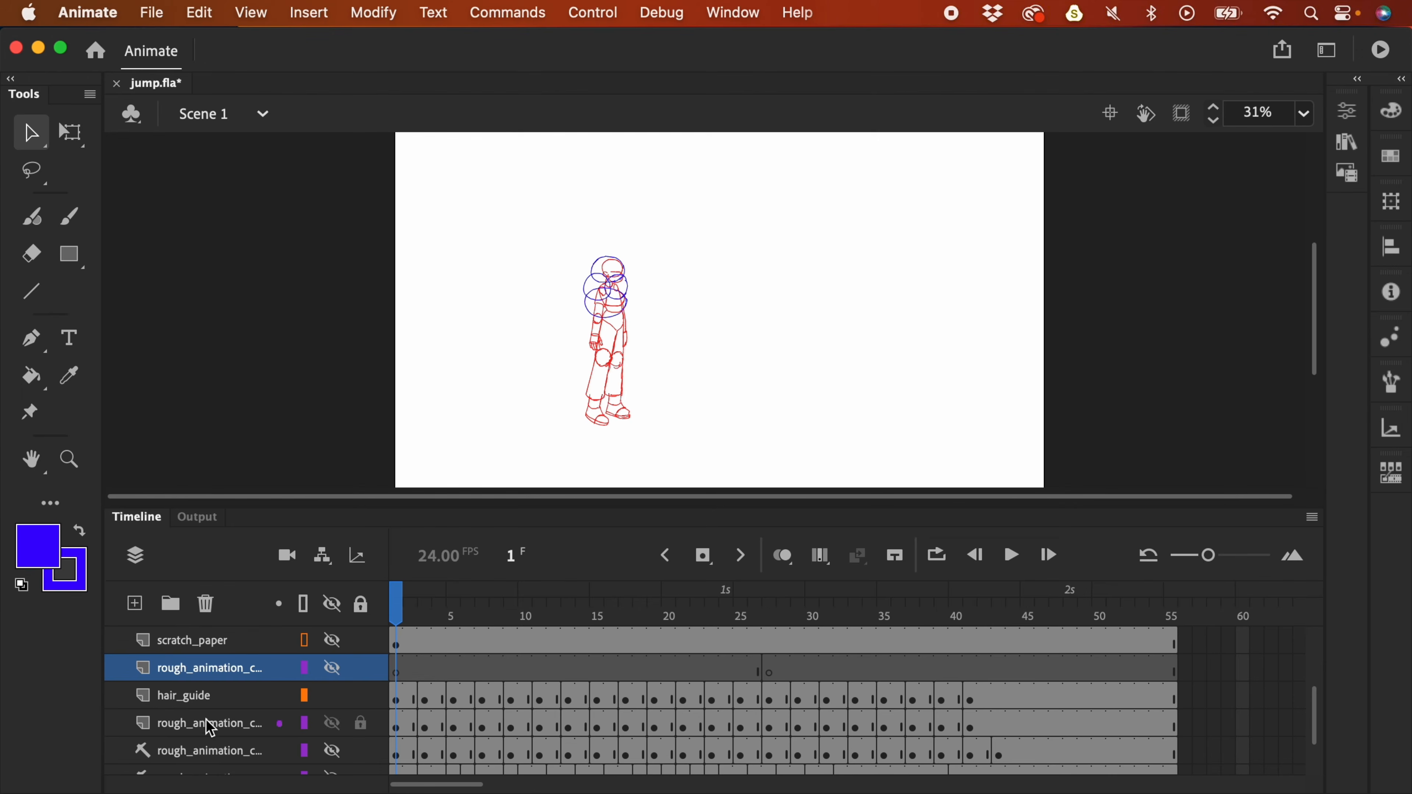
left_click(236, 723)
- Add a new Layer_3, lock hair_guide, and show its circles as outlines
left_click(134, 604)
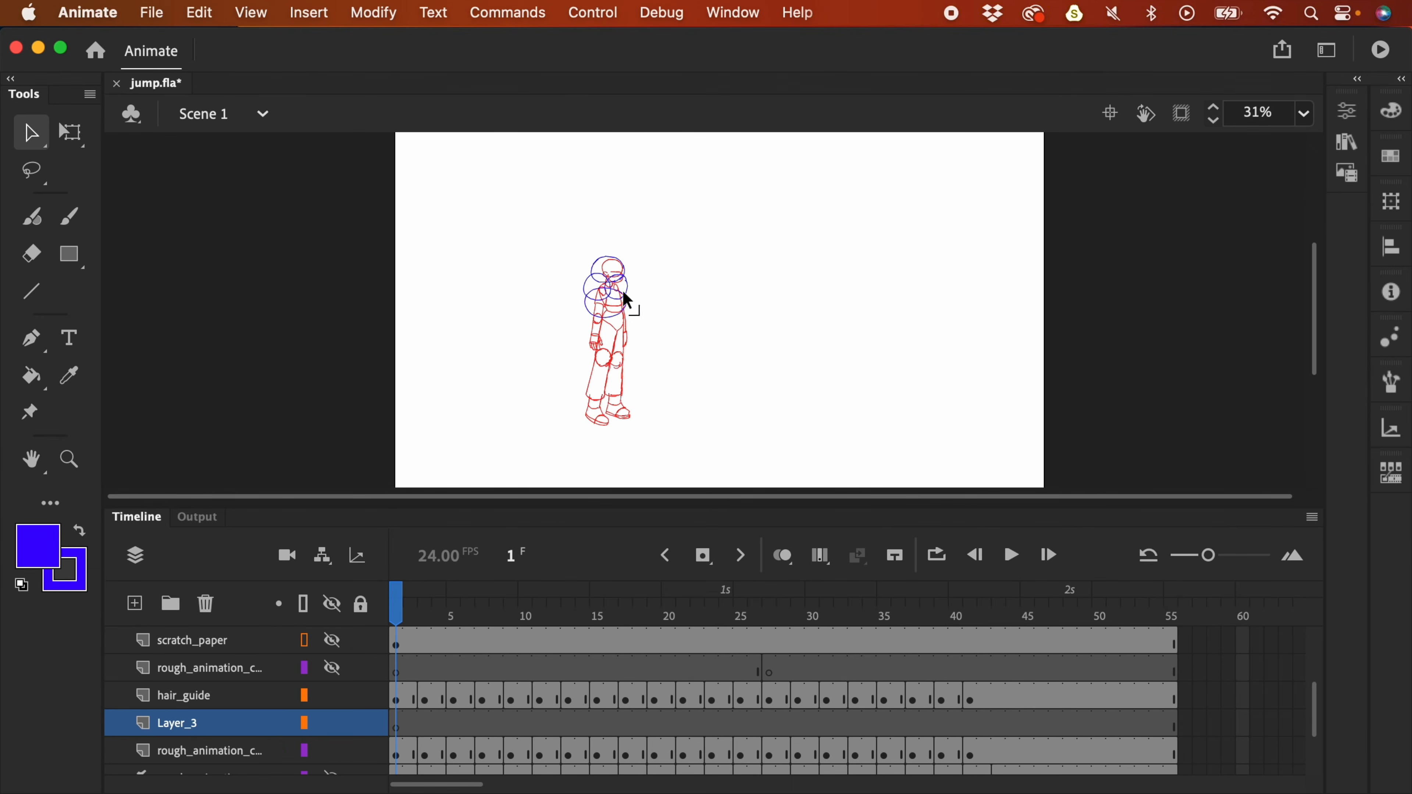
left_click(362, 695)
left_click(307, 704)
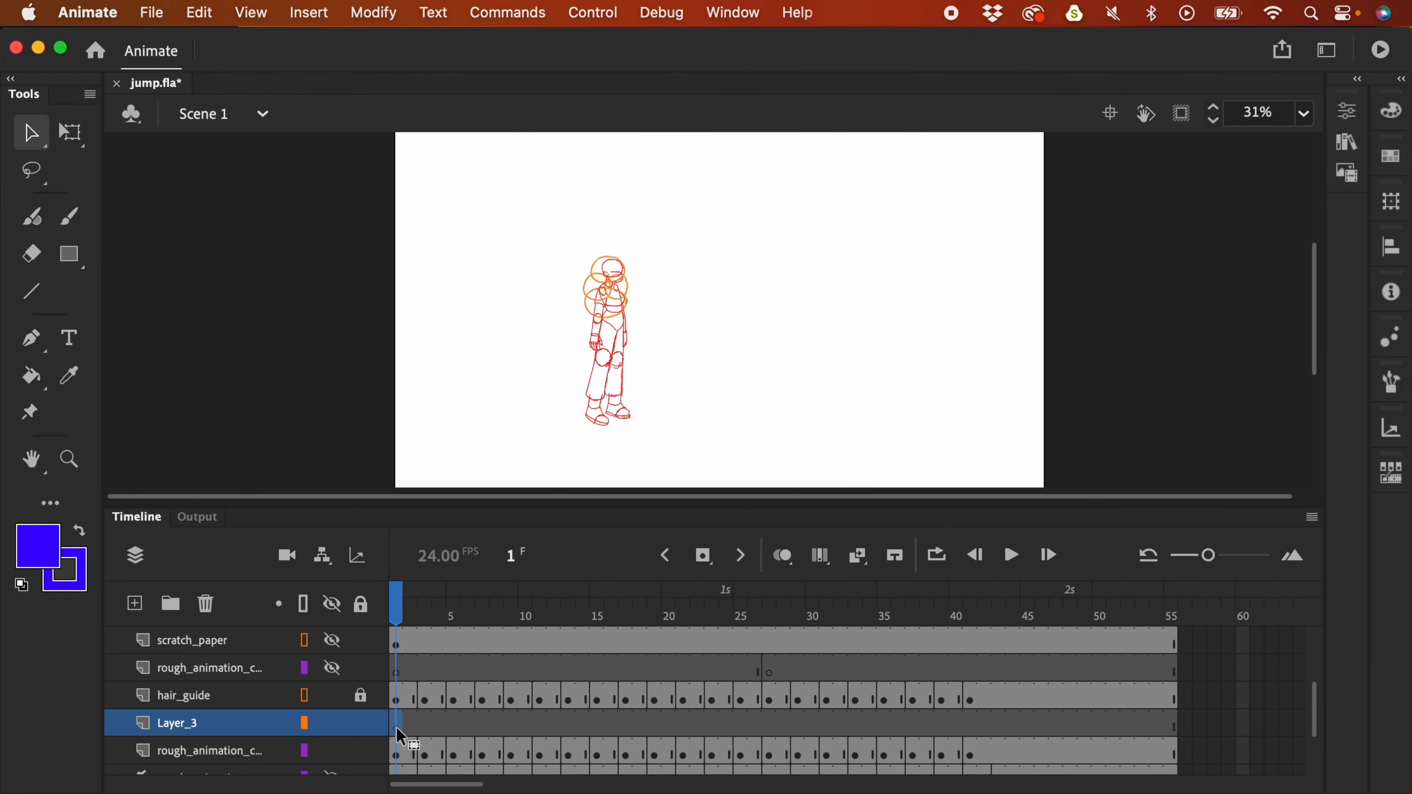
- Zoom in on the character, show the rough animation as outlines, and hide the panels
key("h")
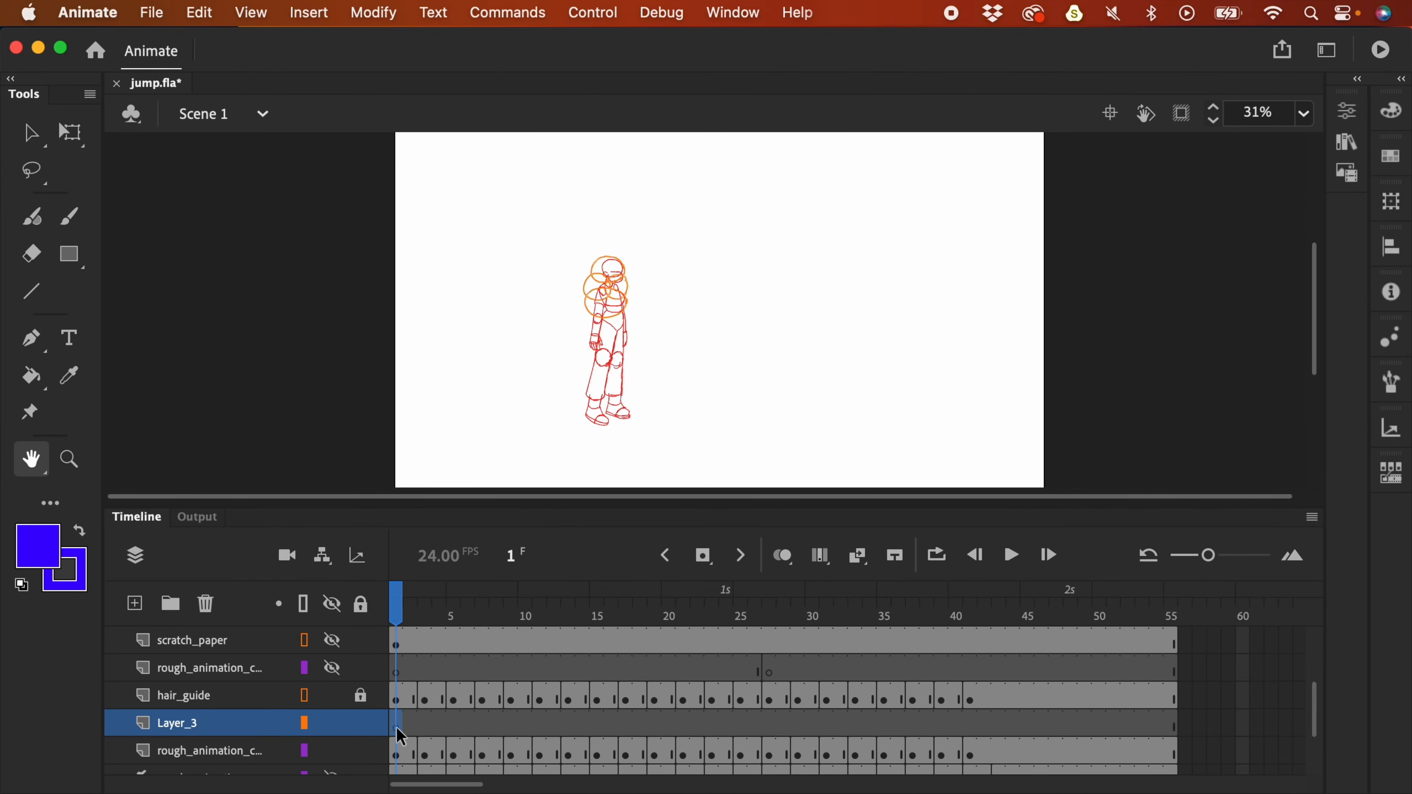
key("super+equal")
key("super+equal")
scroll(722, 394, "left", 5)
scroll(721, 357, "up", 3)
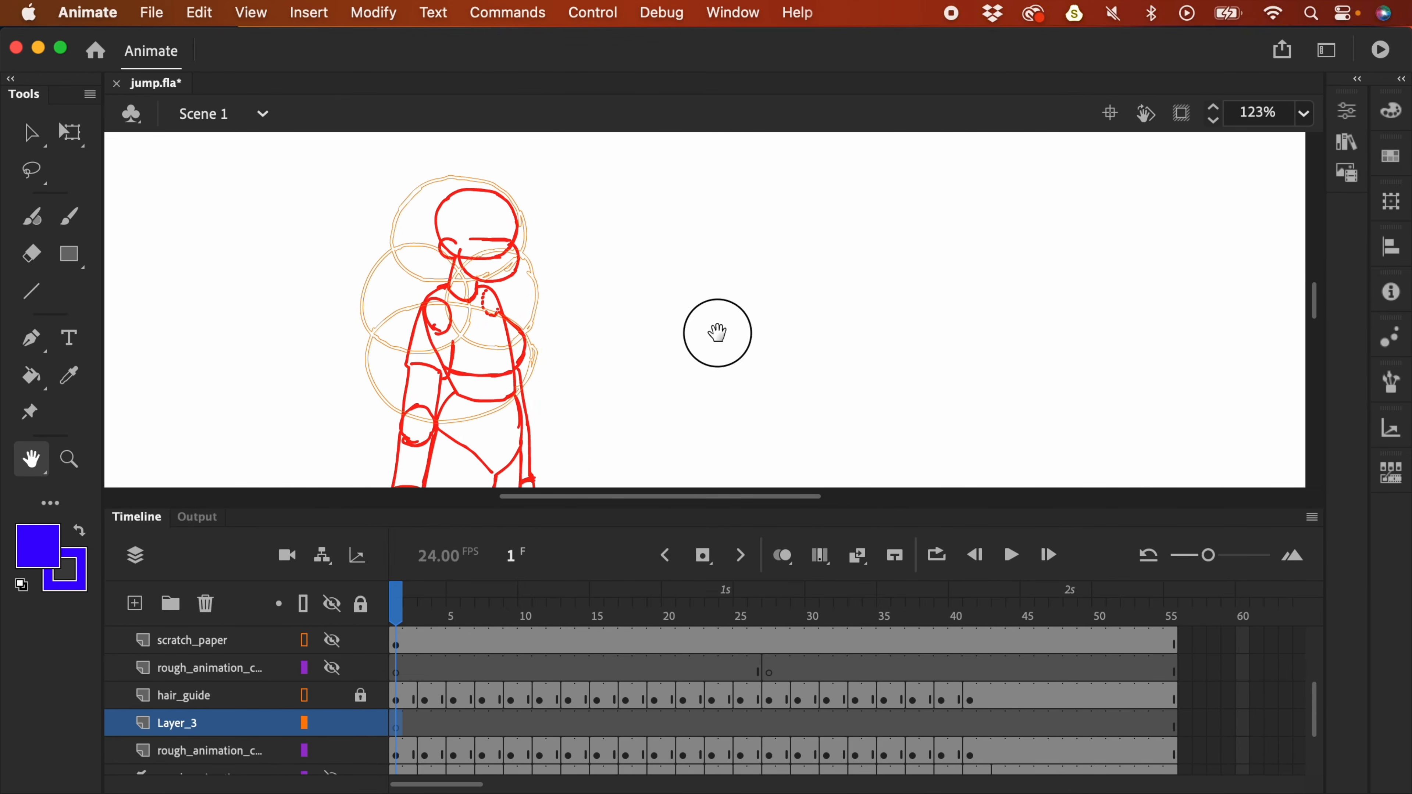
key("b")
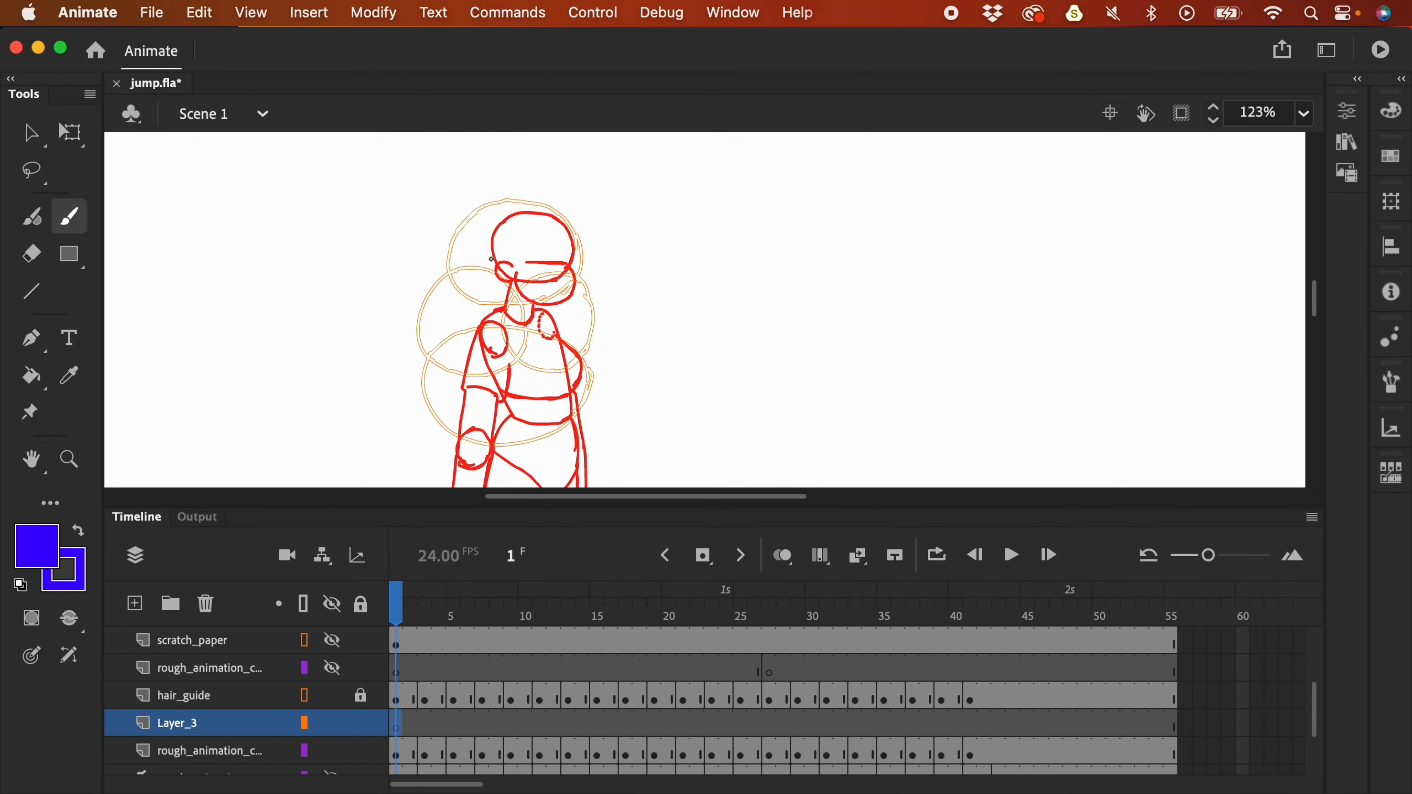
left_click(305, 754)
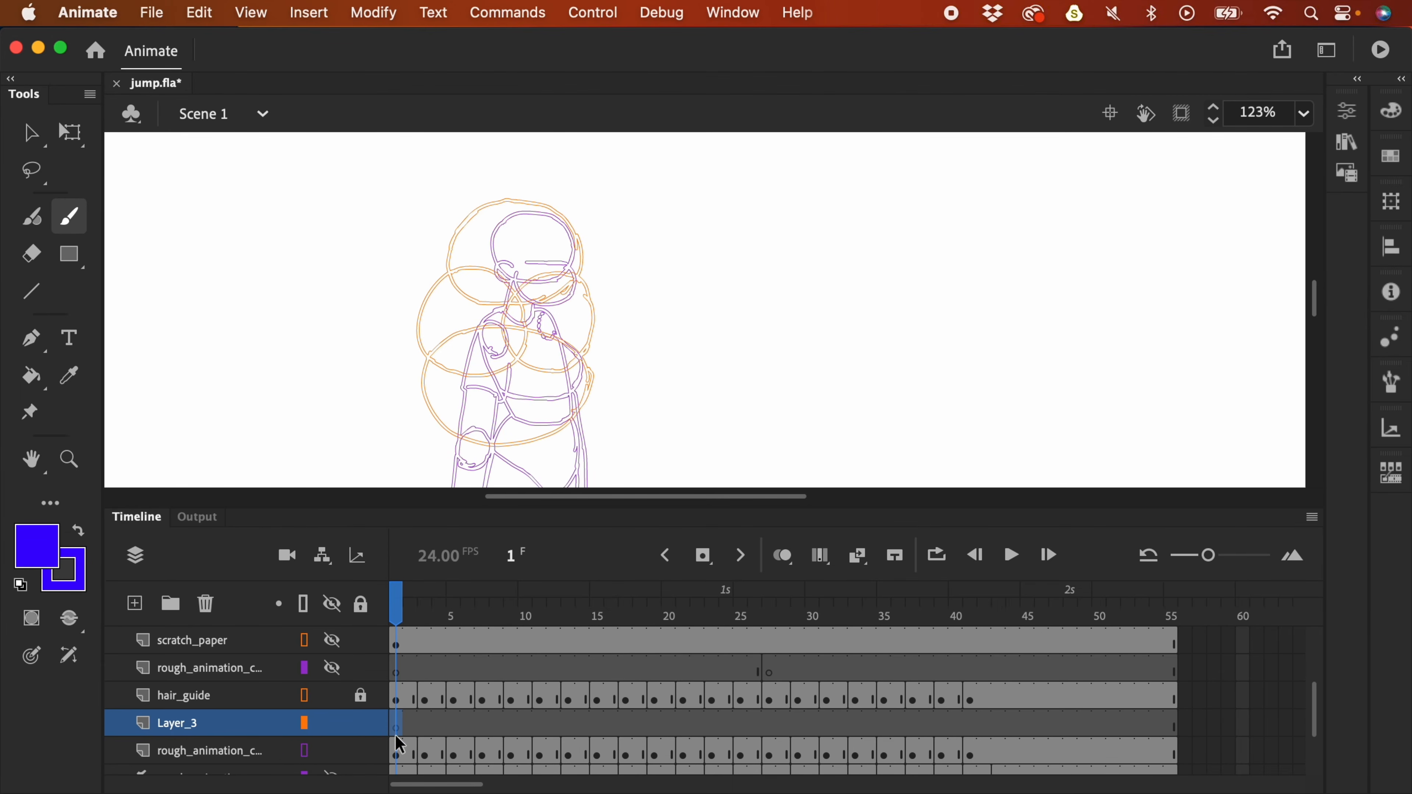
key("F4")
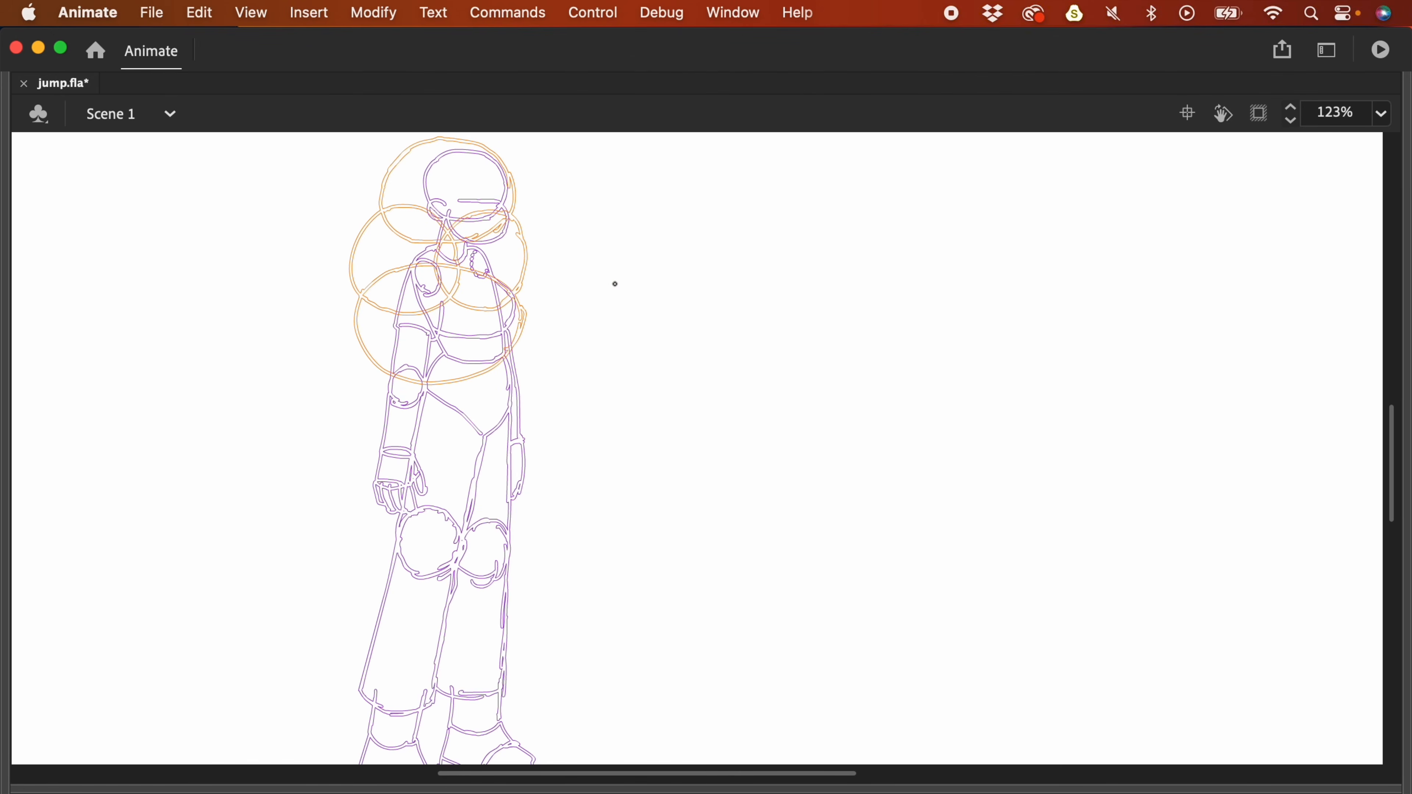
- Zoom to 245% and brush a thick blue hair outline around the guide circles
key("super+equal")
left_click_drag(602, 287, 903, 528)
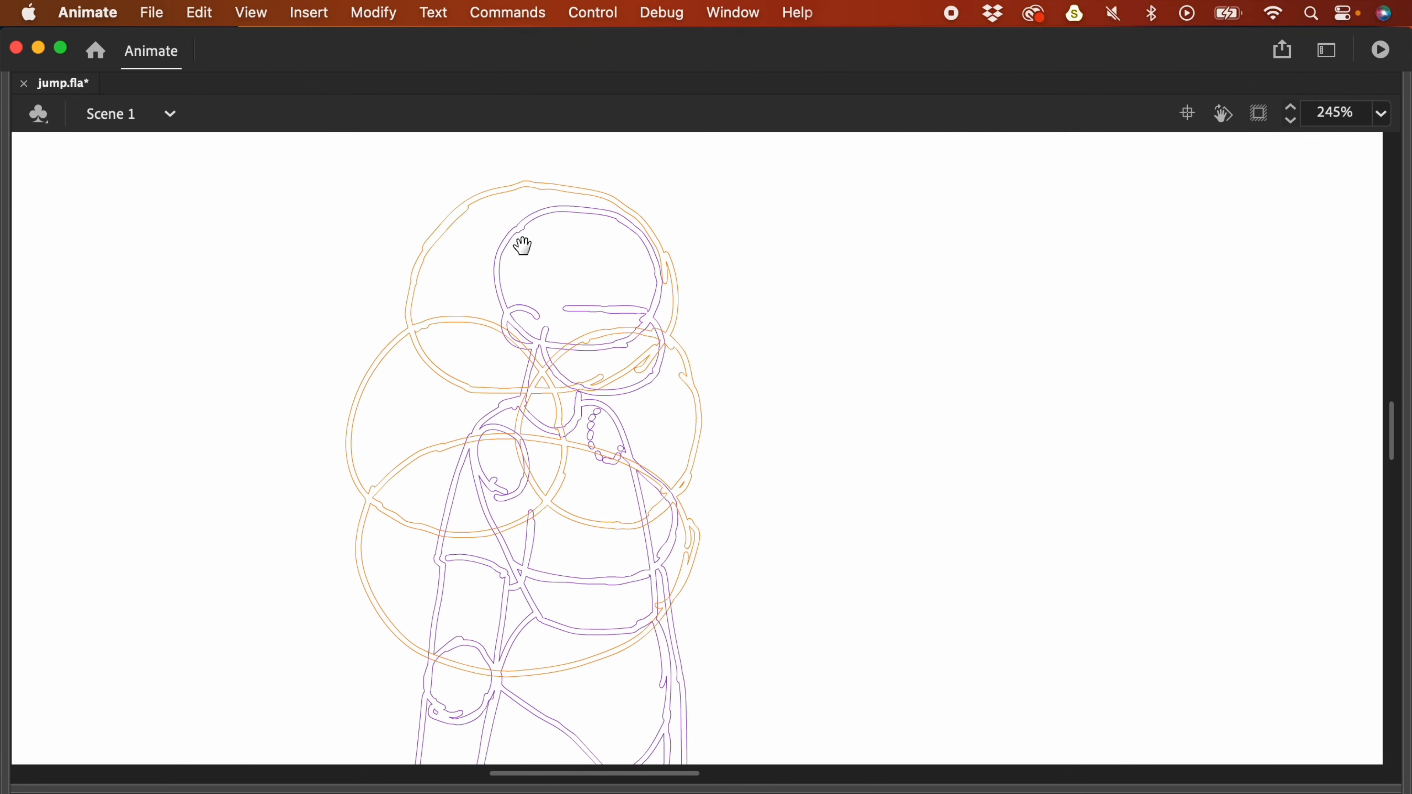
left_click_drag(527, 260, 543, 294)
mouse_move(510, 230)
left_mouse_down()
mouse_move(473, 243)
mouse_move(426, 325)
mouse_move(426, 357)
mouse_move(527, 228)
mouse_move(595, 231)
mouse_move(681, 370)
left_mouse_up()
left_click_drag(425, 359, 386, 531)
mouse_move(681, 370)
left_mouse_down()
mouse_move(713, 471)
mouse_move(685, 535)
left_mouse_up()
mouse_move(386, 533)
left_mouse_down()
mouse_move(379, 611)
mouse_move(450, 708)
left_mouse_up()
left_click_drag(689, 528, 704, 581)
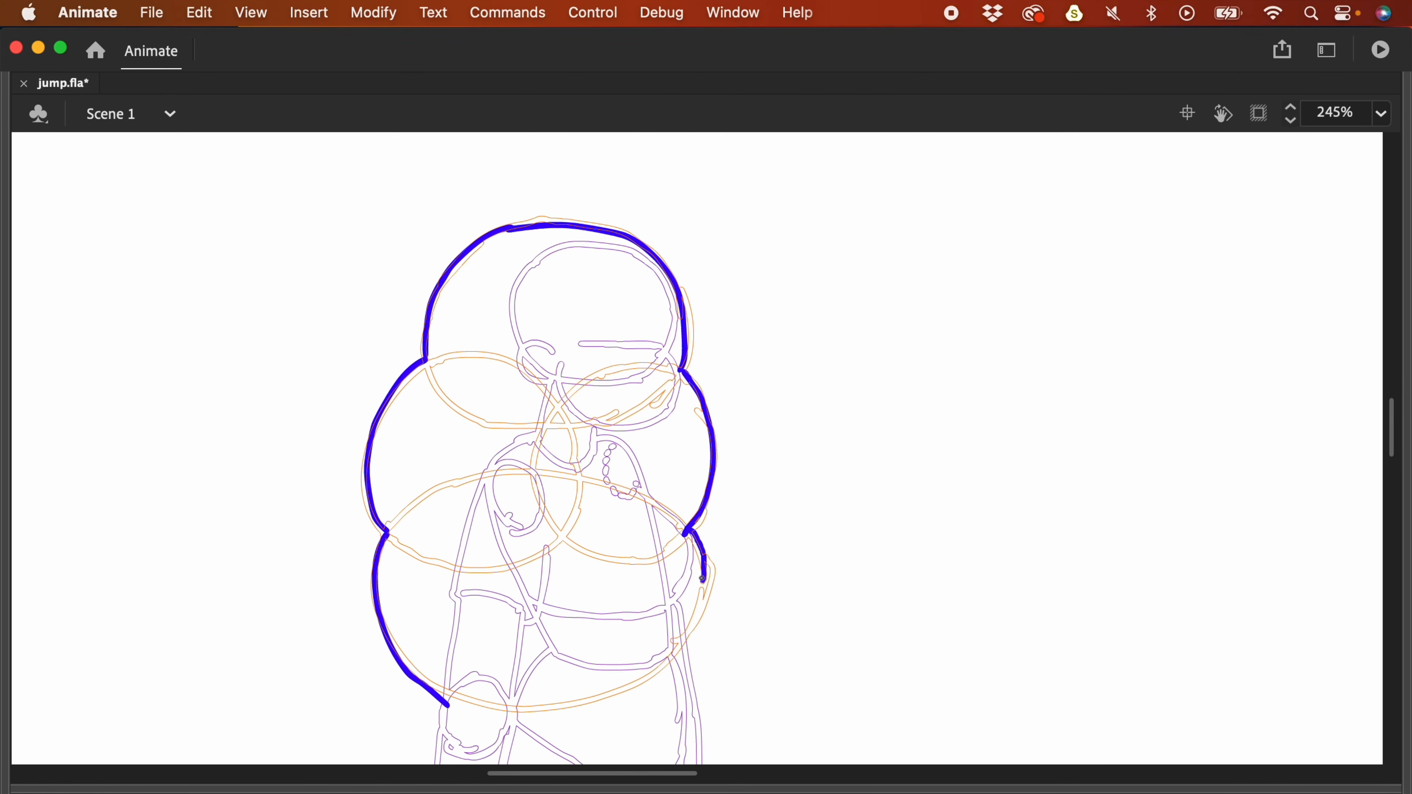
scroll(772, 467, "down", 2)
scroll(772, 467, "left", 1)
mouse_move(474, 652)
left_mouse_down()
mouse_move(574, 665)
mouse_move(690, 610)
left_mouse_up()
left_click_drag(722, 548, 659, 617)
- Add short strokes beside the hair, undo the unwanted lower-right ones, and restore the panels
left_click_drag(386, 257, 425, 261)
left_click_drag(333, 399, 362, 409)
left_click_drag(338, 537, 376, 545)
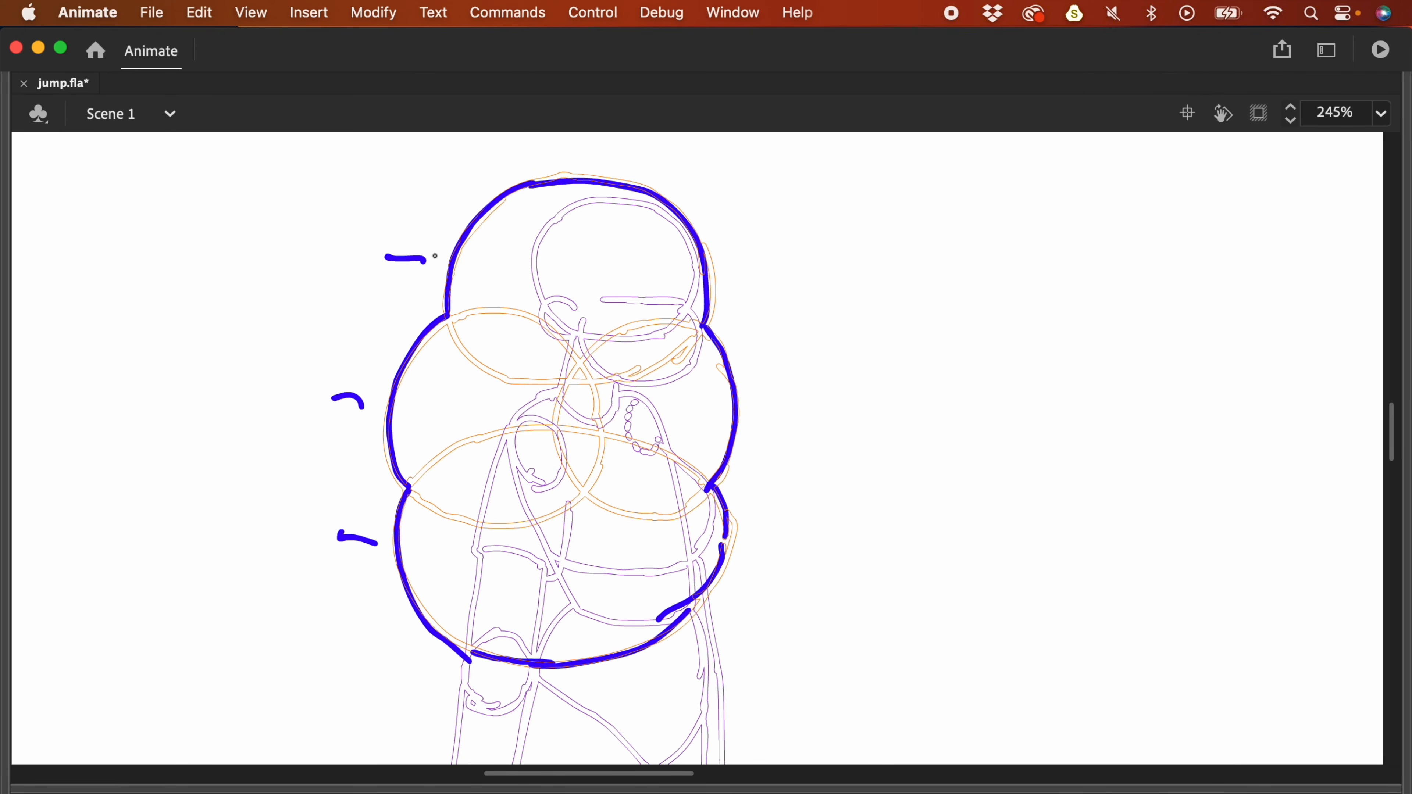
left_click_drag(722, 244, 757, 241)
left_click_drag(745, 382, 777, 374)
left_click_drag(747, 542, 799, 538)
key("super+z")
key("super+z")
key("super+z")
key("F4")
scroll(863, 265, "down", 3)
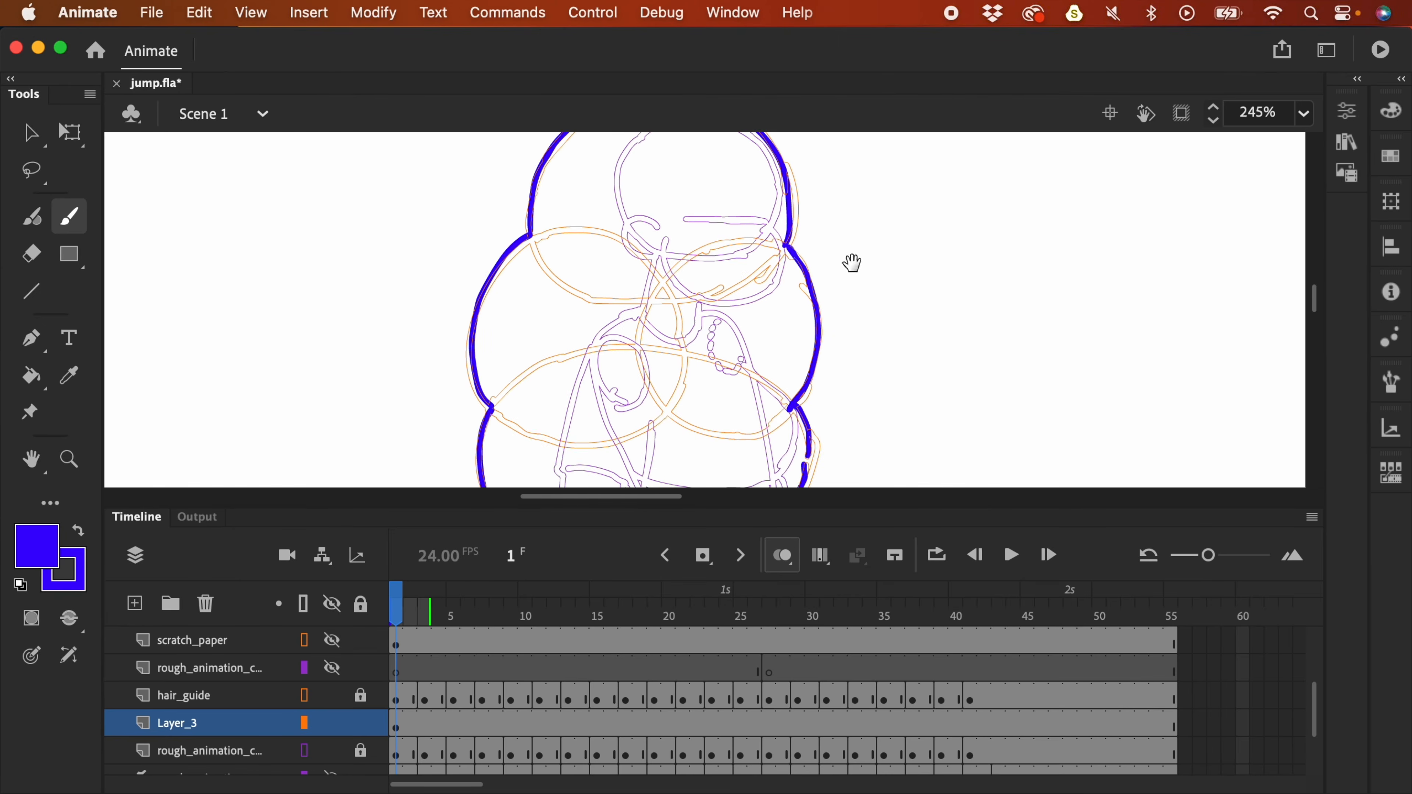
- Add a blank keyframe at frame 3 of Layer_3, then undo a few trial strokes beside the head
left_click(428, 725)
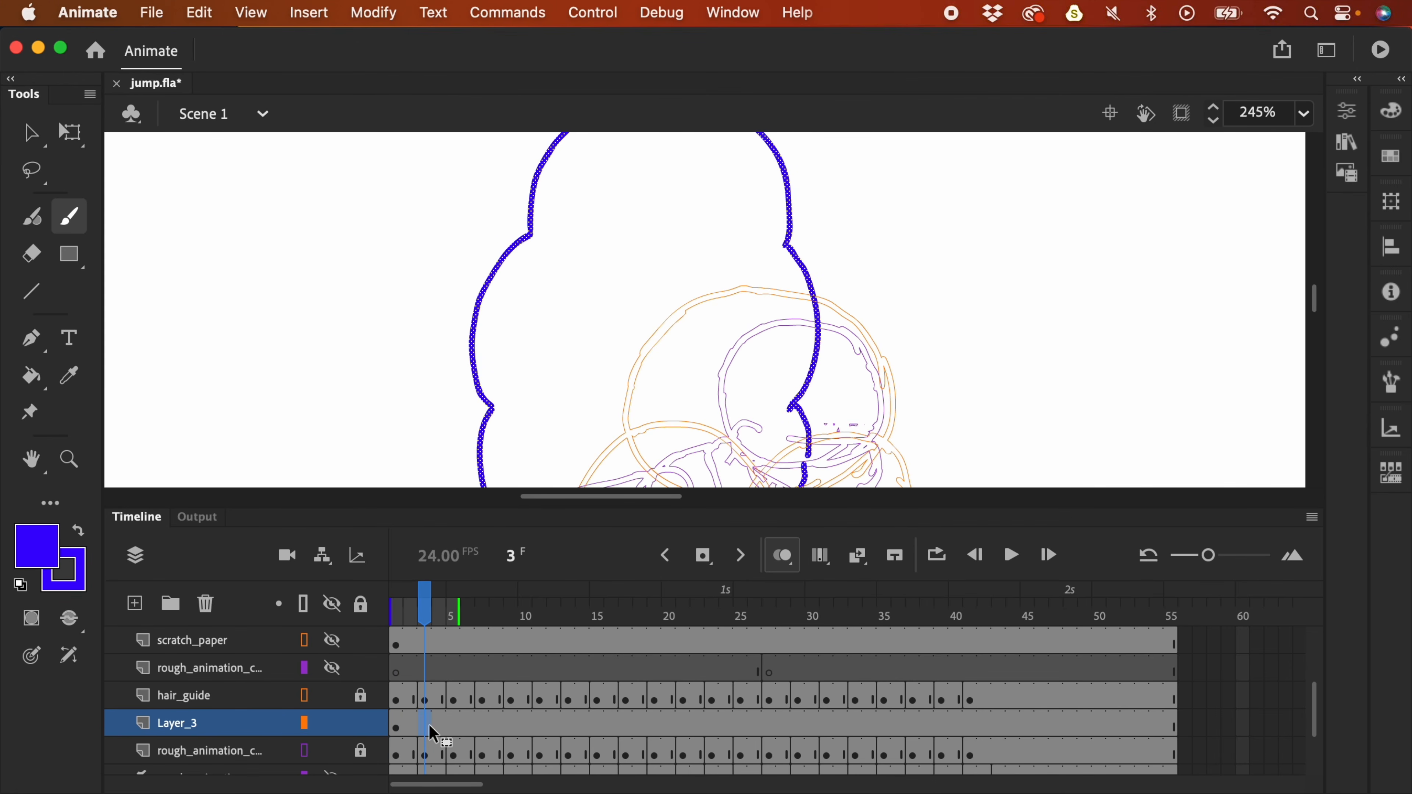
key("F7")
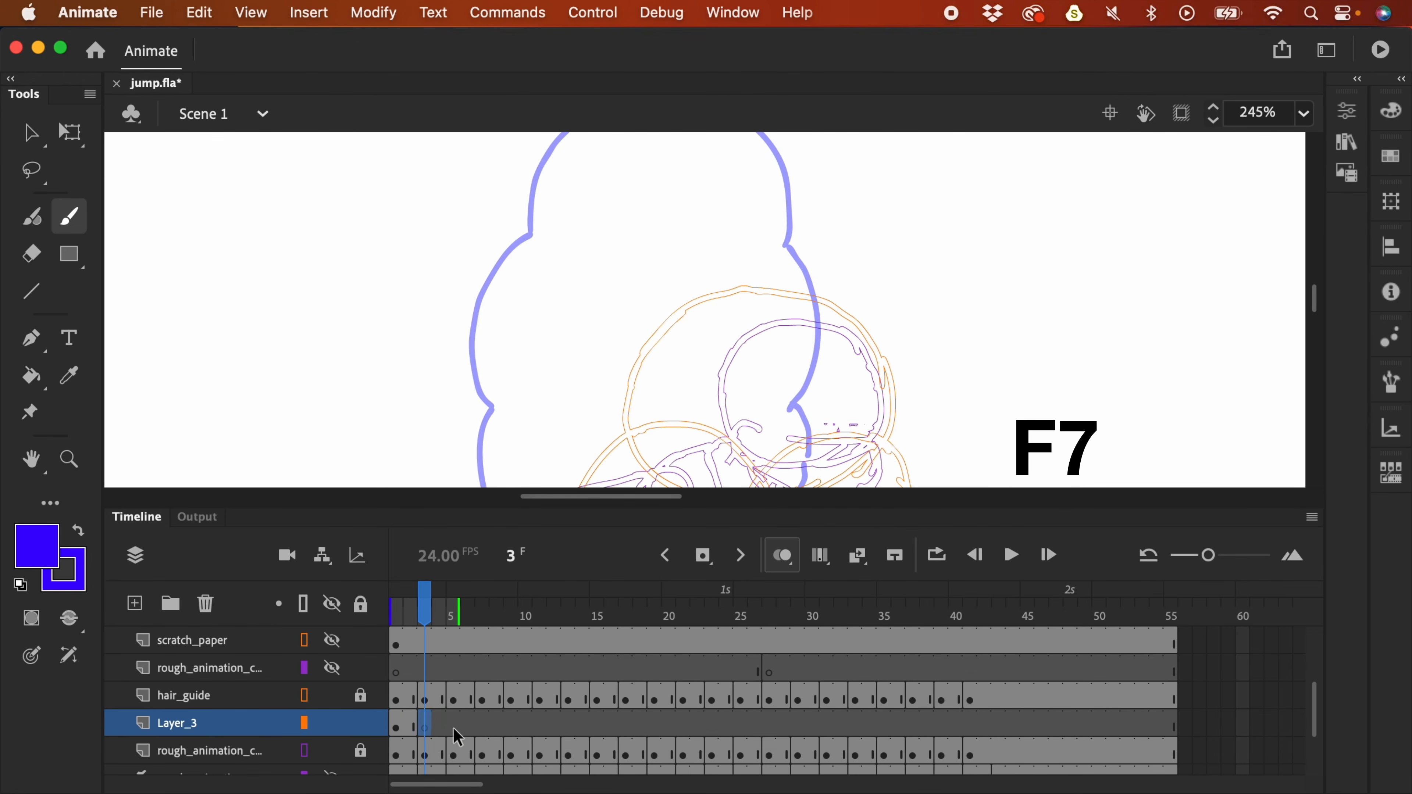
key("F4")
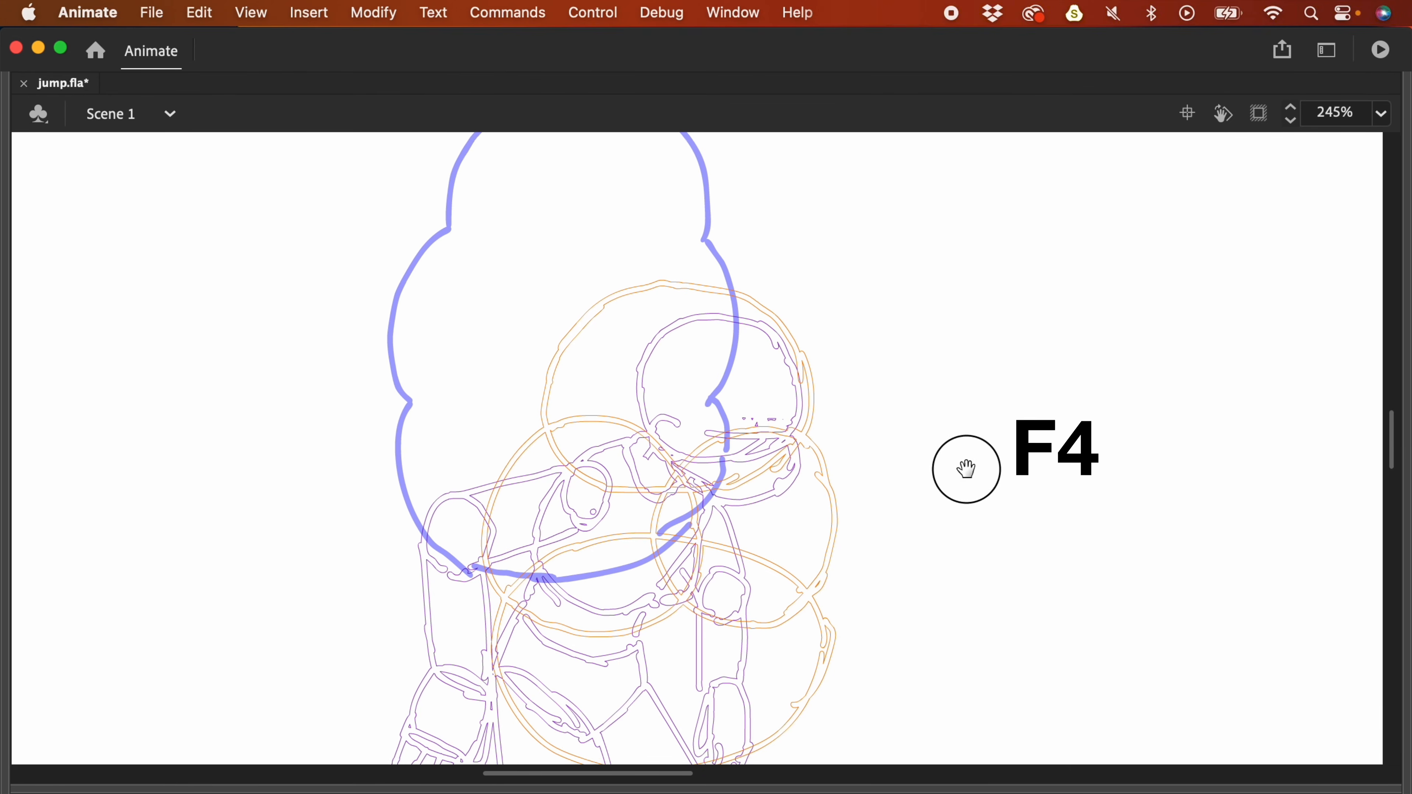
mouse_move(746, 289)
left_mouse_down()
mouse_move(815, 342)
mouse_move(811, 430)
left_mouse_up()
scroll(801, 330, "up", 3)
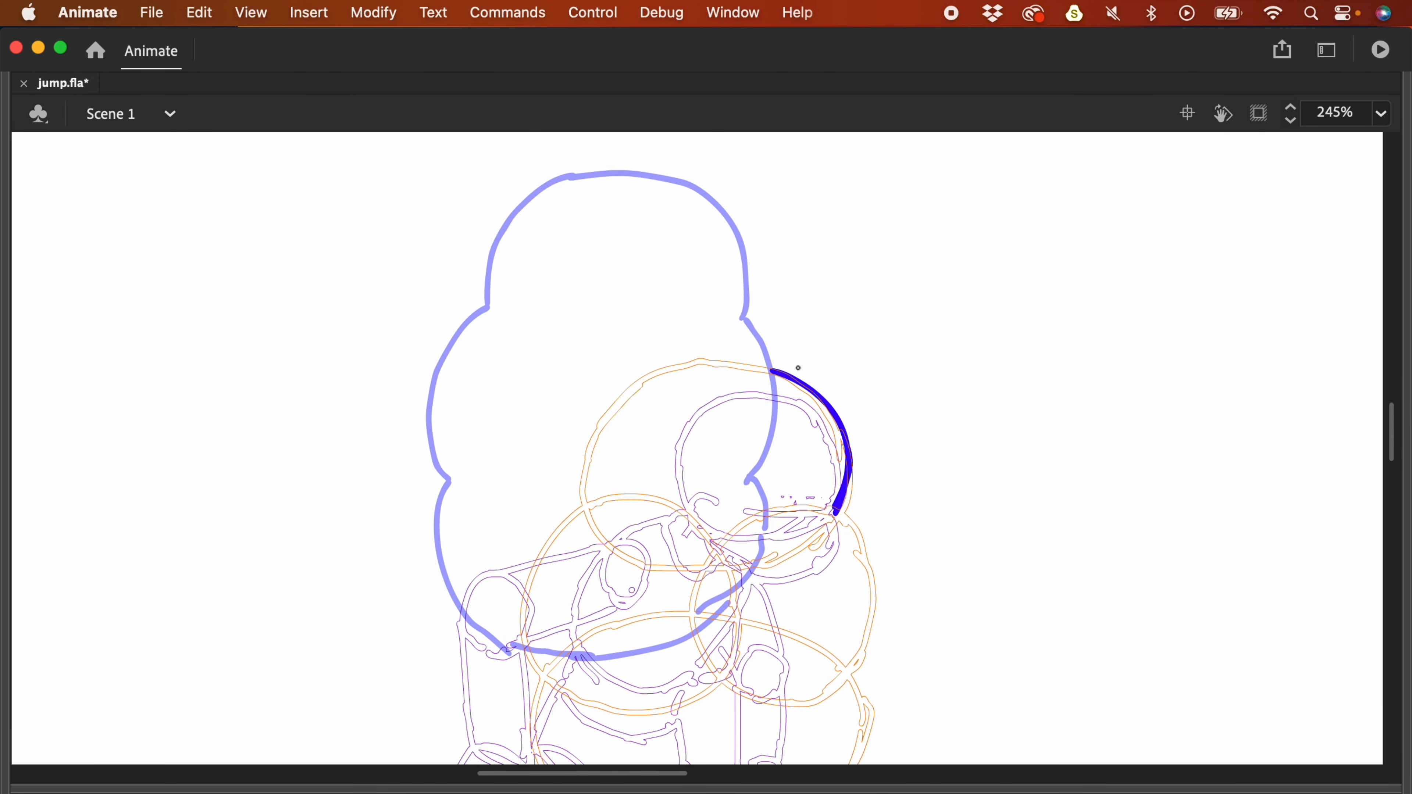
left_click_drag(391, 343, 417, 360)
left_click_drag(773, 337, 793, 323)
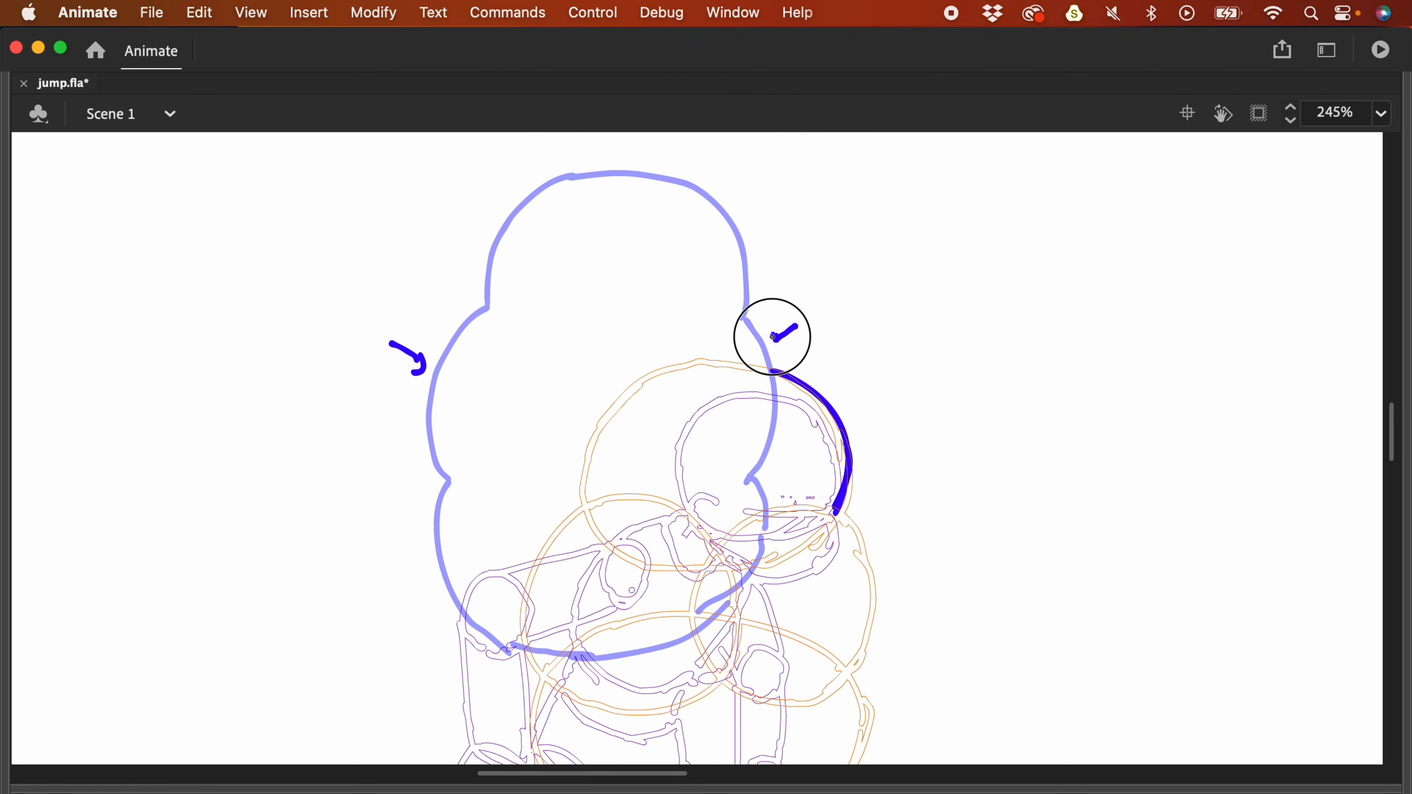
key("super+z")
key("super+z")
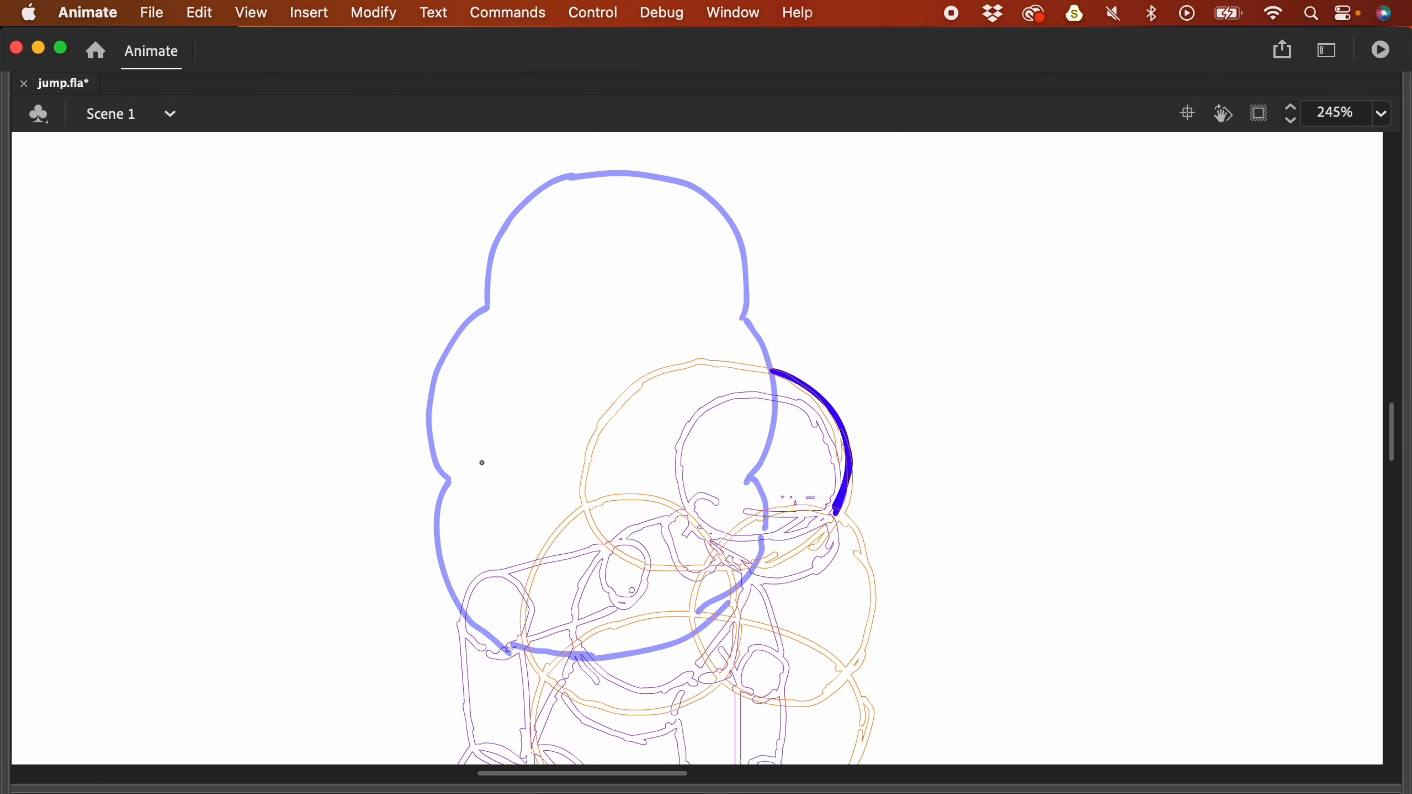
mouse_move(746, 320)
left_mouse_down()
mouse_move(784, 337)
mouse_move(796, 380)
mouse_move(757, 341)
mouse_move(802, 379)
left_mouse_up()
key("super+z")
- Trace frame 3's blue hair outline up the left side, over the top and along the bottom
mouse_move(484, 533)
left_mouse_down()
mouse_move(439, 457)
mouse_move(449, 399)
mouse_move(481, 352)
left_mouse_up()
mouse_move(471, 372)
left_mouse_down()
mouse_move(531, 333)
mouse_move(616, 338)
mouse_move(645, 357)
mouse_move(646, 334)
mouse_move(748, 337)
mouse_move(804, 381)
left_mouse_up()
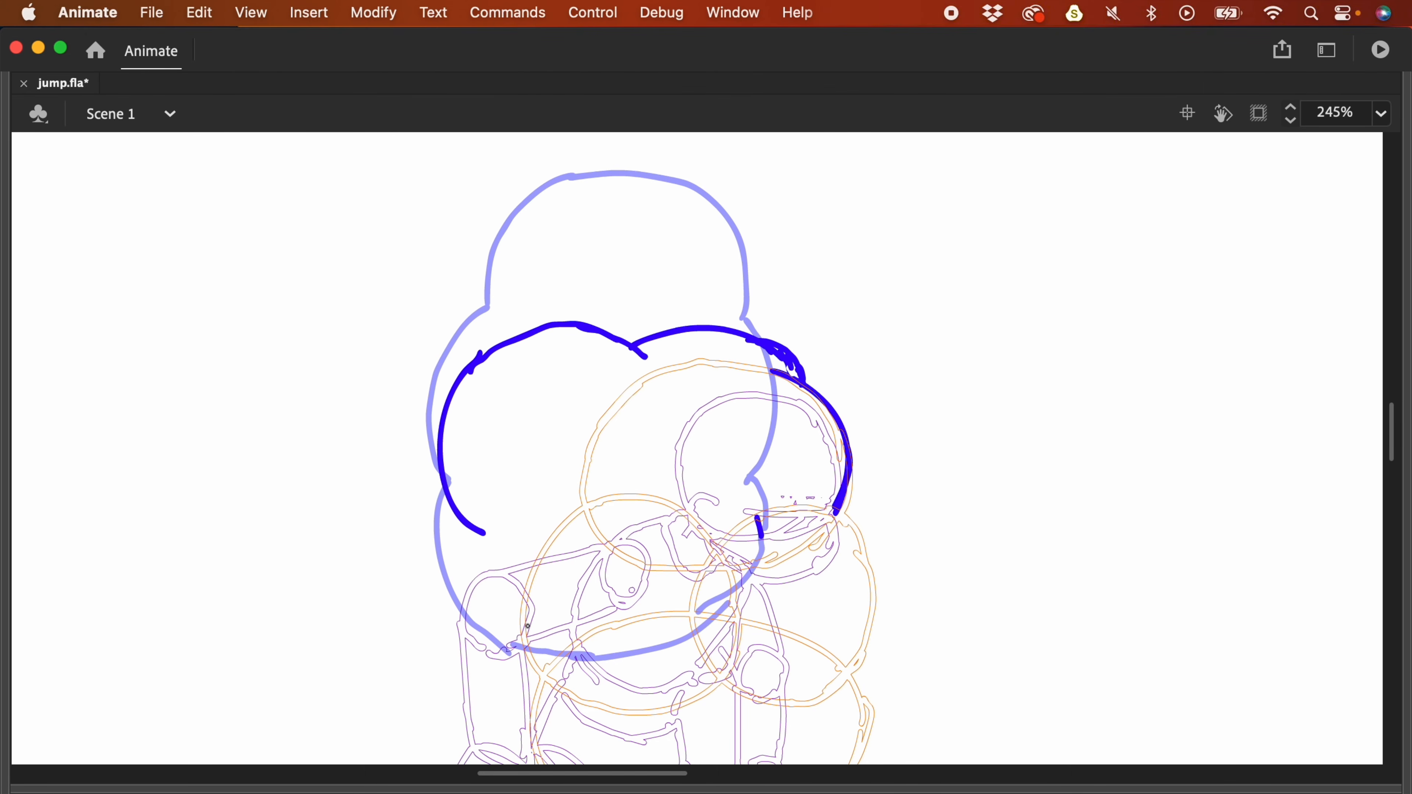
left_click_drag(773, 603, 787, 569)
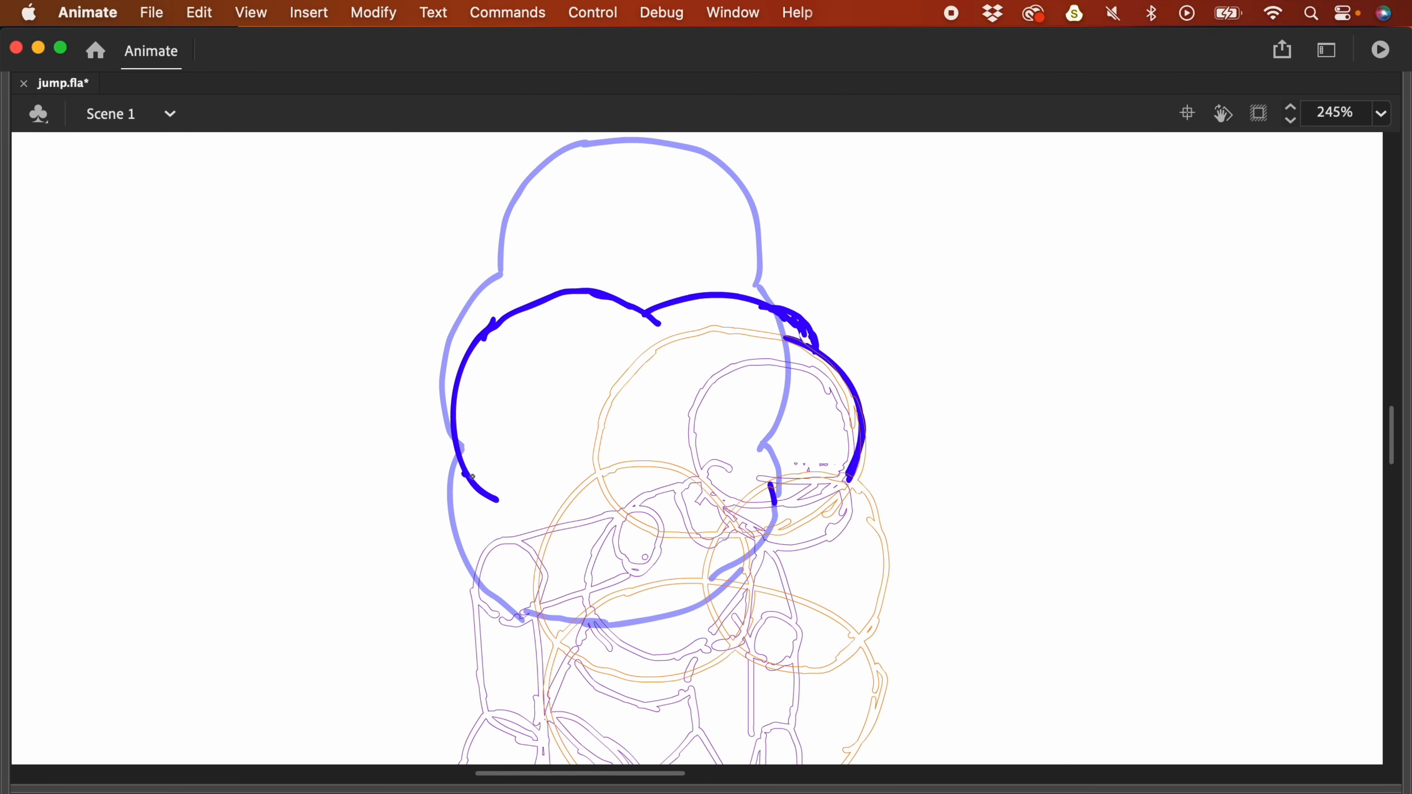
mouse_move(461, 463)
left_mouse_down()
mouse_move(436, 509)
mouse_move(466, 578)
mouse_move(558, 601)
mouse_move(849, 485)
left_mouse_up()
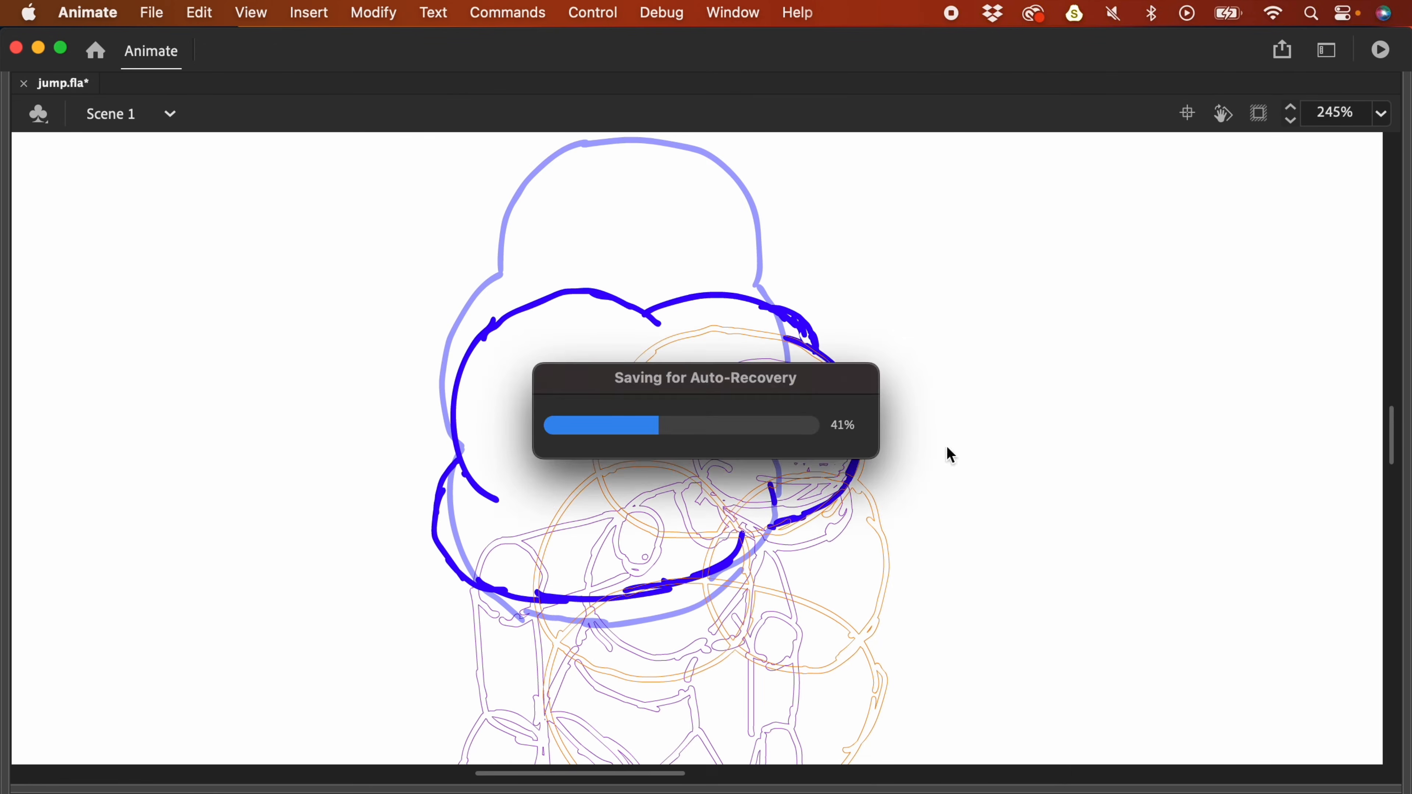
left_click_drag(975, 483, 927, 454)
- Add a blank keyframe at frame 5 of Layer_3 and frame the head, undoing stray strokes
key("F4")
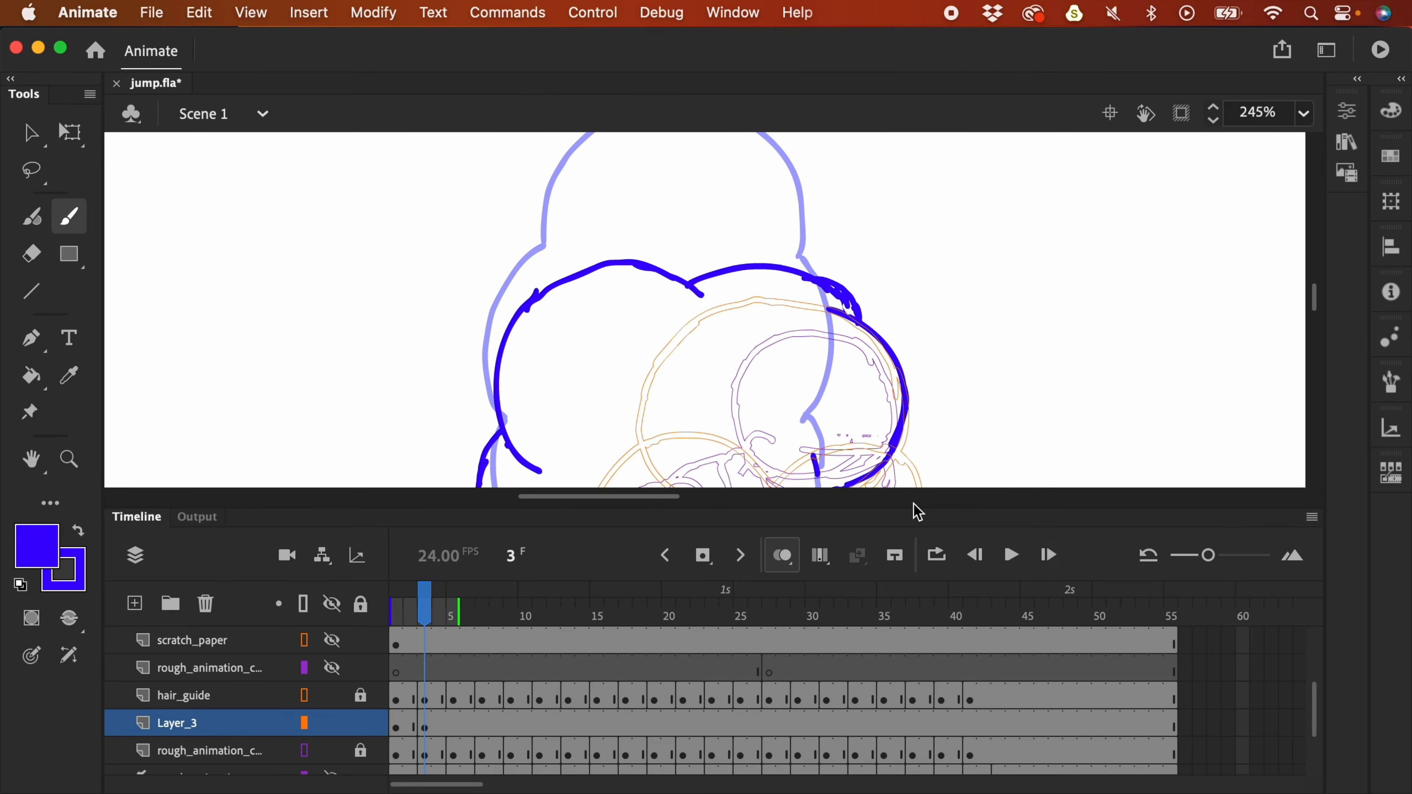
left_click(453, 728)
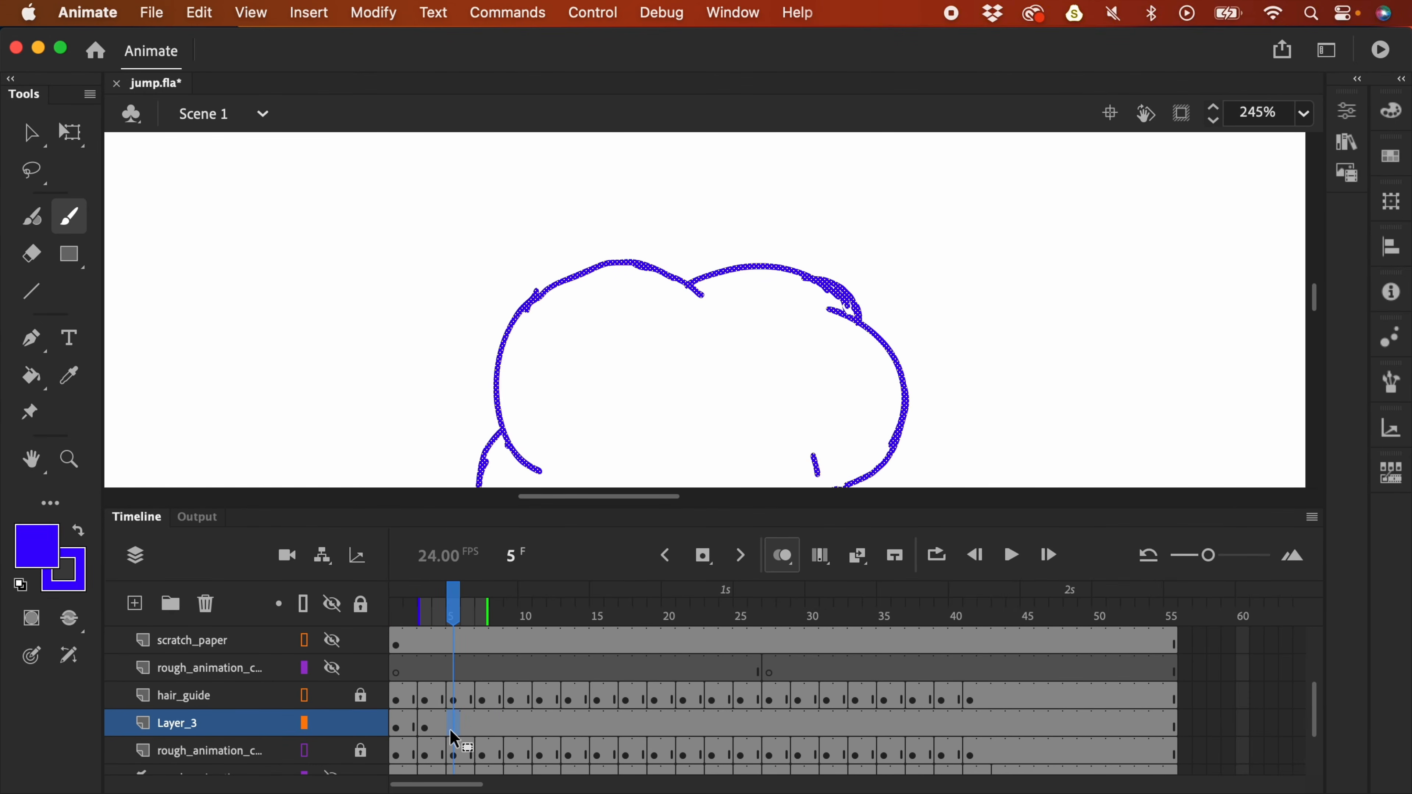
key("F7")
key("F4")
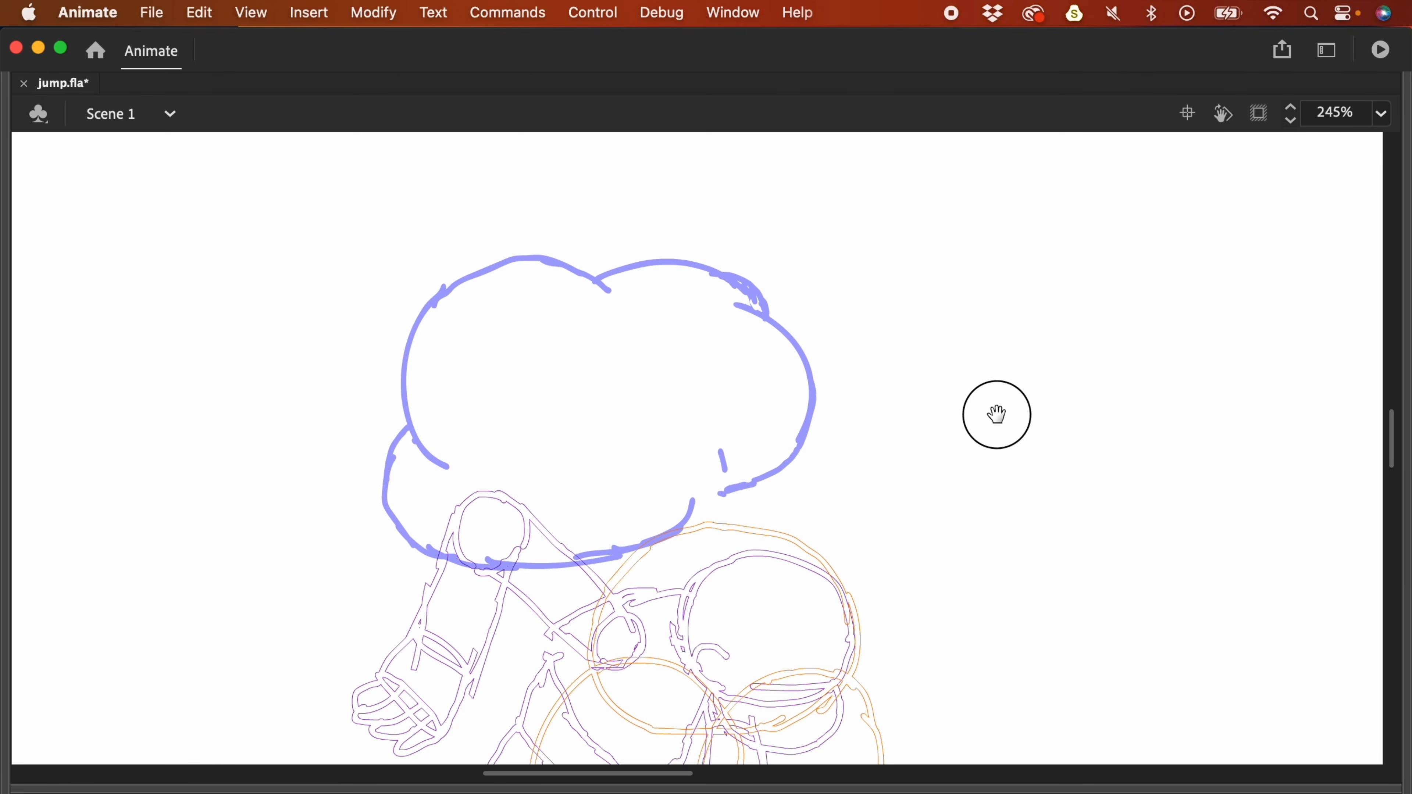
left_click_drag(1001, 437, 976, 323)
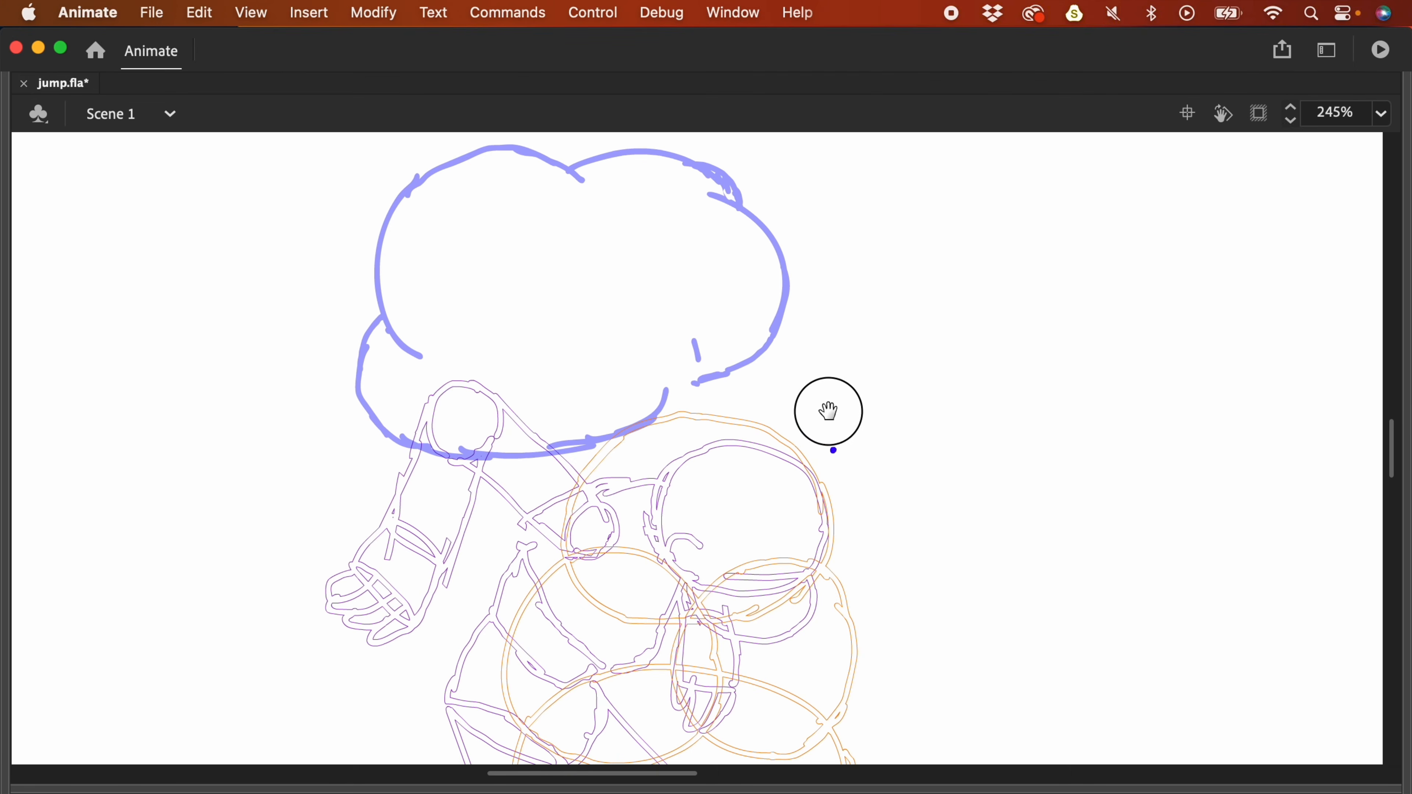
mouse_move(861, 476)
left_mouse_down()
mouse_move(845, 303)
mouse_move(890, 460)
left_mouse_up()
key("super+z")
left_click_drag(795, 261, 842, 340)
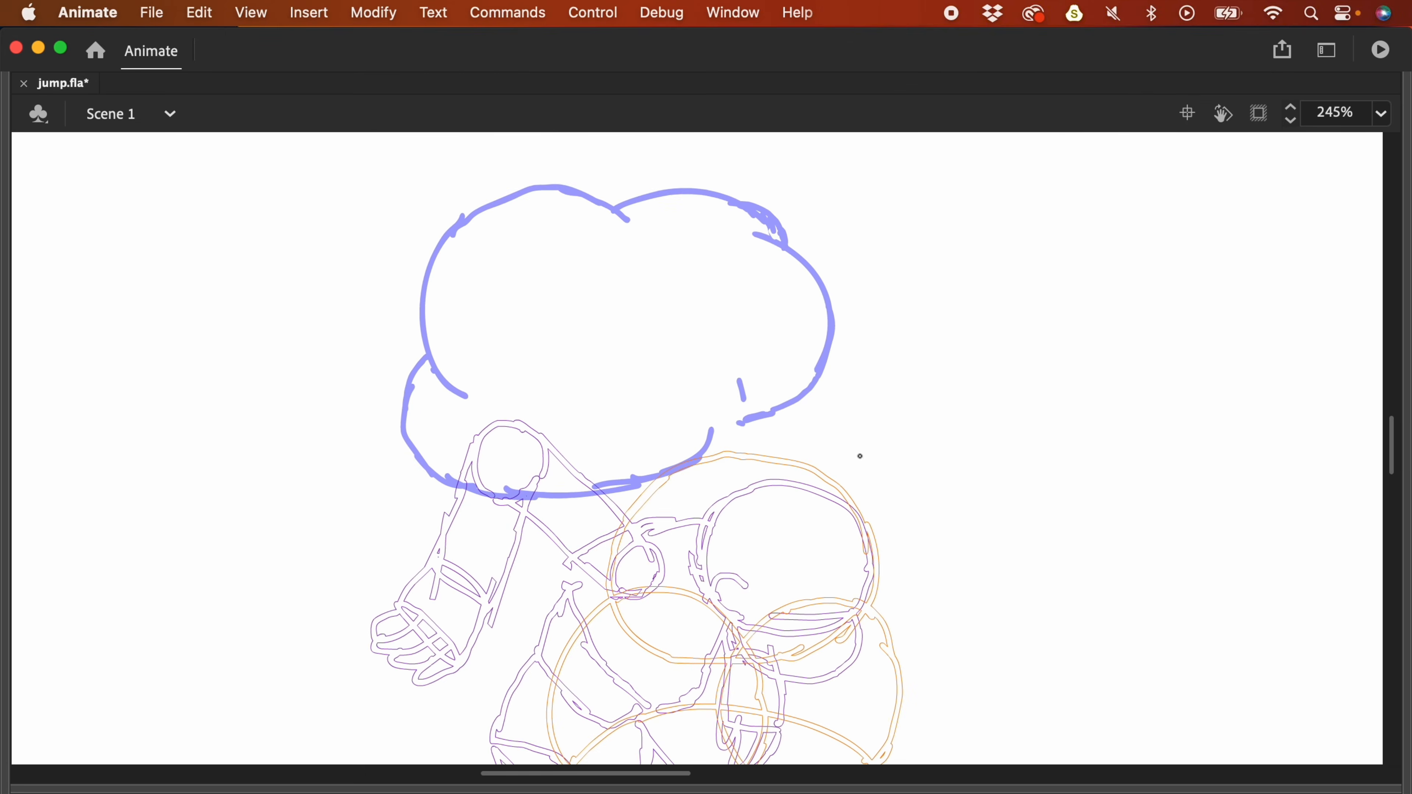
left_click_drag(870, 406, 831, 280)
key("super+z")
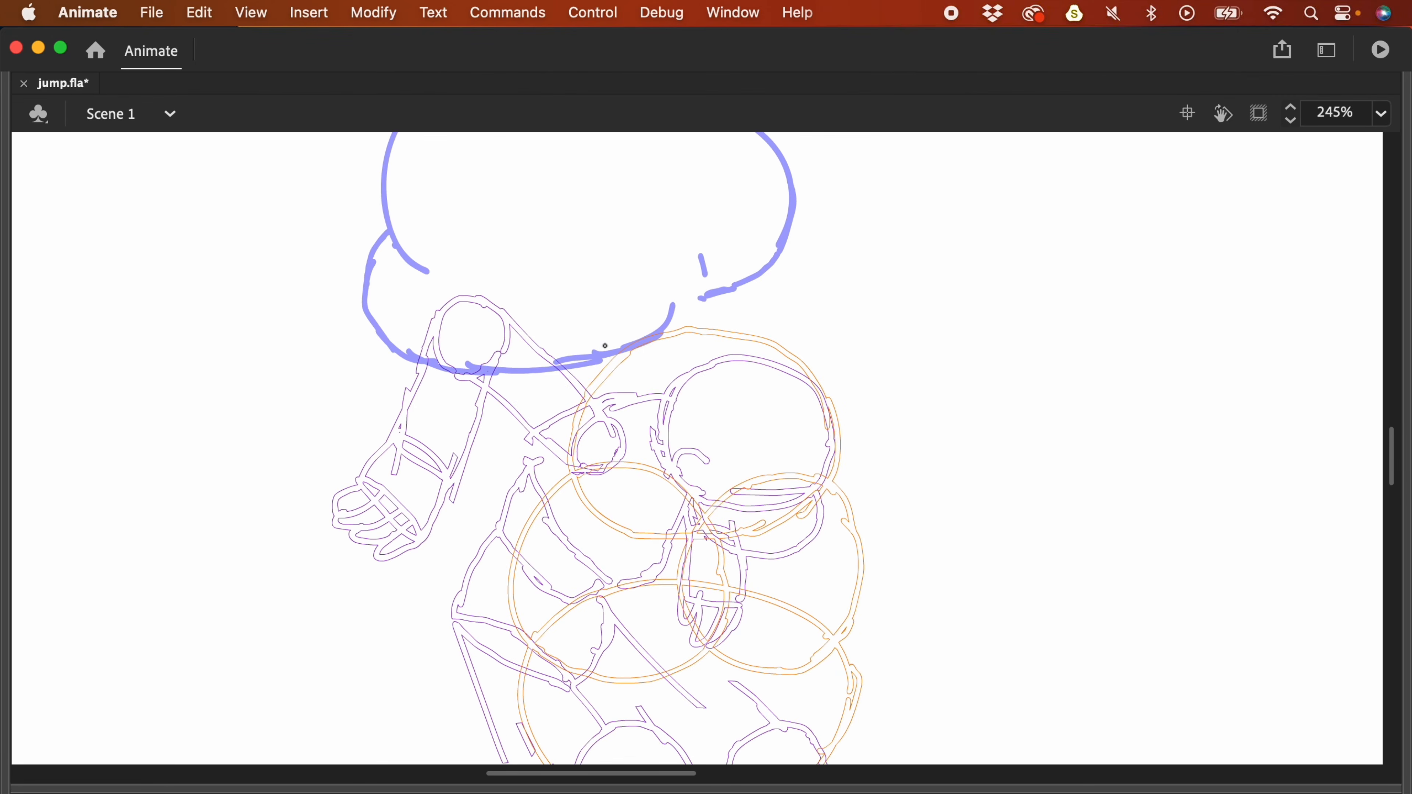
- Try the upper-right hair arc on frame 5, then undo the unsatisfactory arcs
mouse_move(728, 336)
left_mouse_down()
mouse_move(765, 337)
mouse_move(800, 367)
mouse_move(828, 473)
left_mouse_up()
key("super+z")
key("super+z")
mouse_move(797, 359)
left_mouse_down()
mouse_move(845, 420)
mouse_move(838, 453)
left_mouse_up()
key("super+z")
key("super+z")
mouse_move(793, 355)
left_mouse_down()
mouse_move(841, 454)
mouse_move(824, 385)
mouse_move(828, 459)
left_mouse_up()
key("super+z")
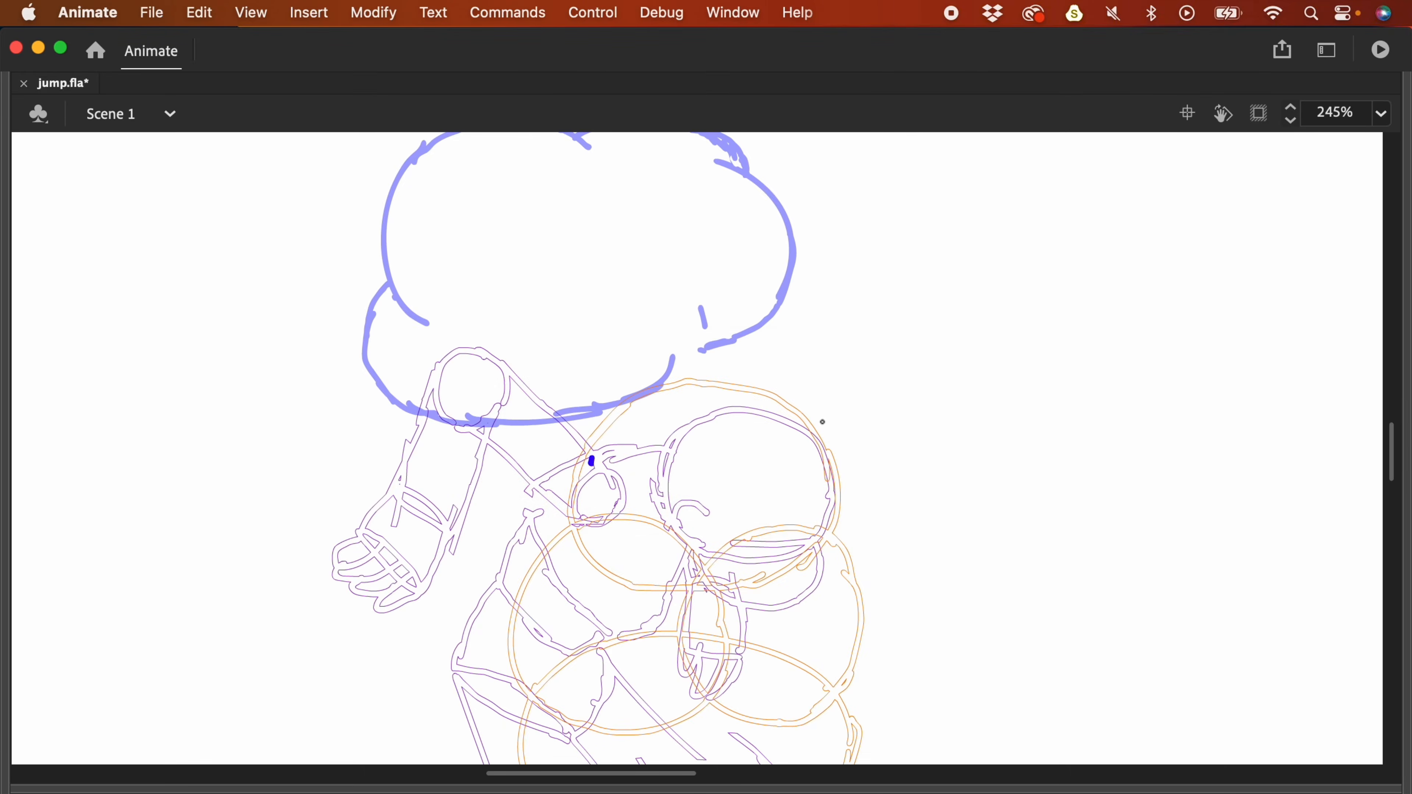
key("F4")
- Zoom out to 123%, compare neighbouring poses, and trace frame 5's blue hair outline
key("super+minus")
mouse_move(850, 372)
left_mouse_down()
mouse_move(843, 242)
mouse_move(835, 415)
left_mouse_up()
key("period")
key("period")
key("comma")
left_click_drag(792, 306, 781, 276)
left_click_drag(818, 394, 781, 294)
mouse_move(628, 324)
left_mouse_down()
mouse_move(671, 379)
mouse_move(659, 373)
left_mouse_up()
mouse_move(627, 326)
left_mouse_down()
mouse_move(768, 305)
mouse_move(676, 395)
left_mouse_up()
left_click_drag(676, 395, 657, 301)
left_click(487, 732)
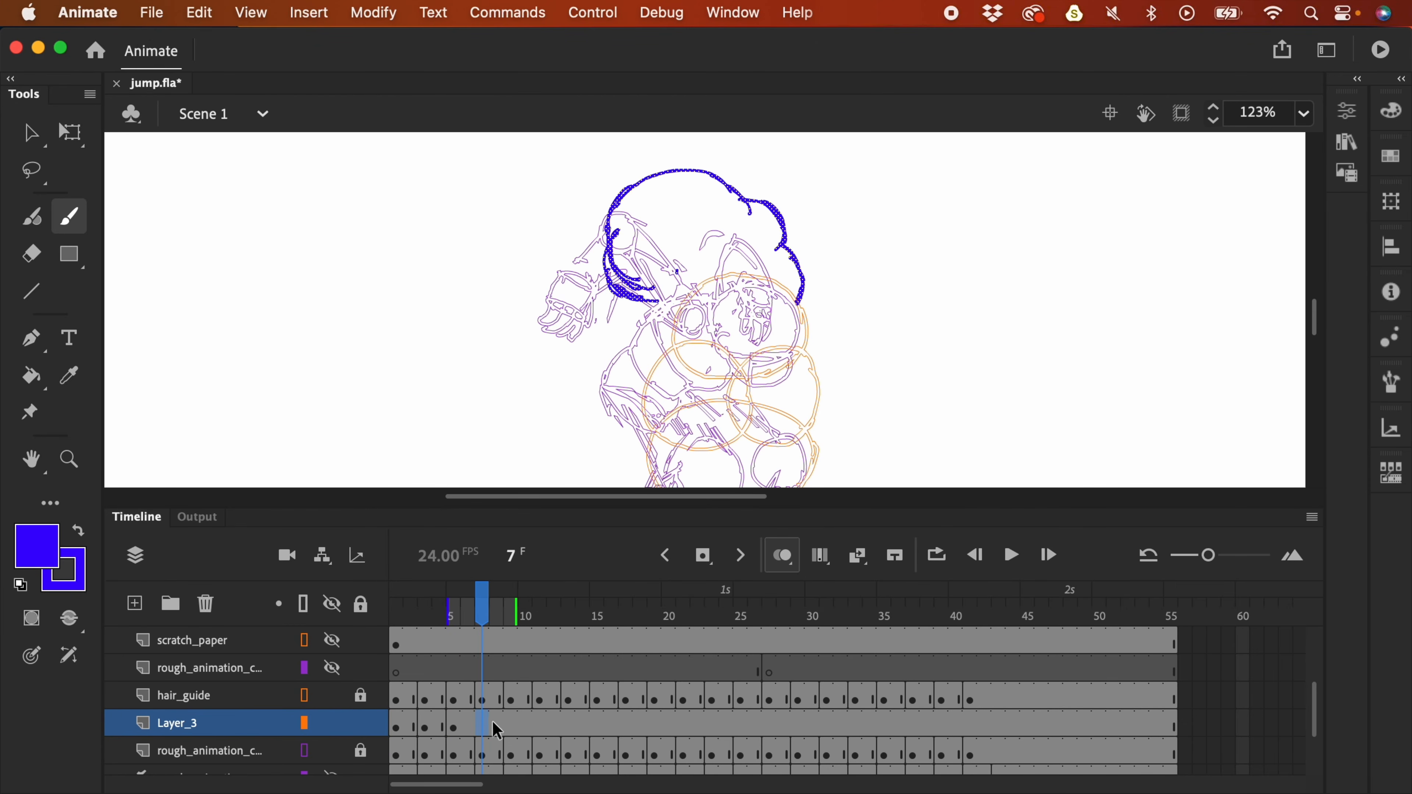
- Make frame 7 of Layer_3 a blank keyframe and trace its blue cloud-shaped hair outline
left_click_drag(484, 729, 489, 741)
key("F7")
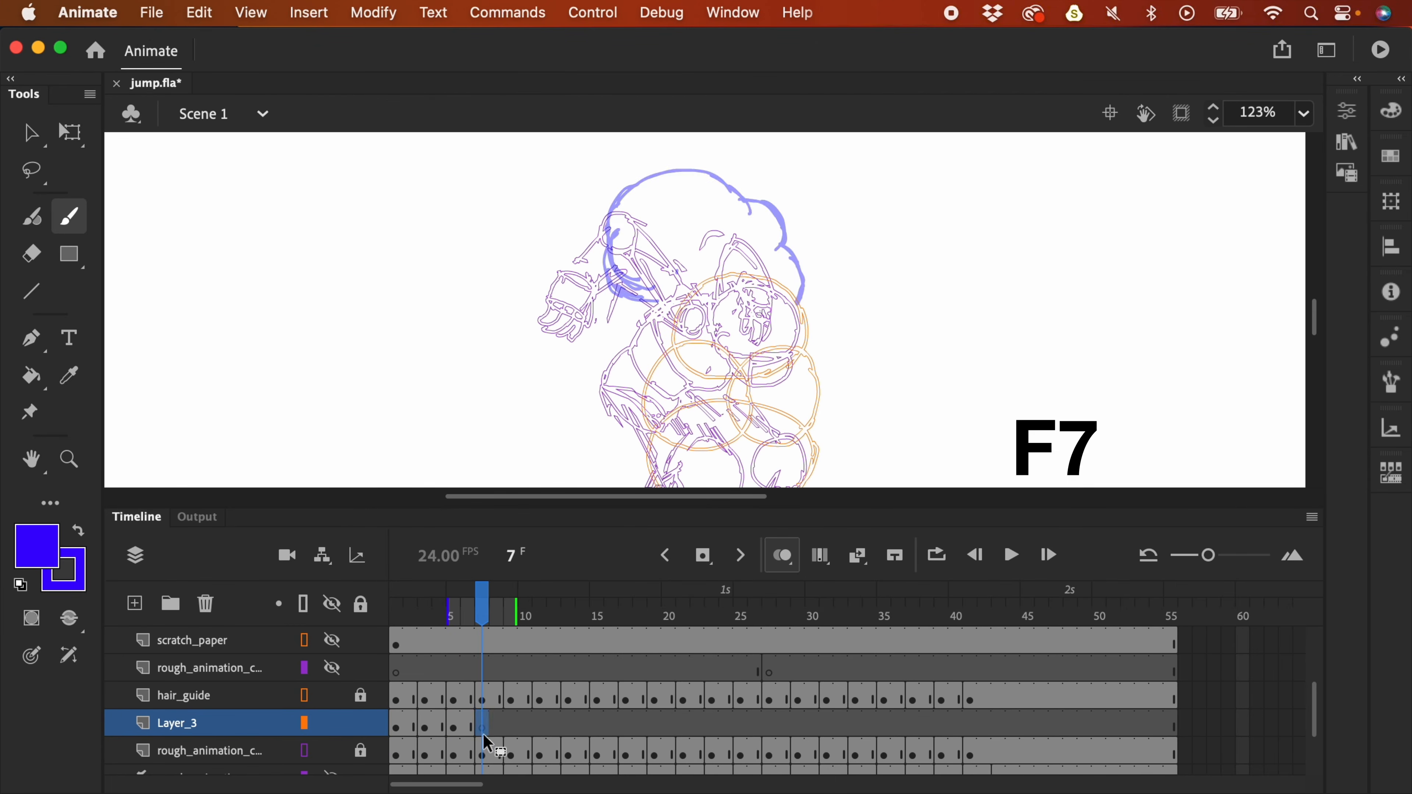
key("comma")
key("comma")
key("comma")
key("comma")
key("comma")
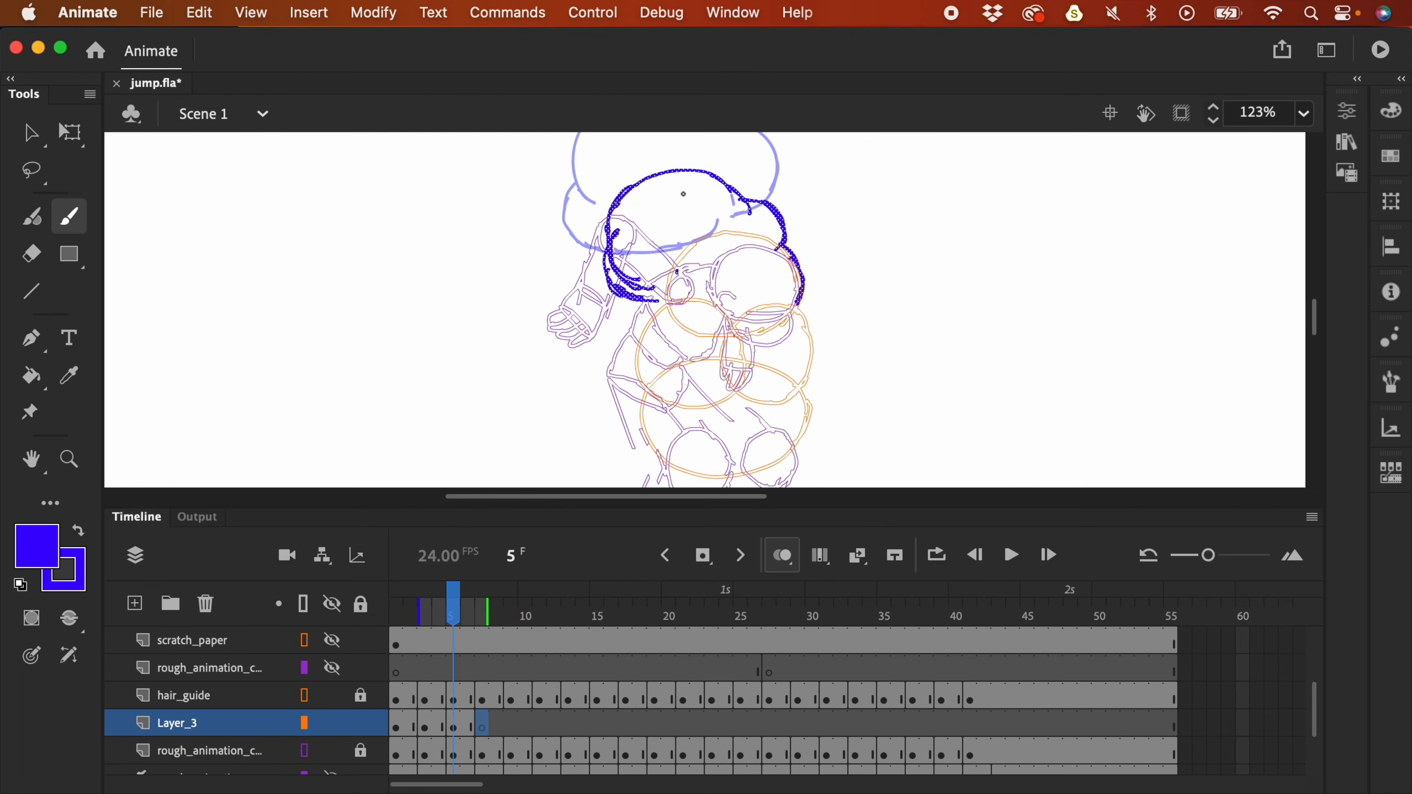
key("period")
key("period")
key("period")
key("period")
key("period")
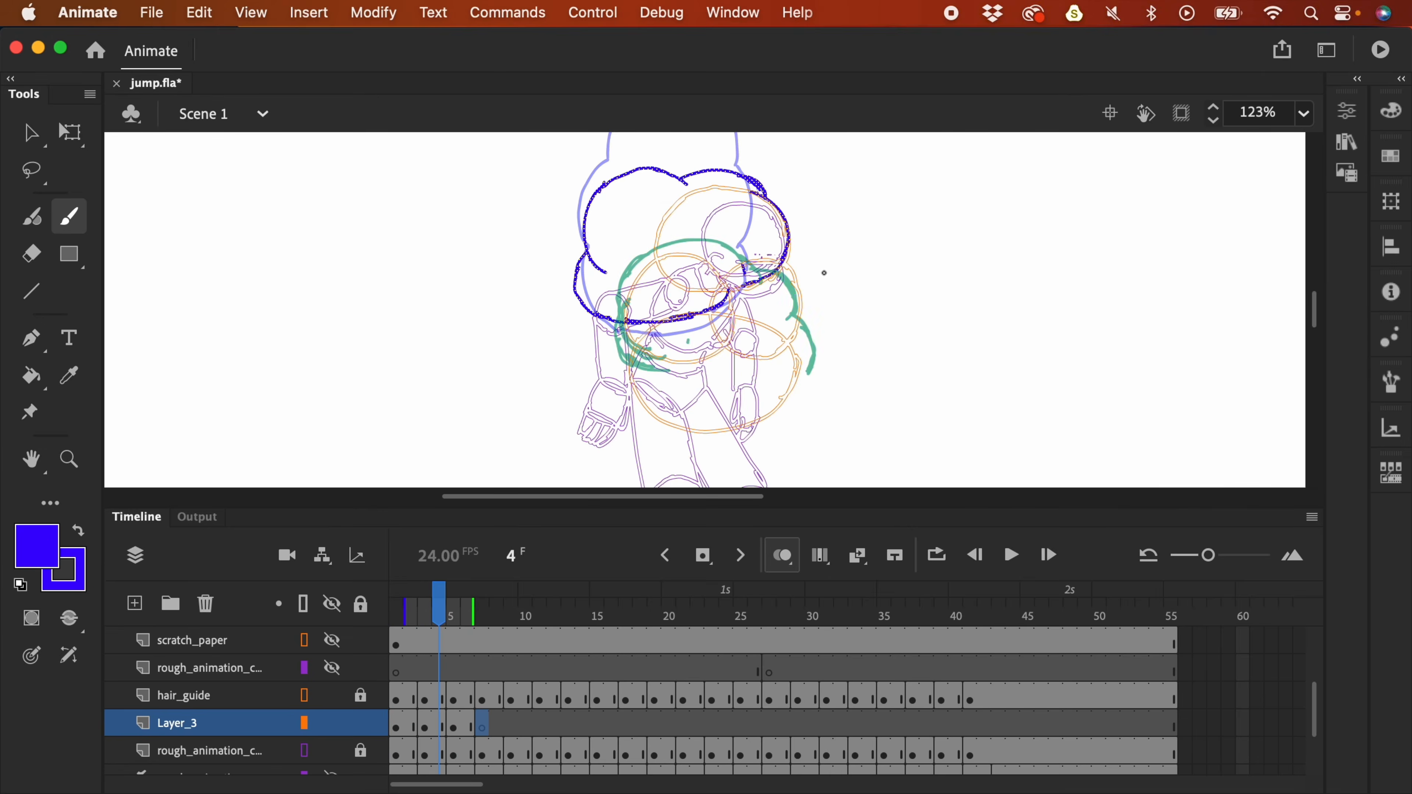
left_click_drag(827, 326, 793, 298)
key("period")
left_click_drag(796, 401, 793, 347)
left_click_drag(794, 347, 761, 290)
left_click_drag(627, 302, 675, 385)
left_click_drag(625, 306, 690, 226)
left_click_drag(689, 227, 760, 290)
- Add a blank keyframe at frame 9 and draw the full cloud-shaped hair outline
left_click(515, 726)
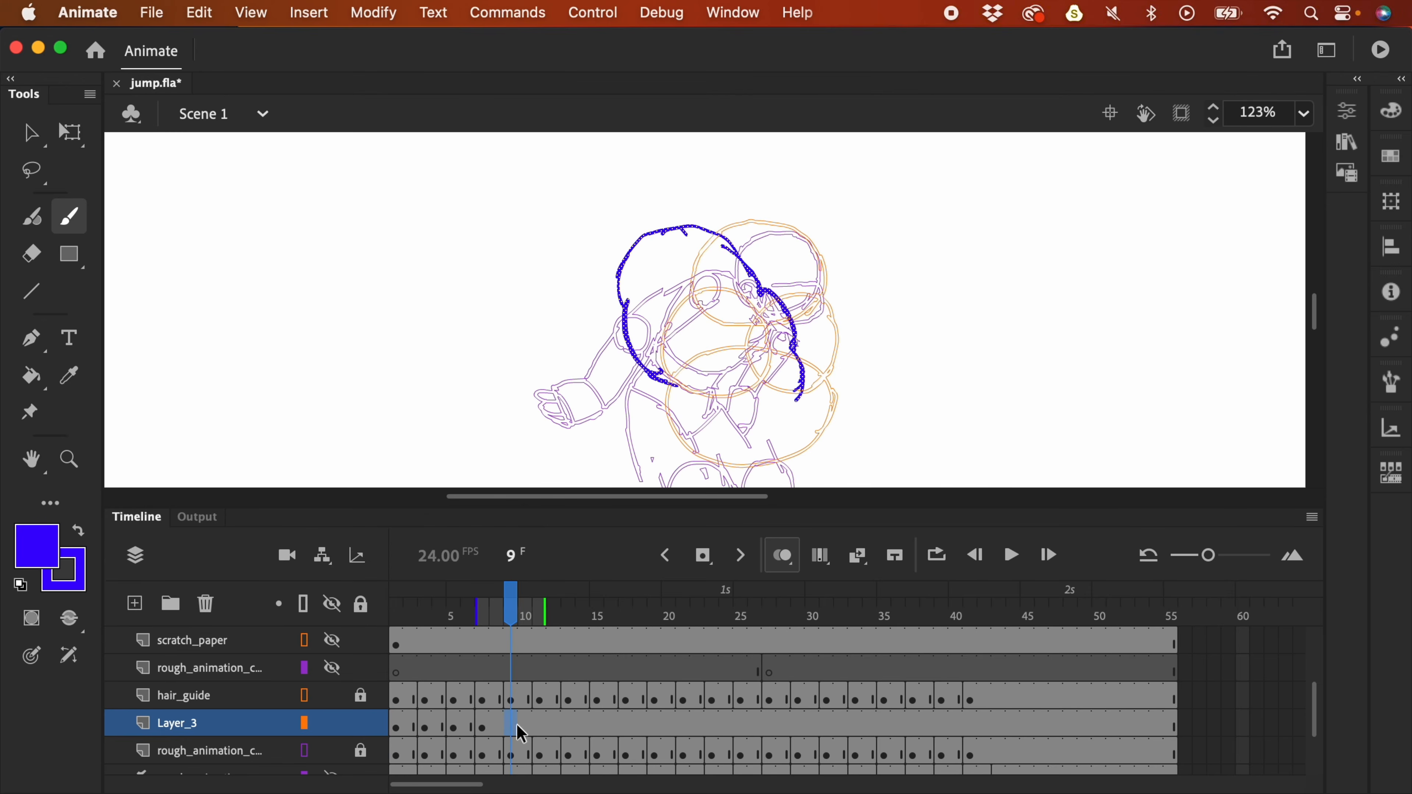
key("F7")
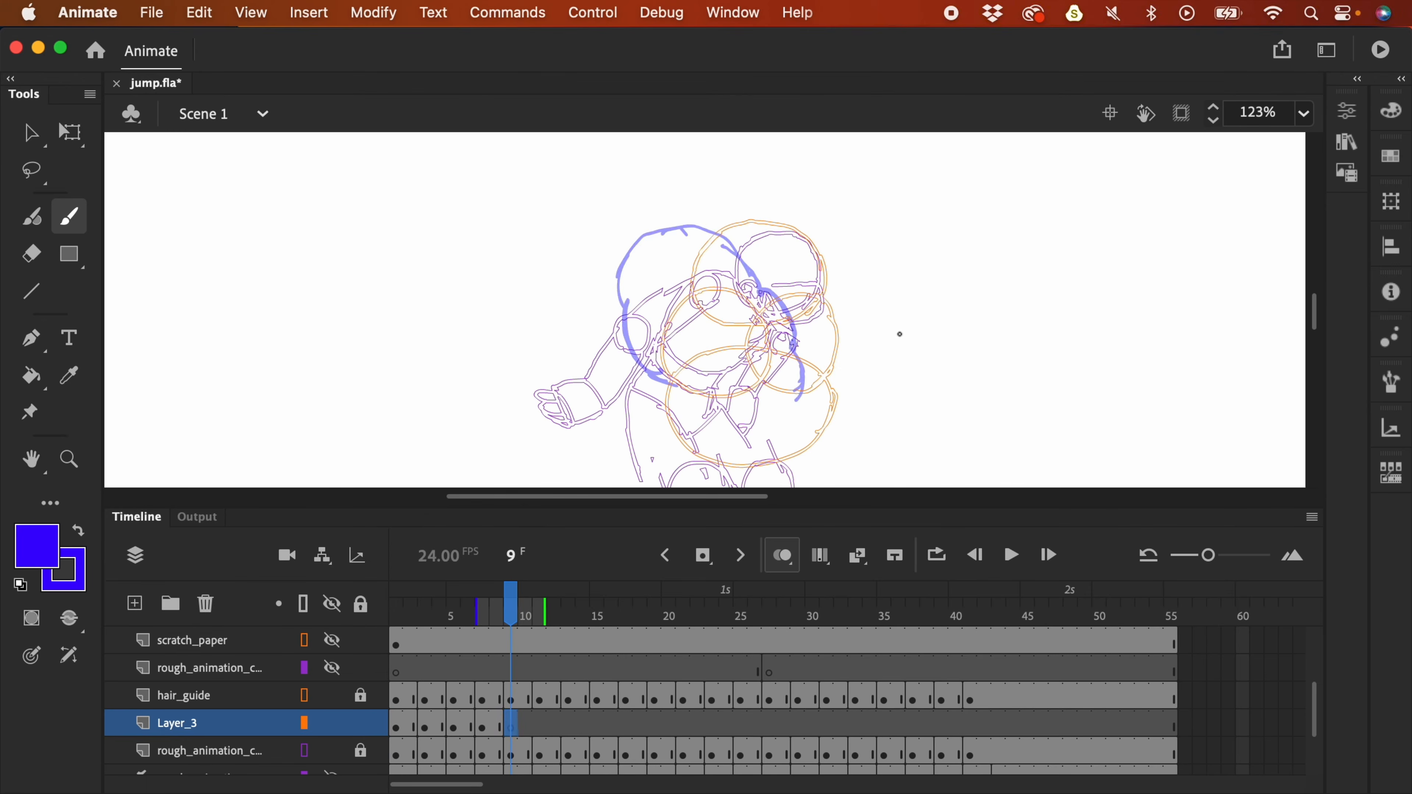
key("comma")
key("period")
mouse_move(693, 285)
left_mouse_down()
mouse_move(738, 227)
mouse_move(766, 221)
mouse_move(819, 256)
mouse_move(821, 278)
mouse_move(641, 369)
left_mouse_up()
left_click_drag(661, 298, 640, 362)
mouse_move(820, 301)
left_mouse_down()
mouse_move(829, 359)
mouse_move(813, 368)
left_mouse_up()
left_click_drag(639, 371, 739, 420)
left_click_drag(717, 423, 813, 372)
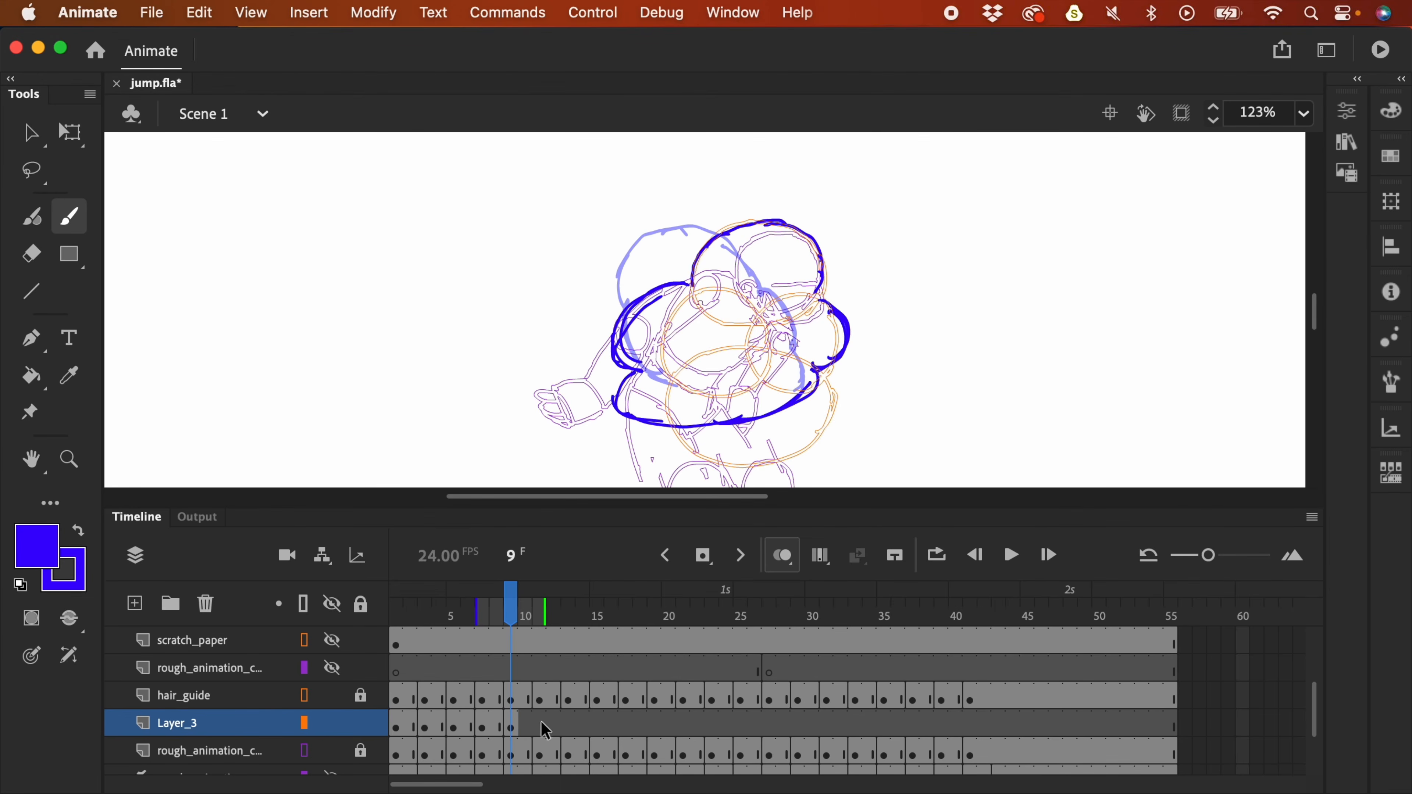
- Add a blank keyframe at frame 11 and draw the hair arc with left and right bulges
left_click(540, 726)
key("F7")
left_click_drag(1006, 370, 1000, 466)
mouse_move(734, 235)
left_mouse_down()
mouse_move(757, 182)
mouse_move(740, 204)
mouse_move(798, 173)
mouse_move(780, 168)
mouse_move(823, 171)
mouse_move(859, 208)
mouse_move(842, 239)
left_mouse_up()
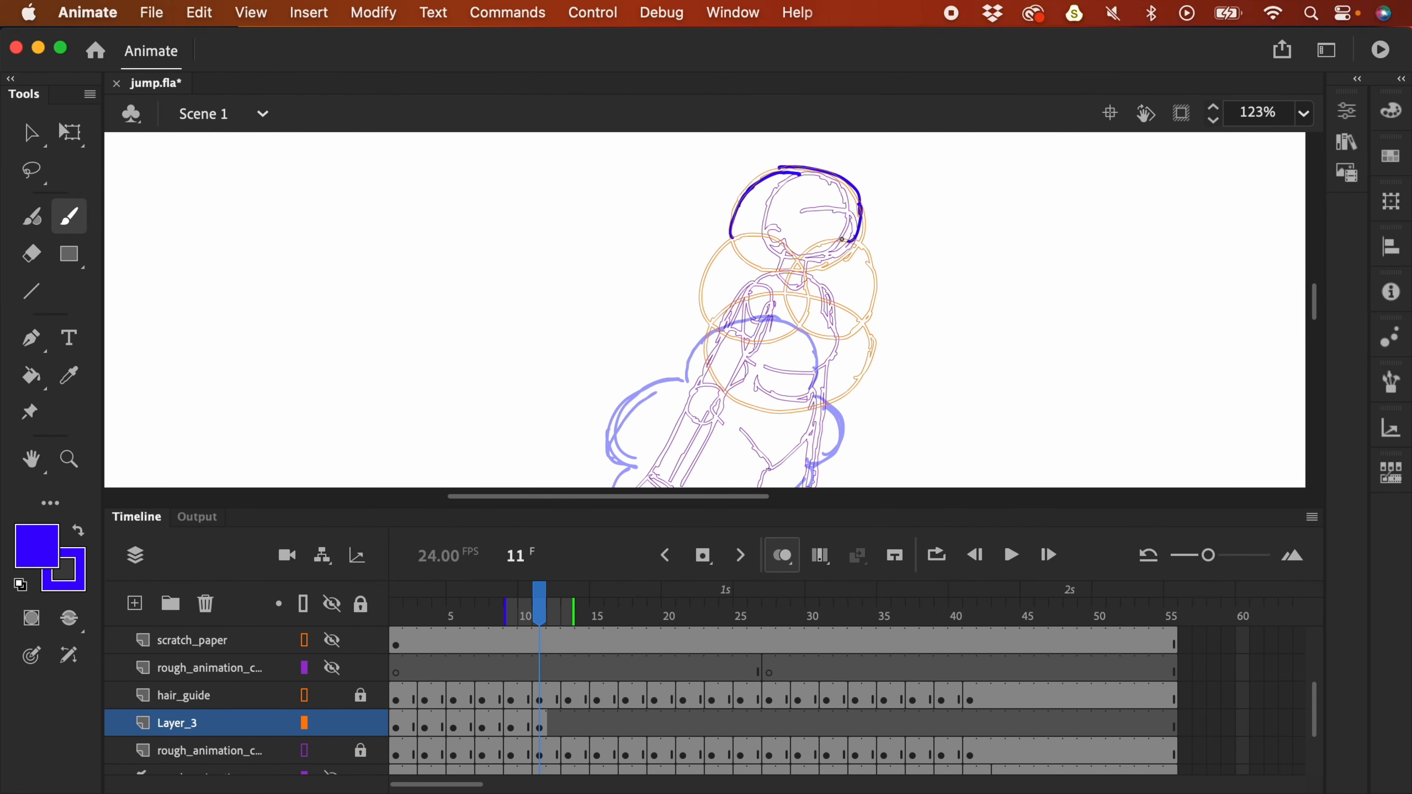
left_click_drag(813, 309, 831, 222)
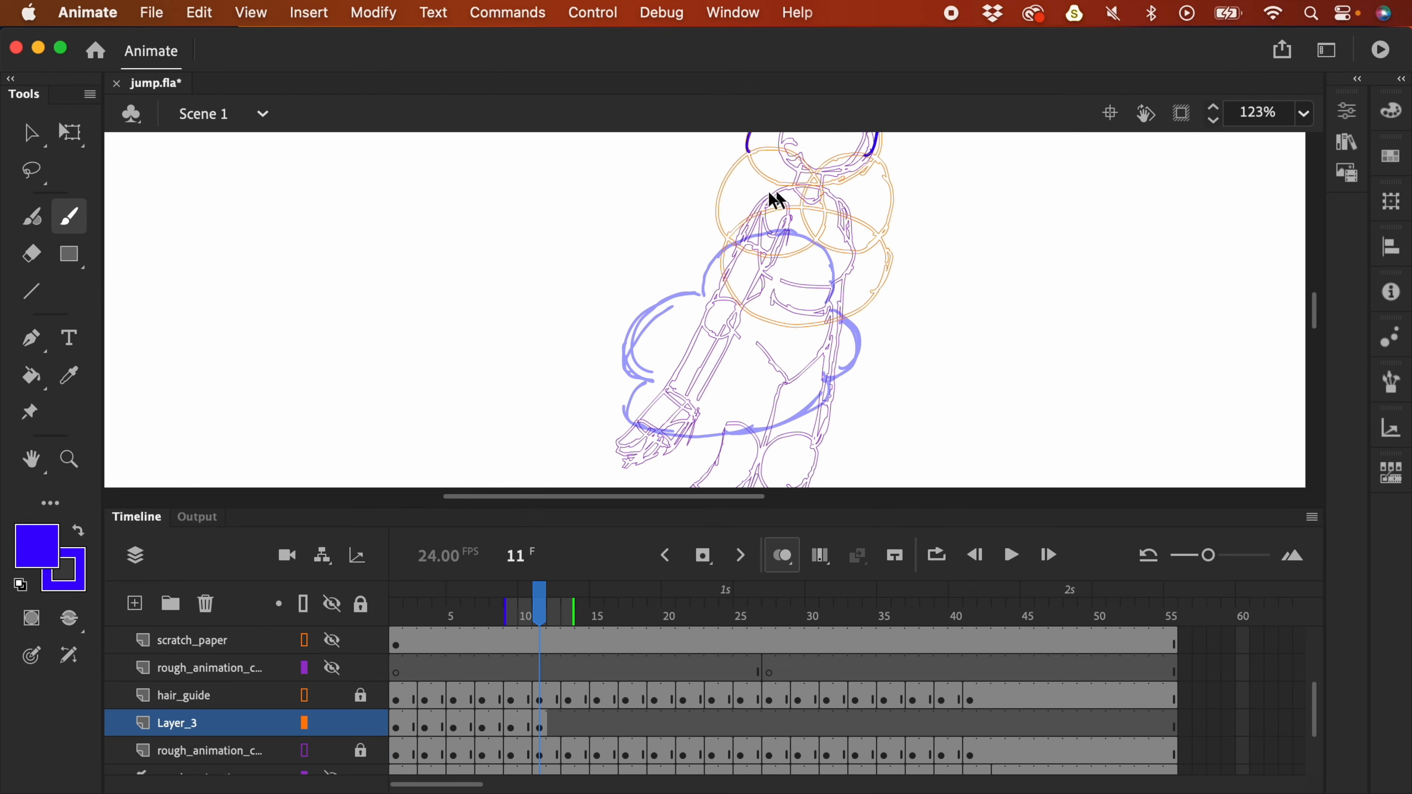
mouse_move(747, 149)
left_mouse_down()
mouse_move(698, 221)
mouse_move(702, 242)
left_mouse_up()
left_click_drag(867, 157, 828, 265)
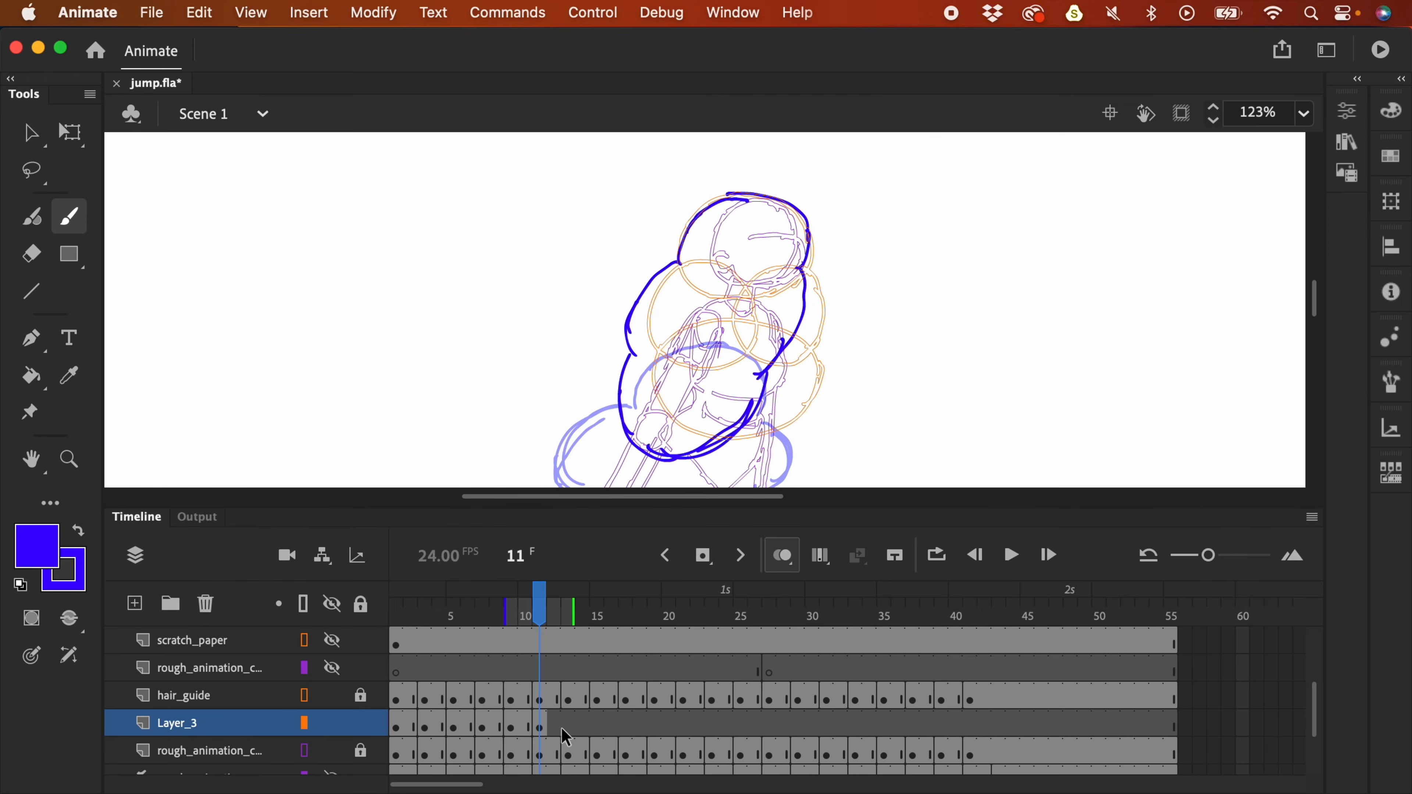
- Add a blank keyframe at frame 13 and outline the hair over and down the head
left_click(567, 726)
key("F7")
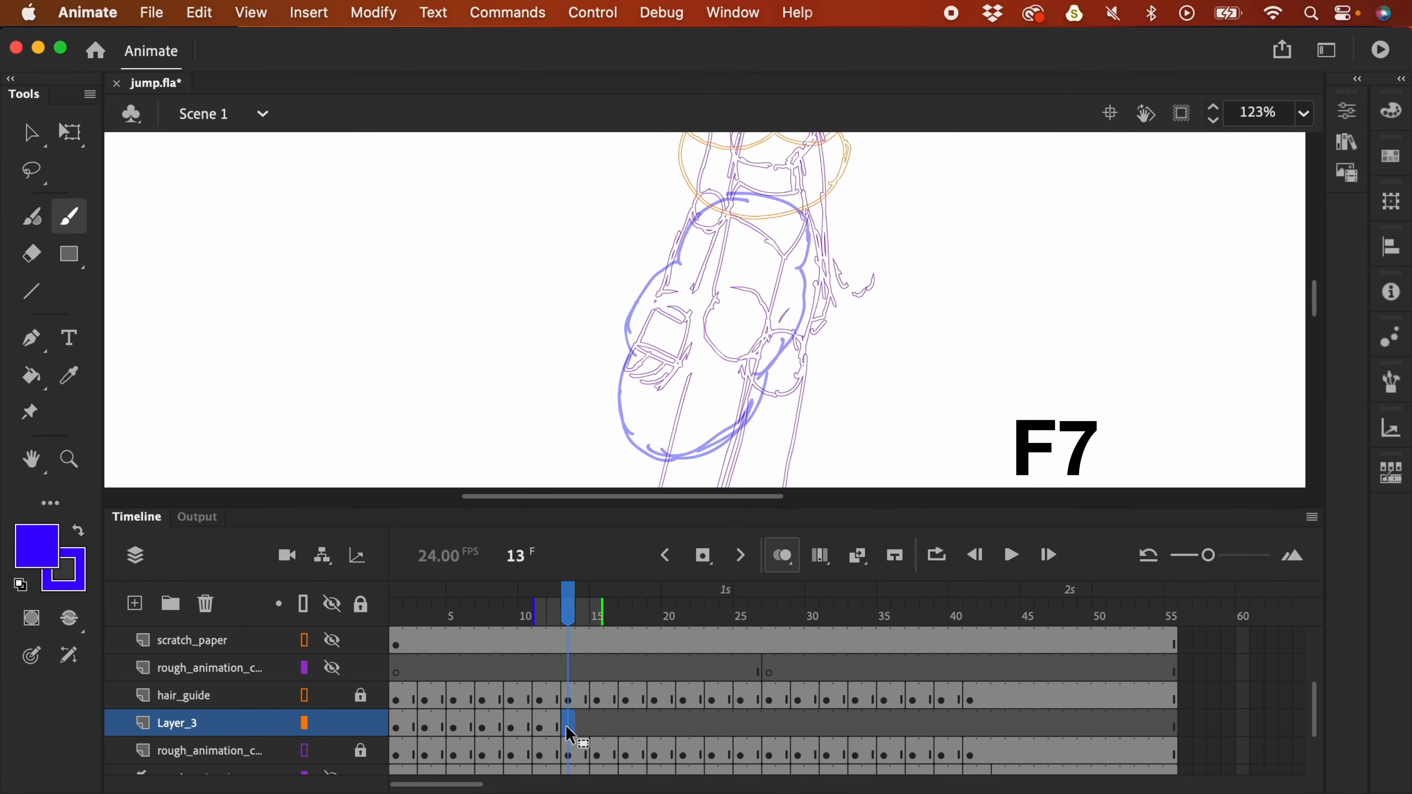
scroll(962, 397, "up", 10)
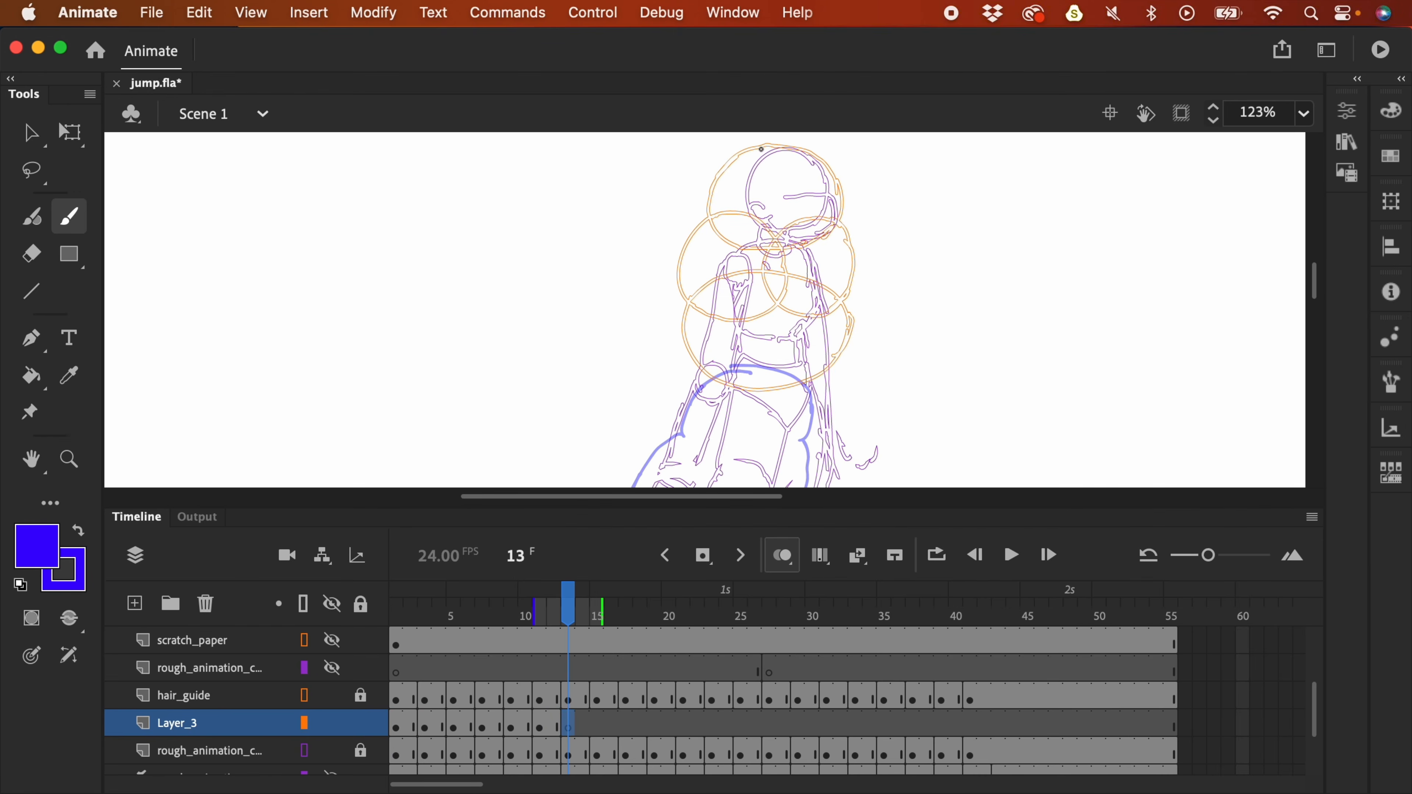
mouse_move(735, 159)
left_mouse_down()
mouse_move(781, 142)
mouse_move(838, 189)
mouse_move(837, 207)
mouse_move(713, 183)
mouse_move(712, 227)
left_mouse_up()
left_click_drag(698, 247, 687, 311)
left_click_drag(839, 197, 825, 232)
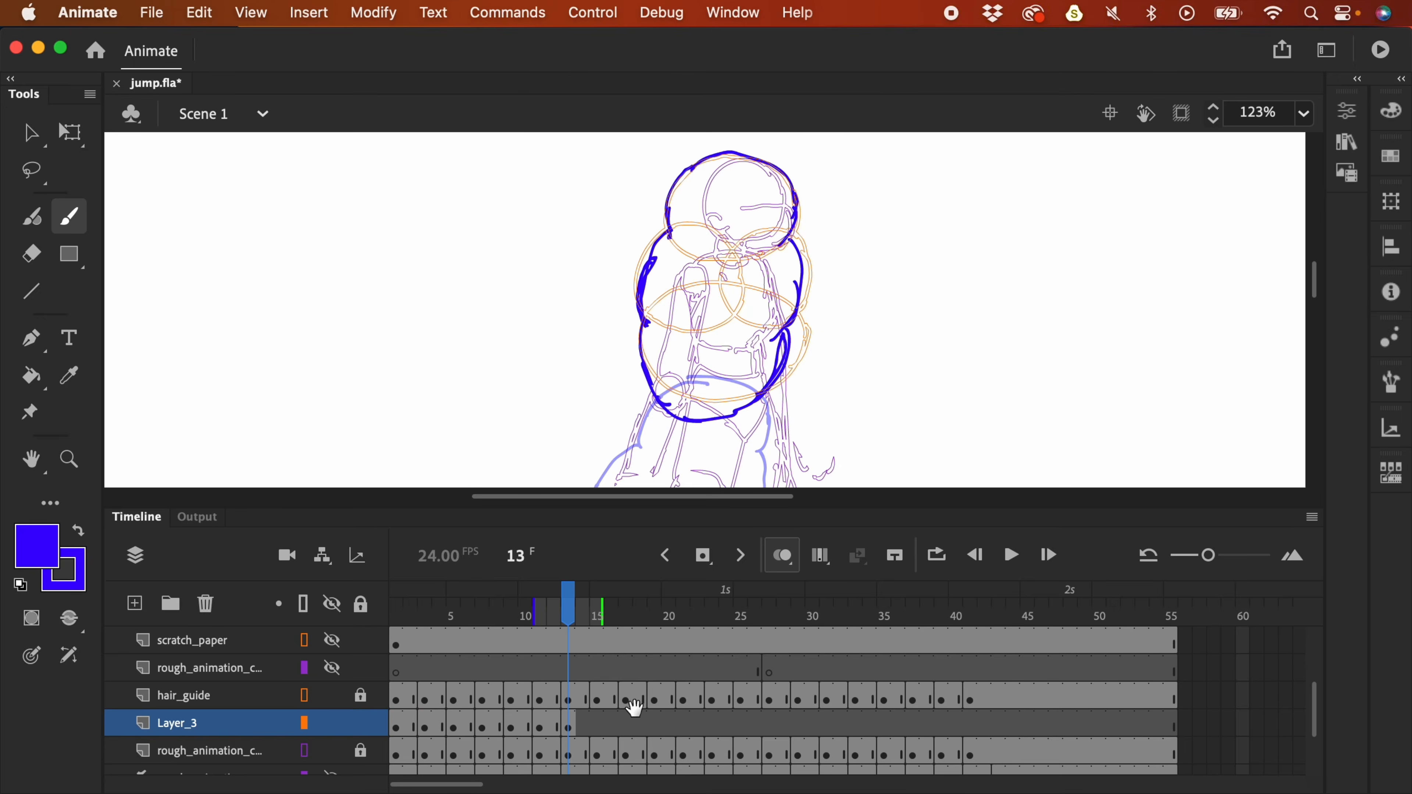
- Add a blank keyframe at frame 15 and draw the hair arc over the head
left_click(600, 729)
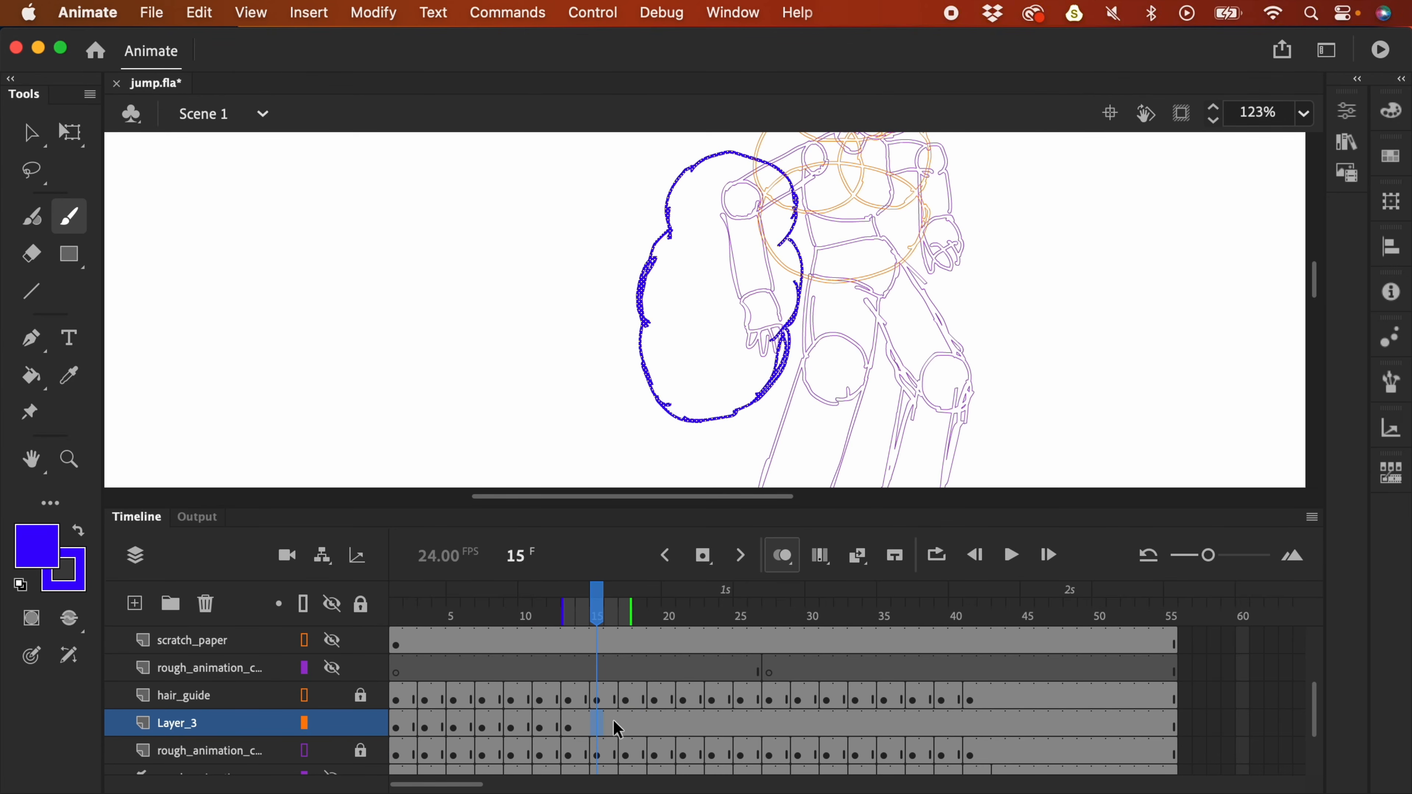
key("F7")
left_click_drag(1103, 312, 1059, 376)
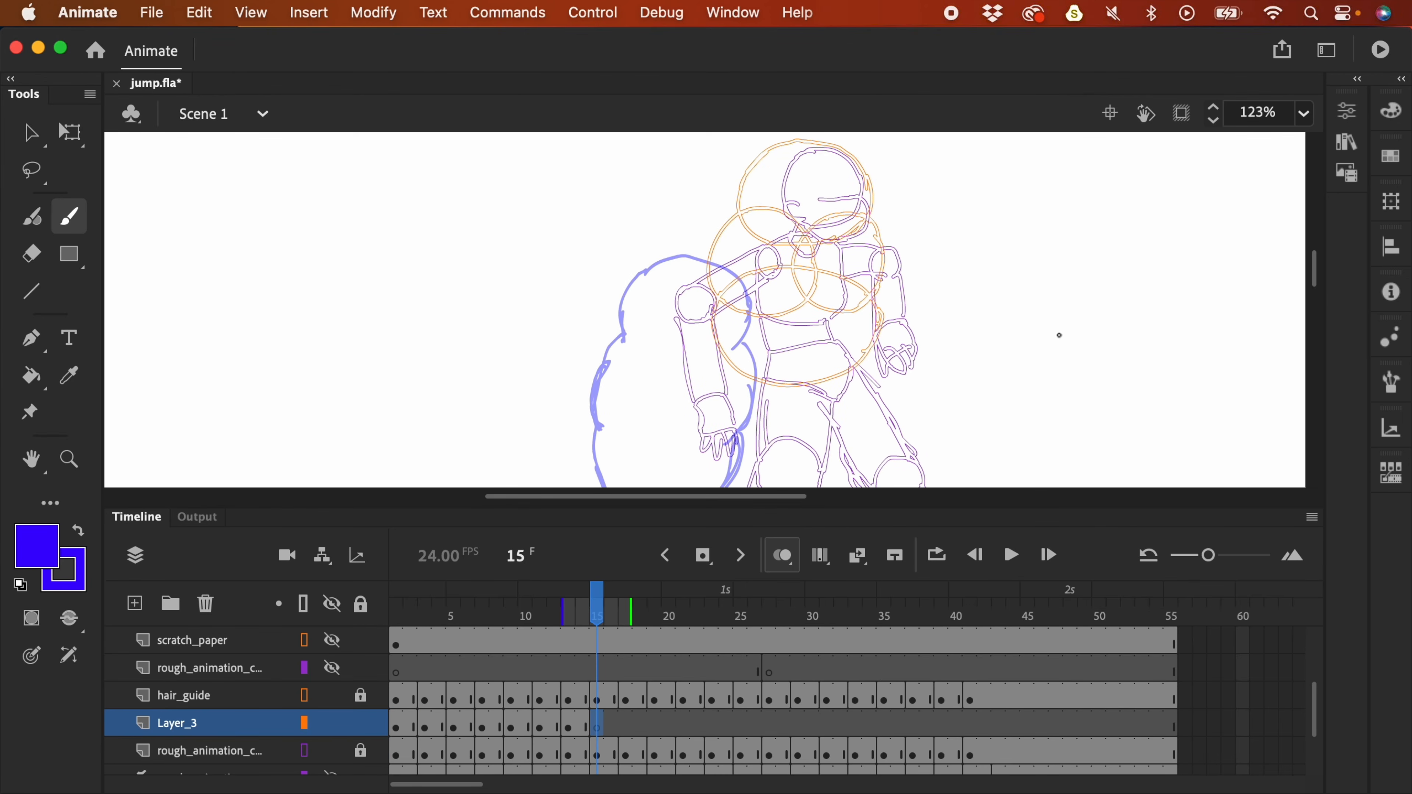
left_click_drag(843, 158, 840, 202)
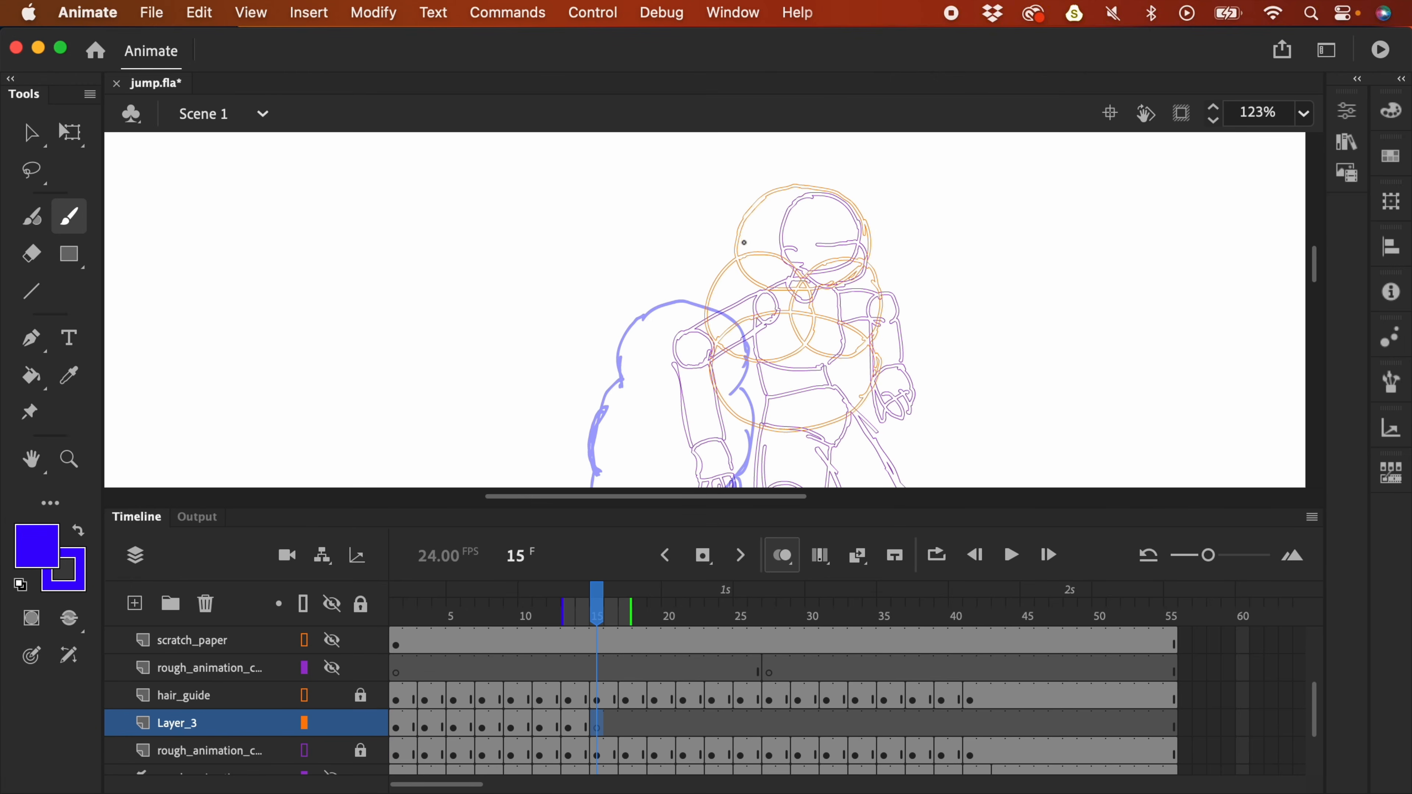
mouse_move(736, 255)
left_mouse_down()
mouse_move(763, 197)
mouse_move(810, 185)
mouse_move(847, 199)
mouse_move(868, 235)
left_mouse_up()
- Add a blank keyframe at frame 17 and begin its hair arc over the head
key("period")
key("period")
key("F7")
mouse_move(785, 259)
left_mouse_down()
mouse_move(829, 221)
mouse_move(870, 221)
mouse_move(908, 257)
left_mouse_up()
scroll(908, 258, "down", 3)
- Finish frame 17's hair, then add a blank keyframe at frame 19 and outline its hair
left_click_drag(783, 223, 759, 293)
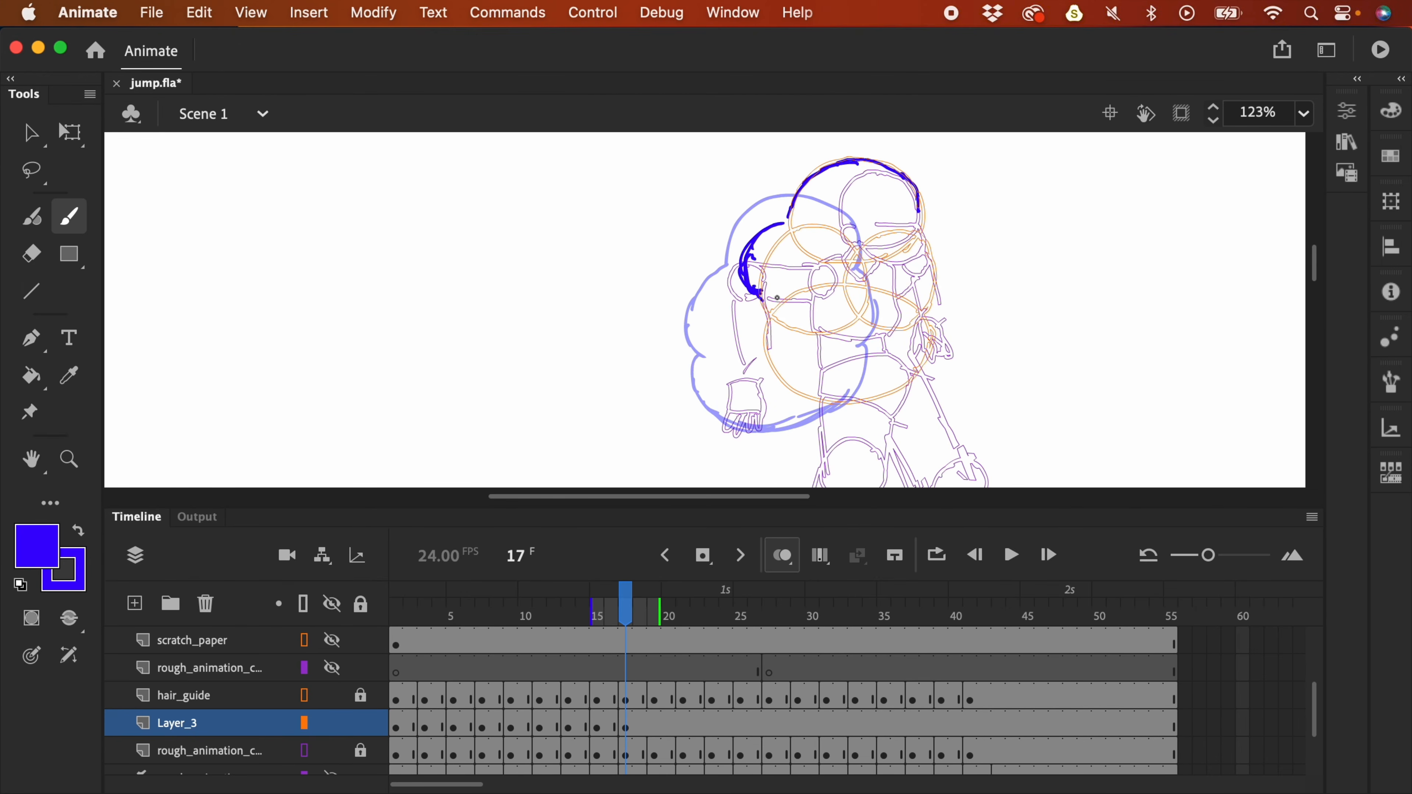
left_click_drag(746, 328, 742, 364)
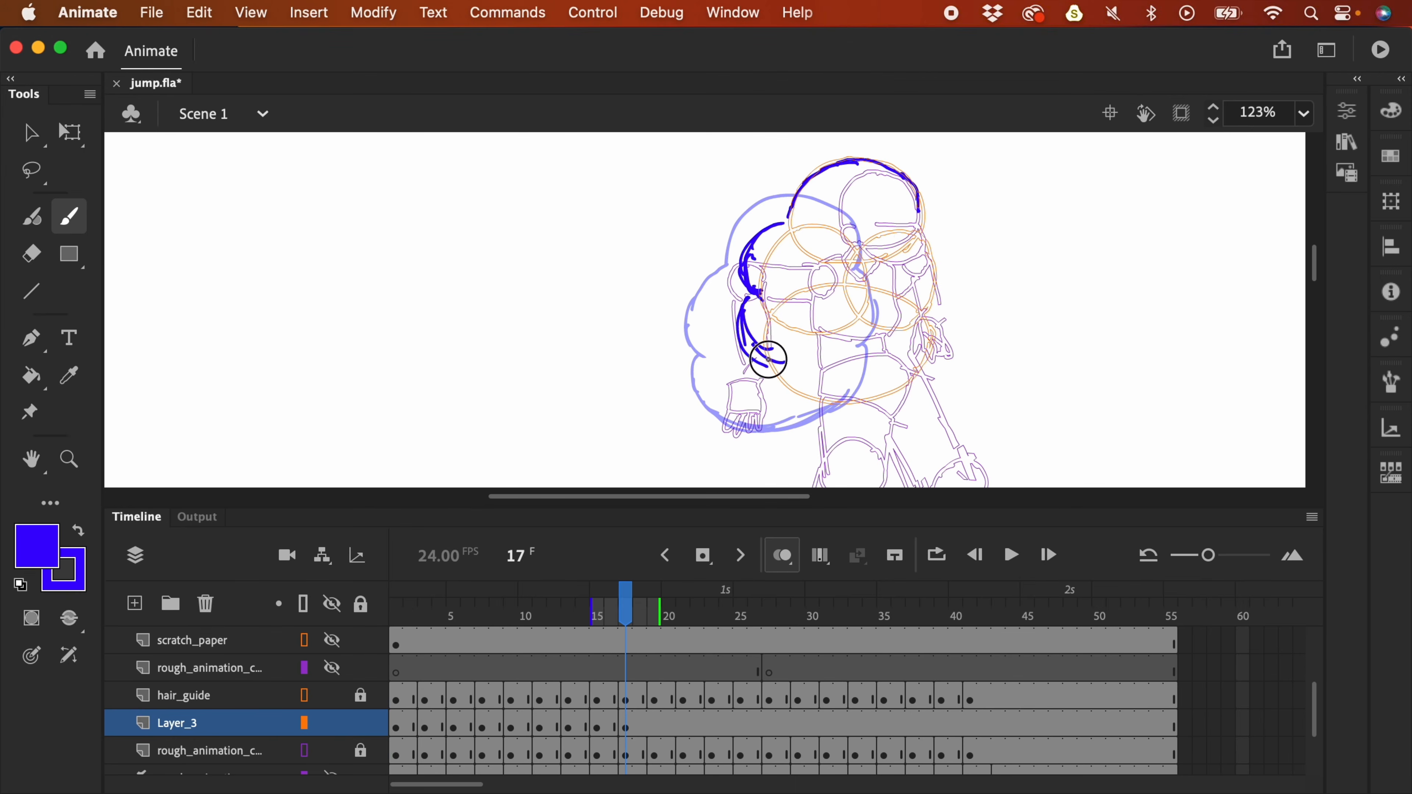
key("period")
key("period")
key("F7")
mouse_move(807, 243)
left_mouse_down()
mouse_move(880, 211)
mouse_move(914, 227)
mouse_move(925, 259)
left_mouse_up()
left_click_drag(806, 242, 733, 331)
left_click_drag(778, 270, 752, 347)
mouse_move(912, 347)
left_mouse_down()
mouse_move(921, 279)
mouse_move(717, 281)
left_mouse_up()
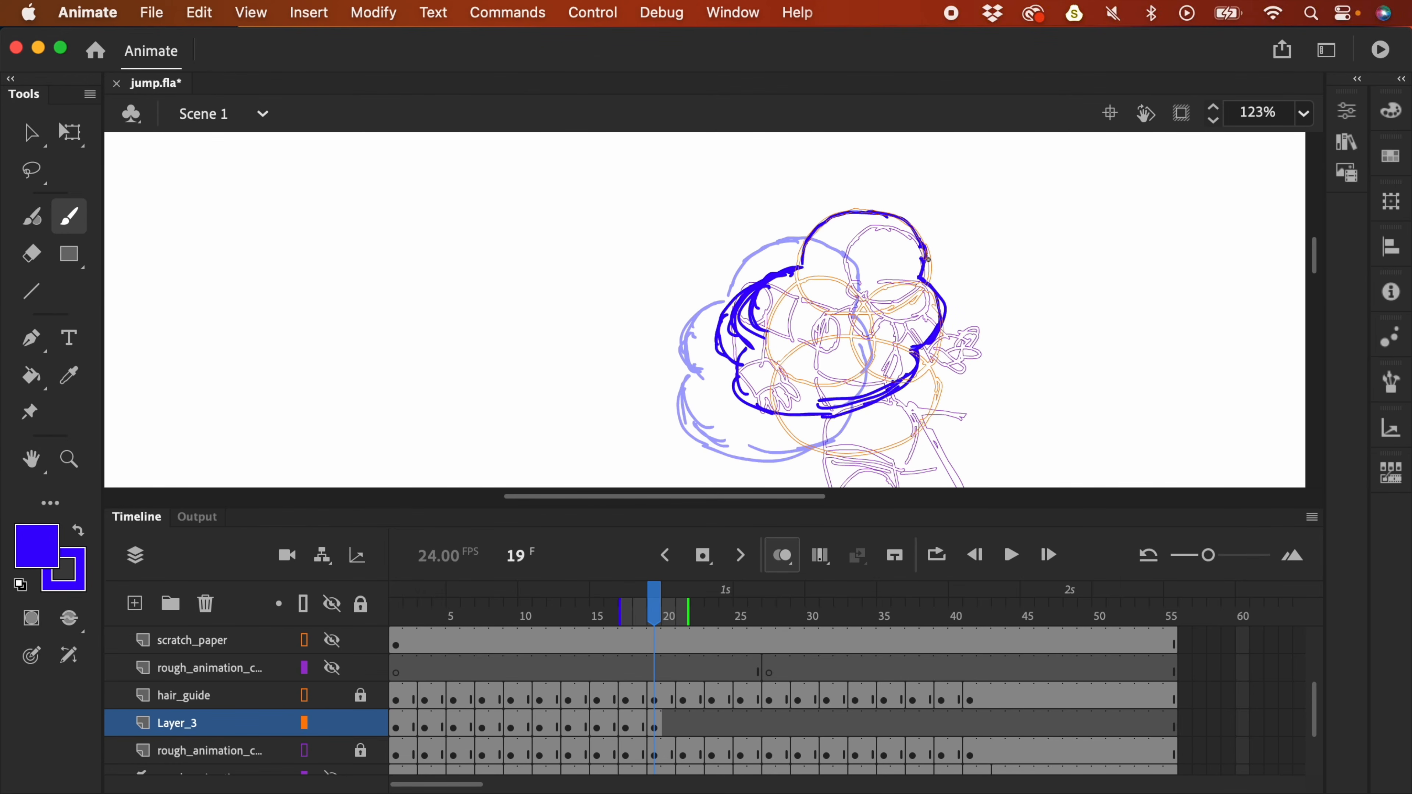
- On frame 21, draw the hair arcs around both sides and the lower edge
key("period")
key("period")
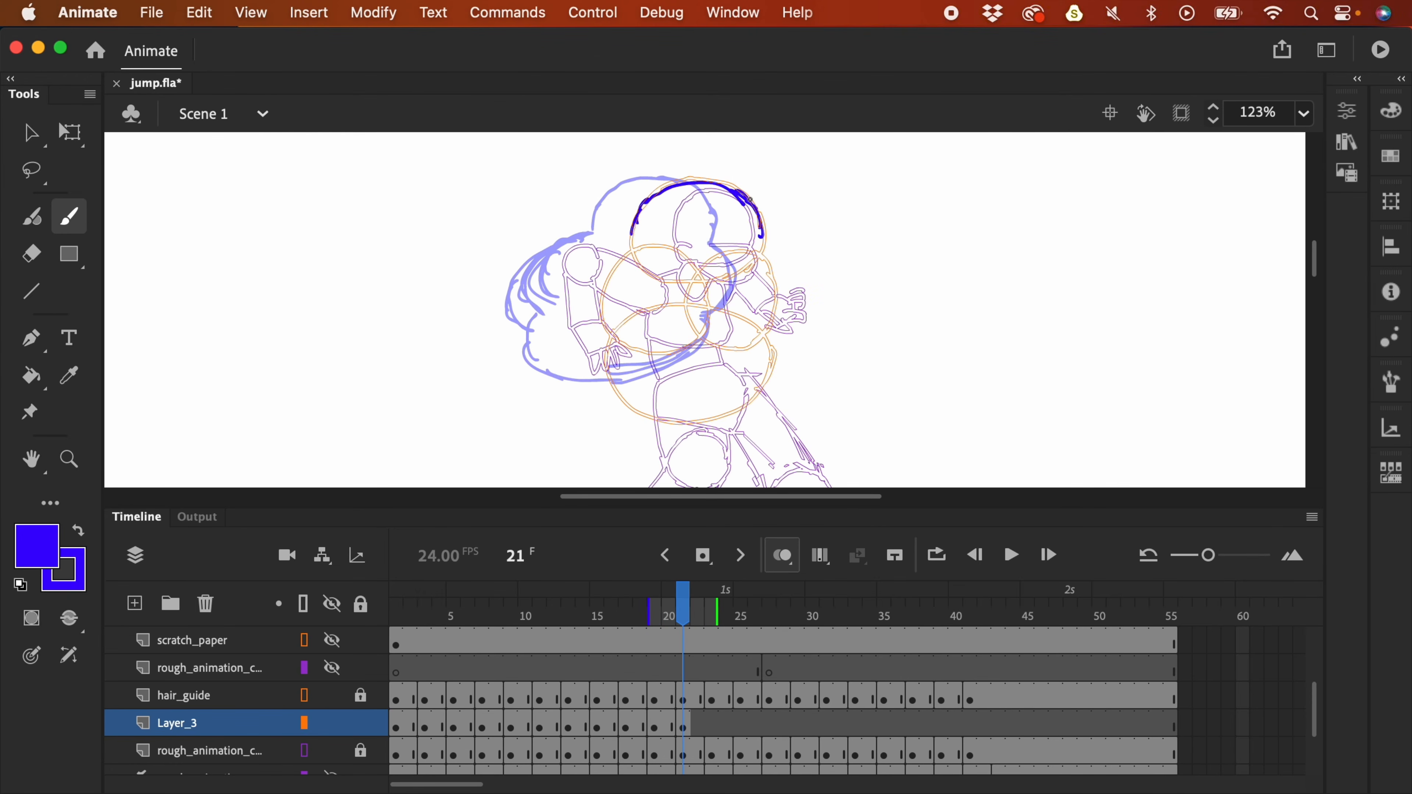
mouse_move(622, 243)
left_mouse_down()
mouse_move(572, 278)
mouse_move(584, 316)
mouse_move(581, 296)
left_mouse_up()
mouse_move(760, 245)
left_mouse_down()
mouse_move(768, 290)
mouse_move(731, 315)
left_mouse_up()
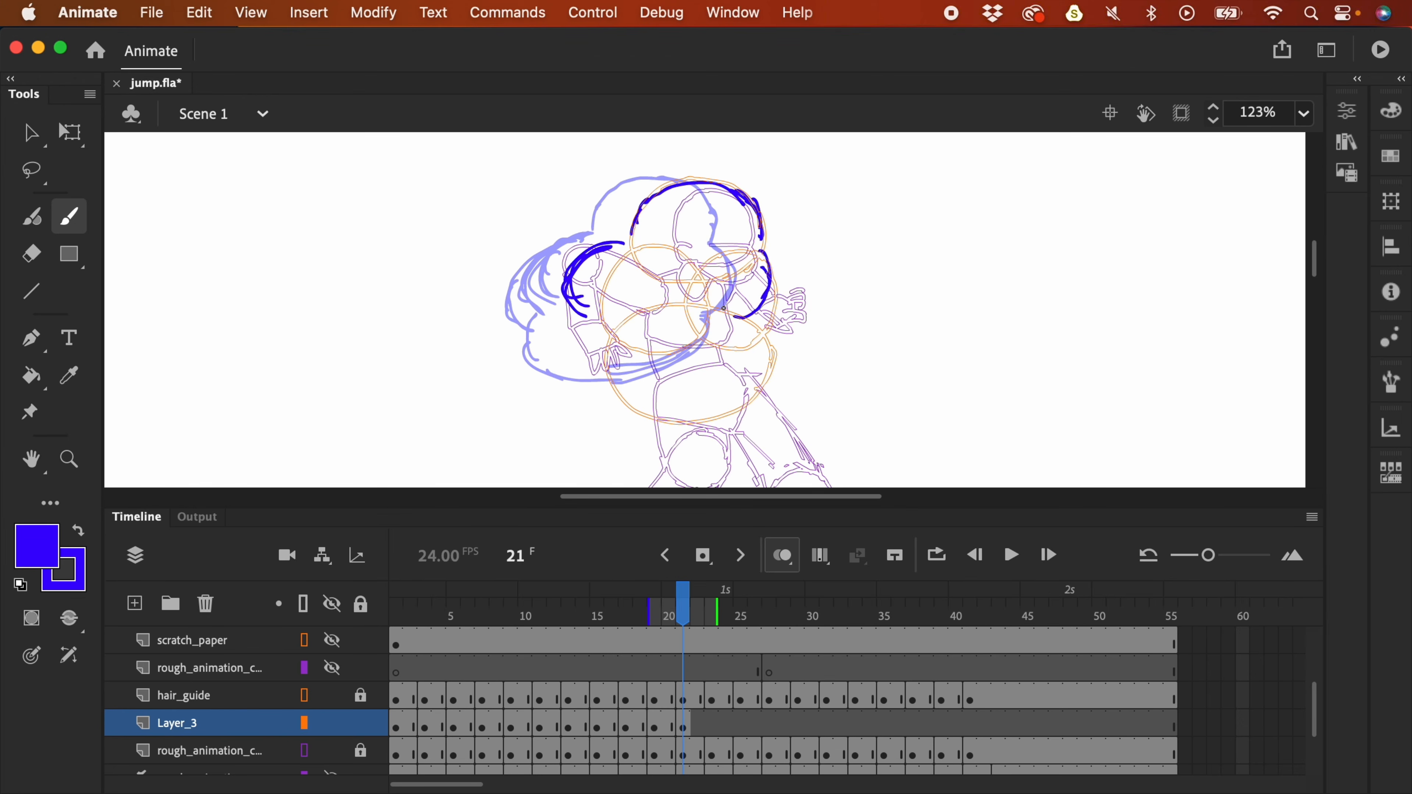
left_click_drag(573, 315, 578, 366)
mouse_move(742, 321)
left_mouse_down()
mouse_move(705, 379)
mouse_move(742, 339)
mouse_move(676, 394)
left_mouse_up()
left_click_drag(761, 242, 767, 263)
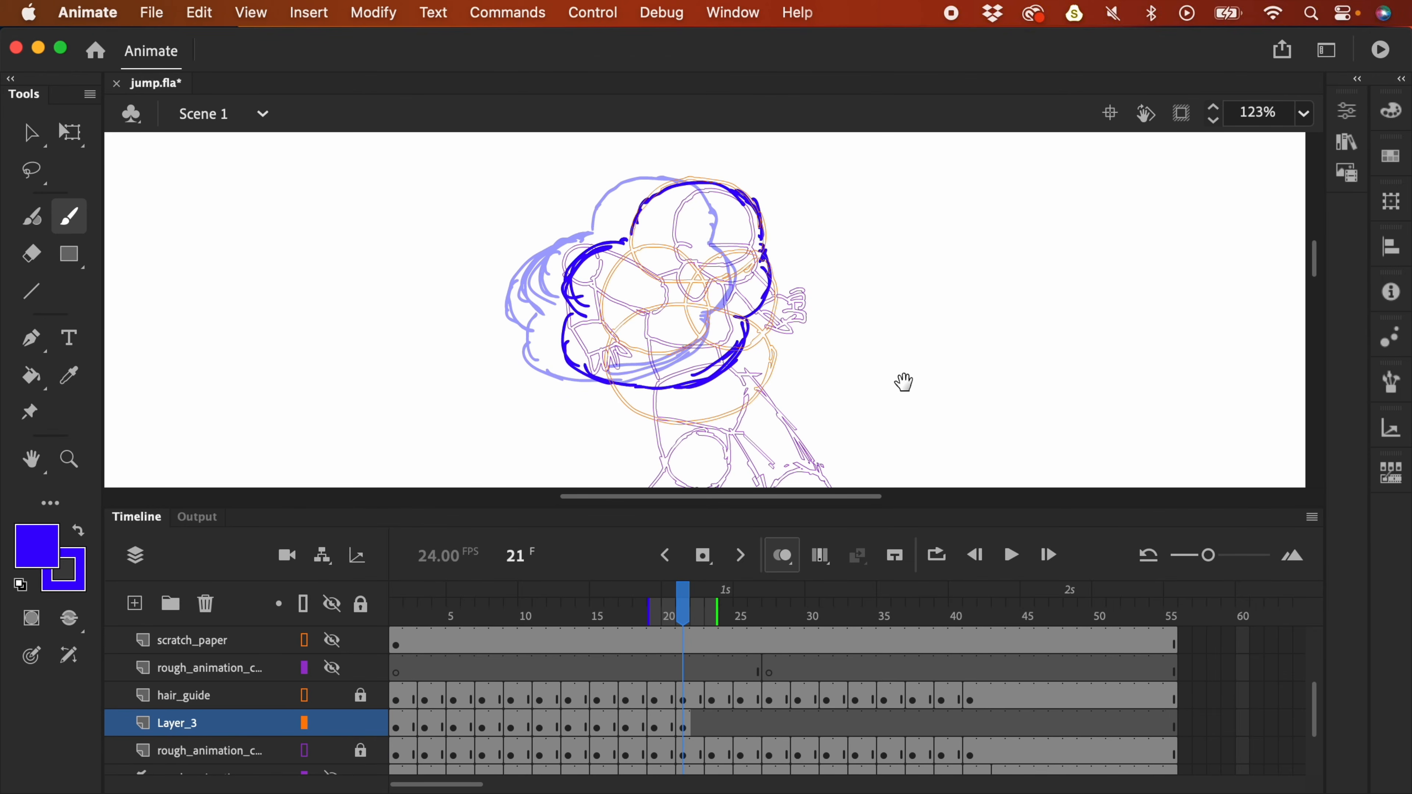
left_click_drag(909, 396, 885, 372)
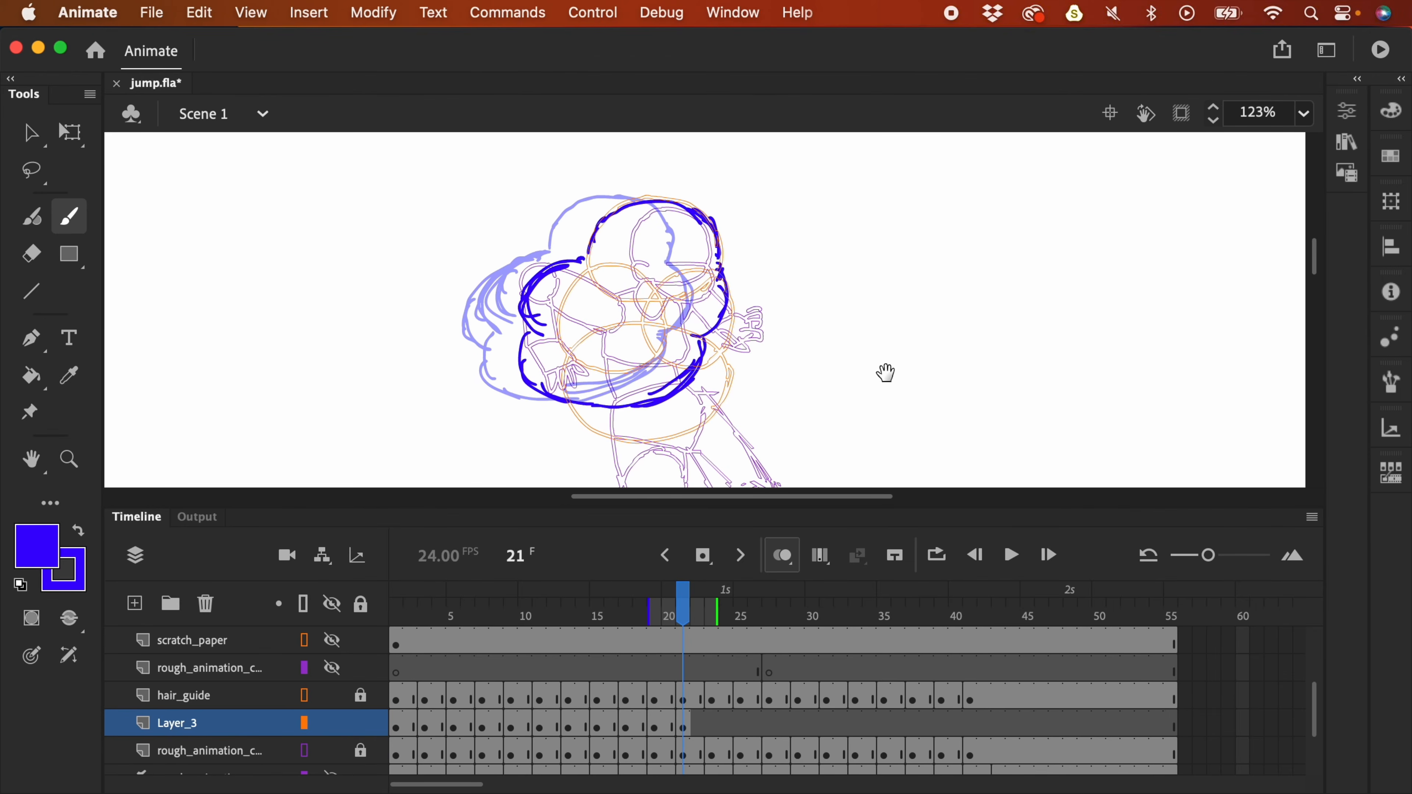
- Add a blank keyframe at frame 23 and sketch the hair's top, sides and bottom
left_click(713, 724)
key("F7")
scroll(941, 308, "down", 2)
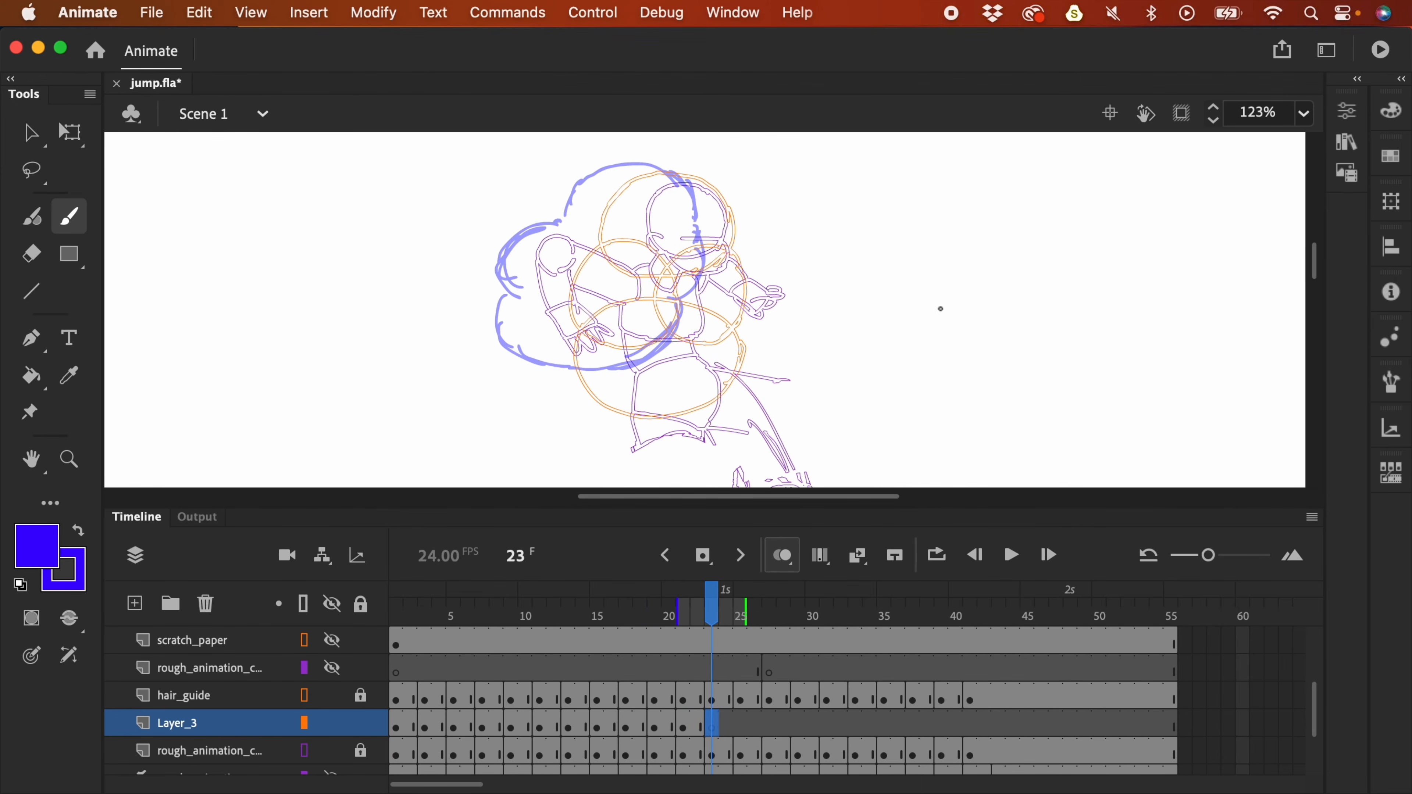
mouse_move(604, 224)
left_mouse_down()
mouse_move(660, 169)
mouse_move(726, 205)
mouse_move(733, 244)
left_mouse_up()
mouse_move(600, 232)
left_mouse_down()
mouse_move(545, 250)
mouse_move(570, 297)
mouse_move(595, 235)
left_mouse_up()
left_click_drag(731, 251, 735, 310)
left_click_drag(738, 287, 689, 307)
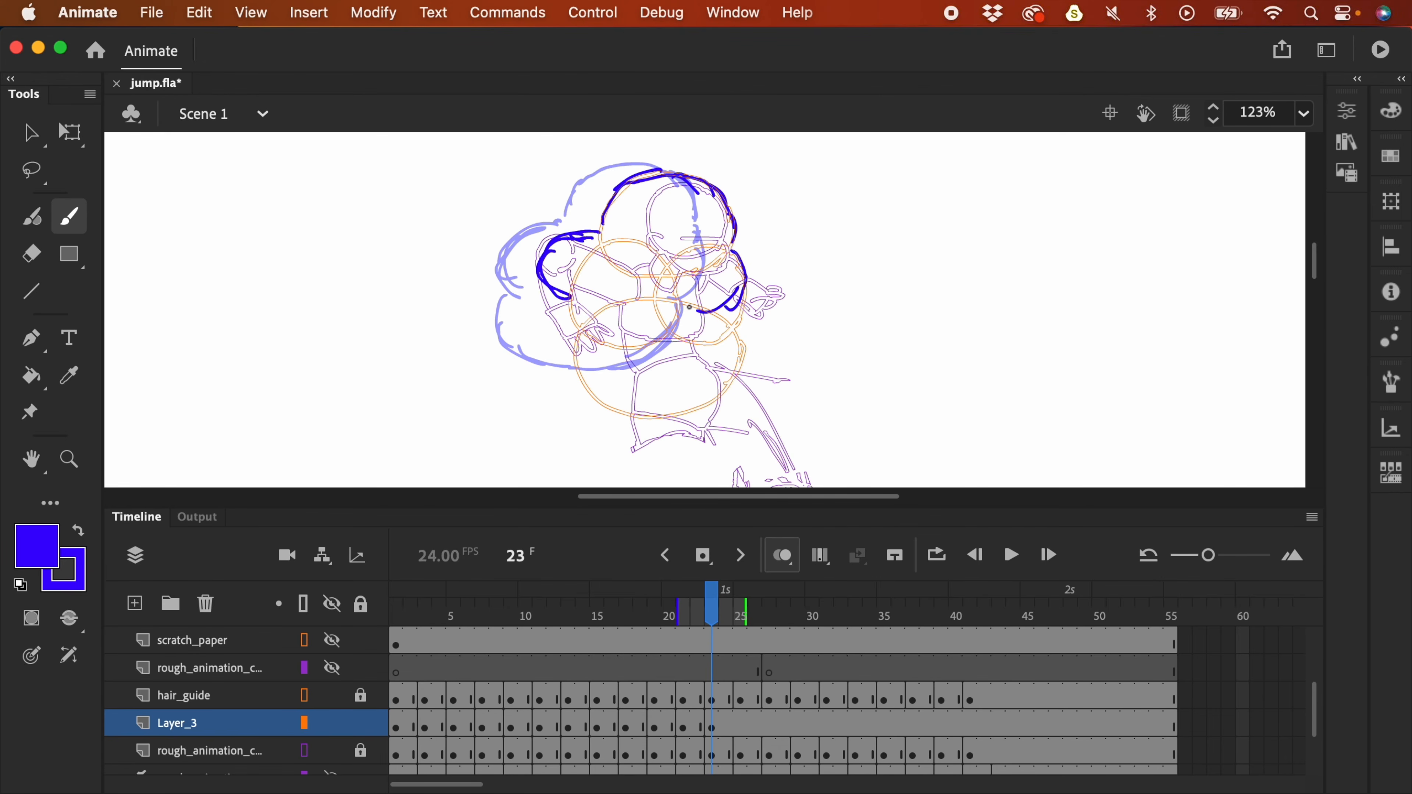
mouse_move(547, 292)
left_mouse_down()
mouse_move(560, 348)
mouse_move(628, 364)
mouse_move(690, 357)
left_mouse_up()
left_click_drag(742, 281, 703, 312)
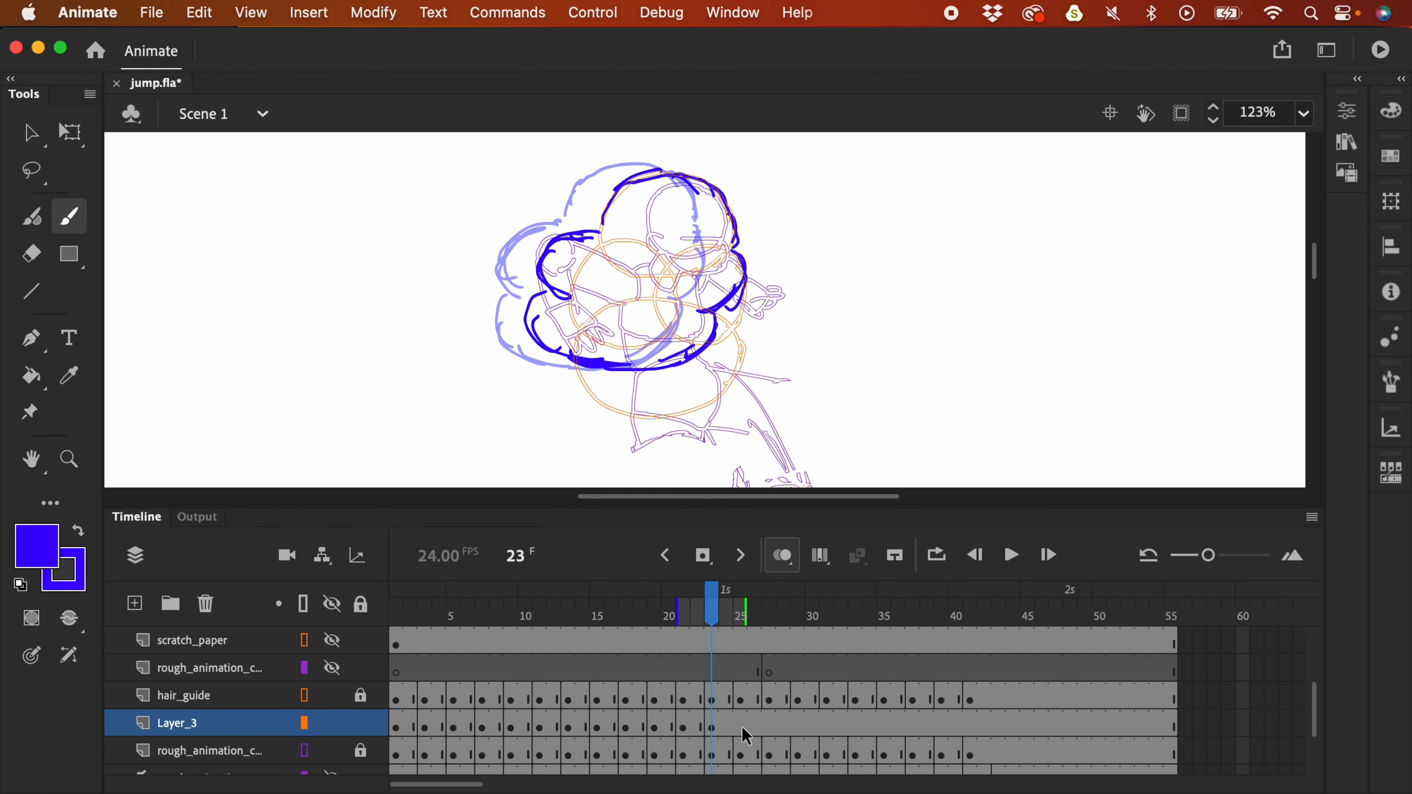
- Add a blank keyframe at frame 25 and trace the full cloud-shaped hair outline
left_click(752, 713)
key("F7")
mouse_move(721, 223)
left_mouse_down()
mouse_move(697, 186)
mouse_move(636, 192)
mouse_move(673, 179)
mouse_move(760, 281)
left_mouse_up()
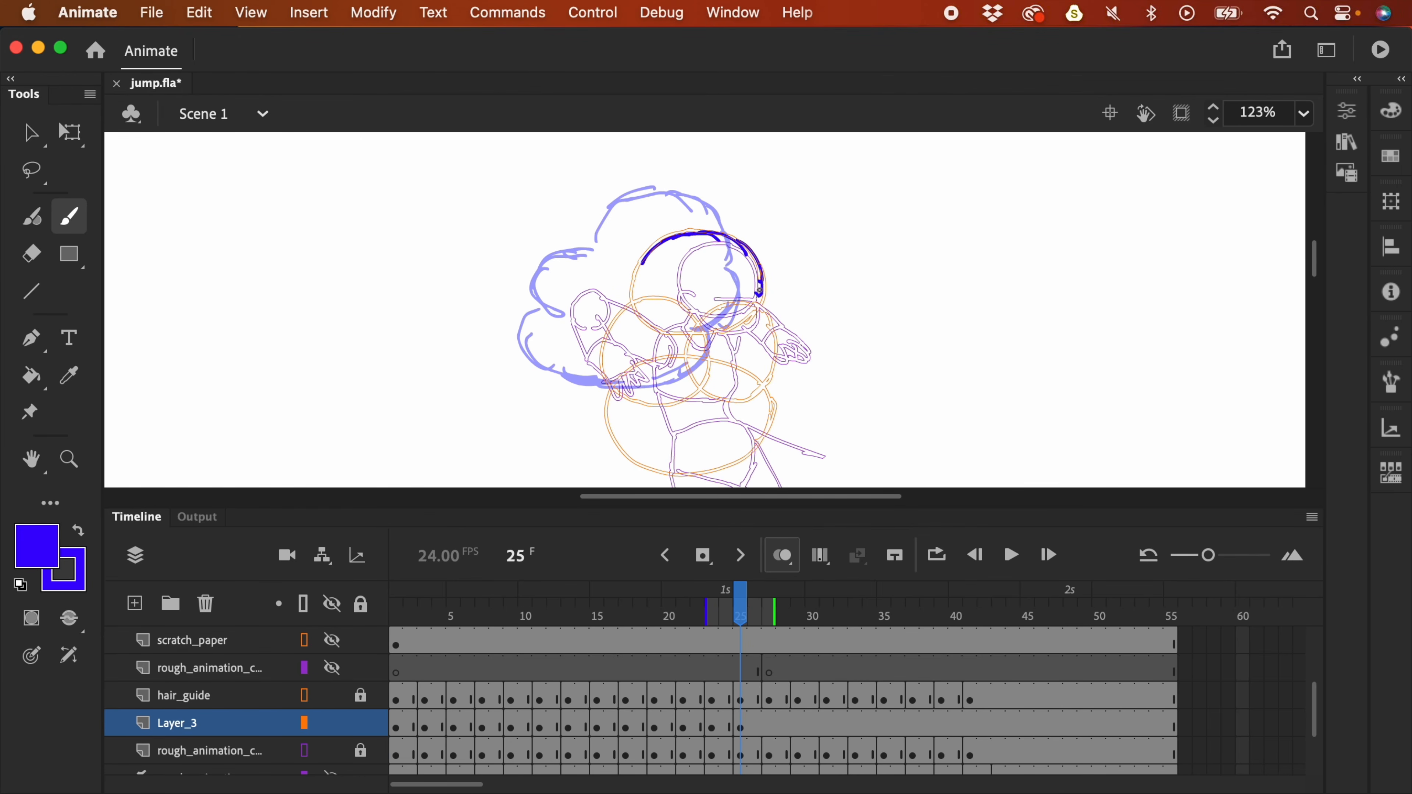
left_click_drag(664, 242, 635, 284)
mouse_move(635, 282)
left_mouse_down()
mouse_move(598, 283)
mouse_move(621, 331)
left_mouse_up()
mouse_move(640, 277)
left_mouse_down()
mouse_move(583, 293)
mouse_move(616, 332)
mouse_move(559, 368)
mouse_move(640, 399)
left_mouse_up()
left_click_drag(754, 307, 729, 395)
left_click_drag(639, 400, 747, 370)
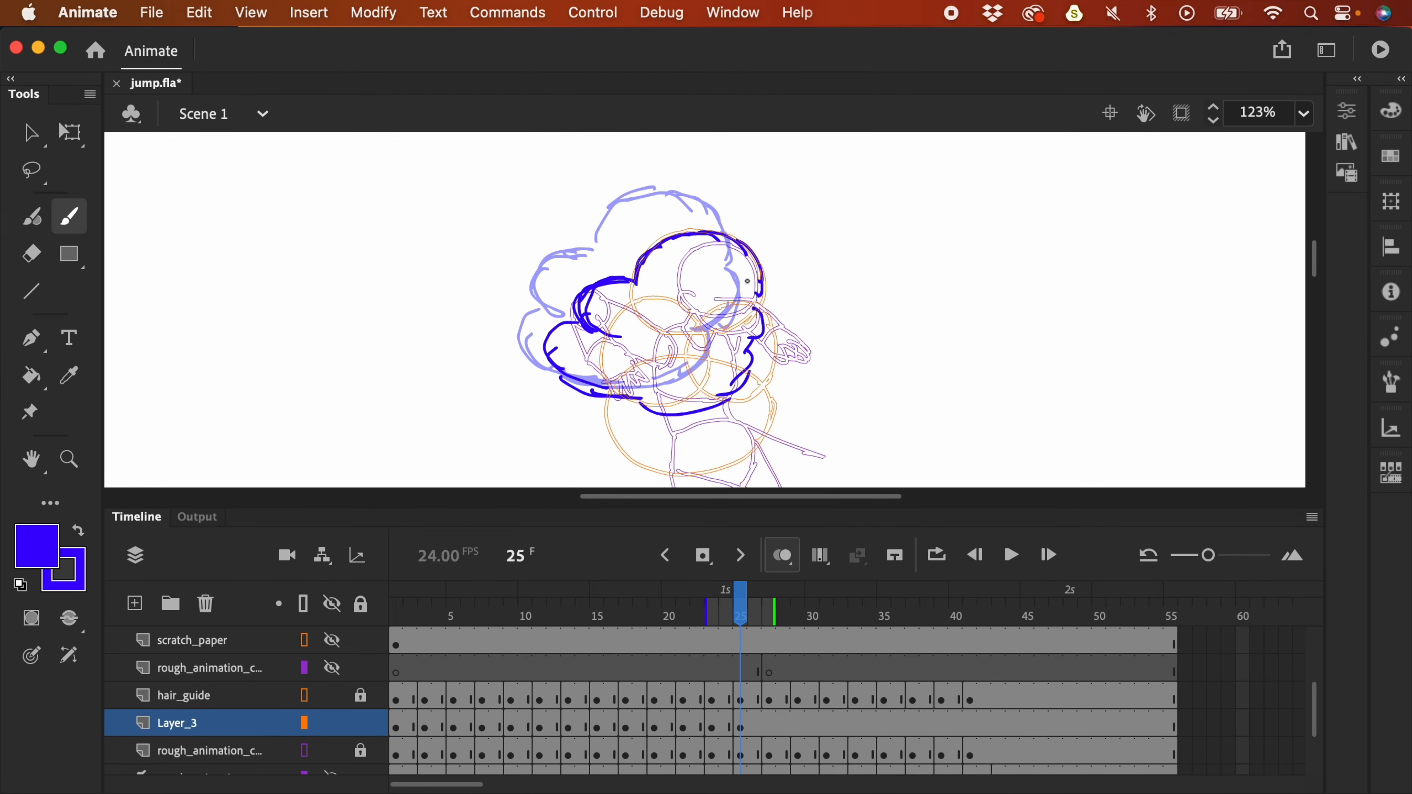
key("super+z")
mouse_move(760, 298)
left_mouse_down()
mouse_move(768, 346)
mouse_move(776, 334)
mouse_move(740, 375)
left_mouse_up()
mouse_move(641, 397)
left_mouse_down()
mouse_move(687, 403)
mouse_move(748, 374)
mouse_move(712, 396)
left_mouse_up()
left_click_drag(561, 362, 618, 394)
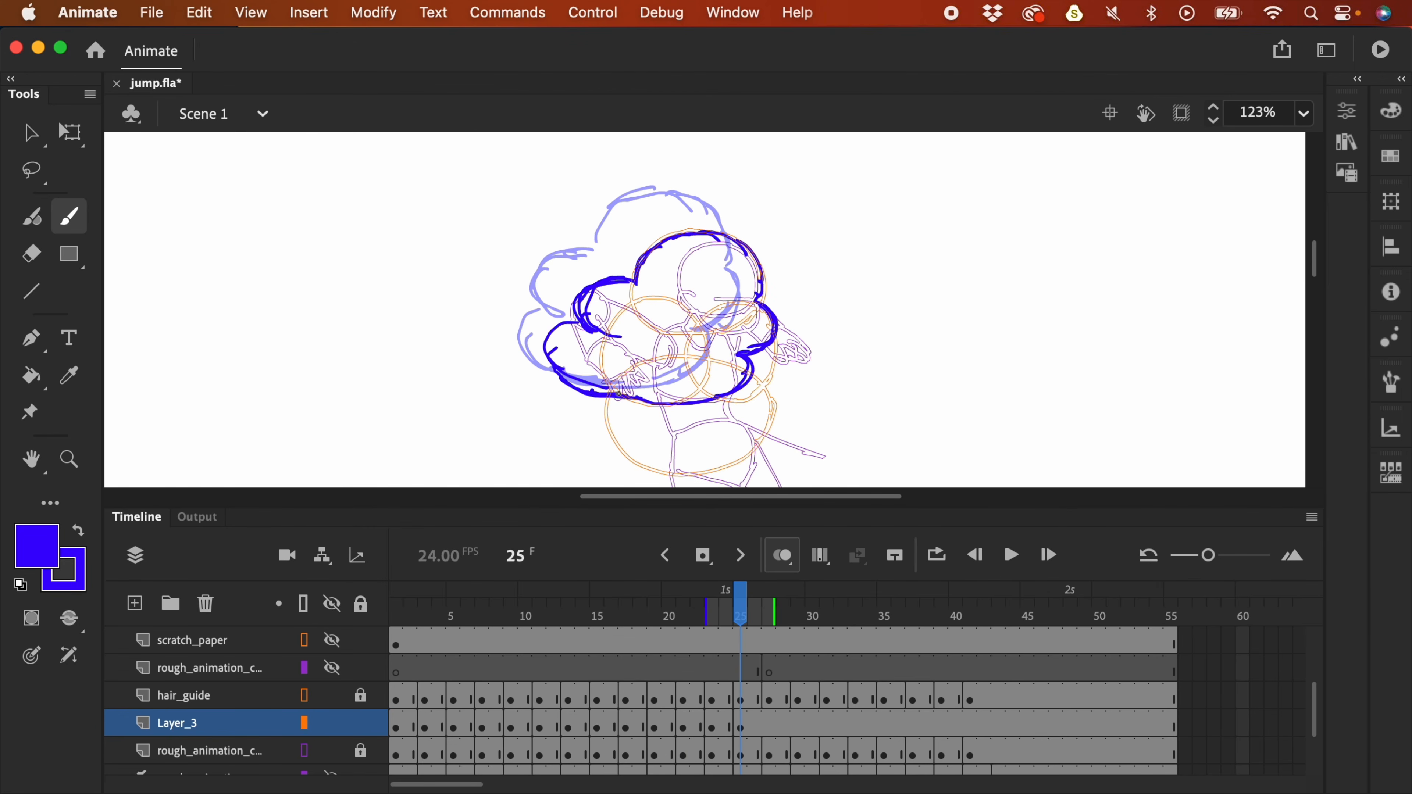
- Add a blank keyframe at frame 27 and draw hair strokes on the head's right, top and left
left_click(776, 717)
key("F7")
left_click_drag(751, 242, 768, 283)
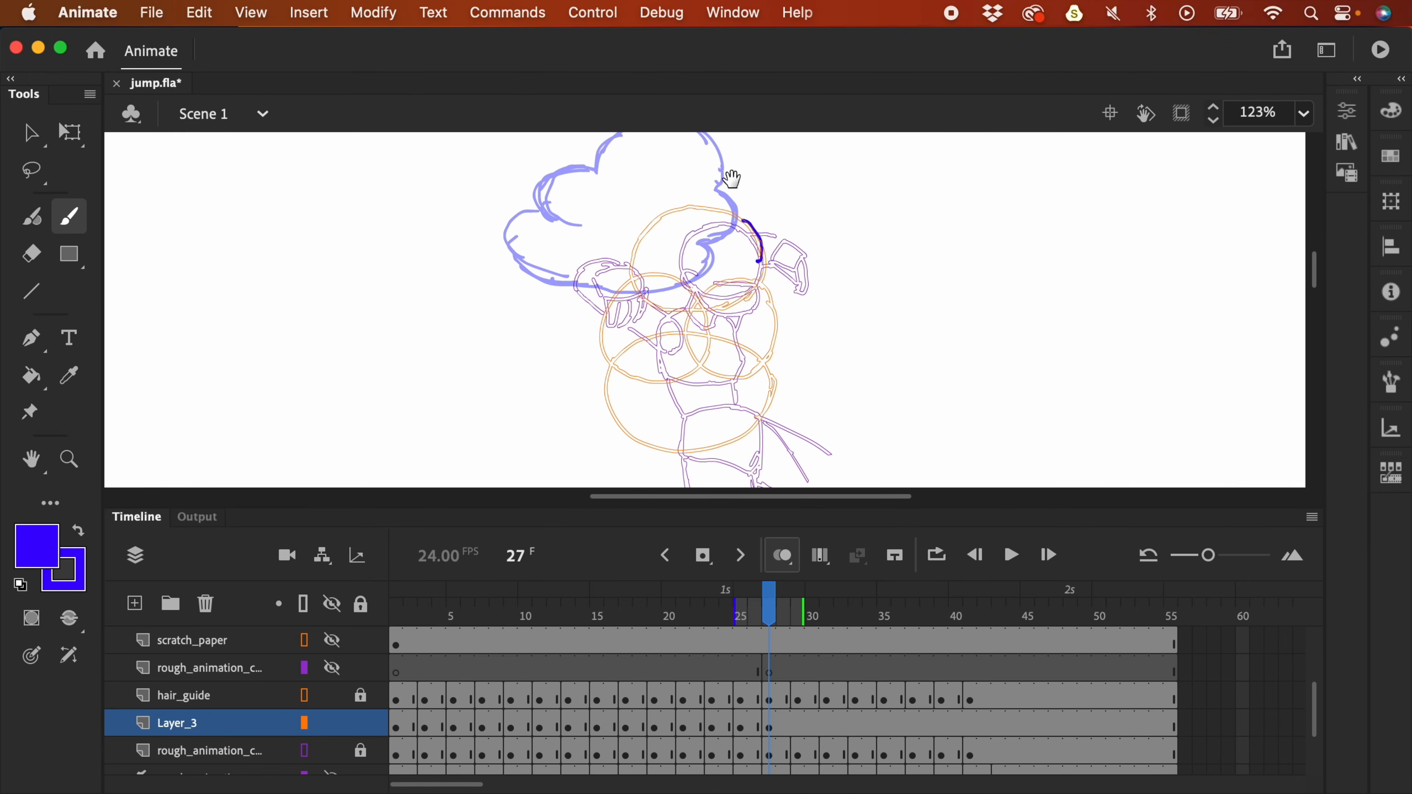
left_click_drag(732, 232, 760, 274)
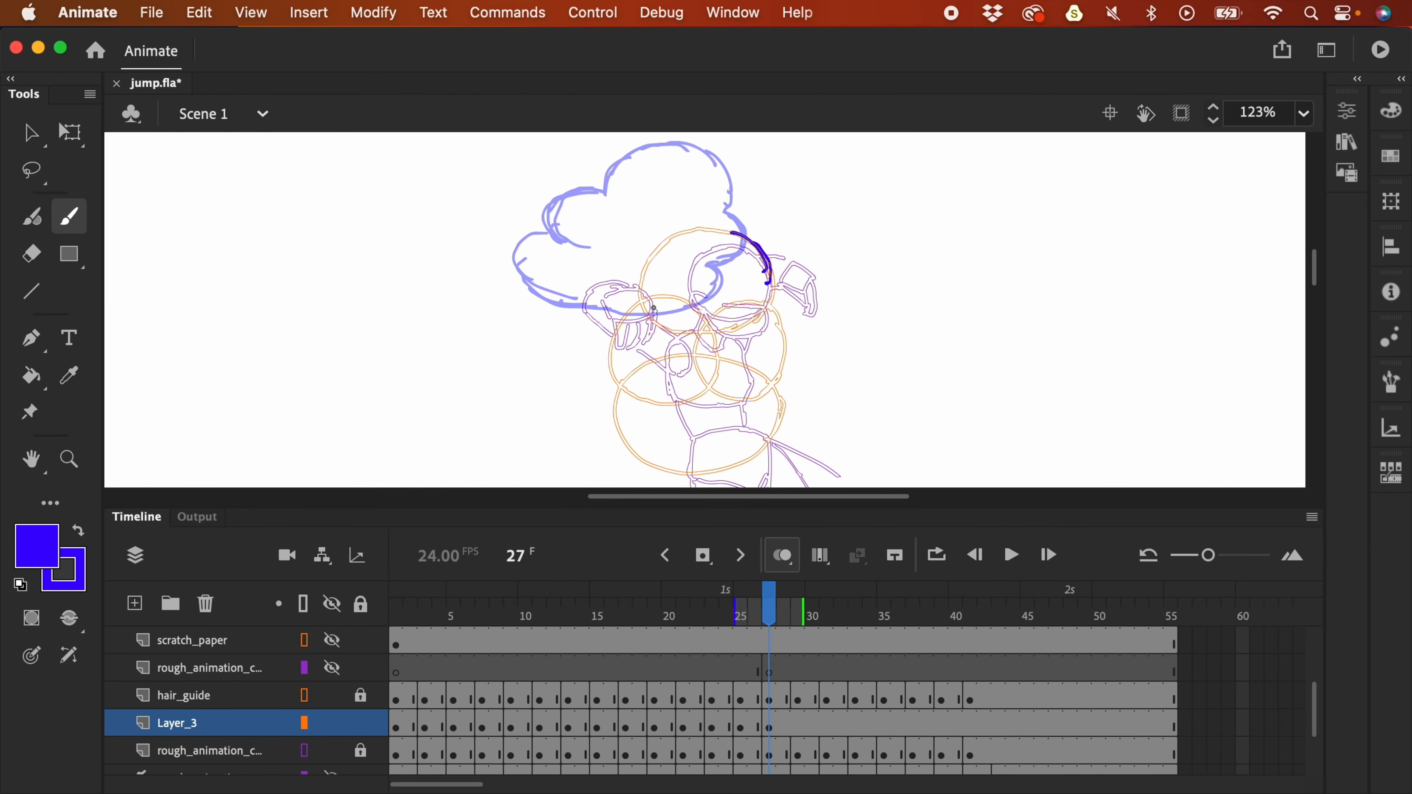
left_click_drag(640, 296, 660, 323)
left_click_drag(745, 235, 750, 260)
left_click_drag(660, 348, 646, 327)
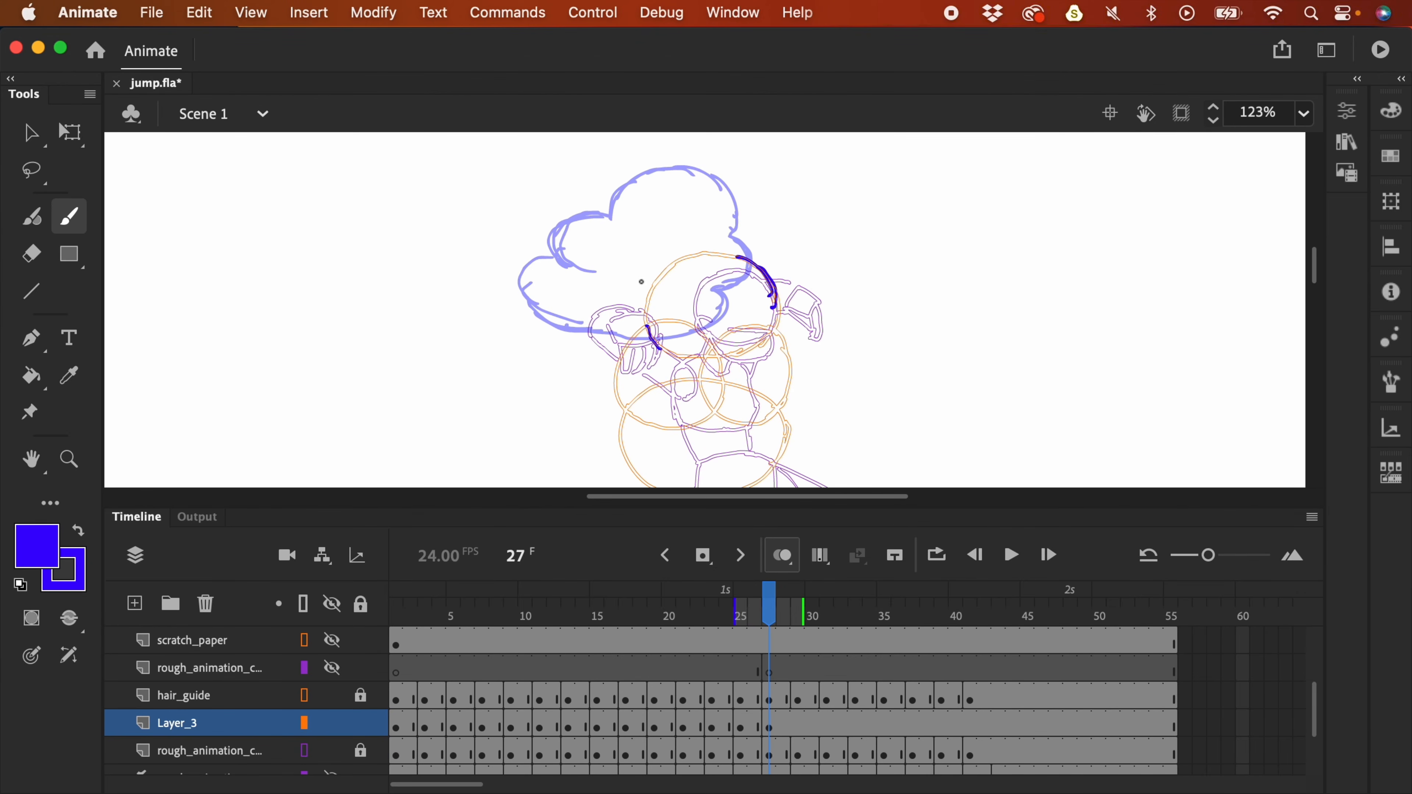
left_click_drag(732, 232, 751, 260)
left_click_drag(603, 312, 579, 265)
- Redraw the left hair curve lower, stroke across the lower head, and lasso the hair's left part
key("super+z")
mouse_move(617, 344)
left_mouse_down()
mouse_move(577, 306)
mouse_move(600, 287)
mouse_move(599, 243)
mouse_move(710, 240)
mouse_move(759, 262)
mouse_move(745, 267)
left_mouse_up()
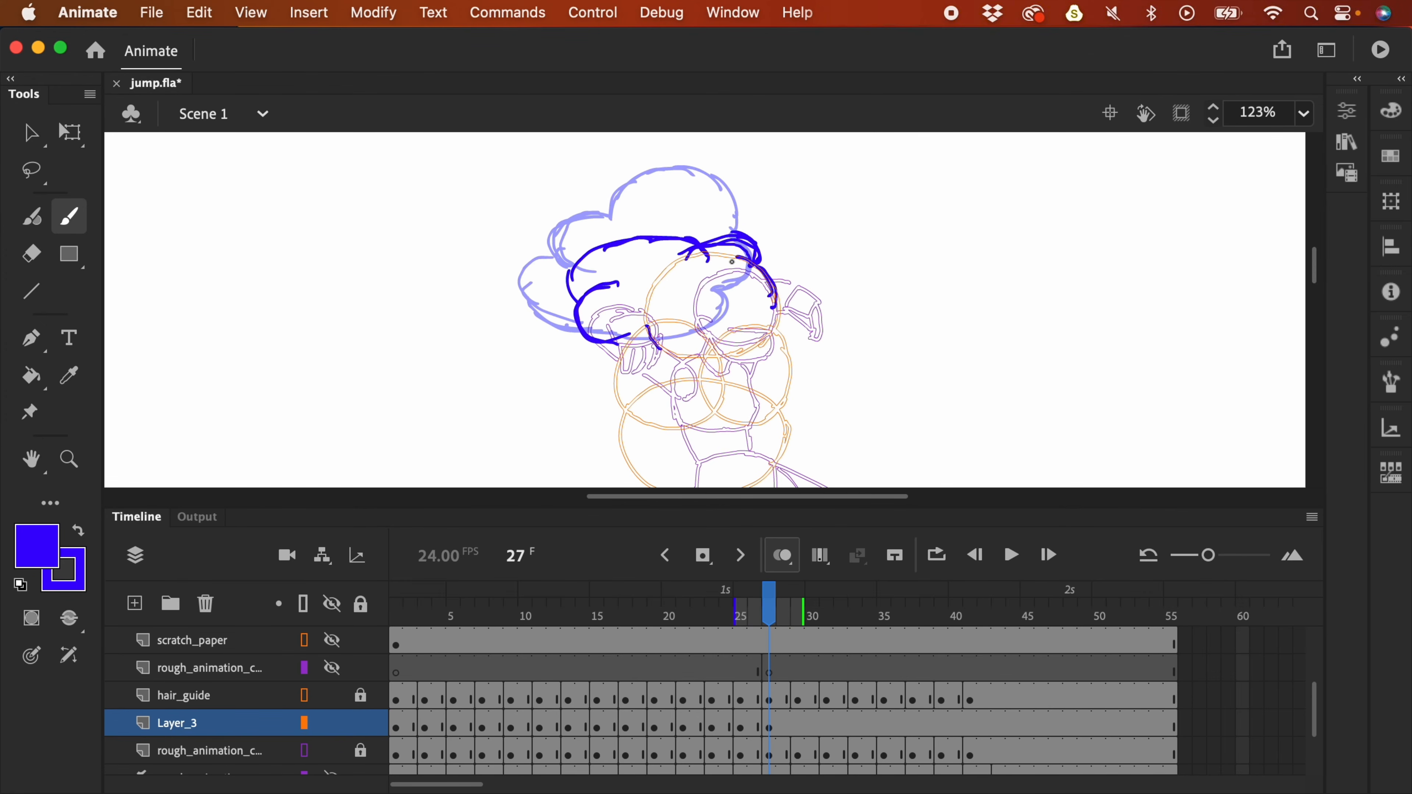
left_click_drag(593, 344, 653, 347)
scroll(642, 321, "down", 2)
scroll(642, 321, "right", 1)
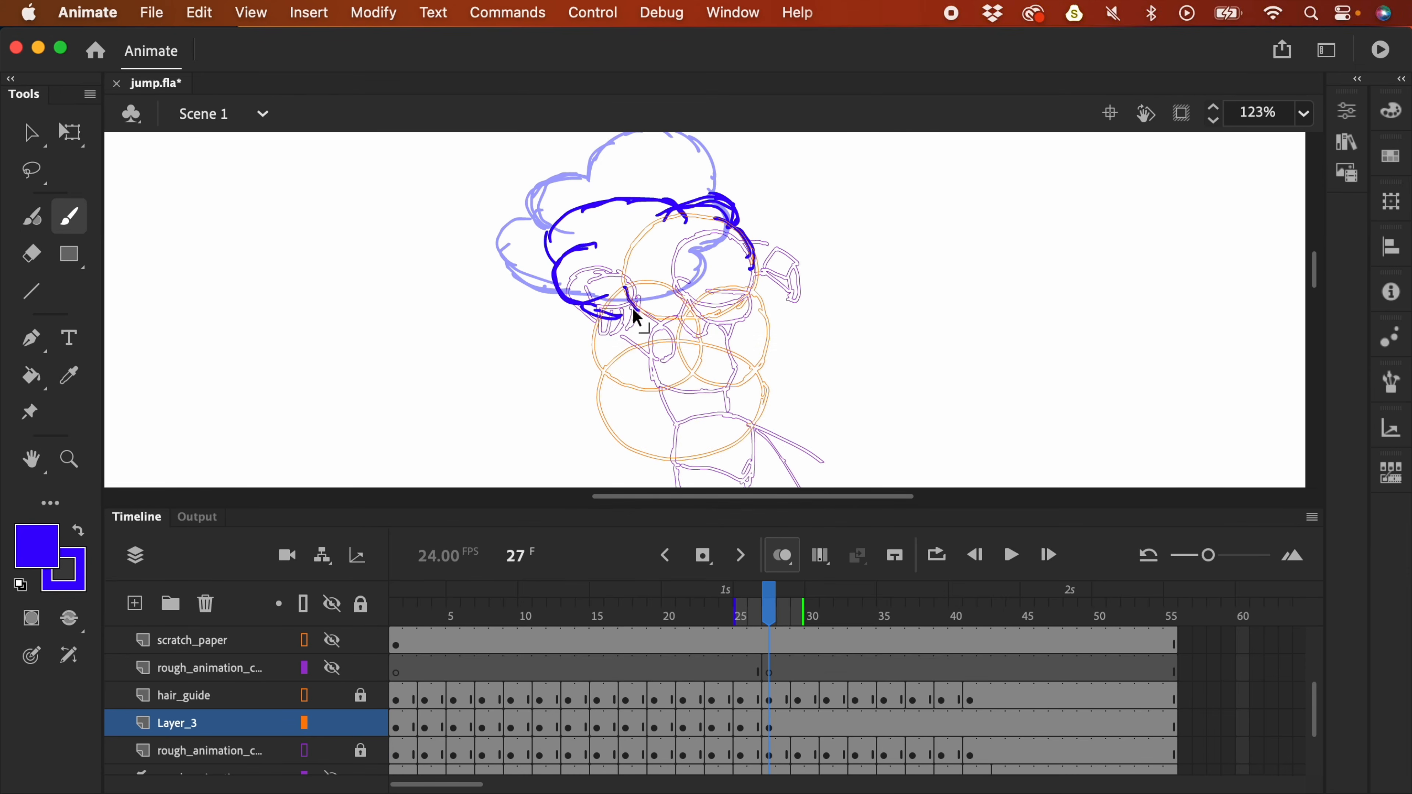
left_click_drag(612, 320, 689, 329)
key("l")
mouse_move(605, 190)
left_mouse_down()
mouse_move(535, 297)
mouse_move(615, 198)
left_mouse_up()
- Stretch the left side of the frame-27 hair further left with Free Transform
key("q")
scroll(705, 259, "up", 5)
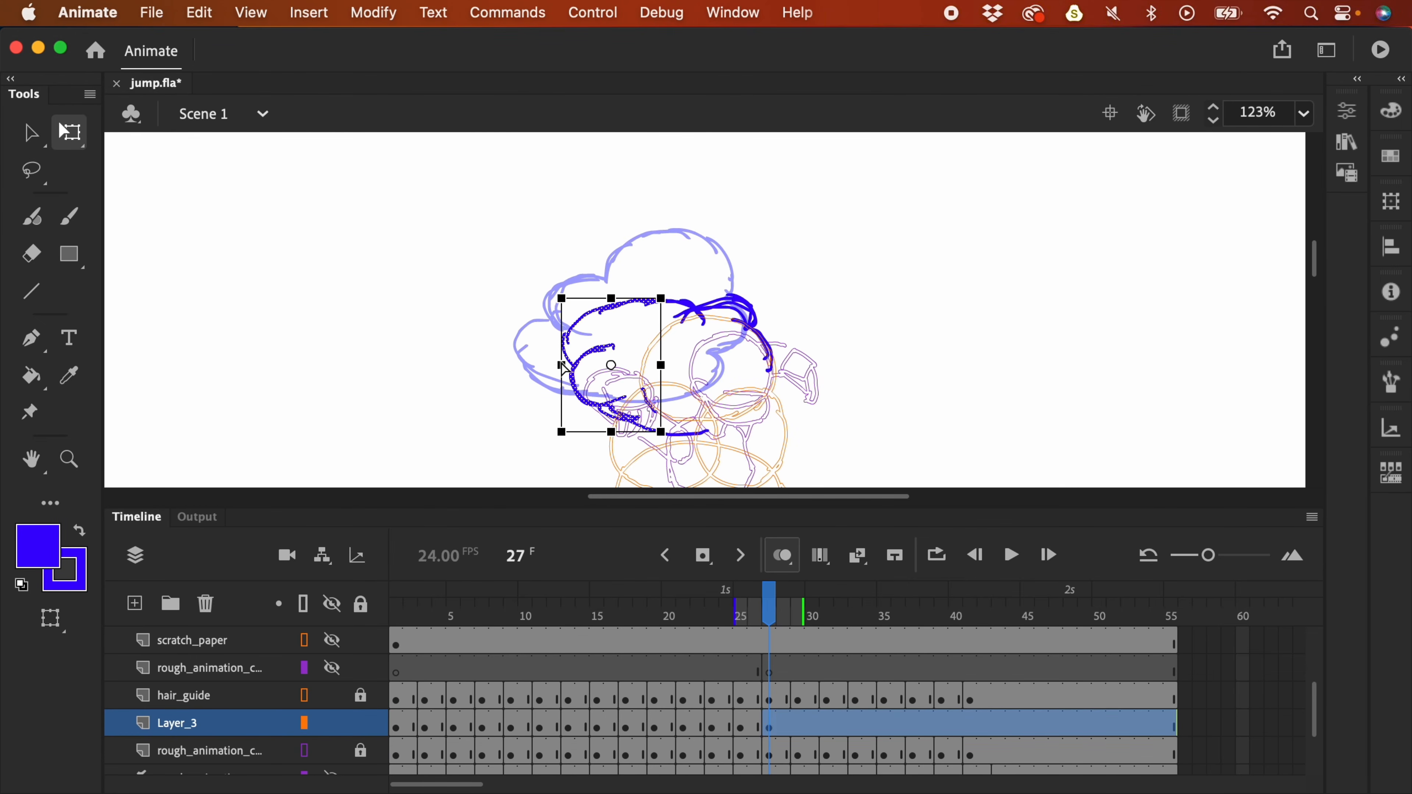
left_click_drag(564, 367, 536, 356)
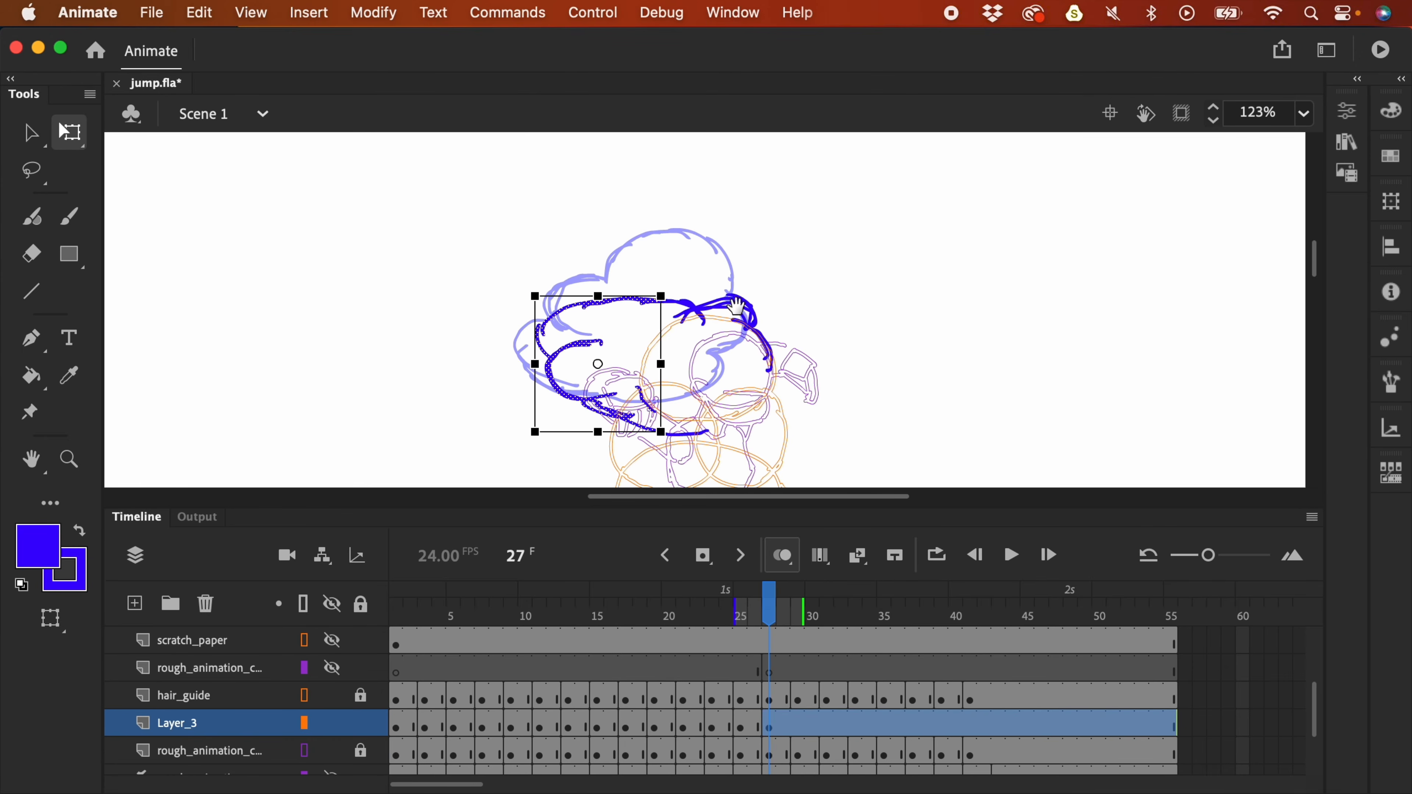
left_click(675, 276)
- Add a blank keyframe at frame 29 on Layer_3 and brush the blue hair loop
scroll(705, 260, "down", 3)
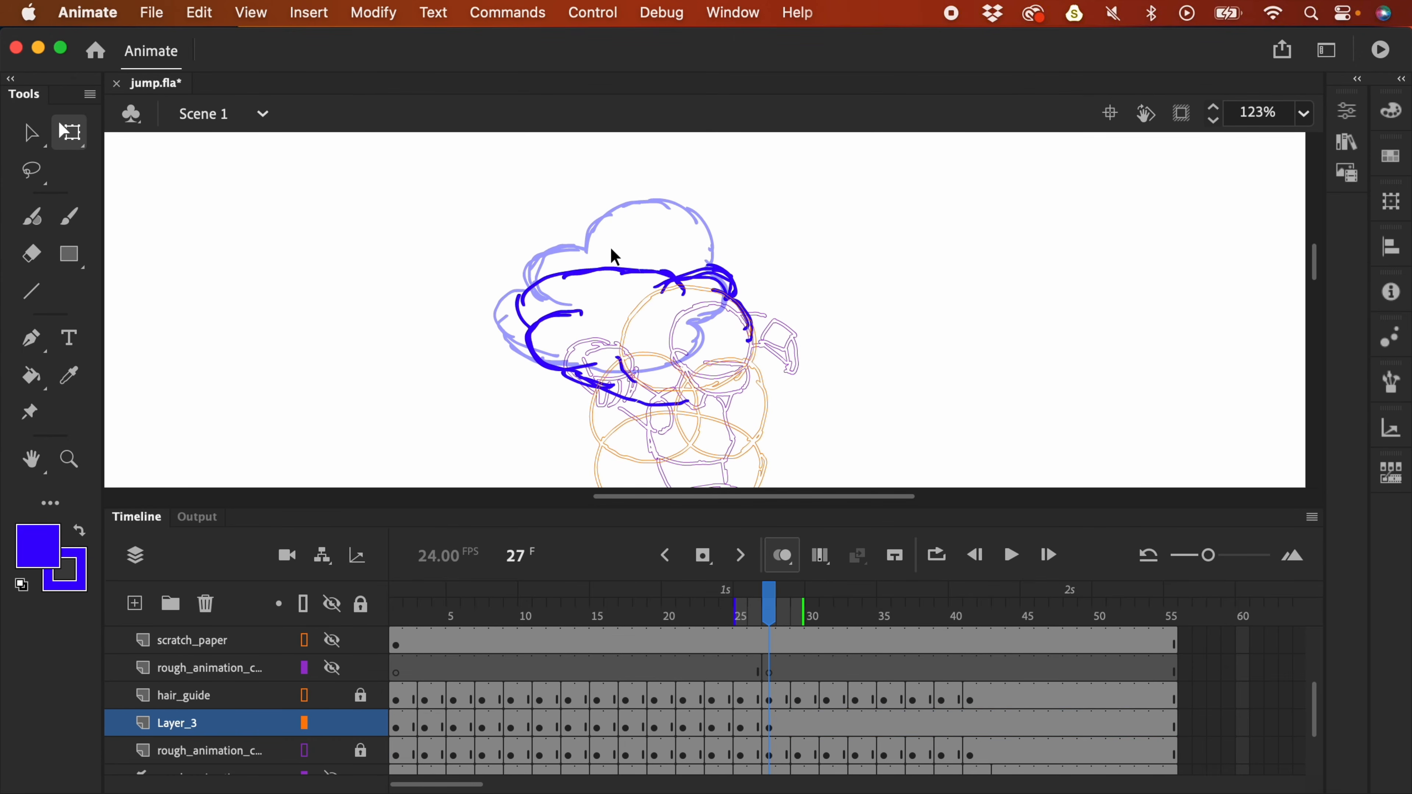
scroll(702, 267, "down", 3)
scroll(702, 267, "right", 3)
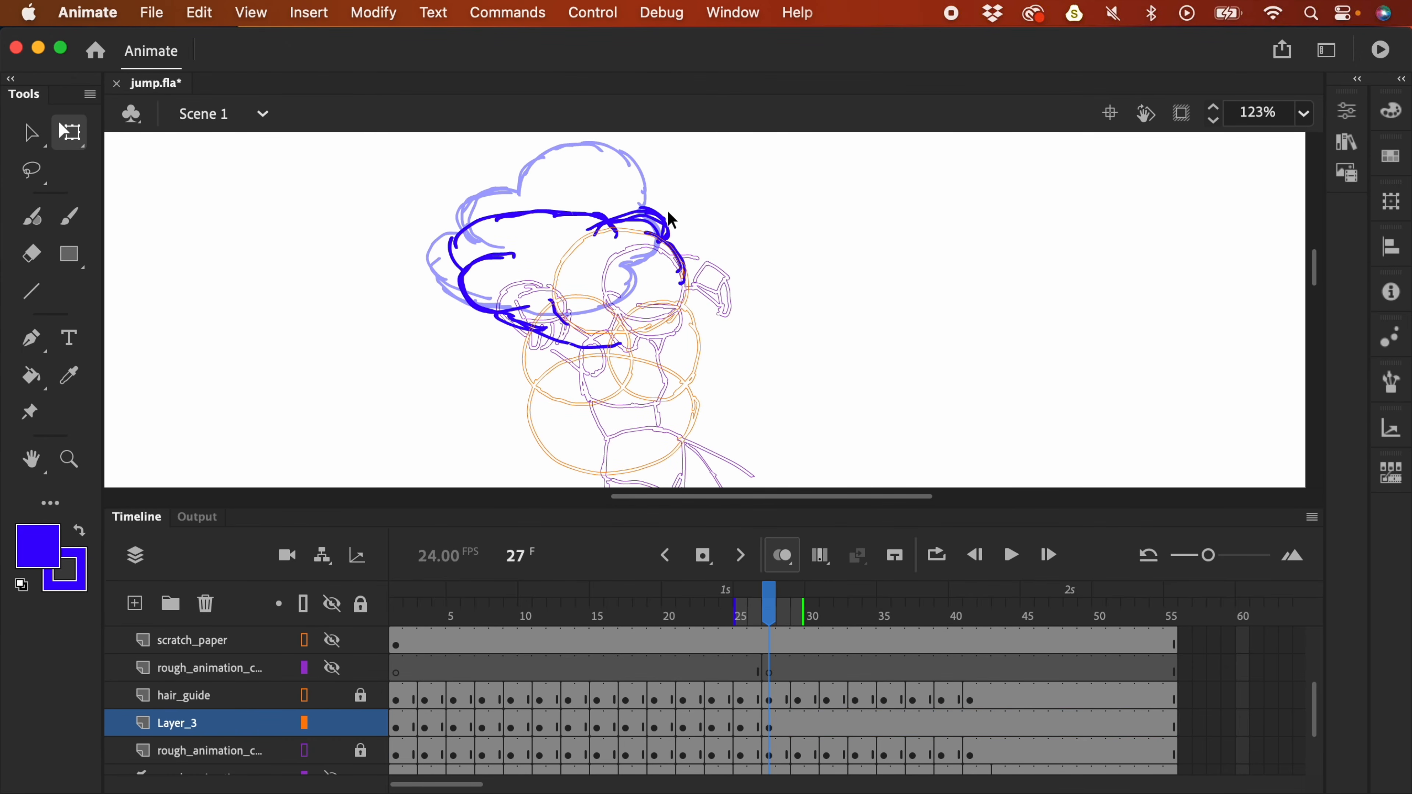
key("period")
key("period")
left_click(803, 726)
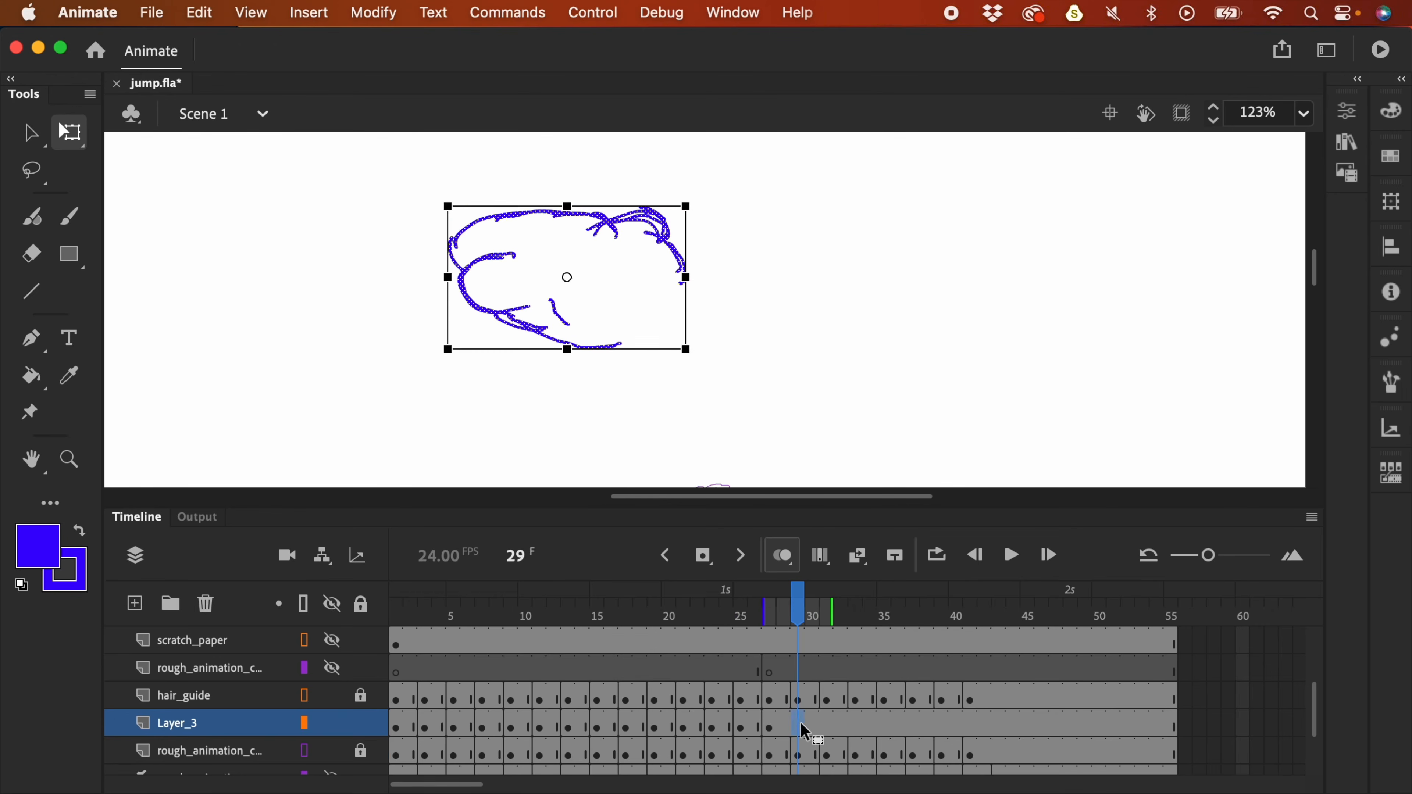
key("F7")
scroll(945, 345, "down", 3)
scroll(945, 345, "right", 2)
key("super+minus")
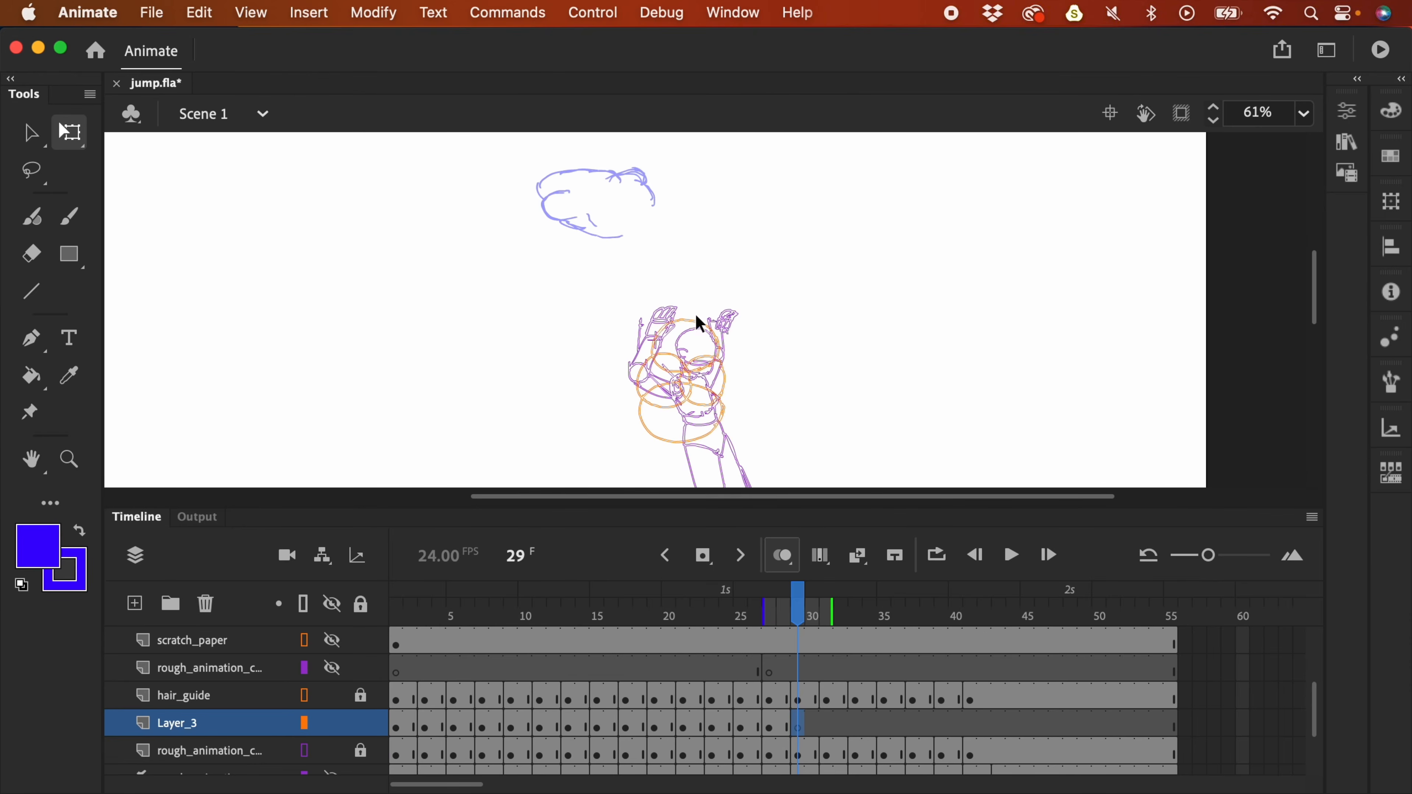
key("b")
mouse_move(720, 345)
left_mouse_down()
mouse_move(649, 336)
mouse_move(633, 287)
mouse_move(702, 294)
left_mouse_up()
- Add a blank keyframe at frame 31 and draw the hair outline around the head
left_click(829, 724)
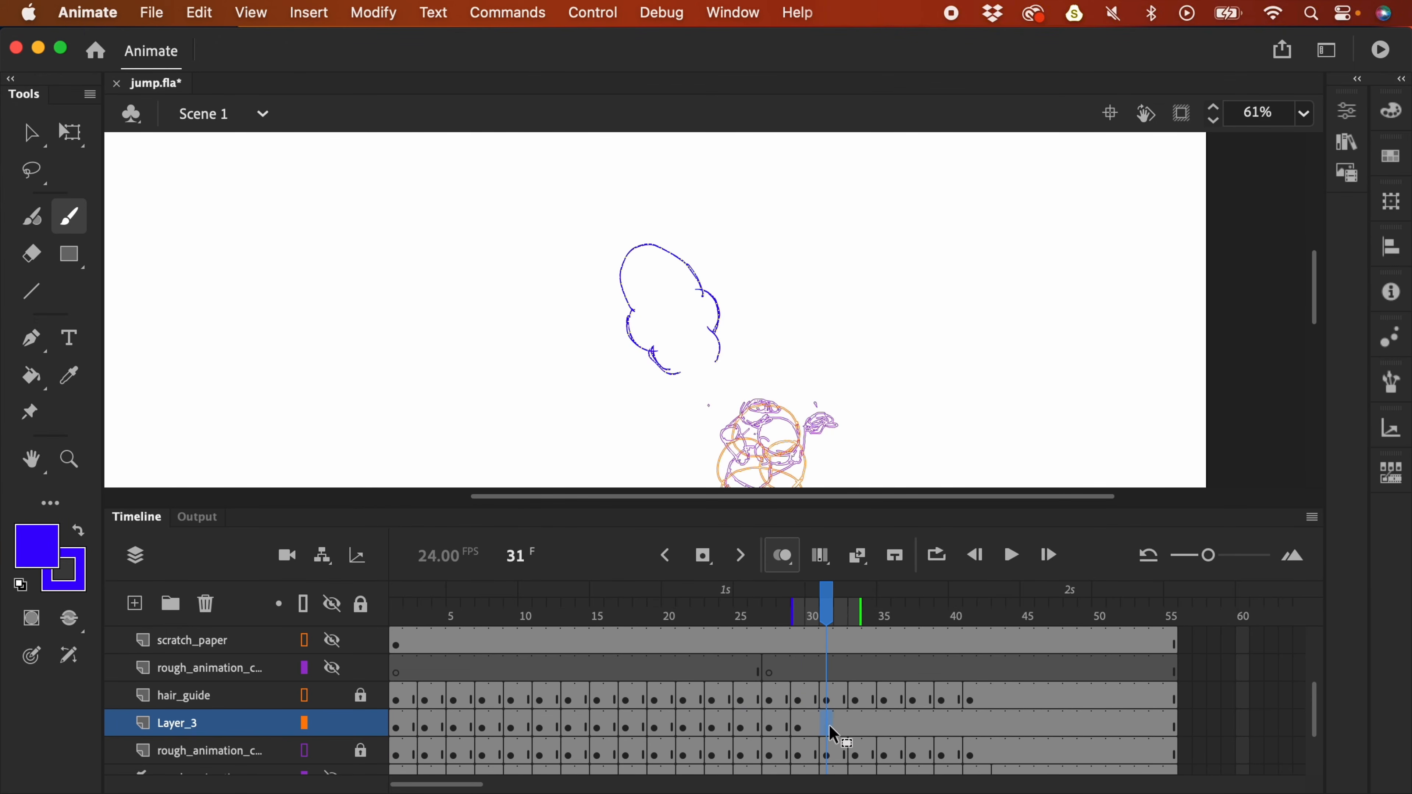
key("F7")
left_click_drag(952, 364, 941, 277)
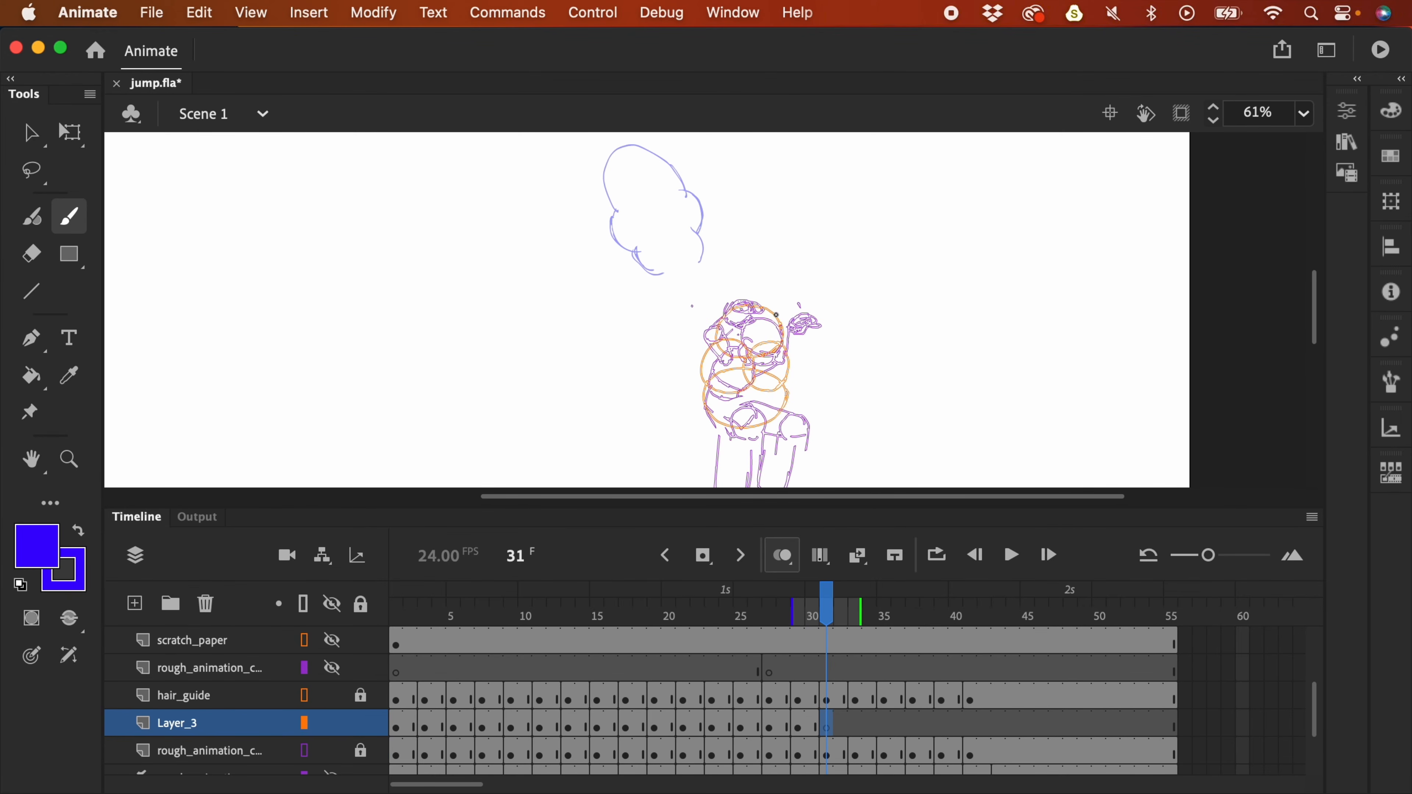
left_click_drag(765, 313, 765, 314)
key(".")
key(".")
key(".")
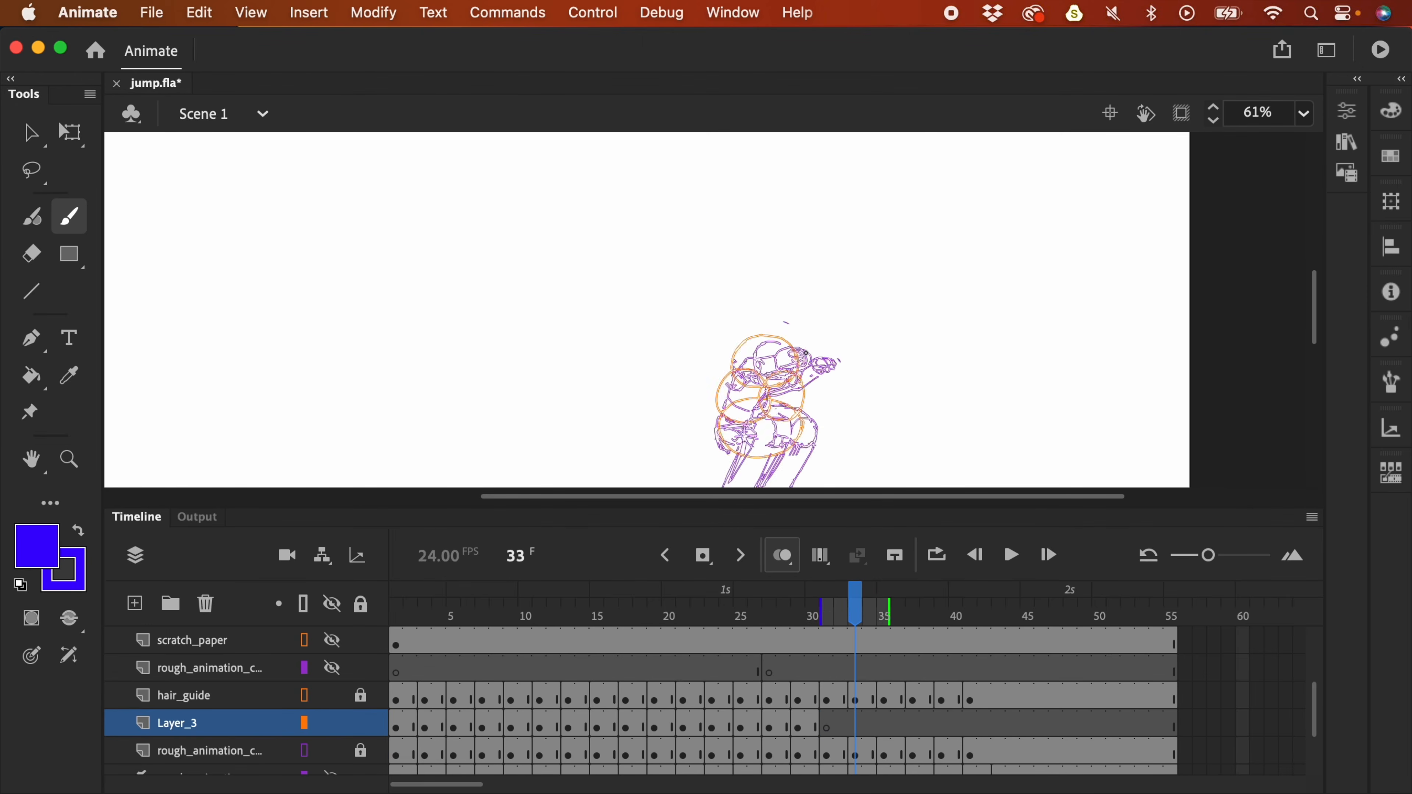
left_click_drag(779, 322, 777, 332)
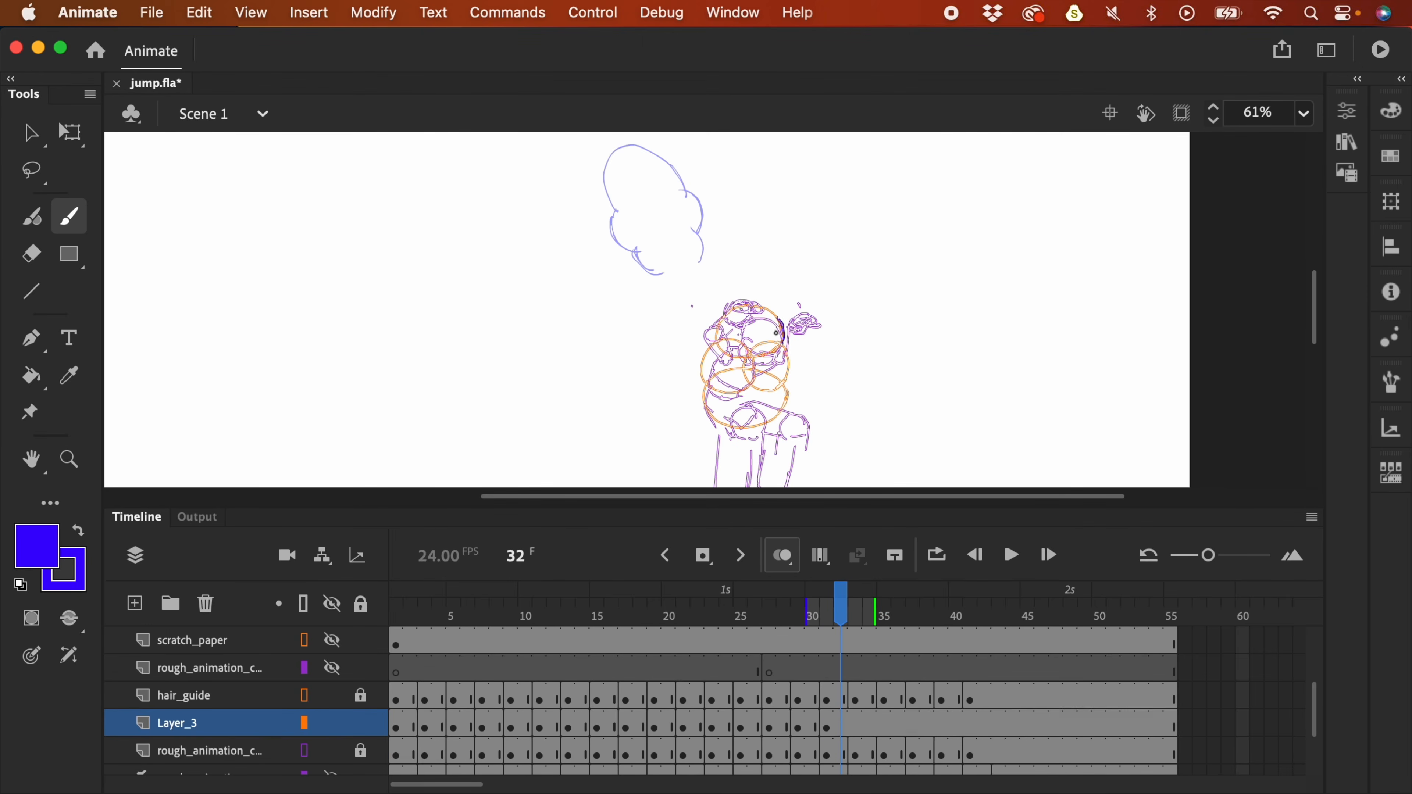
key("super+equal")
left_click_drag(735, 385, 721, 334)
key("super+minus")
left_click_drag(747, 289, 768, 309)
left_click_drag(690, 314, 713, 336)
left_click_drag(749, 291, 693, 312)
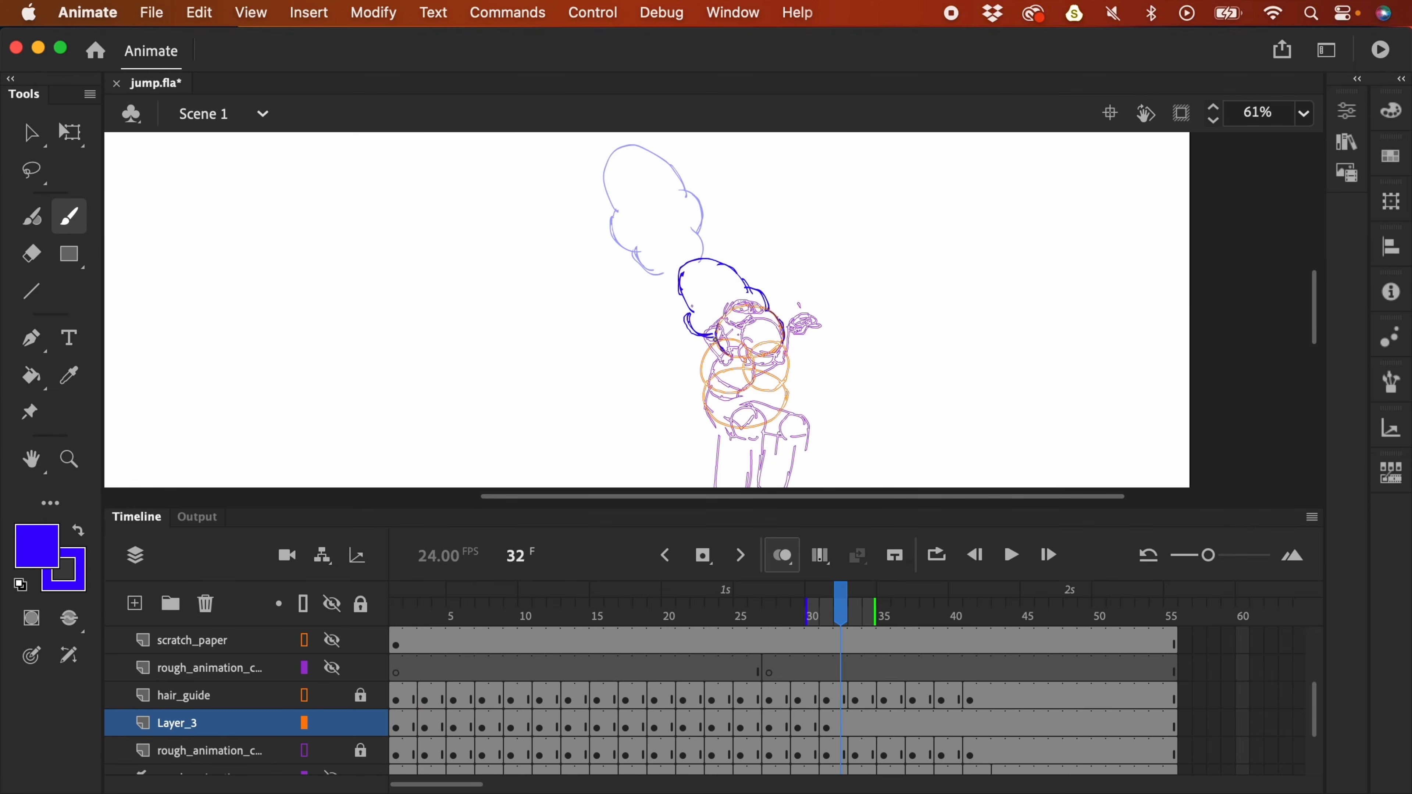
- Add a blank keyframe at frame 33 and draw a closed hair outline on the crouched head
left_click(856, 723)
key("F7")
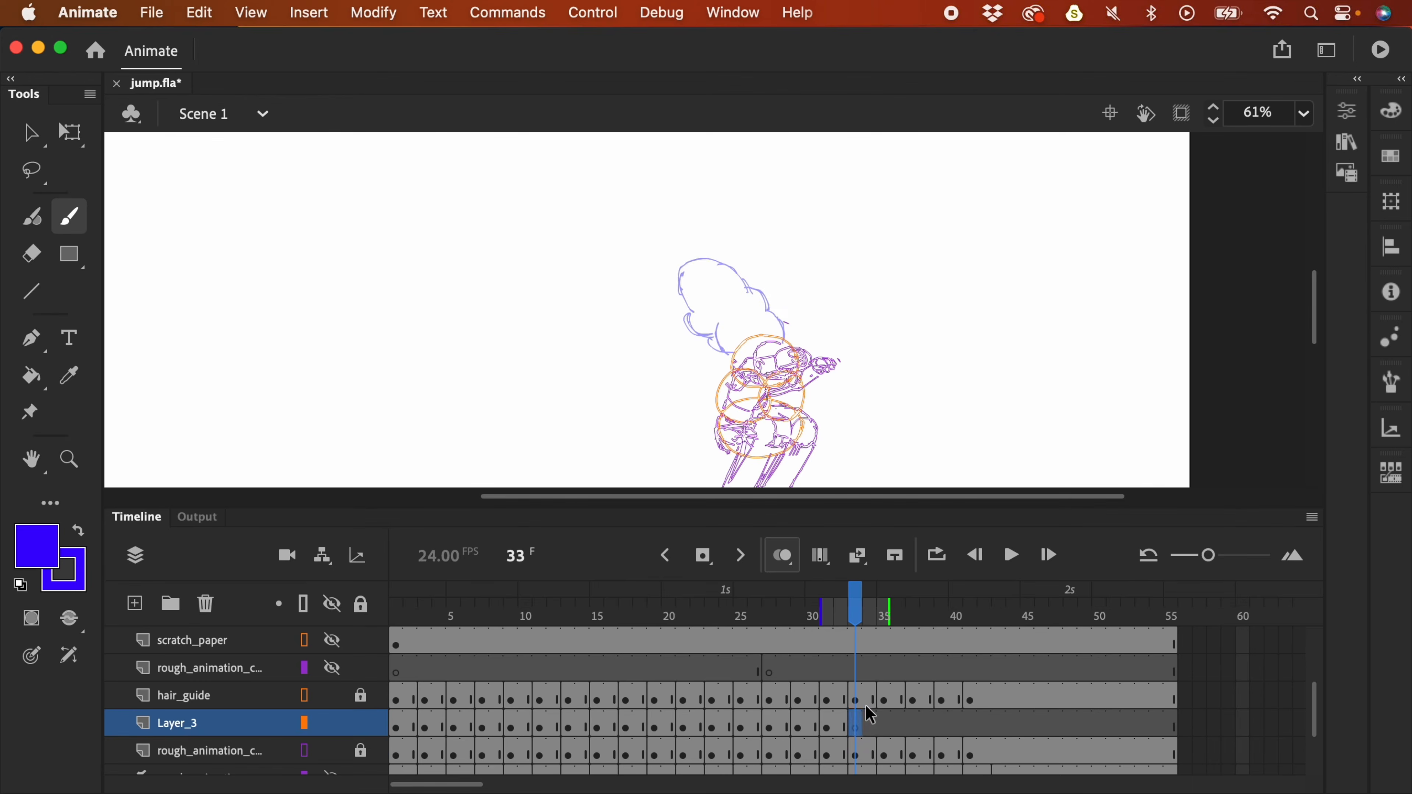
key("super+equal")
mouse_move(777, 366)
left_mouse_down()
mouse_move(804, 353)
mouse_move(877, 389)
left_mouse_up()
left_click_drag(823, 389, 845, 305)
left_click_drag(765, 313, 718, 376)
left_click_drag(901, 334, 915, 391)
left_click_drag(824, 266, 901, 284)
left_click_drag(728, 424, 909, 396)
- Select the frame-33 hair and widen it to the left with Free Transform
key("v")
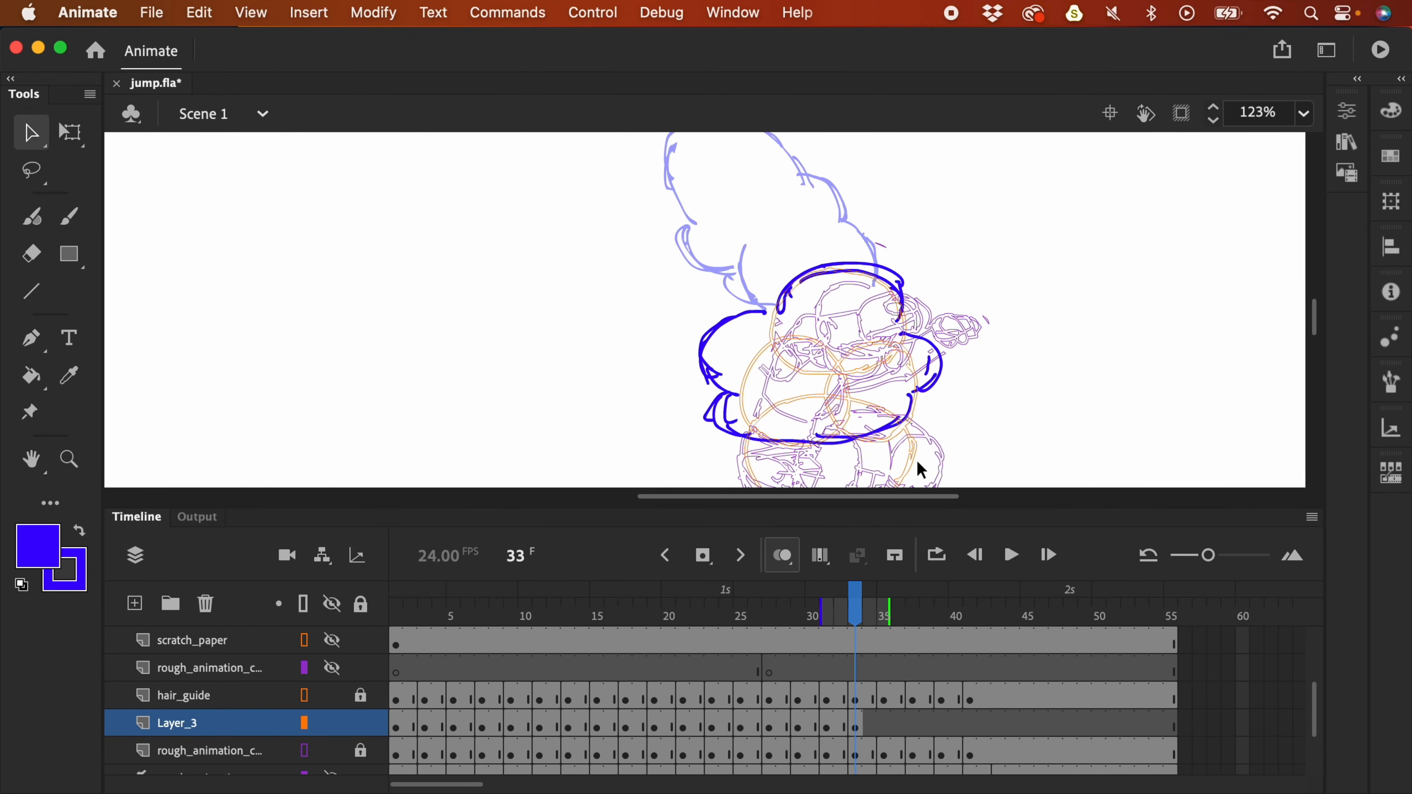
left_click(856, 729)
key("q")
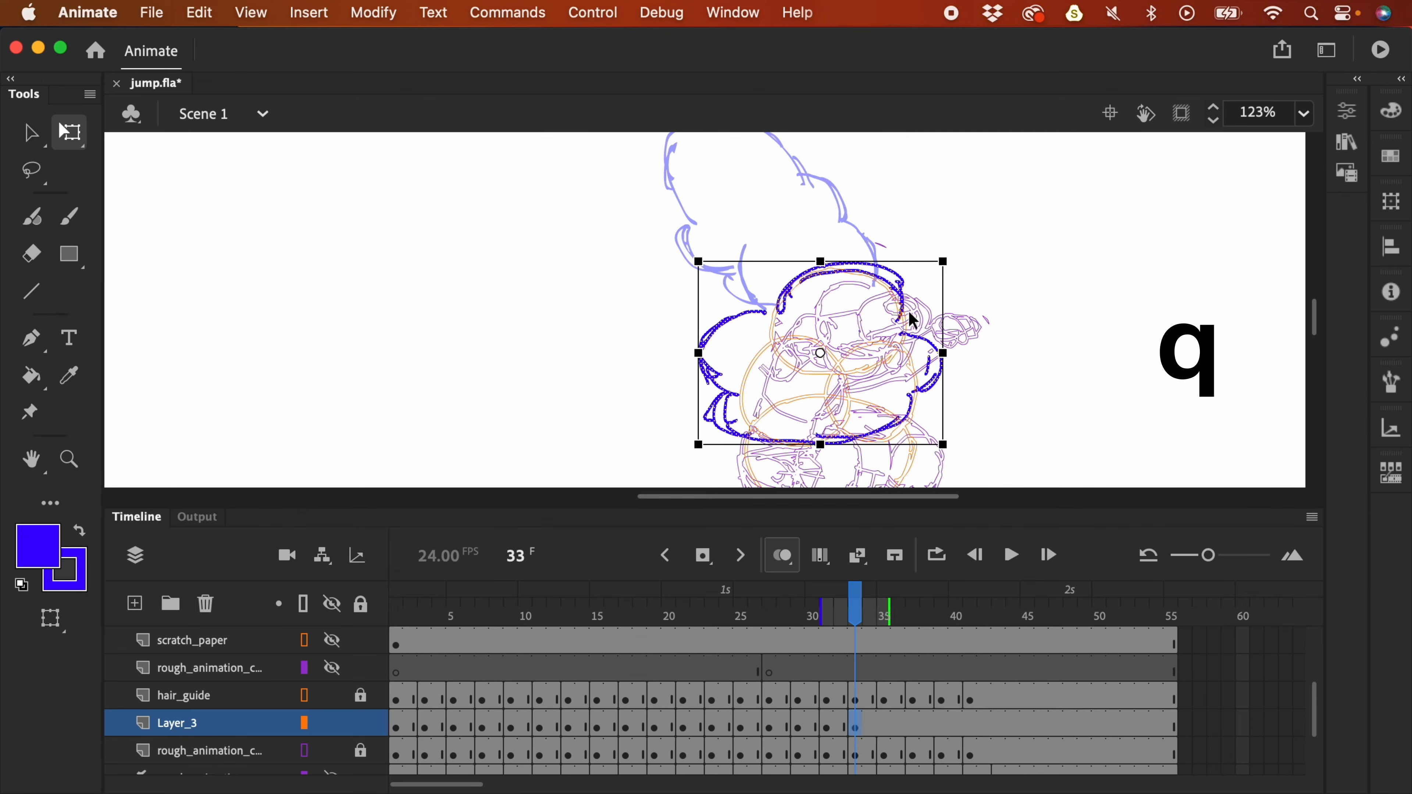
left_click_drag(699, 354, 663, 353)
left_click_drag(665, 262, 669, 260)
- Add a blank keyframe at frame 35 and brush the hair arc and sides around the head
left_click_drag(855, 727, 890, 730)
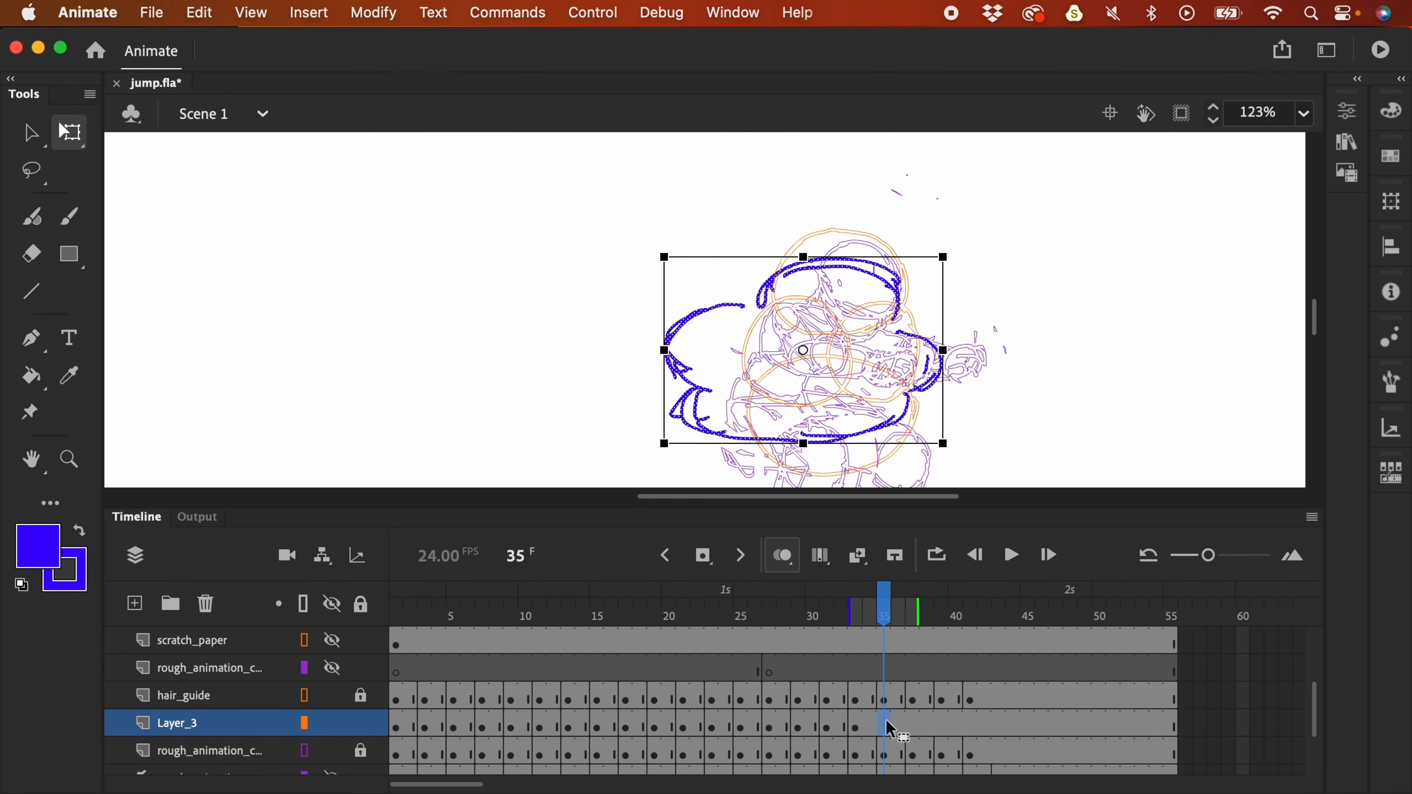
key("F7")
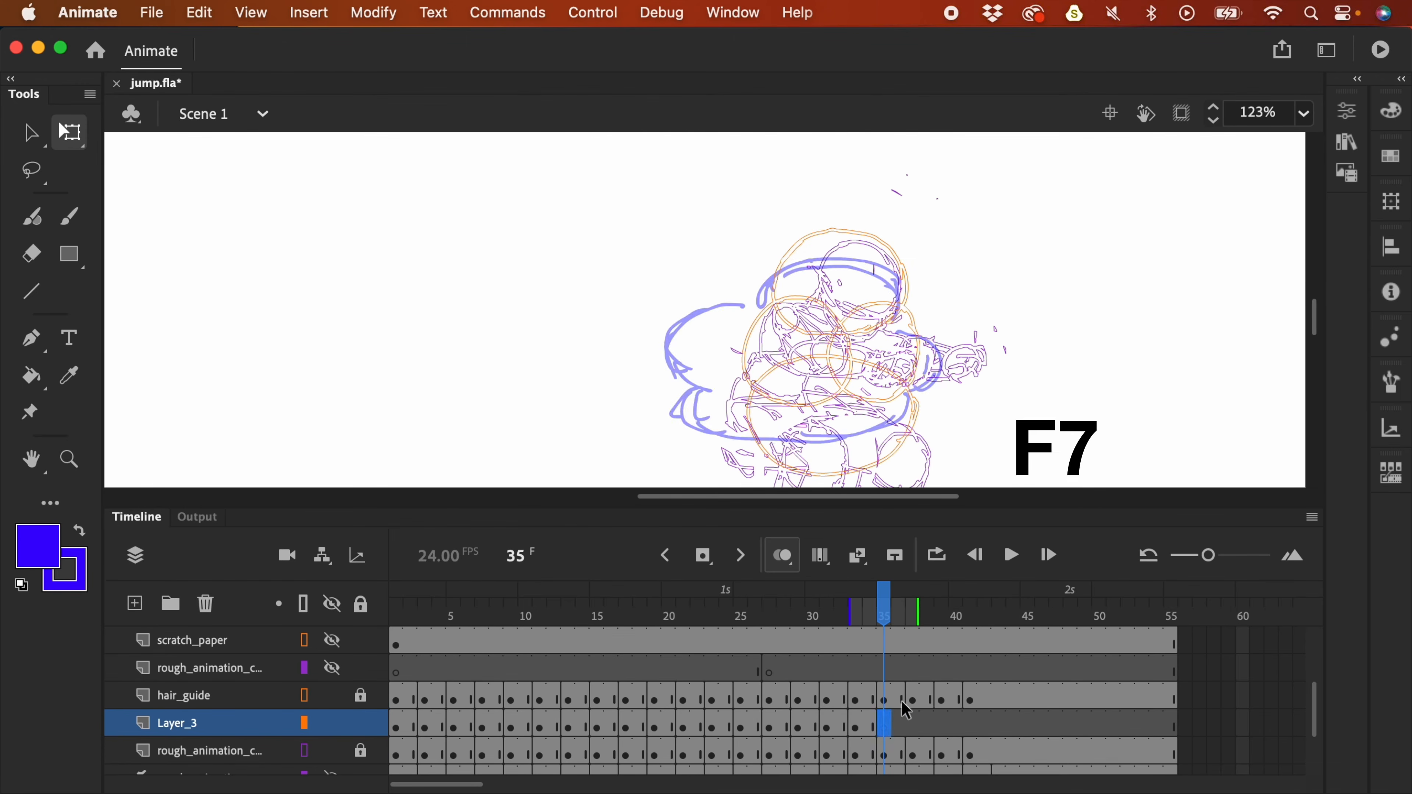
key("b")
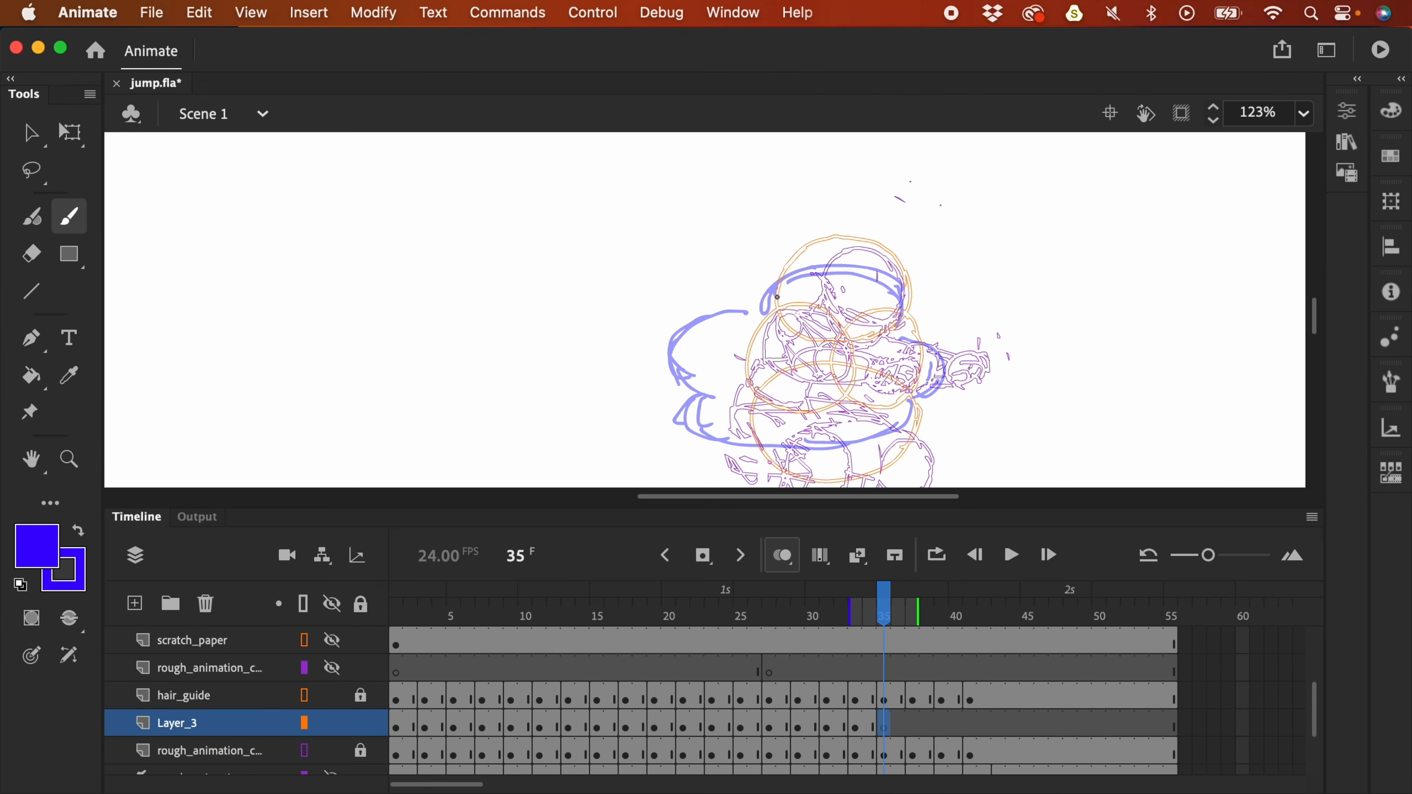
mouse_move(776, 287)
left_mouse_down()
mouse_move(798, 253)
mouse_move(868, 242)
left_mouse_up()
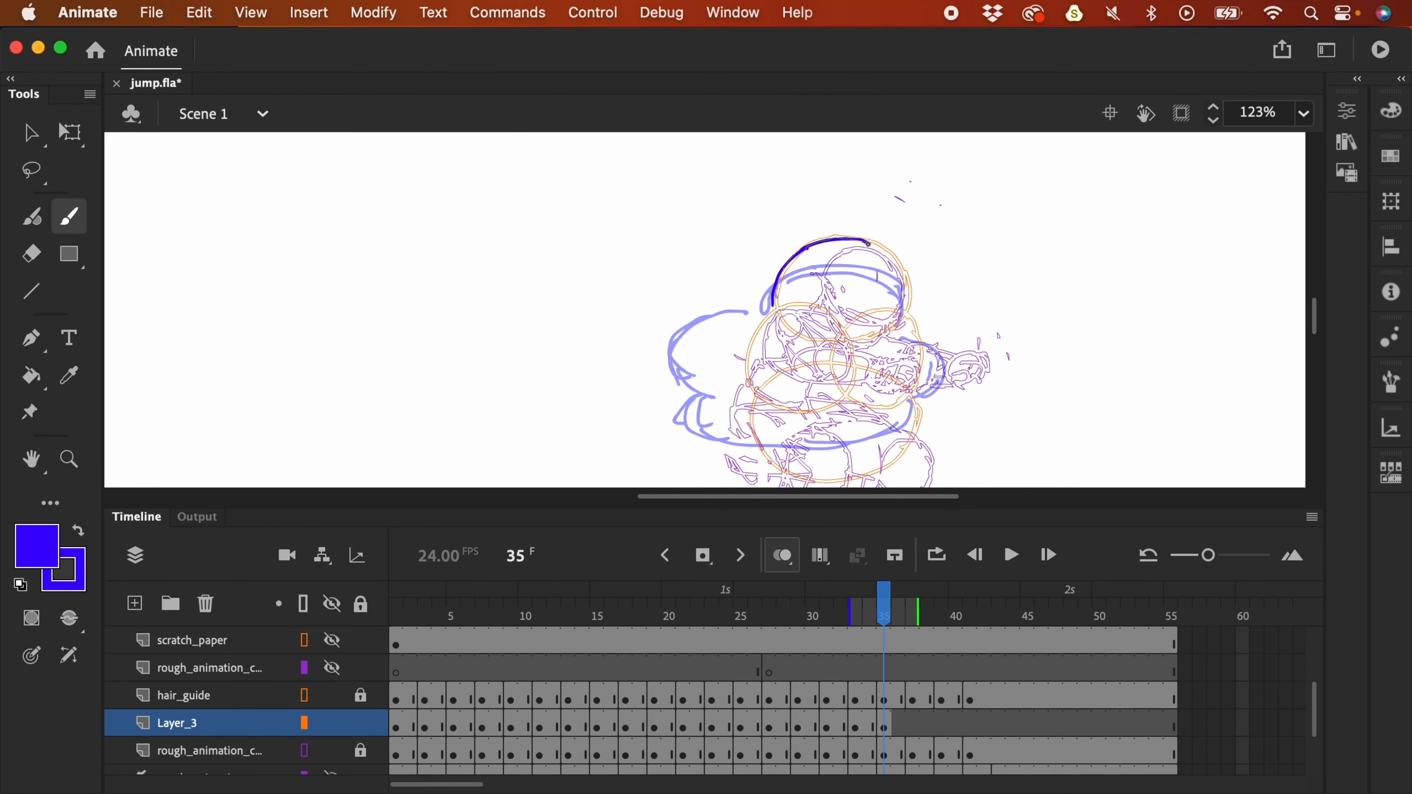
left_click_drag(891, 260, 904, 309)
mouse_move(766, 306)
left_mouse_down()
mouse_move(730, 338)
mouse_move(737, 391)
left_mouse_up()
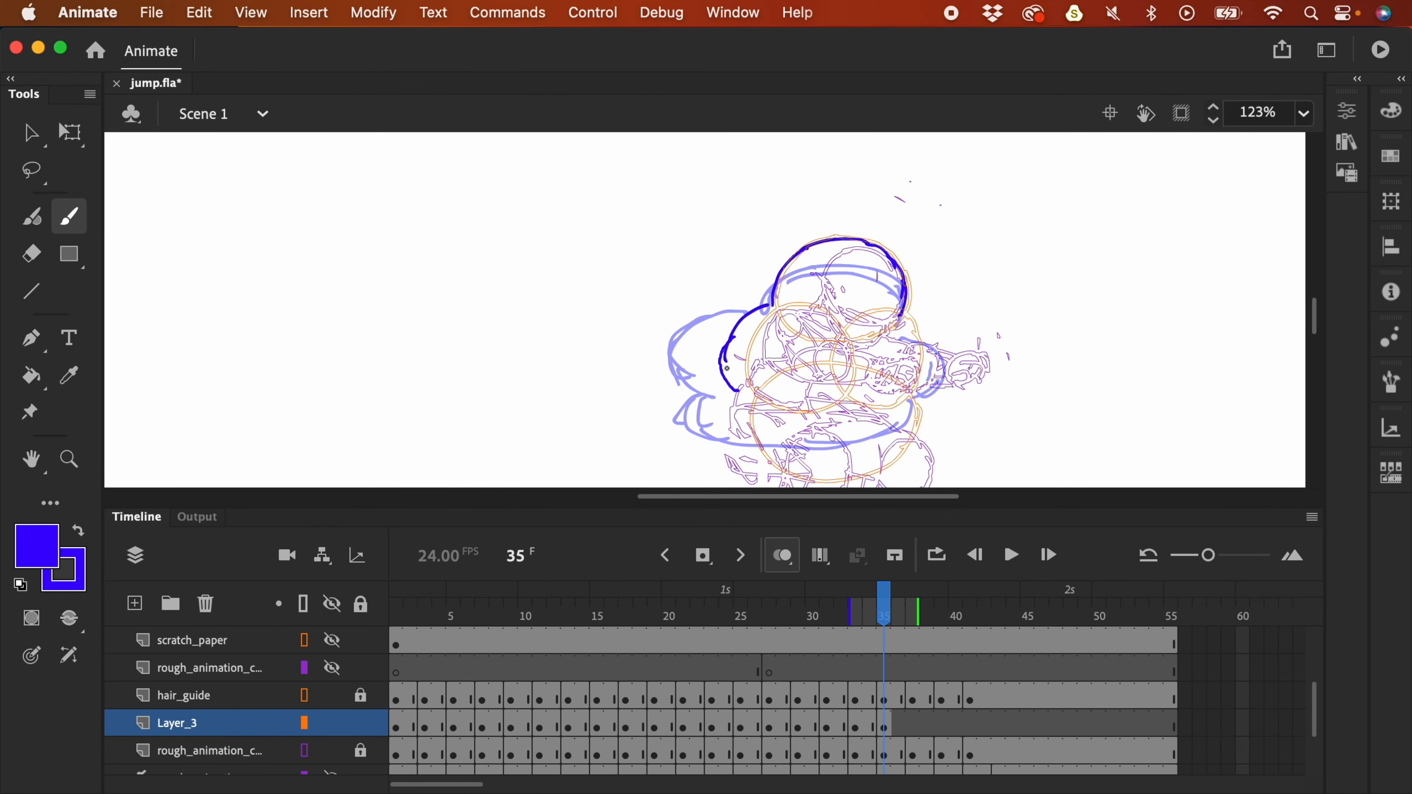
mouse_move(900, 318)
left_mouse_down()
mouse_move(923, 369)
mouse_move(899, 396)
left_mouse_up()
scroll(943, 367, "down", 3)
mouse_move(718, 309)
left_mouse_down()
mouse_move(740, 363)
mouse_move(730, 356)
mouse_move(785, 374)
mouse_move(774, 386)
mouse_move(873, 347)
left_mouse_up()
- Add a blank keyframe at frame 37 and draw the closed hair outline around the stretched character
left_click(918, 726)
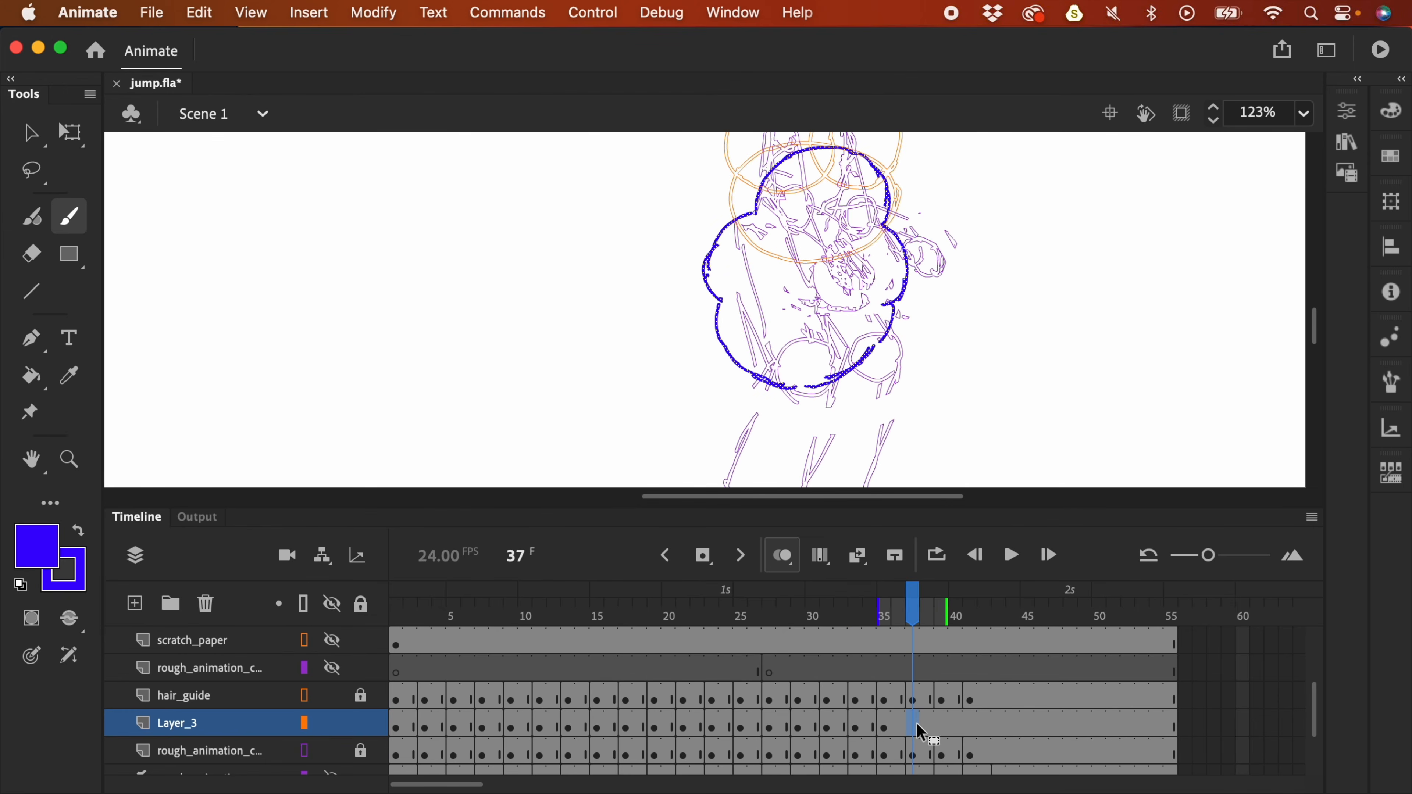
key("F7")
key("space")
left_click_drag(1000, 333, 1004, 458)
mouse_move(754, 210)
left_mouse_down()
mouse_move(876, 158)
mouse_move(884, 203)
left_mouse_up()
left_click_drag(887, 189, 874, 220)
left_click_drag(754, 211, 731, 310)
mouse_move(883, 228)
left_mouse_down()
mouse_move(895, 262)
mouse_move(872, 307)
left_mouse_up()
mouse_move(732, 314)
left_mouse_down()
mouse_move(784, 404)
mouse_move(880, 309)
mouse_move(848, 400)
left_mouse_up()
left_click_drag(886, 292, 834, 398)
- Add a blank keyframe at frame 39 and trace the hair around the head and body
left_click(947, 729)
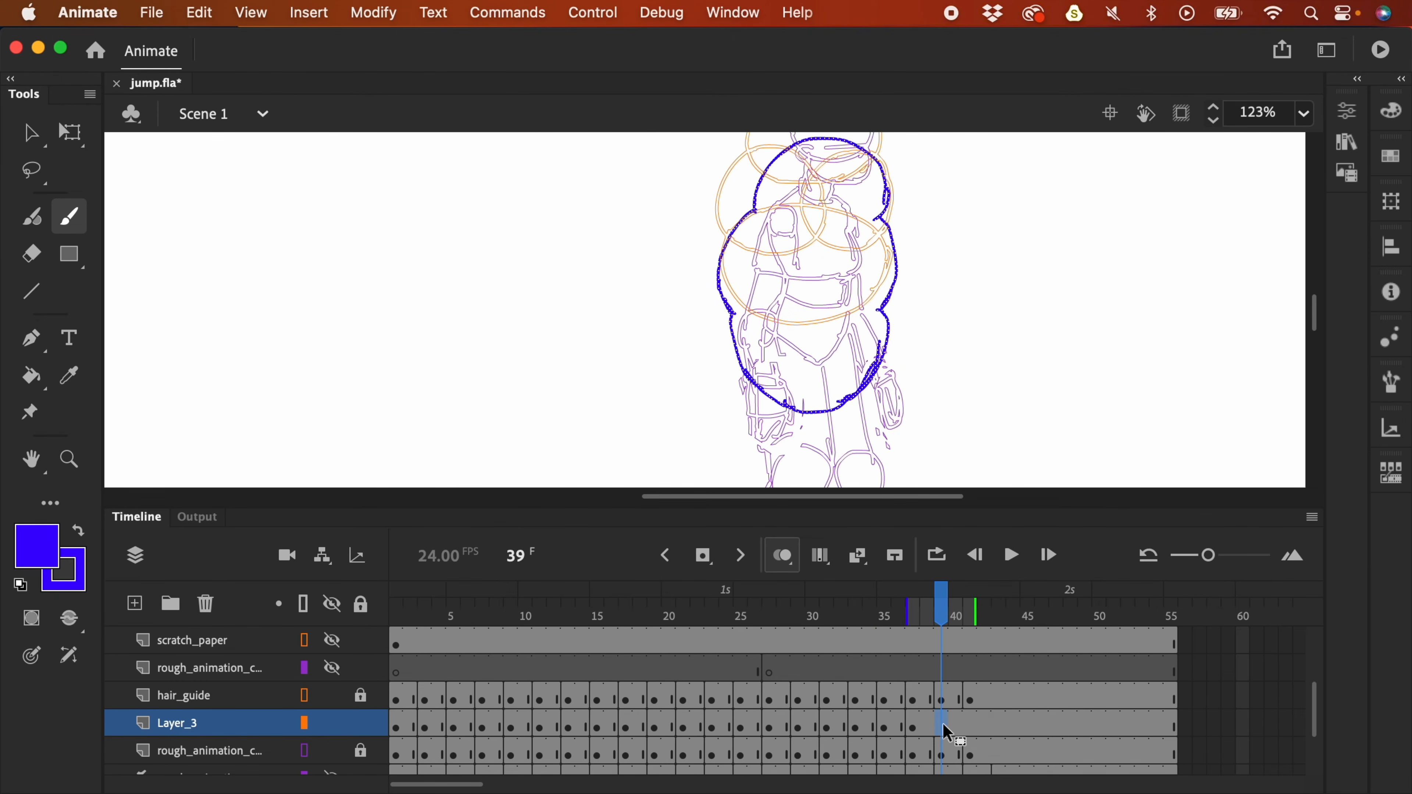
key("F7")
left_click_drag(975, 263, 973, 409)
mouse_move(749, 294)
left_mouse_down()
mouse_move(834, 234)
mouse_move(879, 259)
mouse_move(870, 311)
mouse_move(774, 243)
mouse_move(774, 210)
mouse_move(724, 287)
mouse_move(735, 334)
left_mouse_up()
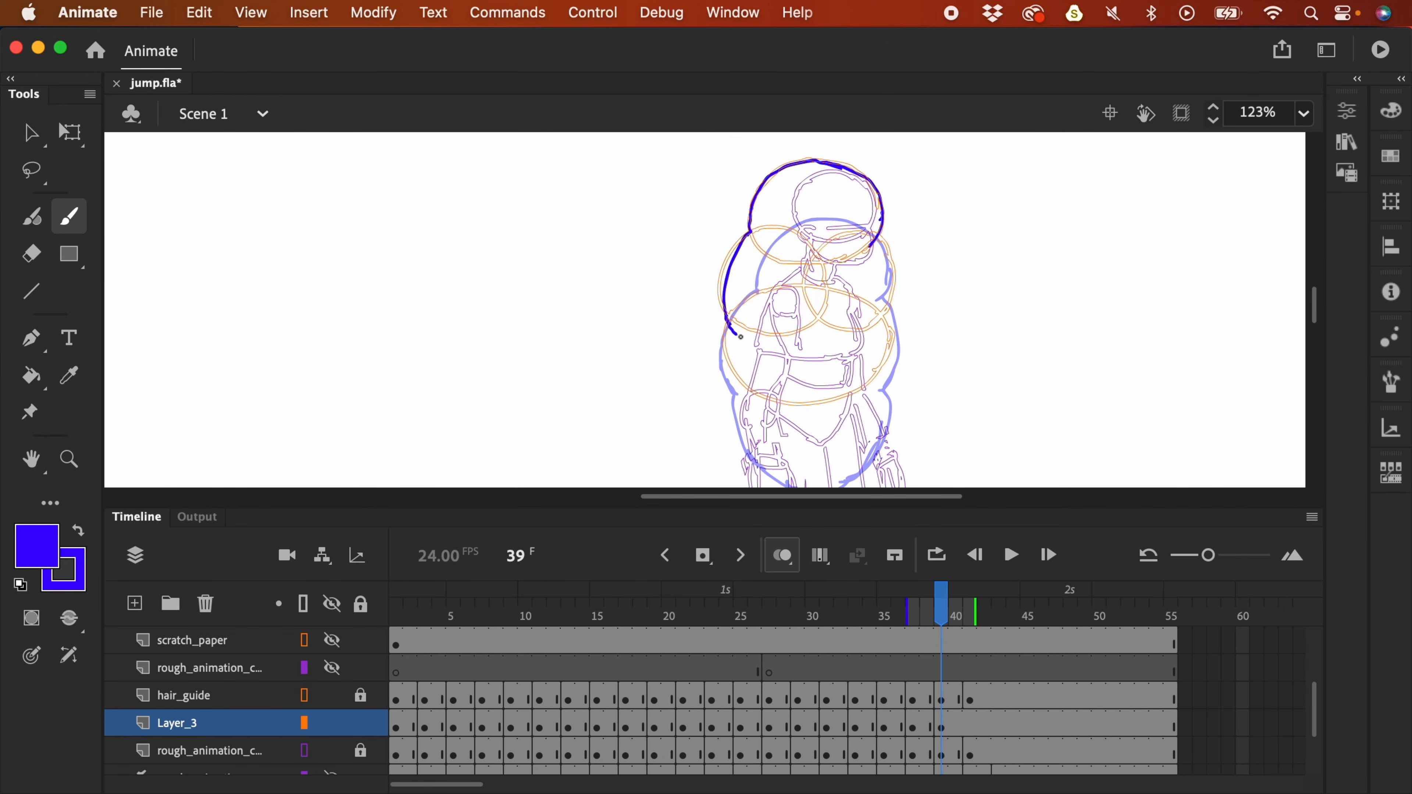
left_click_drag(873, 237, 888, 332)
mouse_move(727, 331)
left_mouse_down()
mouse_move(759, 400)
mouse_move(803, 415)
mouse_move(852, 408)
mouse_move(887, 371)
left_mouse_up()
left_click_drag(887, 314, 876, 376)
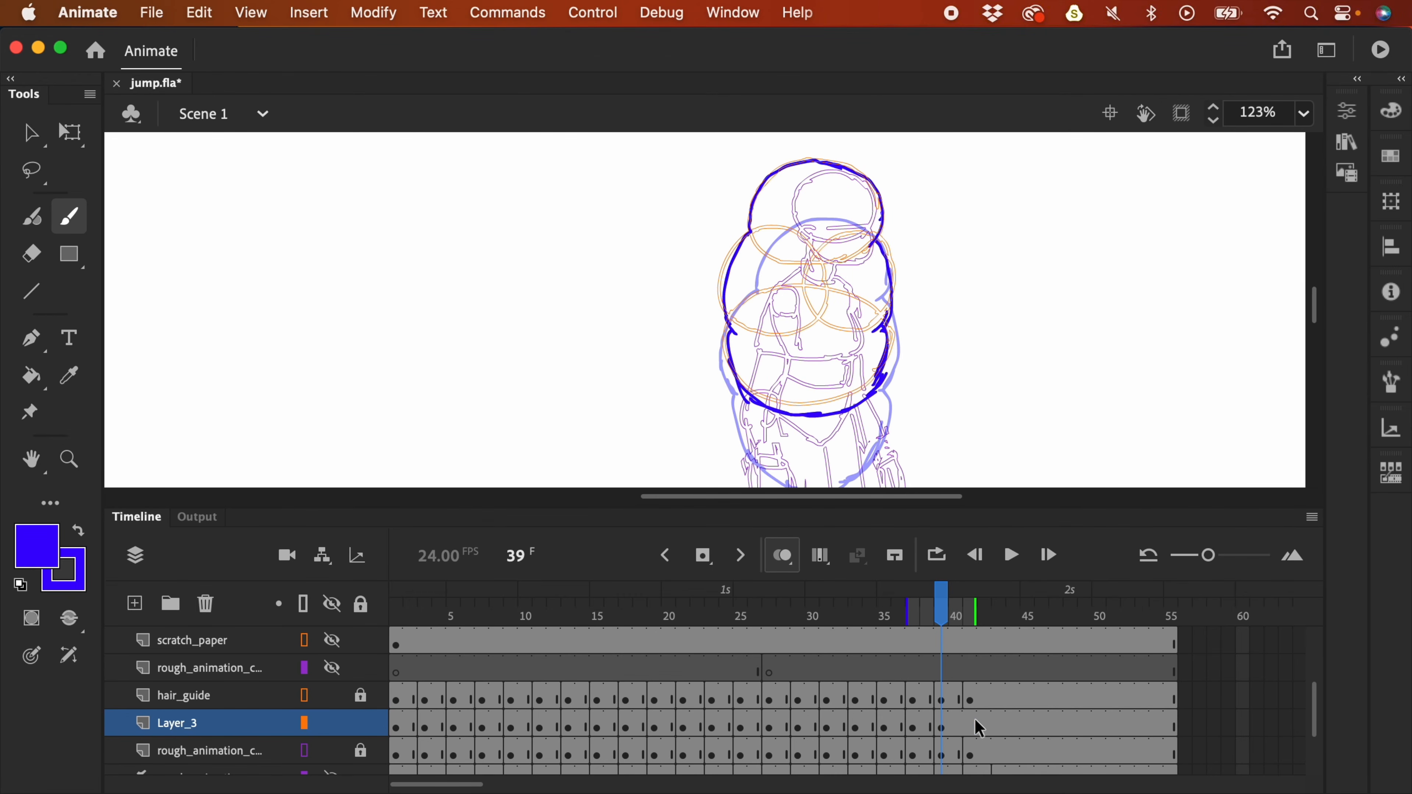
- Add a blank keyframe at frame 41 and draw the hair outline with its lower ellipse
left_click(978, 729)
key("F7")
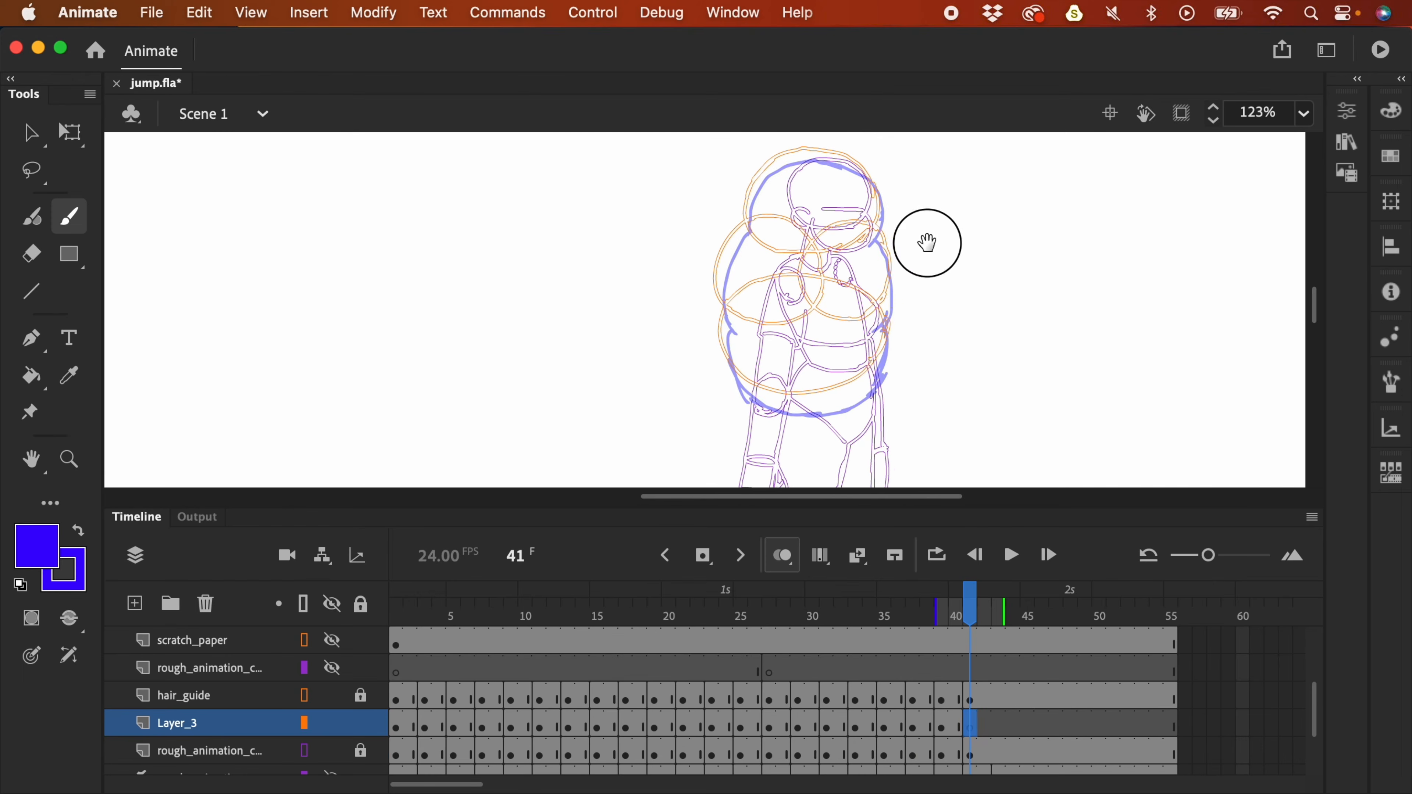
left_click_drag(925, 238, 927, 285)
mouse_move(748, 266)
left_mouse_down()
mouse_move(757, 234)
mouse_move(795, 204)
mouse_move(839, 205)
mouse_move(879, 230)
mouse_move(872, 275)
left_mouse_up()
left_click_drag(747, 267, 719, 315)
left_click_drag(875, 272, 894, 362)
mouse_move(718, 351)
left_mouse_down()
mouse_move(738, 404)
mouse_move(892, 356)
left_mouse_up()
- Turn hair_guide into a guide layer and hide it
left_click(210, 704)
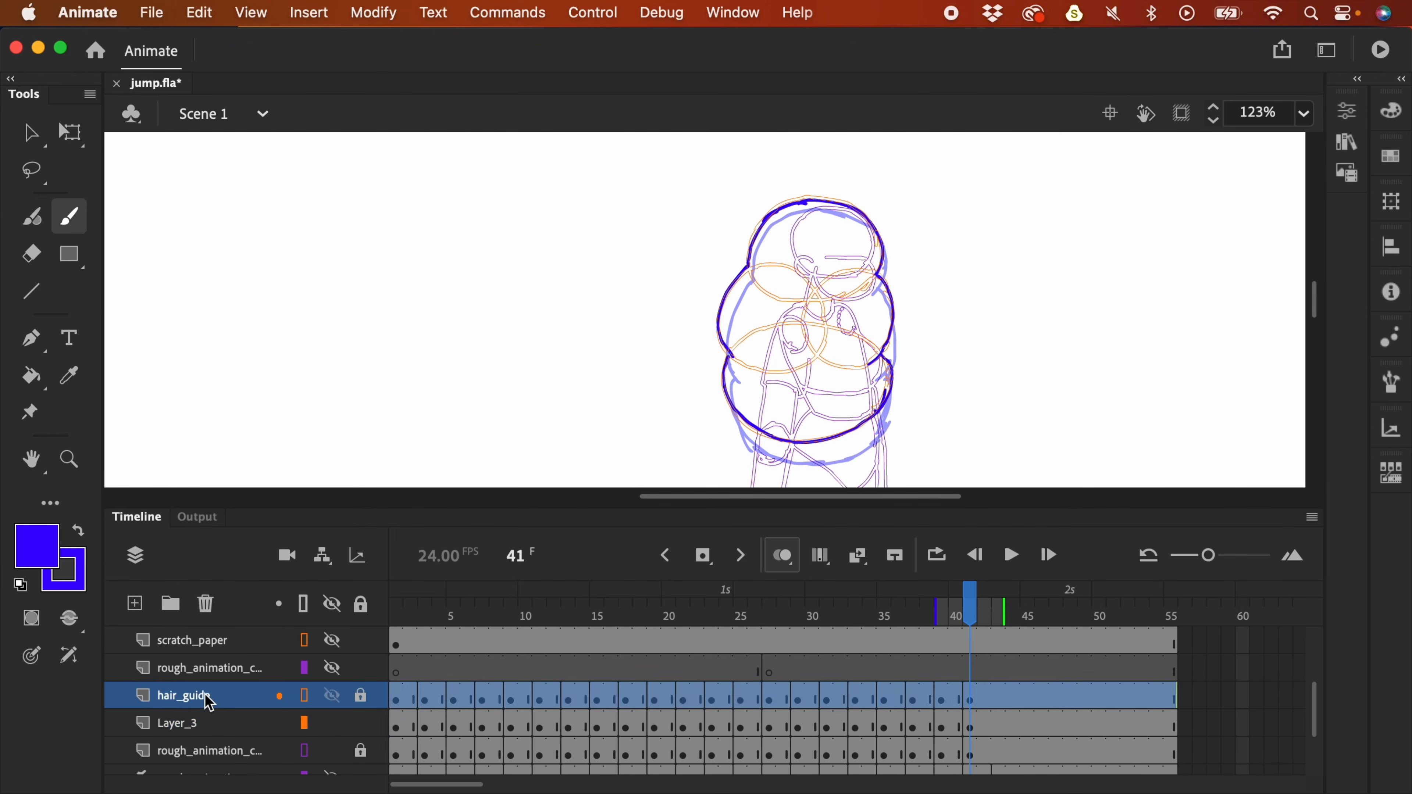
right_click(205, 698)
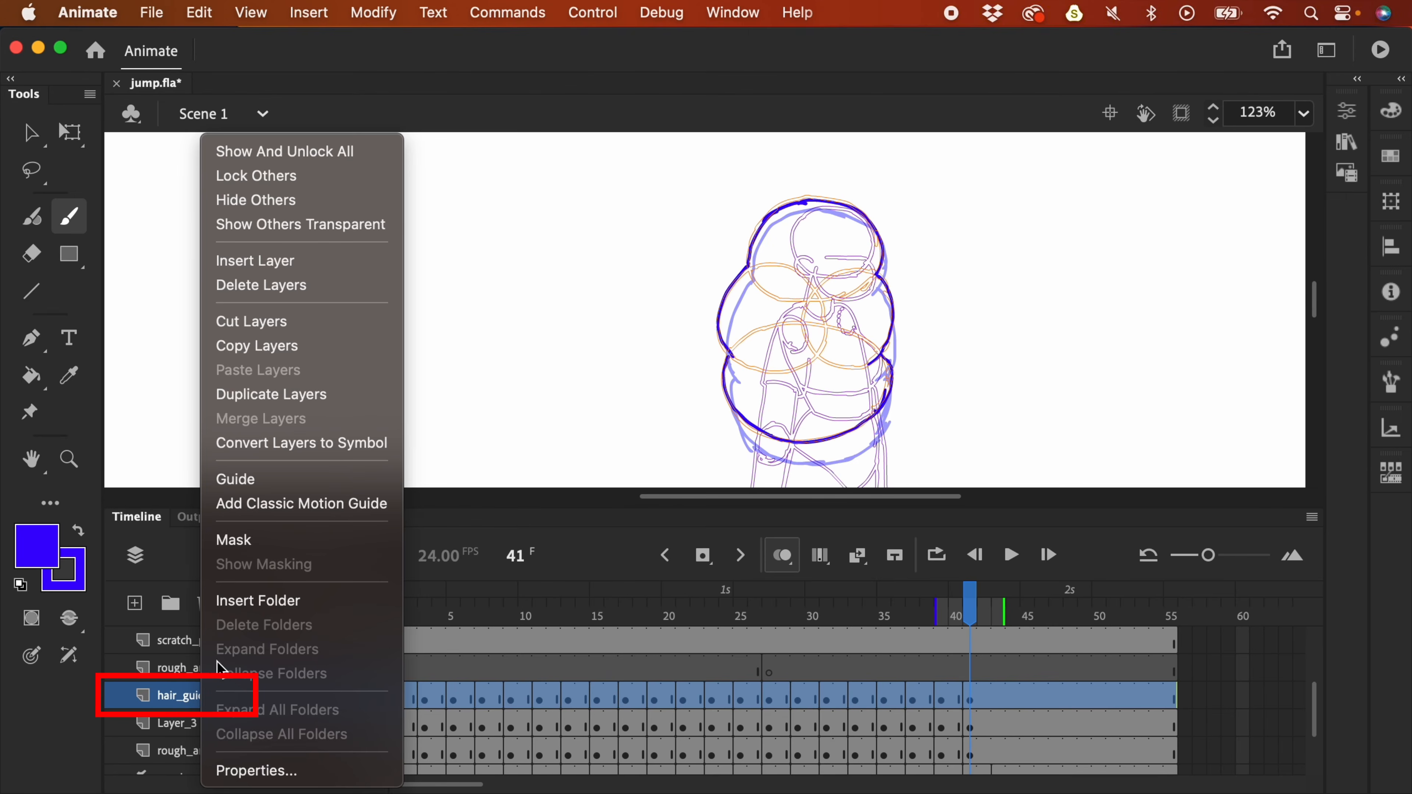
left_click(263, 483)
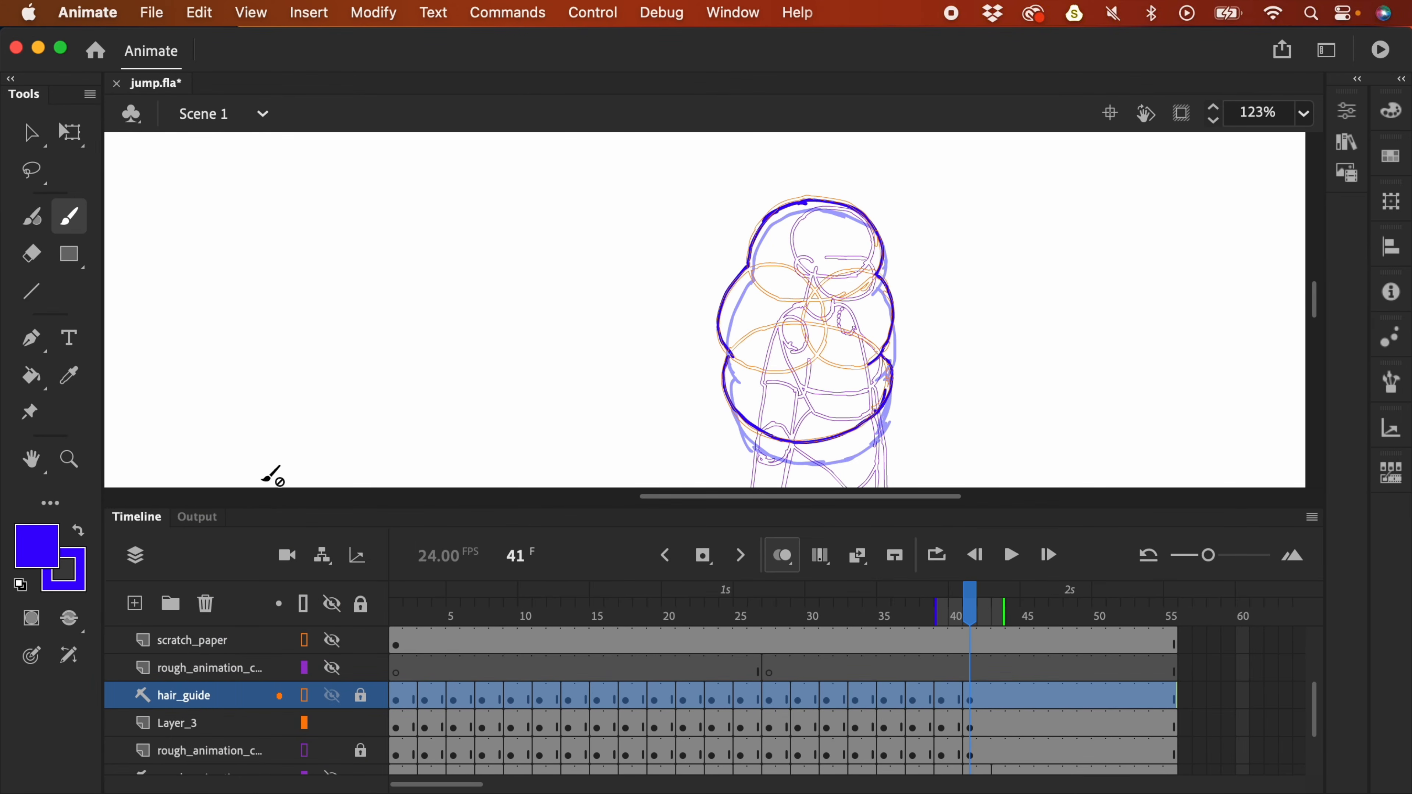
left_click(331, 699)
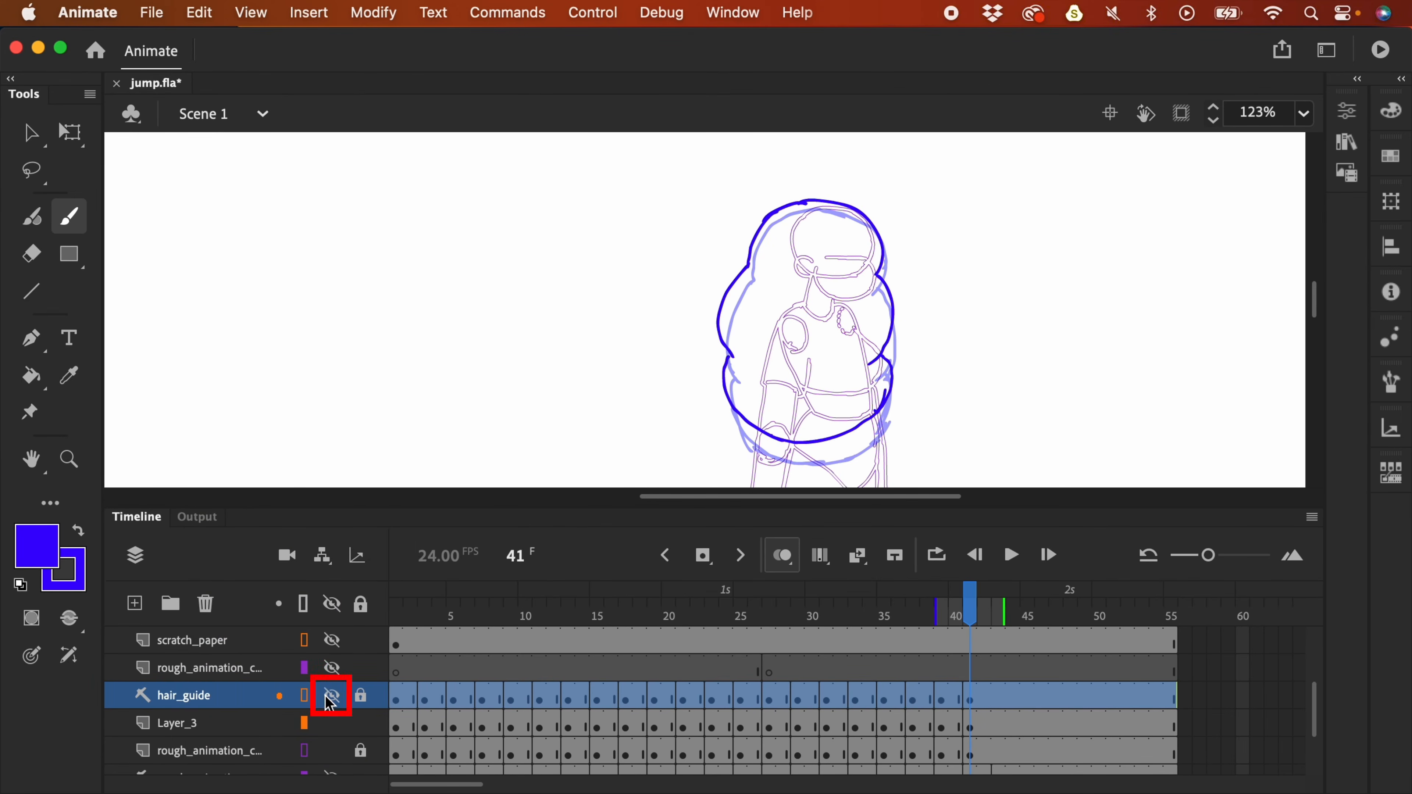
key("super+minus")
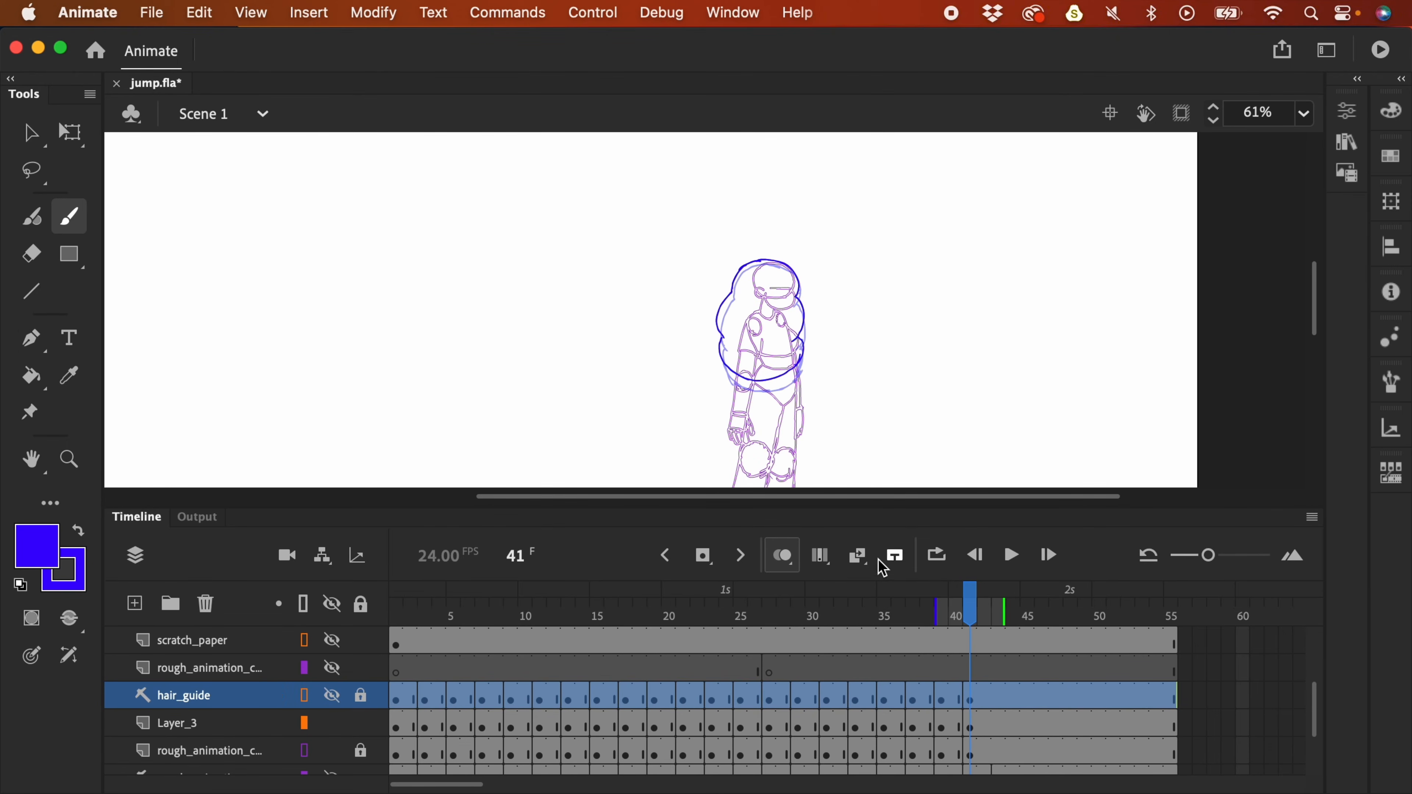
- Show the rough layer as solid red strokes, play the jump, and begin renaming Layer_3
left_click(304, 752)
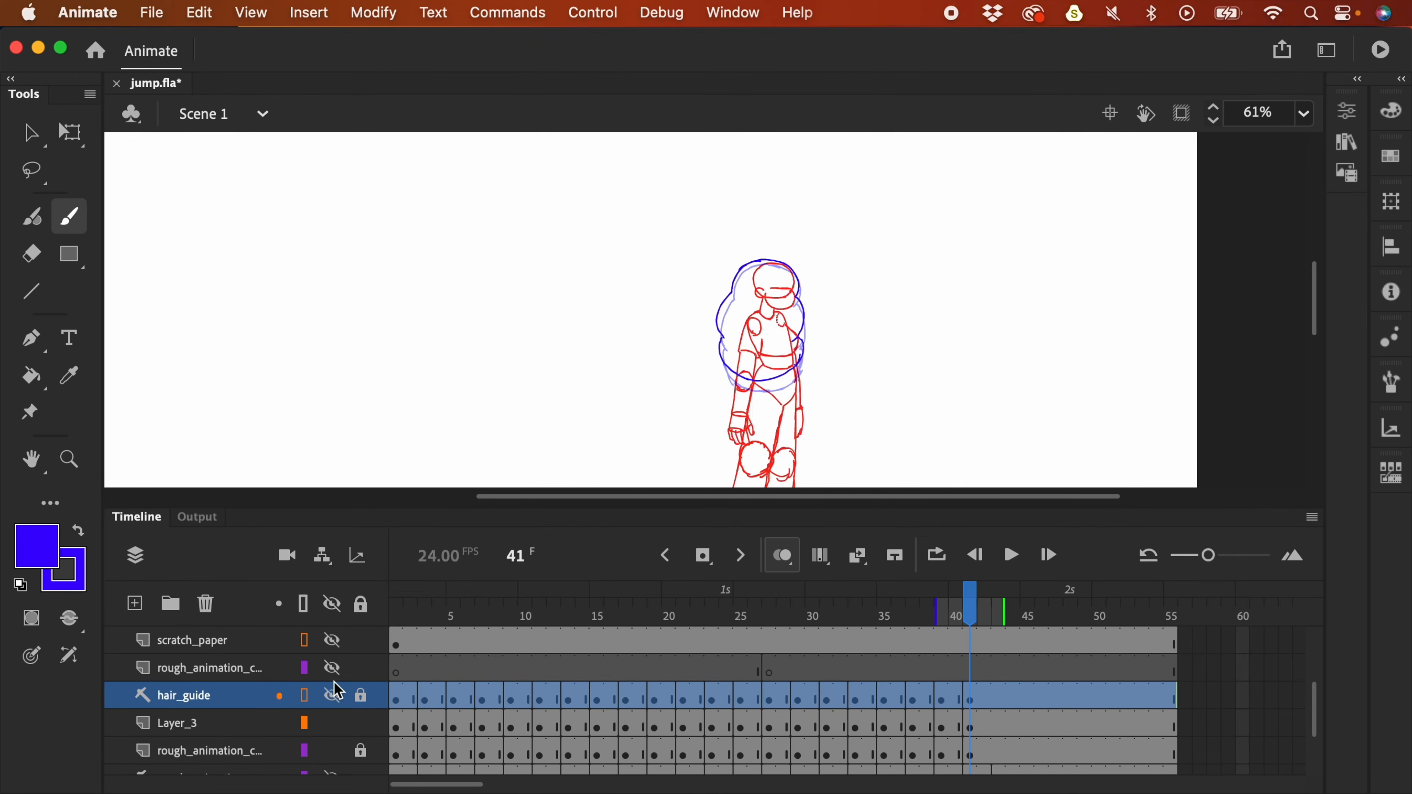
key("Return")
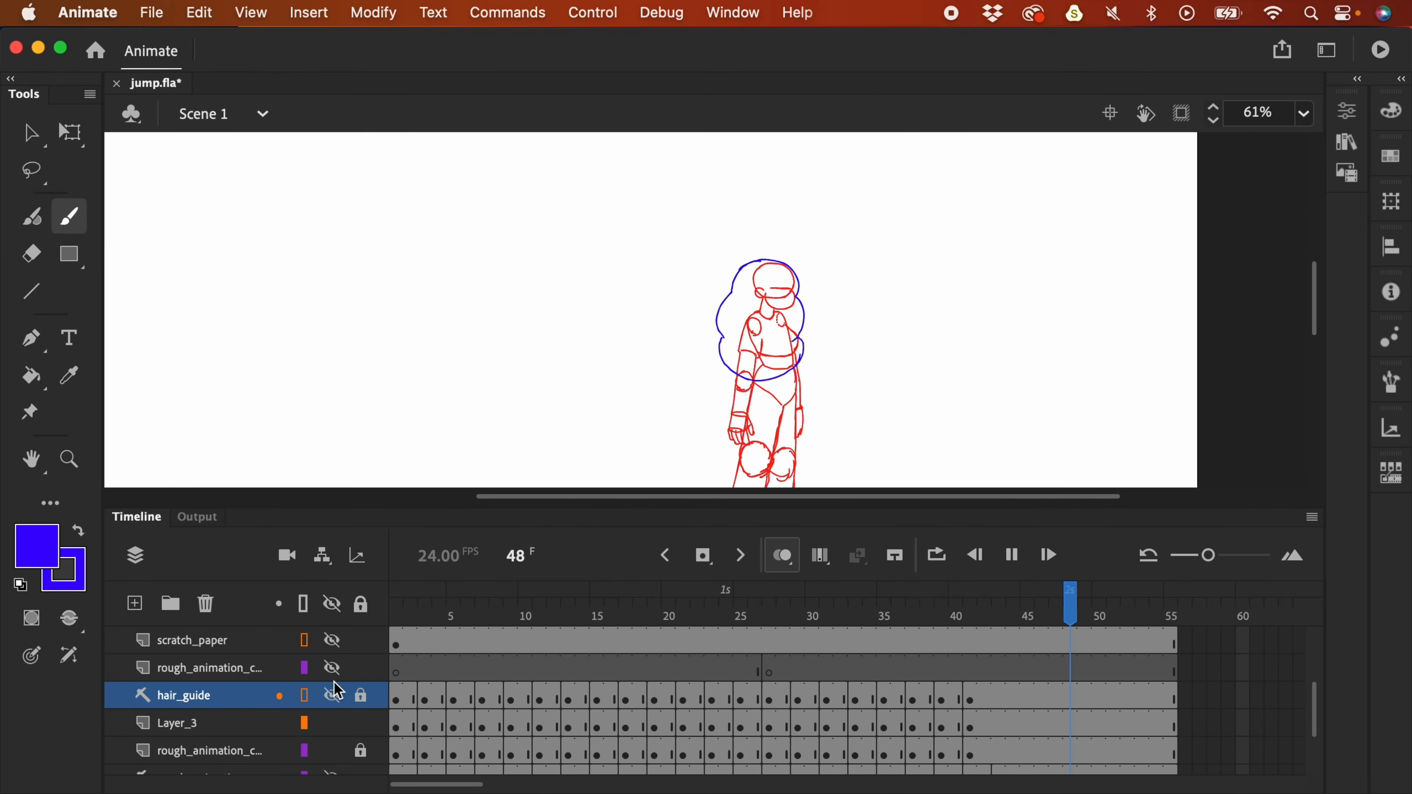
key("super+2")
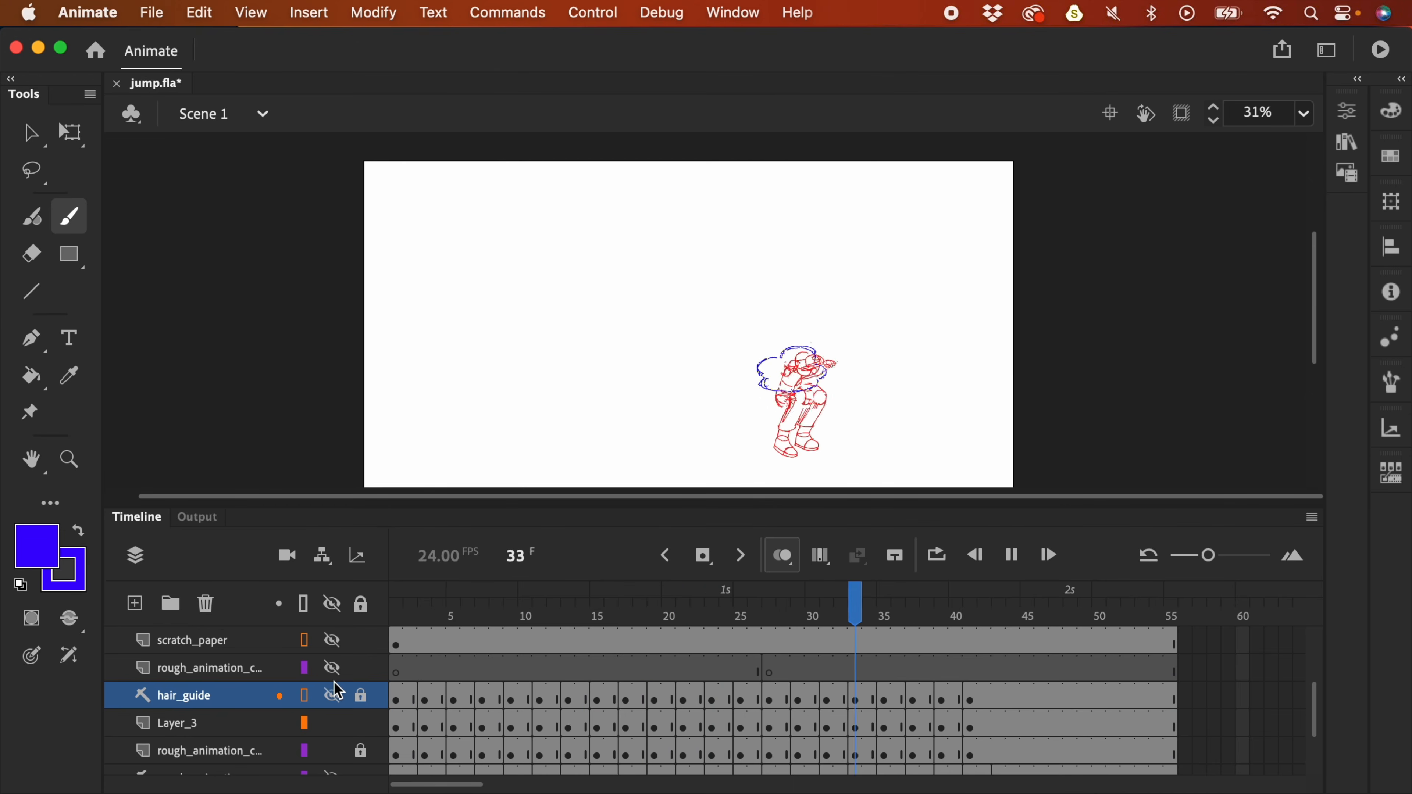
key("Return")
key("Return")
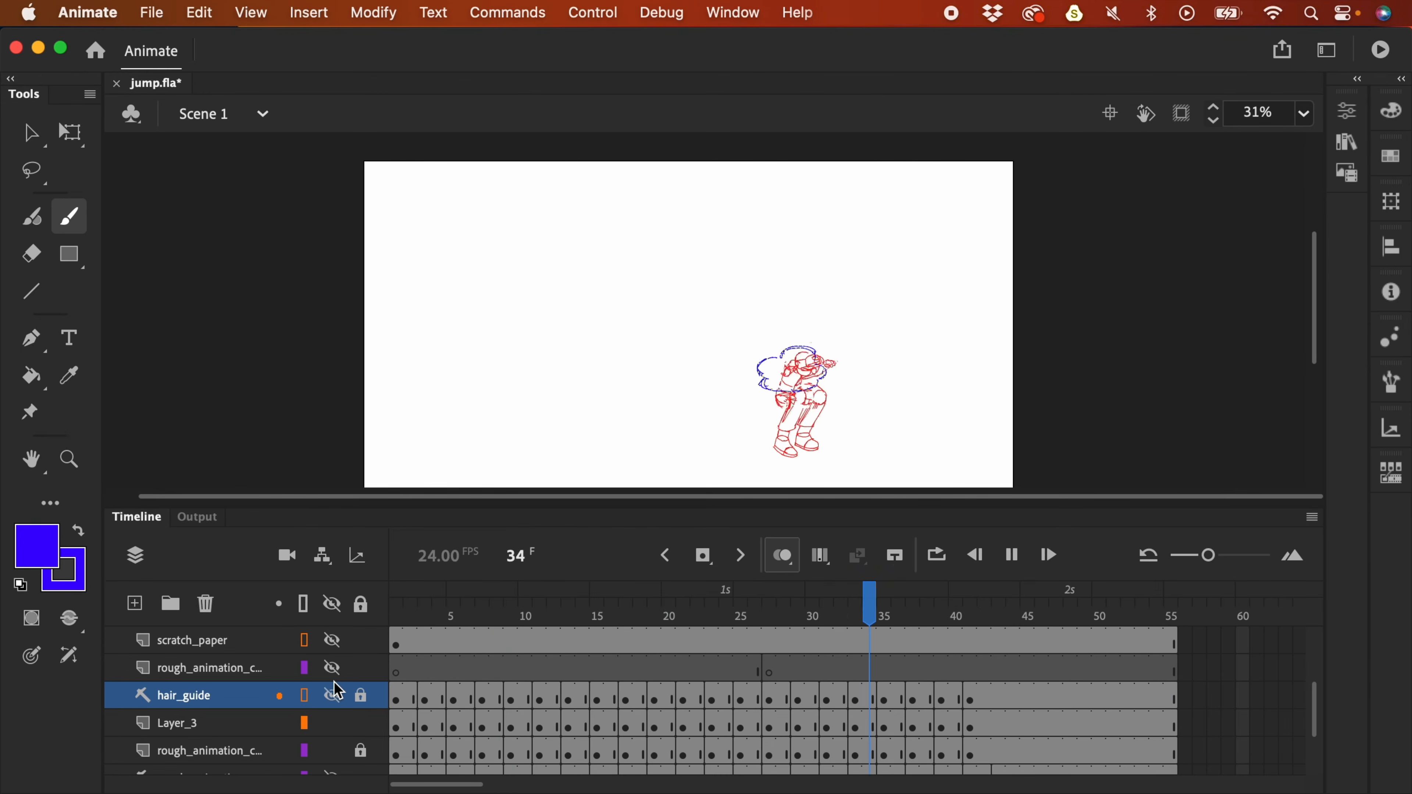
key("Return")
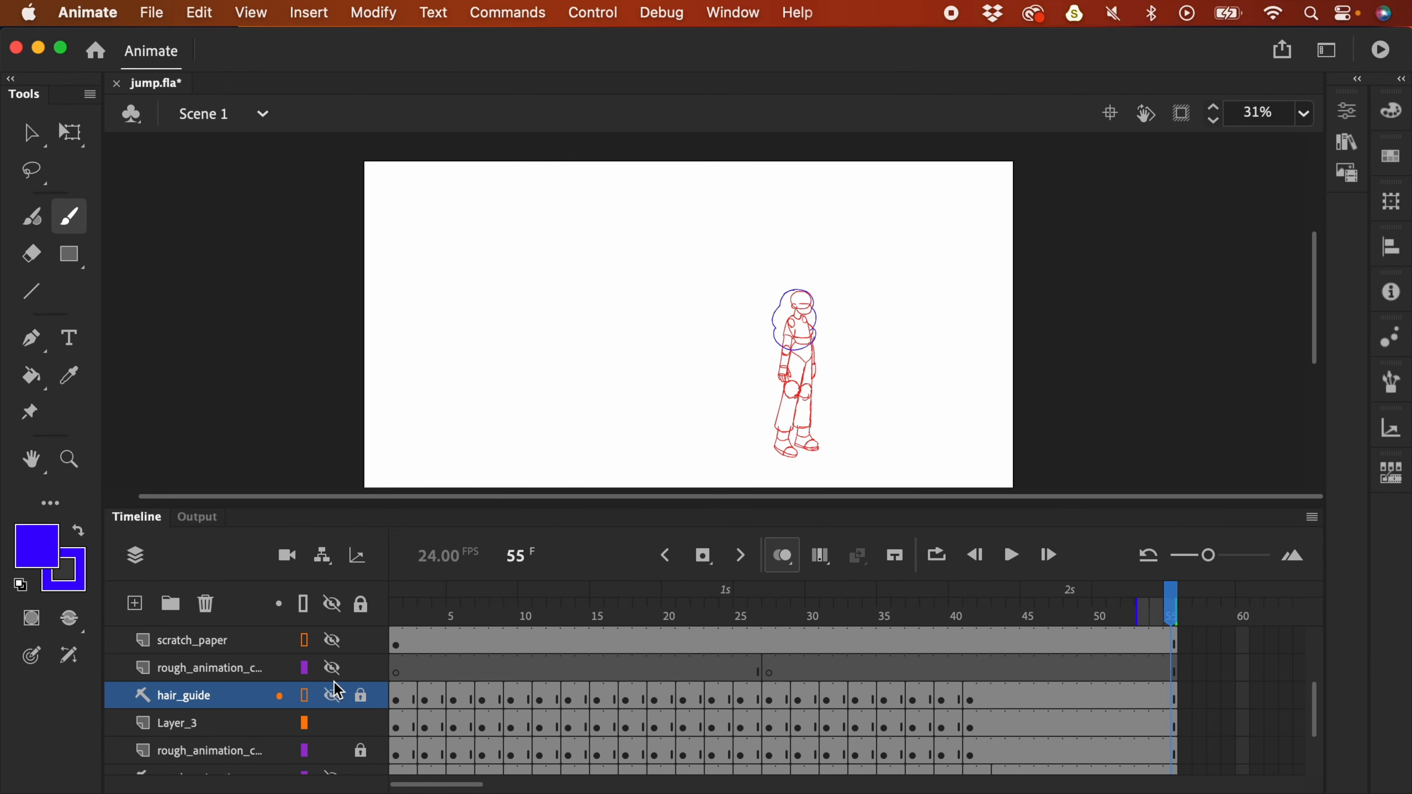
left_click(191, 730)
double_click(189, 730)
- Name the layer 'hair animation', dismiss the special-characters popup, and play the jump
type("hair animation")
key("Return")
left_click(923, 472)
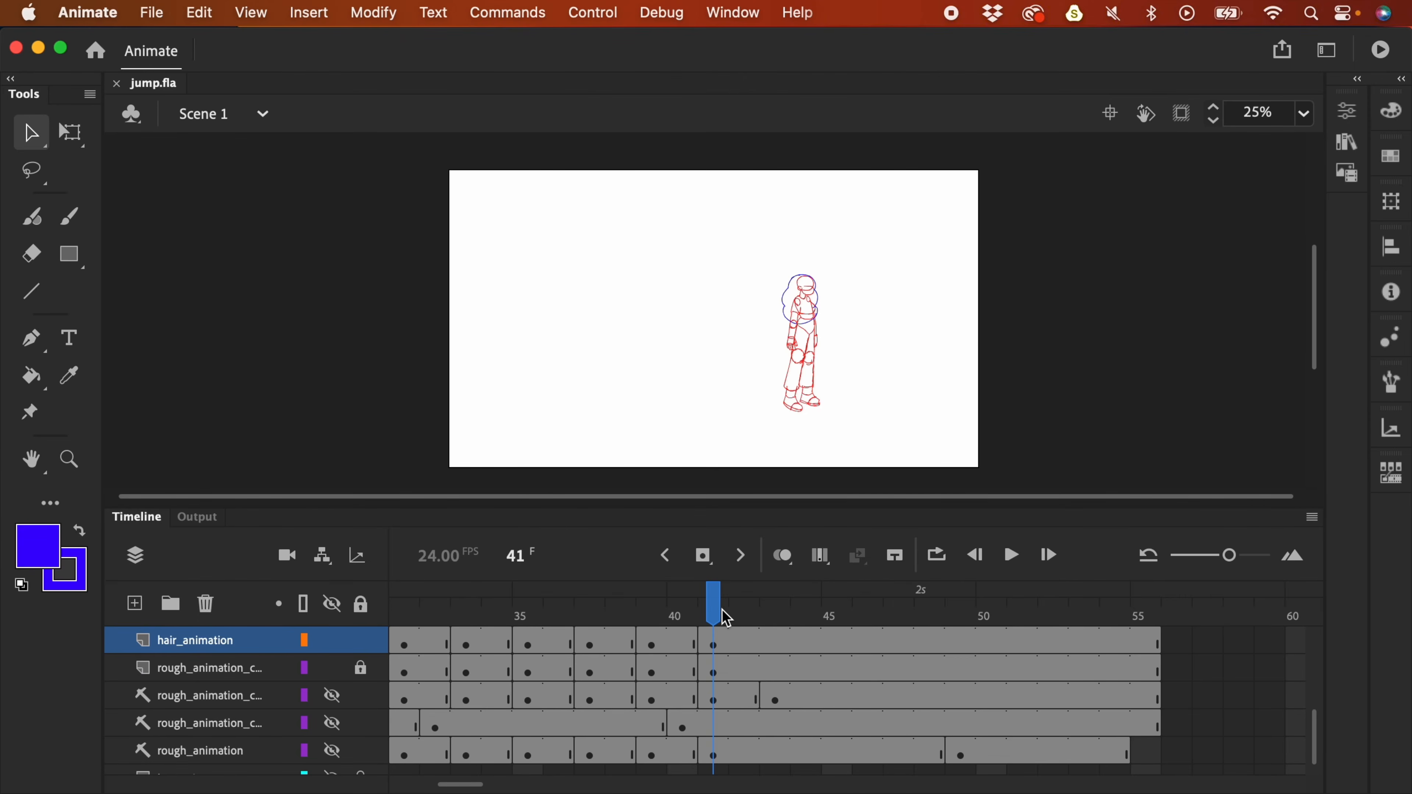
key("Return")
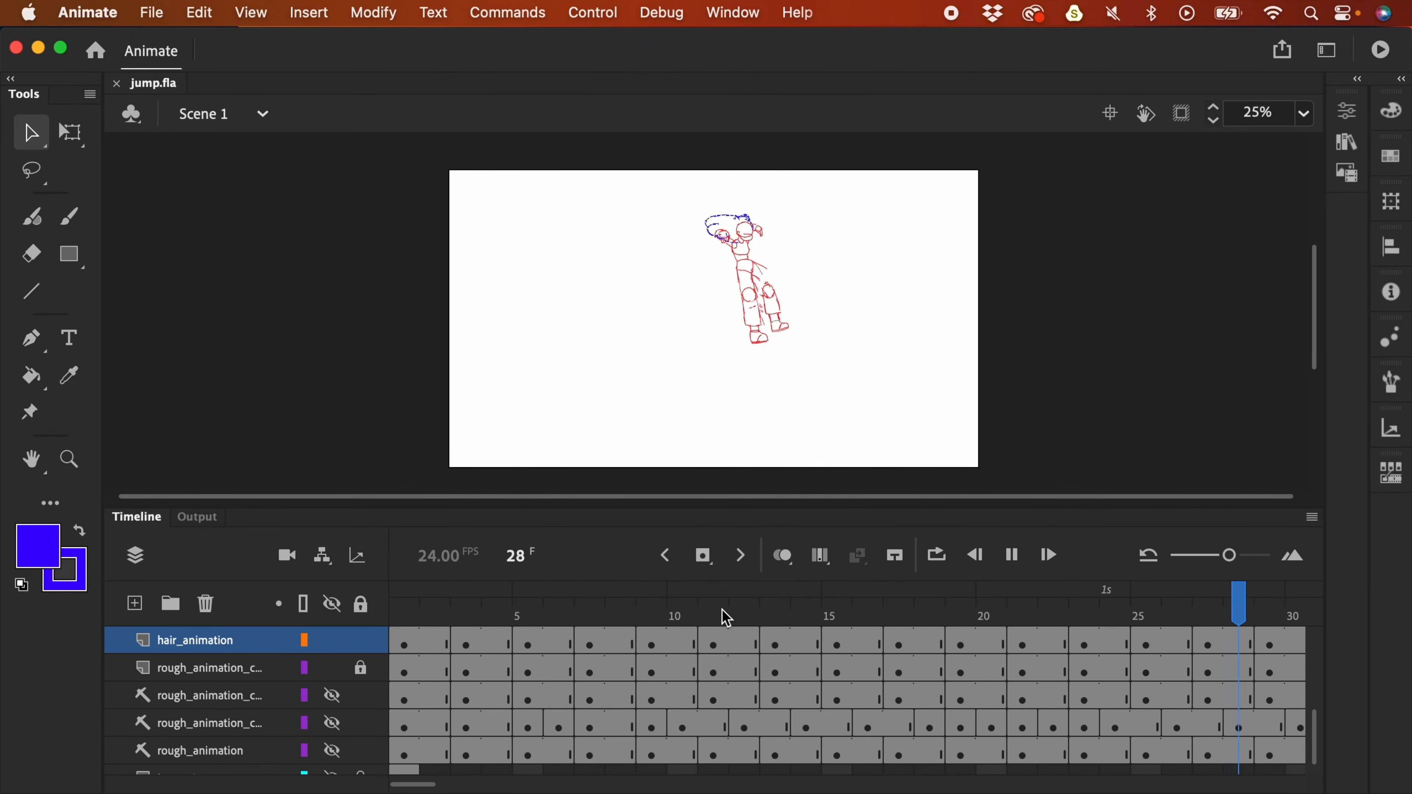
- Replay the jump at 50% zoom and select frame 37 on the hair_animation layer
left_click_drag(656, 614, 669, 645)
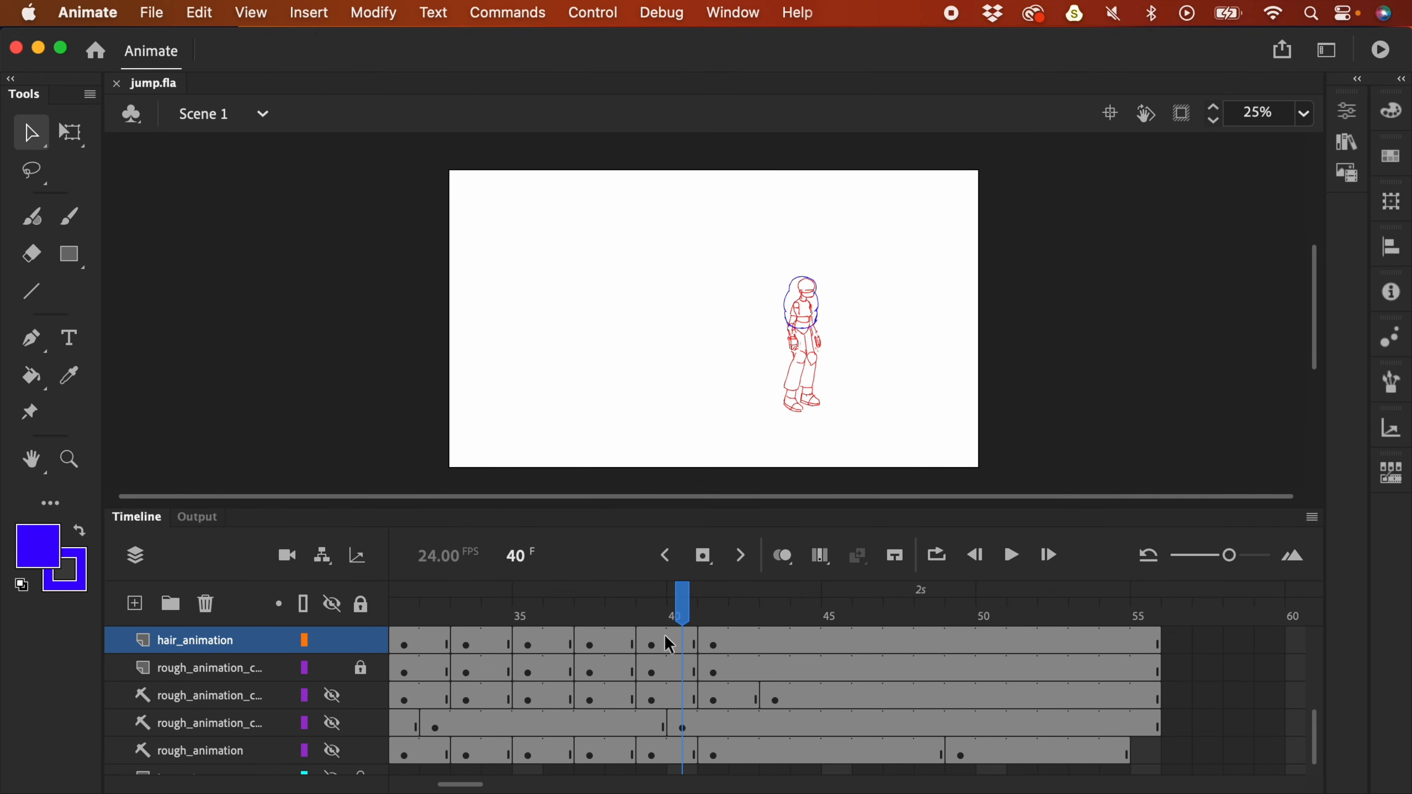
key("Return")
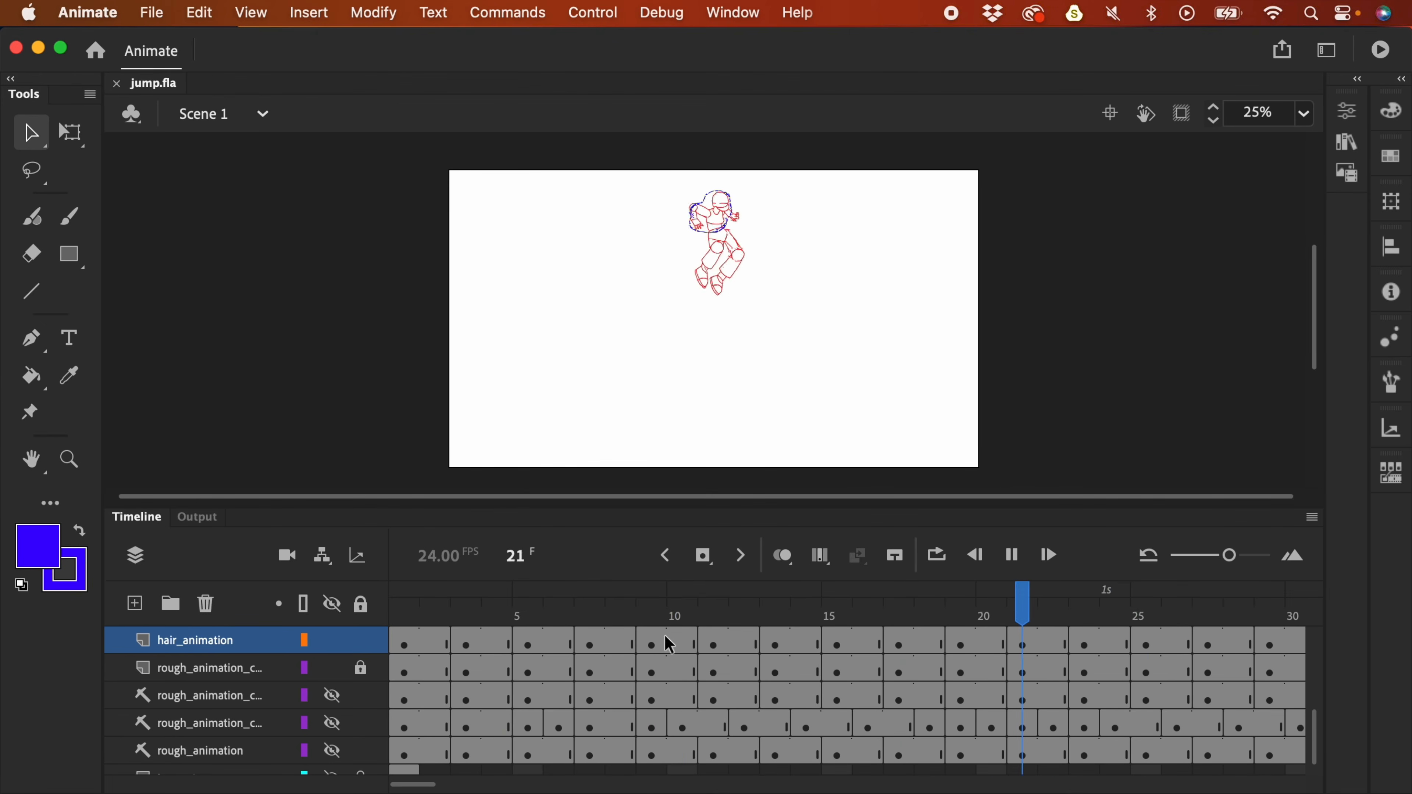
key("super+equal")
left_click(598, 628)
mouse_move(598, 628)
left_mouse_down()
mouse_move(503, 640)
mouse_move(586, 639)
mouse_move(577, 624)
left_mouse_up()
left_click(591, 646)
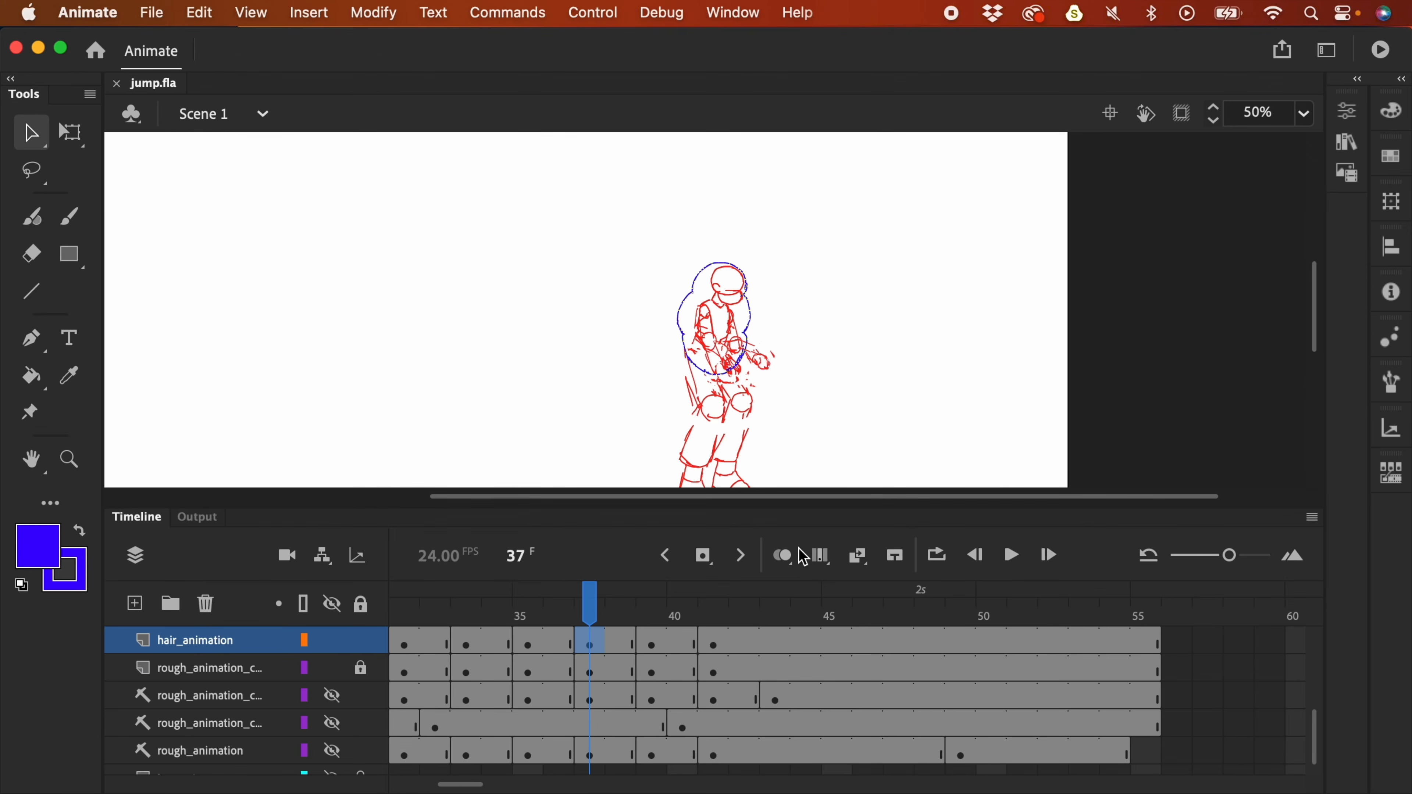
- Turn on onion skinning and make the frame-37 hair narrower and slightly taller
left_click(784, 557)
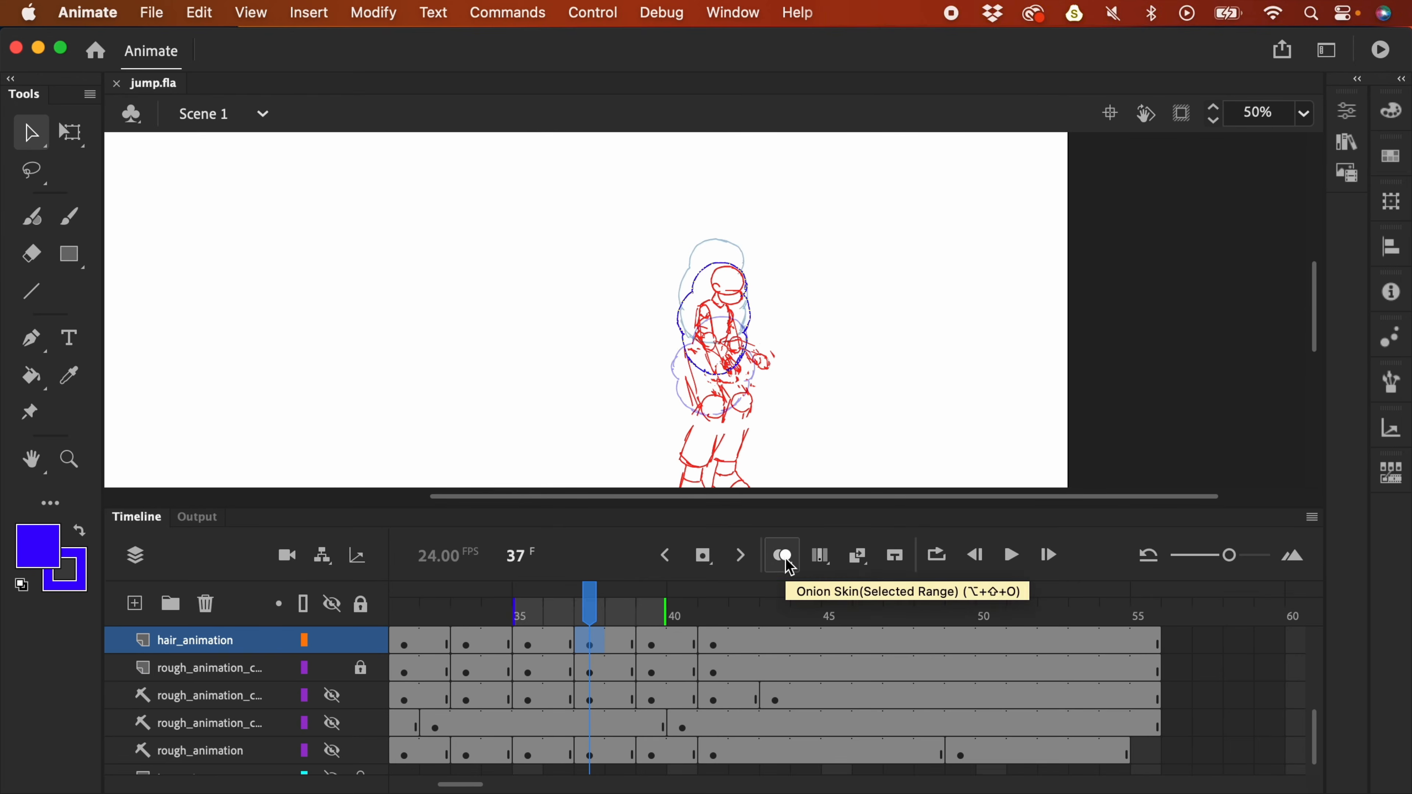
key("q")
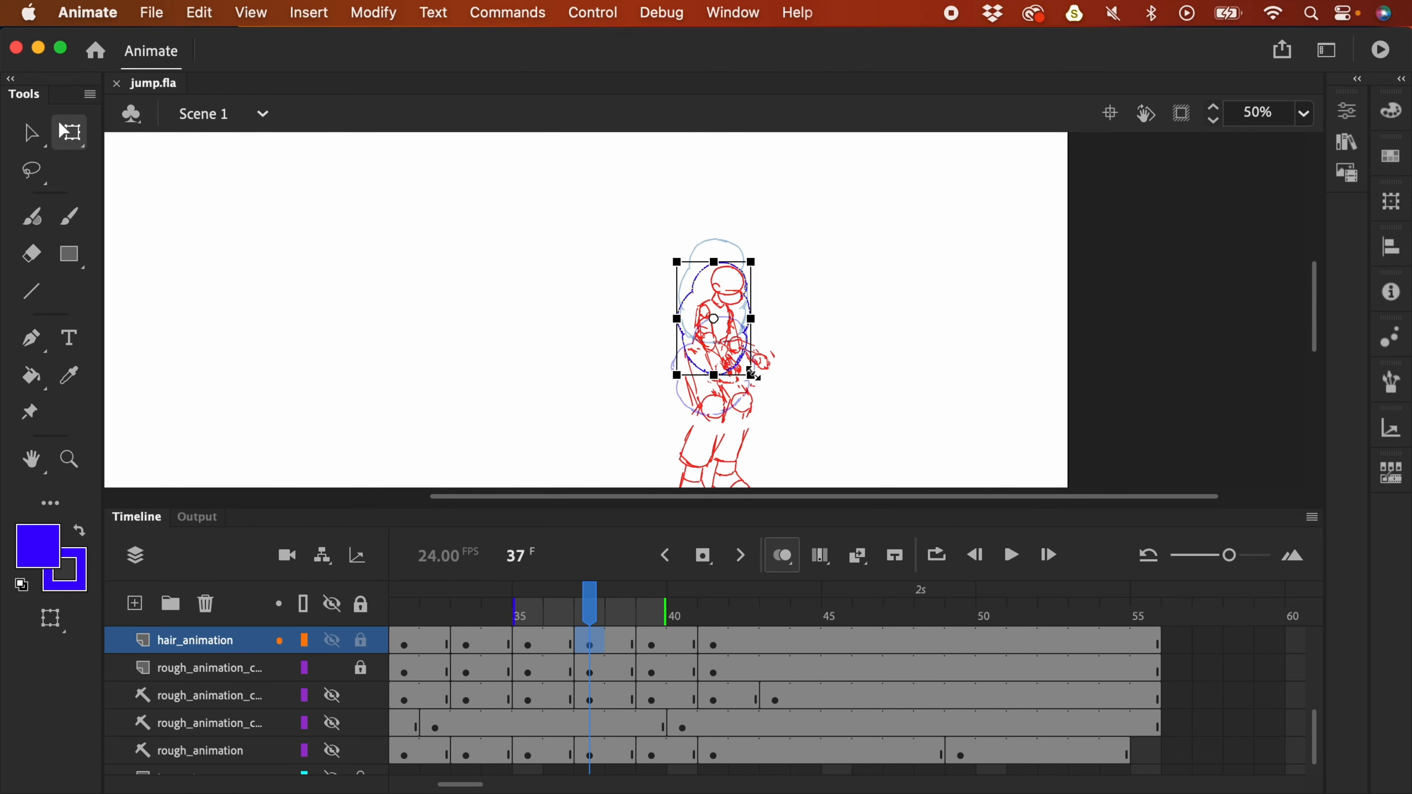
left_click_drag(751, 377, 747, 377)
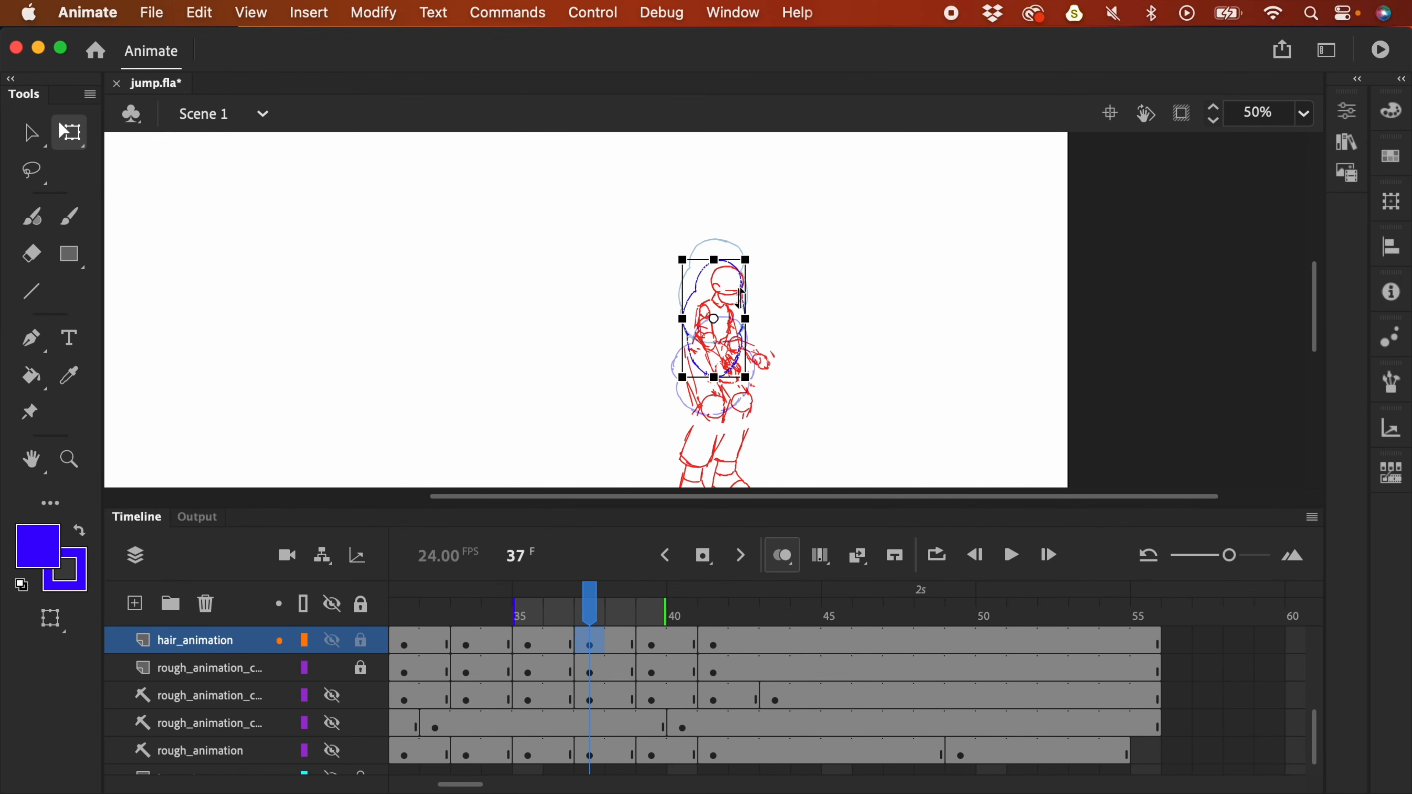
- Compare frames 37 through 41 by playback and scrubbing, then zoom to 100% on the frame-41 hair
left_click(656, 648)
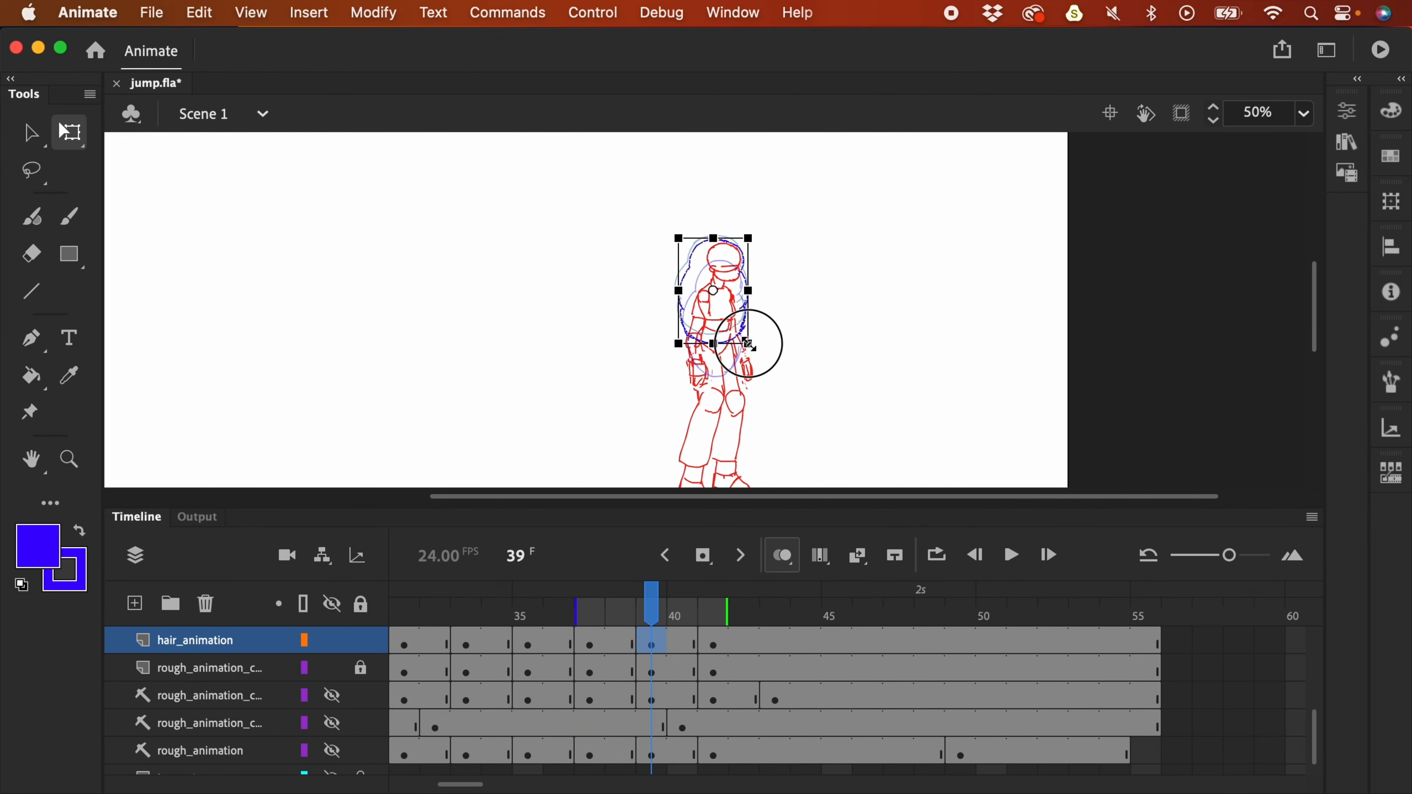
left_click(716, 648)
left_click(597, 646)
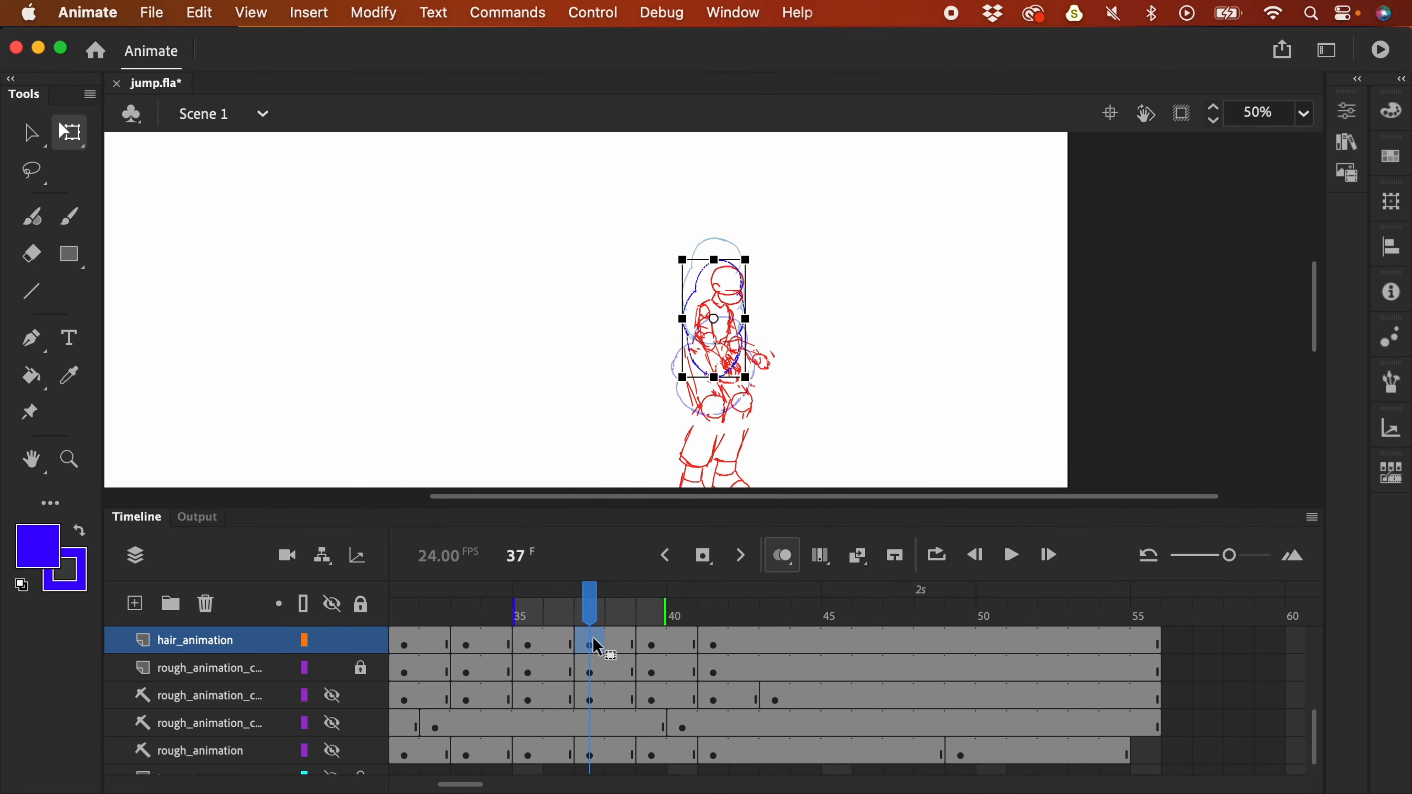
key("Return")
key("super+minus")
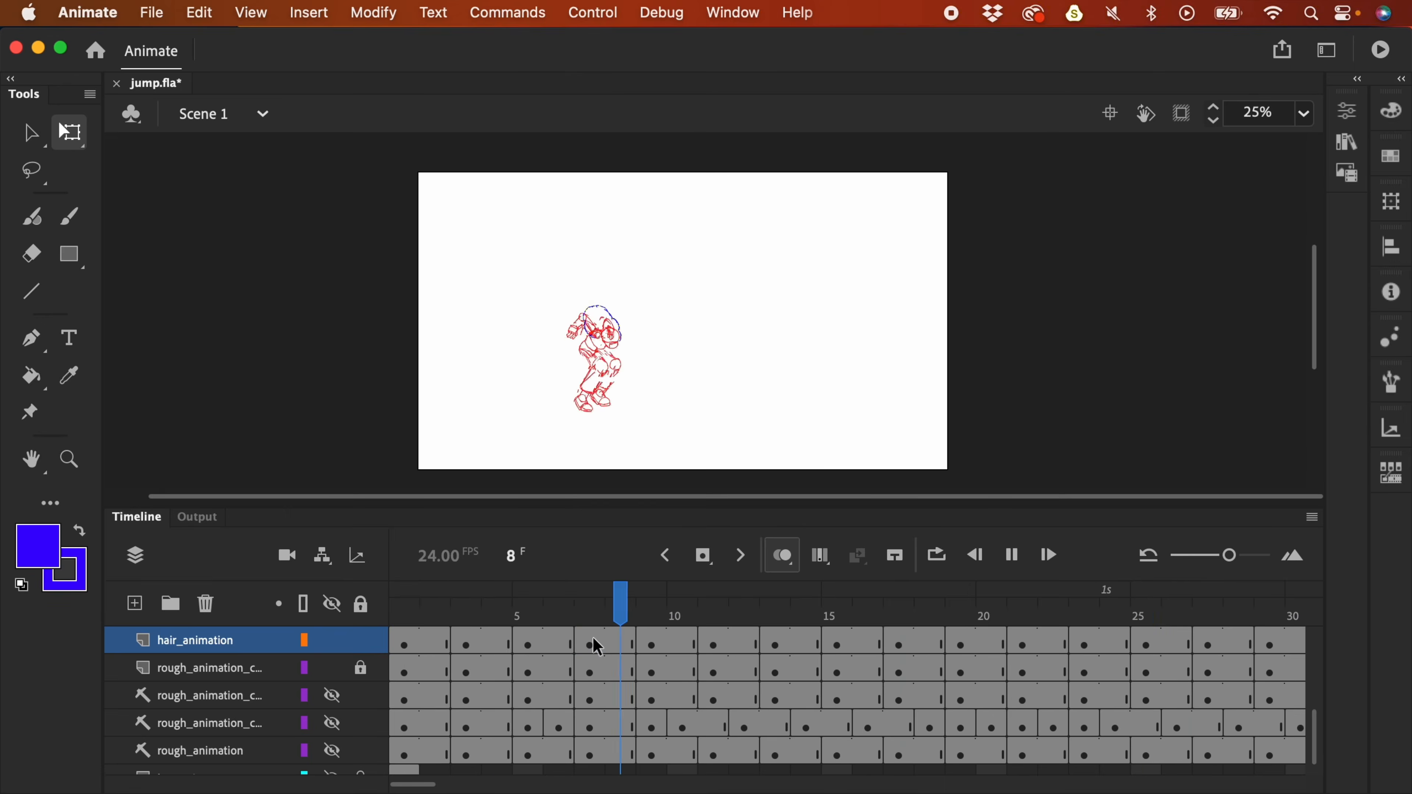
key("Return")
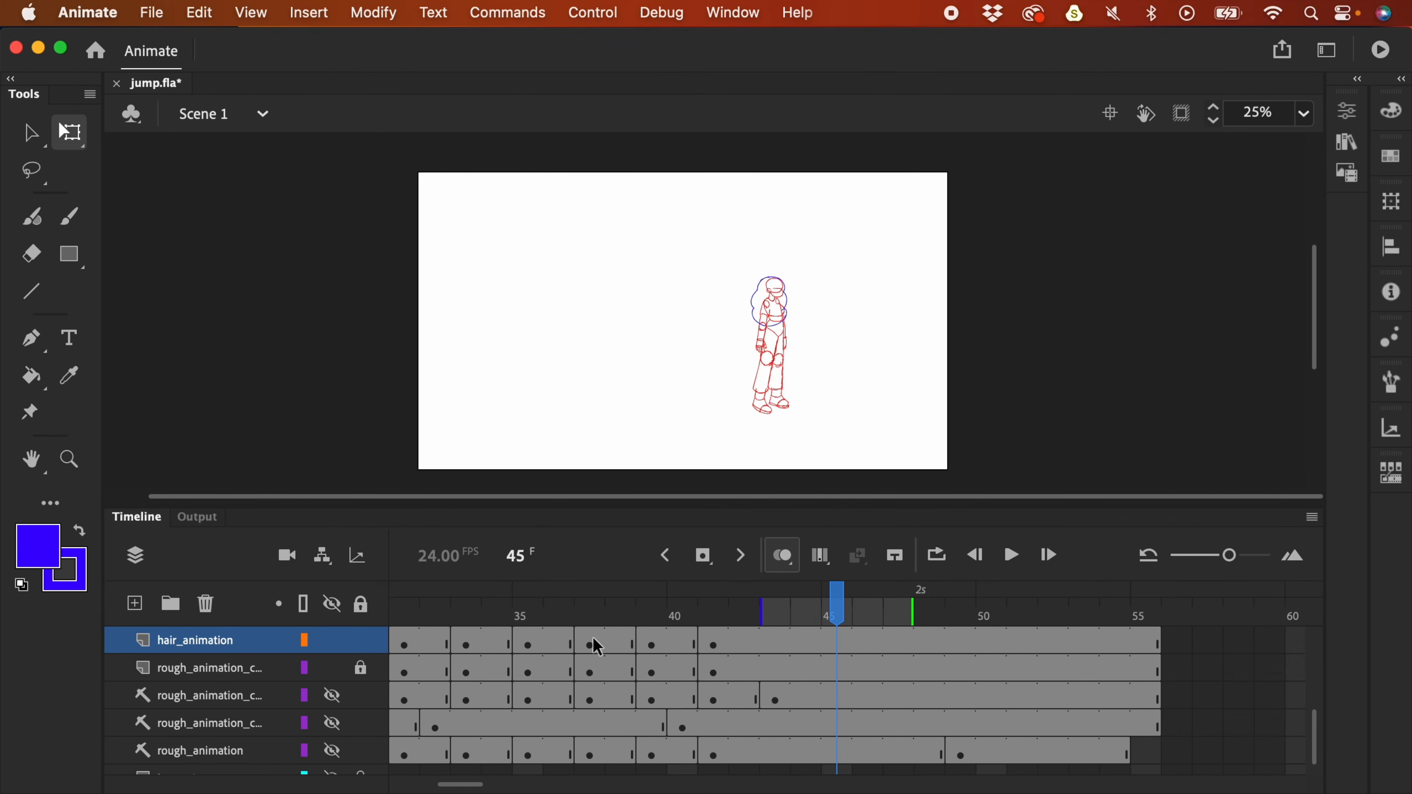
mouse_move(686, 617)
left_mouse_down()
mouse_move(587, 618)
mouse_move(717, 631)
left_mouse_up()
mouse_move(628, 654)
left_mouse_down()
mouse_move(561, 652)
mouse_move(755, 606)
left_mouse_up()
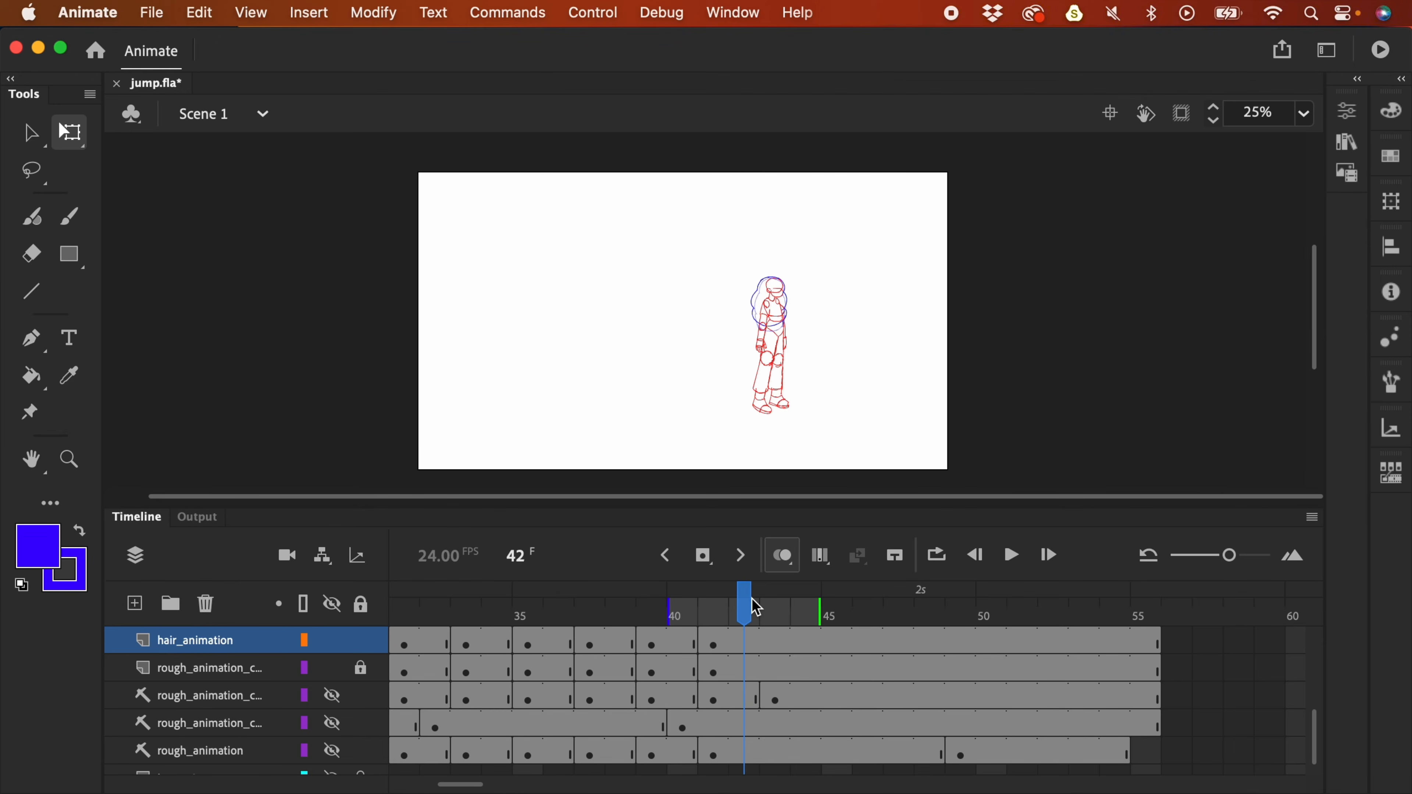
key("super+equal")
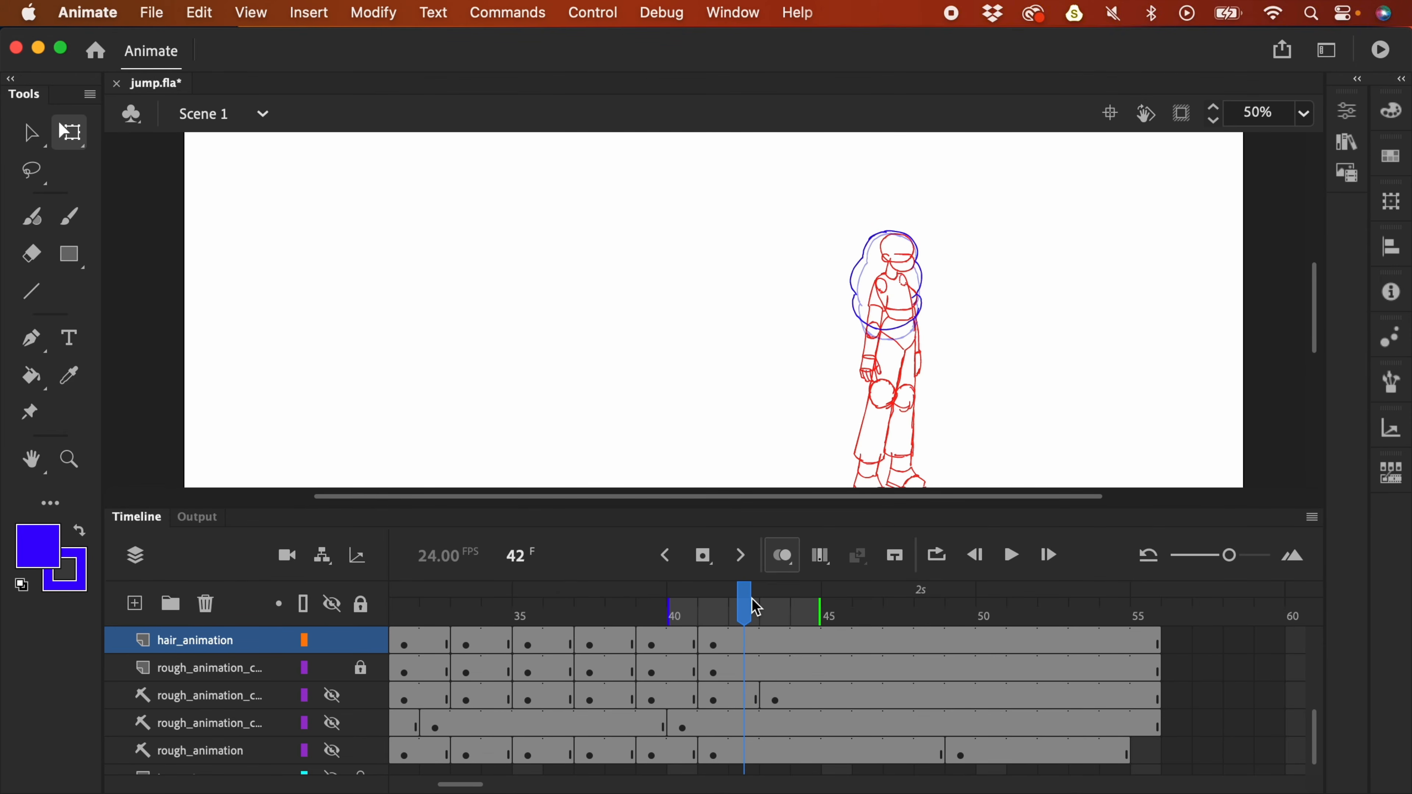
left_click(718, 646)
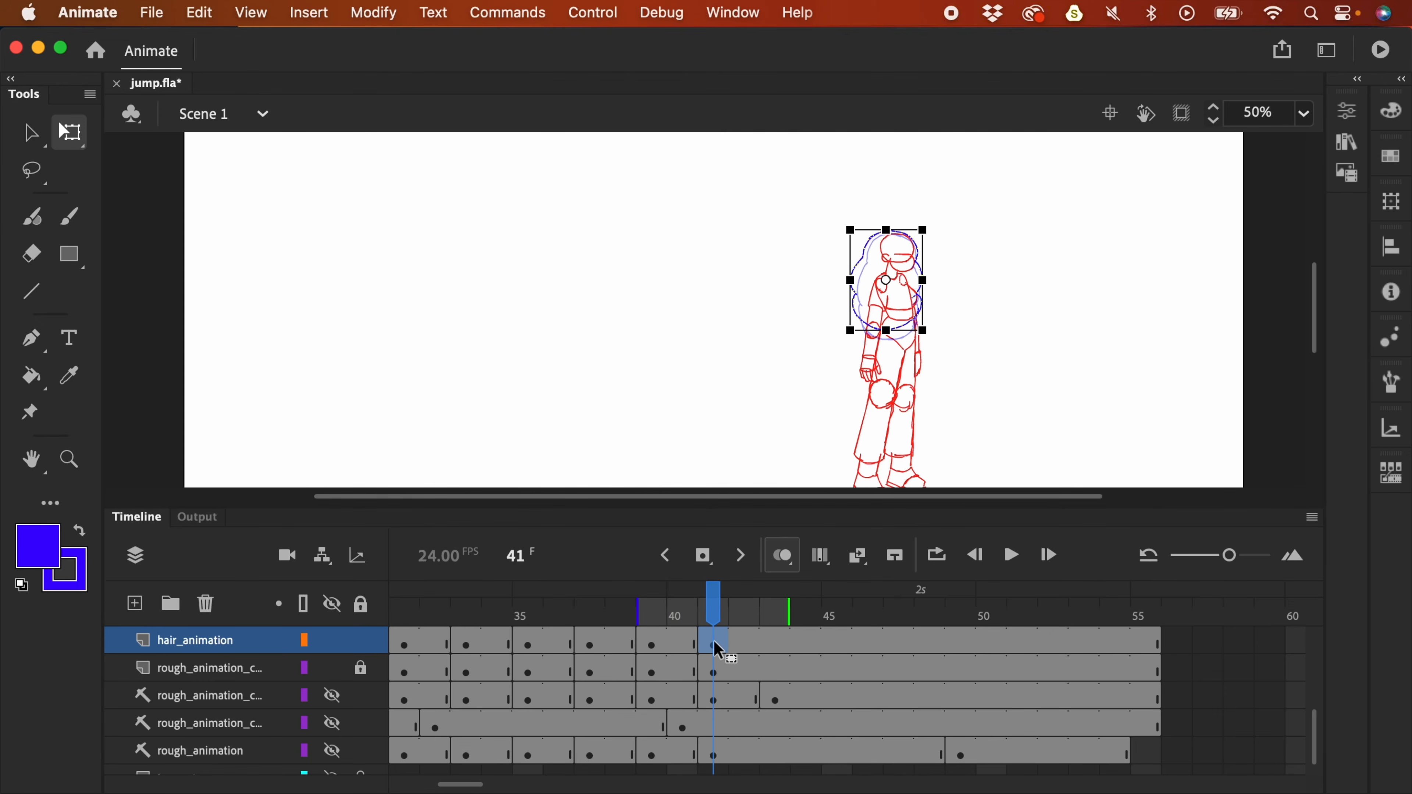
key("super+equal")
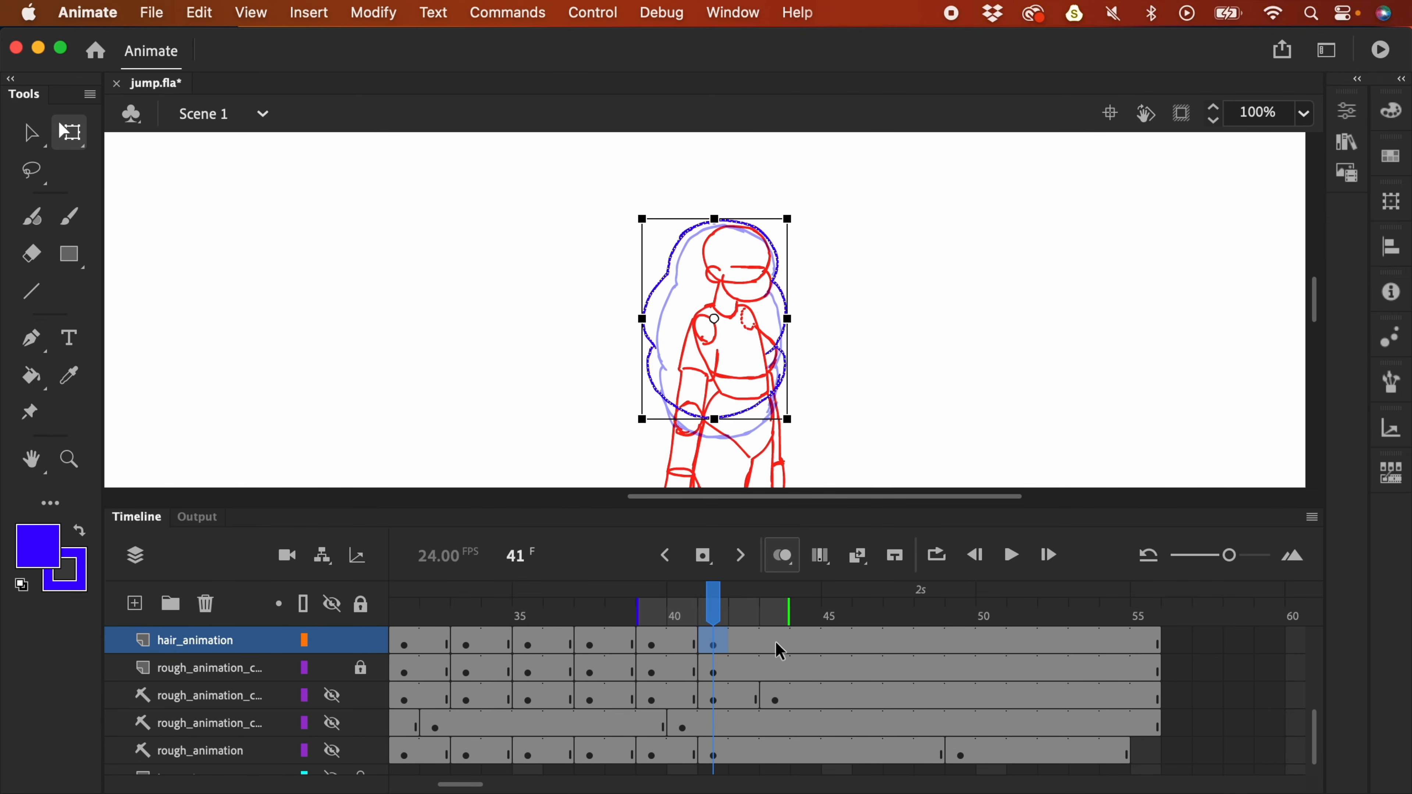
- Add a hair keyframe at frame 43 and compare it against frame 42
left_click(780, 652)
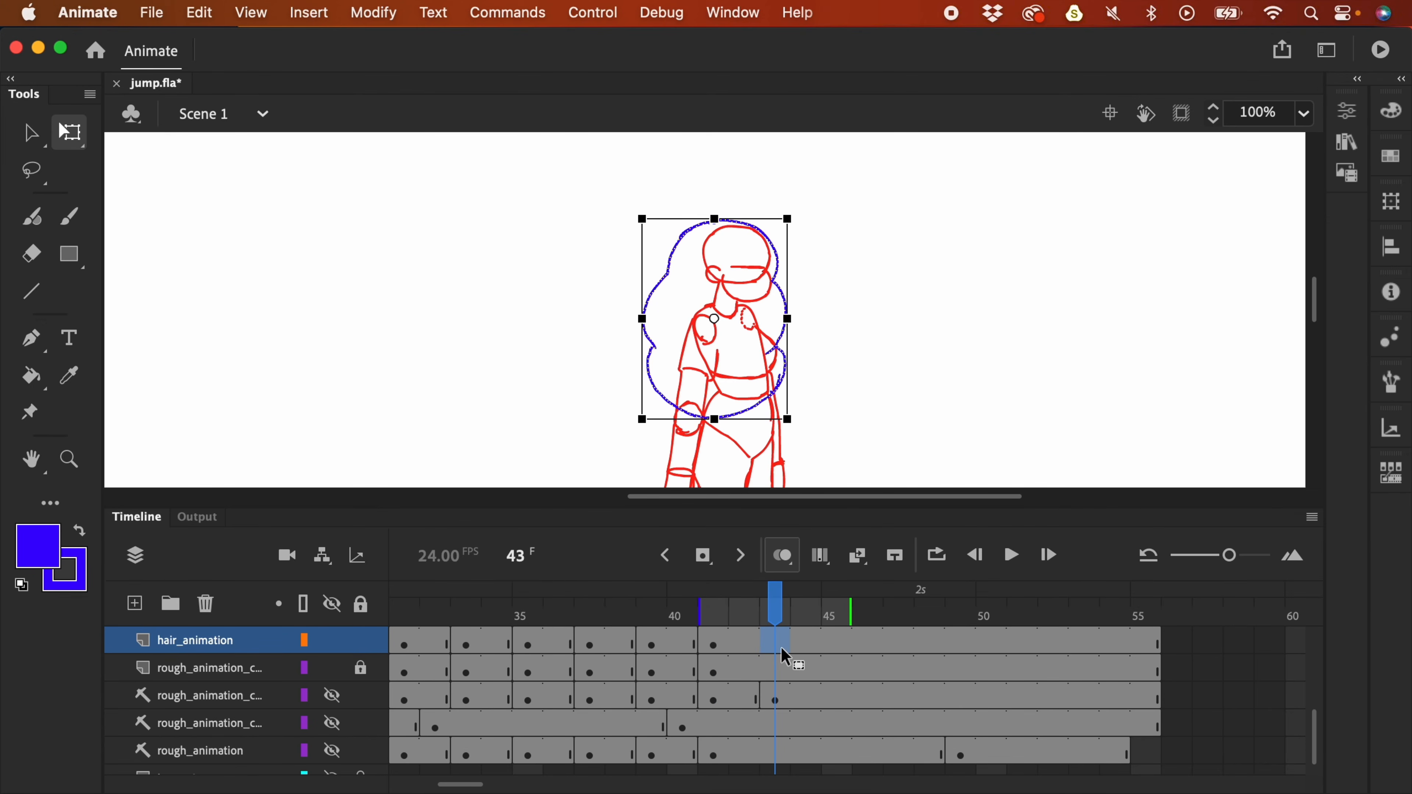
key("F6")
mouse_move(775, 615)
left_mouse_down()
mouse_move(750, 615)
mouse_move(765, 625)
mouse_move(743, 634)
mouse_move(689, 629)
mouse_move(714, 628)
left_mouse_up()
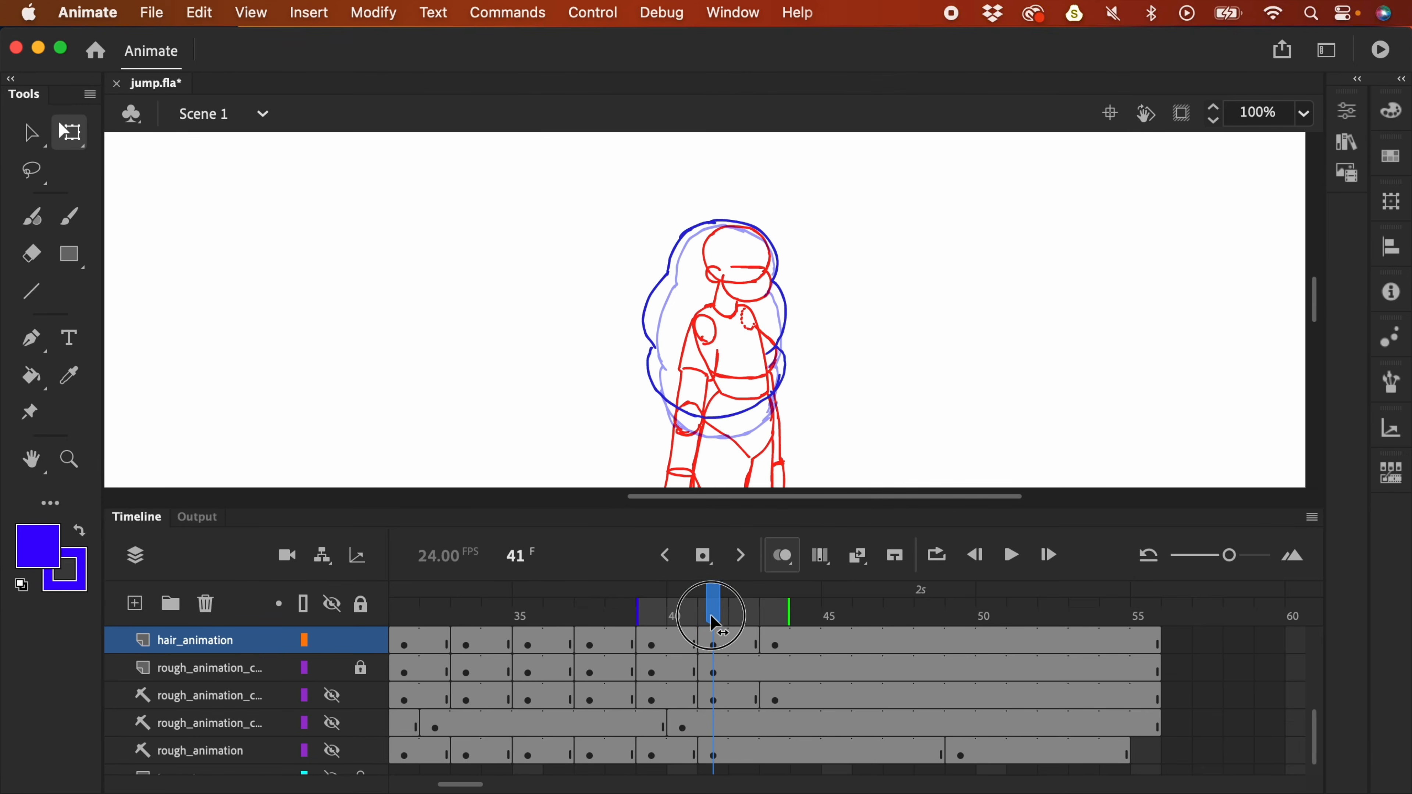
- Make the frame-41 hair wider and shorter, pivoting from its top centre
left_click(715, 644)
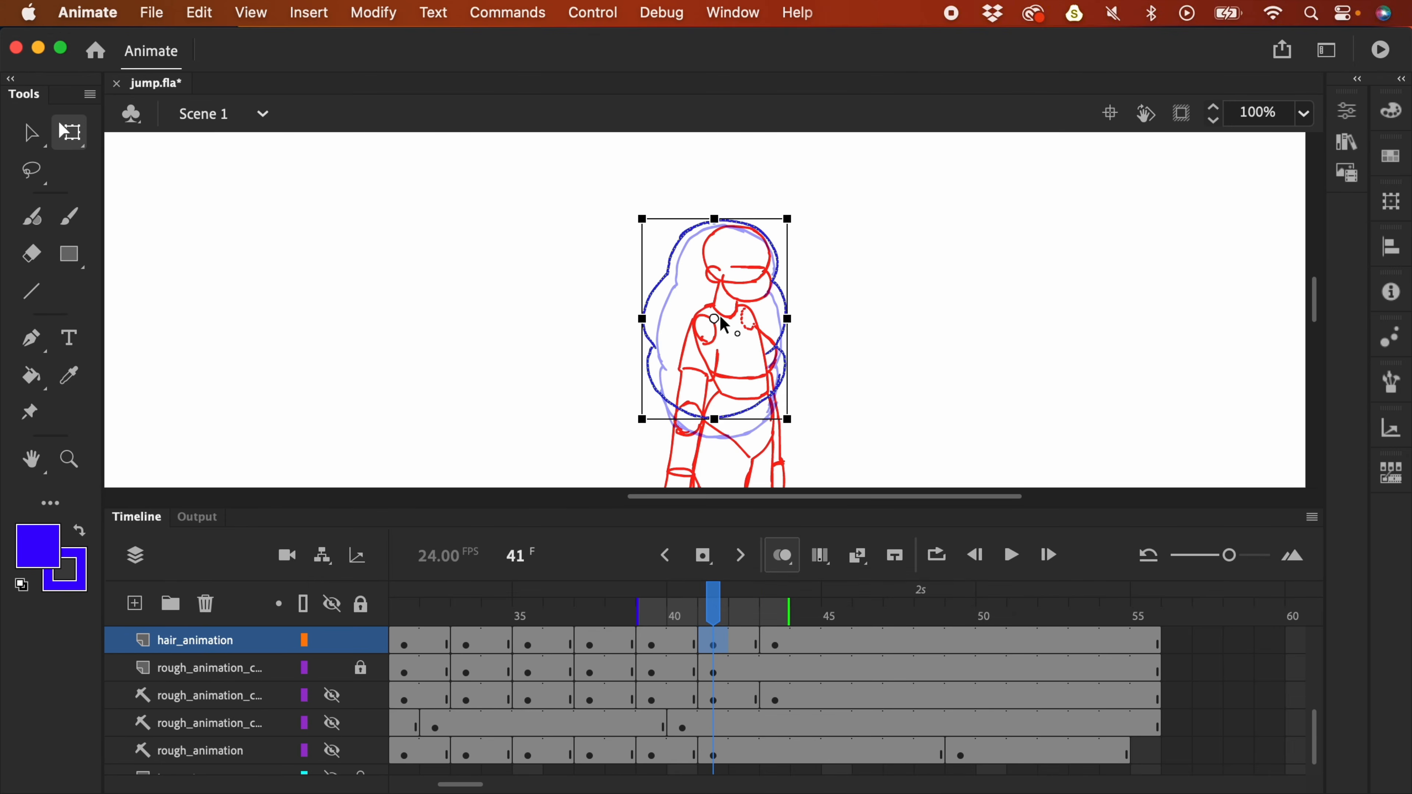
left_click_drag(715, 319, 718, 217)
left_click_drag(788, 419, 793, 407)
left_click(777, 645)
- Replay the hair animation from frame 37 with the stage zoomed out to 25%
left_click(589, 646)
key("Return")
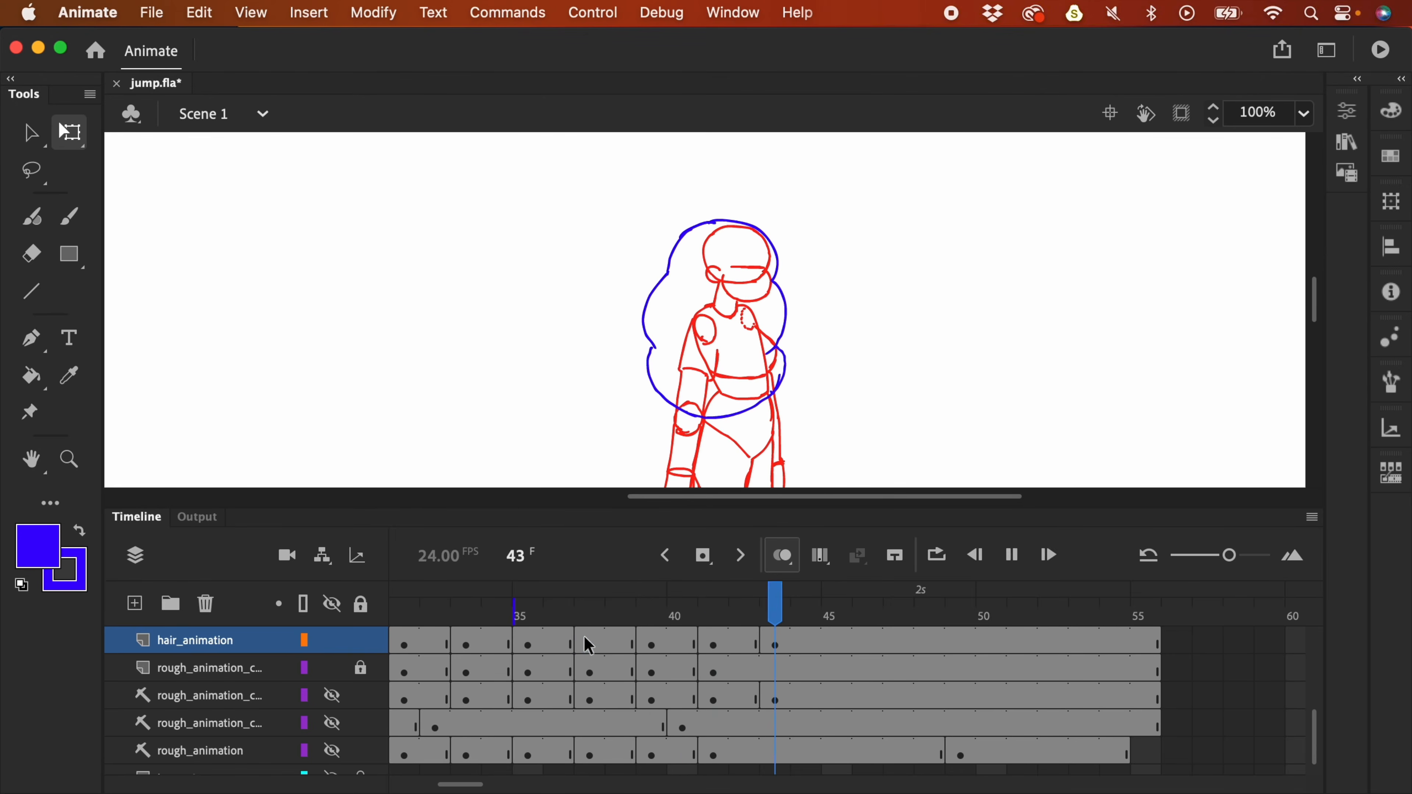
key("super+minus")
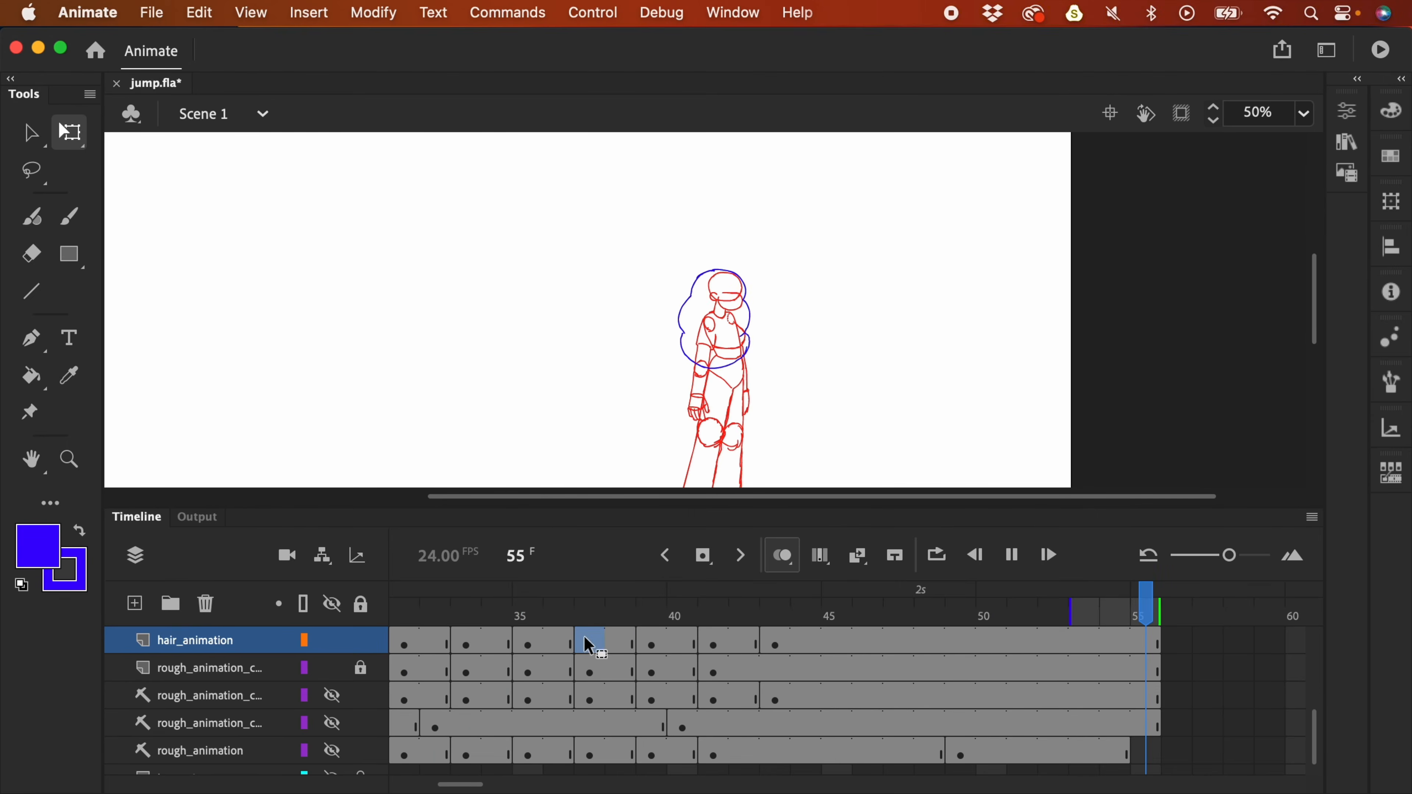
key("super+minus")
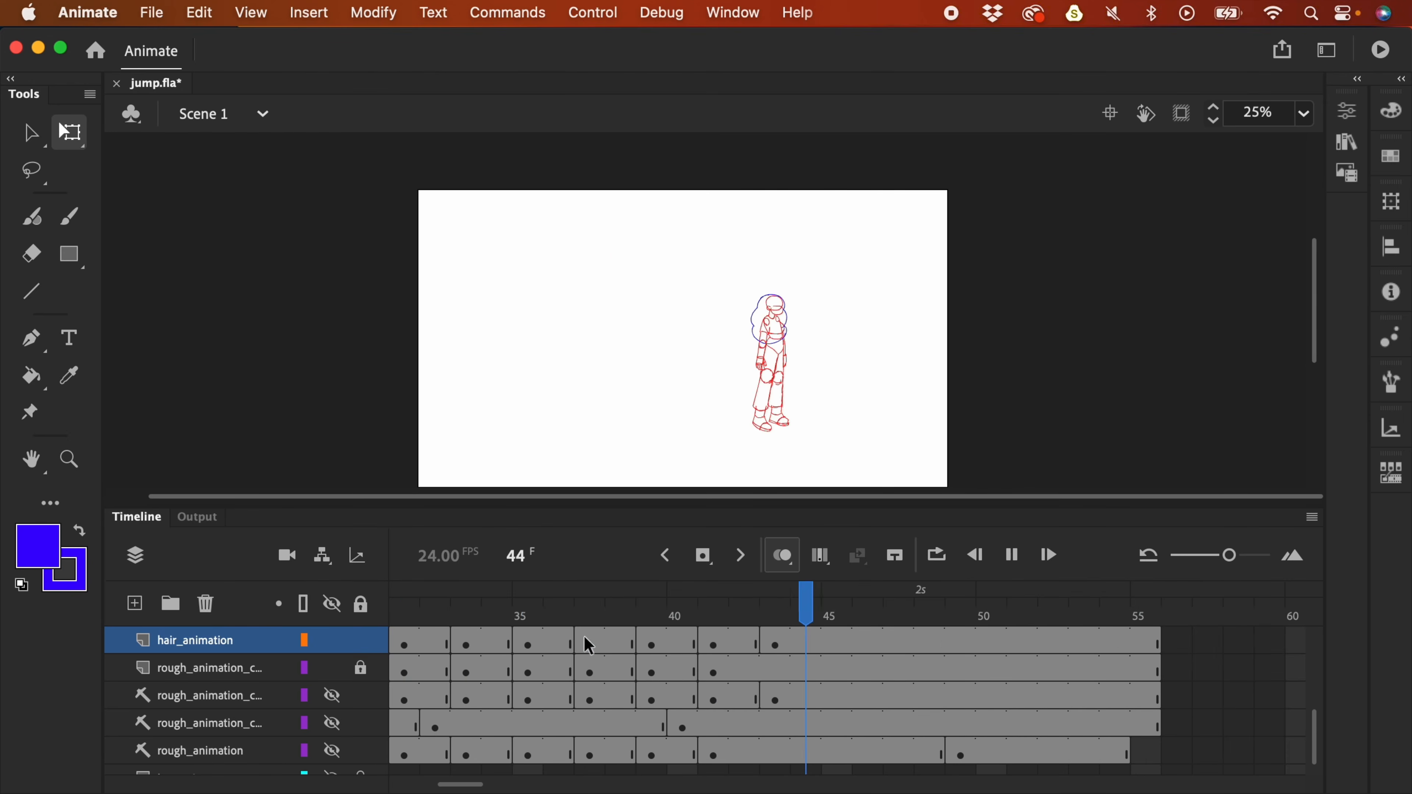
- Shift the hair keyframe from frame 43 to 45 and insert a blank keyframe at 43
mouse_move(767, 619)
left_mouse_down()
mouse_move(714, 620)
mouse_move(778, 622)
left_mouse_up()
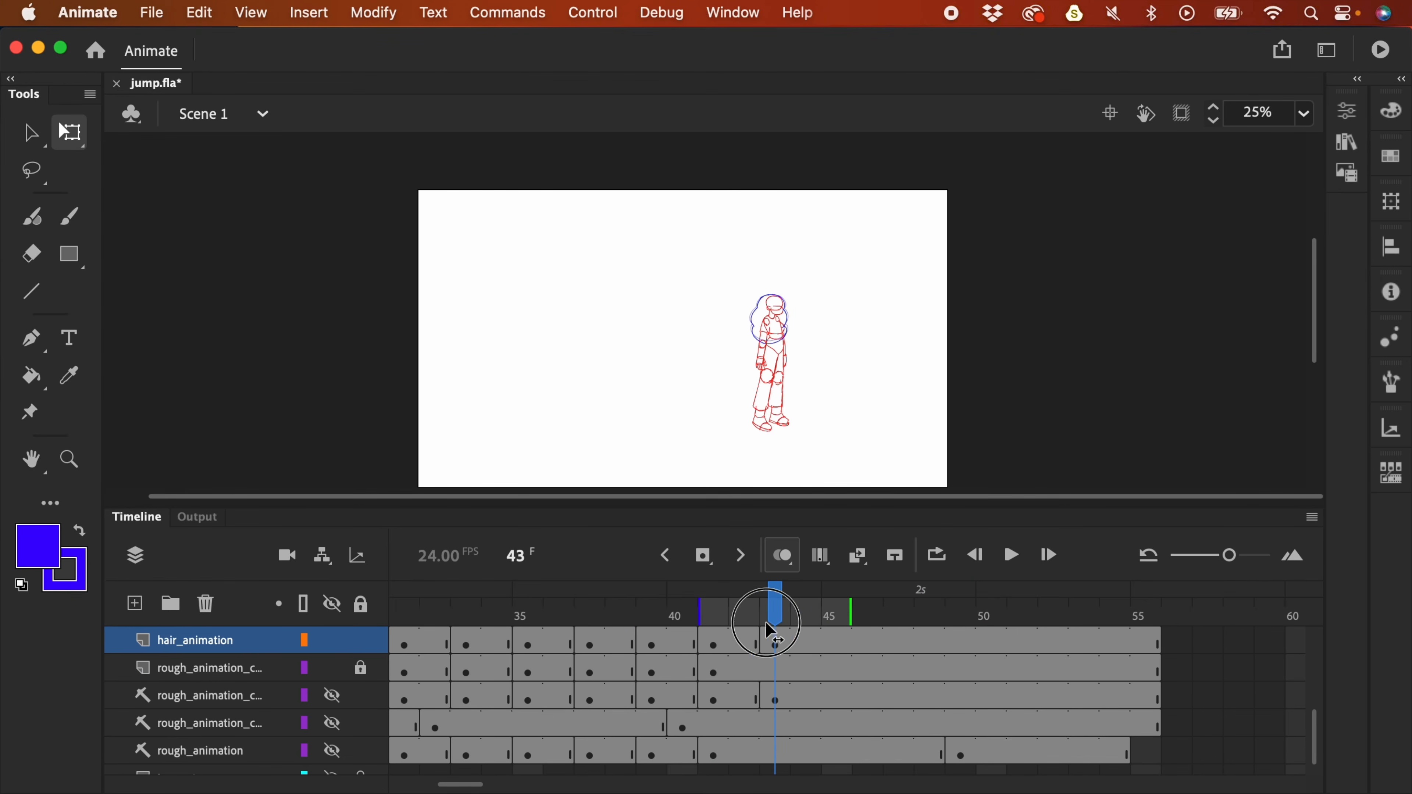
left_click(777, 648)
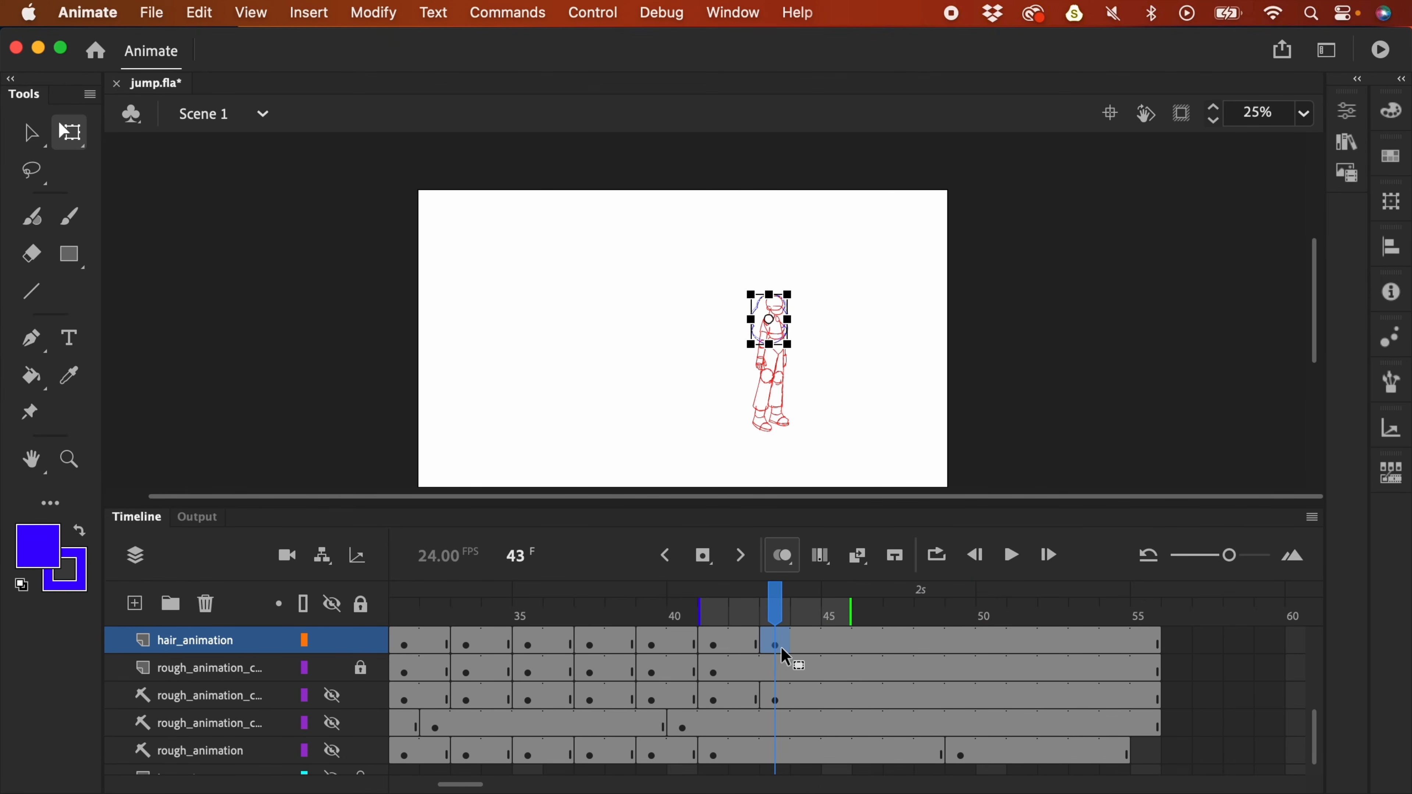
left_click_drag(777, 651, 839, 651)
left_click(767, 652)
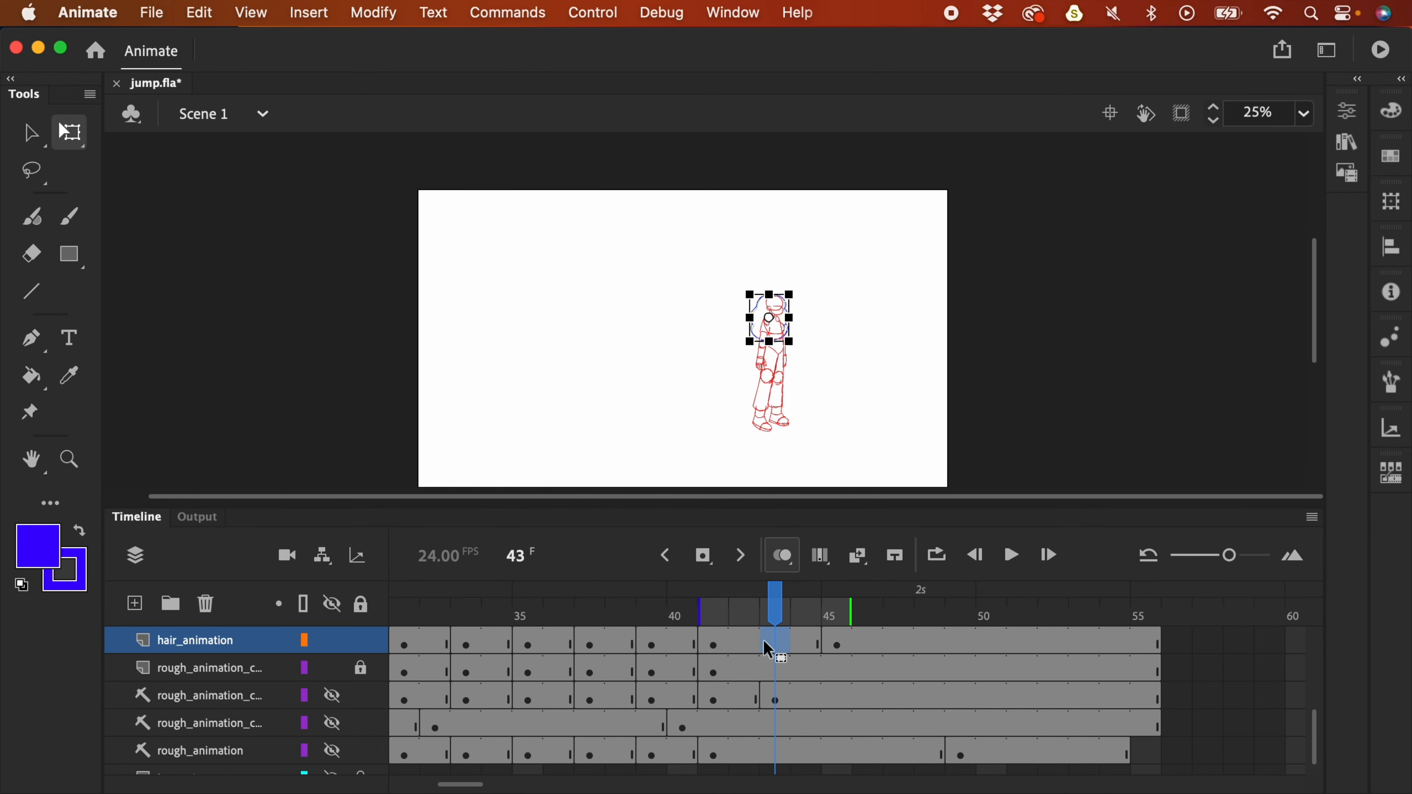
key("F7")
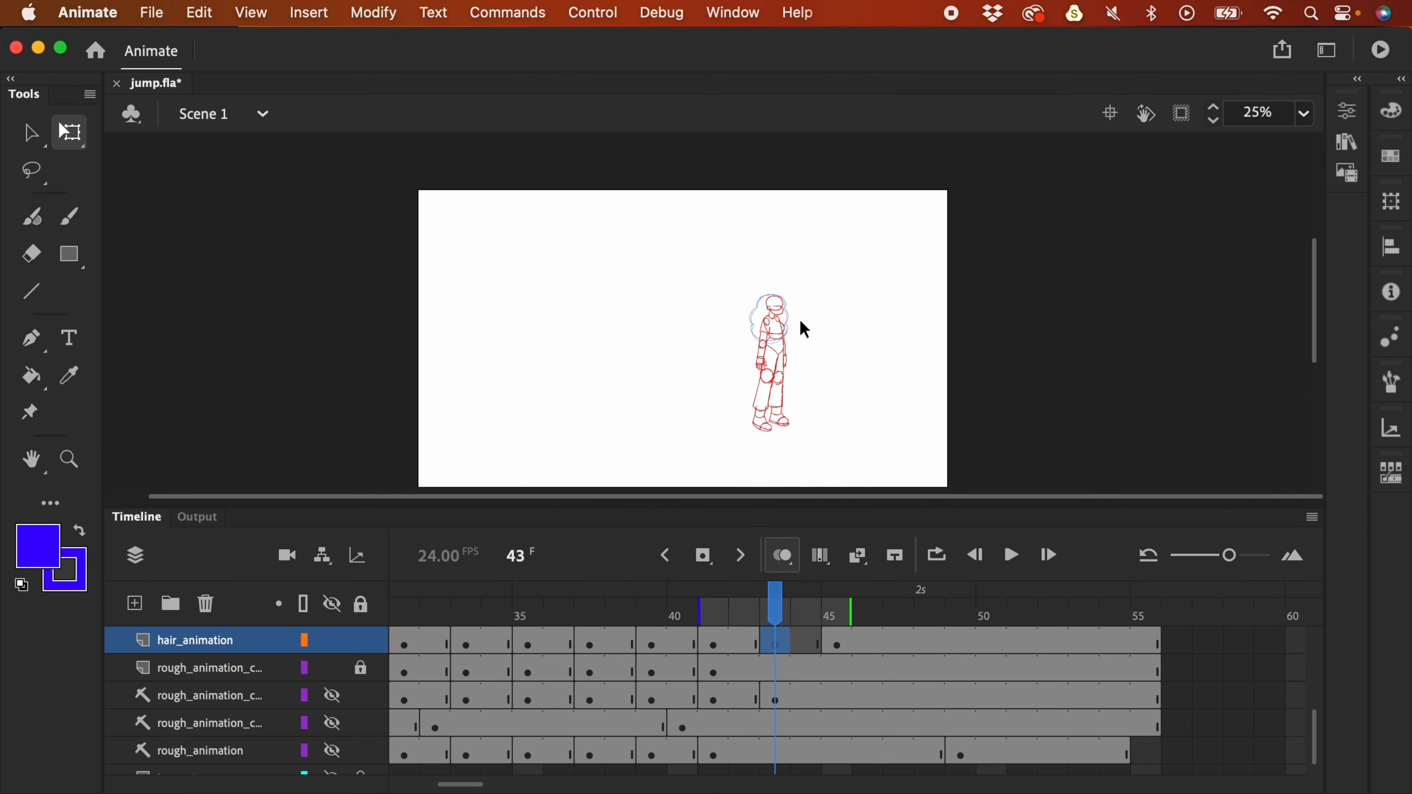
key("b")
key("super+equal")
key("super+equal")
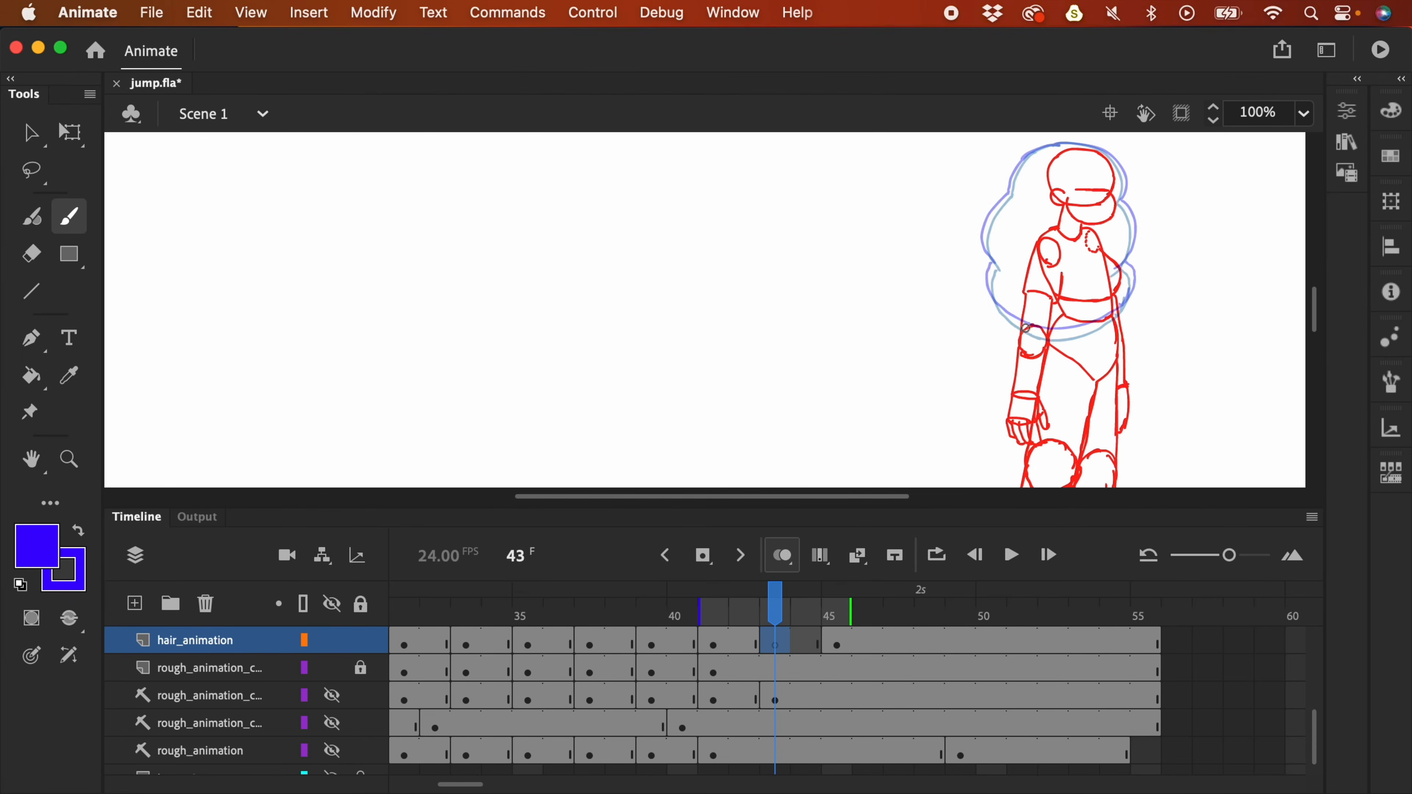
- Draw the top of the blue hair outline at 200% zoom with panels hidden
left_click_drag(879, 399, 656, 474)
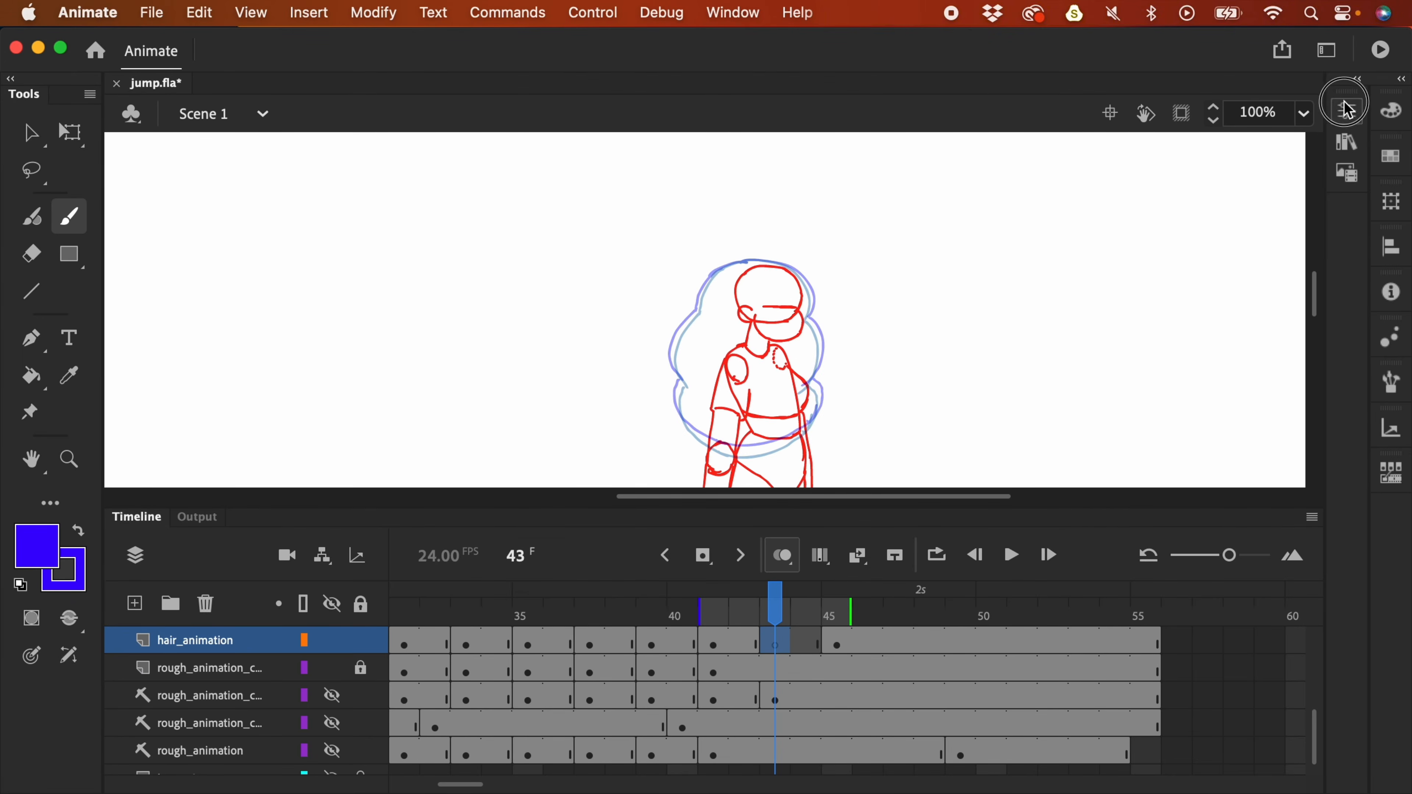
left_click(1345, 110)
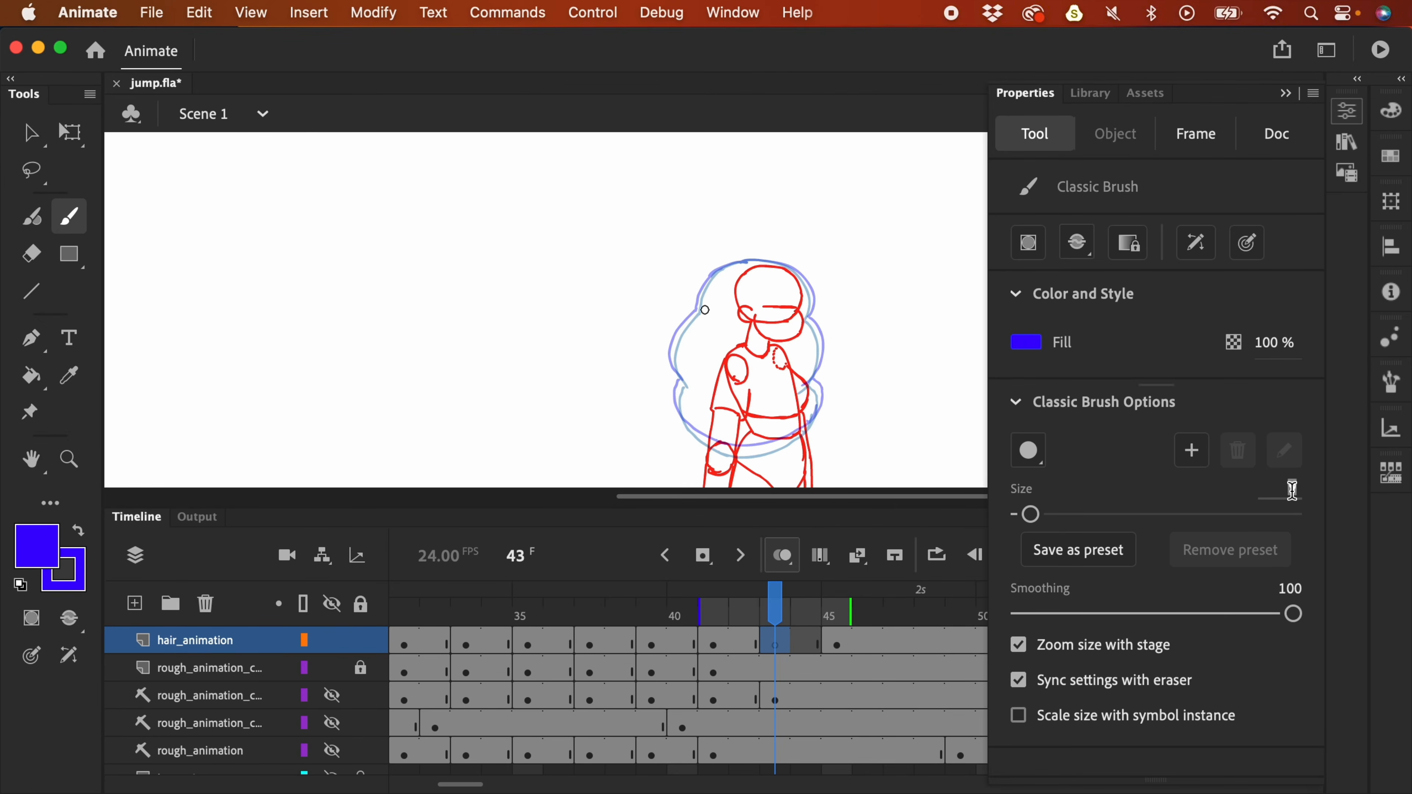
key("super+F3")
key("super+equal")
key("F4")
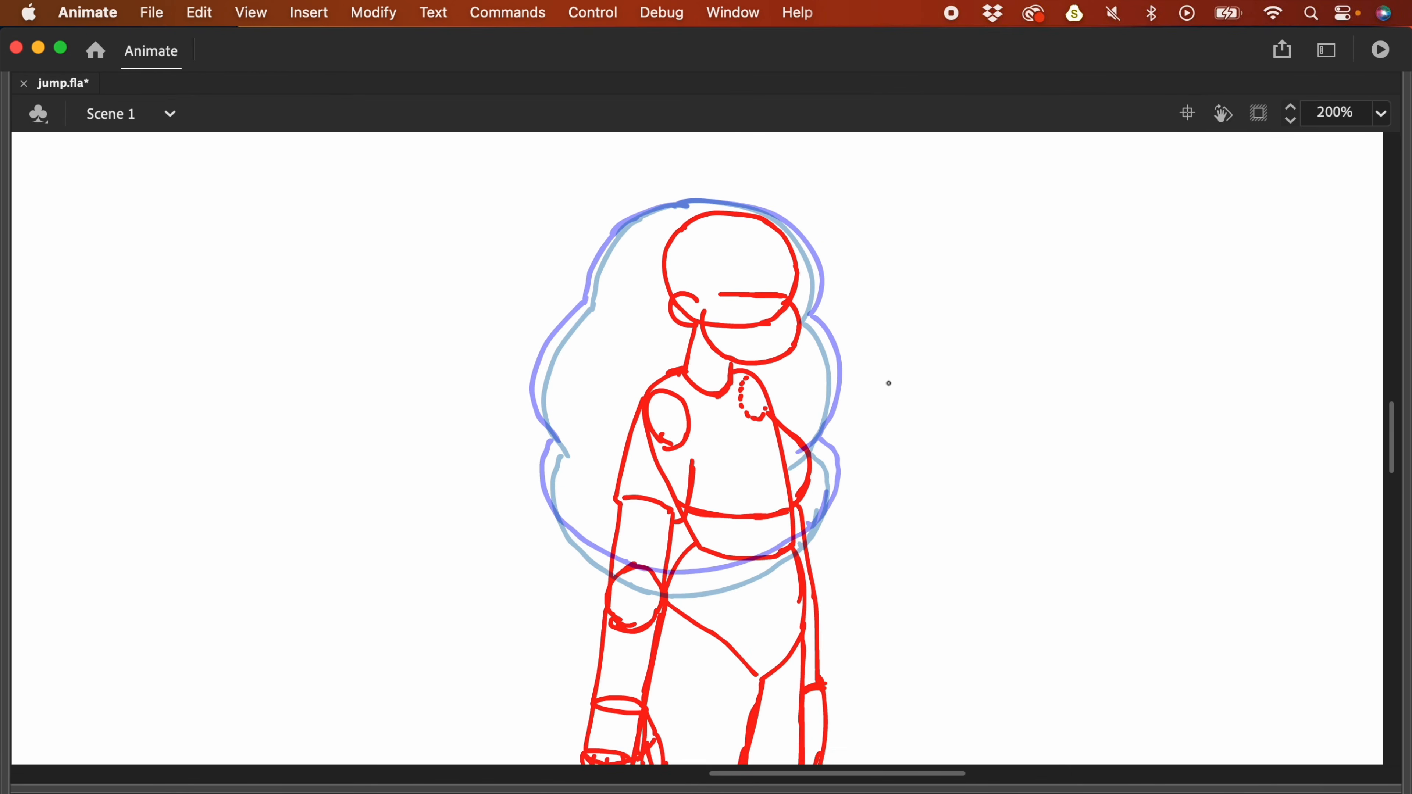
left_click_drag(902, 378, 874, 438)
mouse_move(582, 315)
left_mouse_down()
mouse_move(593, 274)
mouse_move(652, 218)
mouse_move(750, 217)
mouse_move(785, 245)
mouse_move(804, 314)
left_mouse_up()
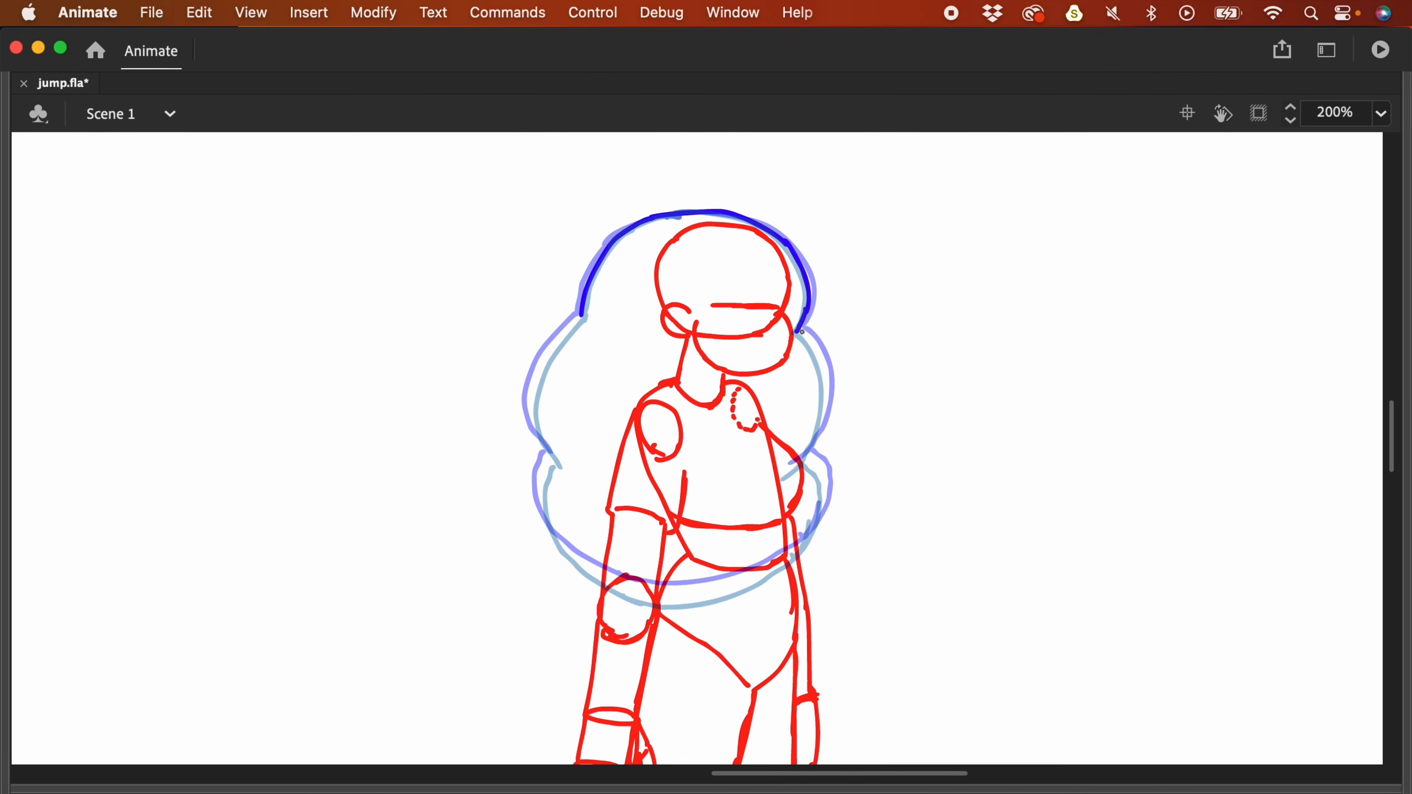
left_click_drag(800, 329, 809, 342)
- Compare with frame 45, then trace the left, right and bottom of the hair outline
key("F4")
left_click(839, 643)
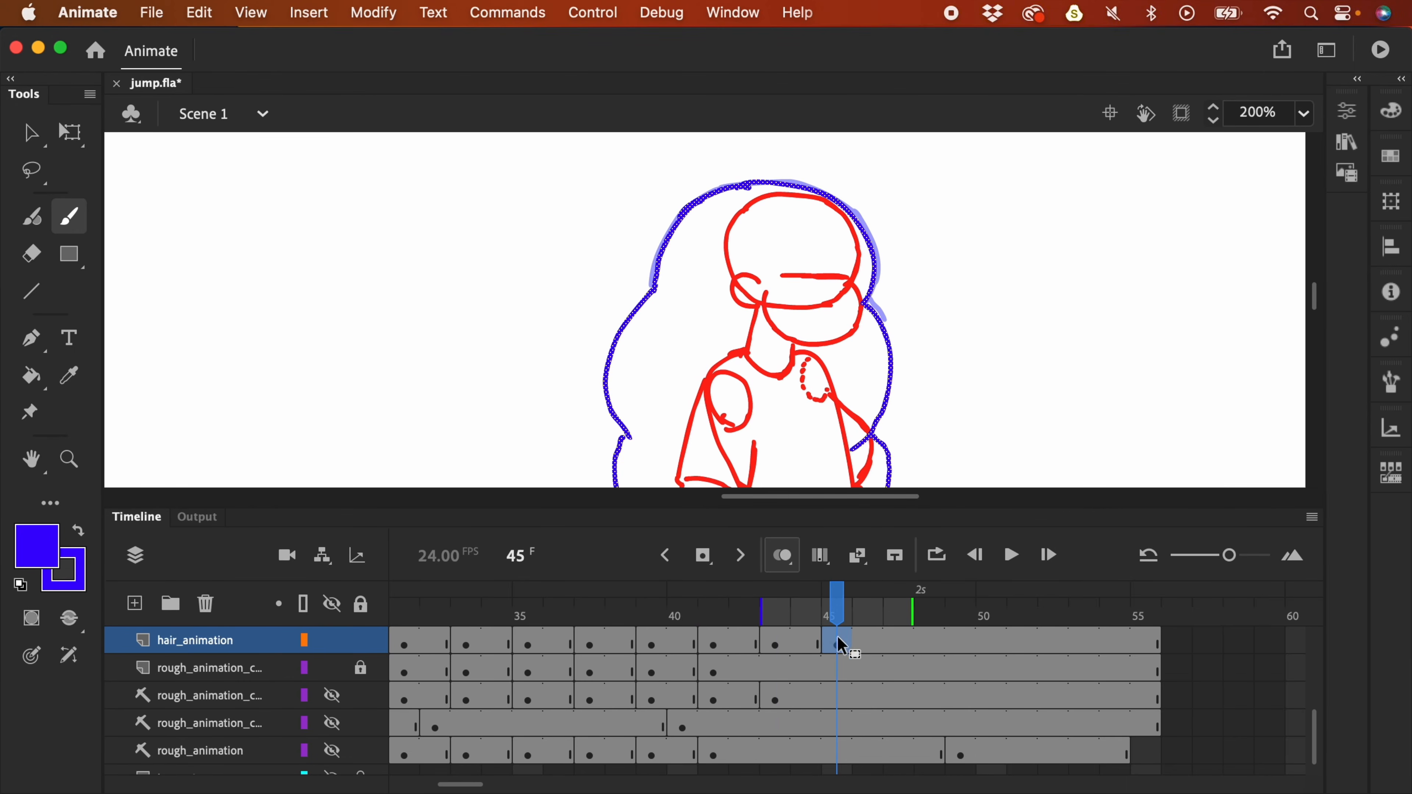
left_click(779, 645)
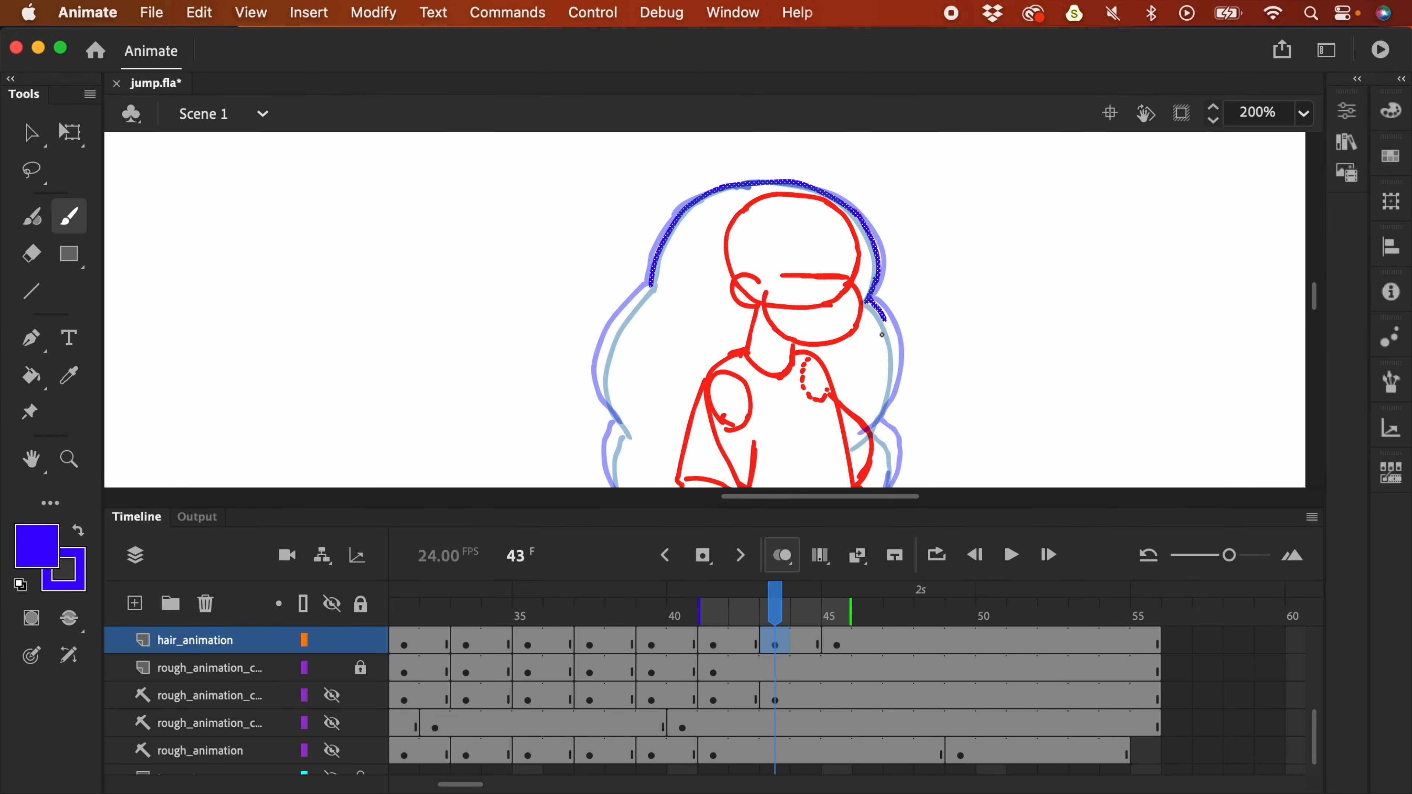
key("F4")
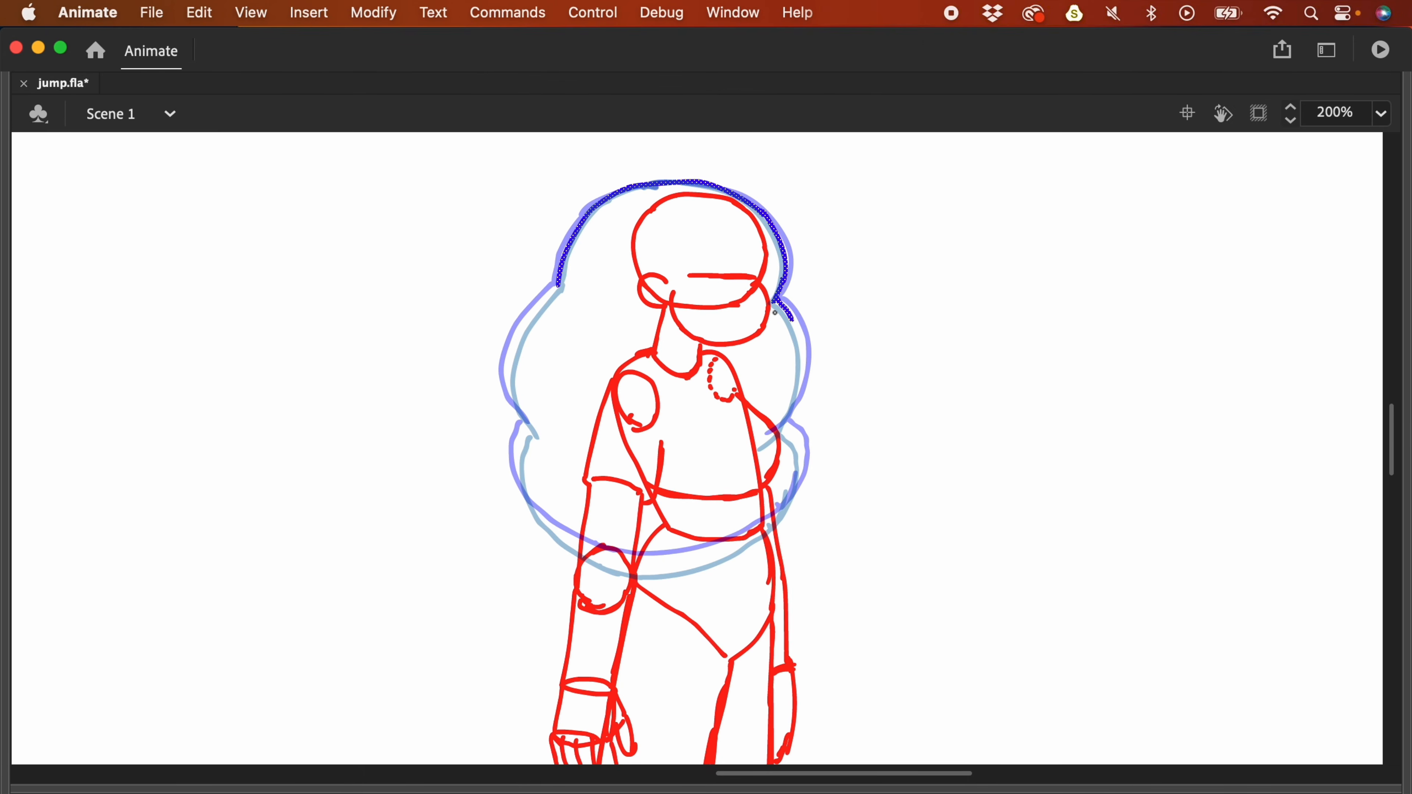
mouse_move(780, 315)
left_mouse_down()
mouse_move(794, 336)
mouse_move(762, 442)
left_mouse_up()
key("super+z")
mouse_move(782, 430)
left_mouse_down()
mouse_move(798, 453)
mouse_move(779, 519)
left_mouse_up()
left_click_drag(556, 287, 533, 429)
mouse_move(526, 427)
left_mouse_down()
mouse_move(714, 557)
mouse_move(779, 515)
left_mouse_up()
- Zoom out, restore the panels and play the animation from frame 43
key("super+minus")
key("F4")
key("super+minus")
key("Return")
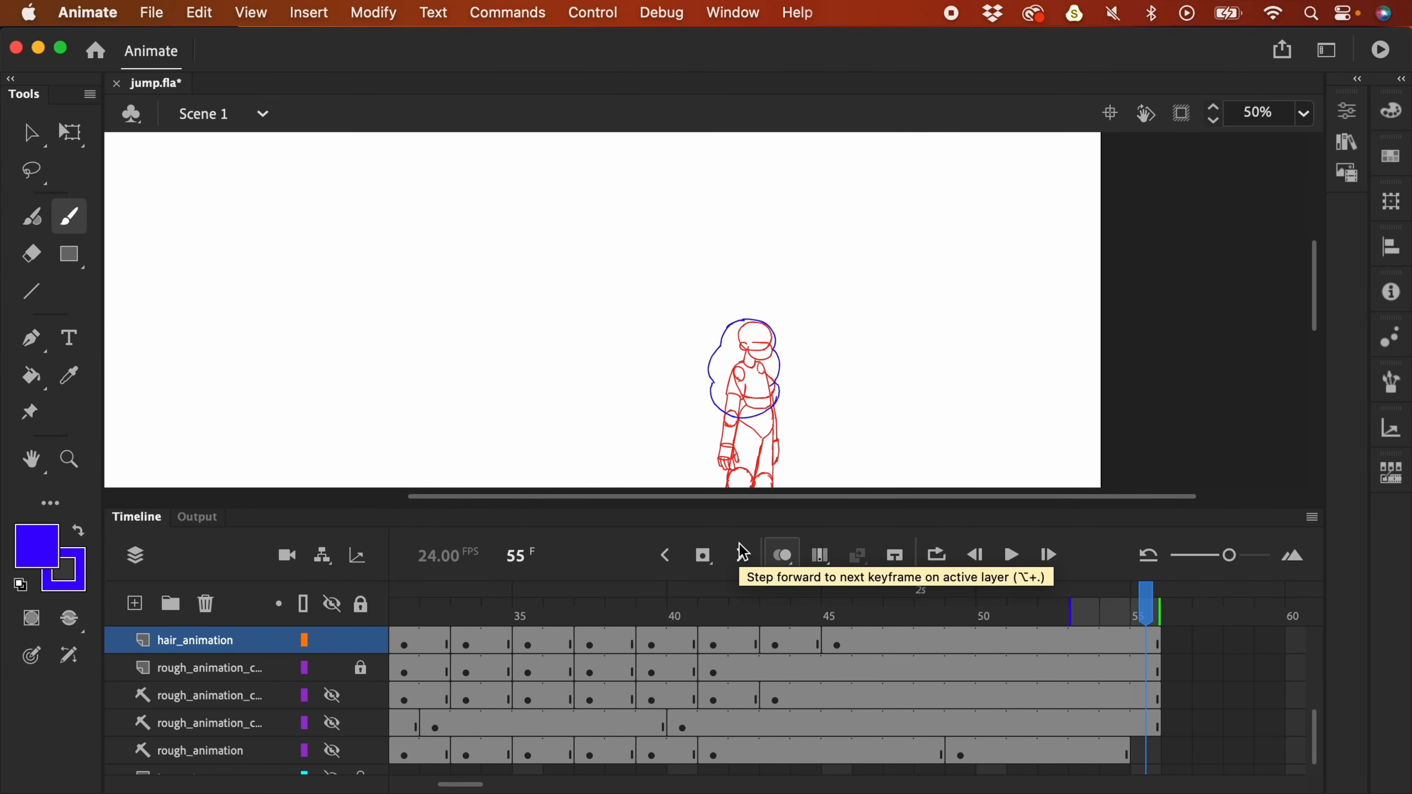
key("super+minus")
key("Return")
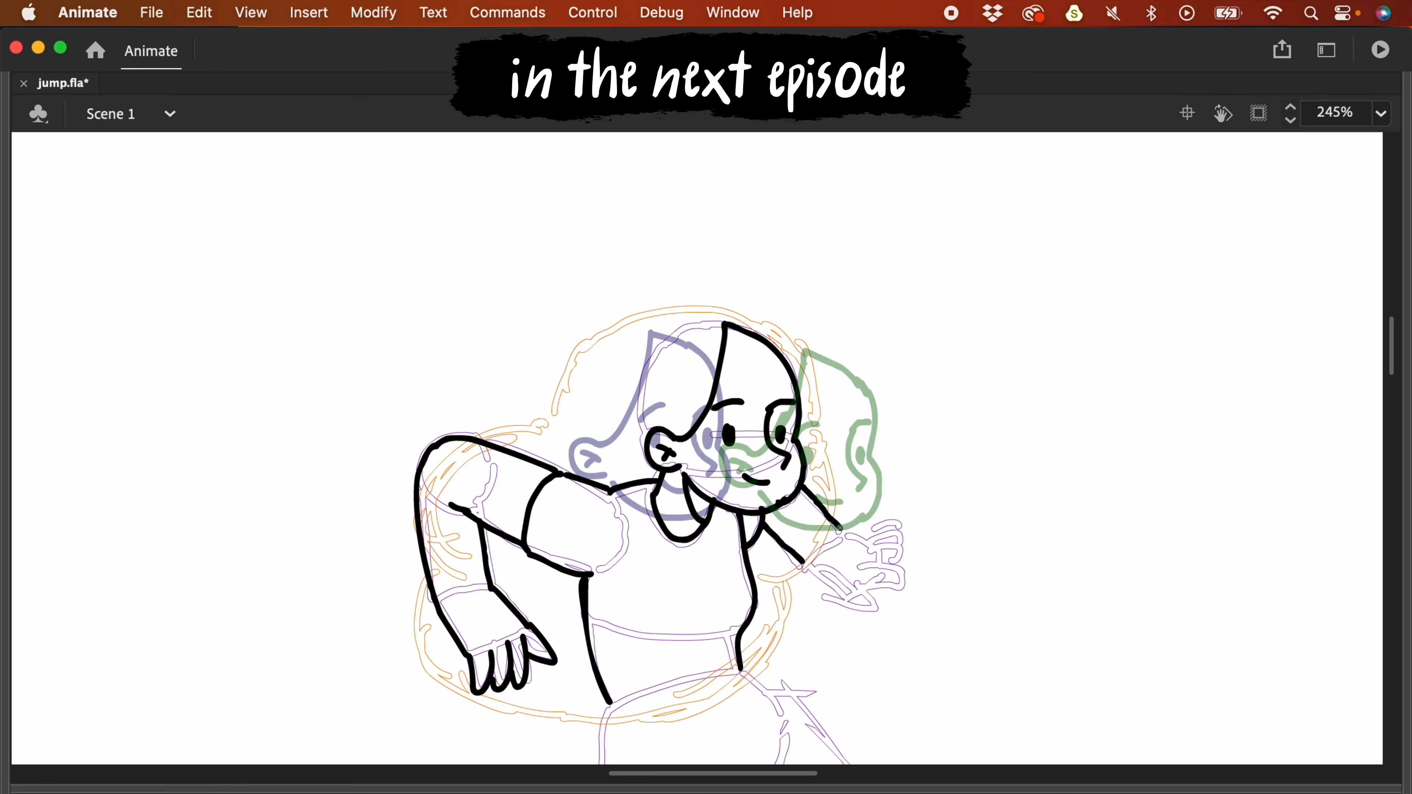
- Ink the legs and the top of the hair in black over the purple sketch
mouse_move(854, 584)
left_mouse_down()
mouse_move(891, 538)
mouse_move(859, 538)
mouse_move(905, 558)
left_mouse_up()
scroll(906, 533, "down", 5)
key("super+minus")
mouse_move(748, 550)
left_mouse_down()
mouse_move(646, 598)
mouse_move(804, 506)
mouse_move(788, 579)
left_mouse_up()
left_click_drag(978, 532, 968, 609)
mouse_move(638, 400)
left_mouse_down()
mouse_move(717, 340)
mouse_move(776, 449)
left_mouse_up()
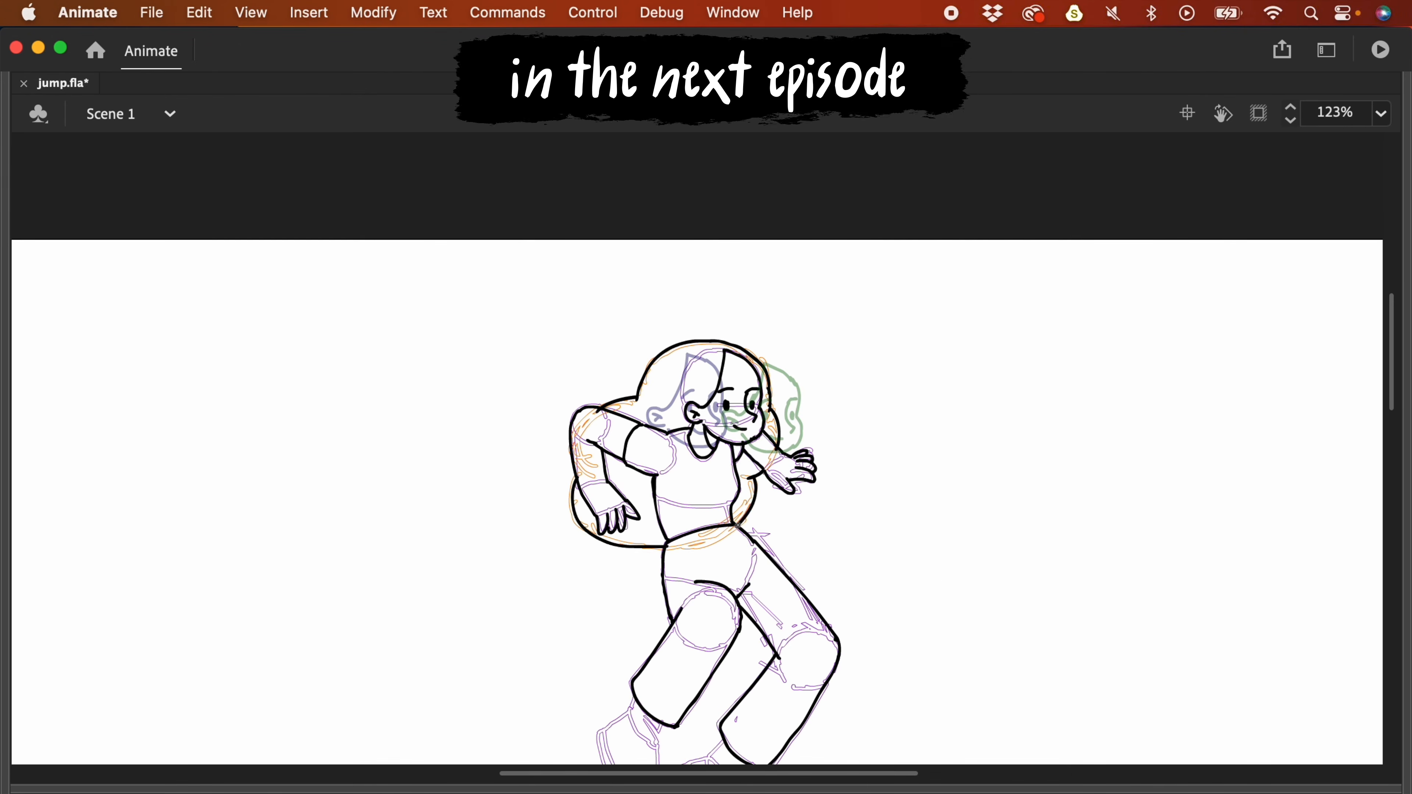
- At 245% zoom, stroke around the ear and hair top, then draw both eyes
key("super+equal")
mouse_move(756, 171)
left_mouse_down()
mouse_move(652, 384)
mouse_move(876, 257)
mouse_move(835, 457)
mouse_move(658, 404)
mouse_move(697, 419)
left_mouse_up()
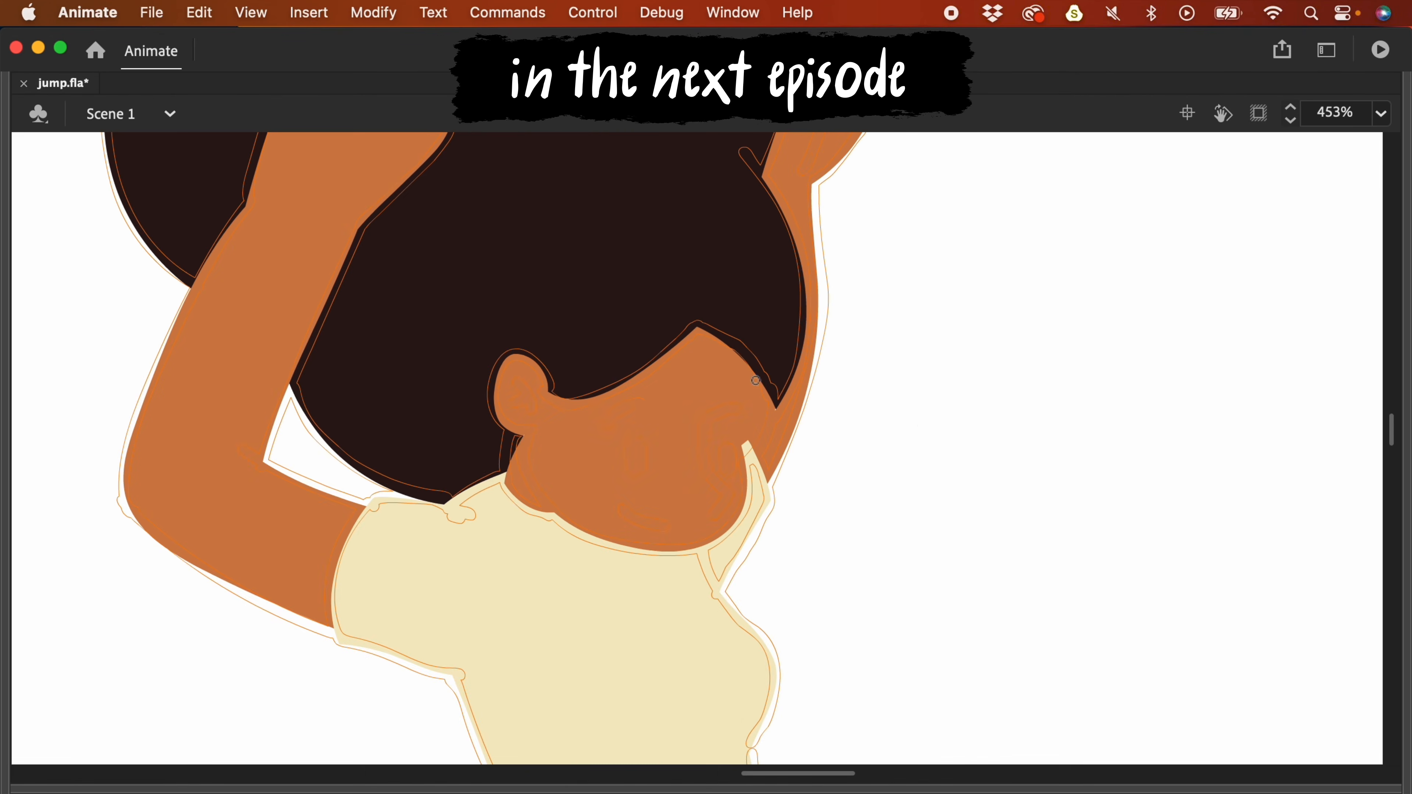
left_click_drag(605, 427, 646, 405)
left_click_drag(744, 411, 712, 515)
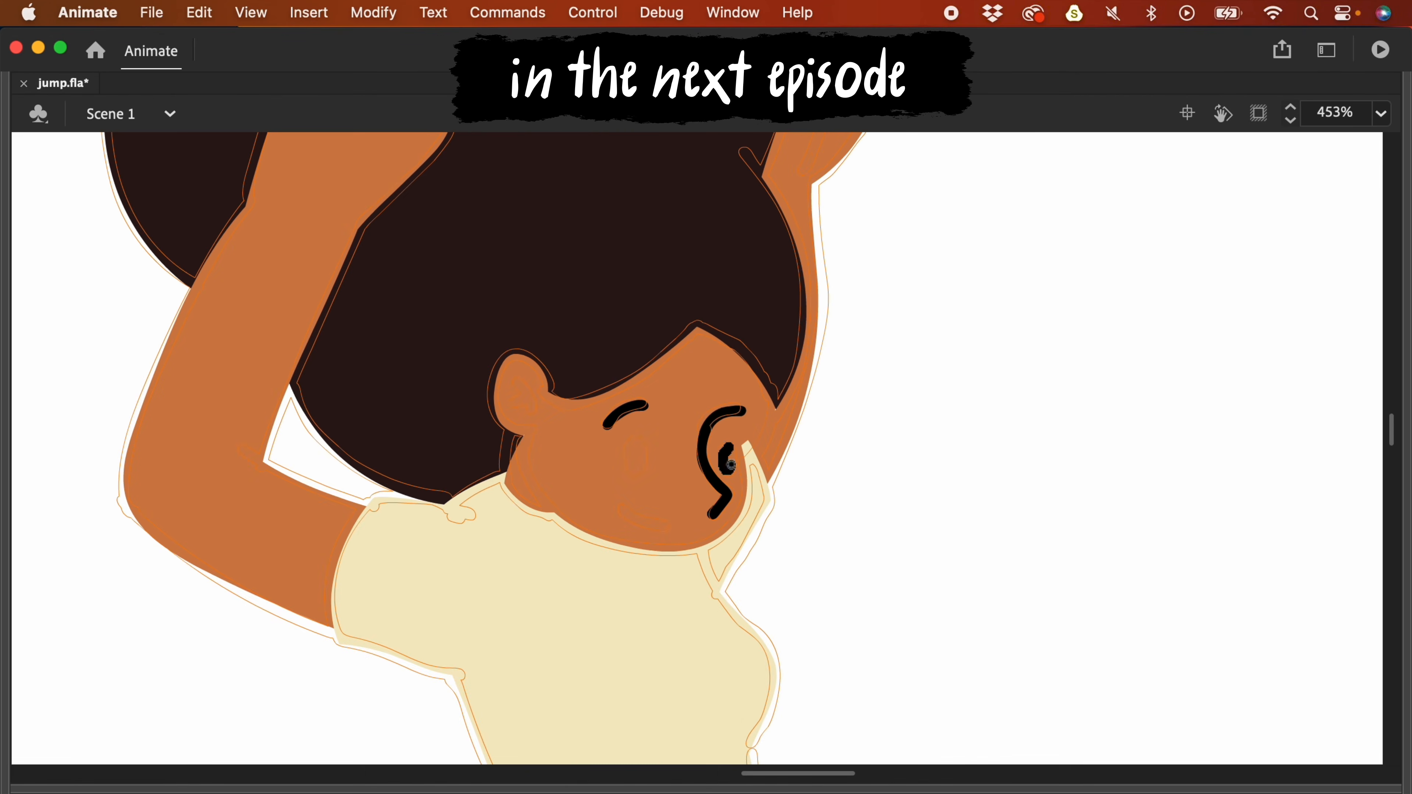